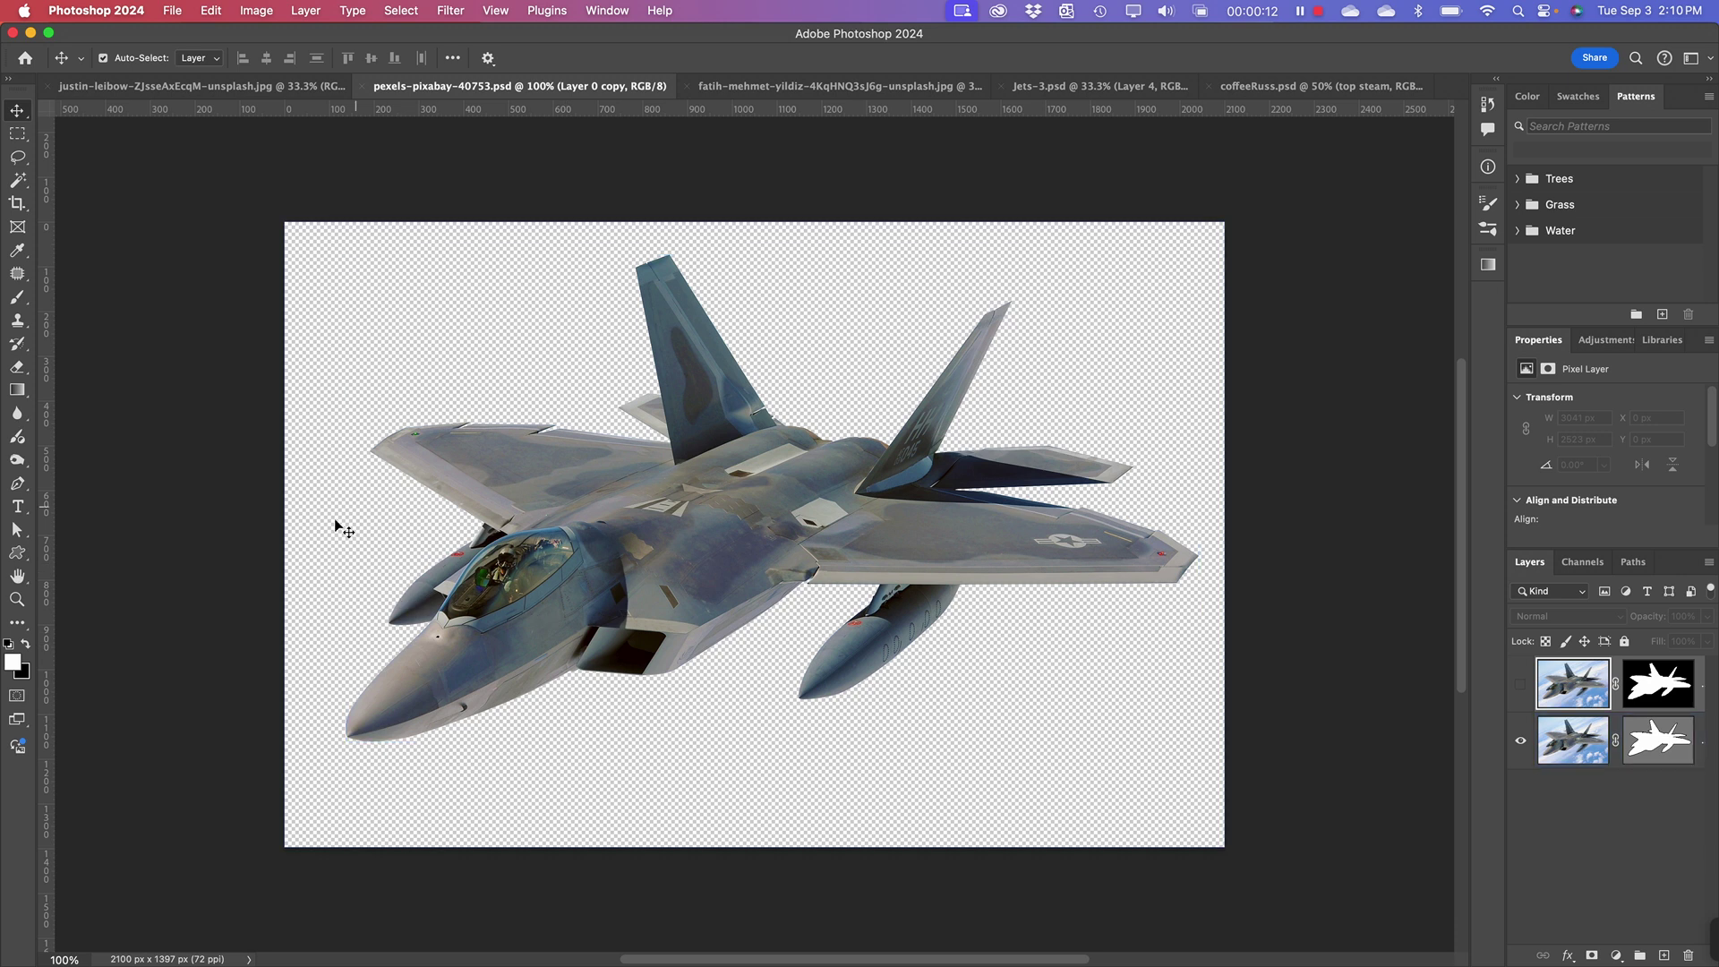
- Deselect the layers and widen the panel dock until the full layer names are readable
{"action": "left_click", "coordinate": [154, 148]}
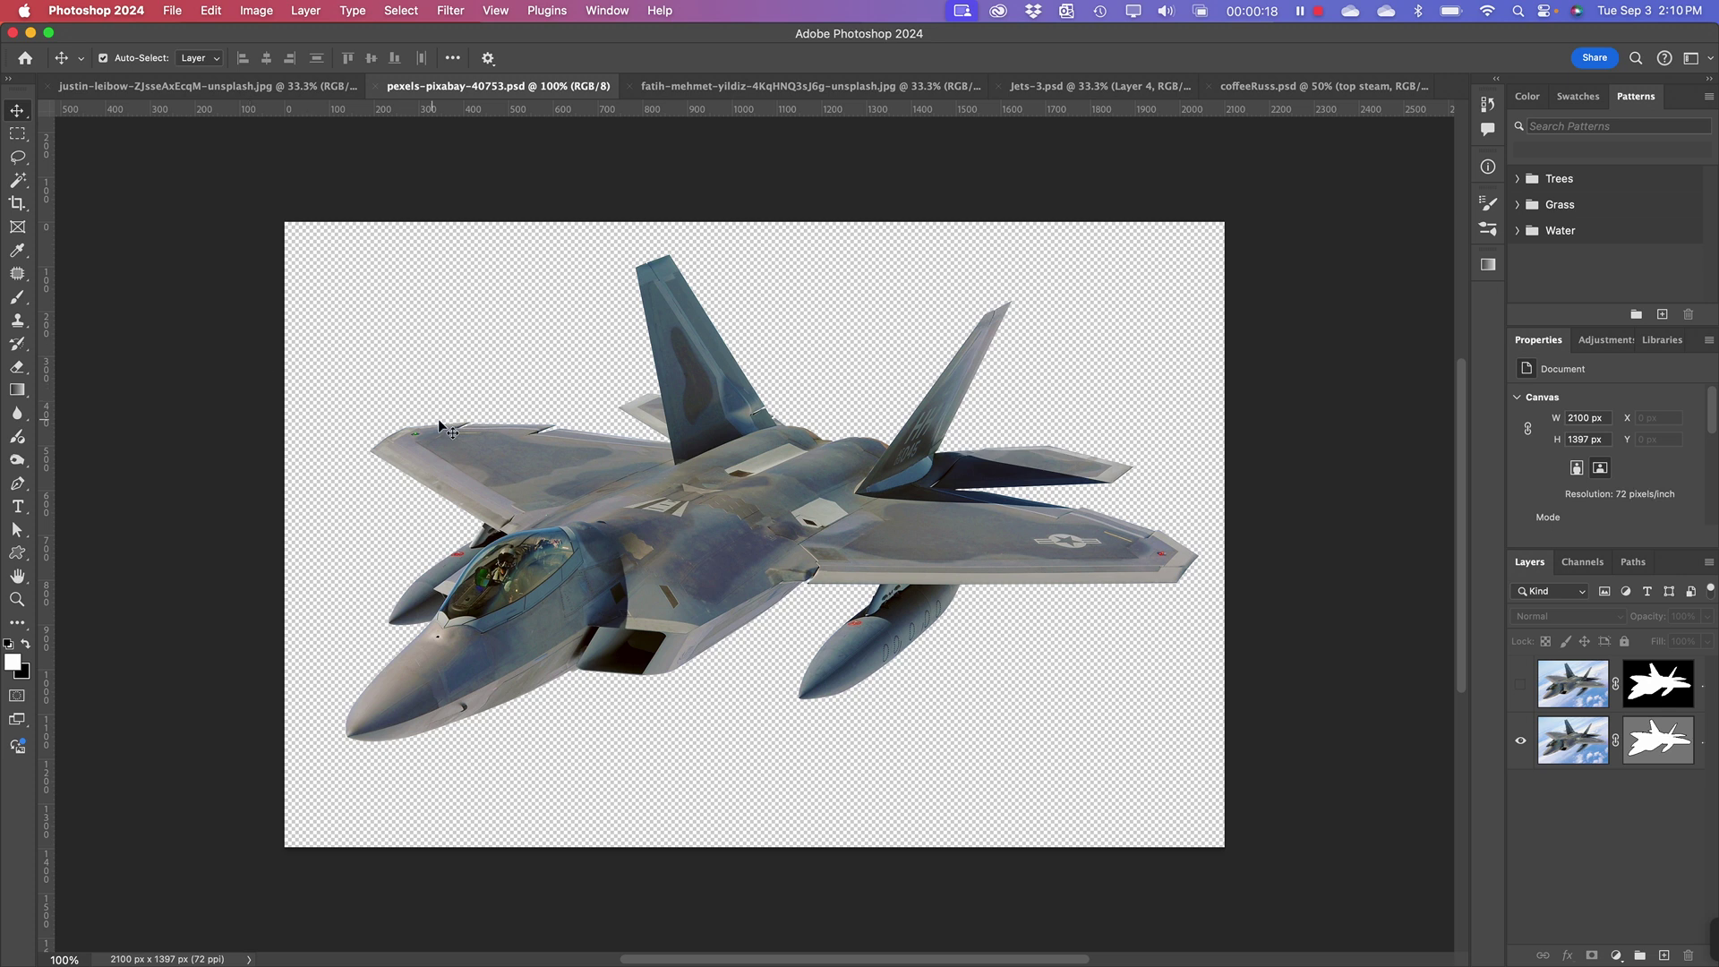
{"action": "left_click_drag", "start_coordinate": [1060, 646], "coordinate": [940, 551]}
{"action": "left_click", "coordinate": [777, 487]}
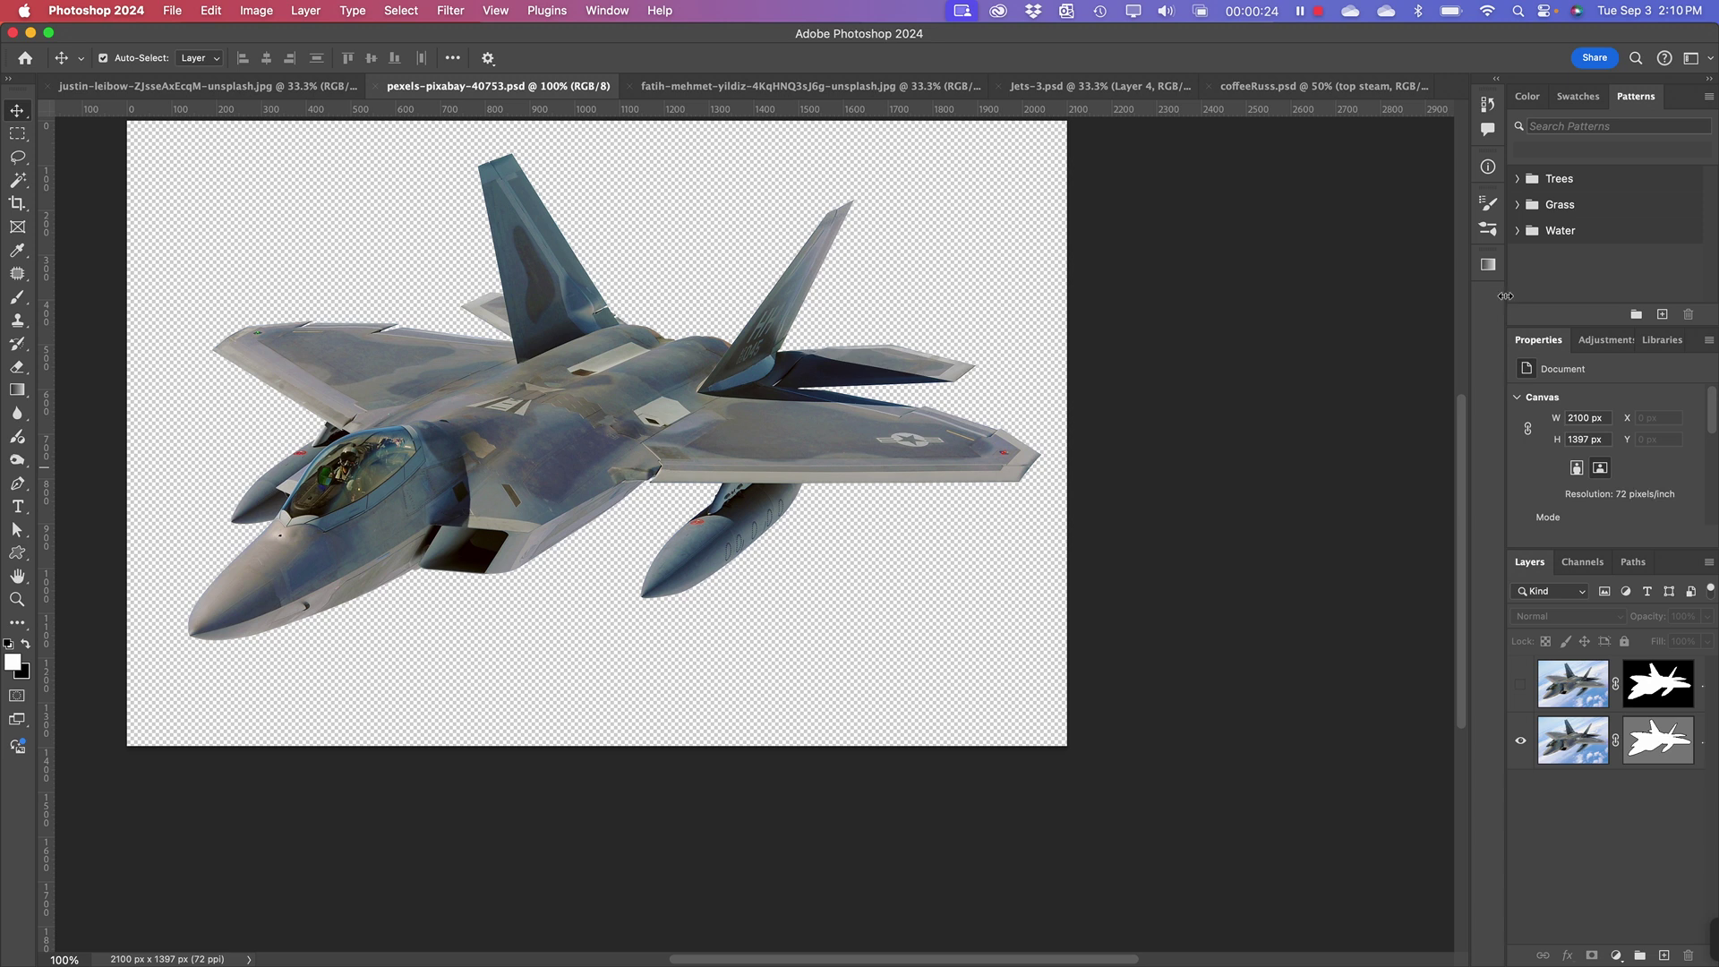
{"action": "left_click_drag", "start_coordinate": [1507, 300], "coordinate": [1202, 322]}
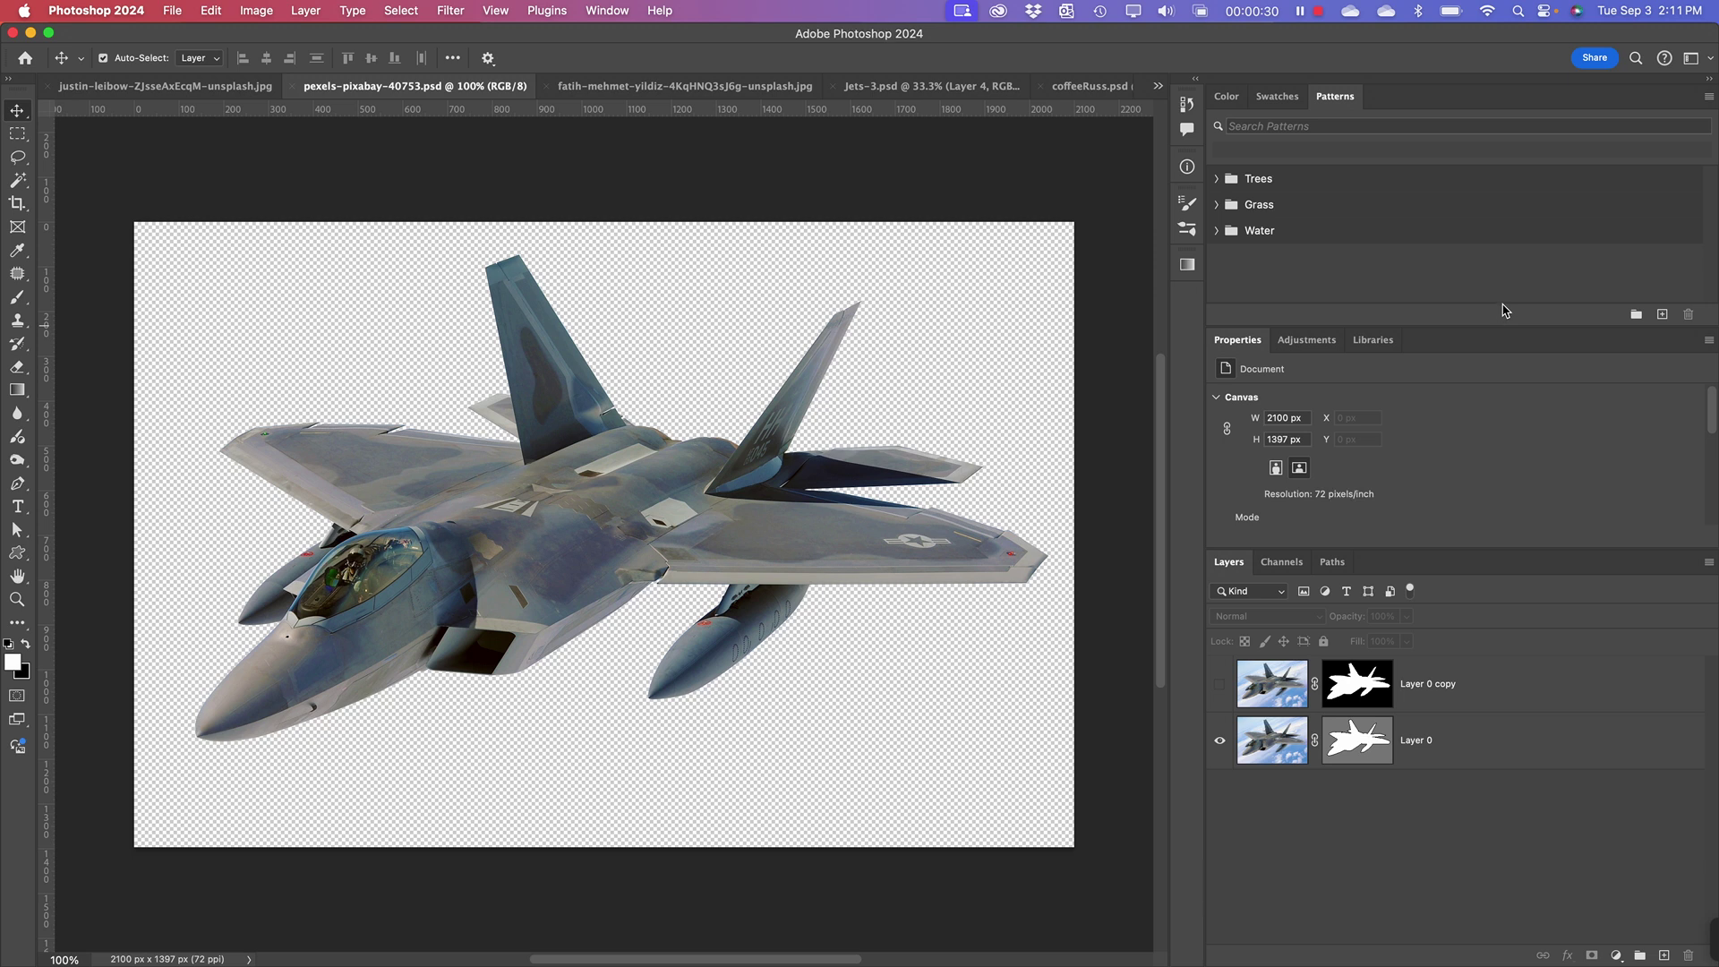
- View the jet image's colour channels and return to its layer stack
{"action": "left_click", "coordinate": [582, 689]}
{"action": "left_click", "coordinate": [237, 395]}
{"action": "left_click", "coordinate": [1282, 566]}
{"action": "left_click", "coordinate": [1240, 565]}
{"action": "left_click", "coordinate": [1282, 562]}
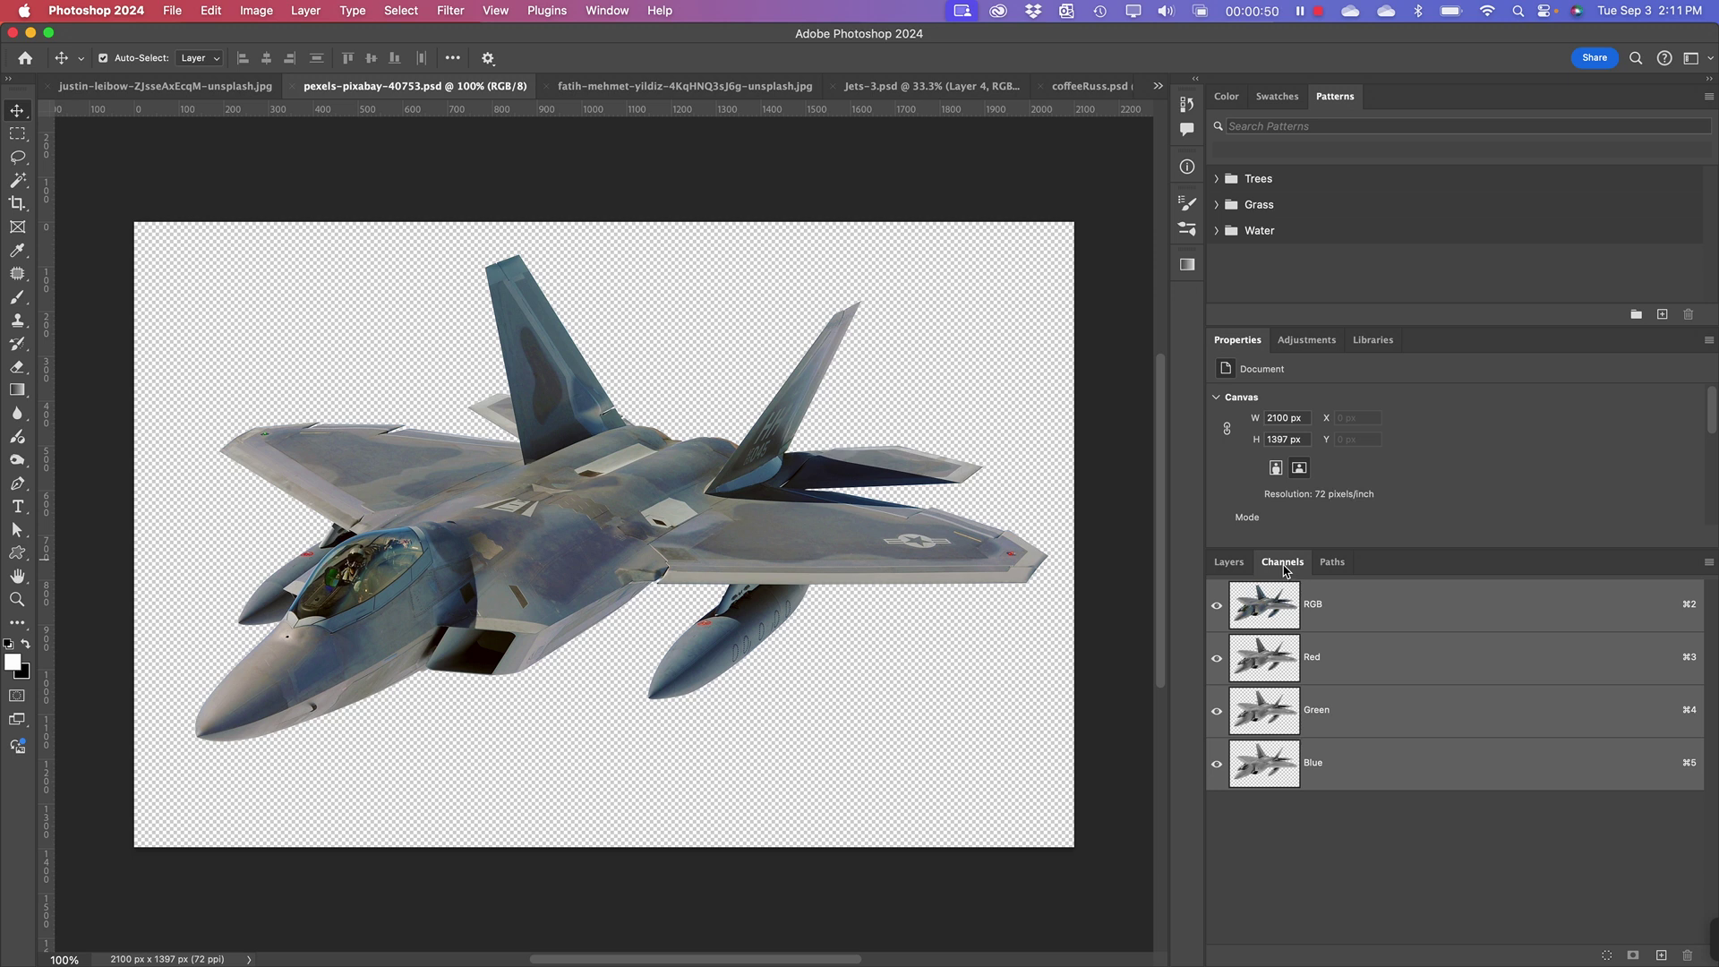
{"action": "left_click", "coordinate": [1229, 562]}
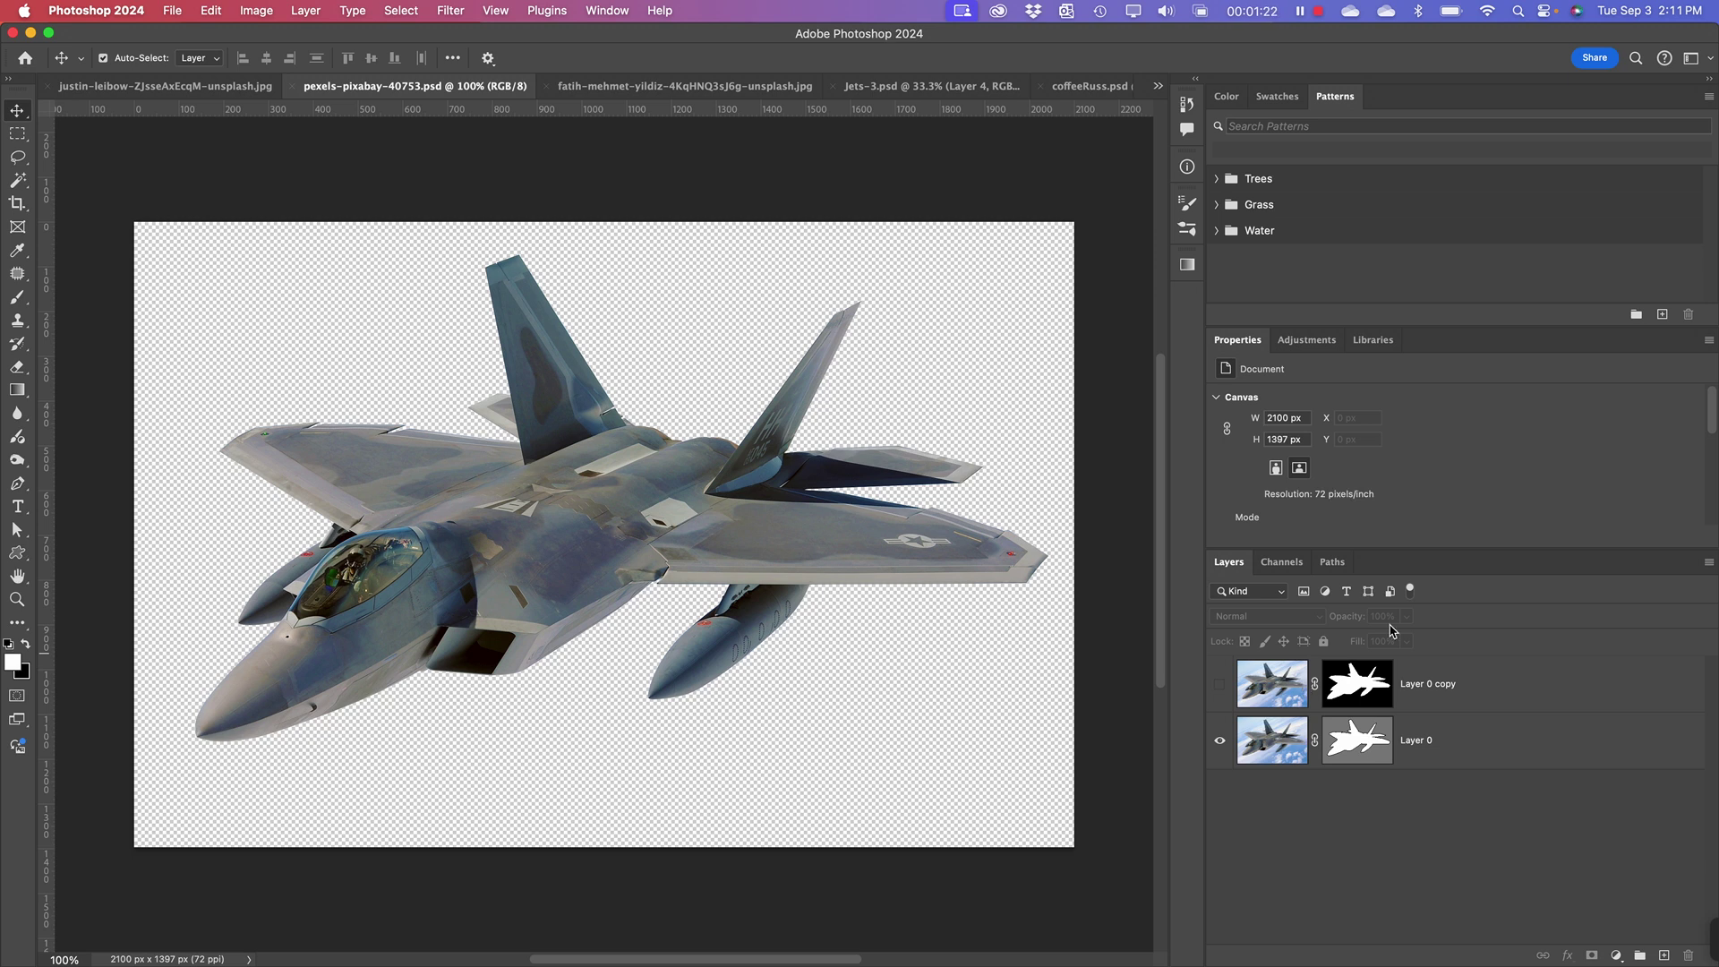
- Narrow the panel dock to give the jet image more room
{"action": "left_click", "coordinate": [806, 447]}
{"action": "left_click_drag", "start_coordinate": [785, 405], "coordinate": [746, 333]}
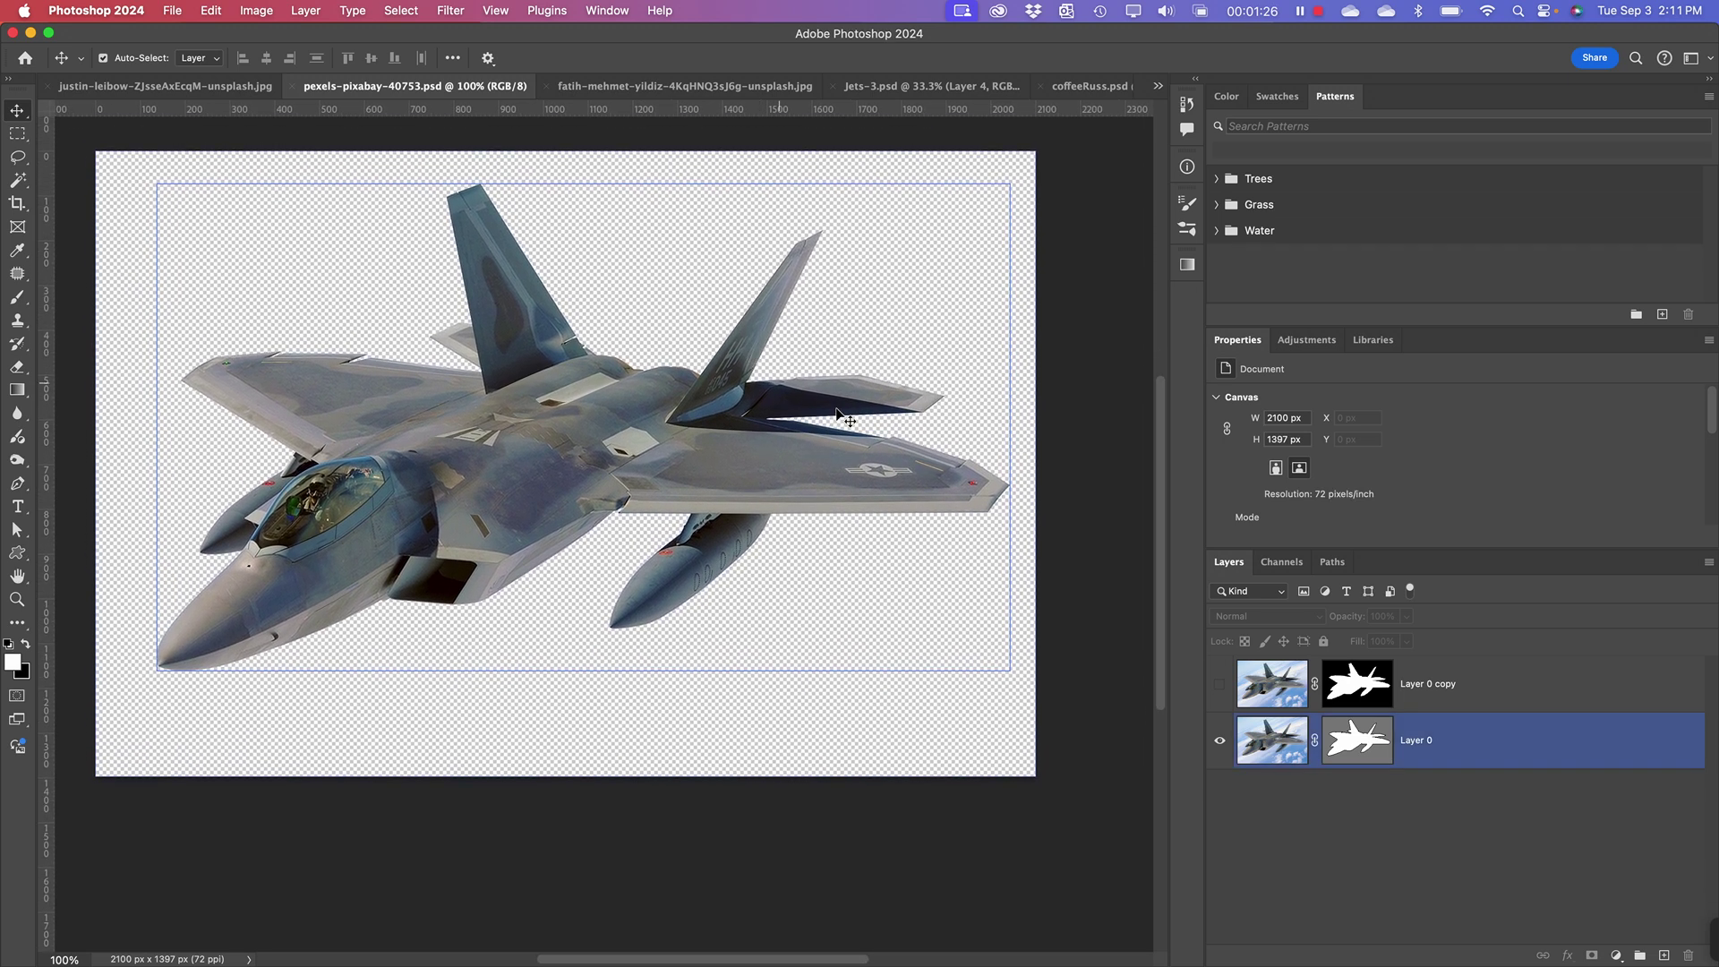
{"action": "key", "text": "alt+super+a"}
{"action": "left_click_drag", "start_coordinate": [1206, 288], "coordinate": [1378, 268]}
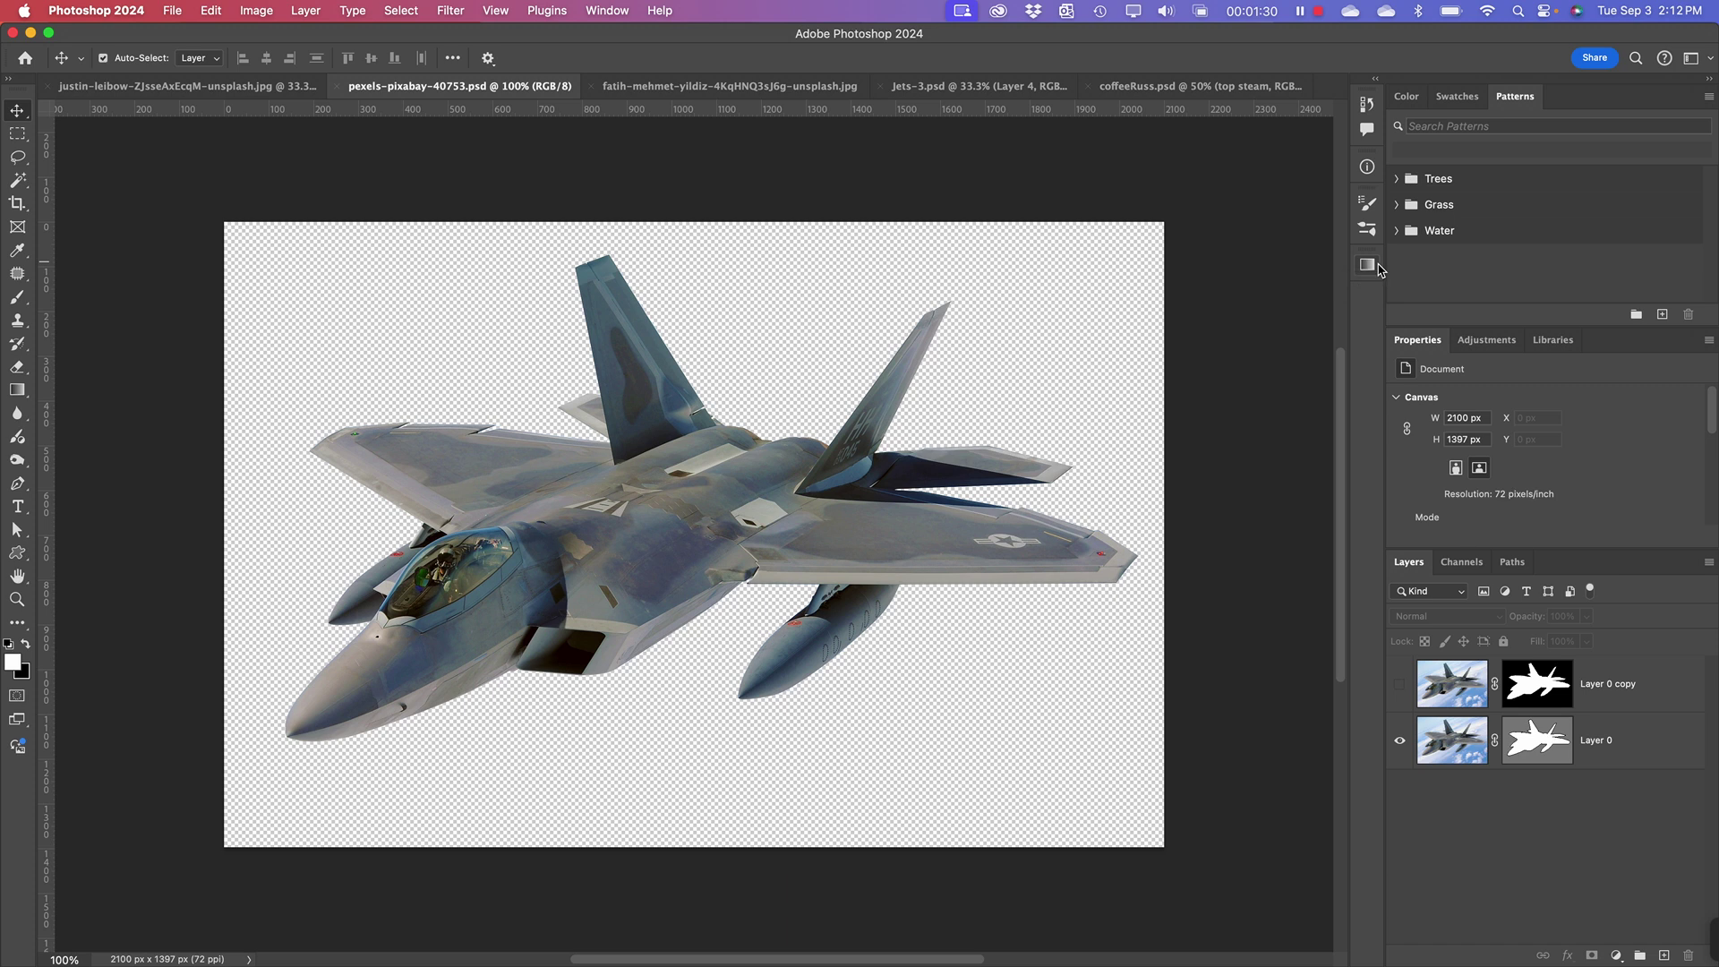
- Zoom in to 200% on the jet and show Layer 0 copy in place of Layer 0
{"action": "key", "text": "super+plus"}
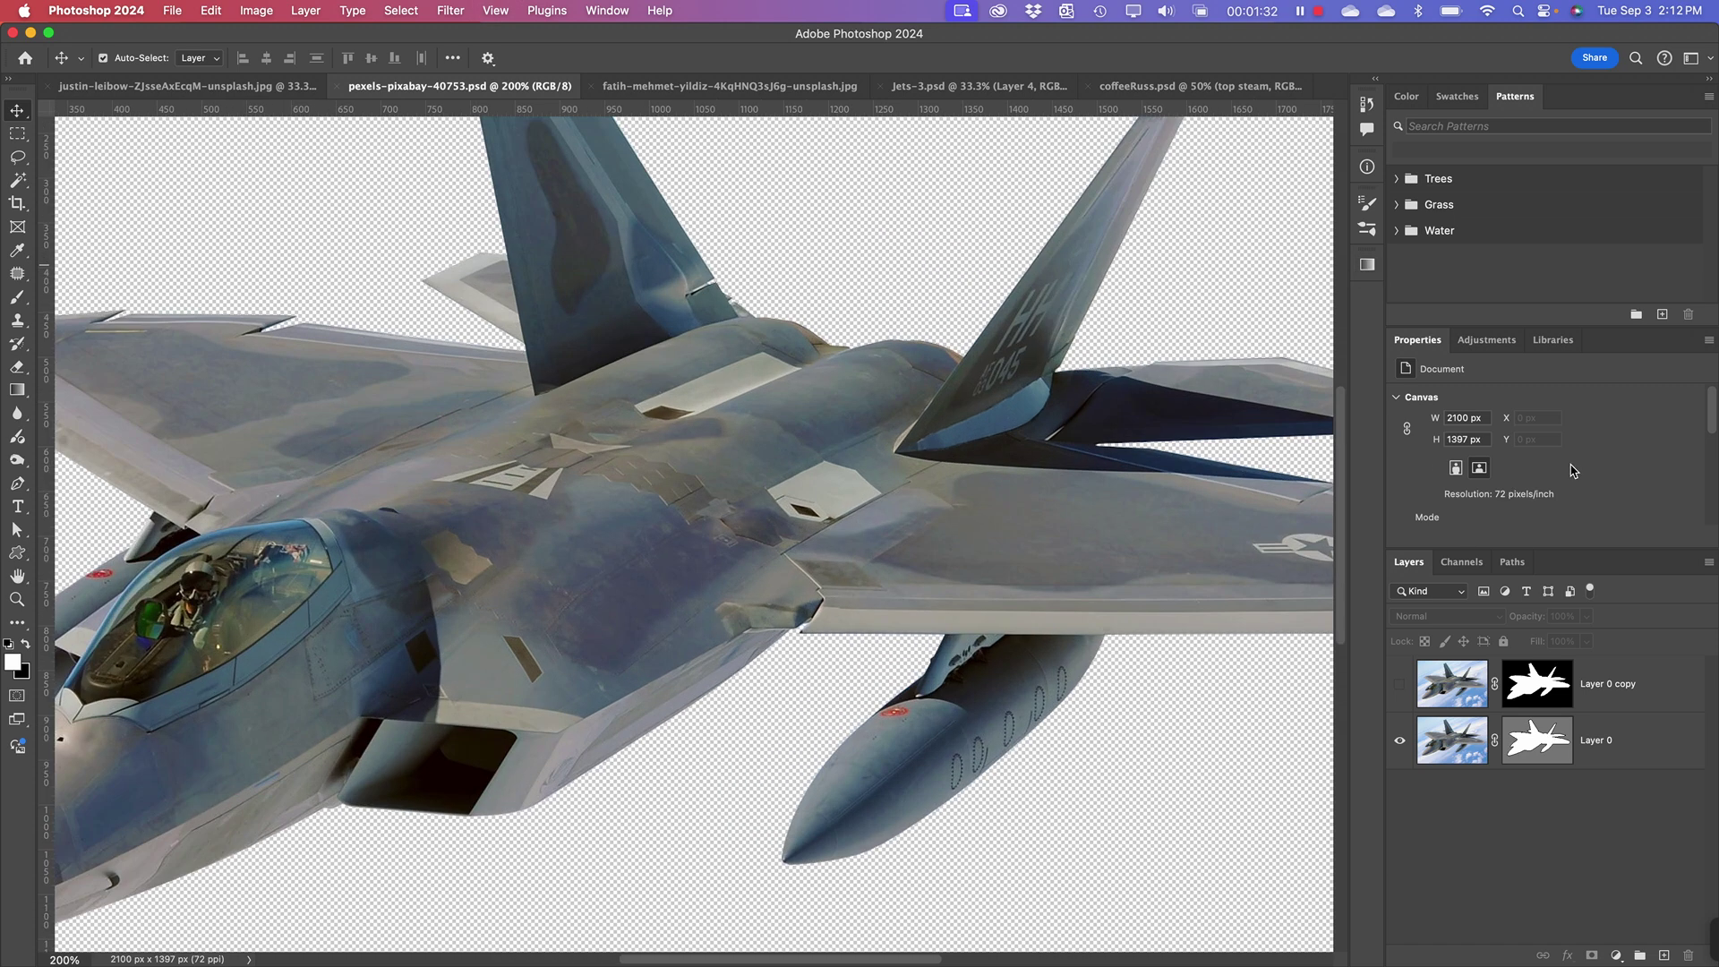
{"action": "left_click", "coordinate": [546, 656], "text": "super"}
{"action": "left_click_drag", "start_coordinate": [333, 631], "coordinate": [670, 488]}
{"action": "scroll", "coordinate": [669, 488], "scroll_direction": "right", "scroll_amount": 3}
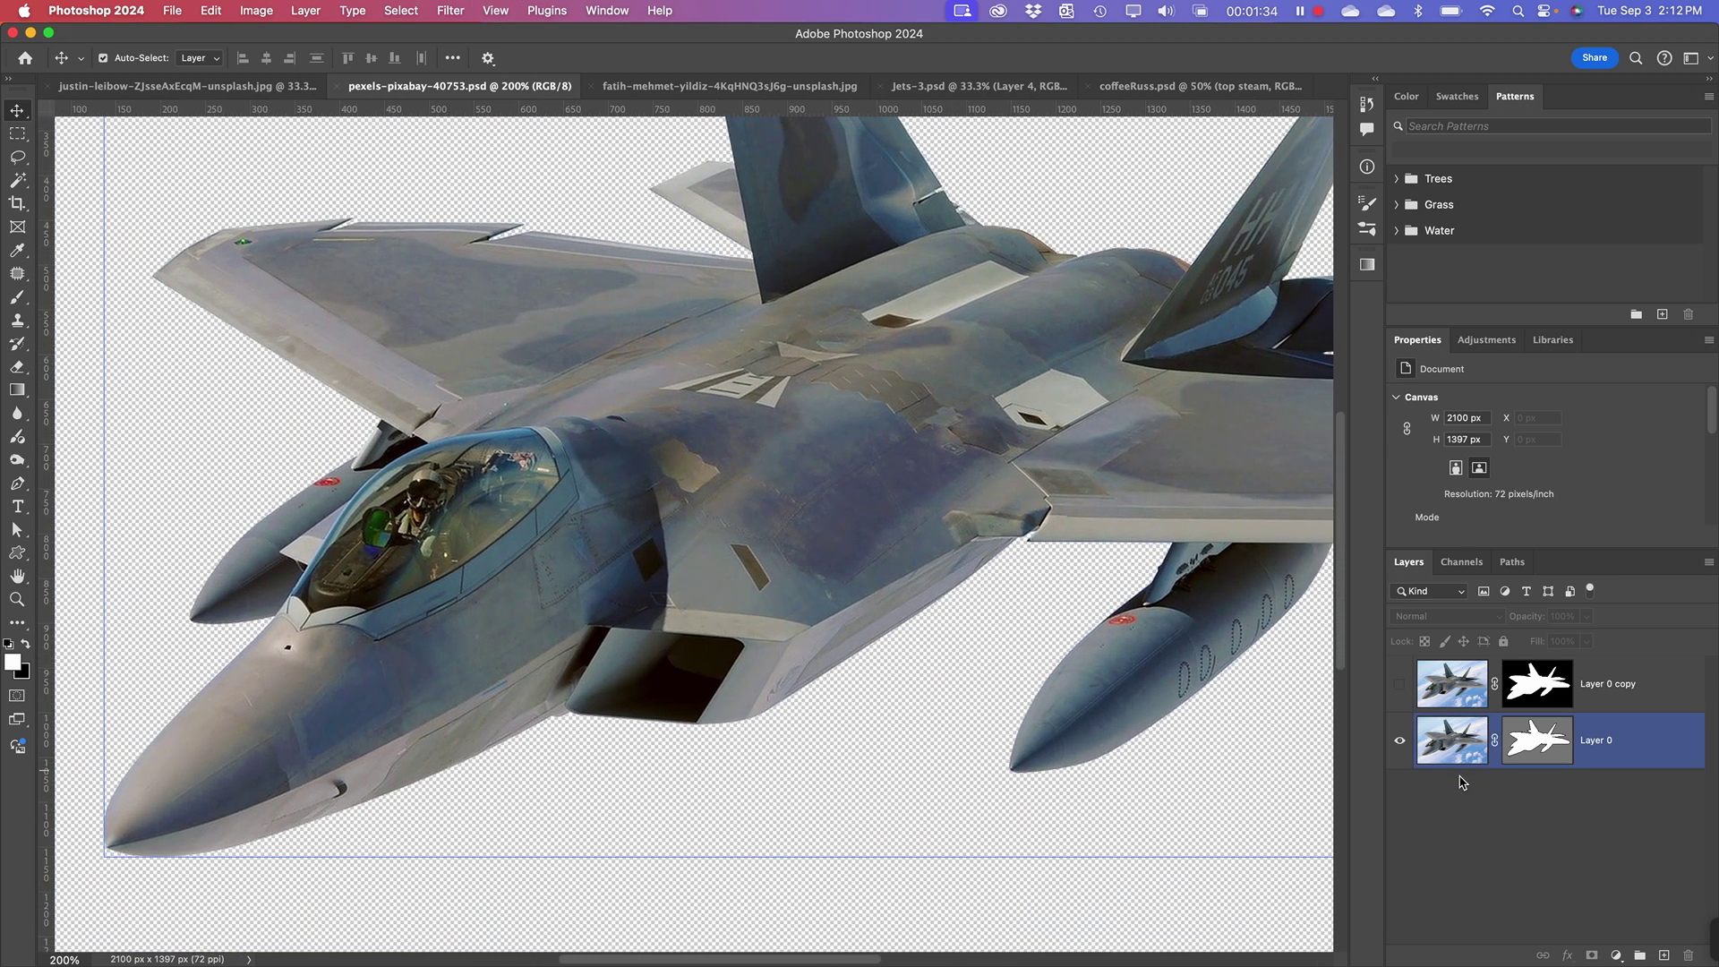
{"action": "left_click", "coordinate": [1399, 739]}
{"action": "left_click", "coordinate": [1399, 685]}
{"action": "left_click", "coordinate": [1450, 684]}
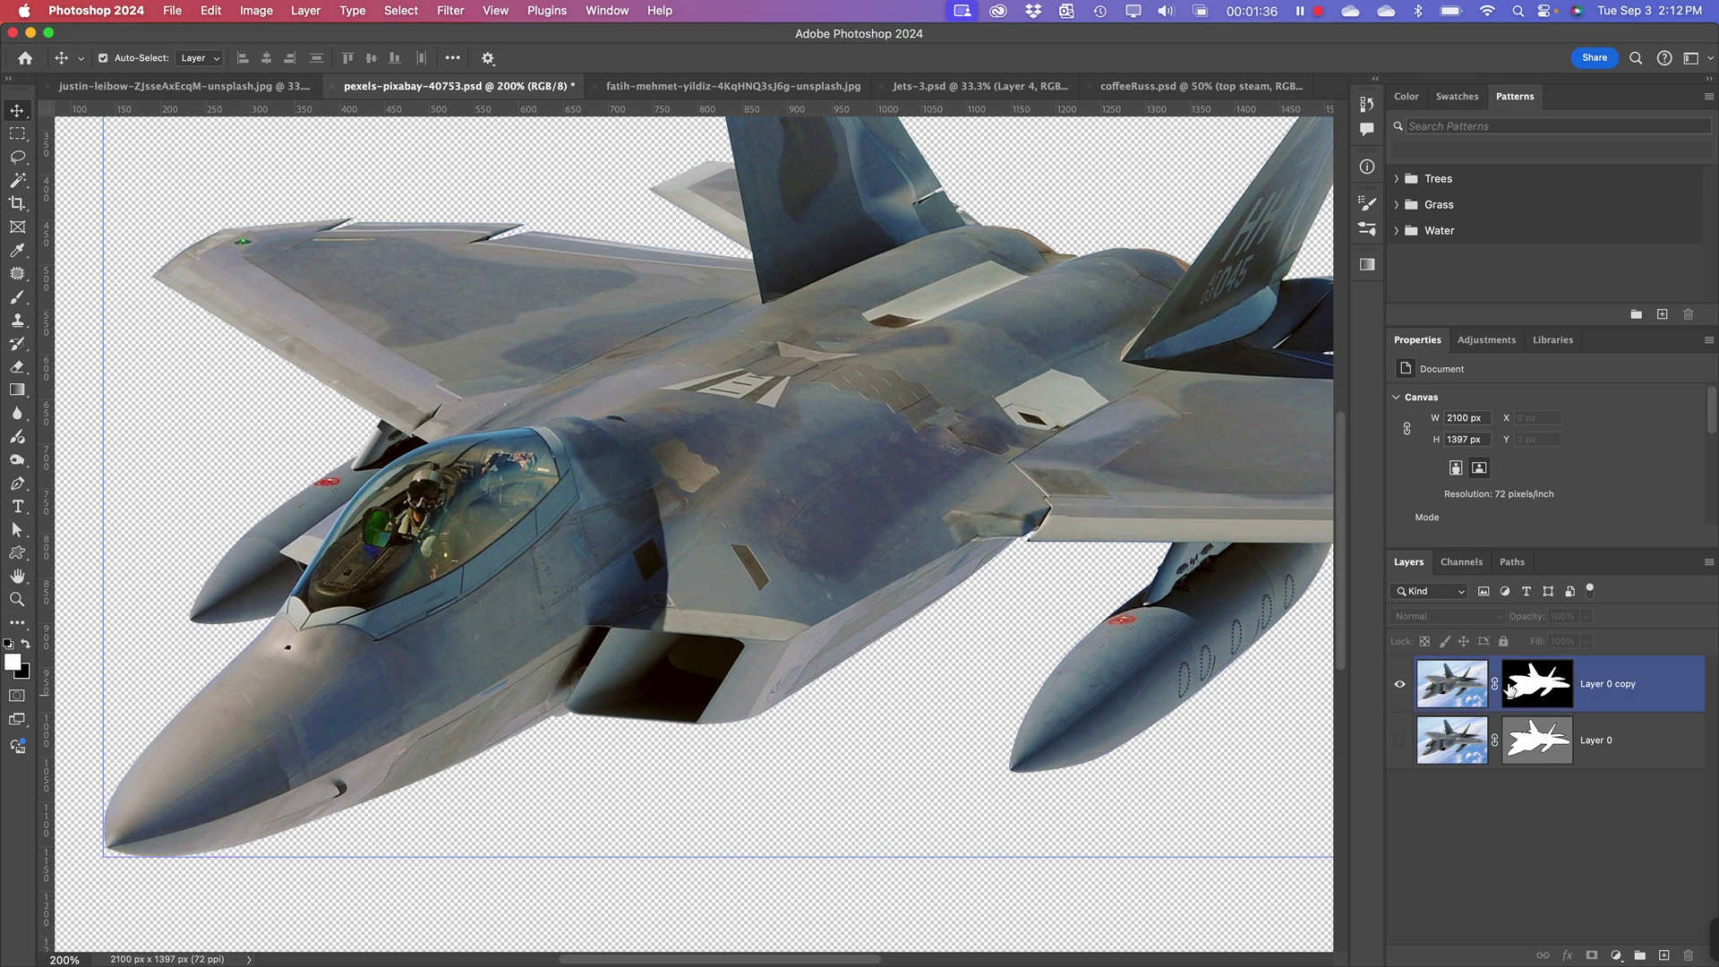
- Hide Layer 0 copy and show Layer 0 to compare the vector-masked jet's edges
{"action": "scroll", "coordinate": [761, 358], "scroll_direction": "right", "scroll_amount": 5}
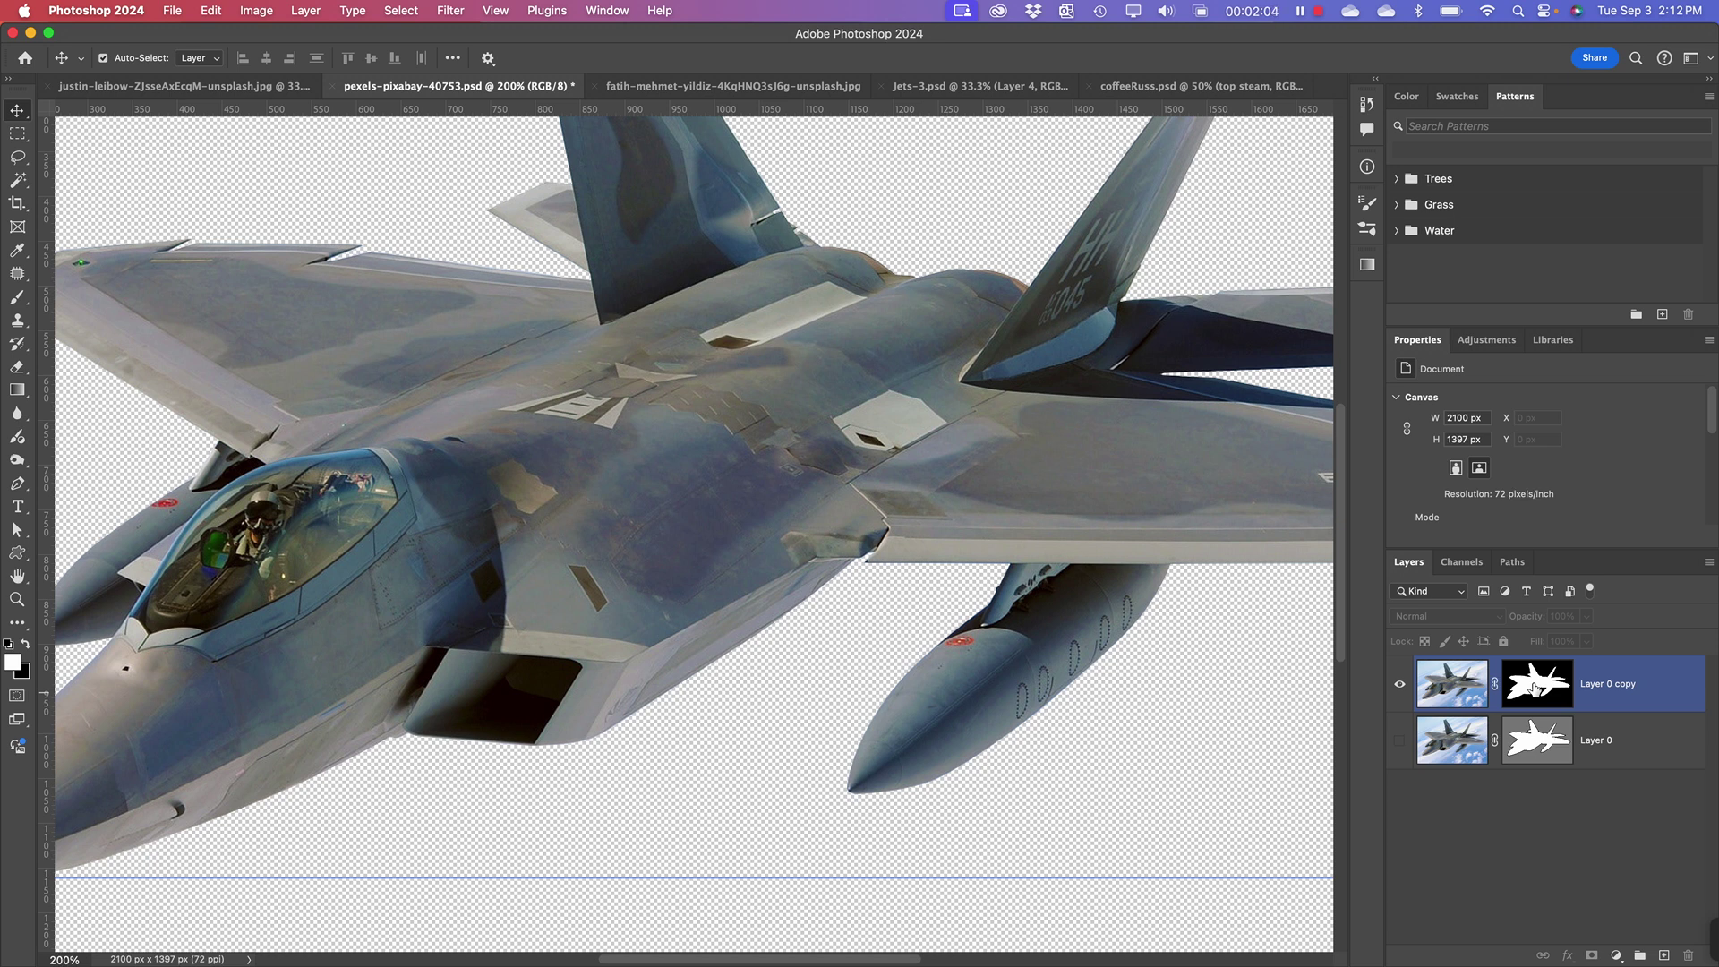
{"action": "left_click", "coordinate": [1399, 684]}
{"action": "left_click", "coordinate": [1409, 746]}
{"action": "left_click", "coordinate": [1401, 743]}
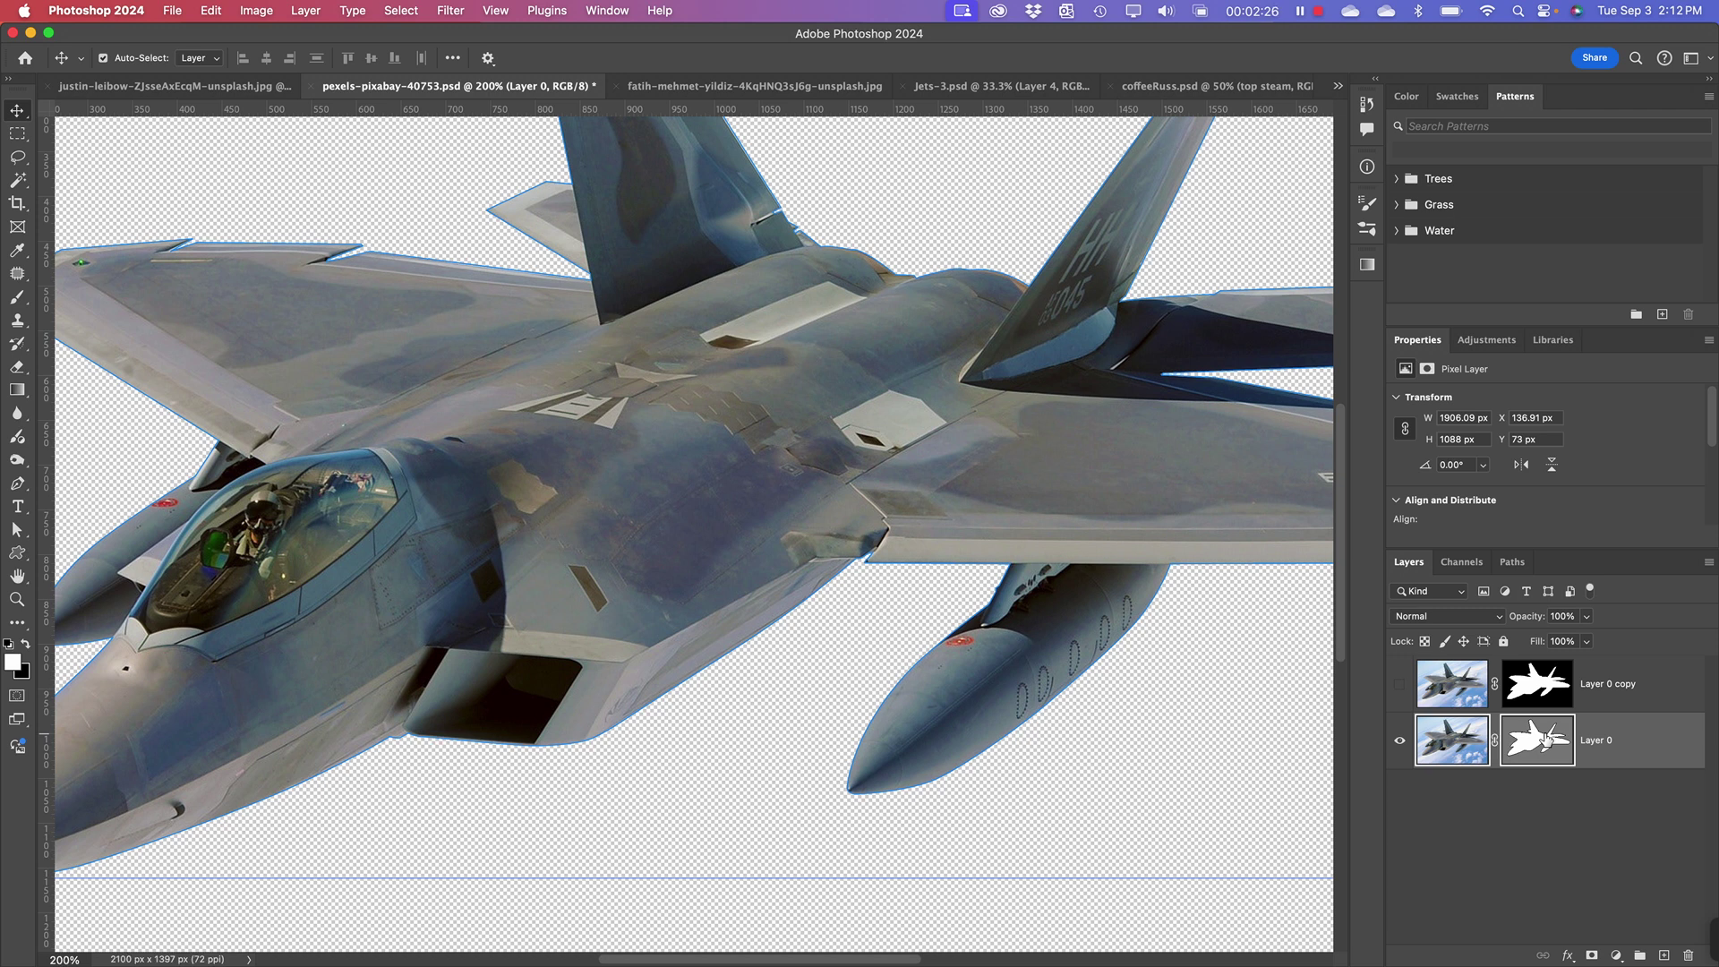
- Select the saved Jet Outline path and view how it follows the jet's nose and wing
{"action": "left_click", "coordinate": [1512, 562]}
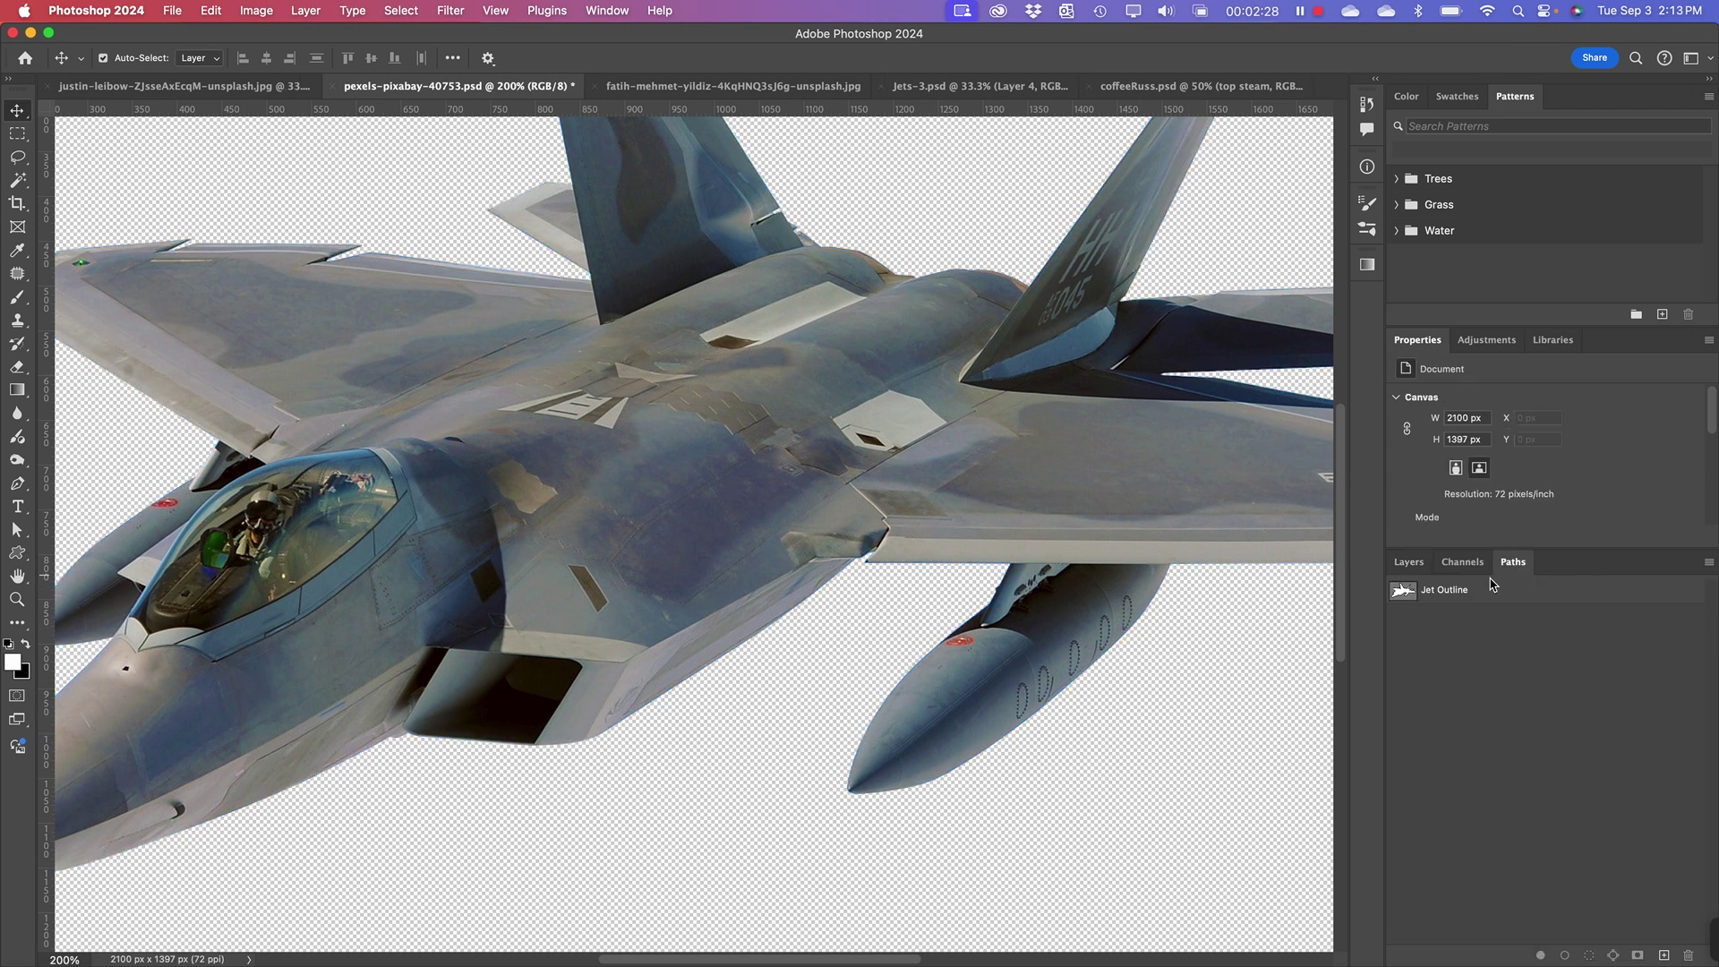
{"action": "left_click", "coordinate": [1434, 592]}
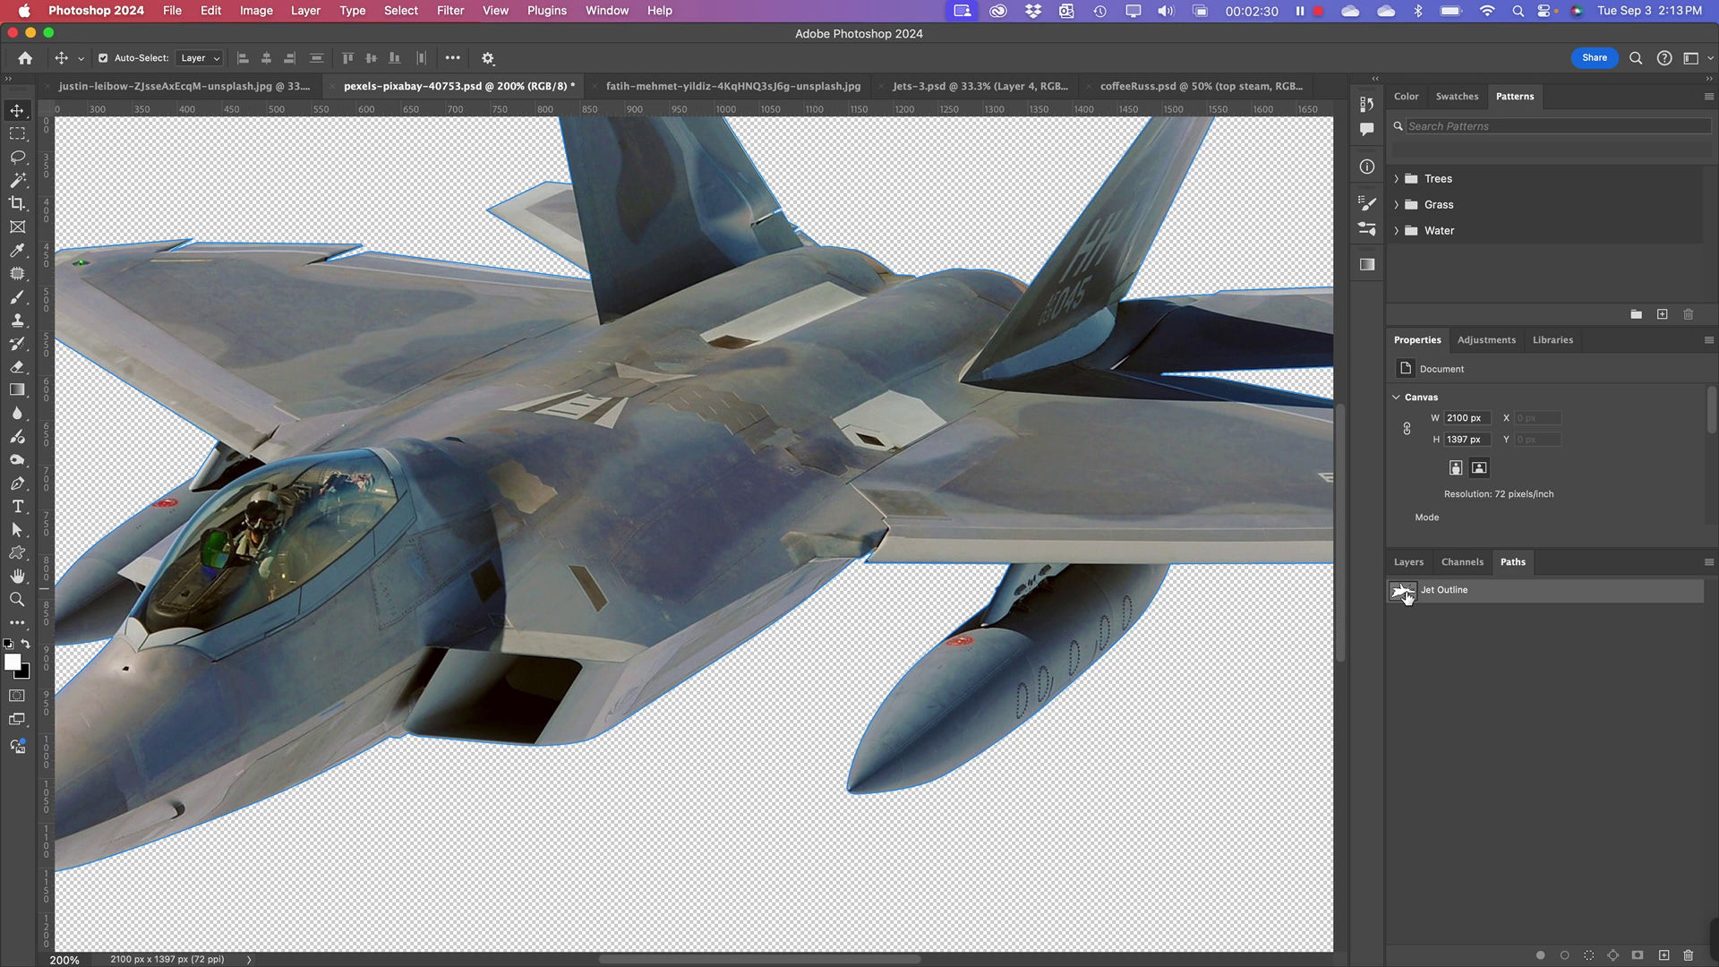
{"action": "key", "text": "space"}
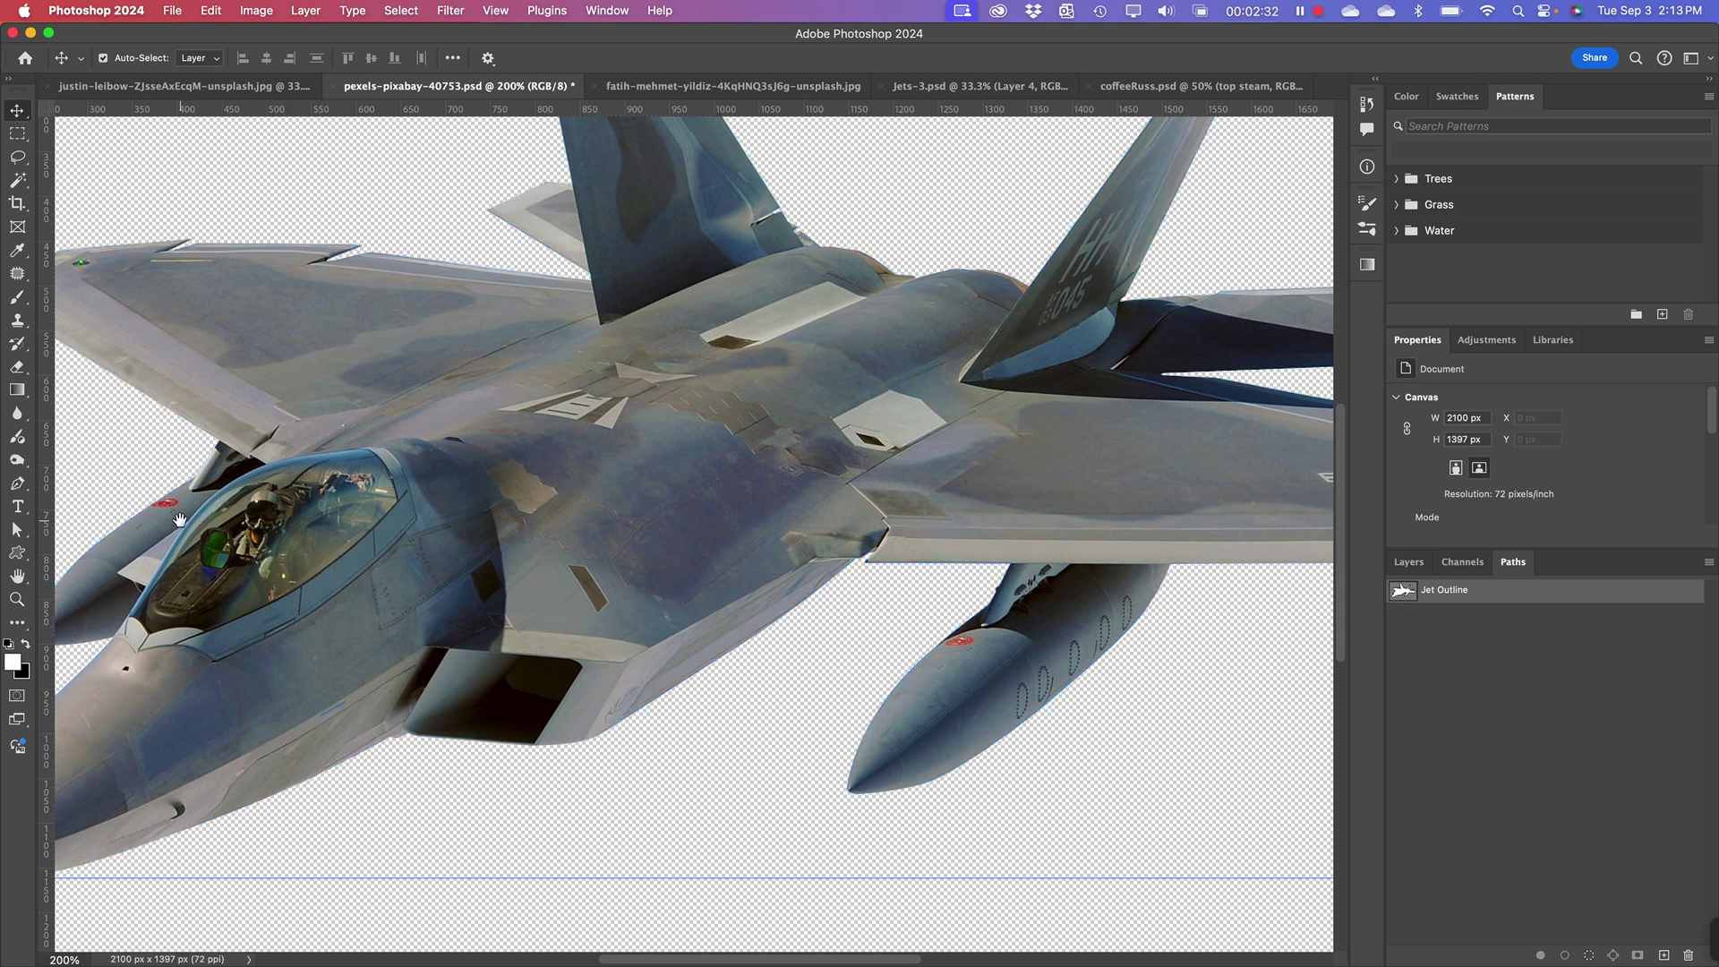
{"action": "left_click_drag", "start_coordinate": [179, 520], "coordinate": [522, 464]}
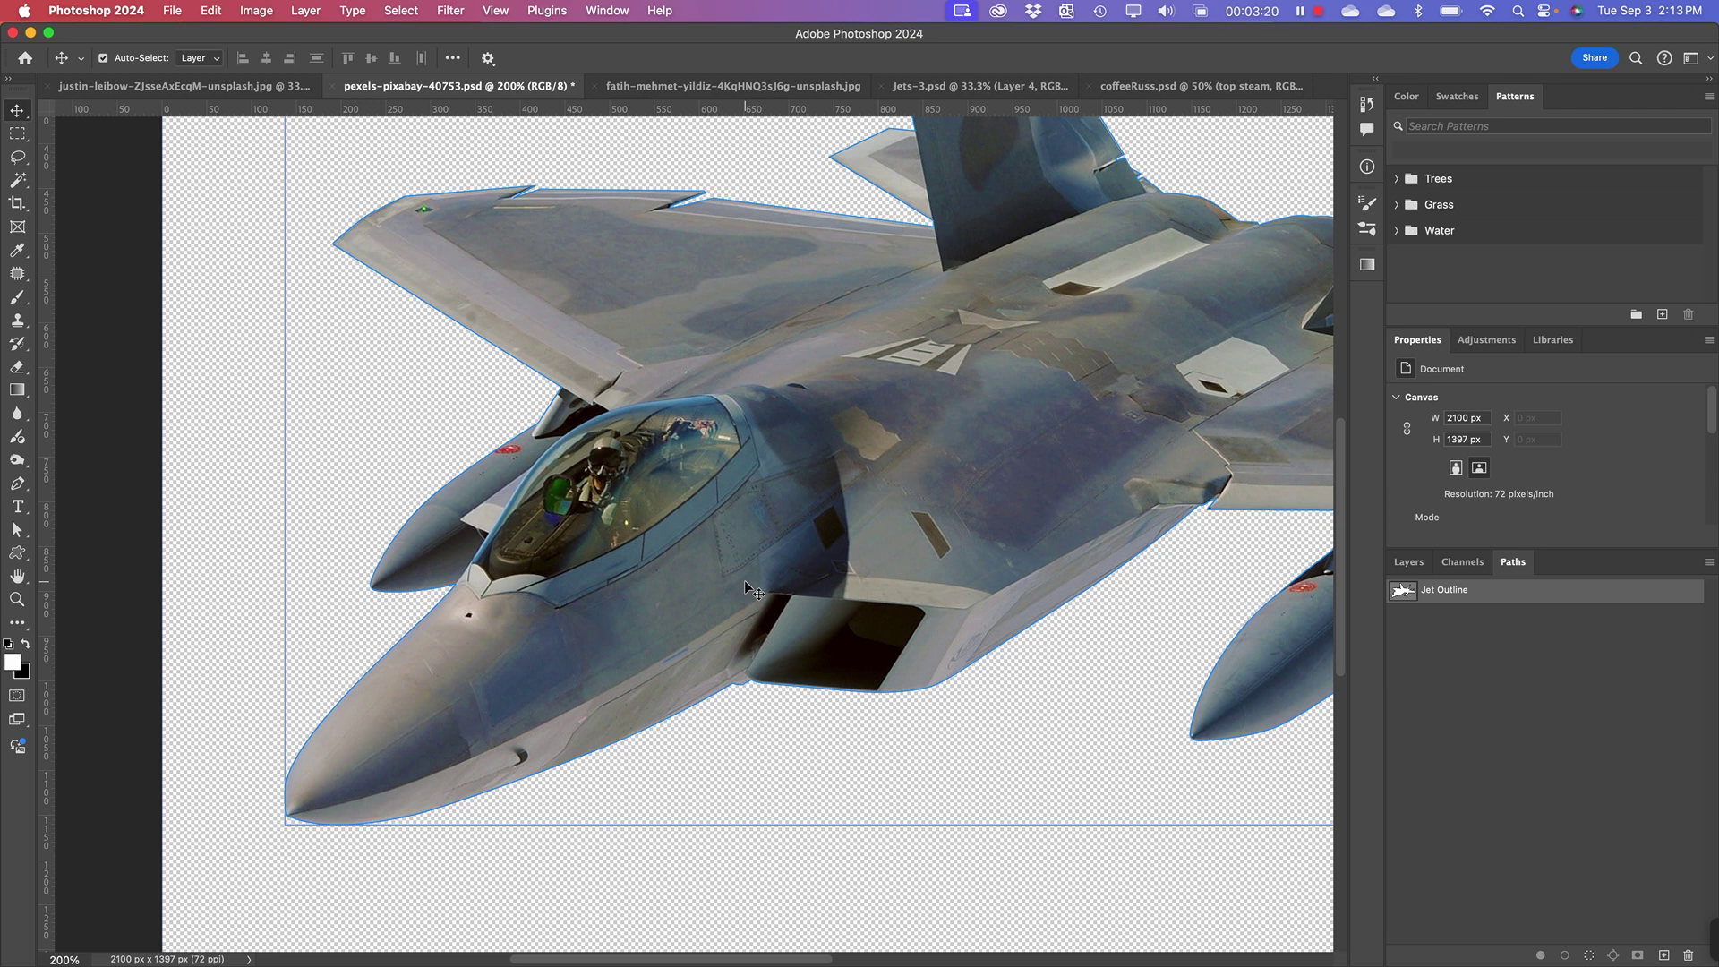
- Turn off the shape-layer filter so the layer stack lists both jet layers again
{"action": "left_click", "coordinate": [1418, 568]}
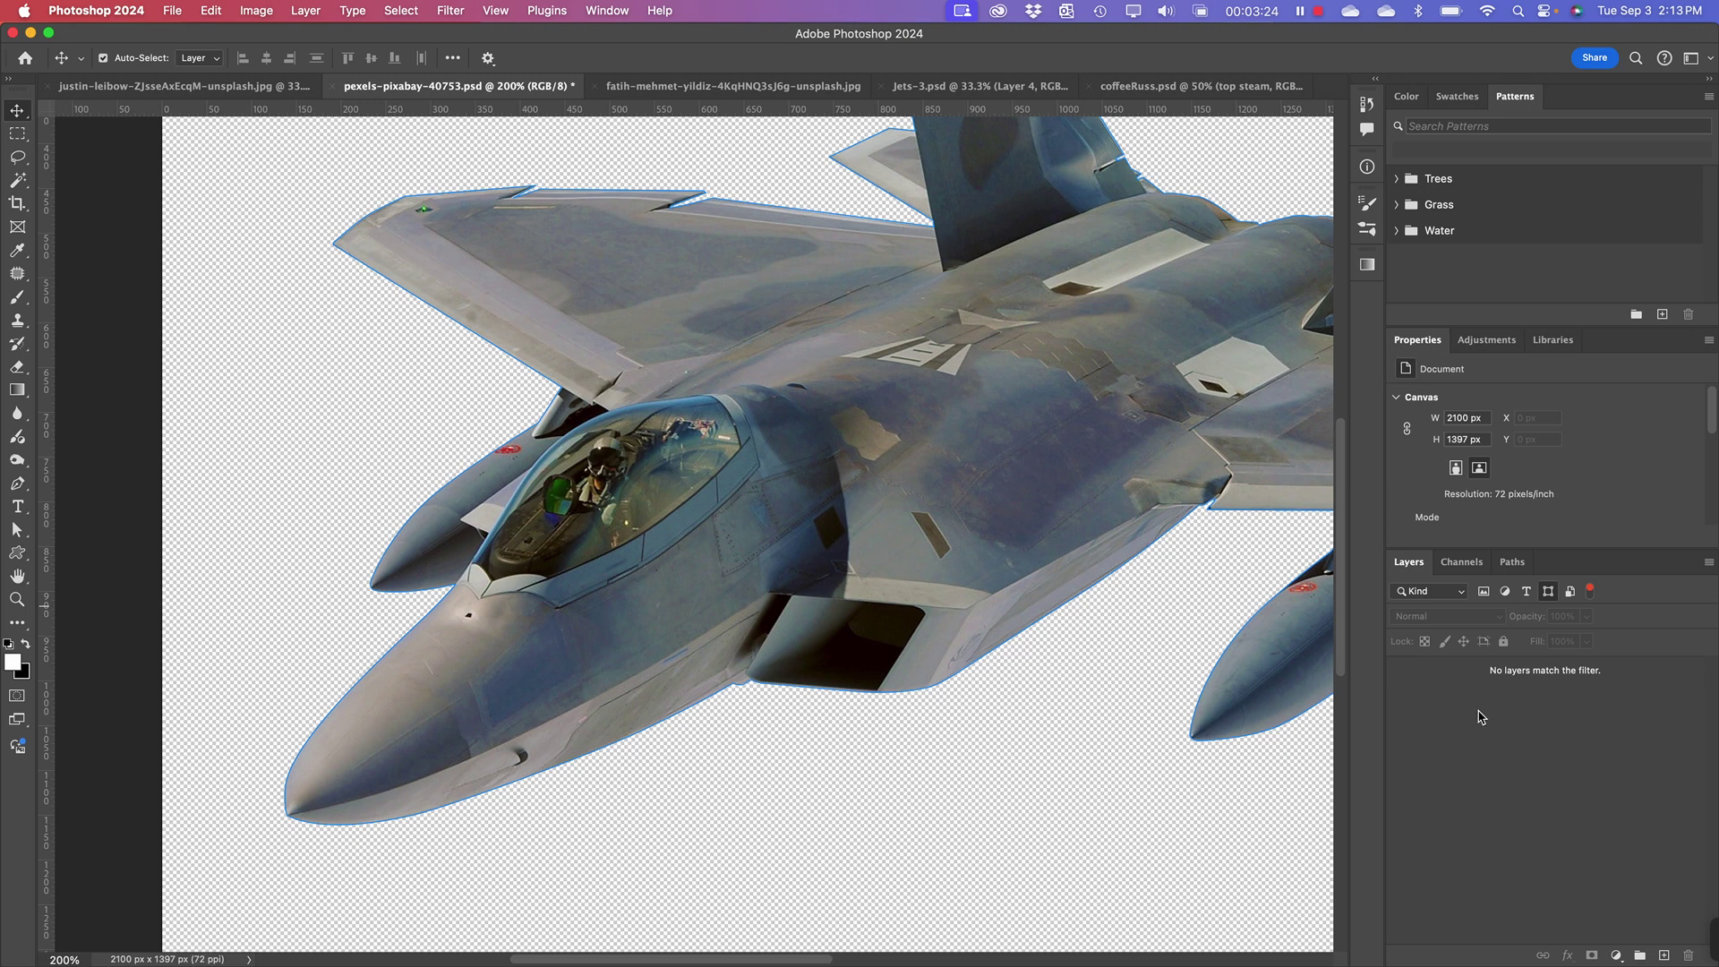
{"action": "left_click", "coordinate": [1473, 562]}
{"action": "left_click", "coordinate": [1514, 562]}
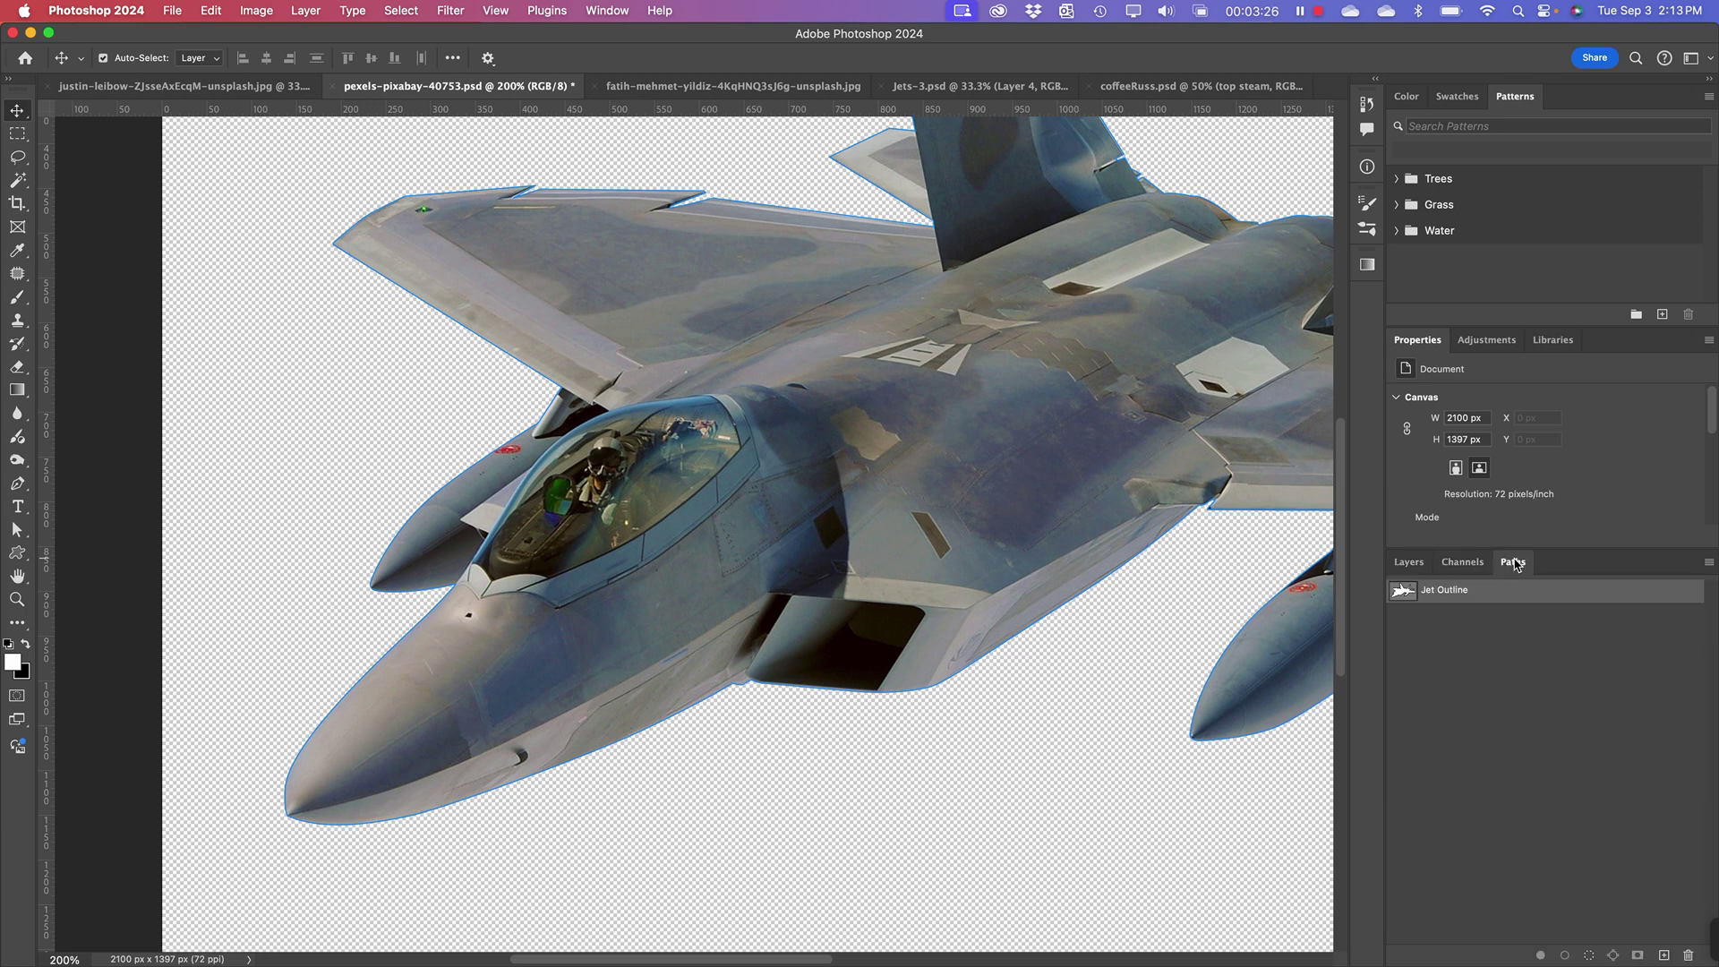
{"action": "left_click", "coordinate": [1462, 562]}
{"action": "left_click", "coordinate": [1408, 562]}
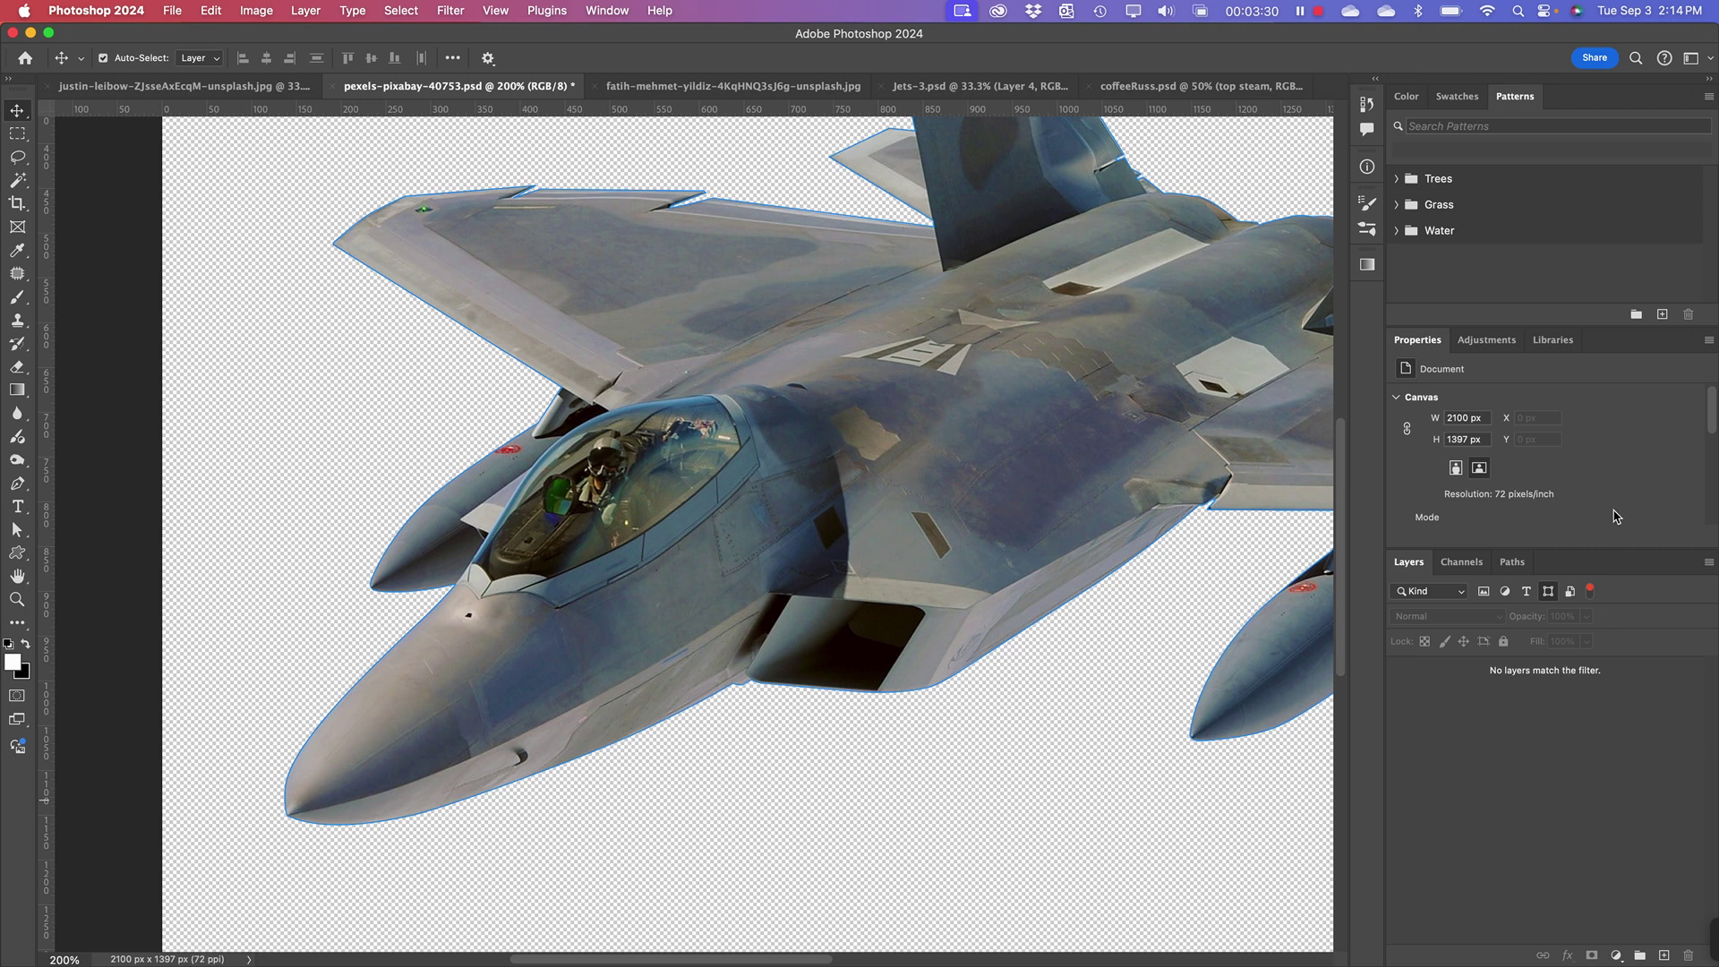
{"action": "left_click", "coordinate": [1547, 593]}
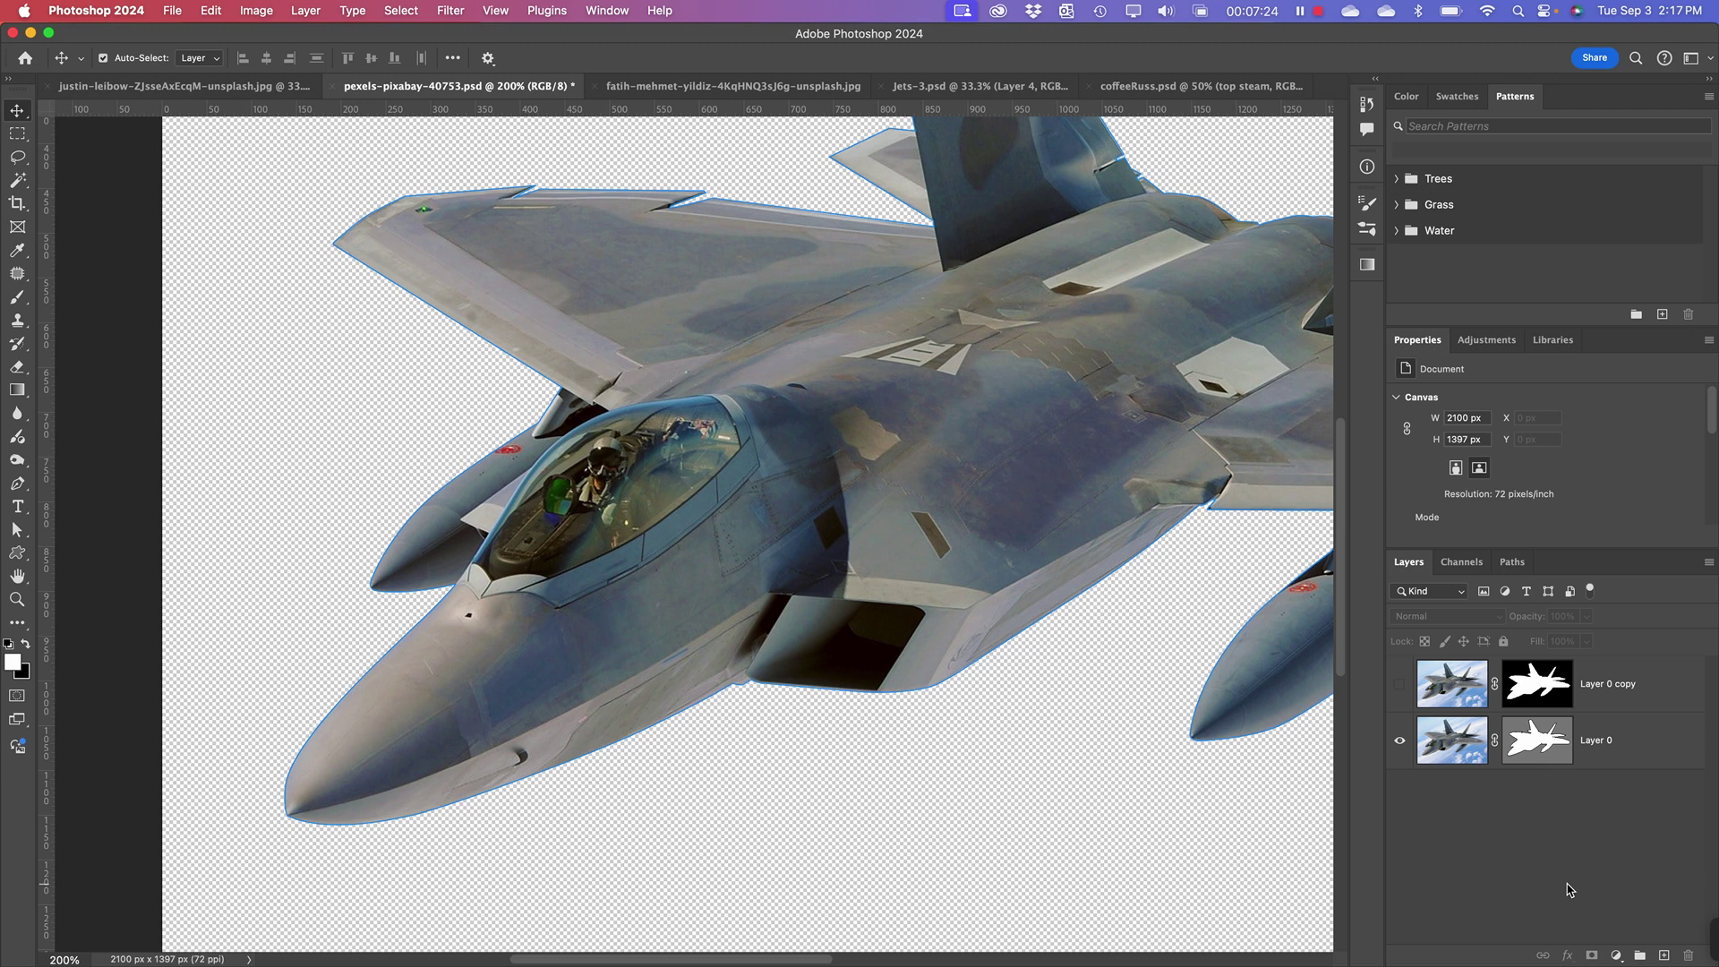
- Select Layer 0's vector mask and Layer 0 copy's layer mask in turn to compare their mask properties
{"action": "left_click", "coordinate": [1522, 727]}
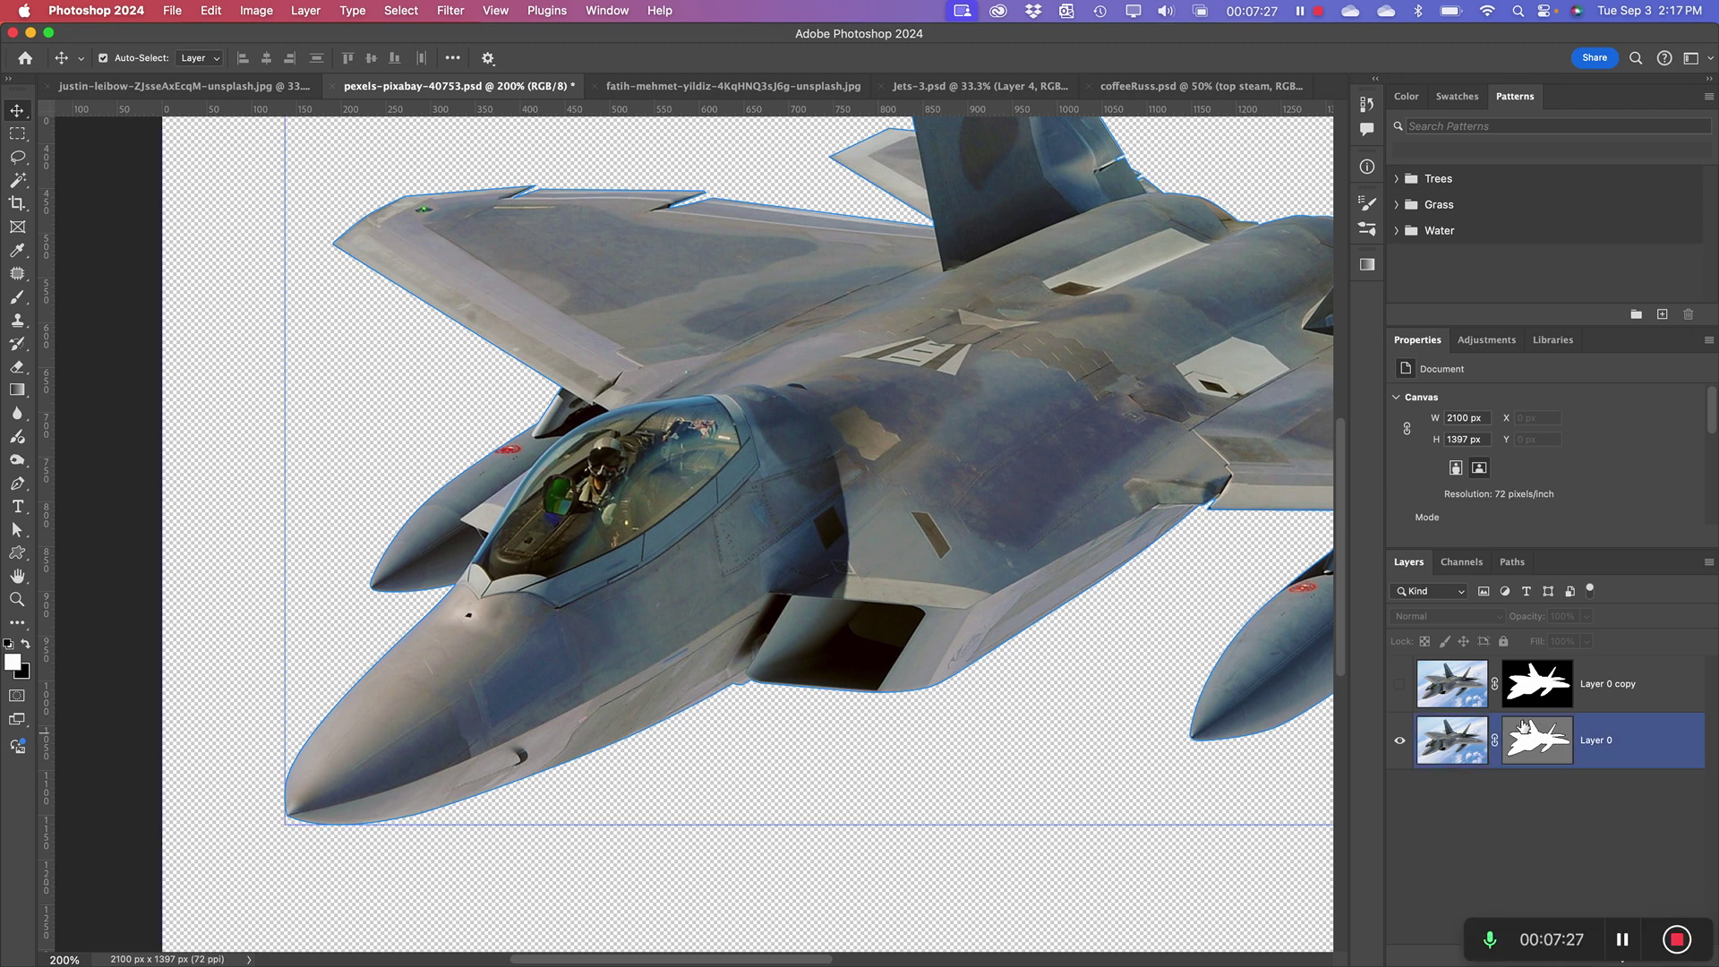
{"action": "left_click", "coordinate": [1554, 752]}
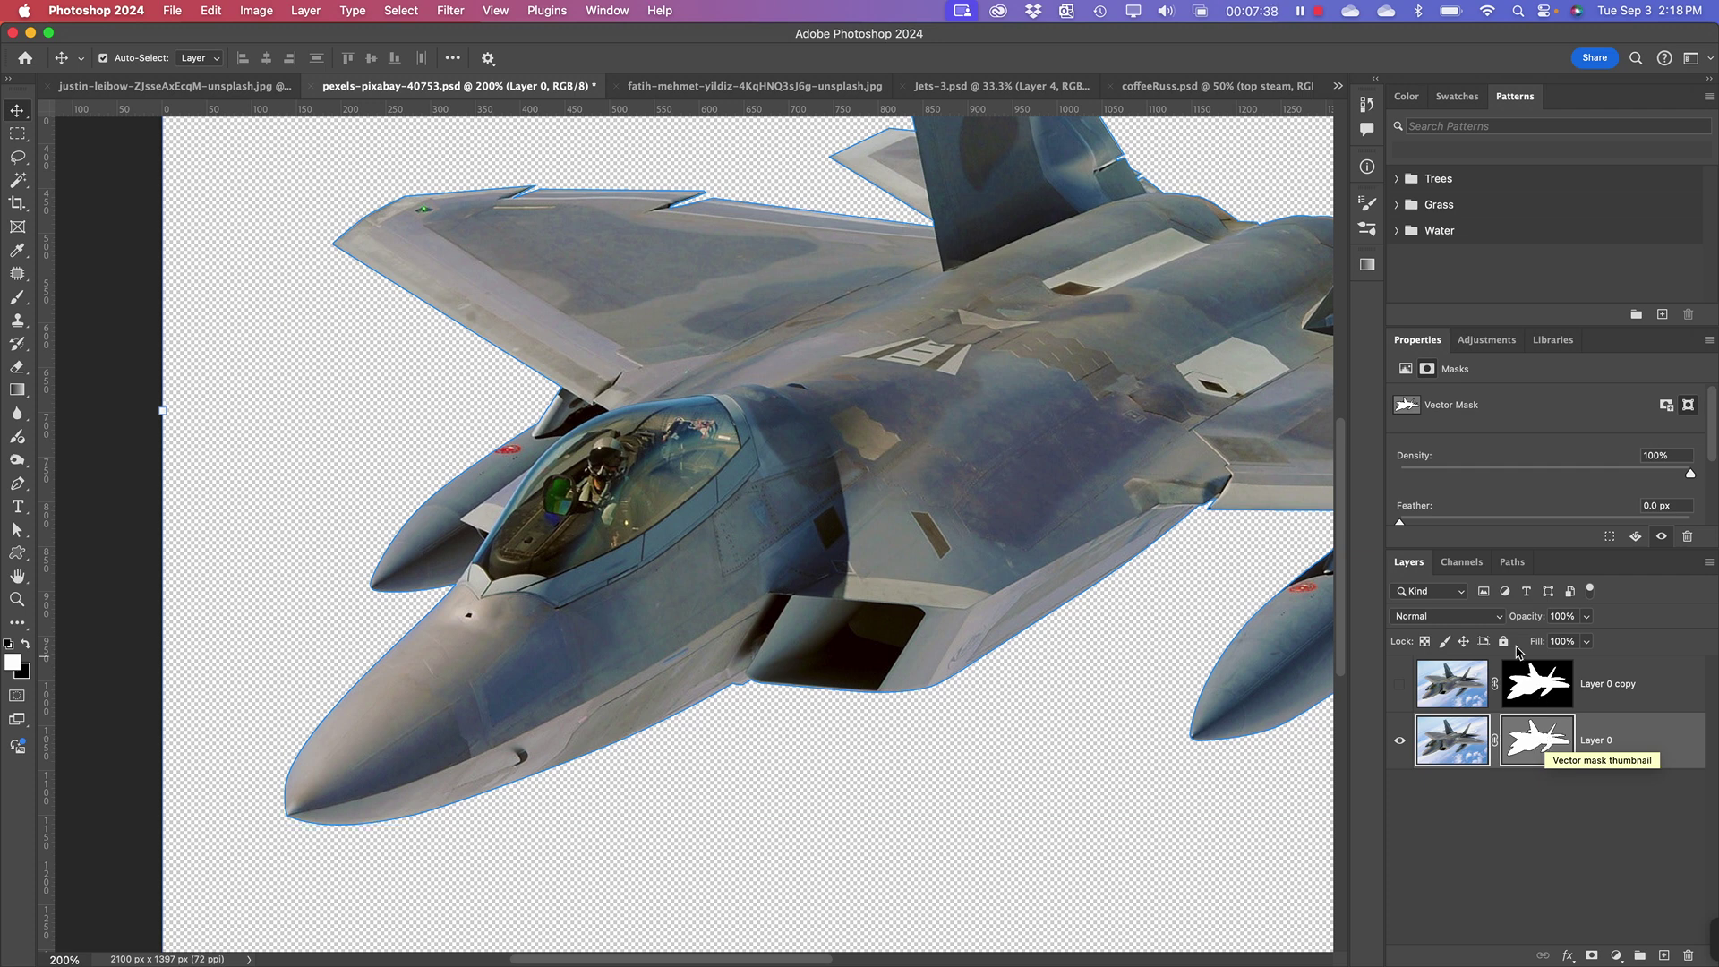
{"action": "left_click", "coordinate": [1473, 680]}
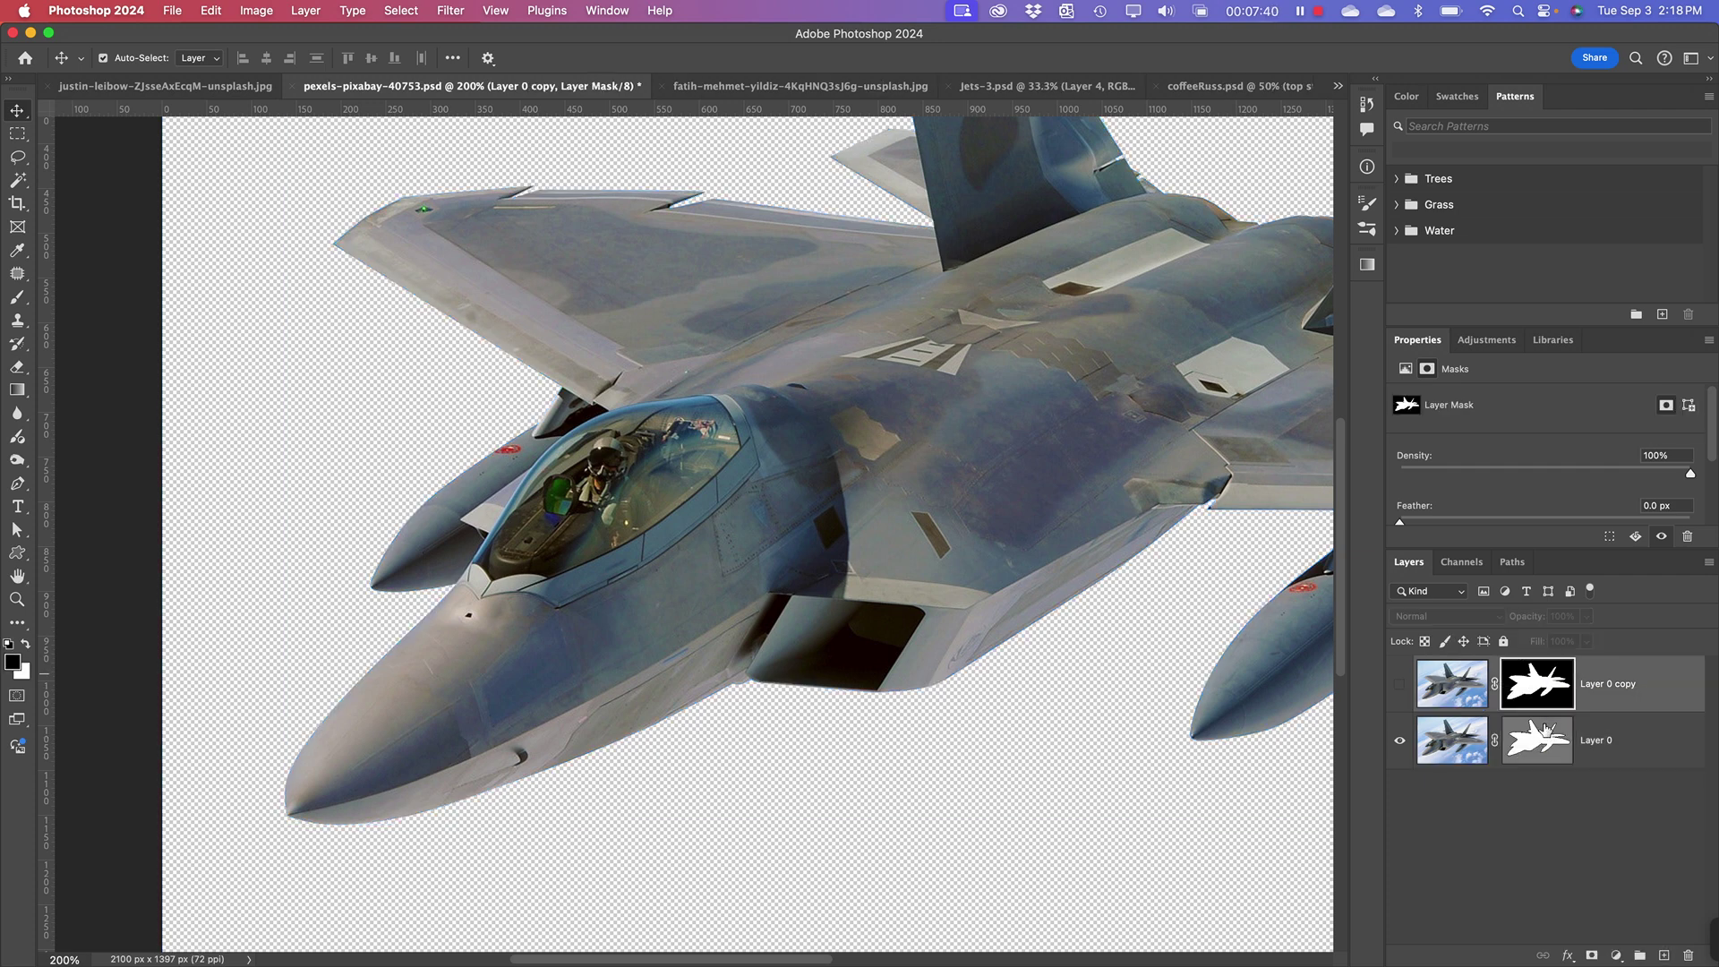
- Hide Layer 0, show Layer 0 copy and select its layer mask
{"action": "left_click", "coordinate": [1451, 724]}
{"action": "left_click", "coordinate": [1399, 740]}
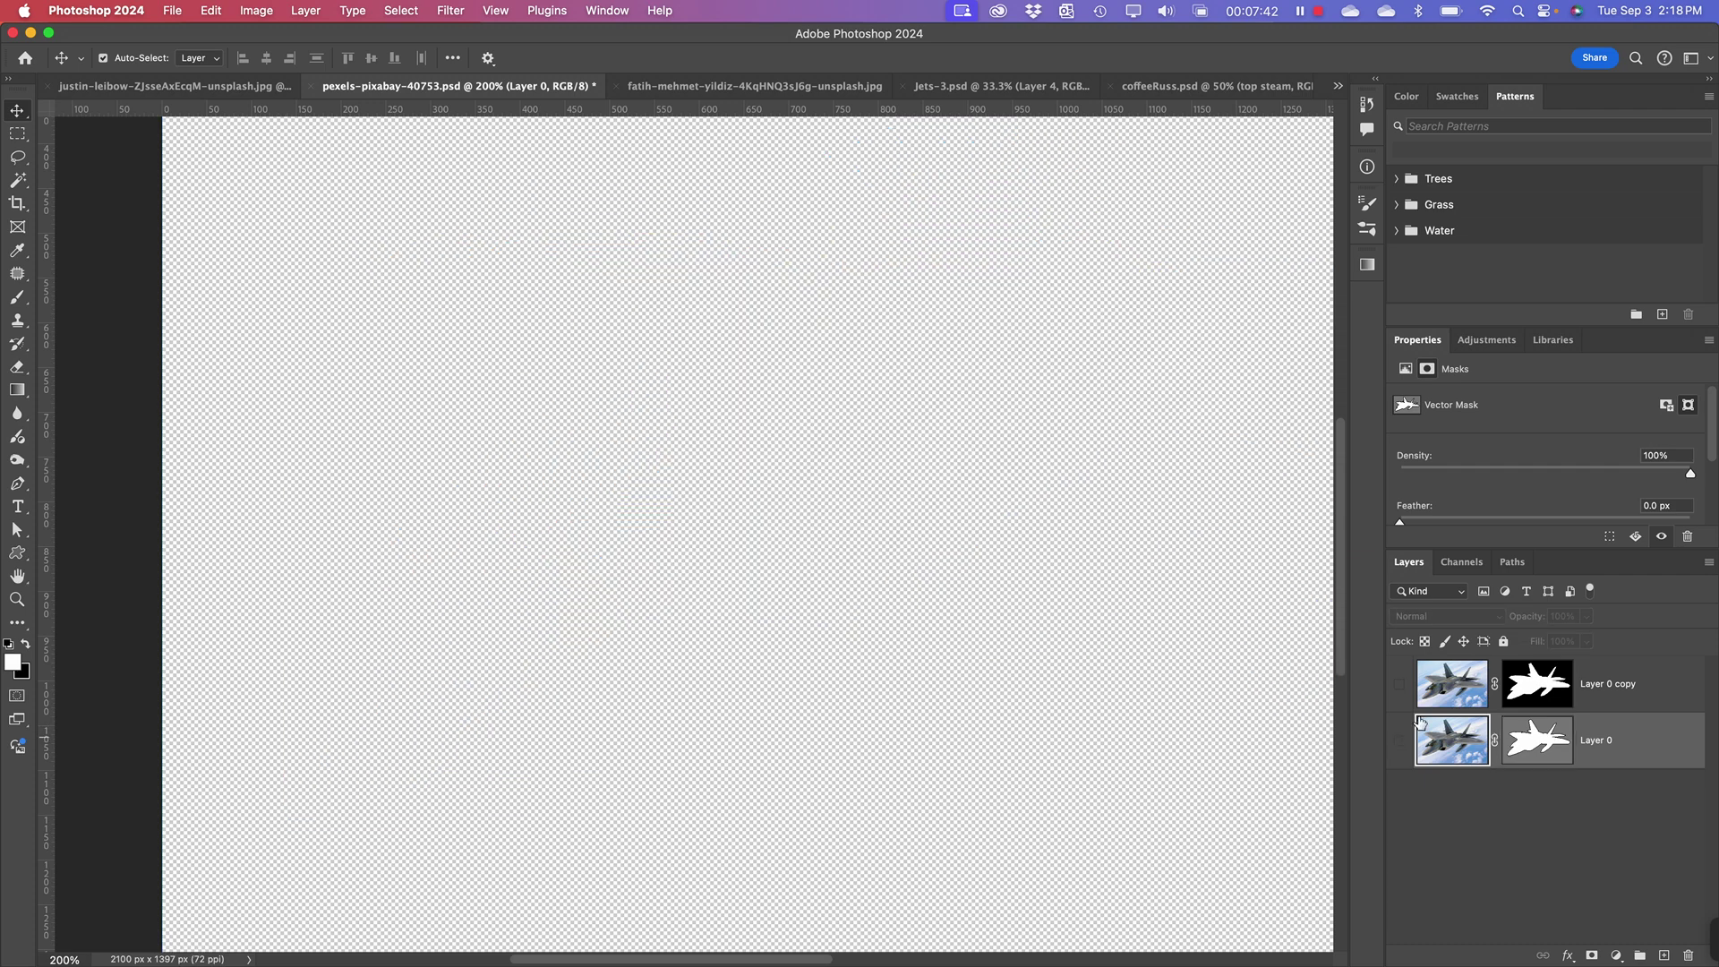
{"action": "left_click", "coordinate": [1402, 684]}
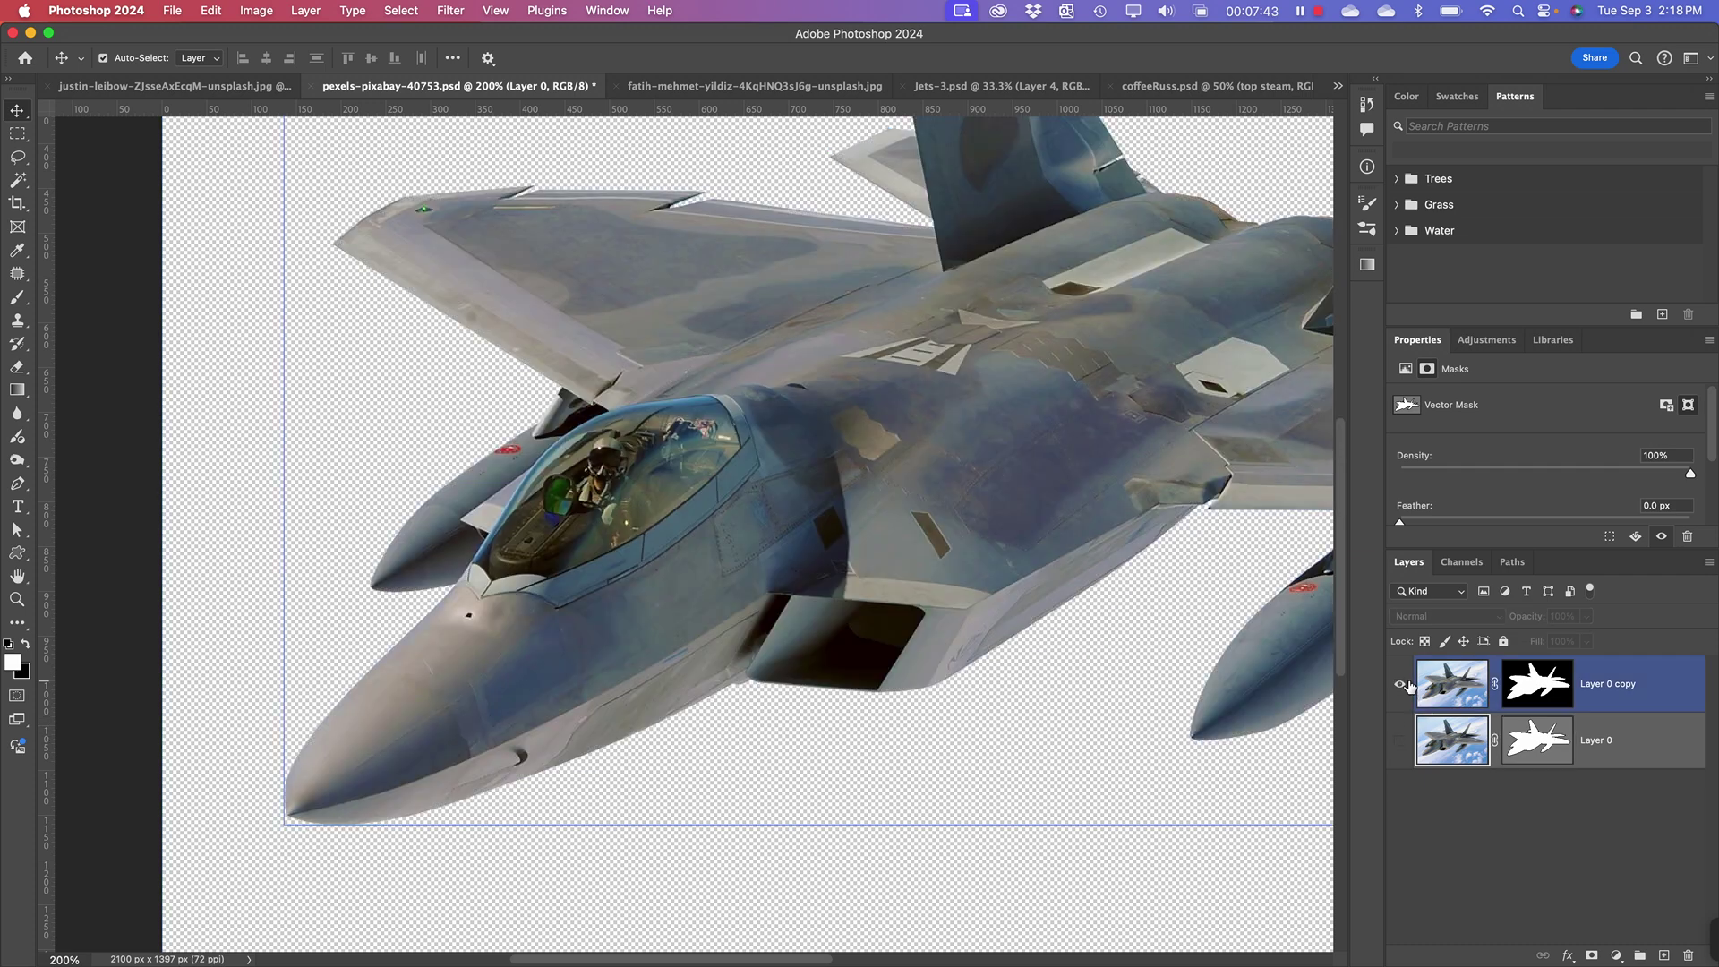
{"action": "left_click", "coordinate": [1537, 683]}
- Disable Layer 0 copy's layer mask to view the original sky background, and enable the mask again
{"action": "right_click", "coordinate": [1538, 683]}
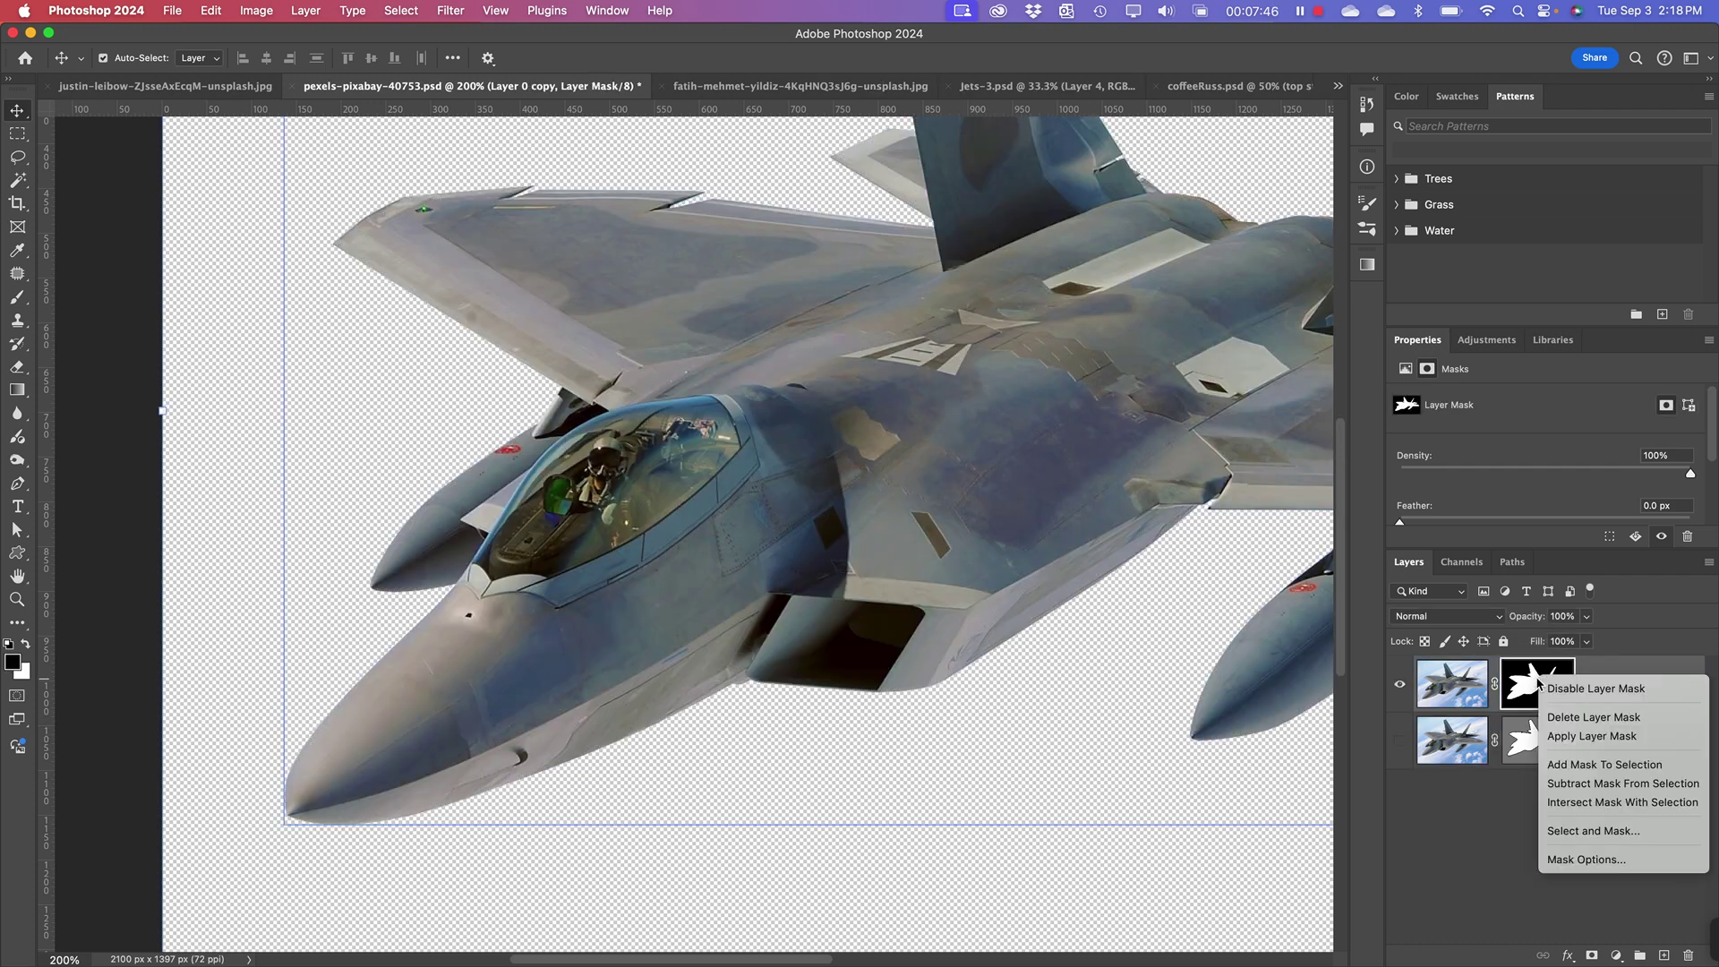
{"action": "key", "text": "Escape"}
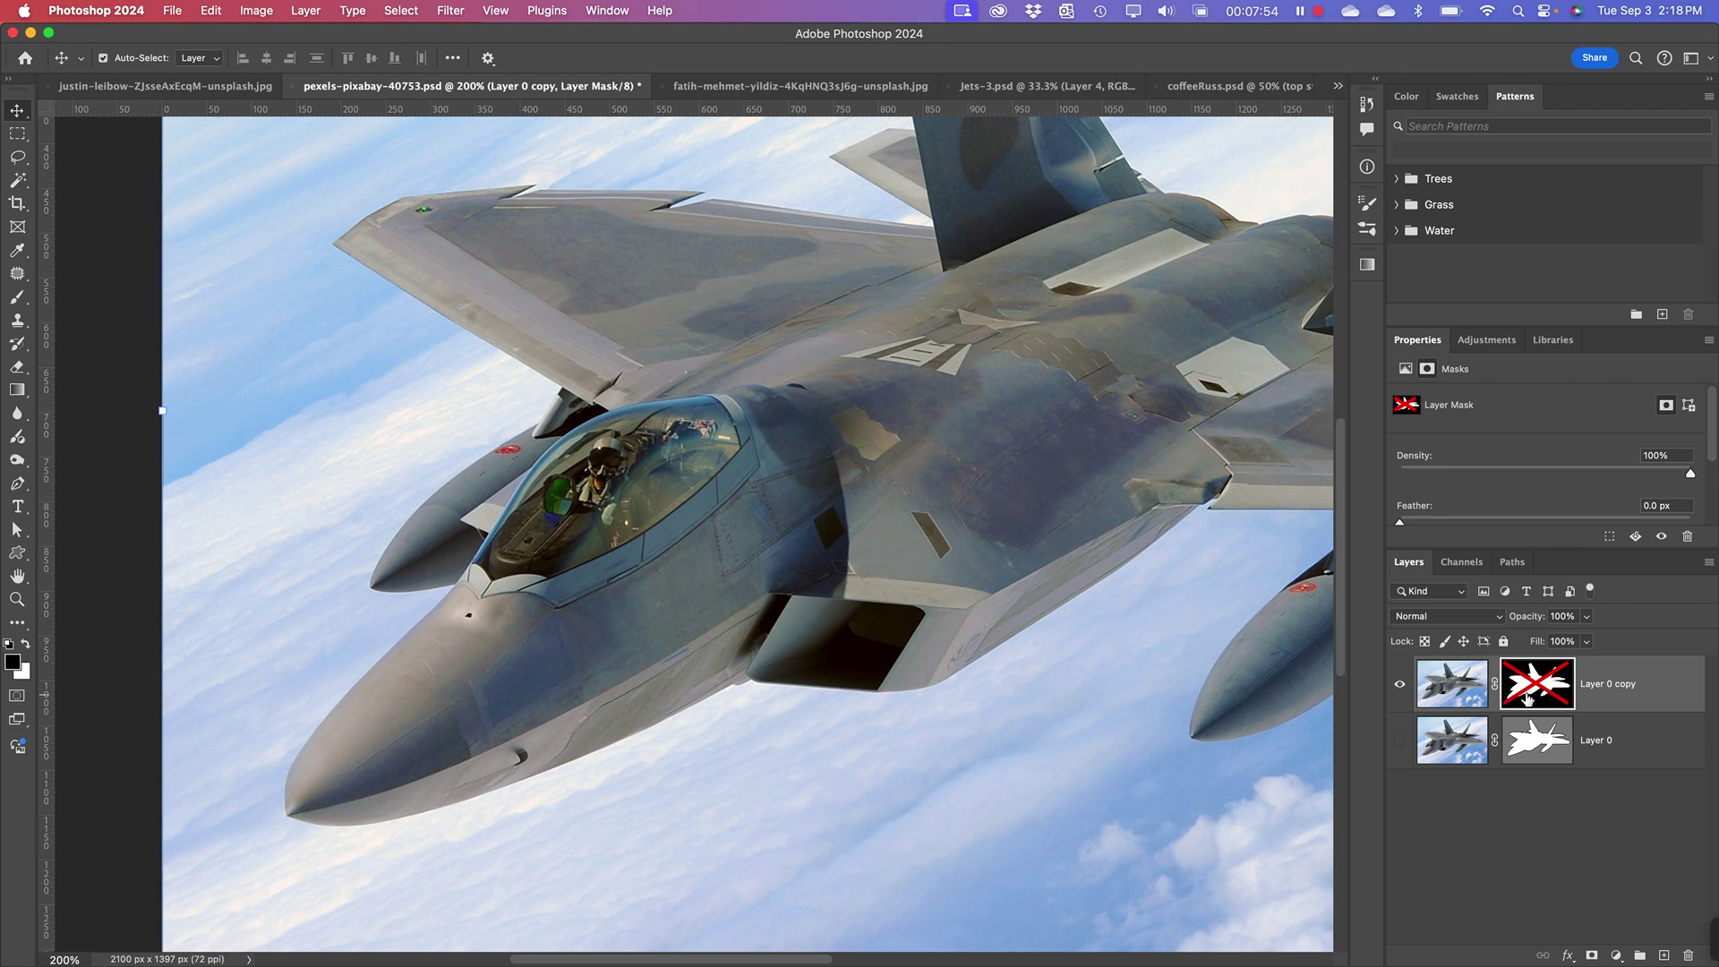
{"action": "right_click", "coordinate": [1555, 690]}
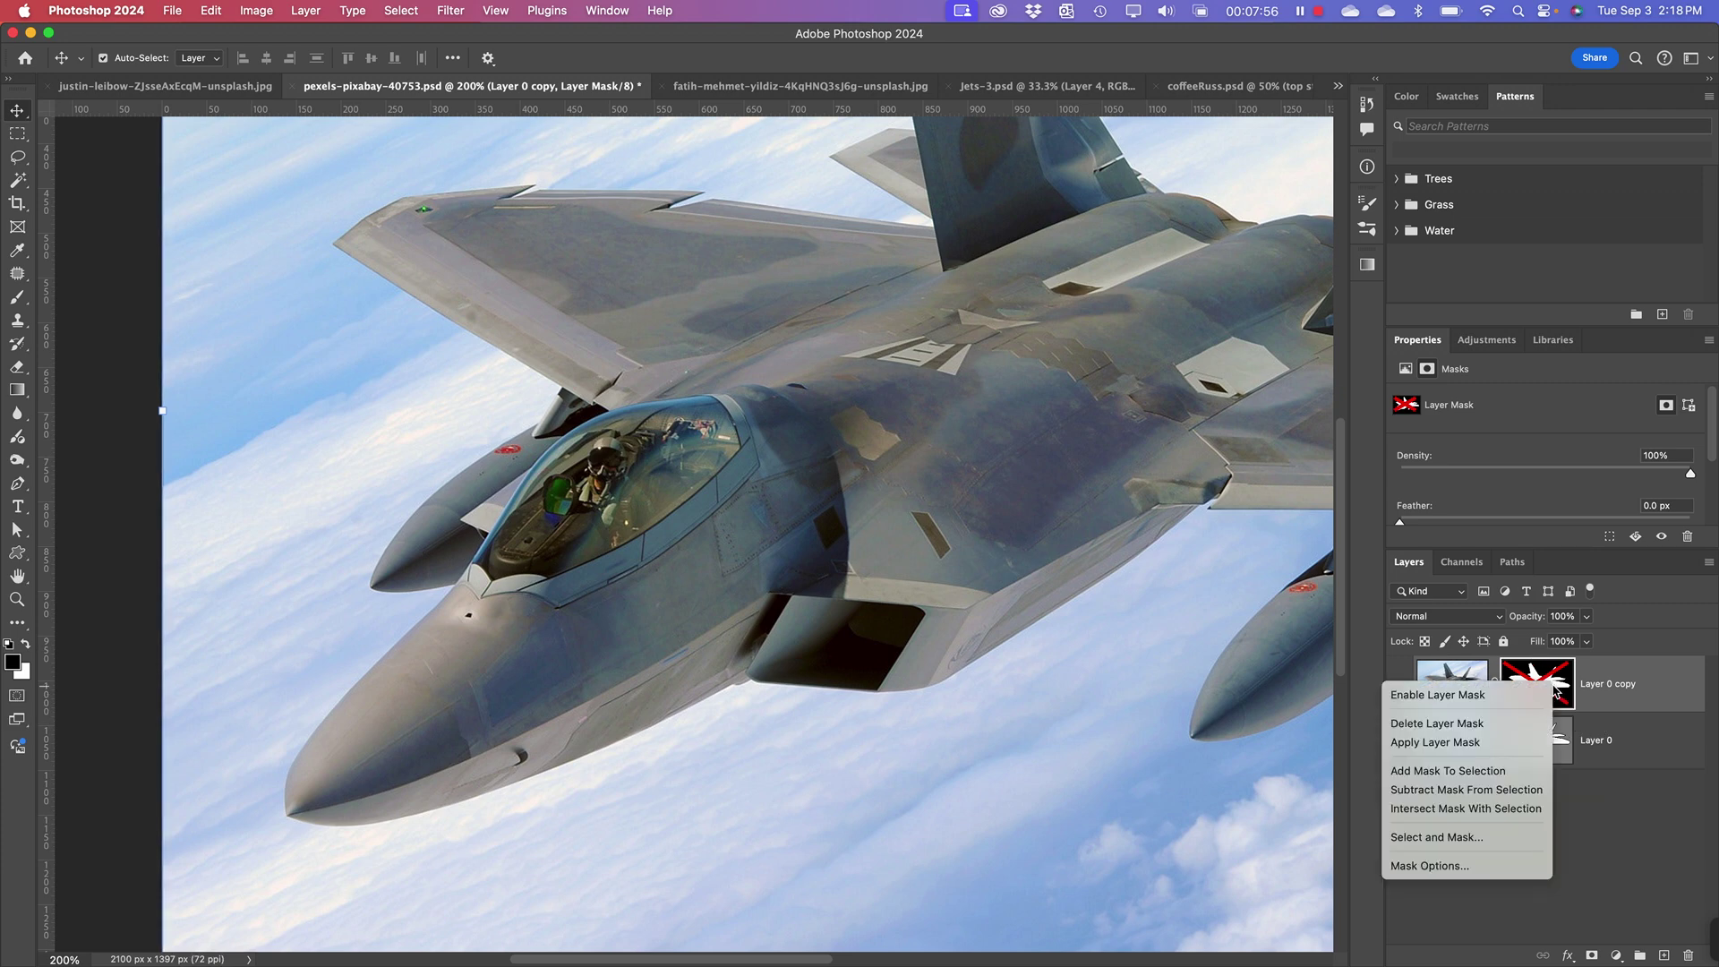
{"action": "left_click", "coordinate": [1468, 695]}
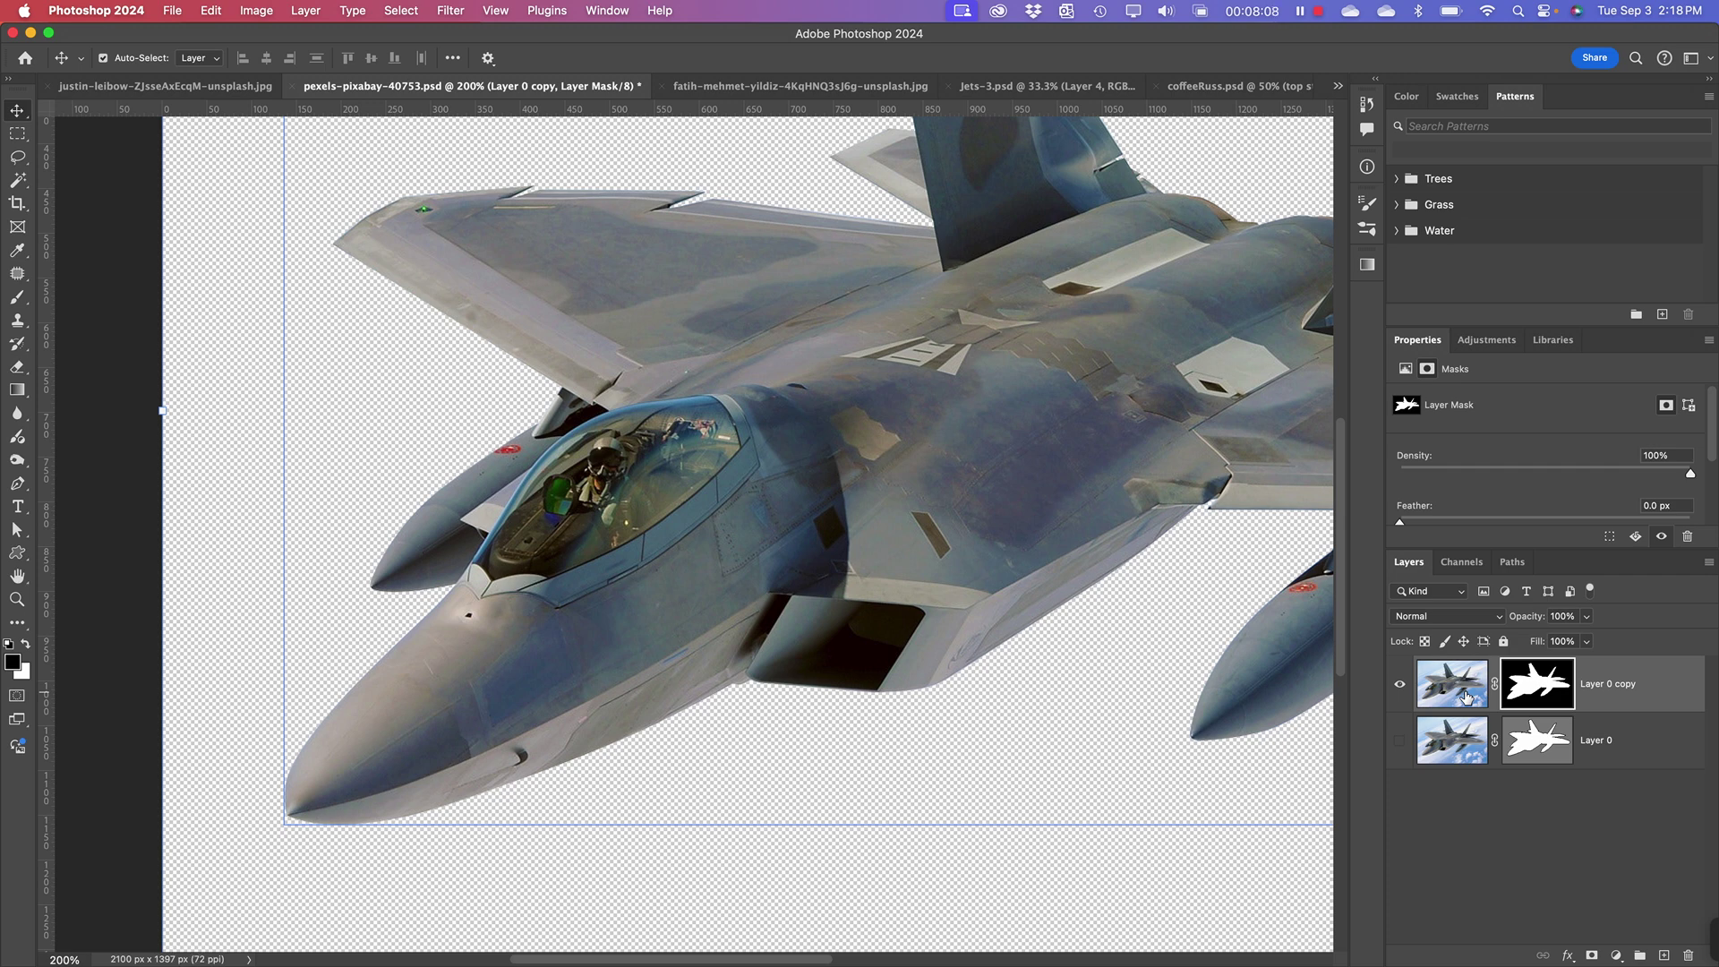
- Open Select and Mask for Layer 0 copy's layer mask to view its refinement settings, and cancel it
{"action": "right_click", "coordinate": [1543, 683]}
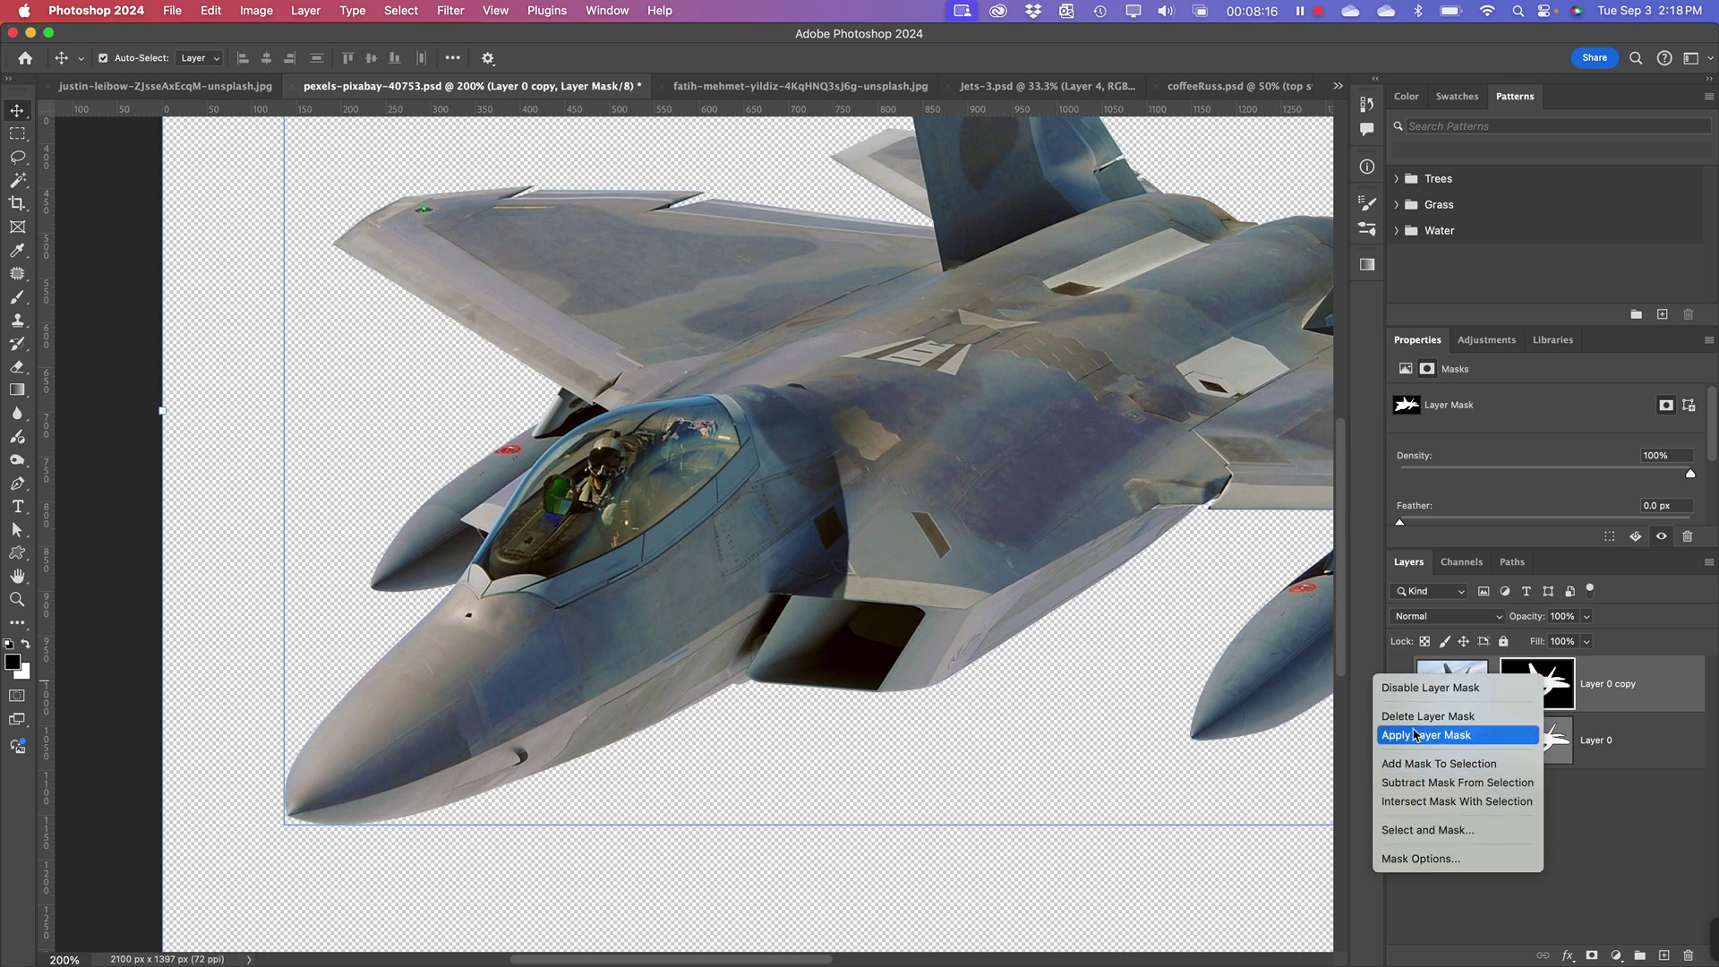
{"action": "left_click", "coordinate": [1424, 830]}
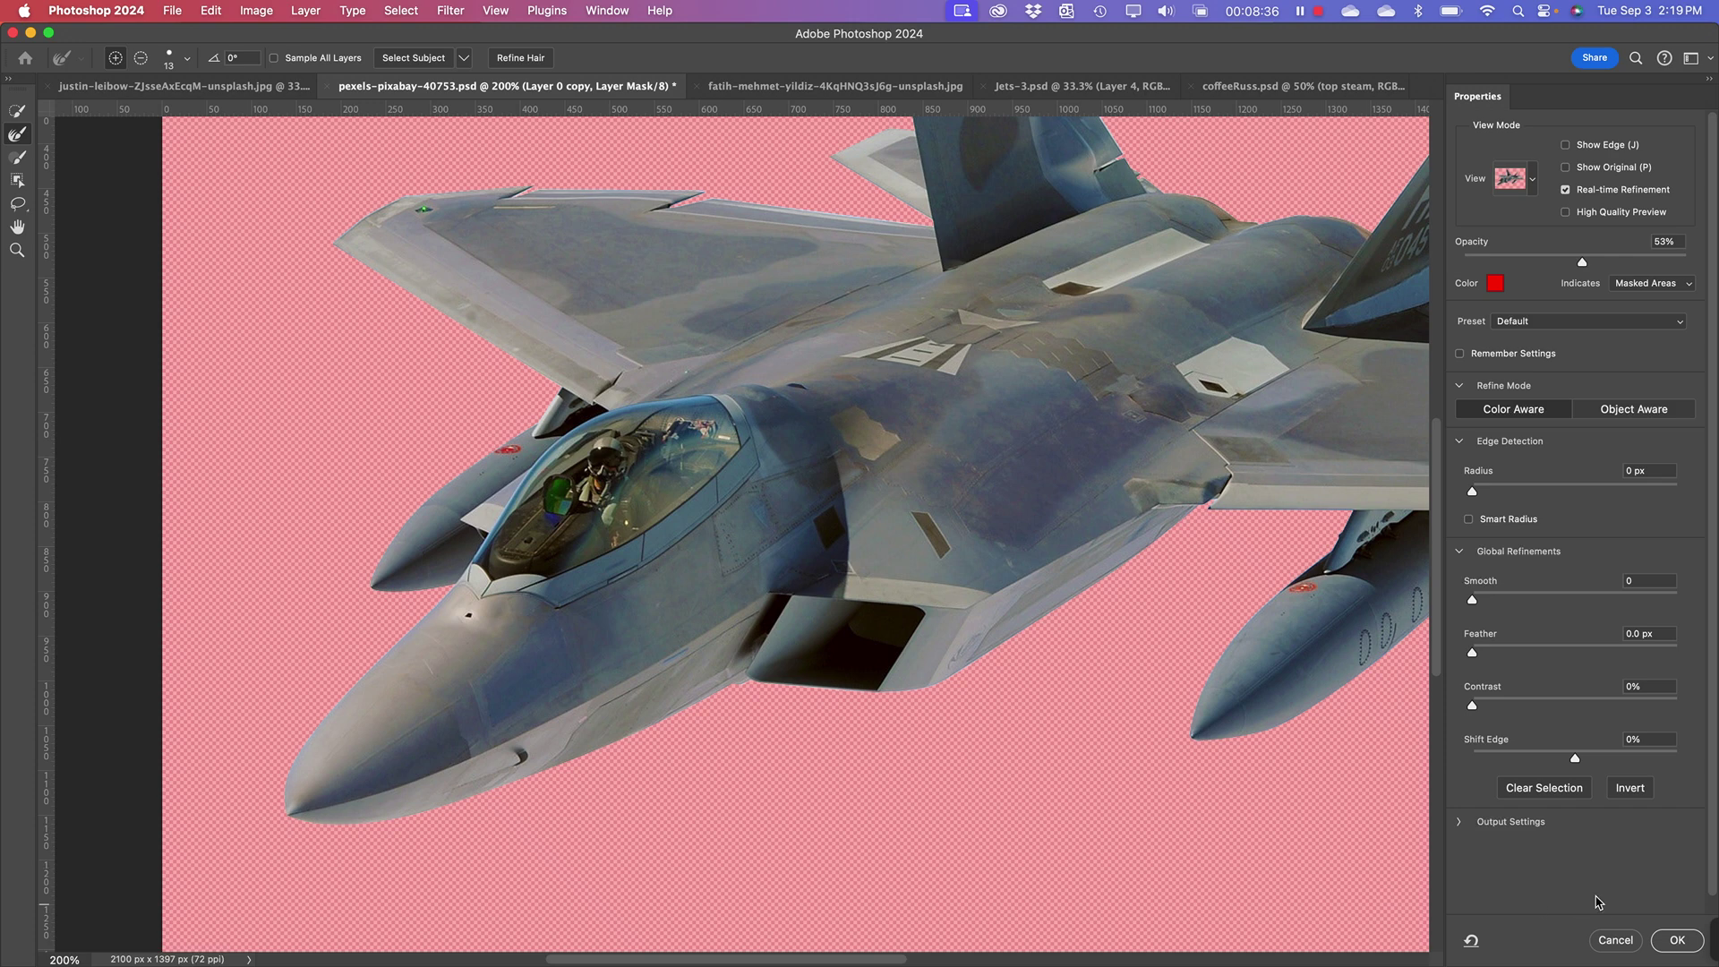
{"action": "left_click", "coordinate": [1617, 942]}
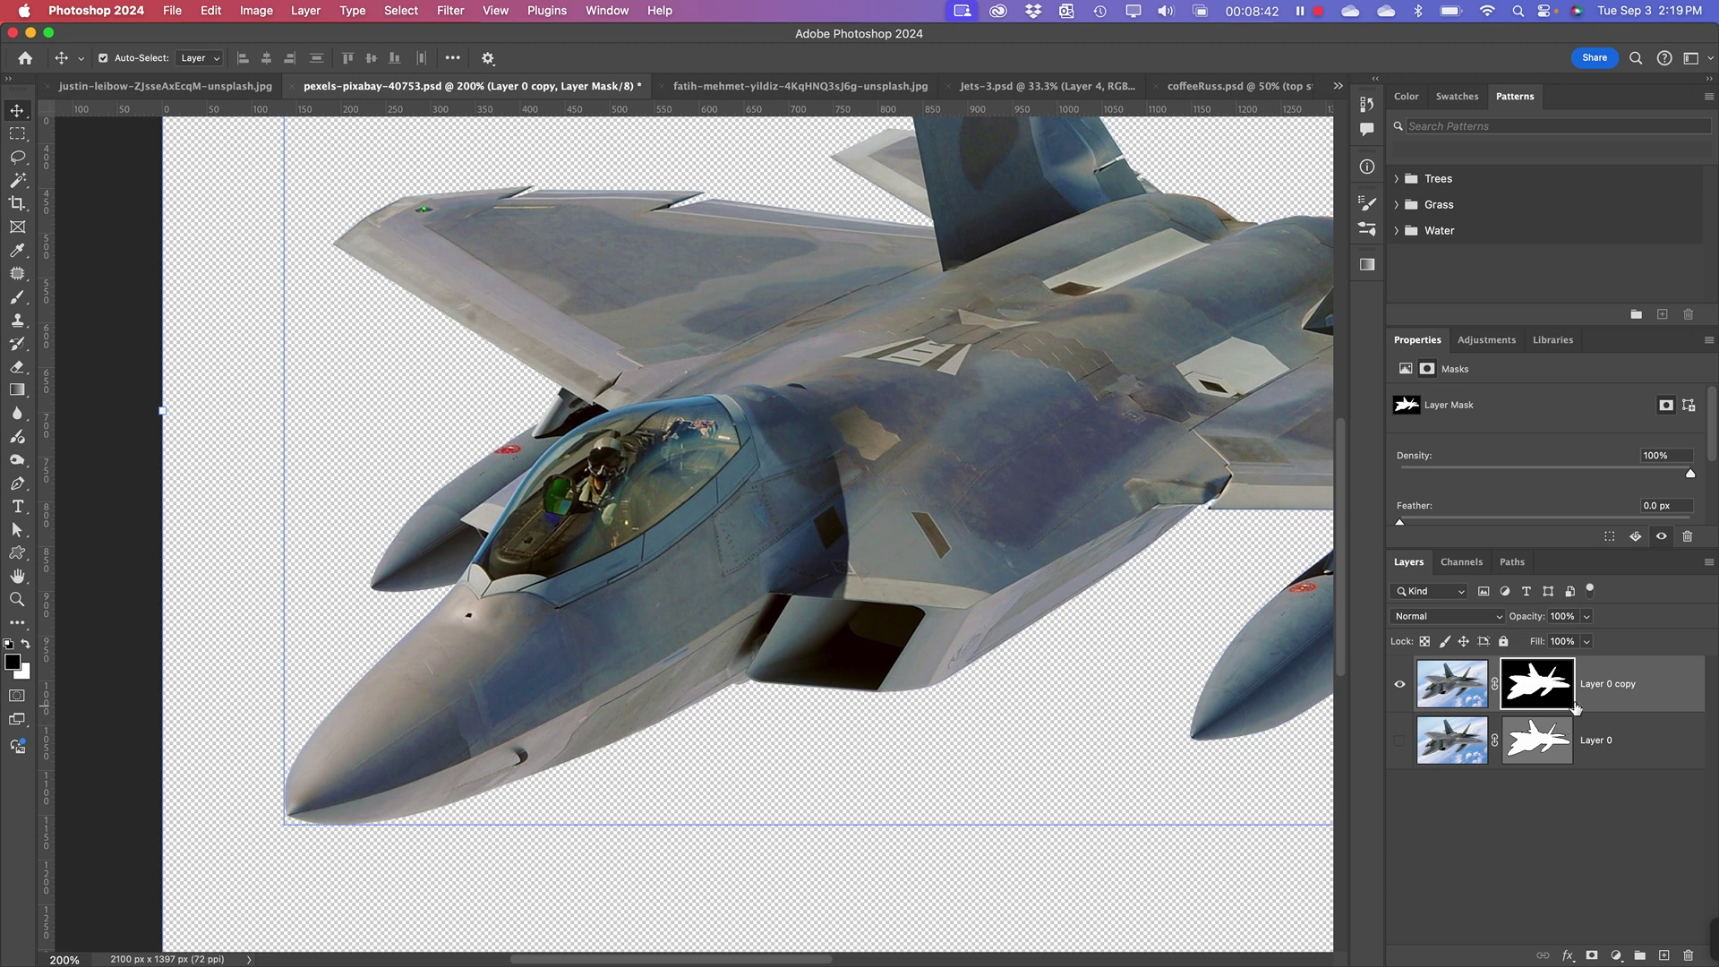
- Load Layer 0 copy's layer mask as a selection around the jet and examine its edge at 400%
{"action": "key", "text": "super"}
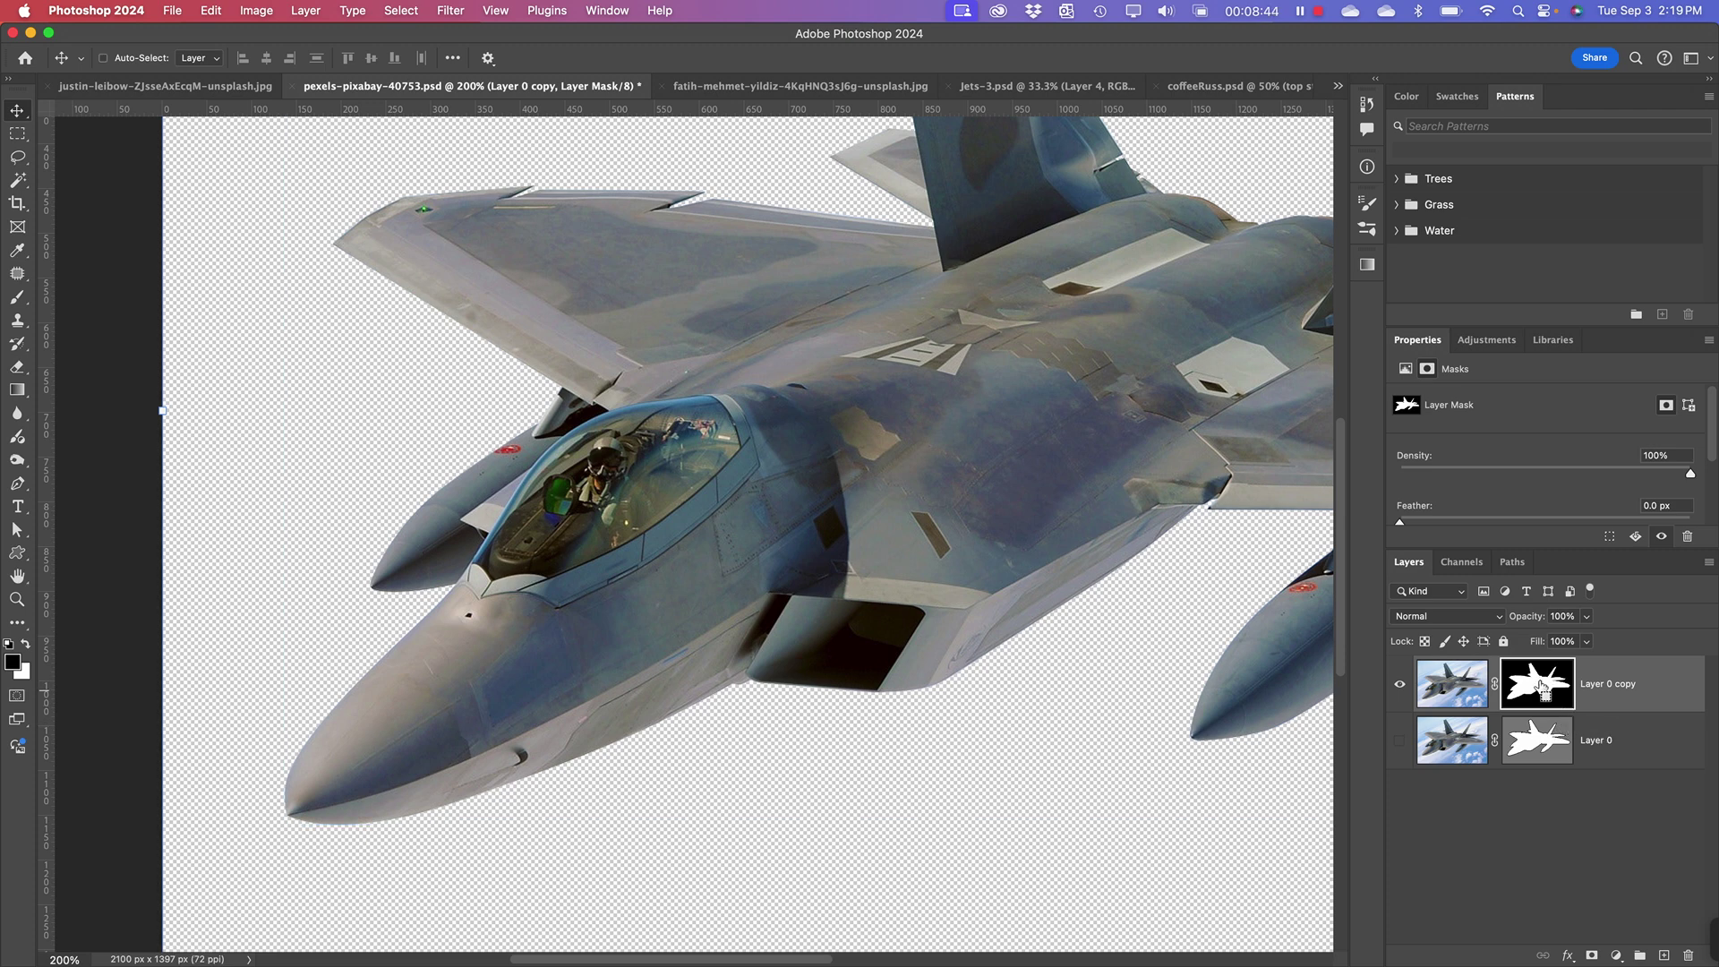
{"action": "left_click", "coordinate": [1542, 687], "text": "super"}
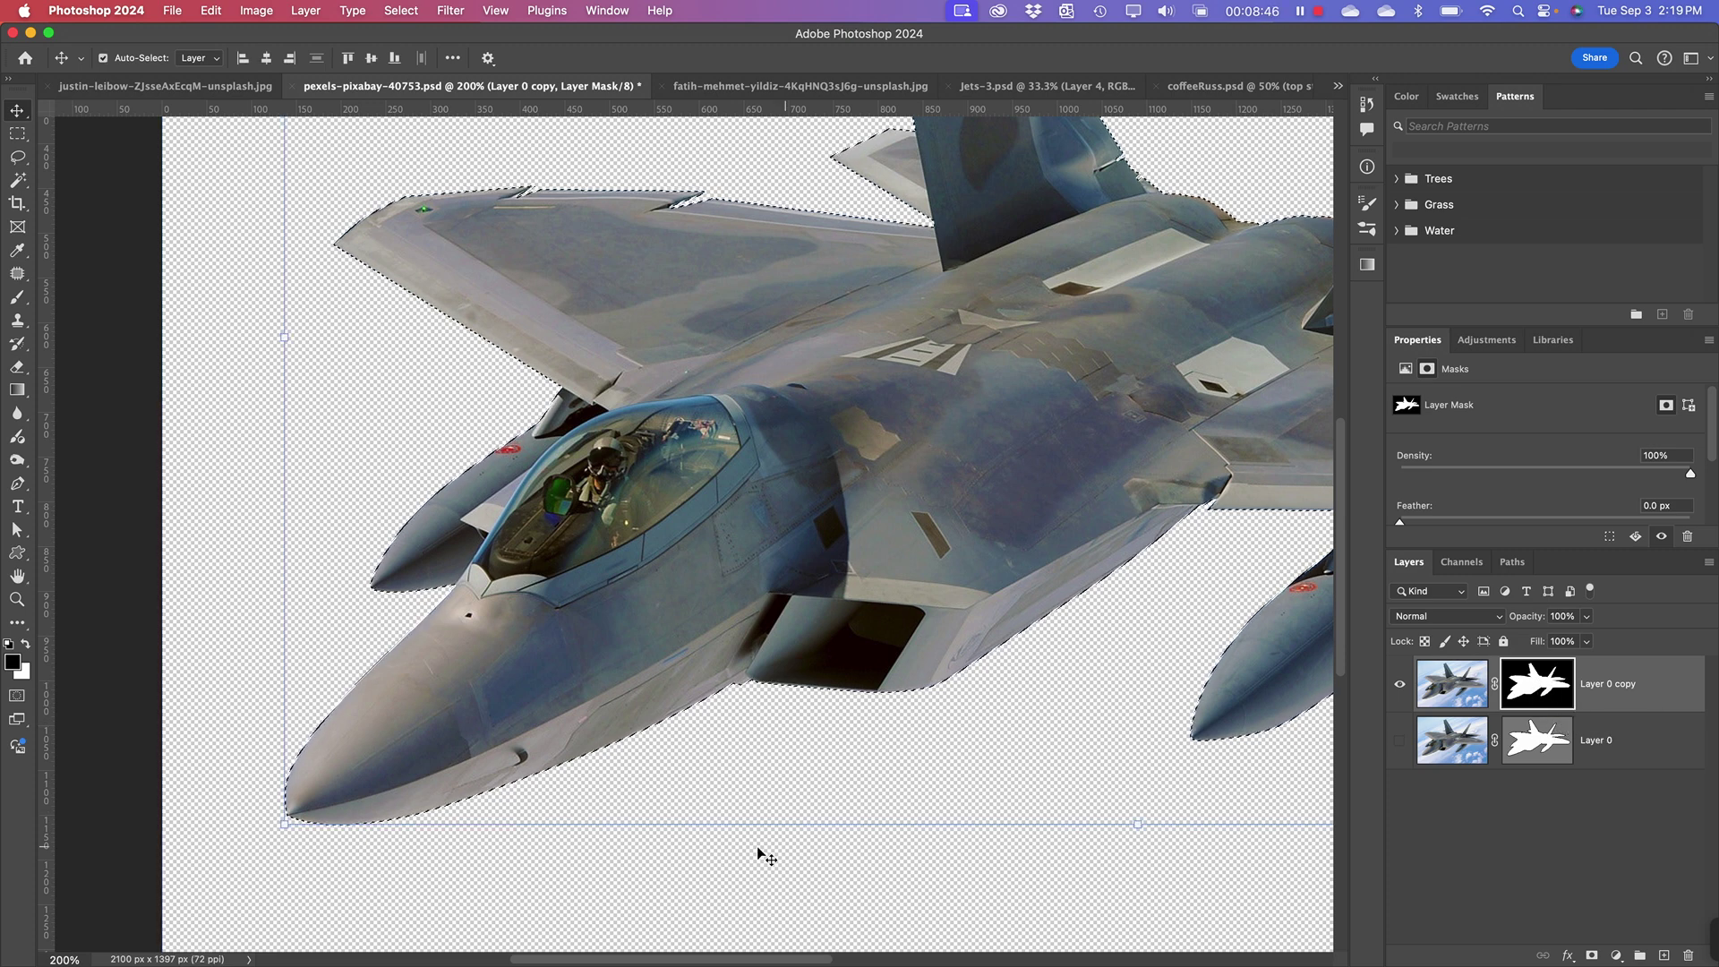
{"action": "key", "text": "super+equal"}
{"action": "key", "text": "super+equal"}
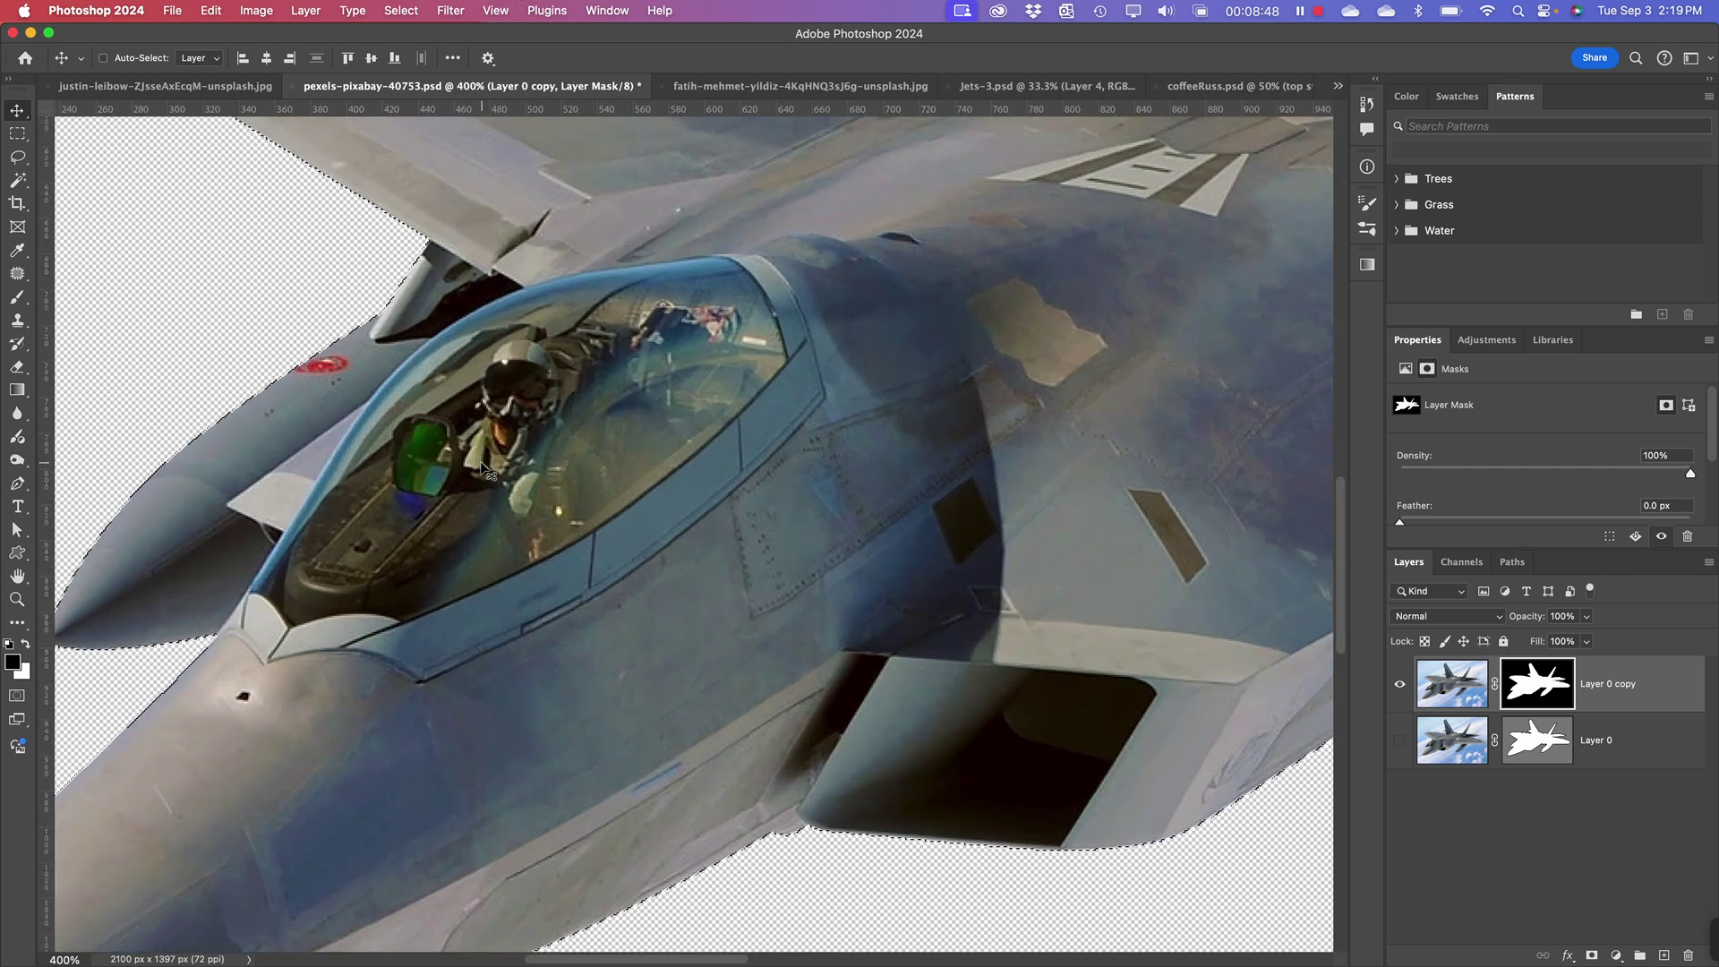
- Return to the whole-jet view at 100% and make Layer 0 copy's image active instead of its layer mask
{"action": "key", "text": "super+minus"}
{"action": "key", "text": "super+minus"}
{"action": "key", "text": "super+minus"}
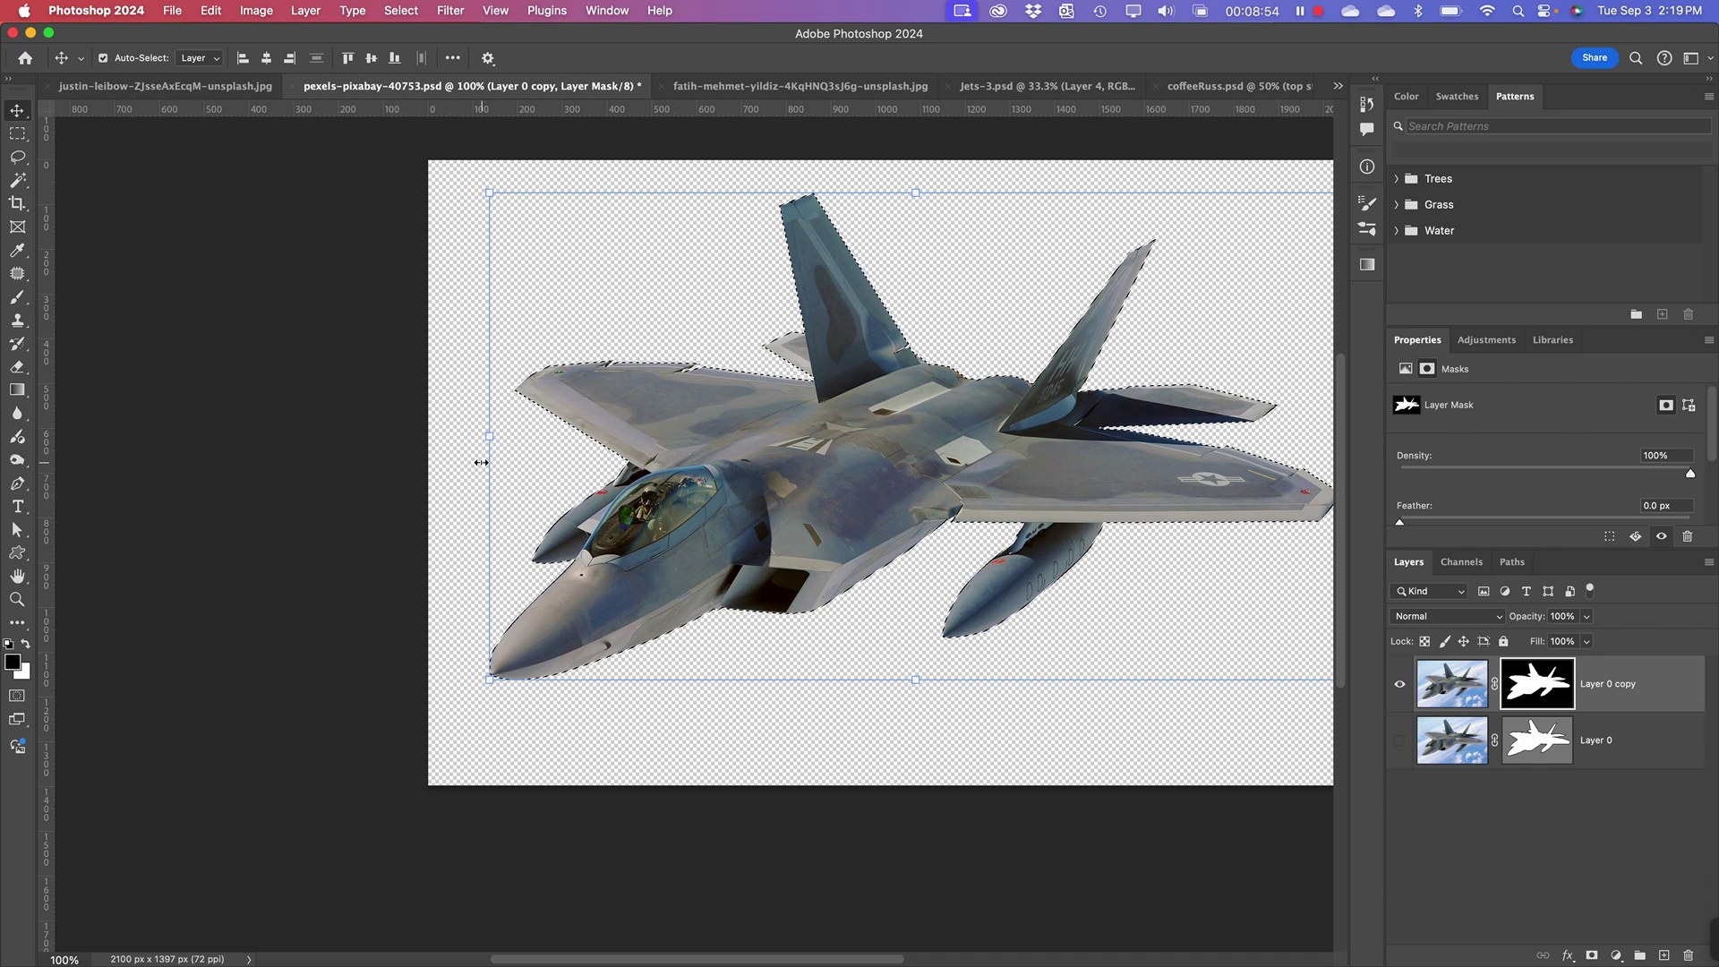
{"action": "left_click", "coordinate": [597, 756]}
{"action": "left_click", "coordinate": [1555, 699]}
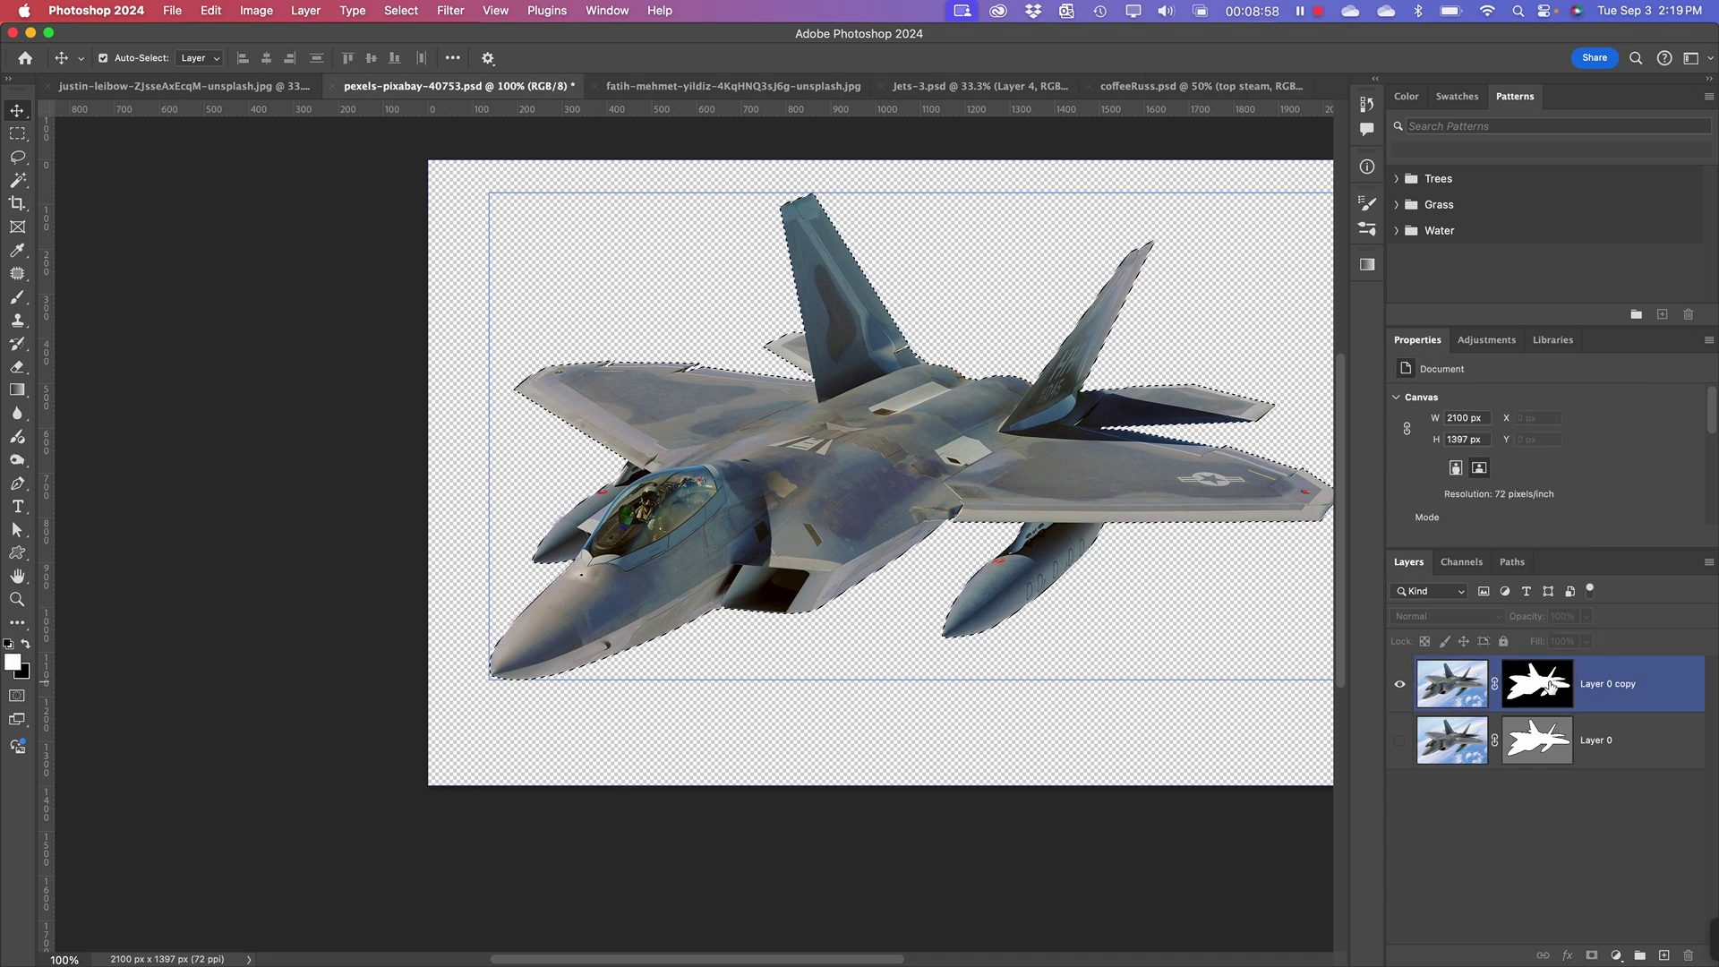
{"action": "left_click", "coordinate": [971, 768]}
{"action": "left_click", "coordinate": [1557, 685]}
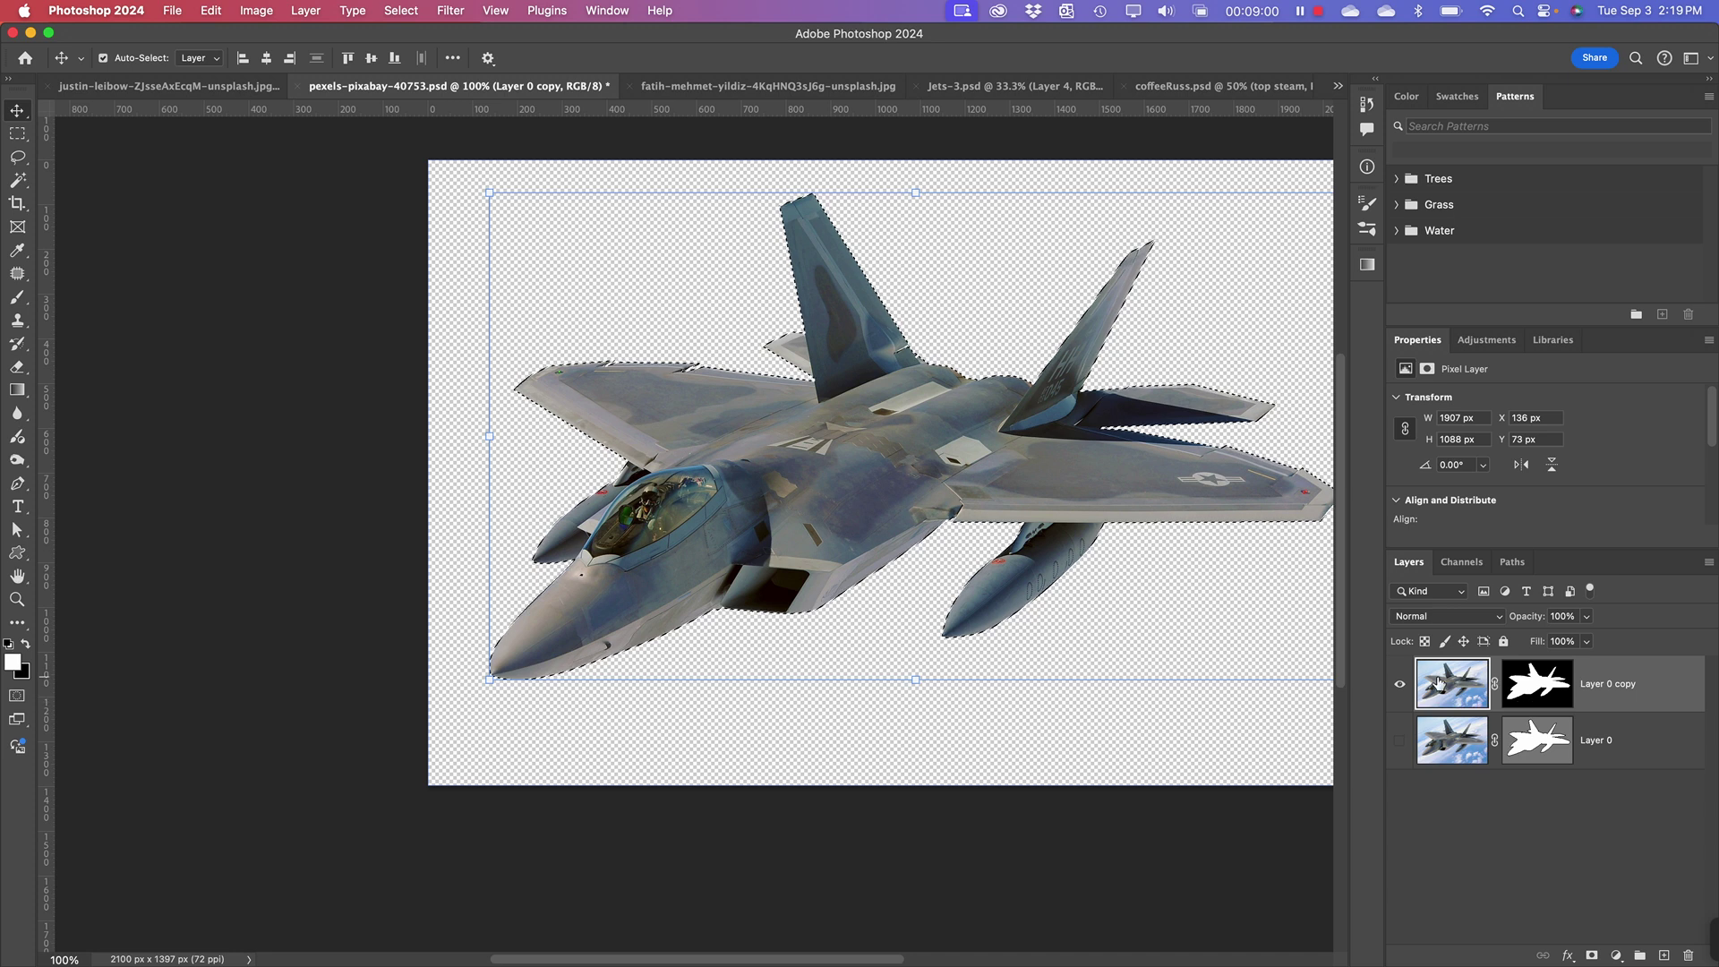
{"action": "left_click", "coordinate": [892, 715]}
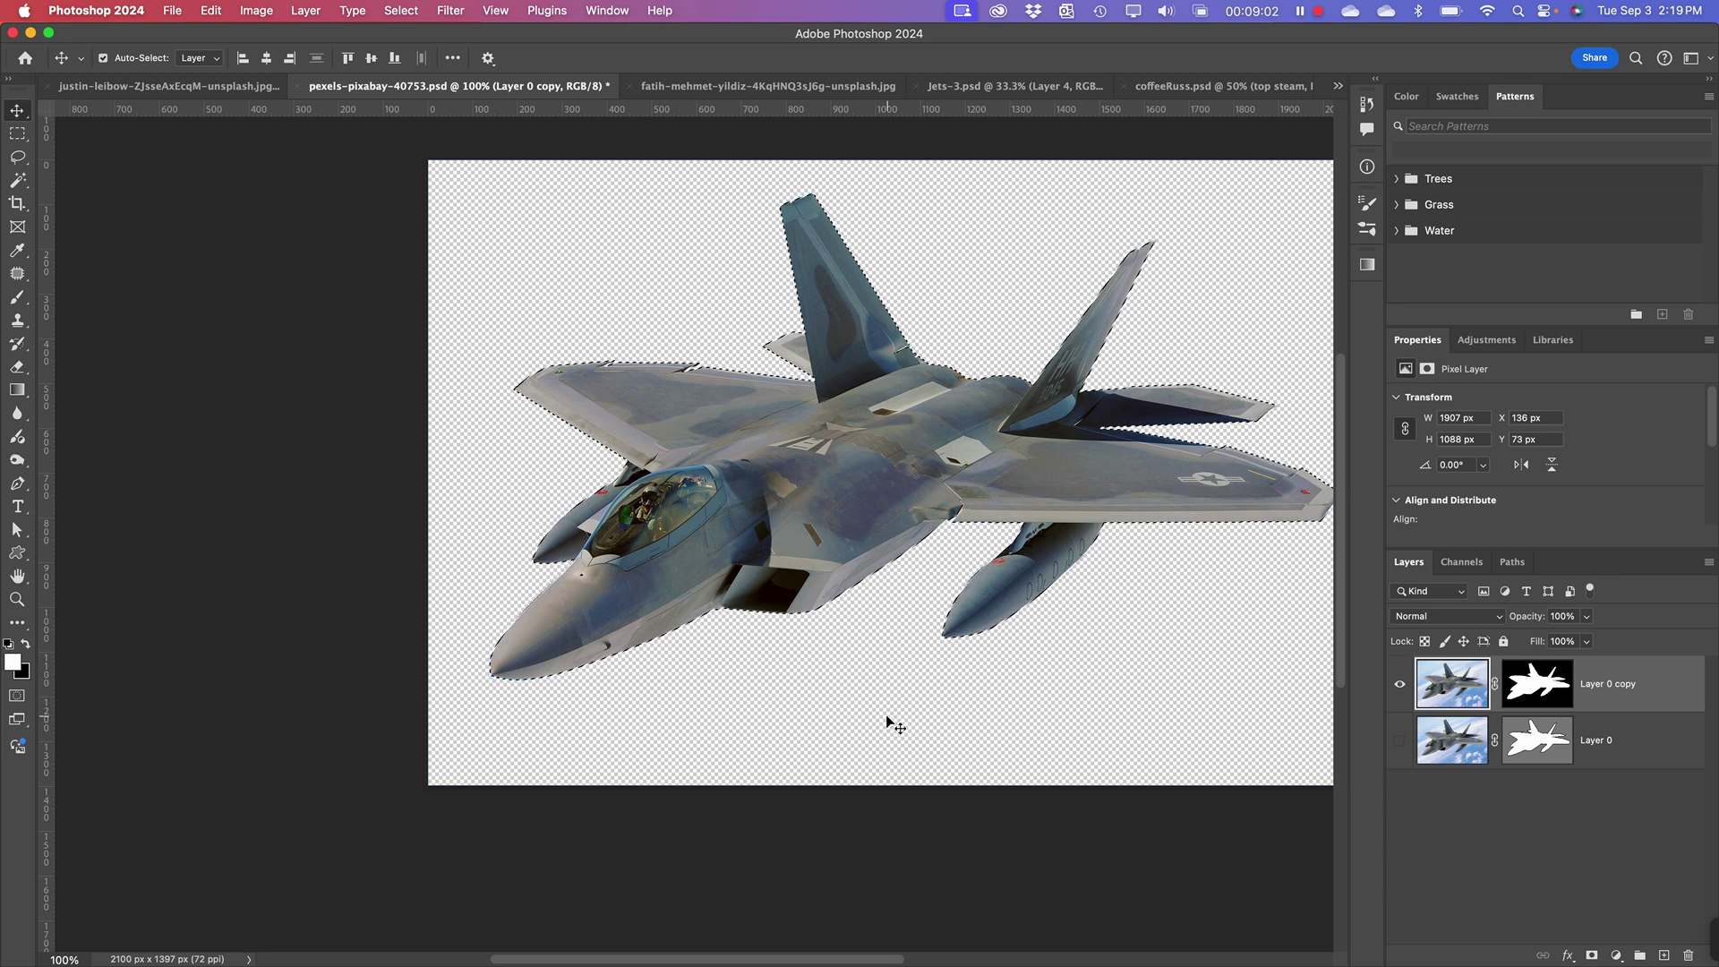
{"action": "left_click", "coordinate": [1483, 691]}
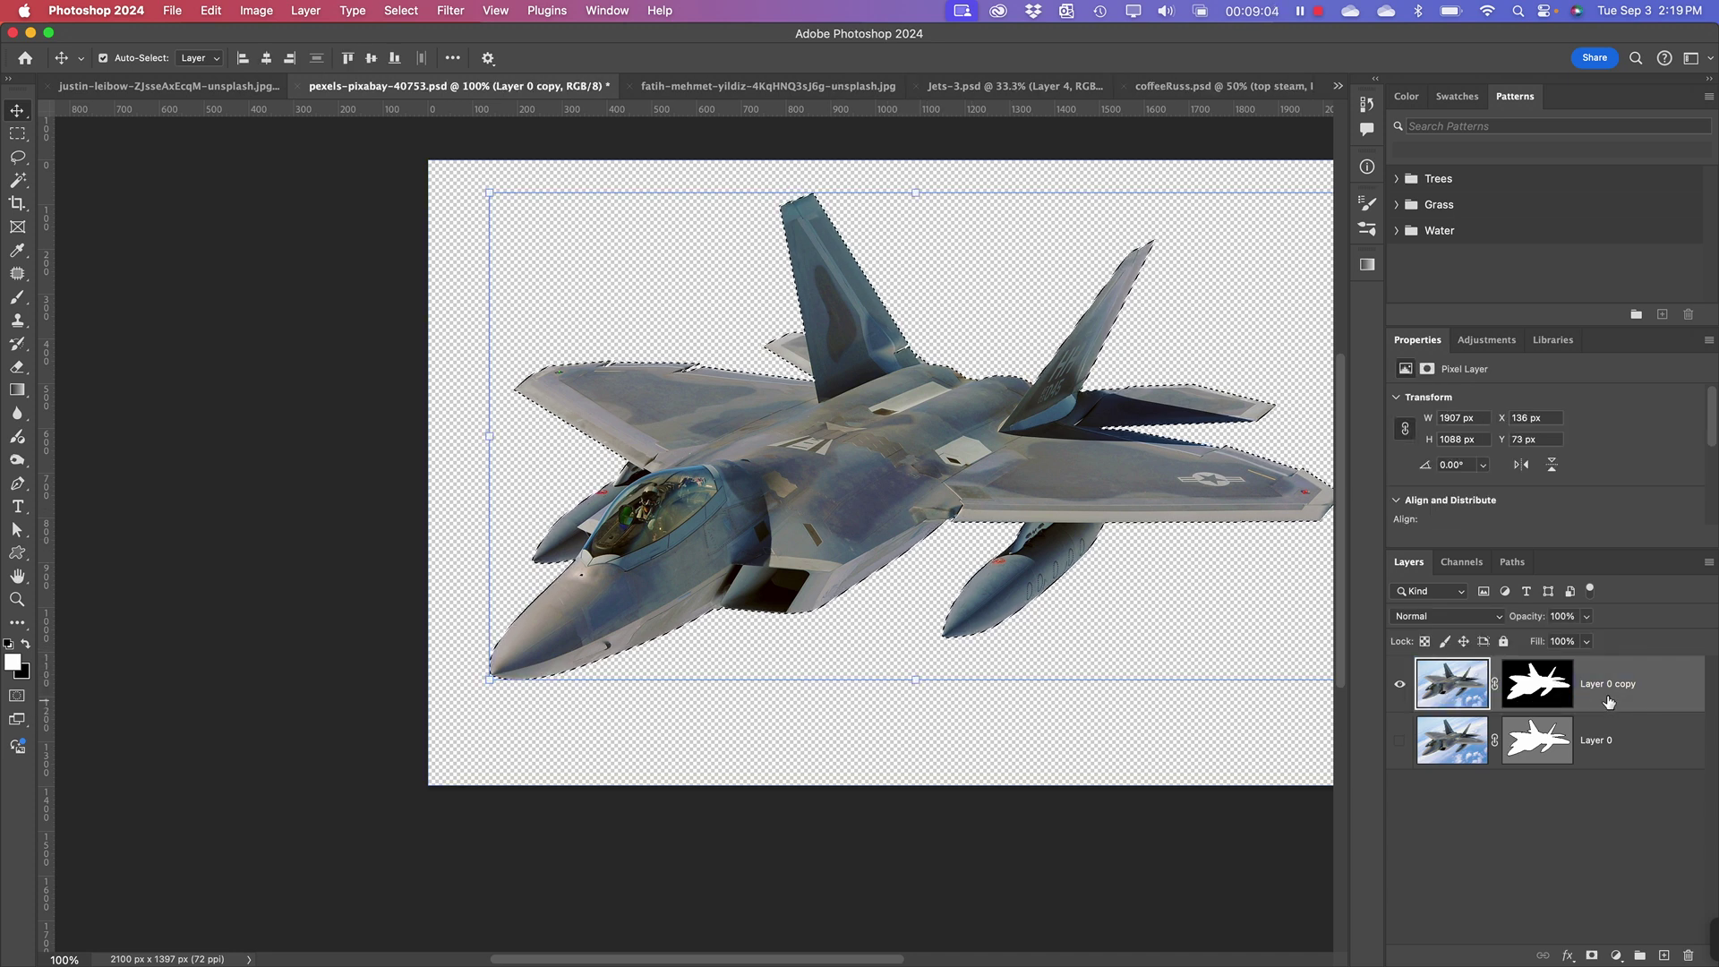
- Duplicate Layer 0 copy and hide the layer the duplicate was made from
{"action": "left_click", "coordinate": [1708, 564]}
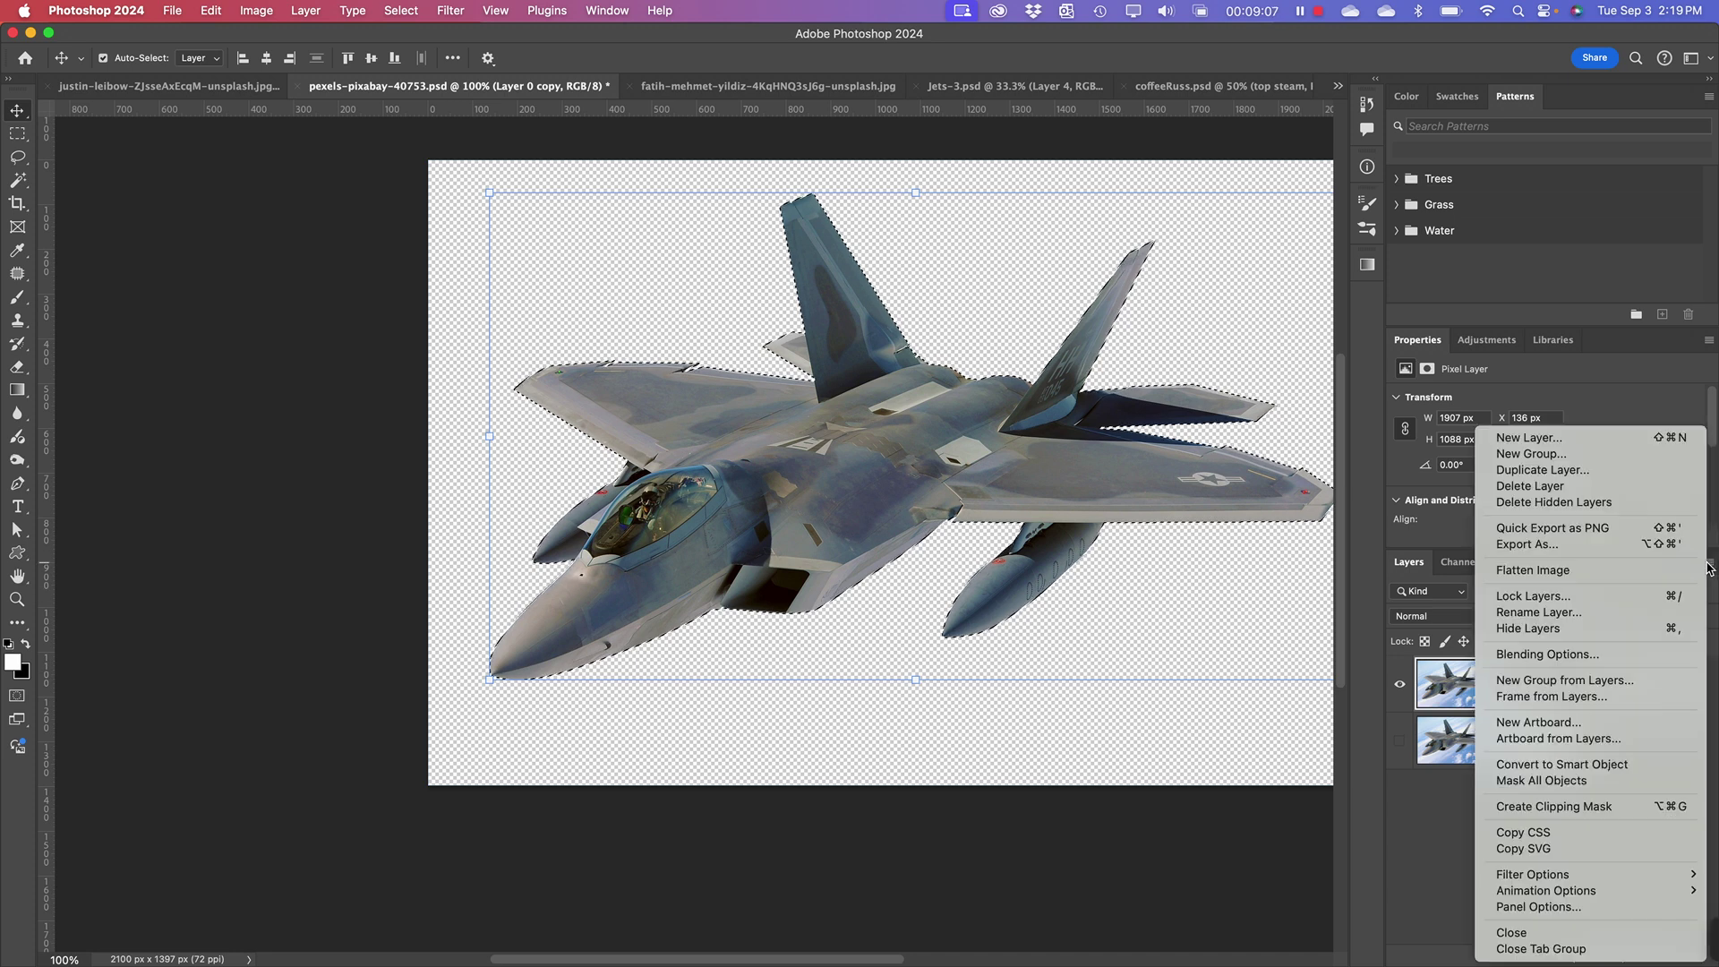
{"action": "left_click", "coordinate": [1554, 470]}
{"action": "left_click", "coordinate": [1309, 592]}
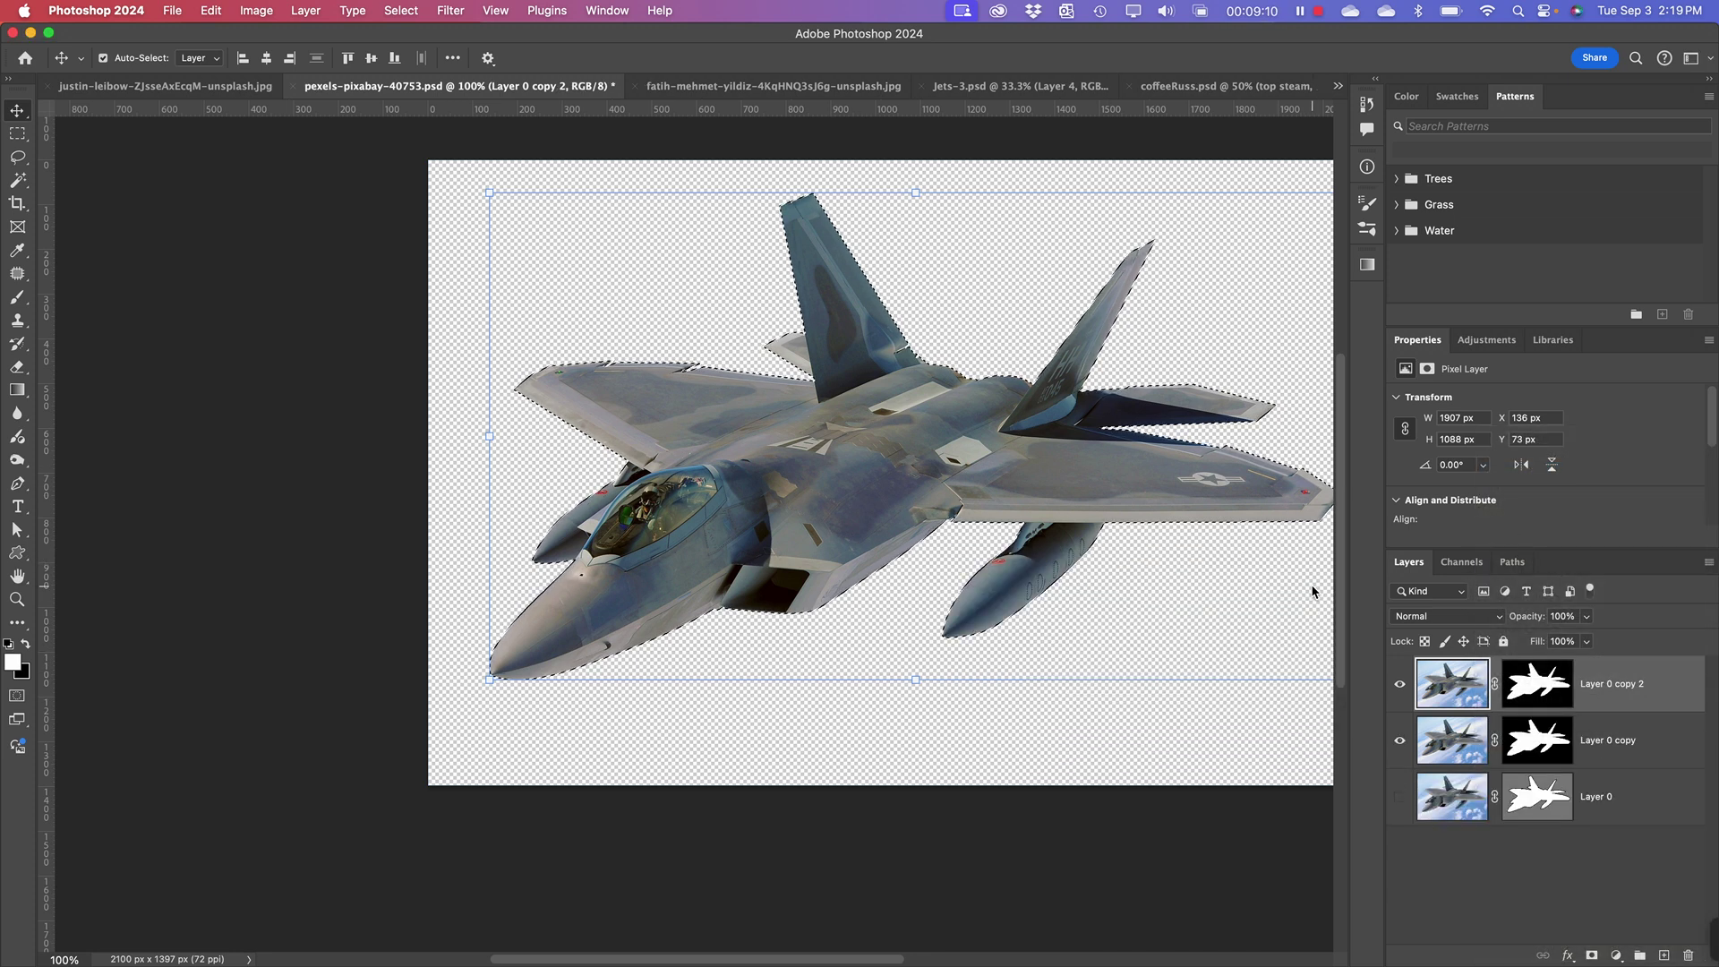
{"action": "left_click", "coordinate": [1400, 740]}
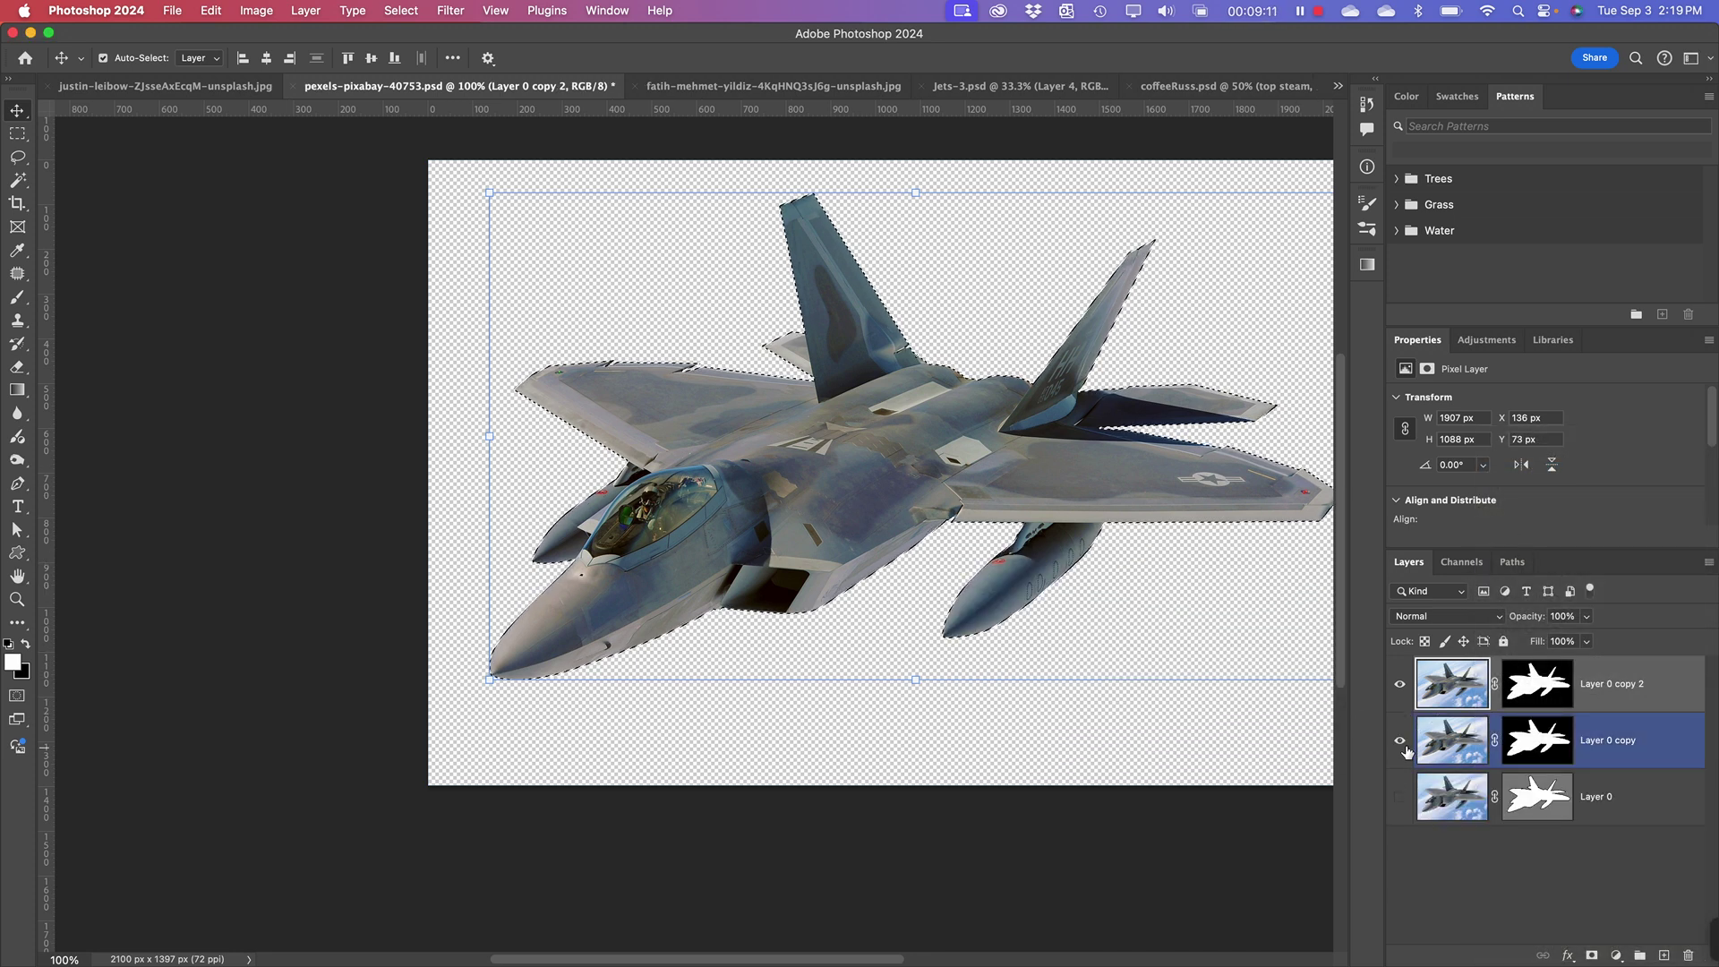
- Deselect the jet and paint black along its underside on Layer 0 copy 2's mask with a 460 px brush at 0% hardness
{"action": "left_click", "coordinate": [1540, 697]}
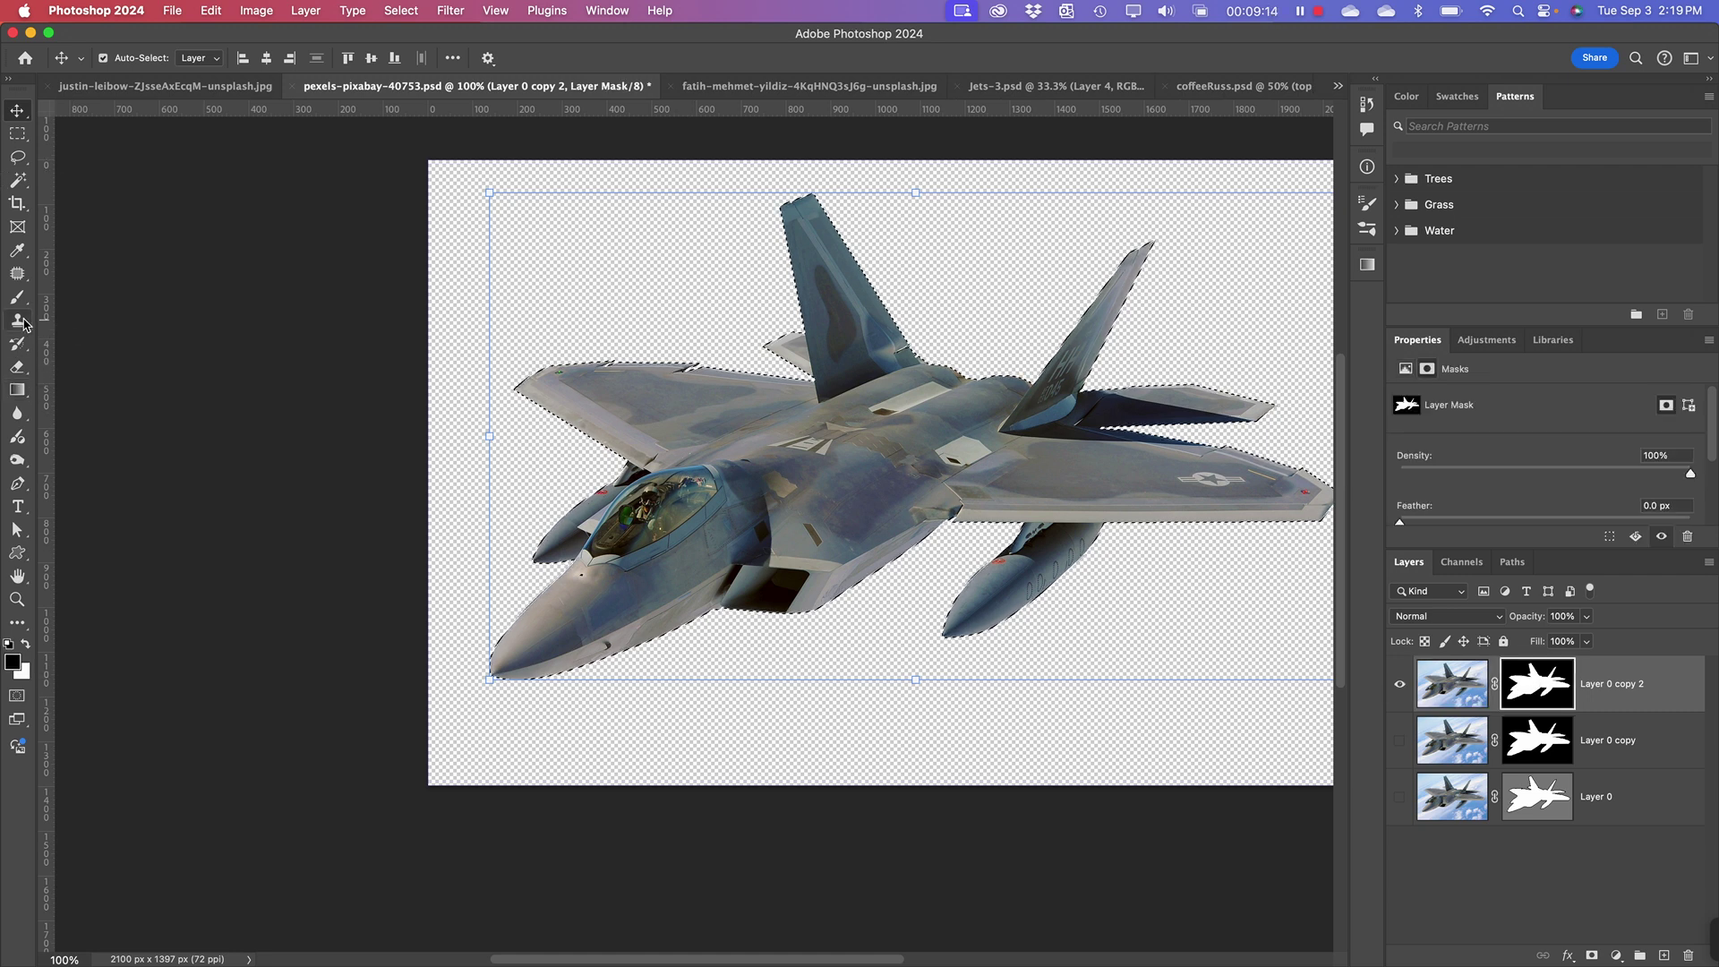
{"action": "key", "text": "b"}
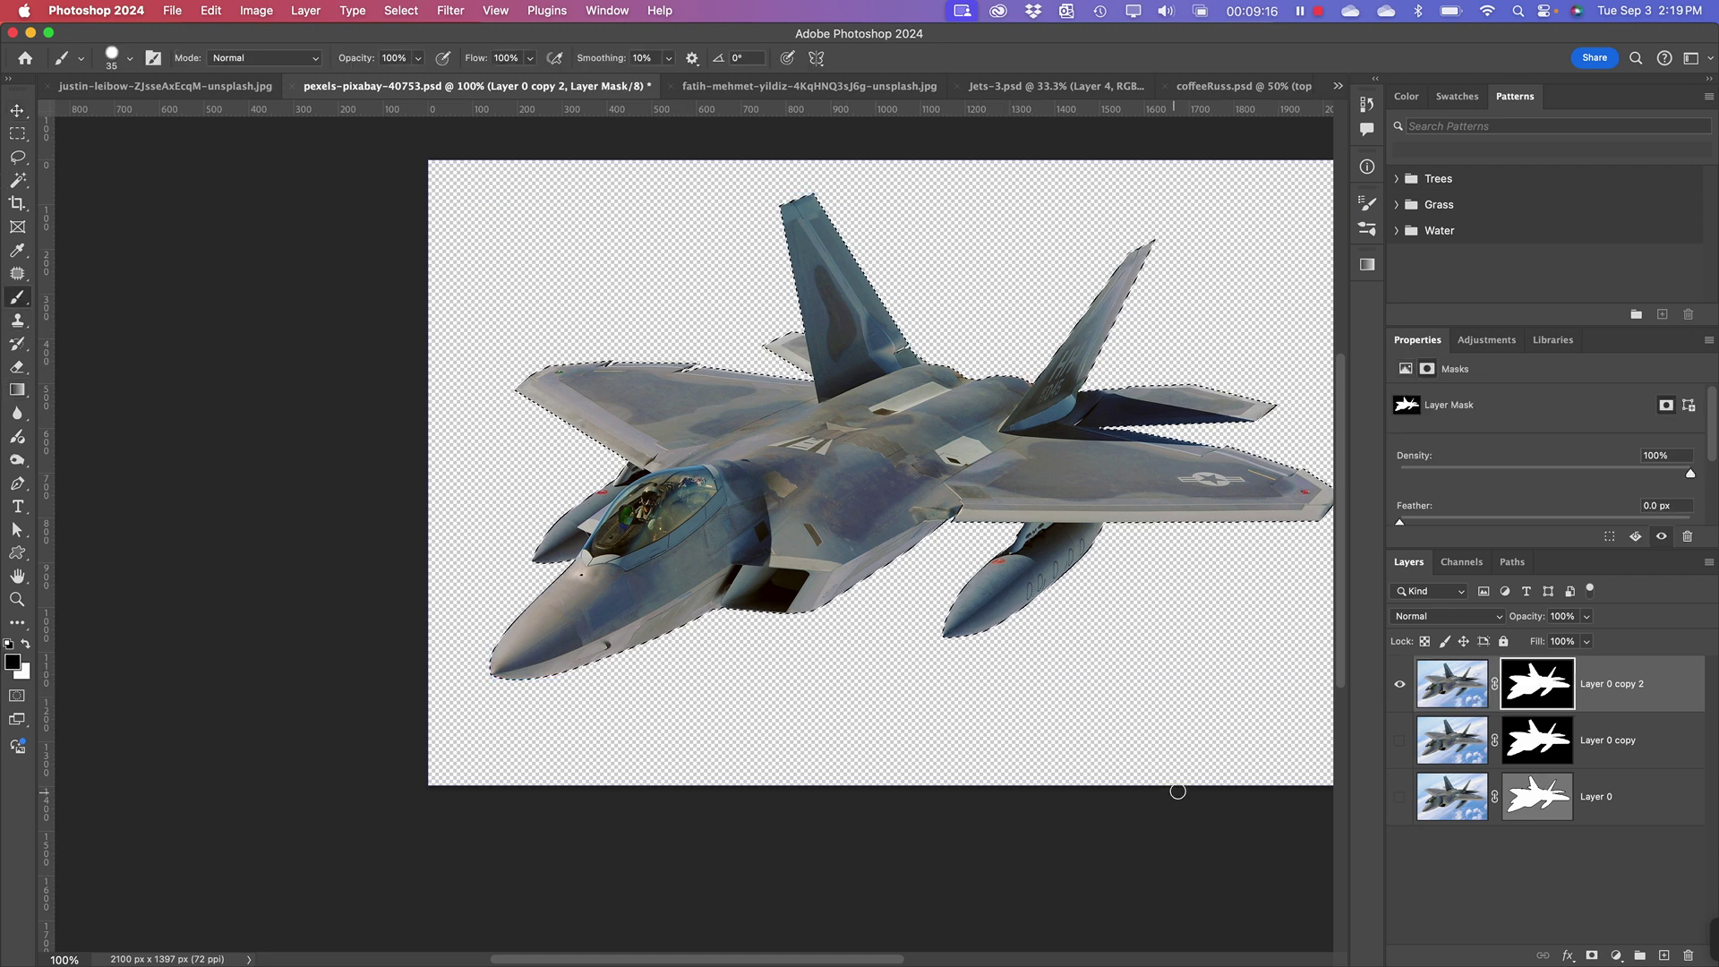
{"action": "key", "text": "super+d"}
{"action": "right_click", "coordinate": [837, 691]}
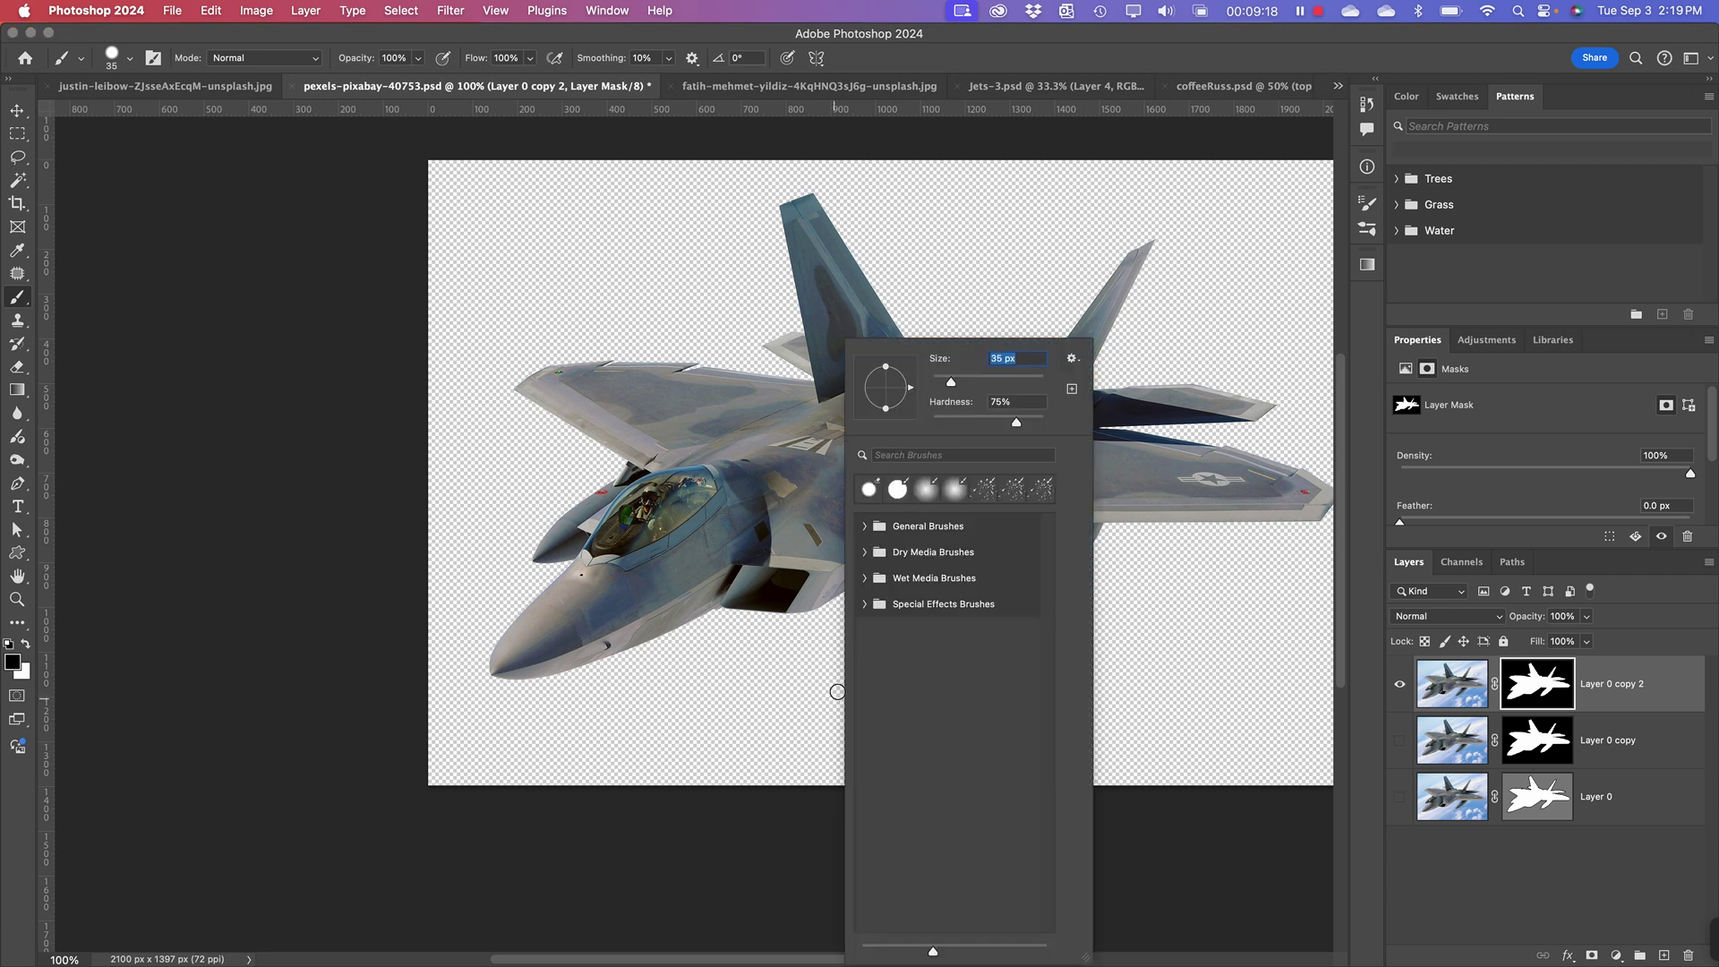
{"action": "left_click", "coordinate": [1006, 382]}
{"action": "left_click_drag", "start_coordinate": [999, 421], "coordinate": [928, 423]}
{"action": "left_click", "coordinate": [1028, 381]}
{"action": "left_click", "coordinate": [707, 702]}
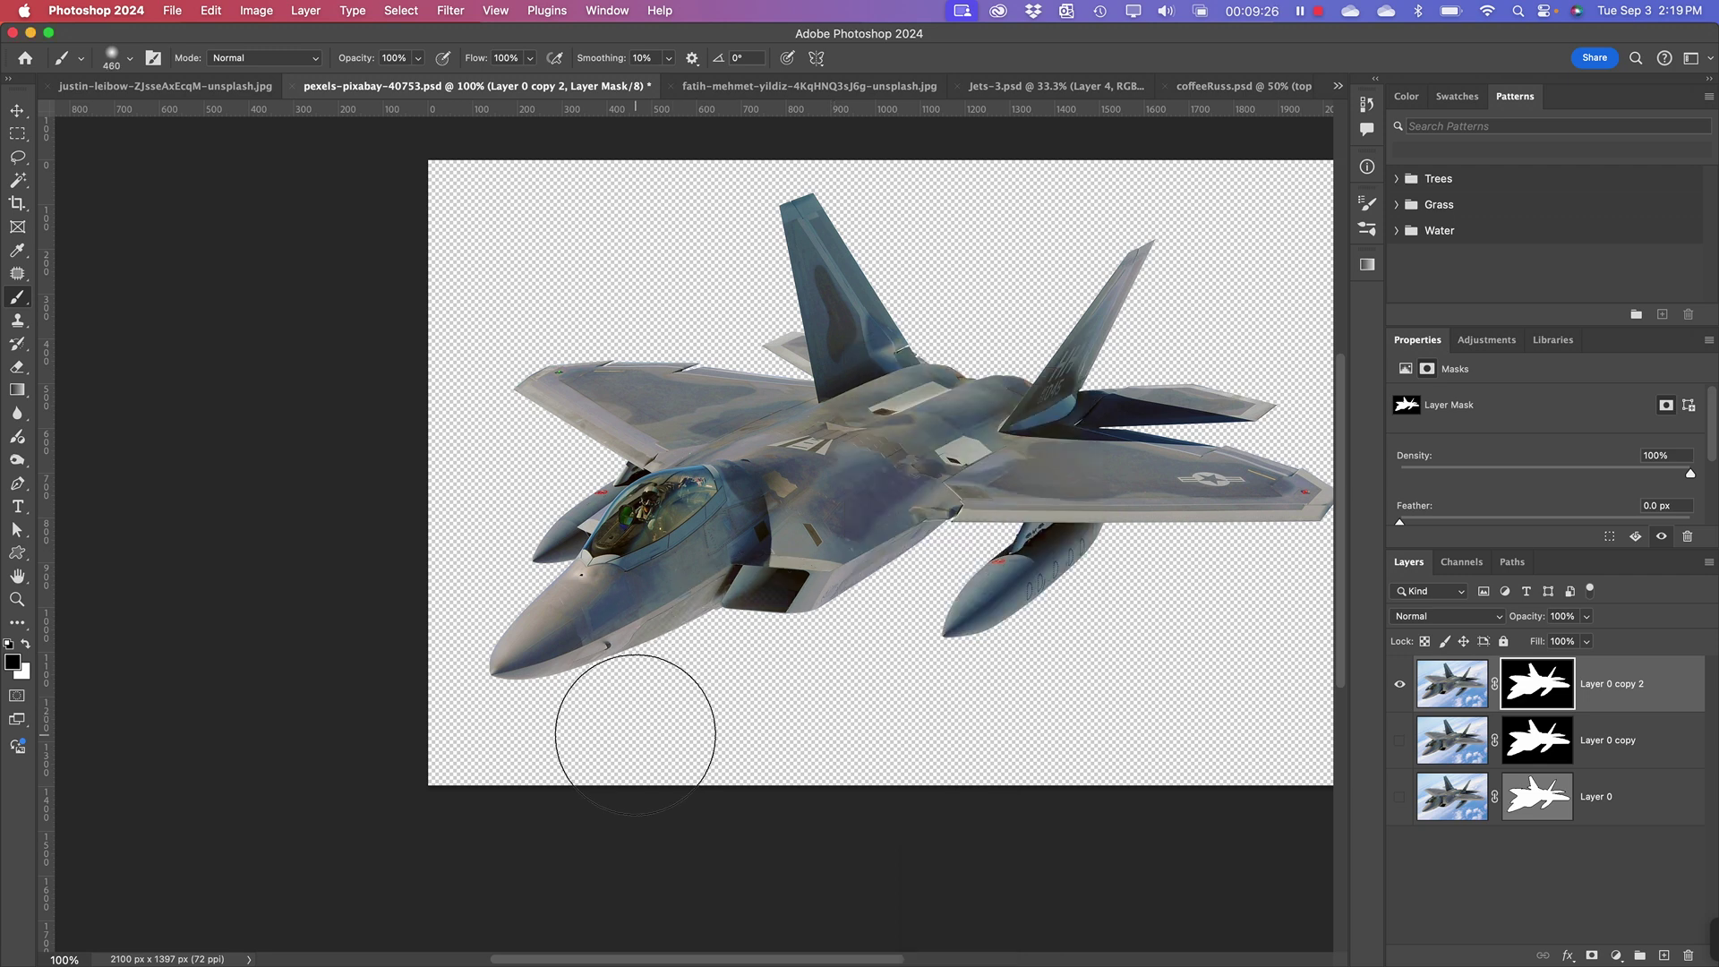
{"action": "mouse_move", "coordinate": [759, 677]}
{"action": "left_mouse_down"}
{"action": "mouse_move", "coordinate": [940, 709]}
{"action": "mouse_move", "coordinate": [1151, 690]}
{"action": "mouse_move", "coordinate": [1290, 642]}
{"action": "left_mouse_up"}
{"action": "left_click_drag", "start_coordinate": [701, 714], "coordinate": [528, 685]}
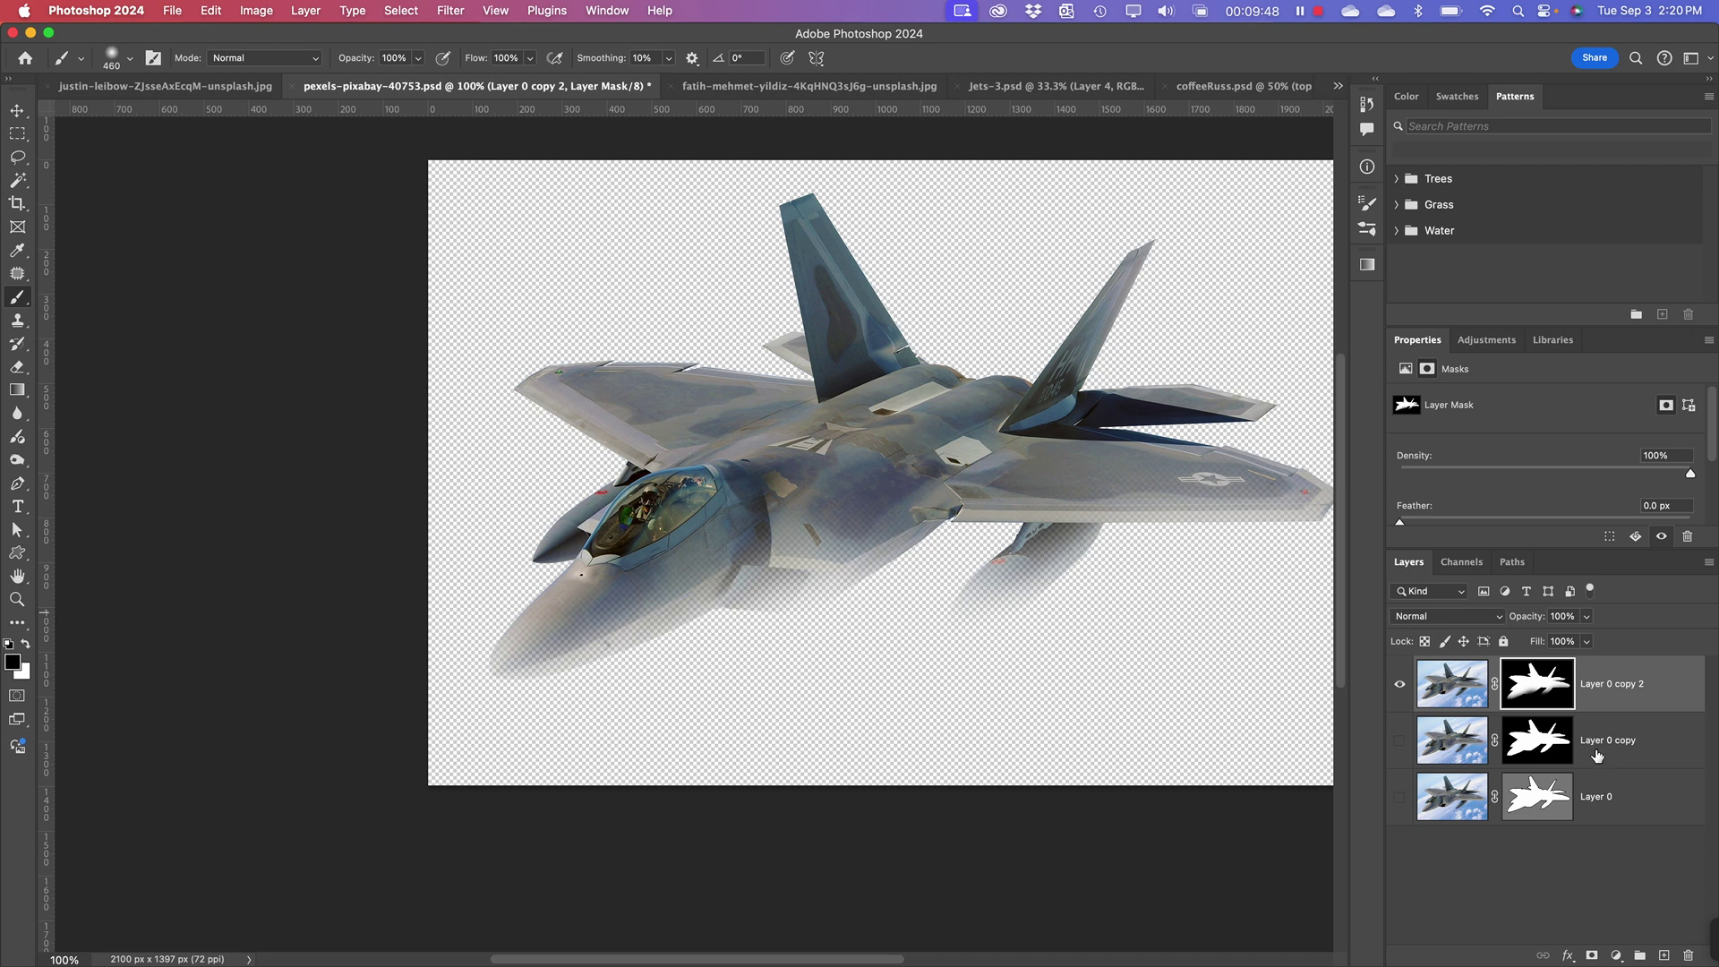
- Compare Layer 0's vector mask with Layer 0 copy 2's layer mask, alternating between the masks and layer images
{"action": "left_click", "coordinate": [1551, 809]}
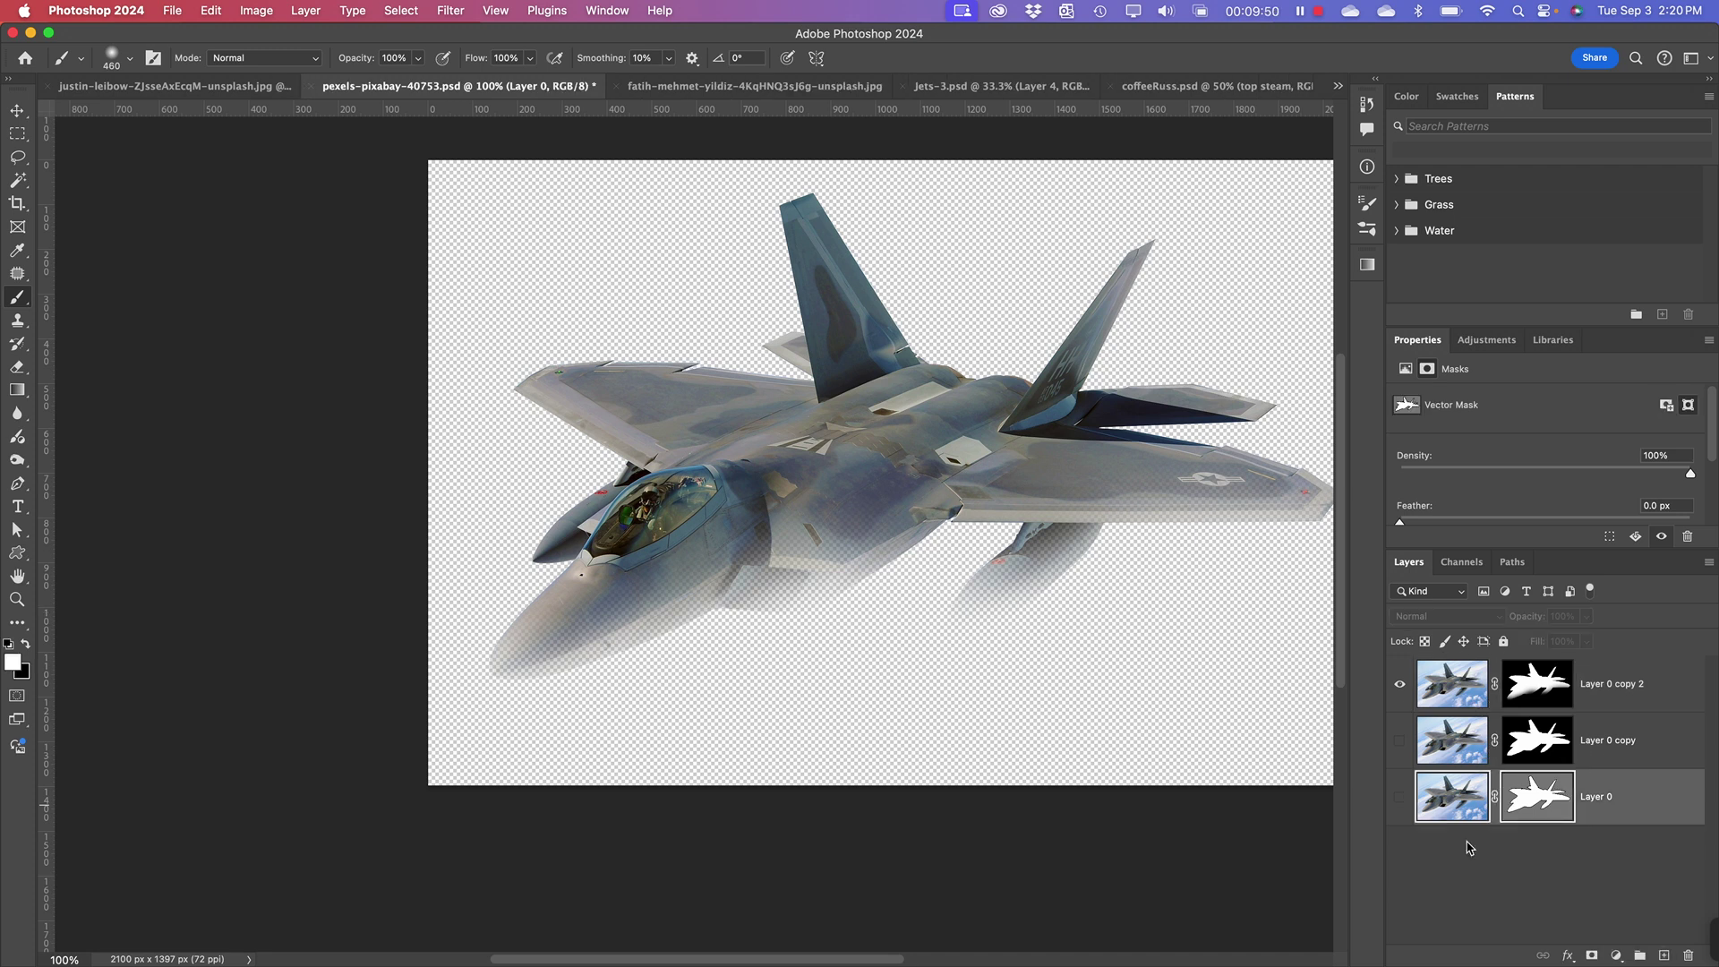
{"action": "left_click", "coordinate": [1553, 690]}
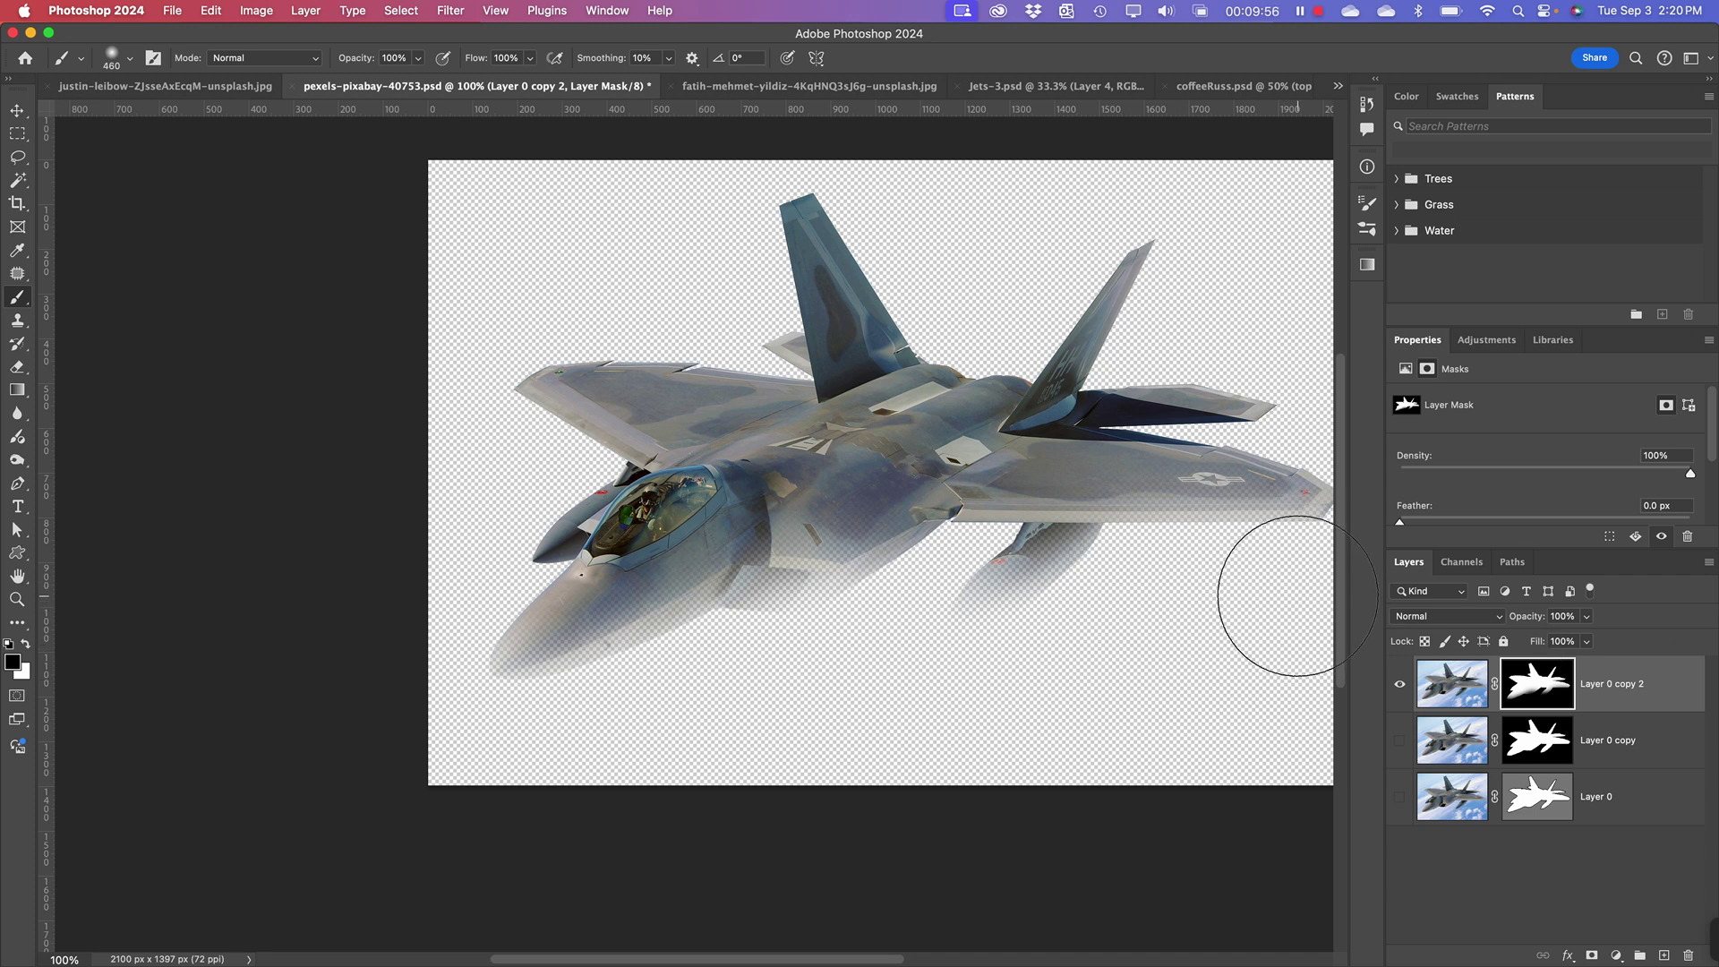
{"action": "left_click", "coordinate": [1461, 803]}
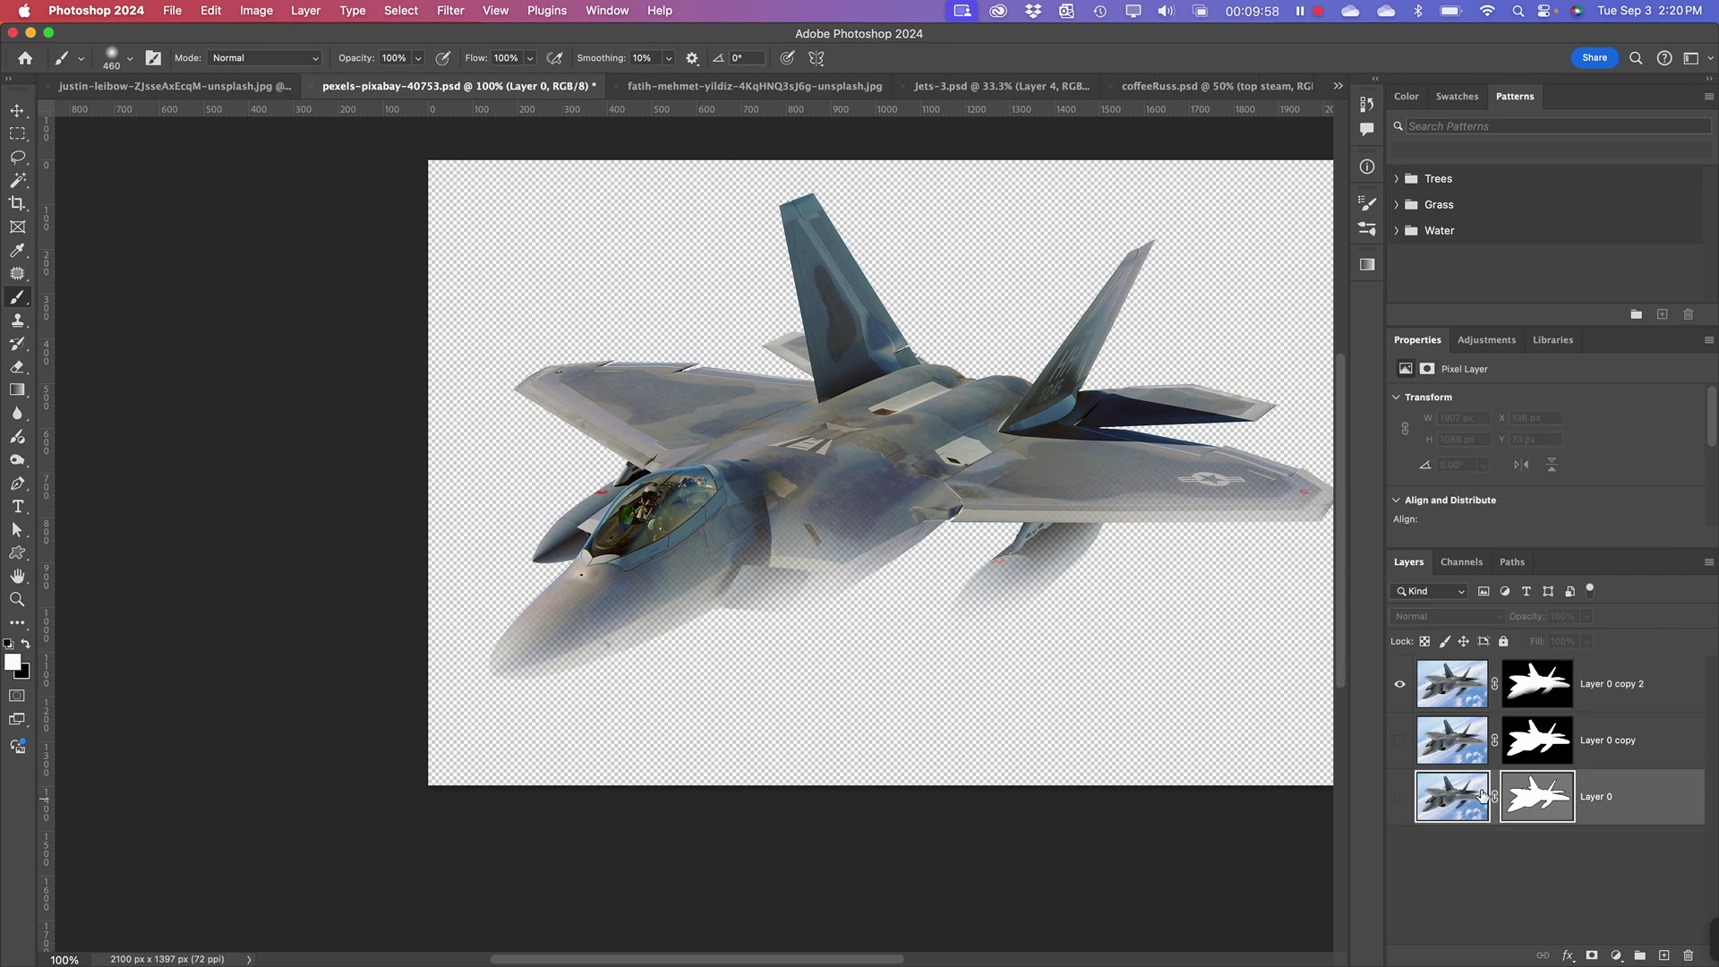
{"action": "left_click", "coordinate": [1544, 685]}
{"action": "left_click", "coordinate": [1477, 685]}
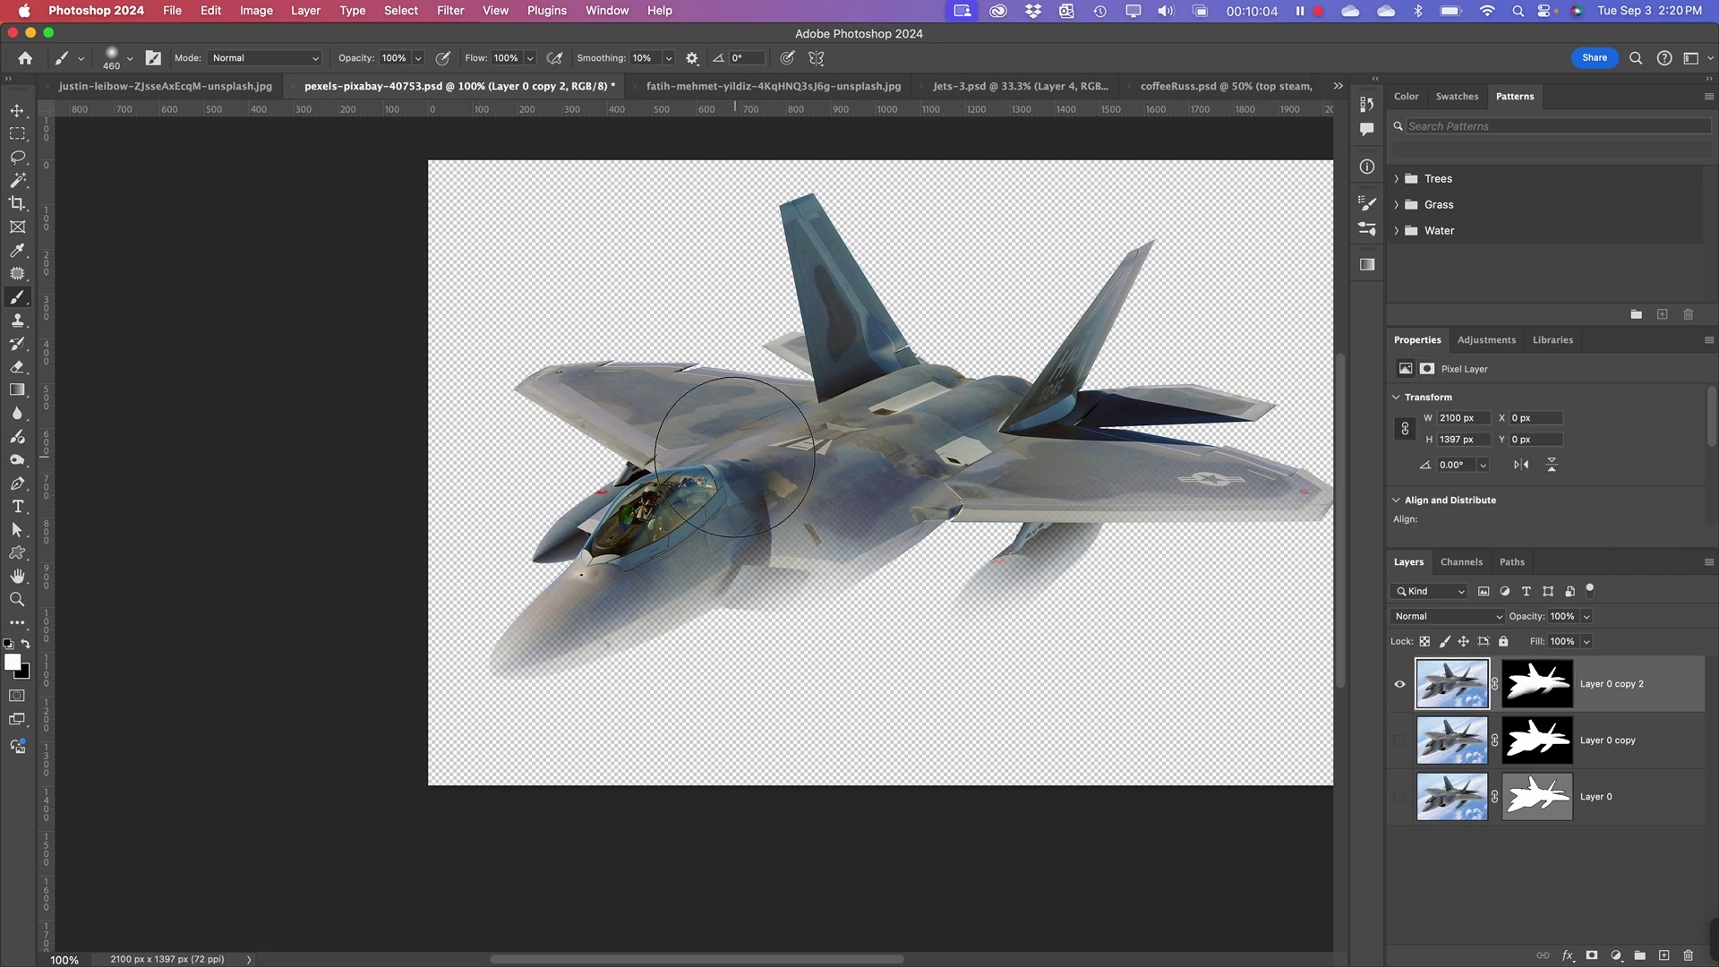
{"action": "left_click", "coordinate": [1546, 689]}
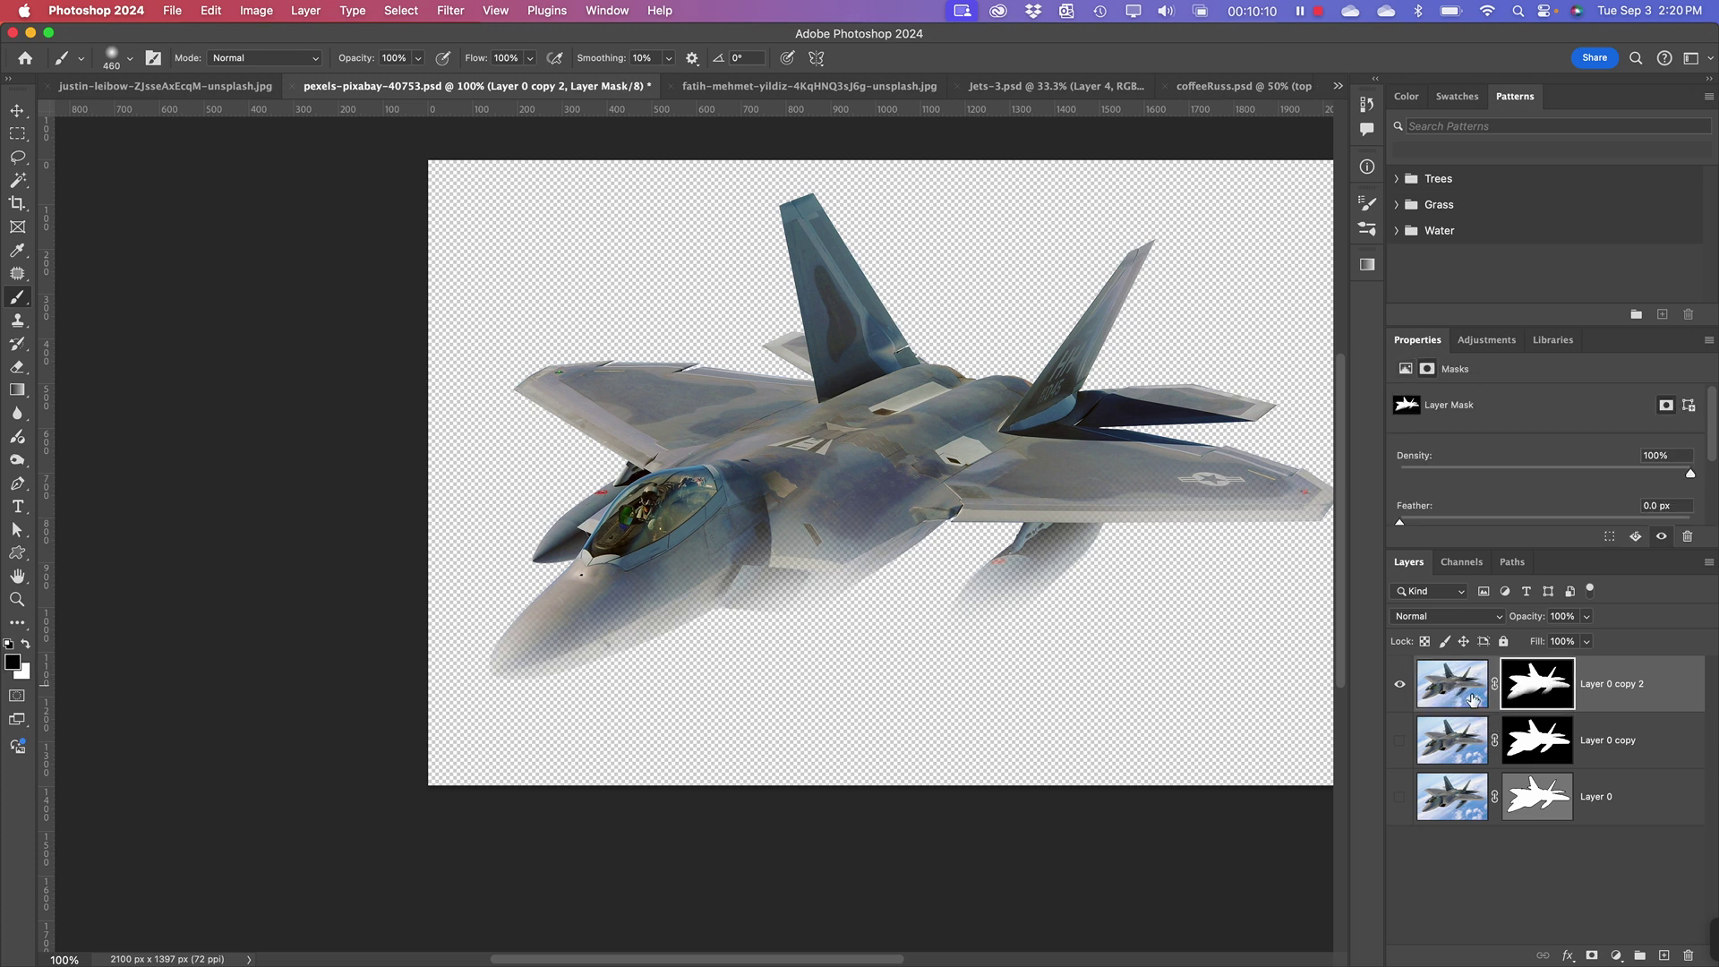
- Delete the layer mask from Layer 0 copy 2 and add a new white layer mask to it
{"action": "right_click", "coordinate": [1527, 687]}
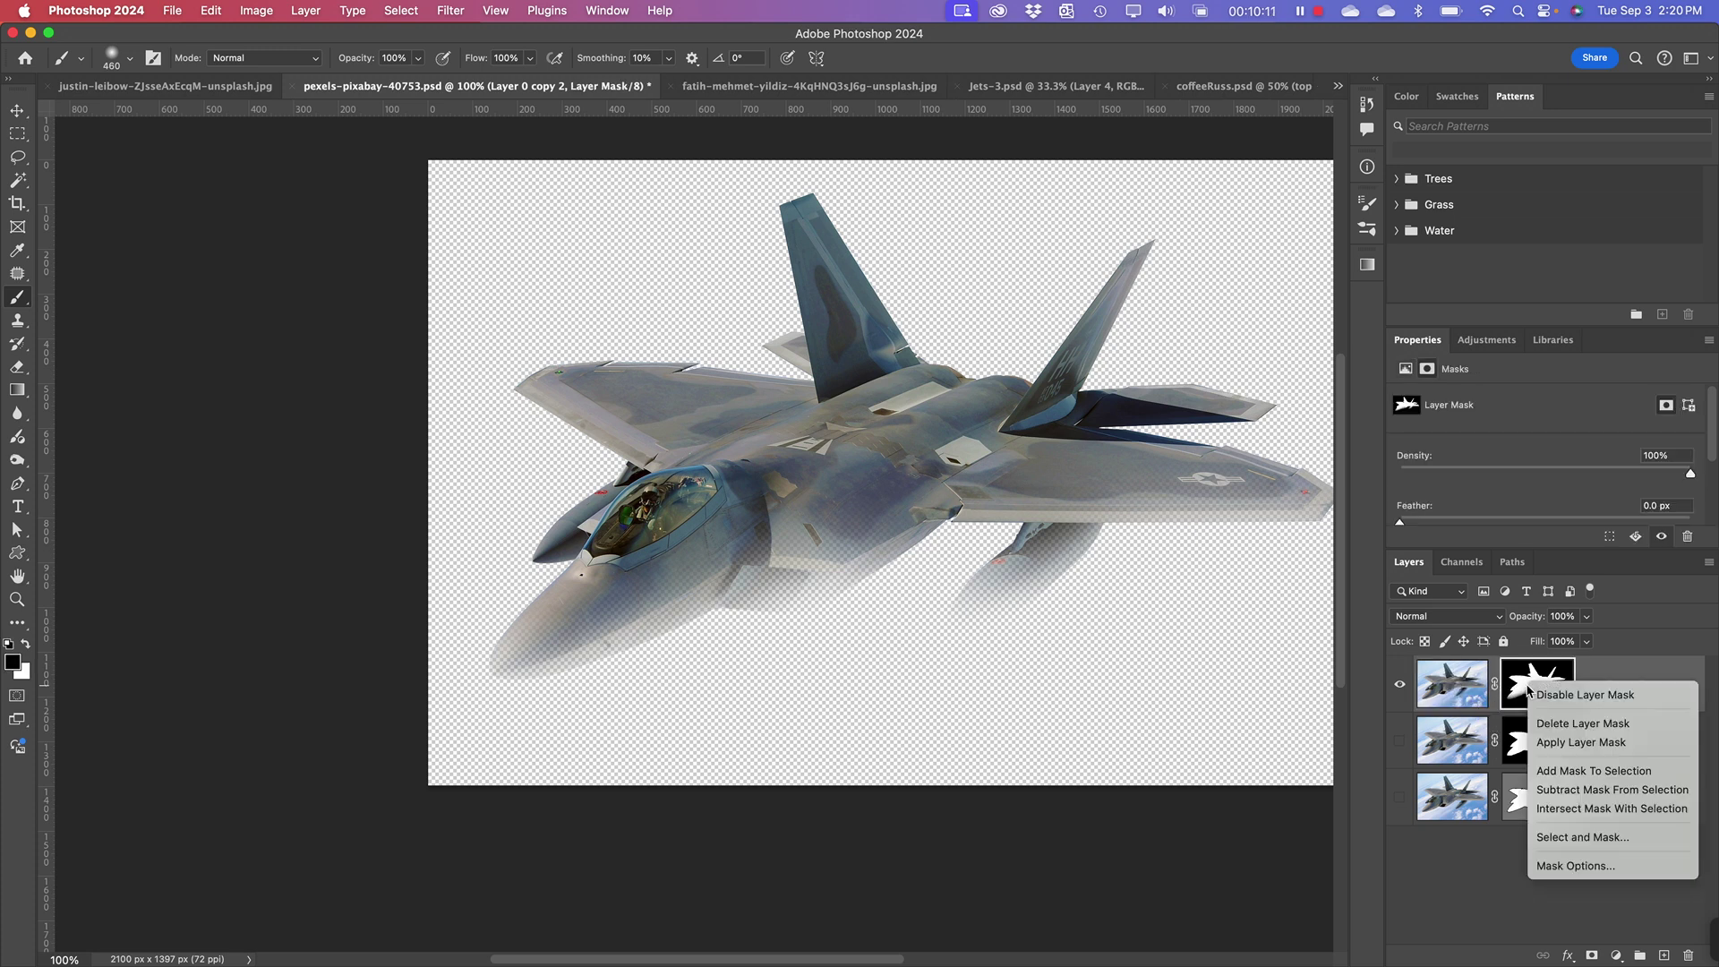
{"action": "left_click", "coordinate": [1574, 725]}
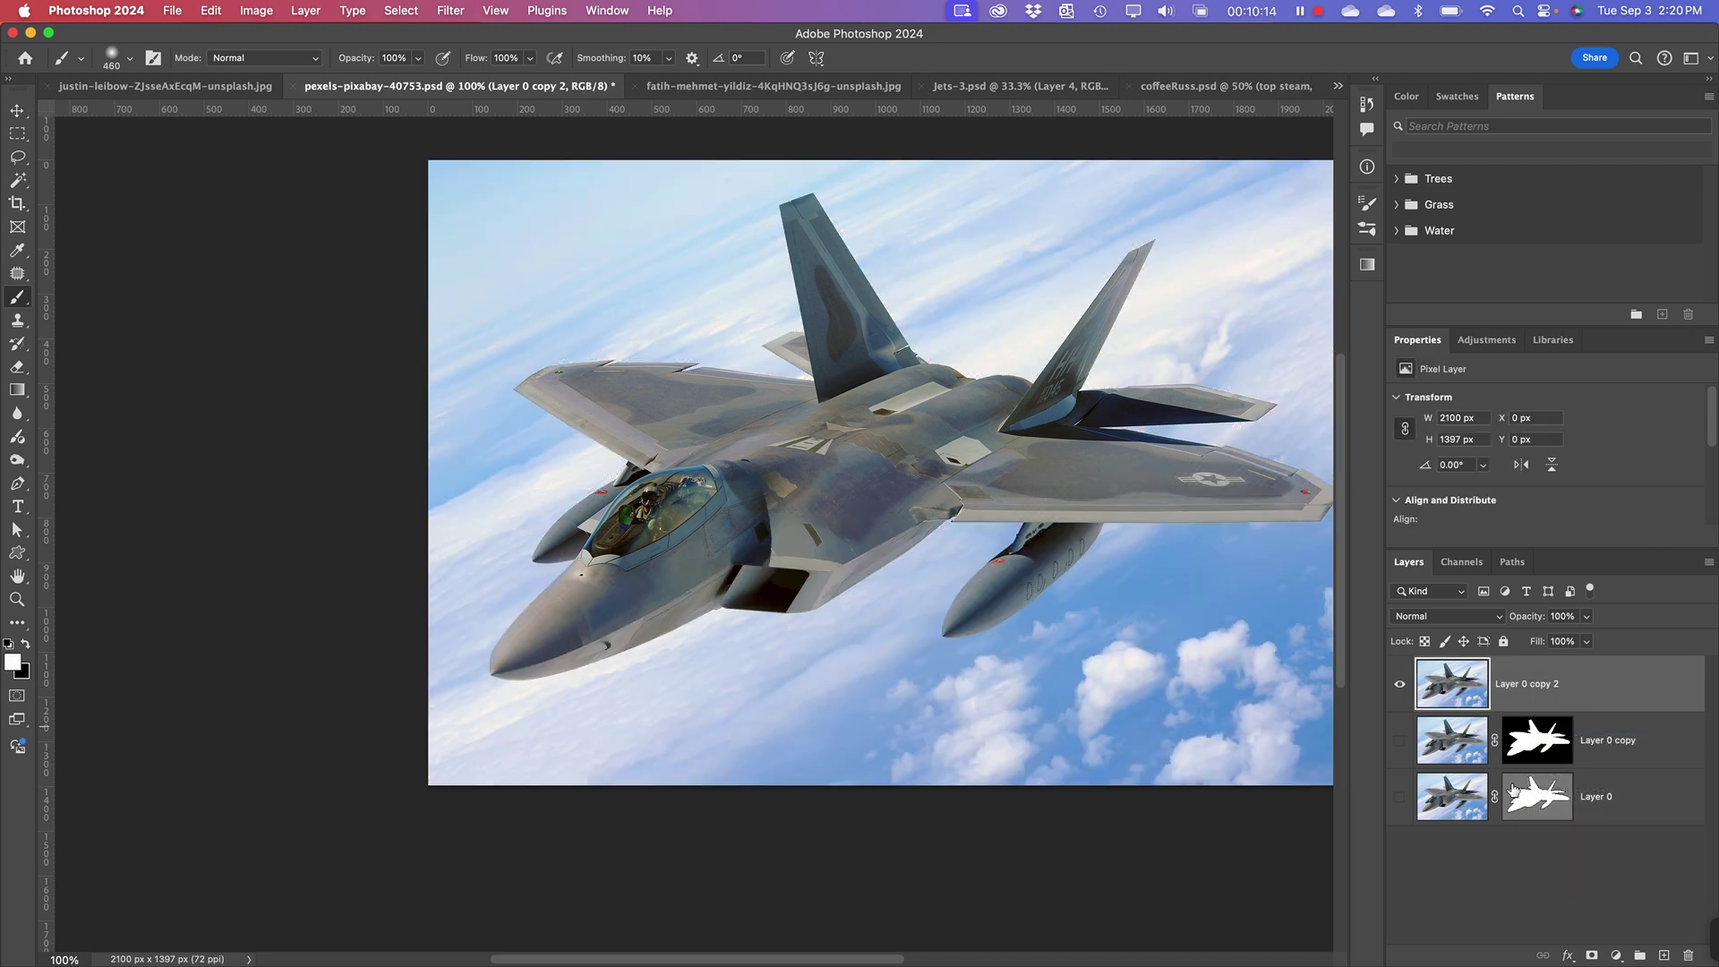
{"action": "left_click", "coordinate": [1442, 685]}
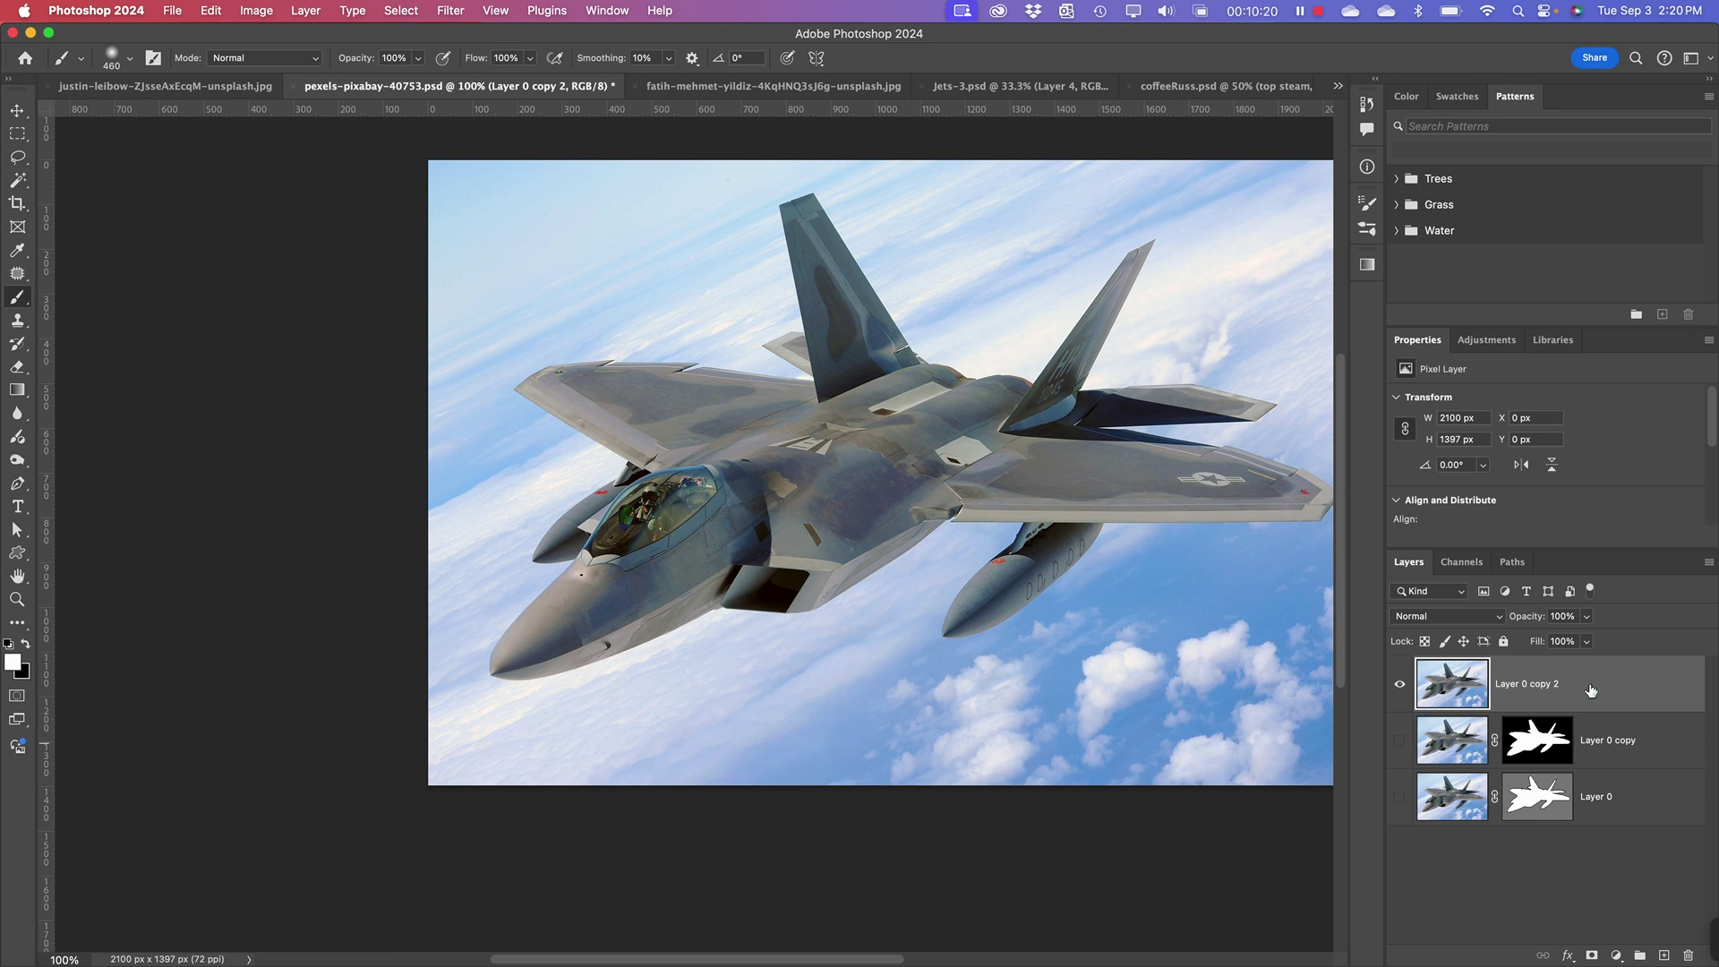
{"action": "left_click", "coordinate": [1592, 956]}
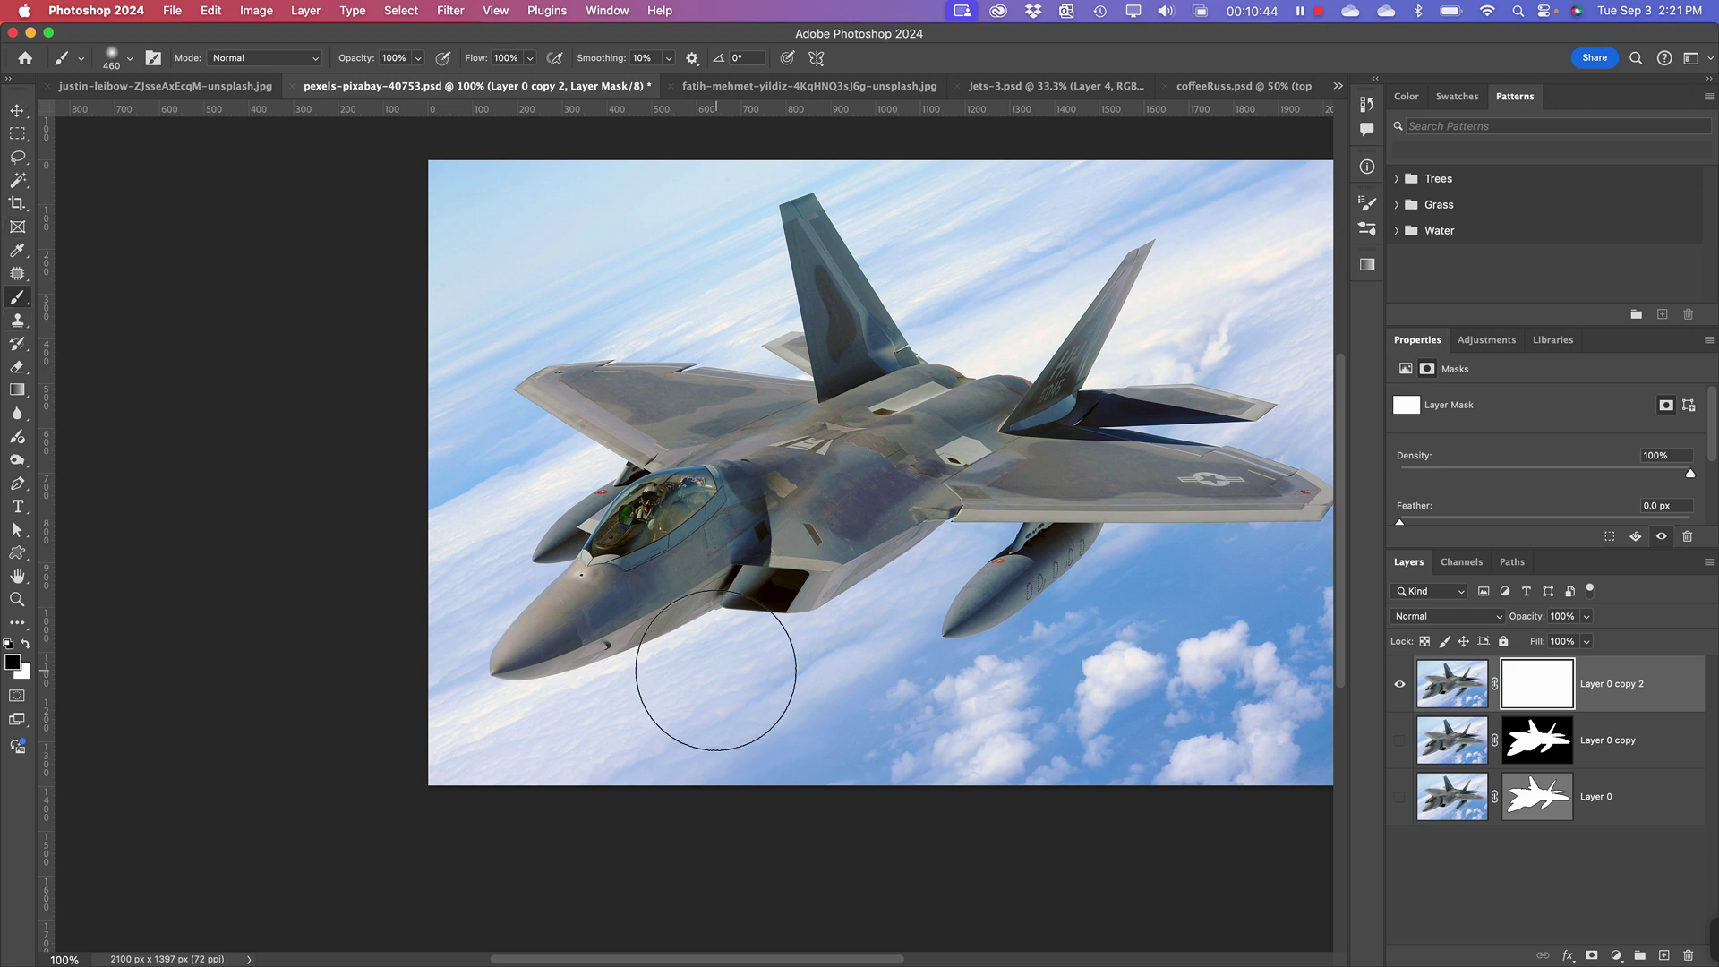
- Set a hard-edged 25 px brush and paint a black dot on the new mask in the sky below the jet's nose
{"action": "key", "text": "super+plus"}
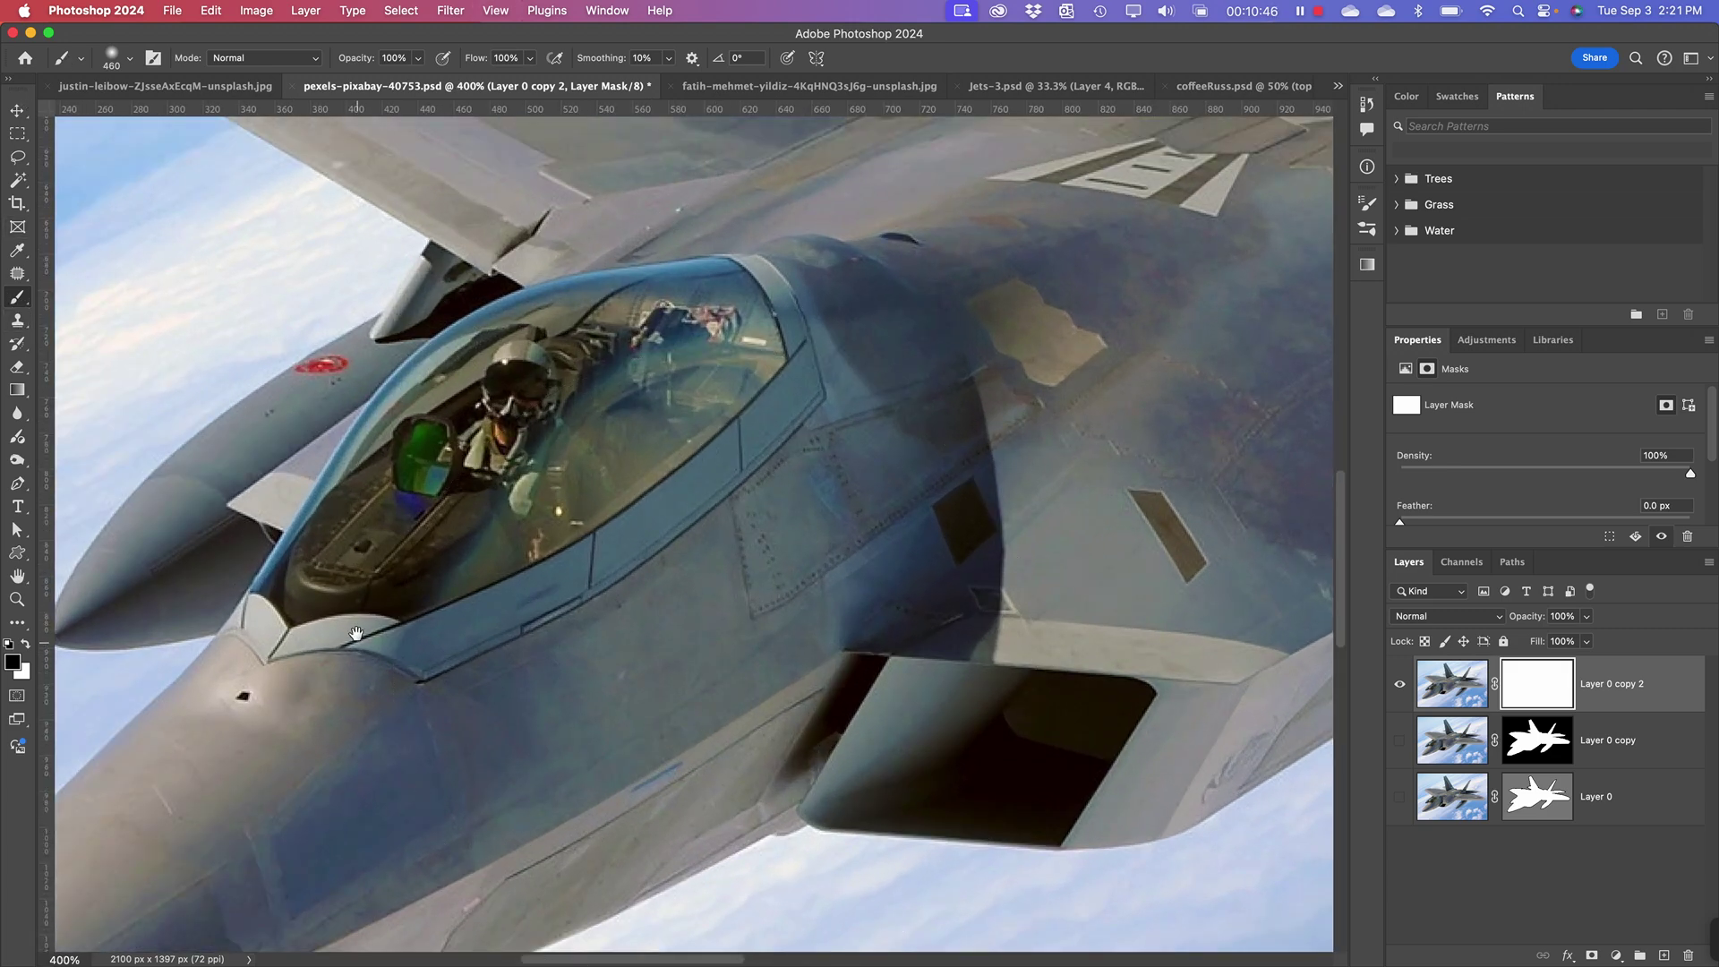
{"action": "key", "text": "super+plus"}
{"action": "right_click", "coordinate": [457, 546]}
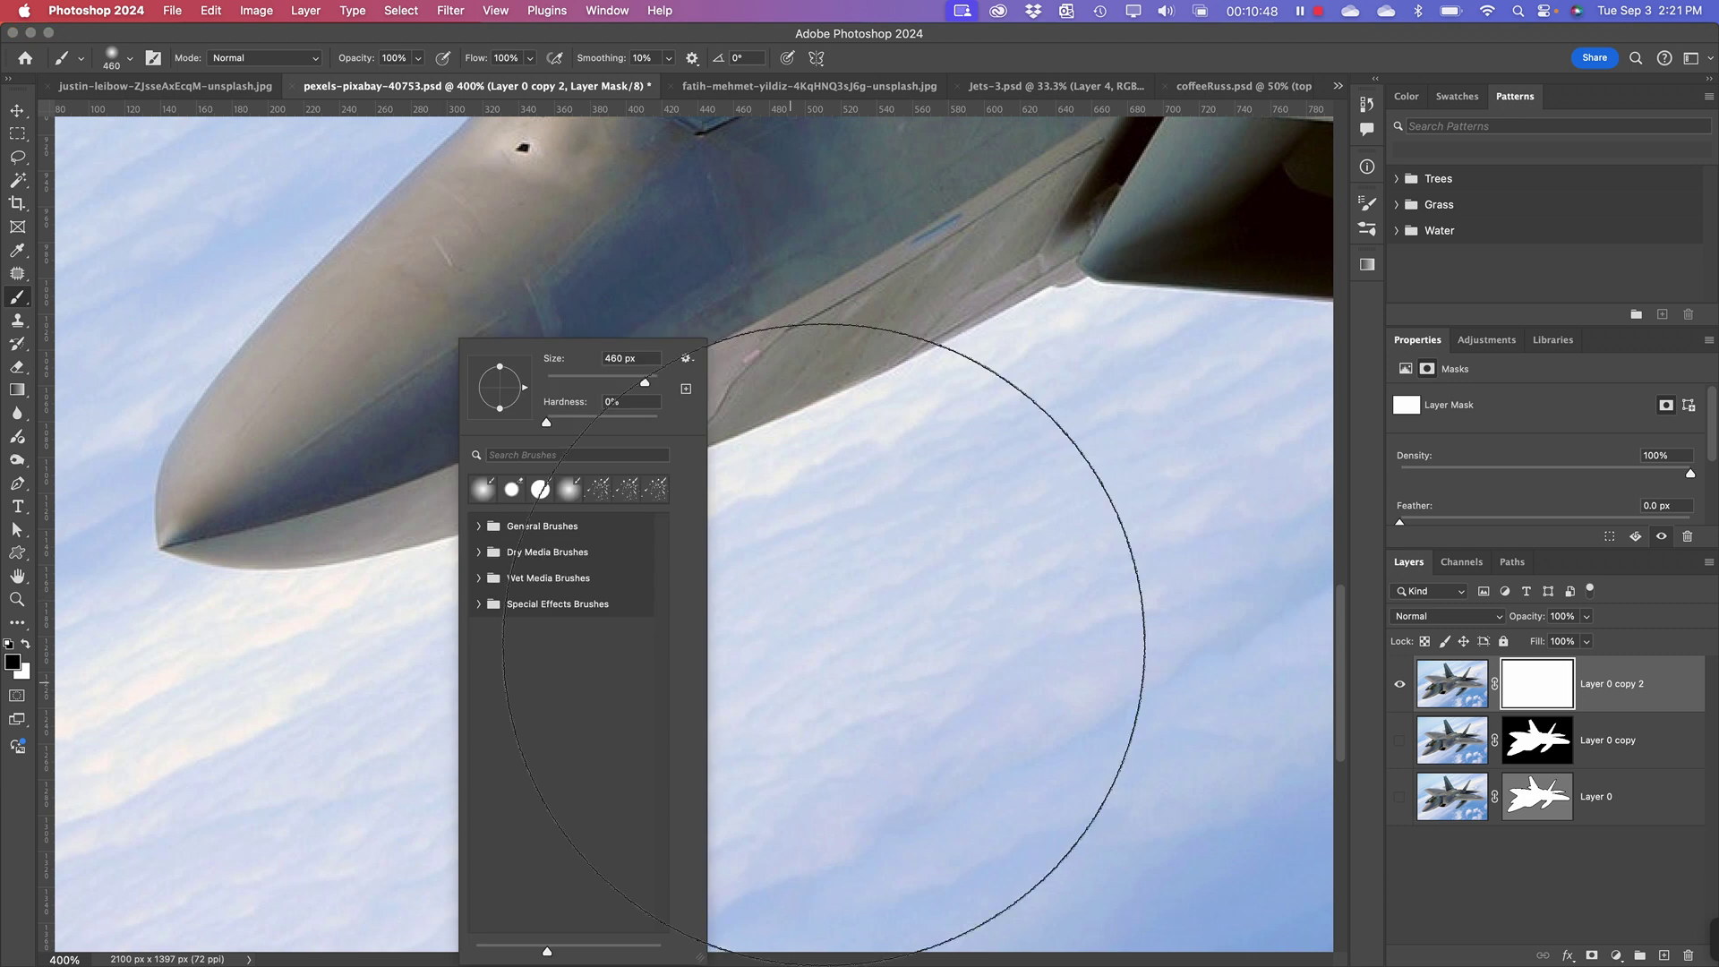
{"action": "left_click", "coordinate": [572, 382]}
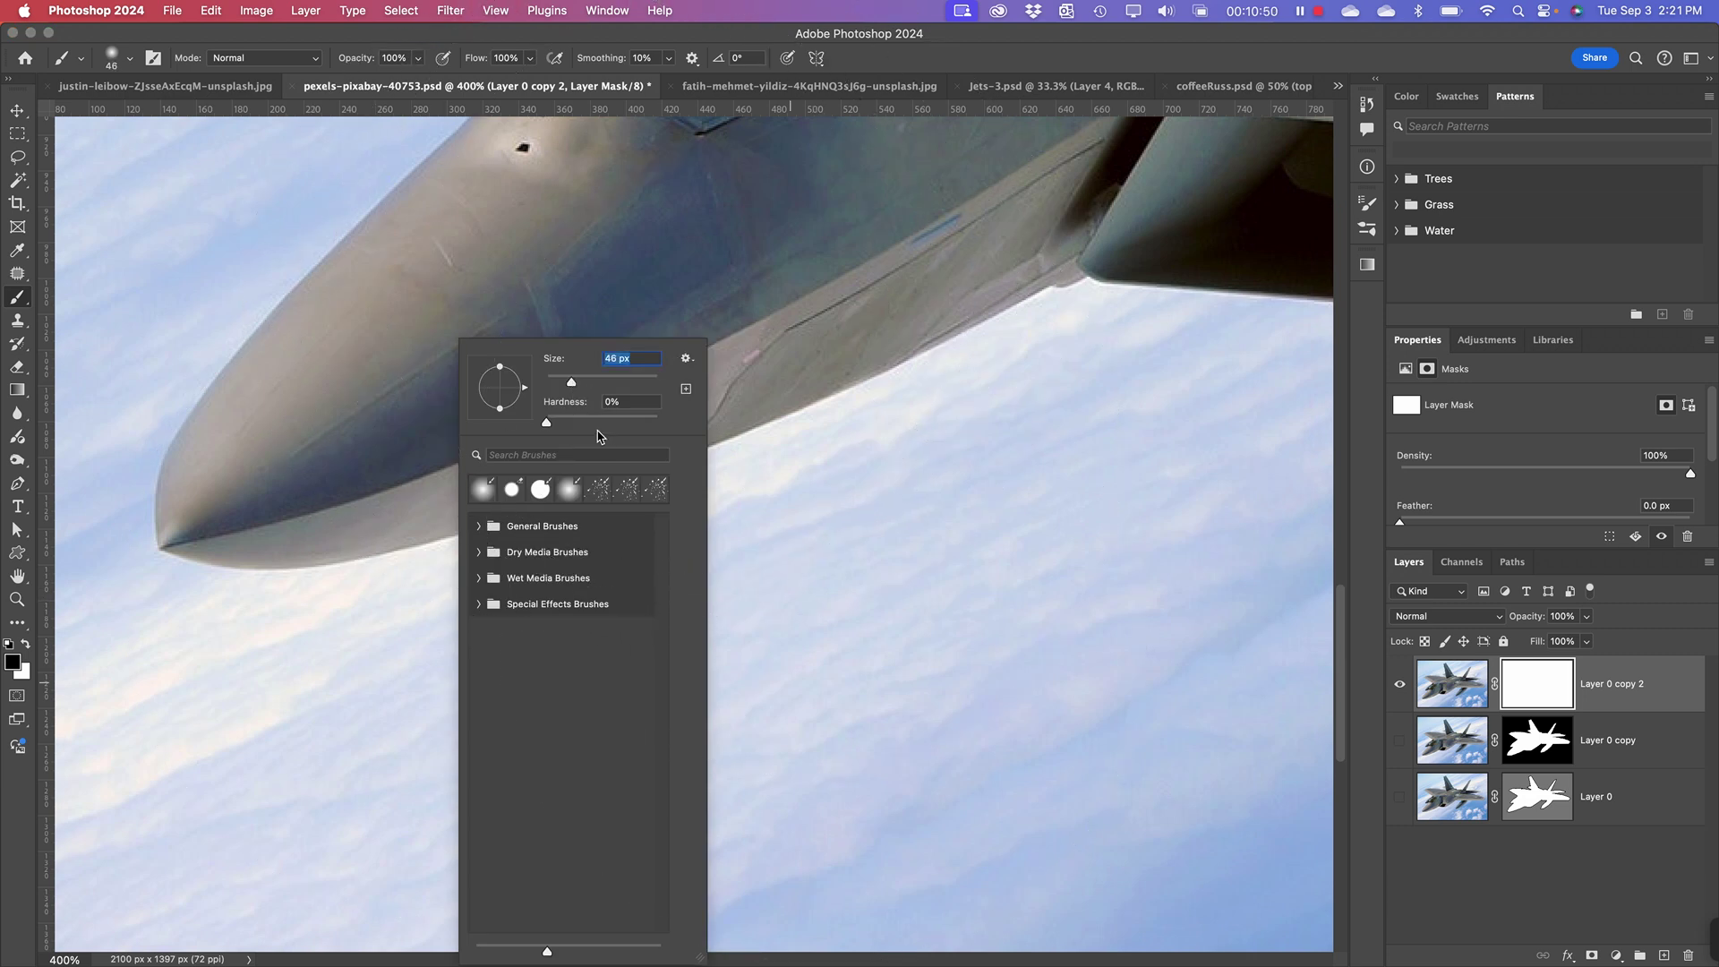
{"action": "left_click_drag", "start_coordinate": [624, 428], "coordinate": [683, 429]}
{"action": "left_click_drag", "start_coordinate": [570, 388], "coordinate": [561, 385]}
{"action": "left_click", "coordinate": [278, 670]}
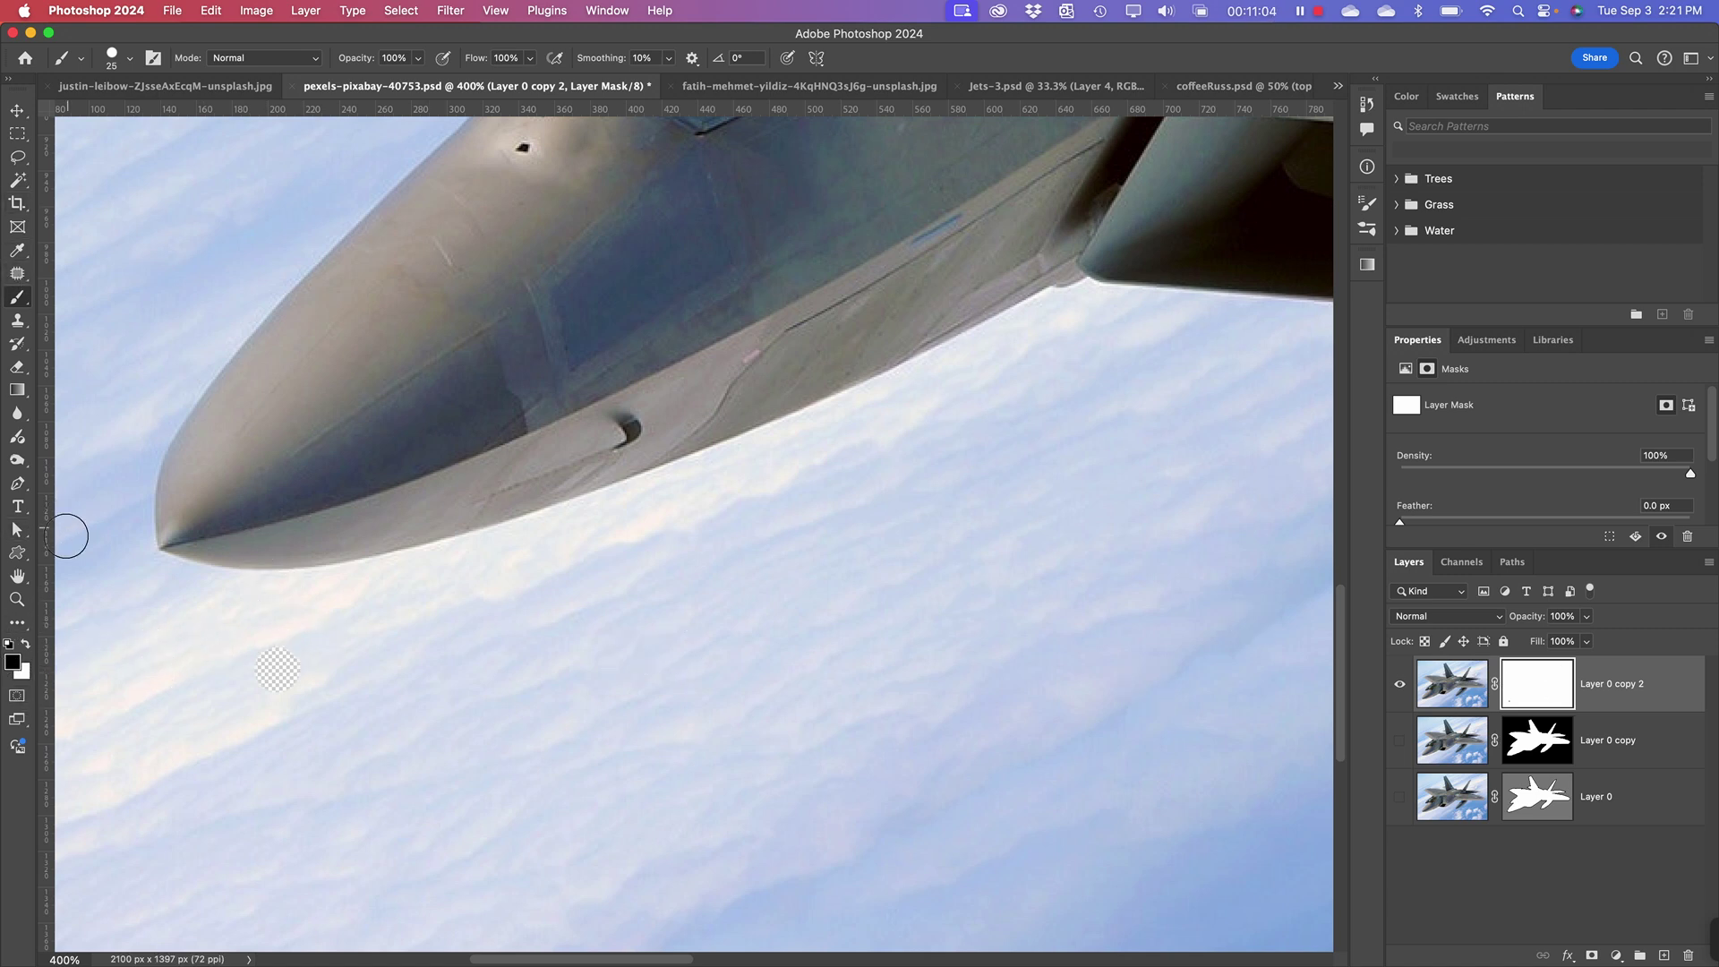
- Mask out the sky along the underside of the jet's nose tip with connected straight black brush strokes
{"action": "left_click", "coordinate": [159, 570]}
{"action": "left_click", "coordinate": [224, 591], "text": "shift"}
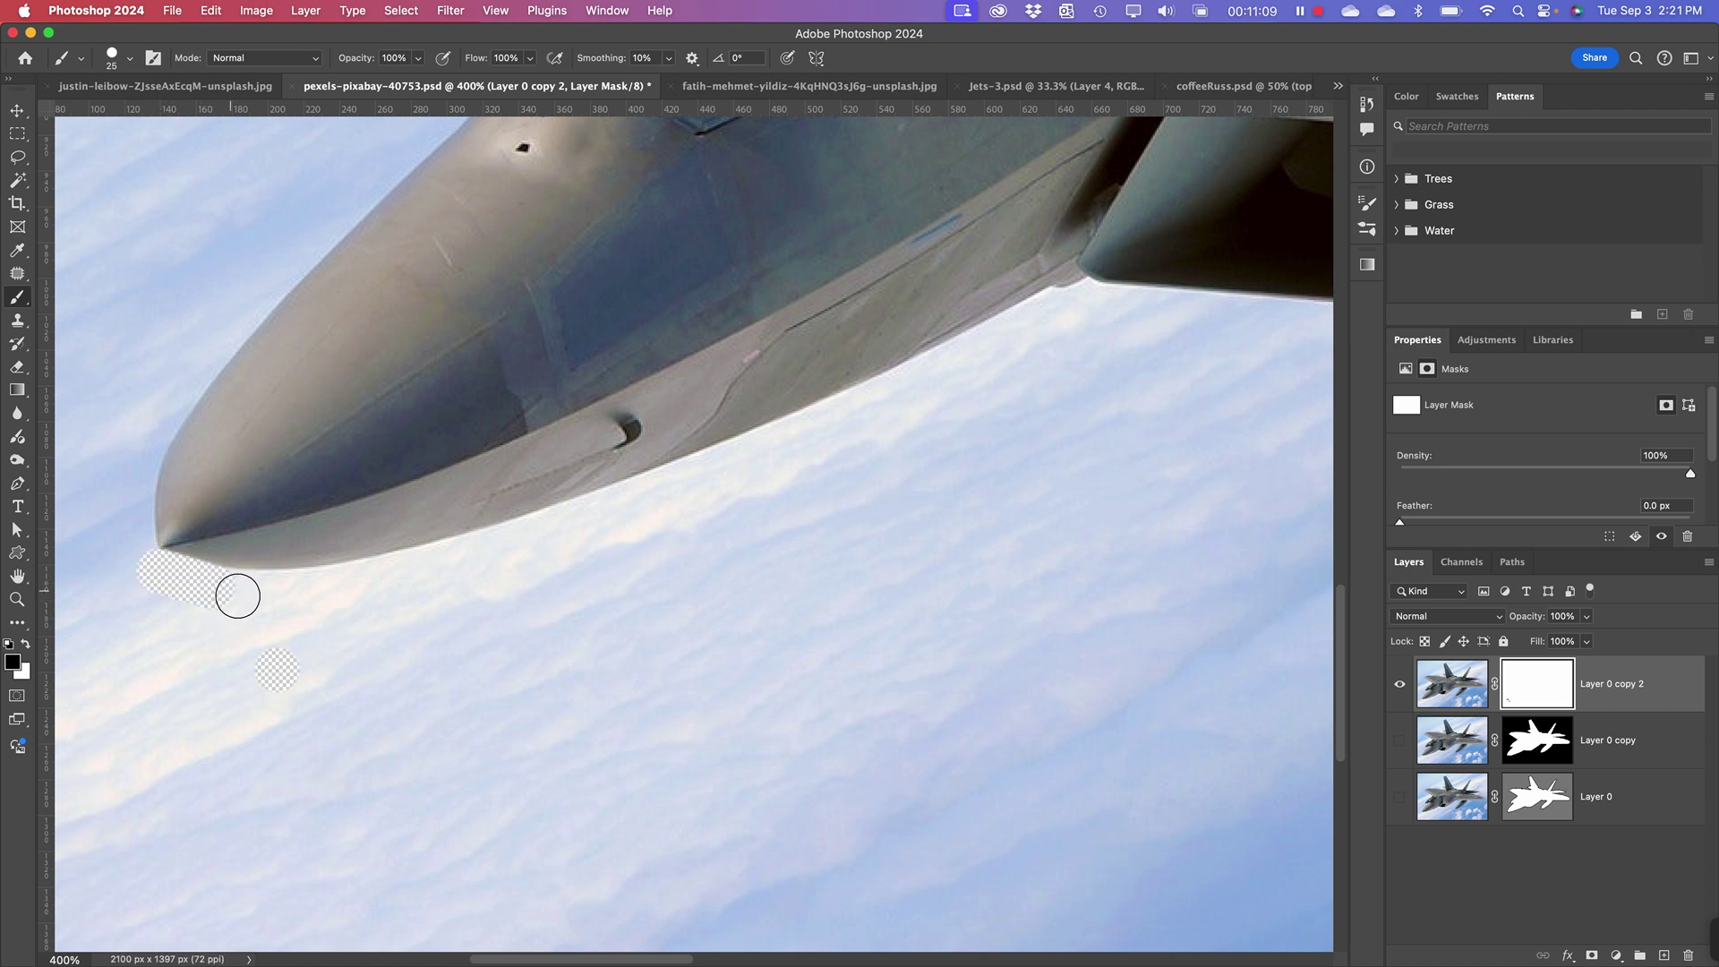
{"action": "left_click", "coordinate": [304, 588], "text": "shift"}
- Find the ShowKey app among the installed applications in Launchpad and launch it
{"action": "mouse_move", "coordinate": [154, 956]}
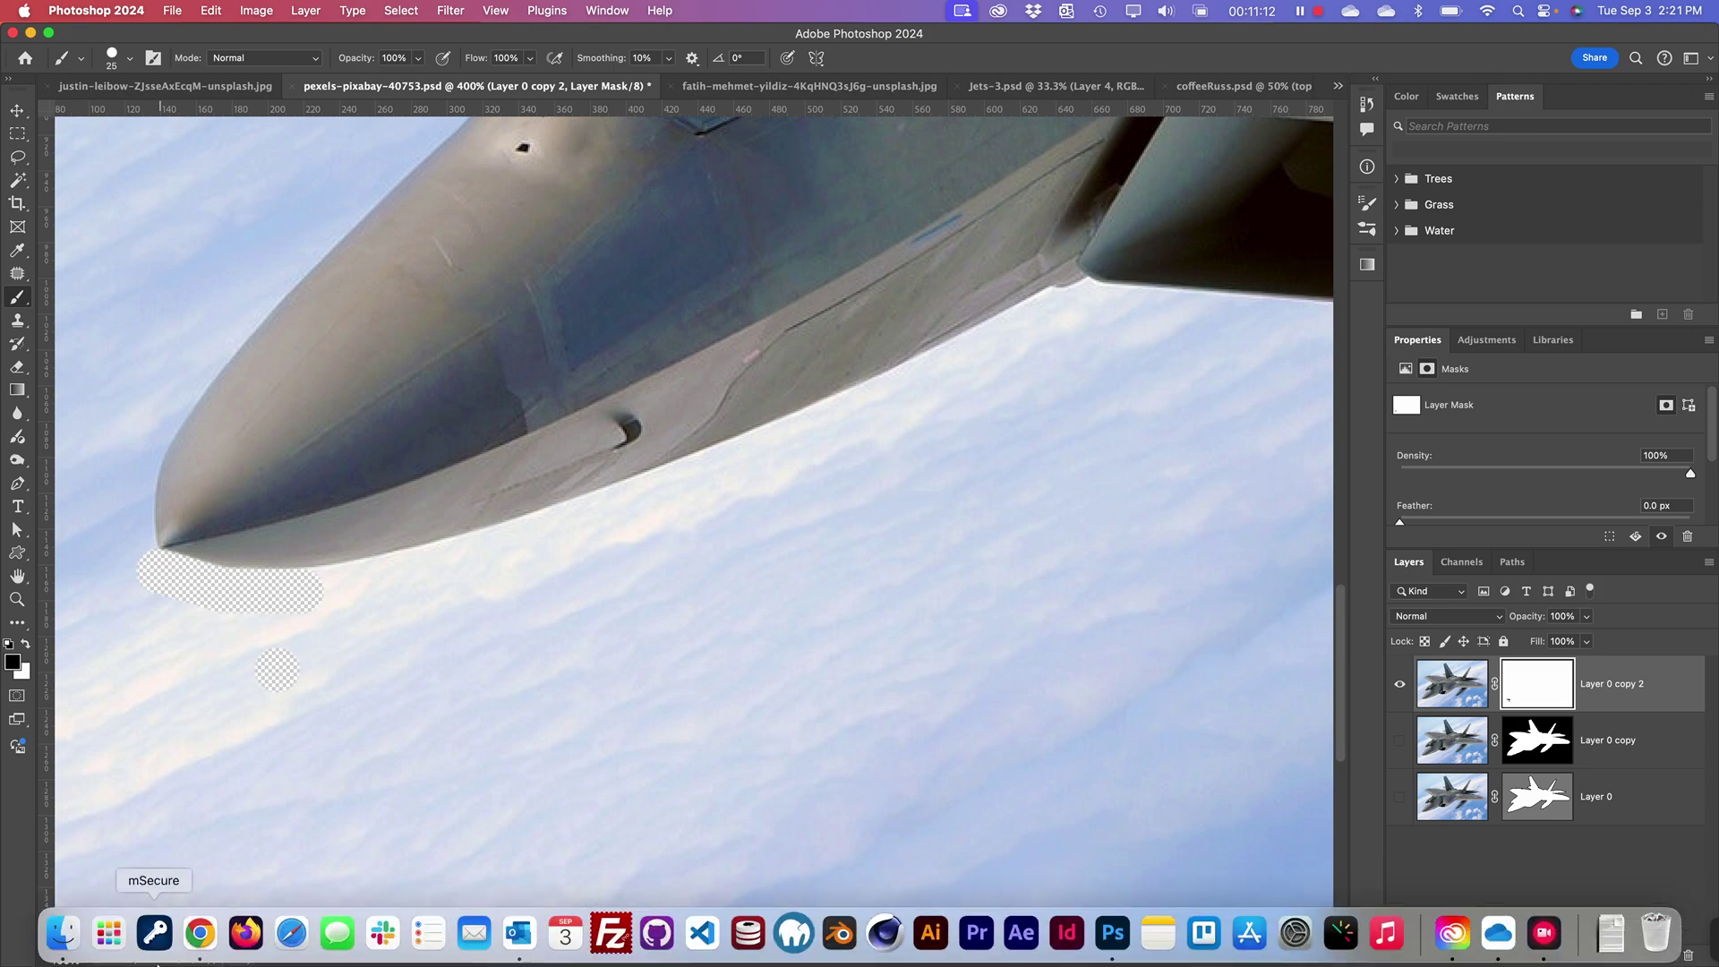
{"action": "left_click", "coordinate": [99, 935]}
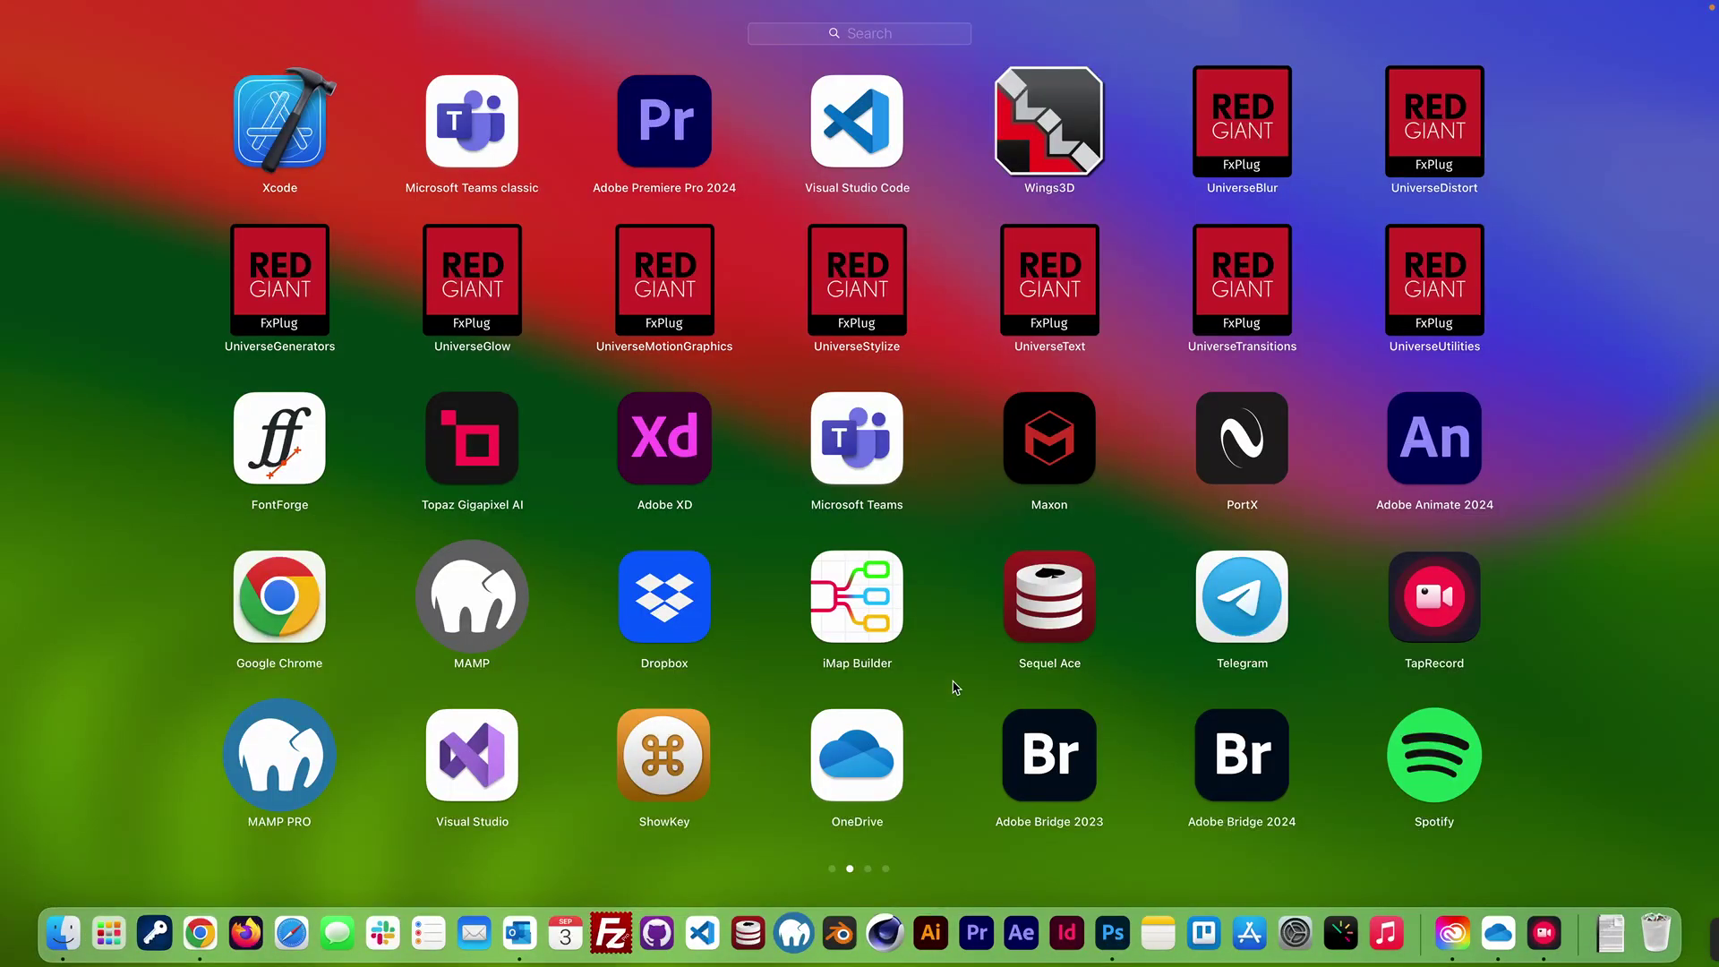
{"action": "scroll", "coordinate": [958, 687], "scroll_direction": "down", "scroll_amount": 2}
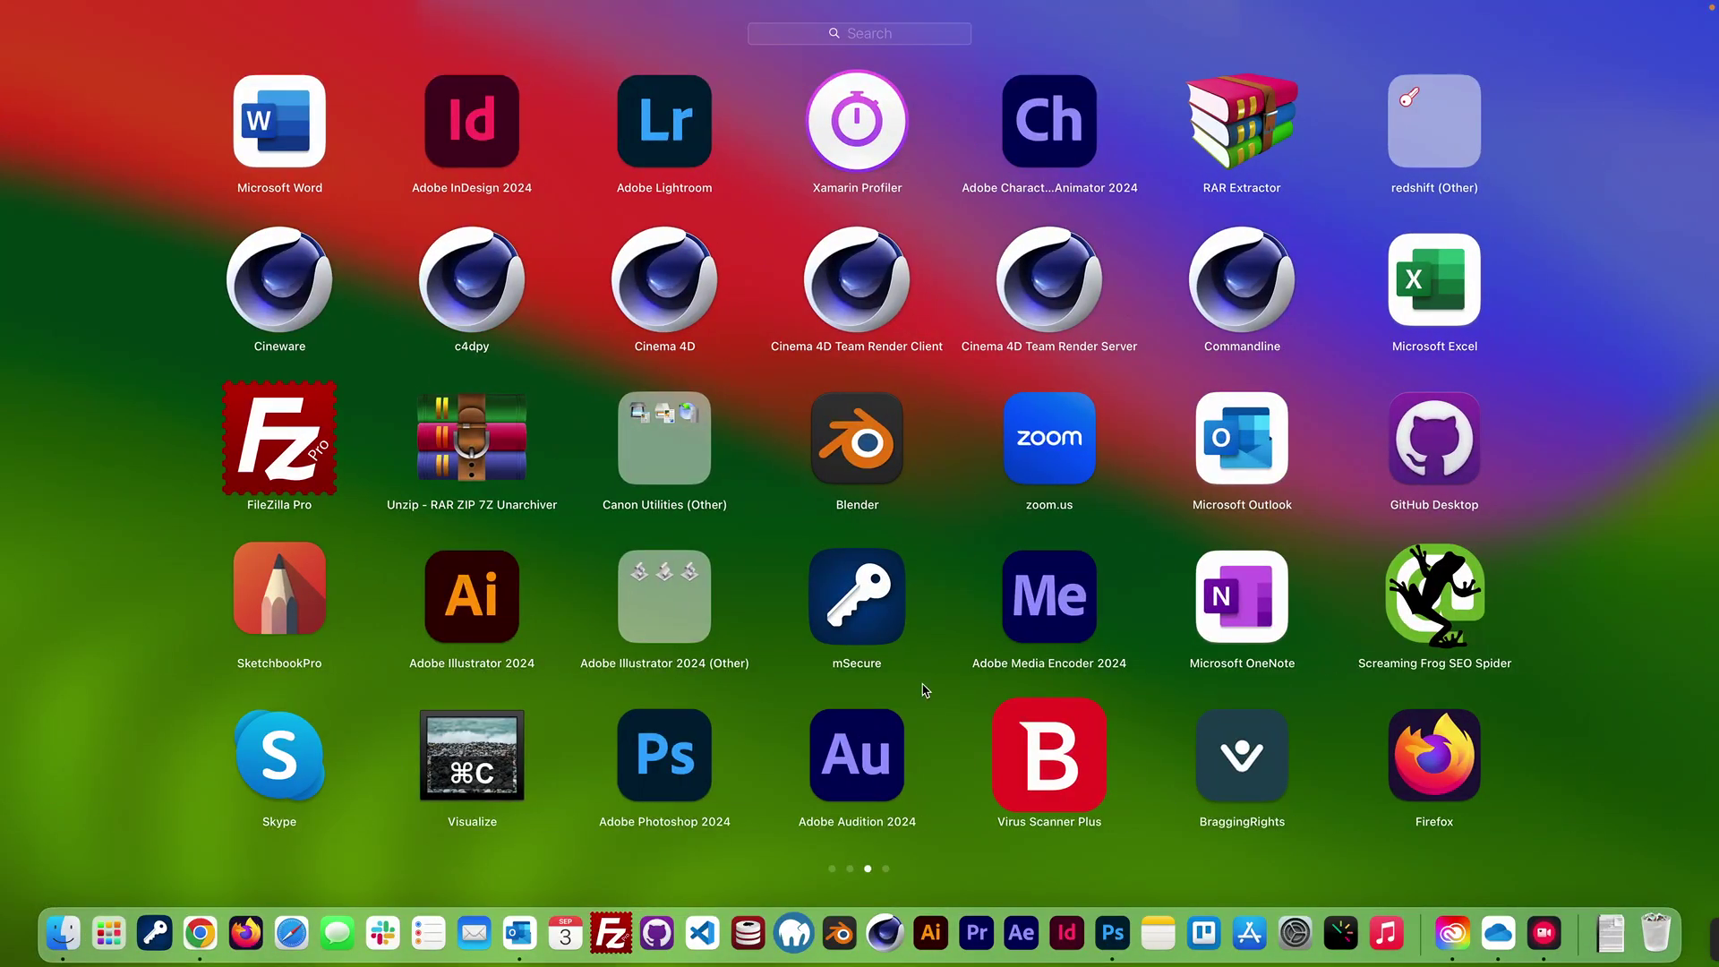
{"action": "scroll", "coordinate": [926, 701], "scroll_direction": "down", "scroll_amount": 2}
{"action": "scroll", "coordinate": [794, 694], "scroll_direction": "up", "scroll_amount": 2}
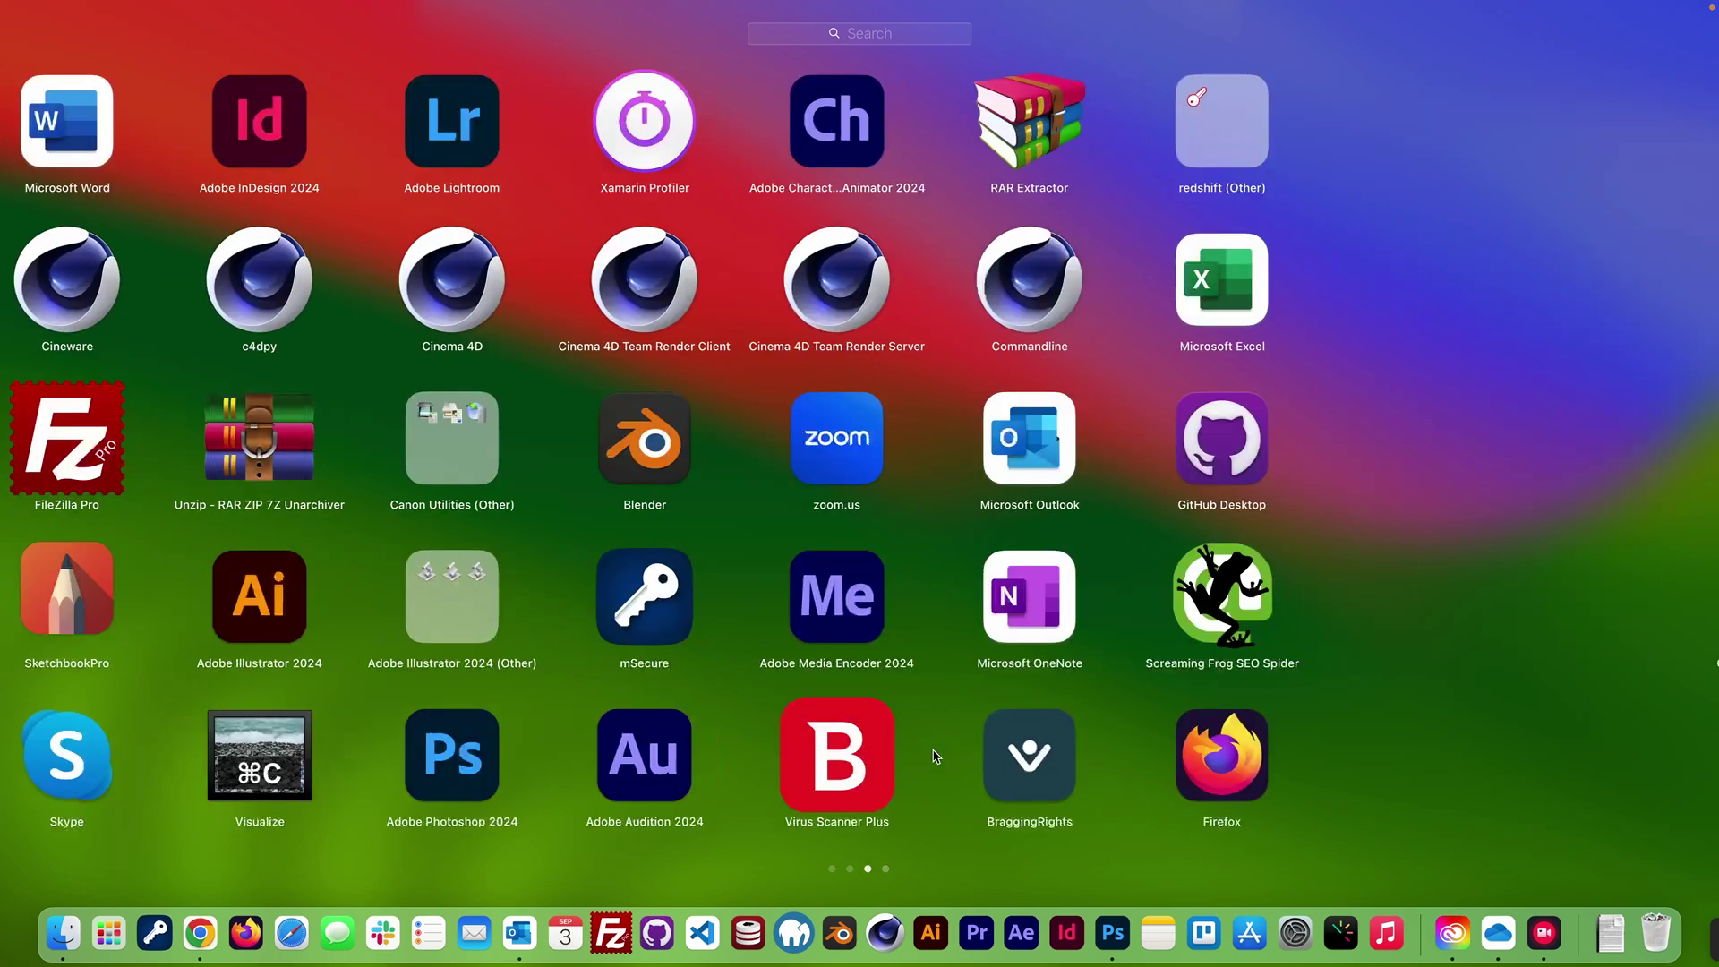
{"action": "scroll", "coordinate": [922, 696], "scroll_direction": "down", "scroll_amount": 2}
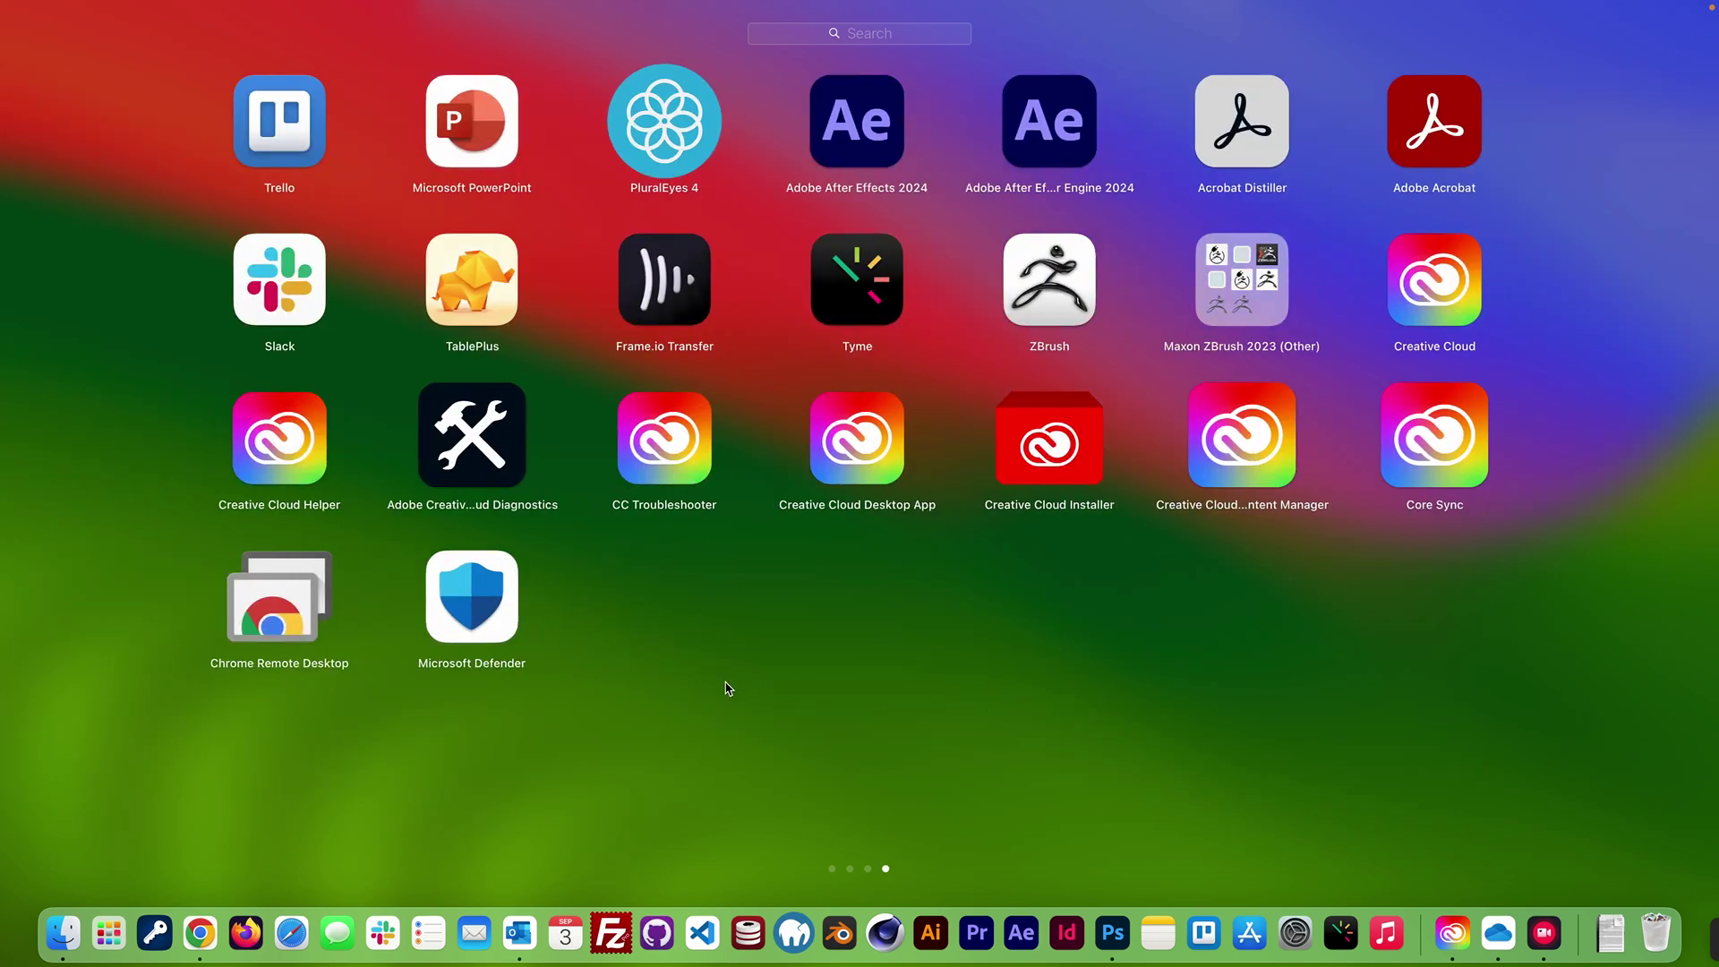
{"action": "scroll", "coordinate": [782, 690], "scroll_direction": "up", "scroll_amount": 2}
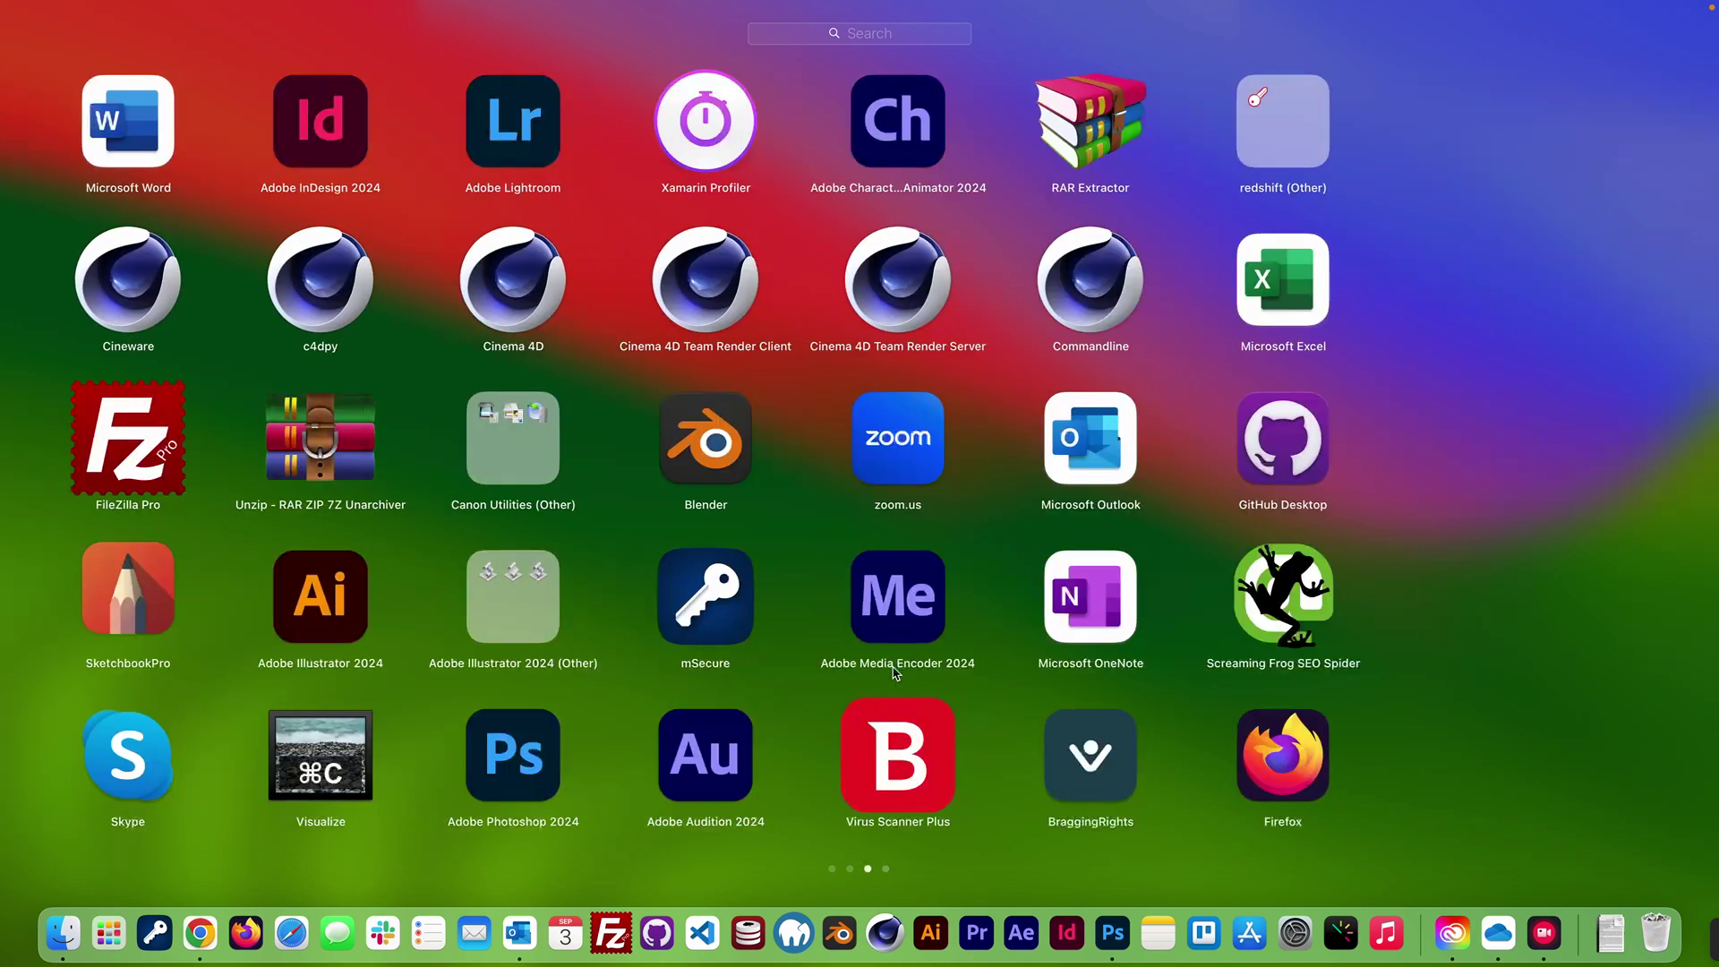
{"action": "scroll", "coordinate": [742, 713], "scroll_direction": "down", "scroll_amount": 2}
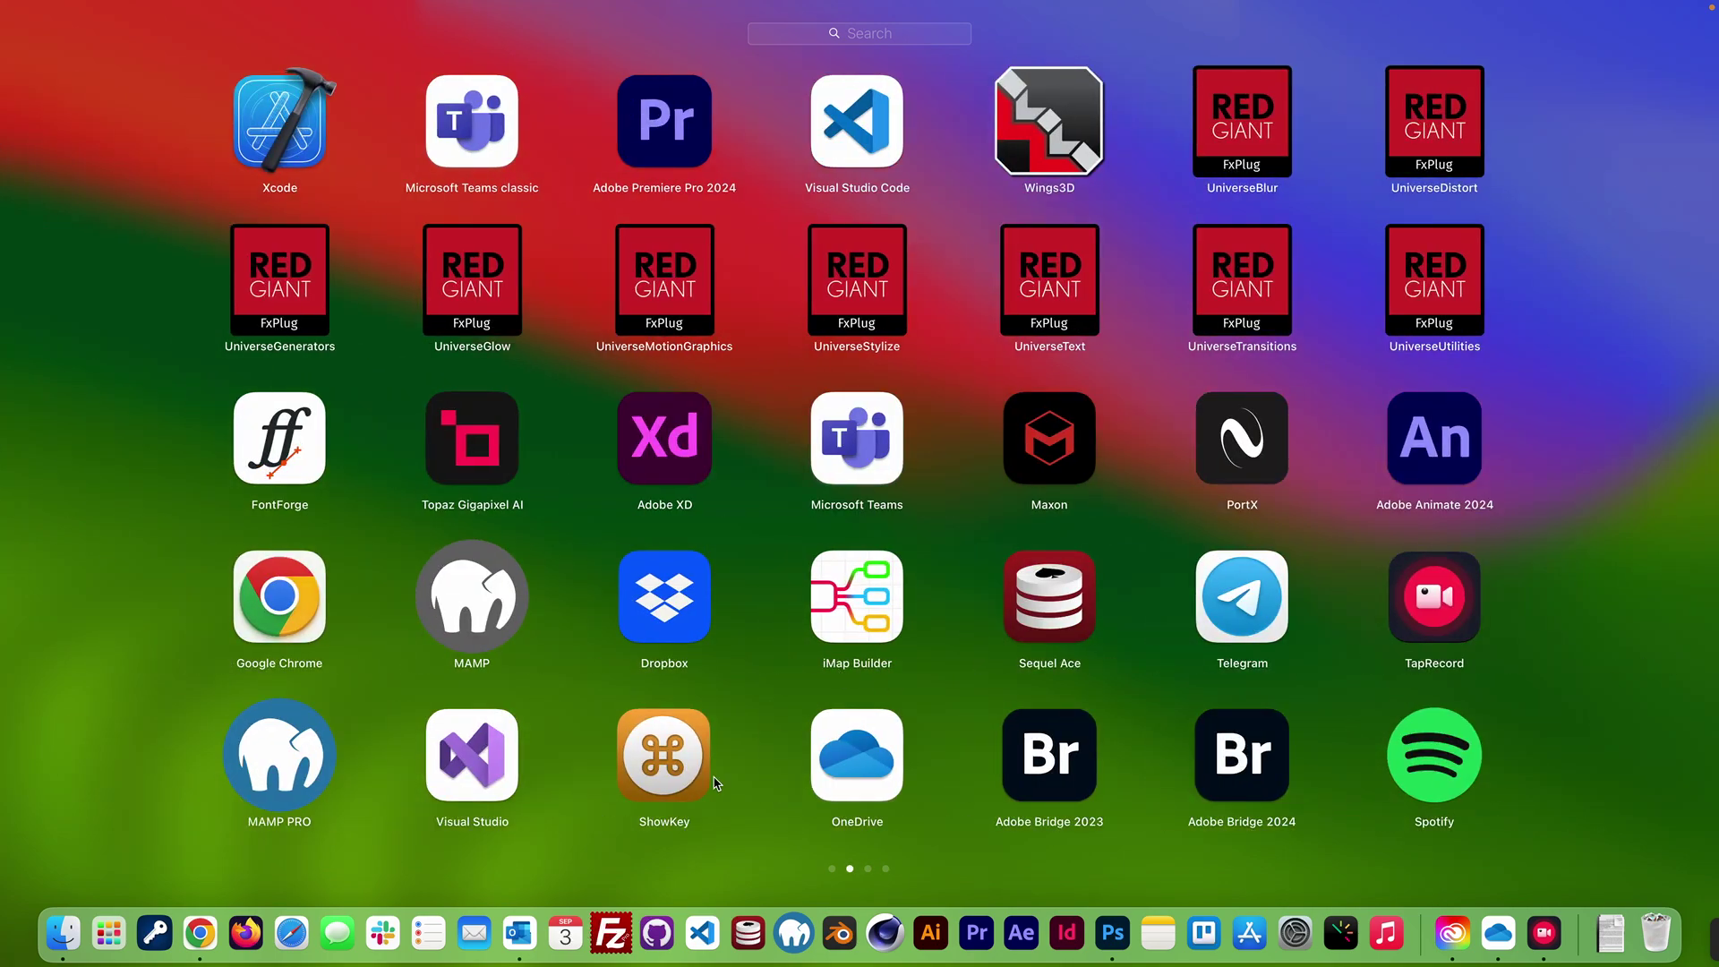
{"action": "left_click", "coordinate": [663, 778]}
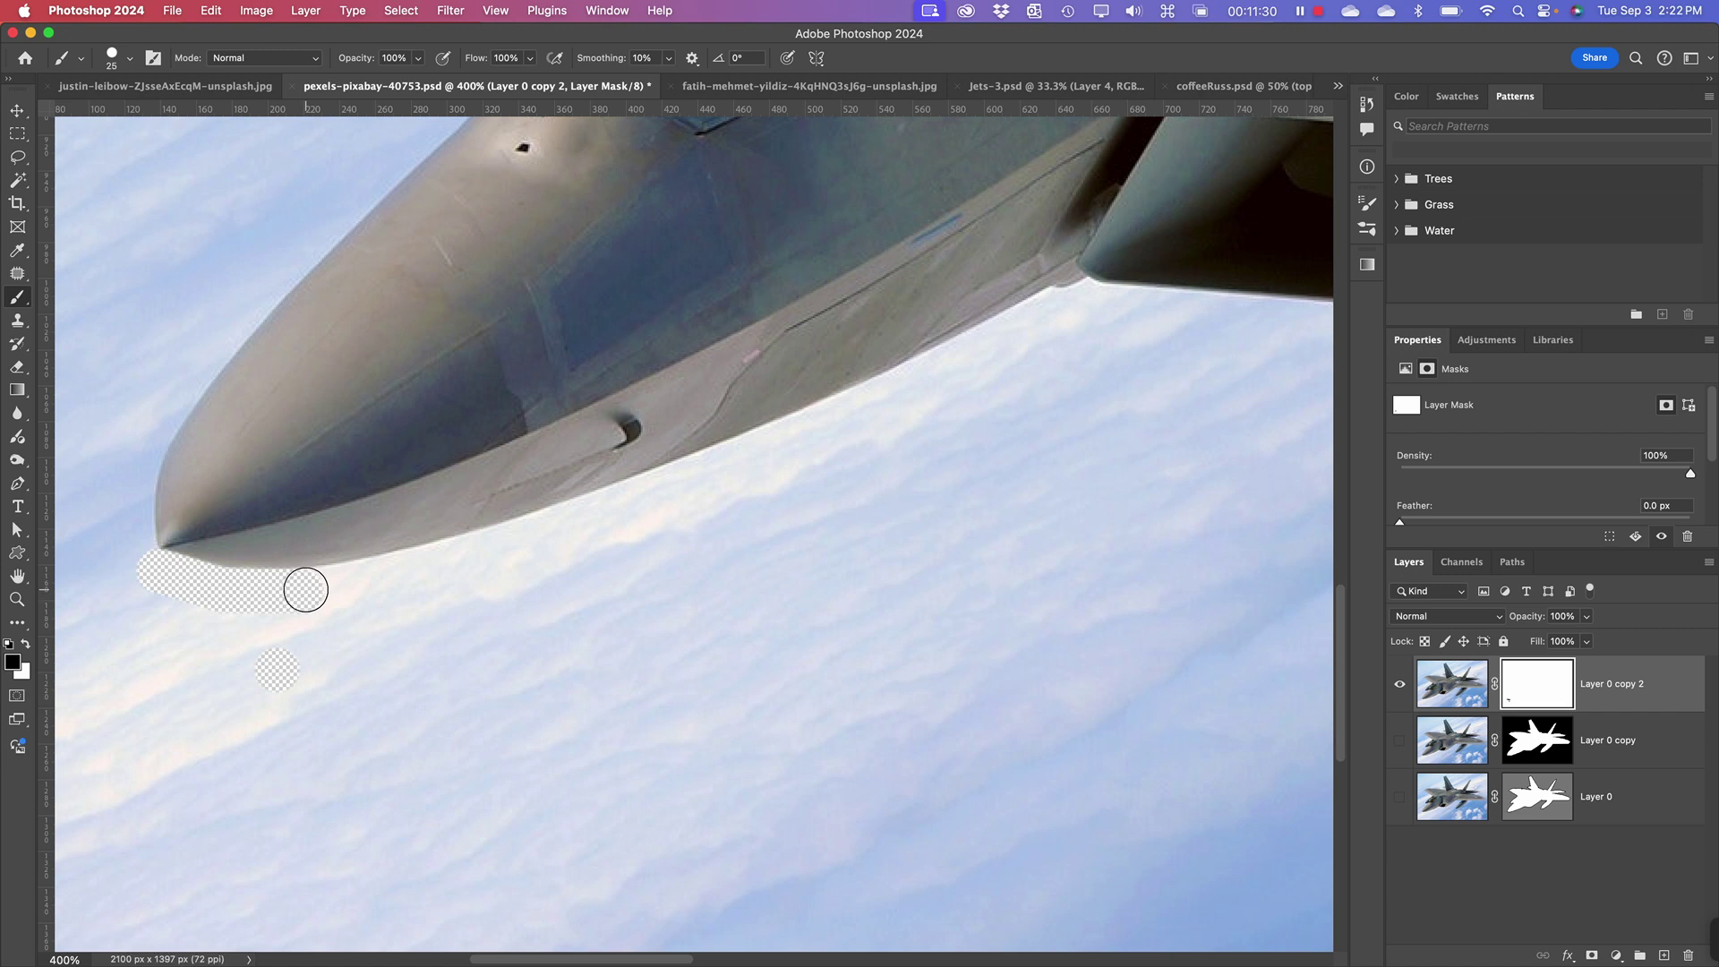
- Mask out the sky below the jet's nose and forward underside with connected black brush strokes, widening the hidden area downward
{"action": "key", "text": "shift"}
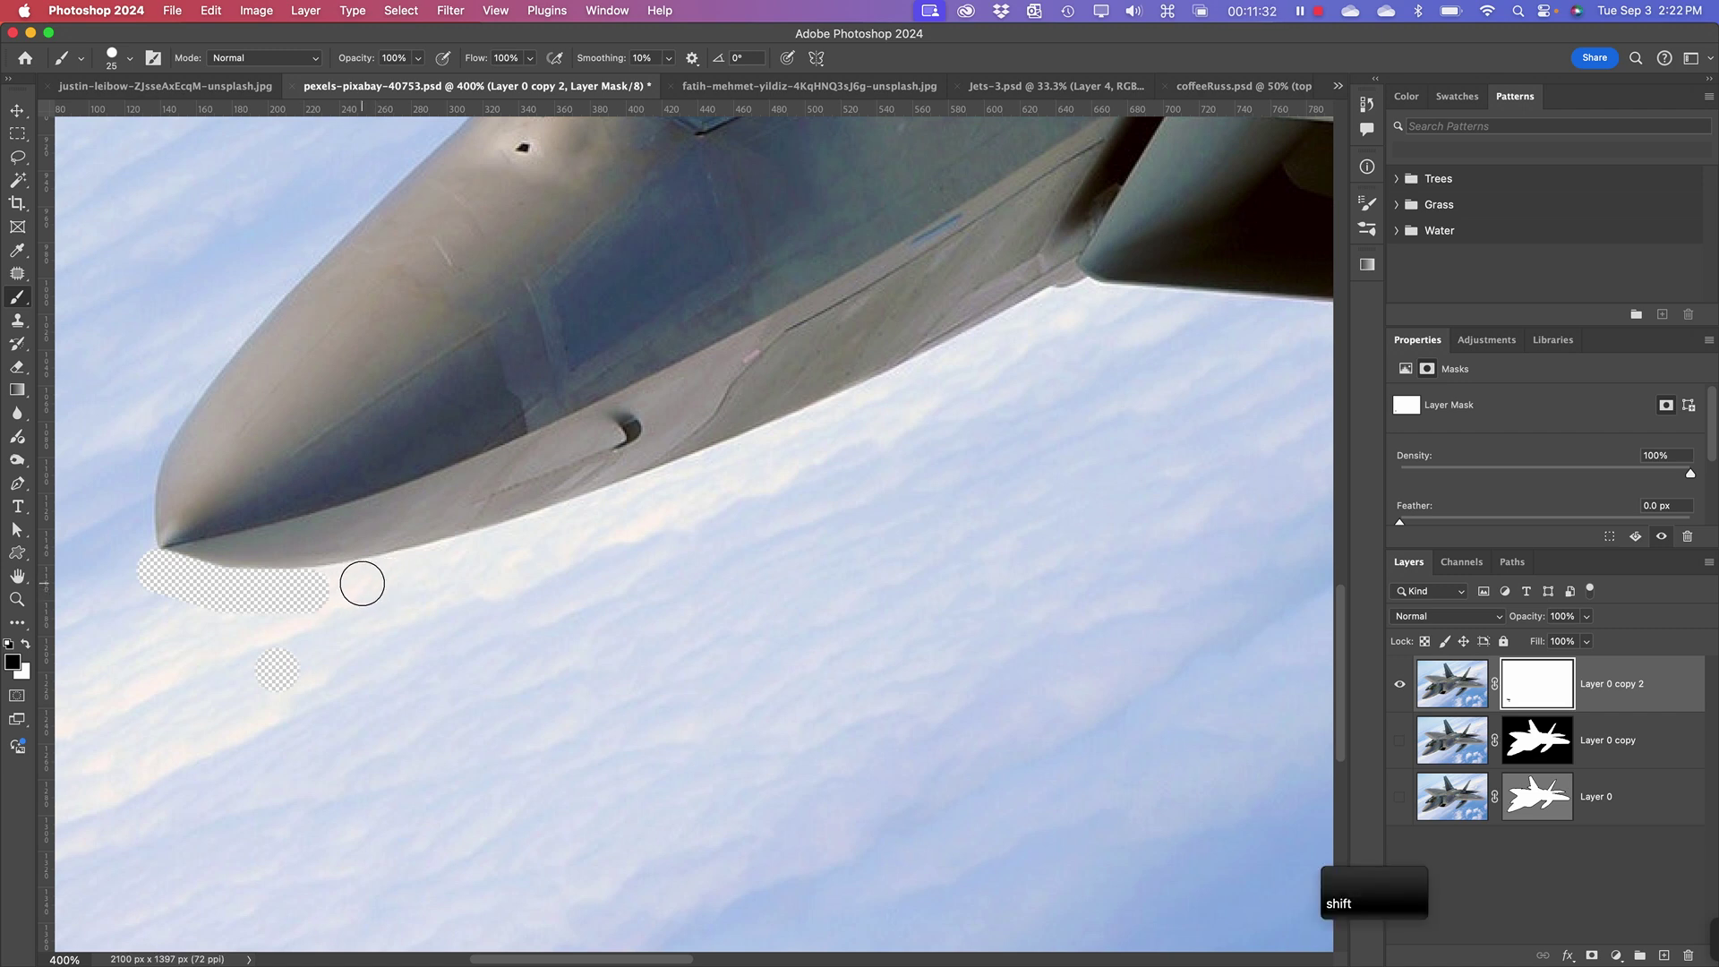
{"action": "left_click_drag", "start_coordinate": [361, 582], "coordinate": [426, 567]}
{"action": "left_click", "coordinate": [655, 492], "text": "shift"}
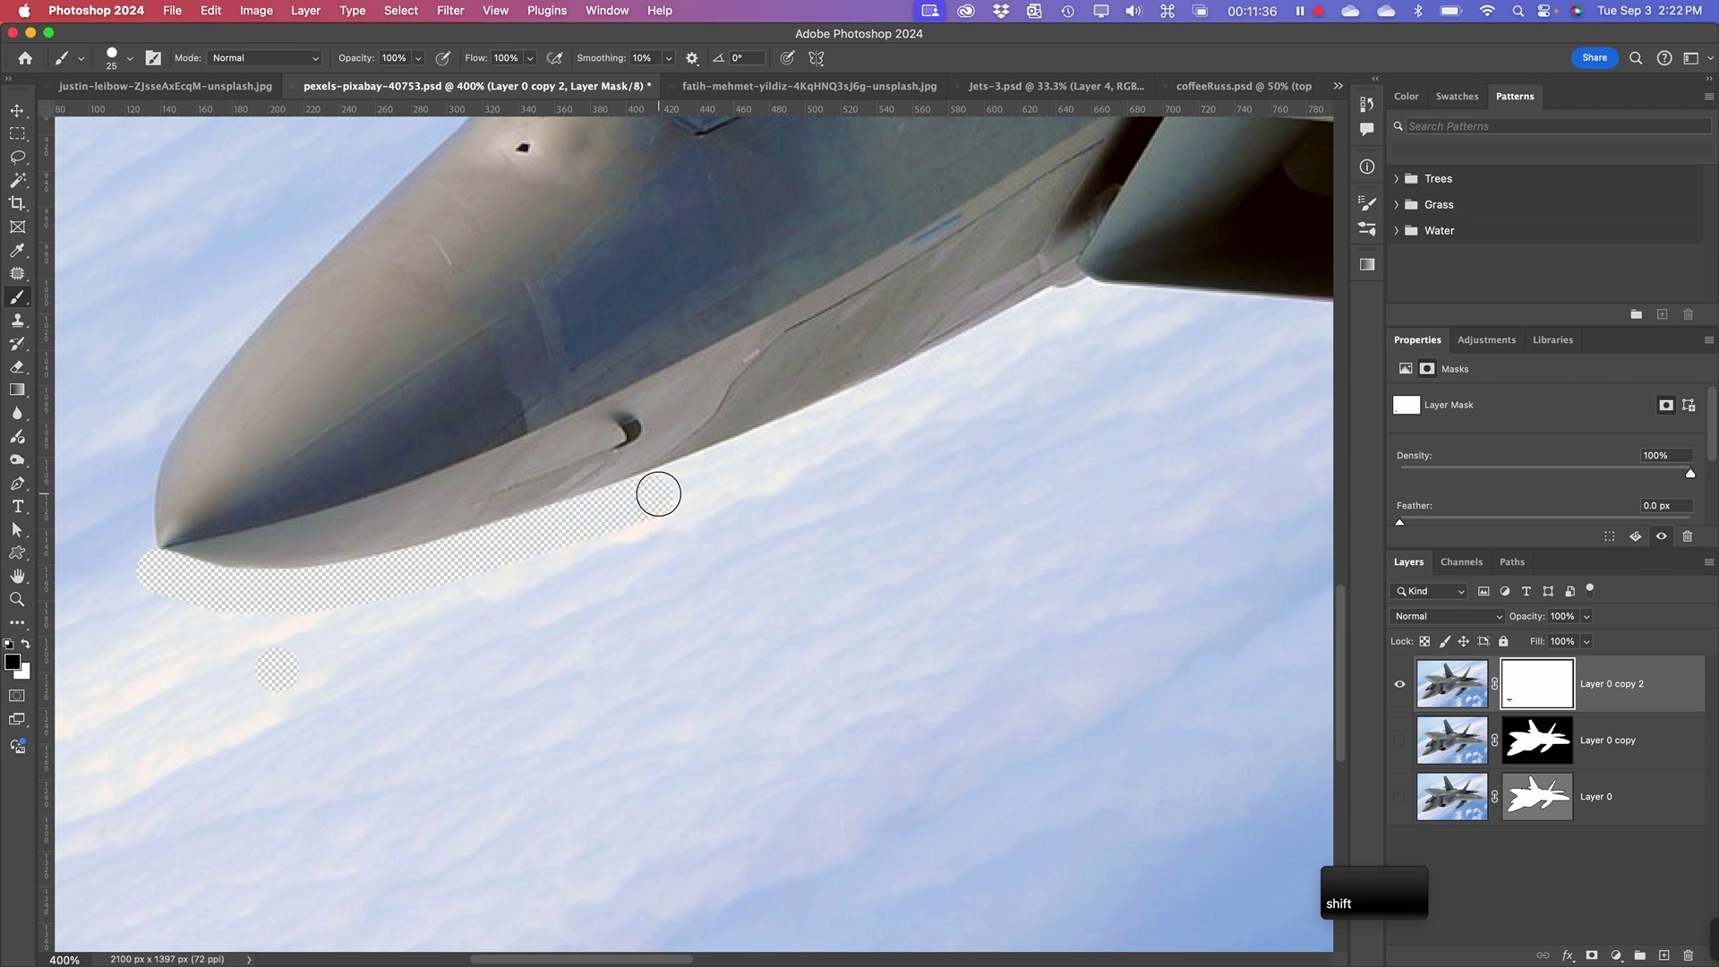
{"action": "mouse_move", "coordinate": [651, 548]}
{"action": "left_mouse_down"}
{"action": "mouse_move", "coordinate": [336, 628]}
{"action": "mouse_move", "coordinate": [620, 564]}
{"action": "mouse_move", "coordinate": [580, 536]}
{"action": "mouse_move", "coordinate": [407, 646]}
{"action": "mouse_move", "coordinate": [361, 651]}
{"action": "mouse_move", "coordinate": [258, 607]}
{"action": "left_mouse_up"}
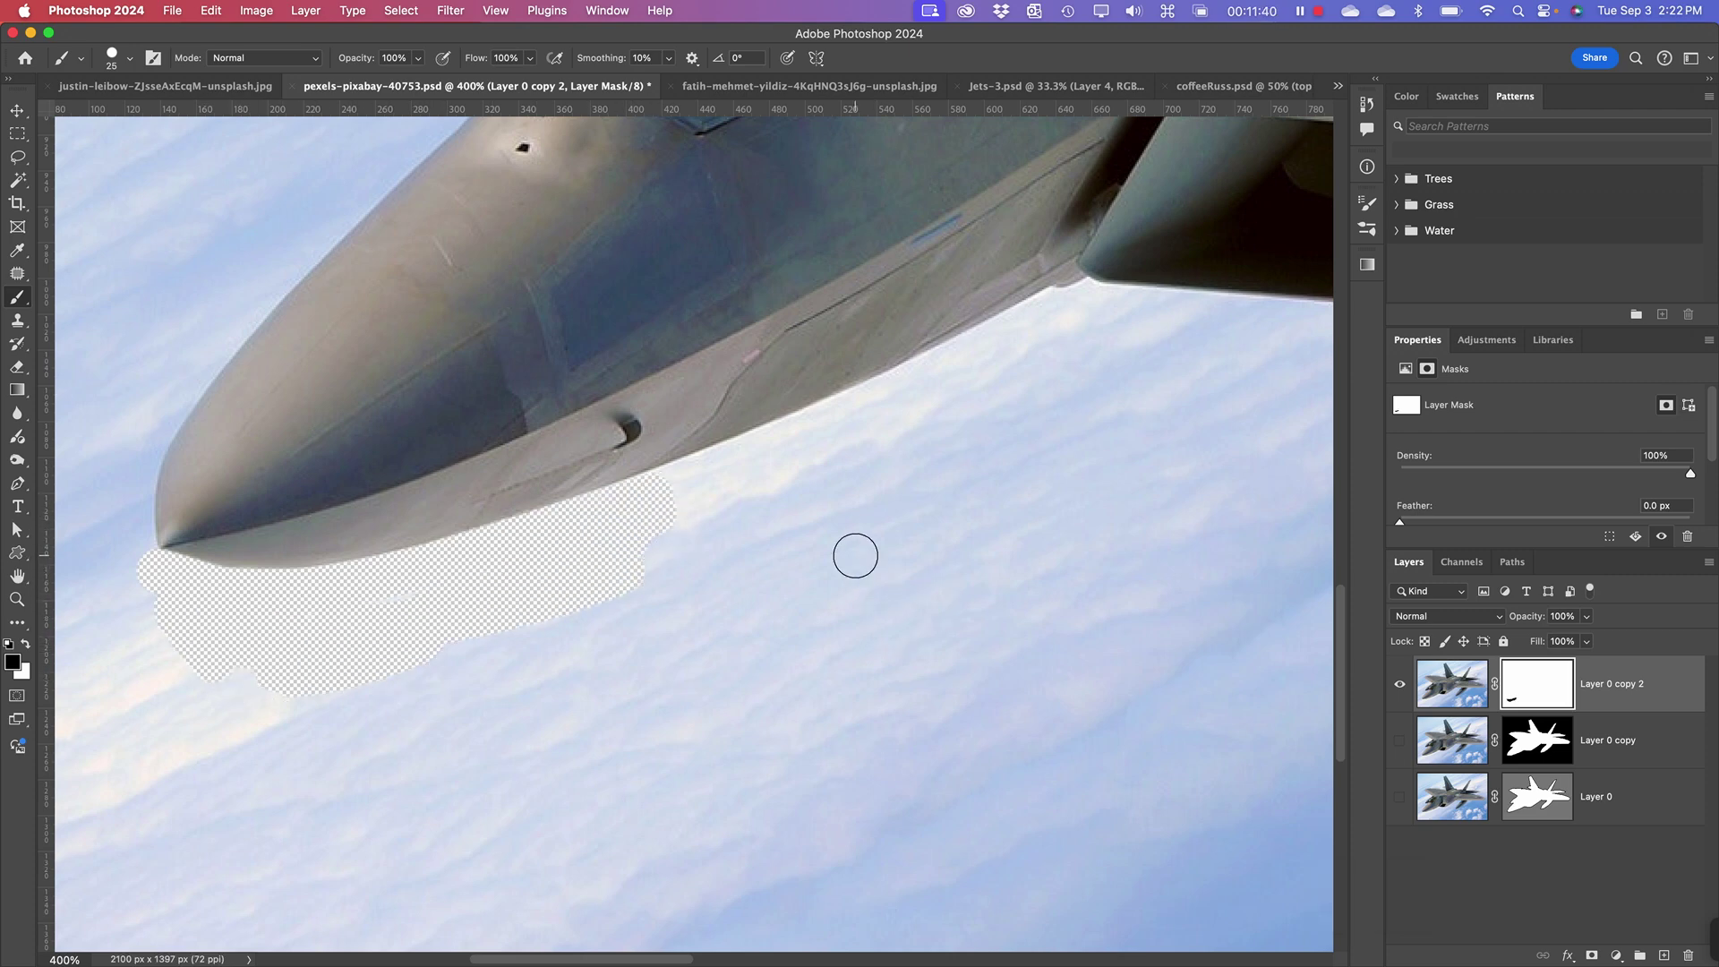
- Undo the last black brush stroke and delete the layer mask from Layer 0 copy 2
{"action": "key", "text": "super+minus"}
{"action": "key", "text": "super+minus"}
{"action": "key", "text": "super+minus"}
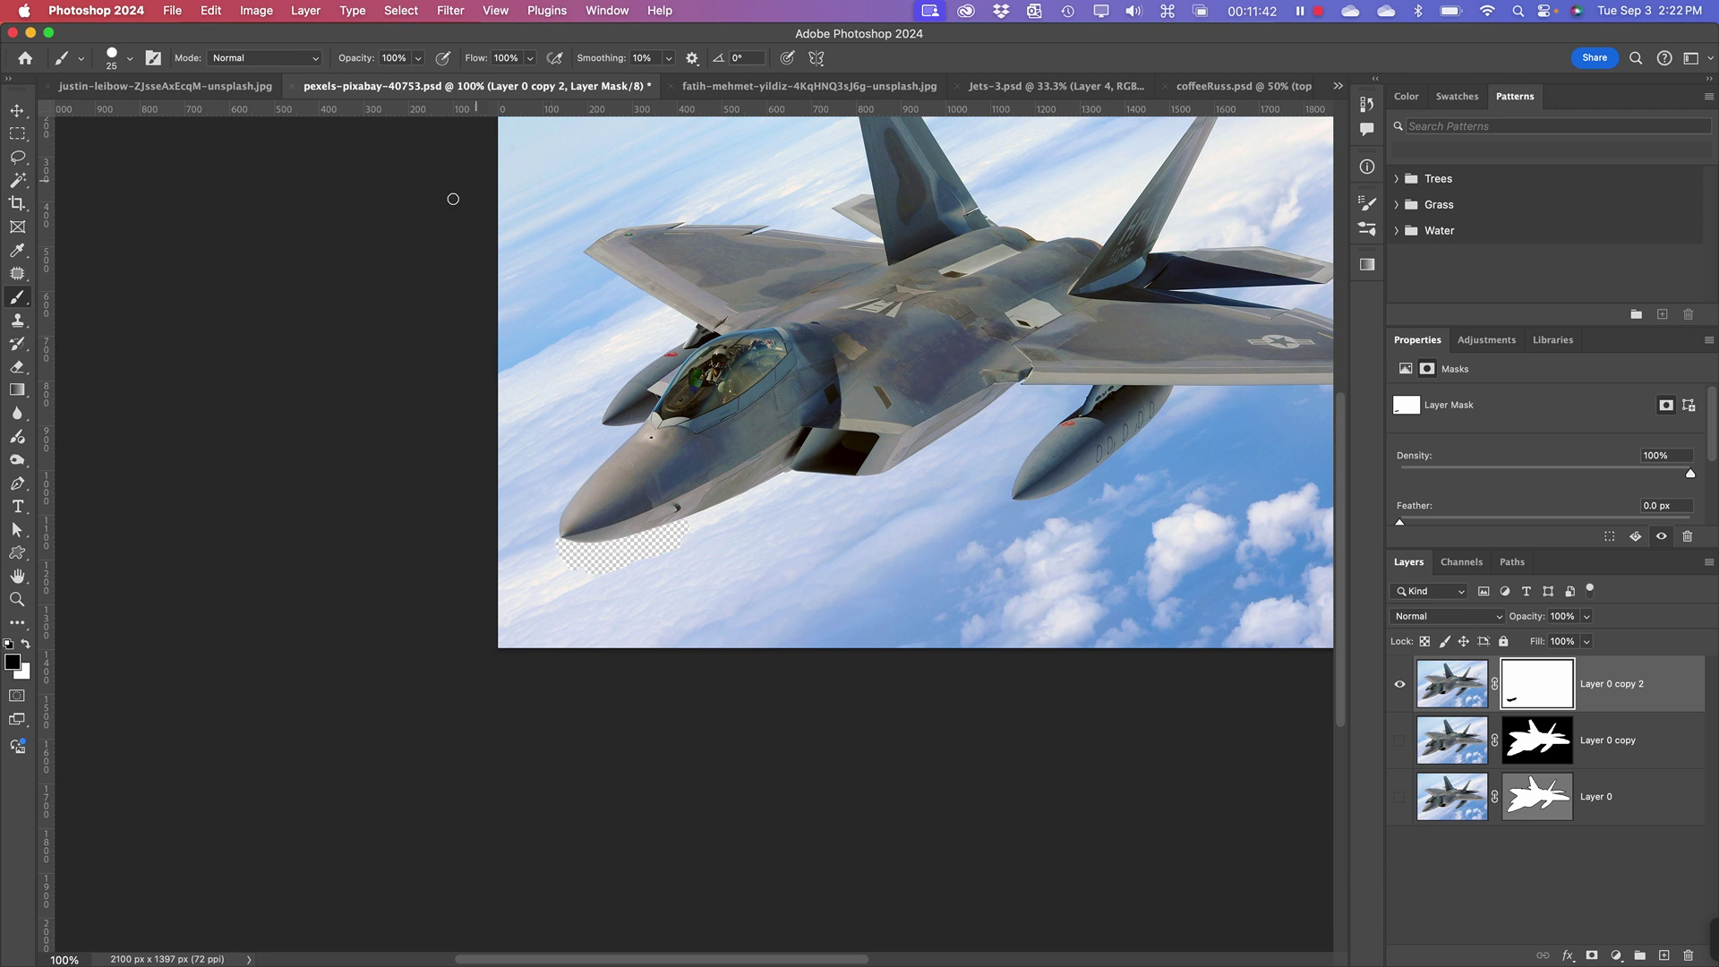
{"action": "key", "text": "super+z"}
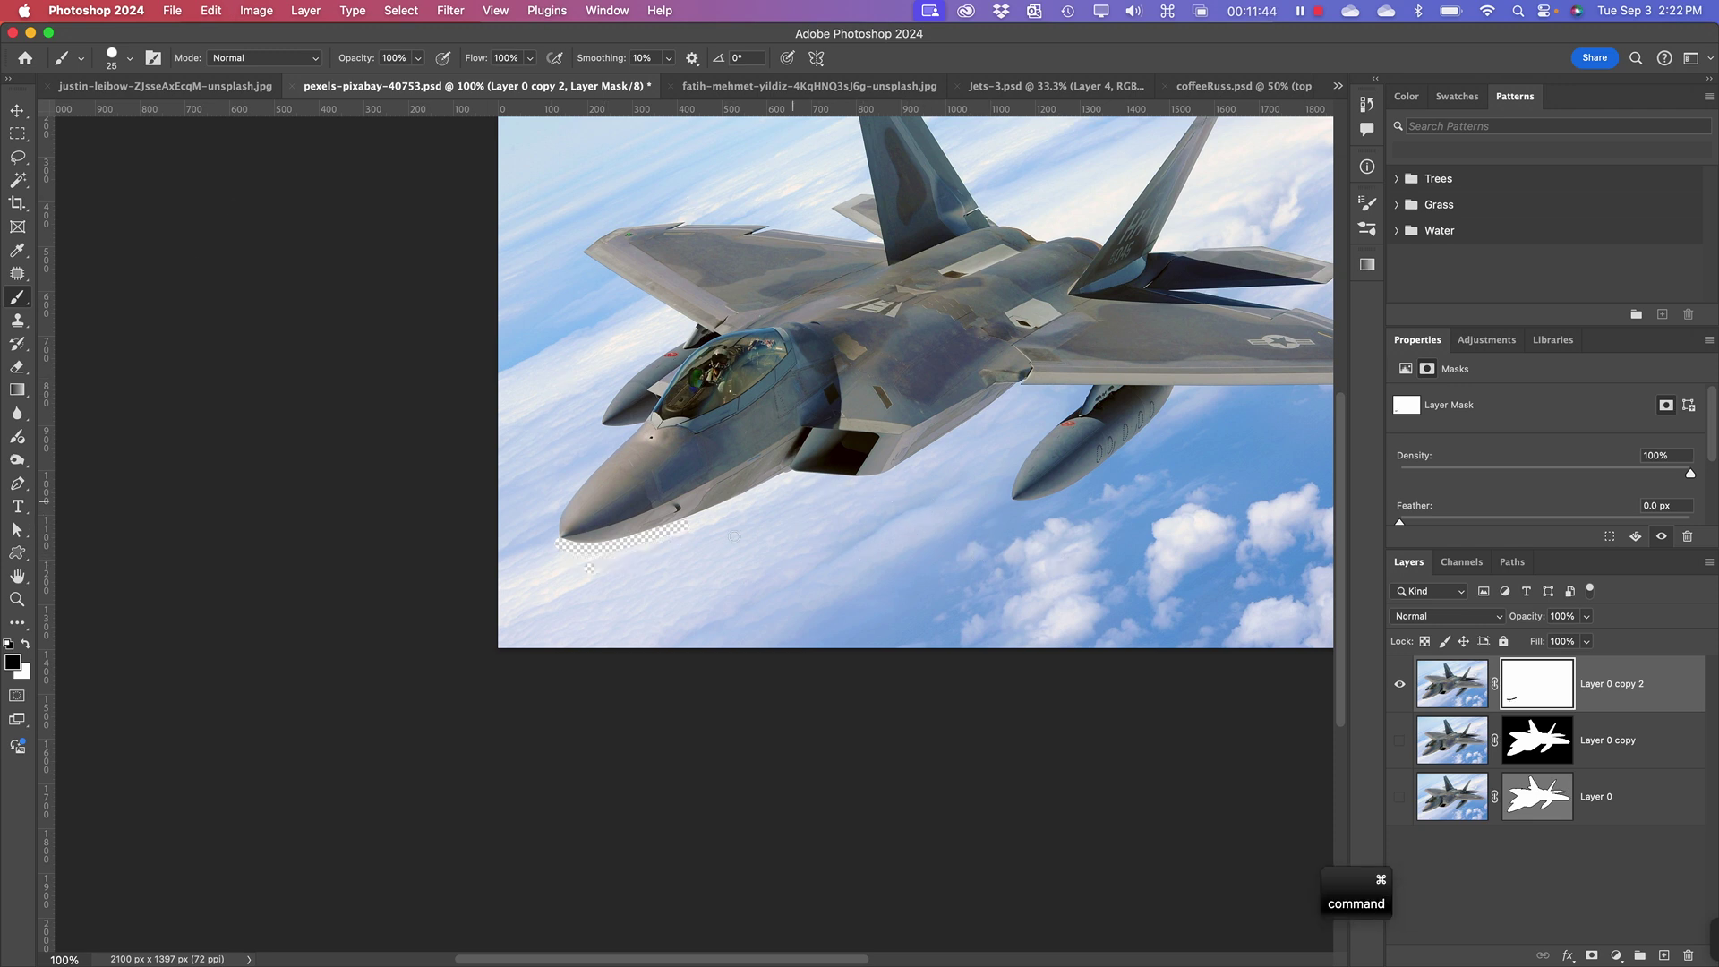
{"action": "right_click", "coordinate": [1533, 681]}
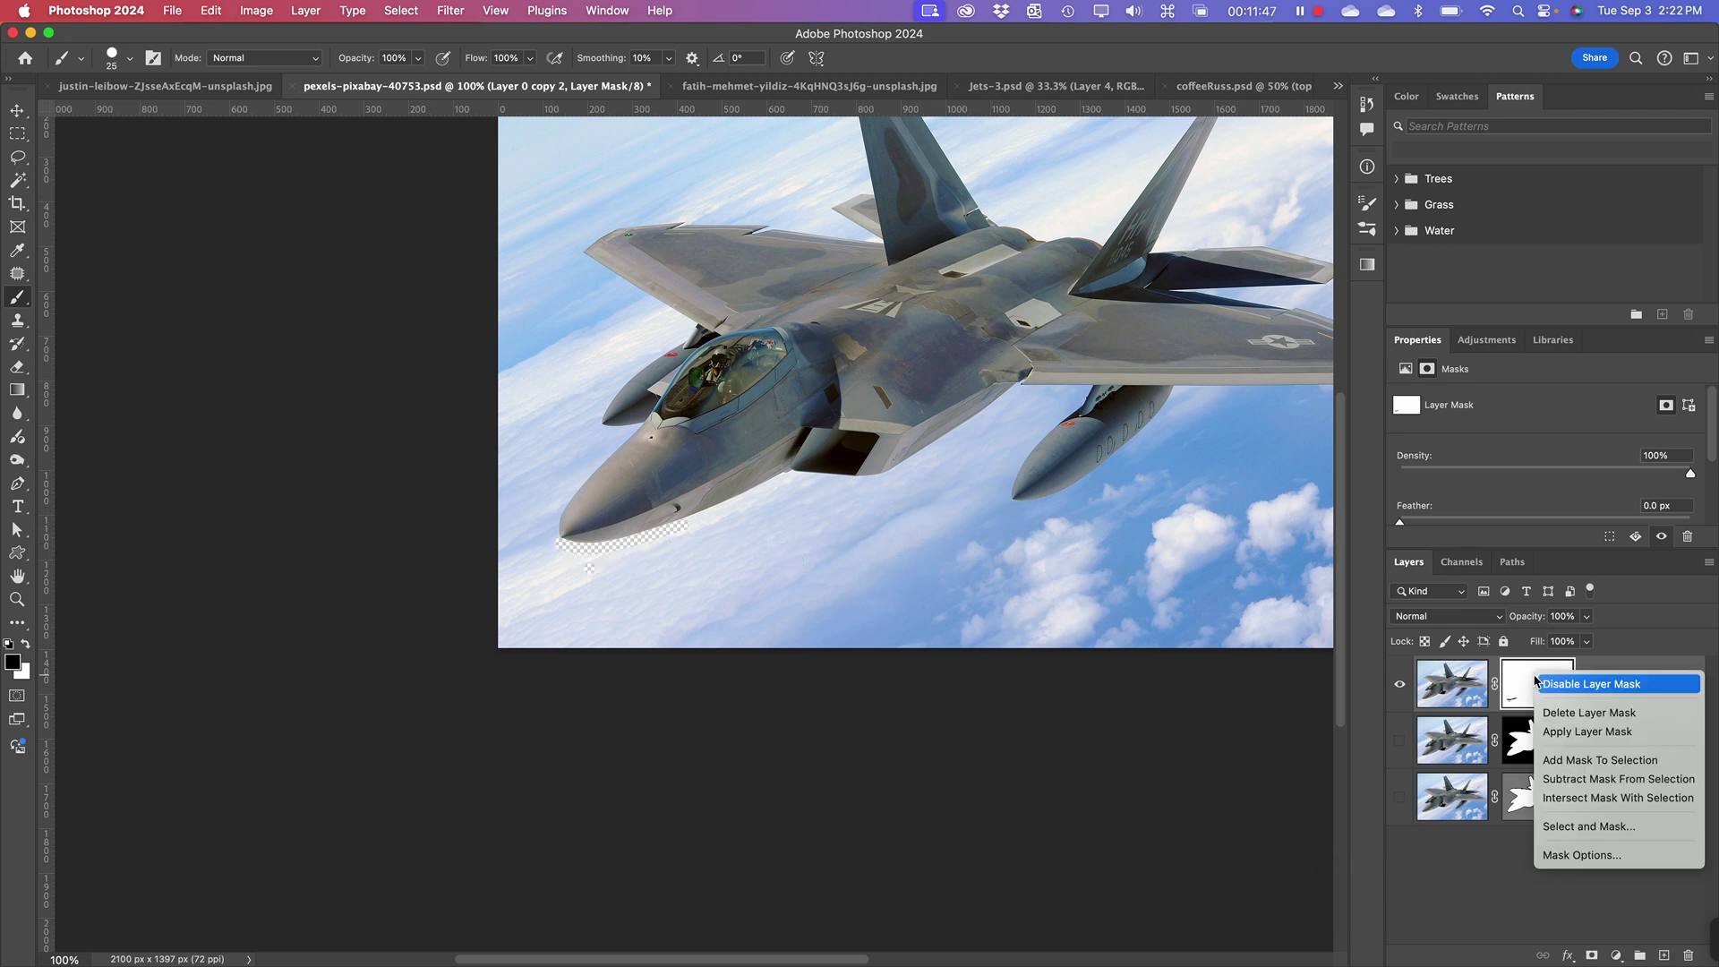
{"action": "left_click", "coordinate": [1574, 712]}
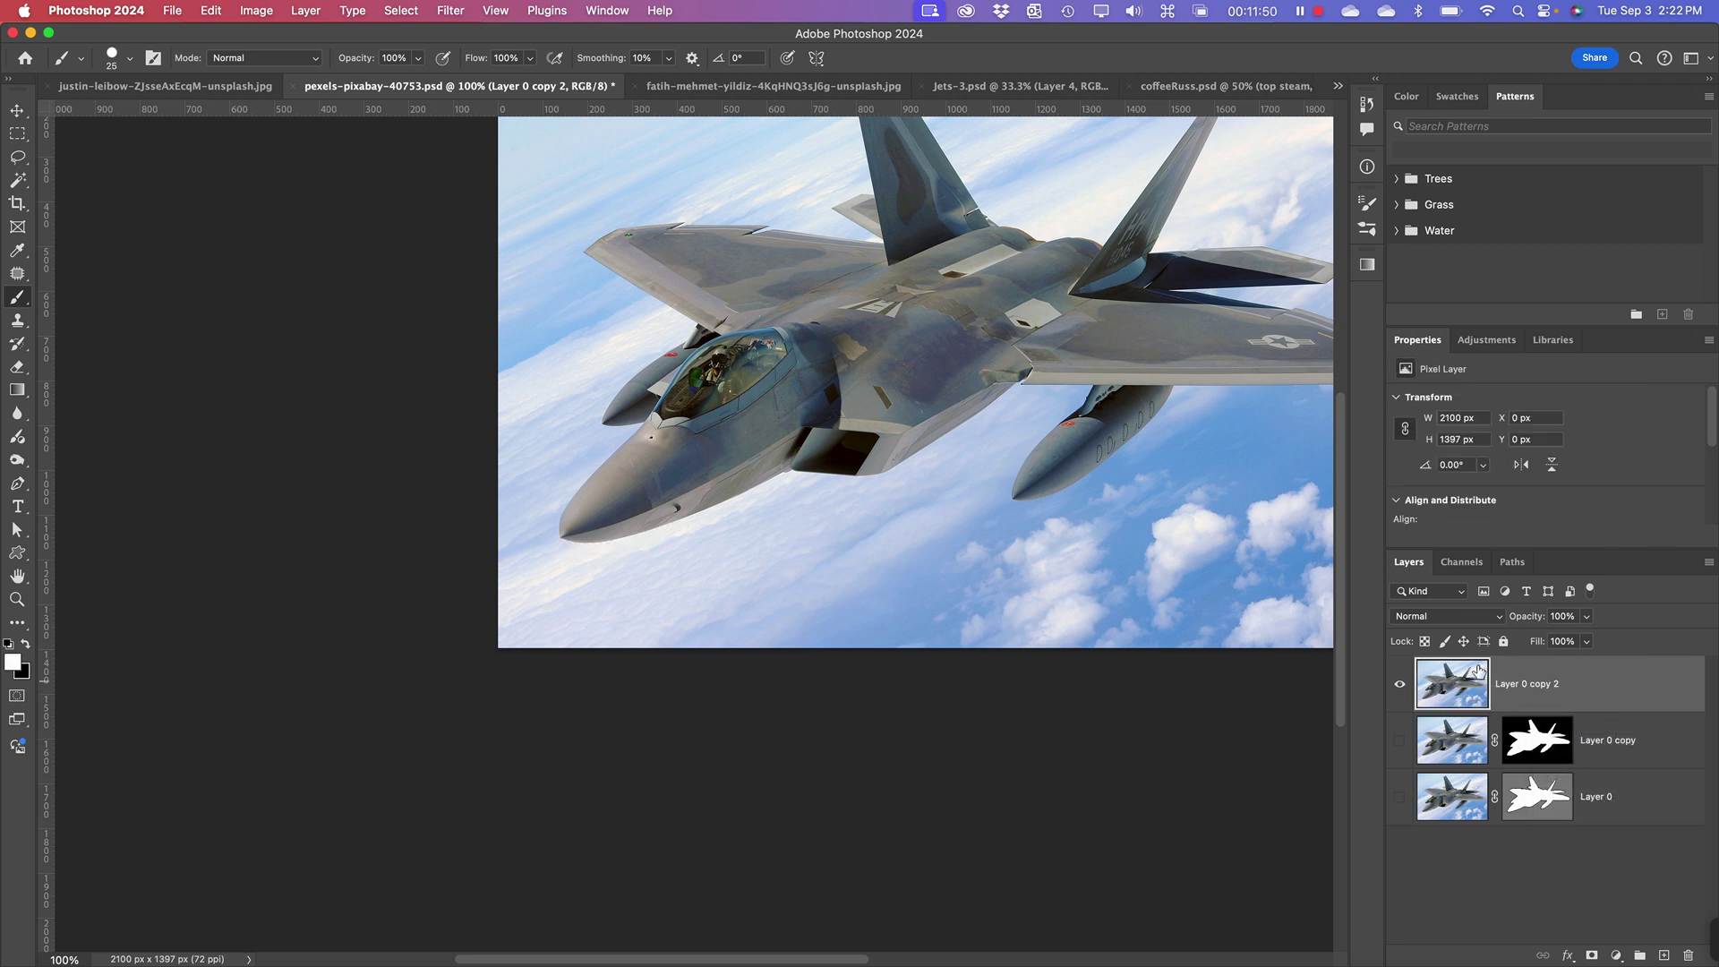
- Select the Jet Outline path and apply it to Layer 0 copy 2 as a vector mask from the current path
{"action": "key", "text": "super+1"}
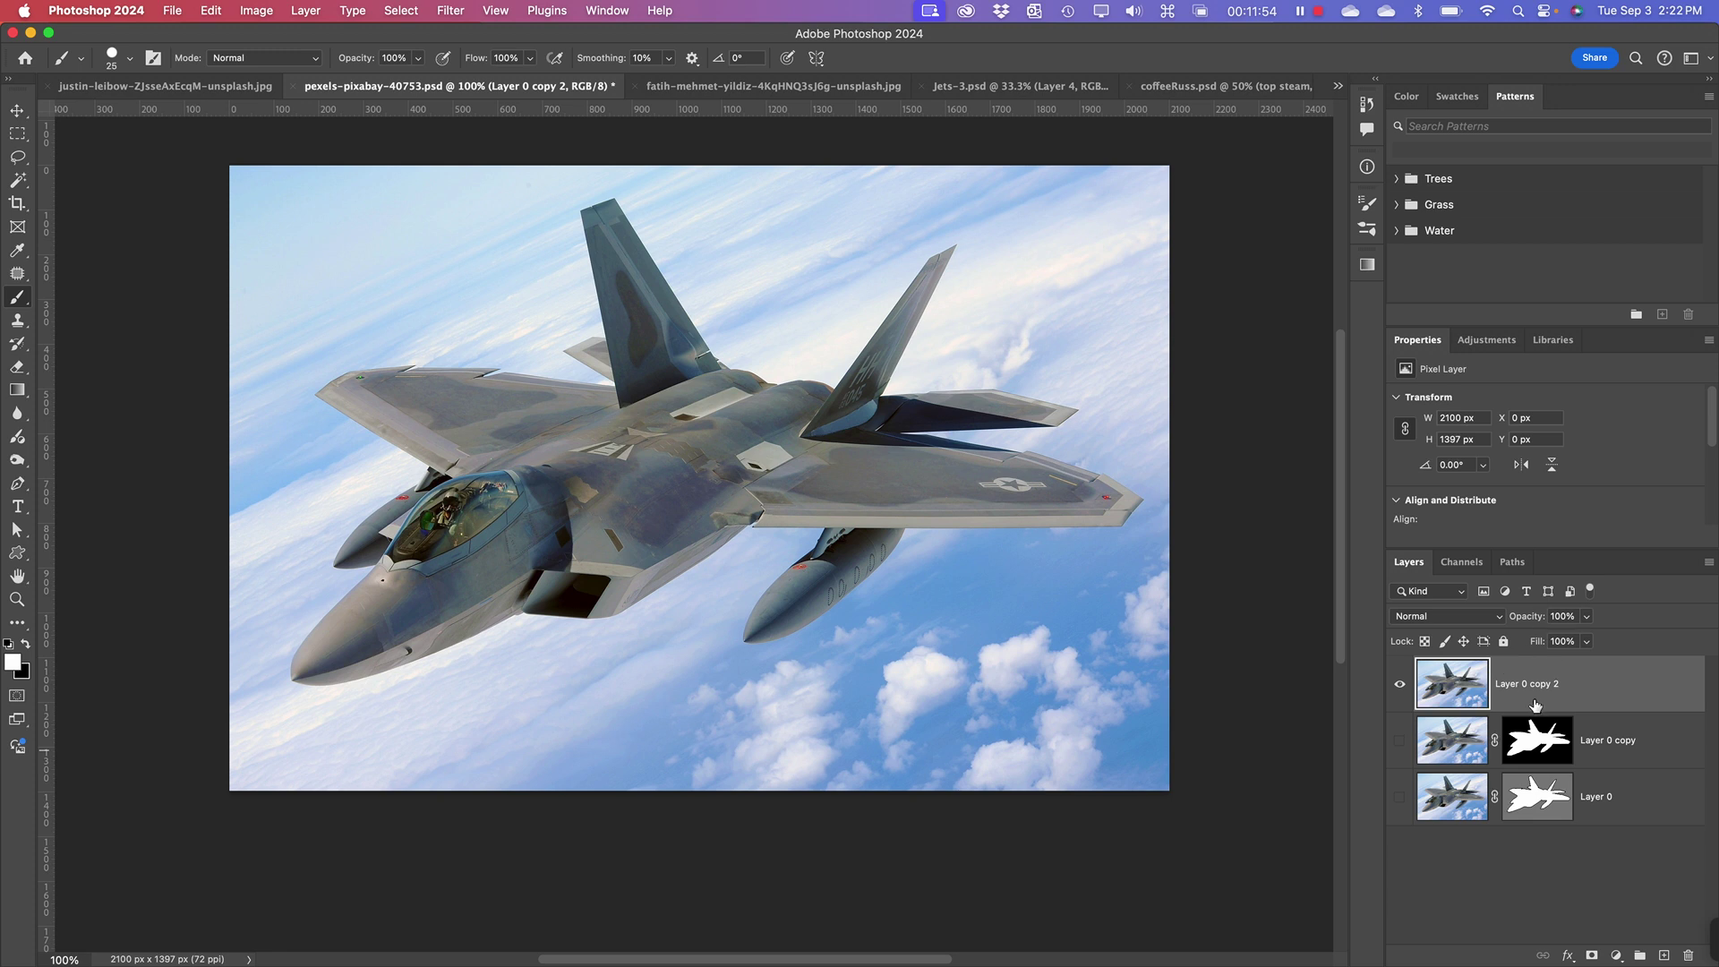
{"action": "left_click", "coordinate": [1512, 561]}
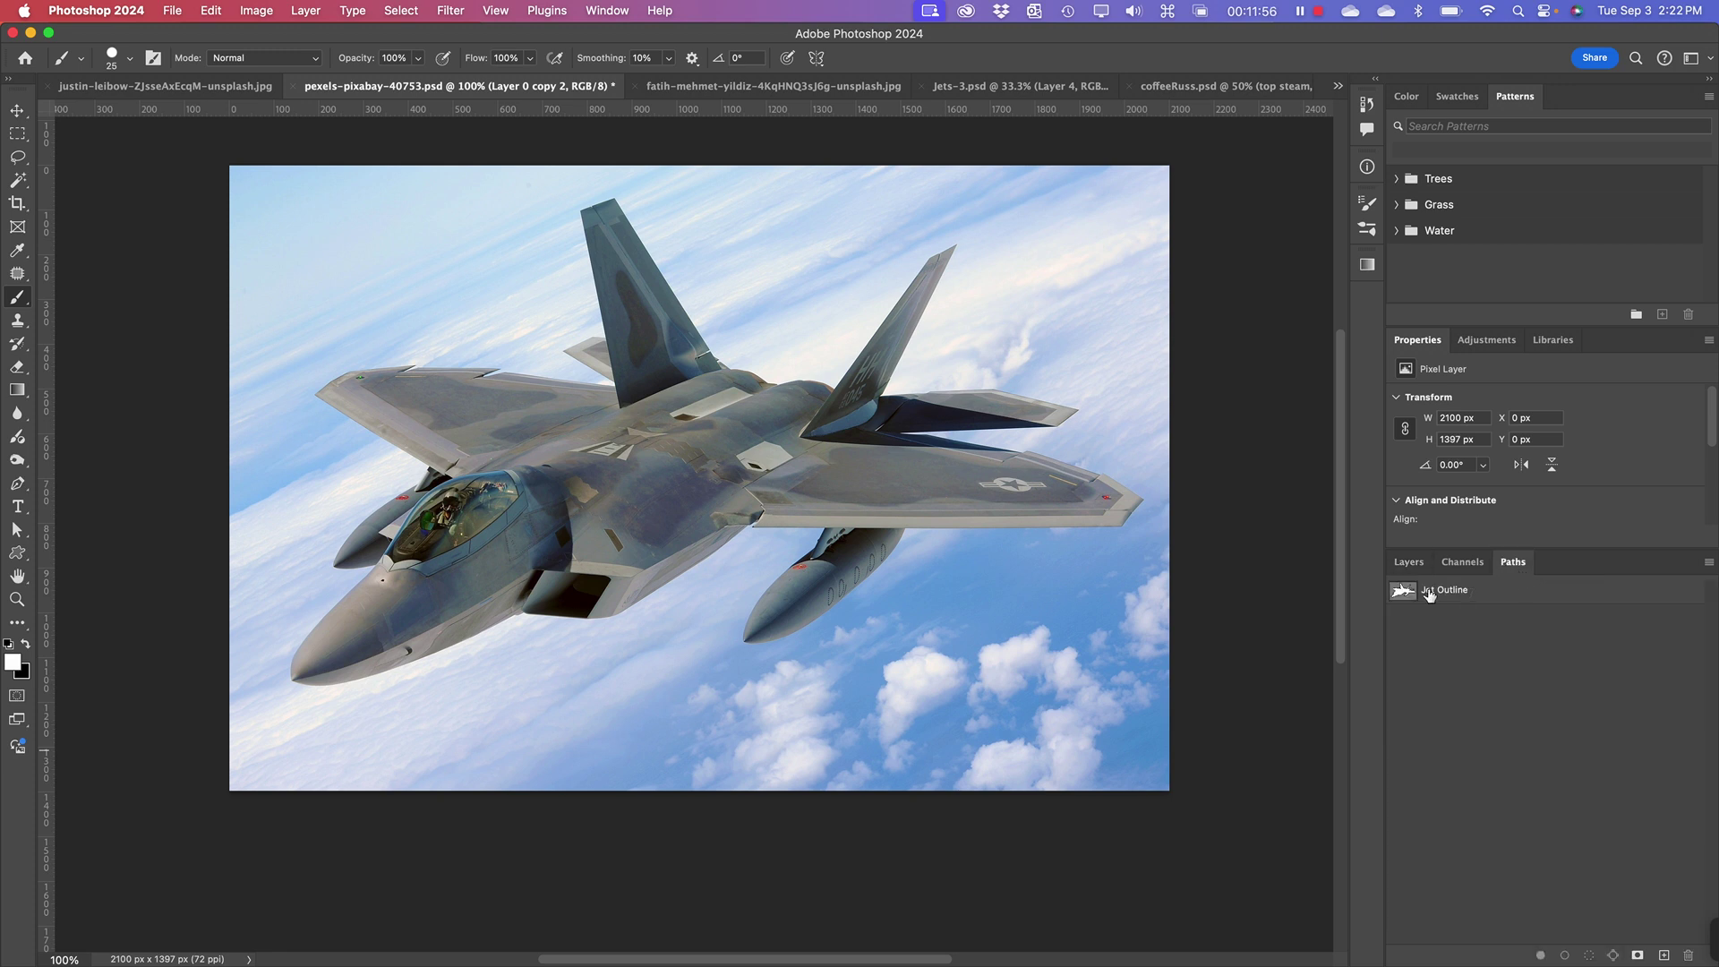
{"action": "left_click", "coordinate": [1402, 598]}
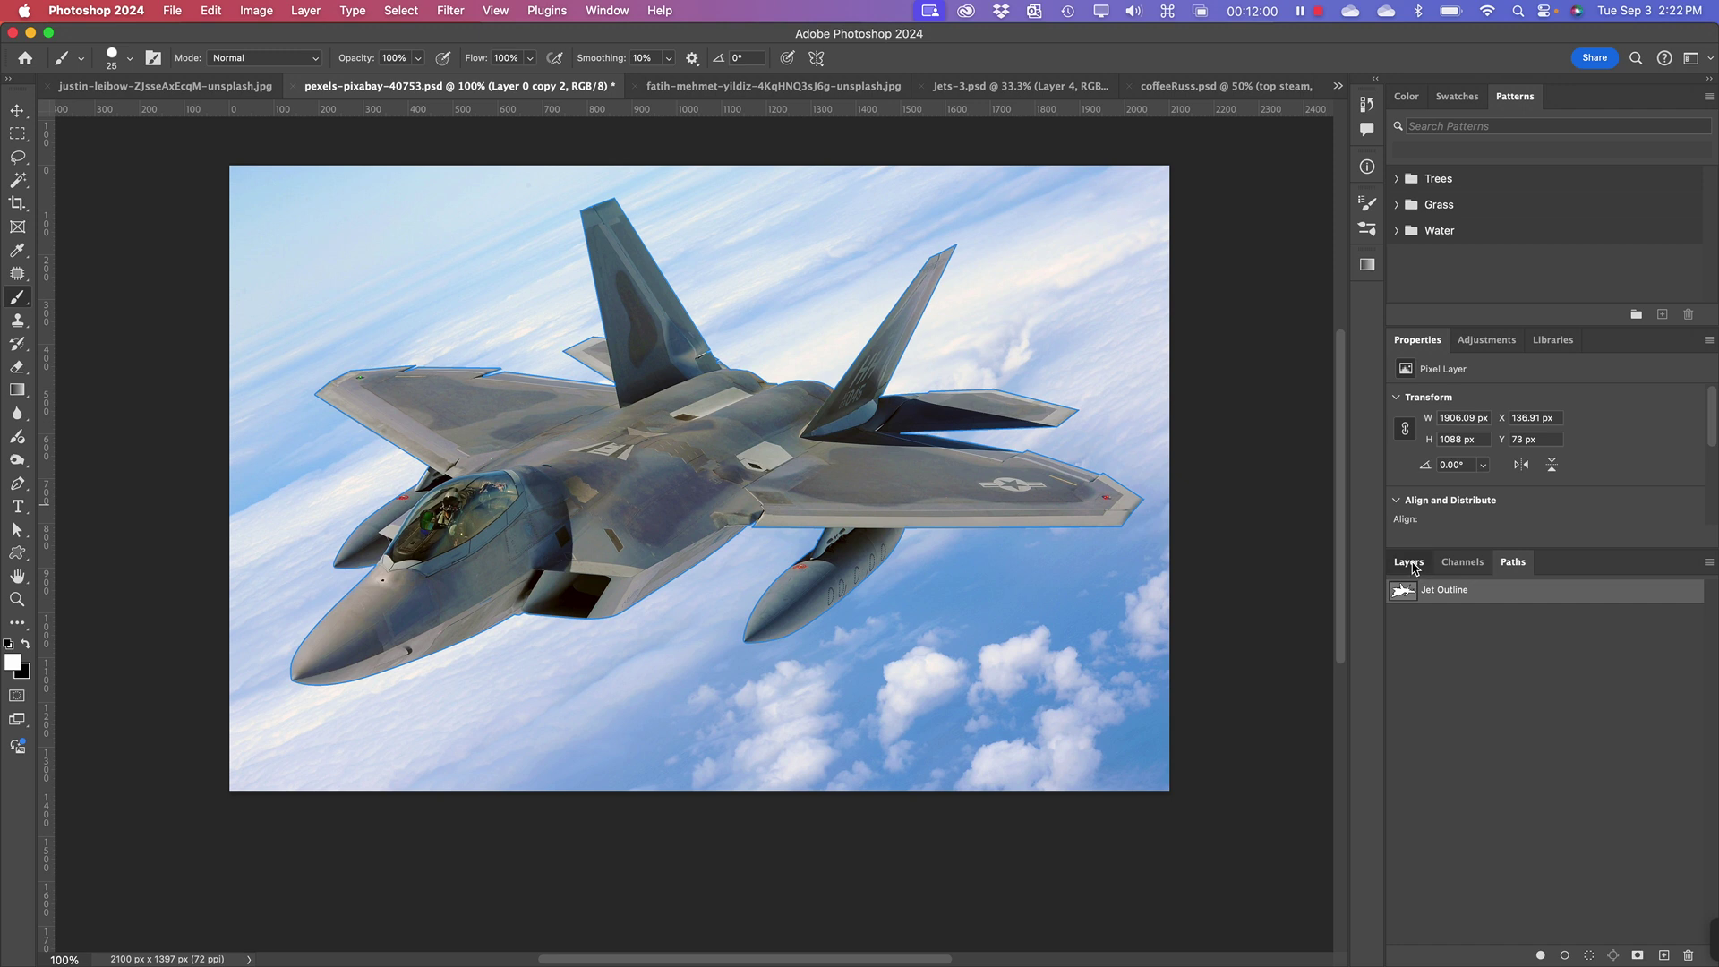
{"action": "left_click", "coordinate": [1408, 562]}
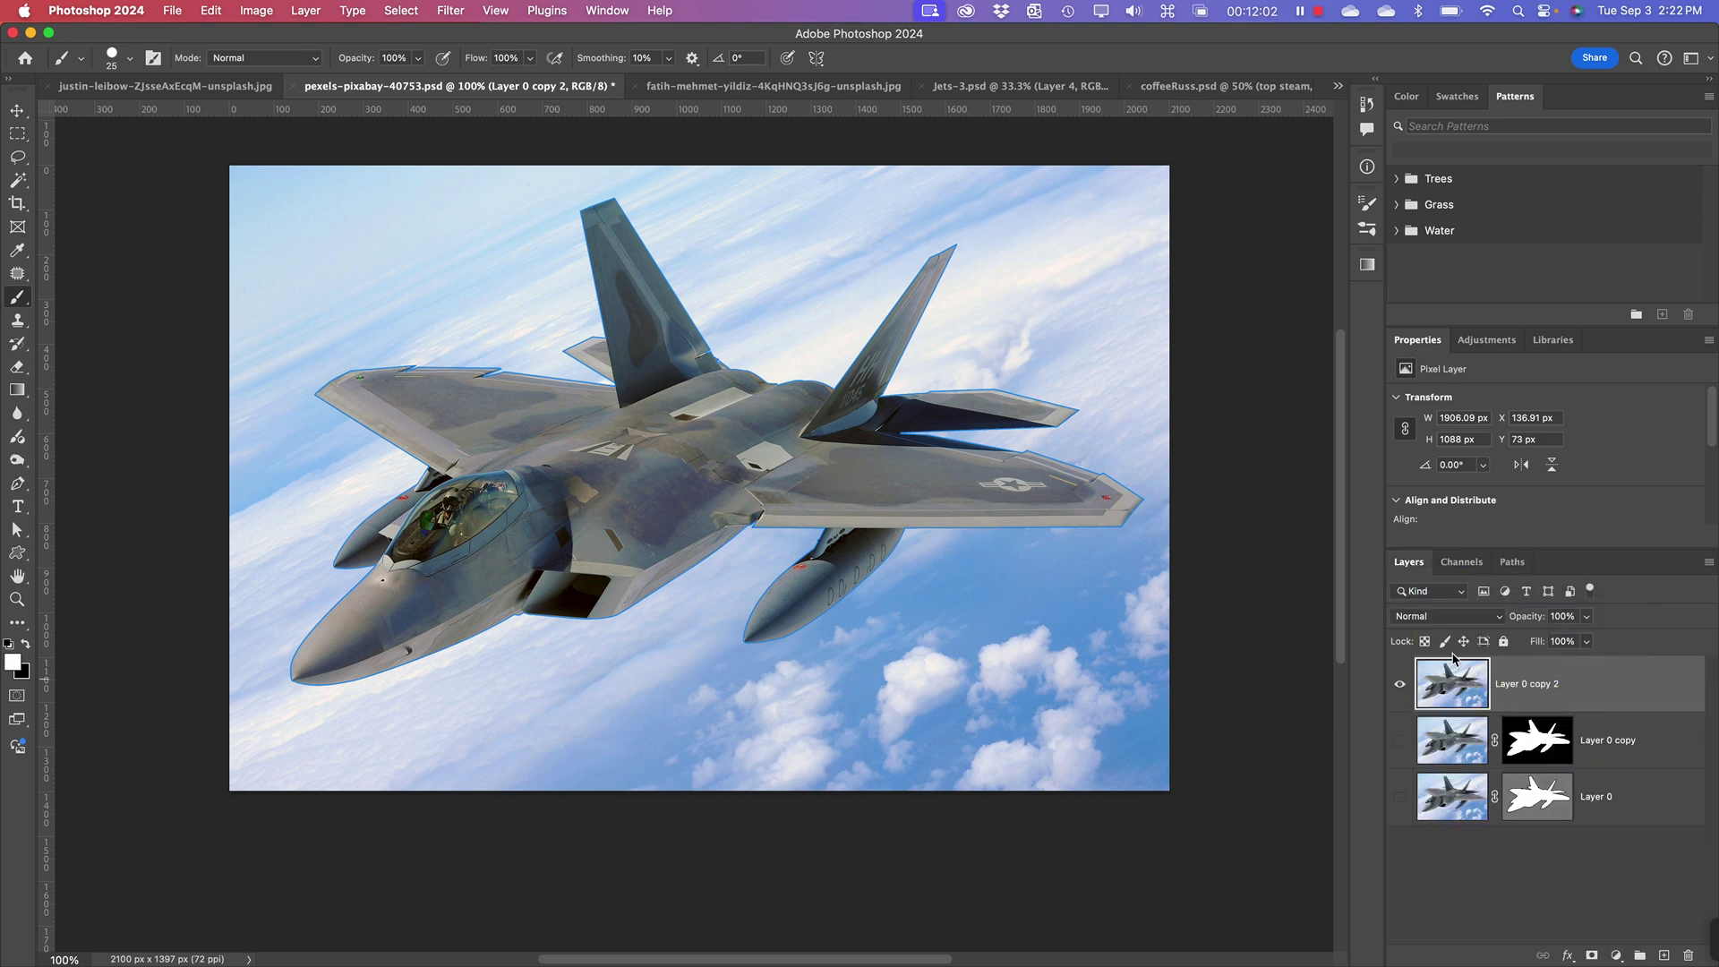
{"action": "left_click", "coordinate": [307, 11]}
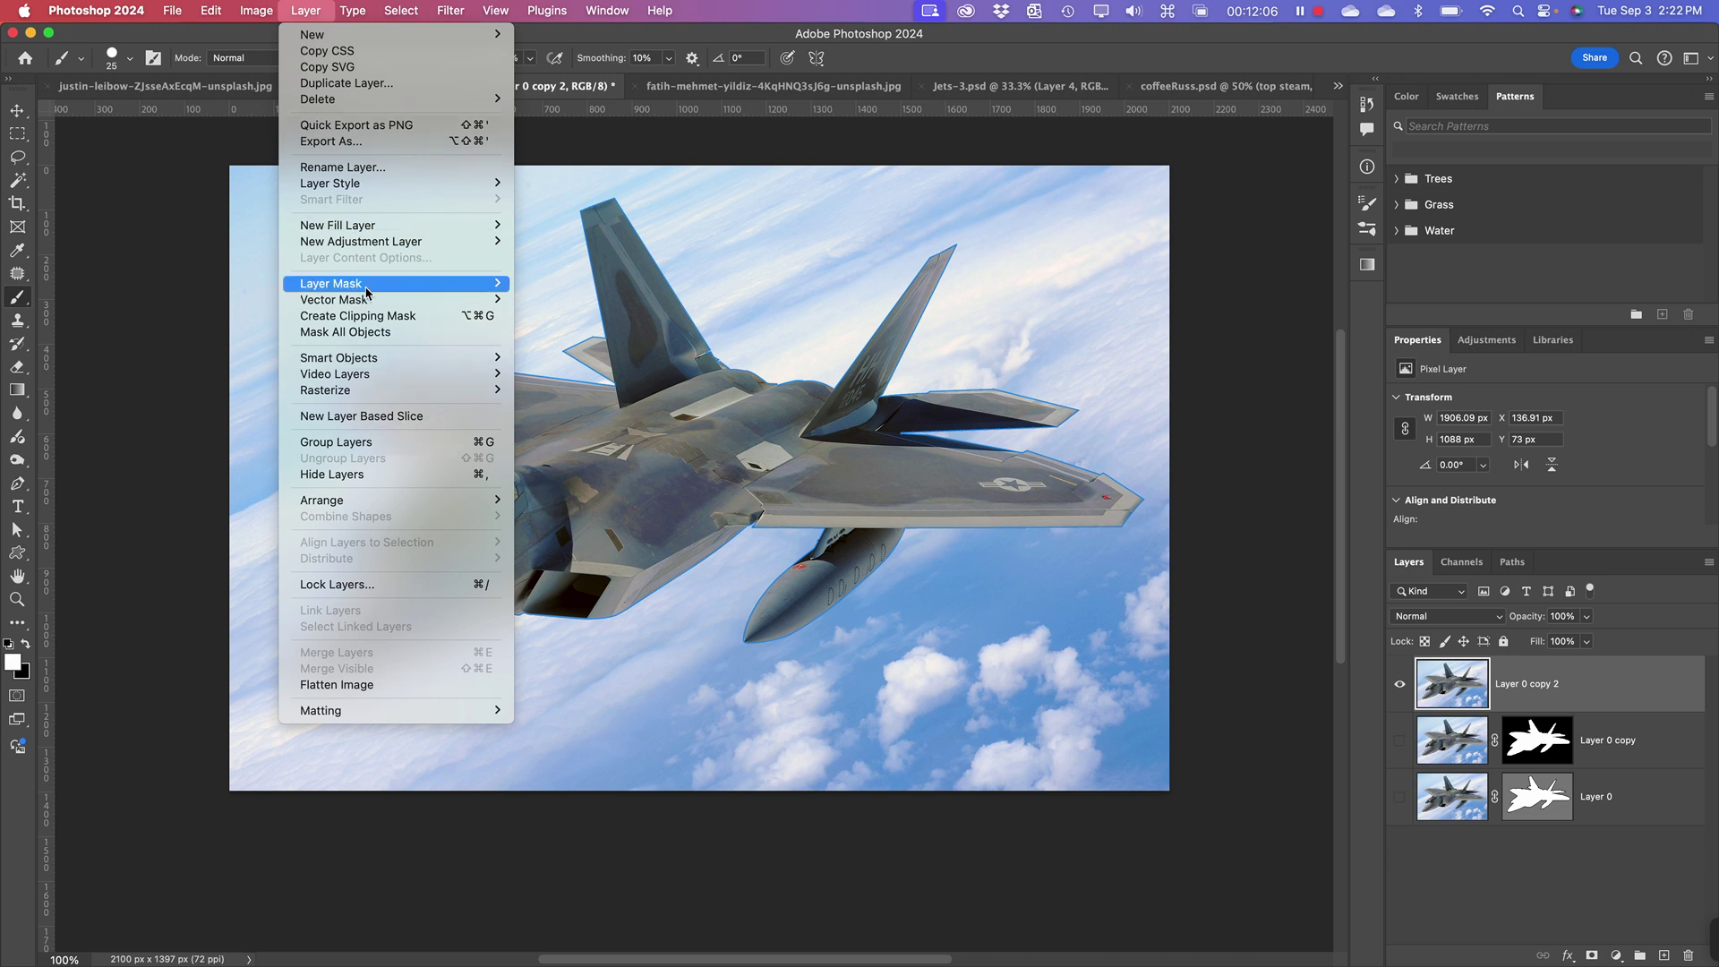
{"action": "mouse_move", "coordinate": [363, 307]}
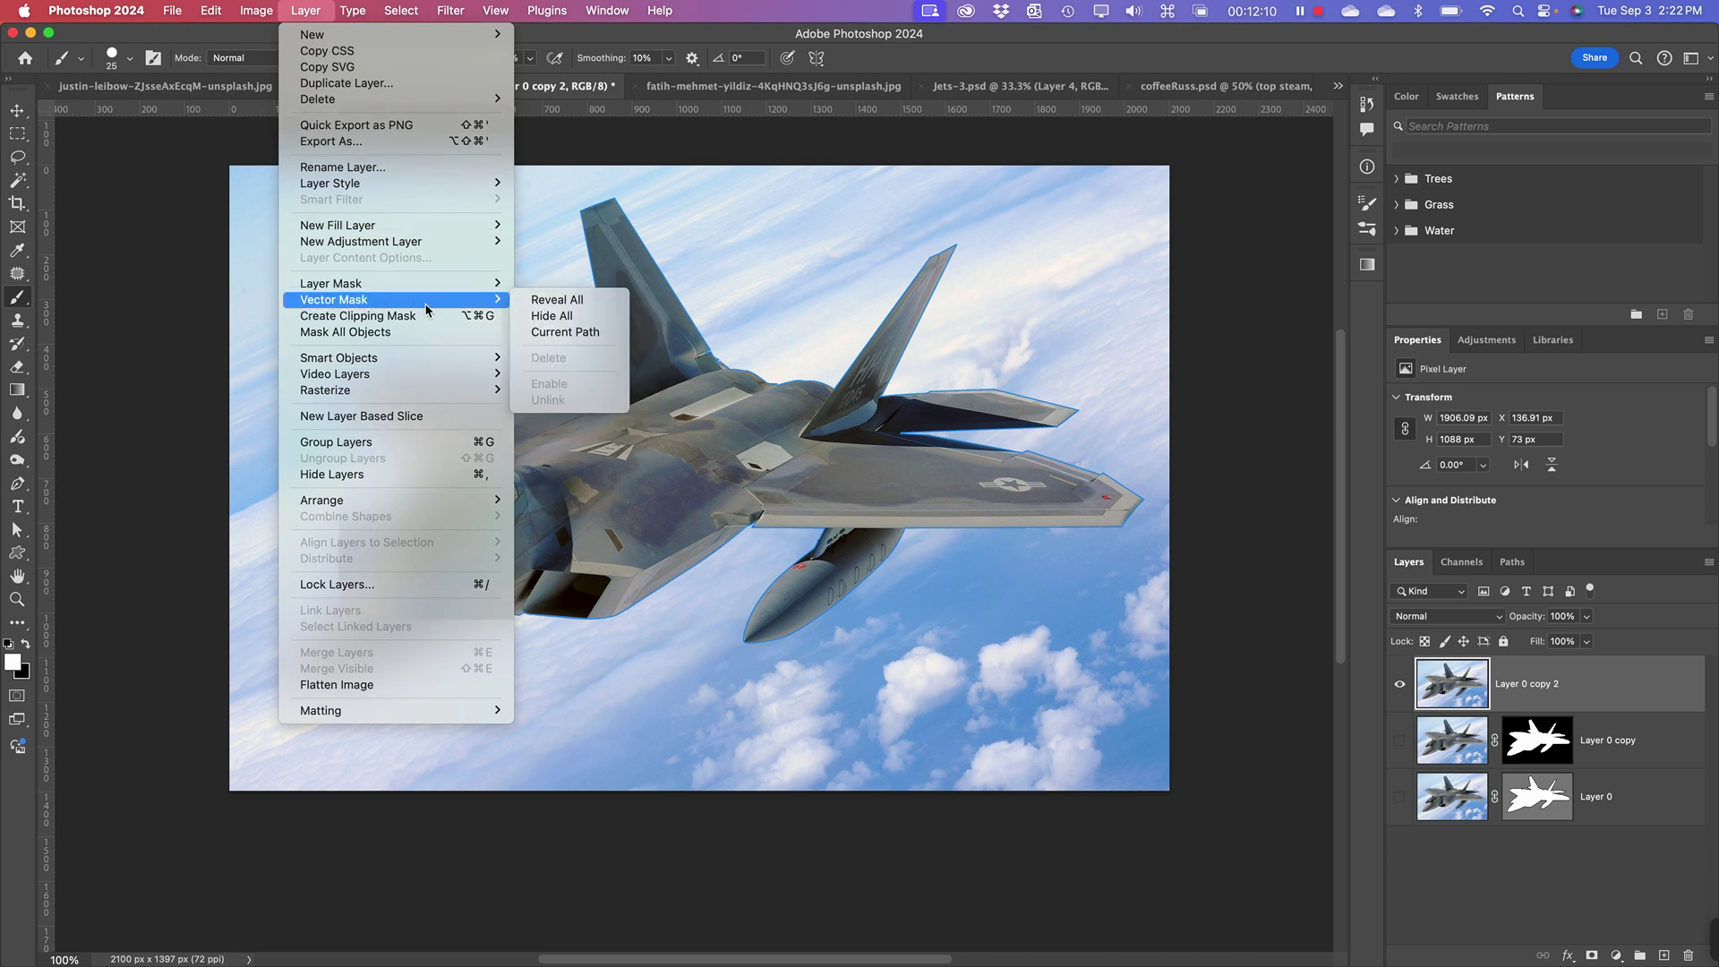
{"action": "left_click", "coordinate": [577, 332]}
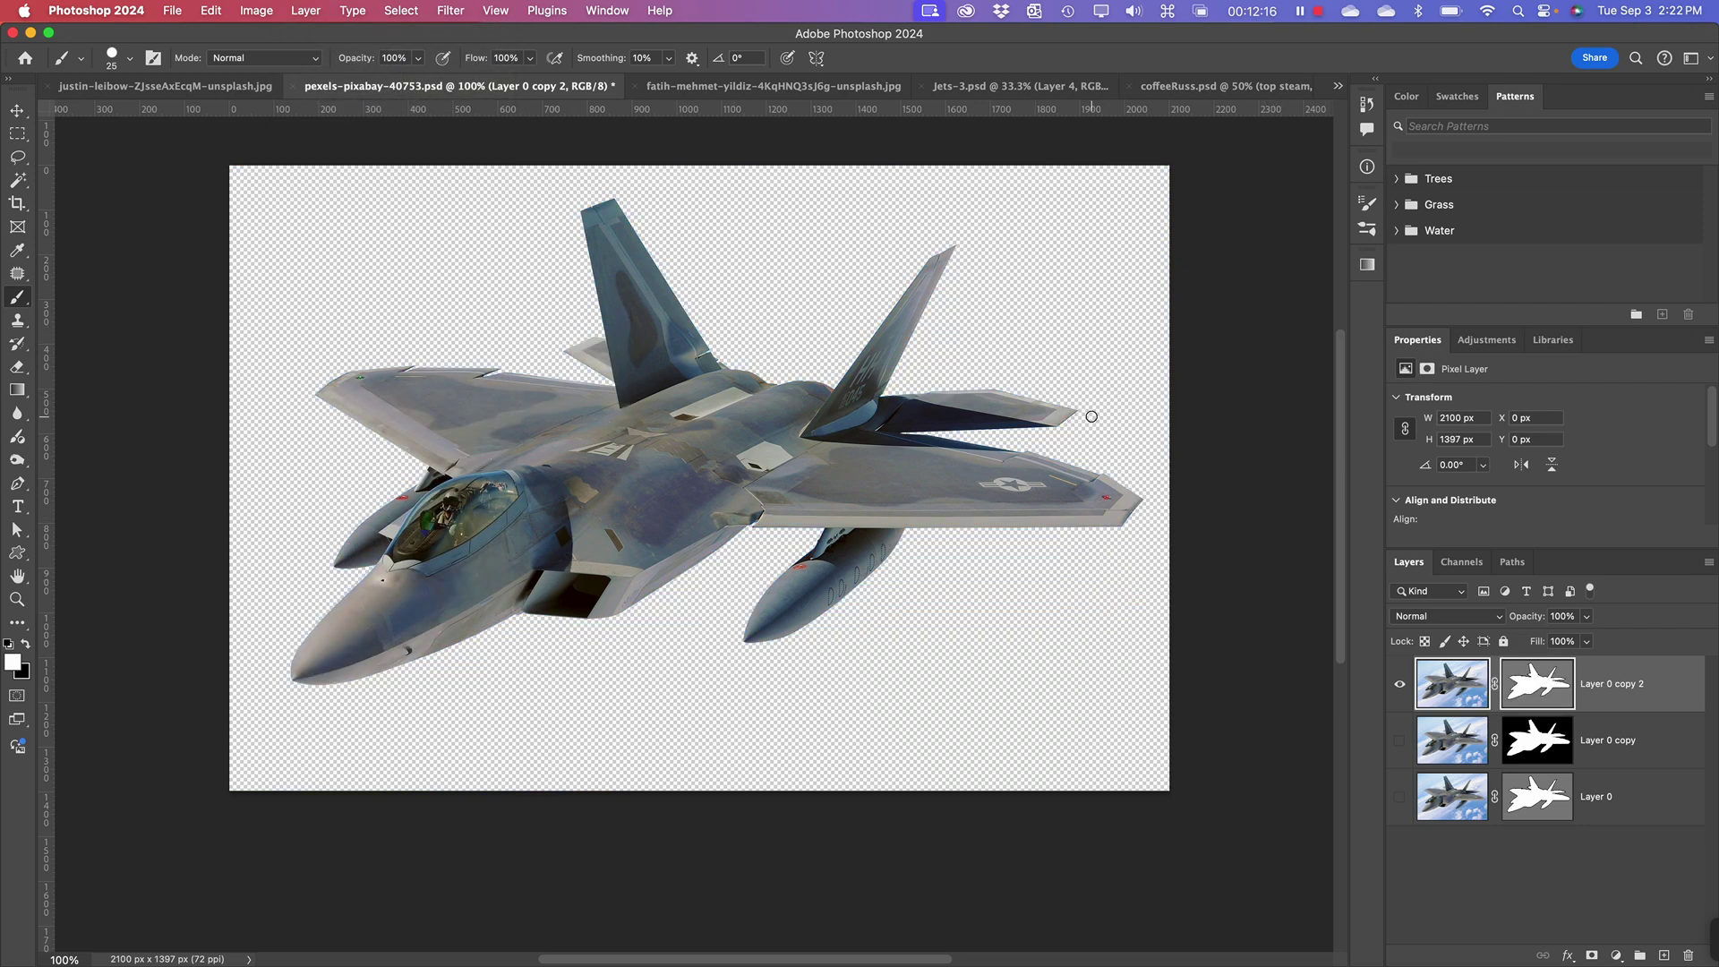
- Toggle the outline of the vector mask on Layer 0 copy 2 and add a white layer mask alongside it
{"action": "left_click", "coordinate": [1557, 697]}
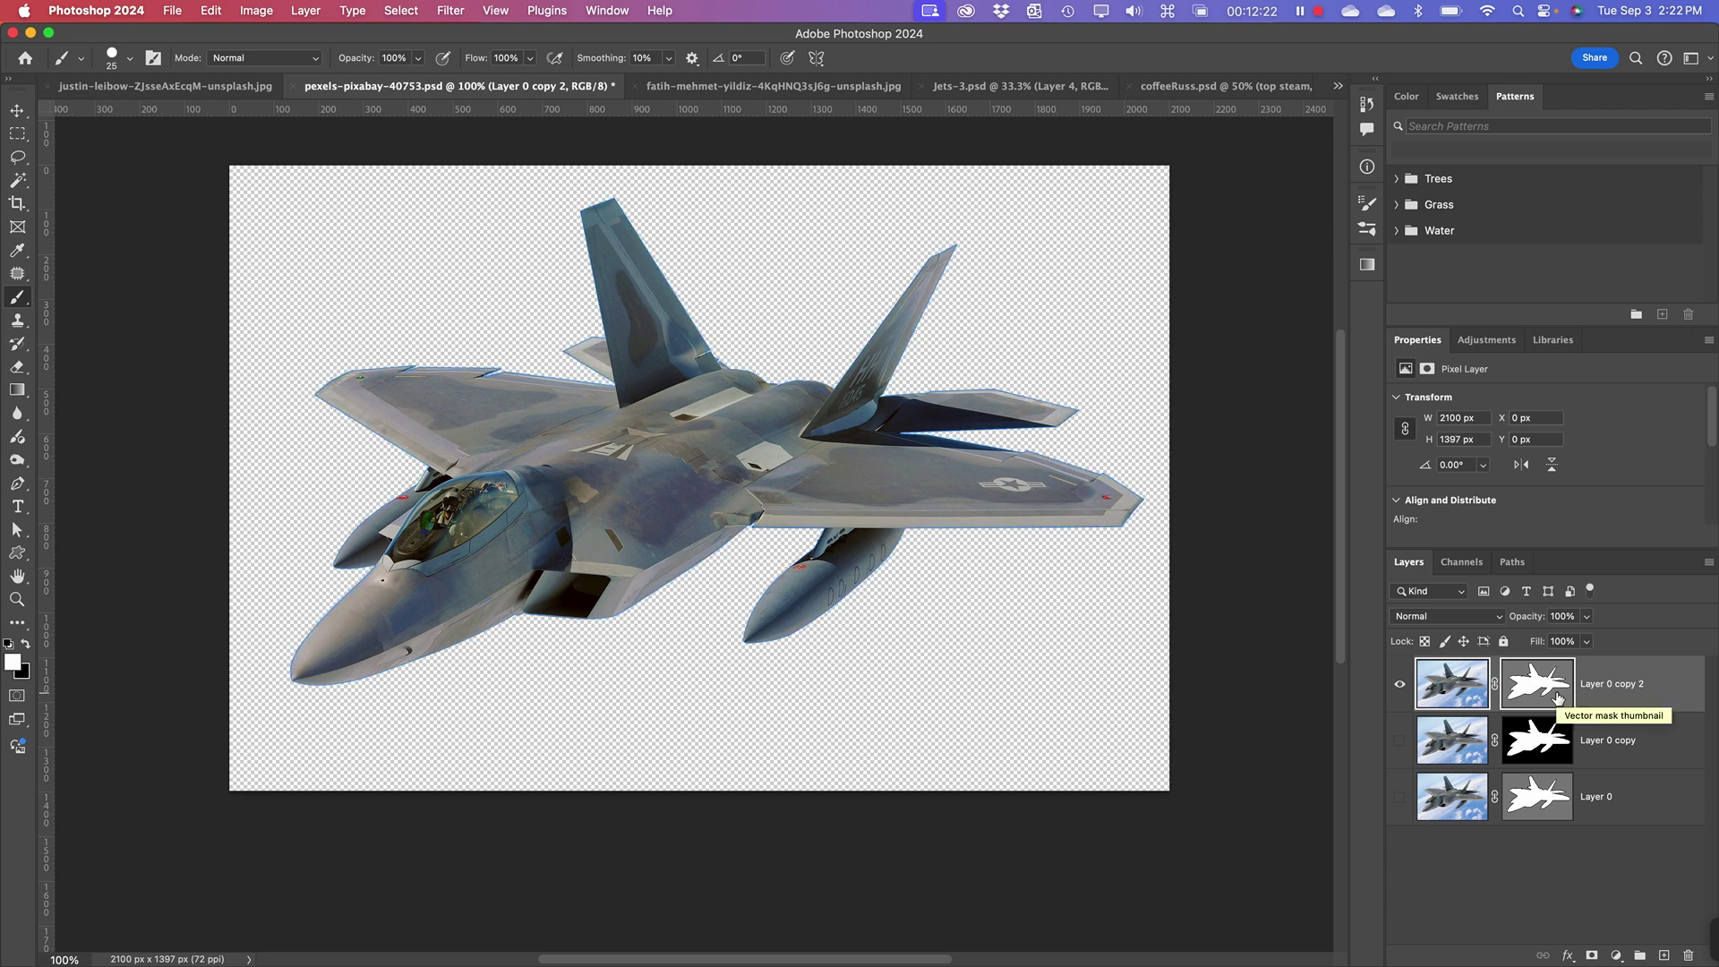
{"action": "left_click", "coordinate": [1557, 698]}
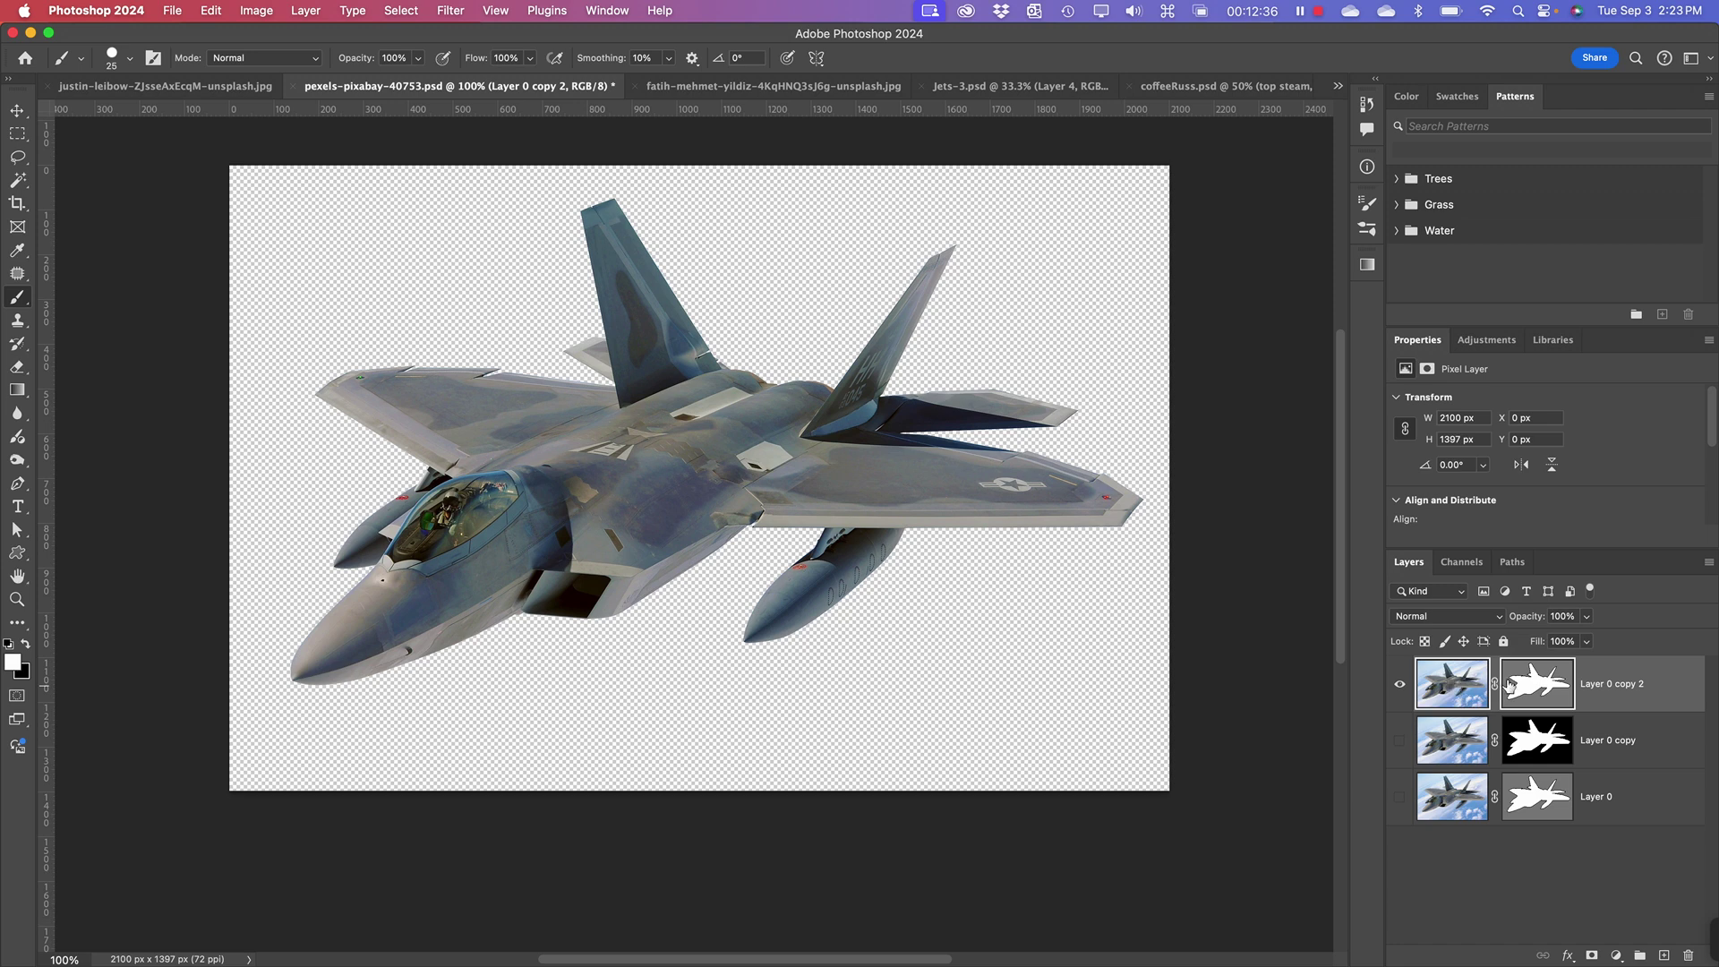
{"action": "left_click", "coordinate": [1592, 956]}
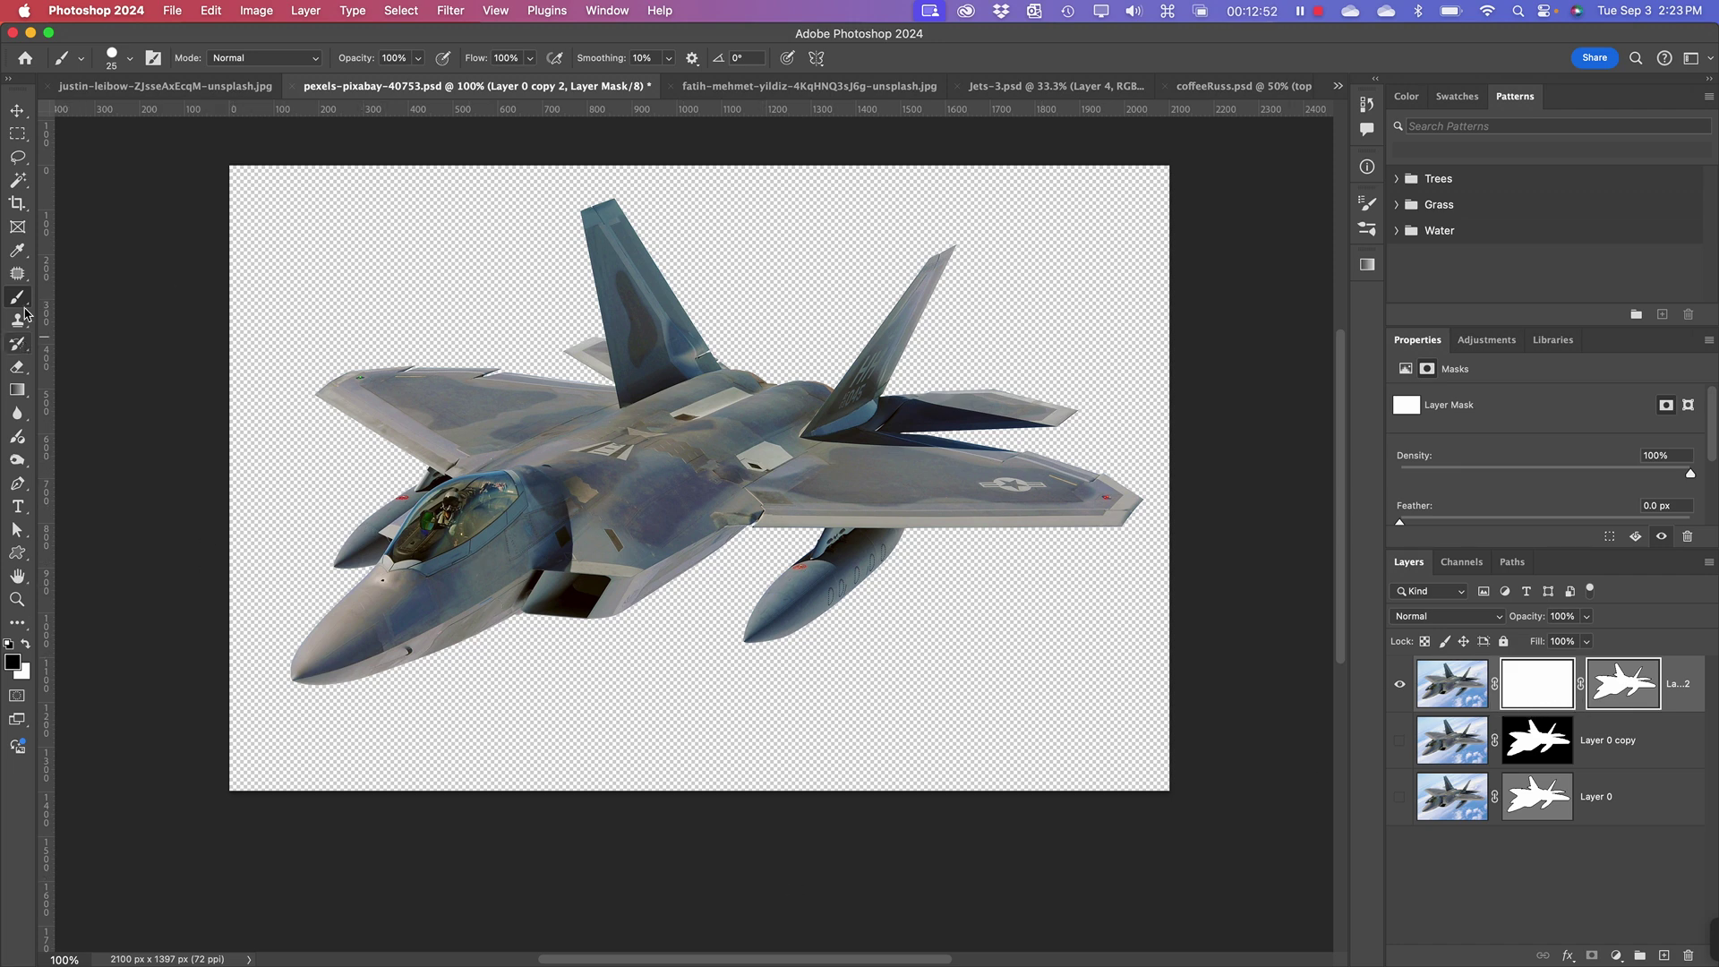
- Set a 412 px brush with 0% hardness and paint black on the layer mask to fade the jet's nose and underside
{"action": "right_click", "coordinate": [497, 324]}
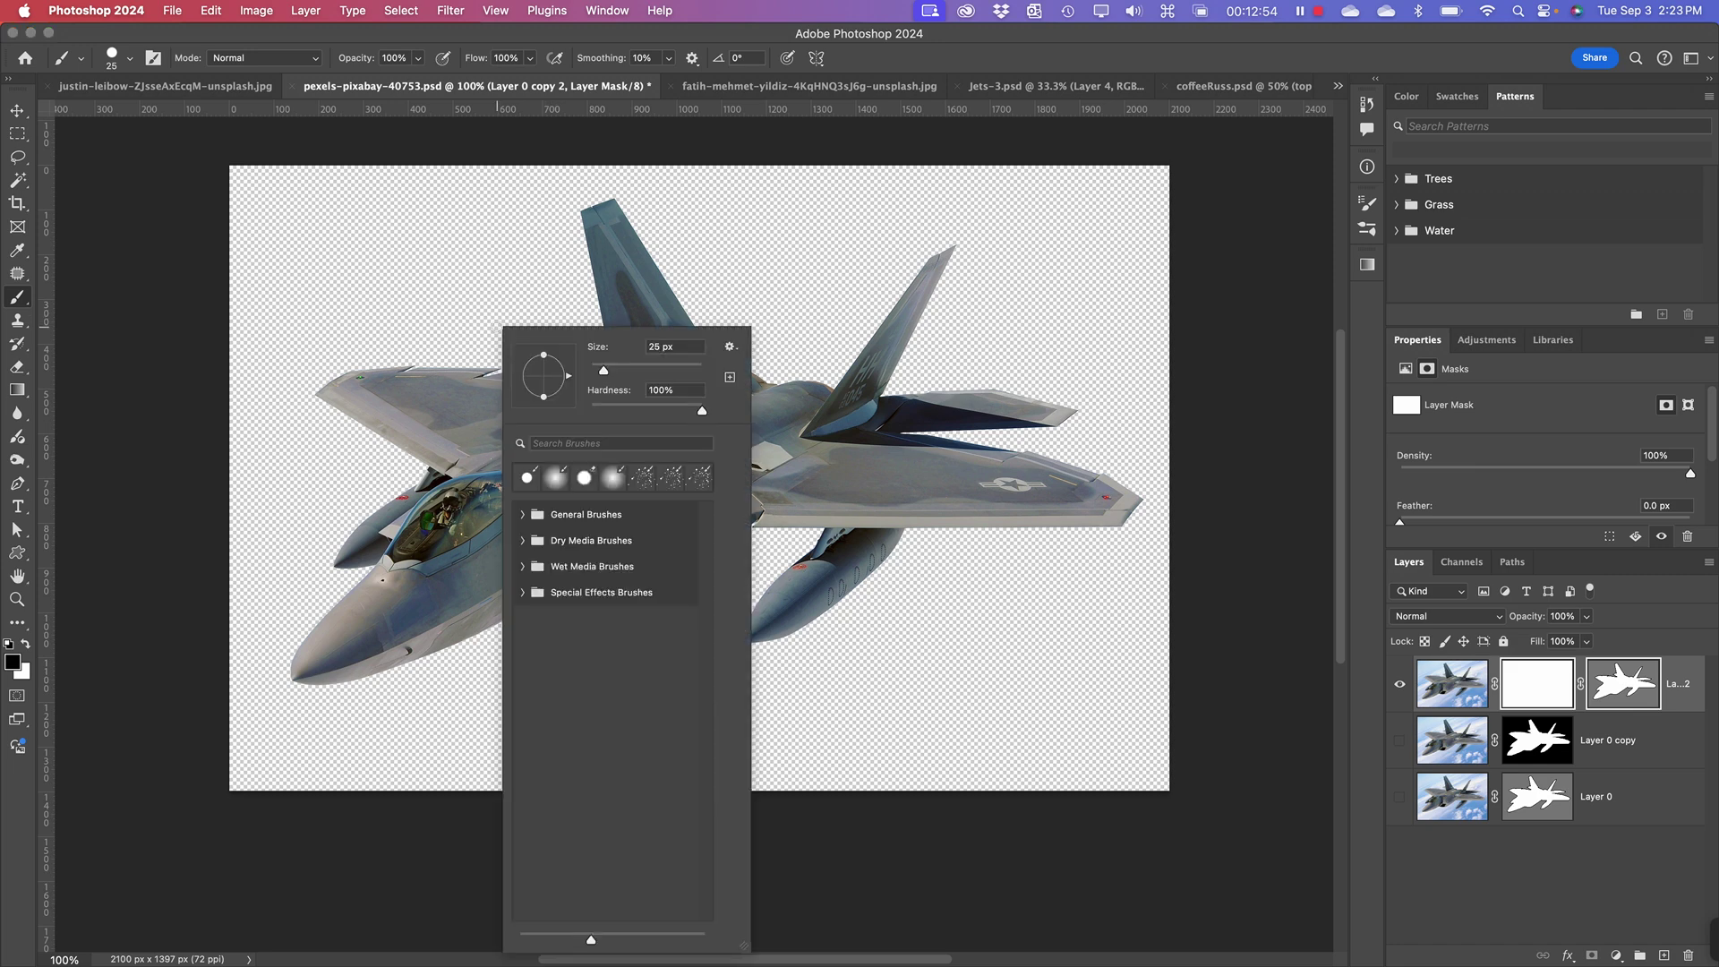
{"action": "mouse_move", "coordinate": [651, 371]}
{"action": "left_mouse_down"}
{"action": "mouse_move", "coordinate": [672, 370]}
{"action": "mouse_move", "coordinate": [530, 432]}
{"action": "mouse_move", "coordinate": [687, 374]}
{"action": "left_mouse_up"}
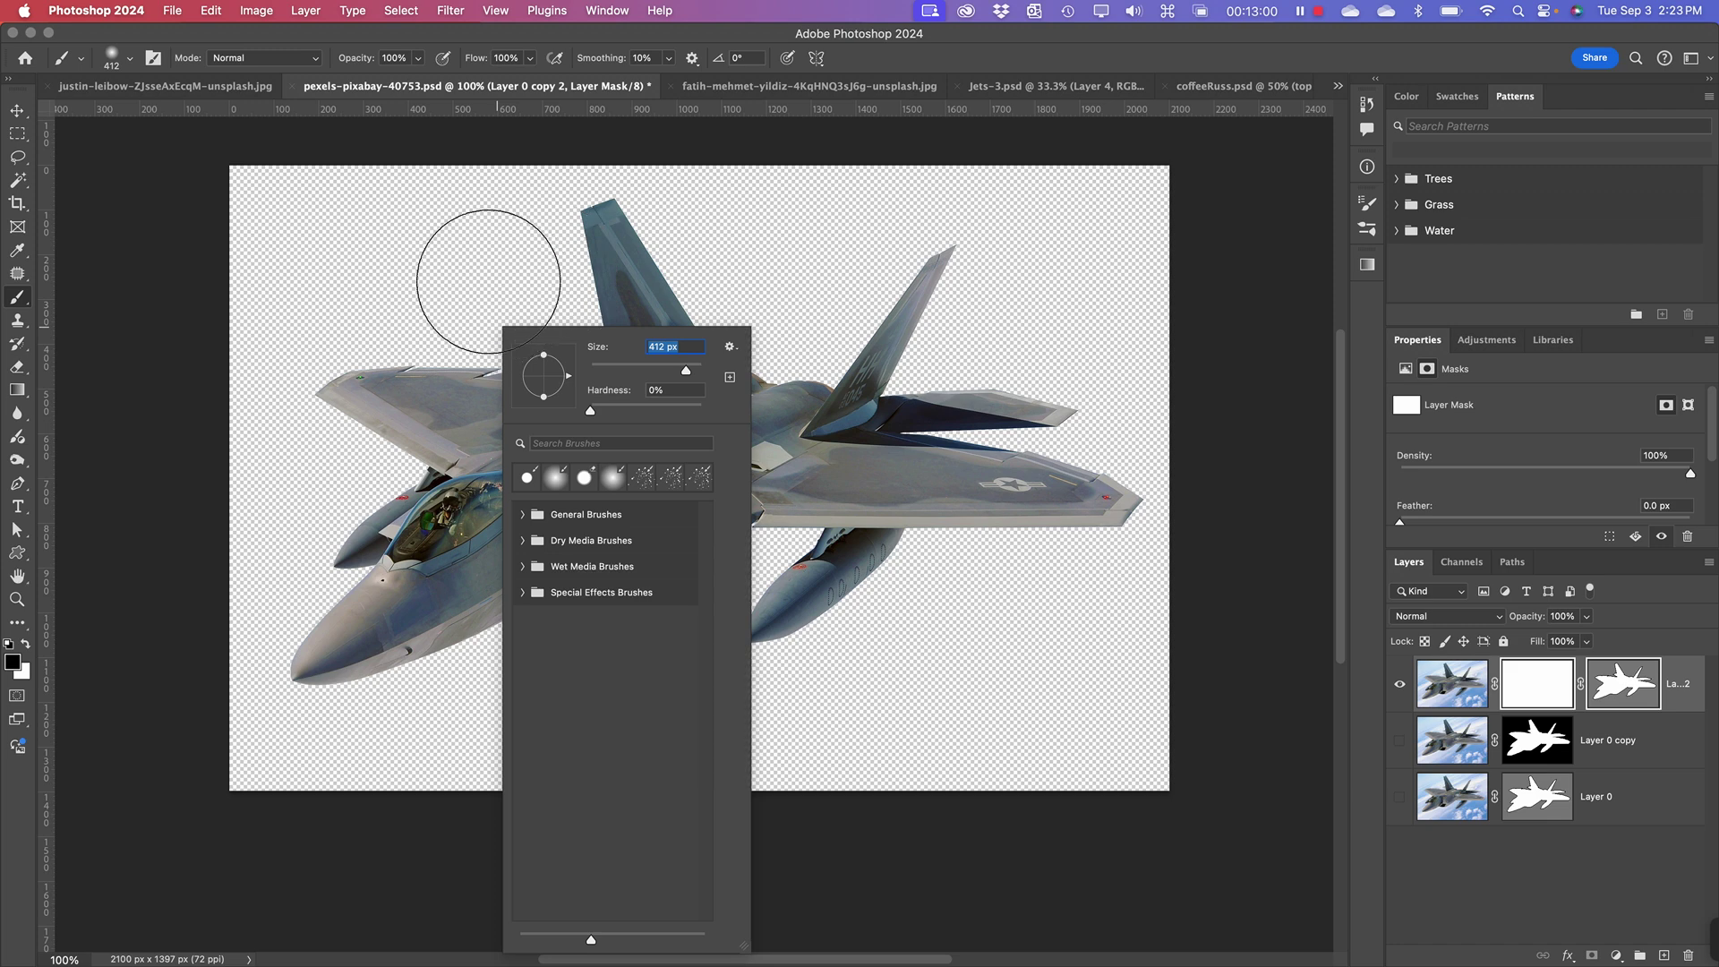
{"action": "left_click", "coordinate": [985, 666]}
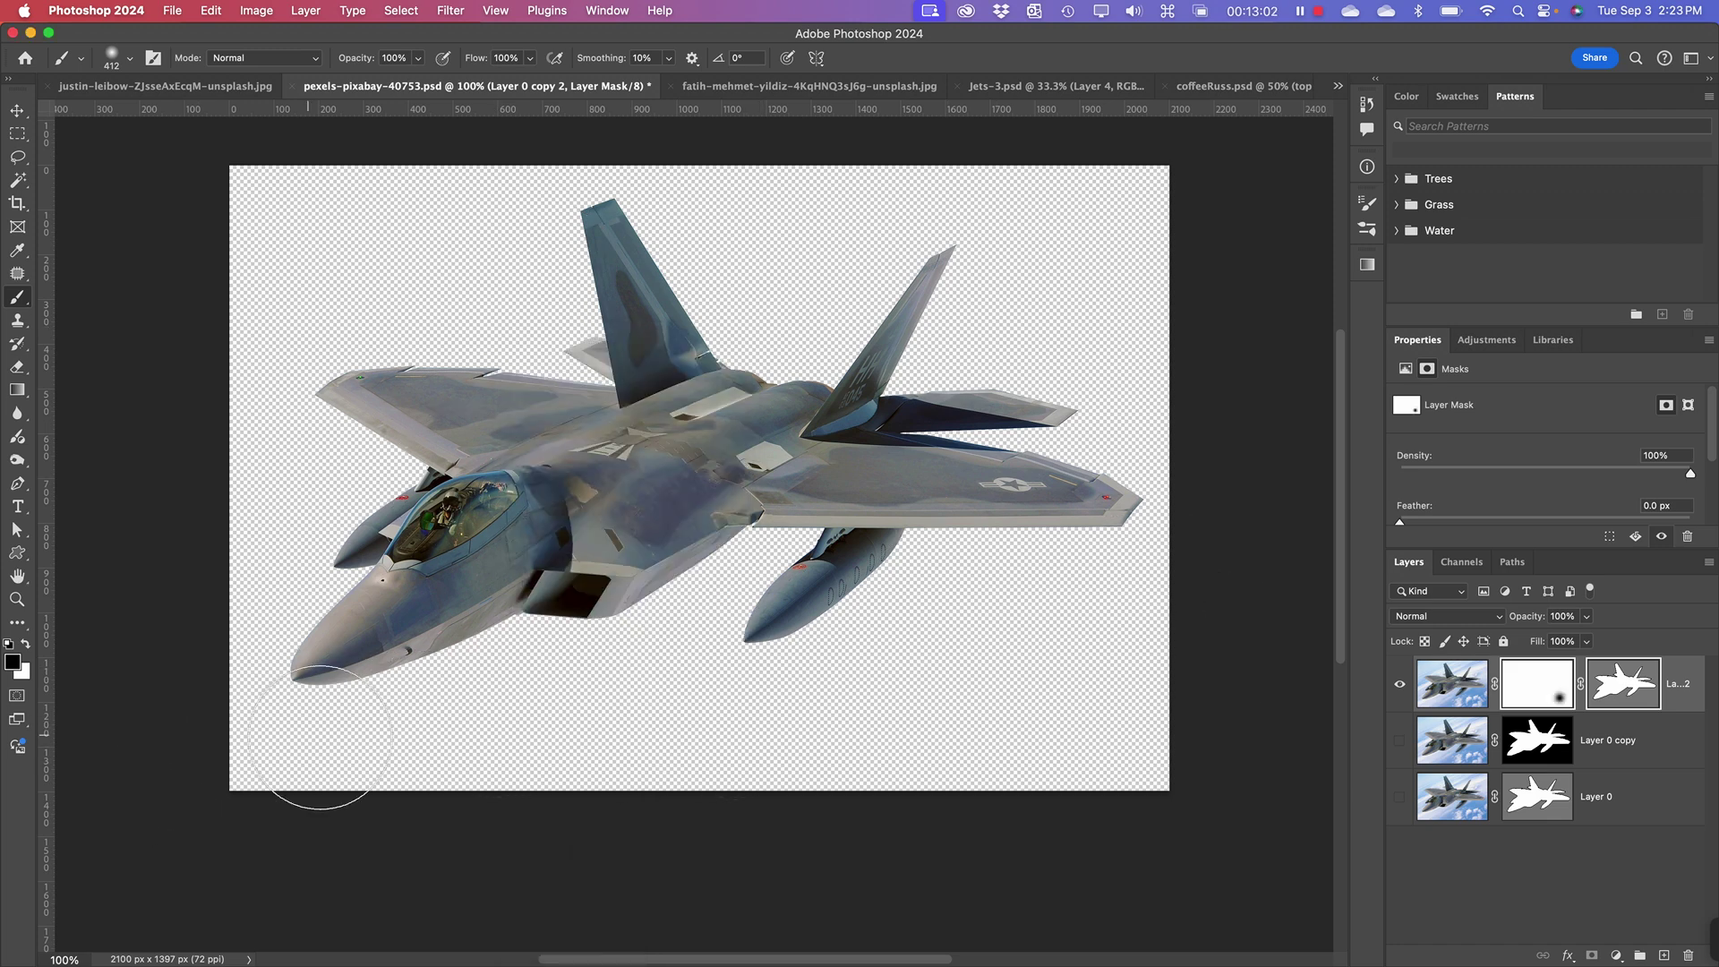
{"action": "mouse_move", "coordinate": [230, 694]}
{"action": "left_mouse_down"}
{"action": "mouse_move", "coordinate": [313, 720]}
{"action": "mouse_move", "coordinate": [940, 675]}
{"action": "mouse_move", "coordinate": [959, 637]}
{"action": "mouse_move", "coordinate": [895, 591]}
{"action": "left_mouse_up"}
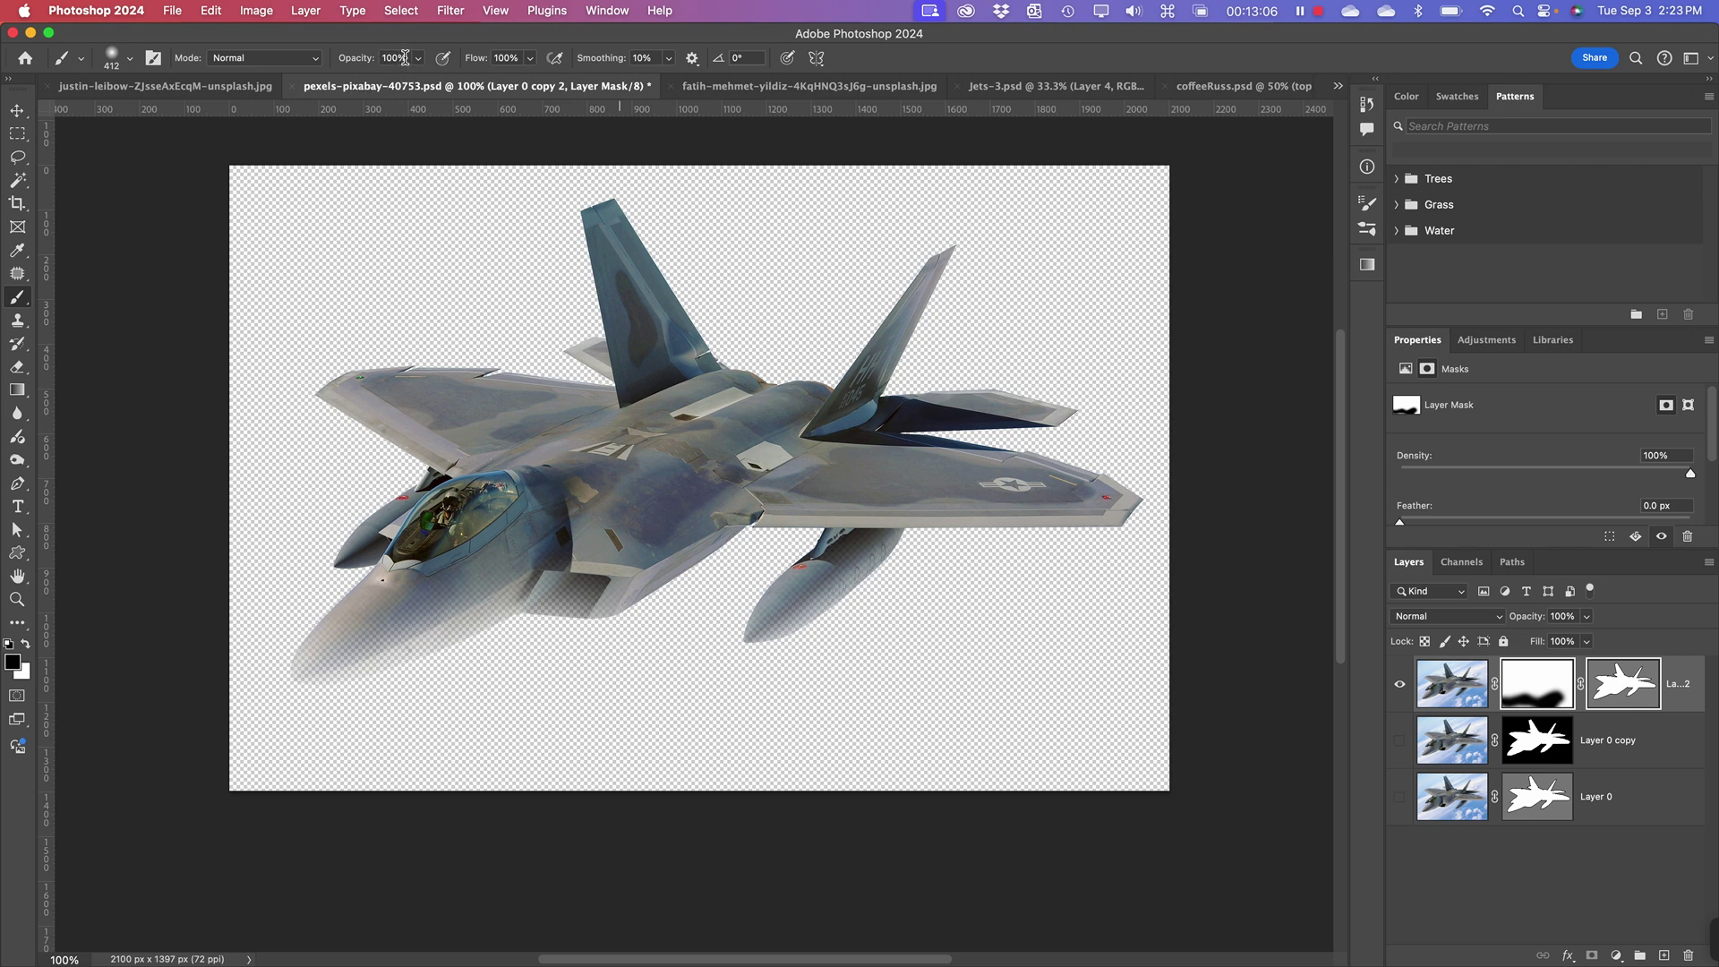
- Lower the brush opacity to 18% and softly fade the jet's underwing tank and lower body on the layer mask
{"action": "left_click", "coordinate": [417, 58]}
{"action": "left_click_drag", "start_coordinate": [423, 85], "coordinate": [351, 85]}
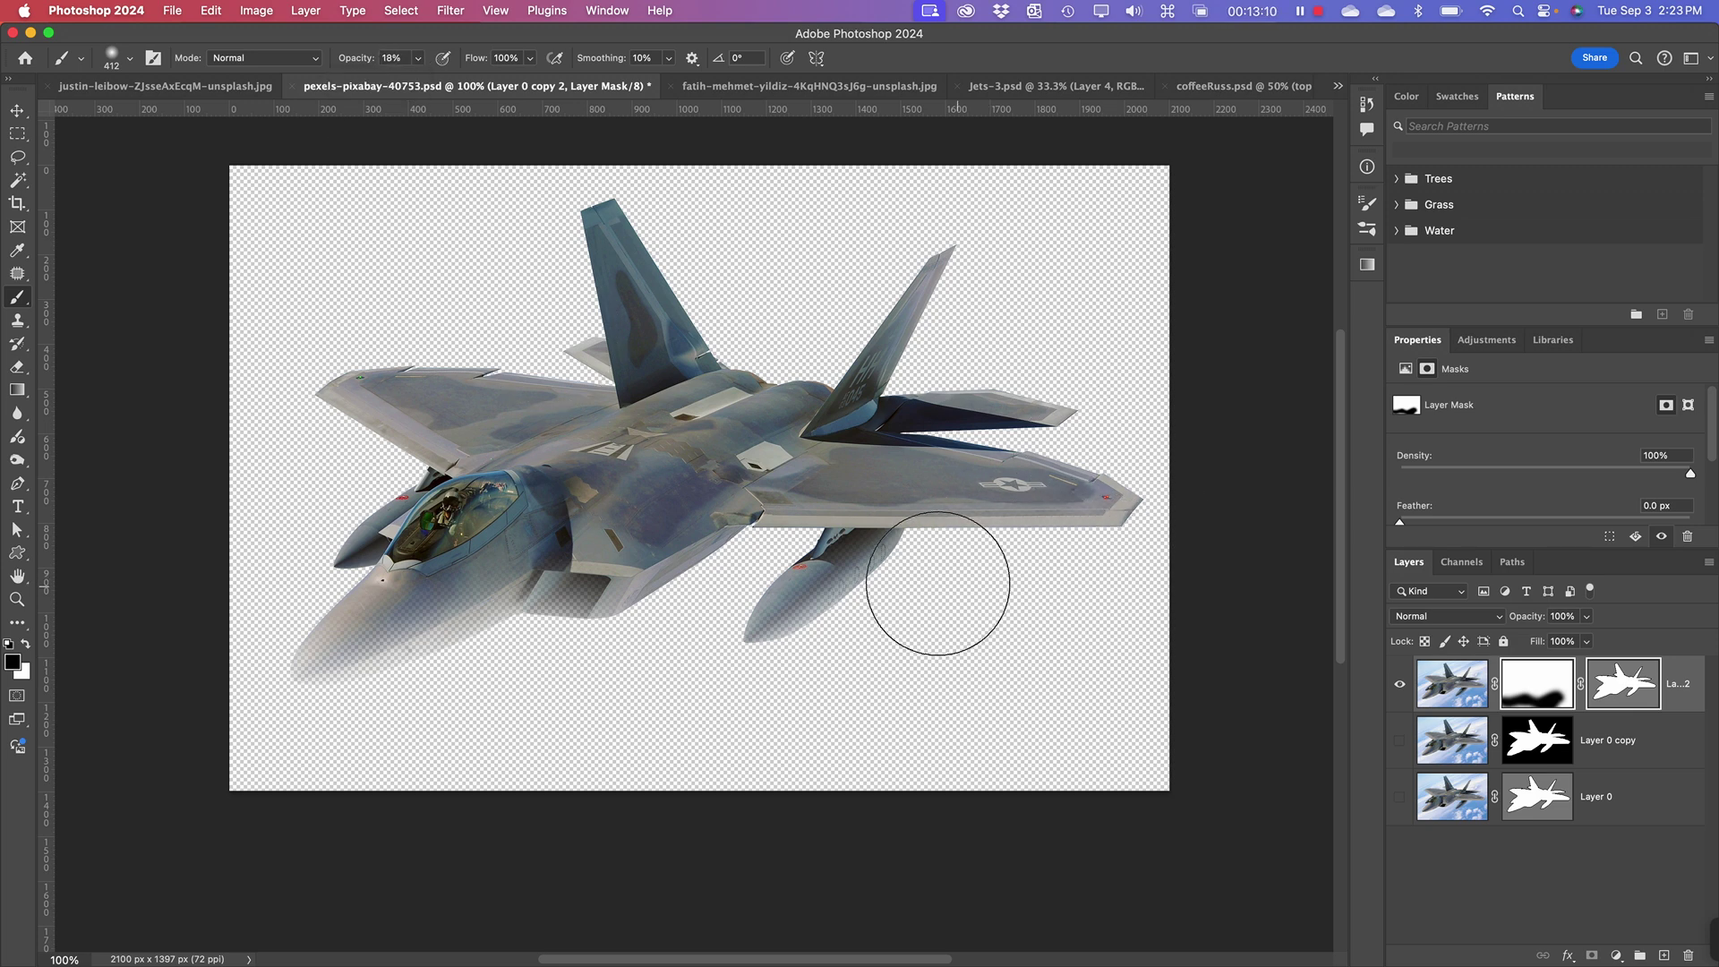
{"action": "mouse_move", "coordinate": [937, 583]}
{"action": "left_mouse_down"}
{"action": "mouse_move", "coordinate": [910, 614]}
{"action": "mouse_move", "coordinate": [1085, 555]}
{"action": "mouse_move", "coordinate": [997, 603]}
{"action": "mouse_move", "coordinate": [823, 618]}
{"action": "left_mouse_up"}
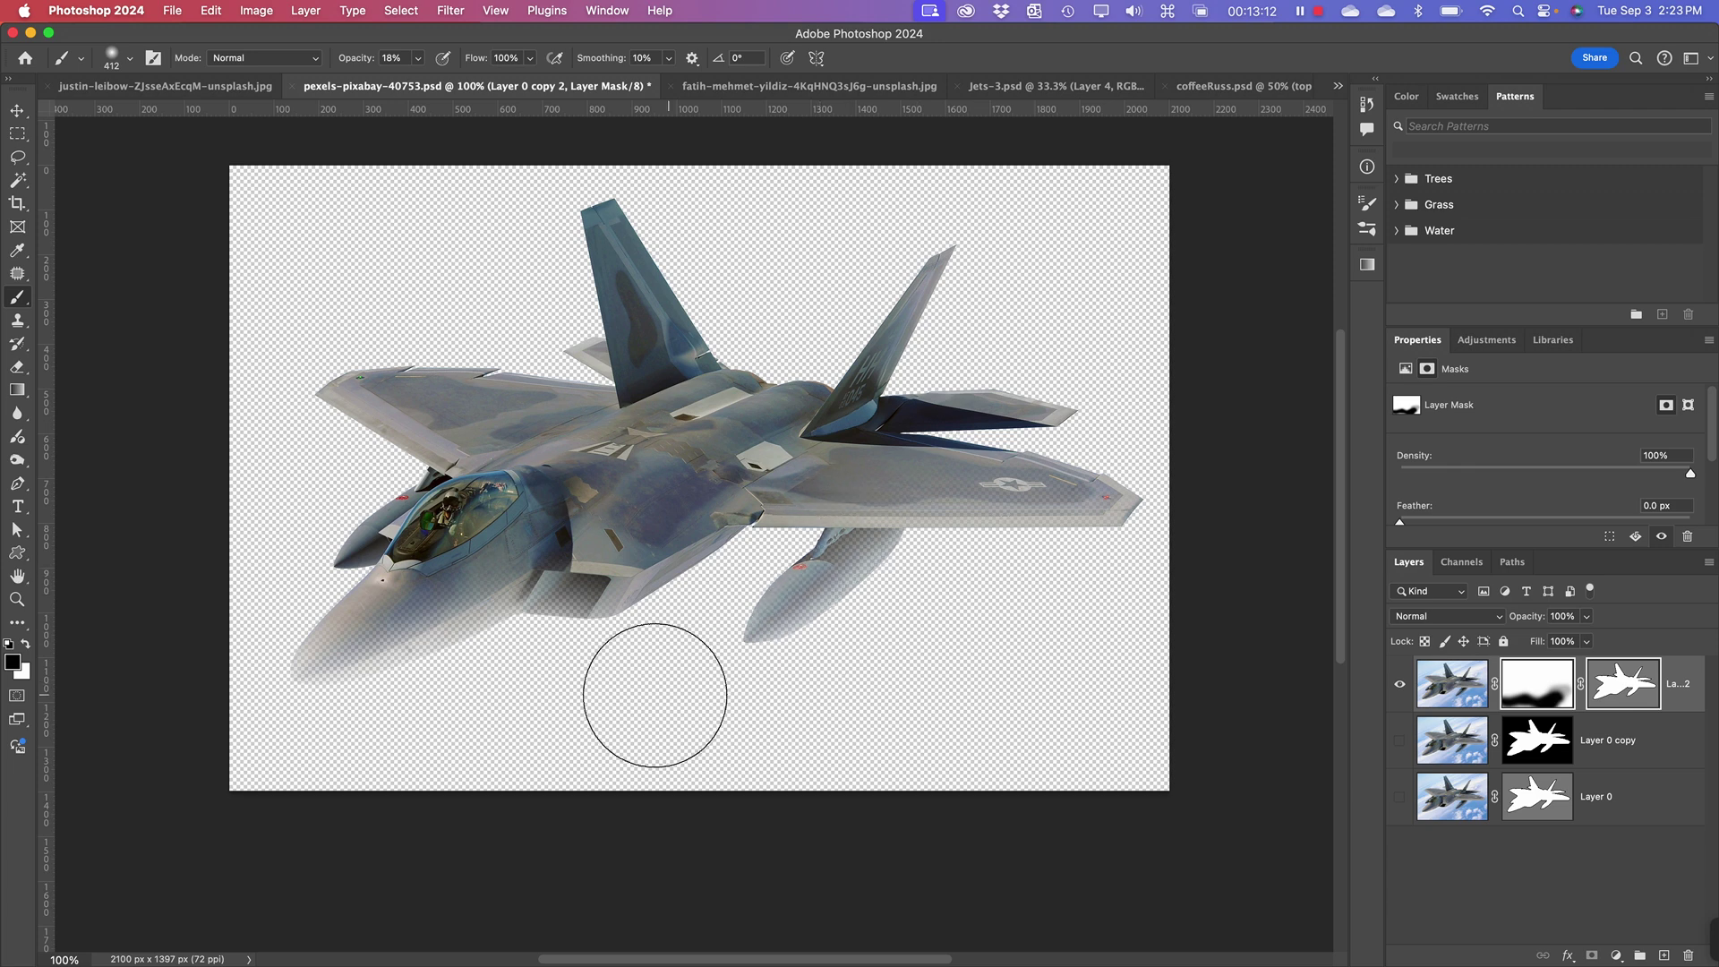
{"action": "mouse_move", "coordinate": [654, 695]}
{"action": "left_mouse_down"}
{"action": "mouse_move", "coordinate": [690, 537]}
{"action": "mouse_move", "coordinate": [472, 695]}
{"action": "mouse_move", "coordinate": [755, 603]}
{"action": "mouse_move", "coordinate": [428, 744]}
{"action": "left_mouse_up"}
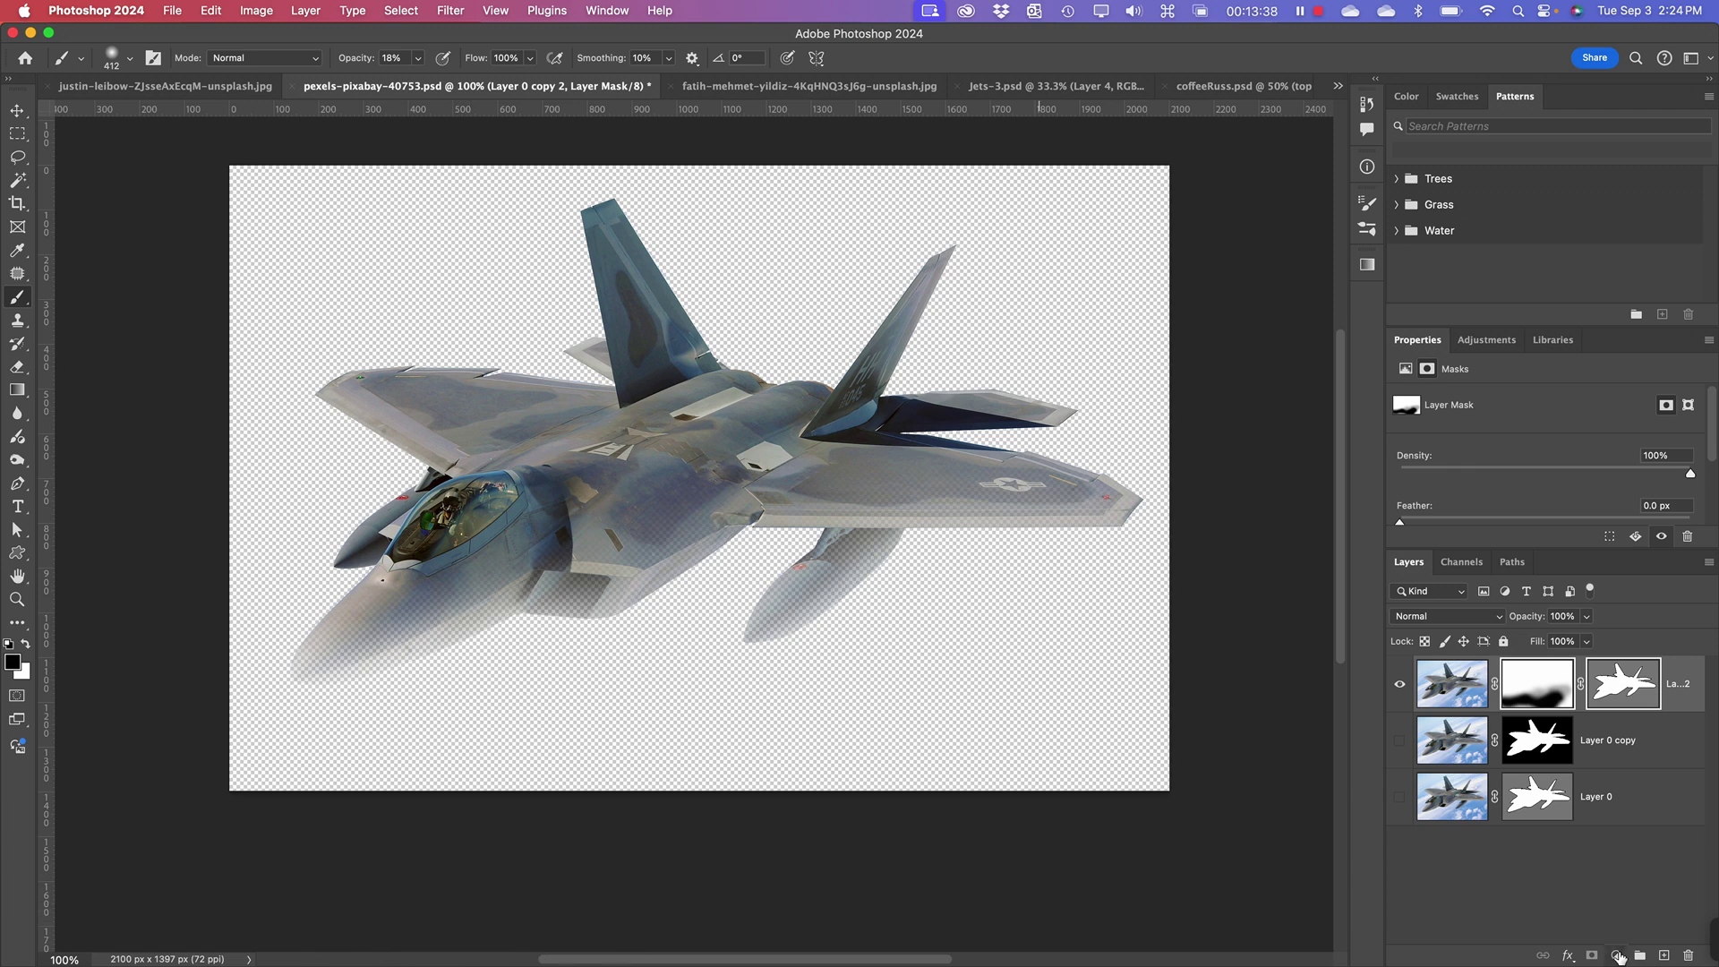
- Add a solid color fill layer in blue 6198b7 and move it below all the jet layers
{"action": "left_click", "coordinate": [1616, 955]}
{"action": "left_click", "coordinate": [1616, 675]}
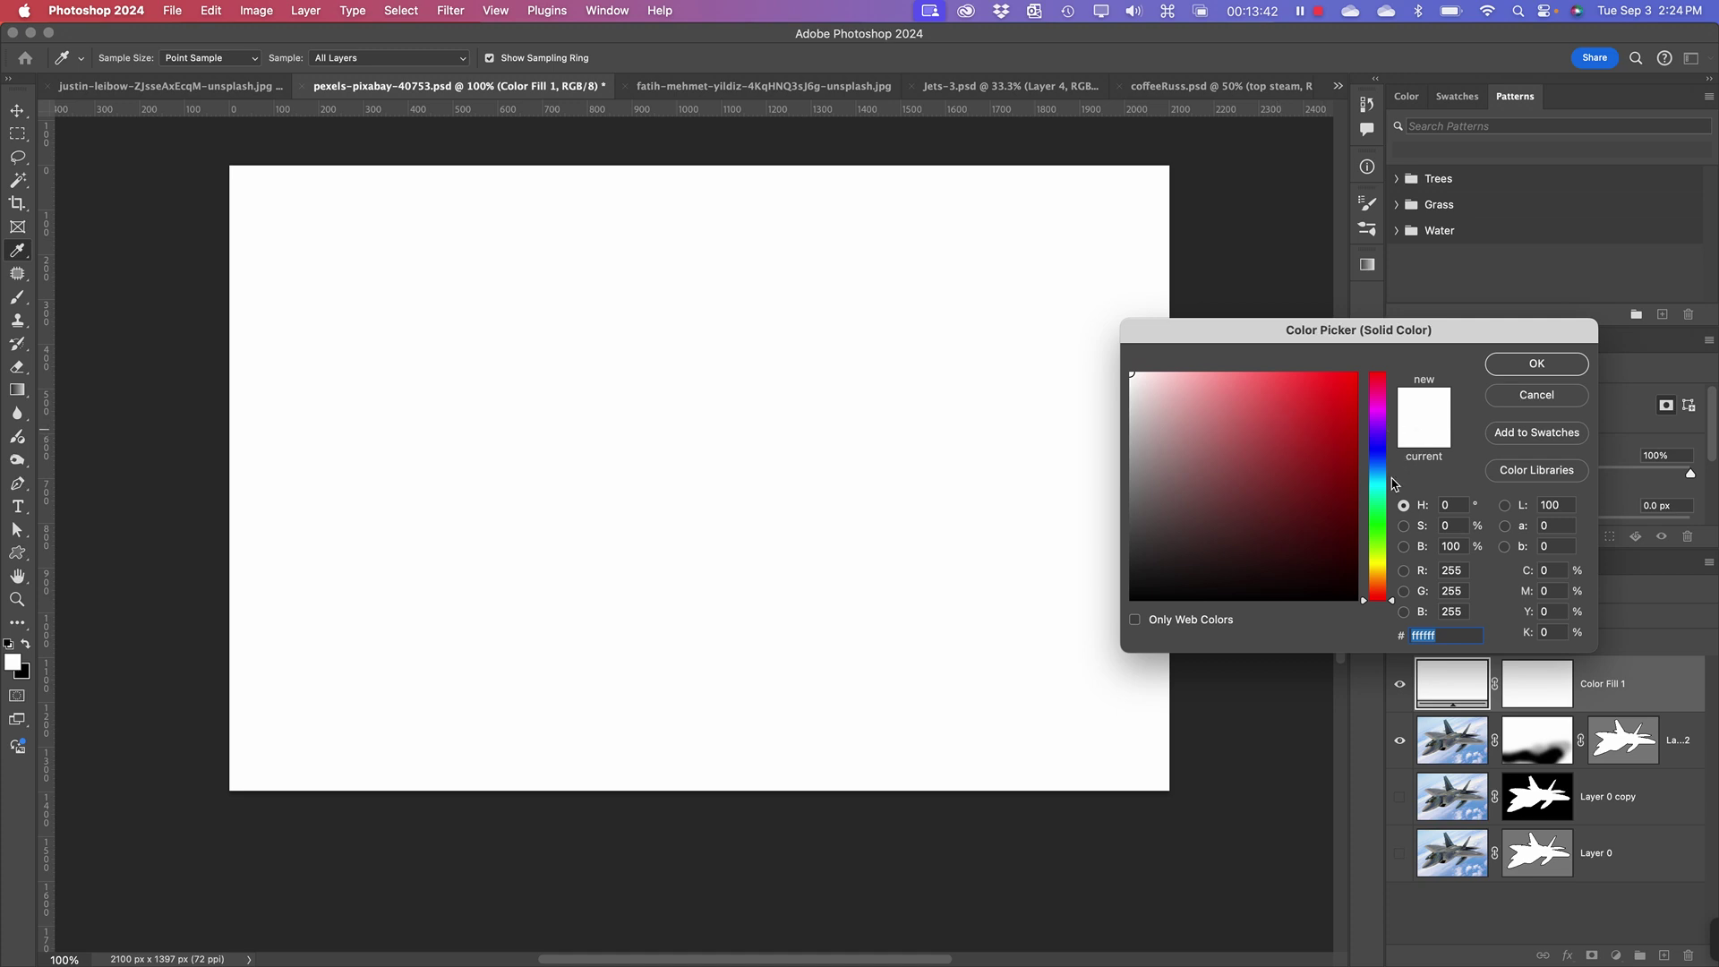
{"action": "left_click_drag", "start_coordinate": [1393, 484], "coordinate": [1374, 466]}
{"action": "left_click", "coordinate": [1327, 397]}
{"action": "left_click_drag", "start_coordinate": [1326, 398], "coordinate": [1351, 372]}
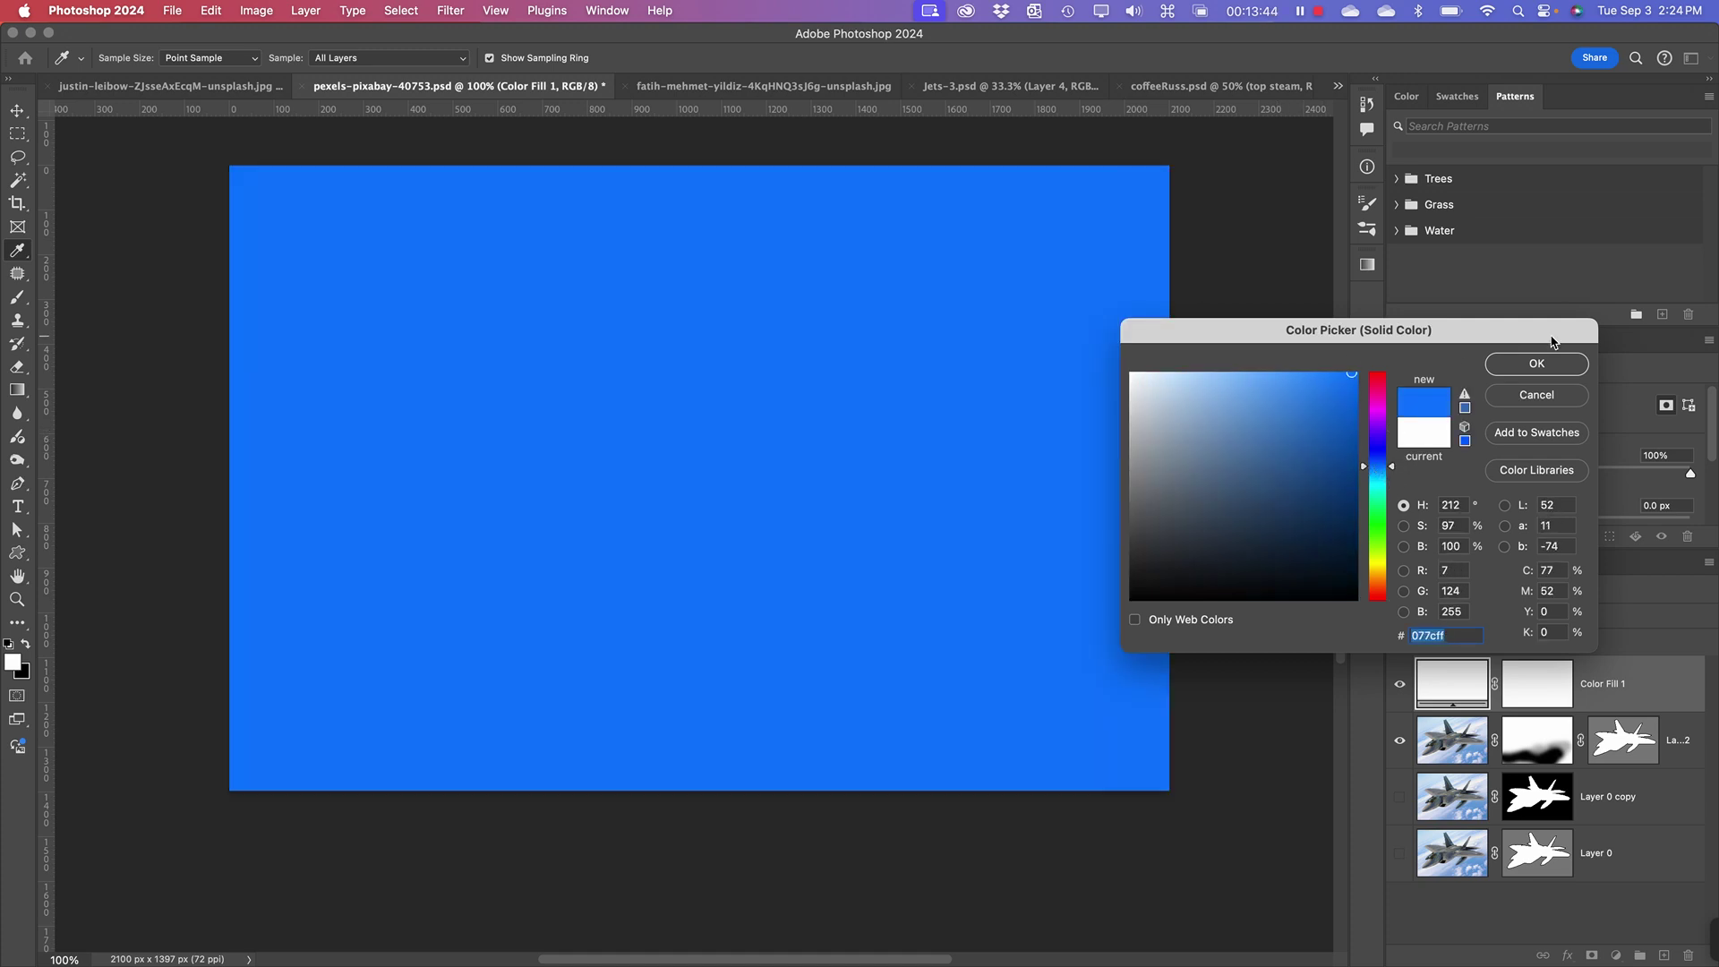
{"action": "left_click_drag", "start_coordinate": [1384, 472], "coordinate": [1237, 435]}
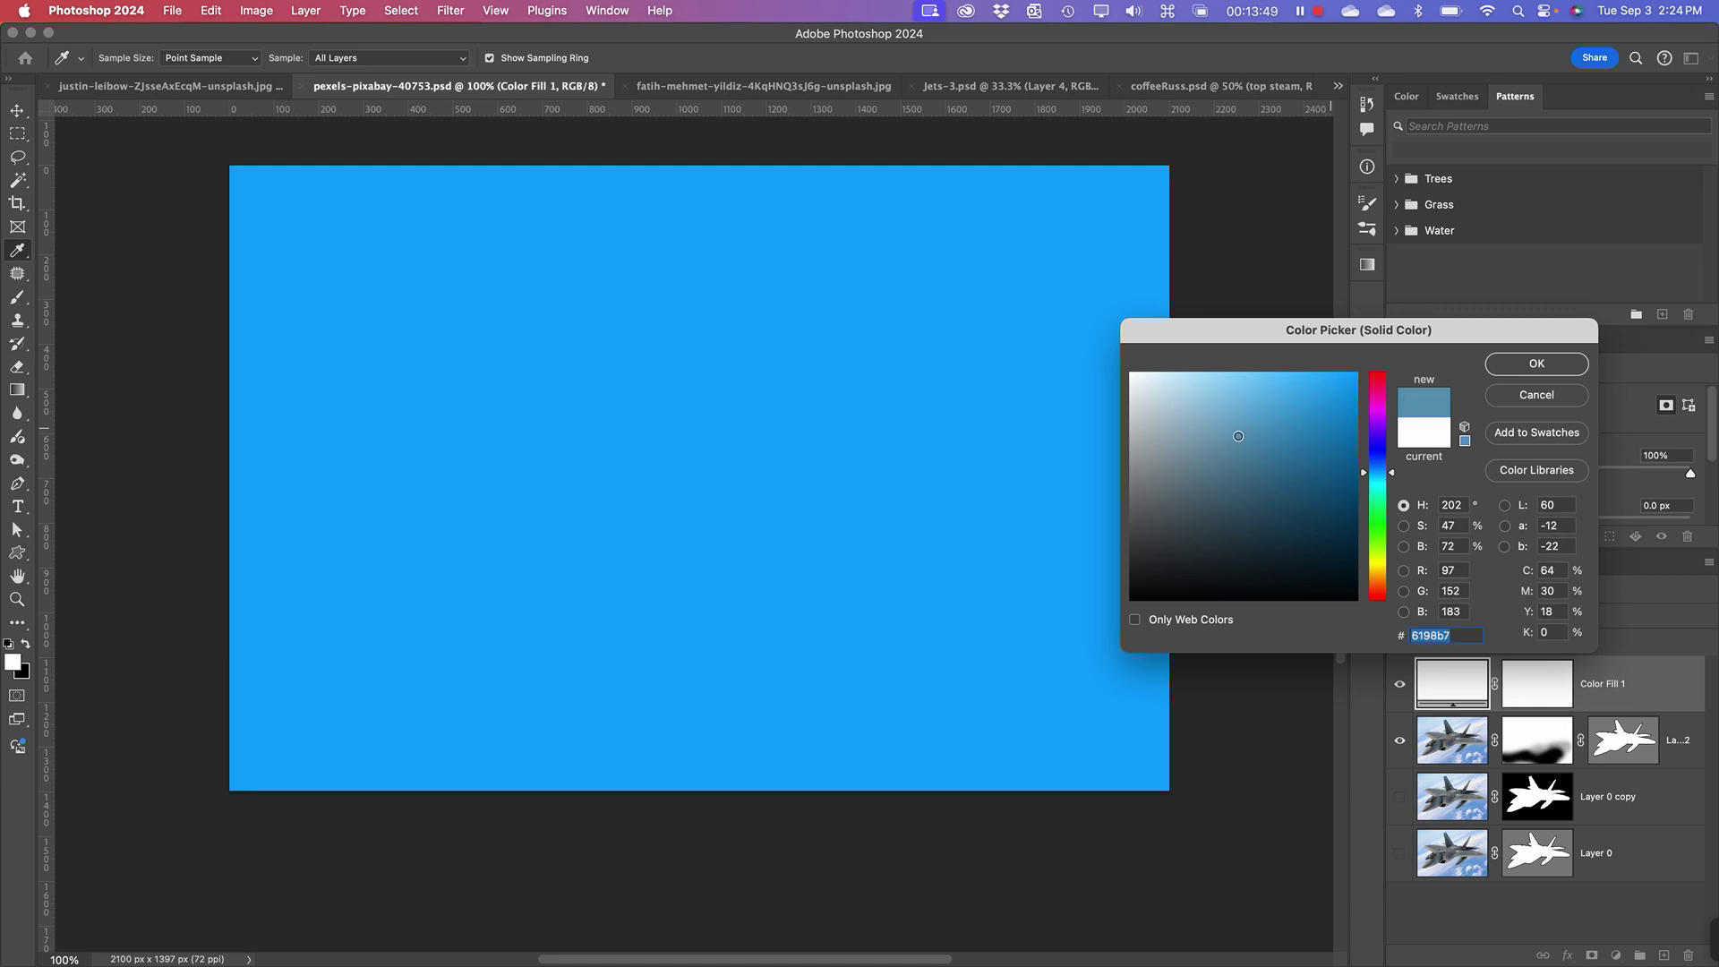
{"action": "left_click", "coordinate": [1536, 363]}
{"action": "left_click_drag", "start_coordinate": [1458, 688], "coordinate": [1459, 882]}
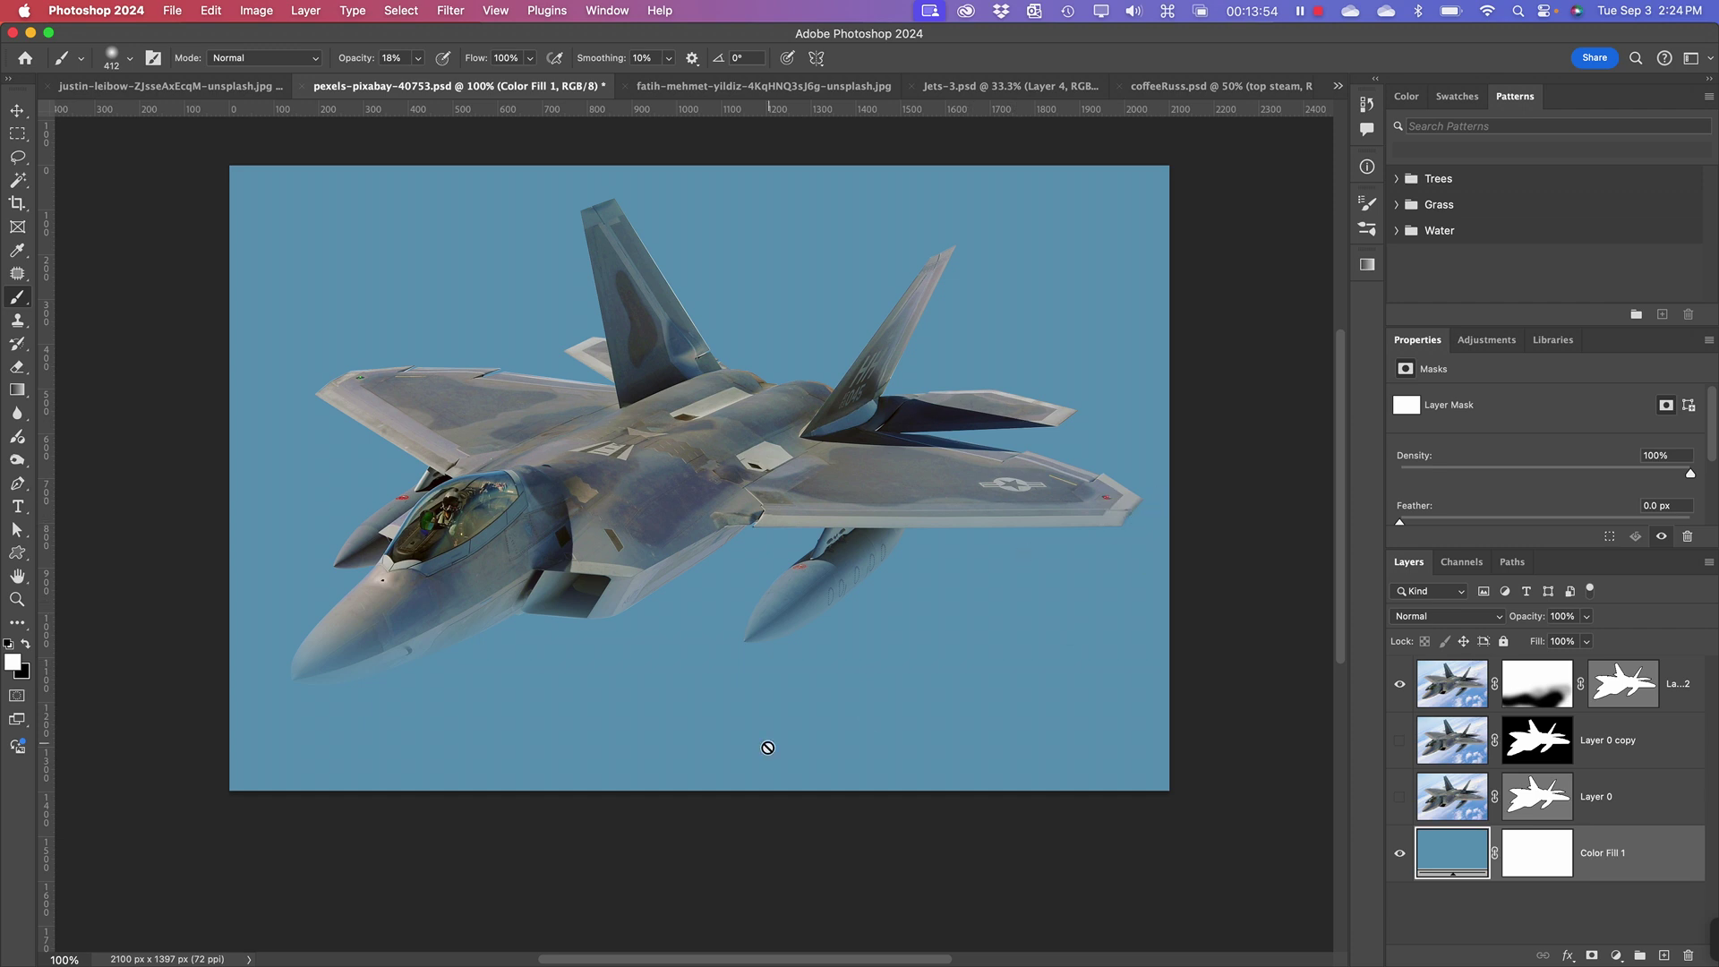
- Examine the faded nose, underside, underwing tank and wing edges of the jet against the blue background at 200%
{"action": "key", "text": "super+equal"}
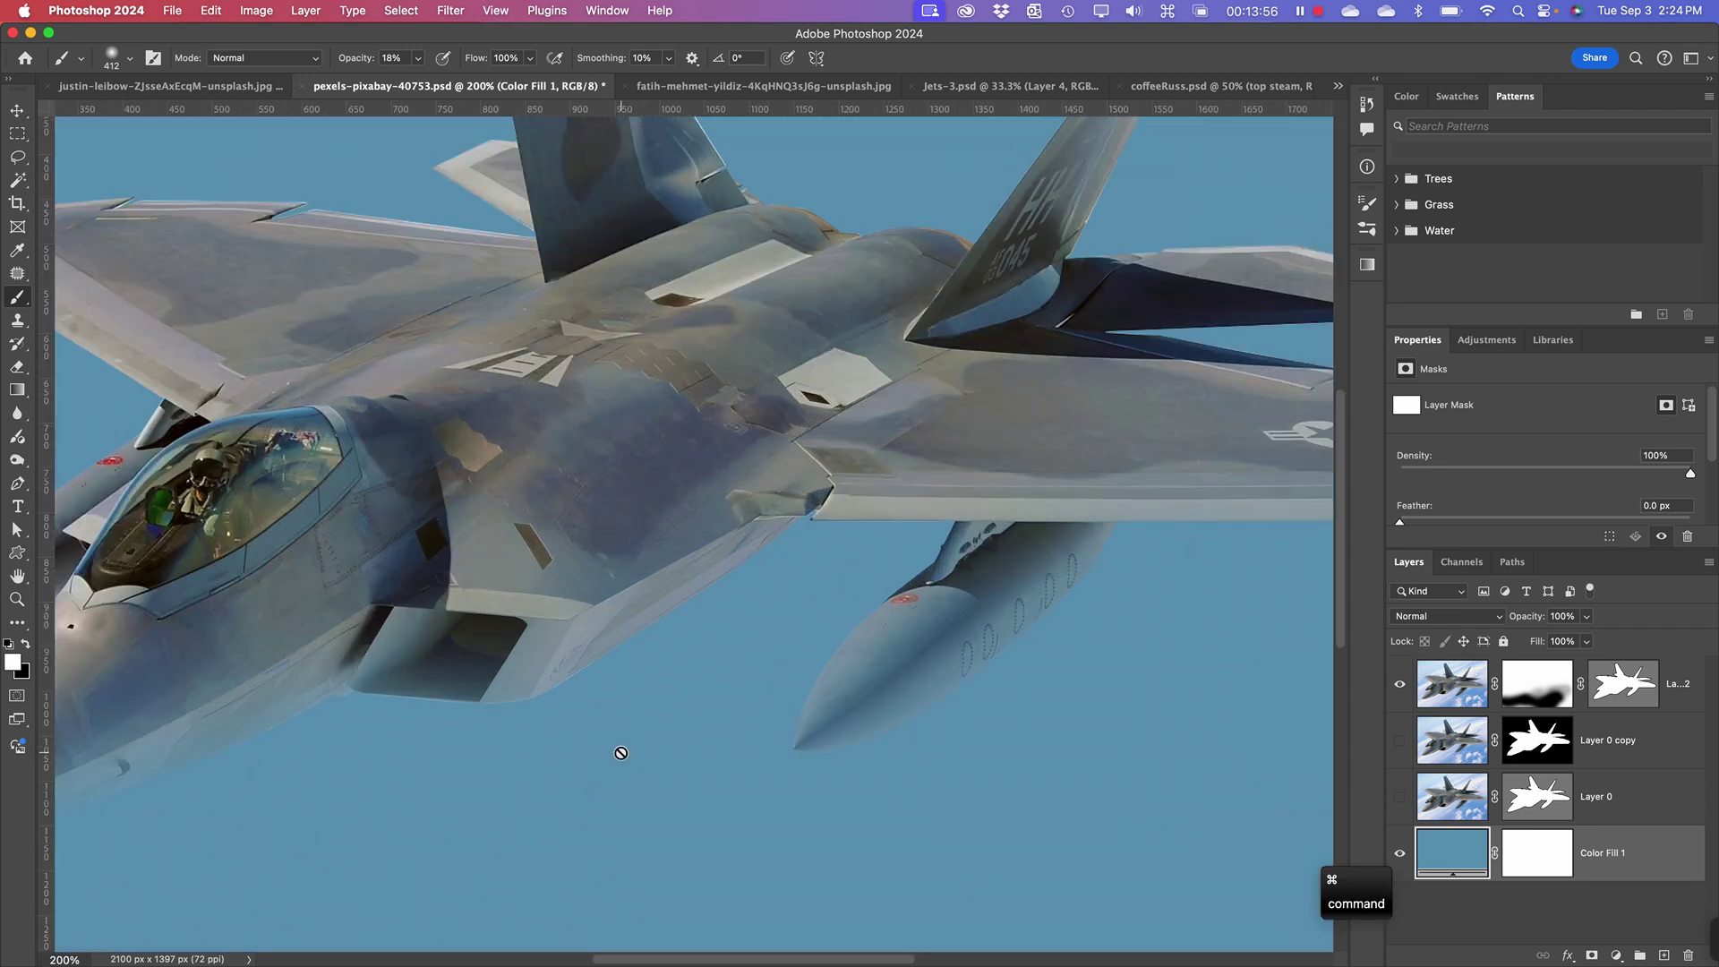
{"action": "key", "text": "space"}
{"action": "left_click_drag", "start_coordinate": [246, 783], "coordinate": [568, 614]}
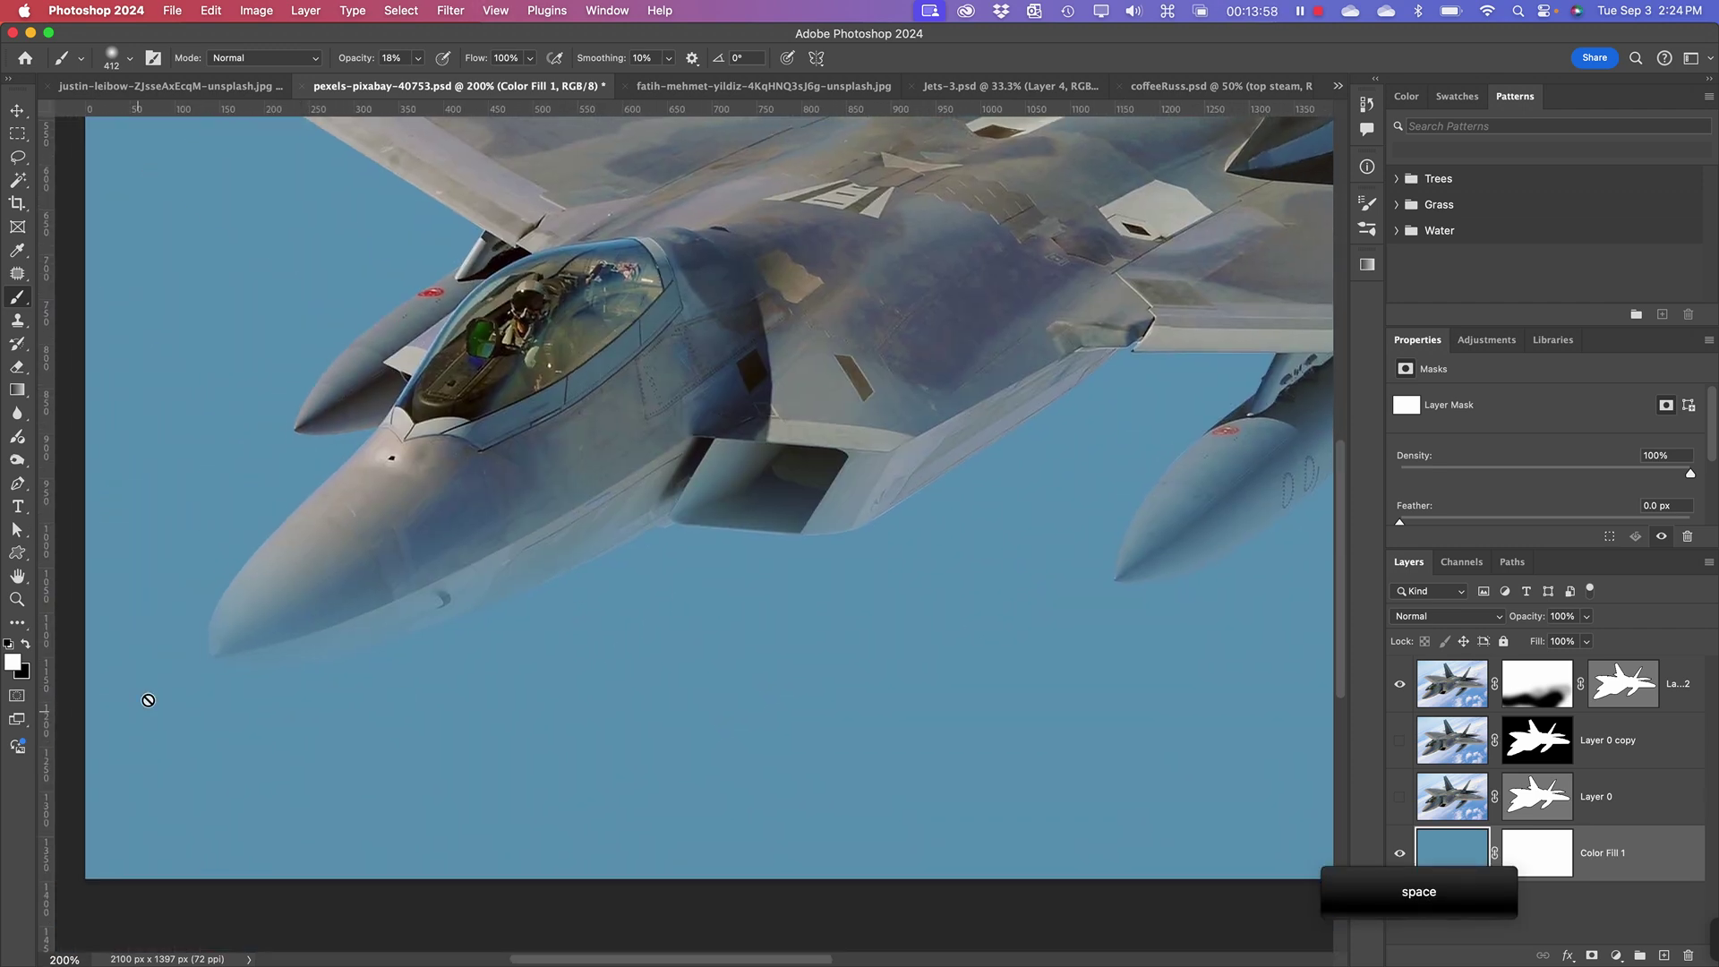
{"action": "key", "text": "space"}
{"action": "left_click_drag", "start_coordinate": [921, 391], "coordinate": [841, 556]}
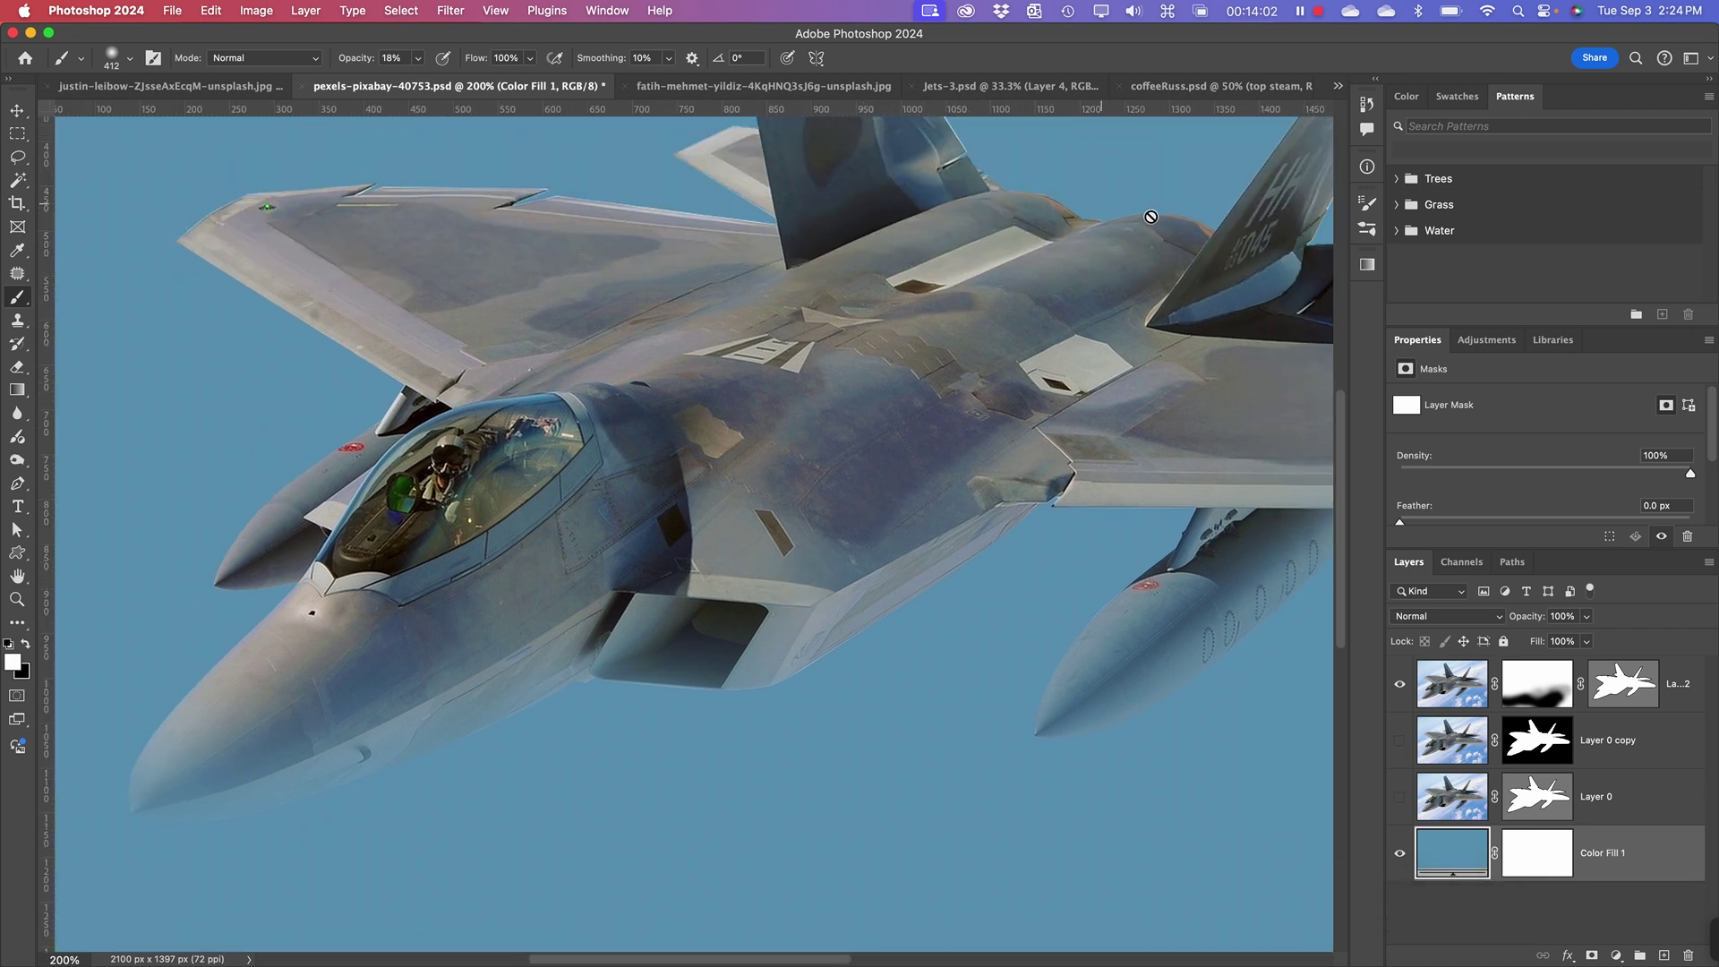
{"action": "key", "text": "space"}
{"action": "left_click_drag", "start_coordinate": [974, 765], "coordinate": [940, 582]}
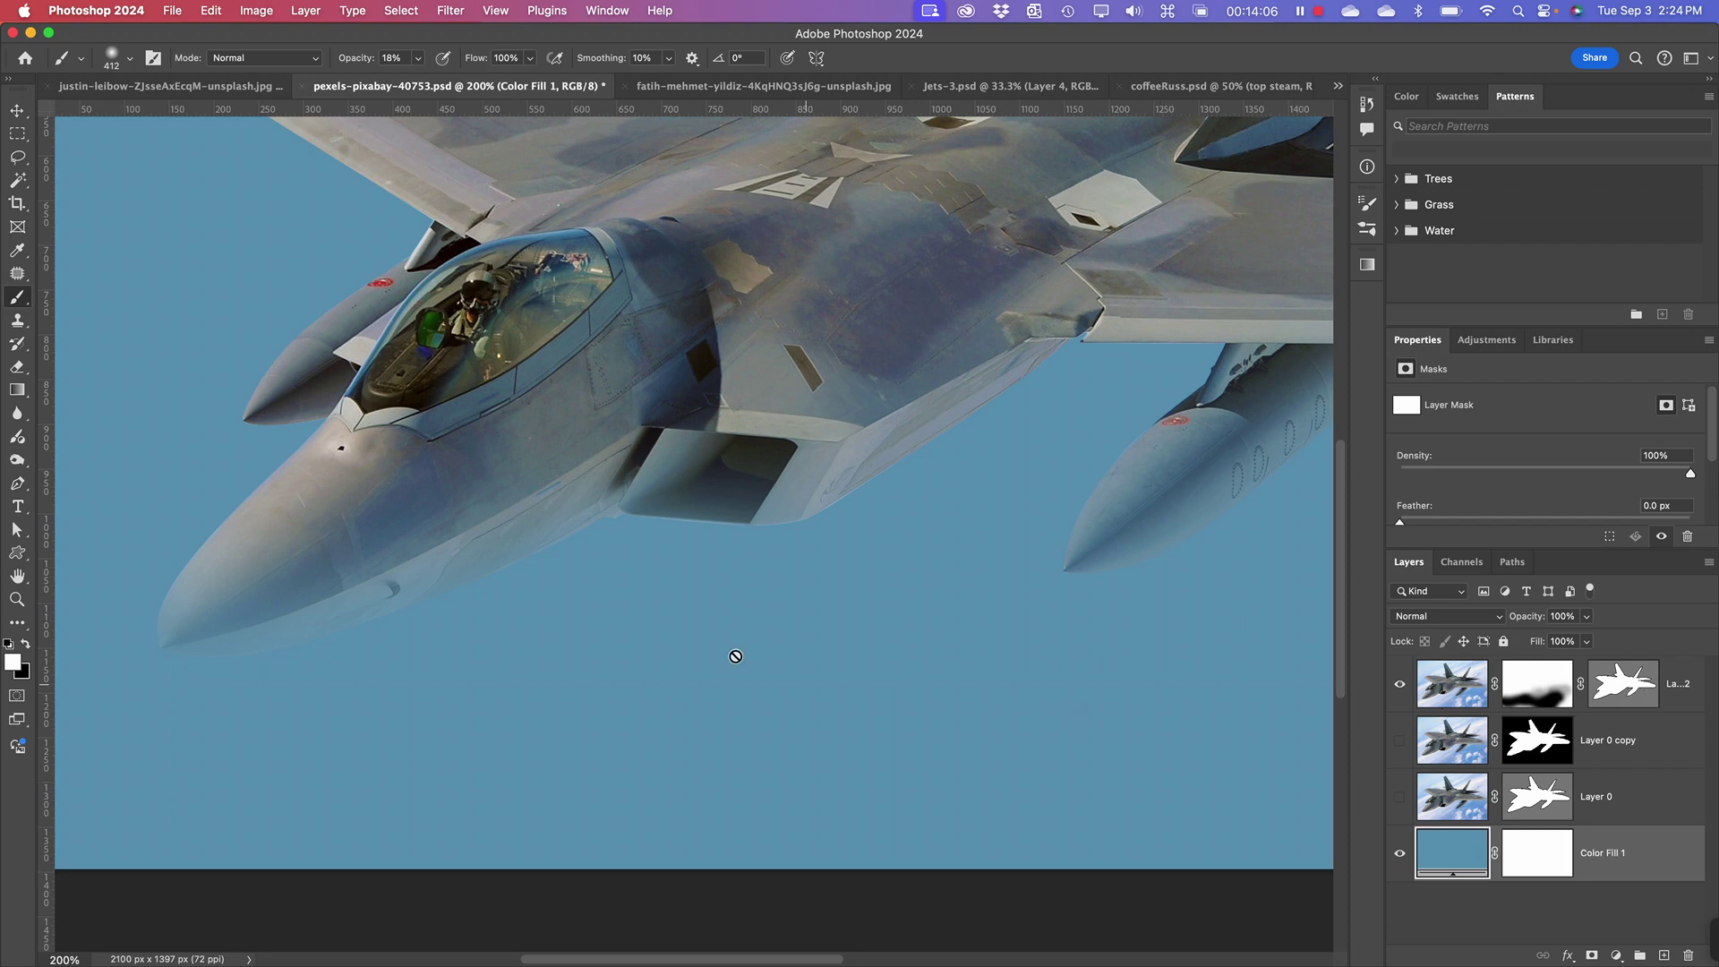
{"action": "key", "text": "space"}
{"action": "mouse_move", "coordinate": [949, 670]}
{"action": "left_mouse_down"}
{"action": "mouse_move", "coordinate": [513, 698]}
{"action": "mouse_move", "coordinate": [309, 890]}
{"action": "left_mouse_up"}
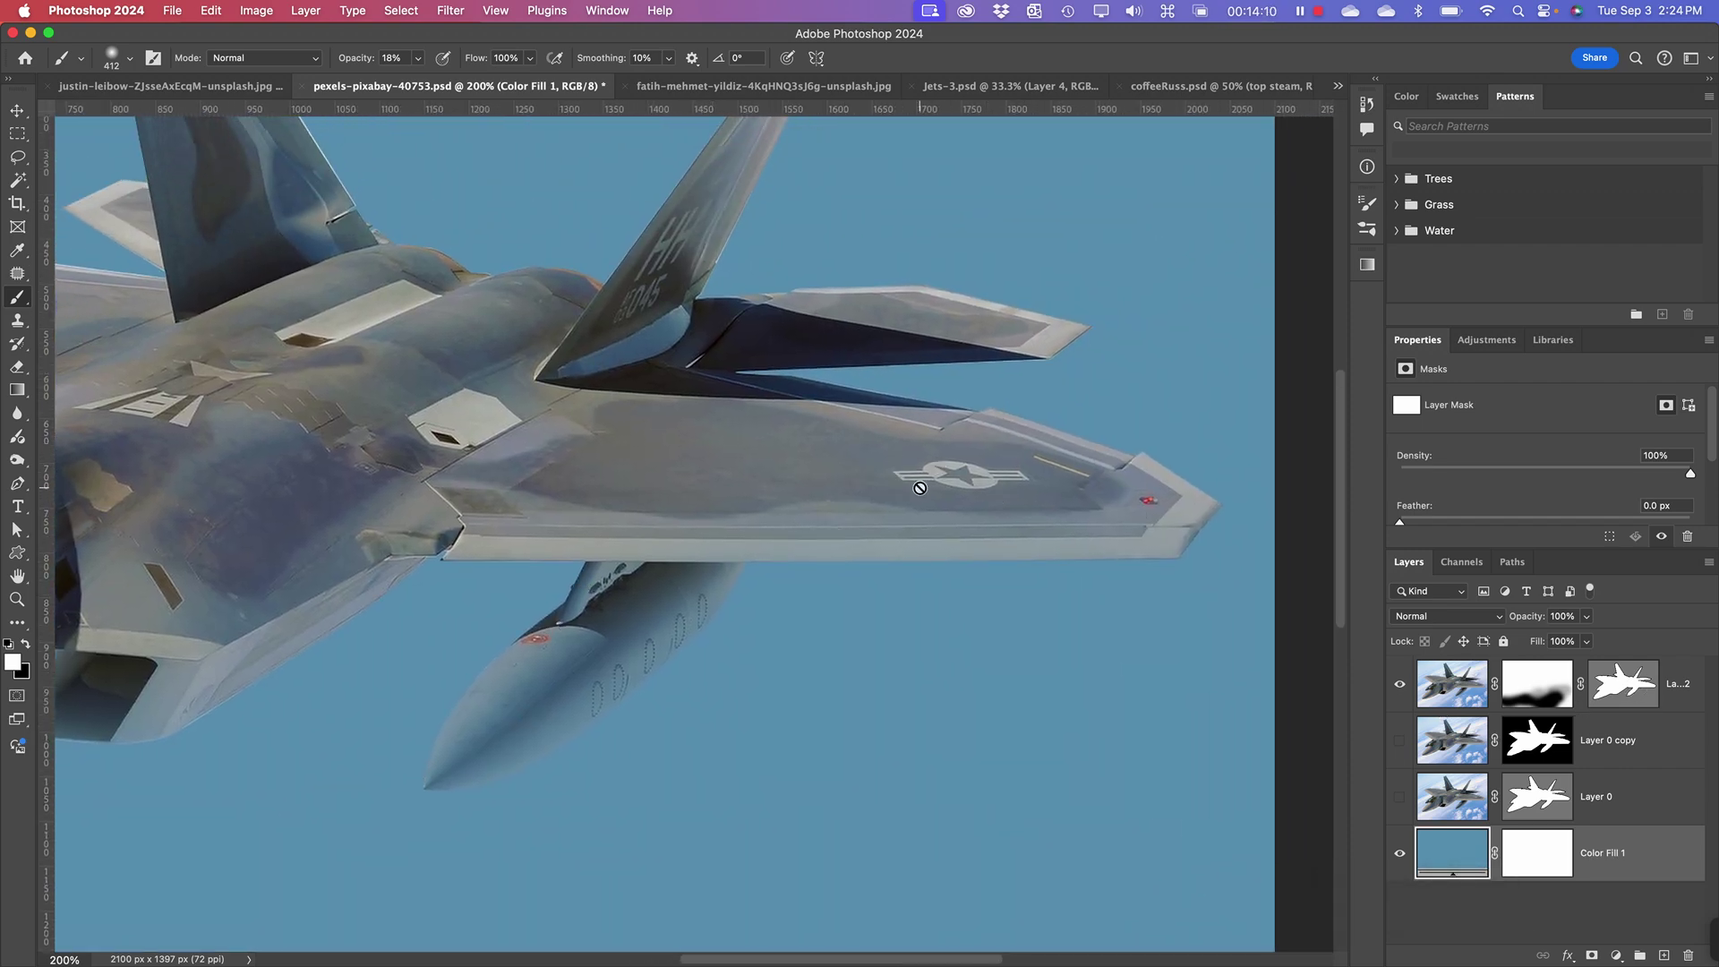
{"action": "key", "text": "super+minus"}
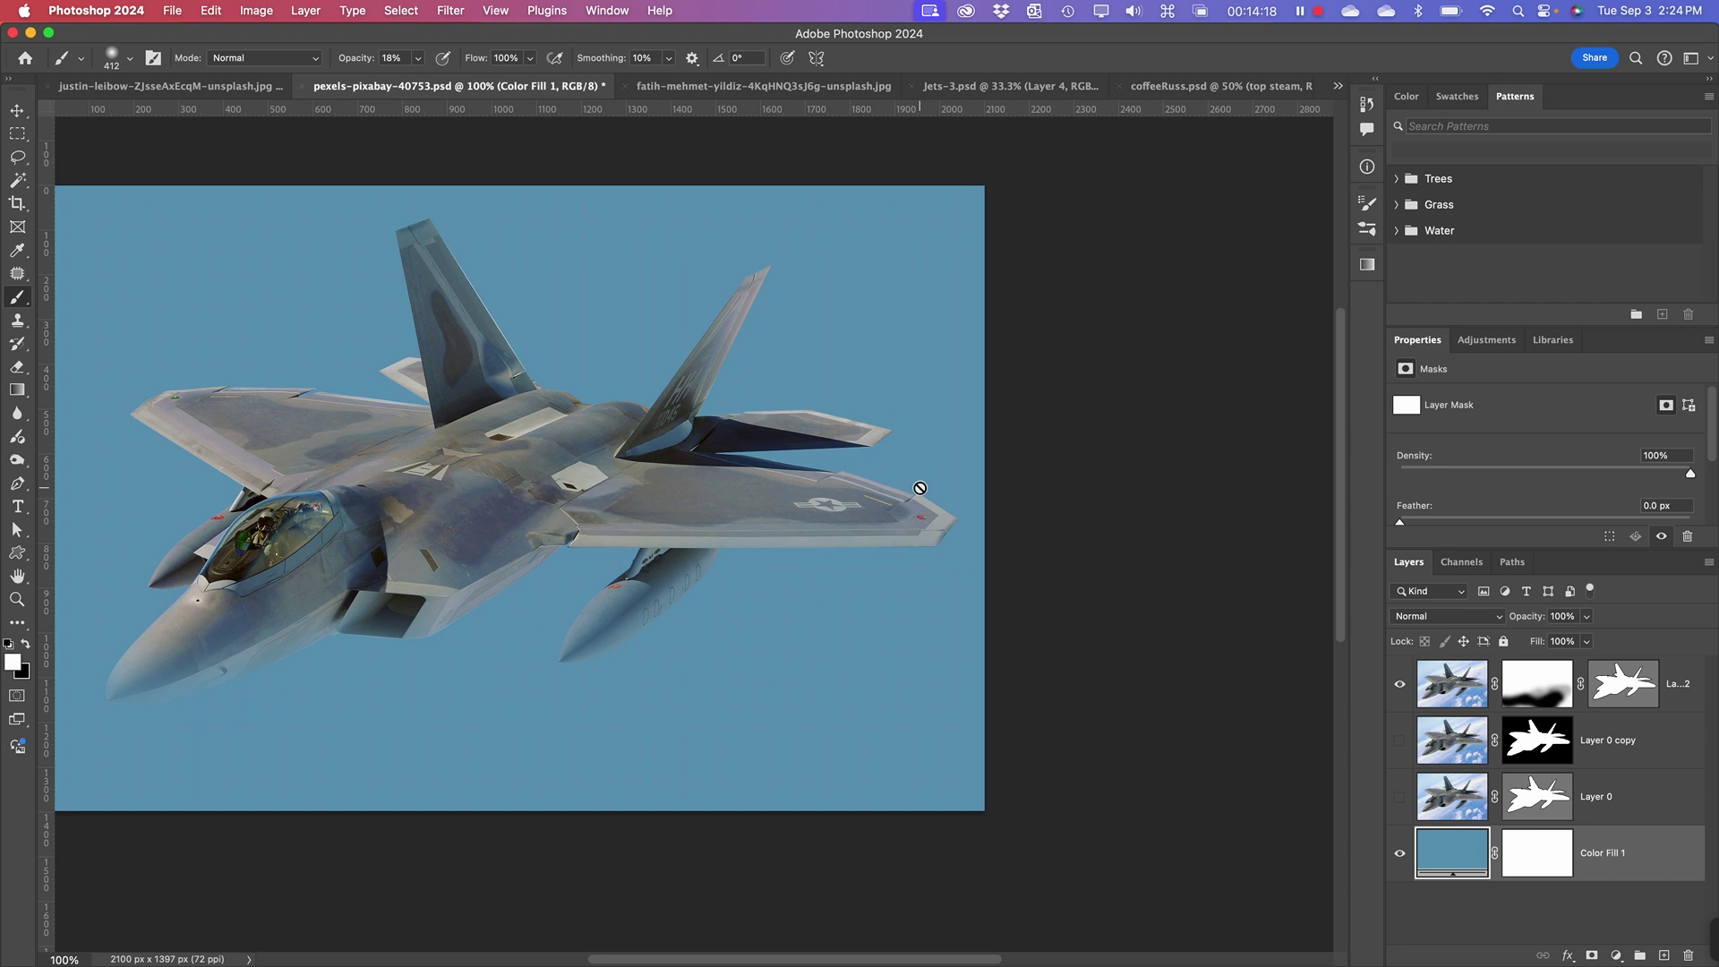
{"action": "key", "text": "space"}
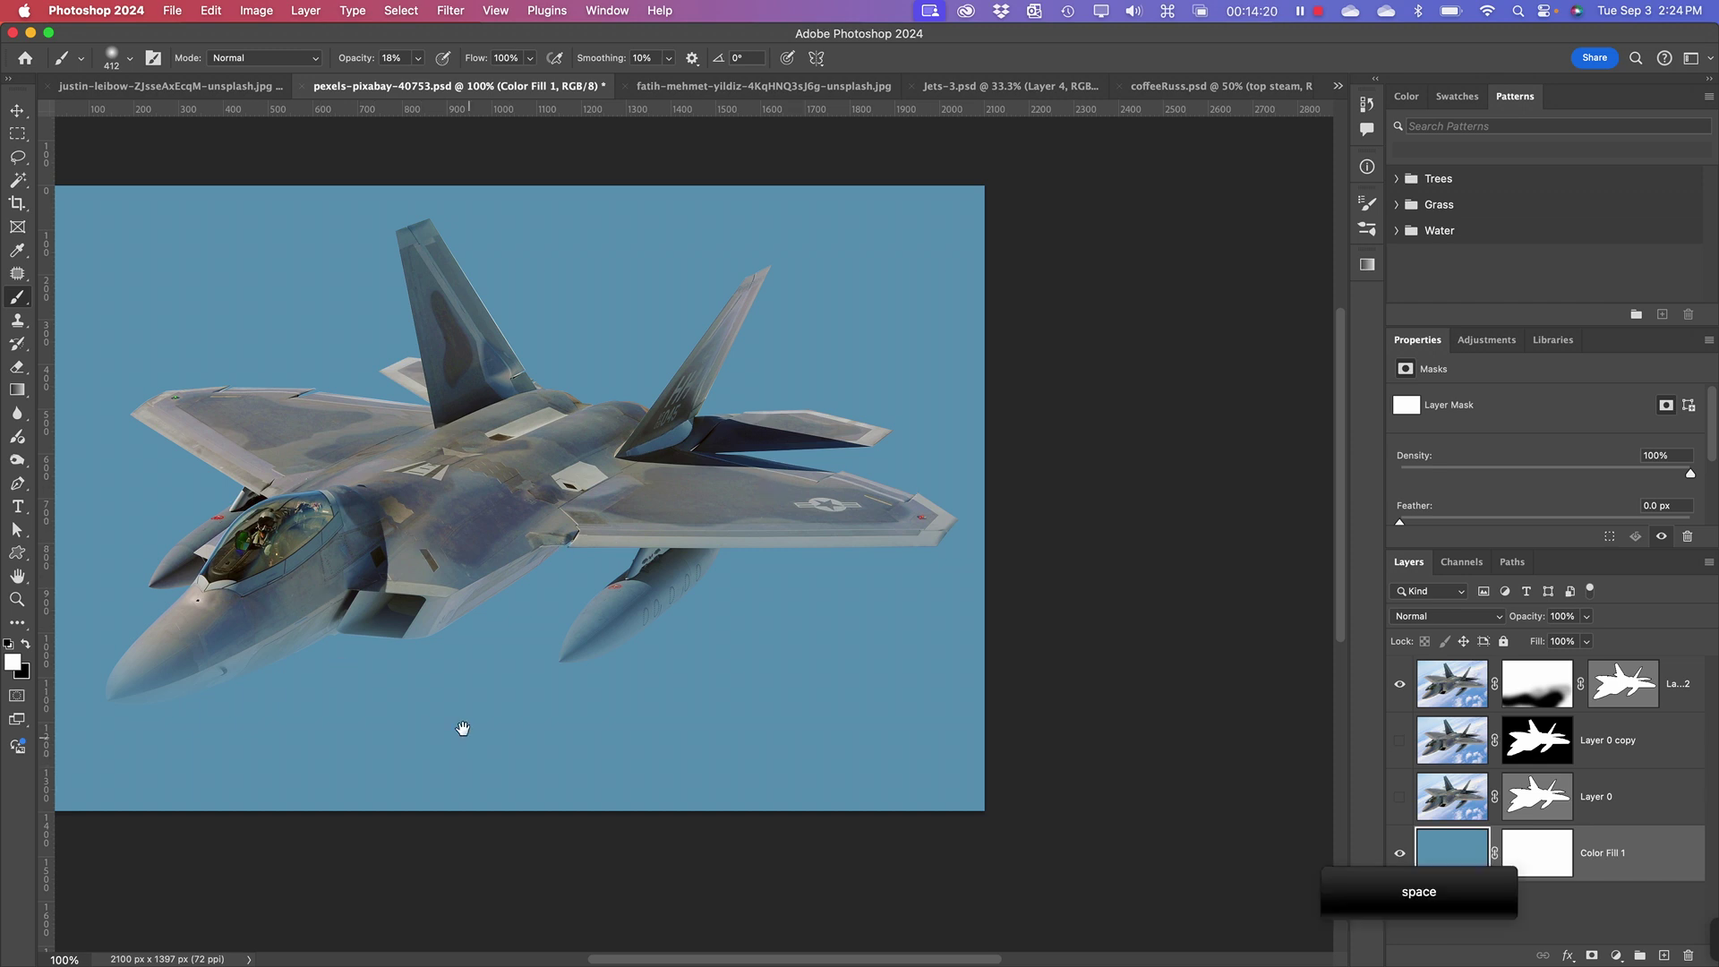
{"action": "left_click_drag", "start_coordinate": [460, 725], "coordinate": [595, 695]}
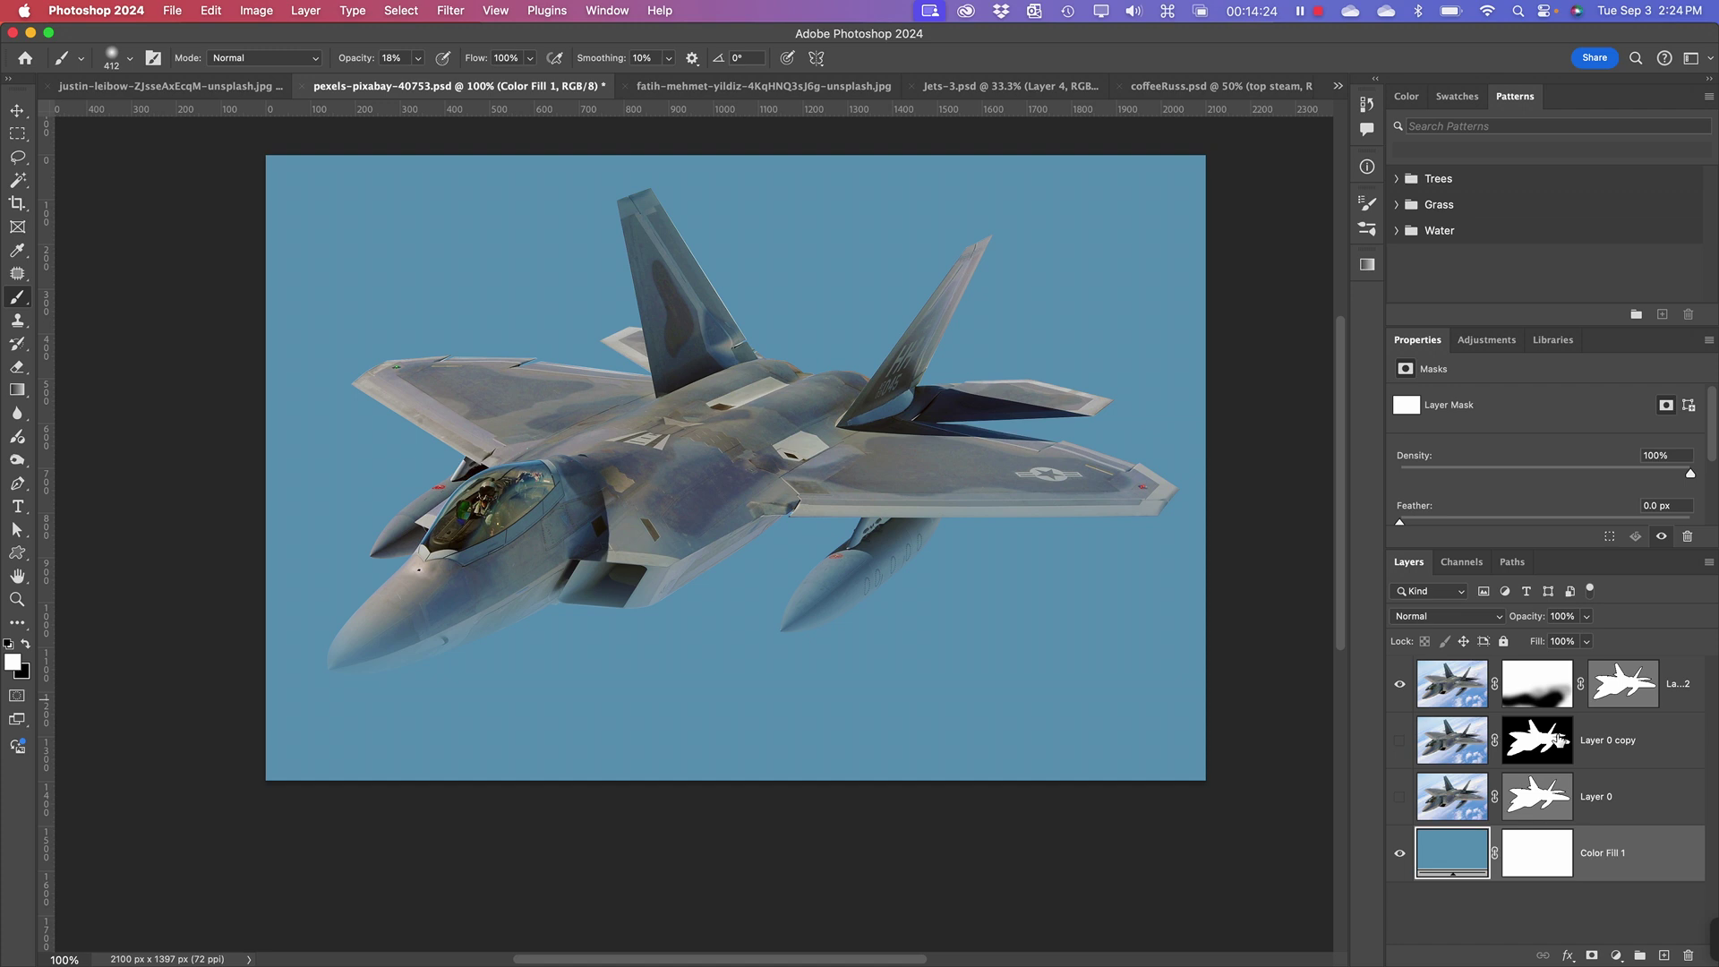
{"action": "left_click", "coordinate": [1630, 752]}
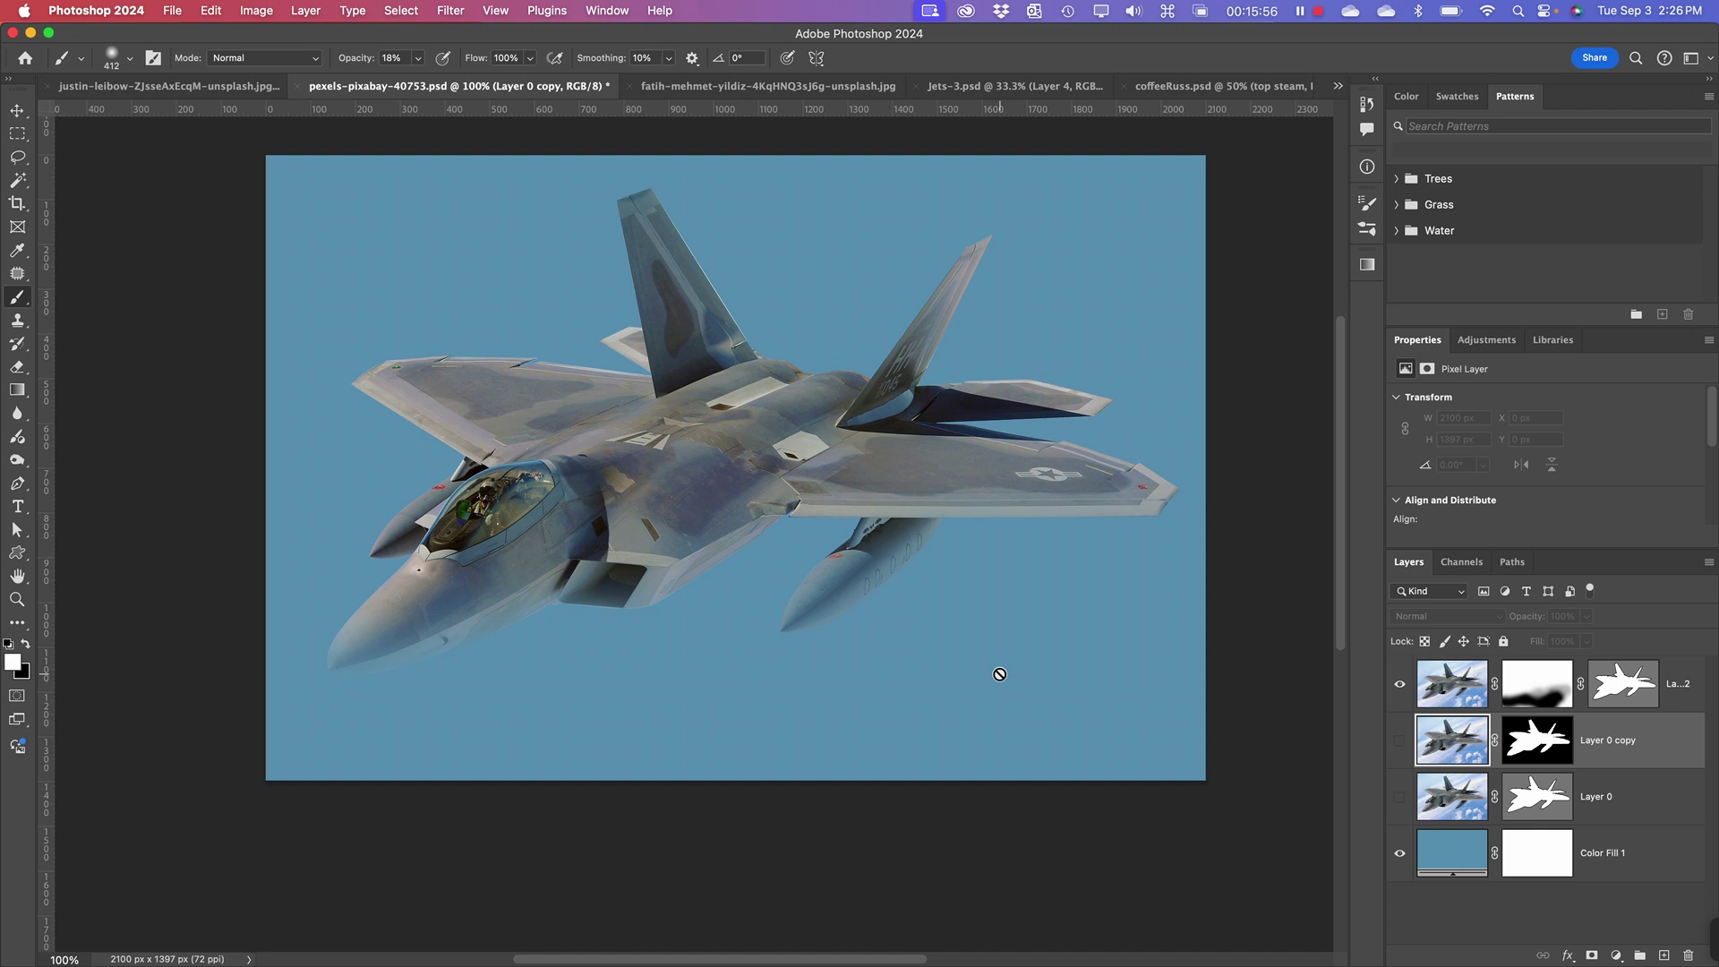
{"action": "key", "text": "space"}
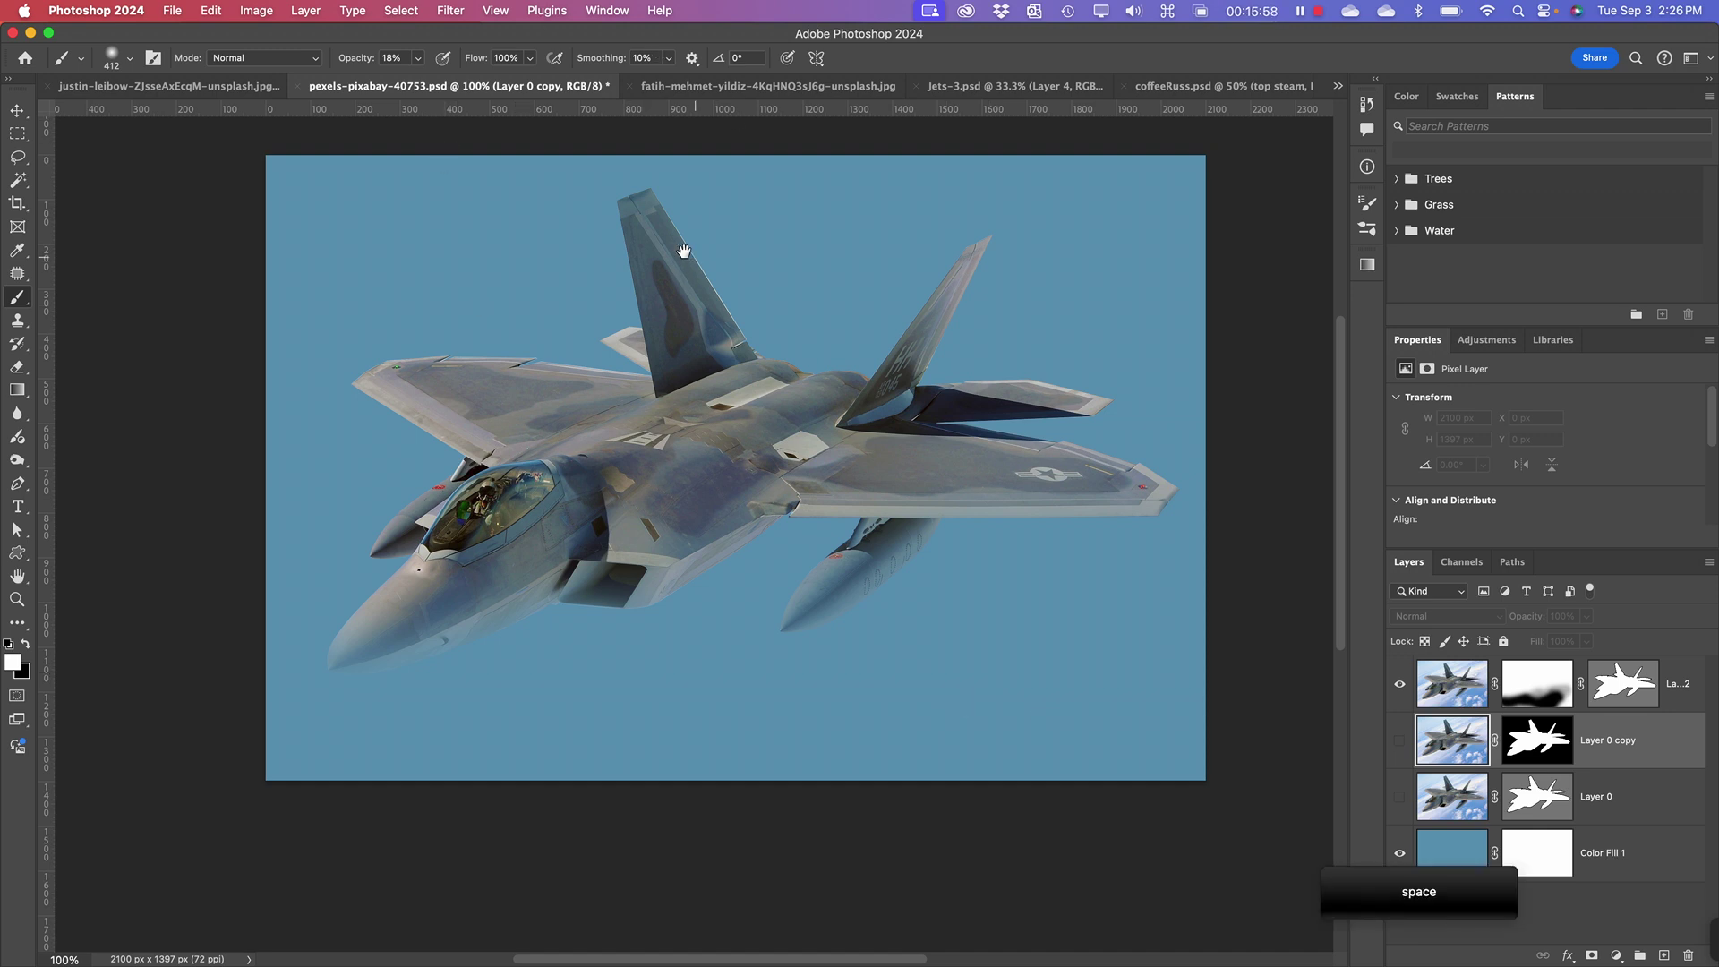
{"action": "left_click_drag", "start_coordinate": [683, 250], "coordinate": [683, 357]}
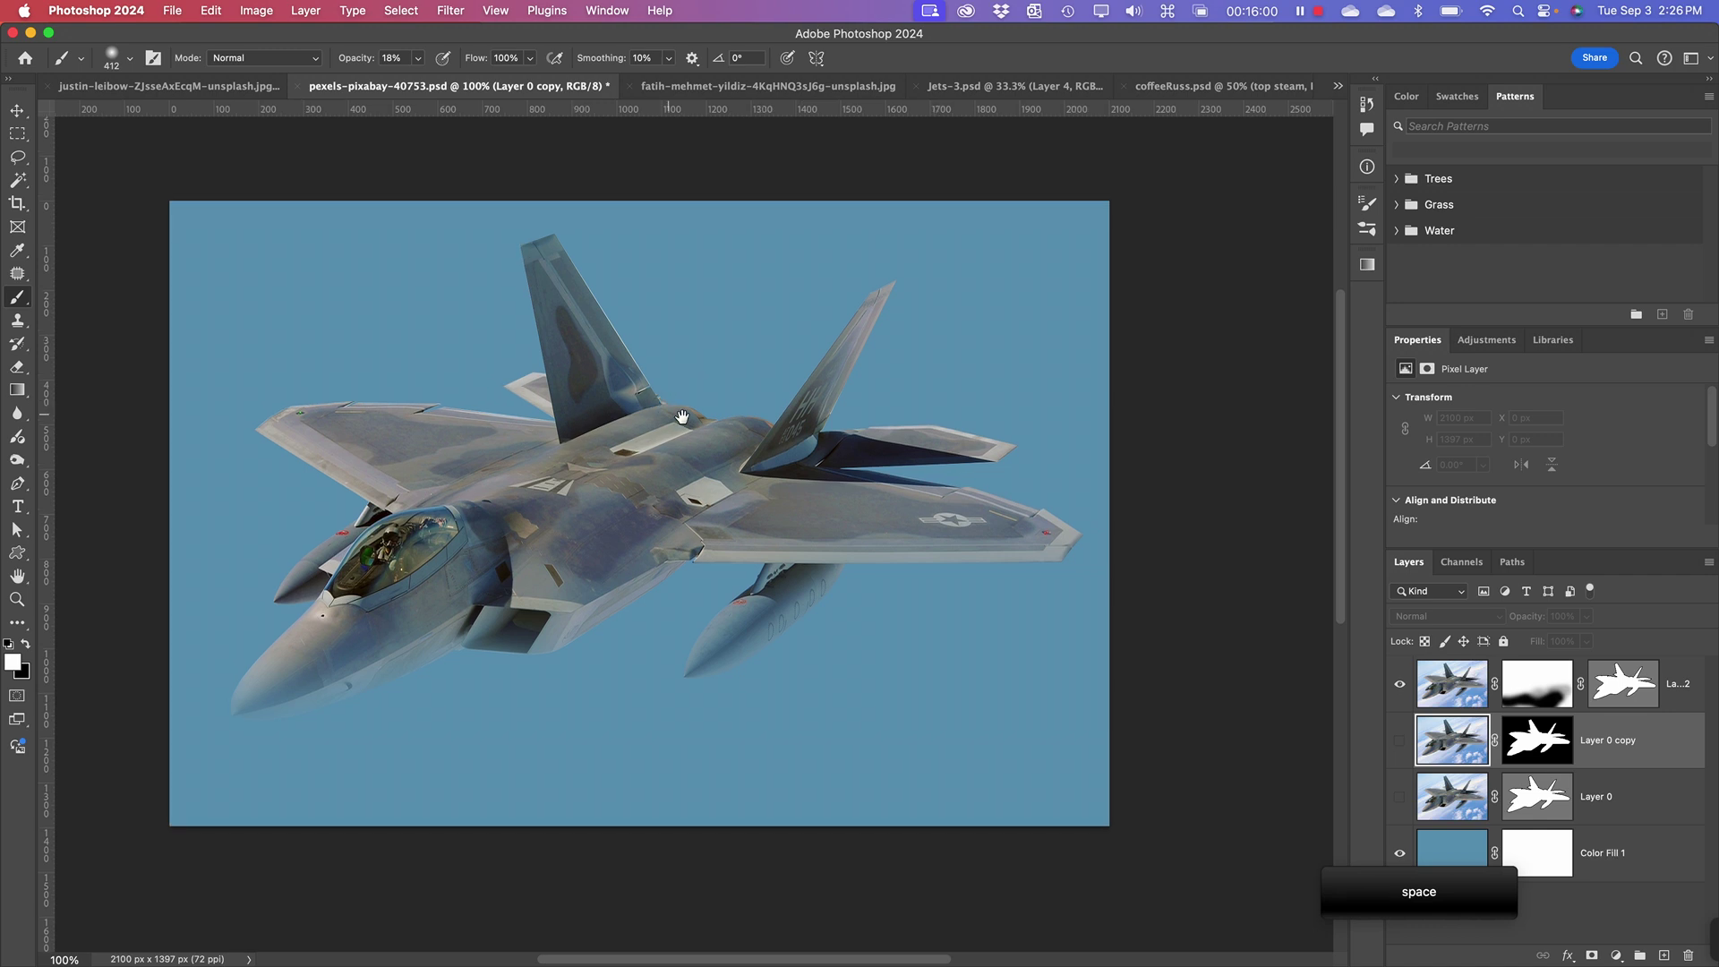
{"action": "scroll", "coordinate": [680, 394], "scroll_direction": "left", "scroll_amount": 3}
{"action": "scroll", "coordinate": [716, 430], "scroll_direction": "down", "scroll_amount": 2}
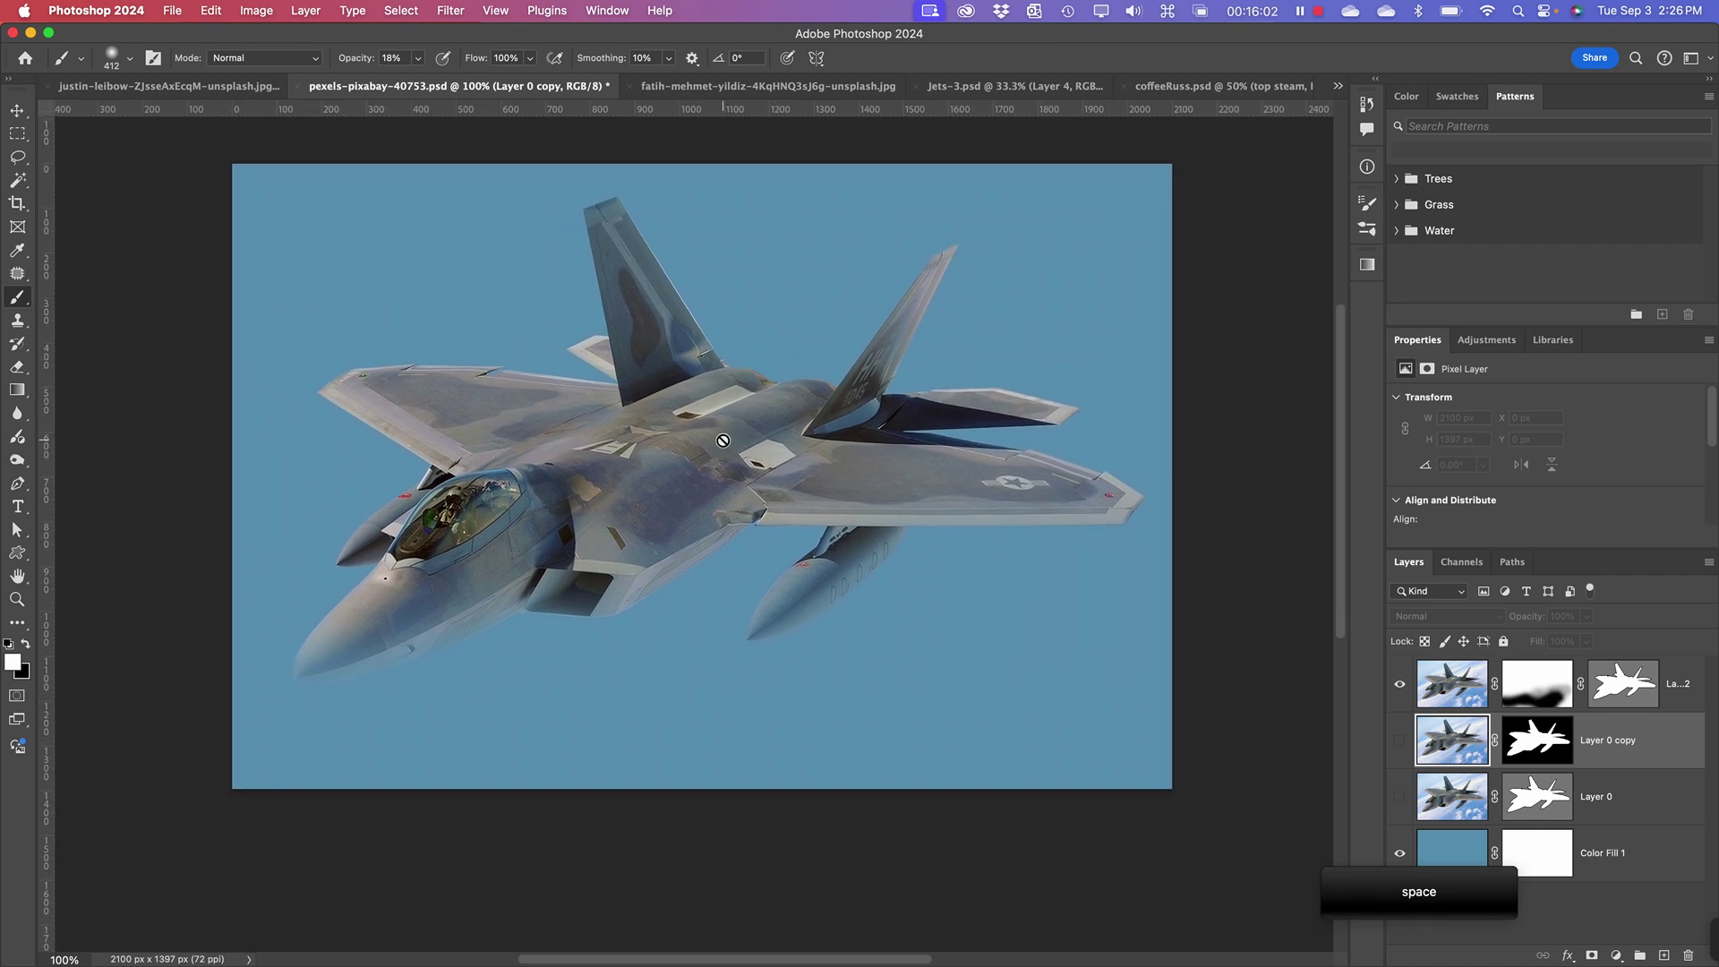
- Disable both the vector mask and the layer mask on the topmost jet layer, Layer 0 copy 2
{"action": "right_click", "coordinate": [1629, 686]}
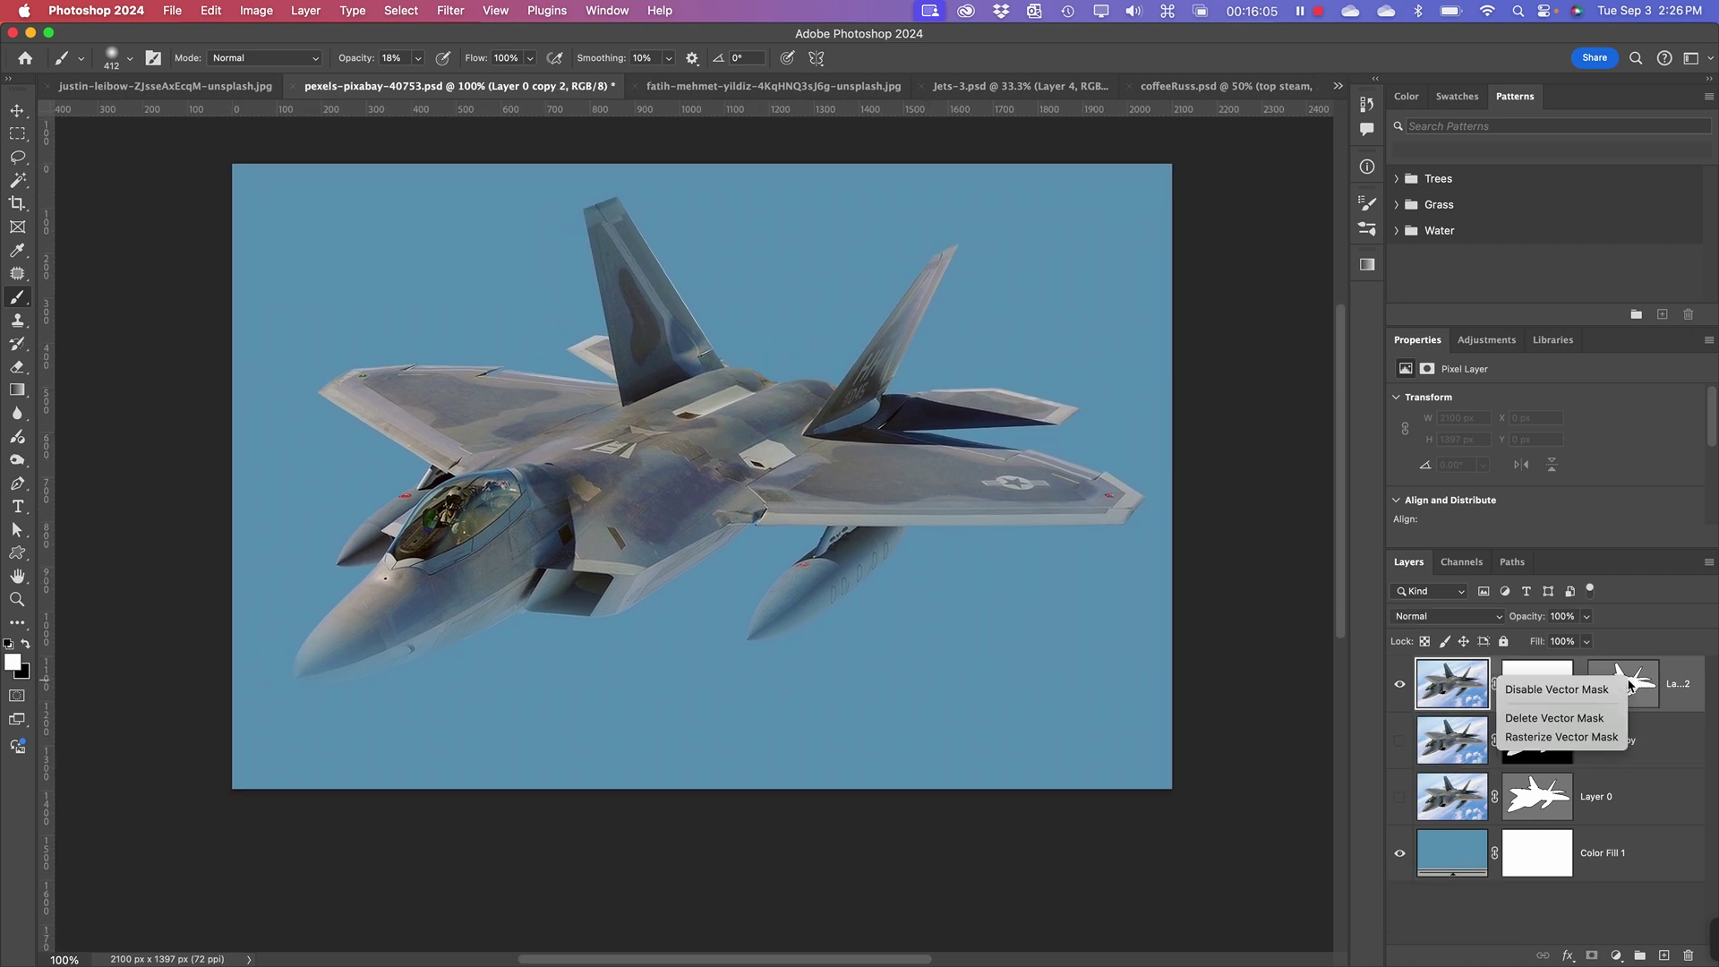
{"action": "left_click", "coordinate": [1555, 690]}
{"action": "right_click", "coordinate": [1541, 688]}
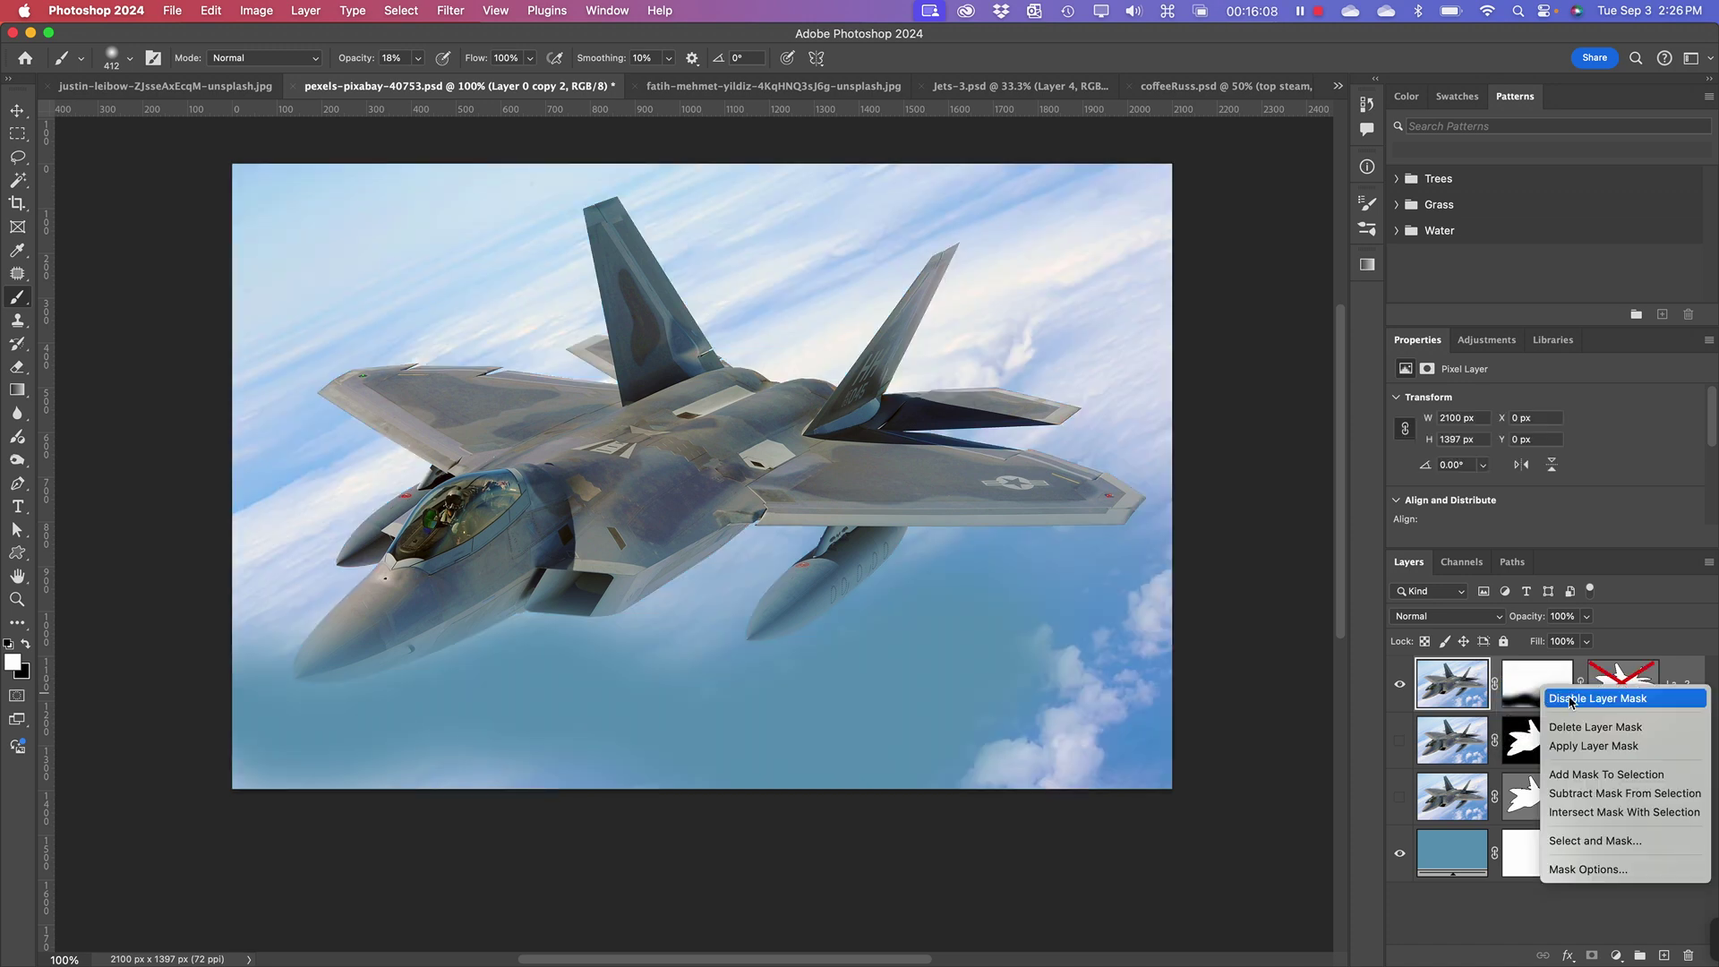
{"action": "left_click", "coordinate": [1574, 707]}
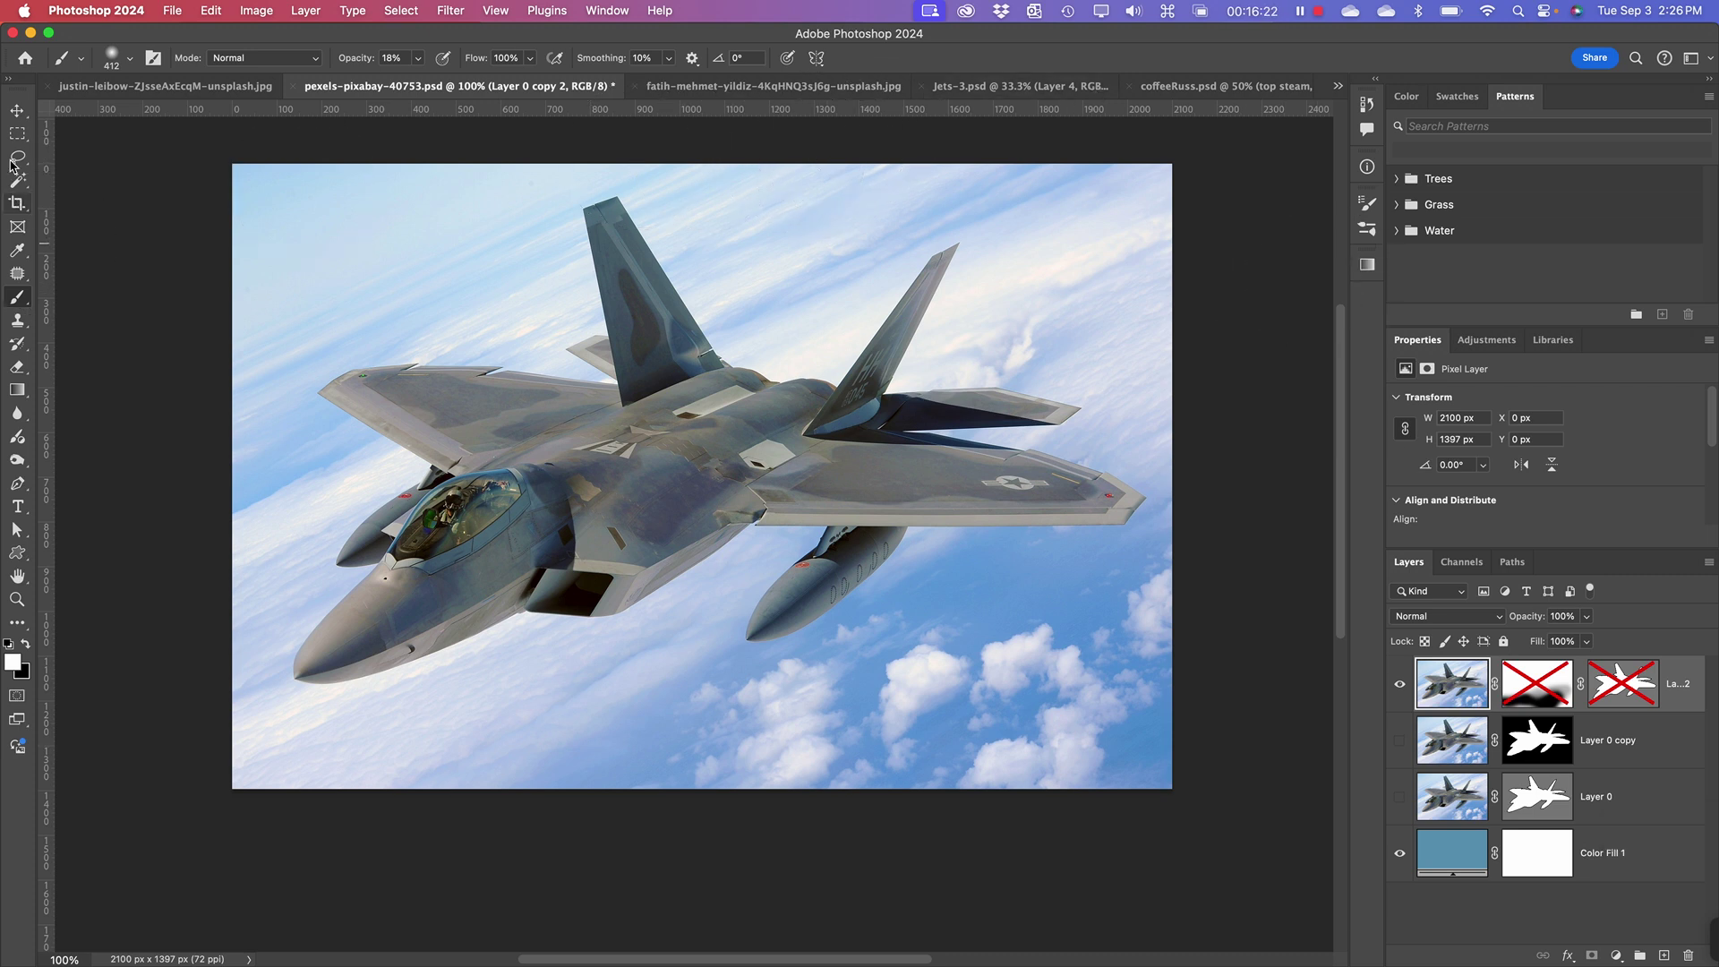
{"action": "left_click", "coordinate": [17, 110]}
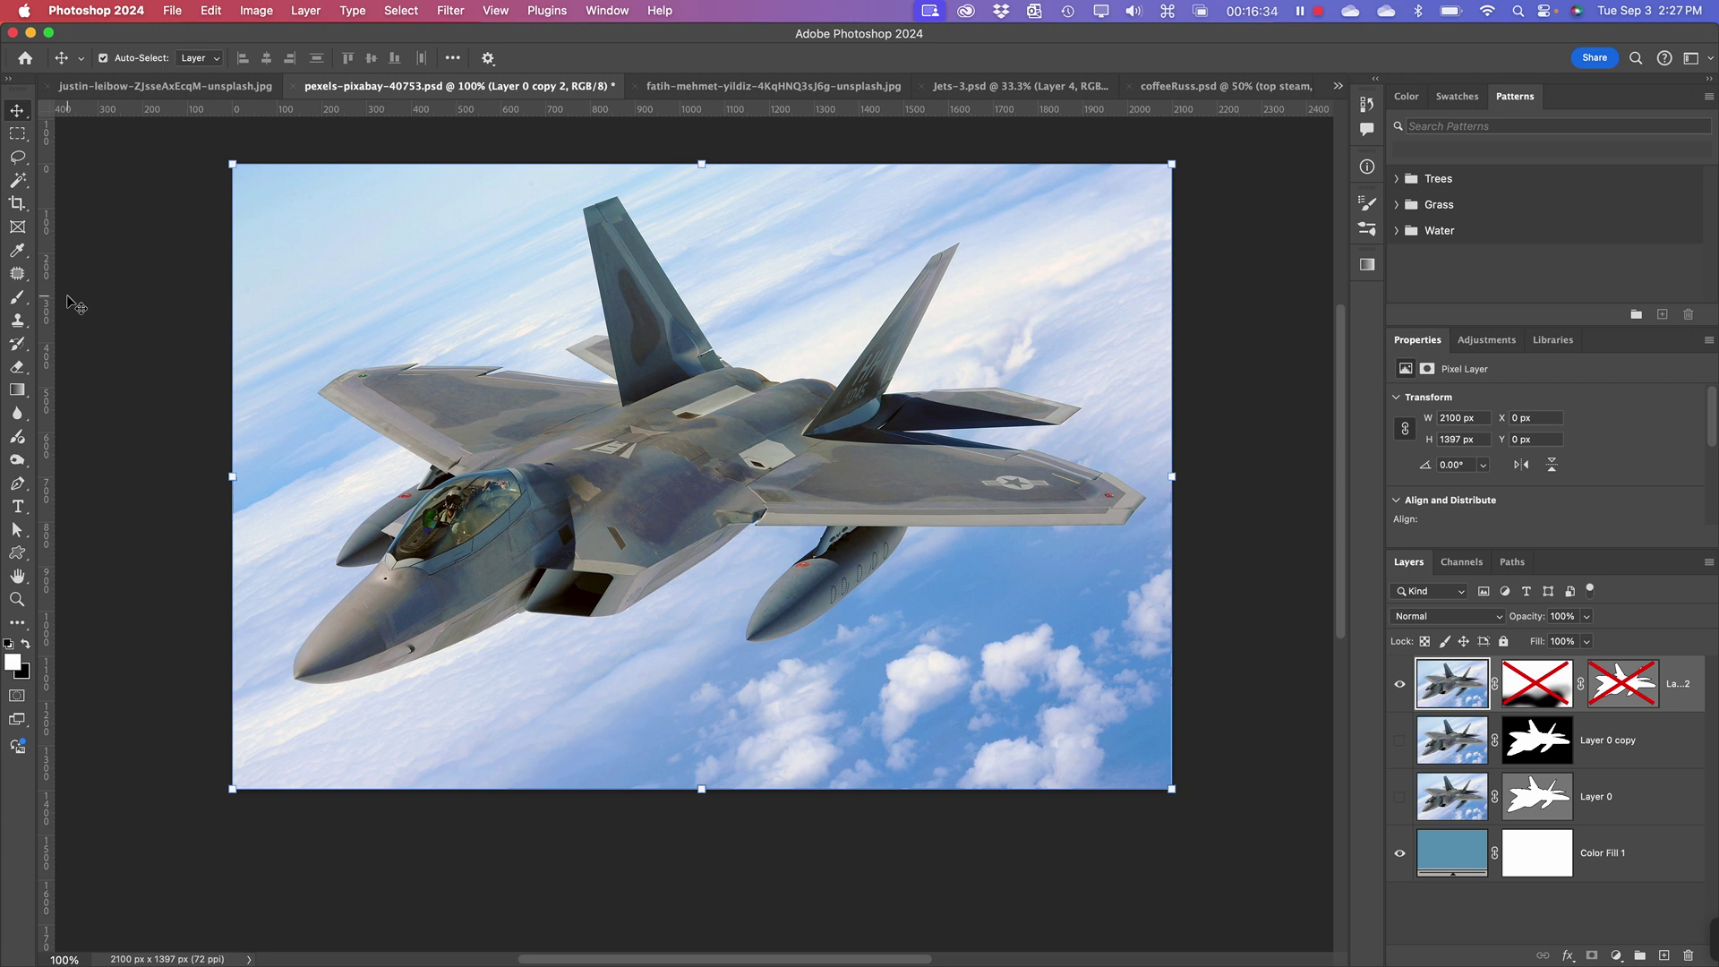
- Delete the vector mask and the layer mask from Layer 0 copy 2, leaving nothing selected
{"action": "right_click", "coordinate": [1629, 697]}
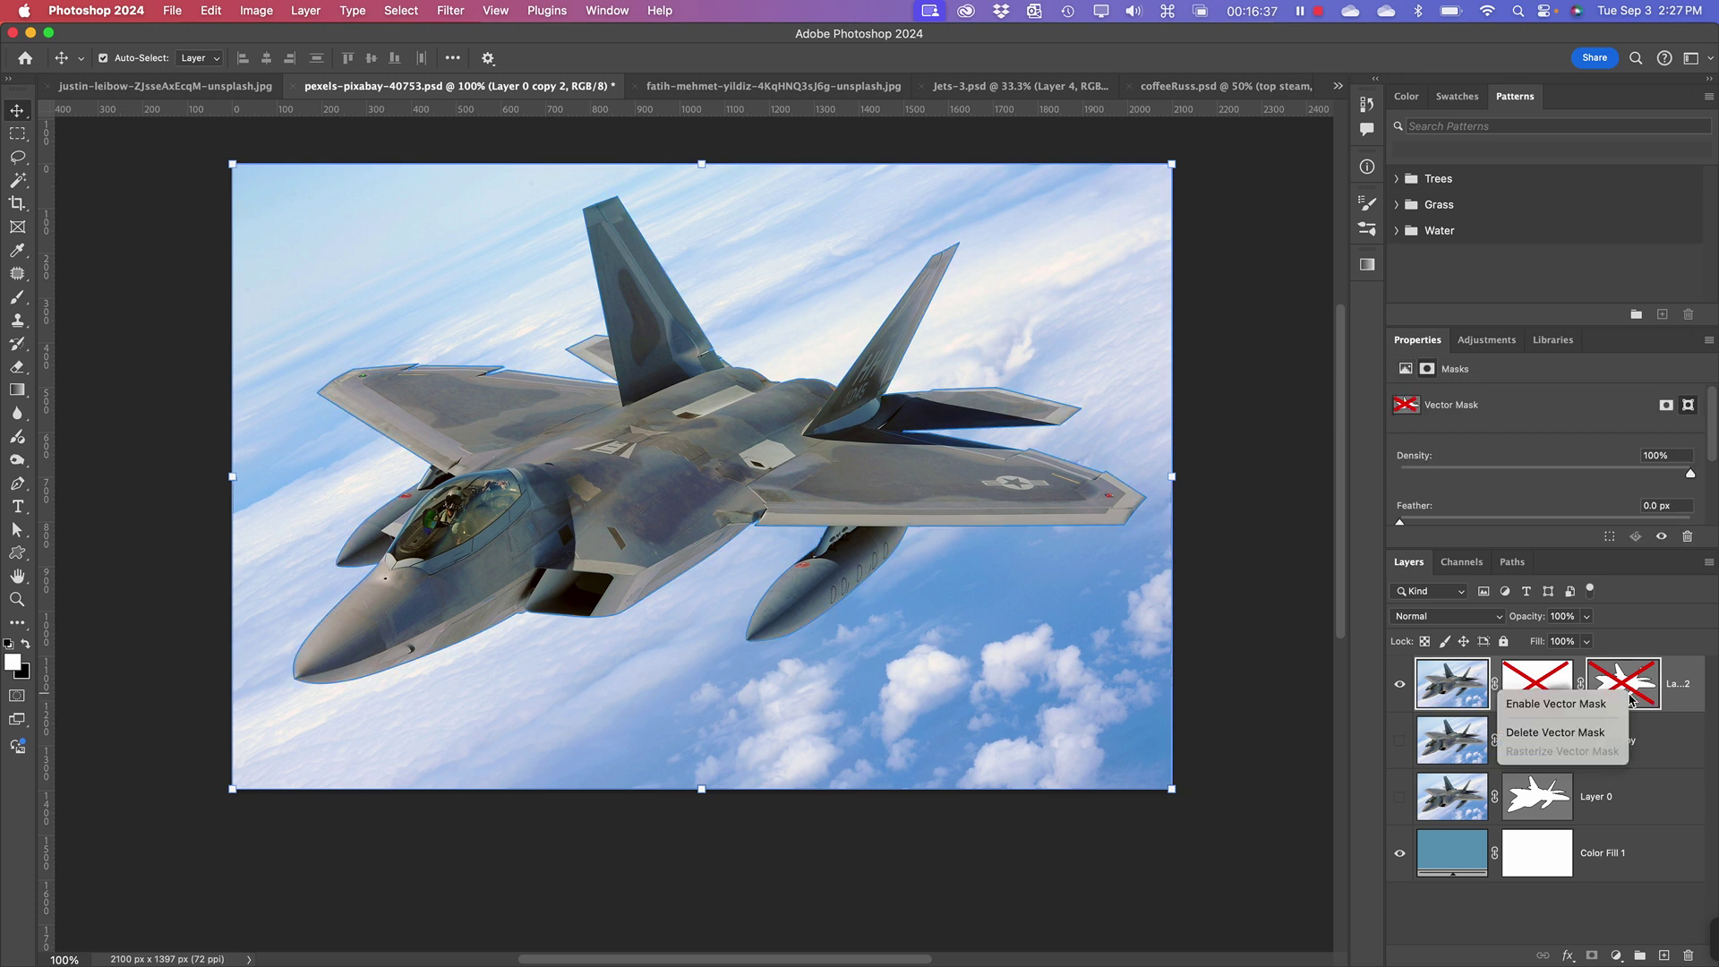
{"action": "left_click", "coordinate": [1573, 745]}
{"action": "left_click", "coordinate": [1542, 688], "text": "shift"}
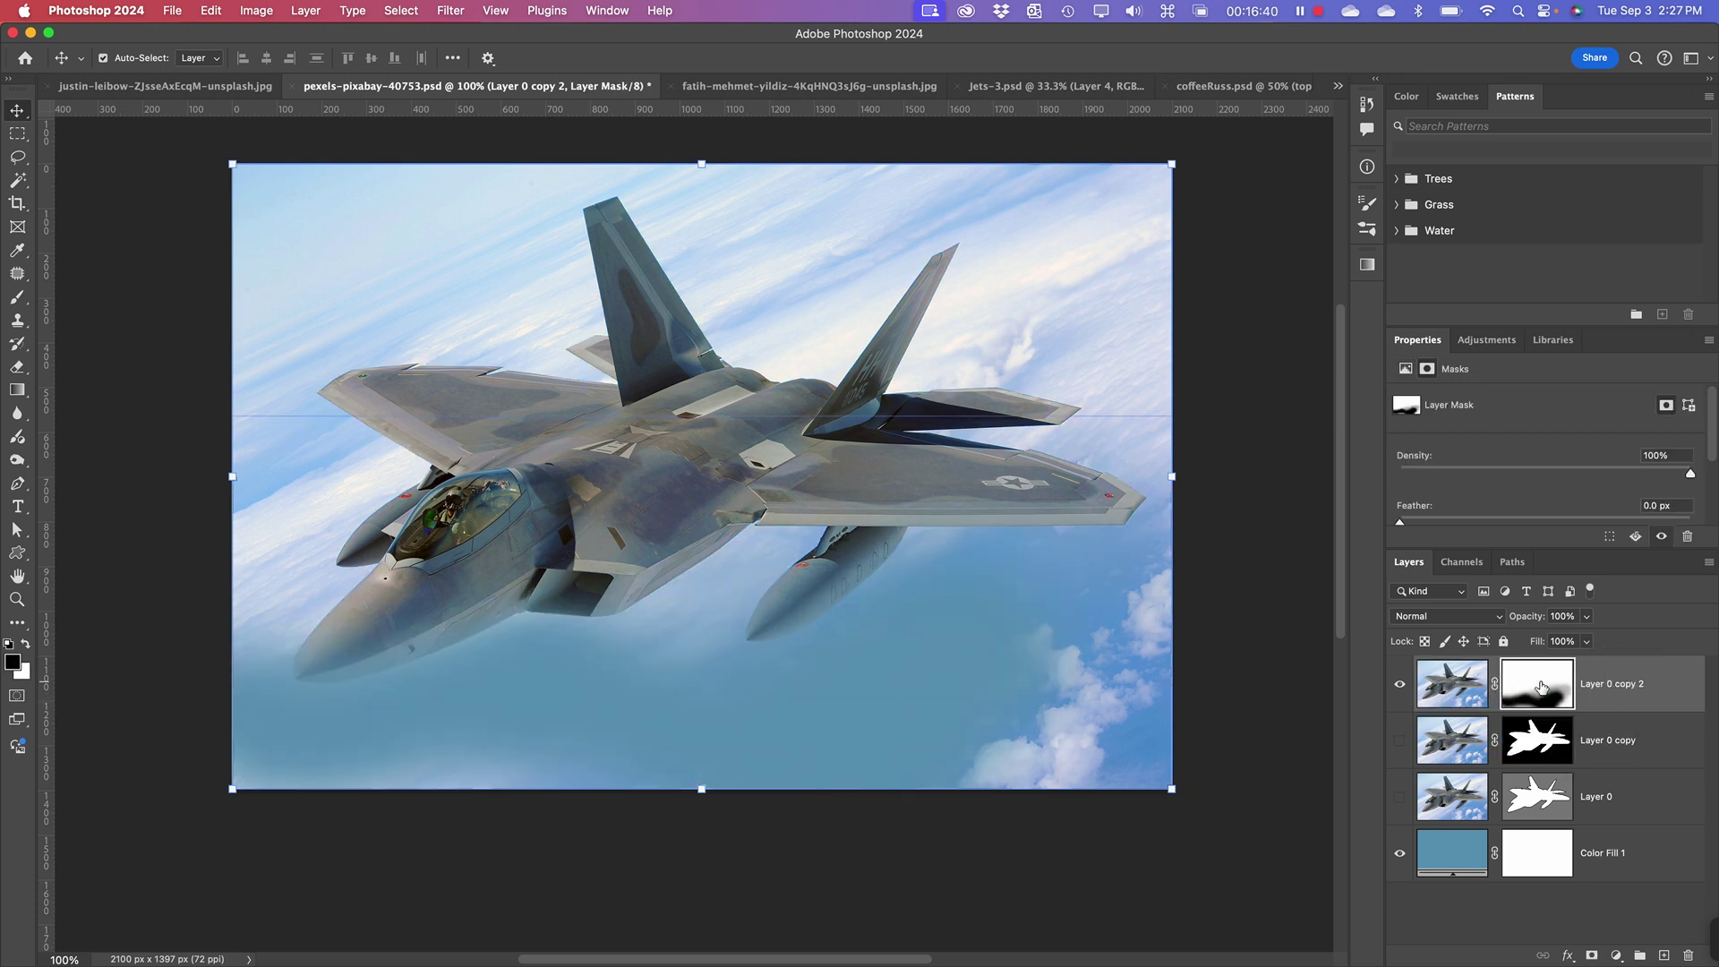
{"action": "right_click", "coordinate": [1542, 688]}
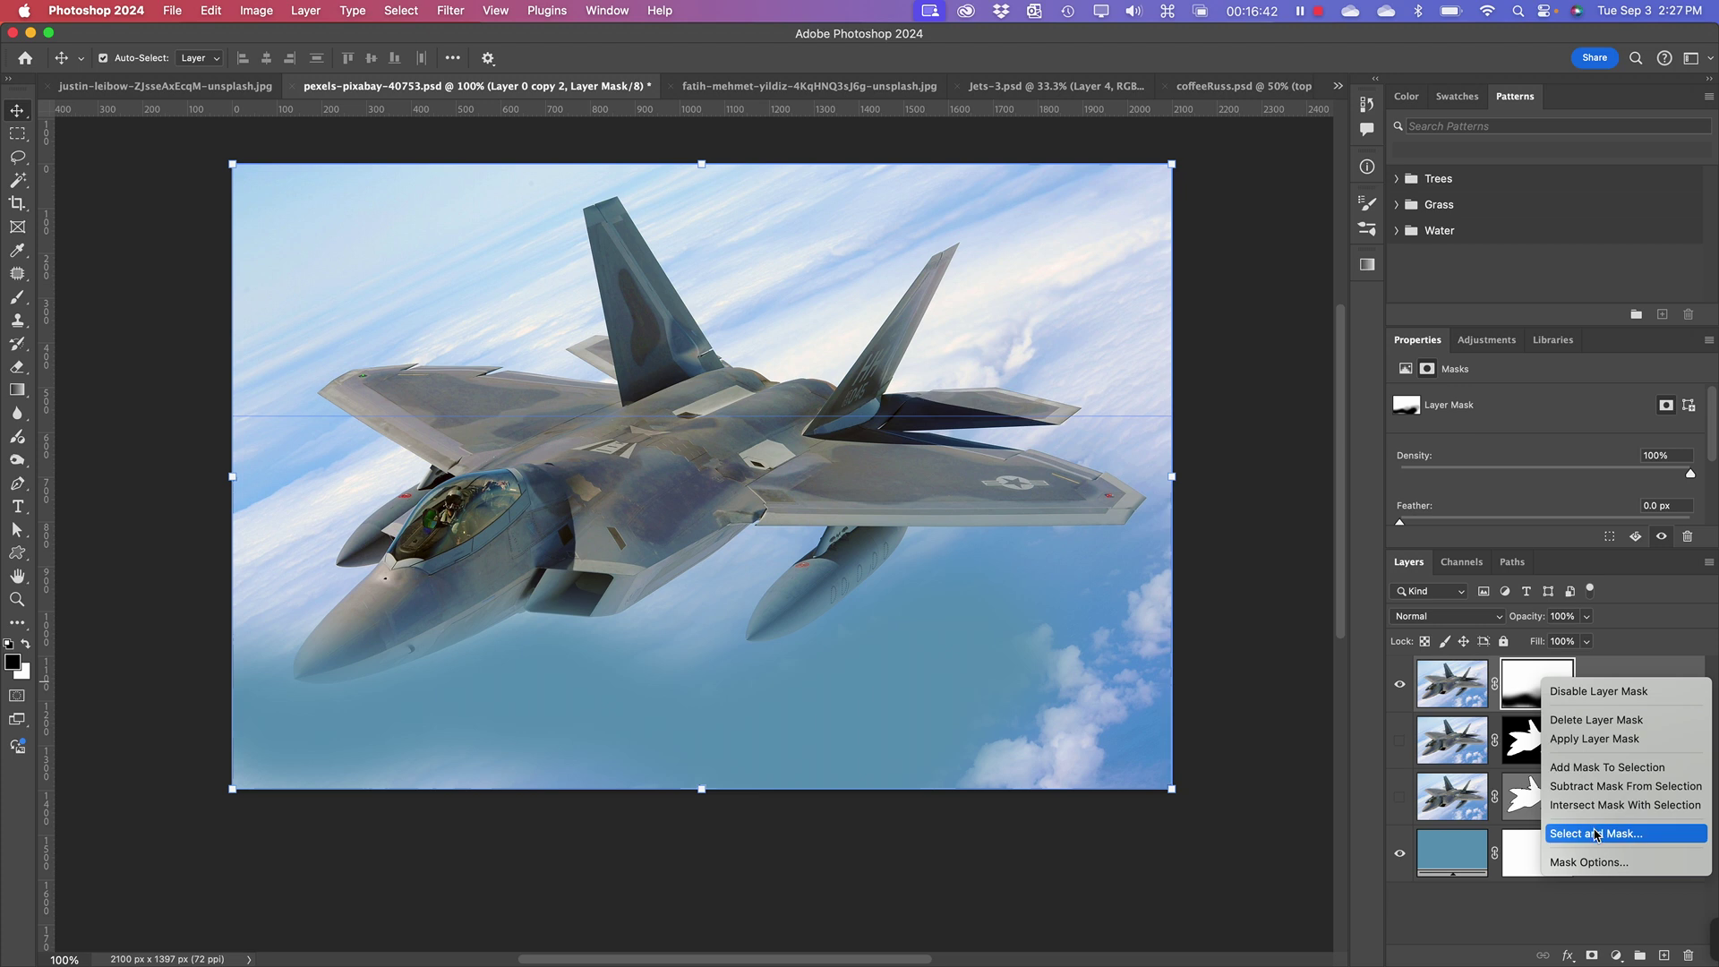
{"action": "left_click", "coordinate": [1608, 719]}
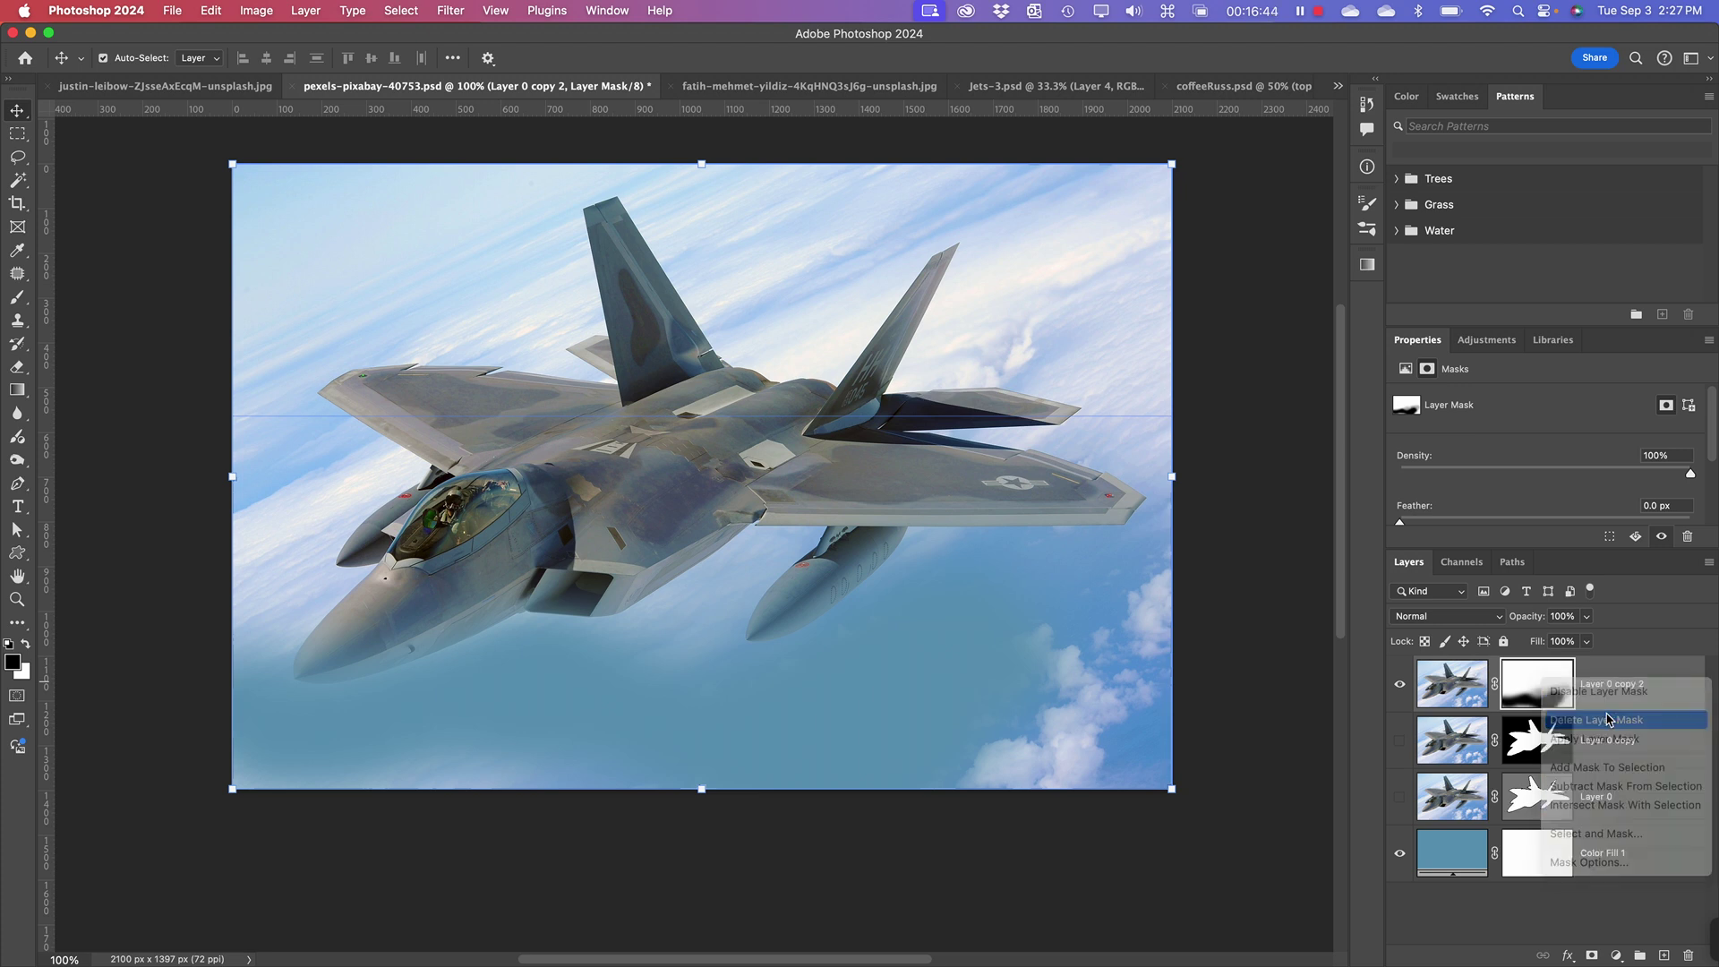
{"action": "left_click", "coordinate": [183, 440]}
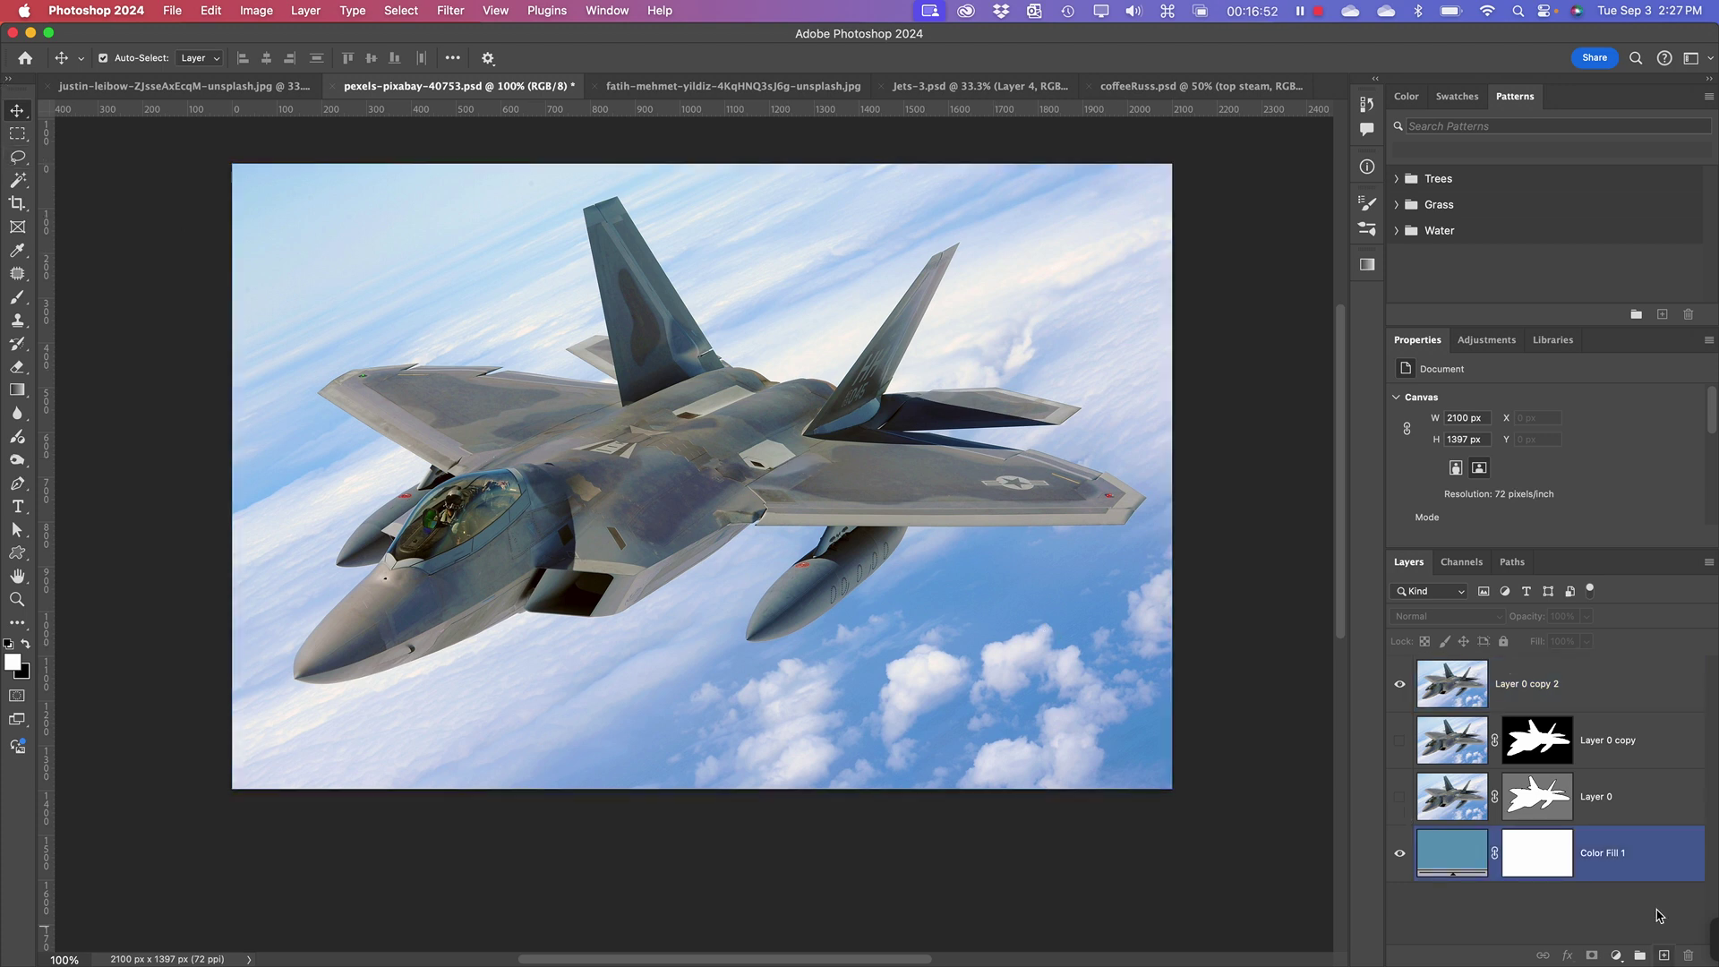
- Duplicate Layer 0 copy 2 as Layer 0 copy 3 within the same document and hide Layer 0 copy 2
{"action": "left_click", "coordinate": [1454, 690]}
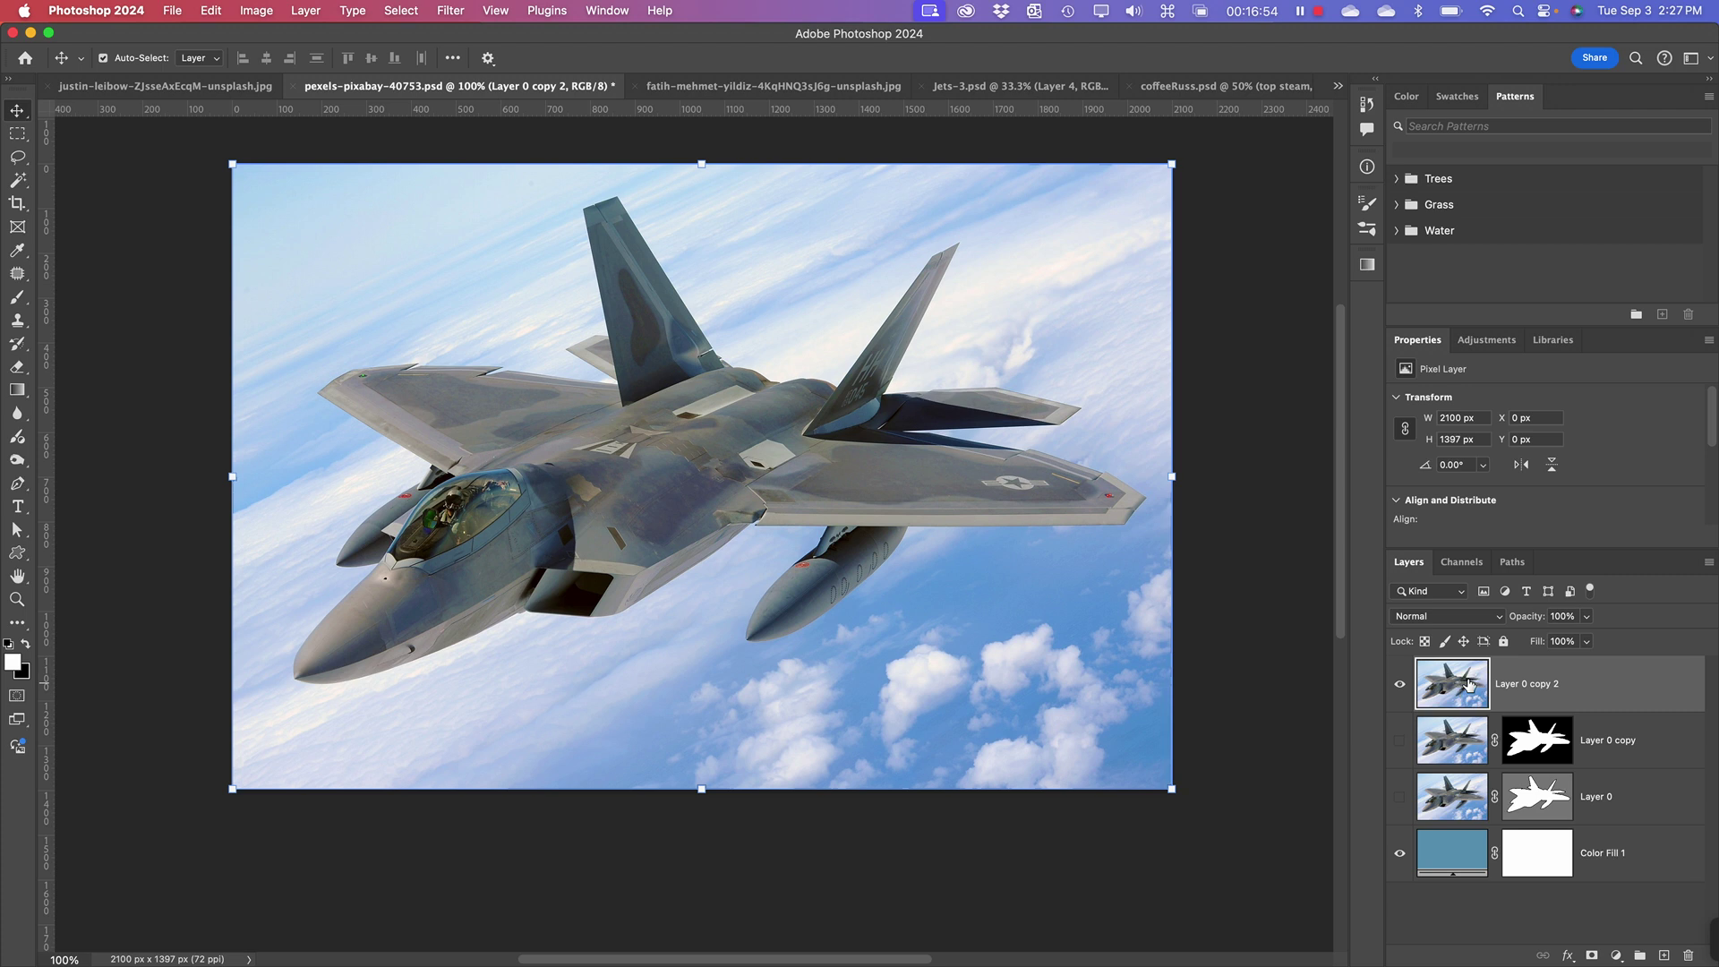
{"action": "left_click", "coordinate": [1709, 562]}
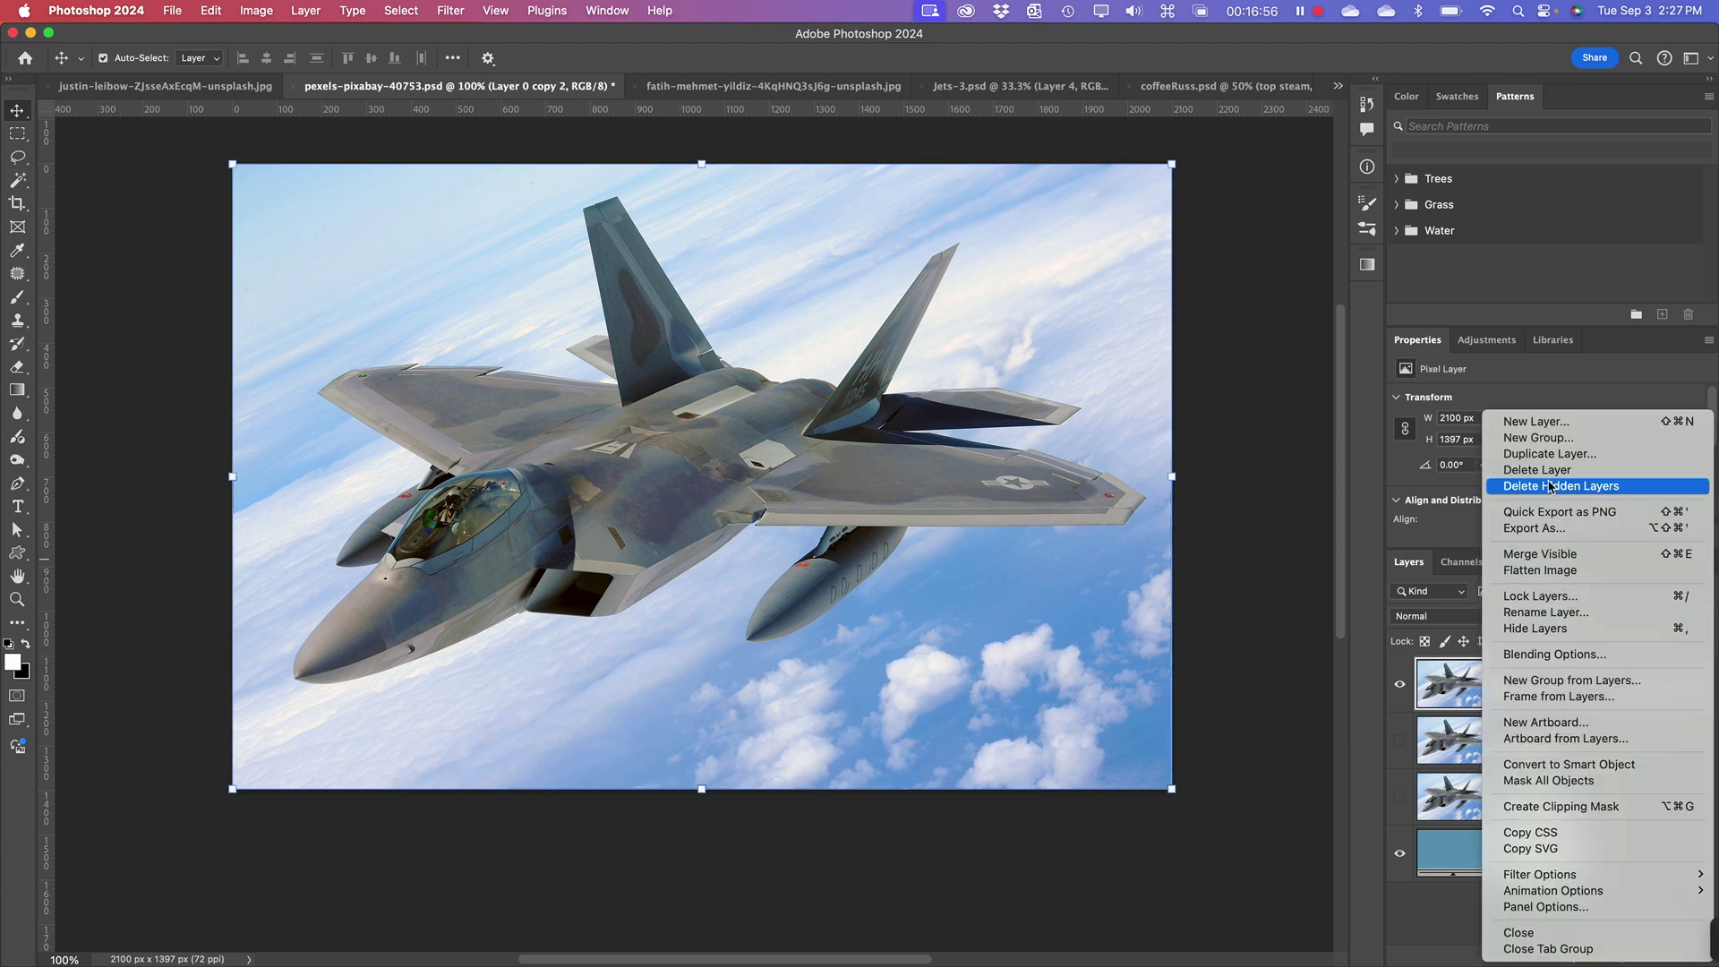
{"action": "left_click", "coordinate": [1536, 454]}
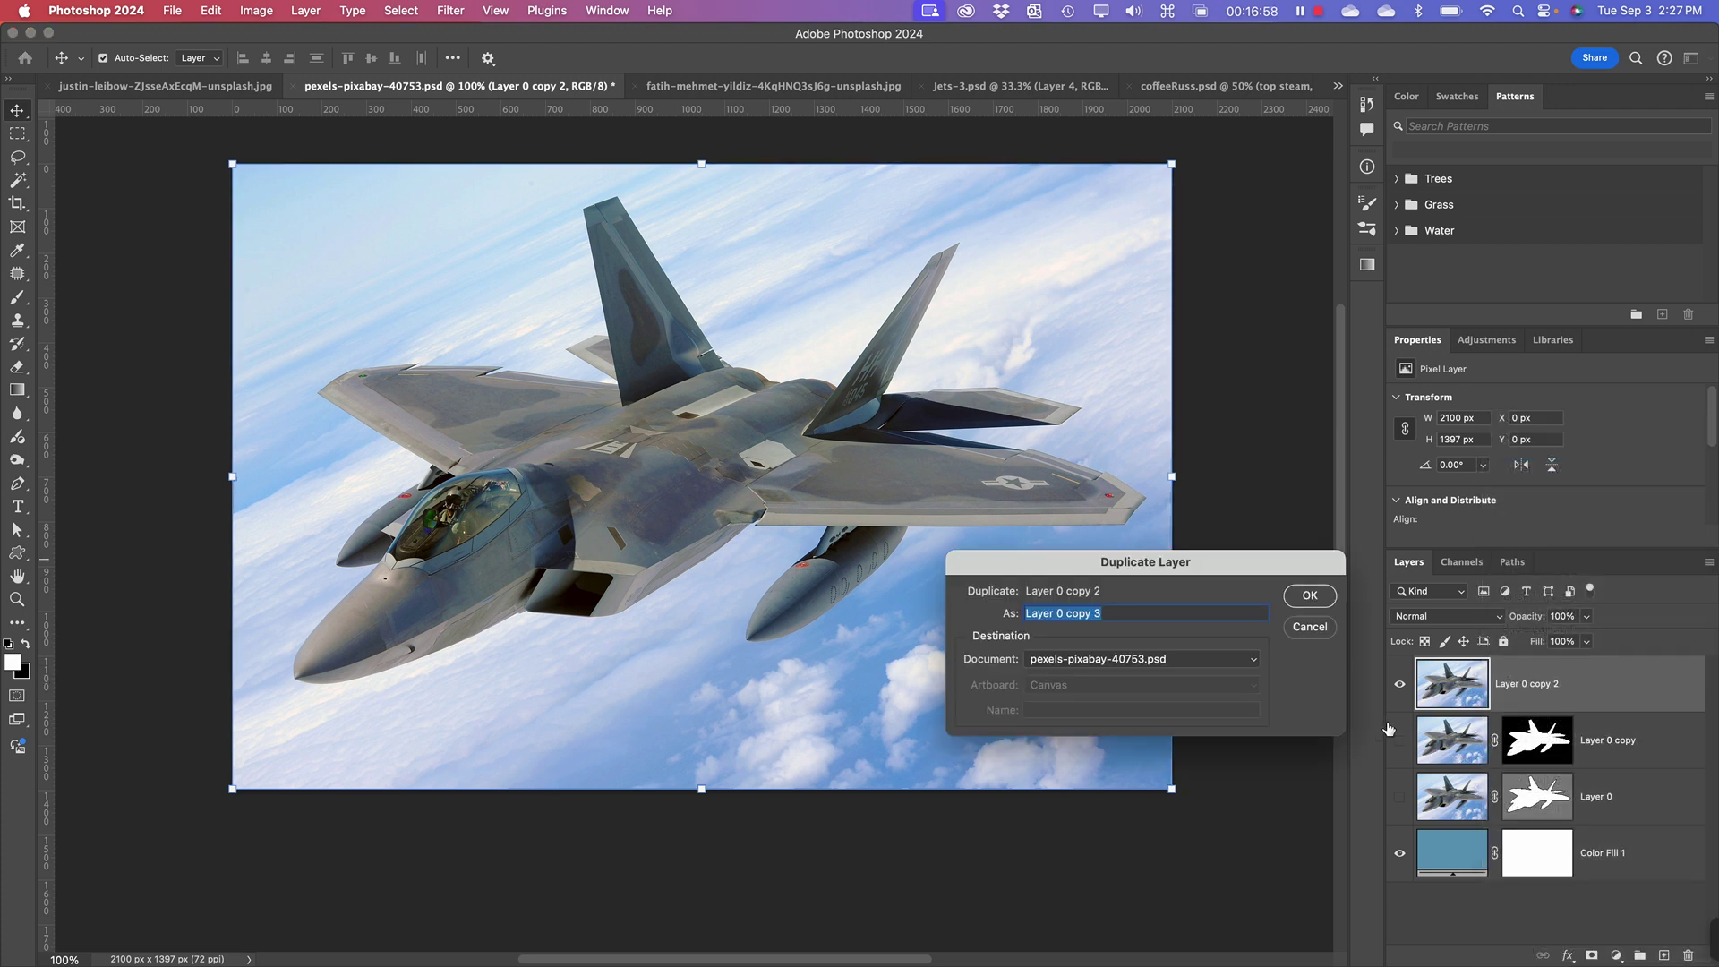
{"action": "left_click", "coordinate": [1306, 598]}
{"action": "left_click", "coordinate": [1399, 739]}
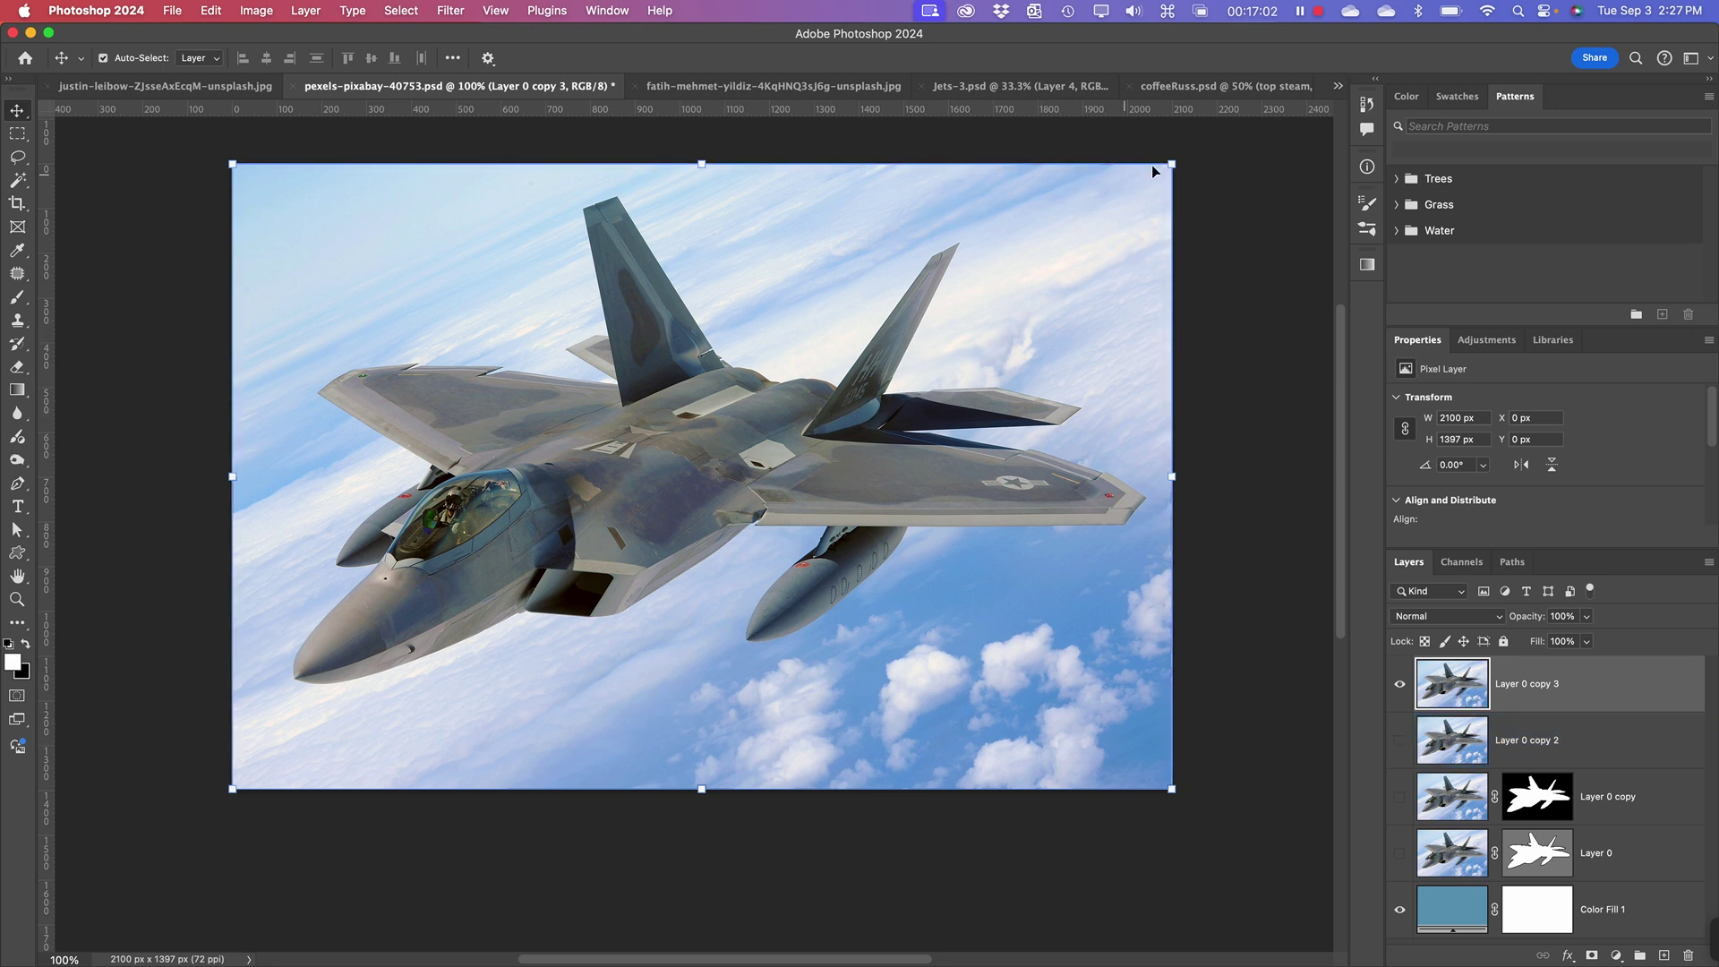
- Scale Layer 0 copy 3 down to about 77 x 51 px in the lower-left corner of the canvas and apply the transform
{"action": "left_click_drag", "start_coordinate": [1171, 165], "coordinate": [278, 779]}
{"action": "key", "text": "Return"}
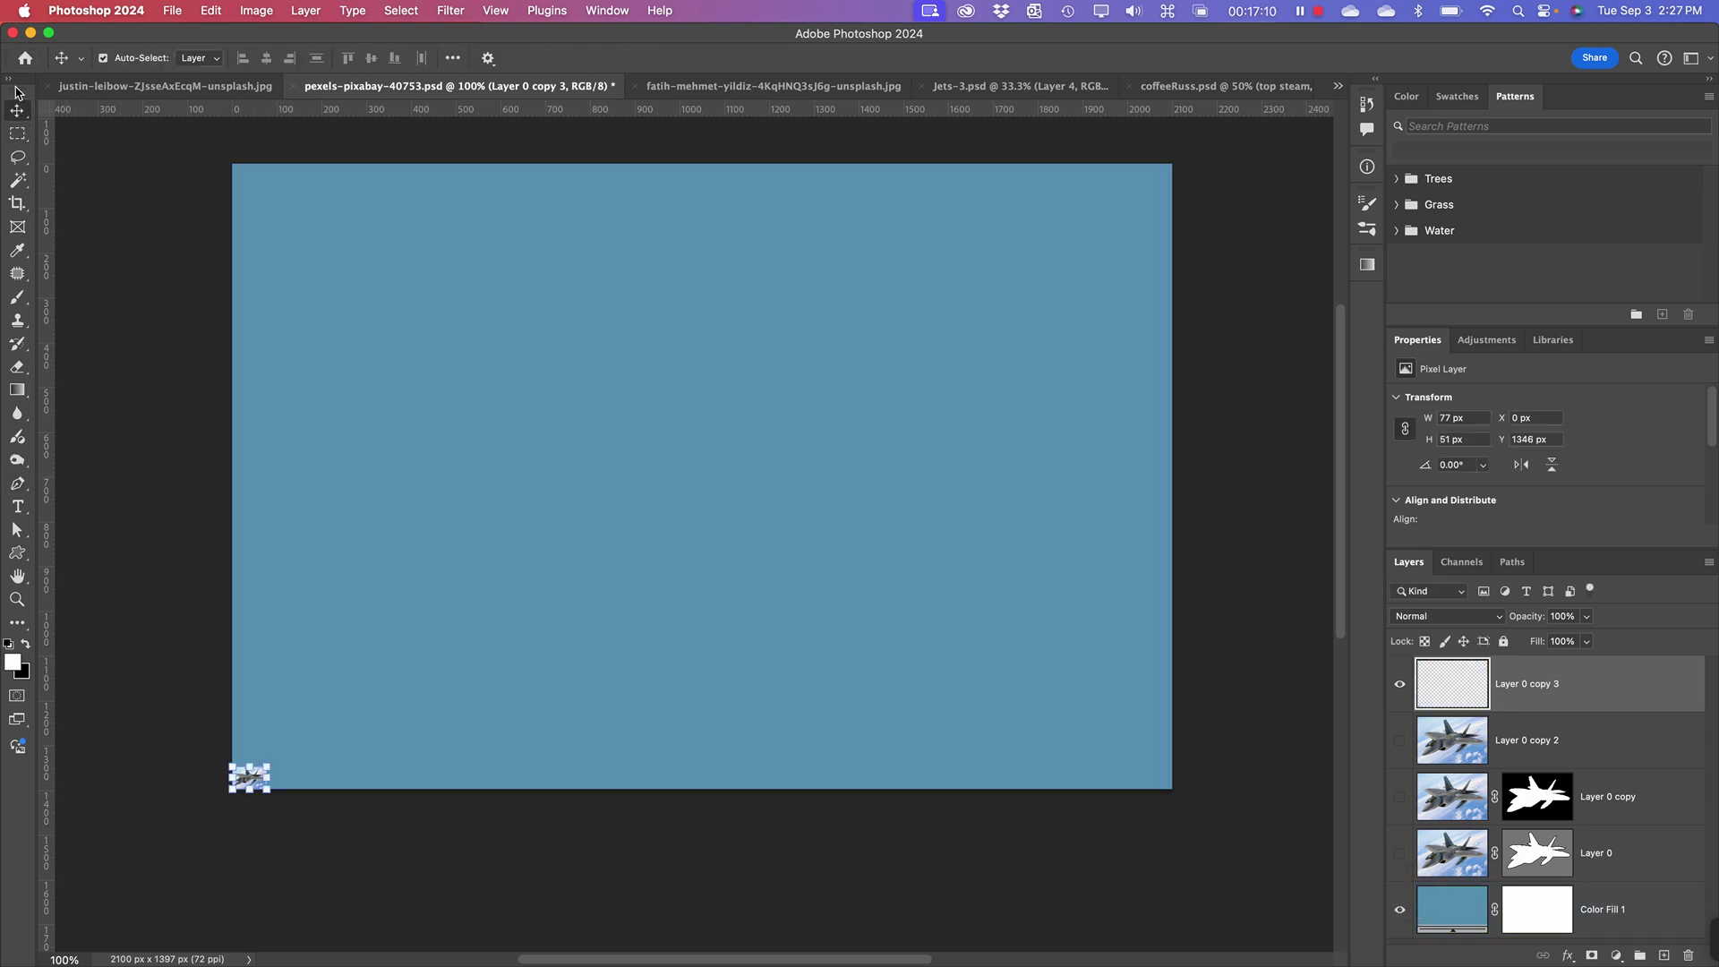
{"action": "left_click", "coordinate": [757, 493]}
{"action": "left_click", "coordinate": [761, 484]}
{"action": "left_click", "coordinate": [1465, 763]}
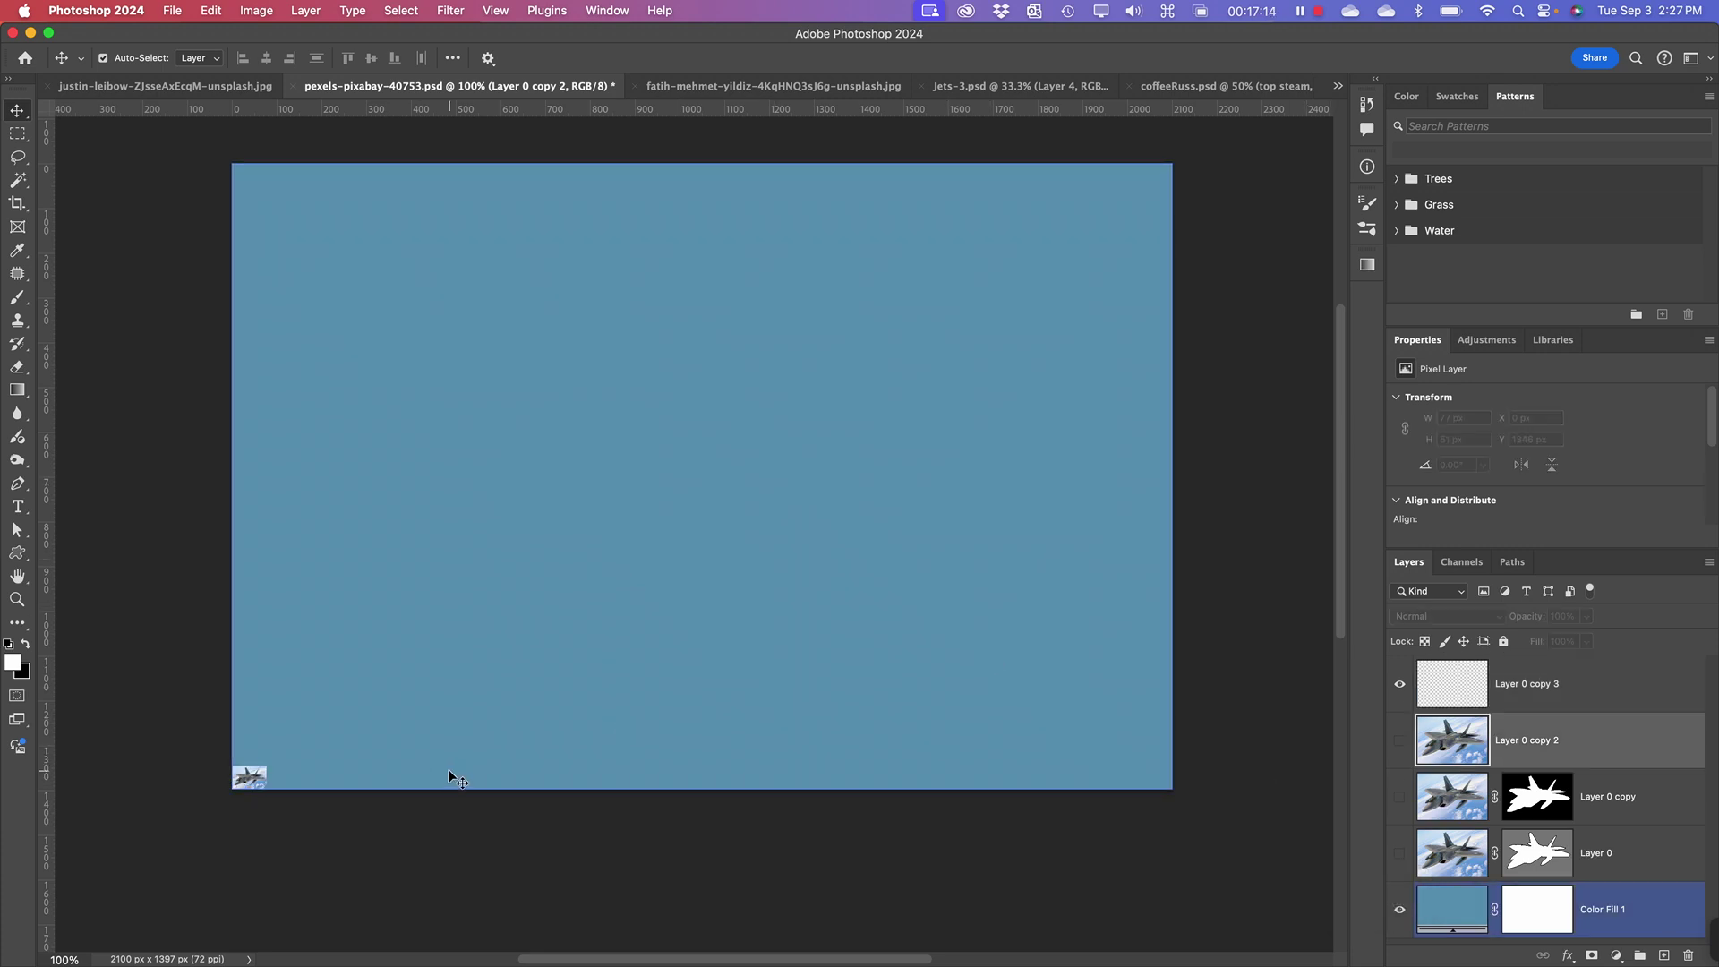
- Scale the tiny jet on Layer 0 copy 3 back up to about 2103 x 1393 px and apply the transform
{"action": "left_click", "coordinate": [249, 777]}
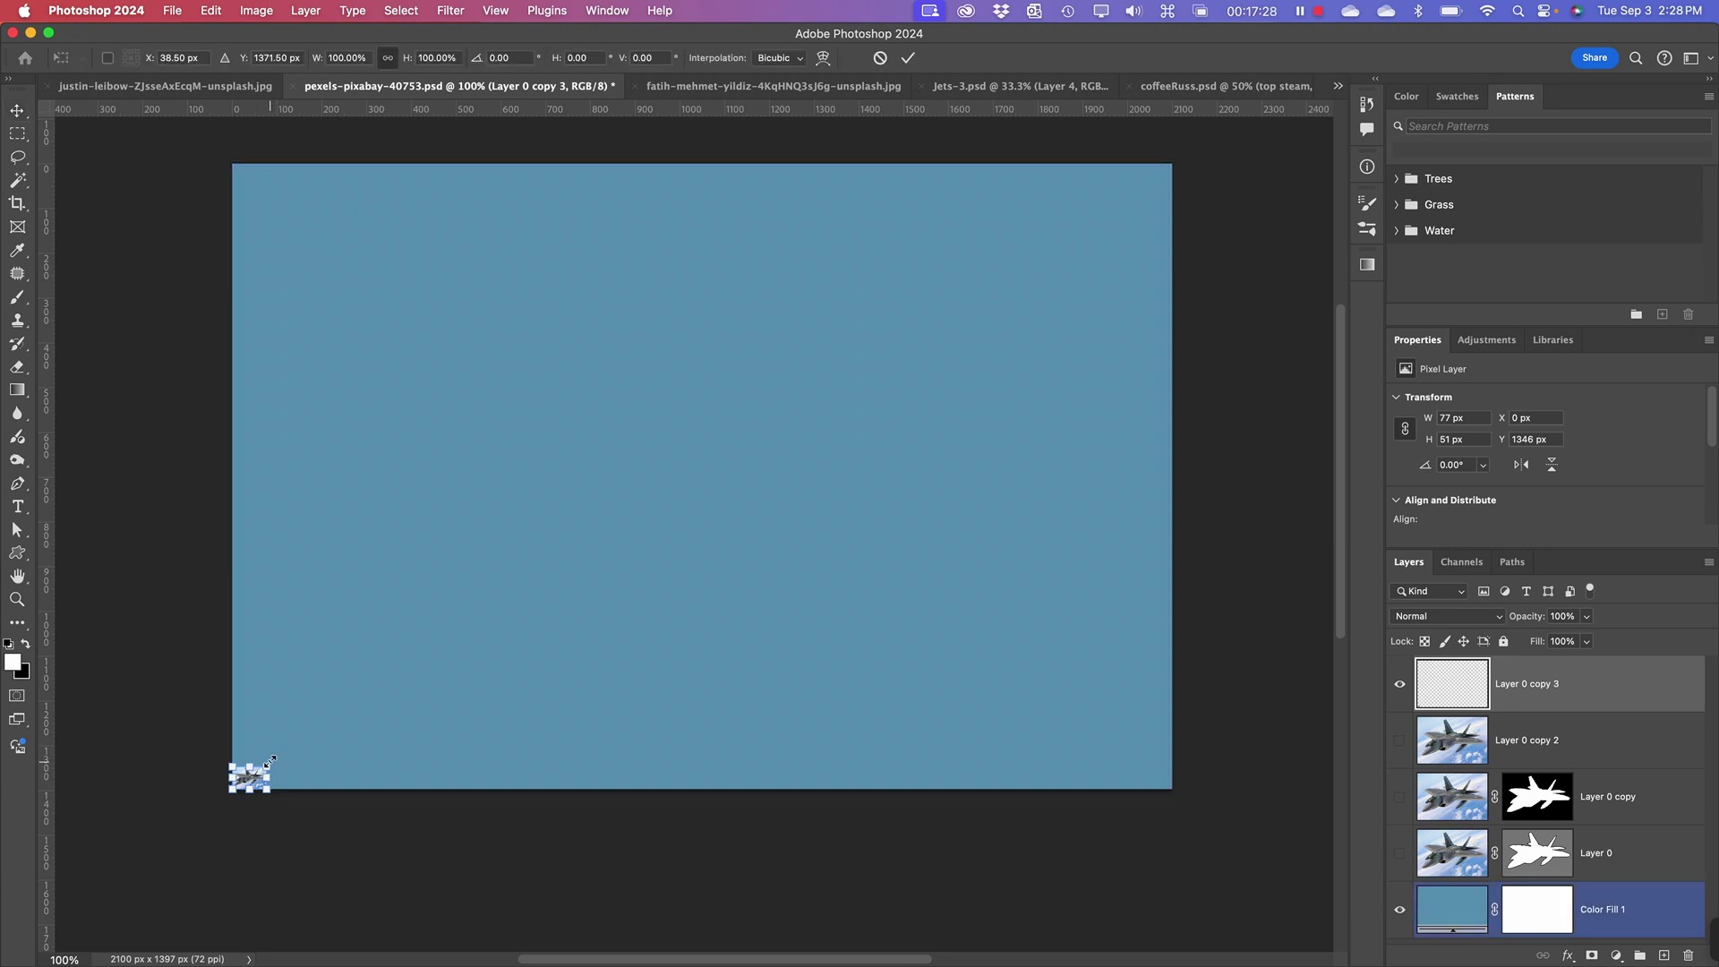
{"action": "left_click_drag", "start_coordinate": [268, 767], "coordinate": [1227, 231]}
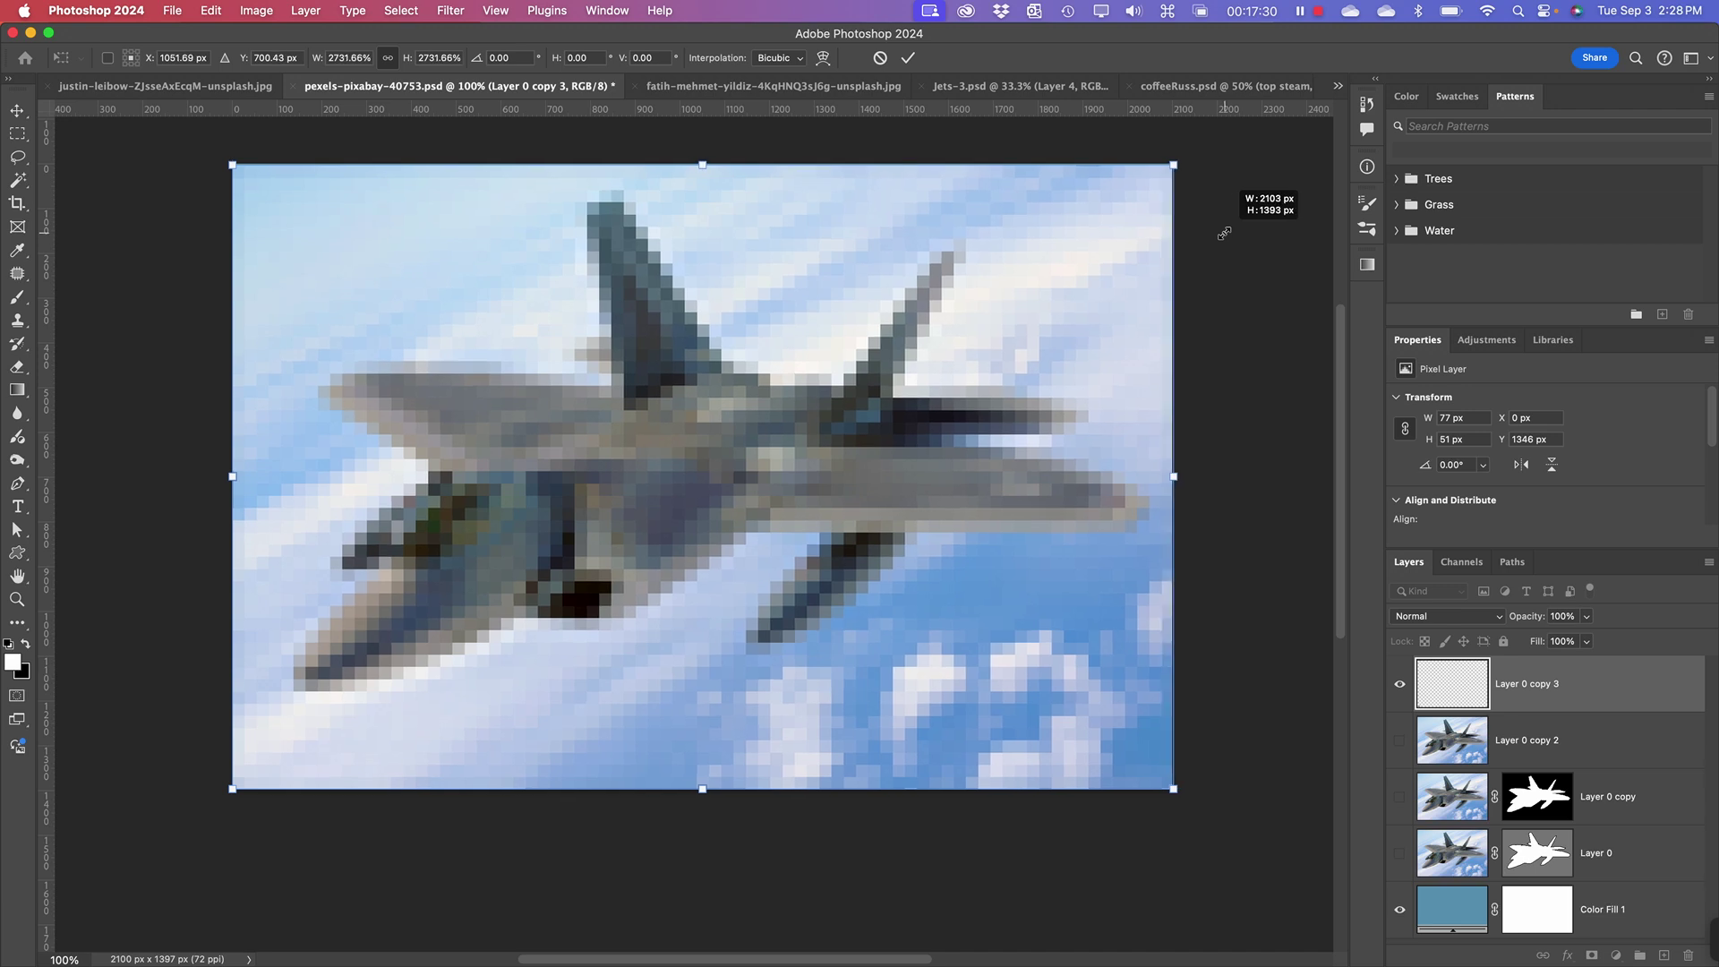
{"action": "key", "text": "Return"}
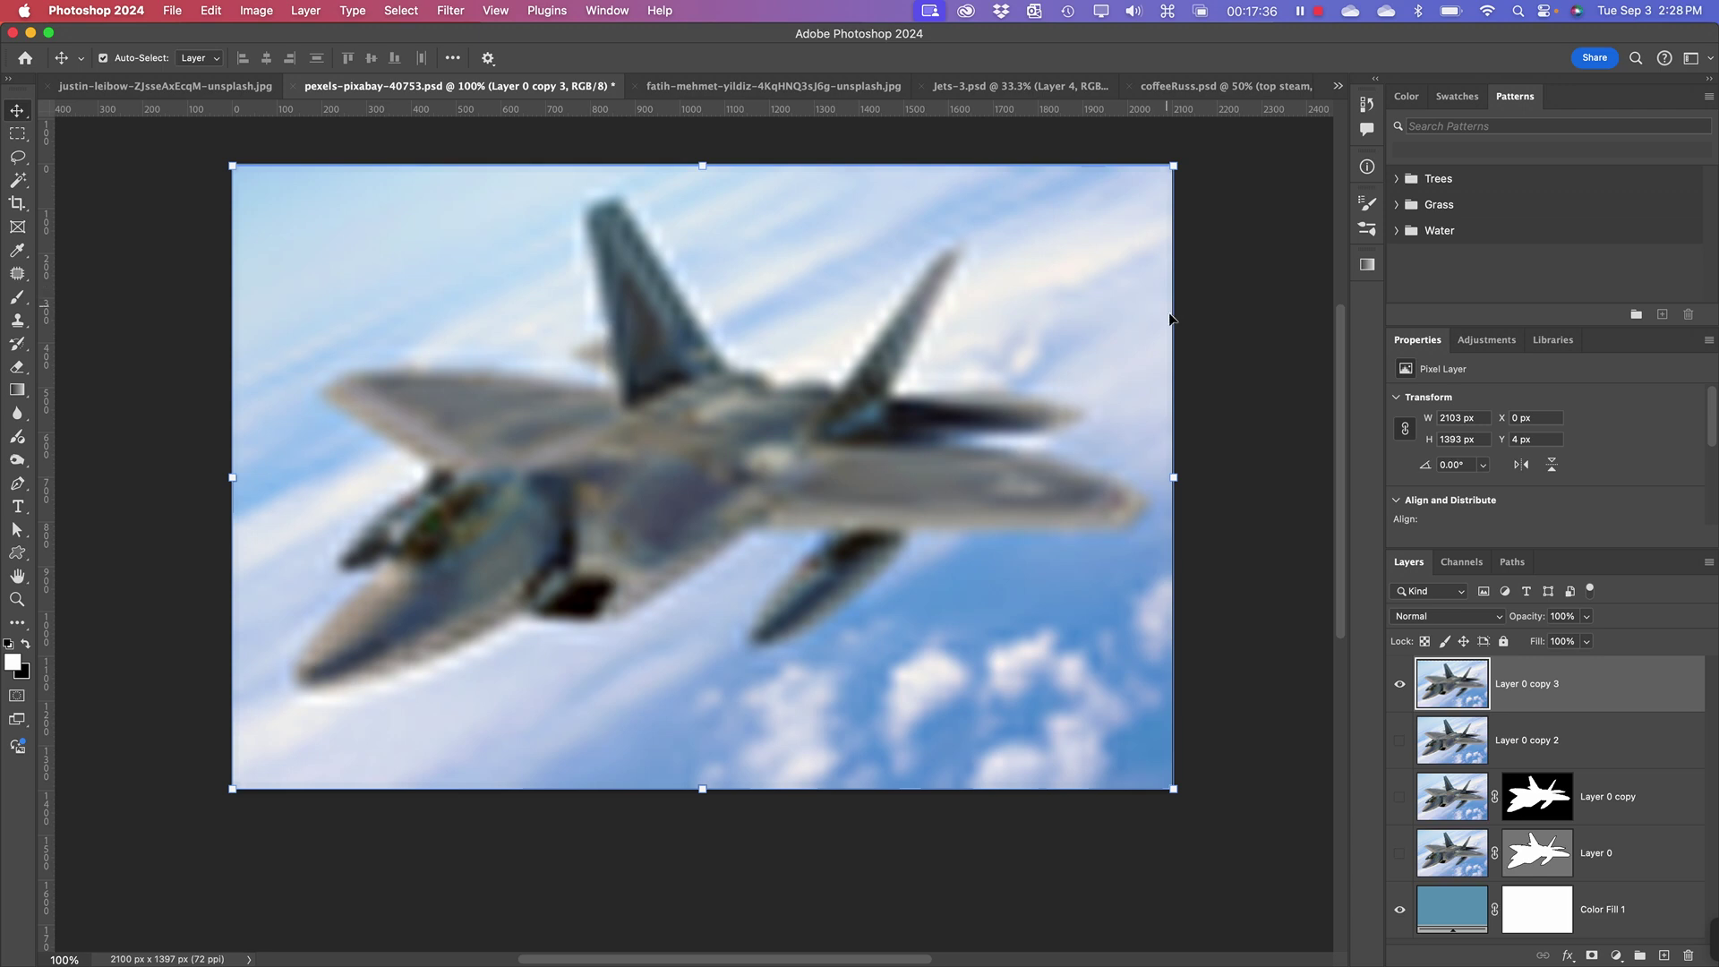
- Delete the rescaled Layer 0 copy 3 and make Layer 0 copy 2 visible again
{"action": "right_click", "coordinate": [1466, 688]}
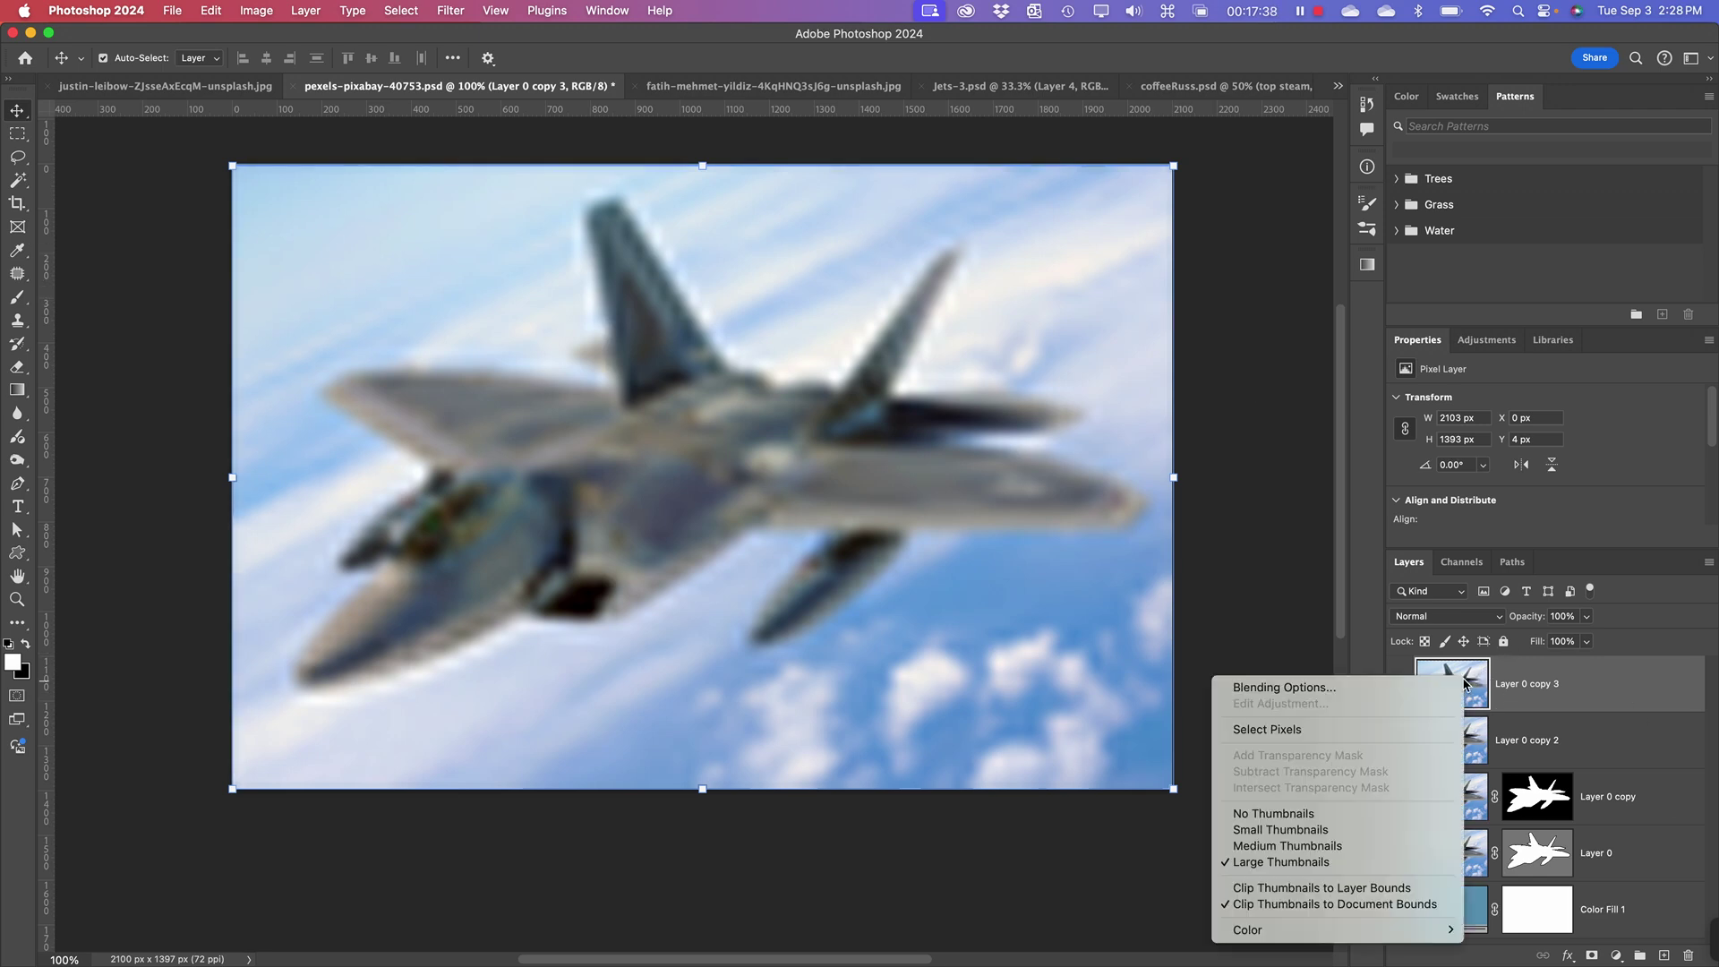
{"action": "left_click", "coordinate": [1521, 675]}
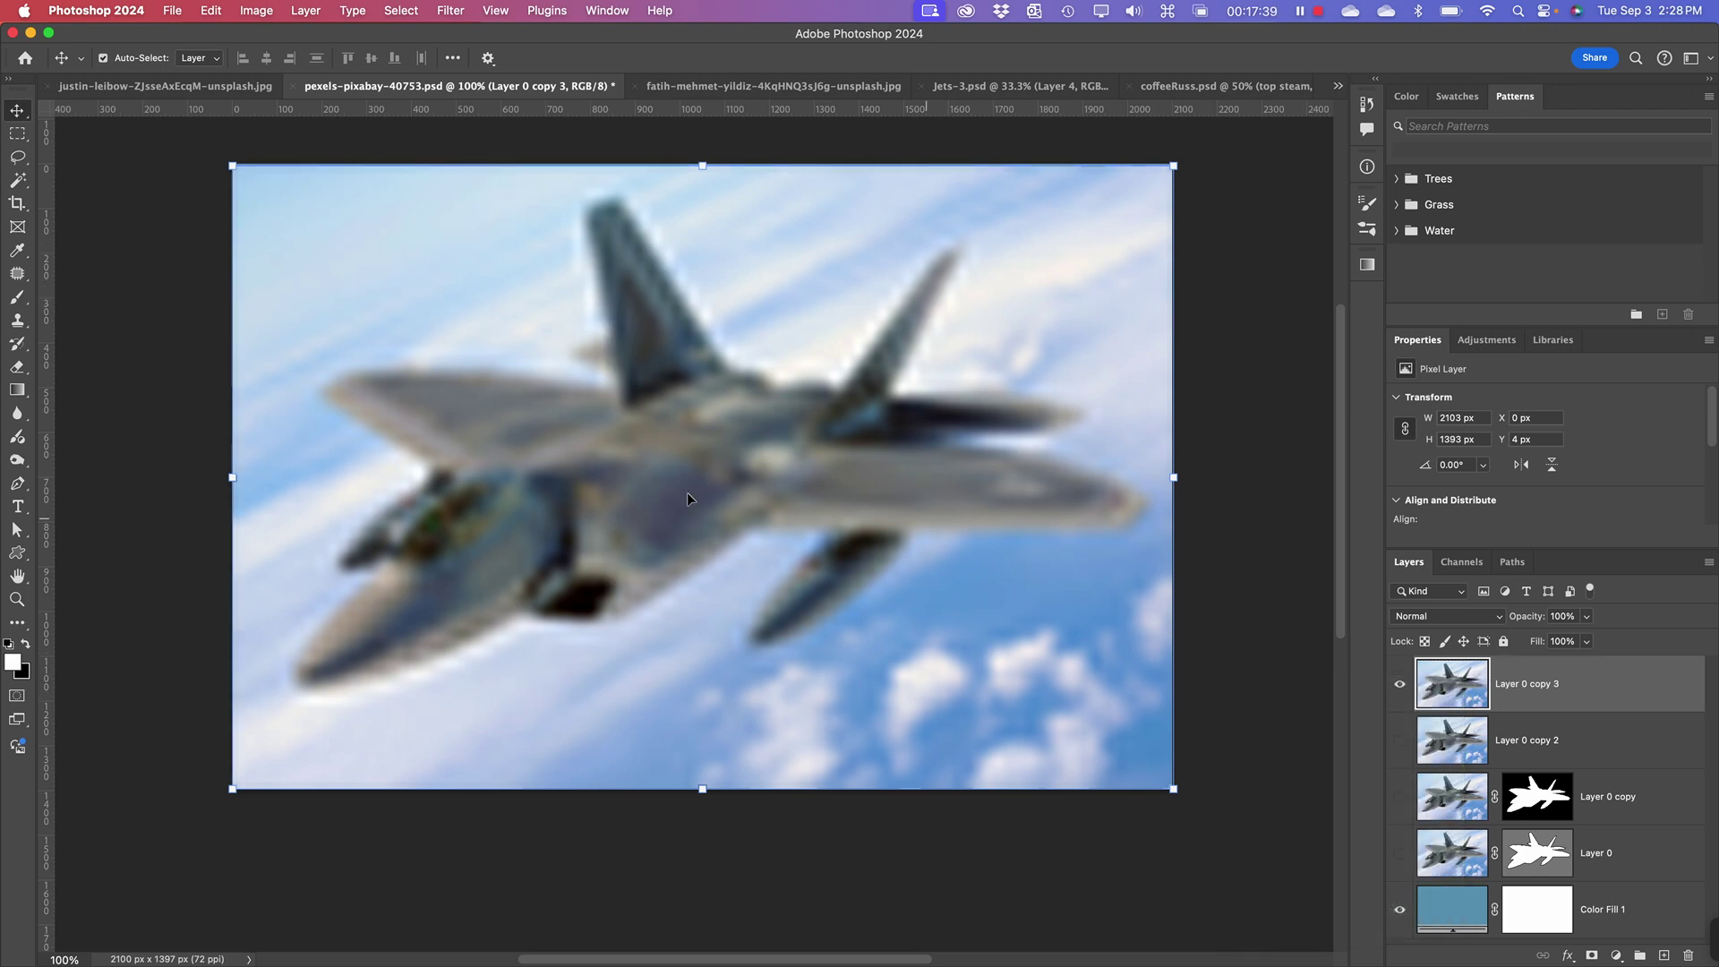
{"action": "right_click", "coordinate": [1443, 704]}
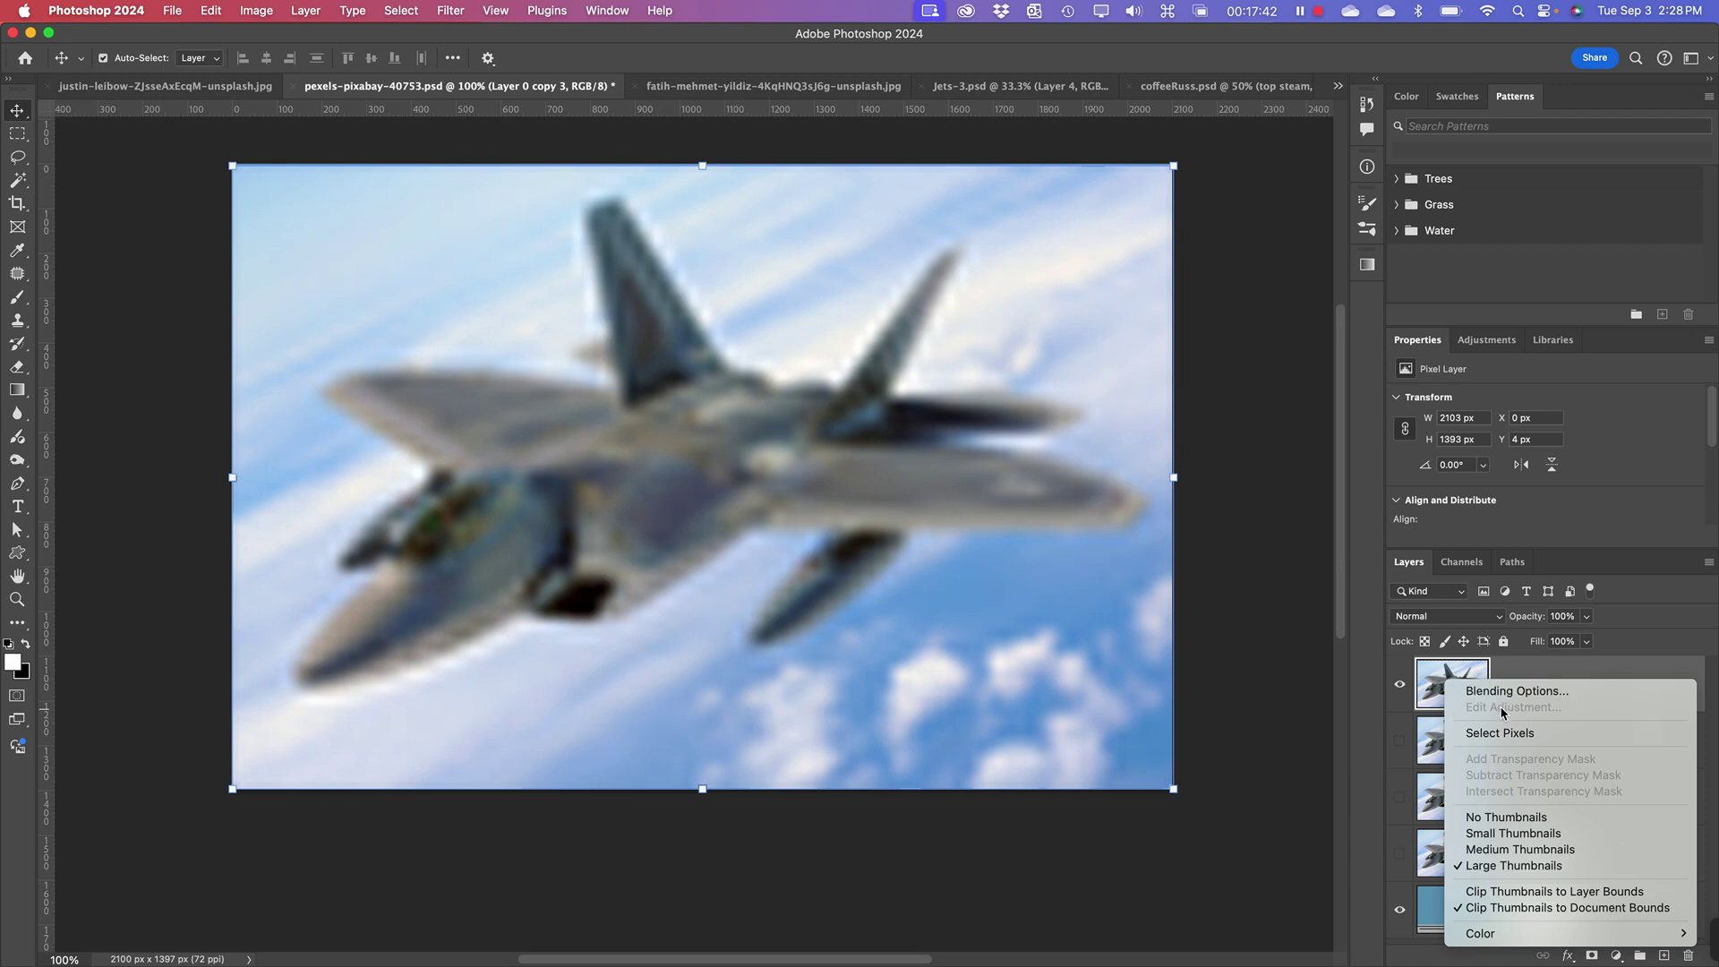
{"action": "left_click", "coordinate": [1438, 701]}
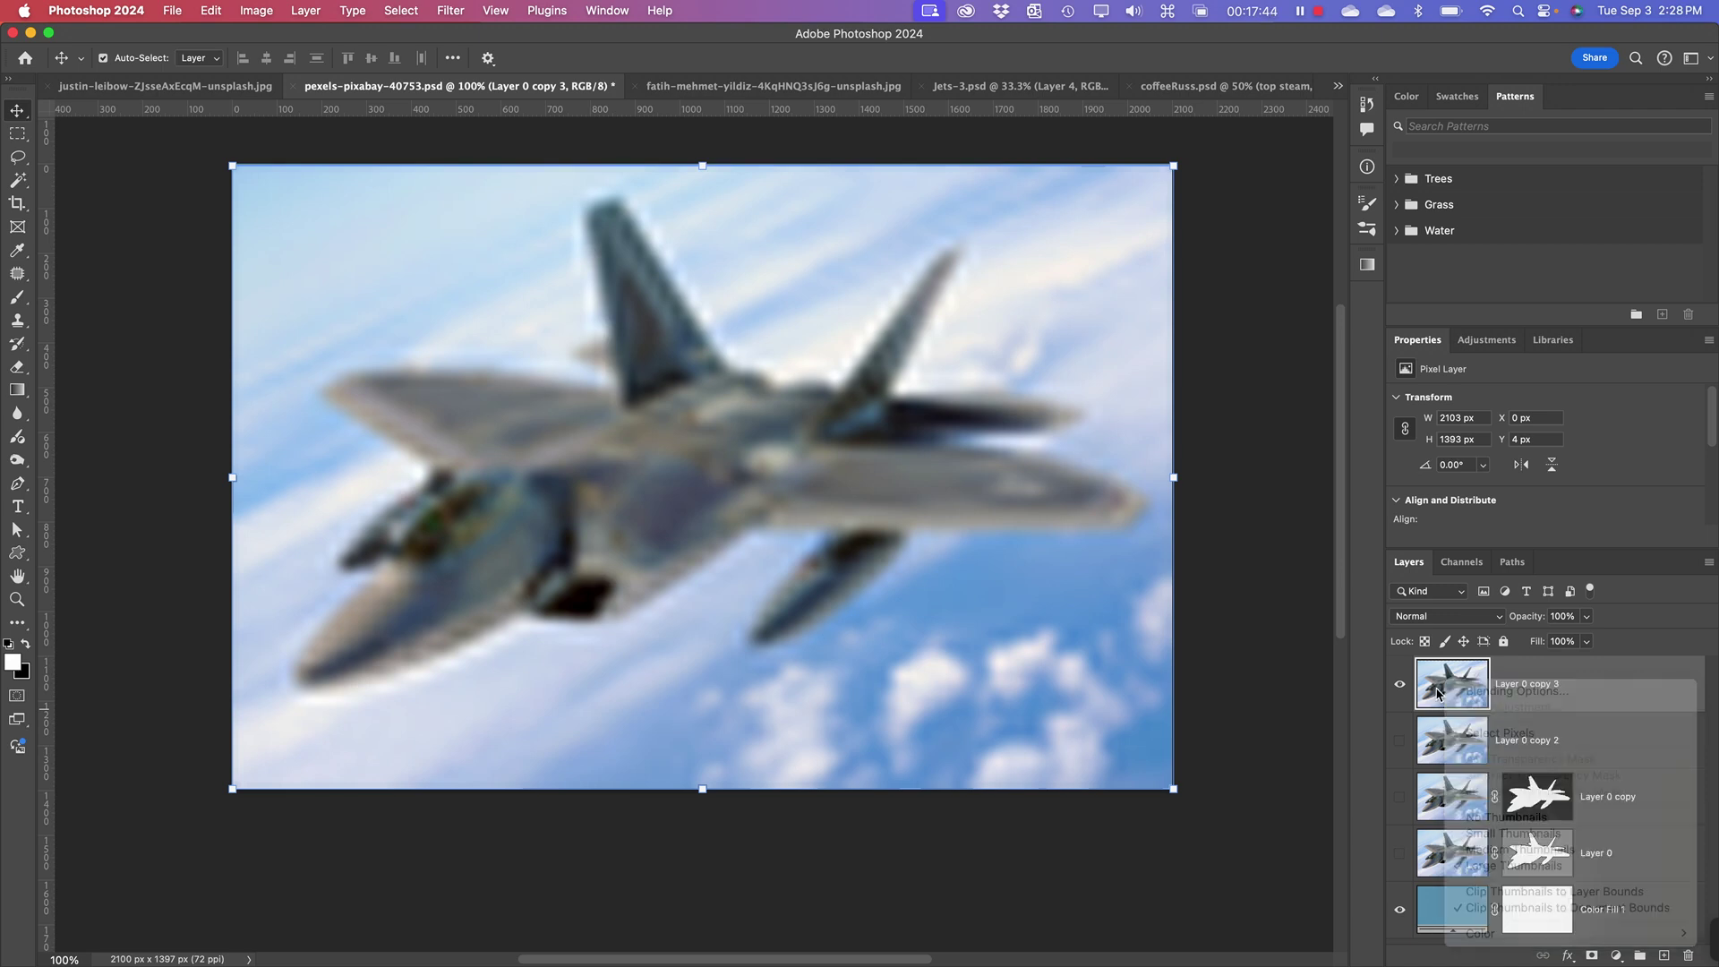
{"action": "left_click", "coordinate": [1691, 956]}
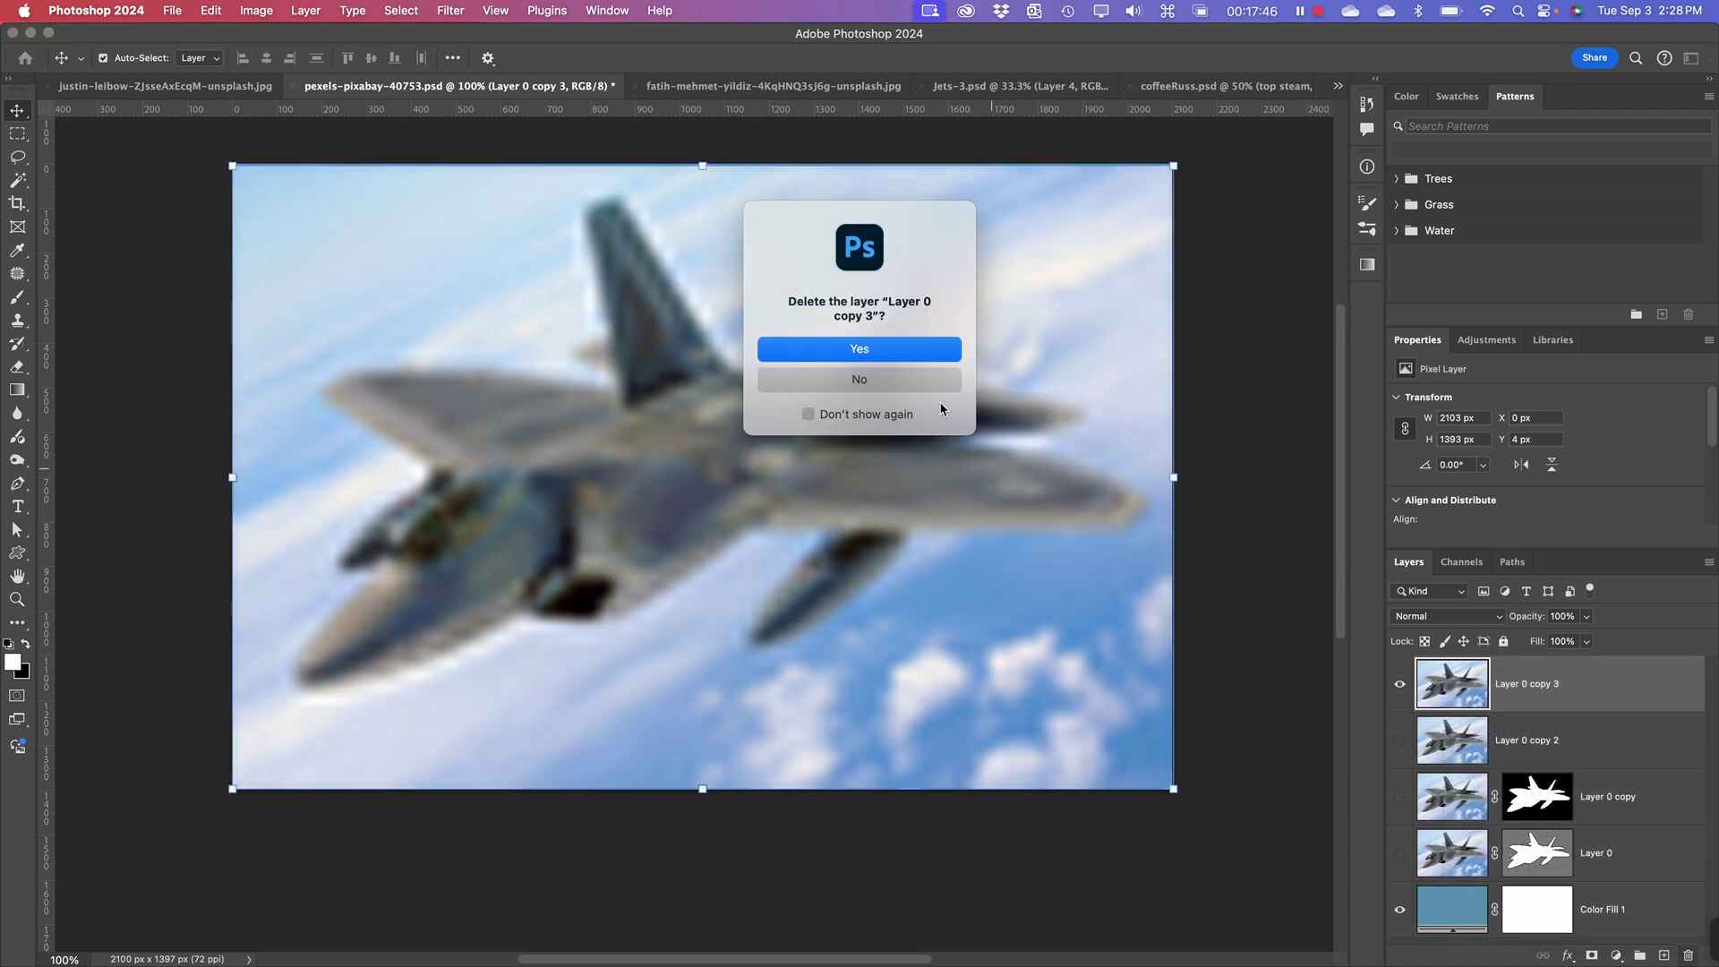
{"action": "left_click", "coordinate": [842, 351]}
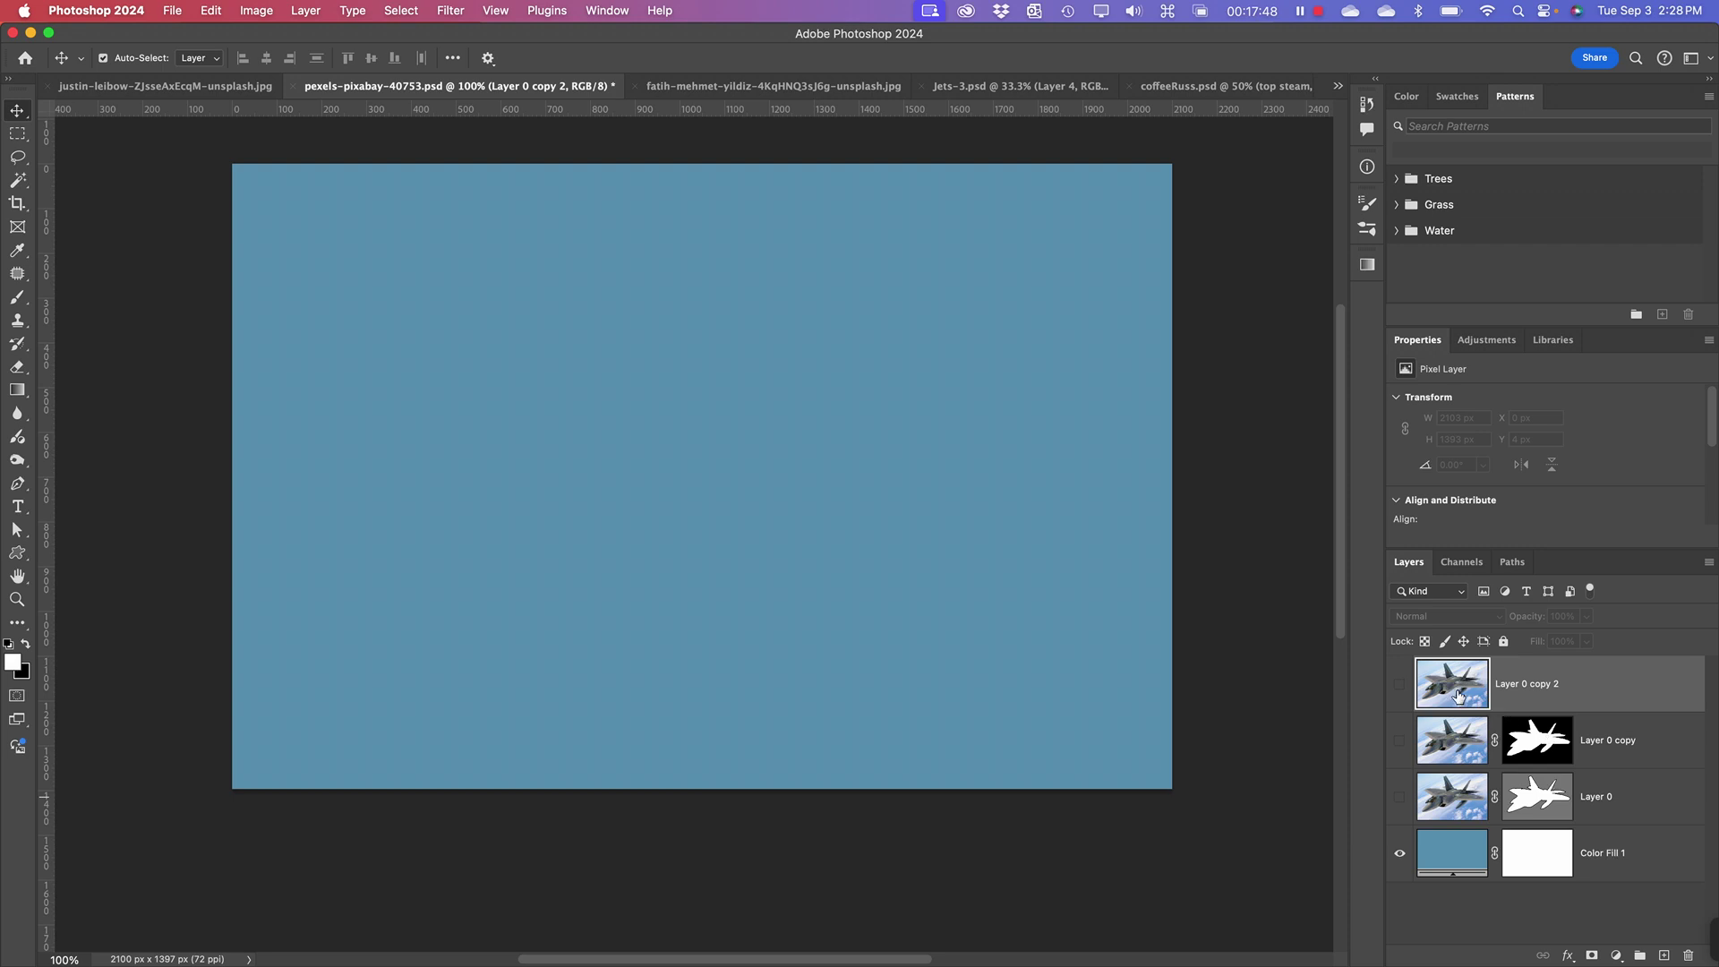
{"action": "left_click", "coordinate": [1399, 686]}
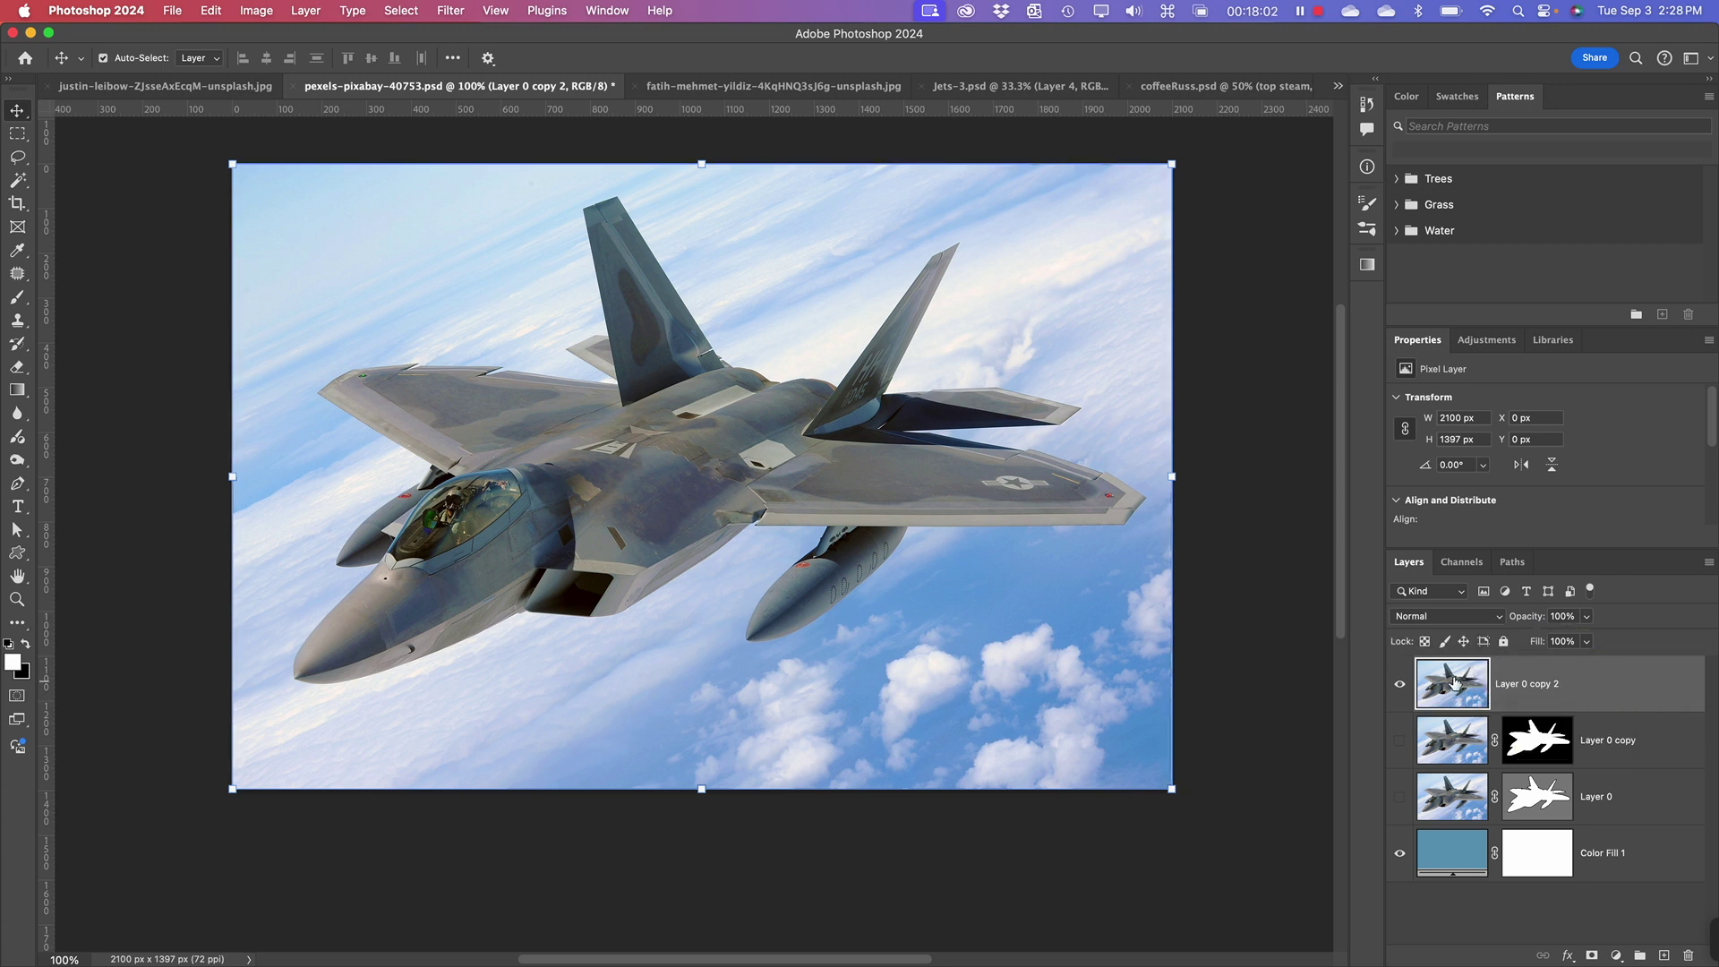
- Convert Layer 0 copy 2 to a smart object
{"action": "left_click", "coordinate": [1709, 563]}
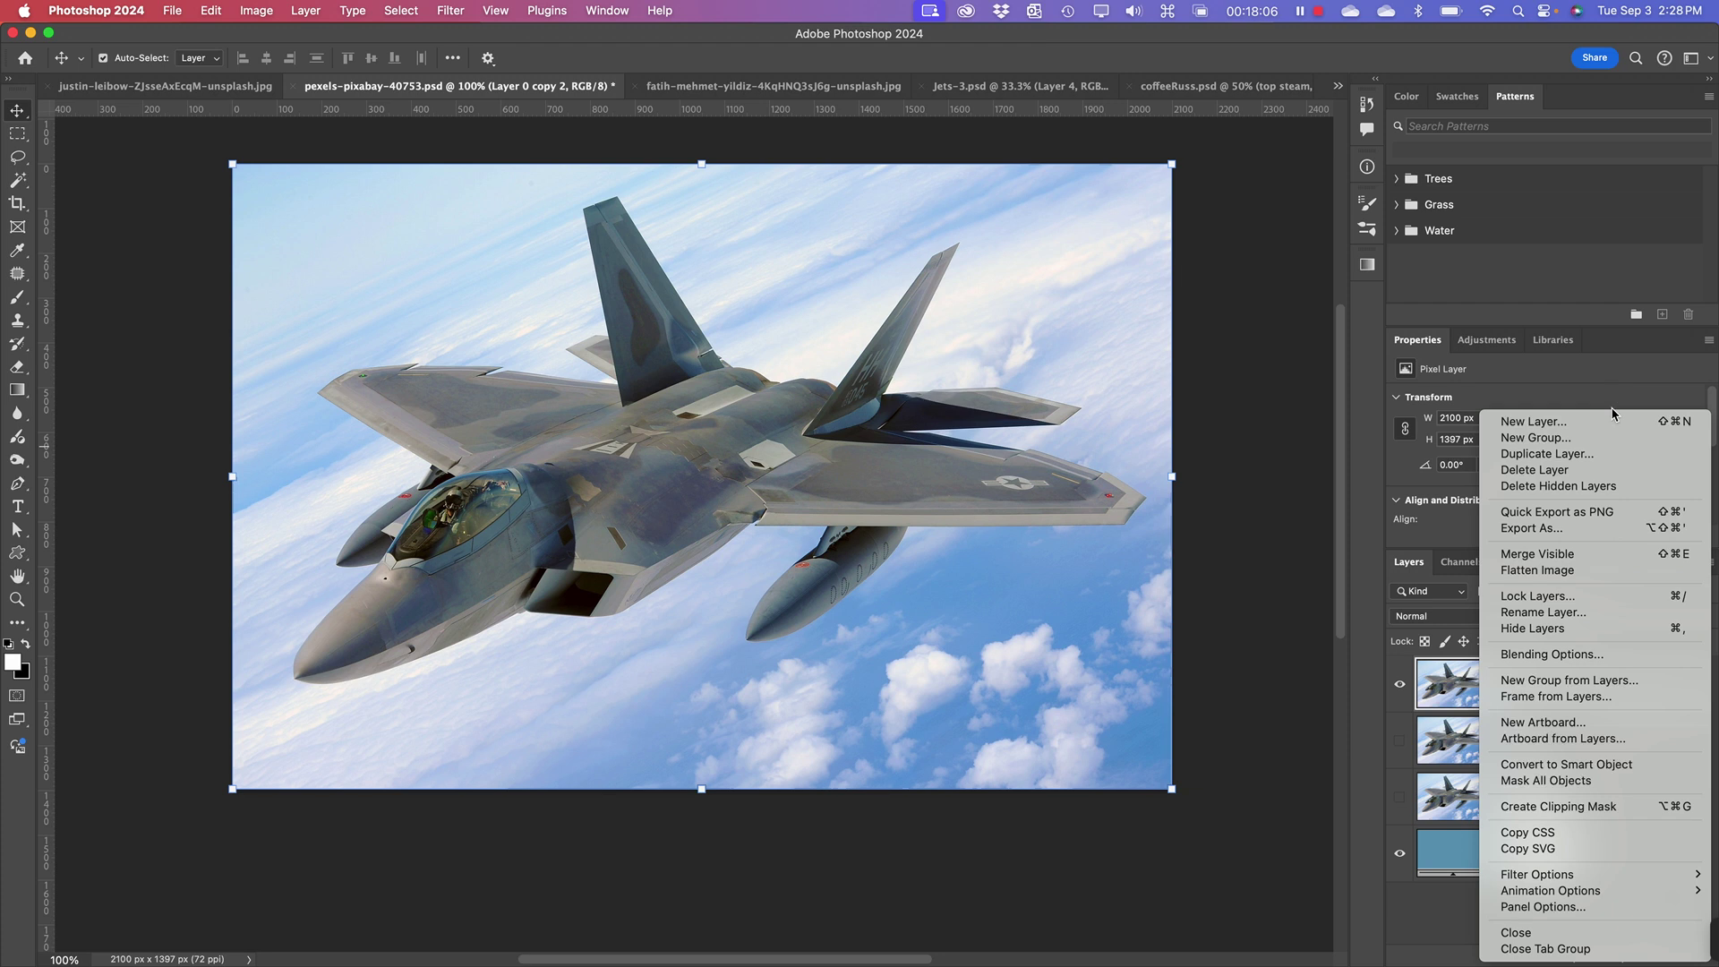
{"action": "left_click", "coordinate": [1496, 630]}
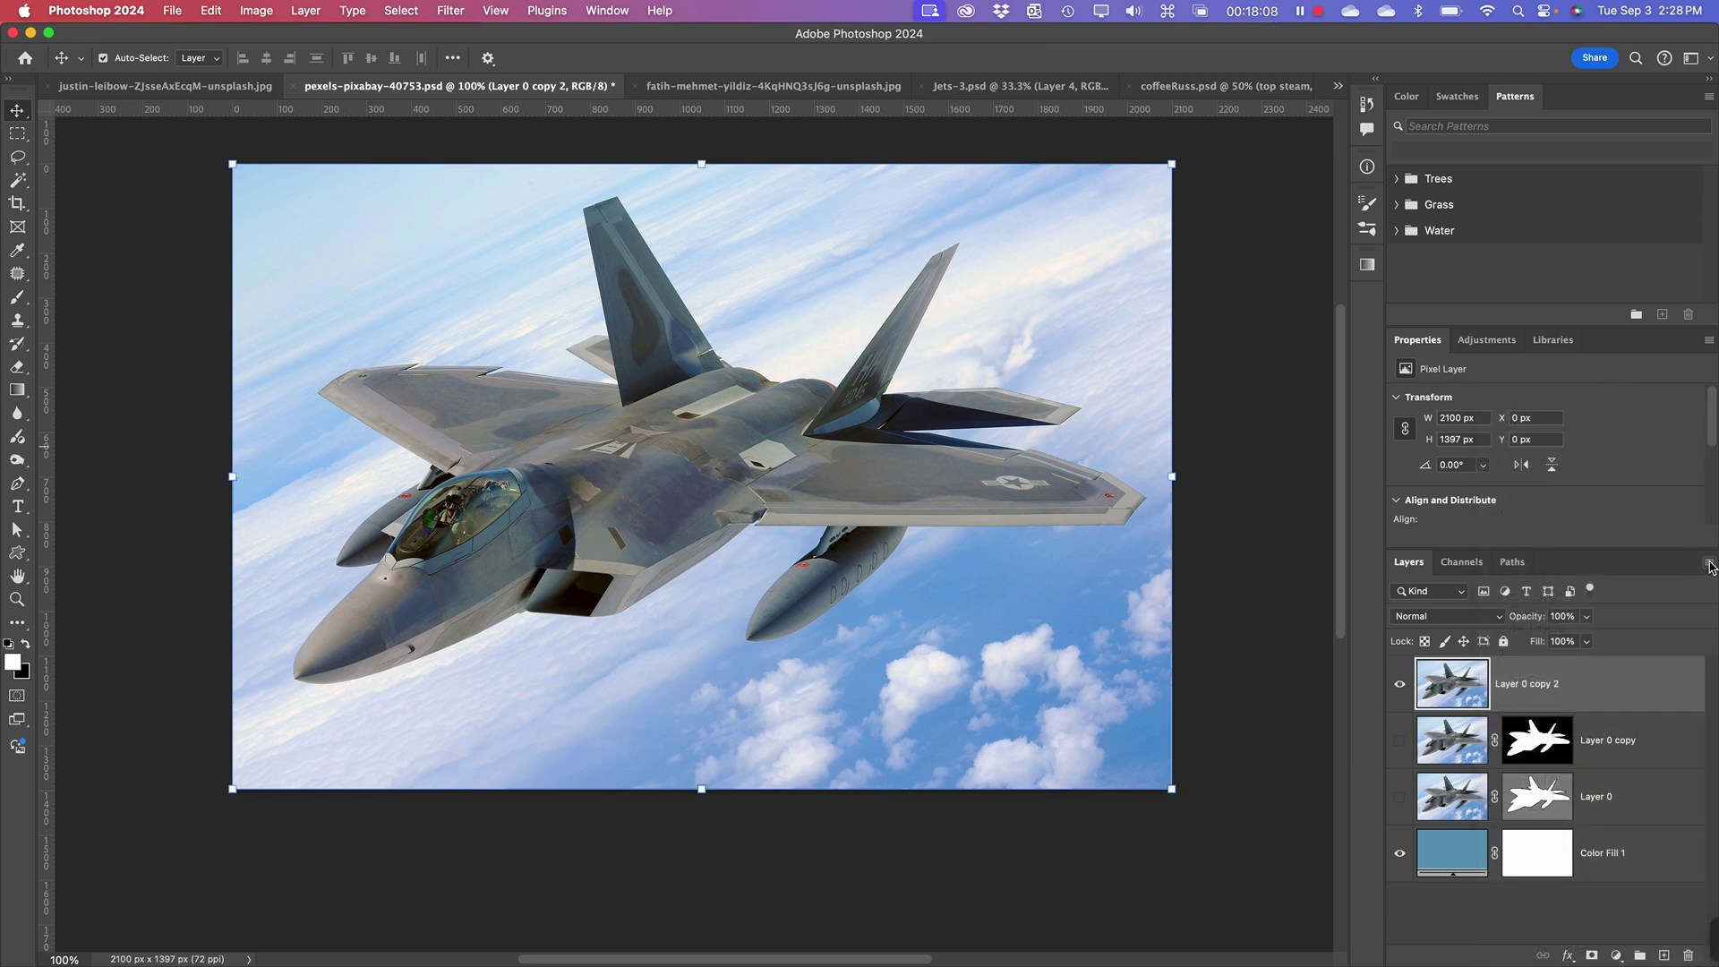
{"action": "left_click", "coordinate": [1710, 566]}
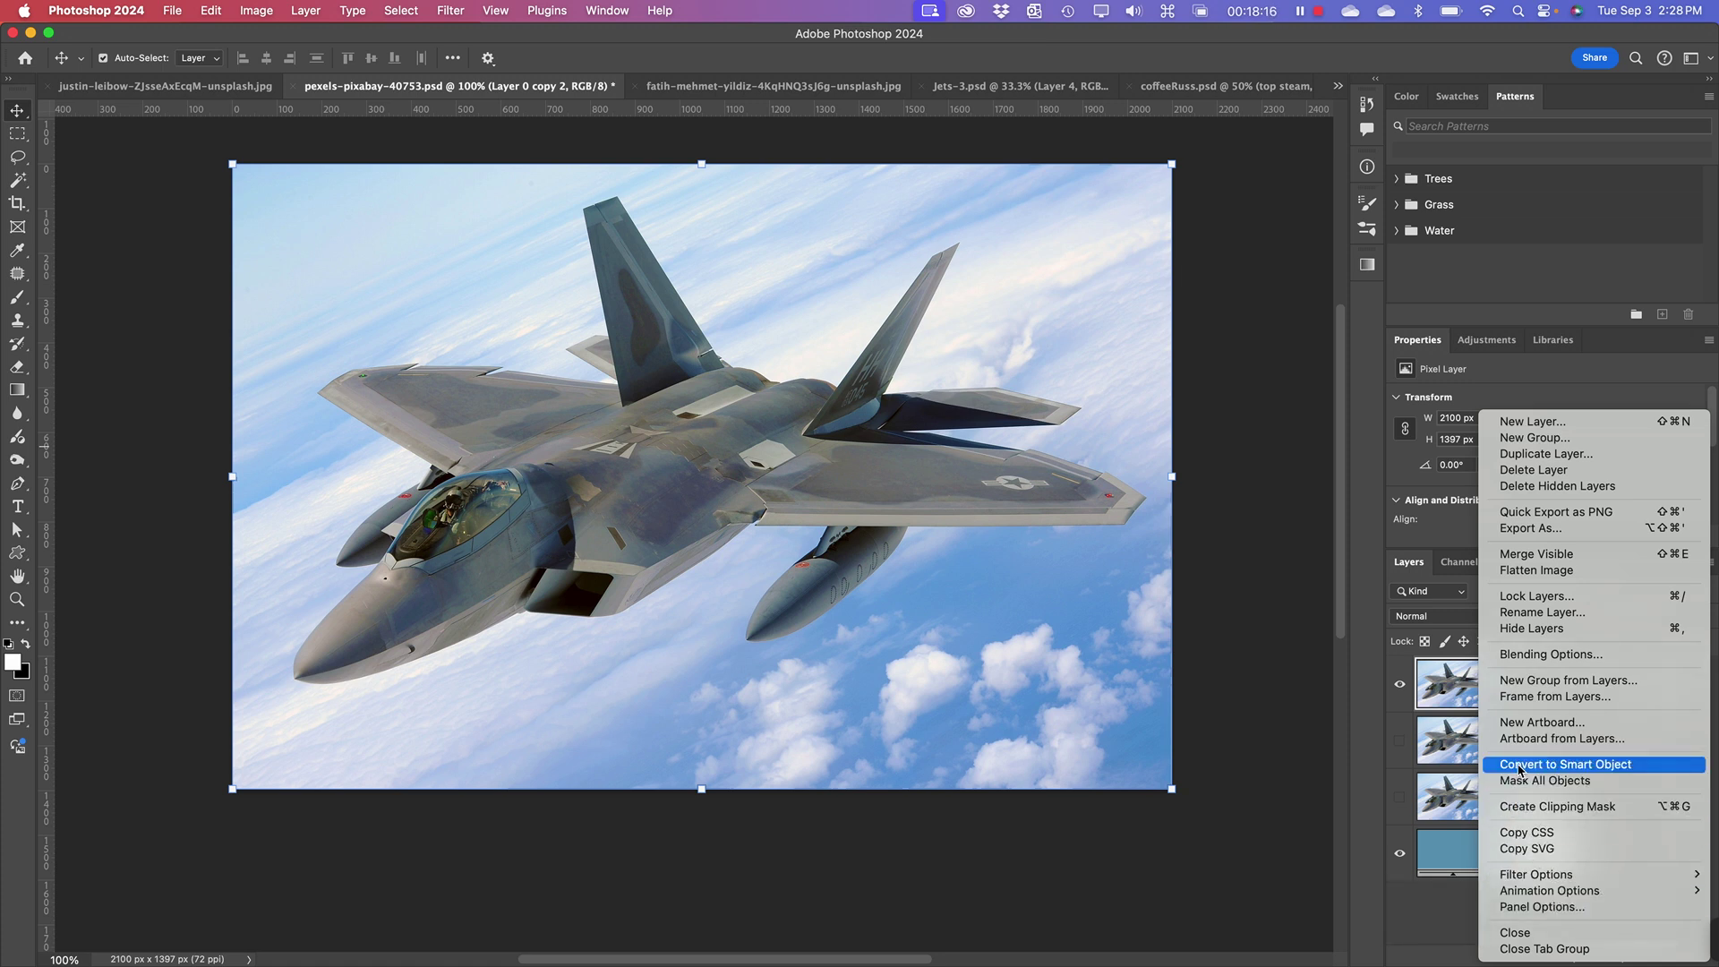
{"action": "left_click", "coordinate": [1578, 766]}
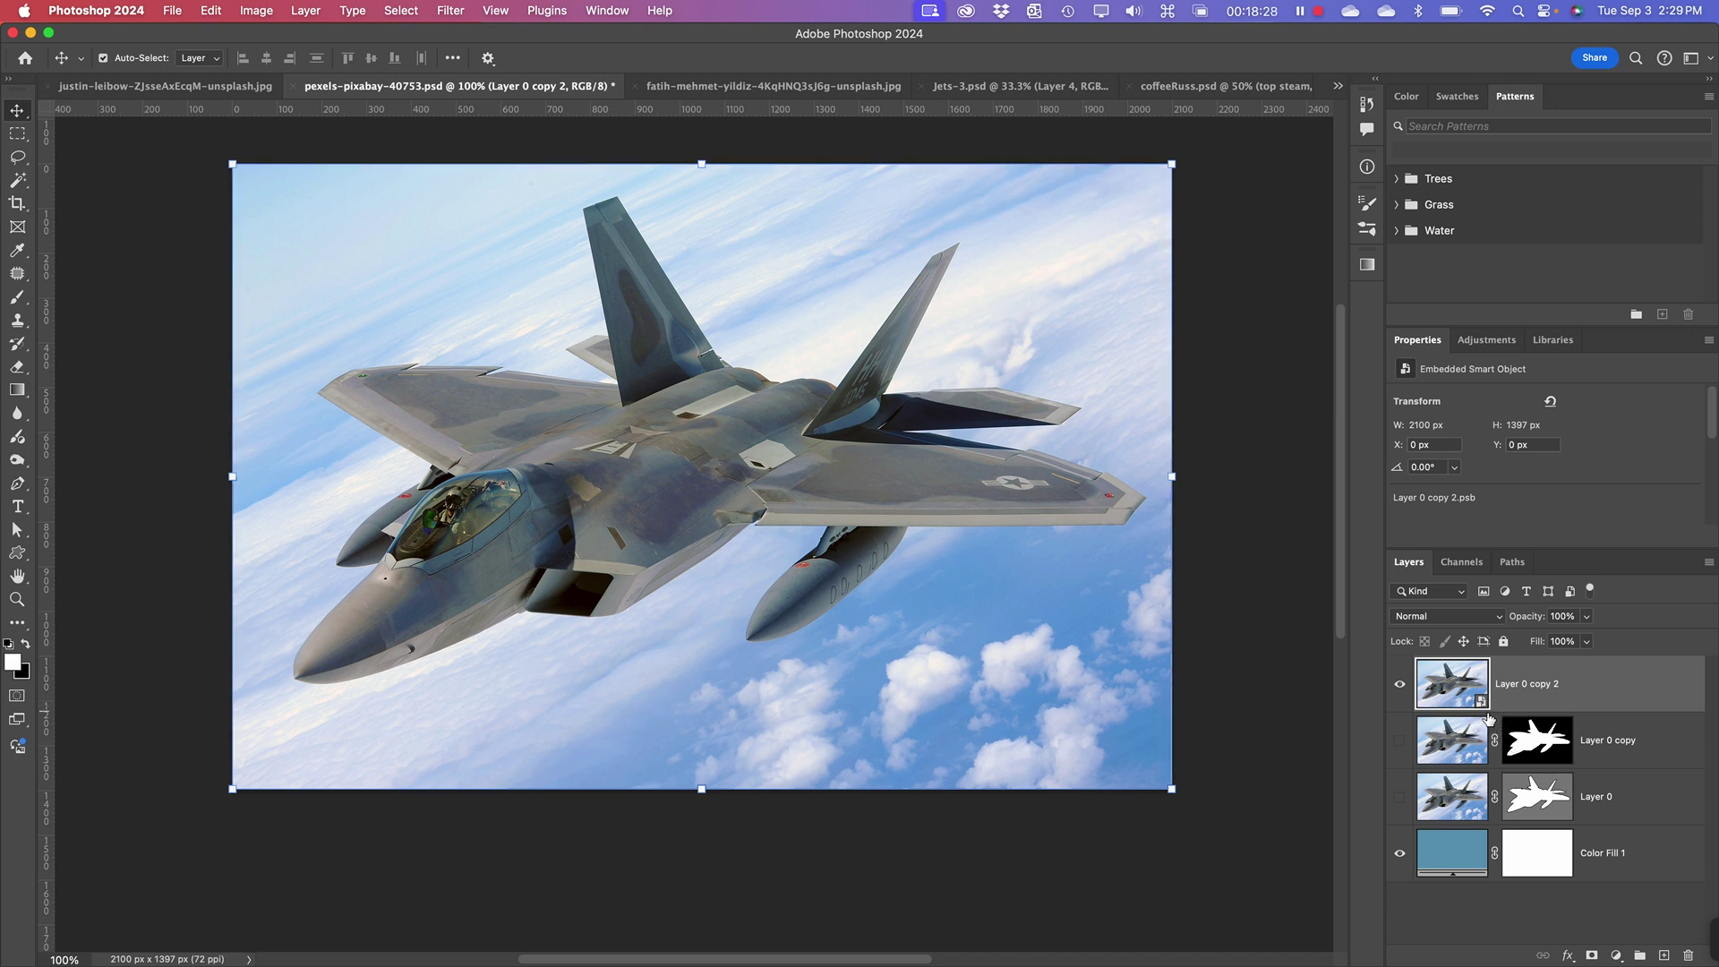
- Scale the Layer 0 copy 2 smart object down to about 66 x 44 px in the canvas's lower-left corner and apply the transform
{"action": "left_click", "coordinate": [1170, 164]}
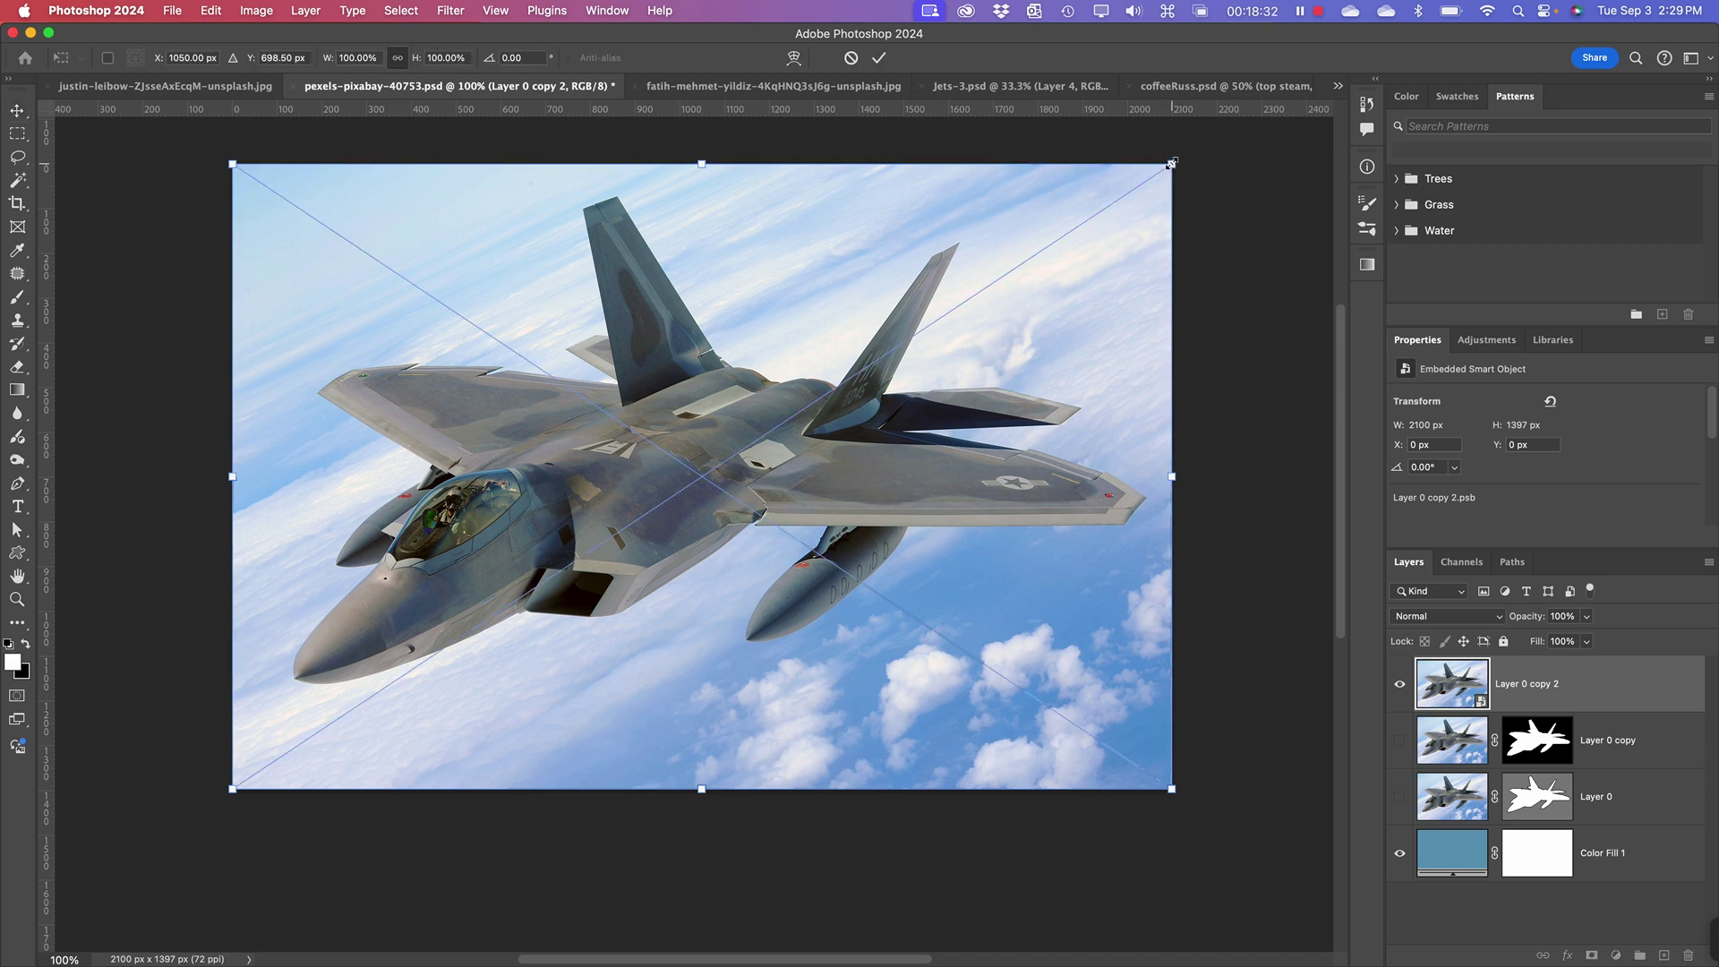
{"action": "left_click_drag", "start_coordinate": [1170, 164], "coordinate": [261, 772]}
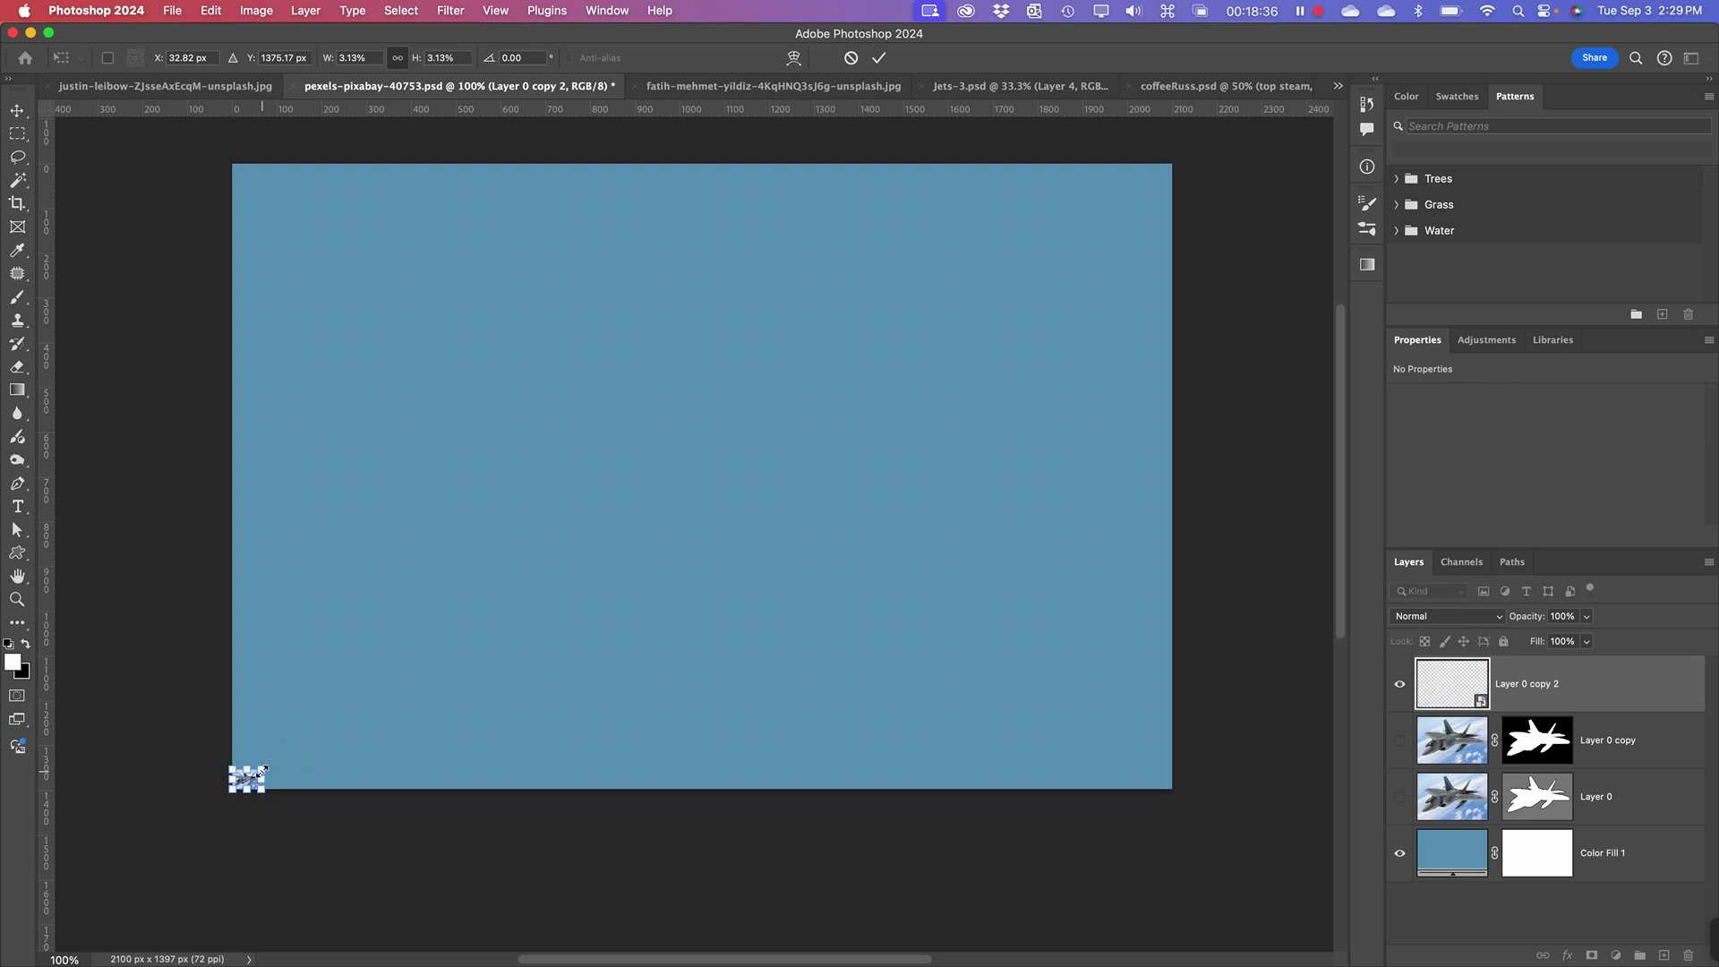
{"action": "key", "text": "Return"}
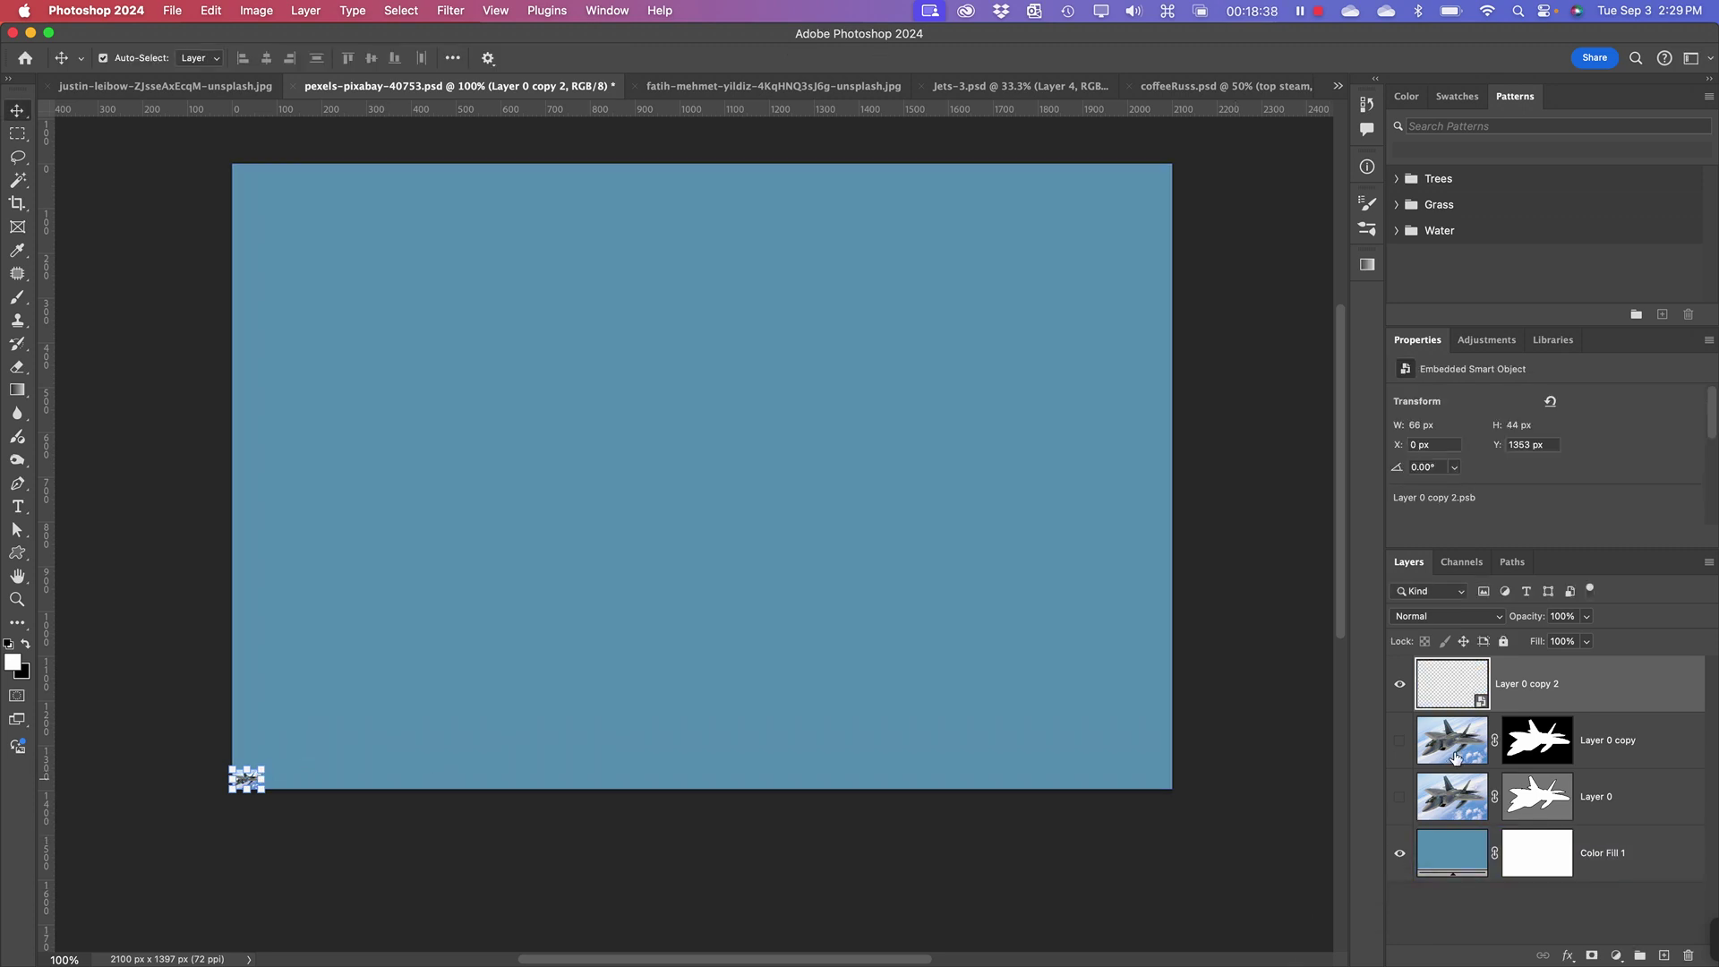
- Scale the tiny smart object back up to about 2097 x 1395 px, apply the transform, and undo both scalings
{"action": "left_click", "coordinate": [1455, 758]}
{"action": "left_click", "coordinate": [1451, 693]}
{"action": "left_click_drag", "start_coordinate": [264, 763], "coordinate": [1222, 223]}
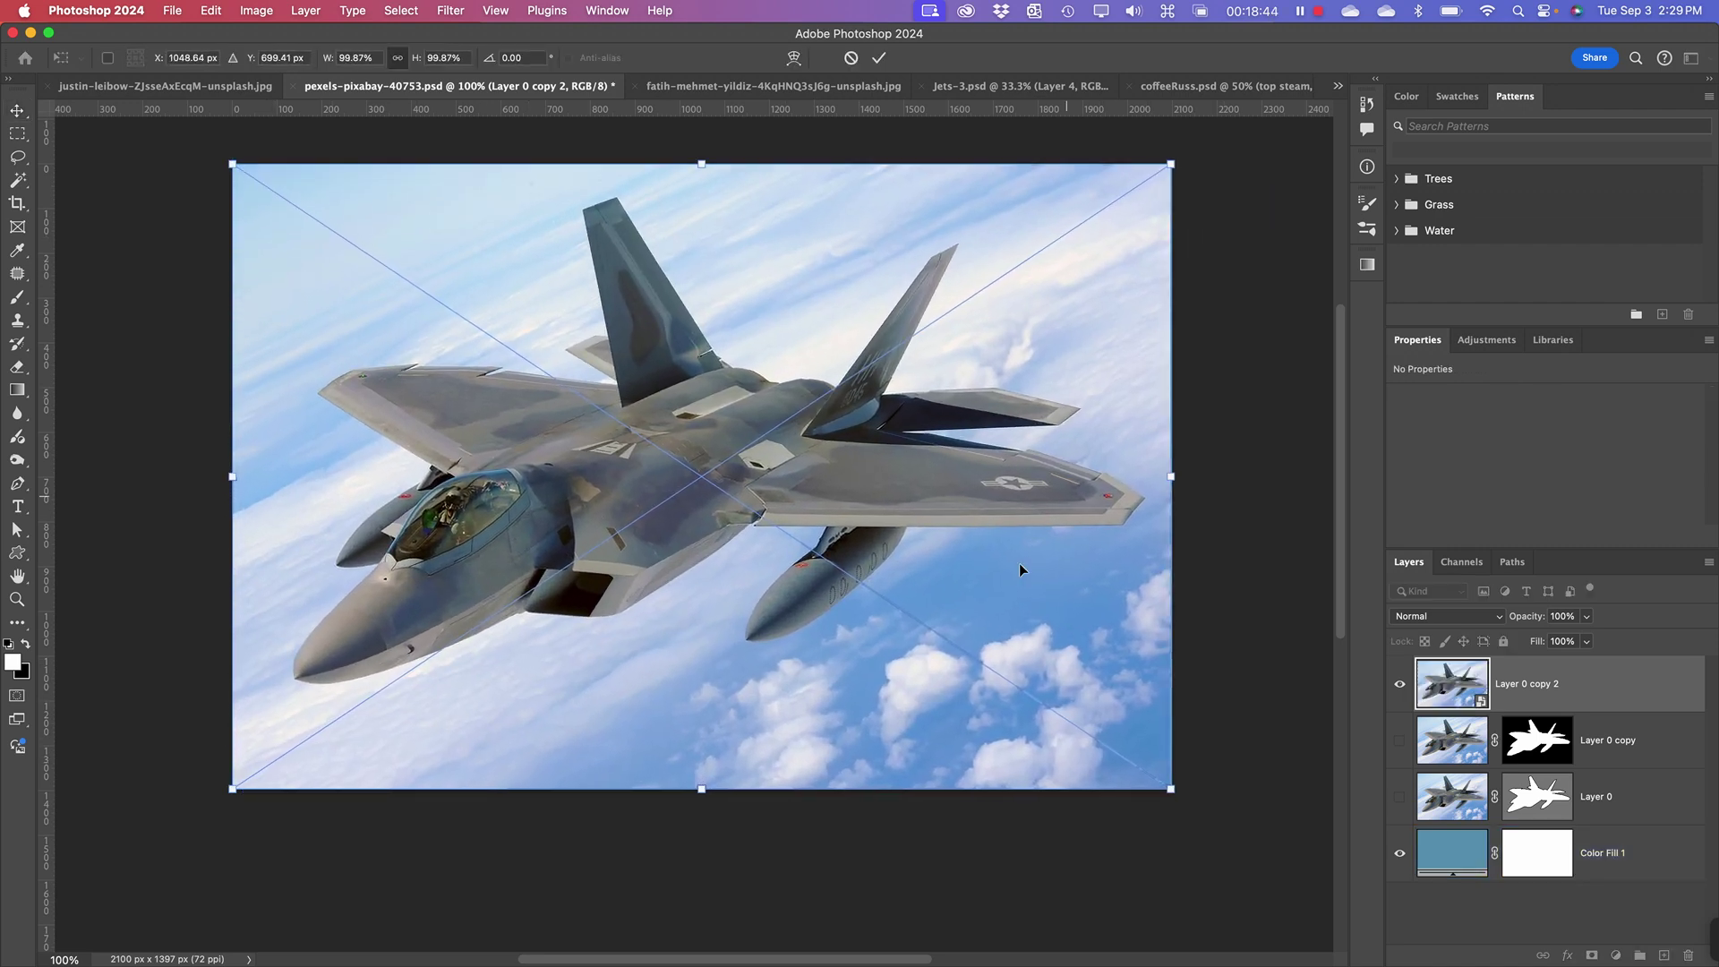
{"action": "mouse_move", "coordinate": [456, 964]}
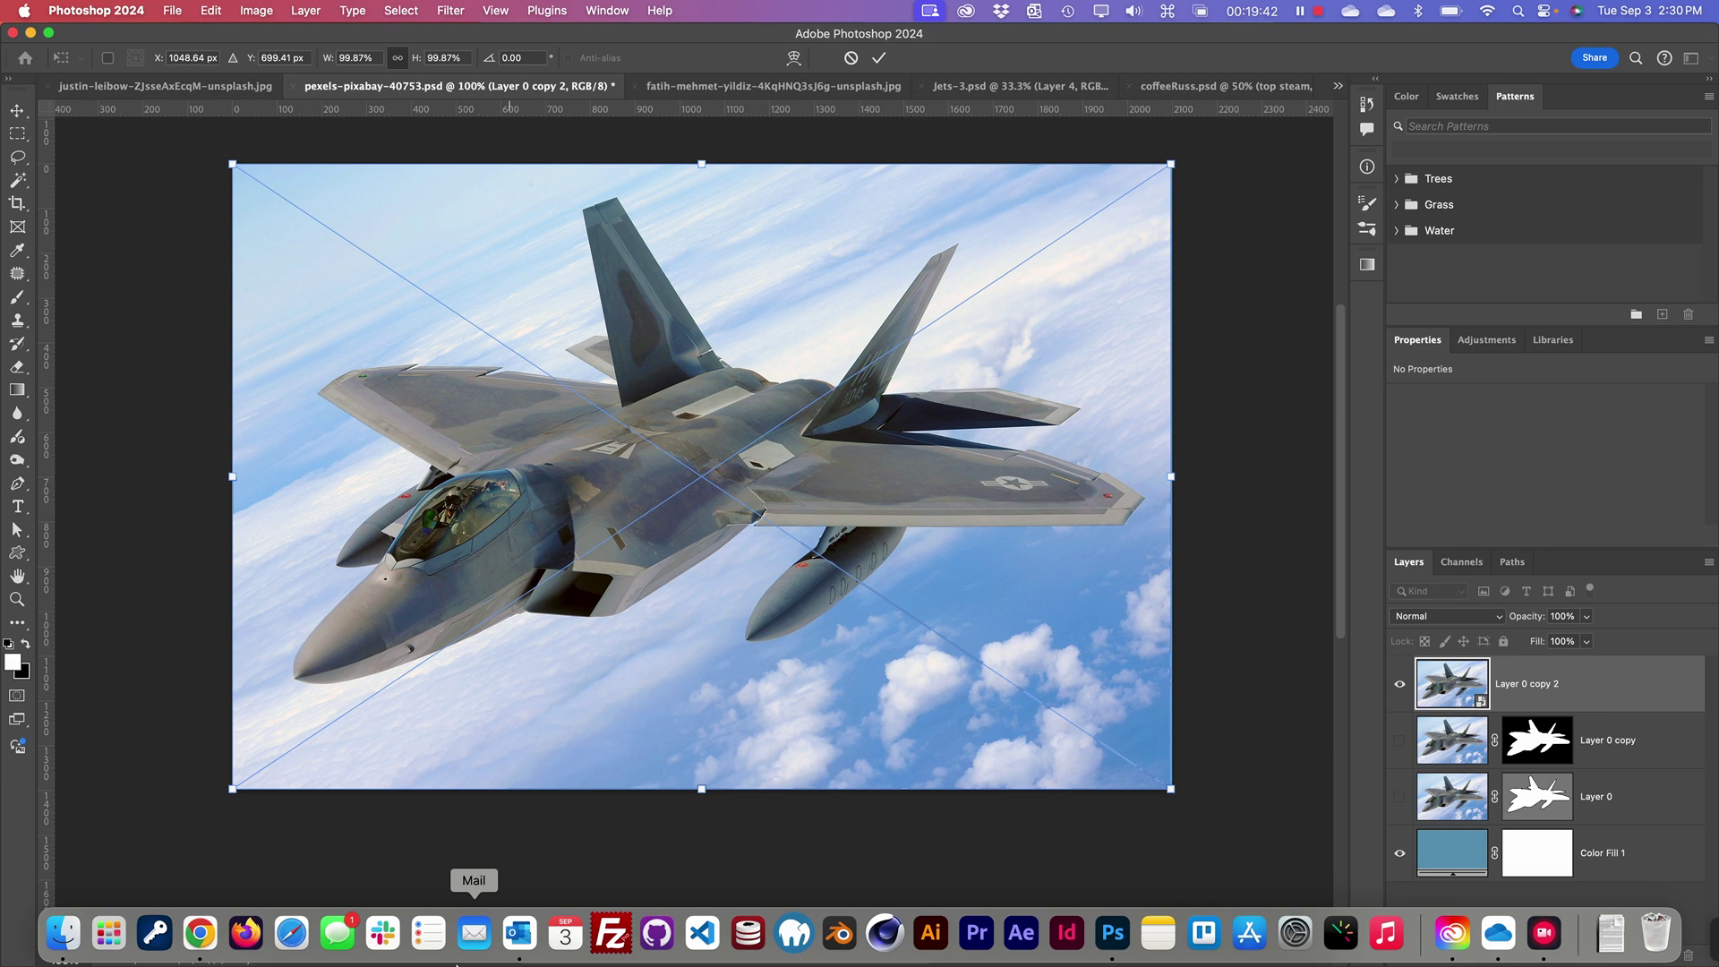
{"action": "left_click", "coordinate": [17, 111]}
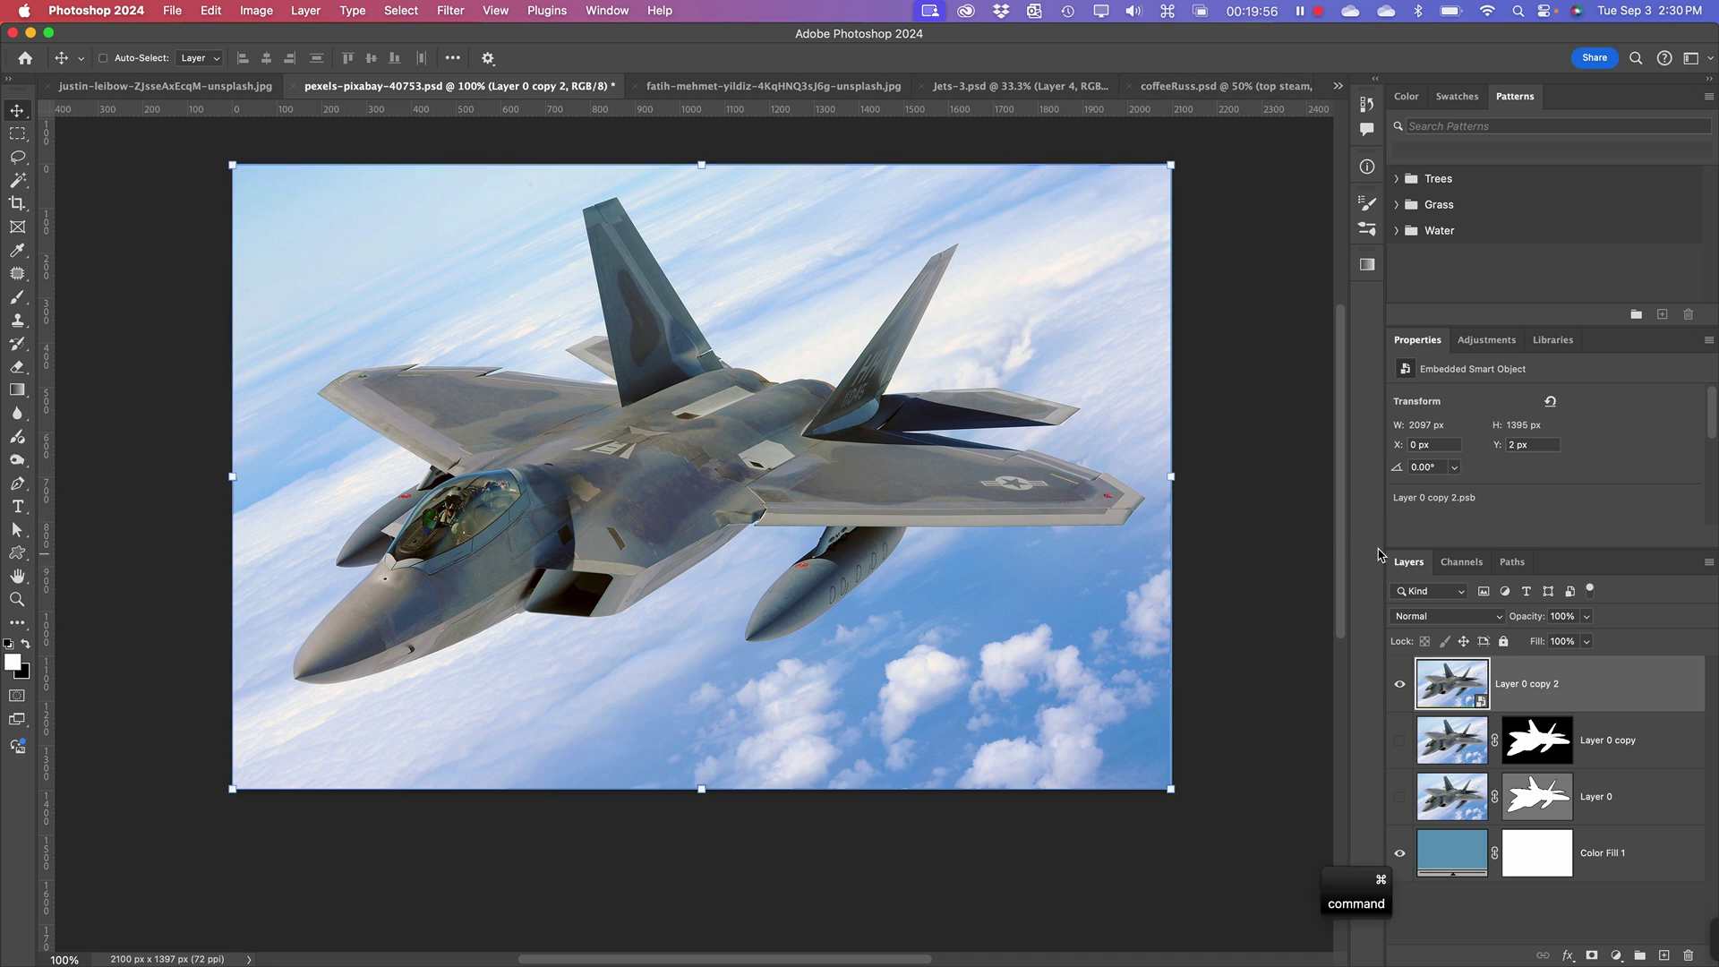
{"action": "key", "text": "super+z"}
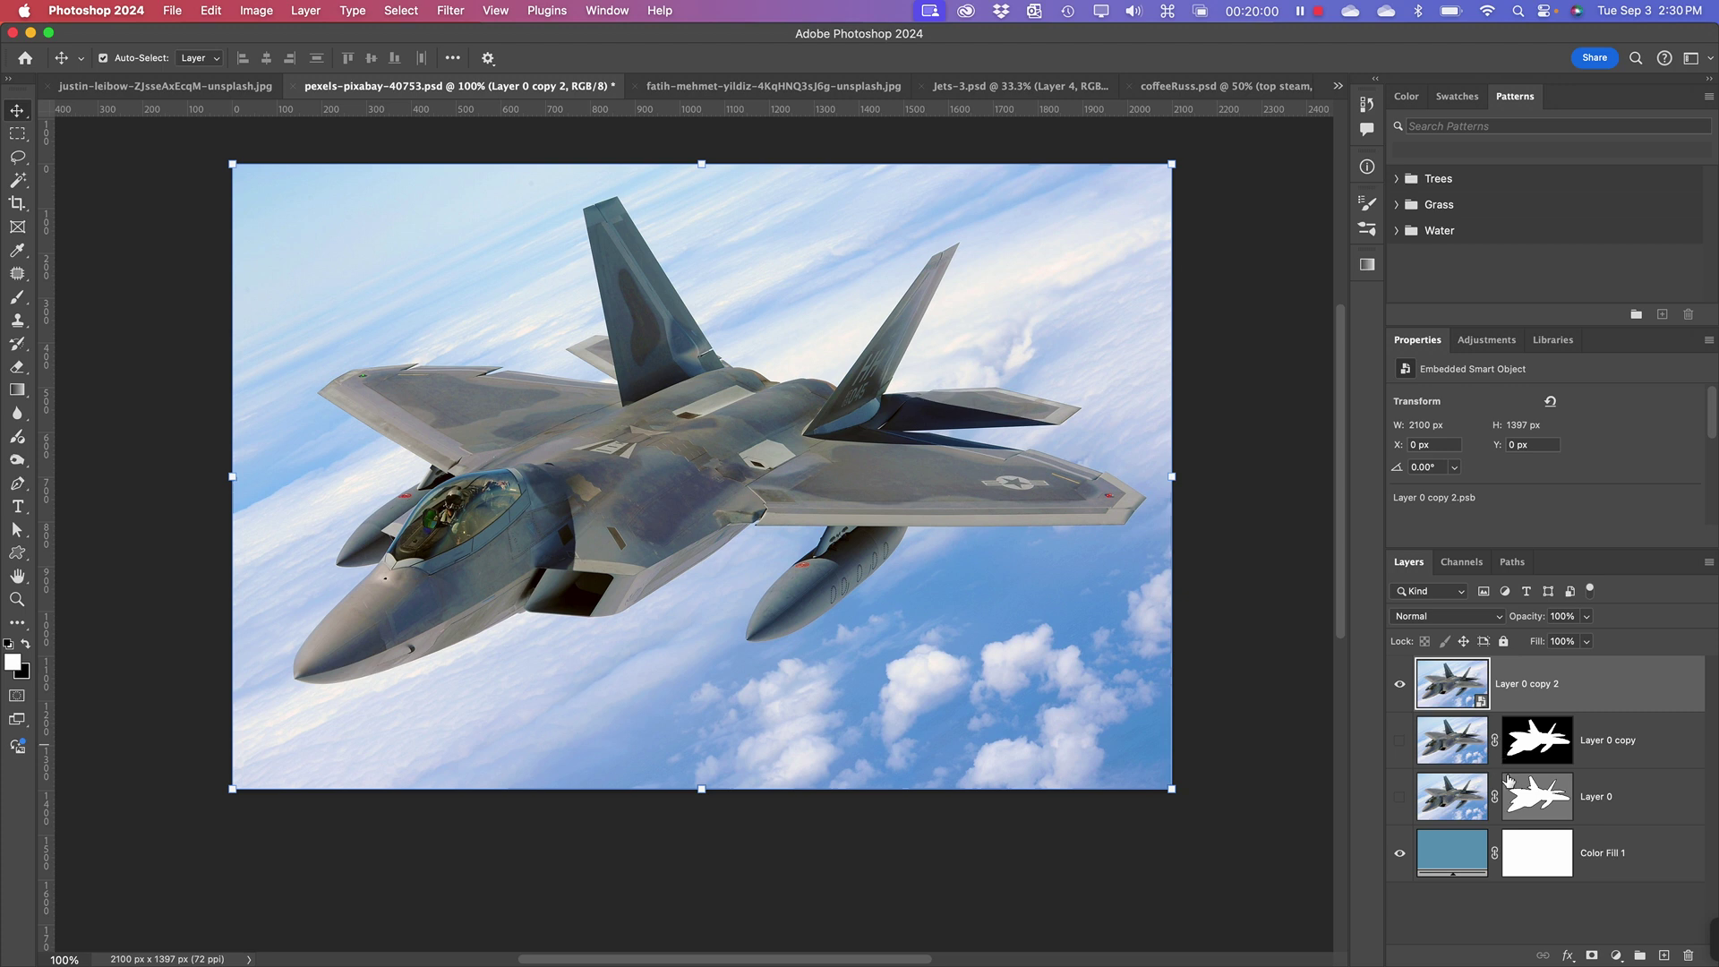
- Add a vector mask to the Layer 0 copy 2 smart object from the Jet Outline path
{"action": "left_click", "coordinate": [1511, 564]}
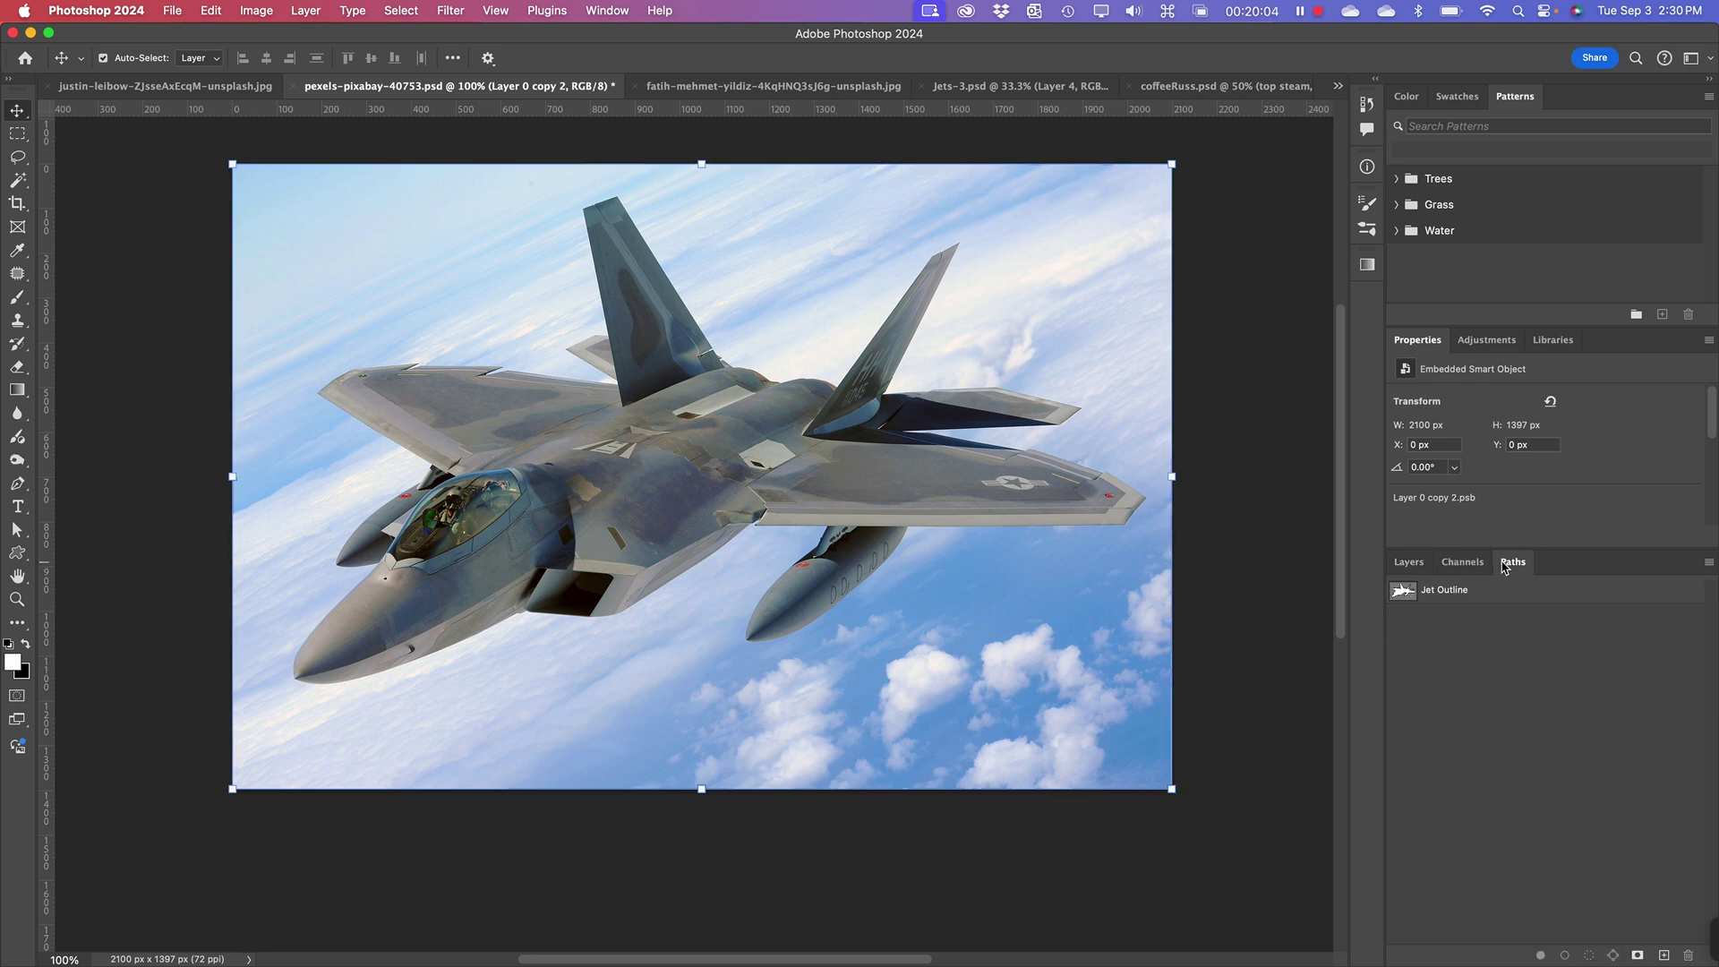
{"action": "left_click", "coordinate": [1422, 598]}
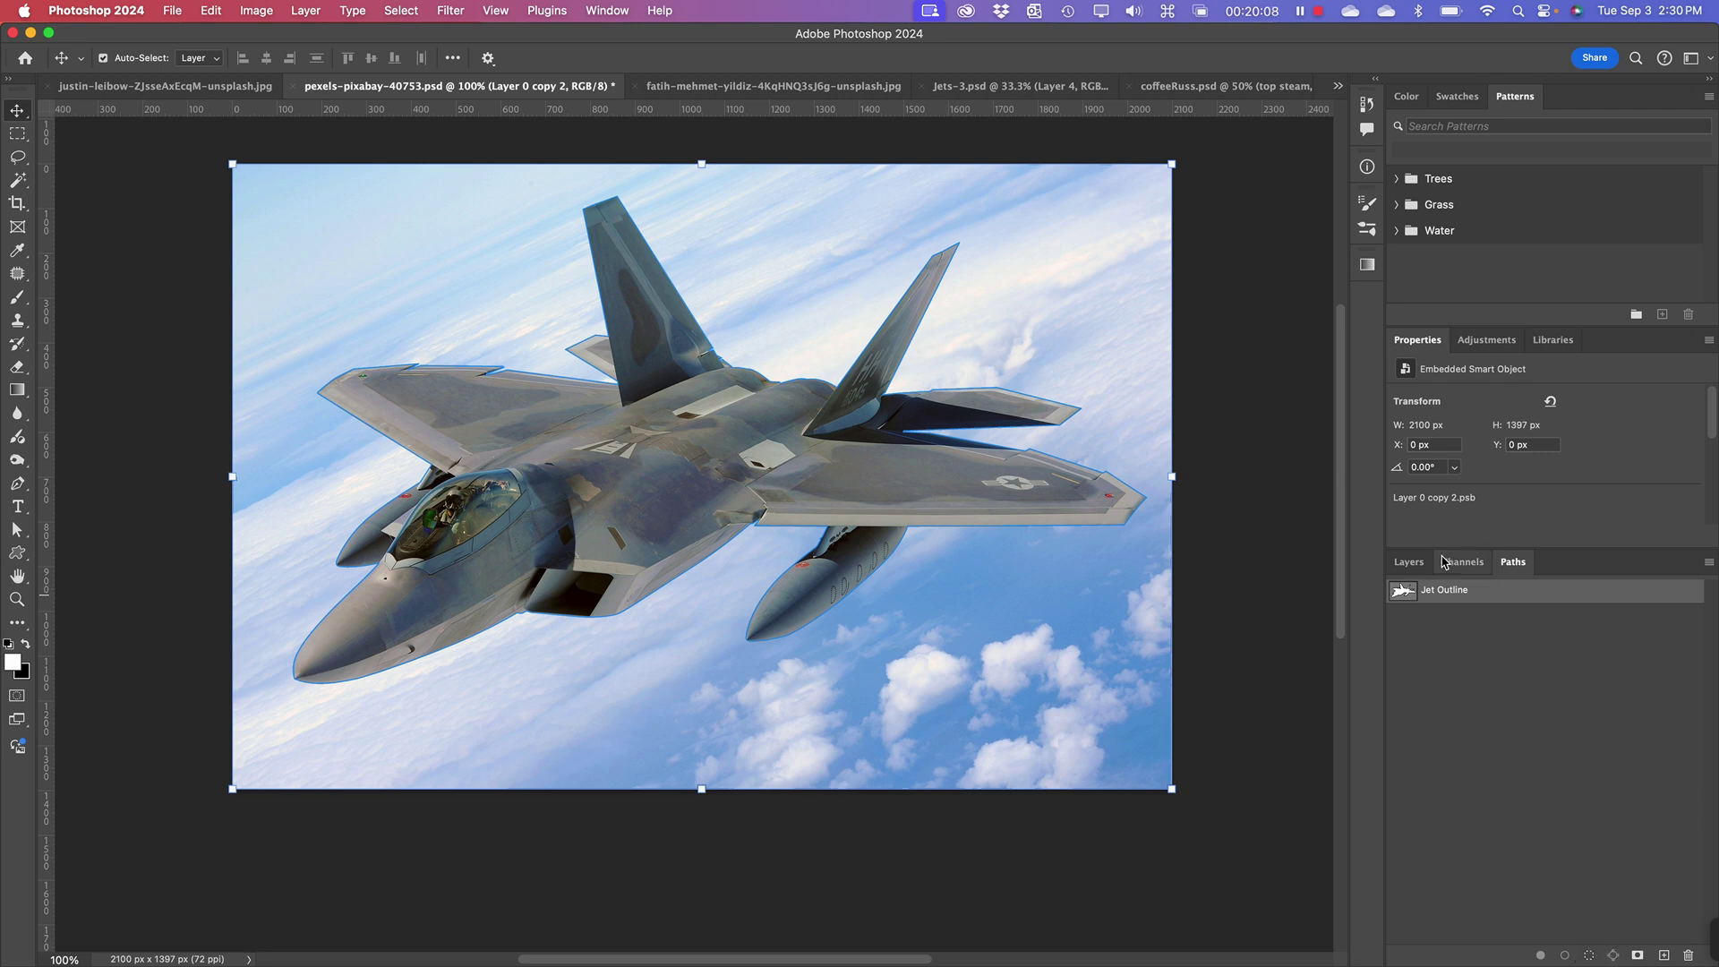
{"action": "left_click", "coordinate": [1413, 564]}
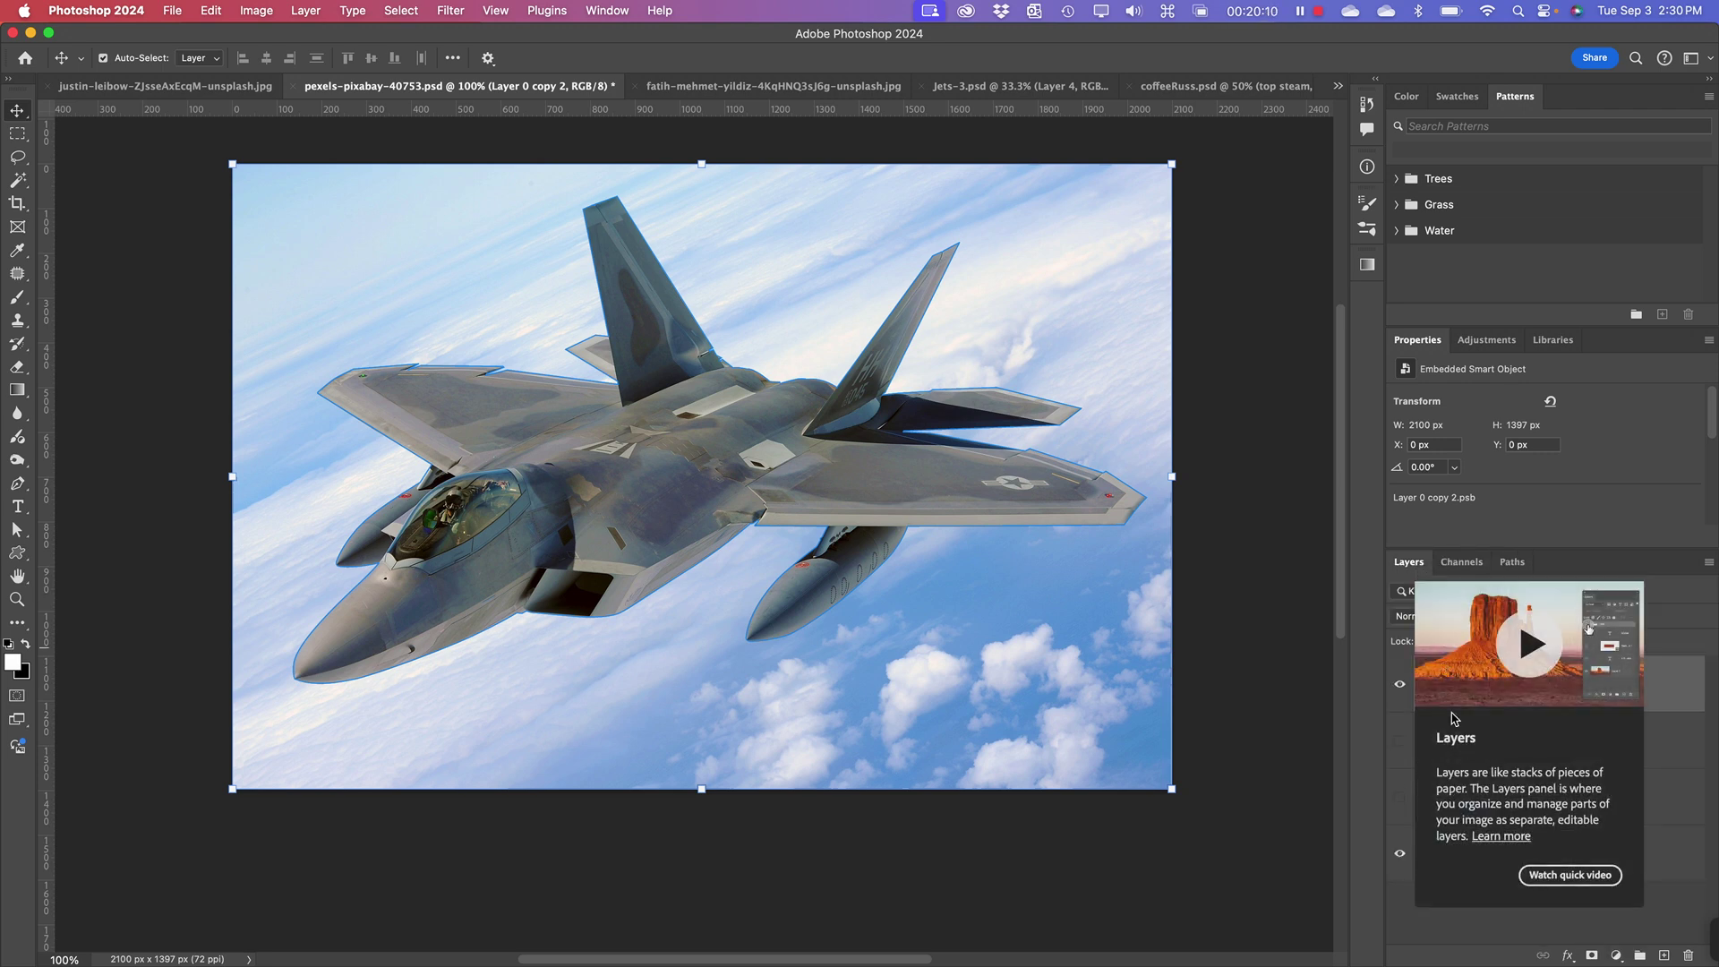
{"action": "left_click", "coordinate": [1454, 685]}
{"action": "right_click", "coordinate": [1456, 687]}
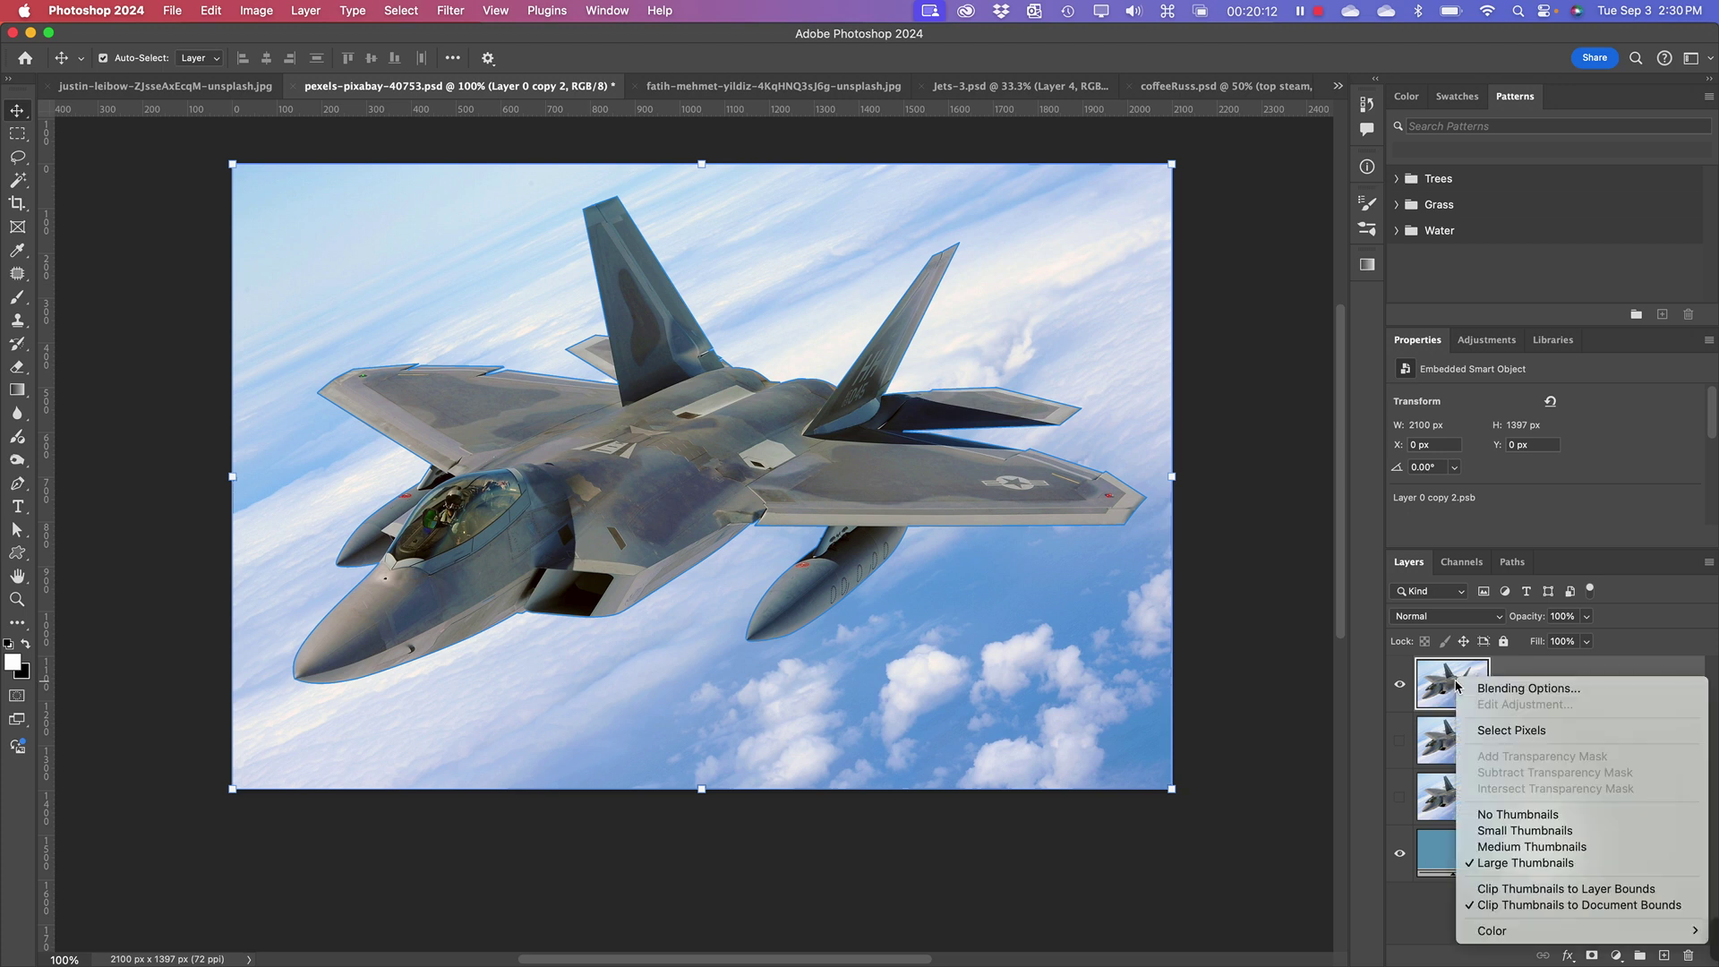
{"action": "key", "text": "Escape"}
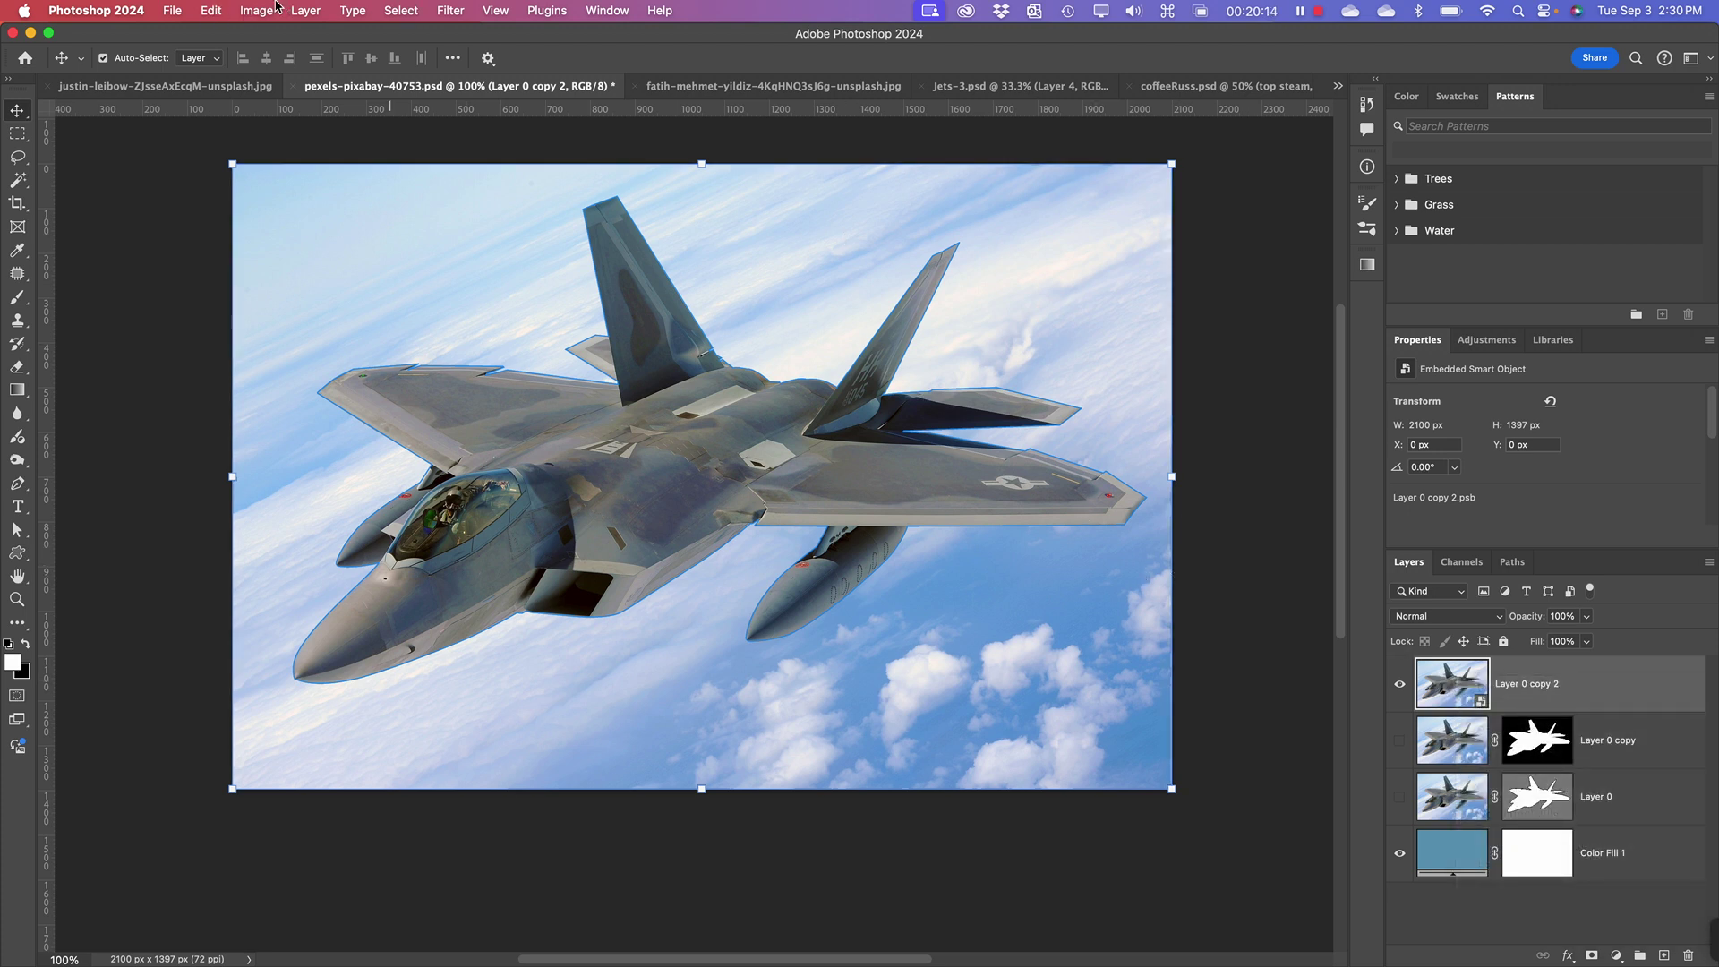
{"action": "left_click", "coordinate": [306, 10]}
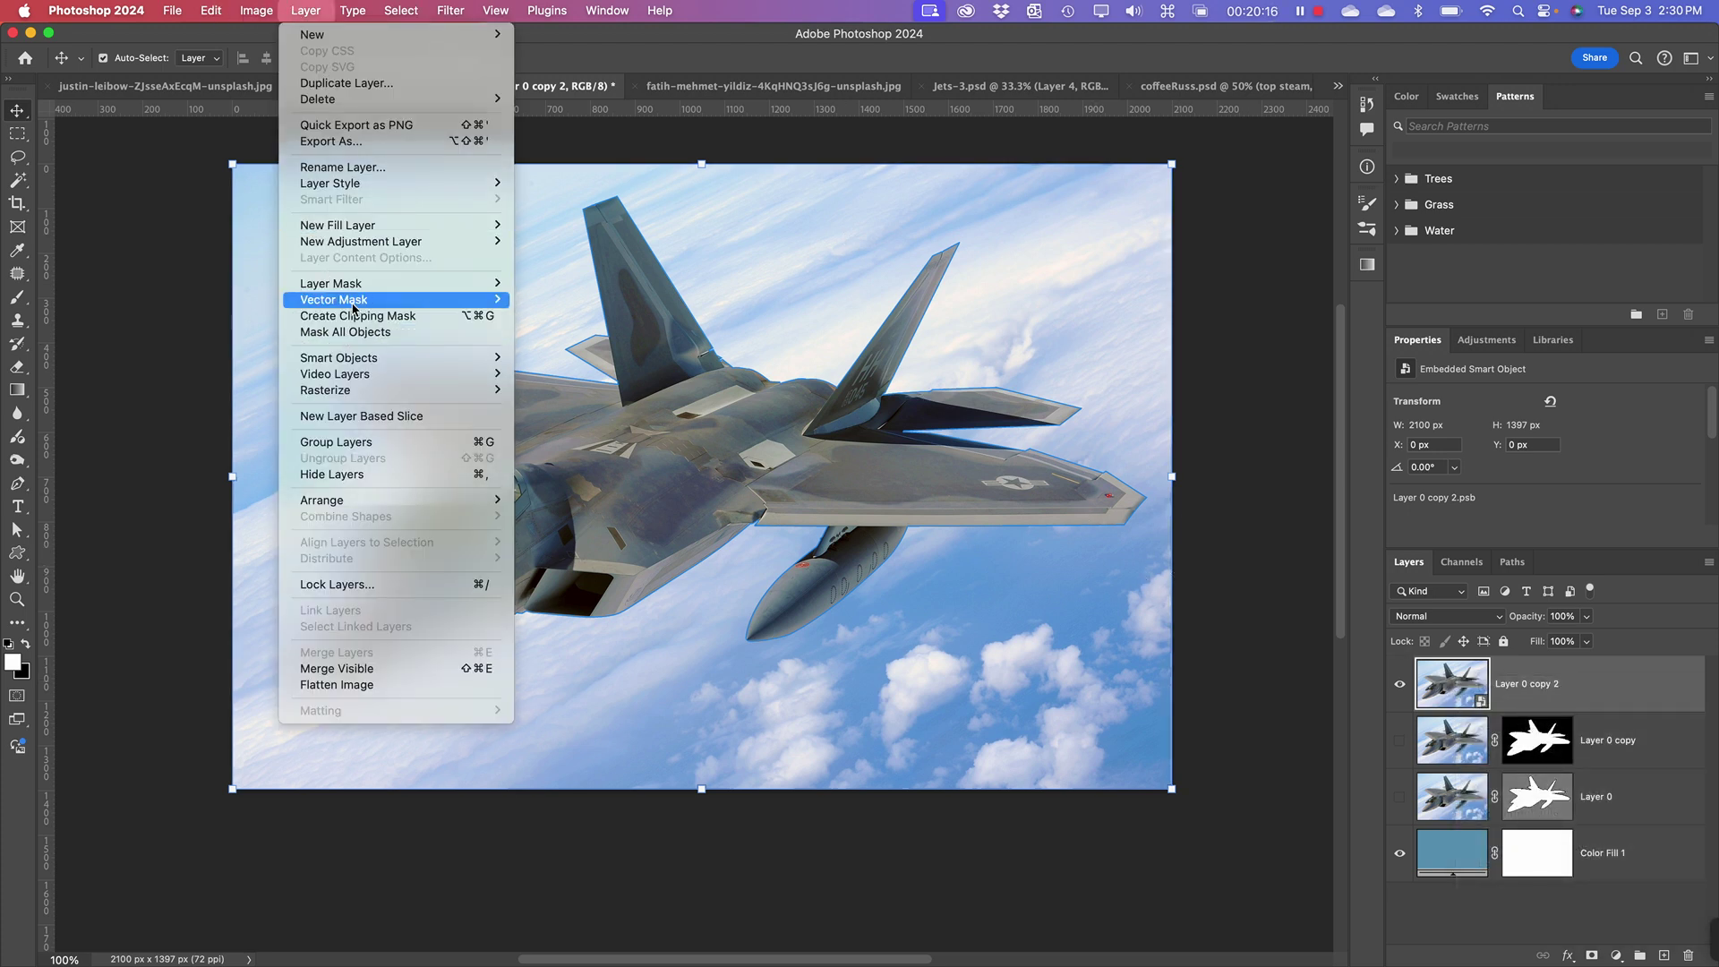
{"action": "mouse_move", "coordinate": [403, 299]}
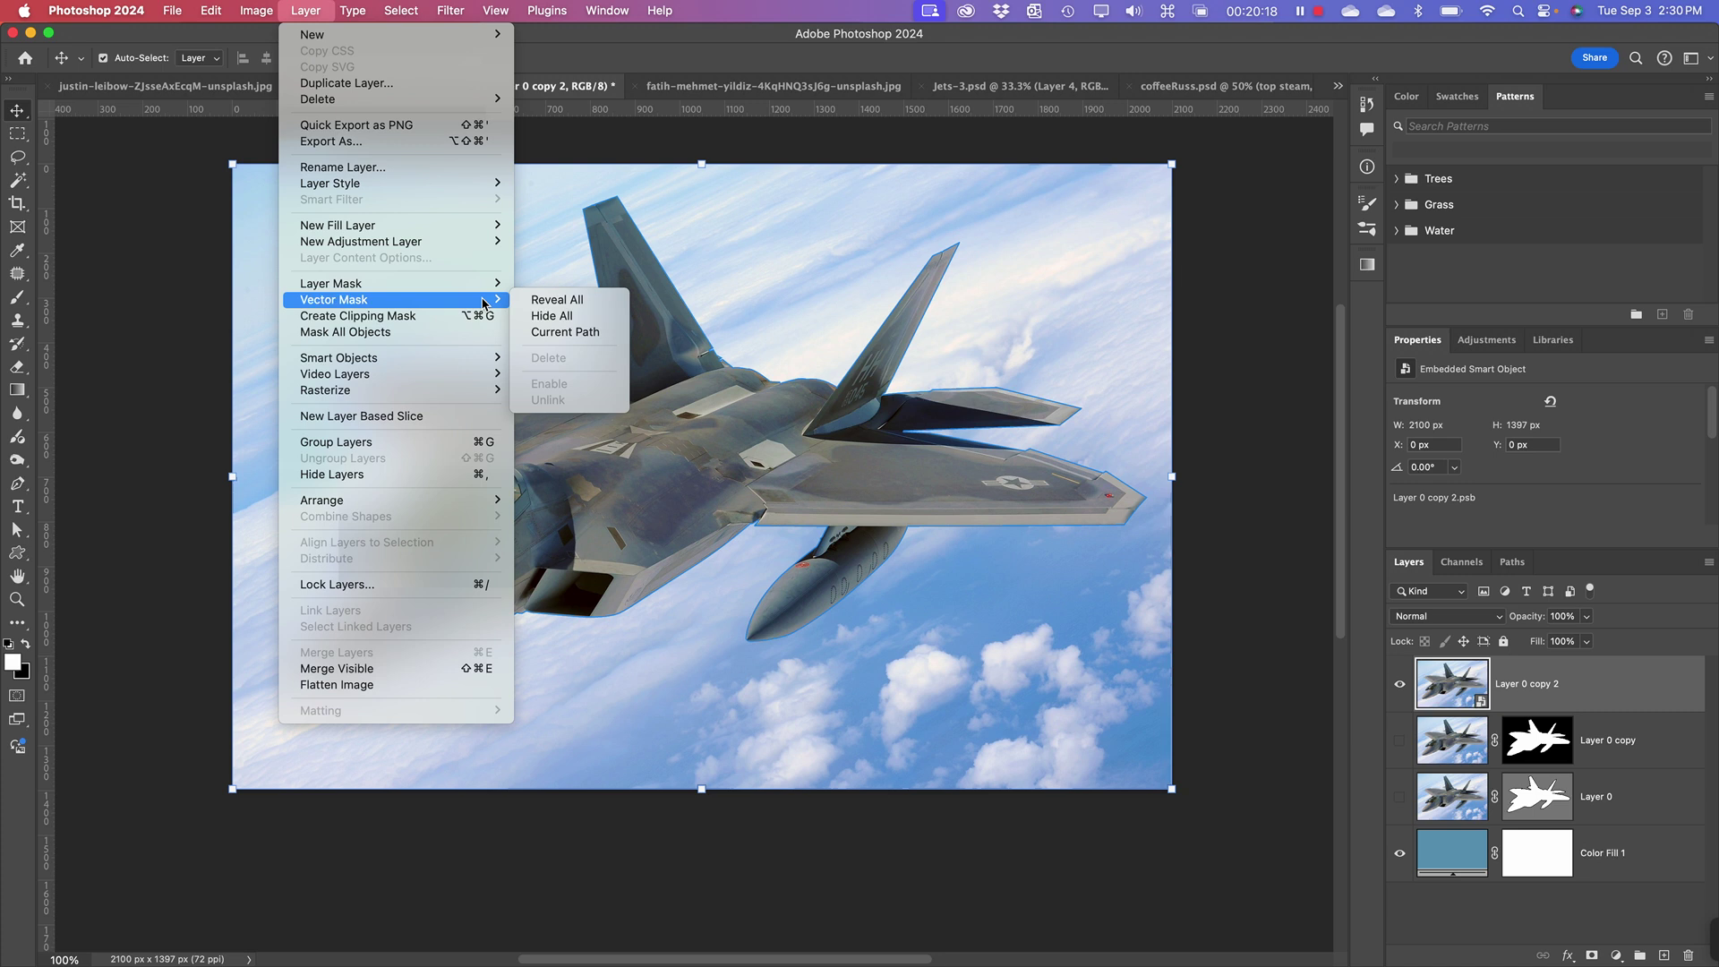
{"action": "left_click", "coordinate": [565, 331]}
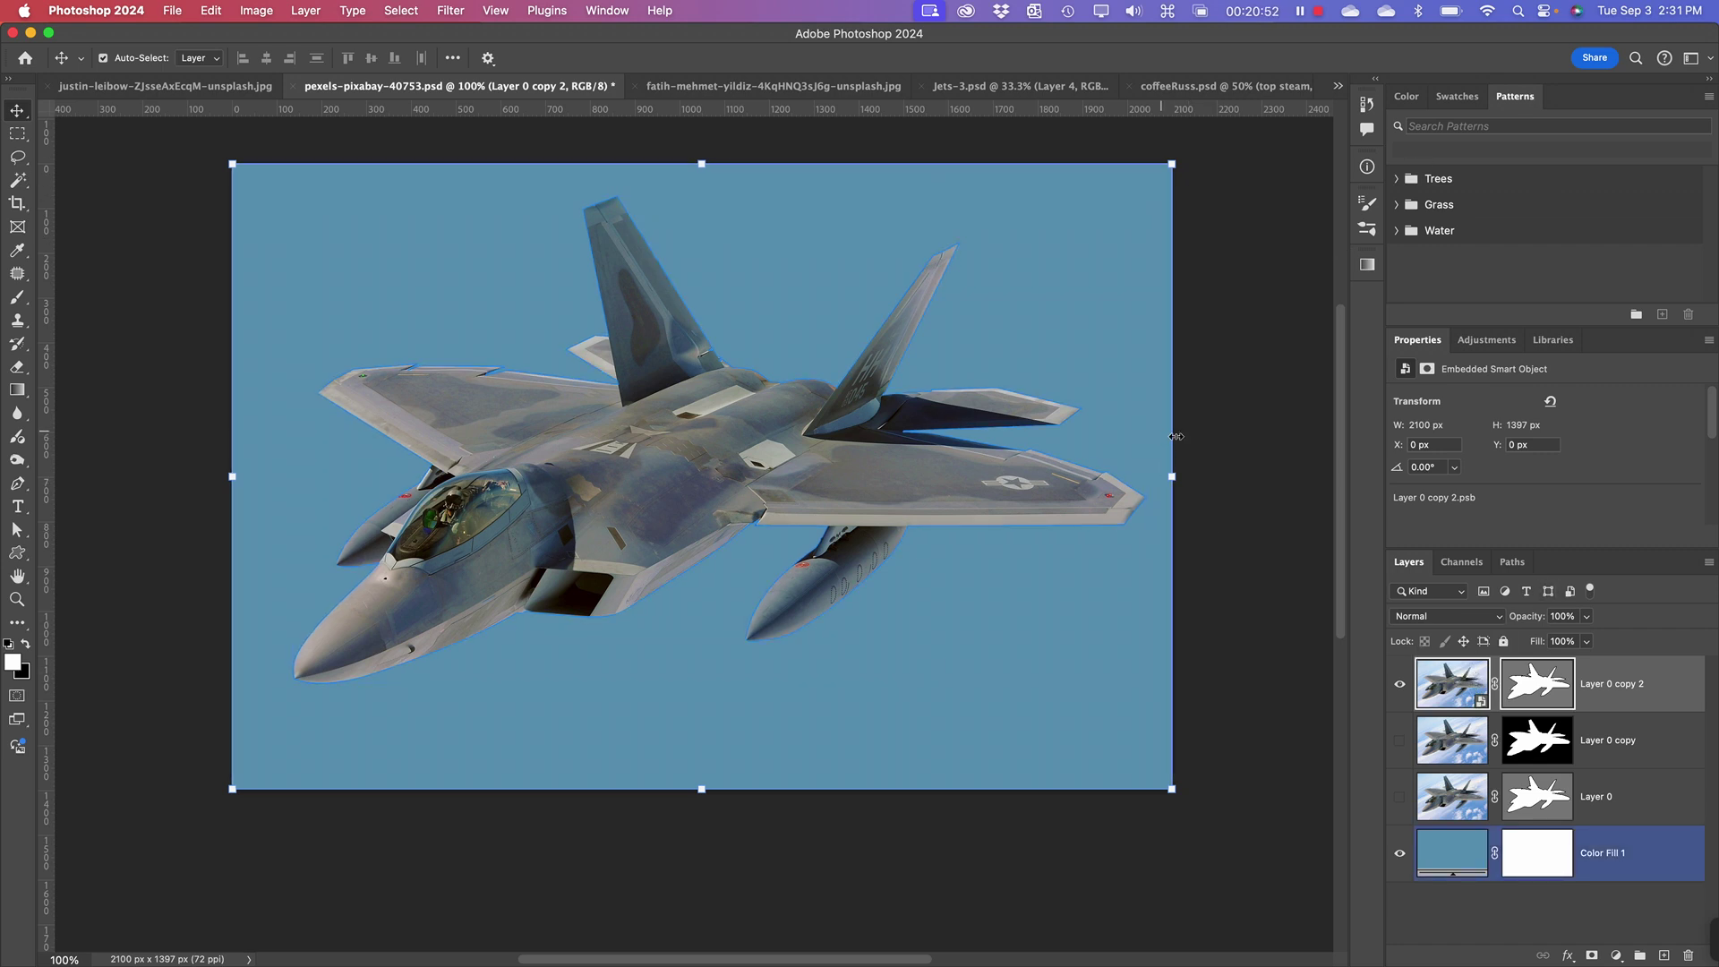
- Undo the vector mask and the smart object conversion on Layer 0 copy 2
{"action": "scroll", "coordinate": [1336, 456], "scroll_direction": "up", "scroll_amount": 4}
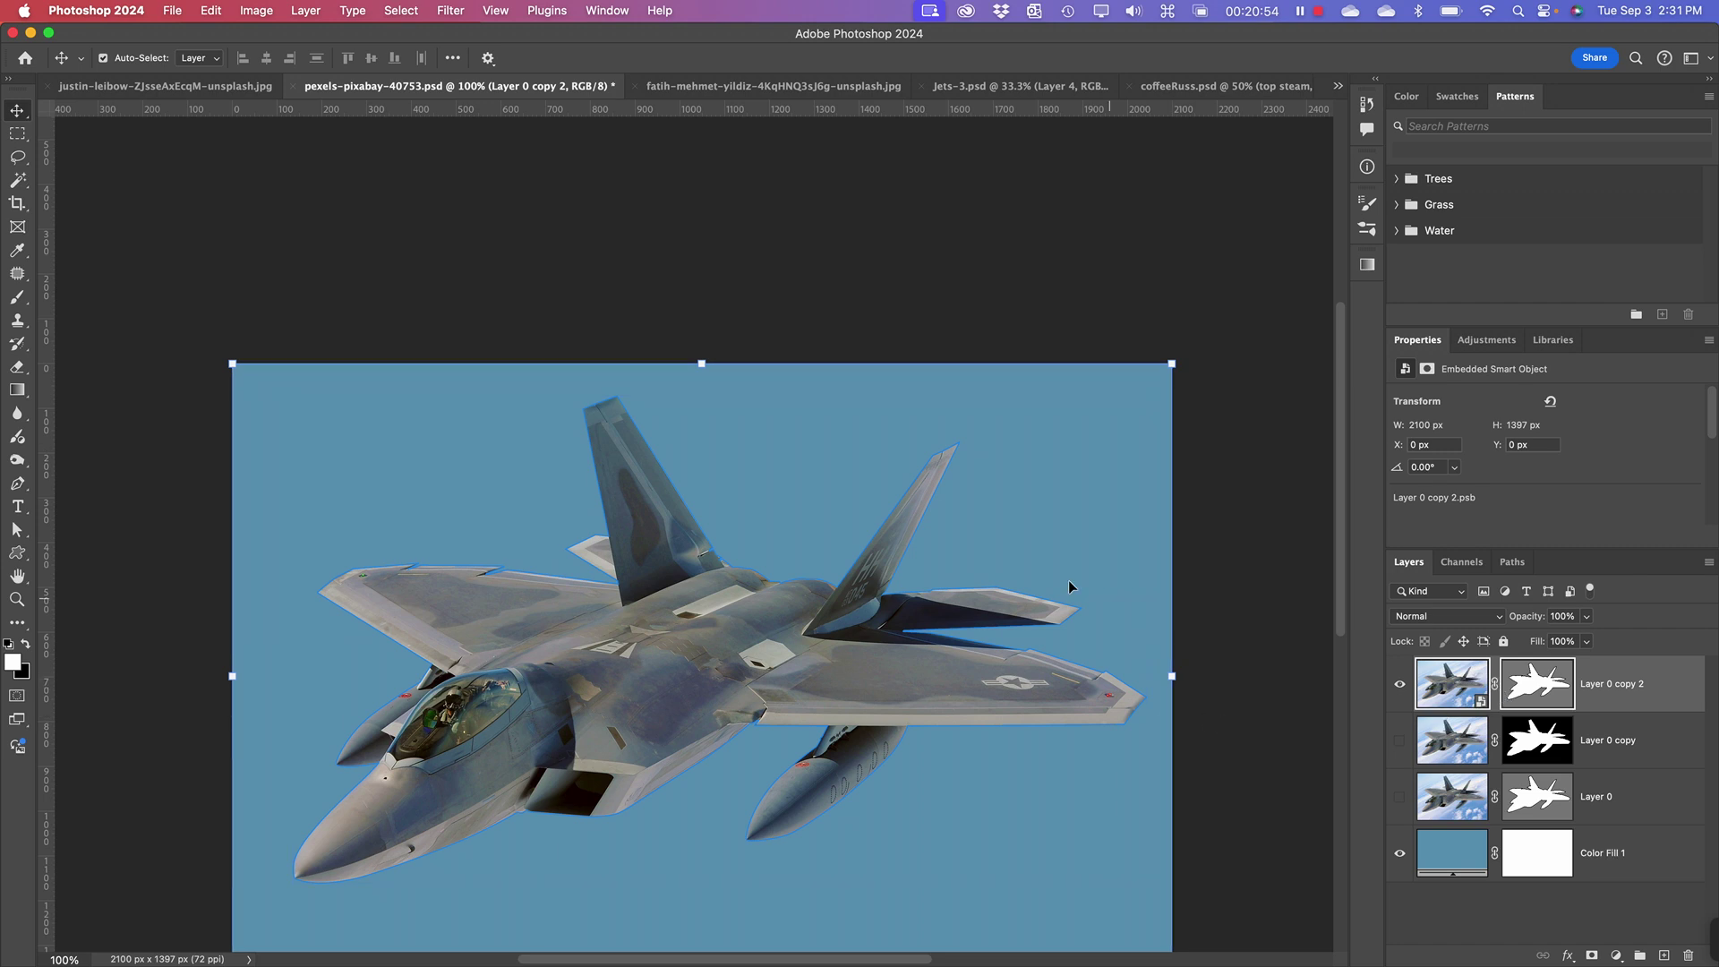
{"action": "key", "text": "space"}
{"action": "left_click_drag", "start_coordinate": [856, 600], "coordinate": [855, 415]}
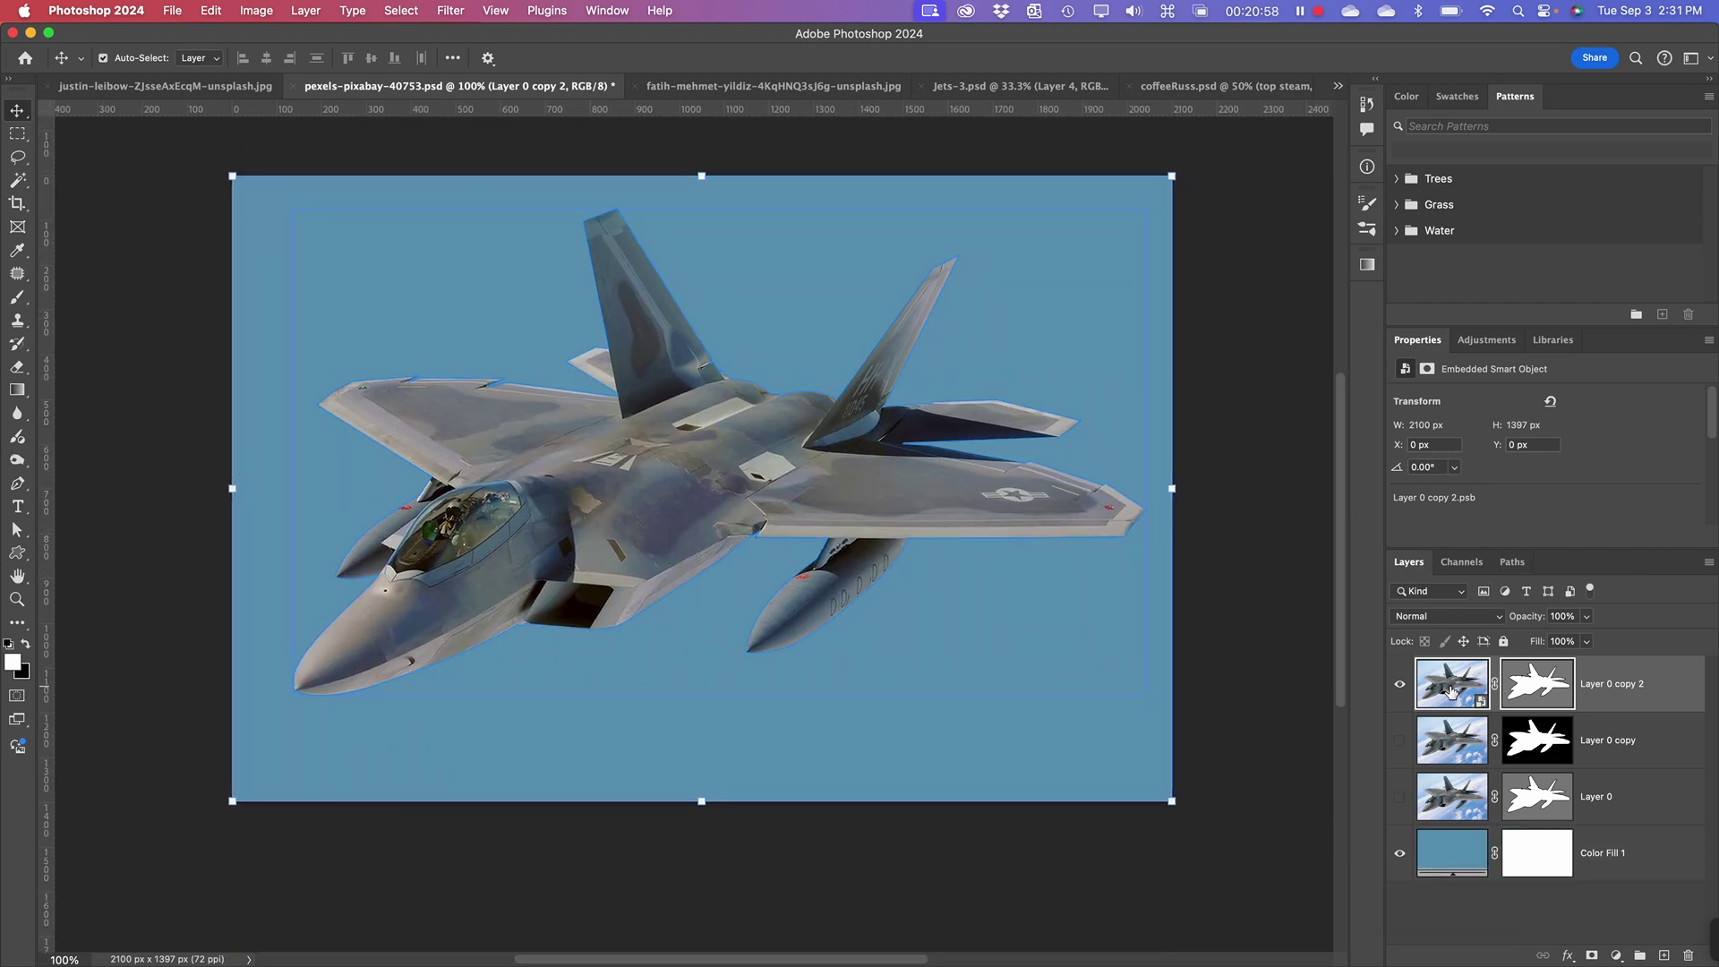
{"action": "key", "text": "super+z"}
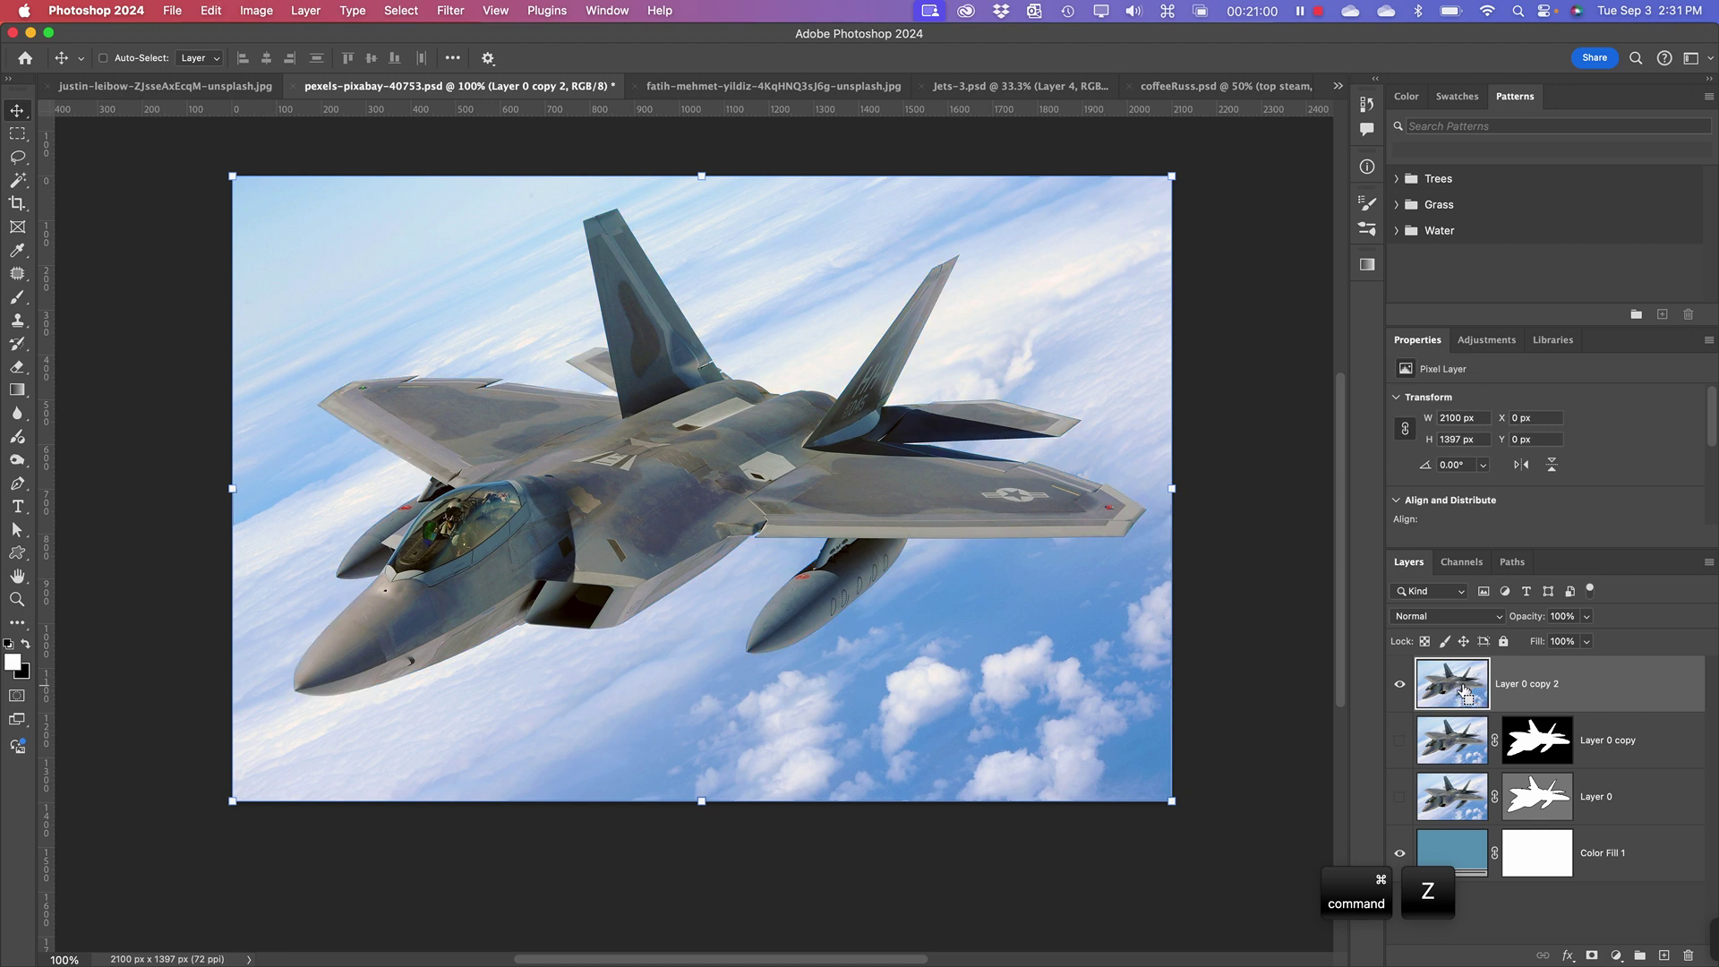
{"action": "left_click", "coordinate": [1278, 687]}
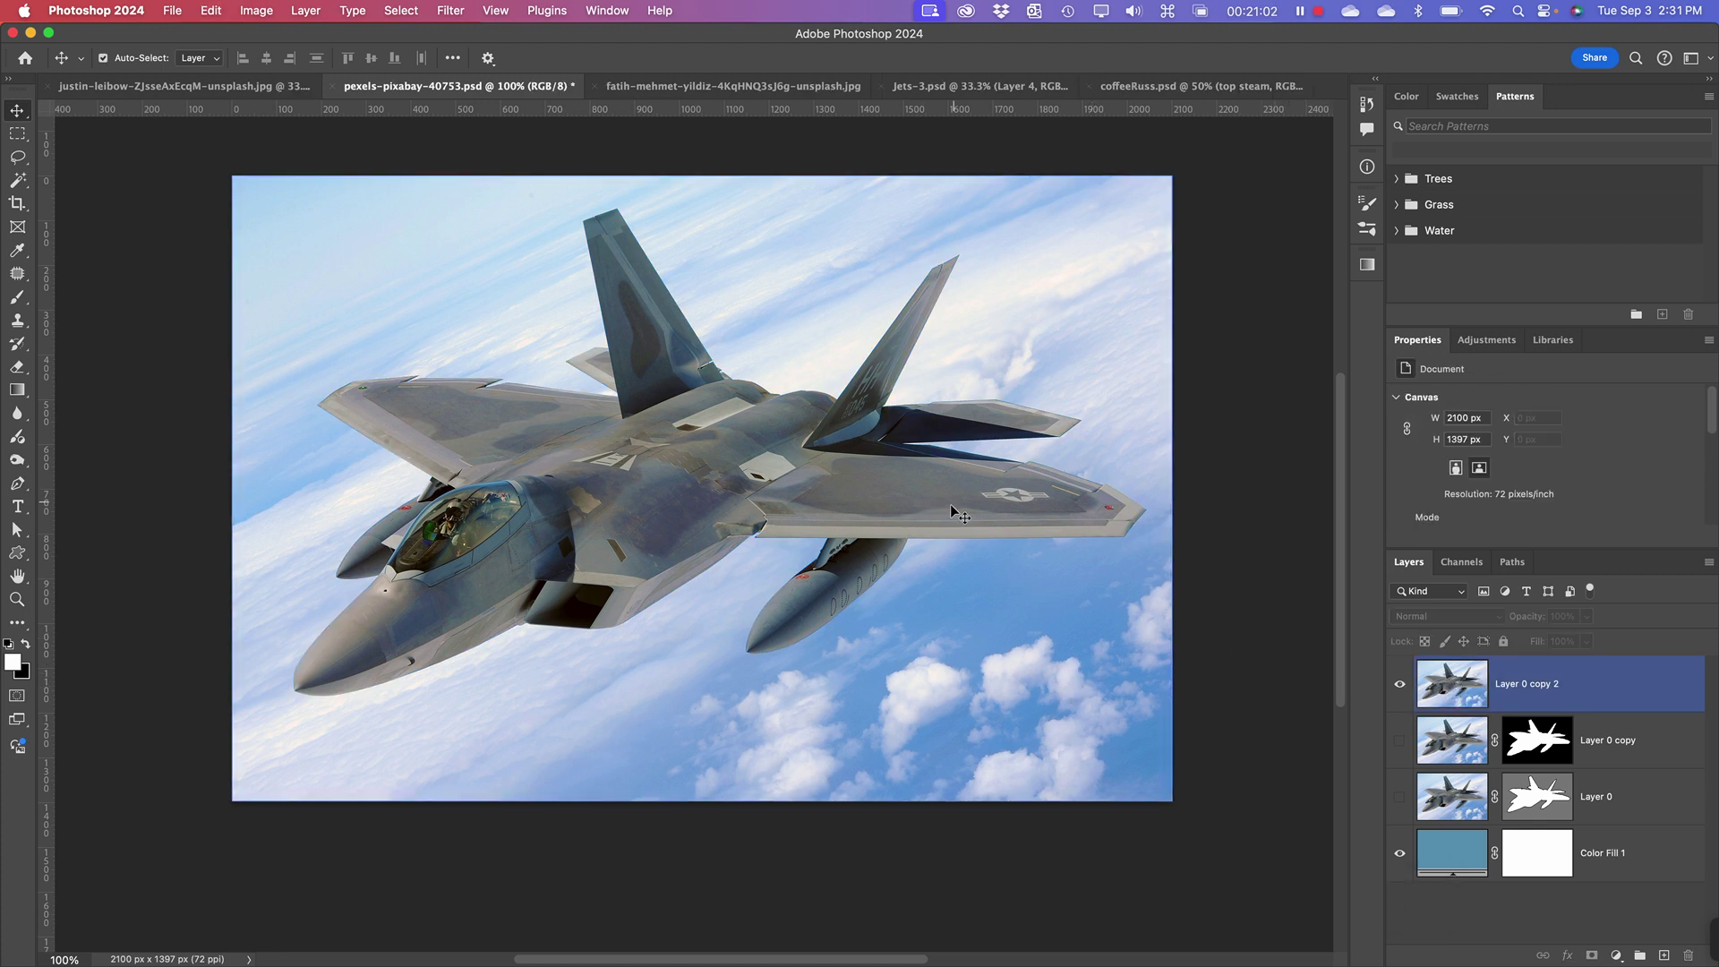
{"action": "key", "text": "space"}
{"action": "left_click_drag", "start_coordinate": [951, 511], "coordinate": [725, 487]}
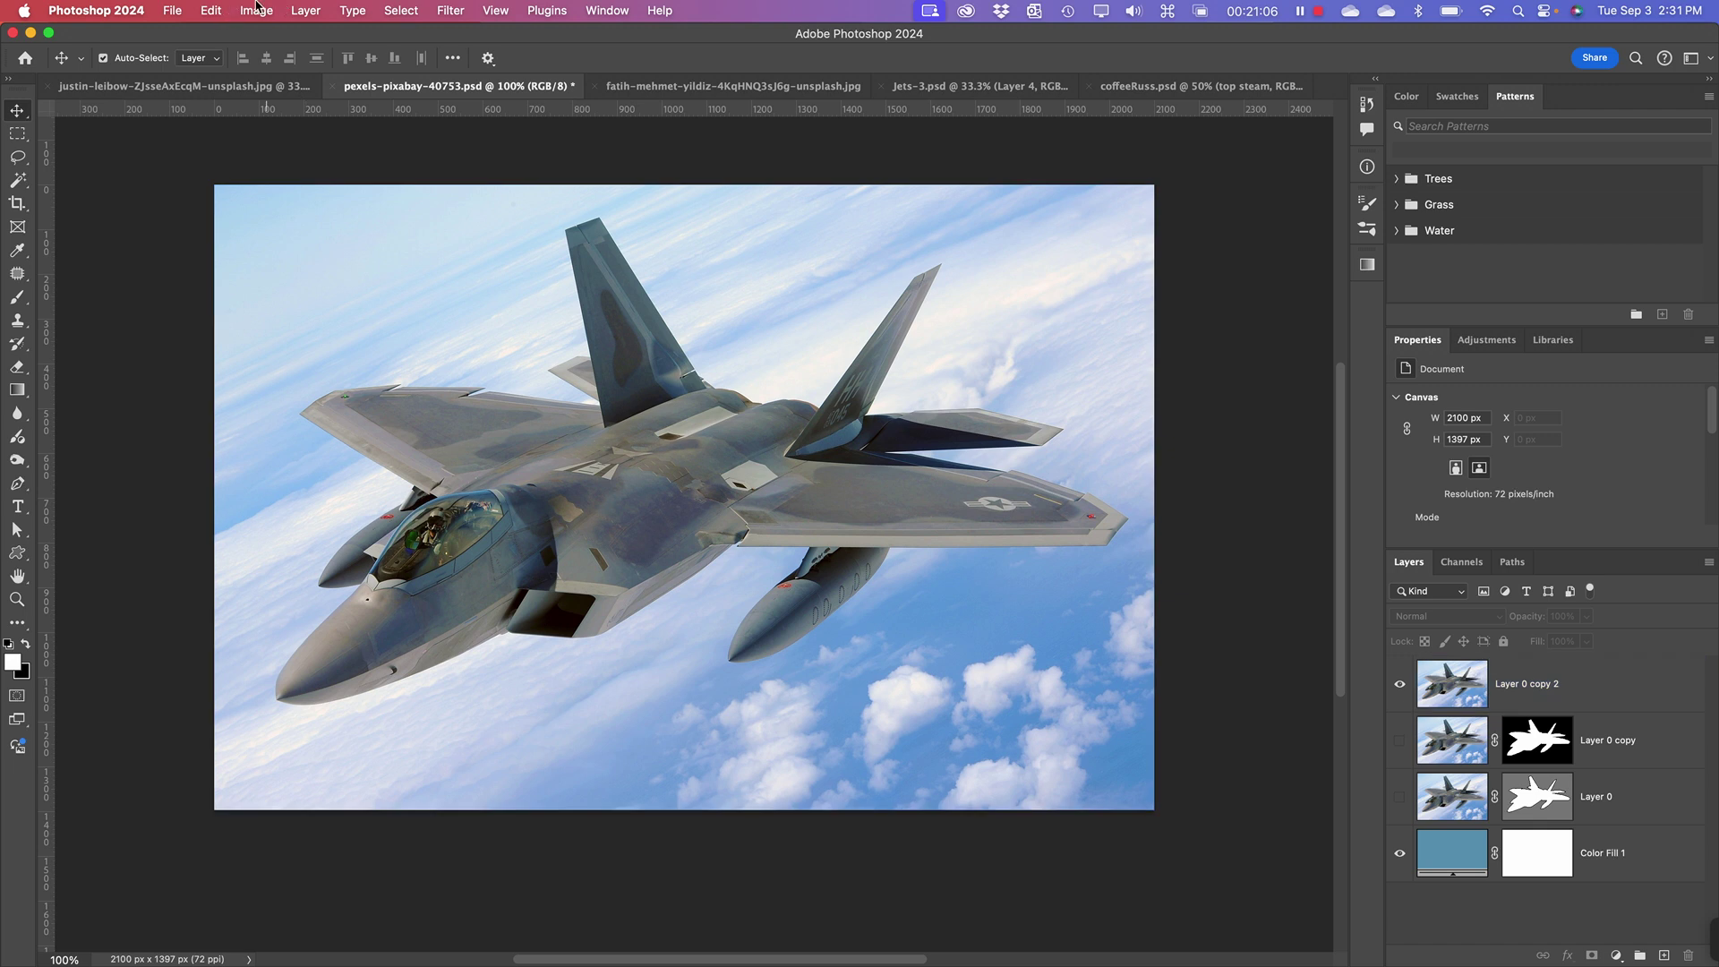
{"action": "left_click", "coordinate": [445, 10]}
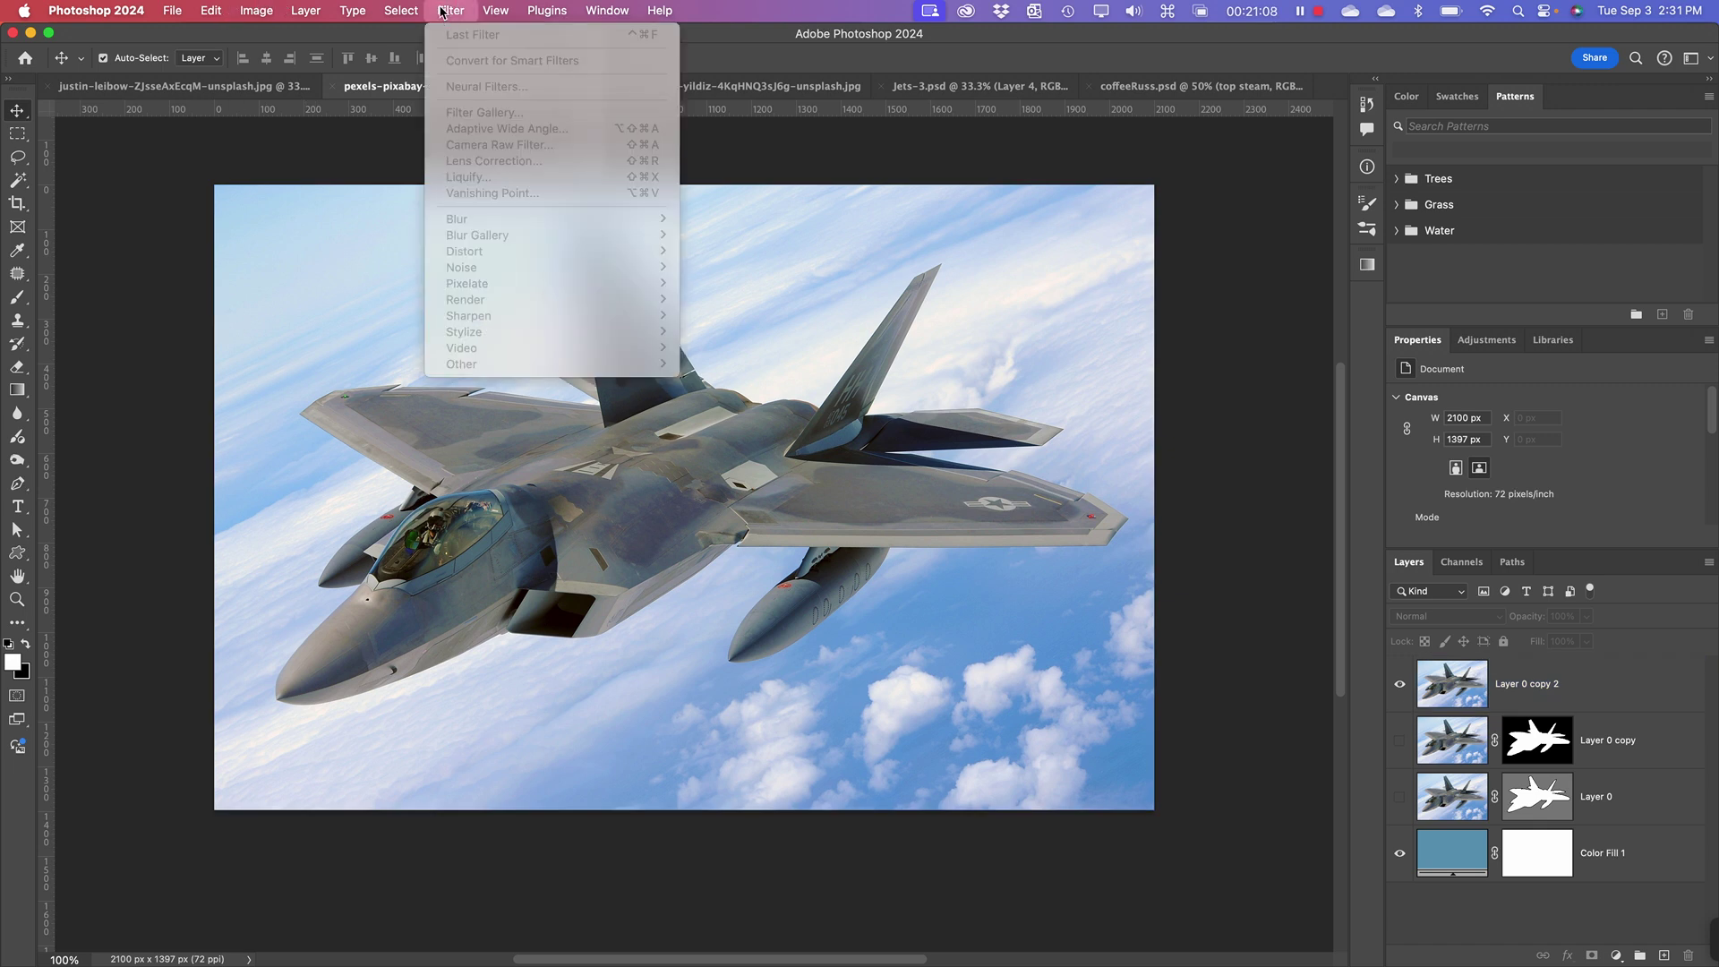
{"action": "left_click", "coordinate": [445, 11]}
- Apply the Unsharp Mask filter to the pixel layer Layer 0 copy 2 with an amount of 500% and a radius of 3.5 pixels
{"action": "left_click", "coordinate": [1459, 678]}
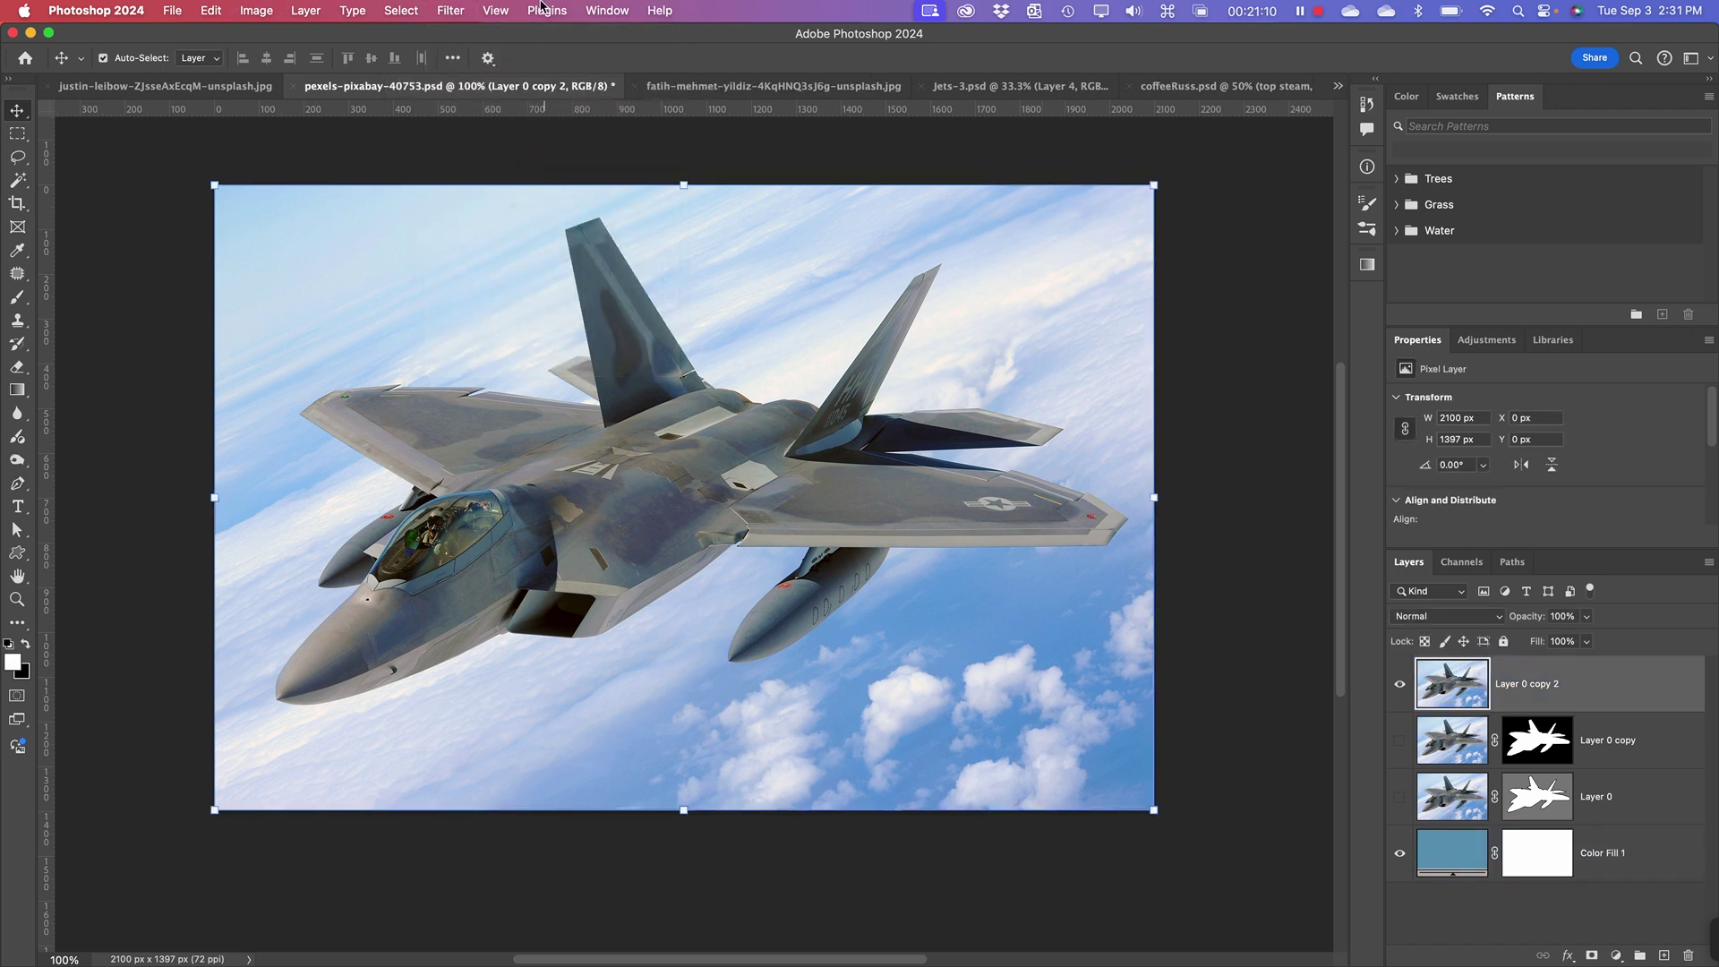
{"action": "left_click", "coordinate": [400, 11]}
{"action": "mouse_move", "coordinate": [456, 9]}
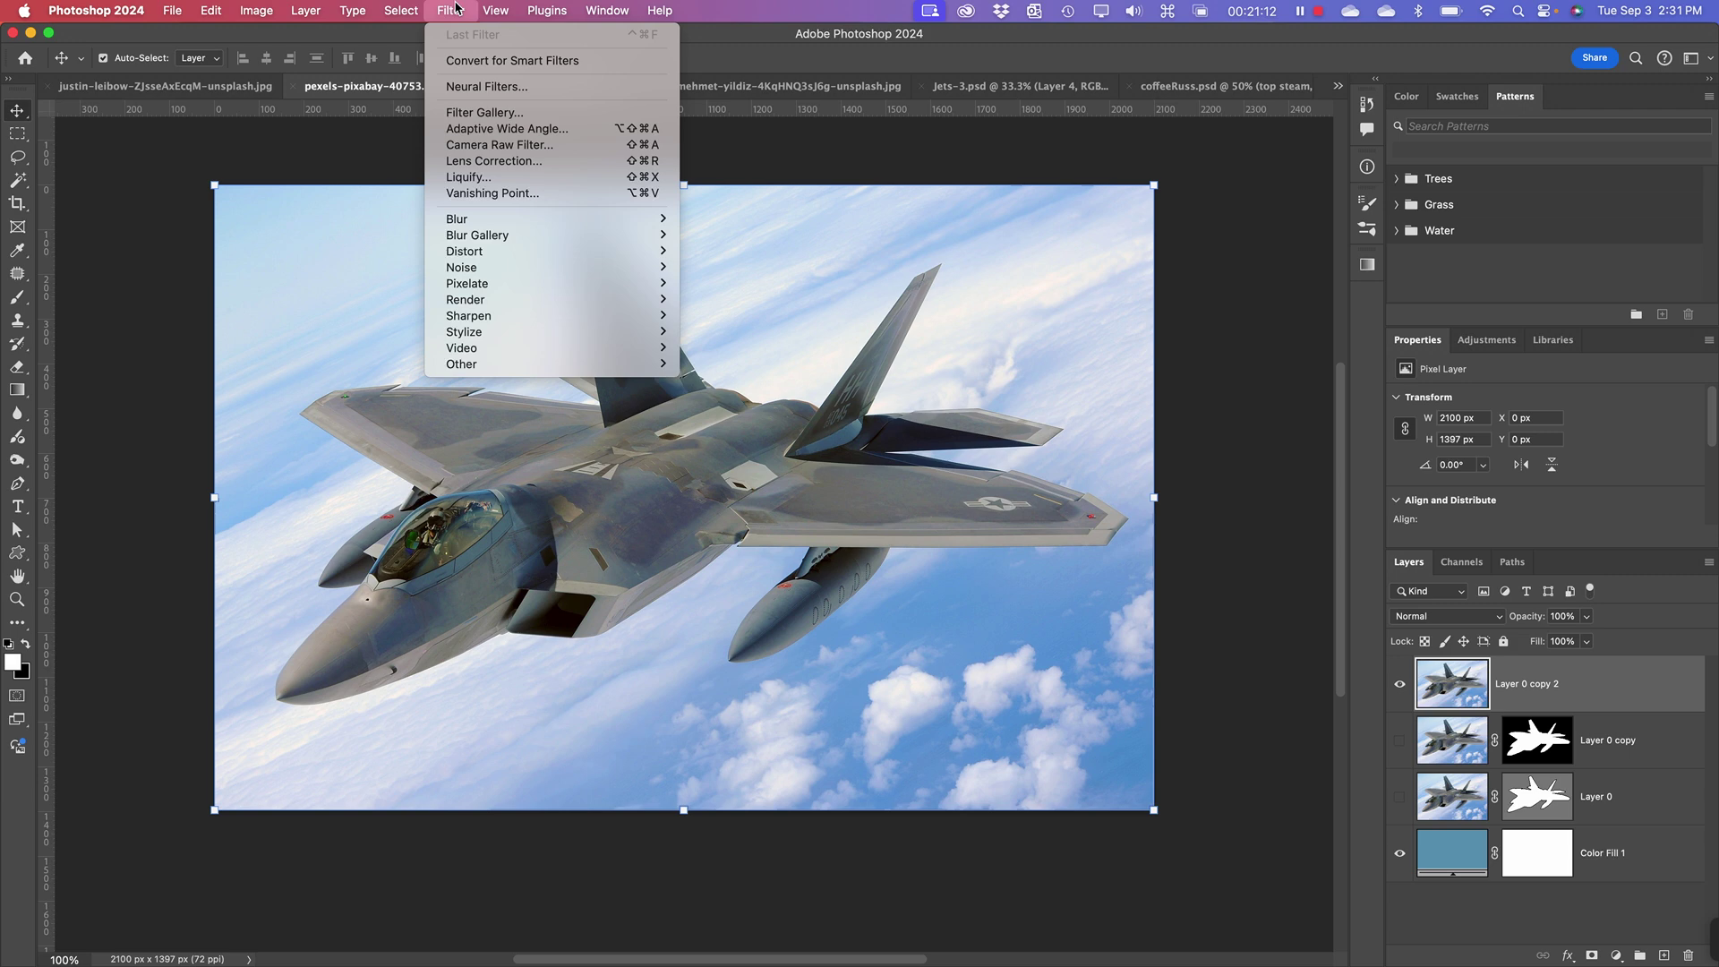
{"action": "mouse_move", "coordinate": [498, 317]}
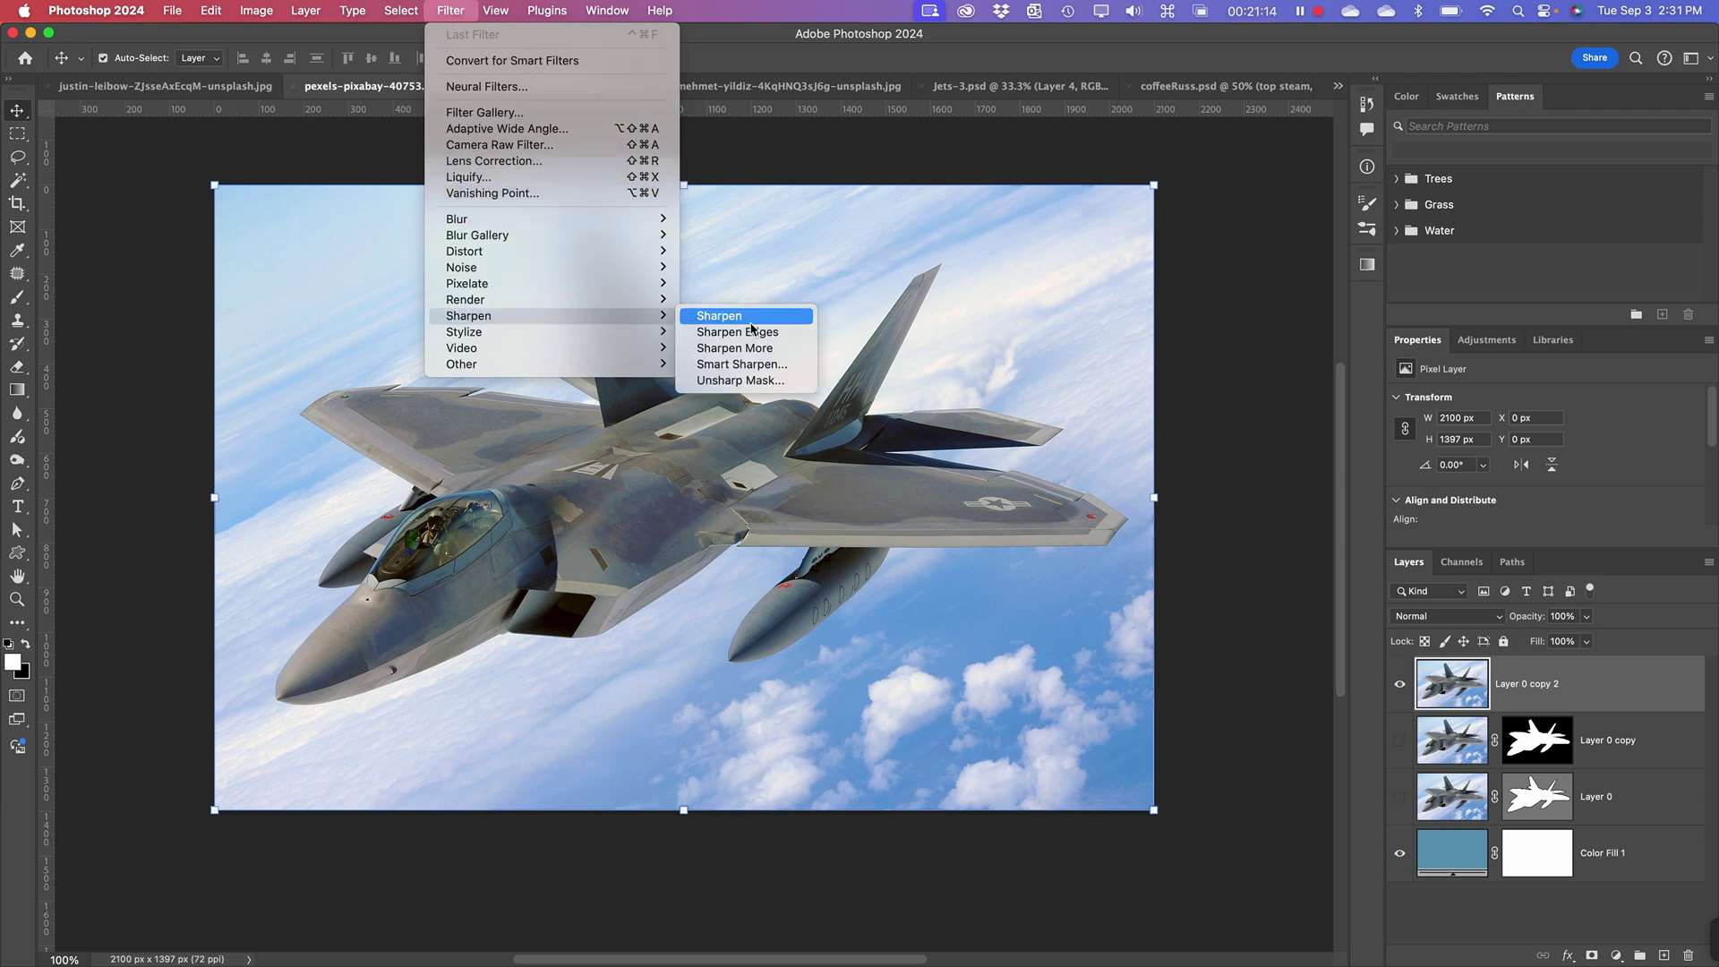
{"action": "left_click", "coordinate": [750, 381]}
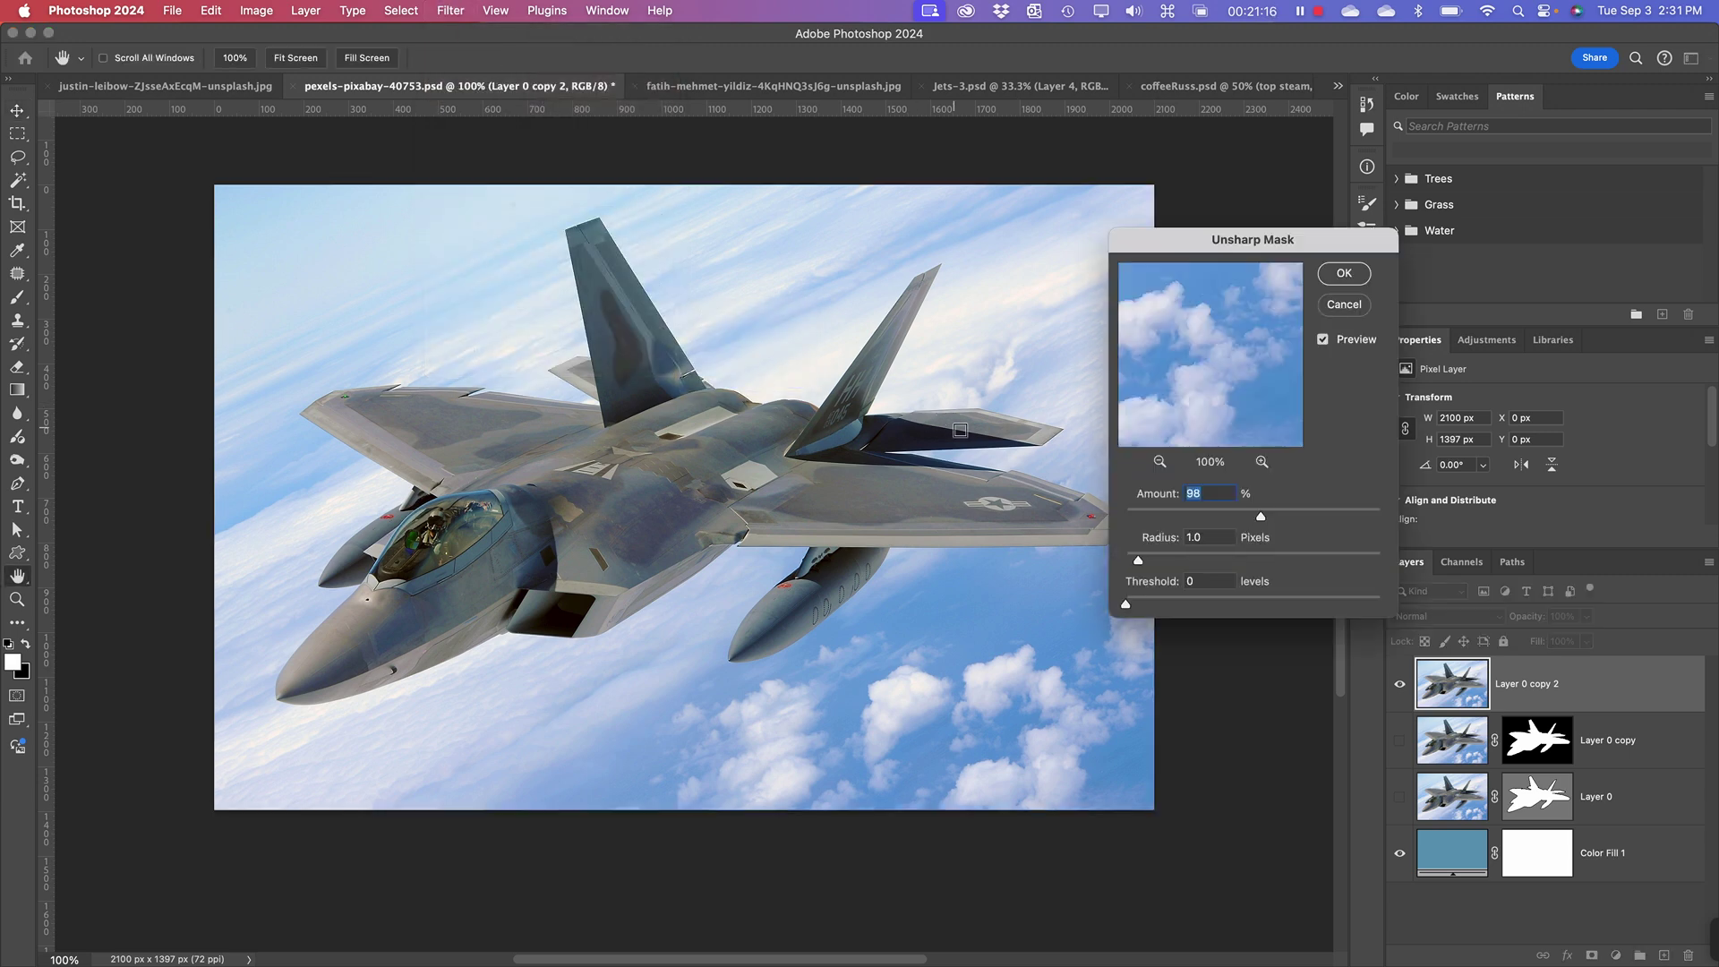
{"action": "key", "text": "super+equal"}
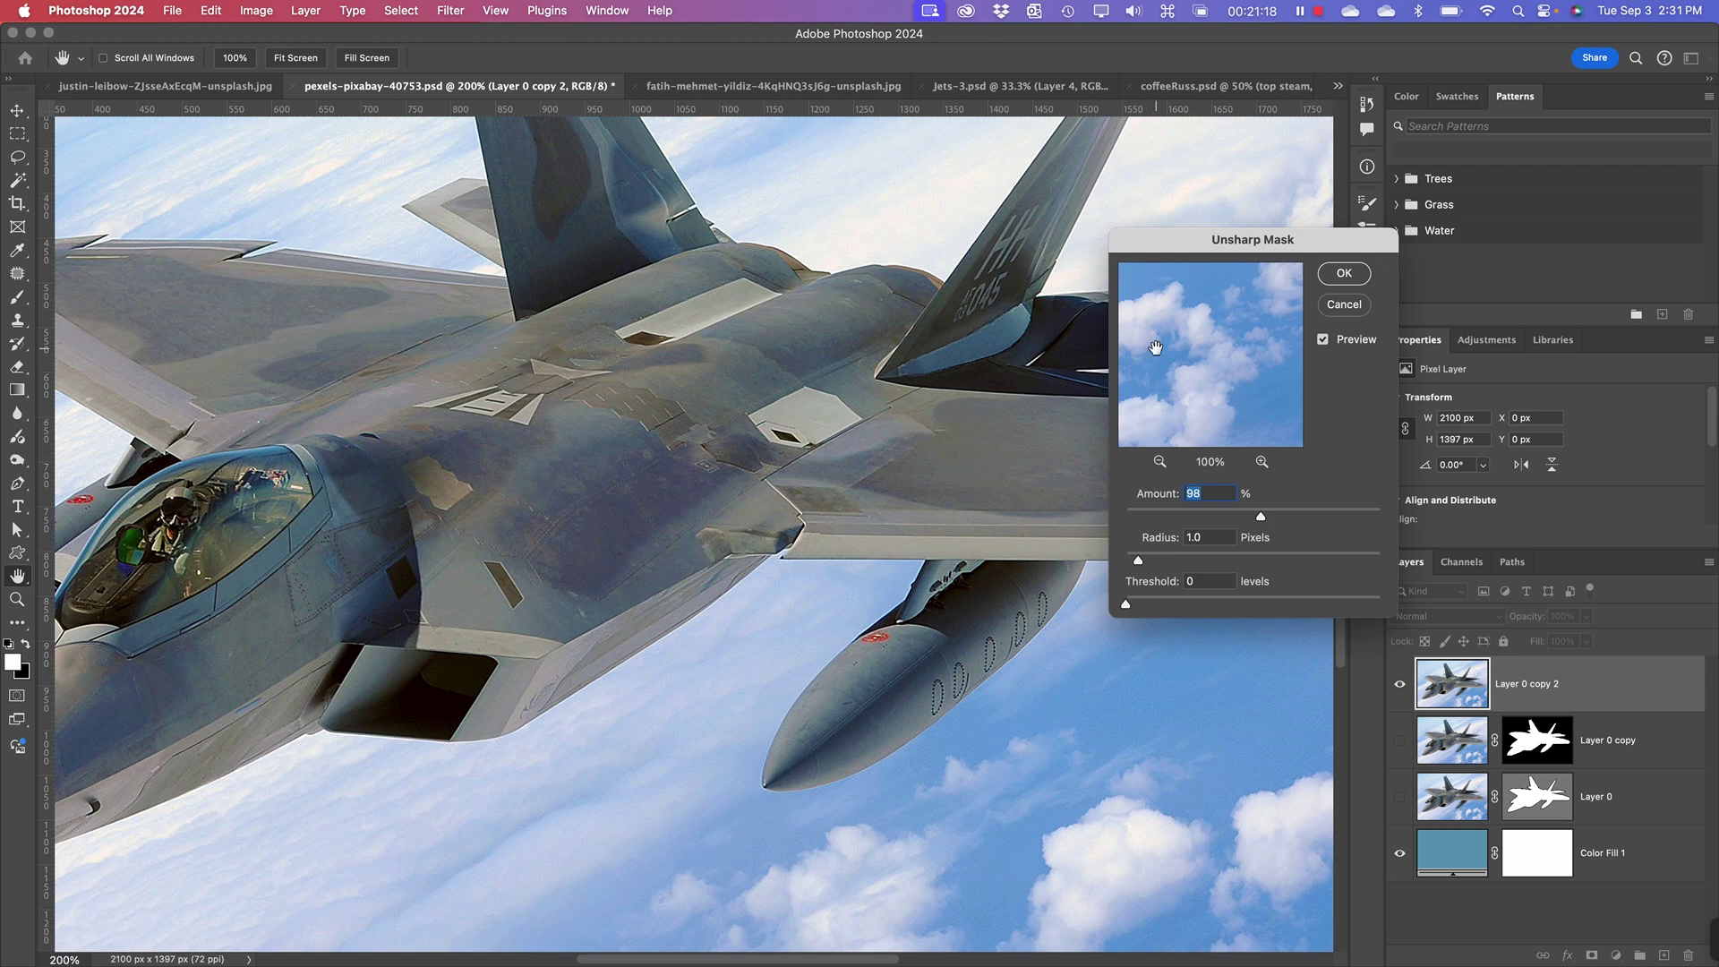
{"action": "left_click_drag", "start_coordinate": [1261, 516], "coordinate": [1529, 510]}
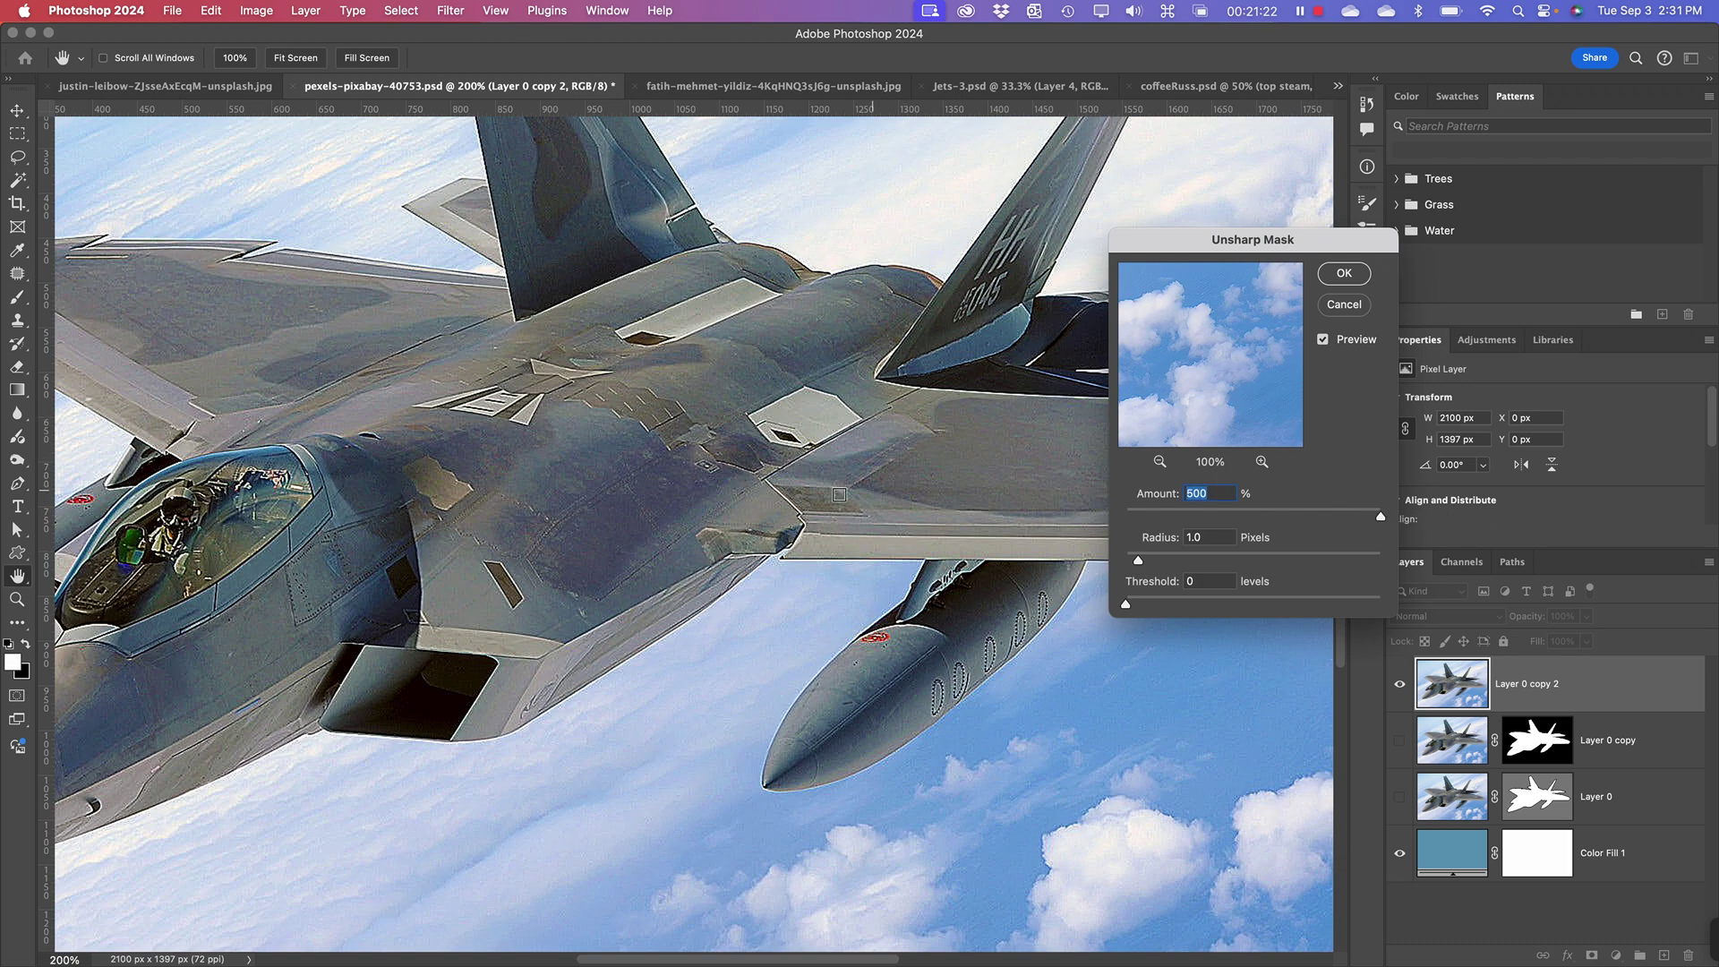
{"action": "mouse_move", "coordinate": [1138, 562]}
{"action": "left_mouse_down"}
{"action": "mouse_move", "coordinate": [1204, 562]}
{"action": "mouse_move", "coordinate": [1170, 557]}
{"action": "left_mouse_up"}
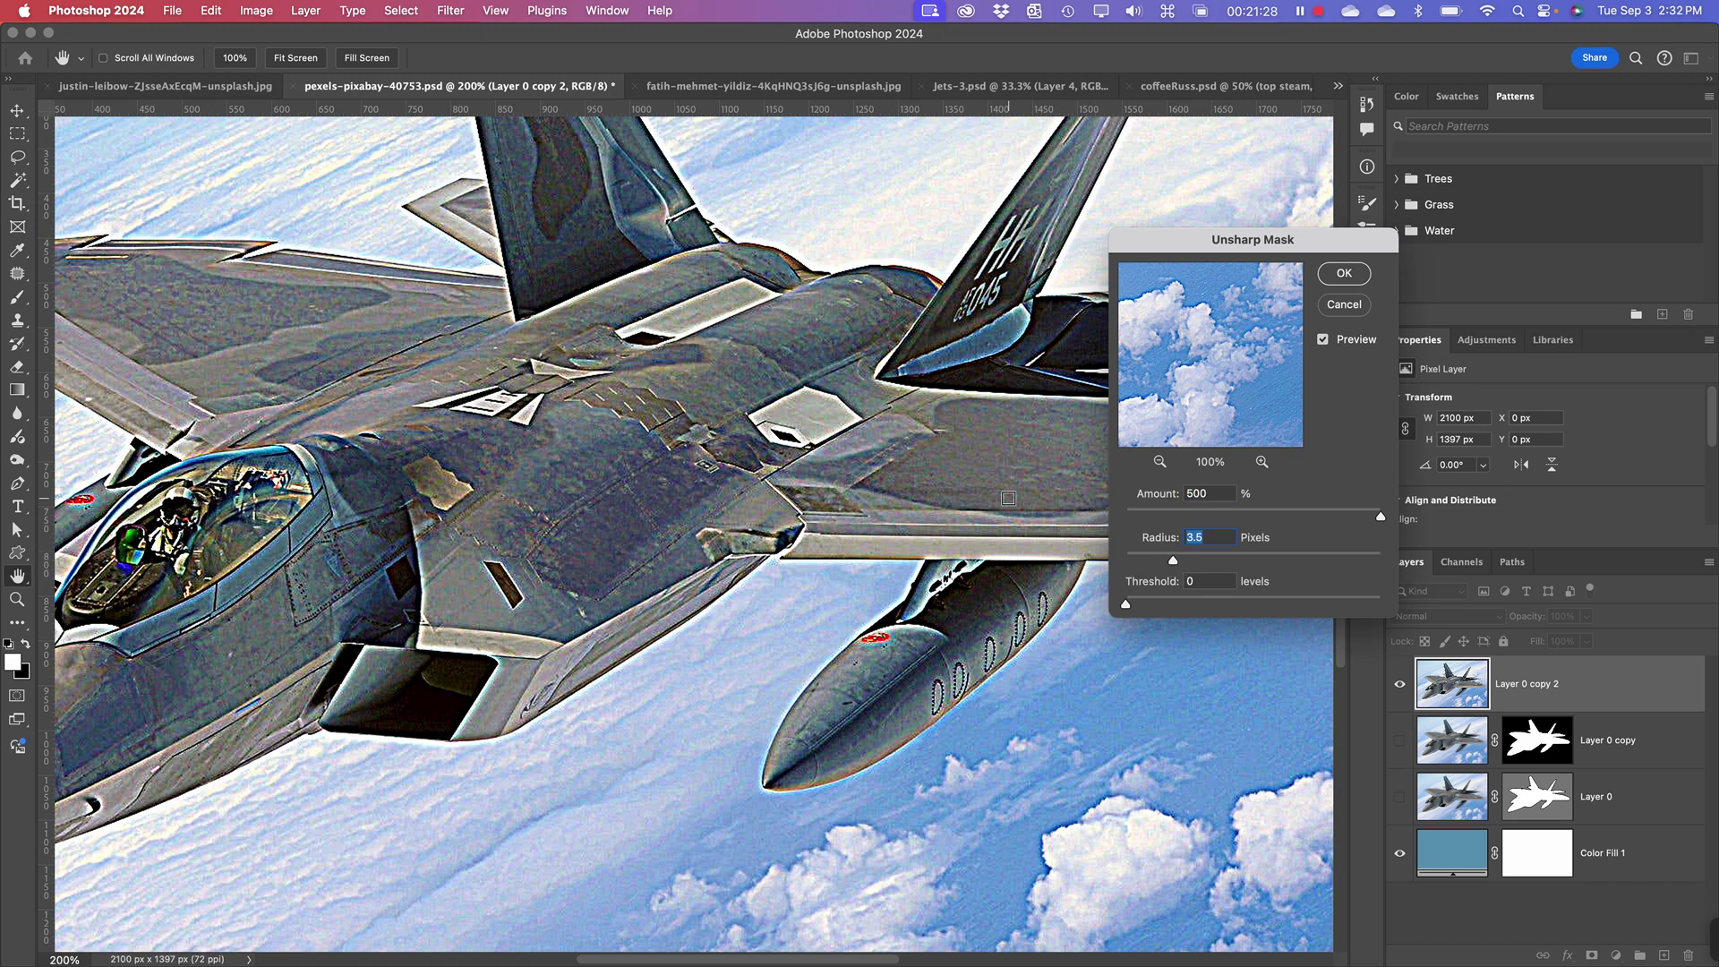
{"action": "key", "text": "Return"}
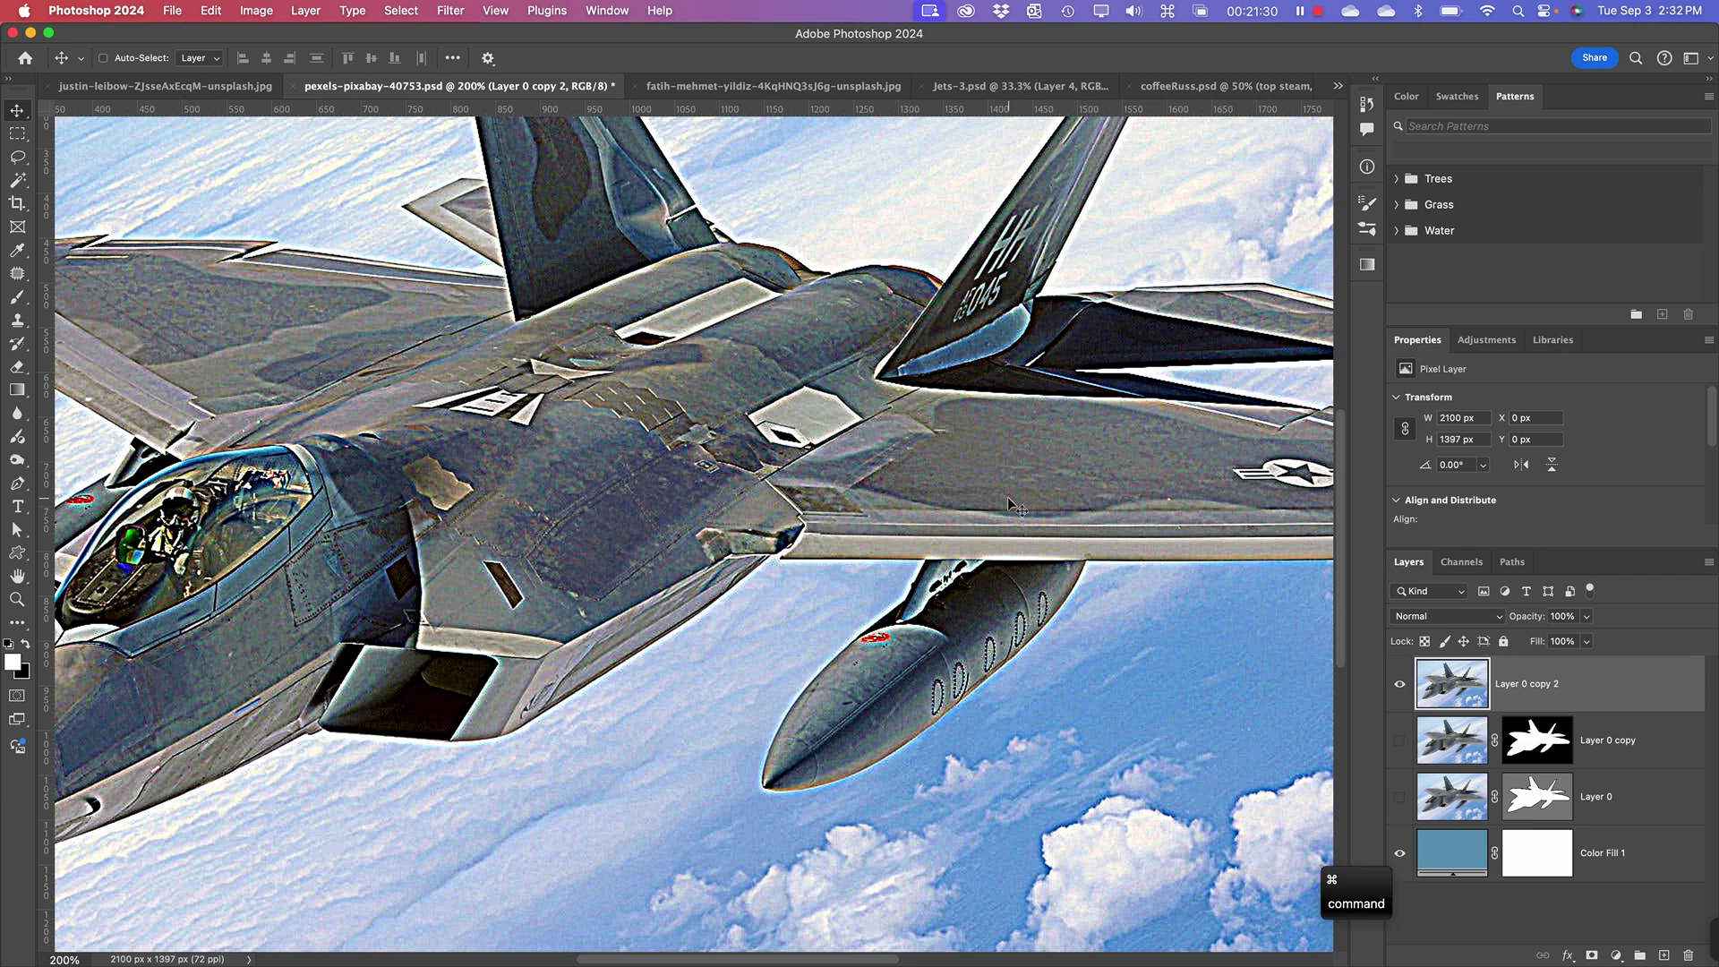
- Undo the Unsharp Mask filter on Layer 0 copy 2
{"action": "key", "text": "super+minus"}
{"action": "key", "text": "super+minus"}
{"action": "key", "text": "super+plus"}
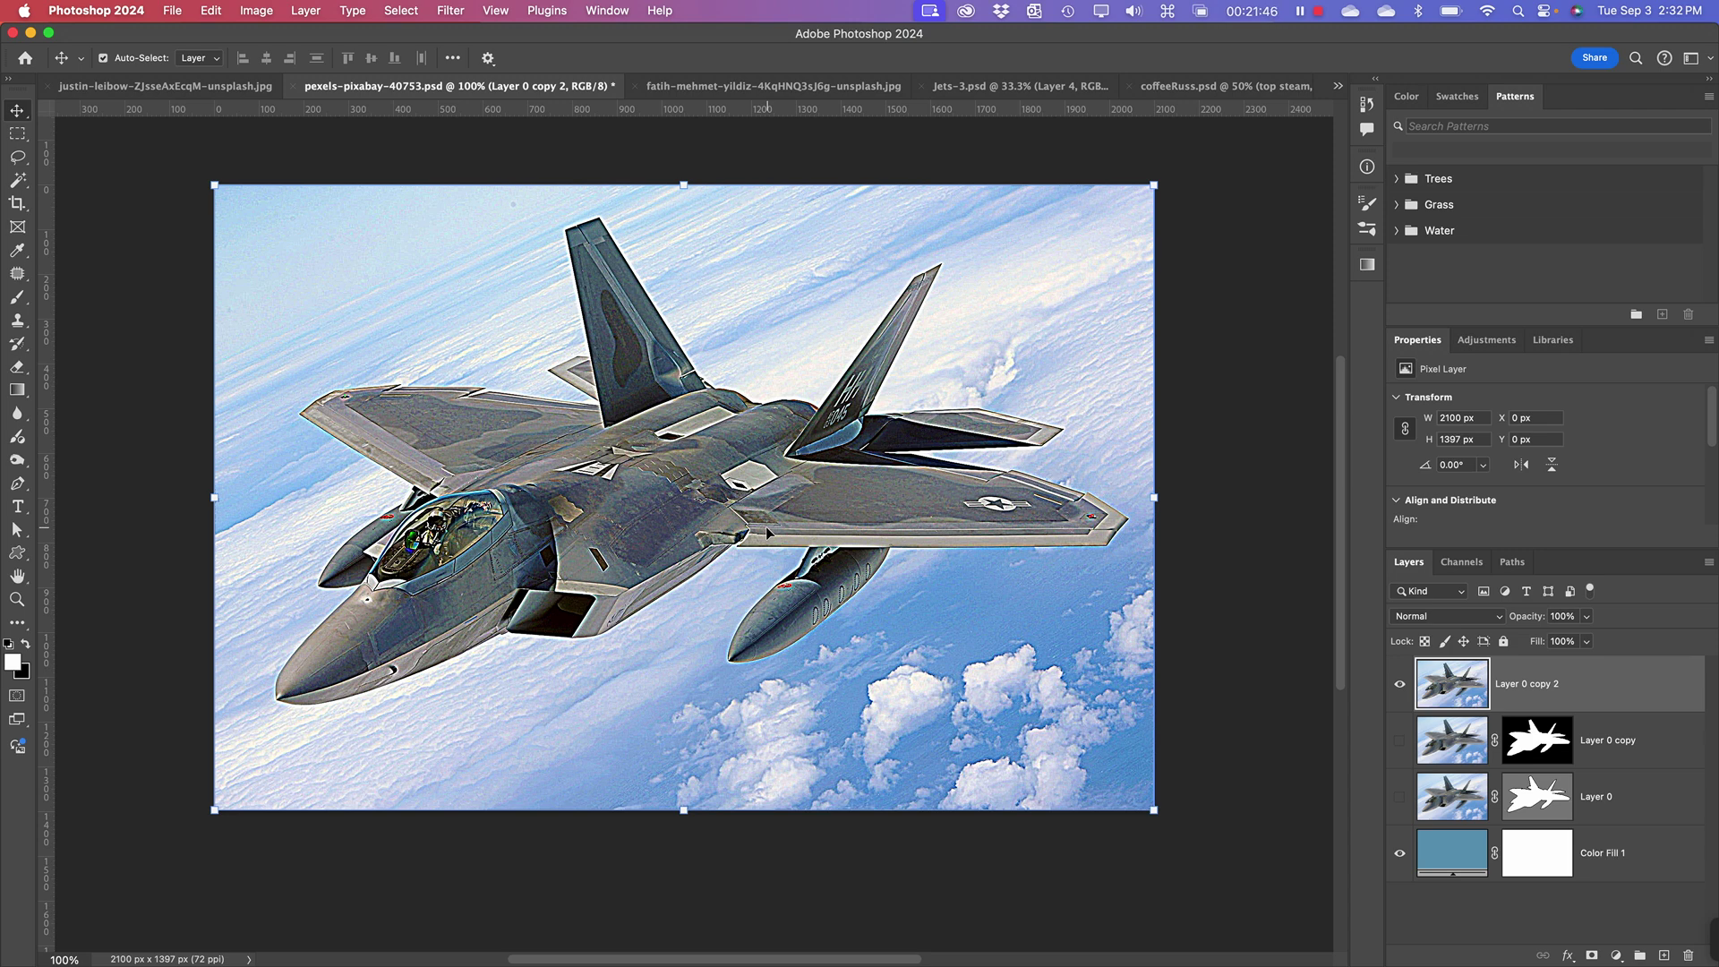
{"action": "key", "text": "super+z"}
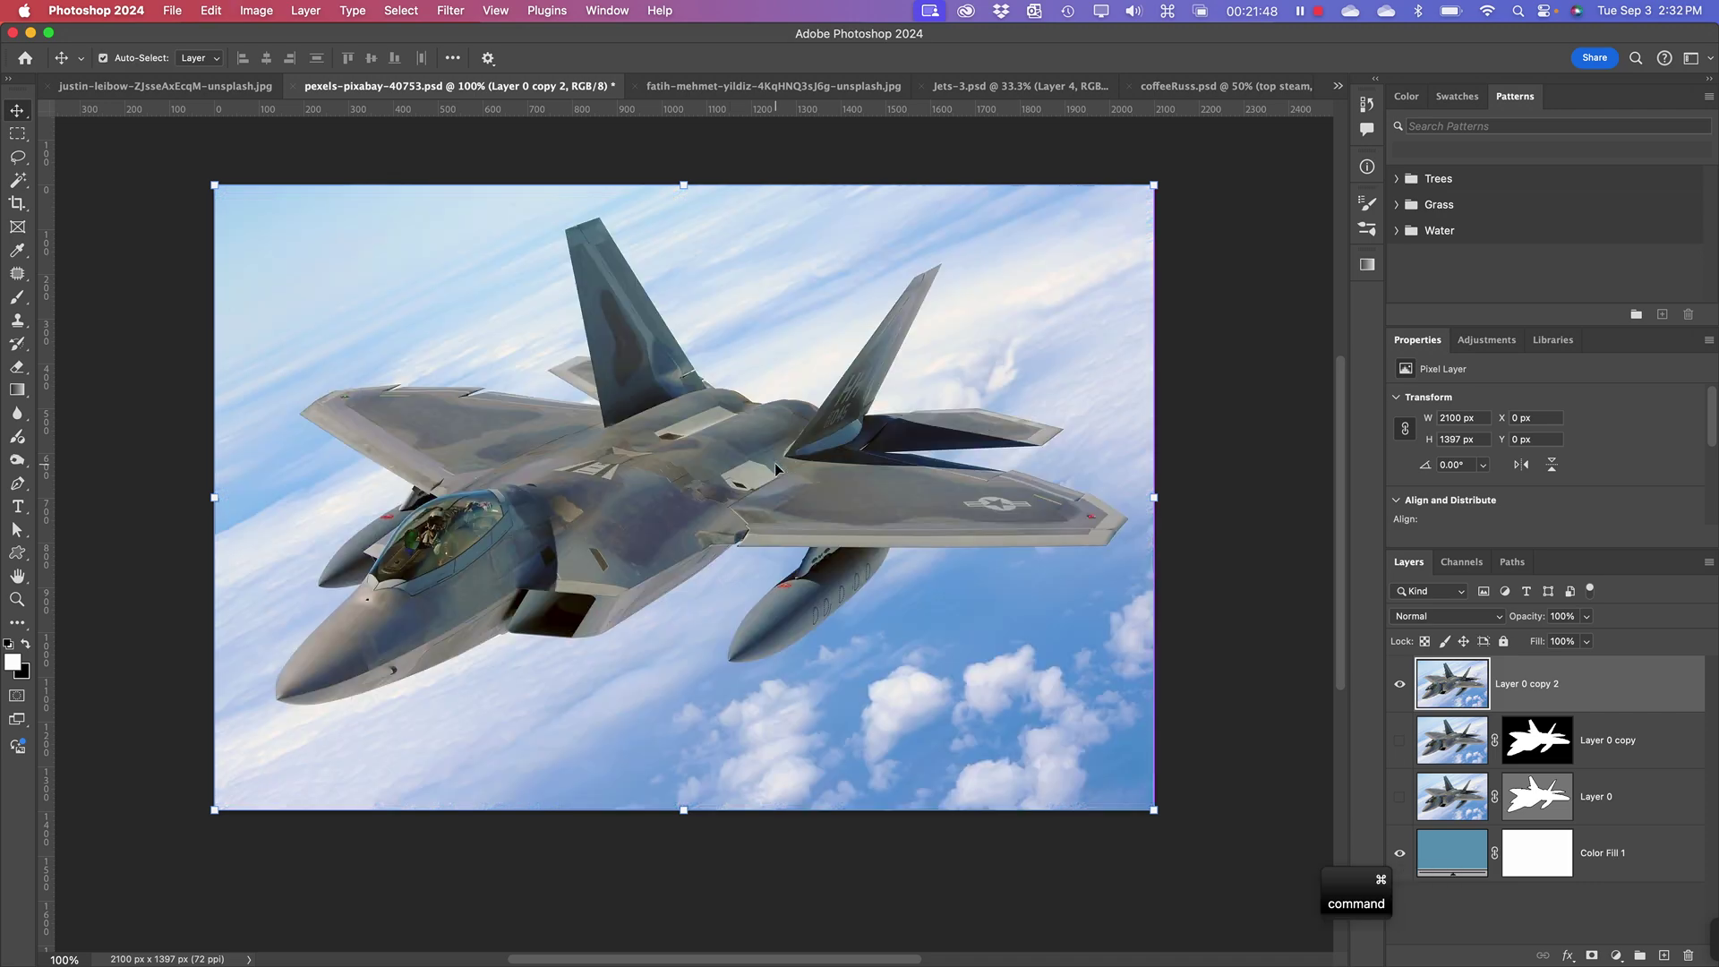
- Convert the unsharpened Layer 0 copy 2 to a smart object
{"action": "right_click", "coordinate": [1461, 681]}
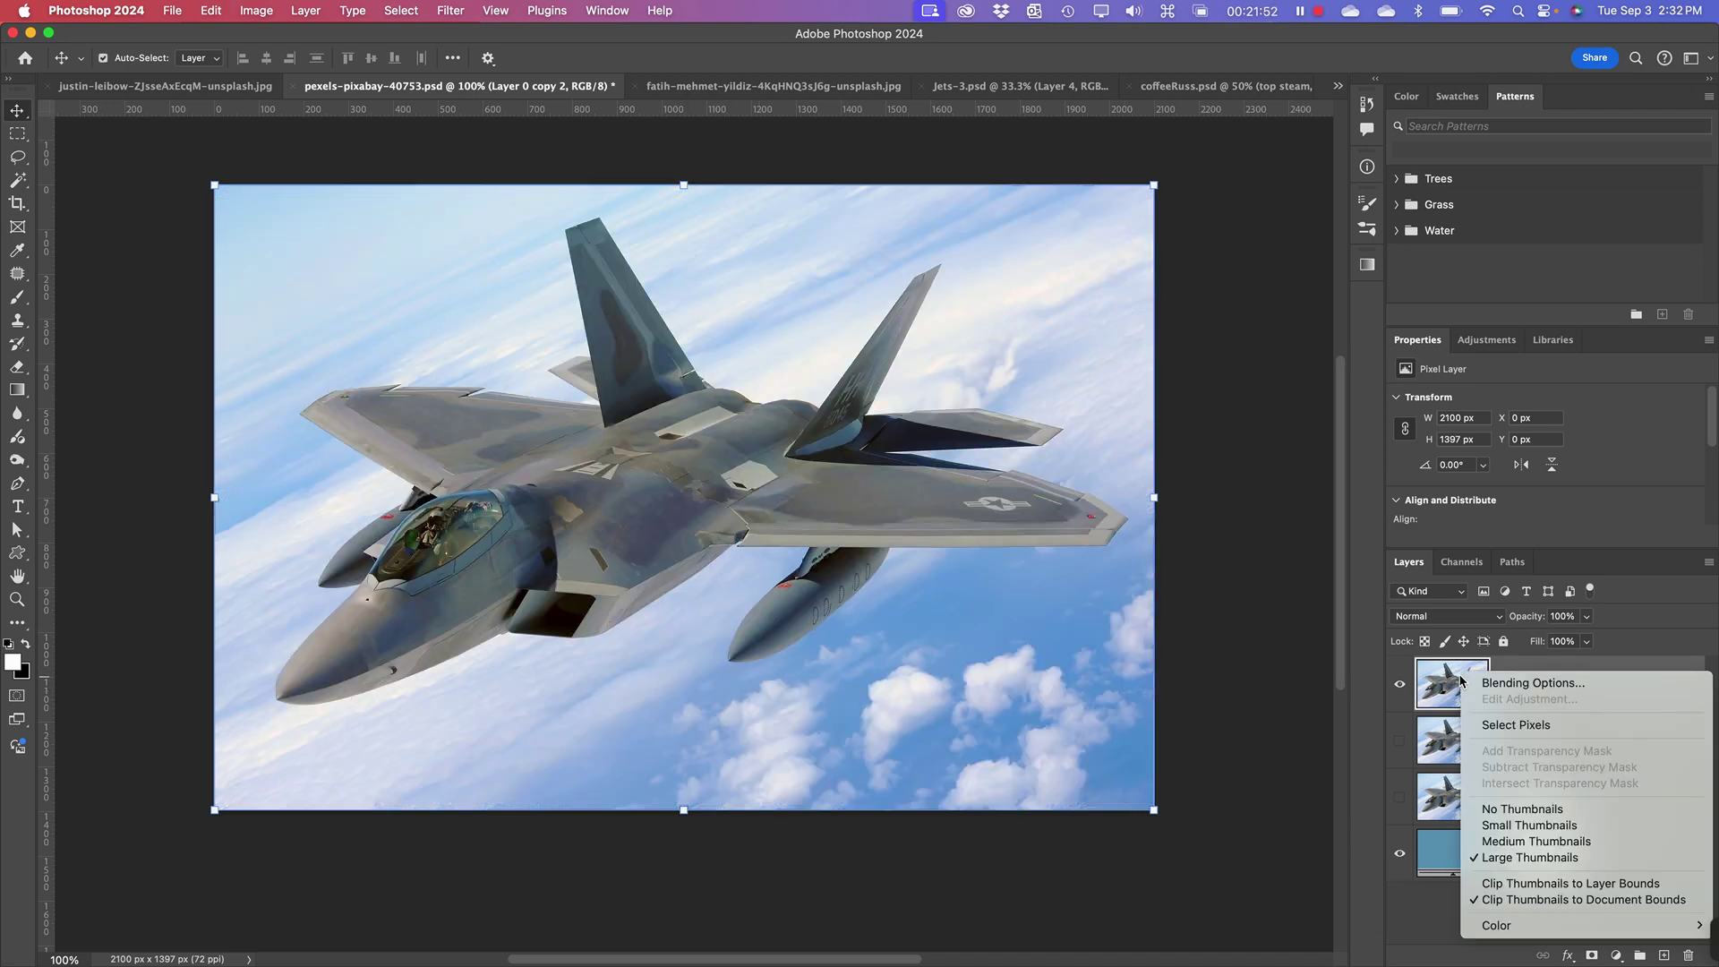
{"action": "left_click", "coordinate": [1705, 594]}
{"action": "left_click", "coordinate": [1708, 561]}
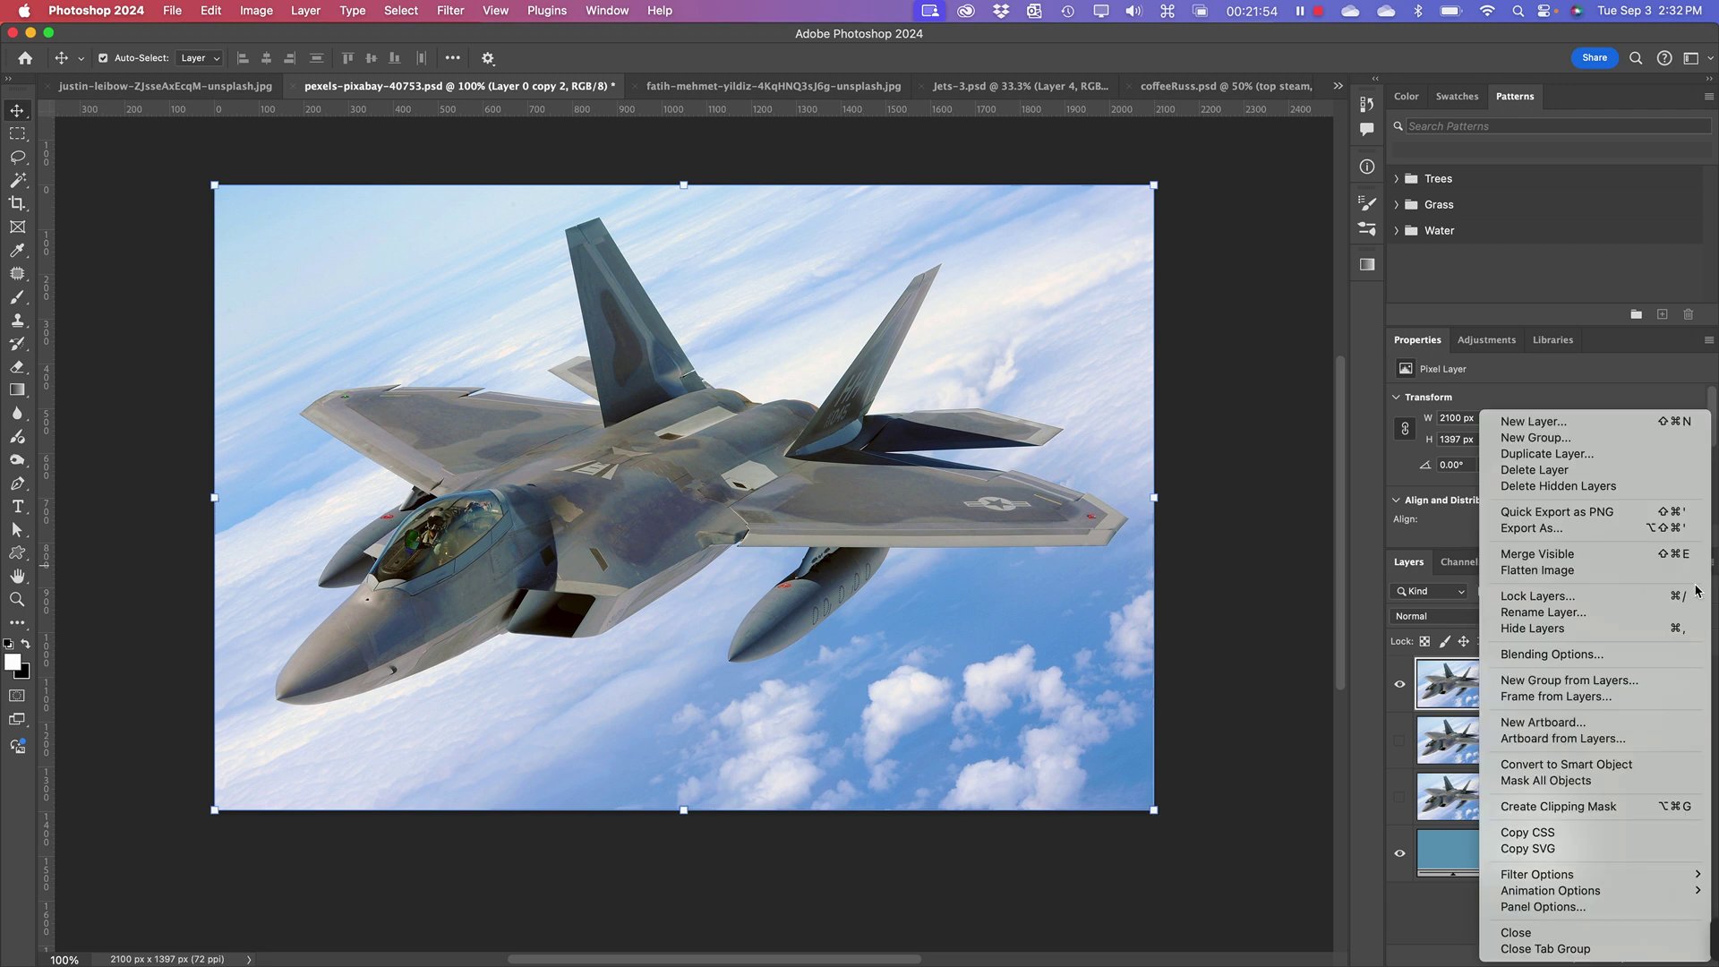
{"action": "left_click", "coordinate": [1532, 772]}
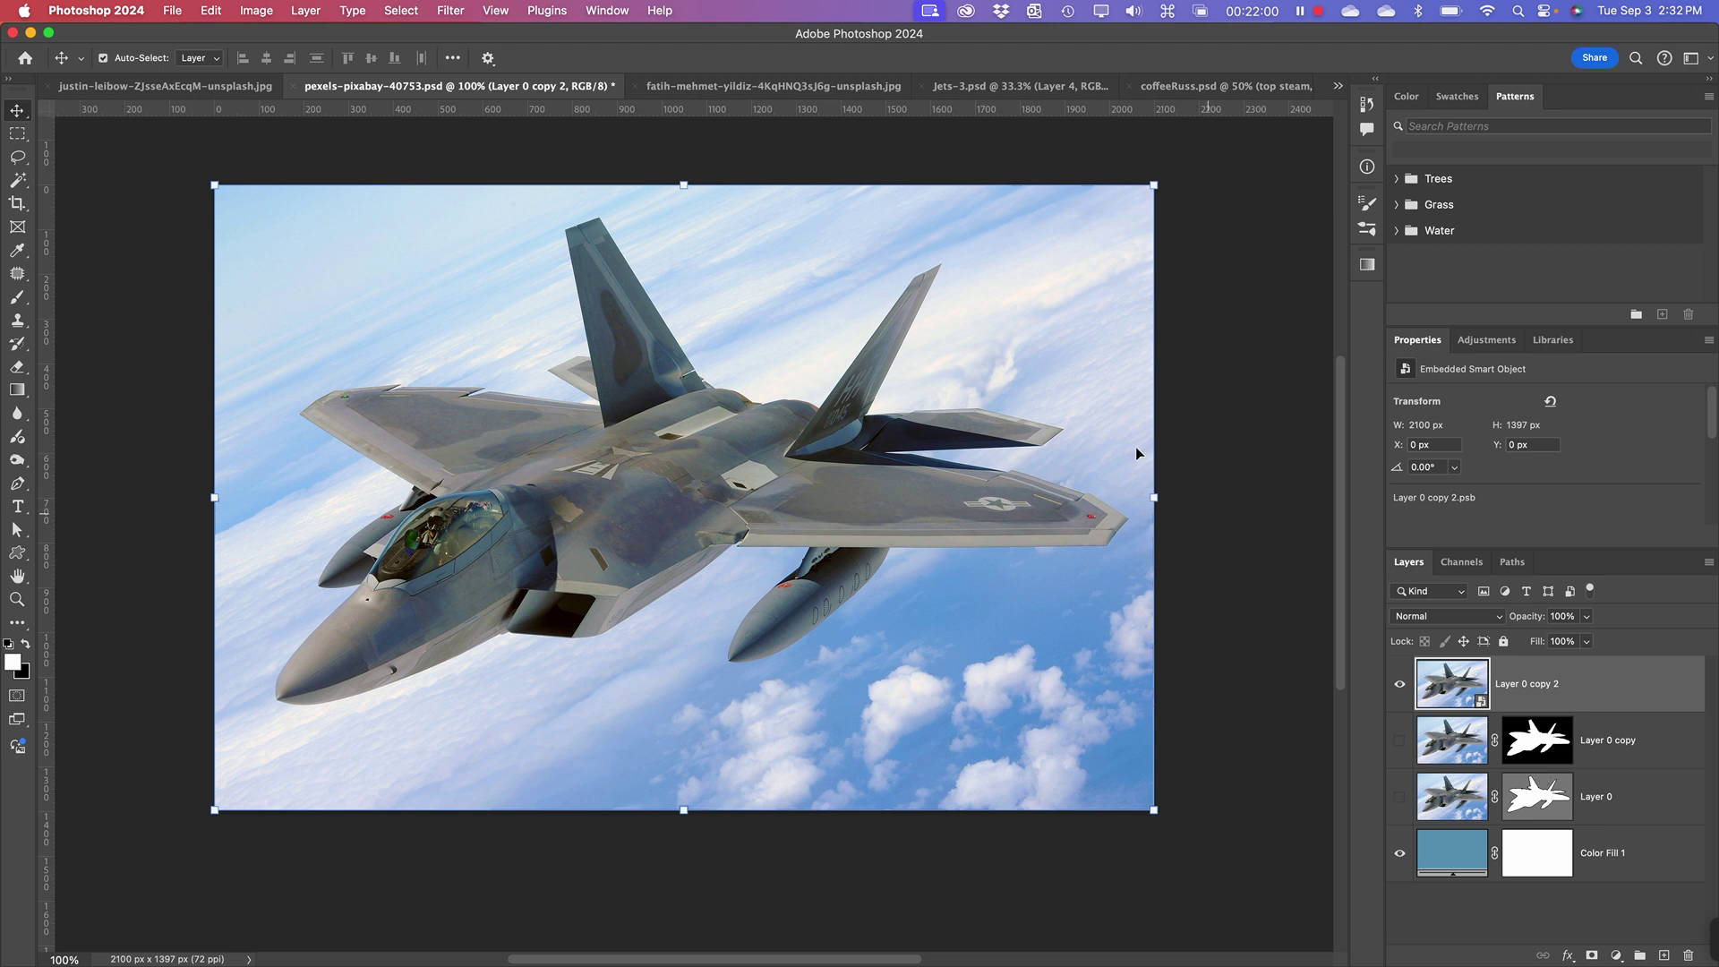
- Apply the Unsharp Mask filter to the smart object Layer 0 copy 2 with amount 500%, radius 5.7 pixels and threshold 5 levels
{"action": "left_click", "coordinate": [544, 10]}
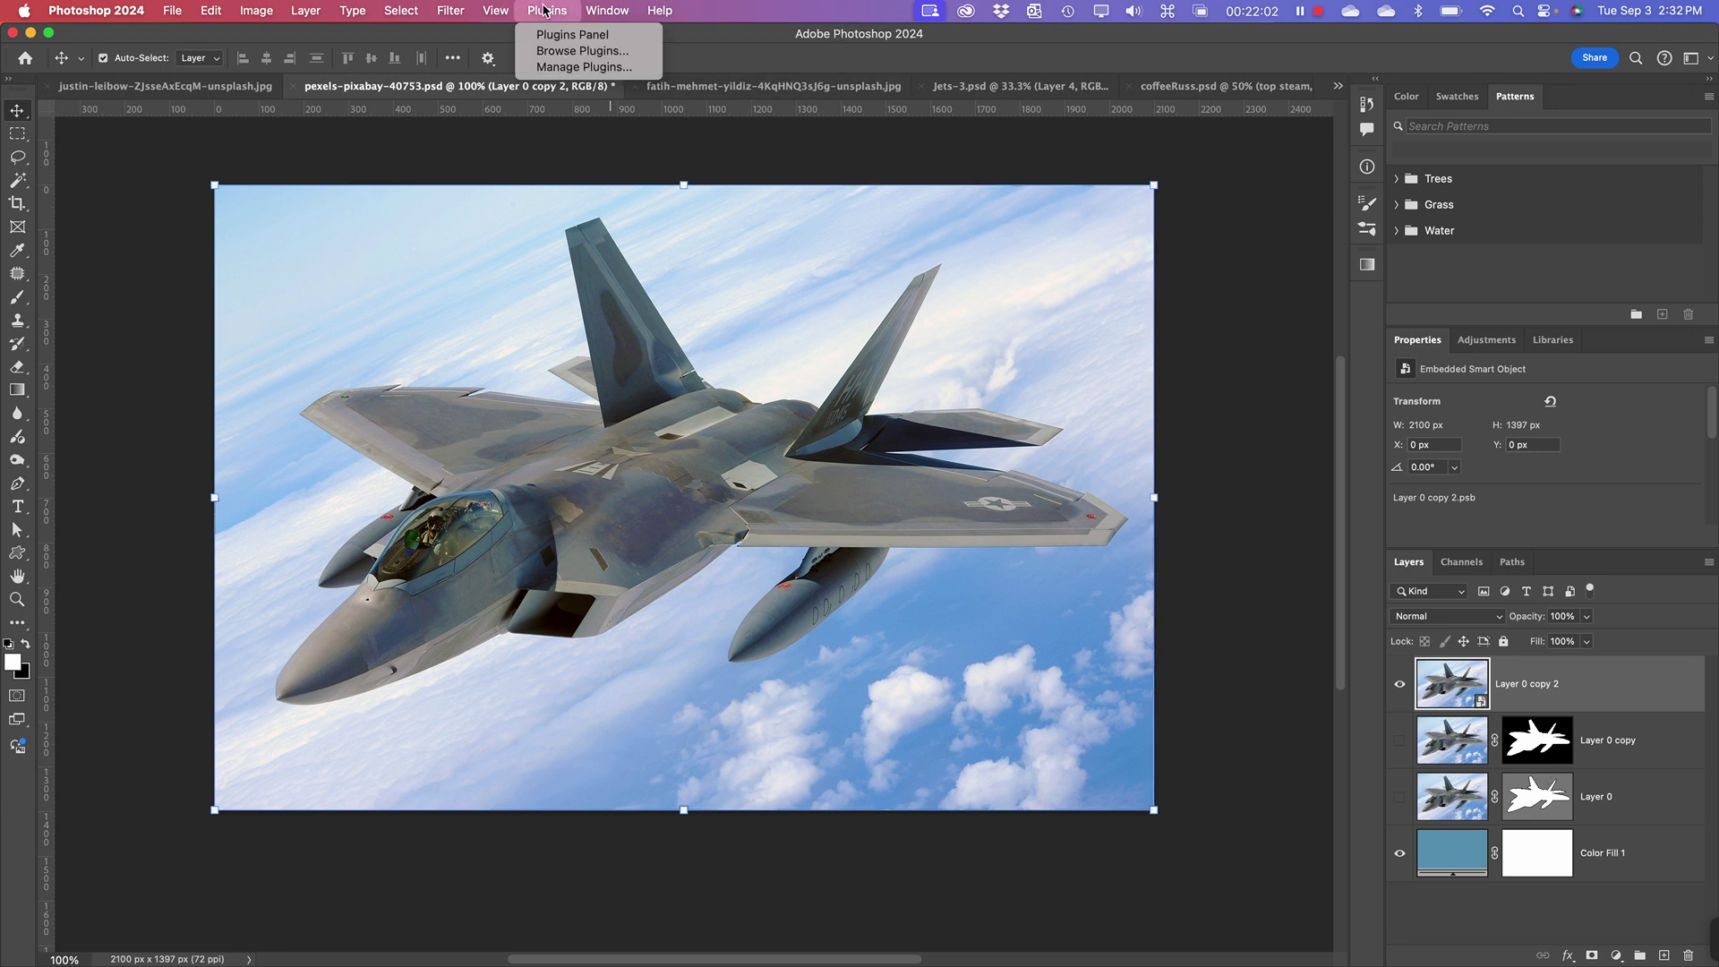
{"action": "mouse_move", "coordinate": [457, 10]}
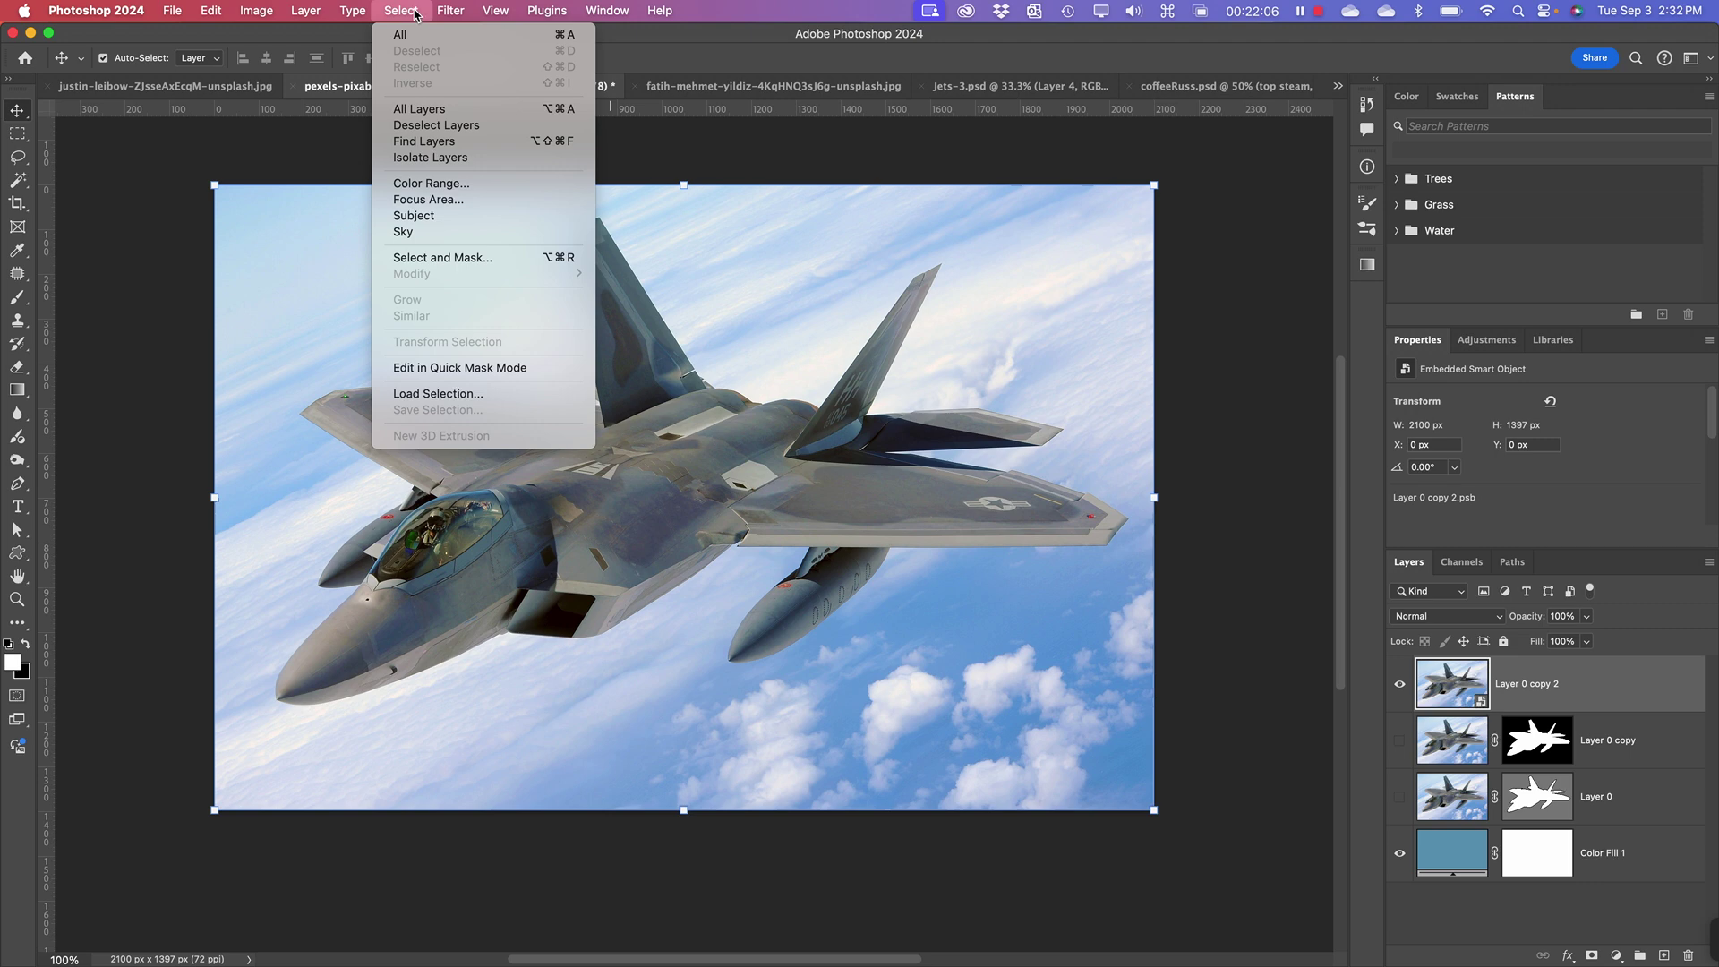
{"action": "mouse_move", "coordinate": [305, 9]}
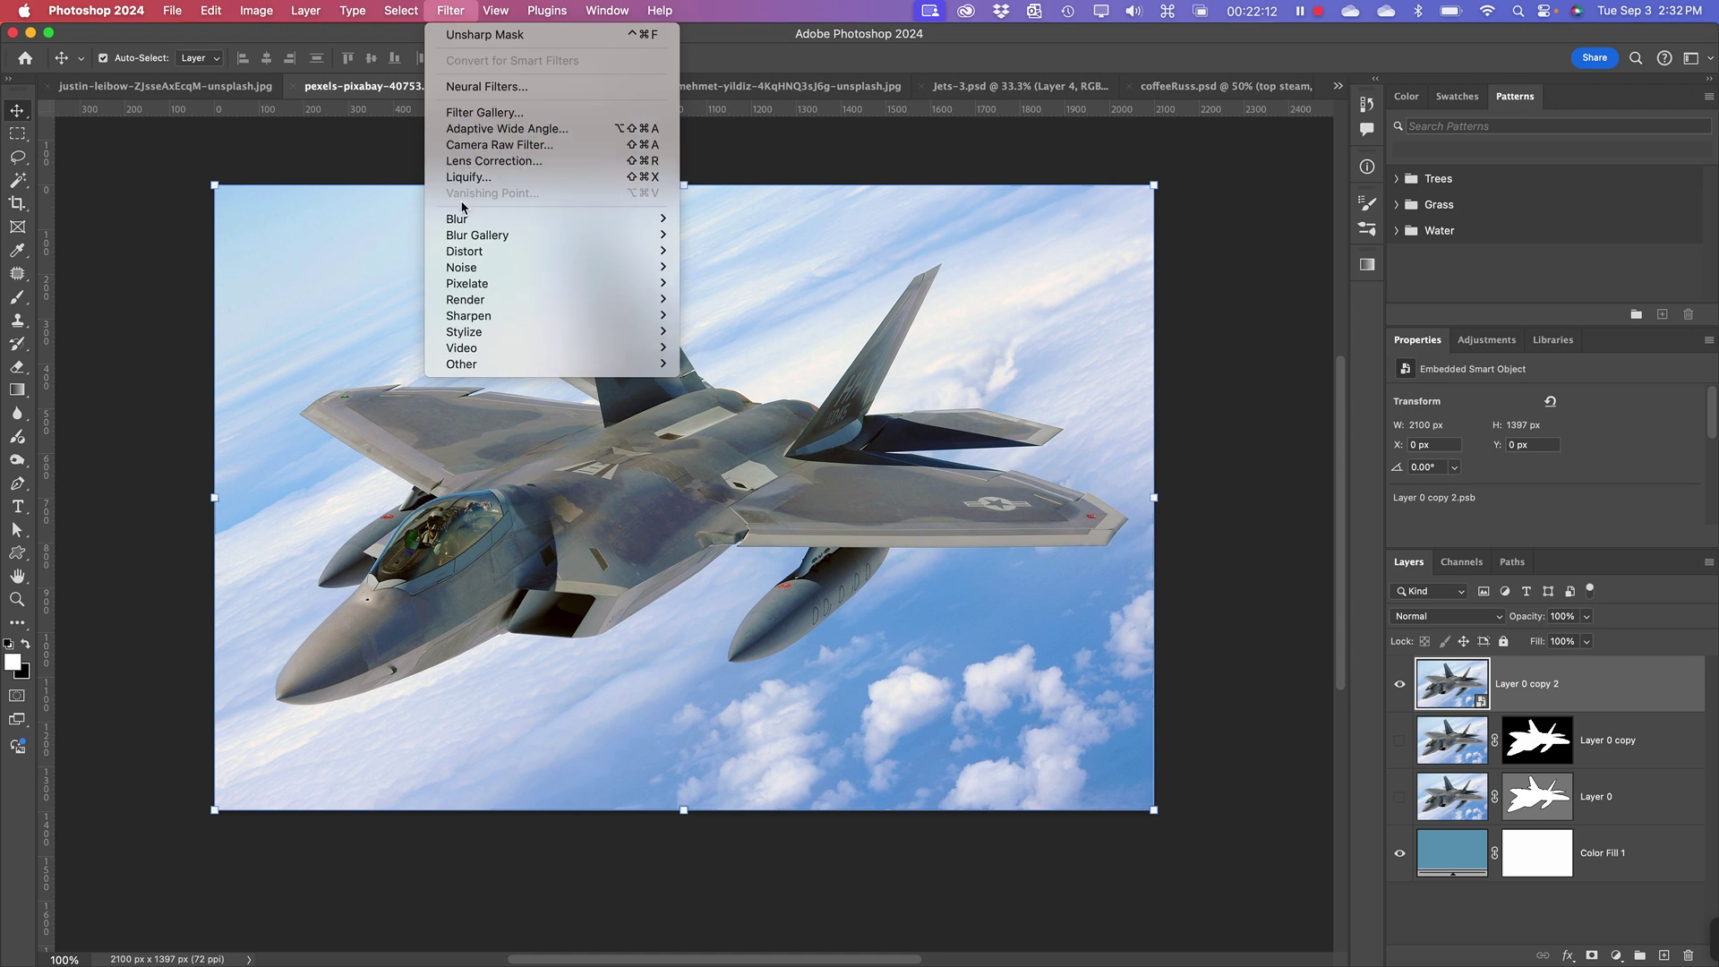
{"action": "mouse_move", "coordinate": [483, 317]}
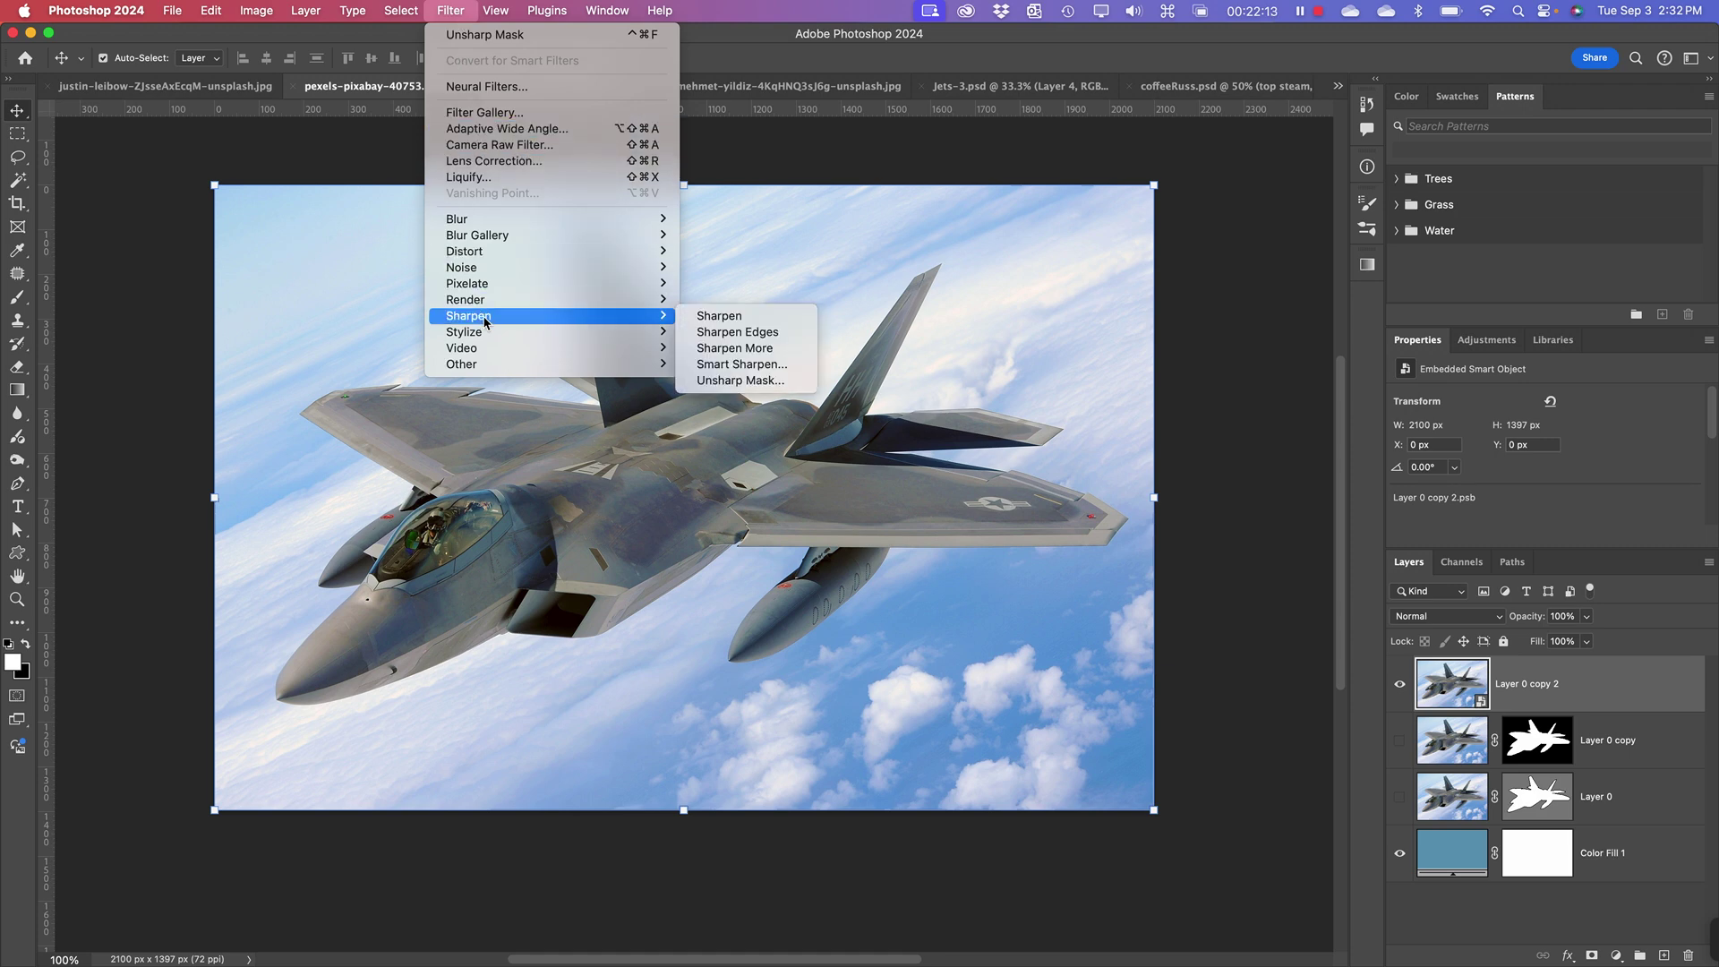
{"action": "left_click", "coordinate": [749, 381]}
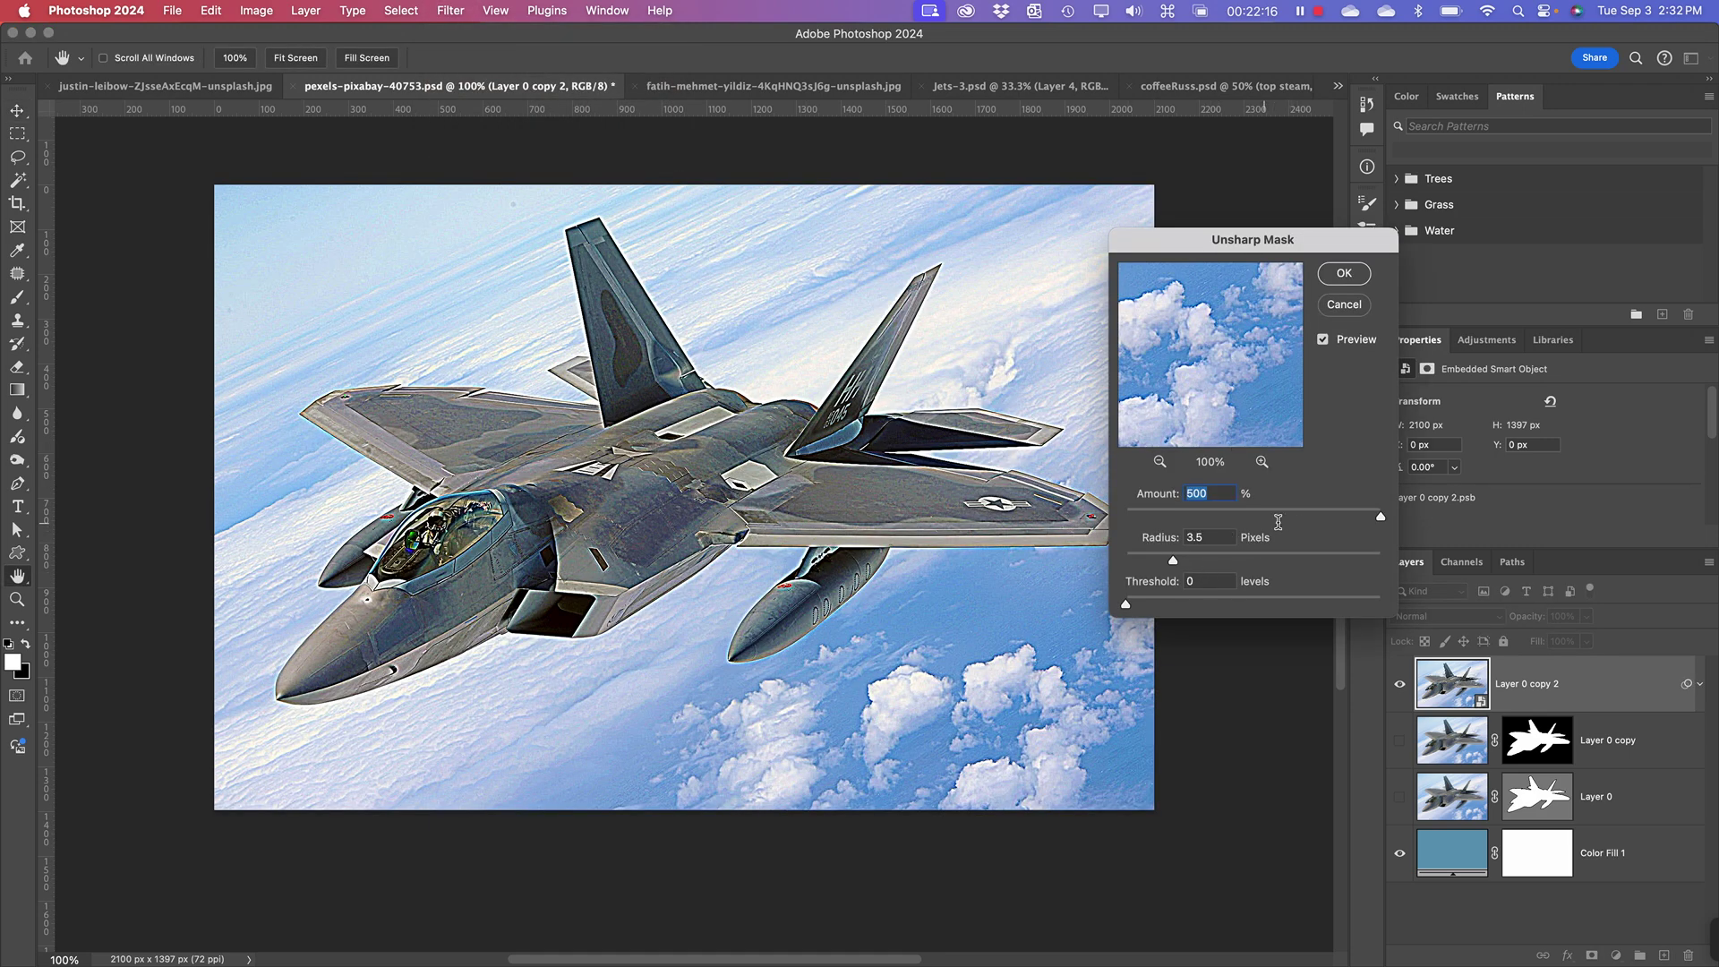
{"action": "left_click_drag", "start_coordinate": [1173, 562], "coordinate": [1200, 561]}
{"action": "mouse_move", "coordinate": [1126, 604]}
{"action": "left_mouse_down"}
{"action": "mouse_move", "coordinate": [1184, 607]}
{"action": "mouse_move", "coordinate": [1133, 606]}
{"action": "left_mouse_up"}
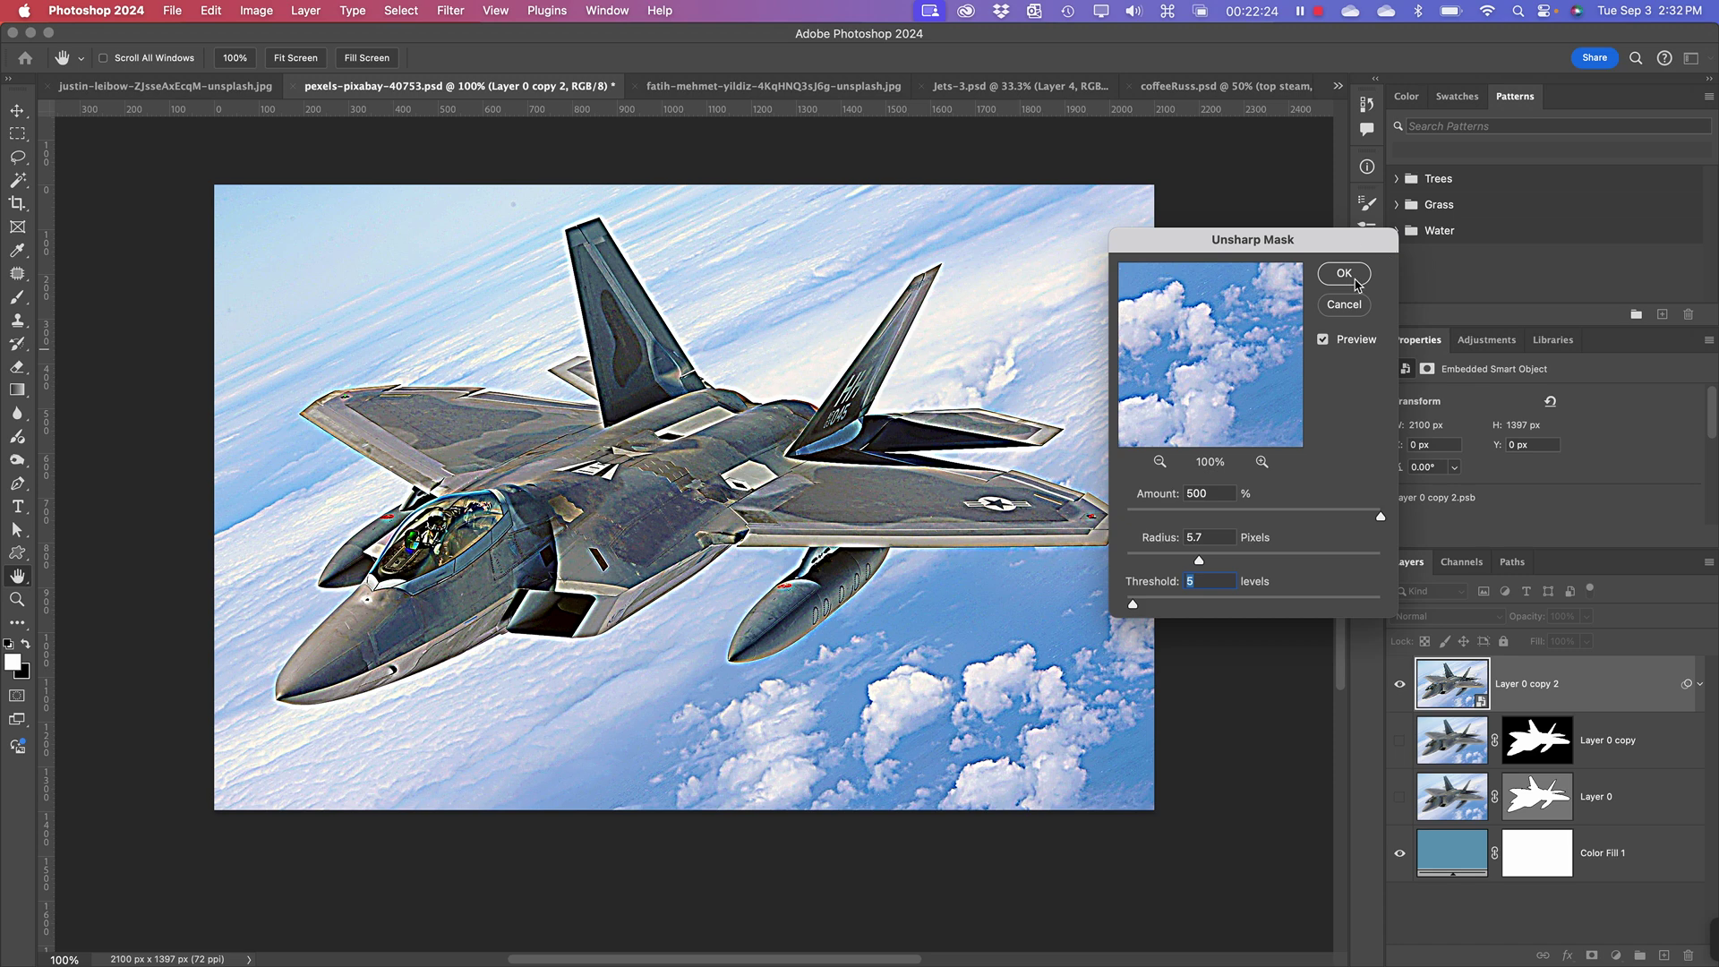
{"action": "left_click", "coordinate": [1344, 274]}
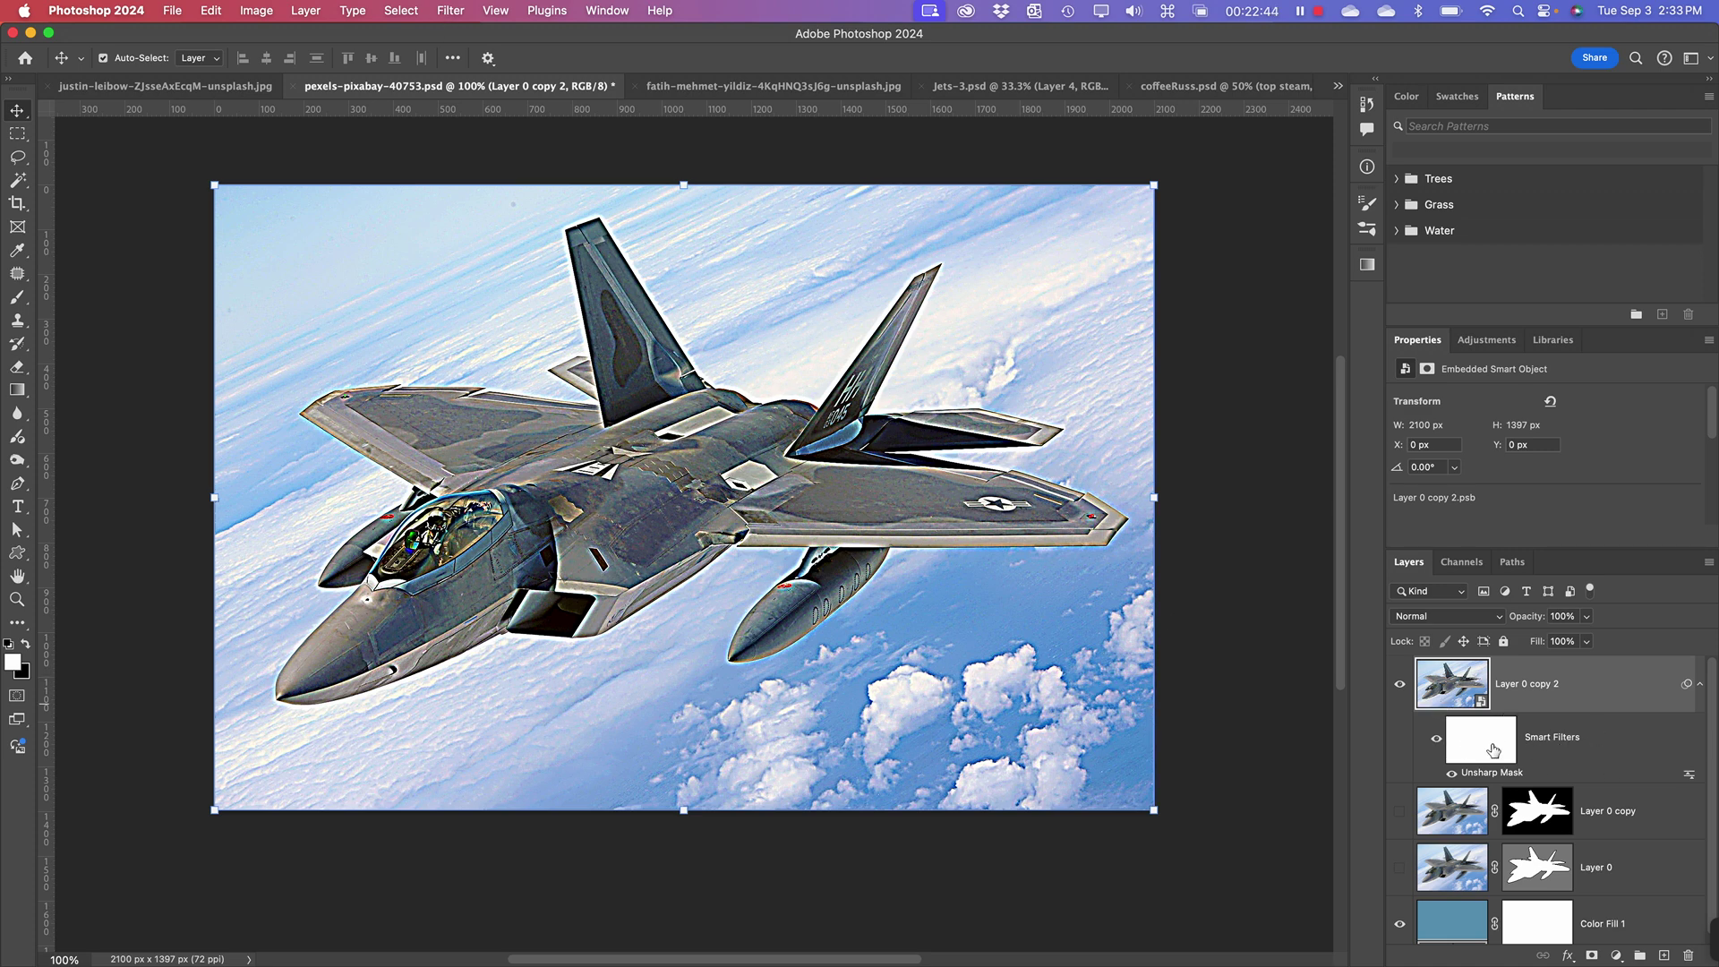
- Compare the jet with the Unsharp Mask smart filter hidden and shown, and examine the sharpened fuselage and cockpit up close
{"action": "left_click", "coordinate": [1451, 774]}
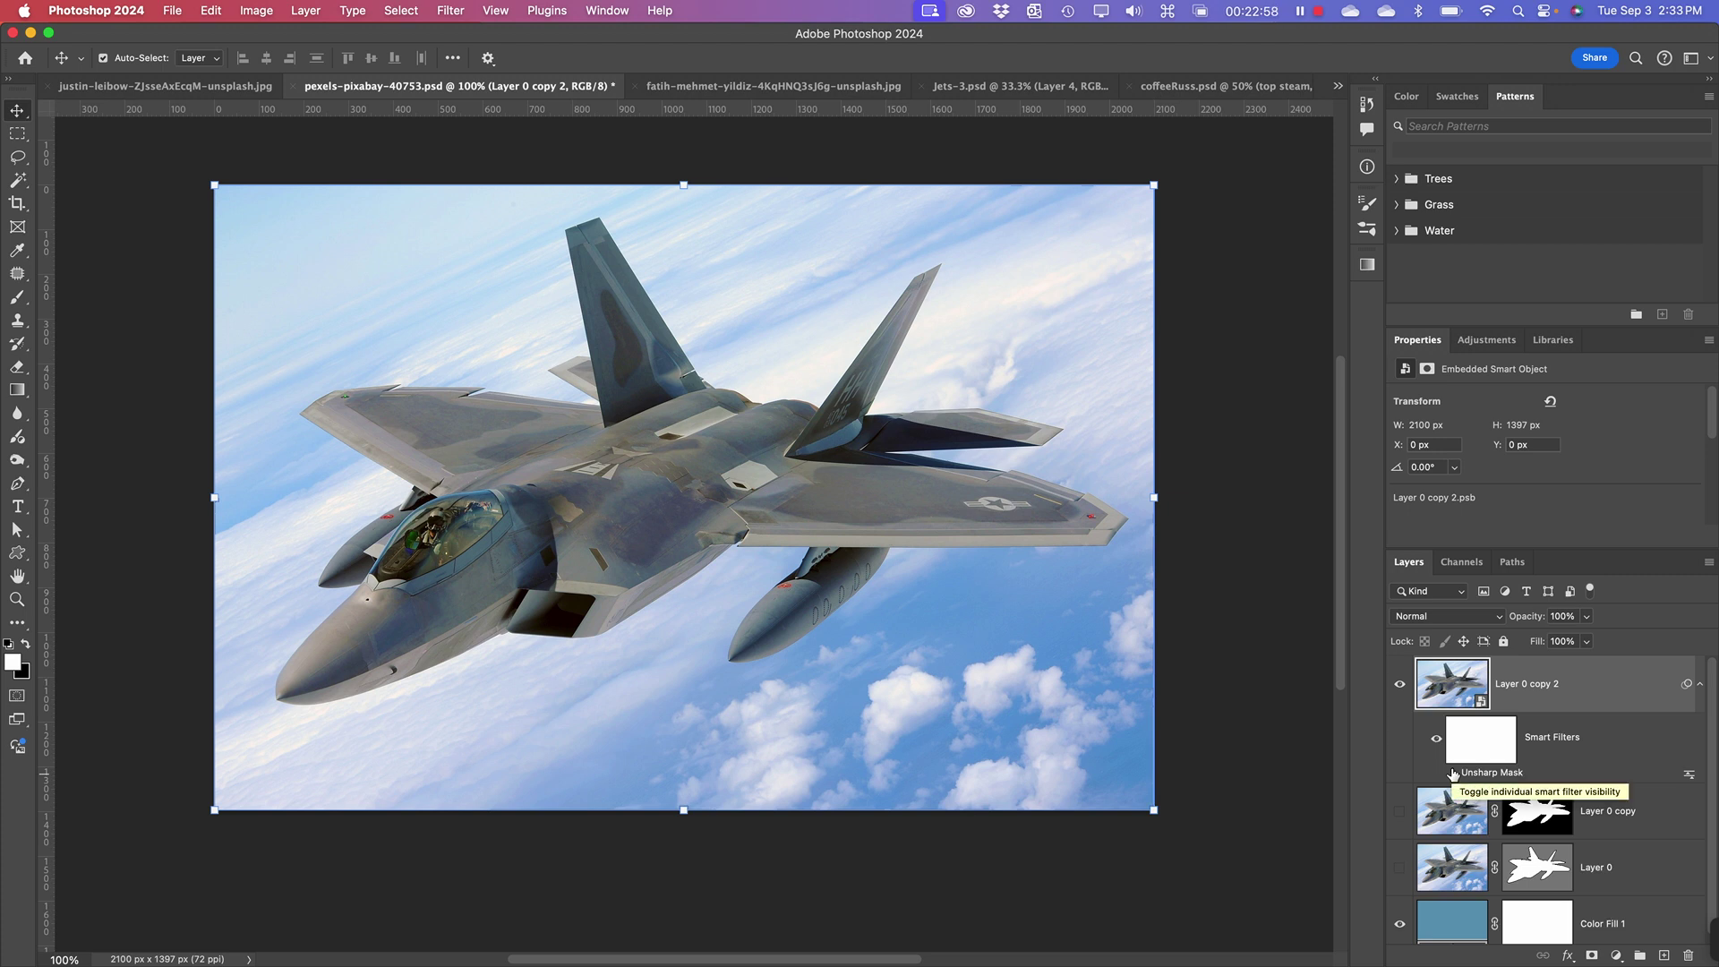
{"action": "left_click", "coordinate": [1452, 773]}
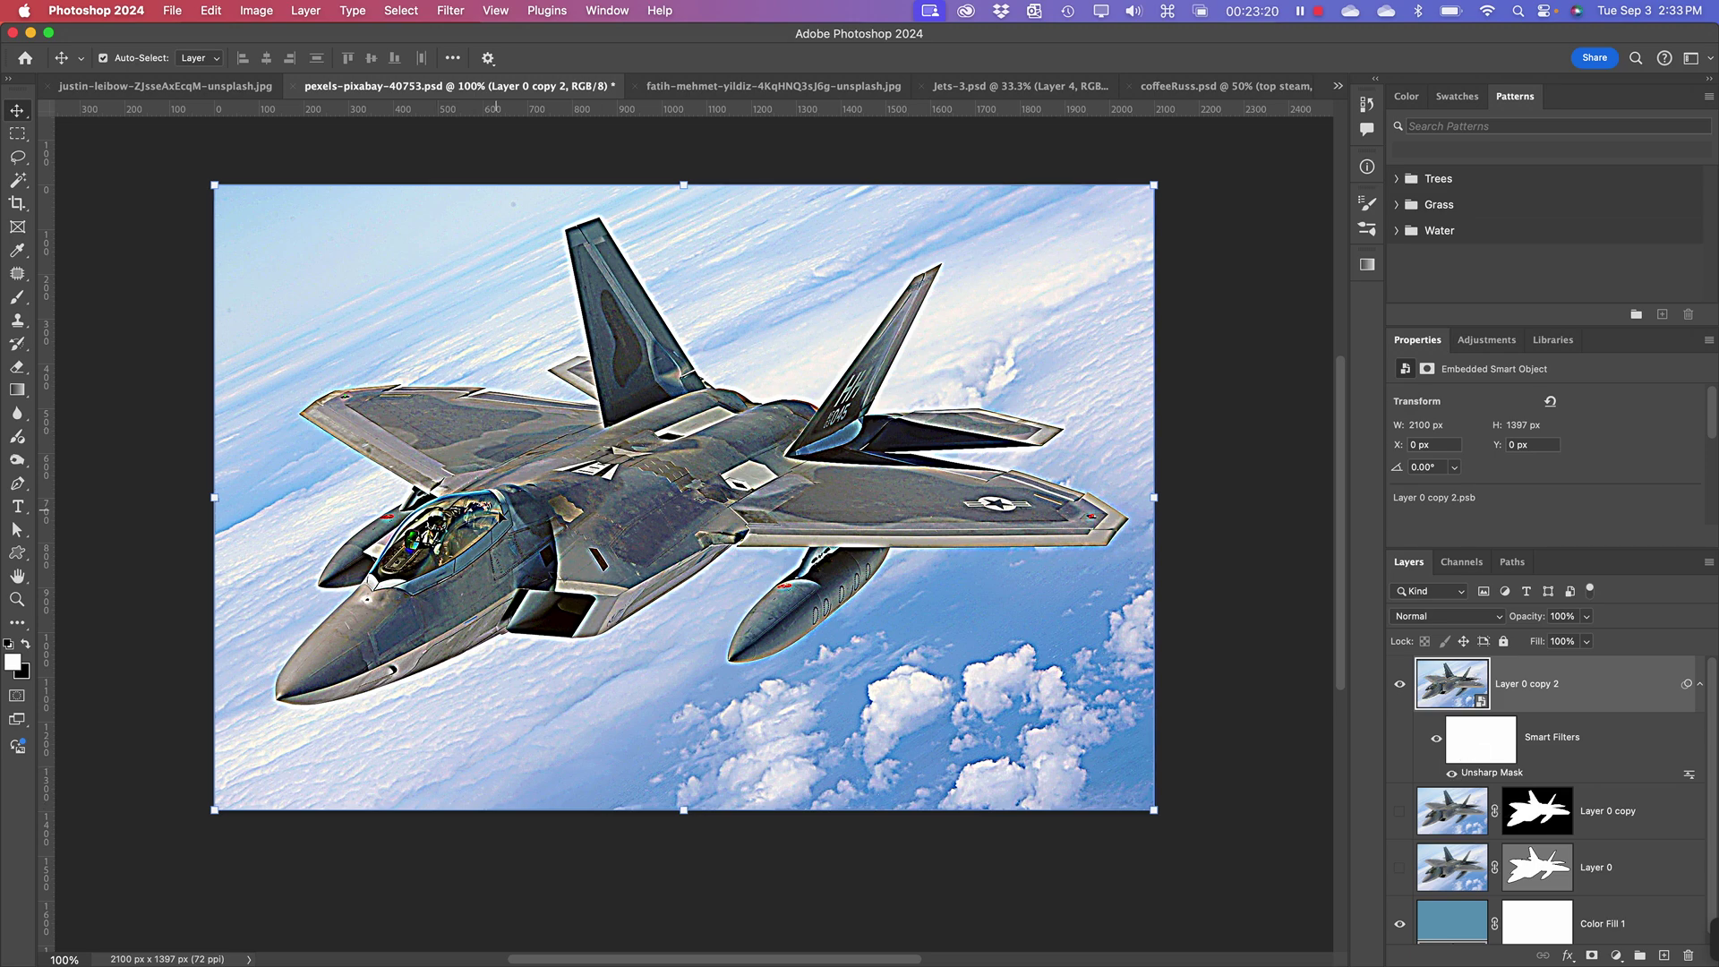
{"action": "key", "text": "super"}
{"action": "key", "text": "super+equal"}
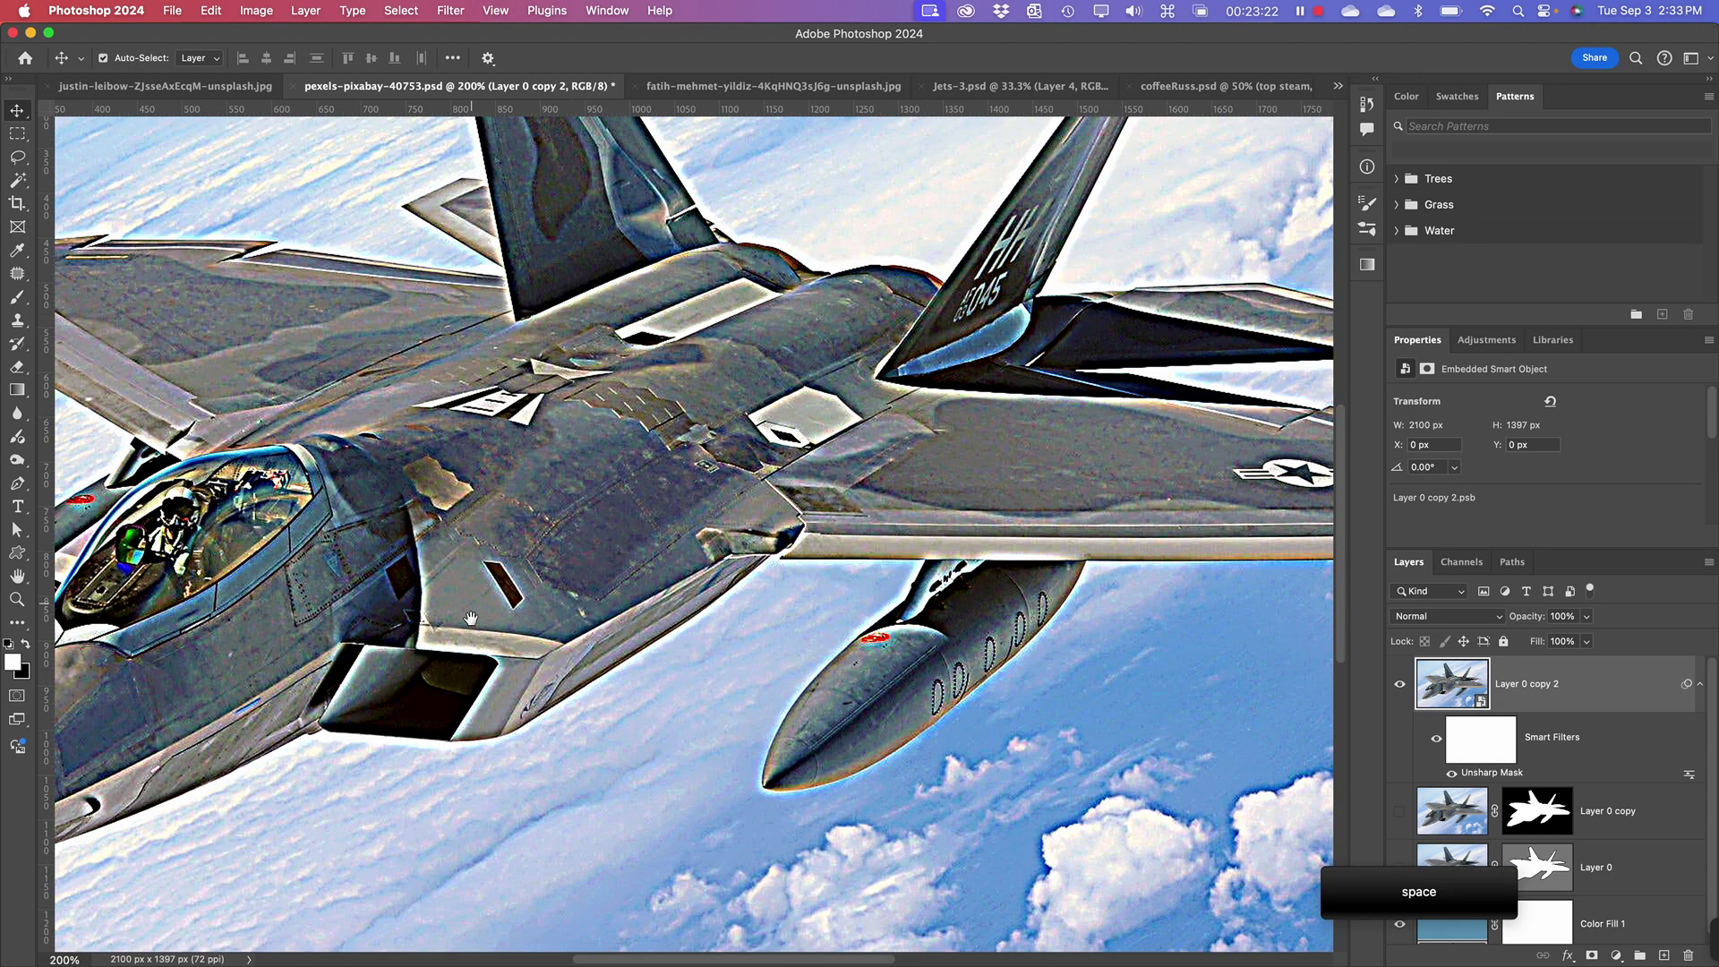
{"action": "left_click_drag", "start_coordinate": [398, 594], "coordinate": [671, 631]}
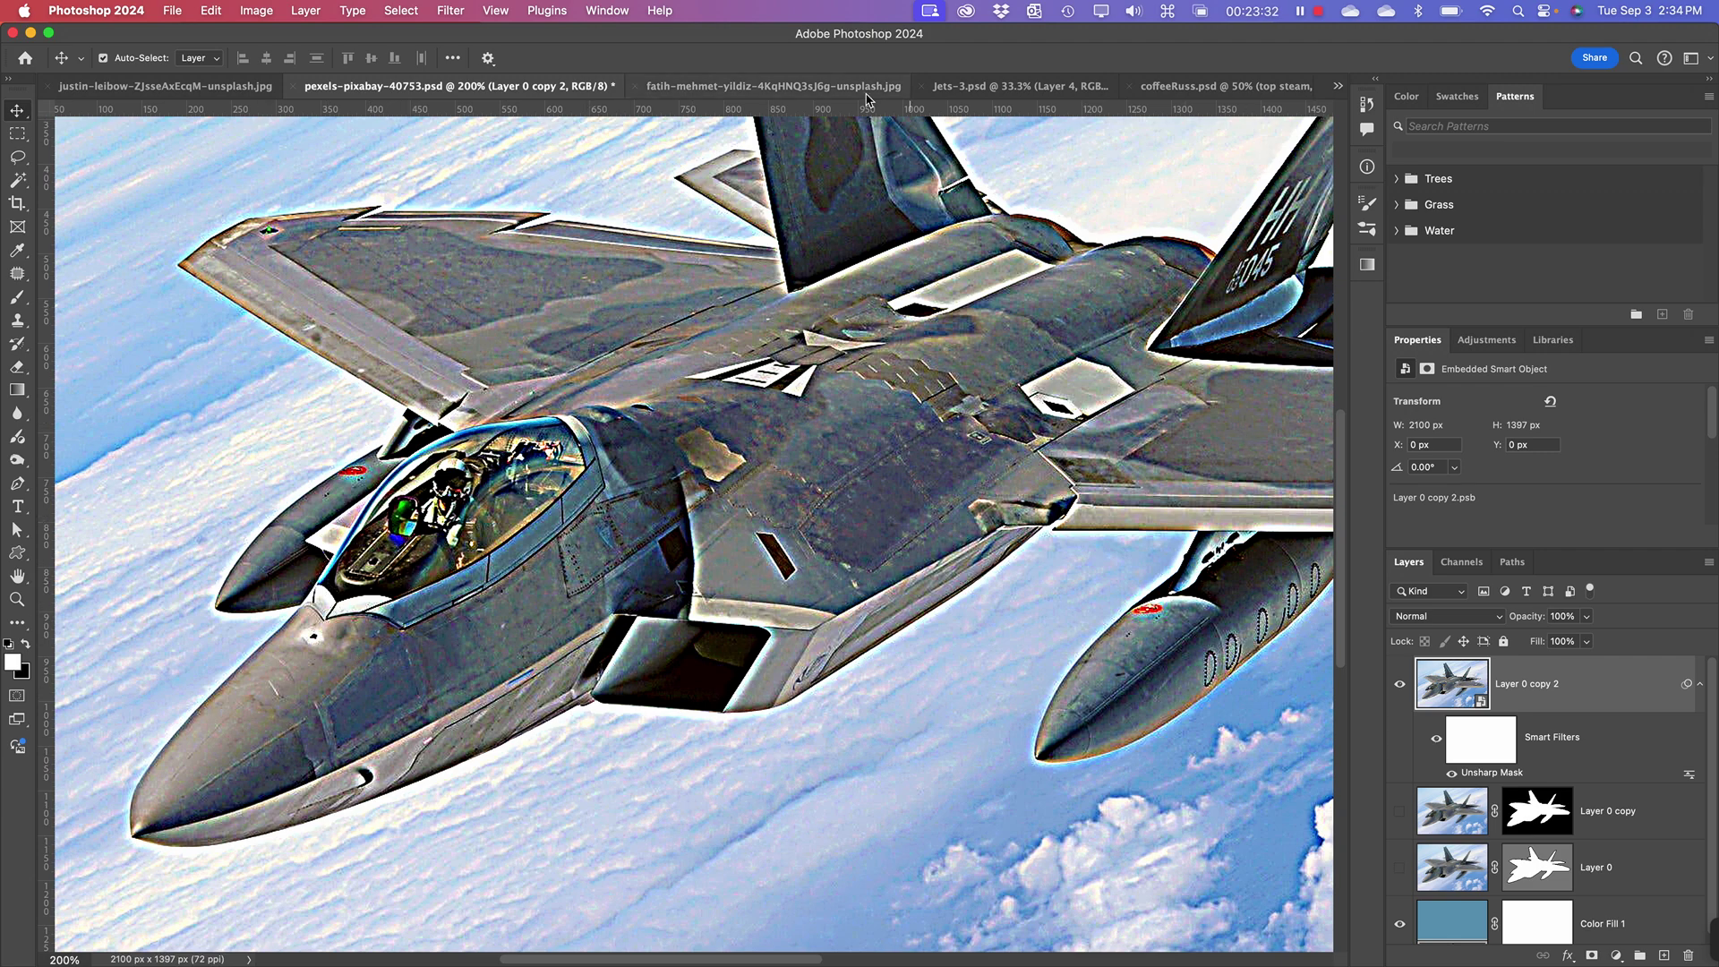
{"action": "key", "text": "super+equal"}
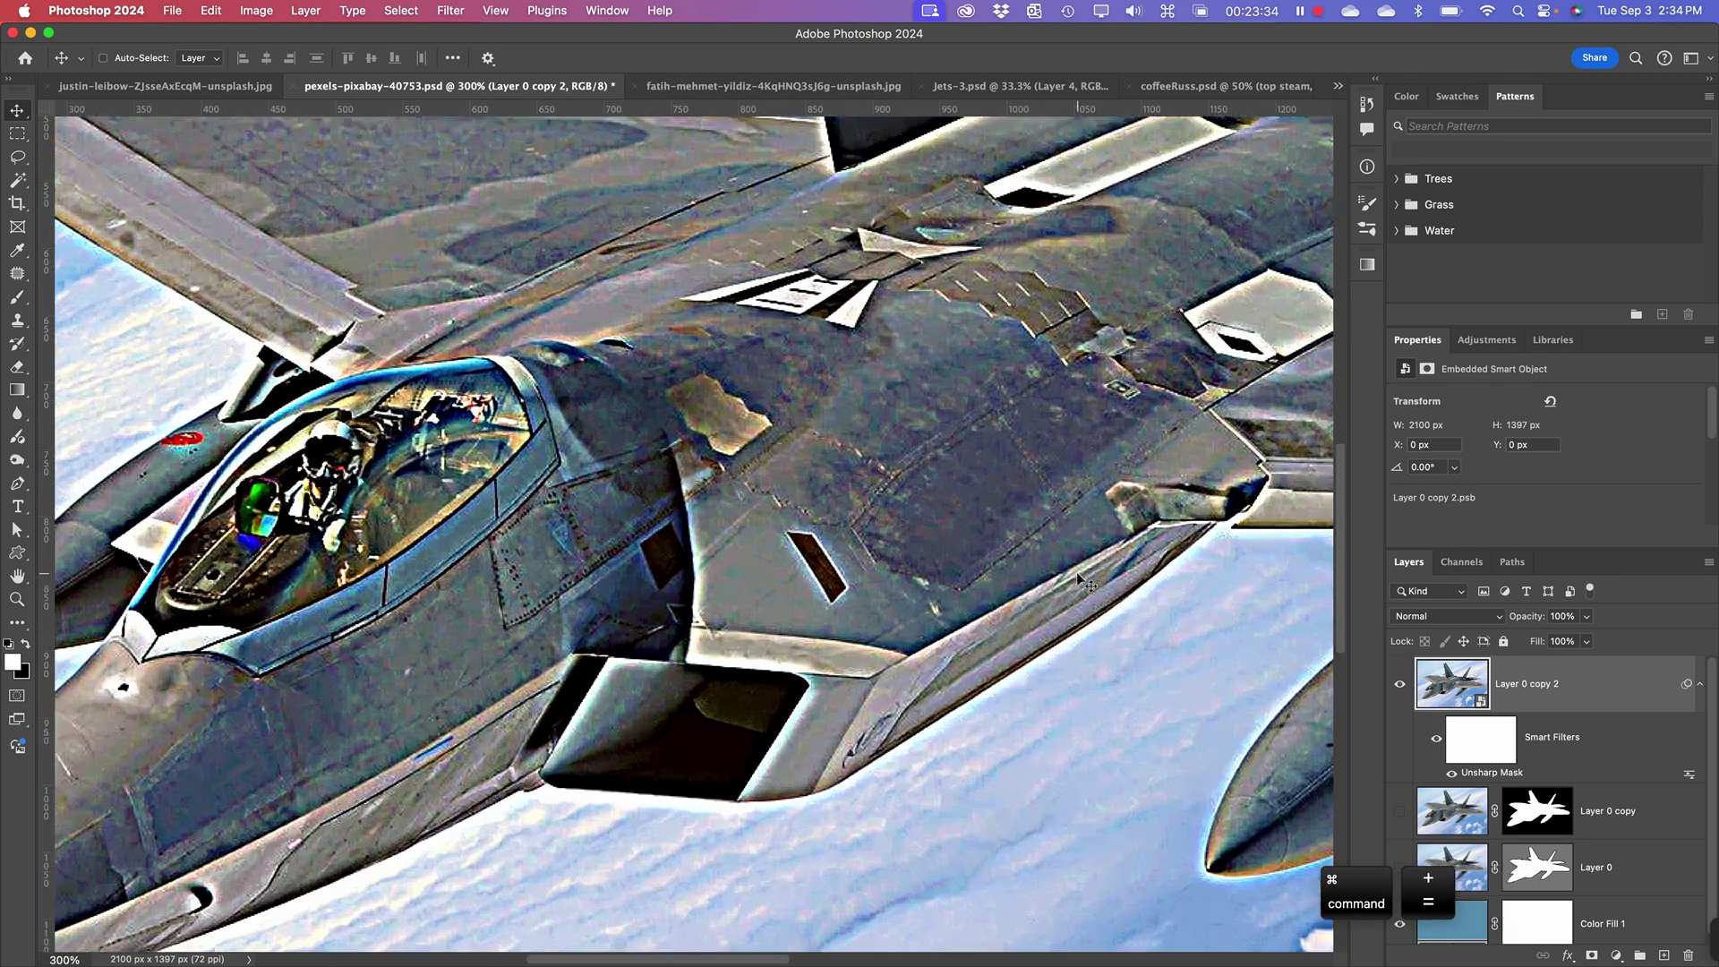
{"action": "key", "text": "super+minus"}
{"action": "key", "text": "super+minus"}
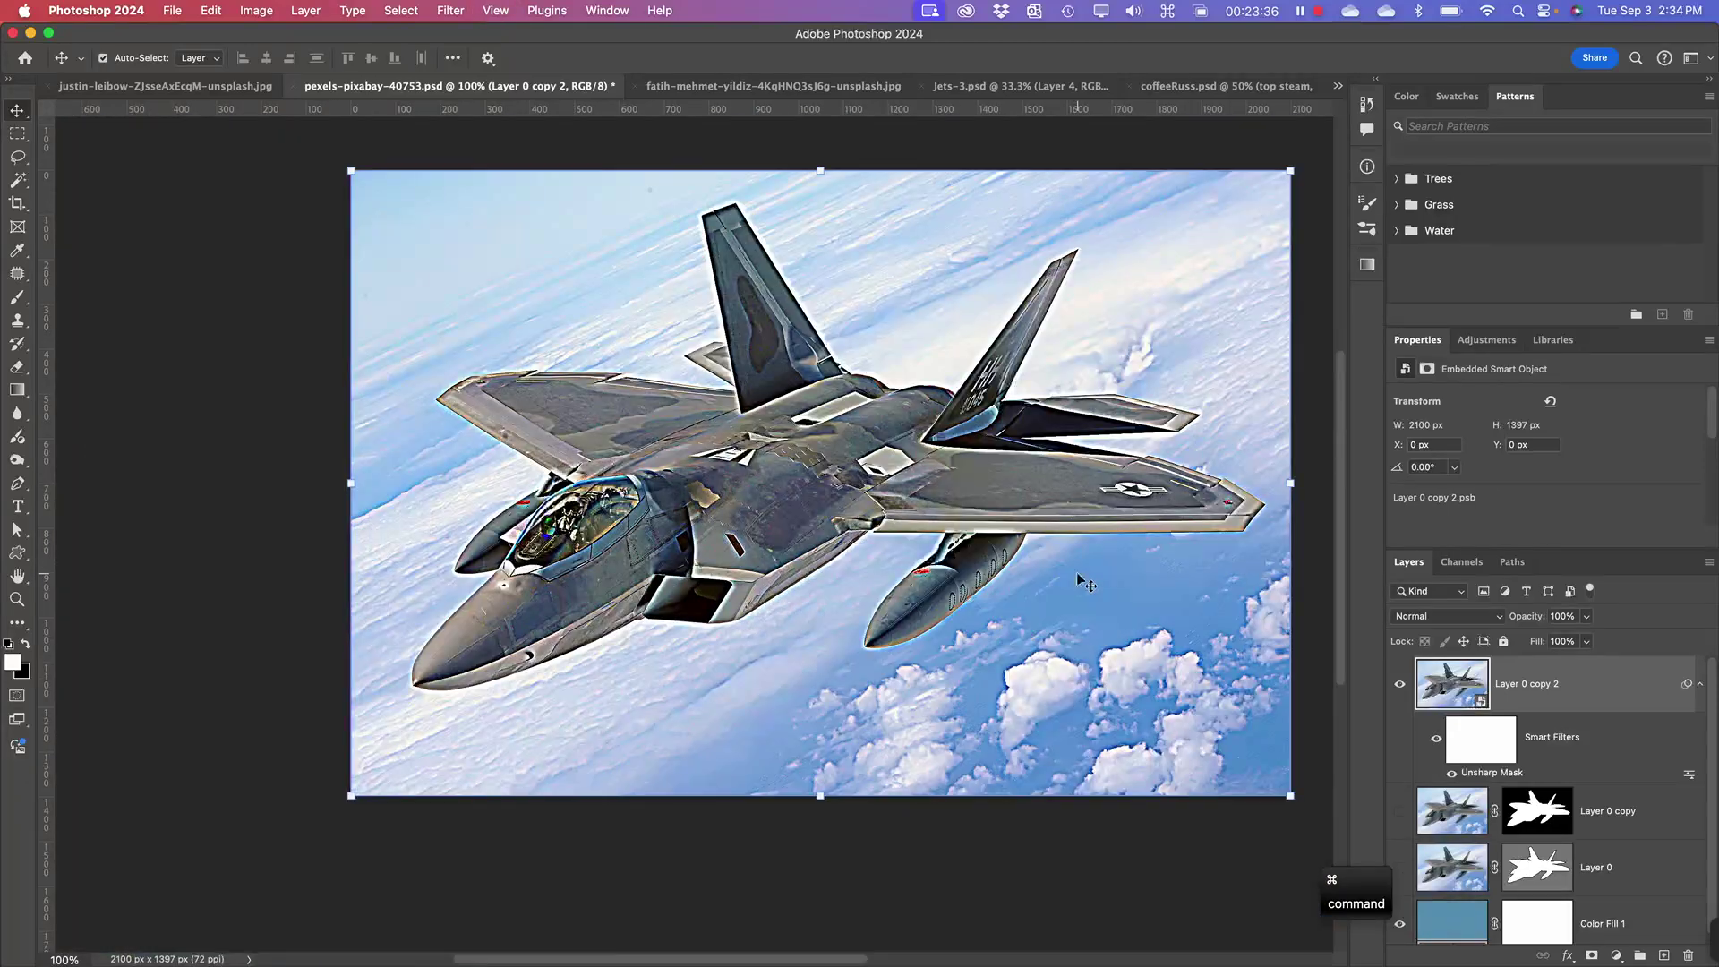
{"action": "key", "text": "space"}
{"action": "left_click_drag", "start_coordinate": [914, 524], "coordinate": [858, 520]}
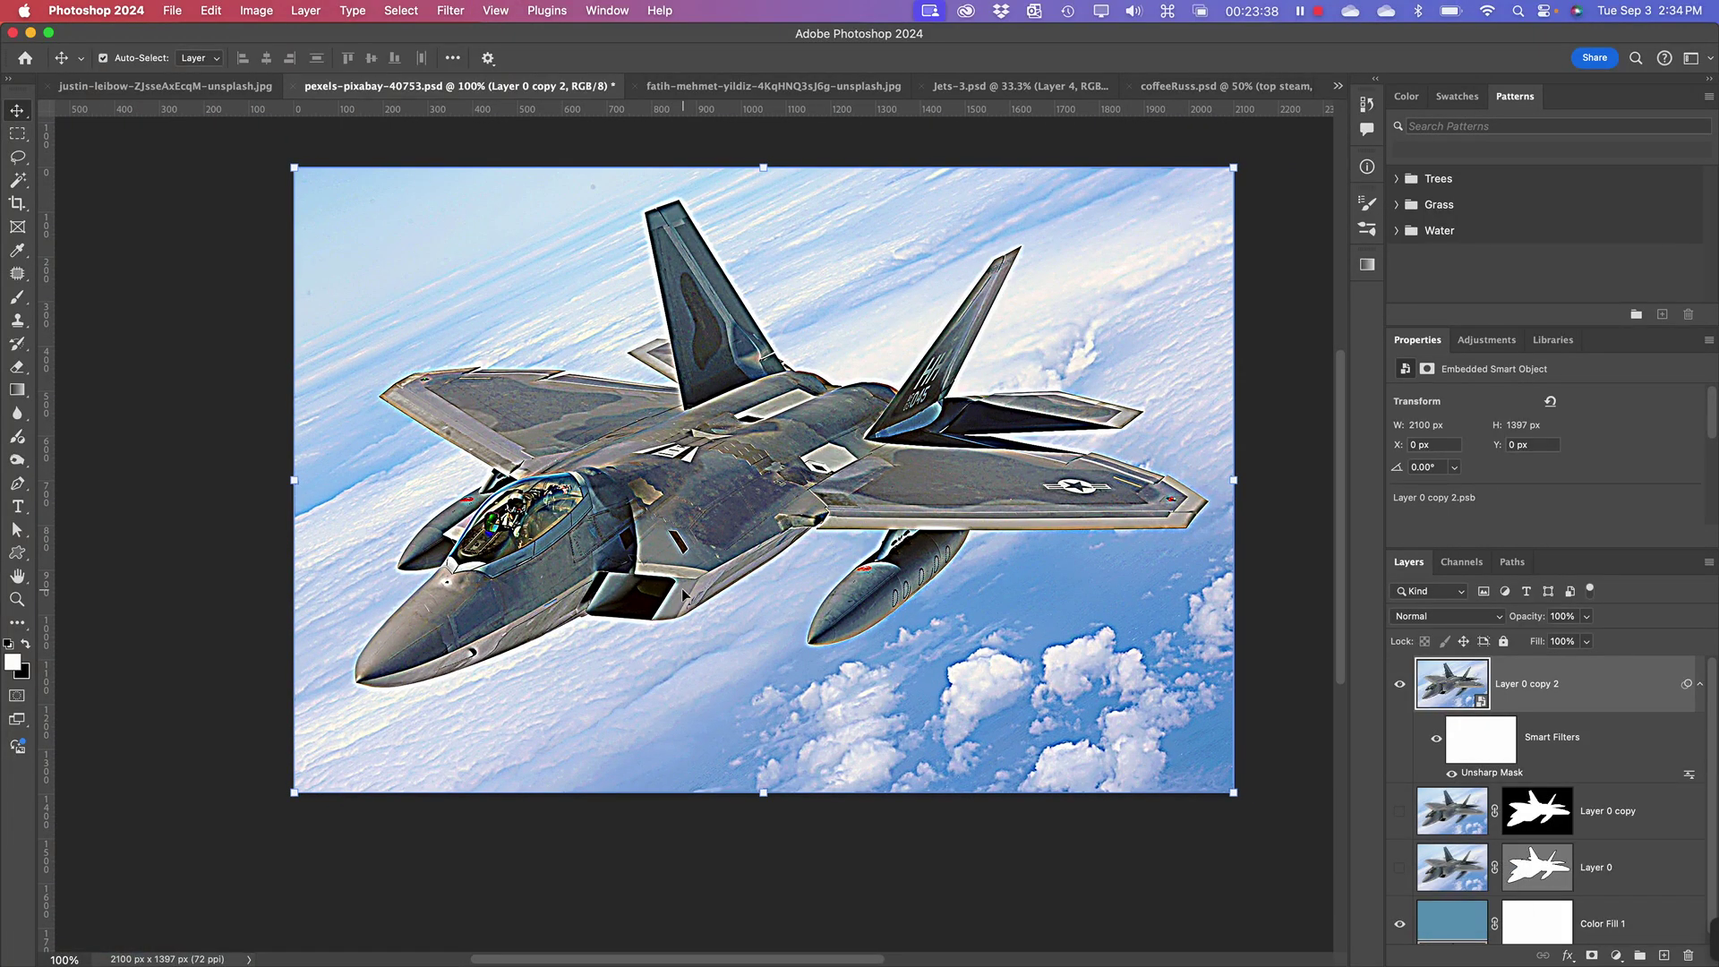
- Try brushing black at 18% opacity over the cockpit area on Layer 0 copy 2's smart filter mask, and undo the stroke
{"action": "left_click", "coordinate": [1489, 750]}
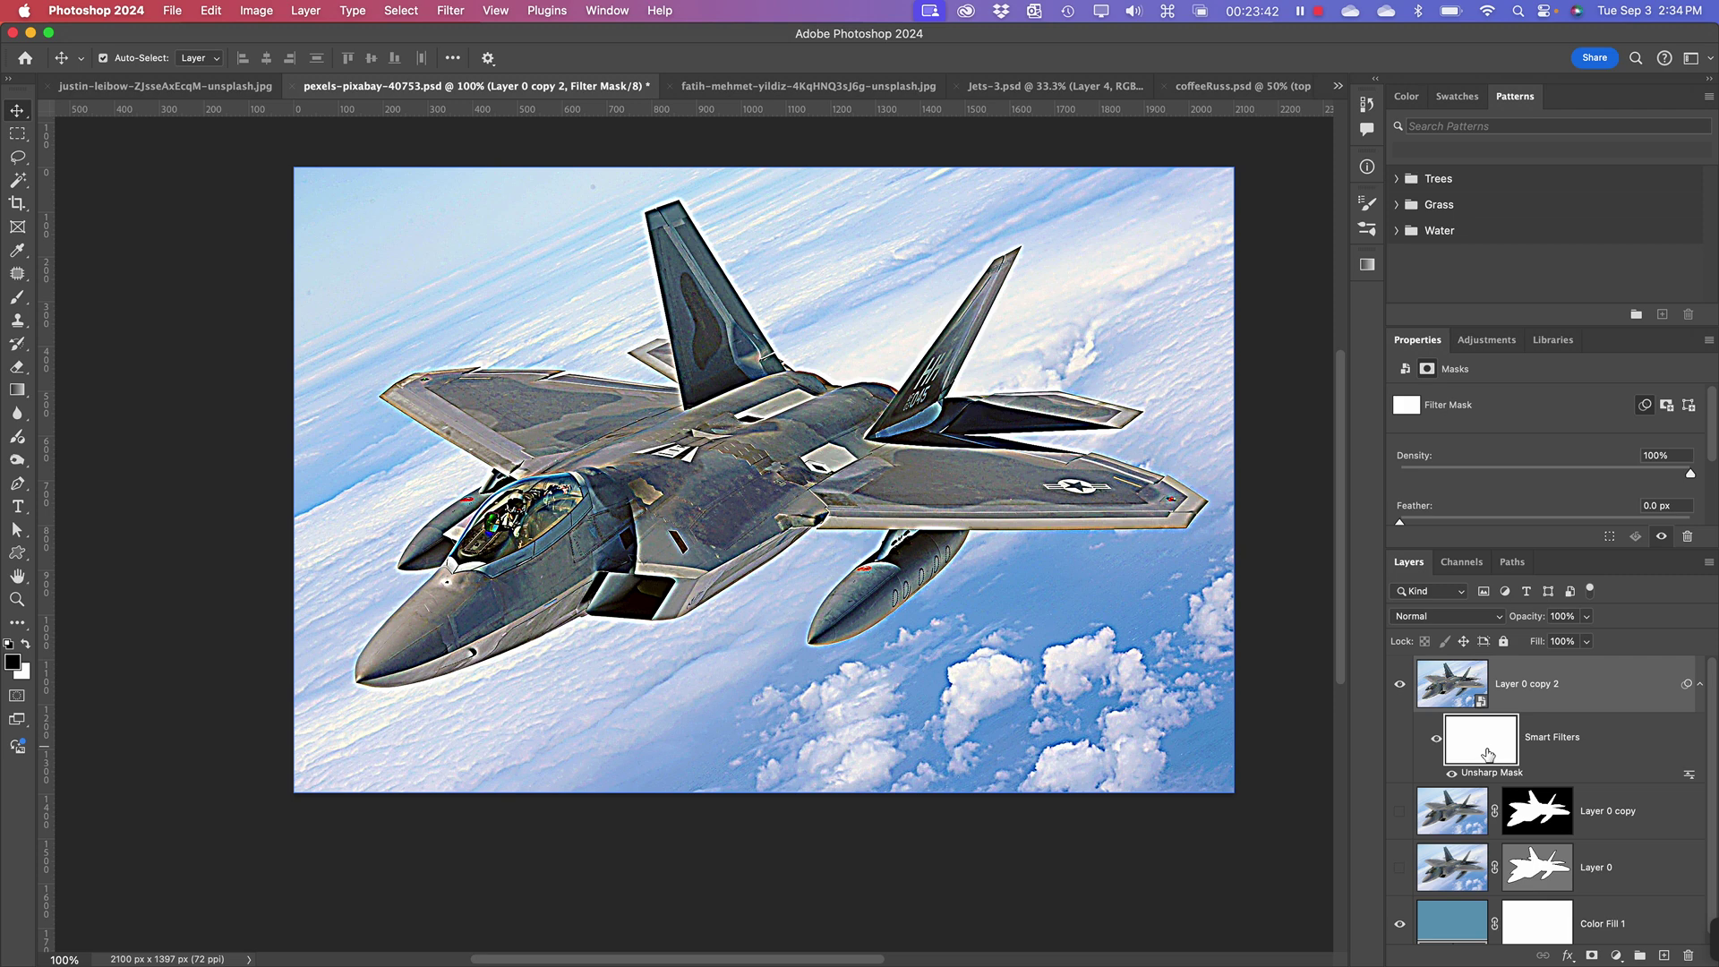
{"action": "left_click", "coordinate": [14, 302]}
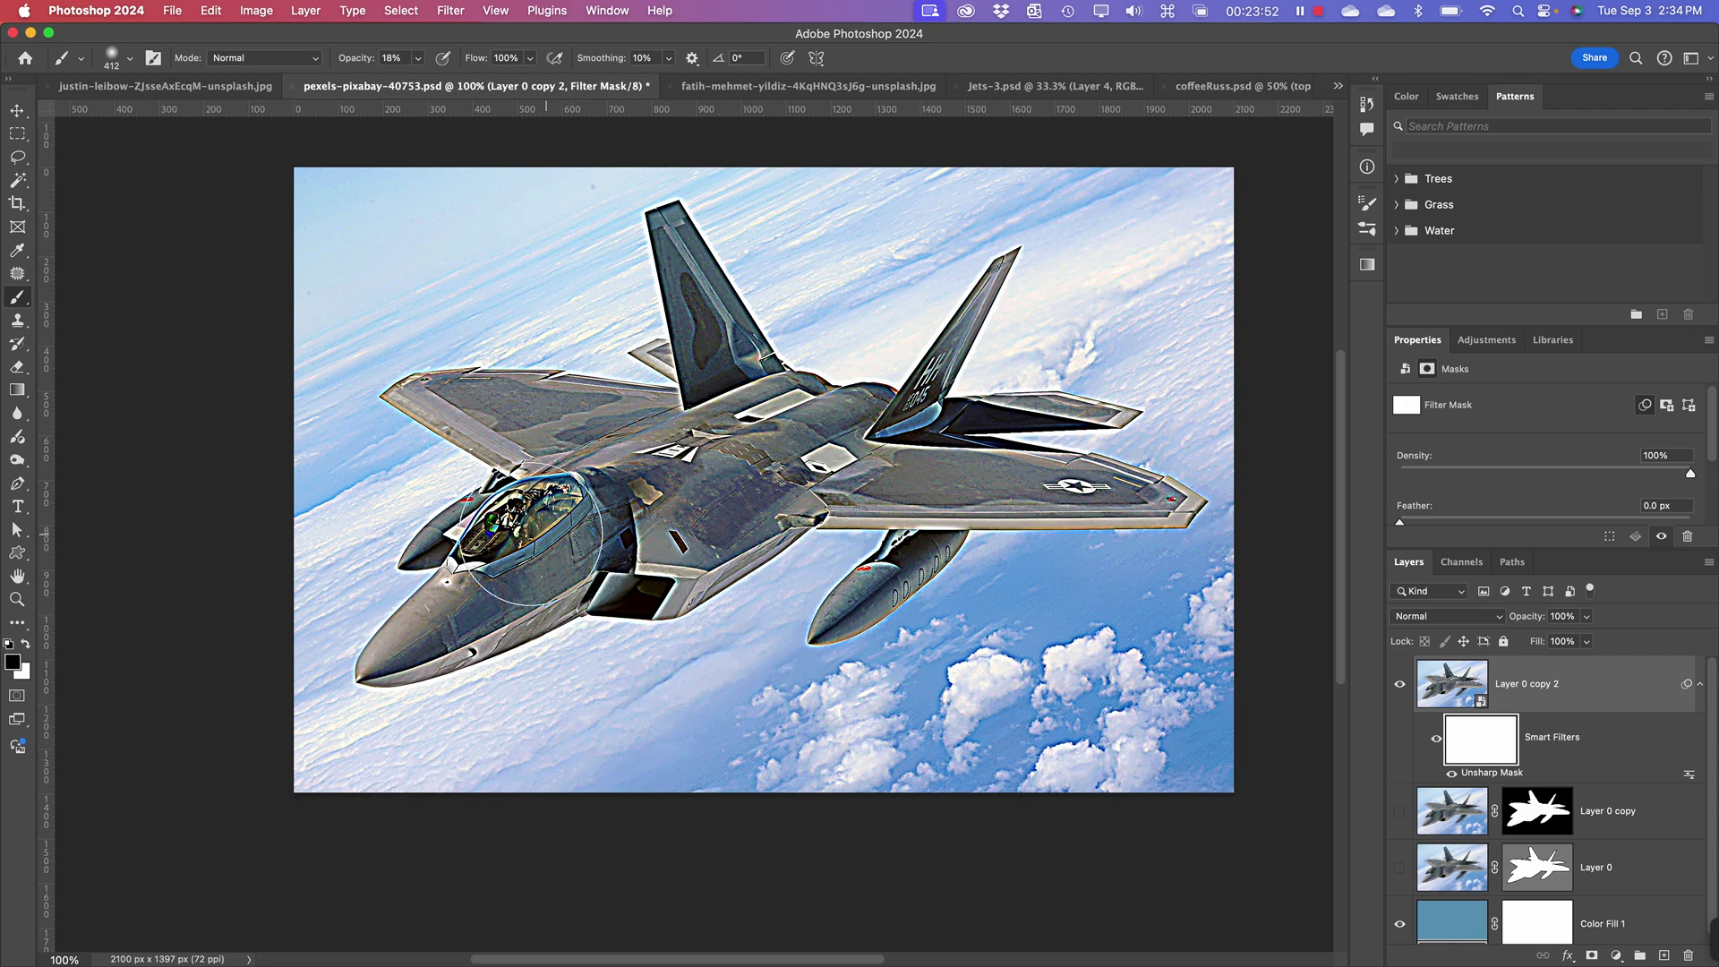
{"action": "mouse_move", "coordinate": [482, 548]}
{"action": "left_mouse_down"}
{"action": "mouse_move", "coordinate": [573, 502]}
{"action": "mouse_move", "coordinate": [644, 515]}
{"action": "left_mouse_up"}
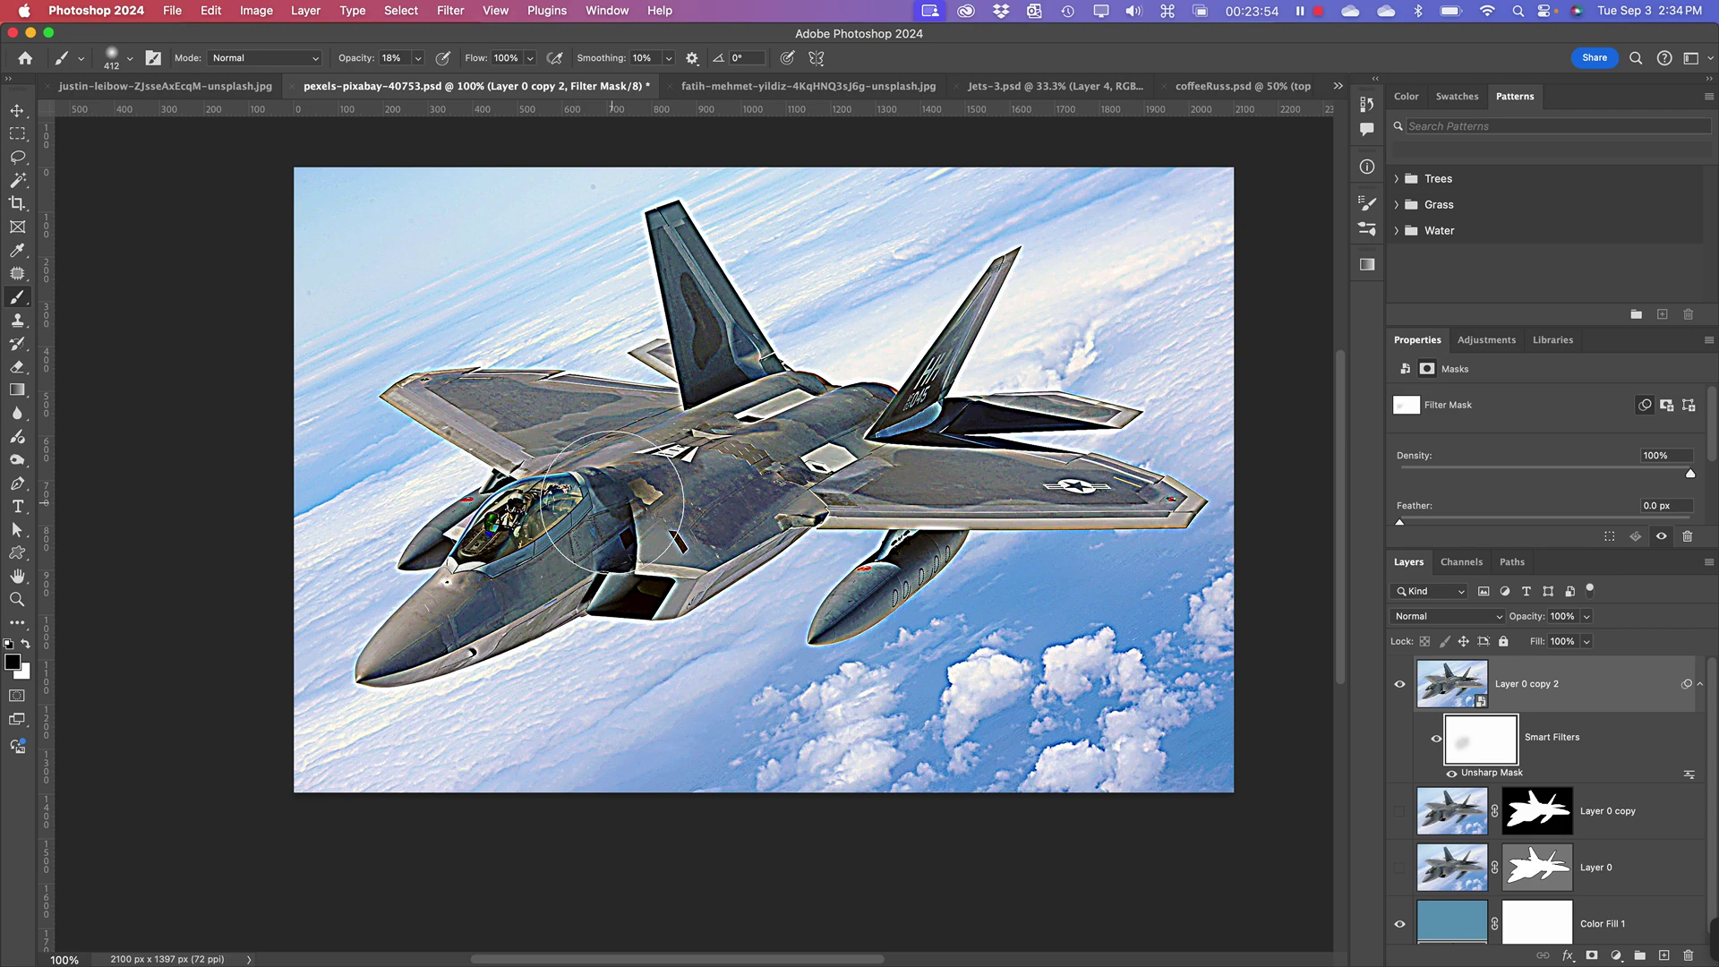
{"action": "key", "text": "super+plus"}
{"action": "key", "text": "super+plus"}
{"action": "key", "text": "super+z"}
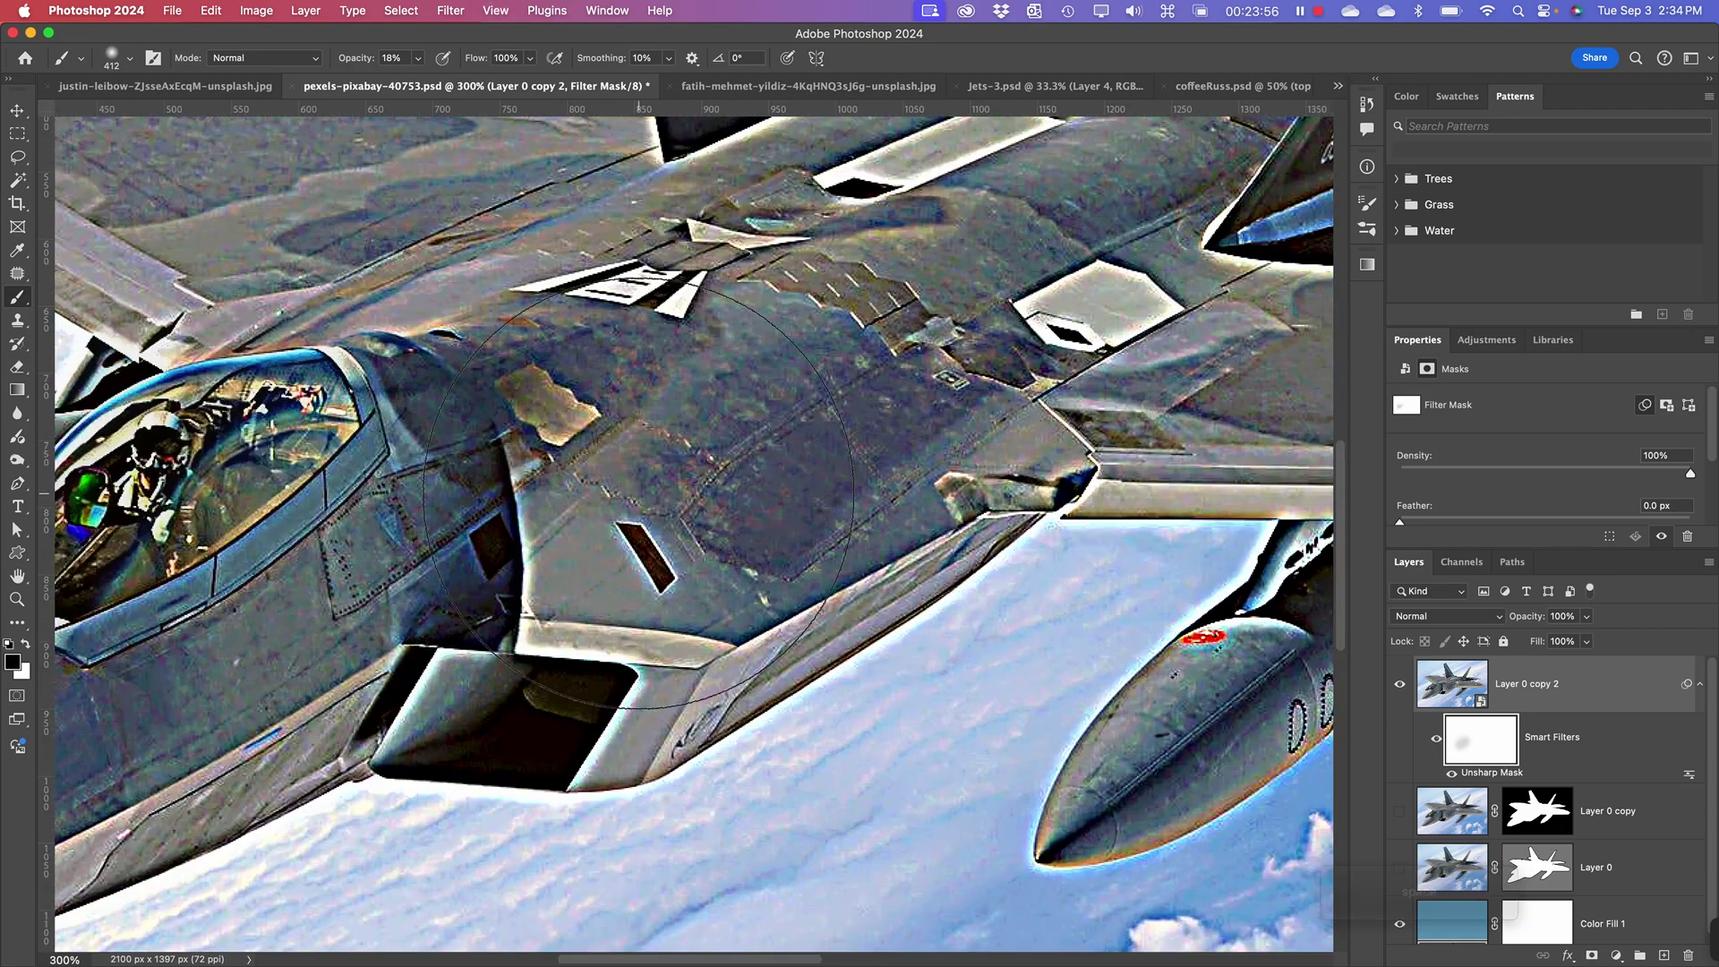
- Invert the smart filter mask on Layer 0 copy 2 to black, hiding the sharpening across the whole image
{"action": "key", "text": "space"}
{"action": "mouse_move", "coordinate": [525, 618]}
{"action": "left_mouse_down"}
{"action": "mouse_move", "coordinate": [597, 618]}
{"action": "mouse_move", "coordinate": [838, 555]}
{"action": "mouse_move", "coordinate": [965, 616]}
{"action": "left_mouse_up"}
{"action": "key", "text": "super+minus"}
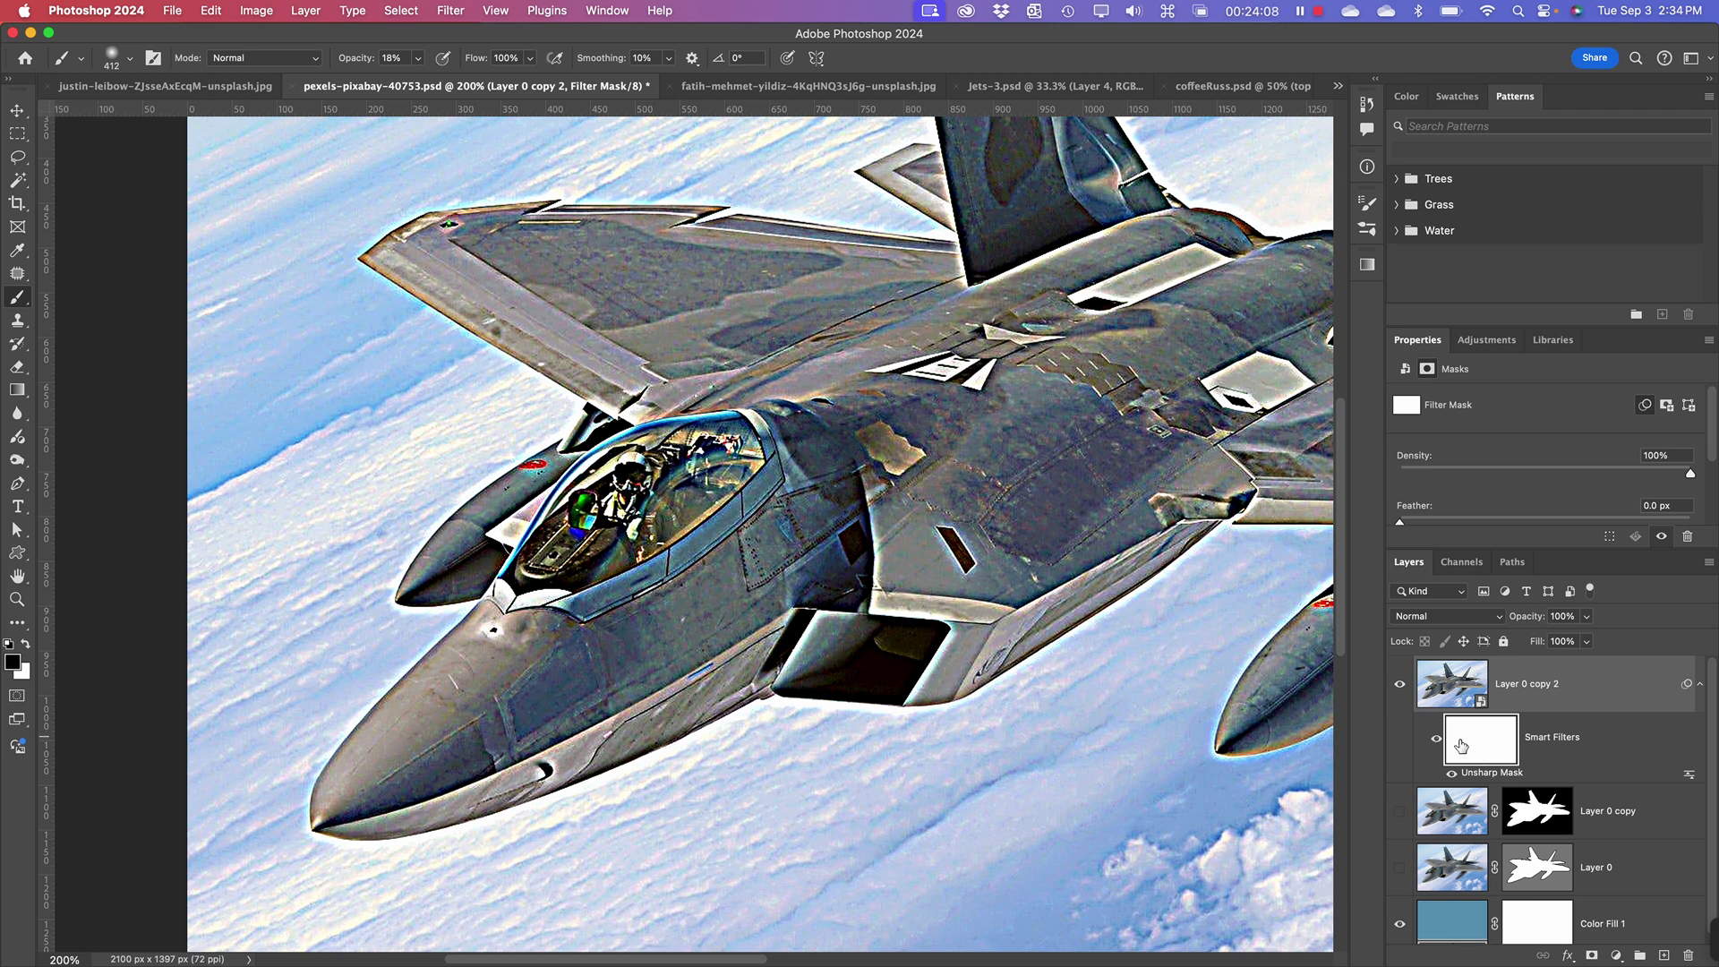
{"action": "key", "text": "super+i"}
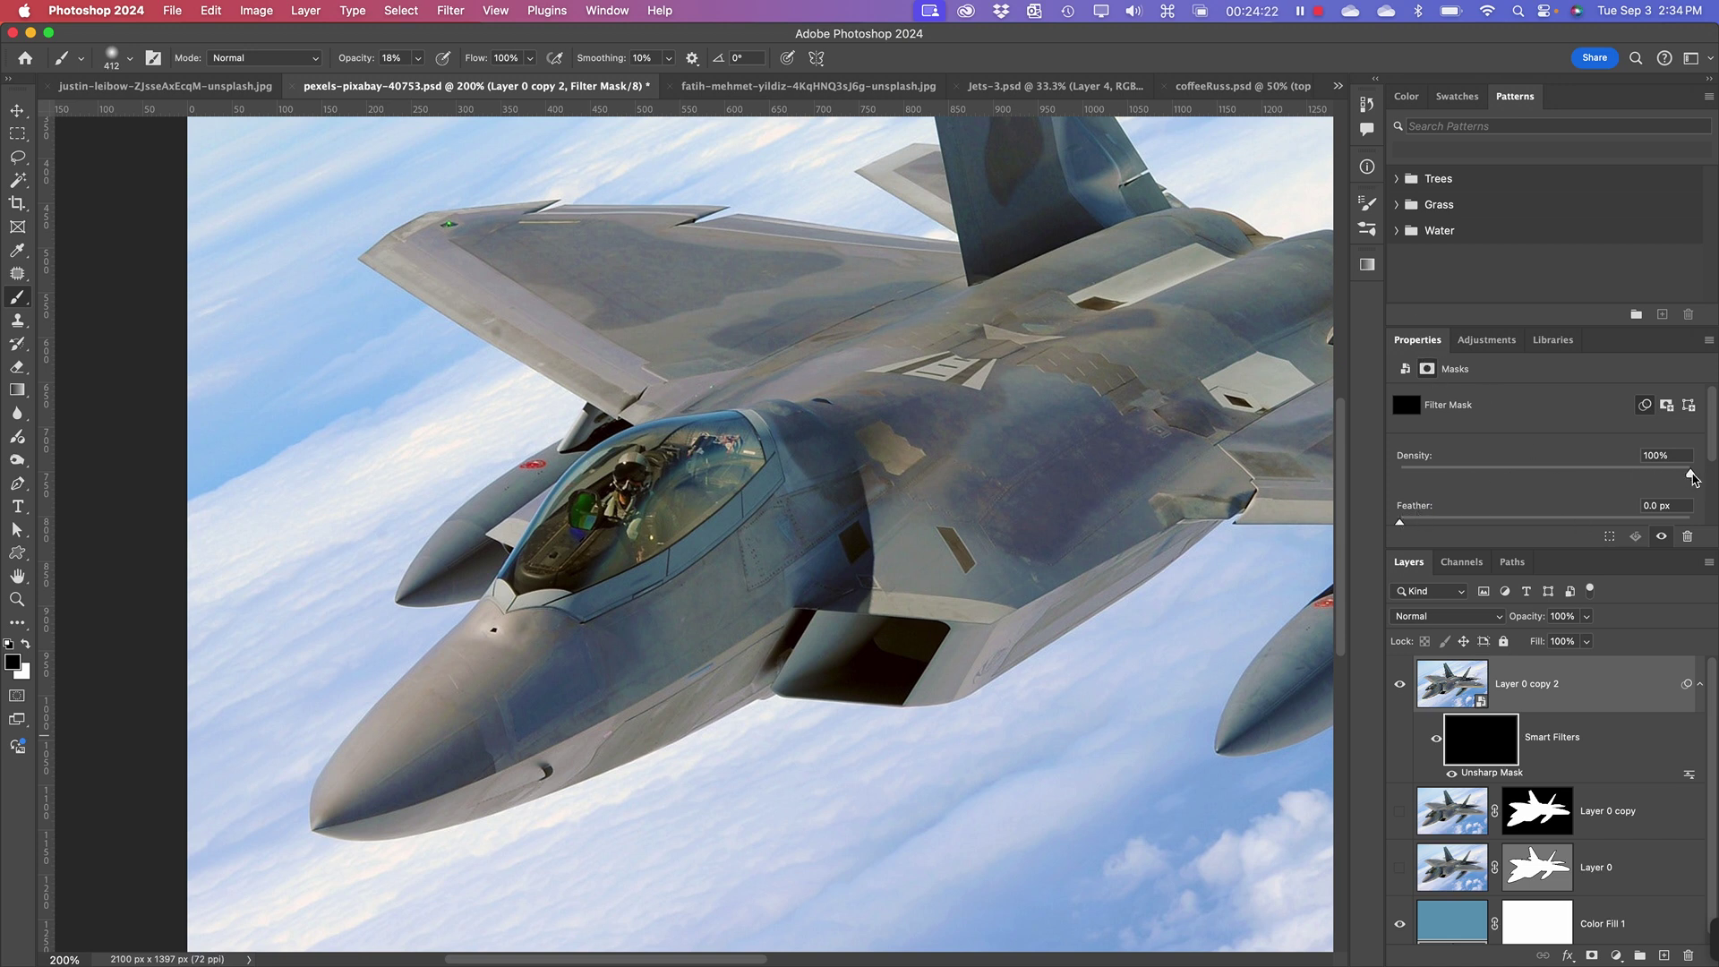
{"action": "mouse_move", "coordinate": [1693, 479]}
{"action": "left_mouse_down"}
{"action": "mouse_move", "coordinate": [1562, 479]}
{"action": "mouse_move", "coordinate": [1690, 475]}
{"action": "left_mouse_up"}
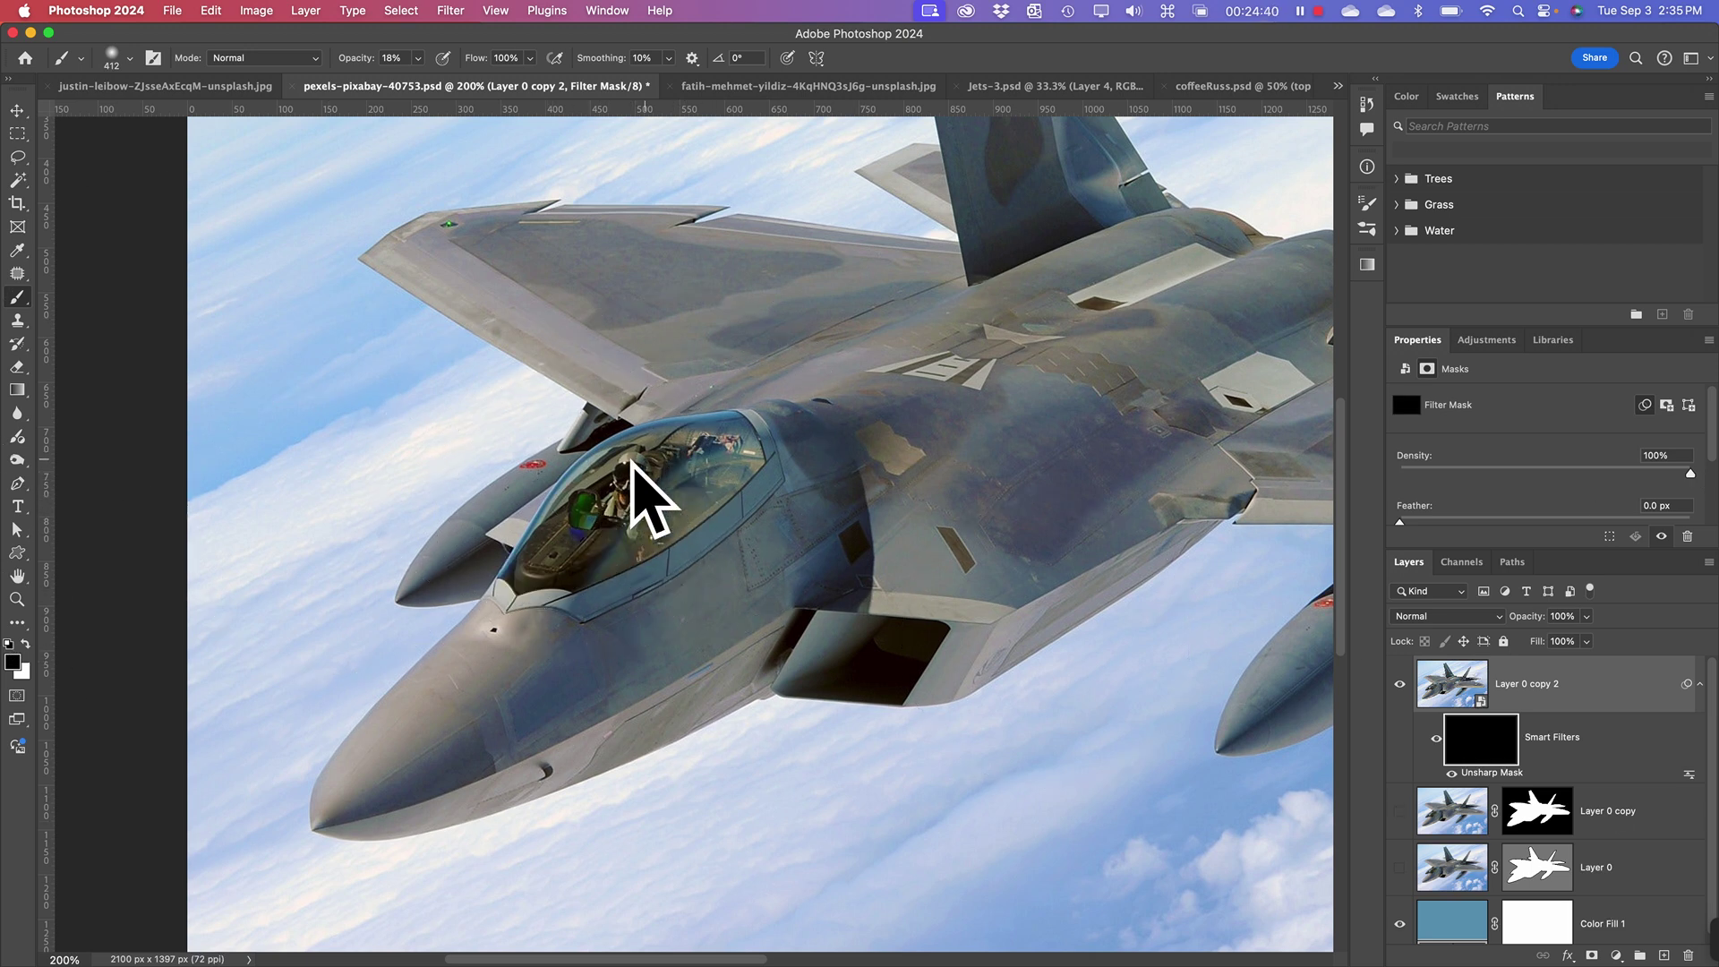
- Paint white at 100% brush opacity over the cockpit on the smart filter mask to reveal the sharpening there
{"action": "left_click", "coordinate": [25, 644]}
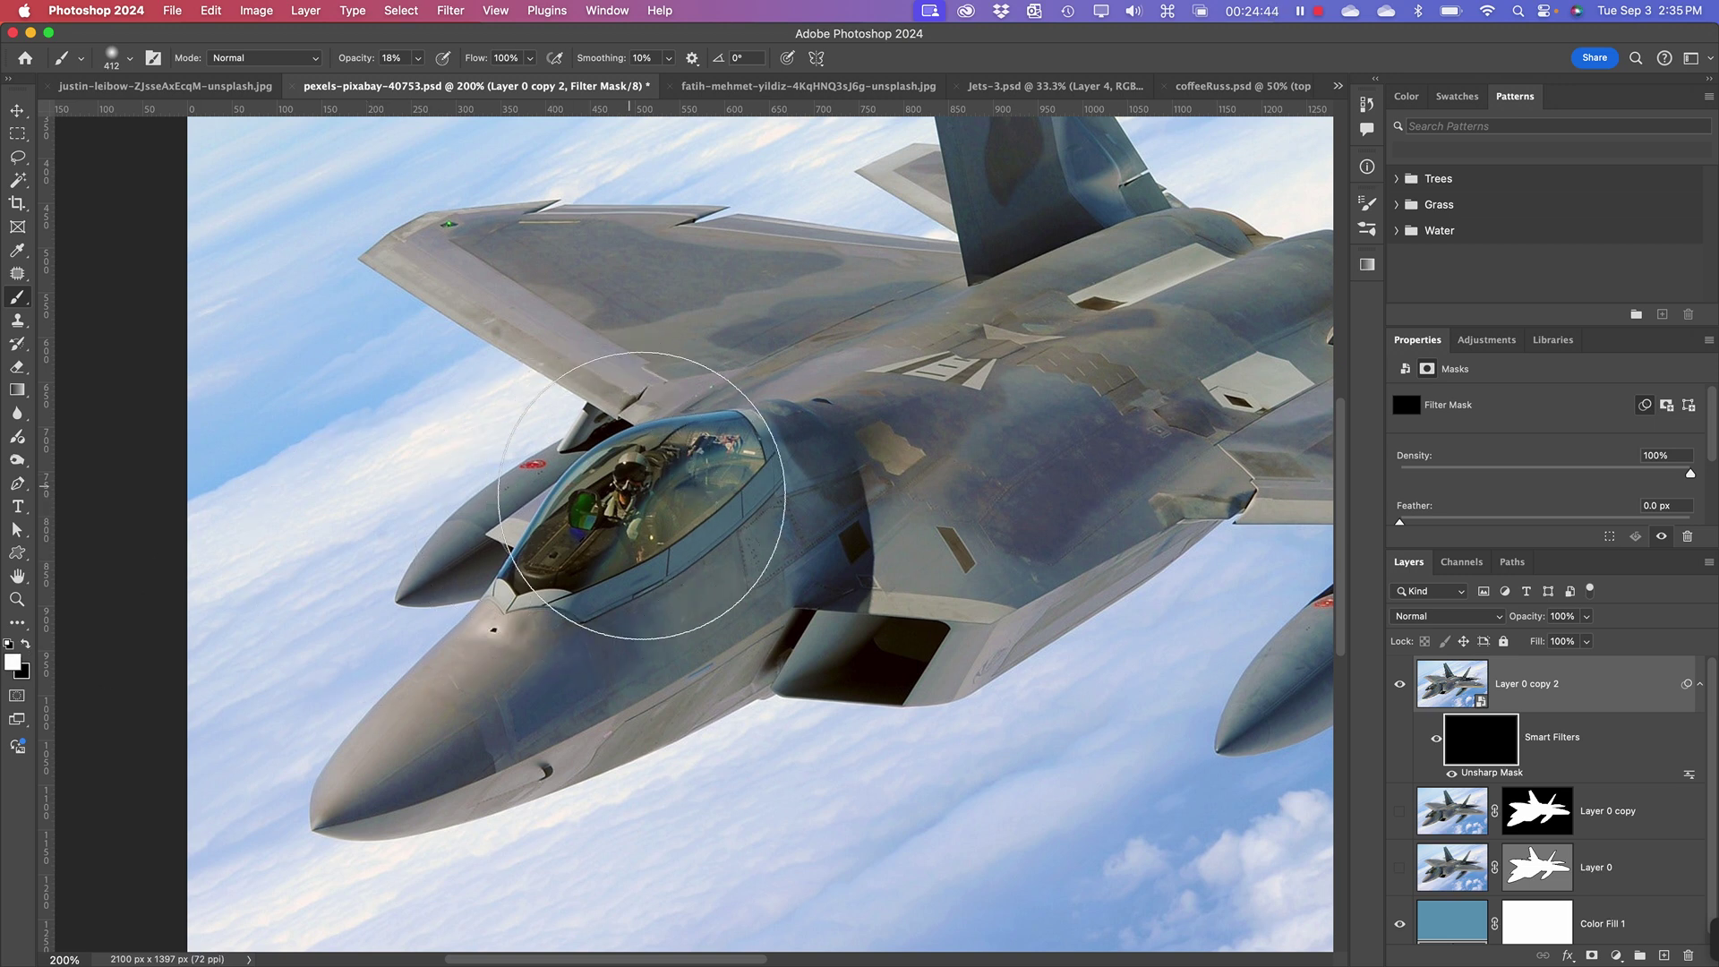
{"action": "left_click", "coordinate": [418, 58]}
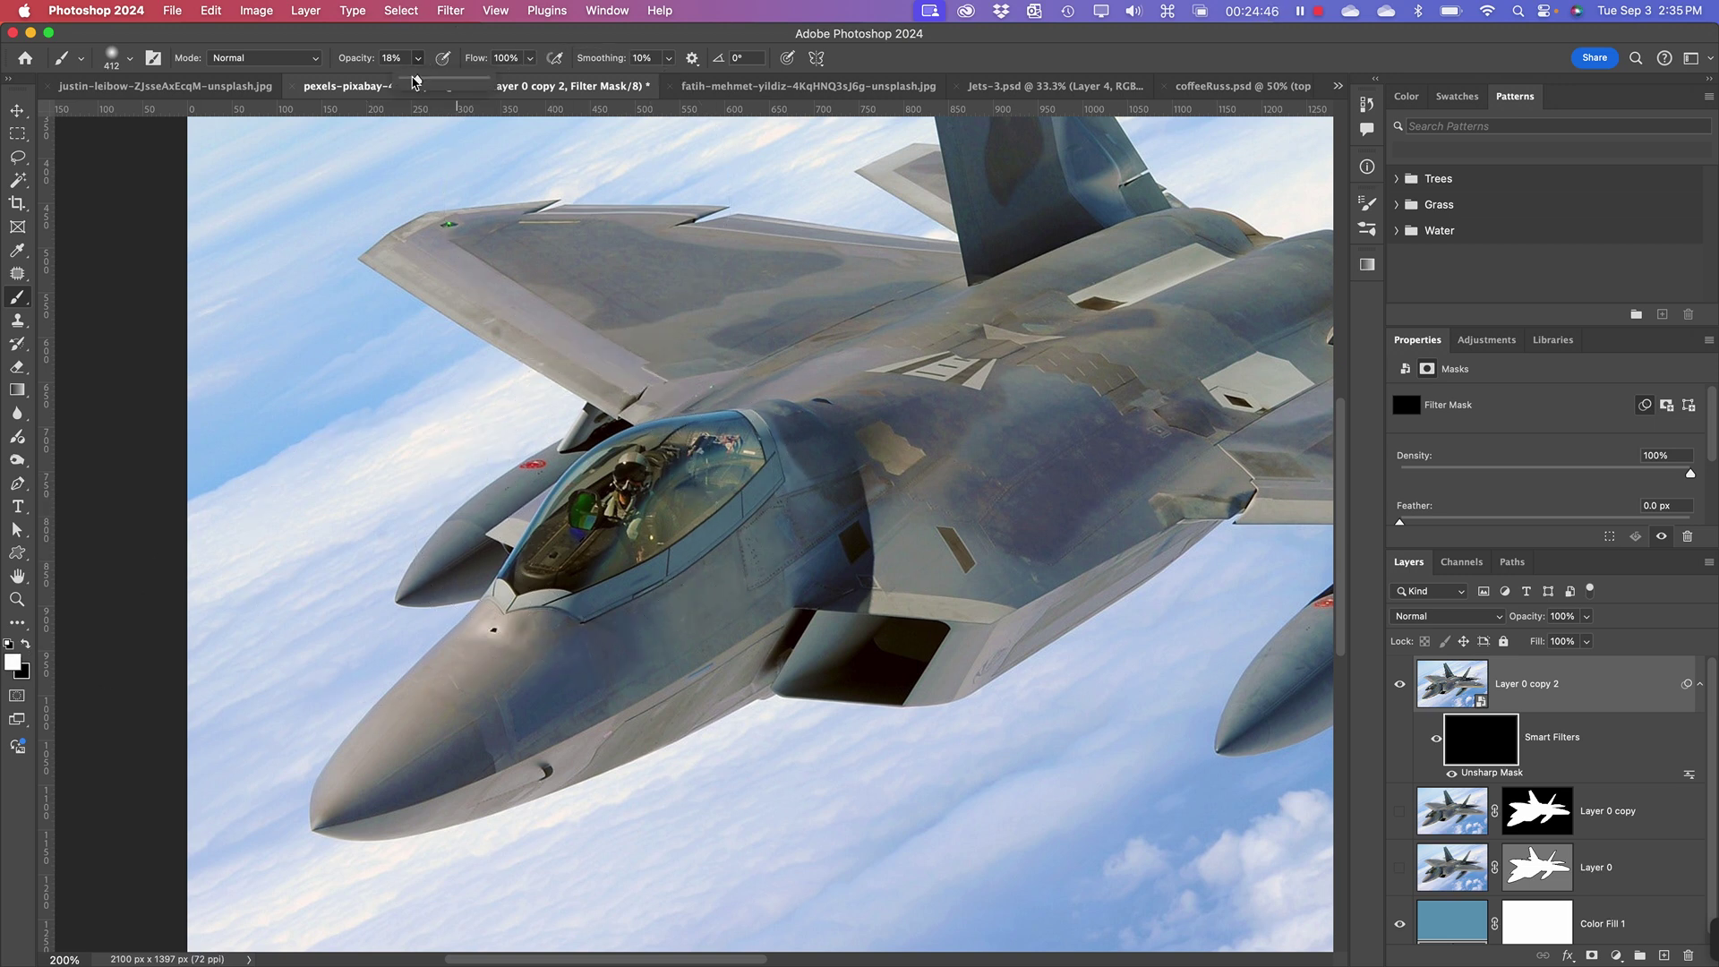
{"action": "left_click_drag", "start_coordinate": [415, 80], "coordinate": [530, 94]}
{"action": "mouse_move", "coordinate": [686, 484]}
{"action": "left_mouse_down"}
{"action": "mouse_move", "coordinate": [690, 422]}
{"action": "mouse_move", "coordinate": [576, 537]}
{"action": "left_mouse_up"}
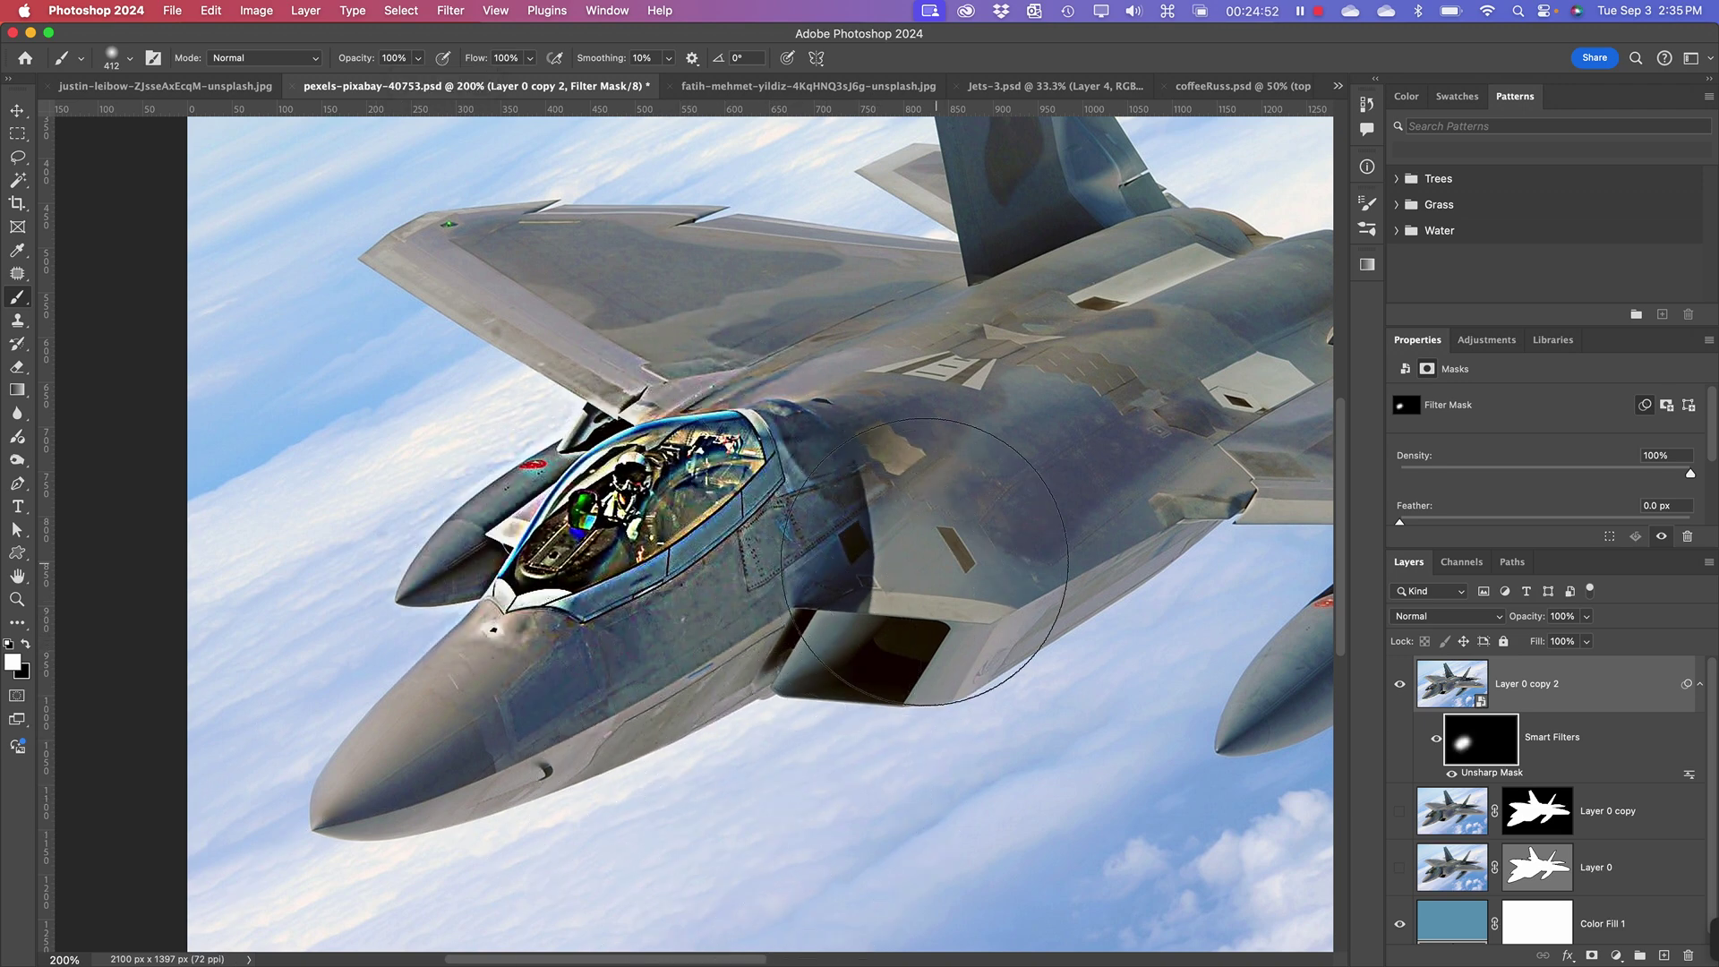
- Paint white on the smart filter mask over the tip and leading edge of the wing behind the cockpit to reveal its sharpening
{"action": "key", "text": "super+minus"}
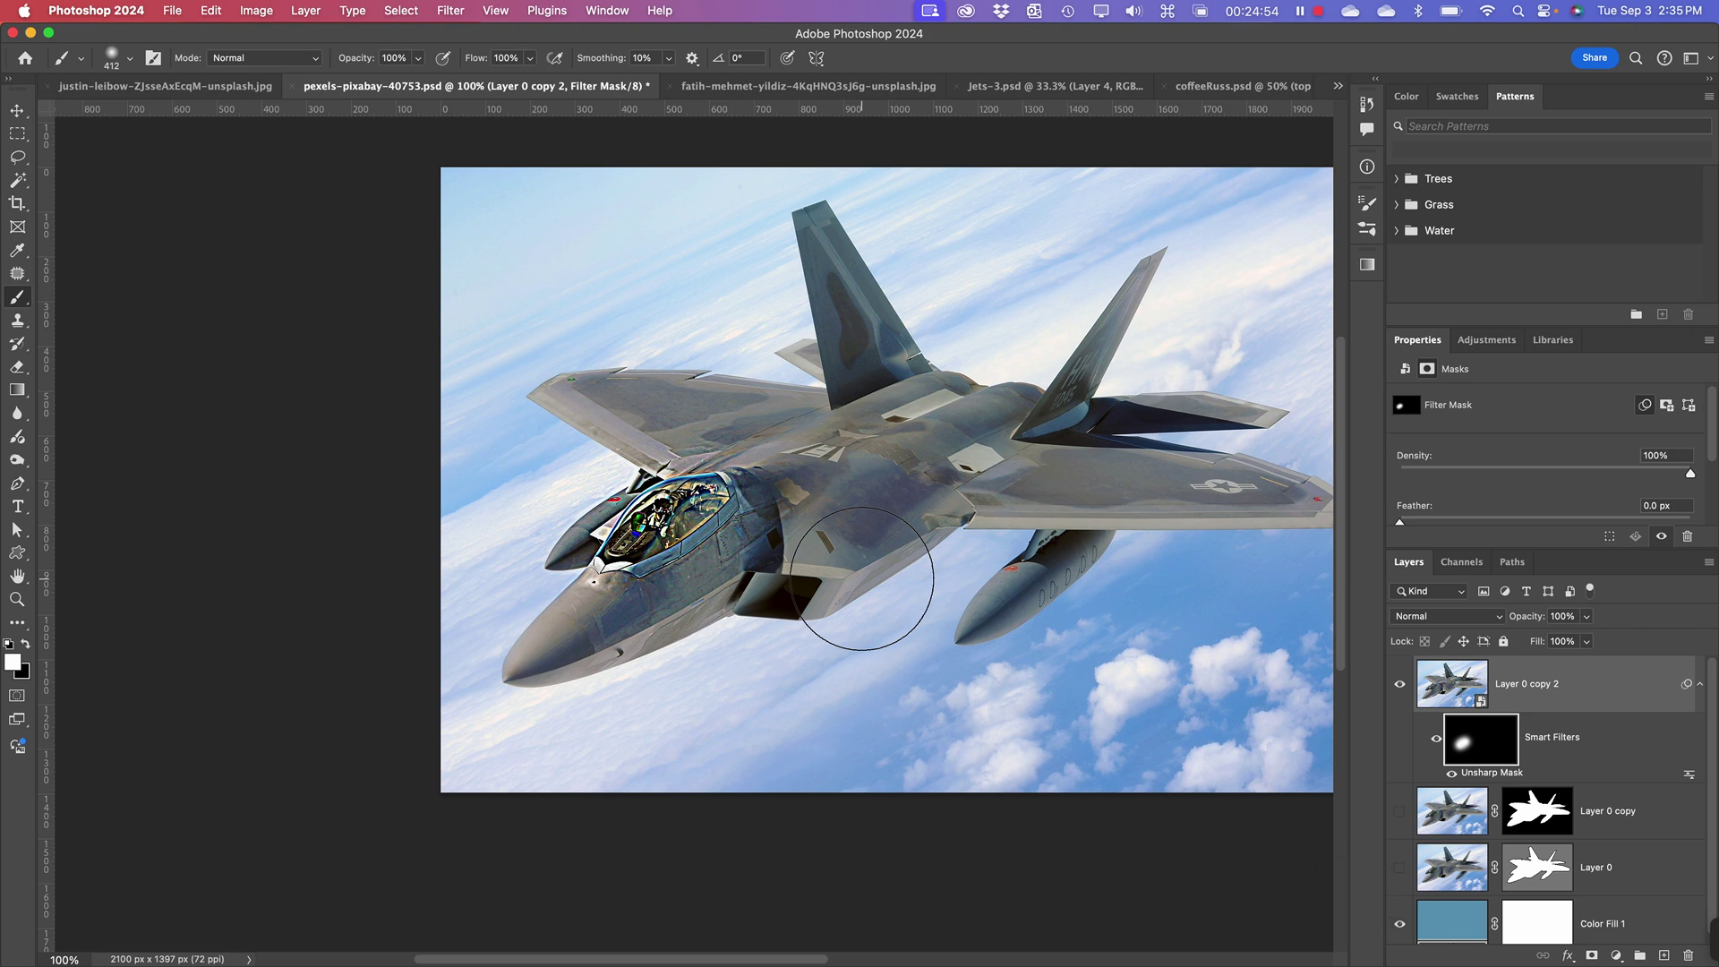
{"action": "key", "text": "super+equal"}
{"action": "key", "text": "super+equal"}
{"action": "key", "text": "space"}
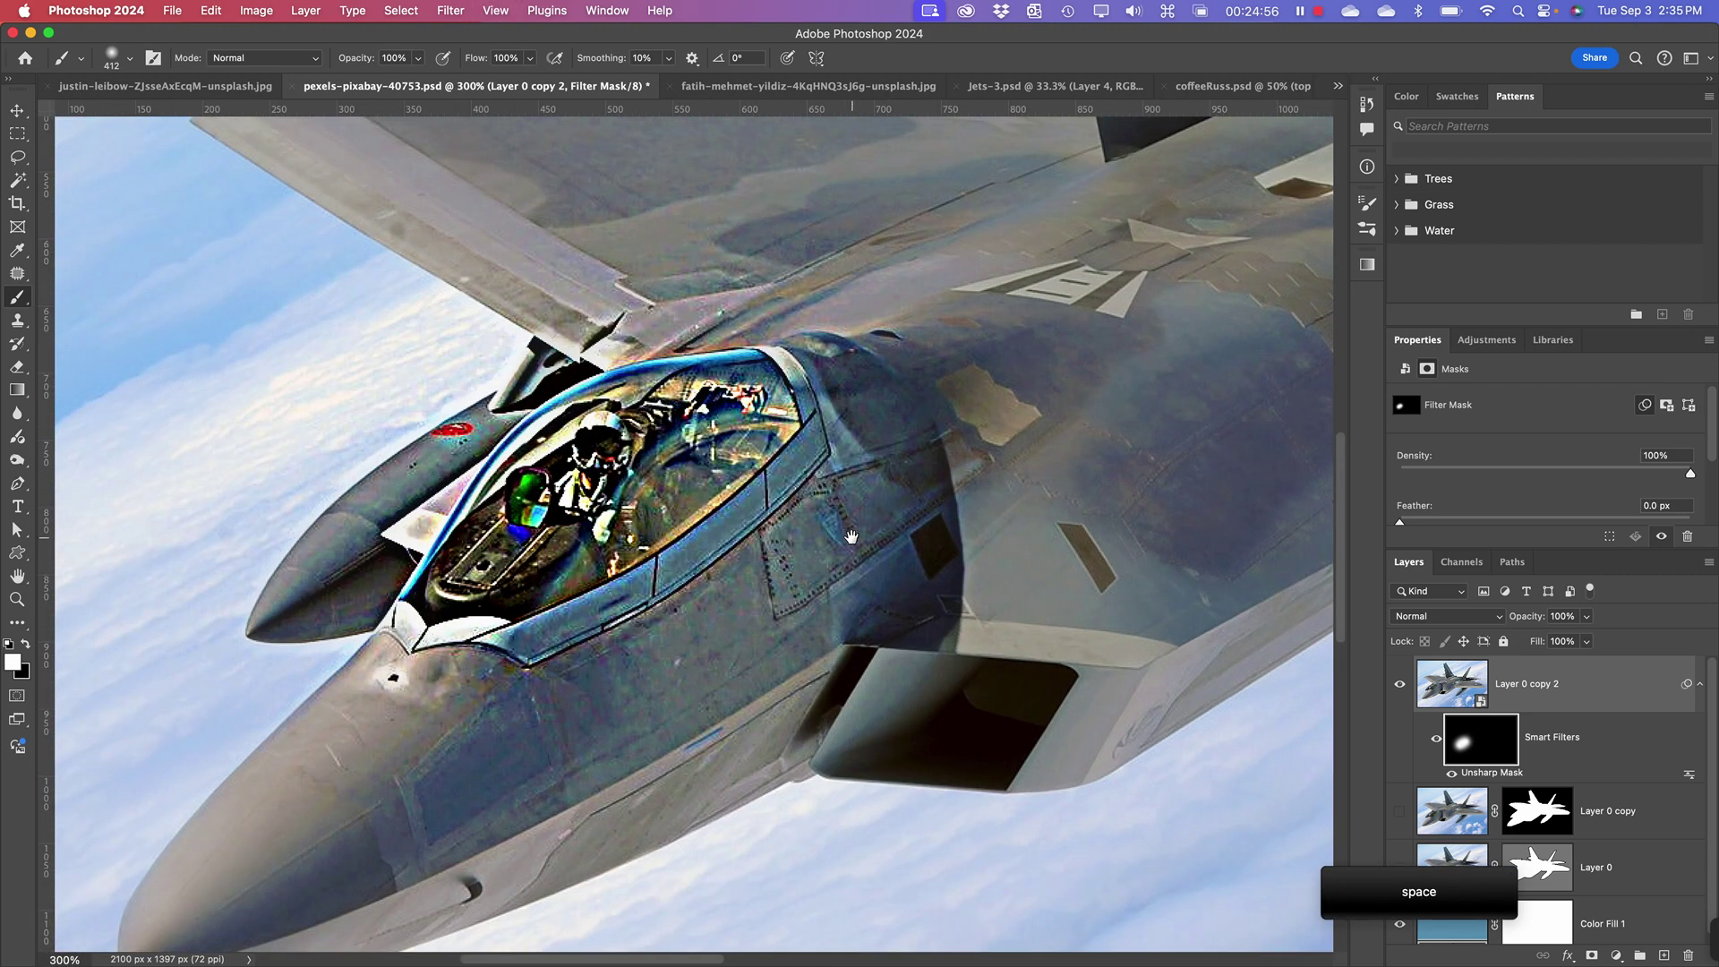
{"action": "left_click_drag", "start_coordinate": [897, 392], "coordinate": [498, 622]}
{"action": "mouse_move", "coordinate": [891, 531]}
{"action": "left_mouse_down"}
{"action": "mouse_move", "coordinate": [556, 702]}
{"action": "mouse_move", "coordinate": [725, 658]}
{"action": "left_mouse_up"}
{"action": "key", "text": "super+minus"}
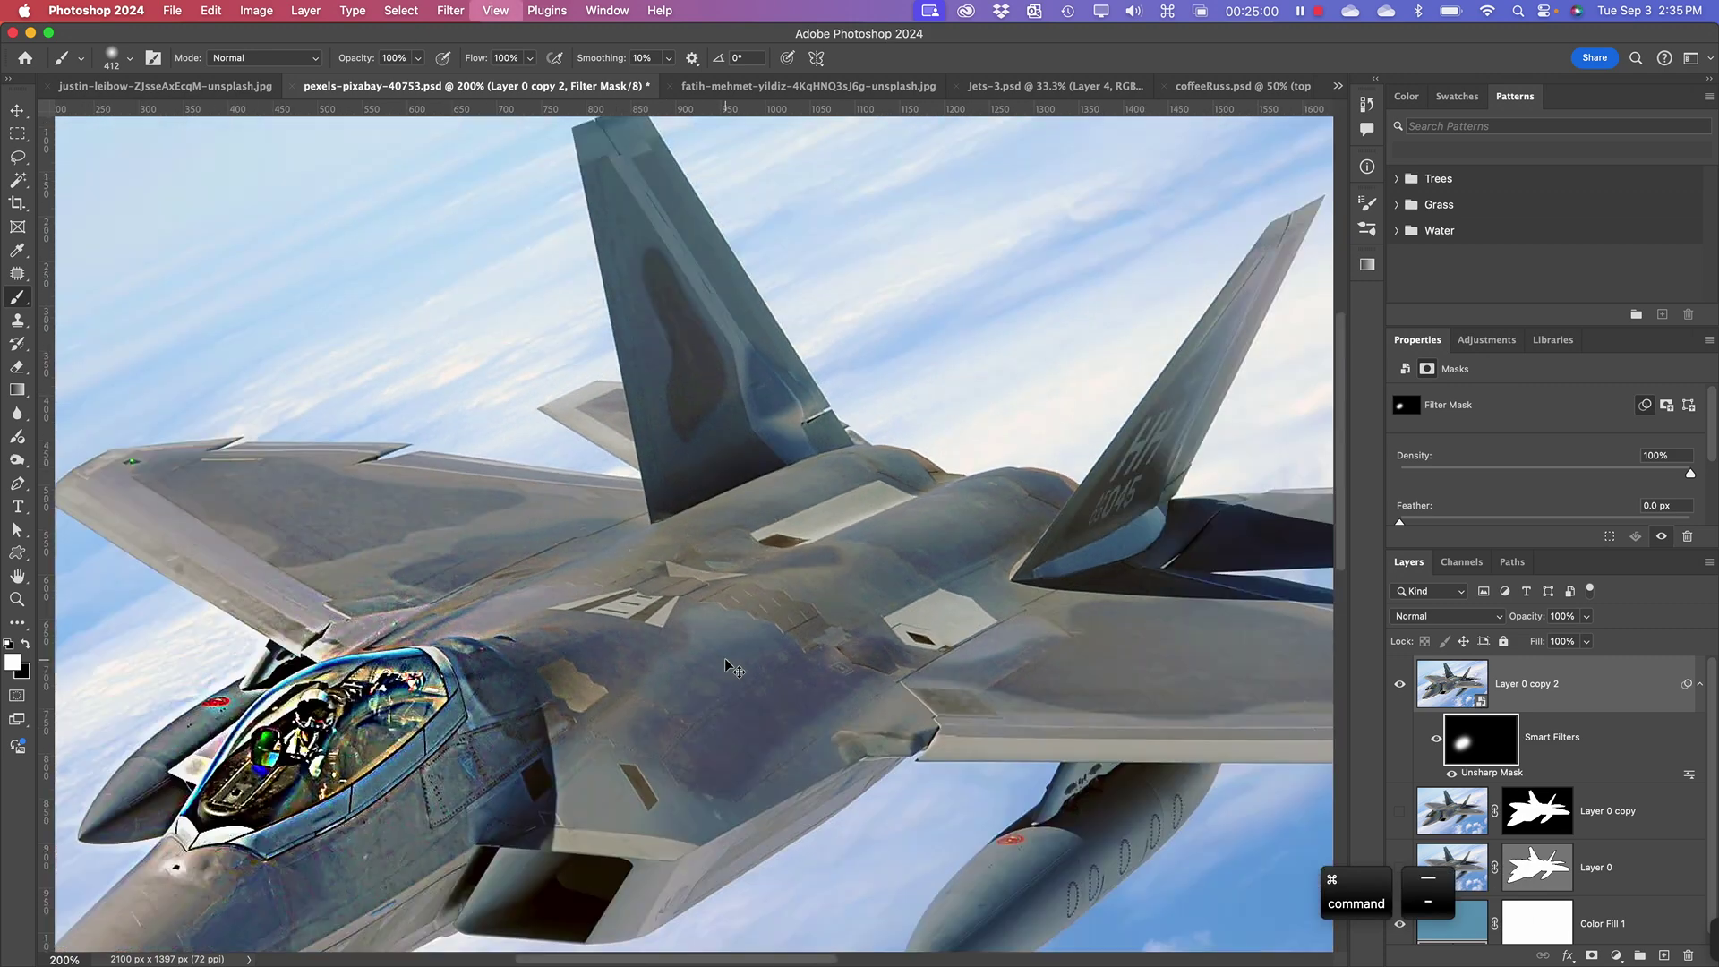
{"action": "key", "text": "space"}
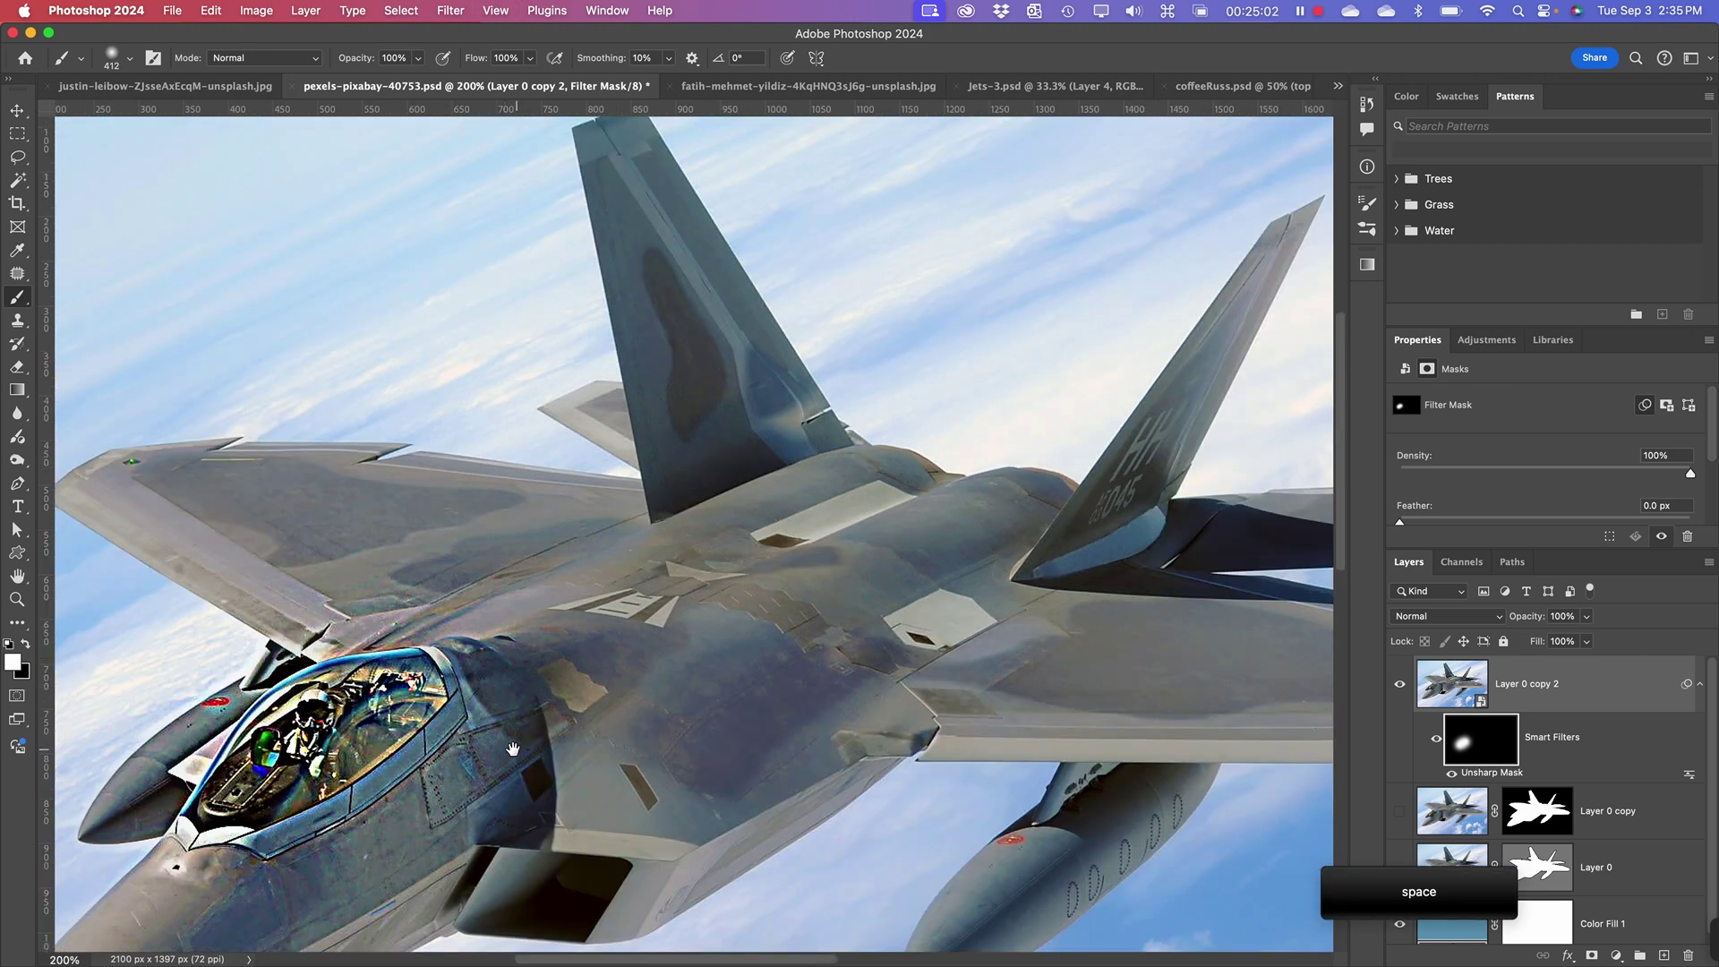
{"action": "left_click_drag", "start_coordinate": [510, 743], "coordinate": [653, 640]}
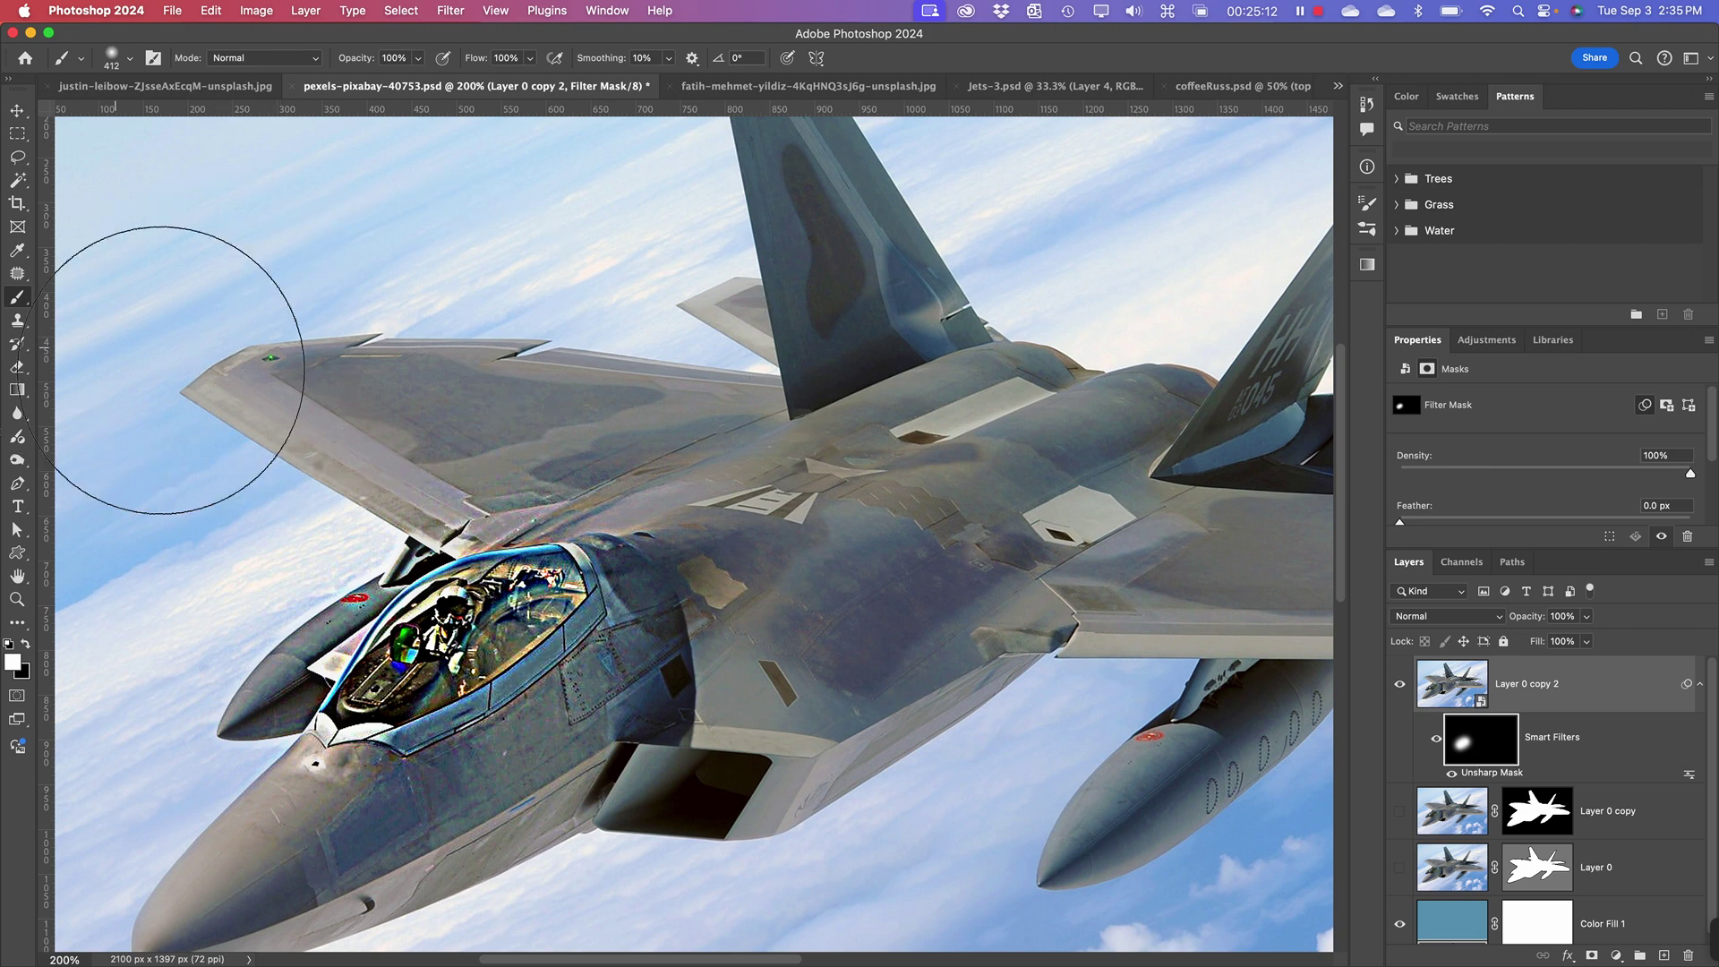
{"action": "mouse_move", "coordinate": [173, 326]}
{"action": "left_mouse_down"}
{"action": "mouse_move", "coordinate": [211, 395]}
{"action": "mouse_move", "coordinate": [434, 372]}
{"action": "mouse_move", "coordinate": [525, 269]}
{"action": "left_mouse_up"}
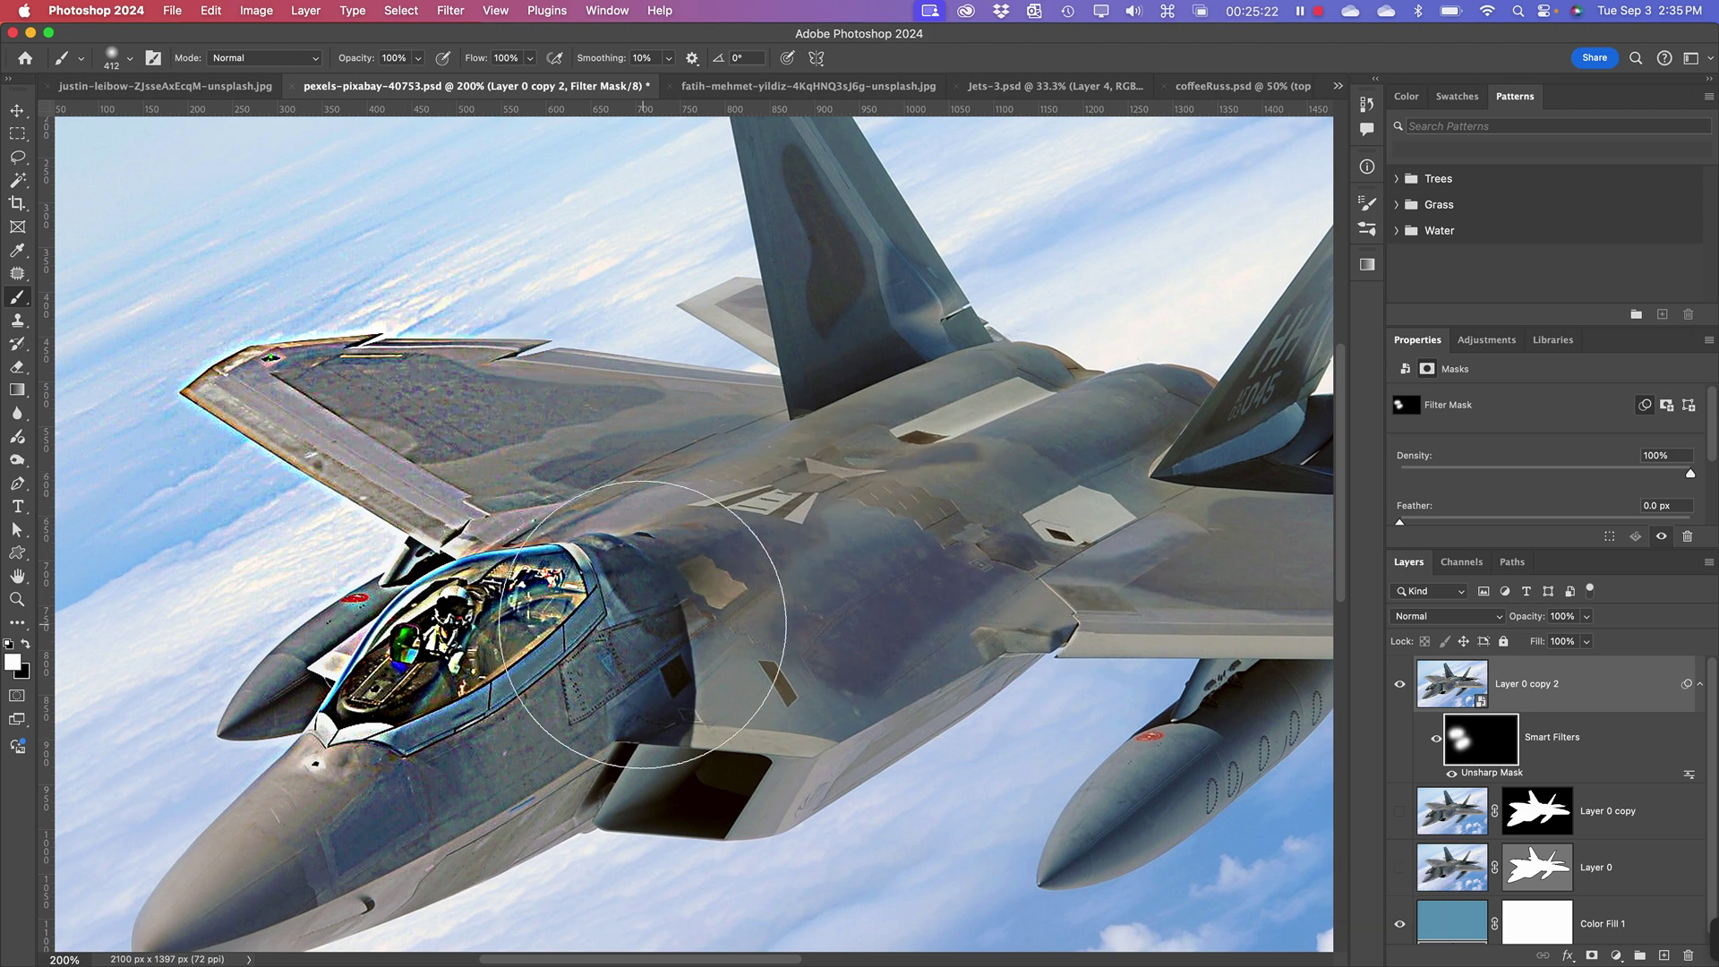
- Edit the Unsharp Mask smart filter on Layer 0 copy 2 to an amount of 170% and a radius of 2.6 pixels
{"action": "scroll", "coordinate": [289, 569], "scroll_direction": "left", "scroll_amount": 5}
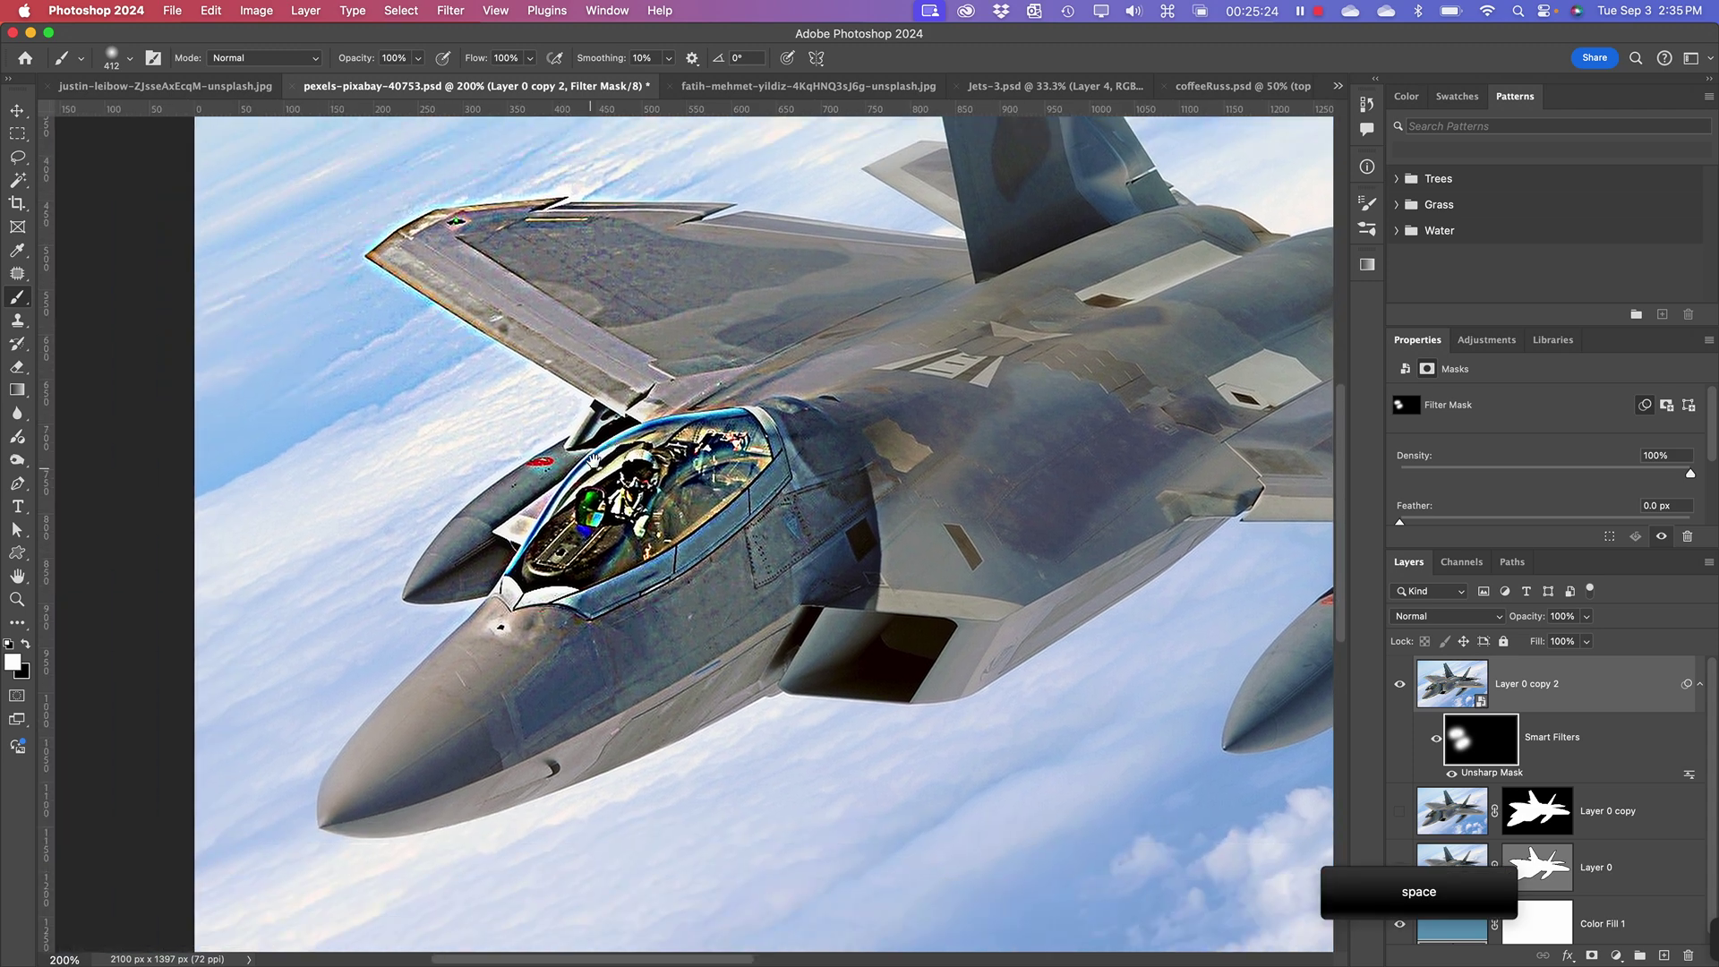
{"action": "key", "text": "super+equal"}
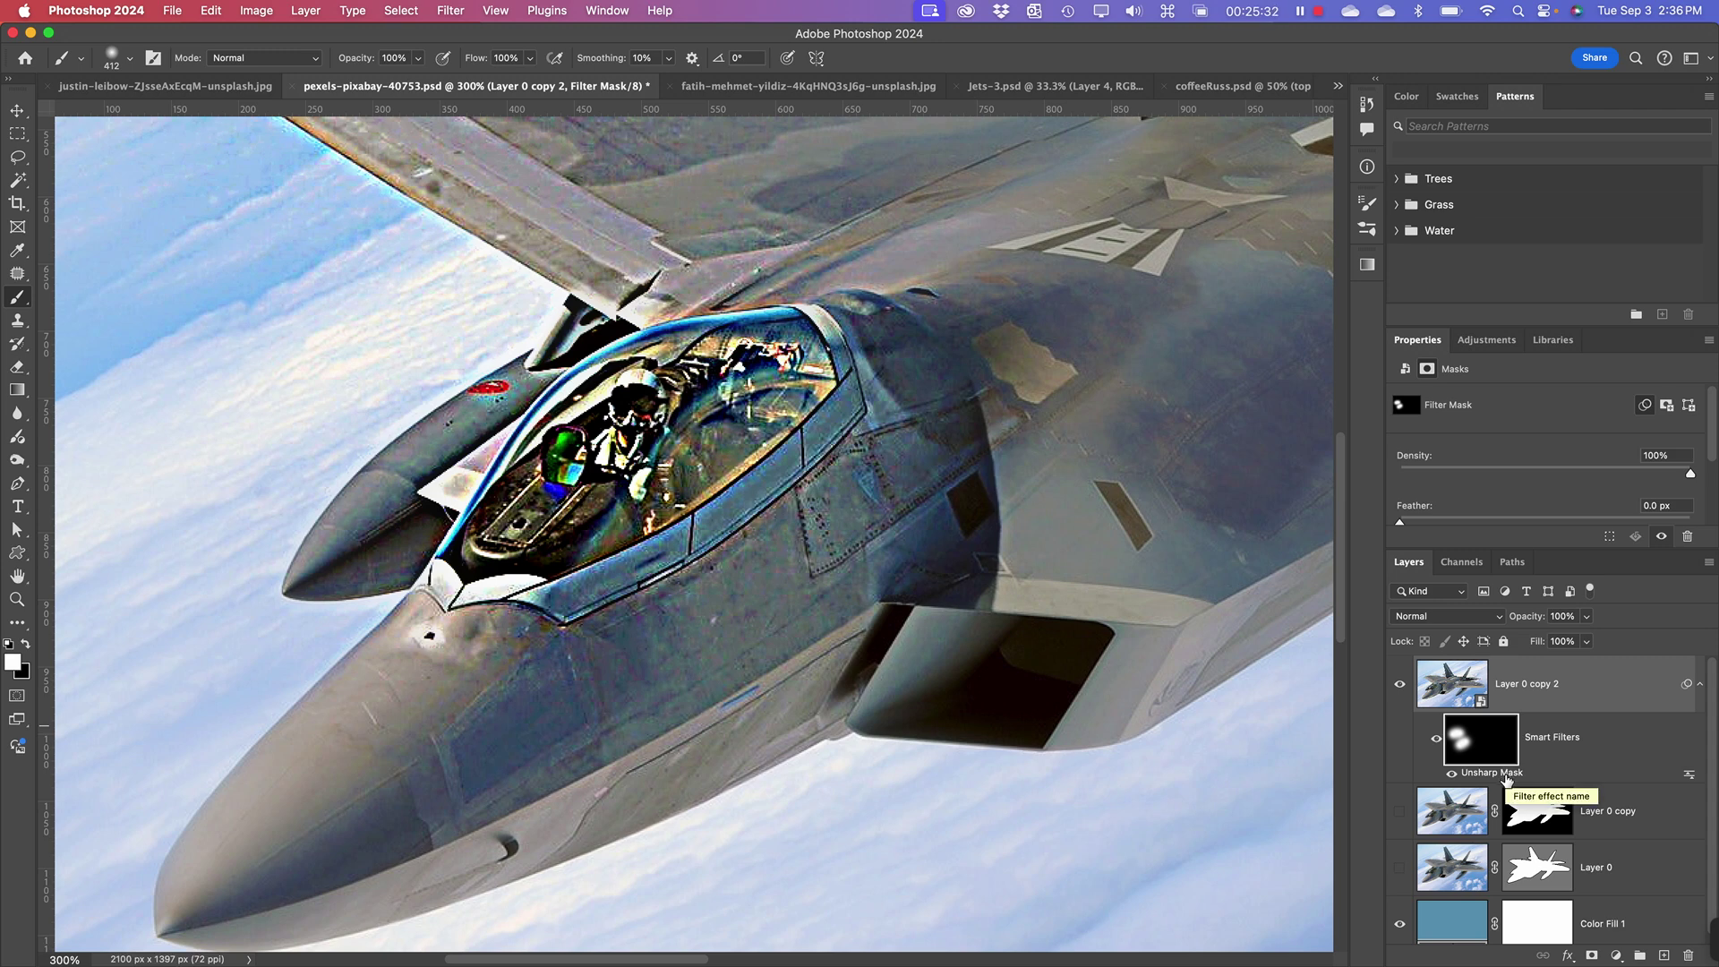
{"action": "double_click", "coordinate": [1507, 774]}
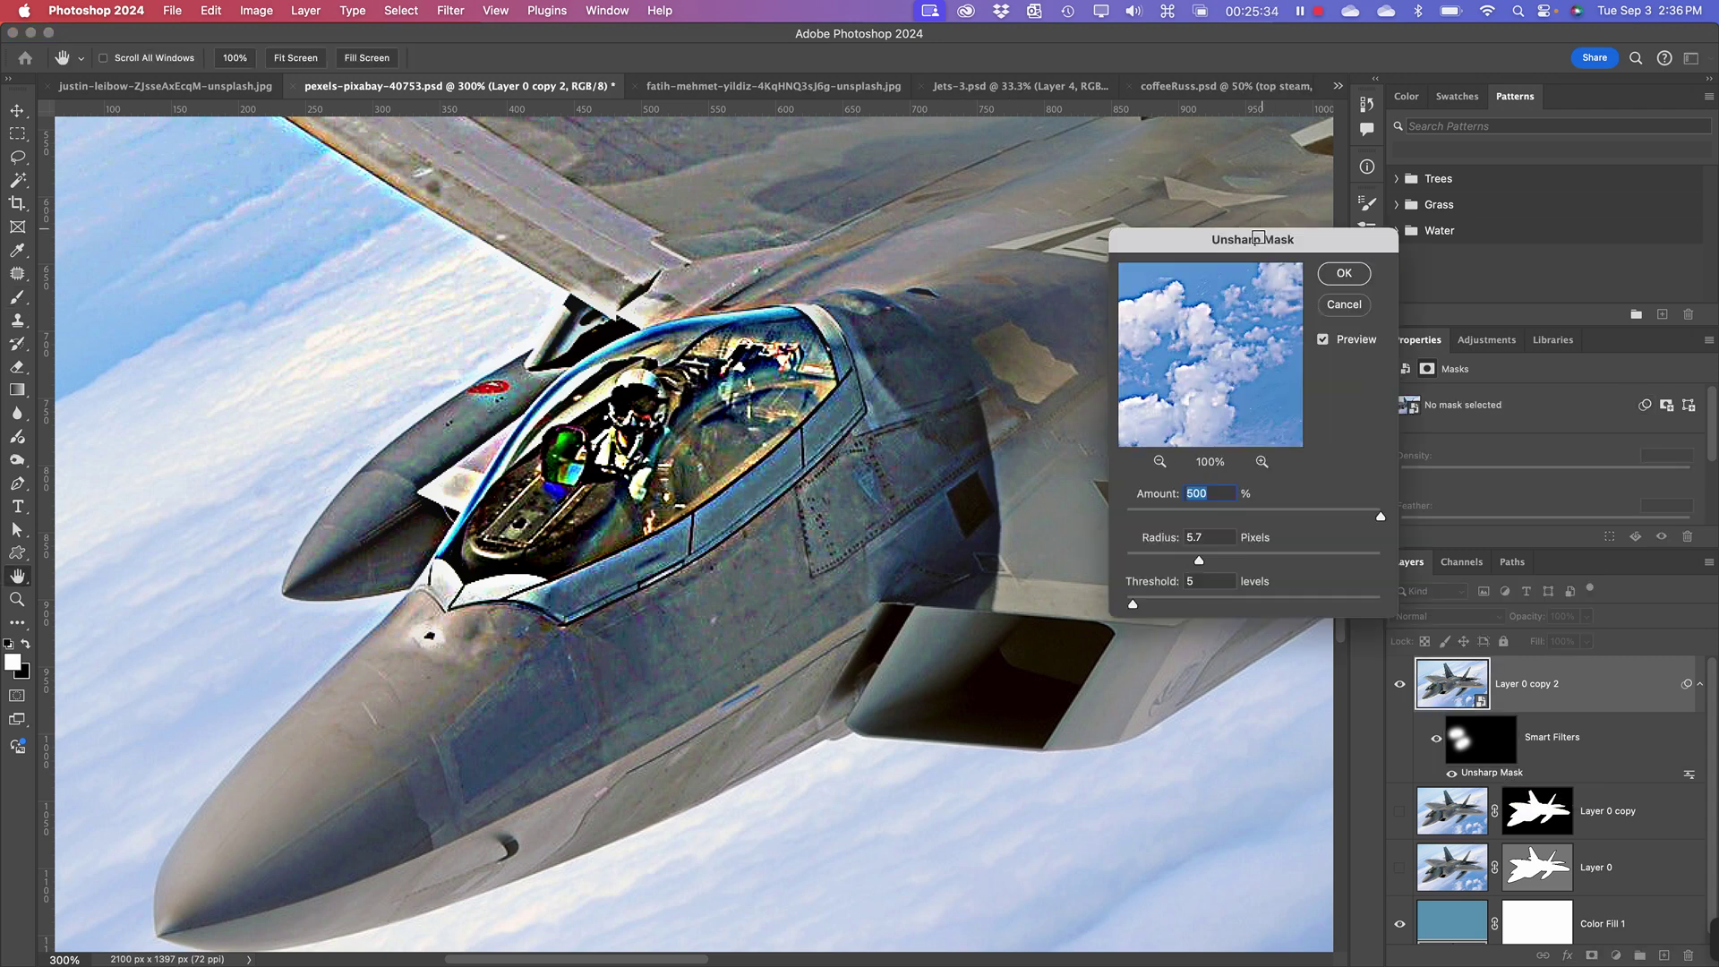
{"action": "left_click_drag", "start_coordinate": [1258, 237], "coordinate": [1195, 62]}
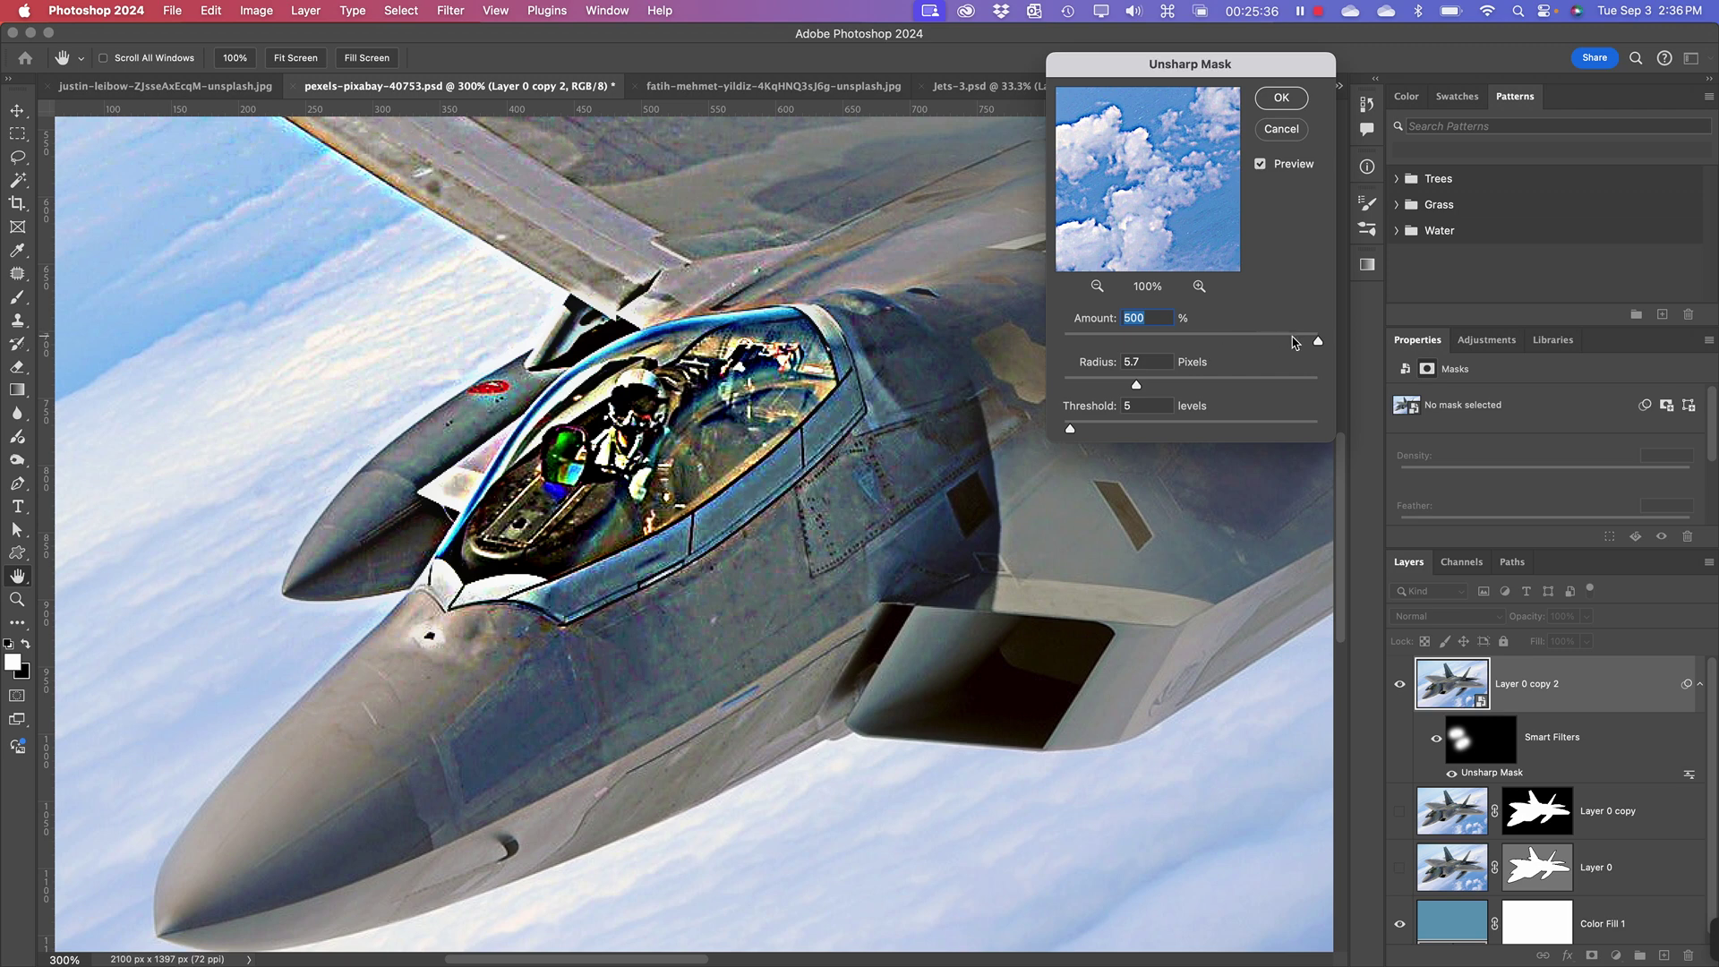
{"action": "left_click_drag", "start_coordinate": [1318, 341], "coordinate": [1250, 343]}
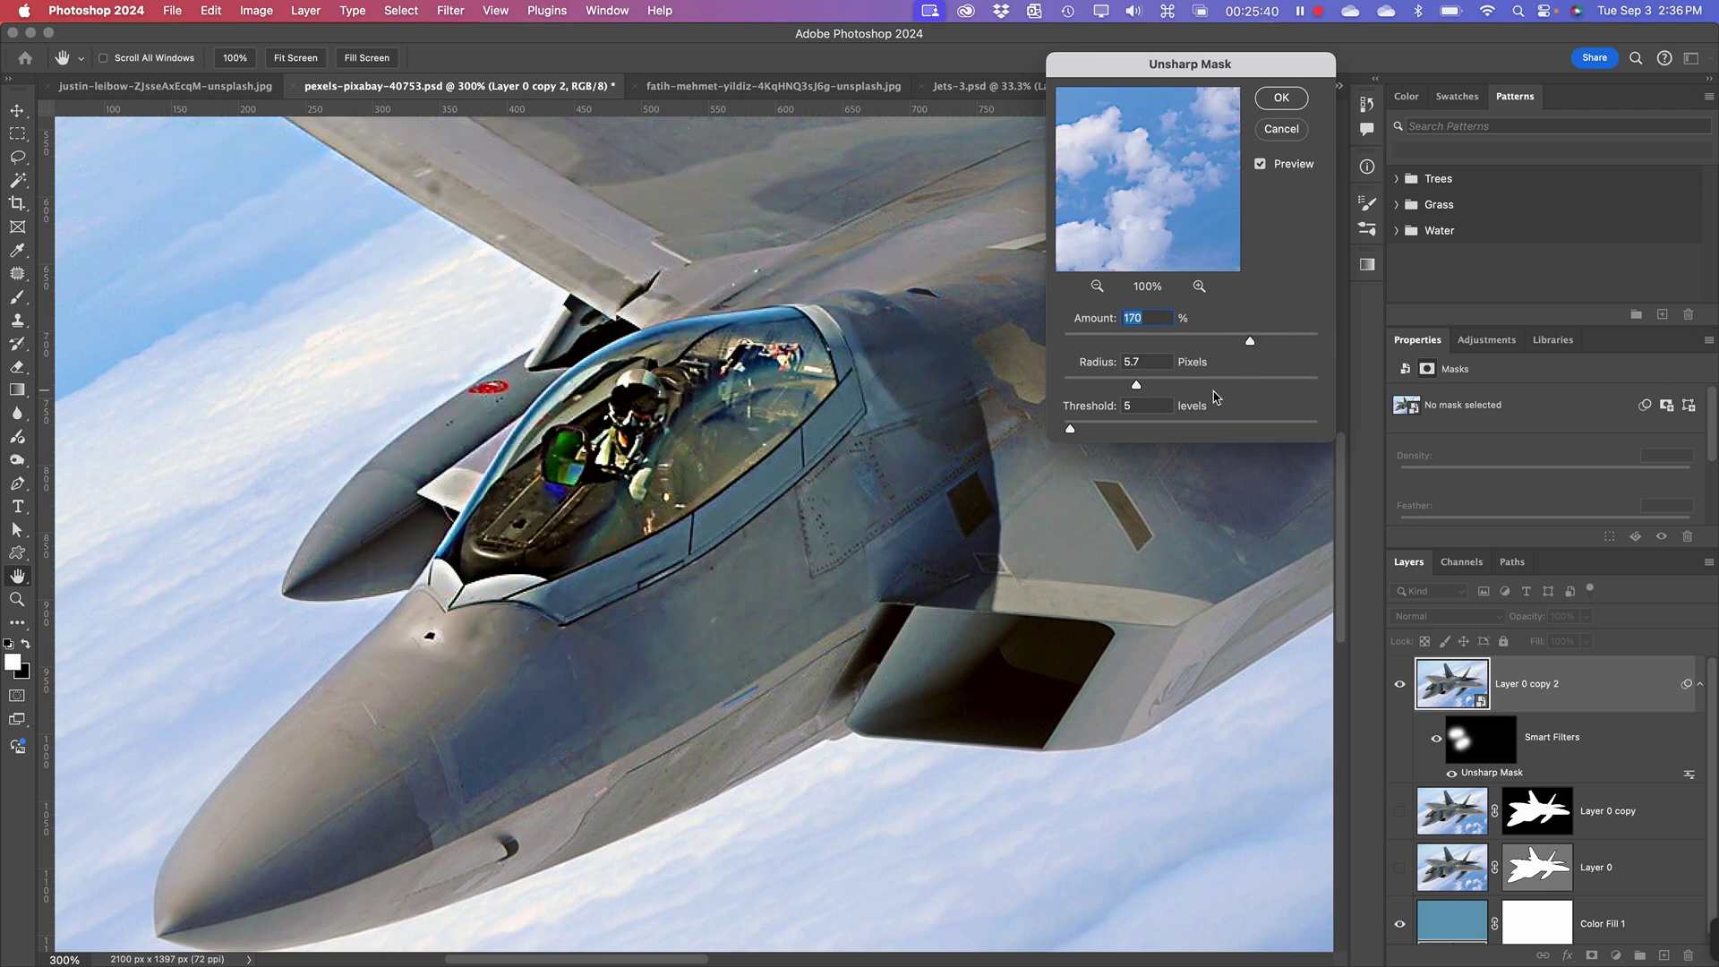
{"action": "left_click_drag", "start_coordinate": [1136, 384], "coordinate": [1098, 384]}
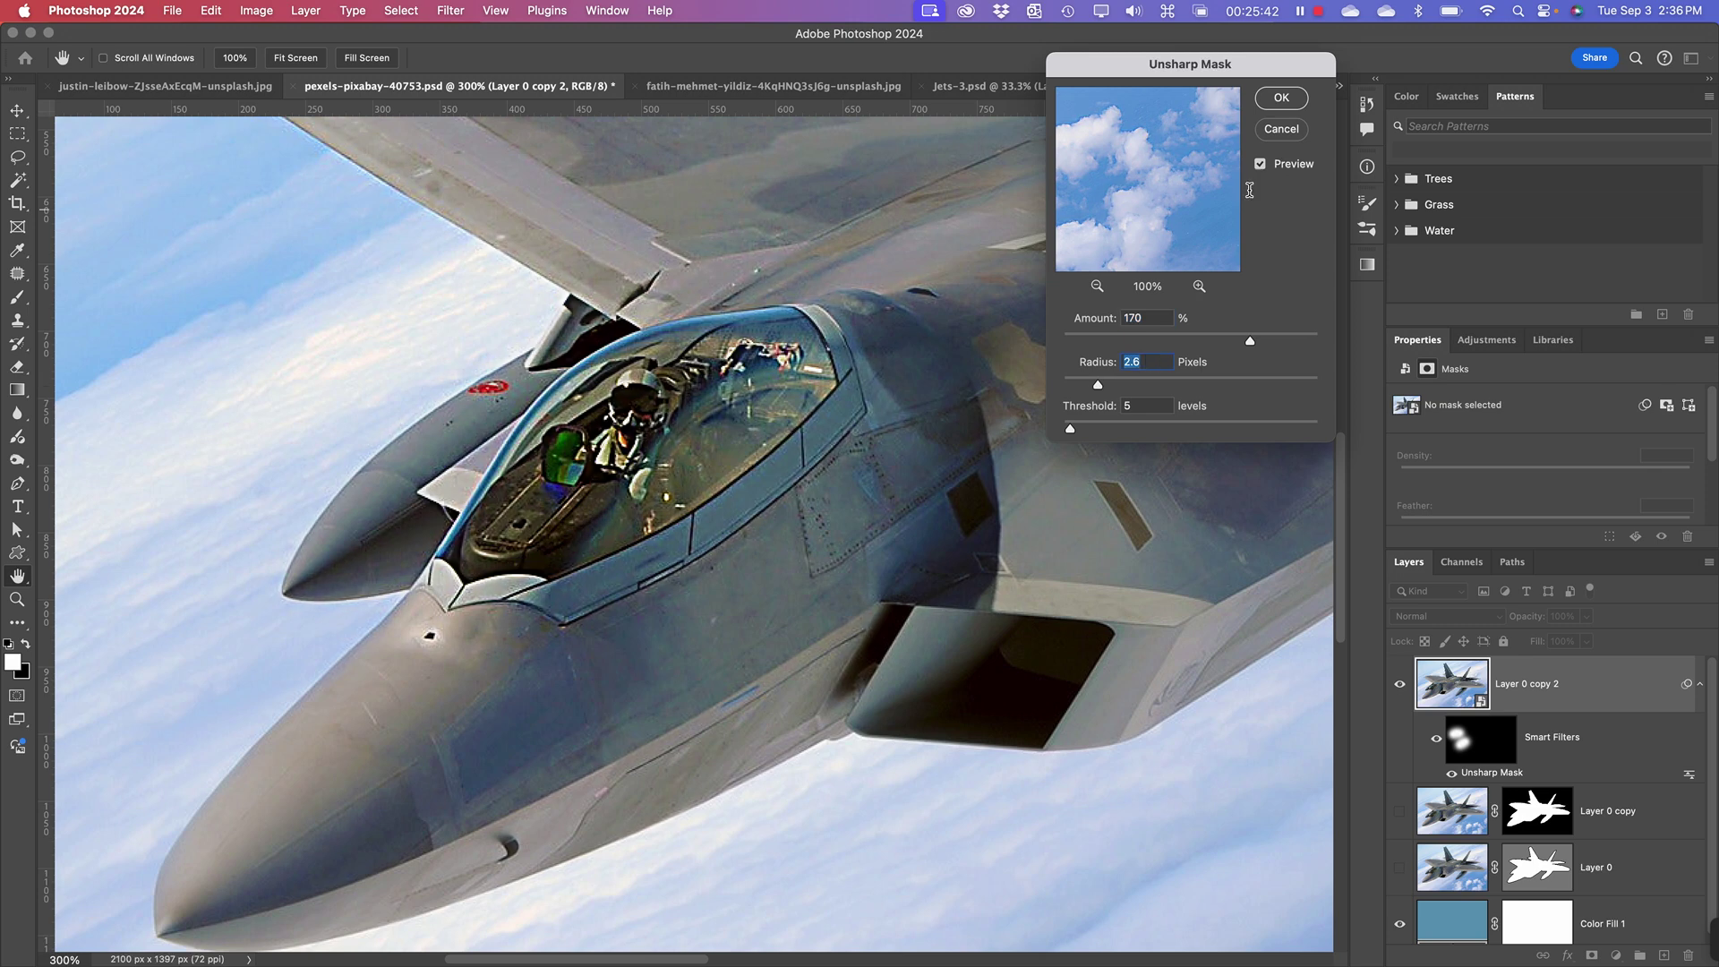
{"action": "left_click", "coordinate": [1281, 98]}
{"action": "key", "text": "b"}
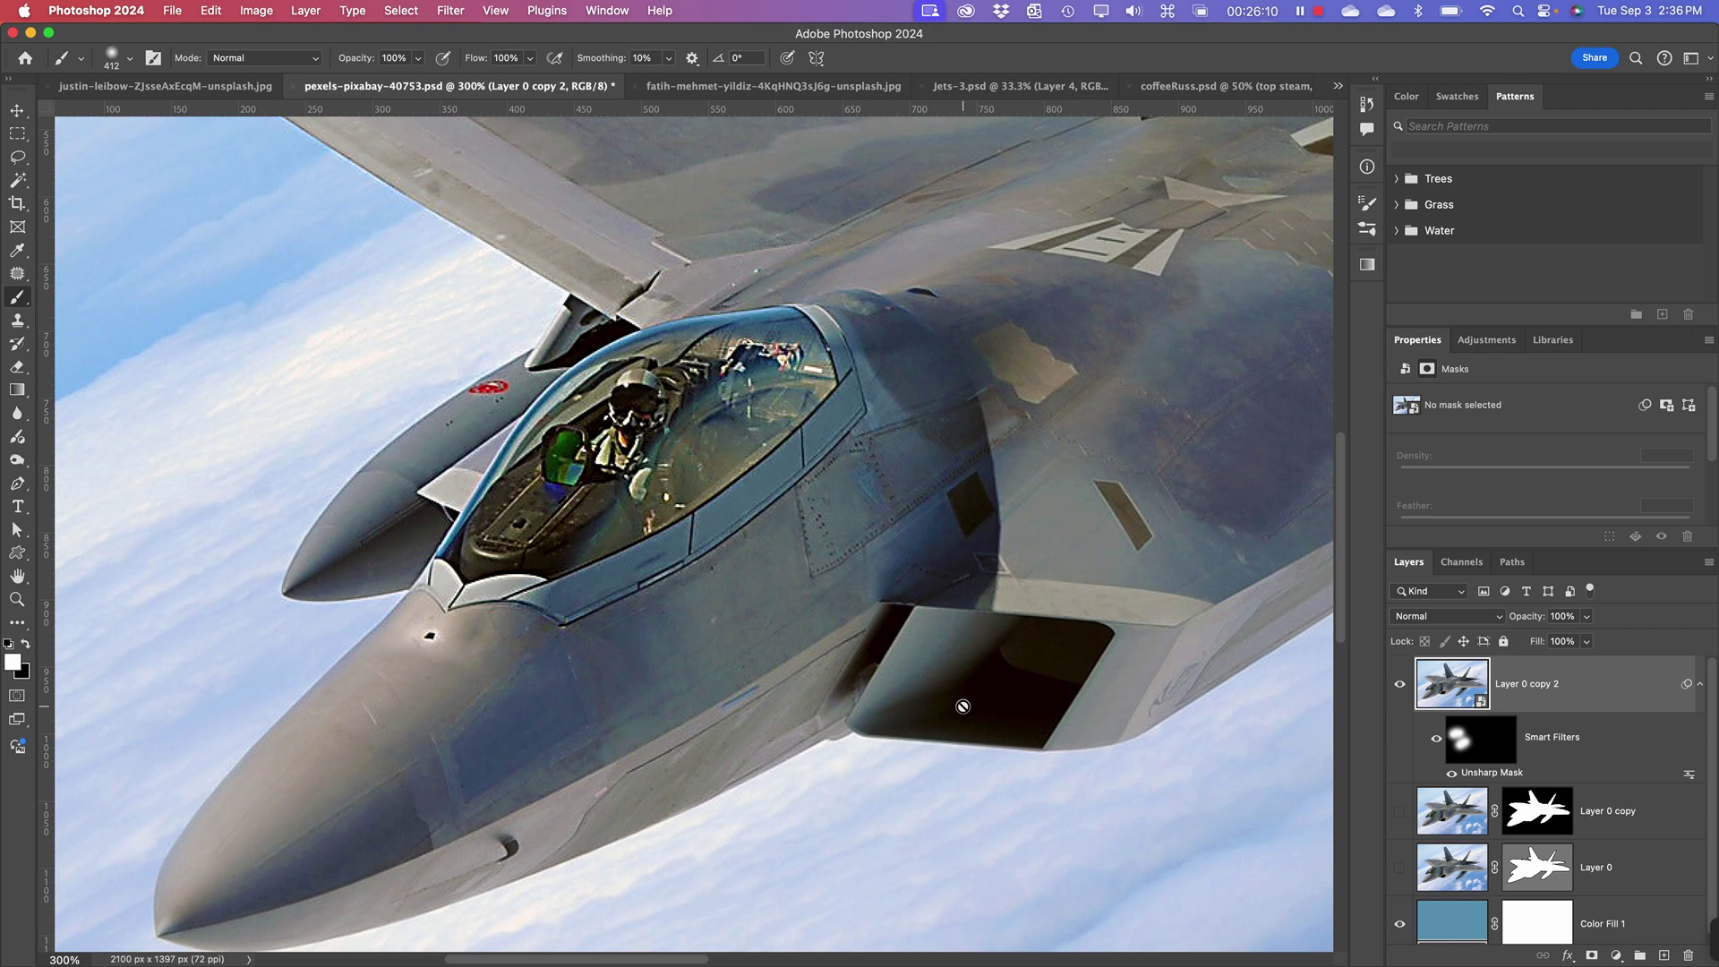
{"action": "key", "text": "super+1"}
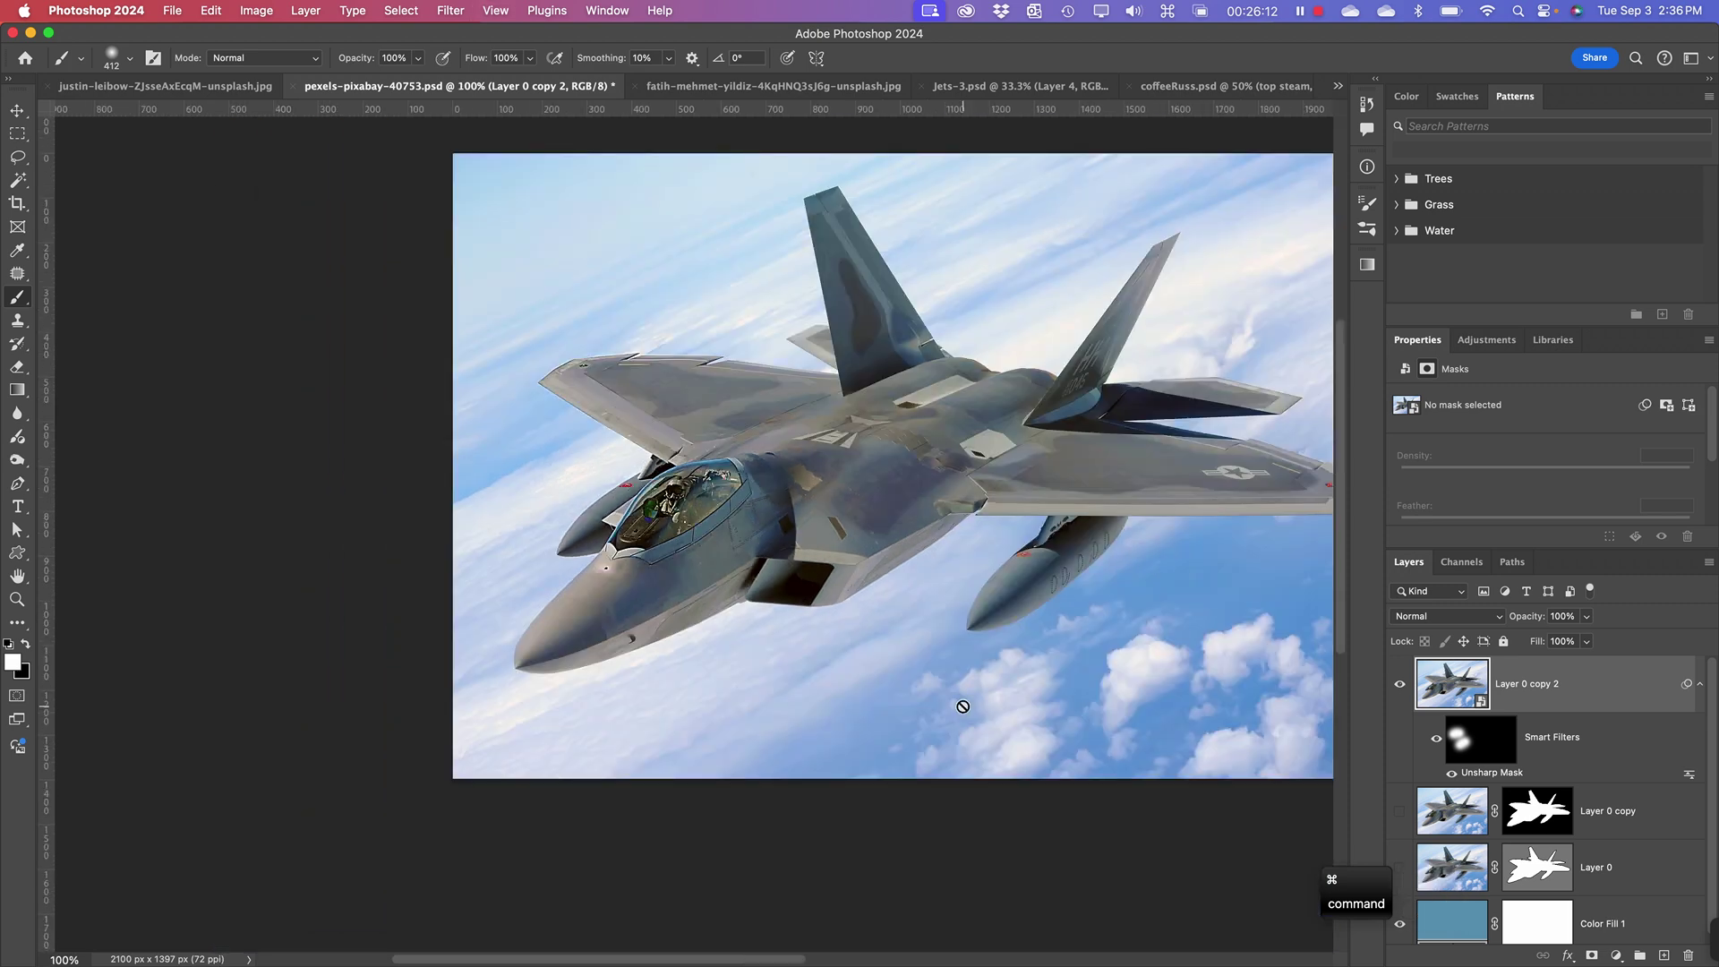
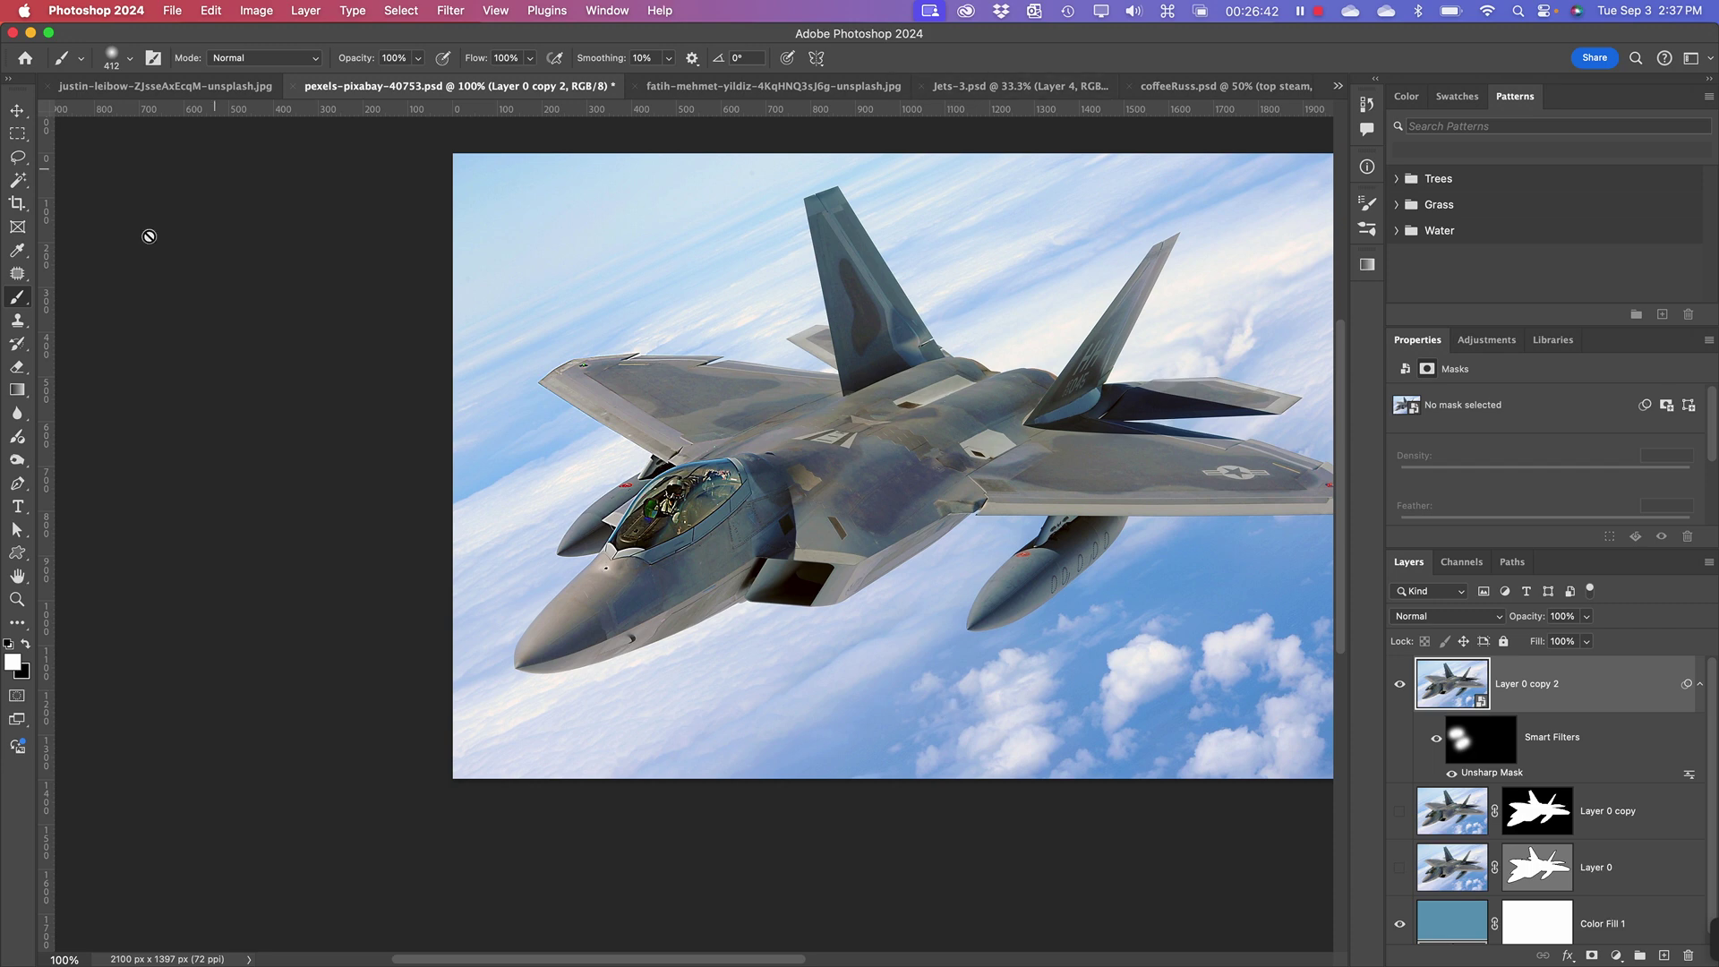
- Step back in the document history to the Unsharp Mask, Disable Layer Mask and Delete Layer states
{"action": "key", "text": "space"}
{"action": "left_click_drag", "start_coordinate": [1125, 485], "coordinate": [810, 544]}
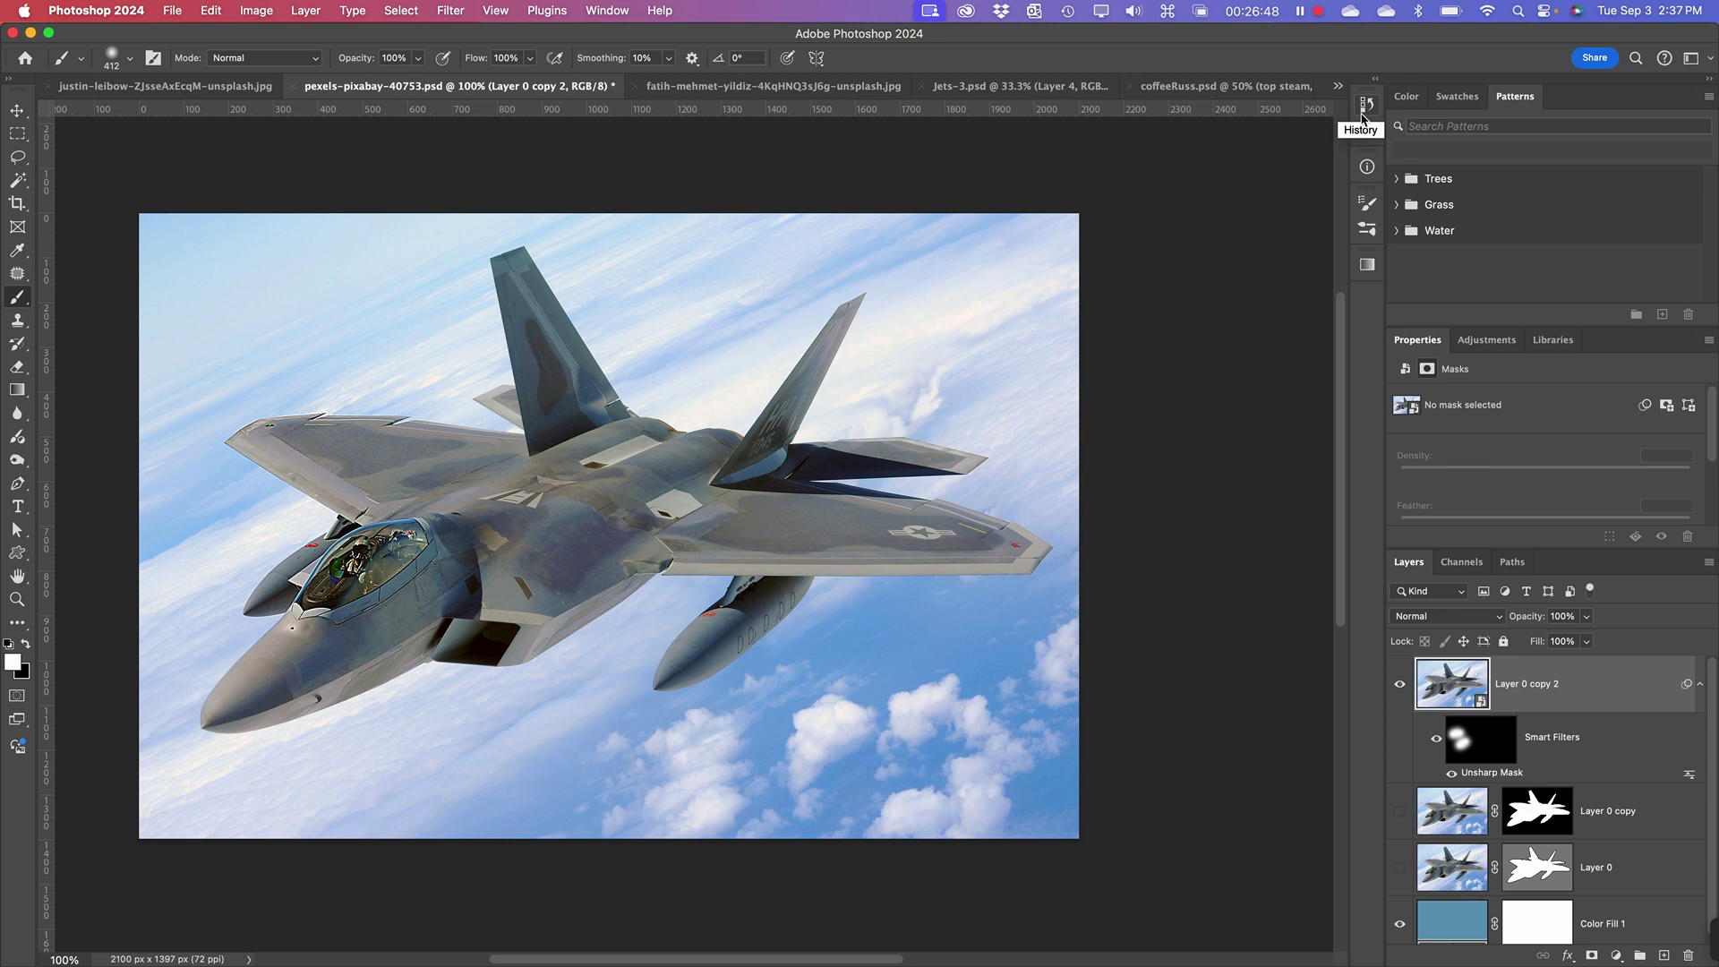
{"action": "left_click", "coordinate": [1364, 117]}
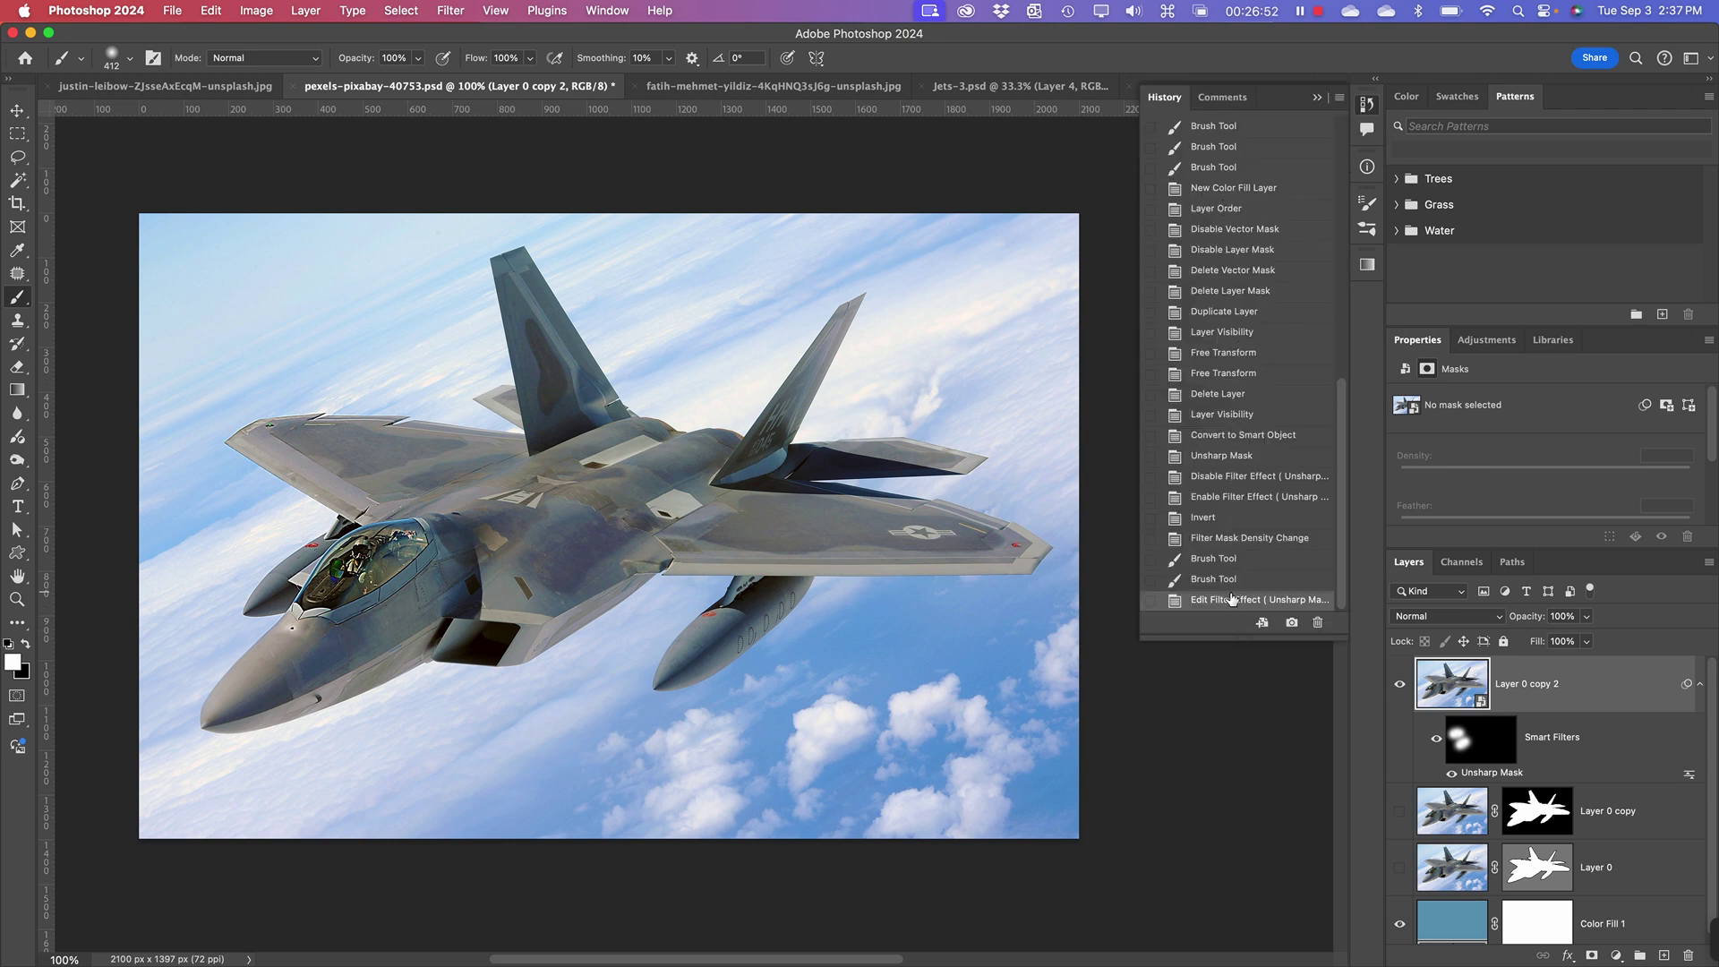
{"action": "left_click", "coordinate": [1210, 458]}
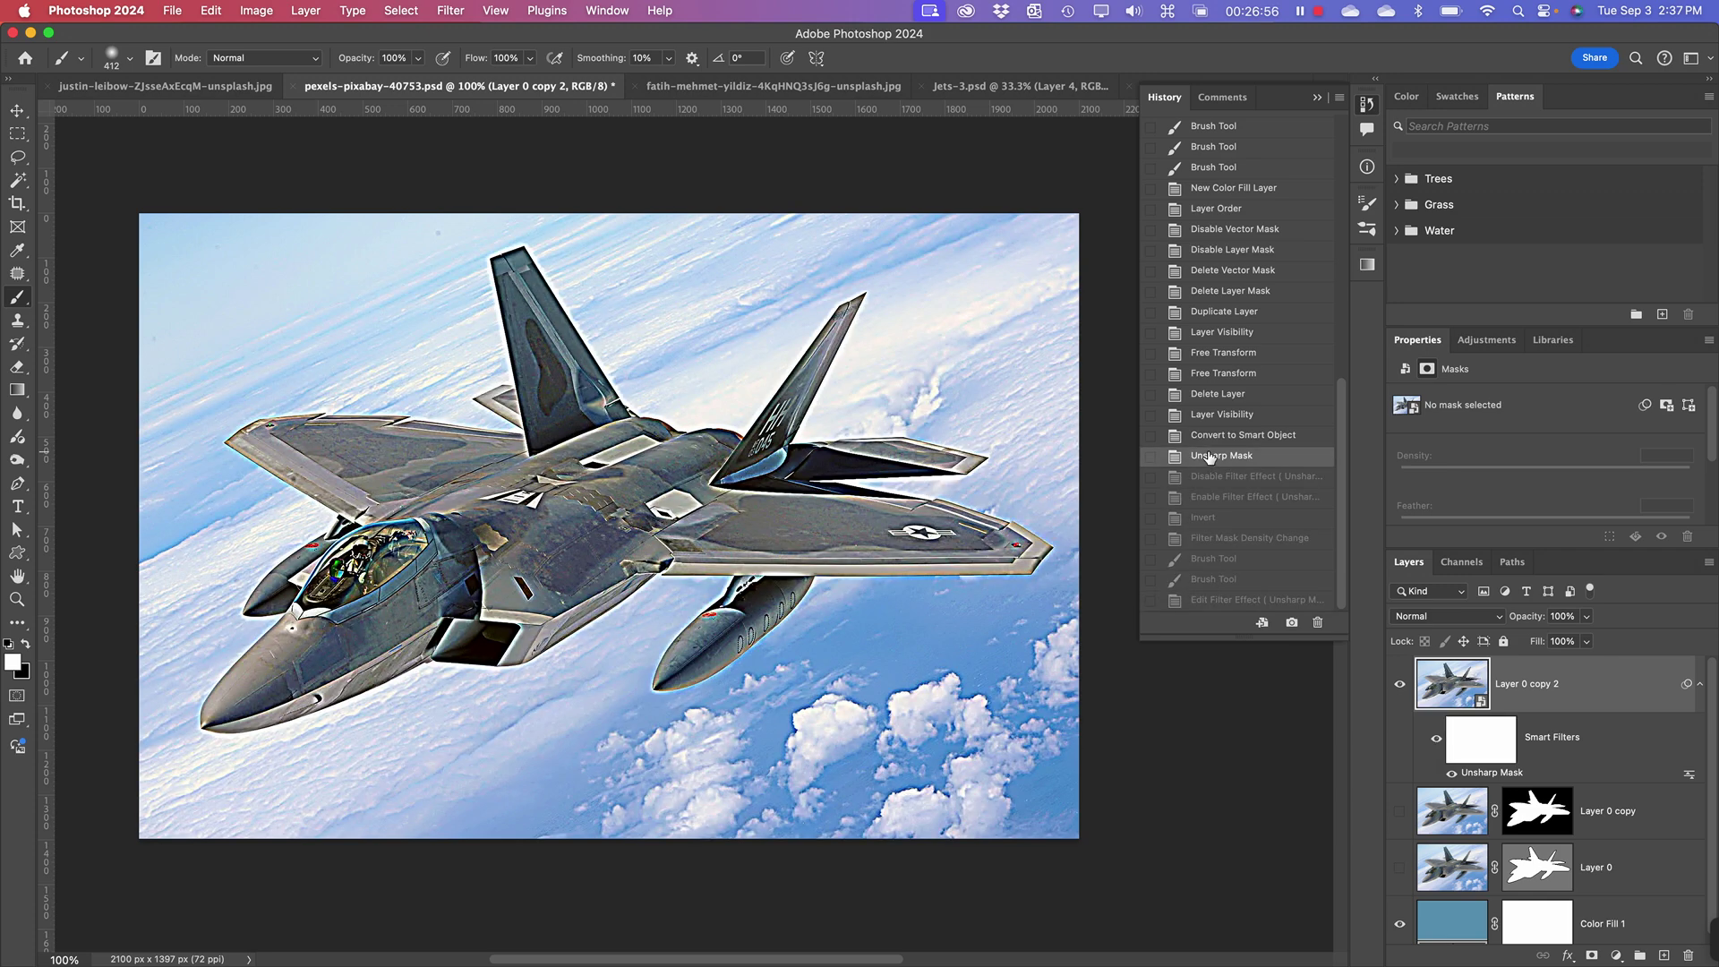
{"action": "left_click", "coordinate": [1228, 251]}
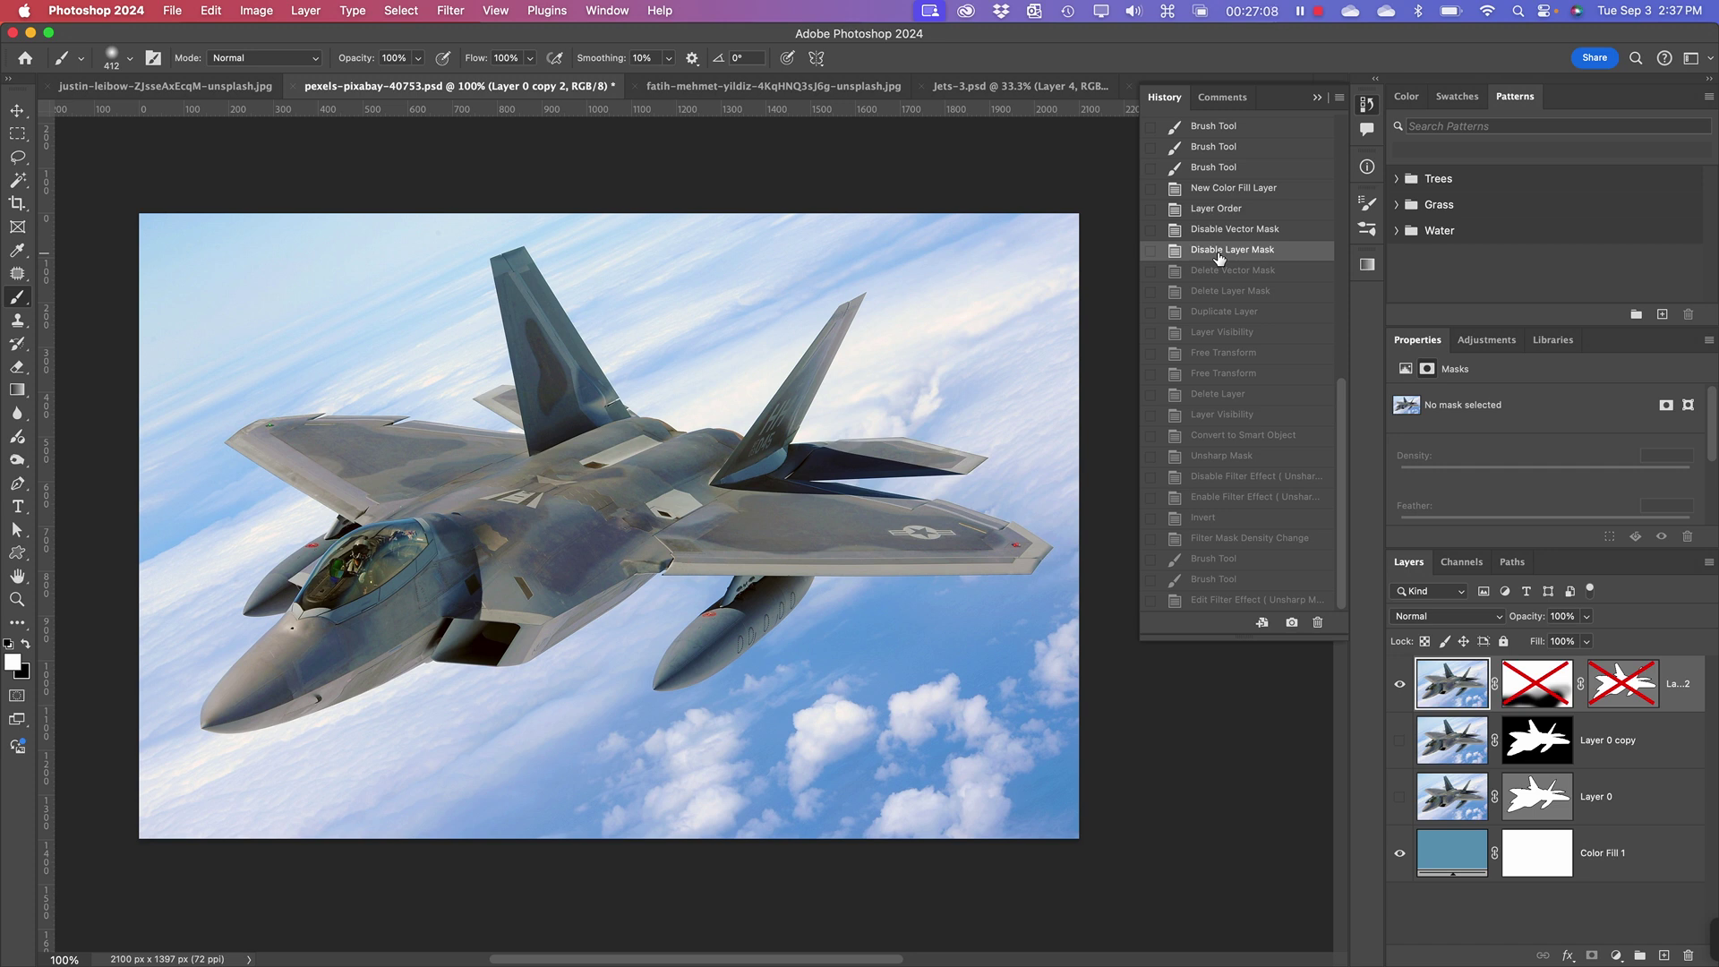
{"action": "left_click_drag", "start_coordinate": [1343, 438], "coordinate": [1341, 368]}
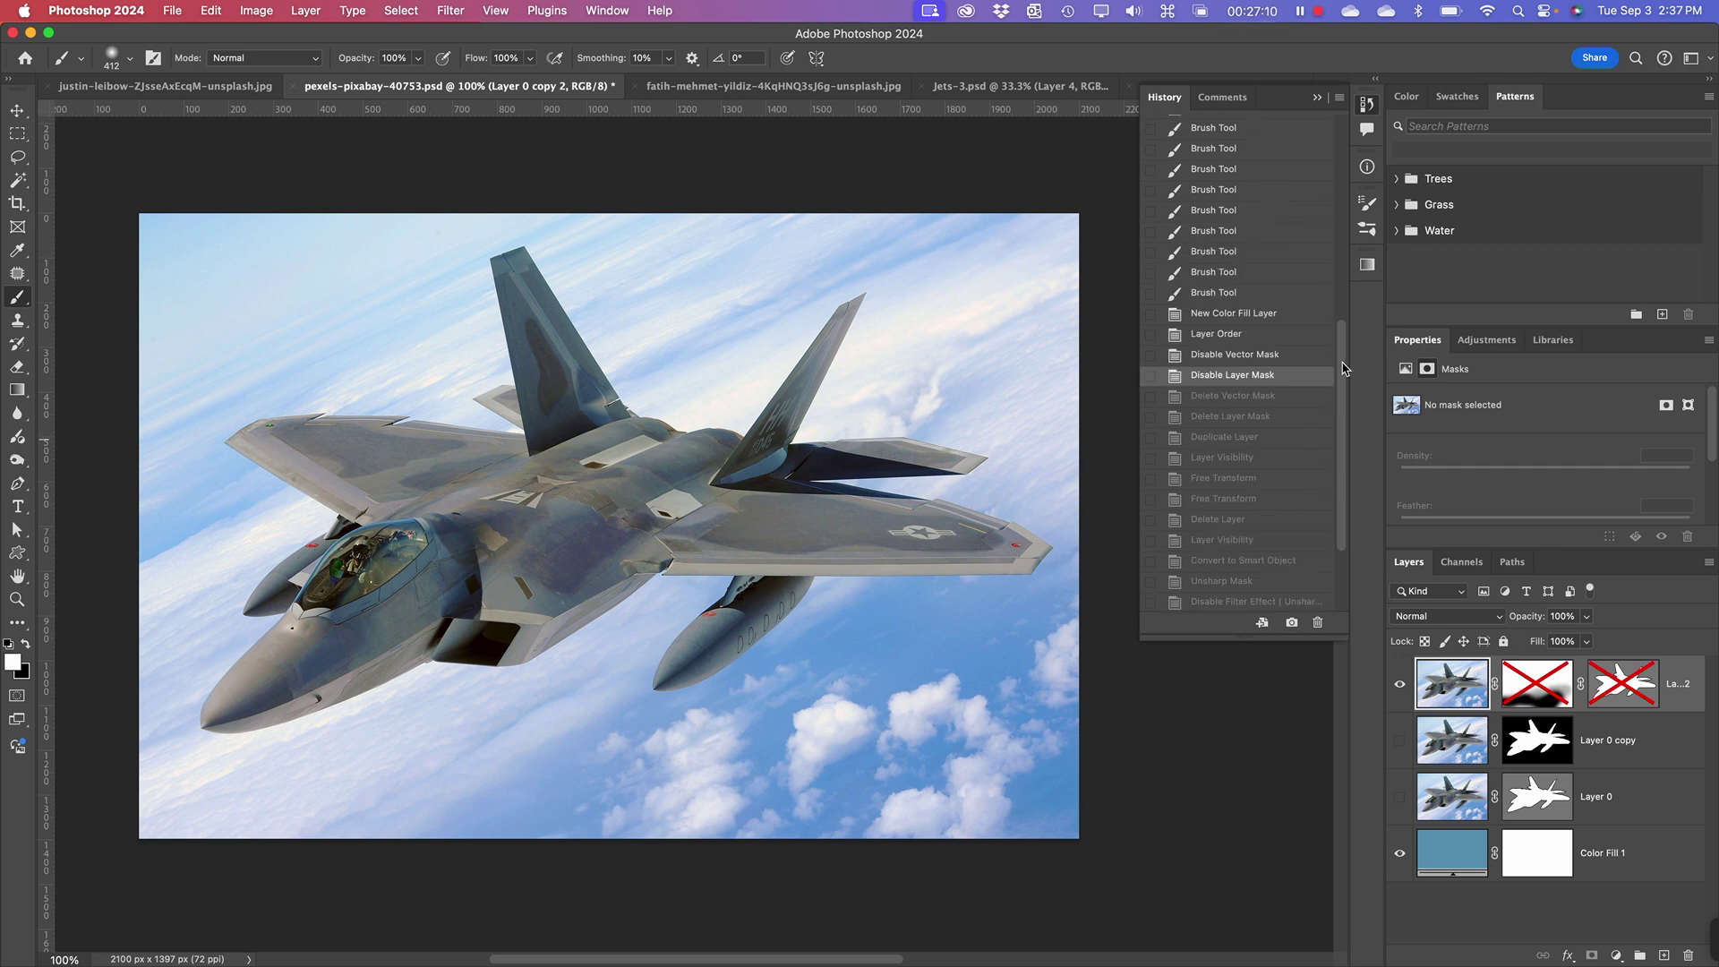
{"action": "scroll", "coordinate": [1342, 368], "scroll_direction": "down", "scroll_amount": 3}
{"action": "left_click", "coordinate": [1240, 398]}
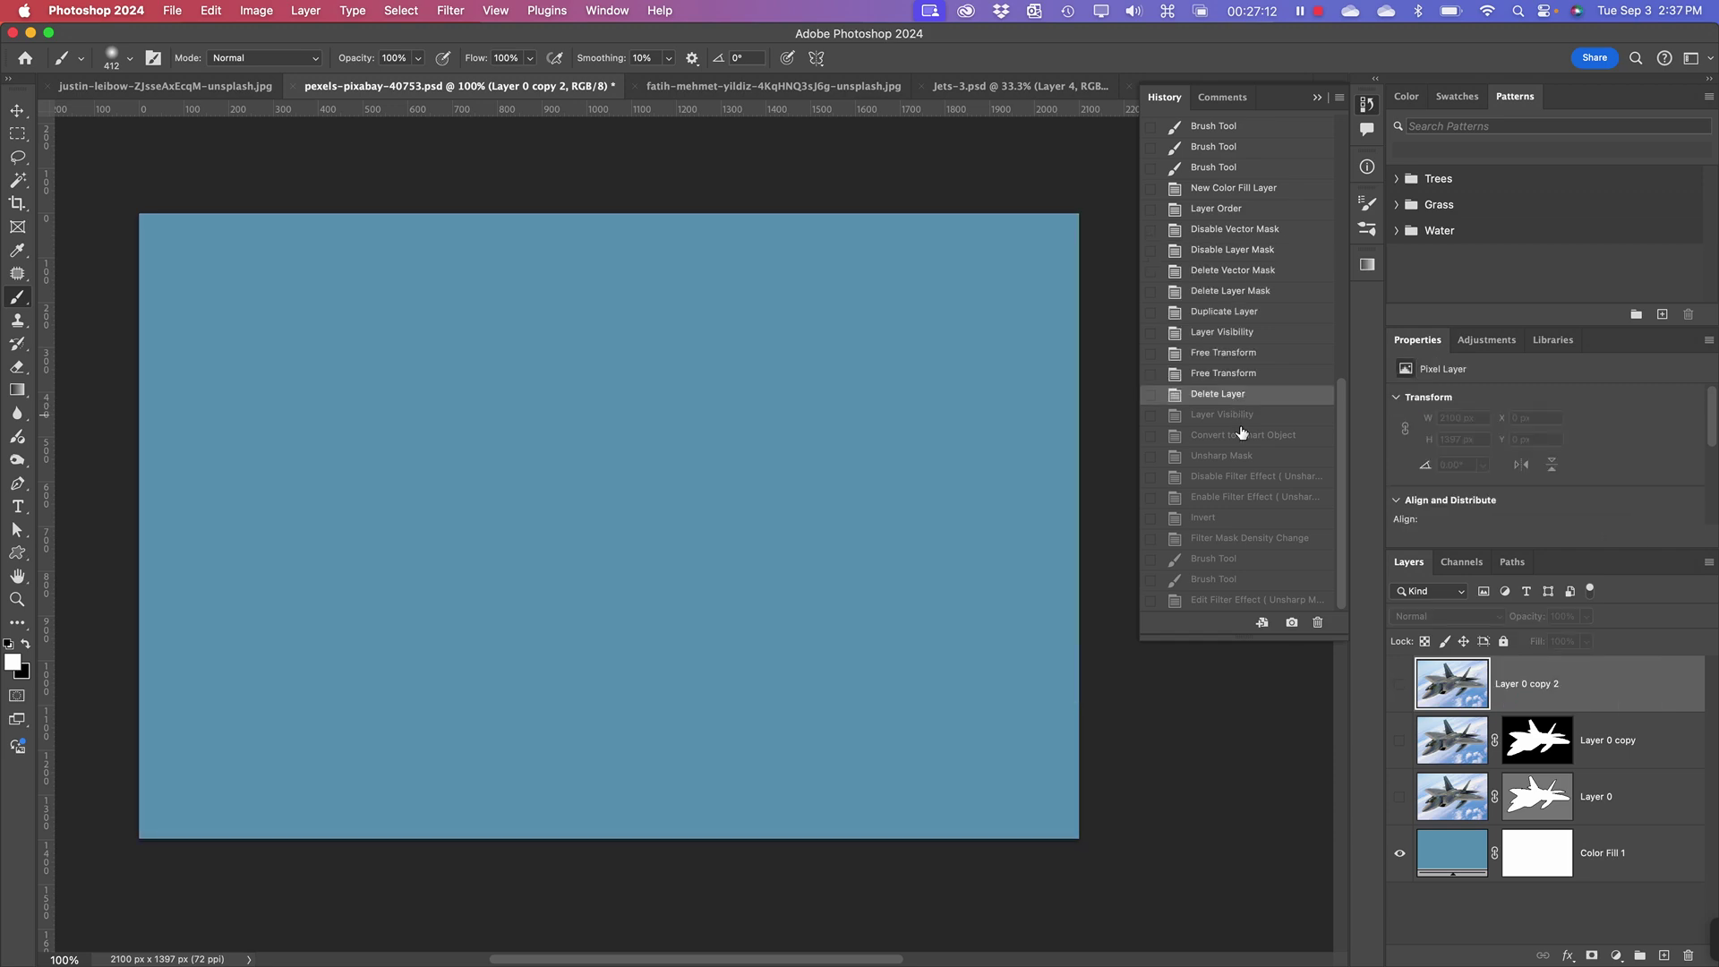
- Step forward through the history from Disable Filter Effect to the first Brush Tool stroke after Filter Mask Density Change
{"action": "left_click", "coordinate": [1253, 476]}
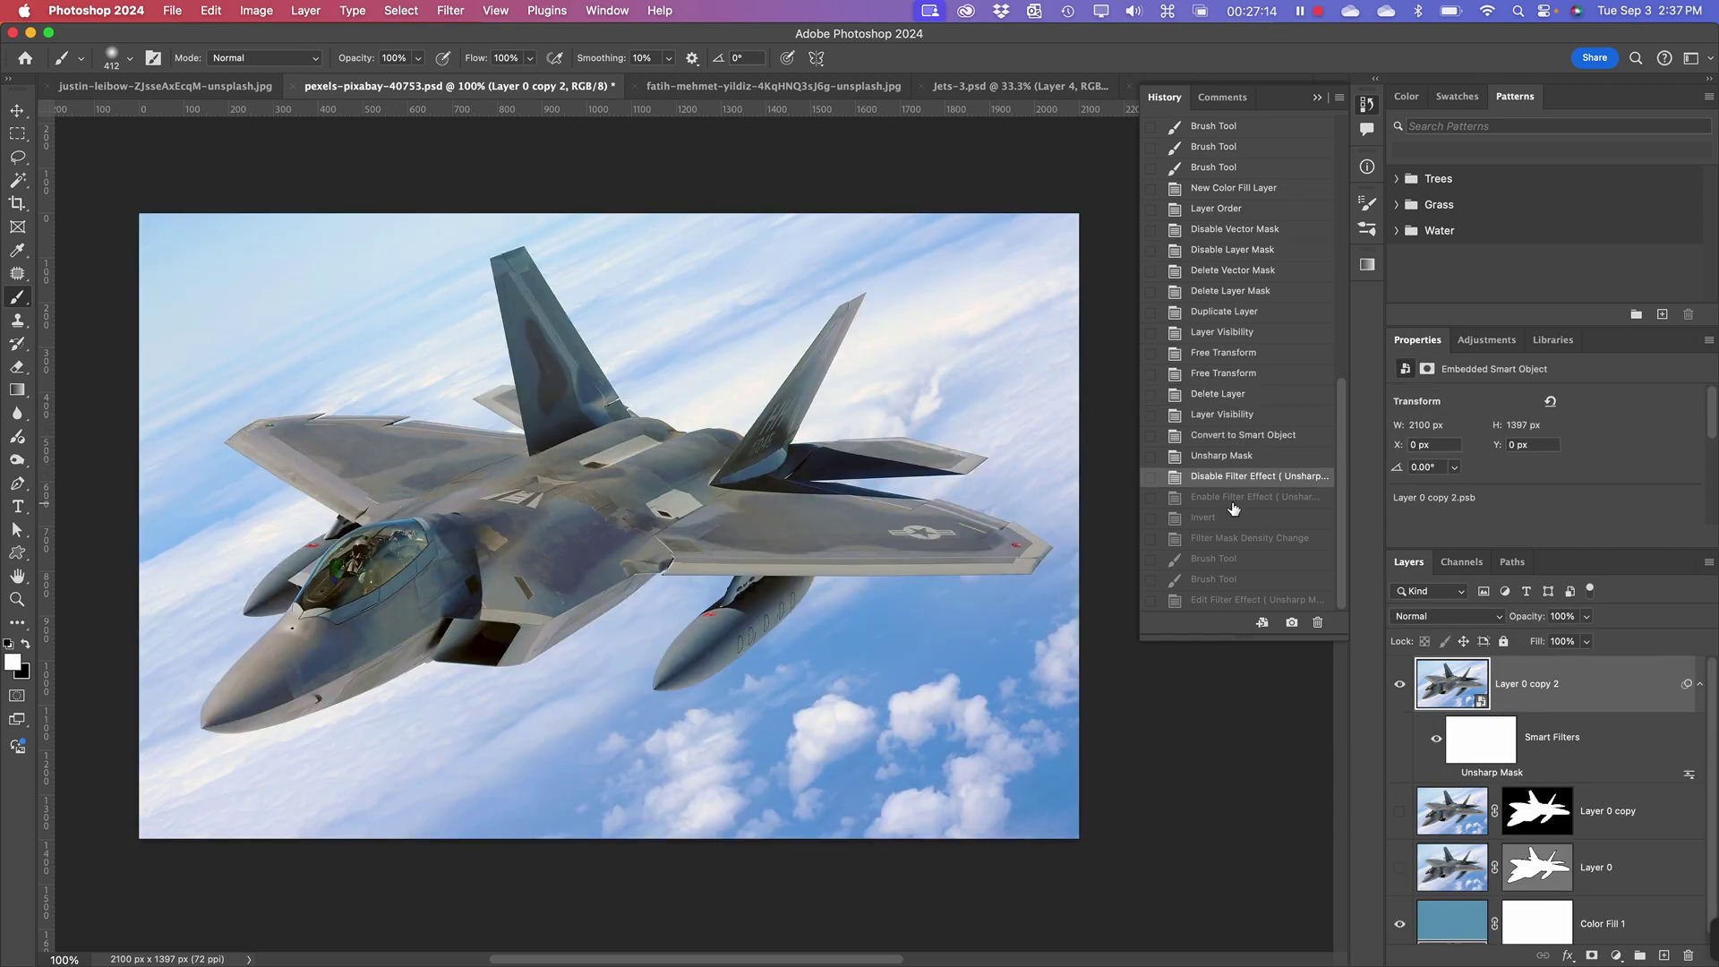
{"action": "left_click", "coordinate": [1233, 501]}
{"action": "left_click", "coordinate": [1233, 519]}
{"action": "left_click", "coordinate": [1235, 539]}
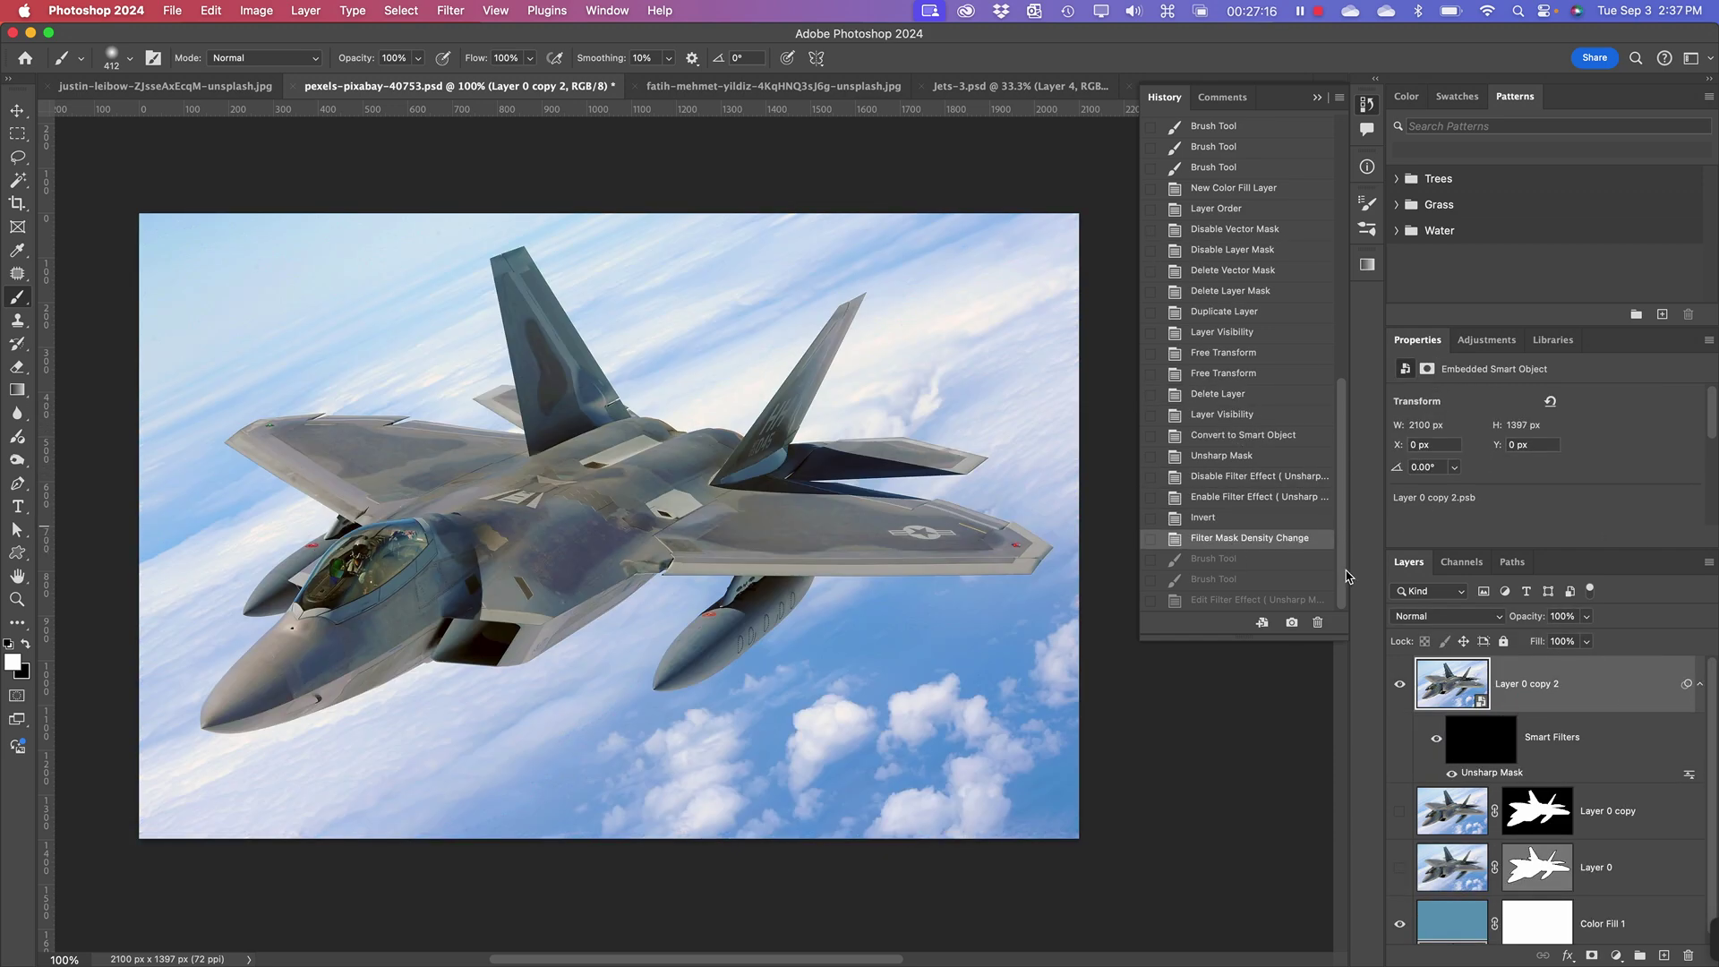
{"action": "left_click", "coordinate": [1219, 562]}
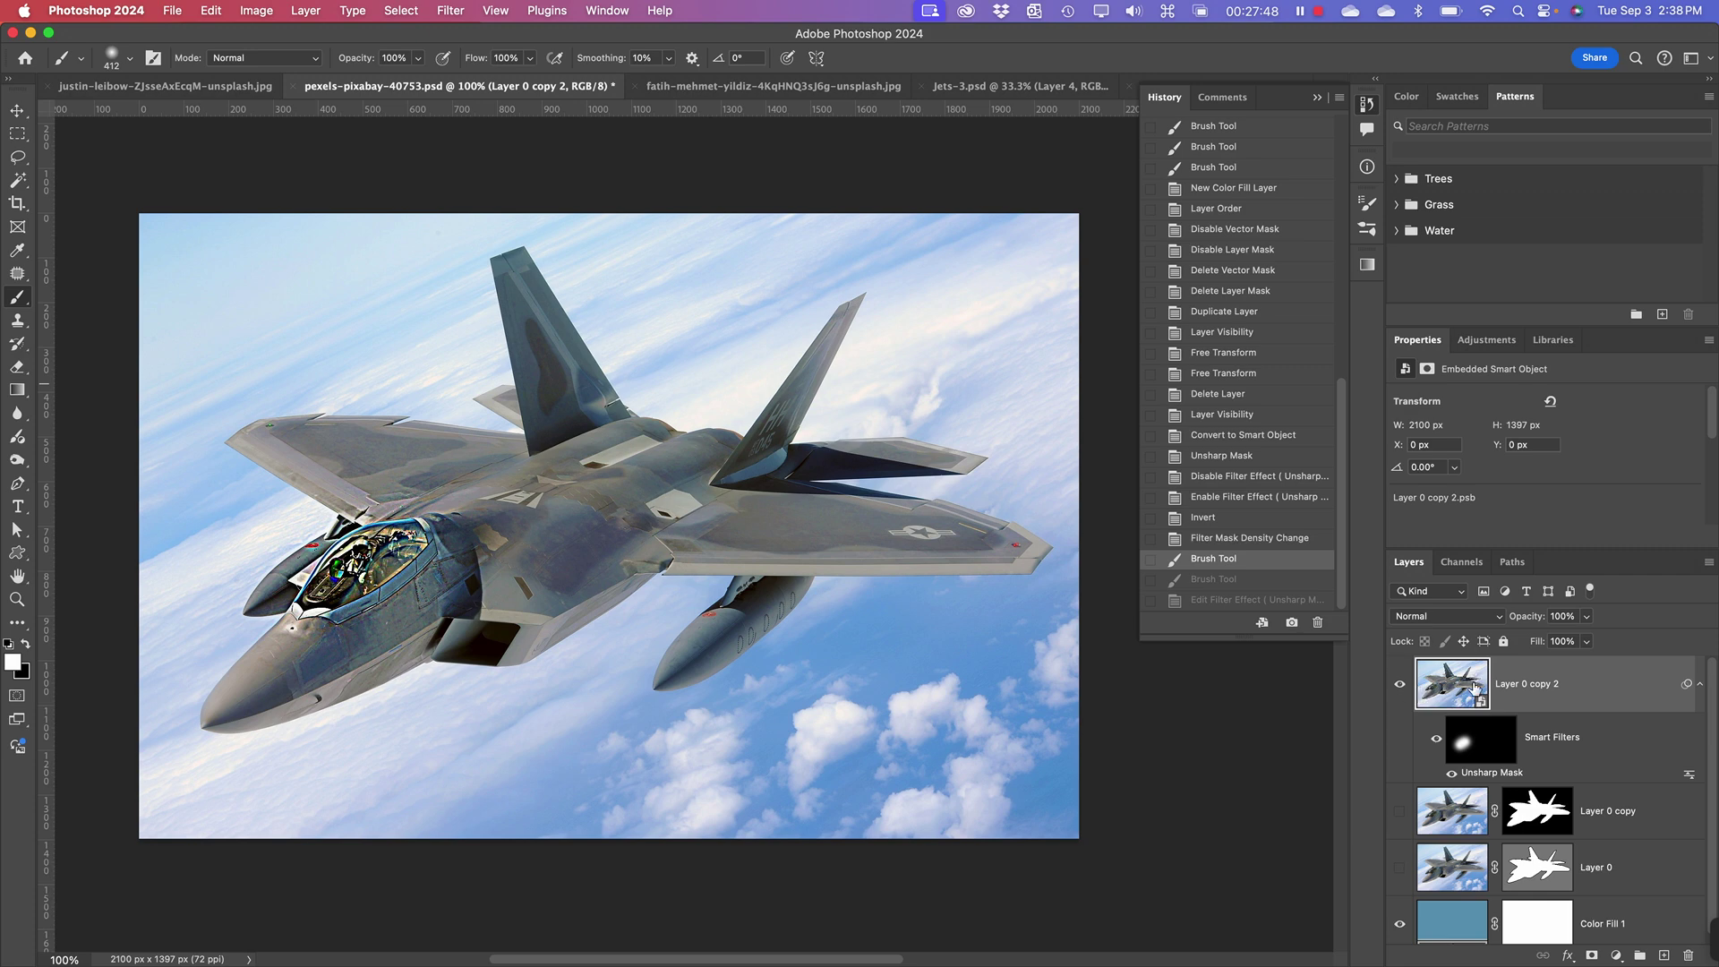
- Close the two Unsplash JPG documents, check Jets-3.psd and coffeeRuss.psd, and return to pexels-pixabay-40753.psd
{"action": "left_click", "coordinate": [113, 91]}
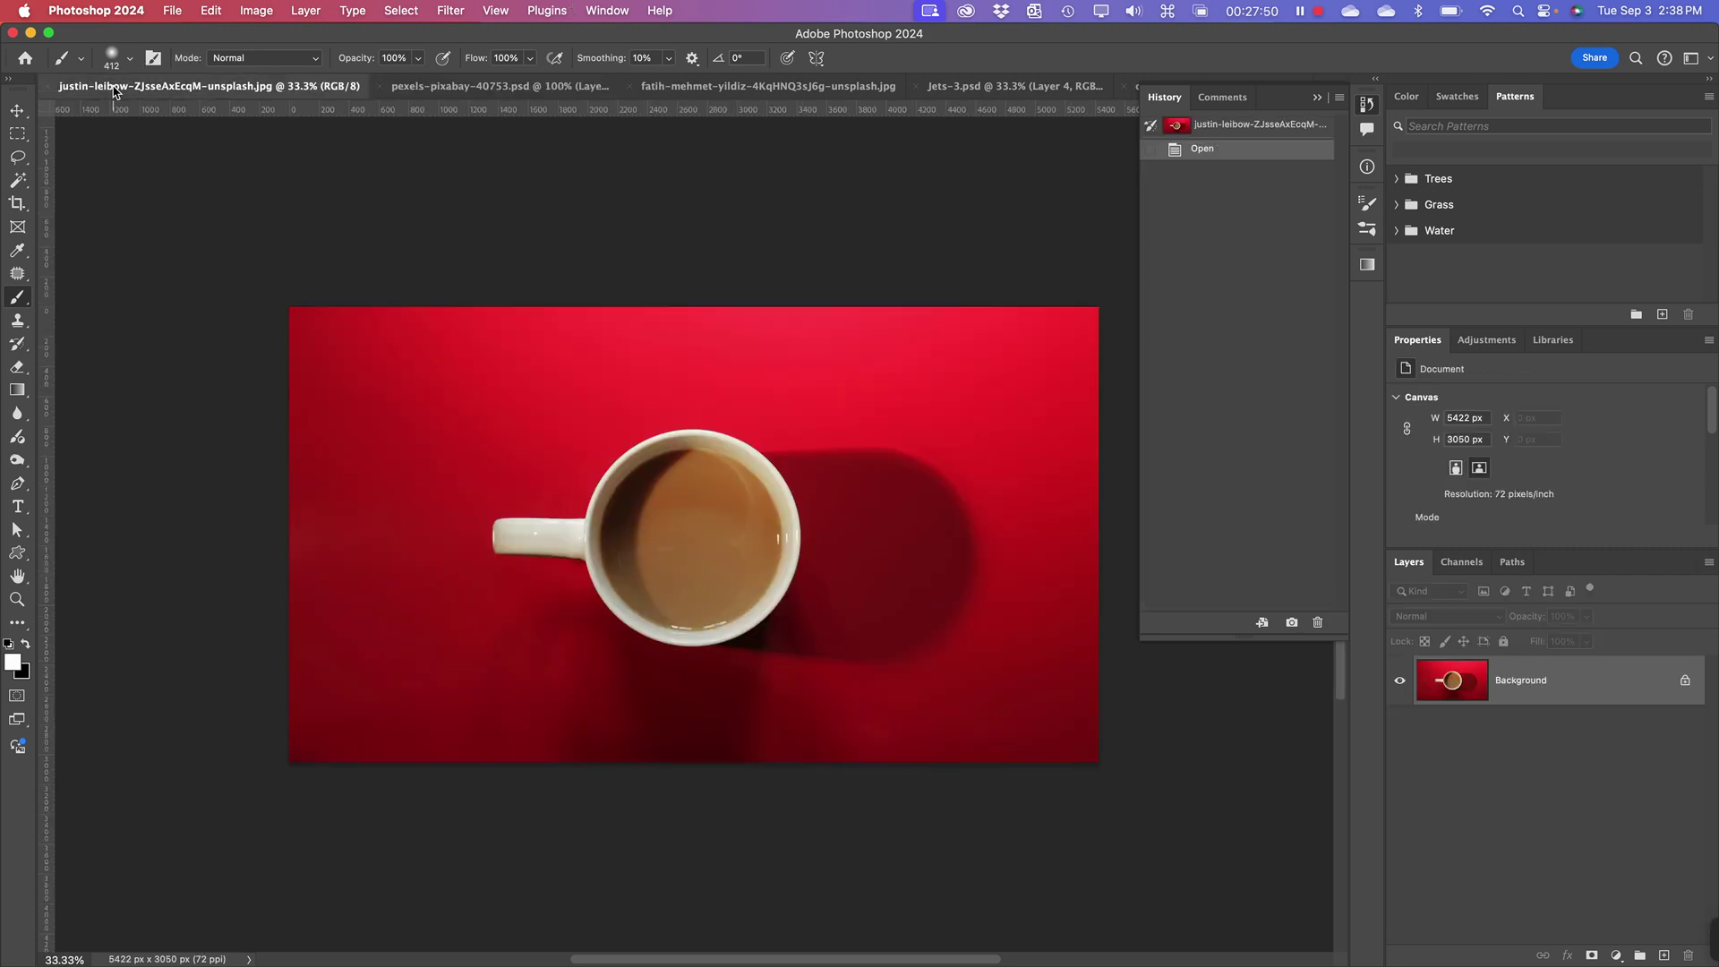
{"action": "key", "text": "super+w"}
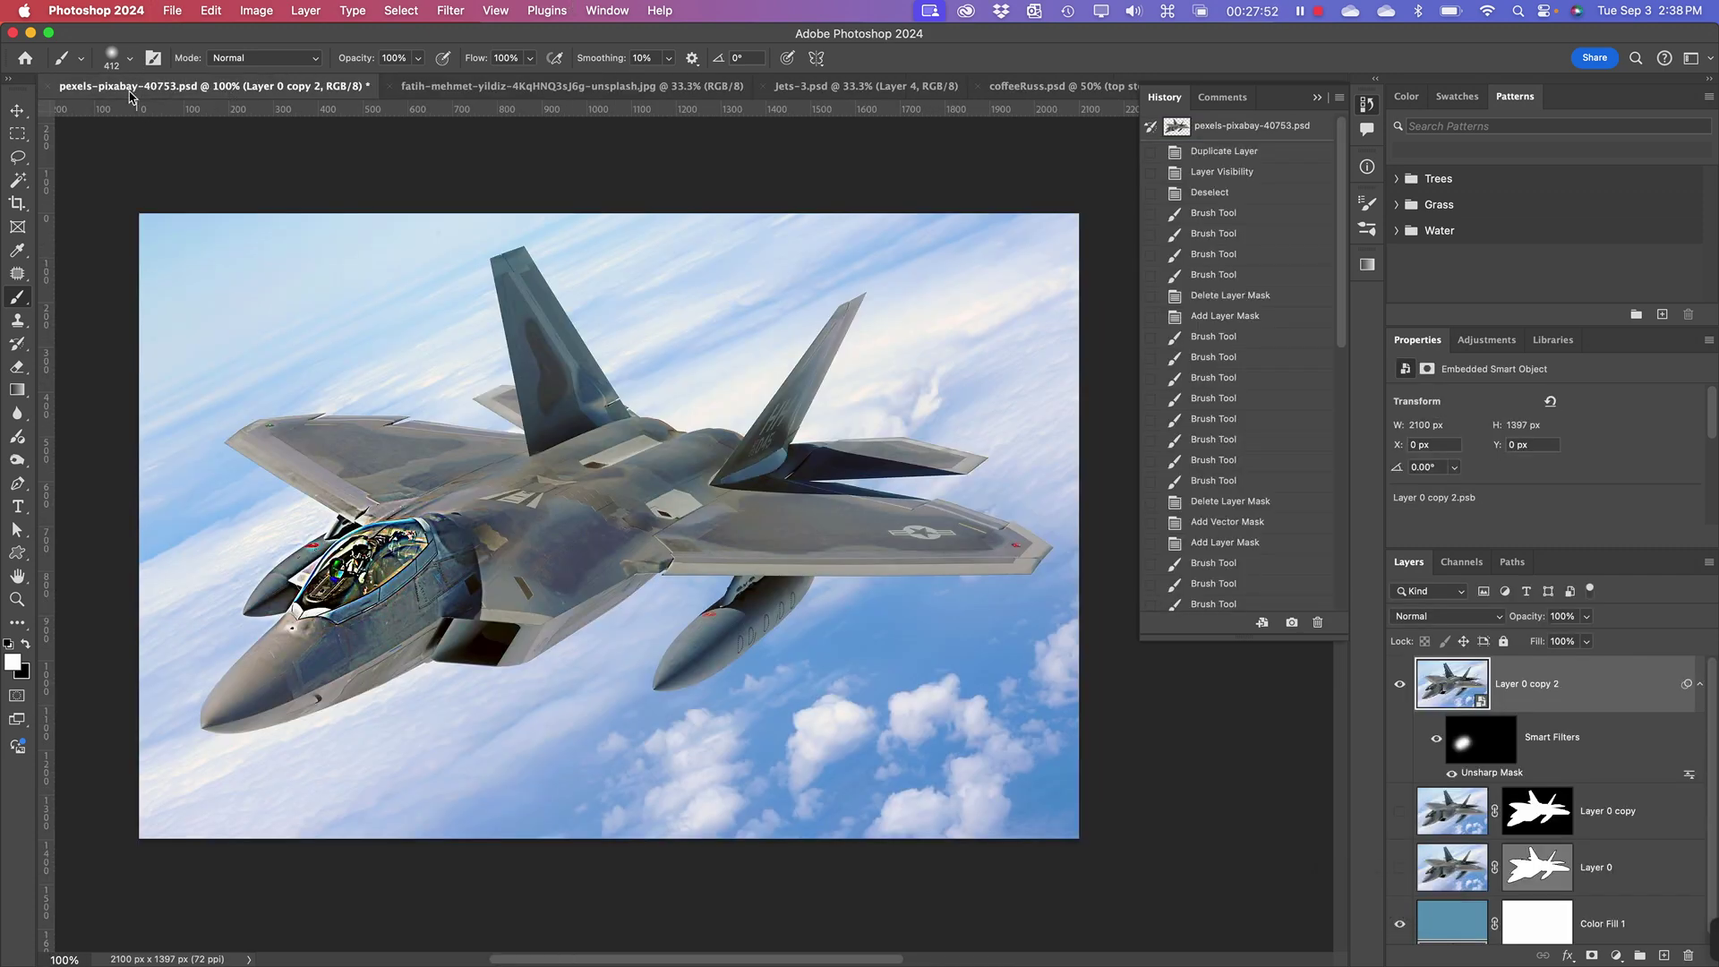
{"action": "left_click", "coordinate": [687, 93]}
{"action": "key", "text": "super+w"}
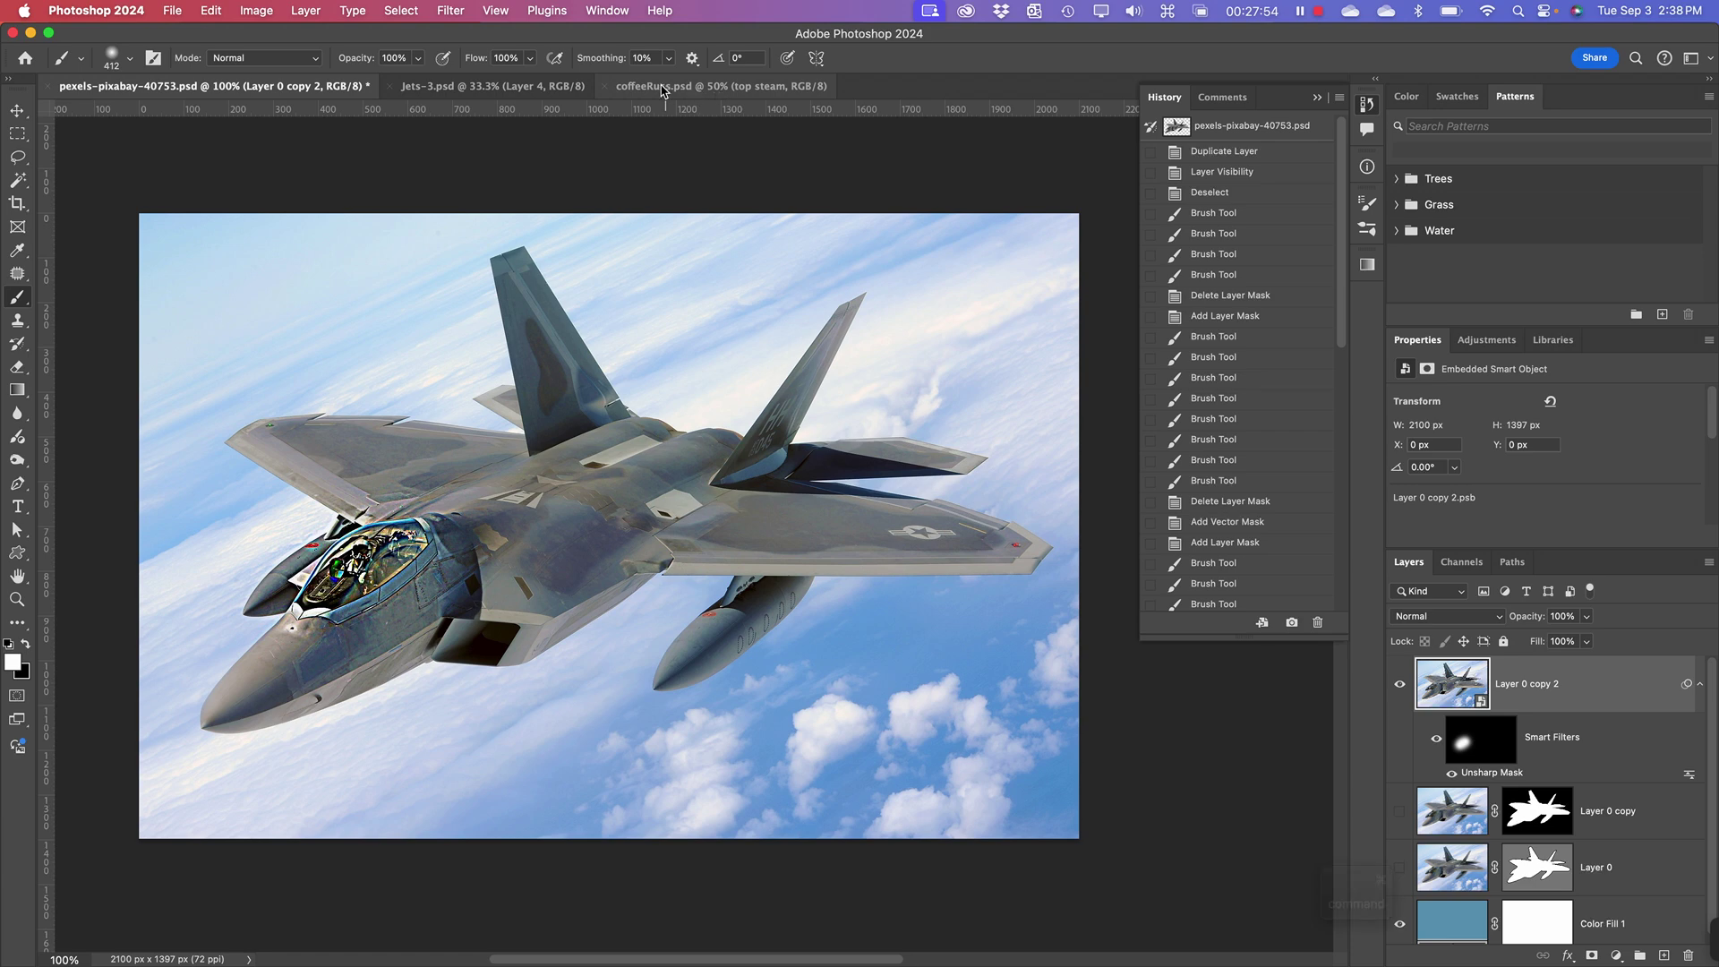
{"action": "left_click", "coordinate": [485, 92]}
{"action": "left_click", "coordinate": [730, 89]}
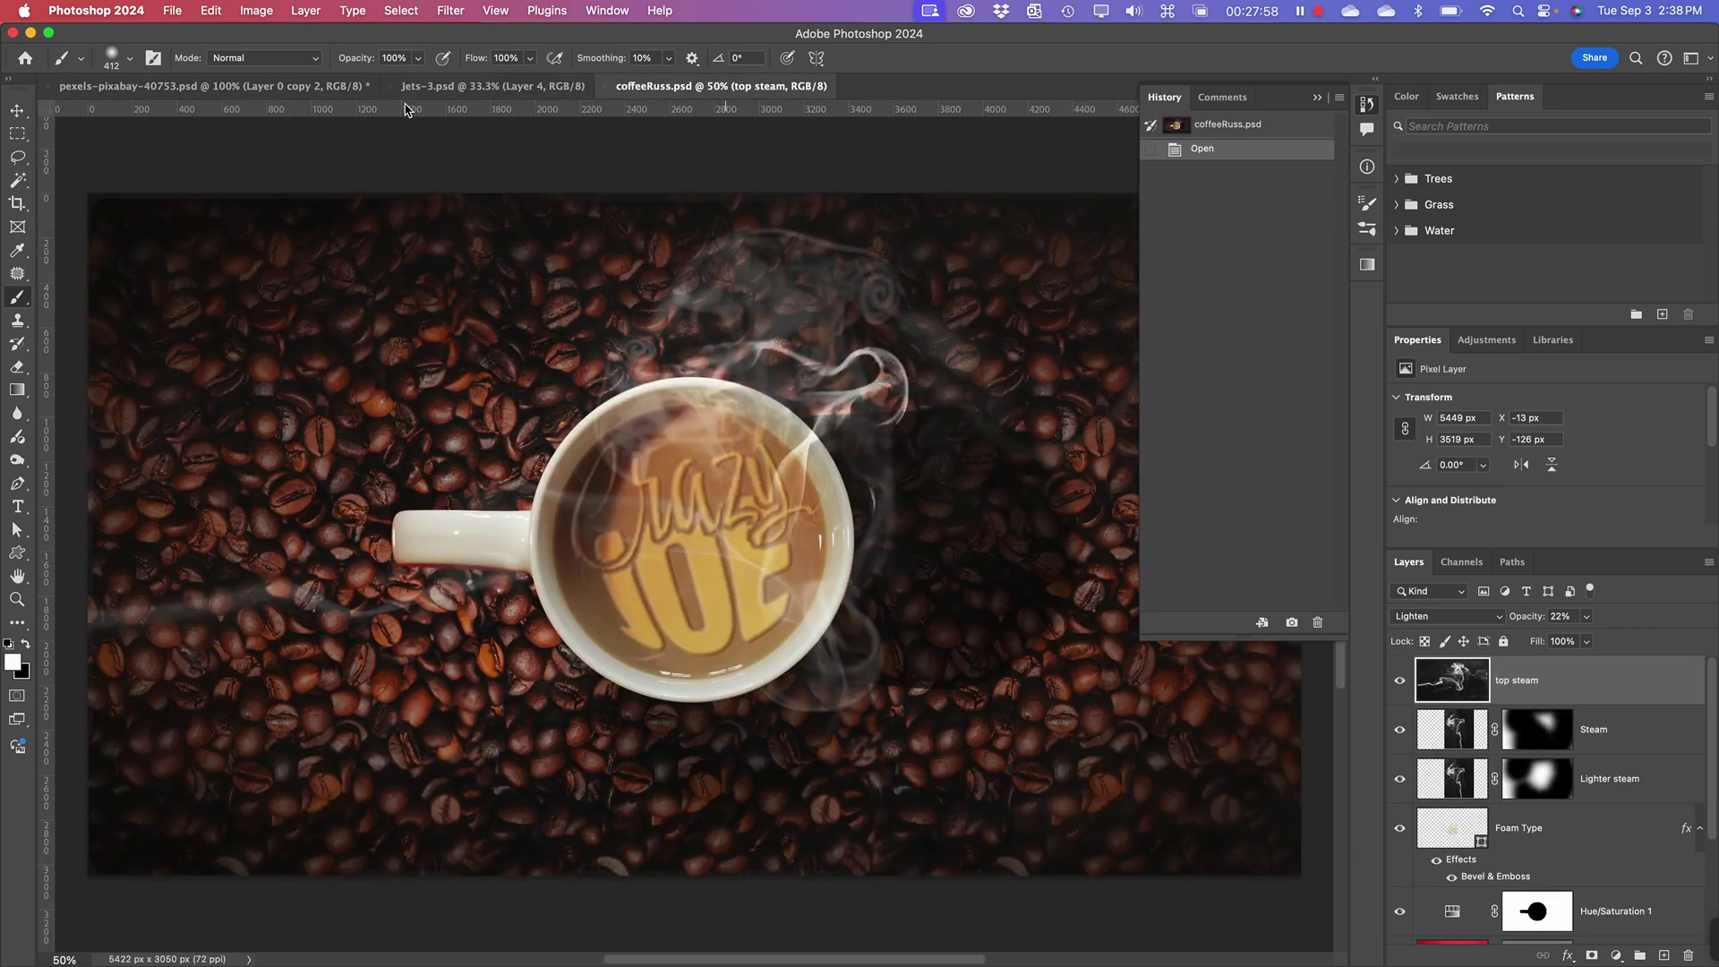
{"action": "left_click", "coordinate": [215, 86]}
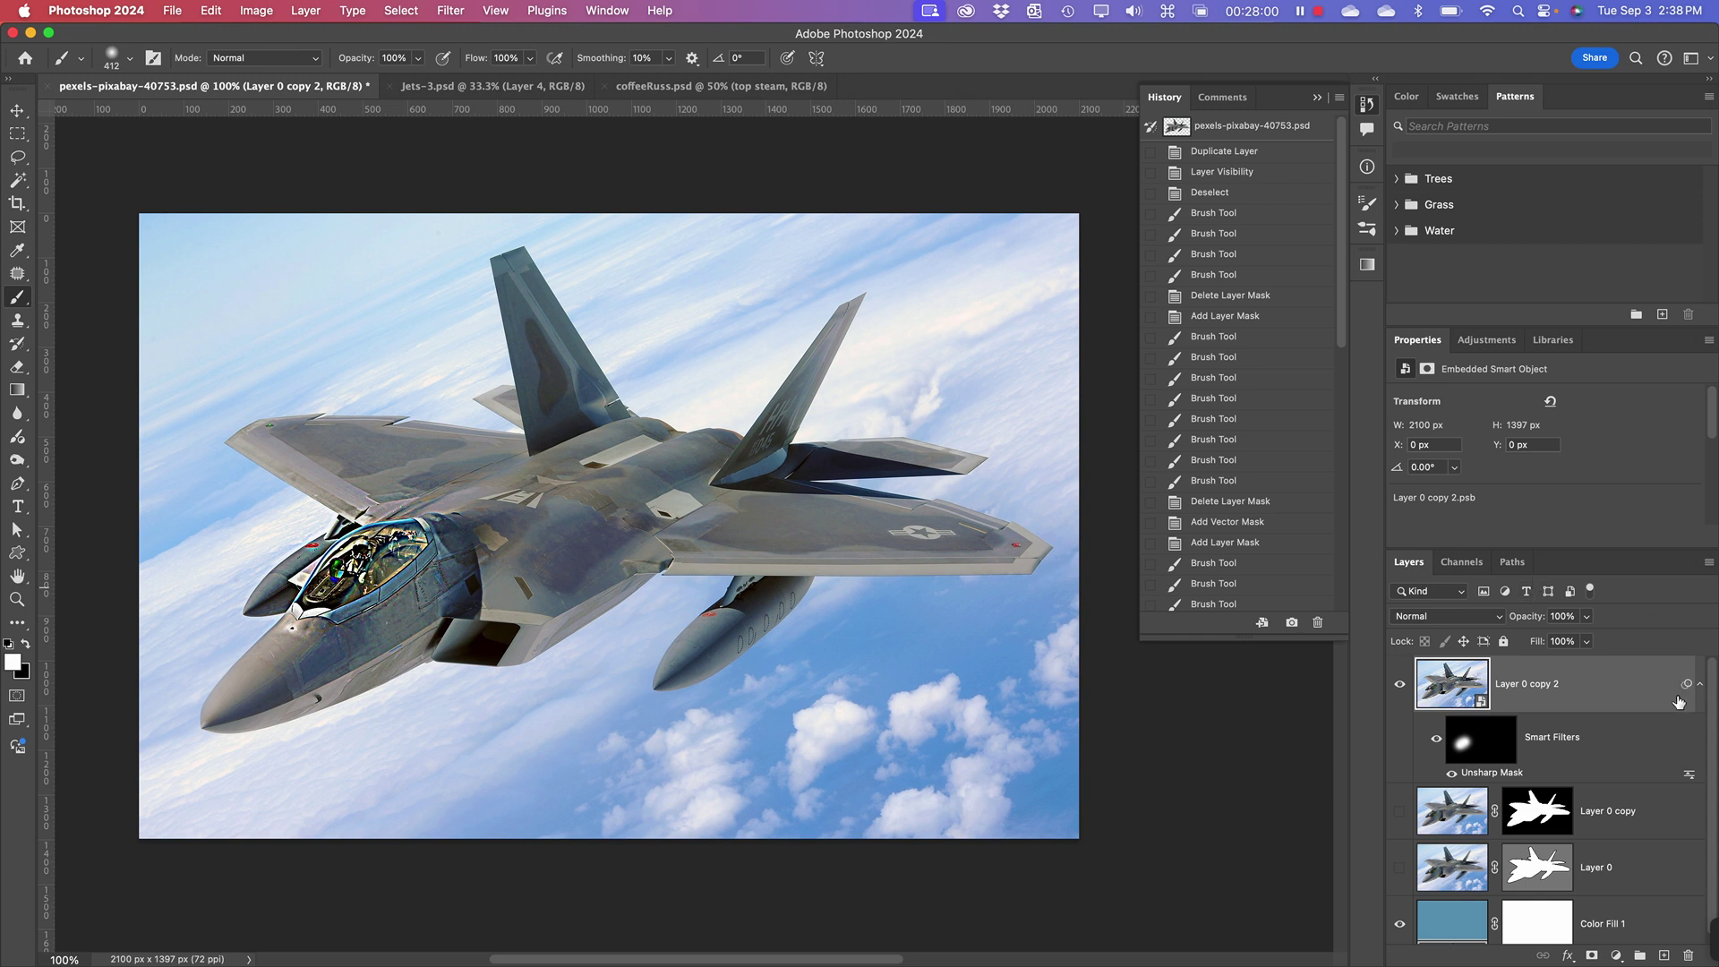
- Open the smart object contents of Layer 0 copy 2 and add a Hue/Saturation adjustment layer above the jet image
{"action": "double_click", "coordinate": [1477, 694]}
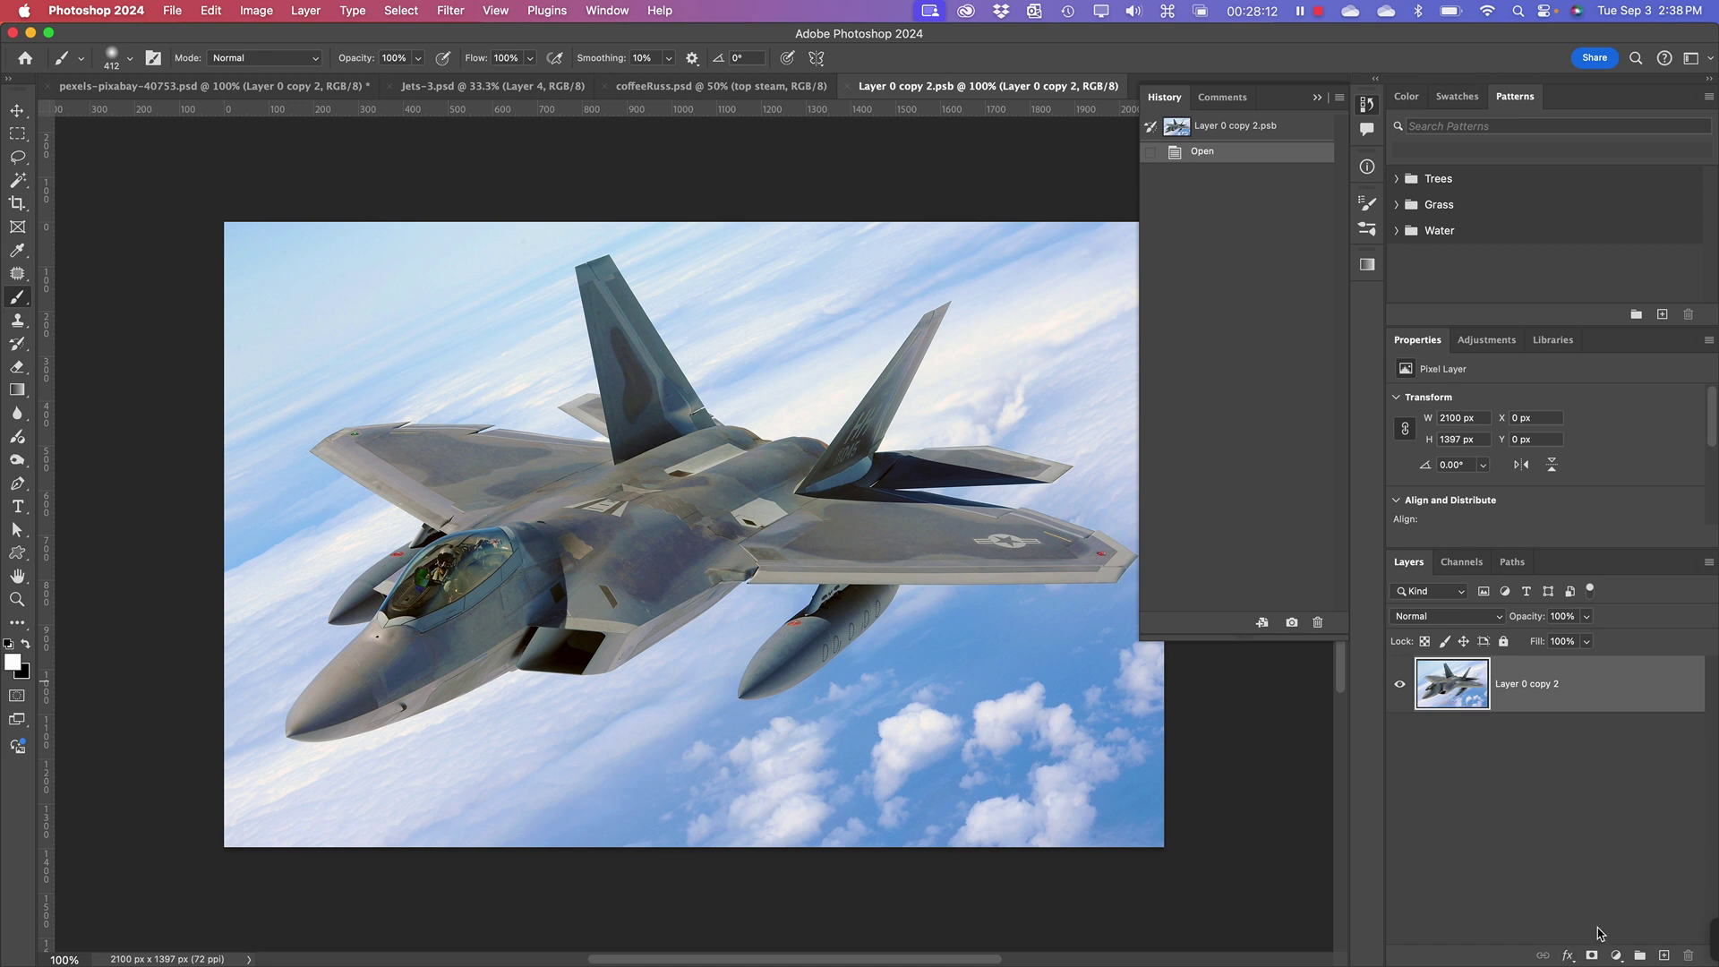
{"action": "left_click", "coordinate": [1616, 956]}
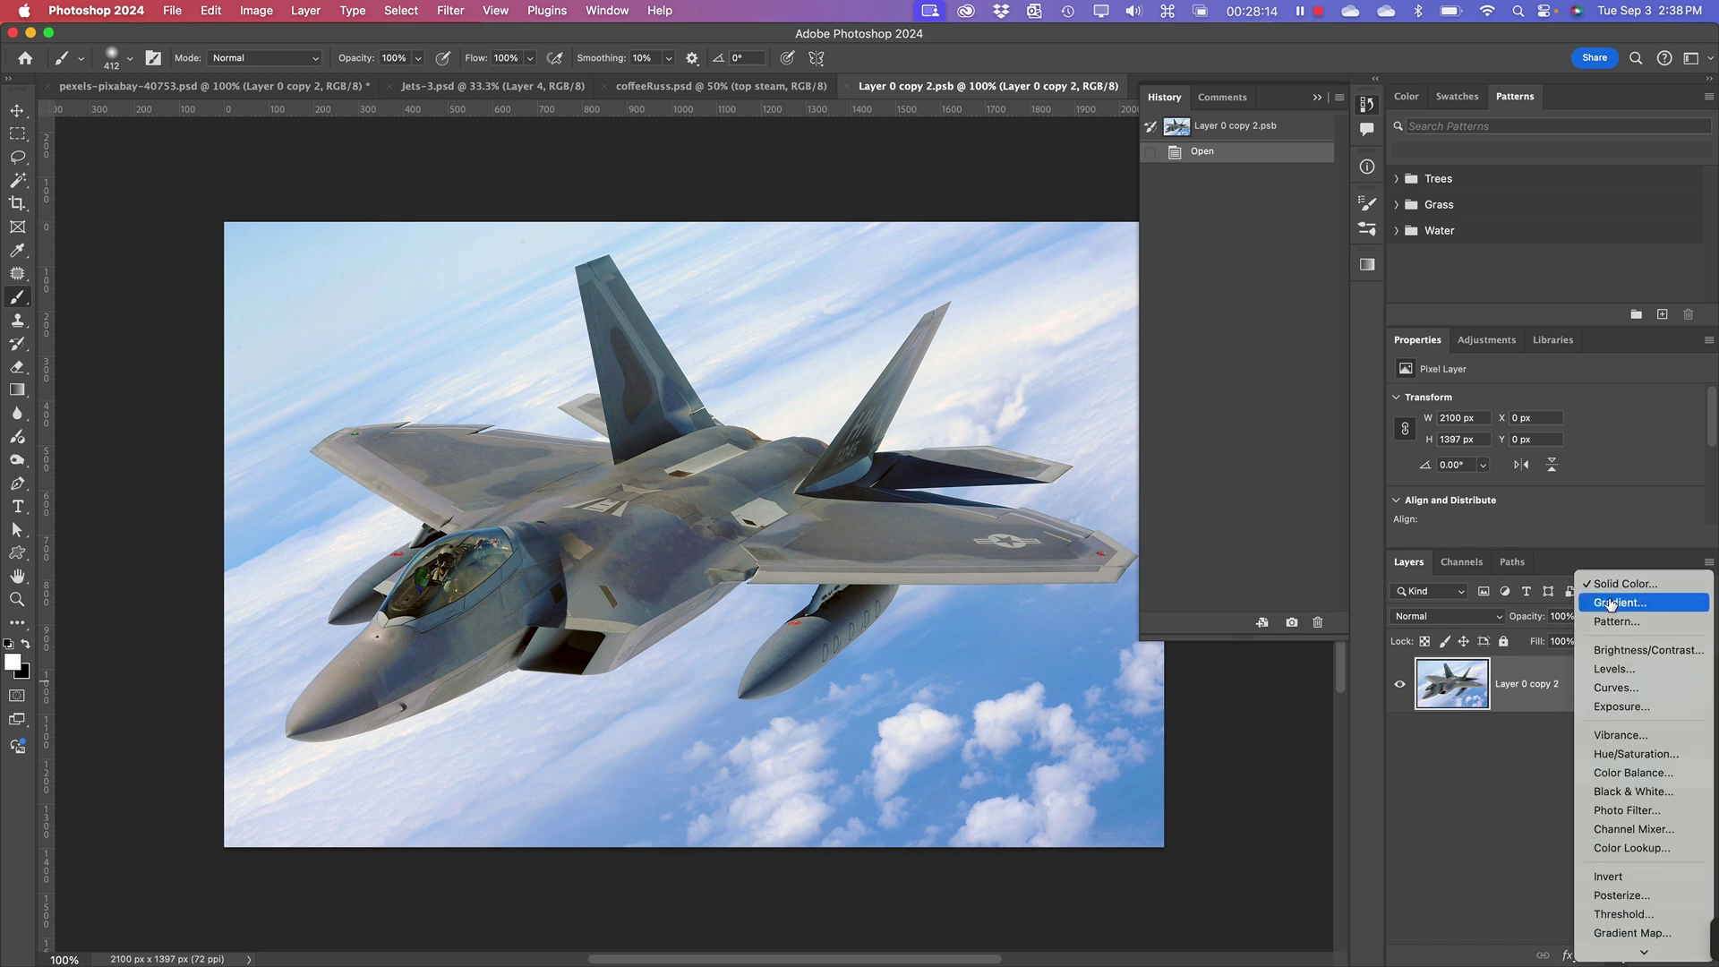
{"action": "left_click", "coordinate": [1617, 956]}
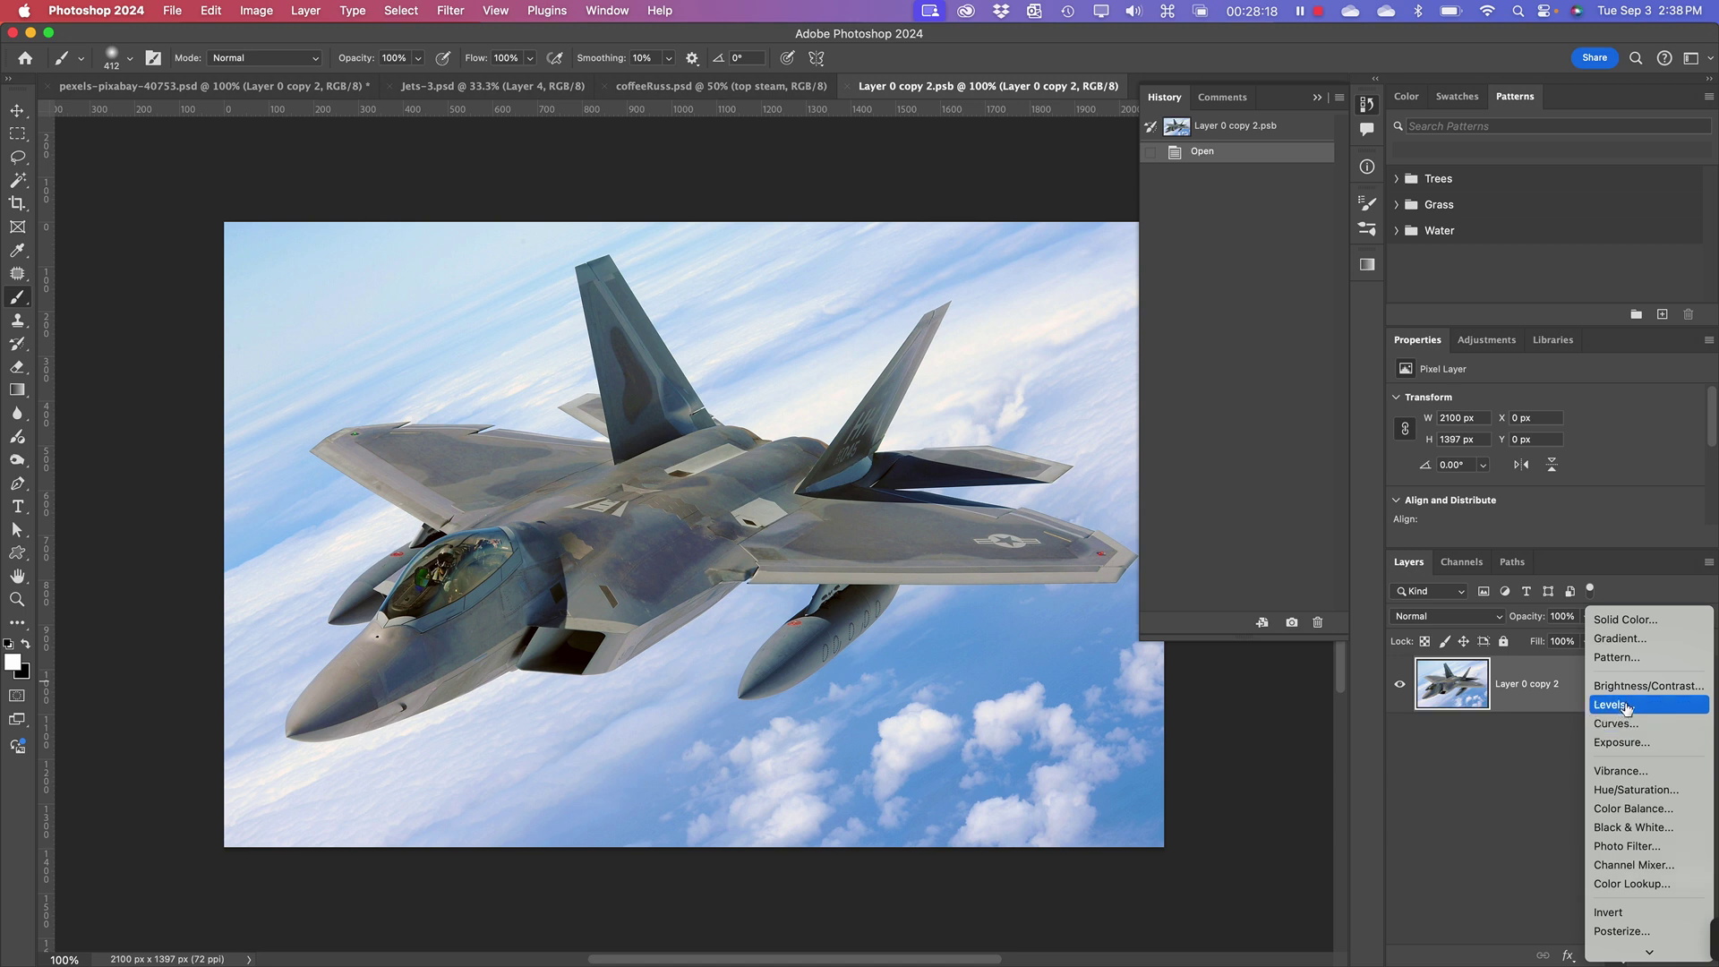
{"action": "left_click", "coordinate": [1626, 788]}
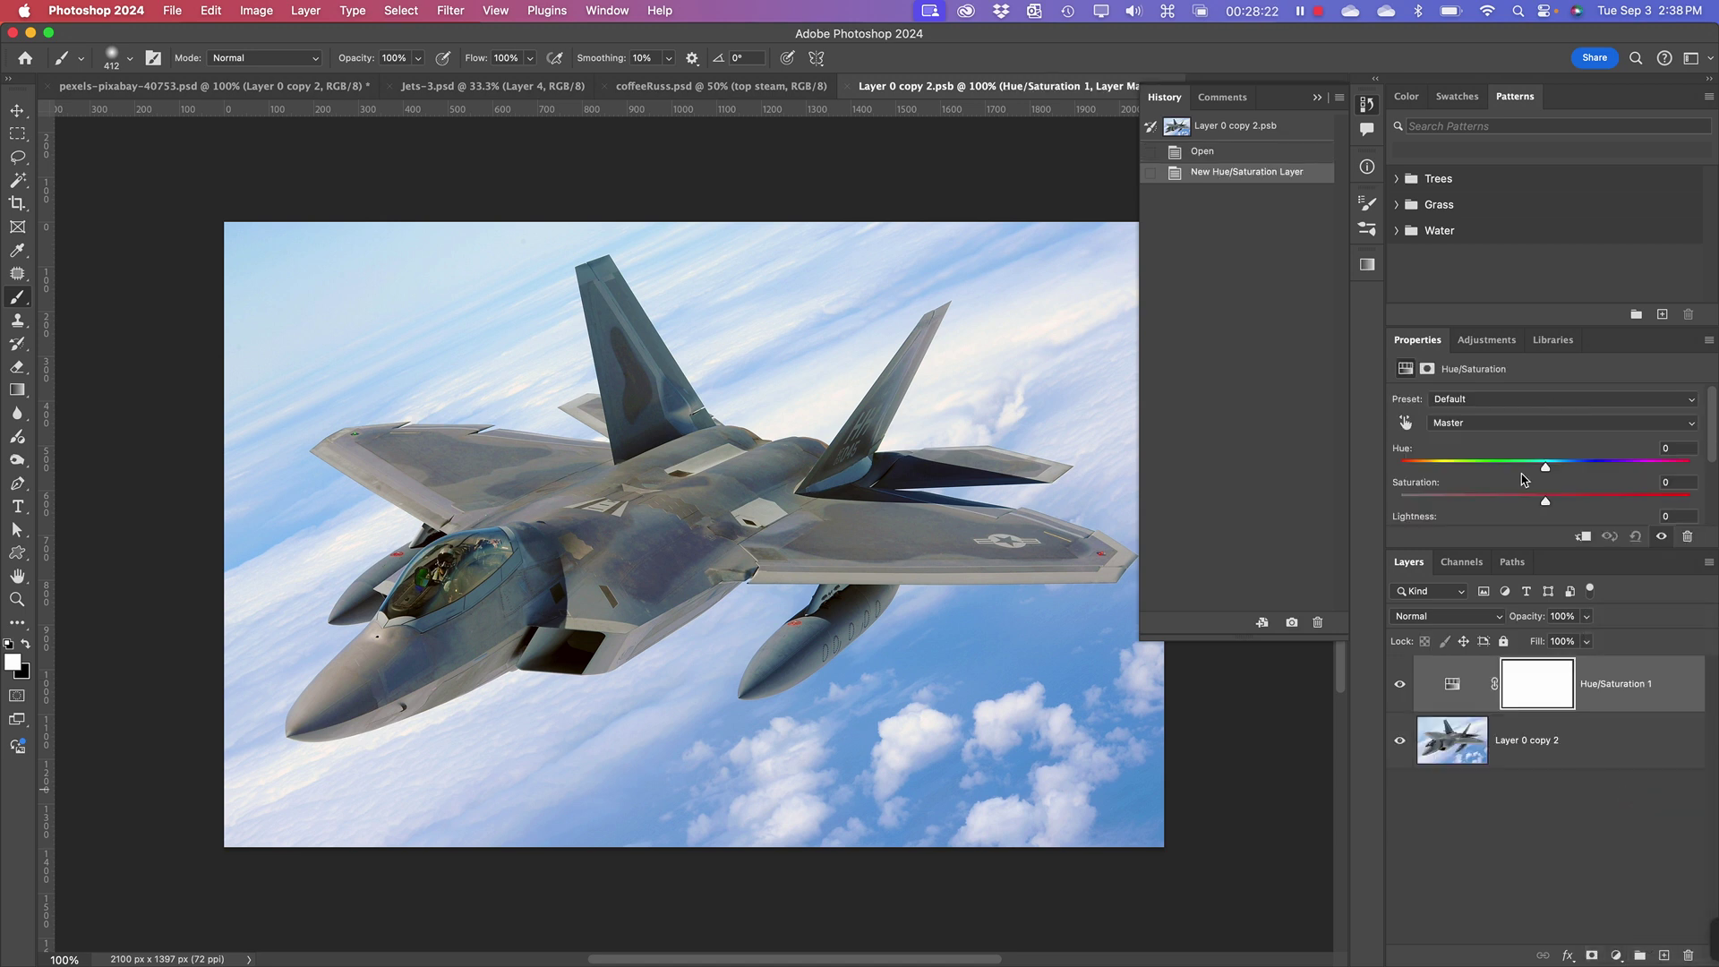
- Shift the adjustment's hue toward violet with stronger saturation, save the smart object contents, and return to pexels-pixabay-40753.psd
{"action": "left_click_drag", "start_coordinate": [1548, 475], "coordinate": [1611, 499]}
{"action": "left_click", "coordinate": [1556, 836]}
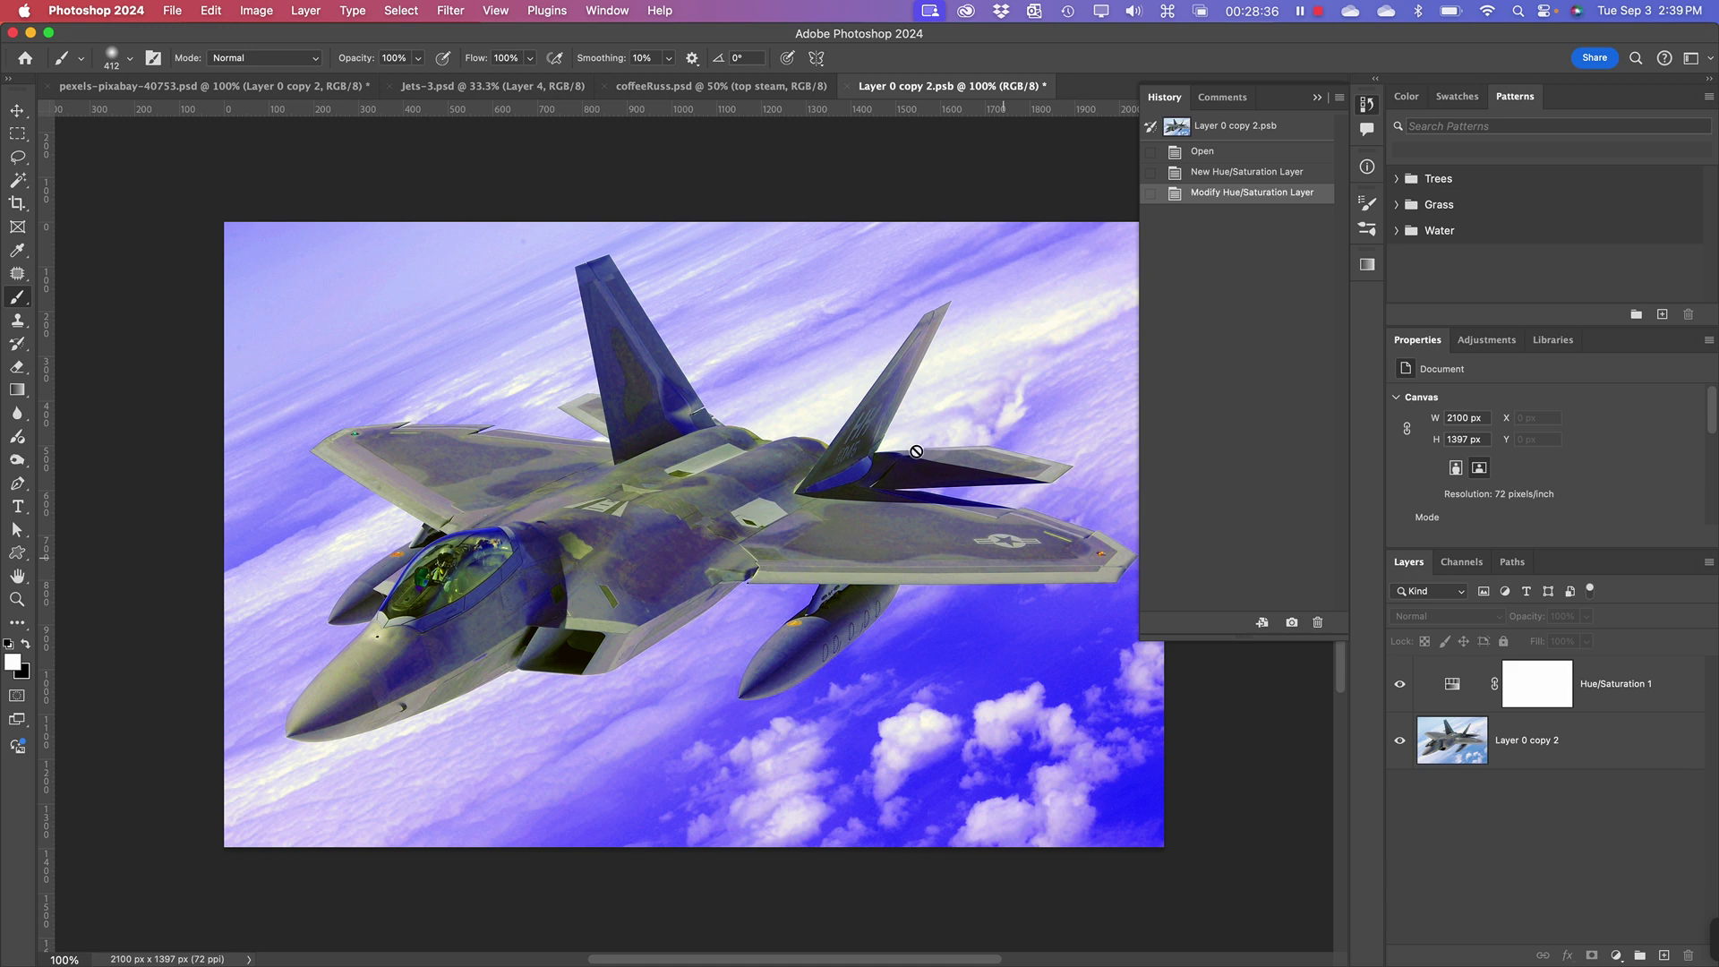
{"action": "key", "text": "super+s"}
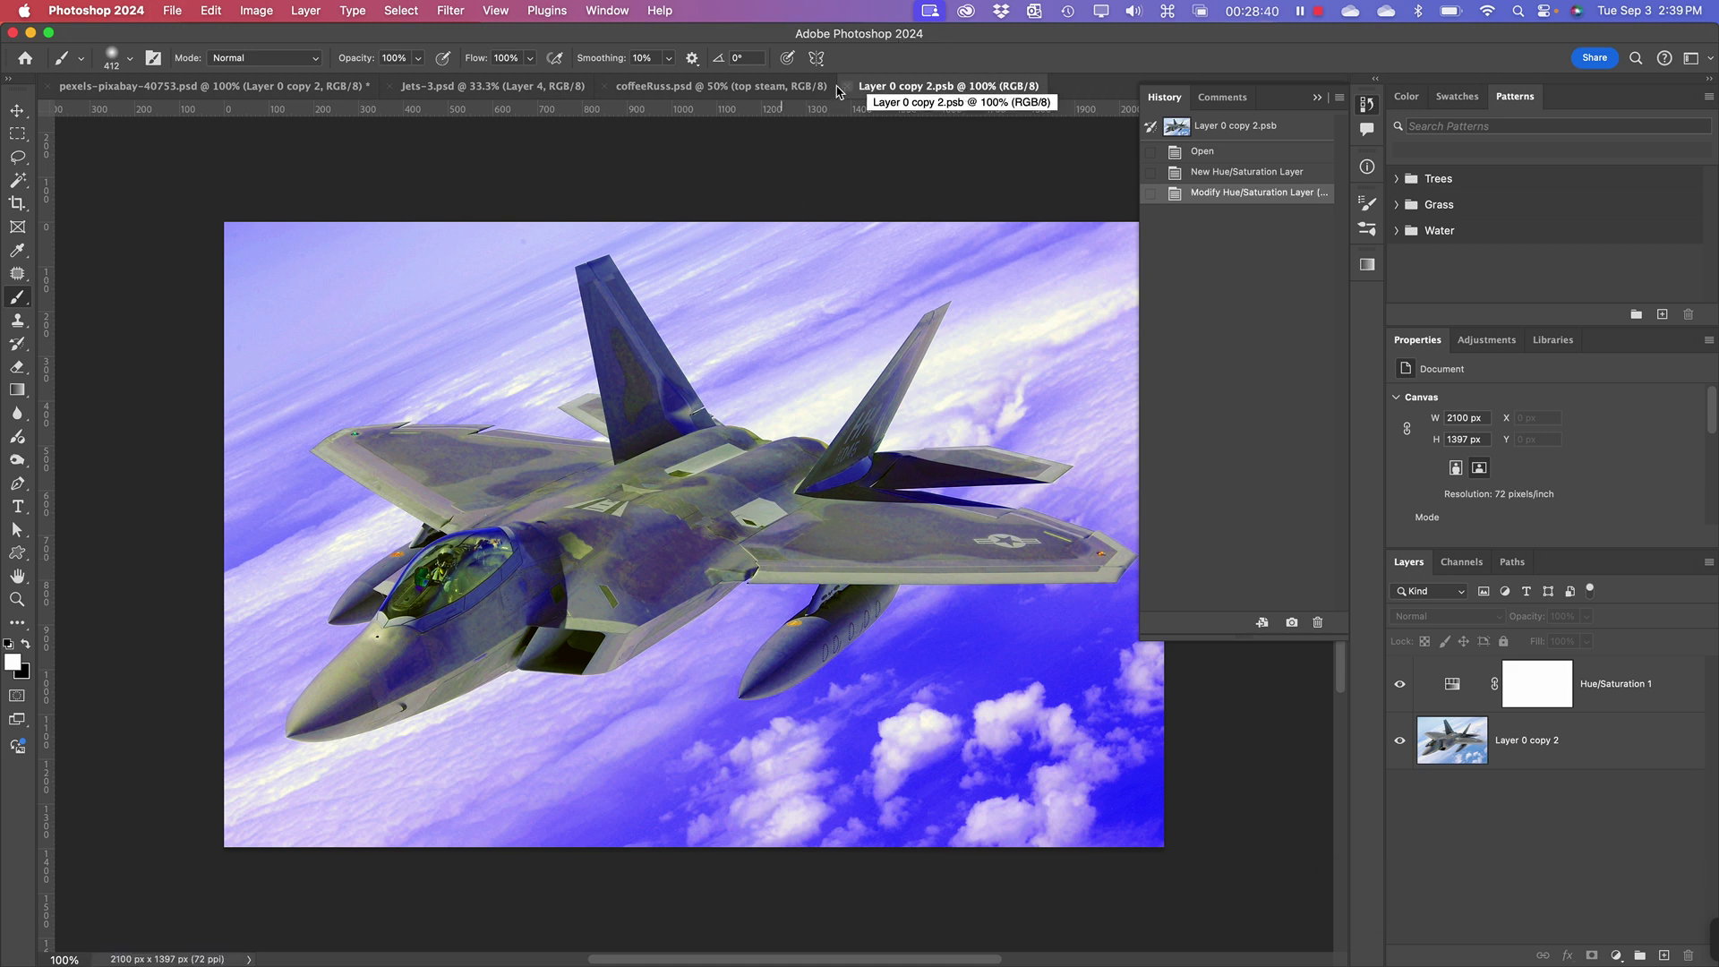
{"action": "left_click", "coordinate": [191, 87]}
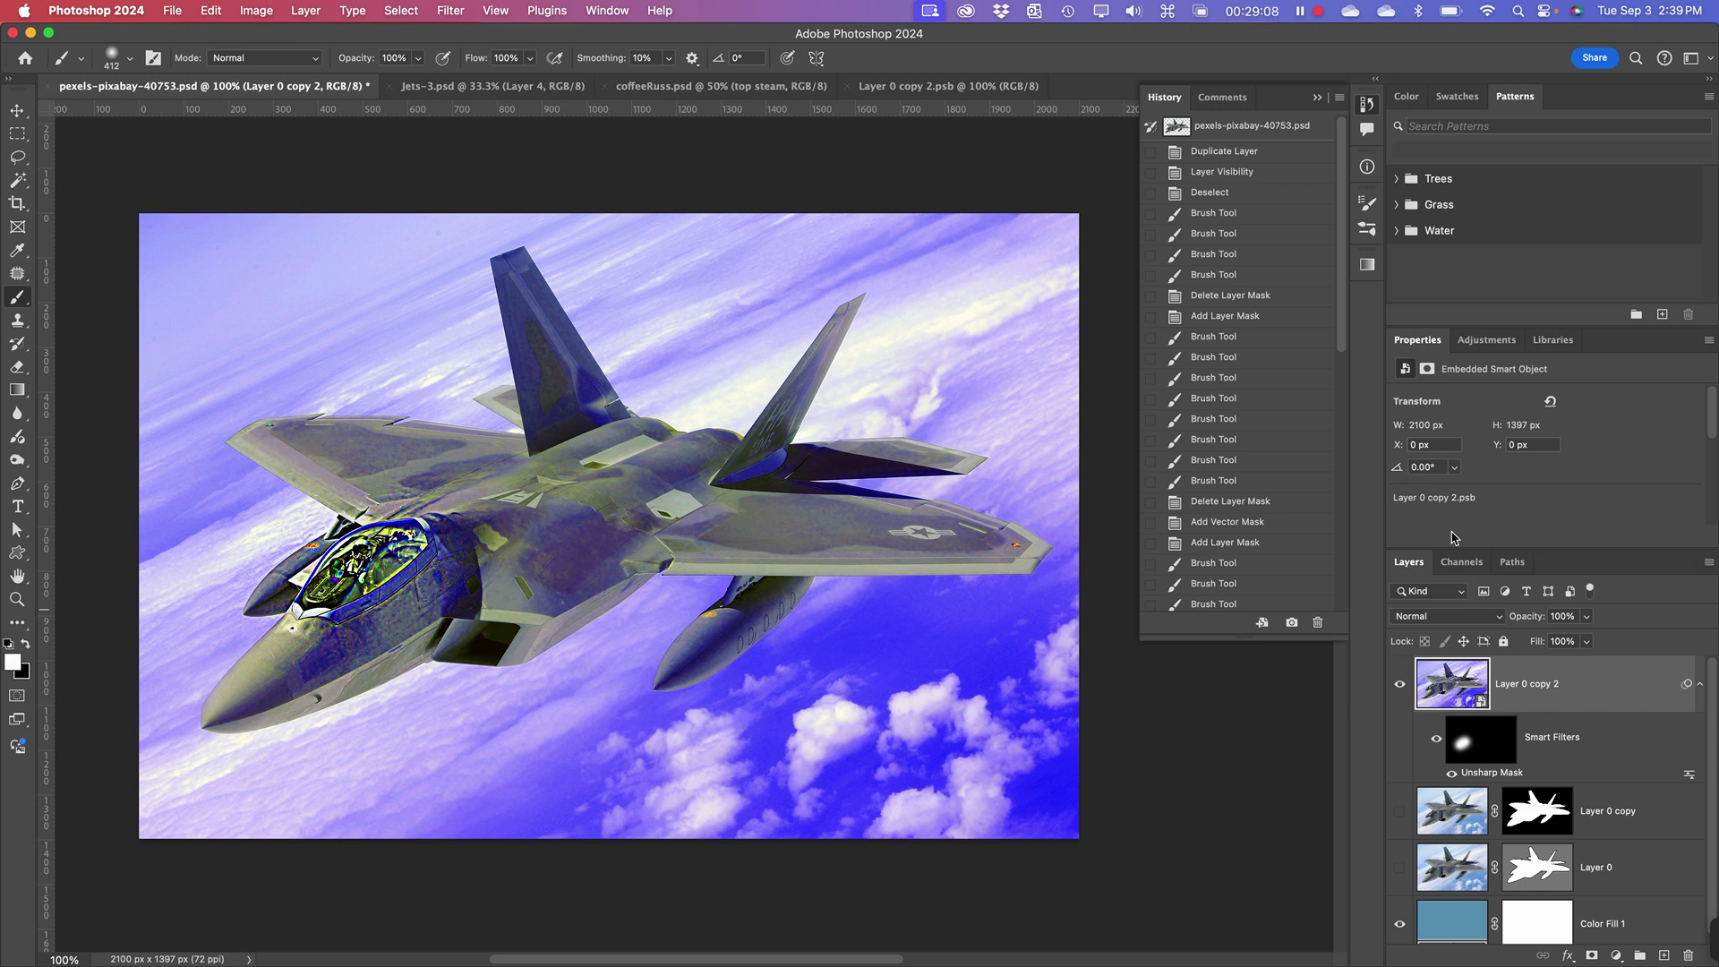
- Rename the Layer 0 copy 2 smart object as Smart Jet and reopen its contents
{"action": "double_click", "coordinate": [1529, 686]}
{"action": "key", "text": "shift"}
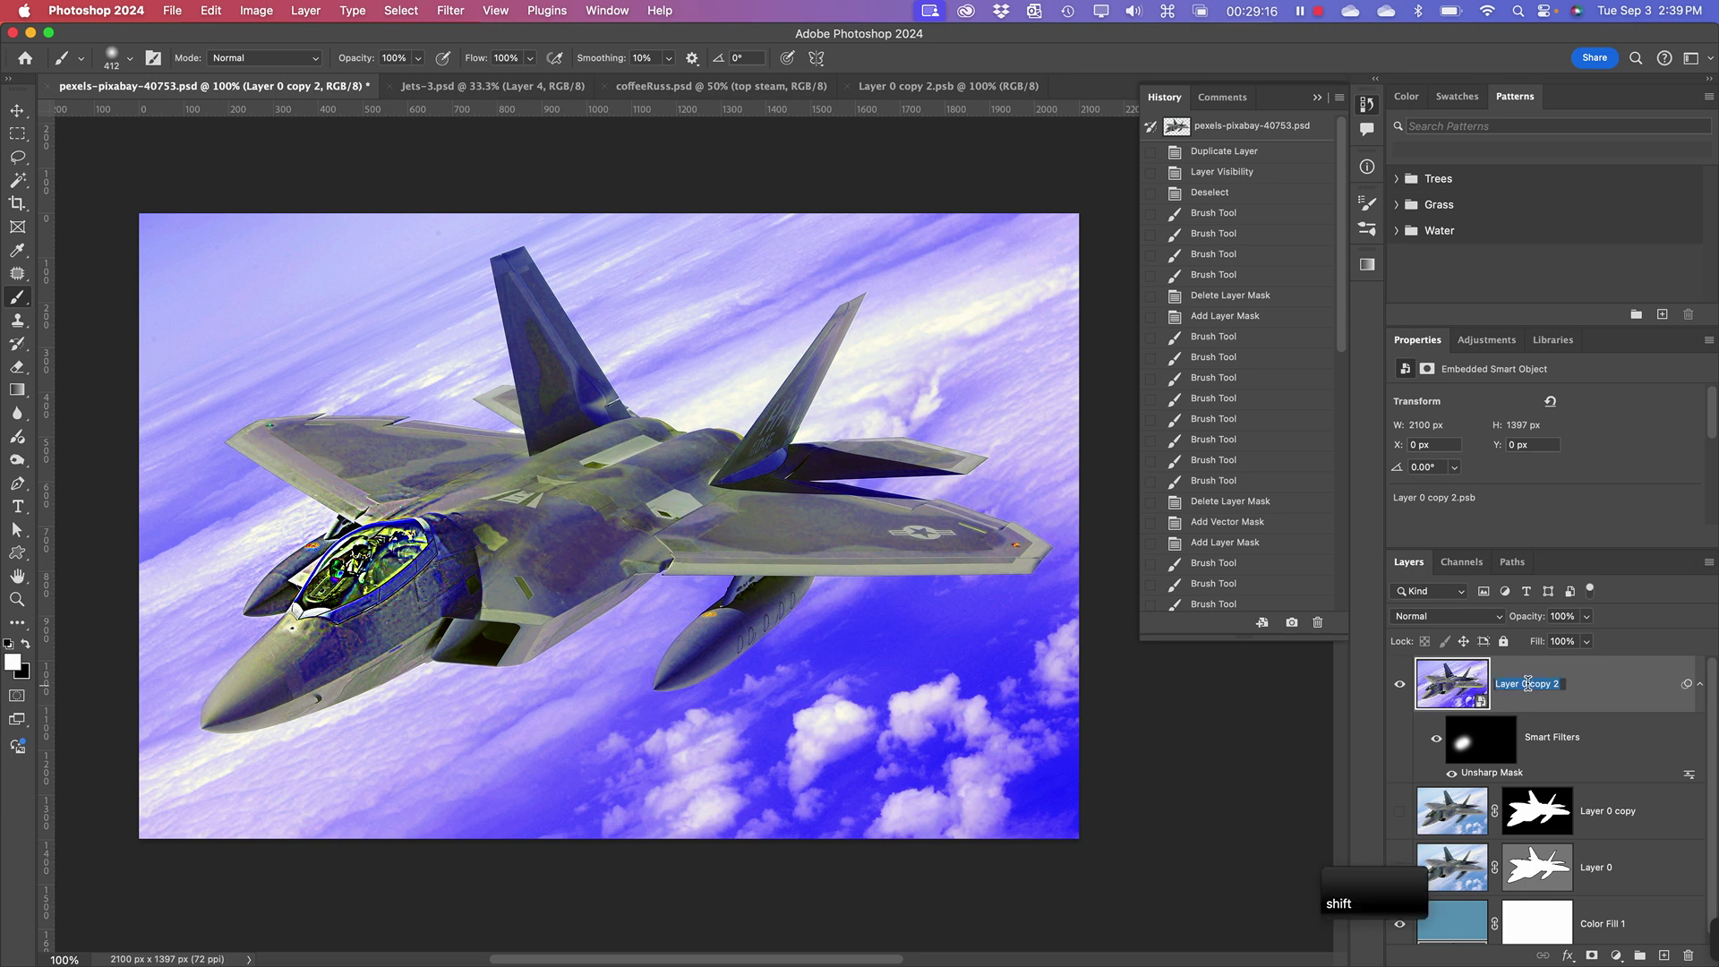
{"action": "type", "text": "Smart J"}
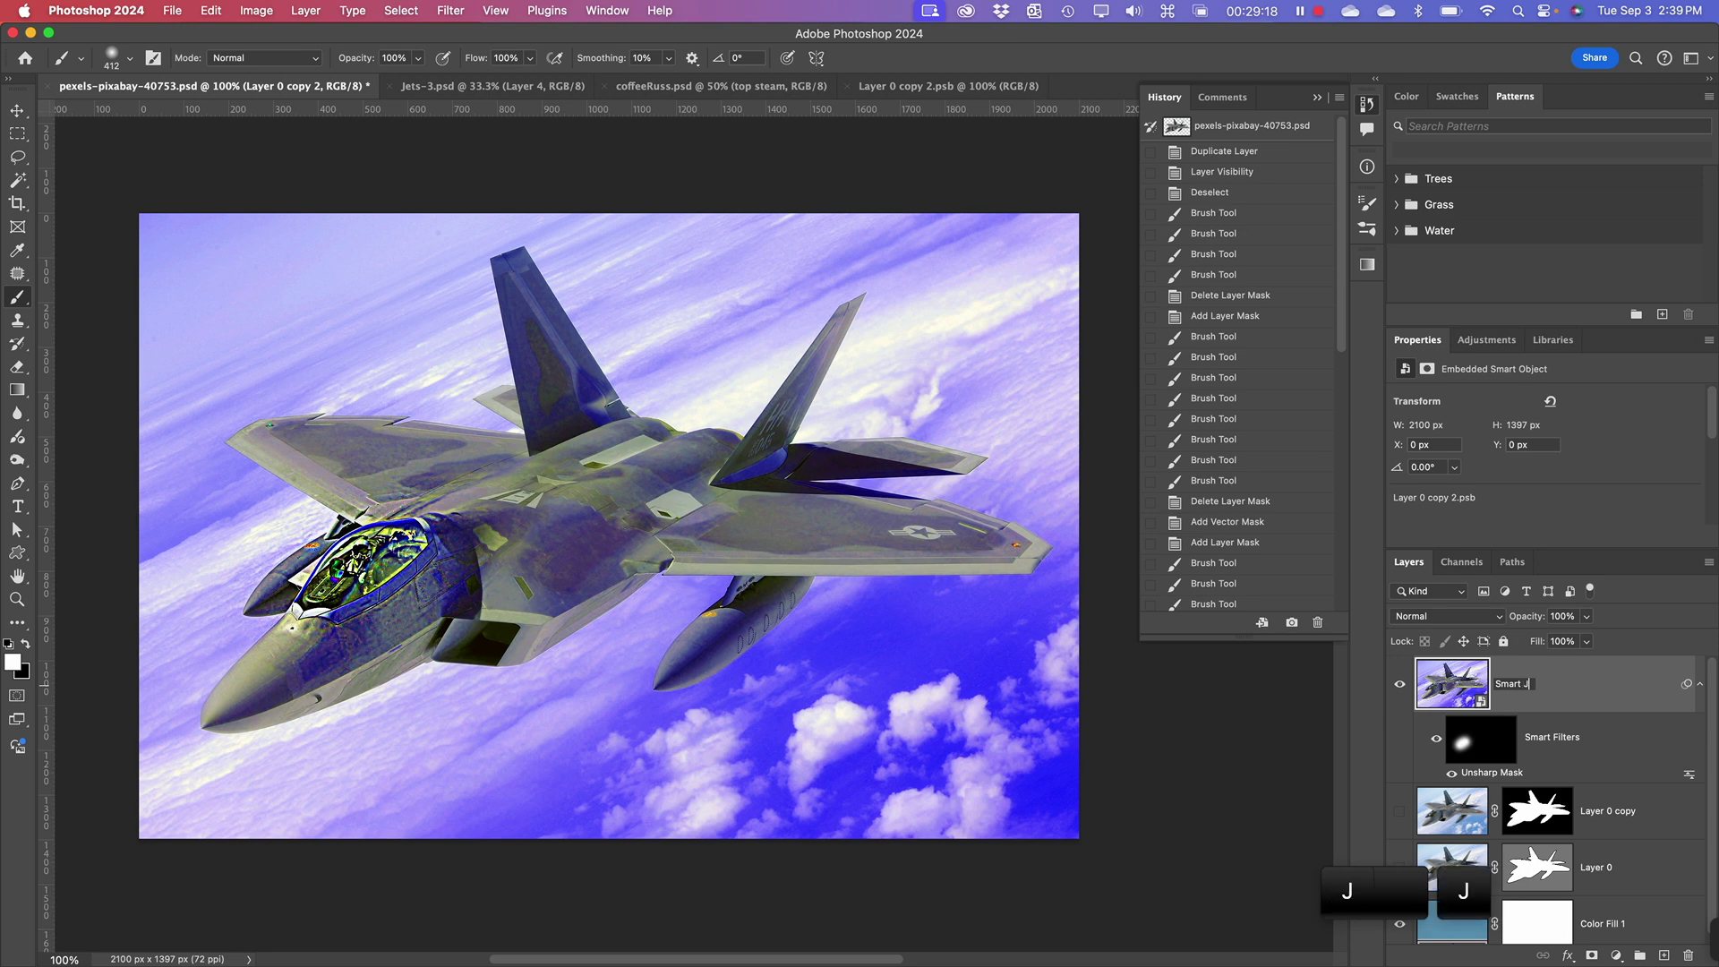
{"action": "type", "text": "et"}
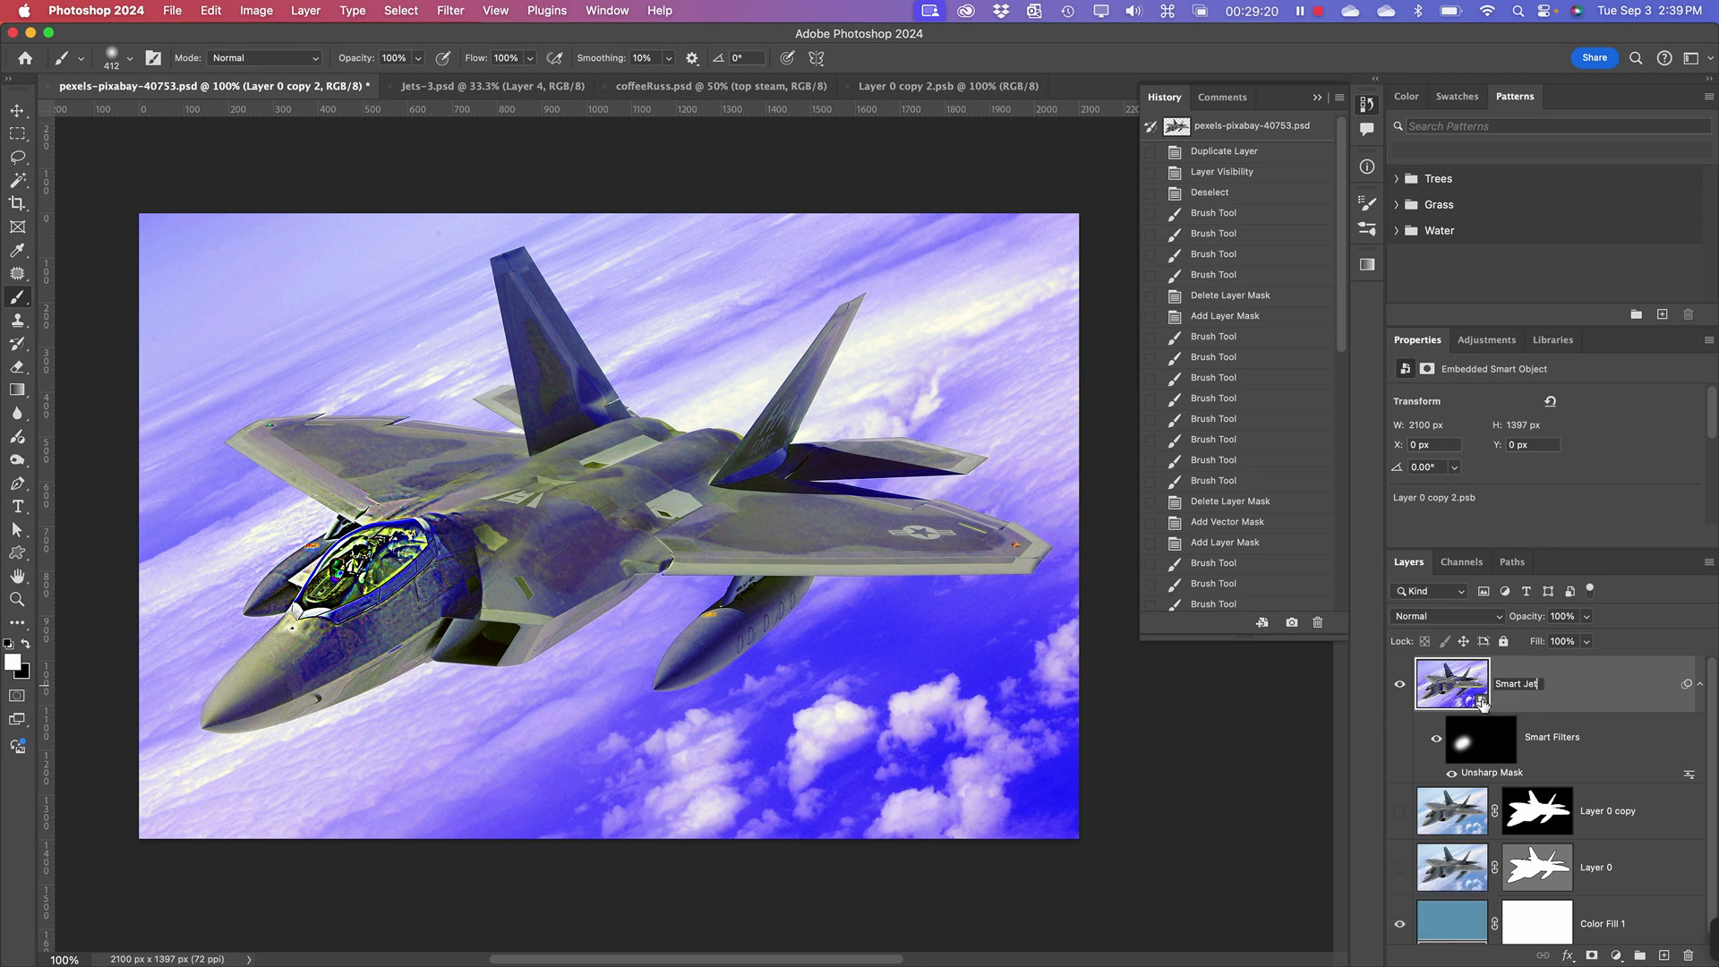
{"action": "key", "text": "Return"}
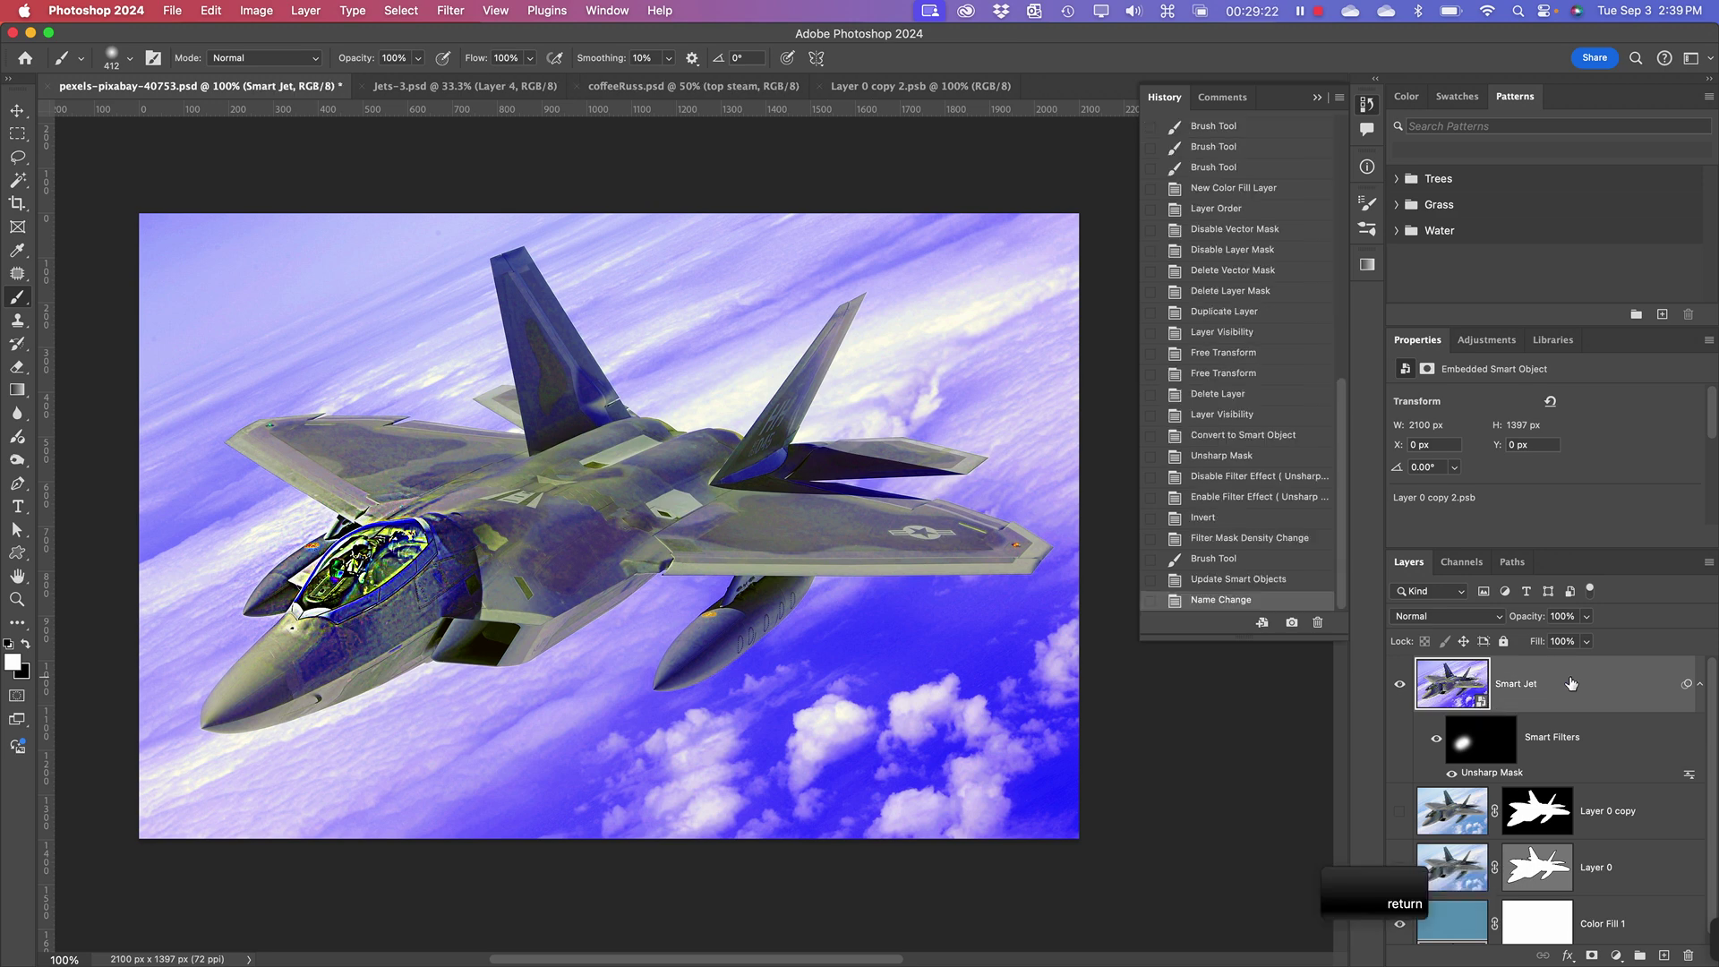
{"action": "double_click", "coordinate": [1462, 686]}
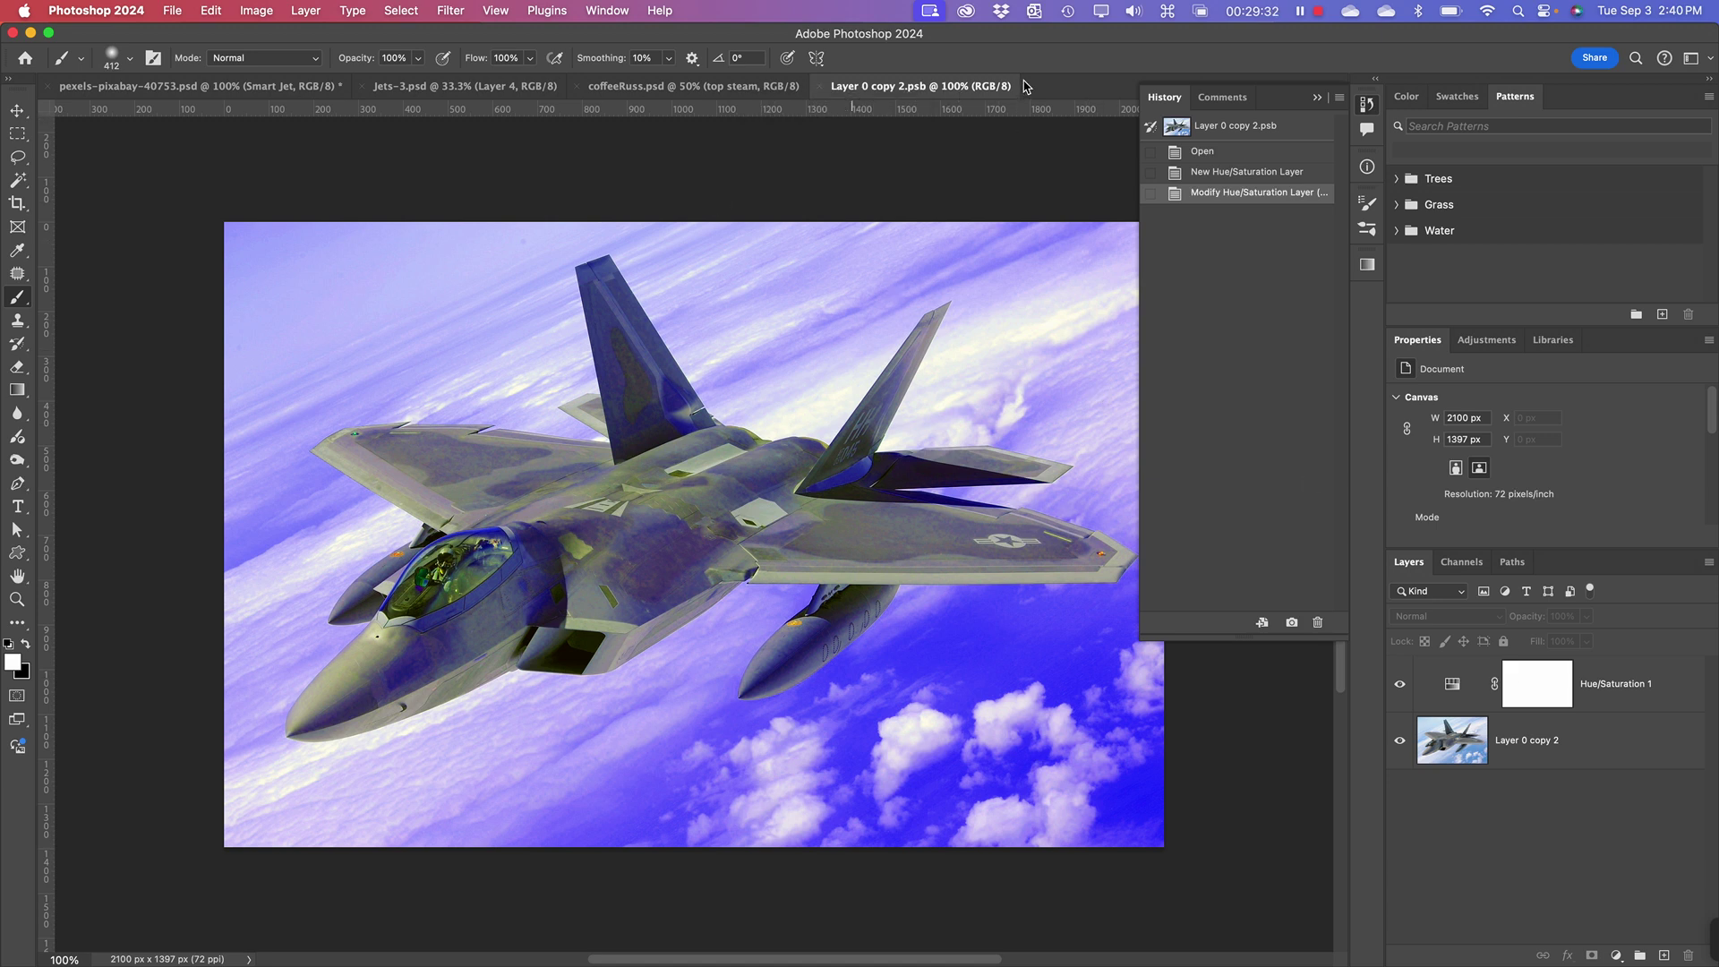
- Close the smart object contents, reopen them from the Smart Jet layer, and collapse the History panel
{"action": "left_click", "coordinate": [821, 86]}
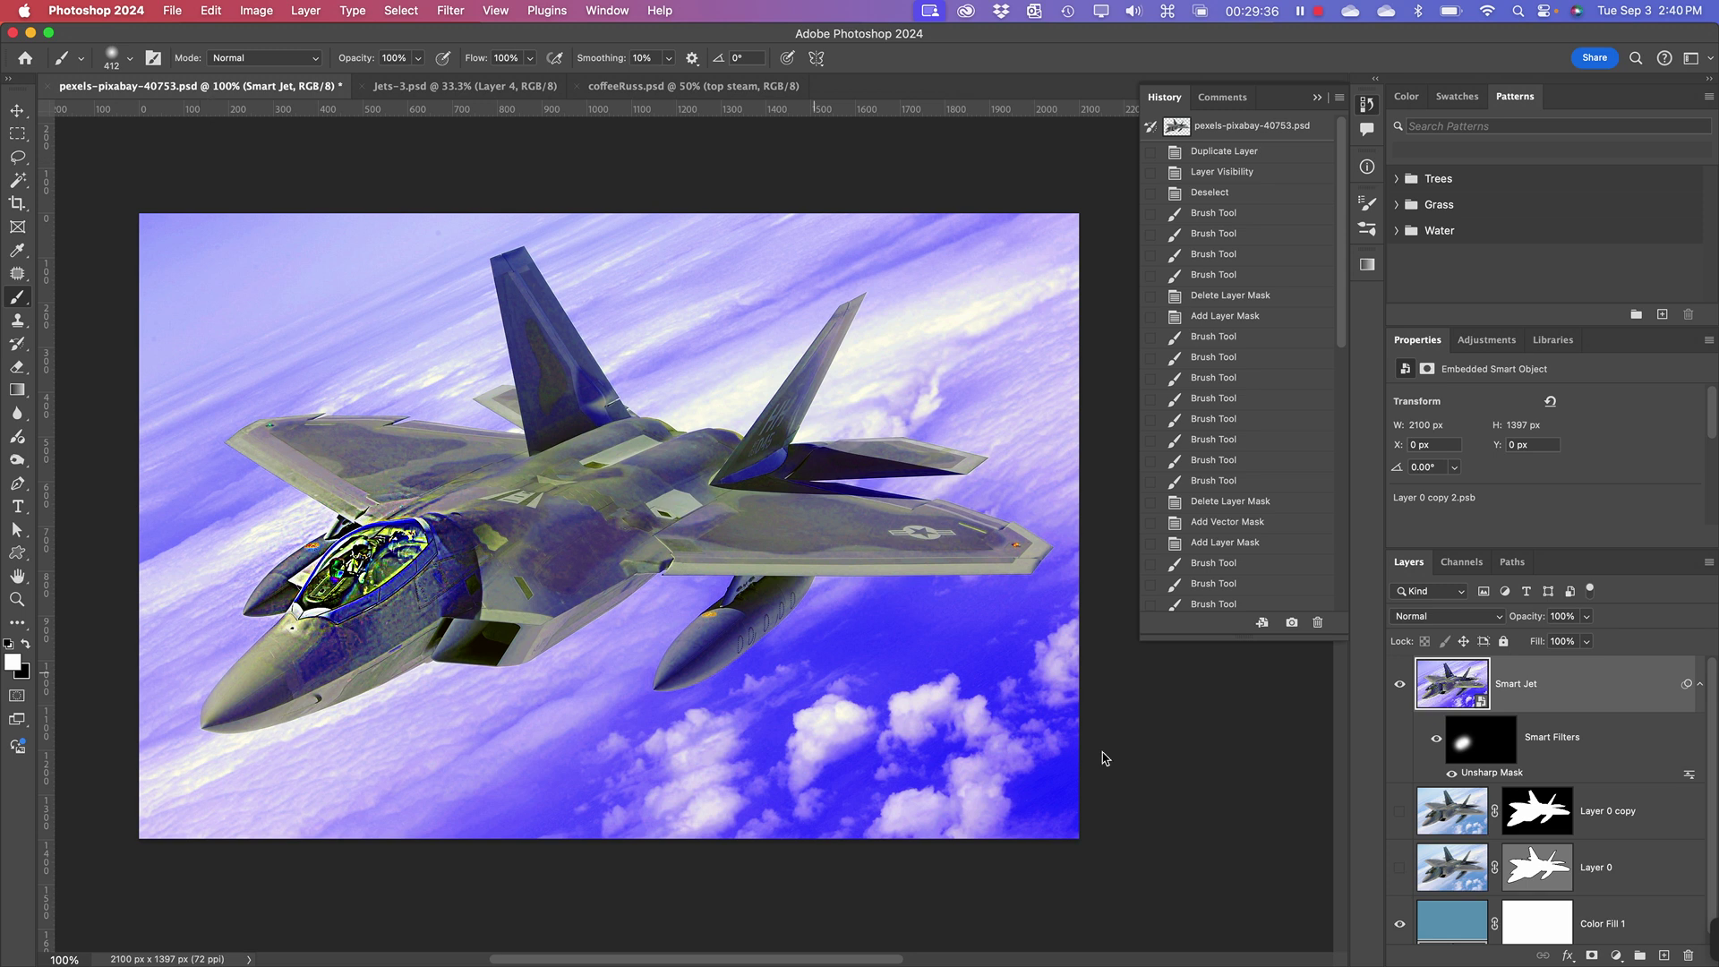
{"action": "double_click", "coordinate": [1469, 685]}
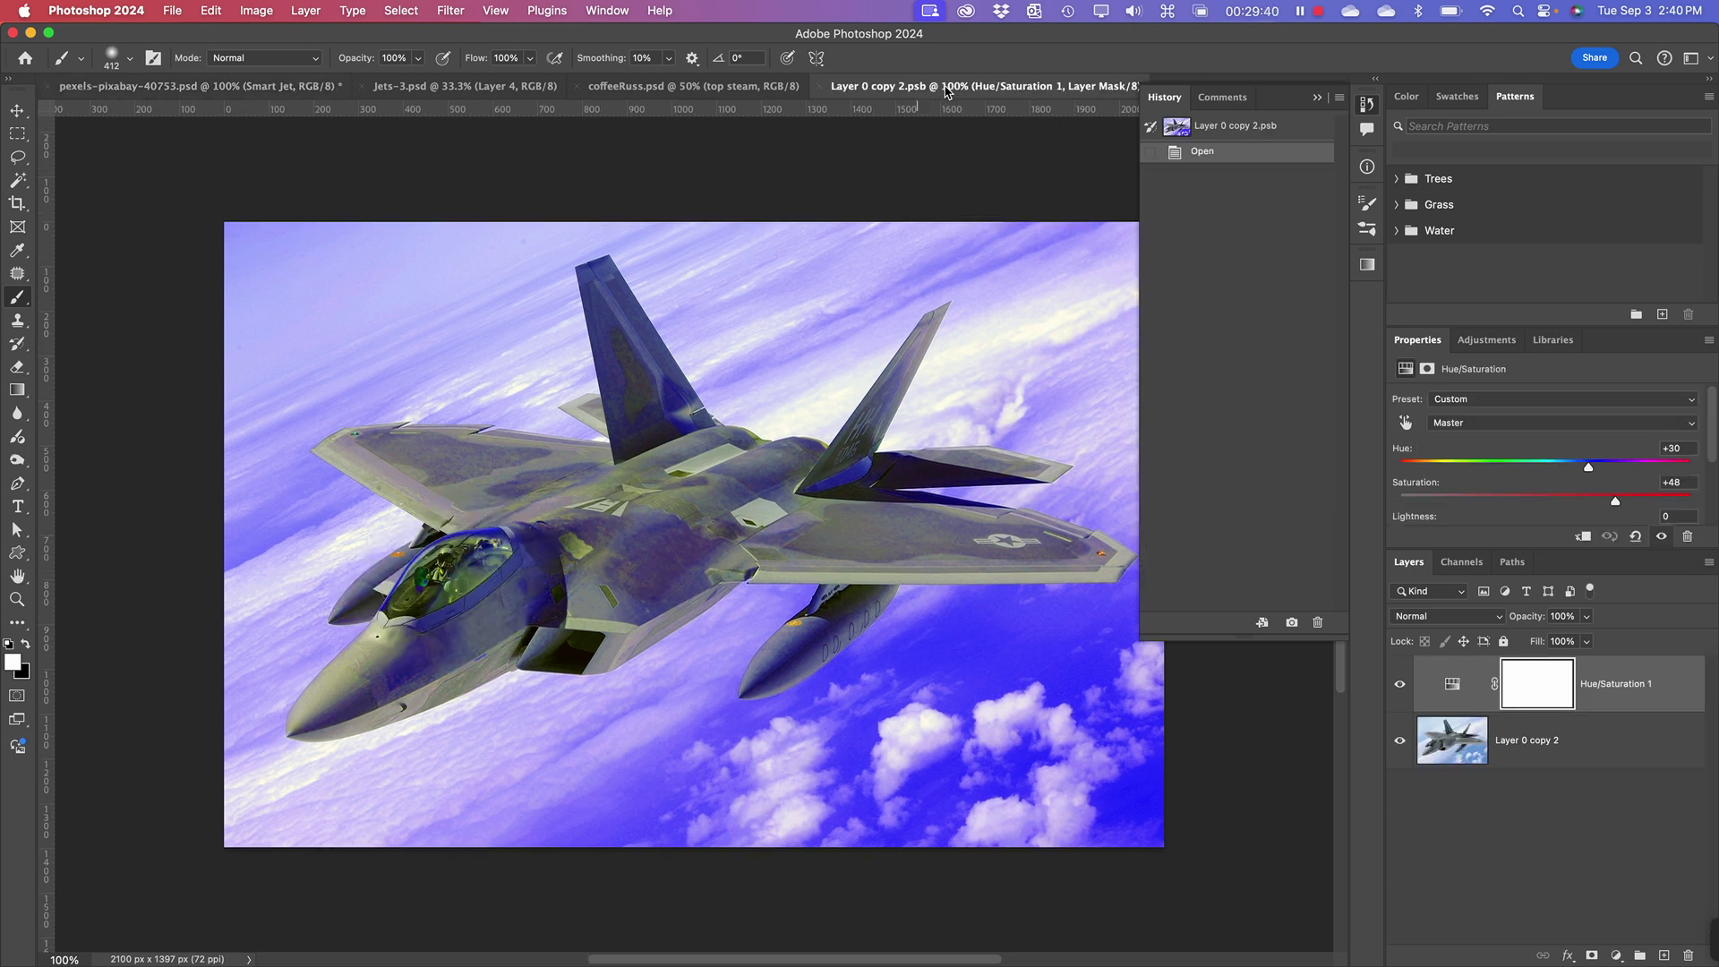
{"action": "left_click", "coordinate": [1316, 97]}
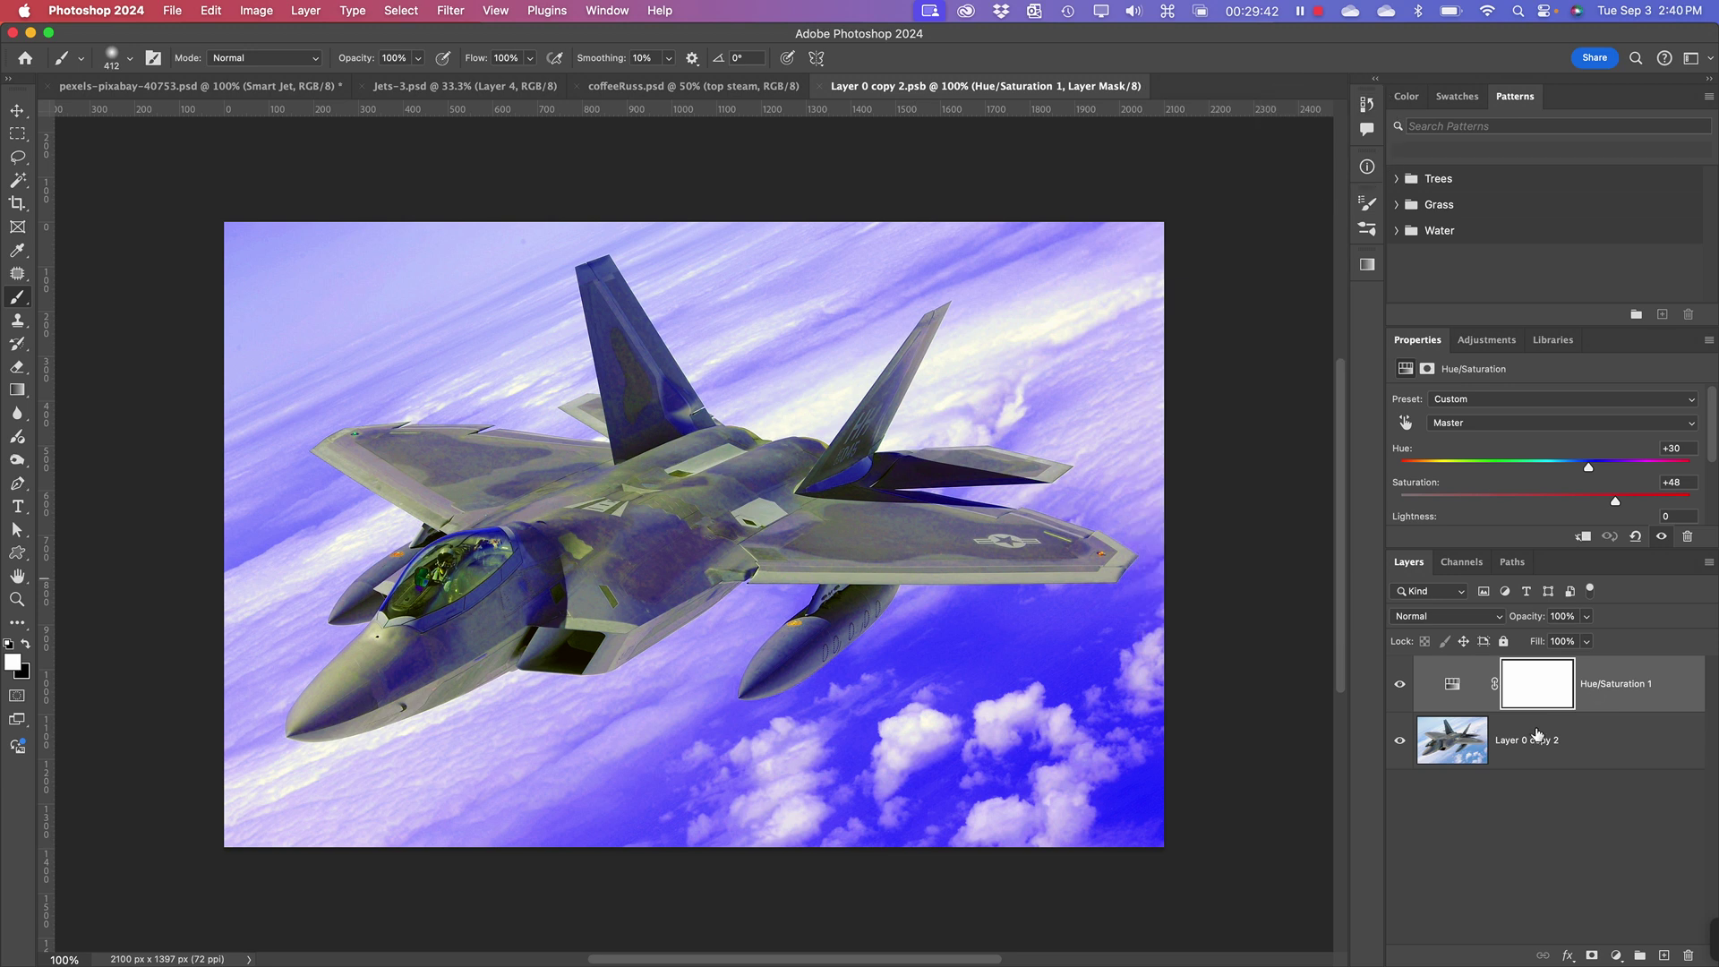
- Select the Layer 0 copy 2 jet layer, then save and close the smart object contents
{"action": "left_click", "coordinate": [1449, 761]}
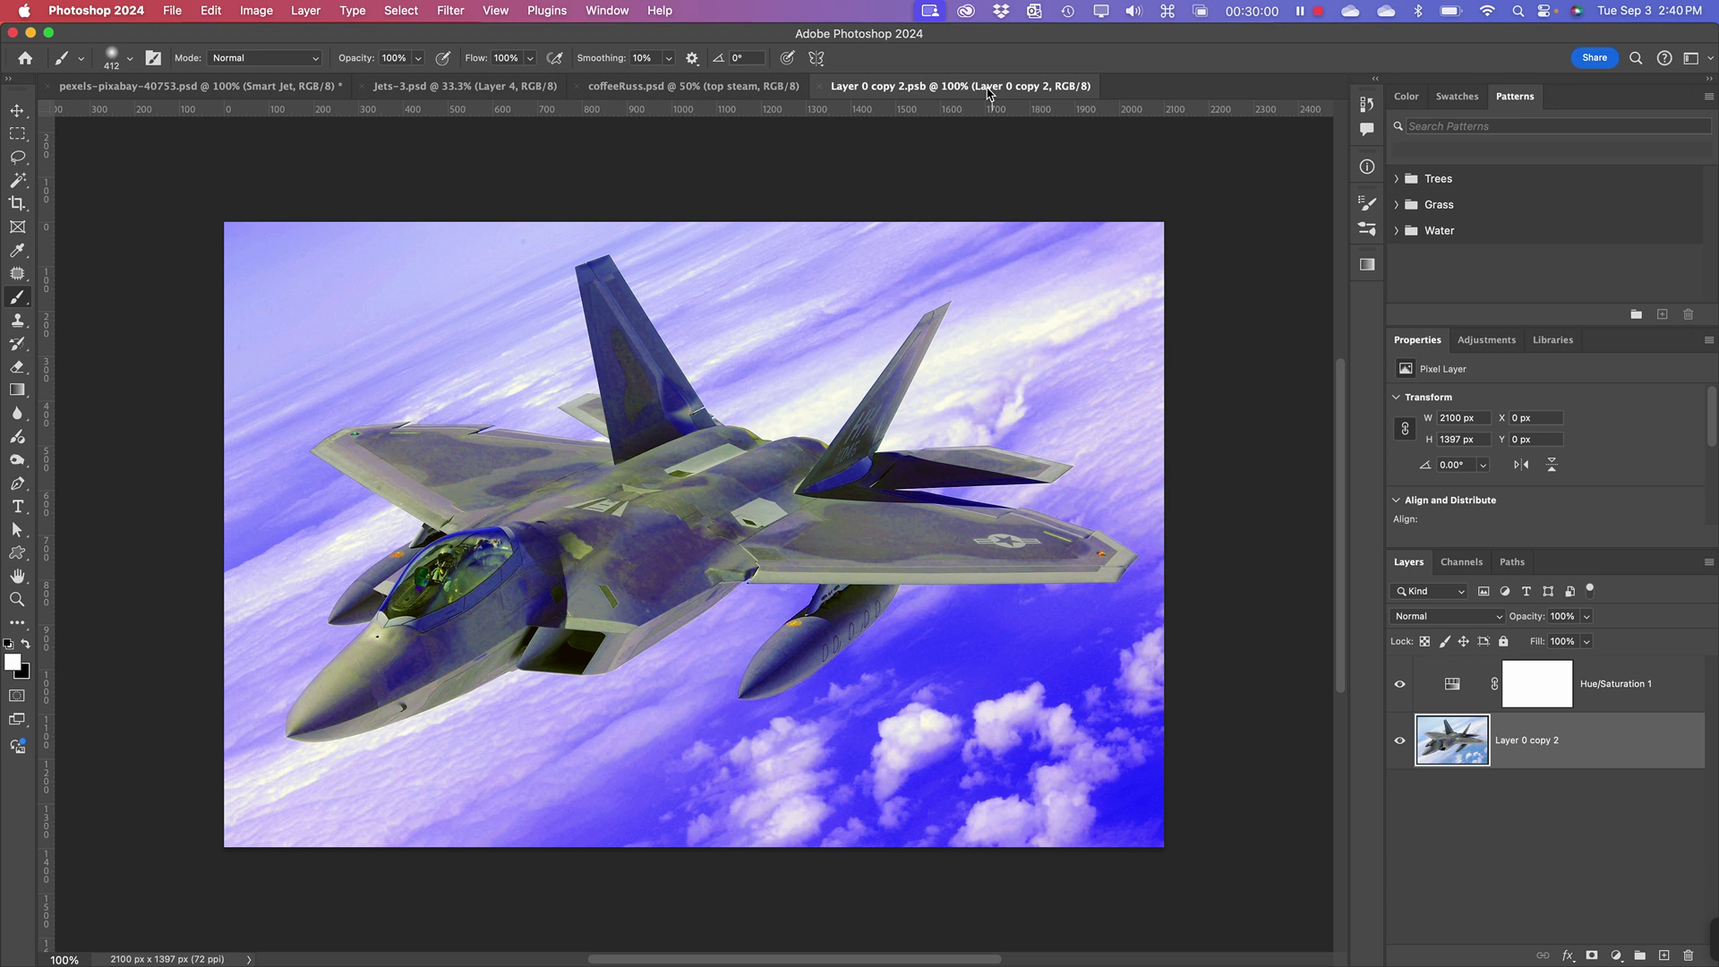
{"action": "key", "text": "super+s"}
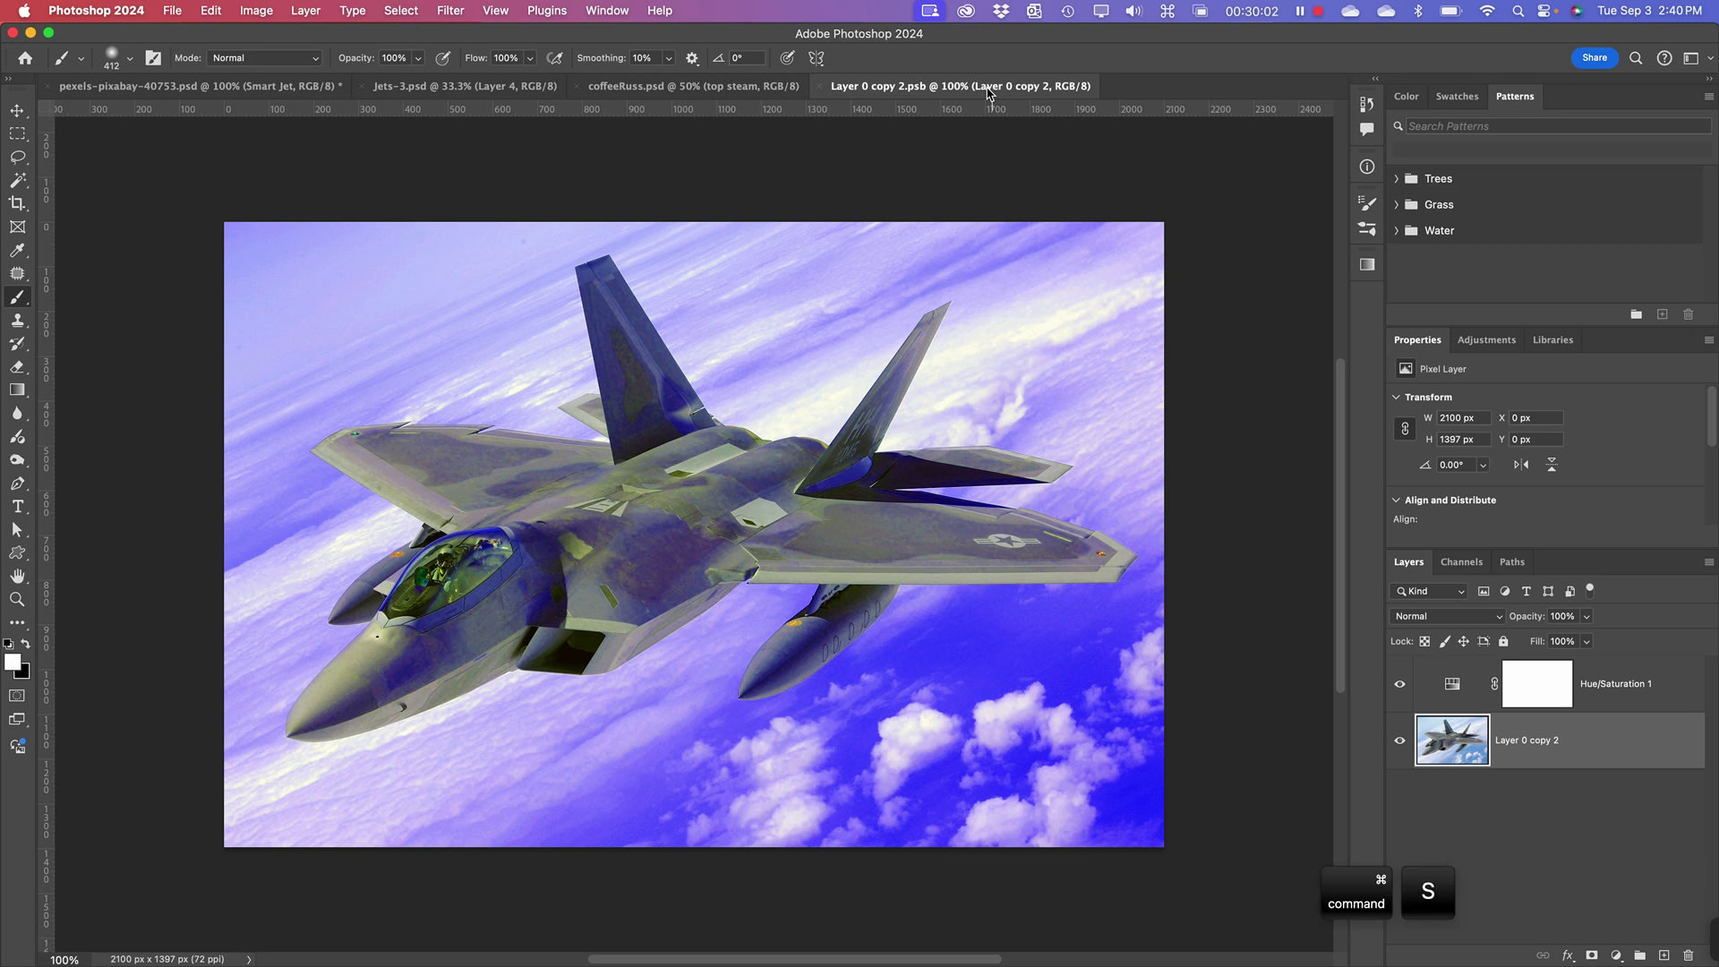
{"action": "left_click", "coordinate": [821, 86]}
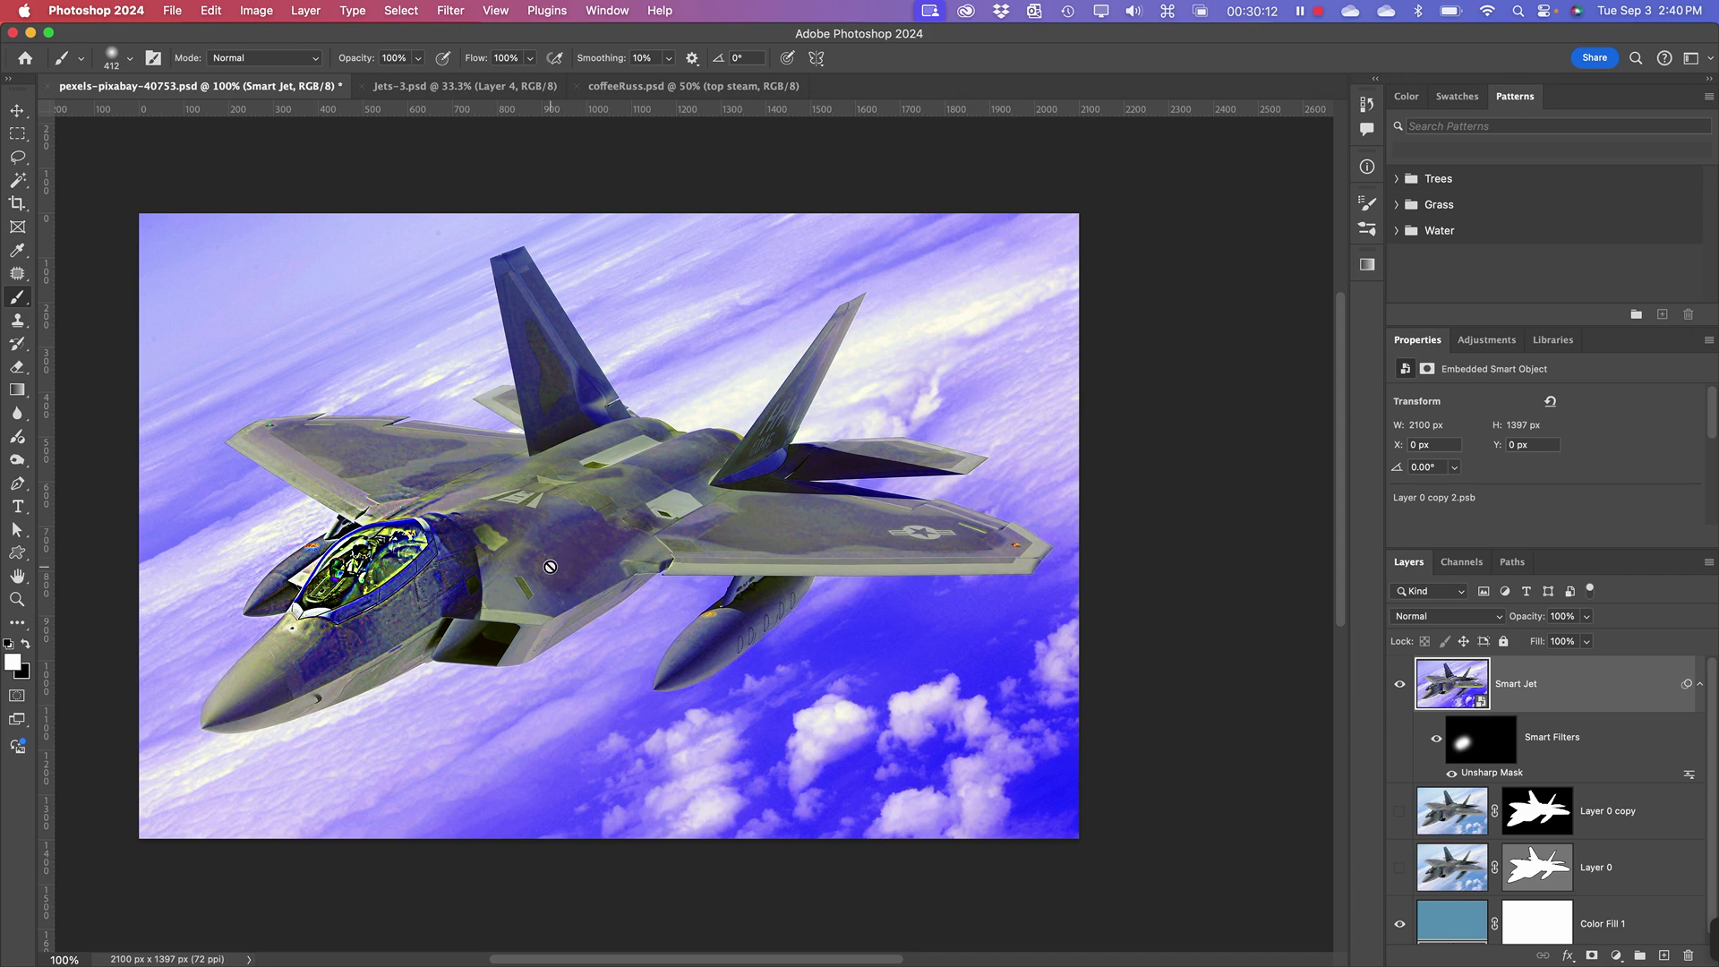
- Hide Hue/Saturation 1 inside the Smart Jet contents, save them, and return to pexels-pixabay-40753.psd
{"action": "double_click", "coordinate": [1459, 689]}
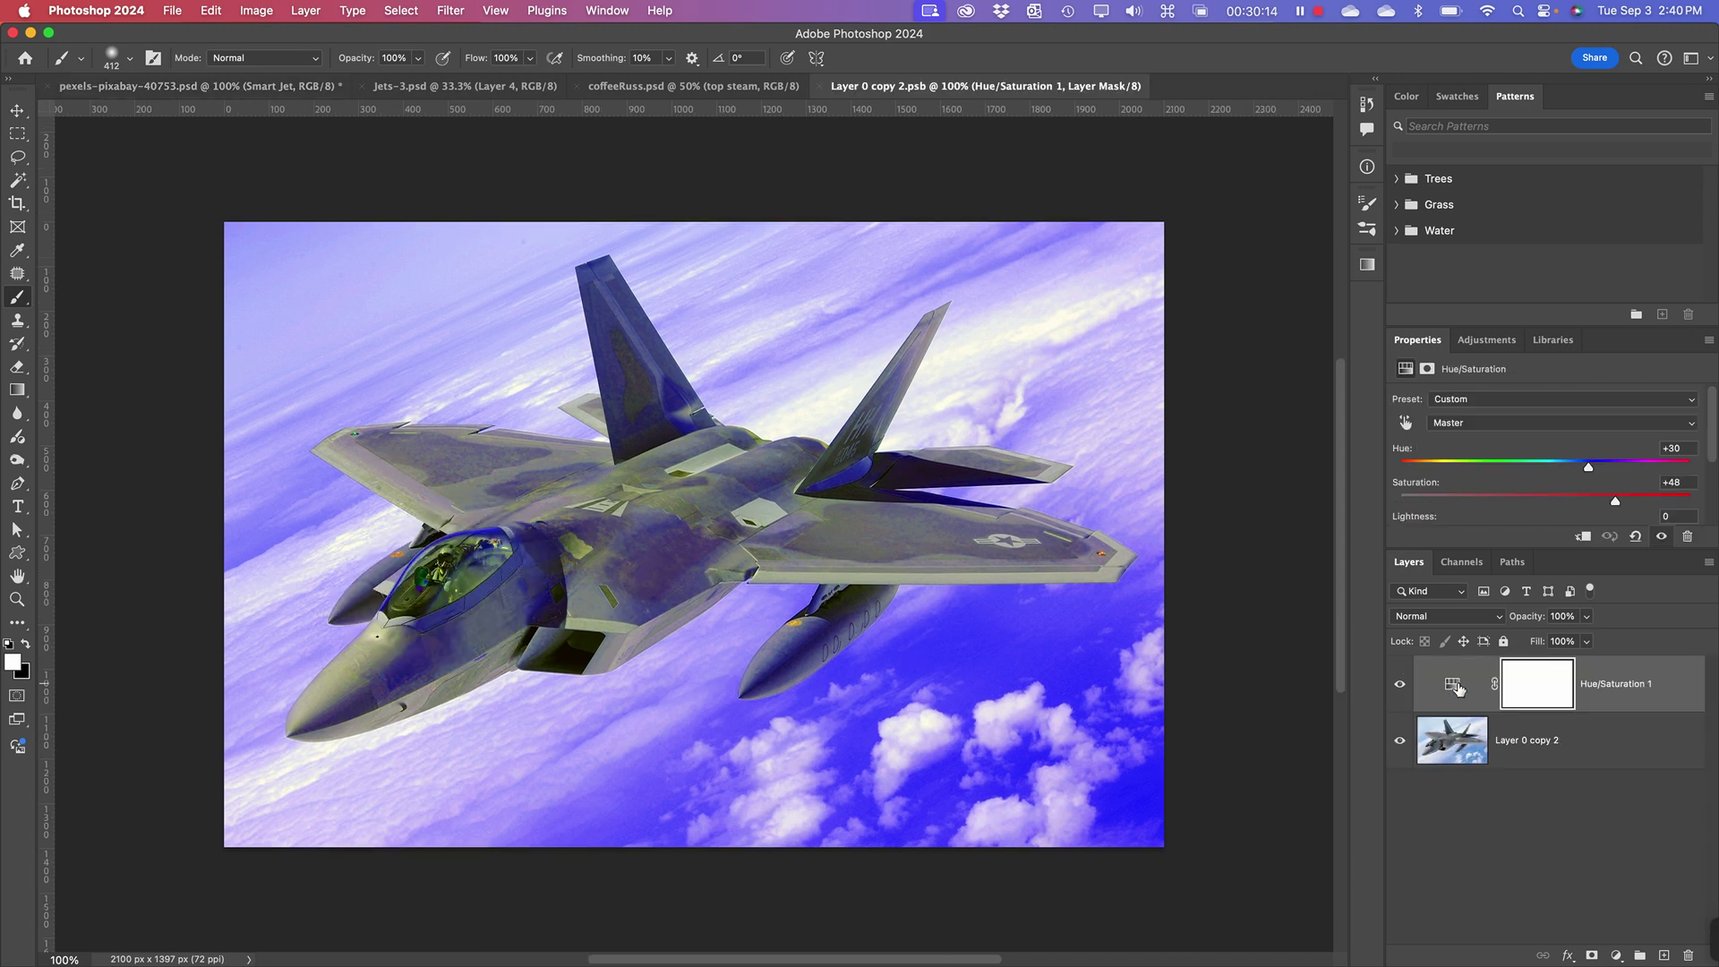
{"action": "left_click", "coordinate": [1400, 687]}
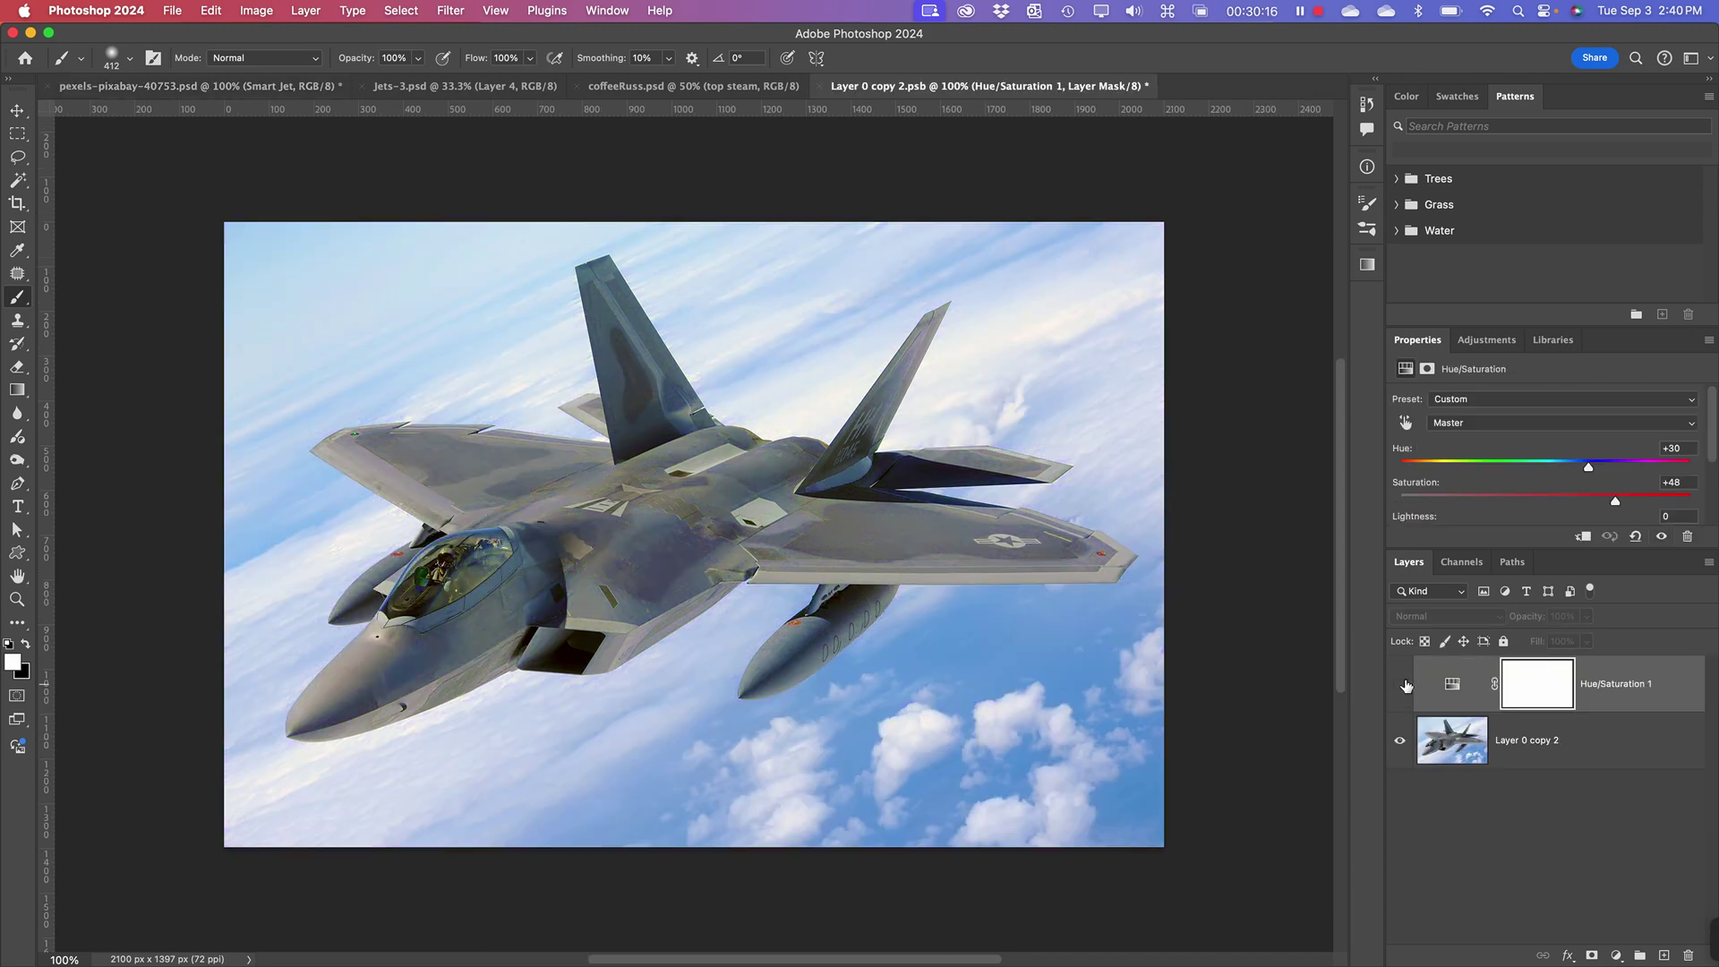
{"action": "key", "text": "super+s"}
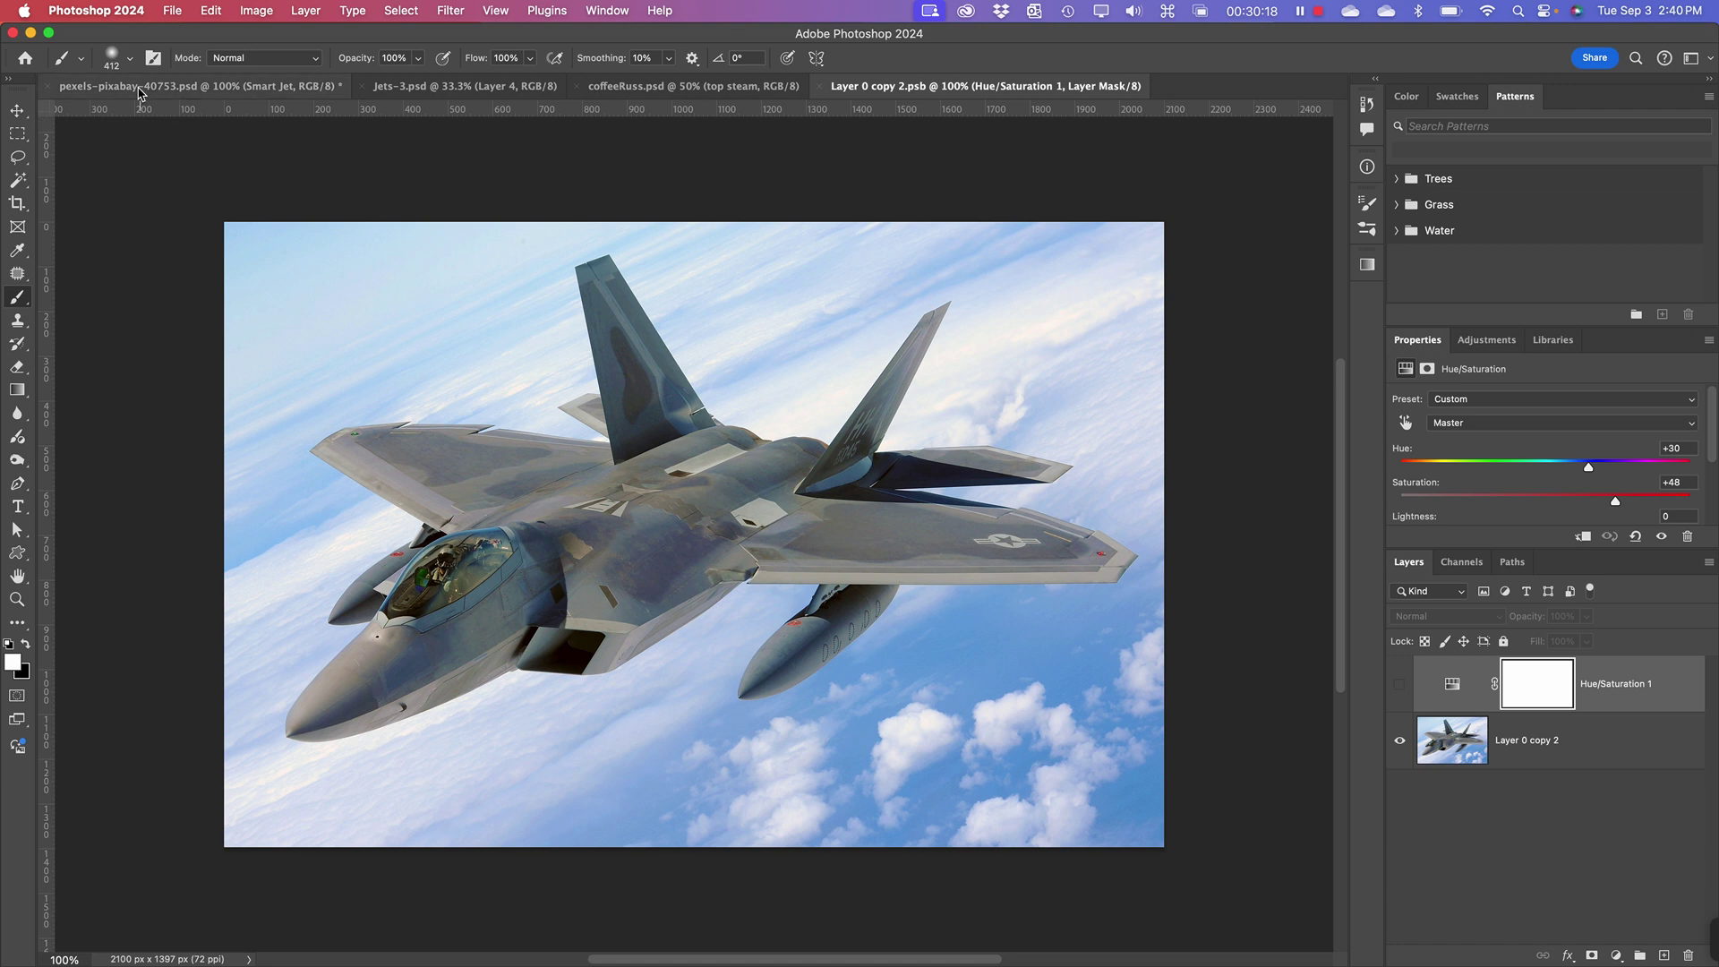
{"action": "left_click", "coordinate": [140, 87]}
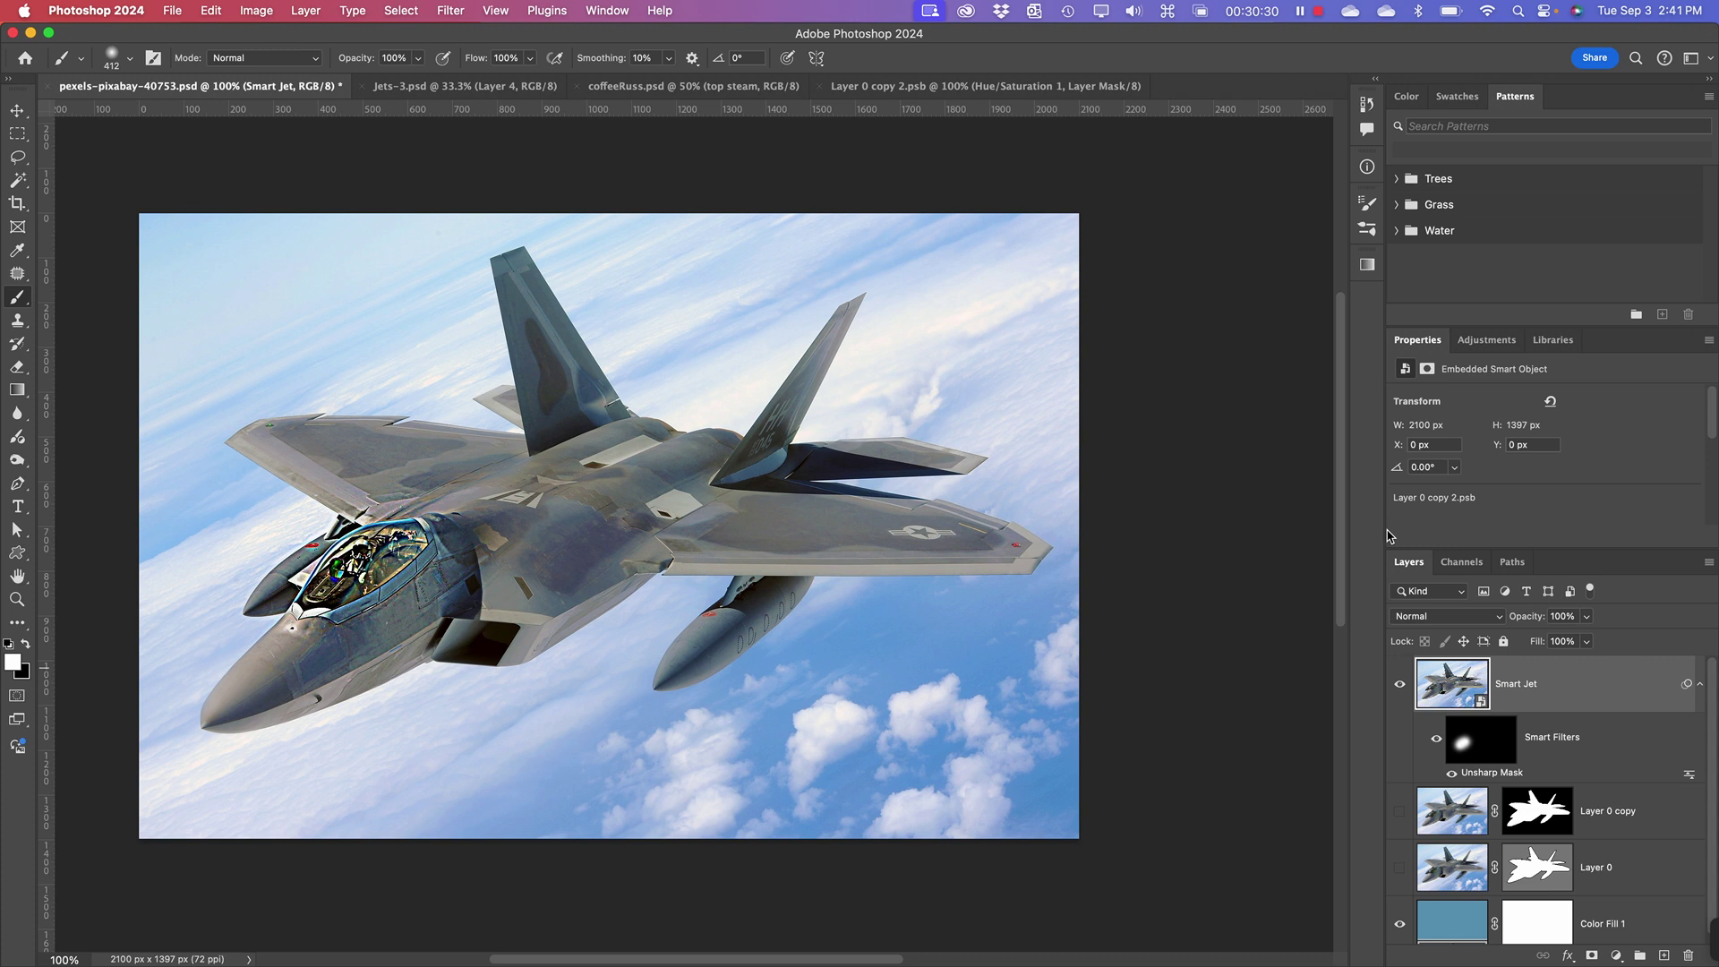
- Widen the docked panels and show Jets-3.psd at 50% zoom
{"action": "left_click_drag", "start_coordinate": [1383, 528], "coordinate": [1291, 543]}
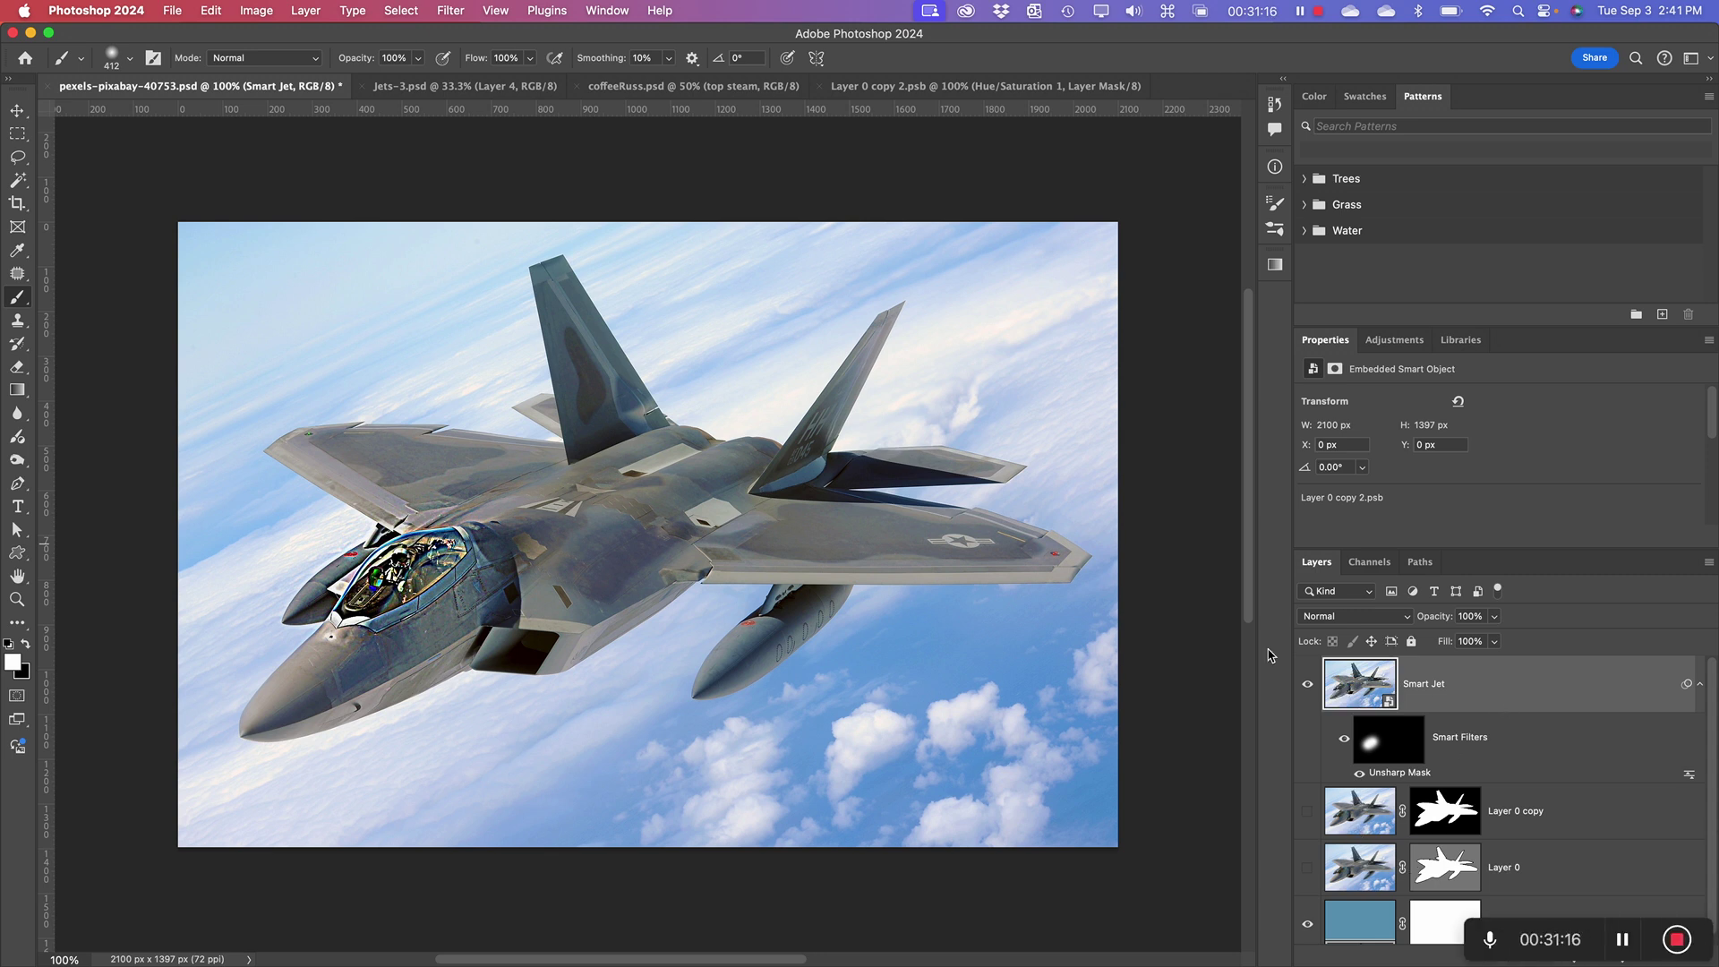
{"action": "key", "text": "space"}
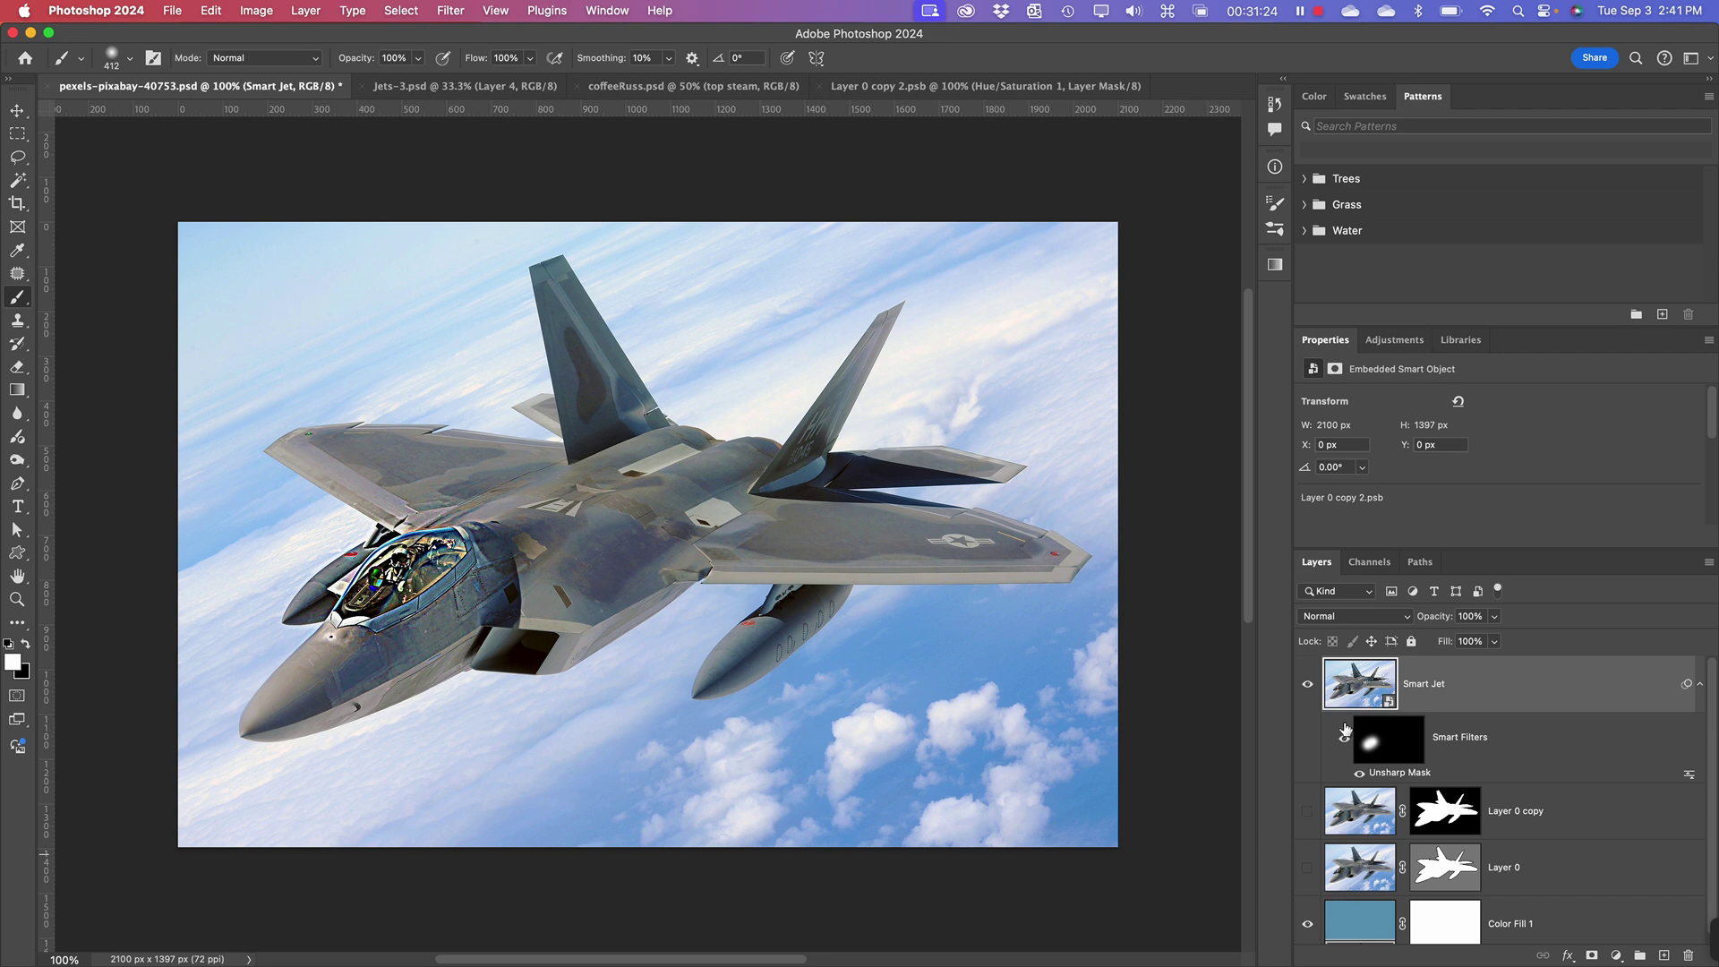
{"action": "left_click", "coordinate": [442, 86]}
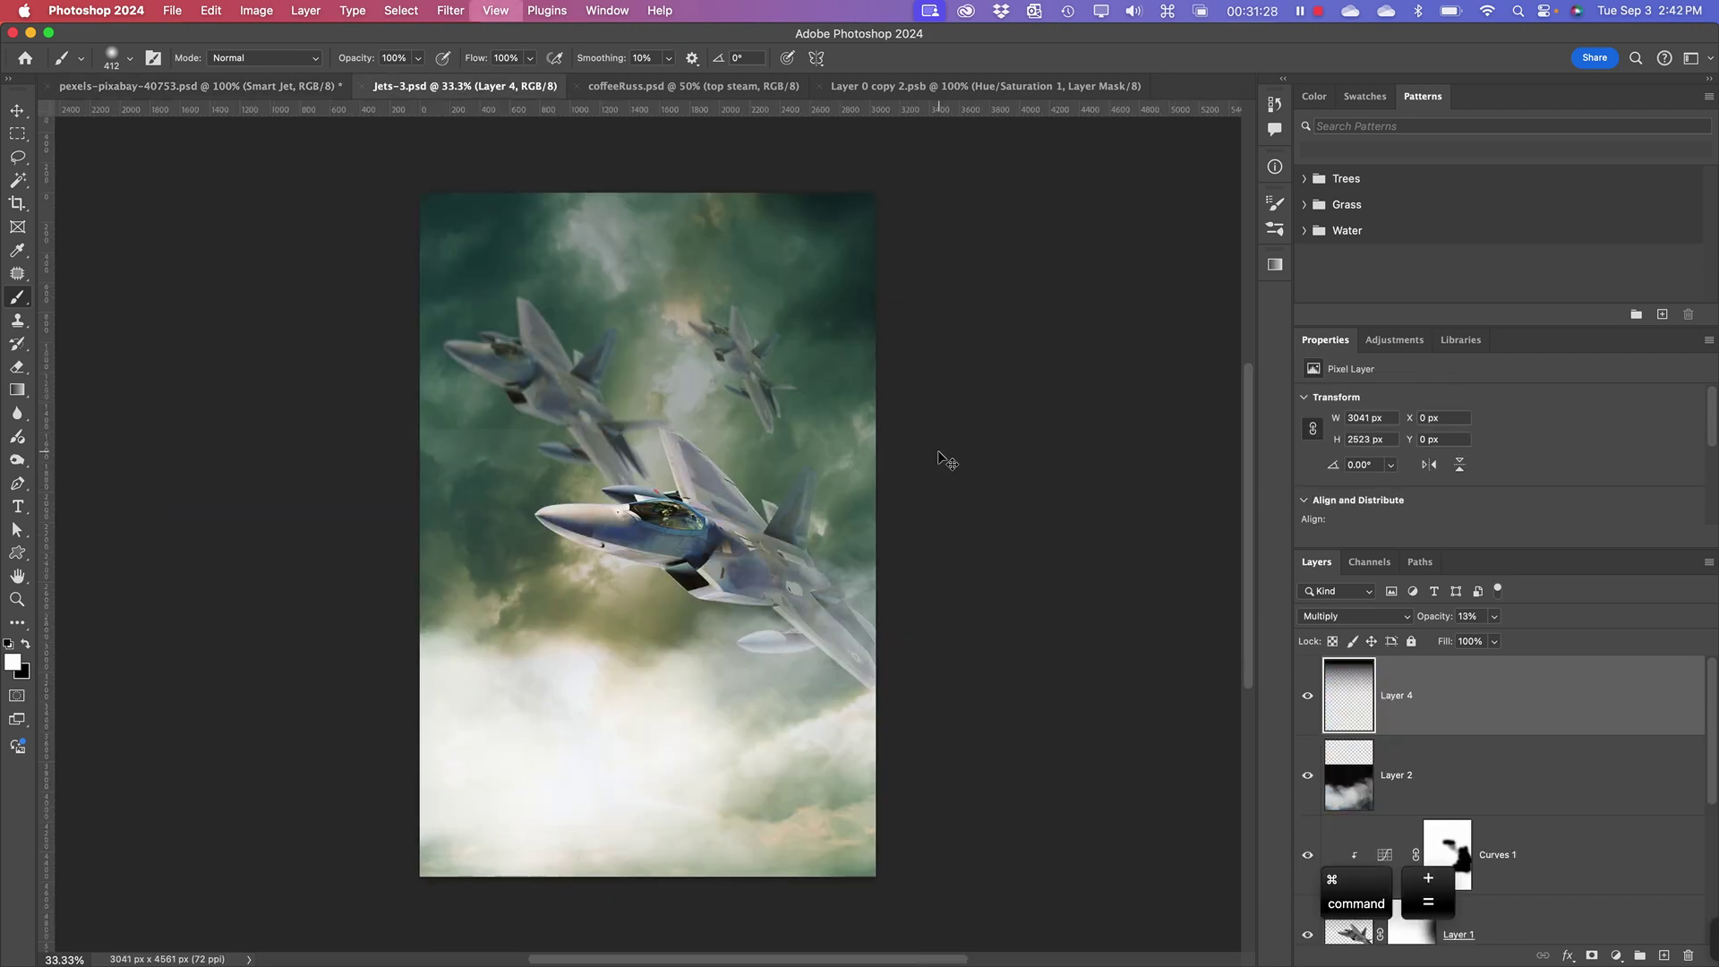
{"action": "key", "text": "super+plus"}
{"action": "key", "text": "space"}
{"action": "left_click_drag", "start_coordinate": [845, 494], "coordinate": [780, 557]}
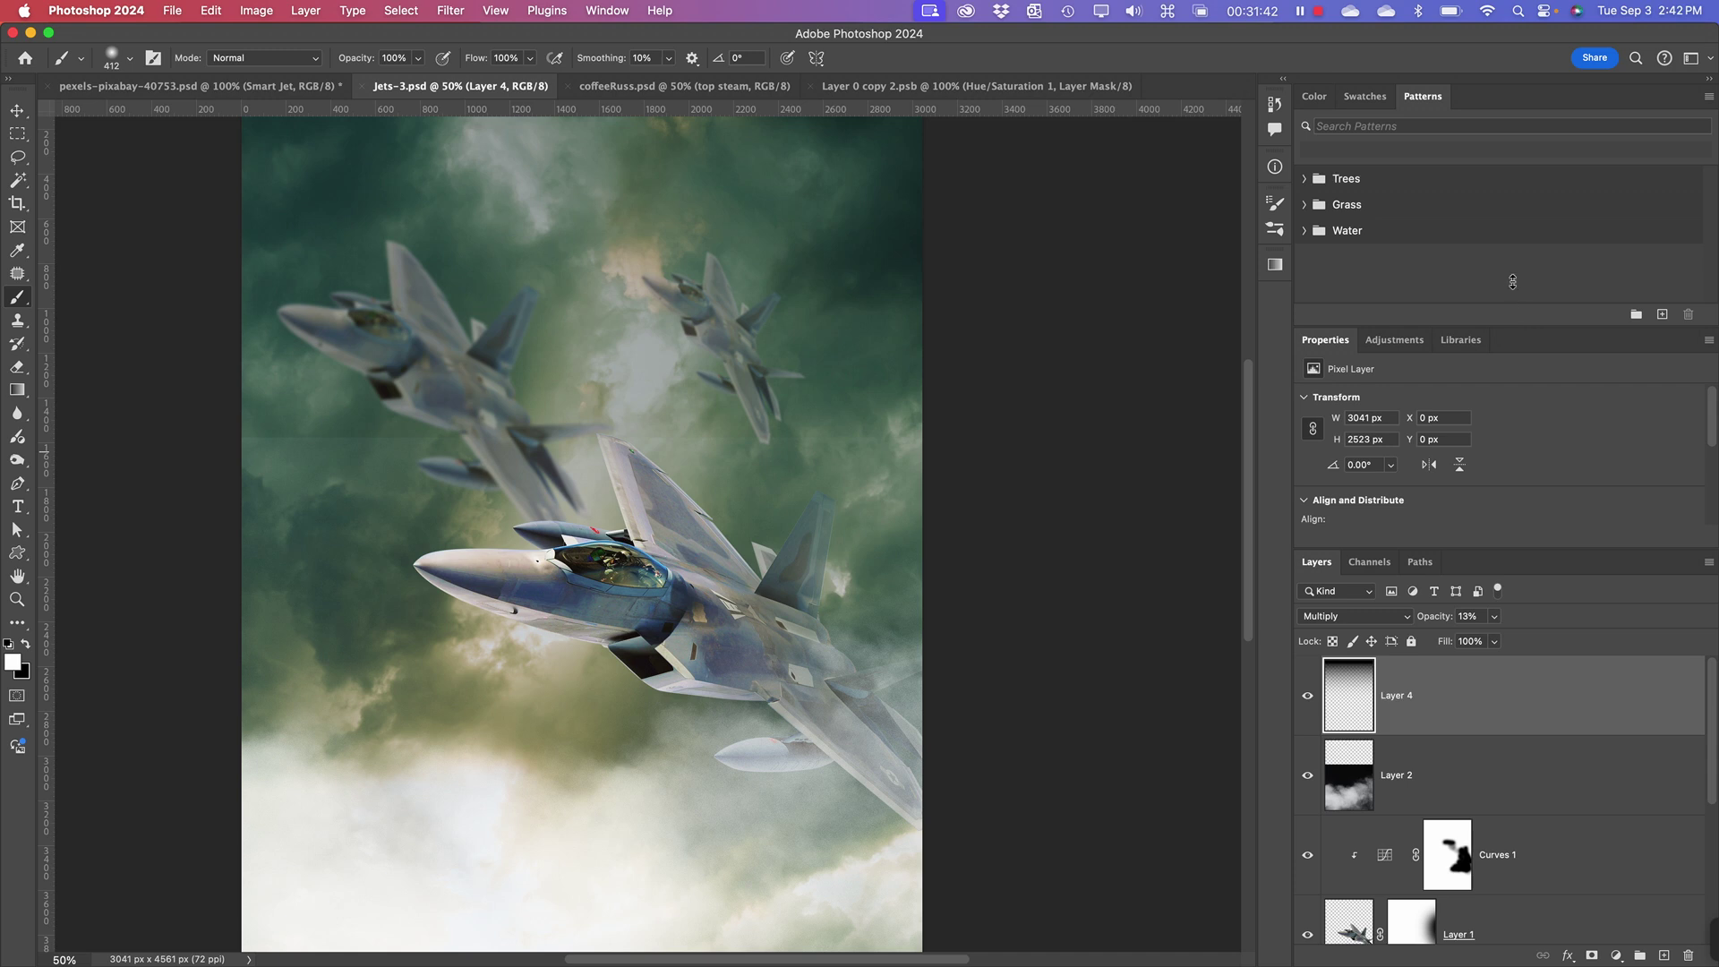
- Examine the layer stack in Jets-3.psd, select Layer 3 copy, and check the document's color channels
{"action": "key", "text": "ctrl+z"}
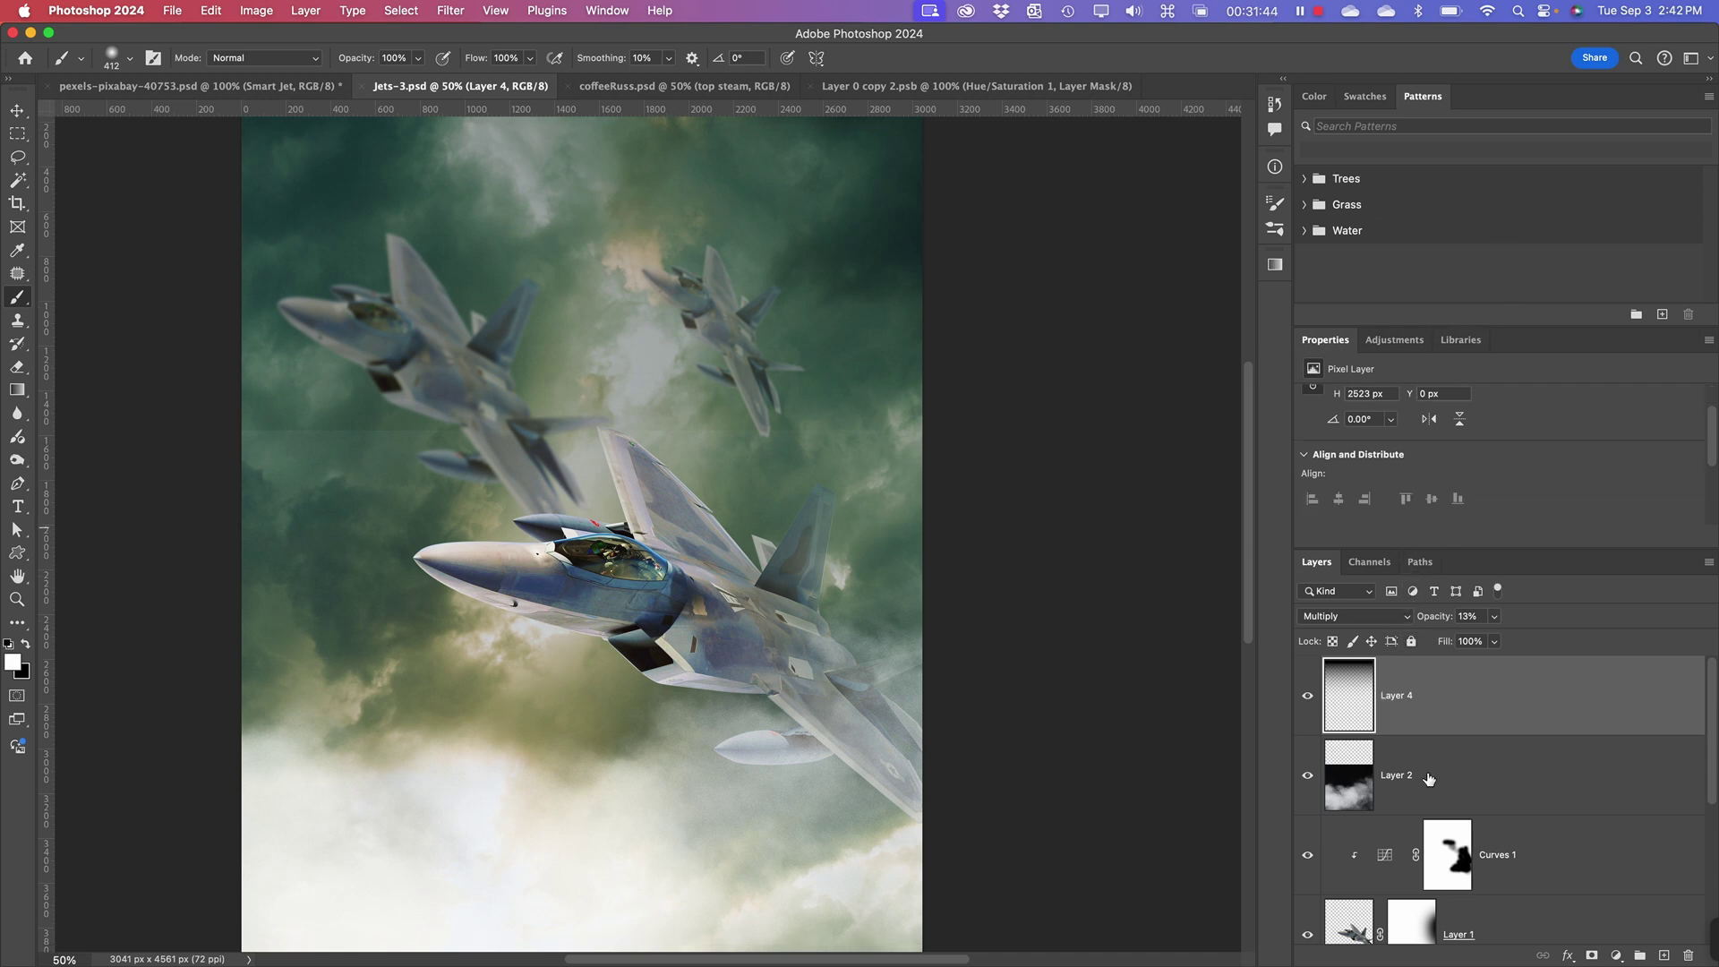
{"action": "scroll", "coordinate": [1454, 757], "scroll_direction": "down", "scroll_amount": 2}
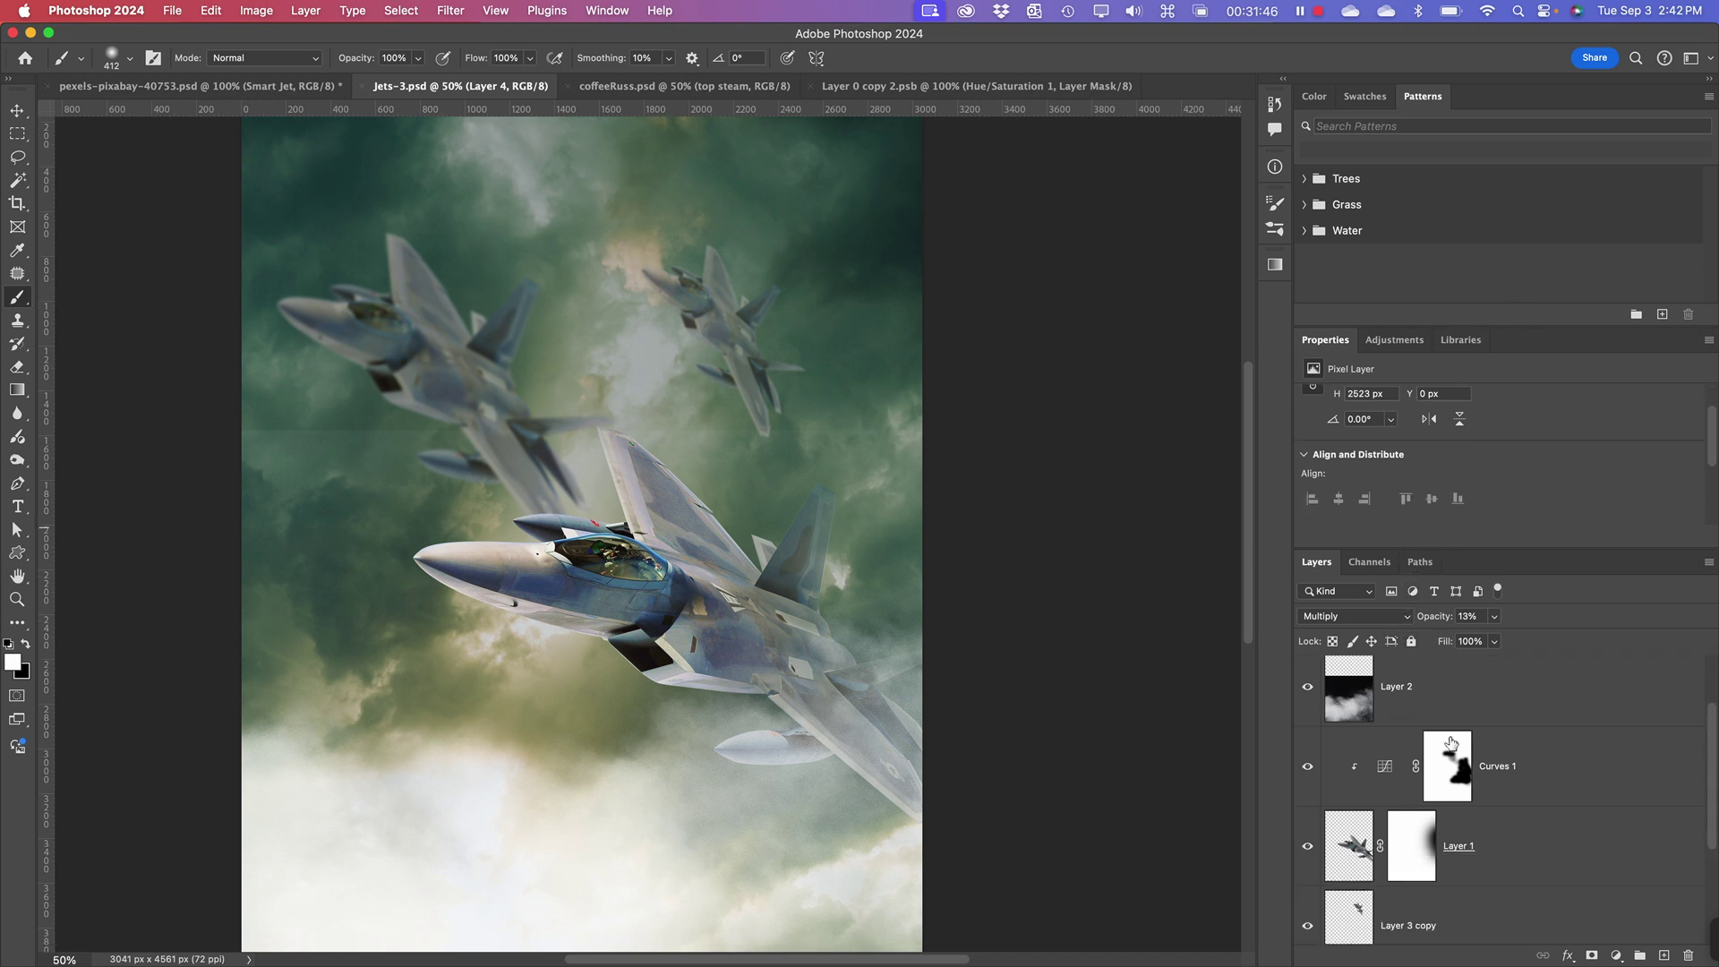
{"action": "scroll", "coordinate": [1450, 743], "scroll_direction": "down", "scroll_amount": 3}
{"action": "scroll", "coordinate": [1450, 739], "scroll_direction": "up", "scroll_amount": 4}
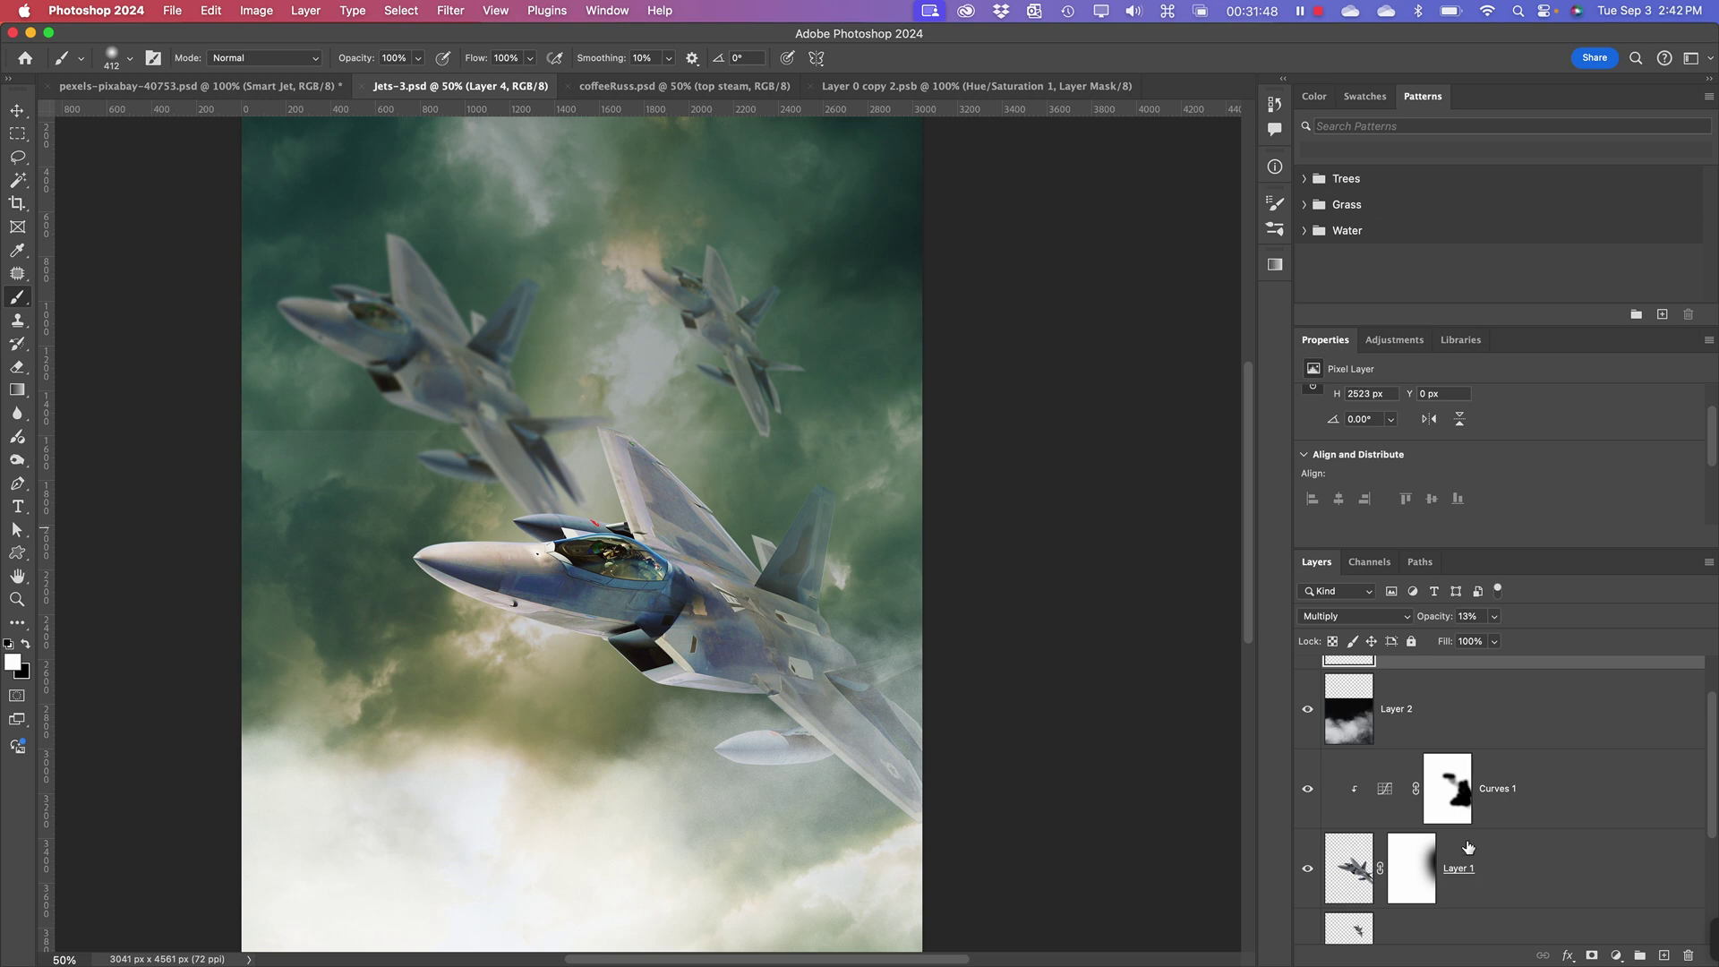
{"action": "scroll", "coordinate": [1473, 849], "scroll_direction": "down", "scroll_amount": 2}
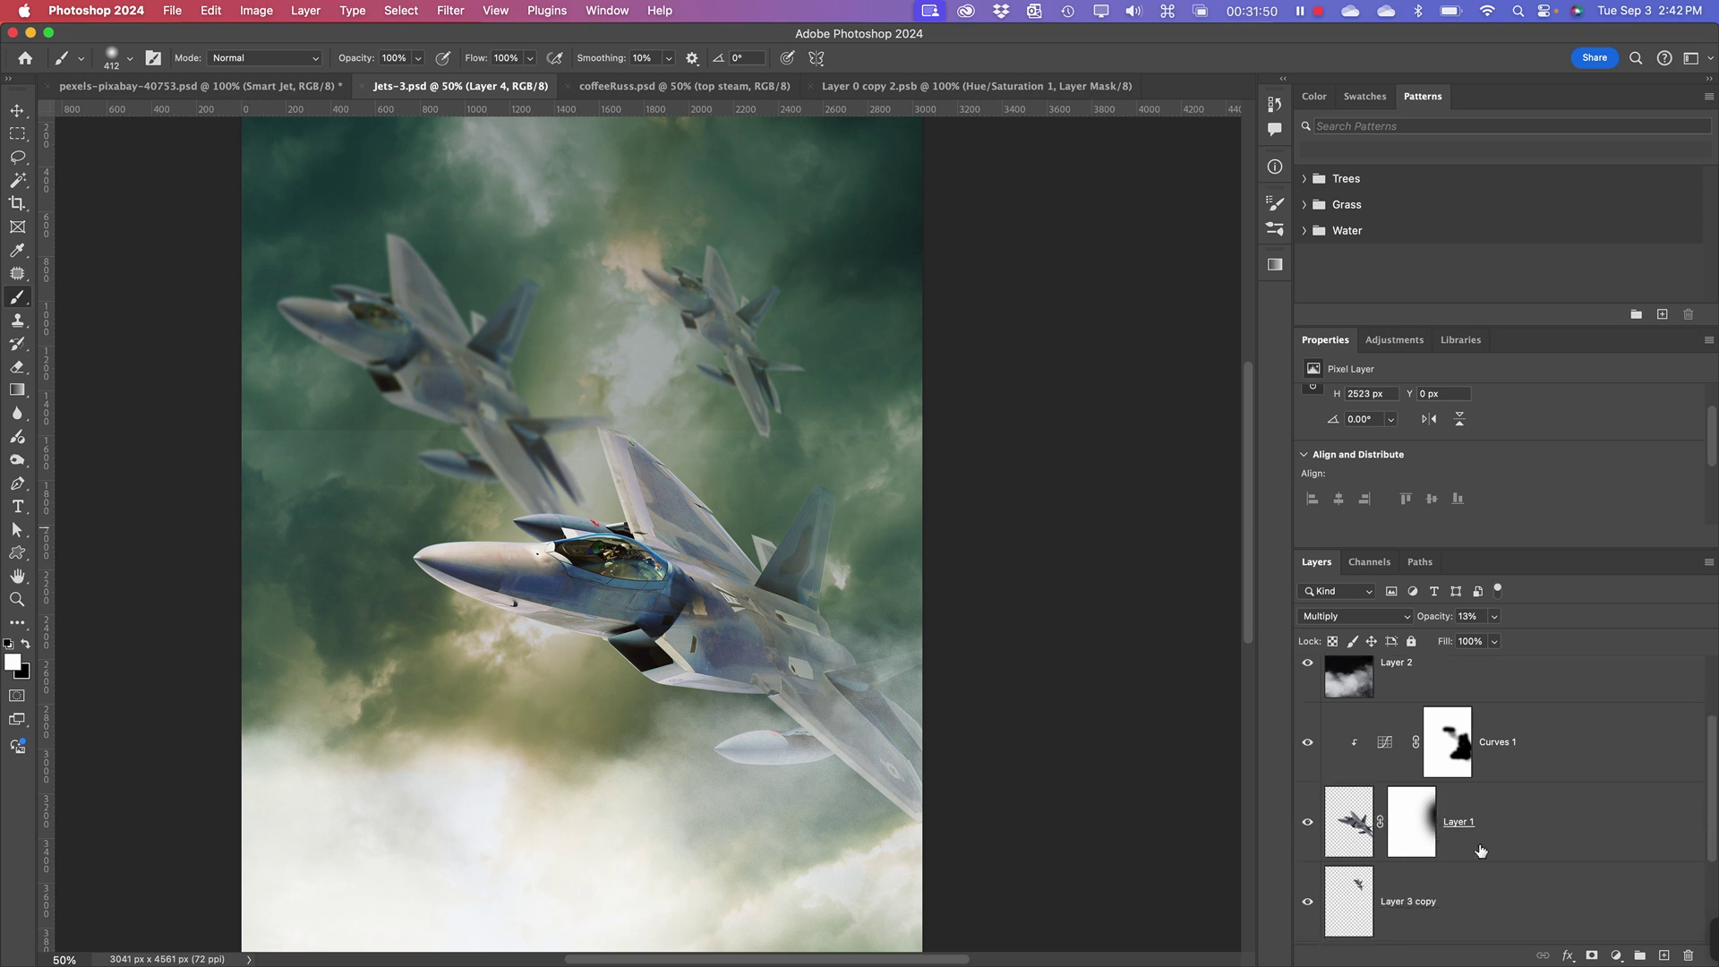
{"action": "left_click", "coordinate": [1472, 913]}
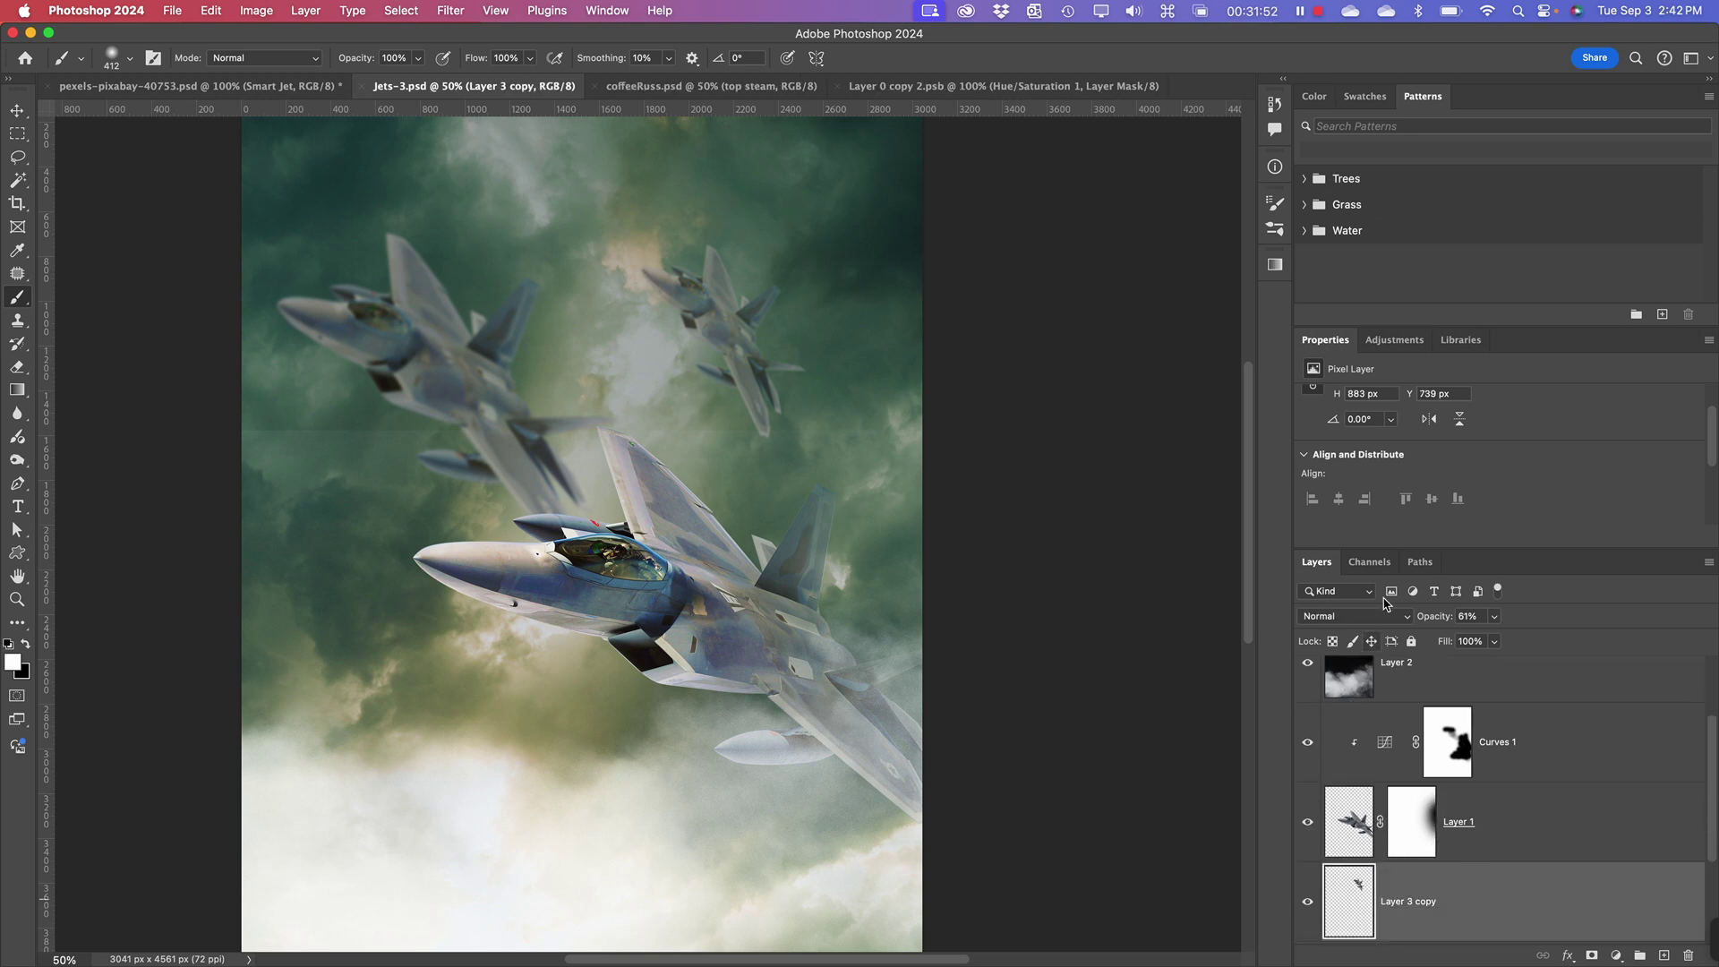
{"action": "left_click", "coordinate": [1376, 566]}
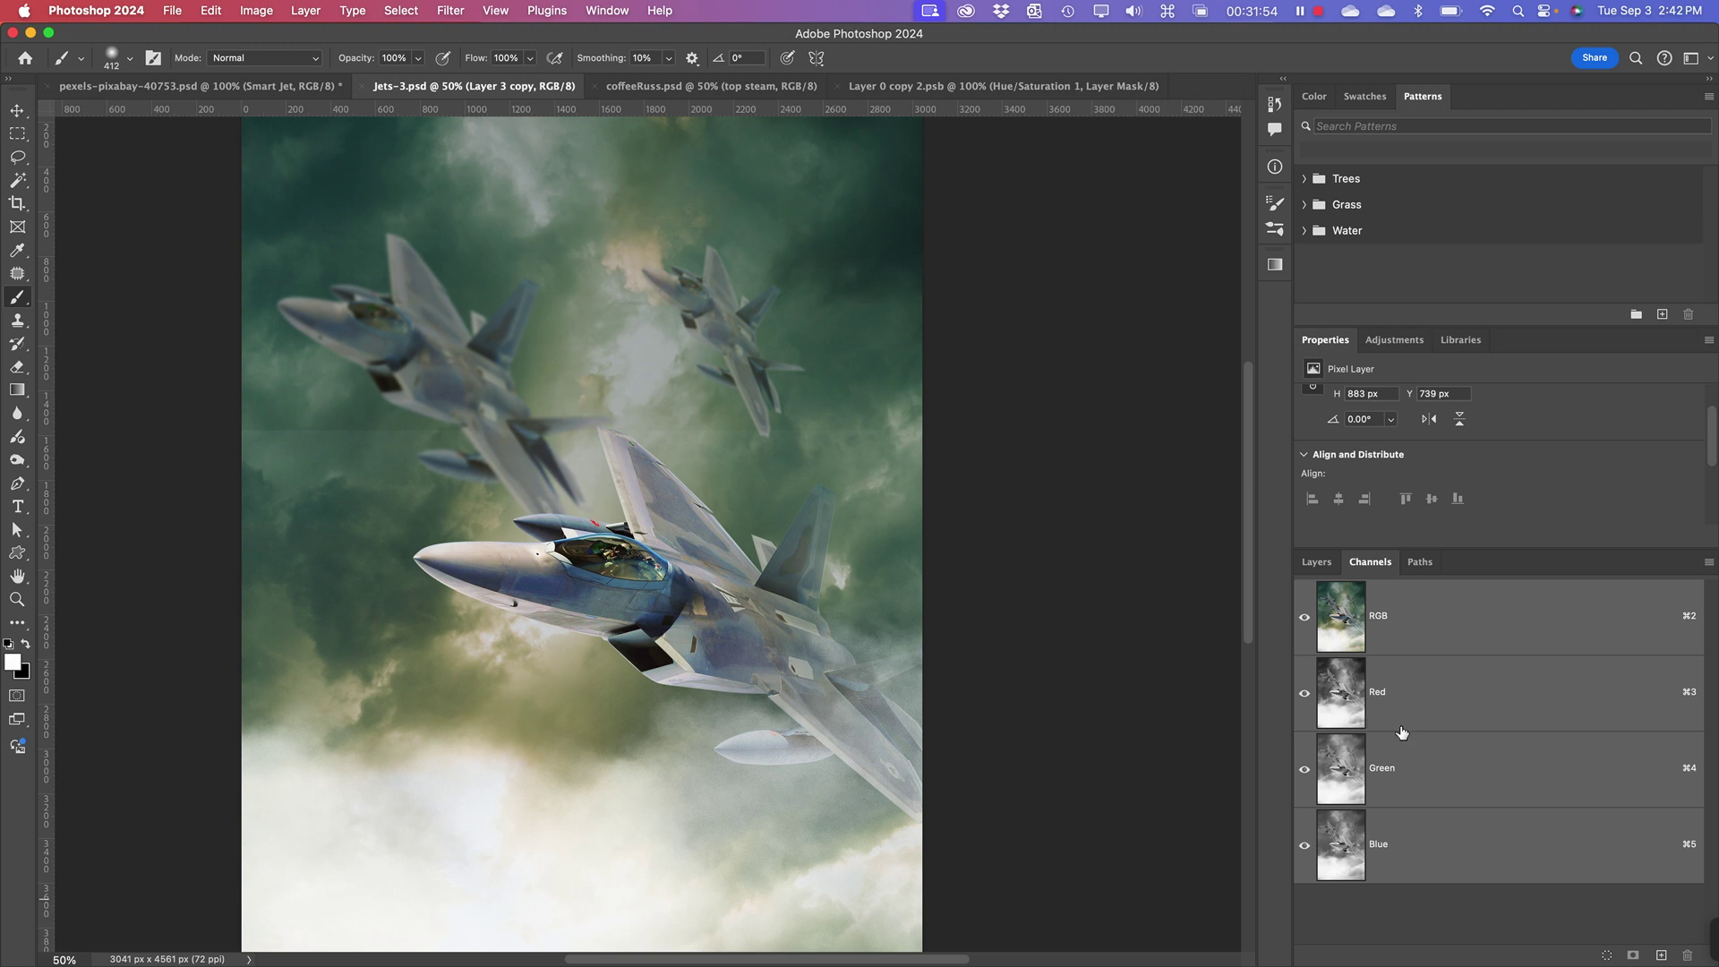
{"action": "left_click", "coordinate": [1318, 564]}
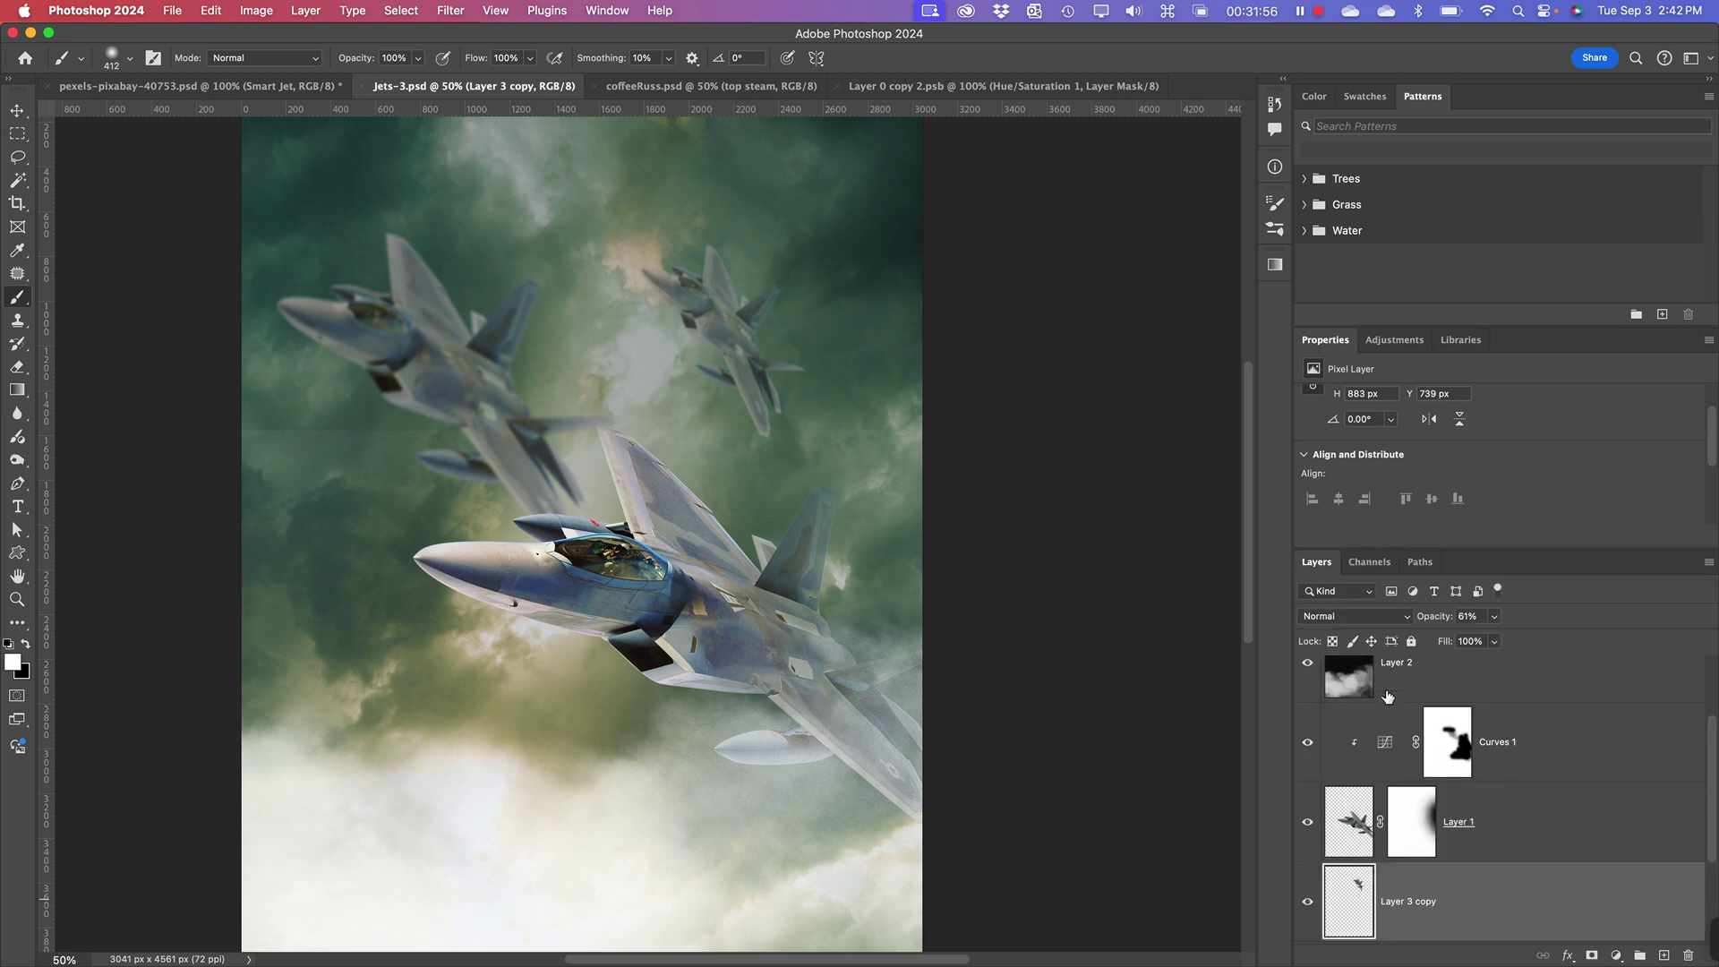
- Set the blend mode of the cloud image on Layer 2 to Normal
{"action": "left_click", "coordinate": [1357, 680]}
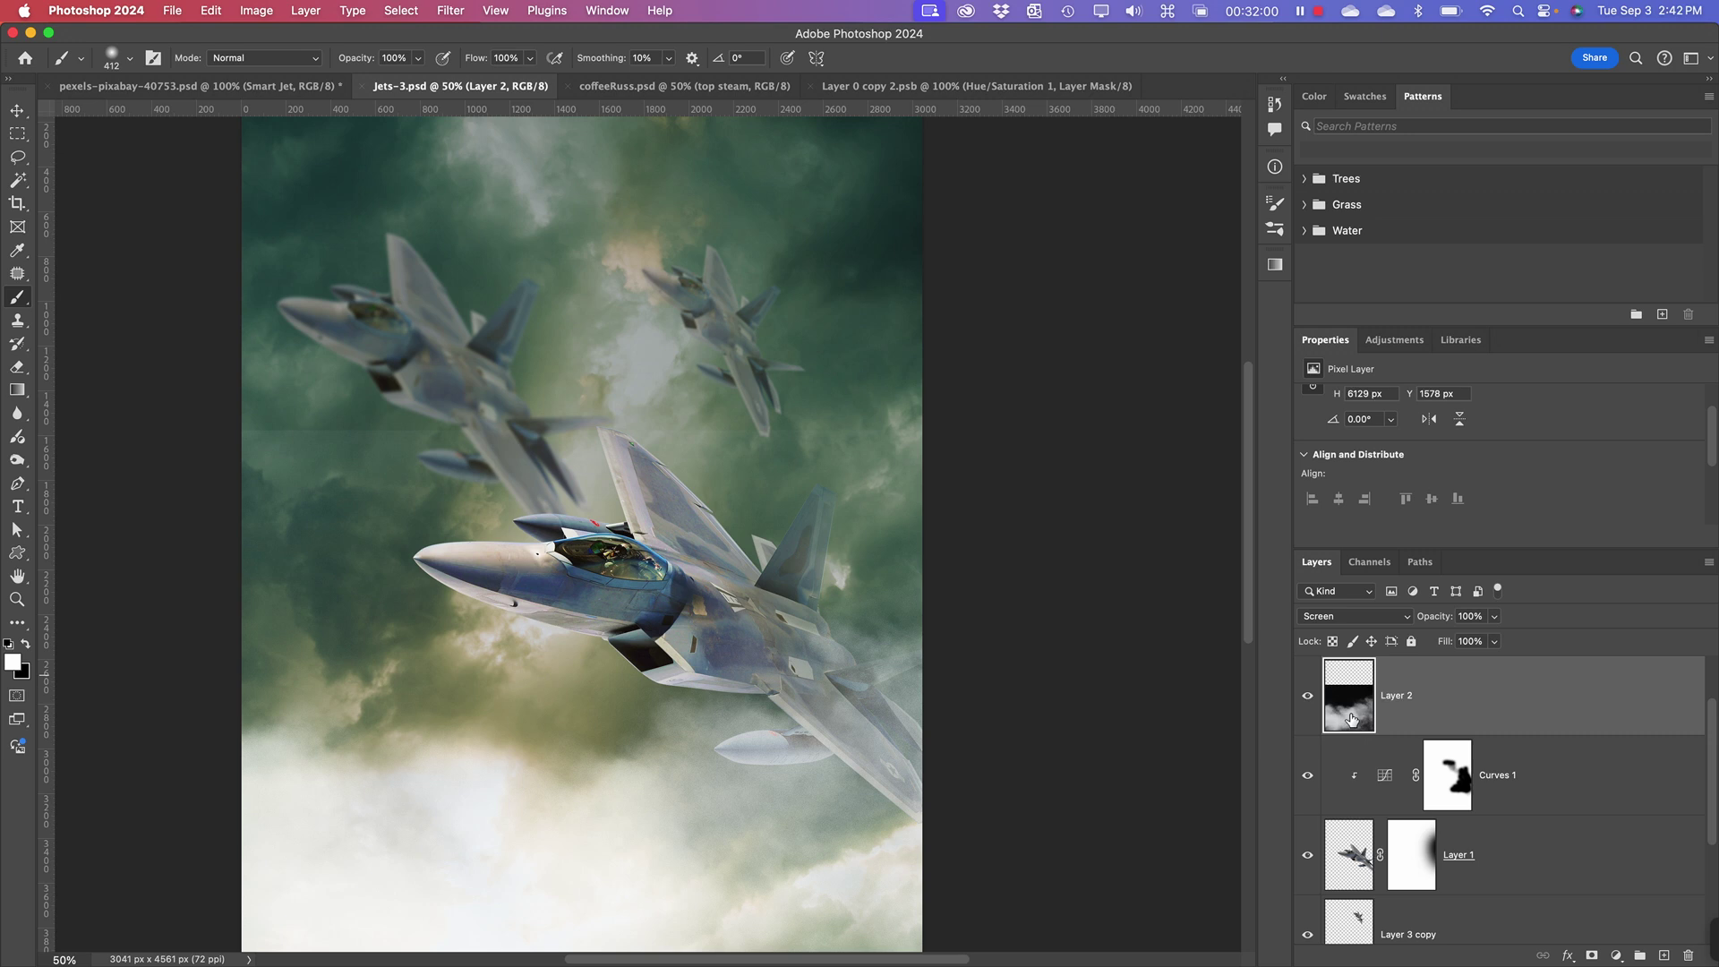
{"action": "left_click", "coordinate": [1347, 617]}
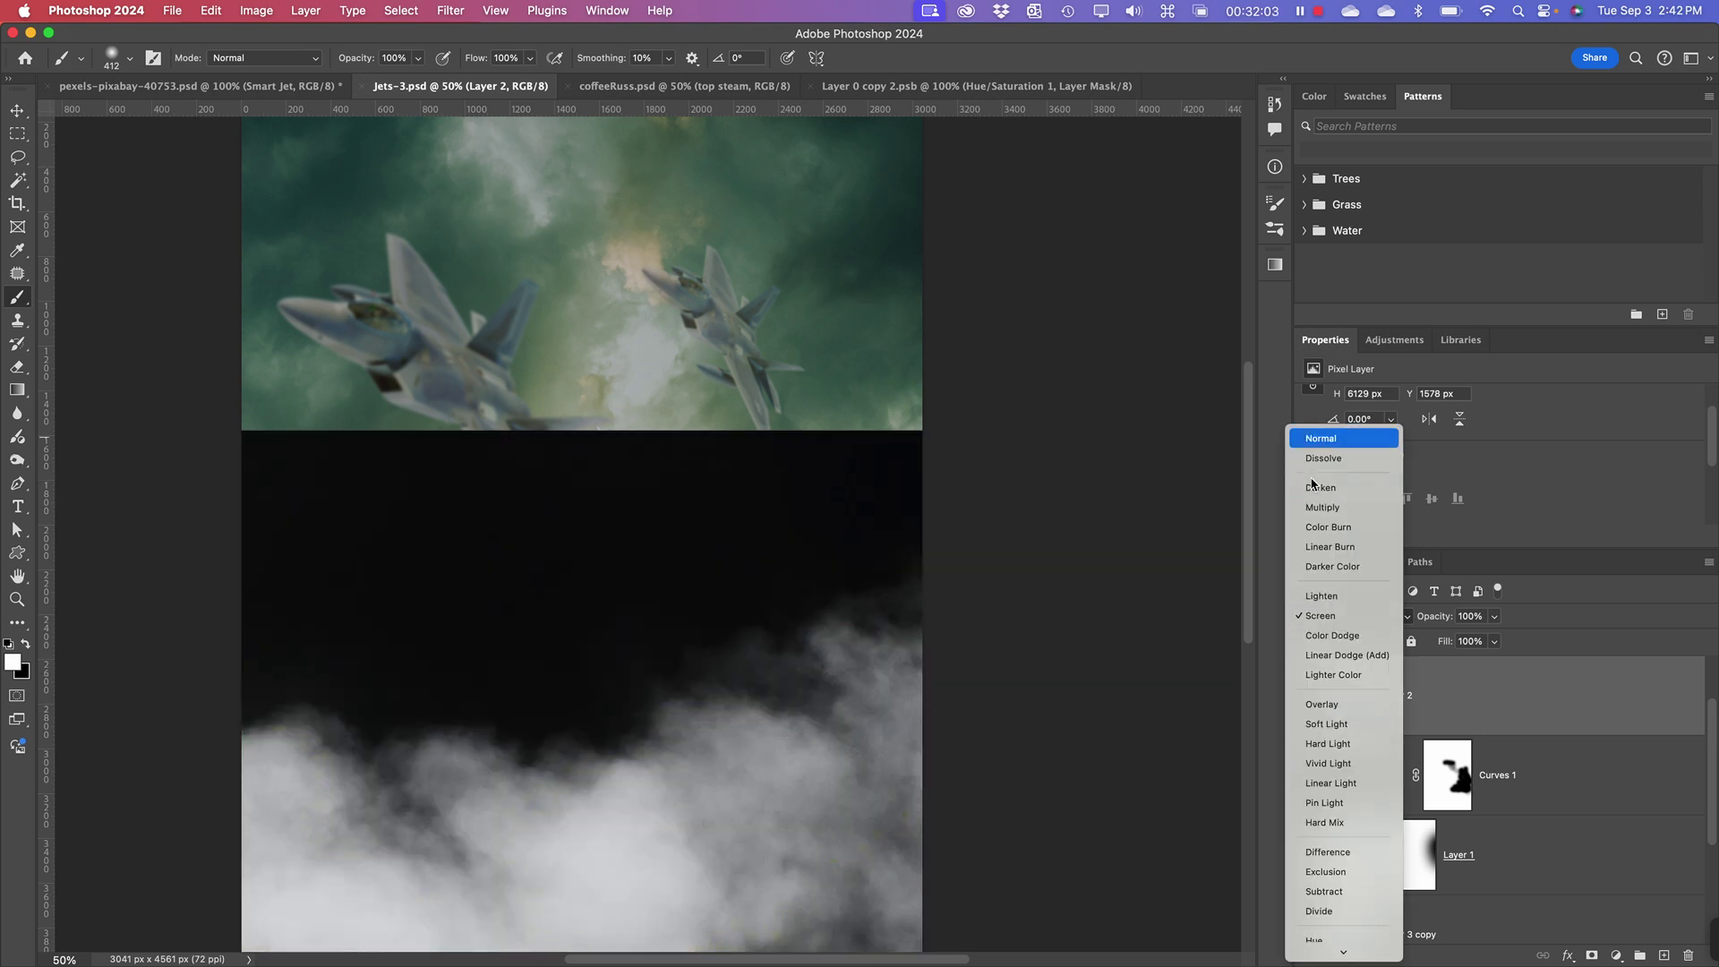
{"action": "left_click", "coordinate": [1320, 437]}
- Select the whole canvas and copy the cloud image from Layer 2
{"action": "scroll", "coordinate": [626, 833], "scroll_direction": "down", "scroll_amount": 5}
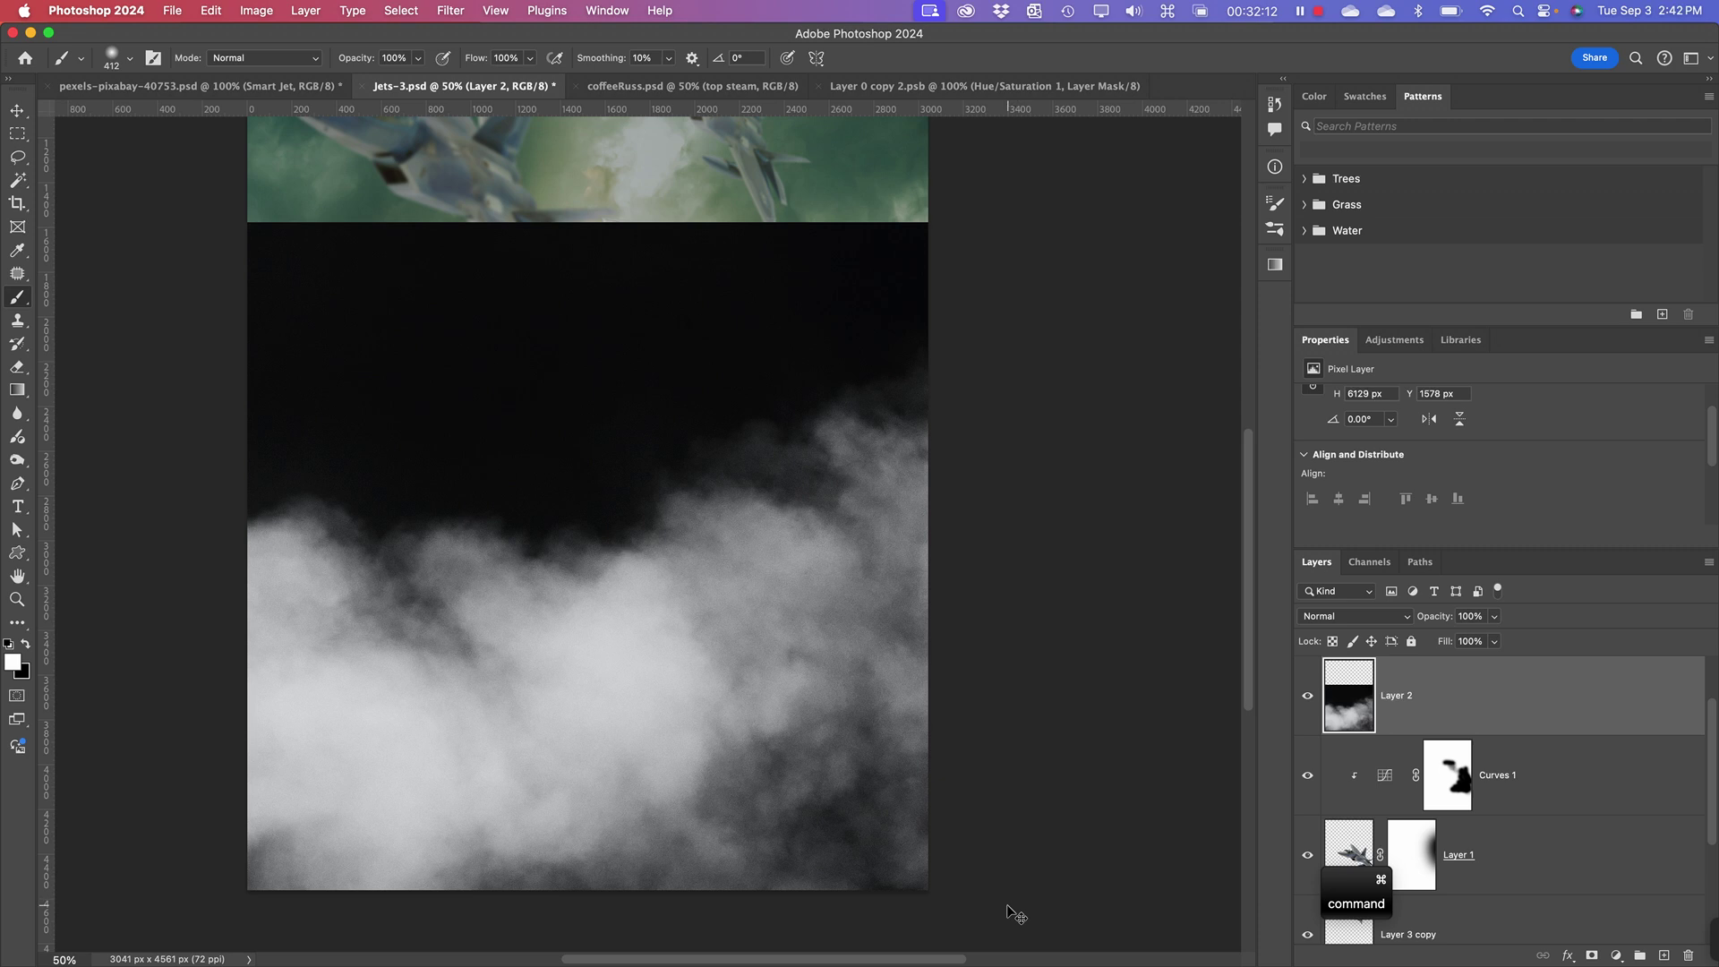
{"action": "key", "text": "super+c"}
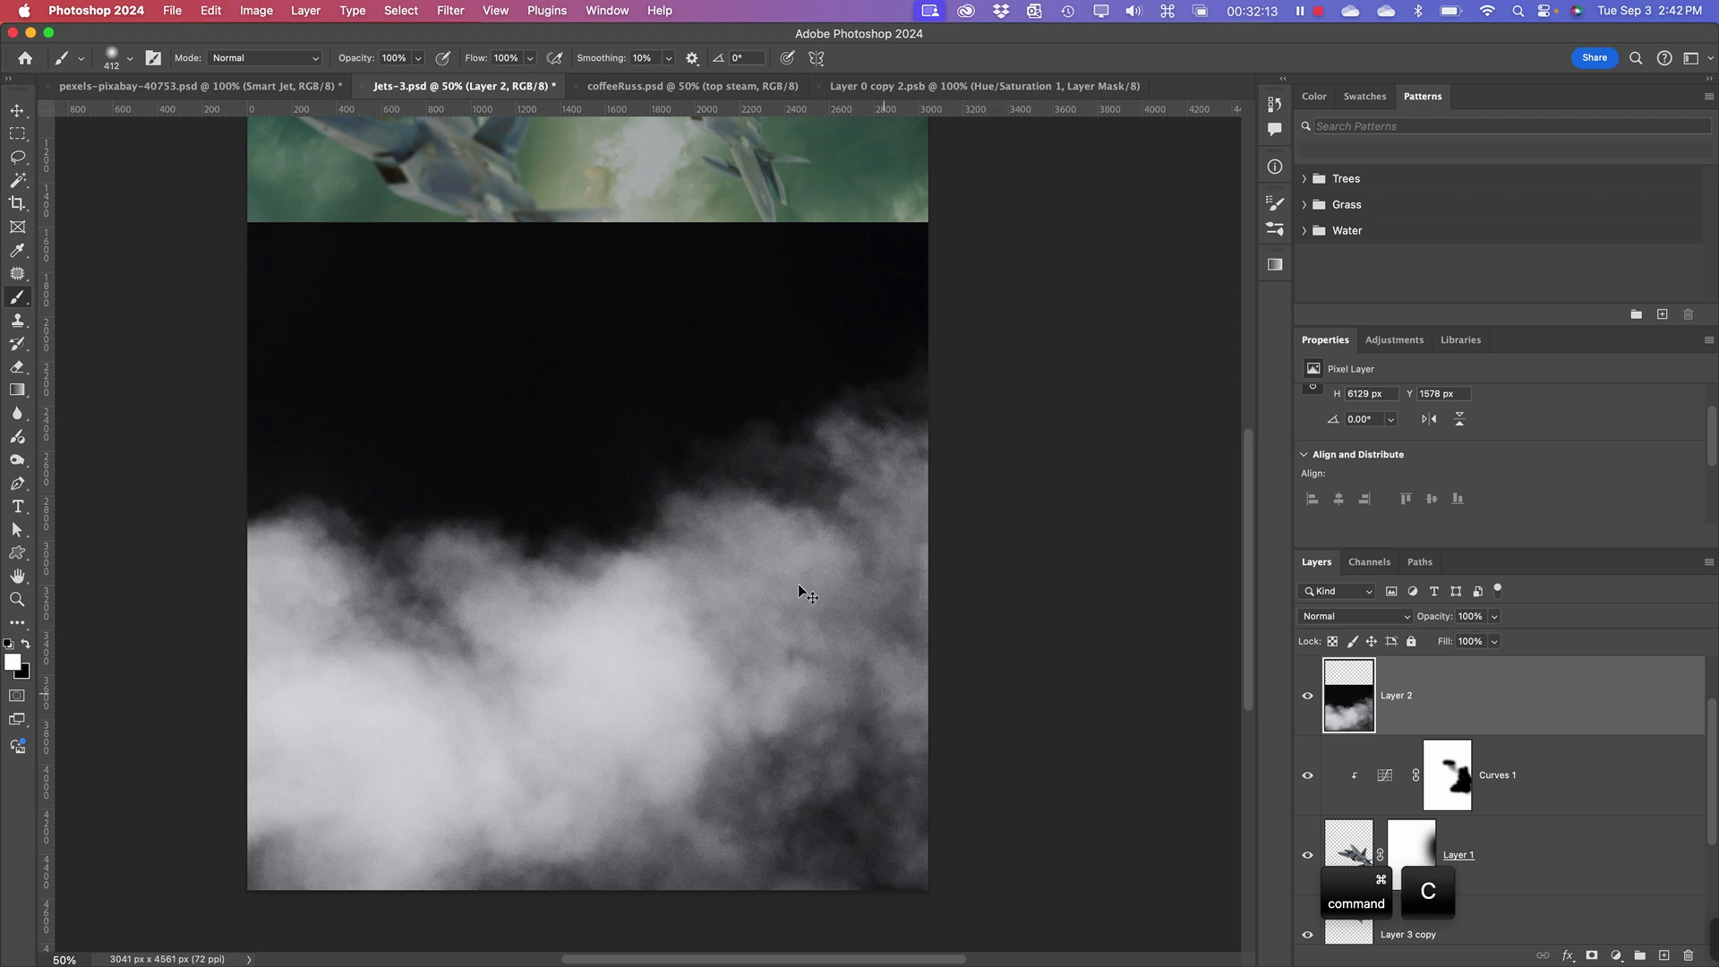
{"action": "left_click", "coordinate": [1357, 708], "text": "super"}
{"action": "key", "text": "super+c"}
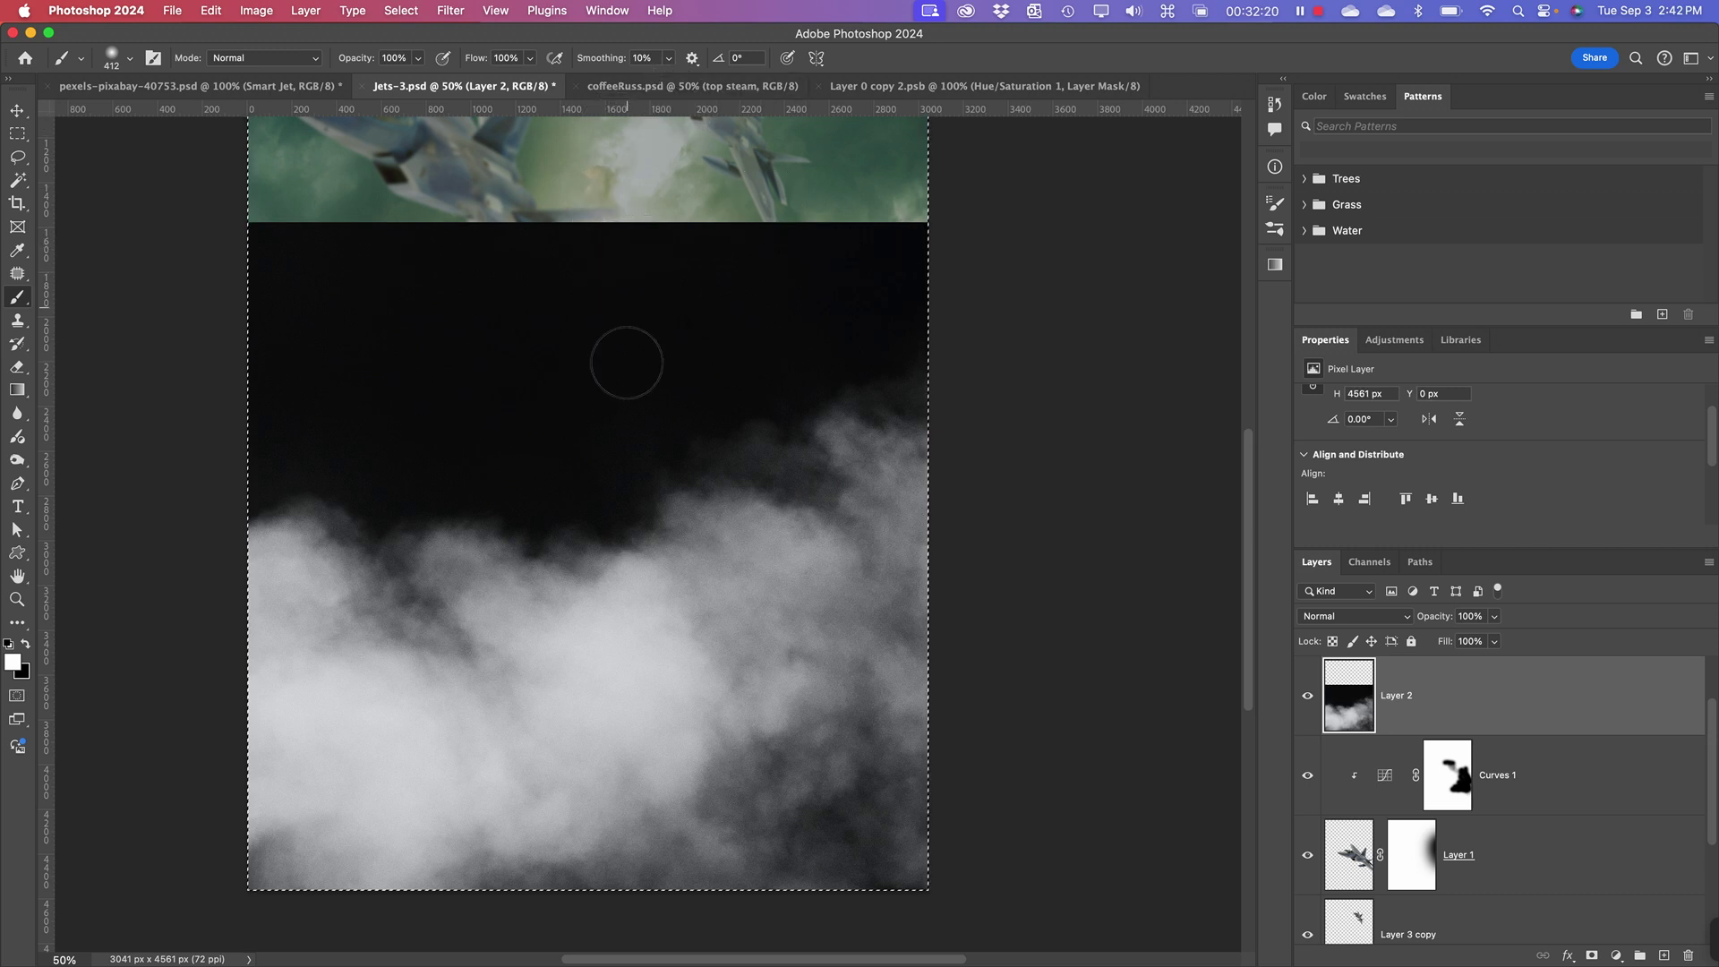
- Clear the selection and move the Layer 2 cloud image up to a Y position of 617 px
{"action": "left_click", "coordinate": [17, 110]}
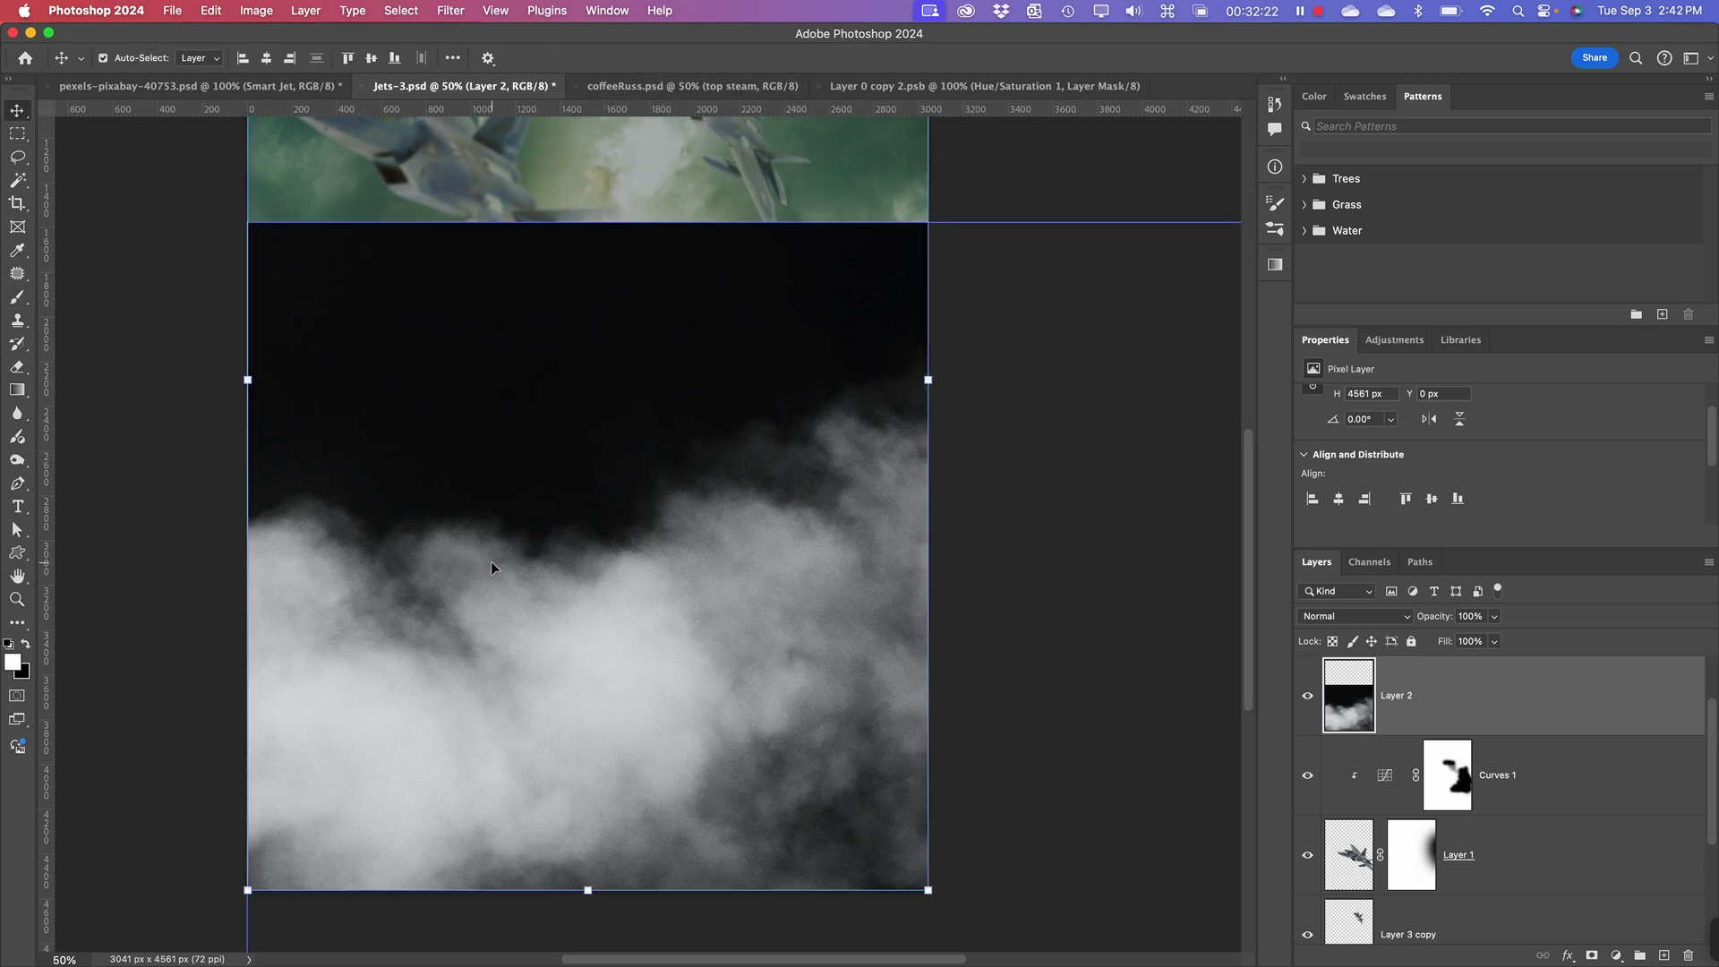
{"action": "key", "text": "super+d"}
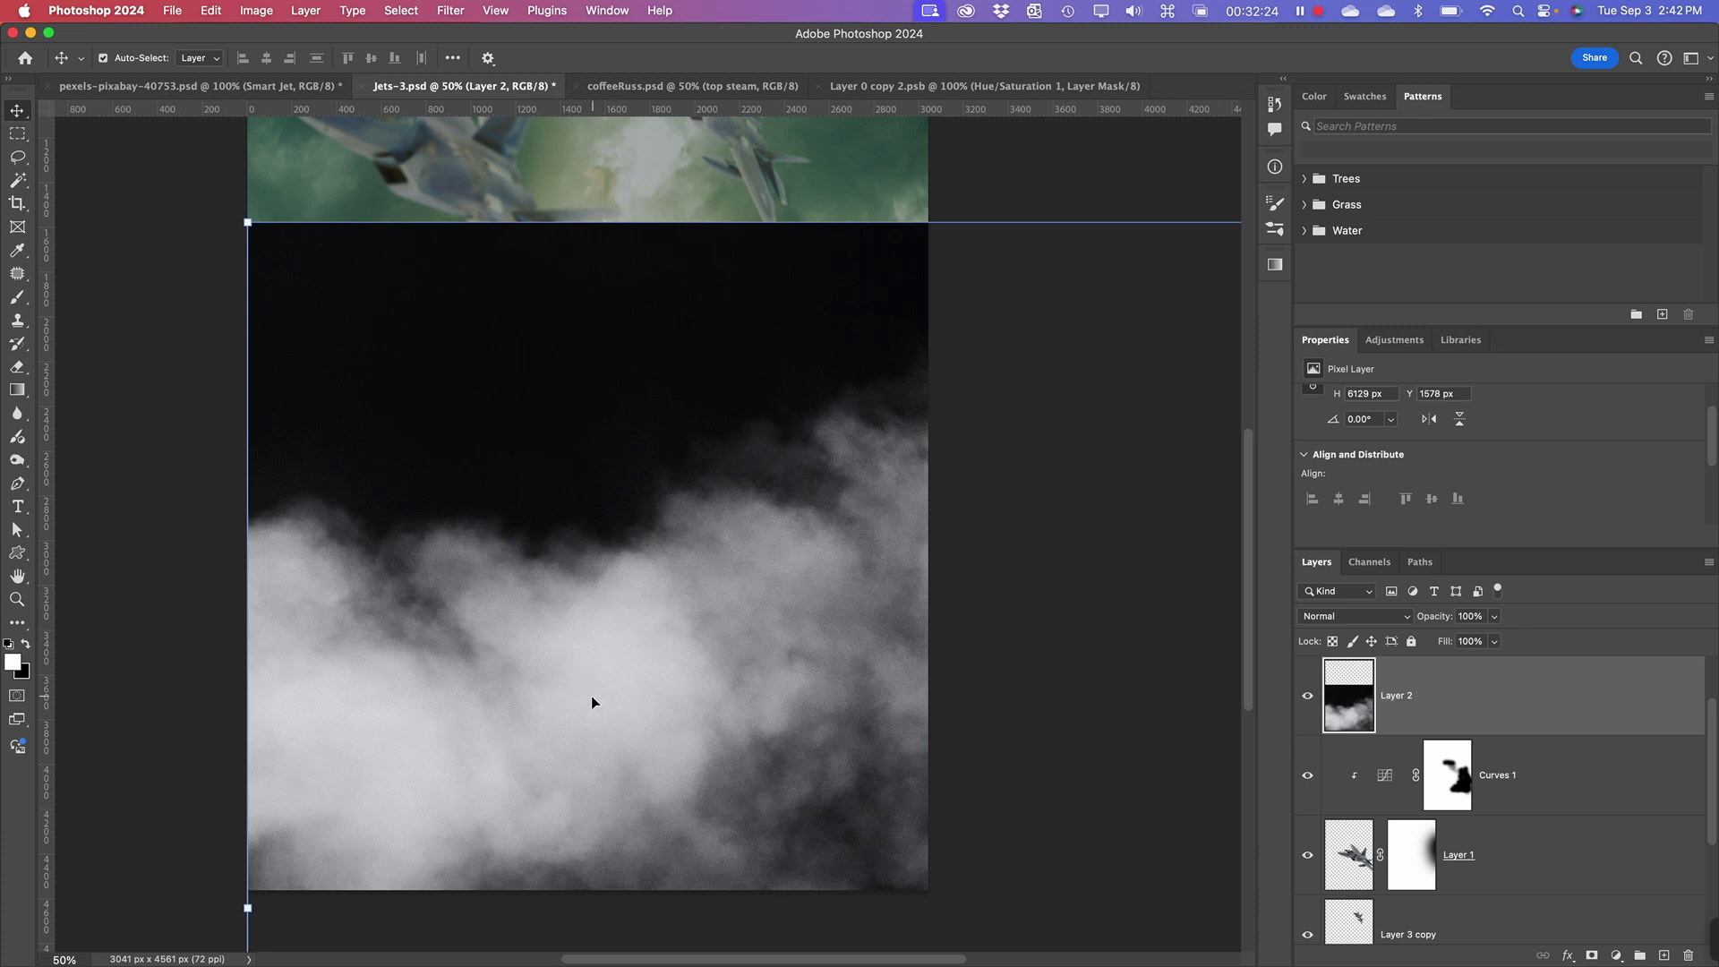
{"action": "left_click_drag", "start_coordinate": [590, 695], "coordinate": [689, 465]}
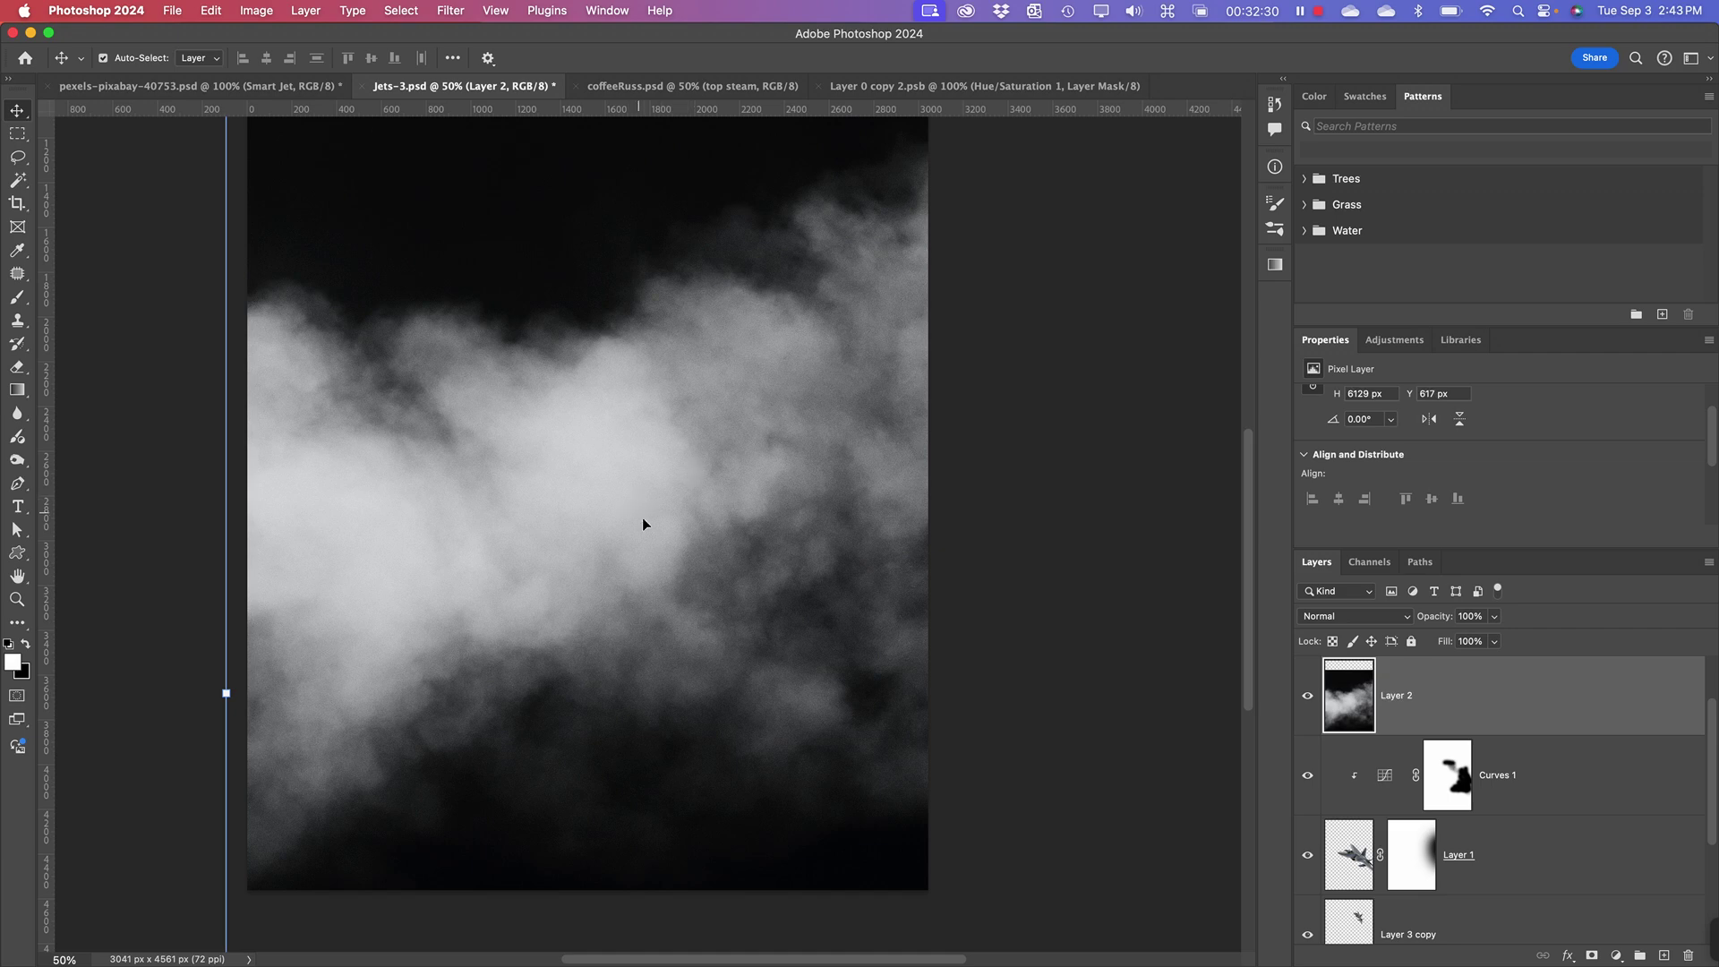
- Check the jet layer in Layer 0 copy 2.psb, return to pexels-pixabay-40753.psd, and add a new alpha channel
{"action": "left_click", "coordinate": [878, 85]}
{"action": "left_click", "coordinate": [1450, 737]}
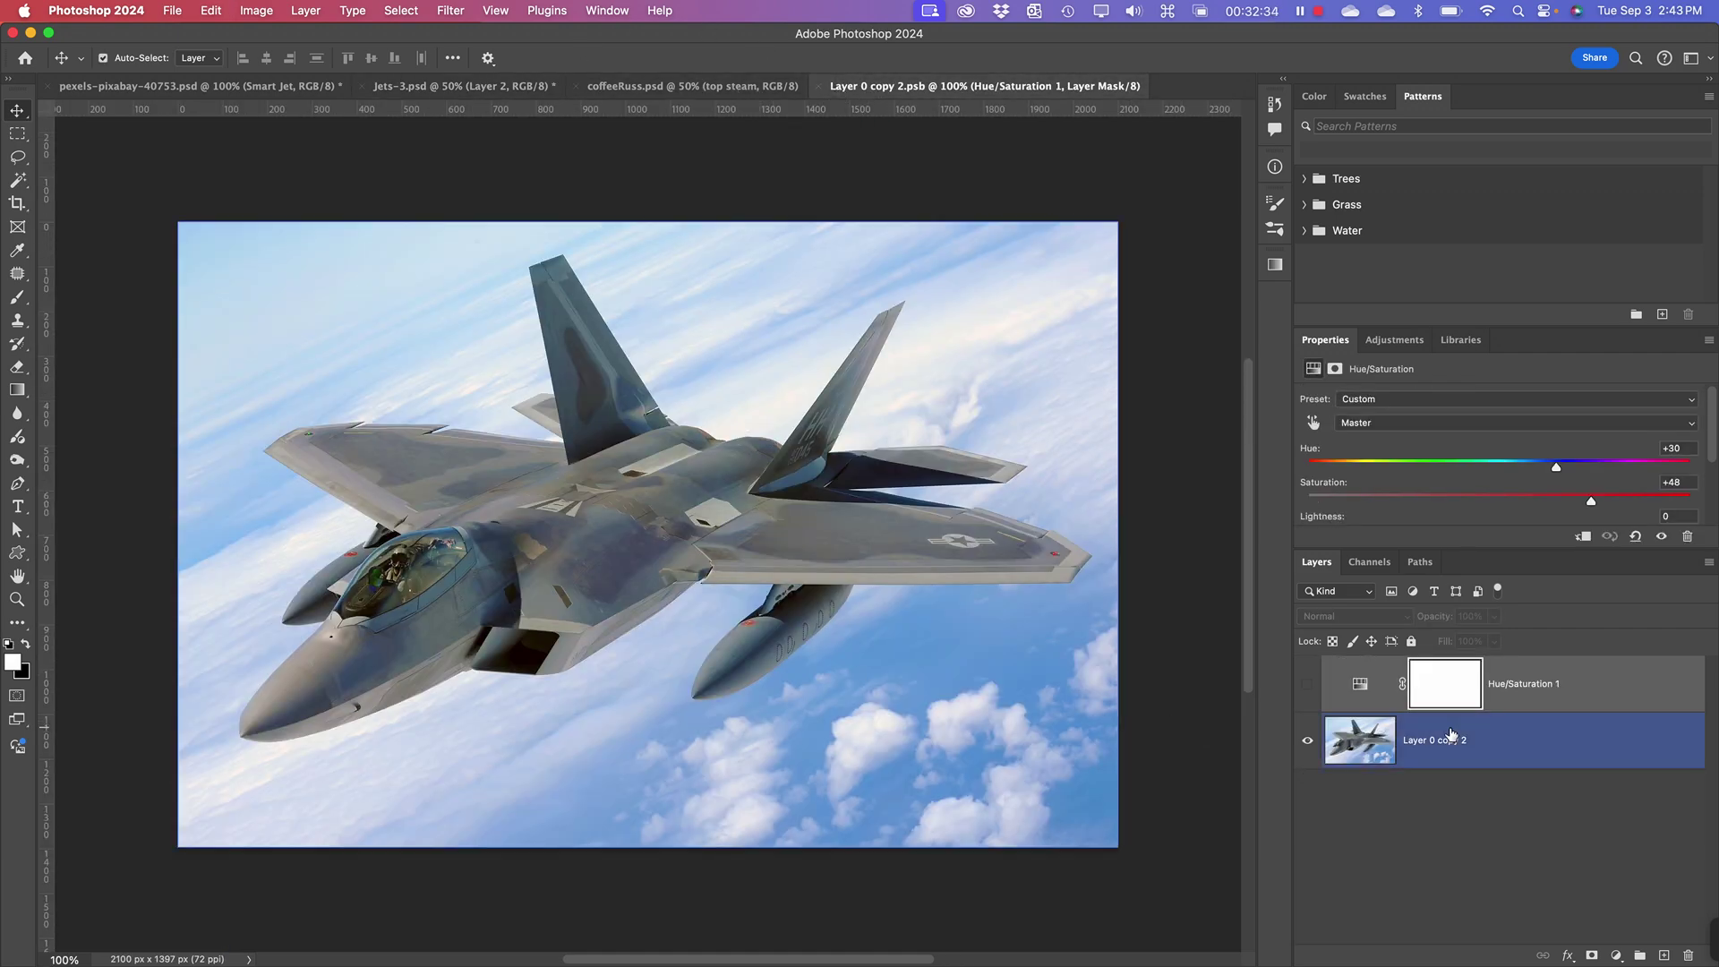
{"action": "key", "text": "ctrl+Tab"}
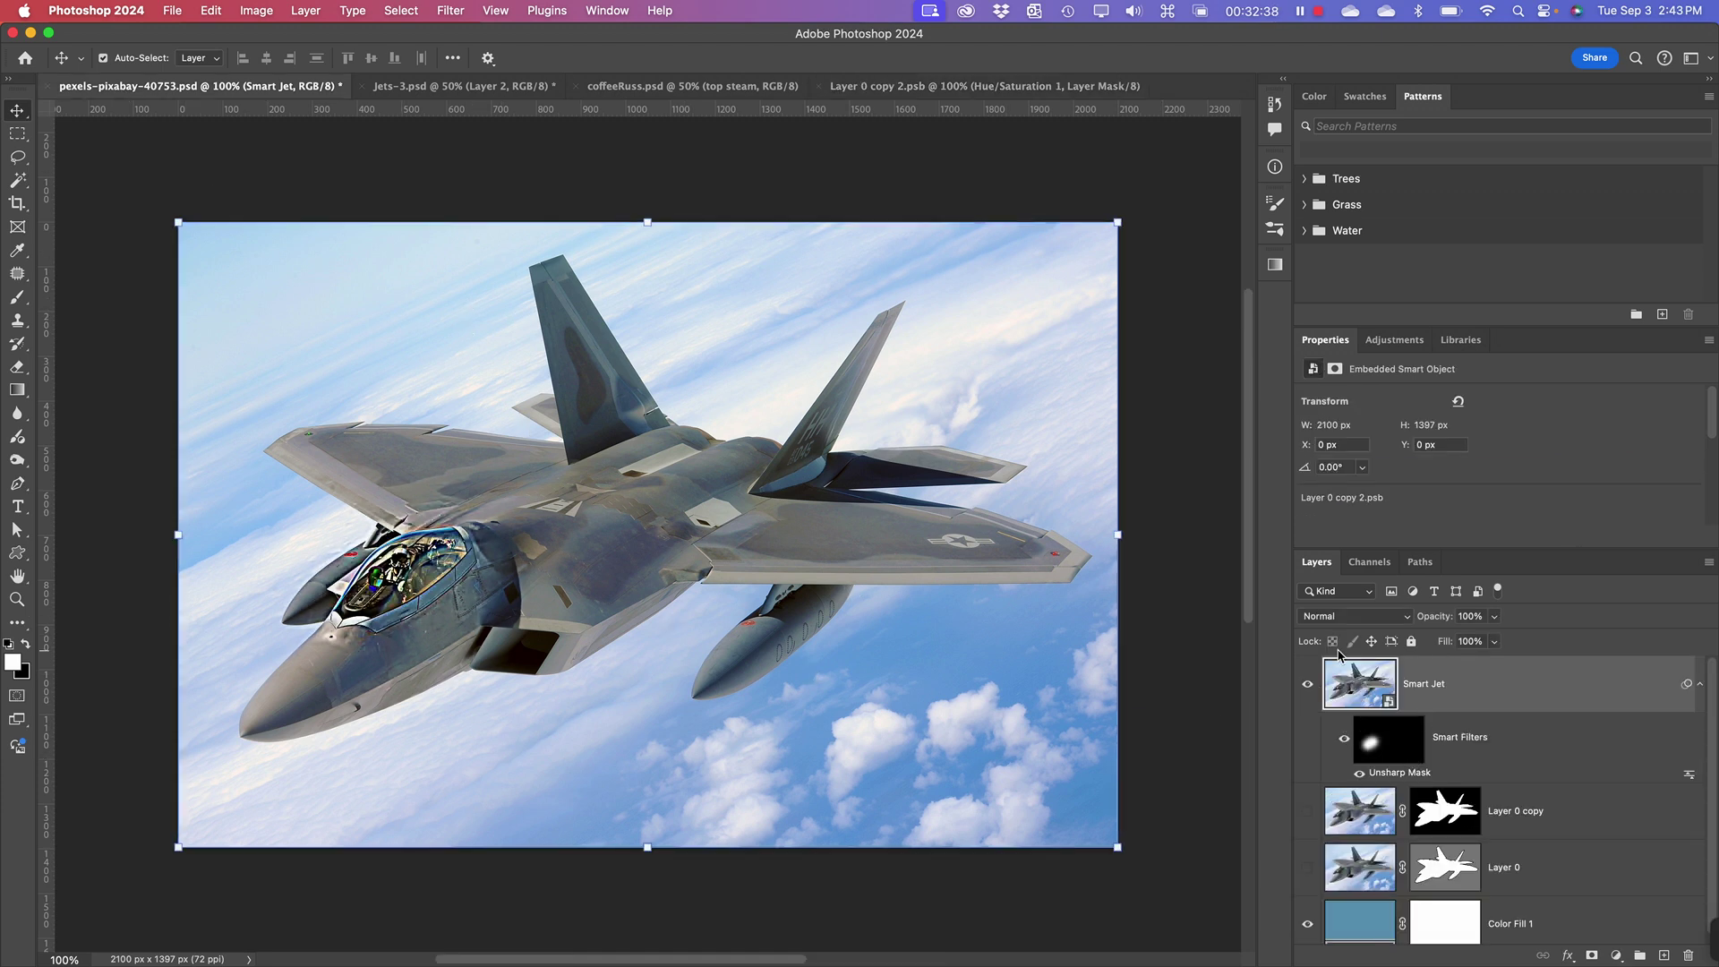
{"action": "left_click", "coordinate": [1370, 562]}
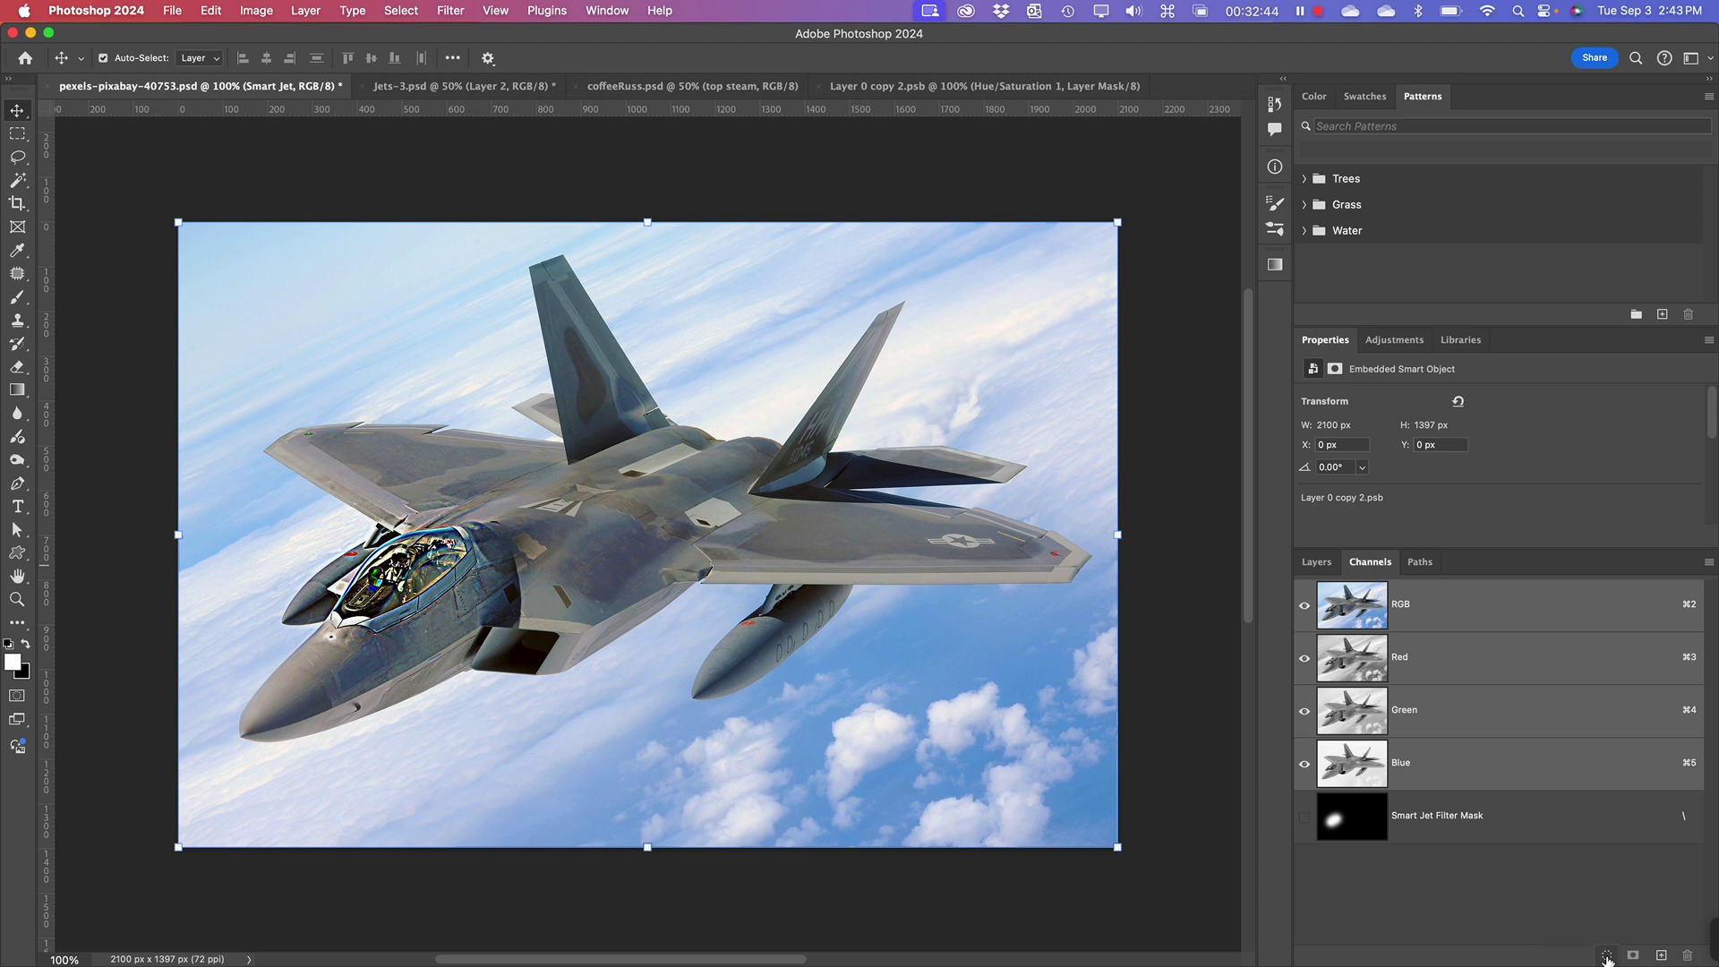
{"action": "left_click", "coordinate": [1662, 956]}
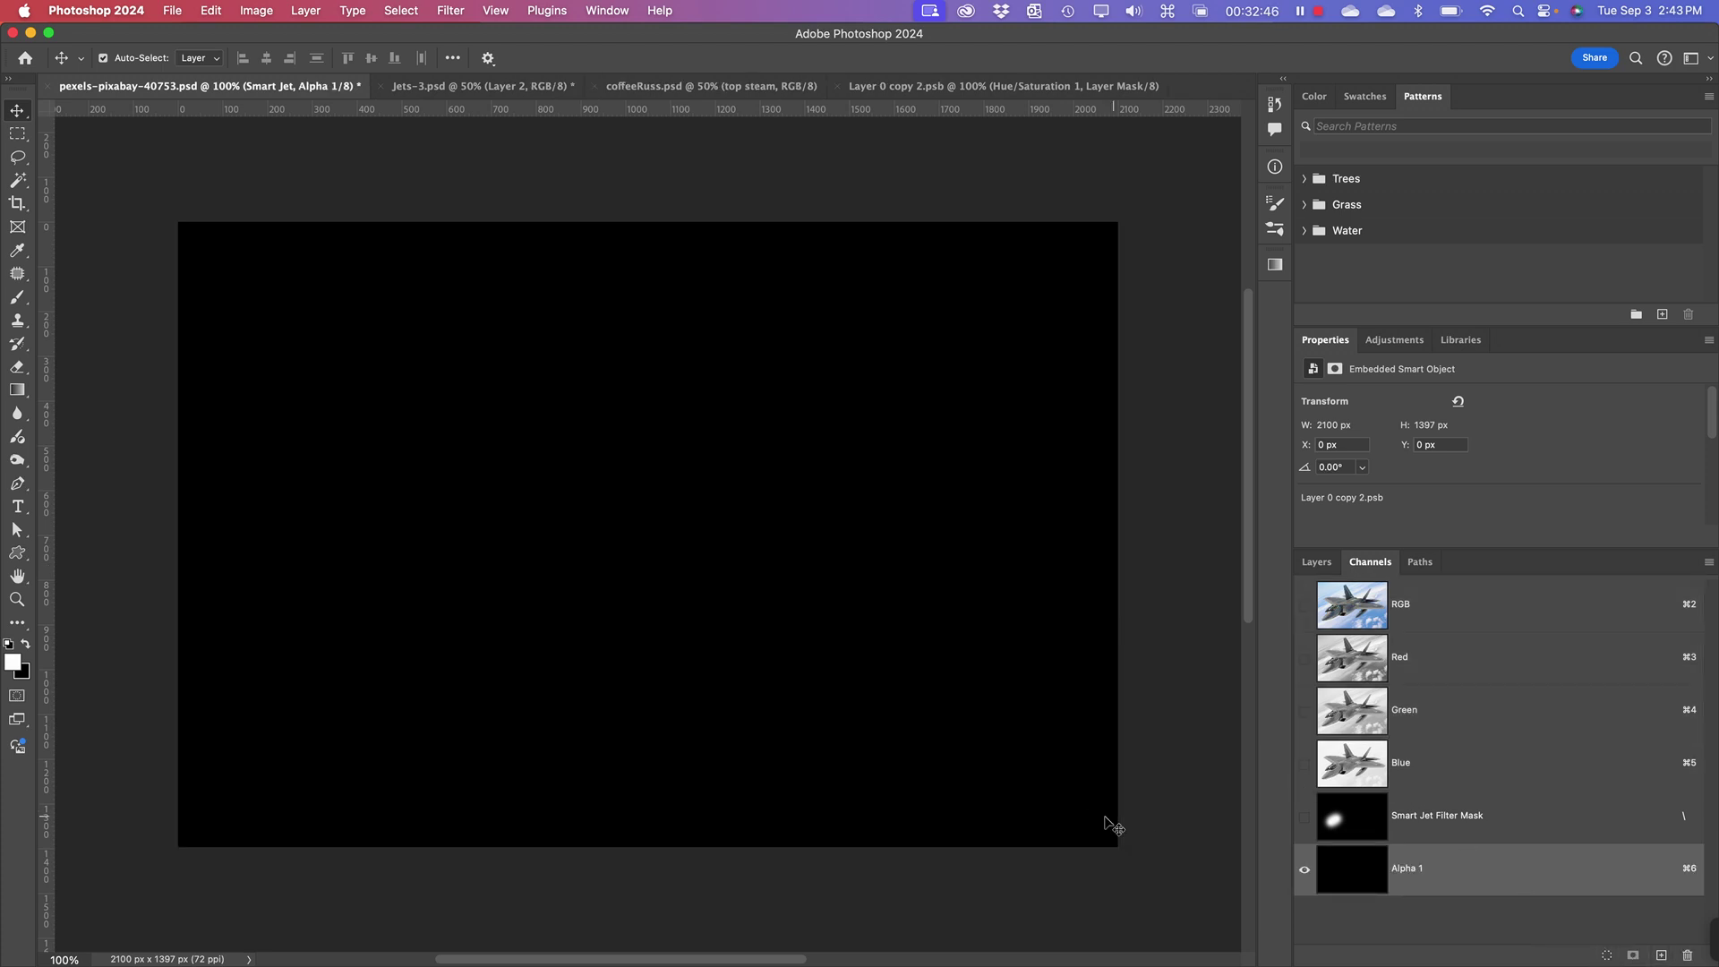
- Try to paste the copied cloud image into the Alpha 1 channel and reposition it, viewing the canvas at 25%
{"action": "key", "text": "super+v"}
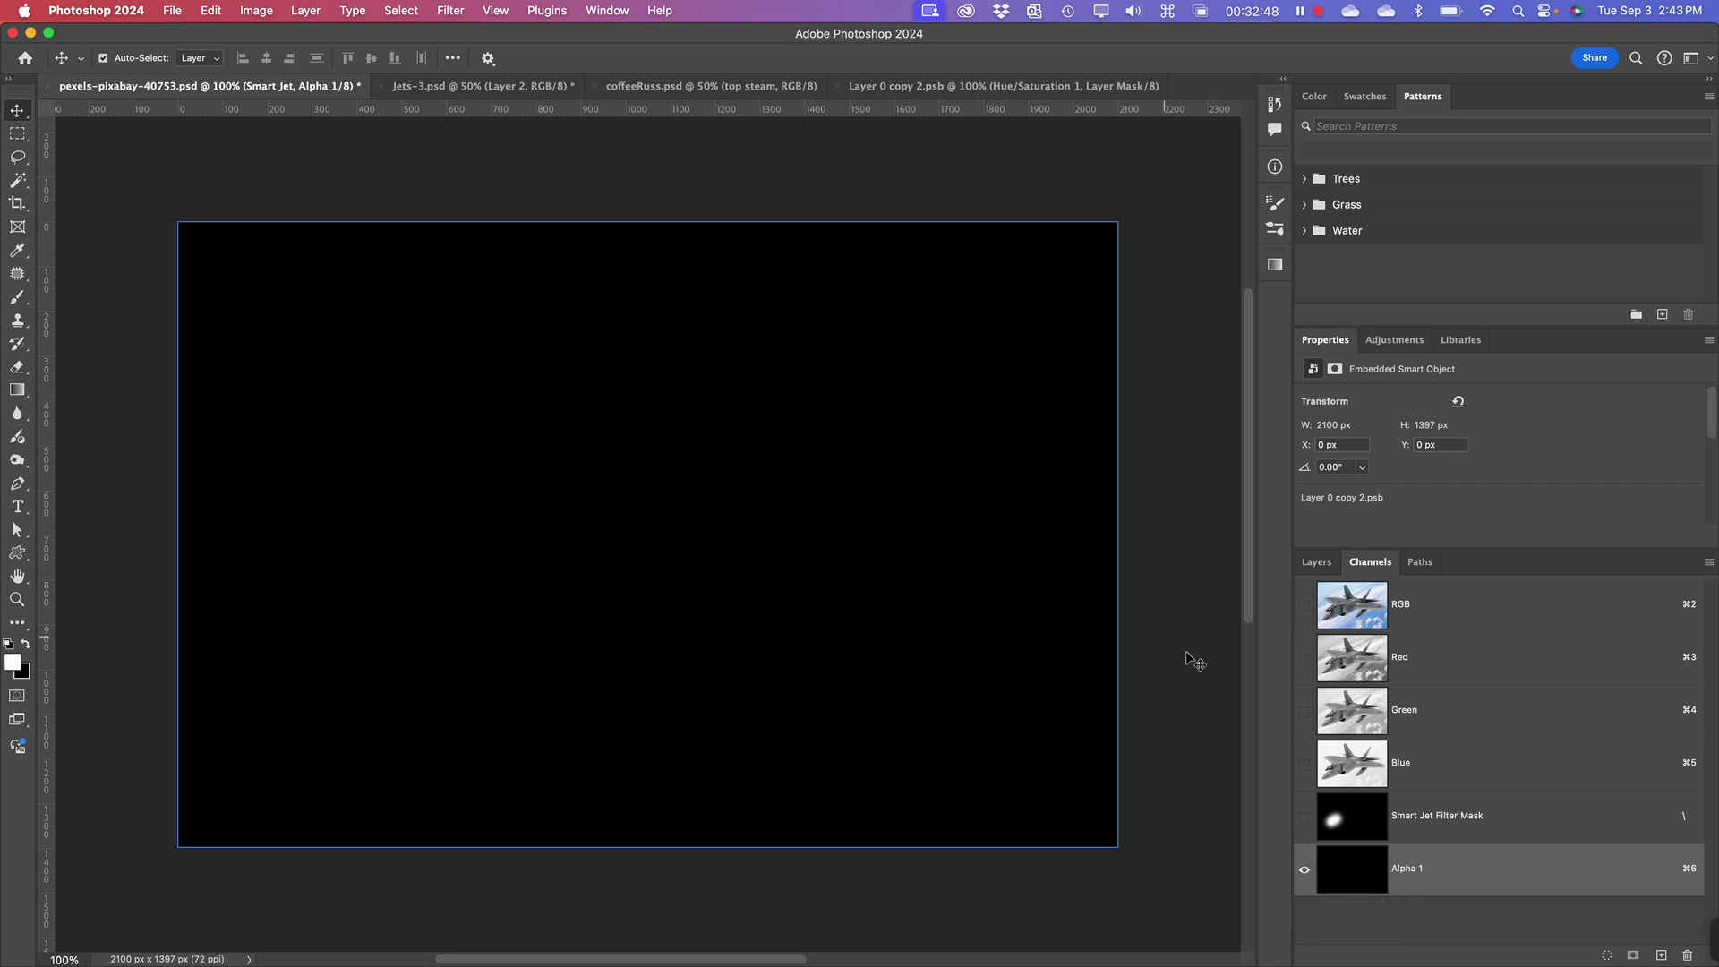
{"action": "left_click_drag", "start_coordinate": [797, 629], "coordinate": [537, 573]}
{"action": "key", "text": "super+minus"}
{"action": "key", "text": "super+minus"}
{"action": "key", "text": "super+minus"}
{"action": "key", "text": "super+minus"}
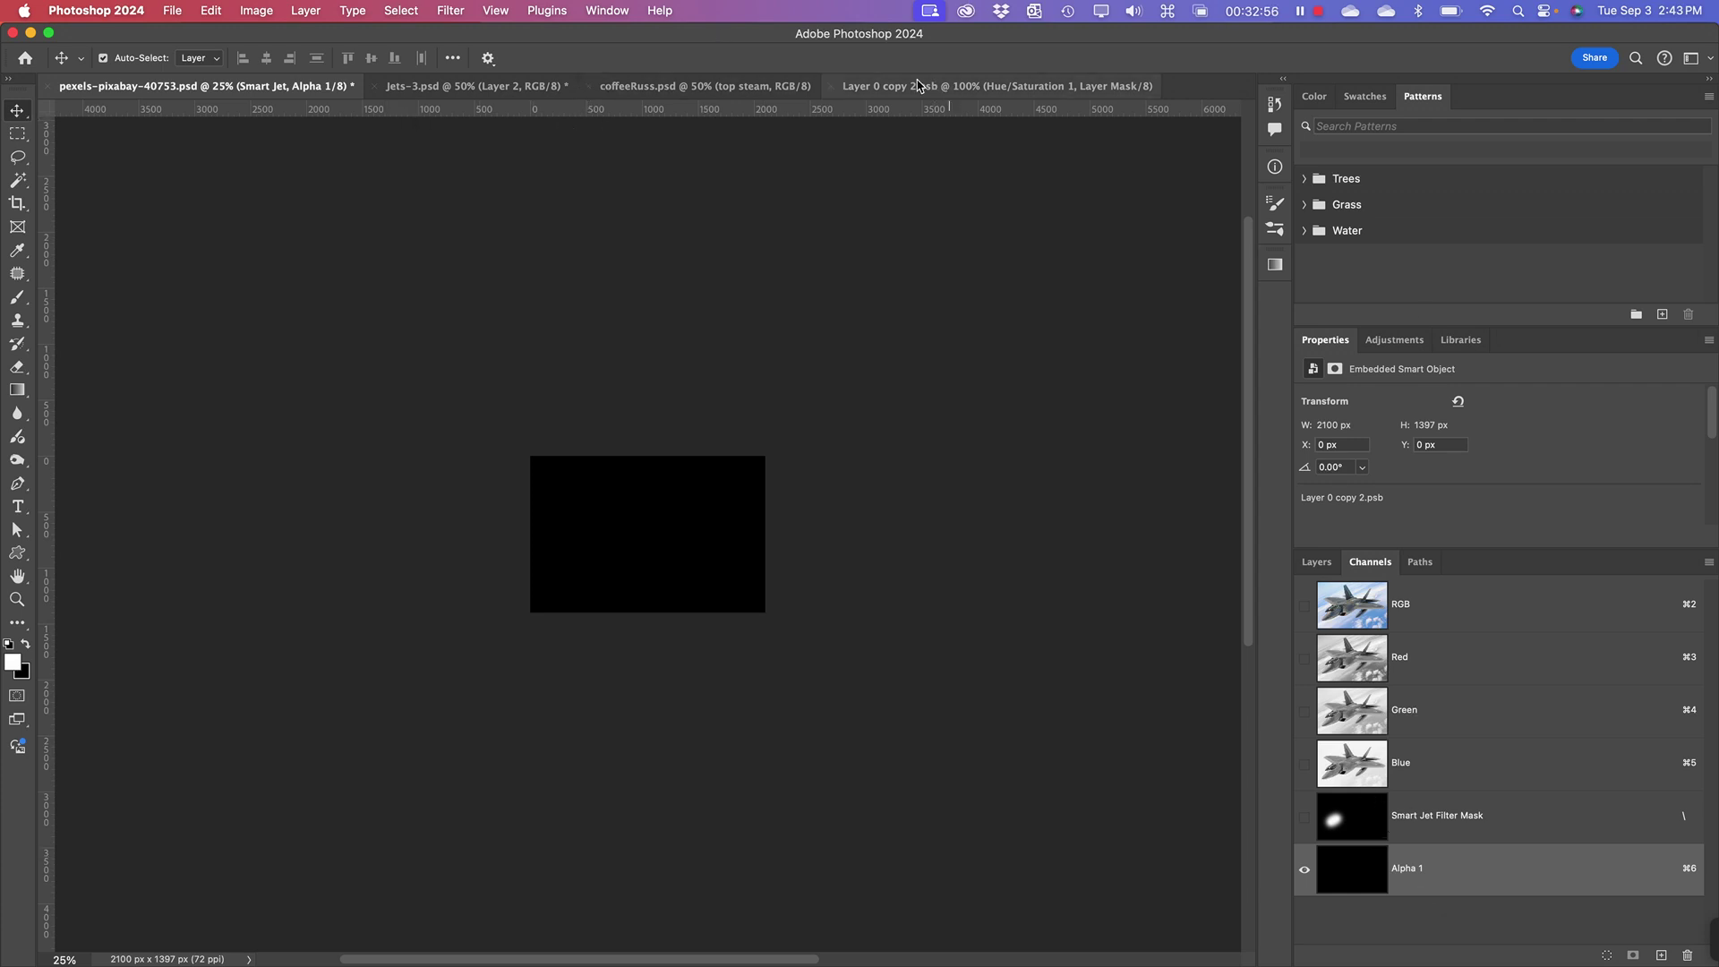
- Copy the whole cloud image from Jets-3.psd into the Alpha 1 channel of pexels-pixabay-40753.psd and move it so the clouds cover the canvas
{"action": "left_click", "coordinate": [433, 86]}
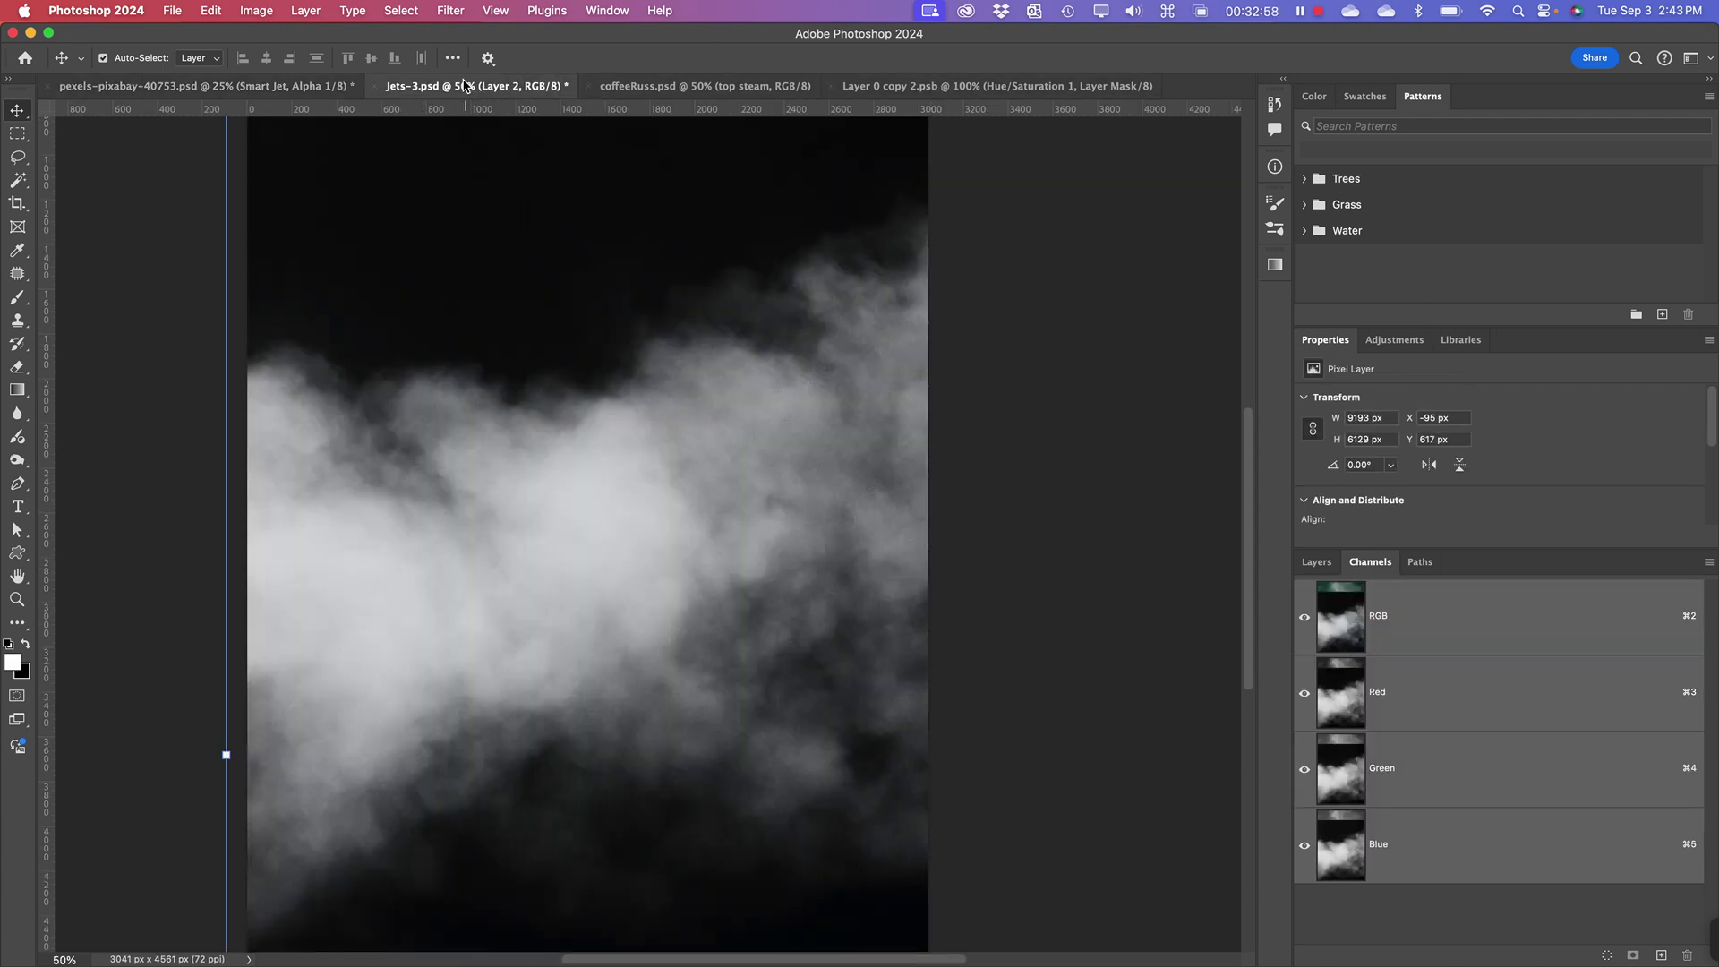
{"action": "key", "text": "super+a"}
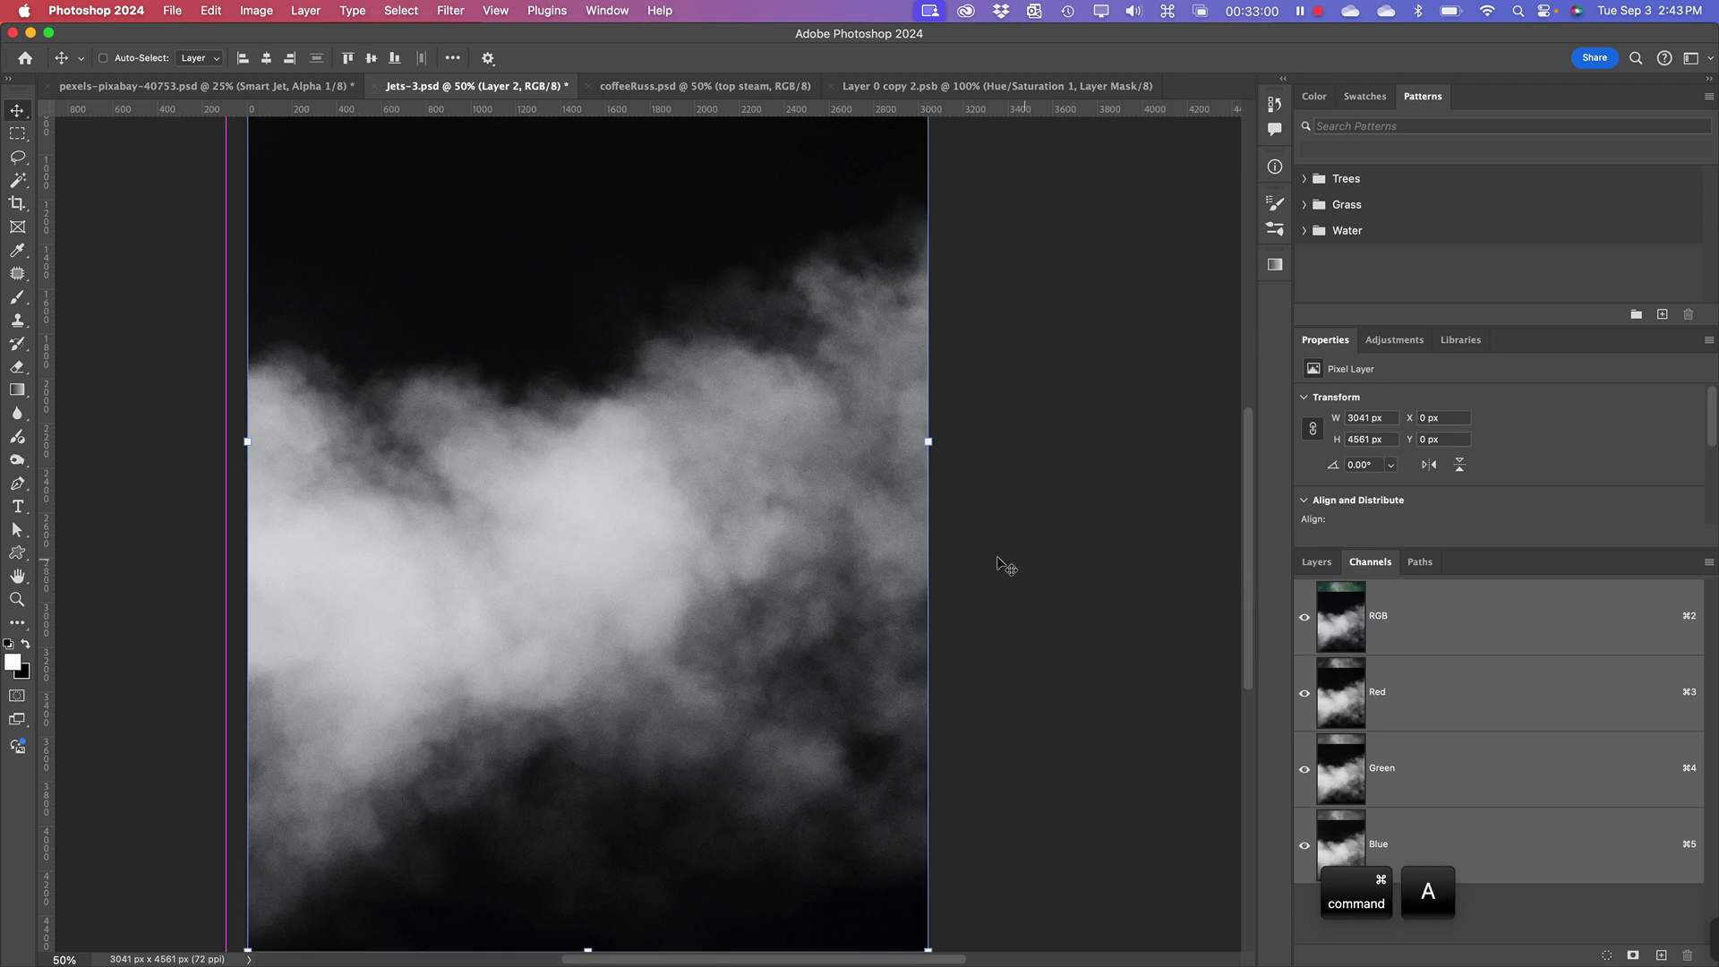
{"action": "key", "text": "super+c"}
{"action": "left_click", "coordinate": [215, 86]}
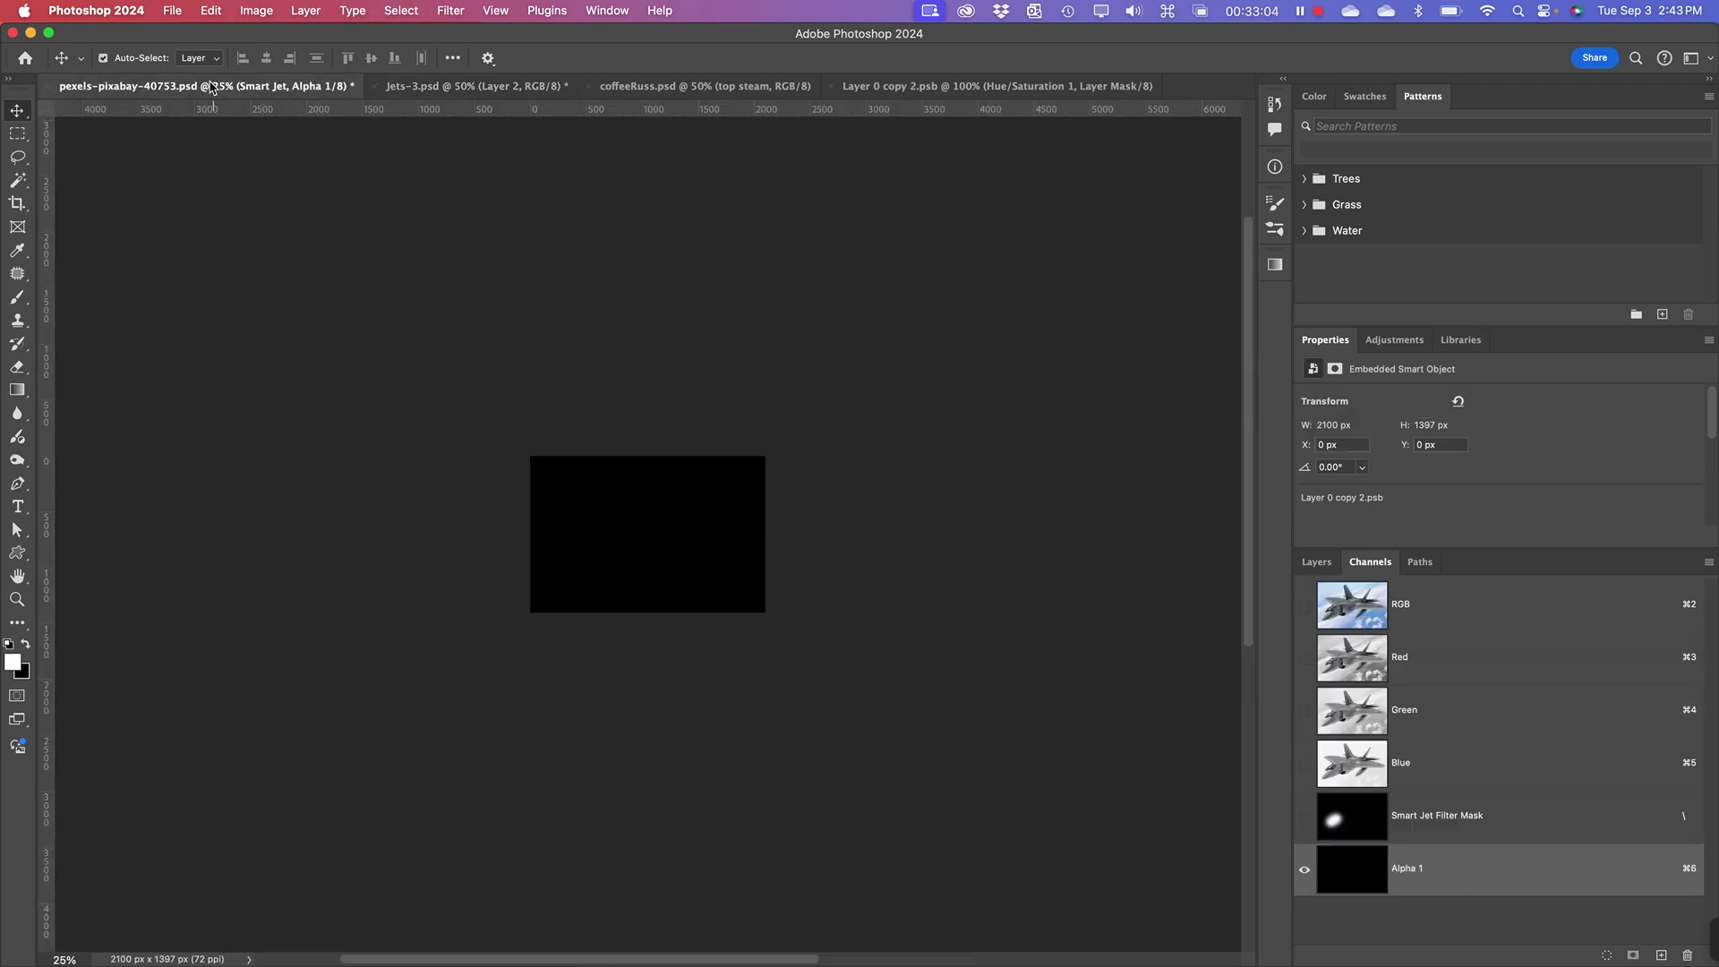
{"action": "key", "text": "super+v"}
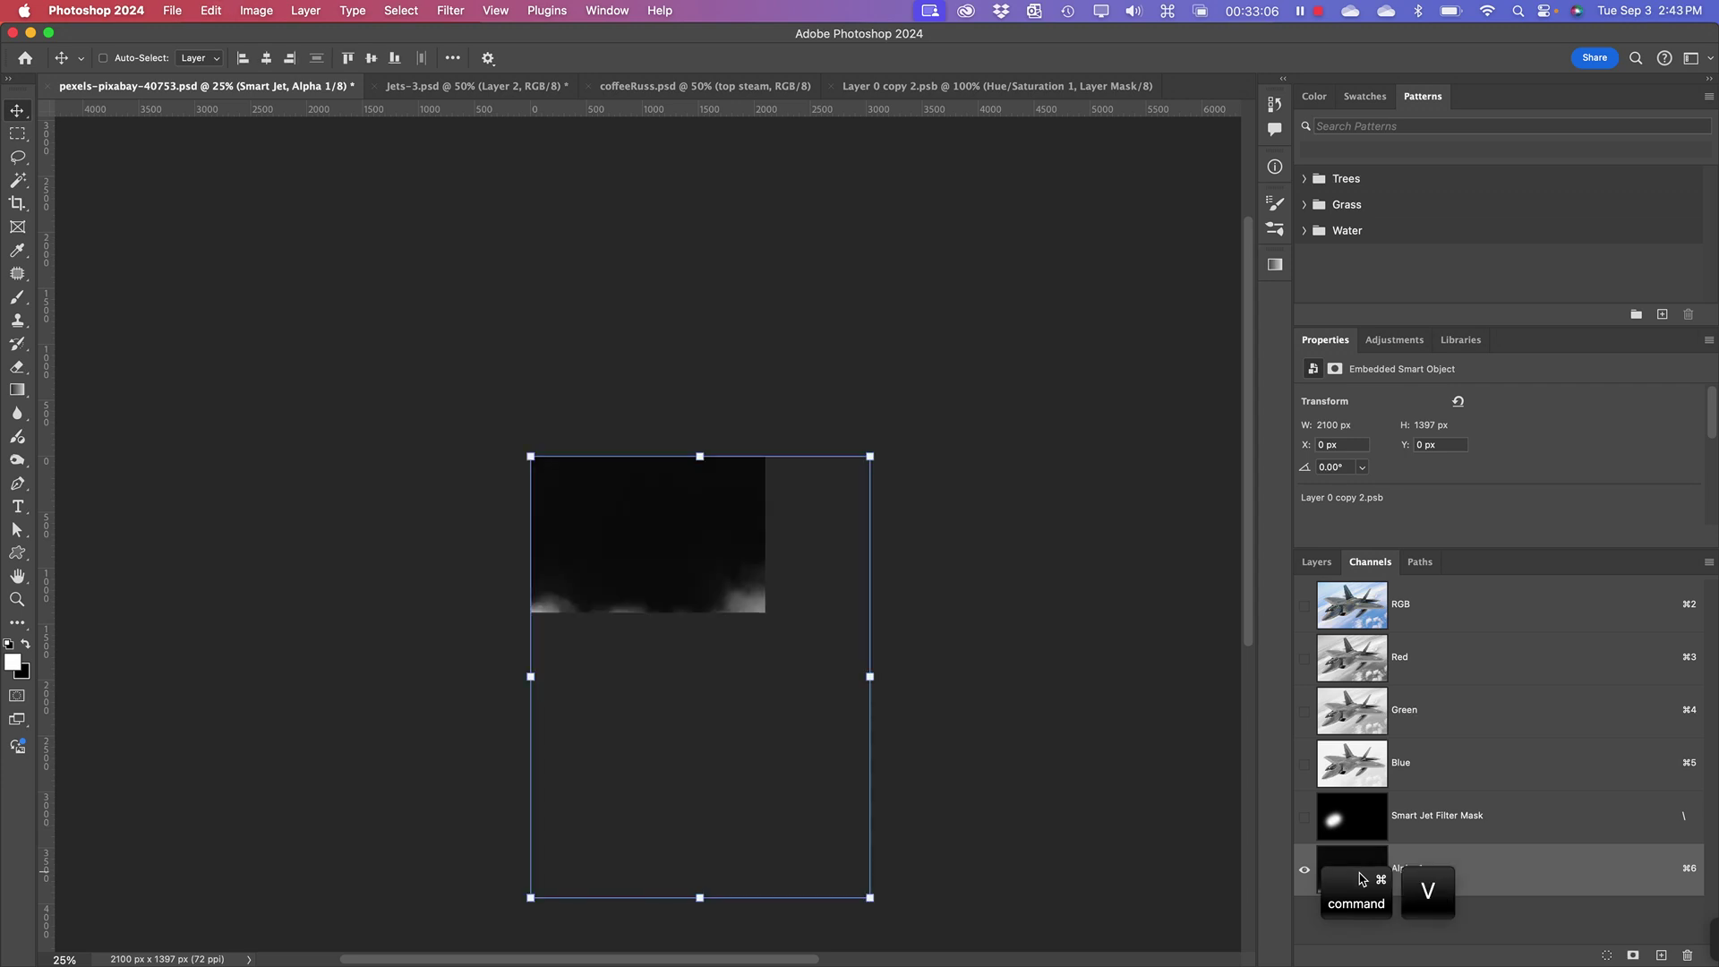
{"action": "left_click_drag", "start_coordinate": [689, 589], "coordinate": [613, 504]}
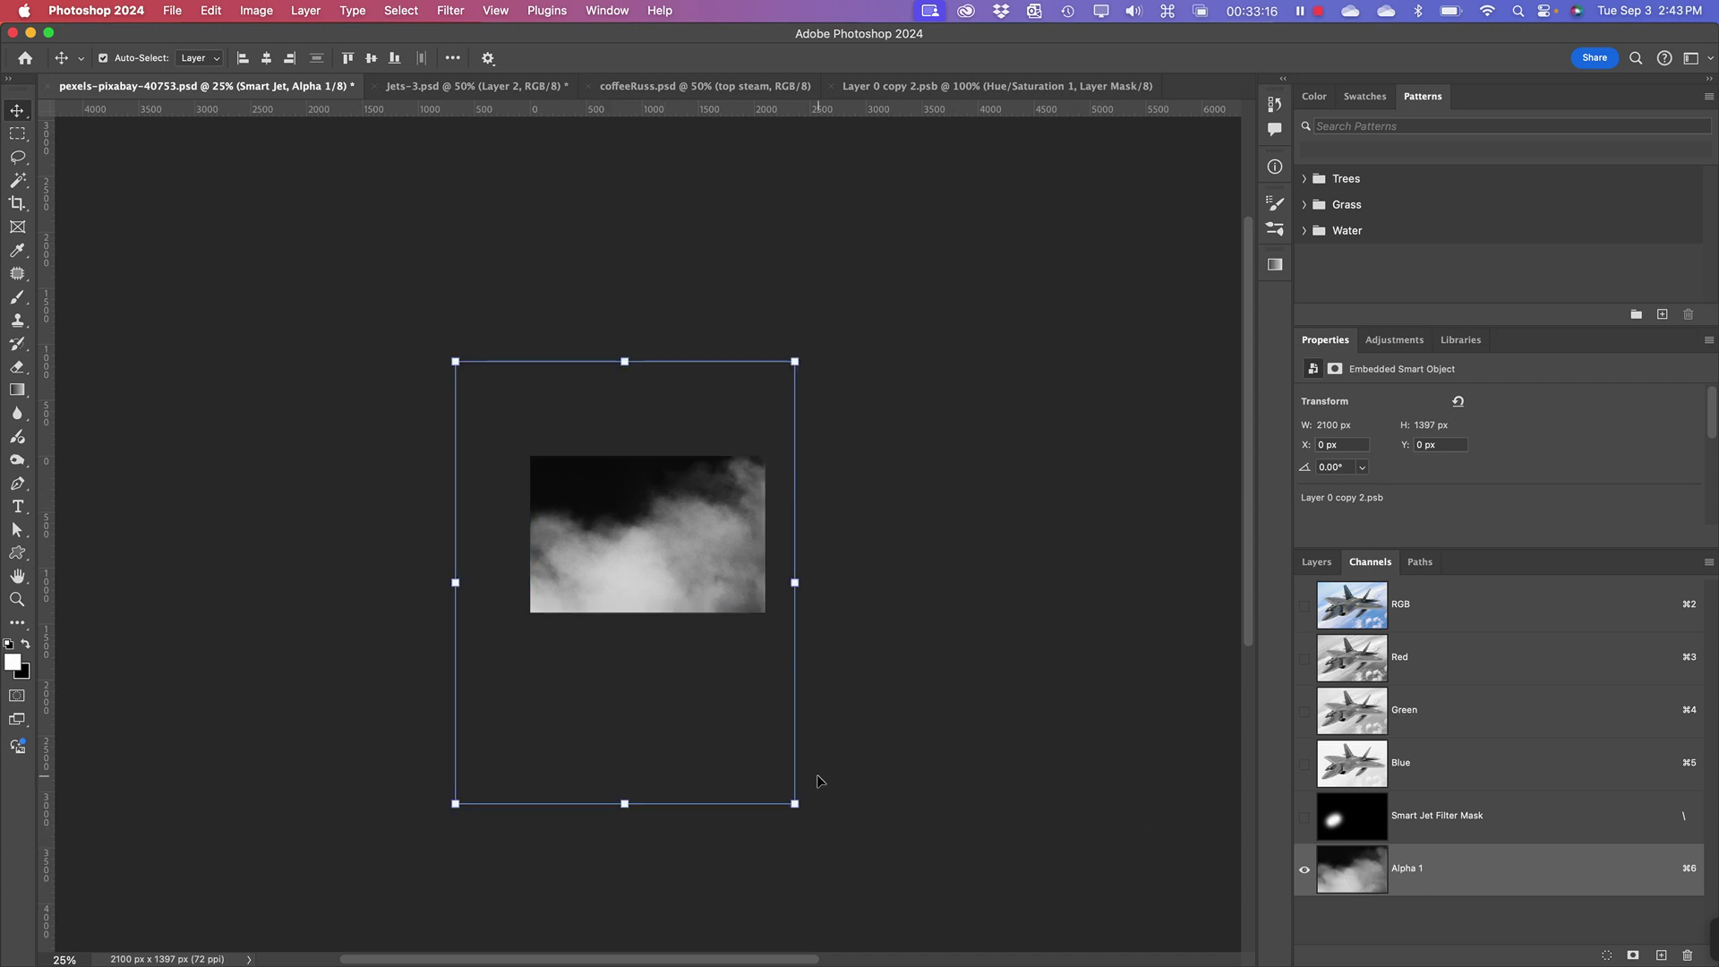
- Load the Alpha 1 channel as a selection and make the RGB composite channel active
{"action": "left_click", "coordinate": [1305, 871]}
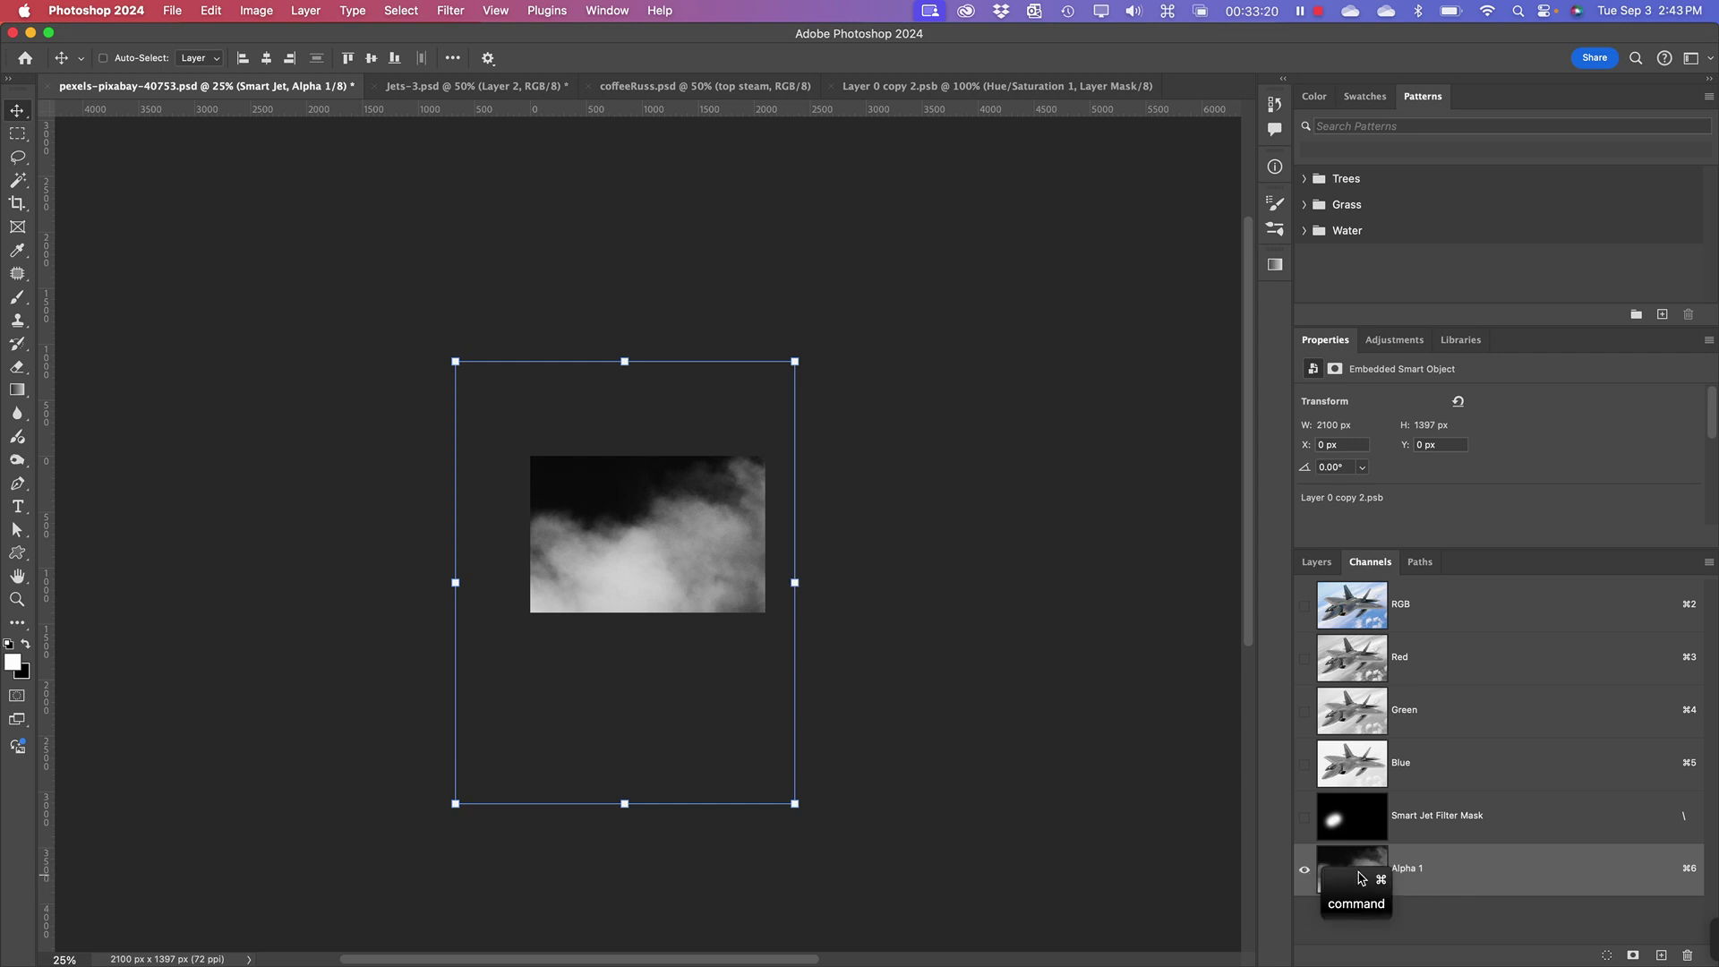
{"action": "left_click", "coordinate": [1360, 879], "text": "super"}
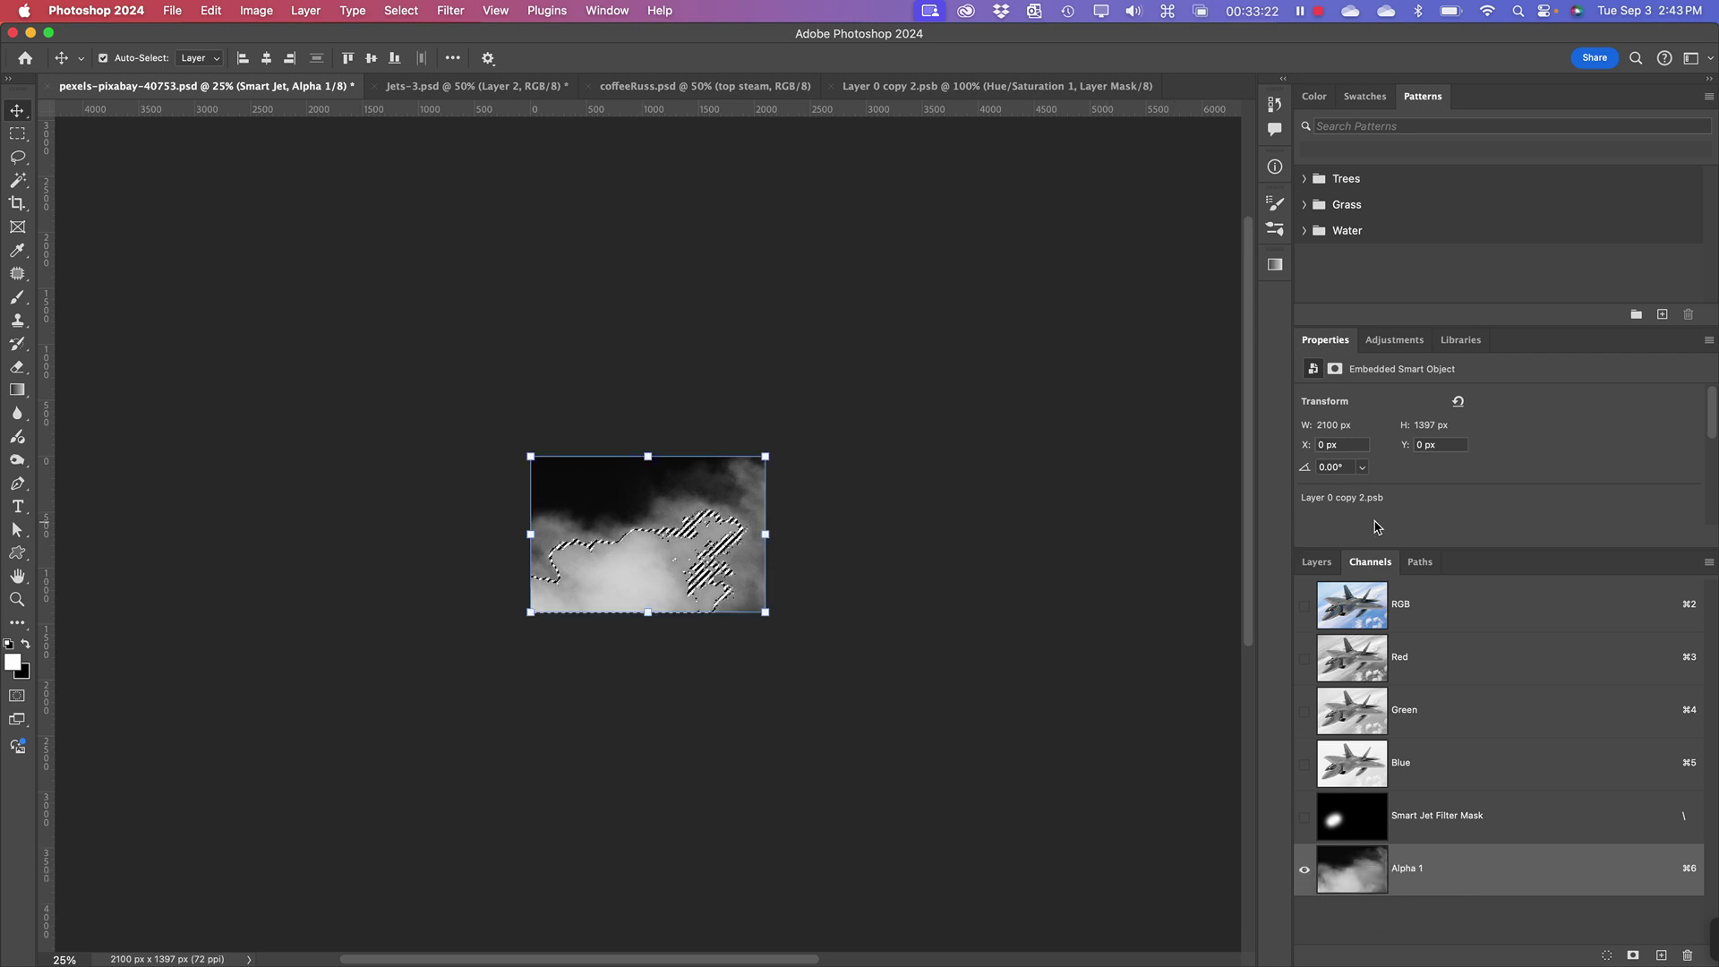
{"action": "left_click", "coordinate": [1304, 605]}
{"action": "left_click", "coordinate": [1349, 609]}
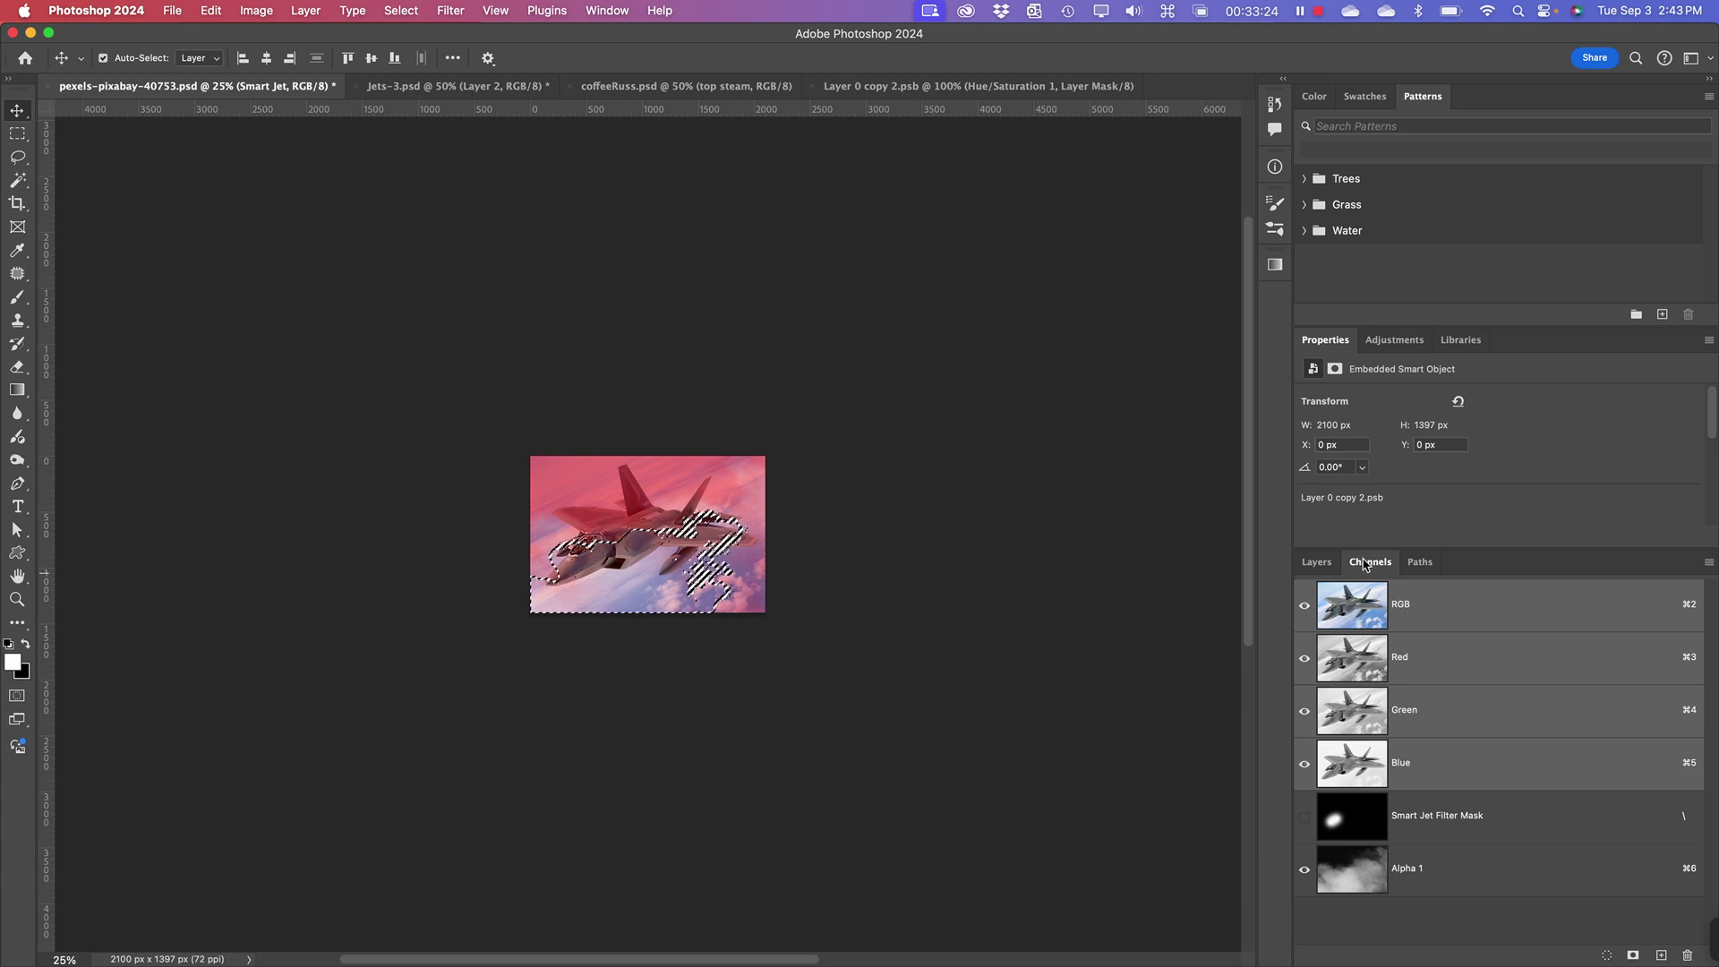
- Delete the filter mask and clear the smart filters on the Smart Jet layer, and add a layer mask from the cloud selection
{"action": "left_click", "coordinate": [1316, 562]}
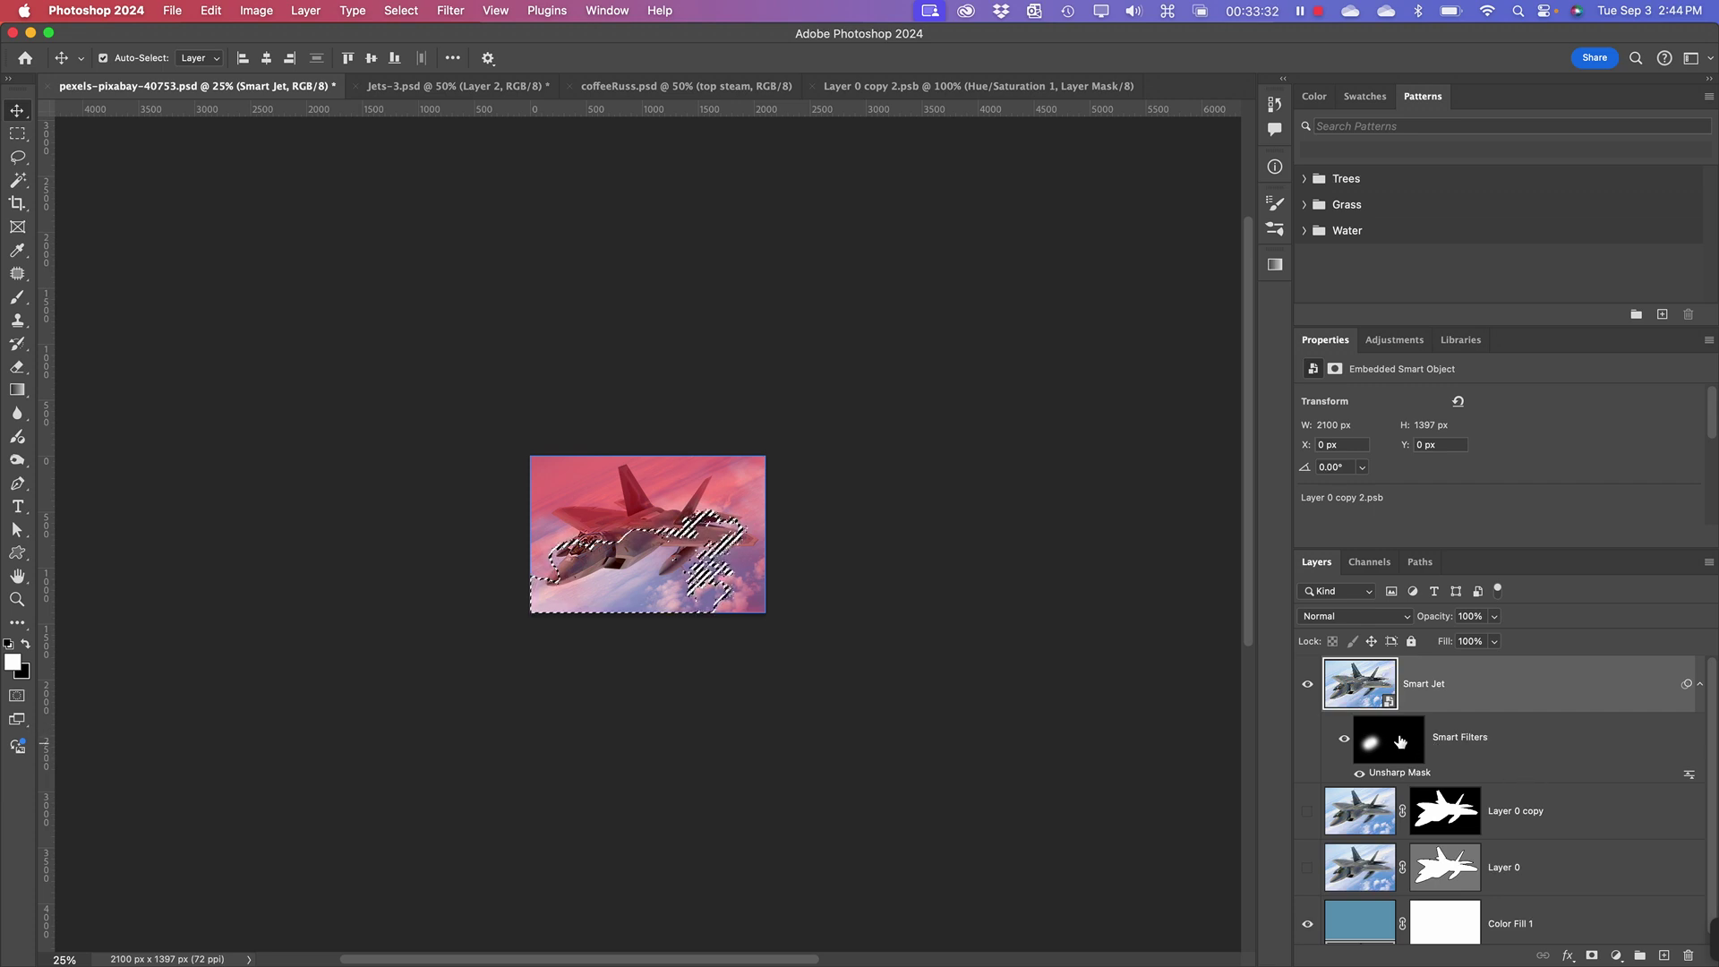
{"action": "right_click", "coordinate": [1484, 741]}
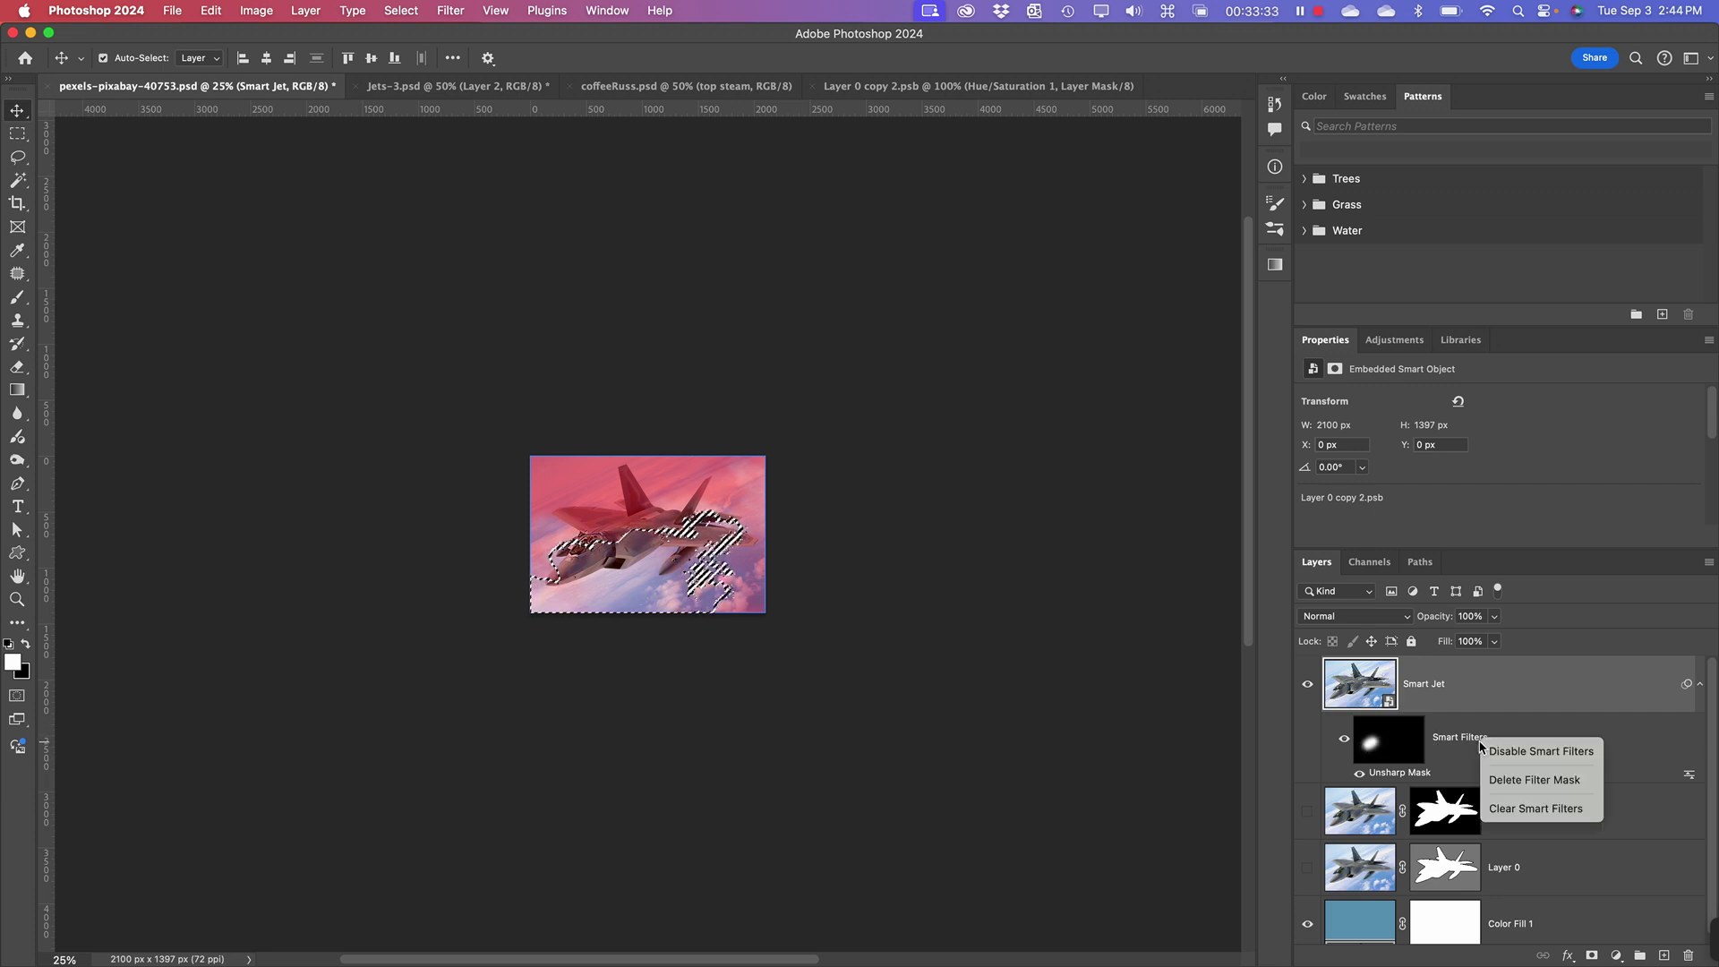
{"action": "left_click", "coordinate": [1526, 778]}
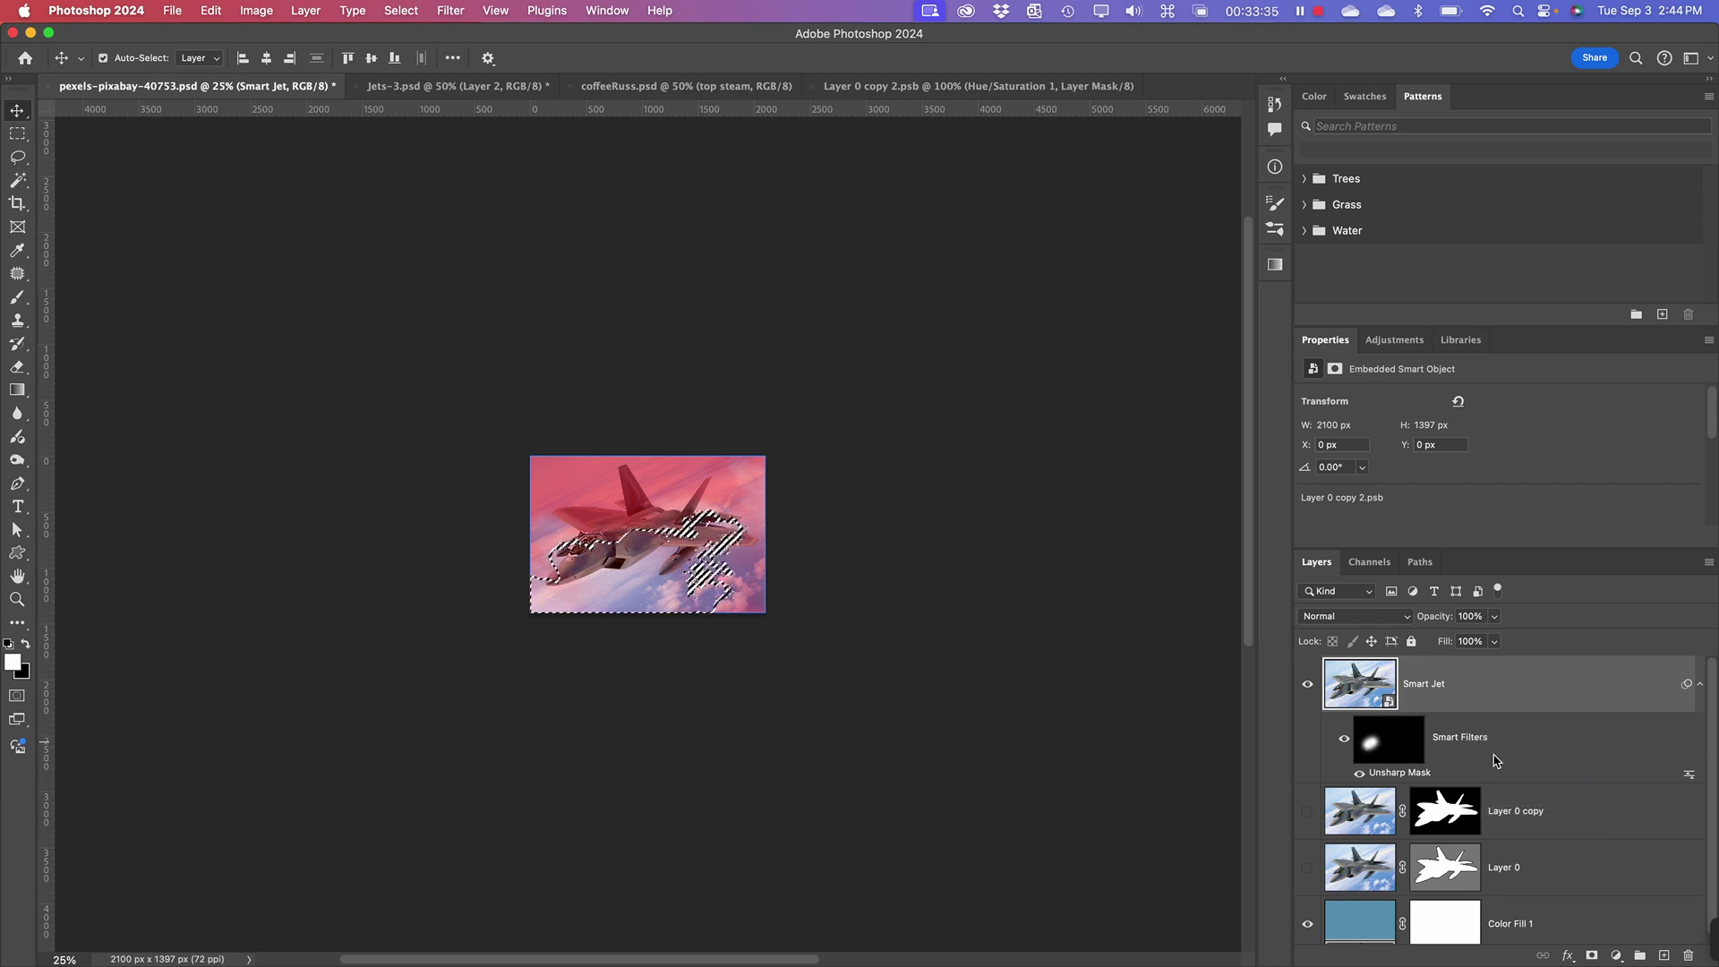
{"action": "right_click", "coordinate": [1417, 719]}
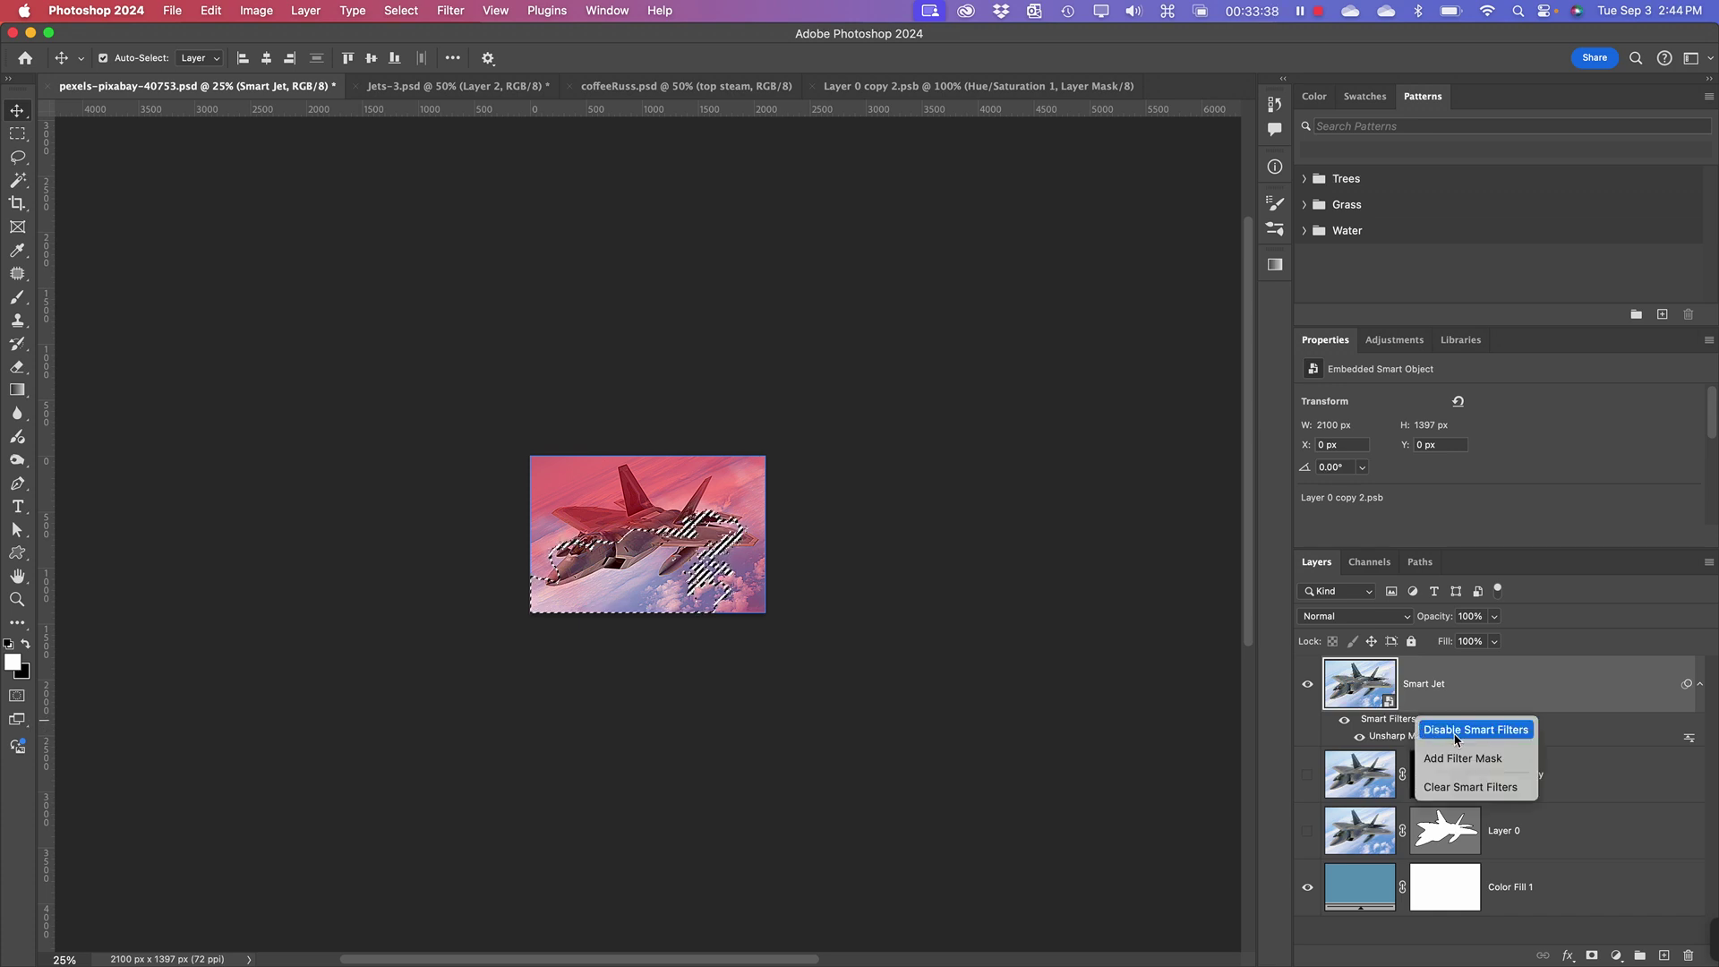
{"action": "left_click", "coordinate": [1475, 785]}
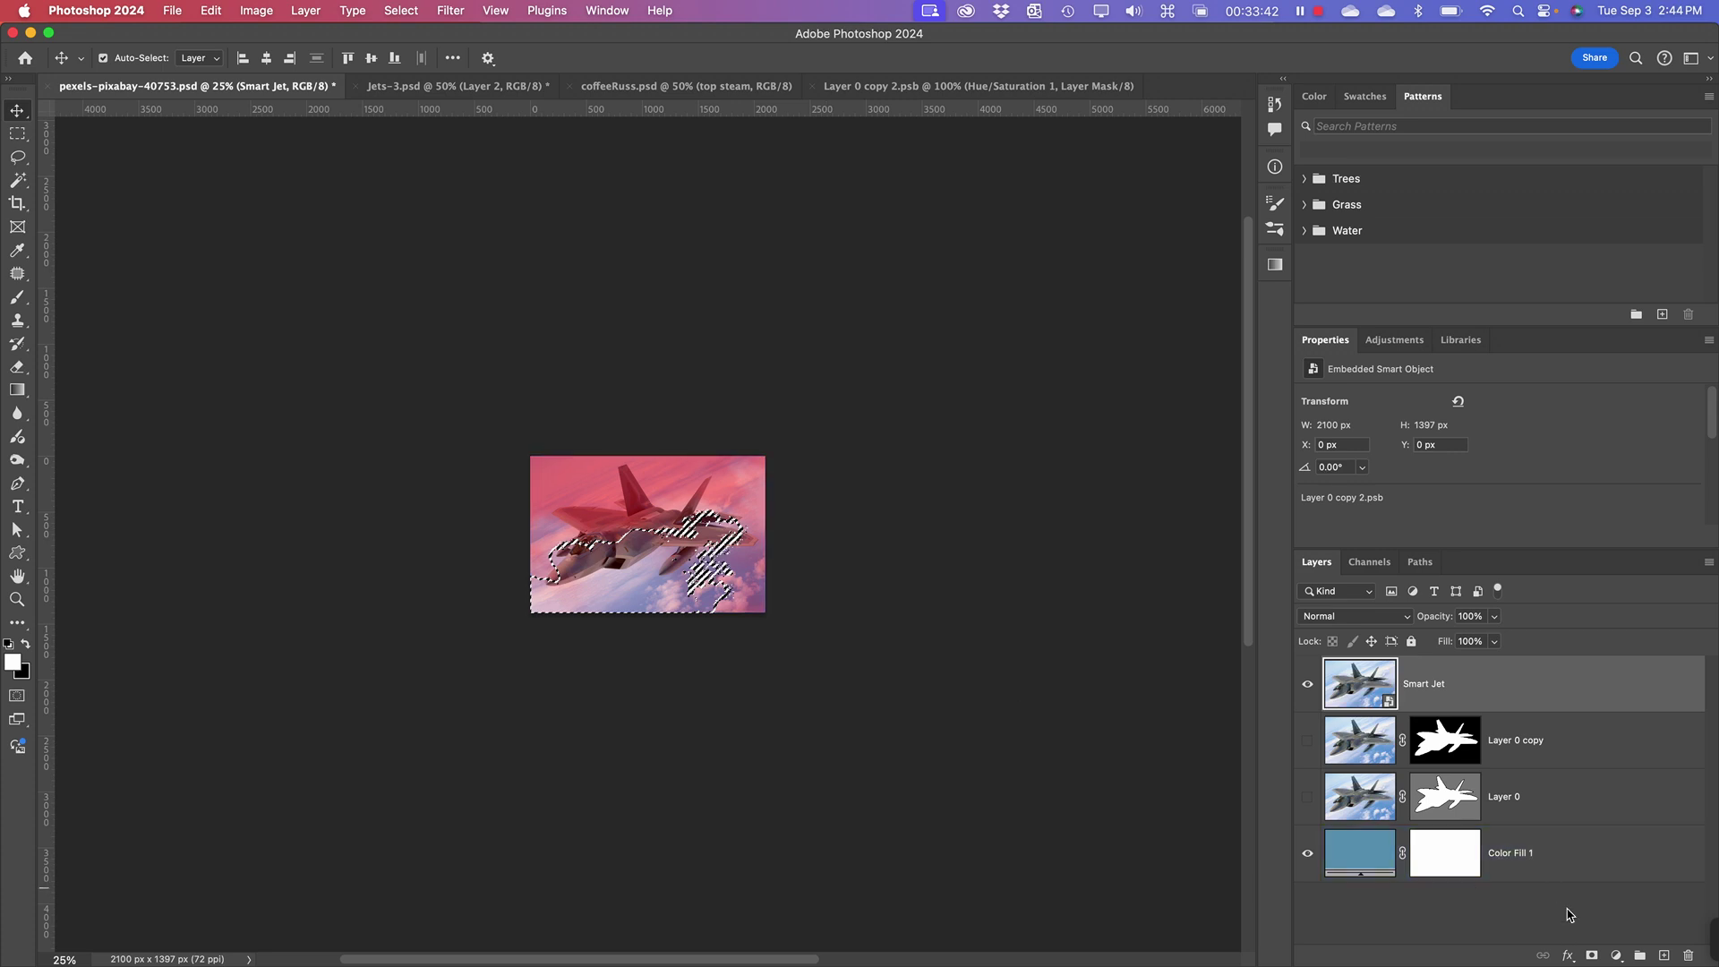
{"action": "left_click", "coordinate": [1591, 956]}
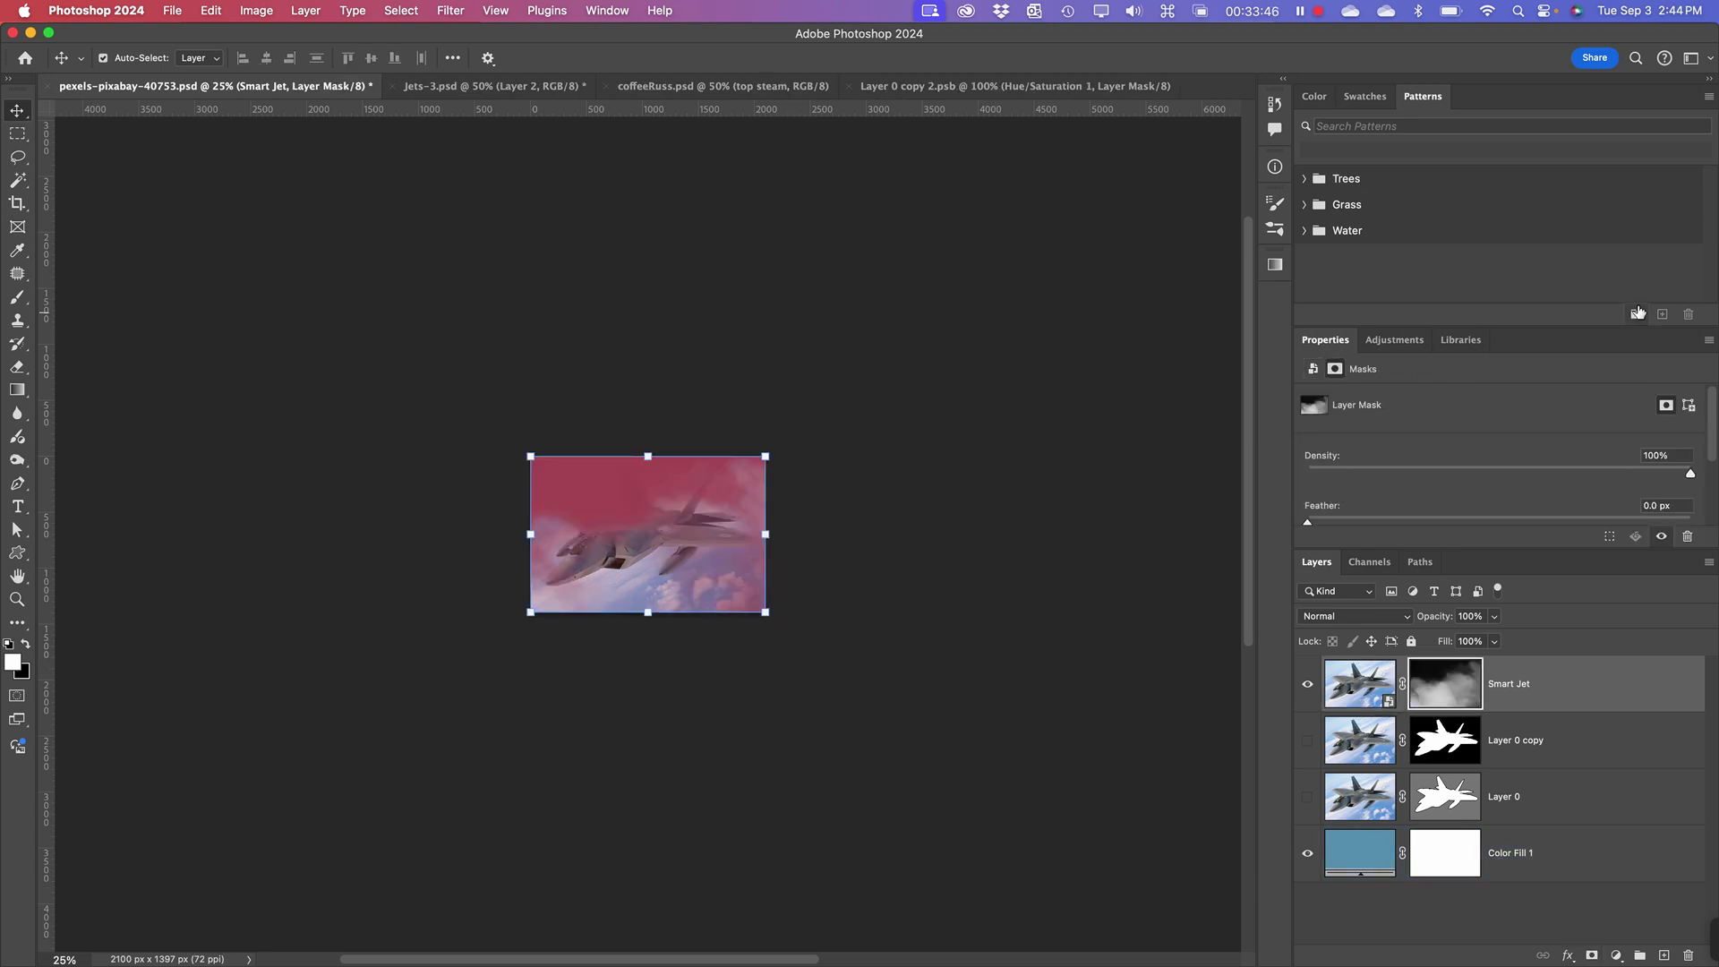
- Hide the Alpha 1 channel's overlay and enlarge the jet image to 66.67% with the layers in view
{"action": "left_click", "coordinate": [1369, 562]}
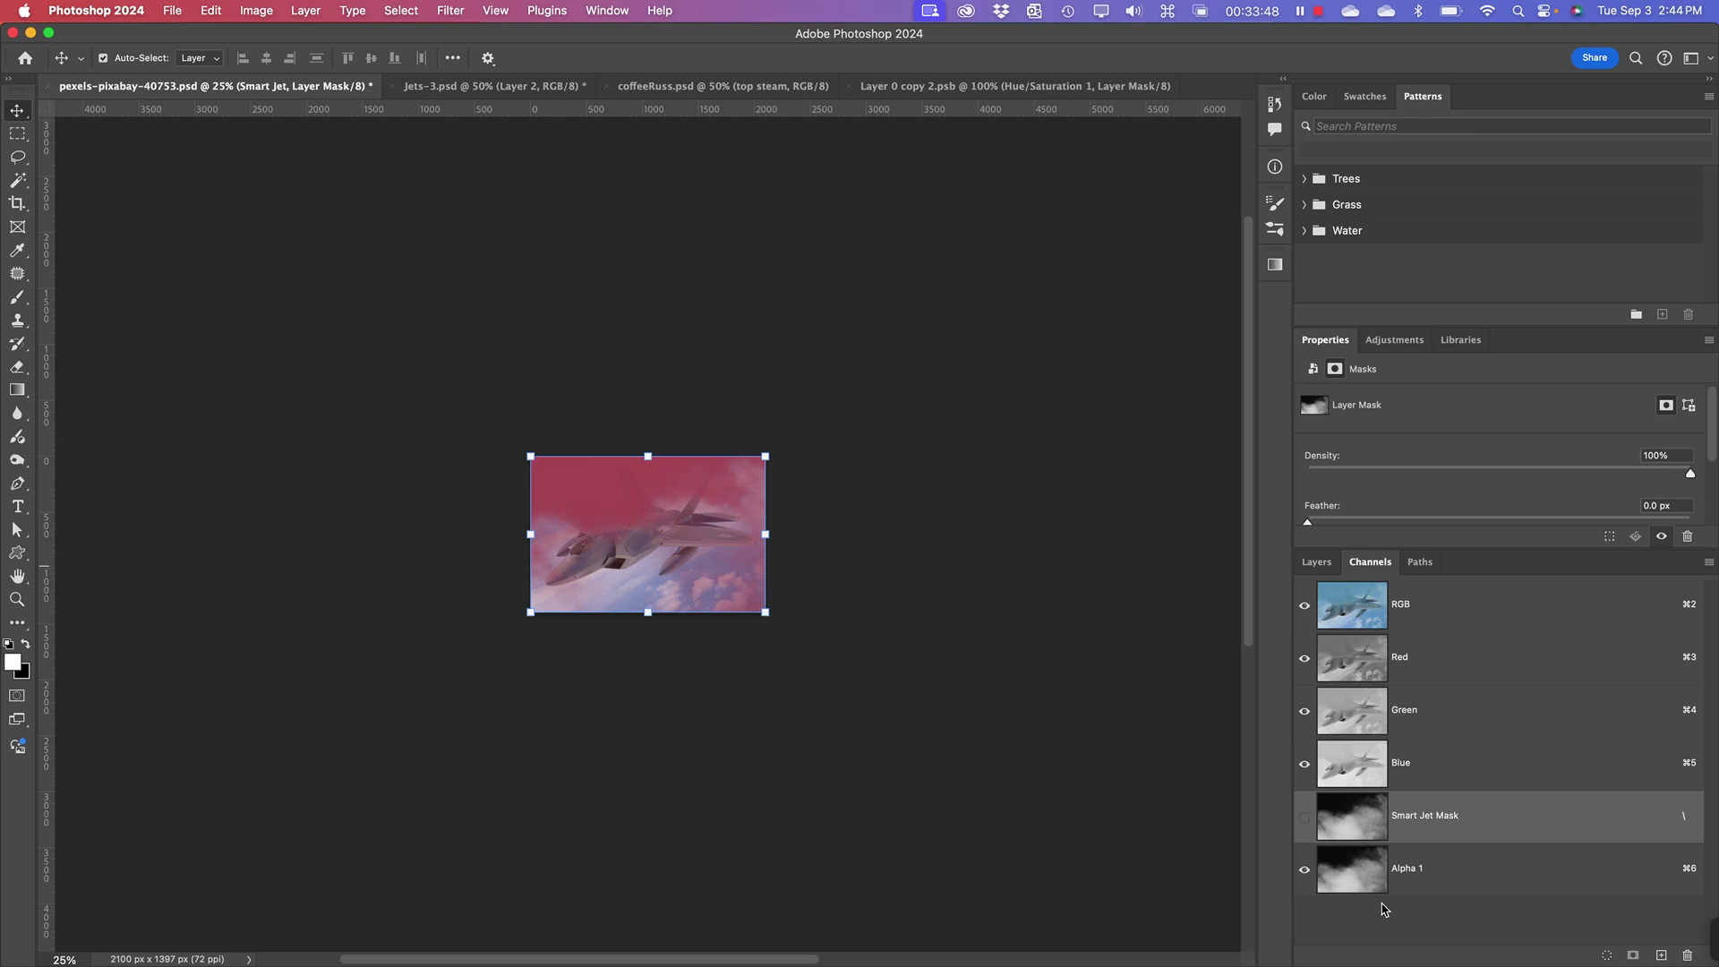
{"action": "left_click", "coordinate": [1304, 870]}
{"action": "left_click", "coordinate": [1318, 563]}
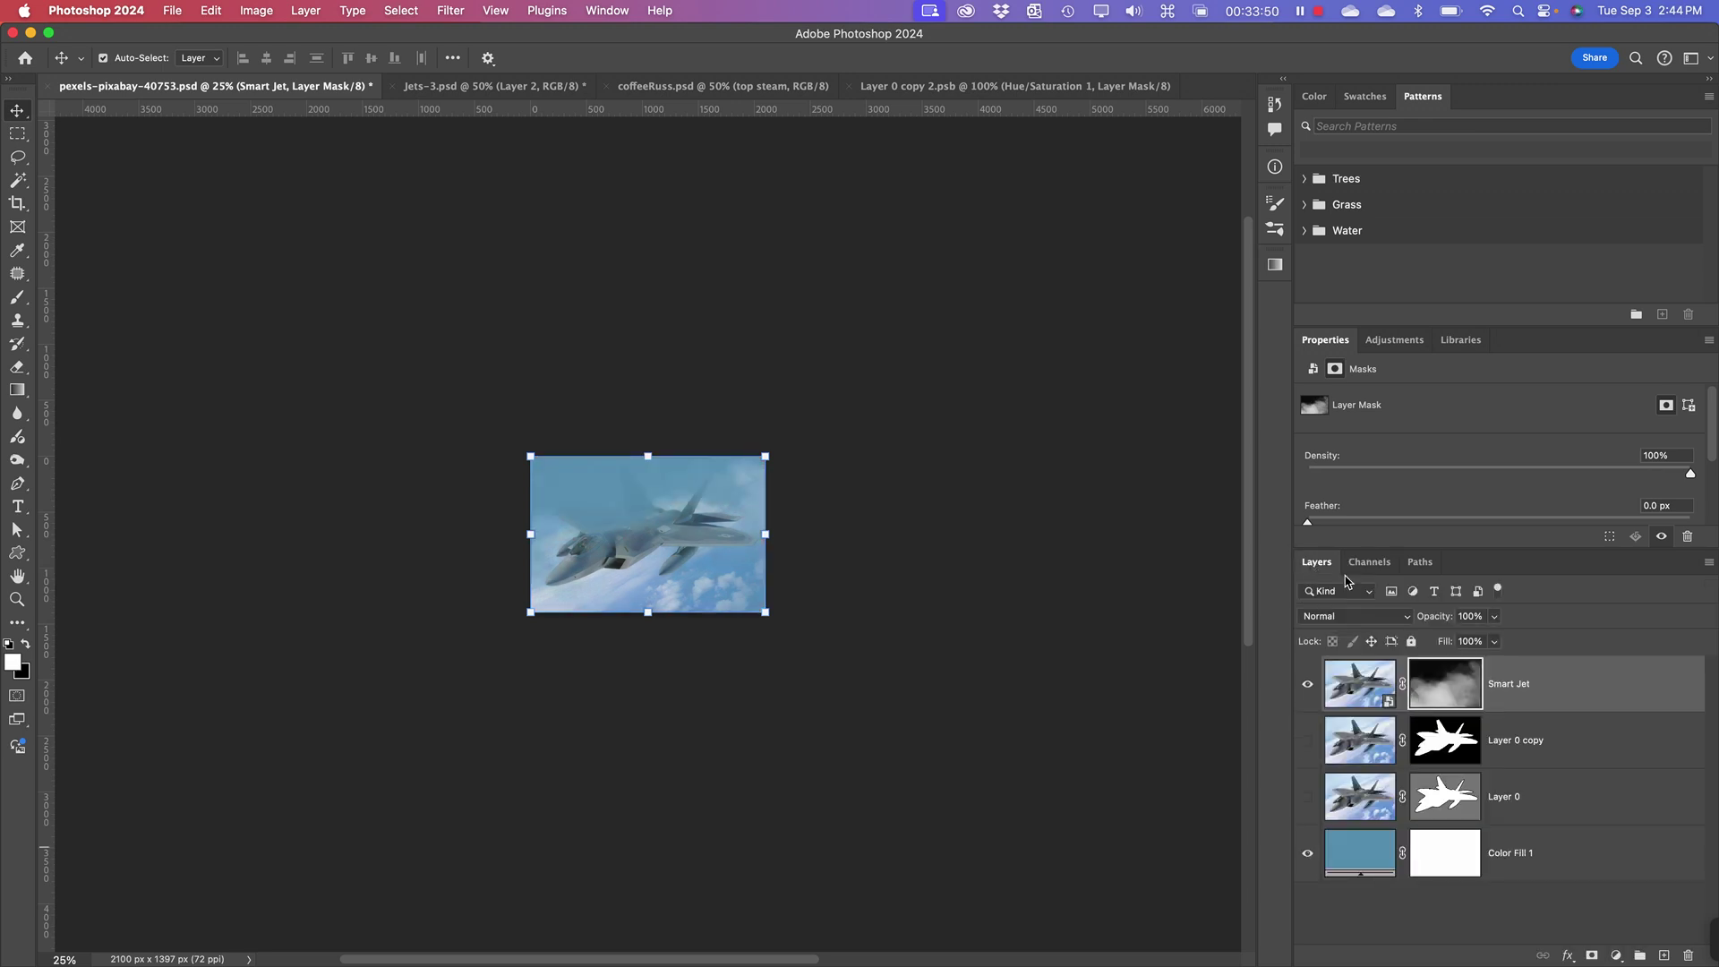
{"action": "key", "text": "super+plus"}
{"action": "key", "text": "super+plus"}
{"action": "key", "text": "super+plus"}
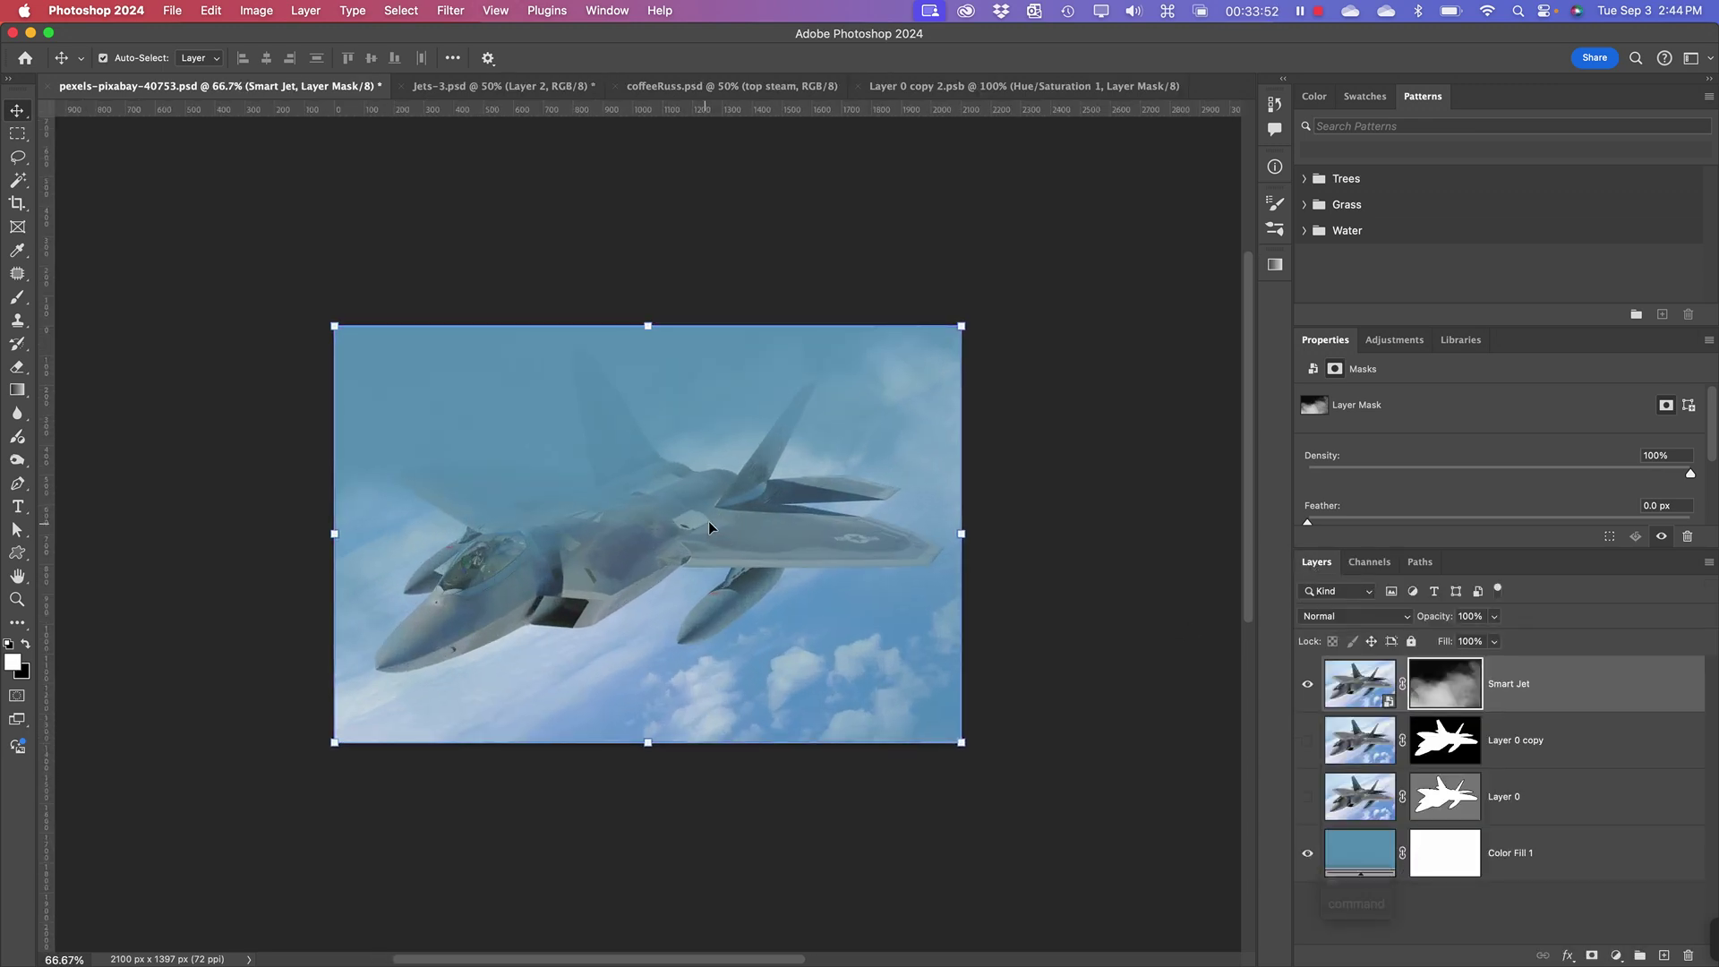
{"action": "scroll", "coordinate": [712, 530], "scroll_direction": "down", "scroll_amount": 3}
{"action": "scroll", "coordinate": [712, 530], "scroll_direction": "left", "scroll_amount": 3}
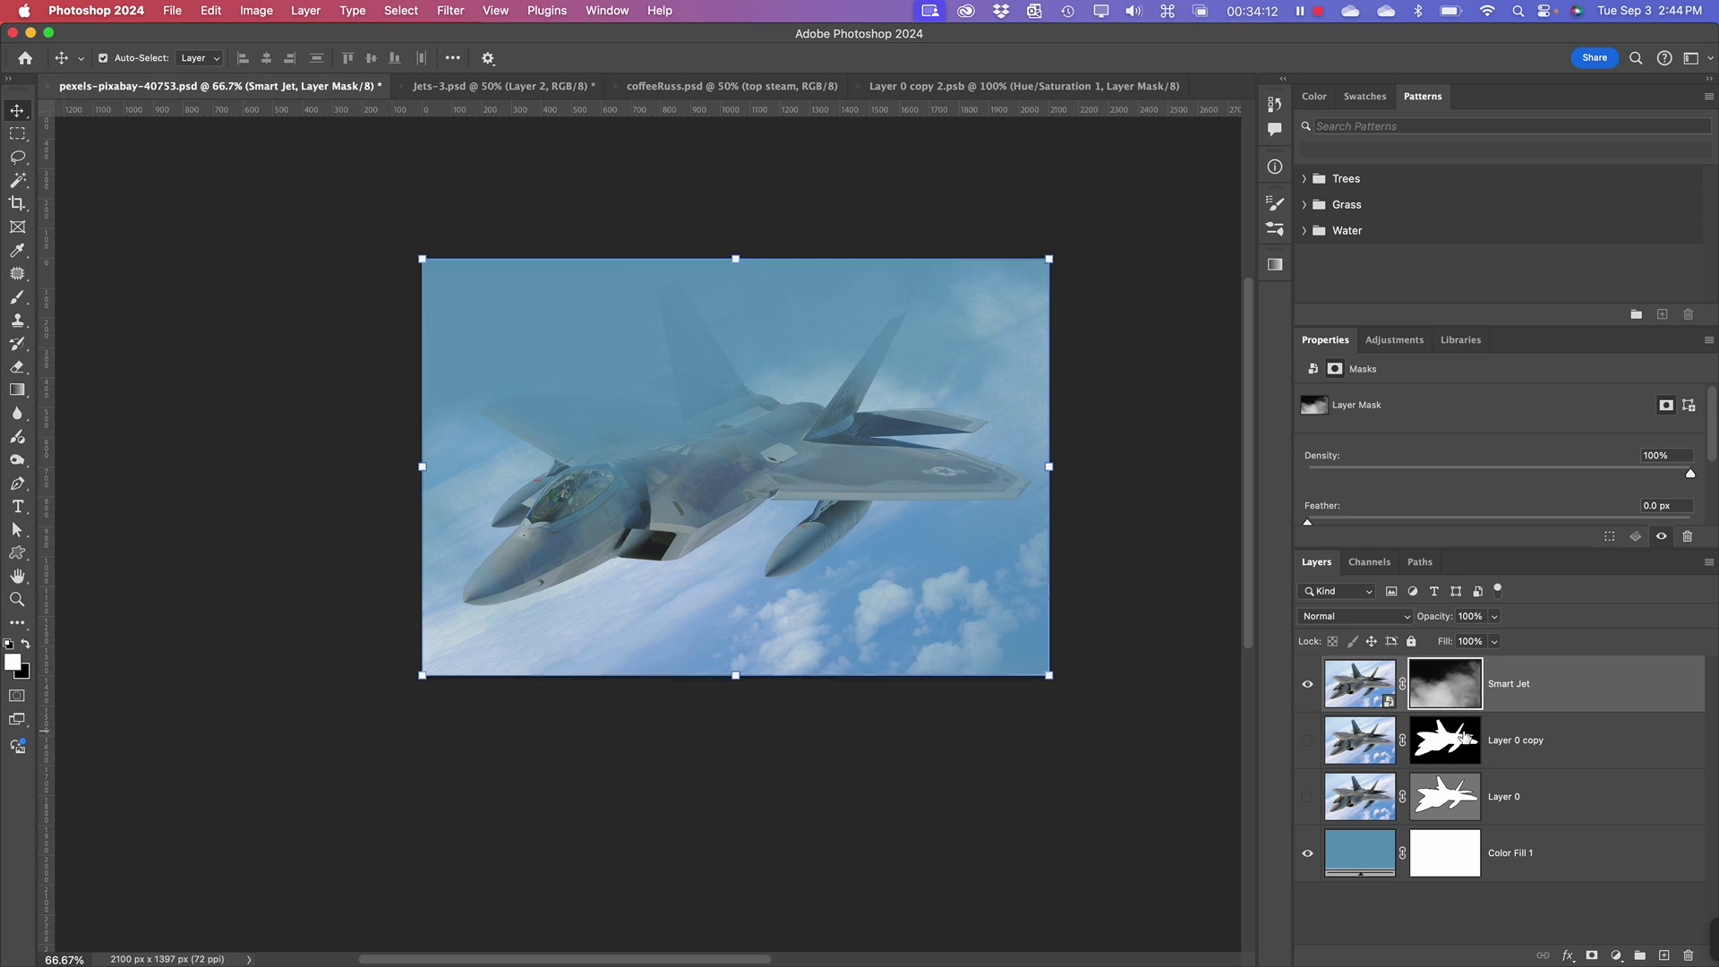
- Unlink the Smart Jet layer from its mask, move only the jet image to X 10 px, Y 75 px, and relink them
{"action": "left_click", "coordinate": [1403, 689]}
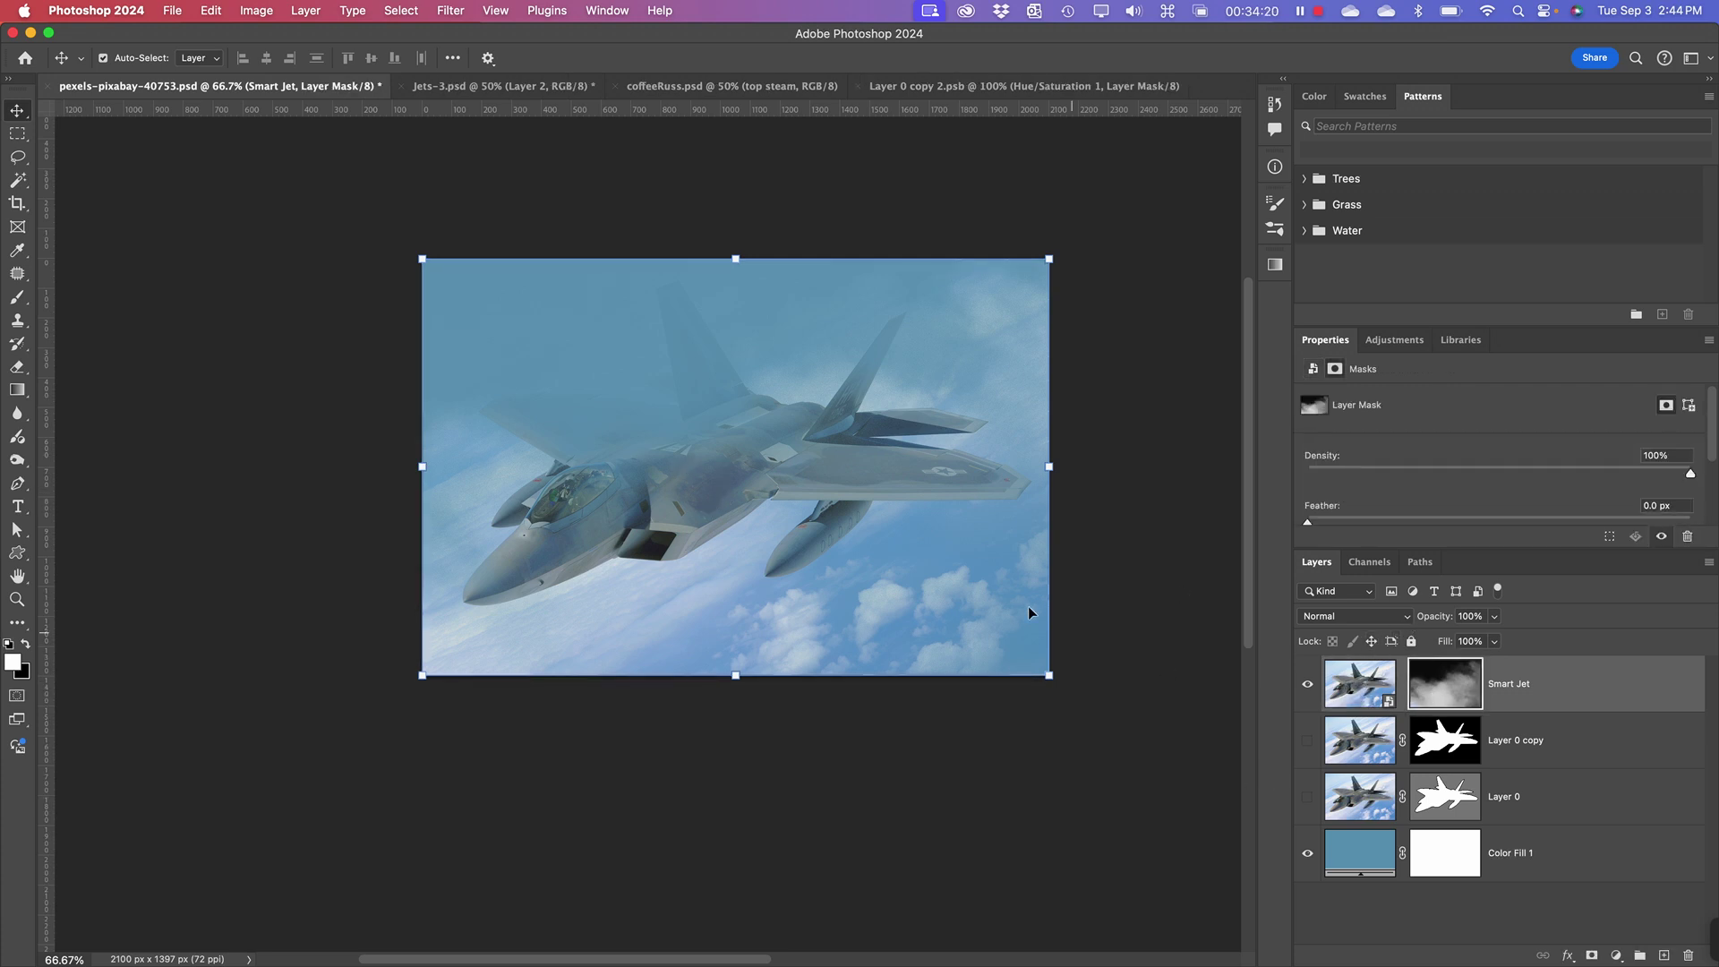
{"action": "mouse_move", "coordinate": [840, 560]}
{"action": "left_mouse_down"}
{"action": "mouse_move", "coordinate": [877, 564]}
{"action": "mouse_move", "coordinate": [836, 568]}
{"action": "mouse_move", "coordinate": [846, 584]}
{"action": "mouse_move", "coordinate": [797, 632]}
{"action": "mouse_move", "coordinate": [906, 552]}
{"action": "mouse_move", "coordinate": [754, 545]}
{"action": "mouse_move", "coordinate": [894, 614]}
{"action": "mouse_move", "coordinate": [931, 607]}
{"action": "mouse_move", "coordinate": [882, 604]}
{"action": "mouse_move", "coordinate": [782, 518]}
{"action": "mouse_move", "coordinate": [861, 507]}
{"action": "mouse_move", "coordinate": [814, 561]}
{"action": "left_mouse_up"}
{"action": "left_click", "coordinate": [1360, 683]}
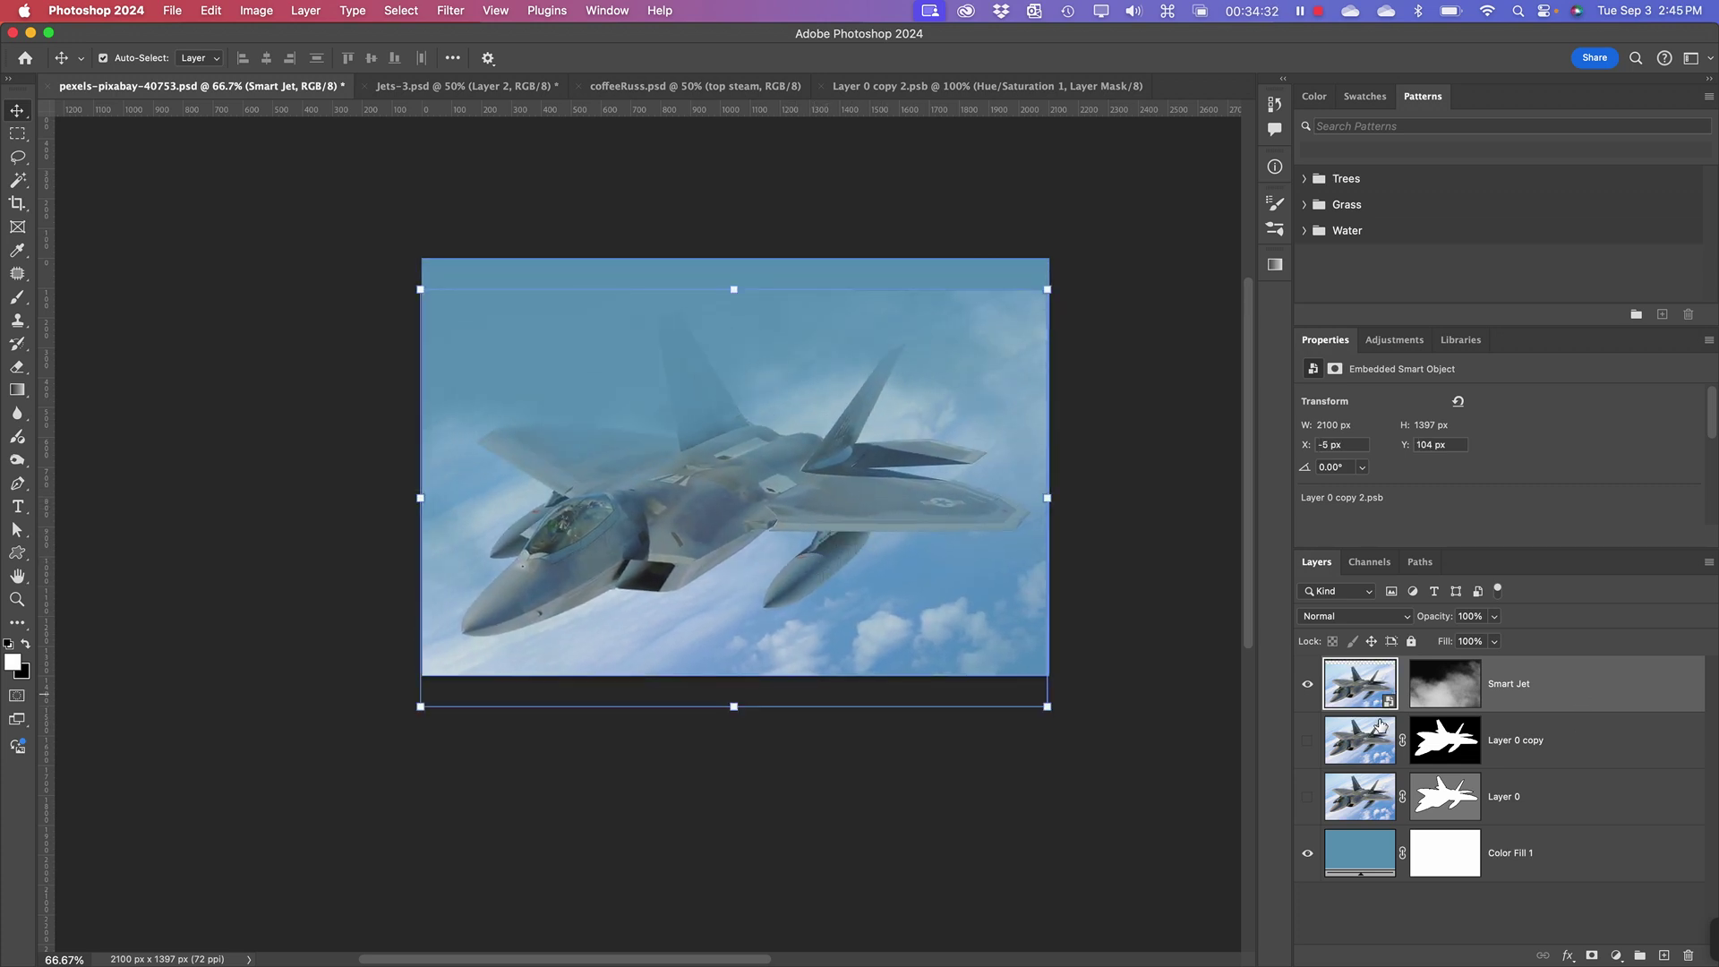
{"action": "left_click_drag", "start_coordinate": [1028, 573], "coordinate": [1031, 541]}
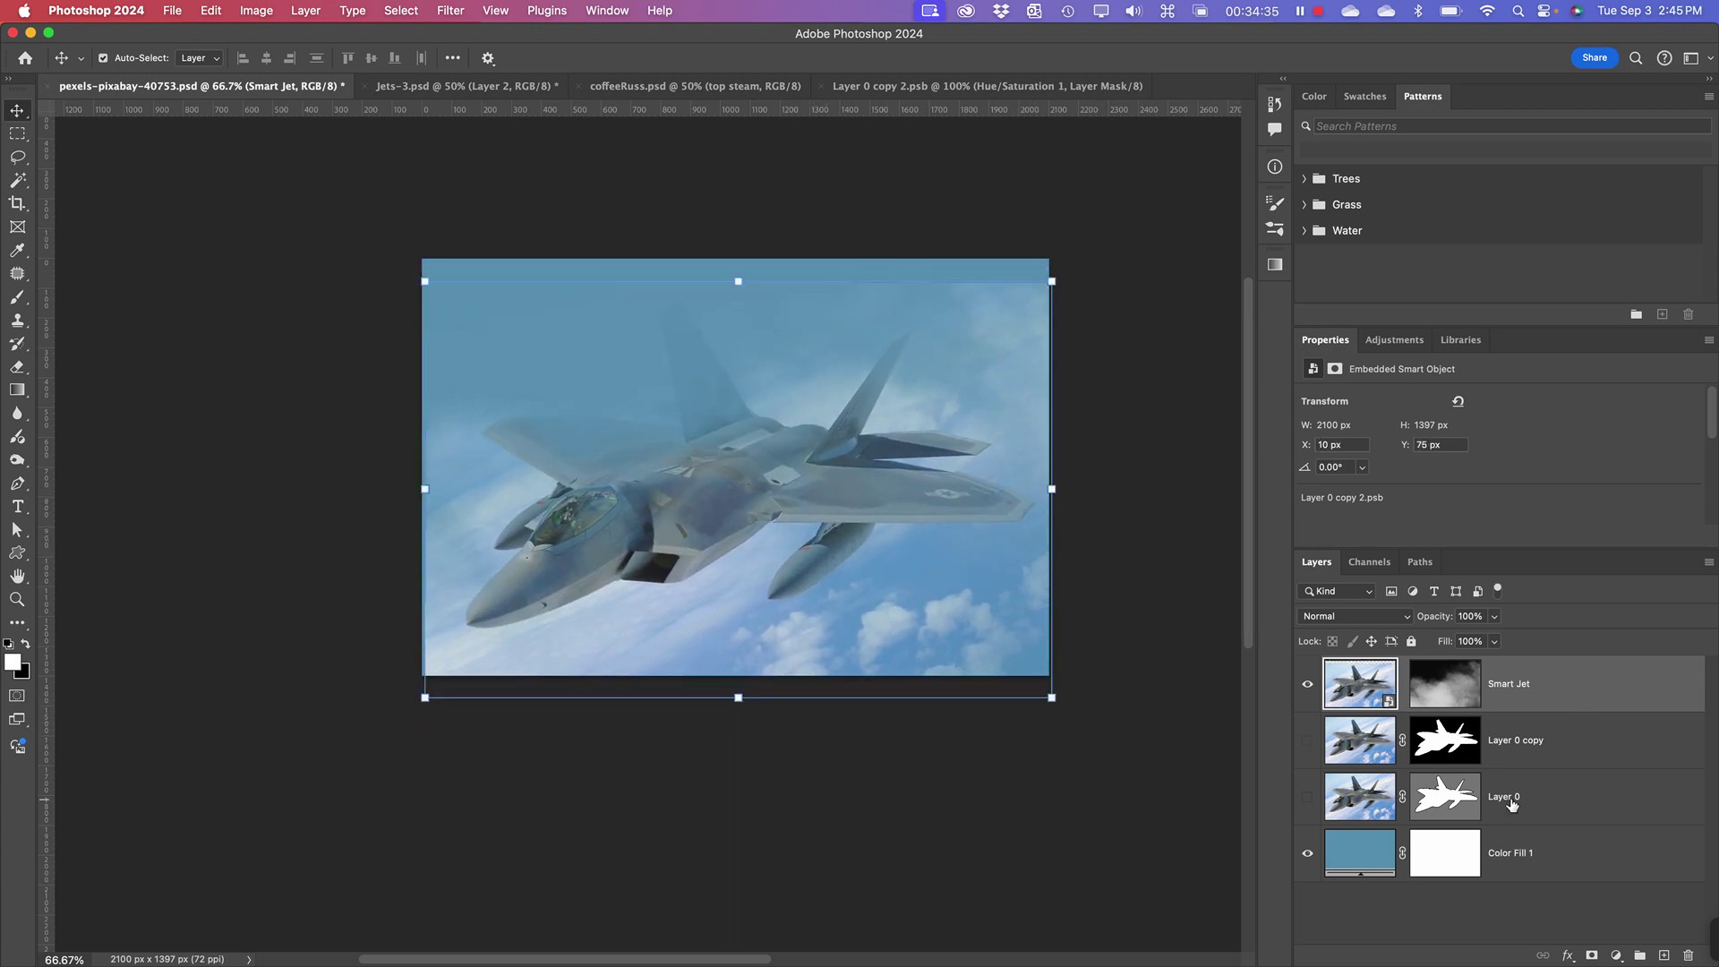
{"action": "left_click", "coordinate": [1402, 683]}
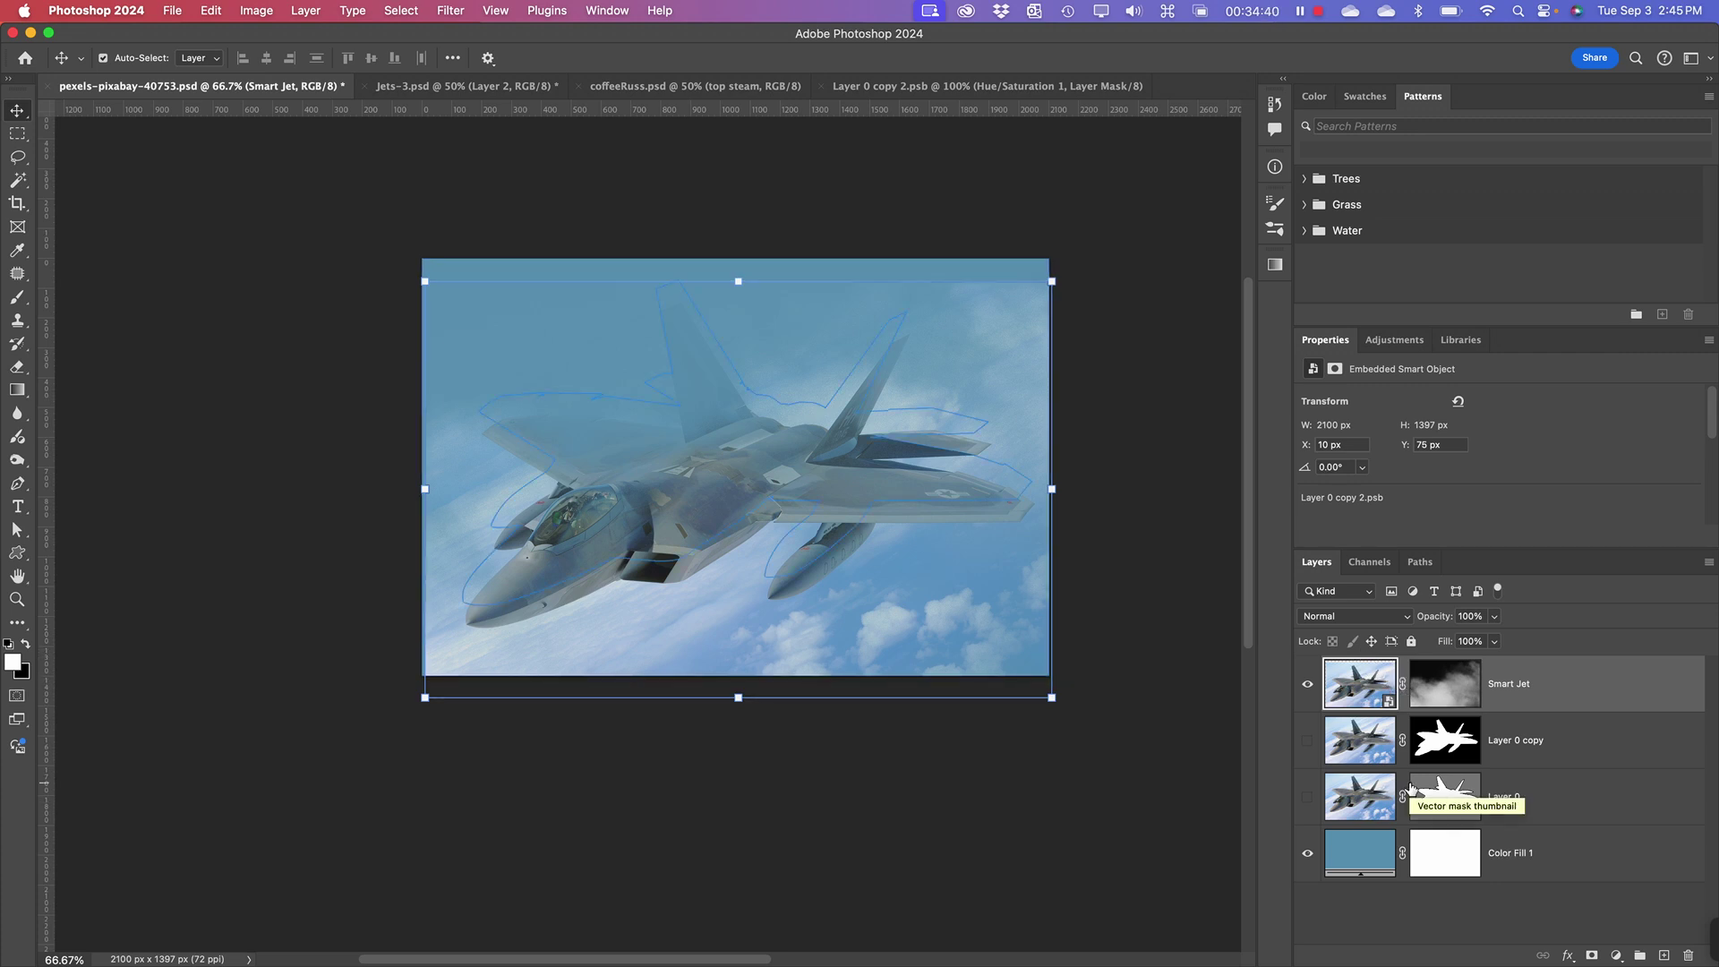
- Make the Smart Jet layer mask active and examine how it is listed among the document's channels
{"action": "left_click", "coordinate": [438, 309]}
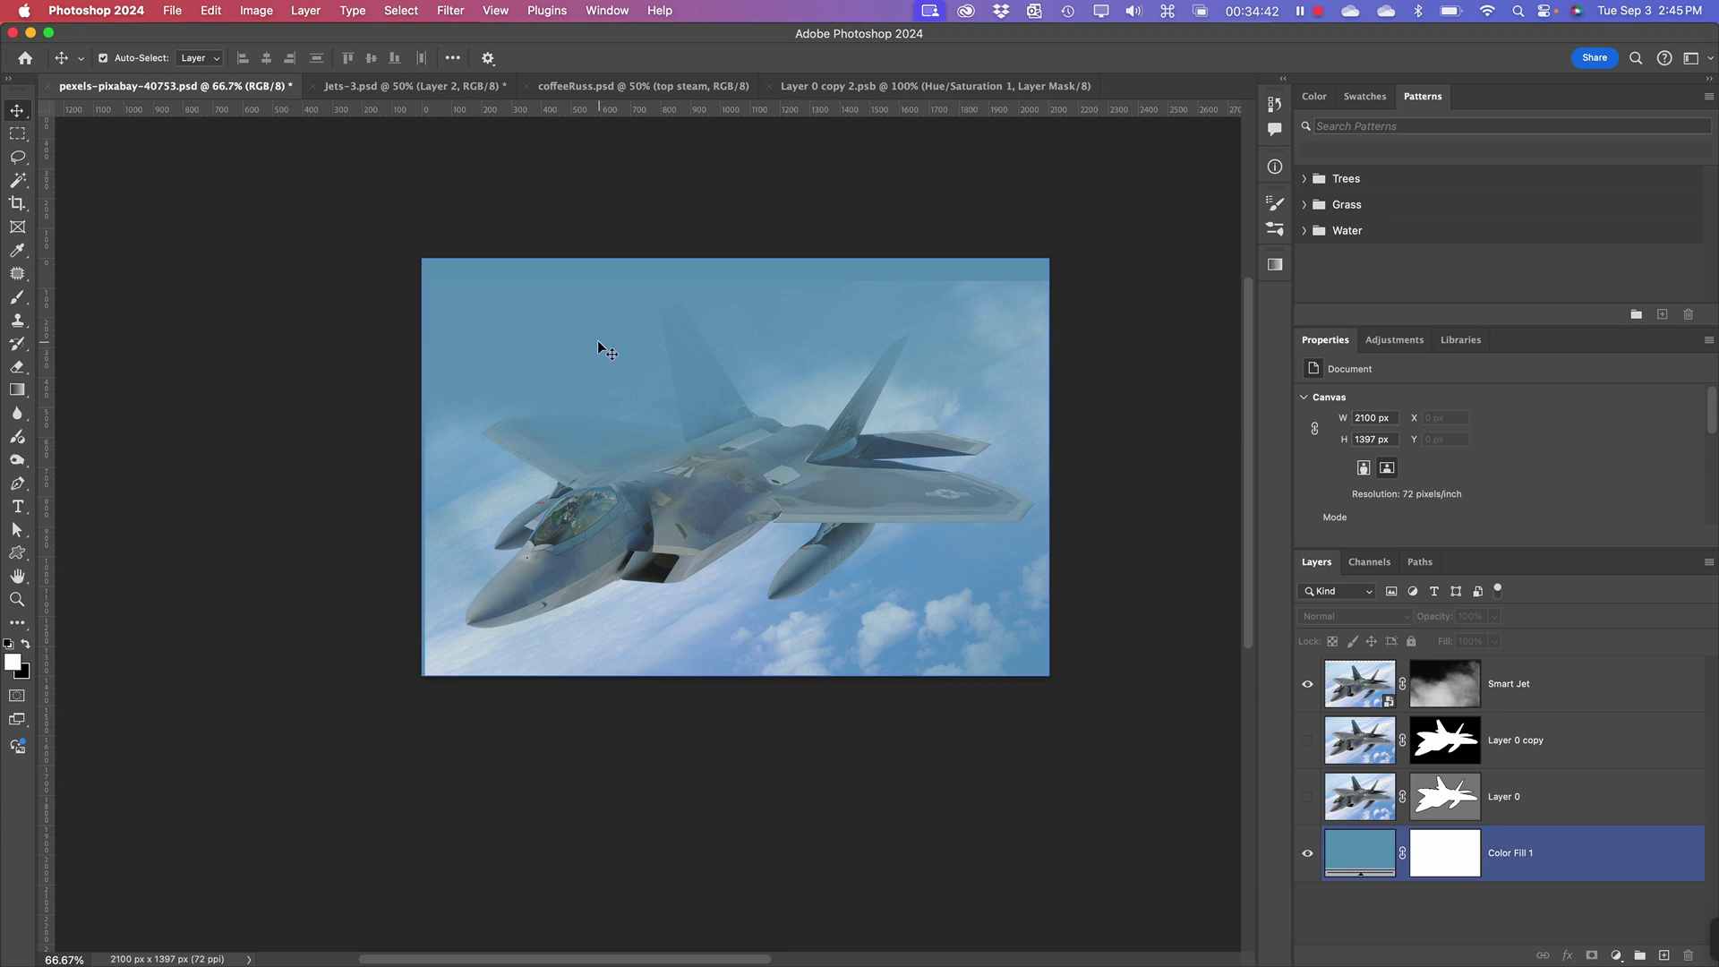
{"action": "left_click", "coordinate": [1436, 698]}
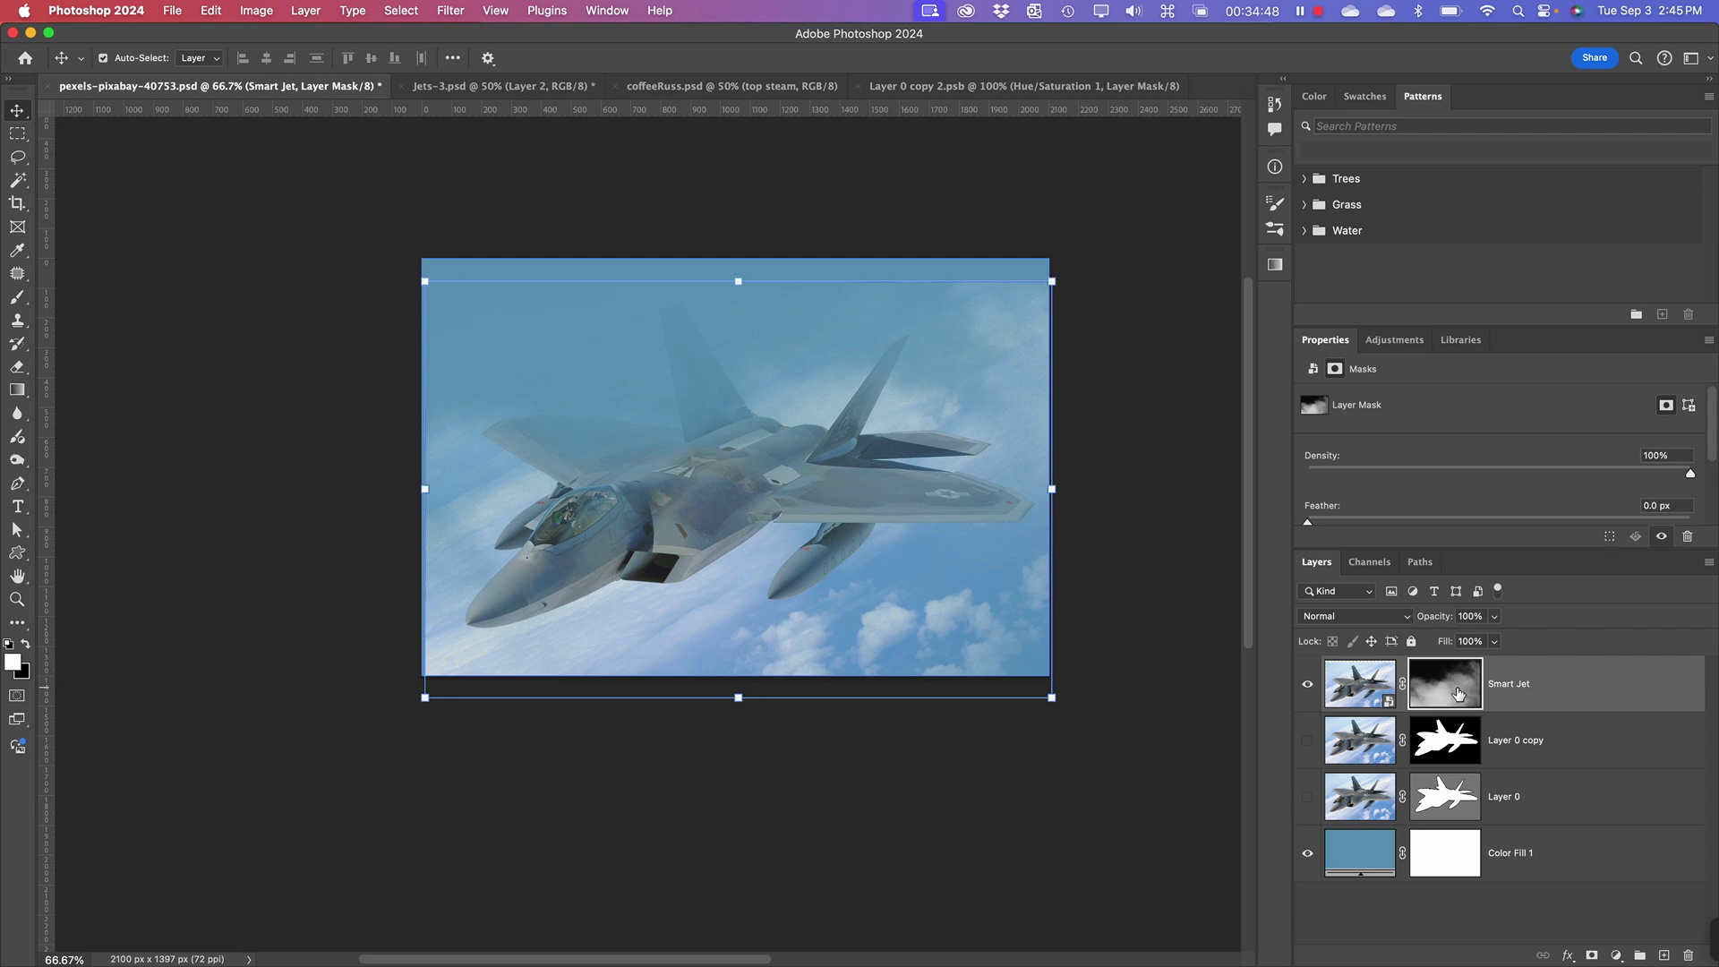
{"action": "left_click", "coordinate": [1371, 563]}
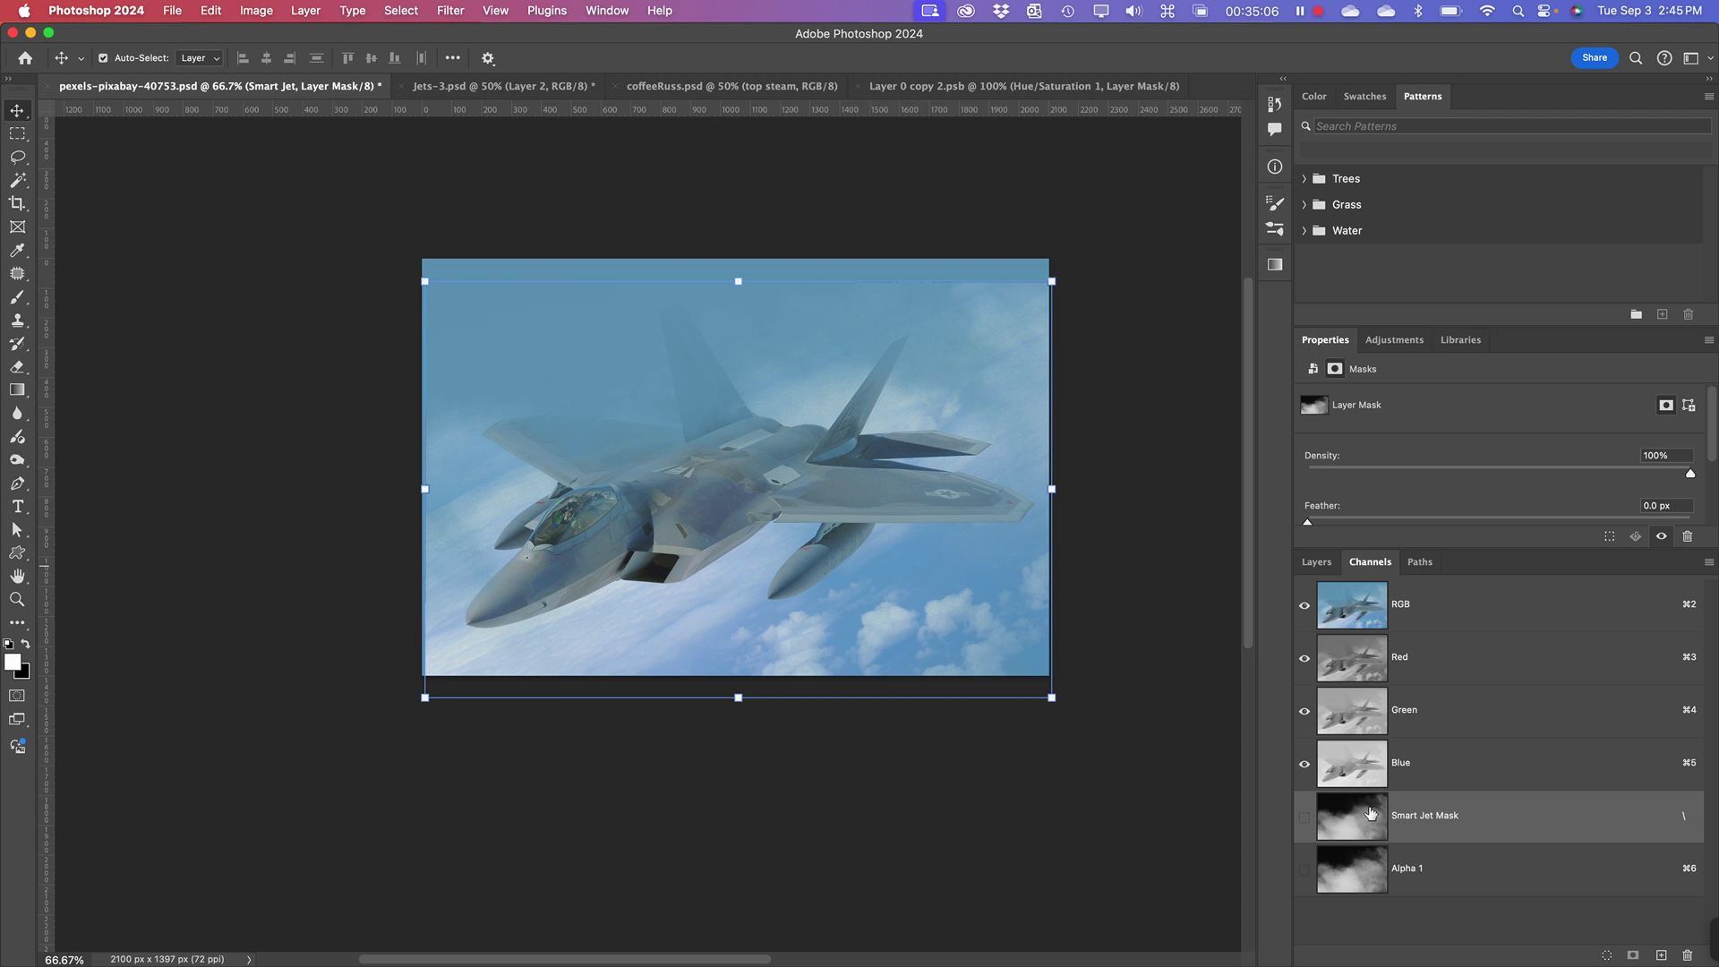
{"action": "left_click", "coordinate": [1317, 562]}
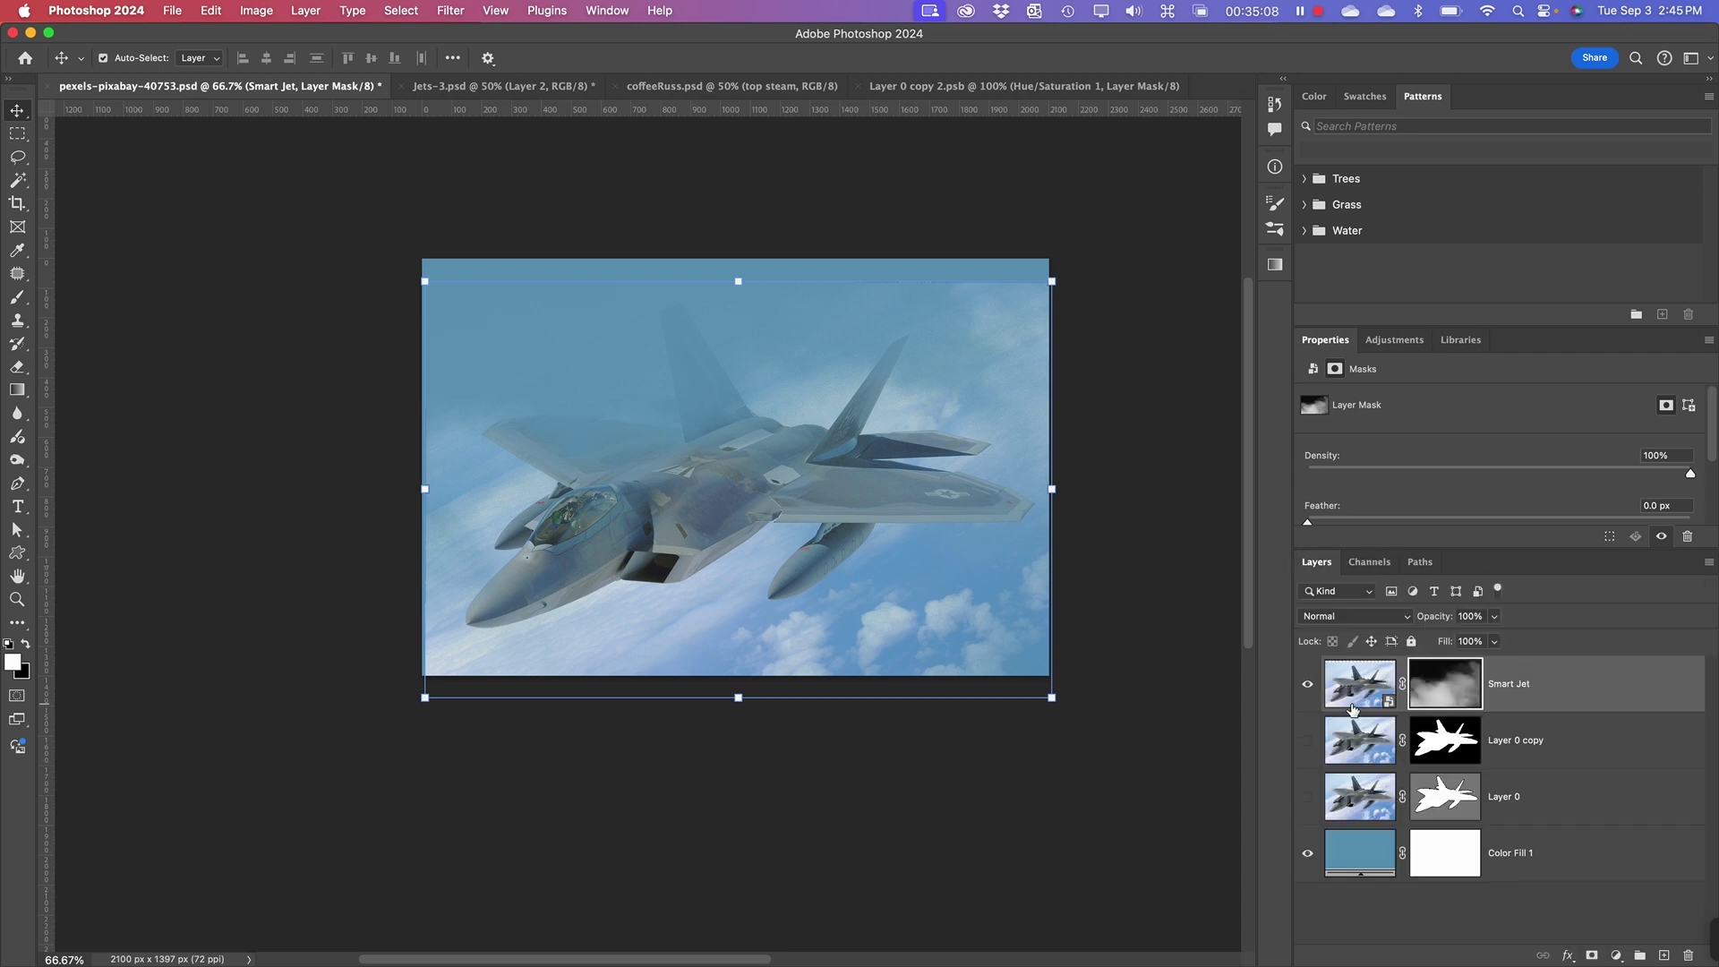
- Deselect all layers and delete the Alpha 1 channel from the document
{"action": "left_click", "coordinate": [1459, 896]}
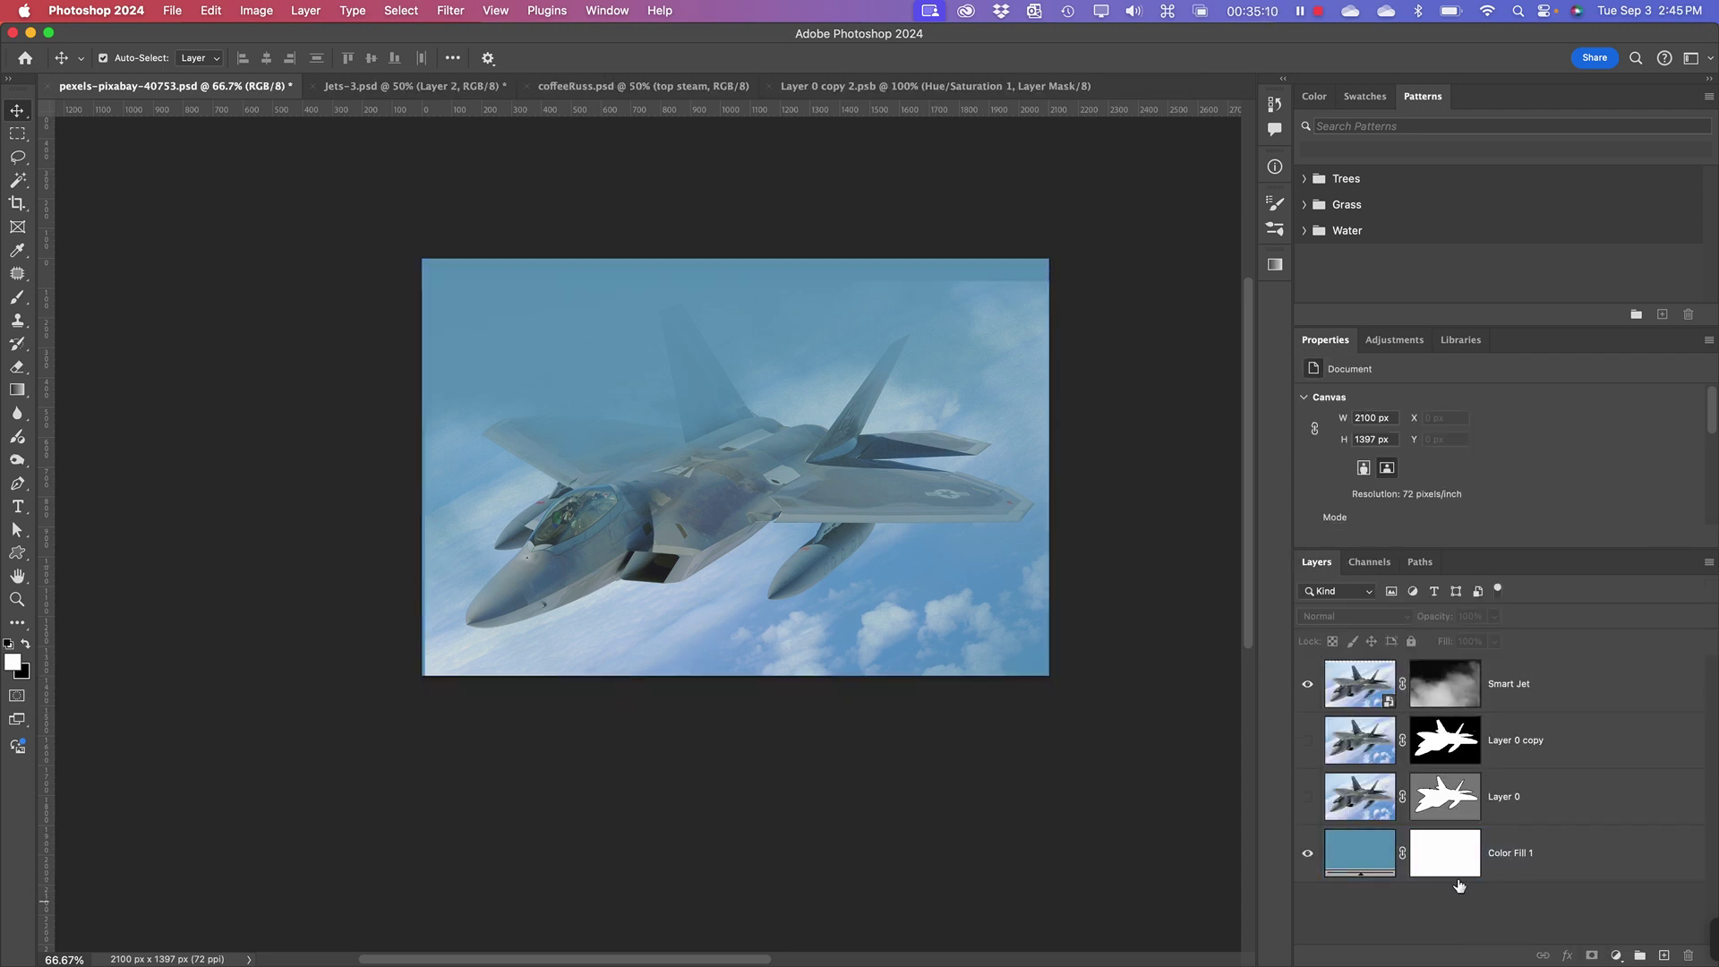
{"action": "left_click", "coordinate": [1370, 561]}
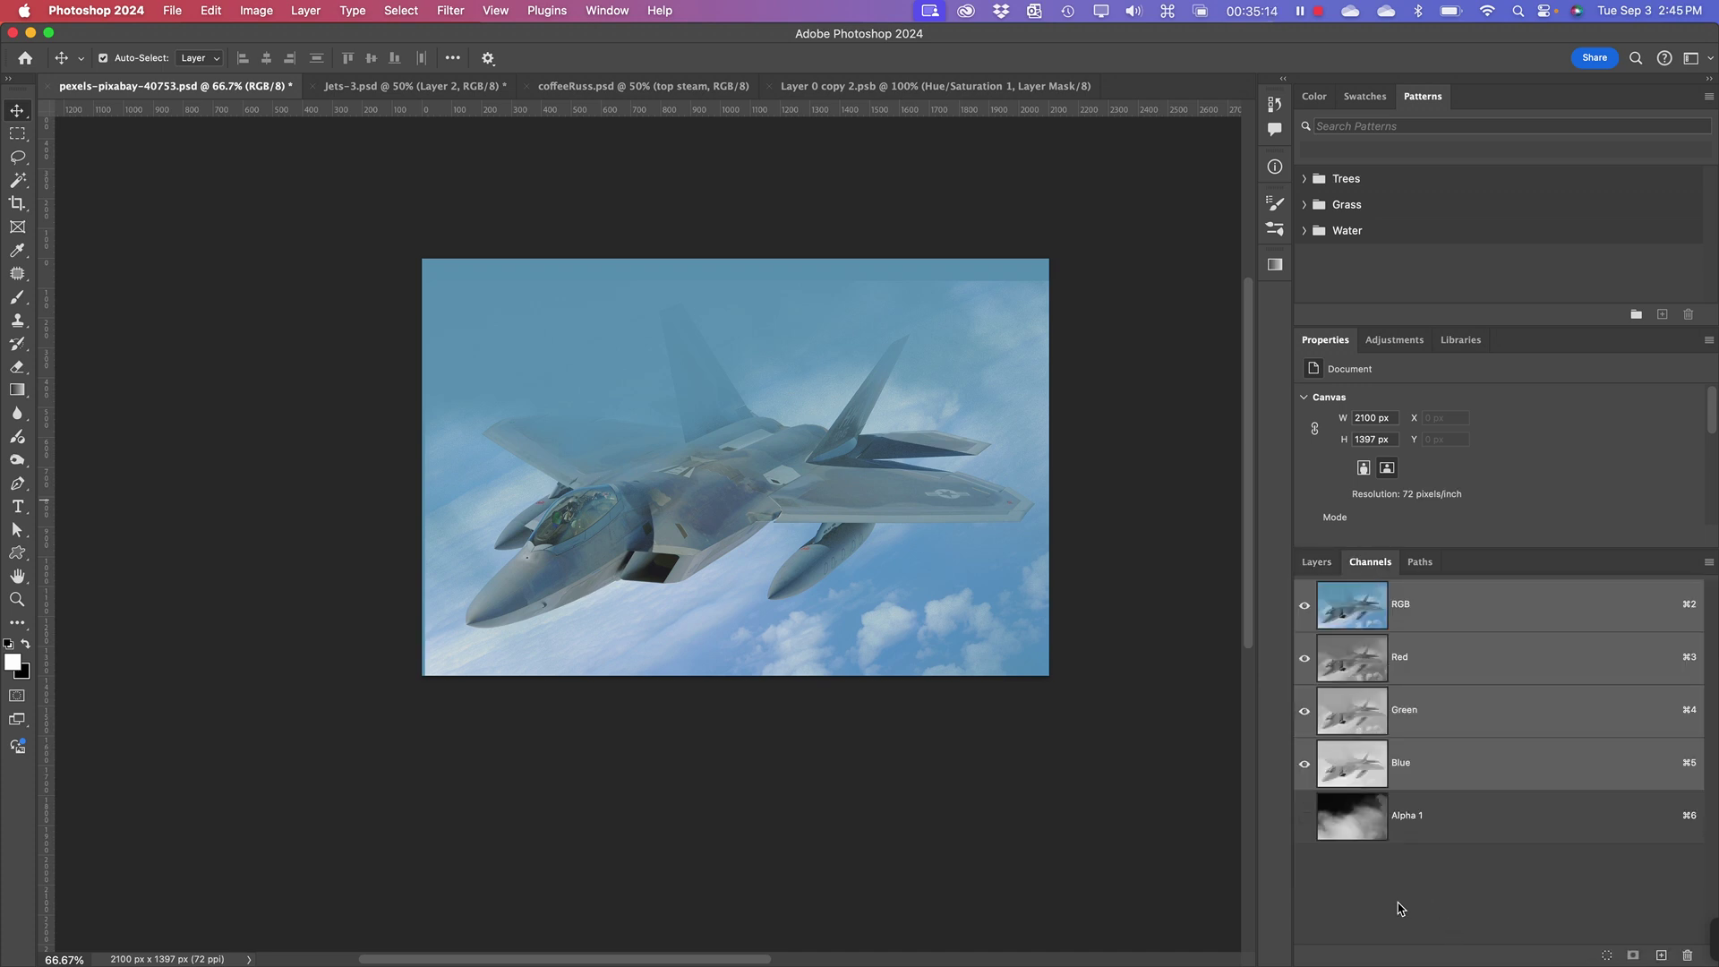
{"action": "left_click", "coordinate": [1450, 834]}
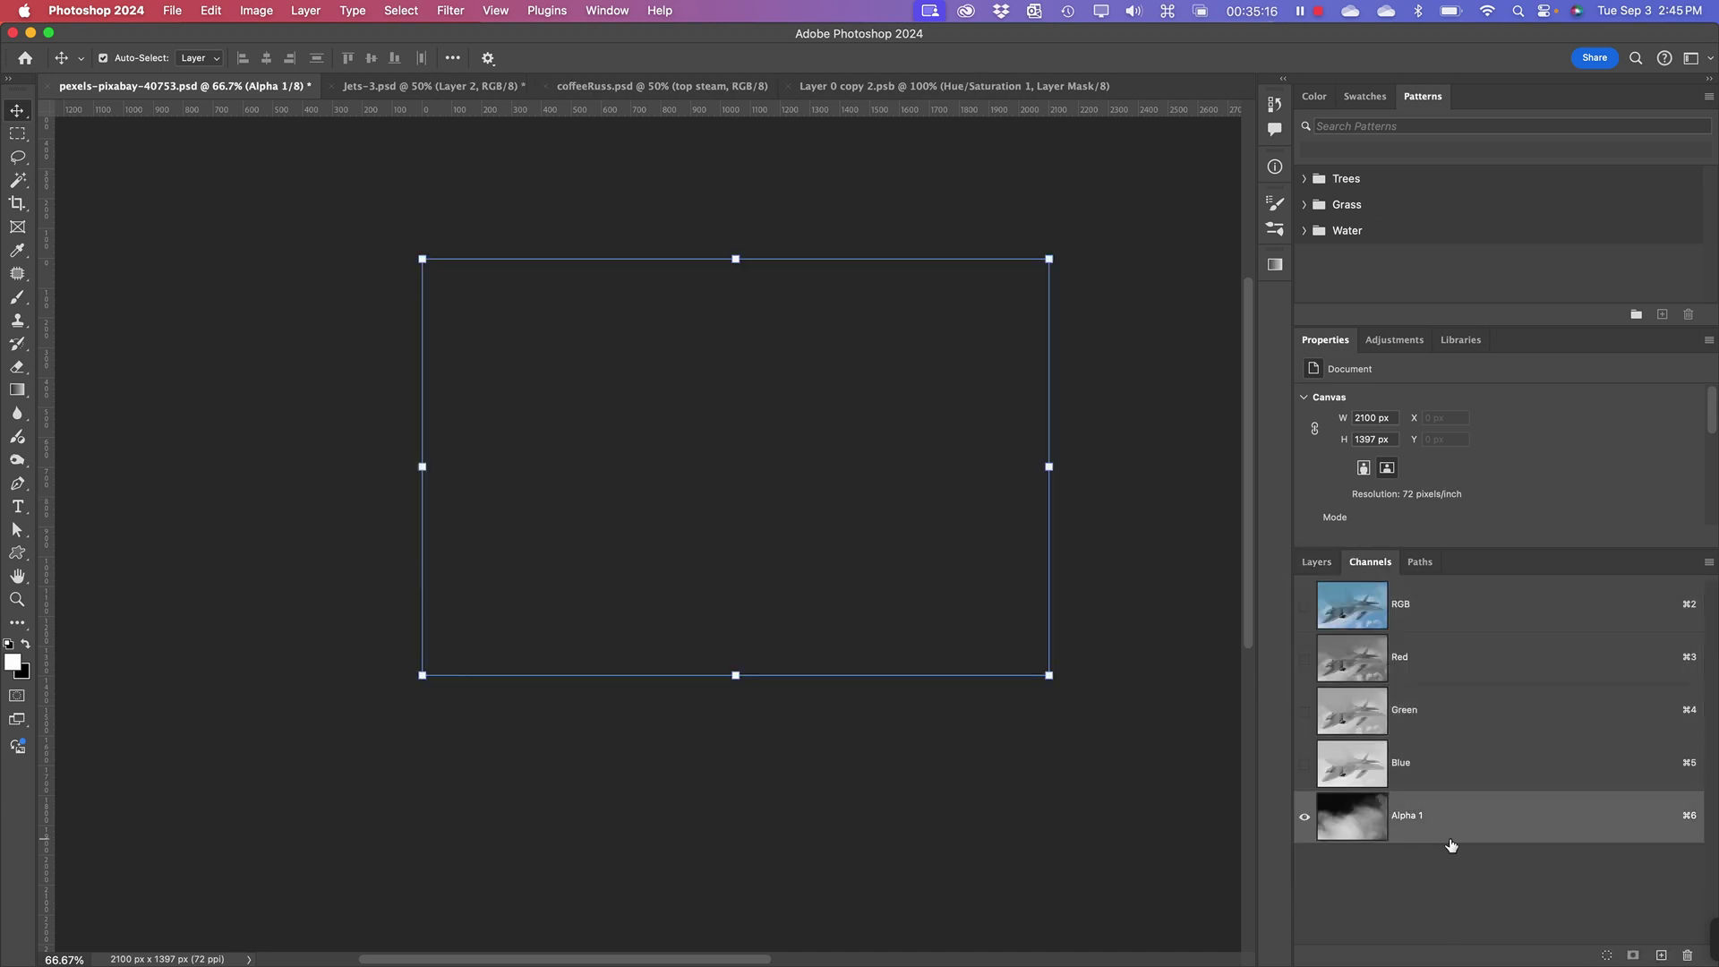
{"action": "left_click", "coordinate": [1686, 954]}
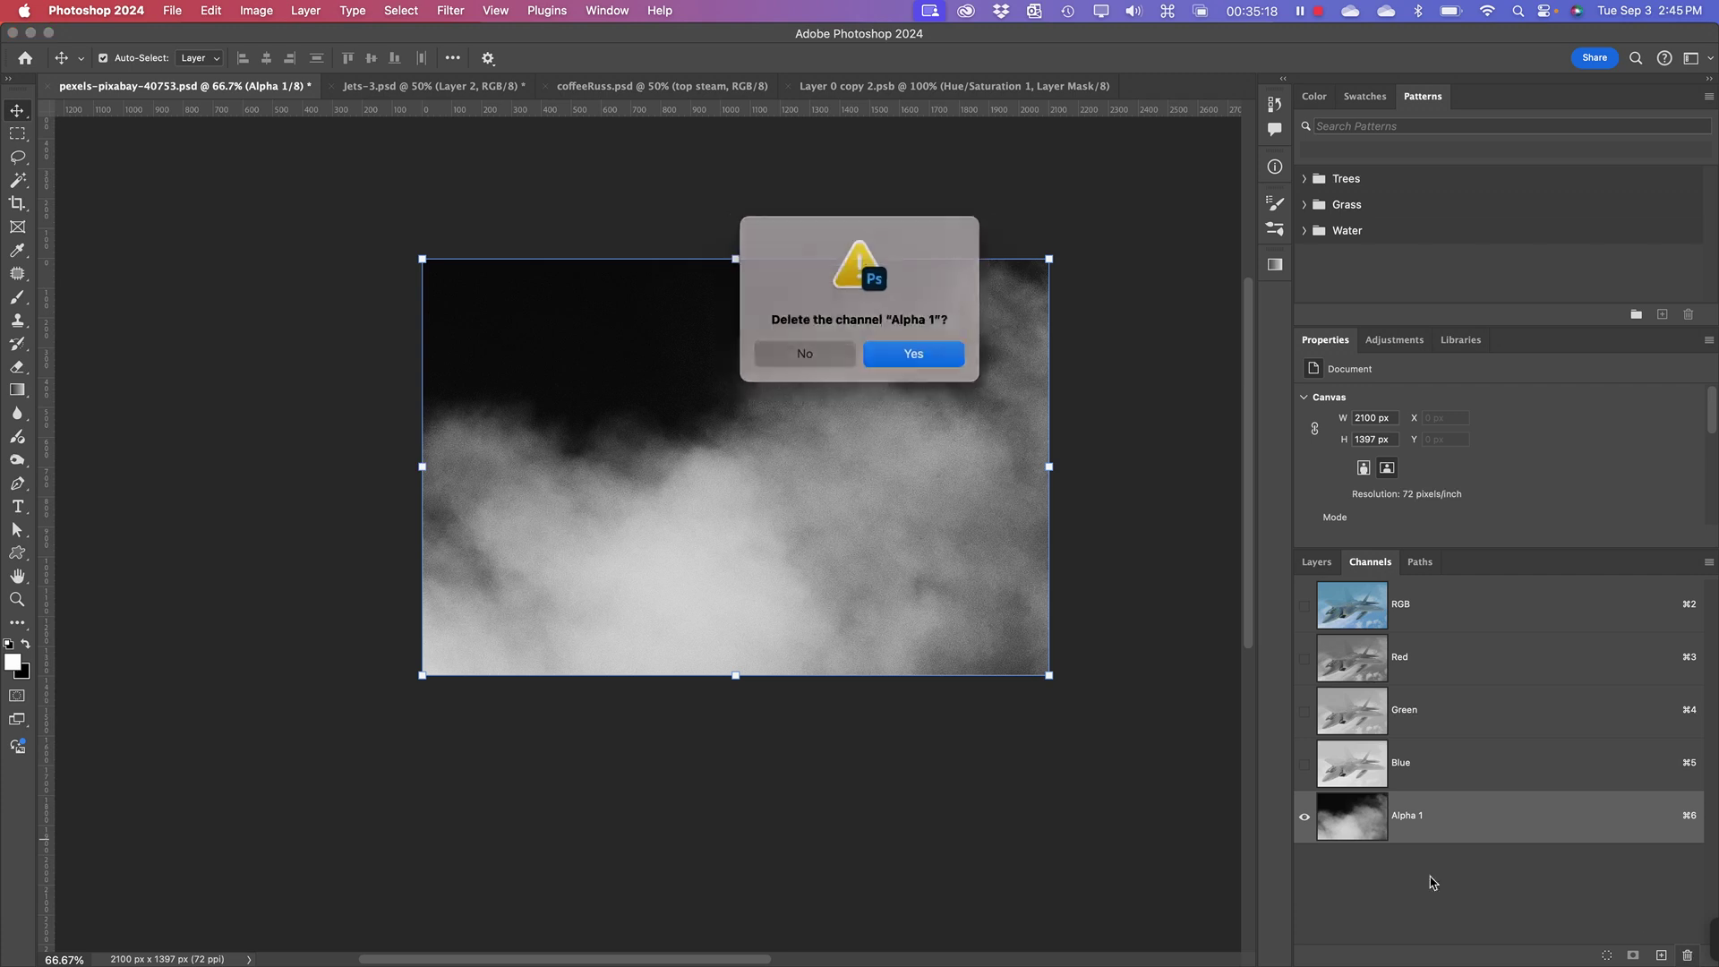
{"action": "left_click", "coordinate": [920, 356]}
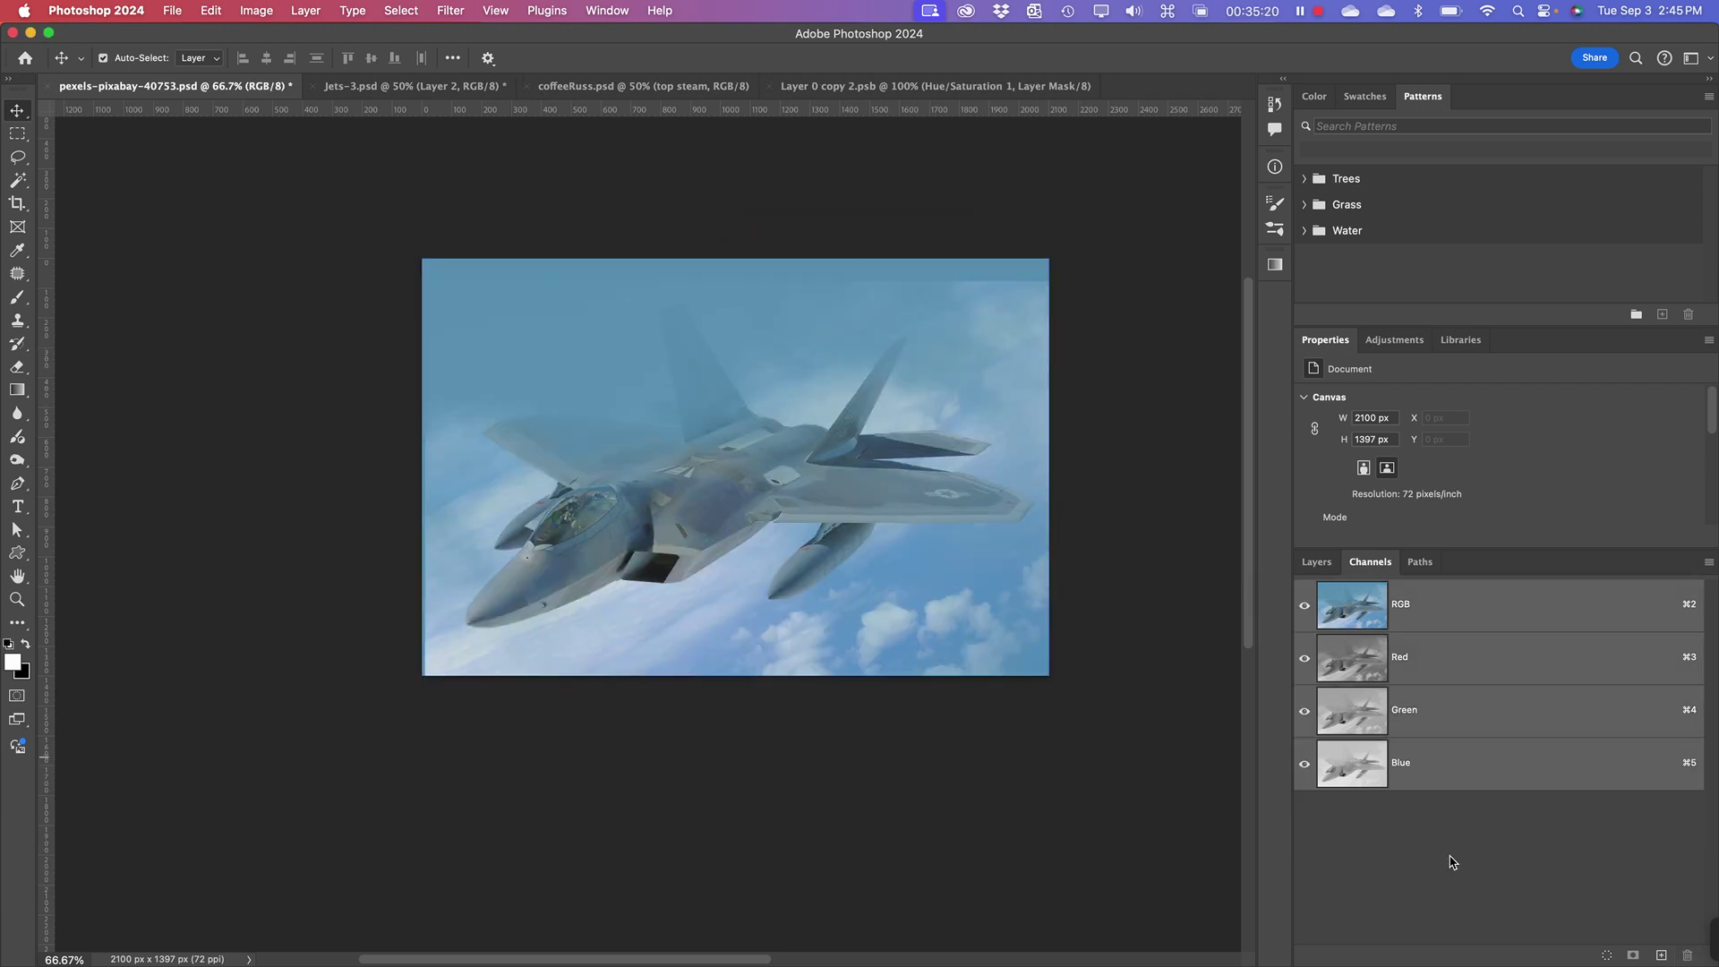
- Select the Smart Jet layer's image and check the channel list for its mask
{"action": "left_click", "coordinate": [1316, 562]}
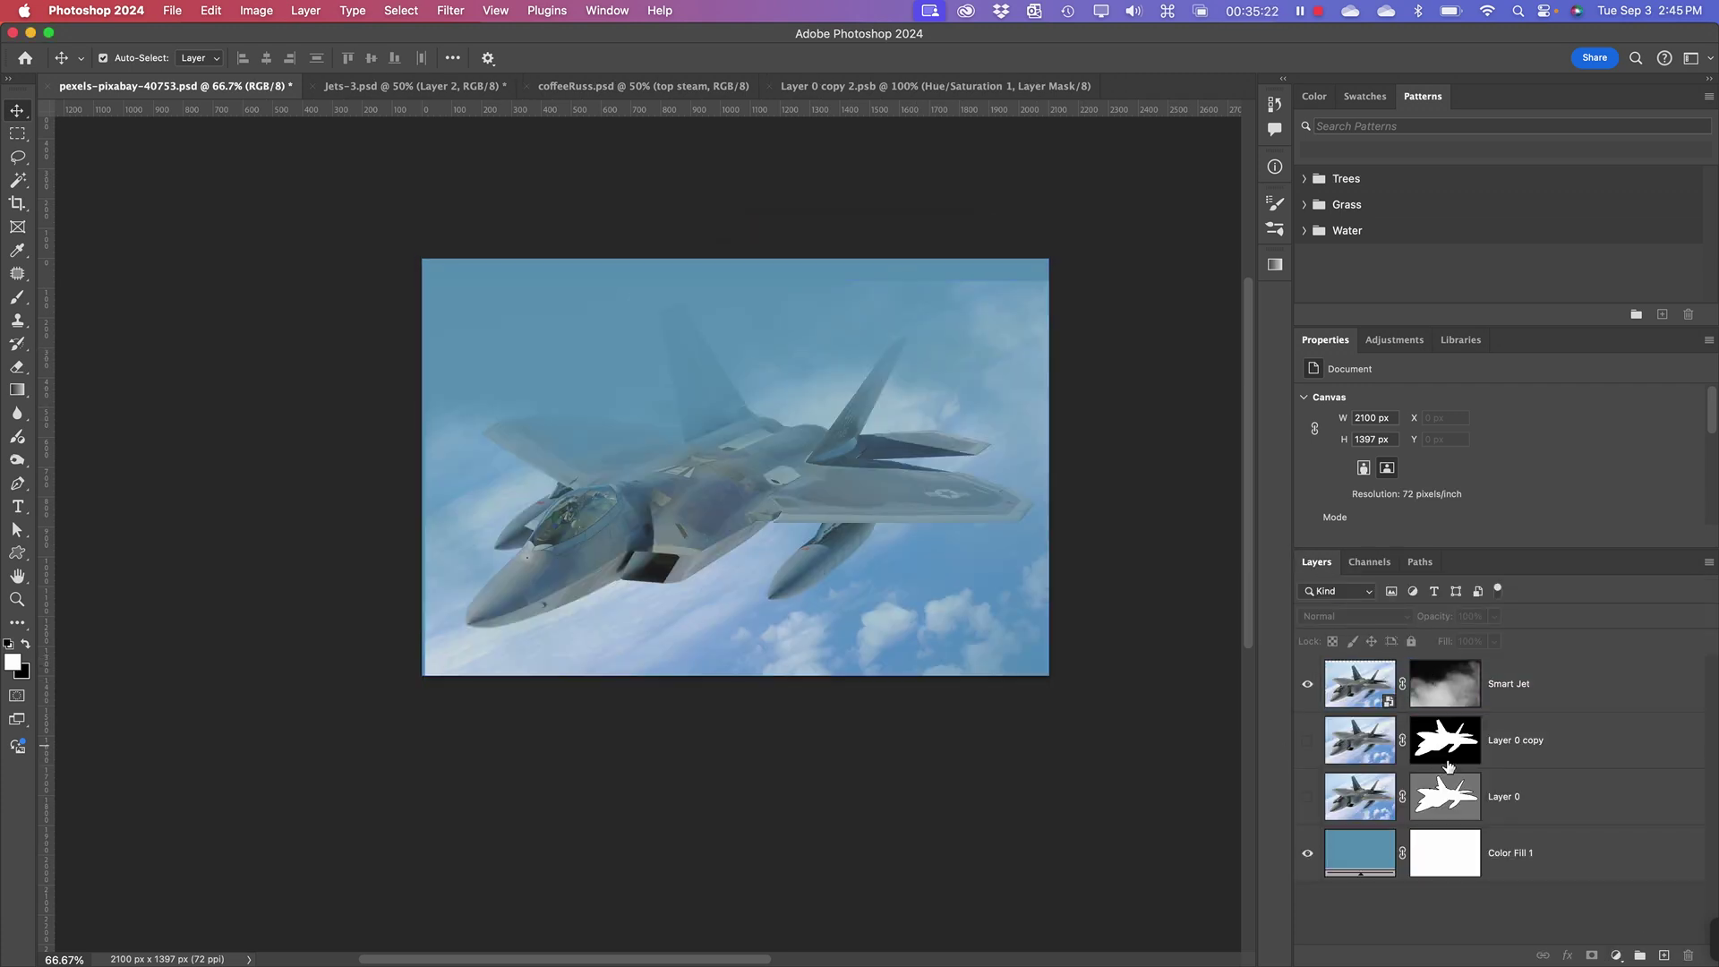
{"action": "left_click", "coordinate": [1360, 687]}
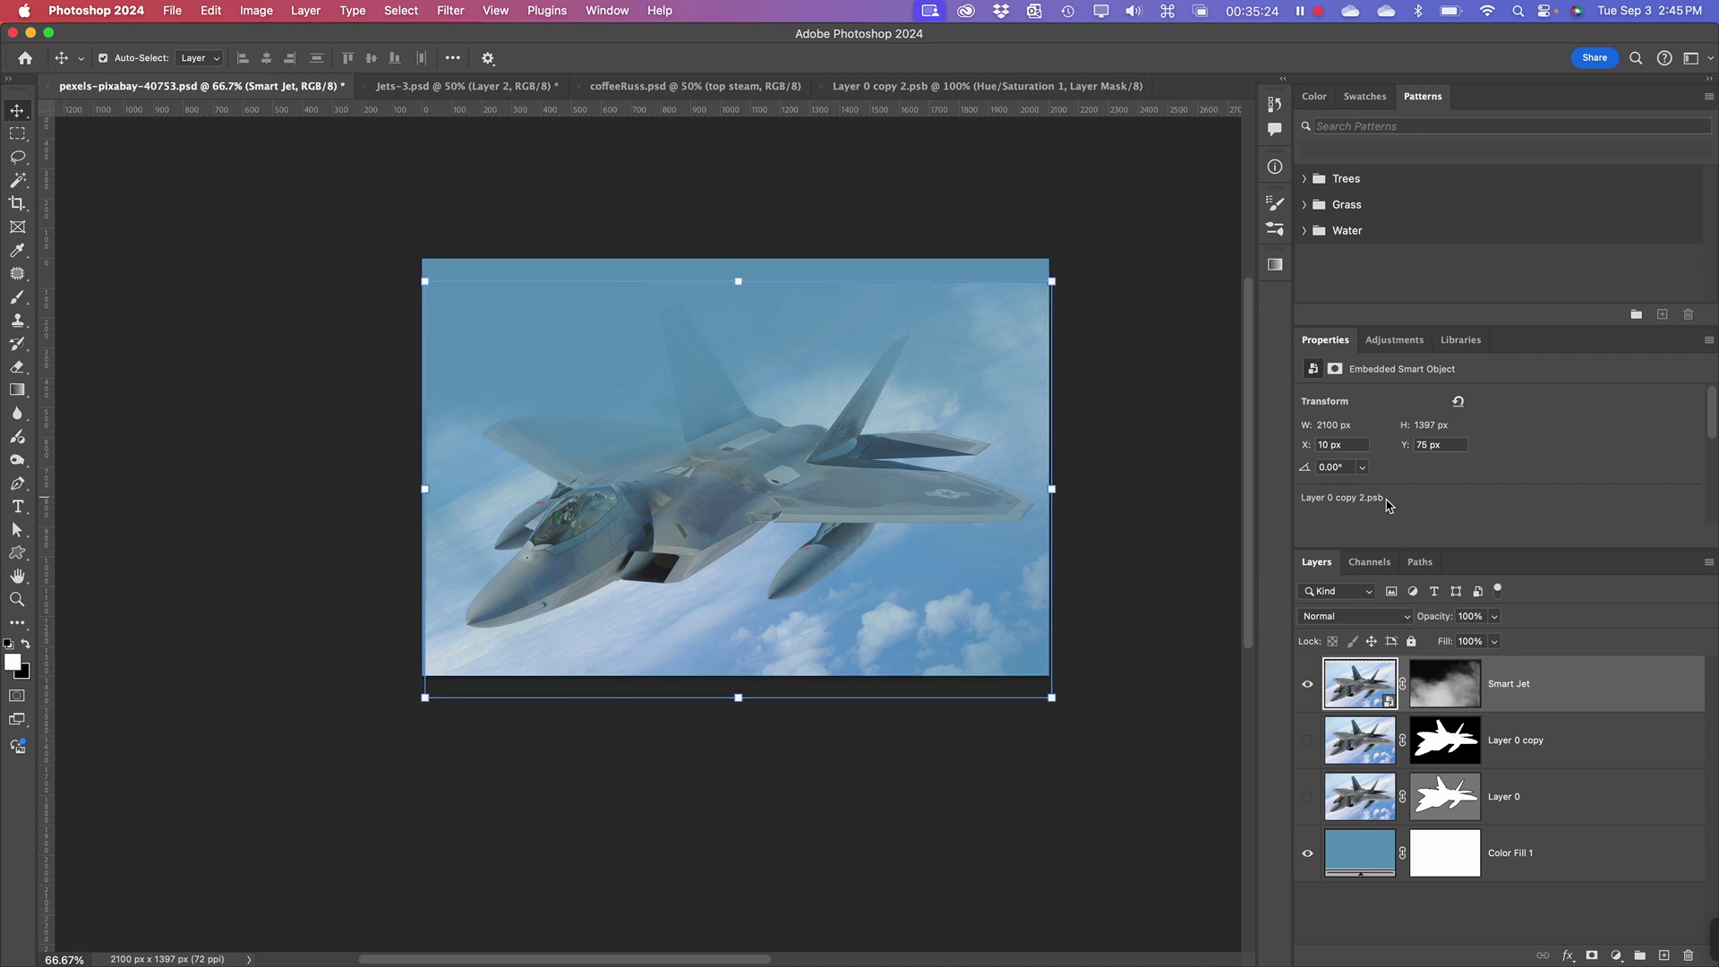
{"action": "left_click", "coordinate": [1368, 563]}
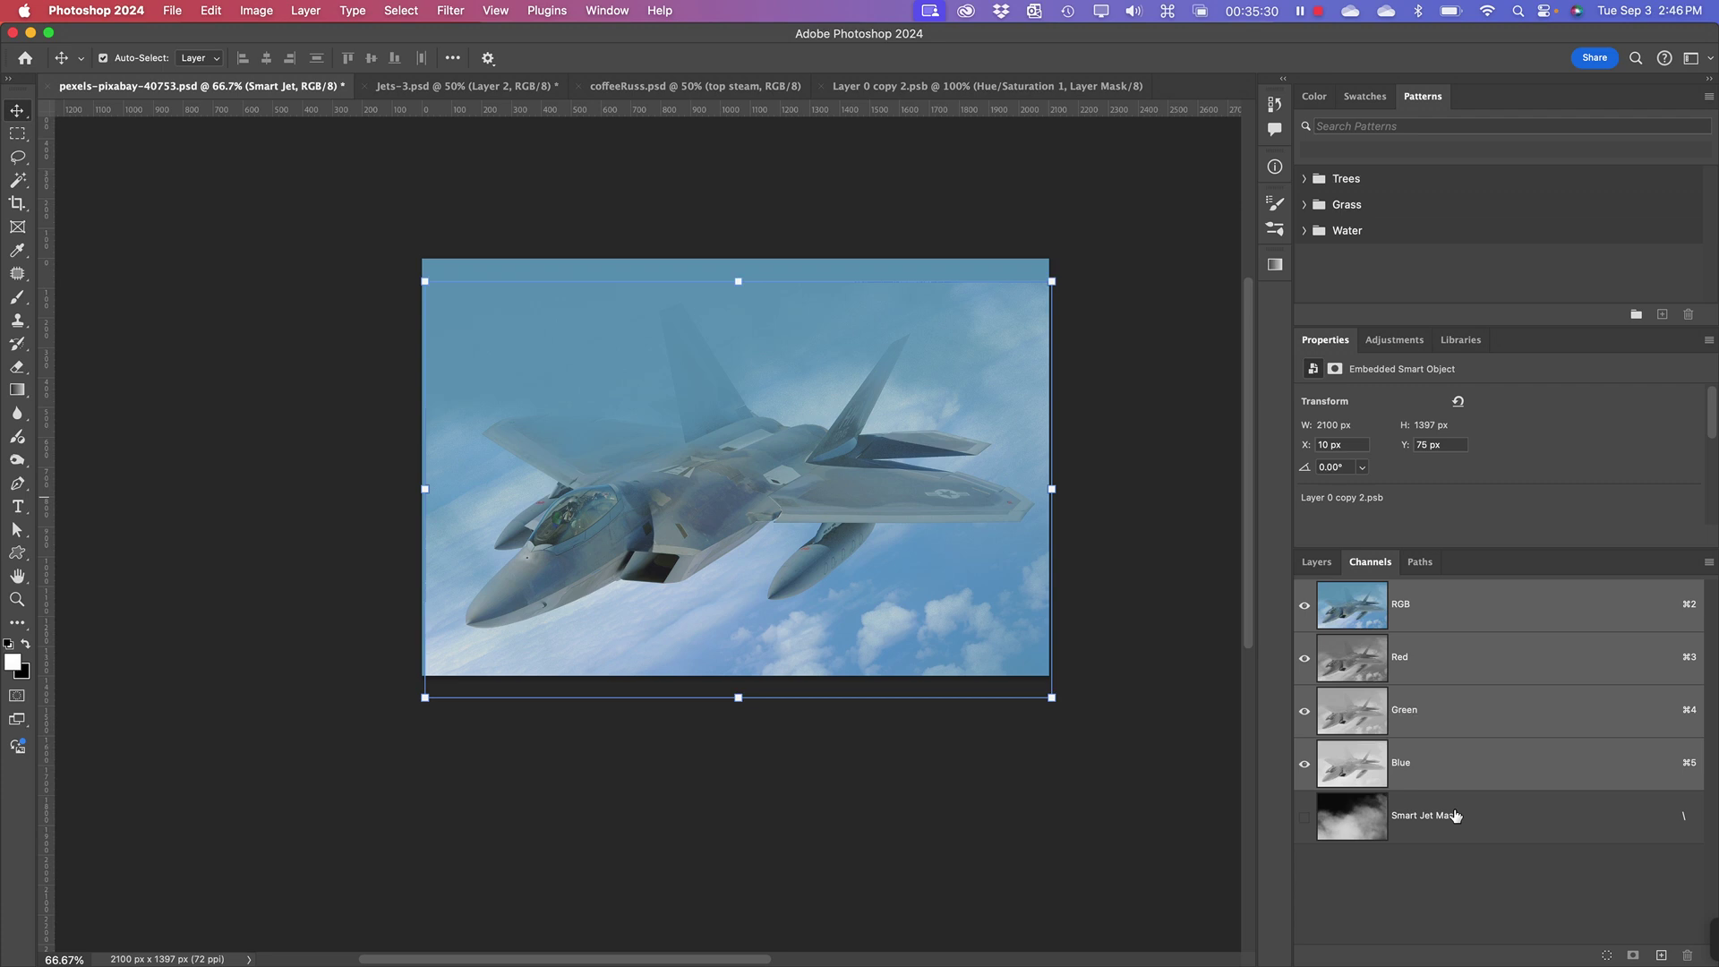
{"action": "left_click", "coordinate": [1322, 566]}
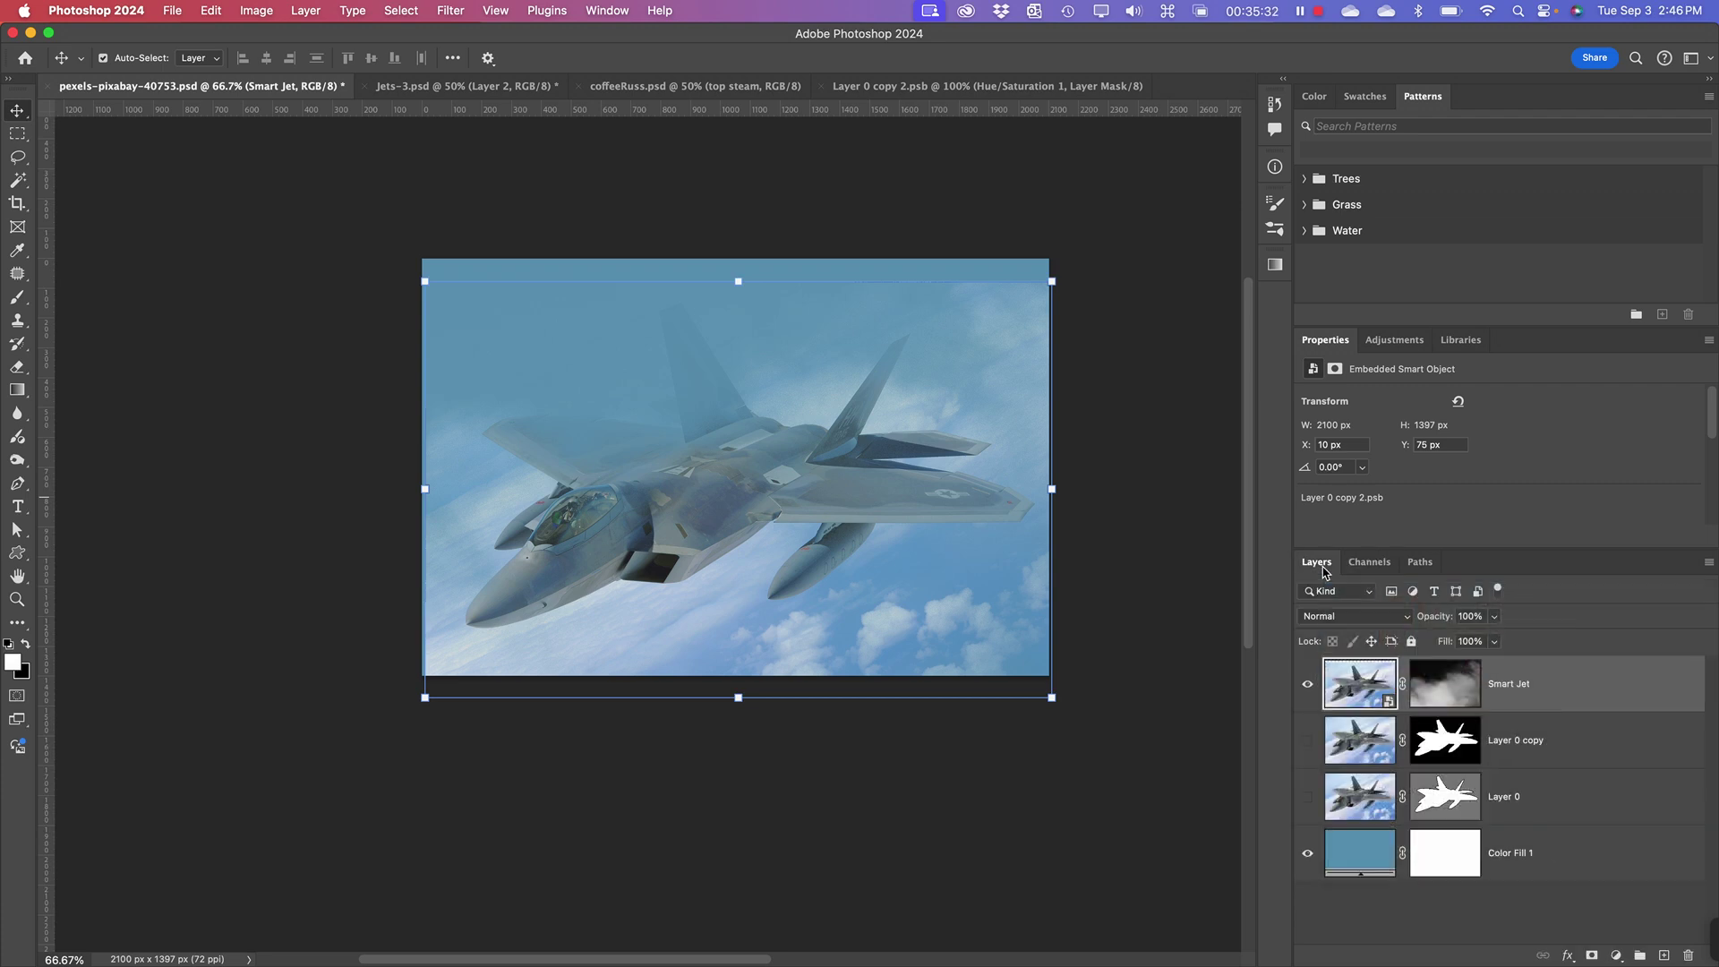
- With no layer selected, check the channel list for masks and display the Red channel alone
{"action": "left_click", "coordinate": [1521, 786]}
{"action": "left_click", "coordinate": [1526, 757]}
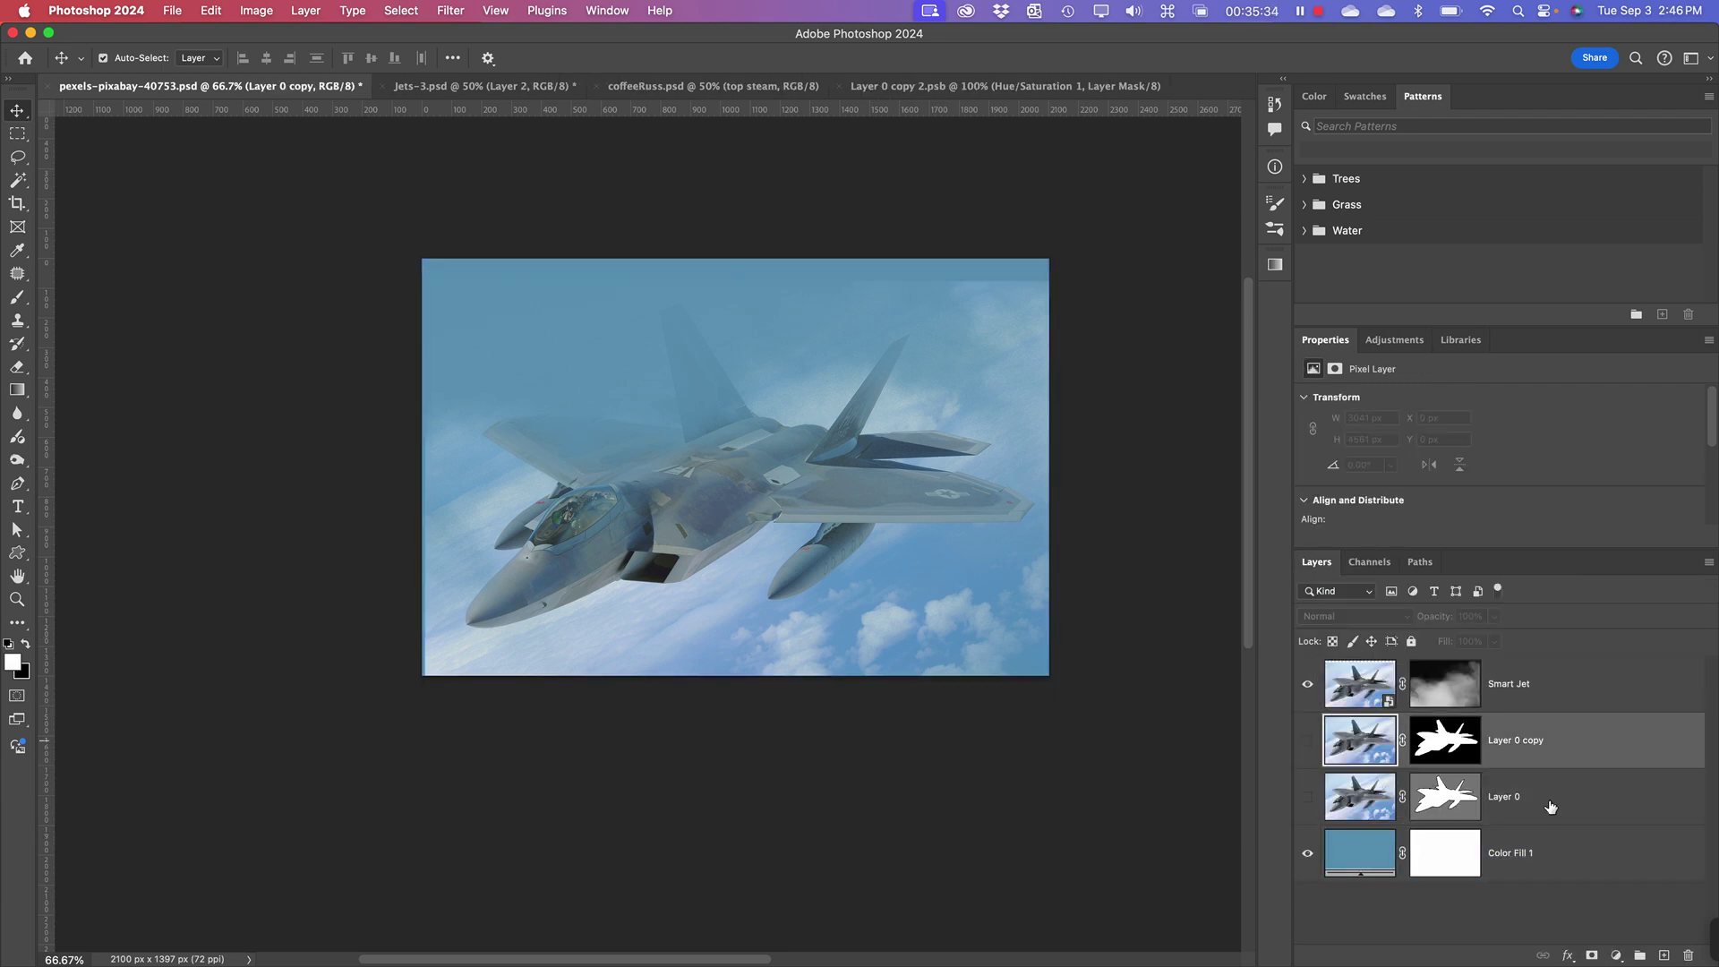
{"action": "left_click", "coordinate": [1549, 851]}
{"action": "left_click", "coordinate": [1479, 908]}
{"action": "left_click", "coordinate": [1557, 683]}
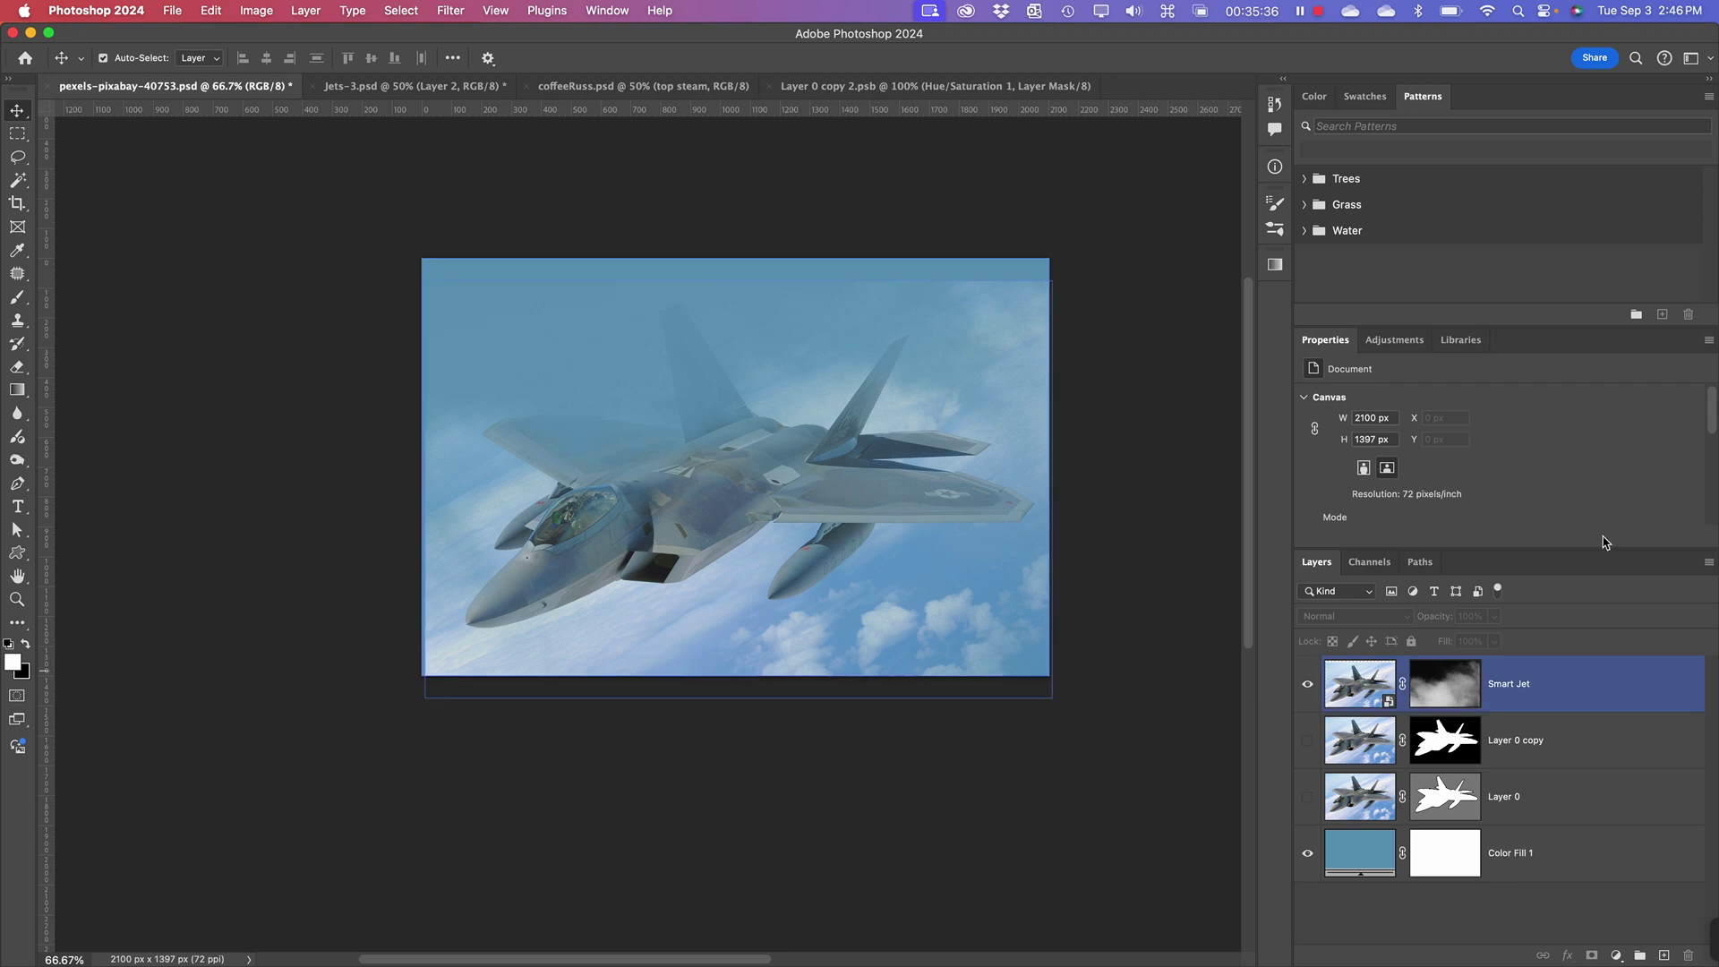
{"action": "left_click", "coordinate": [1369, 562]}
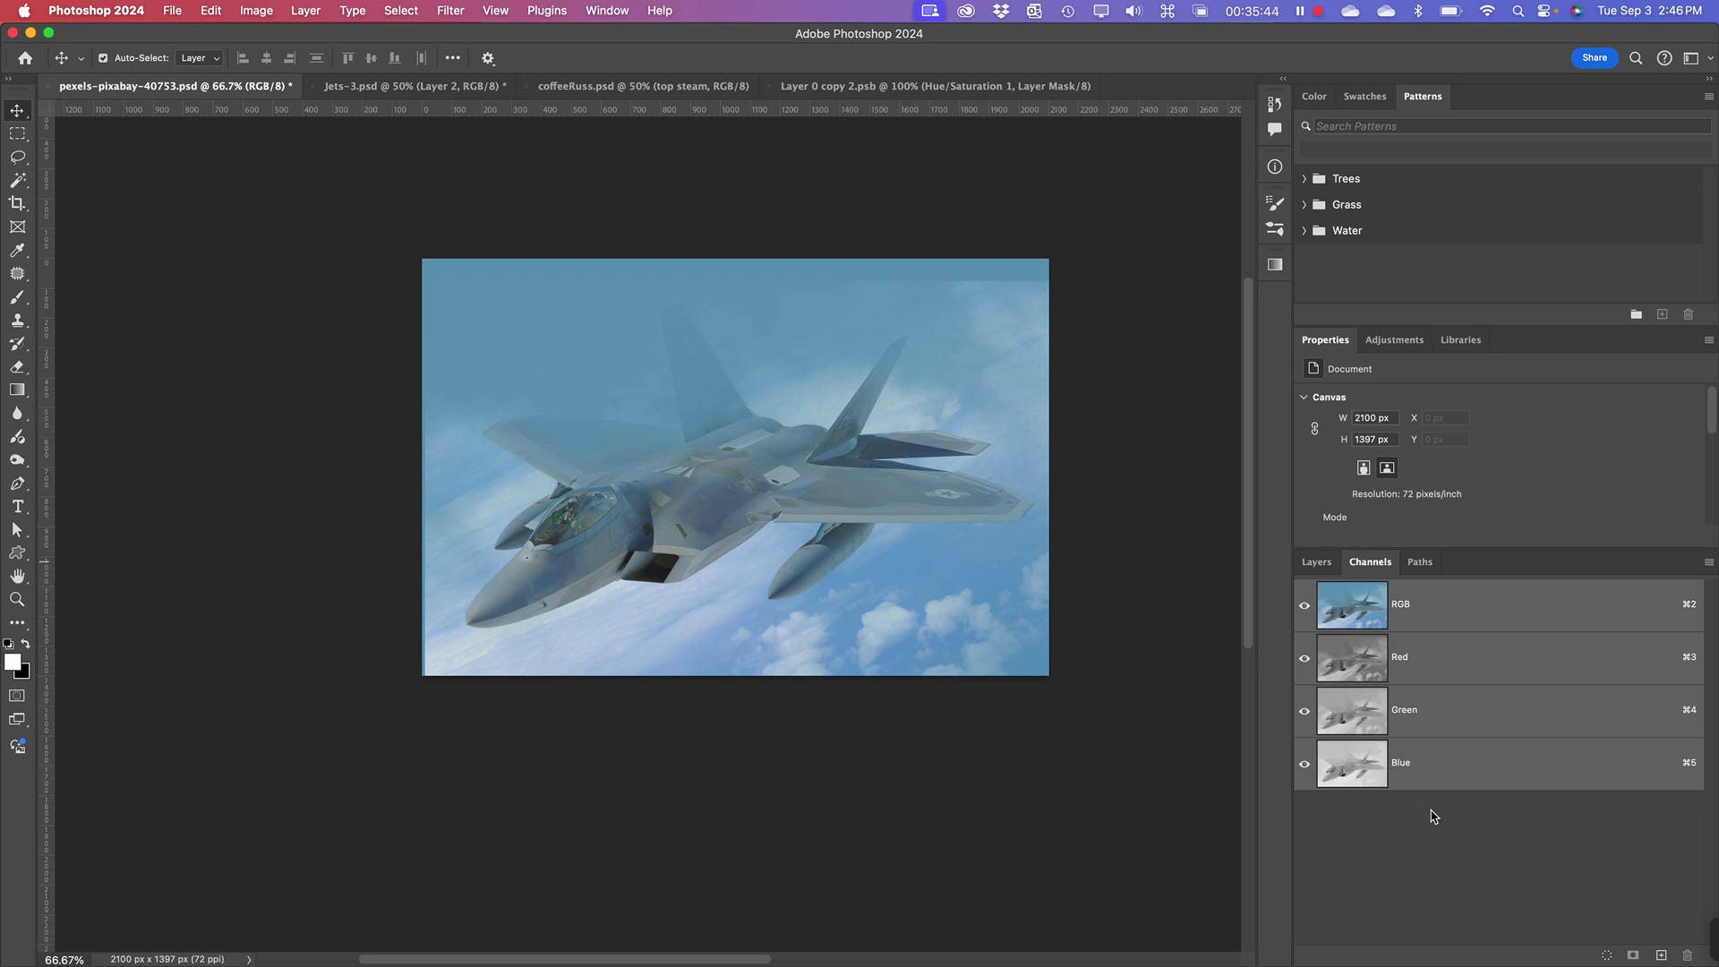
{"action": "key", "text": "space"}
{"action": "left_click_drag", "start_coordinate": [1419, 654], "coordinate": [1428, 703]}
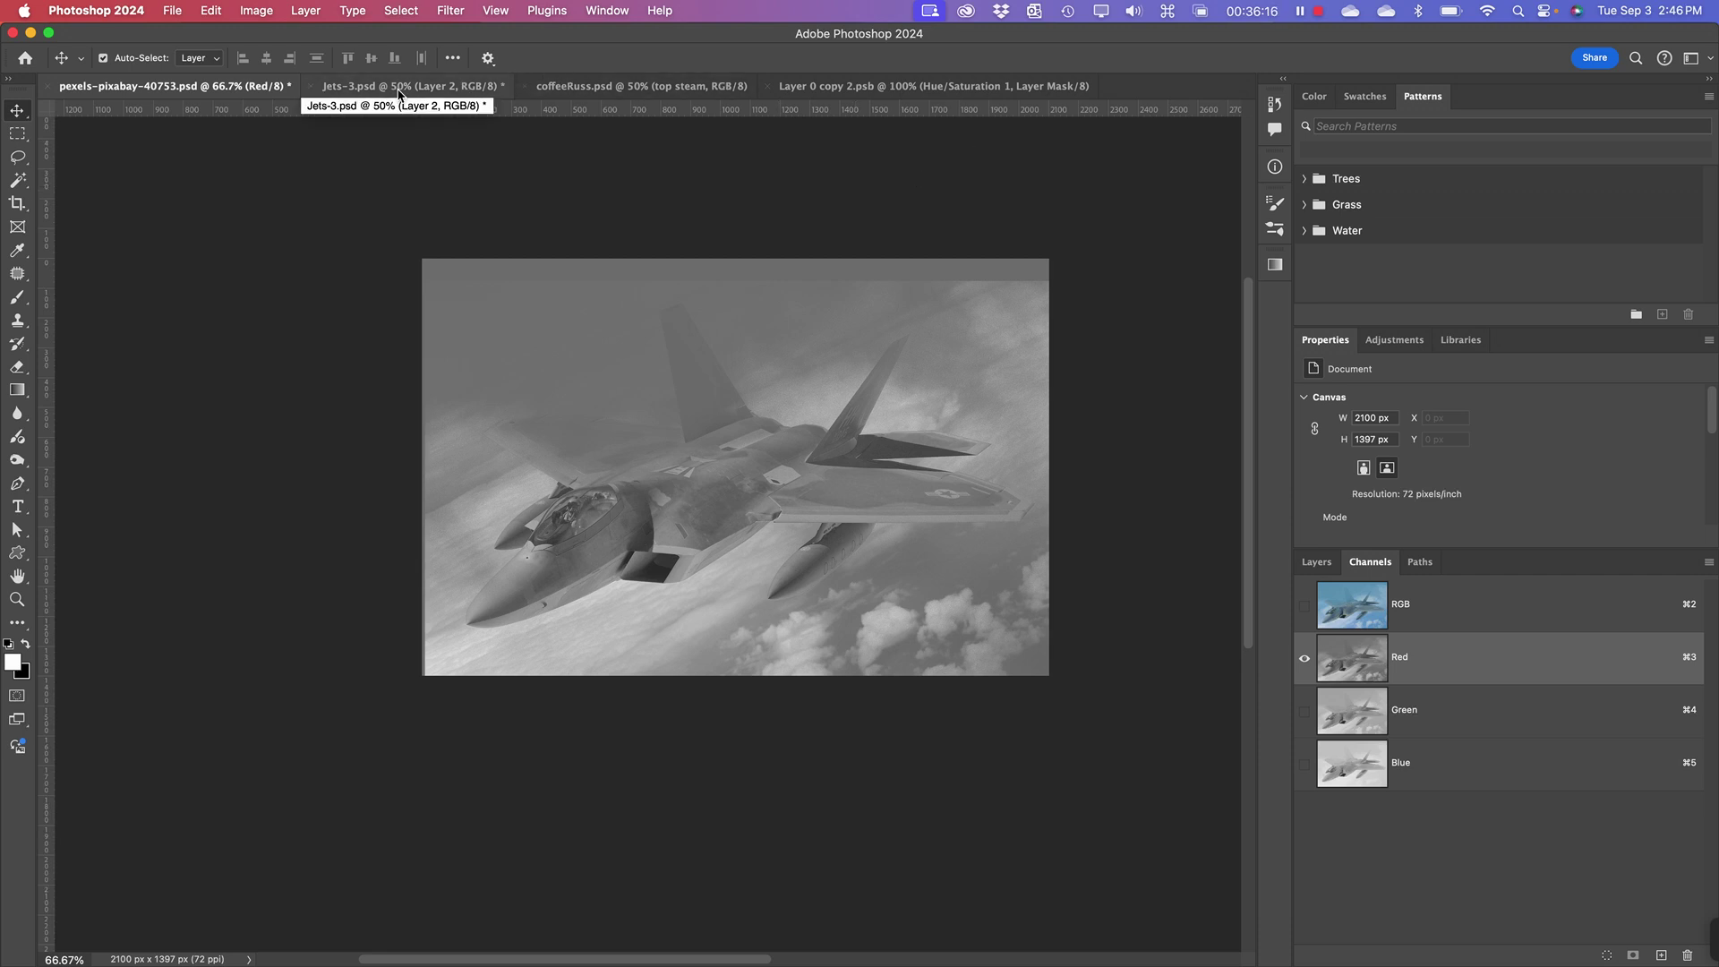
- View the smoke image in Jets-3.psd and then review the coffeeRuss.psd layer stack from top steam down to Beans
{"action": "left_click", "coordinate": [399, 93]}
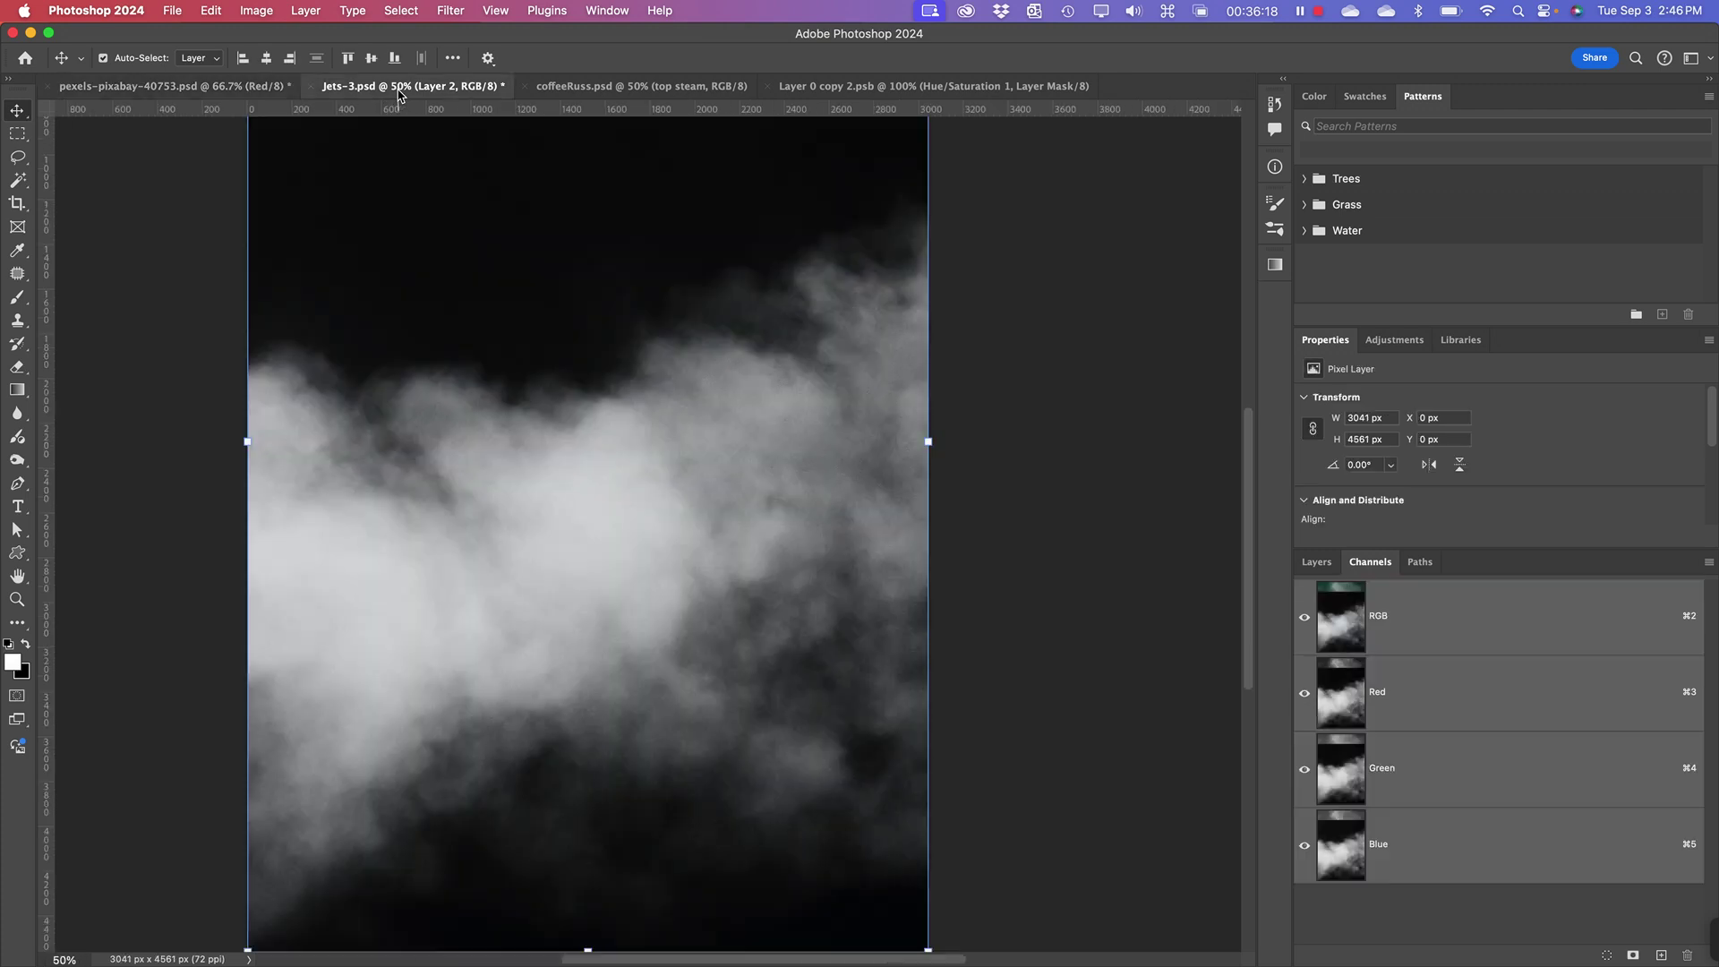
{"action": "left_click", "coordinate": [607, 93]}
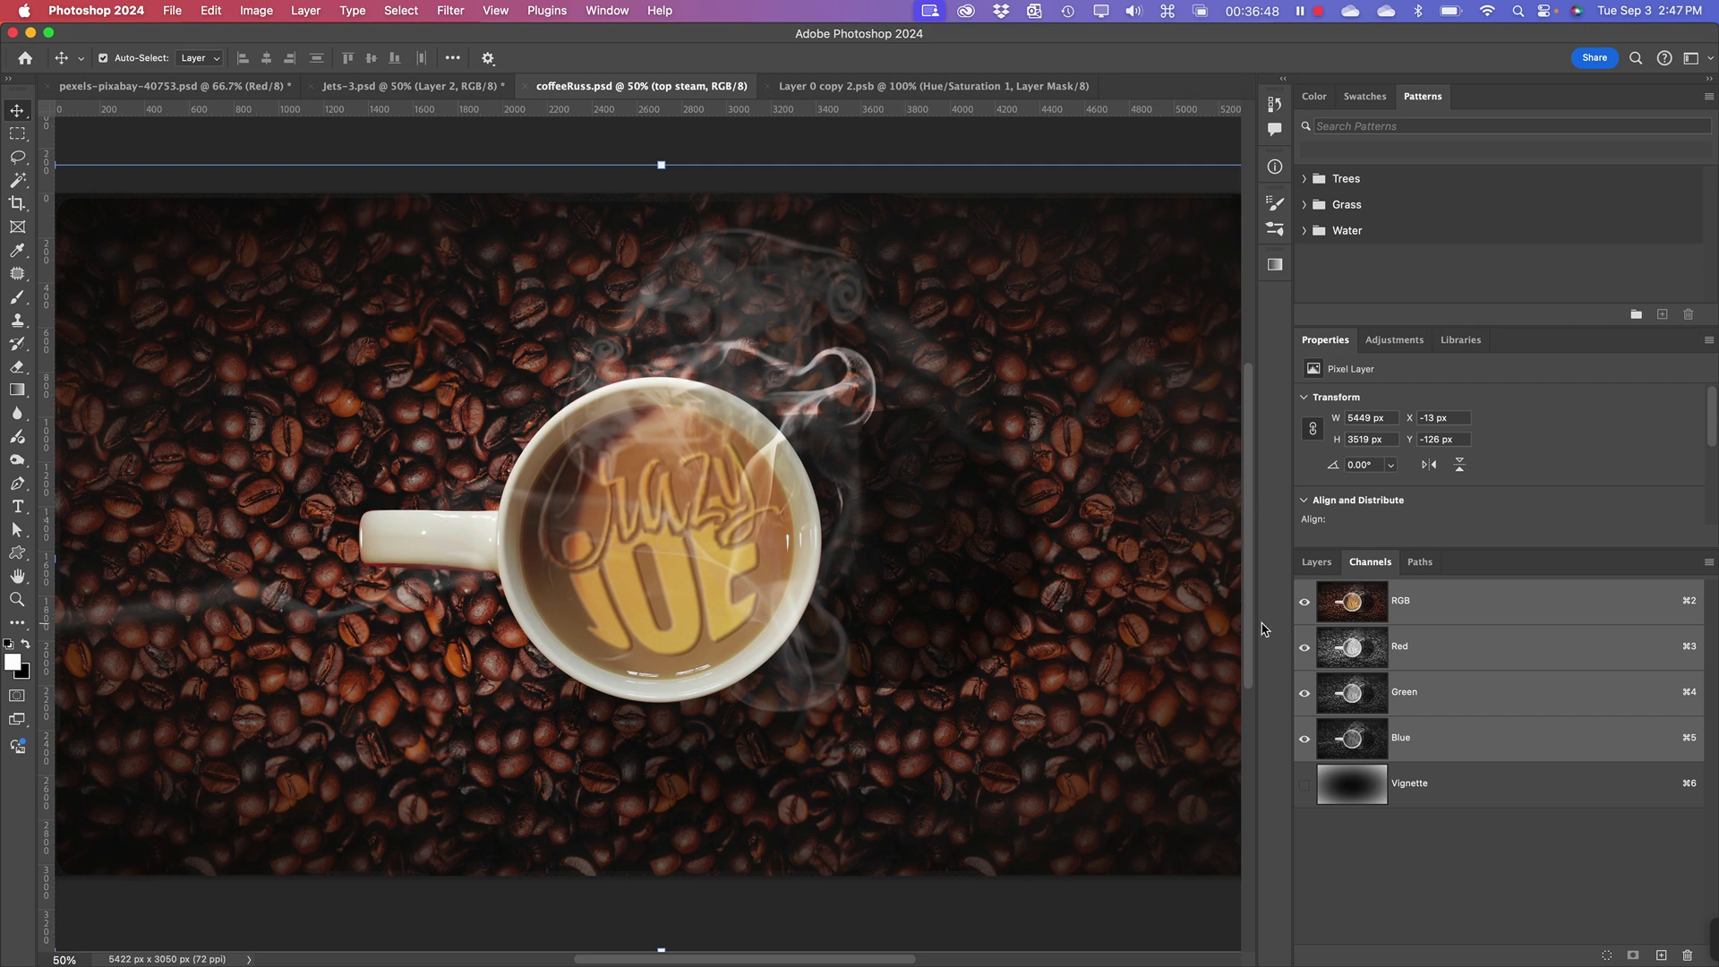
{"action": "left_click", "coordinate": [1316, 564]}
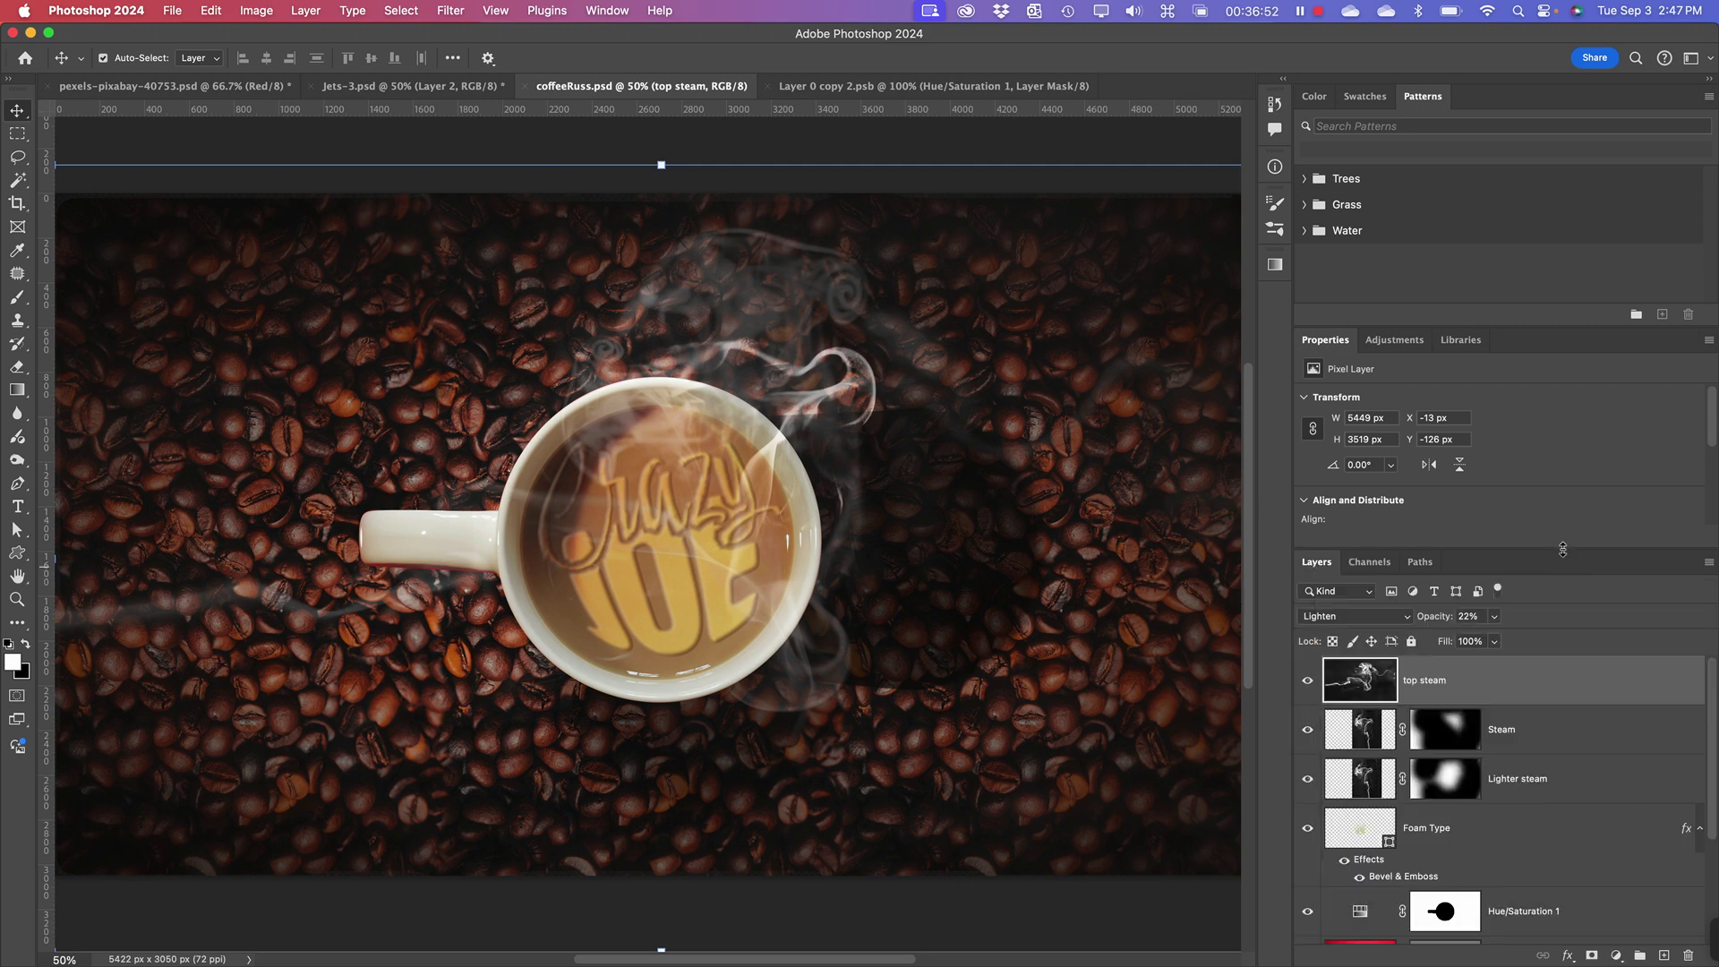
{"action": "left_click", "coordinate": [1570, 811]}
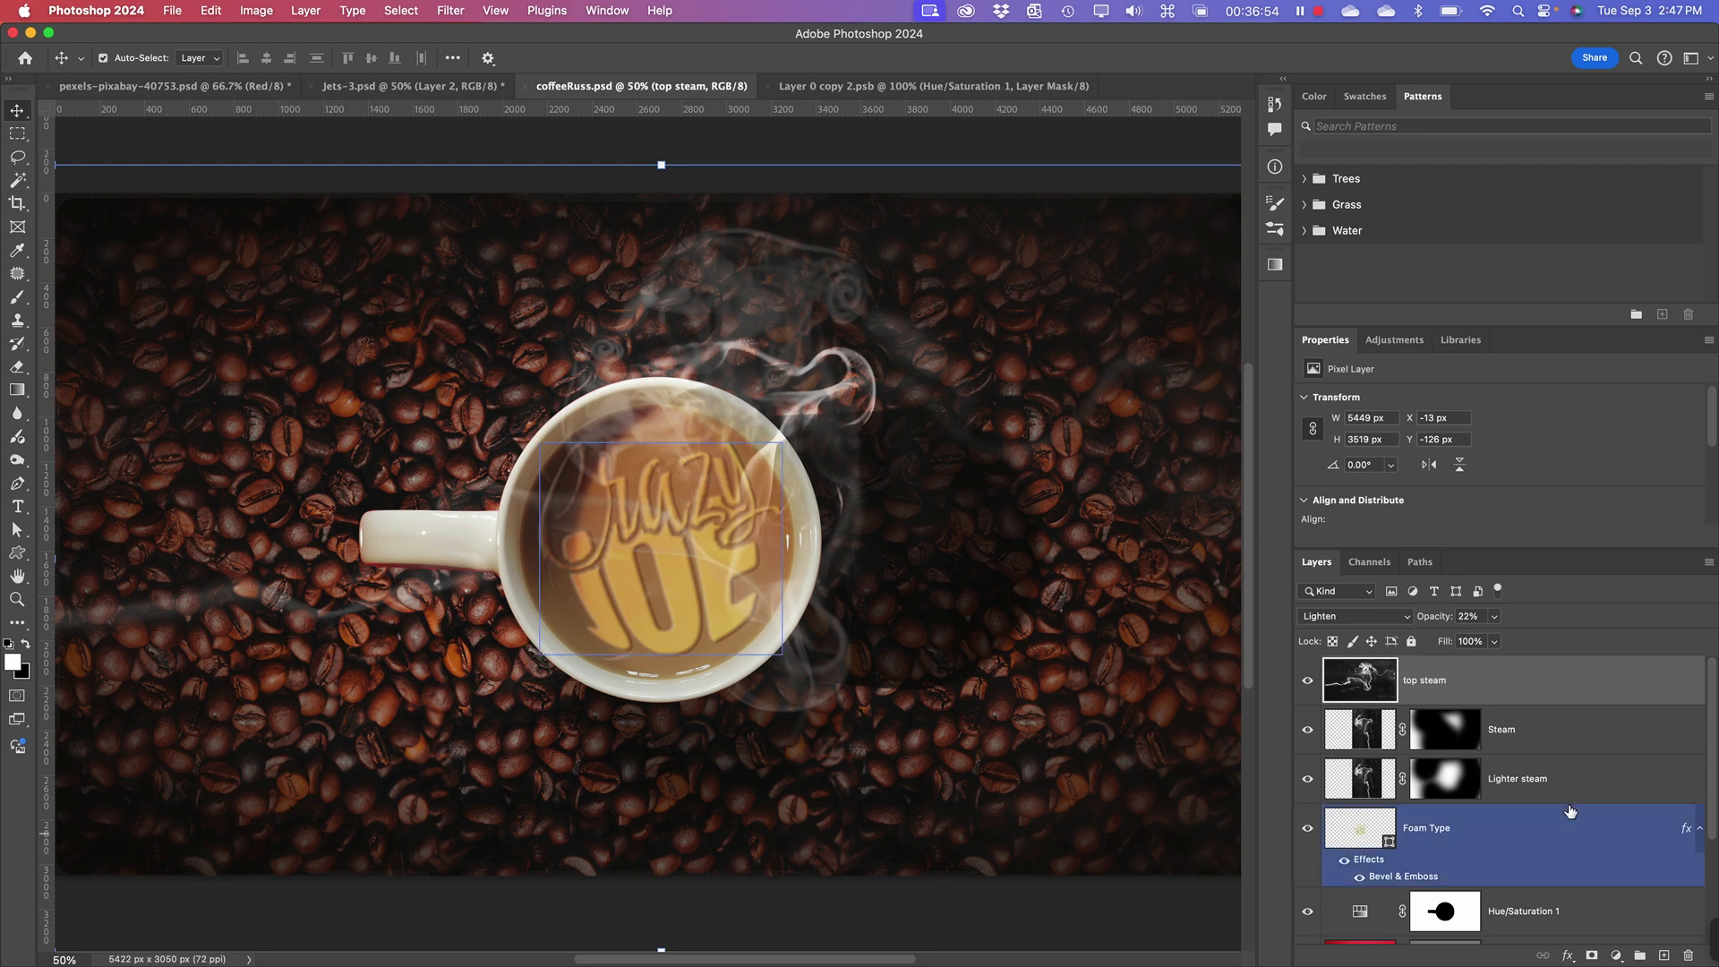
{"action": "left_click", "coordinate": [1549, 729]}
{"action": "scroll", "coordinate": [1544, 750], "scroll_direction": "down", "scroll_amount": 5}
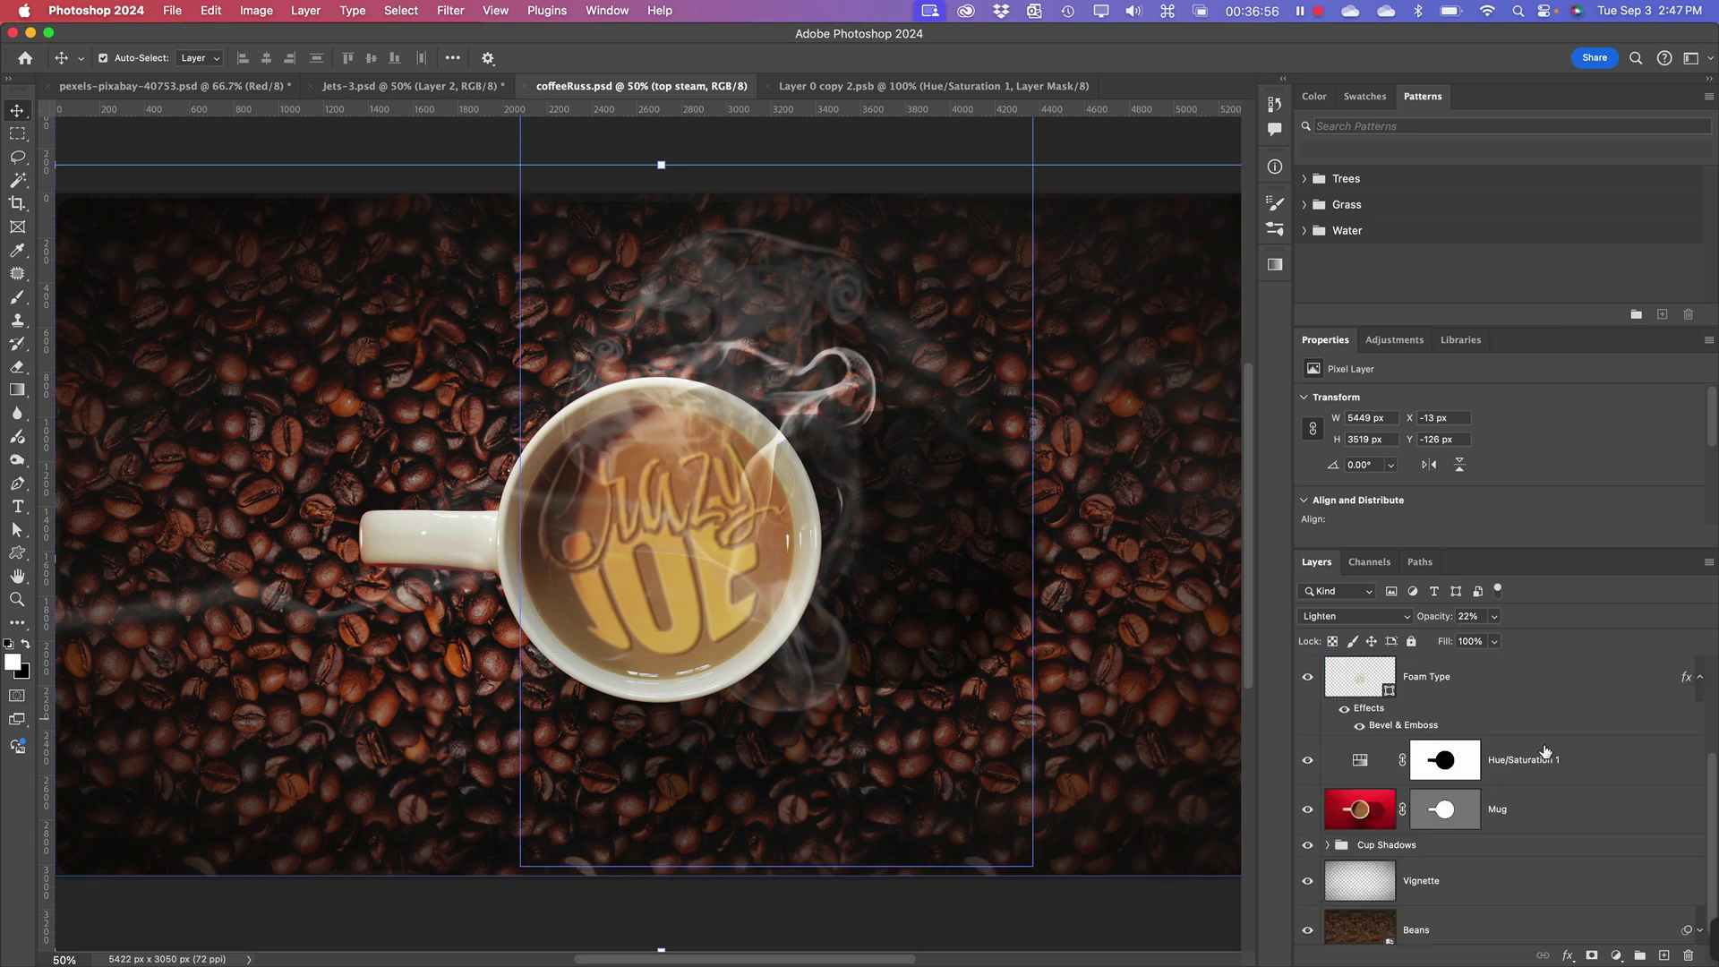
{"action": "mouse_move", "coordinate": [1715, 810]}
{"action": "left_mouse_down"}
{"action": "mouse_move", "coordinate": [1697, 663]}
{"action": "mouse_move", "coordinate": [1705, 931]}
{"action": "mouse_move", "coordinate": [1689, 595]}
{"action": "mouse_move", "coordinate": [1706, 838]}
{"action": "left_mouse_up"}
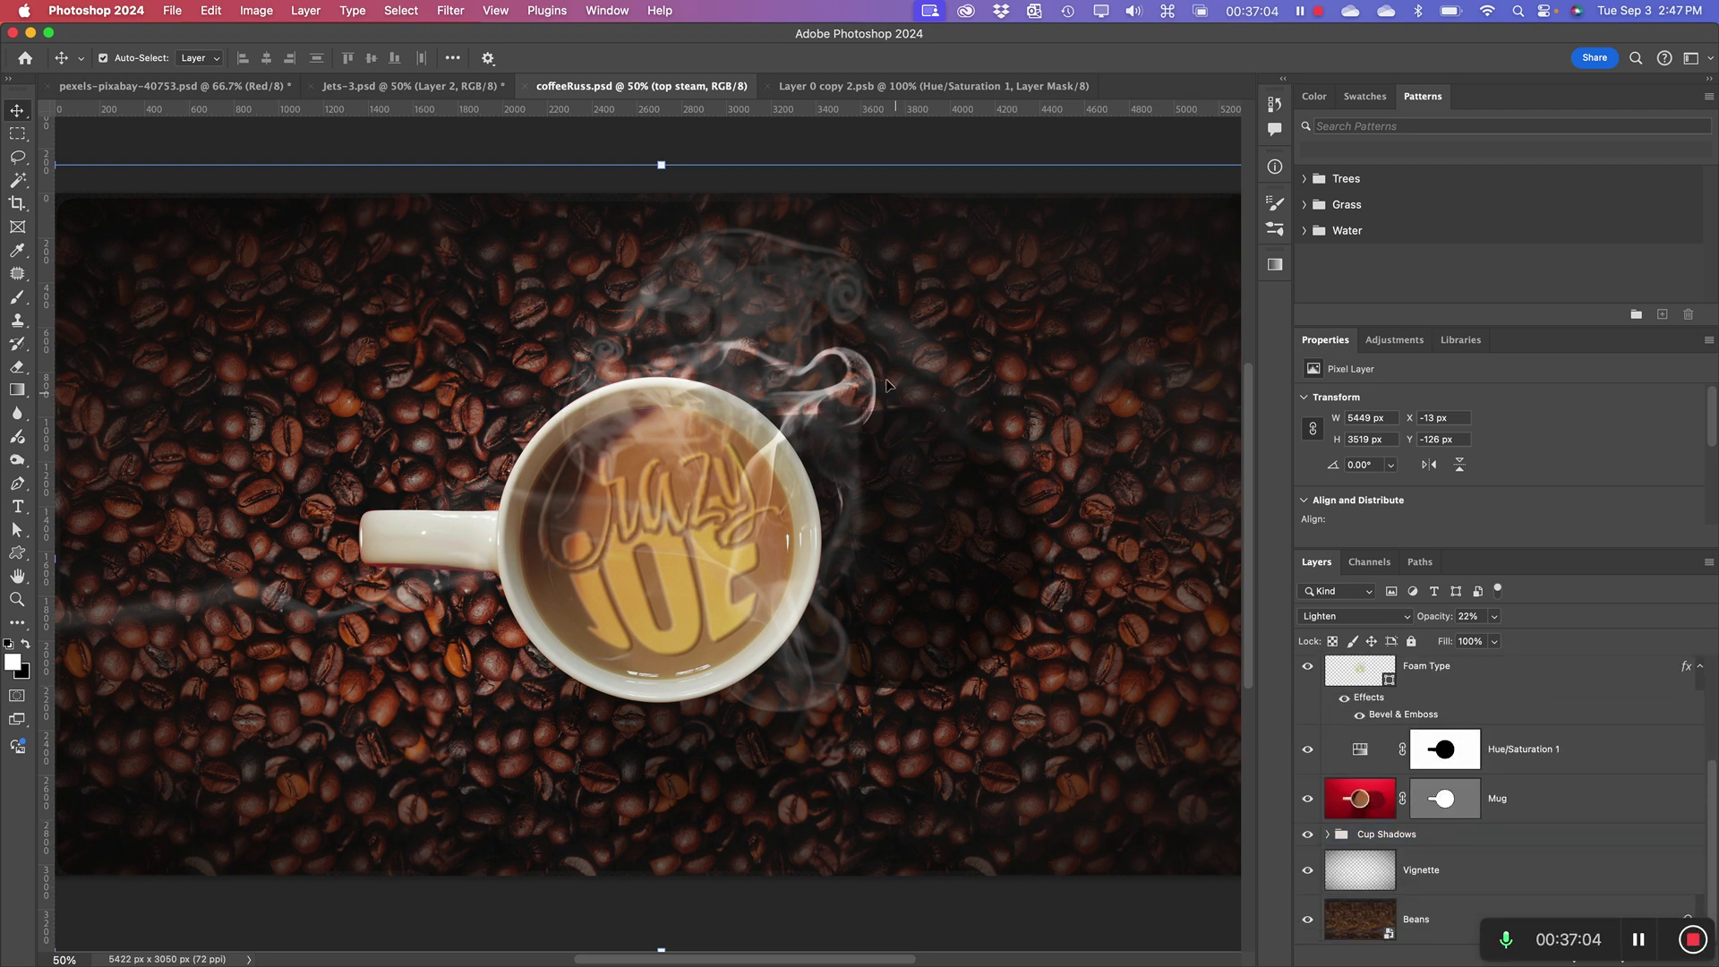
- Examine the Mug layer and its vector mask in the coffee composition, along with the Hue/Saturation 1 mask above it
{"action": "left_click", "coordinate": [1386, 797]}
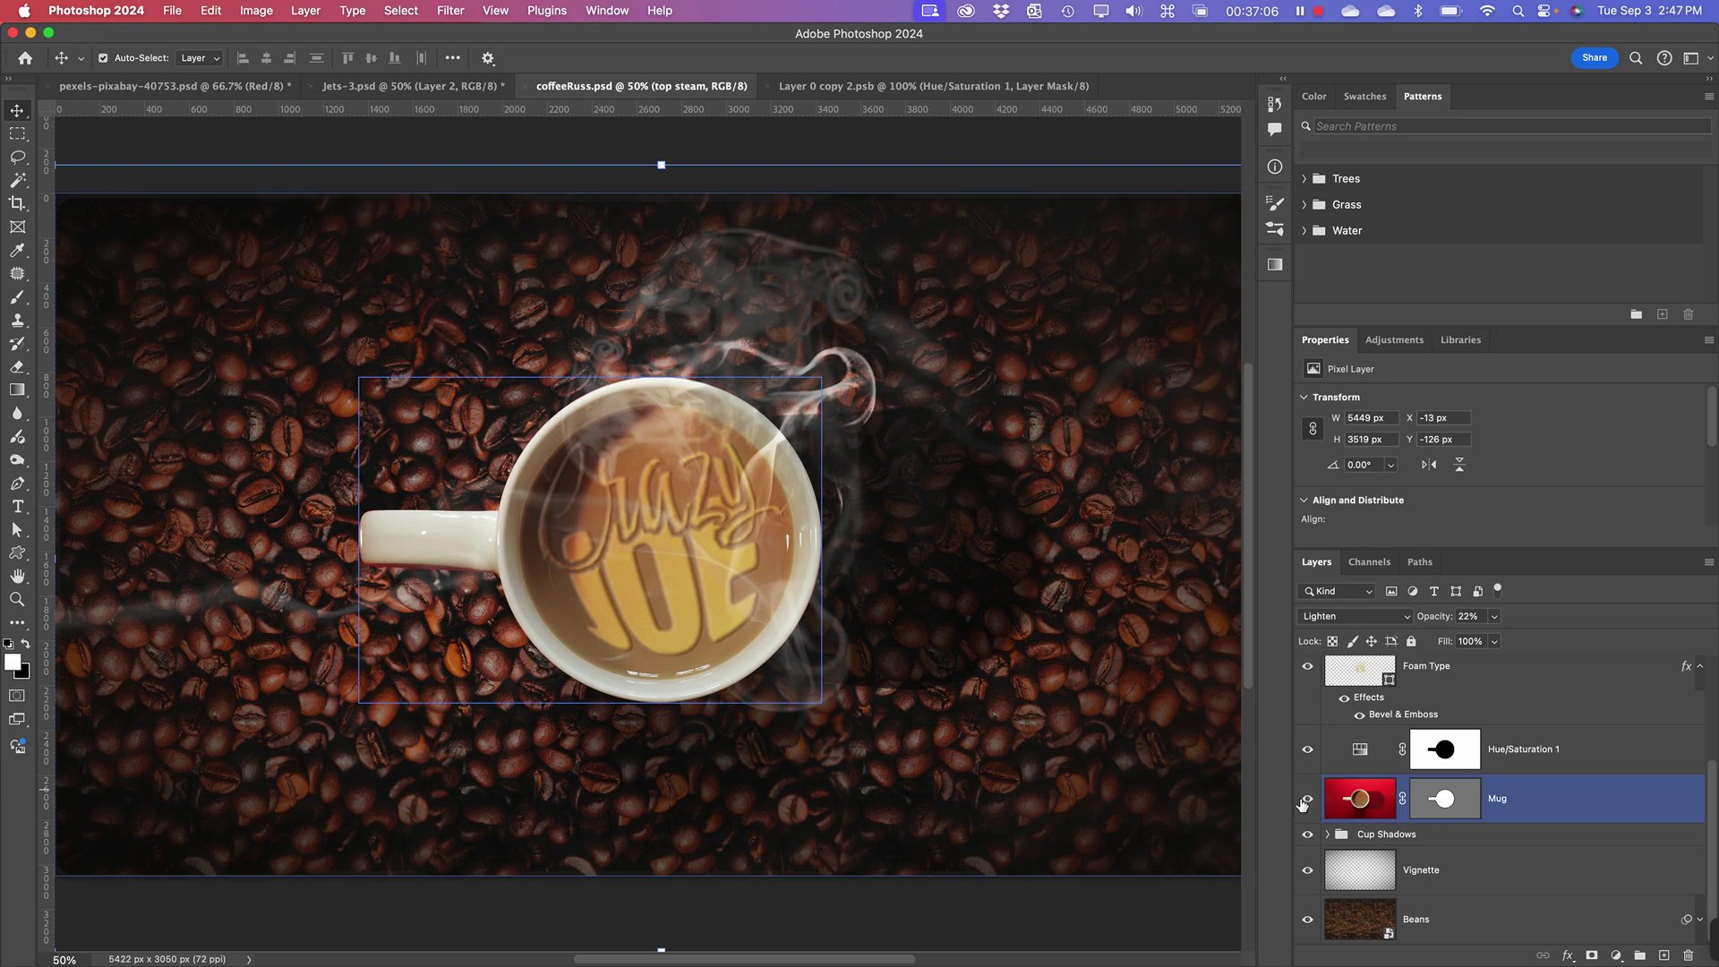
{"action": "key", "text": "alt+super+a"}
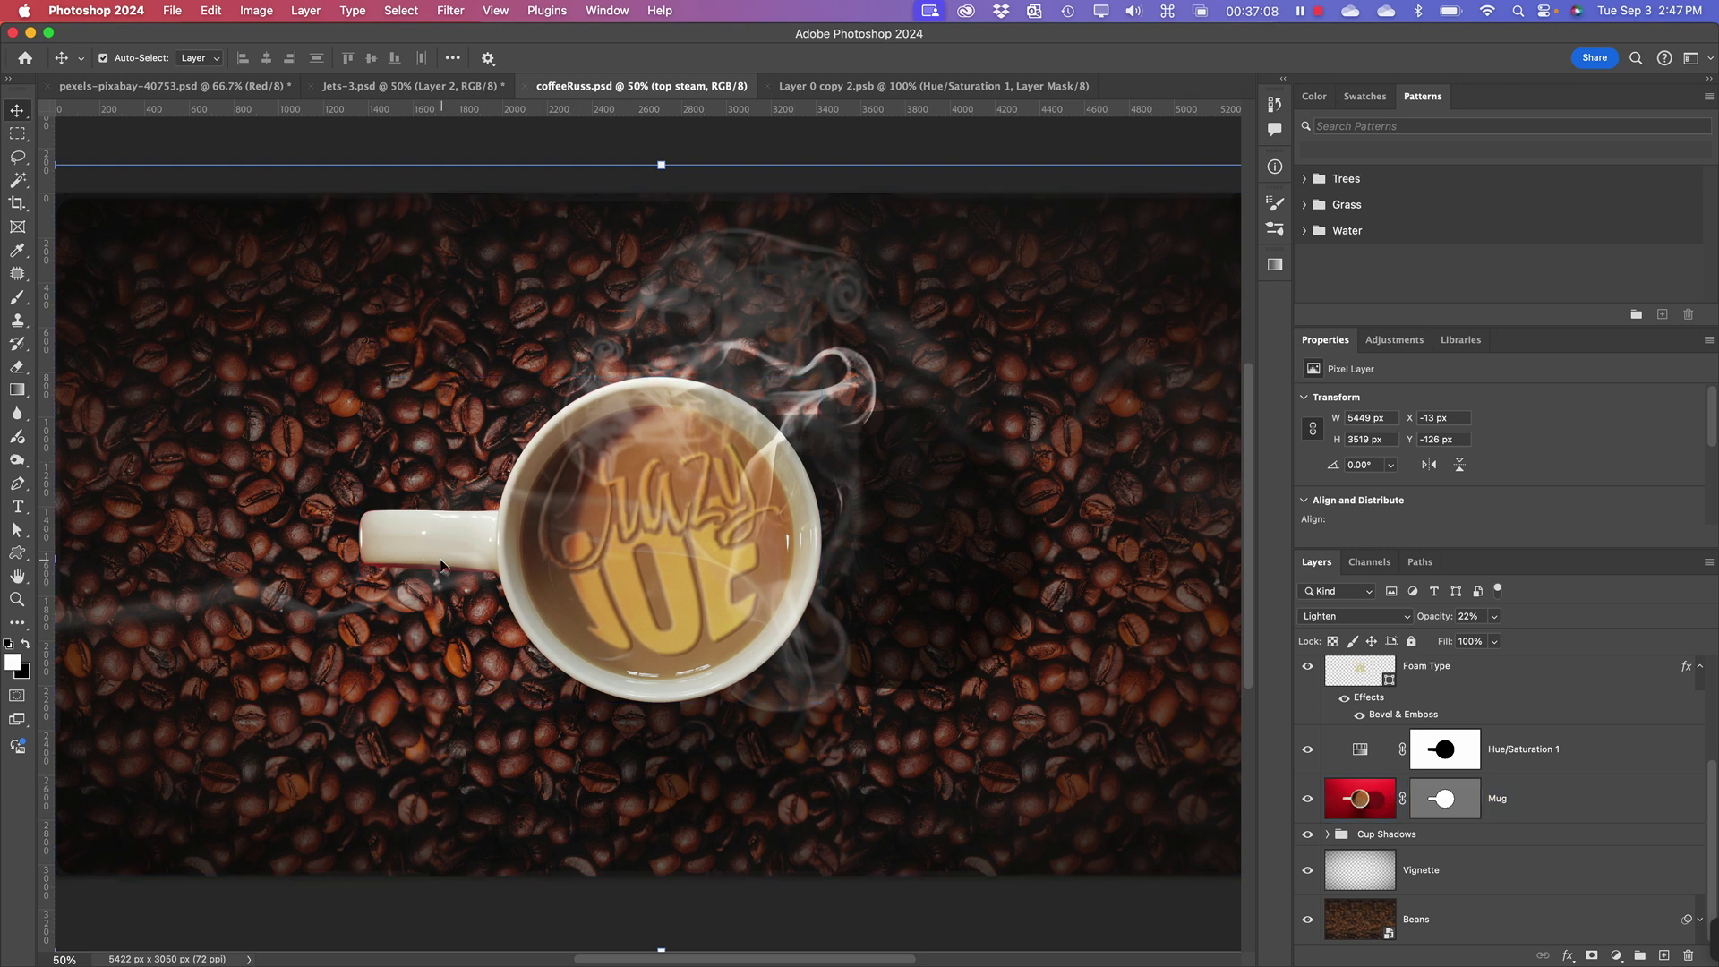
{"action": "left_click", "coordinate": [1393, 748]}
{"action": "left_click", "coordinate": [1432, 797]}
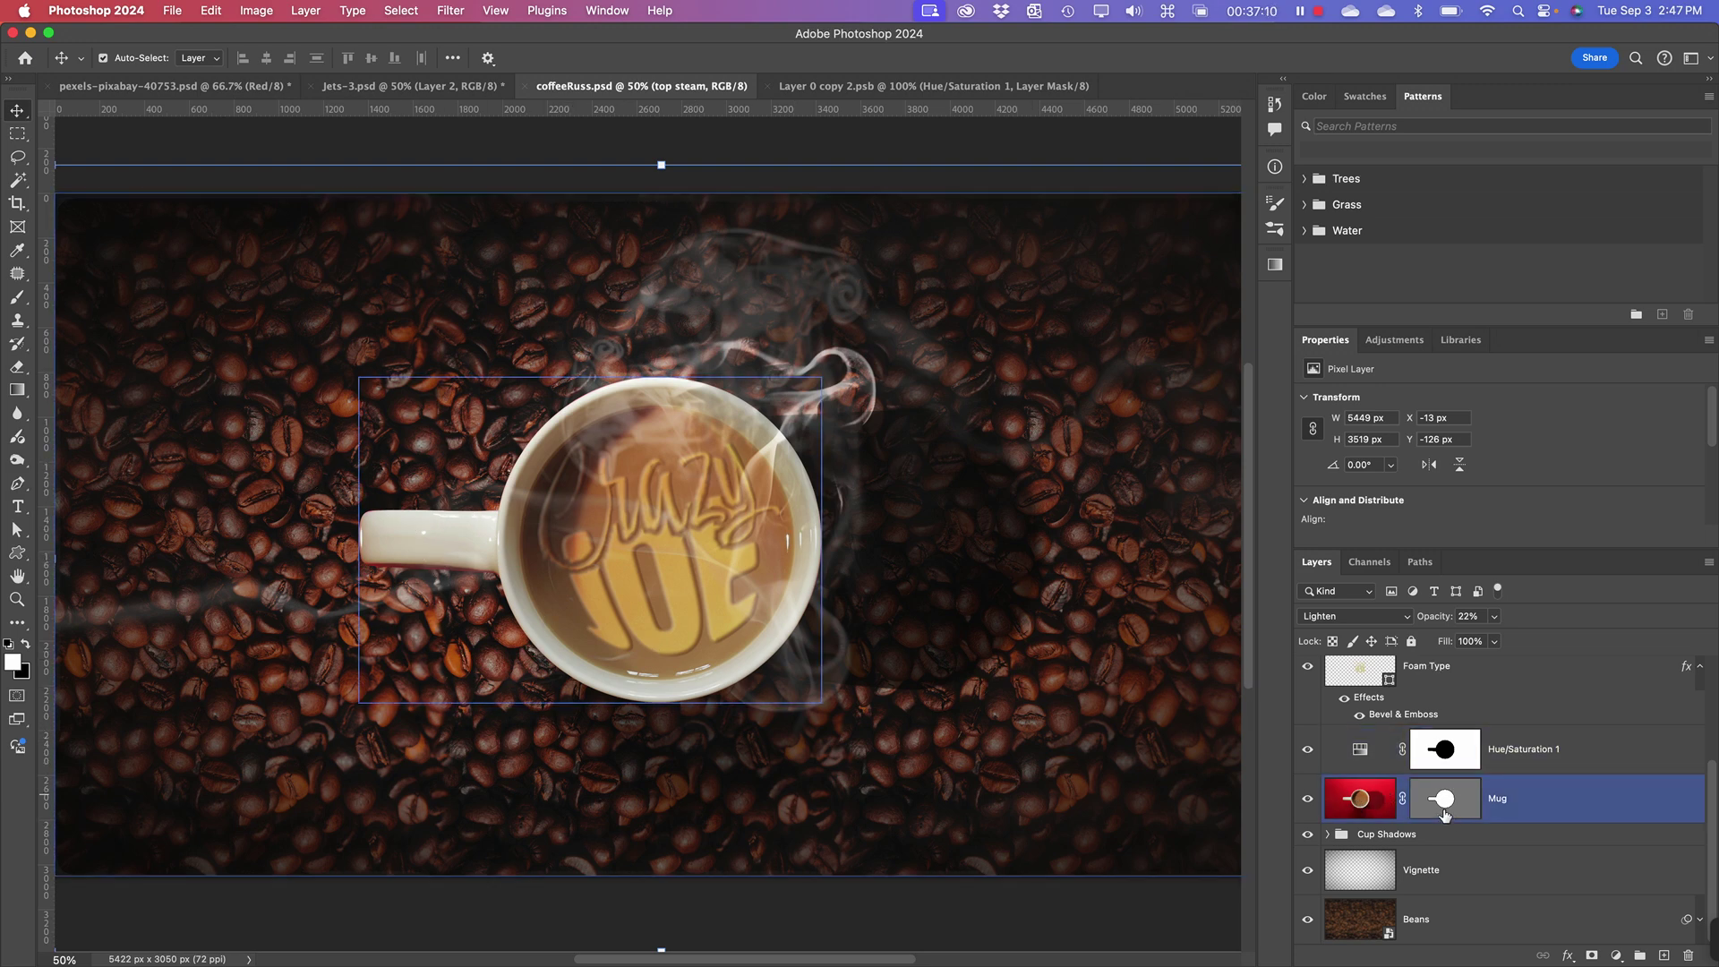
{"action": "key", "text": "alt+super+a"}
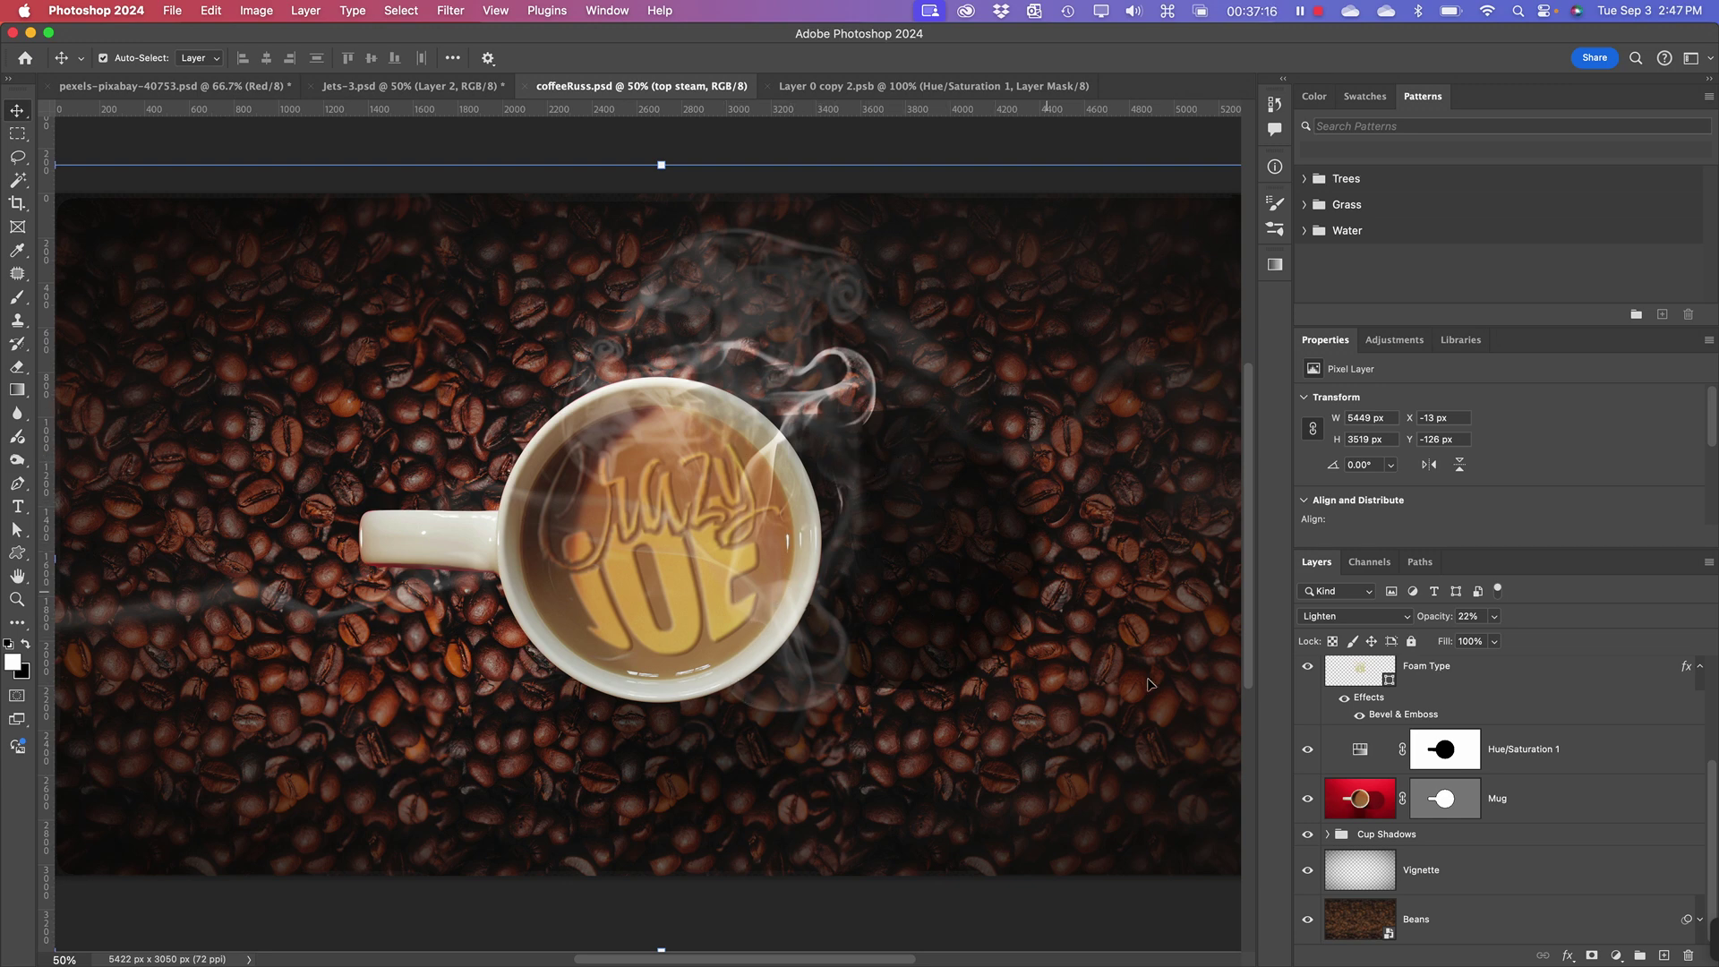
- Review the Hue/Saturation 1 and Mug masks, and the Foam Type layer above them, in the coffee composition
{"action": "left_click", "coordinate": [1445, 750]}
{"action": "left_click", "coordinate": [1446, 798]}
{"action": "scroll", "coordinate": [1452, 803], "scroll_direction": "up", "scroll_amount": 3}
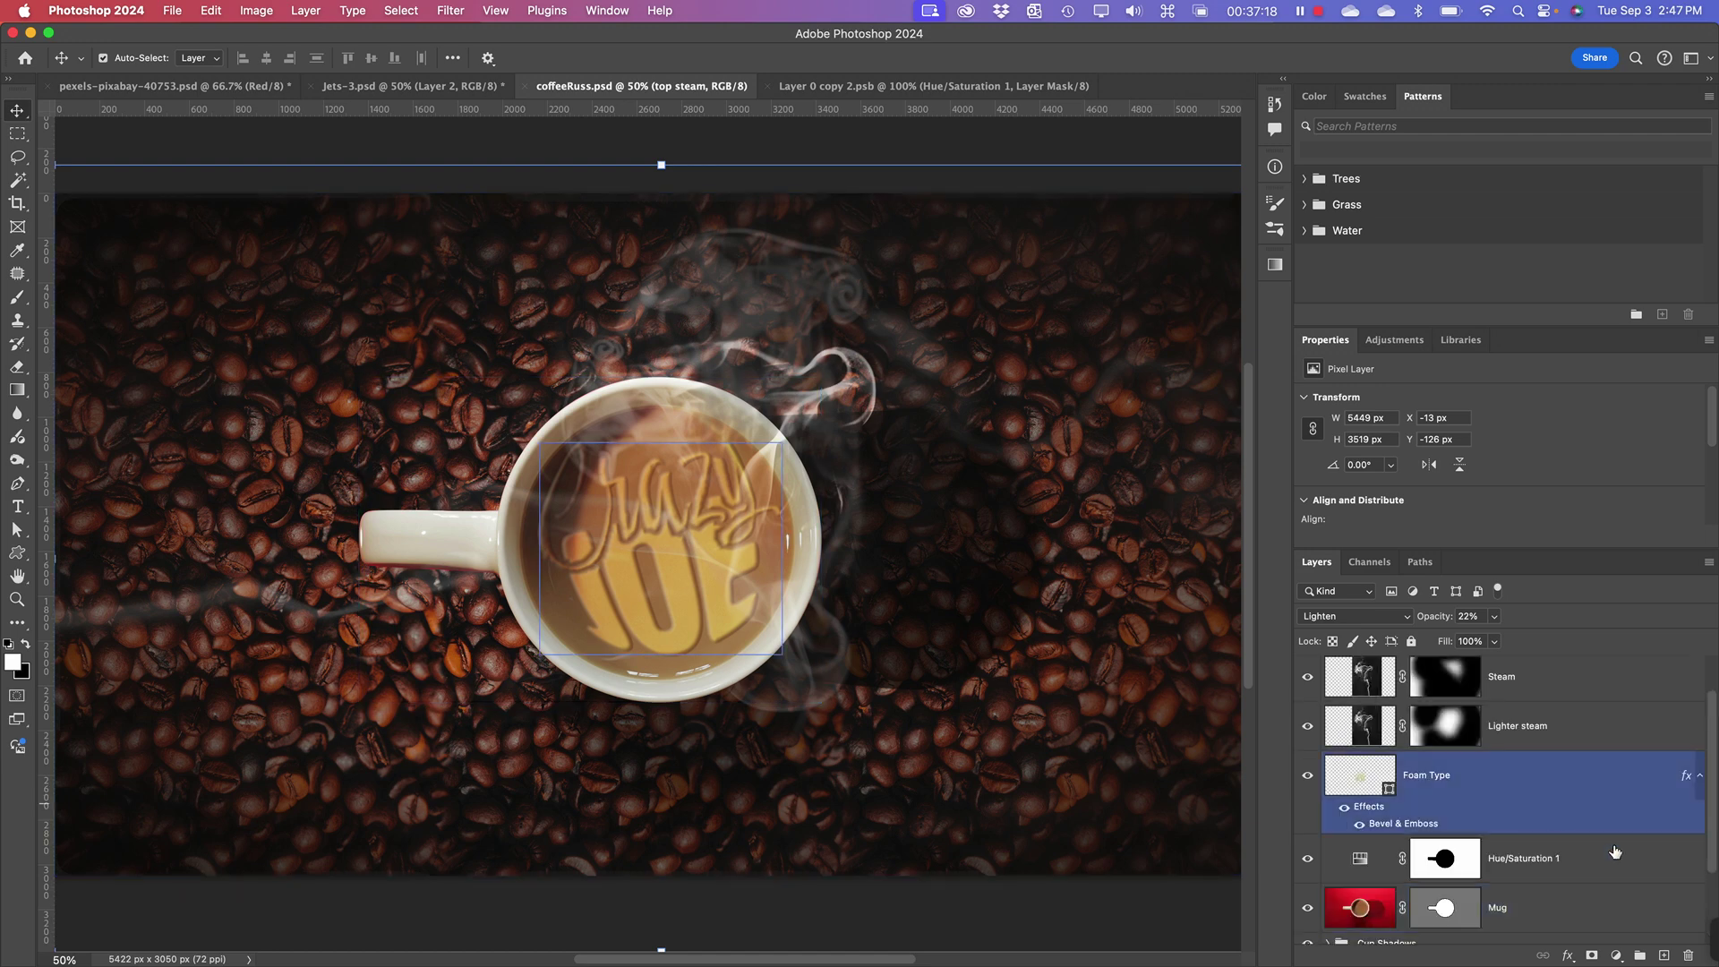
{"action": "left_click", "coordinate": [1489, 786]}
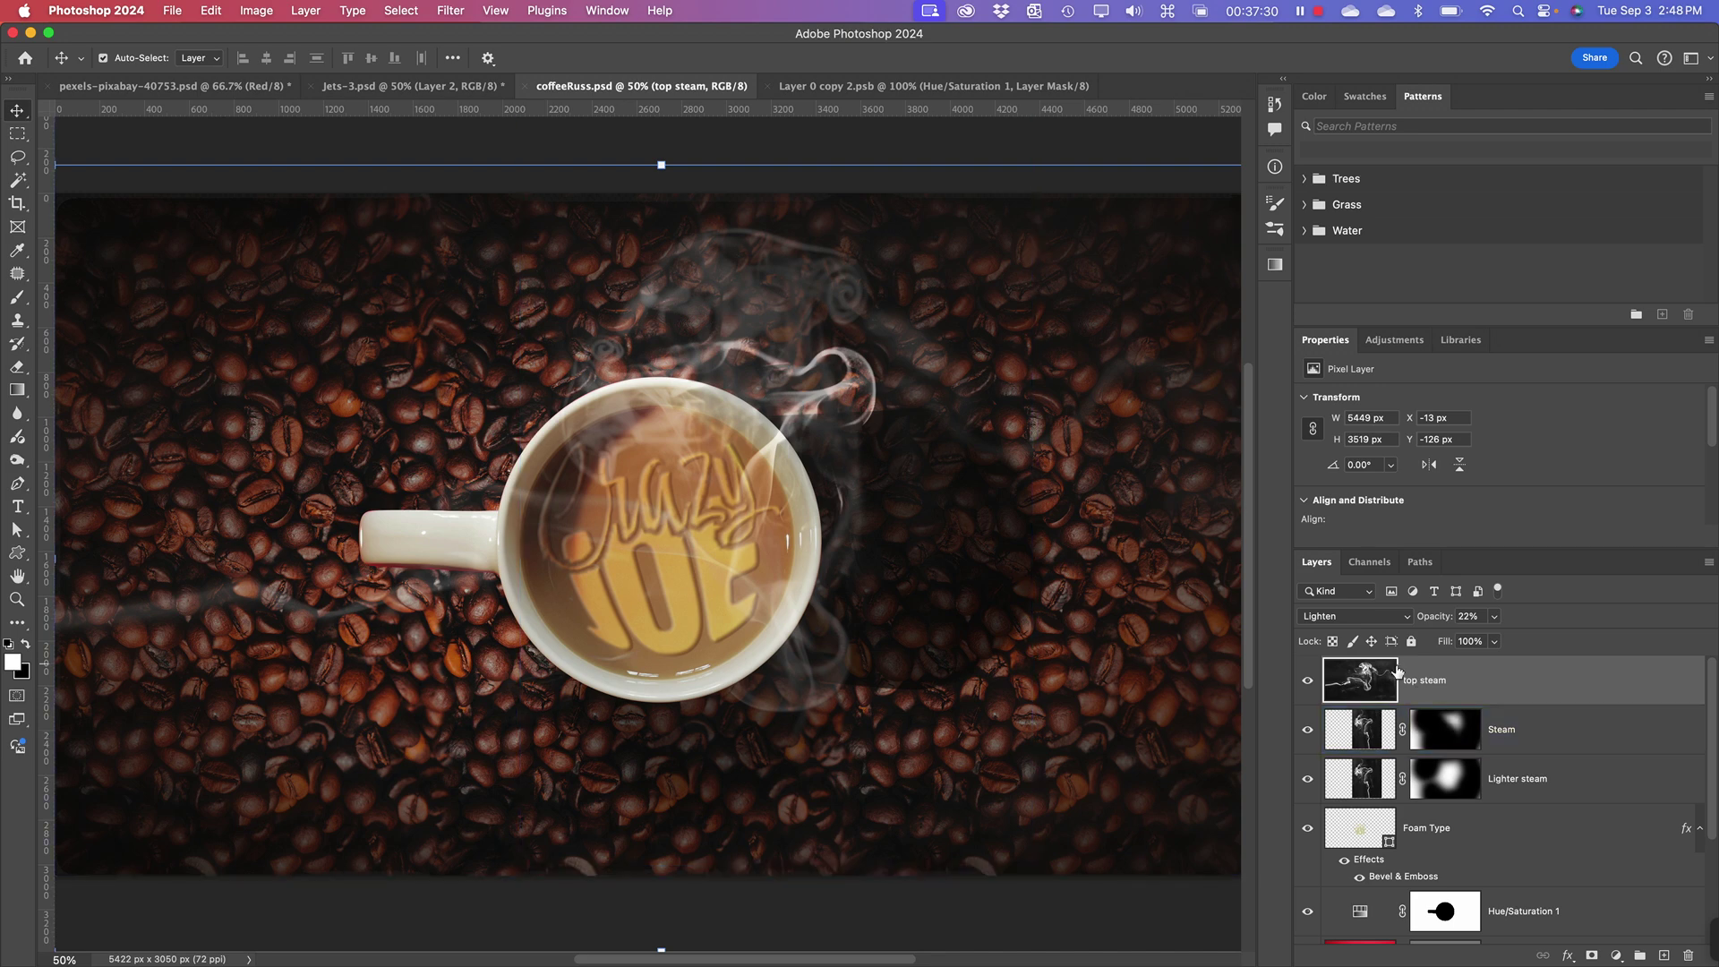
- Hide the top steam, Steam and Lighter steam layers together to compare the image, and show all three again
{"action": "left_click", "coordinate": [1337, 791]}
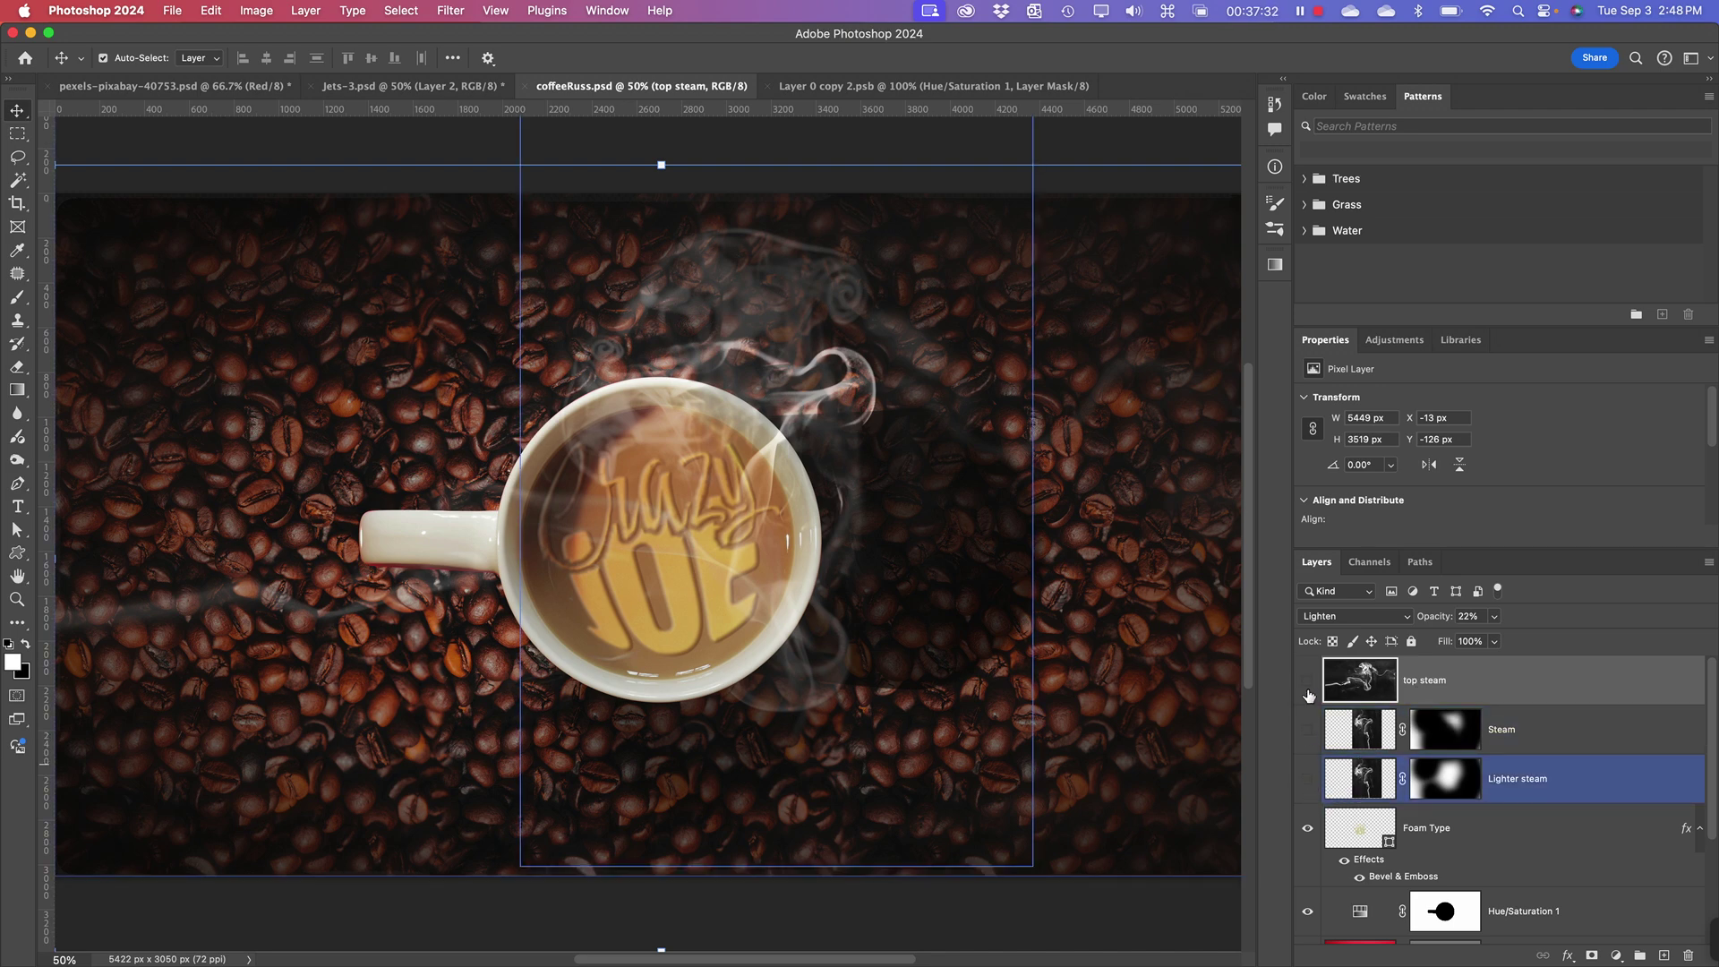
{"action": "left_click_drag", "start_coordinate": [1308, 680], "coordinate": [1308, 779]}
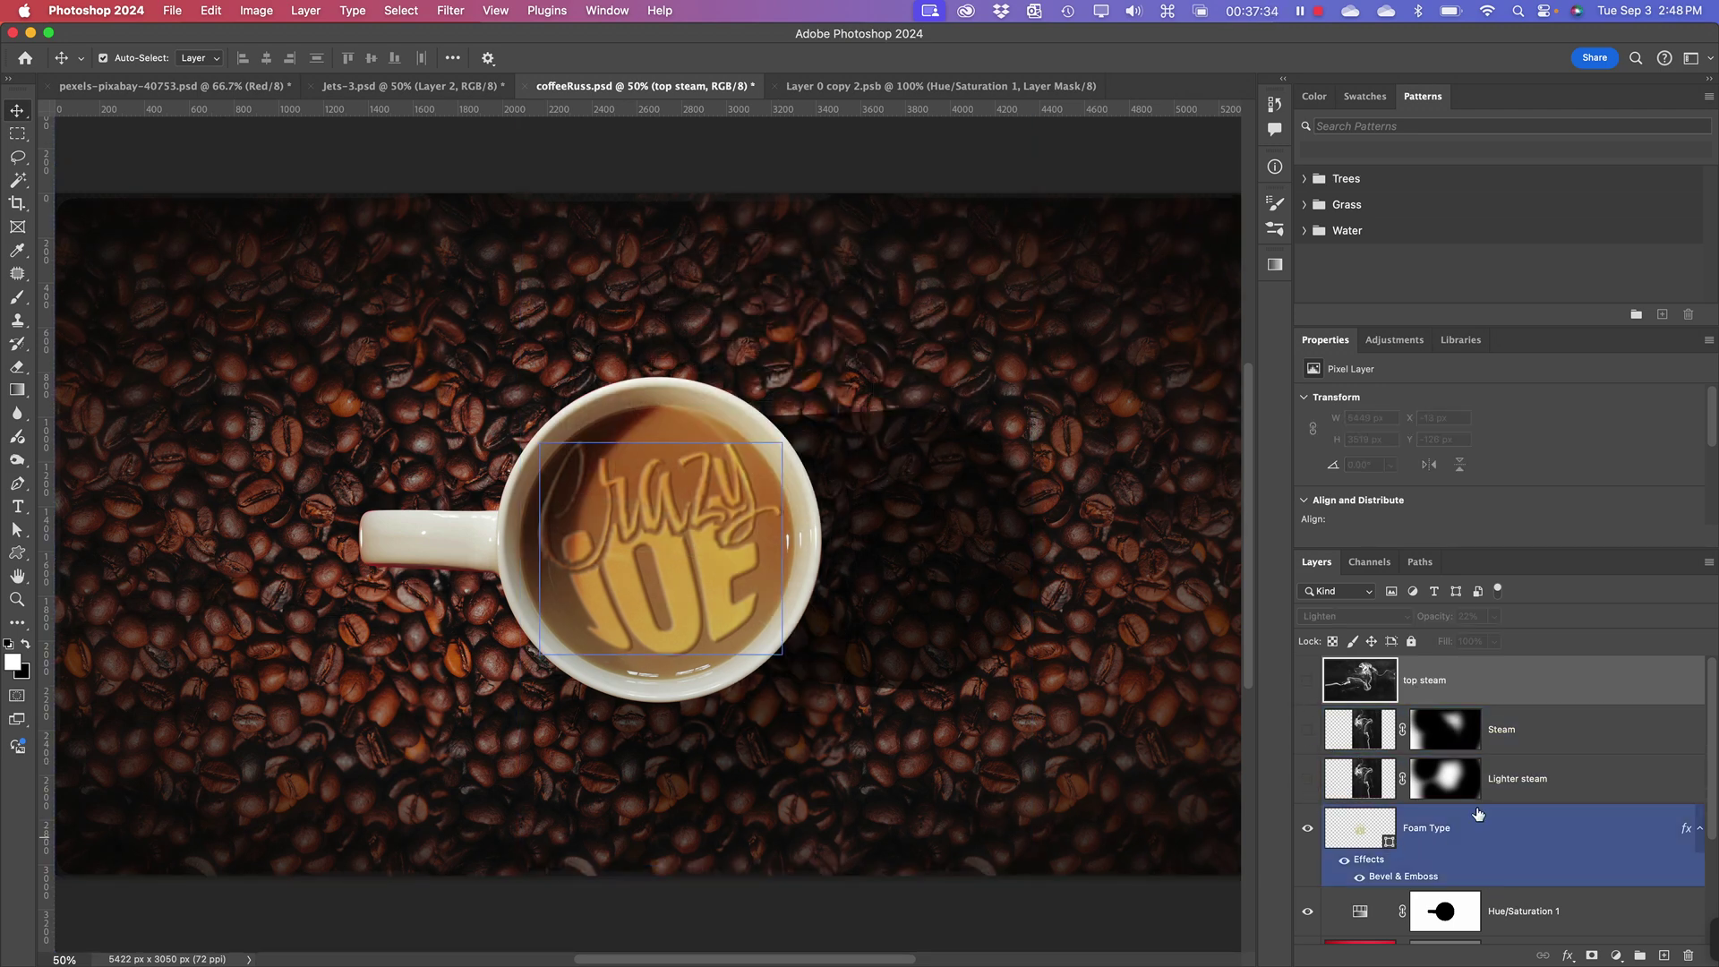
{"action": "left_click_drag", "start_coordinate": [1307, 681], "coordinate": [1309, 775]}
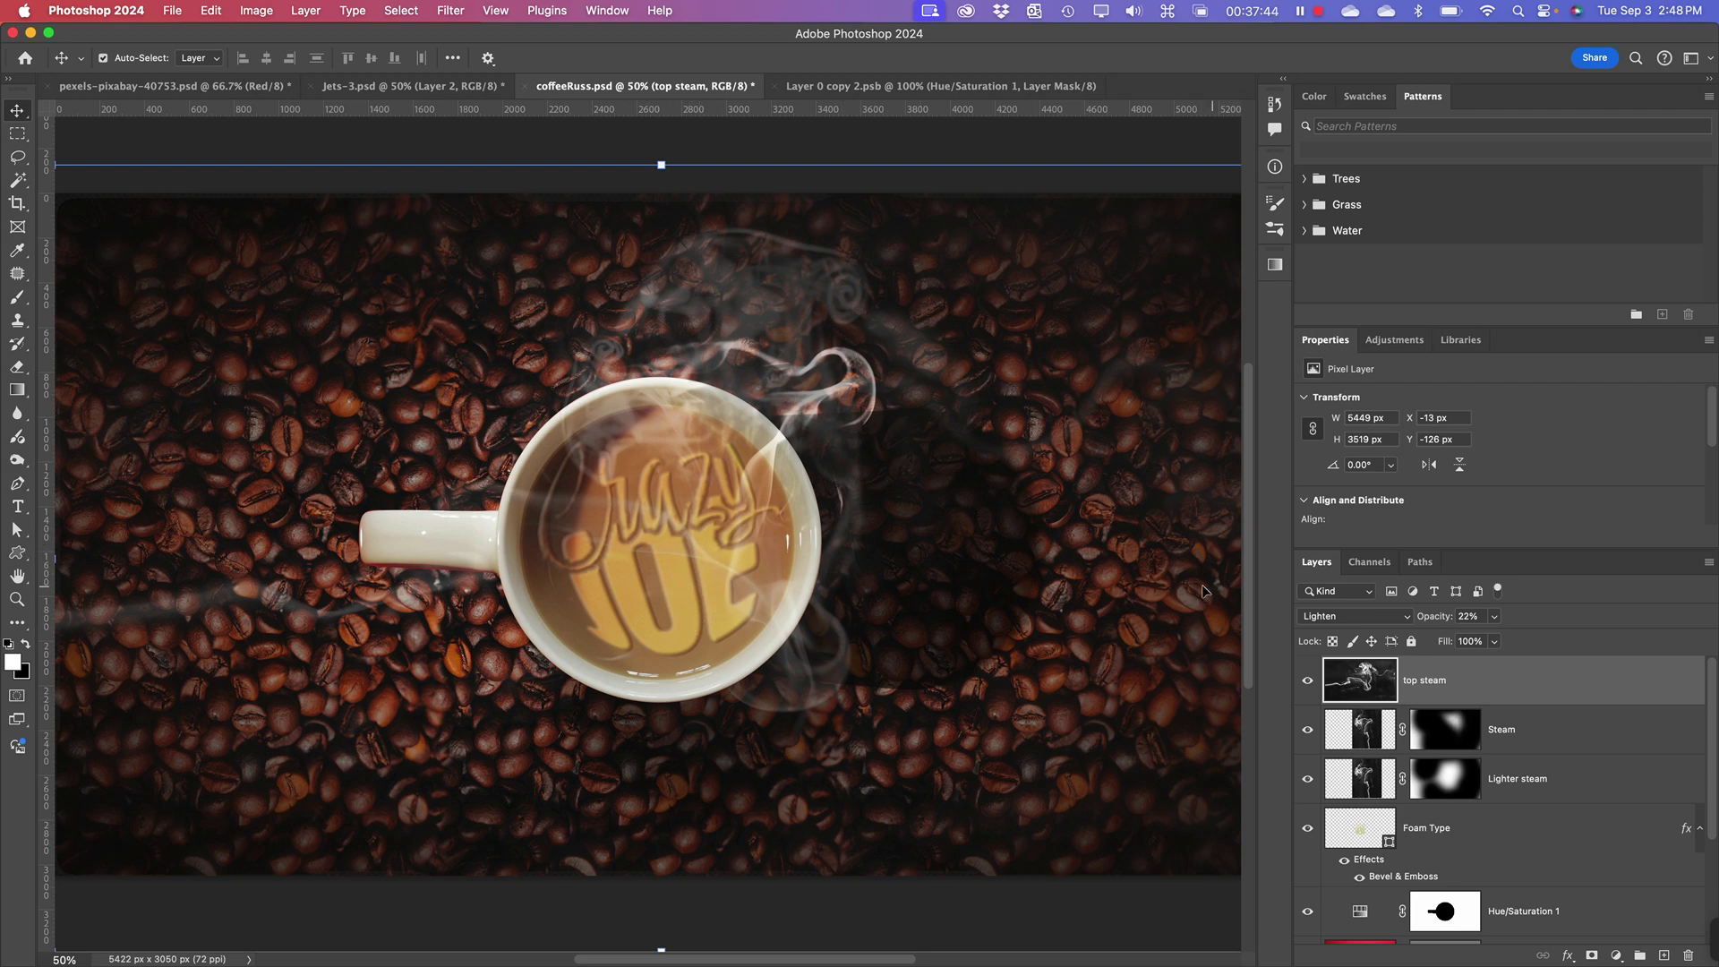
- Open the contents of the Beans smart object and expand its Beans group to view the layers inside
{"action": "scroll", "coordinate": [1370, 729], "scroll_direction": "down", "scroll_amount": 4}
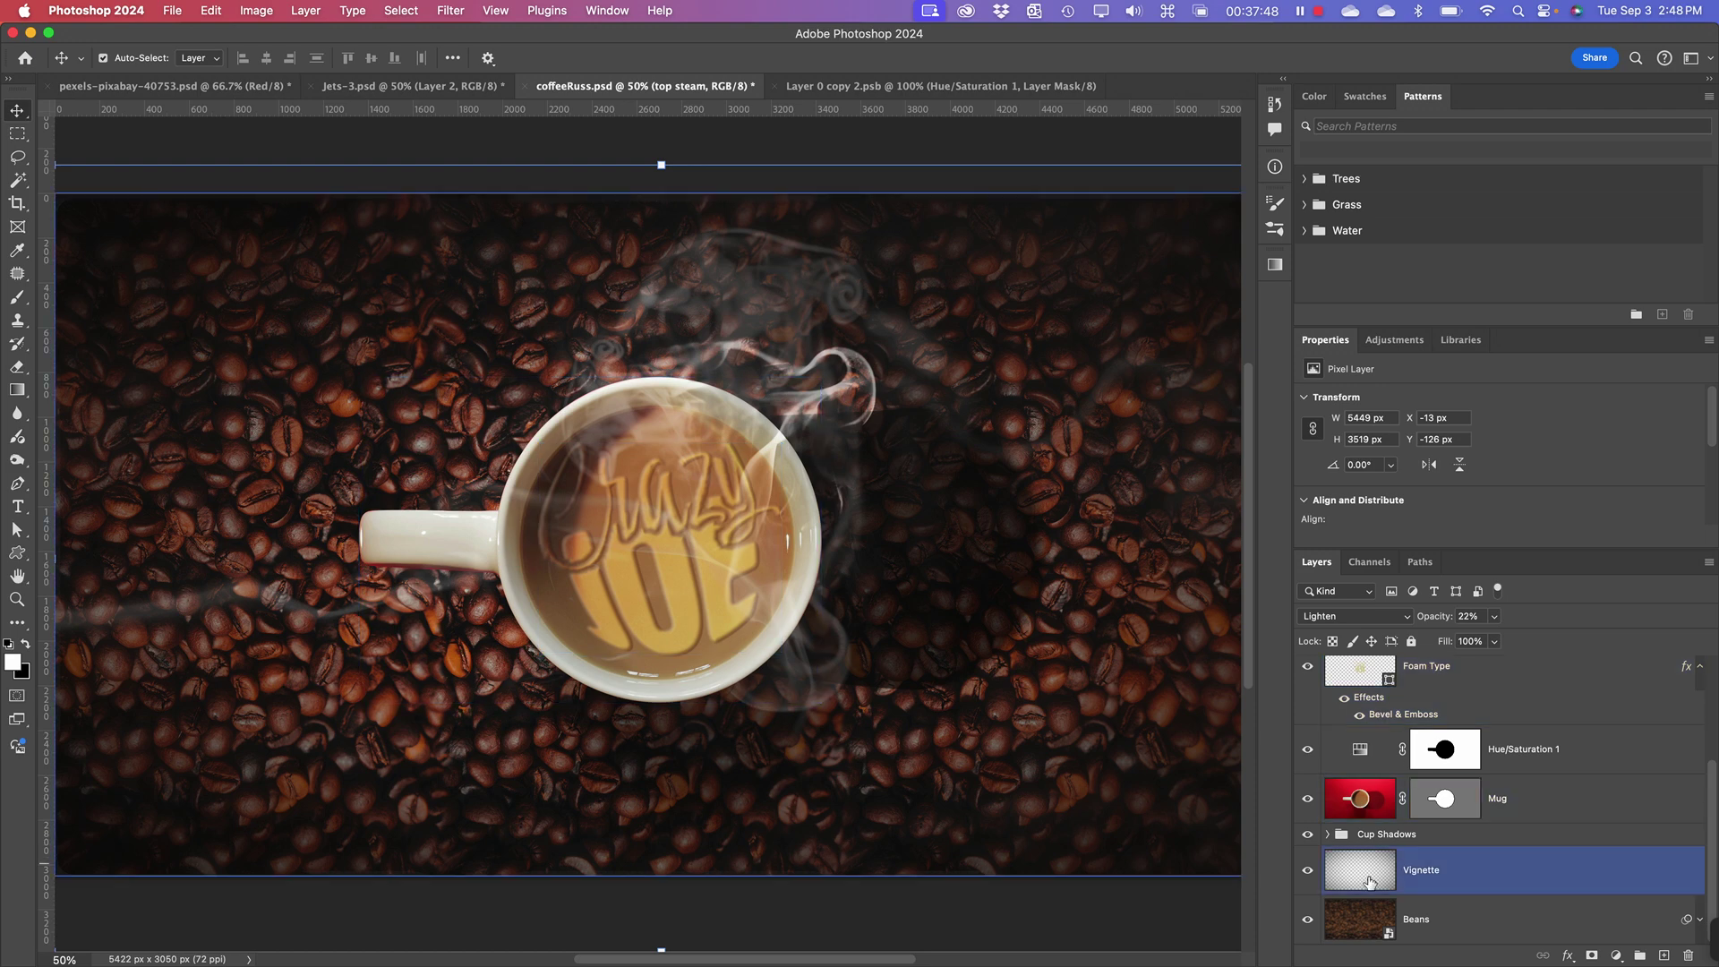
{"action": "left_click", "coordinate": [1359, 924]}
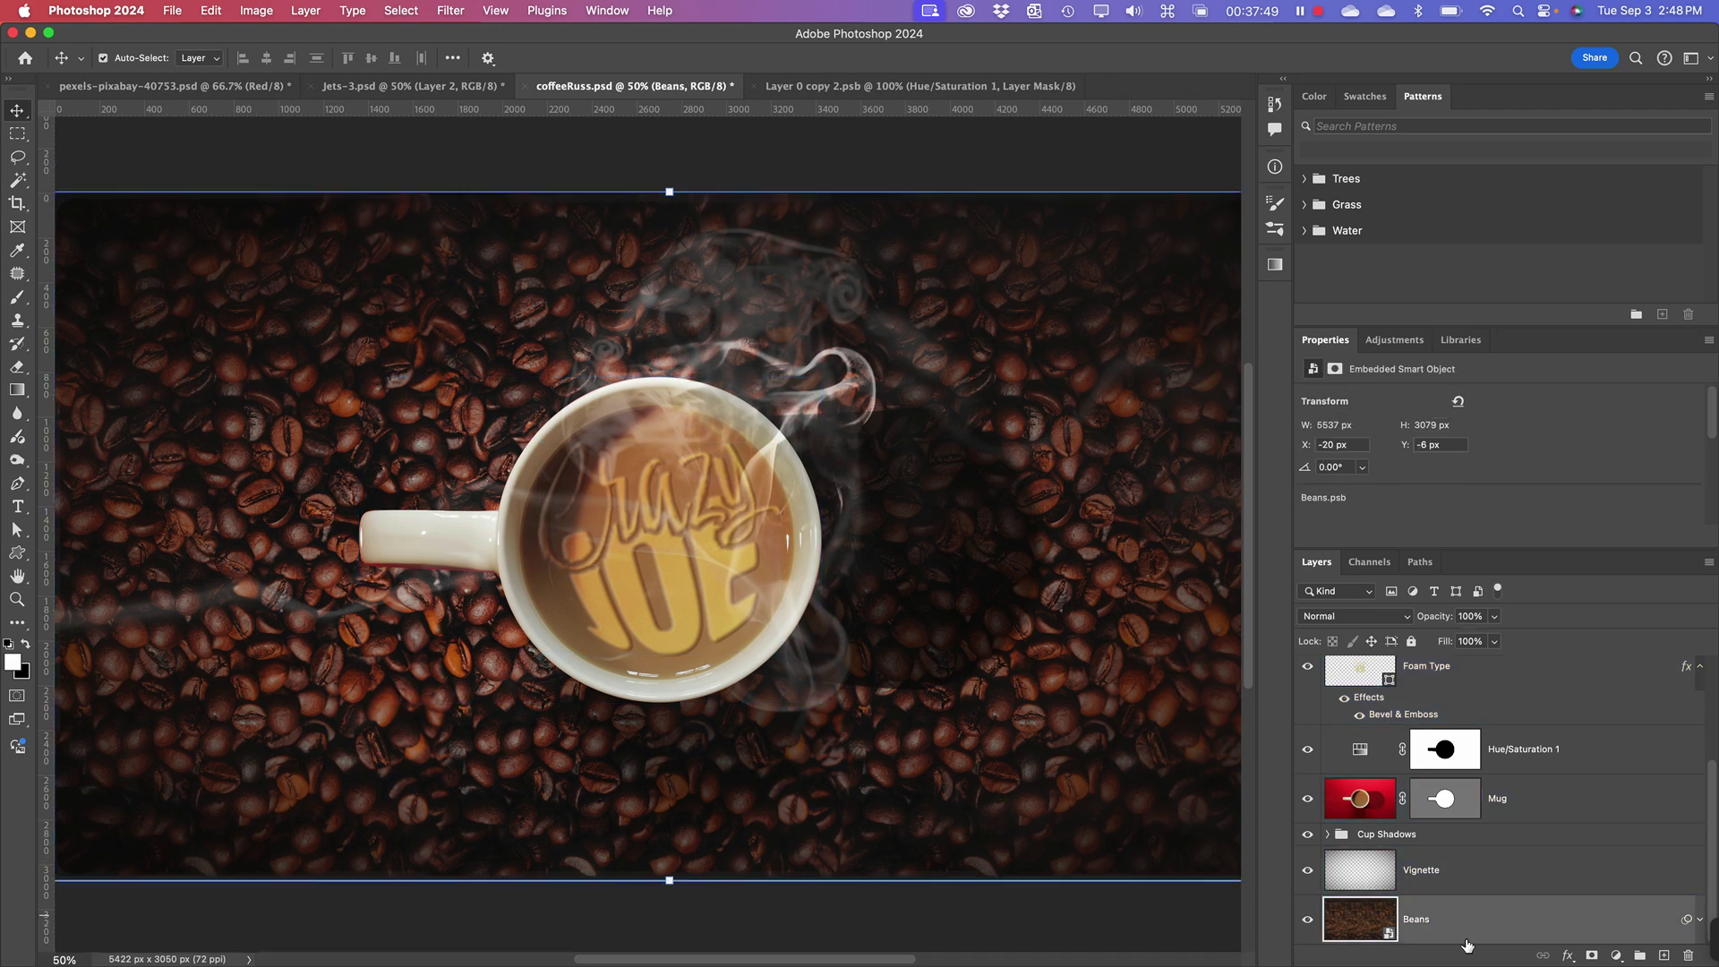
{"action": "double_click", "coordinate": [1372, 920]}
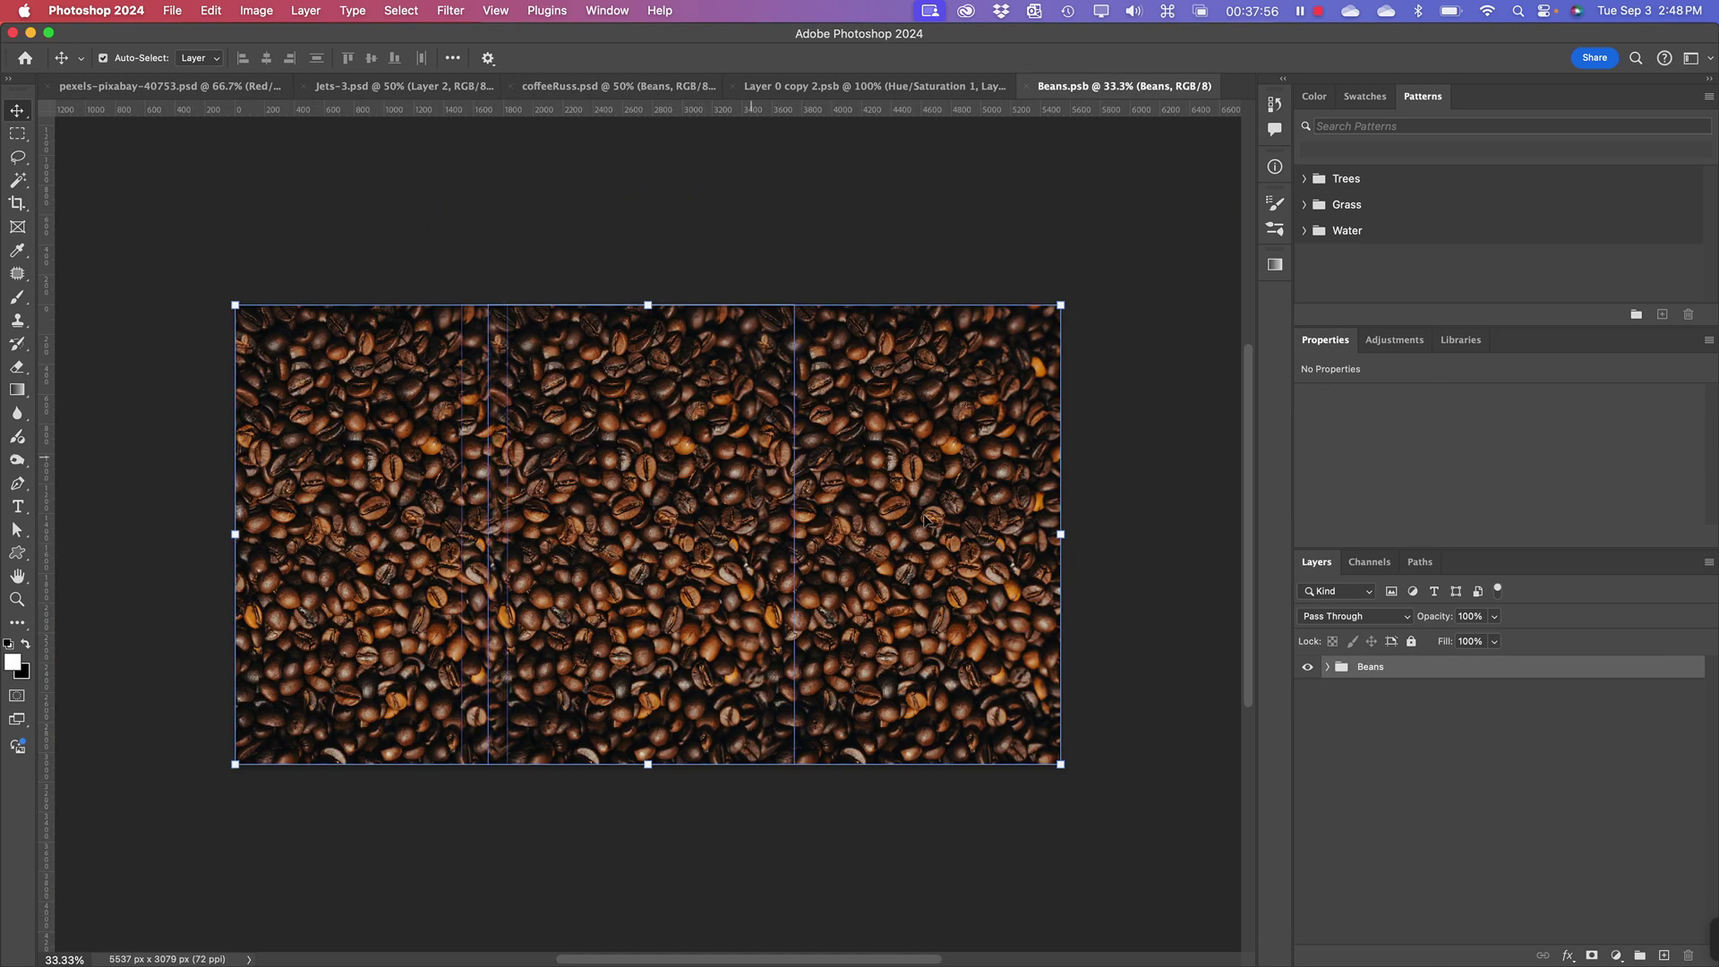
{"action": "left_click", "coordinate": [1326, 667]}
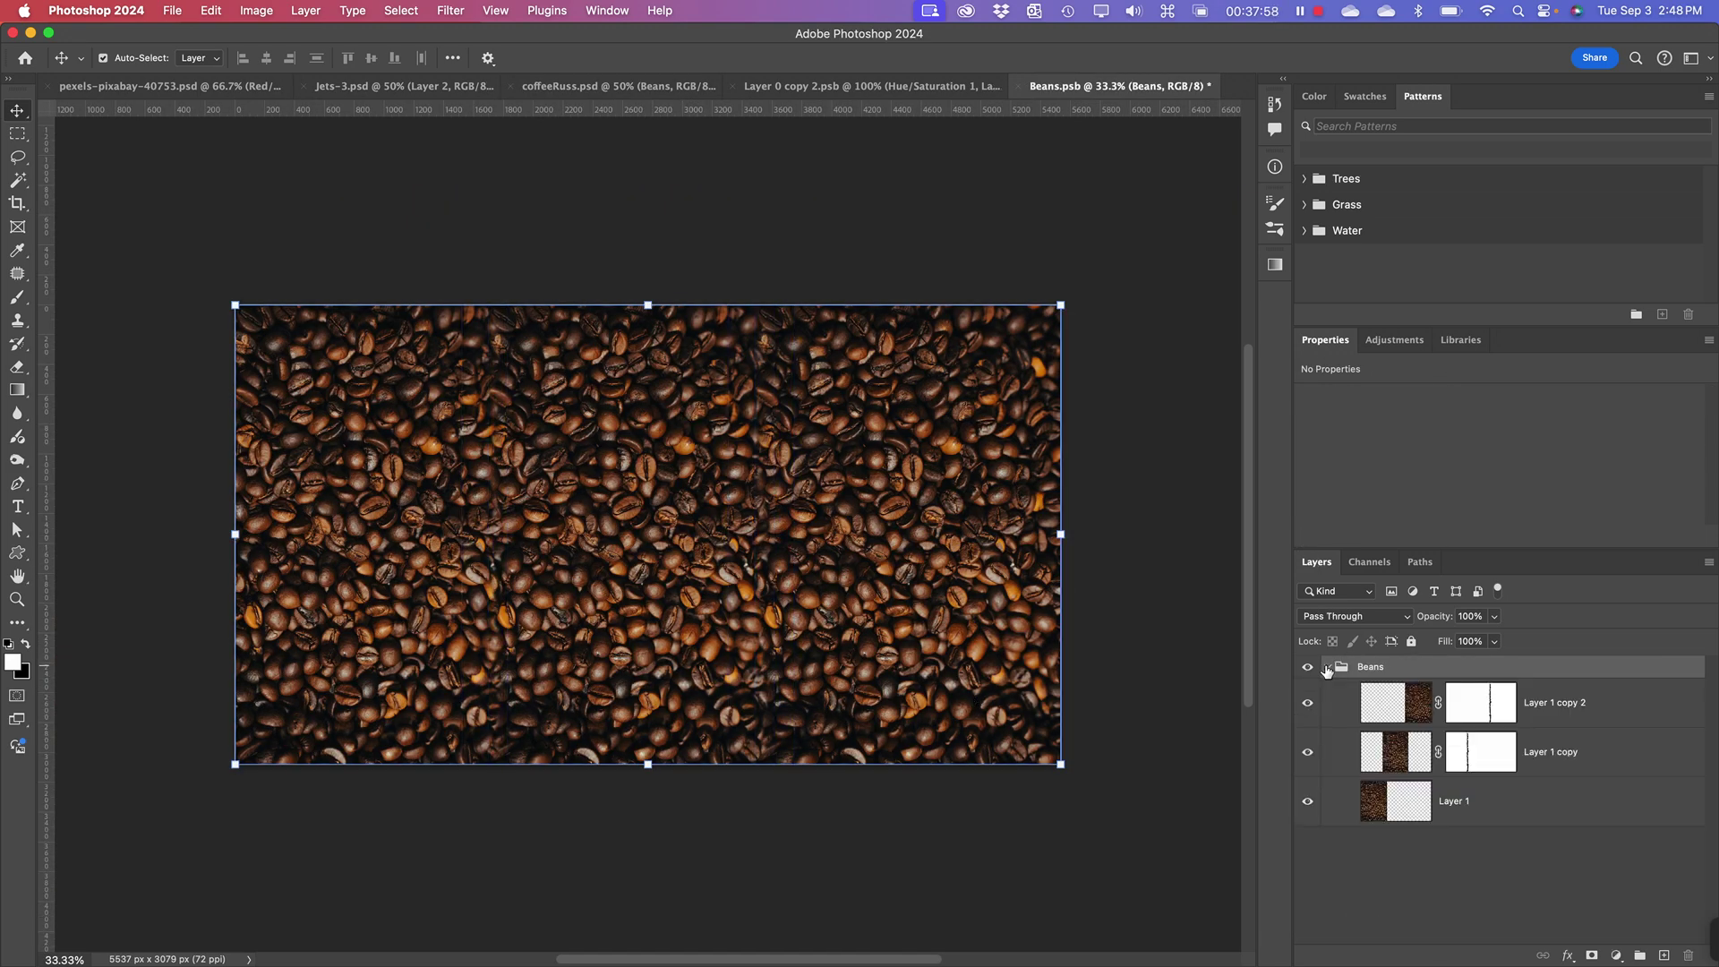
- Examine Layer 1 and its two masked copies in Beans.psb, ending with Layer 1 copy 2 selected
{"action": "left_click", "coordinate": [1339, 812]}
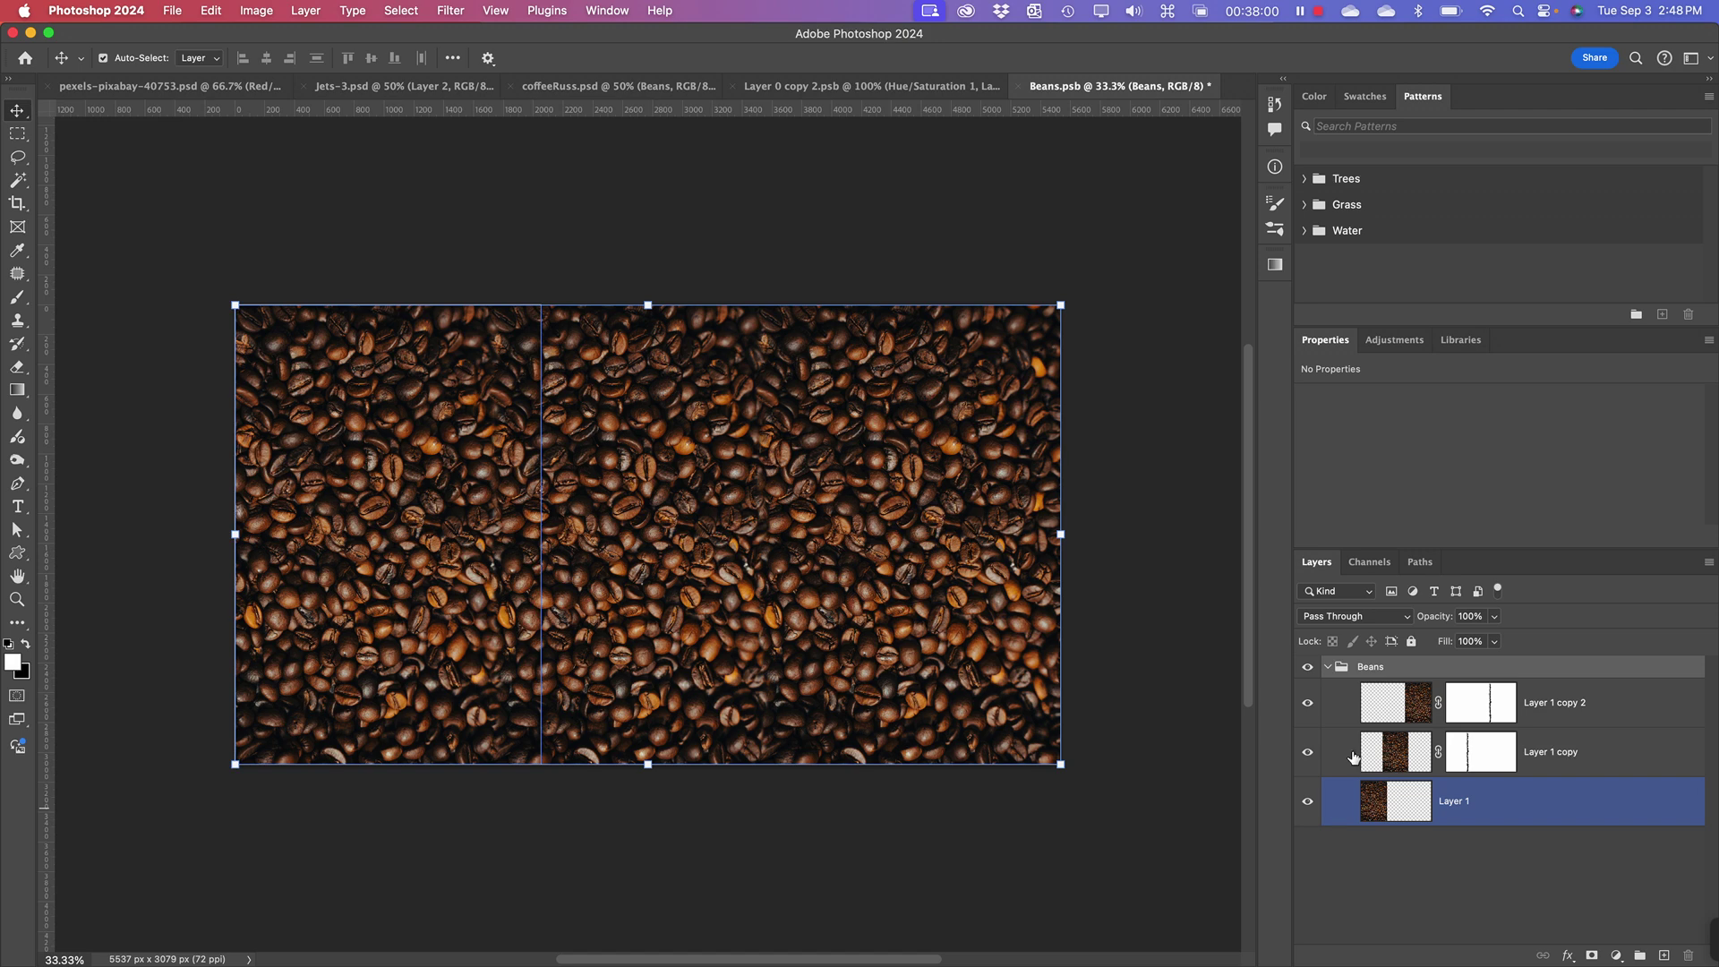
{"action": "key", "text": "alt+super+a"}
{"action": "left_click", "coordinate": [1414, 707]}
{"action": "left_click", "coordinate": [1415, 798]}
{"action": "left_click", "coordinate": [1388, 752]}
{"action": "left_click", "coordinate": [1398, 707]}
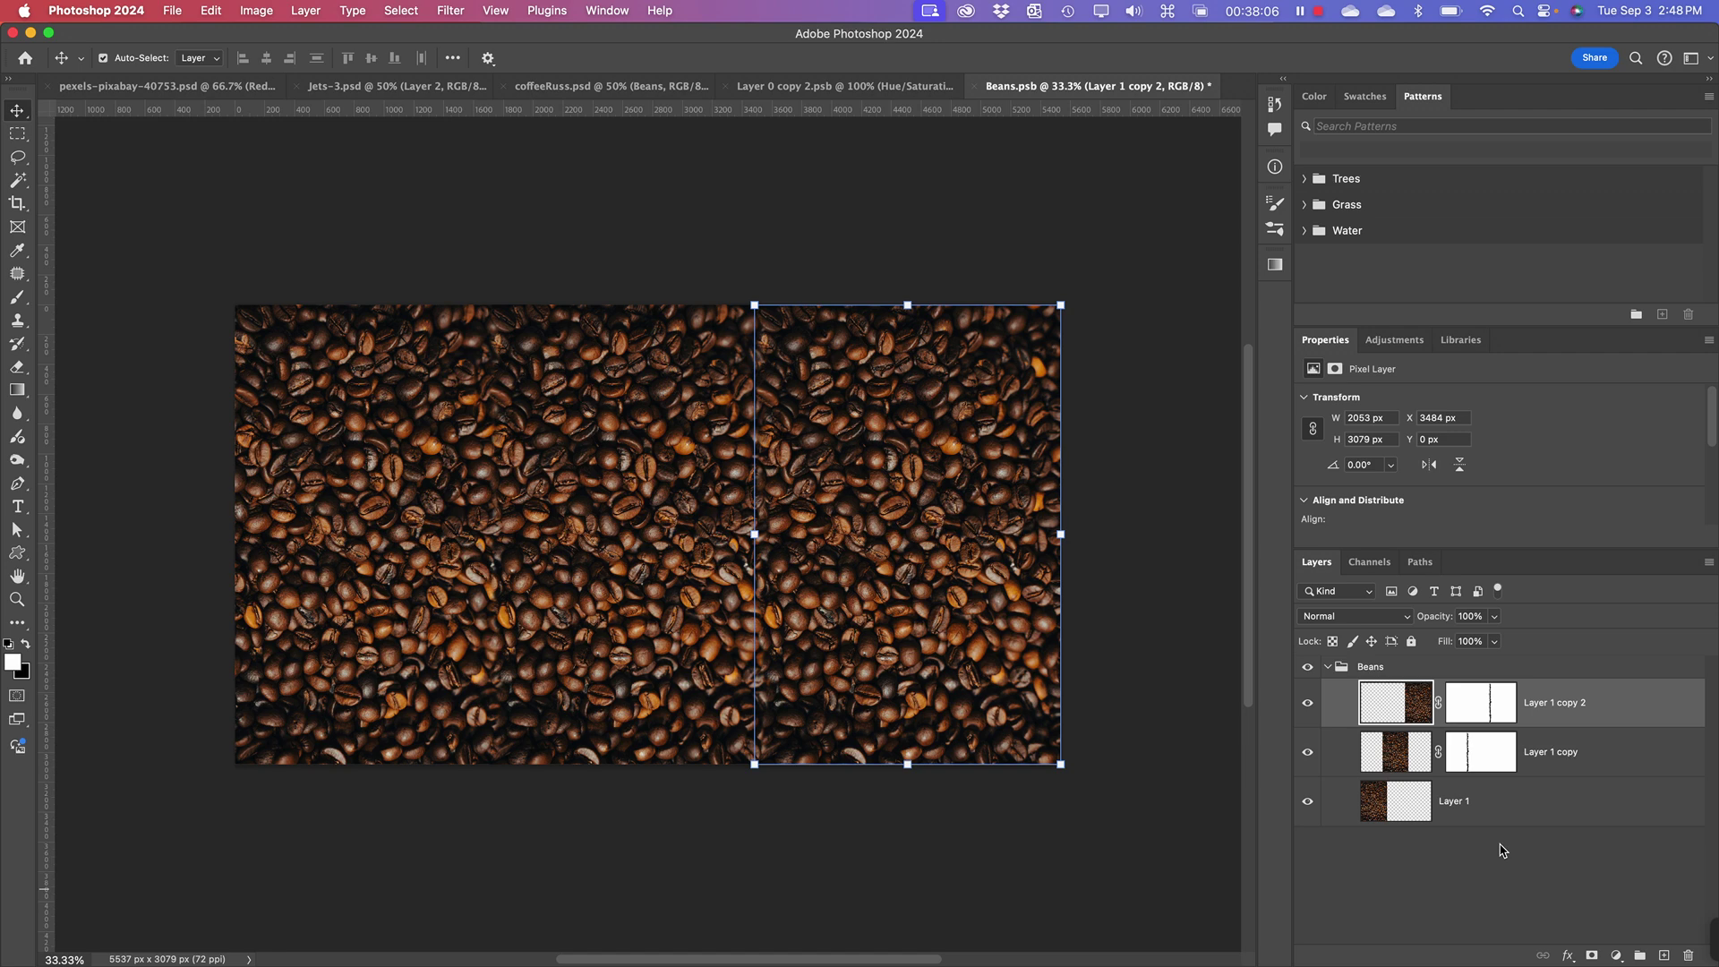
- Inspect the masked seams where the three coffee bean copies overlap across the Beans.psb canvas
{"action": "left_click", "coordinate": [624, 343], "text": "shift"}
{"action": "left_click", "coordinate": [693, 409], "text": "shift"}
{"action": "left_click", "coordinate": [428, 376], "text": "shift"}
{"action": "left_click", "coordinate": [433, 379], "text": "shift"}
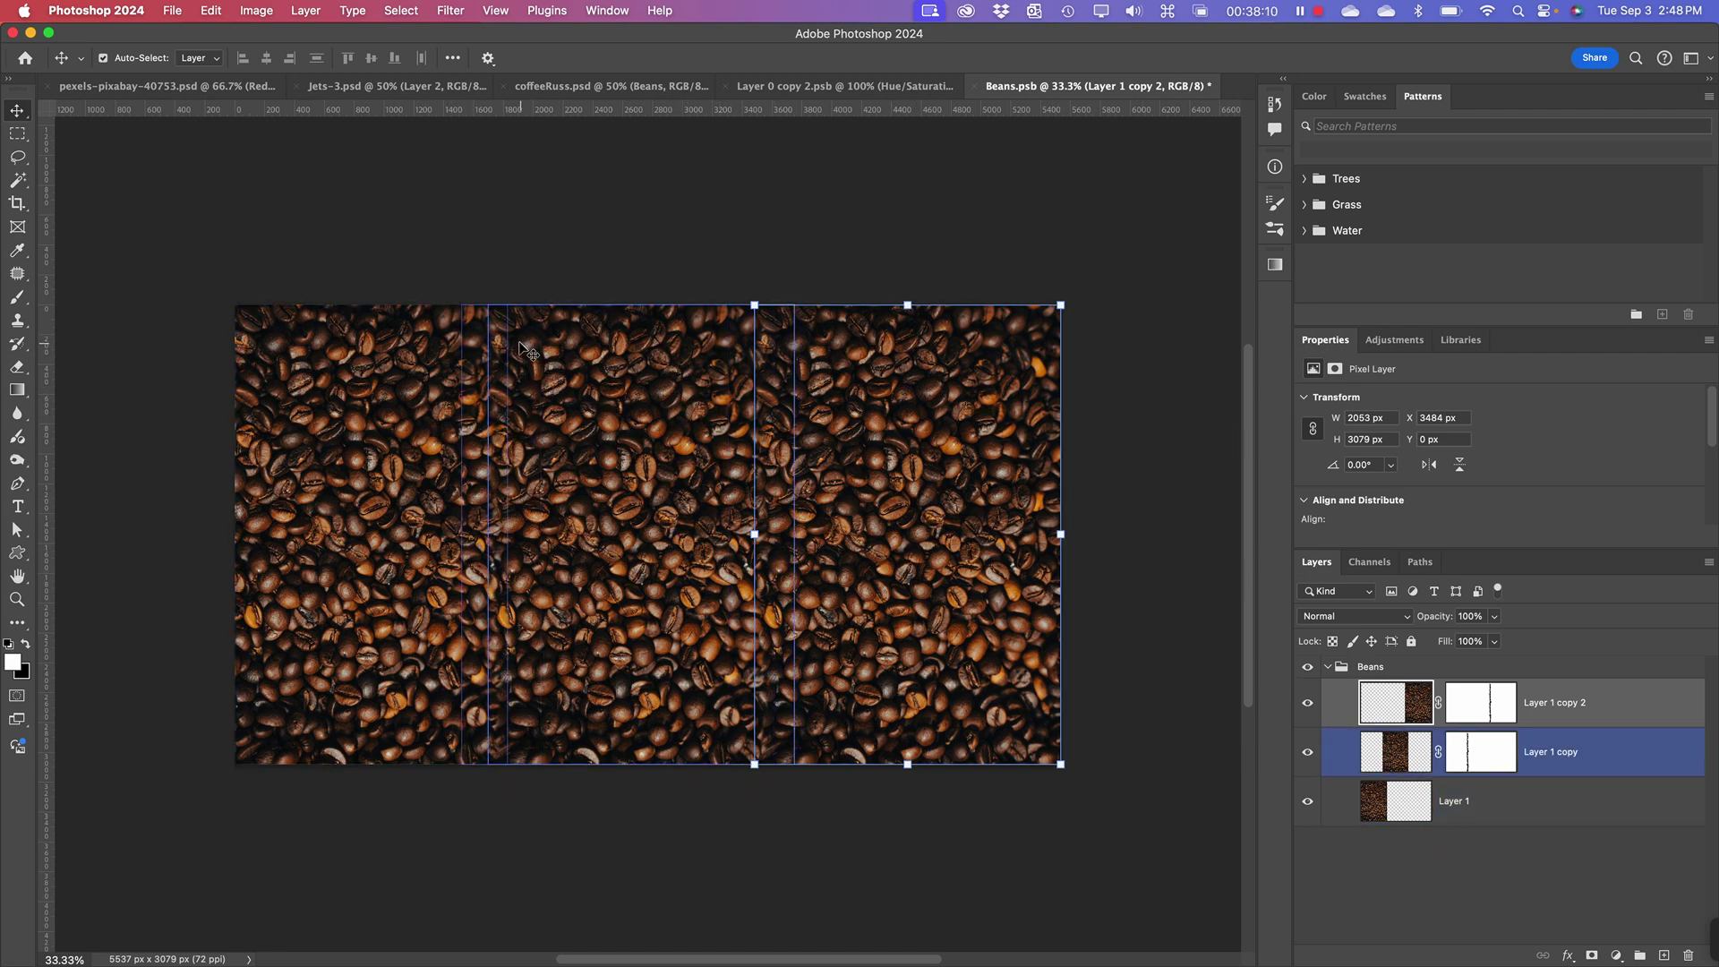
{"action": "left_click", "coordinate": [484, 376], "text": "shift"}
{"action": "left_click", "coordinate": [501, 363], "text": "shift"}
{"action": "left_click", "coordinate": [488, 416], "text": "shift"}
{"action": "left_click", "coordinate": [488, 416], "text": "shift"}
{"action": "left_click", "coordinate": [649, 758], "text": "shift"}
{"action": "left_click", "coordinate": [610, 732], "text": "shift"}
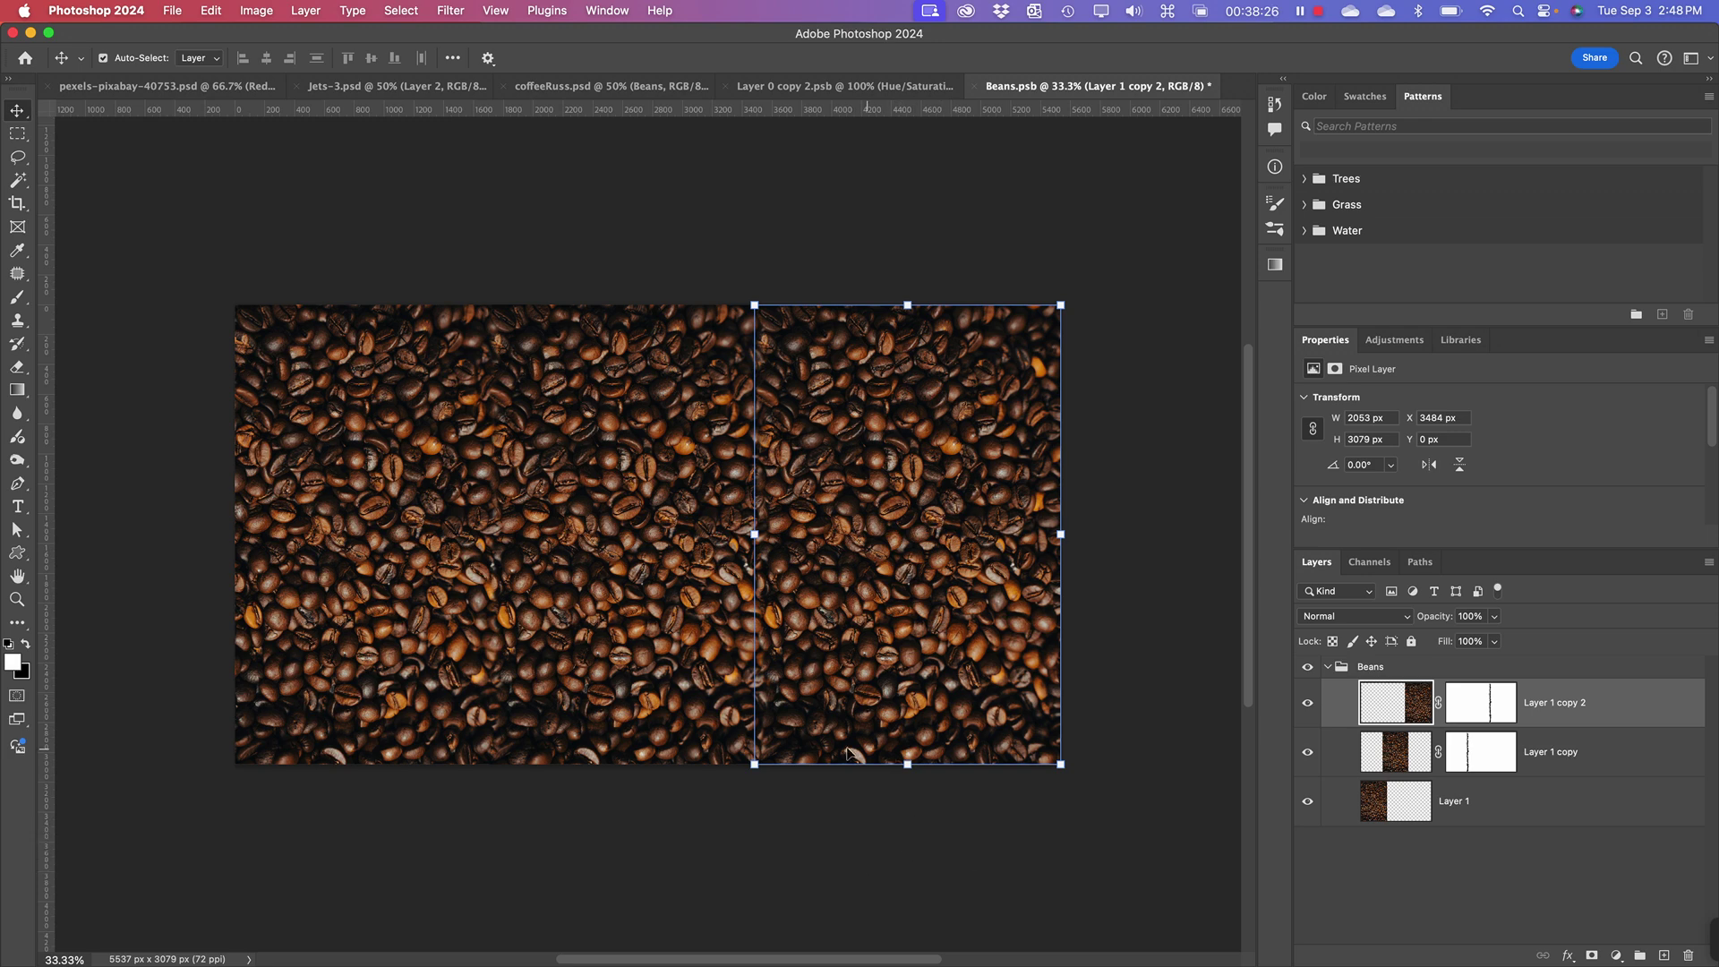
- Deselect the layers in Beans.psb and close the document without saving changes
{"action": "left_click", "coordinate": [1402, 871]}
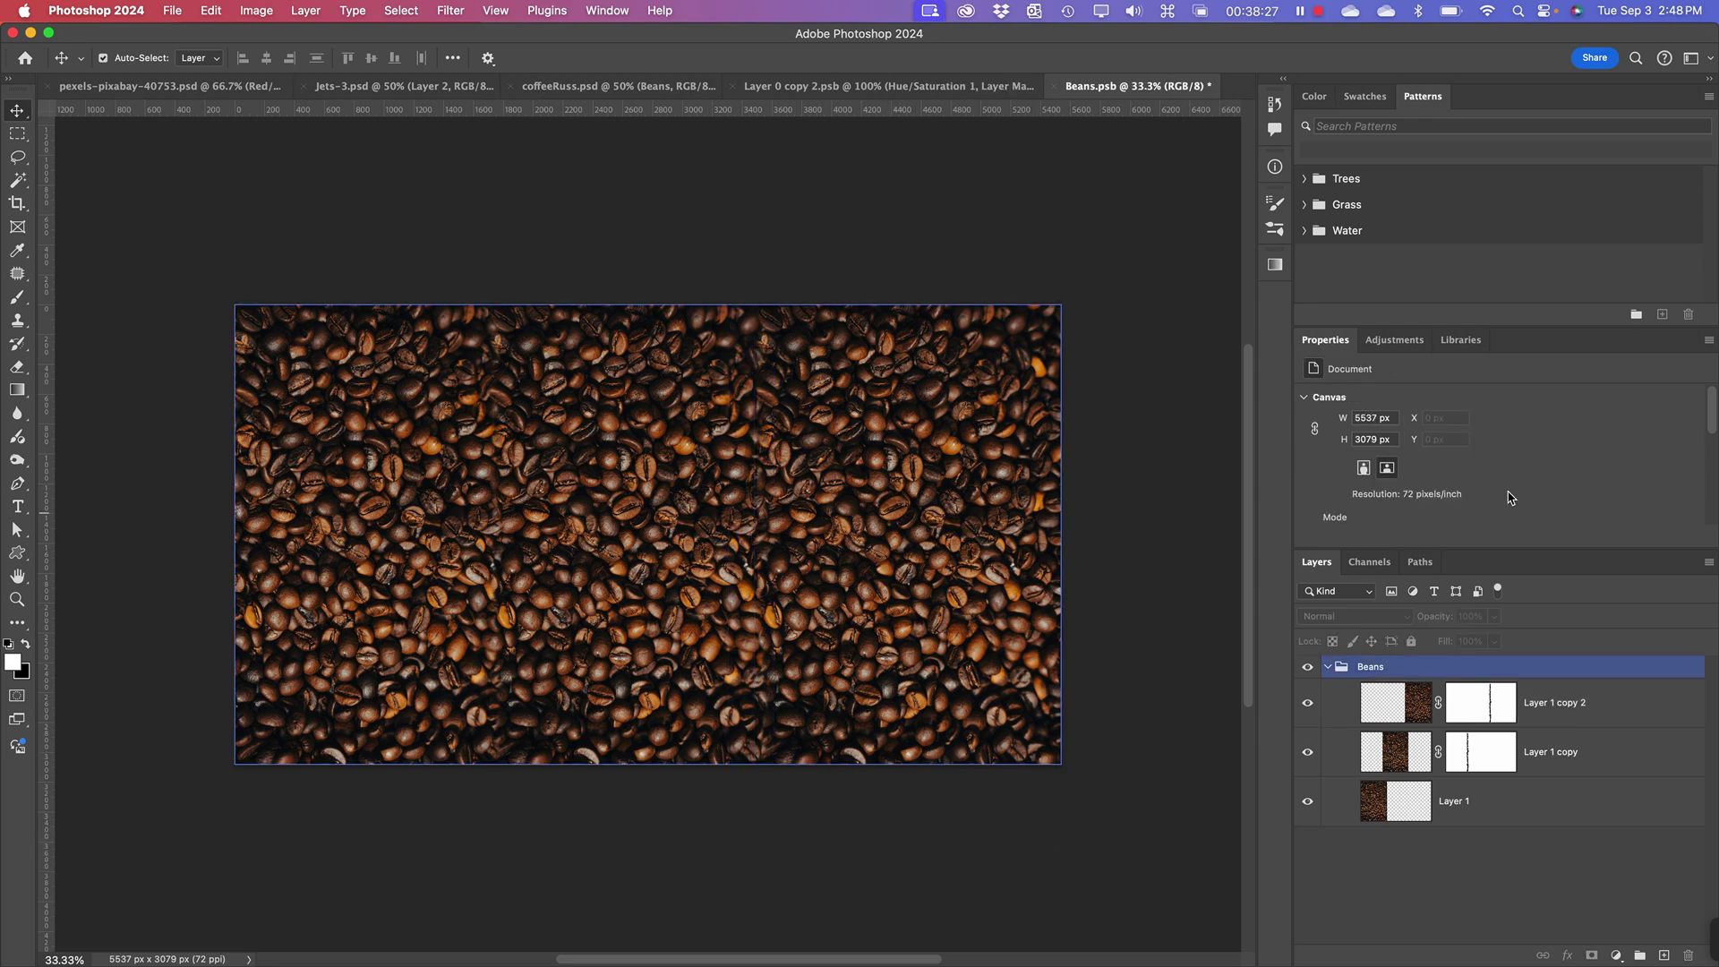
{"action": "left_click", "coordinate": [1055, 86]}
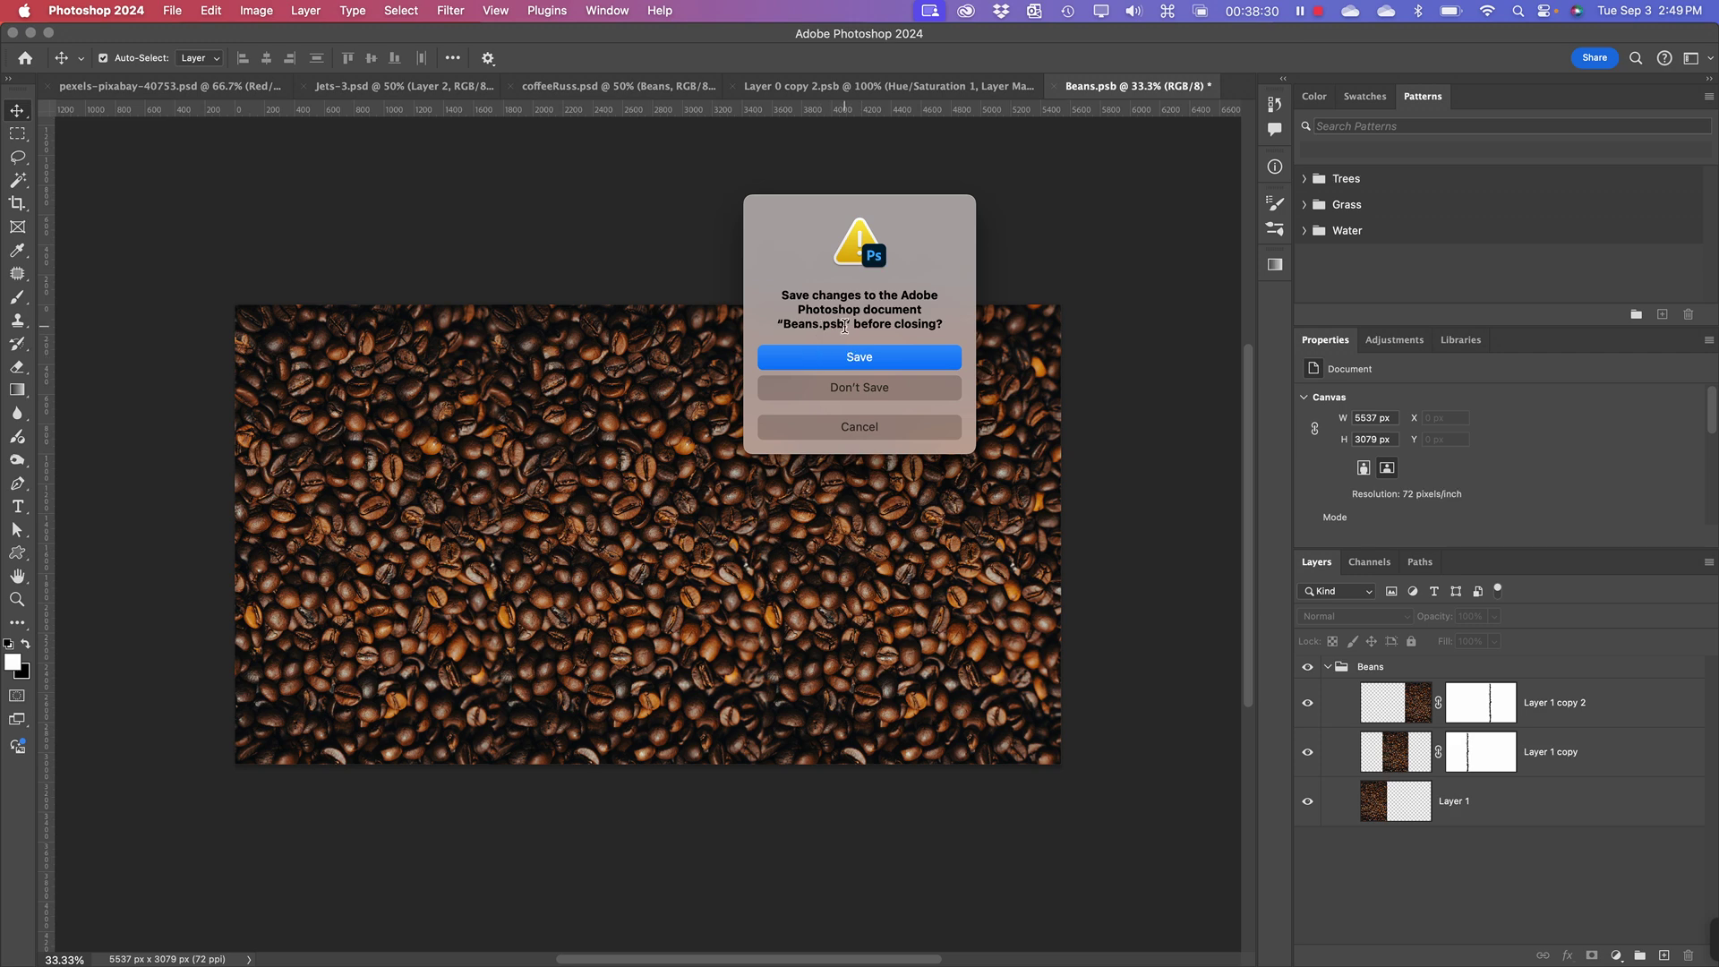
{"action": "left_click", "coordinate": [860, 388]}
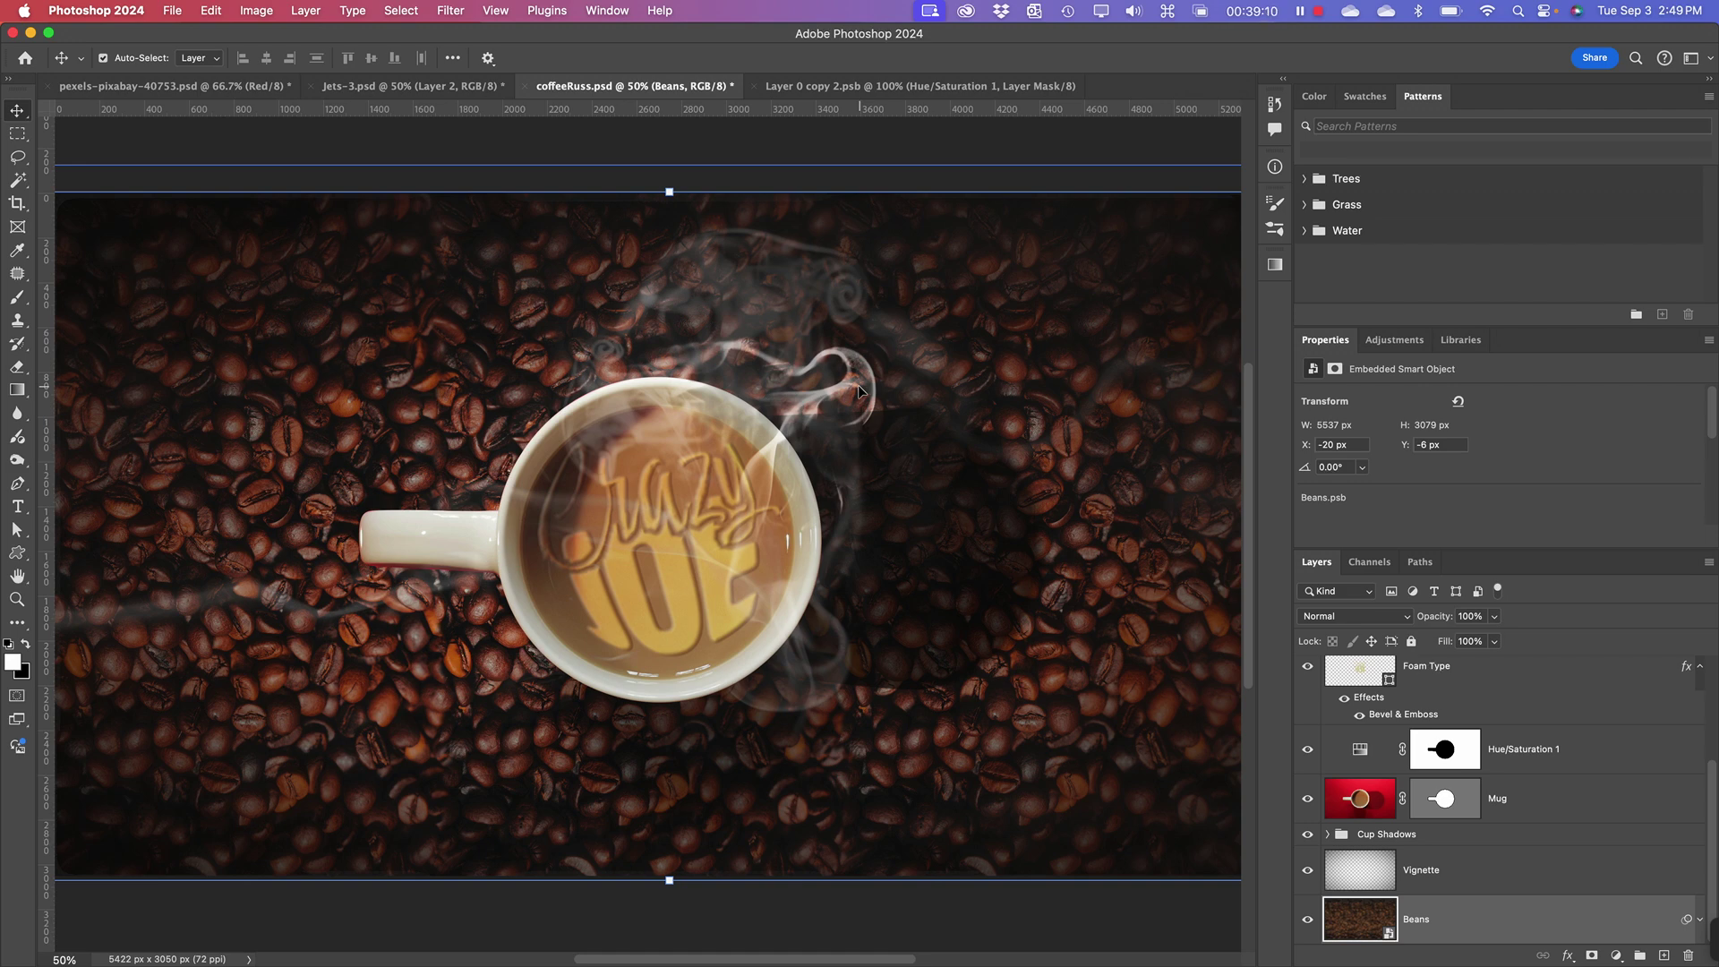
- Deselect all layers in coffeeRuss.psd and widen the panel dock beside the canvas
{"action": "left_click_drag", "start_coordinate": [448, 165], "coordinate": [555, 112]}
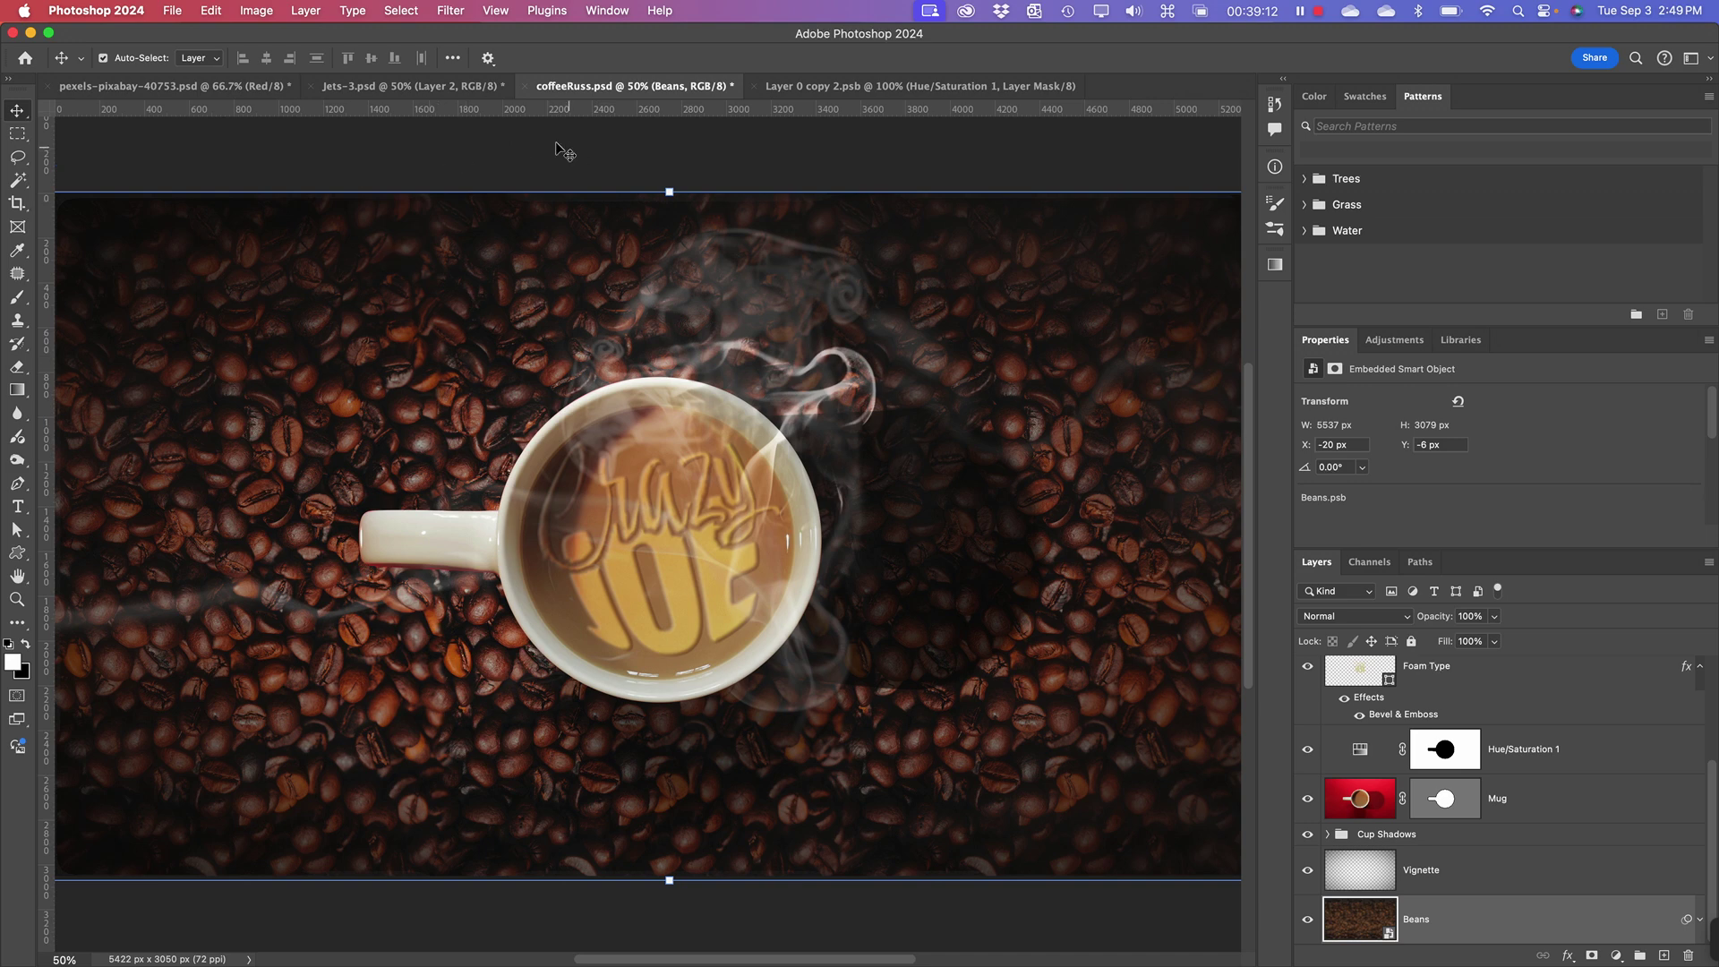
{"action": "left_click", "coordinate": [517, 146]}
{"action": "key", "text": "space"}
{"action": "left_click_drag", "start_coordinate": [730, 564], "coordinate": [712, 526]}
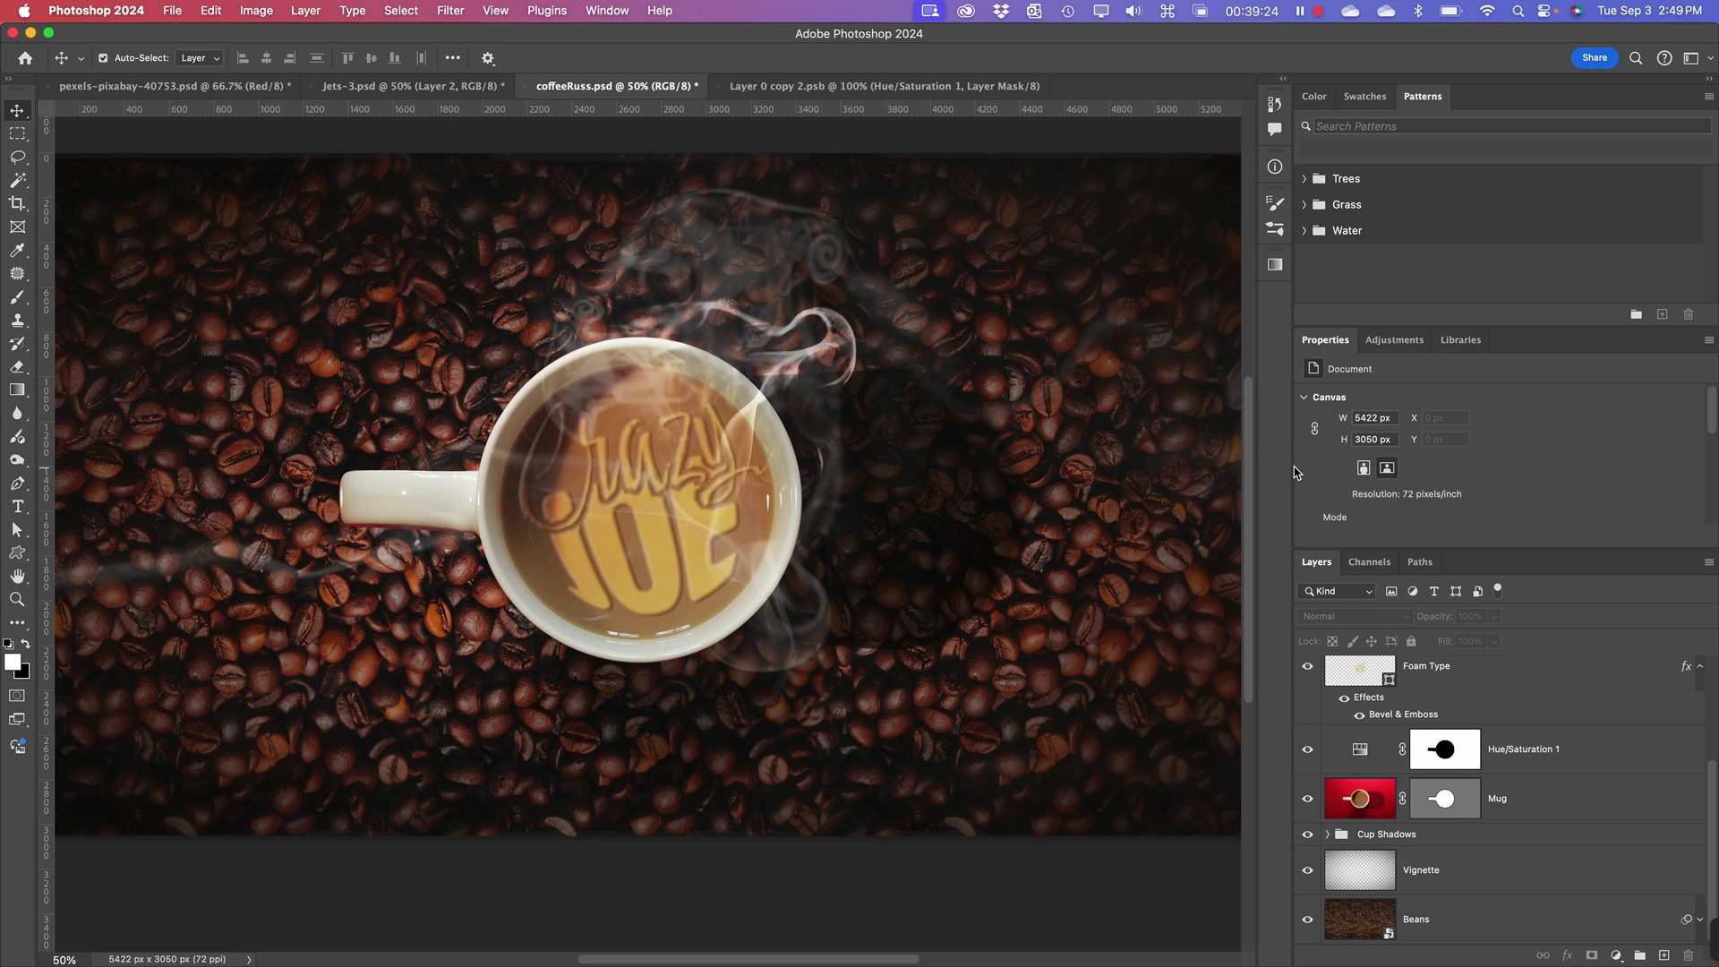
{"action": "left_click_drag", "start_coordinate": [1295, 472], "coordinate": [1121, 465]}
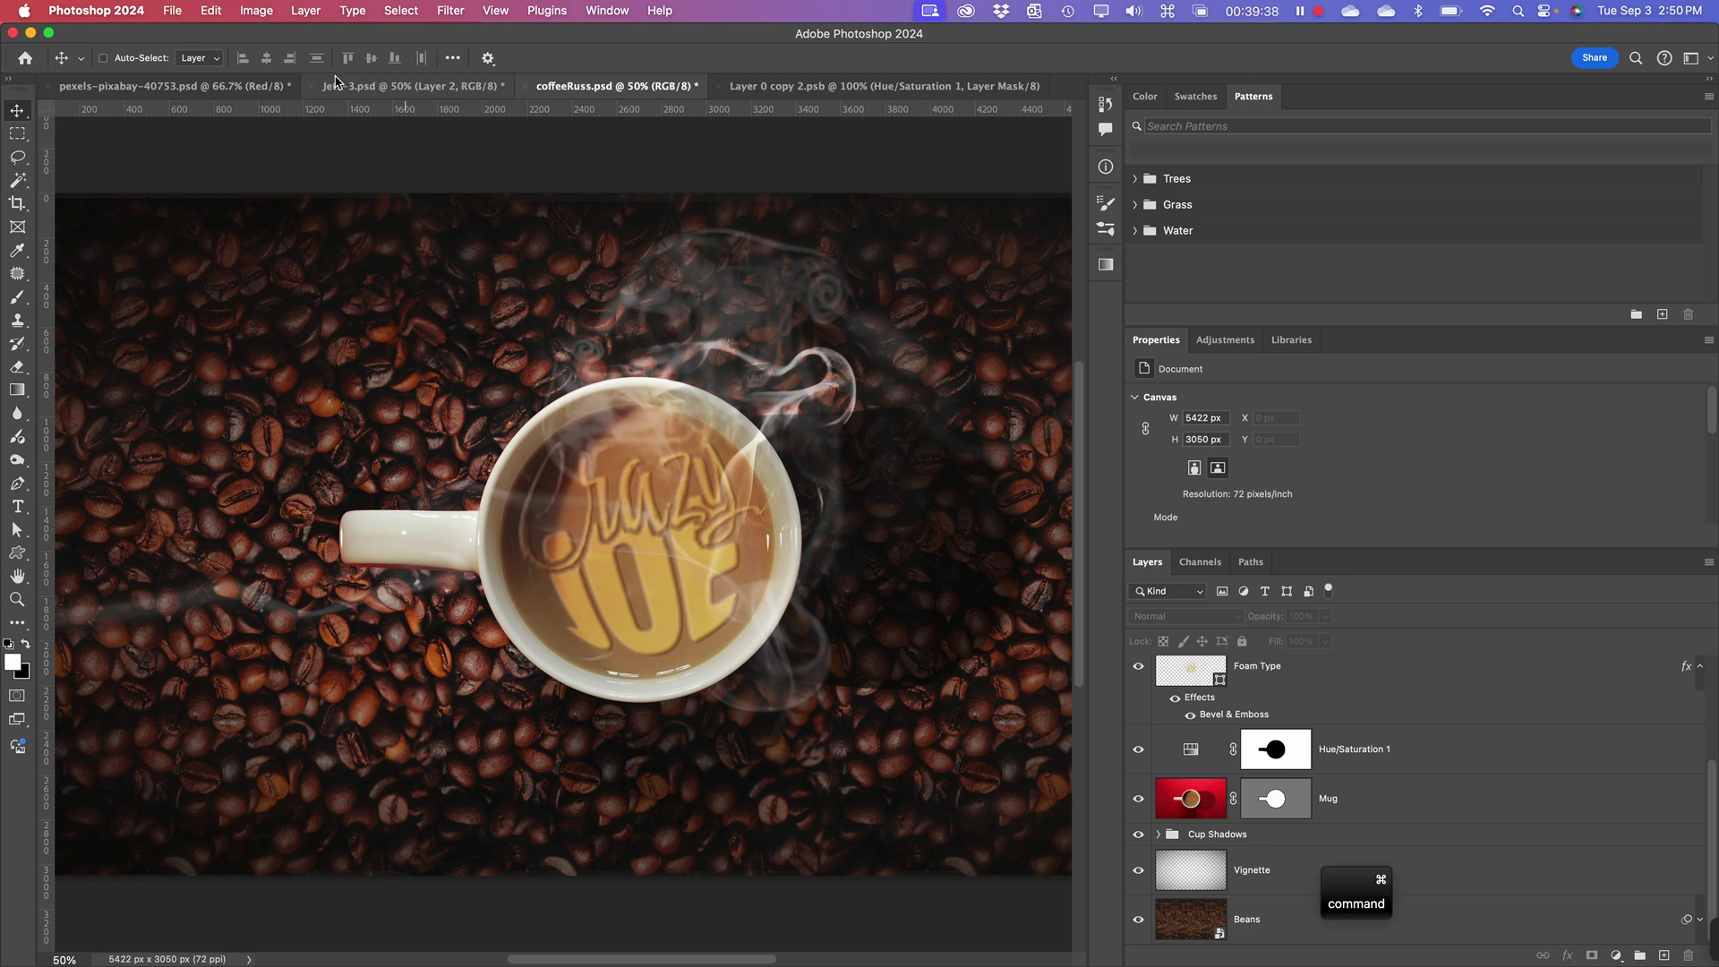
- Switch to Finder to view the Work folder's contents, and return to Photoshop
{"action": "key", "text": "super+Tab"}
{"action": "key", "text": "super+Tab"}
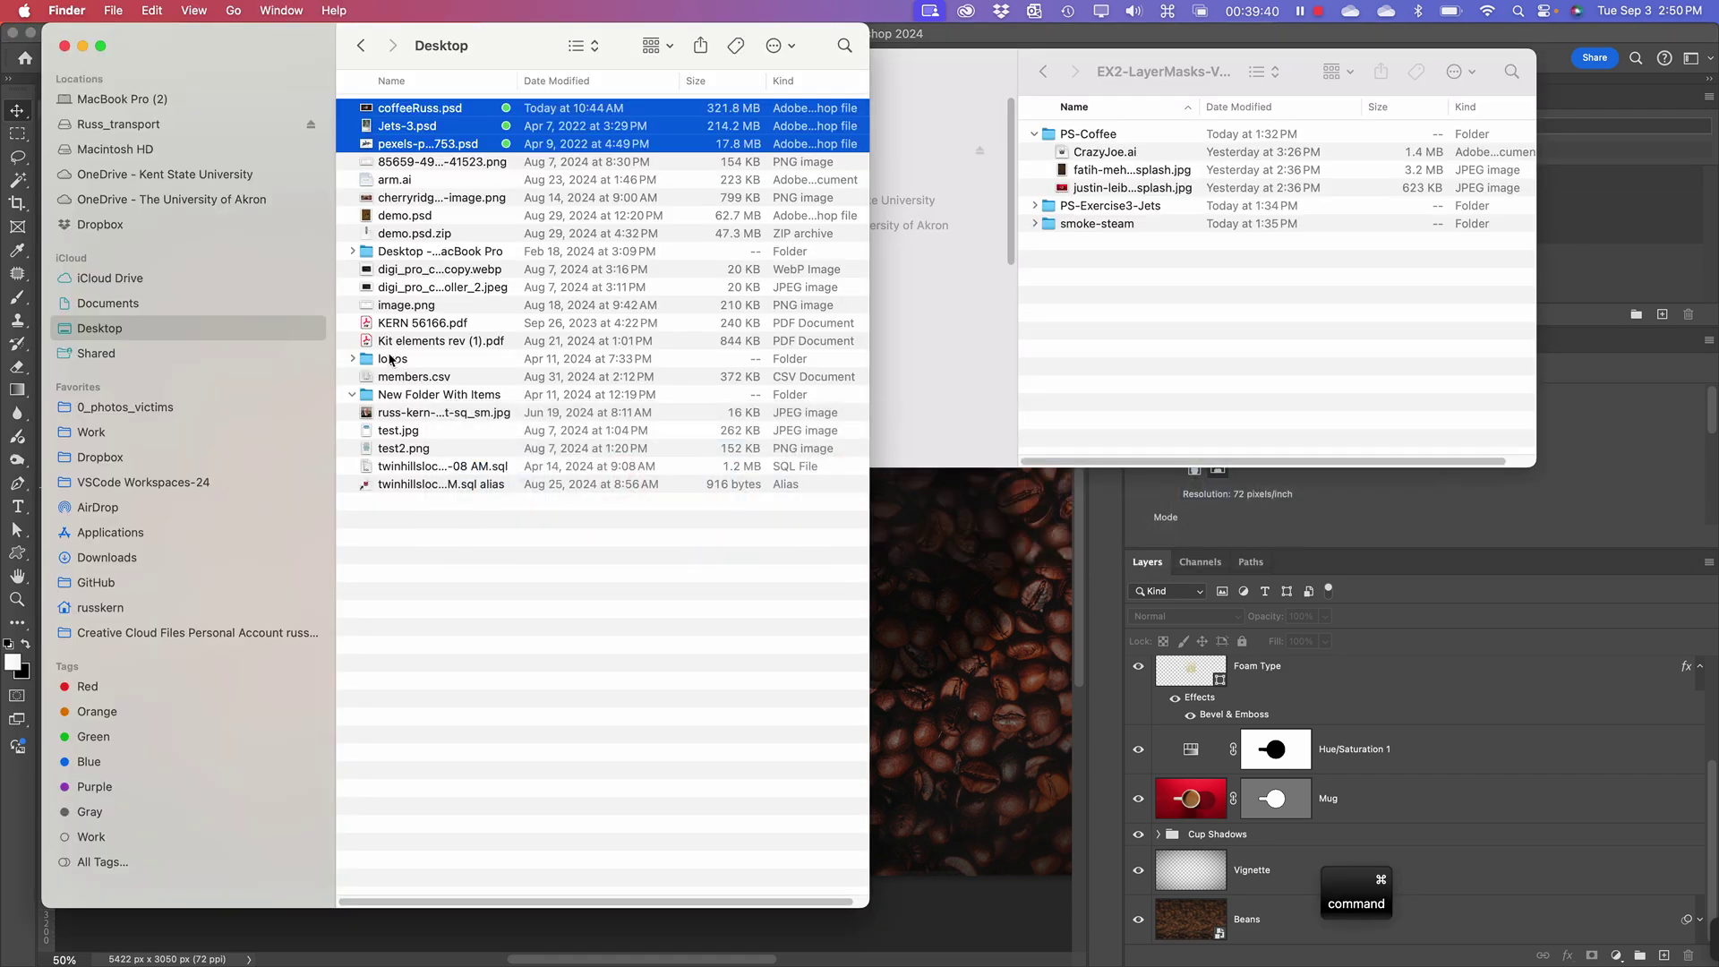
{"action": "left_click", "coordinate": [91, 437]}
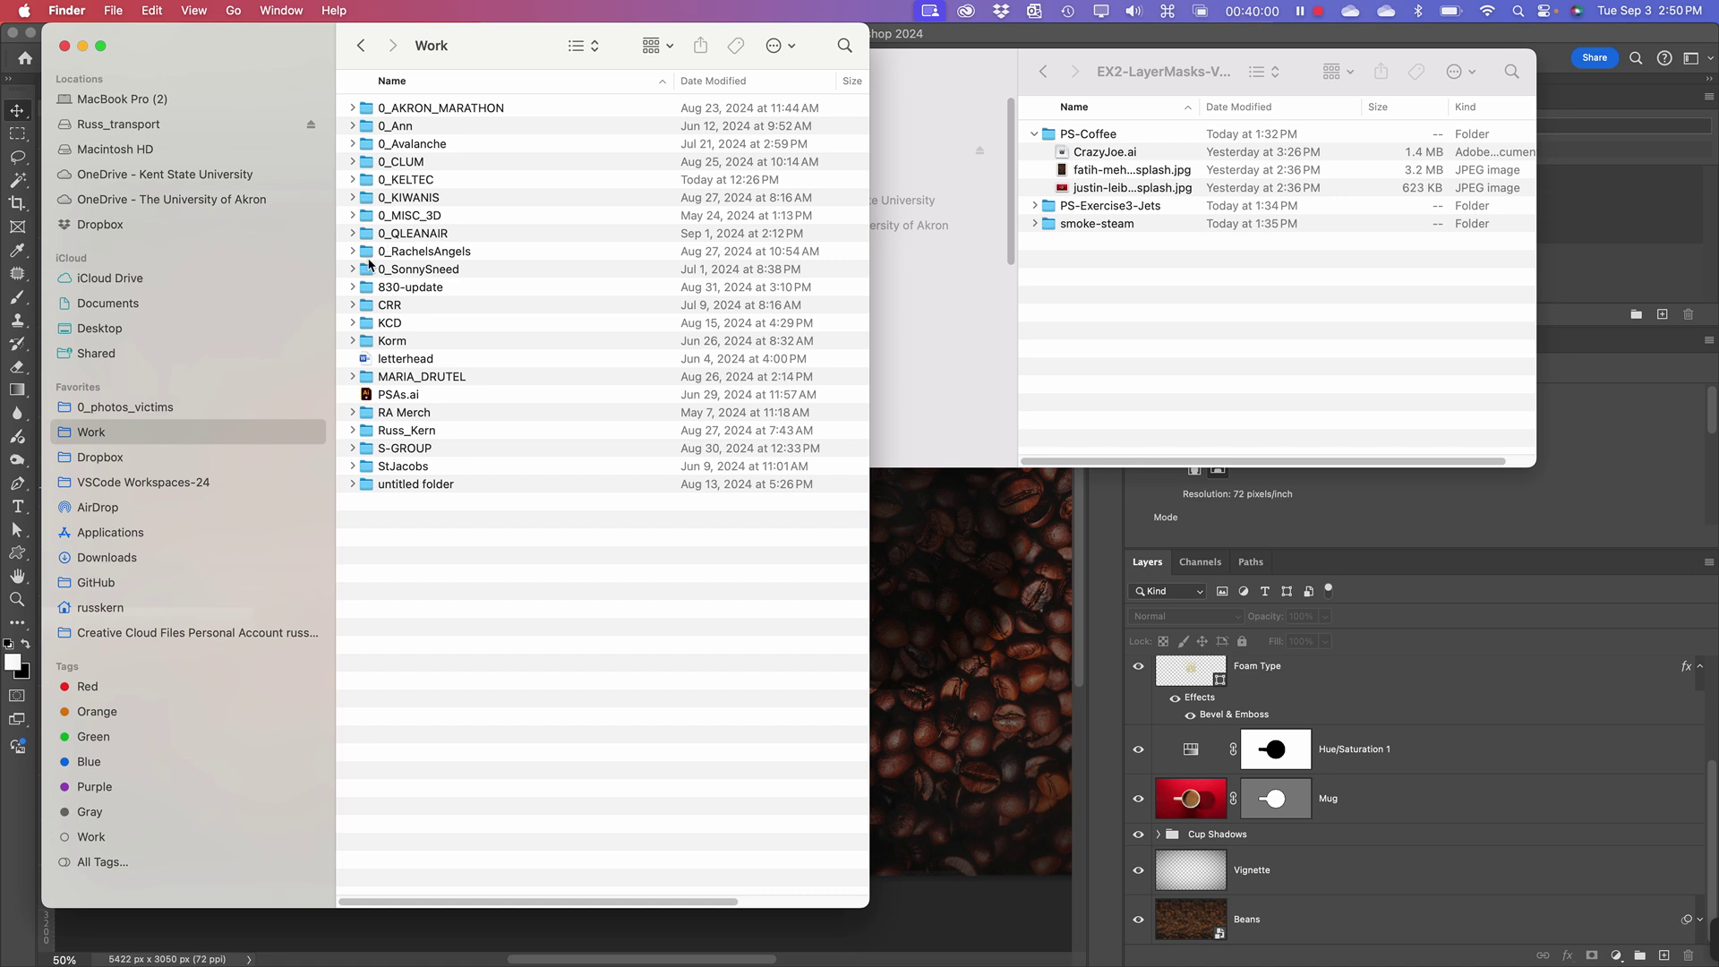
{"action": "left_click_drag", "start_coordinate": [272, 45], "coordinate": [231, 36]}
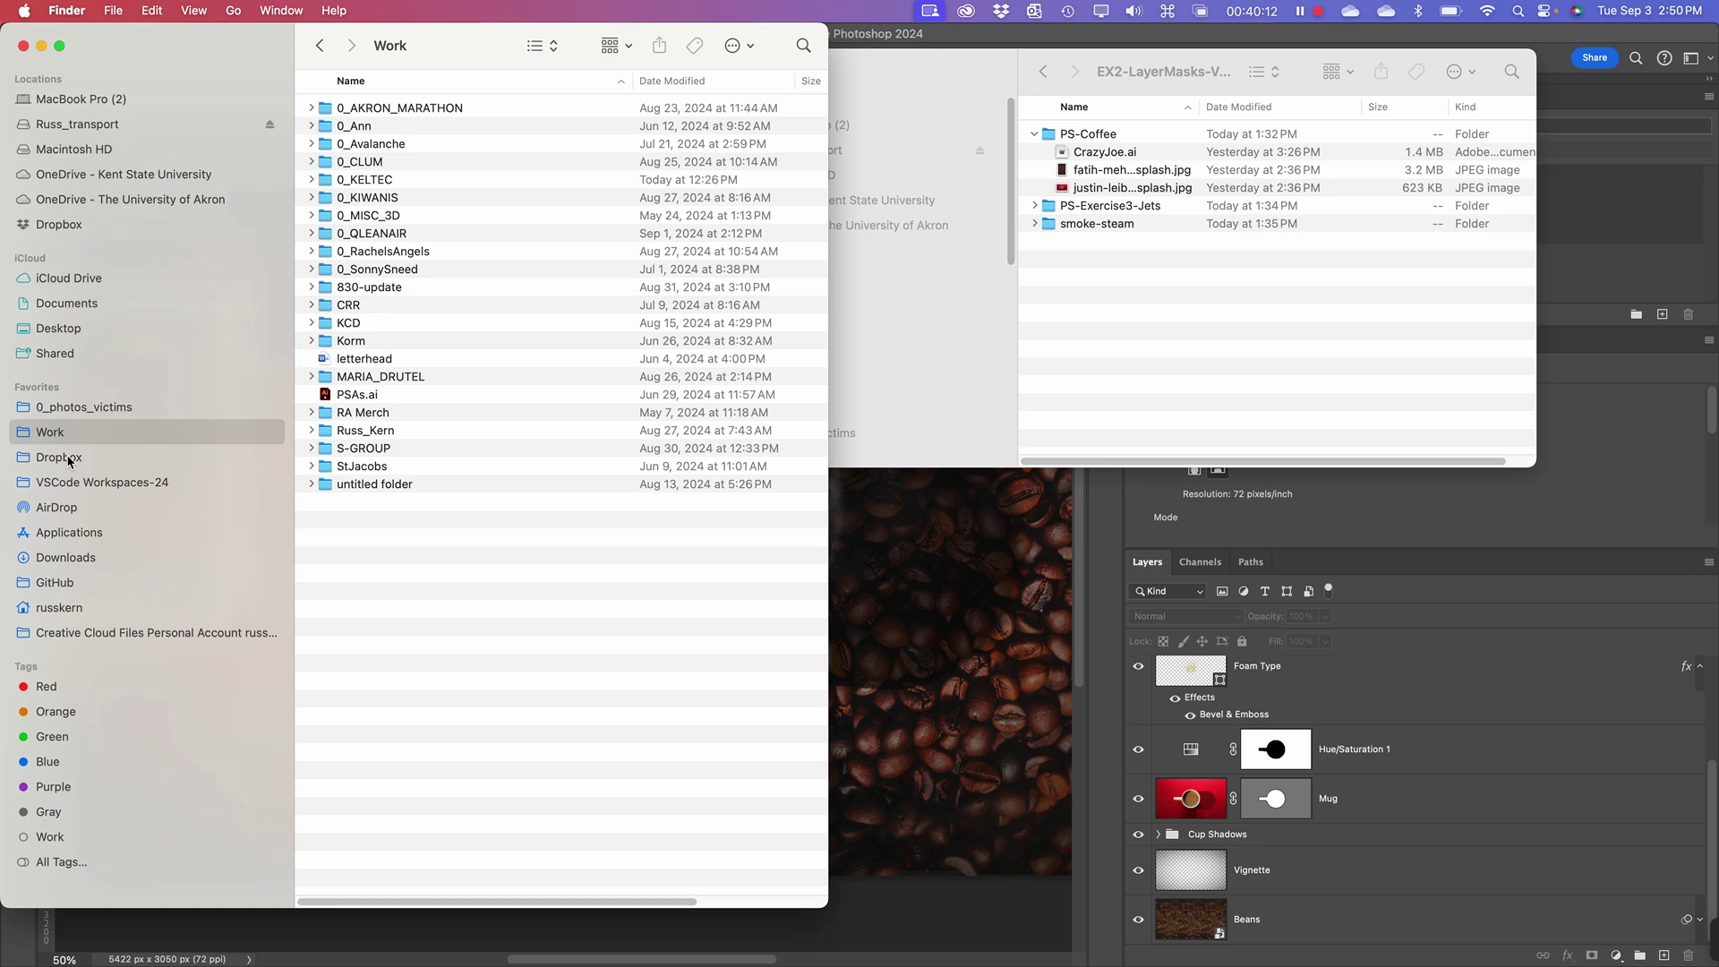
{"action": "left_click", "coordinate": [1004, 566]}
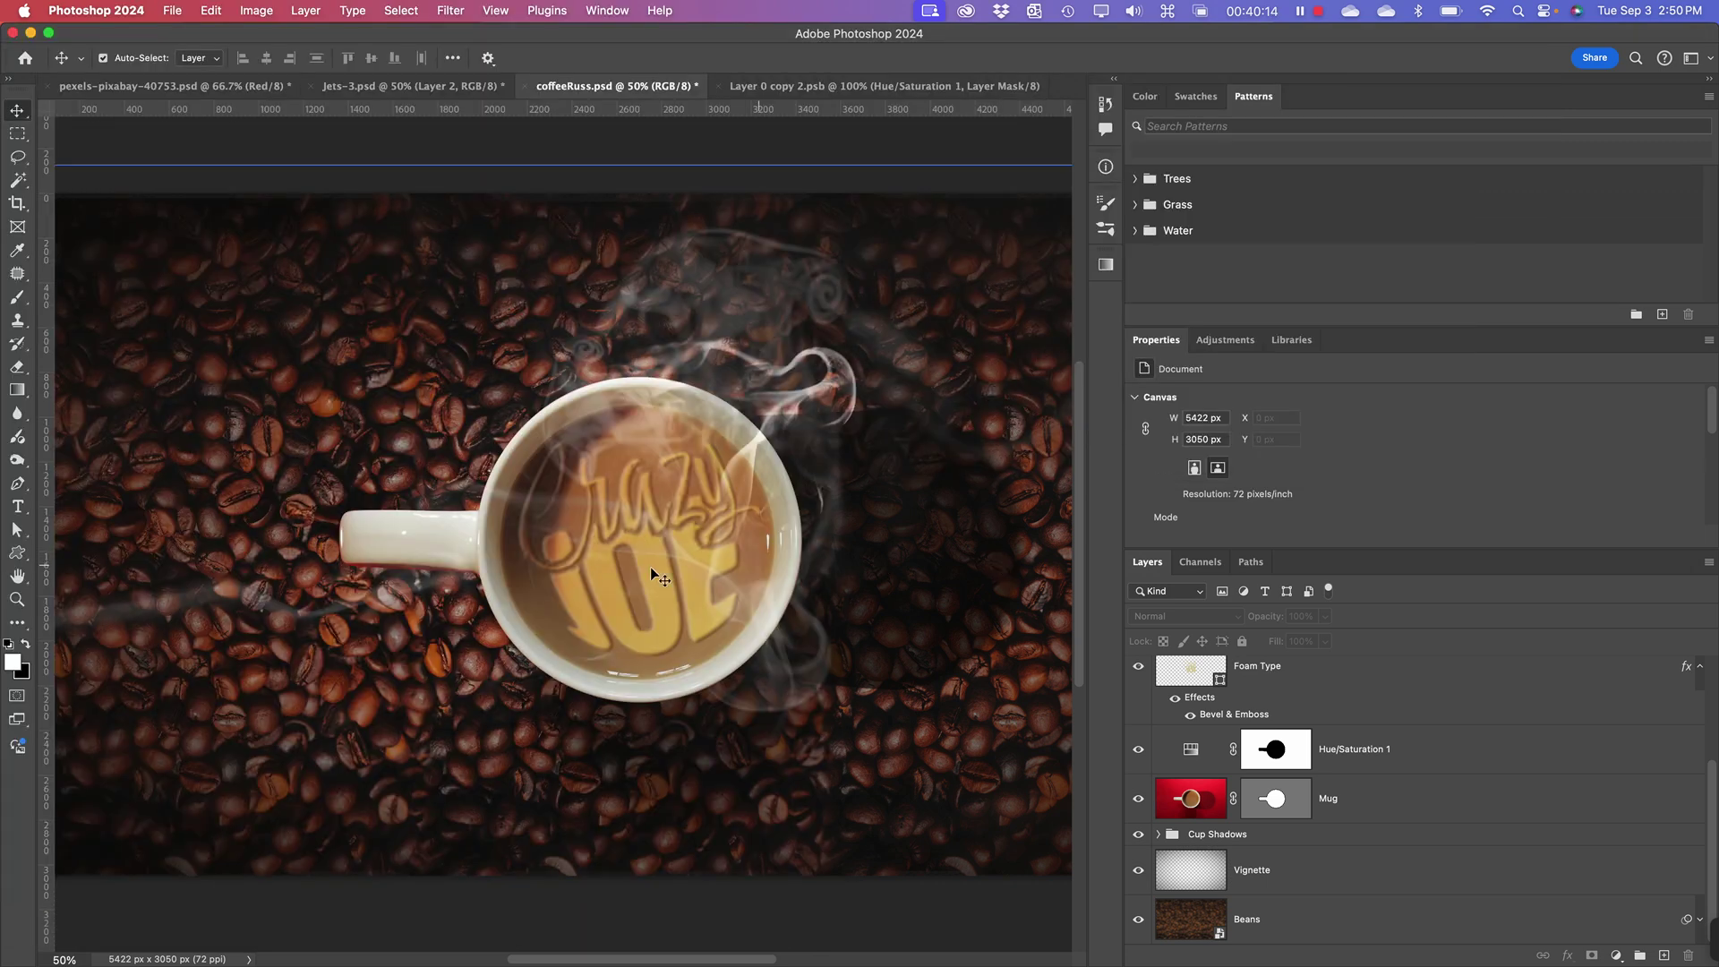
- Narrow the panel dock so the full width of the coffee composition fits in the document window
{"action": "key", "text": "space"}
{"action": "left_click_drag", "start_coordinate": [740, 636], "coordinate": [666, 609]}
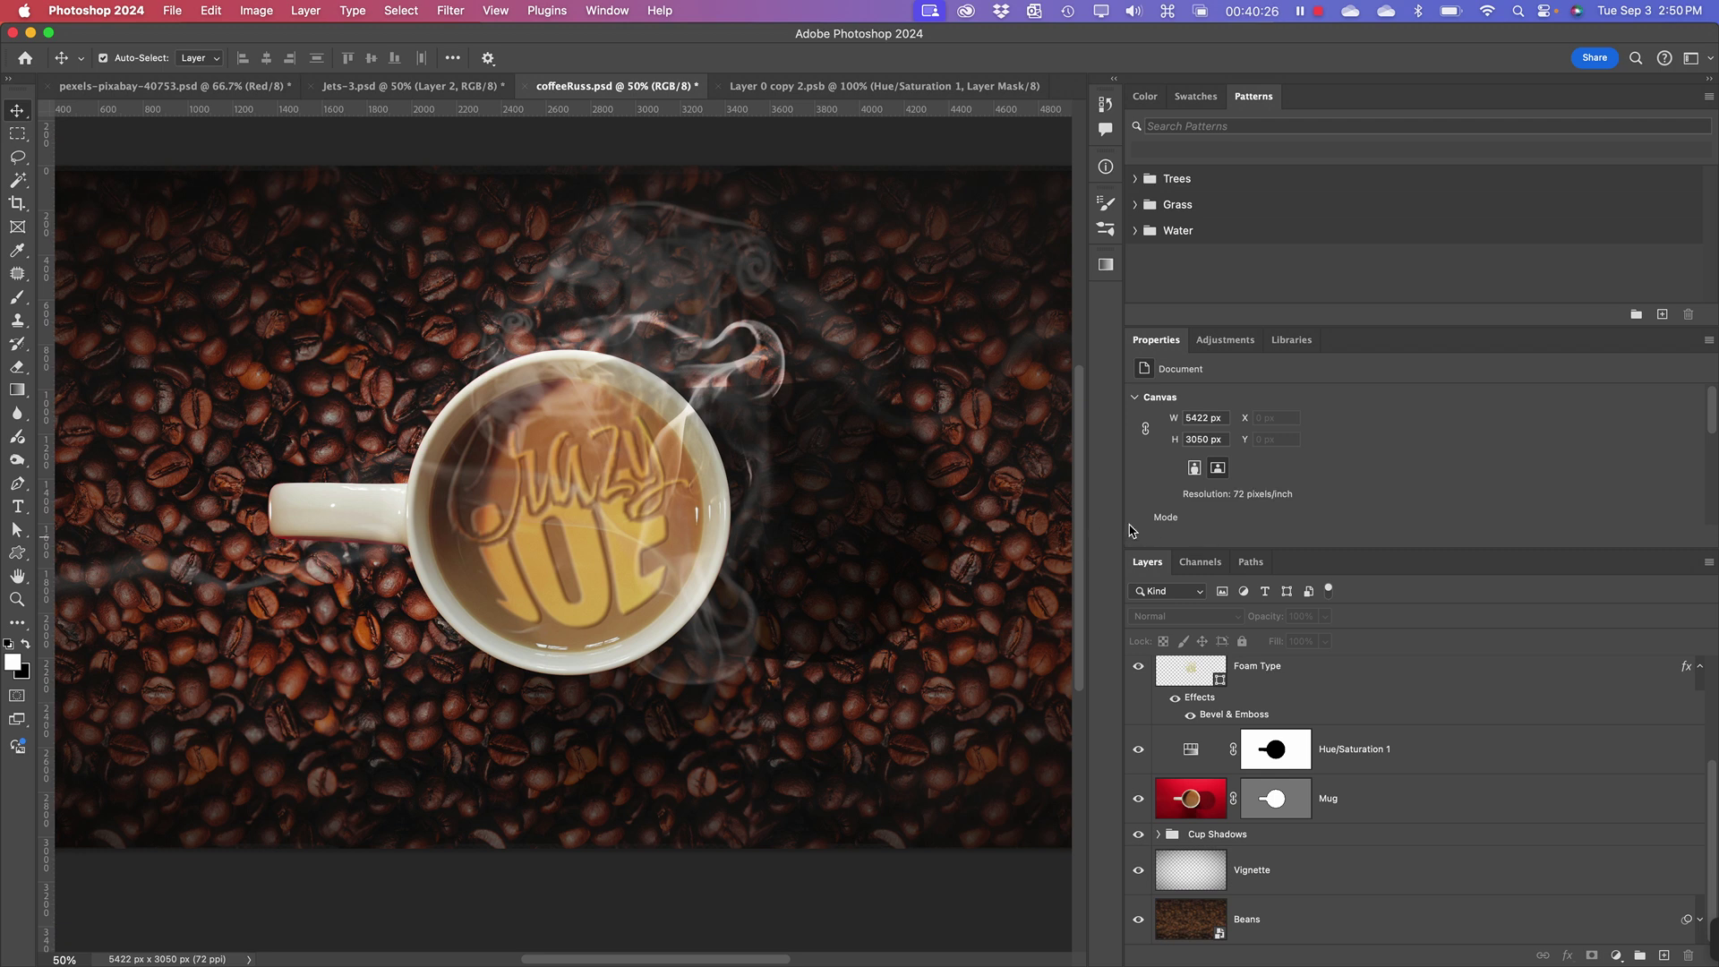
{"action": "left_click_drag", "start_coordinate": [1122, 528], "coordinate": [1381, 533]}
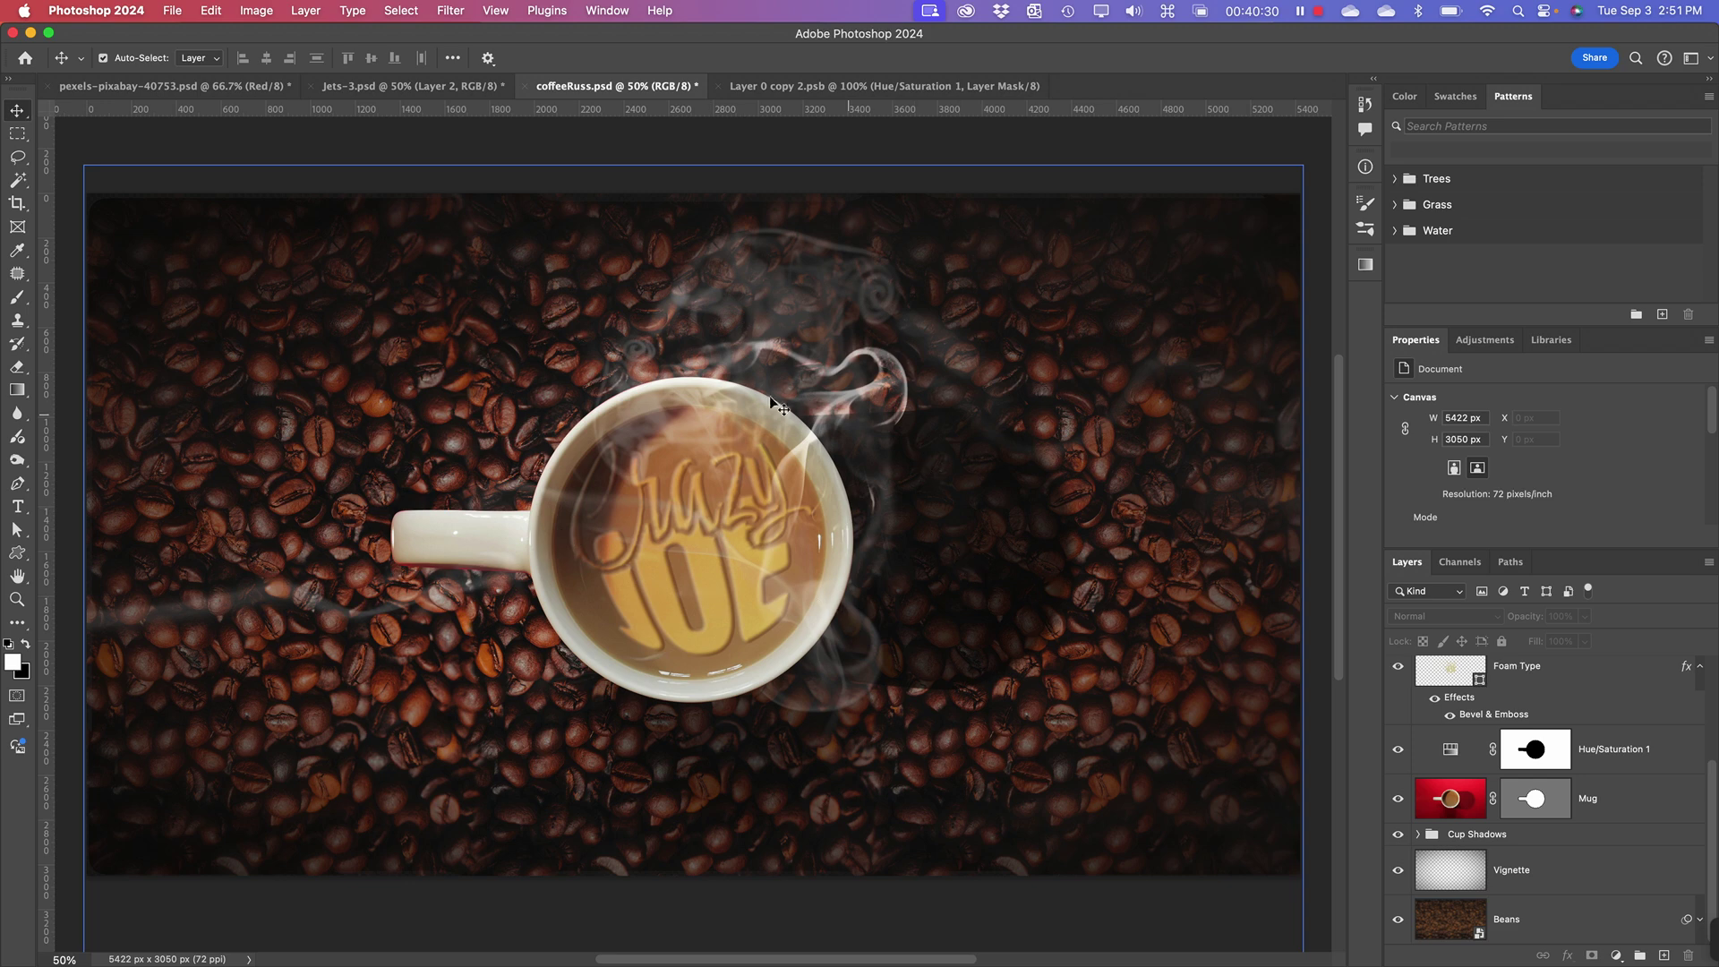
- Review the coffee layer stack from Mug up to top steam, keeping all layers deselected
{"action": "left_click", "coordinate": [1521, 788]}
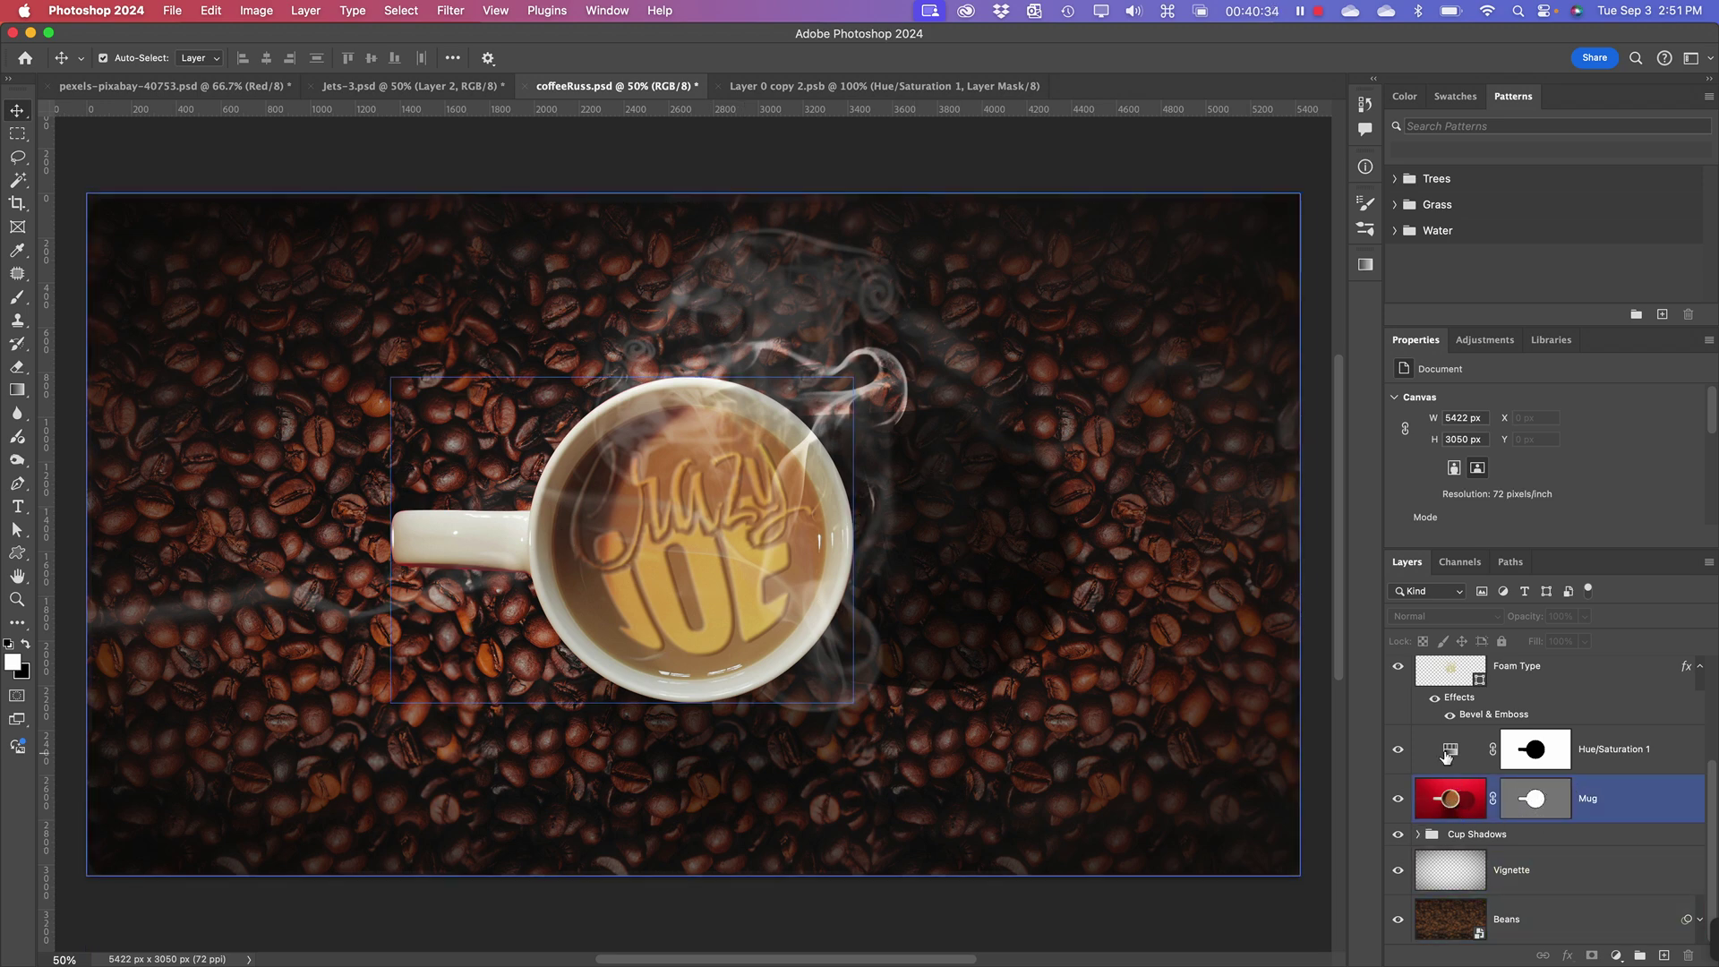
{"action": "left_click", "coordinate": [725, 414]}
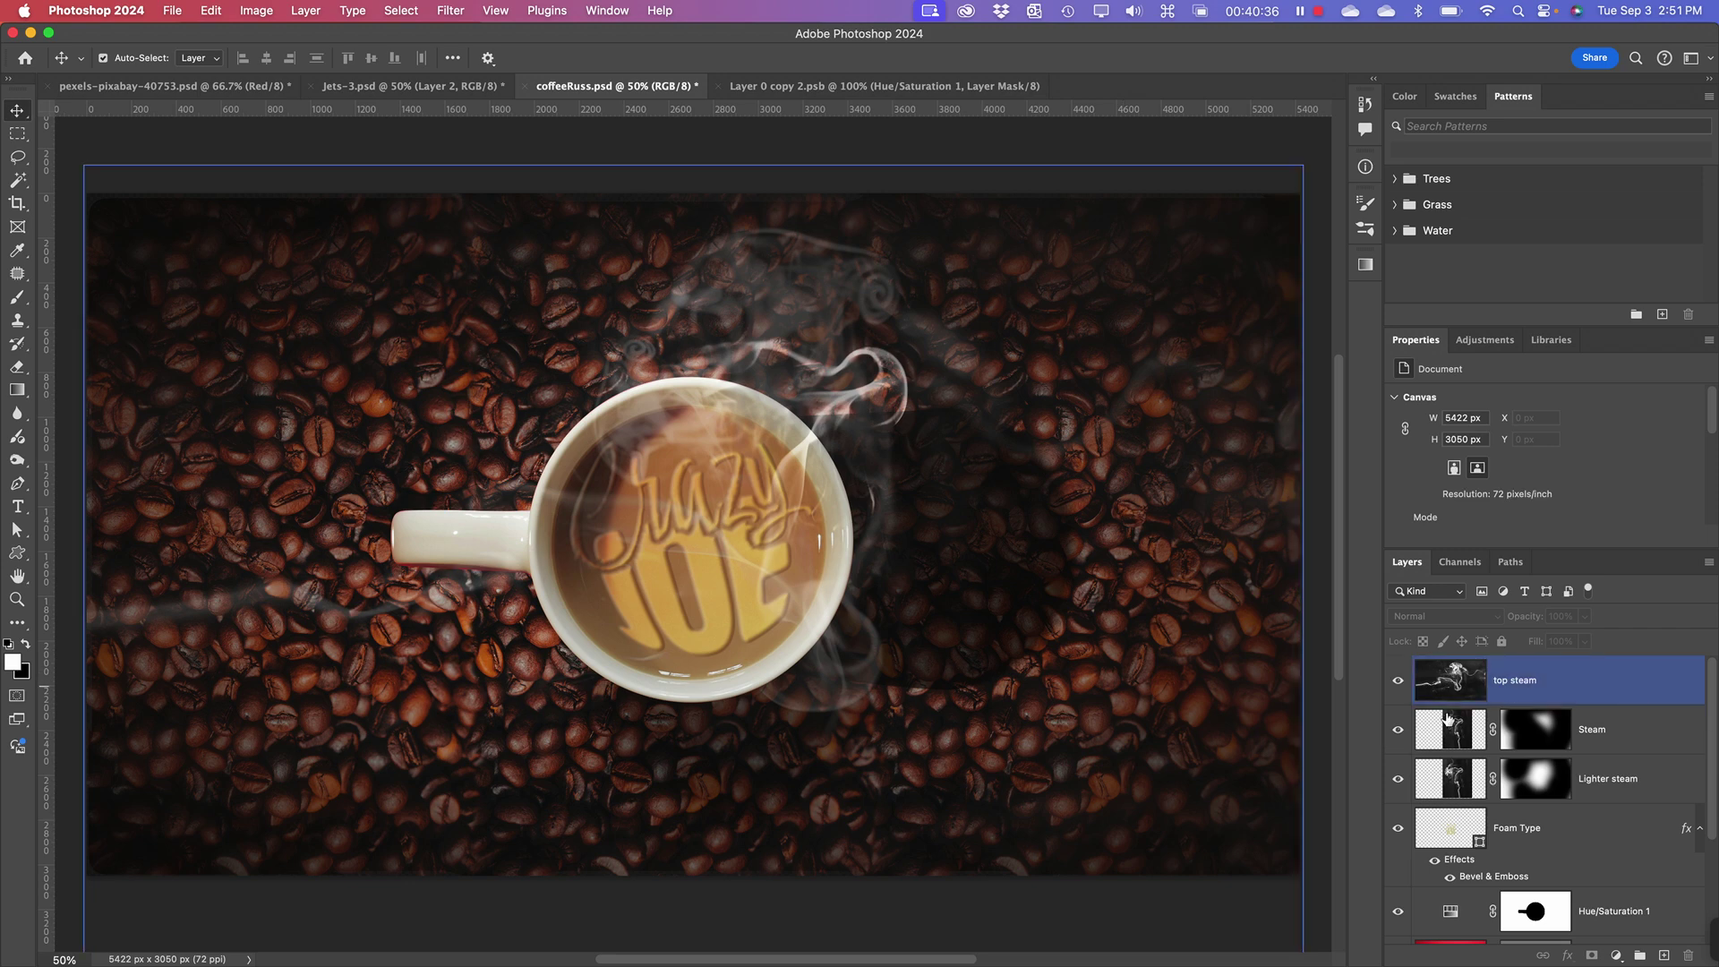
{"action": "key", "text": "super+alt+a"}
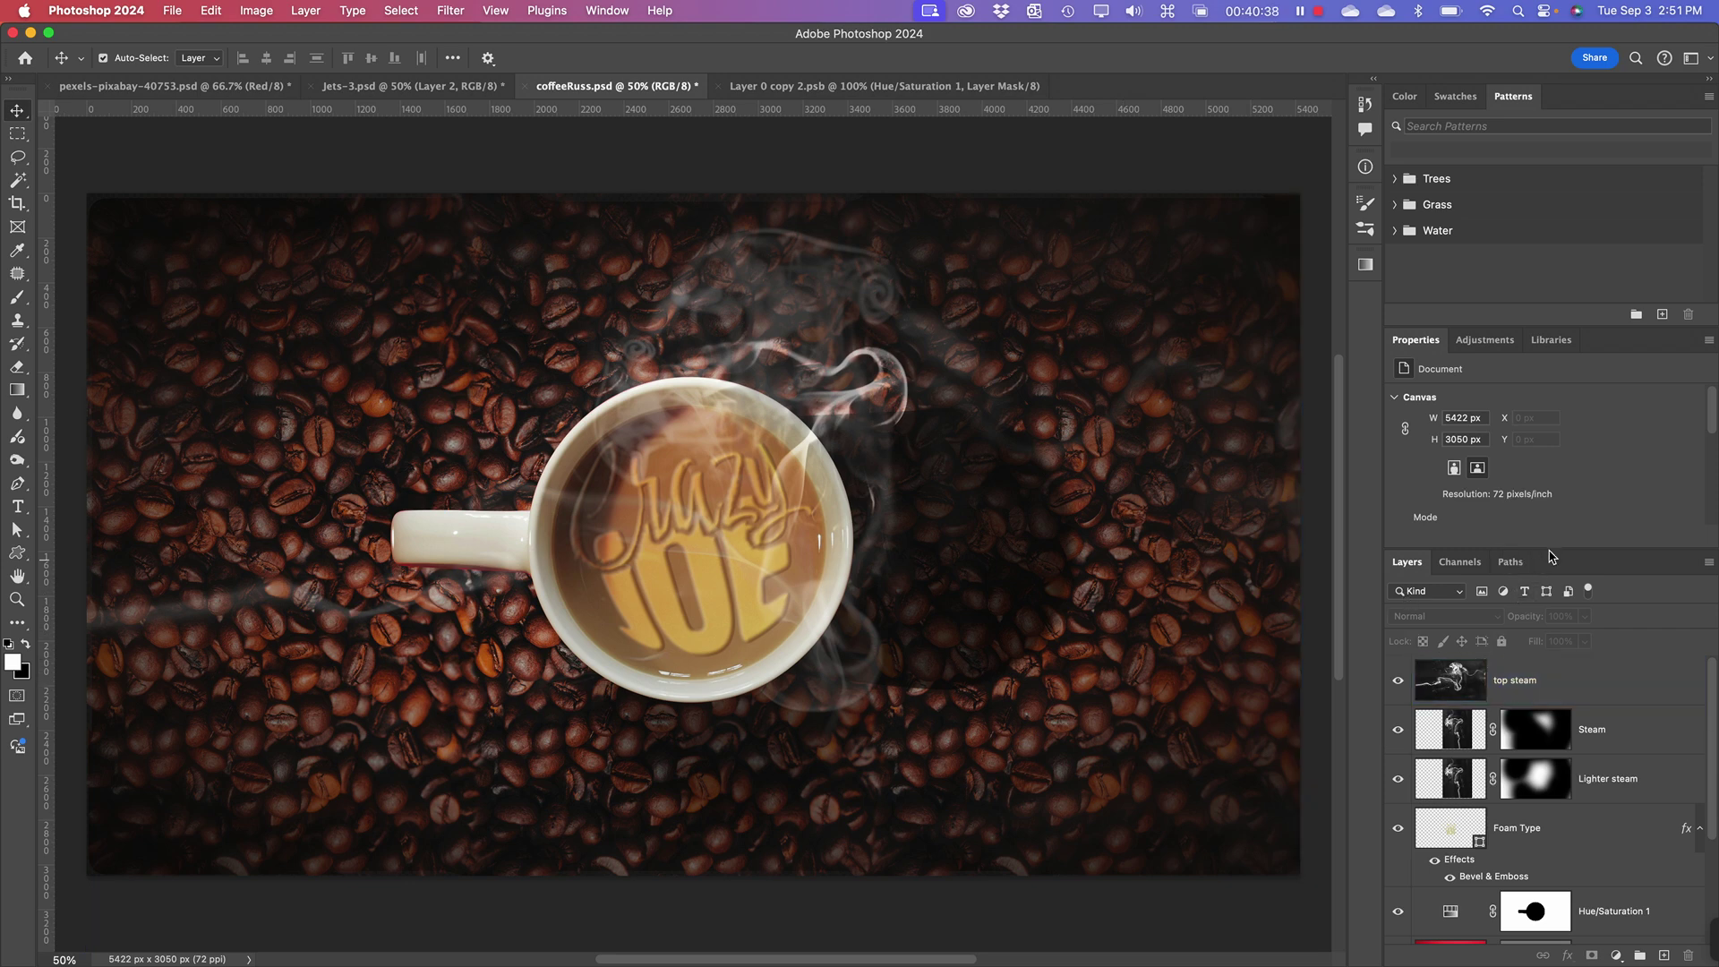
{"action": "left_click", "coordinate": [687, 586]}
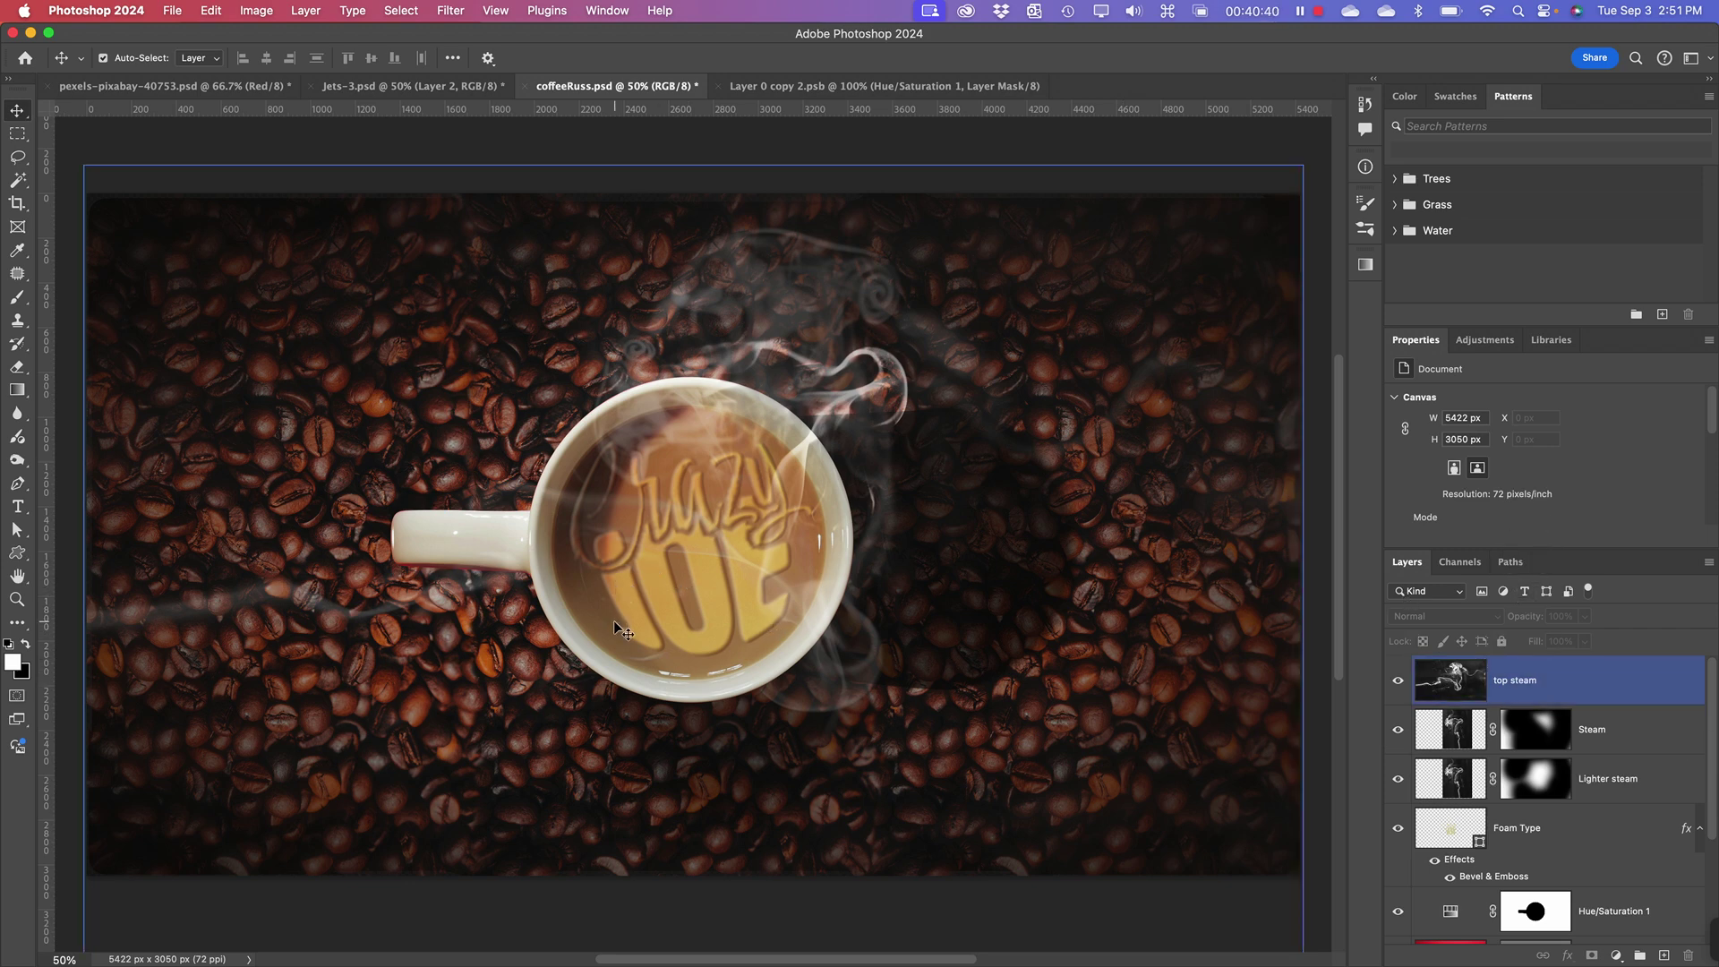
{"action": "key", "text": "super+alt+a"}
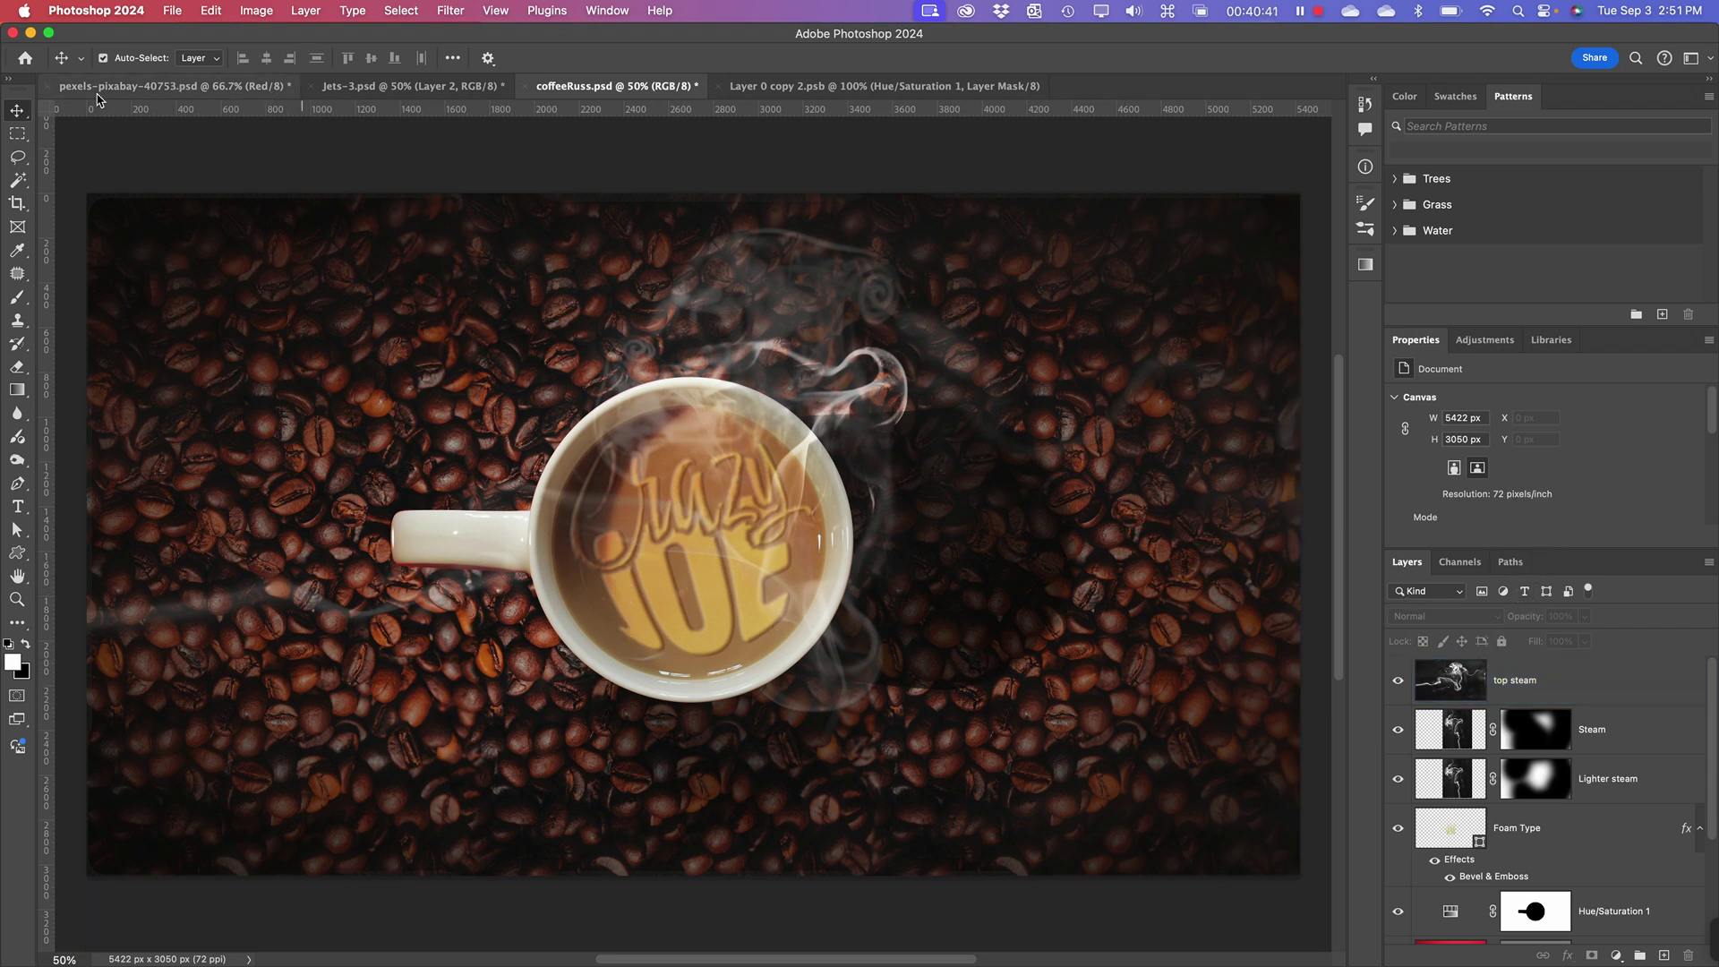
- Look over the open Layer 0 copy 2.psb document and bring pexels-pixabay-40753.psd to the front
{"action": "left_click", "coordinate": [799, 89]}
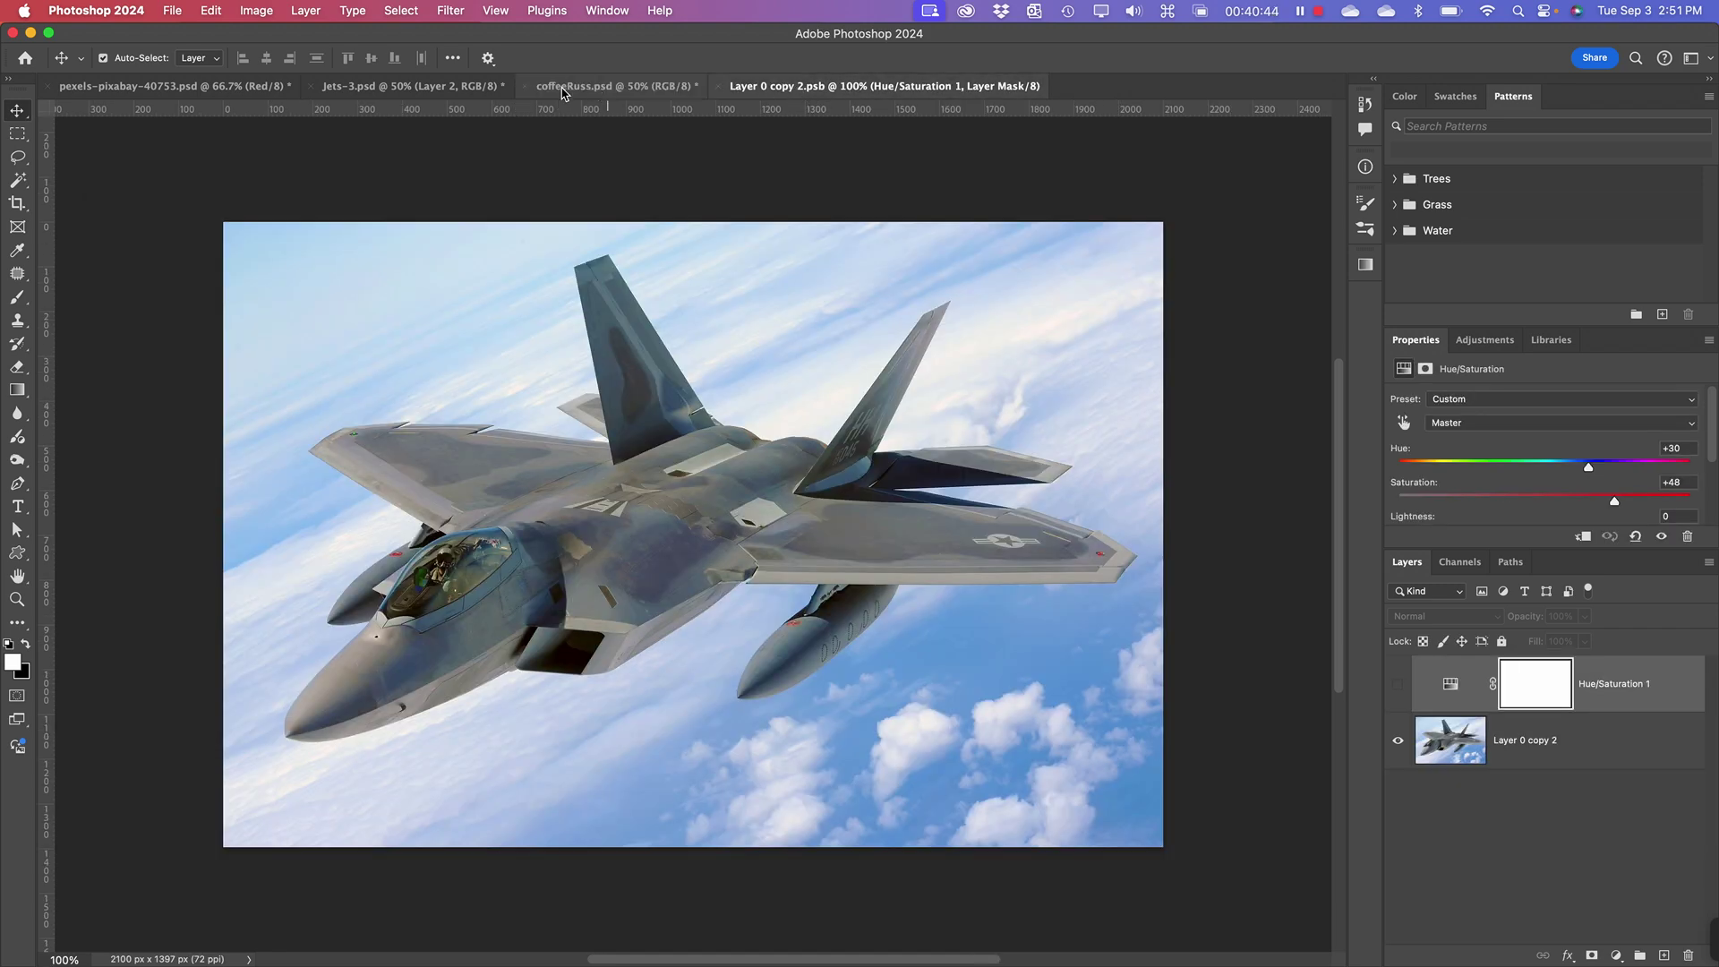
{"action": "left_click", "coordinate": [351, 87]}
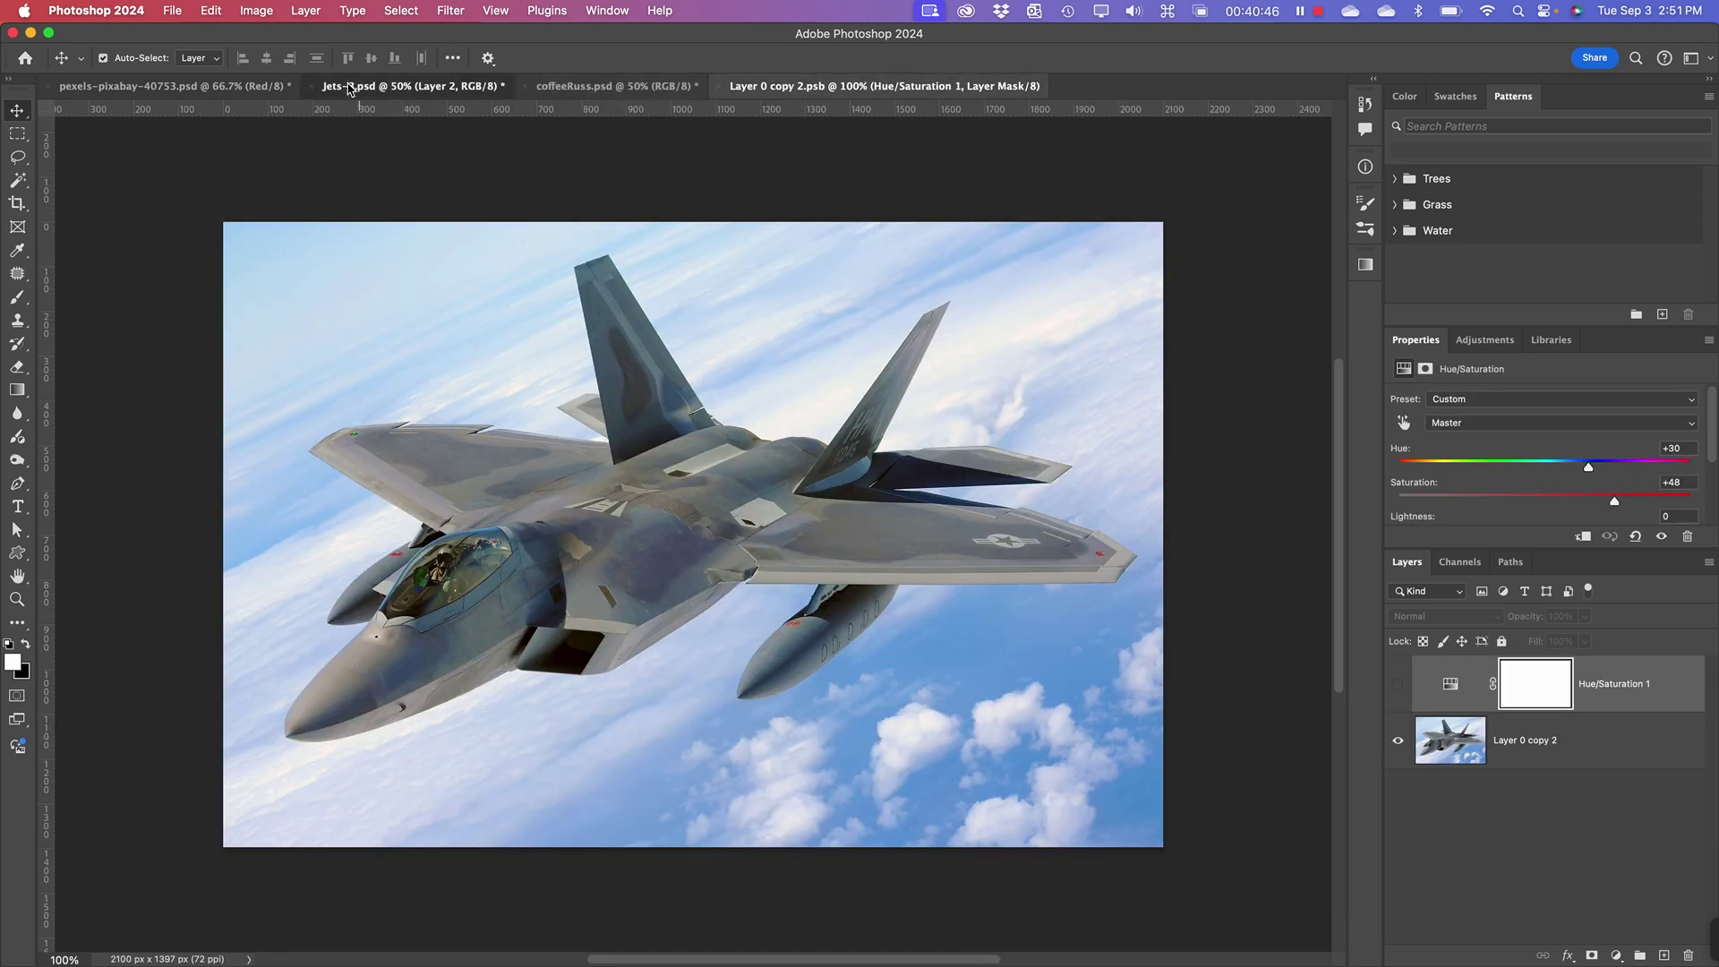
{"action": "left_click", "coordinate": [290, 89]}
- Switch to Finder and open the red-background coffee mug JPEG from the PS-Coffee folder in Preview
{"action": "key", "text": "super+Tab"}
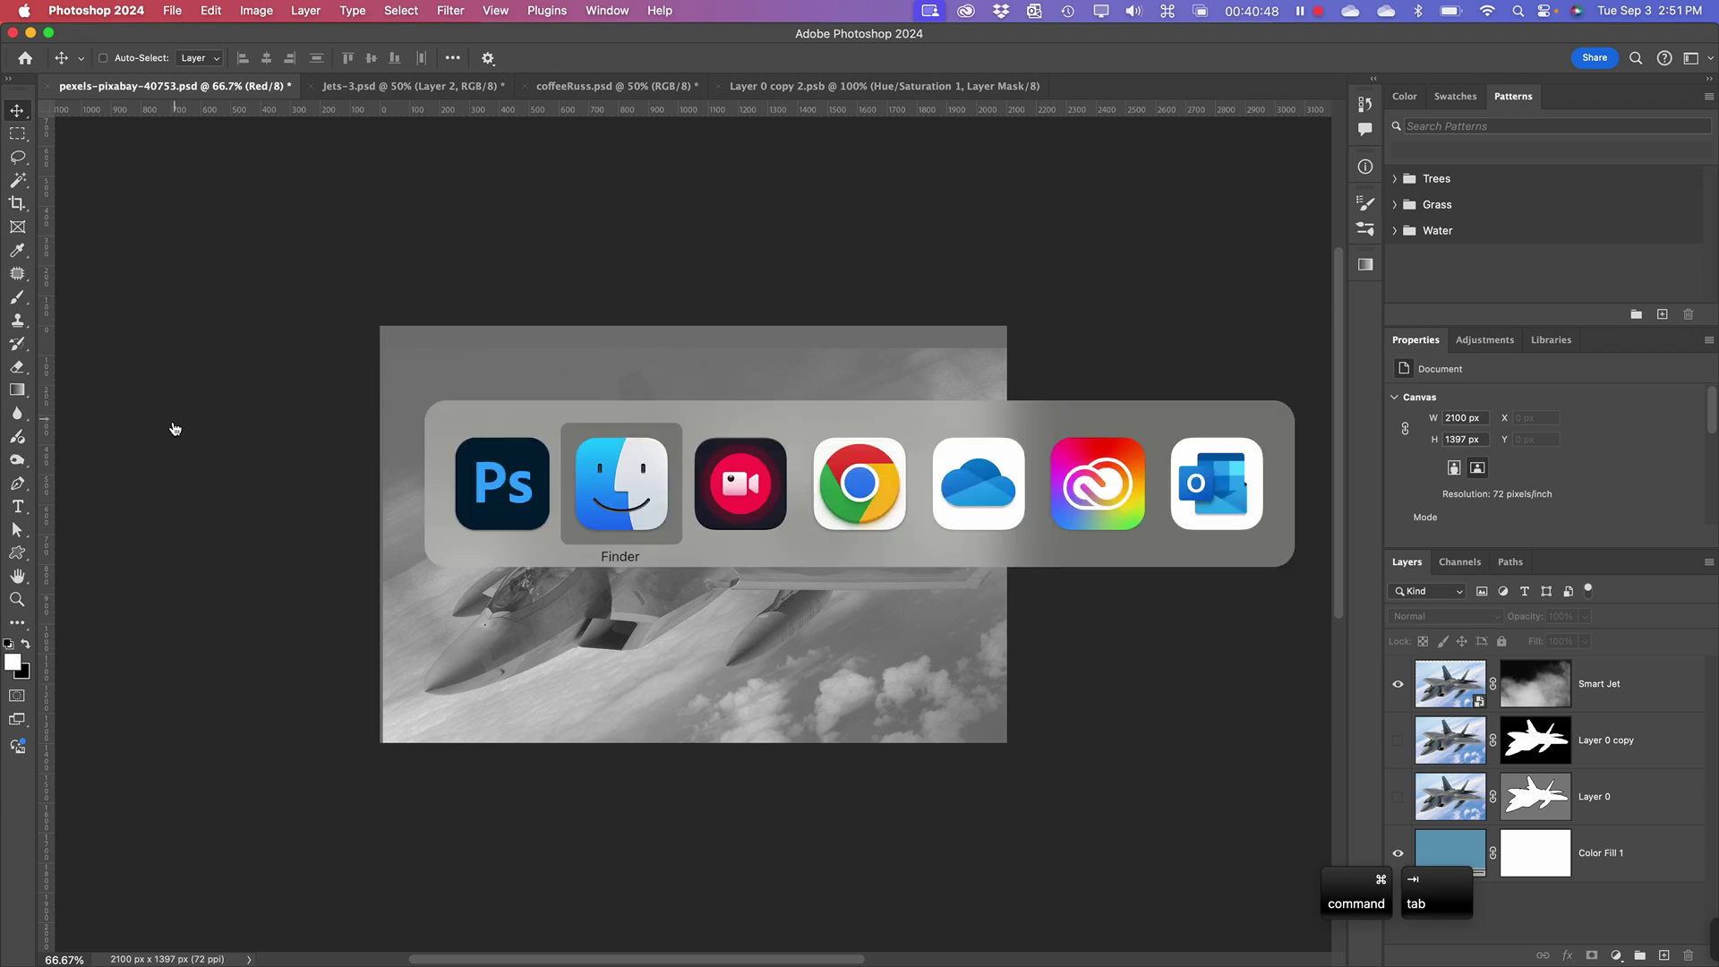
{"action": "left_click", "coordinate": [631, 479]}
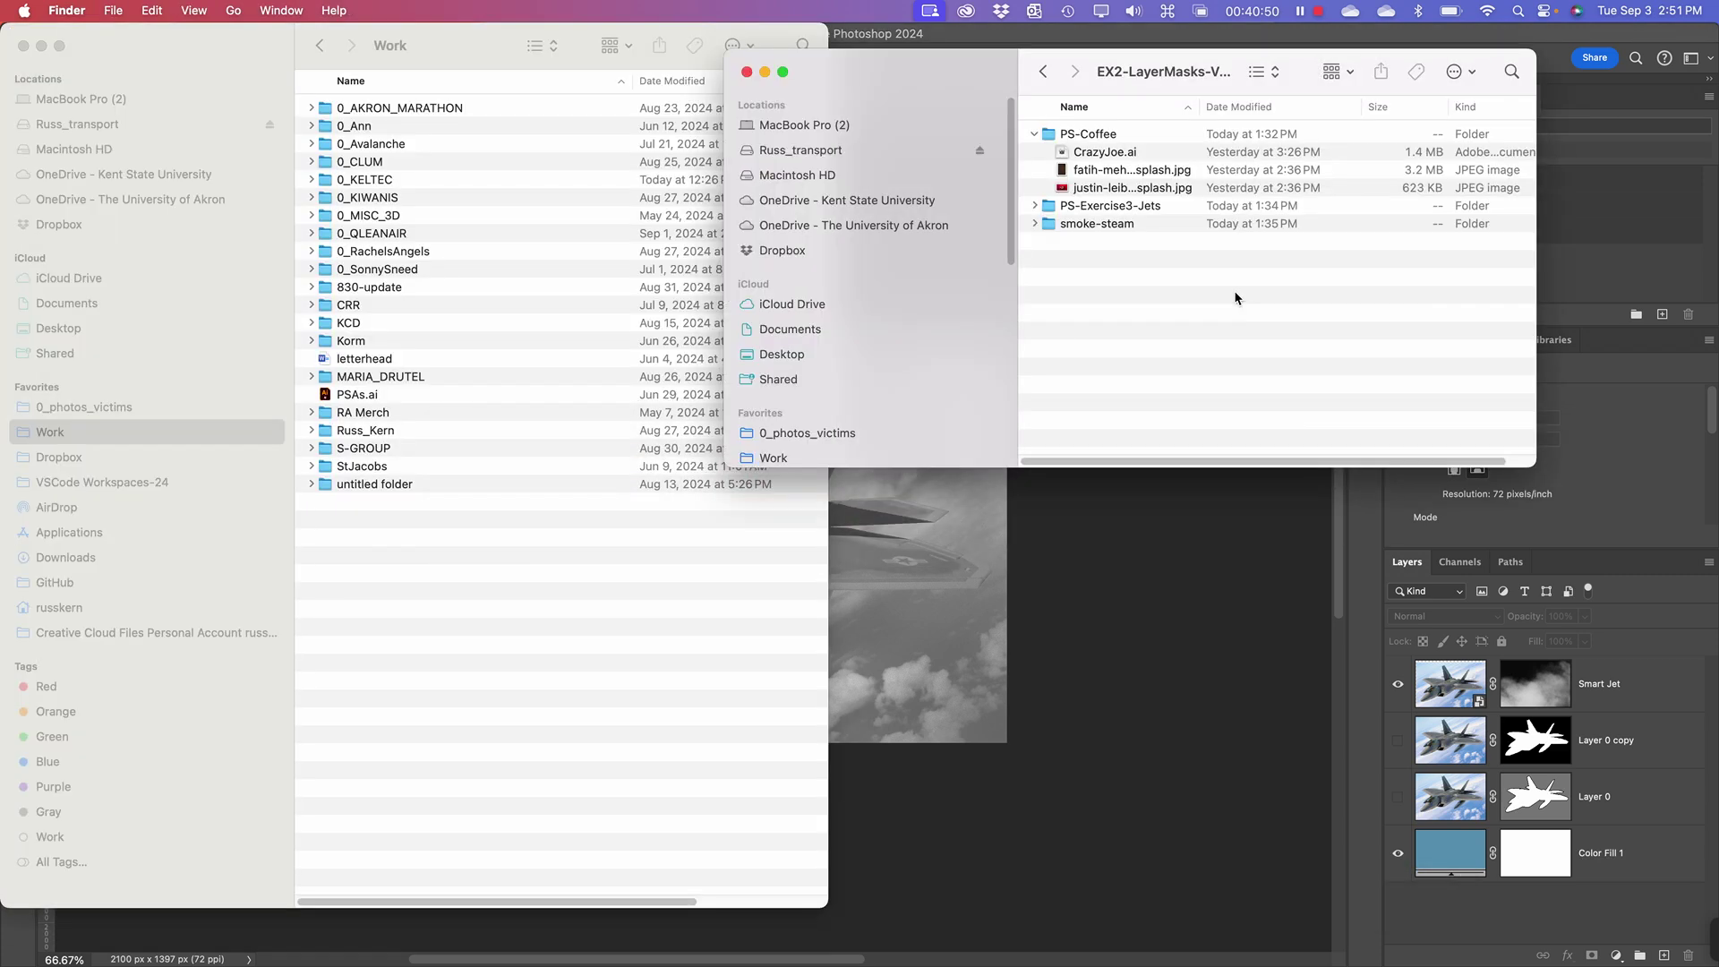
{"action": "double_click", "coordinate": [1063, 188]}
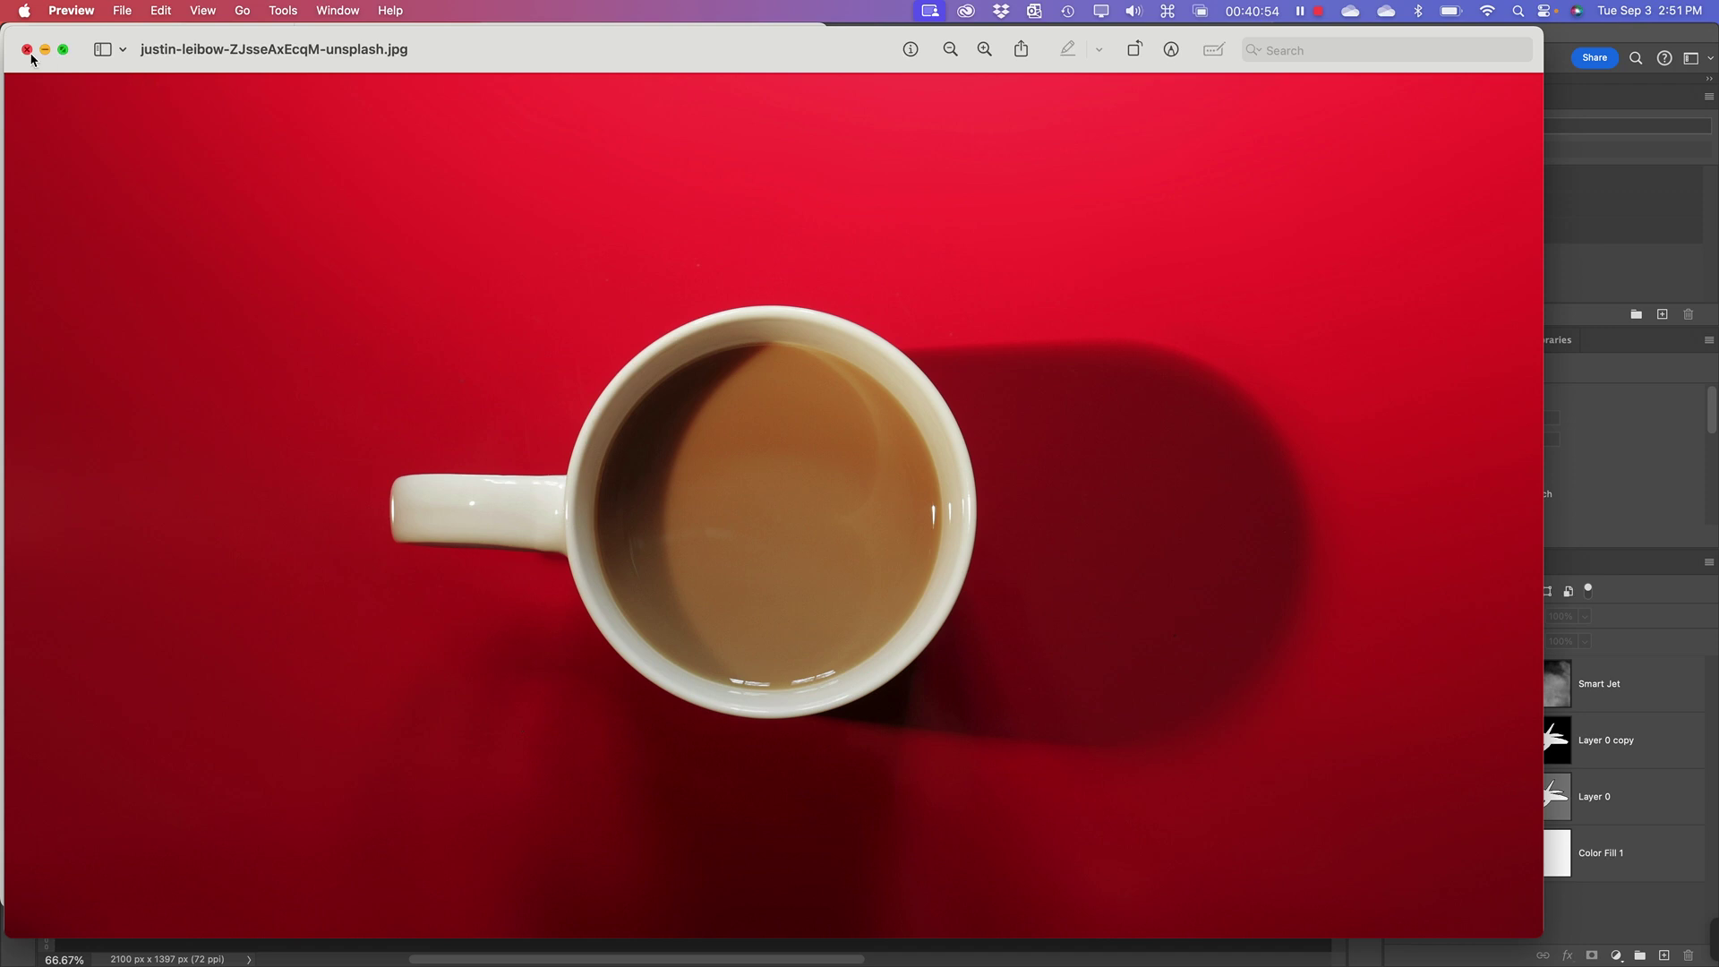
- Close the Preview window and open the red-background coffee mug JPEG from the PS-Coffee folder in Adobe Photoshop 2024
{"action": "left_click", "coordinate": [26, 48]}
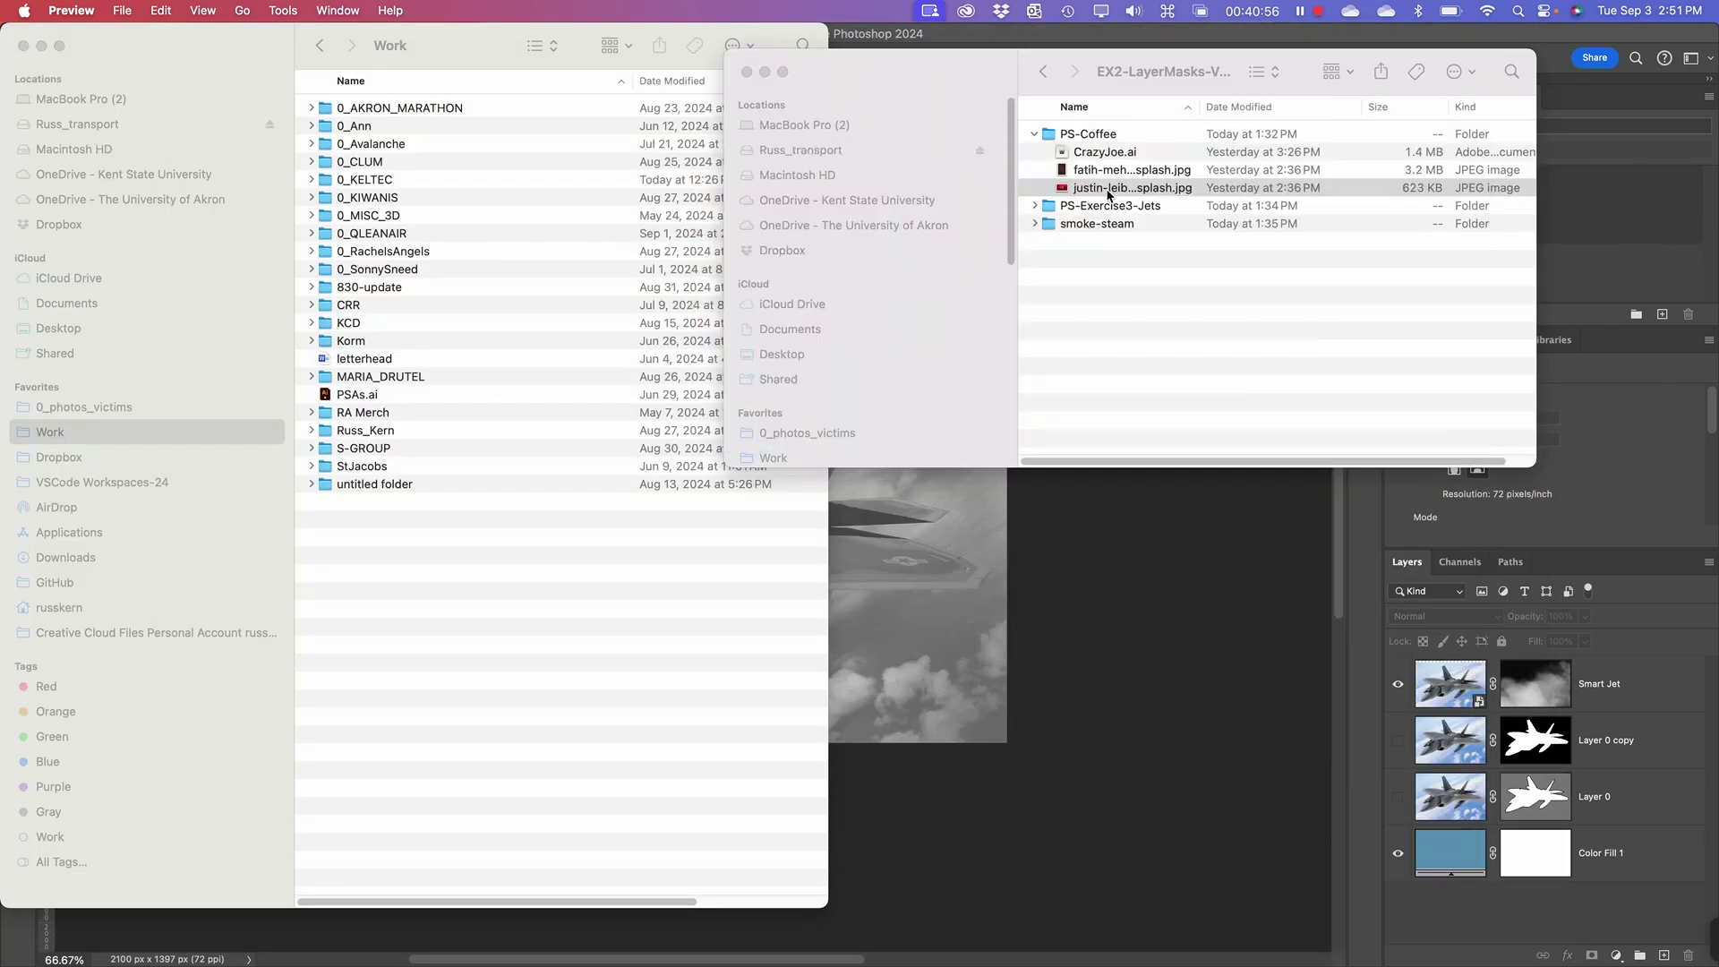
{"action": "right_click", "coordinate": [1108, 192]}
{"action": "mouse_move", "coordinate": [1367, 222]}
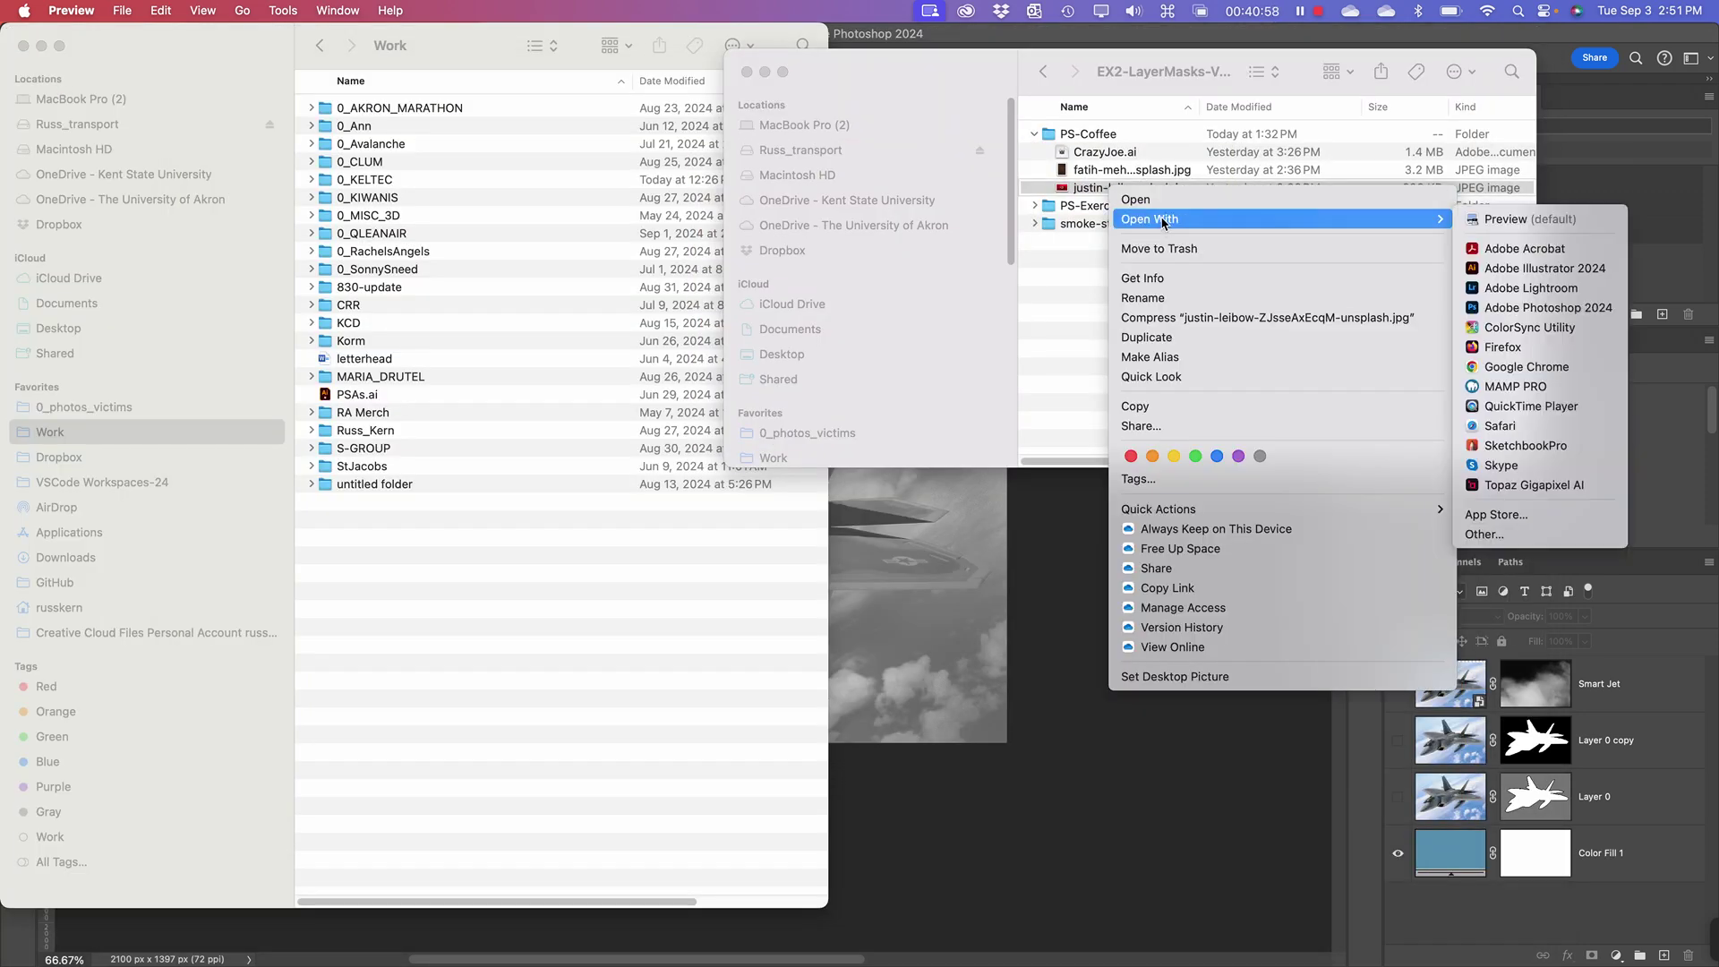
{"action": "left_click", "coordinate": [1540, 307]}
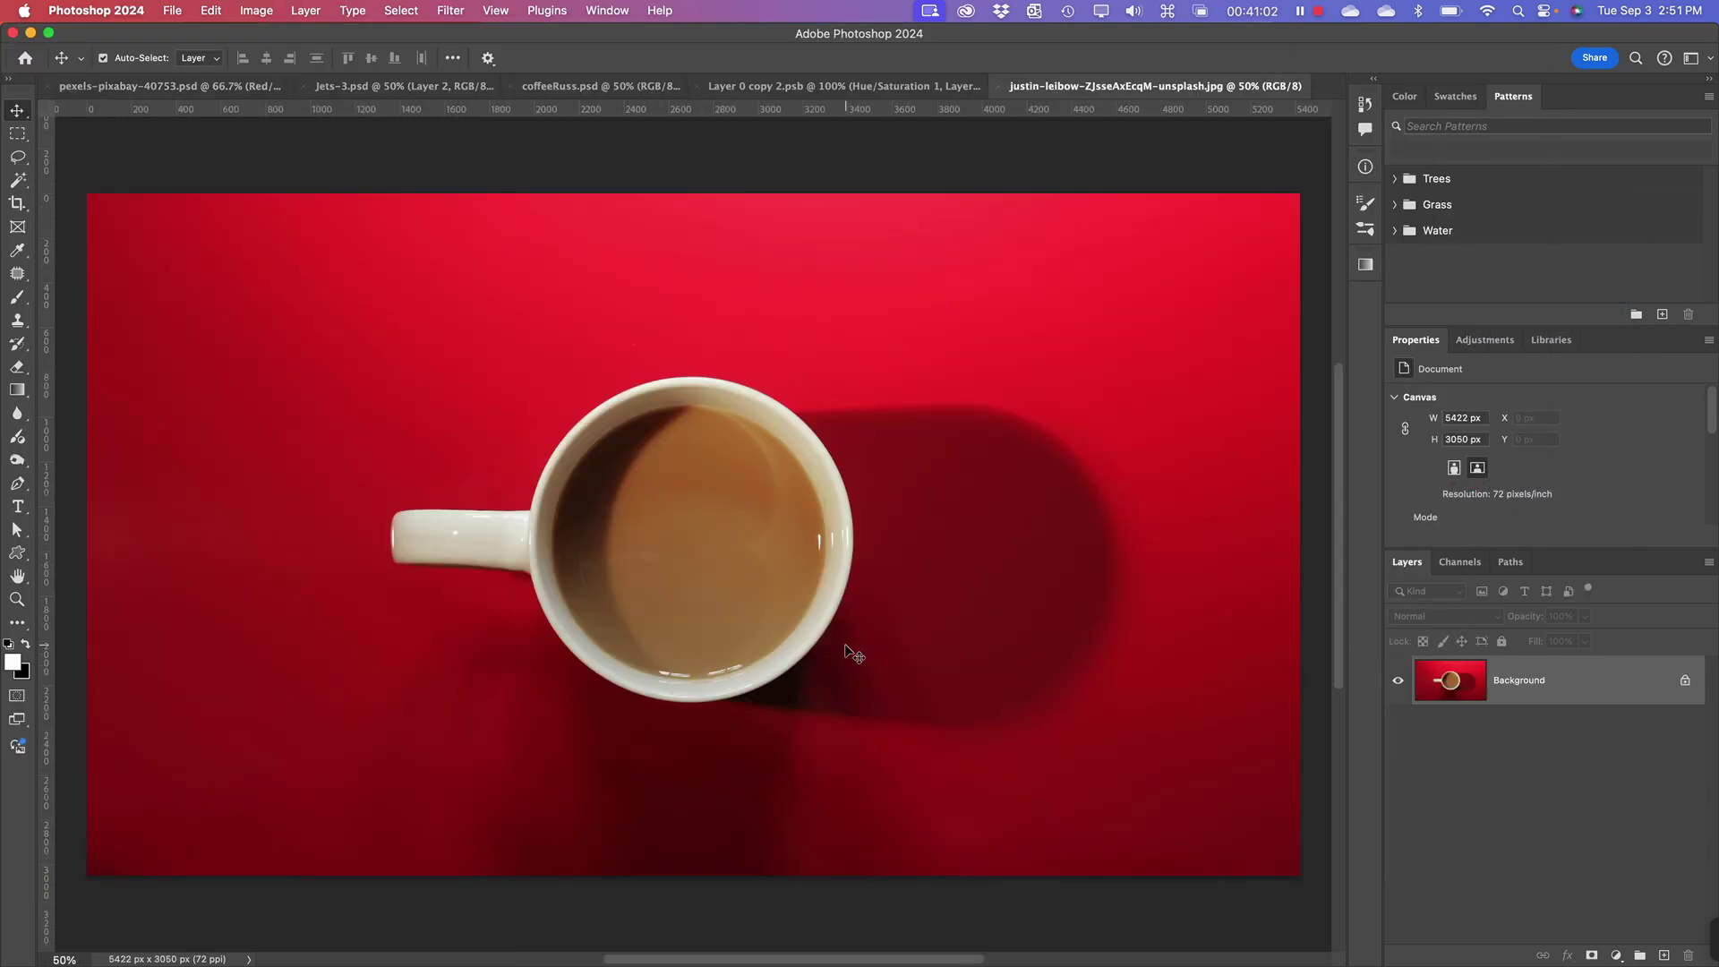
{"action": "key", "text": "super+minus"}
{"action": "key", "text": "super+equal"}
{"action": "key", "text": "space"}
{"action": "mouse_move", "coordinate": [775, 533]}
{"action": "left_mouse_down"}
{"action": "mouse_move", "coordinate": [717, 460]}
{"action": "mouse_move", "coordinate": [798, 483]}
{"action": "mouse_move", "coordinate": [772, 522]}
{"action": "left_mouse_up"}
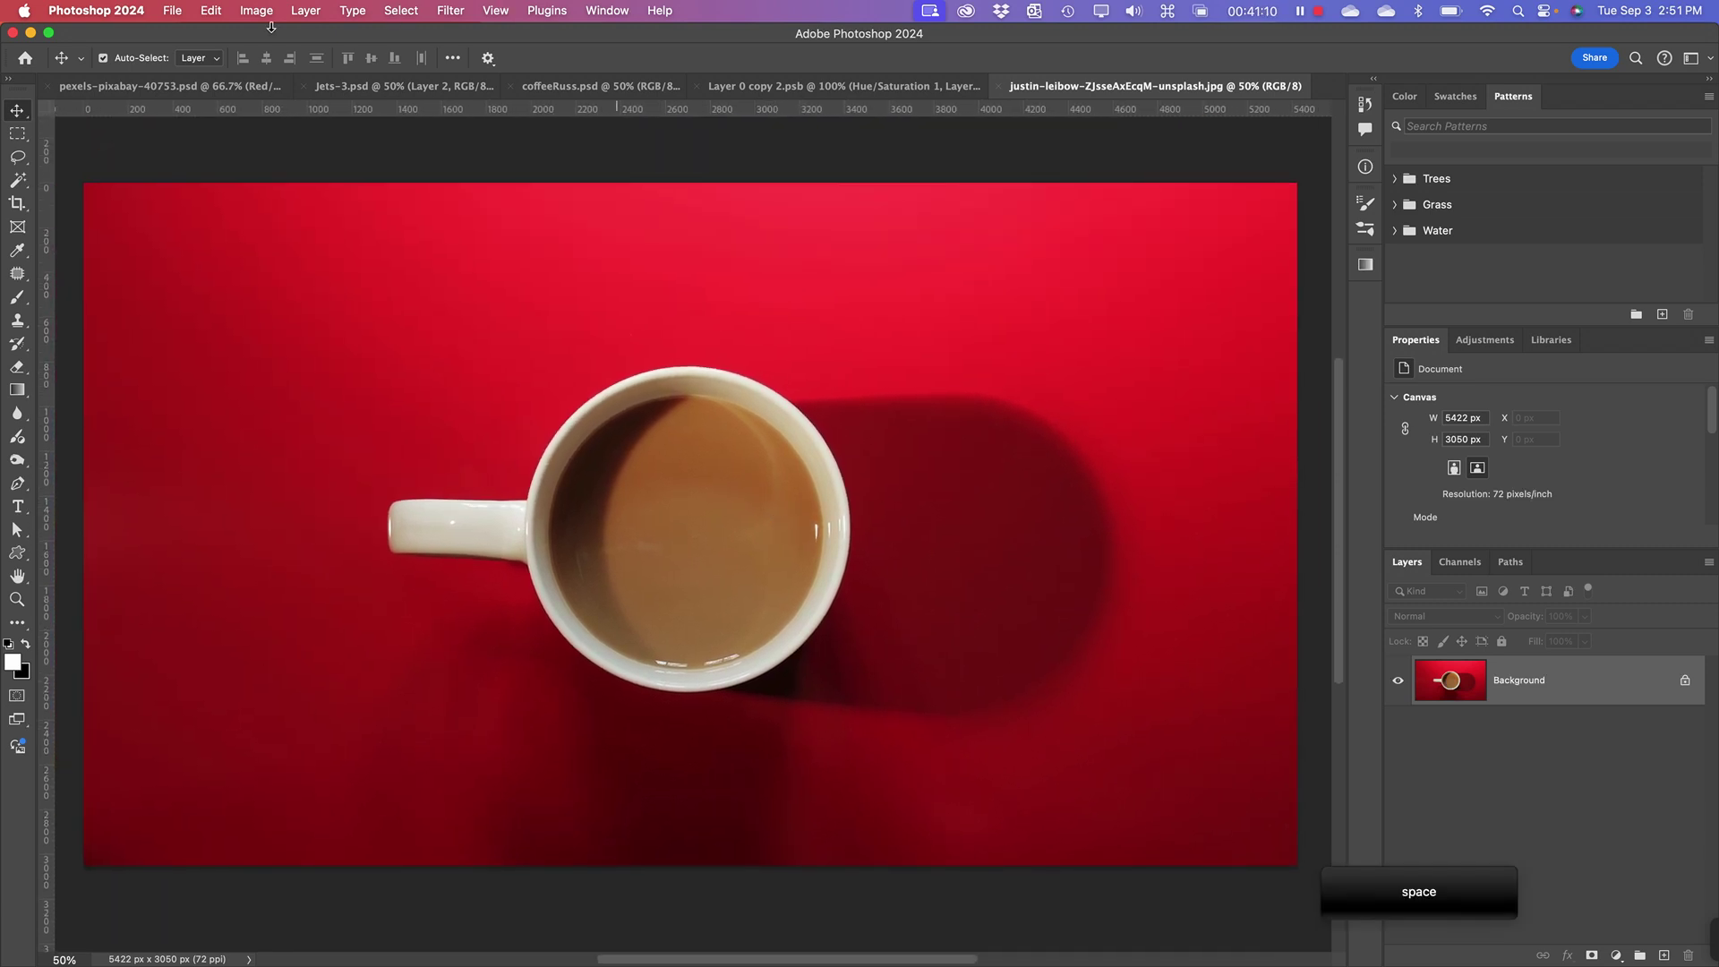
- Save the mug image in the PS-Coffee folder in Photoshop format, naming it with the surname followed by _coffee_composition
{"action": "left_click", "coordinate": [177, 11]}
{"action": "key", "text": "Escape"}
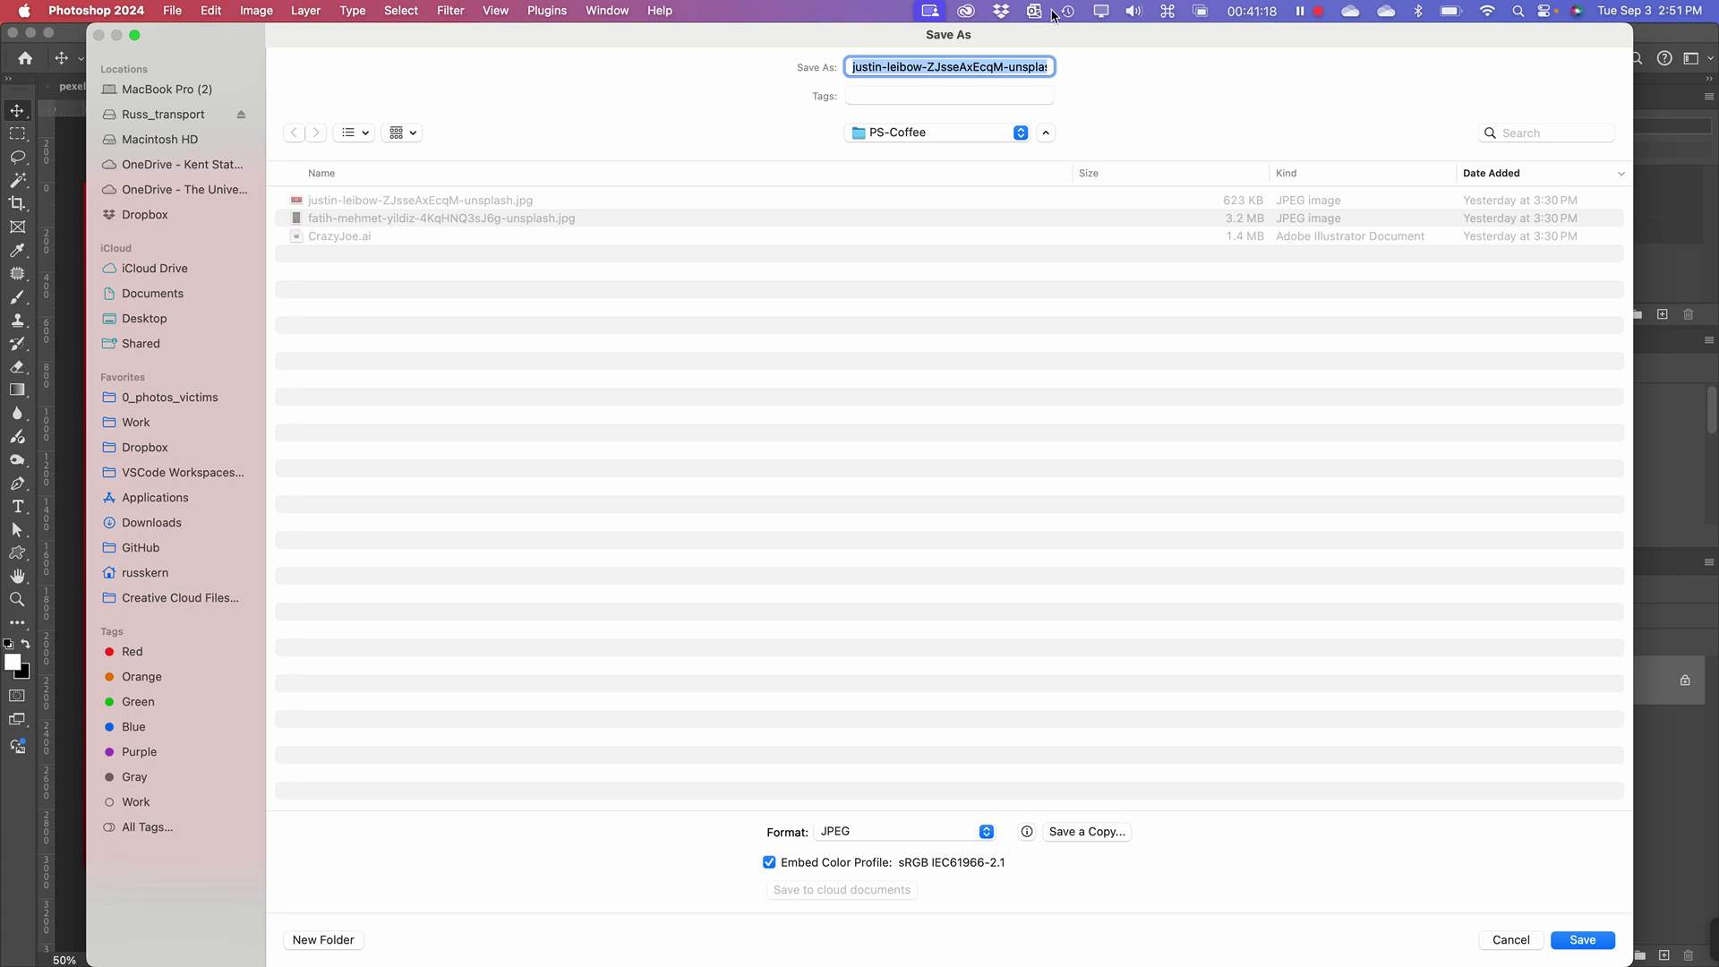
{"action": "type", "text": "Kern_"}
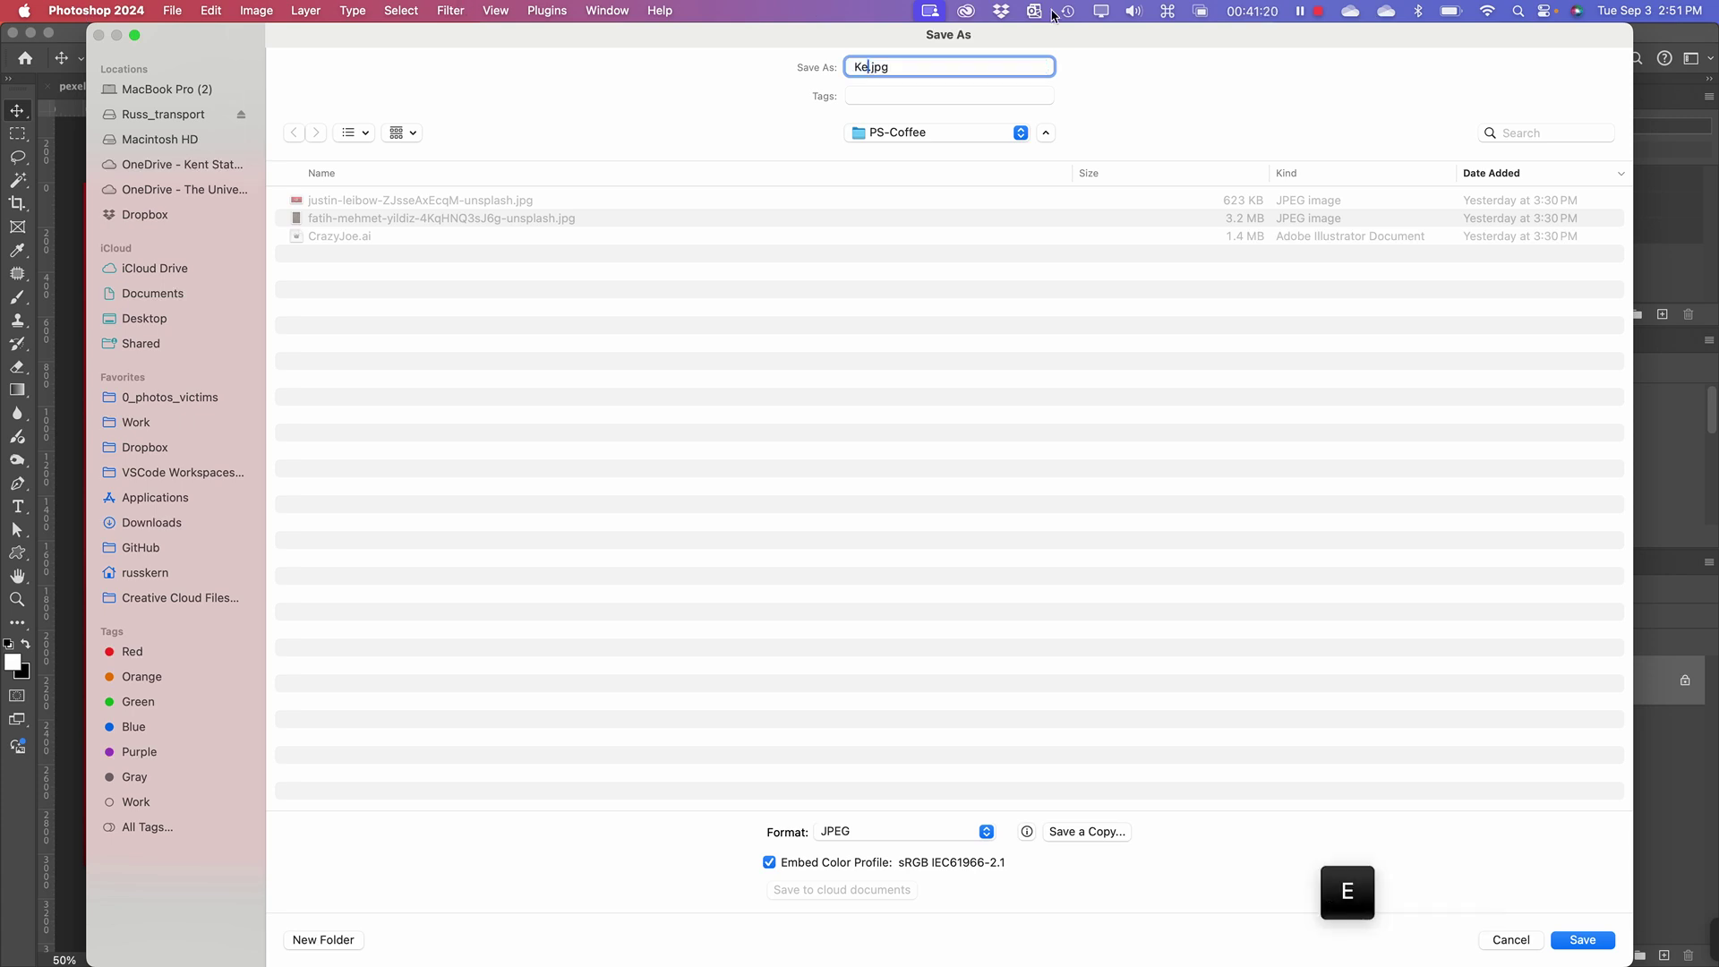
{"action": "type", "text": "coffe"}
{"action": "type", "text": "e_comp"}
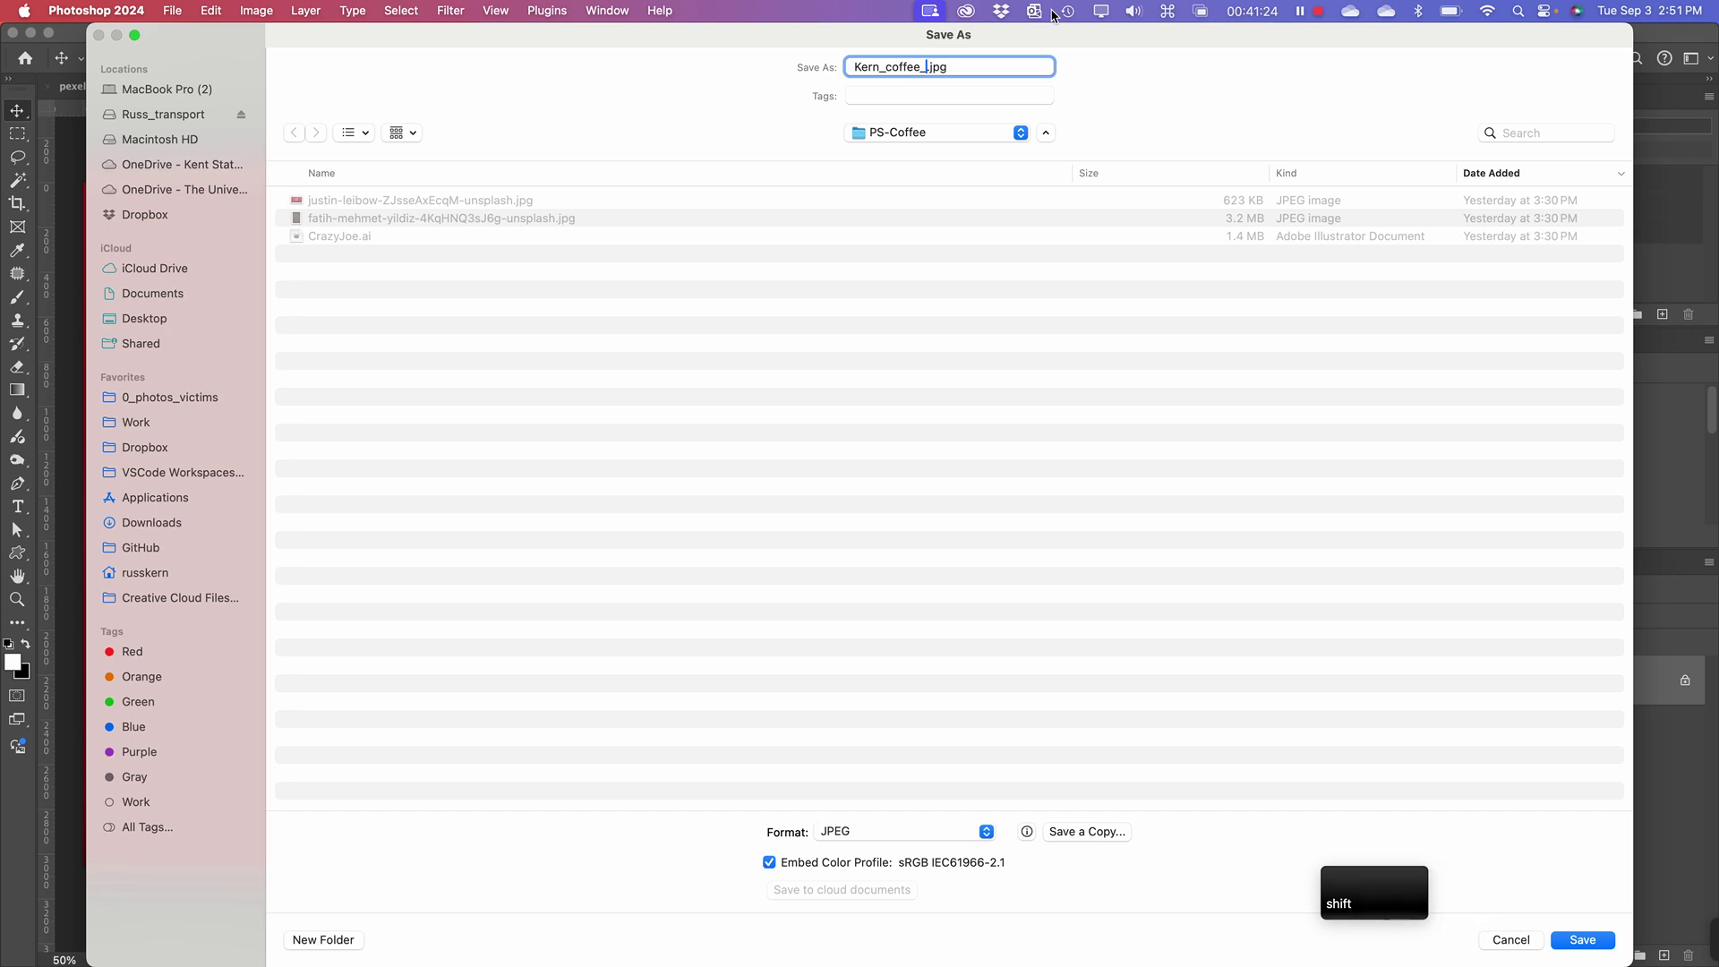
{"action": "type", "text": "osition"}
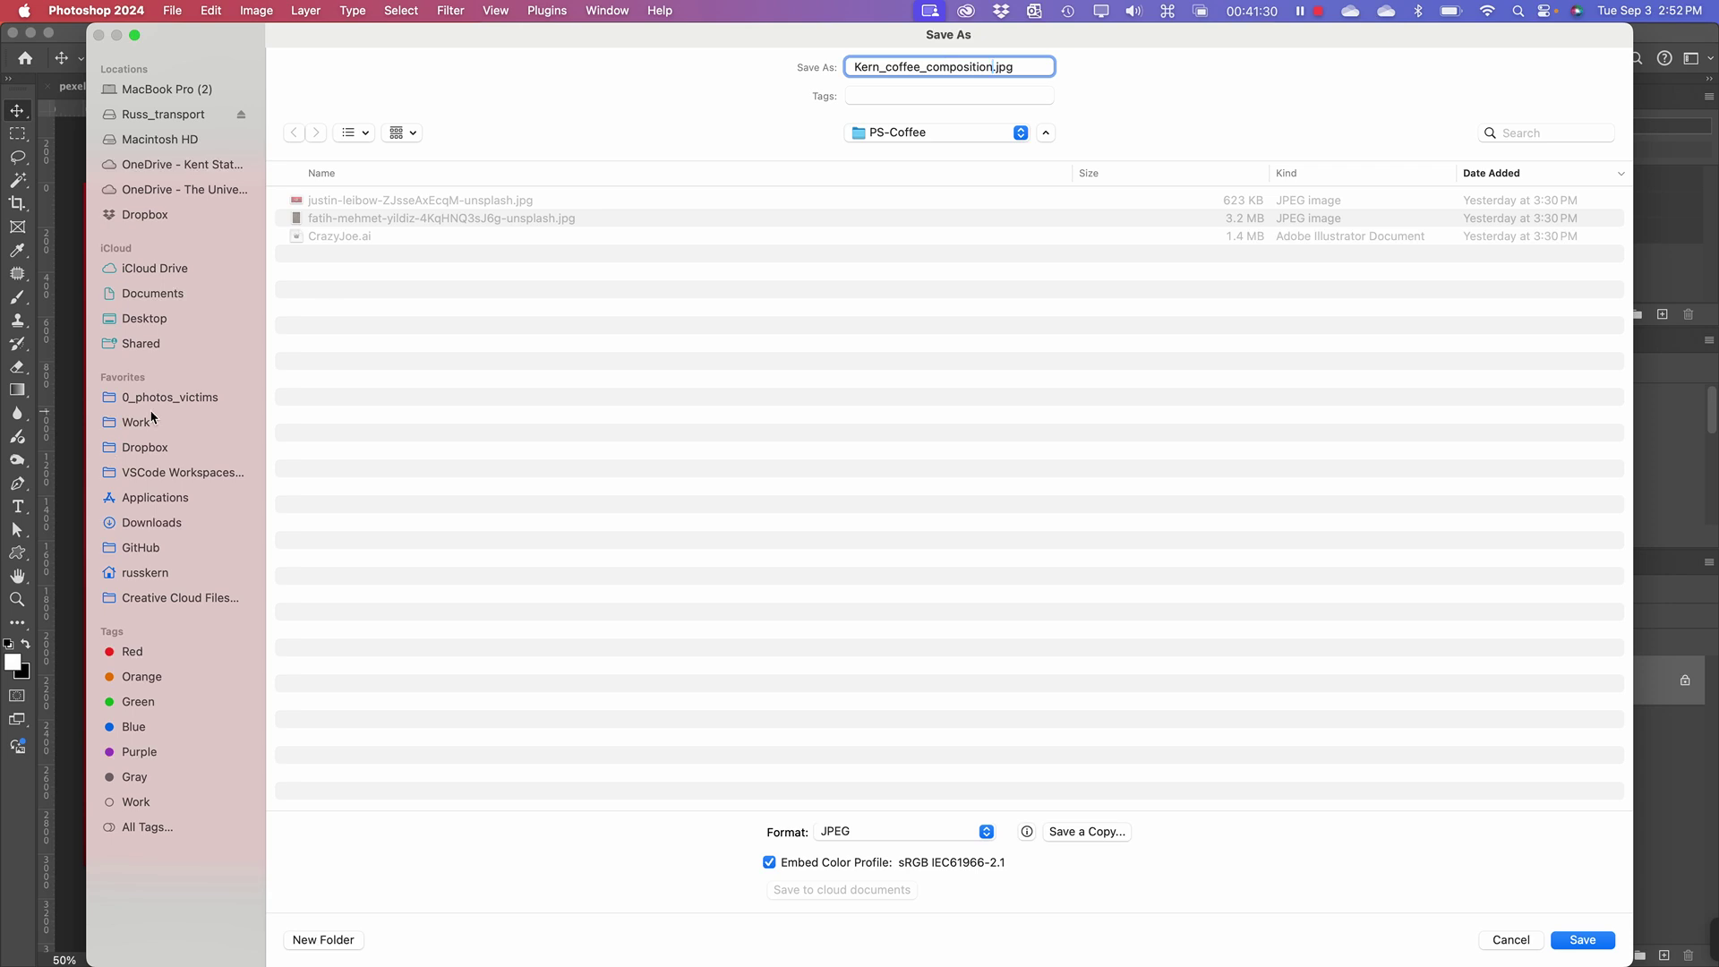
{"action": "left_click", "coordinate": [851, 835]}
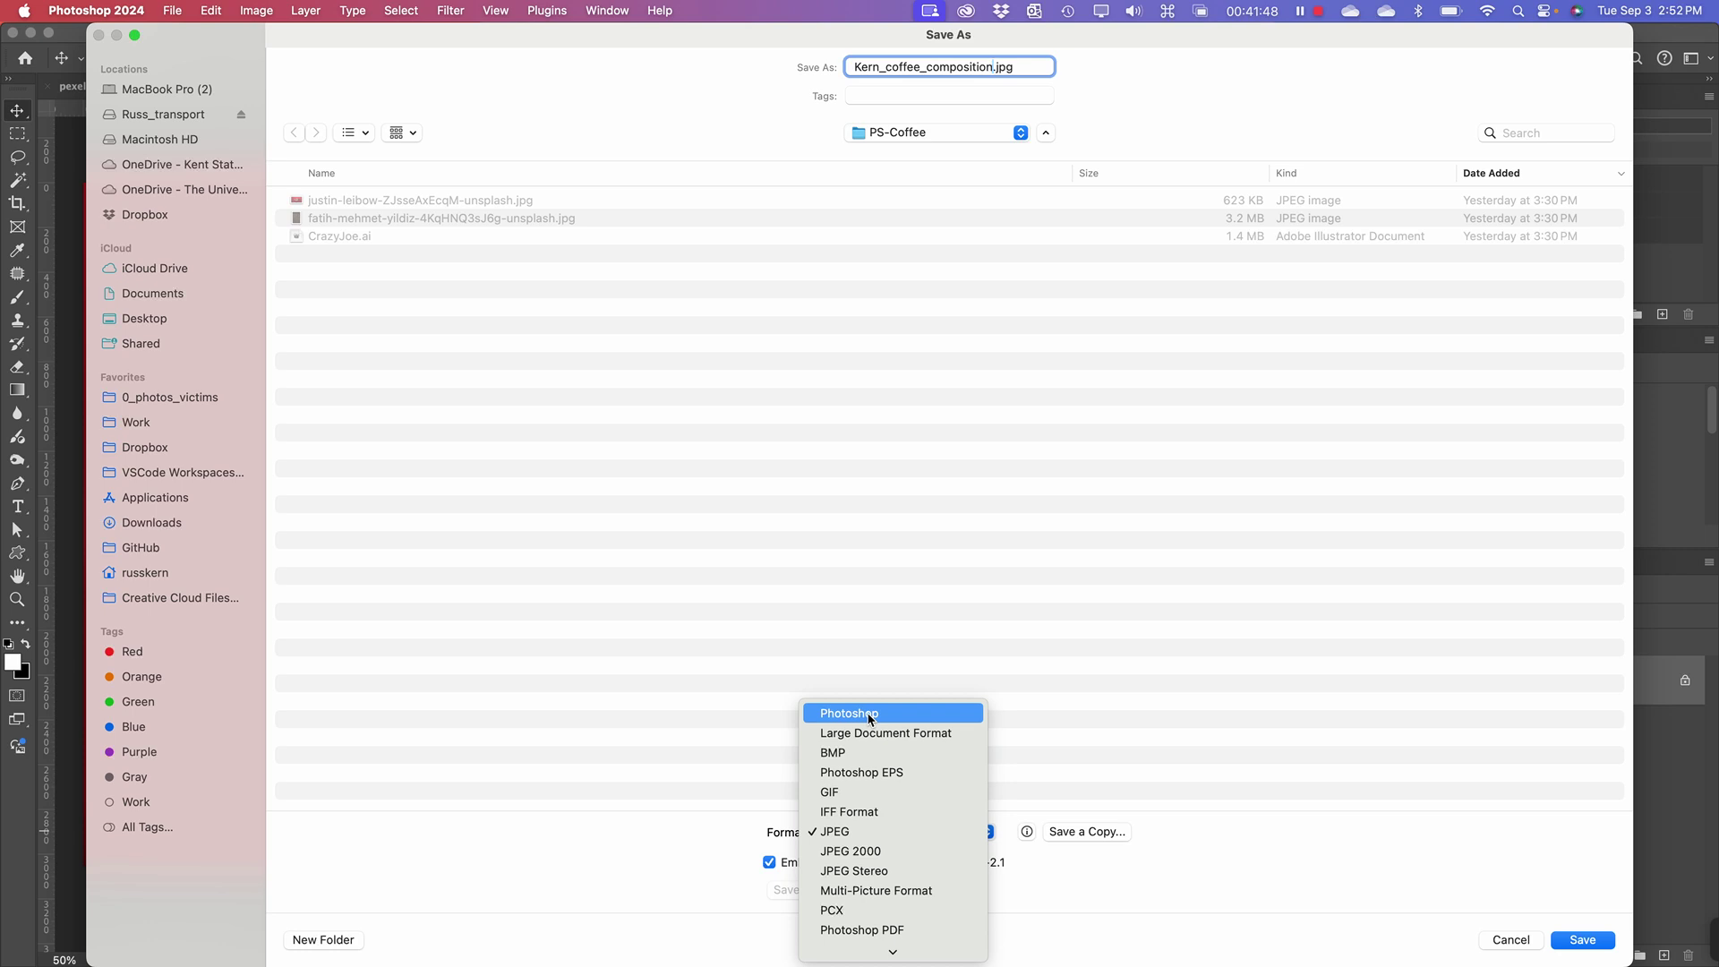
{"action": "left_click", "coordinate": [868, 716]}
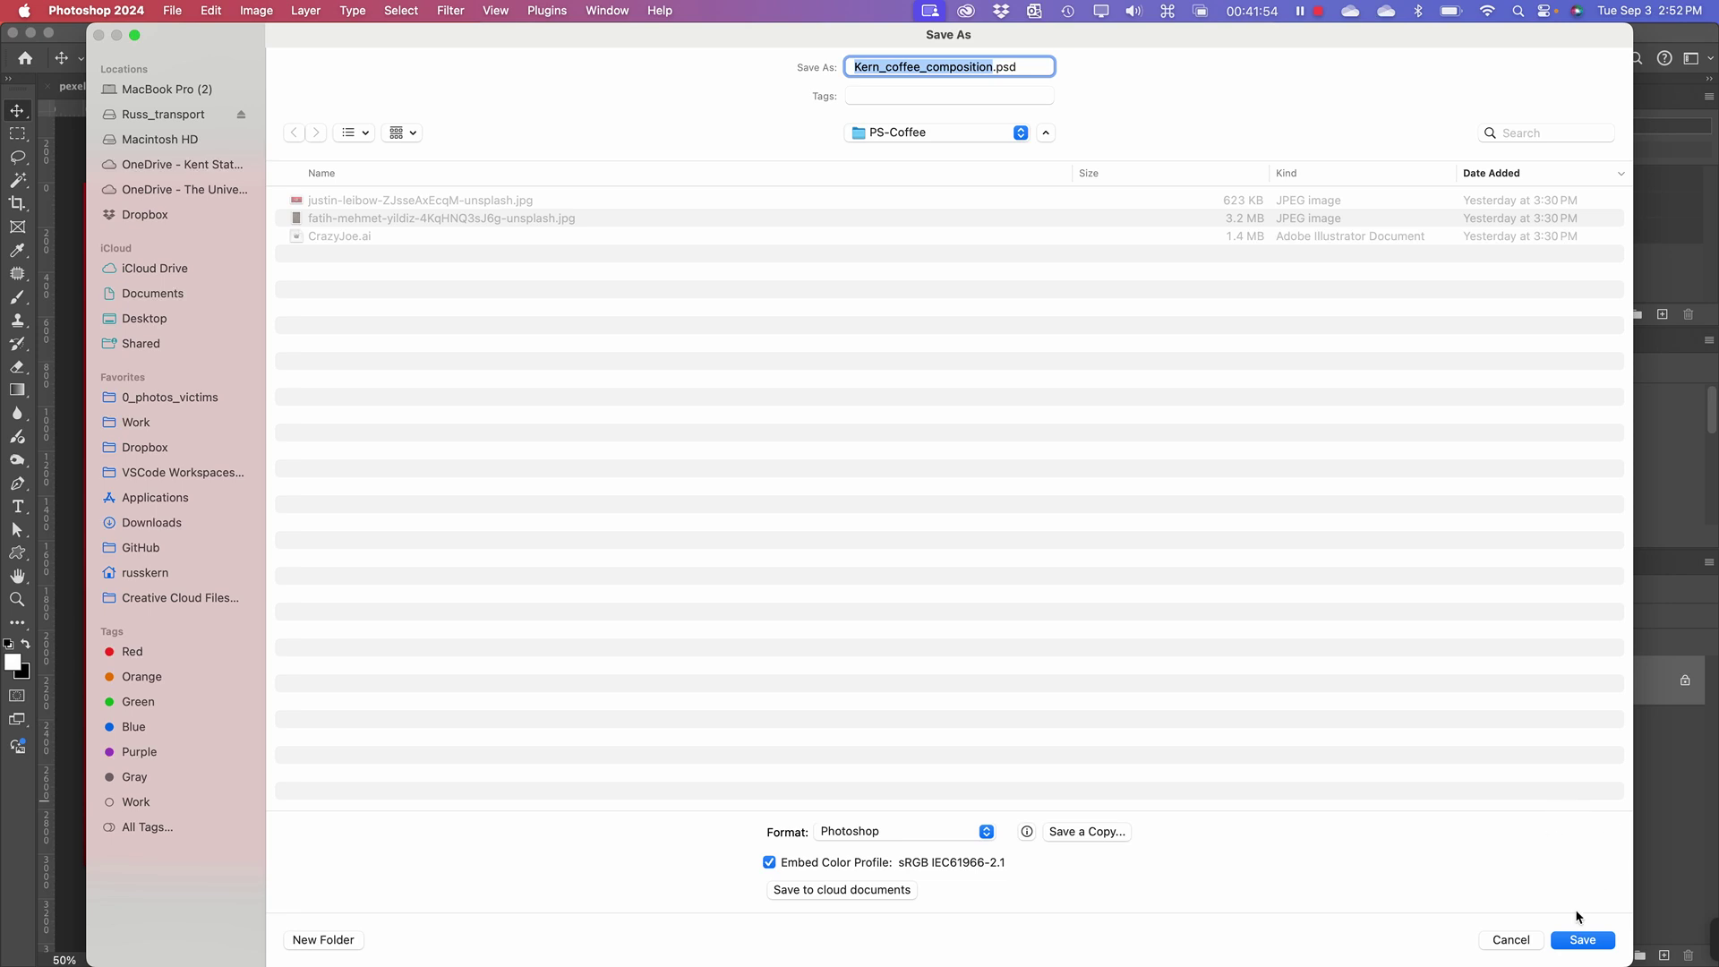
{"action": "left_click", "coordinate": [511, 349]}
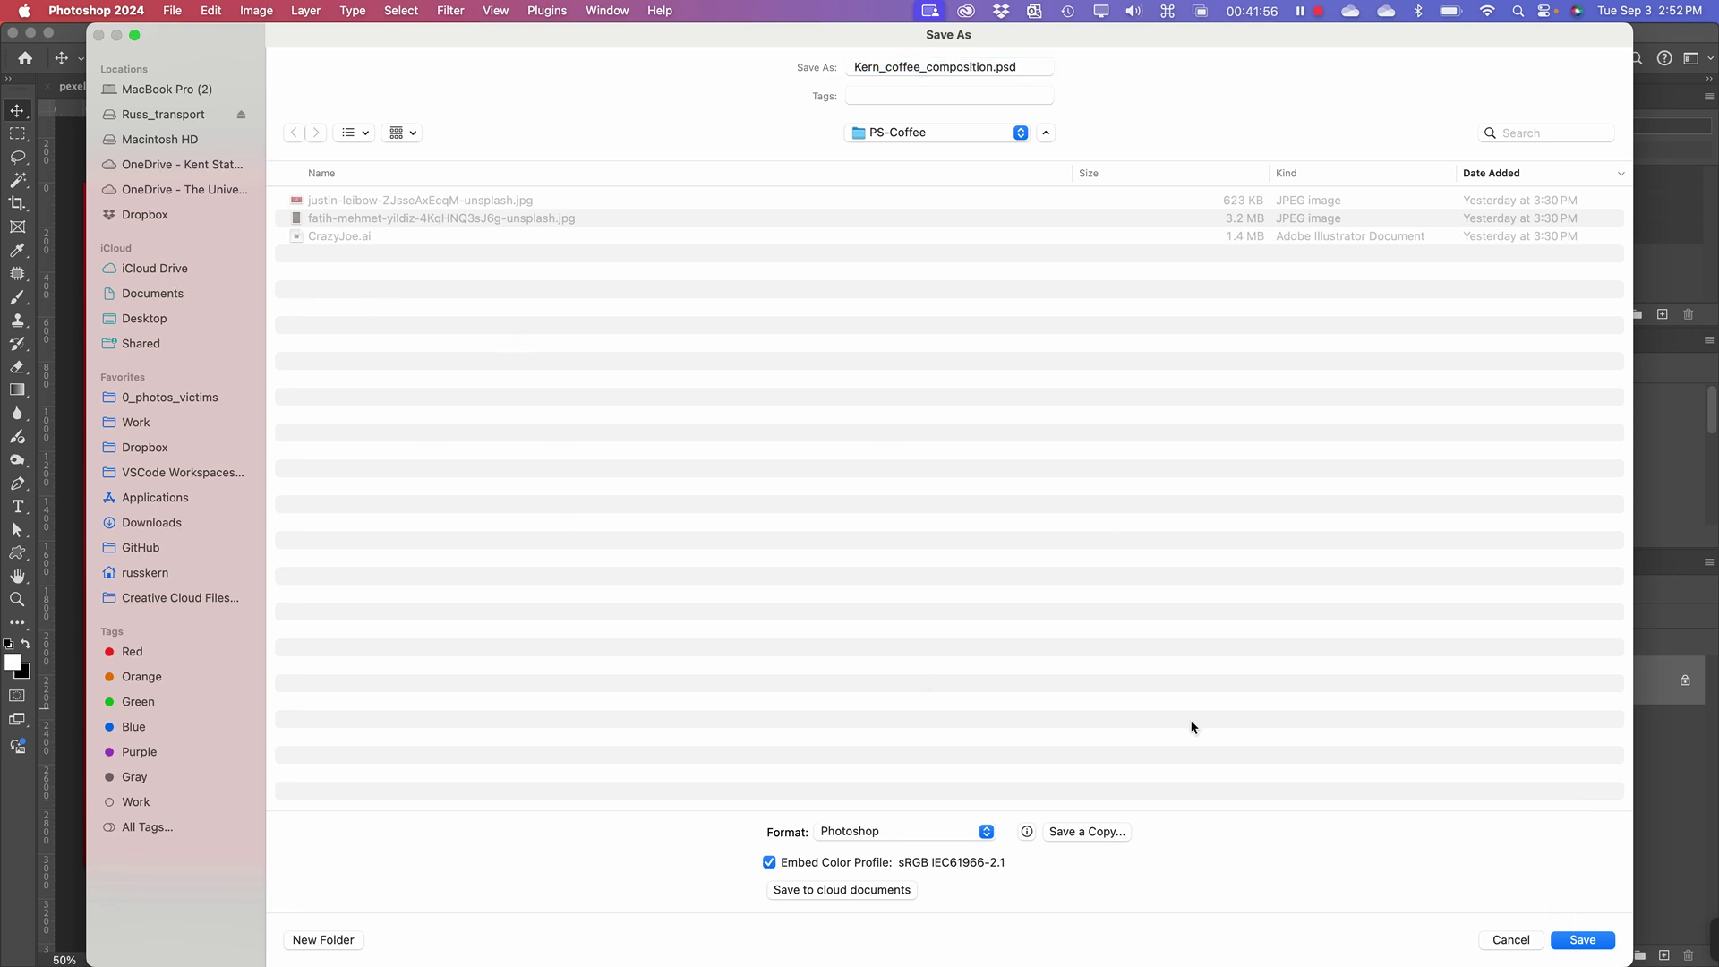
{"action": "left_click", "coordinate": [1581, 940]}
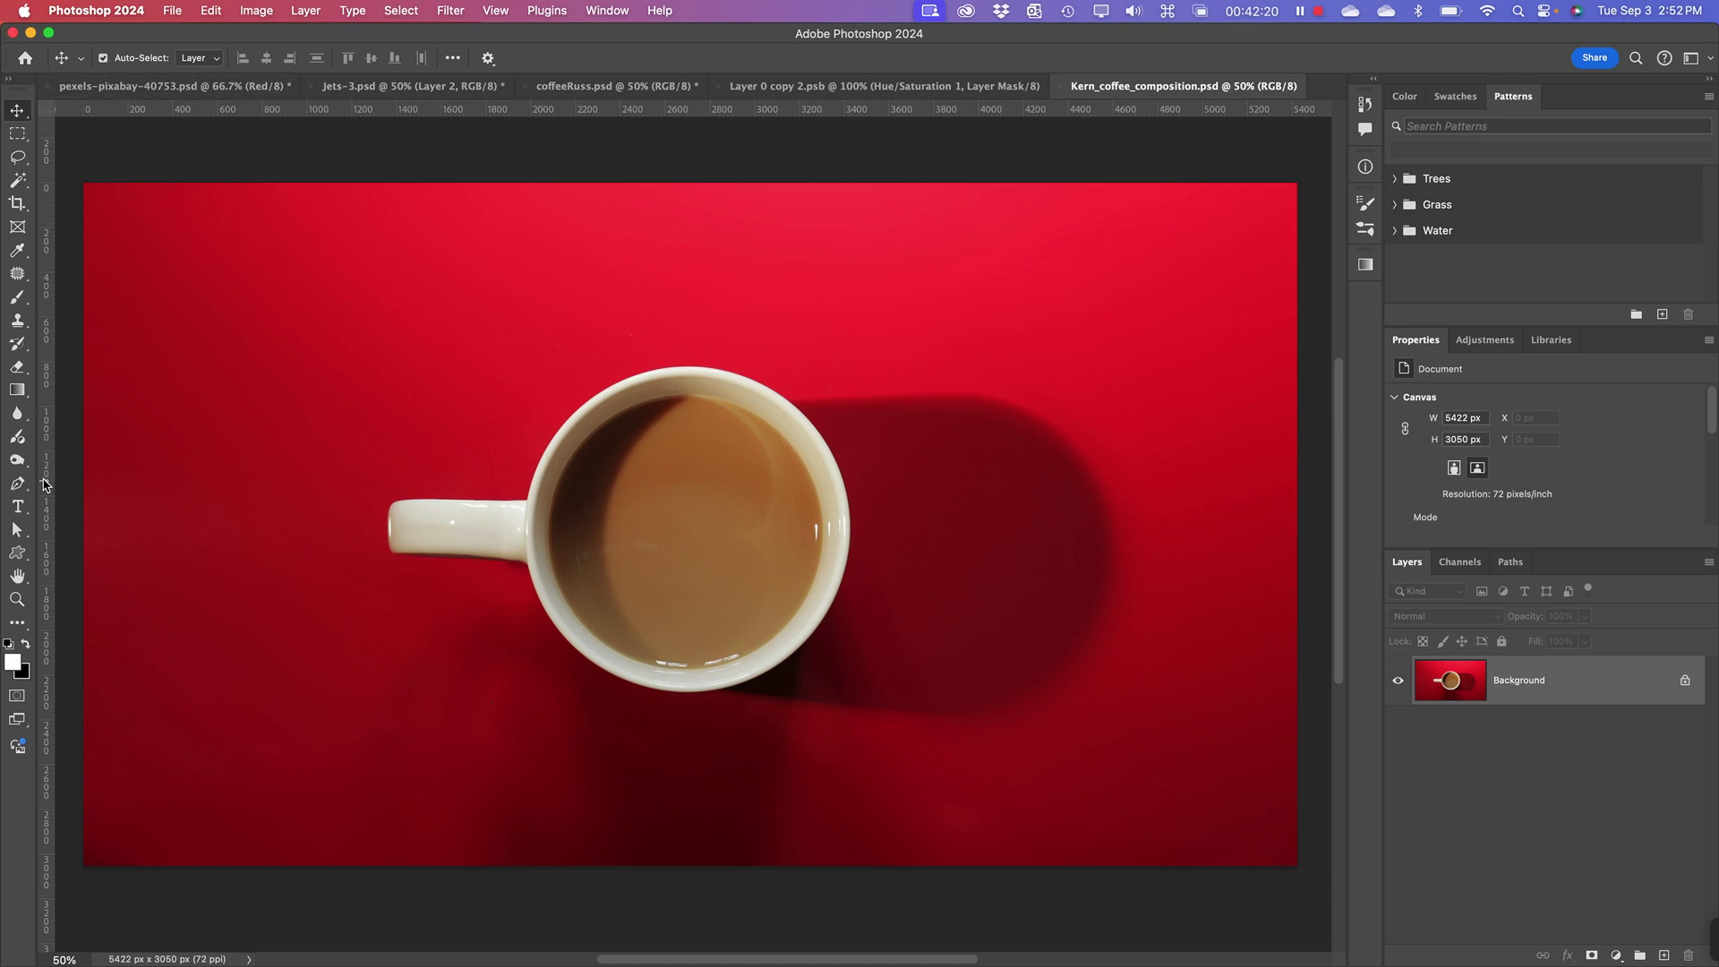
- Start a Pen tool path along the lower edge of the mug handle, ending in a corner point where it meets the mug
{"action": "left_click", "coordinate": [15, 485]}
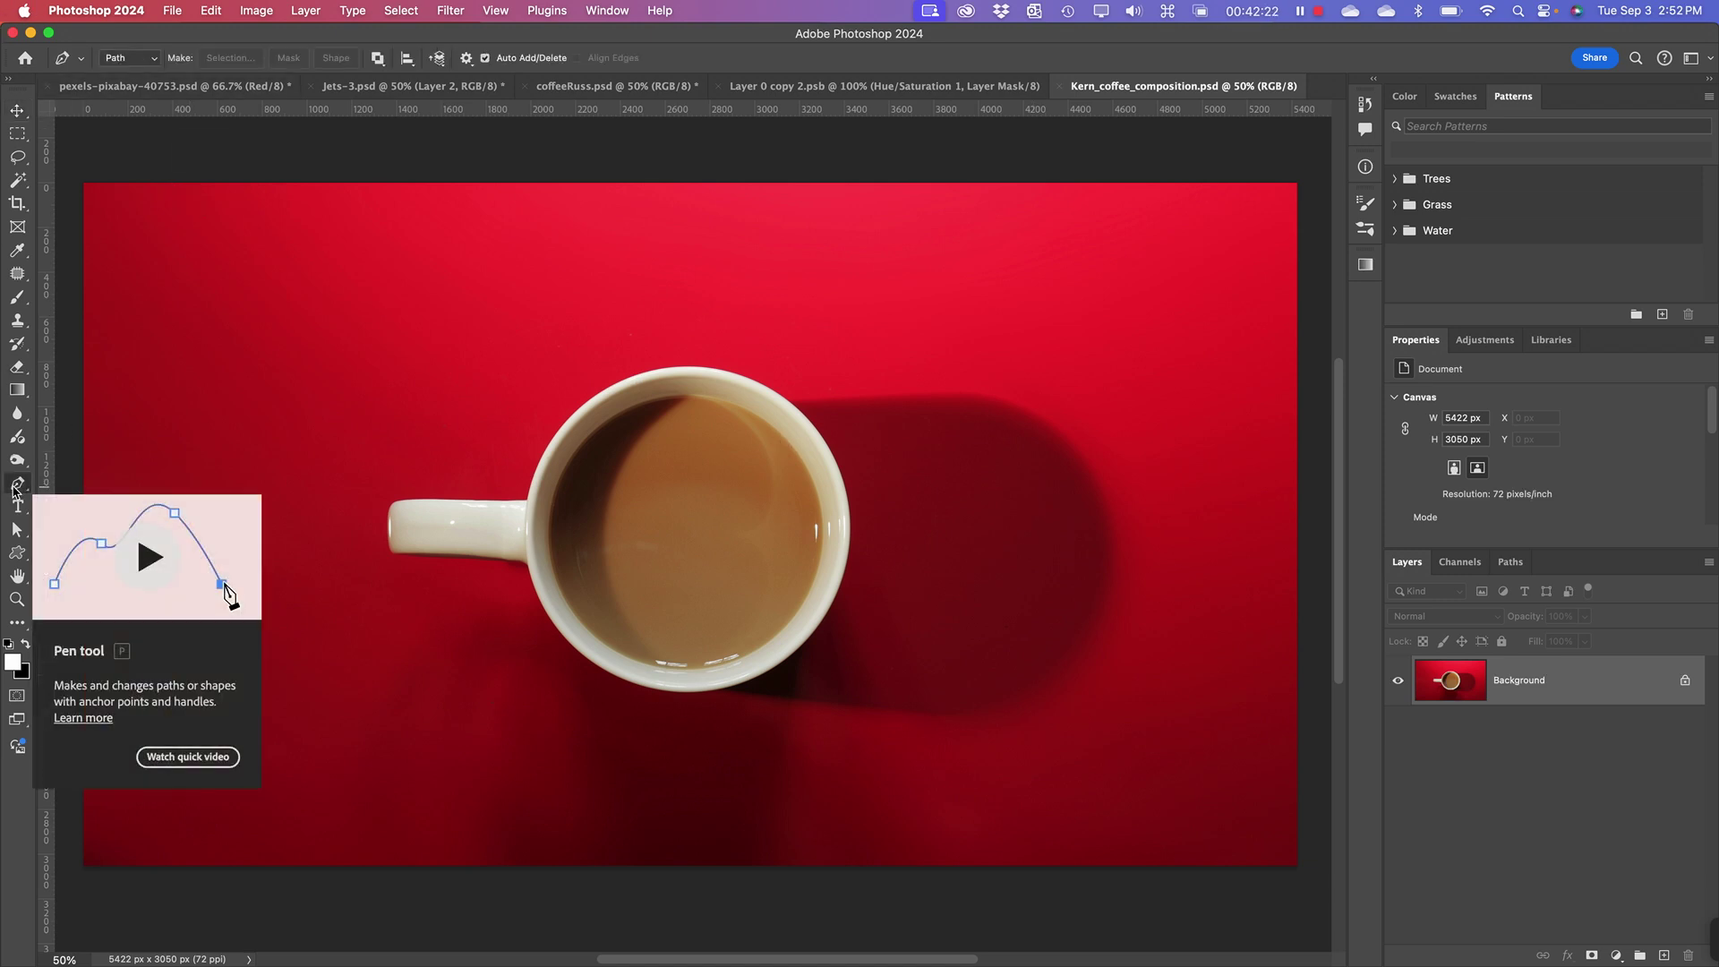
{"action": "key", "text": "super+equal"}
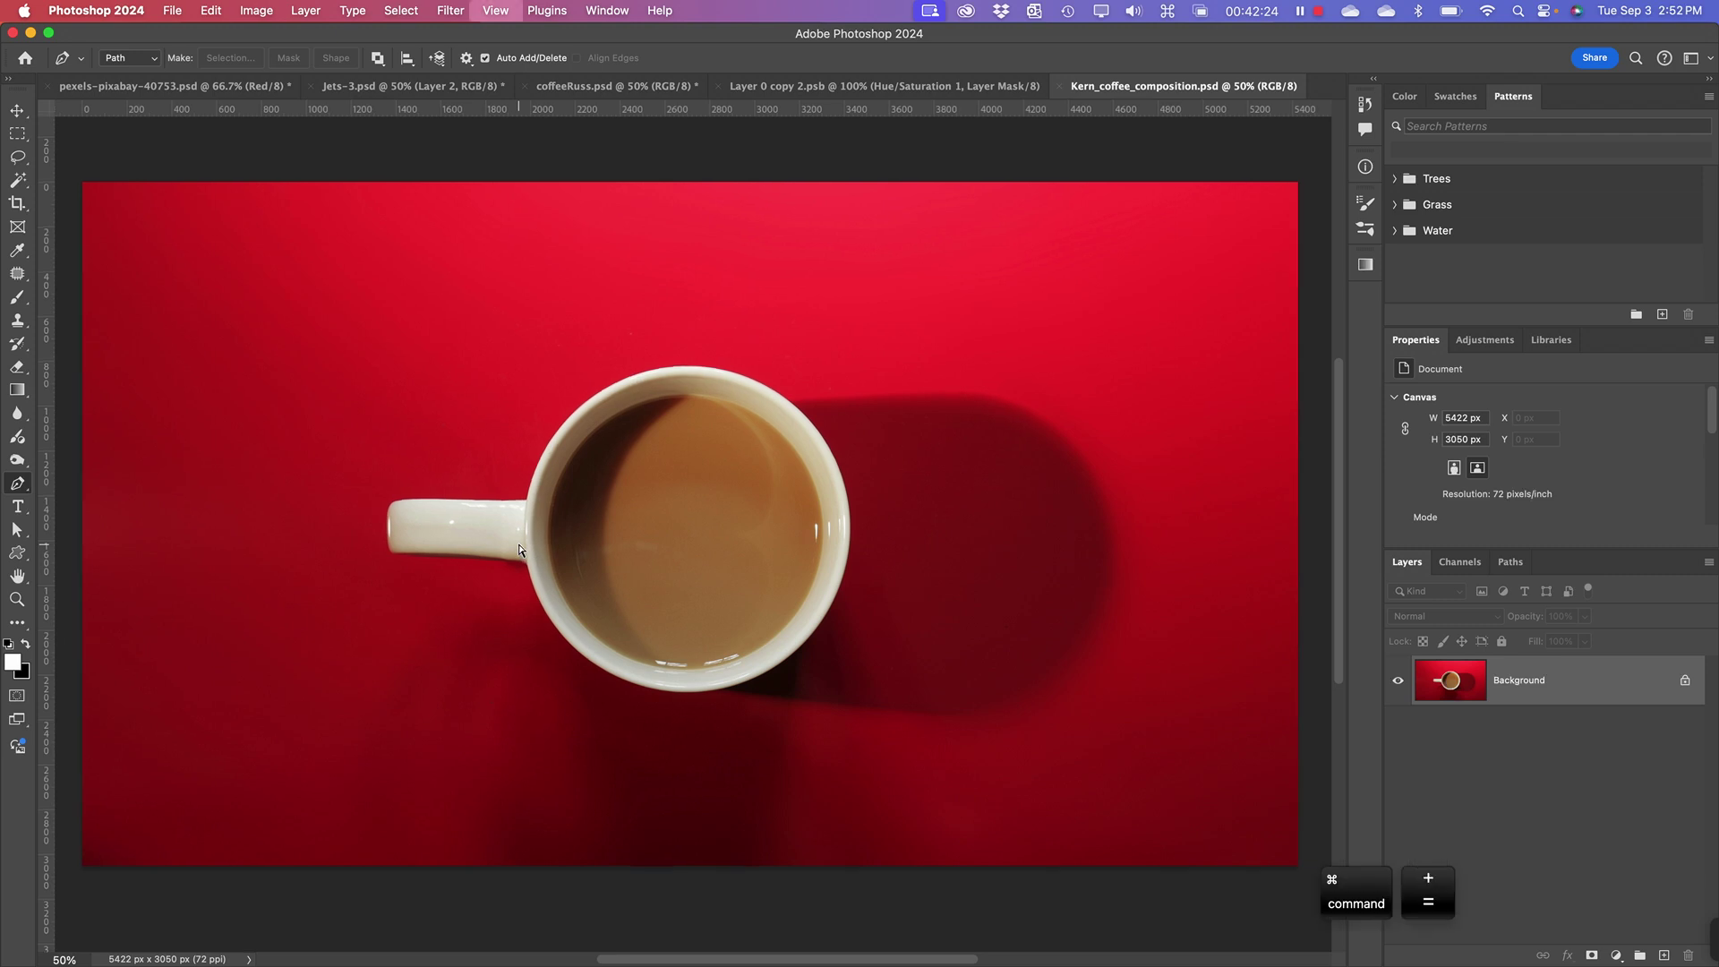
{"action": "key", "text": "super+equal"}
{"action": "key", "text": "super+equal"}
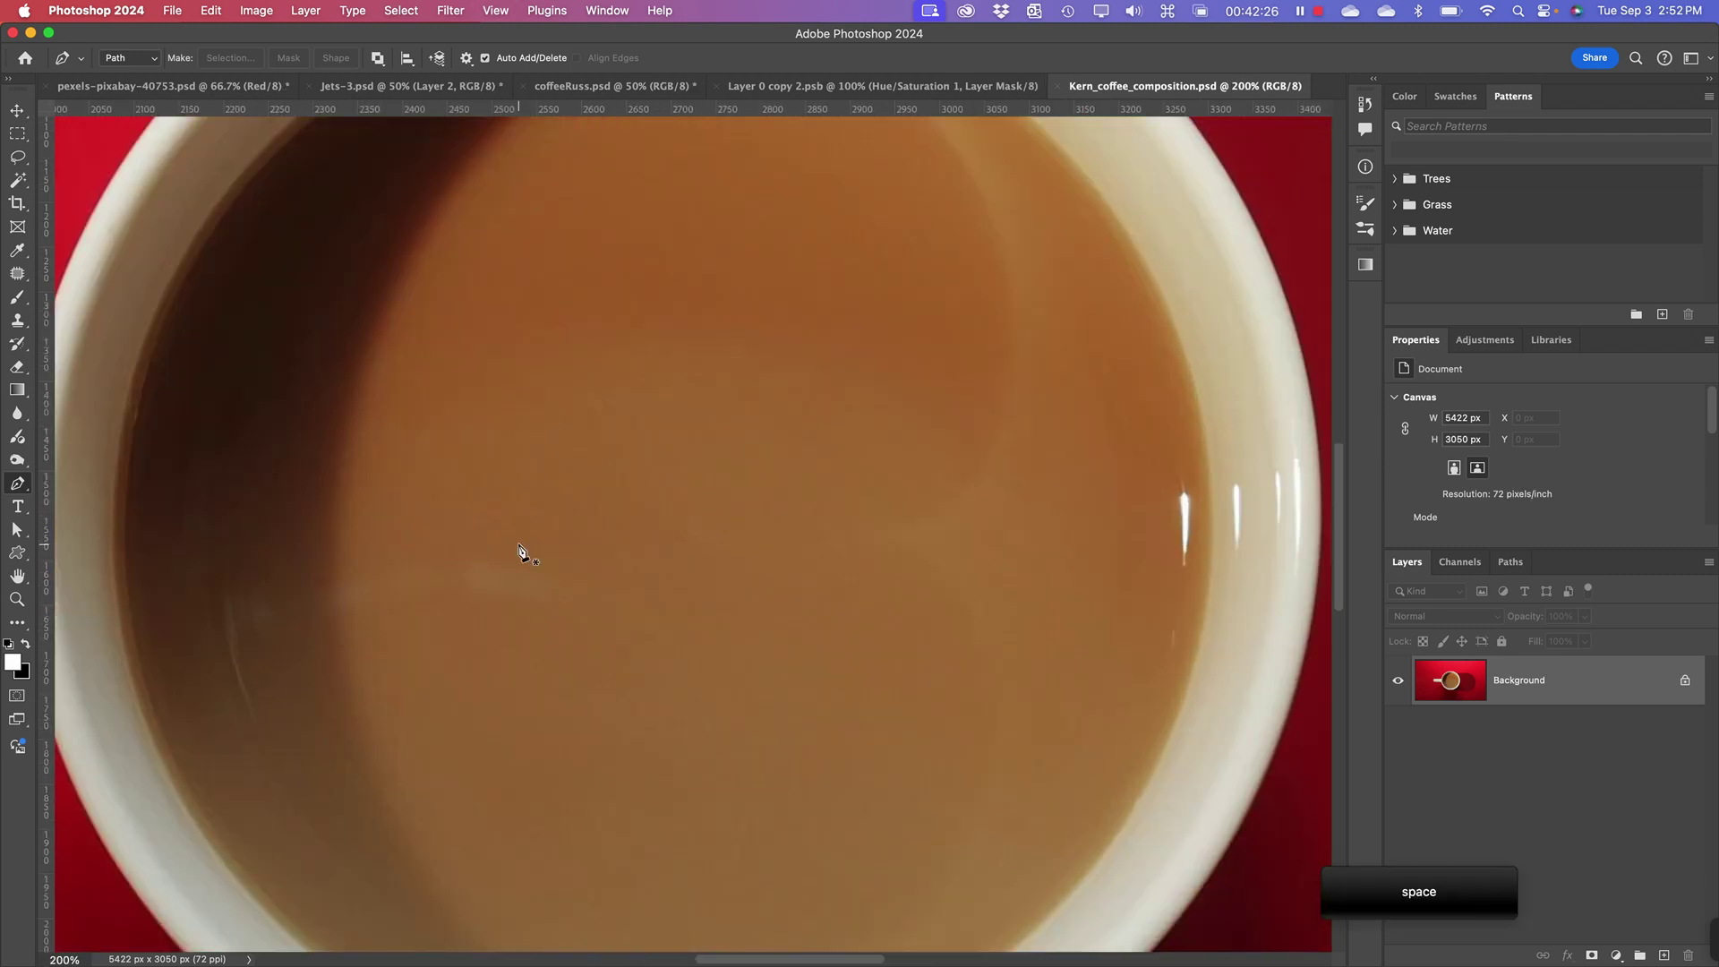
{"action": "key", "text": "super+minus"}
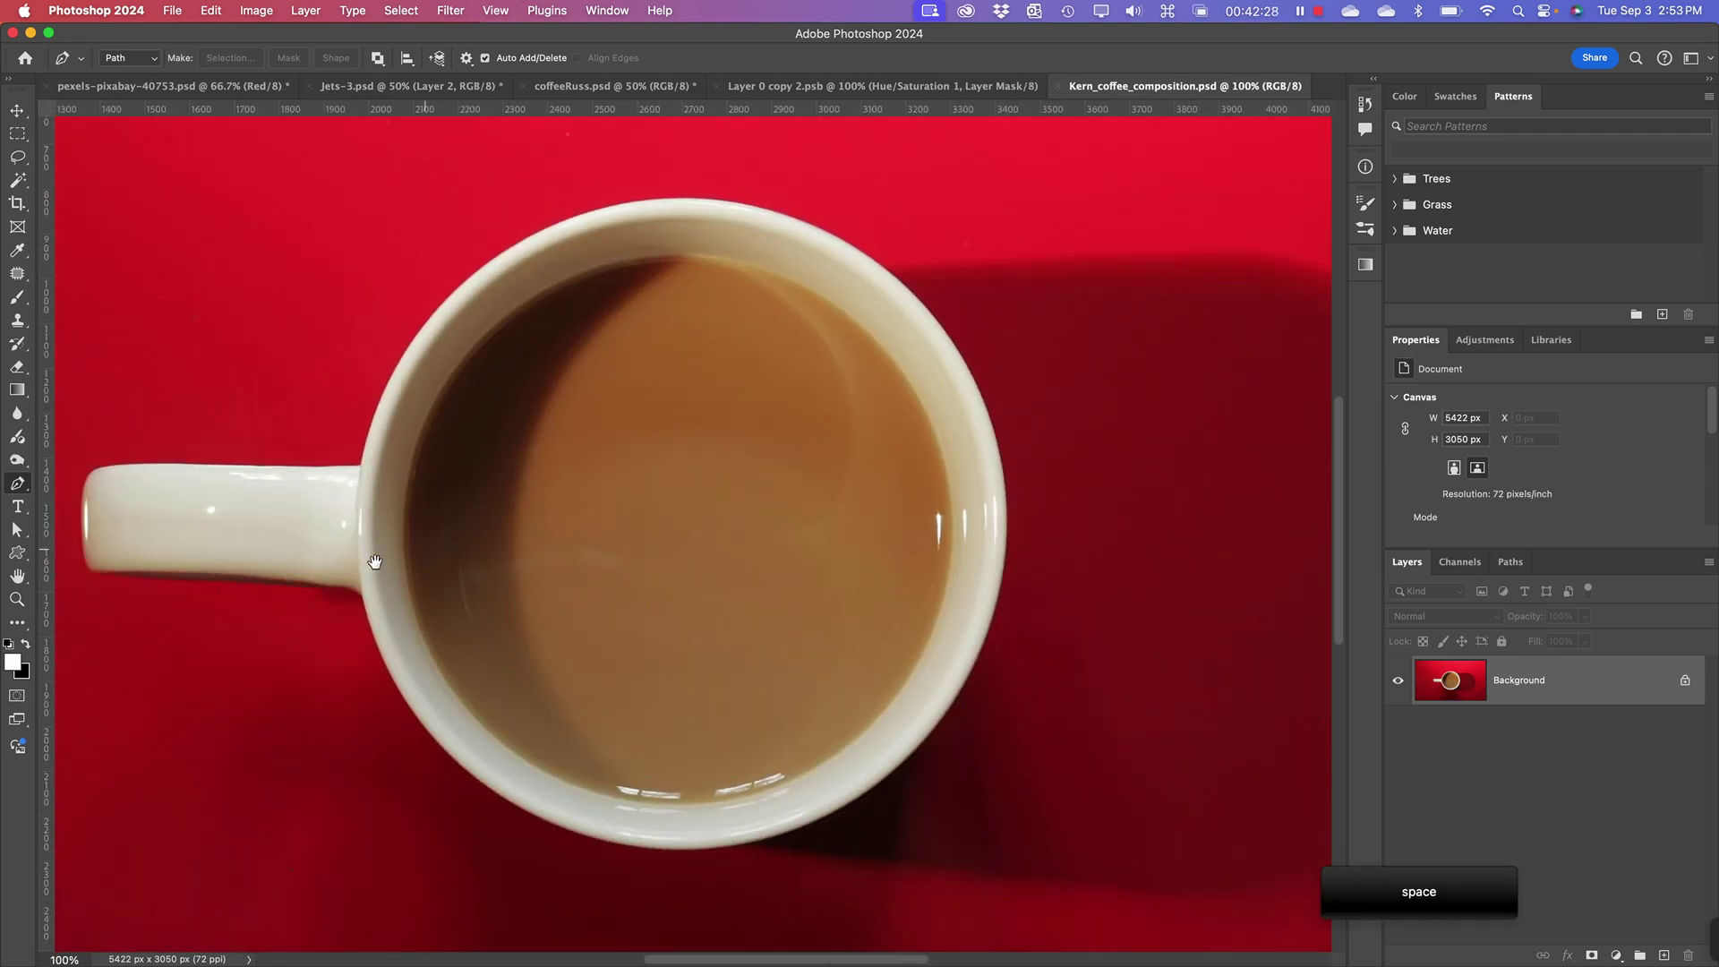
{"action": "left_click_drag", "start_coordinate": [373, 564], "coordinate": [545, 413]}
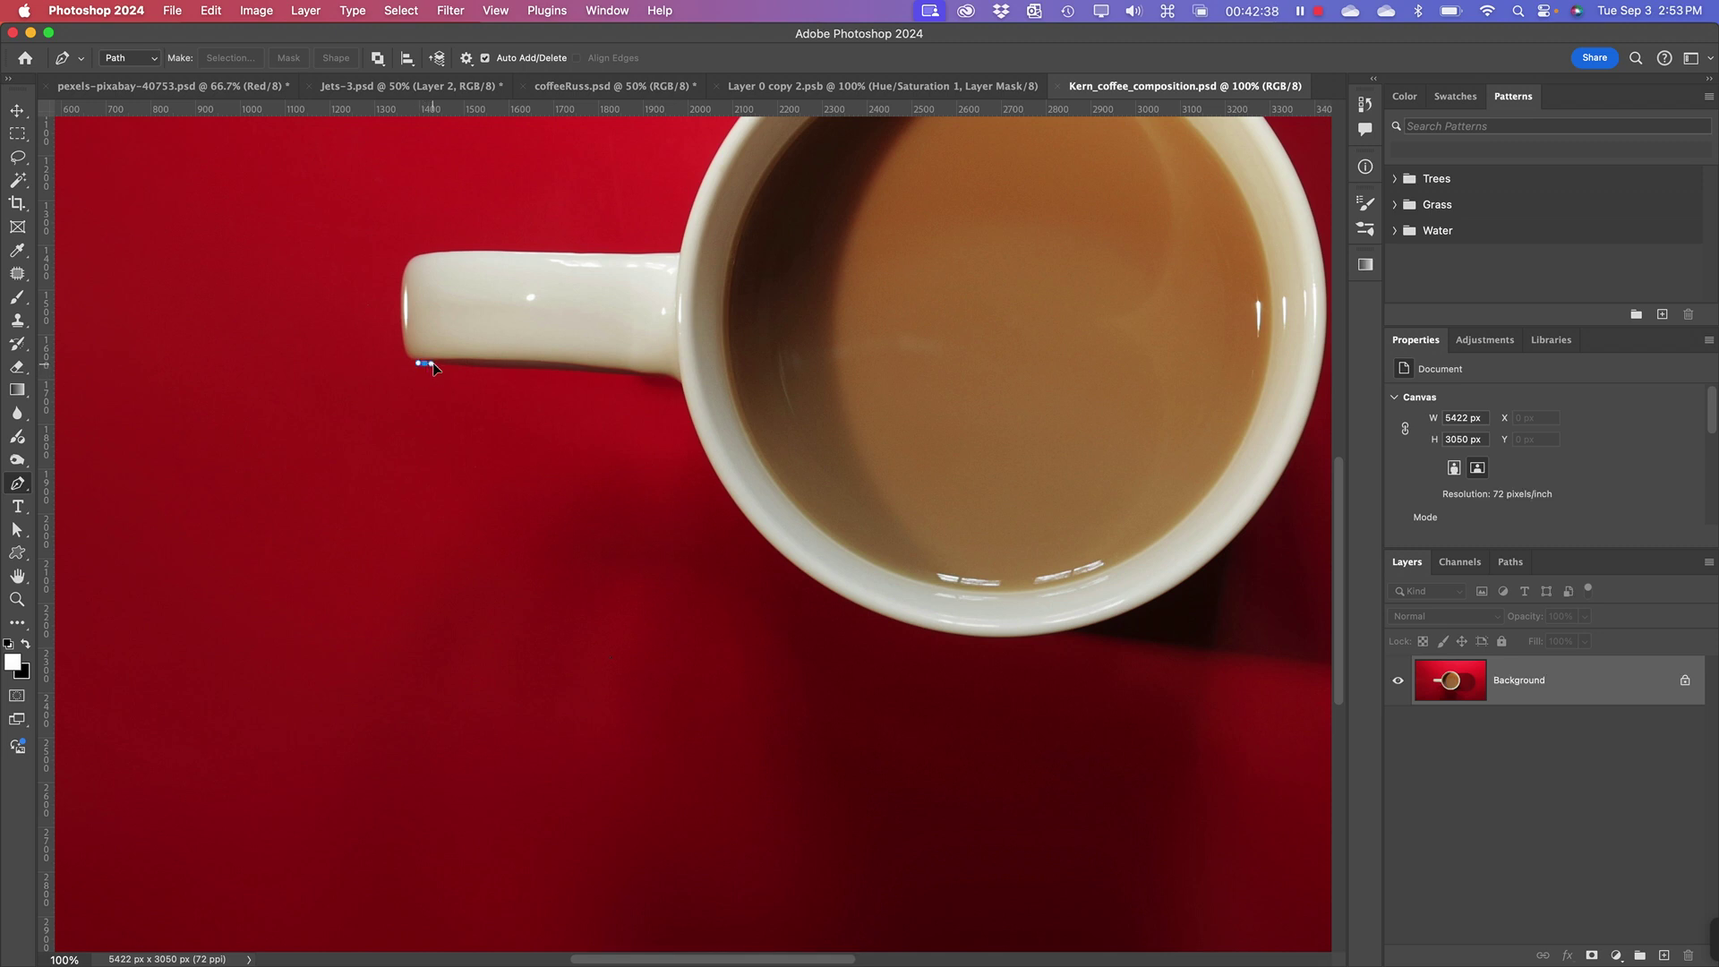
{"action": "left_click_drag", "start_coordinate": [425, 364], "coordinate": [449, 370]}
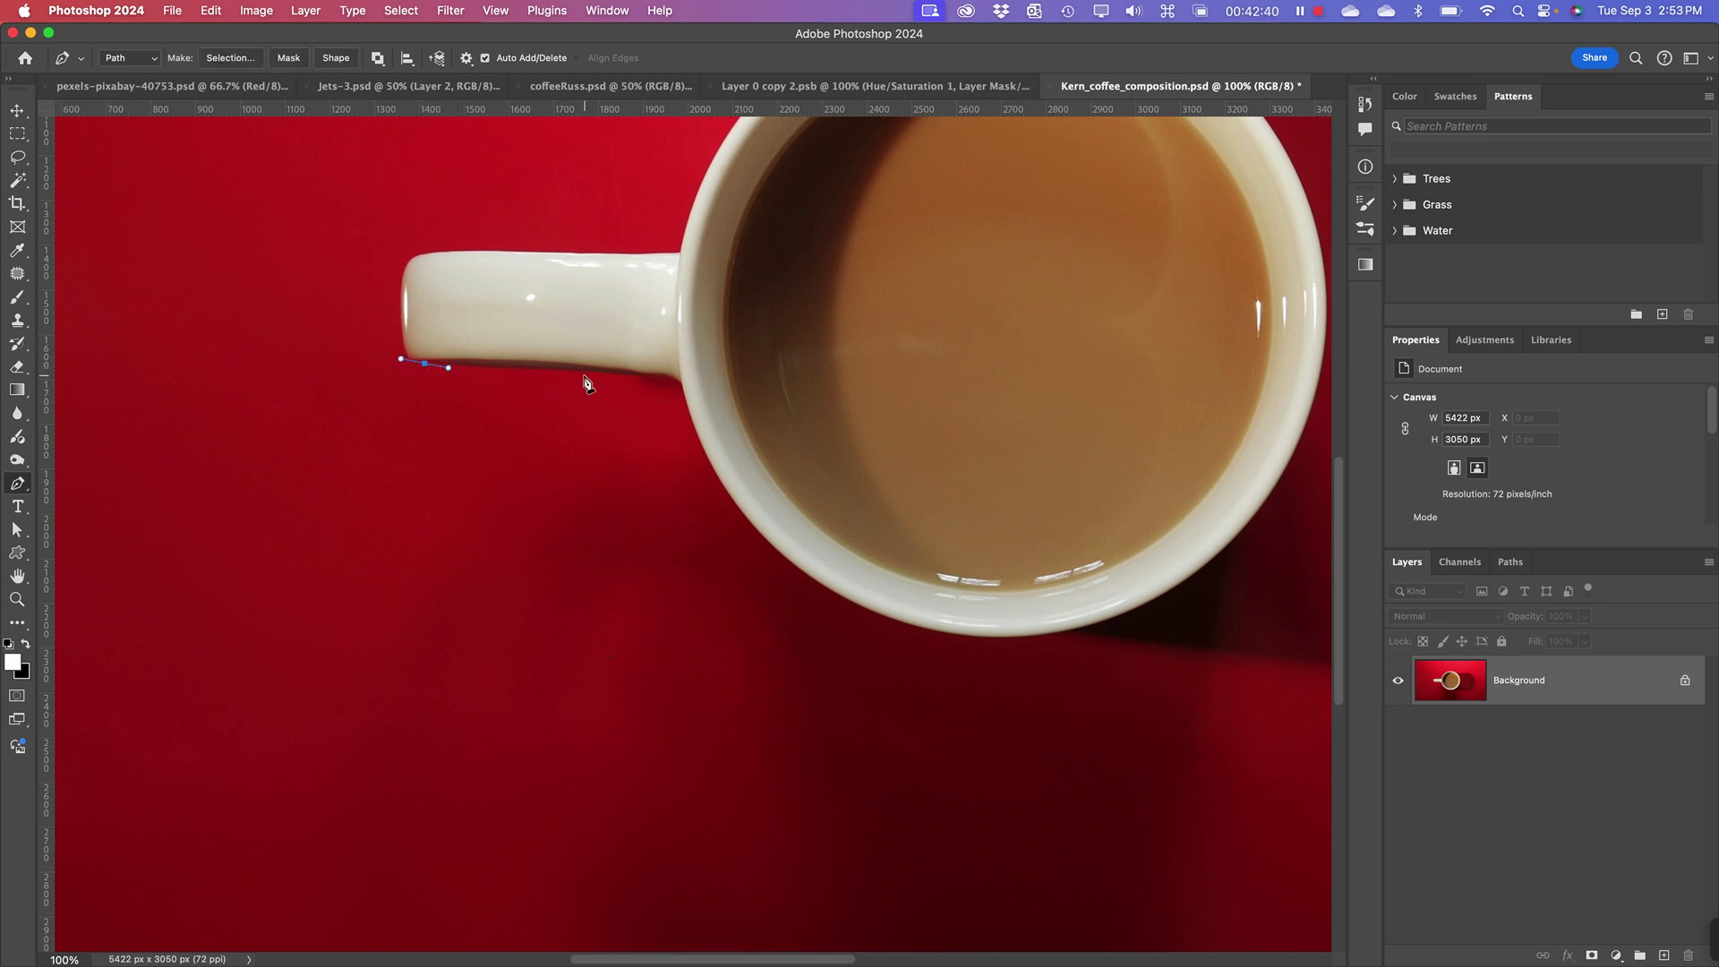
{"action": "left_click_drag", "start_coordinate": [584, 373], "coordinate": [689, 402]}
{"action": "key", "text": "alt"}
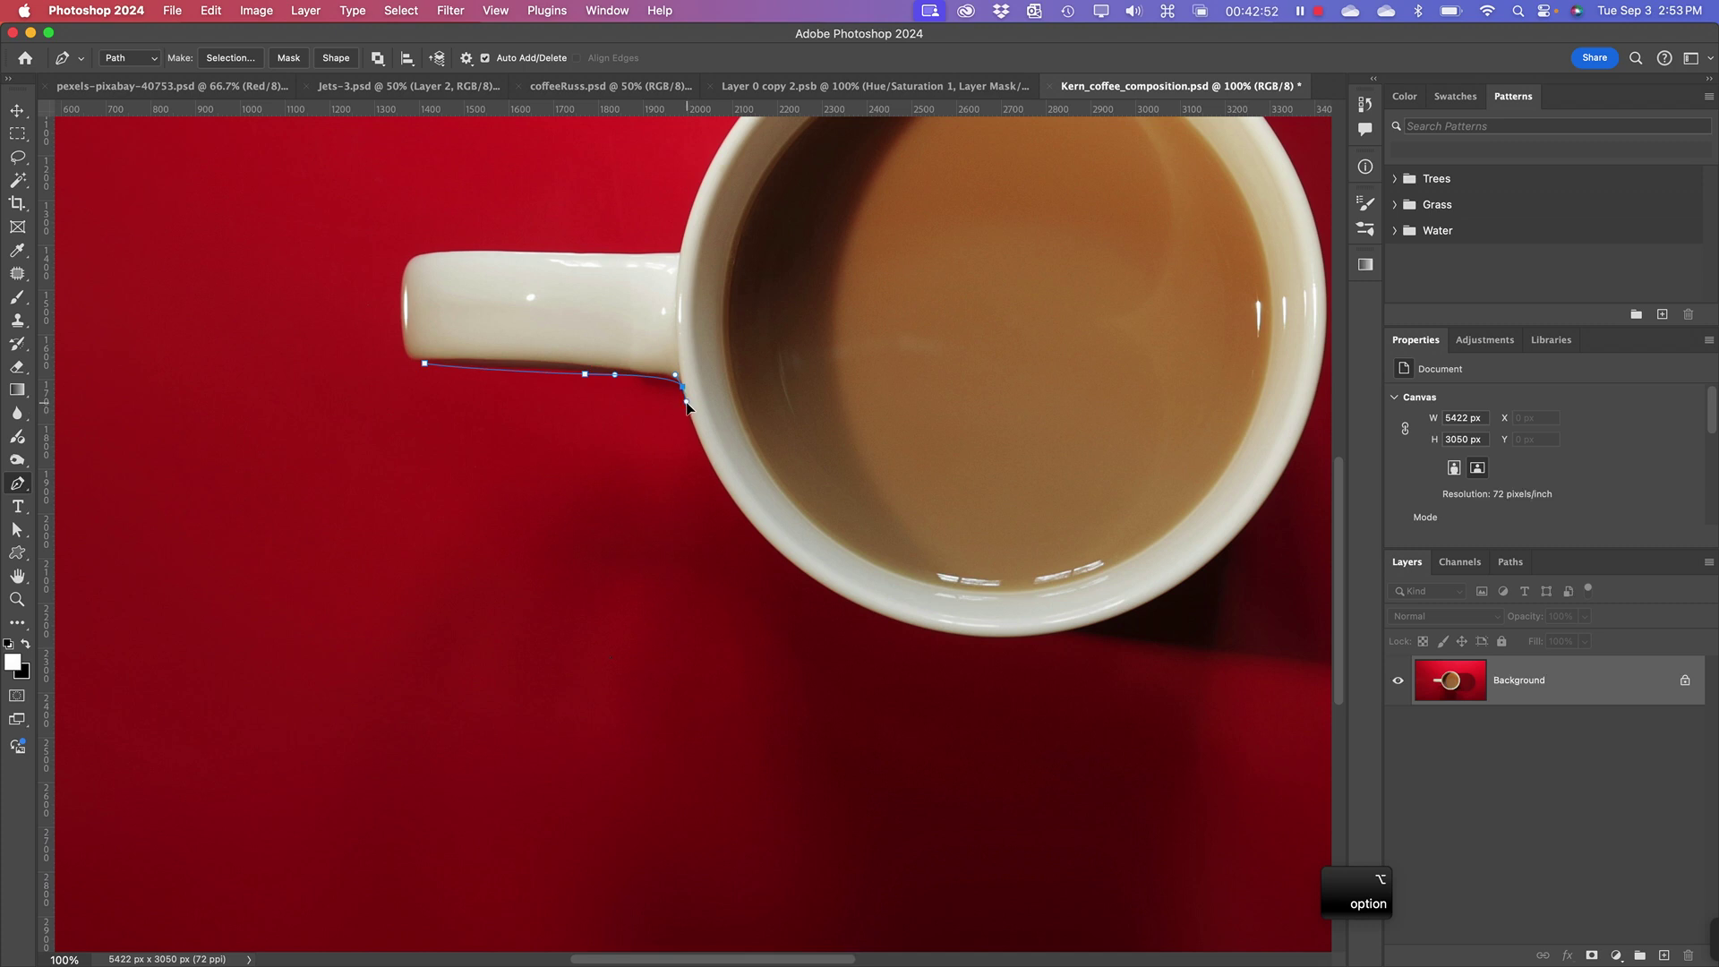
{"action": "left_click_drag", "start_coordinate": [688, 412], "coordinate": [689, 414]}
{"action": "key", "text": "alt"}
- Continue the path around the mug's round rim with curved anchors, ending in a corner point at the handle's upper joint
{"action": "left_click_drag", "start_coordinate": [690, 414], "coordinate": [709, 570]}
{"action": "key", "text": "space"}
{"action": "left_click_drag", "start_coordinate": [921, 655], "coordinate": [714, 618]}
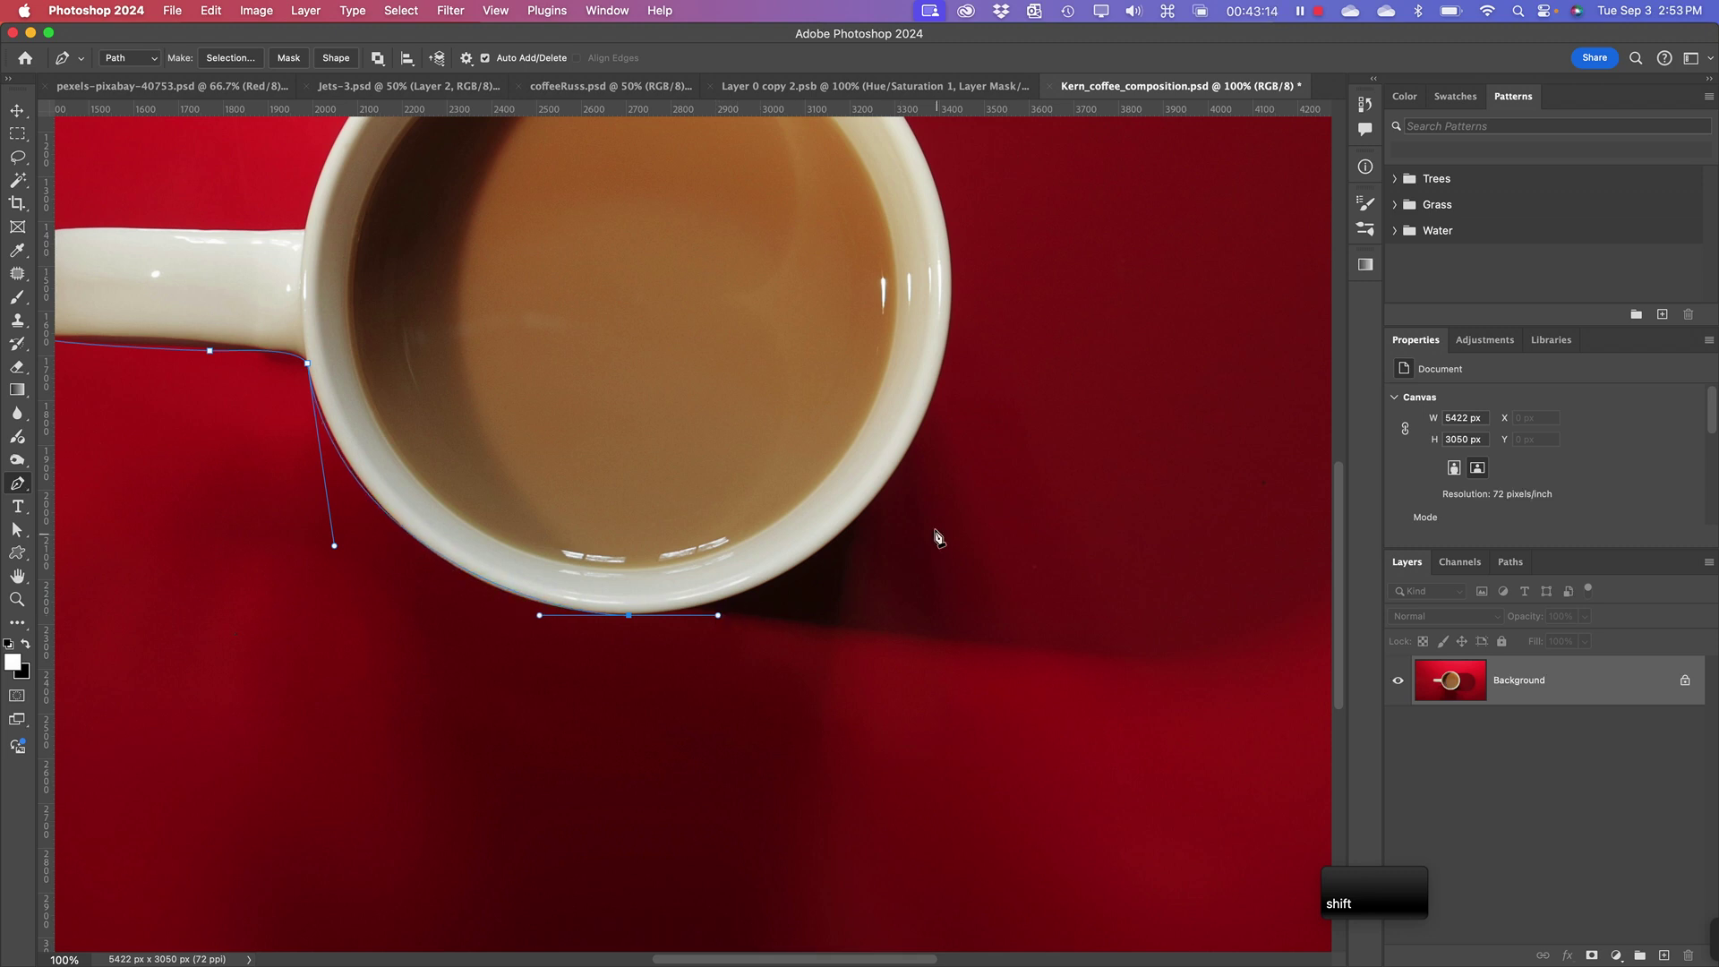
{"action": "left_click_drag", "start_coordinate": [921, 510], "coordinate": [952, 684]}
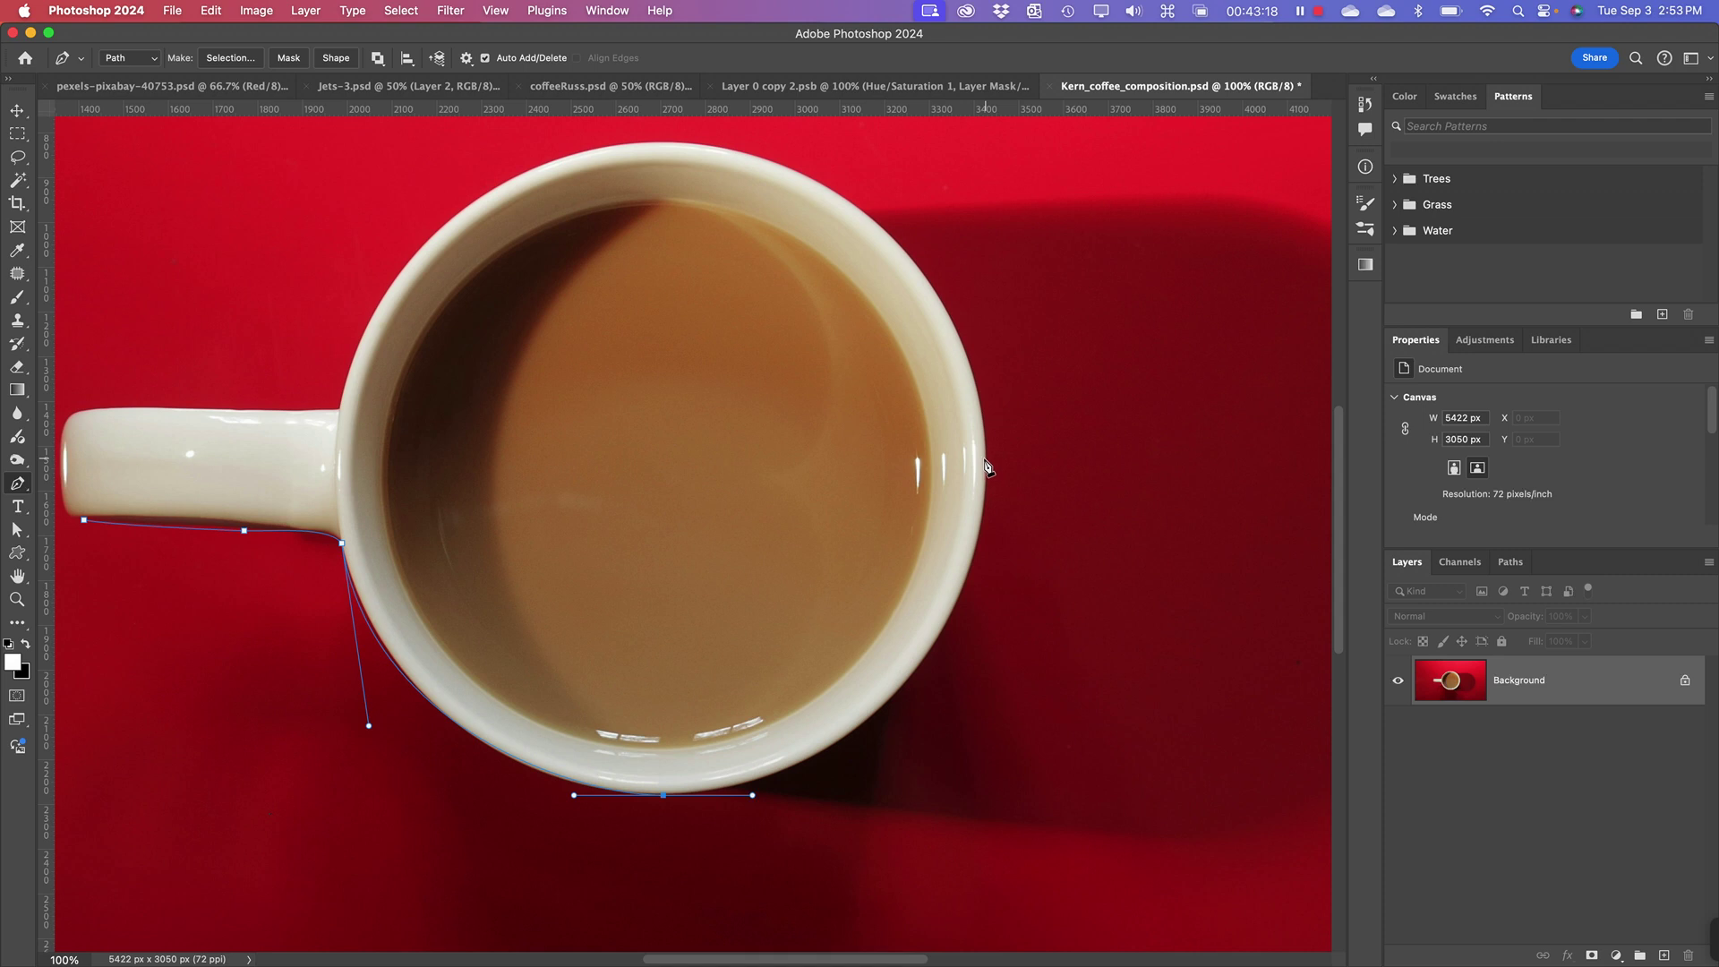
{"action": "left_click_drag", "start_coordinate": [986, 461], "coordinate": [942, 223]}
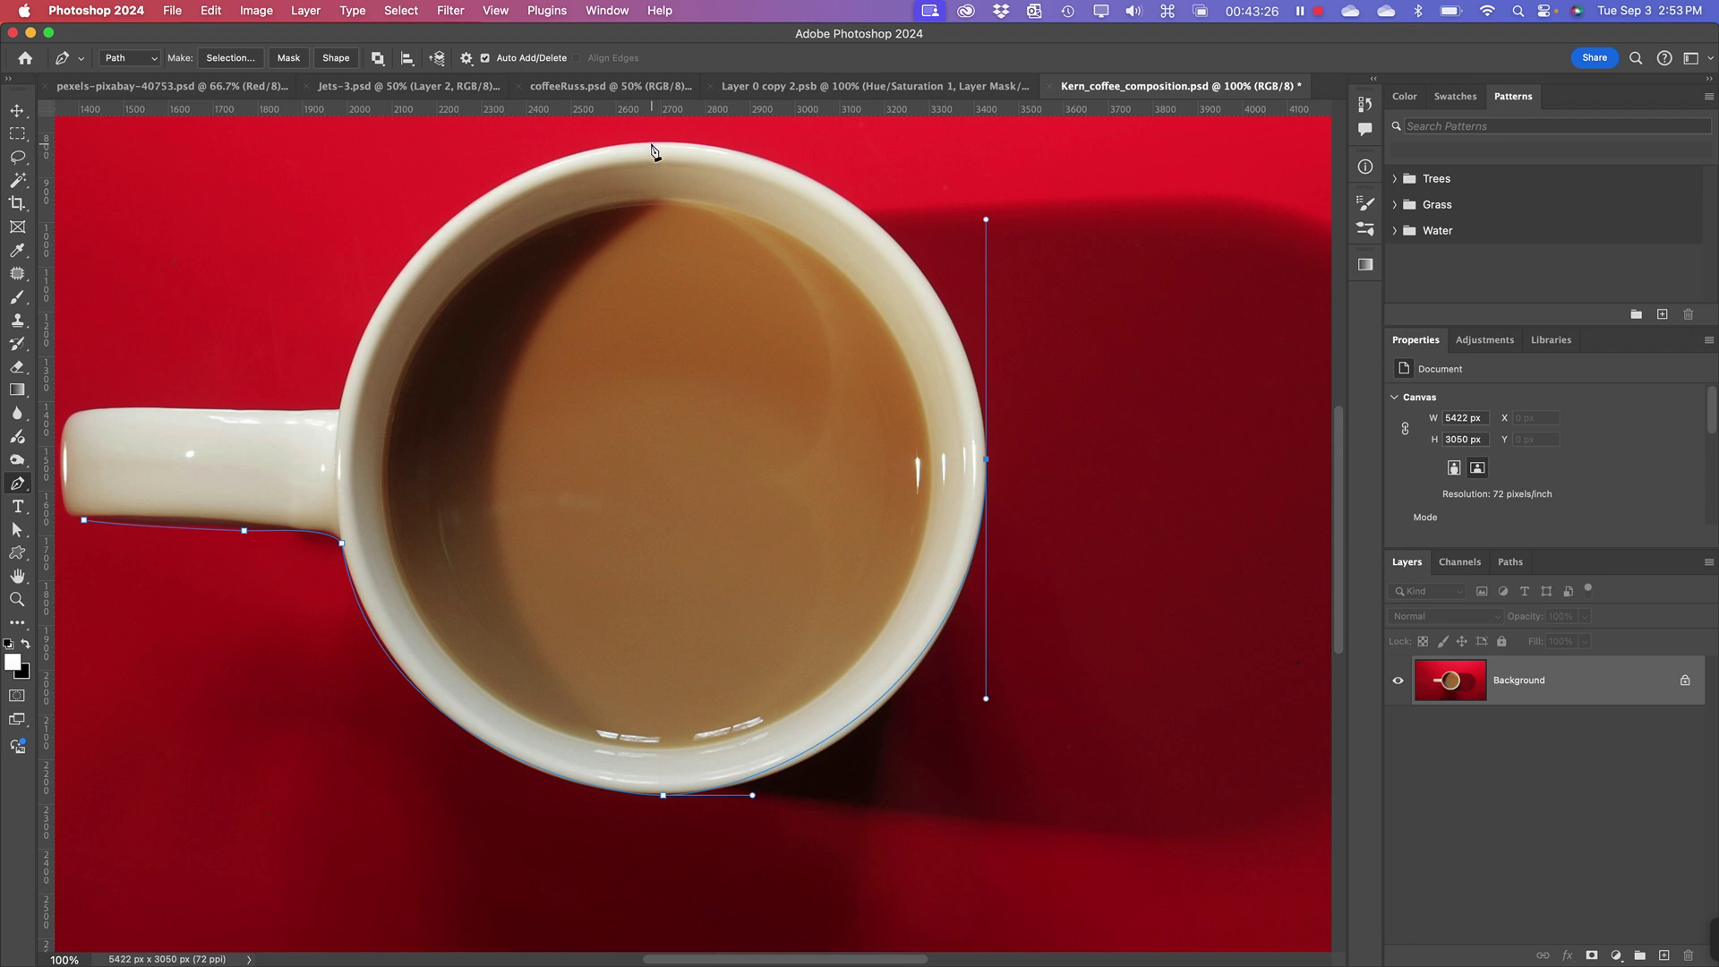
{"action": "left_click_drag", "start_coordinate": [651, 146], "coordinate": [524, 166]}
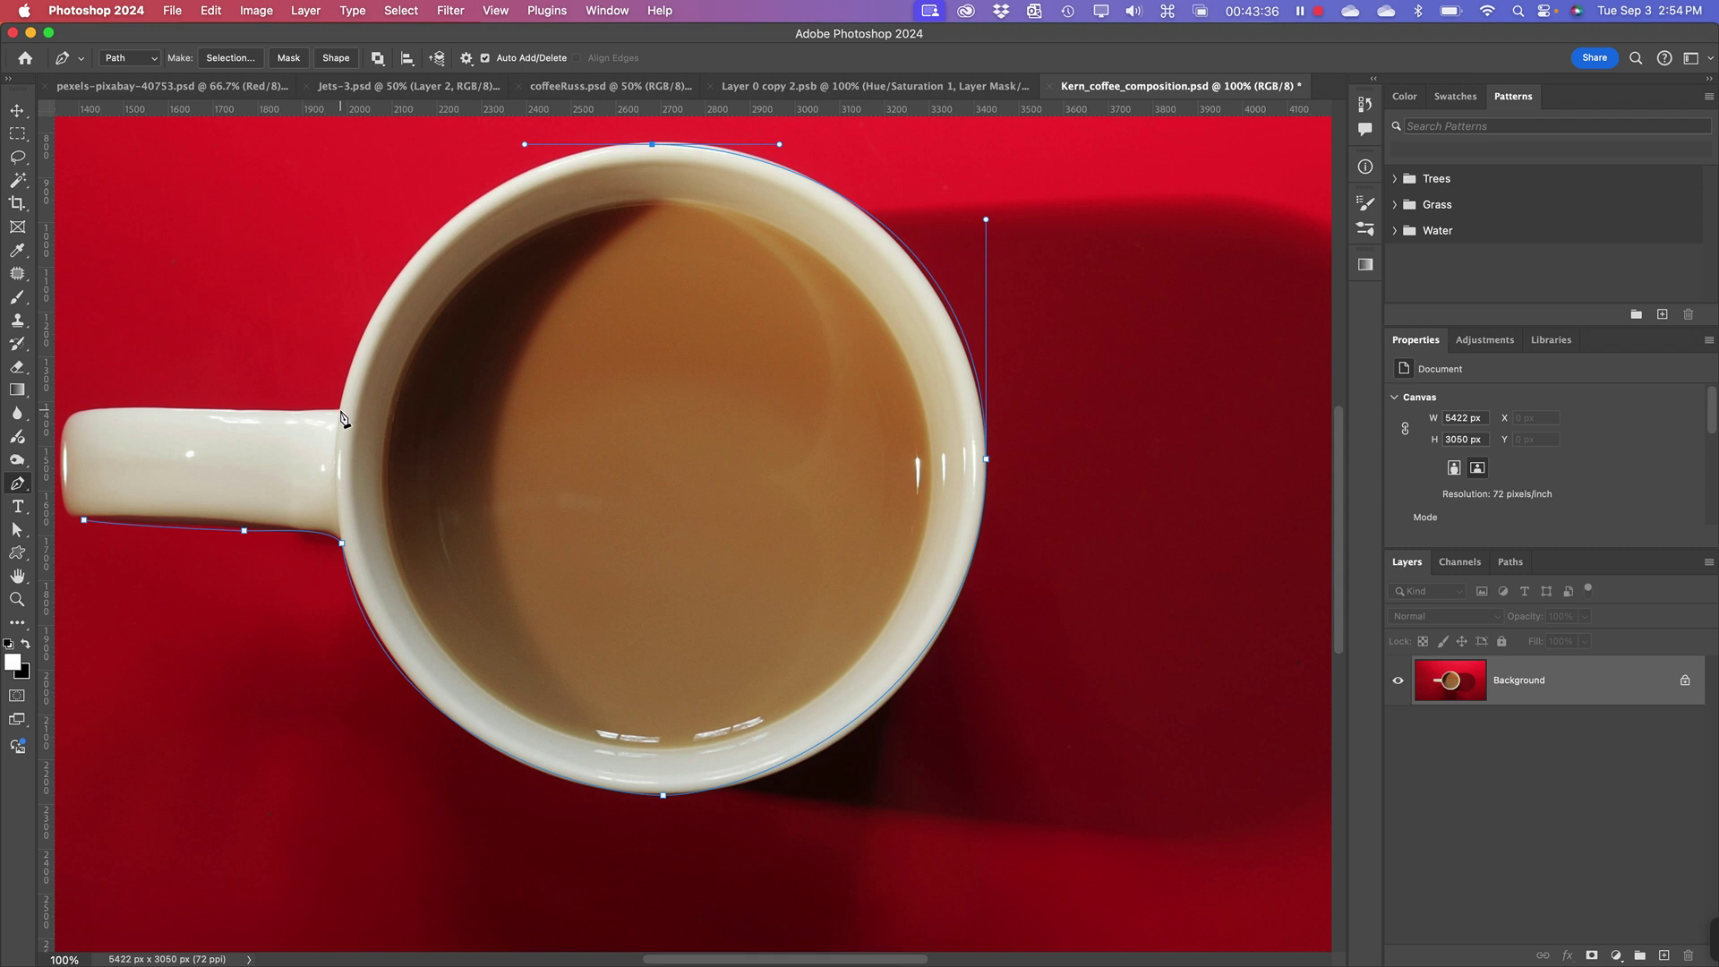
{"action": "key", "text": "space"}
{"action": "left_click_drag", "start_coordinate": [344, 416], "coordinate": [564, 443]}
{"action": "left_click", "coordinate": [606, 436]}
{"action": "key", "text": "alt"}
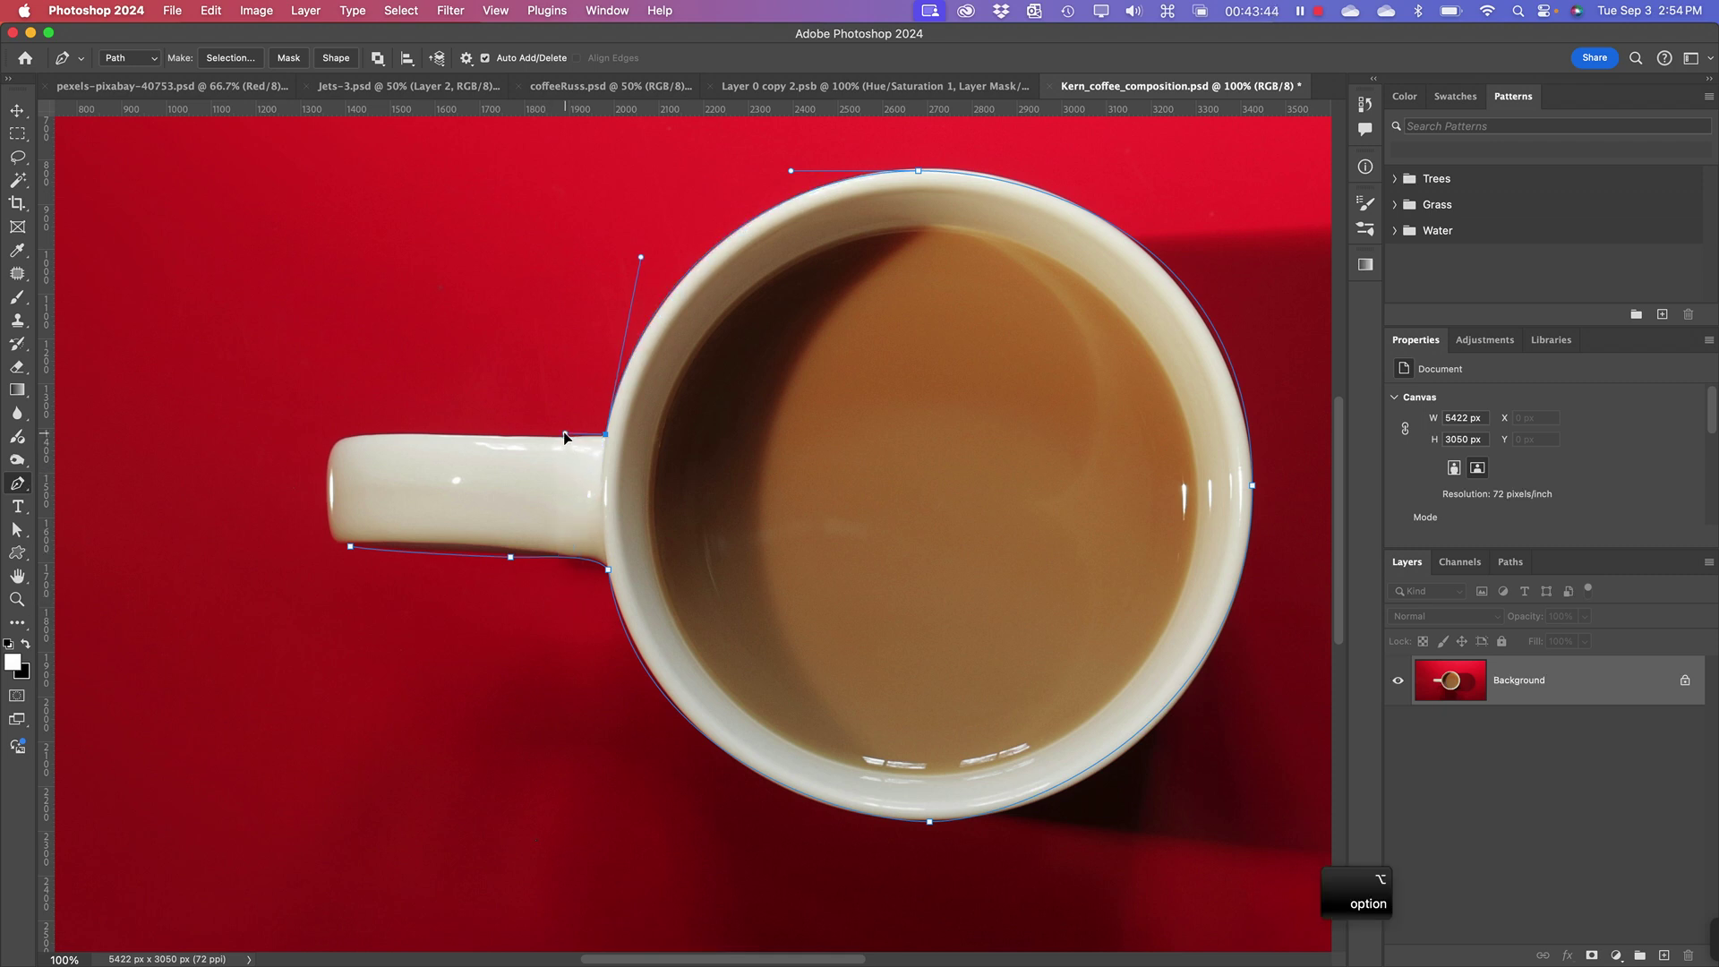
- Trace the handle's upper edge and rounded outer end with the Pen tool and close the path at its starting point
{"action": "key", "text": "super+equal"}
{"action": "key", "text": "super+equal"}
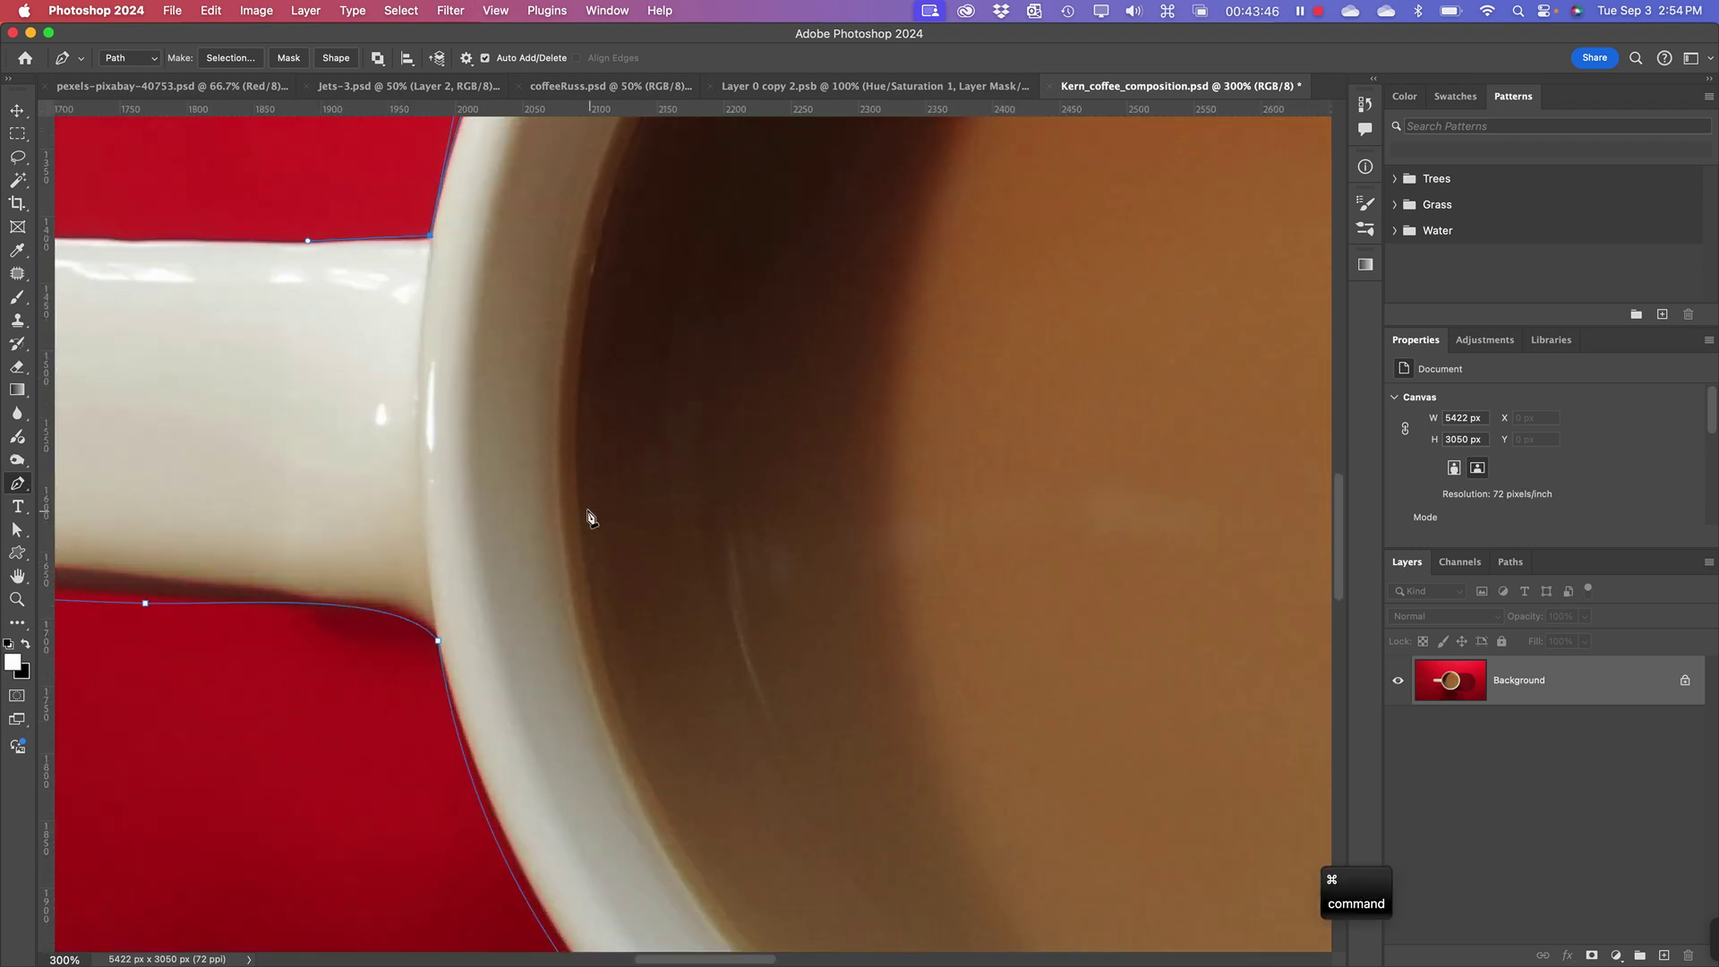
{"action": "scroll", "coordinate": [588, 518], "scroll_direction": "left", "scroll_amount": 10}
{"action": "scroll", "coordinate": [588, 517], "scroll_direction": "up", "scroll_amount": 3}
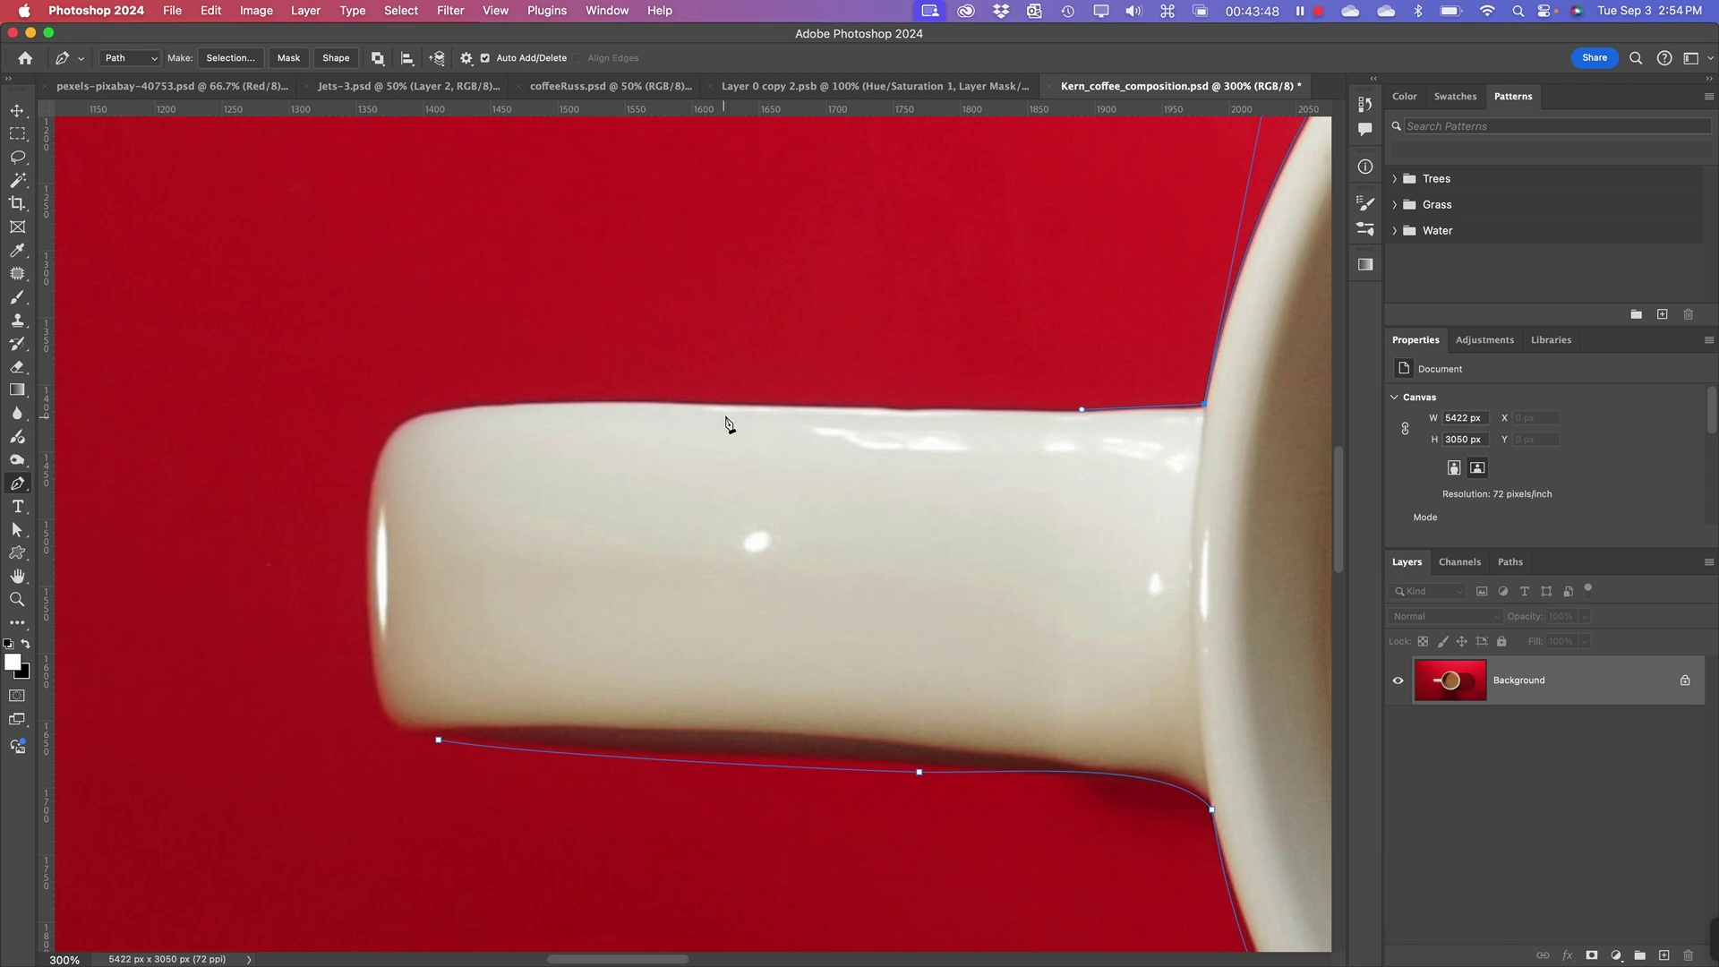
{"action": "left_click_drag", "start_coordinate": [820, 409], "coordinate": [698, 401]}
{"action": "left_click_drag", "start_coordinate": [406, 424], "coordinate": [374, 450]}
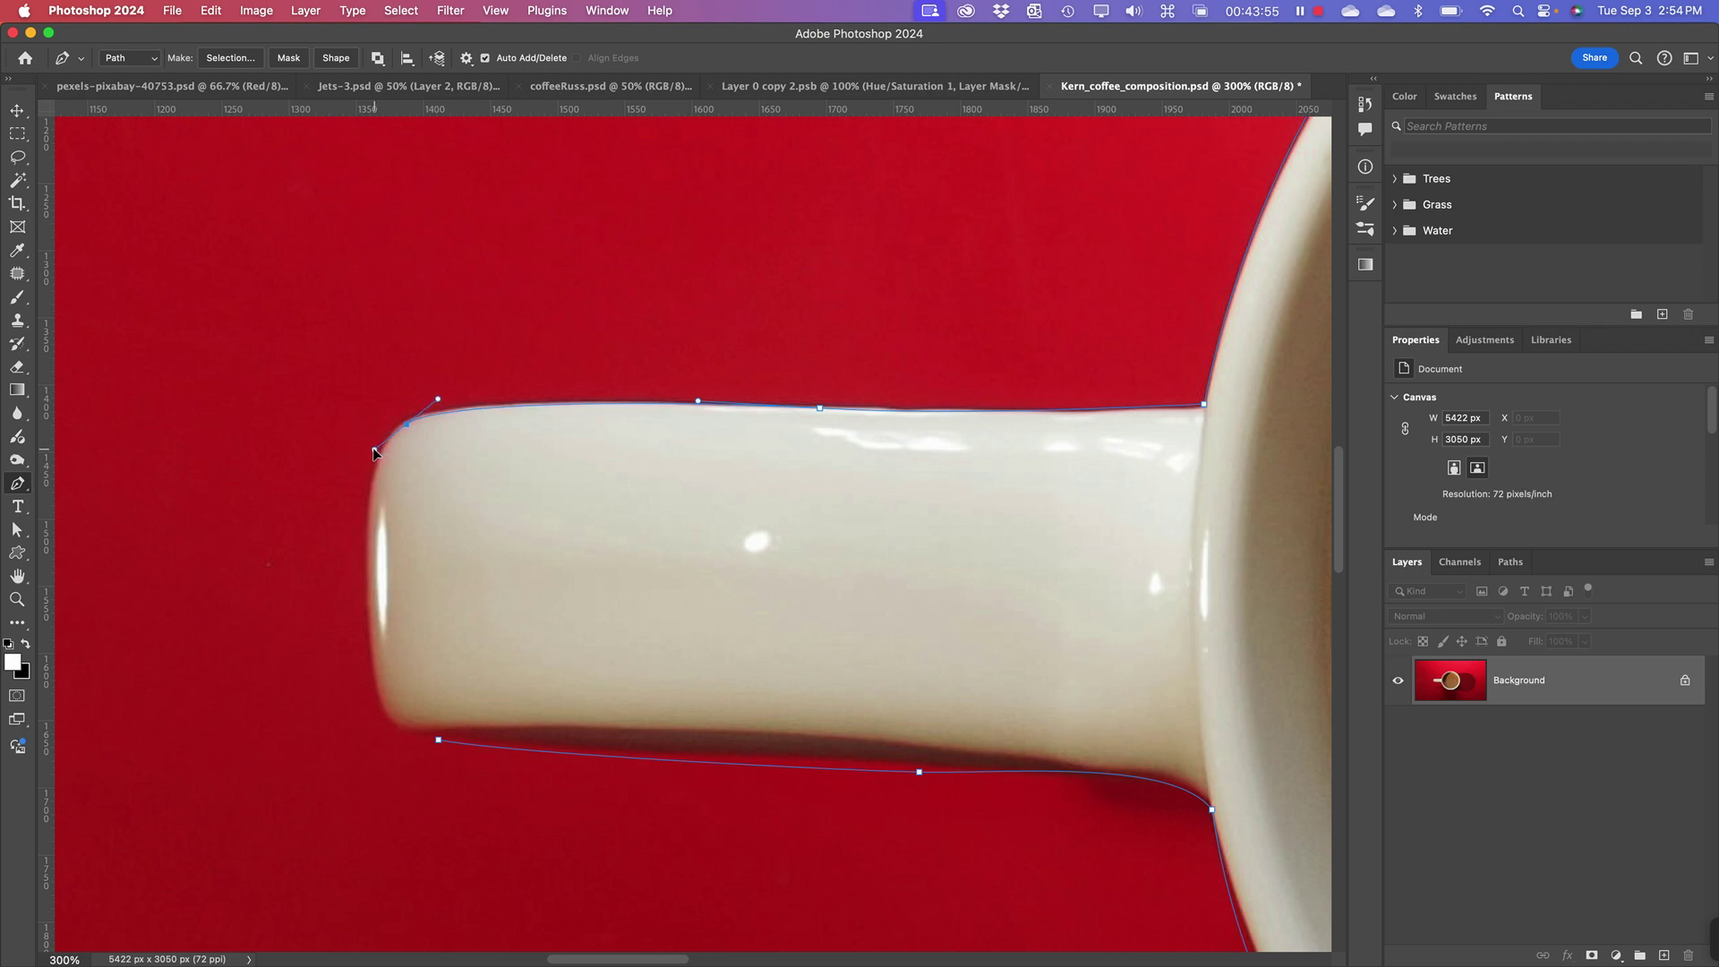
{"action": "left_click", "coordinate": [366, 615]}
{"action": "left_click_drag", "start_coordinate": [363, 675], "coordinate": [383, 739]}
{"action": "left_click", "coordinate": [439, 740]}
- Save the work path around the mug and handle as a named path called Mug
{"action": "key", "text": "space"}
{"action": "left_click_drag", "start_coordinate": [919, 597], "coordinate": [914, 597]}
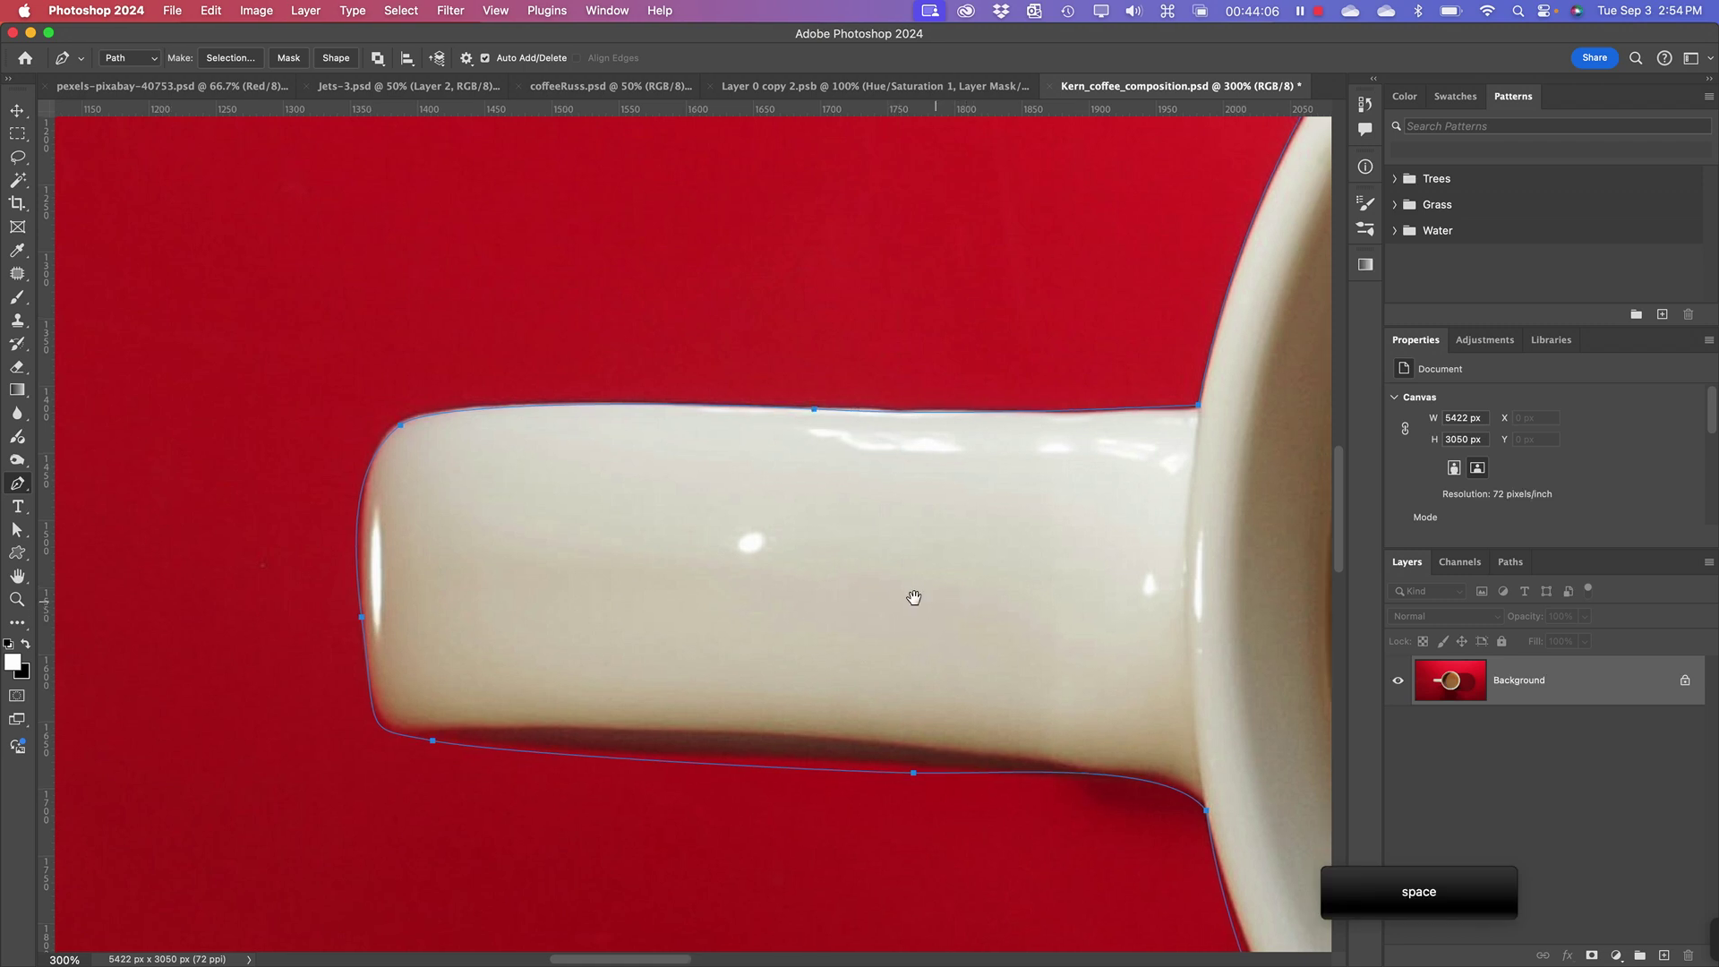
{"action": "scroll", "coordinate": [913, 597], "scroll_direction": "right", "scroll_amount": 15}
{"action": "key", "text": "super+minus"}
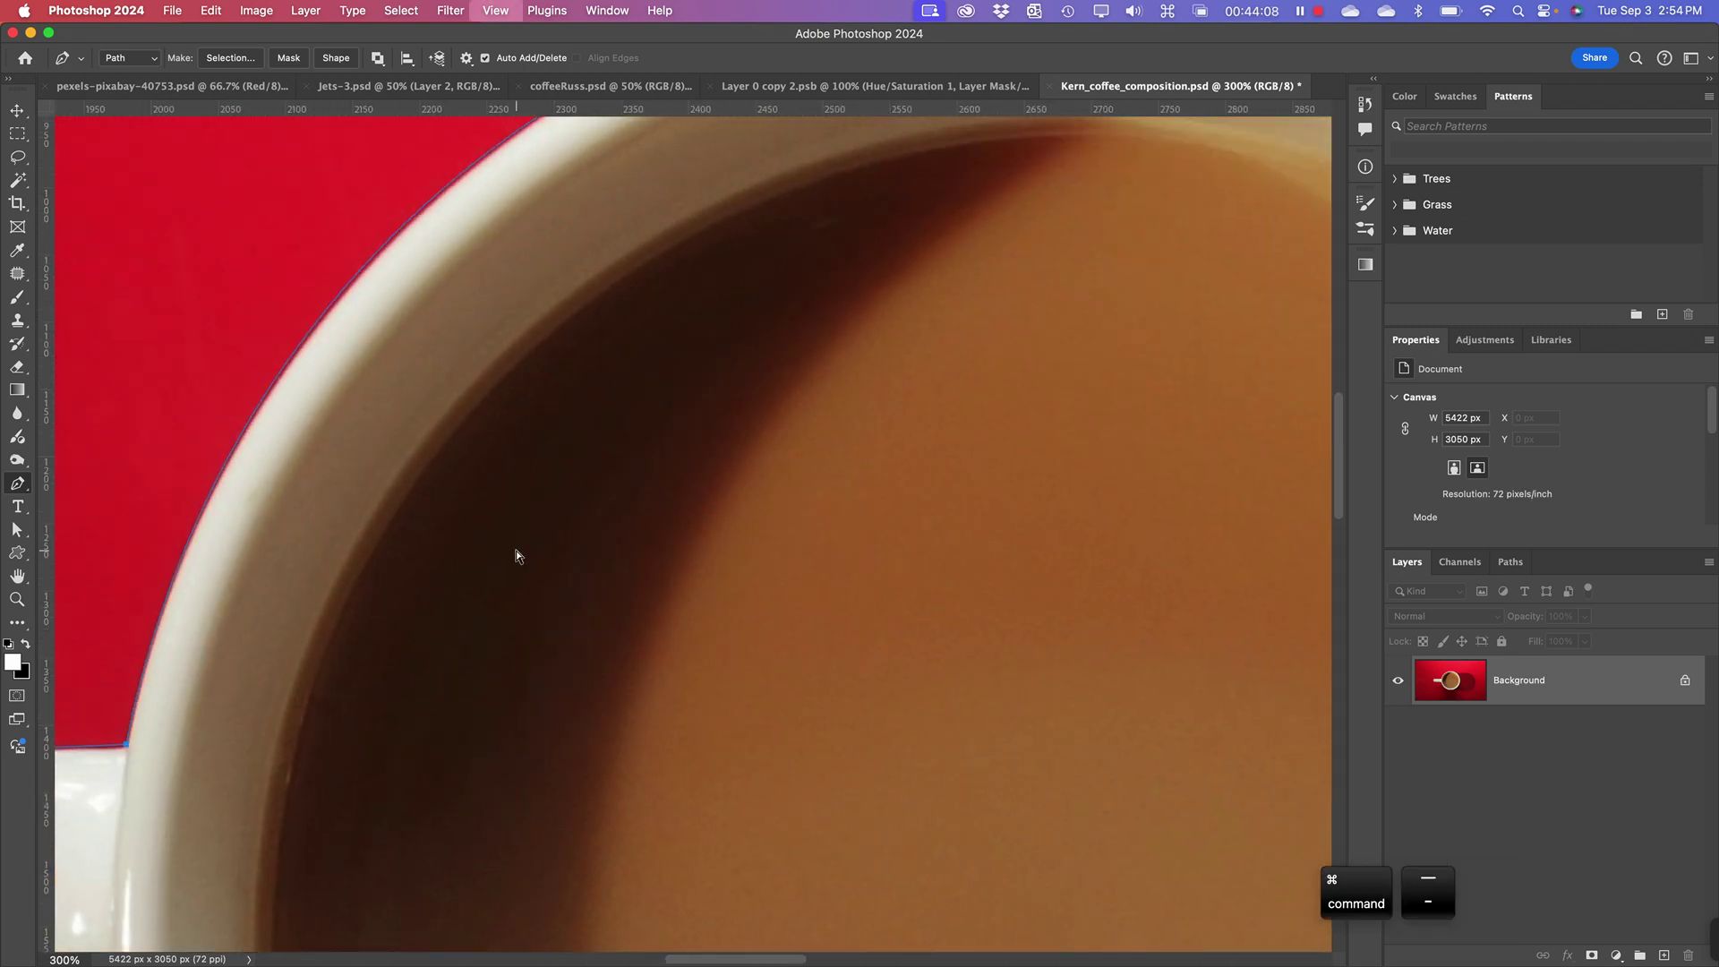
{"action": "key", "text": "super+minus"}
{"action": "key", "text": "space"}
{"action": "left_click_drag", "start_coordinate": [592, 518], "coordinate": [591, 352]}
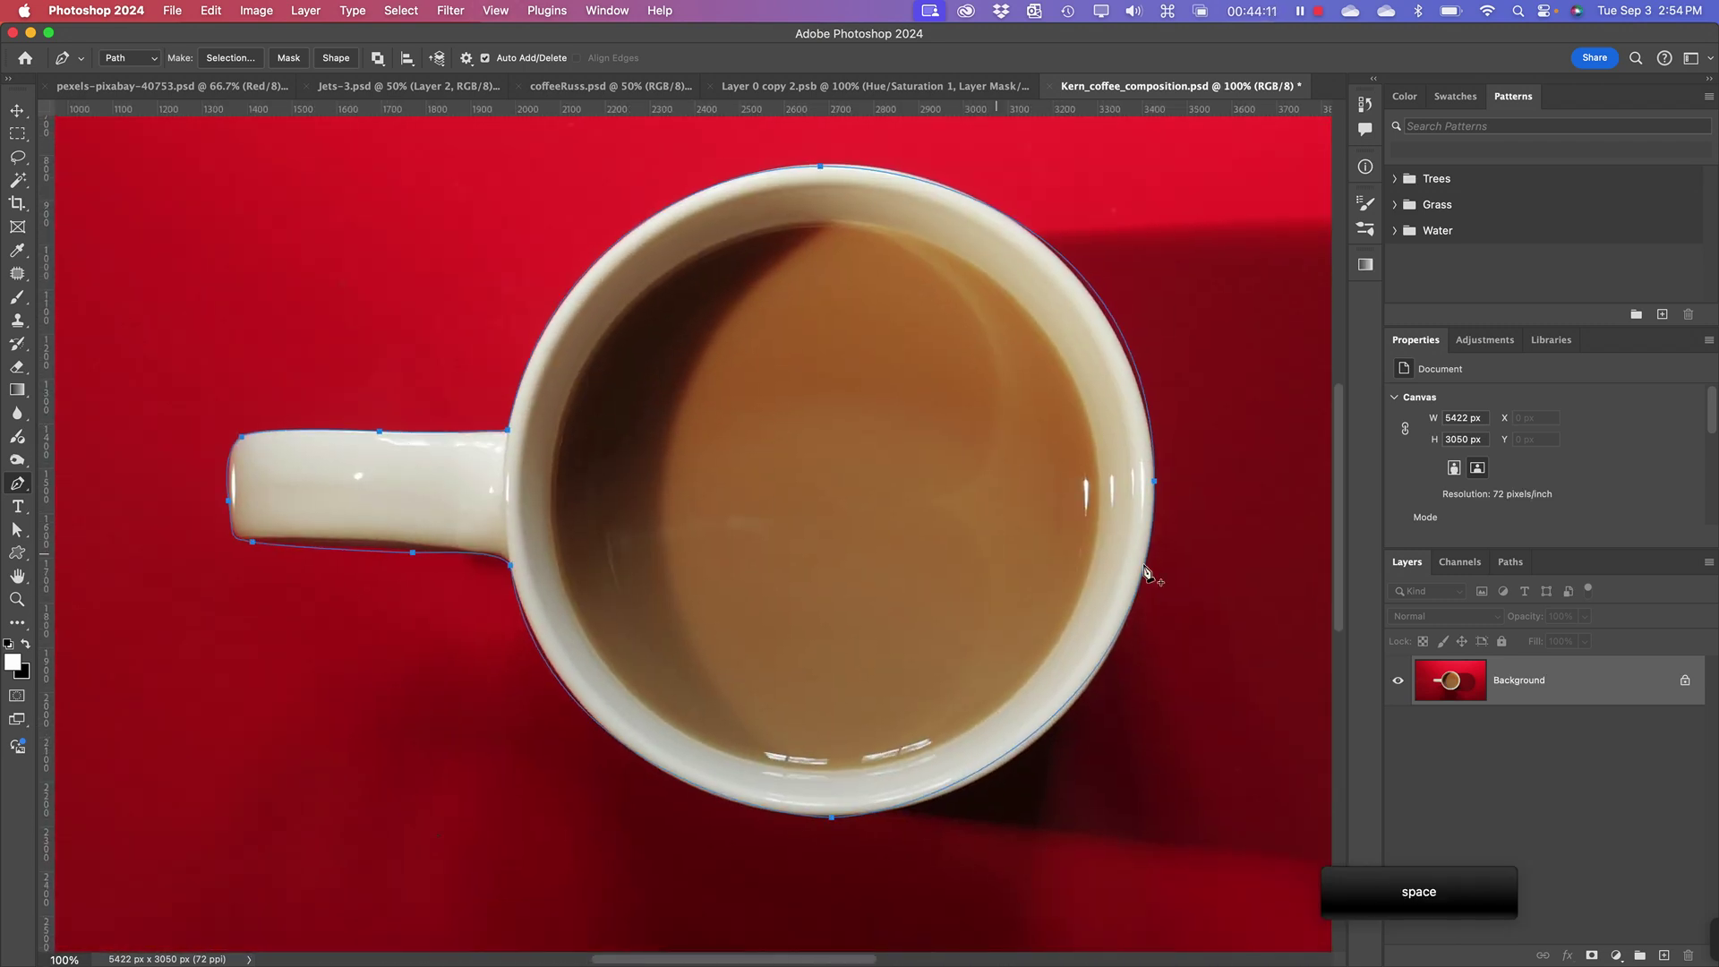
{"action": "left_click", "coordinate": [1511, 562]}
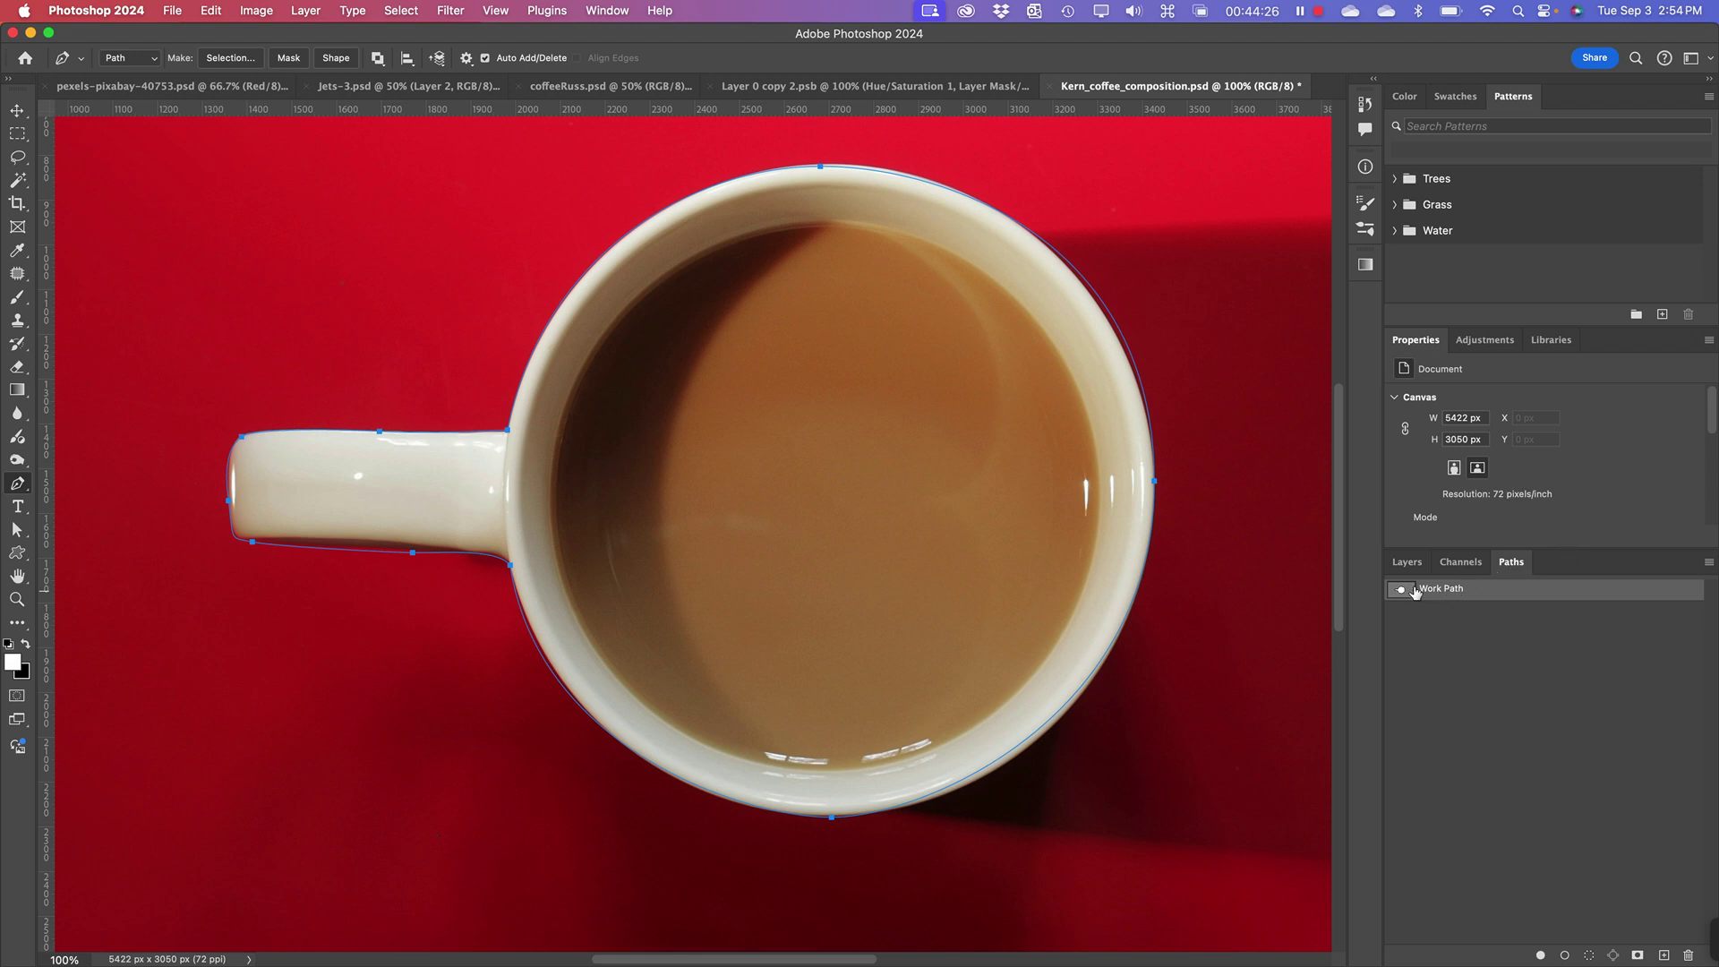
{"action": "double_click", "coordinate": [1466, 590]}
{"action": "type", "text": "Mug"}
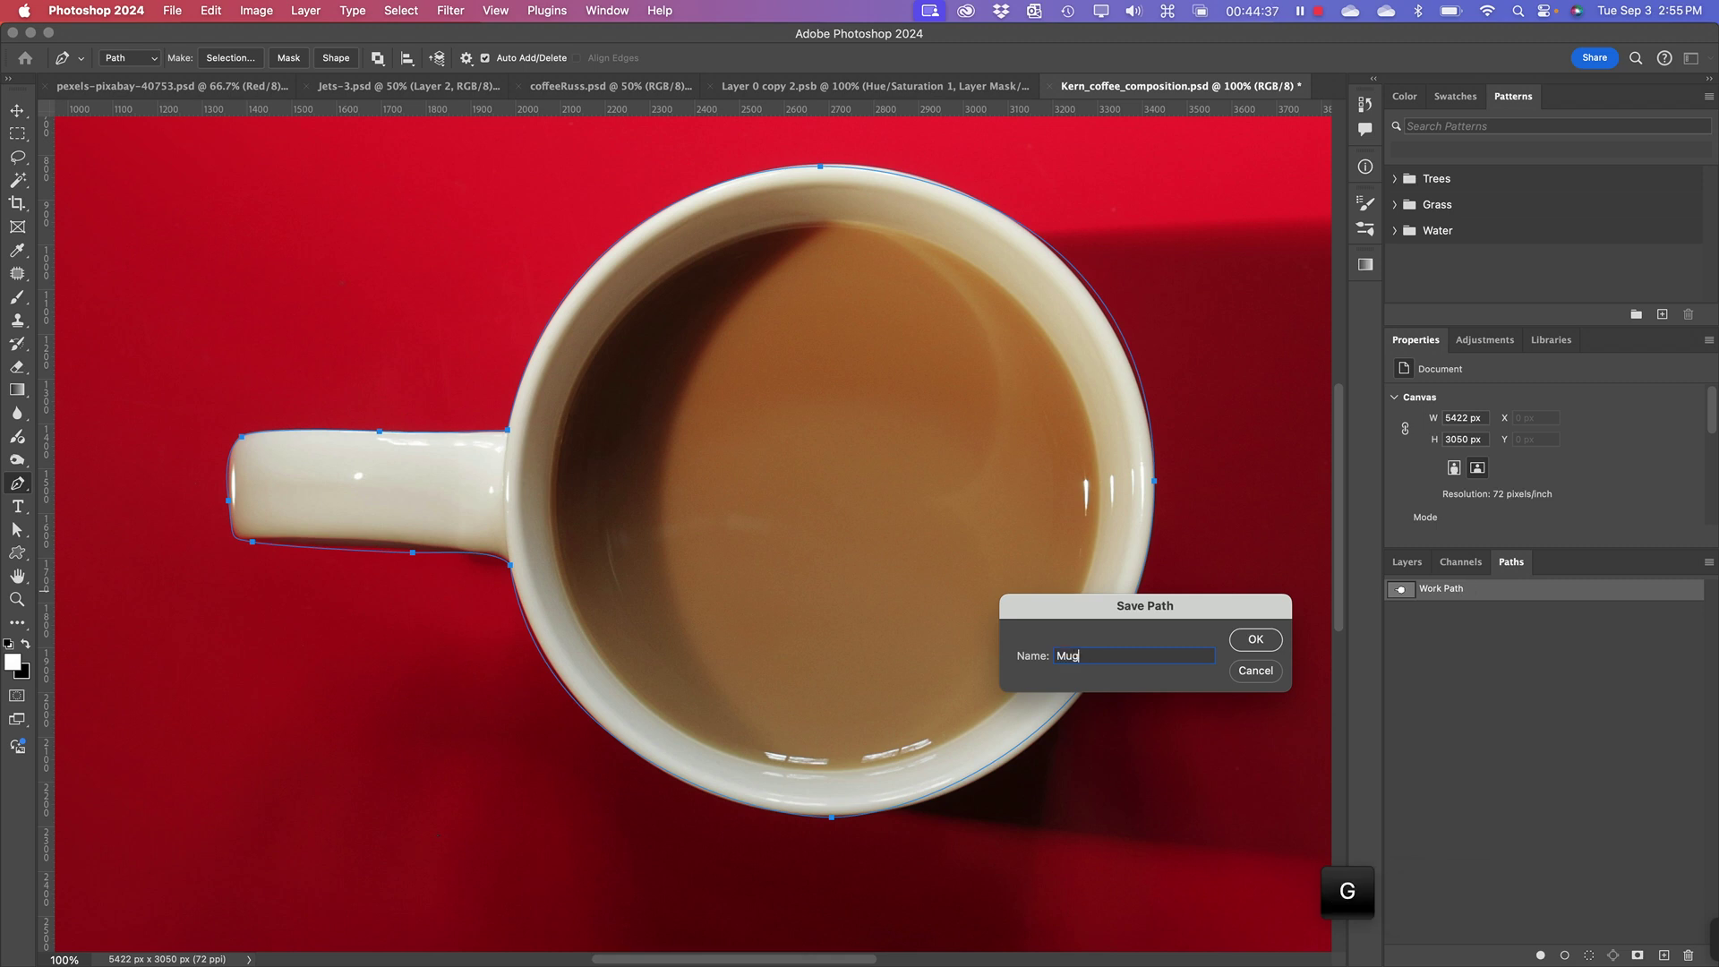
{"action": "key", "text": "Return"}
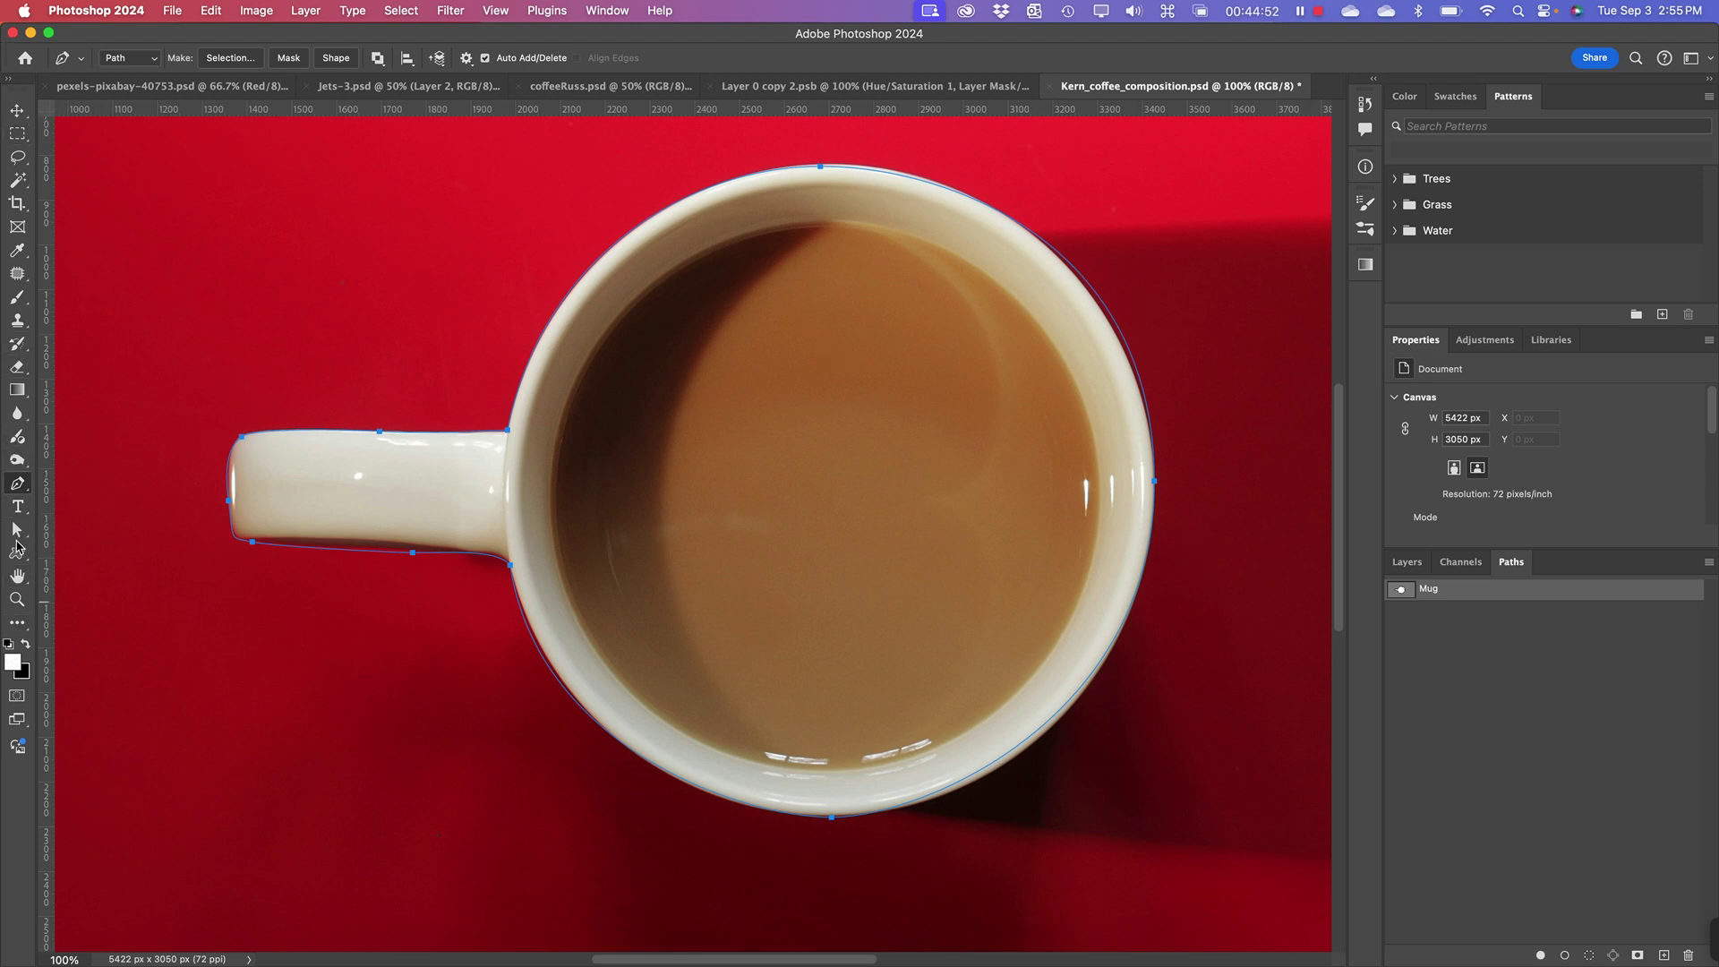
{"action": "key", "text": "space"}
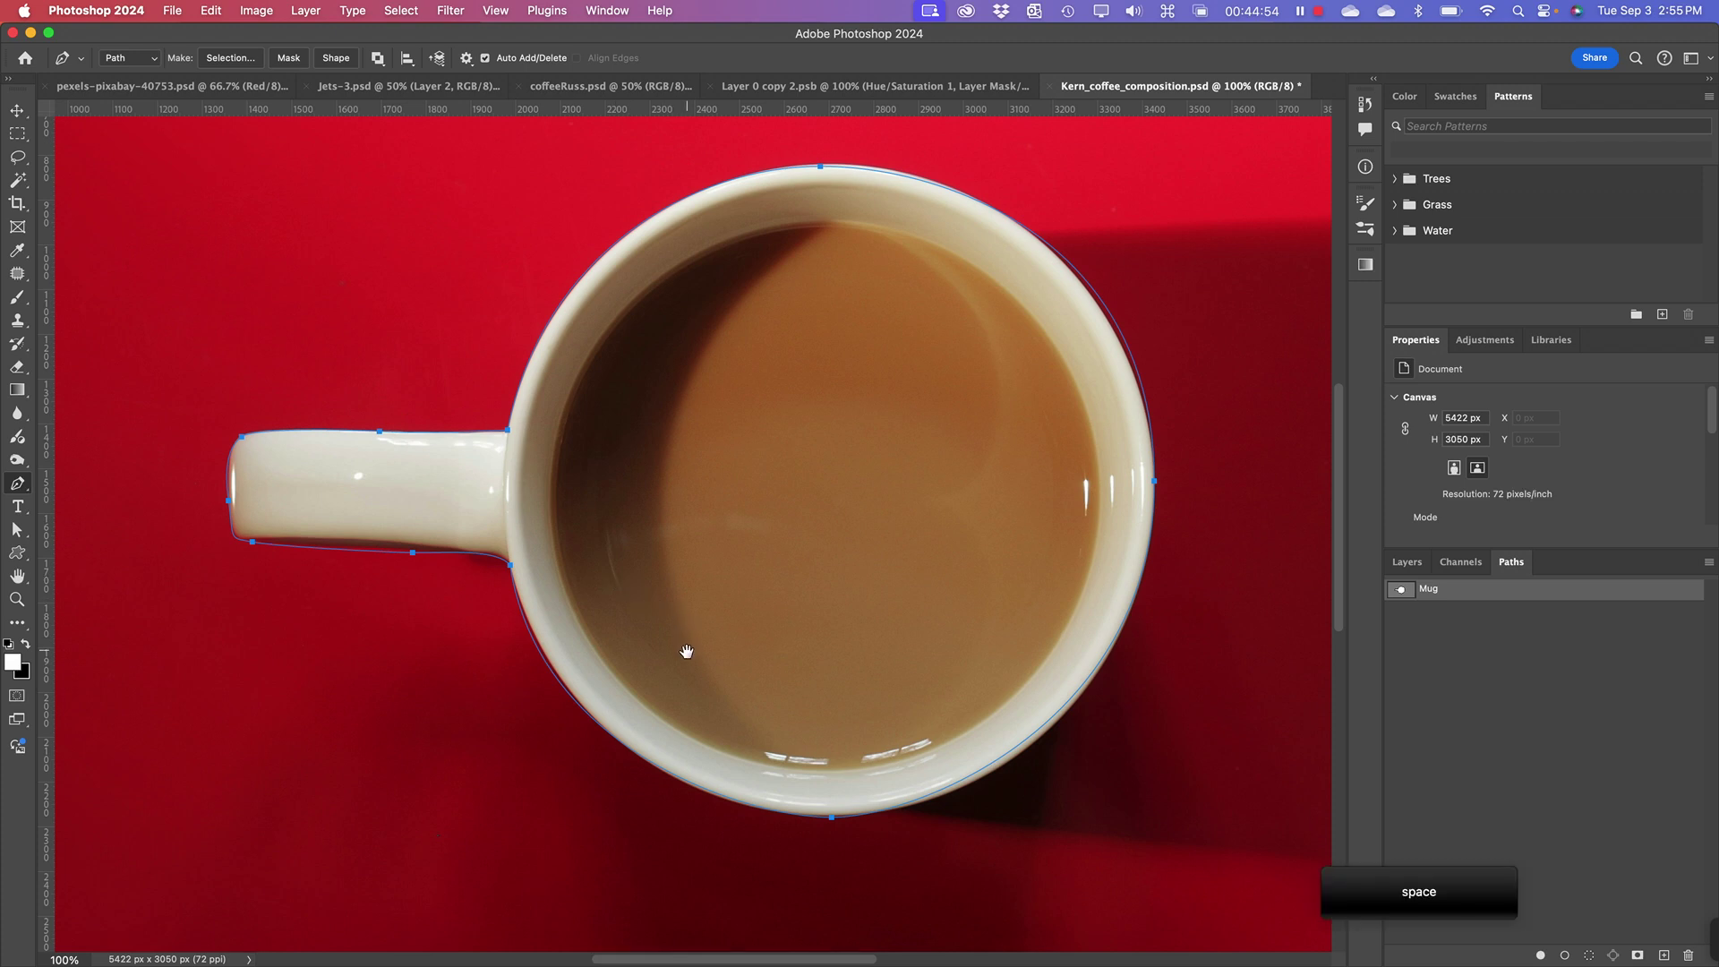
{"action": "left_click_drag", "start_coordinate": [683, 653], "coordinate": [611, 644]}
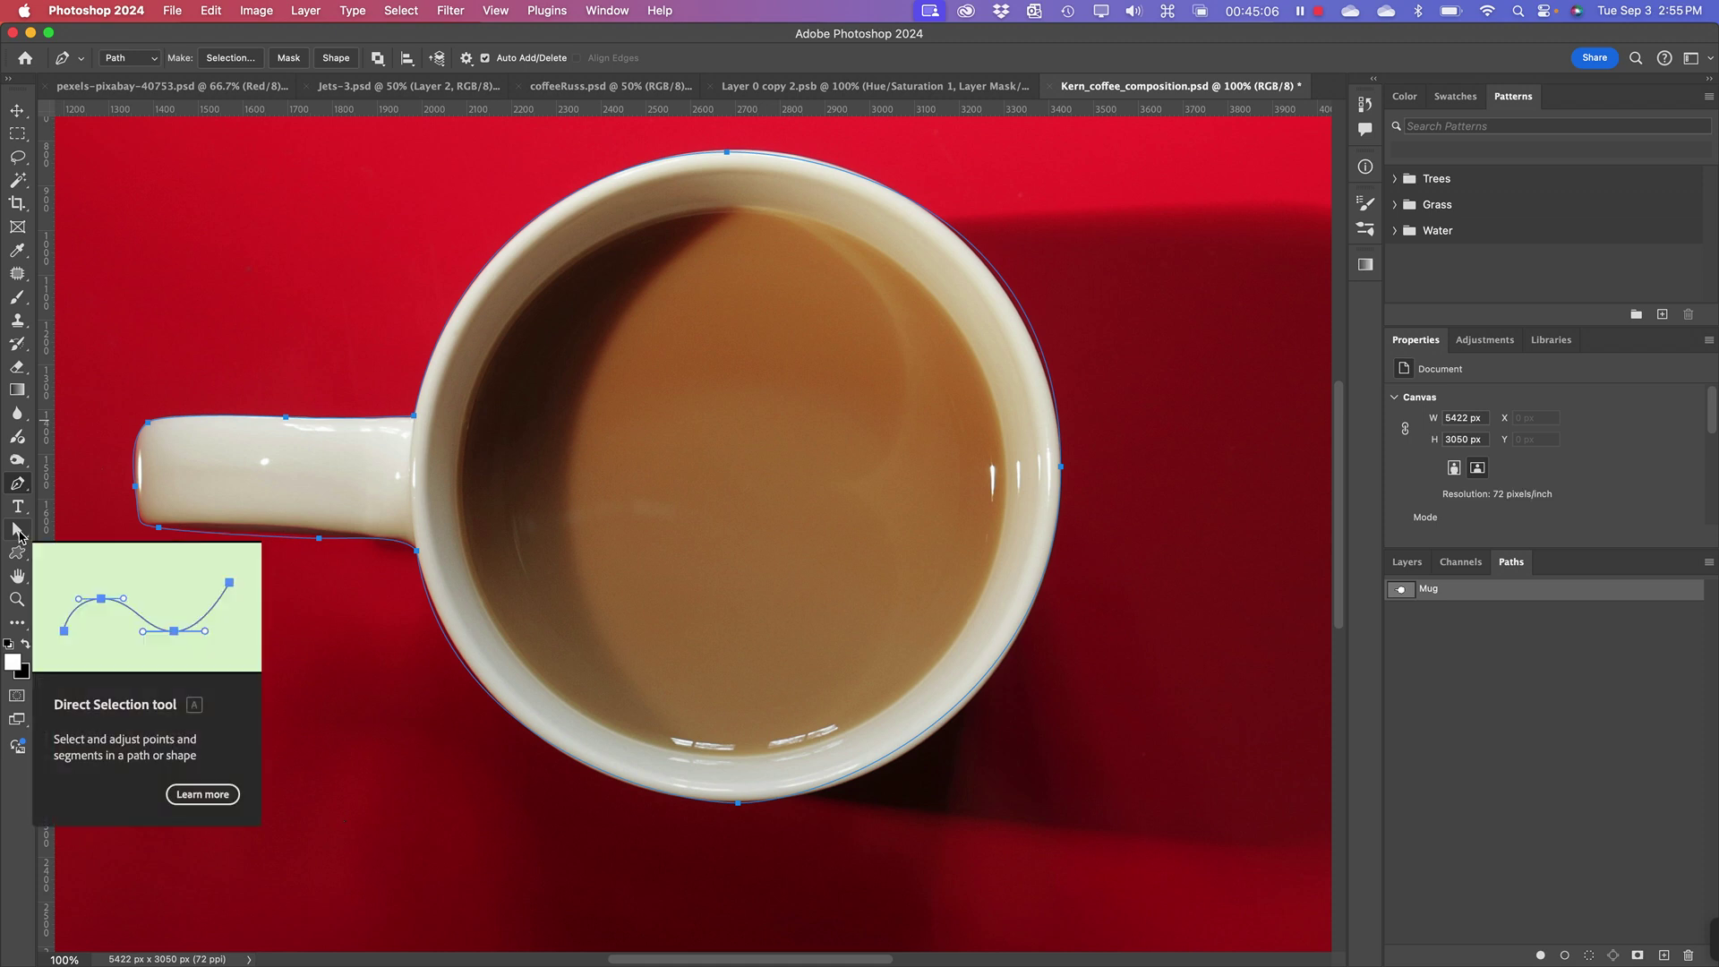
- Reposition the top anchor of the Mug path on the mug's rim with the Direct Selection tool
{"action": "left_click", "coordinate": [18, 531]}
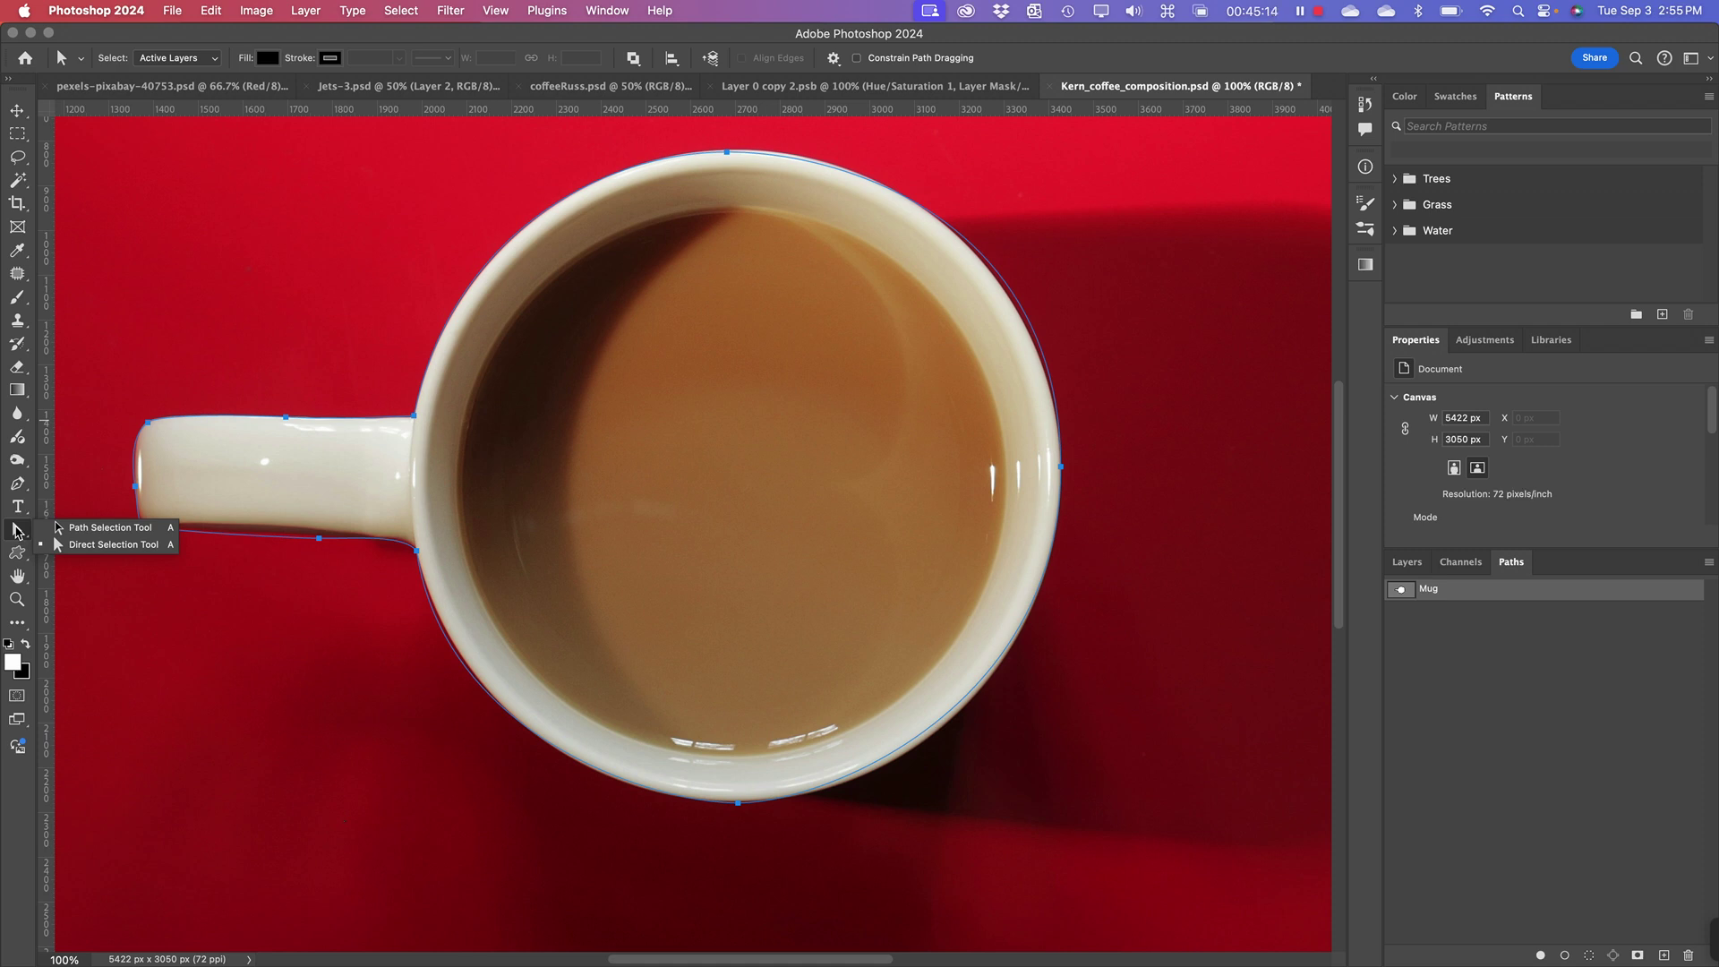
{"action": "left_click", "coordinate": [72, 546]}
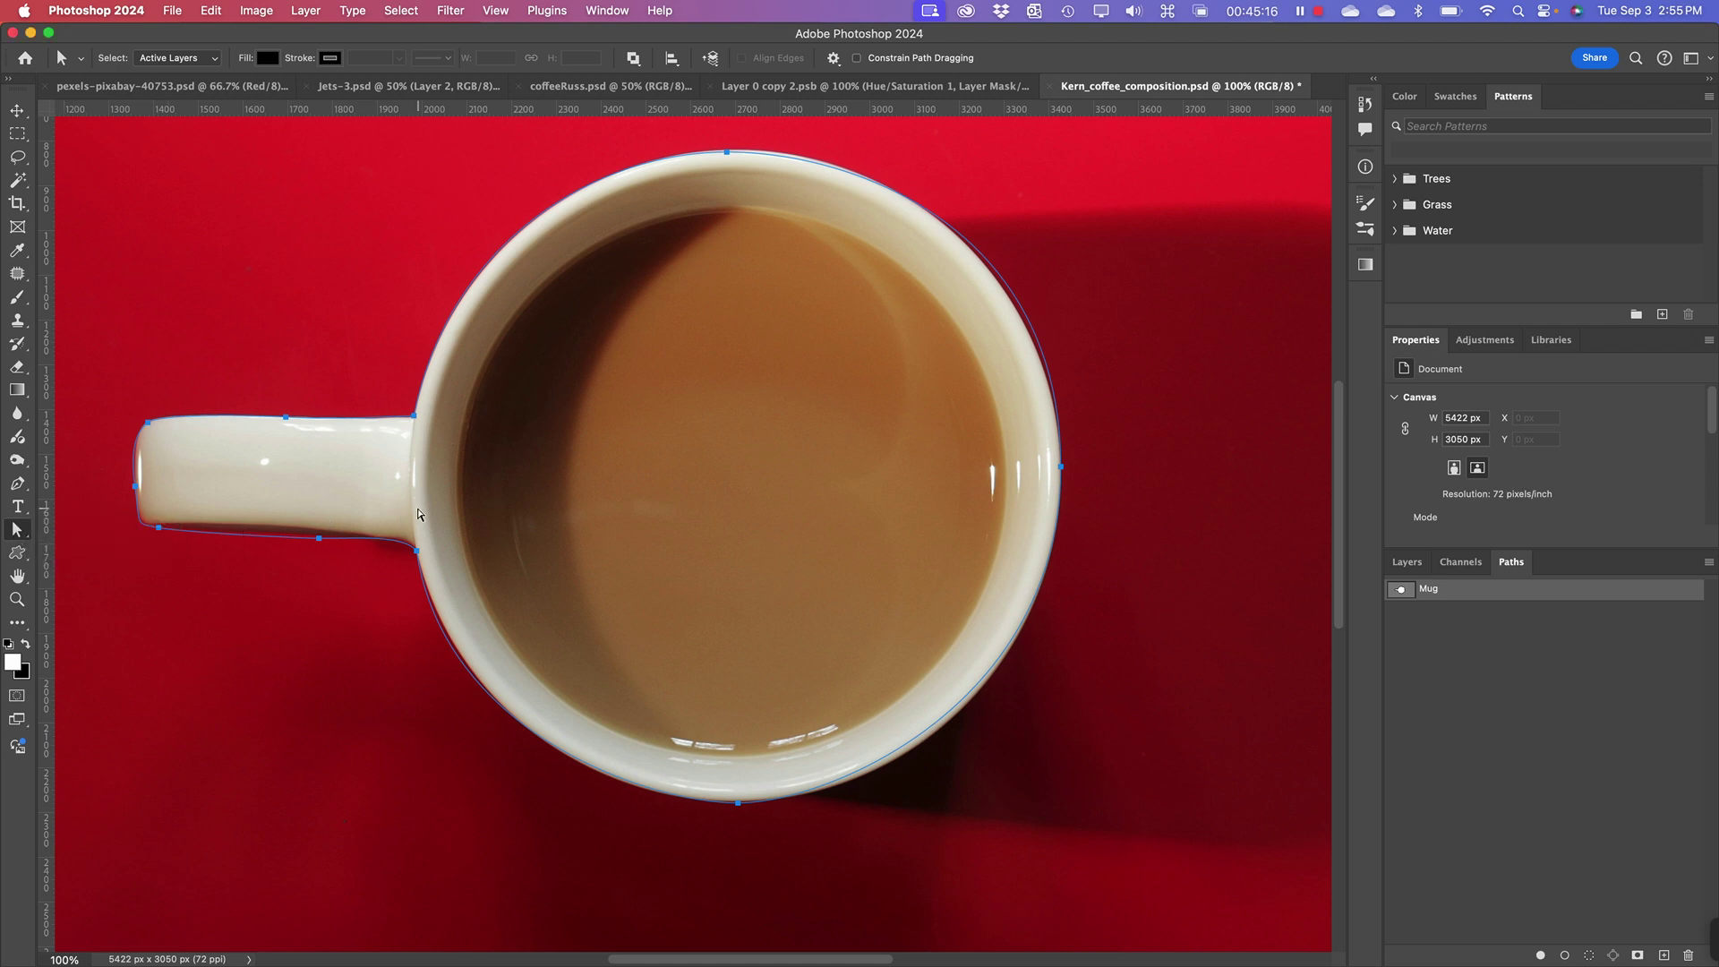
{"action": "left_click", "coordinate": [727, 153]}
{"action": "left_click_drag", "start_coordinate": [727, 154], "coordinate": [734, 154]}
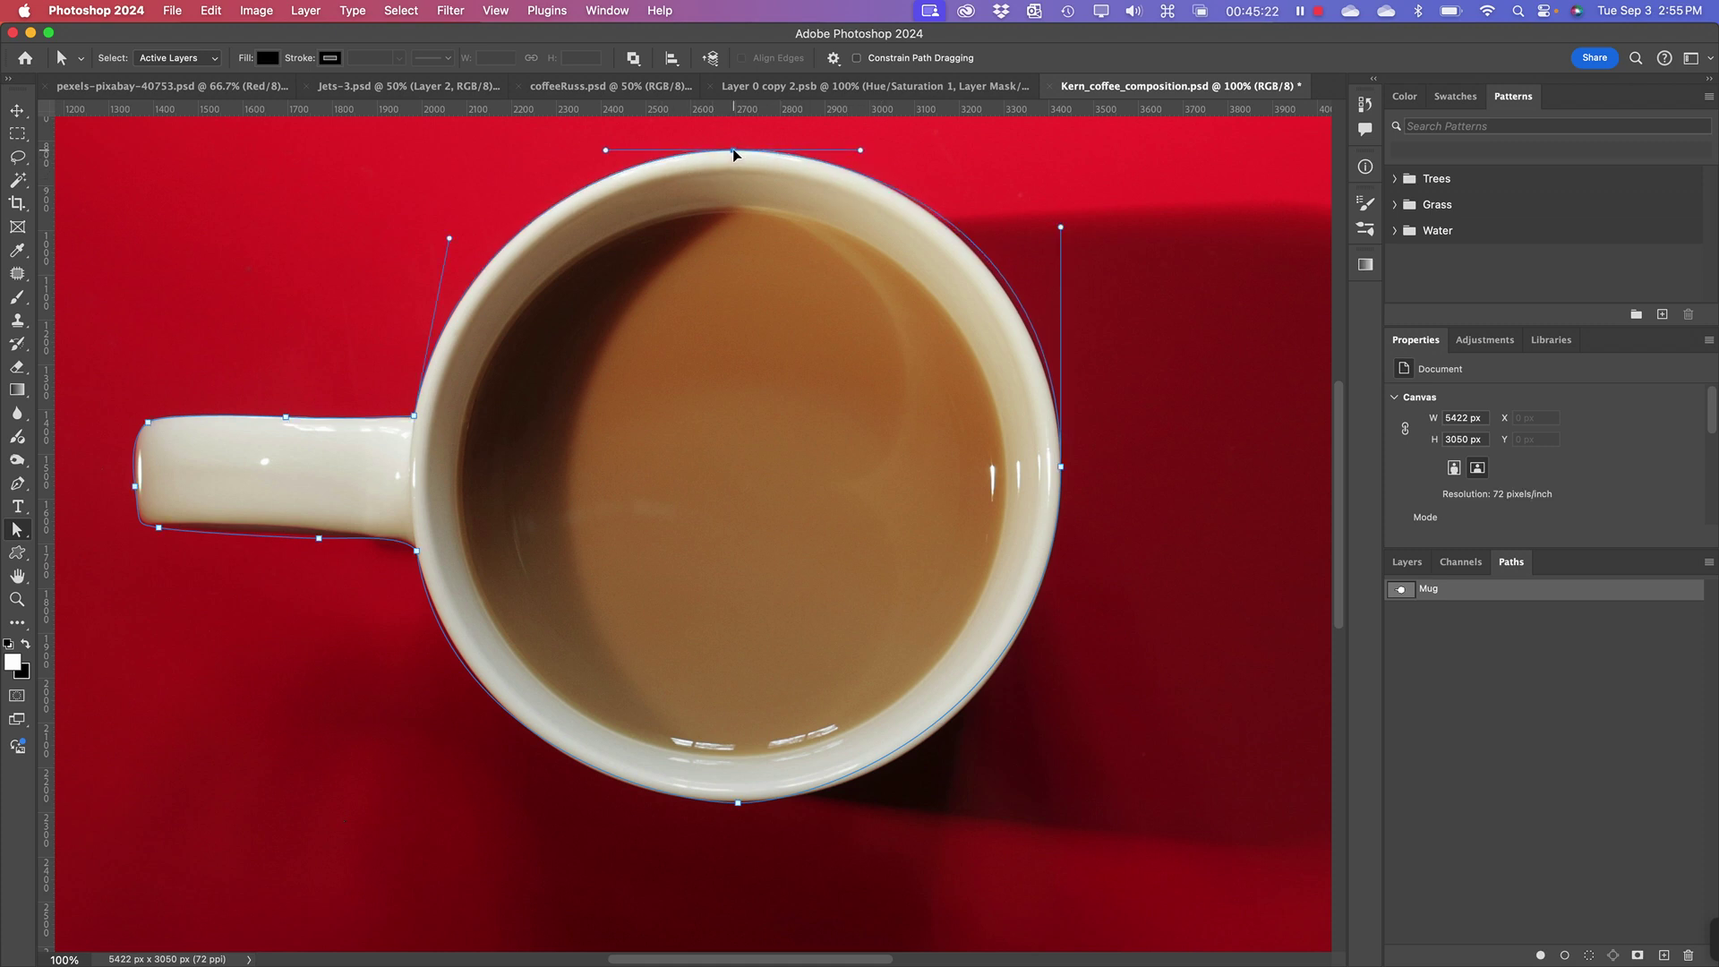
- Adjust the direction handles of the rim's right, top and bottom anchors so the path hugs the mug's right side
{"action": "left_click", "coordinate": [1063, 230], "text": "shift"}
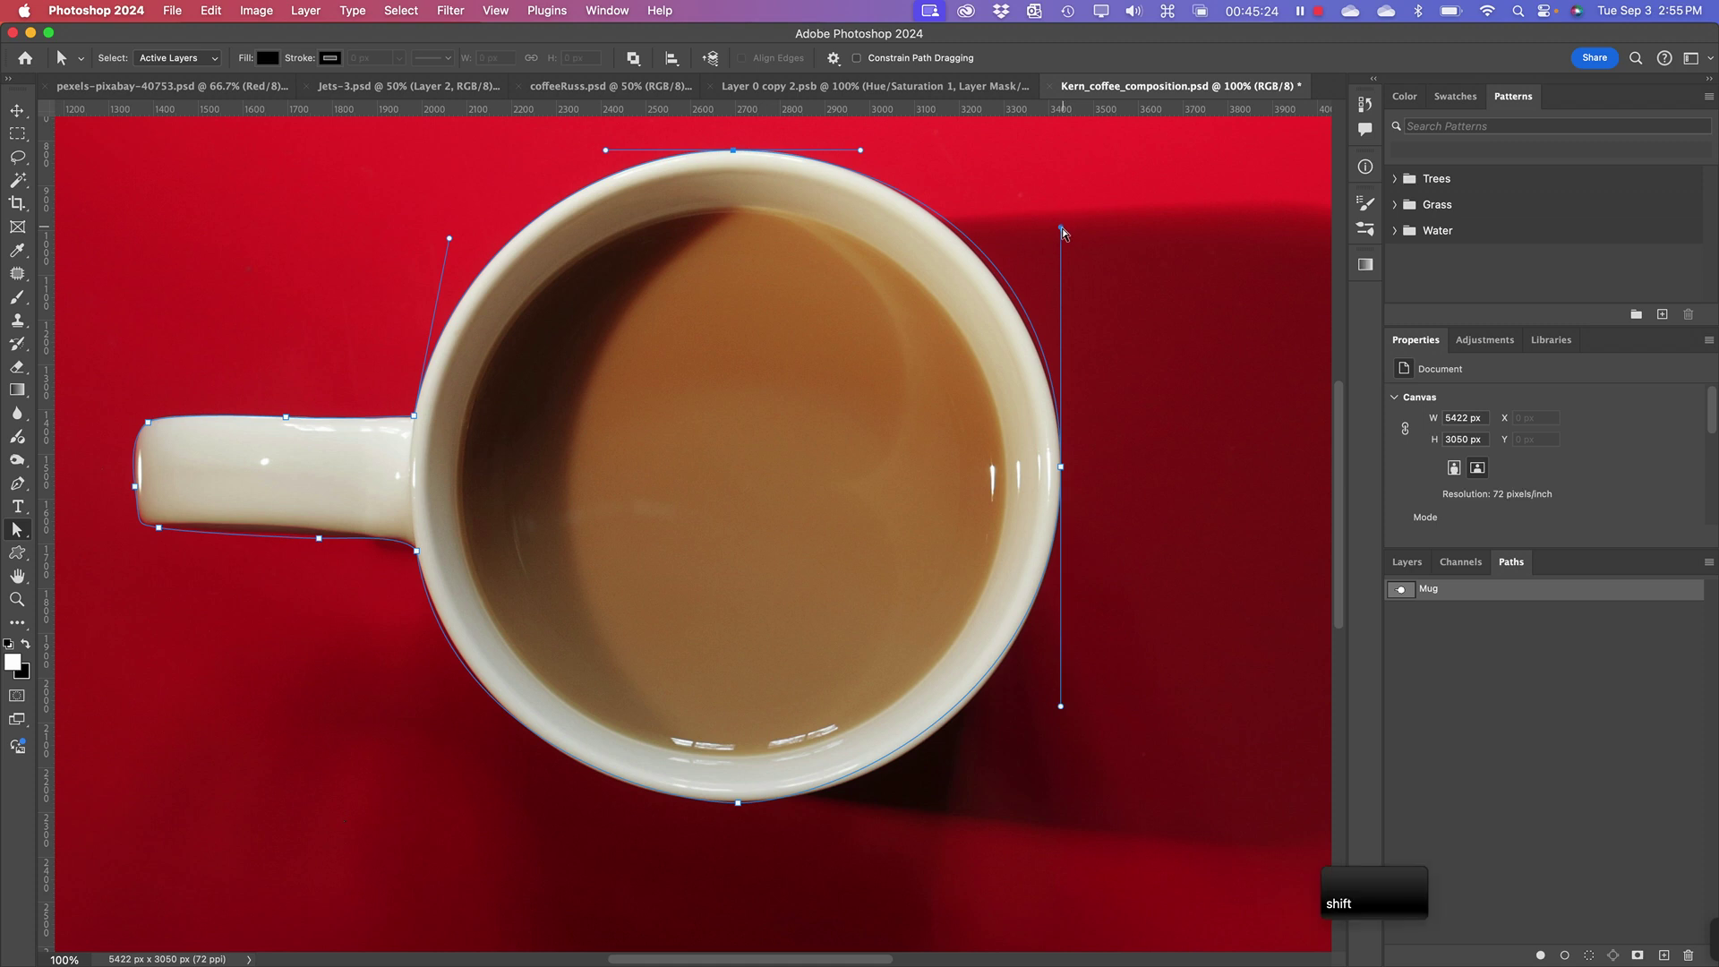
{"action": "left_click_drag", "start_coordinate": [1062, 230], "coordinate": [1066, 289]}
{"action": "left_click_drag", "start_coordinate": [866, 154], "coordinate": [908, 152]}
{"action": "left_click", "coordinate": [739, 804]}
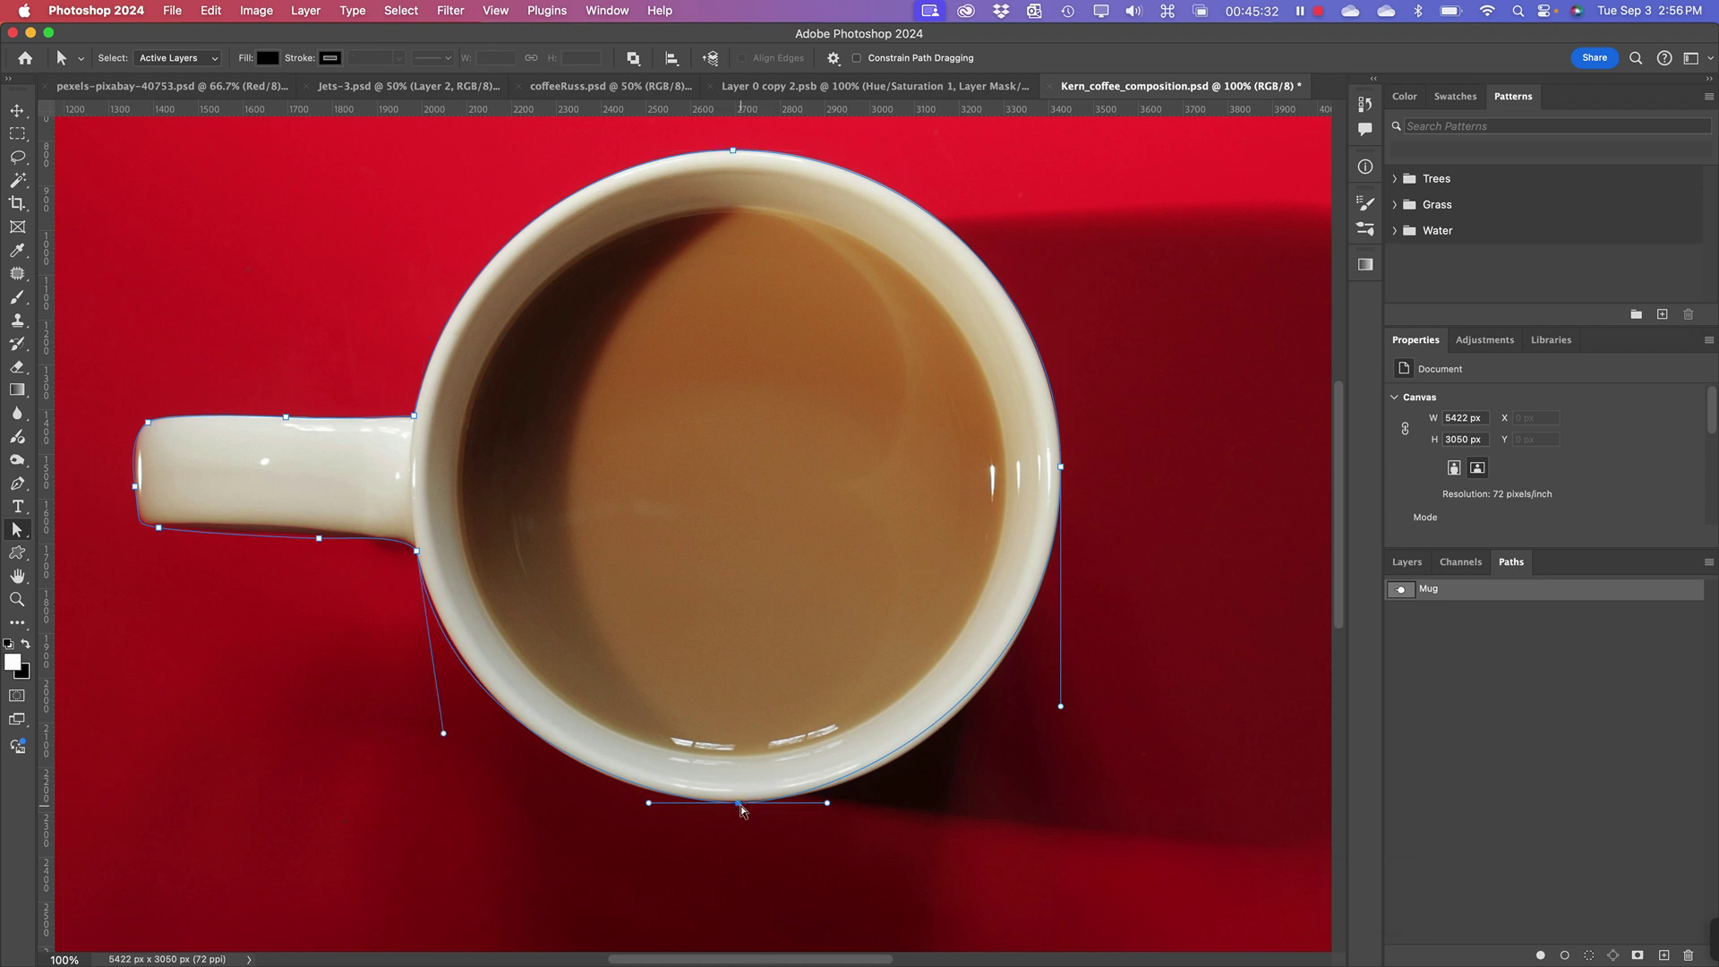
{"action": "left_click_drag", "start_coordinate": [828, 804], "coordinate": [865, 813]}
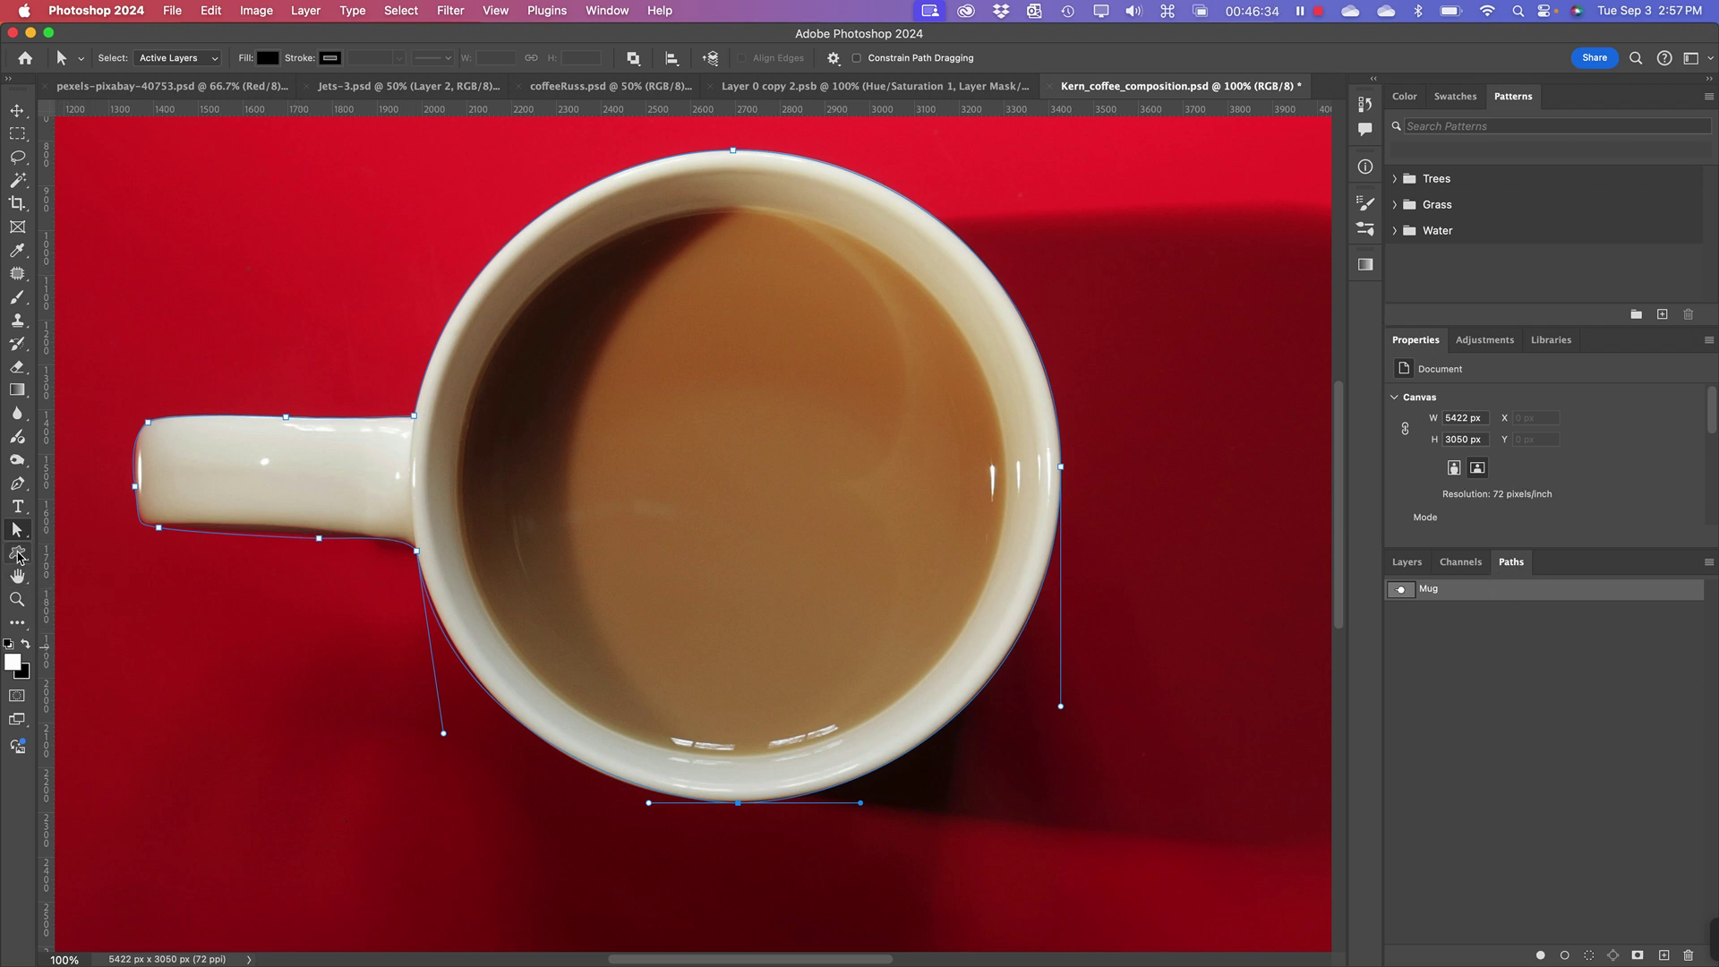
{"action": "left_click", "coordinate": [17, 555]}
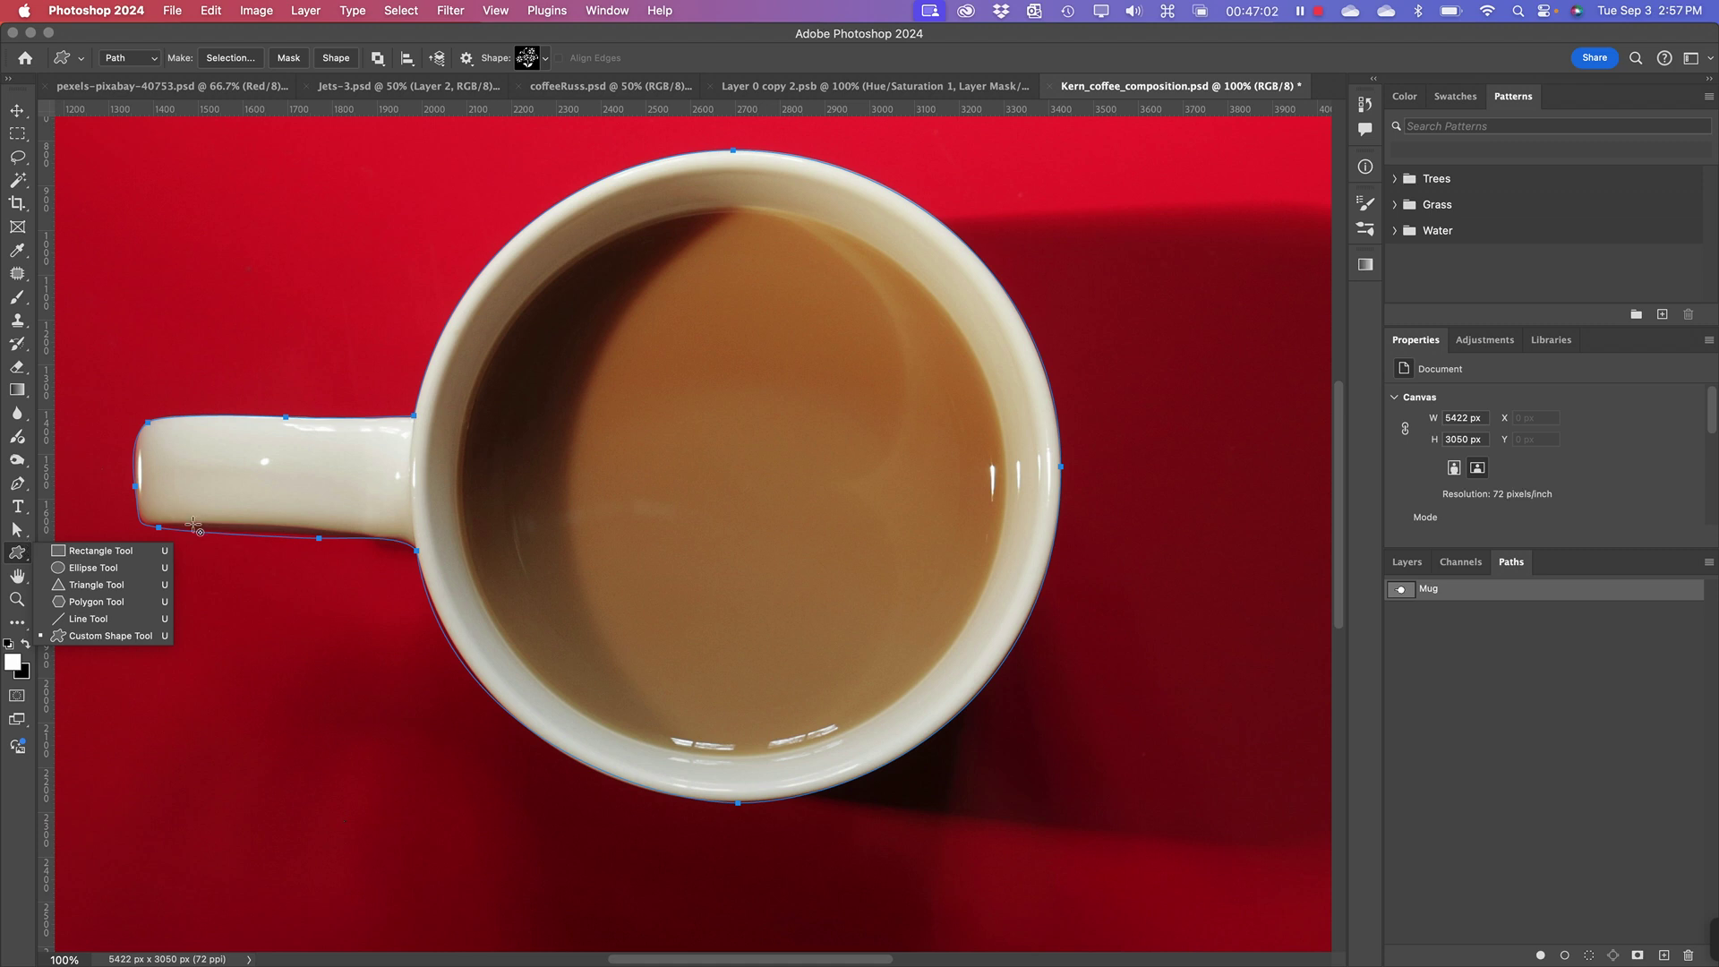
{"action": "left_click_drag", "start_coordinate": [345, 642], "coordinate": [412, 587]}
{"action": "key", "text": "super+z"}
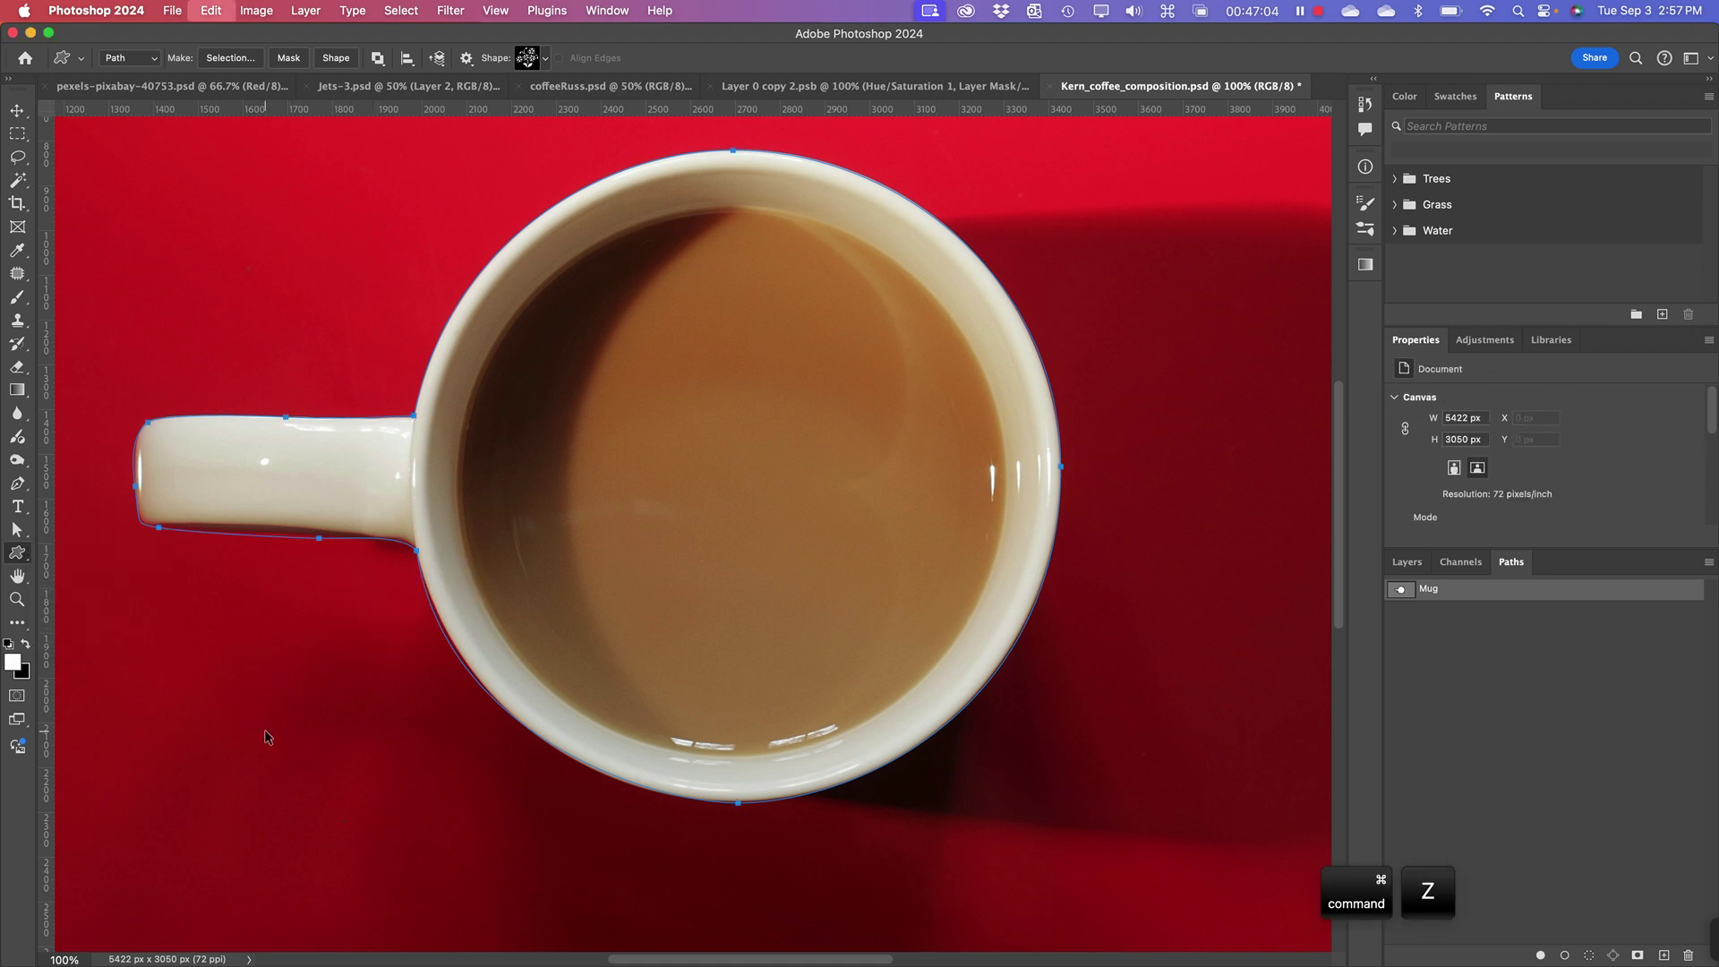
- Mask the Background layer with a vector mask made from the current Mug path
{"action": "left_click", "coordinate": [17, 109]}
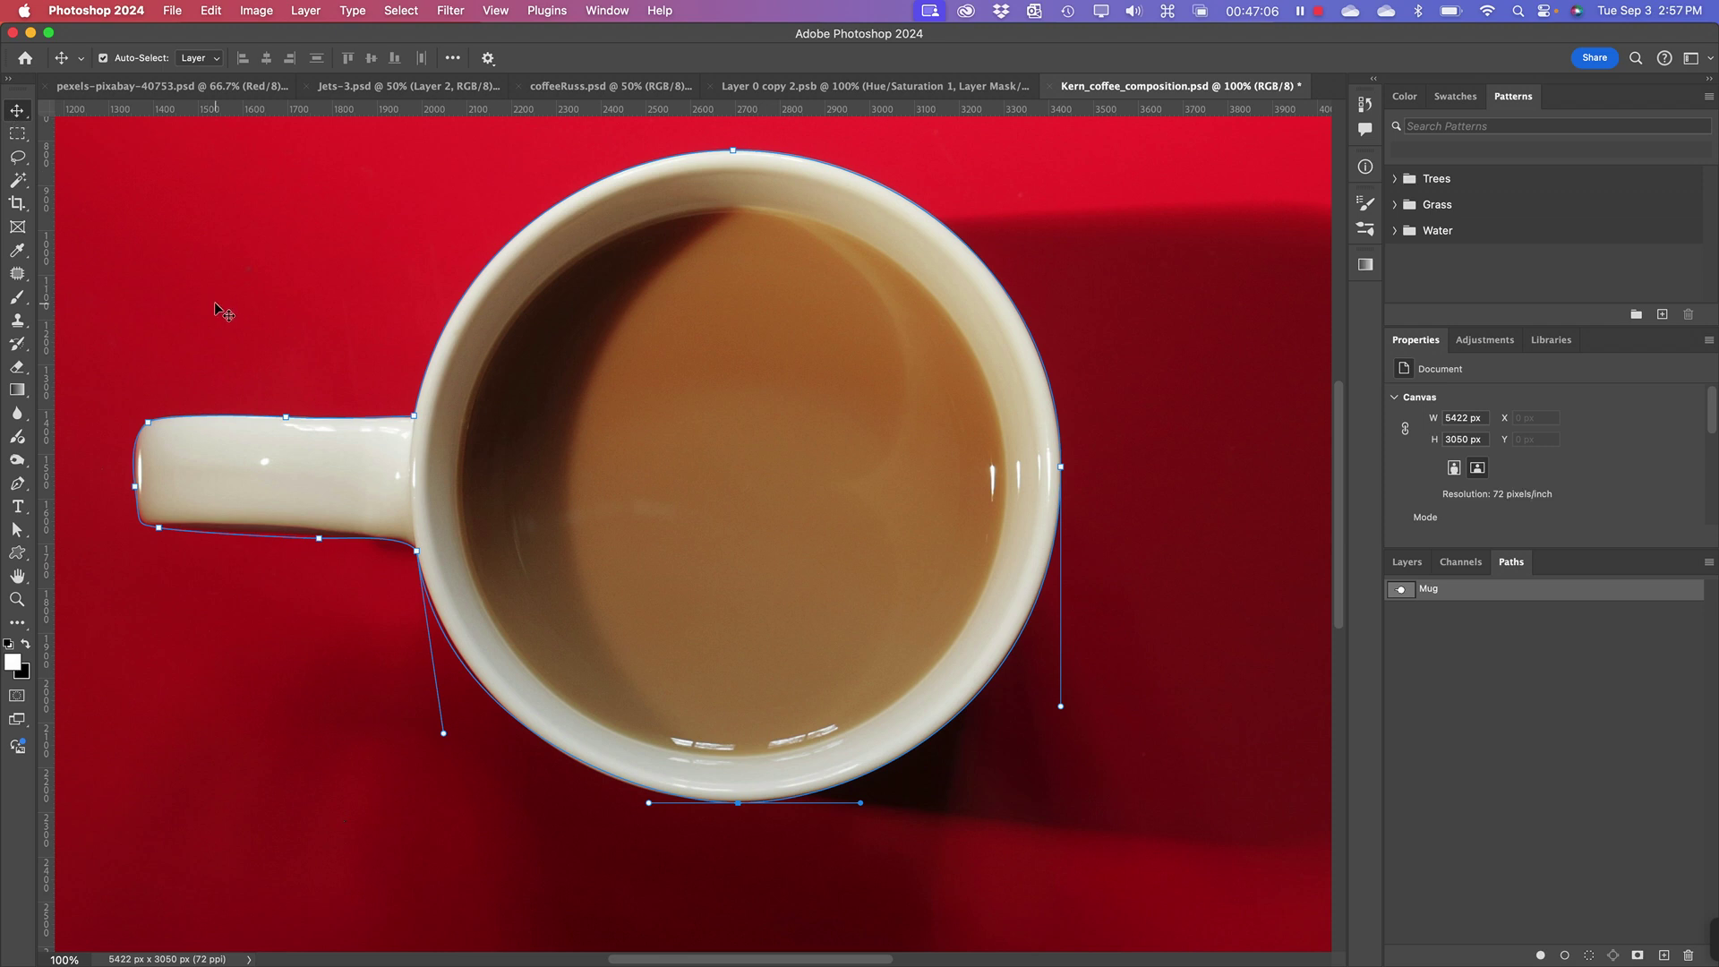
{"action": "key", "text": "super+minus"}
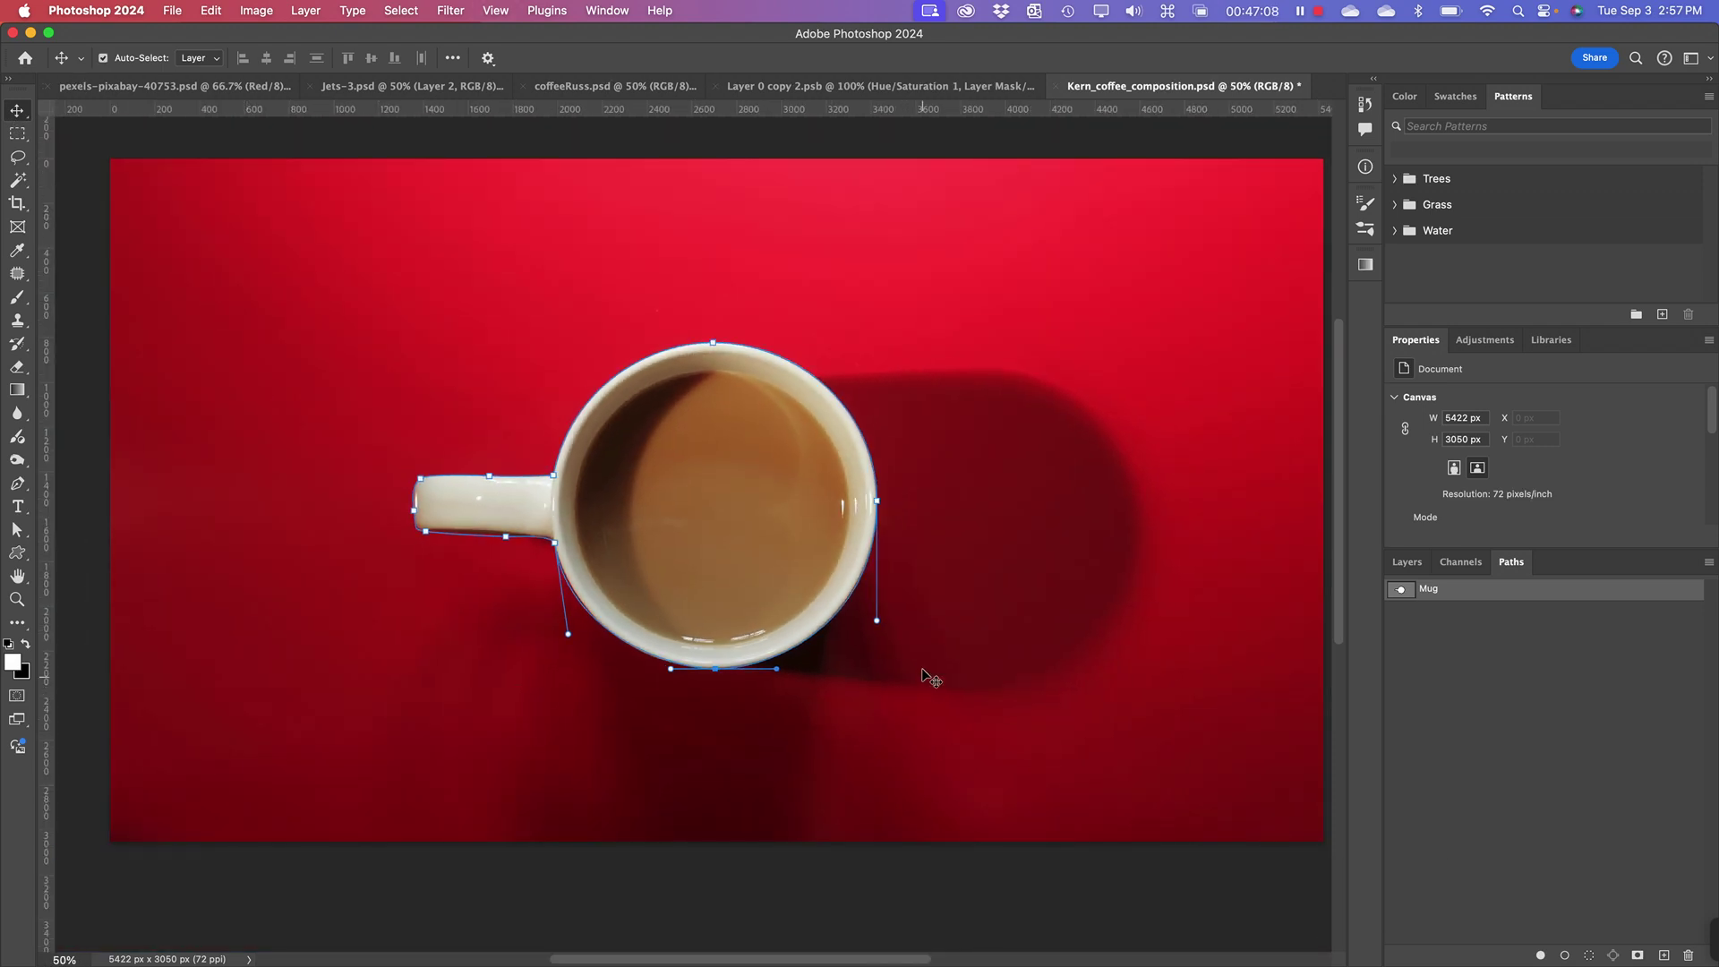
{"action": "left_click_drag", "start_coordinate": [809, 683], "coordinate": [879, 683]}
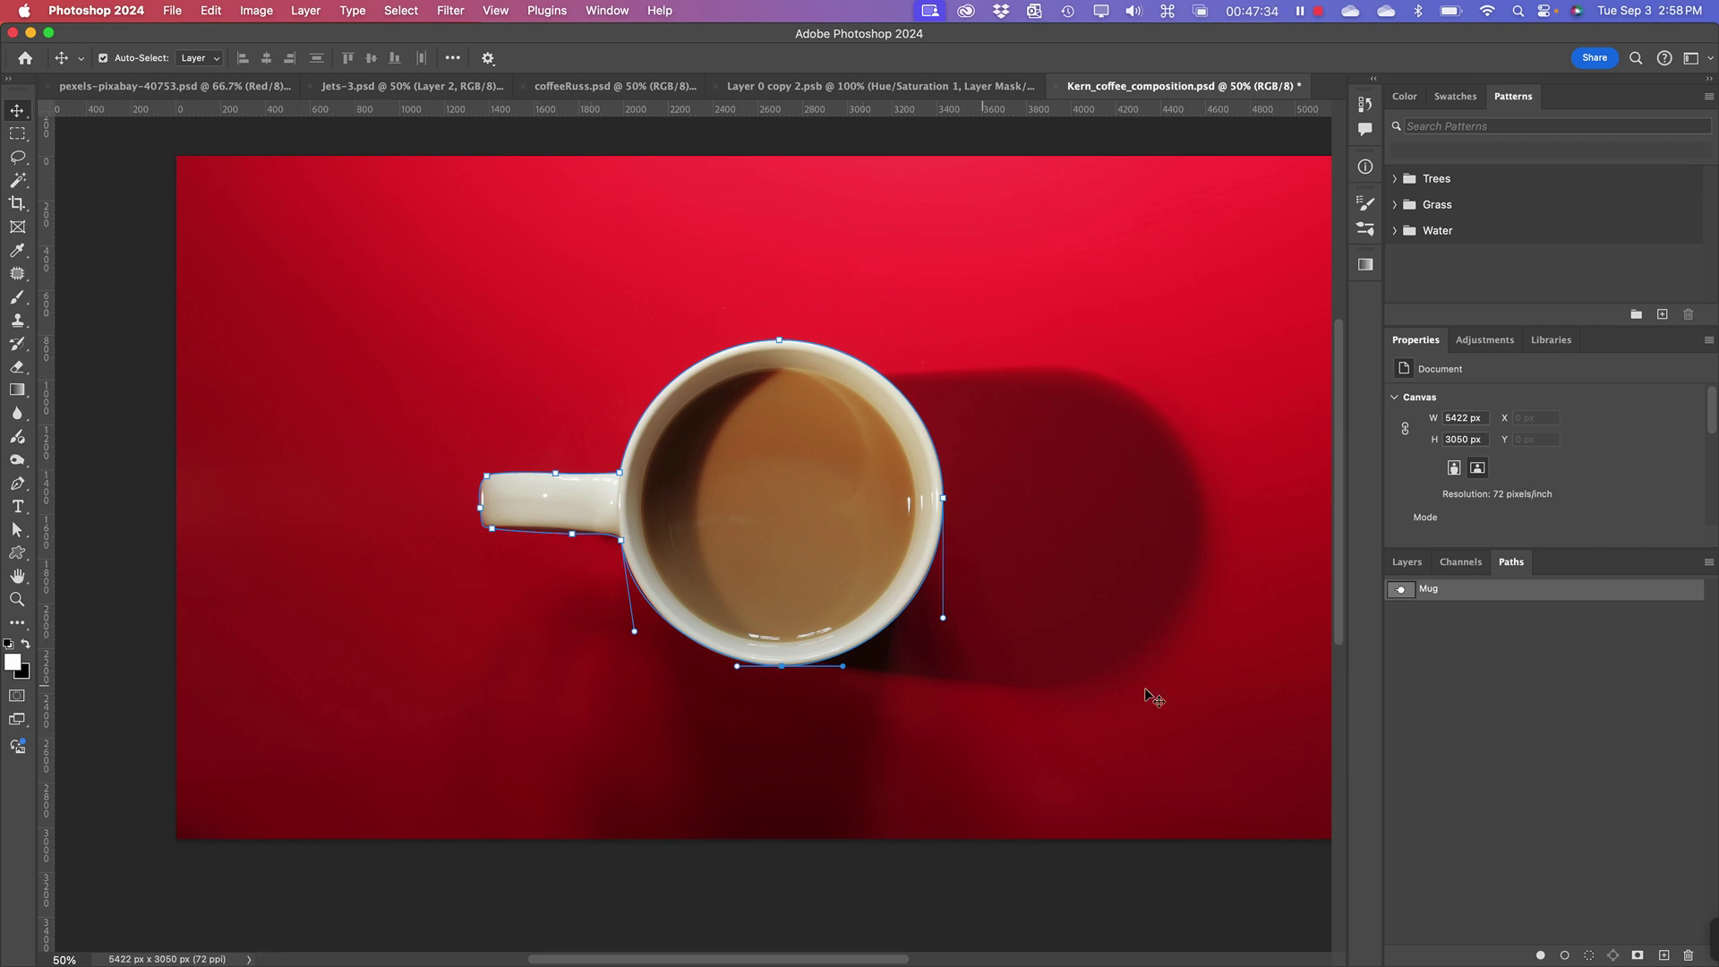
{"action": "left_click", "coordinate": [1500, 661]}
{"action": "left_click", "coordinate": [1437, 590]}
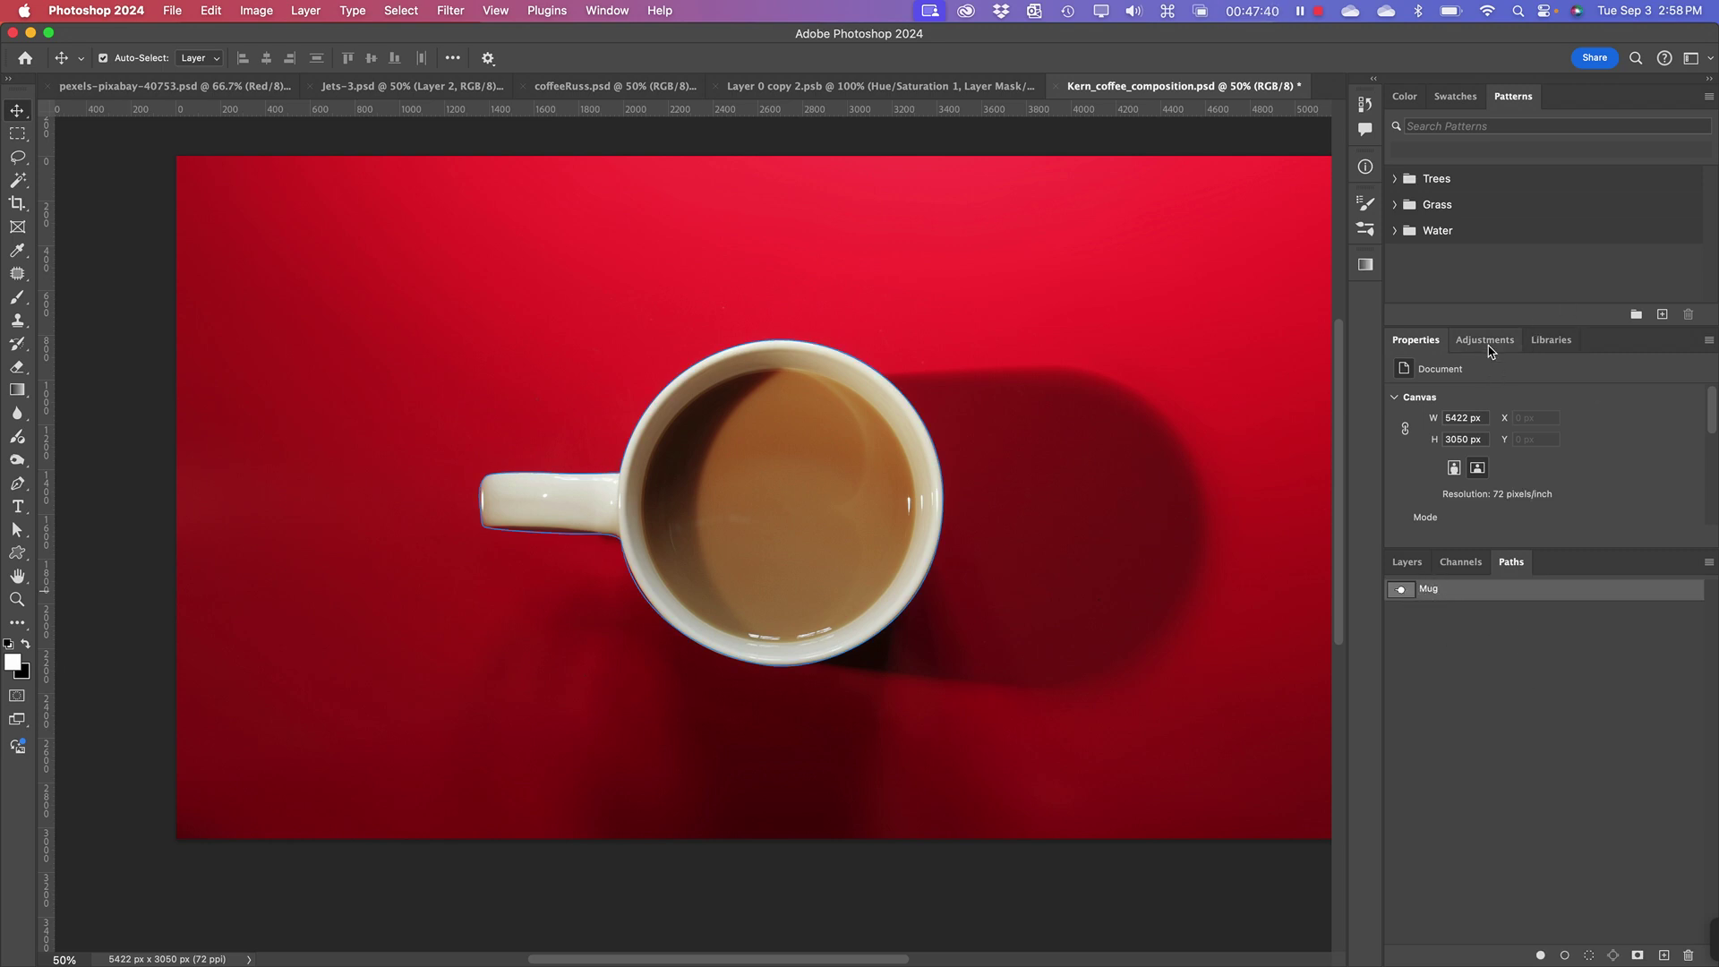
{"action": "left_click", "coordinate": [1406, 562]}
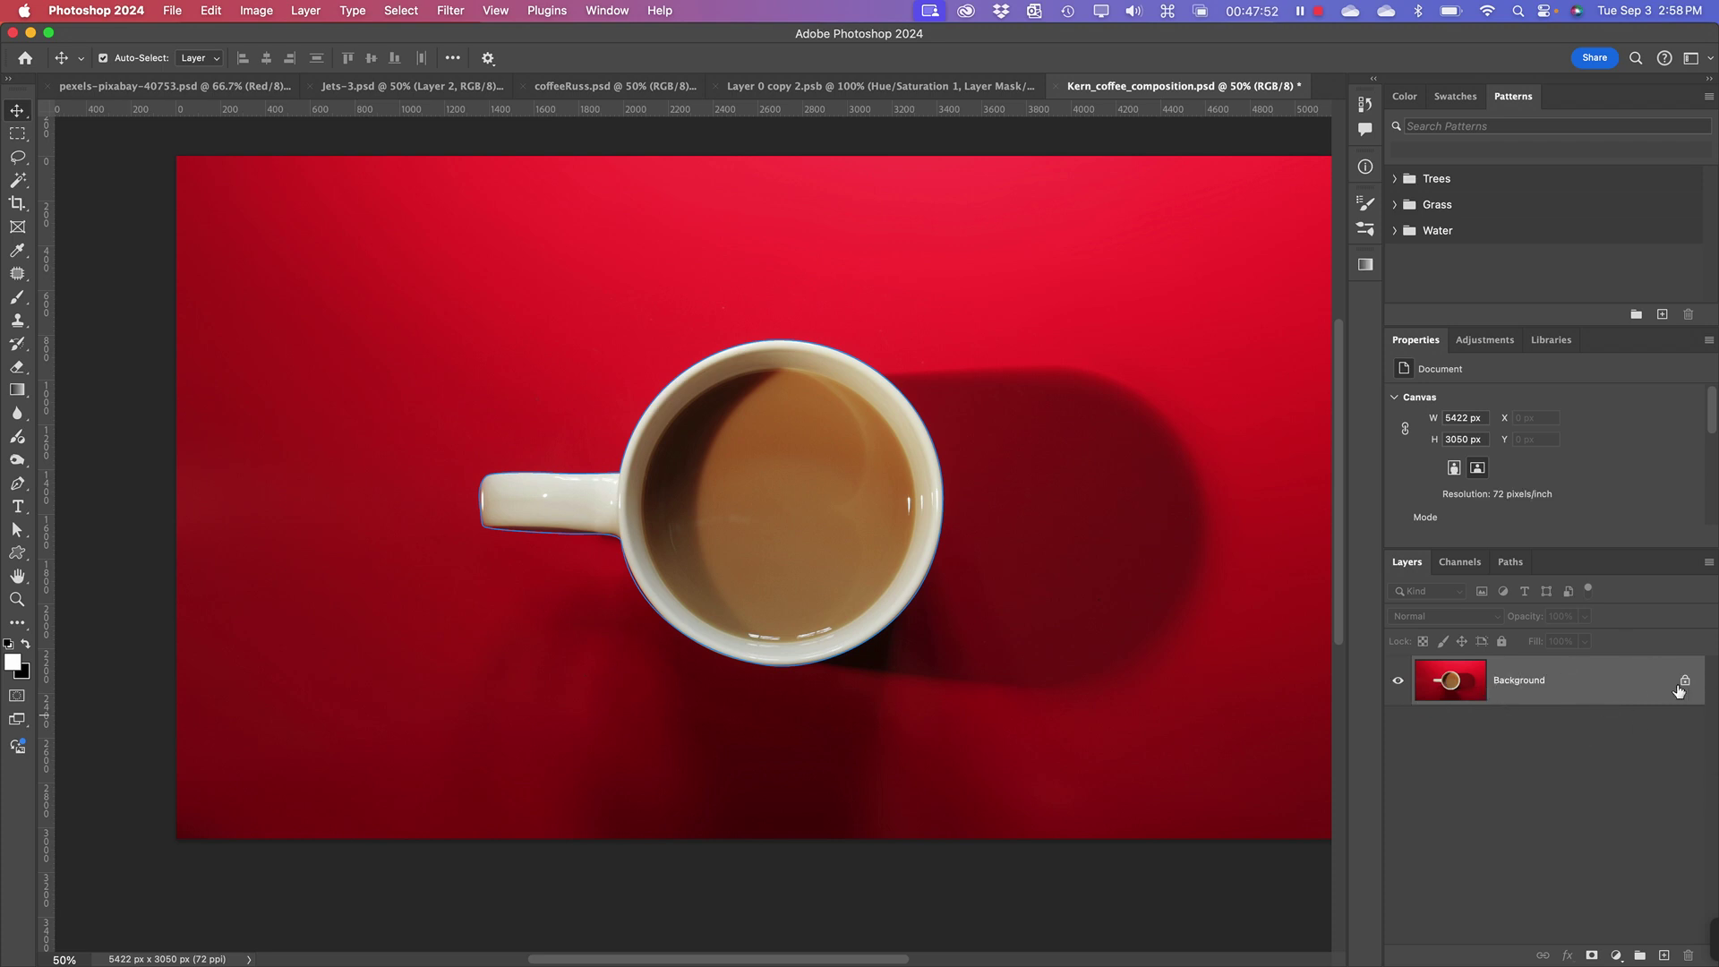
{"action": "left_click", "coordinate": [301, 11]}
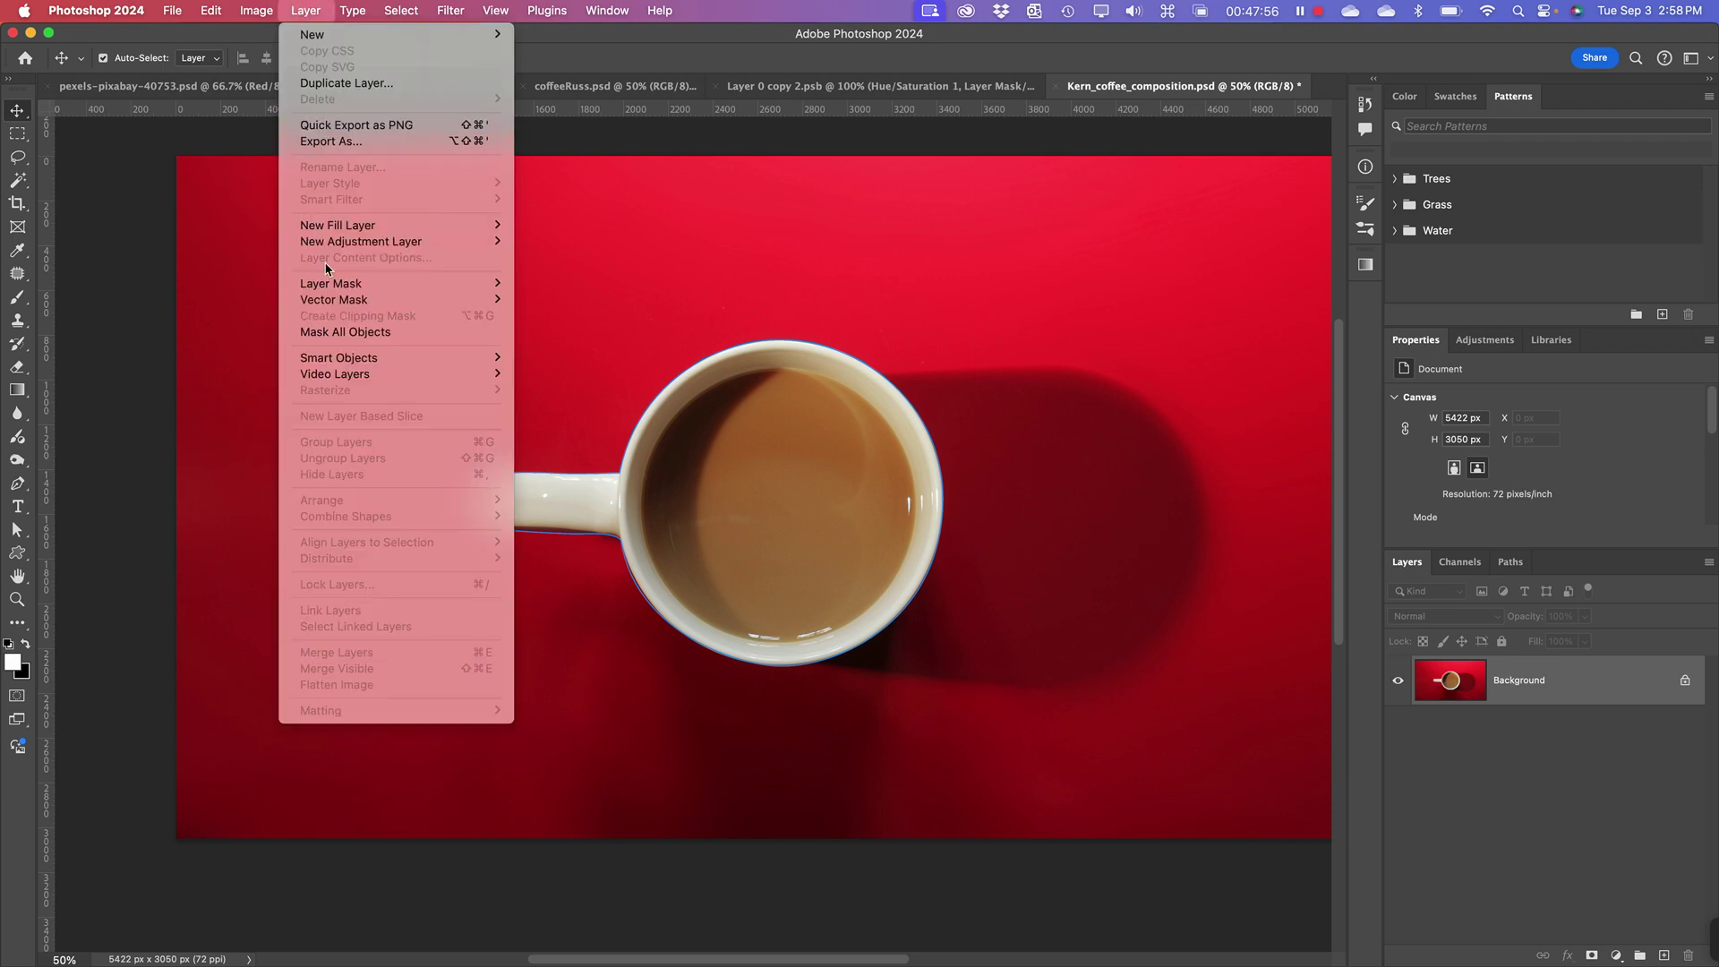
{"action": "mouse_move", "coordinate": [348, 304]}
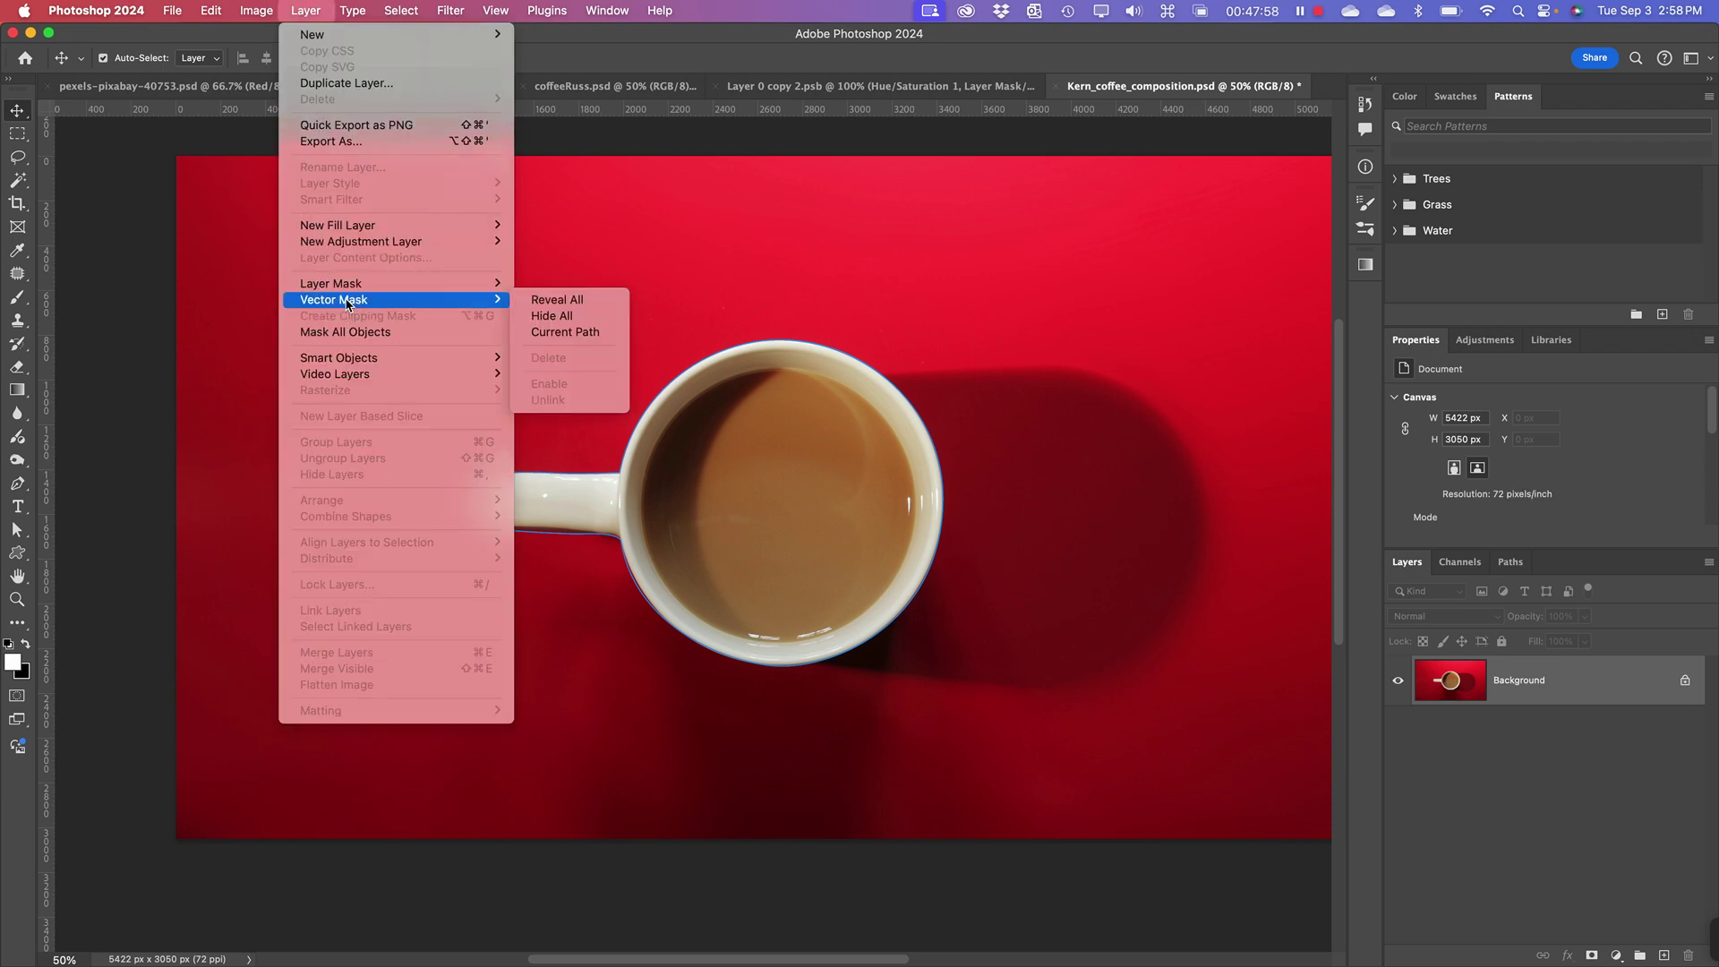
{"action": "left_click", "coordinate": [555, 333]}
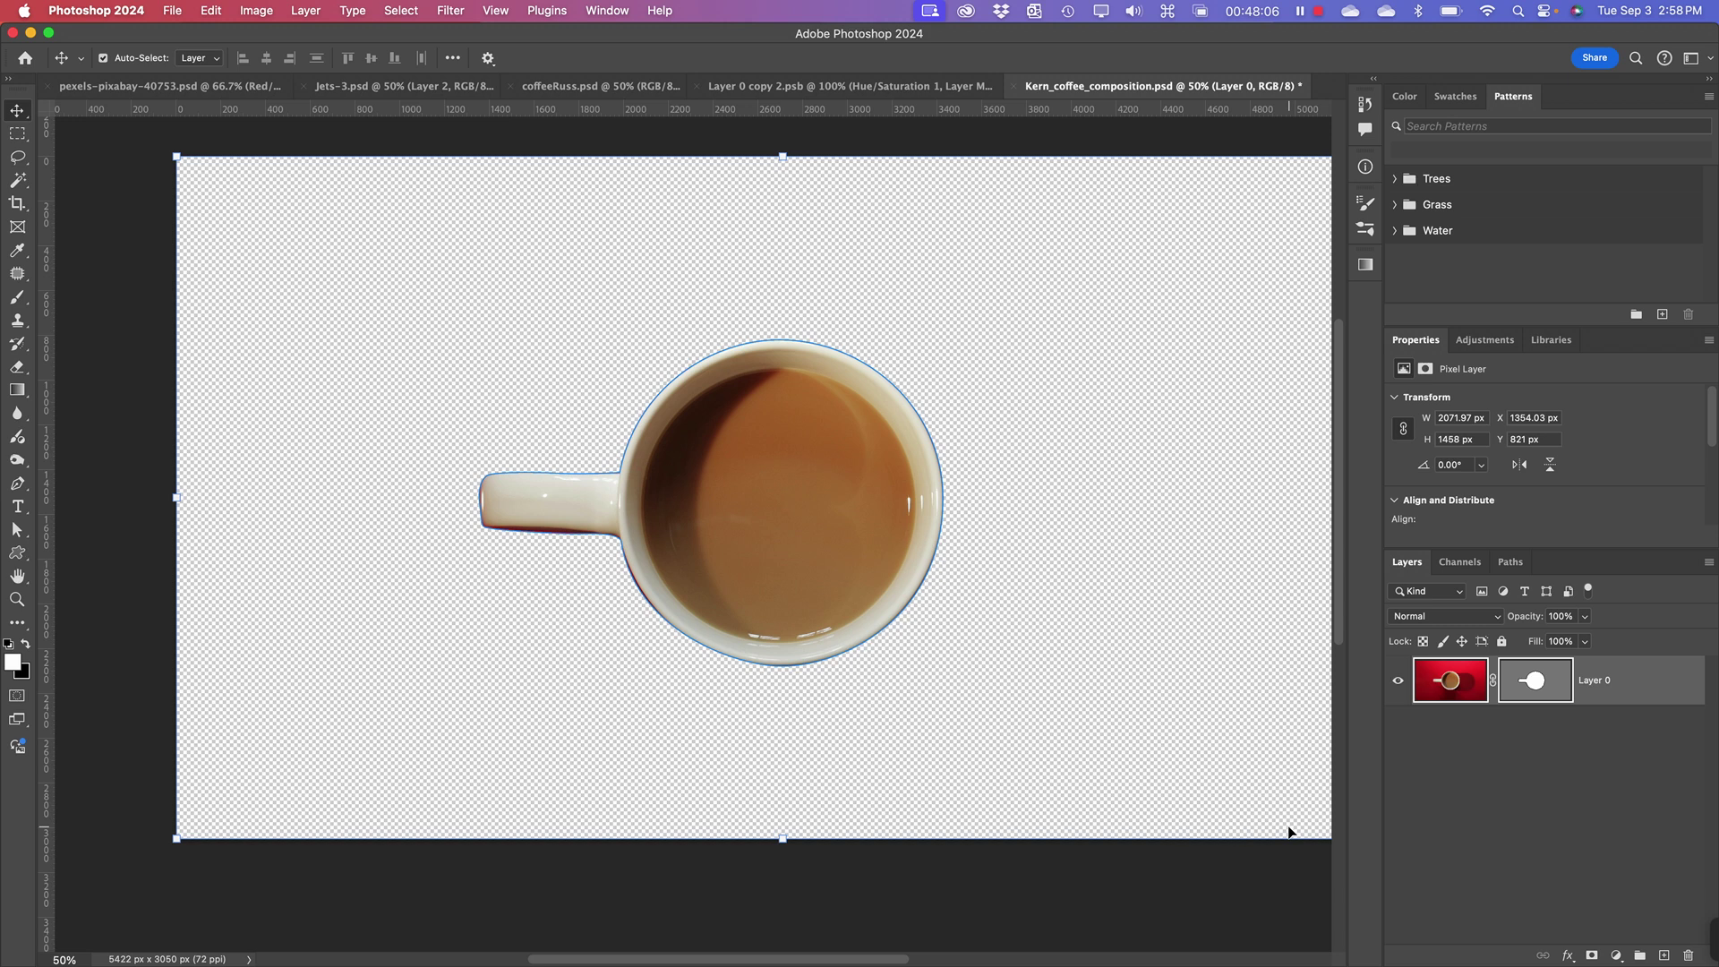
- Try to move the anchor at the handle's lower joint on the saved Mug path, and undo the move
{"action": "key", "text": "super+equal"}
{"action": "key", "text": "super+equal"}
{"action": "key", "text": "super+equal"}
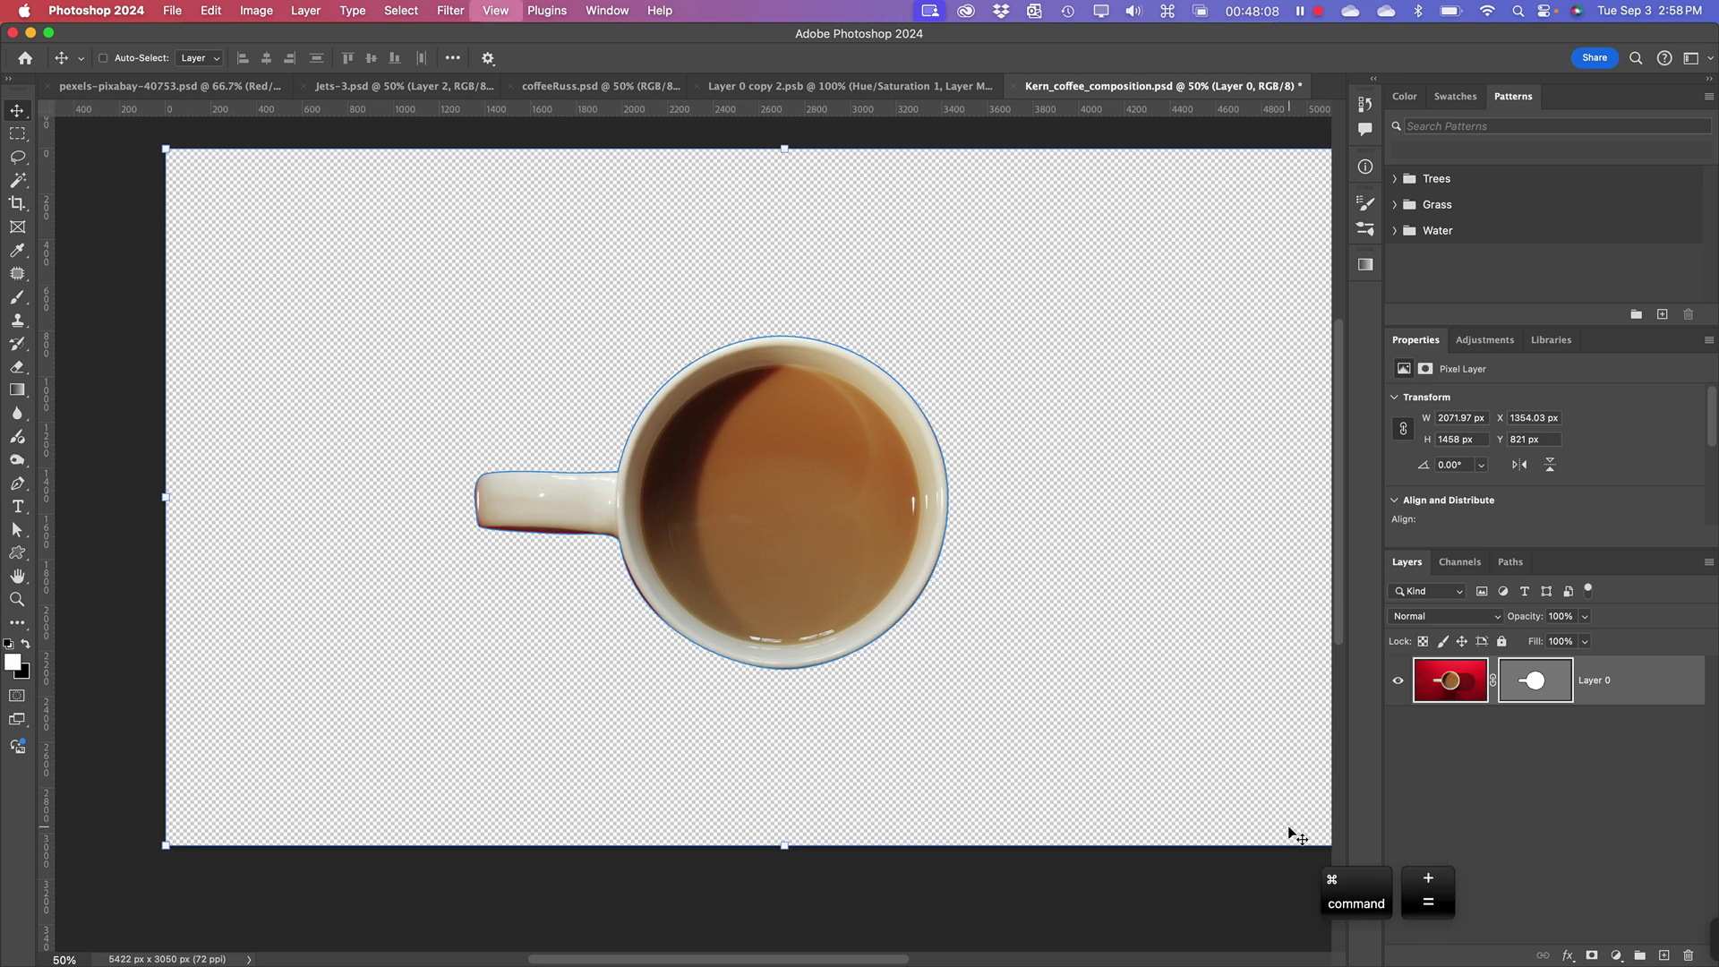
{"action": "key", "text": "super+minus"}
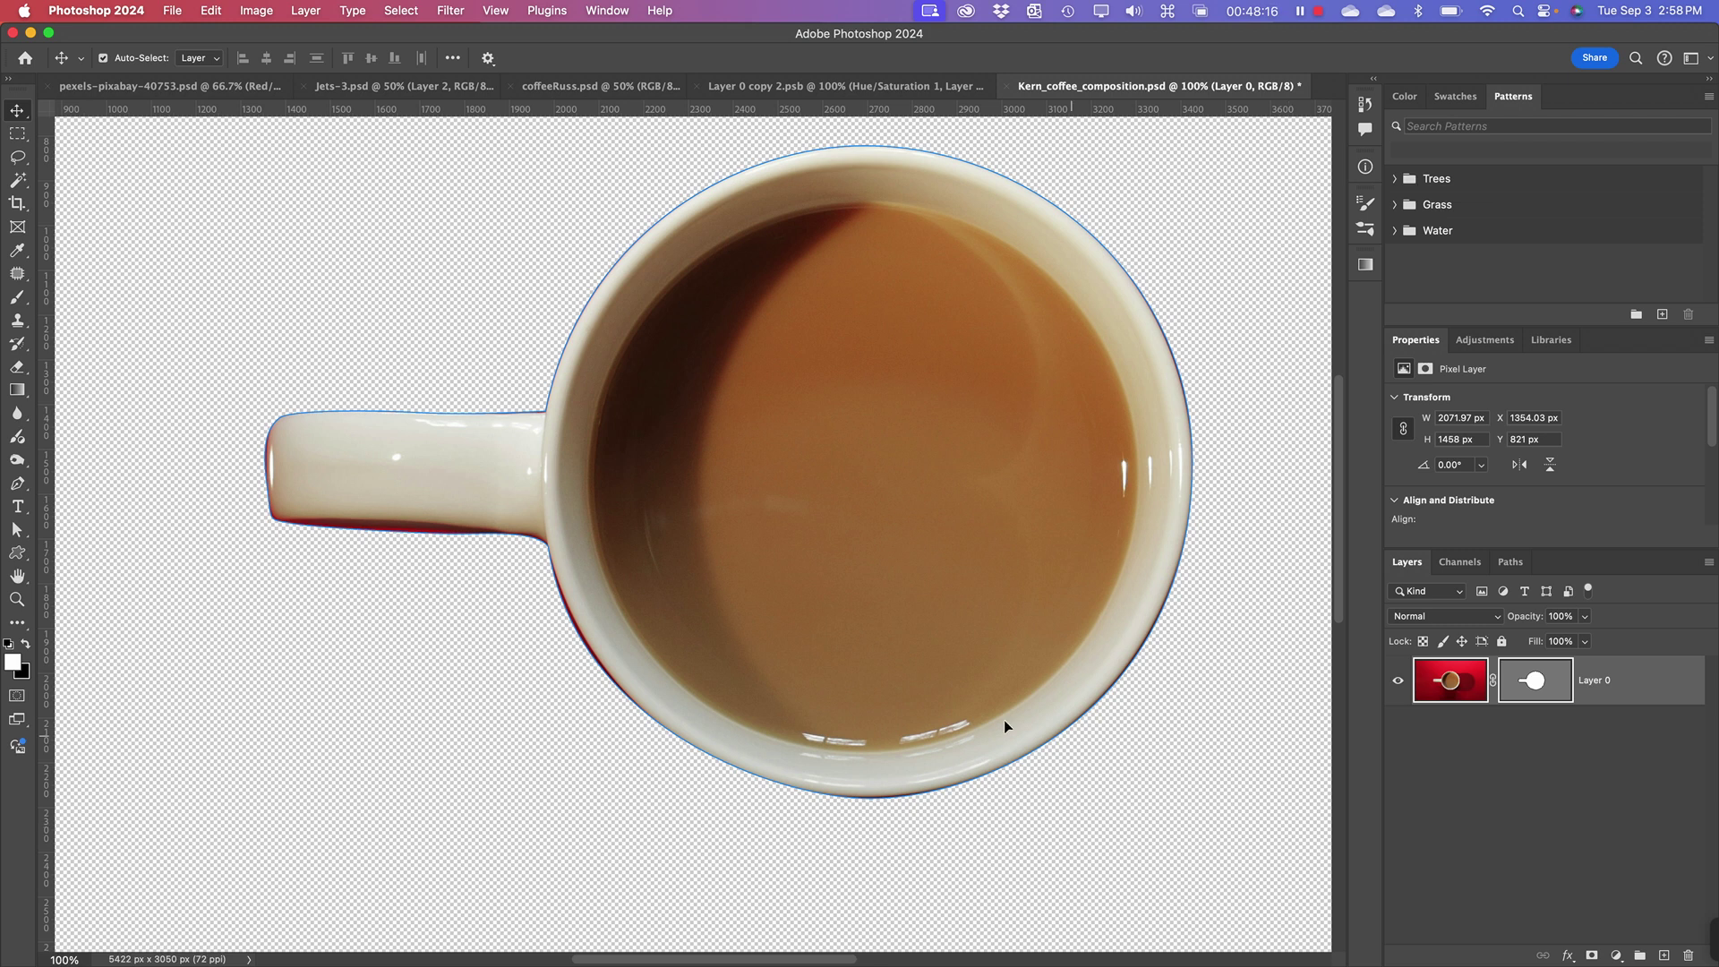
{"action": "left_click", "coordinate": [1531, 678]}
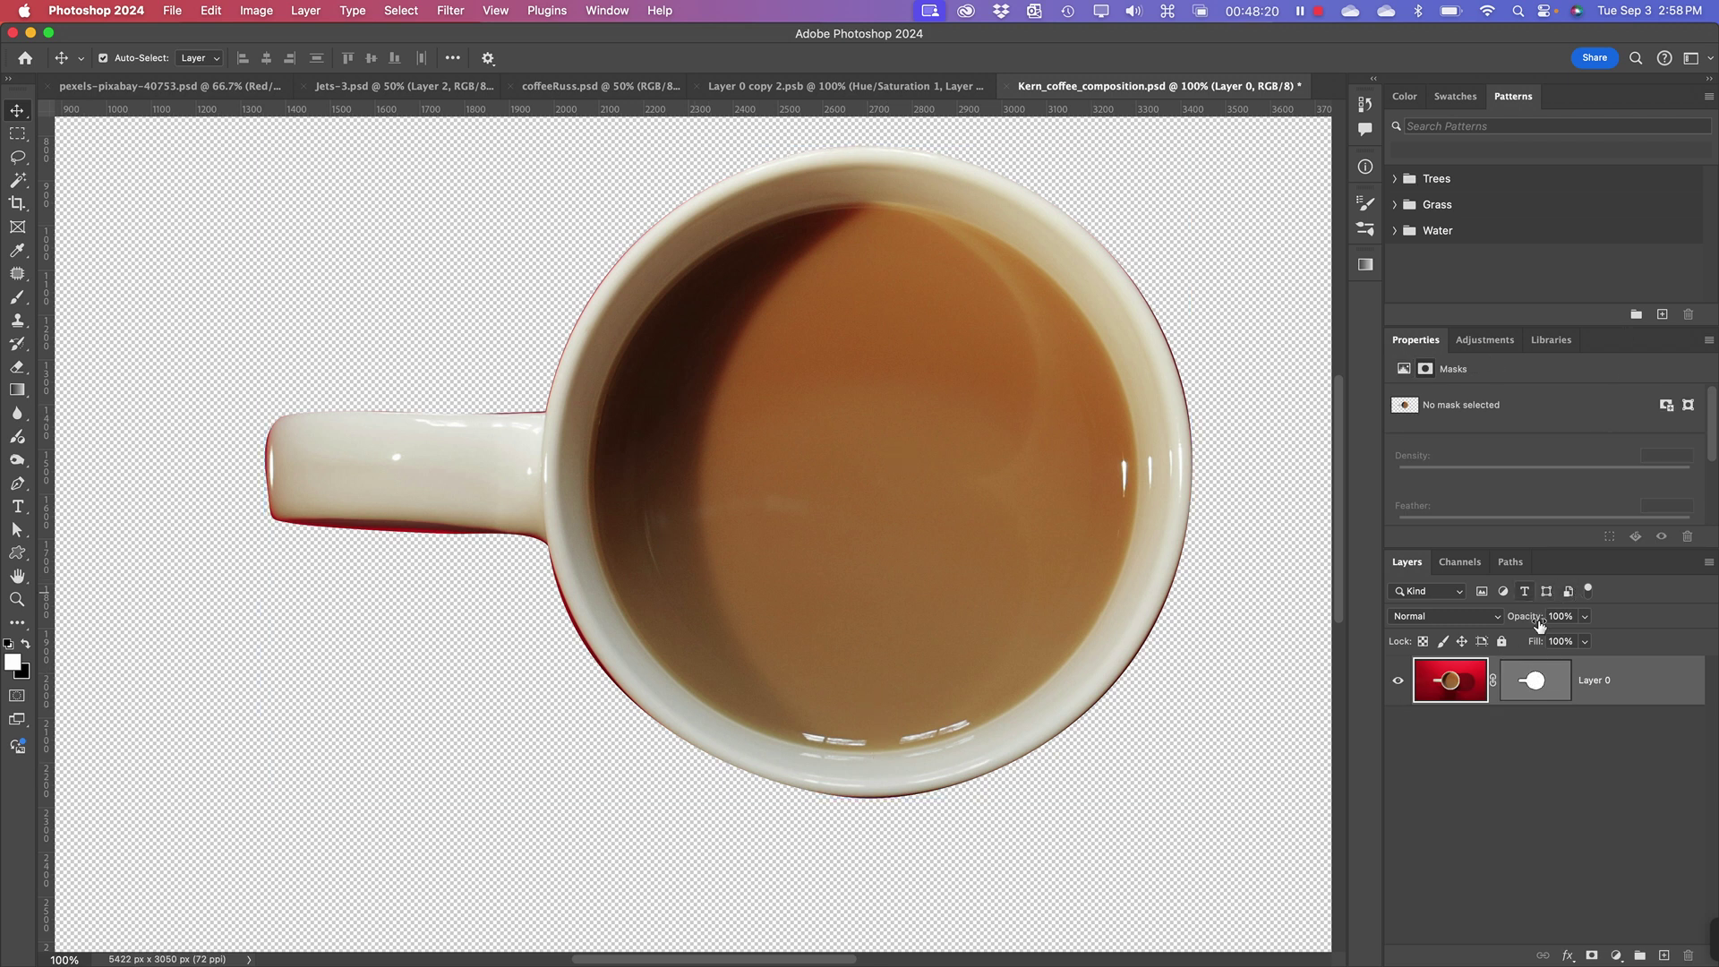
{"action": "left_click", "coordinate": [1510, 561]}
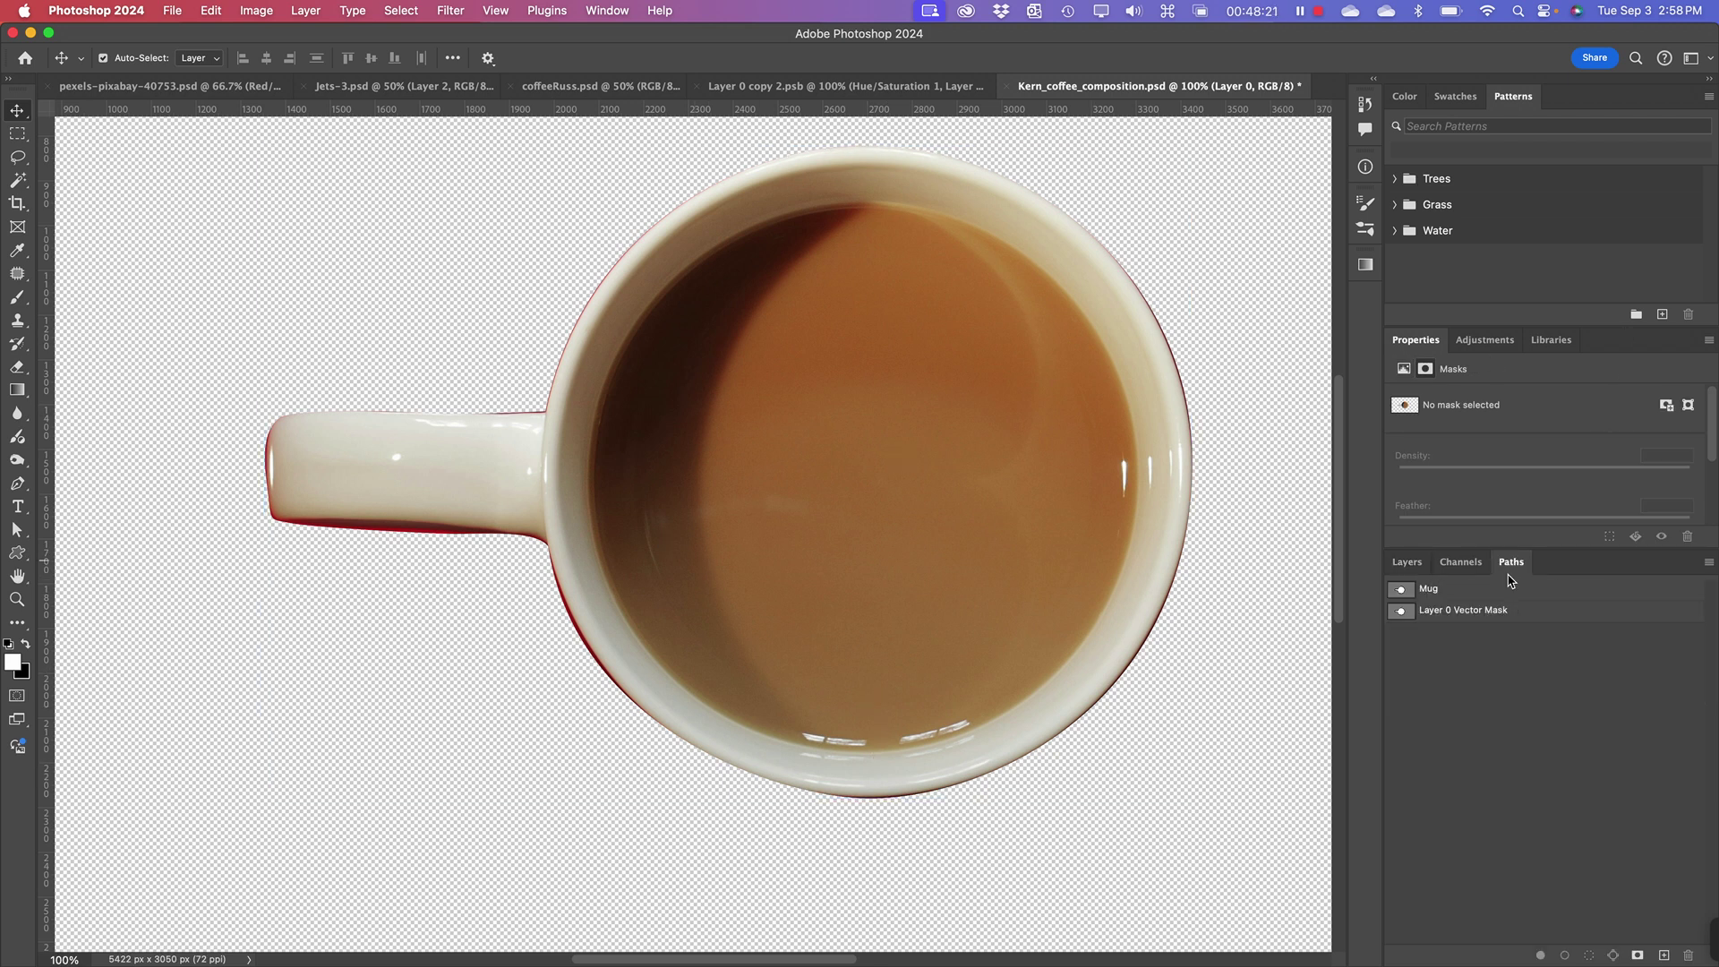
{"action": "left_click", "coordinate": [1403, 591]}
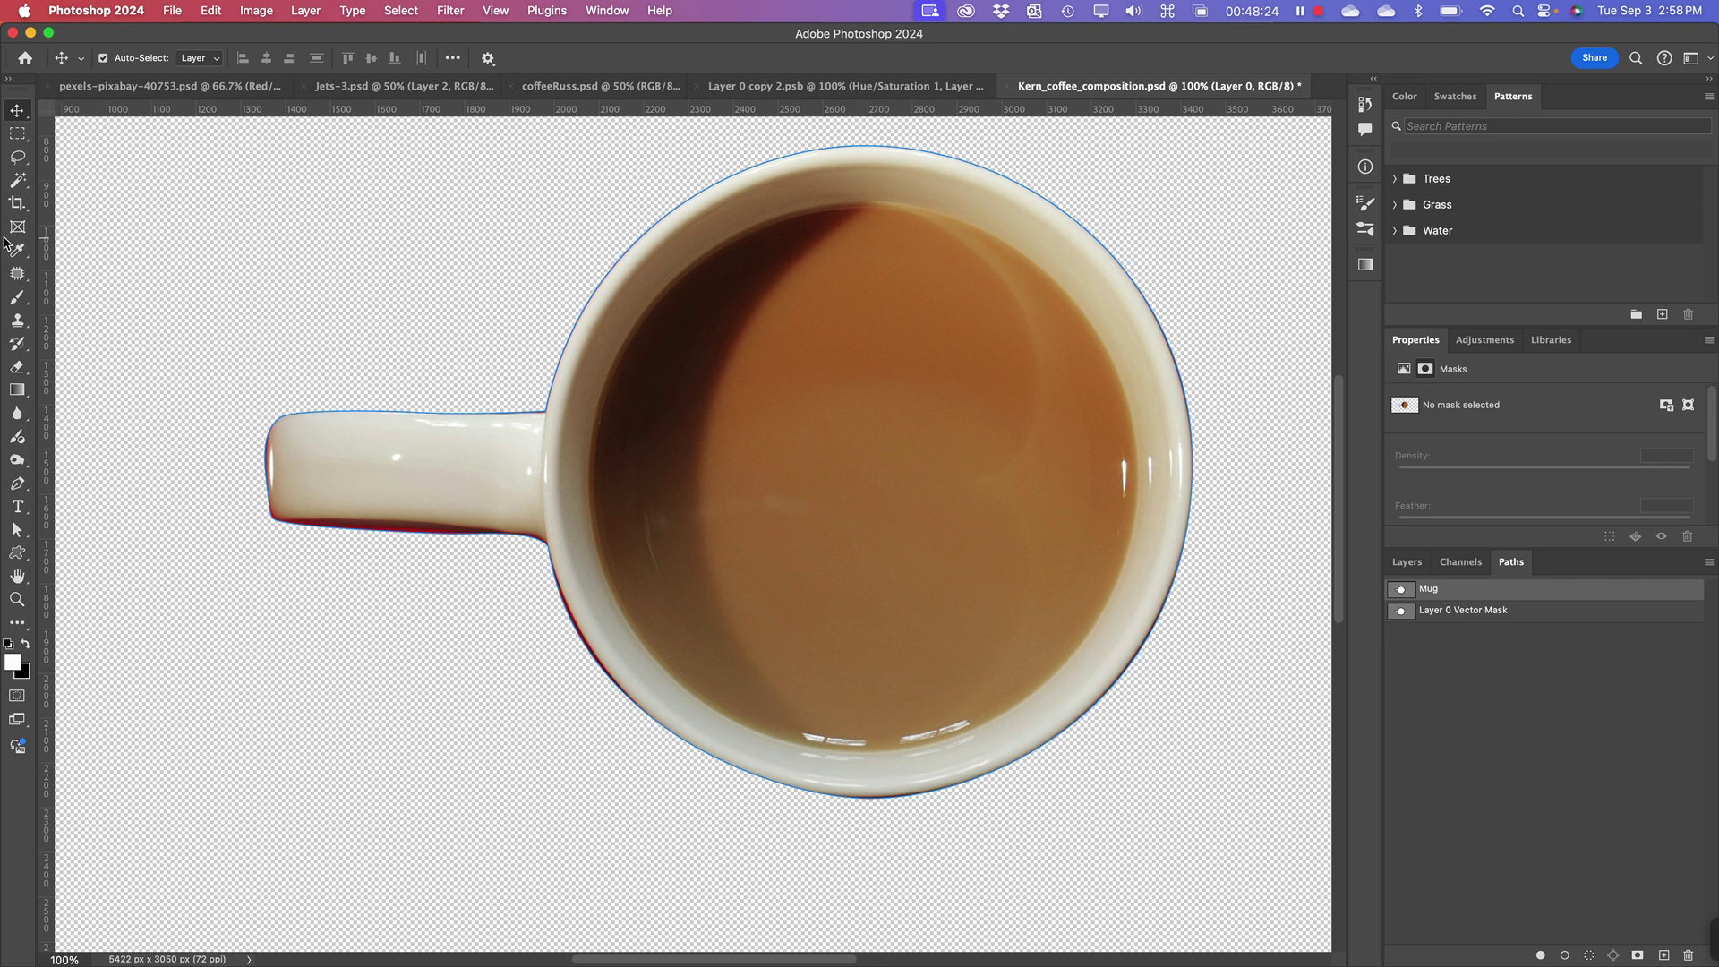
{"action": "left_click", "coordinate": [17, 530]}
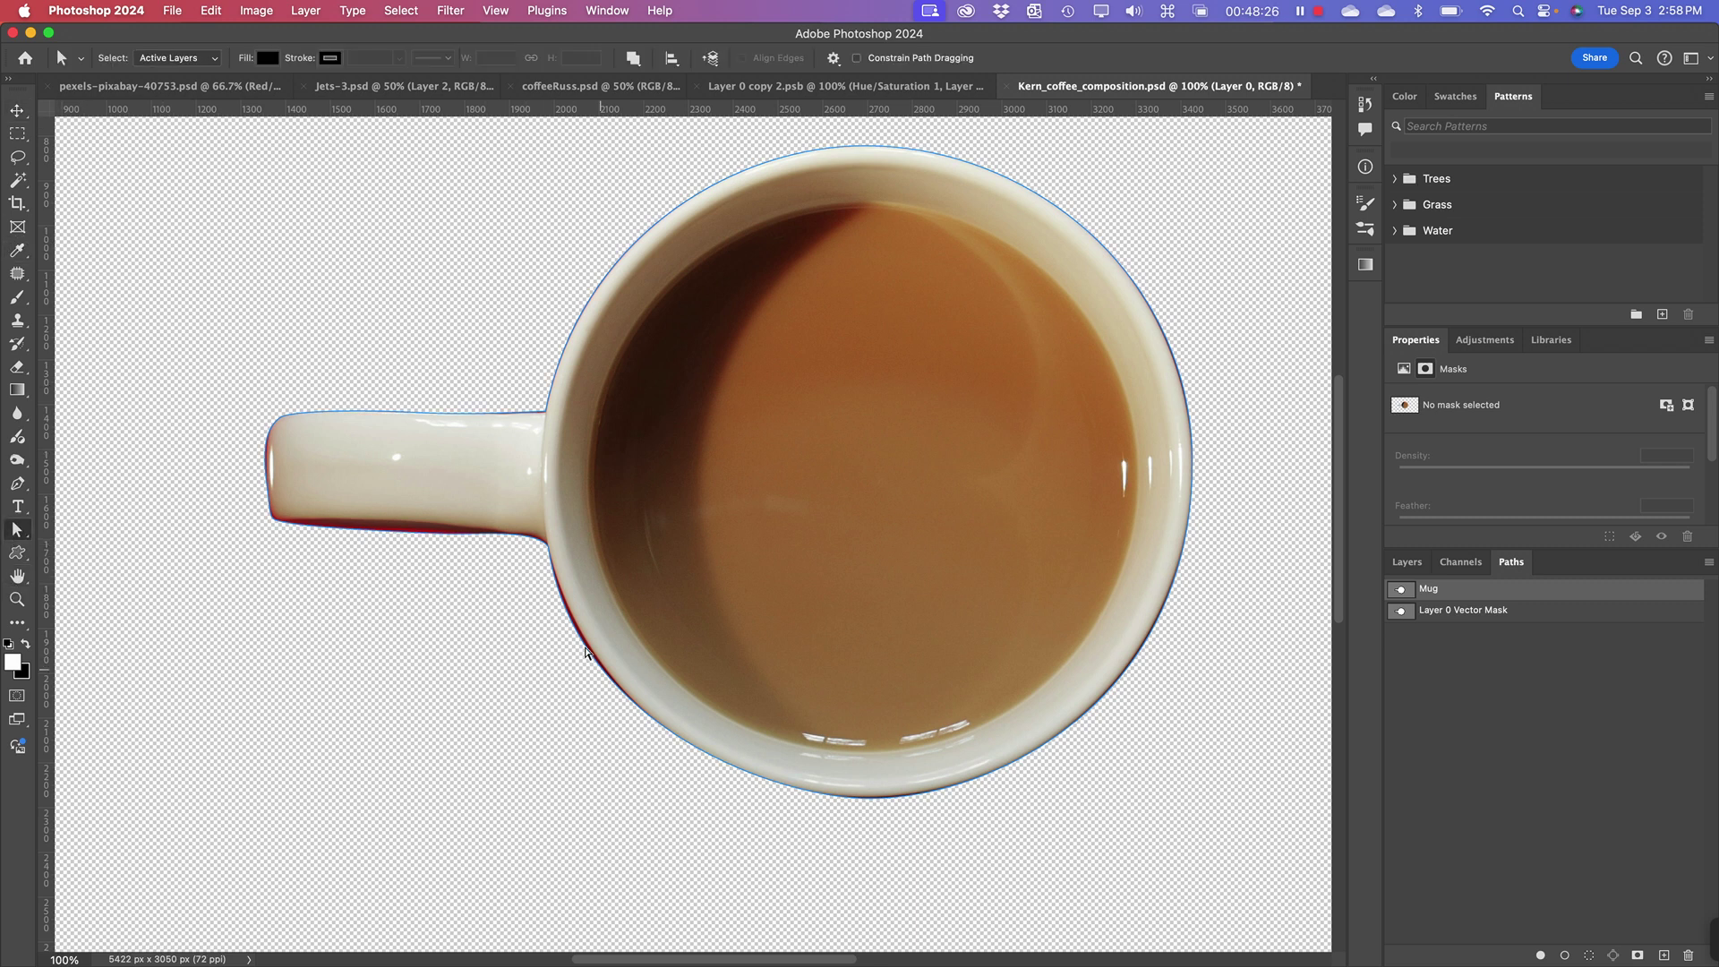
{"action": "left_click", "coordinate": [570, 627]}
{"action": "left_click_drag", "start_coordinate": [552, 550], "coordinate": [559, 552]}
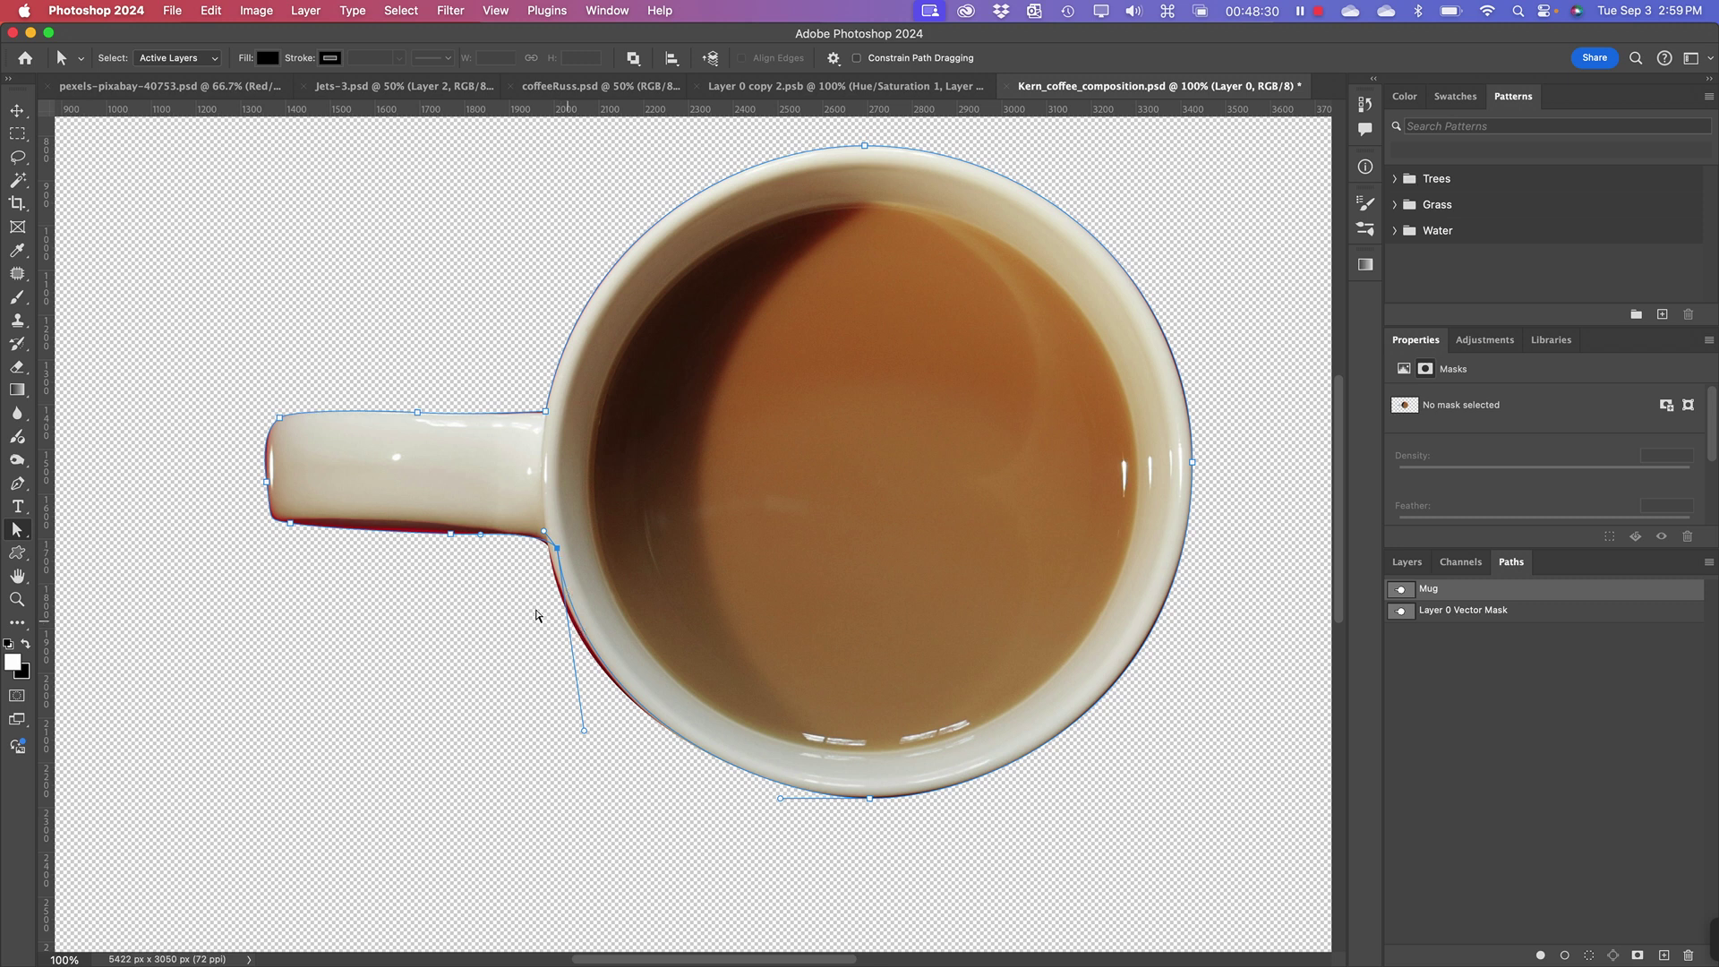
{"action": "key", "text": "super+z"}
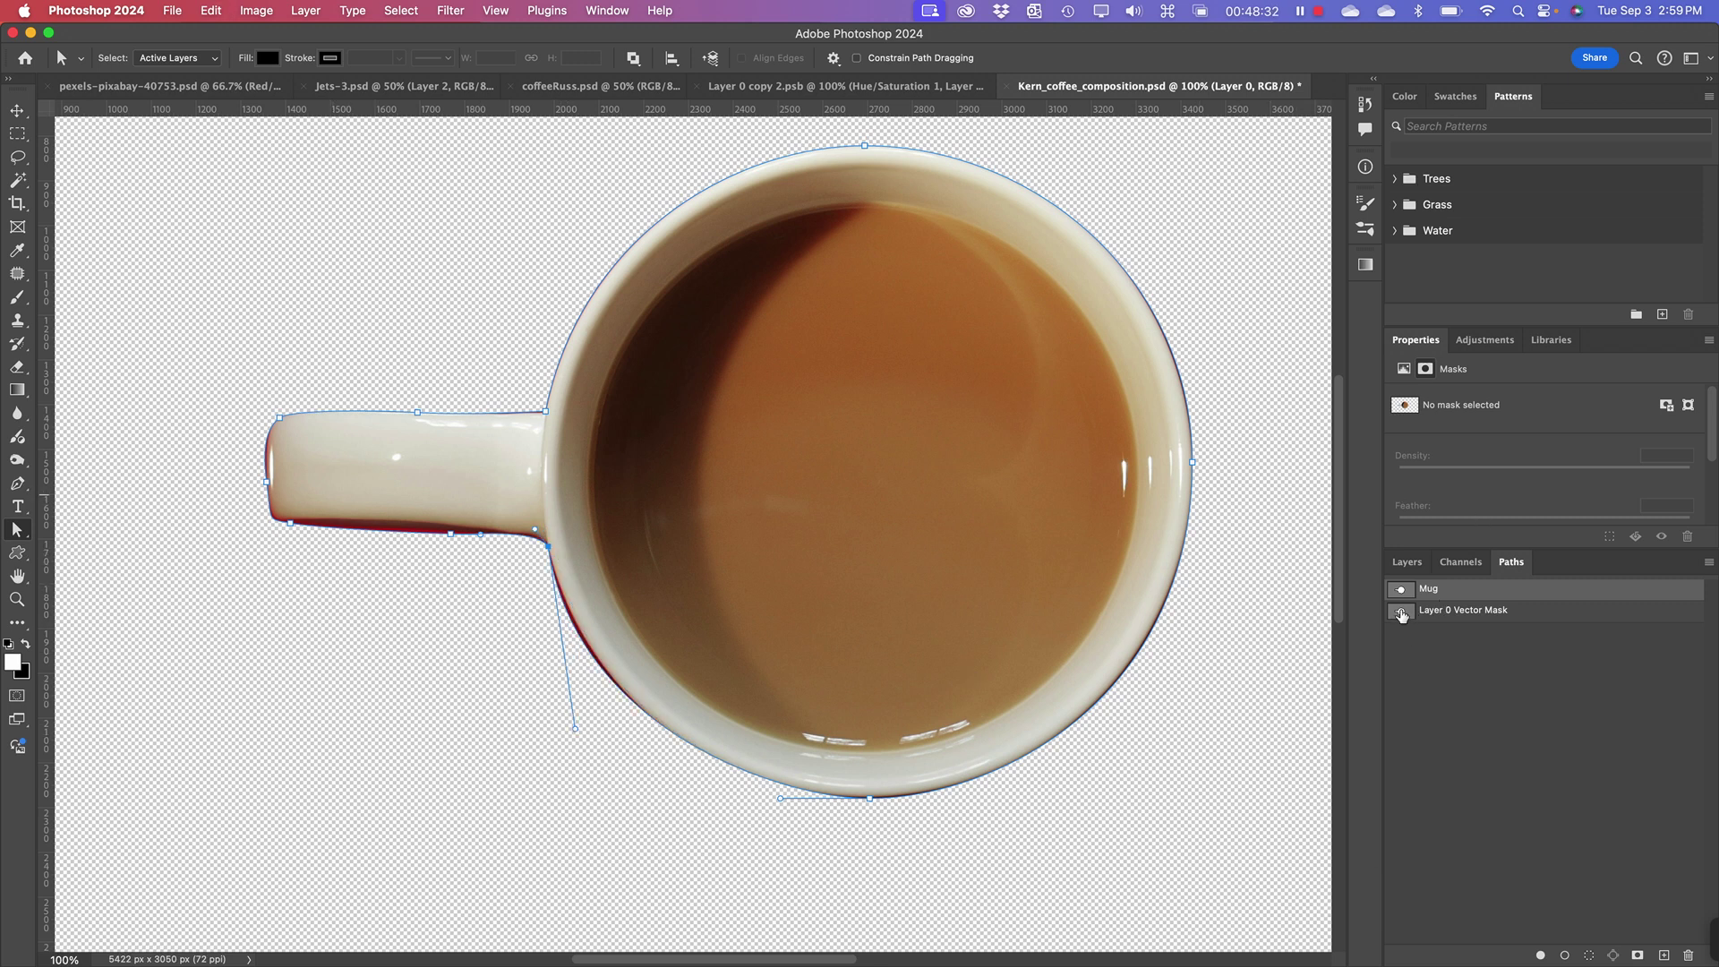
- Try to shift the lower handle-joint anchor on the Layer 0 Vector Mask path, and undo the shift
{"action": "left_click", "coordinate": [1401, 616]}
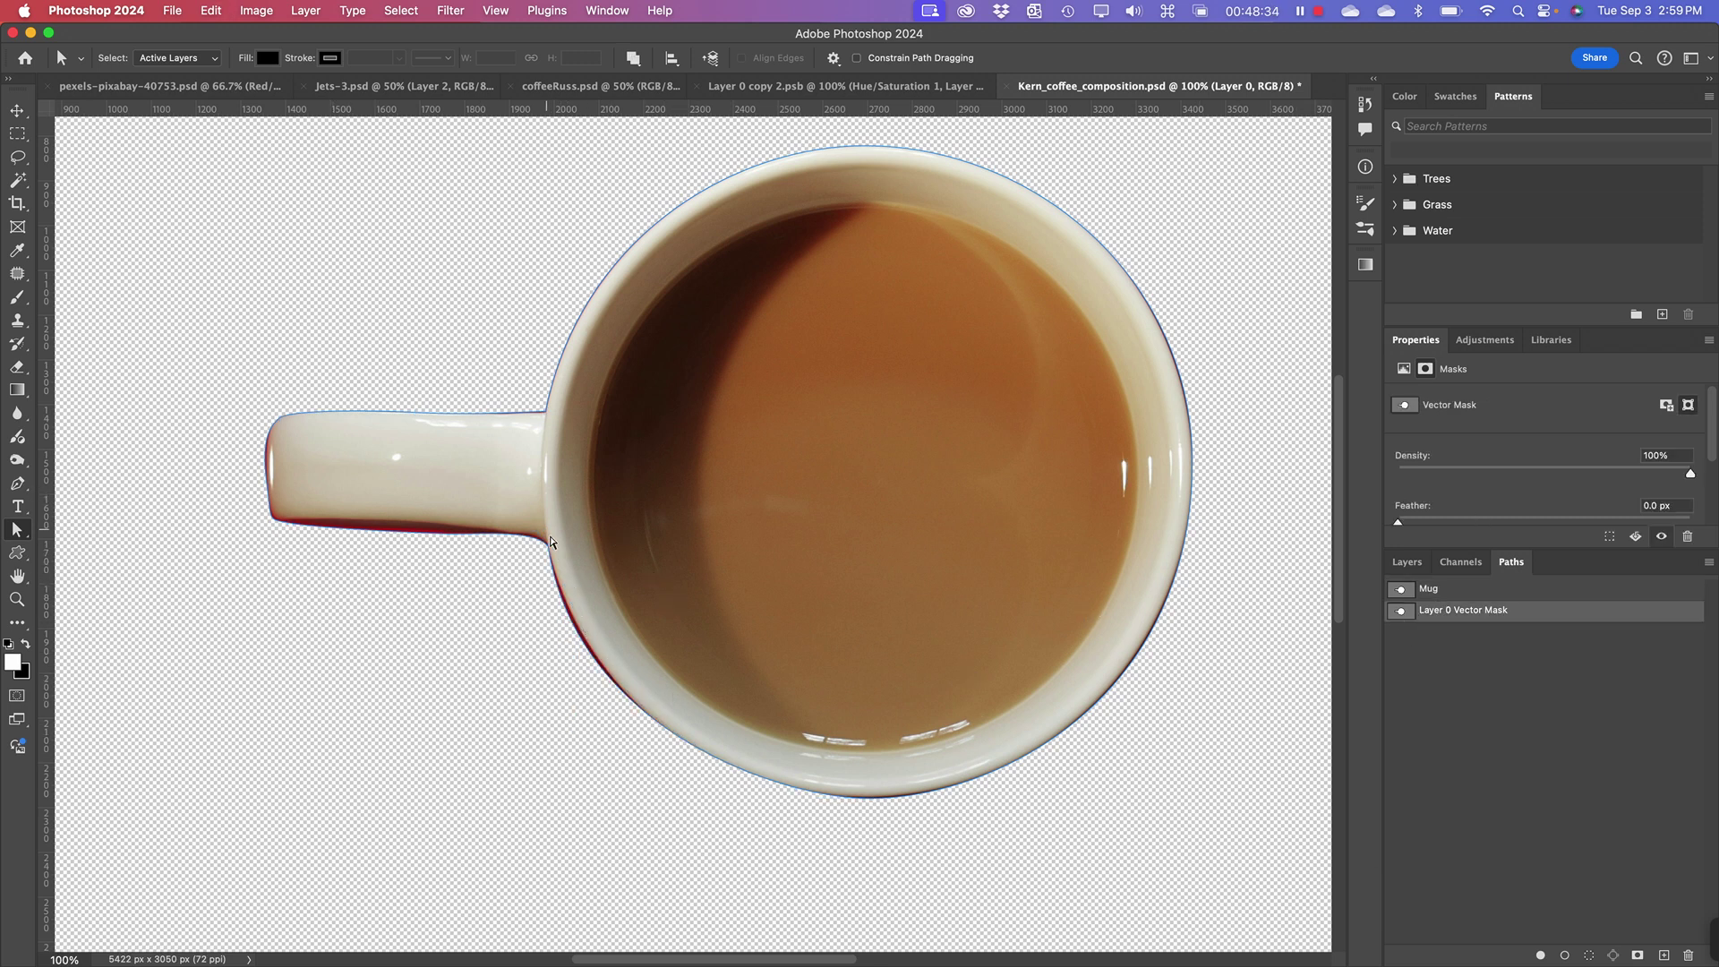
{"action": "left_click", "coordinate": [549, 557]}
{"action": "left_click_drag", "start_coordinate": [549, 555], "coordinate": [563, 556]}
{"action": "key", "text": "super+z"}
- Activate Layer 0's vector mask and move its lower handle-joint anchor inward to trim the red fringe
{"action": "left_click", "coordinate": [1407, 563]}
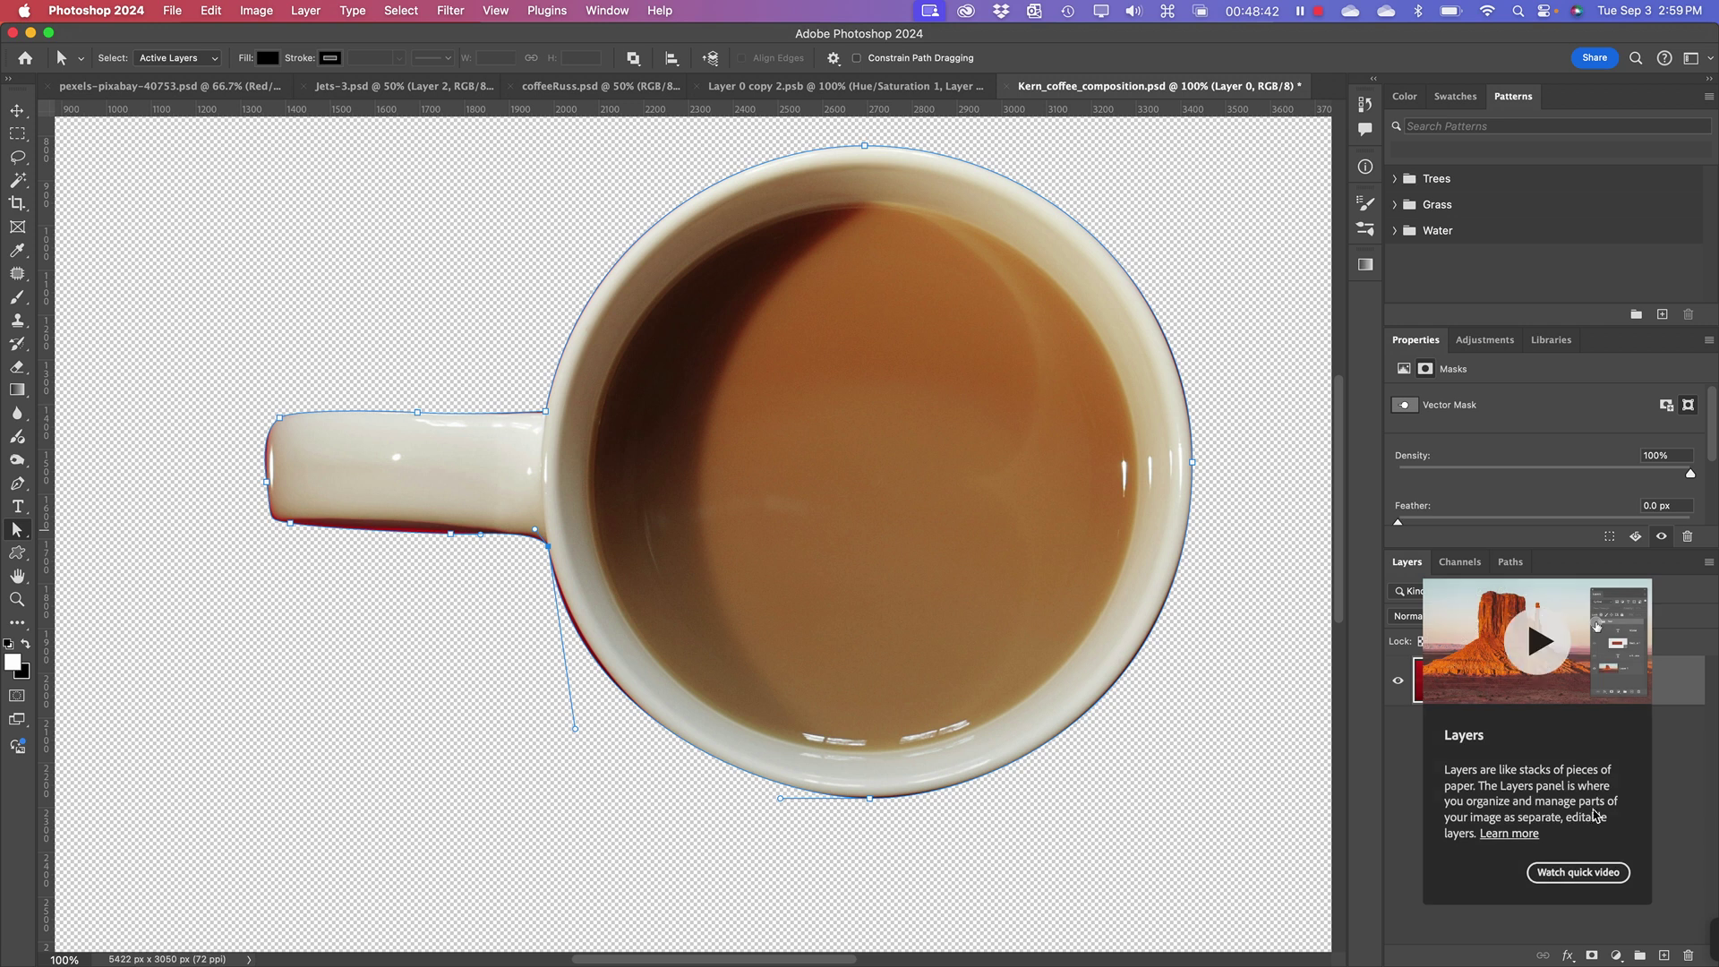
{"action": "left_click", "coordinate": [1589, 663]}
{"action": "left_click", "coordinate": [1550, 687]}
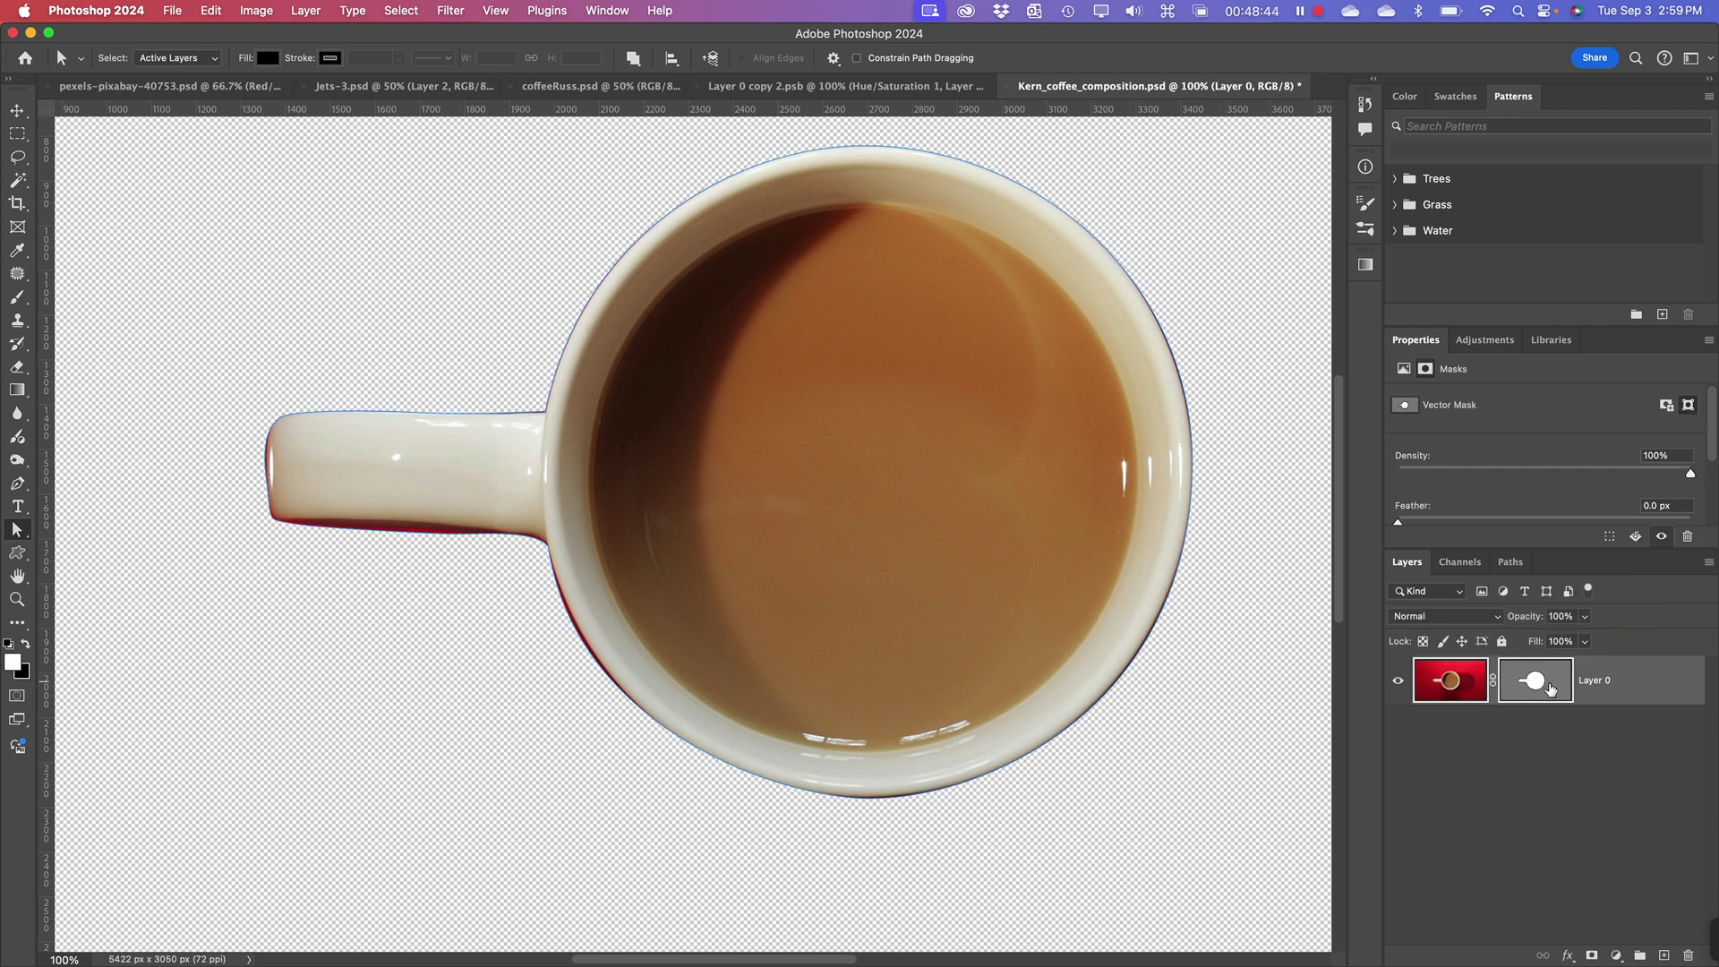
{"action": "left_click", "coordinate": [1537, 696]}
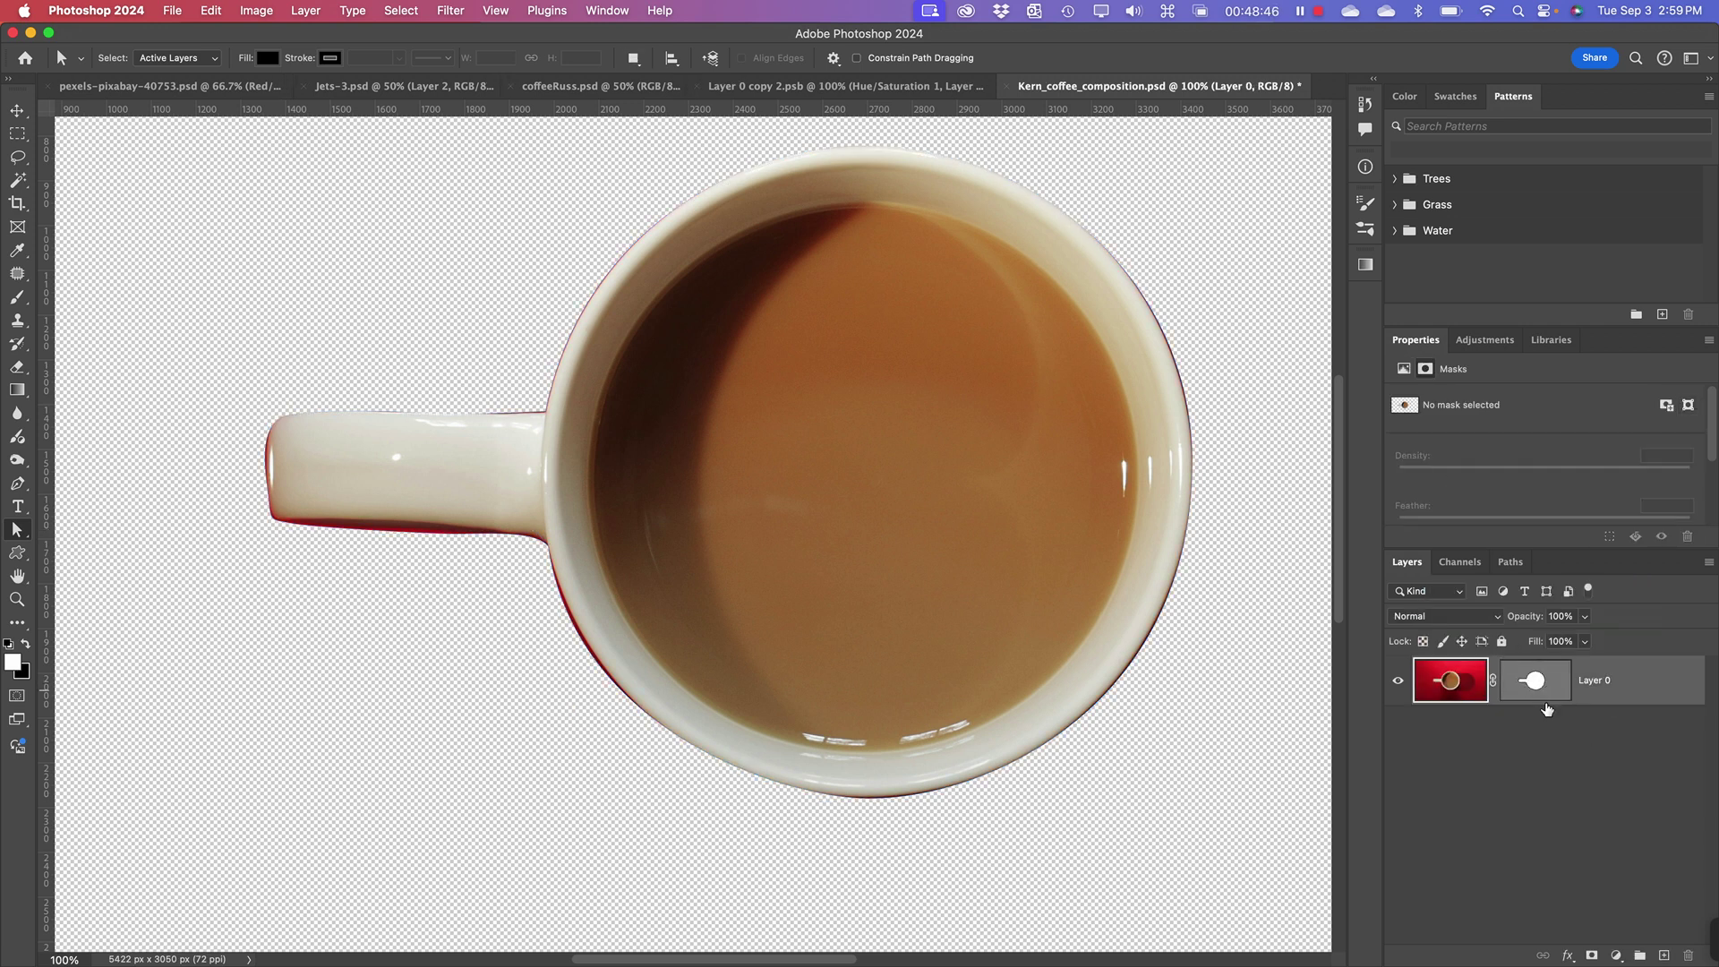
{"action": "left_click", "coordinate": [1538, 695]}
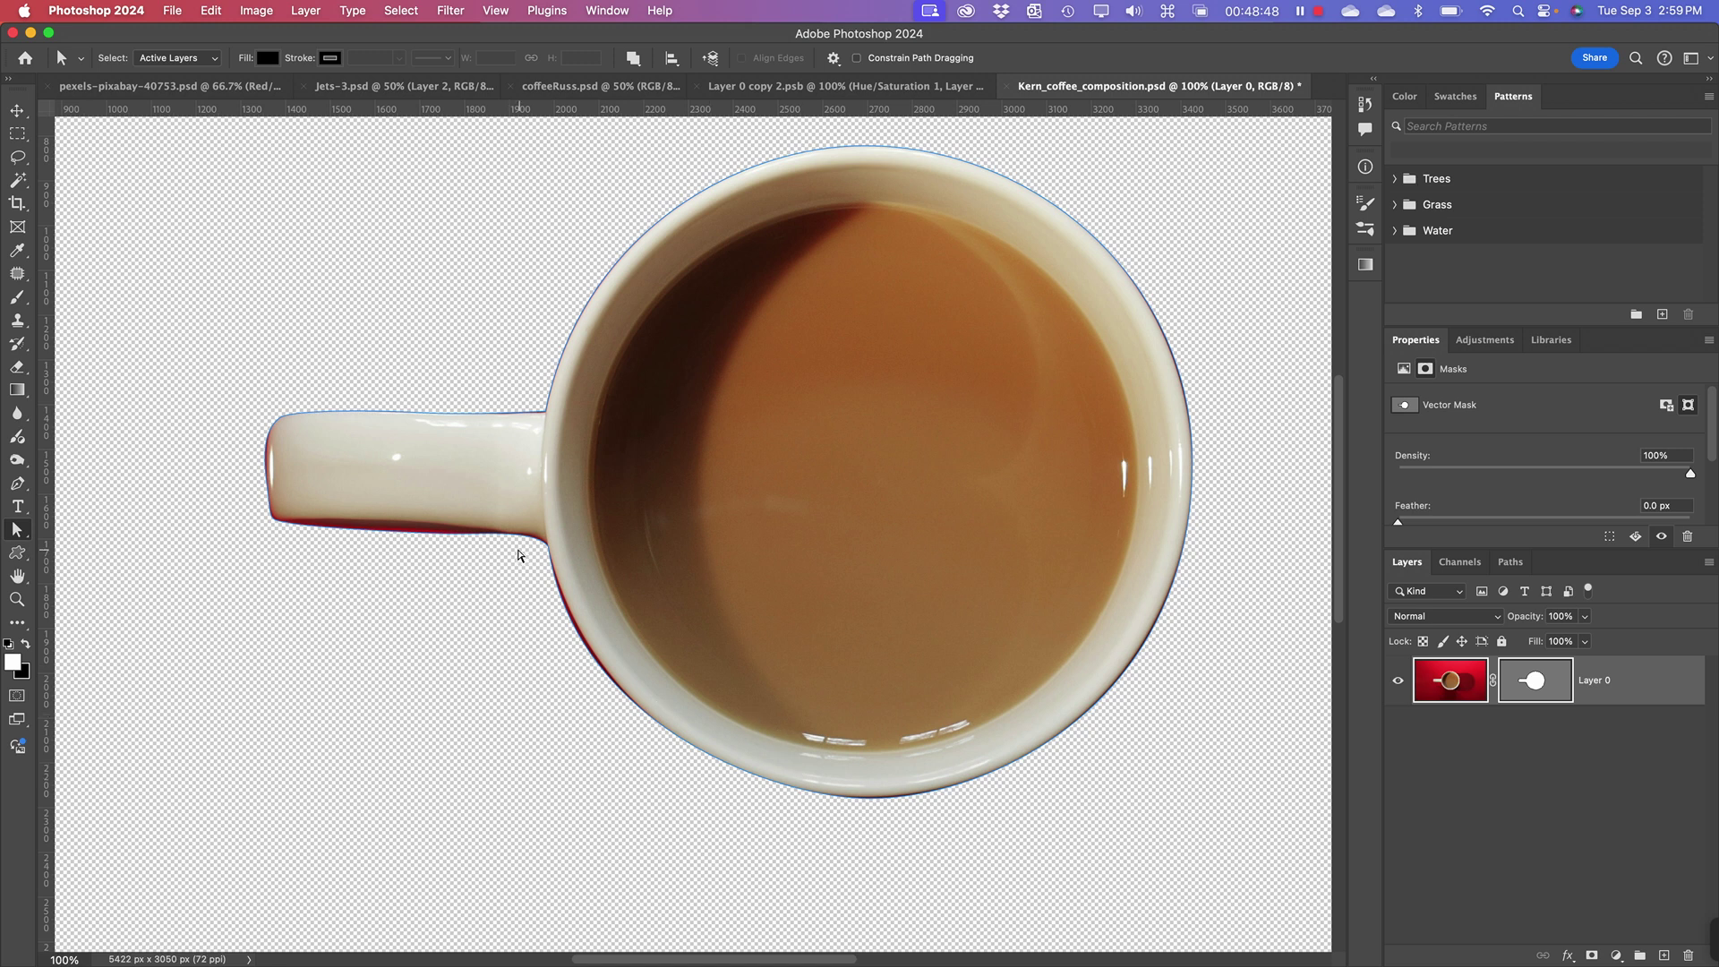
{"action": "left_click", "coordinate": [550, 557]}
{"action": "left_click_drag", "start_coordinate": [551, 553], "coordinate": [599, 616]}
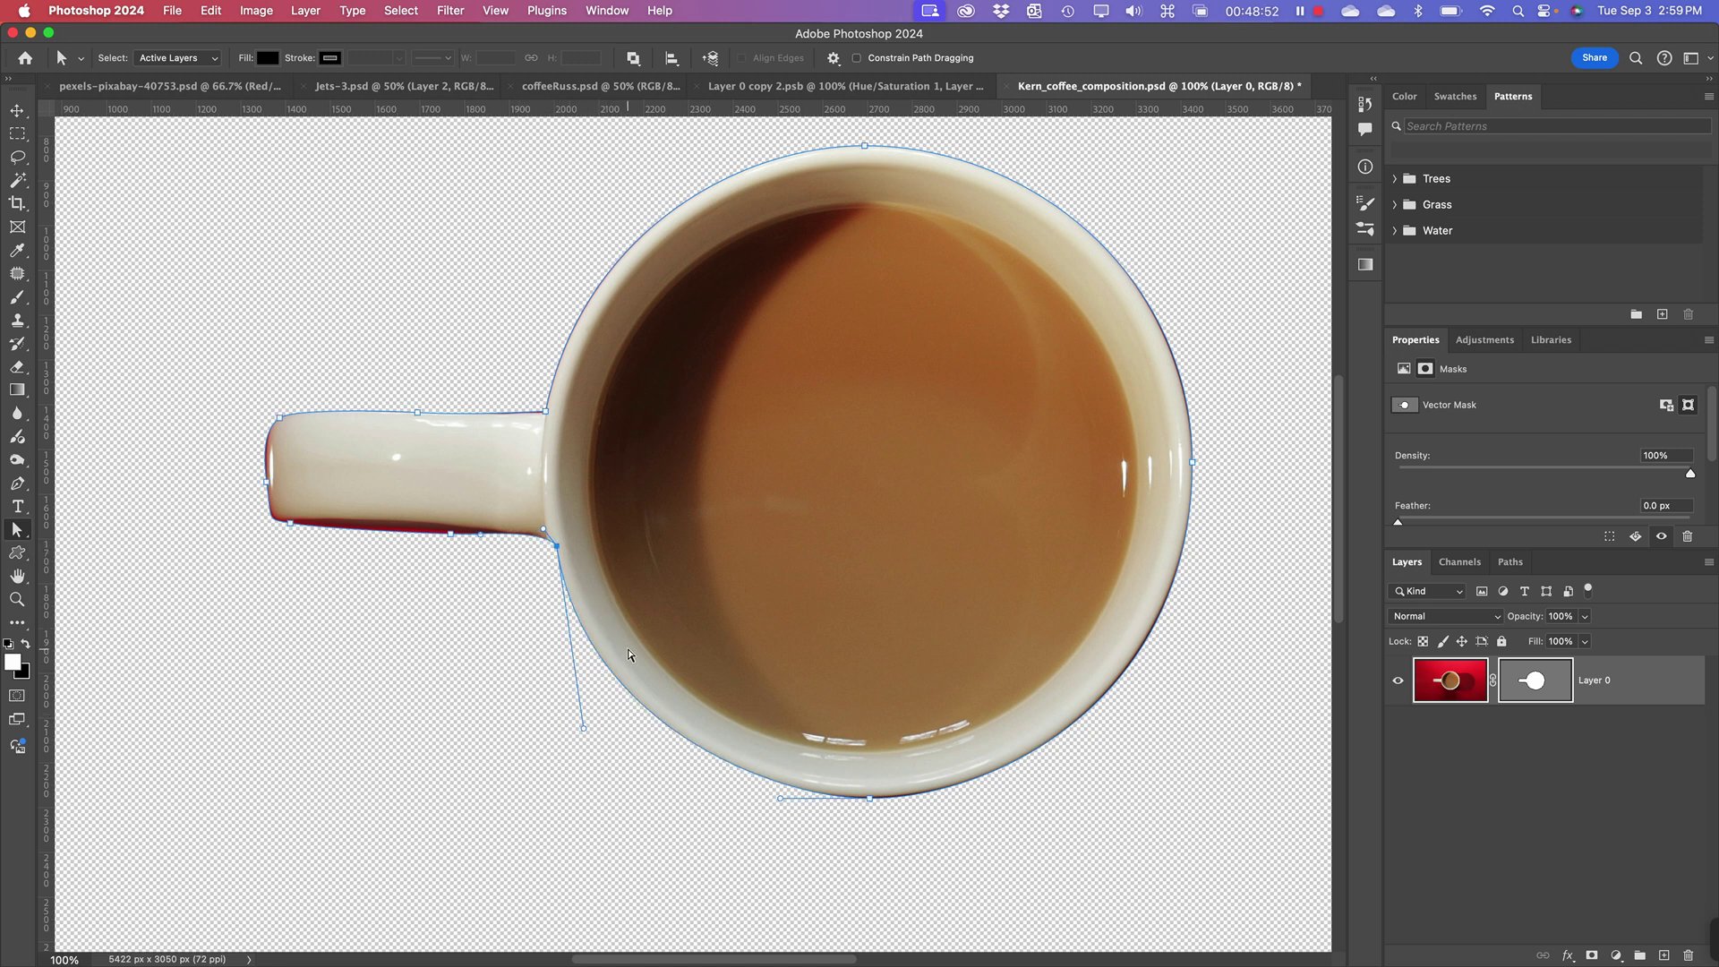
- Fine-tune the lower handle-joint anchor's direction handle so the mask follows the mug's lower-left rim
{"action": "key", "text": "super+equal"}
{"action": "key", "text": "super+equal"}
{"action": "key", "text": "super+equal"}
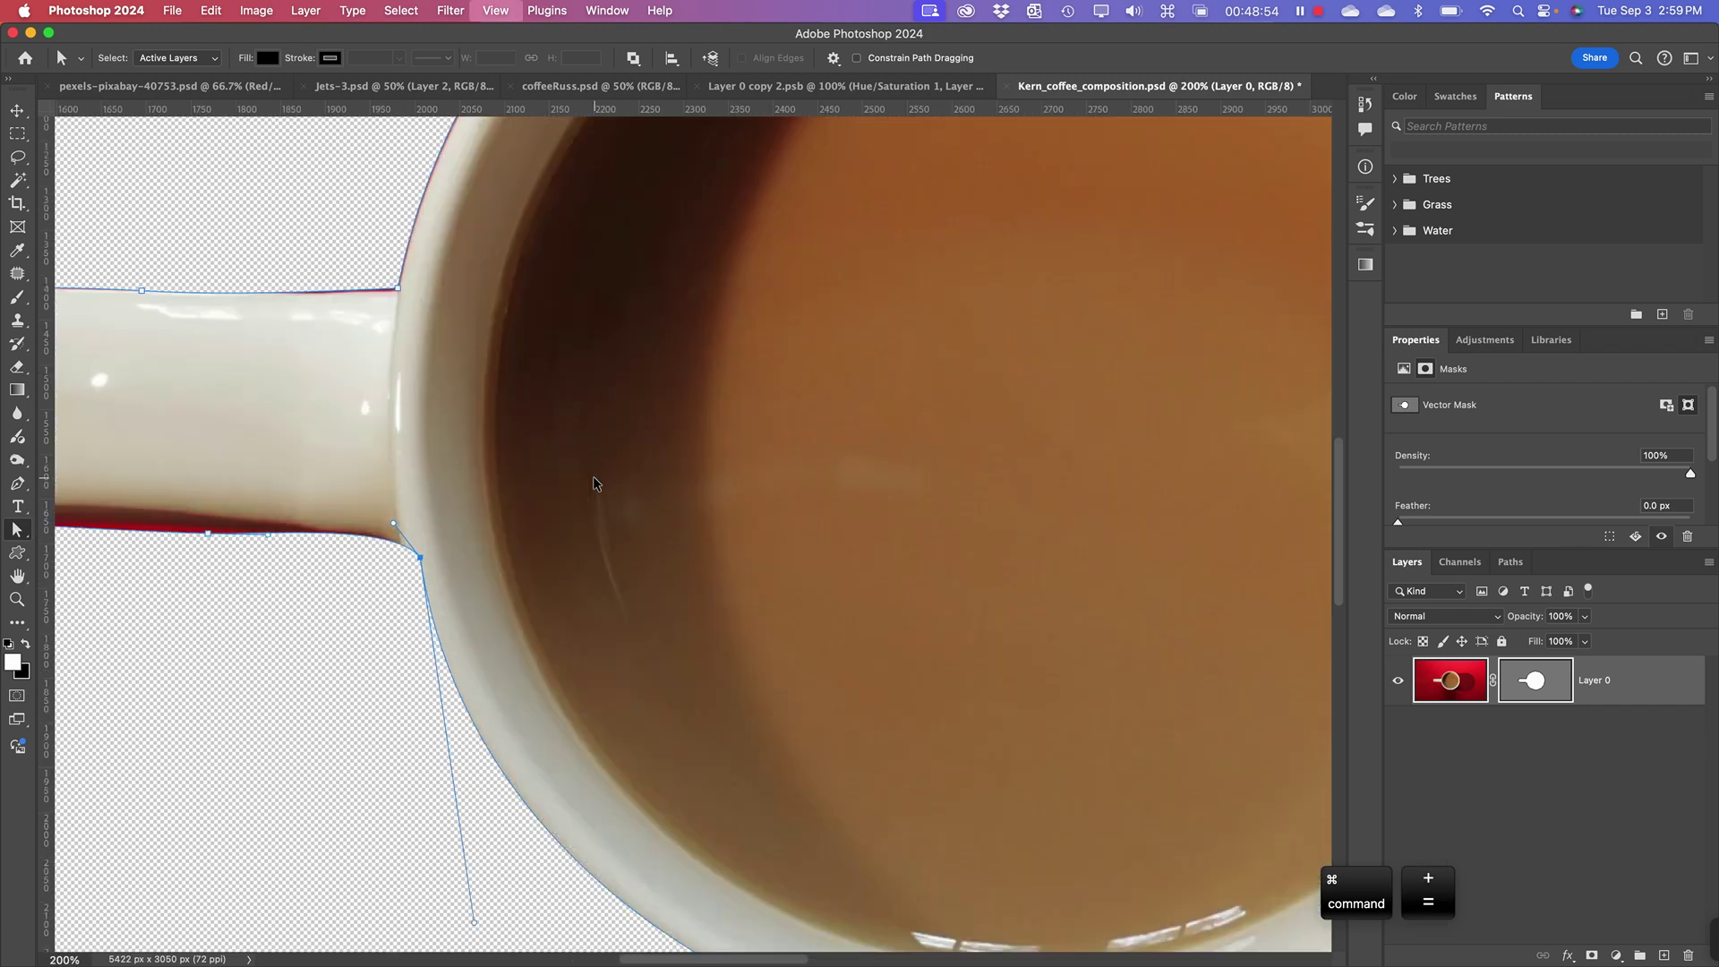
{"action": "left_click_drag", "start_coordinate": [116, 537], "coordinate": [547, 314]}
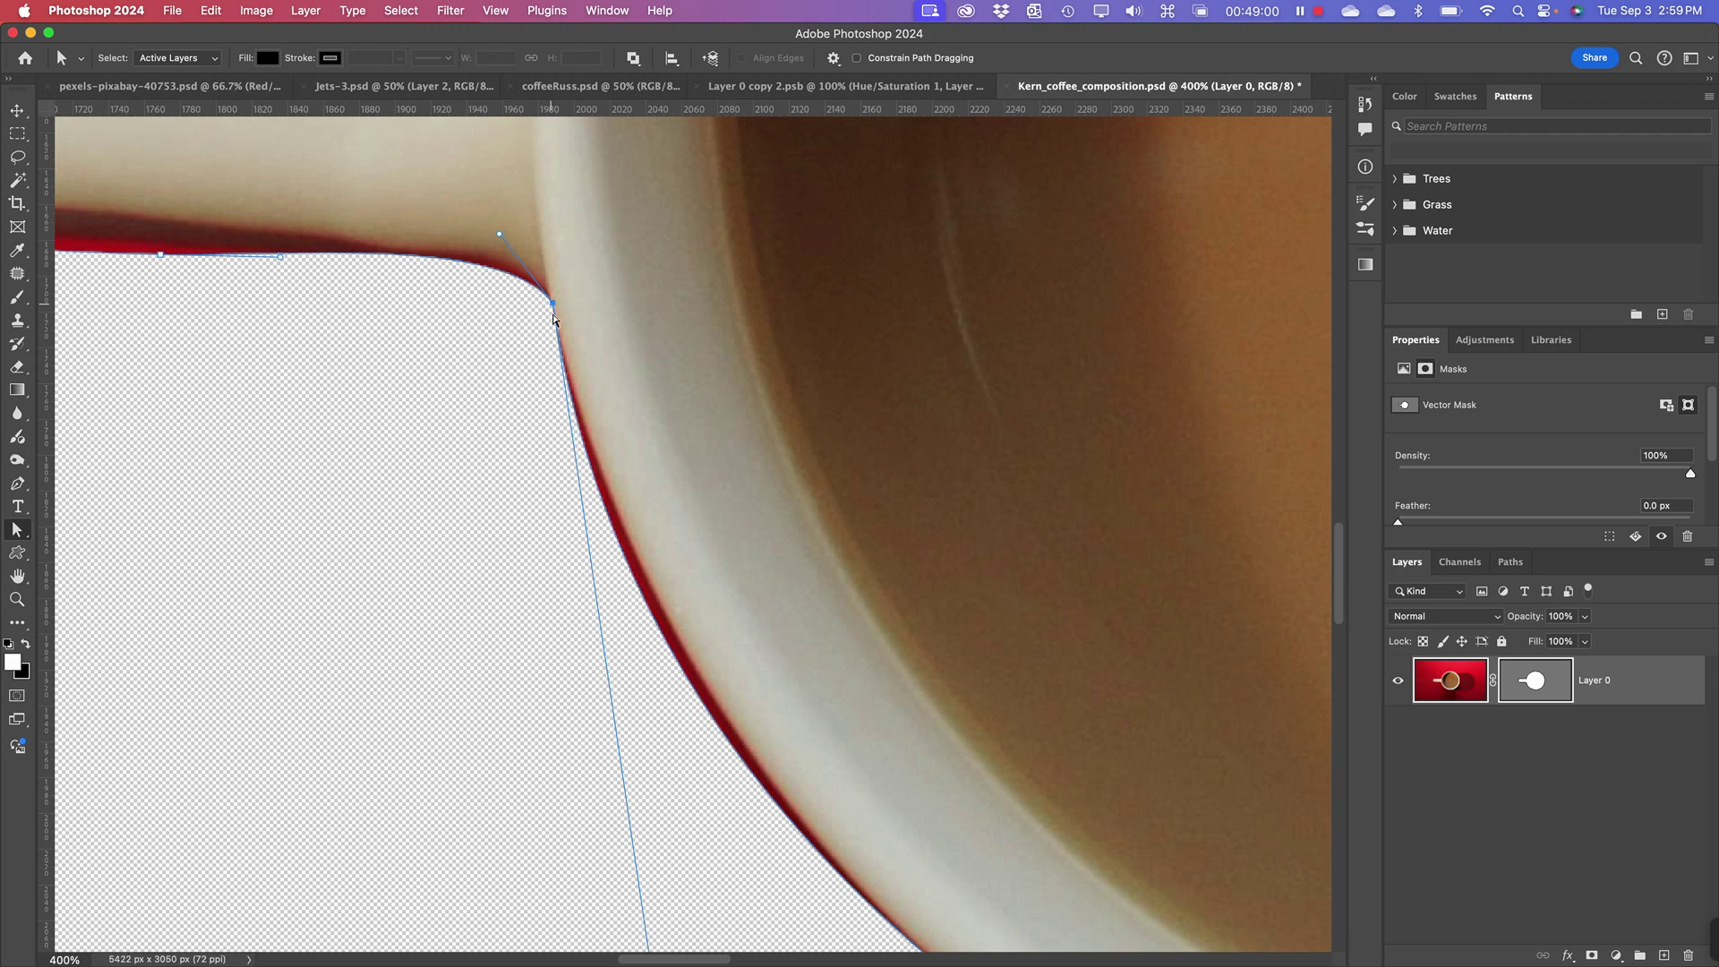
{"action": "key", "text": "space"}
{"action": "left_click_drag", "start_coordinate": [722, 777], "coordinate": [658, 454]}
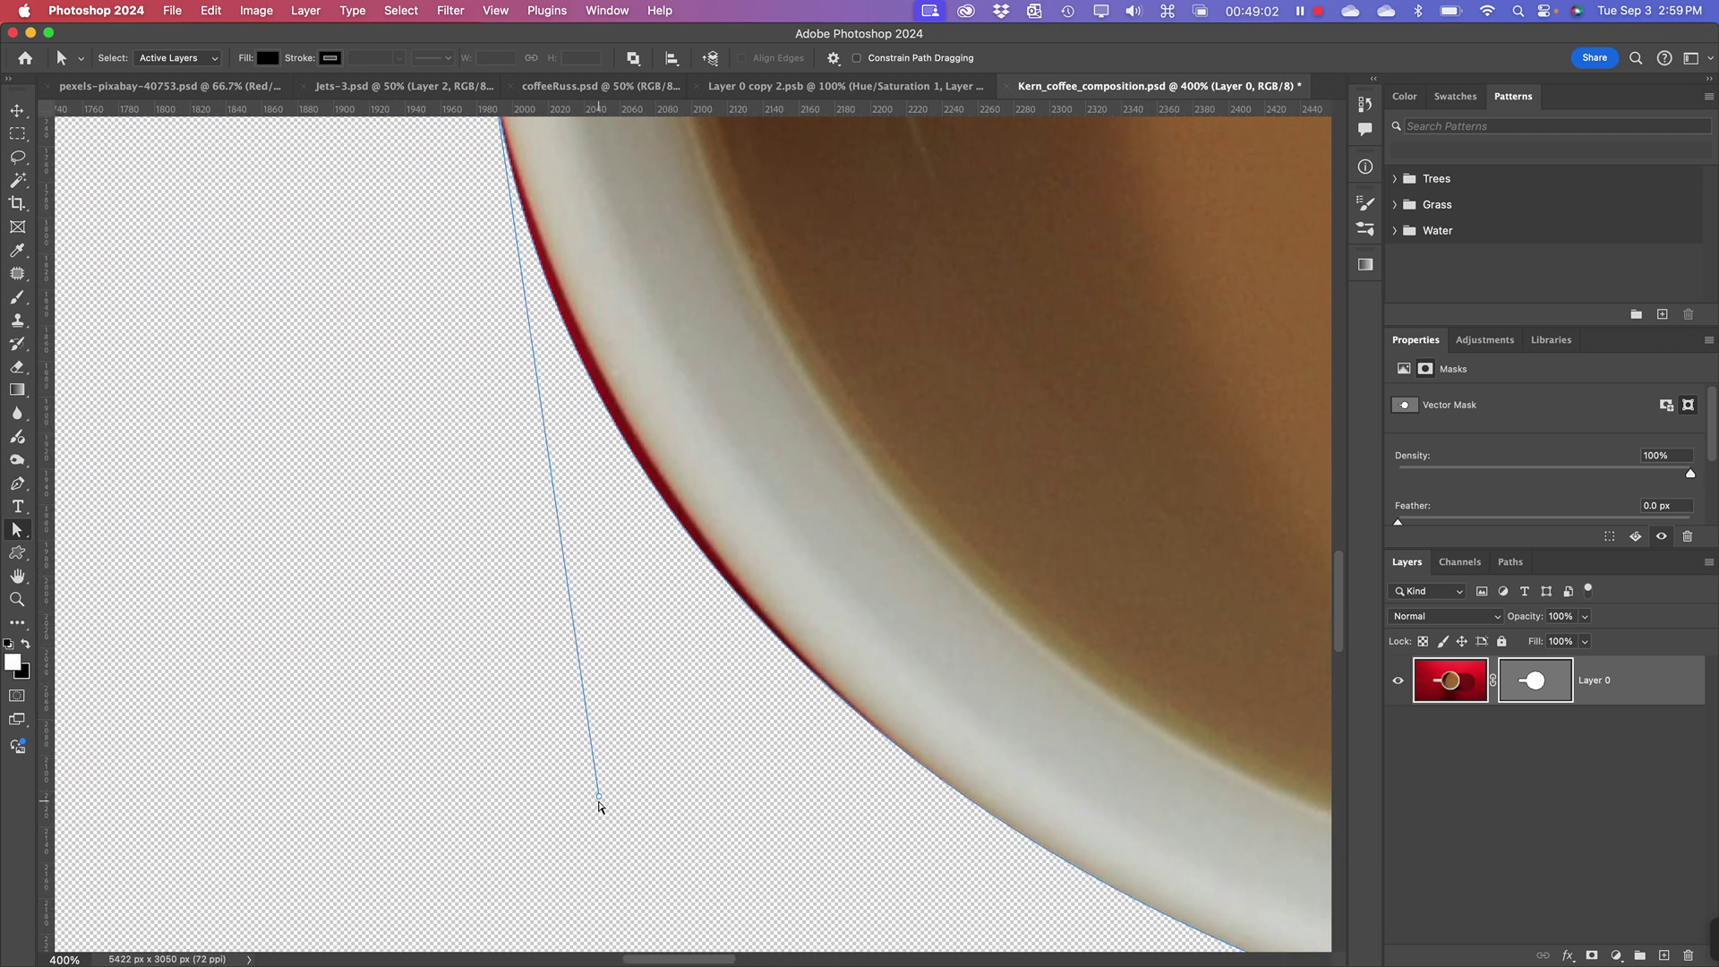
{"action": "mouse_move", "coordinate": [597, 784]}
{"action": "left_mouse_down"}
{"action": "mouse_move", "coordinate": [587, 683]}
{"action": "mouse_move", "coordinate": [629, 737]}
{"action": "mouse_move", "coordinate": [623, 768]}
{"action": "left_mouse_up"}
- Lengthen the bottom rim anchor's left direction handle horizontally so the vector mask follows the mug's lower-left rim
{"action": "key", "text": "space"}
{"action": "mouse_move", "coordinate": [621, 510]}
{"action": "left_mouse_down"}
{"action": "mouse_move", "coordinate": [633, 683]}
{"action": "mouse_move", "coordinate": [606, 503]}
{"action": "left_mouse_up"}
{"action": "scroll", "coordinate": [605, 503], "scroll_direction": "right", "scroll_amount": 10}
{"action": "scroll", "coordinate": [605, 503], "scroll_direction": "down", "scroll_amount": 2}
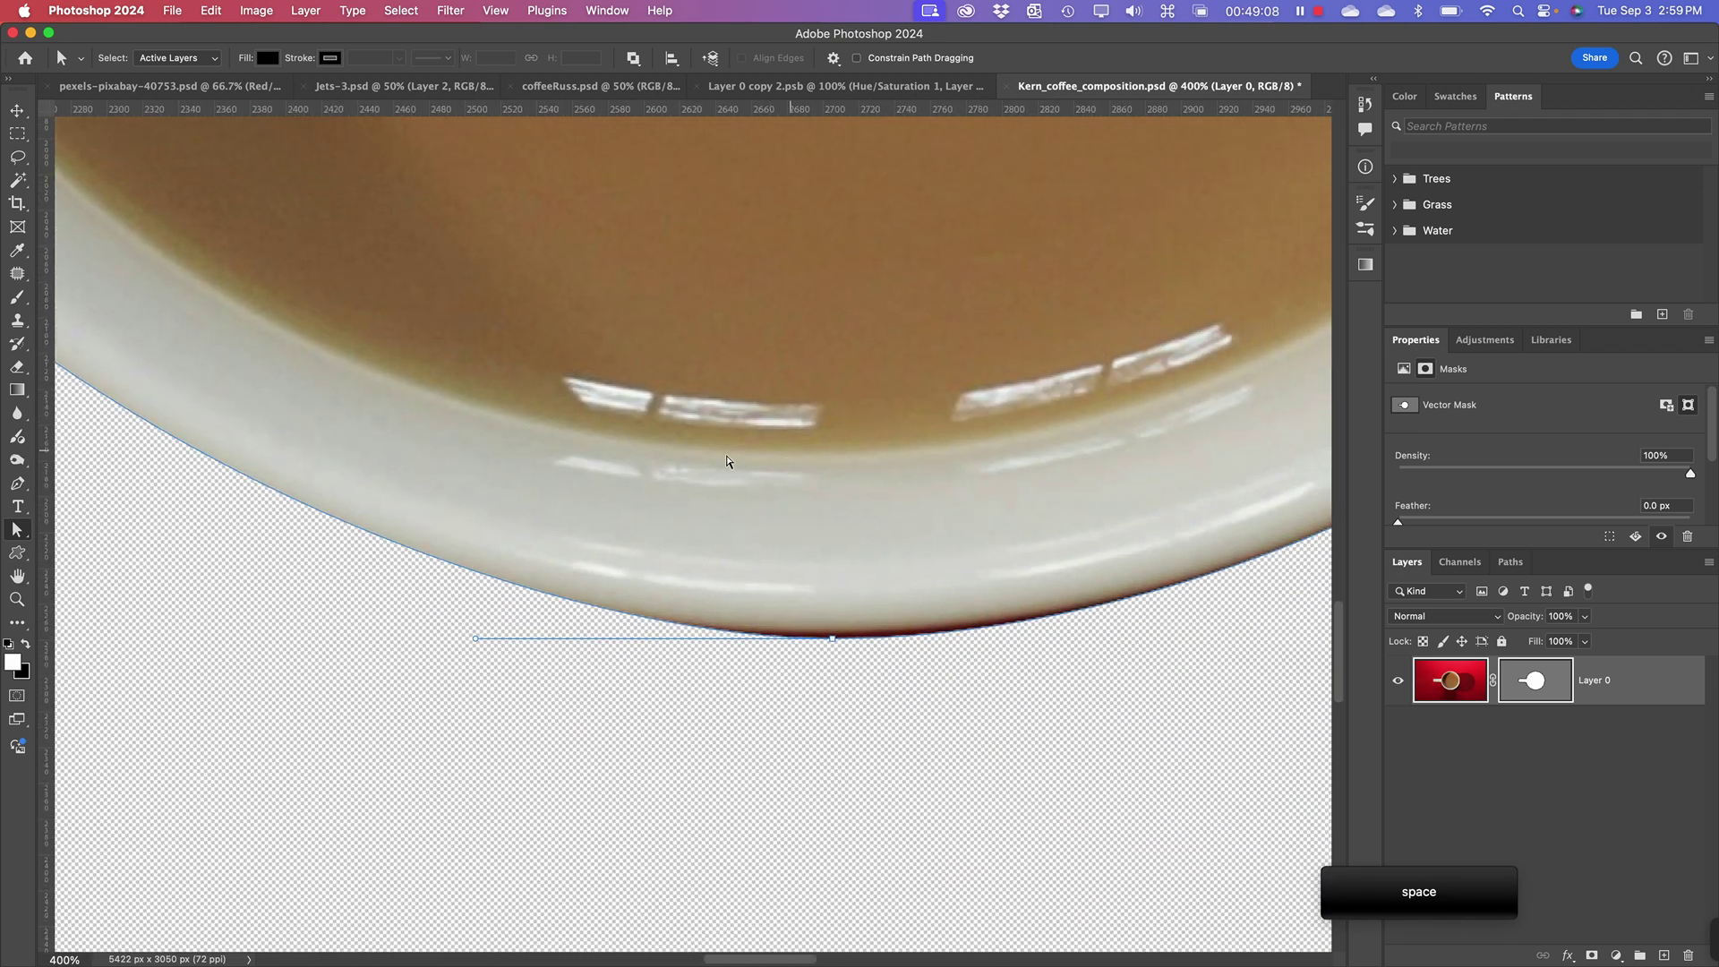
{"action": "key", "text": "super+minus"}
{"action": "key", "text": "super+minus"}
{"action": "key", "text": "super+minus"}
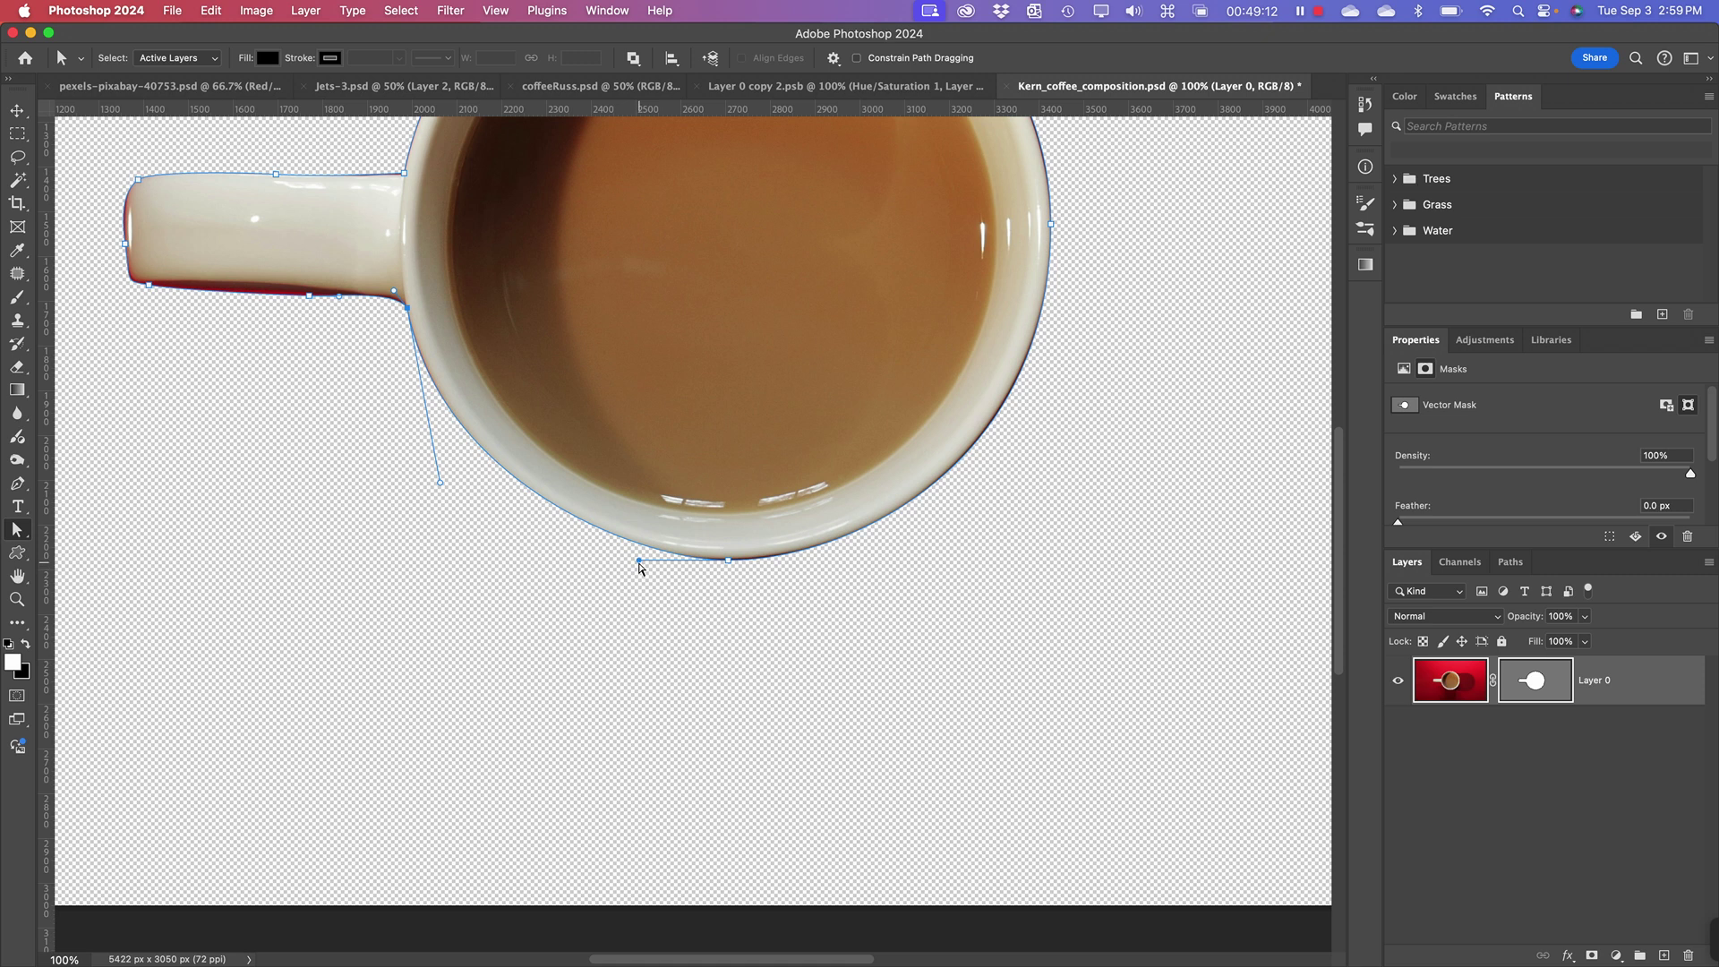
{"action": "left_click_drag", "start_coordinate": [638, 561], "coordinate": [615, 579]}
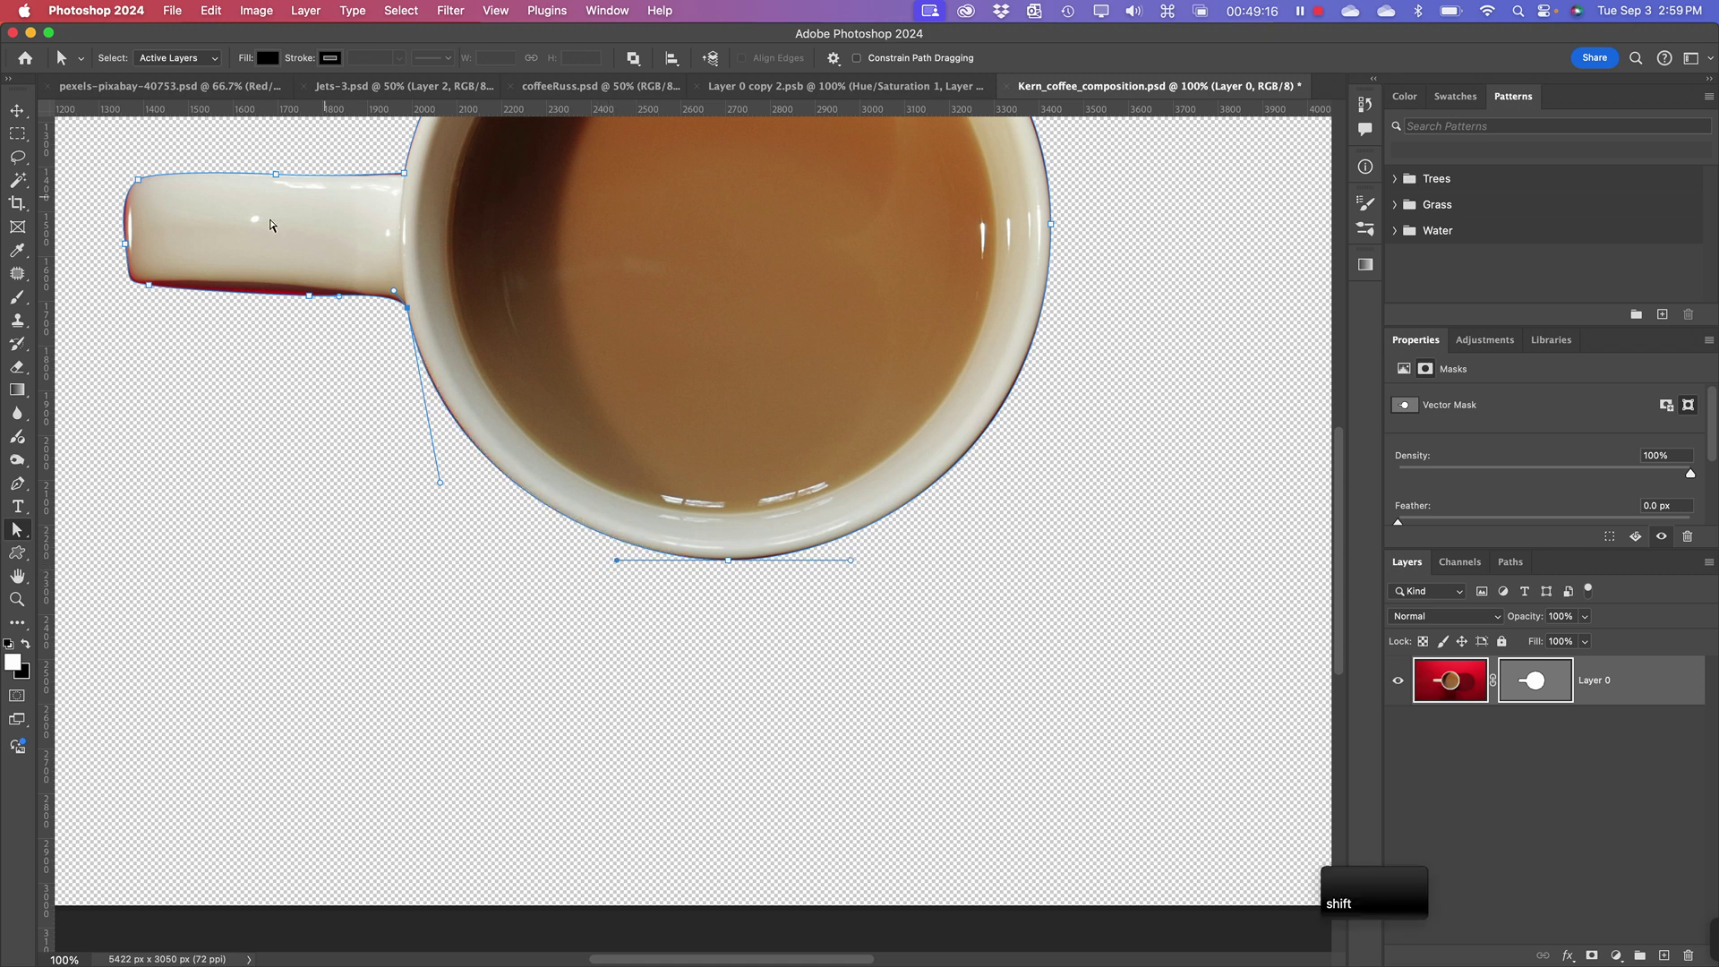
- Shorten the upper handle-joint anchor's direction handle slightly along the upper-left rim, and select the anchor at the top of the rim
{"action": "left_click_drag", "start_coordinate": [690, 238], "coordinate": [648, 514]}
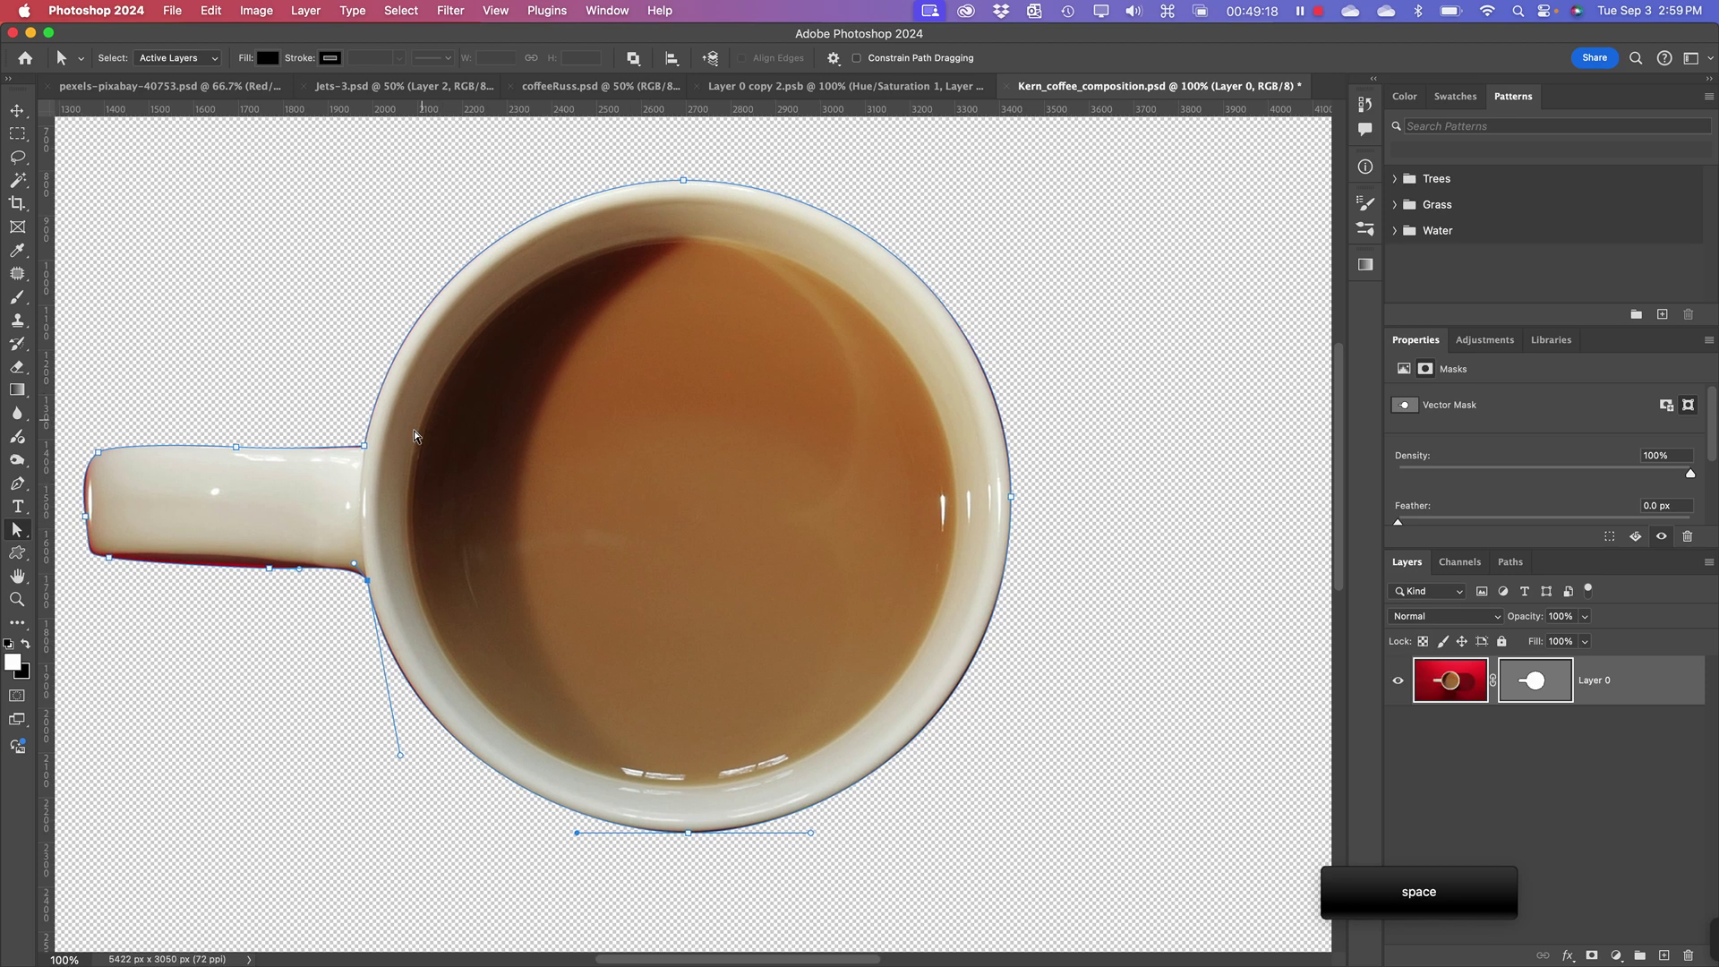
{"action": "left_click", "coordinate": [364, 446]}
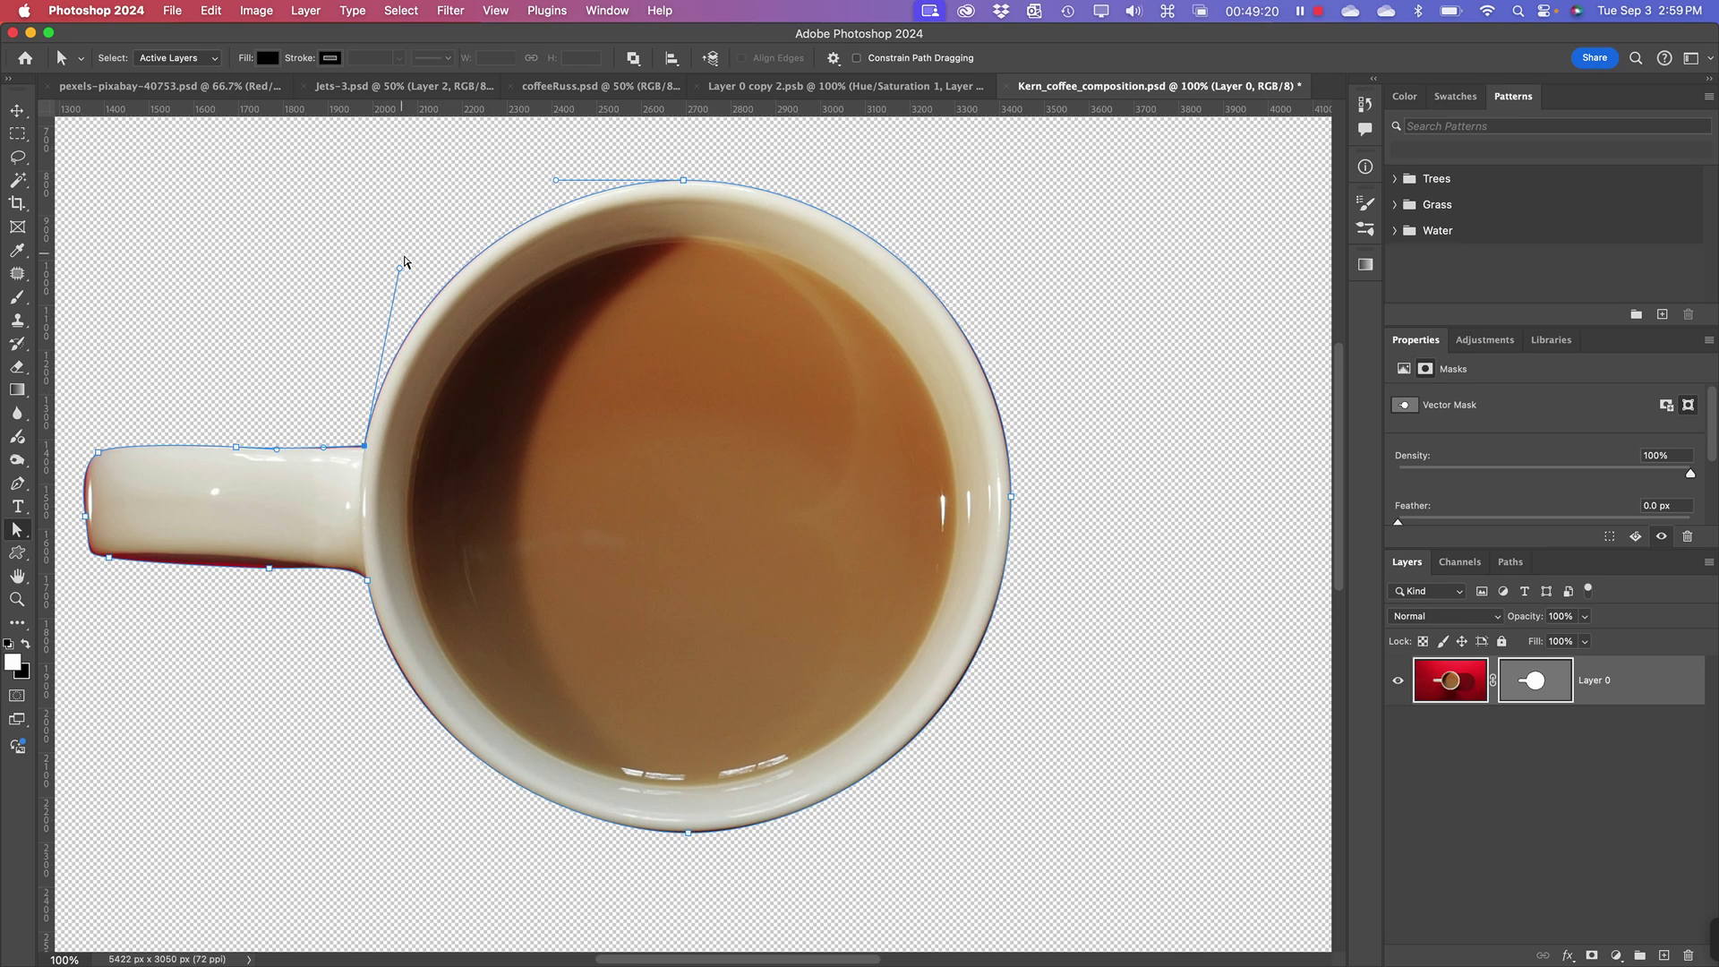
{"action": "left_click_drag", "start_coordinate": [399, 269], "coordinate": [400, 275]}
{"action": "left_click", "coordinate": [1538, 688]}
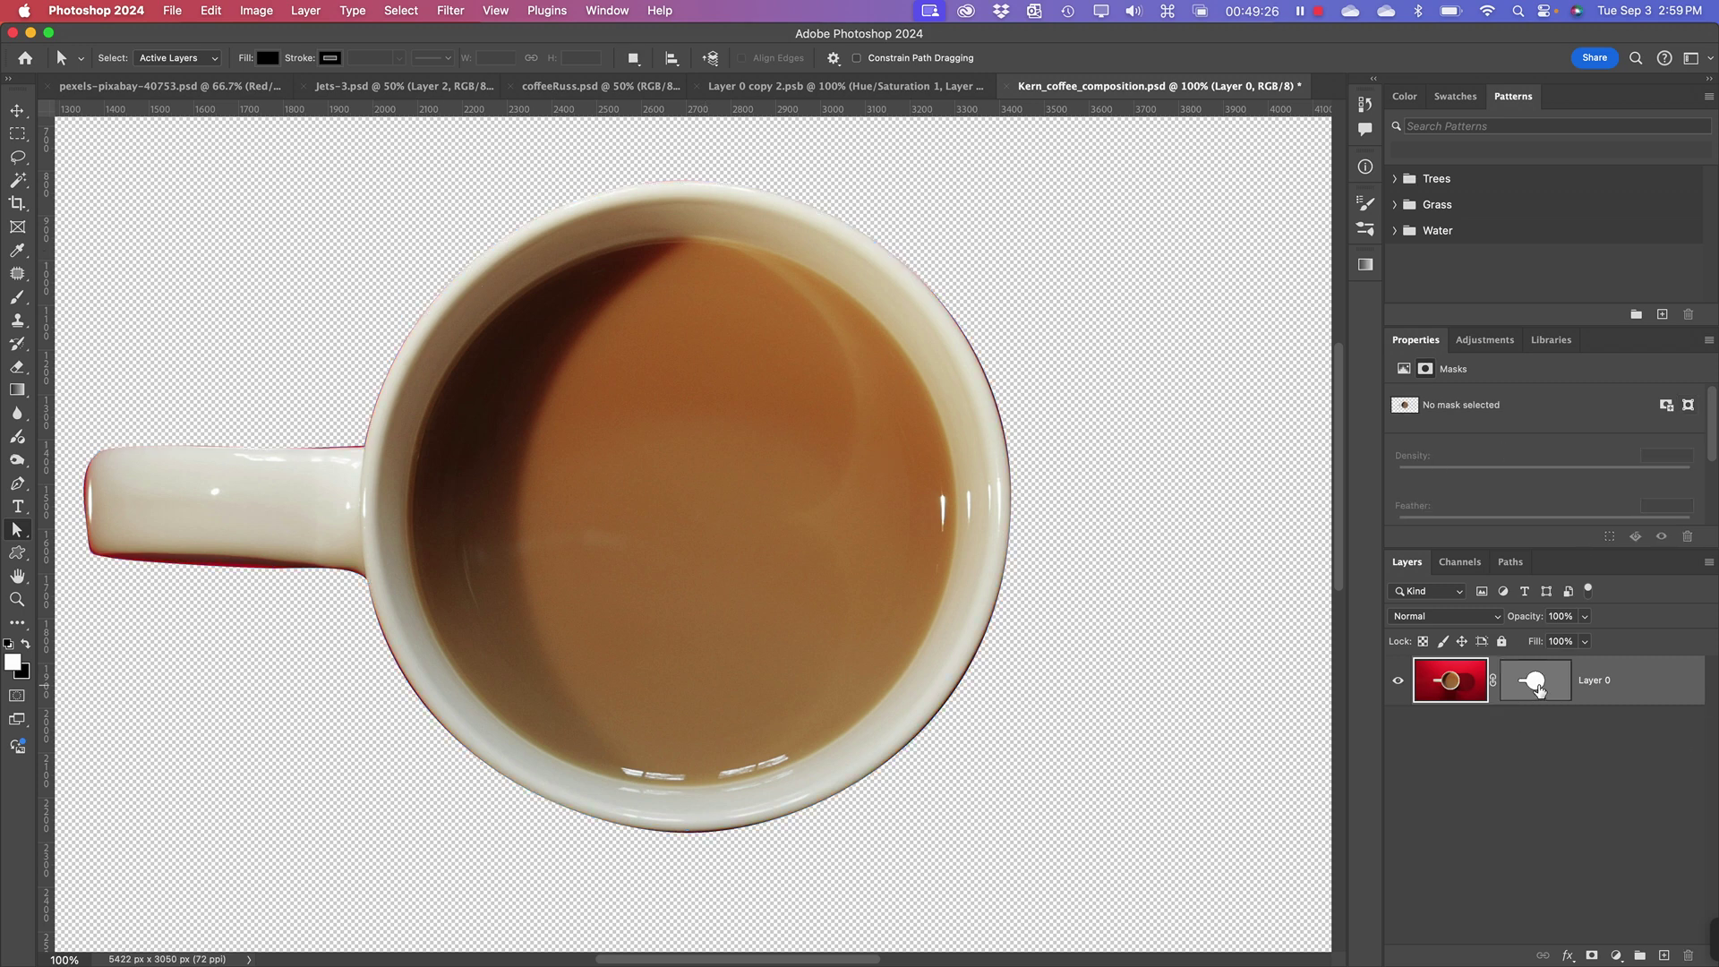
{"action": "left_click", "coordinate": [1538, 687]}
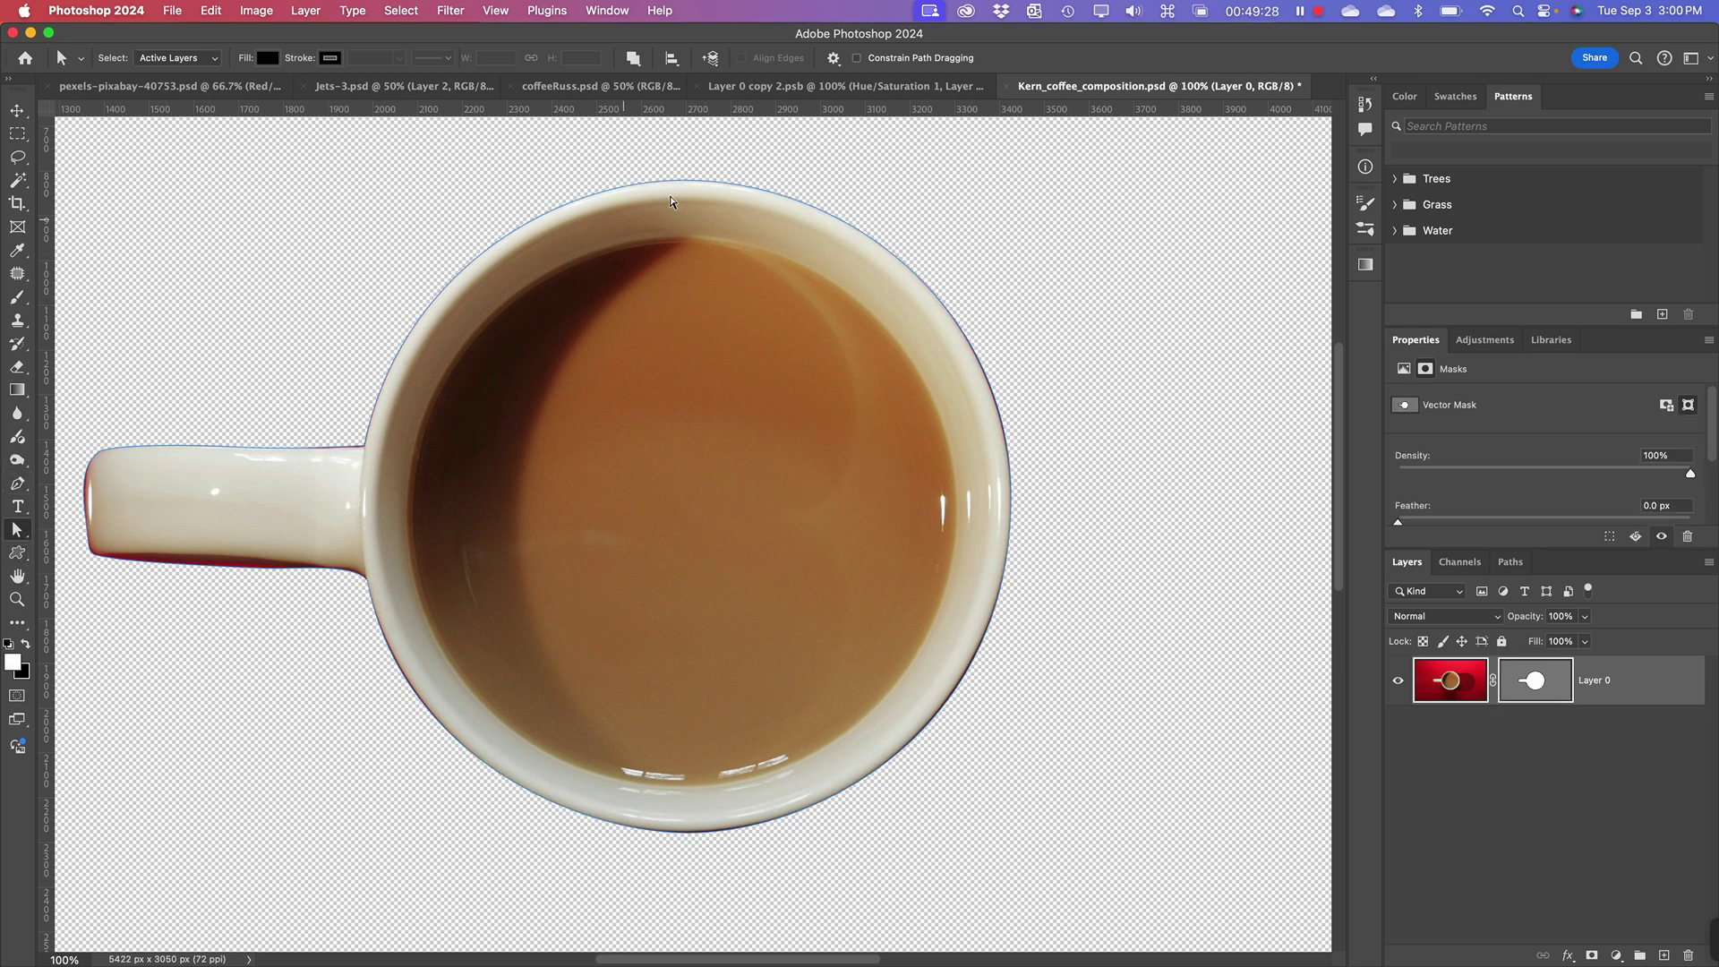
{"action": "left_click", "coordinate": [681, 181]}
{"action": "left_click", "coordinate": [682, 180]}
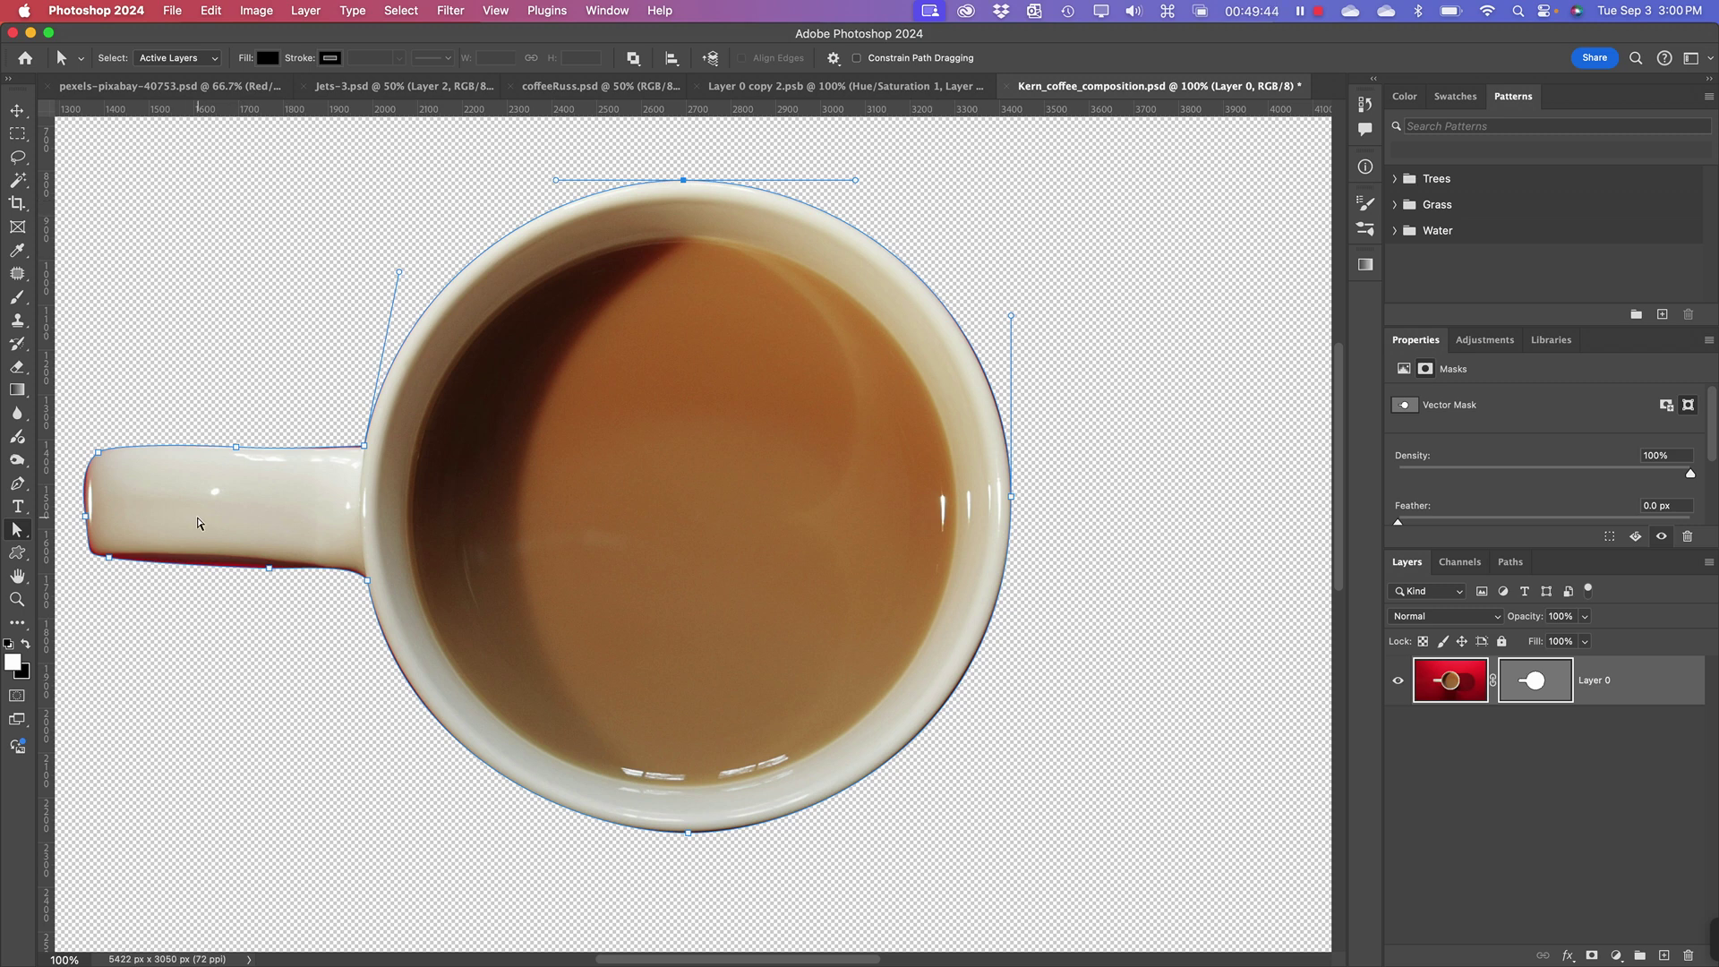
- Move the anchor at the handle's outer end slightly upward along the edge, and reselect it on Layer 0's vector mask
{"action": "left_click_drag", "start_coordinate": [88, 525], "coordinate": [86, 489]}
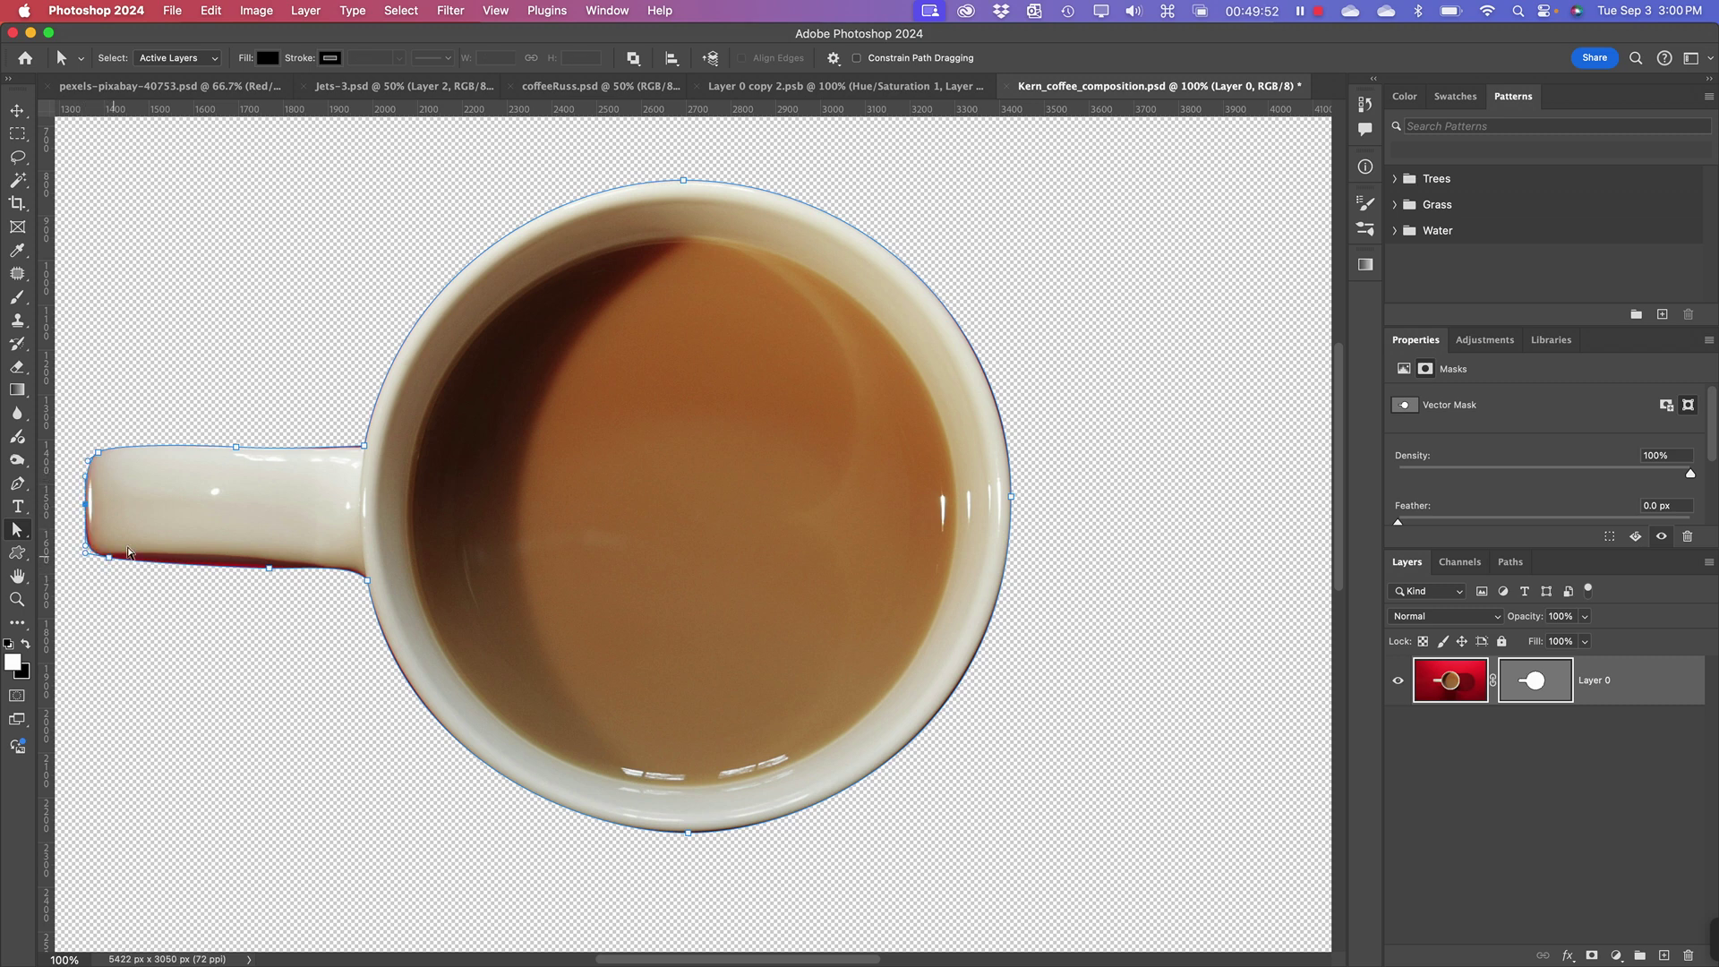
{"action": "key", "text": "super+minus"}
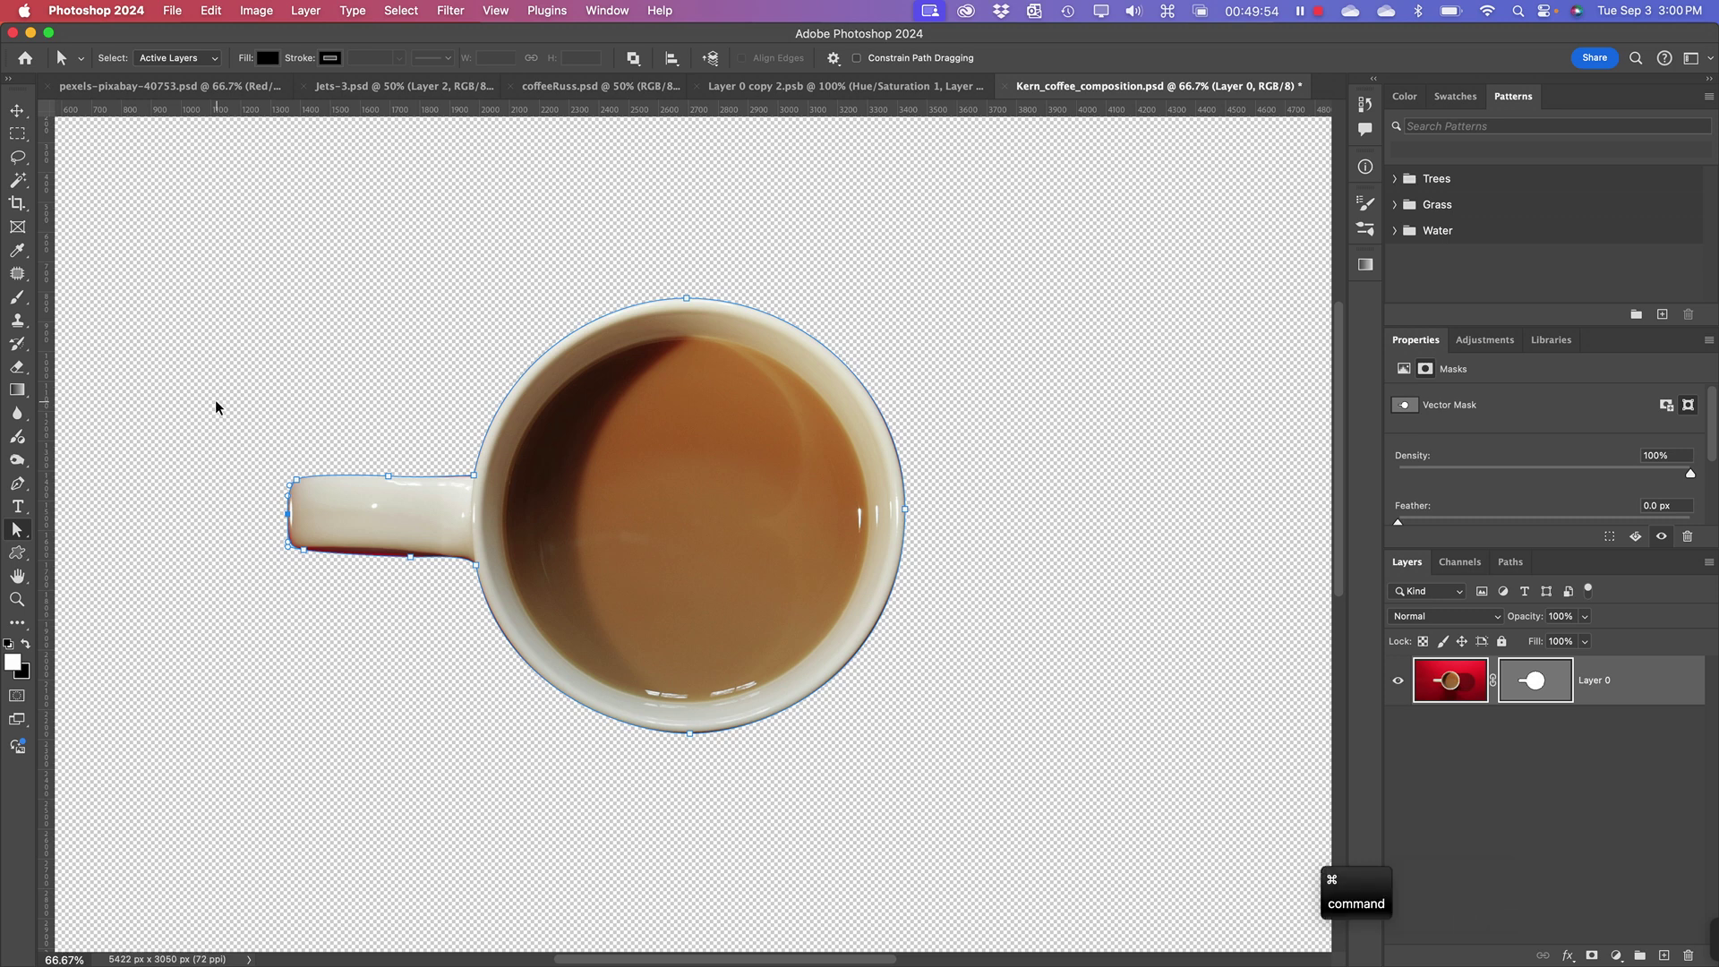
{"action": "key", "text": "super+equal"}
{"action": "key", "text": "super+equal"}
{"action": "key", "text": "super+equal"}
{"action": "key", "text": "super+equal"}
{"action": "key", "text": "space"}
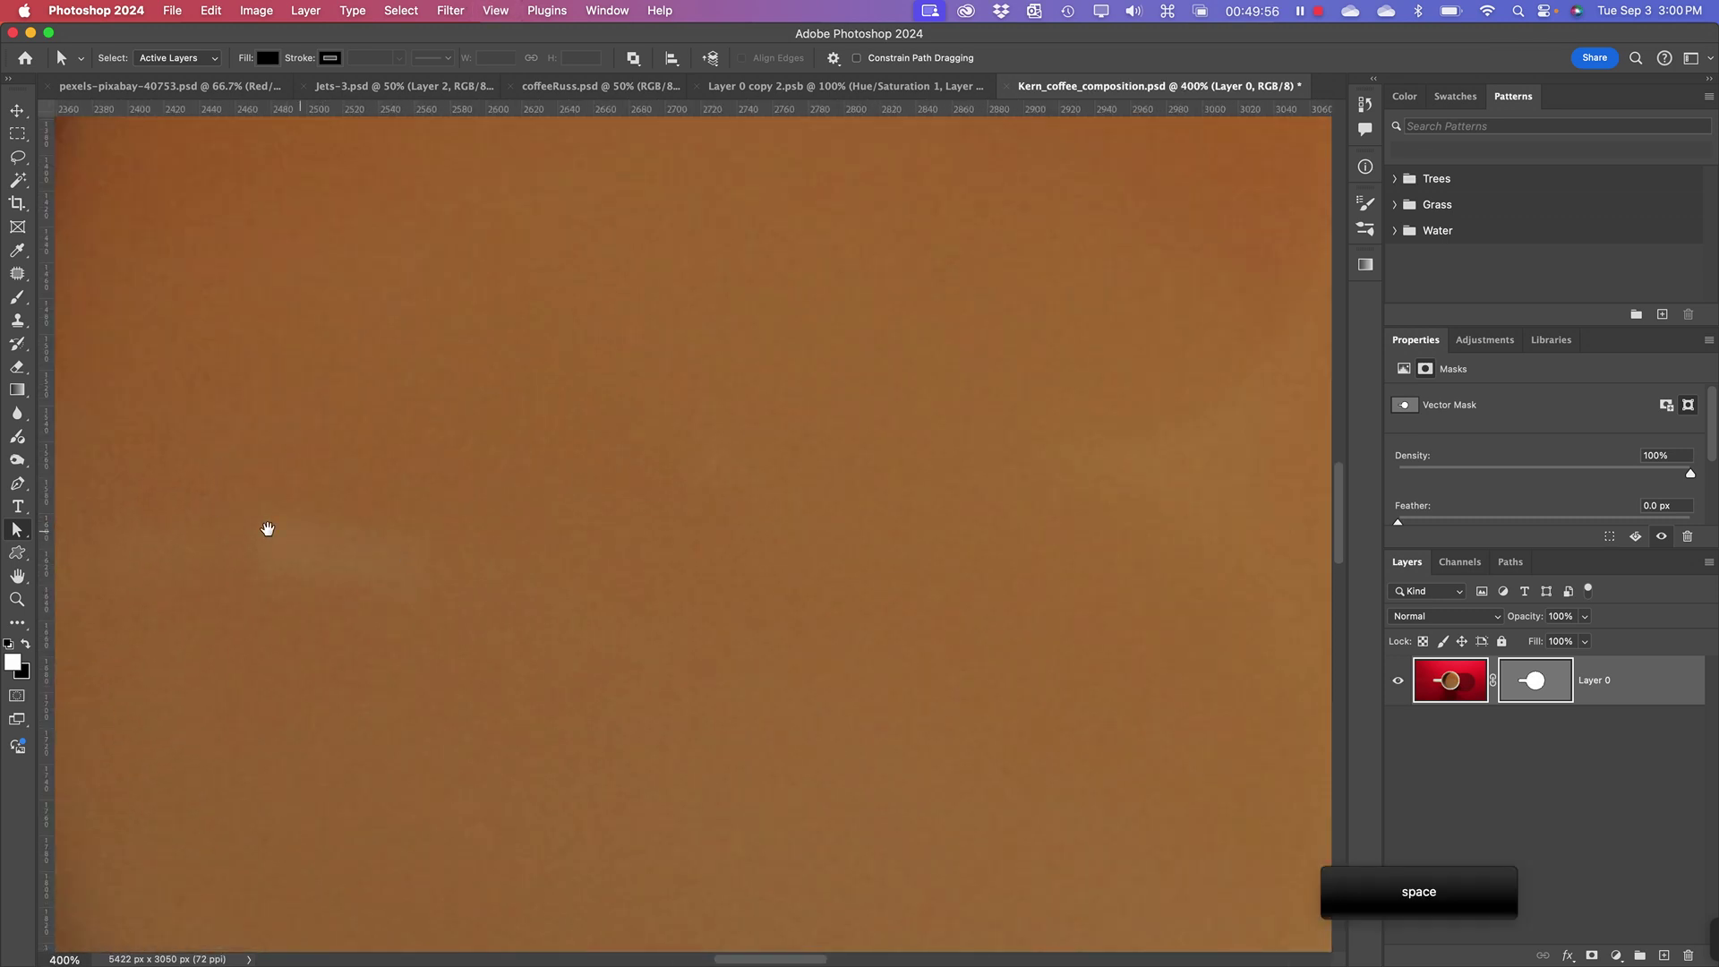
{"action": "left_click_drag", "start_coordinate": [268, 526], "coordinate": [951, 489]}
{"action": "mouse_move", "coordinate": [287, 555]}
{"action": "left_mouse_down"}
{"action": "mouse_move", "coordinate": [926, 394]}
{"action": "mouse_move", "coordinate": [645, 755]}
{"action": "left_mouse_up"}
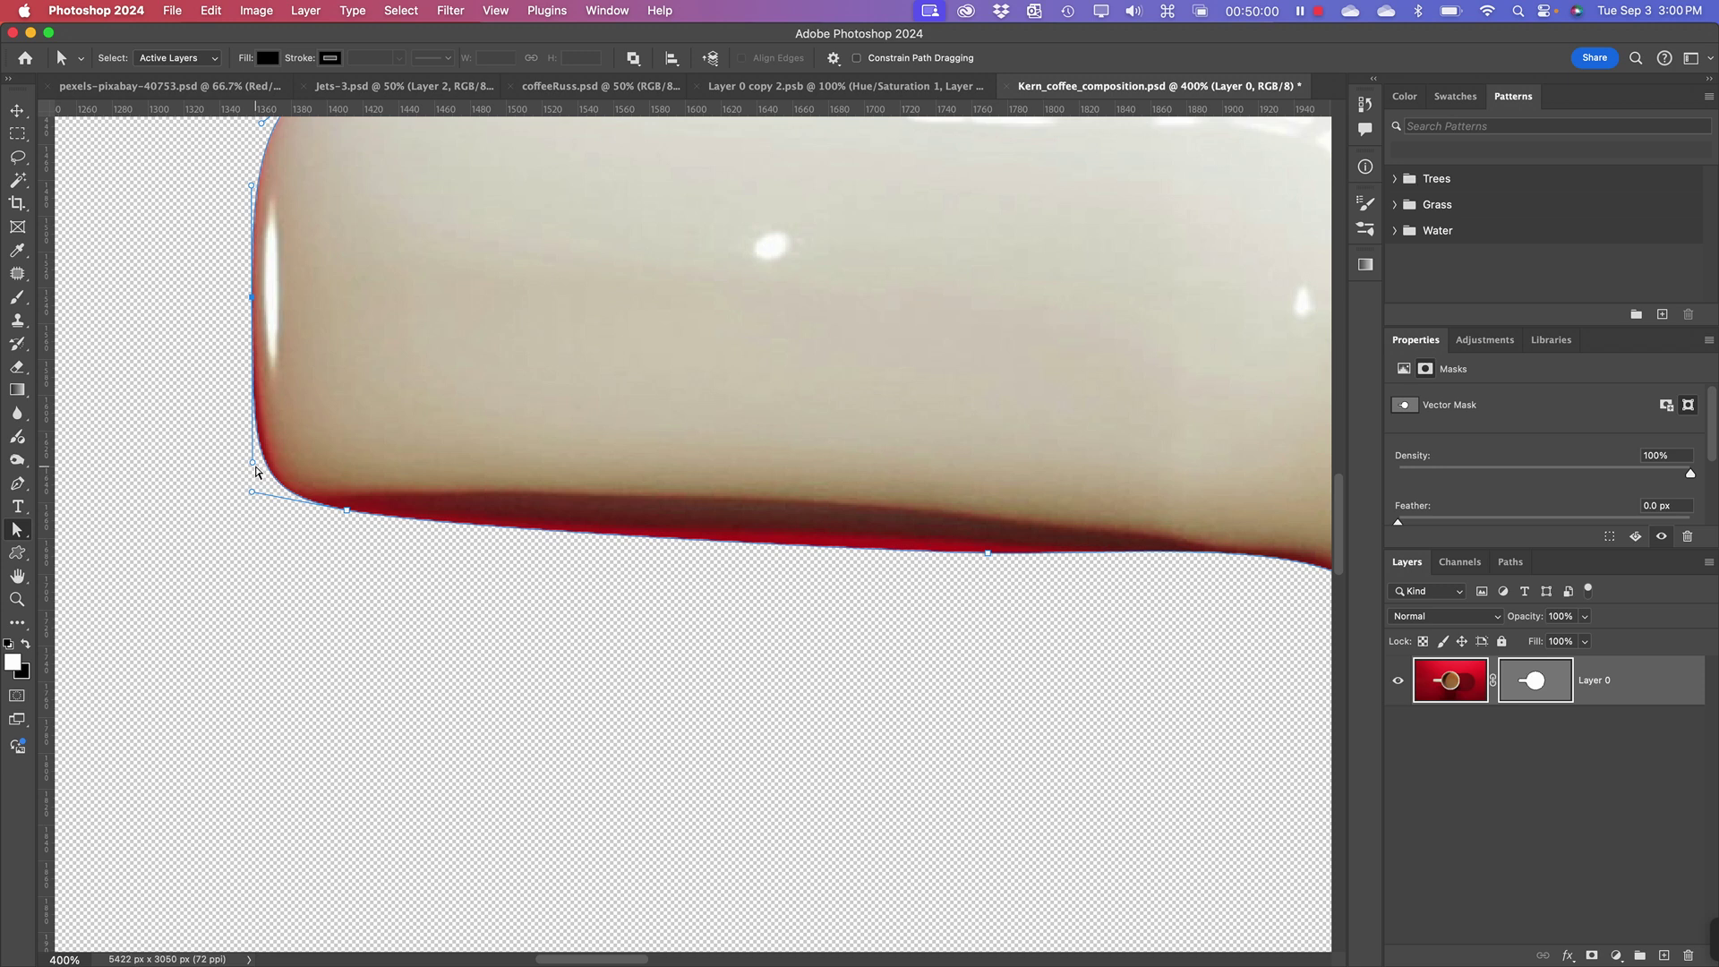
{"action": "left_click", "coordinate": [257, 462]}
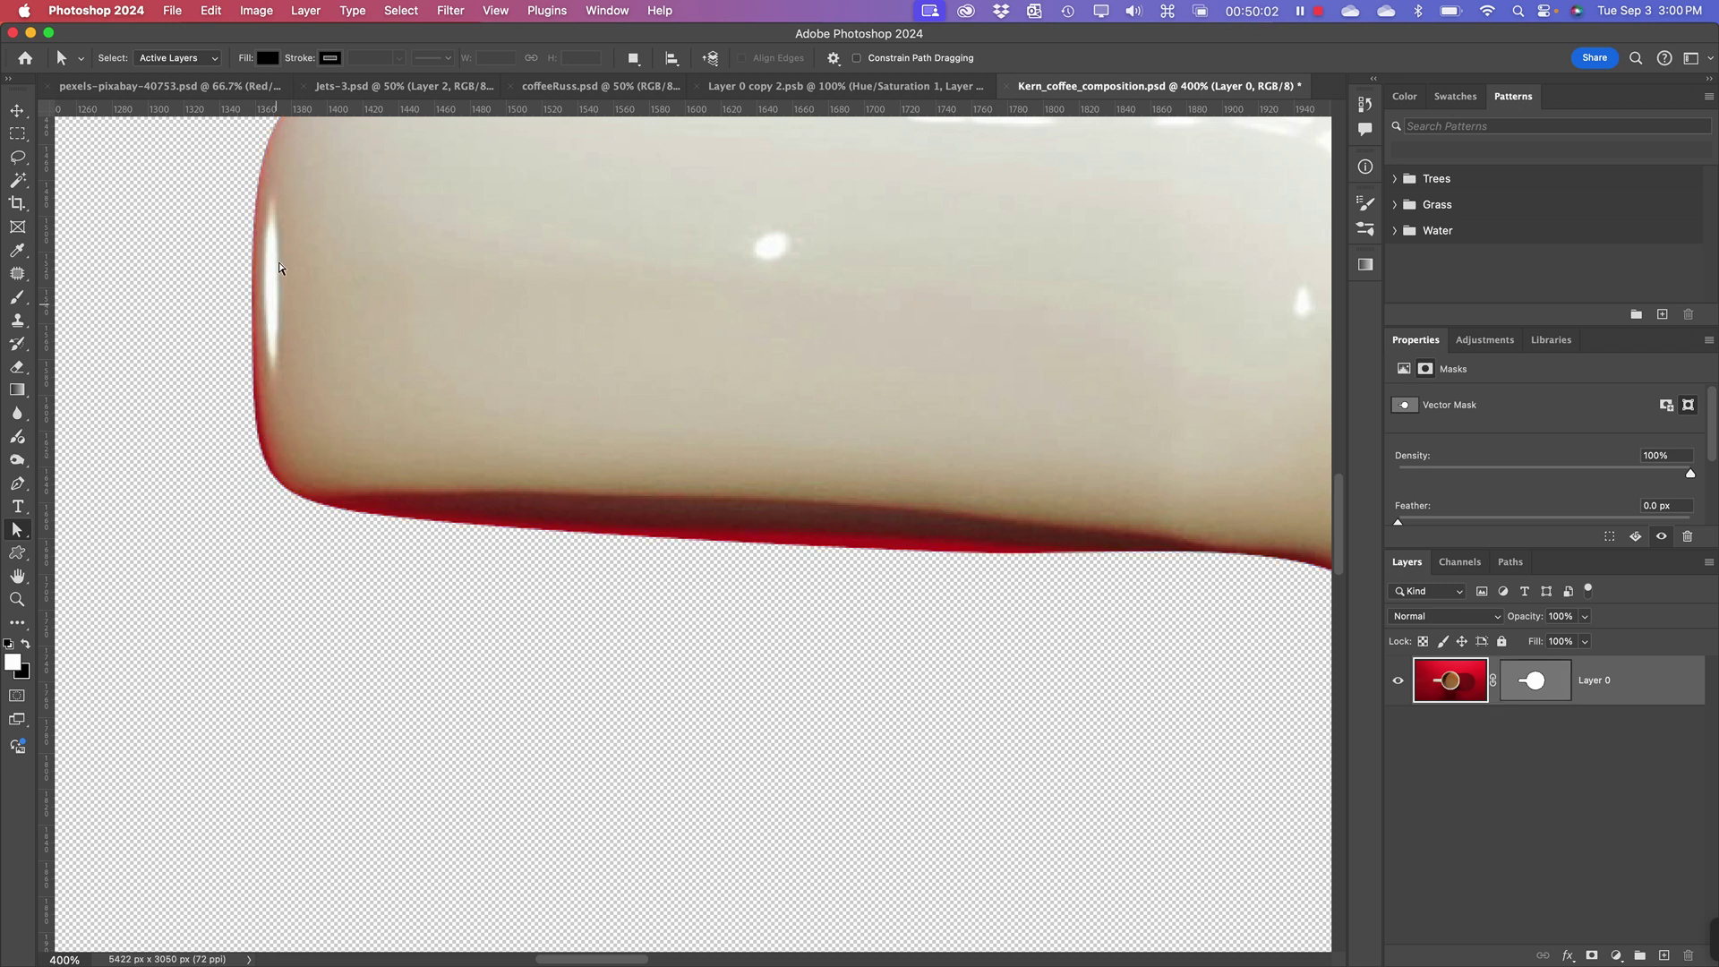
{"action": "left_click", "coordinate": [254, 269]}
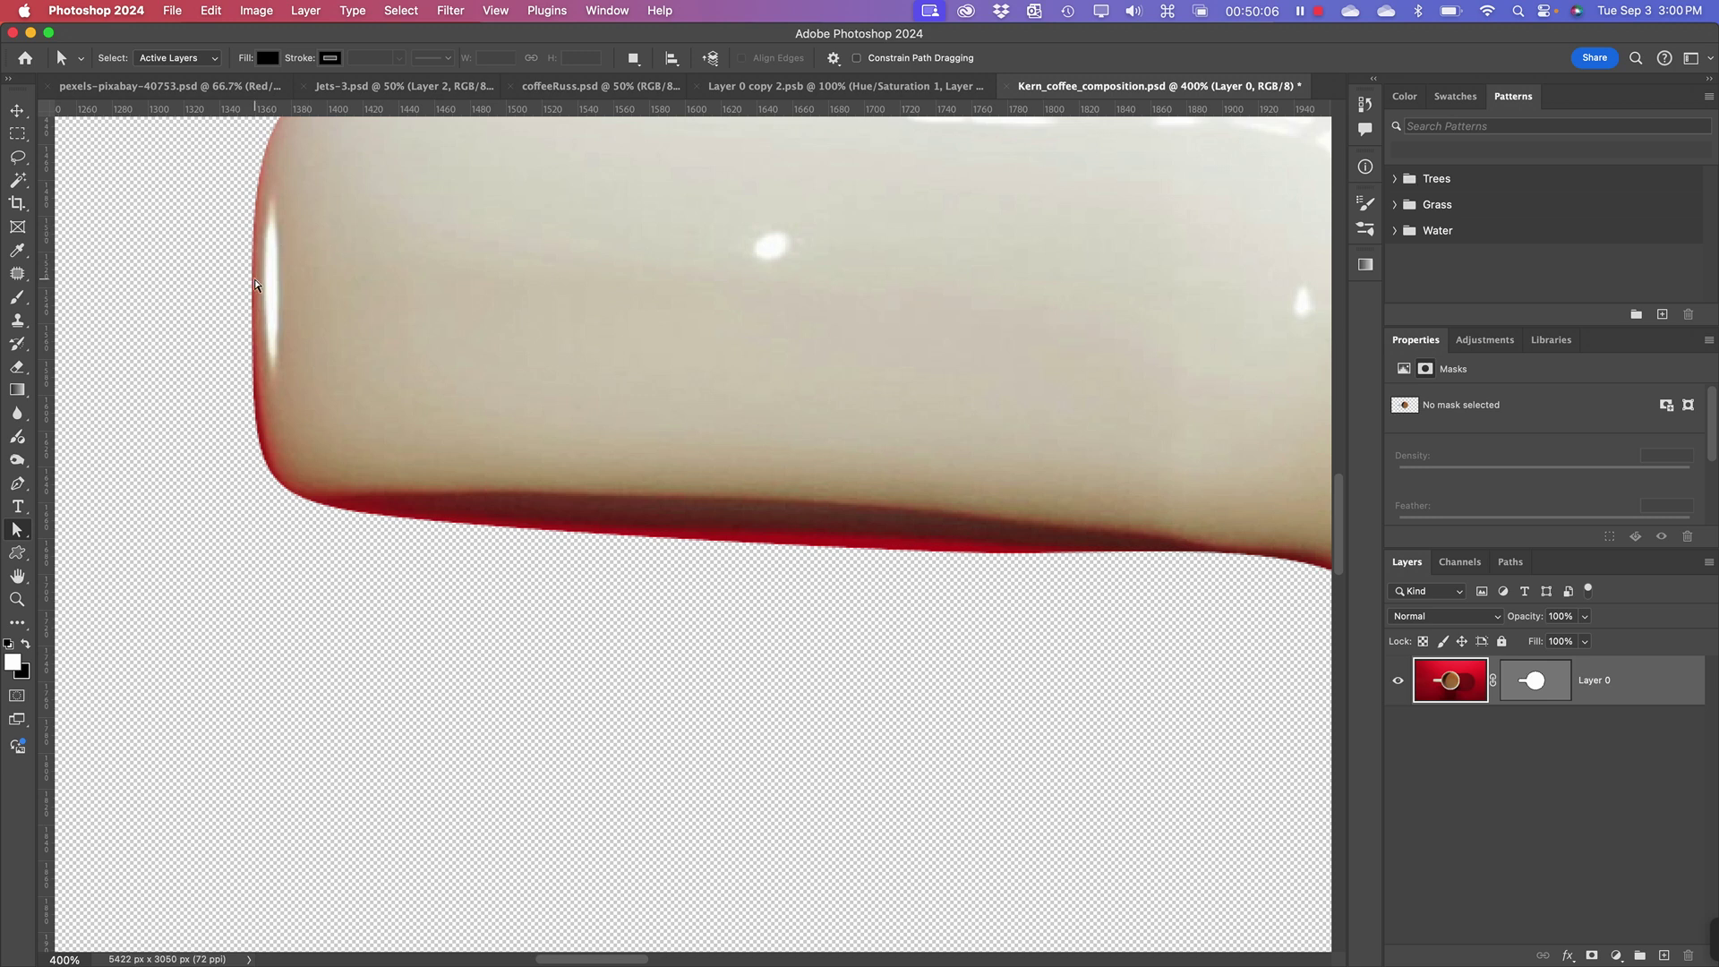
{"action": "left_click_drag", "start_coordinate": [206, 315], "coordinate": [275, 286]}
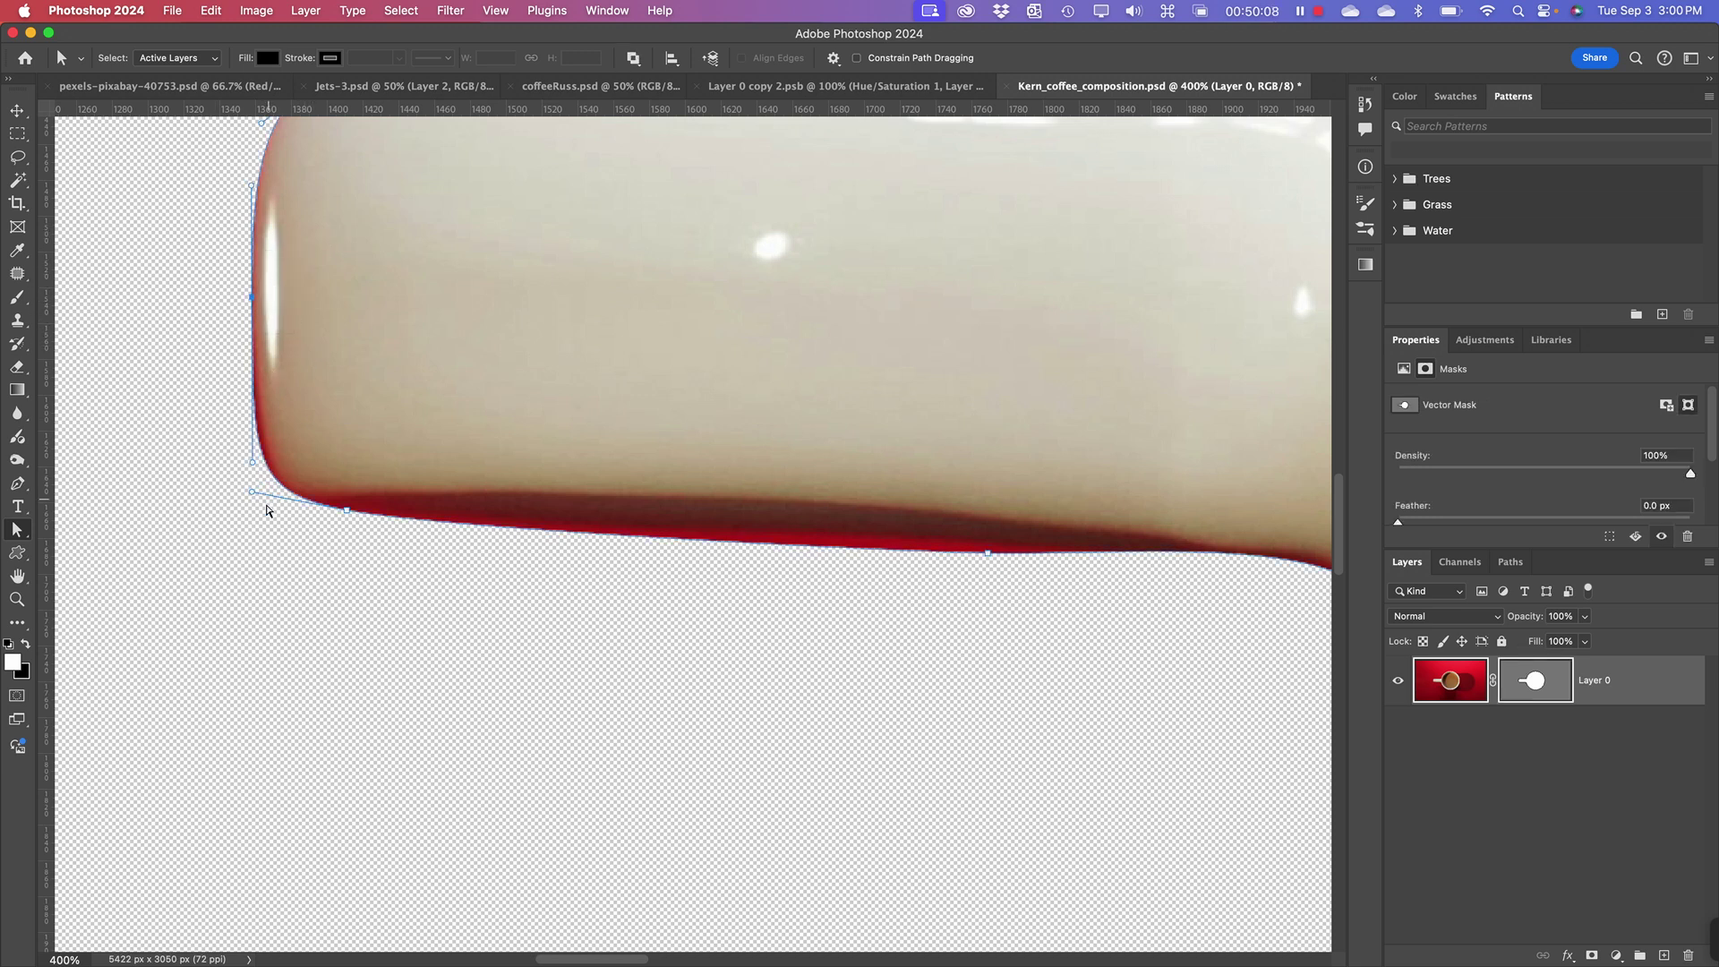
- Adjust the direction handles at the handle's lower outer corner and raise the underside anchor to trim the red fringe
{"action": "left_click_drag", "start_coordinate": [254, 494], "coordinate": [279, 498]}
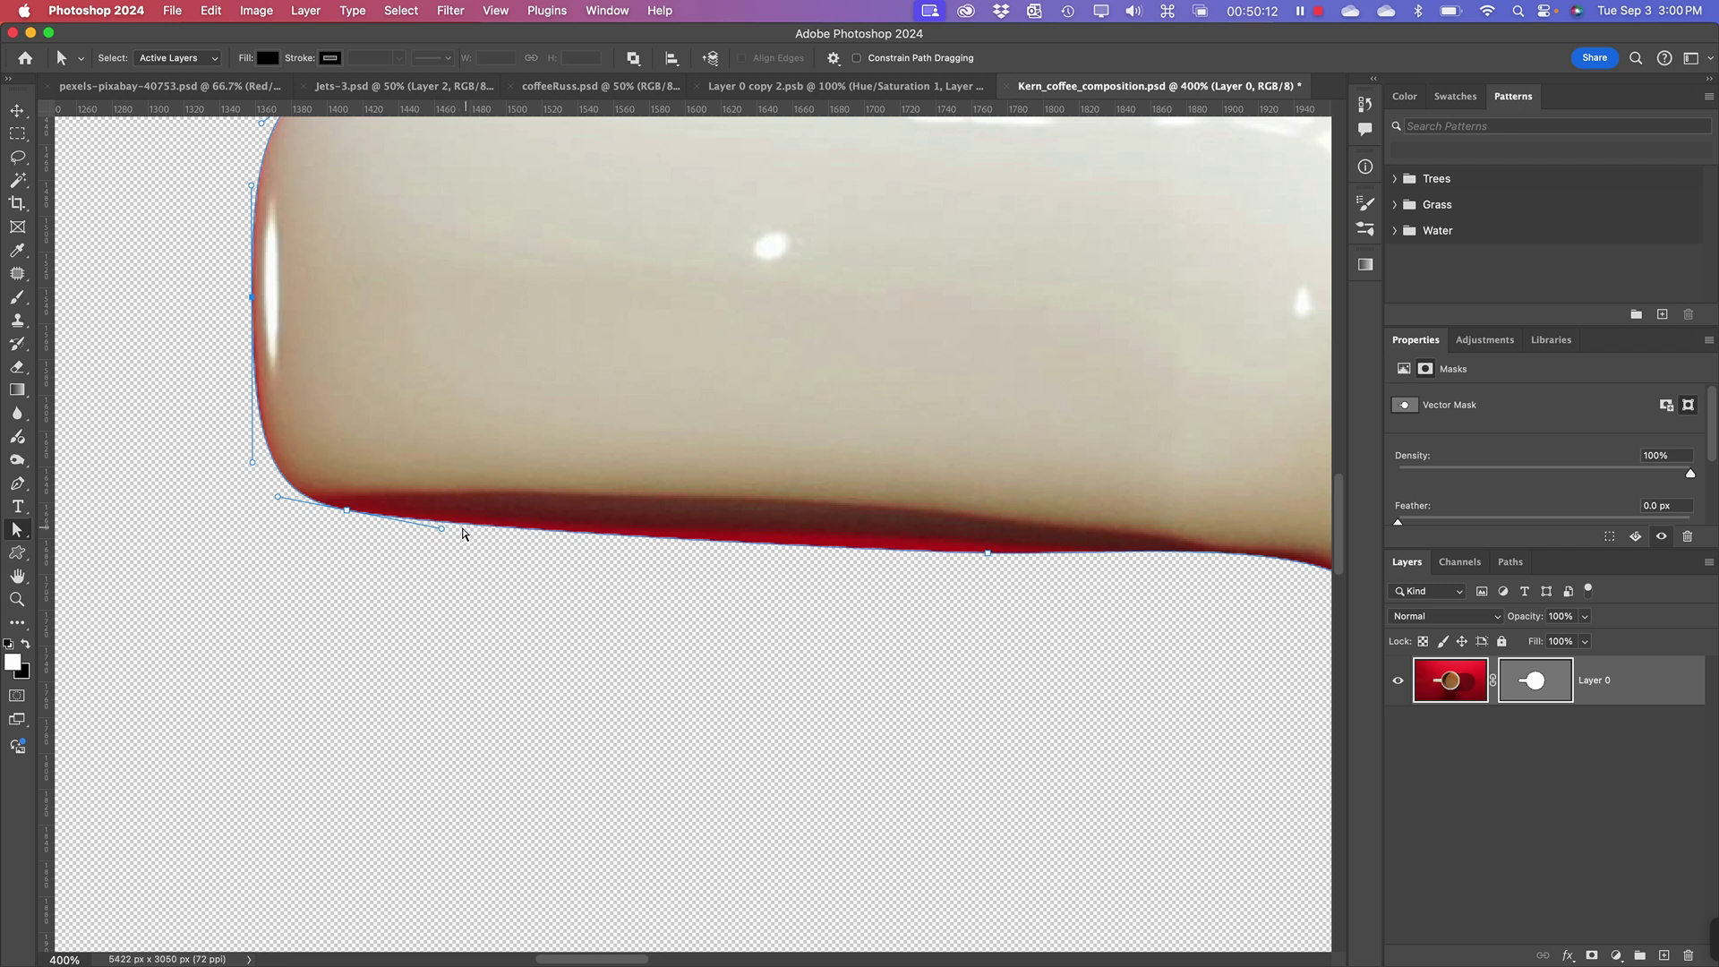
{"action": "left_click_drag", "start_coordinate": [442, 529], "coordinate": [449, 524]}
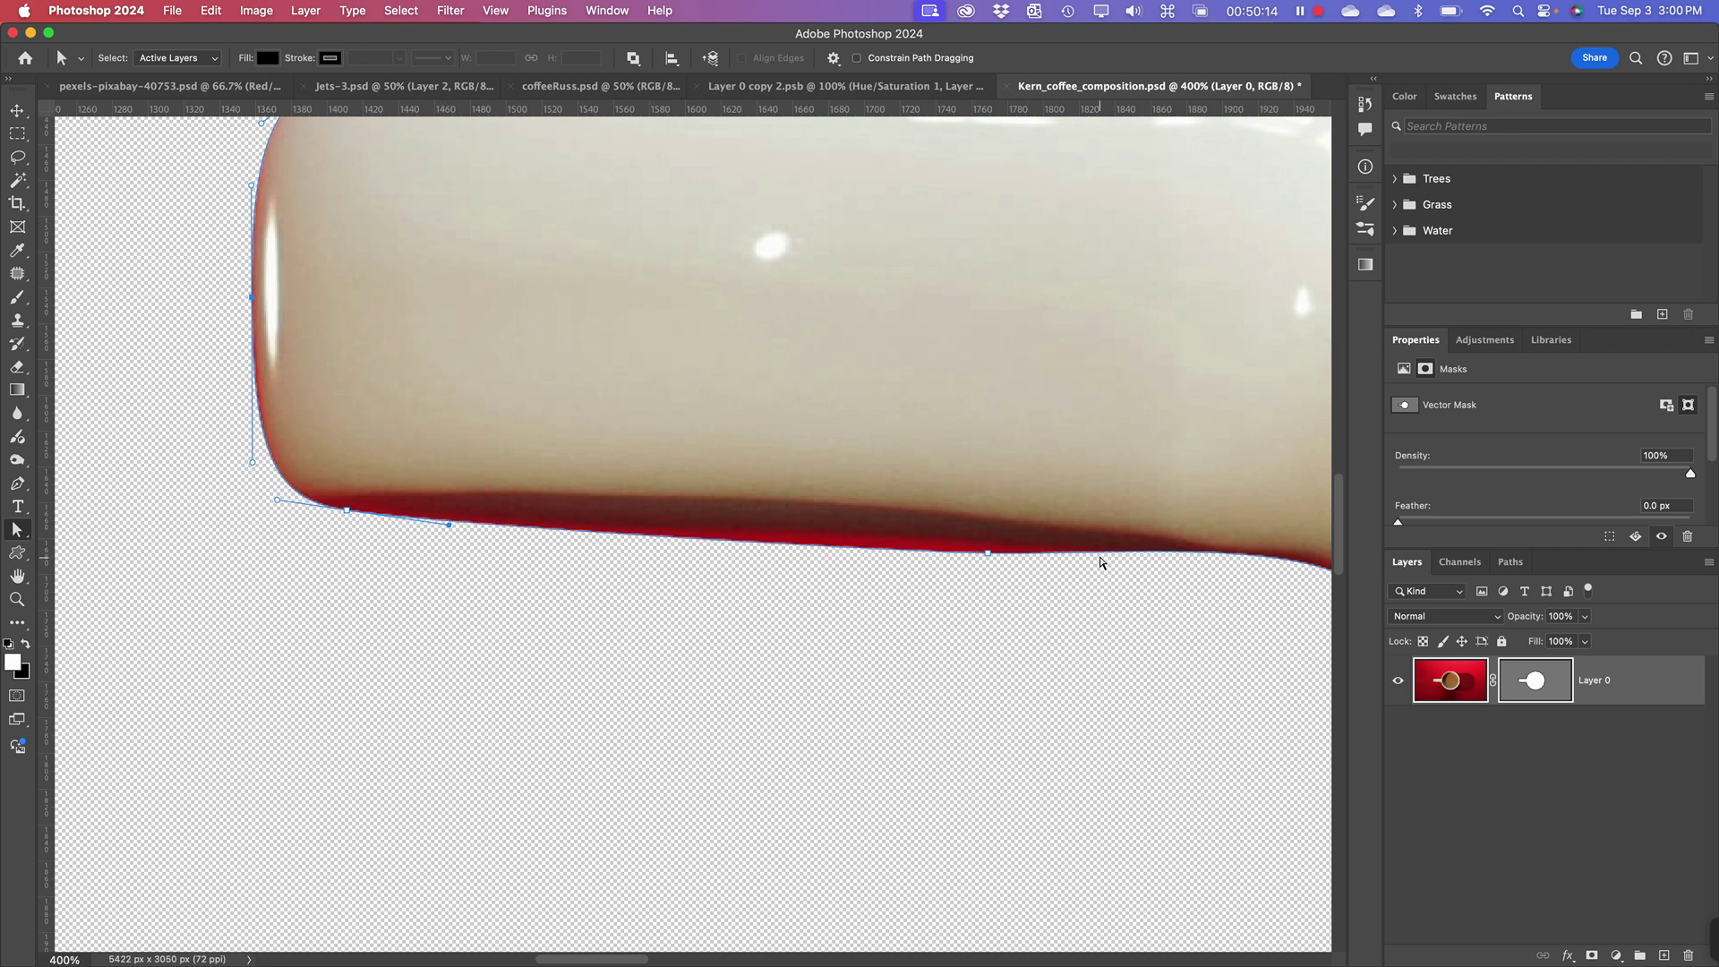
{"action": "left_click_drag", "start_coordinate": [989, 554], "coordinate": [944, 545]}
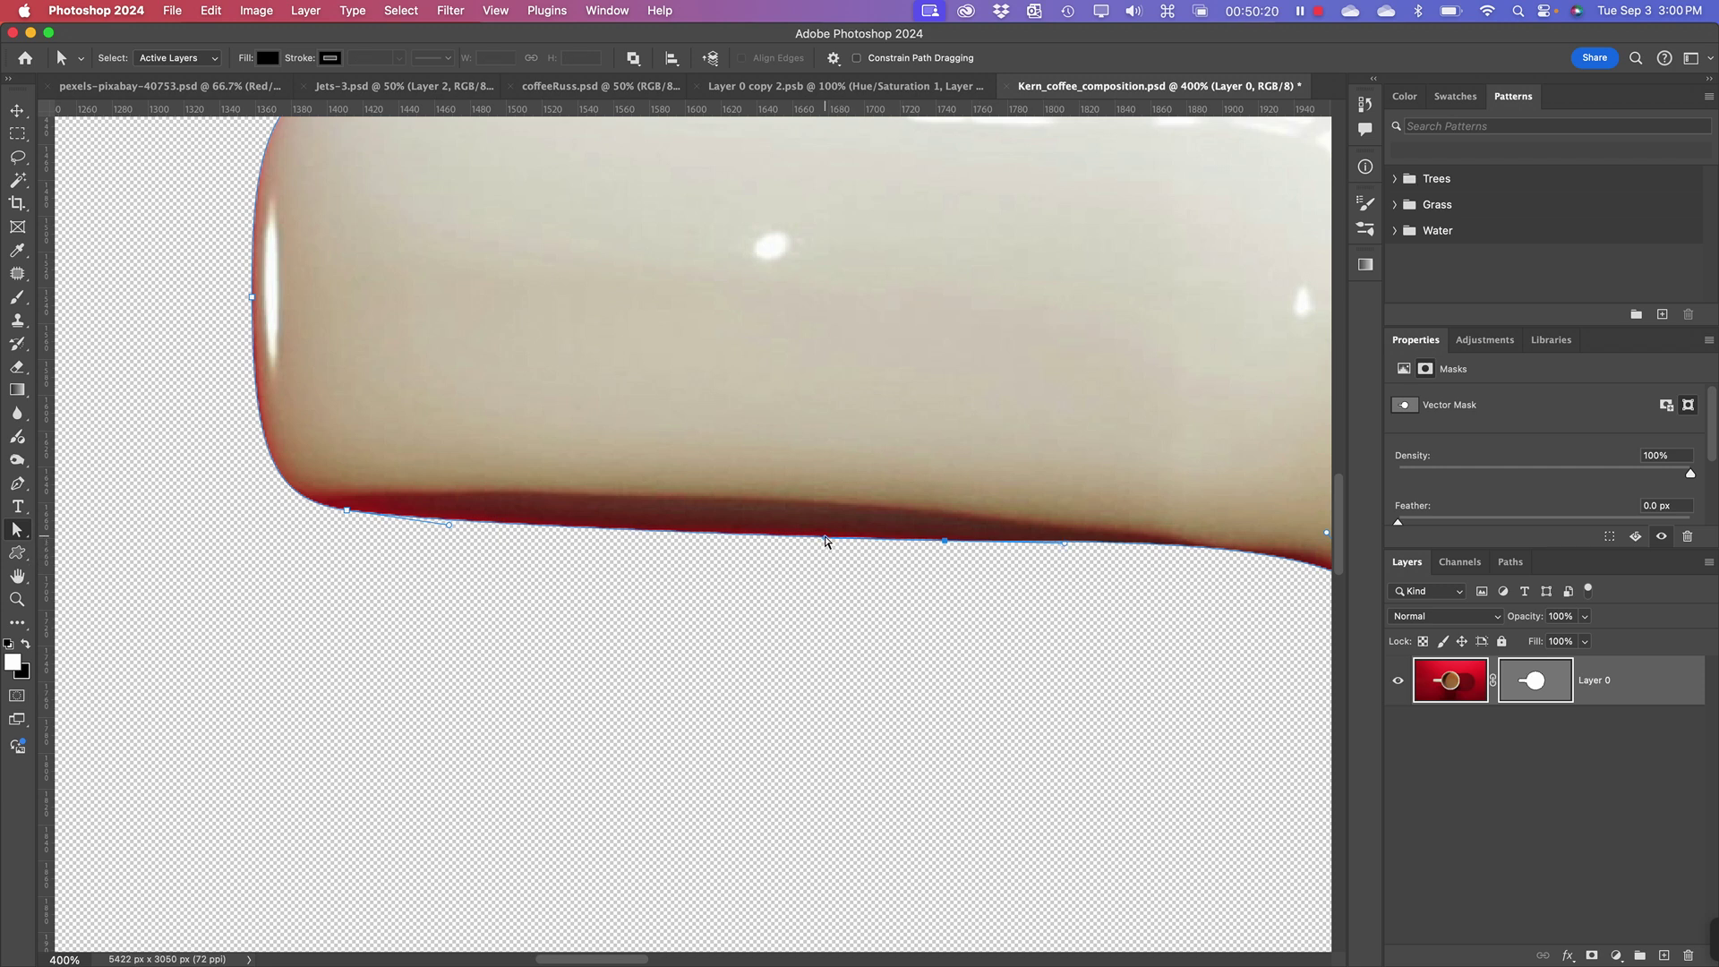
{"action": "left_click_drag", "start_coordinate": [826, 538], "coordinate": [802, 532]}
- Deselect the vector mask and Layer 0 to check the mug cutout against the whole canvas
{"action": "left_click_drag", "start_coordinate": [1009, 602], "coordinate": [615, 572]}
{"action": "left_click", "coordinate": [819, 528]}
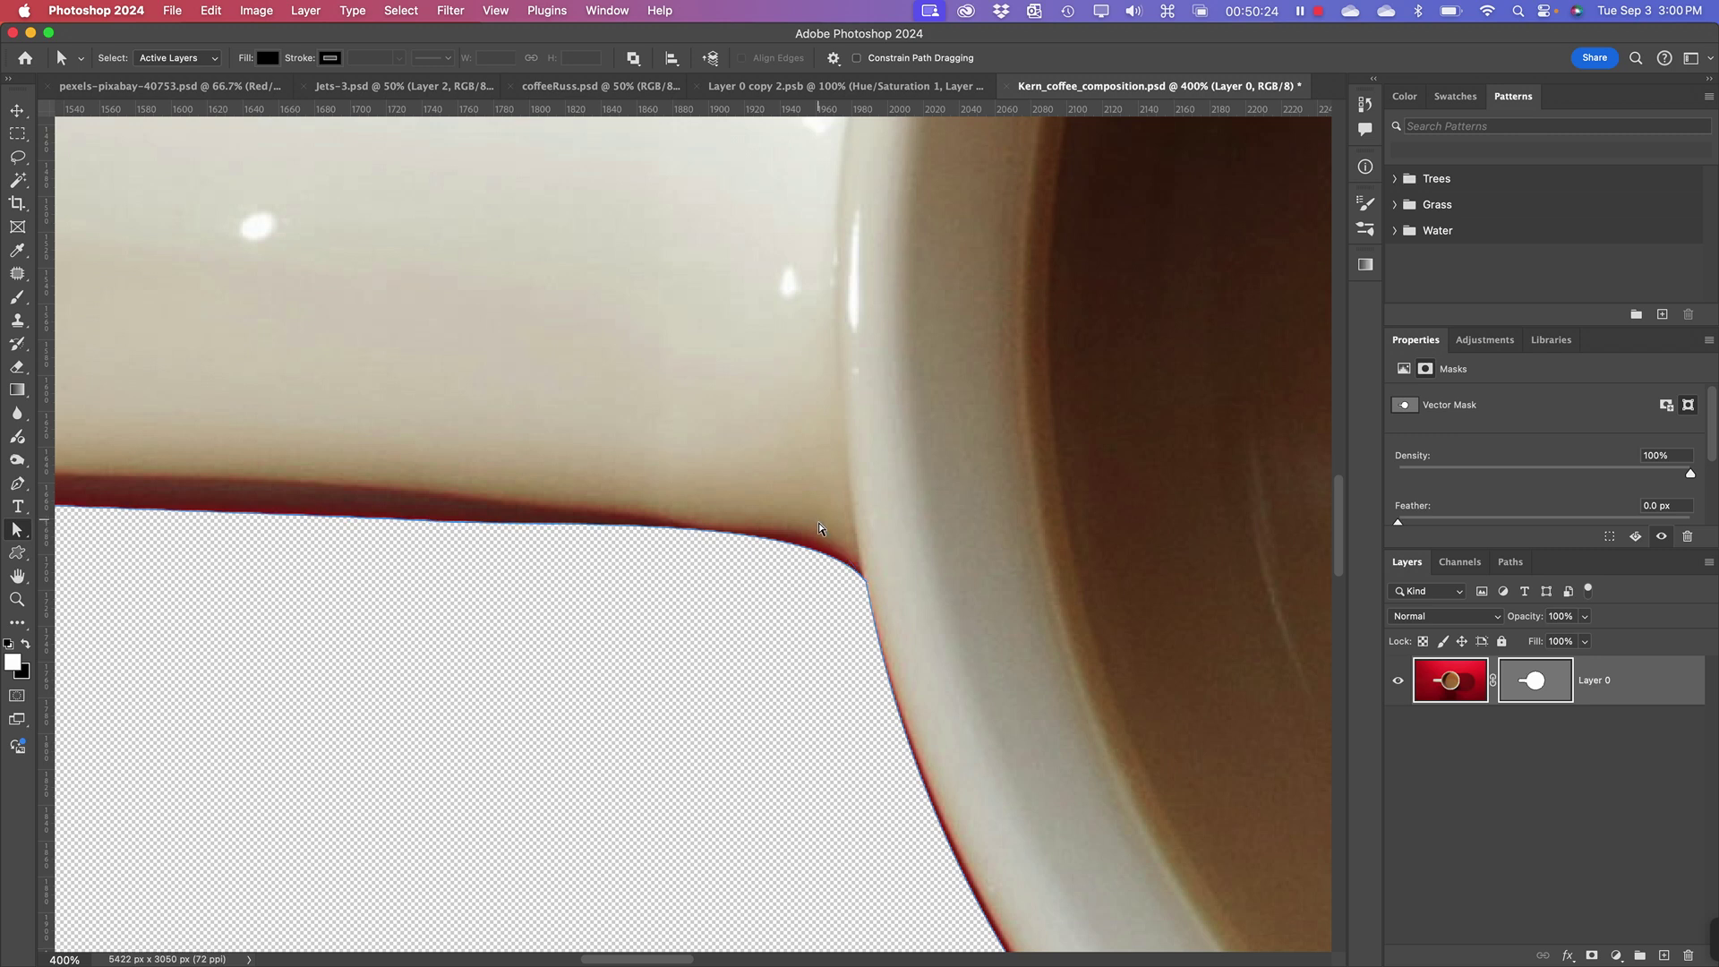
{"action": "left_click", "coordinate": [828, 543]}
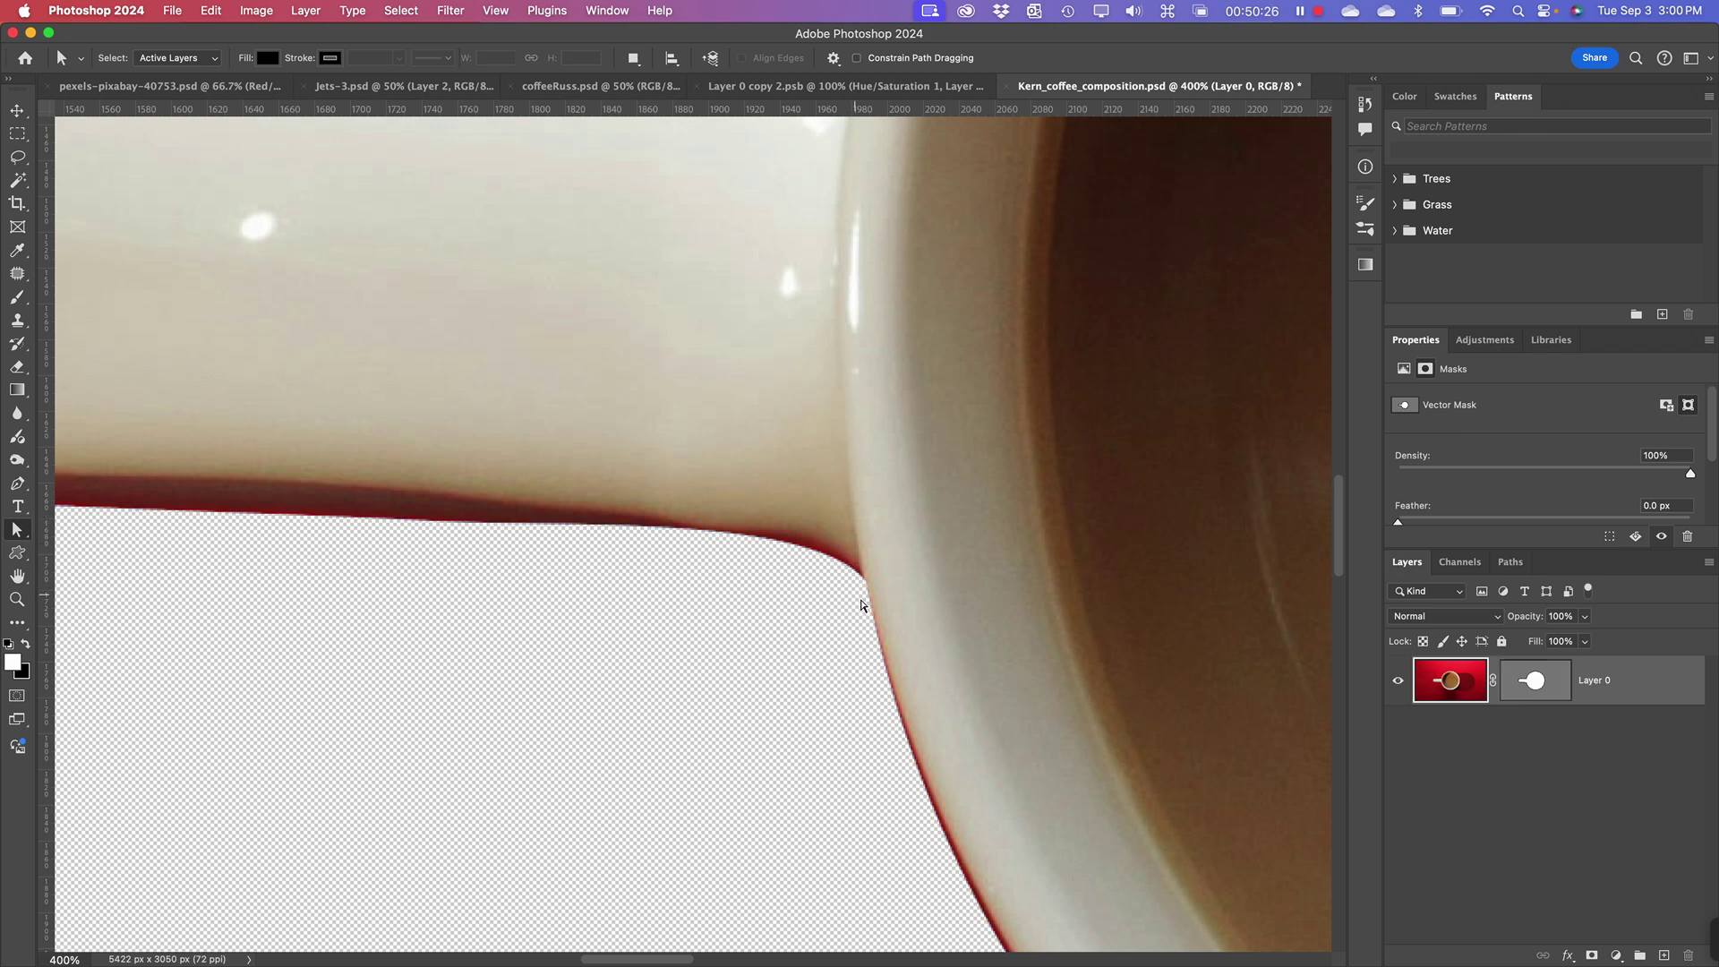
{"action": "key", "text": "super+0"}
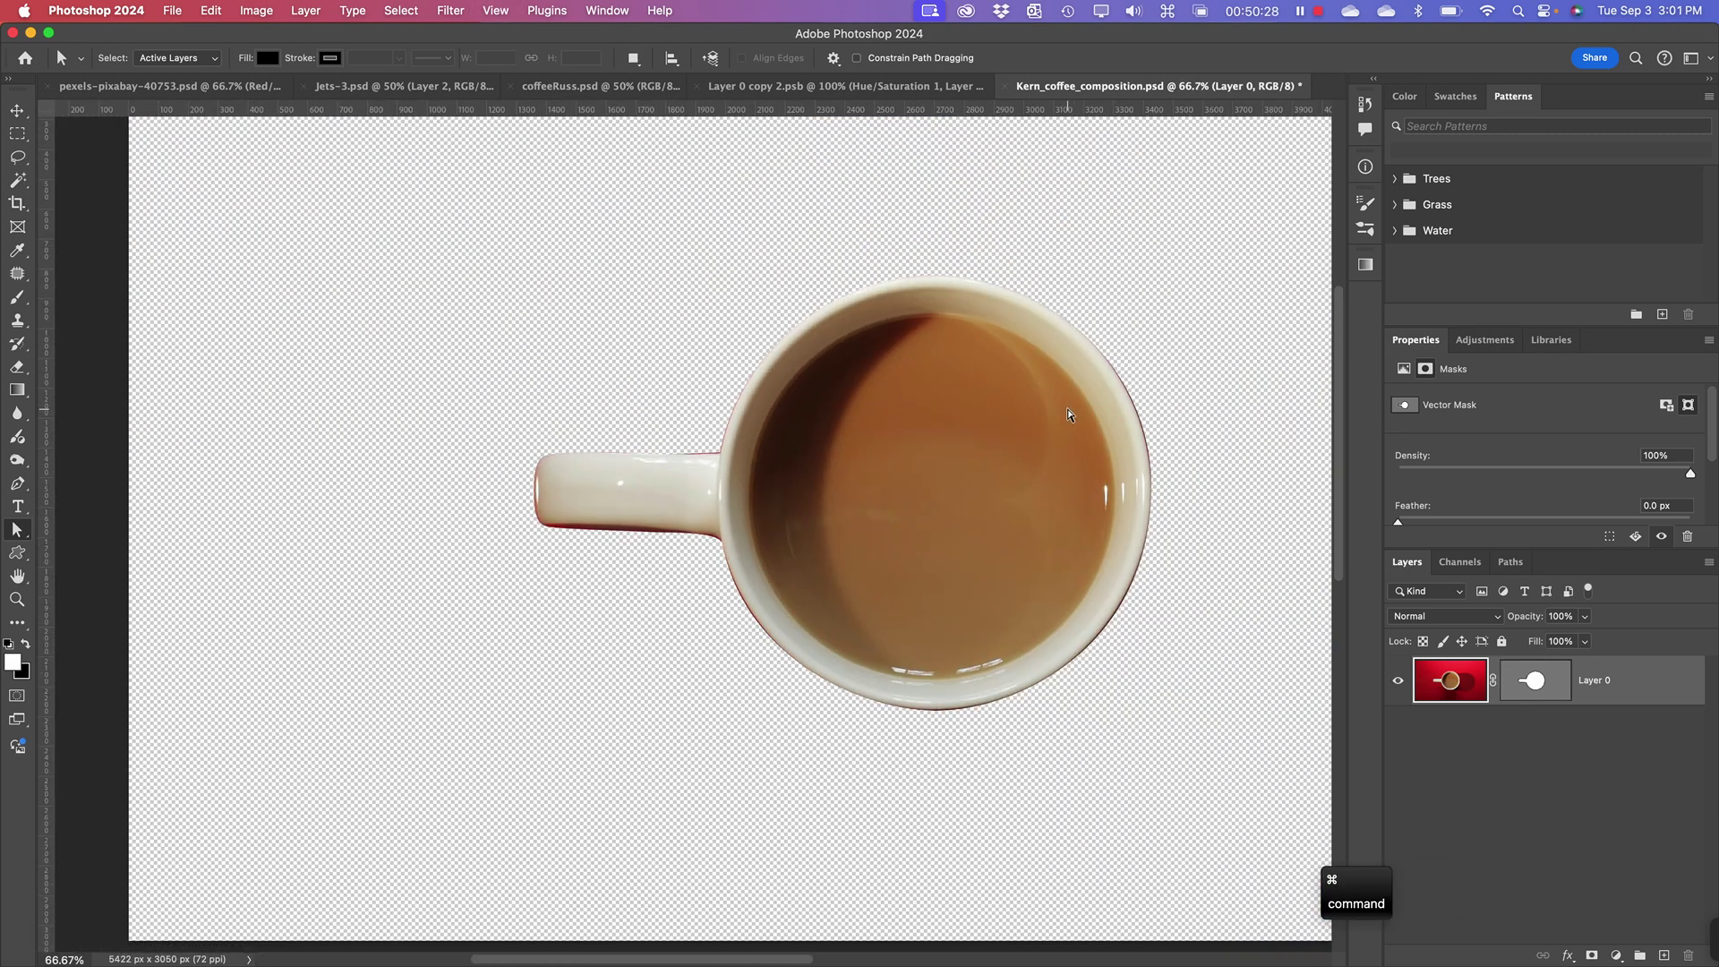
{"action": "scroll", "coordinate": [909, 540], "scroll_direction": "right", "scroll_amount": 5}
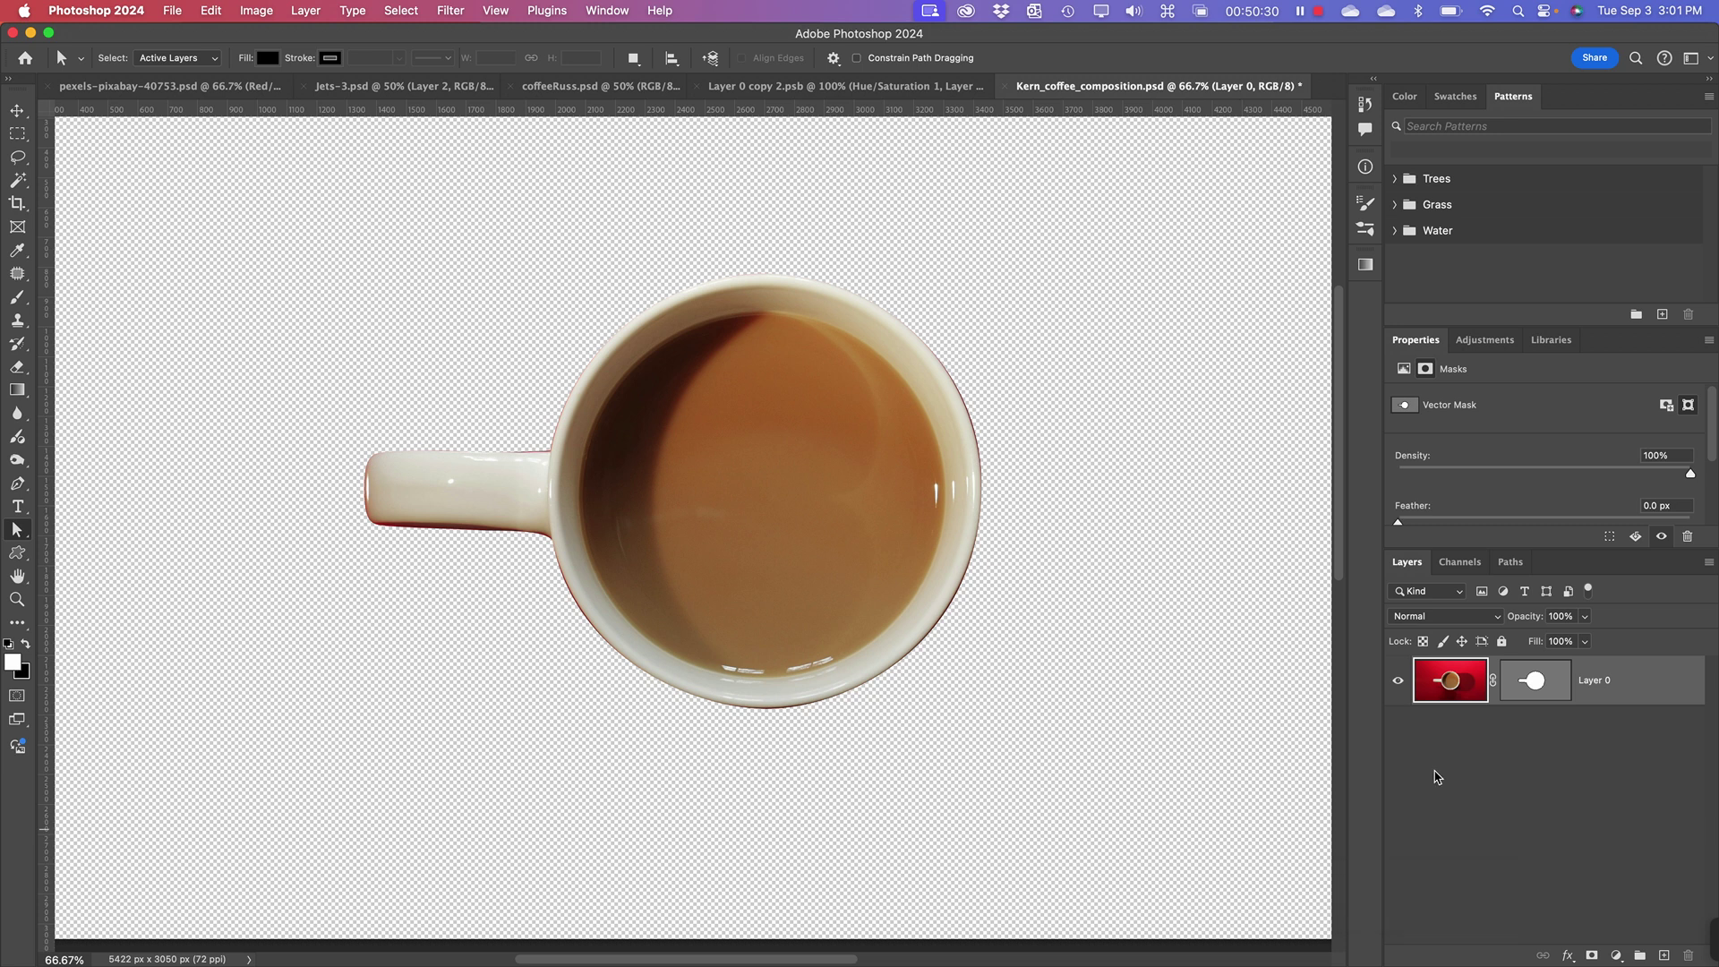
{"action": "left_click", "coordinate": [1537, 778]}
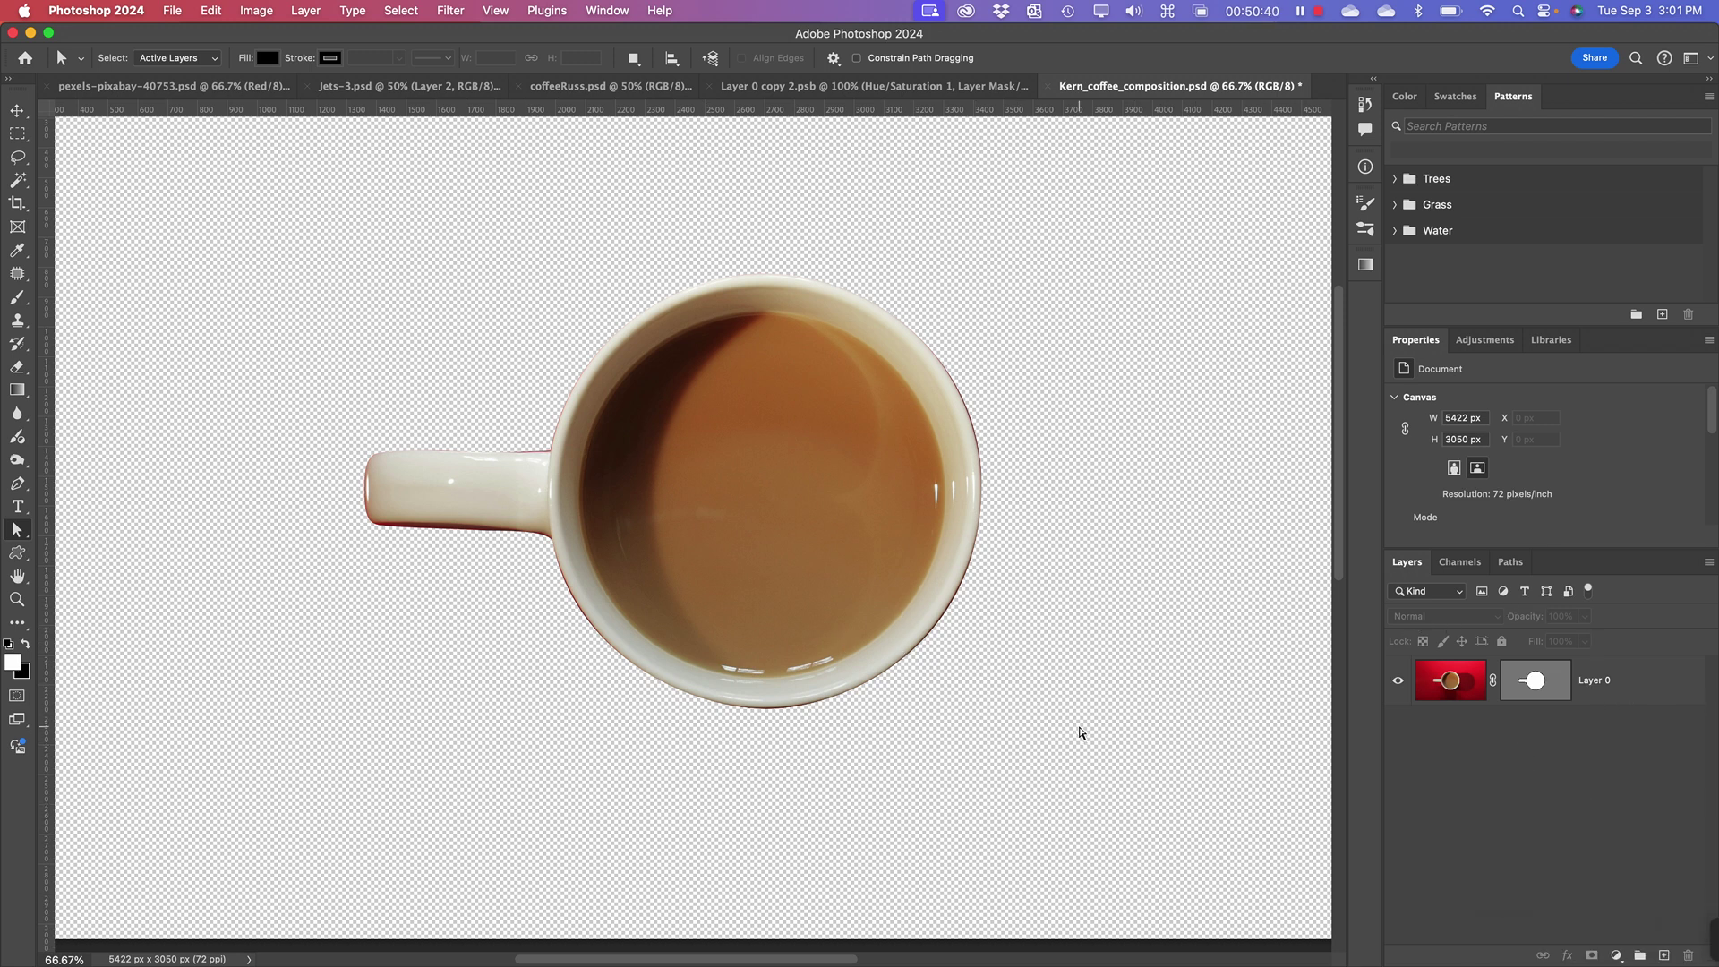
{"action": "key", "text": "super+minus"}
{"action": "key", "text": "space"}
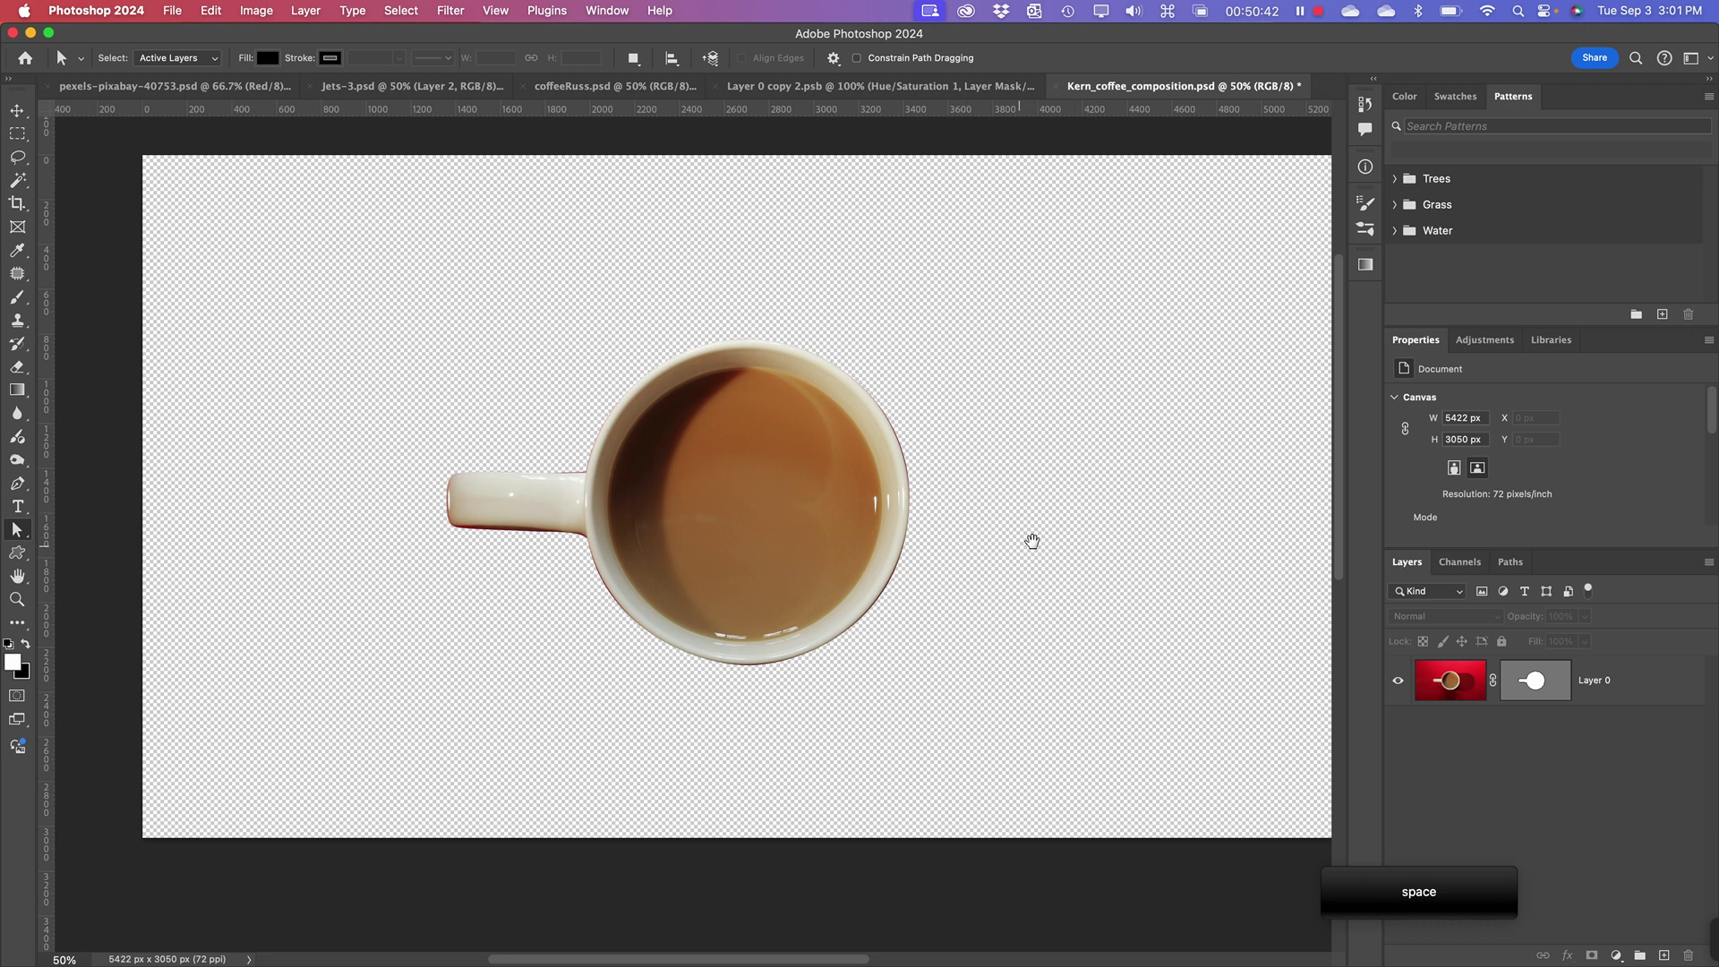
{"action": "left_click_drag", "start_coordinate": [1032, 541], "coordinate": [1028, 558]}
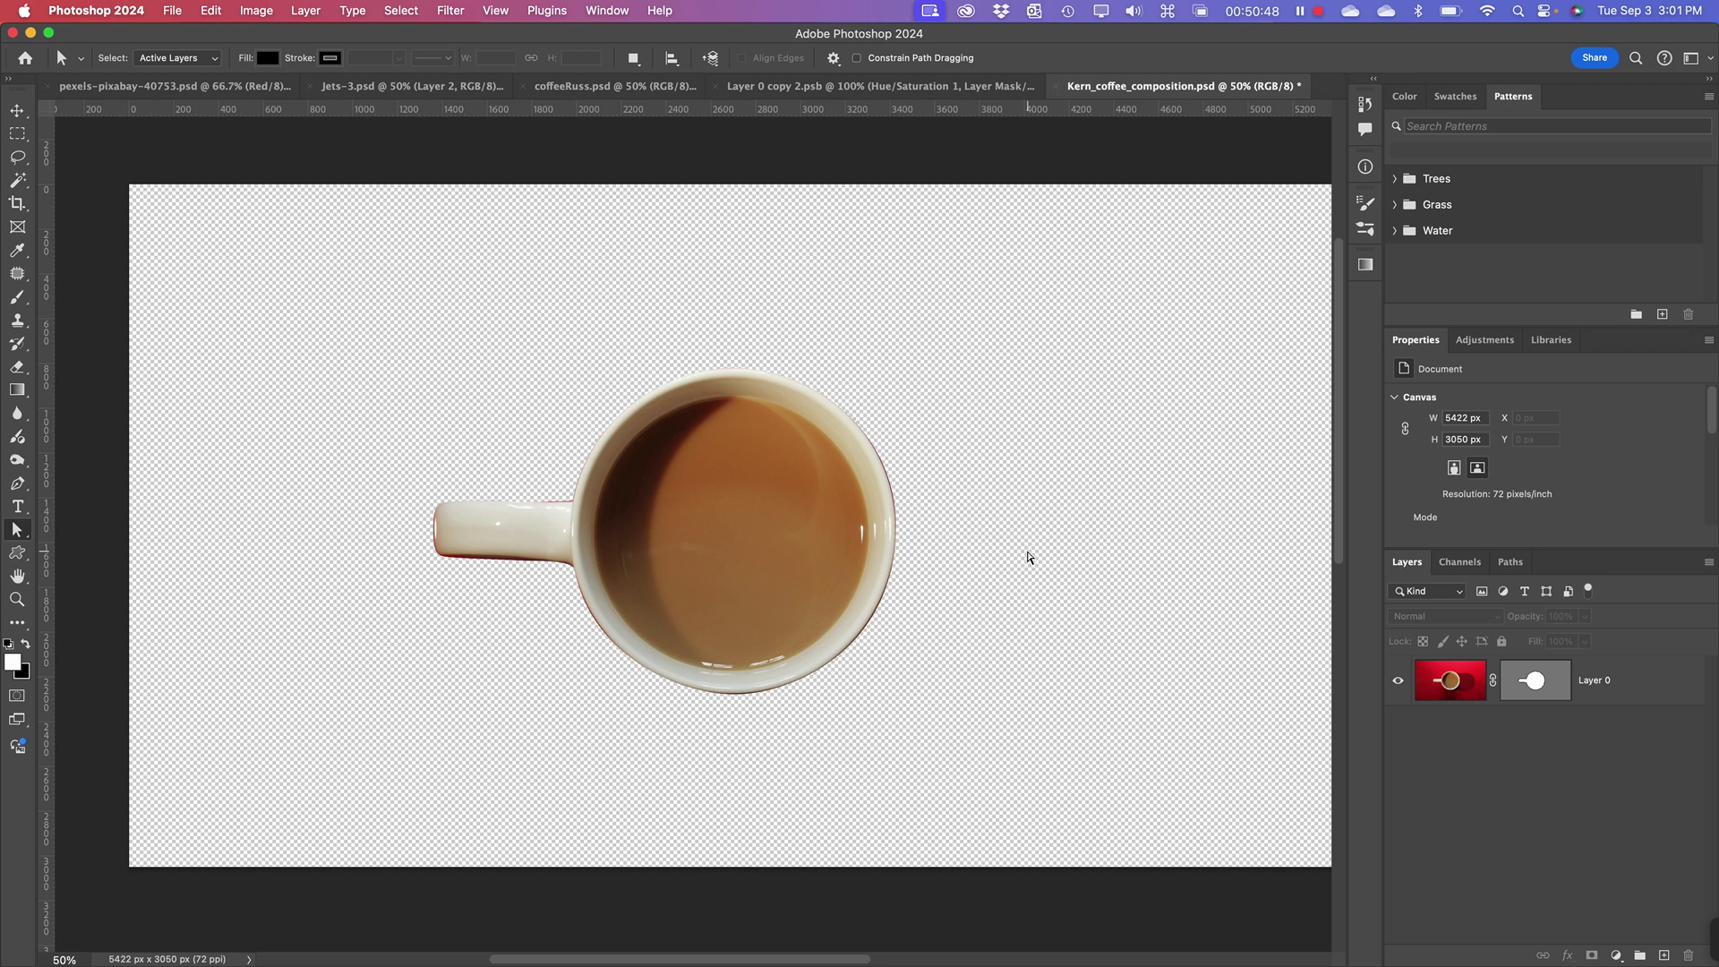
{"action": "key", "text": "super+minus"}
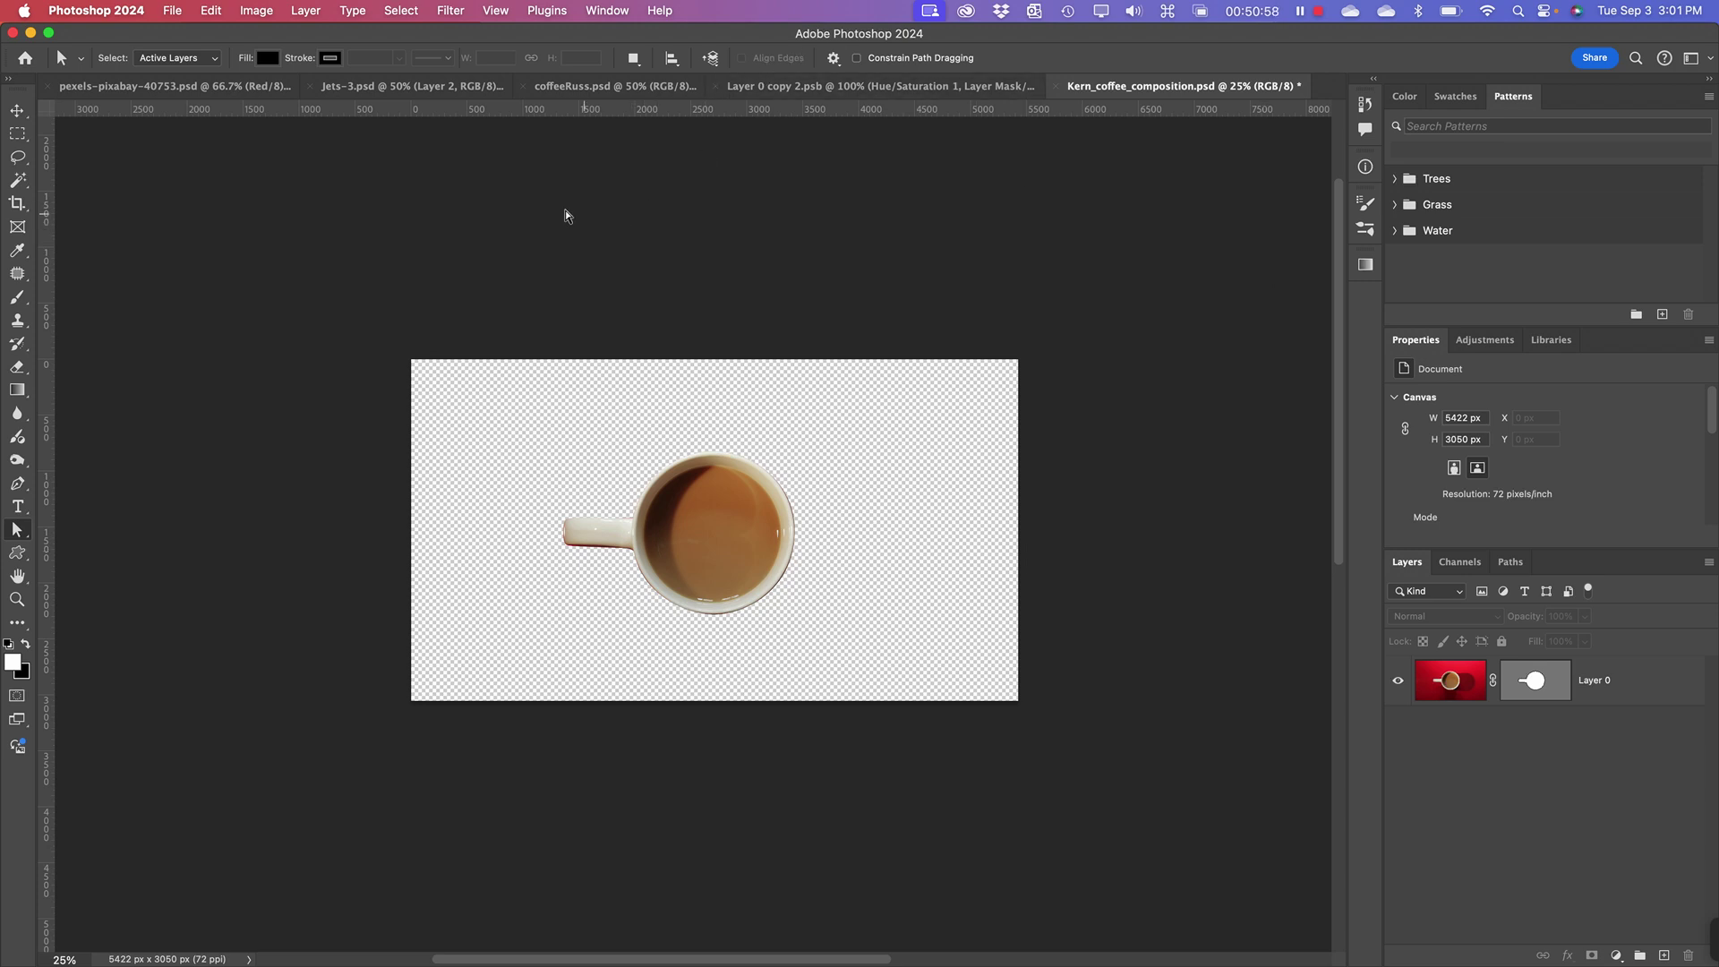
- Switch to Finder and open the coffee-bean JPEG from the PS-Coffee folder in Photoshop
{"action": "key", "text": "super+Tab"}
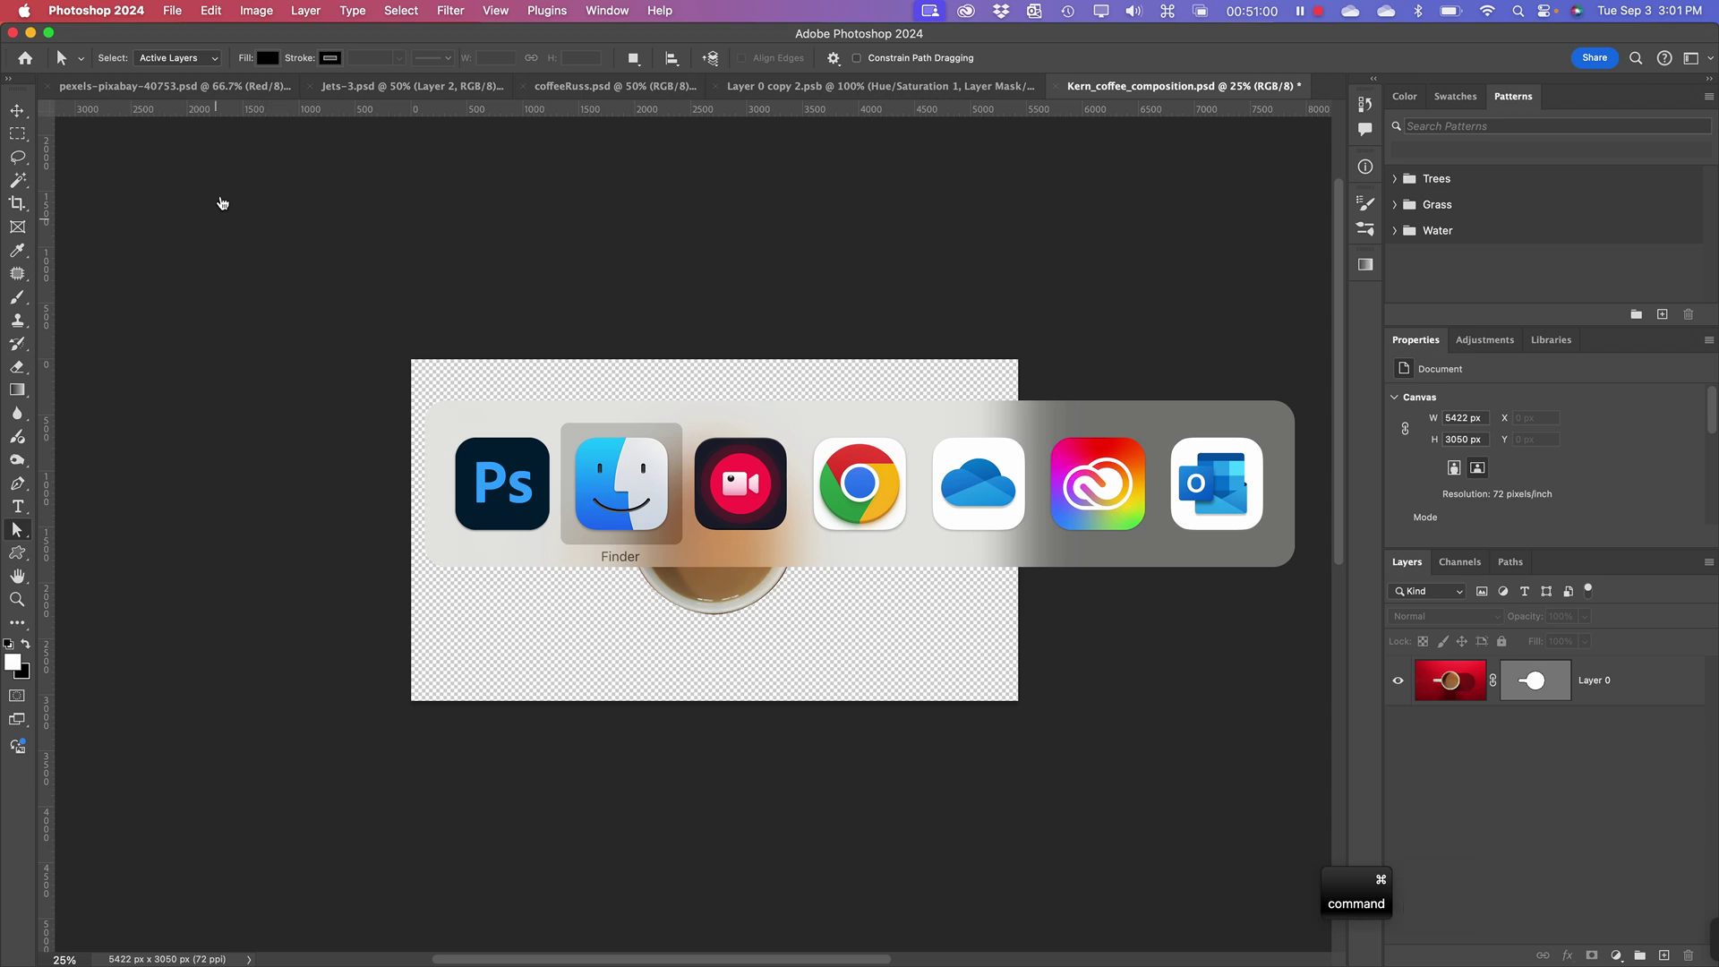
{"action": "left_click", "coordinate": [576, 495]}
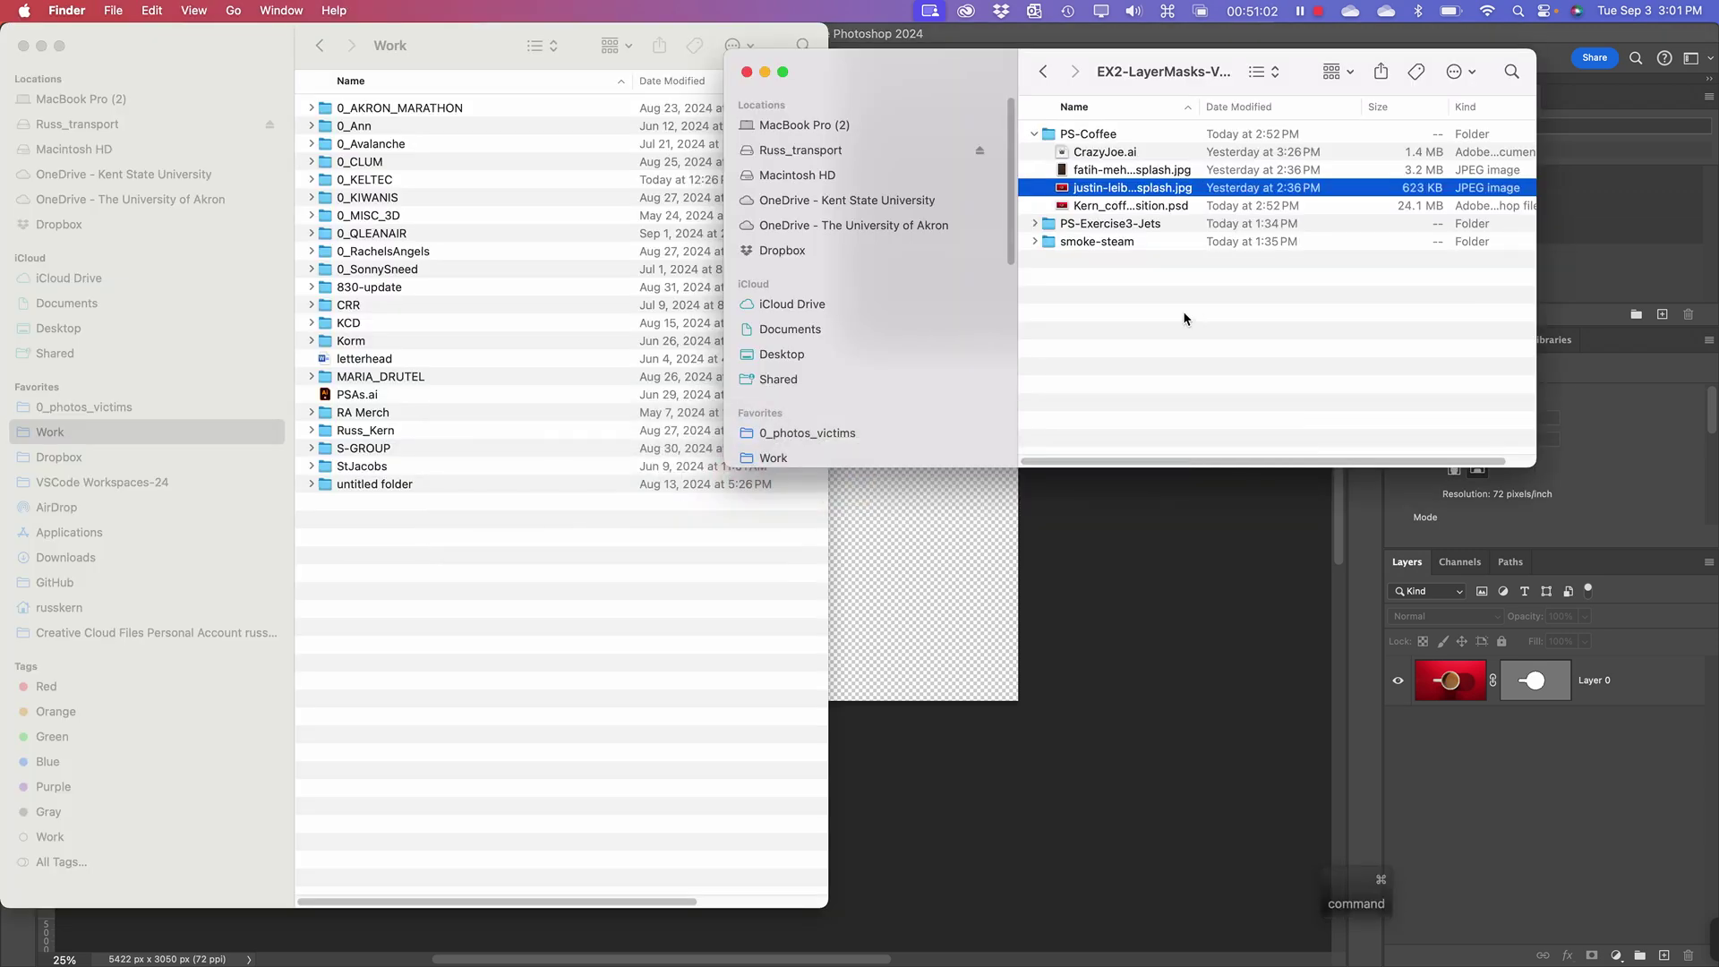
{"action": "left_click_drag", "start_coordinate": [1062, 171], "coordinate": [1113, 932]}
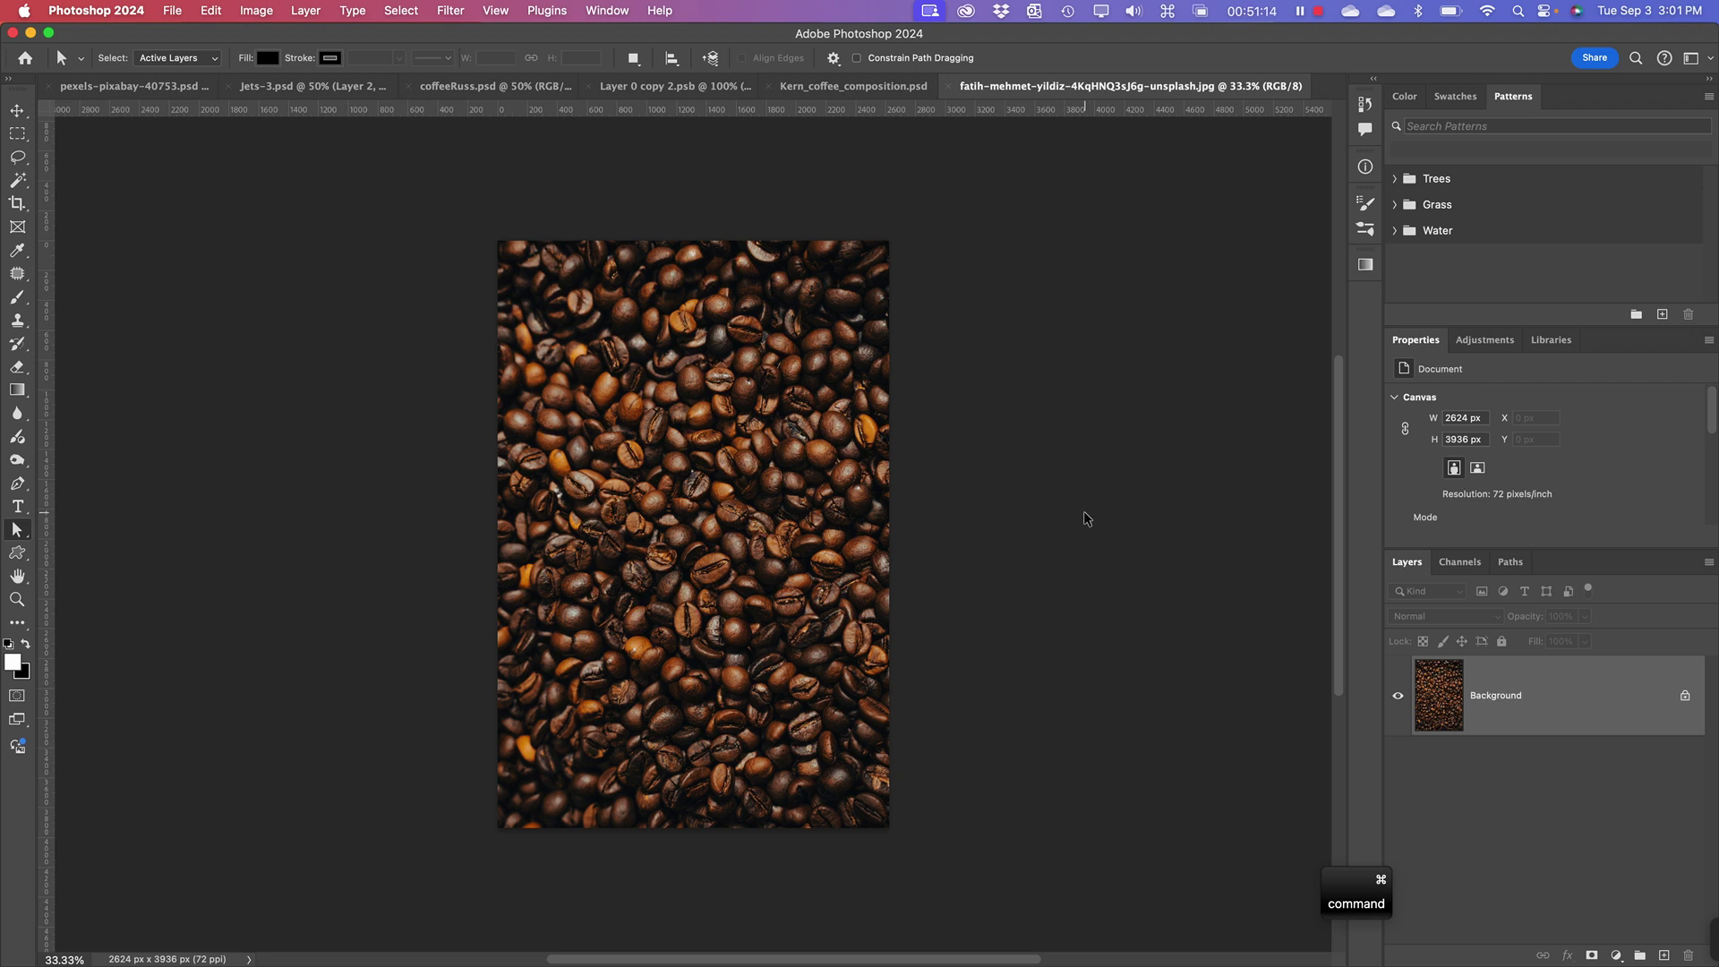
- Copy the entire coffee-bean image and paste it into the coffee composition document as a new layer
{"action": "key", "text": "super+a"}
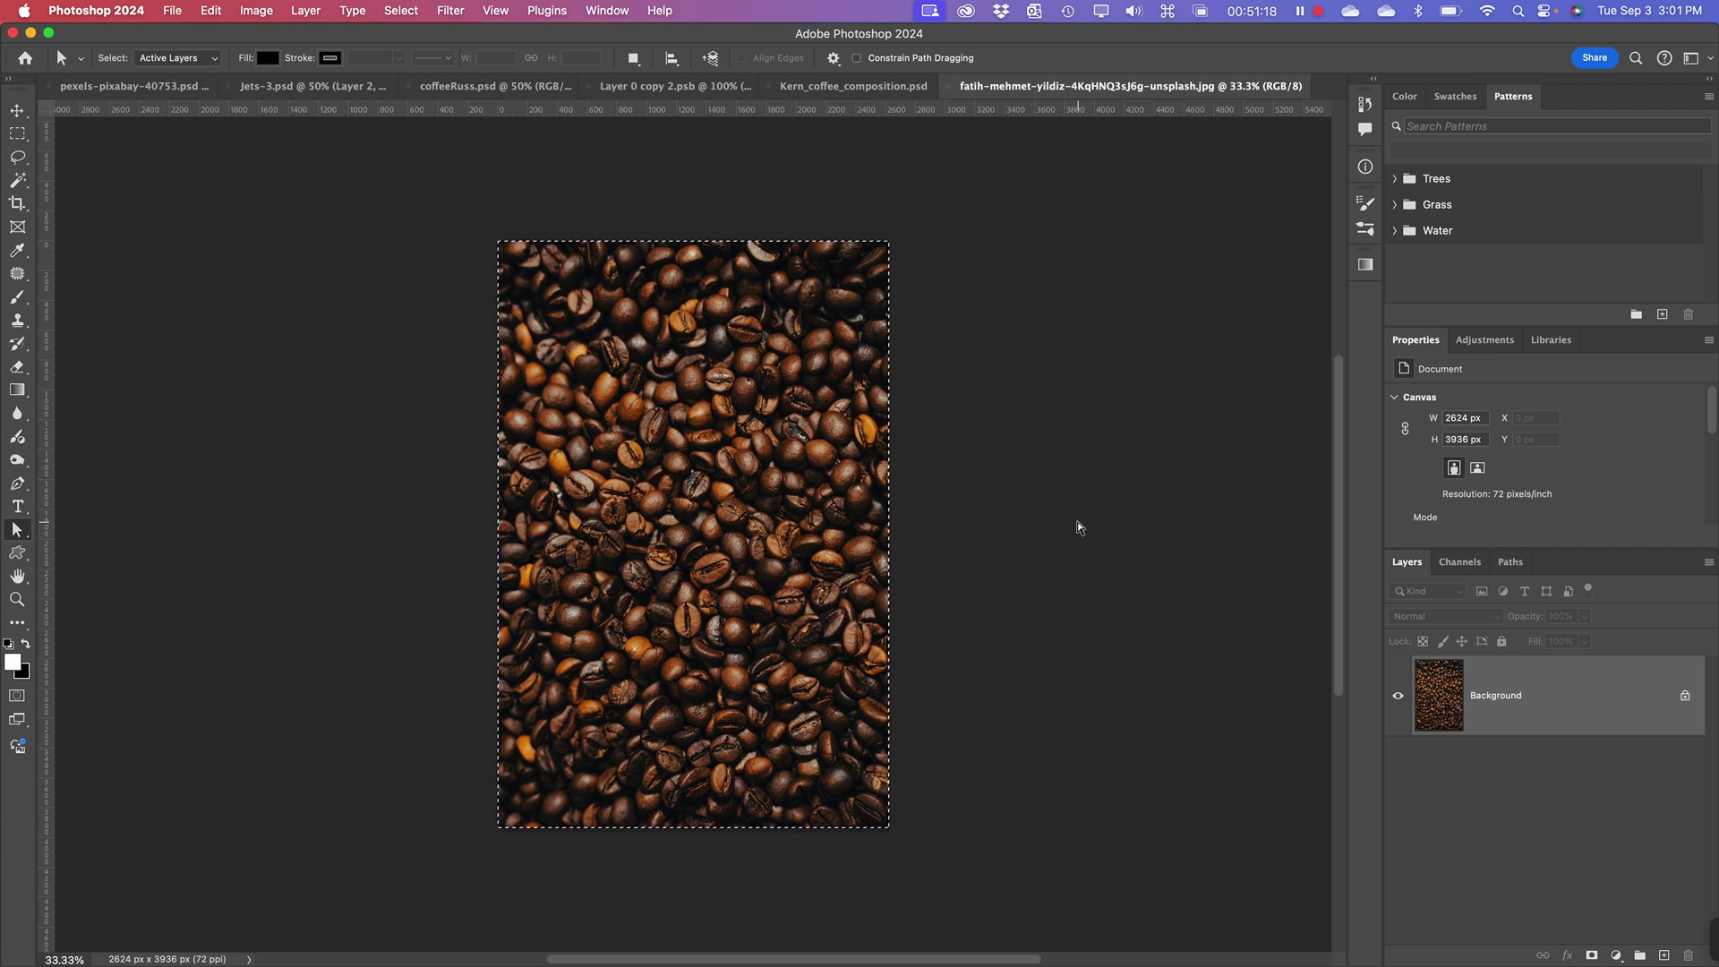
{"action": "key", "text": "super+c"}
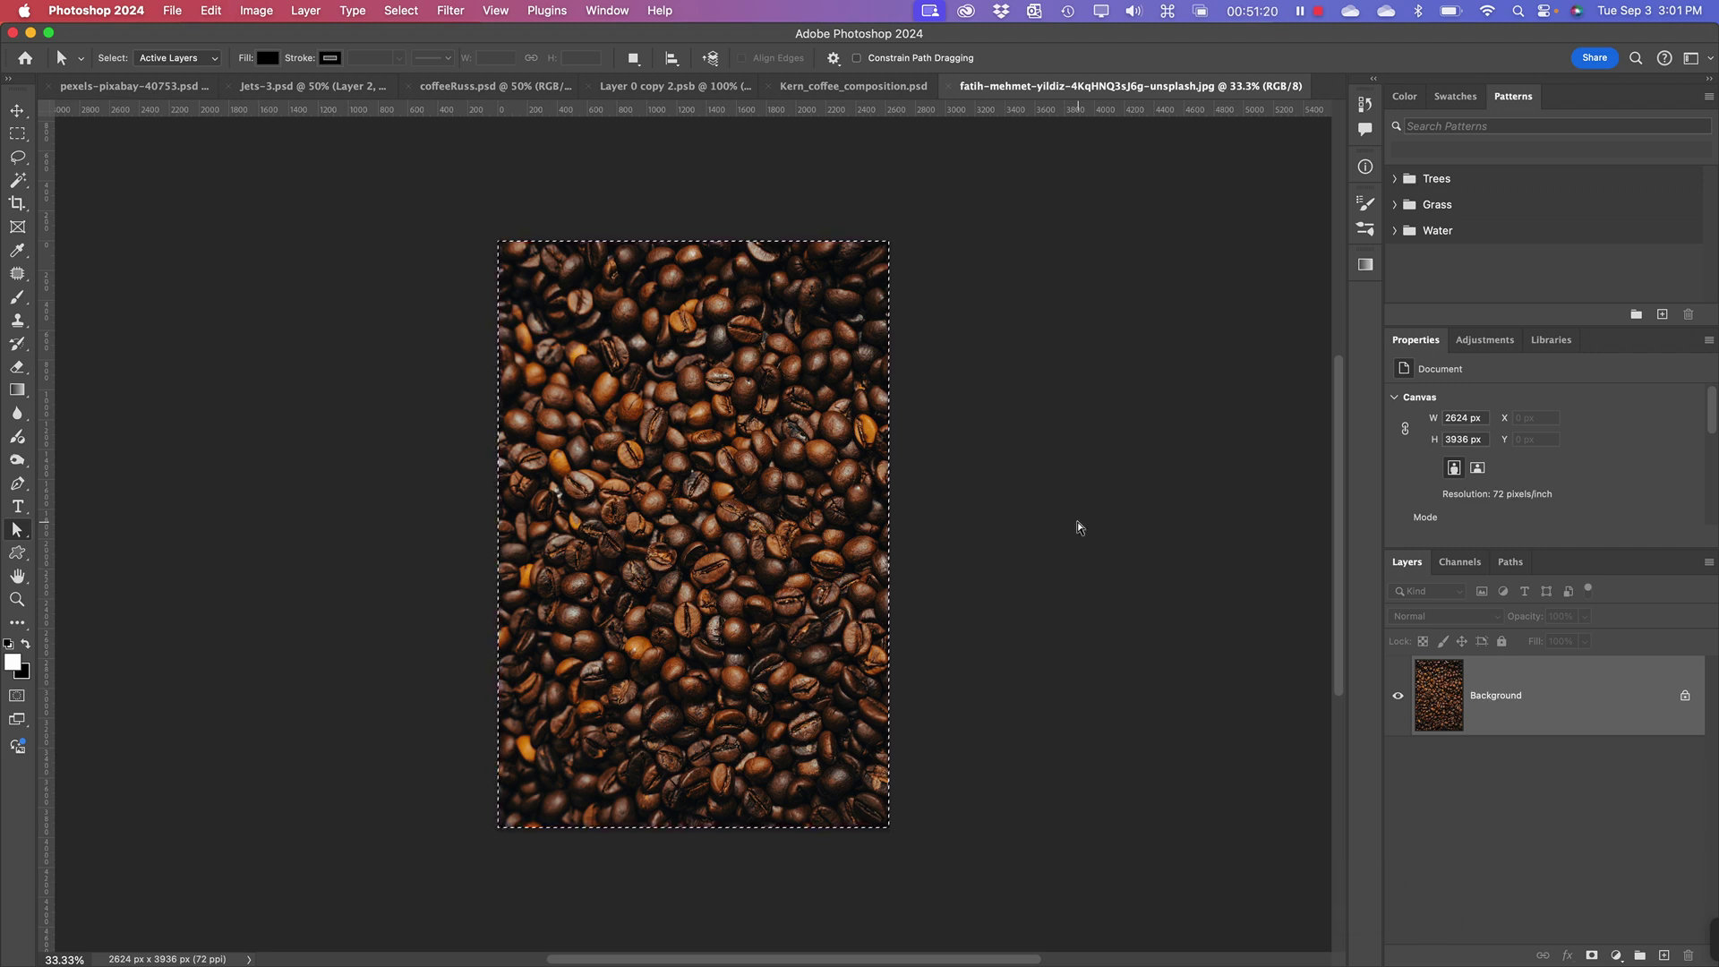
{"action": "key", "text": "super+c"}
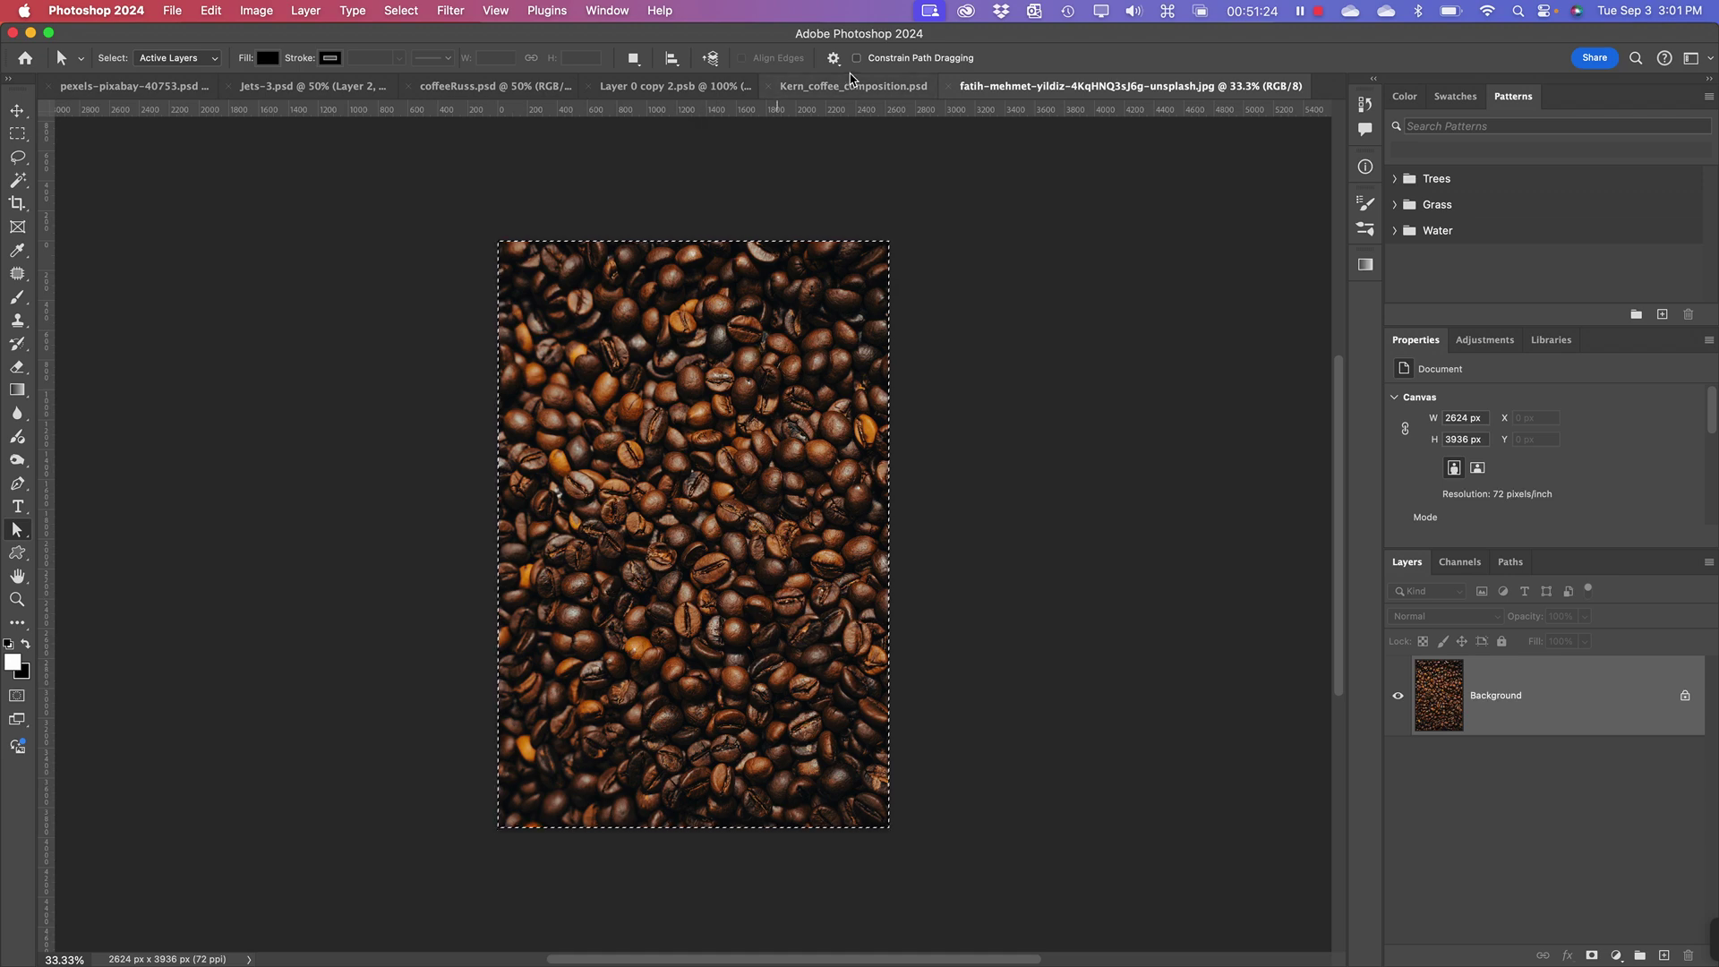
{"action": "left_click", "coordinate": [851, 85]}
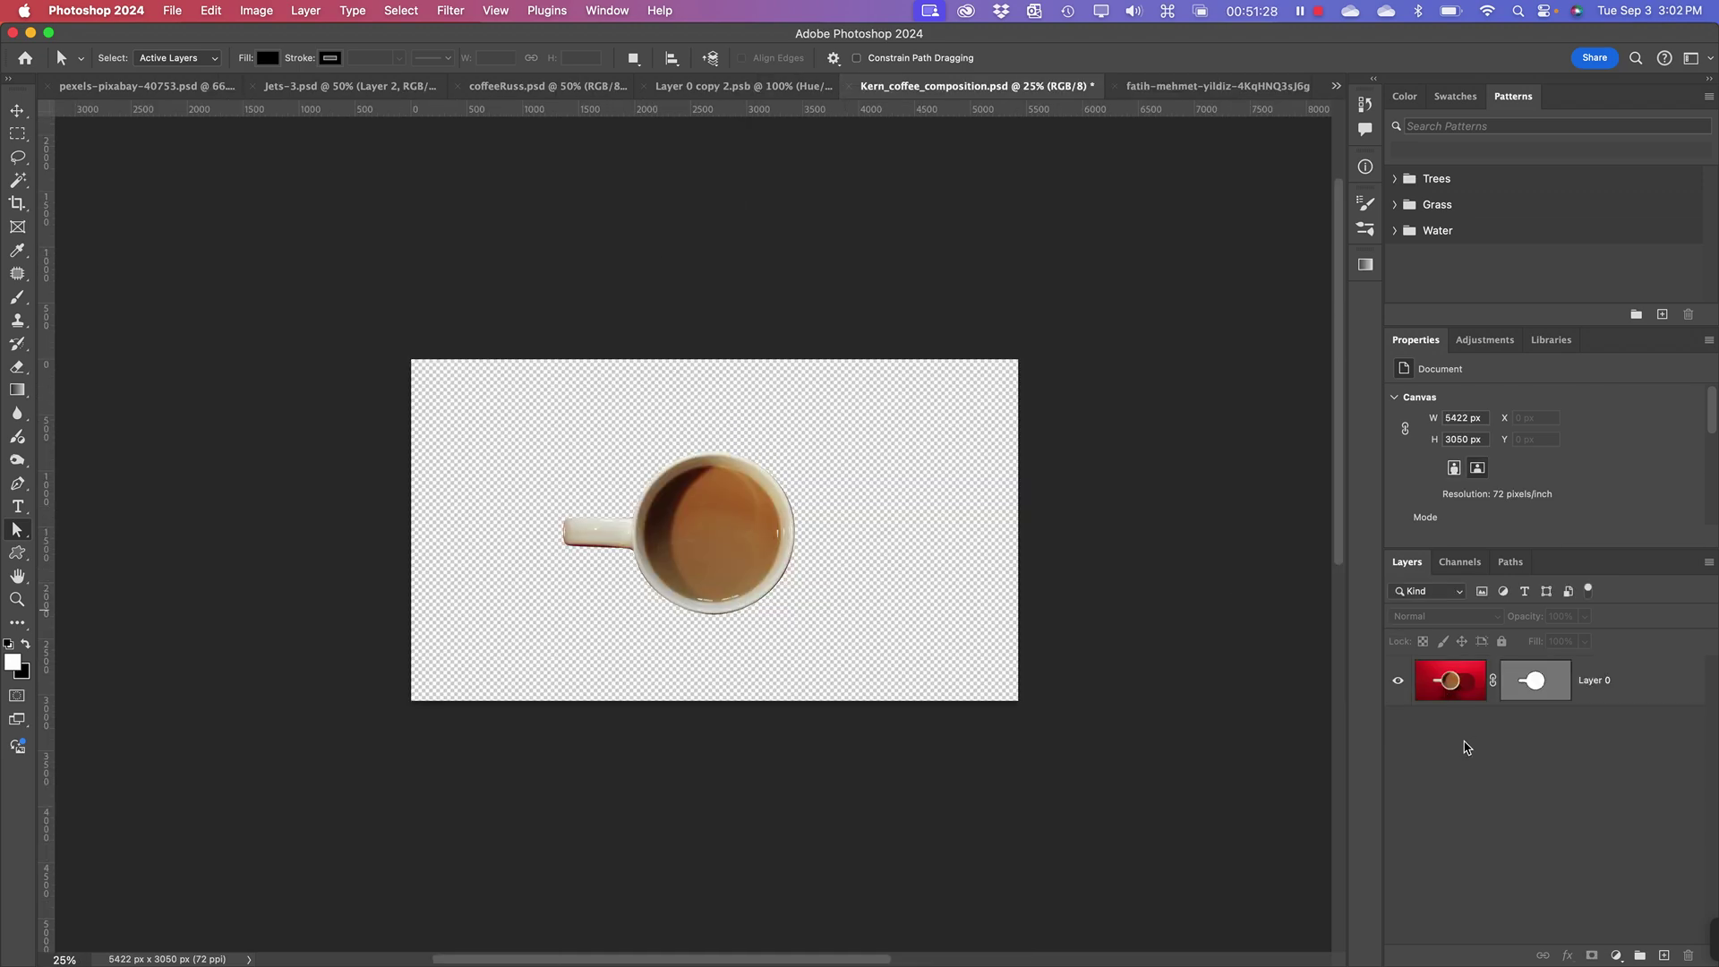
{"action": "key", "text": "super"}
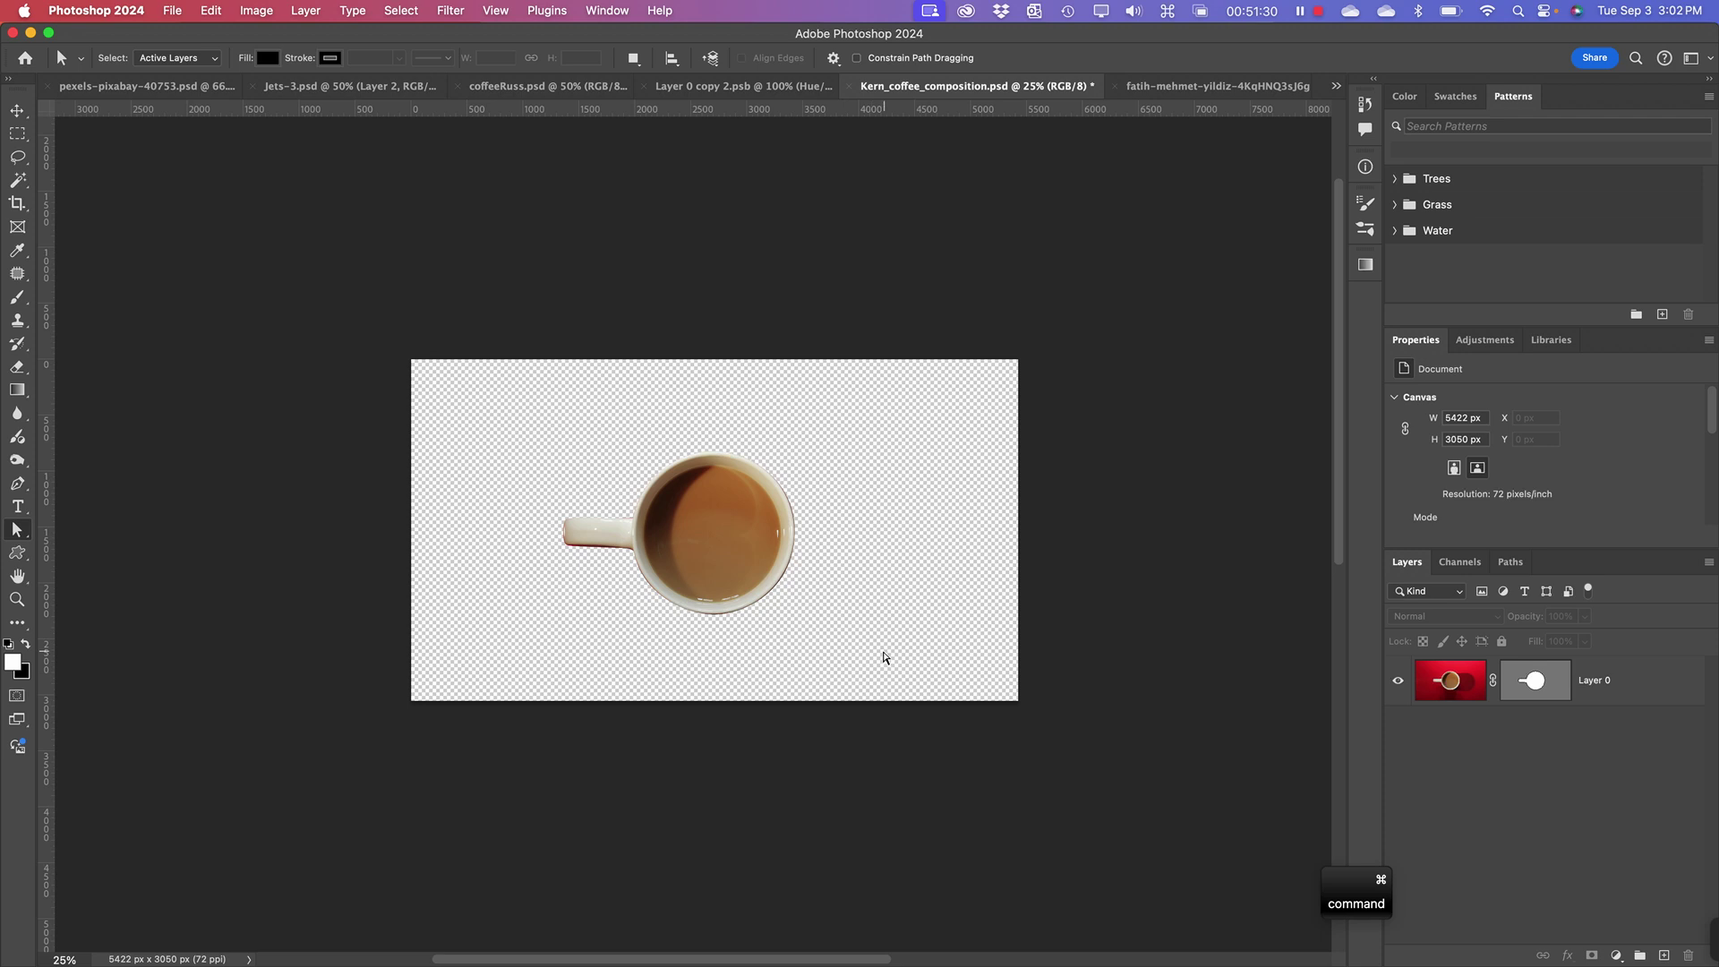
{"action": "key", "text": "super+v"}
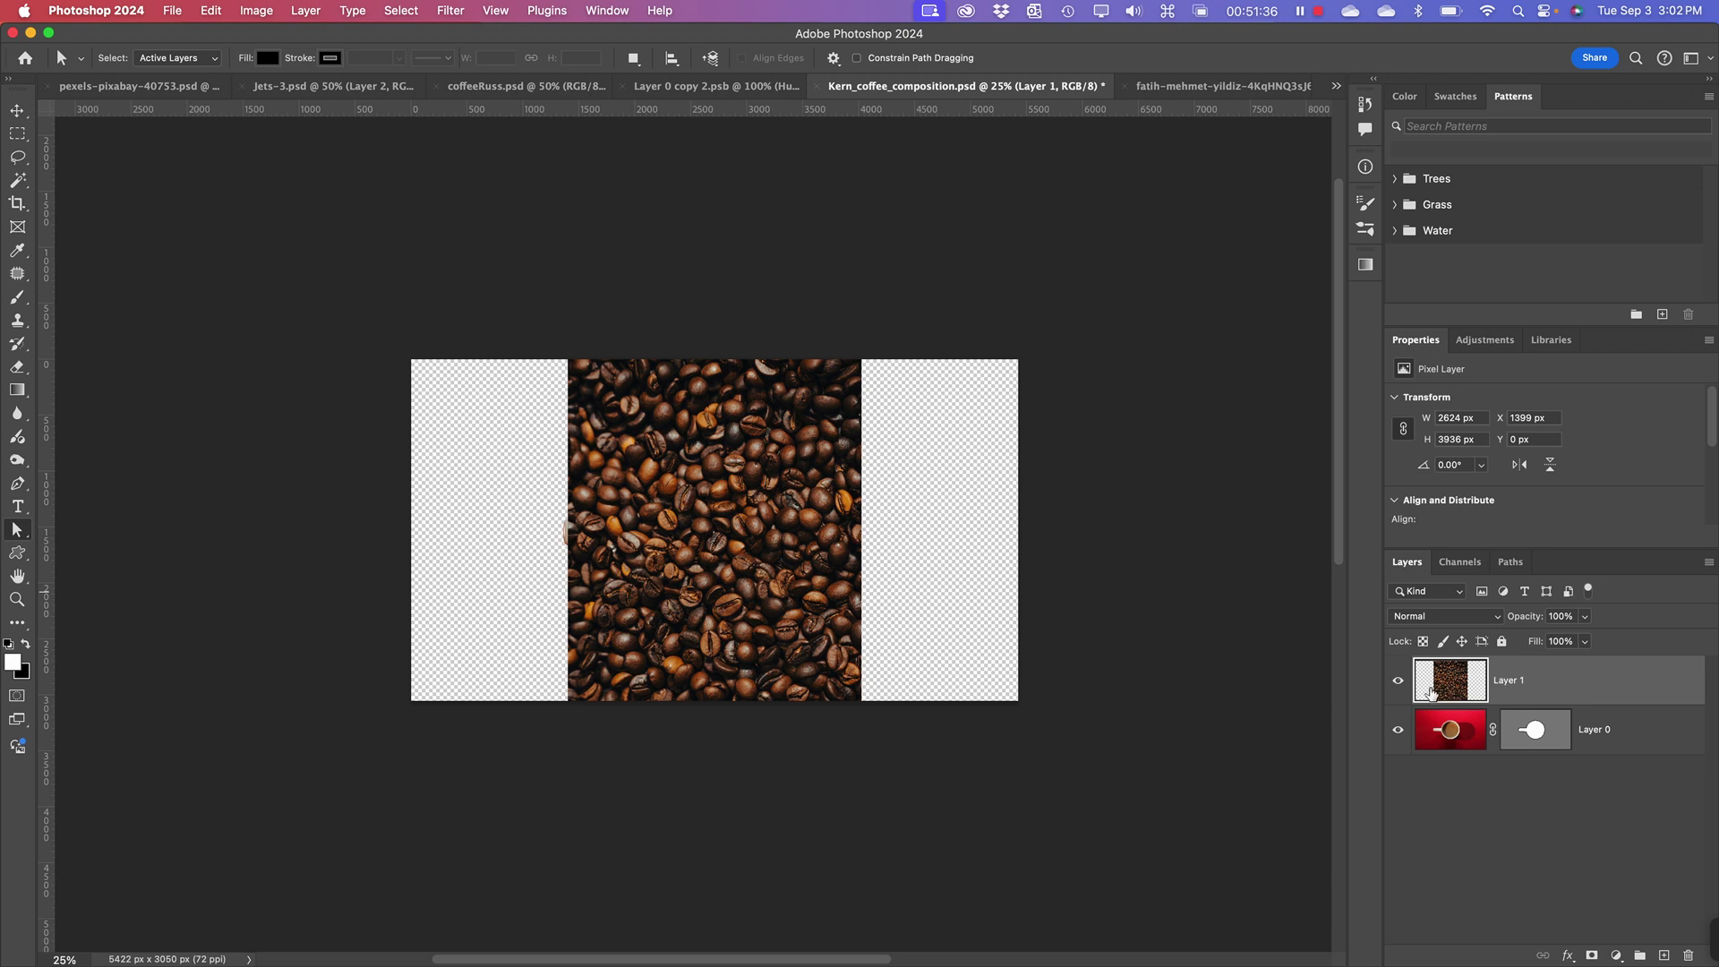
- Rename the pasted bean layer as "Coffee beans"
{"action": "double_click", "coordinate": [1516, 681]}
{"action": "type", "text": "Coff"}
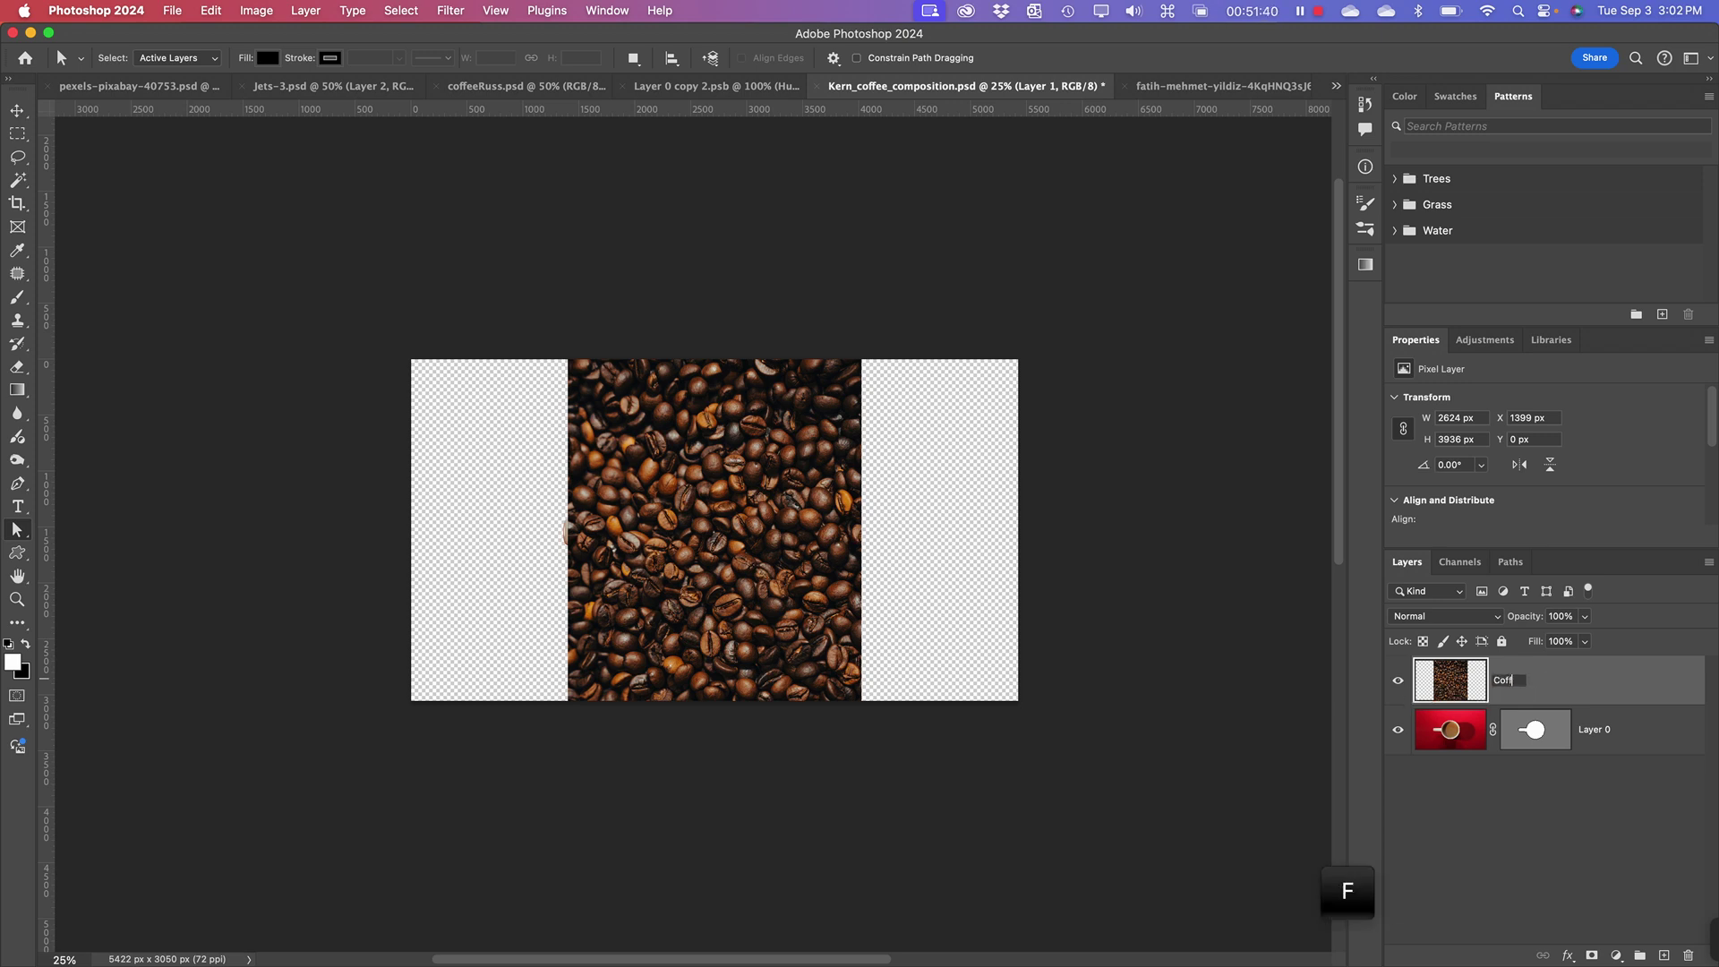
{"action": "type", "text": "ee beans"}
{"action": "key", "text": "Return"}
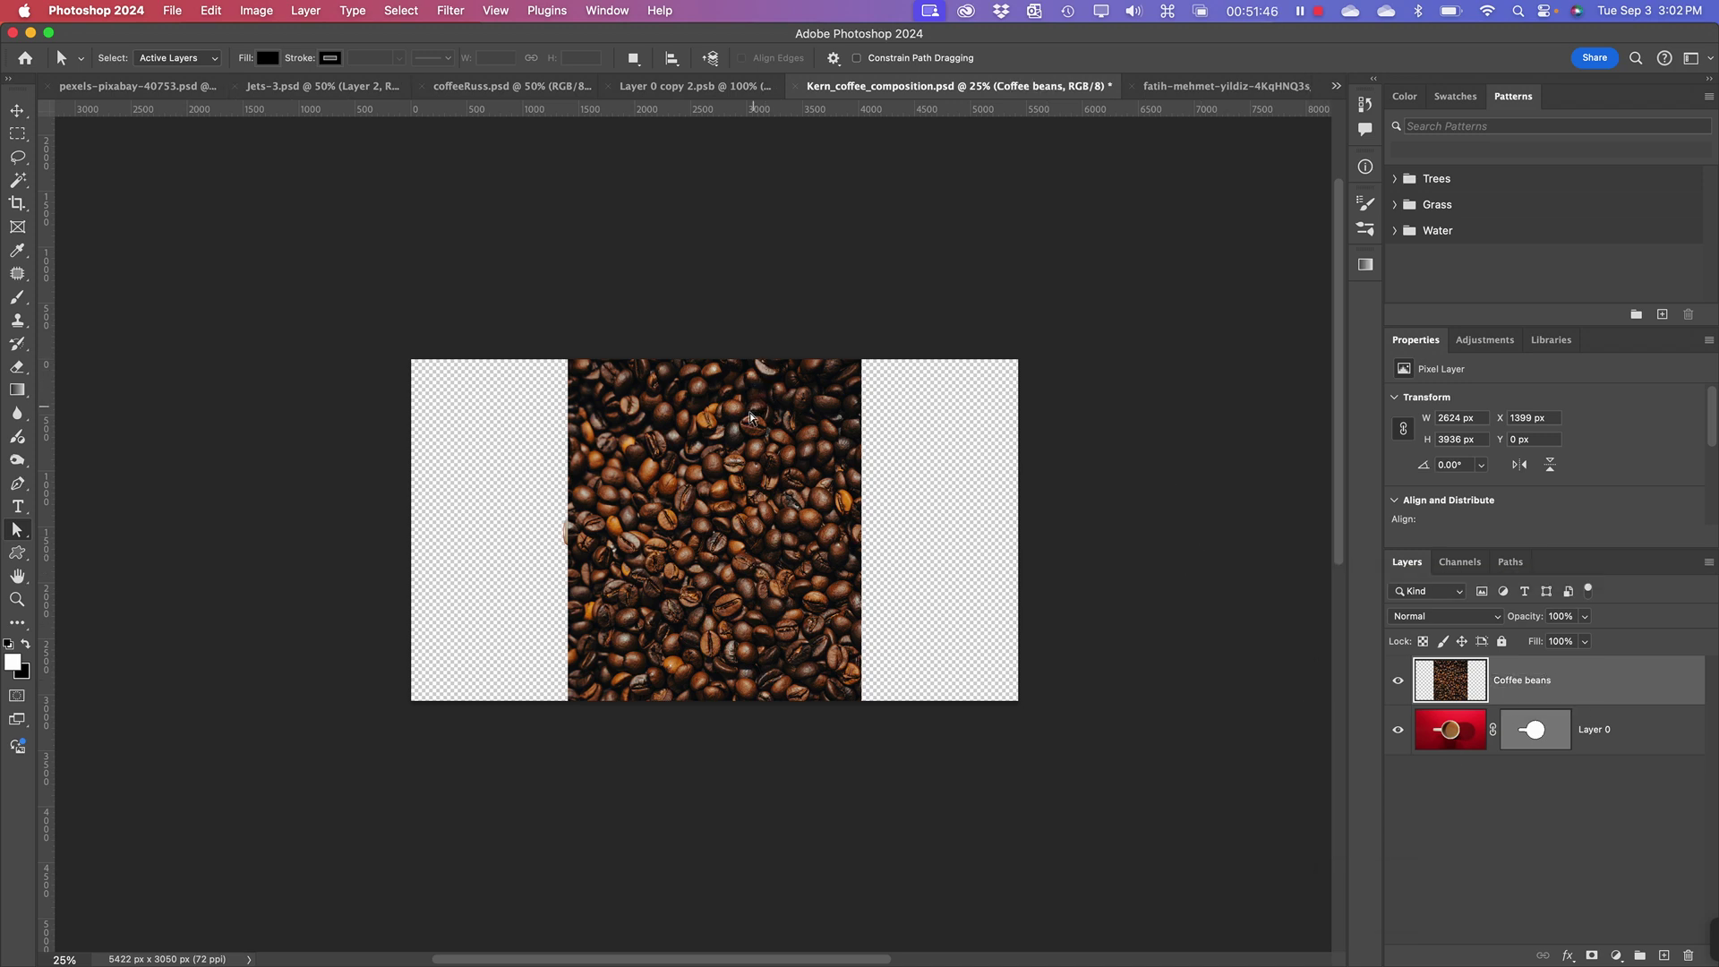
- Scale the Coffee beans layer to about 78%, flush with the canvas's left edge, and stack it below Layer 0
{"action": "left_click", "coordinate": [18, 109]}
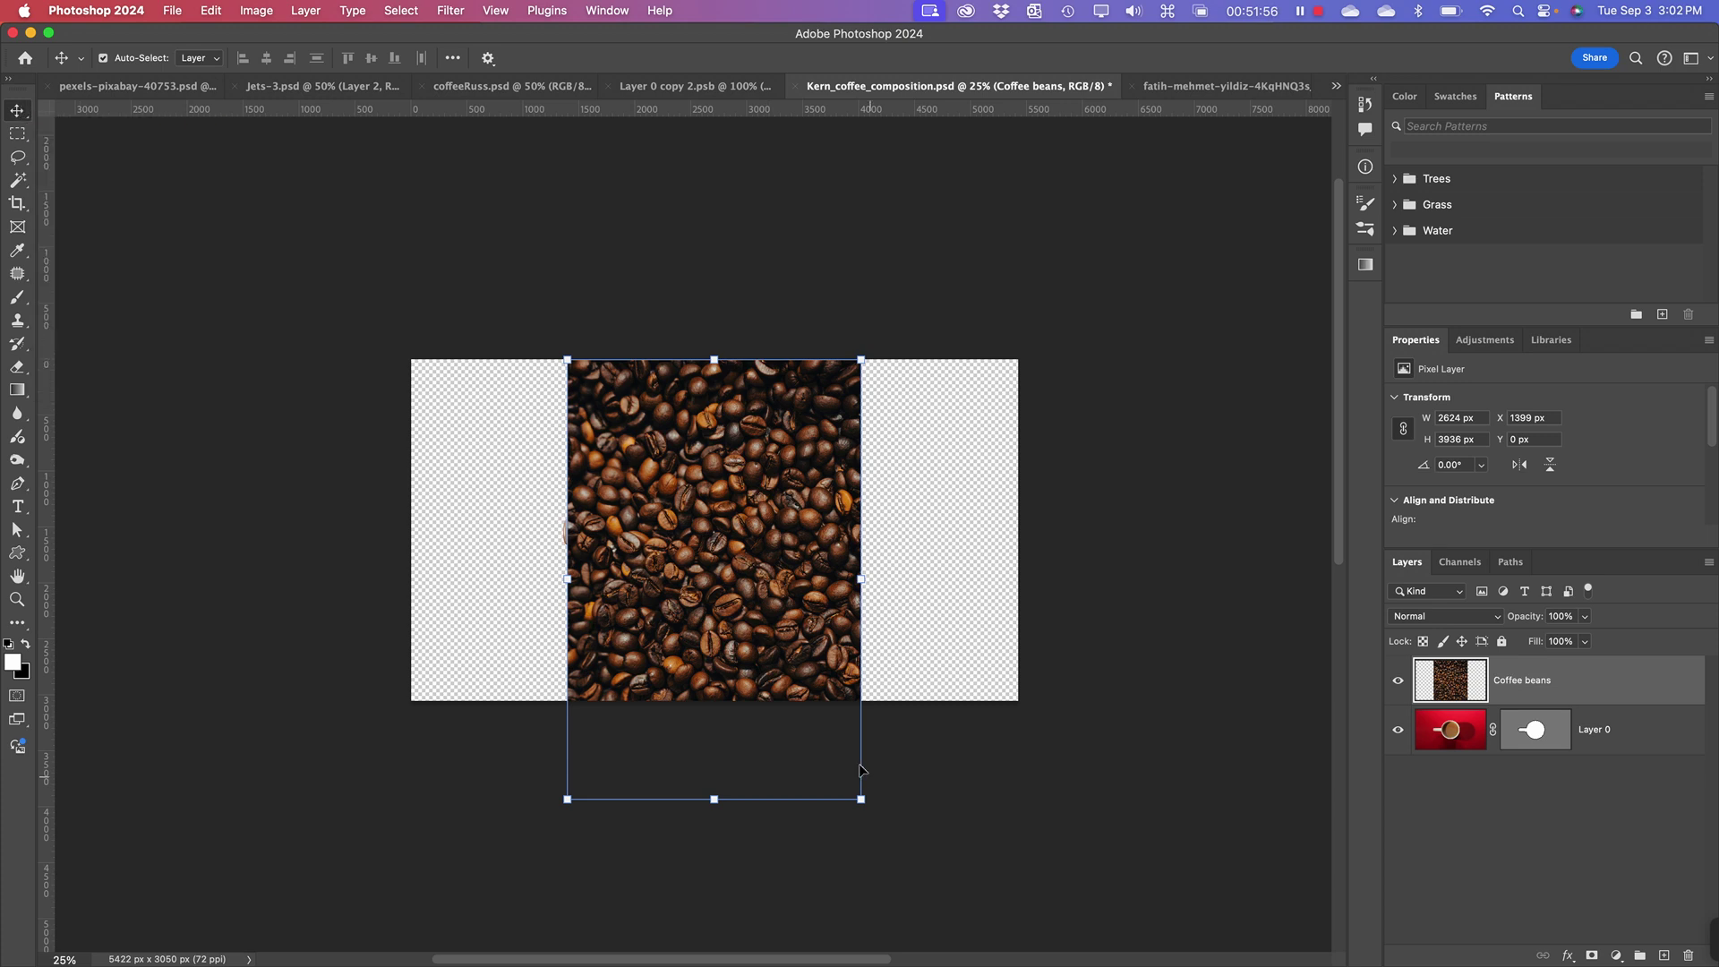
{"action": "left_click_drag", "start_coordinate": [862, 797], "coordinate": [789, 713]}
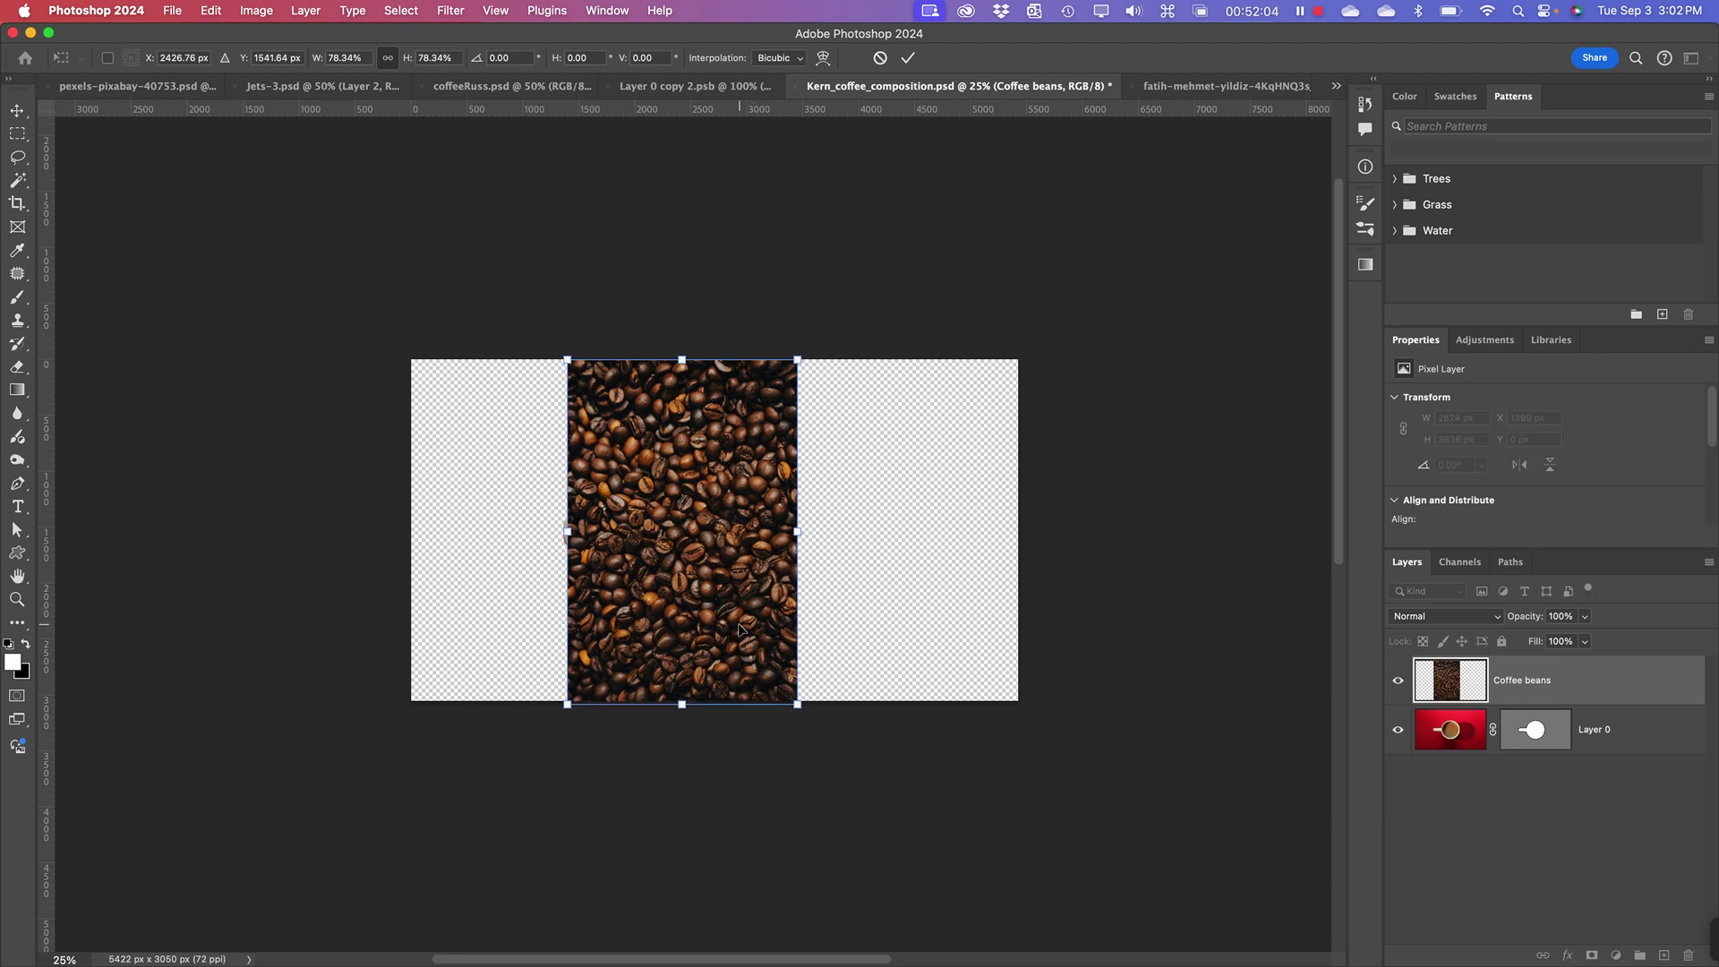
{"action": "key", "text": "shift"}
{"action": "left_click_drag", "start_coordinate": [738, 628], "coordinate": [582, 624]}
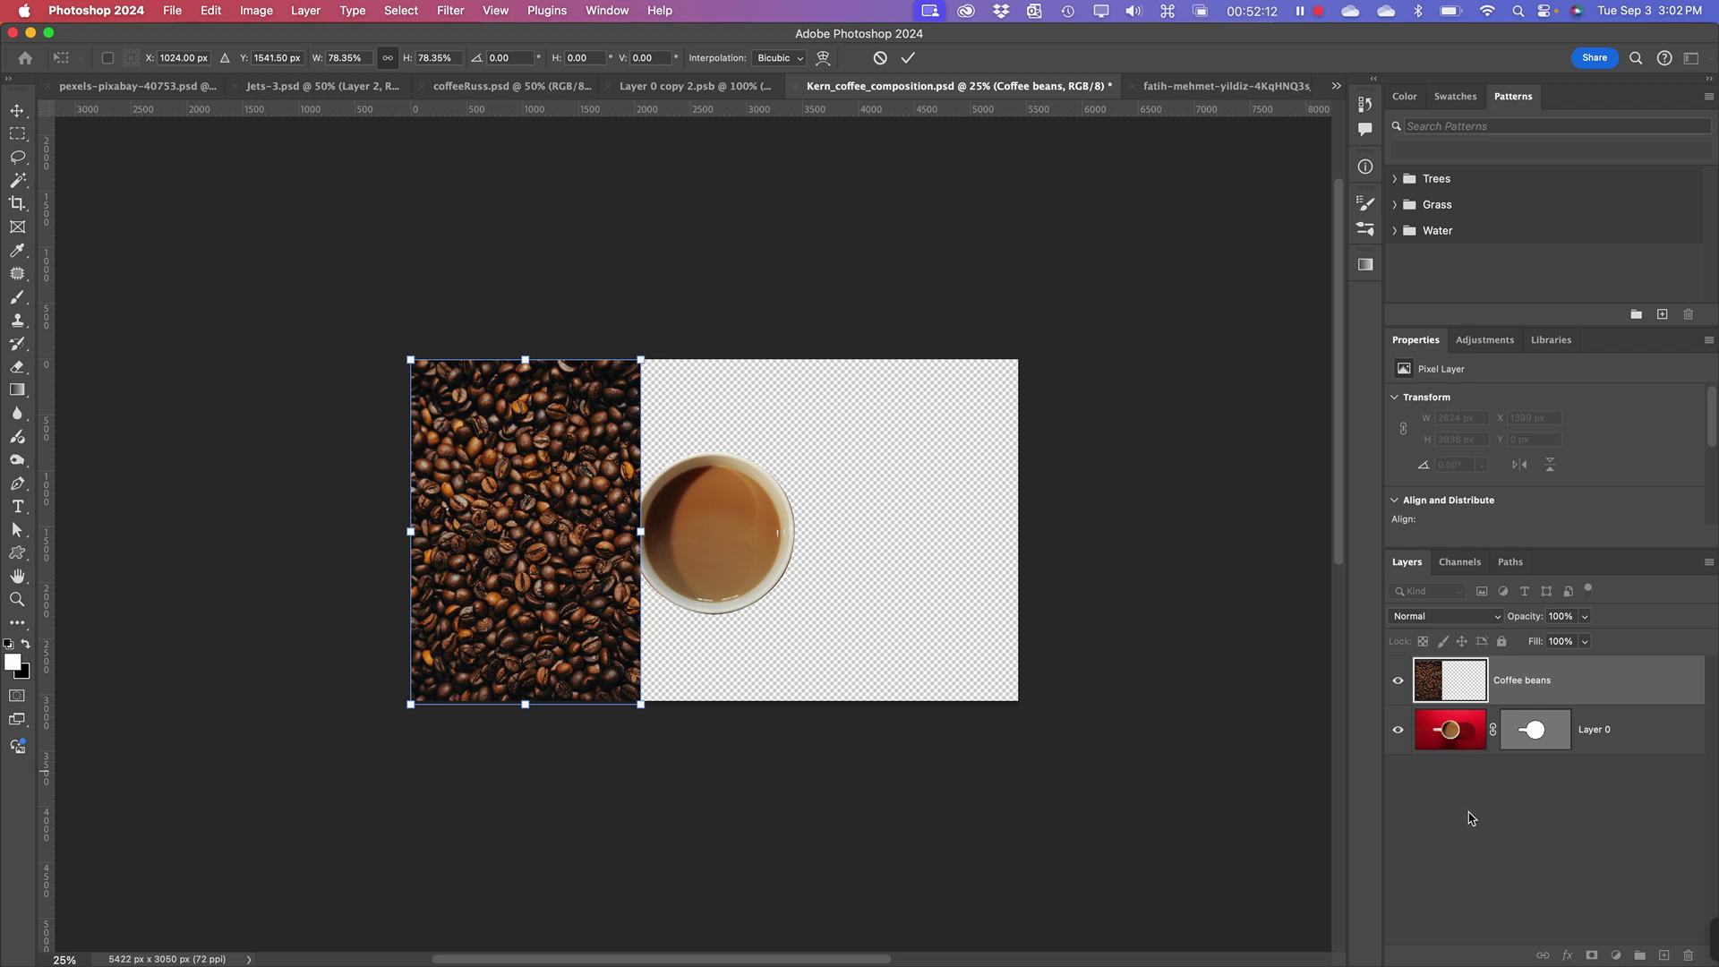
{"action": "left_click_drag", "start_coordinate": [1522, 754], "coordinate": [1517, 680]}
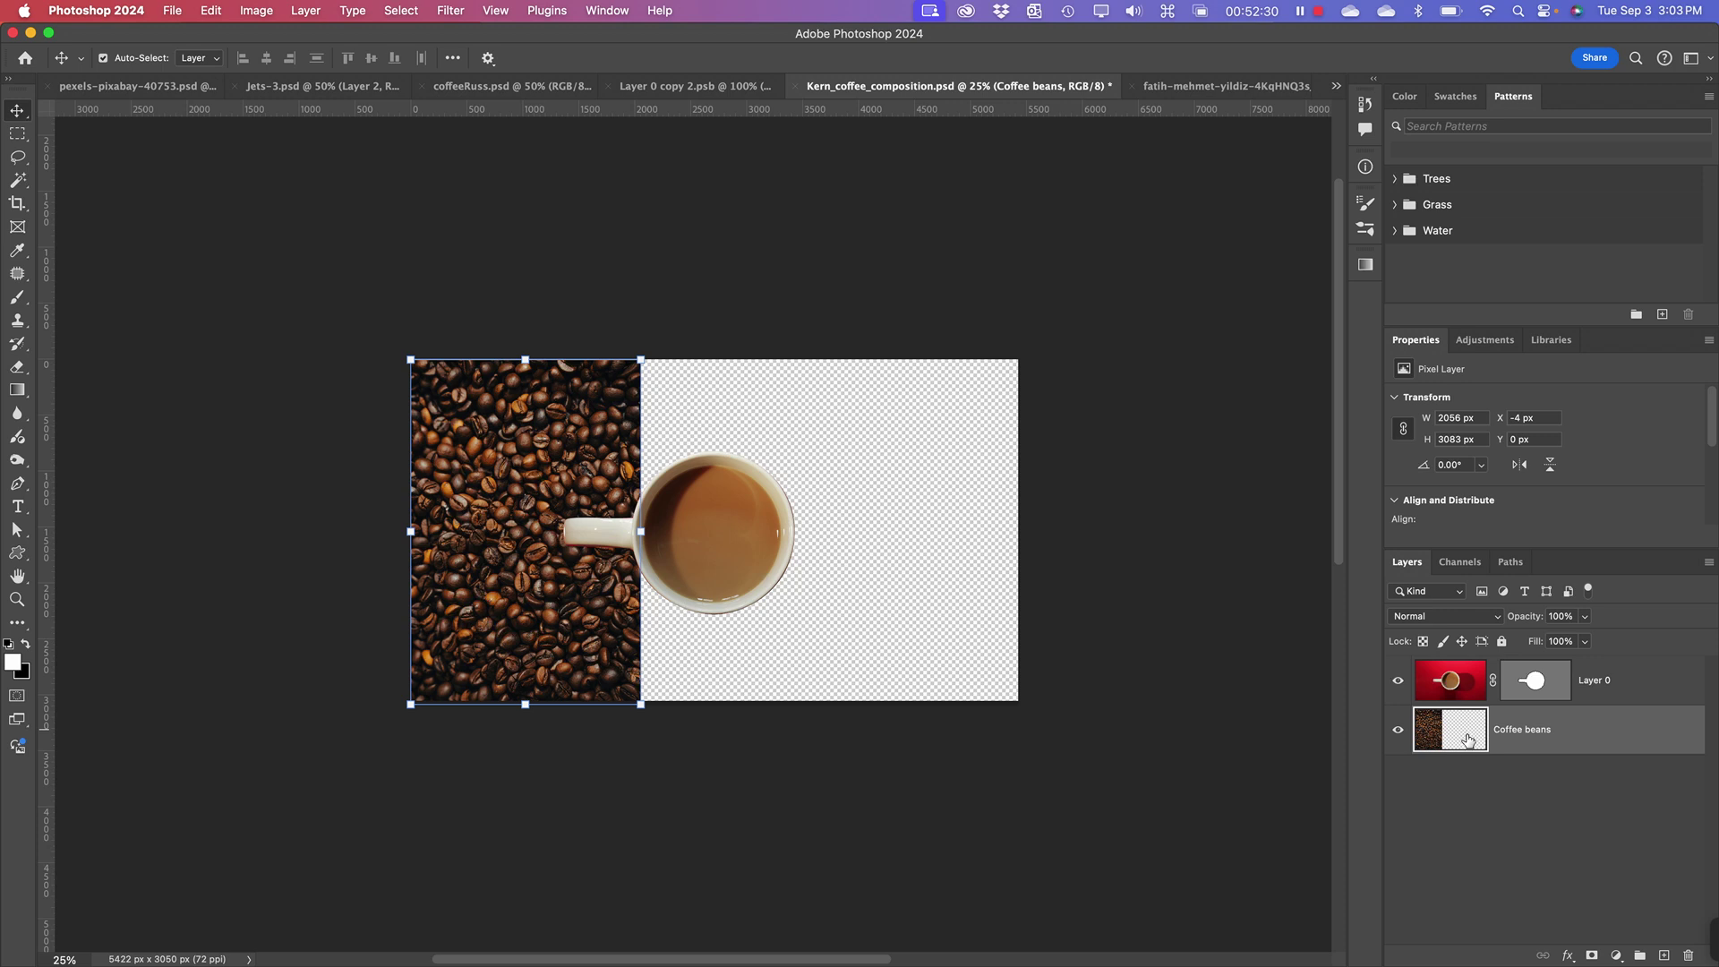
- Duplicate the Coffee beans layer and shift the copy right to about X 1788 px, slightly overlapping the original
{"action": "left_click", "coordinate": [1710, 563]}
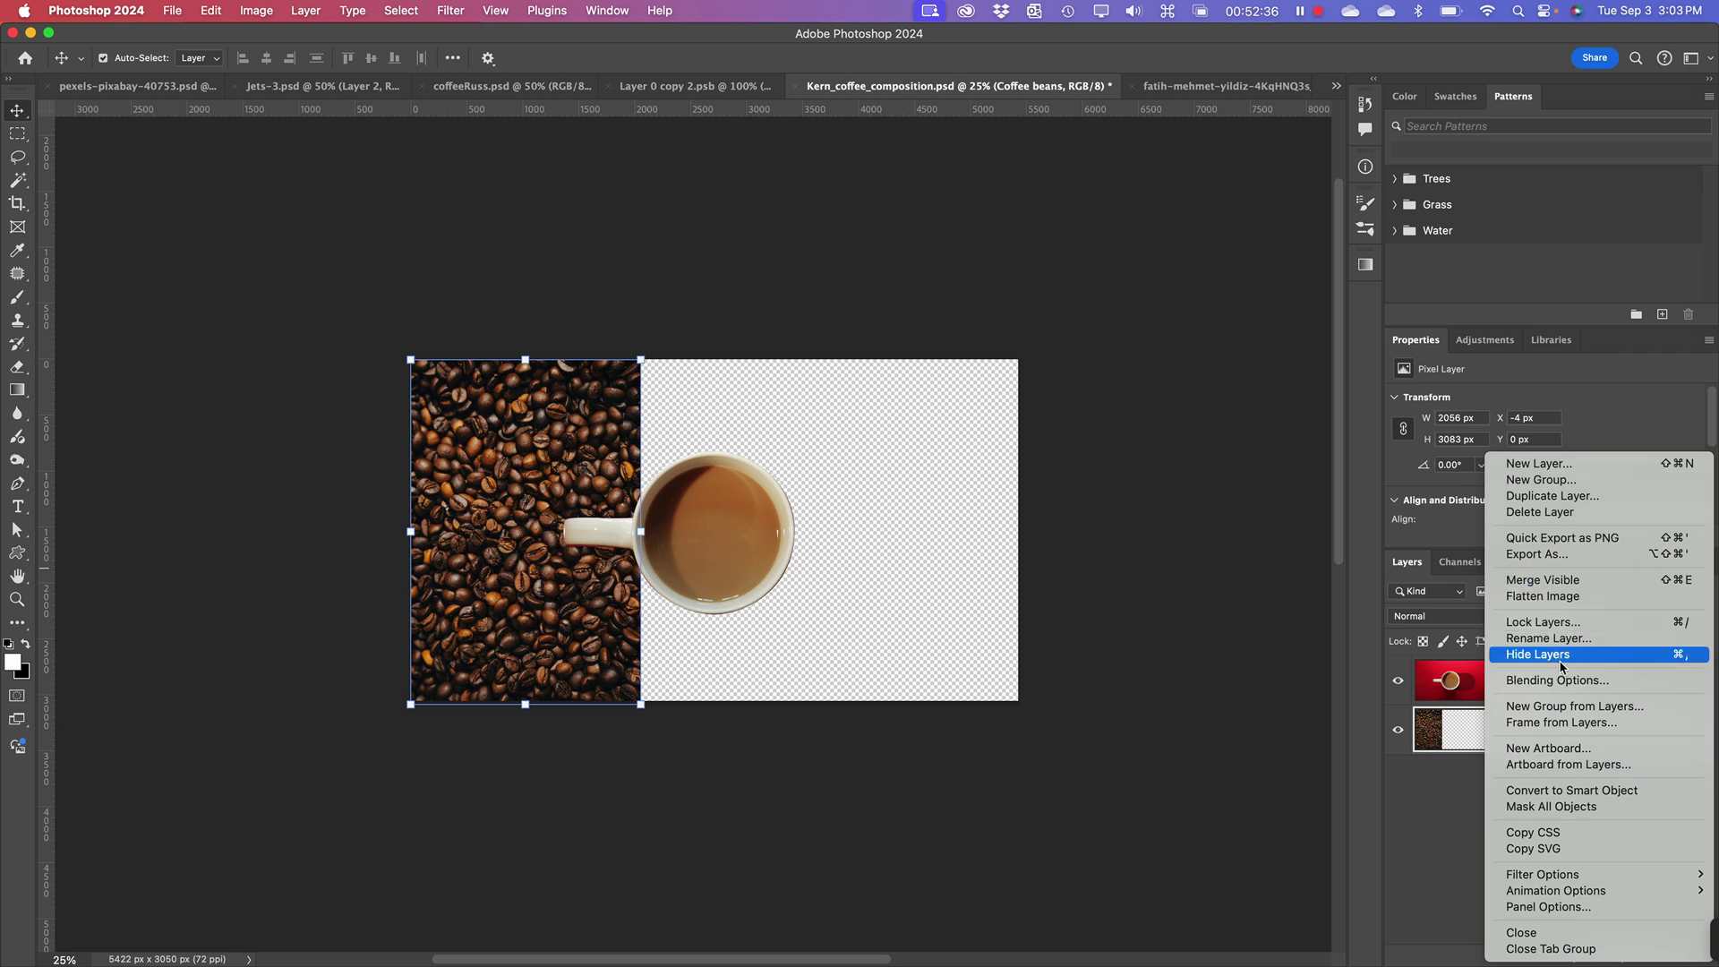
{"action": "left_click", "coordinate": [1525, 496]}
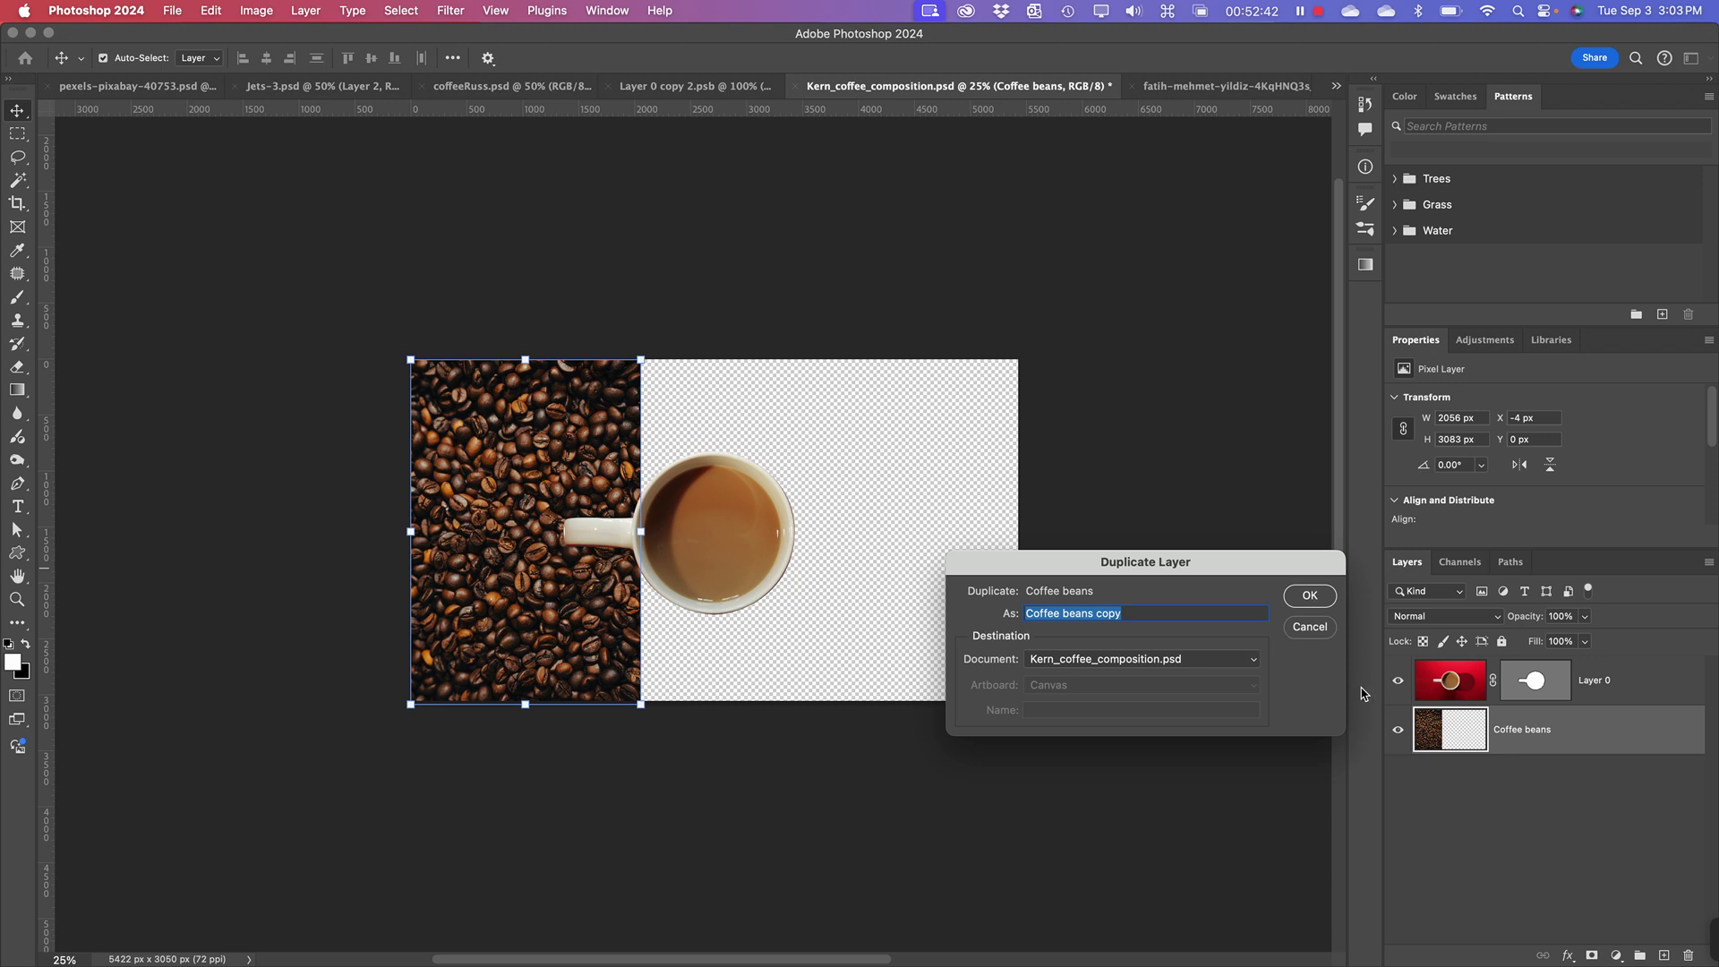
{"action": "left_click", "coordinate": [1308, 597]}
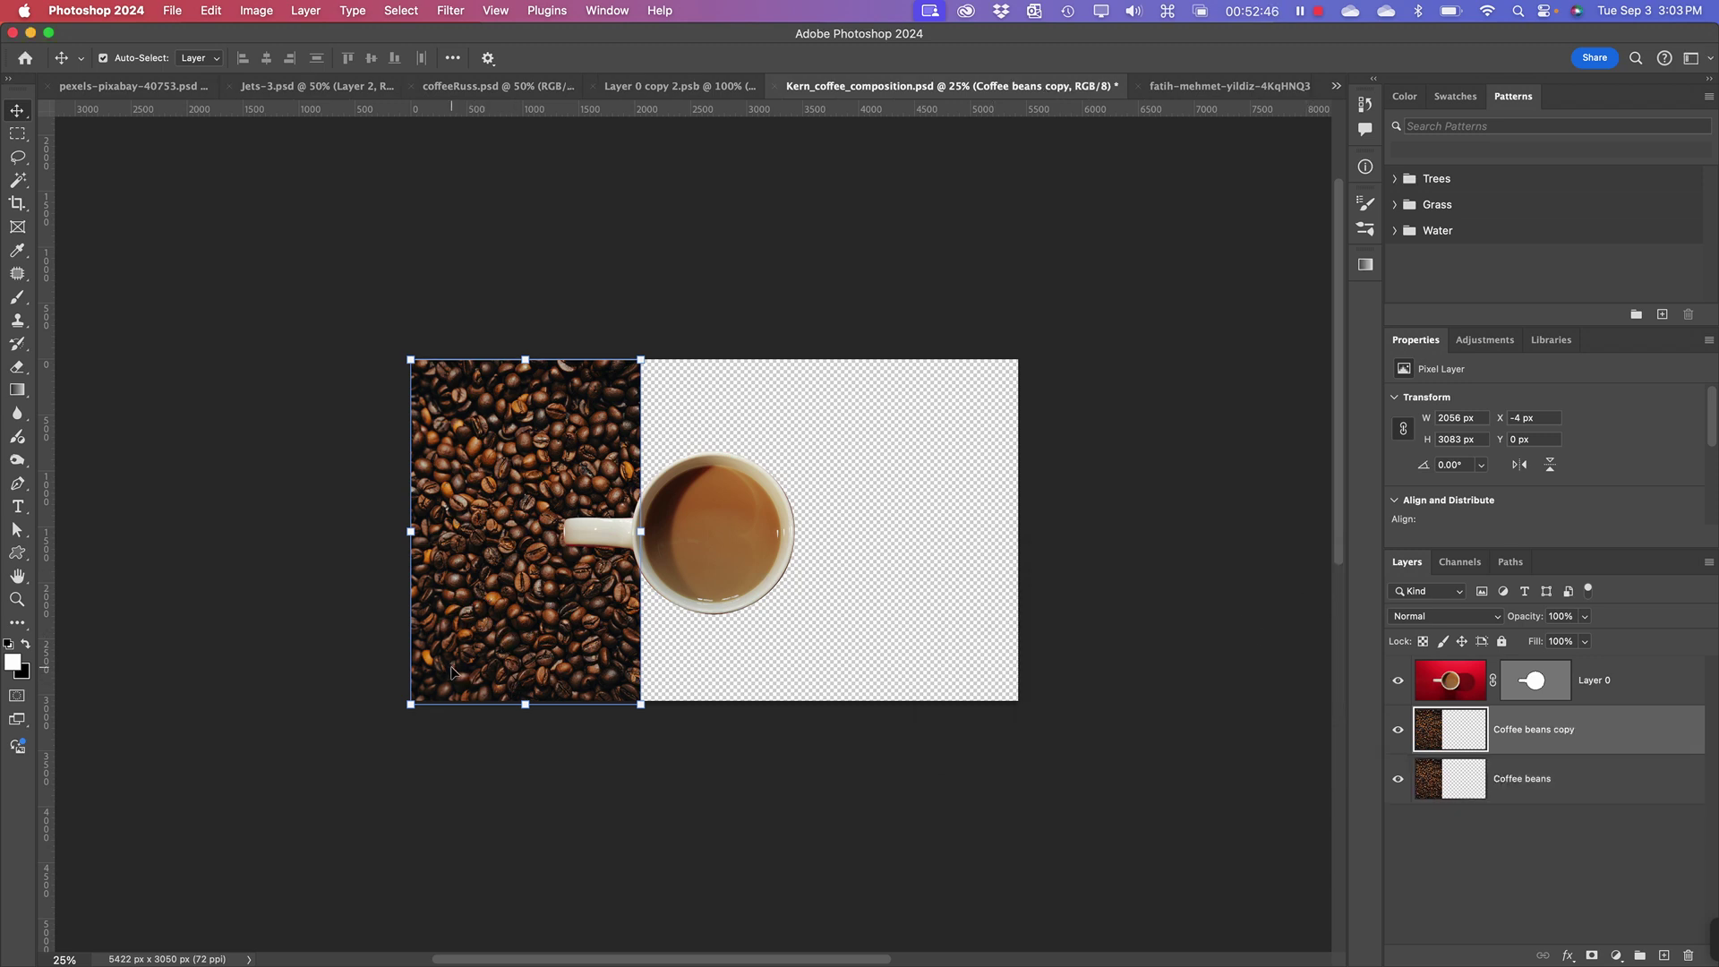
{"action": "left_click_drag", "start_coordinate": [451, 672], "coordinate": [650, 683]}
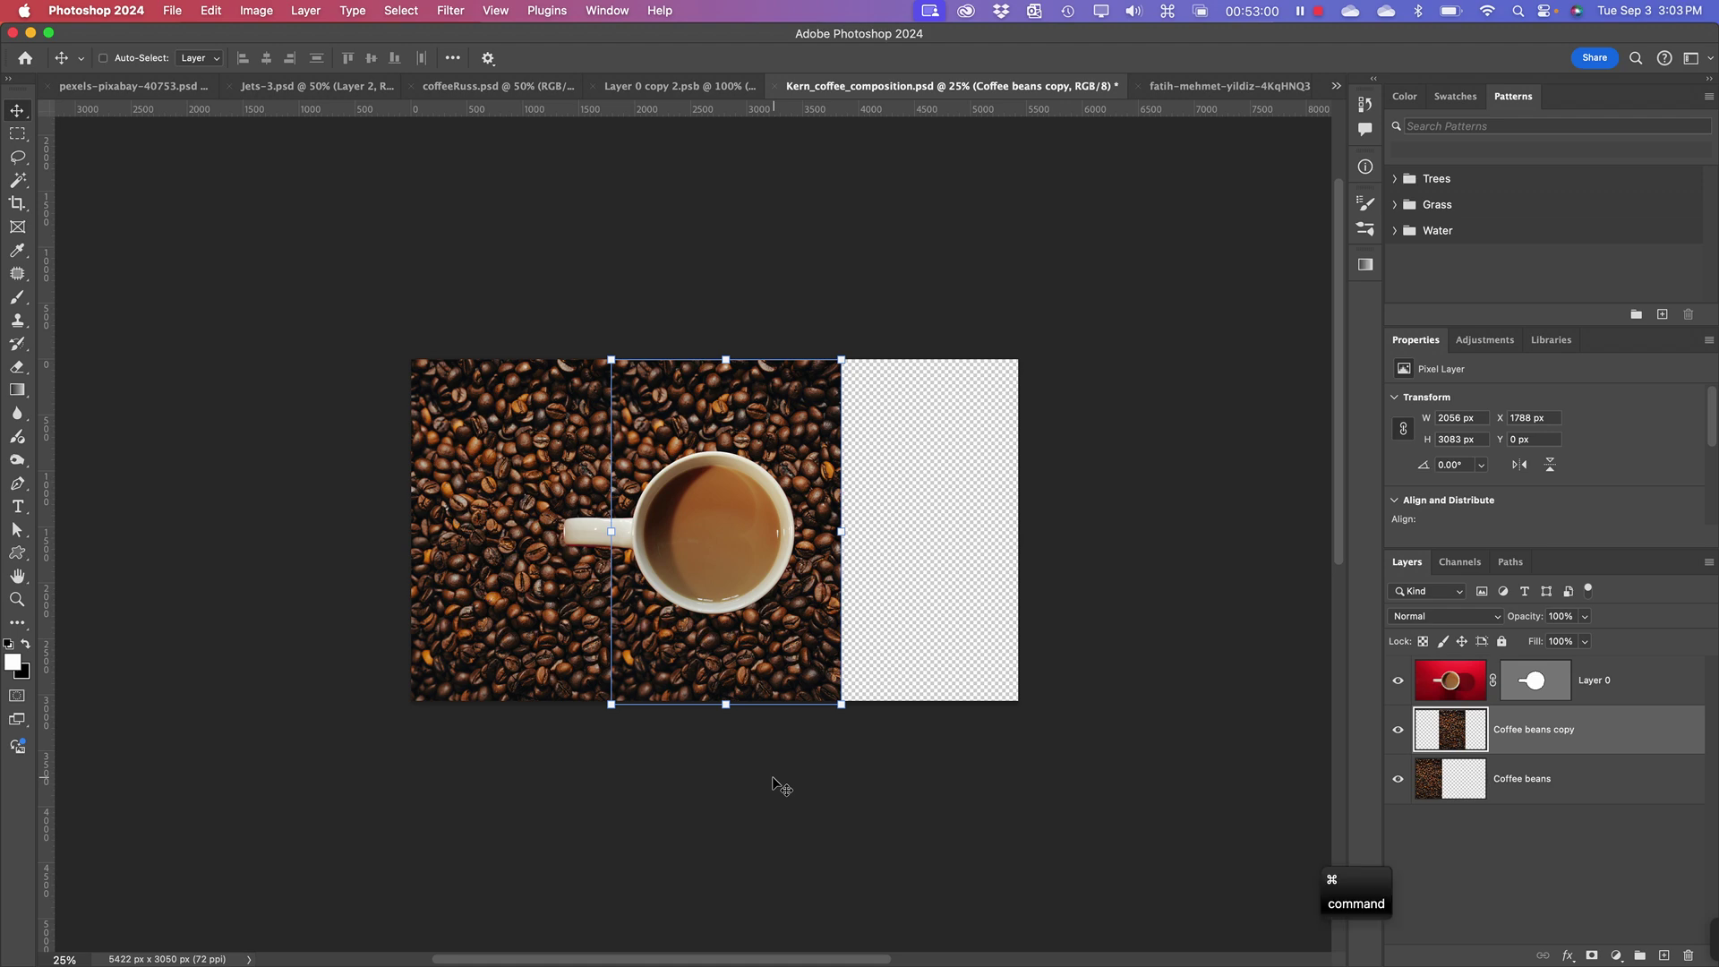
- Lower the Coffee beans copy layer's opacity to 66% to inspect the overlap, and restore it to 100%
{"action": "key", "text": "super+equal"}
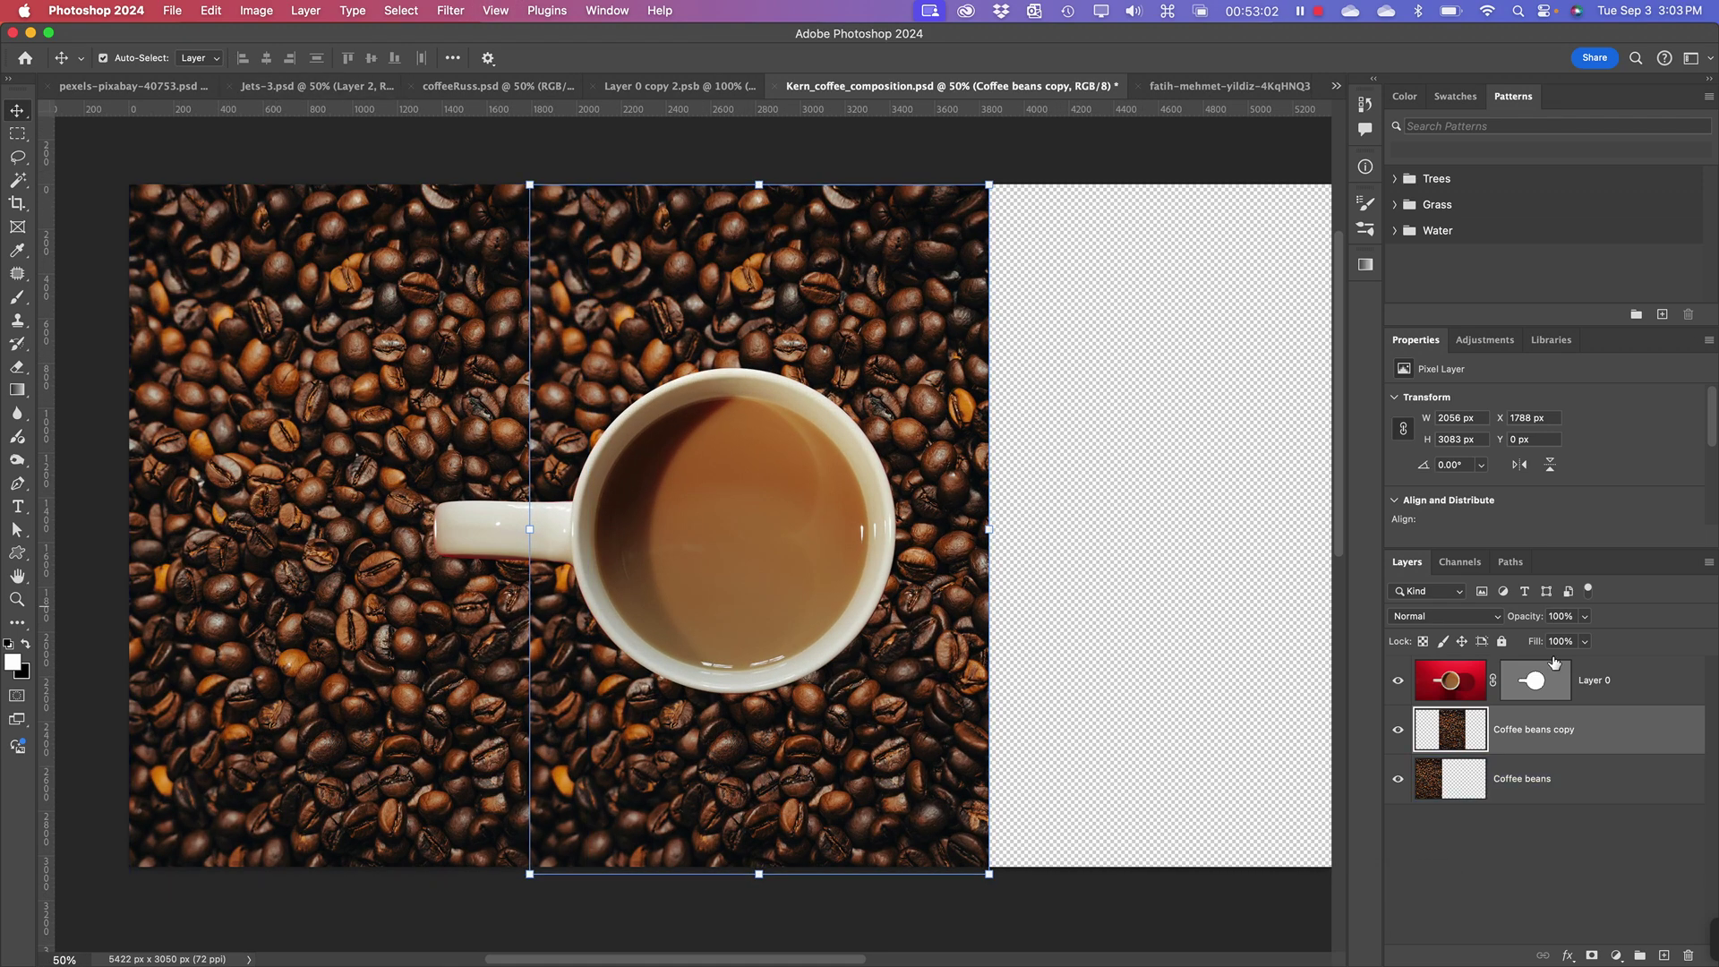
{"action": "left_click", "coordinate": [1583, 617]}
{"action": "left_click_drag", "start_coordinate": [1580, 643], "coordinate": [1557, 641]}
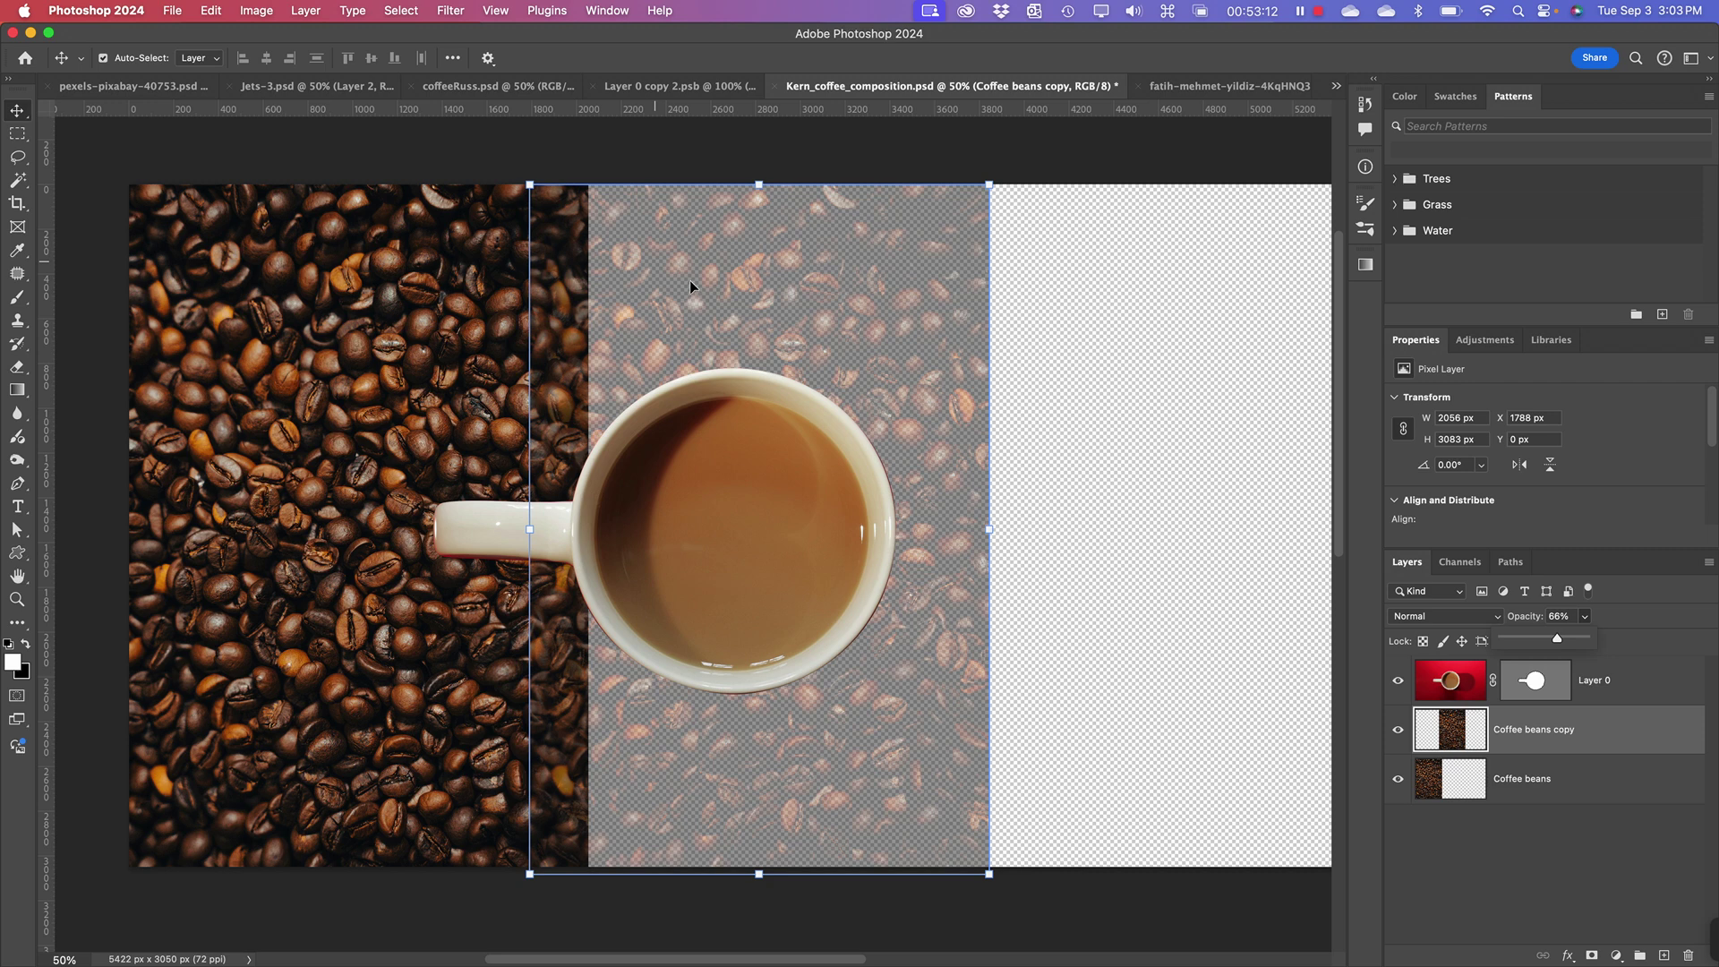
{"action": "left_click", "coordinate": [1584, 619]}
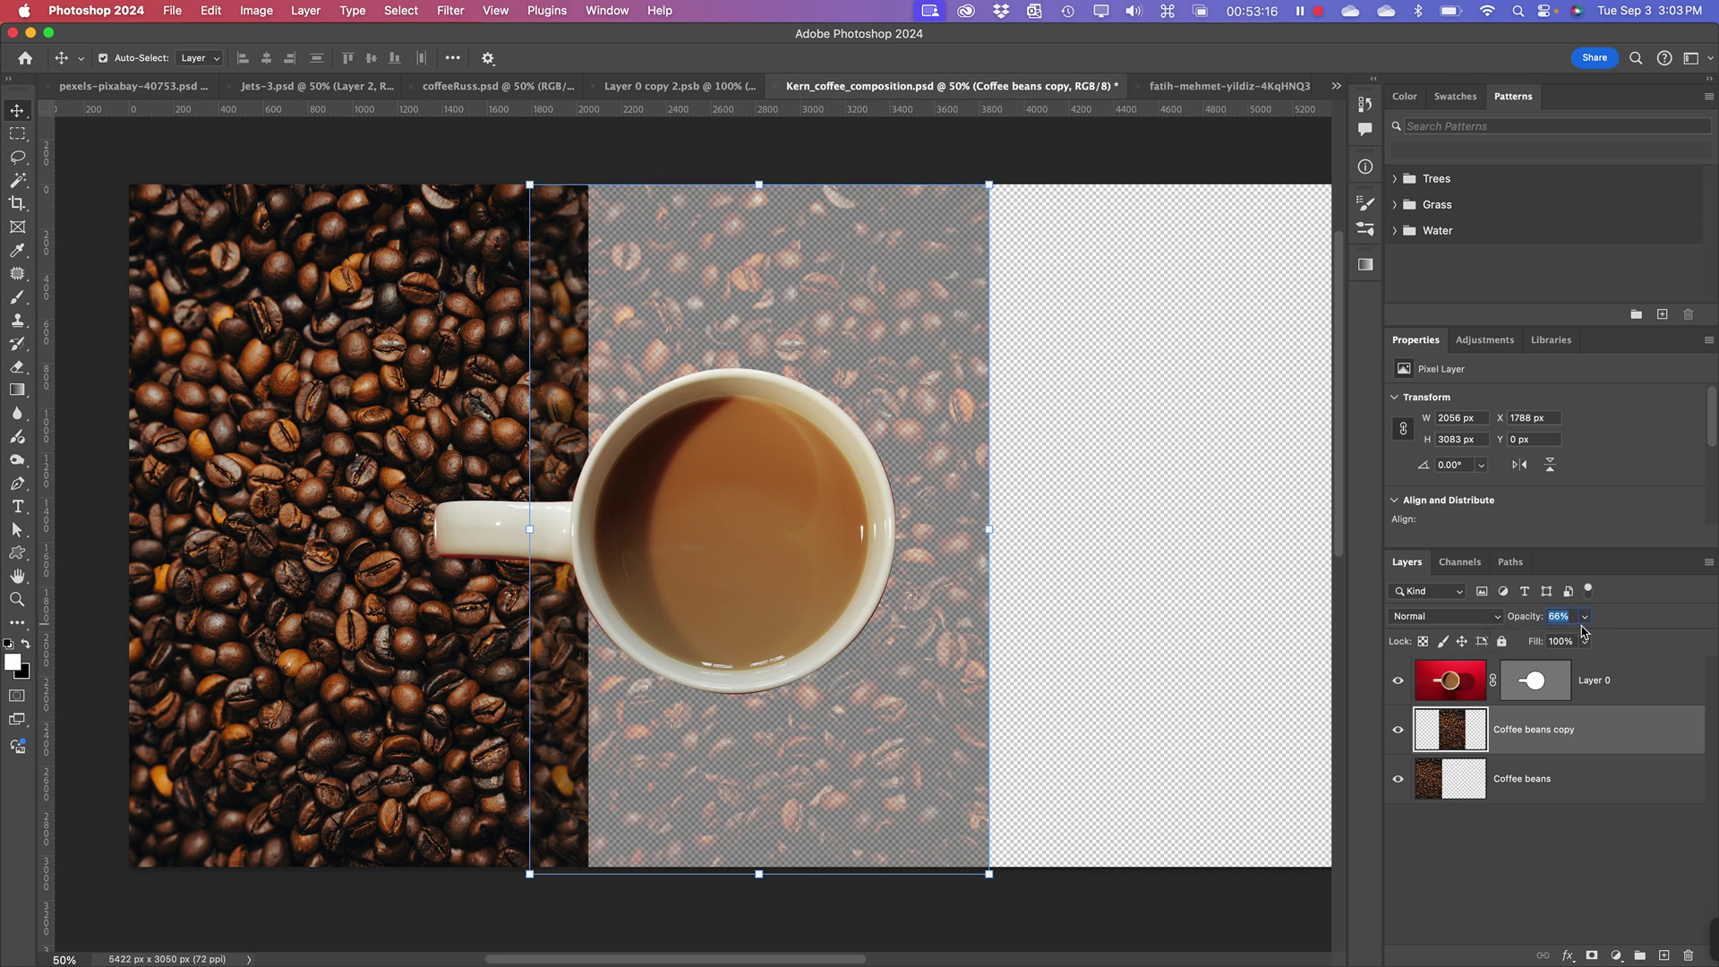
{"action": "left_click", "coordinate": [1584, 617]}
{"action": "left_click_drag", "start_coordinate": [1586, 642], "coordinate": [1625, 641]}
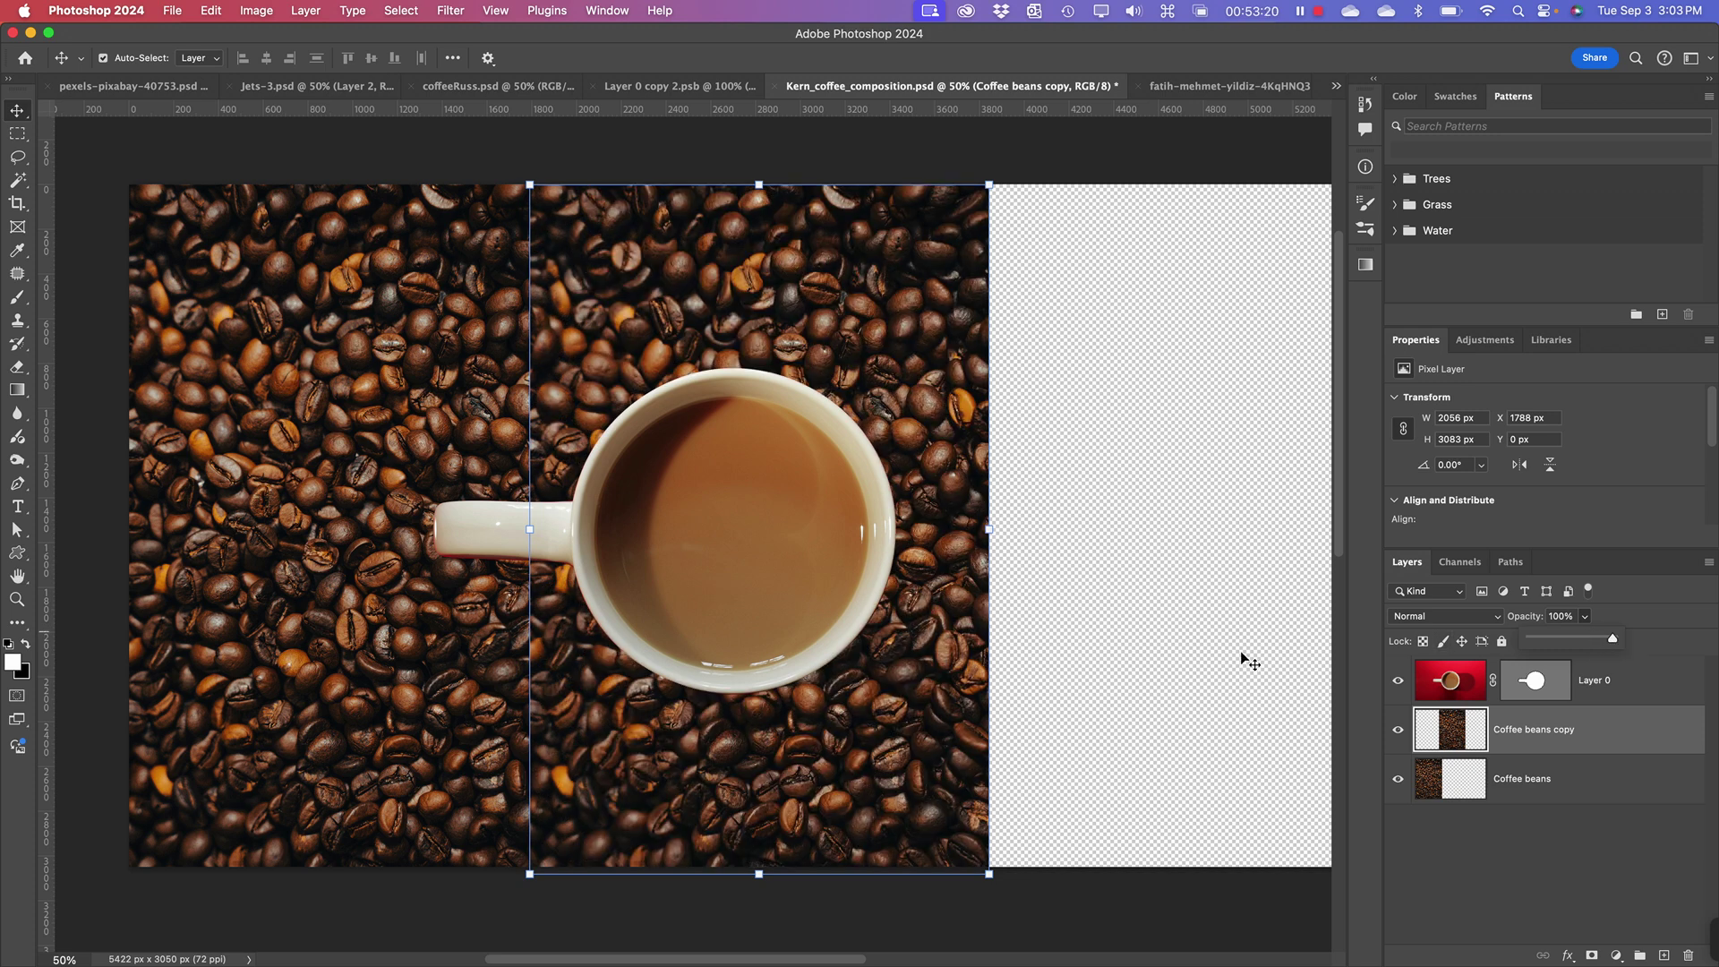
- Duplicate the middle bean layer and place the new copy at about X 3532 px to cover the canvas's empty right part
{"action": "key", "text": "space"}
{"action": "left_click_drag", "start_coordinate": [1121, 640], "coordinate": [942, 603]}
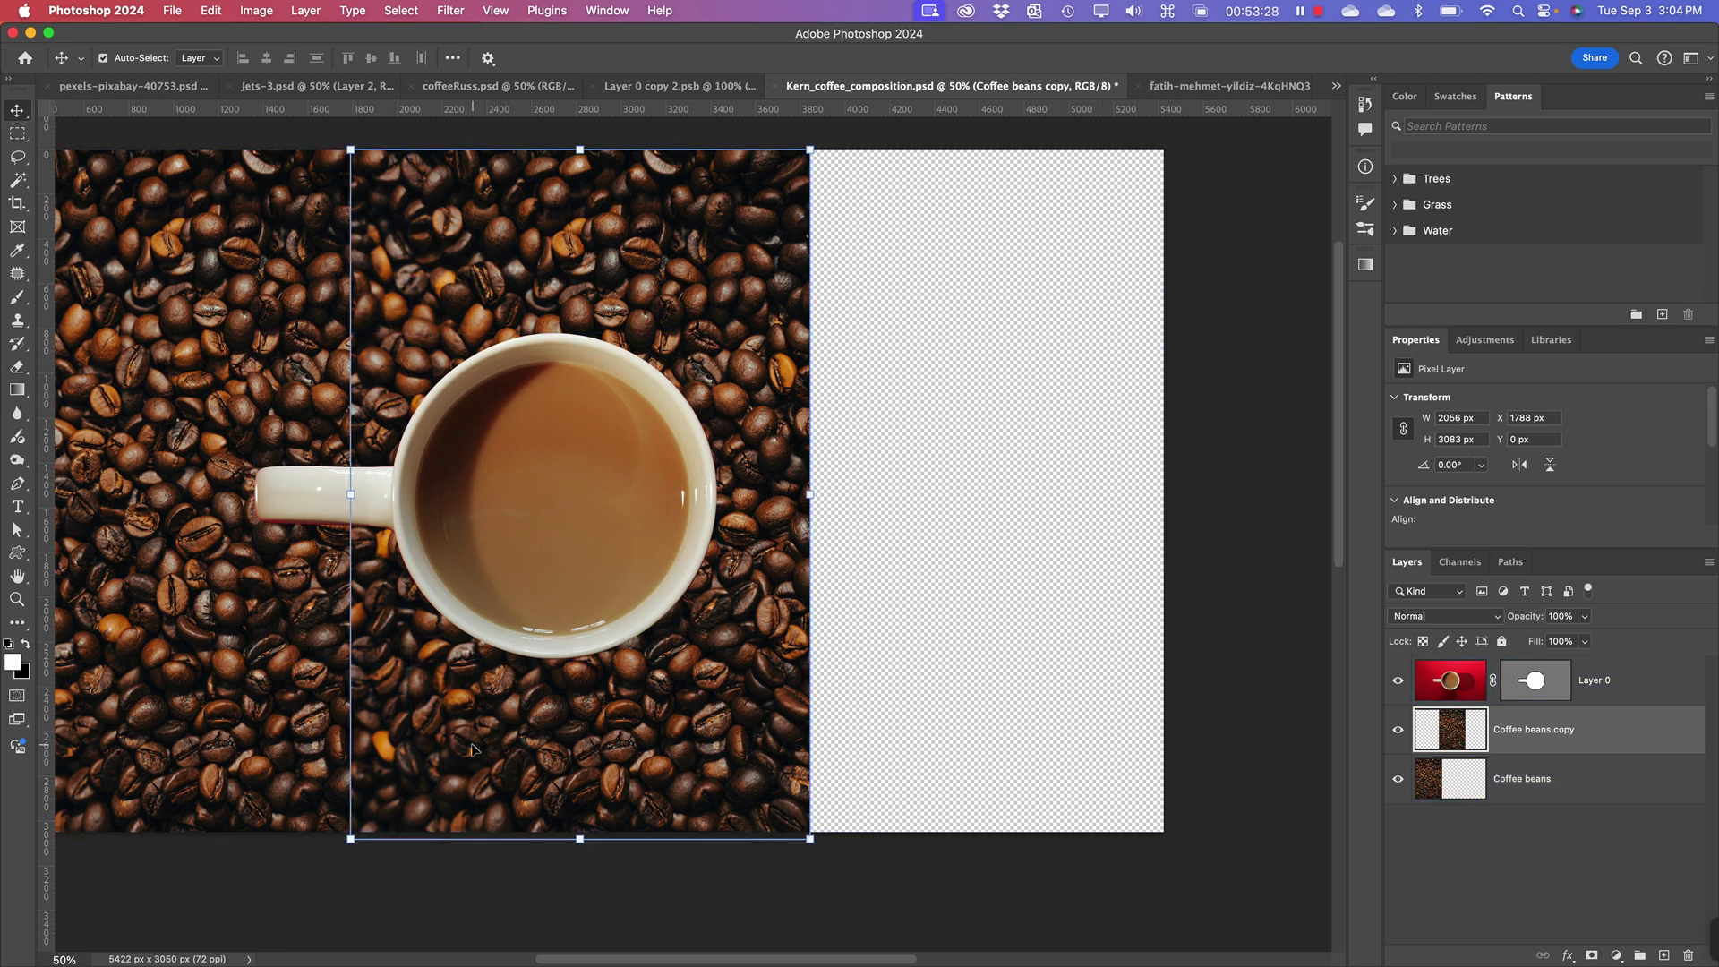
{"action": "key", "text": "alt"}
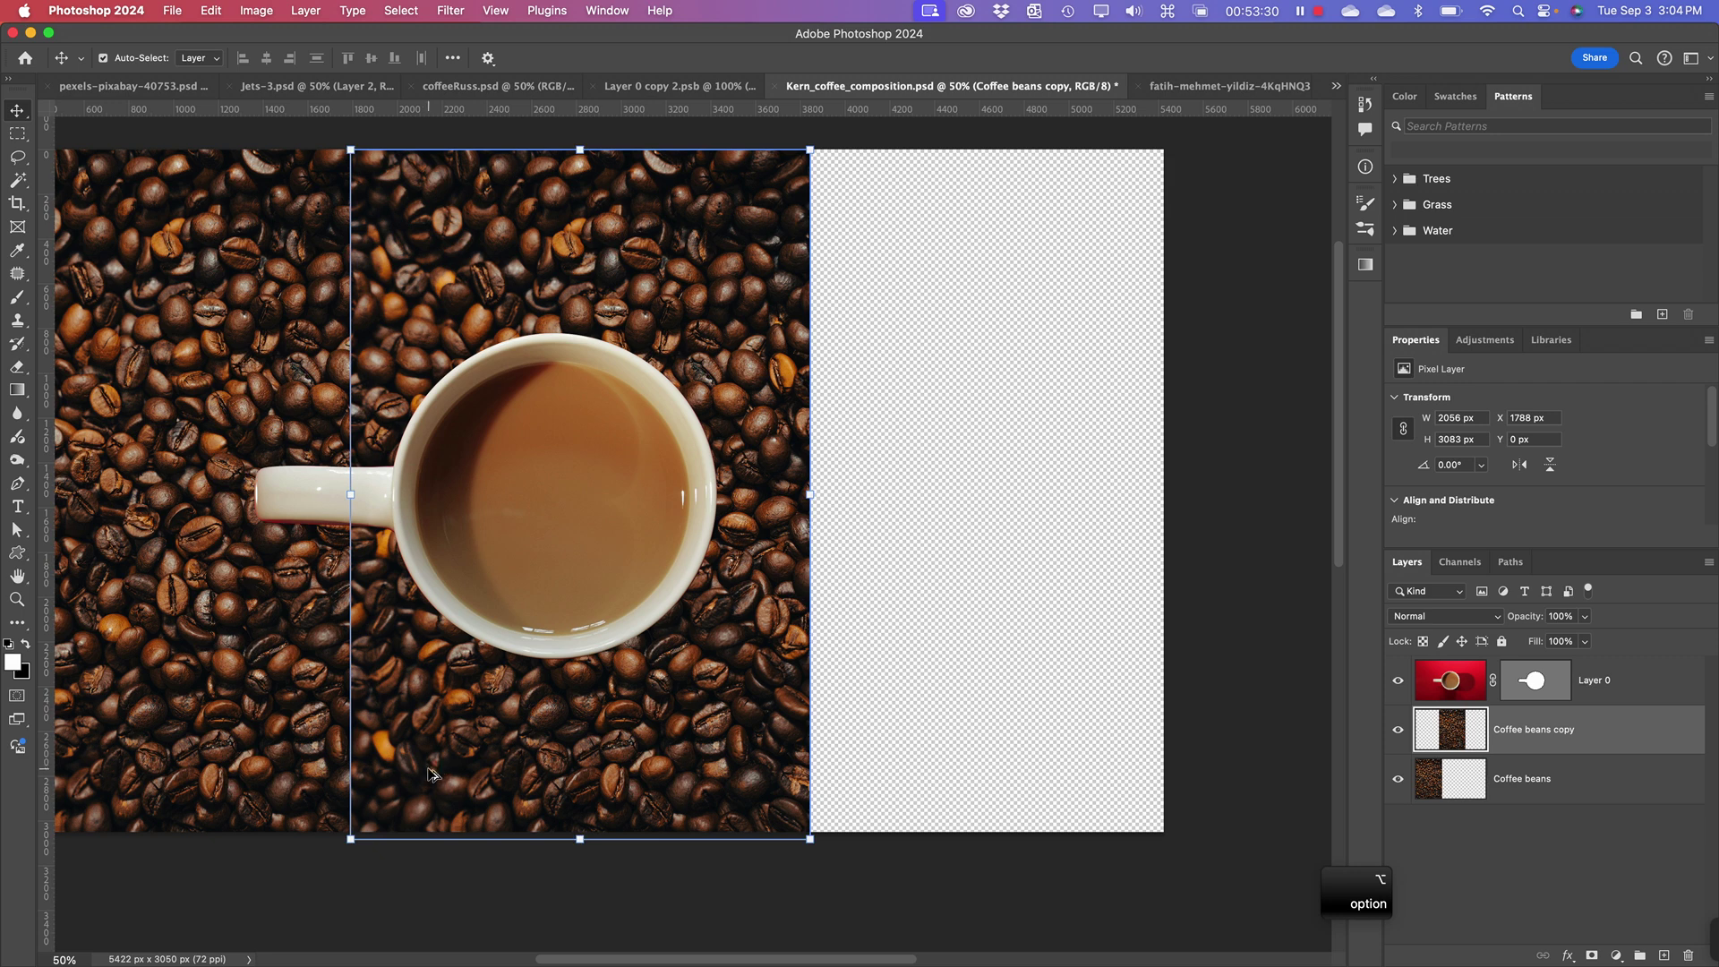
{"action": "left_click_drag", "start_coordinate": [410, 783], "coordinate": [801, 801]}
{"action": "left_click", "coordinate": [1494, 784], "text": "super"}
{"action": "left_click", "coordinate": [1494, 783], "text": "super"}
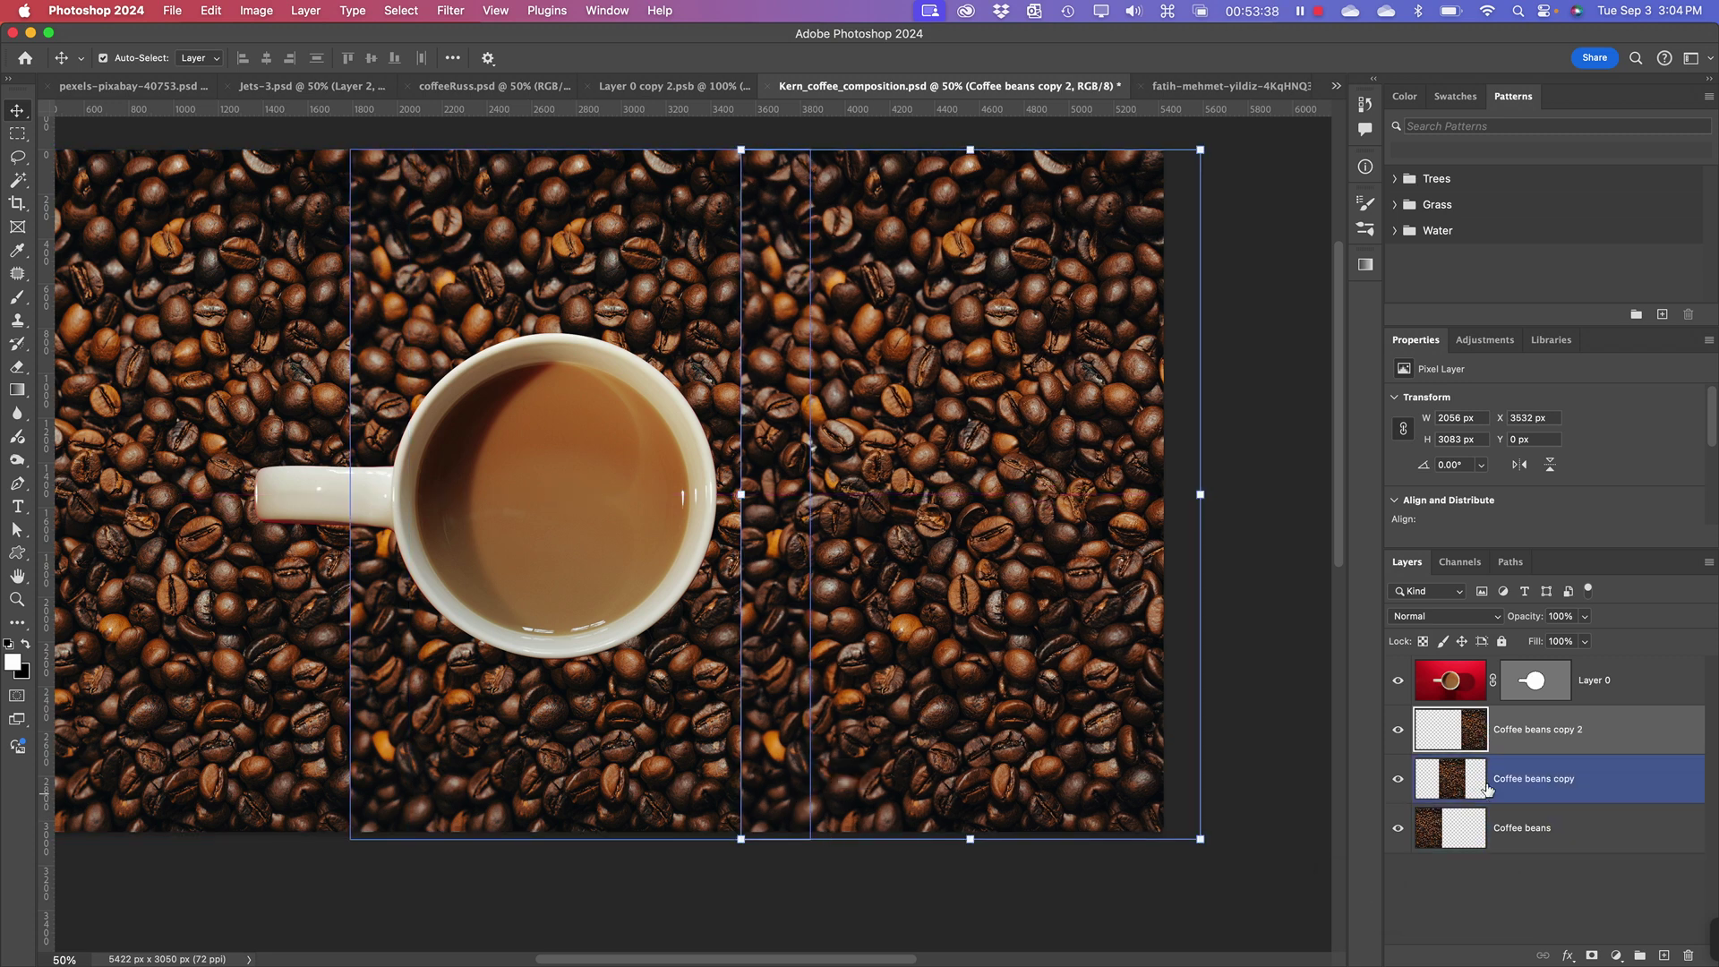
{"action": "left_click", "coordinate": [1494, 810], "text": "super"}
{"action": "left_click", "coordinate": [1508, 762], "text": "super"}
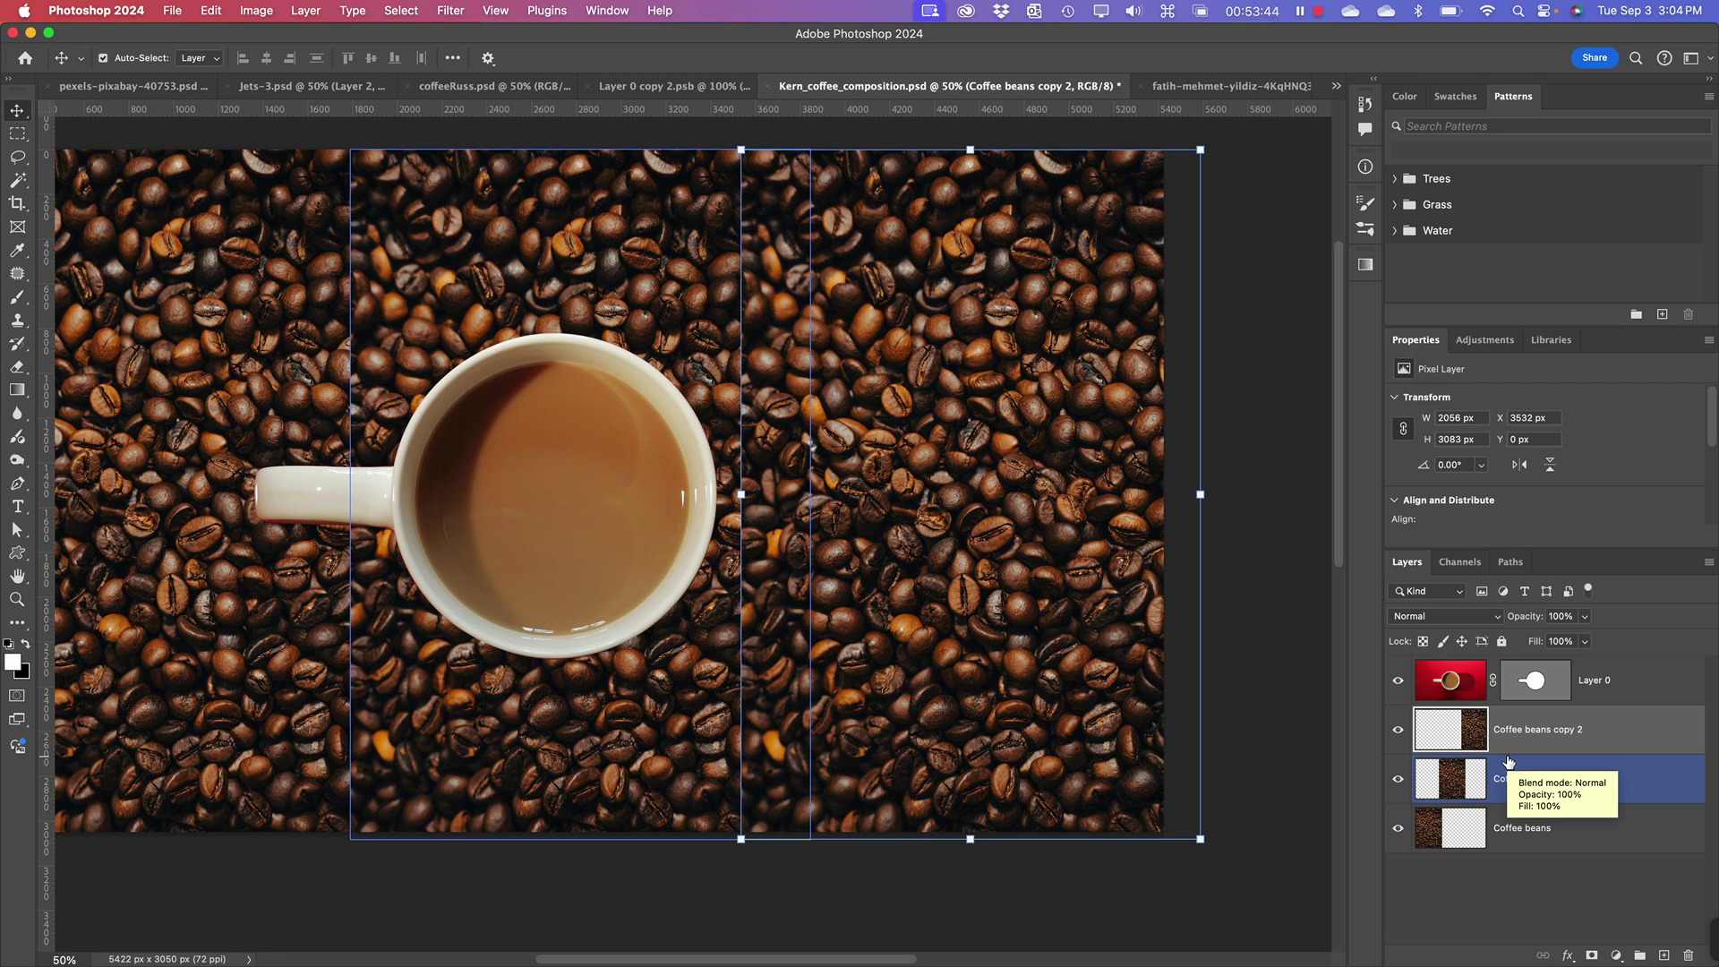
{"action": "left_click", "coordinate": [1508, 762], "text": "super"}
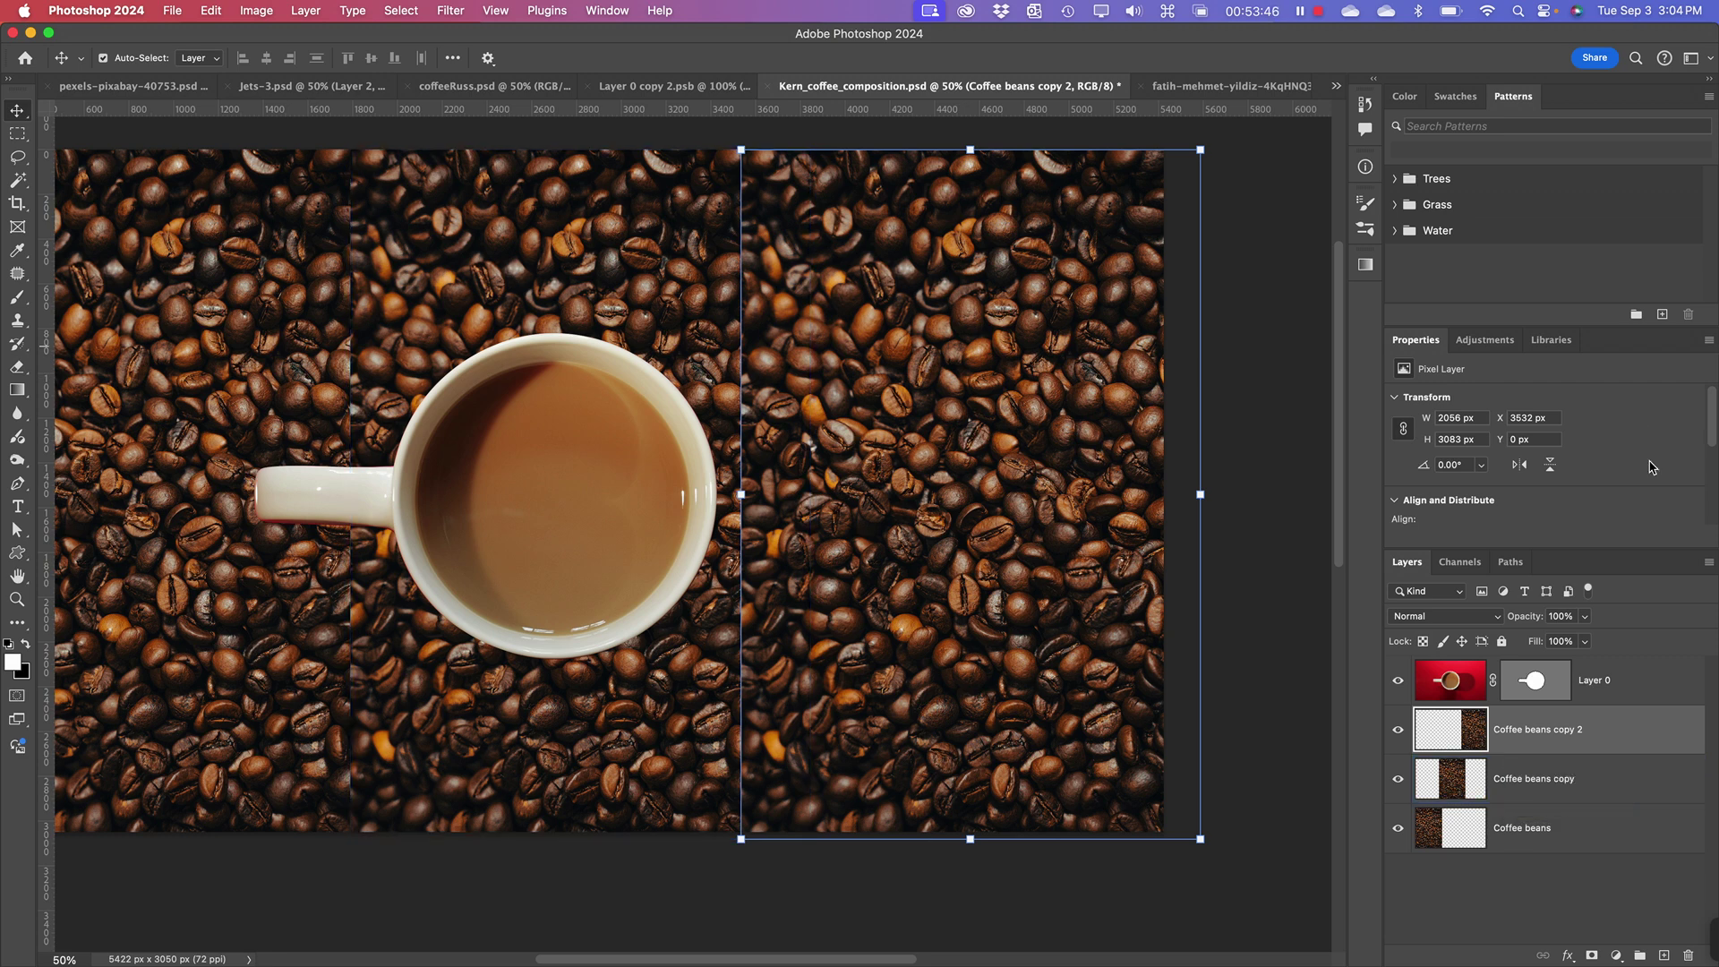
{"action": "left_click", "coordinate": [1708, 566]}
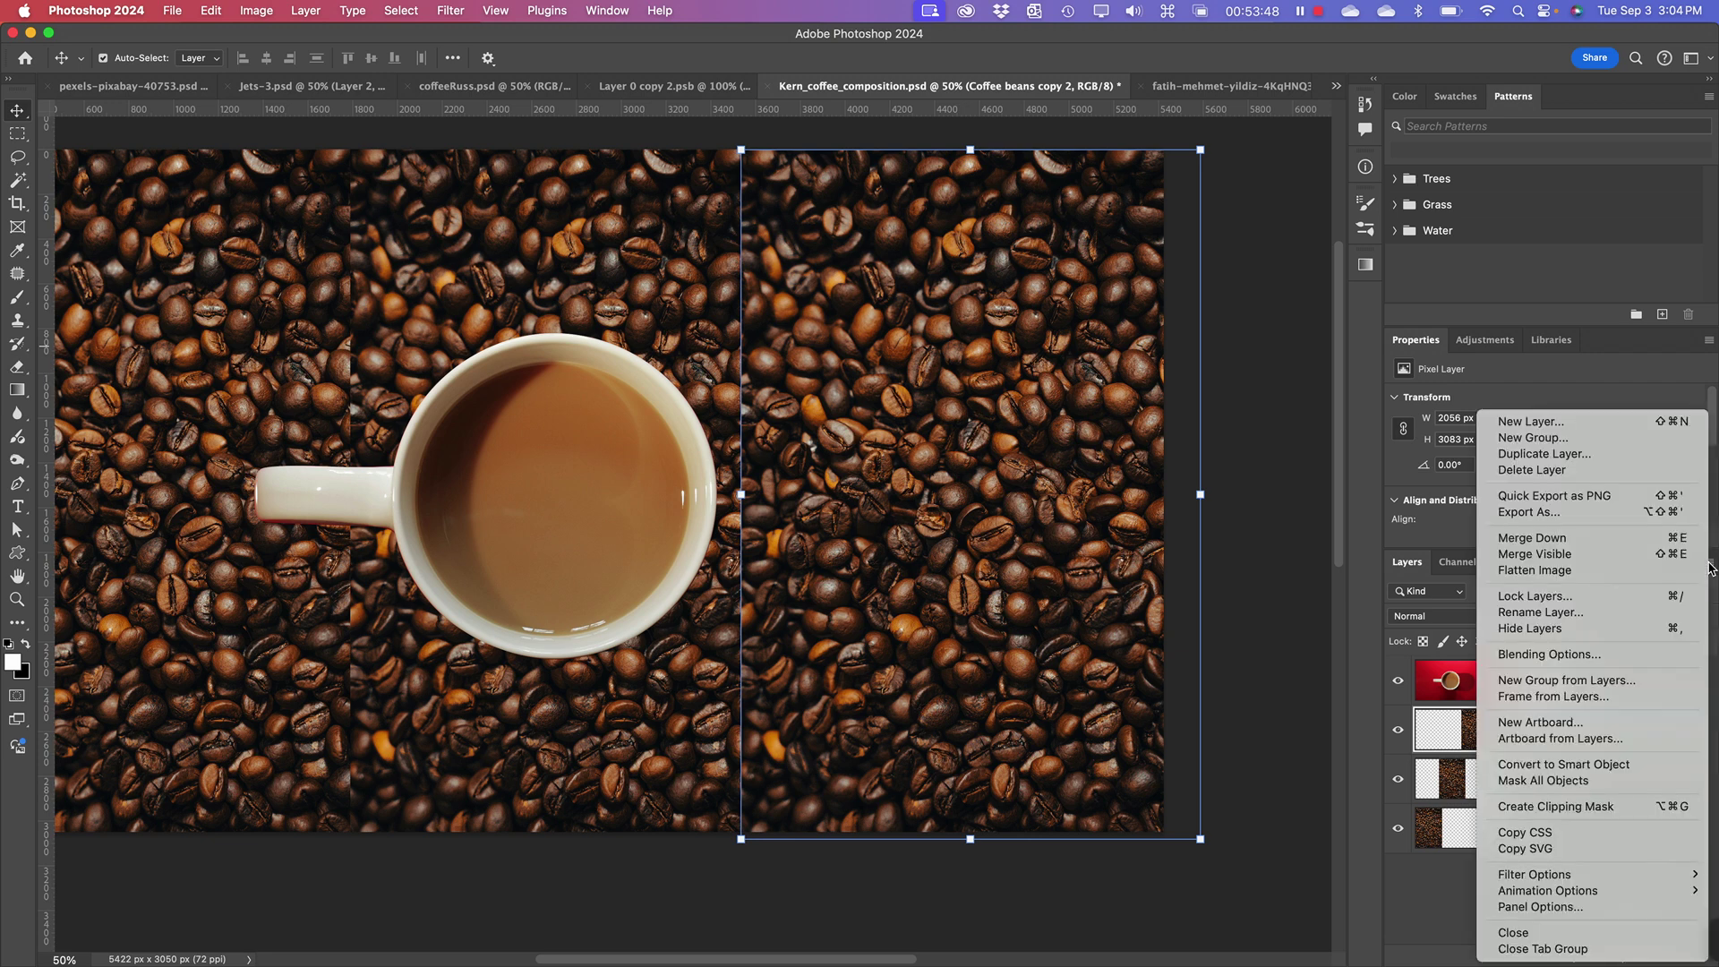
{"action": "left_click", "coordinate": [1133, 589]}
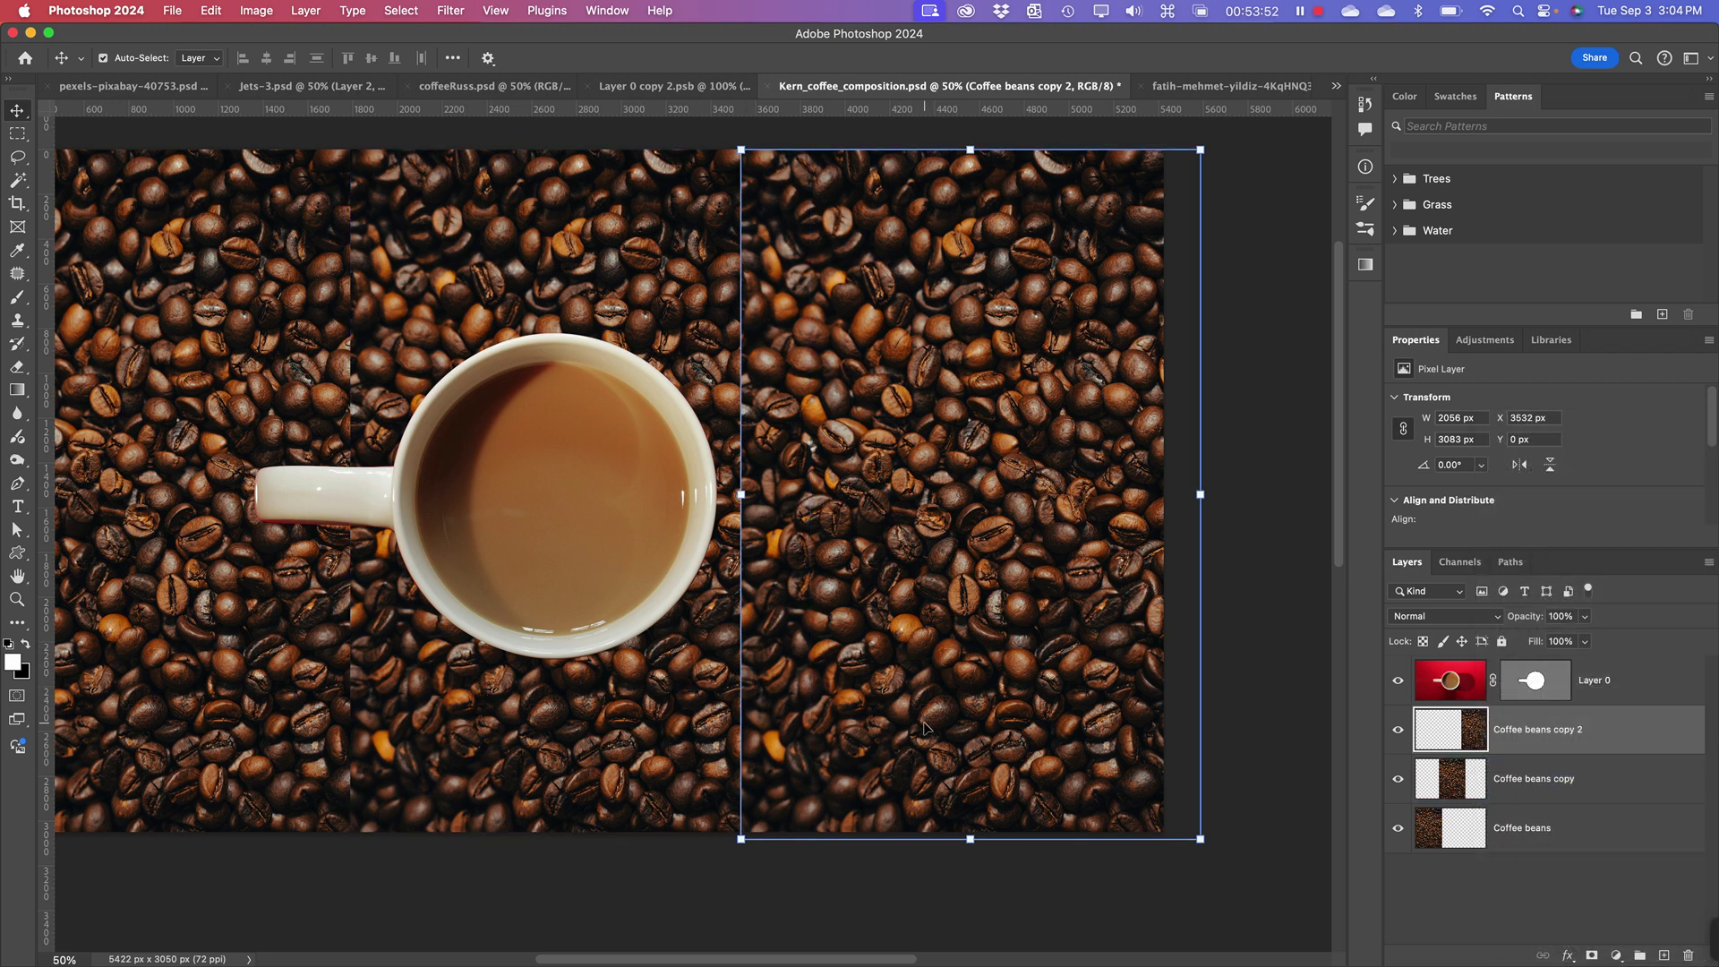
{"action": "left_click", "coordinate": [656, 722]}
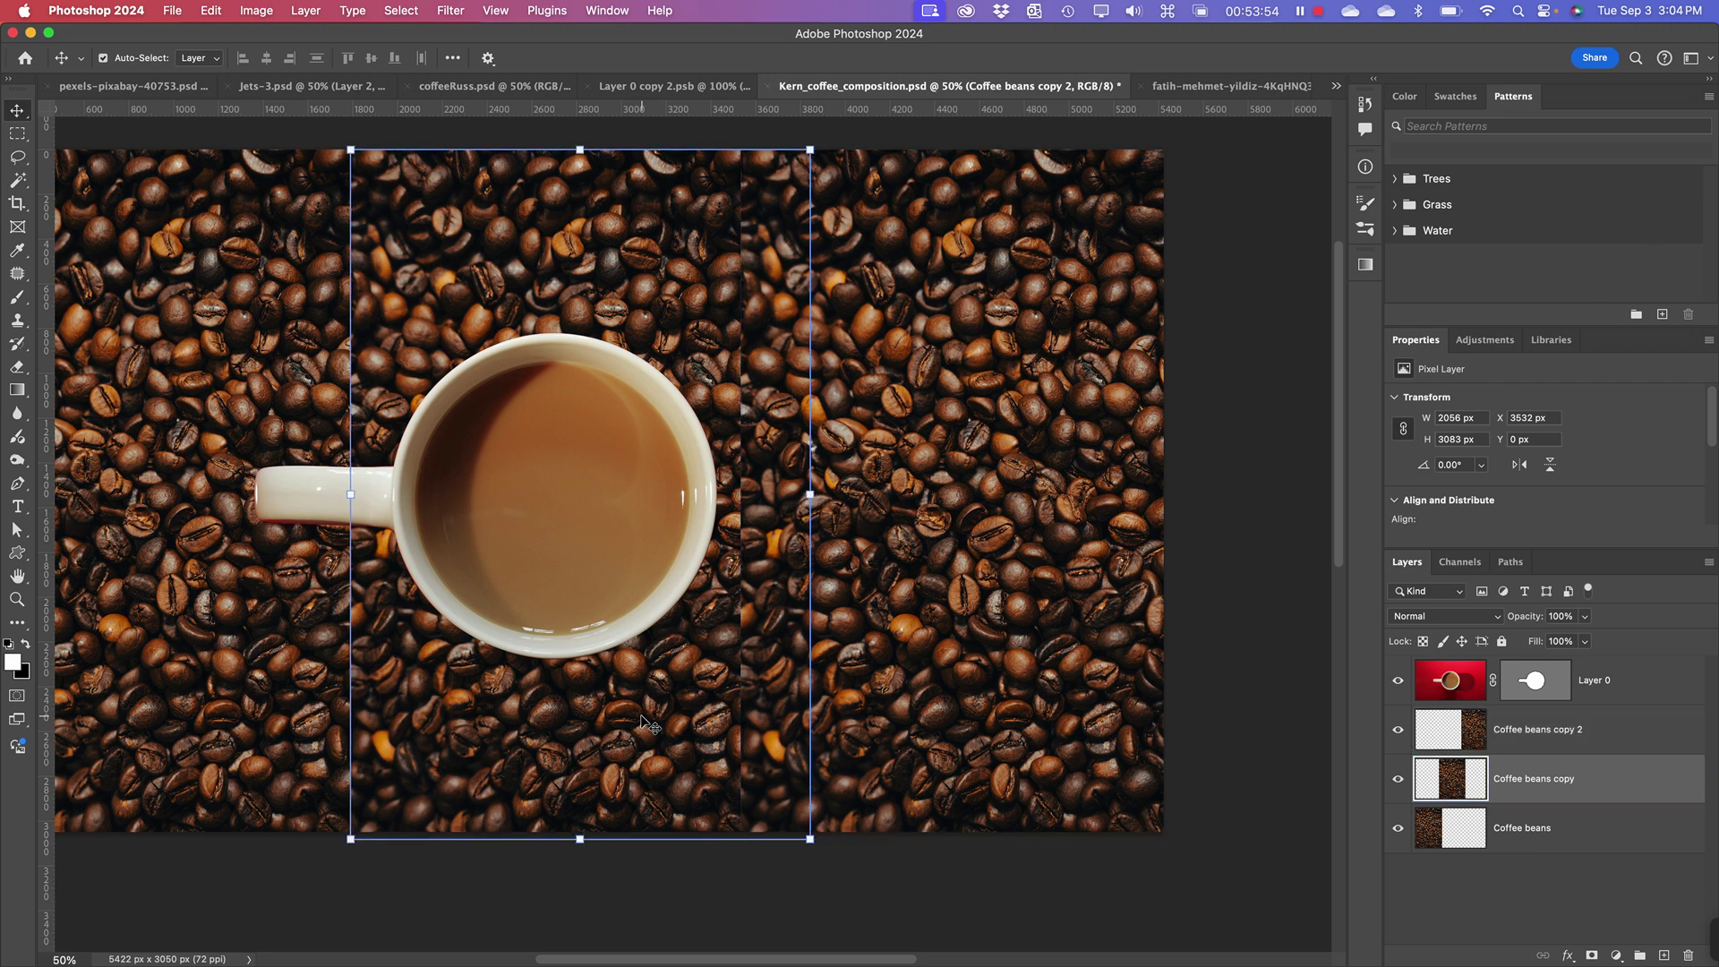
{"action": "left_click", "coordinate": [860, 908]}
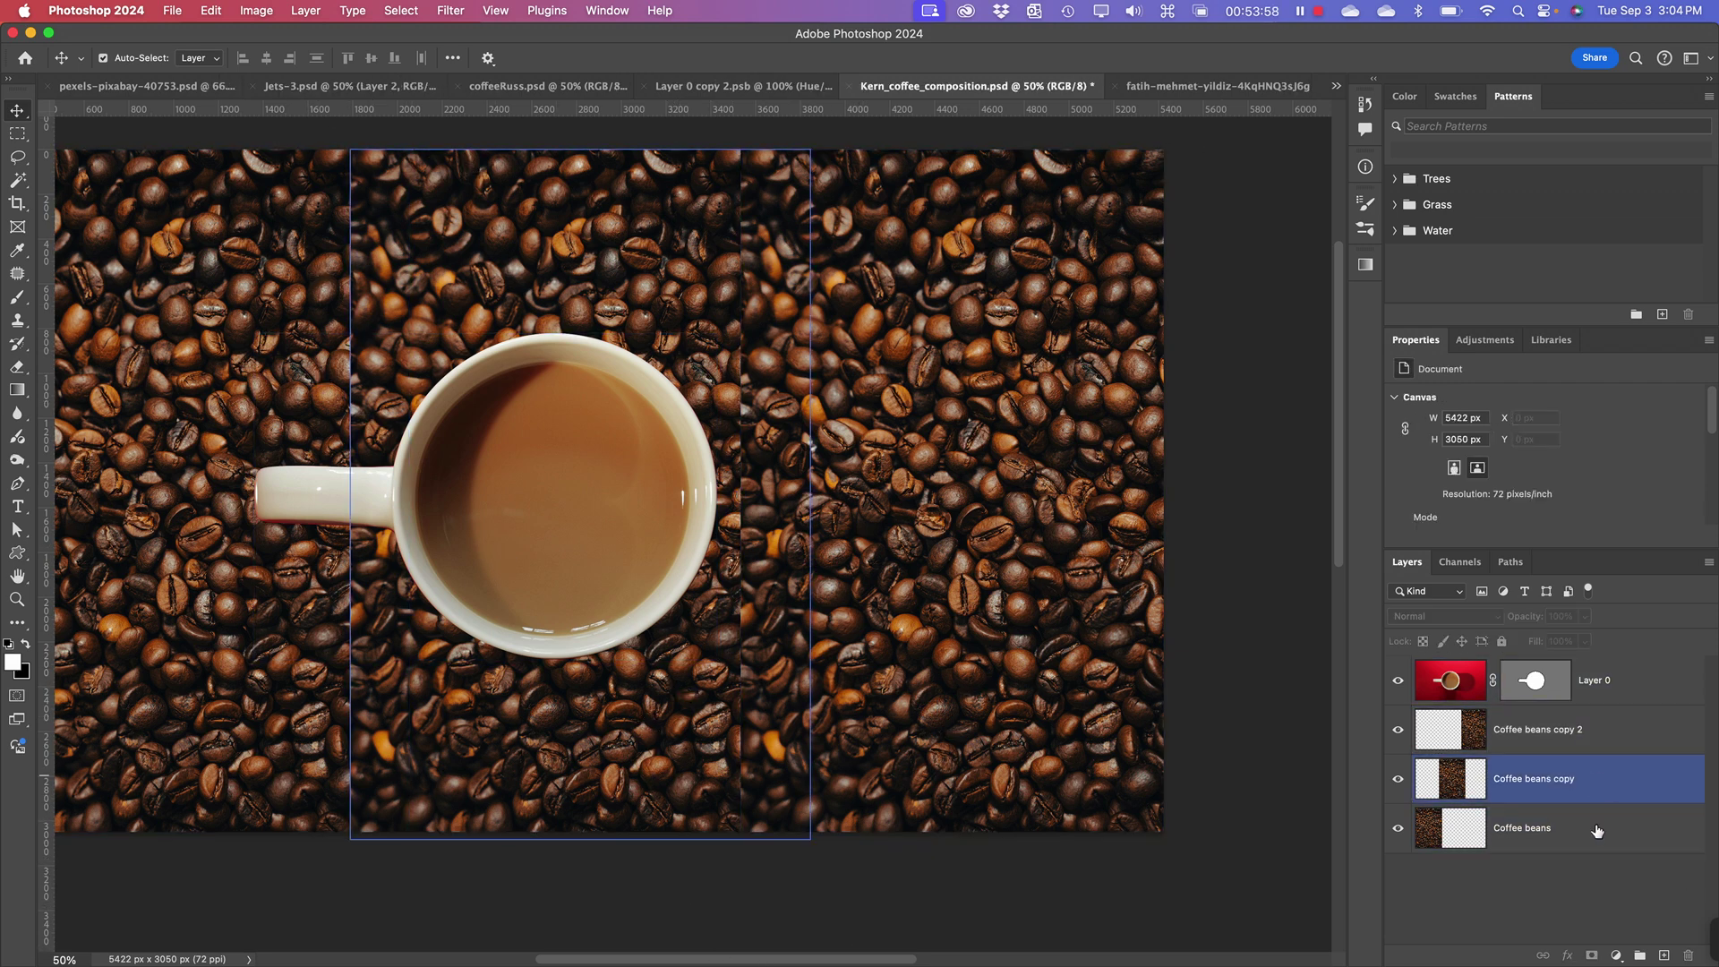
{"action": "left_click", "coordinate": [1559, 826]}
{"action": "left_click", "coordinate": [1522, 729]}
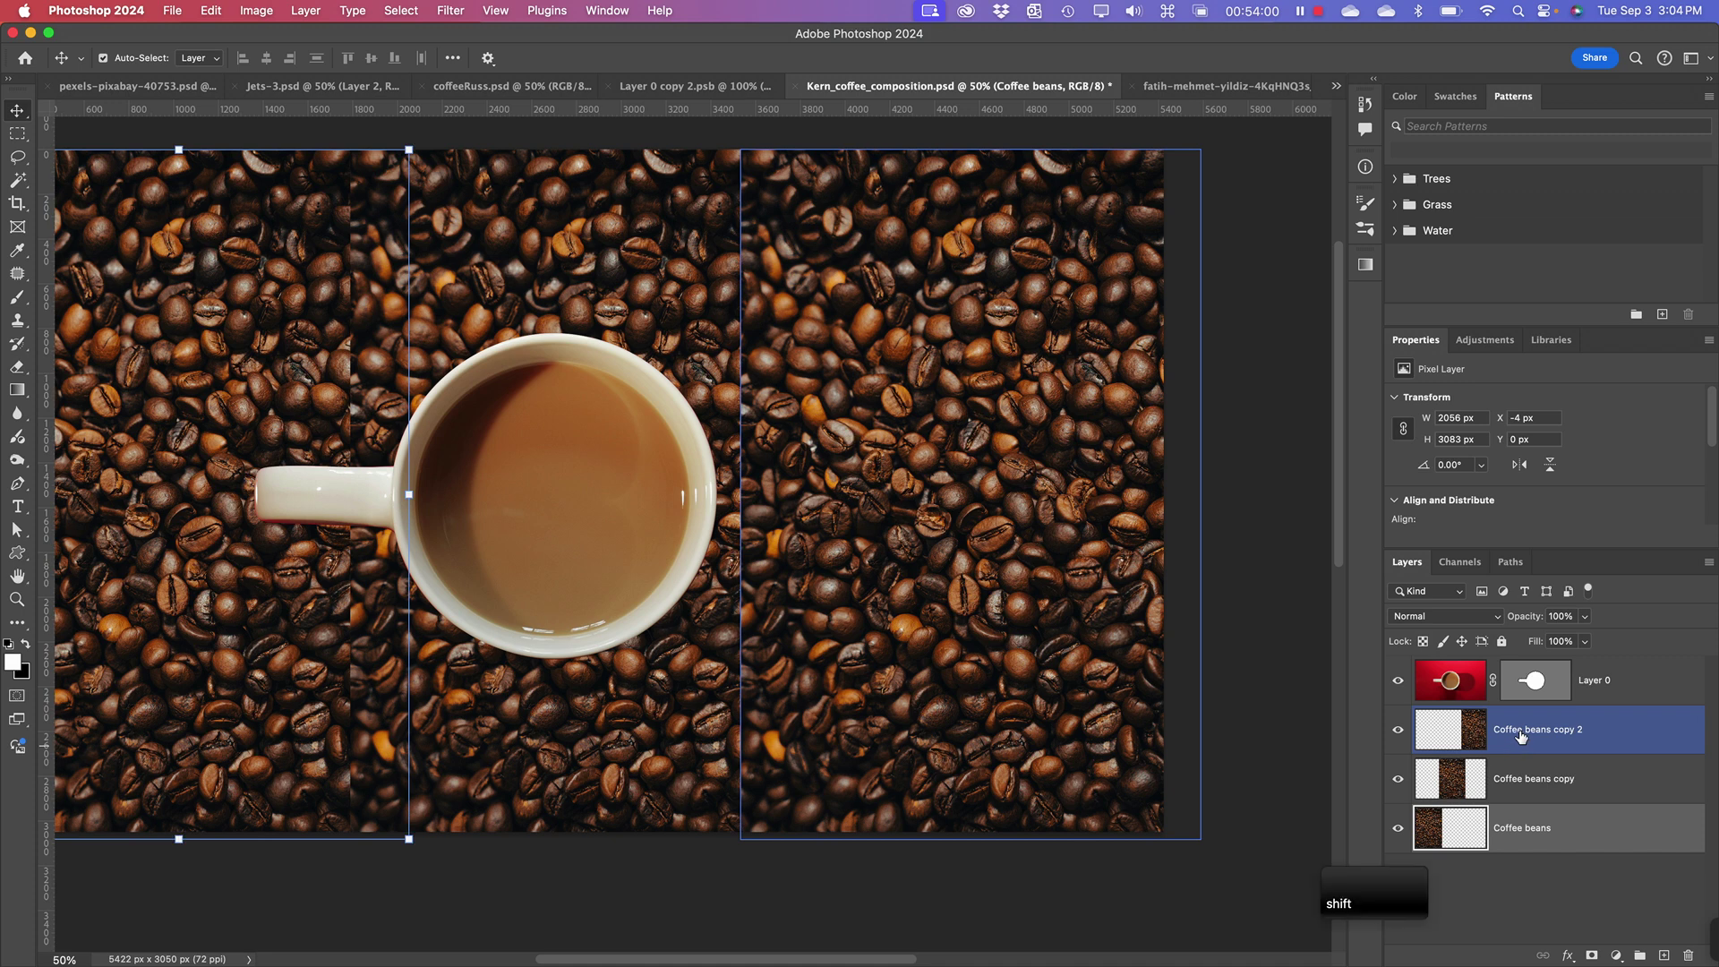
{"action": "left_click", "coordinate": [1562, 888]}
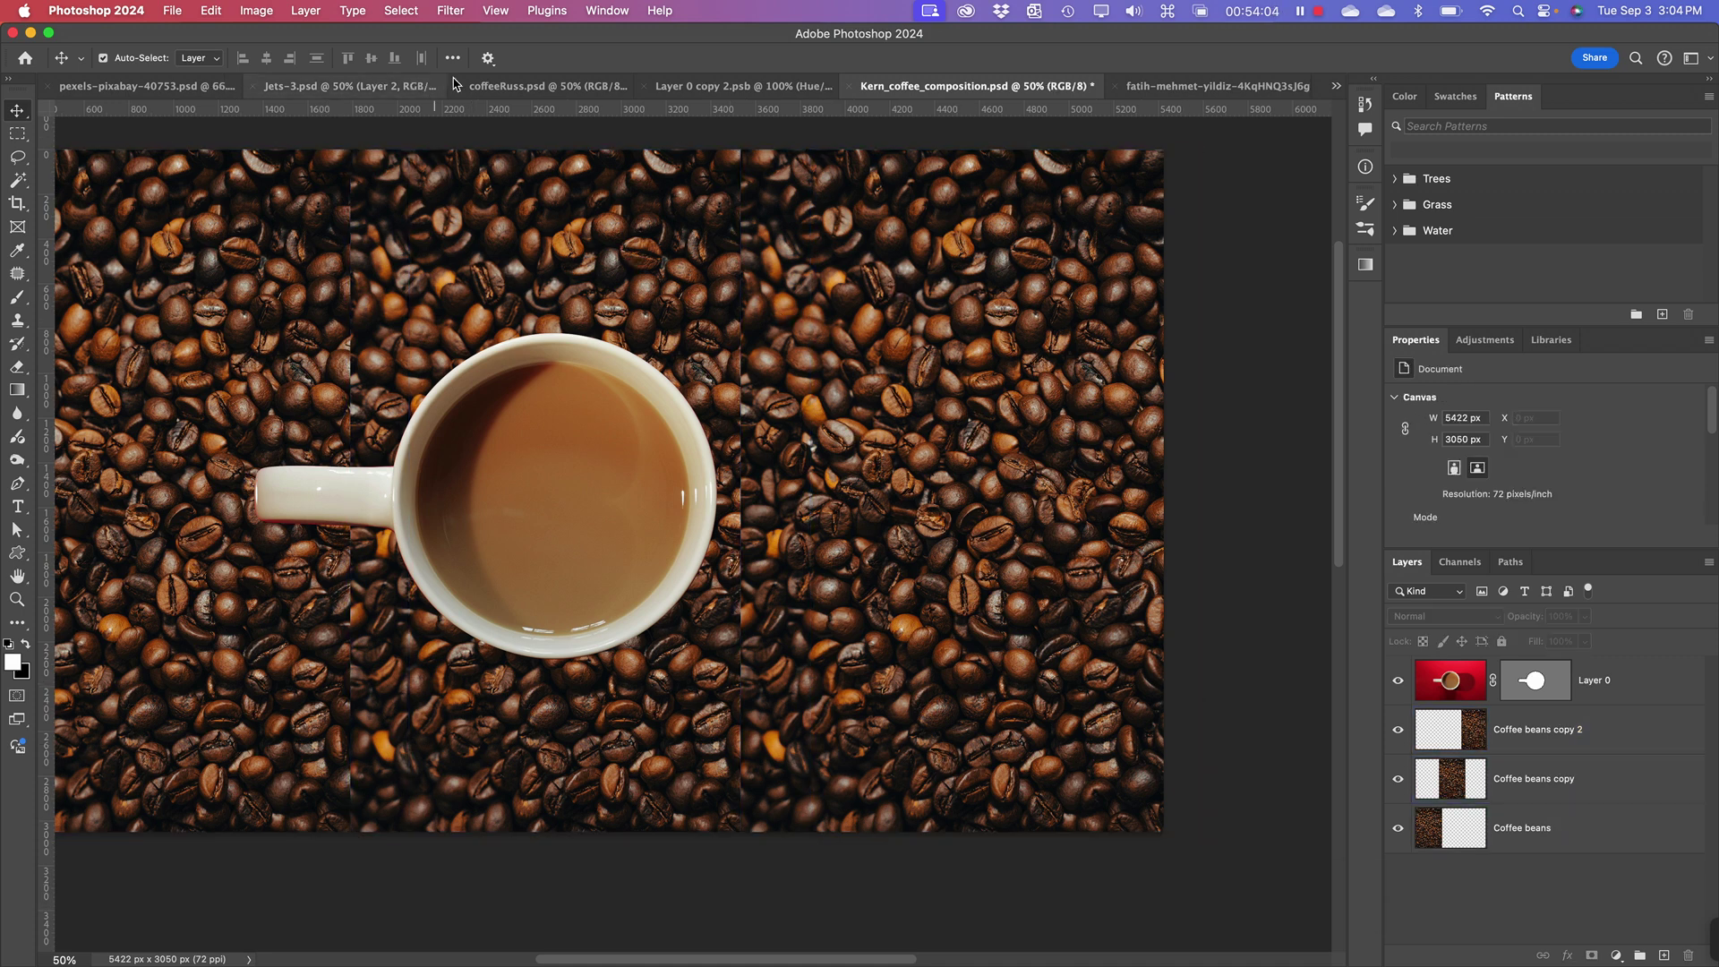
{"action": "left_click", "coordinate": [268, 743]}
{"action": "left_click", "coordinate": [890, 390]}
{"action": "left_click", "coordinate": [1558, 827]}
{"action": "left_click", "coordinate": [1557, 778]}
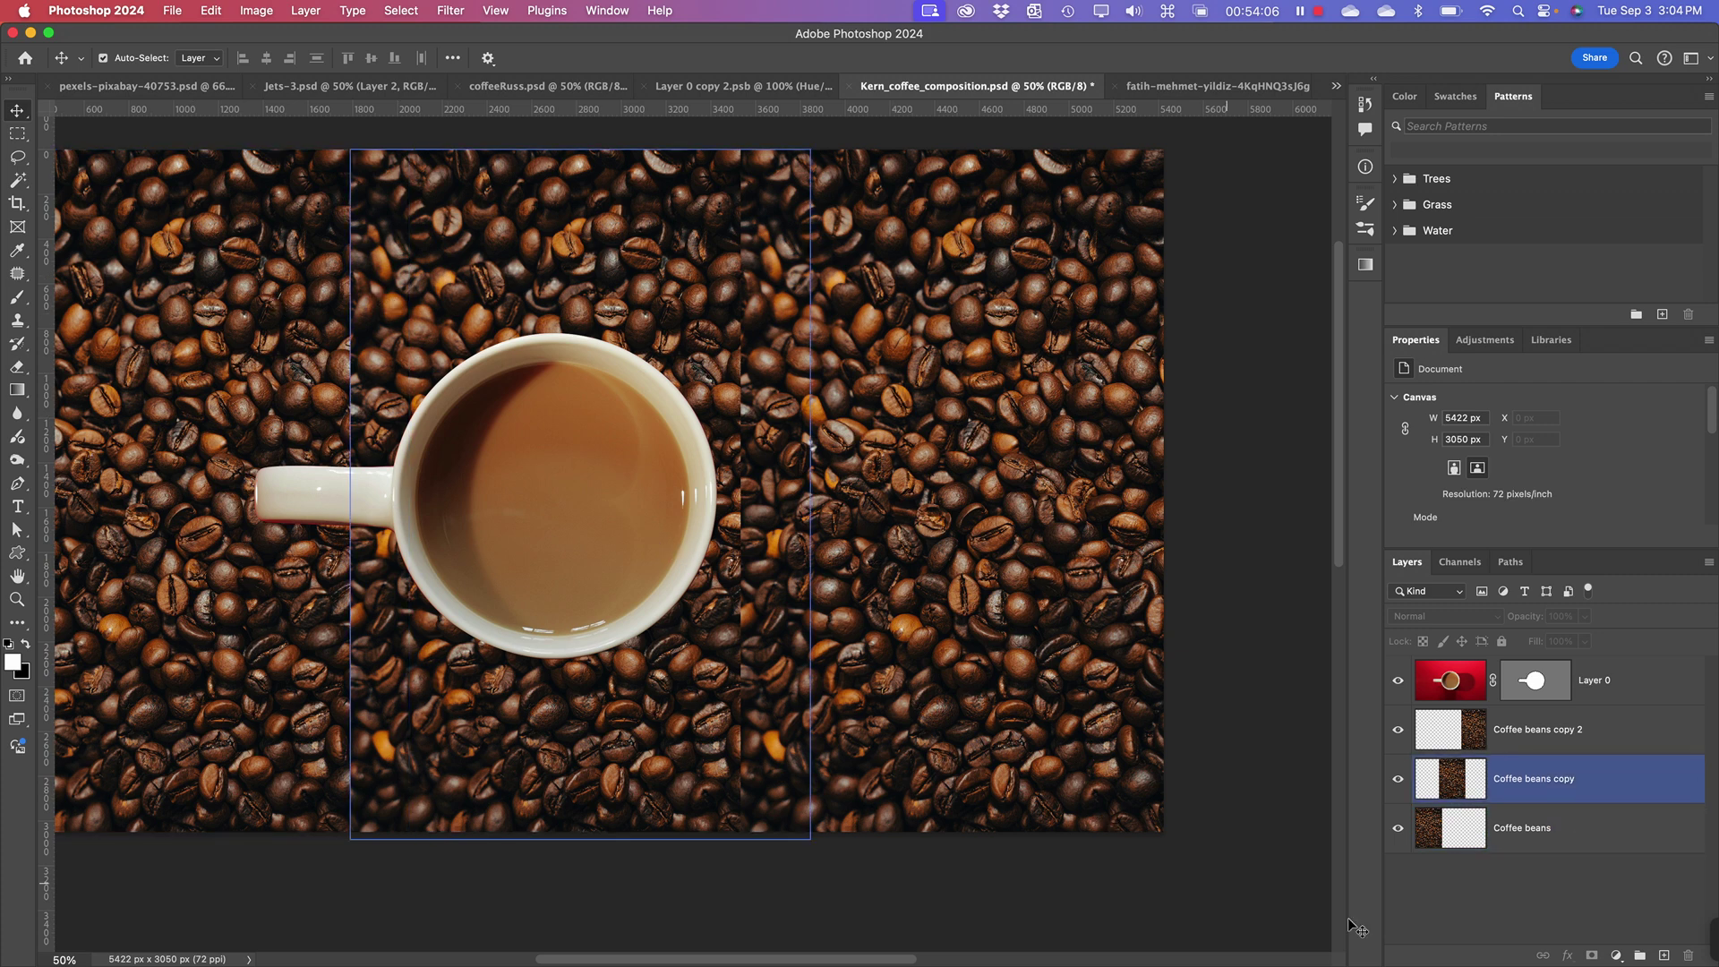
{"action": "left_click", "coordinate": [1513, 895]}
- Put the three coffee-bean layers together into a new layer group
{"action": "left_click", "coordinate": [1573, 834]}
{"action": "left_click", "coordinate": [1558, 778], "text": "shift"}
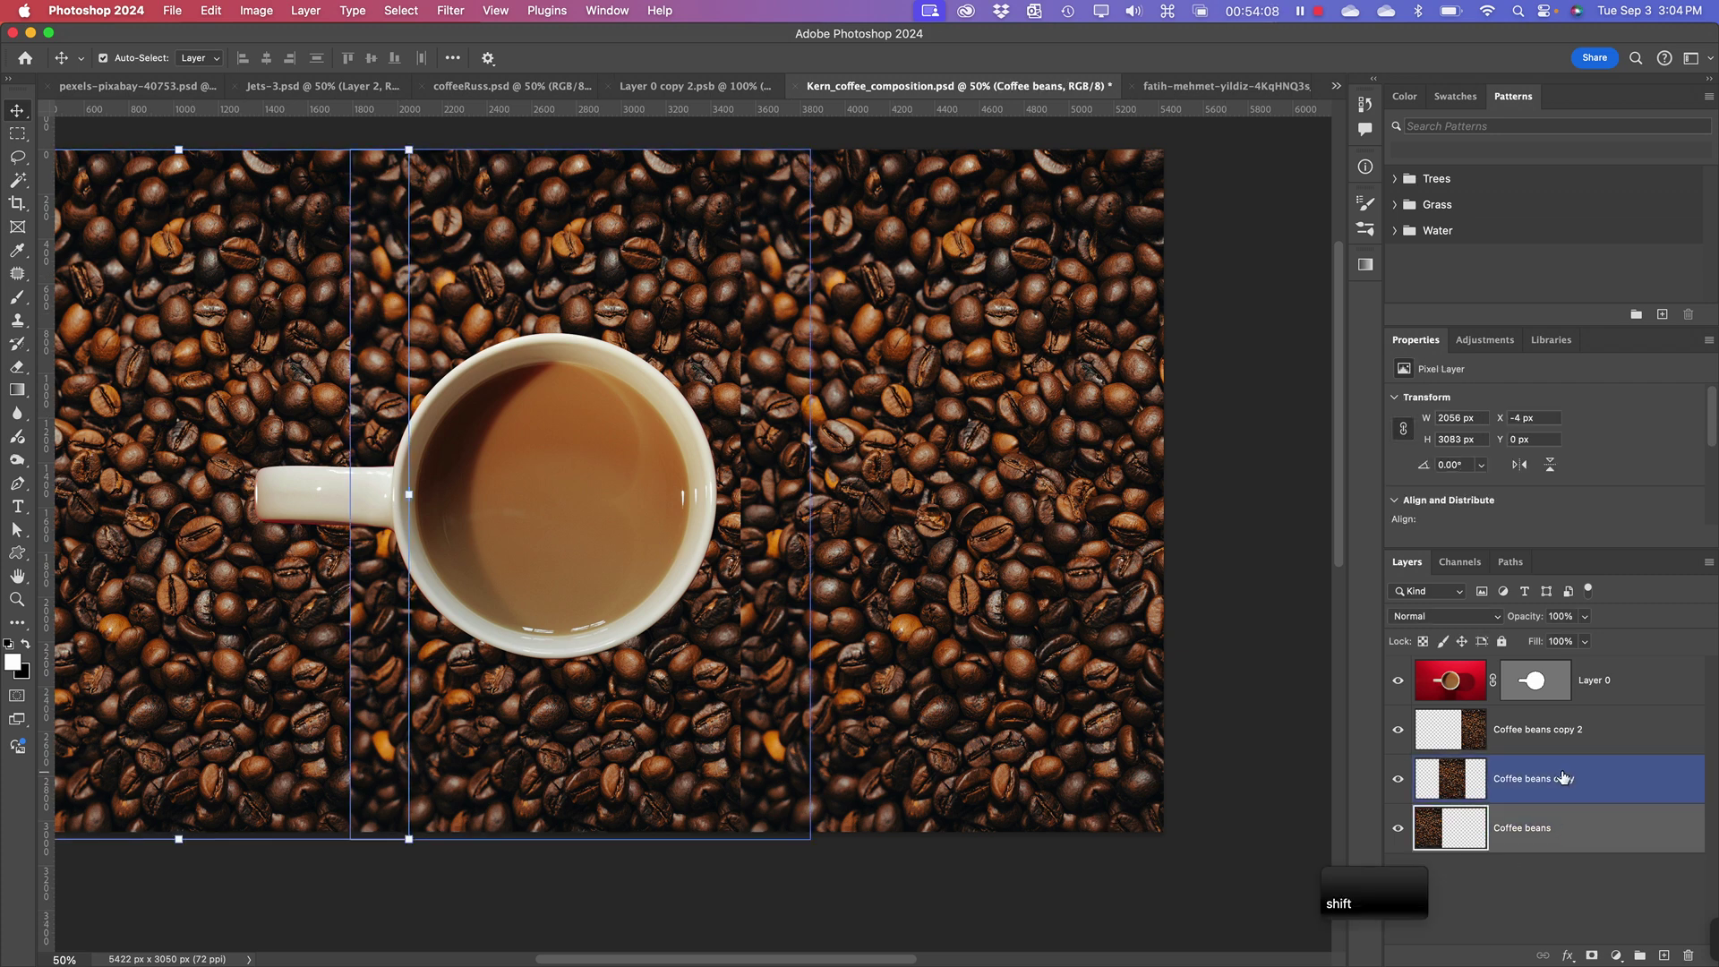
{"action": "left_click", "coordinate": [1548, 743], "text": "shift"}
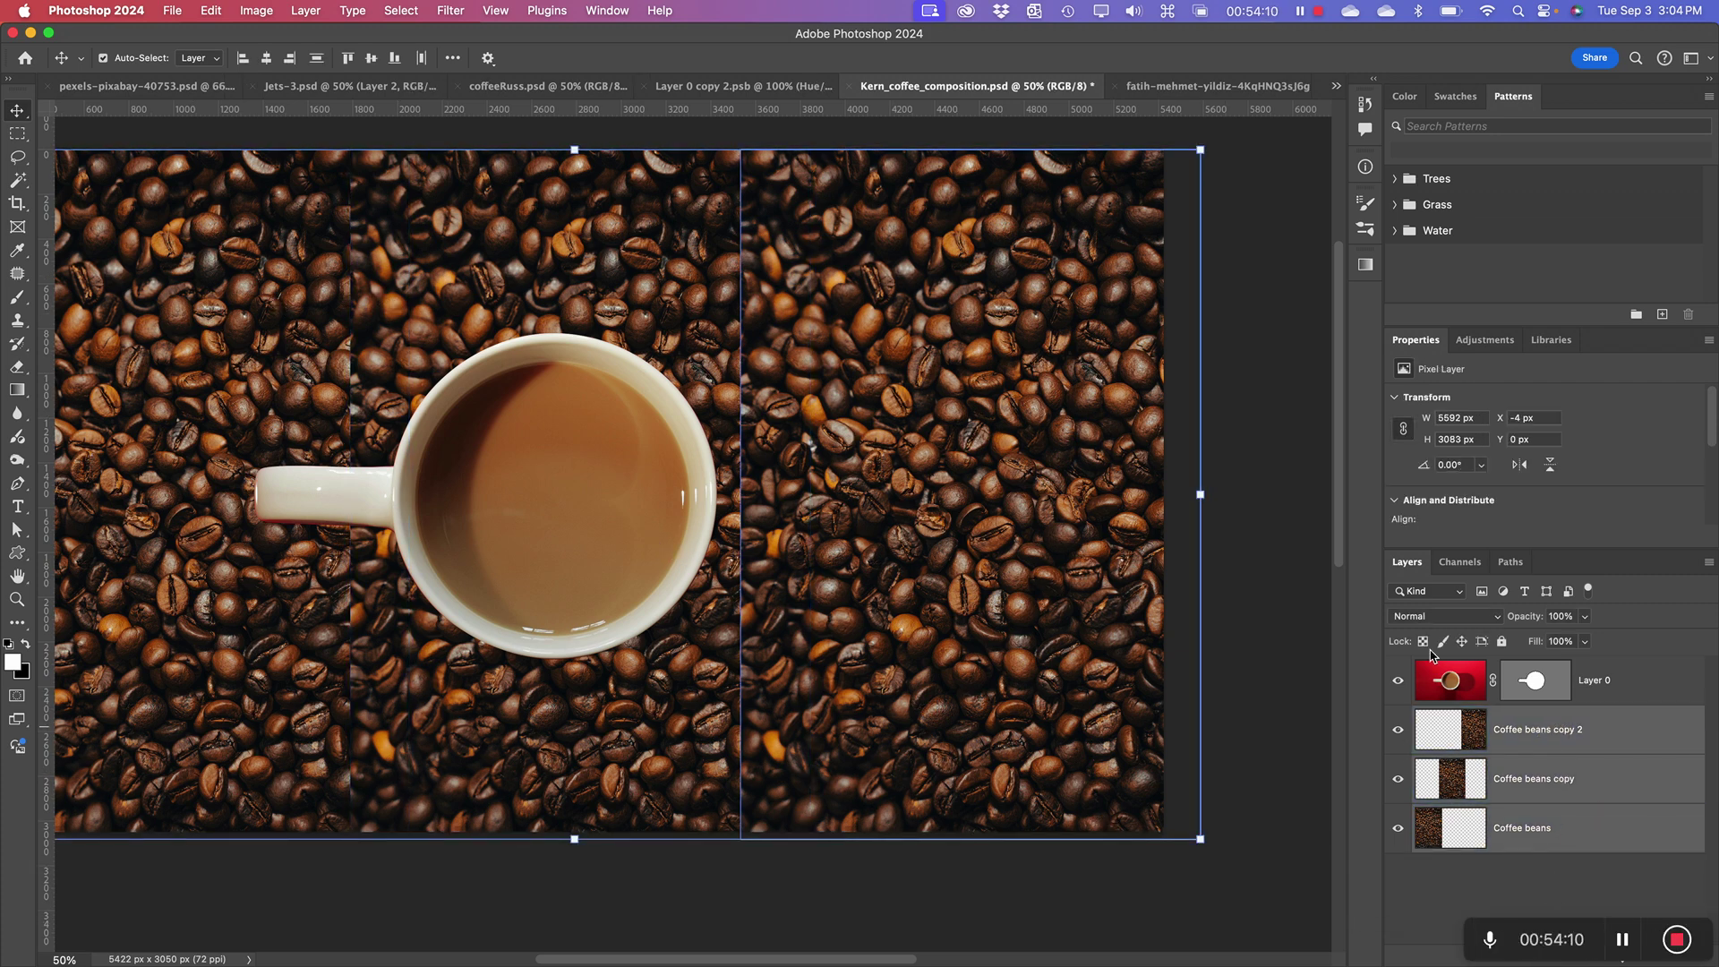
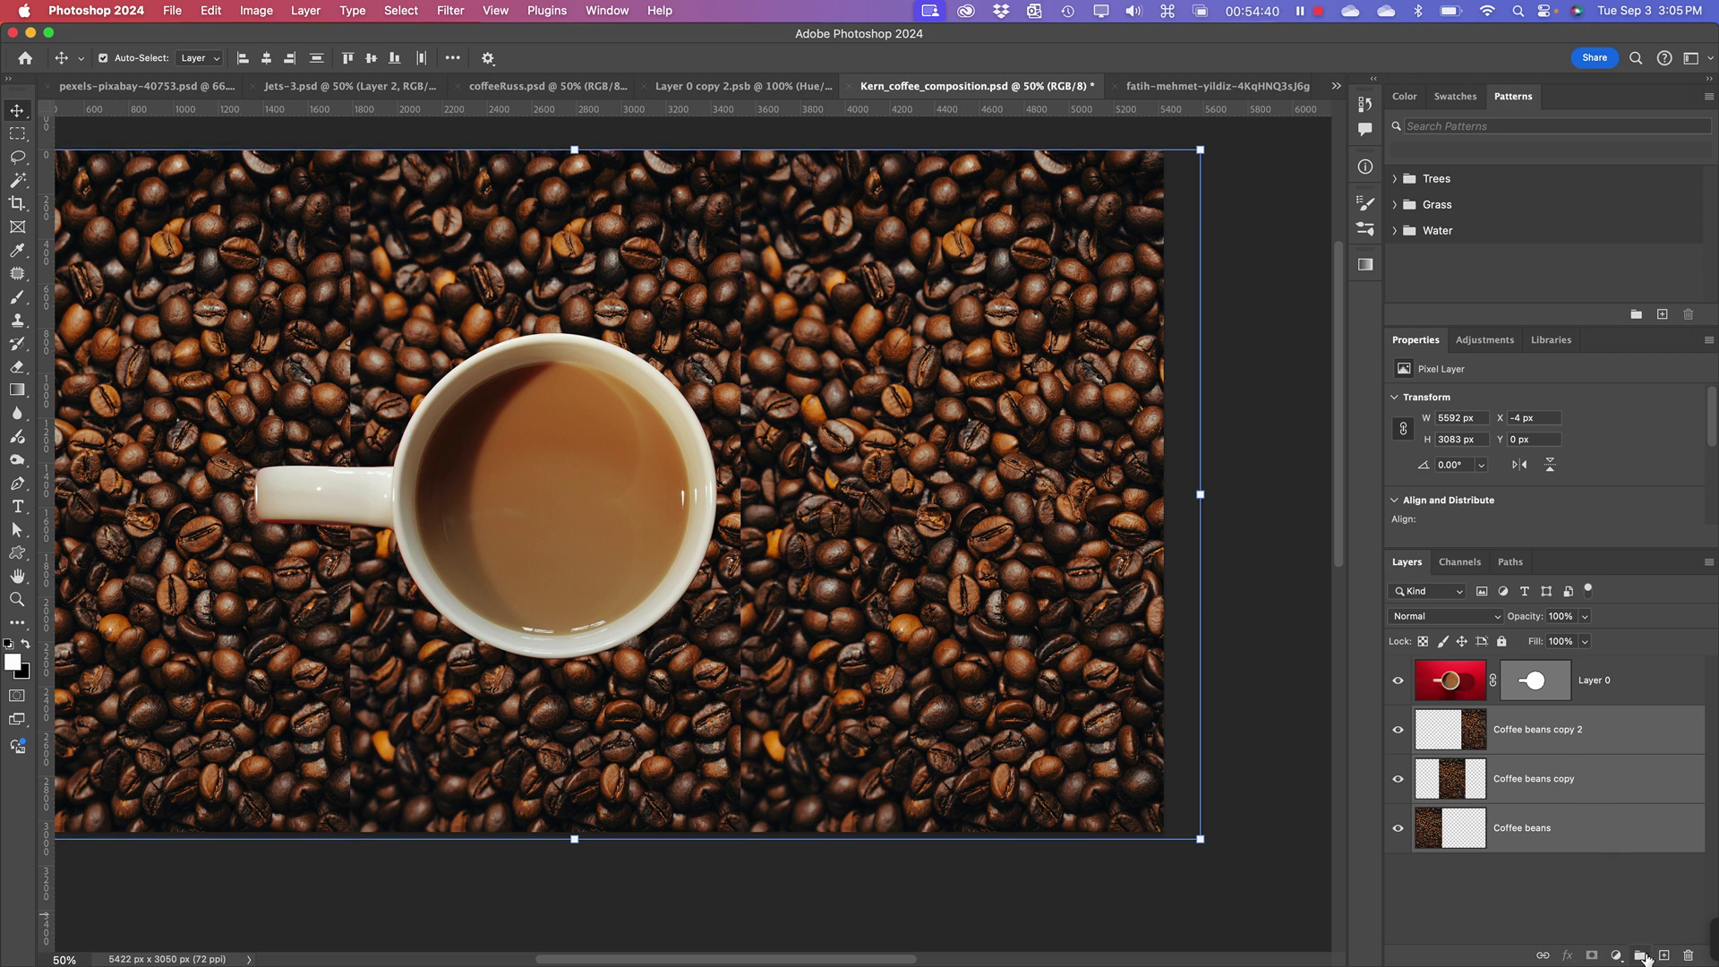
{"action": "left_click", "coordinate": [1641, 956]}
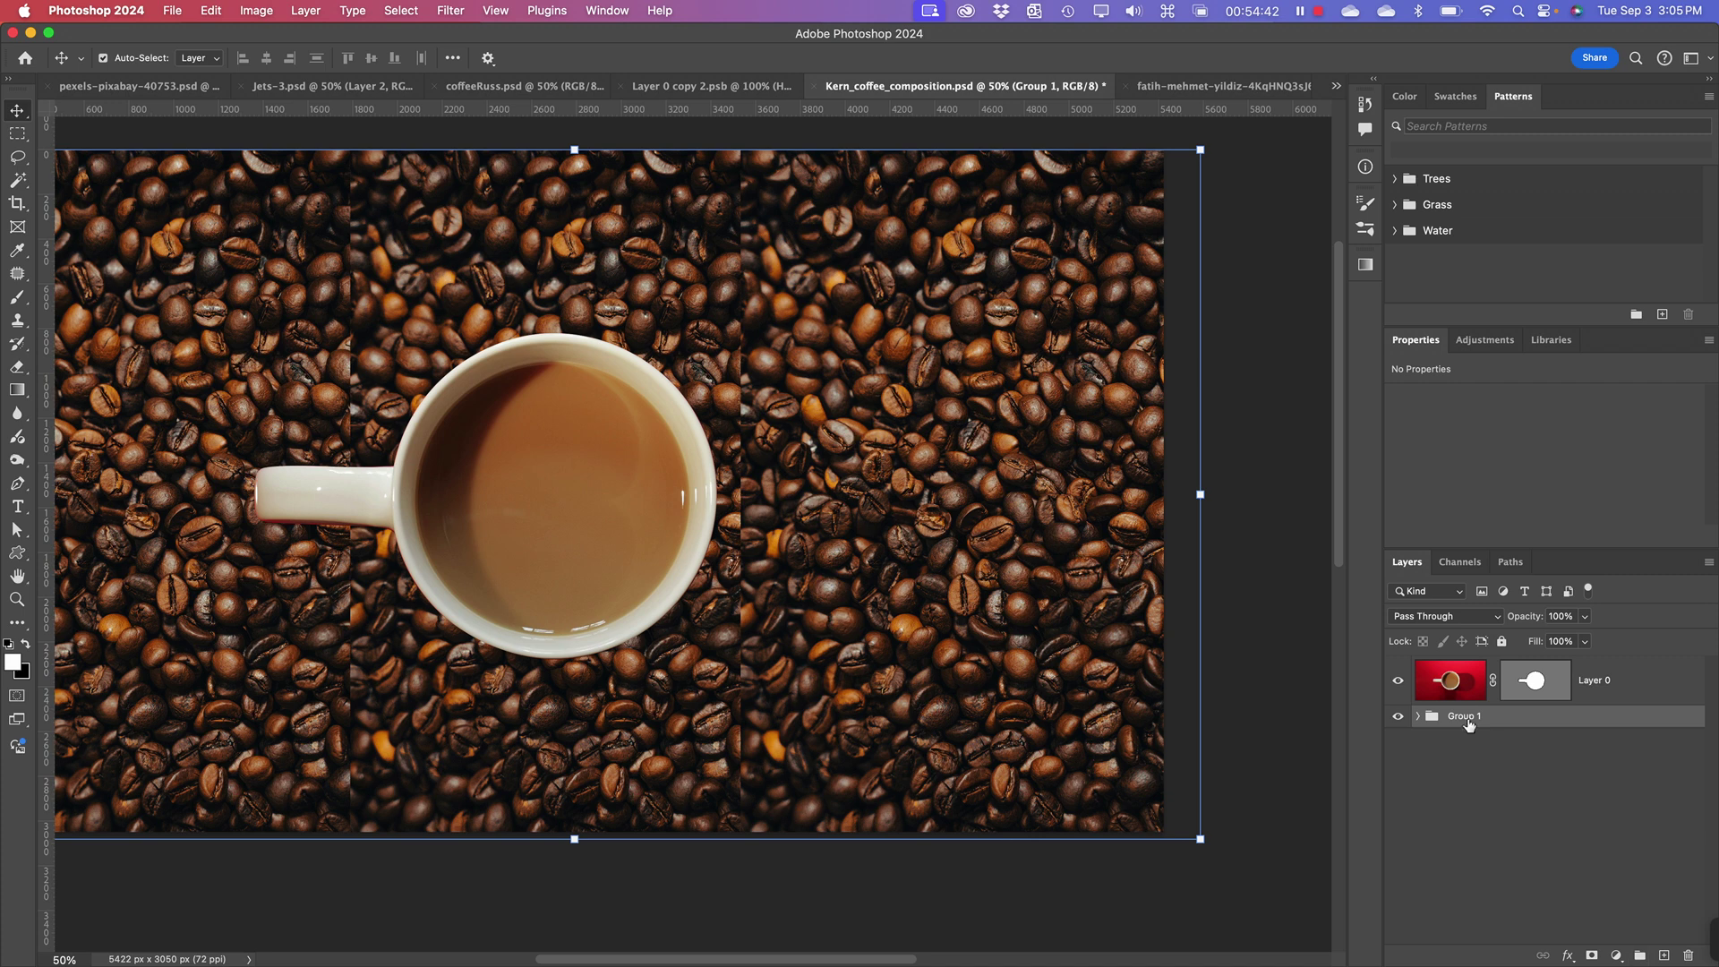
- Rename the coffee-bean layer group as Bean Background and add a layer mask to it
{"action": "left_click", "coordinate": [1417, 716]}
{"action": "left_click", "coordinate": [1476, 802]}
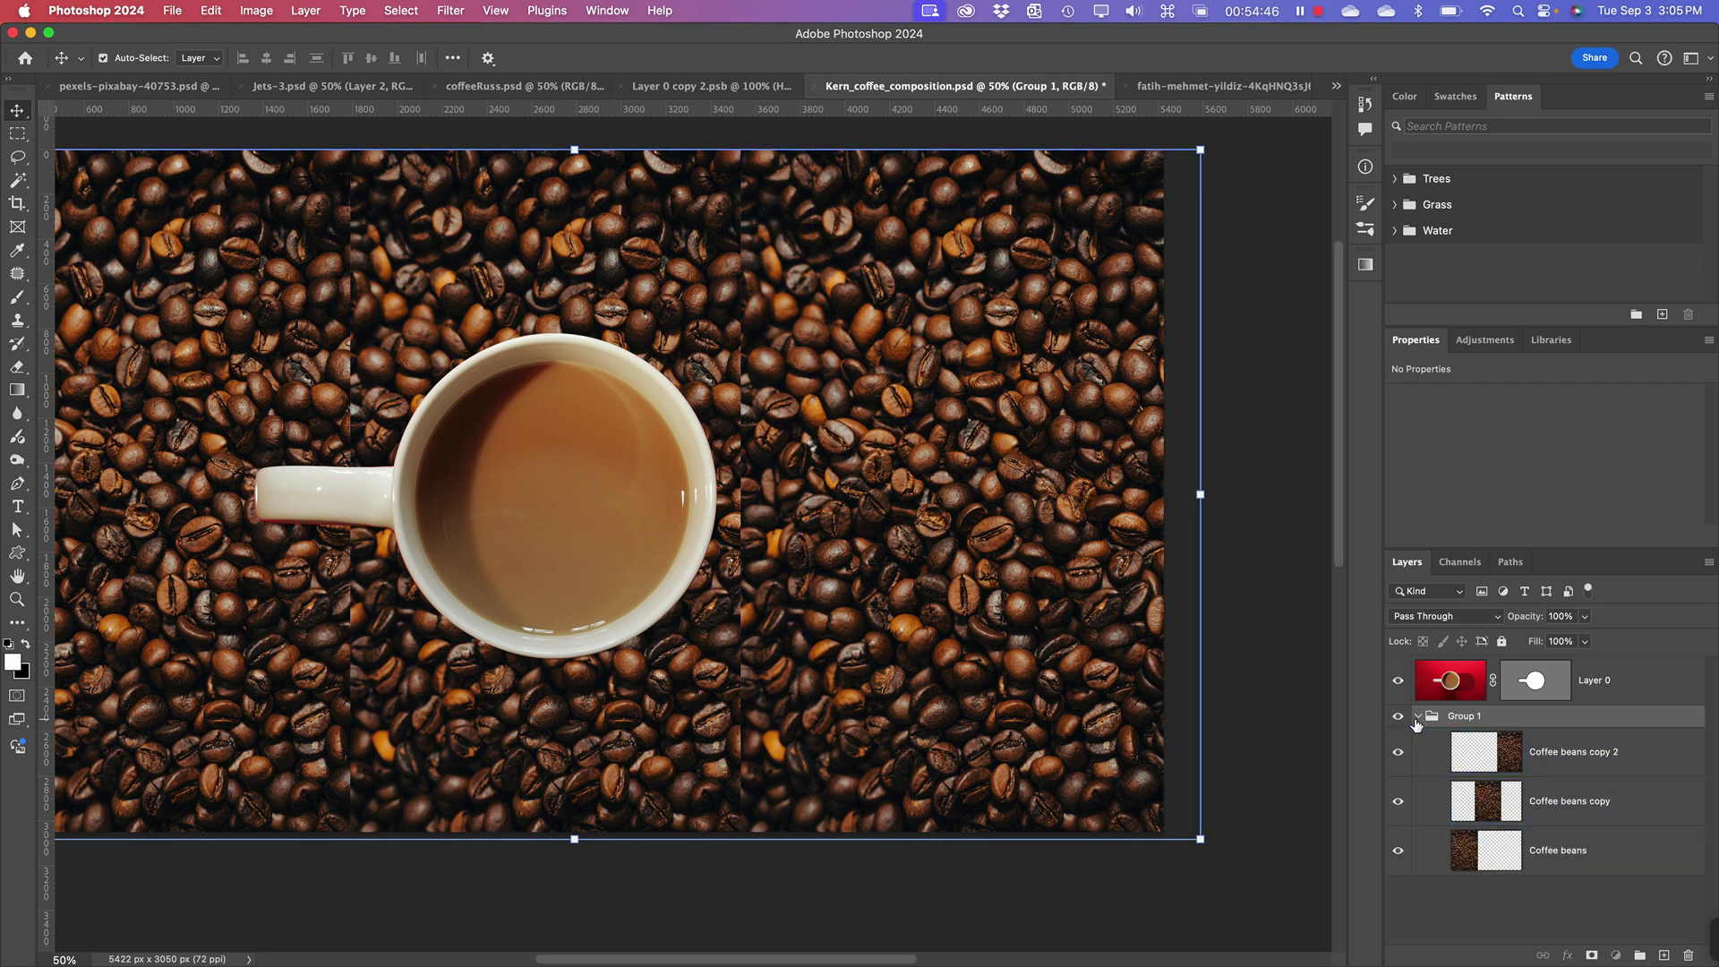
{"action": "left_click", "coordinate": [1417, 716]}
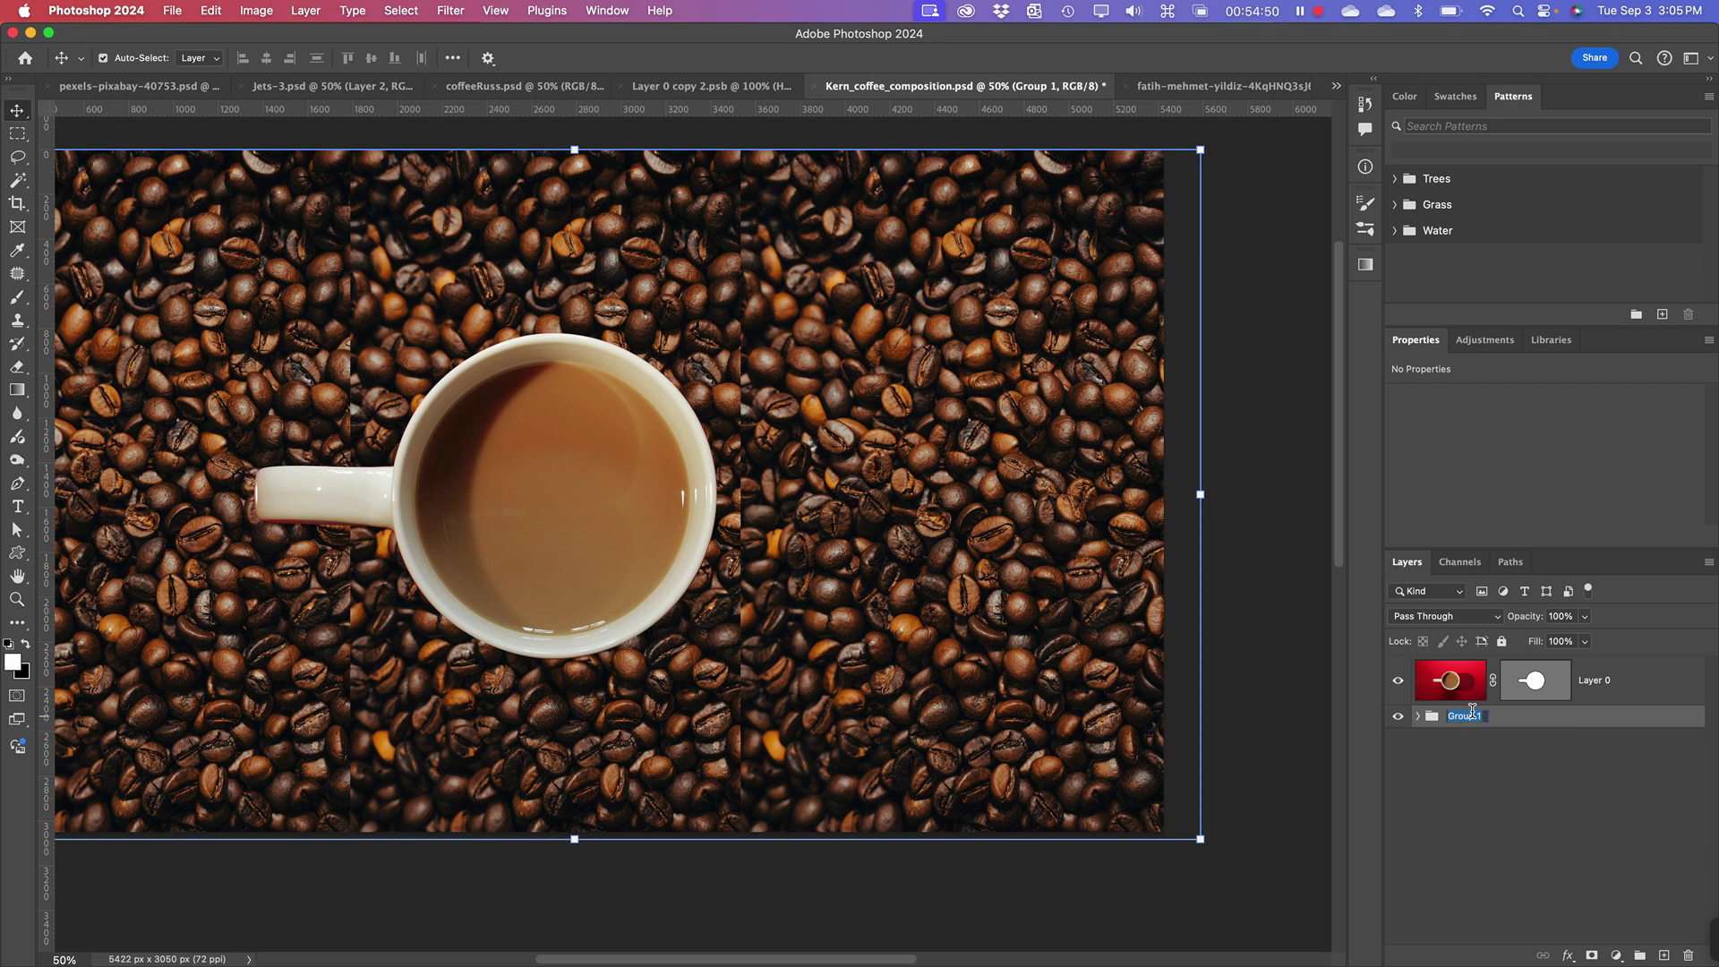
{"action": "type", "text": "B"}
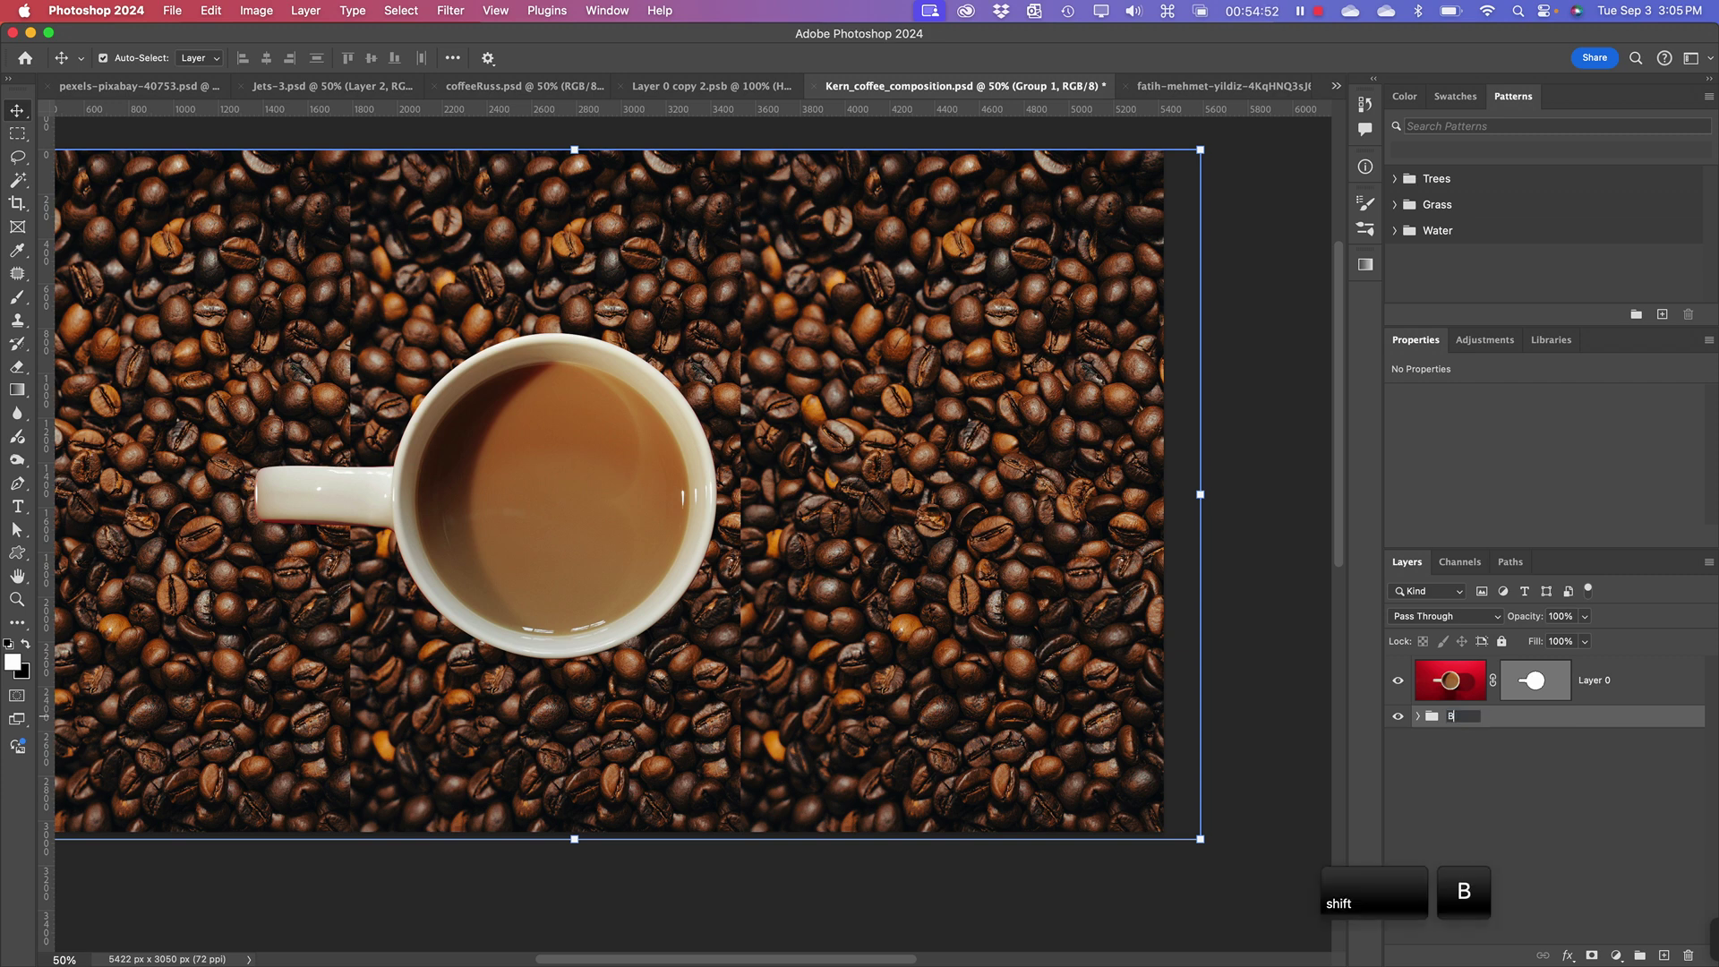
{"action": "type", "text": "ean Back"}
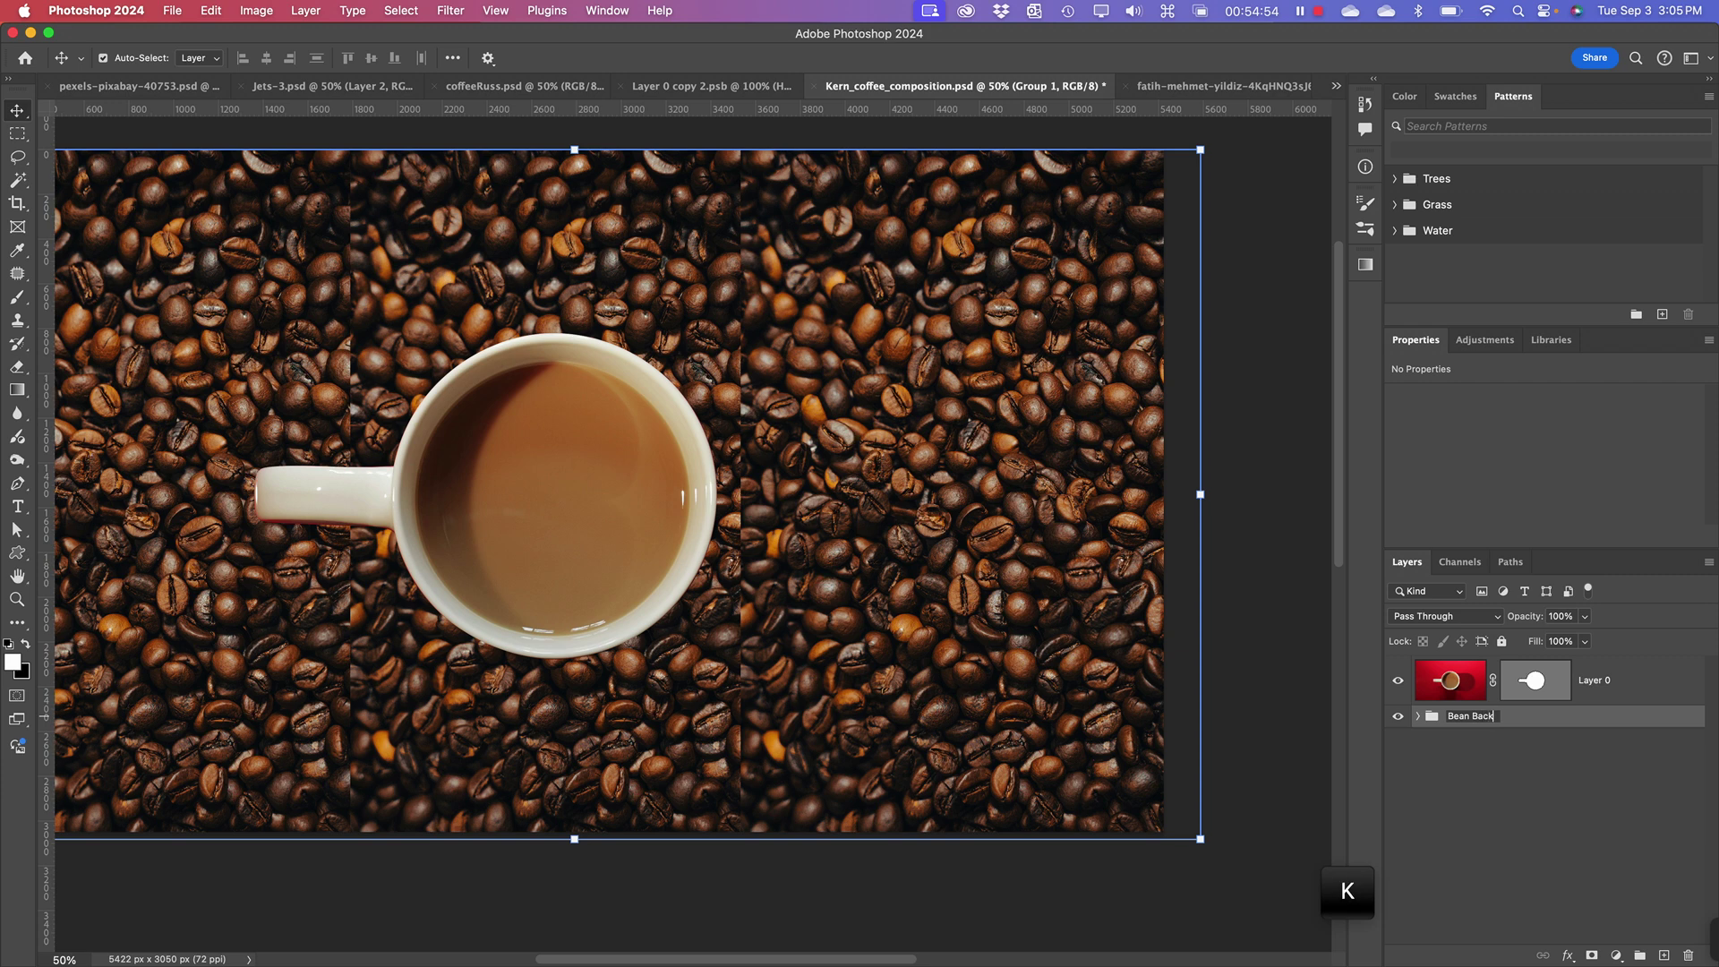
{"action": "type", "text": "ground"}
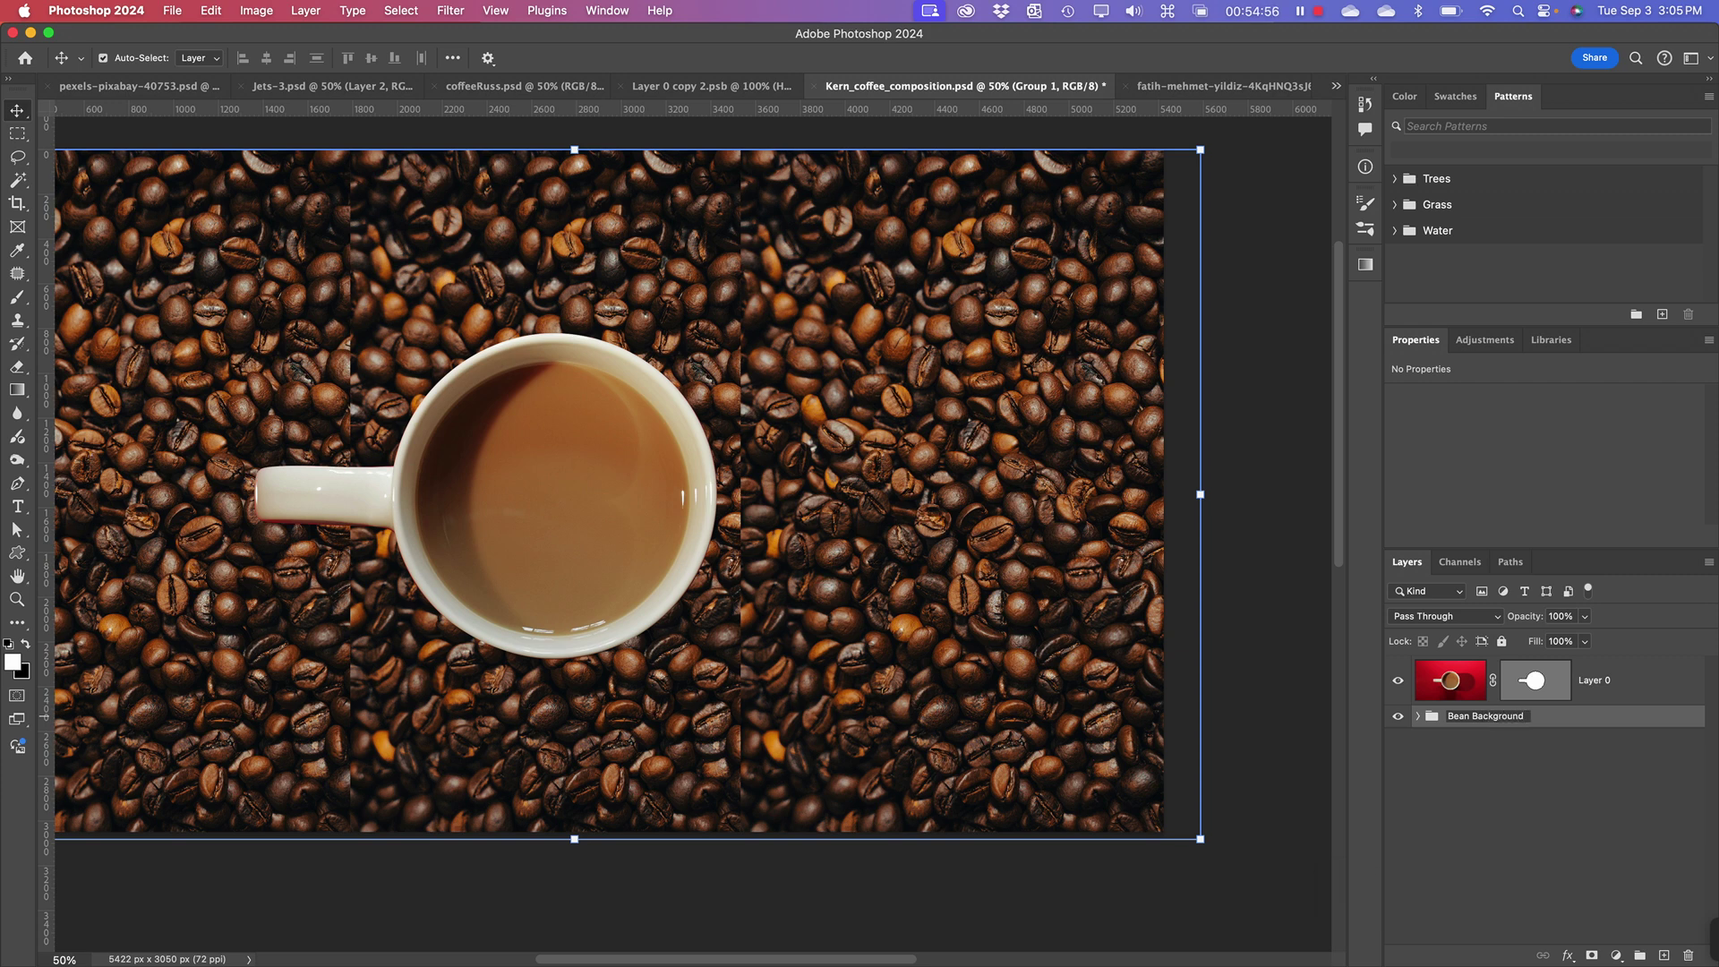
{"action": "key", "text": "Return"}
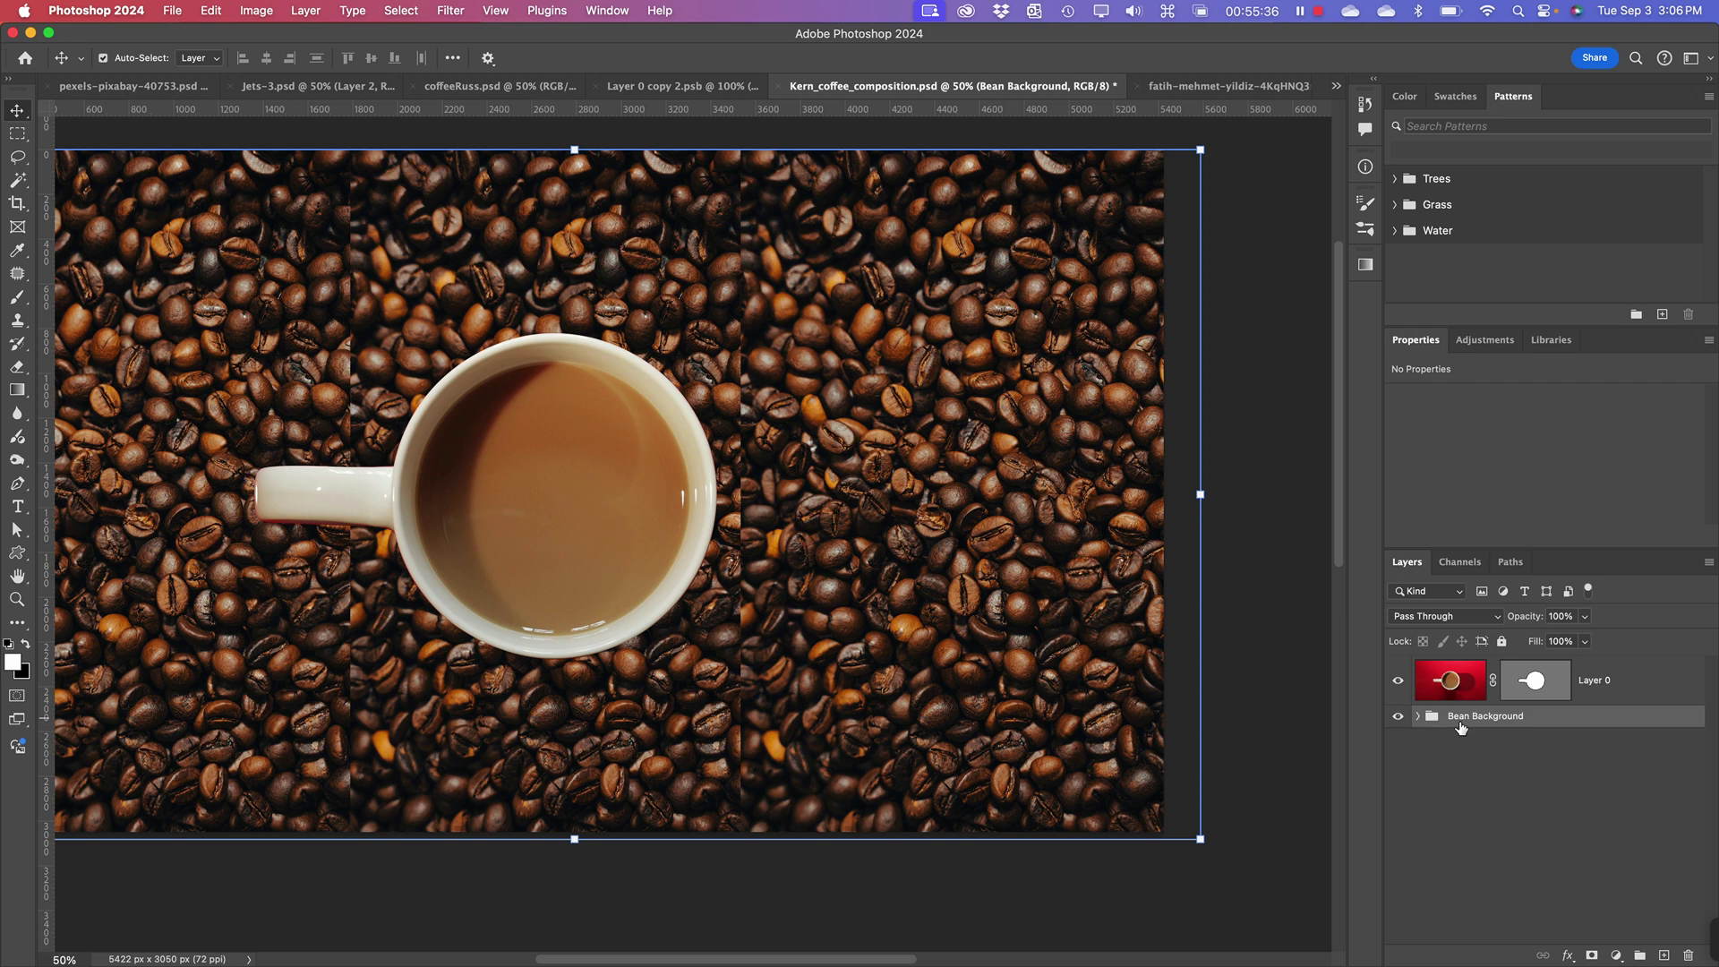
{"action": "left_click", "coordinate": [1593, 956]}
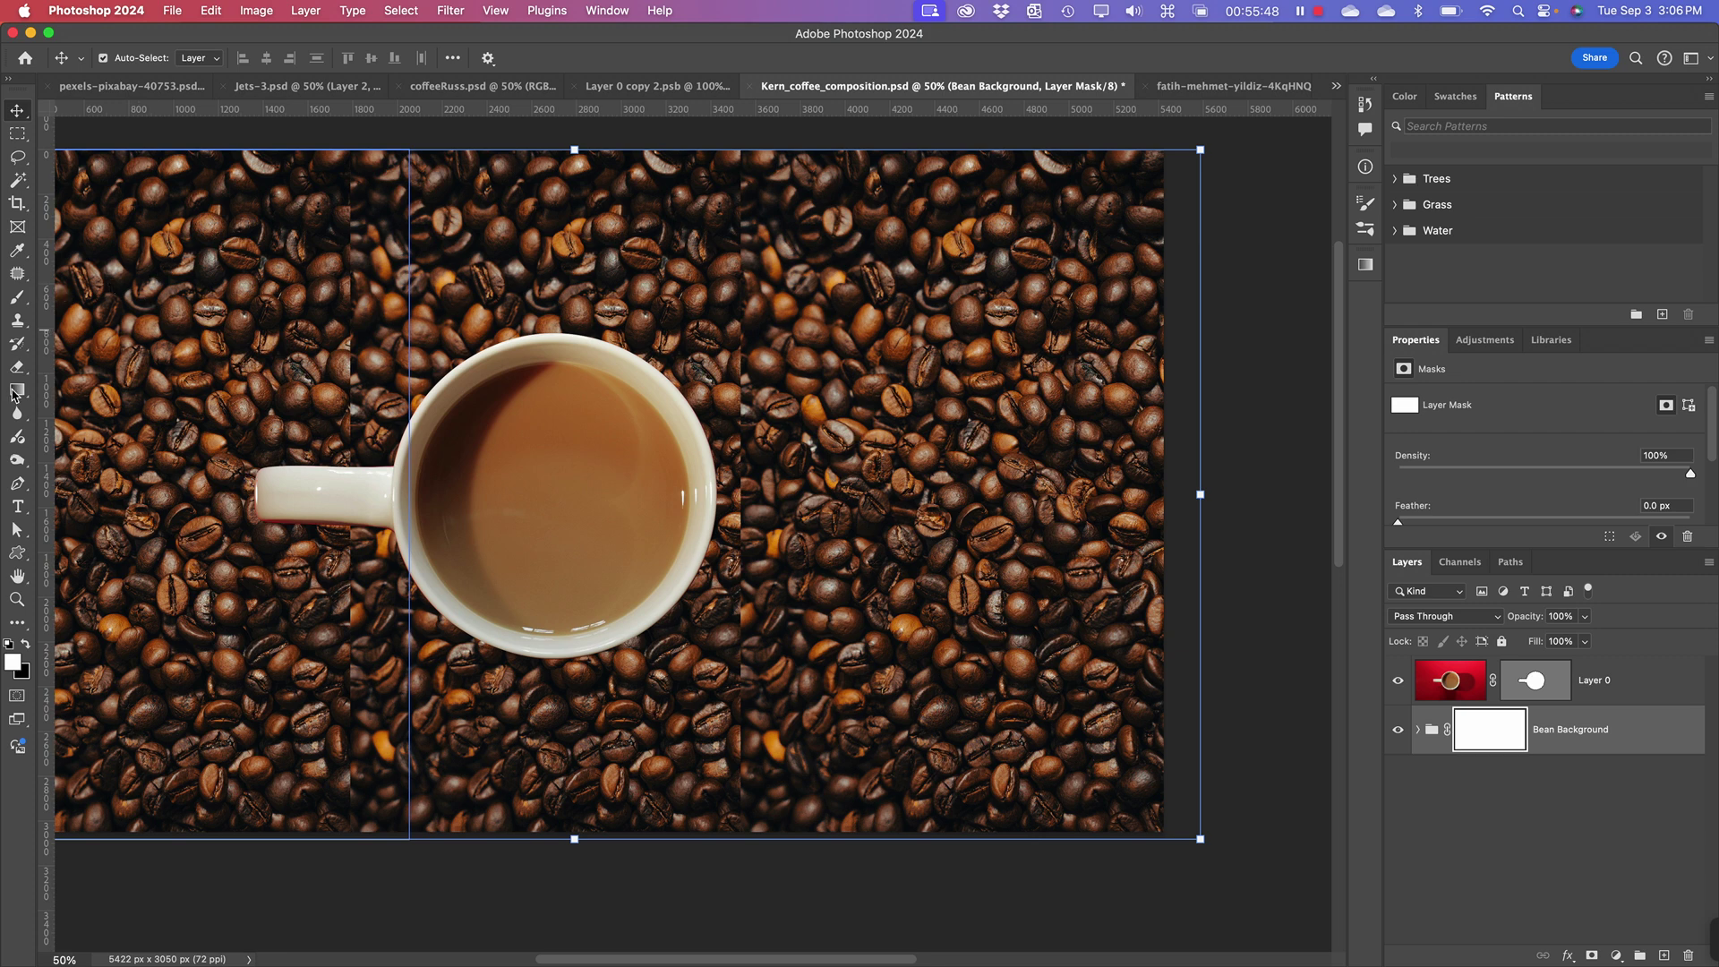
- Try hiding parts of all three bean layers with black Brush strokes on the group's mask, and undo the painting
{"action": "left_click", "coordinate": [17, 299]}
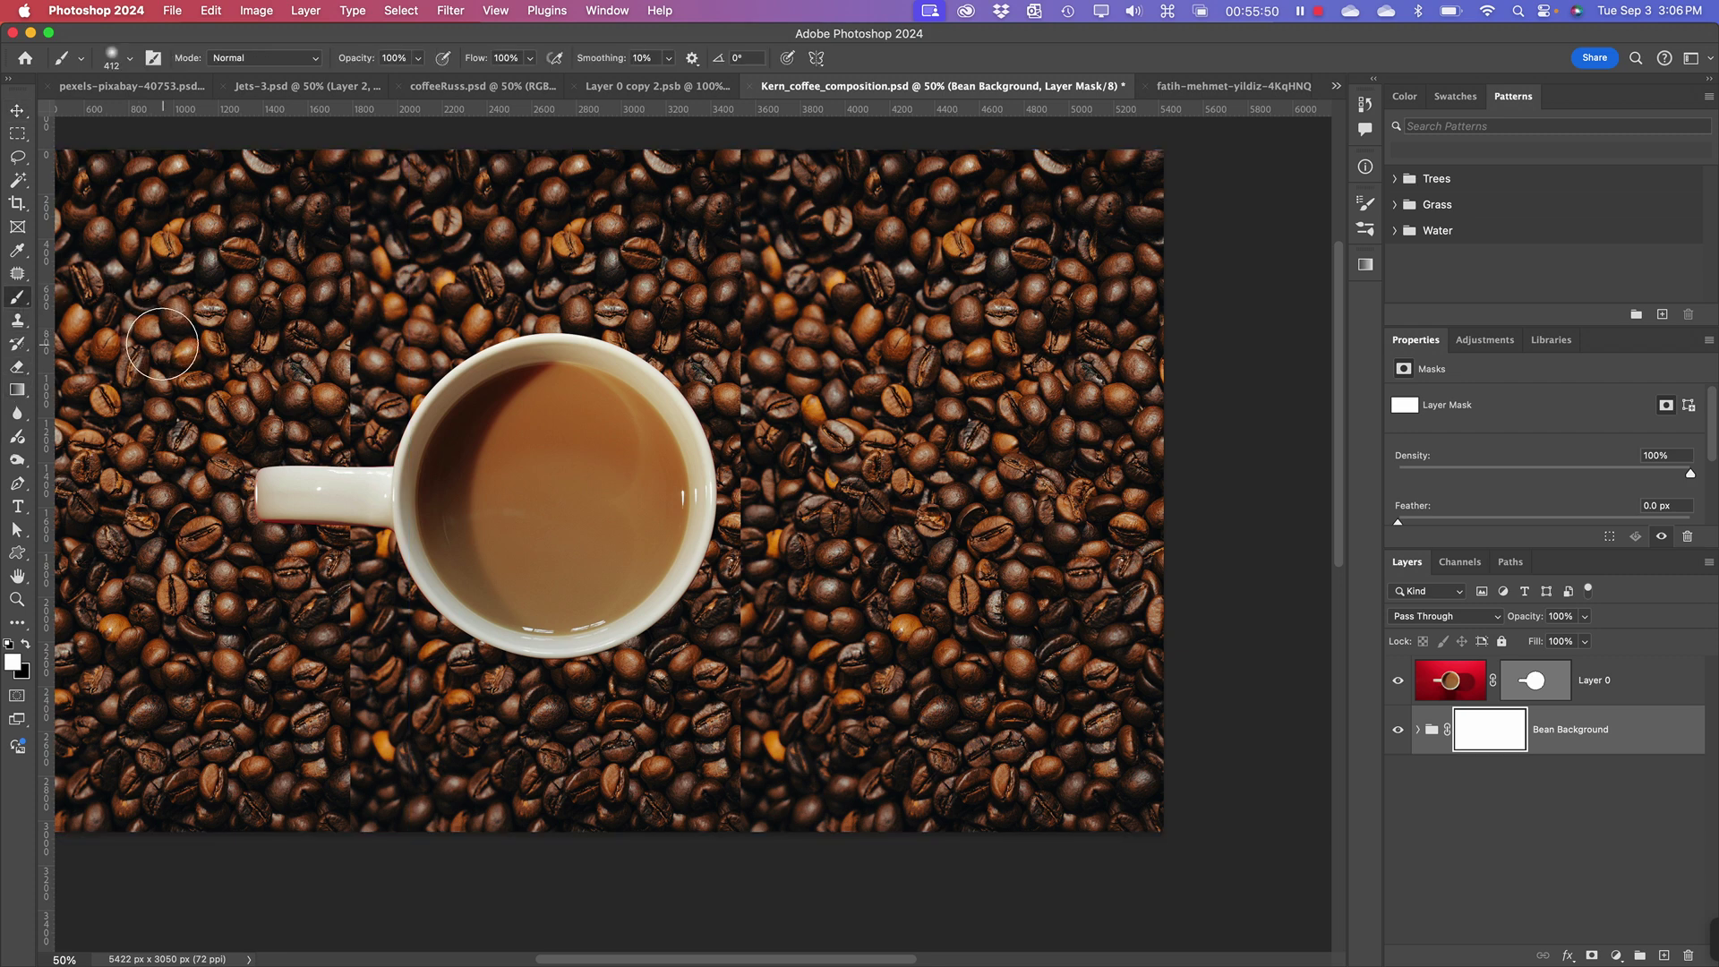
{"action": "left_click", "coordinate": [25, 643]}
{"action": "mouse_move", "coordinate": [193, 438]}
{"action": "left_mouse_down"}
{"action": "mouse_move", "coordinate": [614, 268]}
{"action": "mouse_move", "coordinate": [1097, 501]}
{"action": "mouse_move", "coordinate": [866, 621]}
{"action": "mouse_move", "coordinate": [192, 671]}
{"action": "left_mouse_up"}
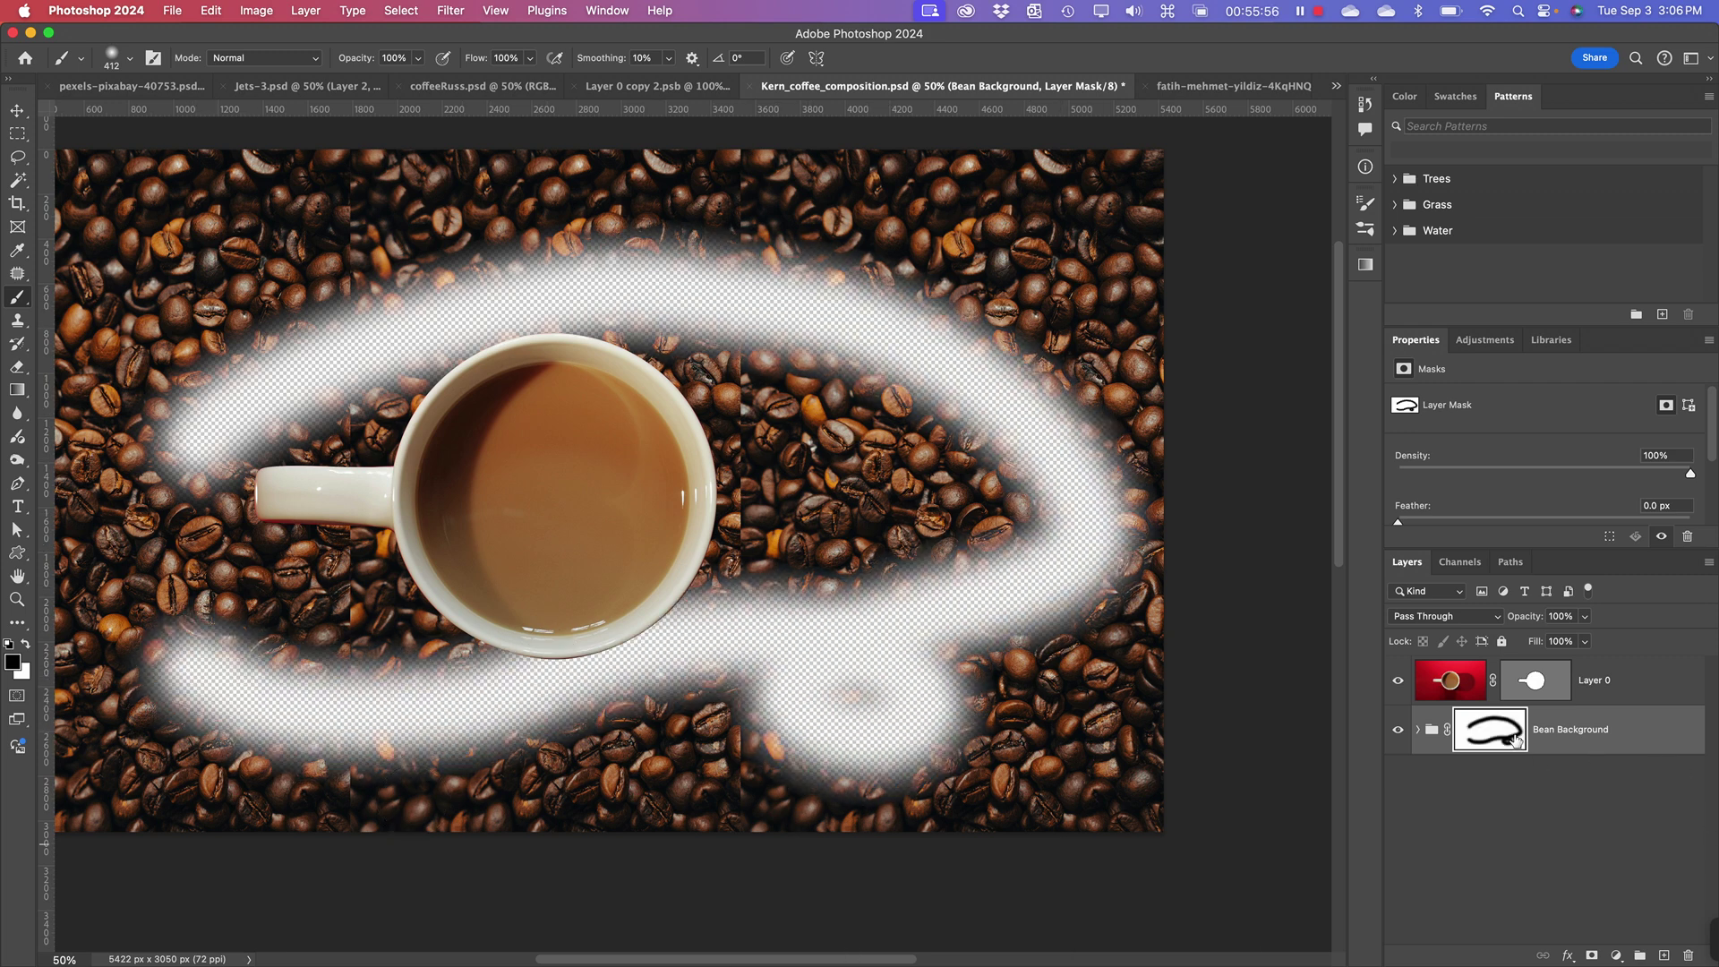
{"action": "left_click", "coordinate": [1418, 731]}
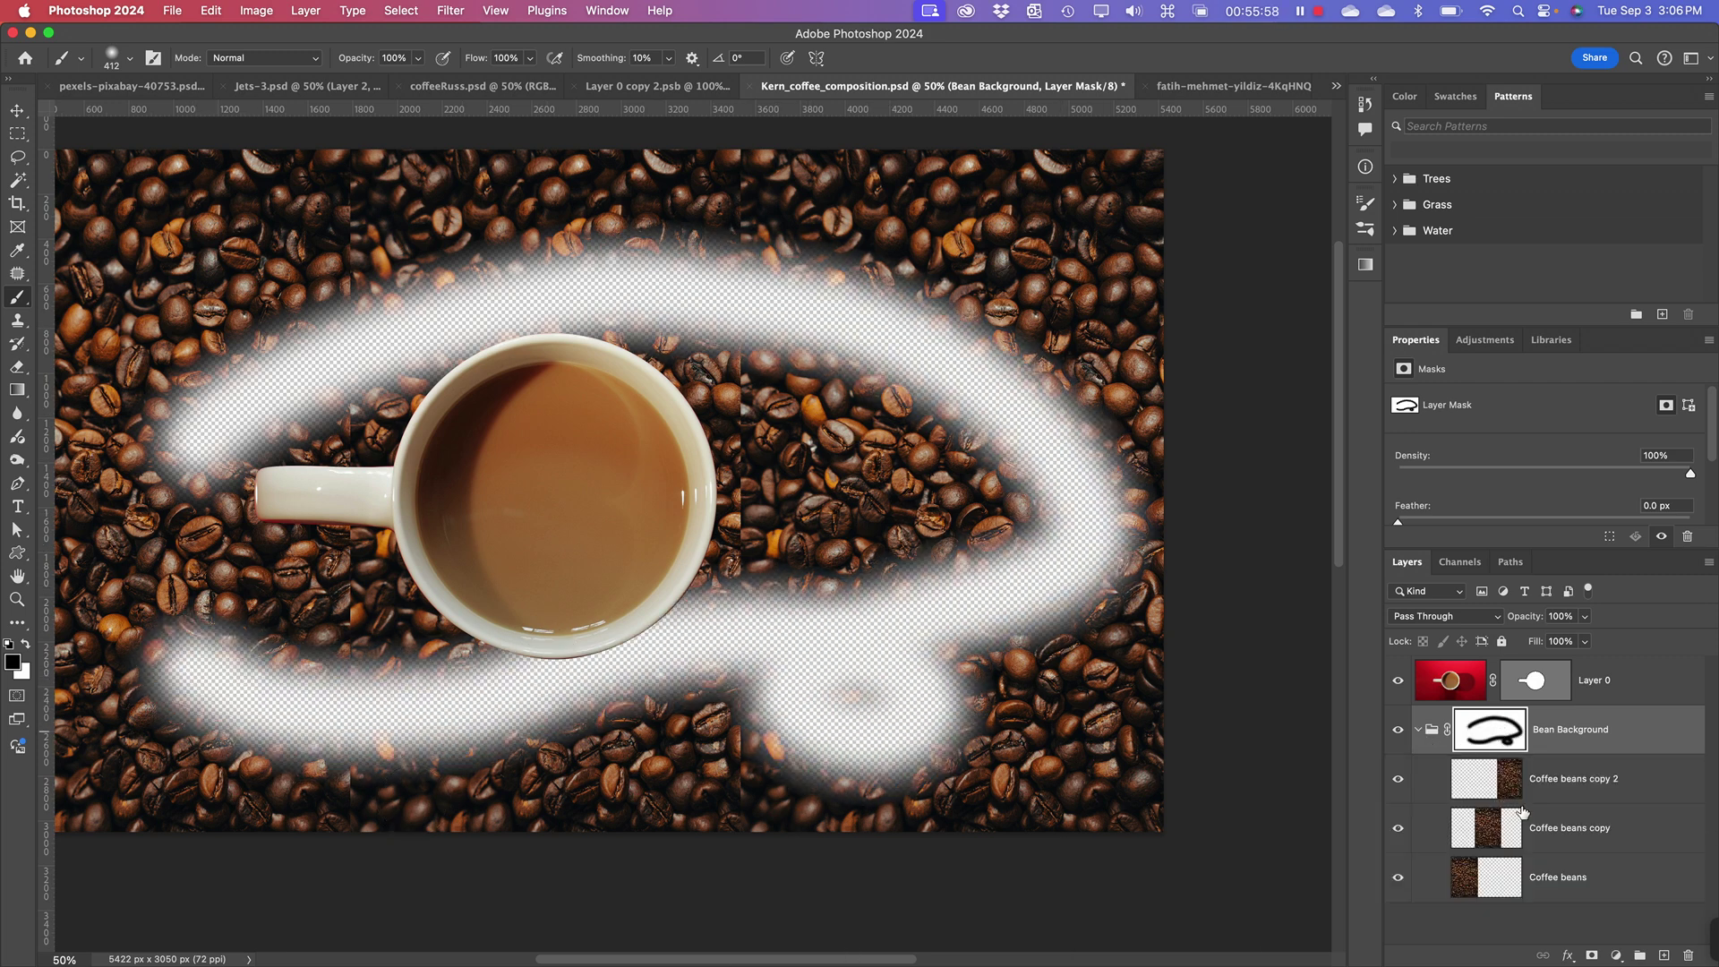
{"action": "left_click", "coordinate": [1417, 729]}
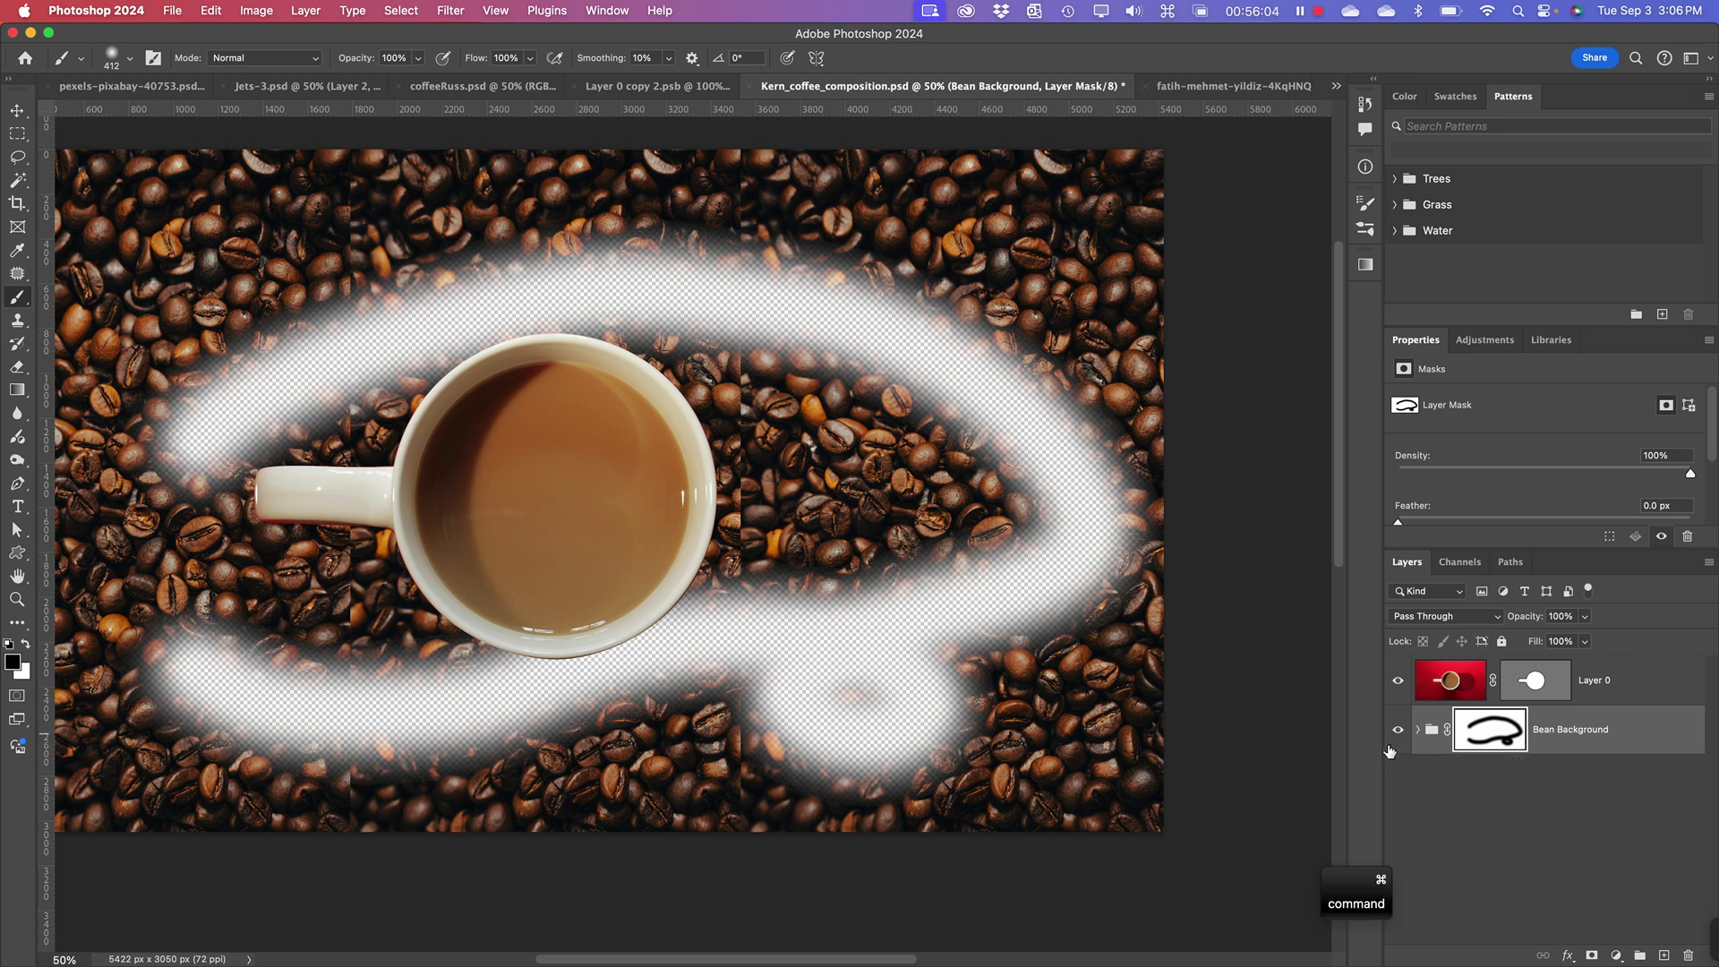
{"action": "key", "text": "super+z"}
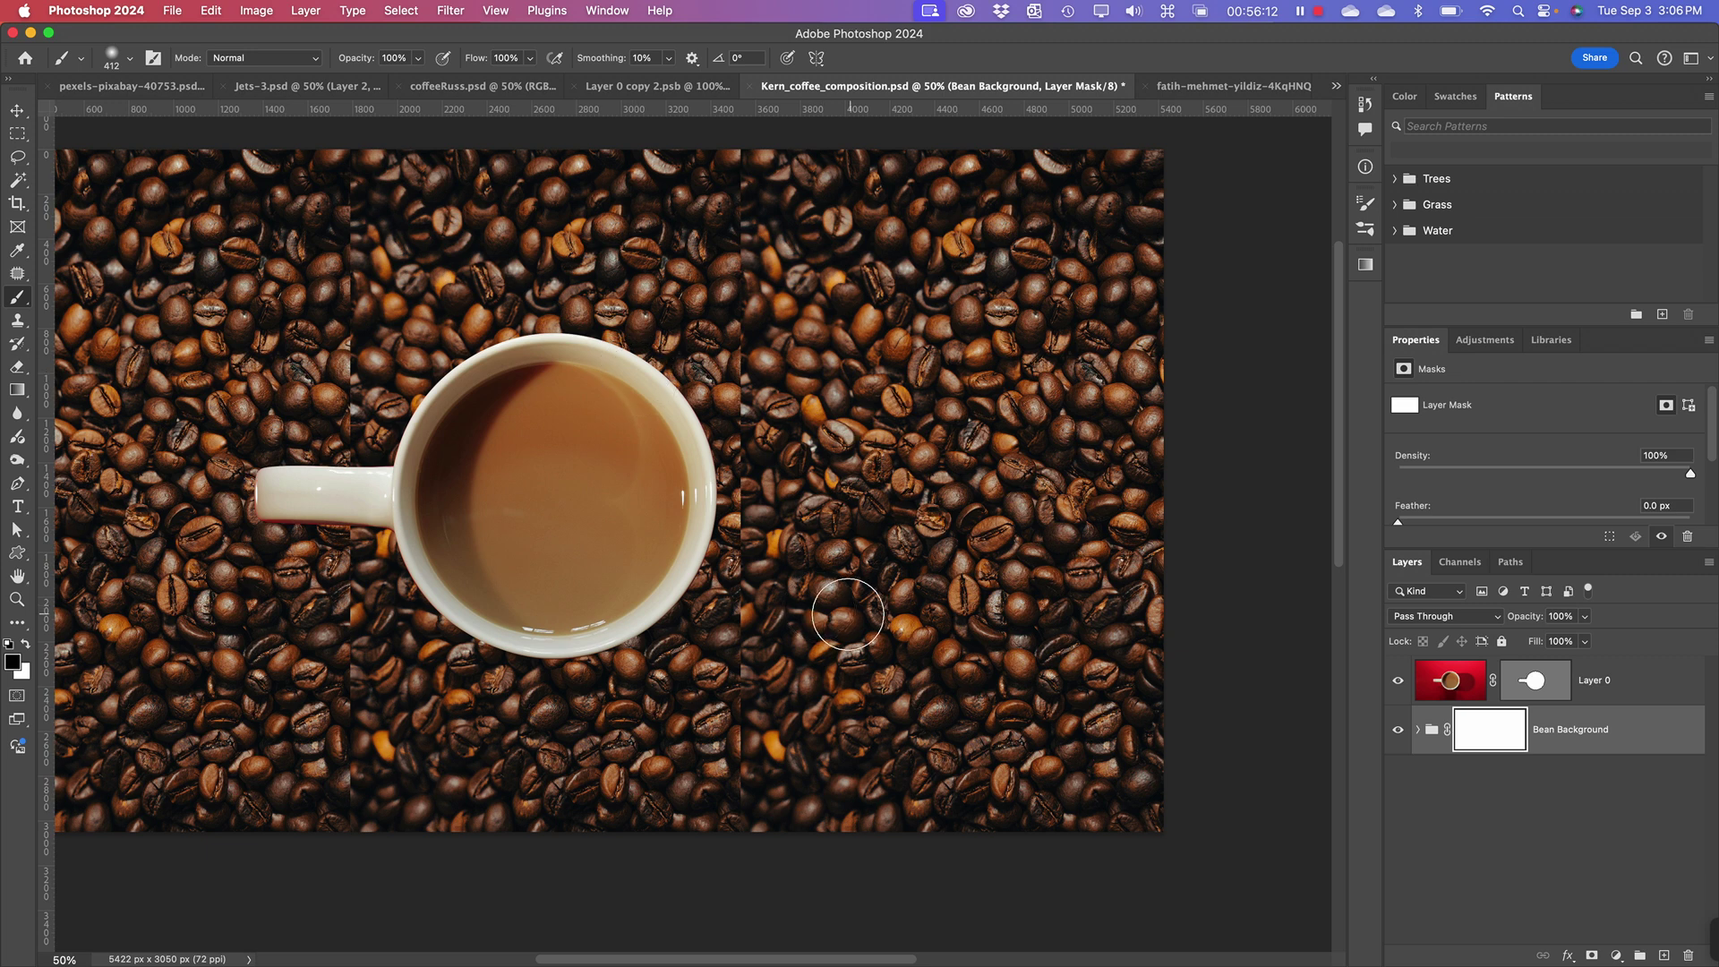
{"action": "left_click", "coordinate": [17, 109]}
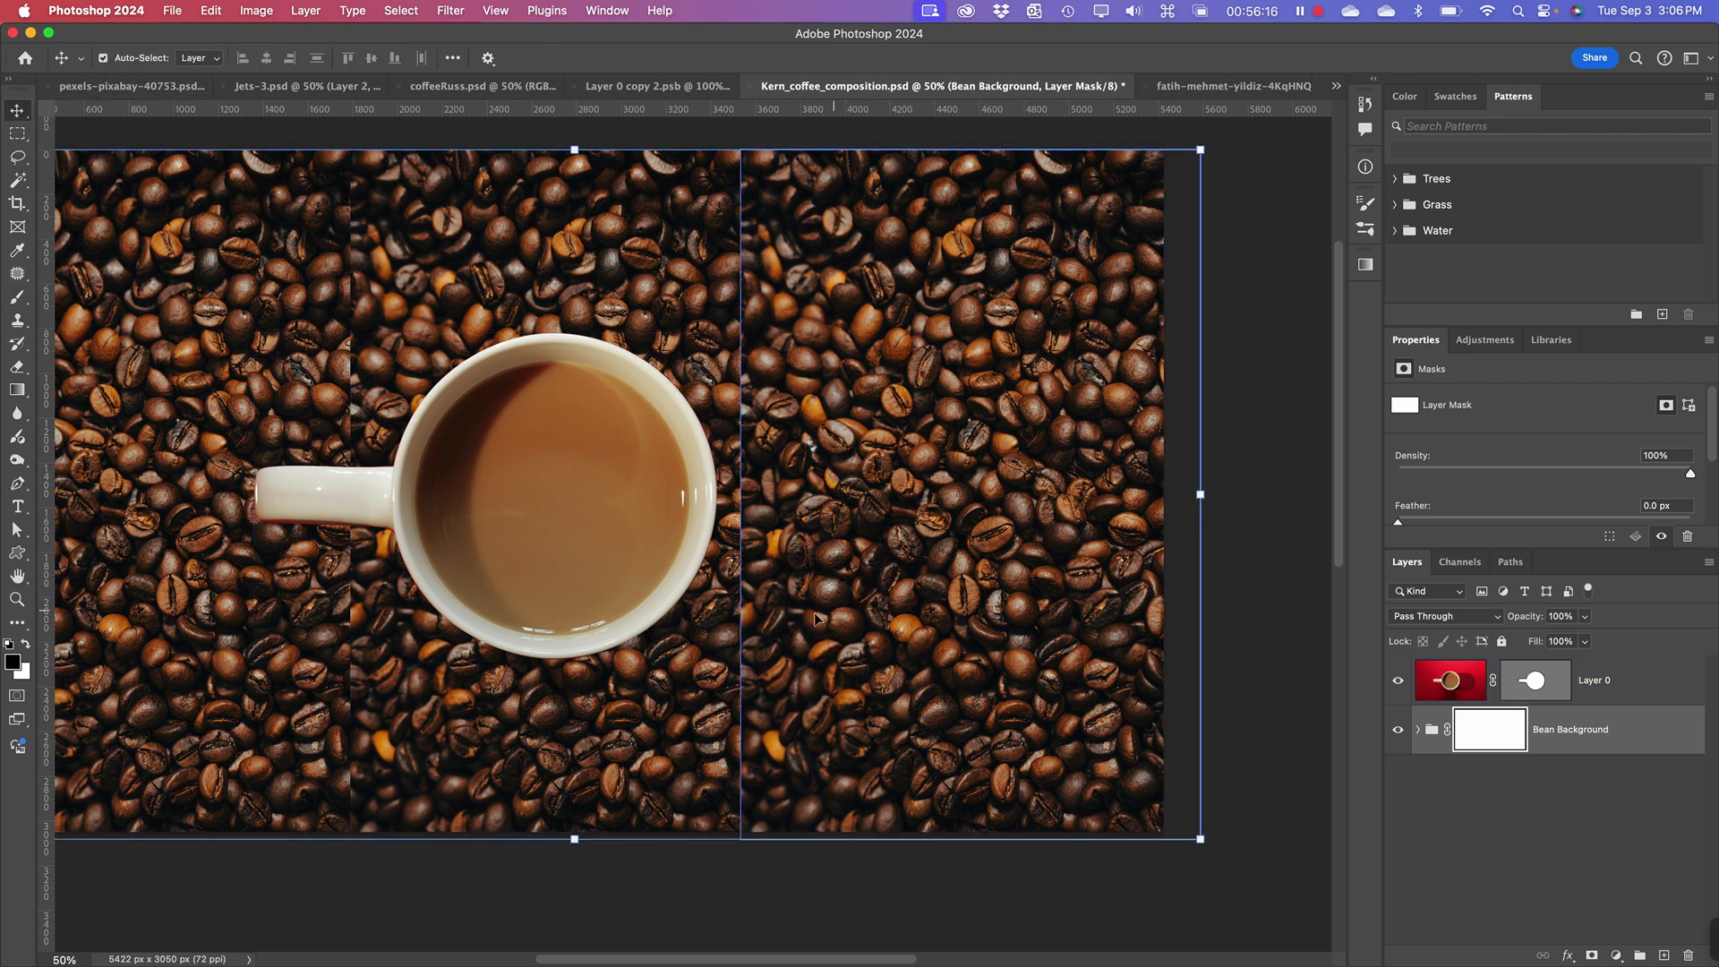
{"action": "key", "text": "space"}
{"action": "left_click_drag", "start_coordinate": [815, 618], "coordinate": [945, 625]}
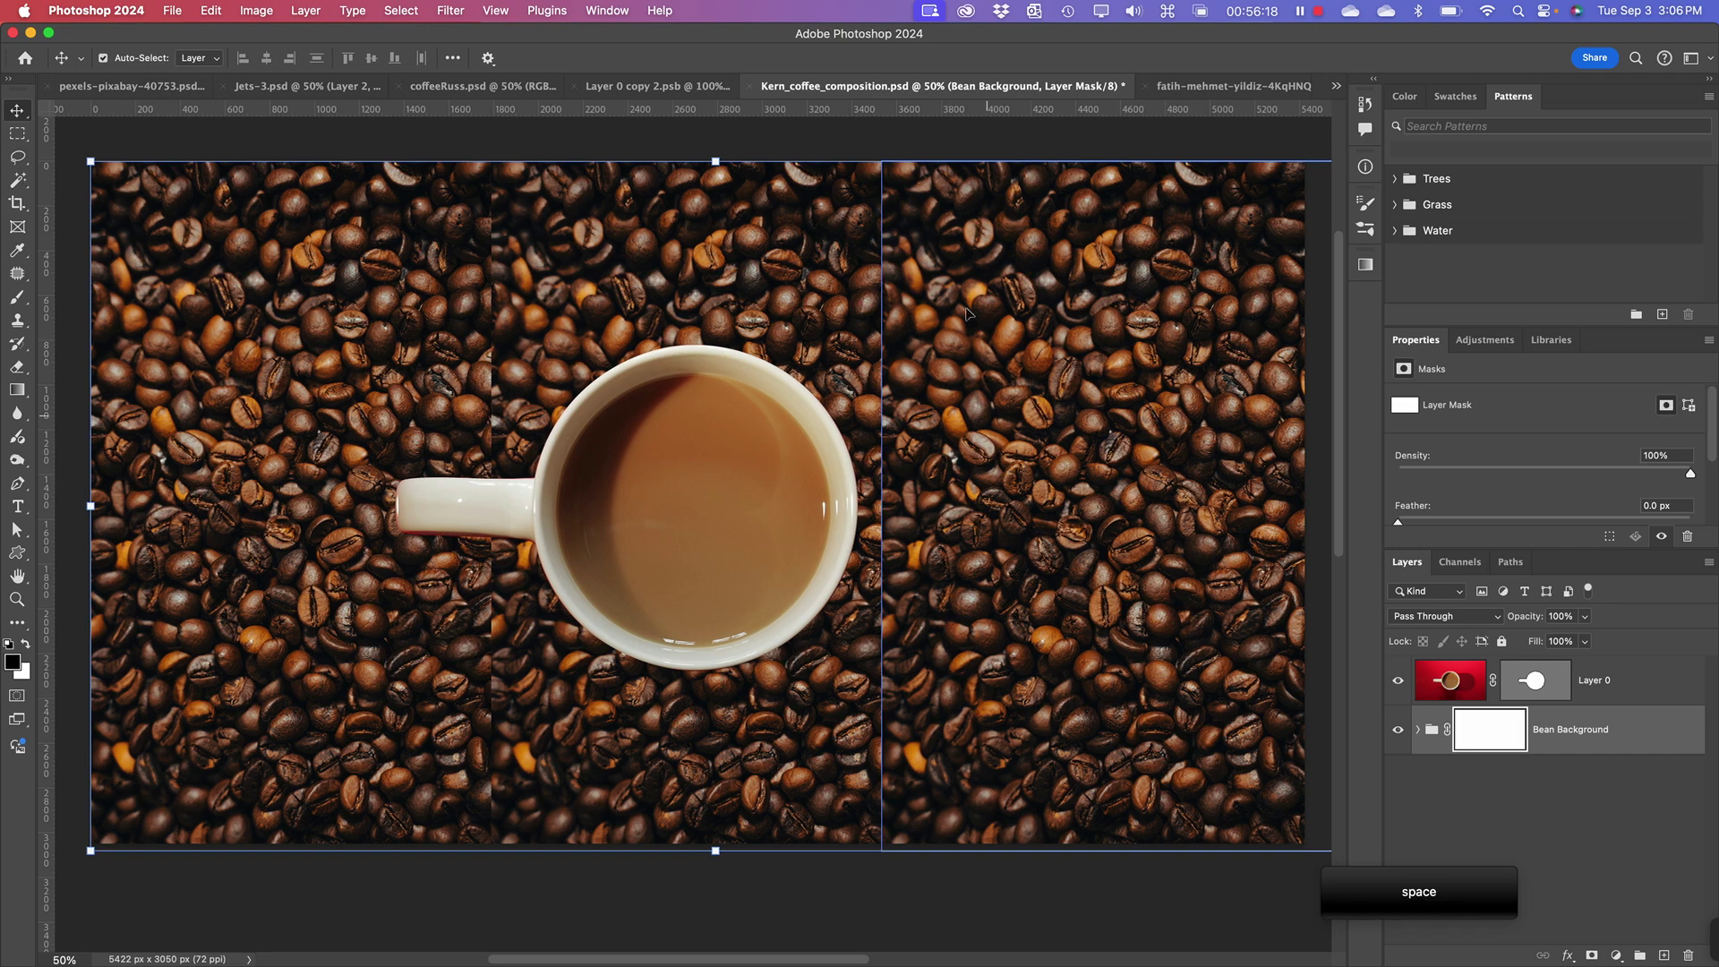
{"action": "left_click", "coordinate": [756, 535]}
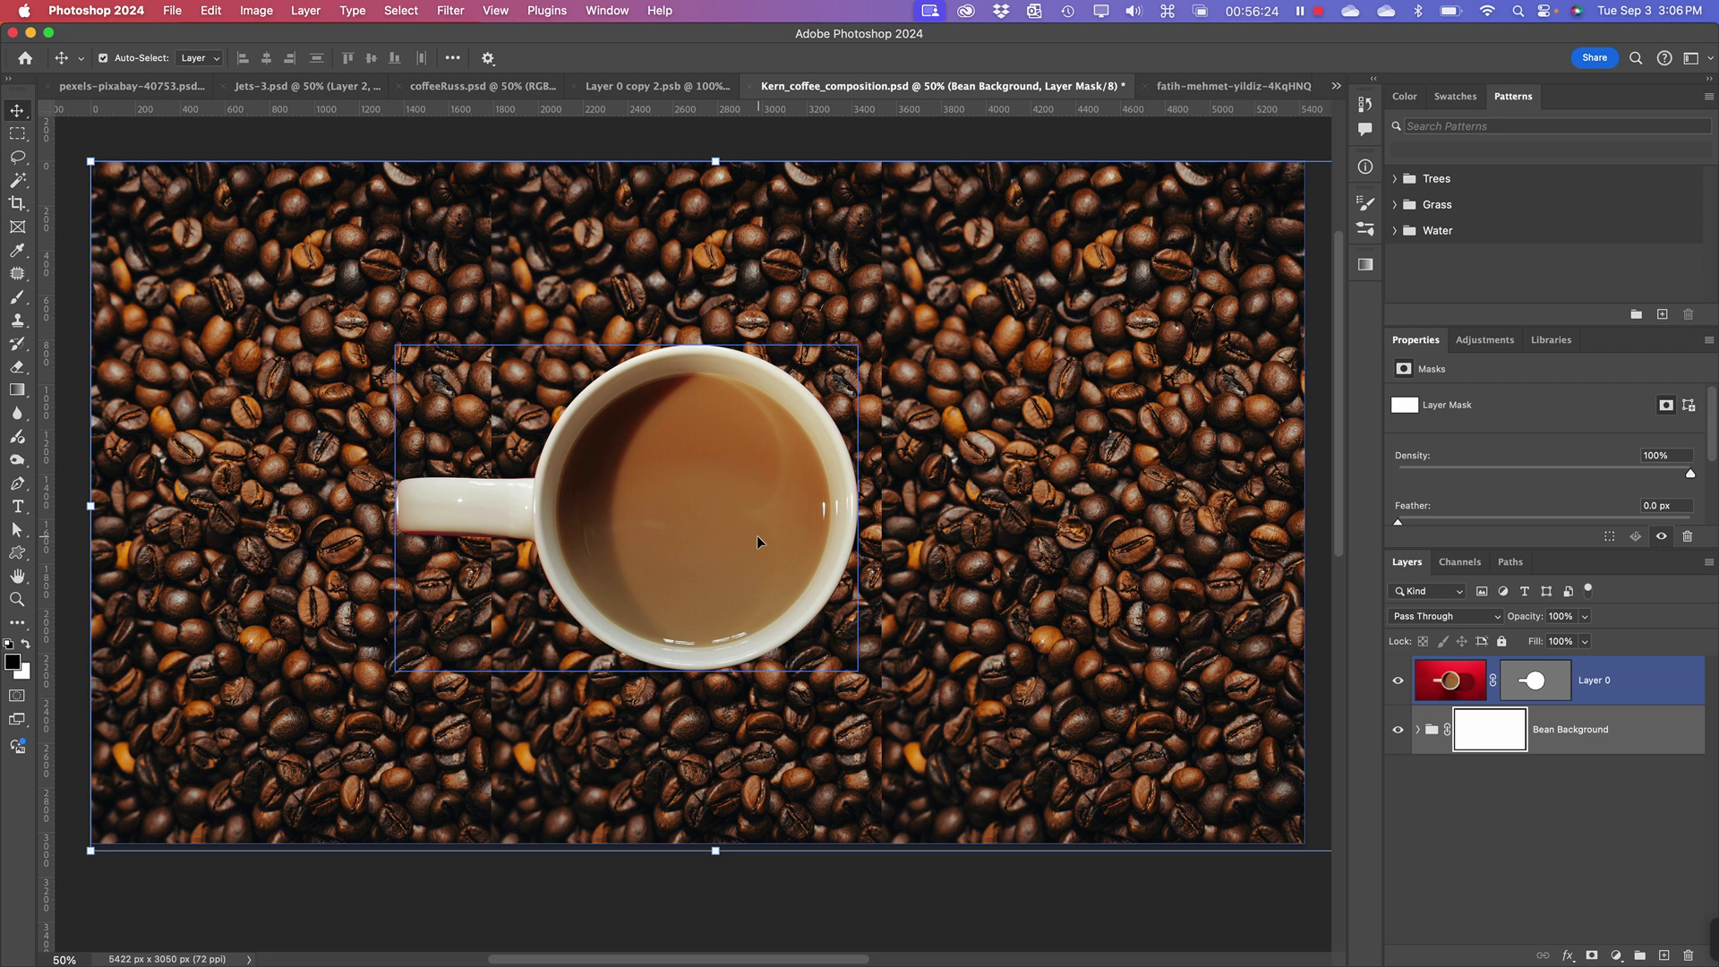
{"action": "left_click", "coordinate": [442, 909]}
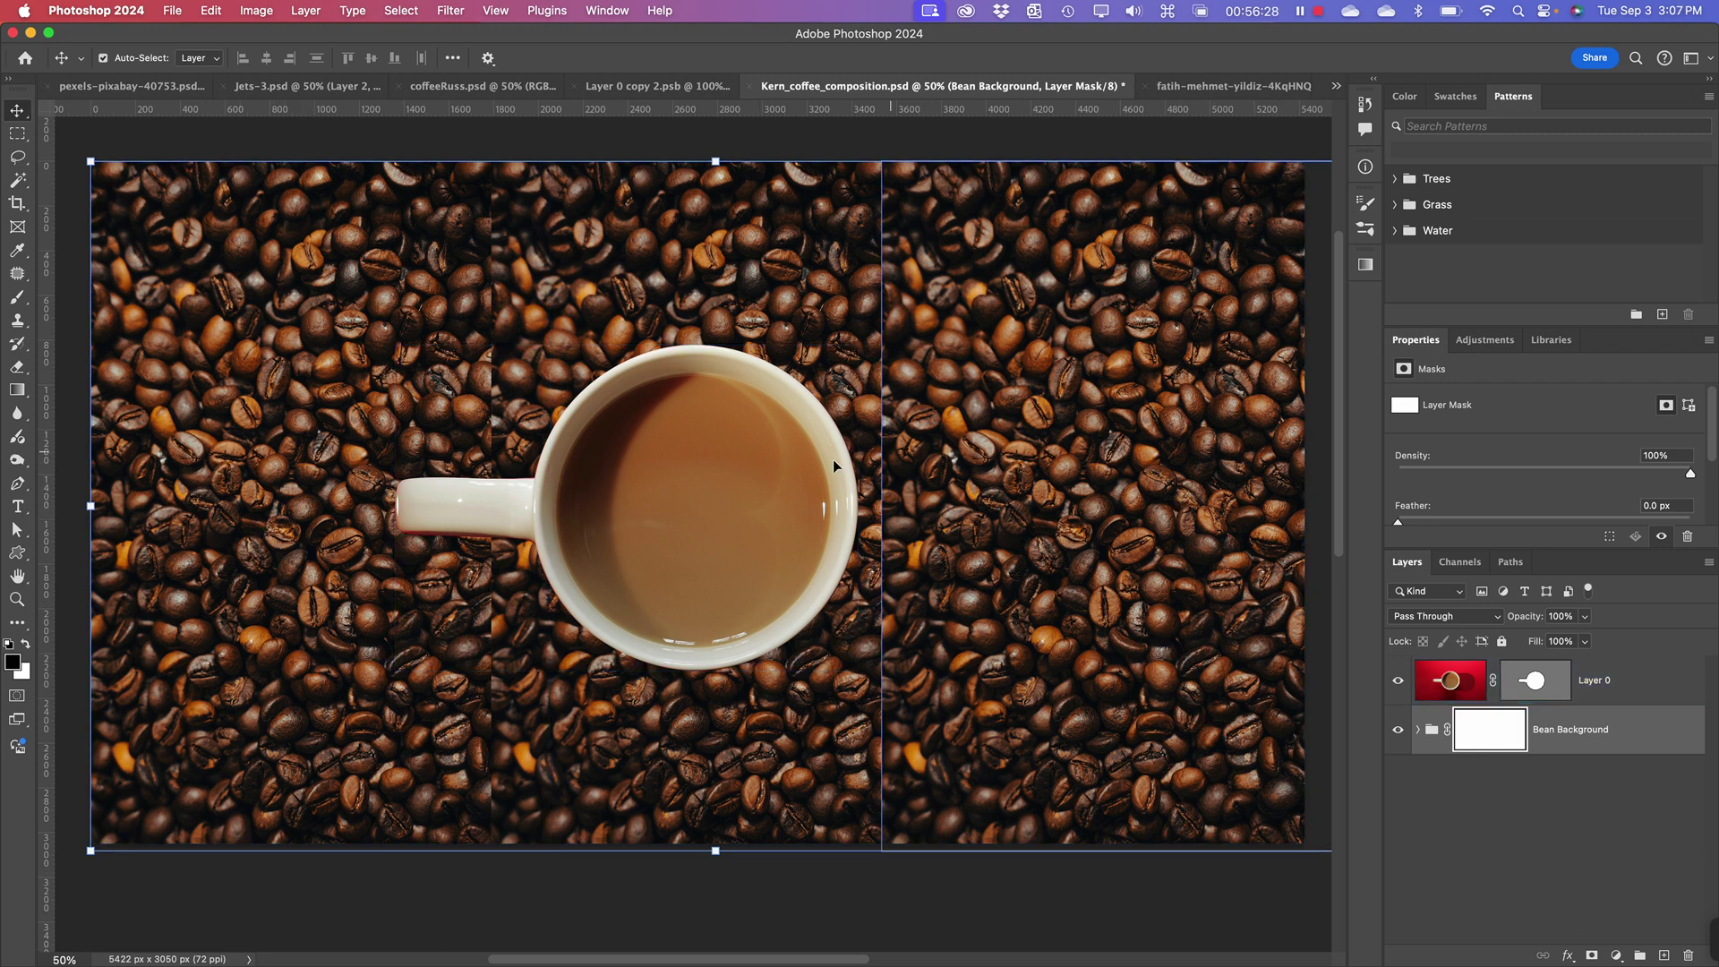
{"action": "left_click", "coordinate": [733, 470]}
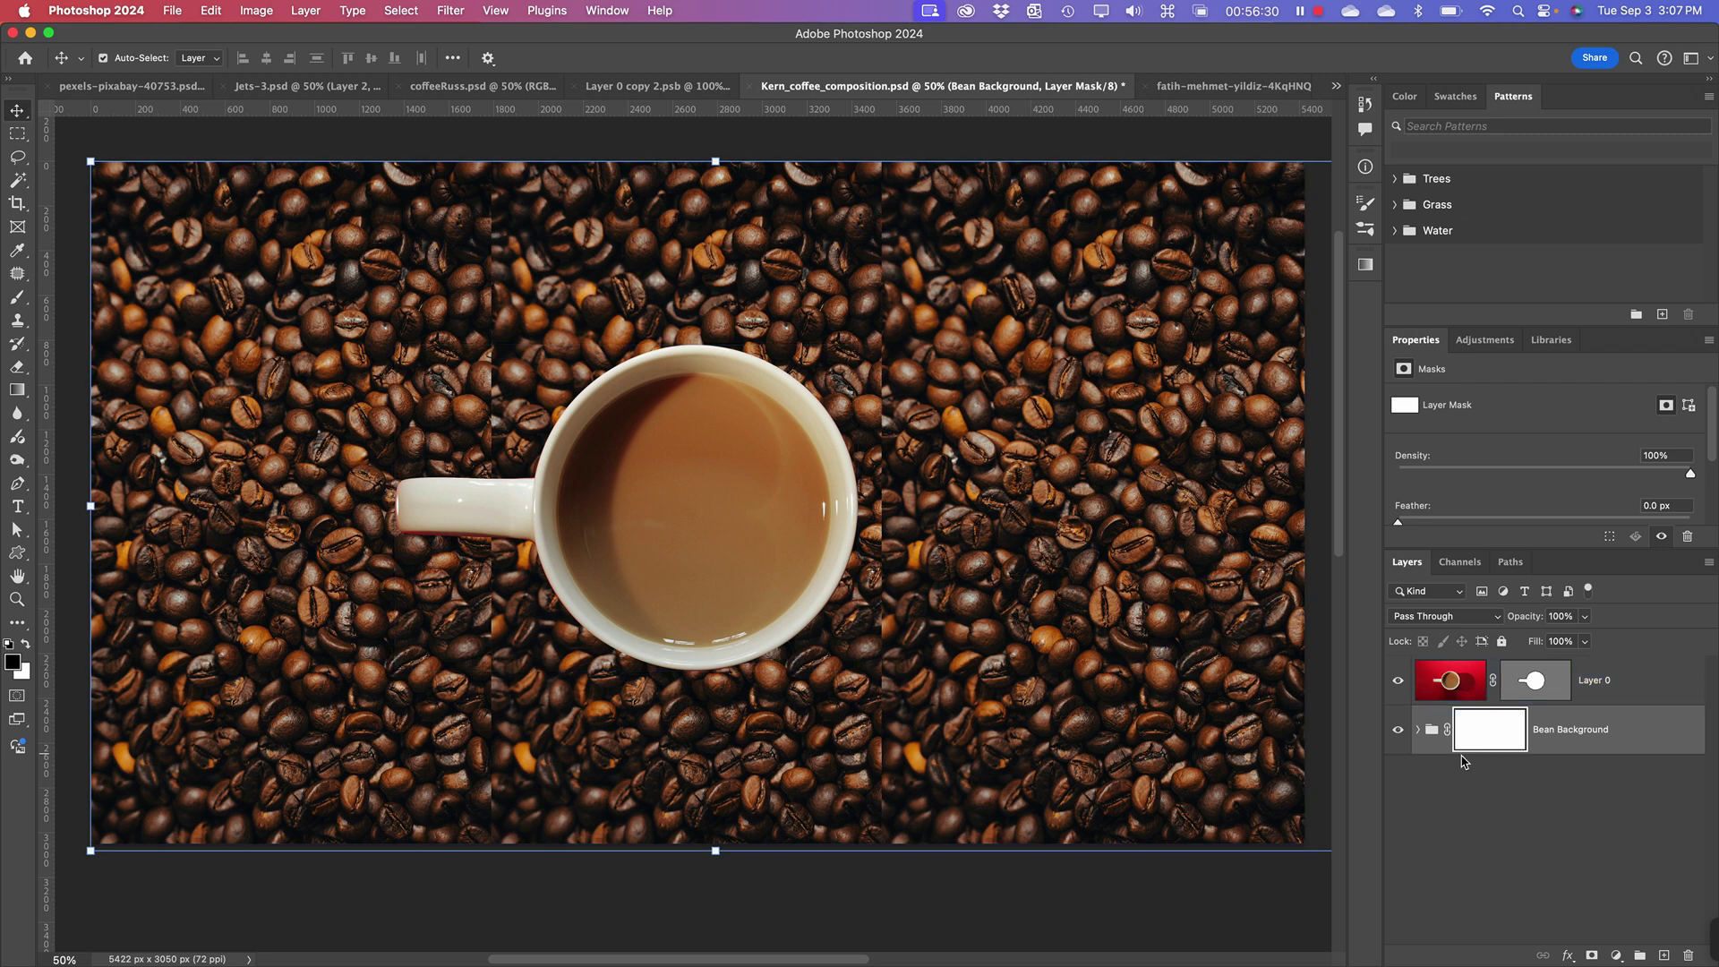
- Convert the Bean Background group to a smart object
{"action": "left_click", "coordinate": [1631, 725]}
{"action": "left_click", "coordinate": [1433, 732]}
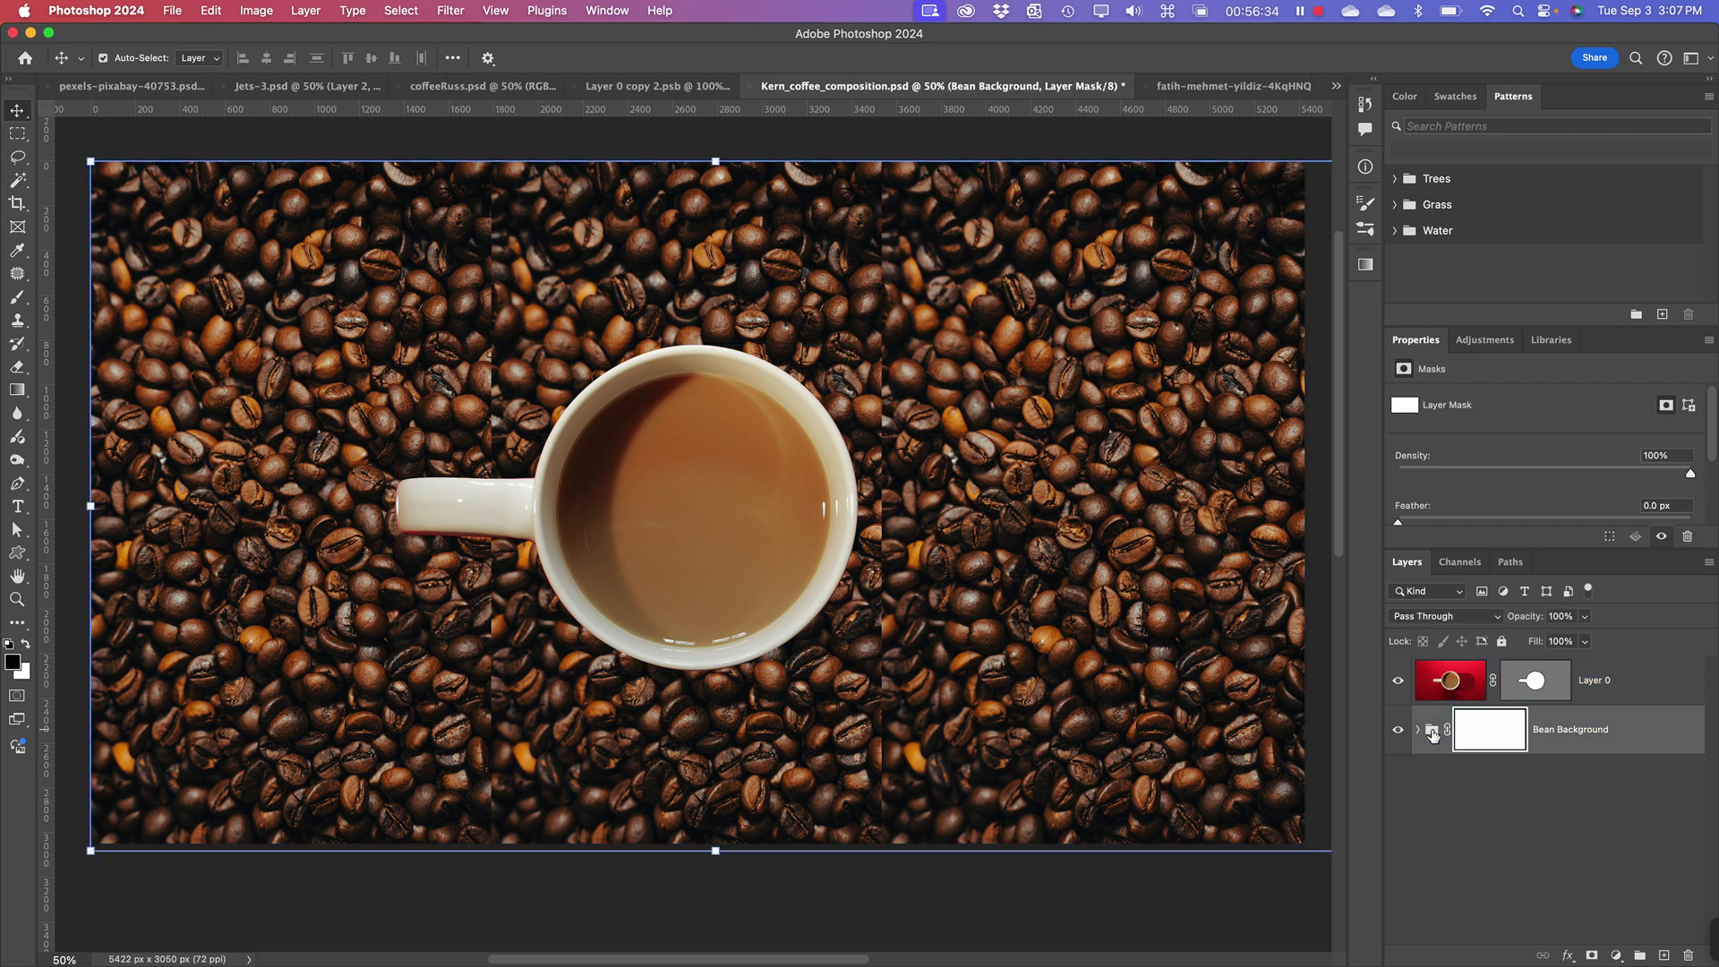
{"action": "right_click", "coordinate": [1433, 734]}
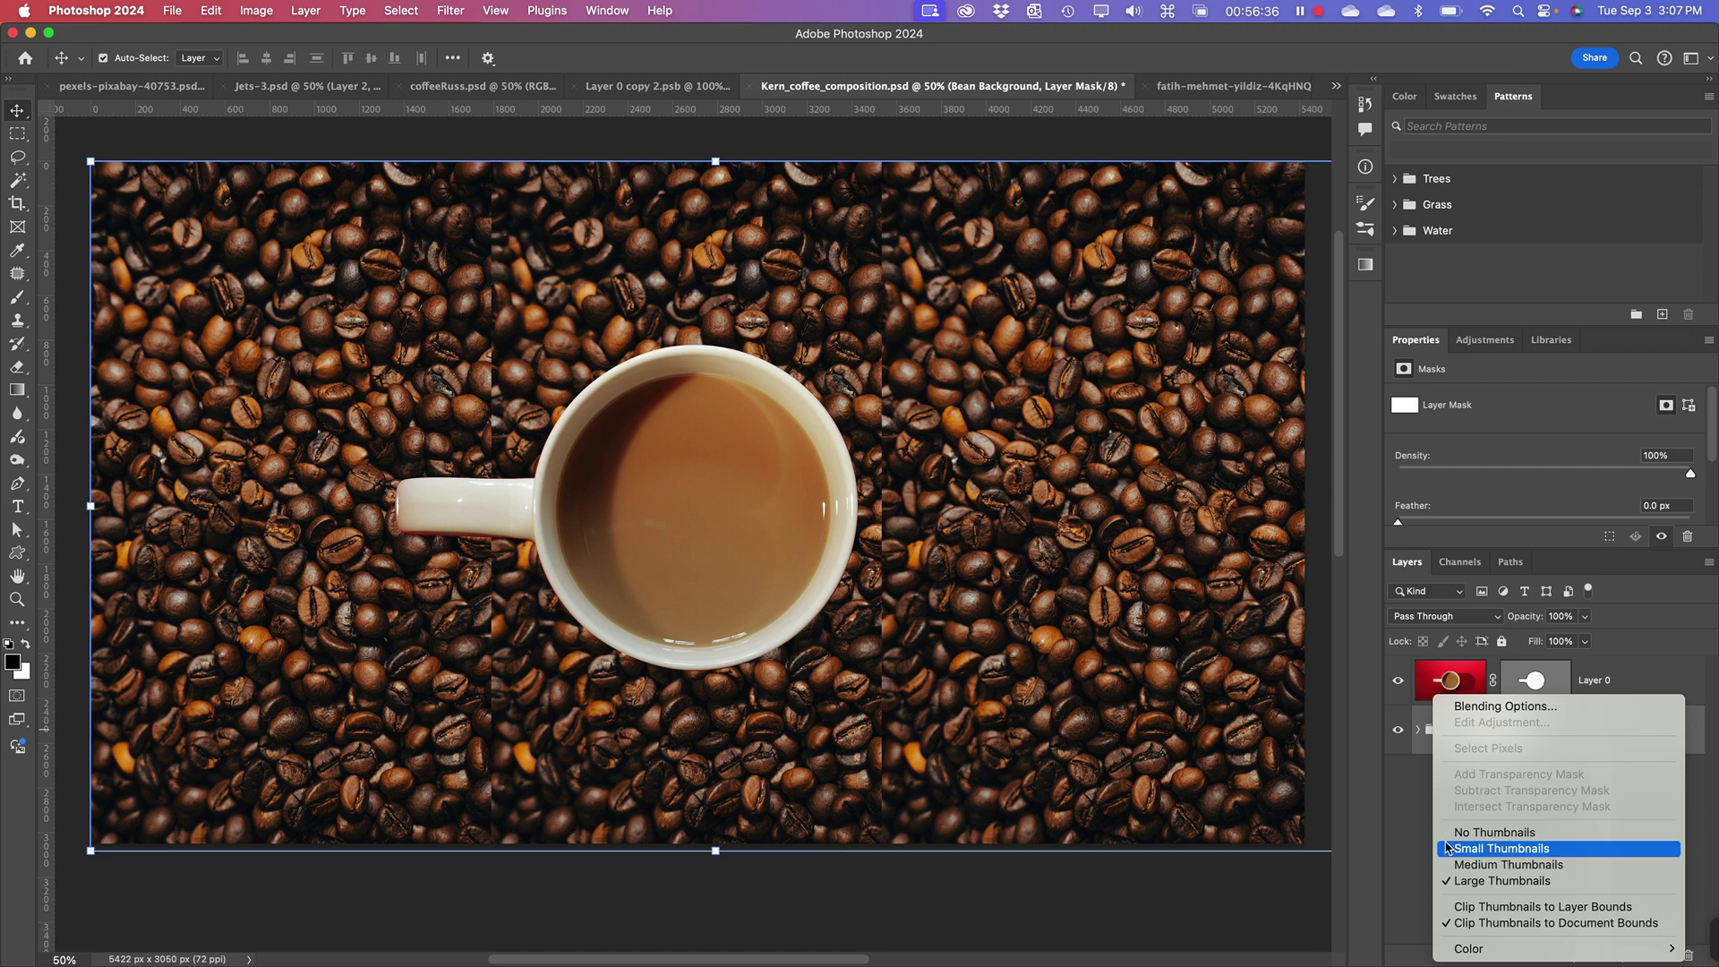
{"action": "left_click", "coordinate": [1413, 855]}
{"action": "left_click", "coordinate": [1632, 729]}
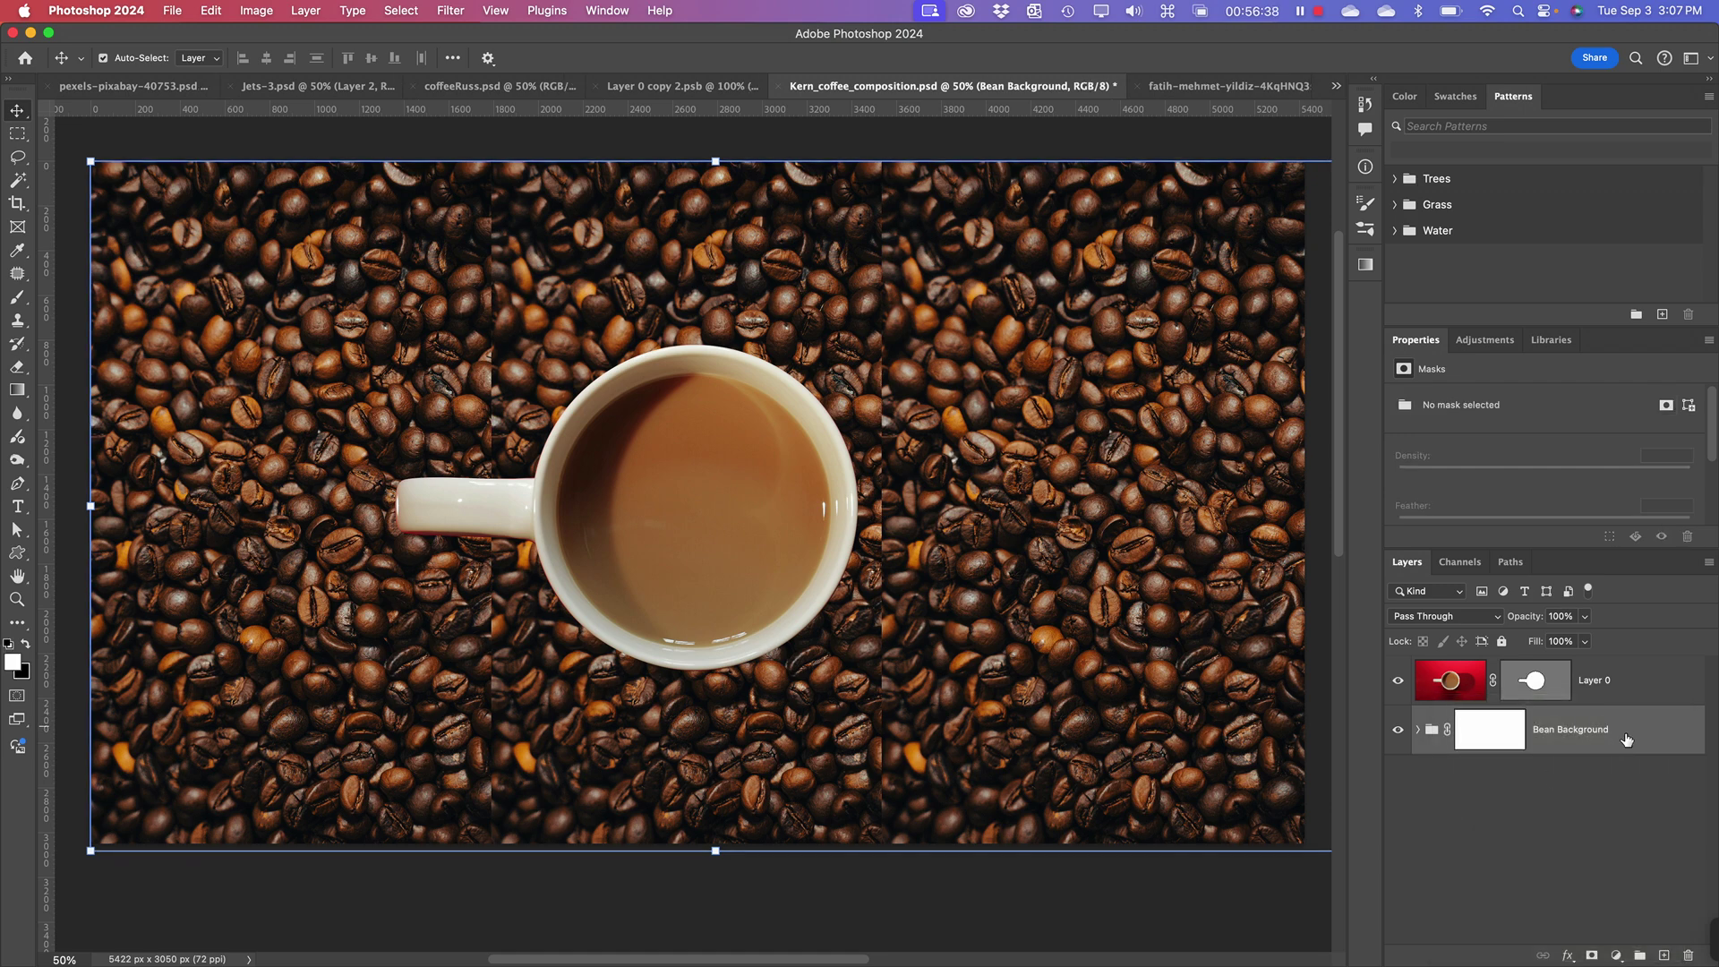
{"action": "right_click", "coordinate": [1622, 732]}
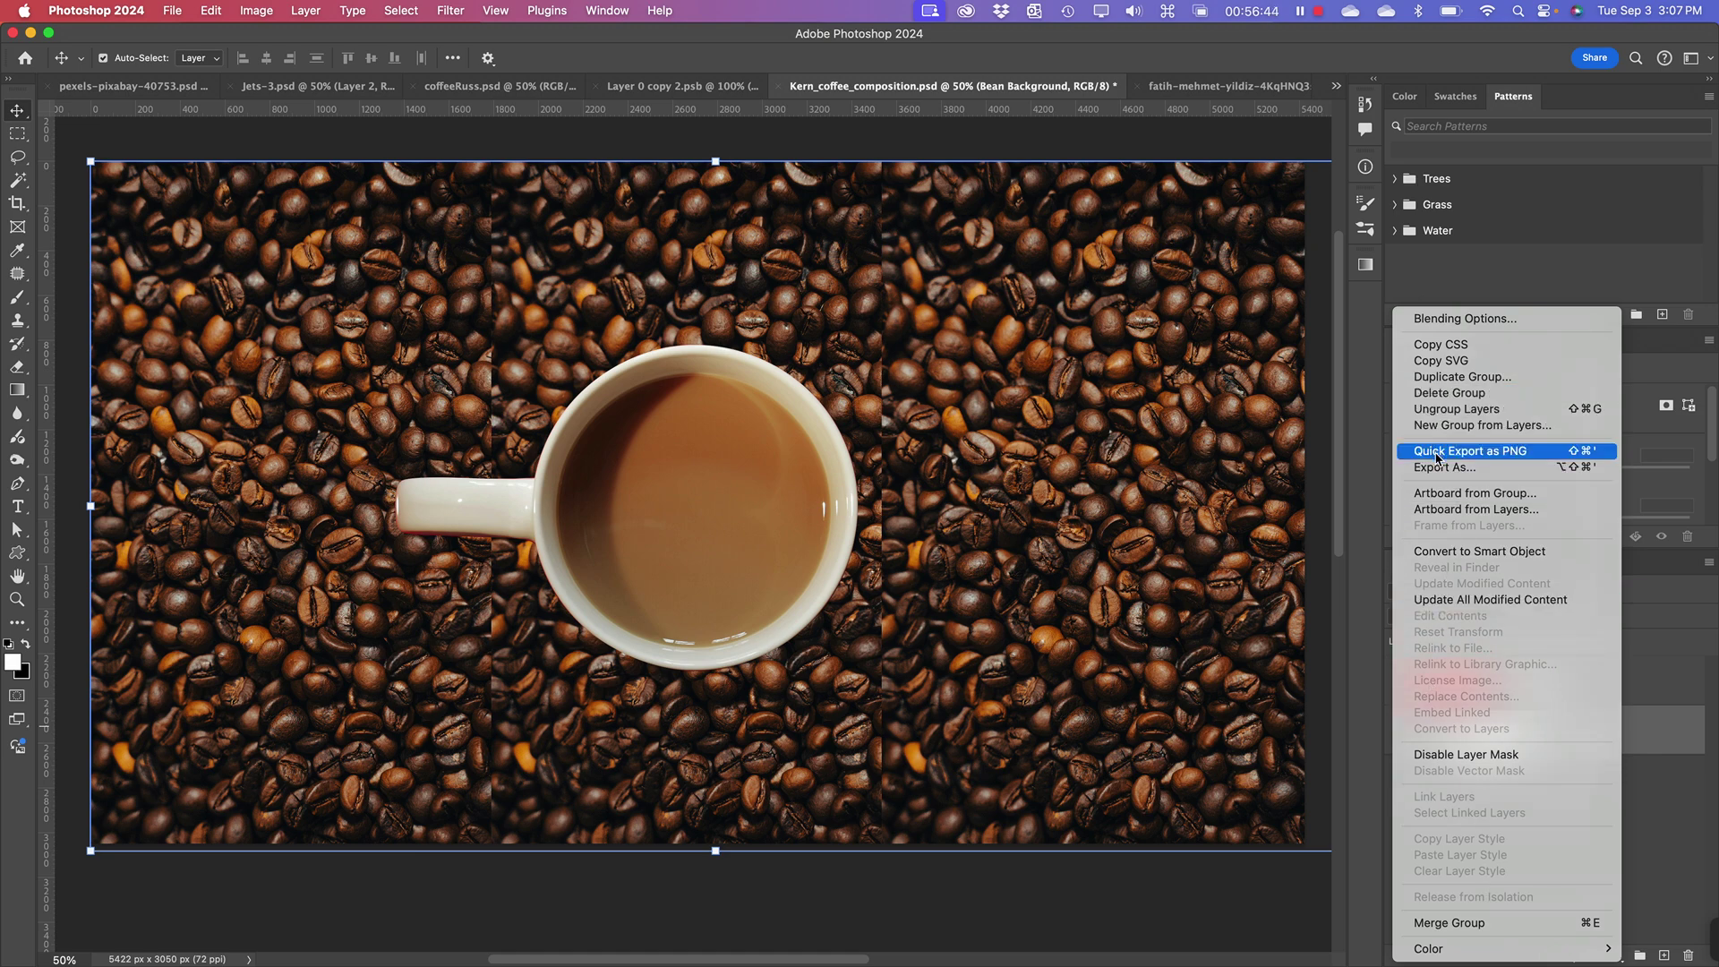
{"action": "left_click", "coordinate": [1461, 553]}
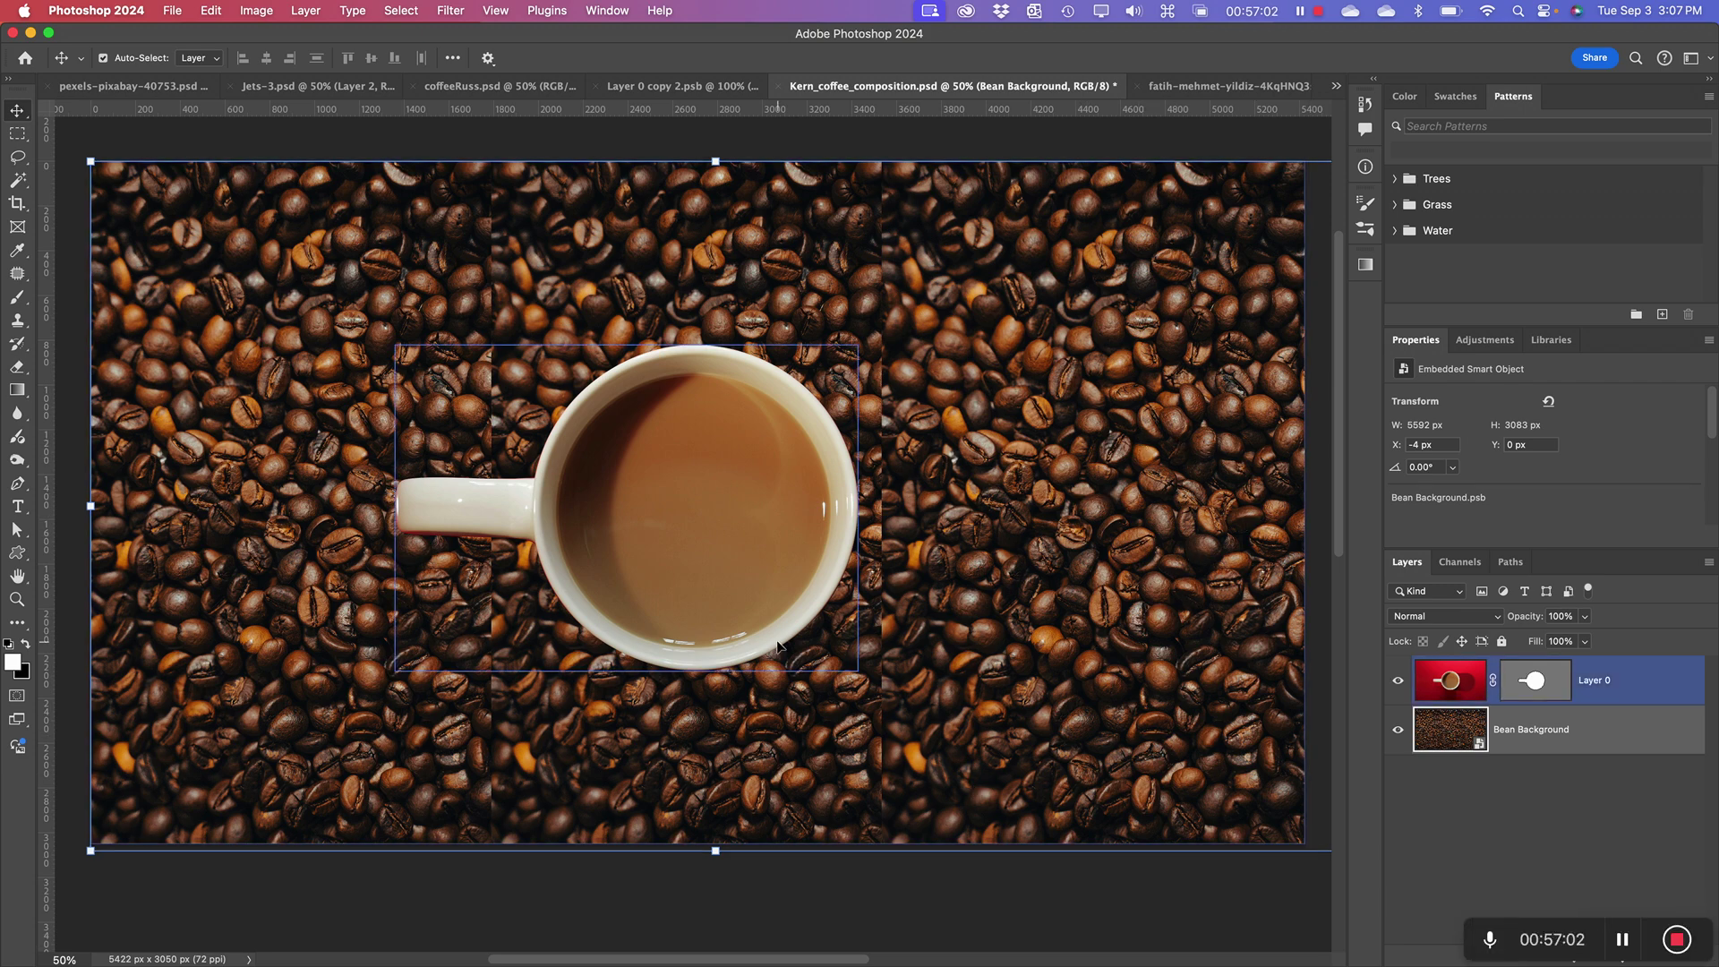
- Examine the vertical seams between the coffee-bean copies on both sides of the mug at close range
{"action": "key", "text": "super+minus"}
{"action": "key", "text": "super+minus"}
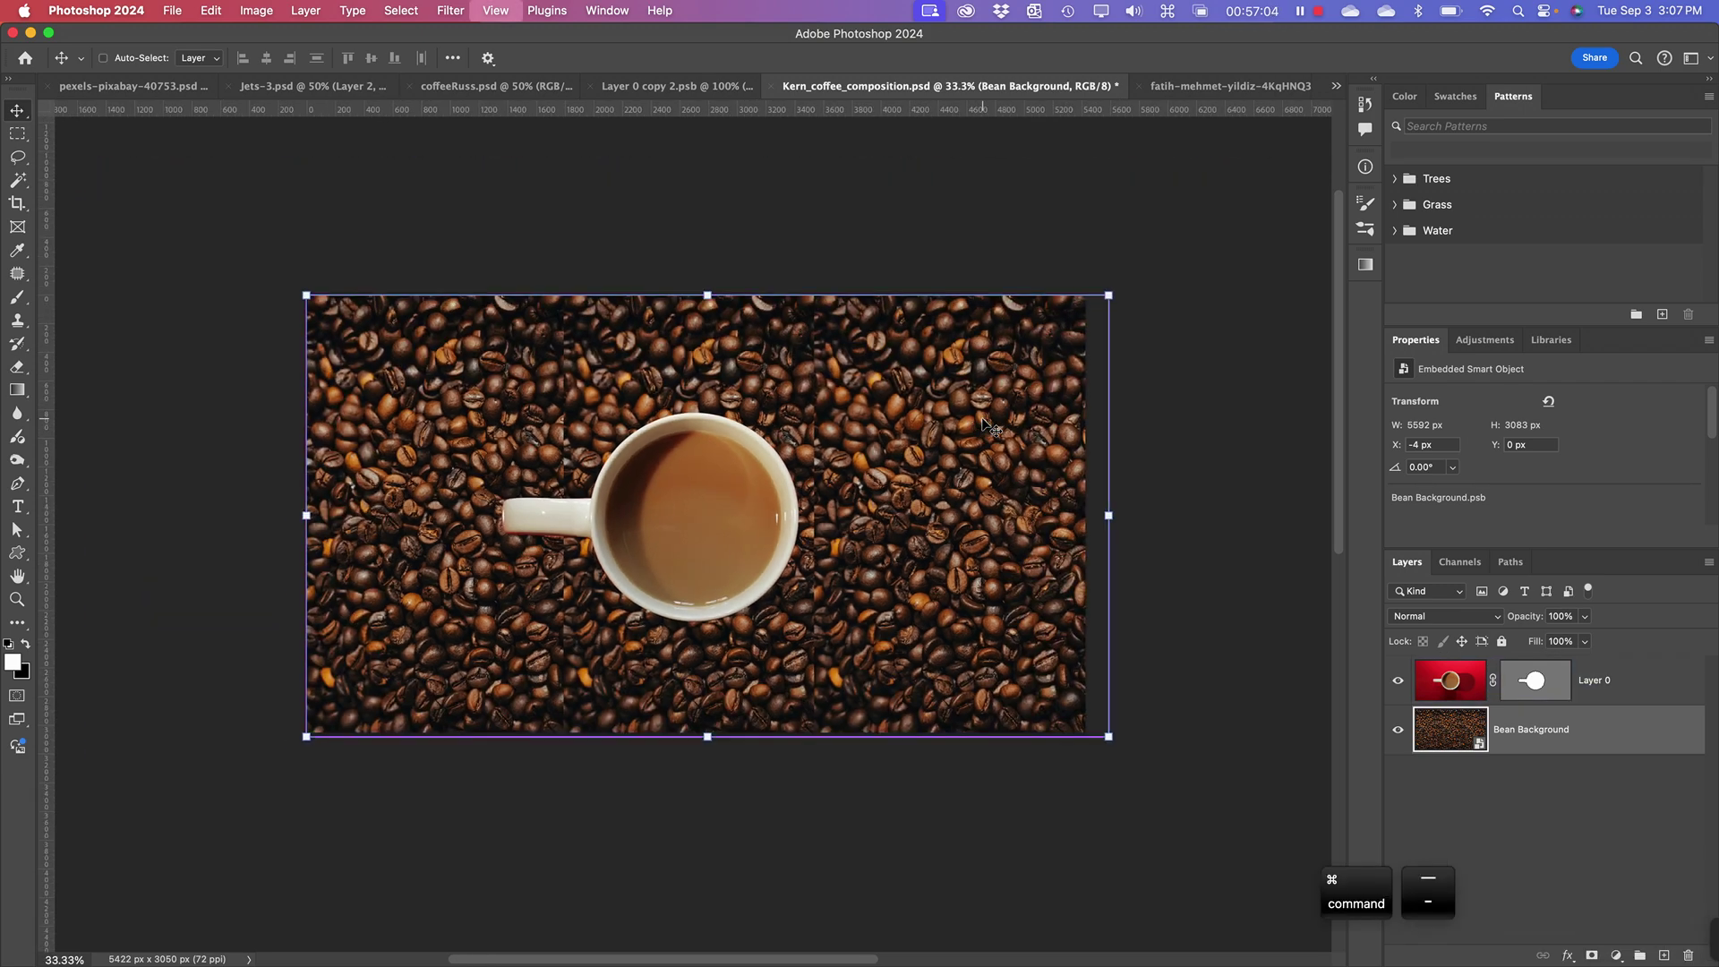
{"action": "key", "text": "super+minus"}
{"action": "key", "text": "super+equal"}
{"action": "key", "text": "super+equal"}
{"action": "key", "text": "super+equal"}
{"action": "key", "text": "super+equal"}
{"action": "key", "text": "super+equal"}
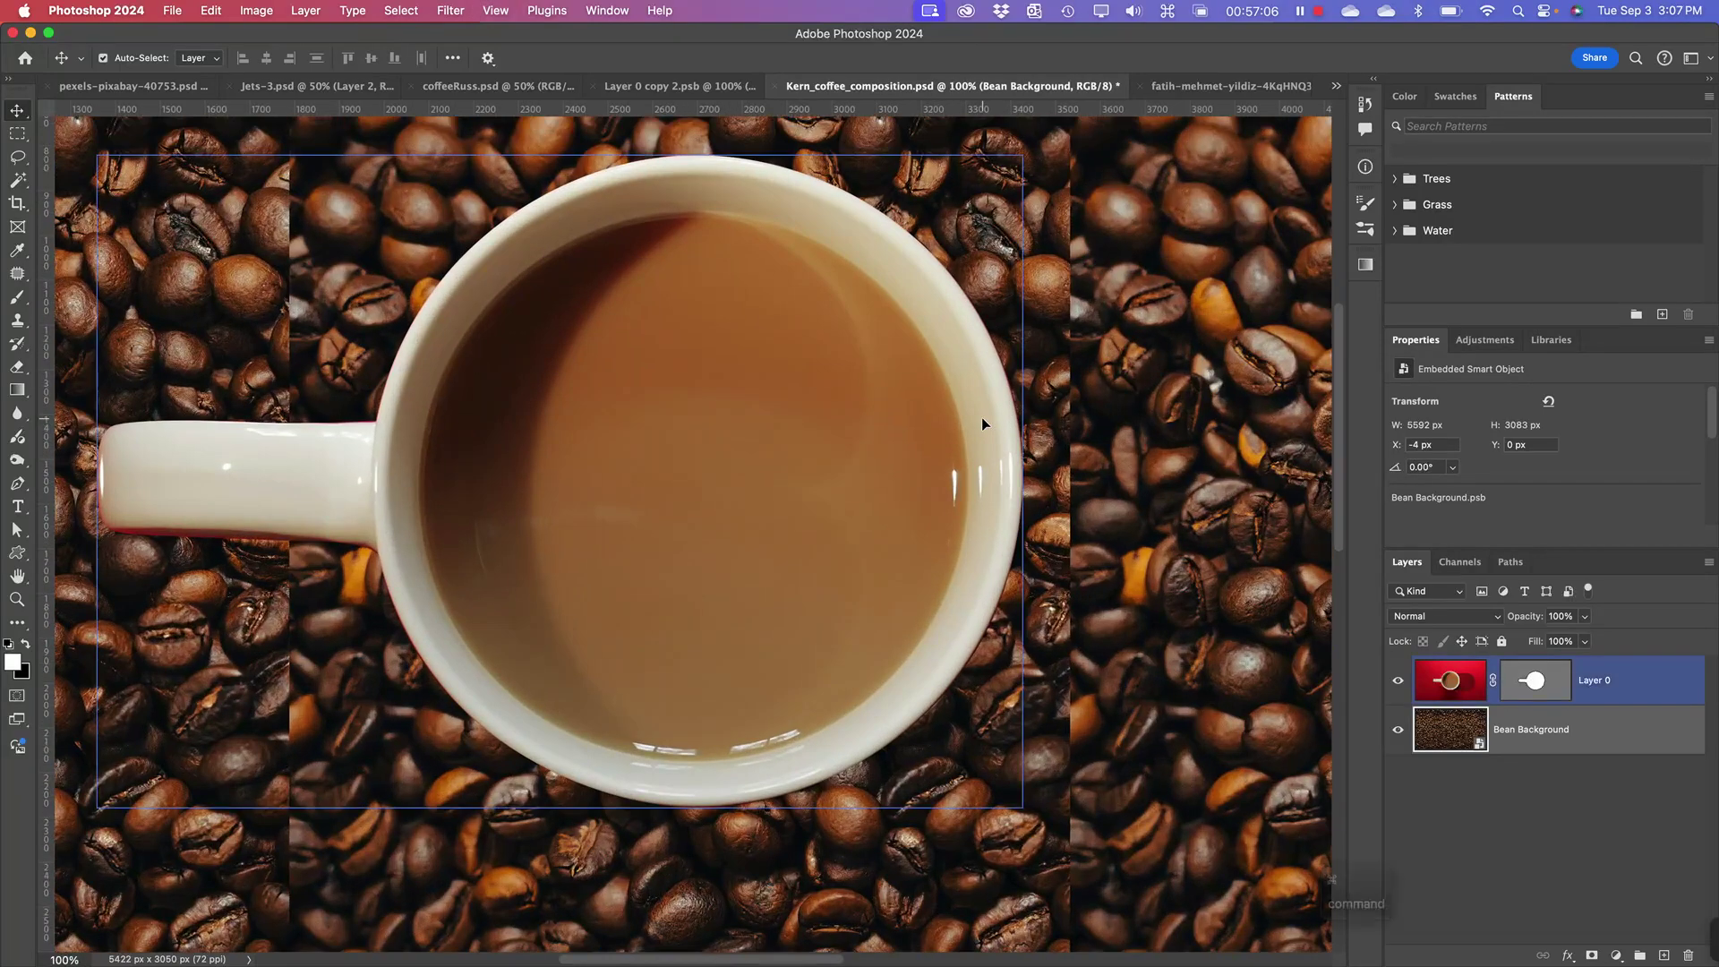
{"action": "key", "text": "space"}
{"action": "left_click_drag", "start_coordinate": [383, 312], "coordinate": [475, 677]}
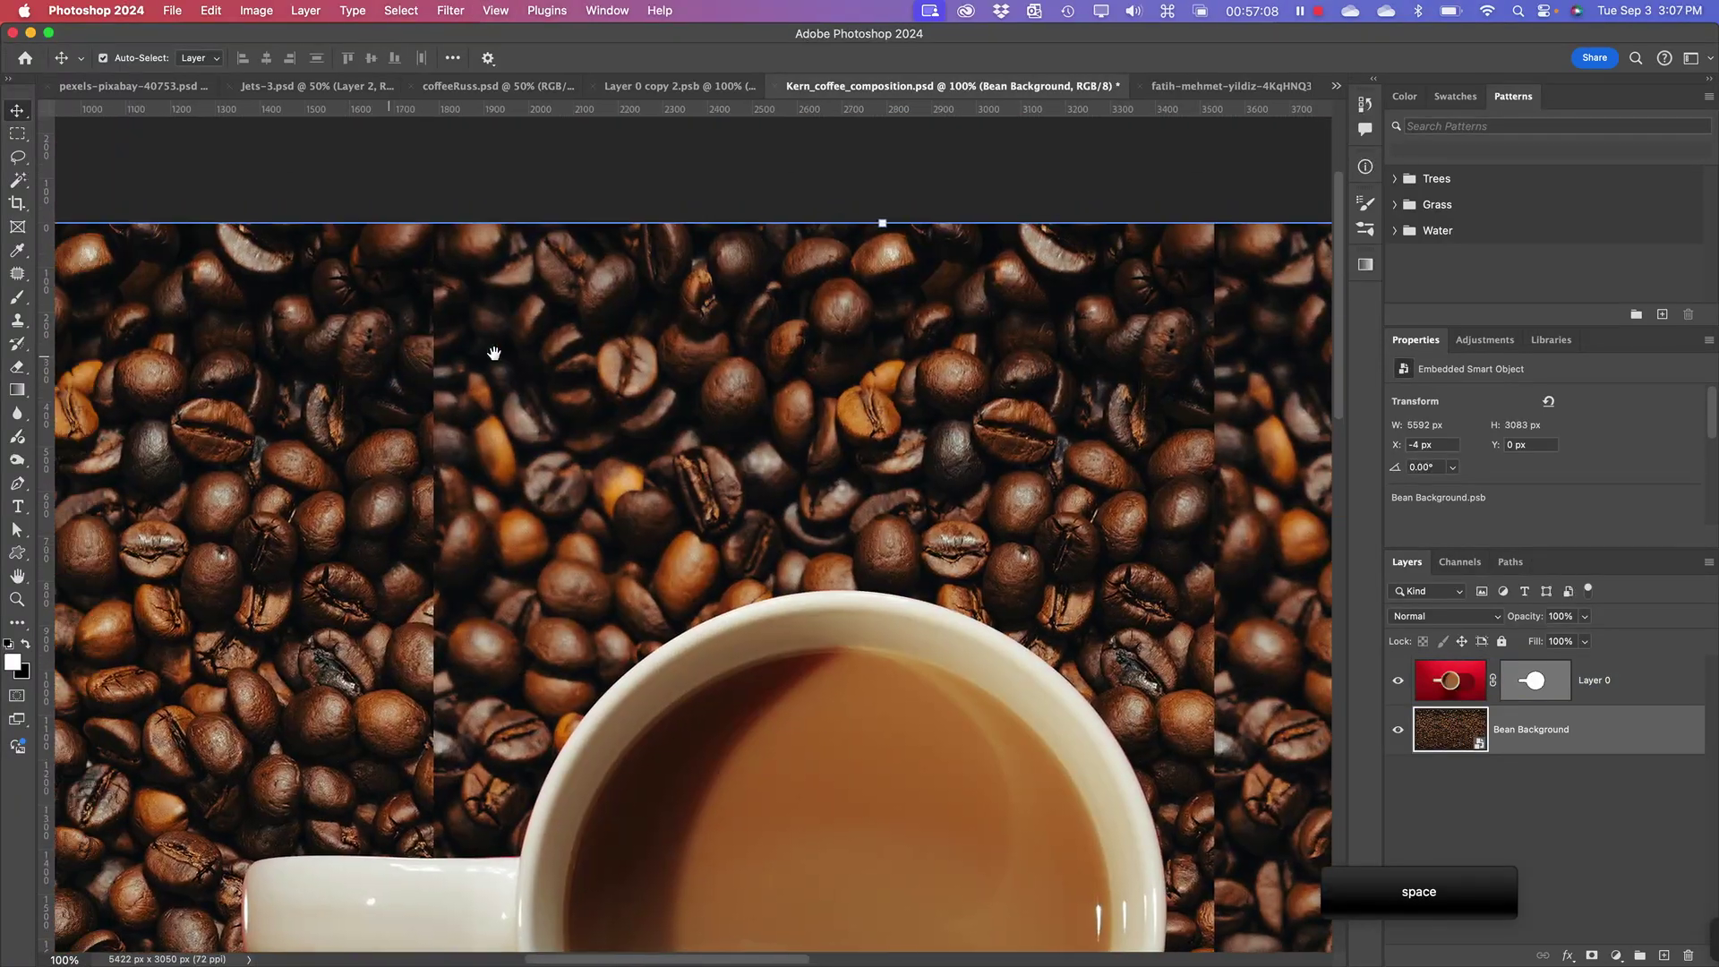
{"action": "left_click_drag", "start_coordinate": [325, 342], "coordinate": [484, 368]}
{"action": "left_click_drag", "start_coordinate": [488, 588], "coordinate": [560, 401]}
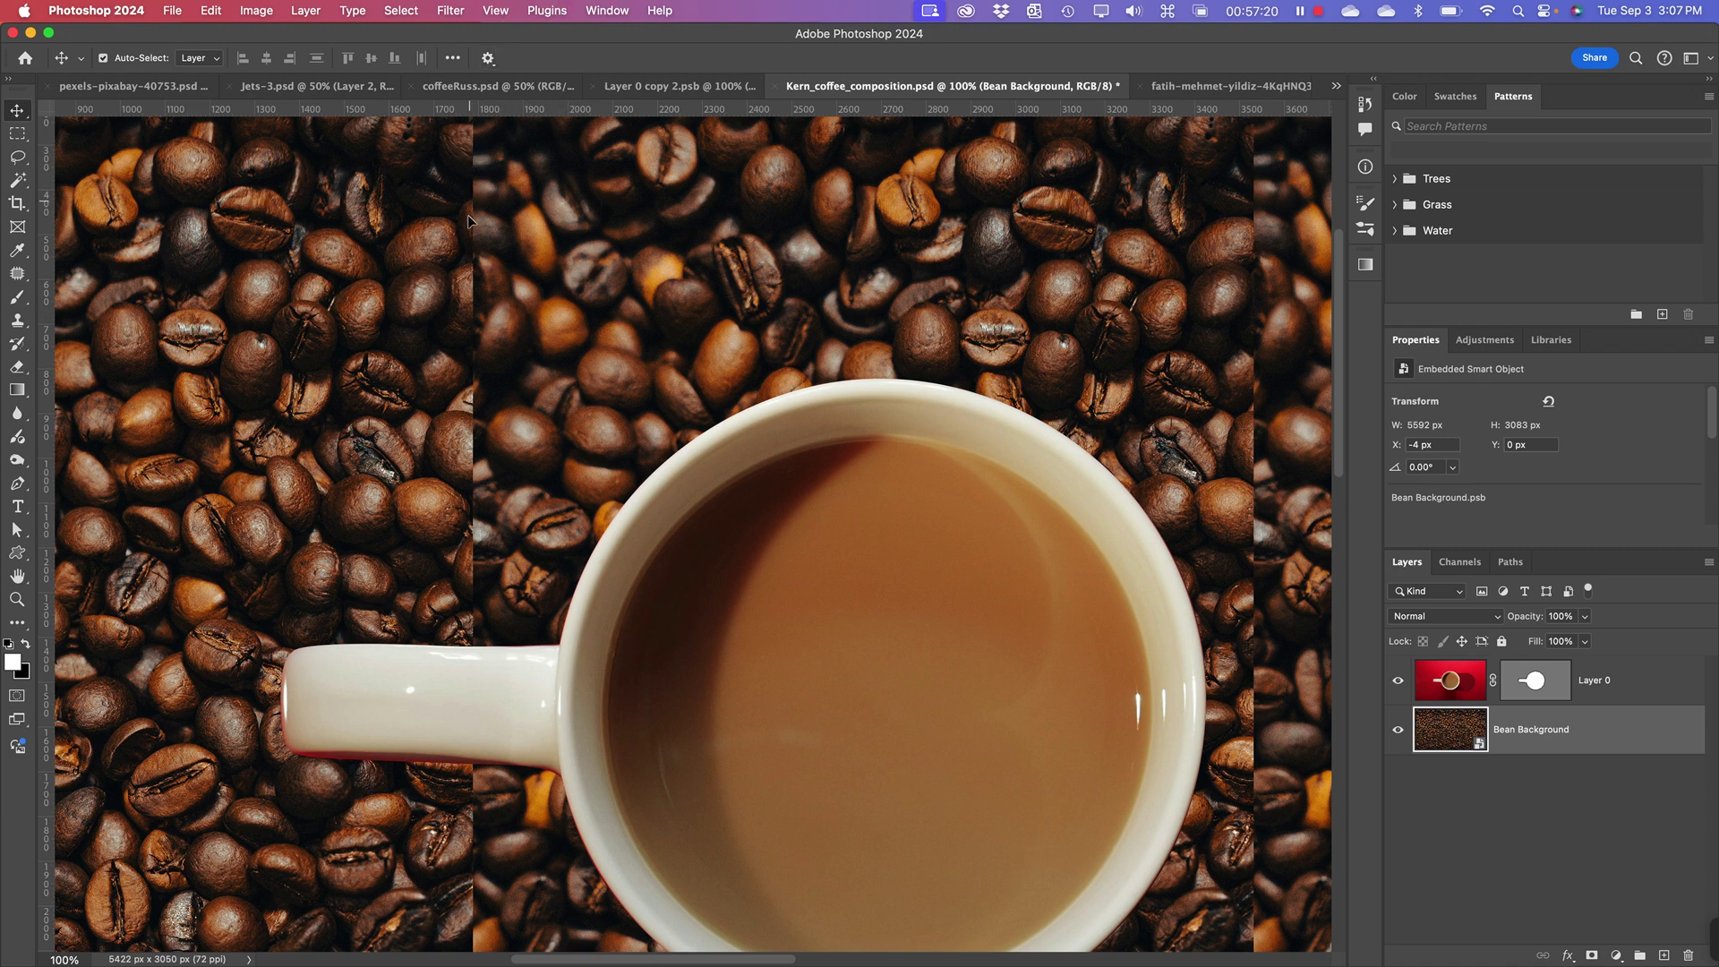
{"action": "key", "text": "space"}
{"action": "left_click_drag", "start_coordinate": [1061, 357], "coordinate": [349, 360]}
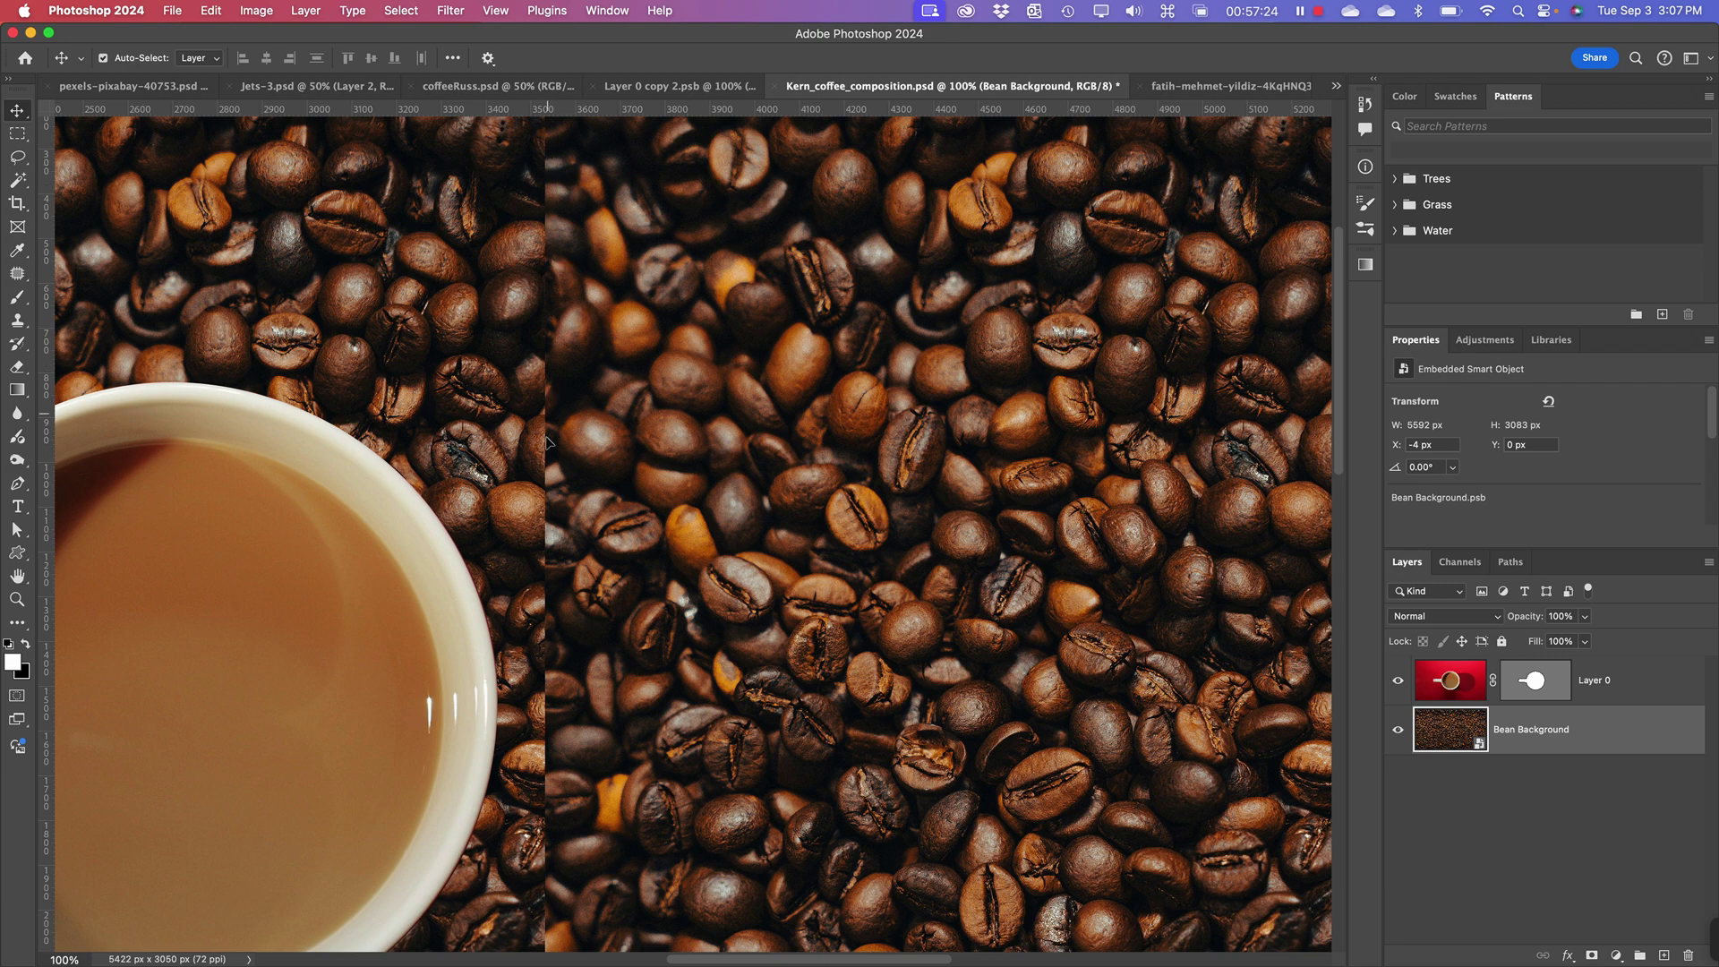
{"action": "key", "text": "space"}
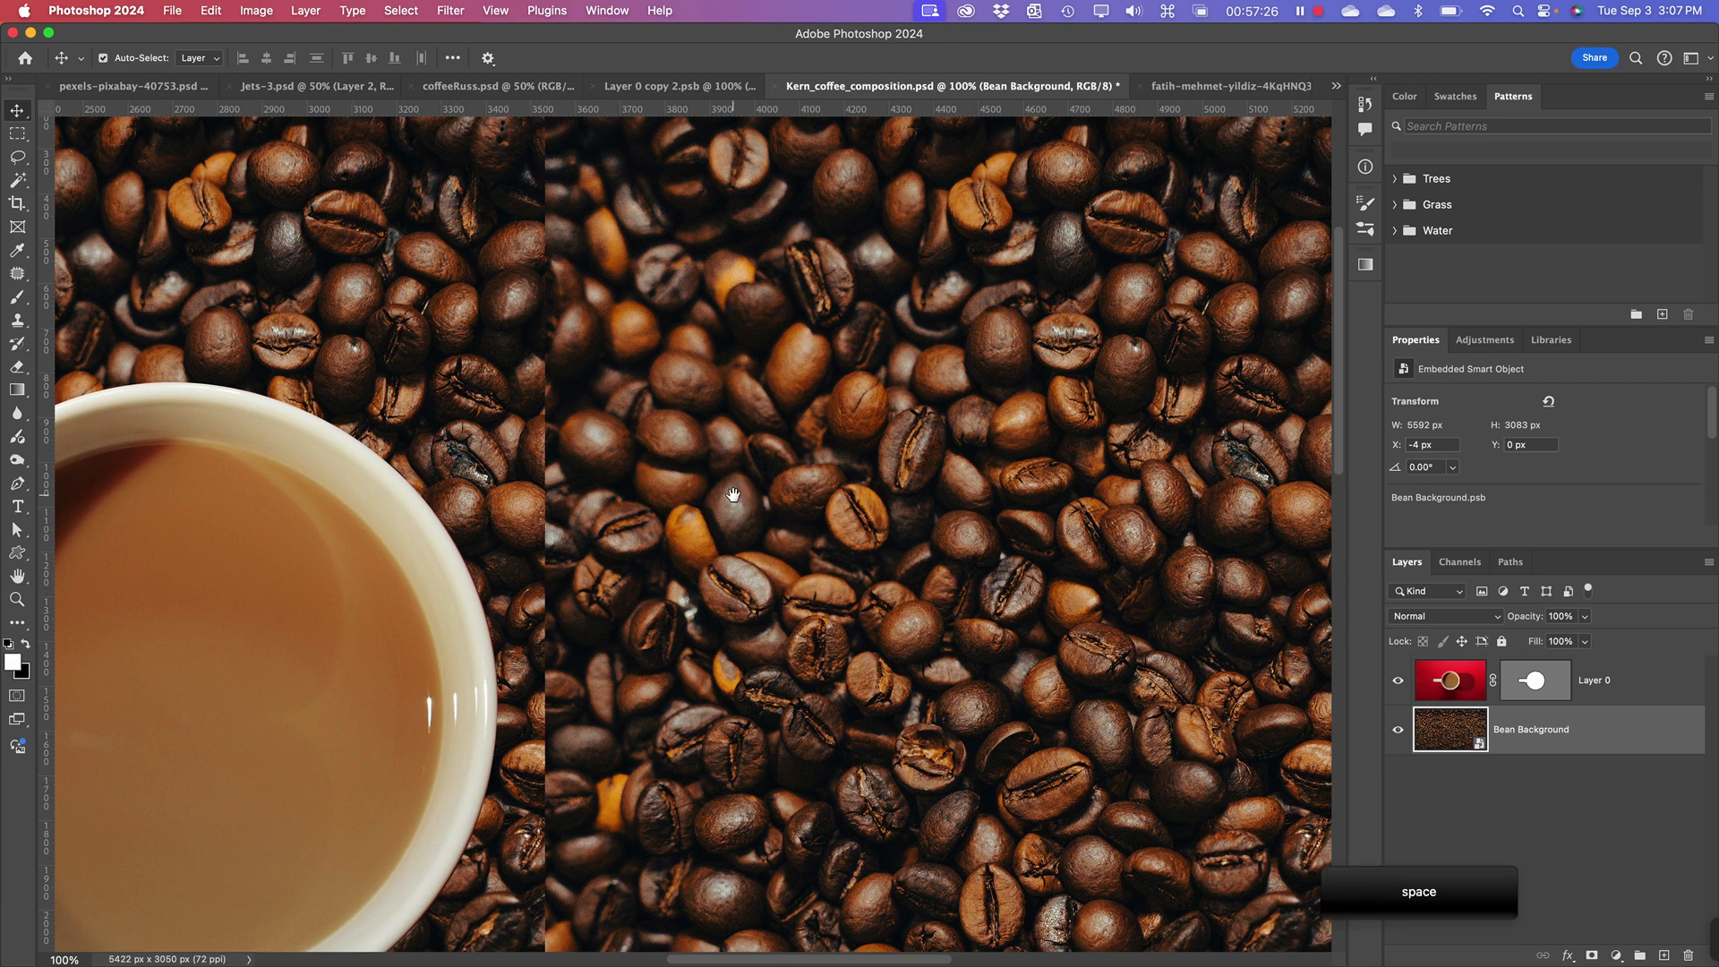
{"action": "left_click_drag", "start_coordinate": [731, 530], "coordinate": [1163, 398]}
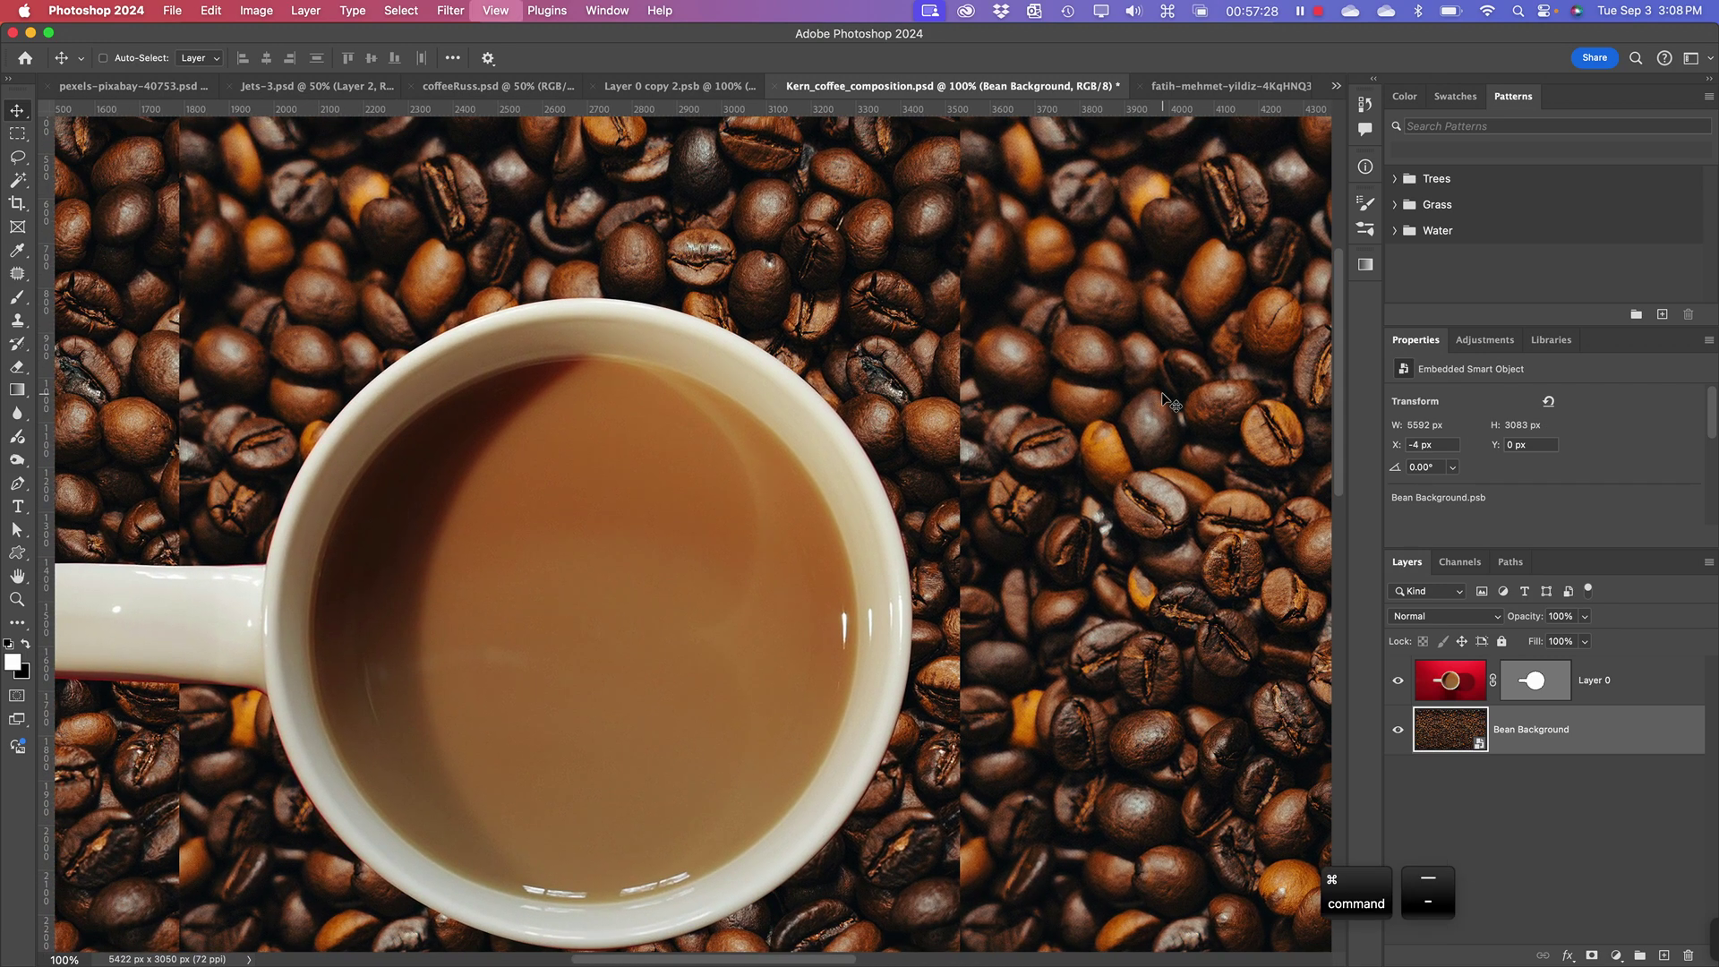
{"action": "key", "text": "super+minus"}
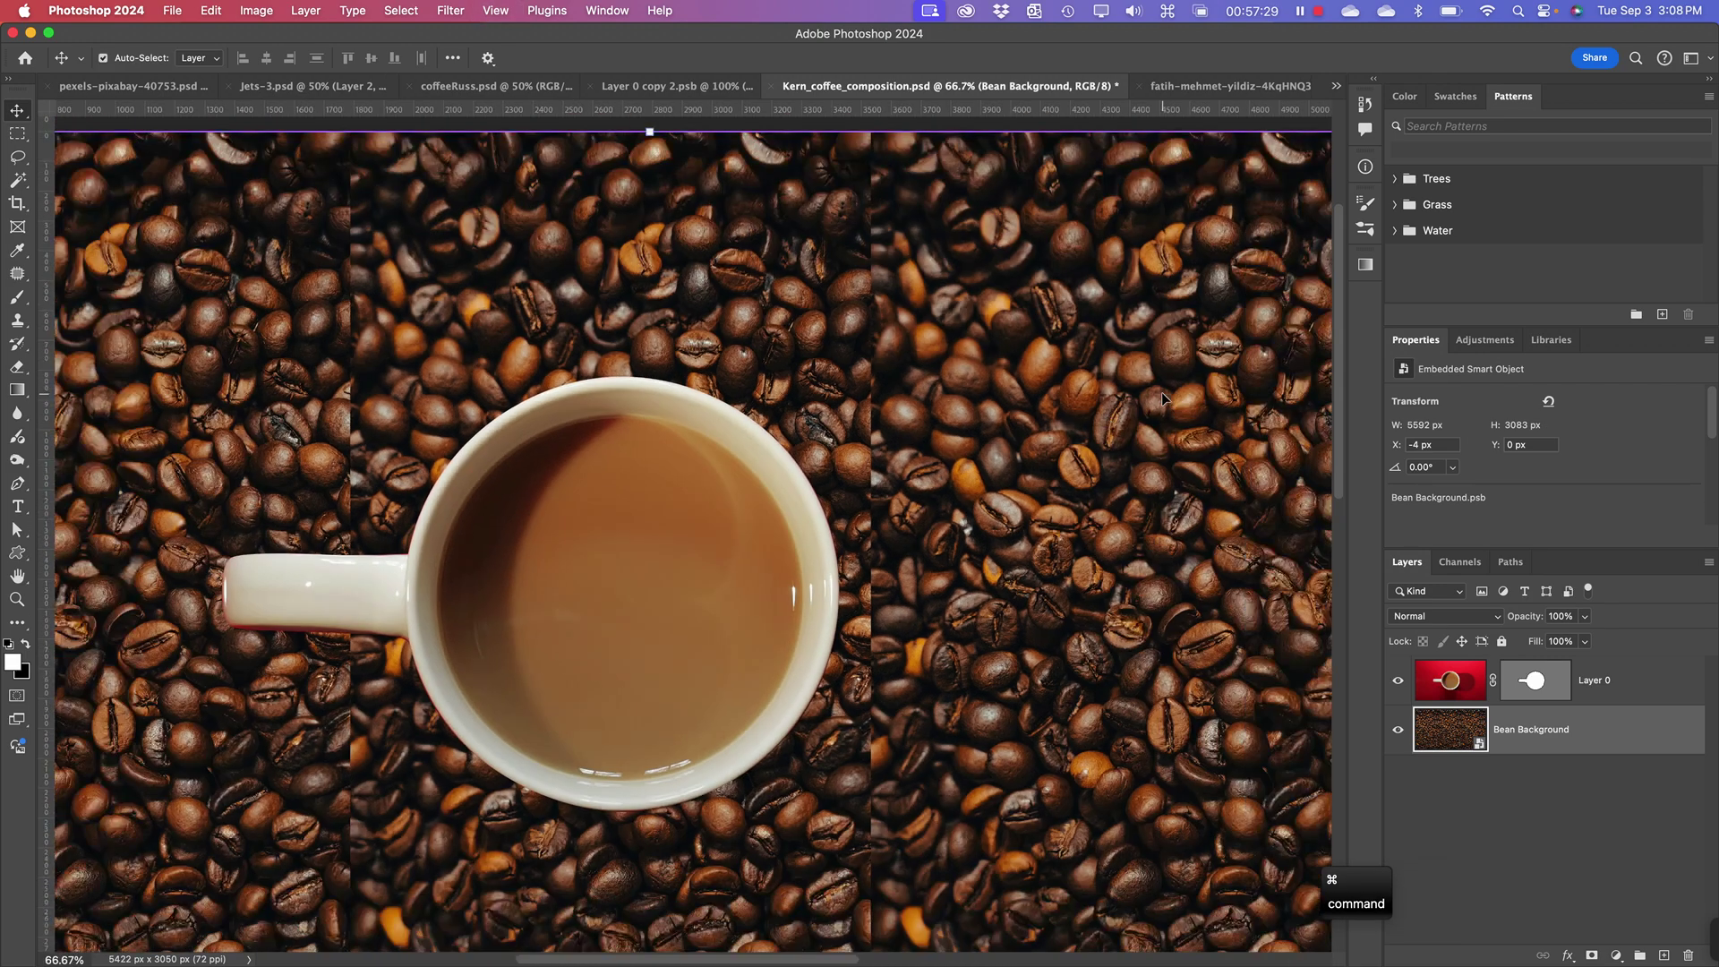
- Open the contents of the Bean Background smart object and expand the group to show its three bean layers
{"action": "double_click", "coordinate": [1460, 740]}
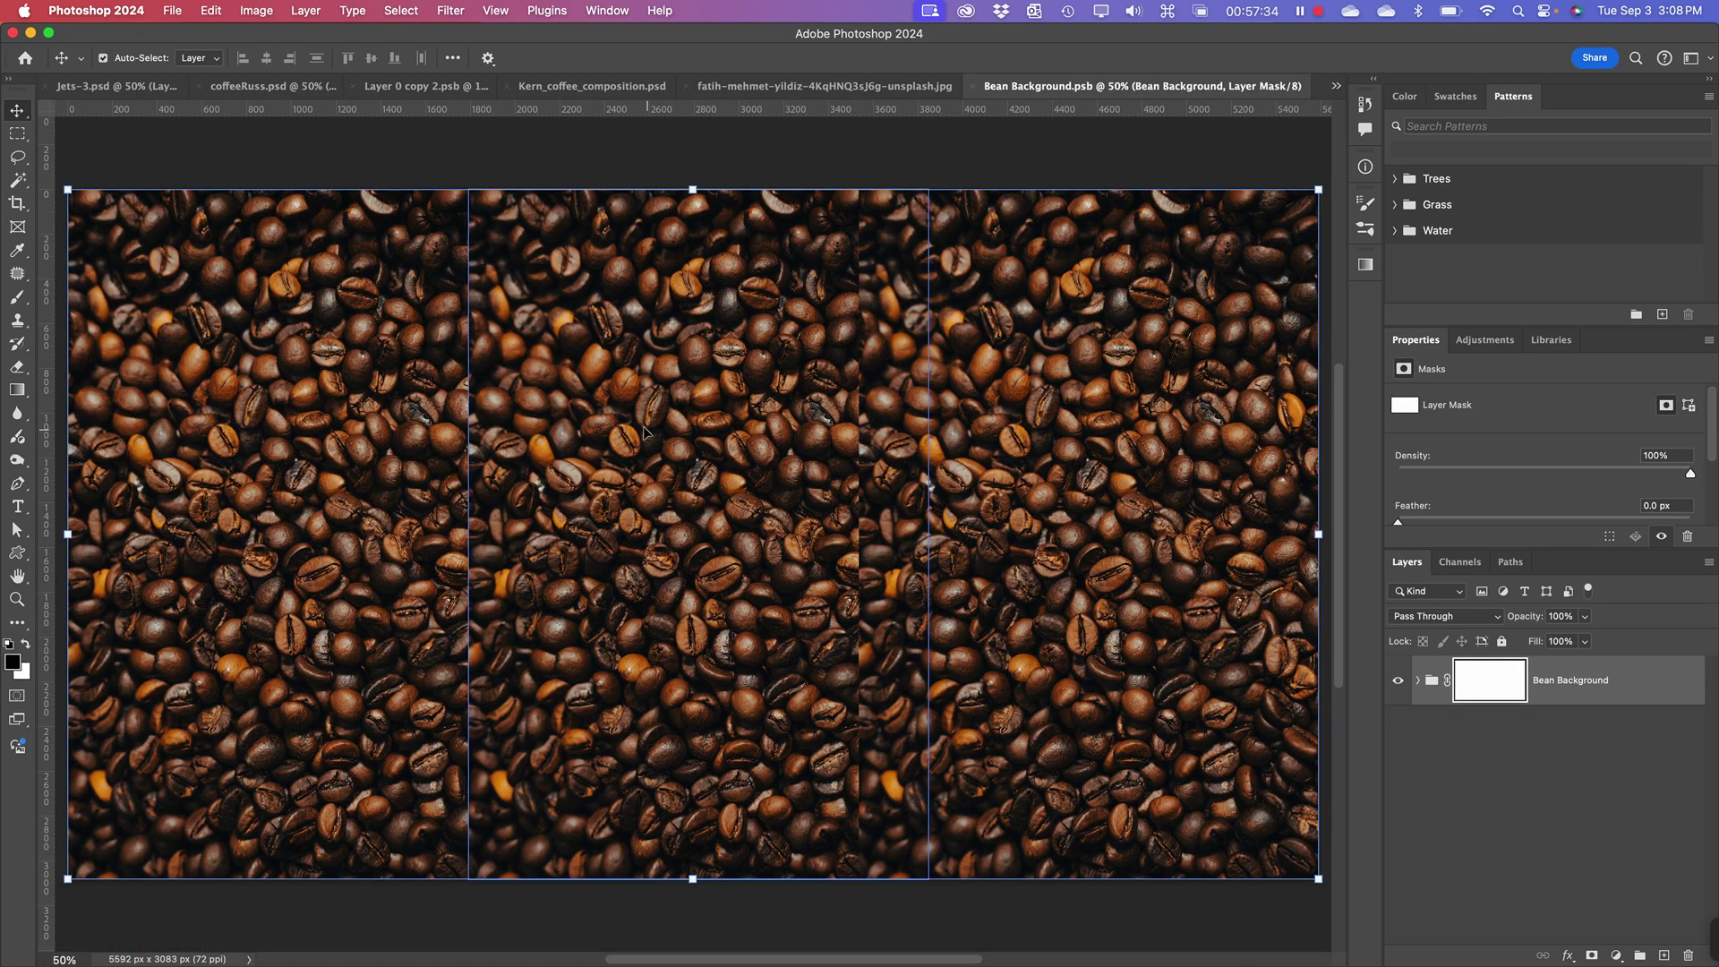
{"action": "left_click", "coordinate": [1418, 680]}
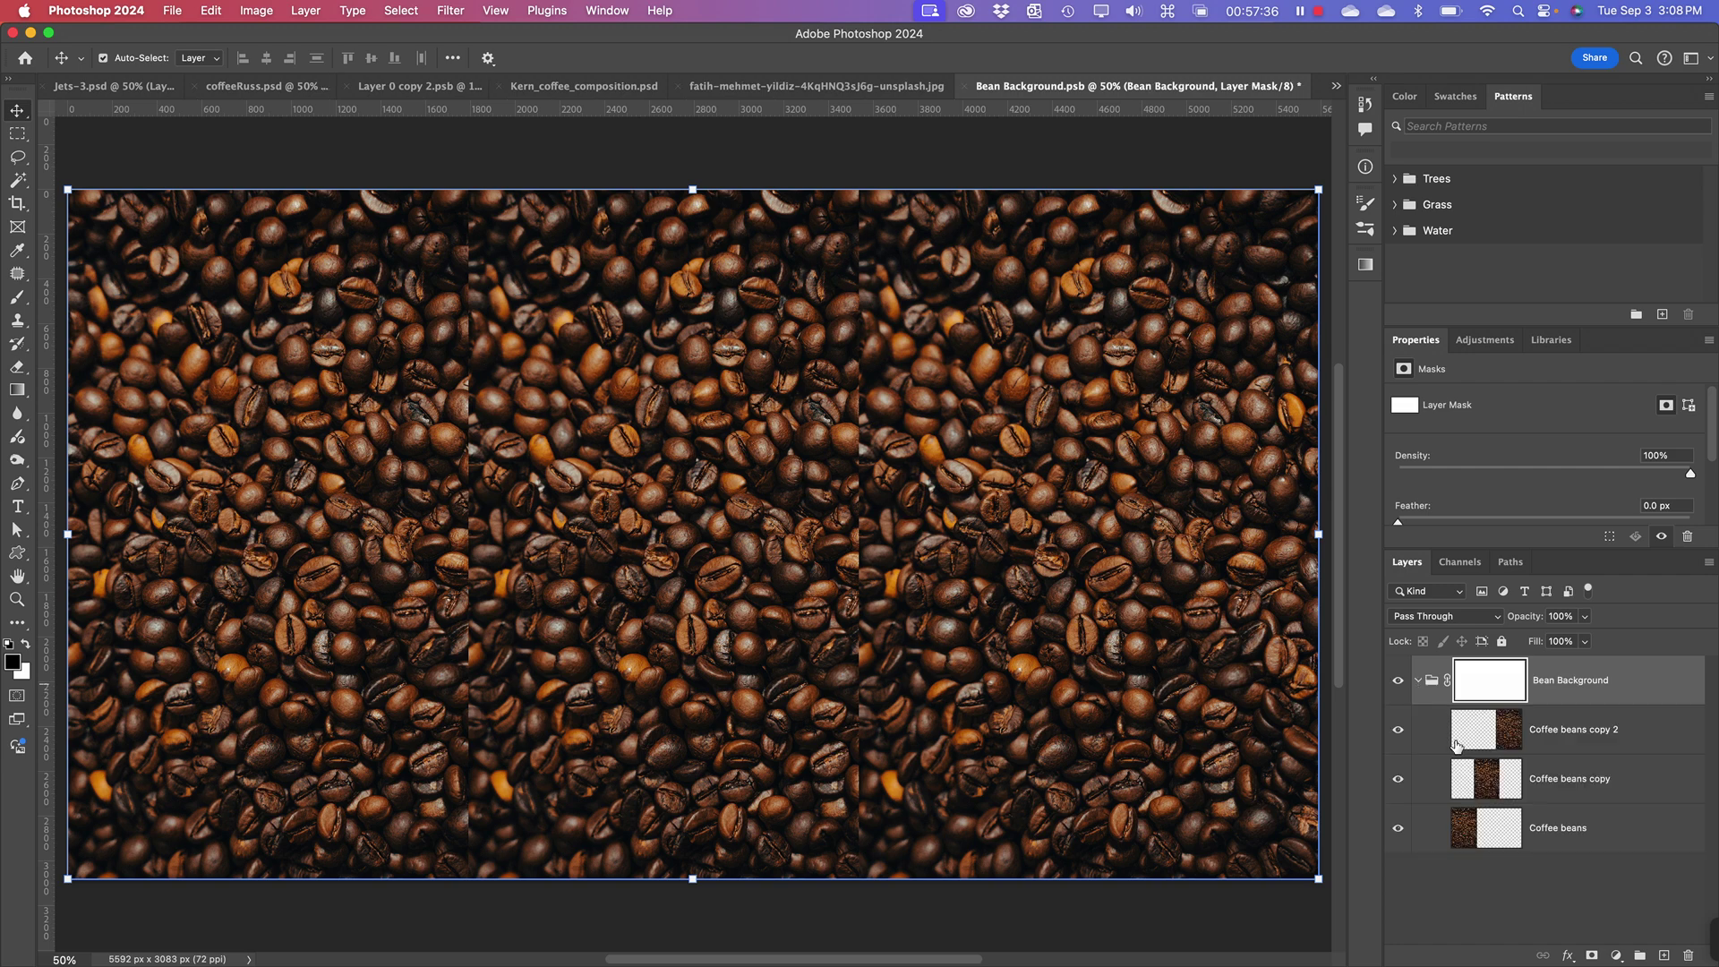
{"action": "left_click", "coordinate": [1527, 898]}
- Move the Coffee beans copy layer above Coffee beans copy 2 within the Bean Background group
{"action": "left_click", "coordinate": [1490, 835]}
{"action": "left_click", "coordinate": [1491, 792]}
{"action": "left_click", "coordinate": [1488, 838]}
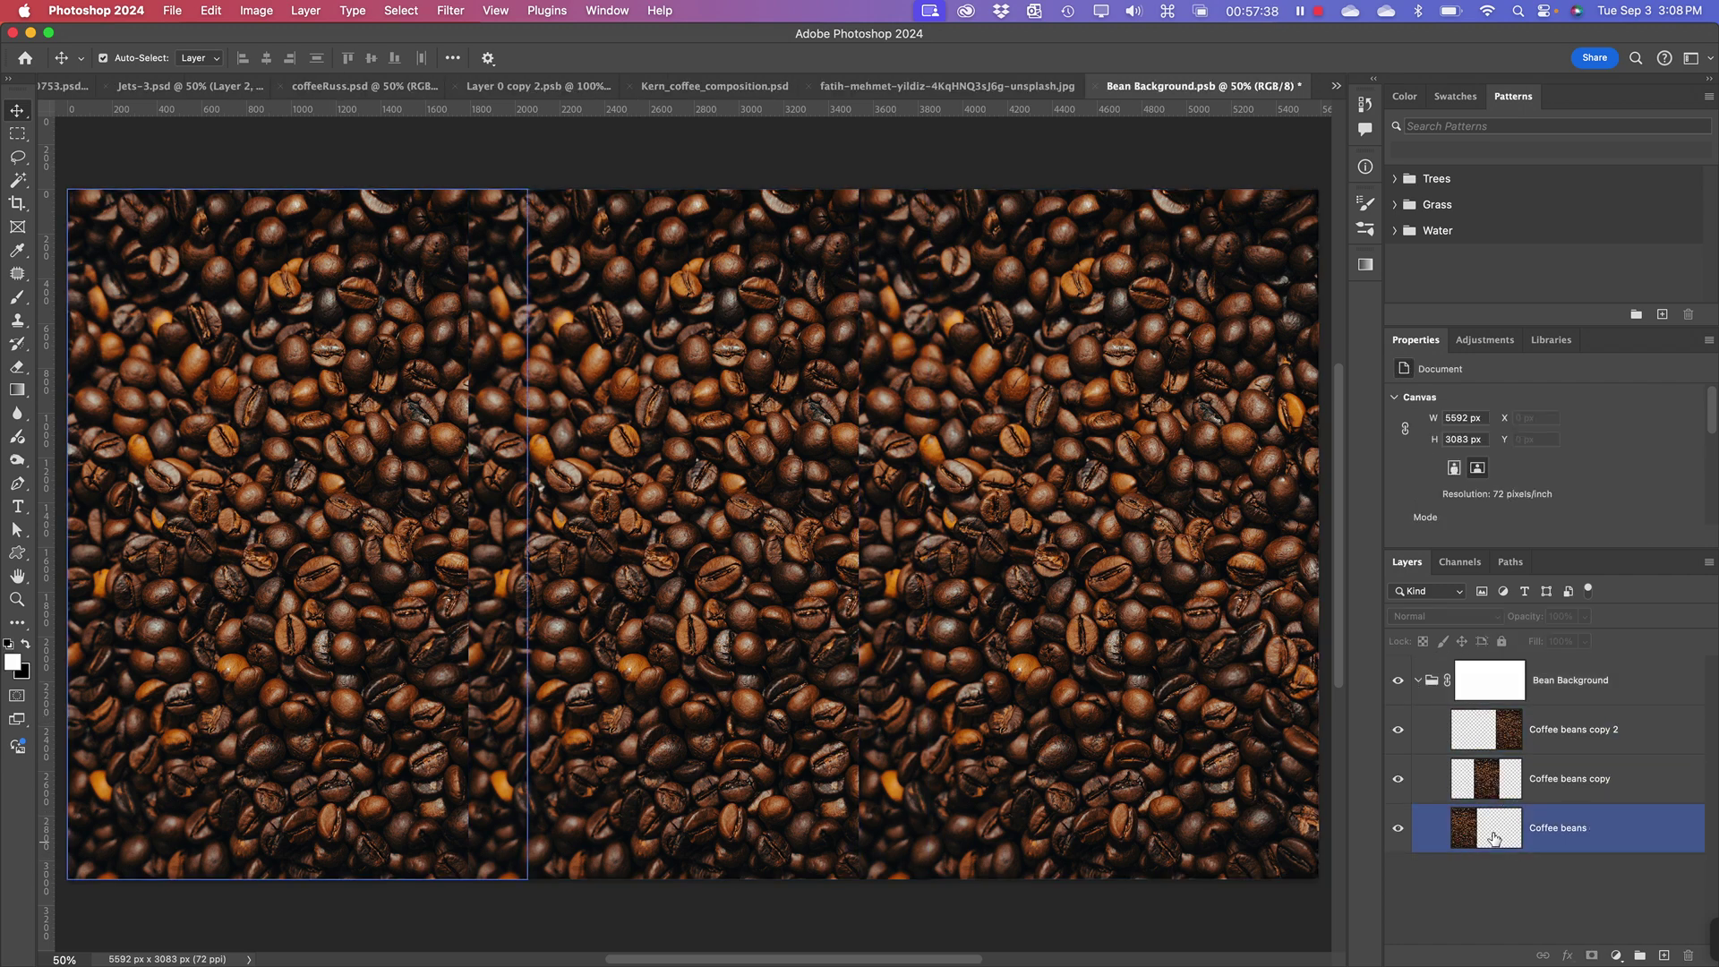
{"action": "left_click", "coordinate": [1494, 799]}
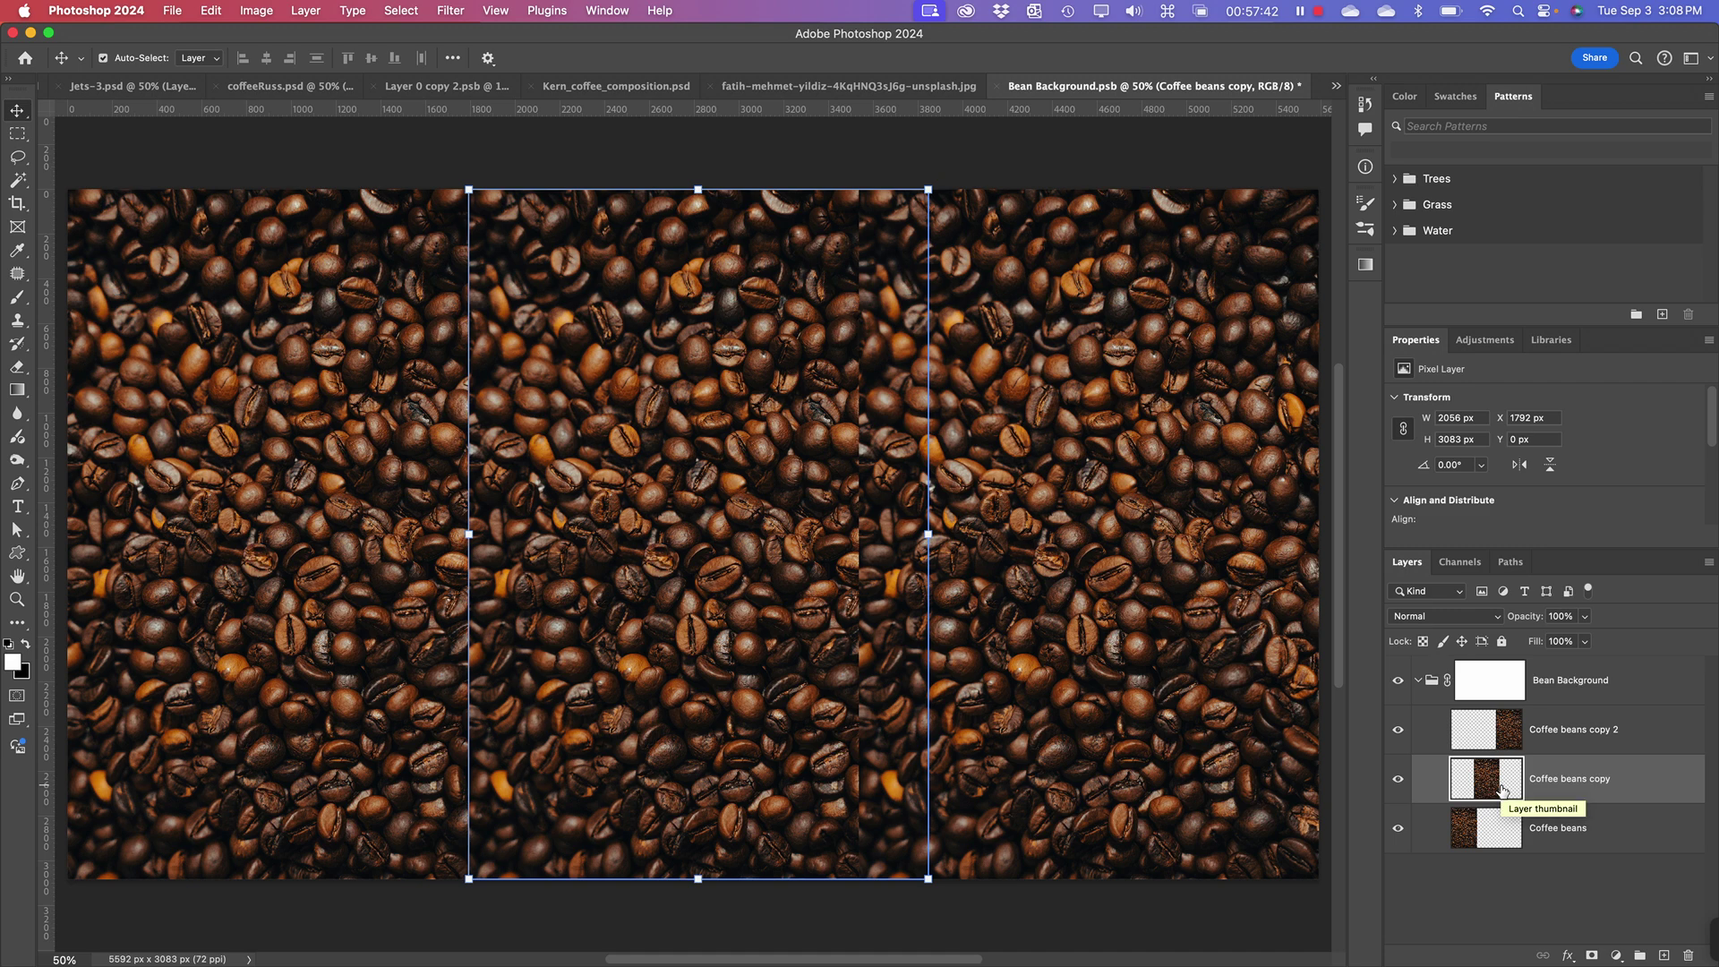
{"action": "left_click", "coordinate": [1504, 828]}
{"action": "left_click", "coordinate": [1521, 775]}
{"action": "left_click_drag", "start_coordinate": [1500, 784], "coordinate": [1489, 724]}
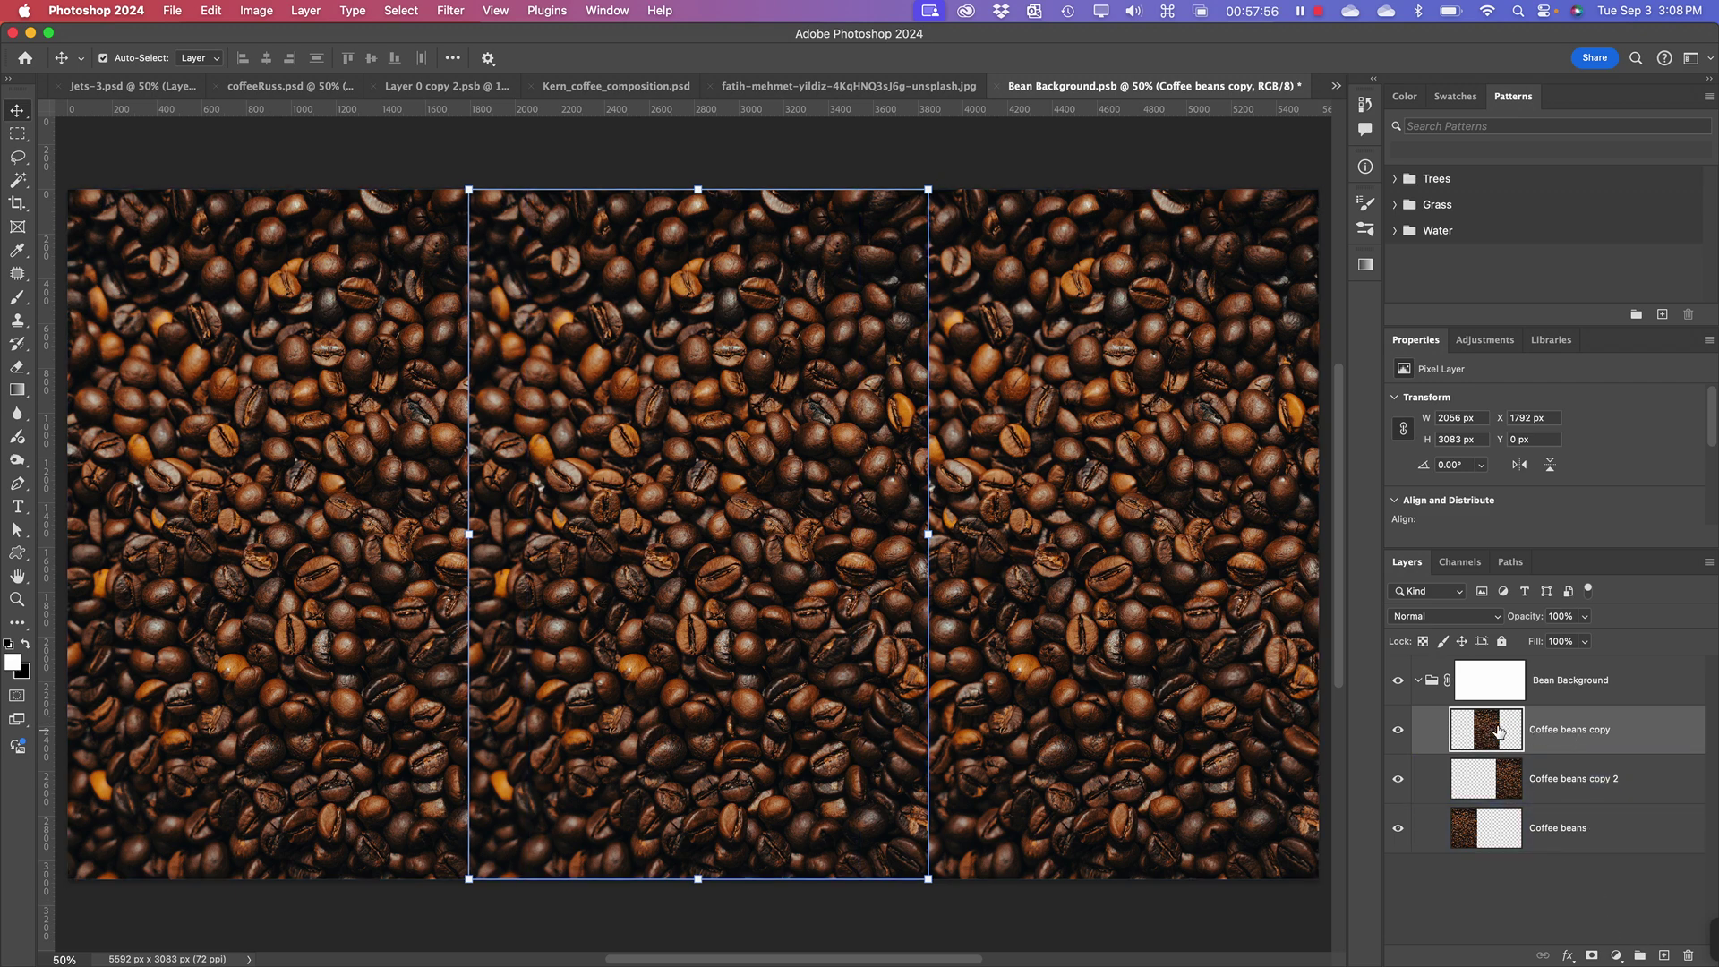
- Add a white layer mask to the Coffee beans copy layer and switch to the Brush tool
{"action": "left_click", "coordinate": [1592, 955]}
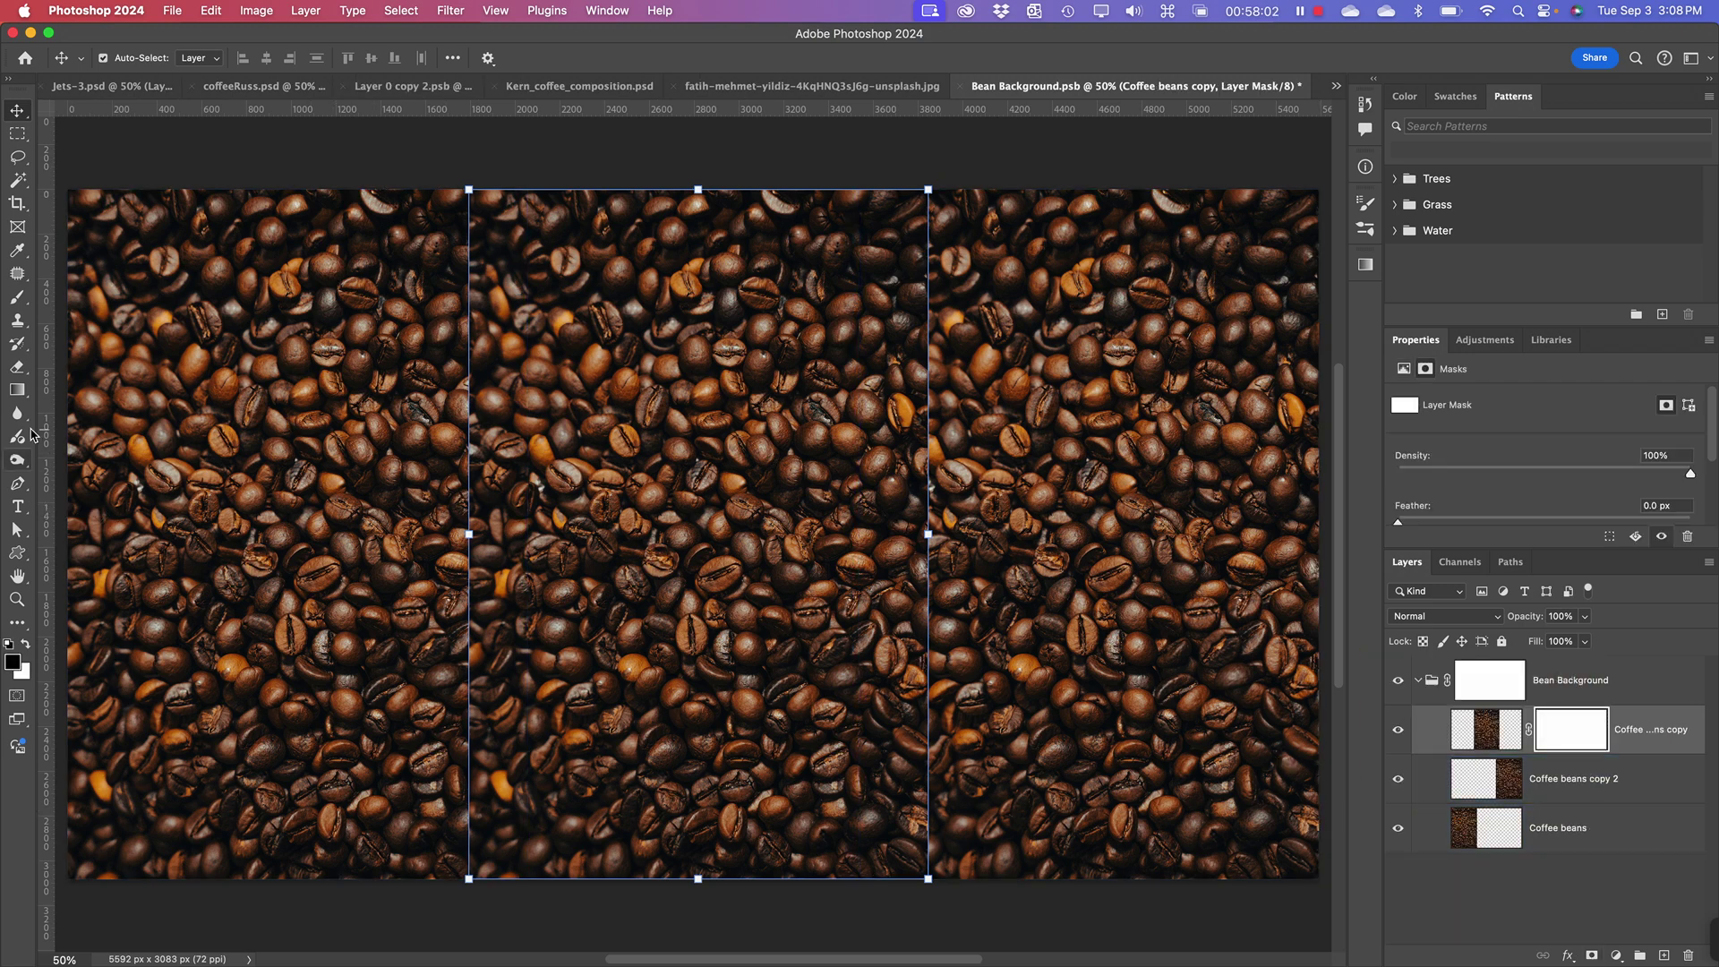
{"action": "left_click", "coordinate": [18, 296]}
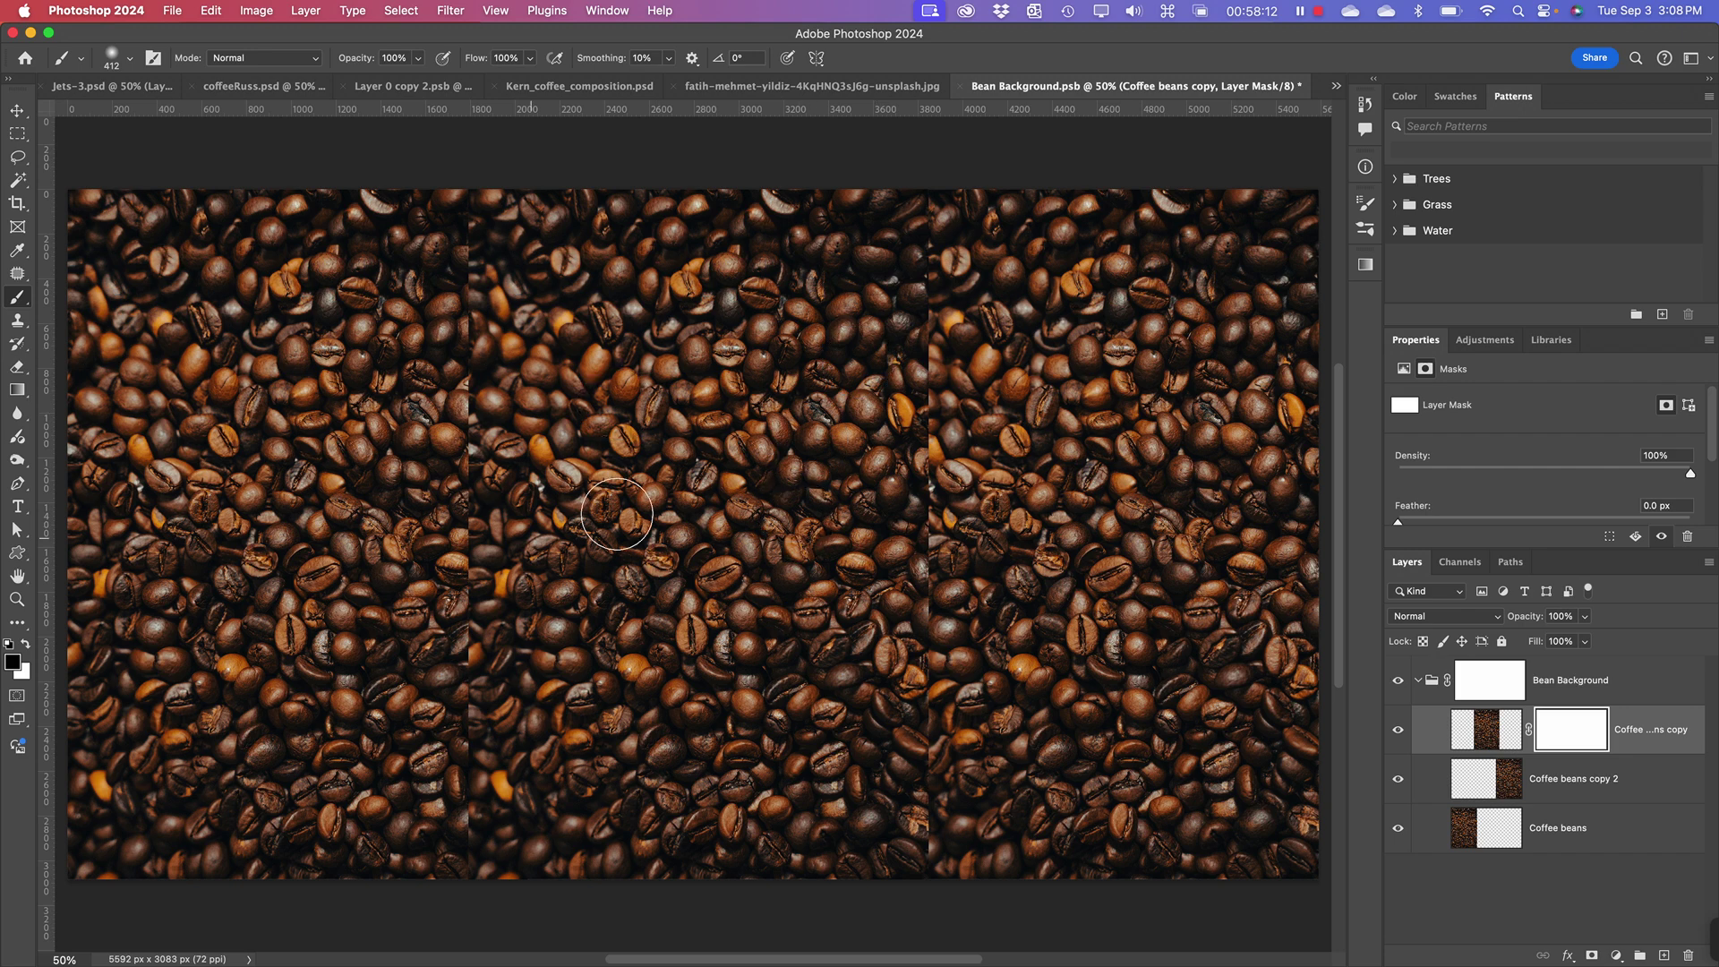
{"action": "left_click", "coordinate": [1493, 726]}
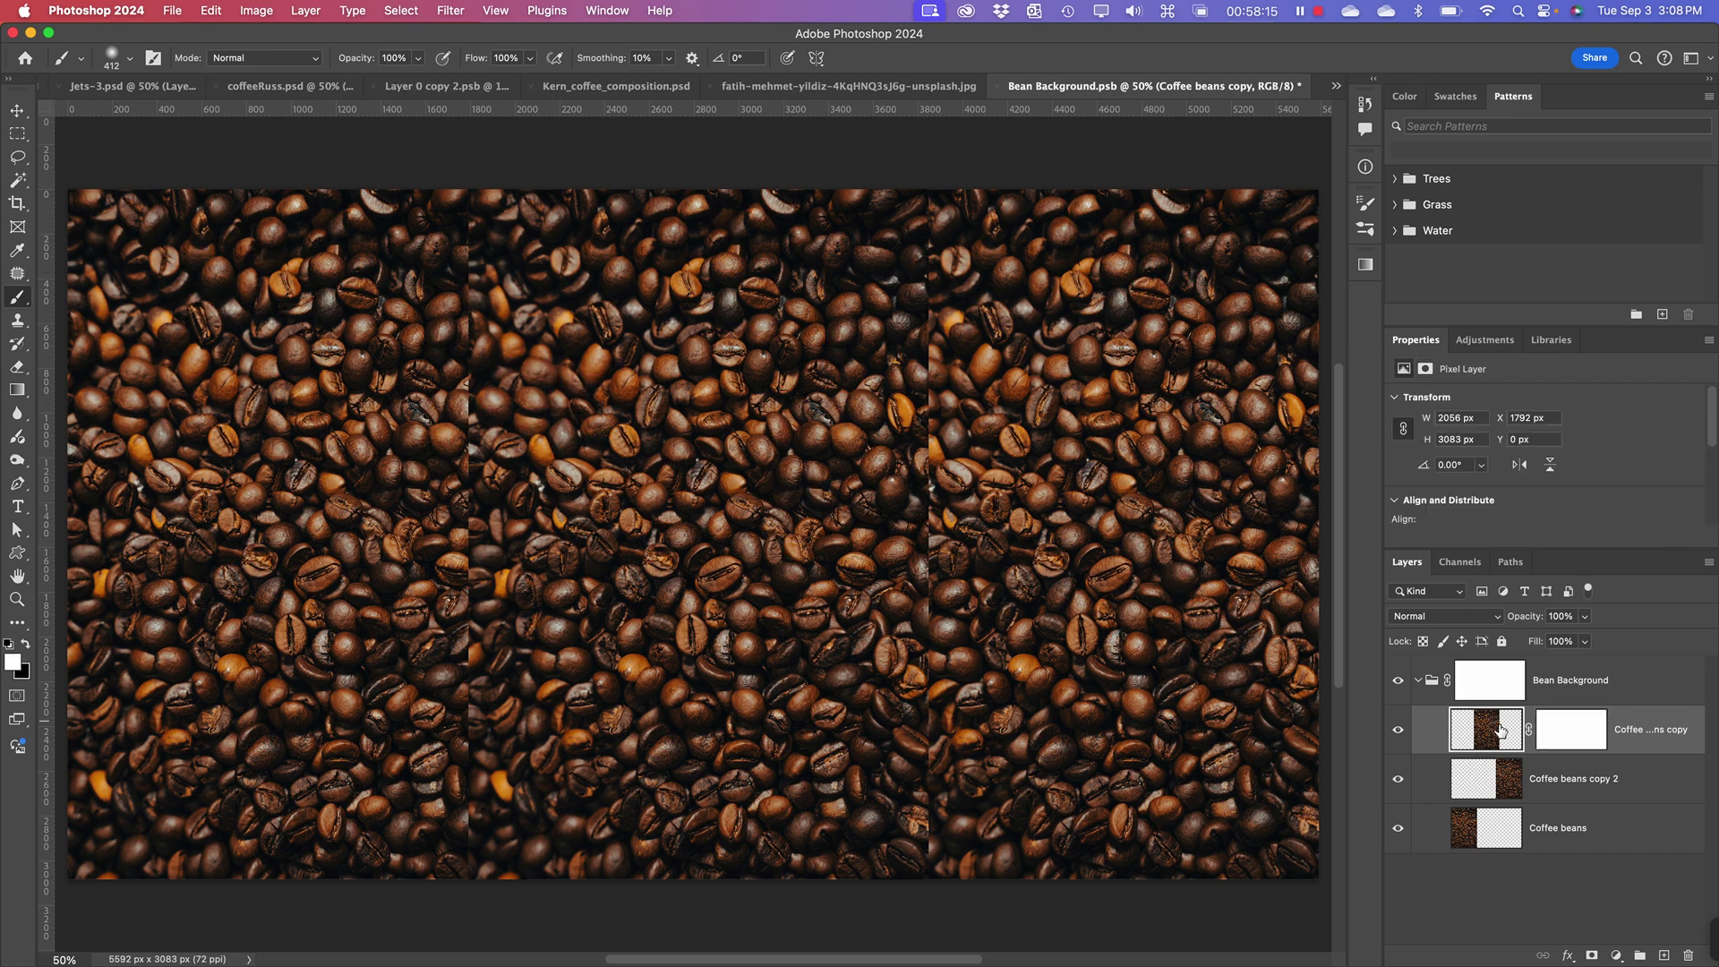
{"action": "left_click", "coordinate": [1585, 617]}
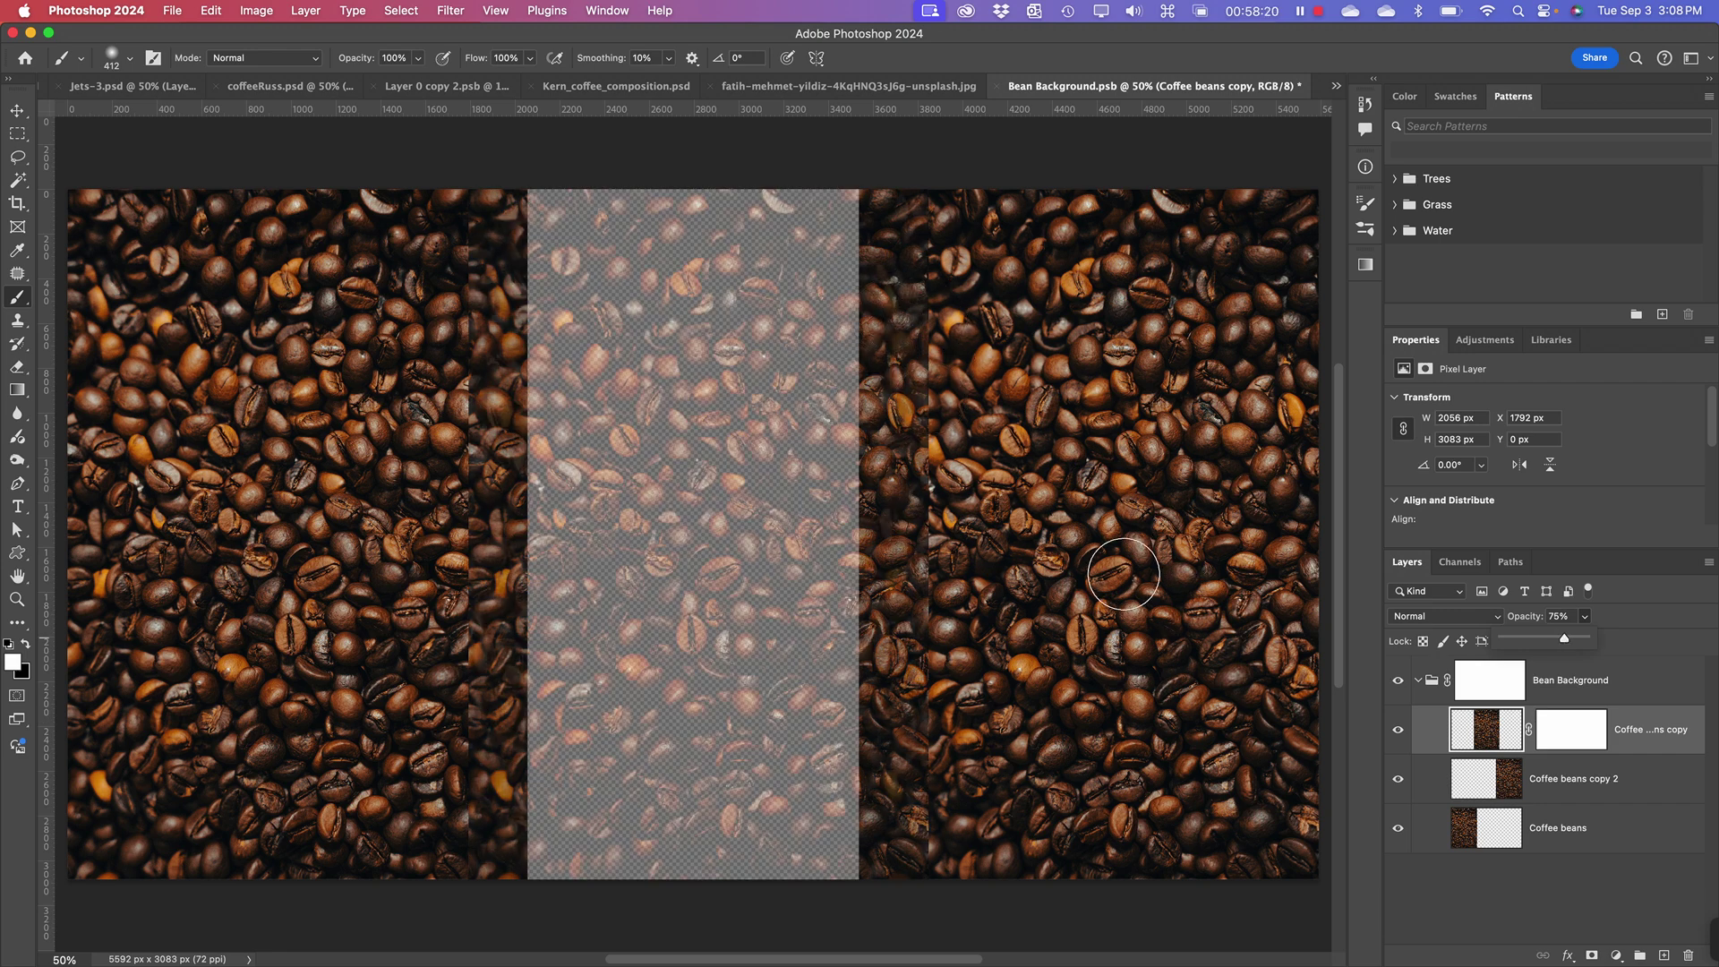
{"action": "key", "text": "Escape"}
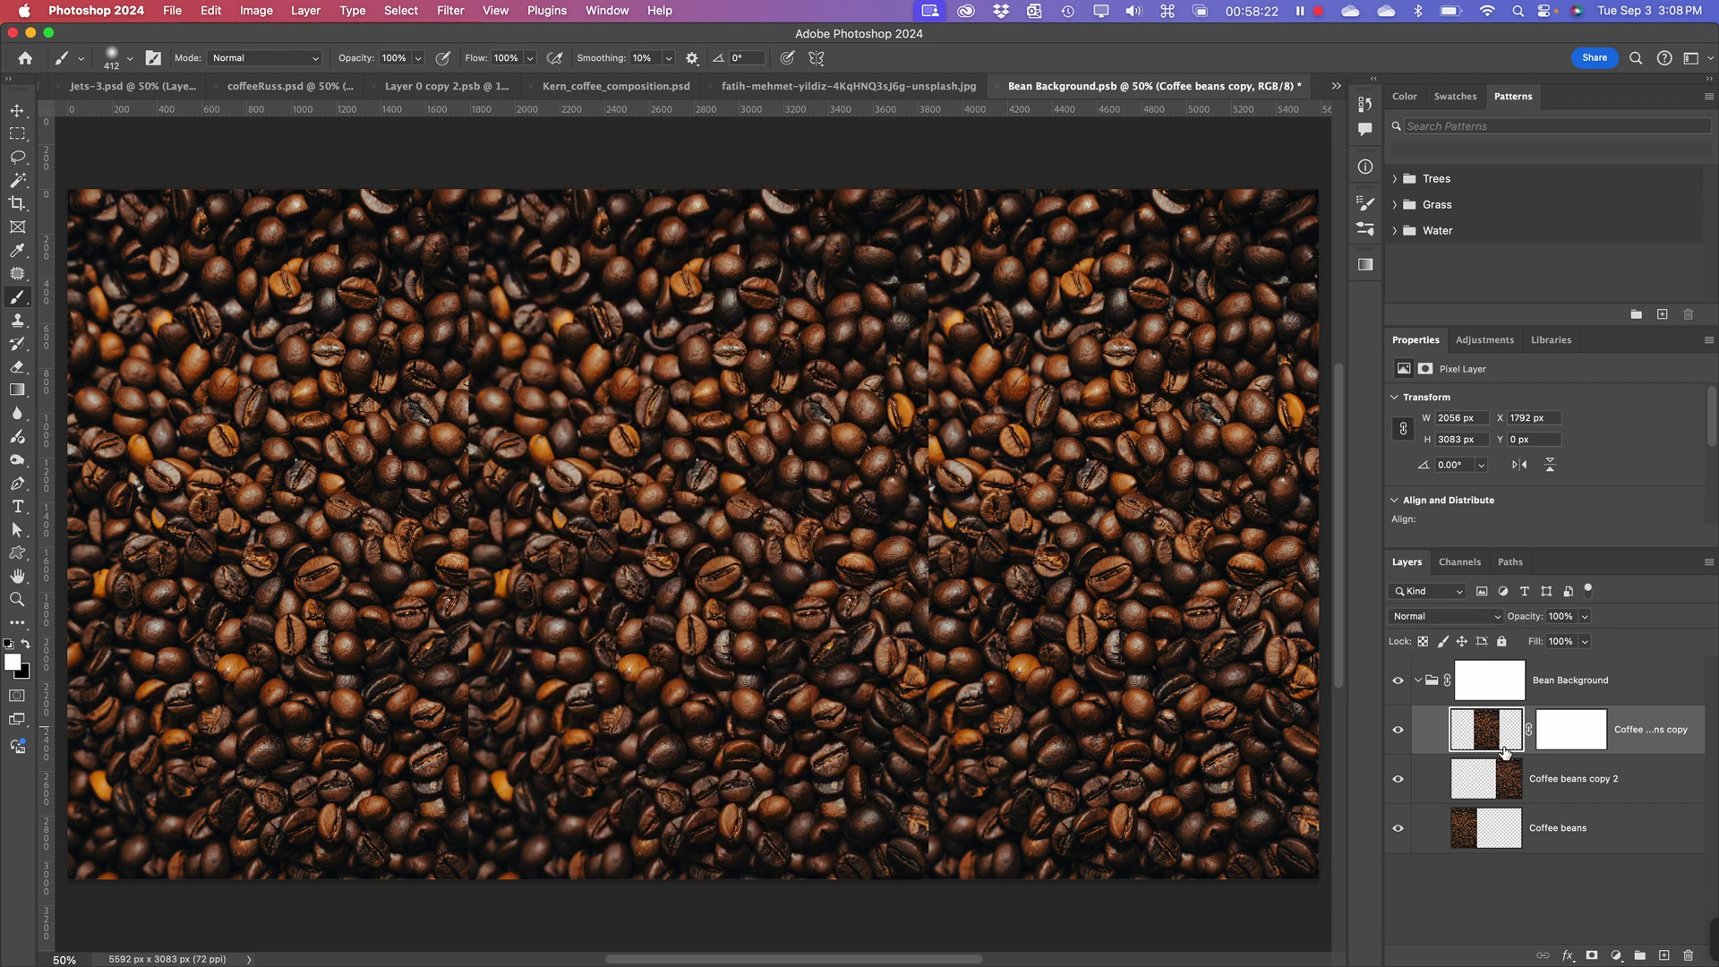
- Lower the opacity of the Coffee beans copy 2 and Coffee beans layers together to 82%
{"action": "left_click", "coordinate": [1493, 781]}
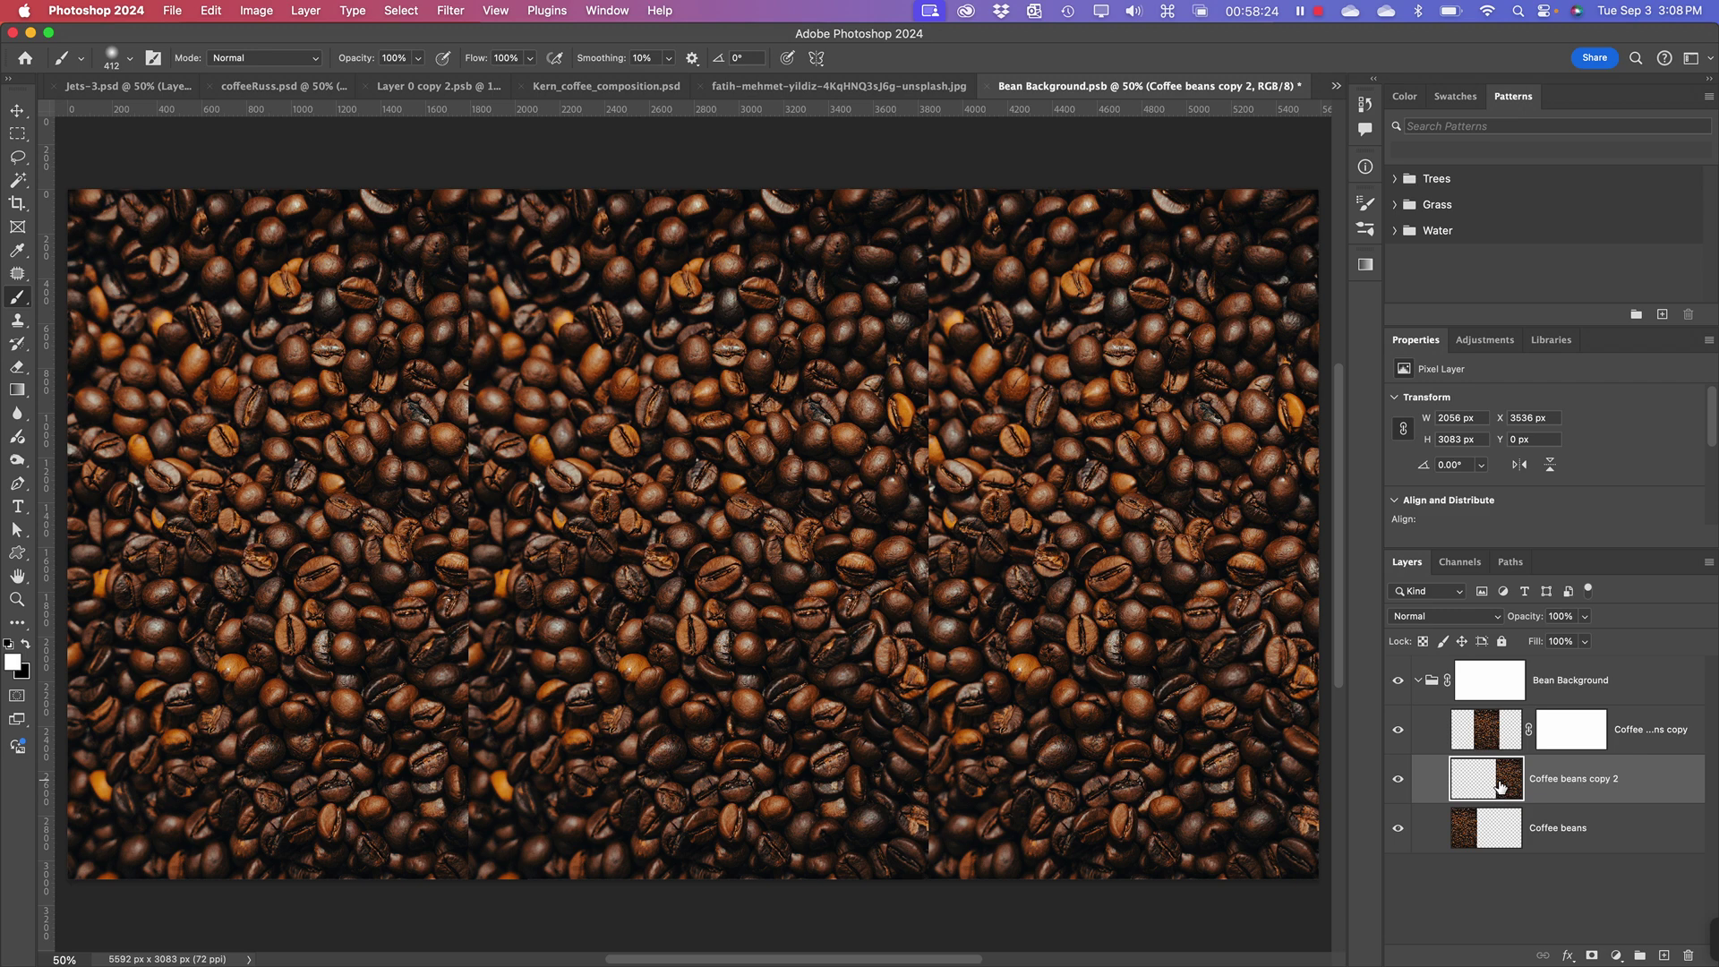
{"action": "left_click", "coordinate": [1503, 833], "text": "shift"}
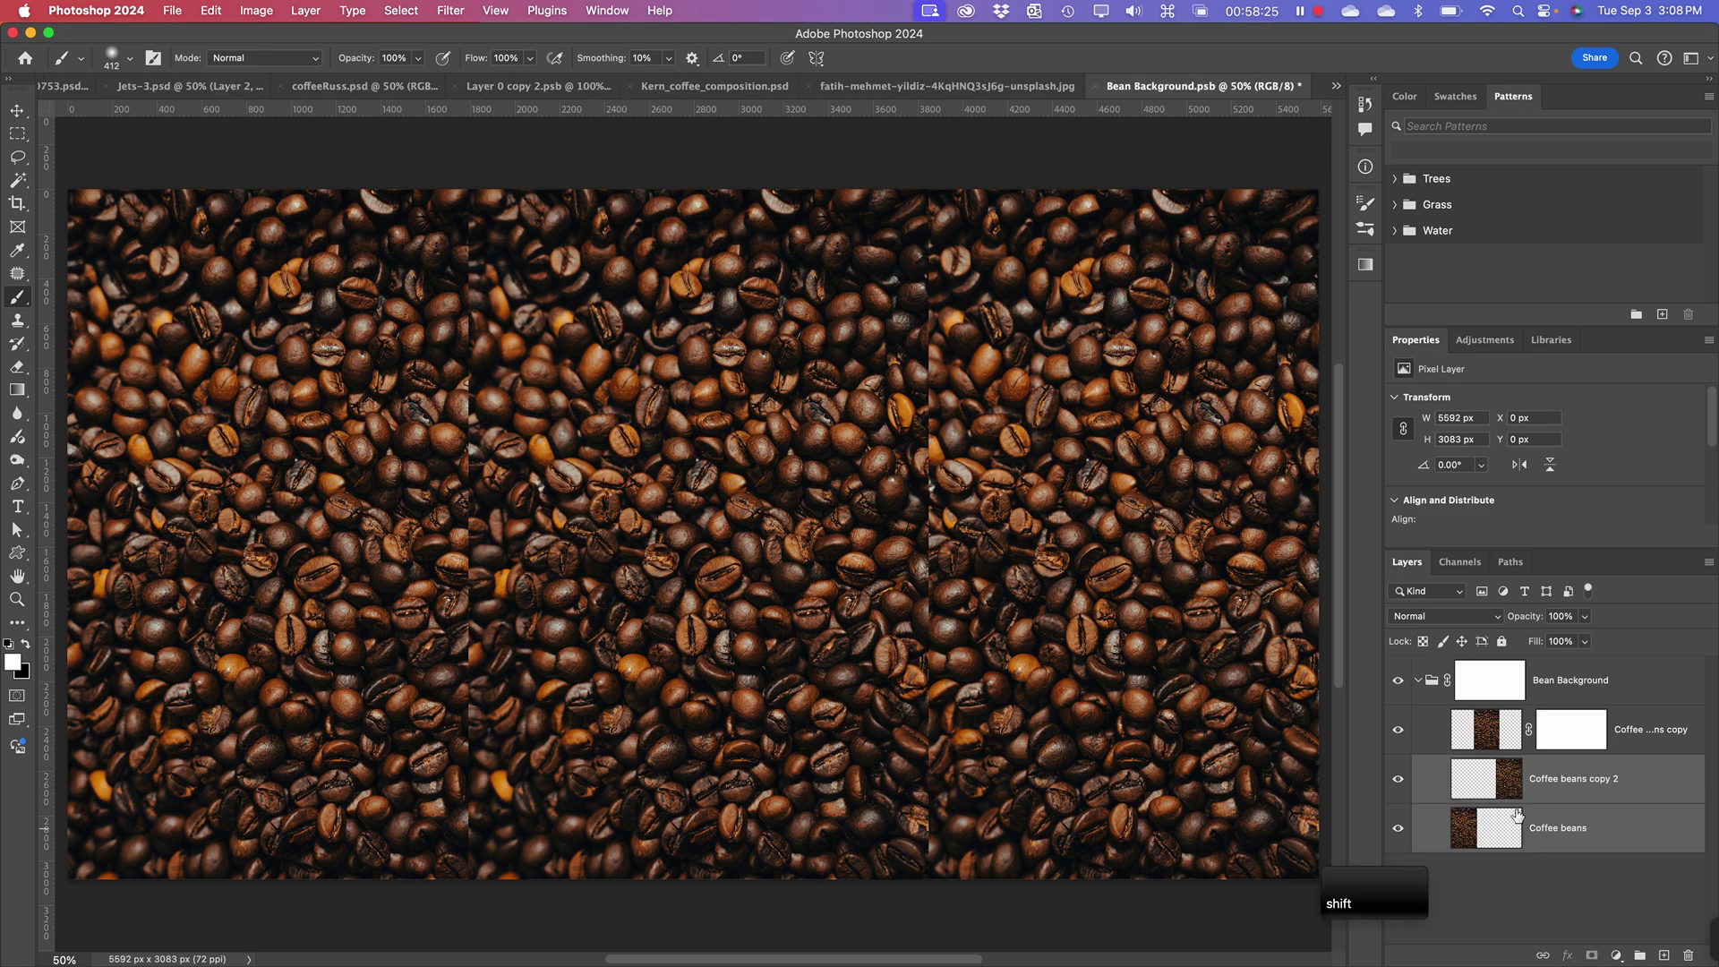
{"action": "left_click", "coordinate": [1584, 617]}
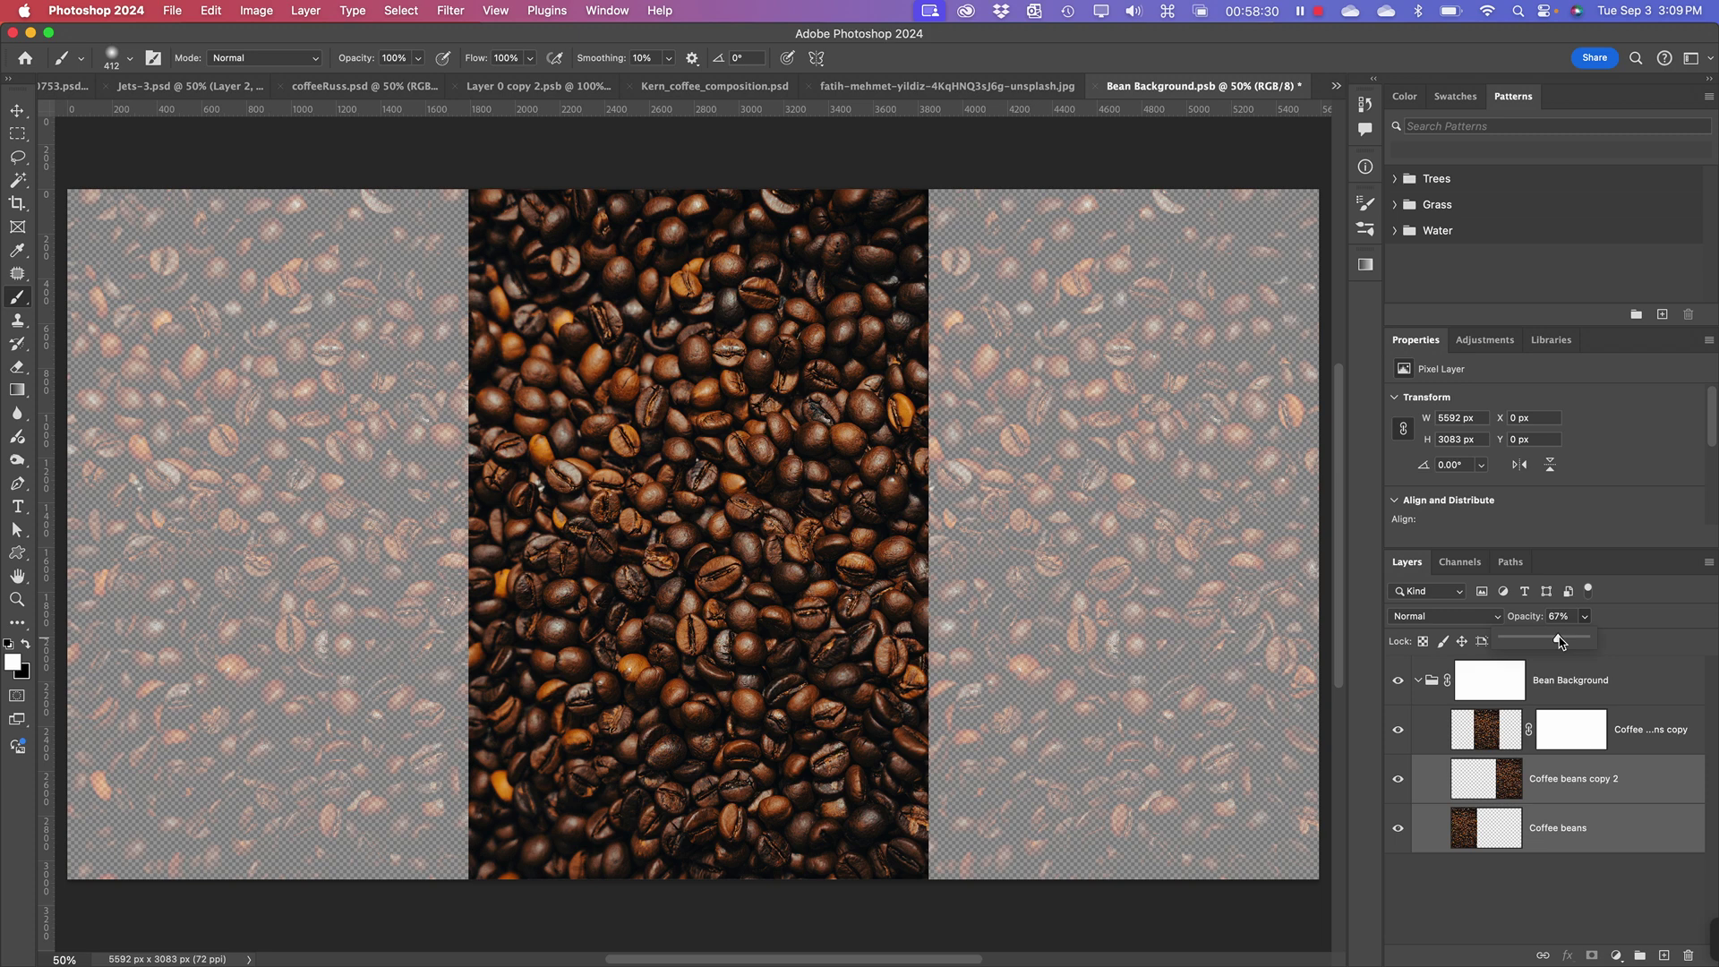
{"action": "left_click_drag", "start_coordinate": [1557, 637], "coordinate": [1572, 641]}
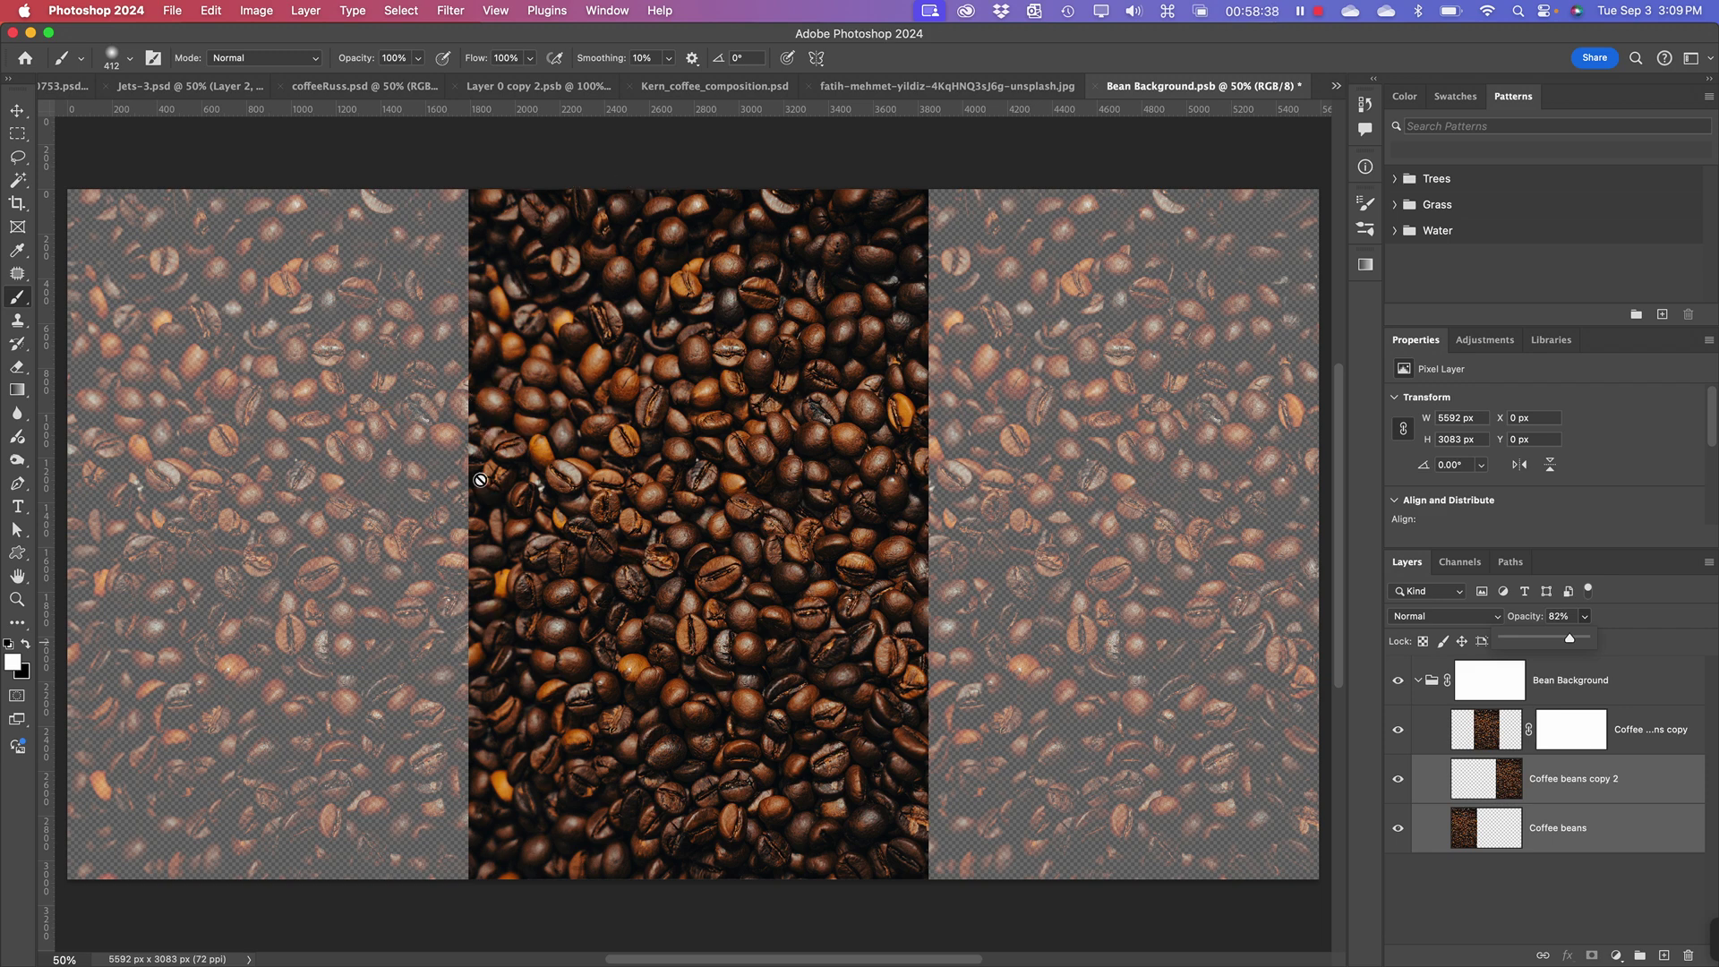
- Paint black on the Coffee beans copy mask with a soft 156 px brush along the upper part of the layer's left edge
{"action": "left_click", "coordinate": [1564, 724]}
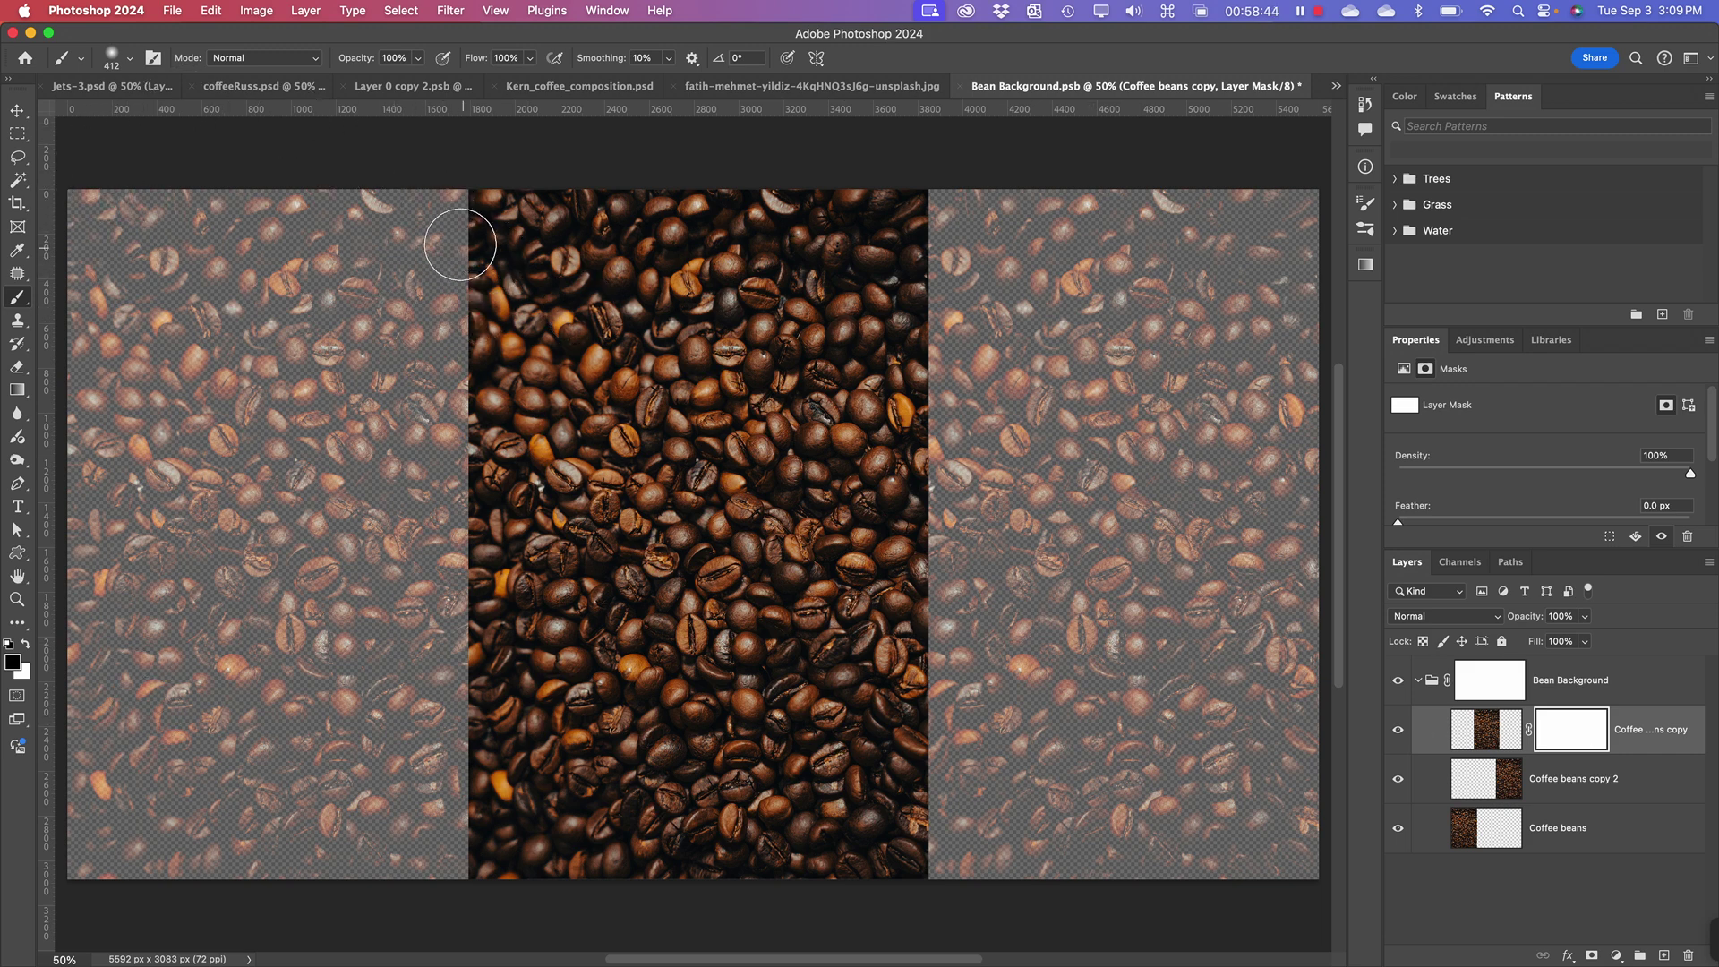
{"action": "right_click", "coordinate": [467, 205]}
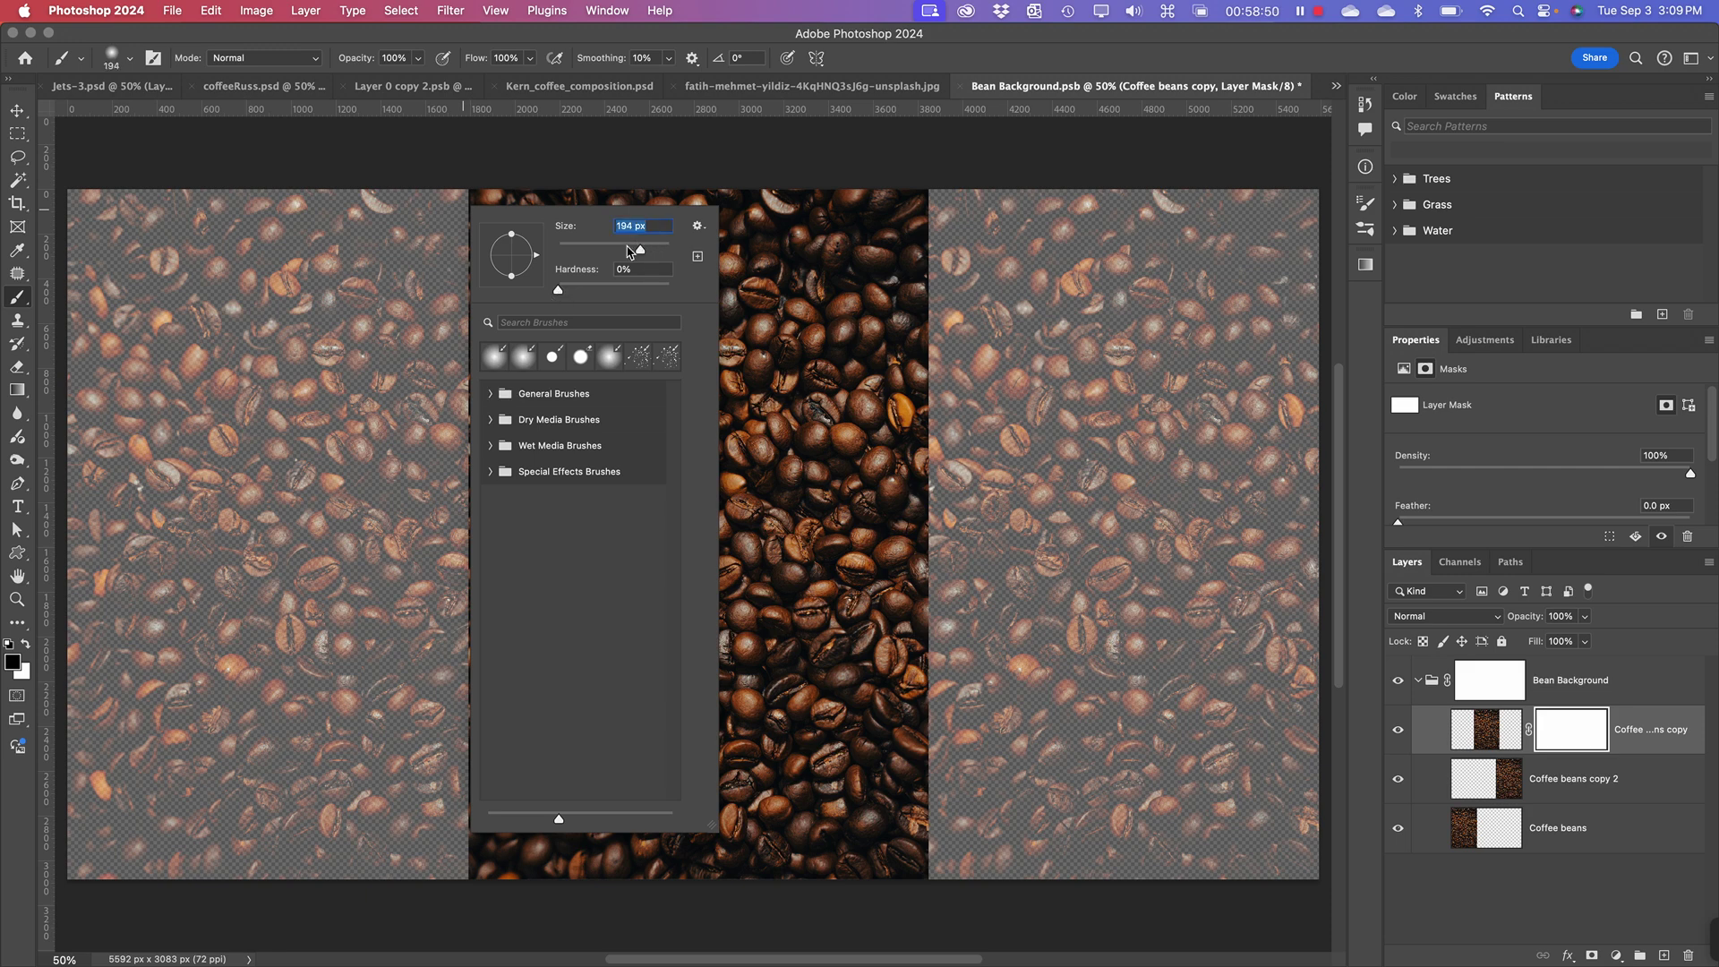
{"action": "key", "text": "Return"}
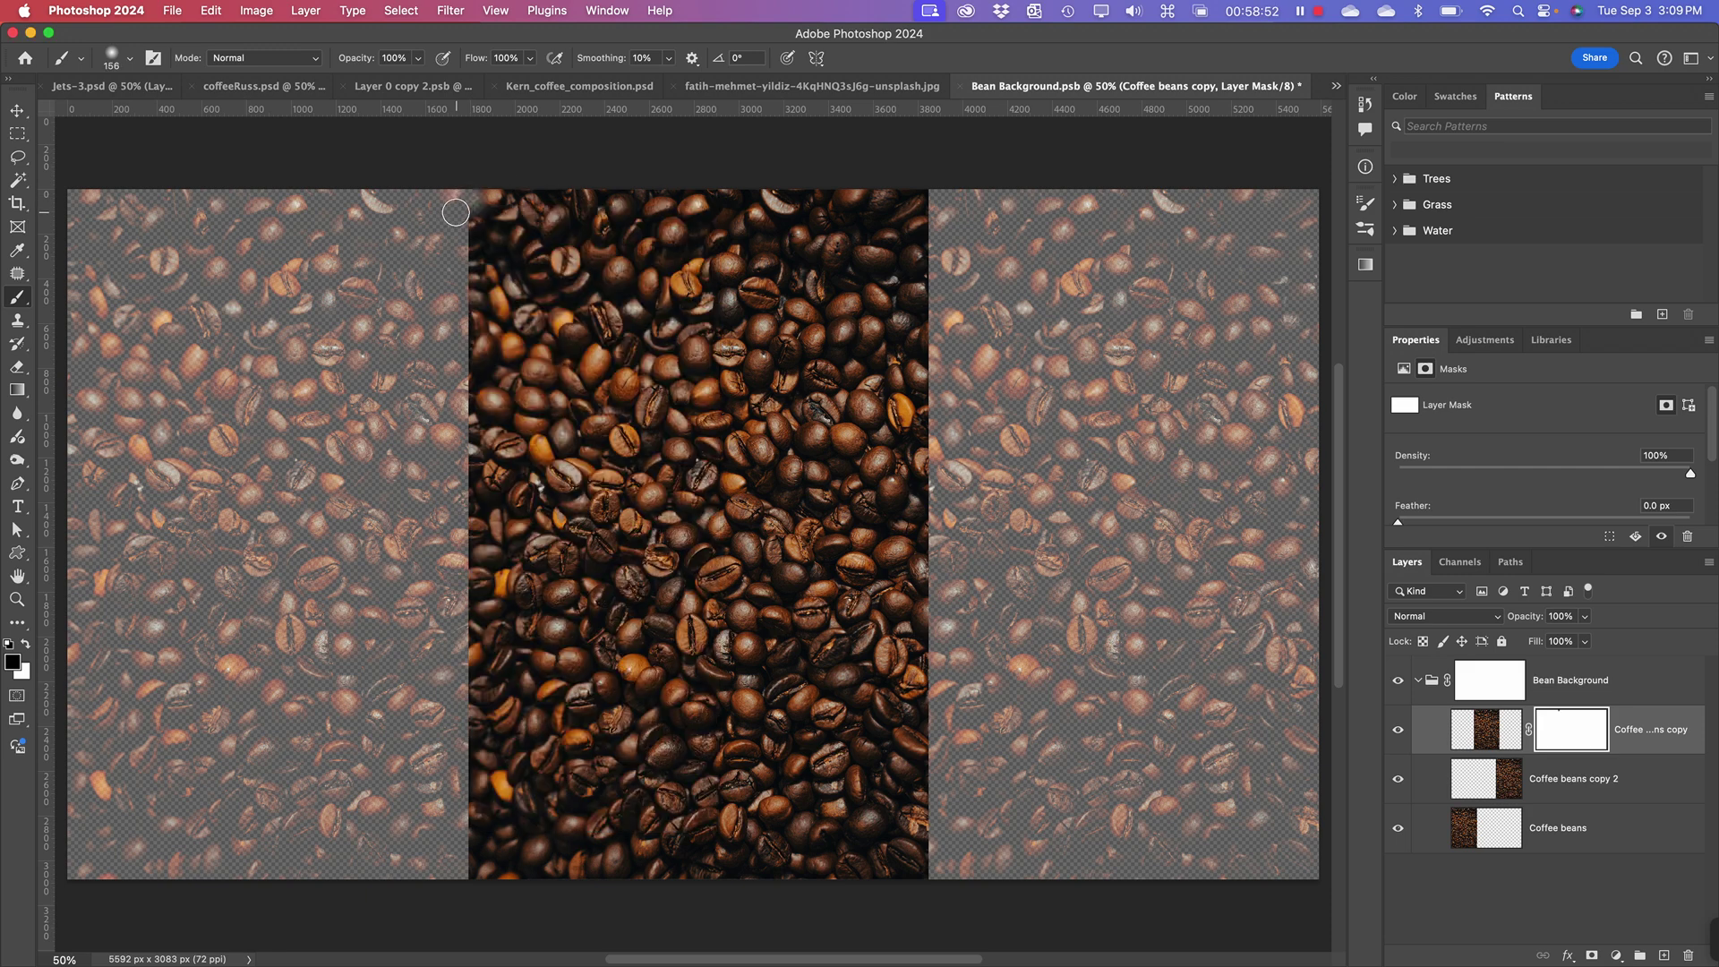
{"action": "left_click_drag", "start_coordinate": [462, 223], "coordinate": [468, 309]}
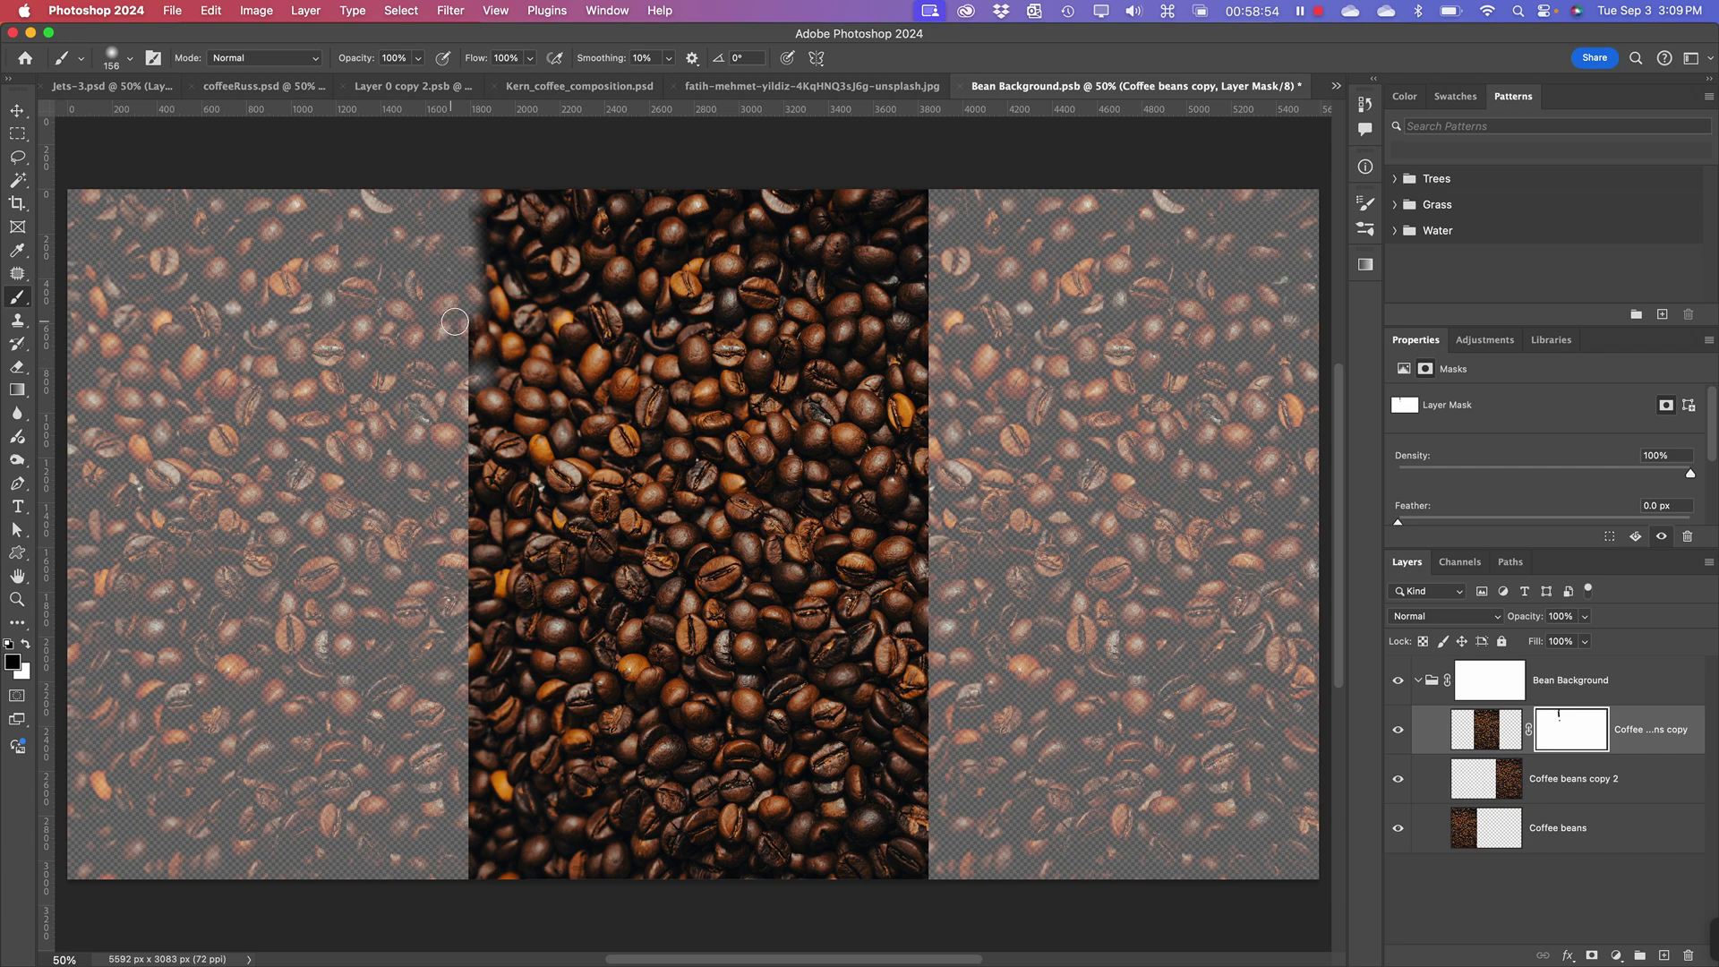
{"action": "left_click_drag", "start_coordinate": [471, 386], "coordinate": [465, 426]}
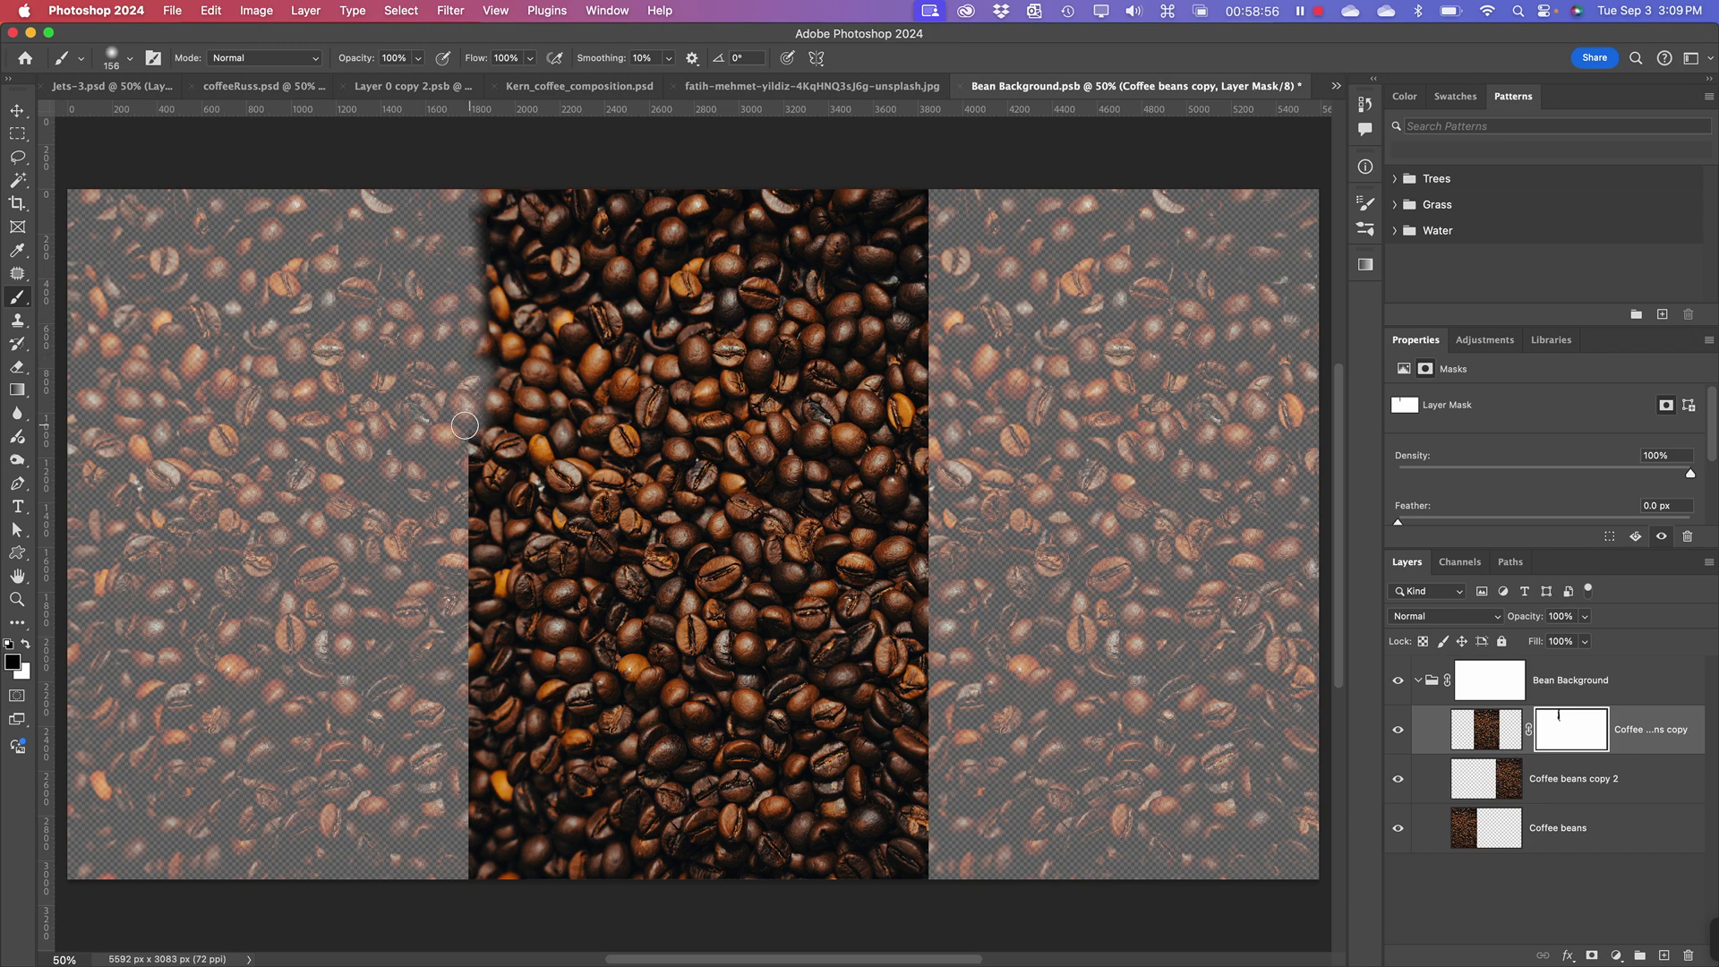
- Mask out the rest of the middle bean layer's hard left edge with soft black strokes down to the bottom of the image
{"action": "key", "text": "super+equal"}
{"action": "key", "text": "super+equal"}
{"action": "key", "text": "super+equal"}
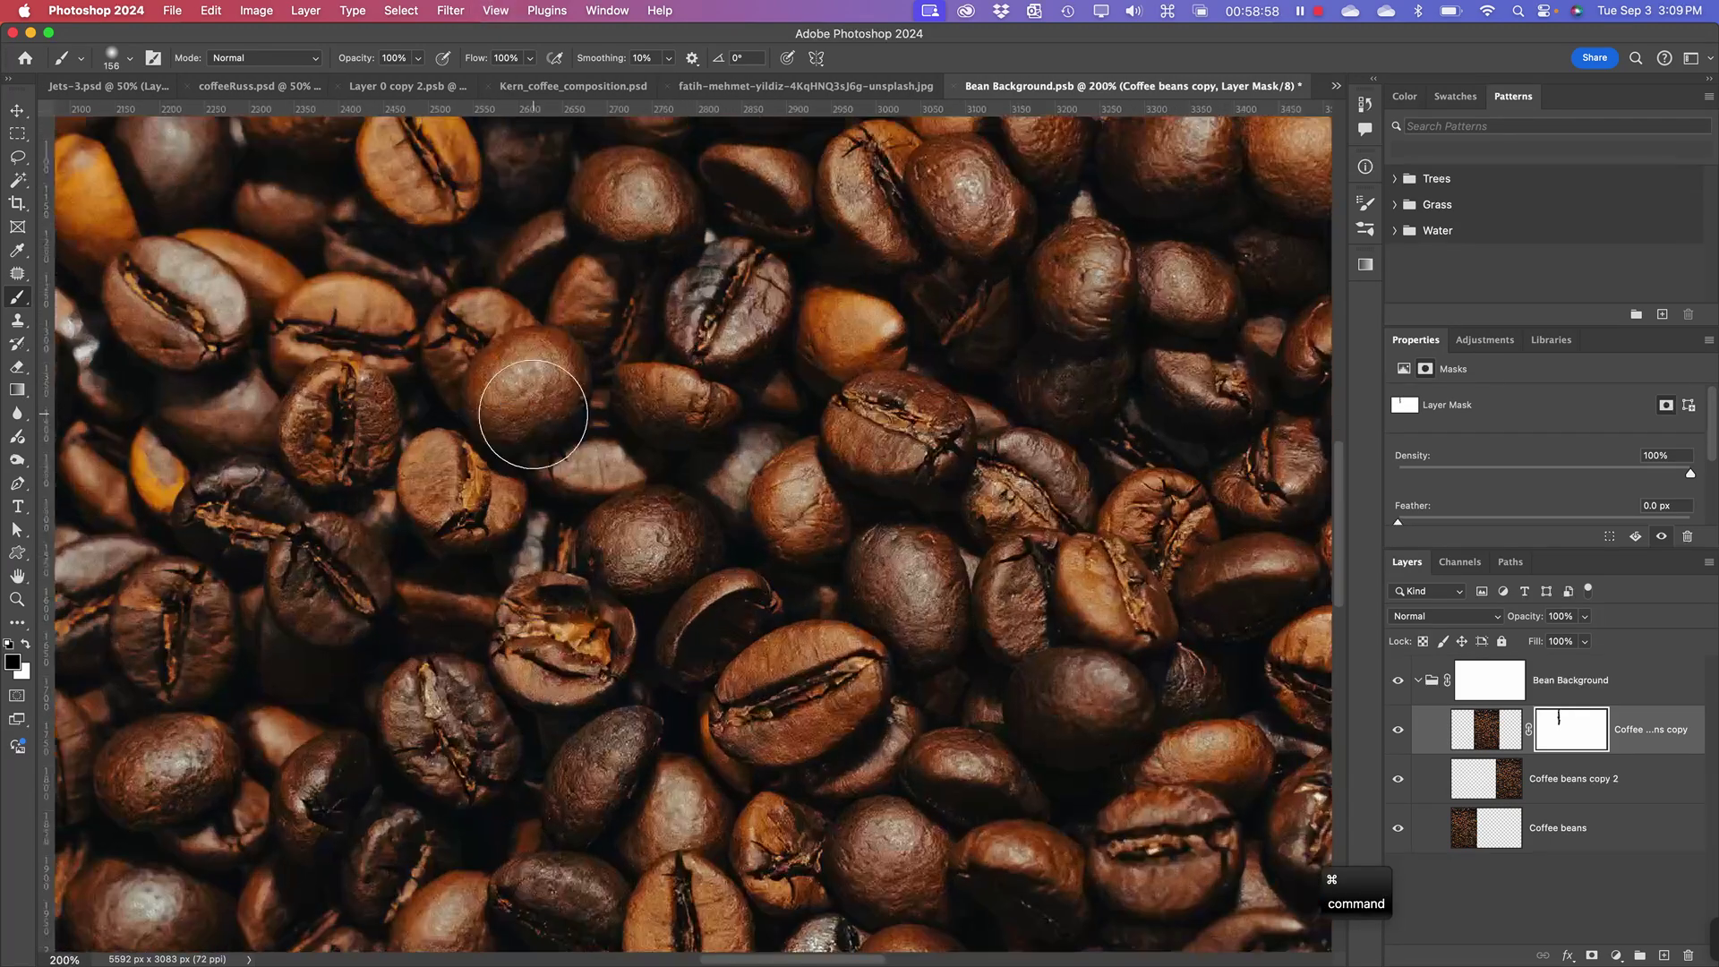
{"action": "scroll", "coordinate": [551, 424], "scroll_direction": "left", "scroll_amount": 10}
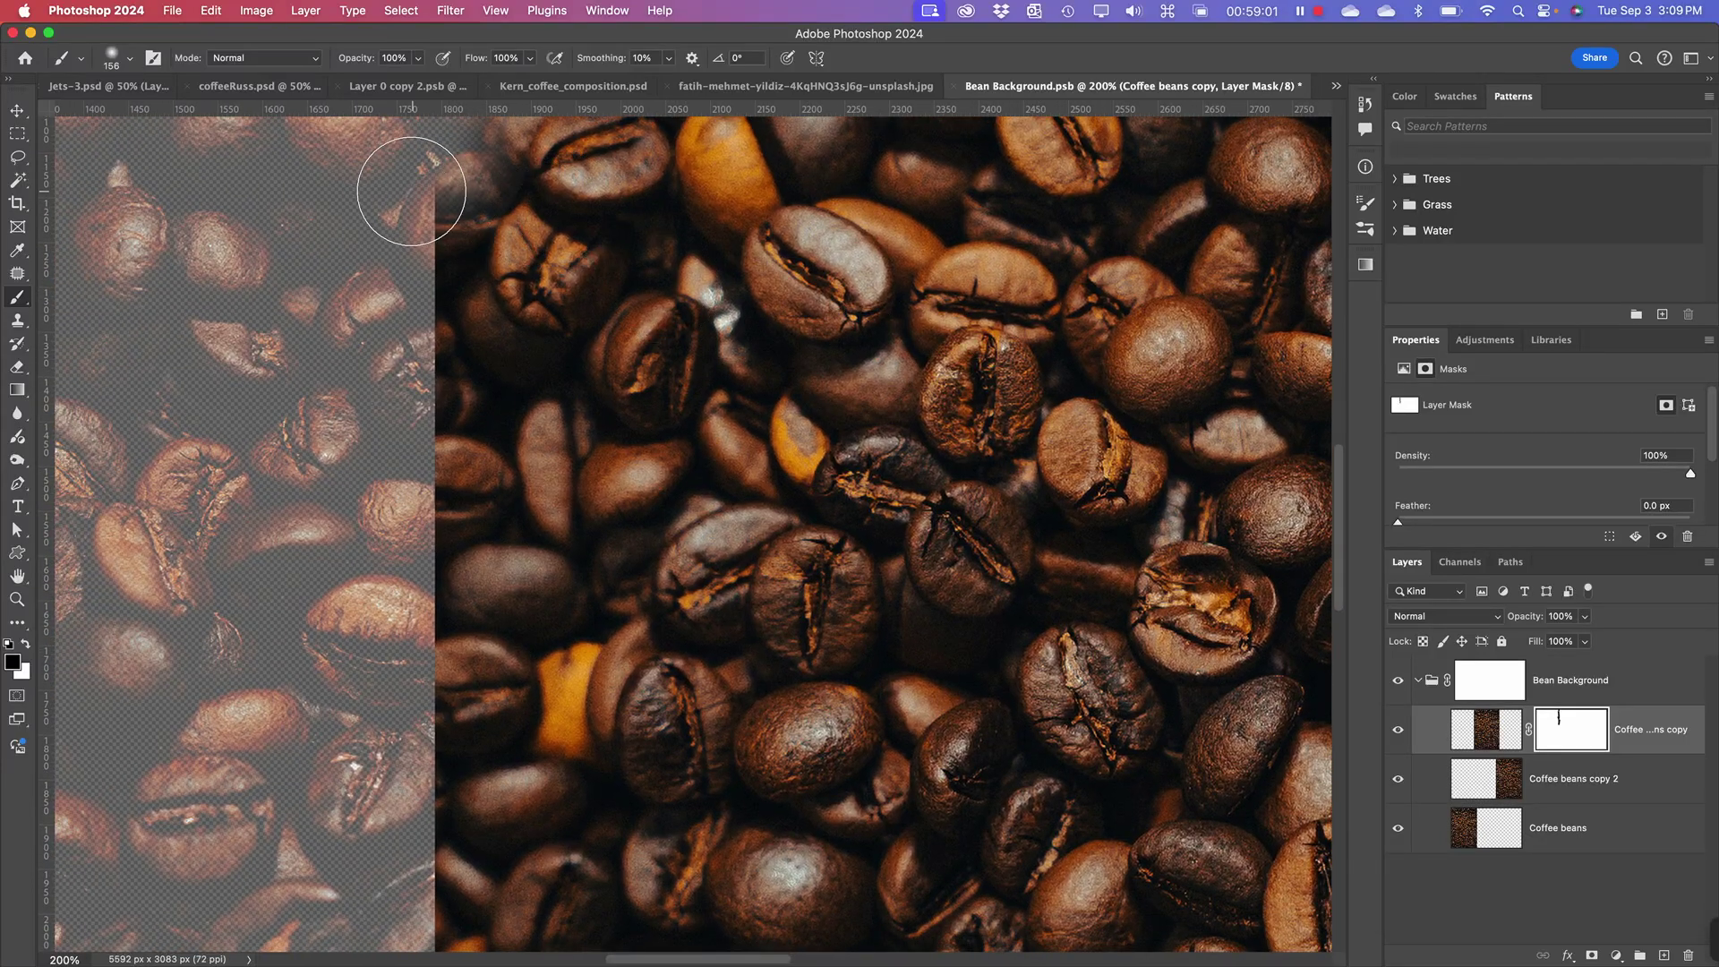
{"action": "mouse_move", "coordinate": [412, 191]}
{"action": "left_mouse_down"}
{"action": "mouse_move", "coordinate": [376, 355]}
{"action": "mouse_move", "coordinate": [413, 392]}
{"action": "mouse_move", "coordinate": [404, 347]}
{"action": "mouse_move", "coordinate": [435, 383]}
{"action": "mouse_move", "coordinate": [466, 386]}
{"action": "mouse_move", "coordinate": [409, 376]}
{"action": "mouse_move", "coordinate": [410, 444]}
{"action": "mouse_move", "coordinate": [385, 427]}
{"action": "mouse_move", "coordinate": [379, 469]}
{"action": "mouse_move", "coordinate": [386, 456]}
{"action": "mouse_move", "coordinate": [417, 584]}
{"action": "mouse_move", "coordinate": [393, 568]}
{"action": "mouse_move", "coordinate": [377, 470]}
{"action": "mouse_move", "coordinate": [350, 516]}
{"action": "mouse_move", "coordinate": [391, 614]}
{"action": "mouse_move", "coordinate": [380, 716]}
{"action": "mouse_move", "coordinate": [375, 675]}
{"action": "mouse_move", "coordinate": [377, 657]}
{"action": "mouse_move", "coordinate": [392, 753]}
{"action": "mouse_move", "coordinate": [377, 667]}
{"action": "mouse_move", "coordinate": [395, 760]}
{"action": "mouse_move", "coordinate": [441, 824]}
{"action": "left_mouse_up"}
{"action": "key", "text": "space"}
{"action": "mouse_move", "coordinate": [479, 706]}
{"action": "left_mouse_down"}
{"action": "mouse_move", "coordinate": [526, 535]}
{"action": "mouse_move", "coordinate": [550, 269]}
{"action": "left_mouse_up"}
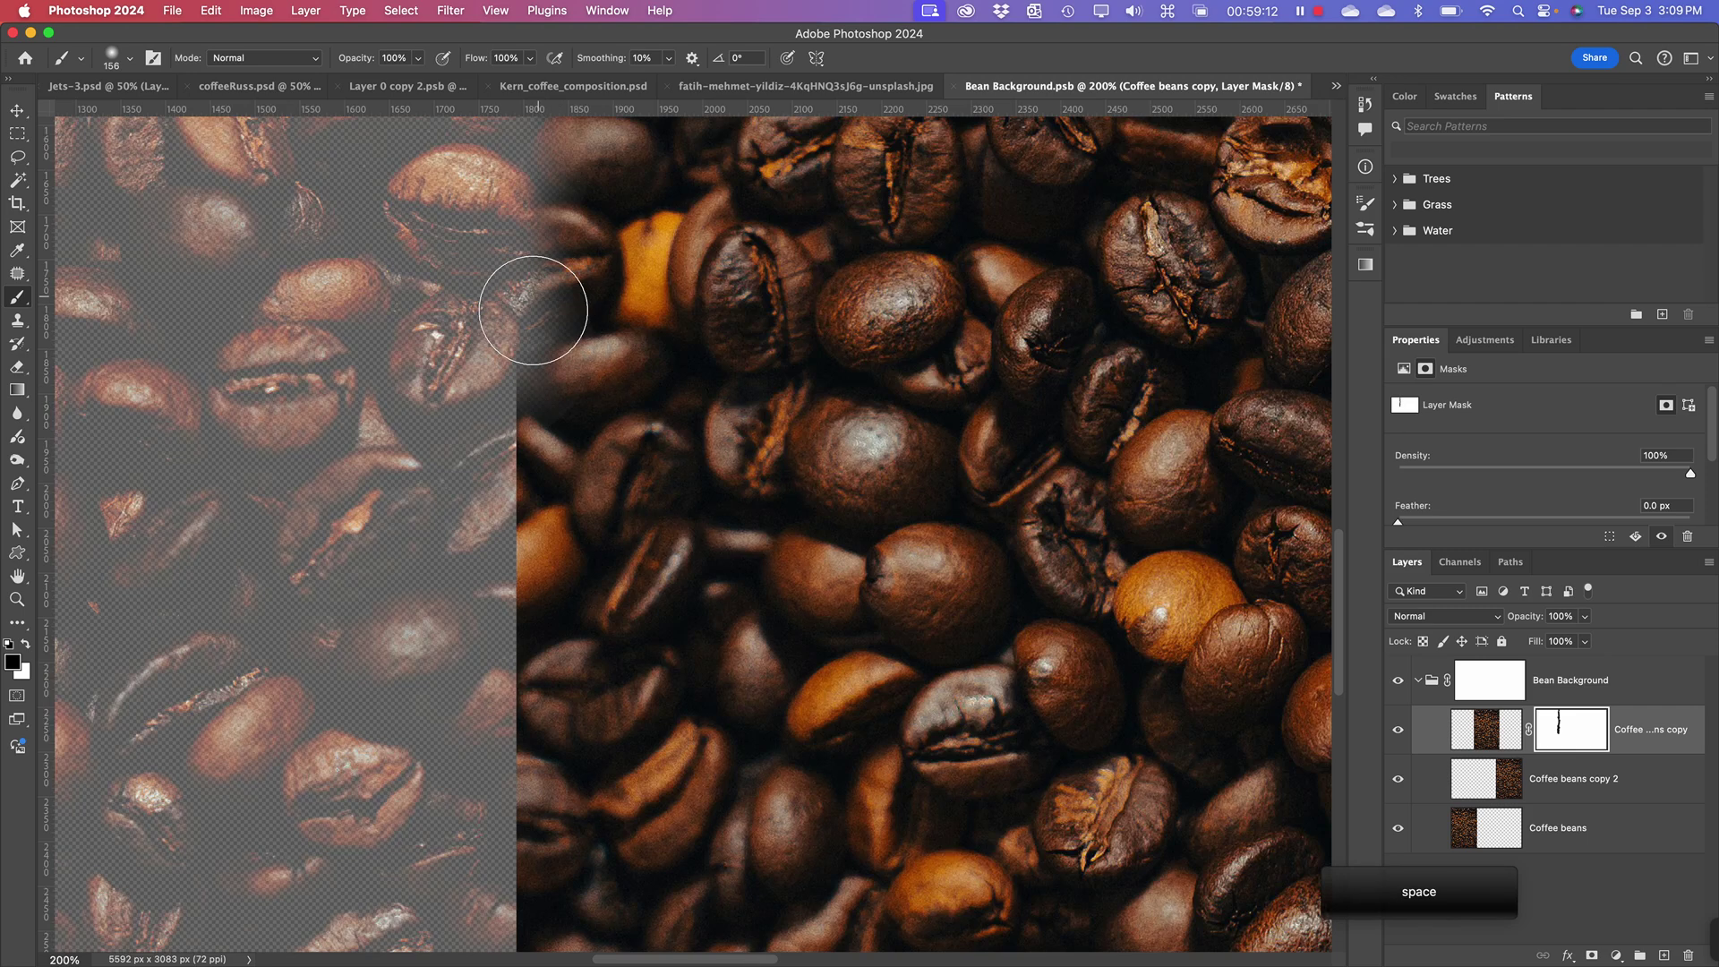
{"action": "mouse_move", "coordinate": [462, 462]}
{"action": "left_mouse_down"}
{"action": "mouse_move", "coordinate": [442, 503]}
{"action": "mouse_move", "coordinate": [503, 496]}
{"action": "mouse_move", "coordinate": [484, 550]}
{"action": "mouse_move", "coordinate": [493, 664]}
{"action": "left_mouse_up"}
{"action": "key", "text": "space"}
{"action": "mouse_move", "coordinate": [492, 729]}
{"action": "left_mouse_down"}
{"action": "mouse_move", "coordinate": [487, 412]}
{"action": "mouse_move", "coordinate": [544, 565]}
{"action": "mouse_move", "coordinate": [493, 654]}
{"action": "mouse_move", "coordinate": [527, 553]}
{"action": "mouse_move", "coordinate": [460, 722]}
{"action": "left_mouse_up"}
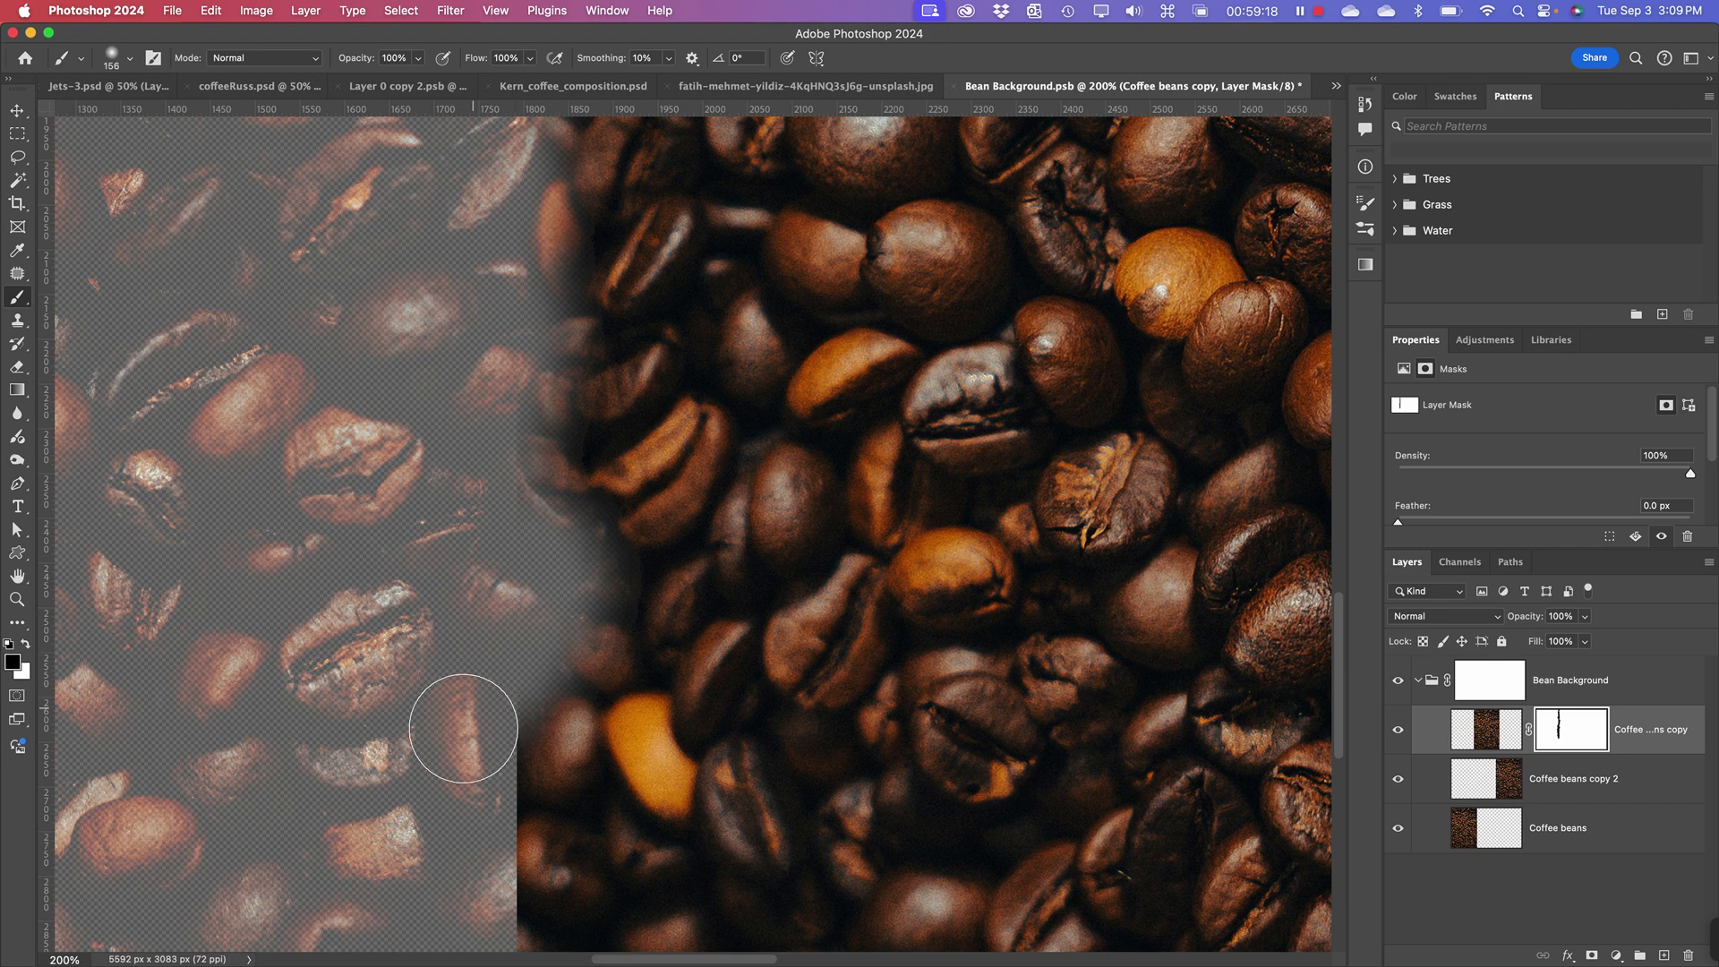
{"action": "scroll", "coordinate": [462, 486], "scroll_direction": "down", "scroll_amount": 6}
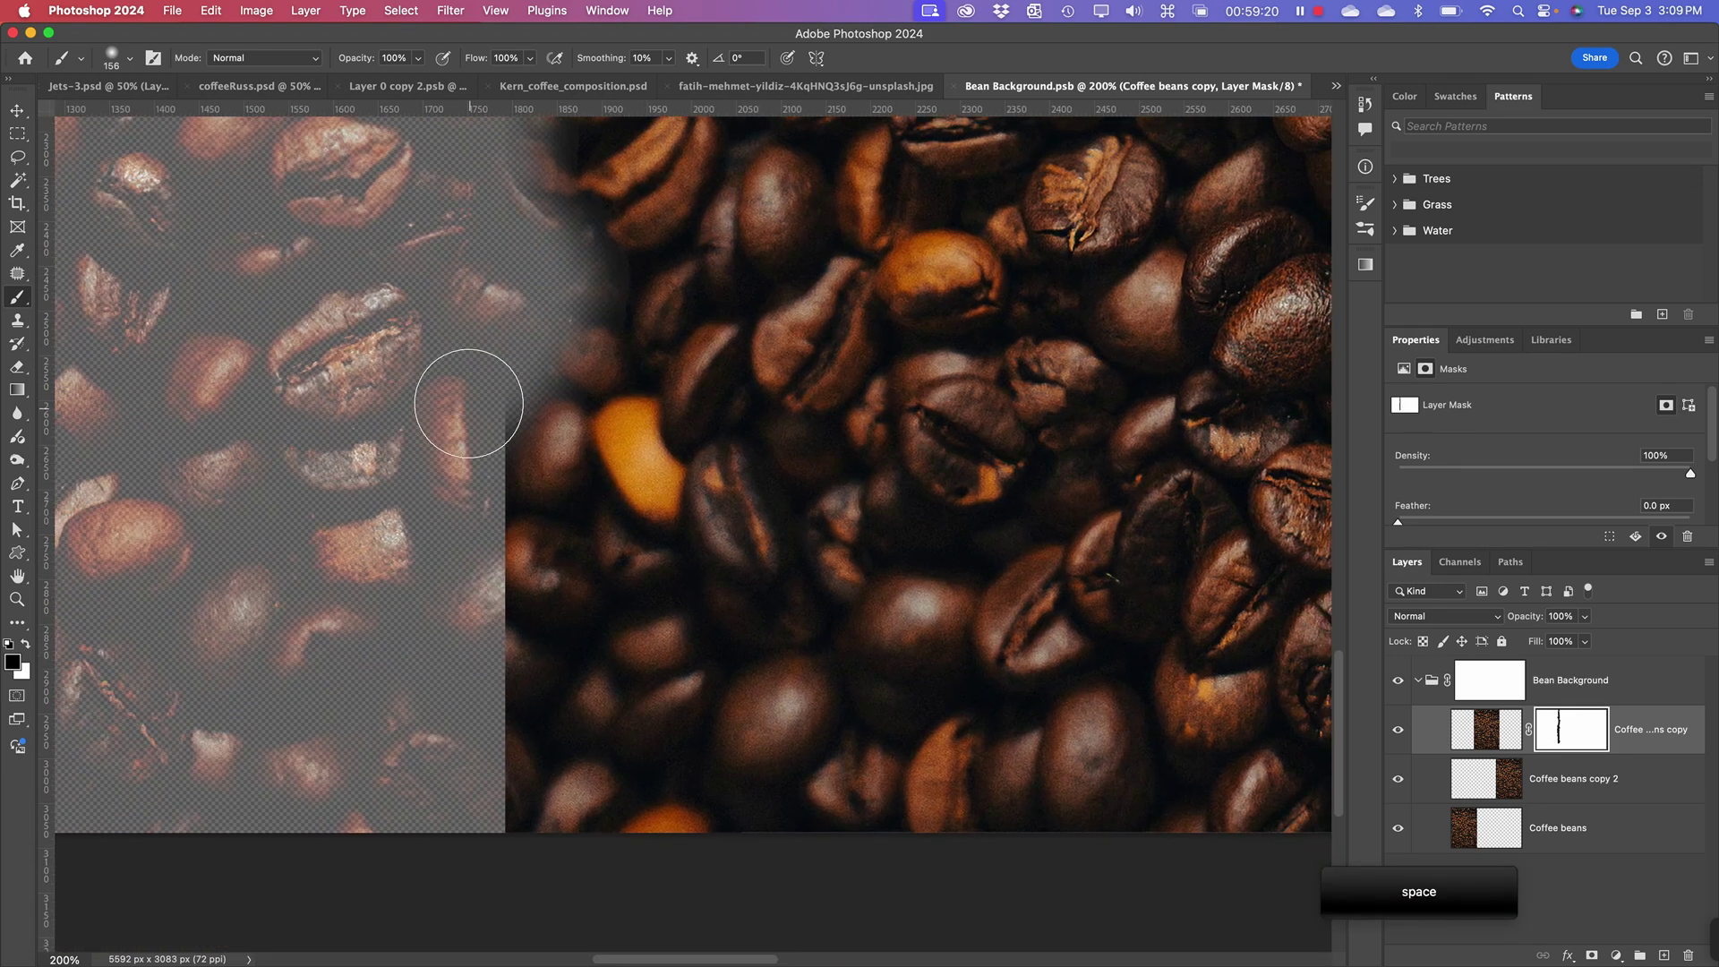
{"action": "mouse_move", "coordinate": [457, 463]}
{"action": "left_mouse_down"}
{"action": "mouse_move", "coordinate": [462, 614]}
{"action": "mouse_move", "coordinate": [485, 656]}
{"action": "mouse_move", "coordinate": [455, 791]}
{"action": "mouse_move", "coordinate": [475, 821]}
{"action": "mouse_move", "coordinate": [480, 616]}
{"action": "left_mouse_up"}
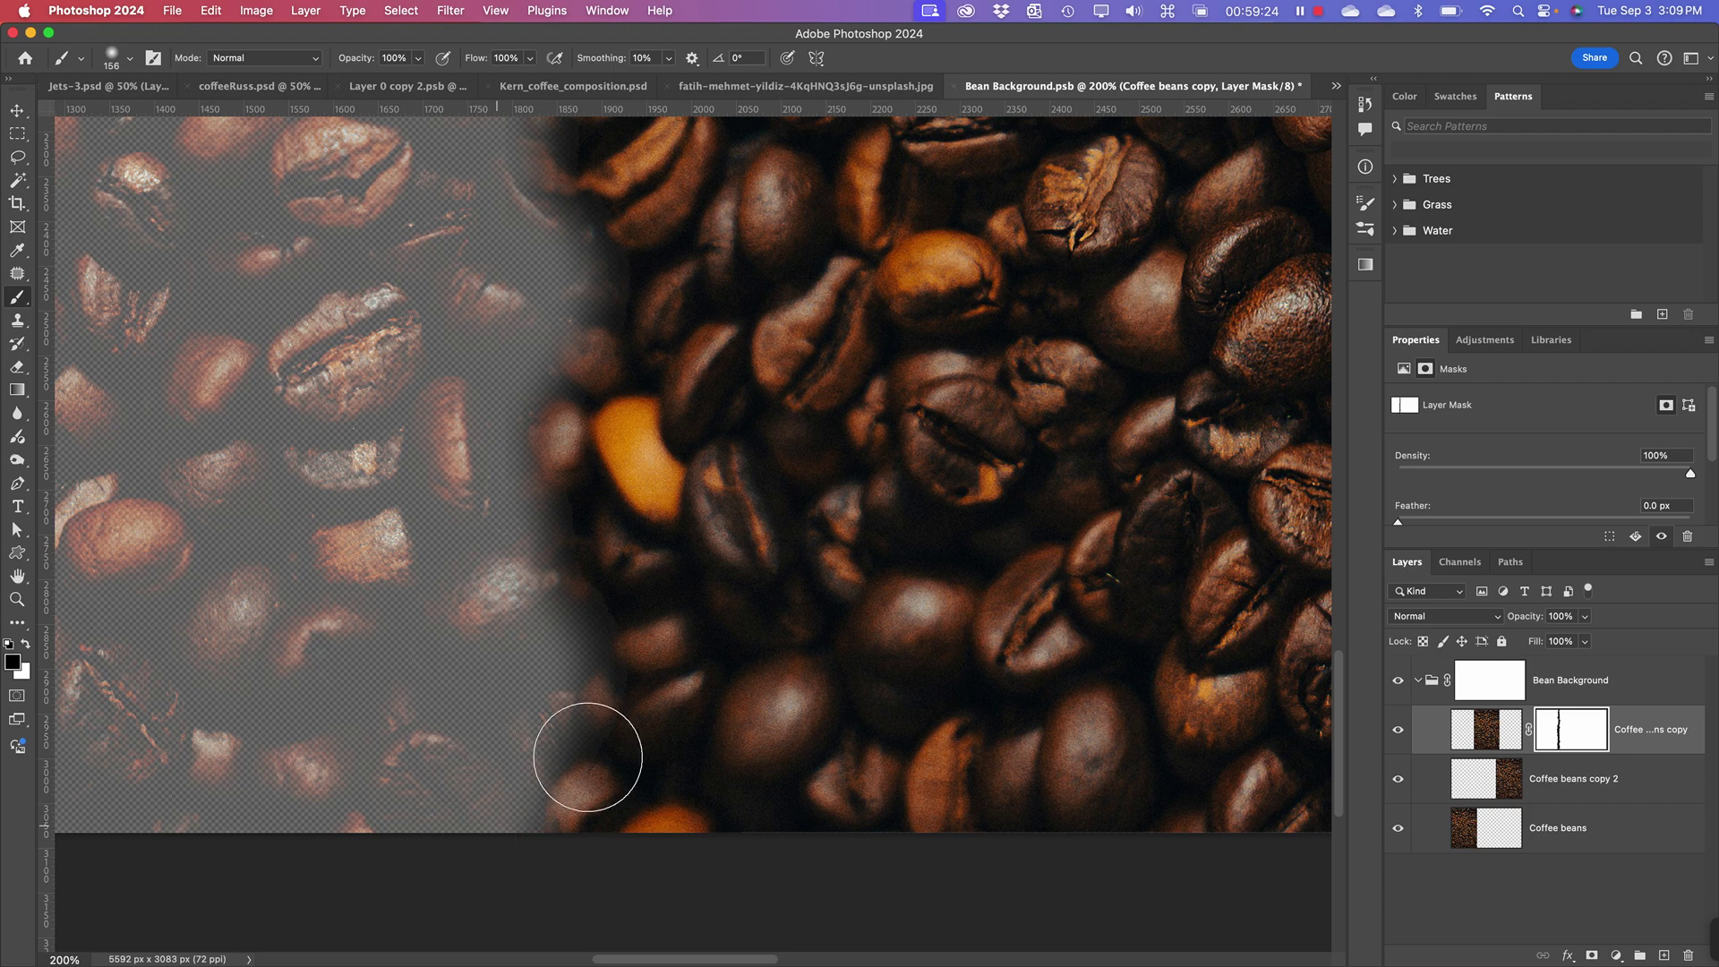
- Mask out the lower part of the middle bean layer's hard right edge with soft black brush strokes
{"action": "key", "text": "space"}
{"action": "left_click_drag", "start_coordinate": [1076, 538], "coordinate": [537, 555]}
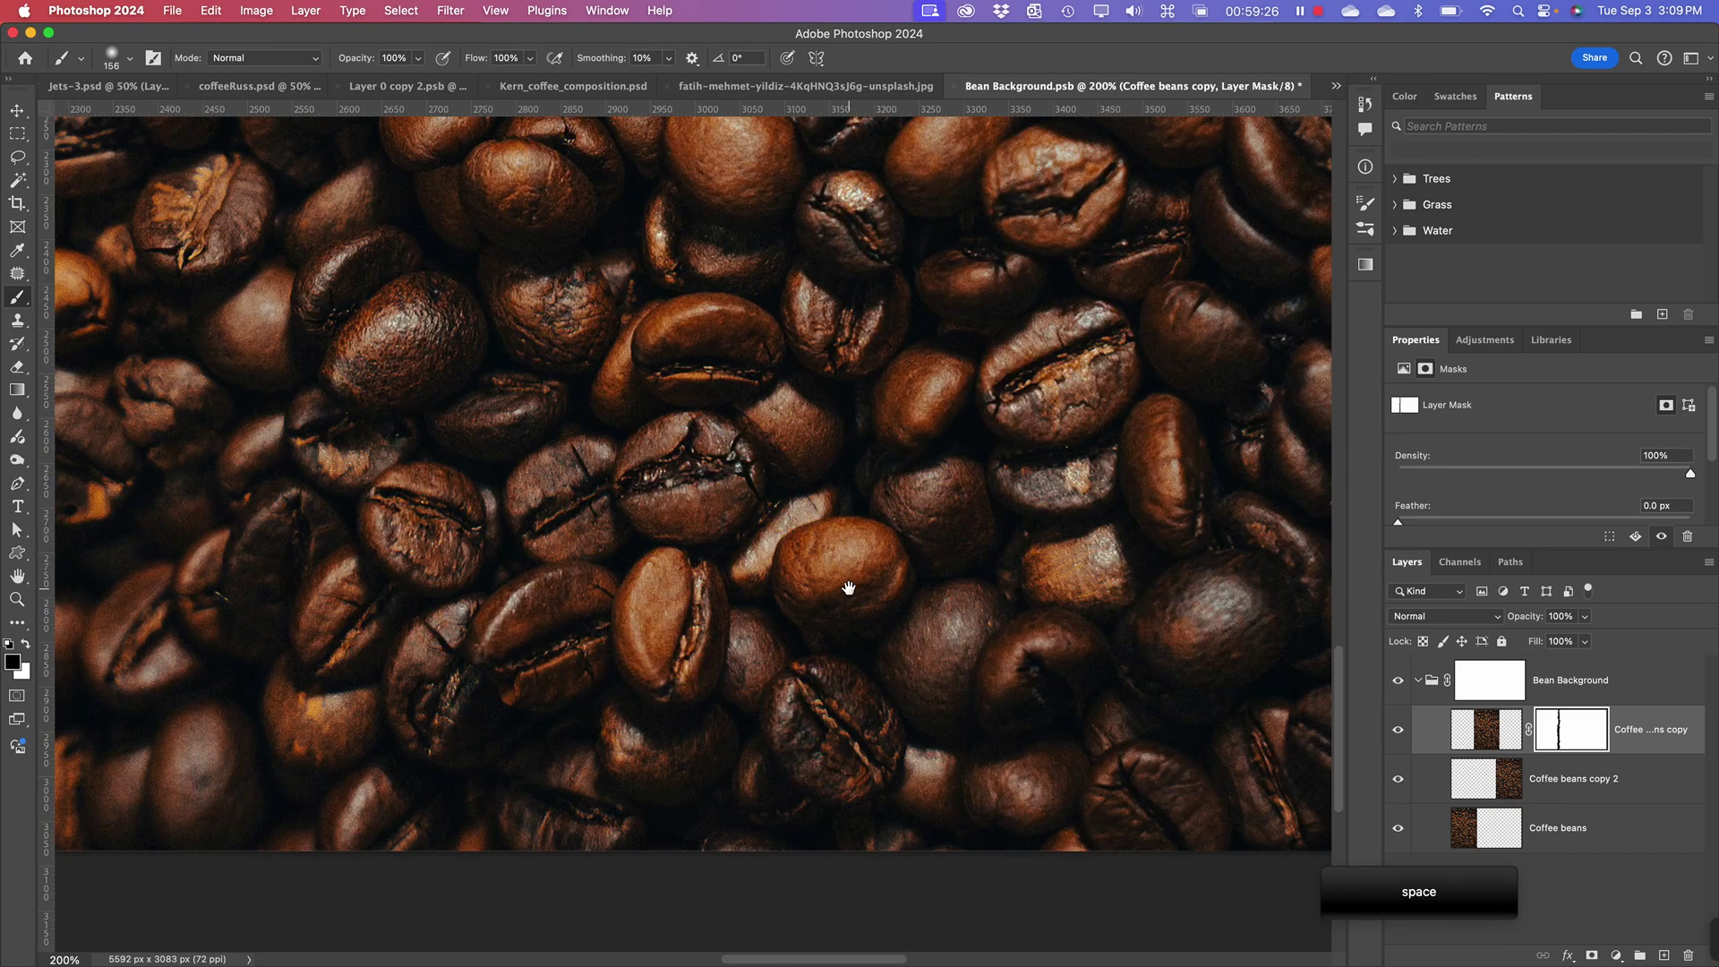
{"action": "mouse_move", "coordinate": [844, 587]}
{"action": "left_mouse_down"}
{"action": "mouse_move", "coordinate": [510, 537]}
{"action": "mouse_move", "coordinate": [893, 482]}
{"action": "mouse_move", "coordinate": [1427, 571]}
{"action": "left_mouse_up"}
{"action": "mouse_move", "coordinate": [748, 734]}
{"action": "left_mouse_down"}
{"action": "mouse_move", "coordinate": [817, 760]}
{"action": "mouse_move", "coordinate": [863, 851]}
{"action": "mouse_move", "coordinate": [836, 717]}
{"action": "mouse_move", "coordinate": [867, 418]}
{"action": "mouse_move", "coordinate": [851, 174]}
{"action": "mouse_move", "coordinate": [837, 170]}
{"action": "left_mouse_up"}
{"action": "left_click_drag", "start_coordinate": [934, 281], "coordinate": [959, 659]}
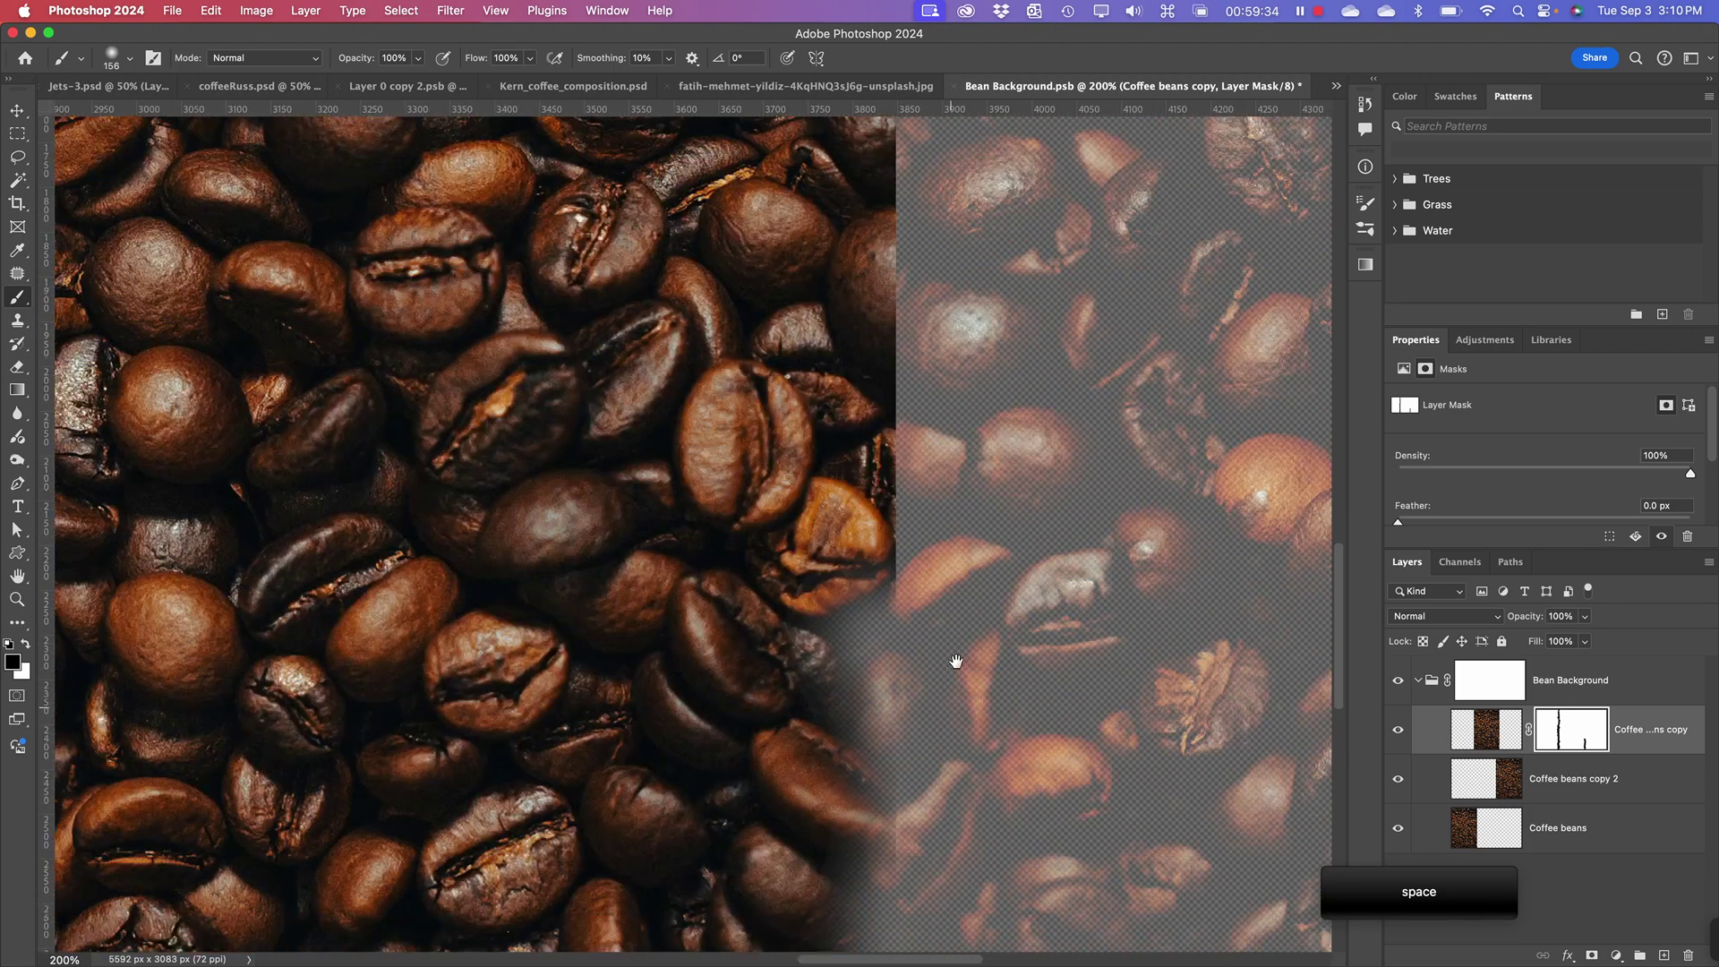
{"action": "key", "text": "super+z"}
{"action": "scroll", "coordinate": [924, 751], "scroll_direction": "up", "scroll_amount": 5}
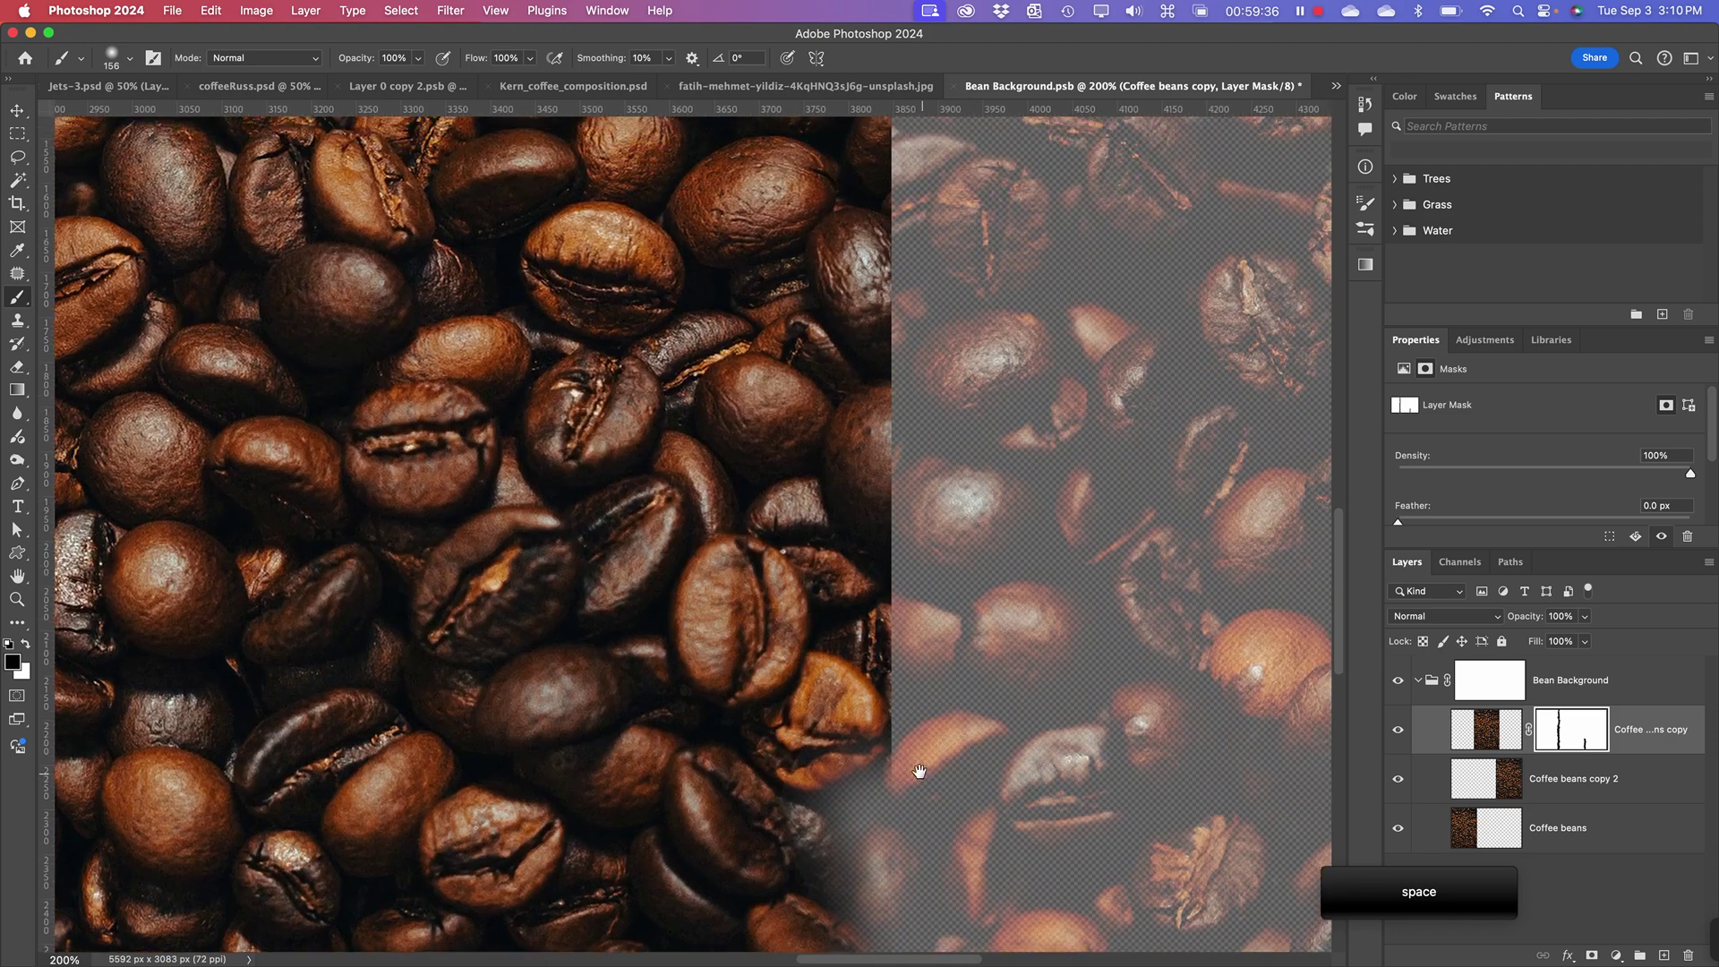
- Continue masking the middle bean layer's right edge with black up to the top of the image
{"action": "mouse_move", "coordinate": [924, 574]}
{"action": "left_mouse_down"}
{"action": "mouse_move", "coordinate": [925, 660]}
{"action": "mouse_move", "coordinate": [958, 357]}
{"action": "mouse_move", "coordinate": [1009, 484]}
{"action": "mouse_move", "coordinate": [1107, 565]}
{"action": "left_mouse_up"}
{"action": "key", "text": "space"}
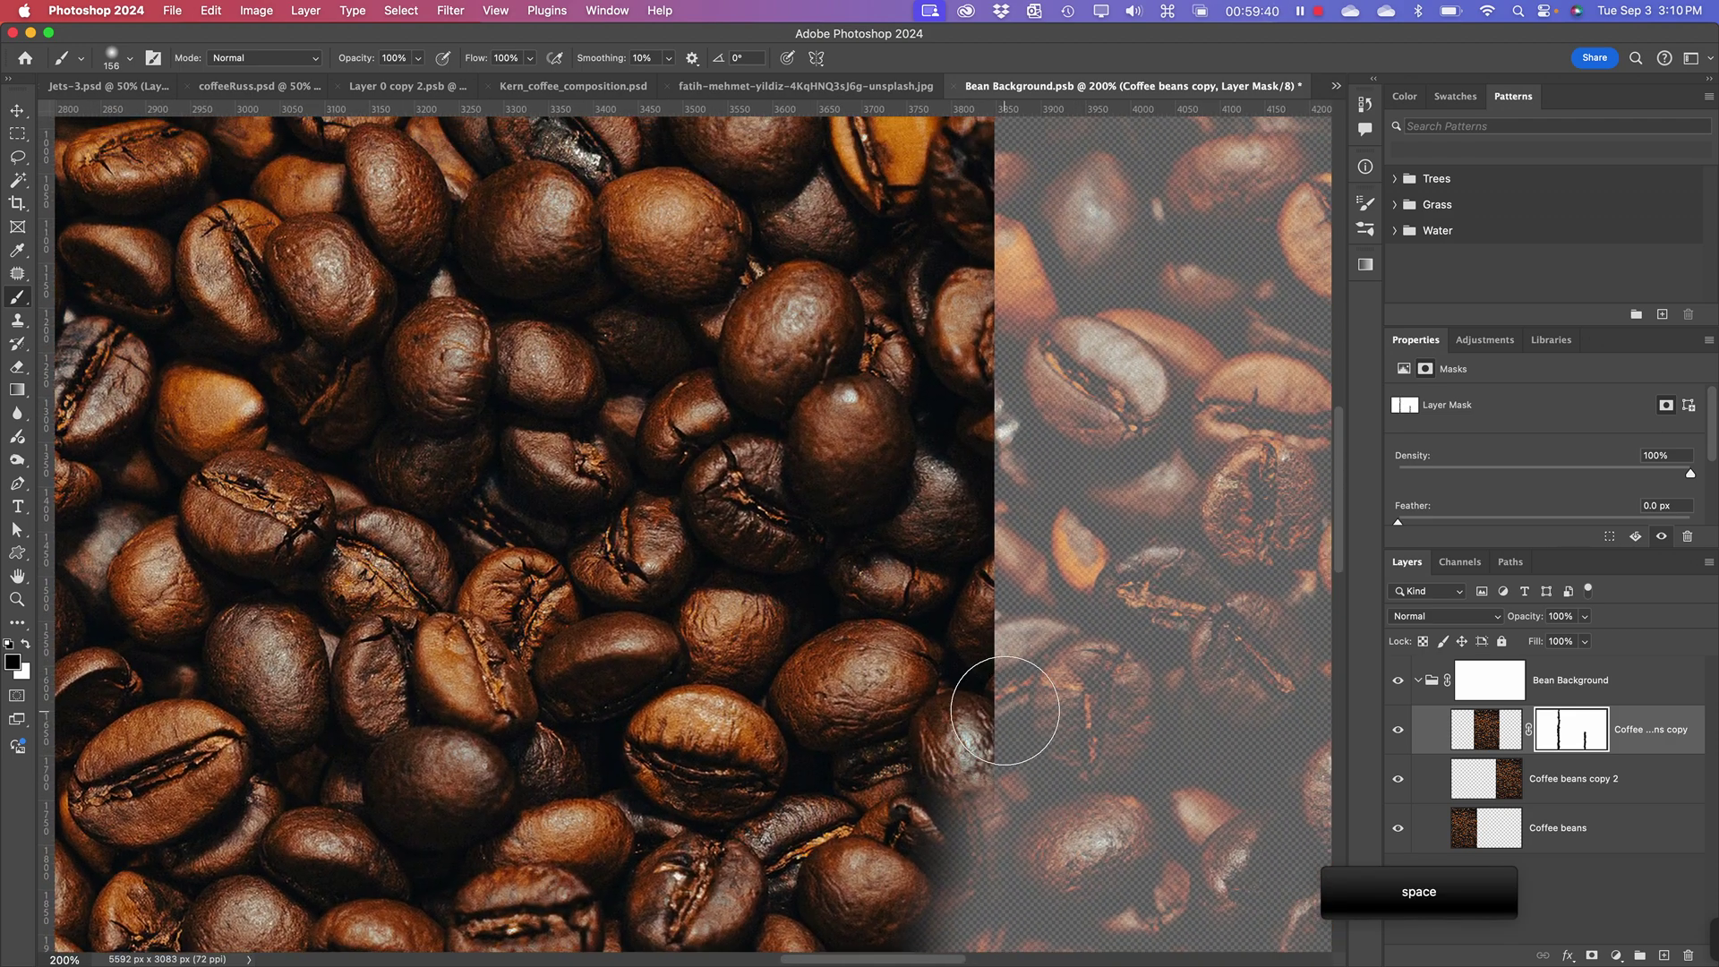
{"action": "key", "text": "space"}
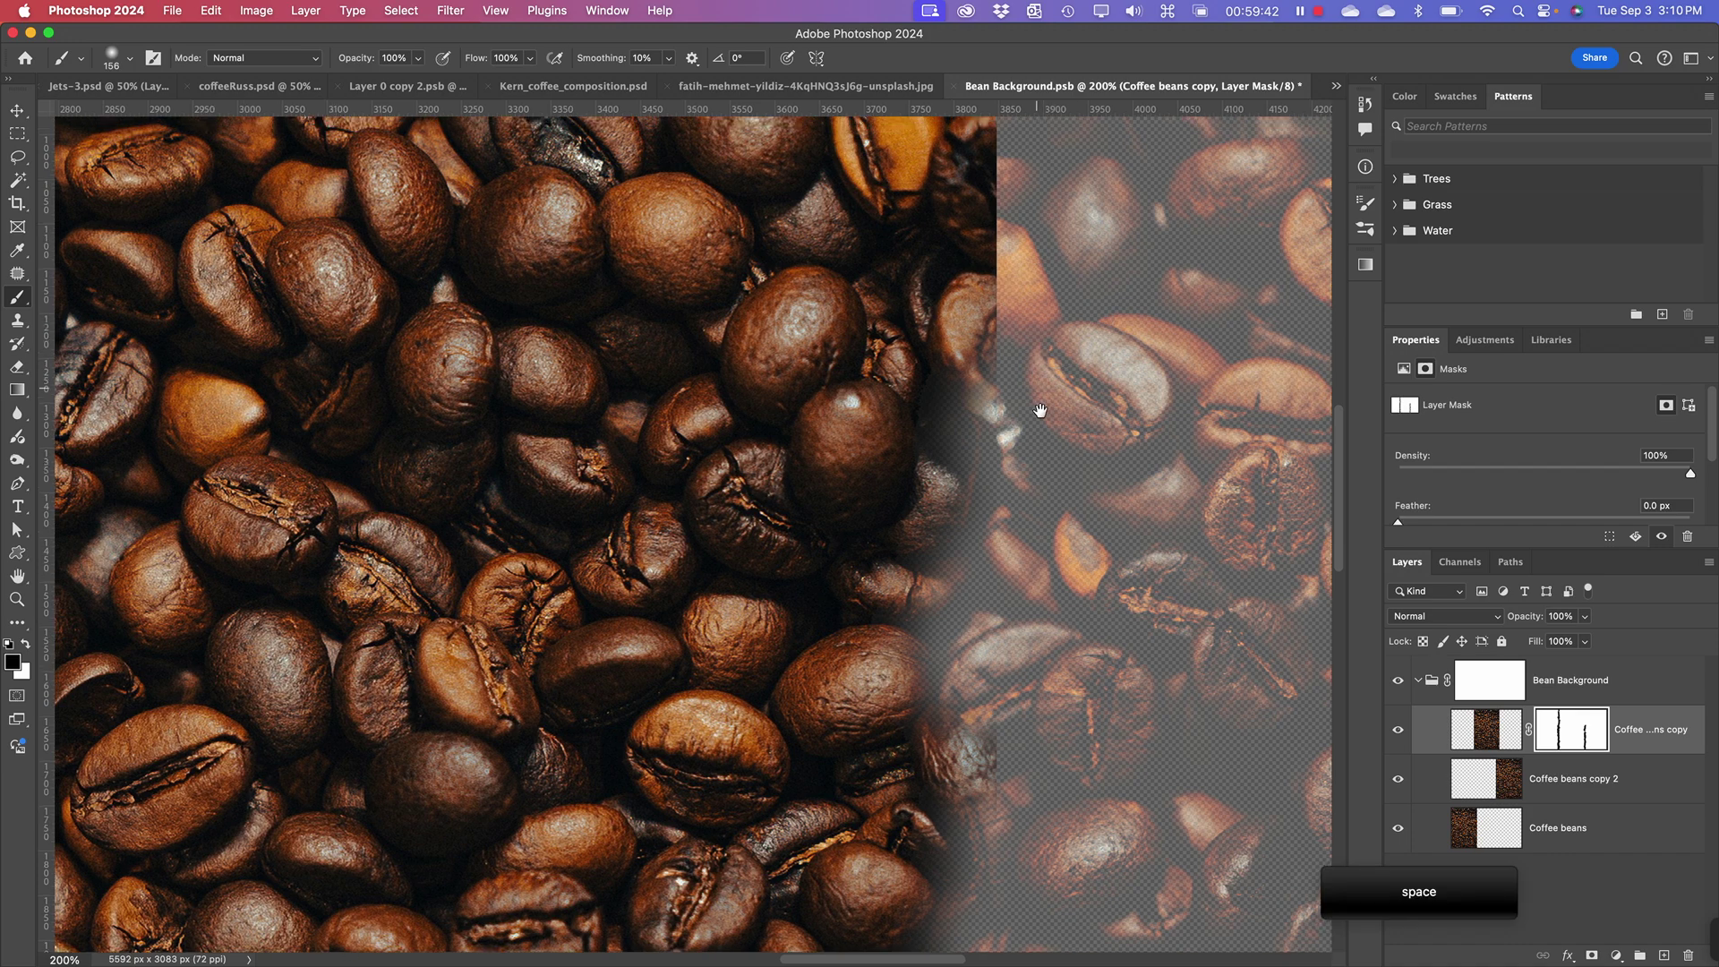
{"action": "mouse_move", "coordinate": [1036, 403]}
{"action": "left_mouse_down"}
{"action": "mouse_move", "coordinate": [1076, 839]}
{"action": "mouse_move", "coordinate": [1088, 689]}
{"action": "mouse_move", "coordinate": [1038, 689]}
{"action": "mouse_move", "coordinate": [1059, 721]}
{"action": "mouse_move", "coordinate": [1029, 605]}
{"action": "mouse_move", "coordinate": [1056, 536]}
{"action": "mouse_move", "coordinate": [1093, 509]}
{"action": "mouse_move", "coordinate": [1079, 395]}
{"action": "mouse_move", "coordinate": [1047, 395]}
{"action": "mouse_move", "coordinate": [1062, 436]}
{"action": "mouse_move", "coordinate": [1054, 851]}
{"action": "mouse_move", "coordinate": [1072, 864]}
{"action": "mouse_move", "coordinate": [1076, 672]}
{"action": "mouse_move", "coordinate": [1043, 687]}
{"action": "mouse_move", "coordinate": [1074, 642]}
{"action": "mouse_move", "coordinate": [1048, 472]}
{"action": "mouse_move", "coordinate": [1109, 383]}
{"action": "left_mouse_up"}
{"action": "key", "text": "space"}
{"action": "key", "text": "space"}
{"action": "mouse_move", "coordinate": [1110, 537]}
{"action": "left_mouse_down"}
{"action": "mouse_move", "coordinate": [1125, 683]}
{"action": "mouse_move", "coordinate": [1104, 663]}
{"action": "left_mouse_up"}
{"action": "mouse_move", "coordinate": [1069, 739]}
{"action": "left_mouse_down"}
{"action": "mouse_move", "coordinate": [1078, 681]}
{"action": "mouse_move", "coordinate": [1026, 526]}
{"action": "mouse_move", "coordinate": [1070, 504]}
{"action": "mouse_move", "coordinate": [1049, 396]}
{"action": "mouse_move", "coordinate": [1075, 312]}
{"action": "mouse_move", "coordinate": [1013, 283]}
{"action": "left_mouse_up"}
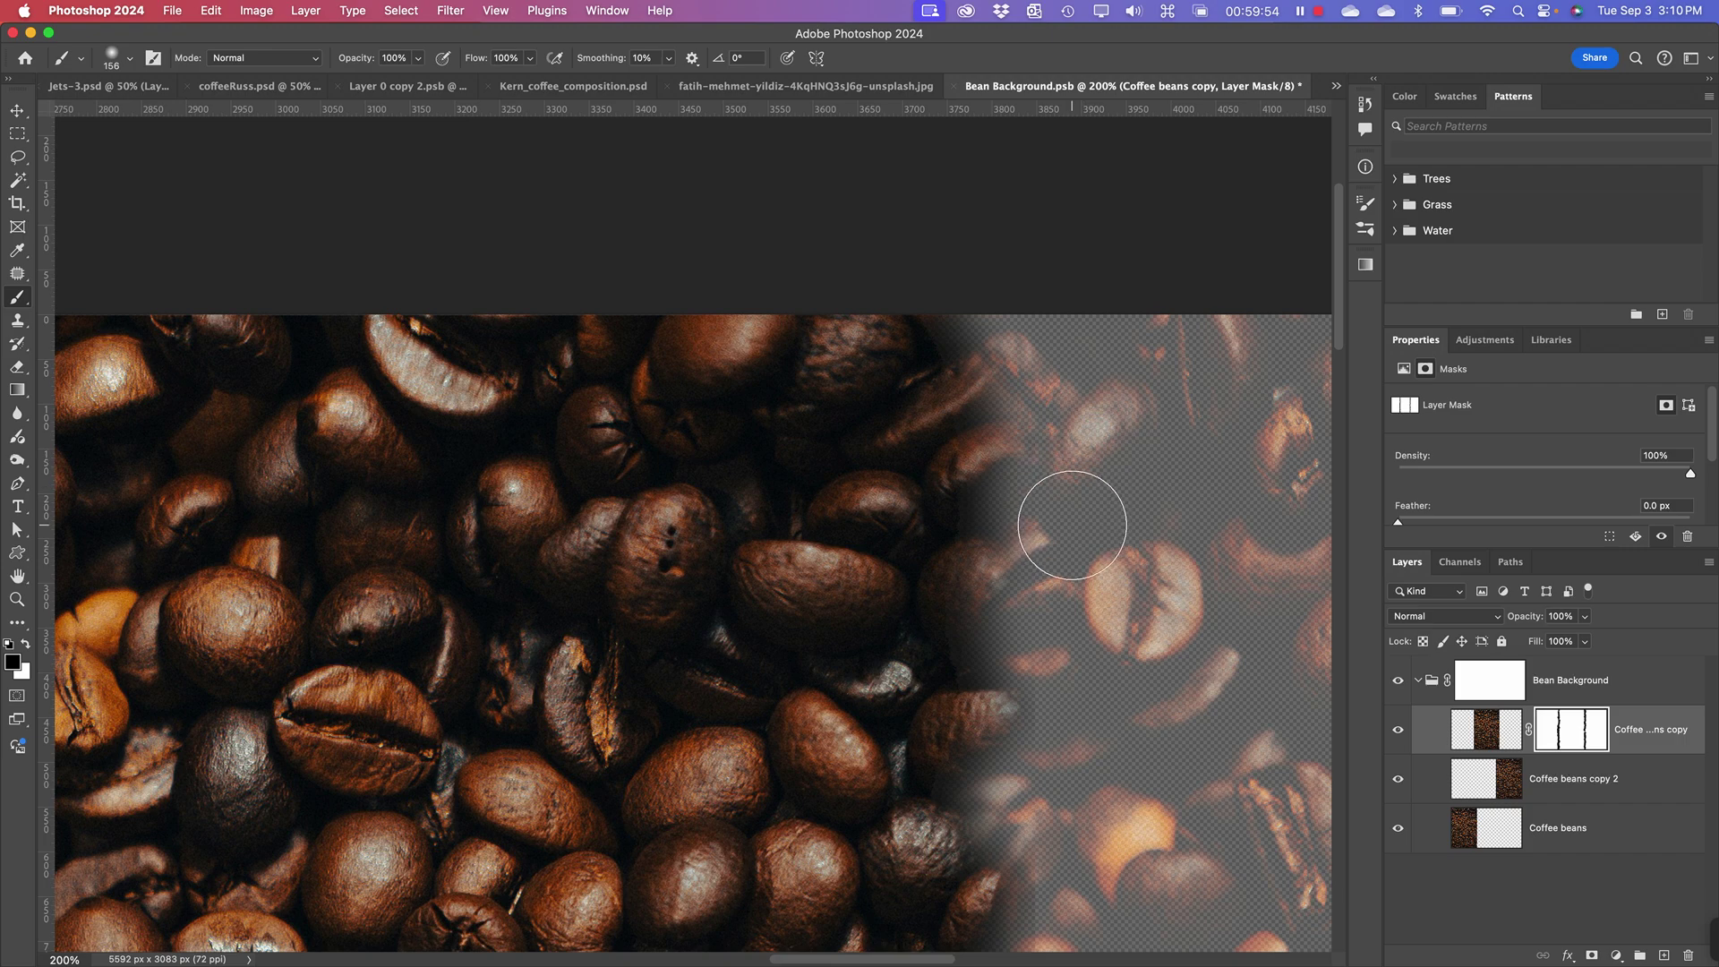
- Restore the opacity of the Coffee beans copy 2 and Coffee beans layers to 100%
{"action": "key", "text": "super+minus"}
{"action": "key", "text": "super+minus"}
{"action": "key", "text": "super+minus"}
{"action": "key", "text": "space"}
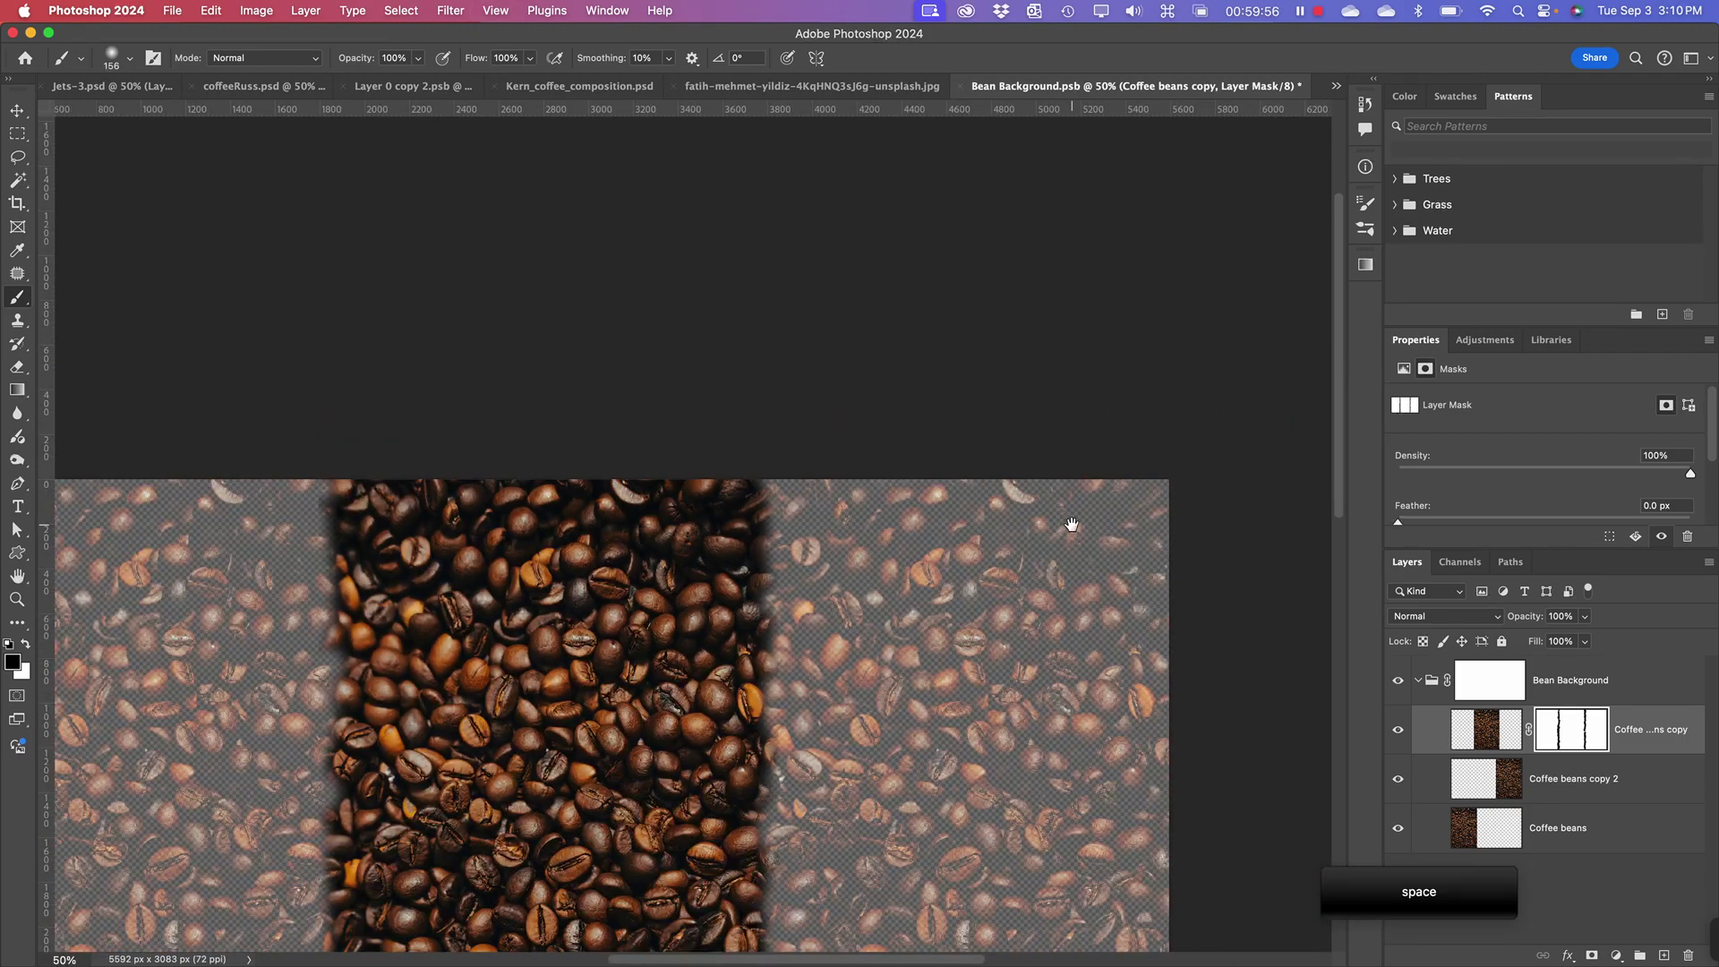
{"action": "scroll", "coordinate": [773, 582], "scroll_direction": "down", "scroll_amount": 6}
{"action": "scroll", "coordinate": [773, 582], "scroll_direction": "left", "scroll_amount": 3}
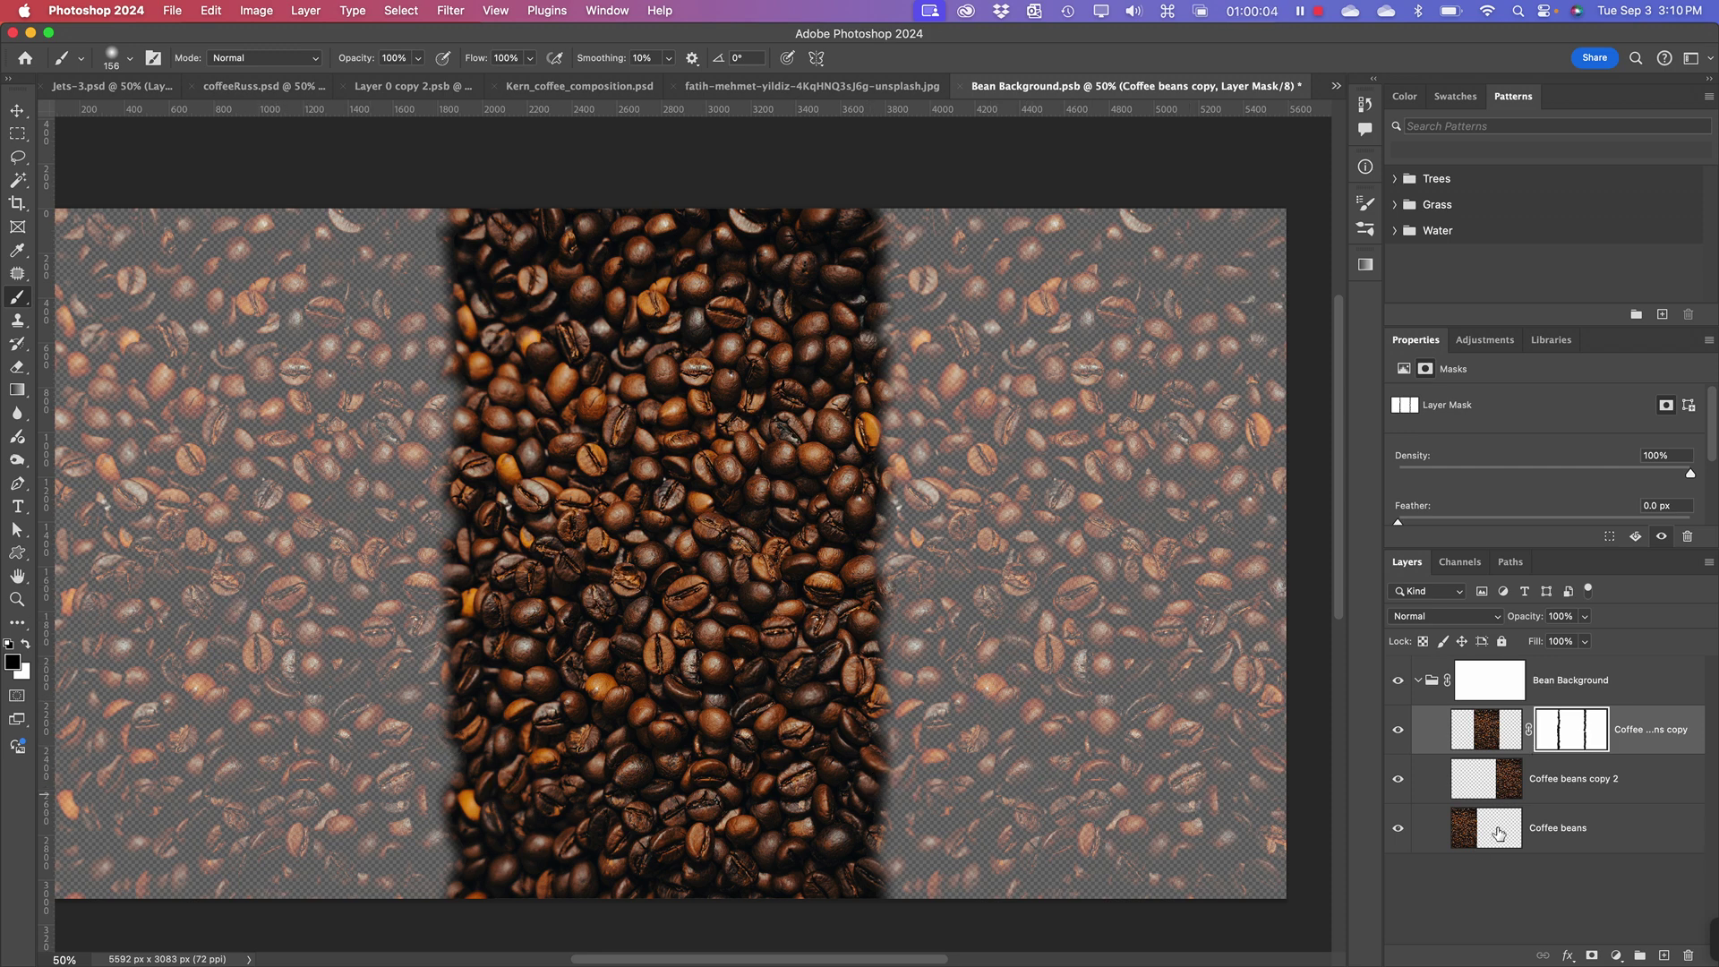
{"action": "left_click", "coordinate": [1564, 784]}
{"action": "left_click", "coordinate": [1581, 829], "text": "shift"}
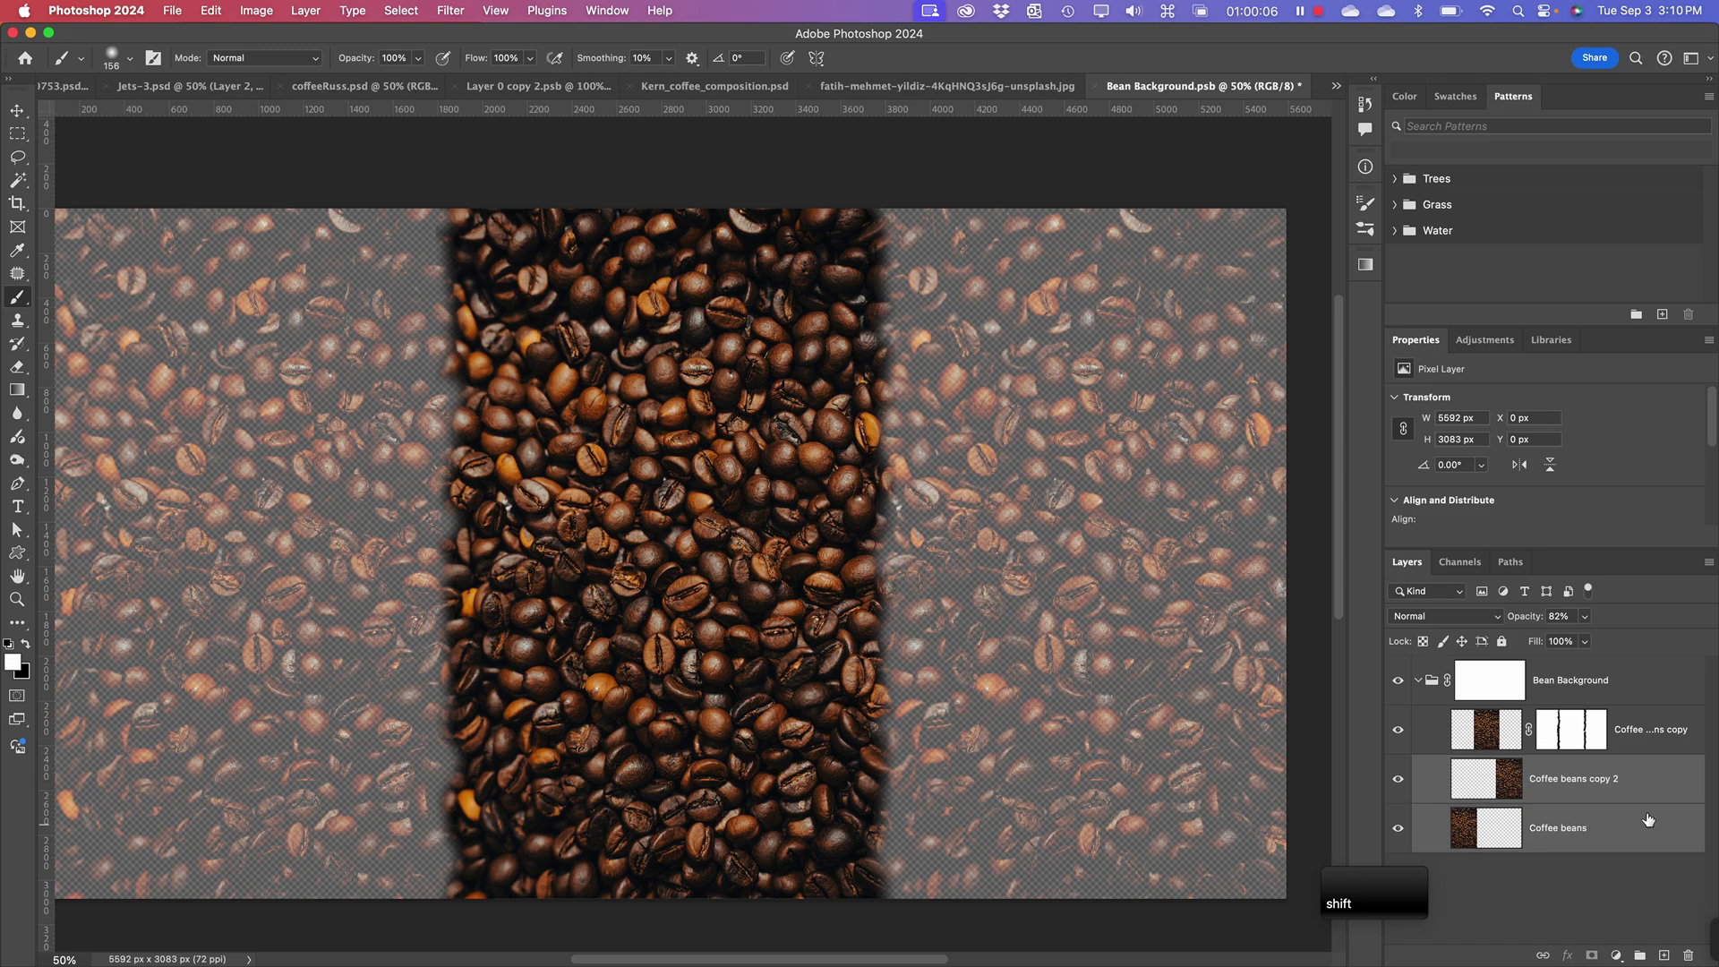
{"action": "left_click", "coordinate": [1585, 618]}
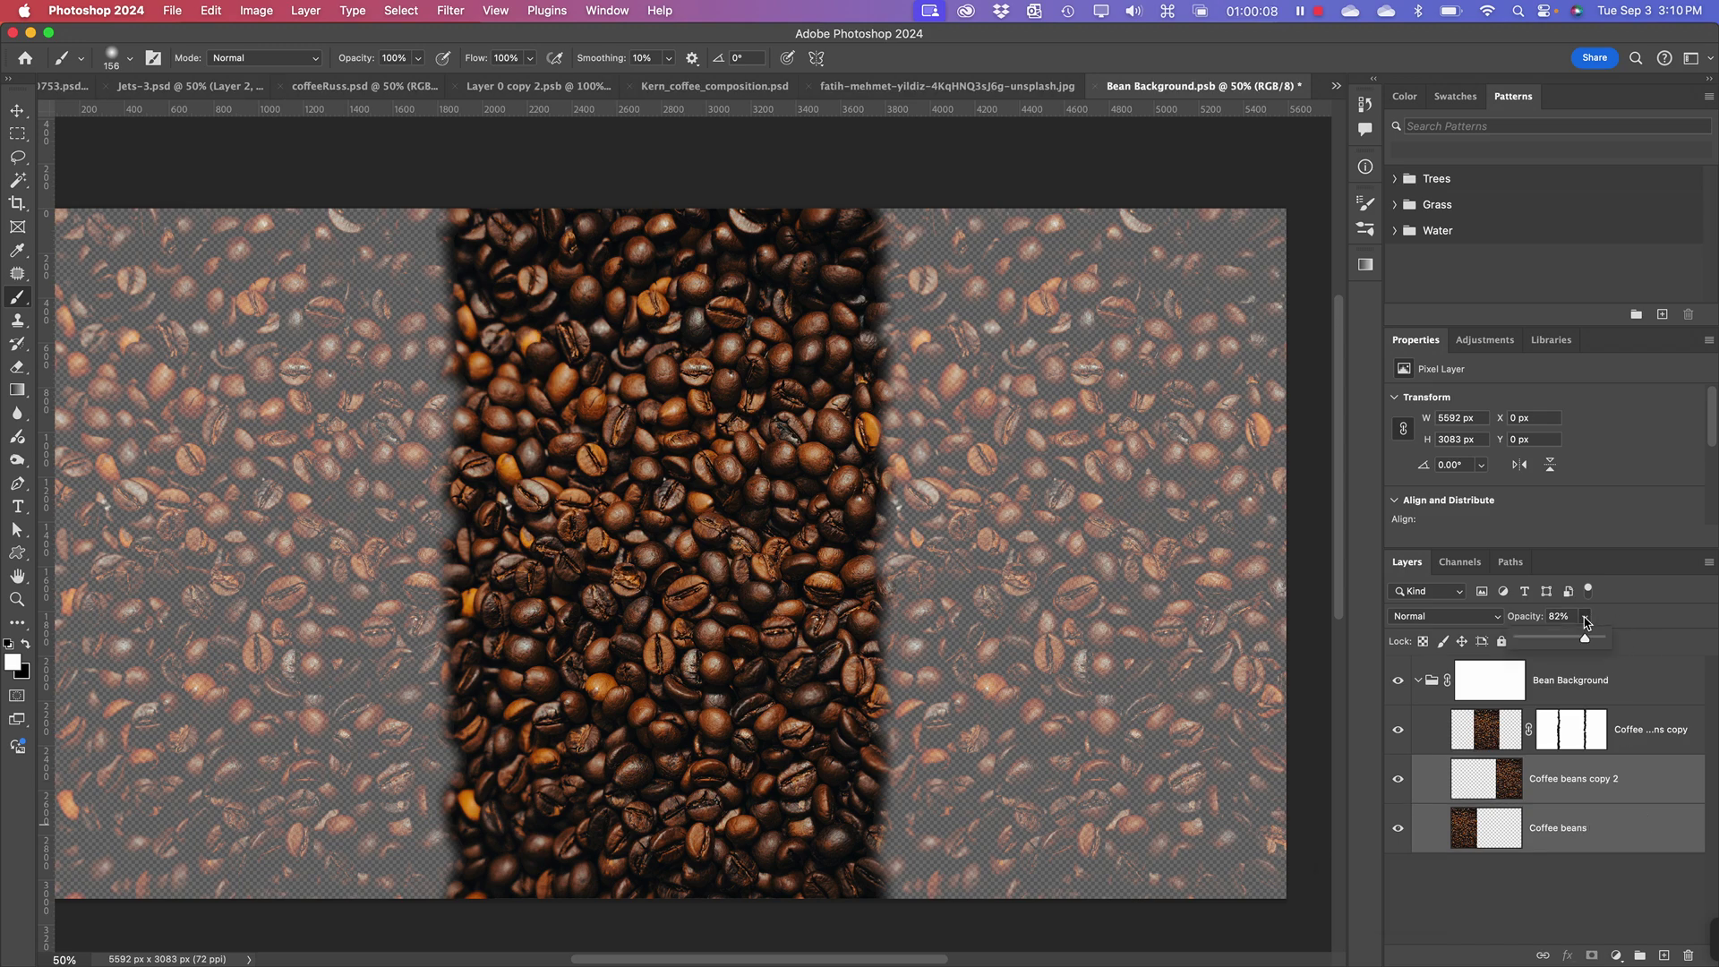
{"action": "left_click_drag", "start_coordinate": [1626, 645], "coordinate": [1636, 647]}
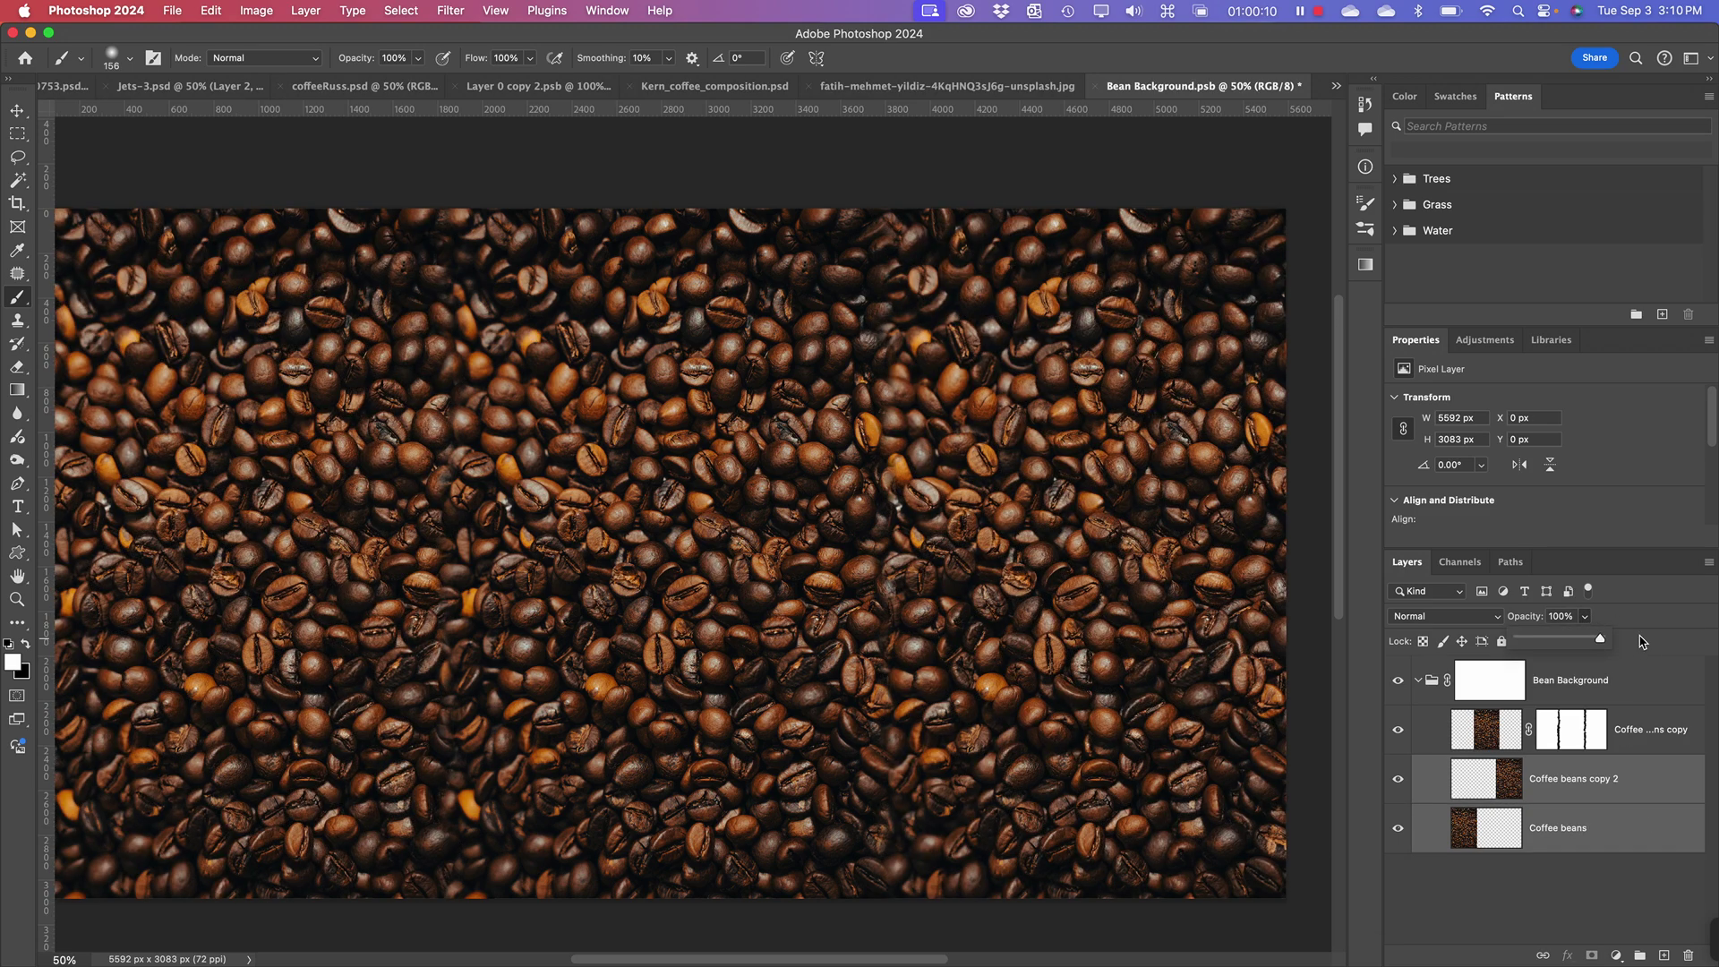
- Examine the blended seams on both sides of the middle bean layer at 100% zoom
{"action": "key", "text": "super"}
{"action": "key", "text": "space"}
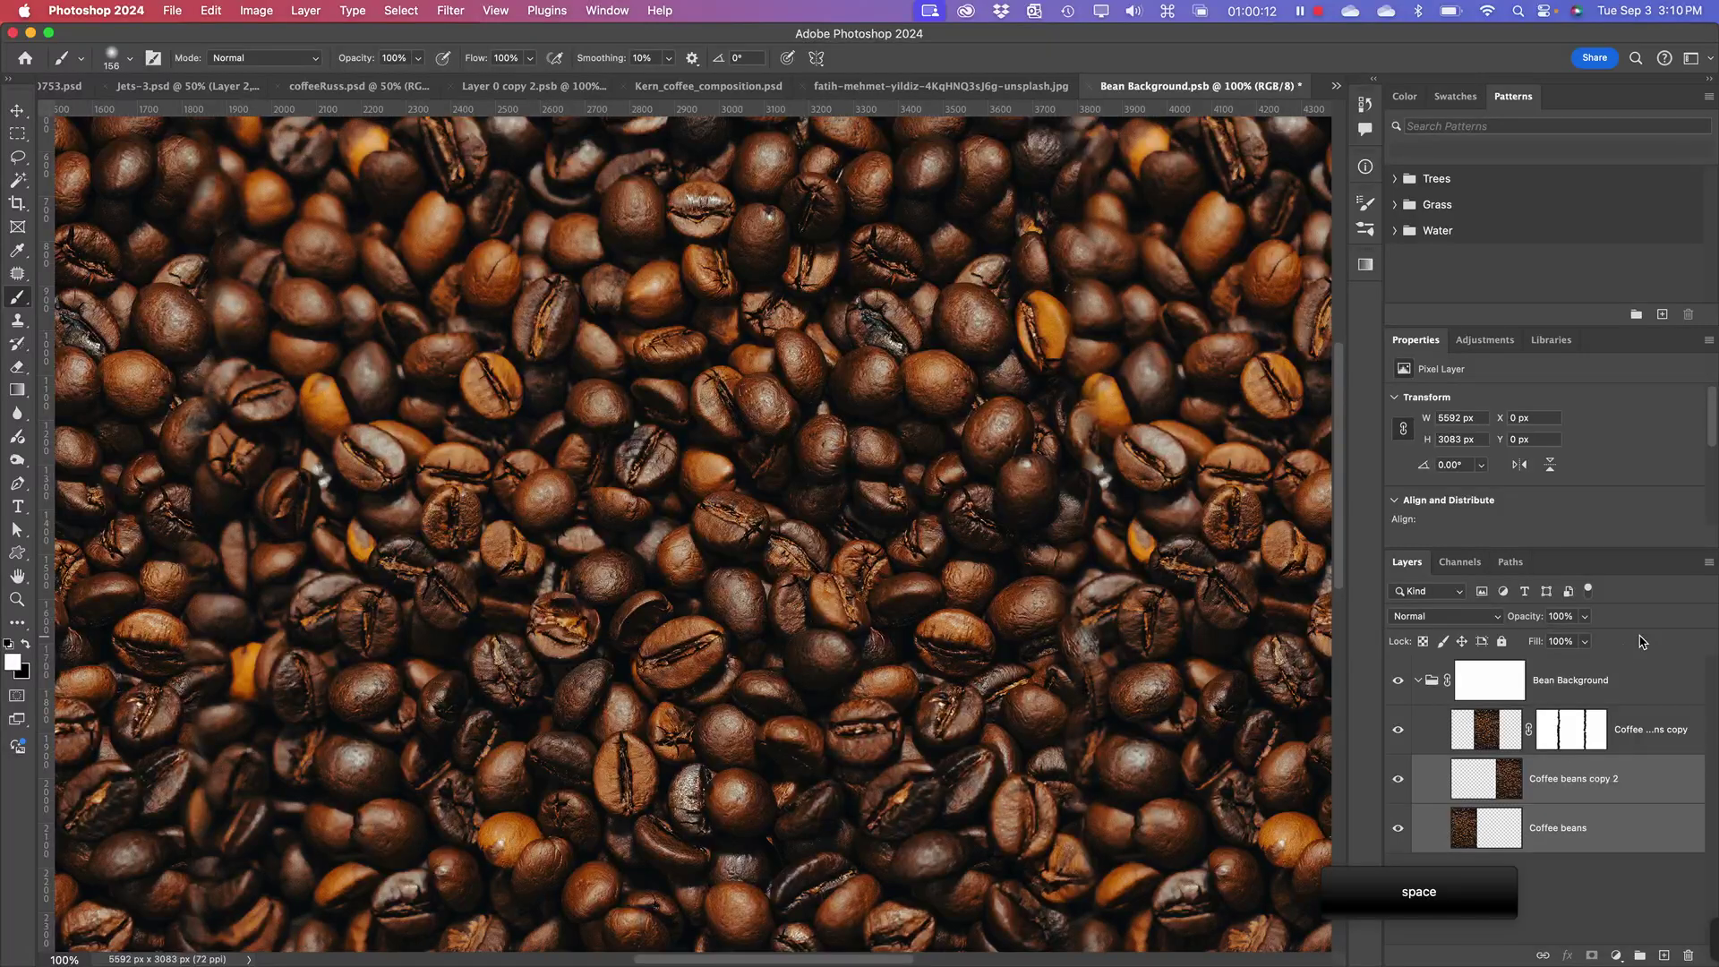
{"action": "left_click_drag", "start_coordinate": [967, 537], "coordinate": [598, 729]}
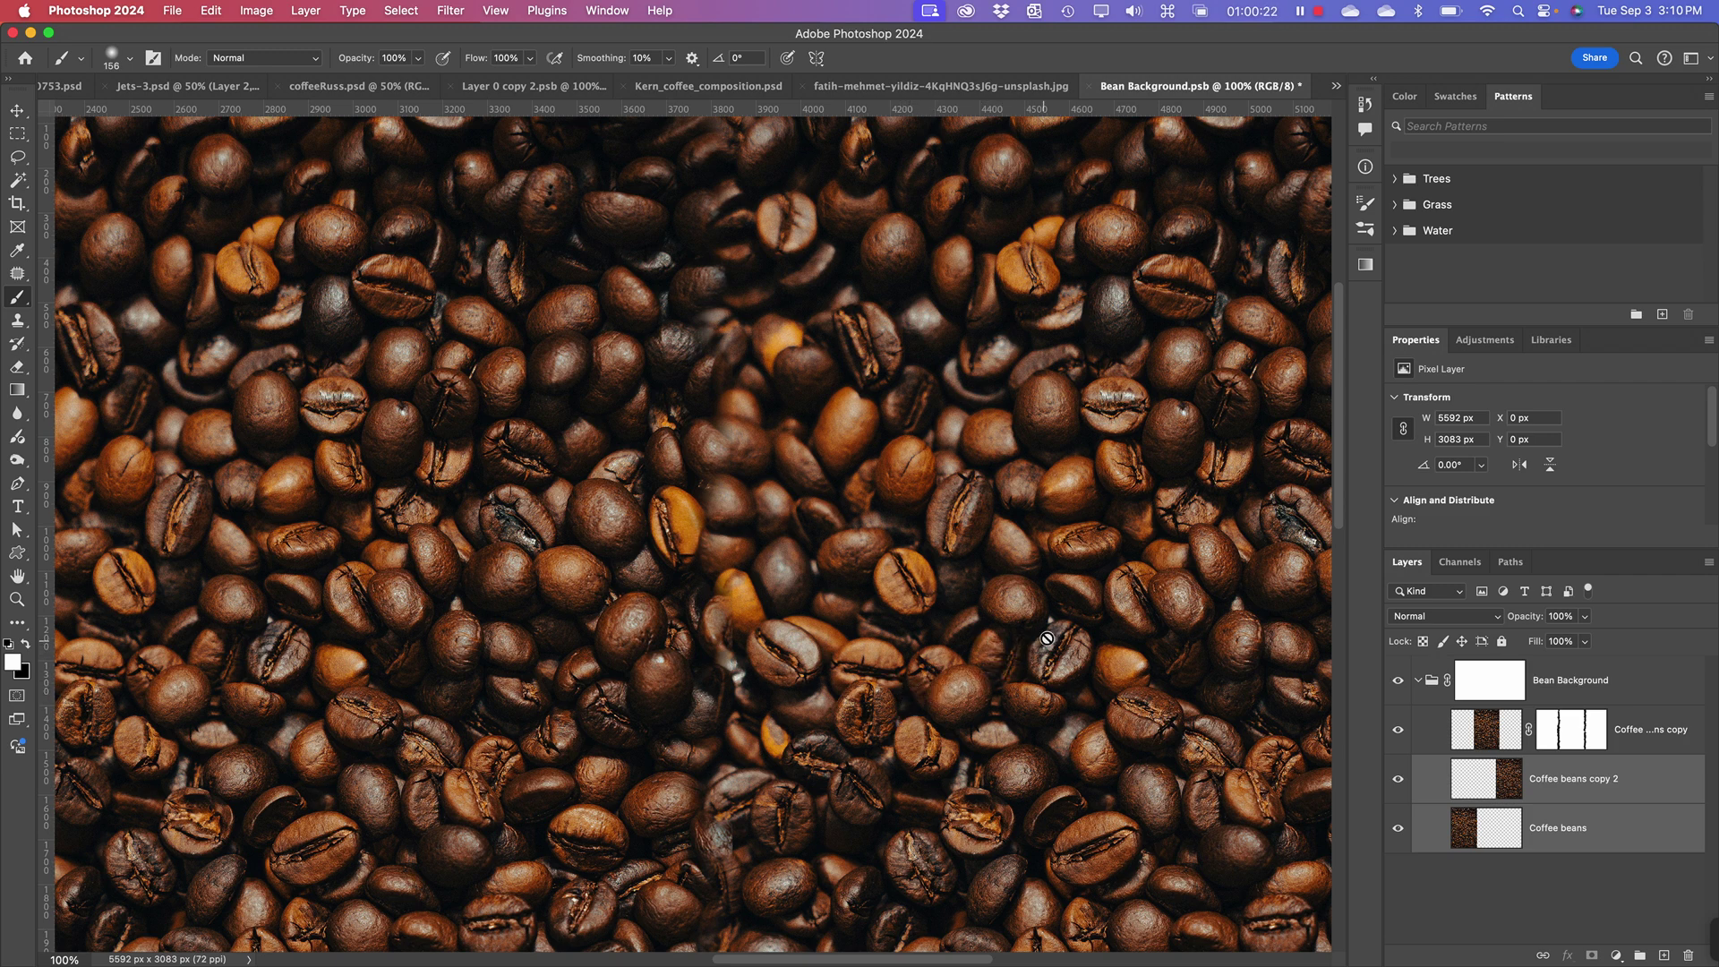
{"action": "key", "text": "space"}
{"action": "left_click_drag", "start_coordinate": [844, 620], "coordinate": [976, 601]}
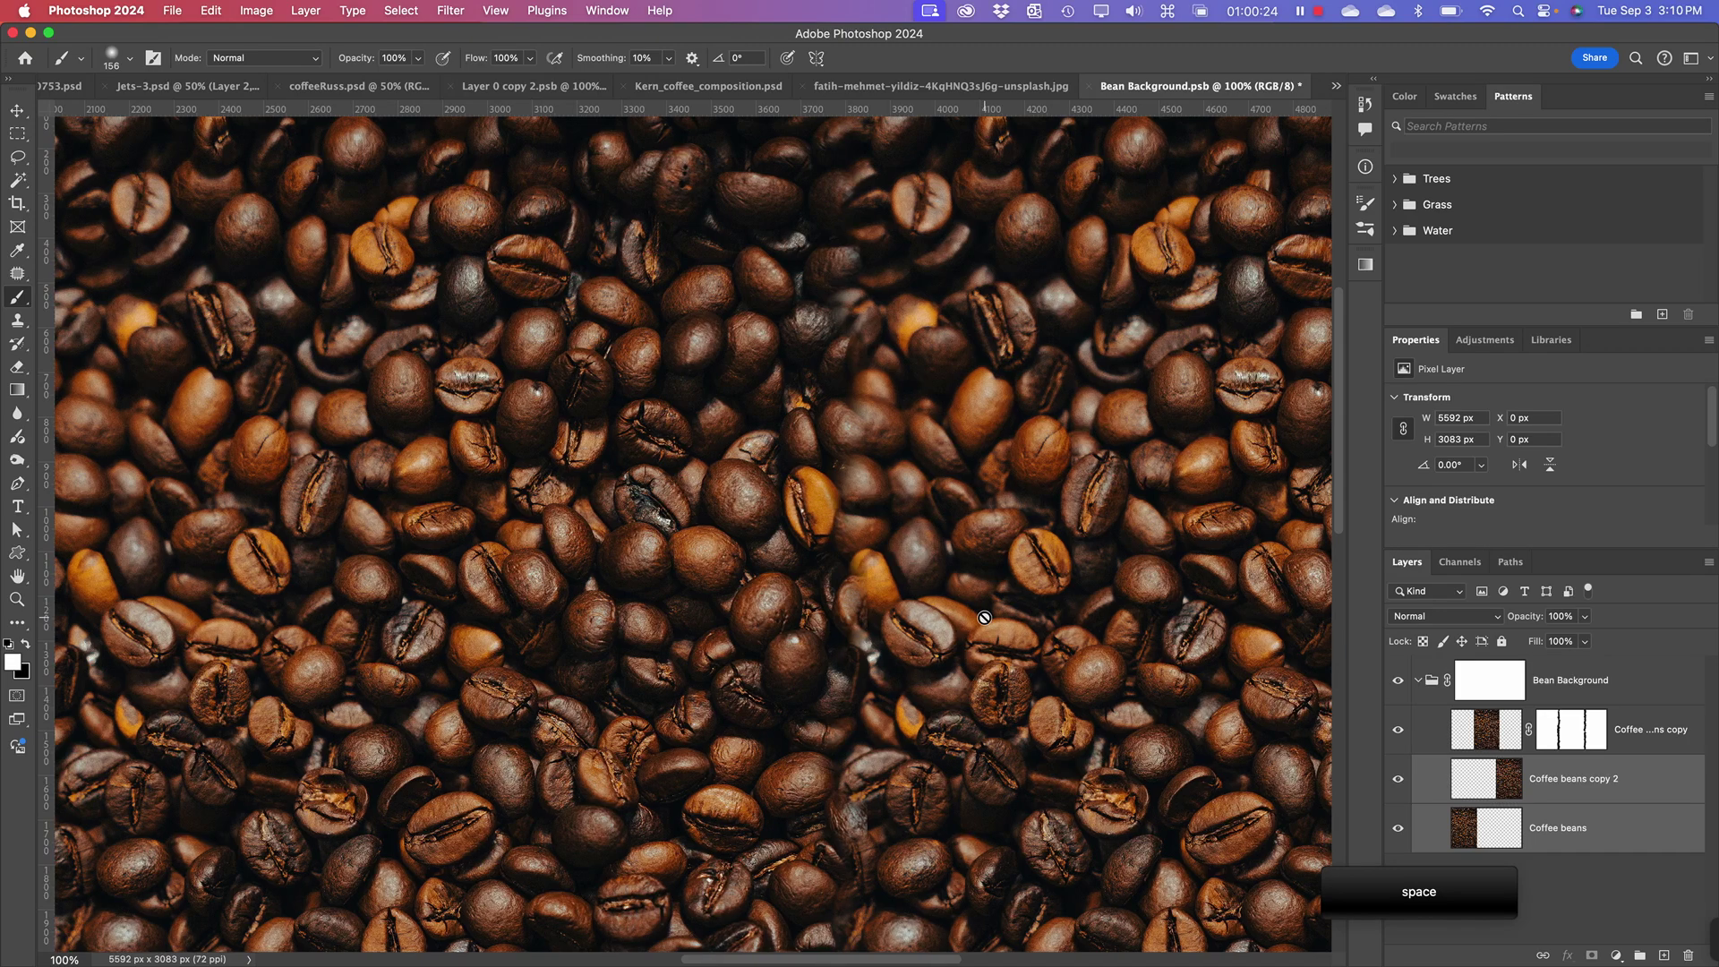
{"action": "key", "text": "super+minus"}
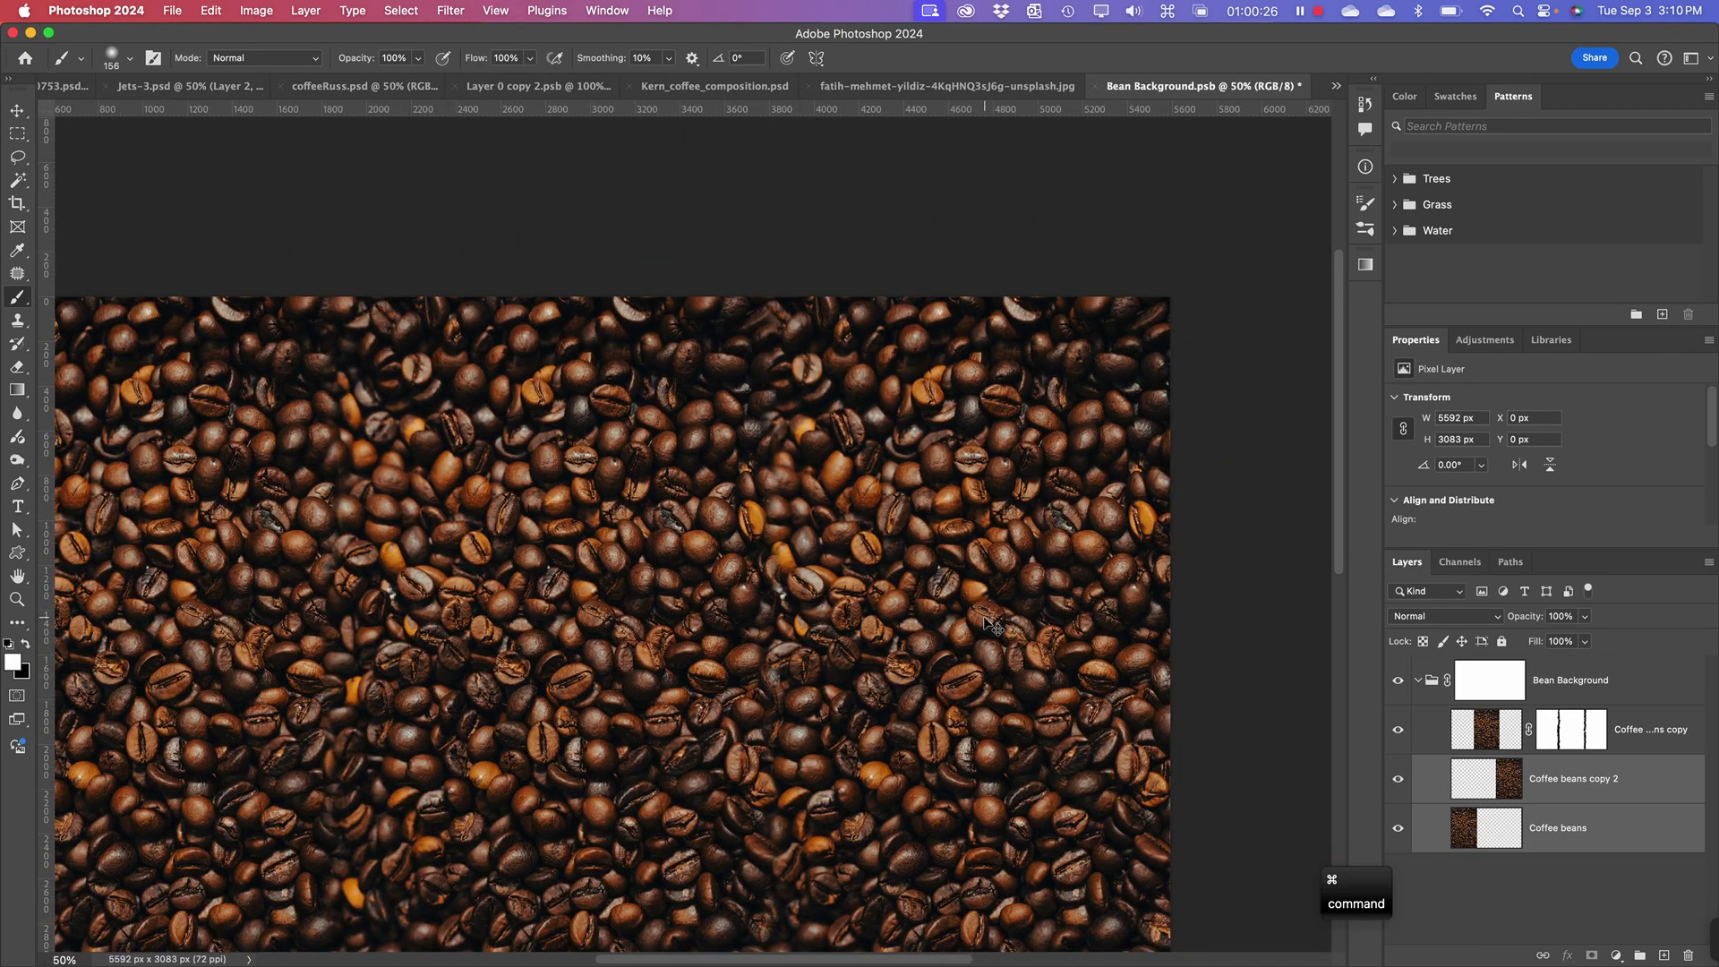
- Examine the whole blended bean background at 33.33% and 50% zoom
{"action": "key", "text": "super+minus"}
{"action": "key", "text": "space"}
{"action": "left_click_drag", "start_coordinate": [614, 633], "coordinate": [757, 561]}
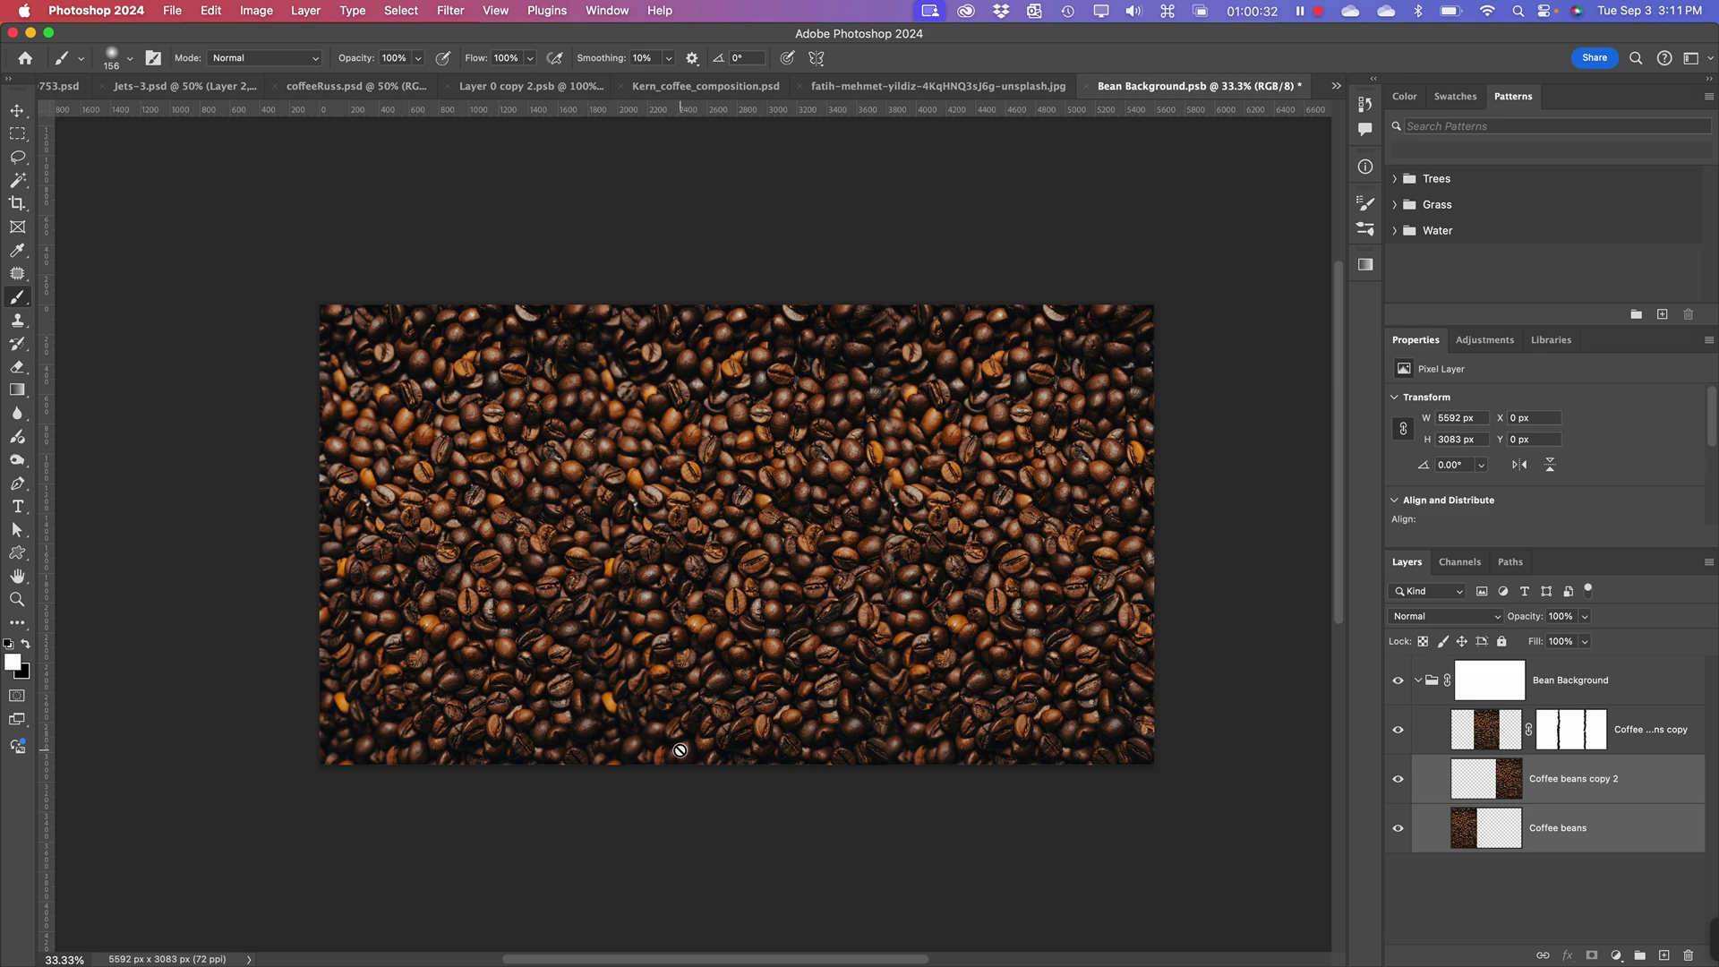
{"action": "key", "text": "super"}
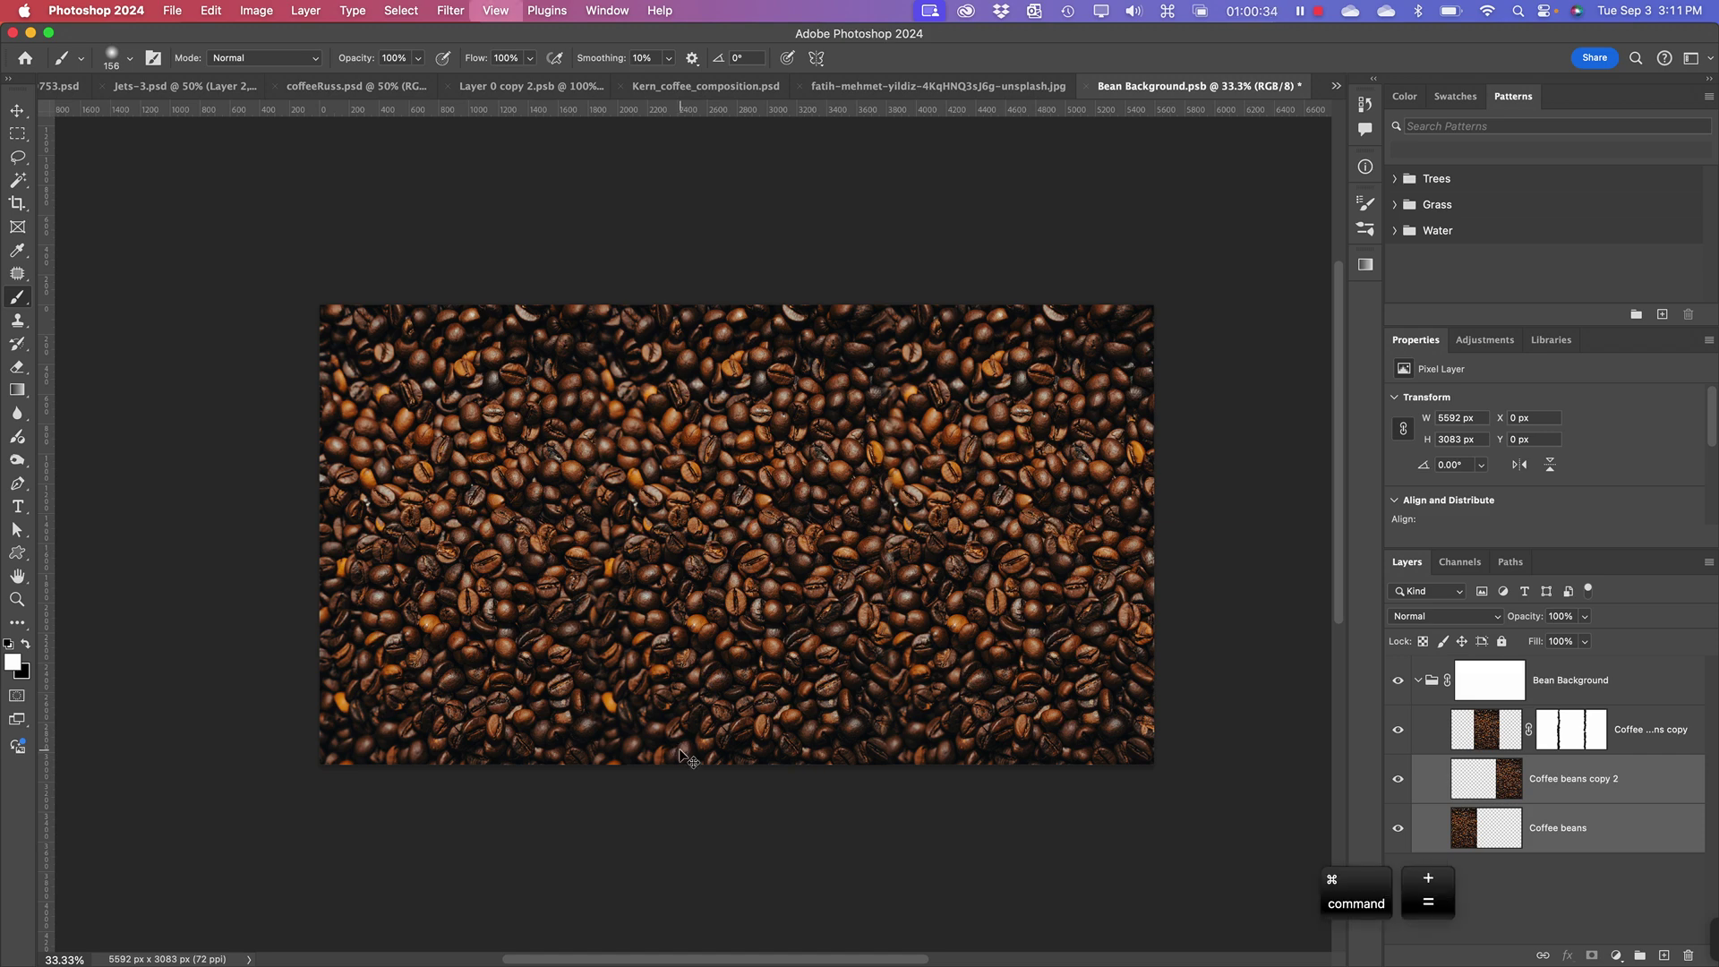
{"action": "key", "text": "super+equal"}
{"action": "left_click", "coordinate": [687, 759]}
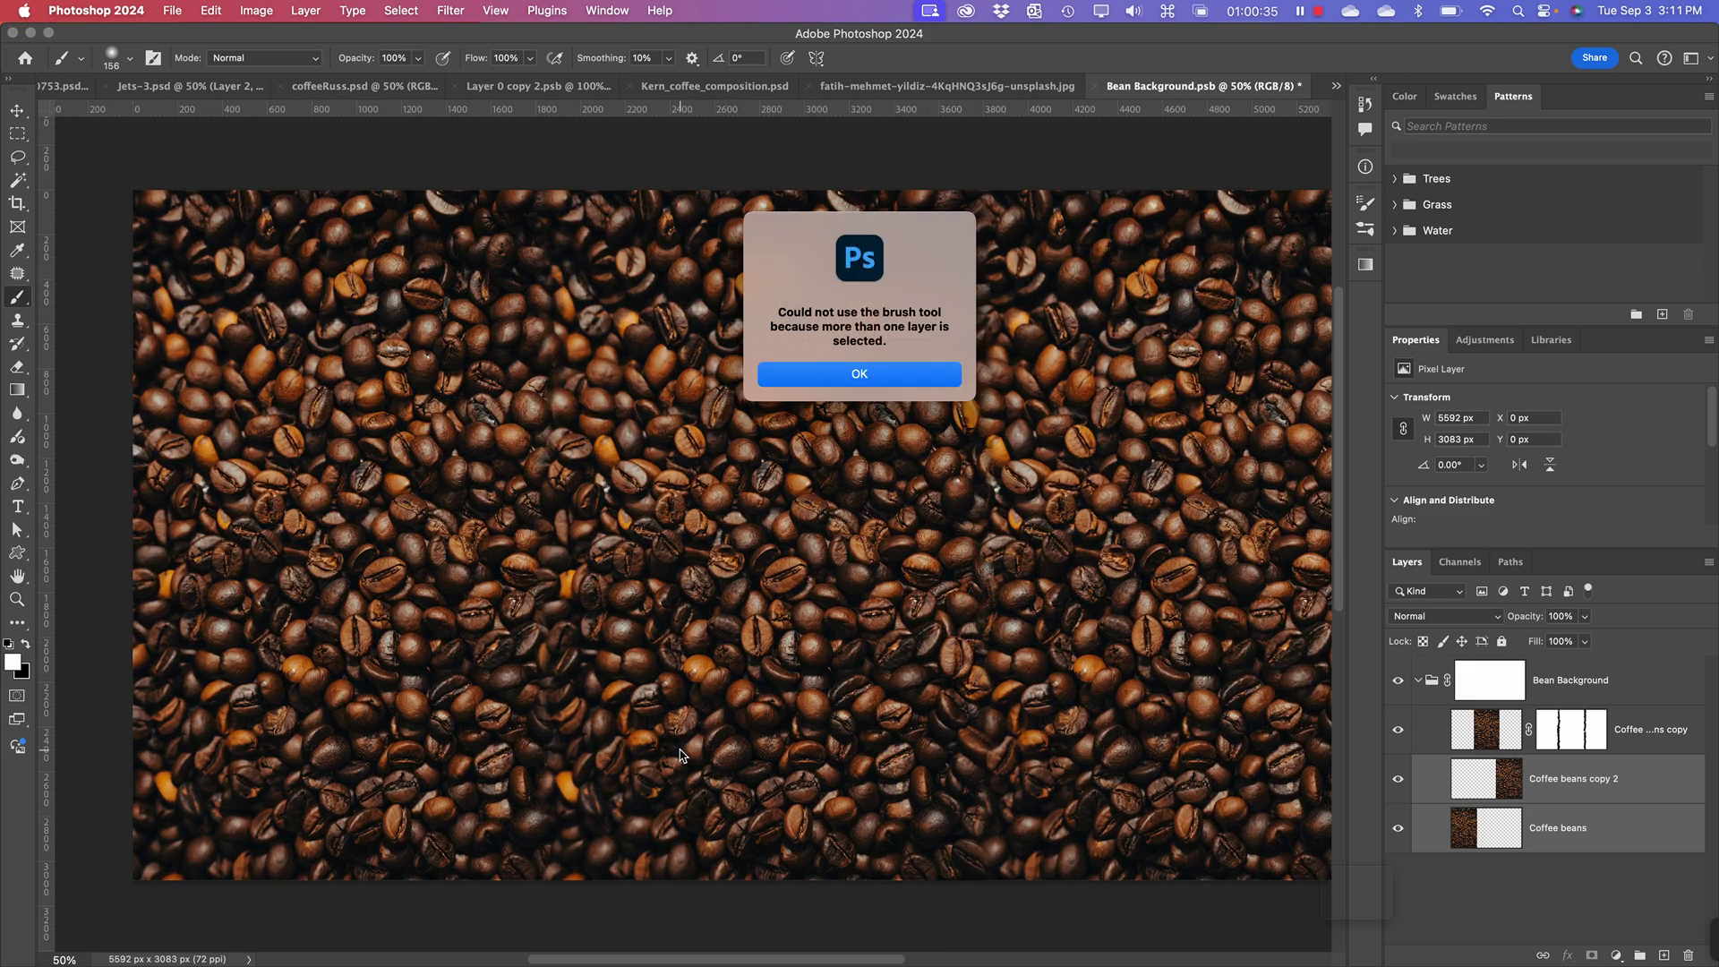
{"action": "left_click", "coordinate": [861, 372]}
{"action": "left_click", "coordinate": [846, 382]}
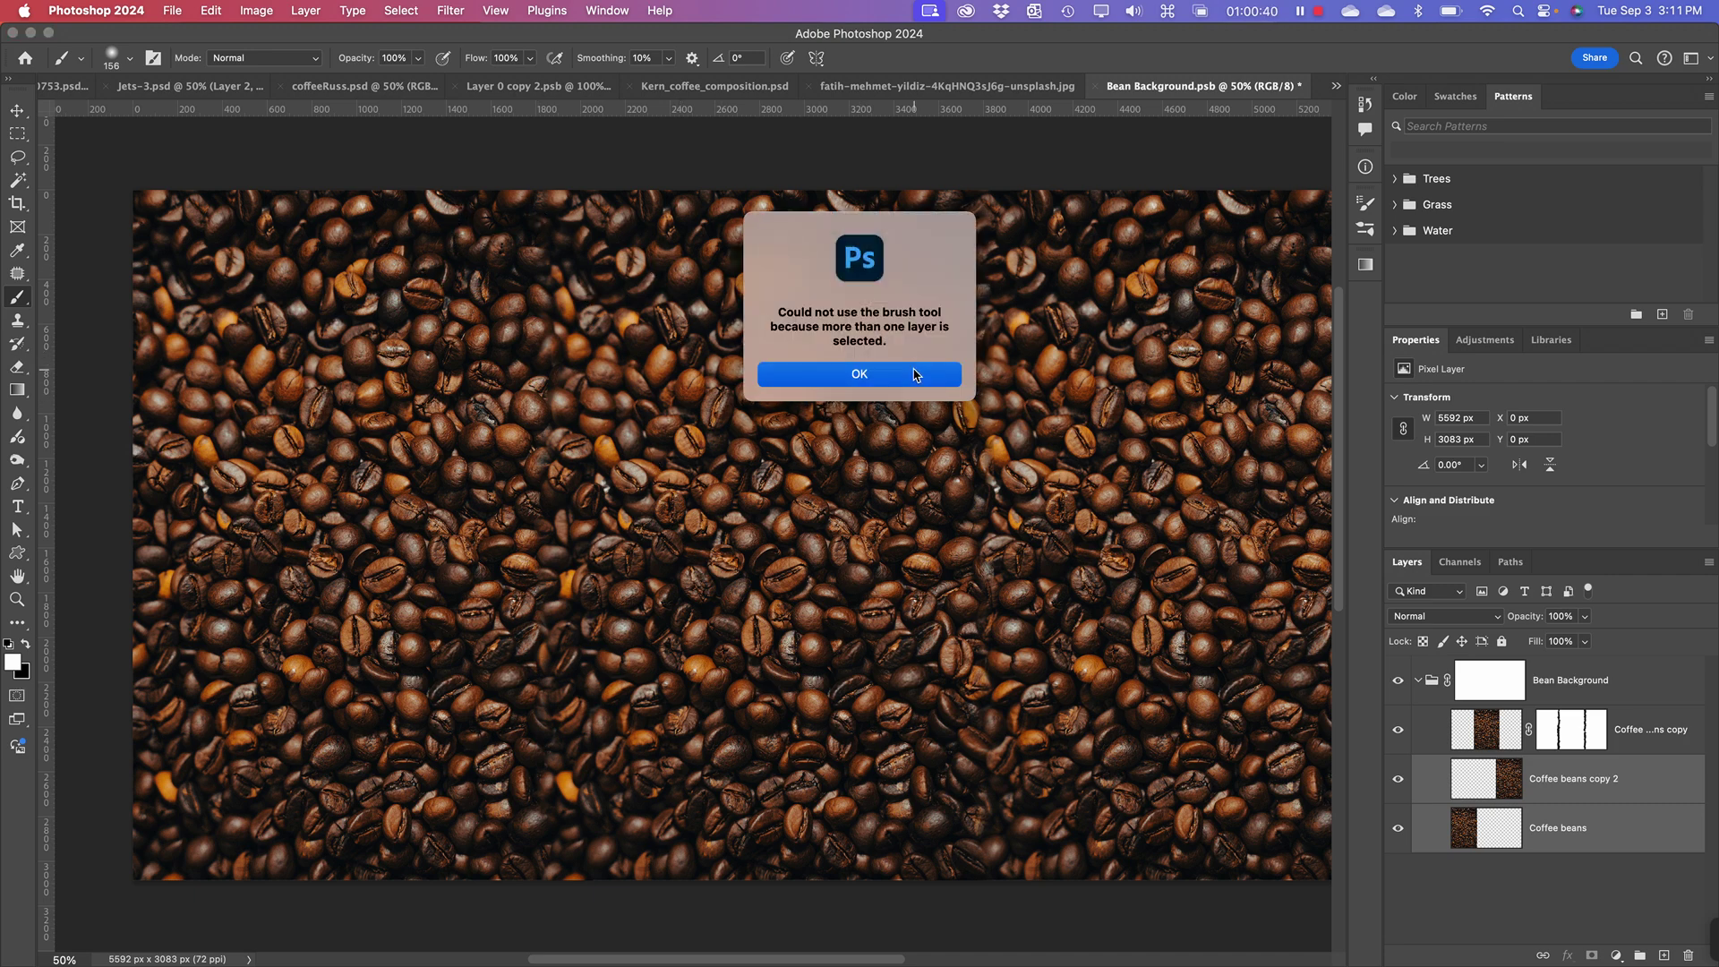
{"action": "left_click", "coordinate": [915, 374]}
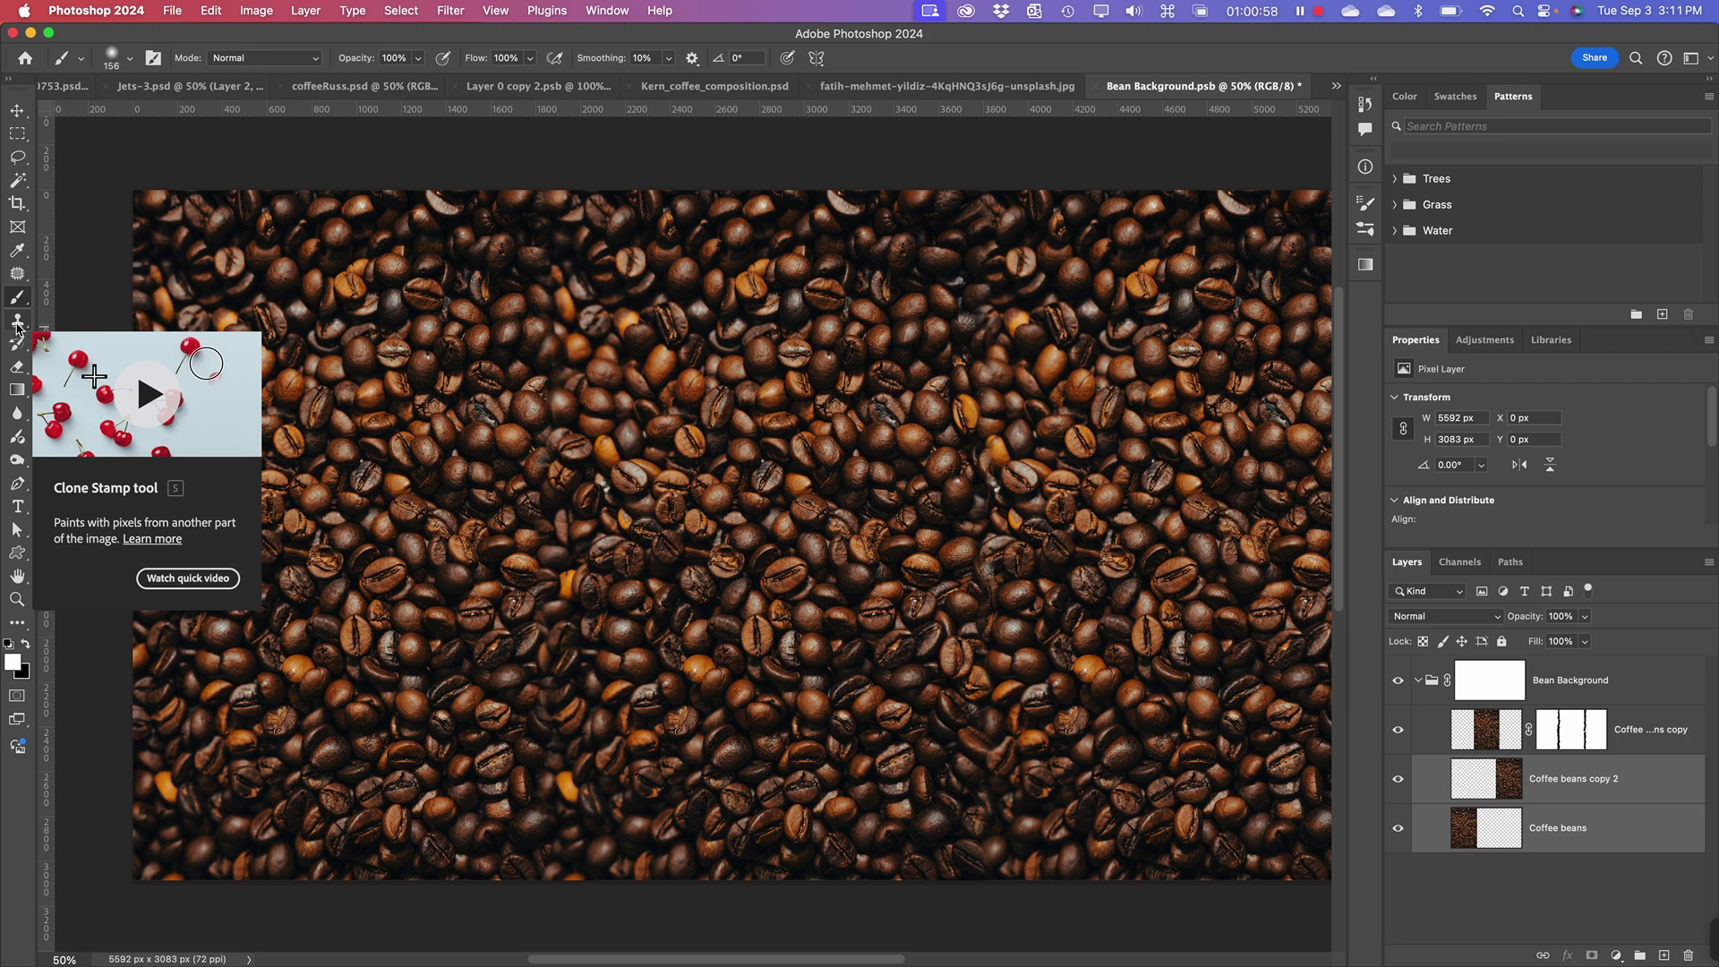
- Prepare the Clone Stamp tool with a soft 316 px brush to work on the Coffee beans layer
{"action": "left_click", "coordinate": [17, 324]}
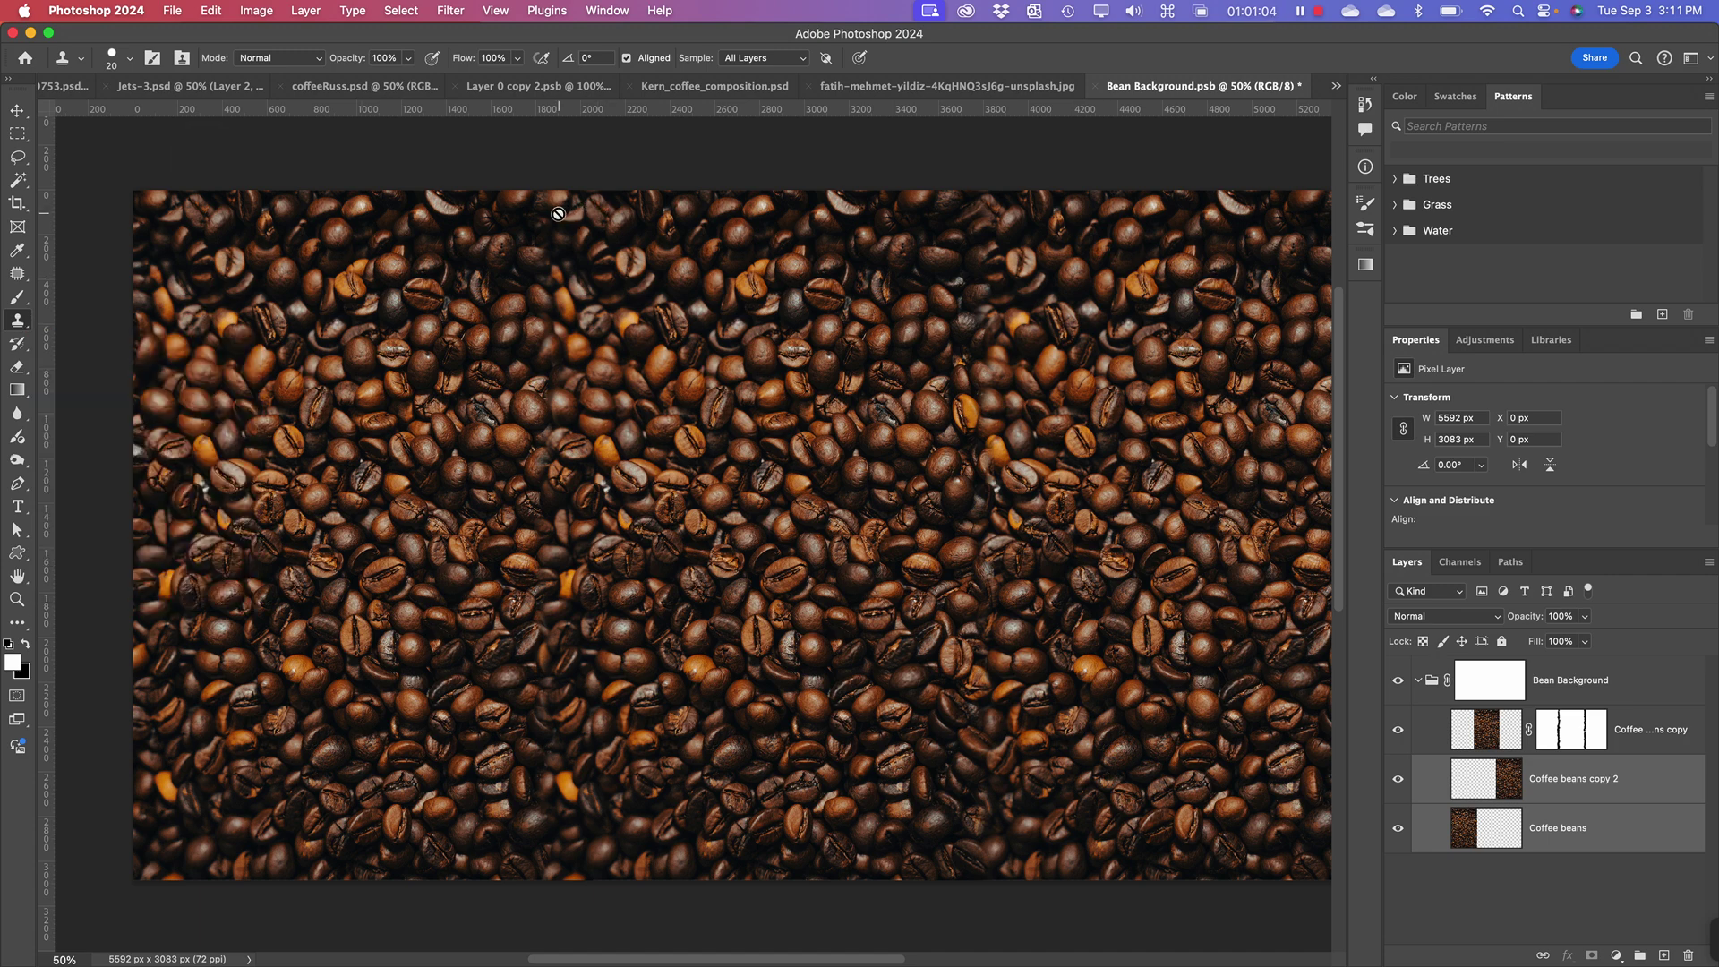
{"action": "left_click", "coordinate": [1398, 731]}
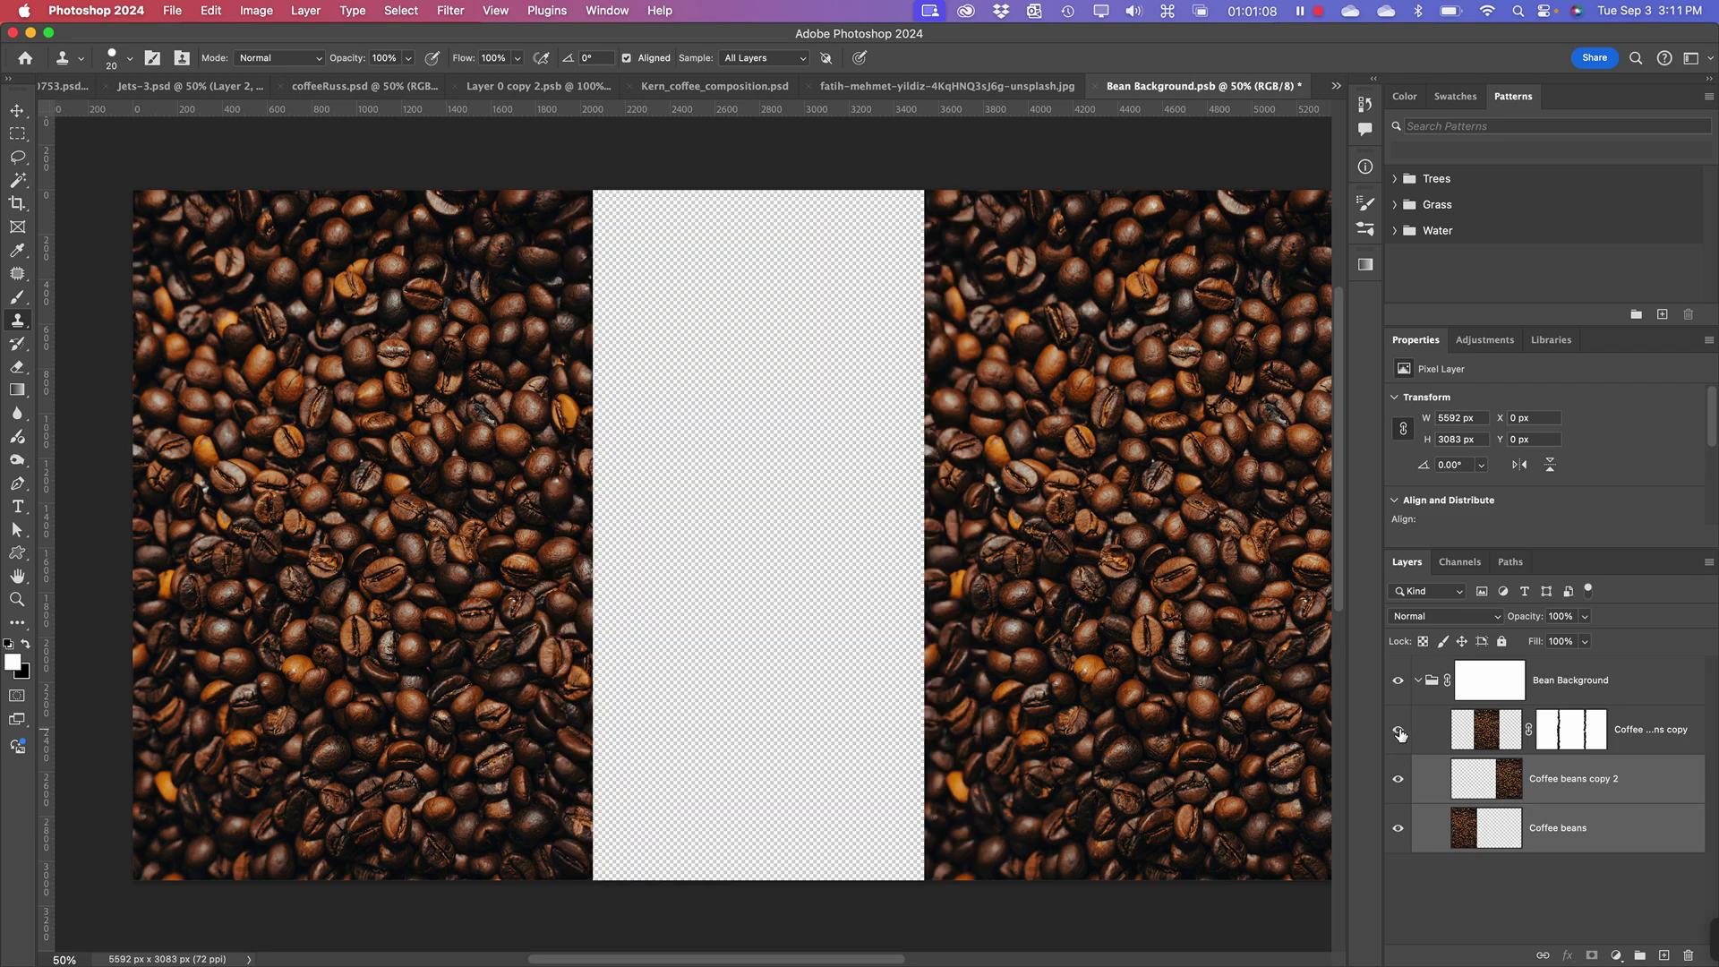
{"action": "left_click", "coordinate": [1398, 731]}
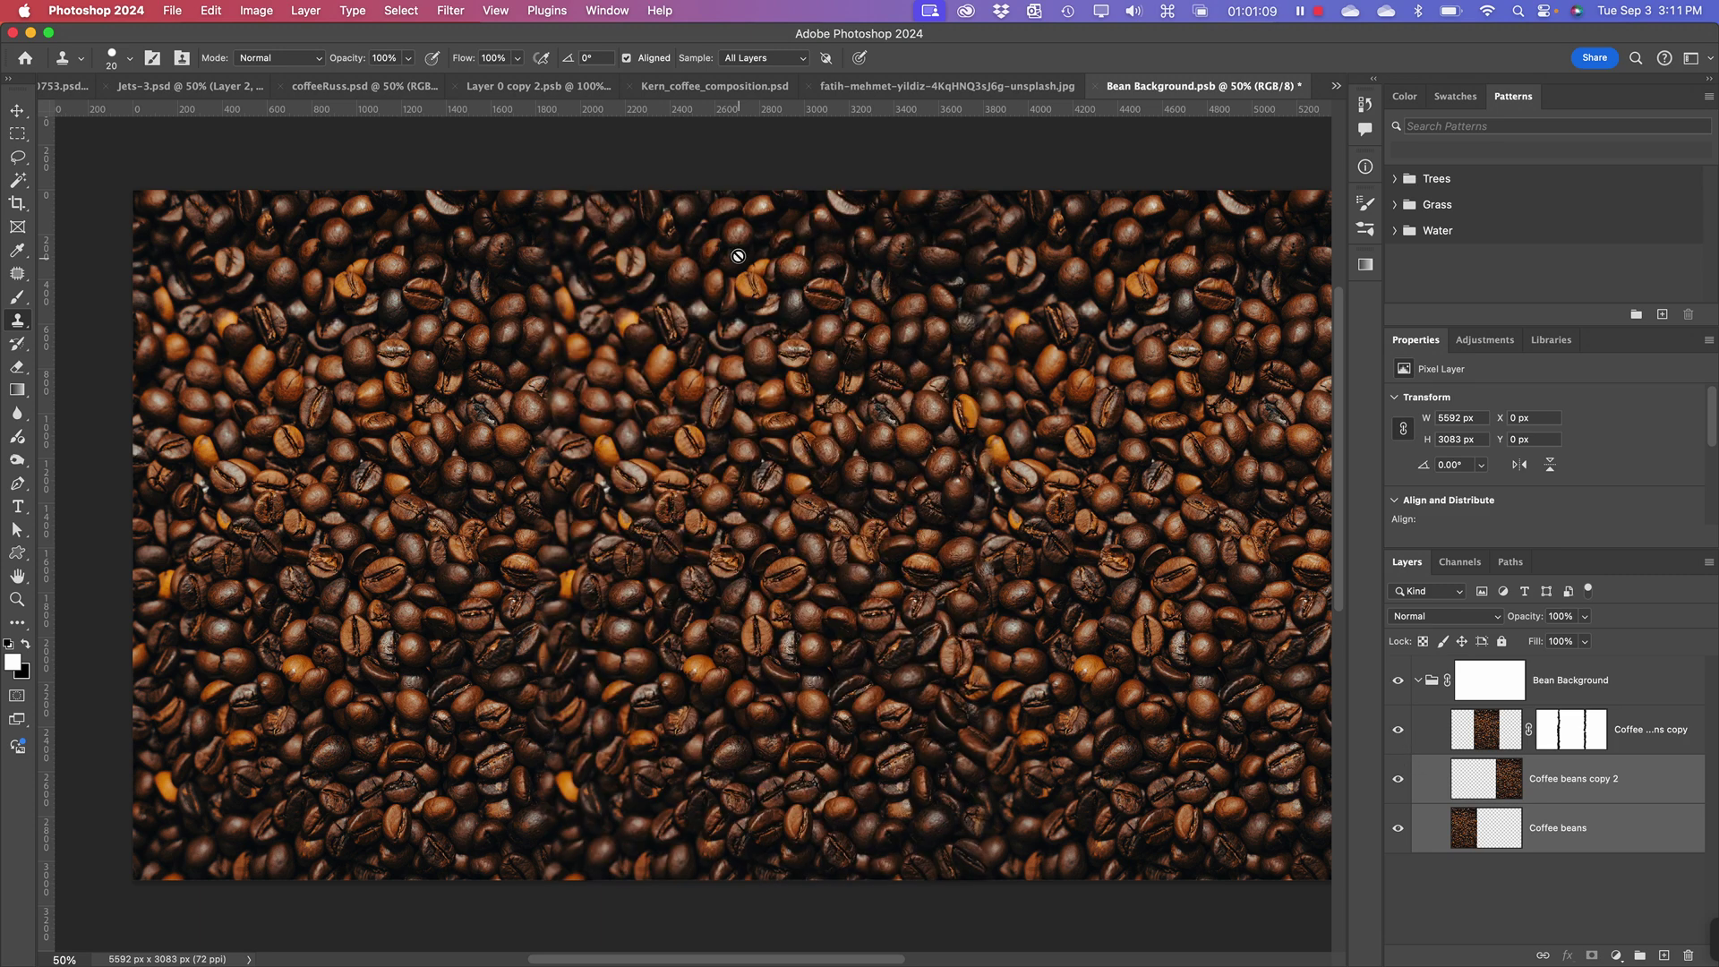
{"action": "left_click", "coordinate": [1478, 831]}
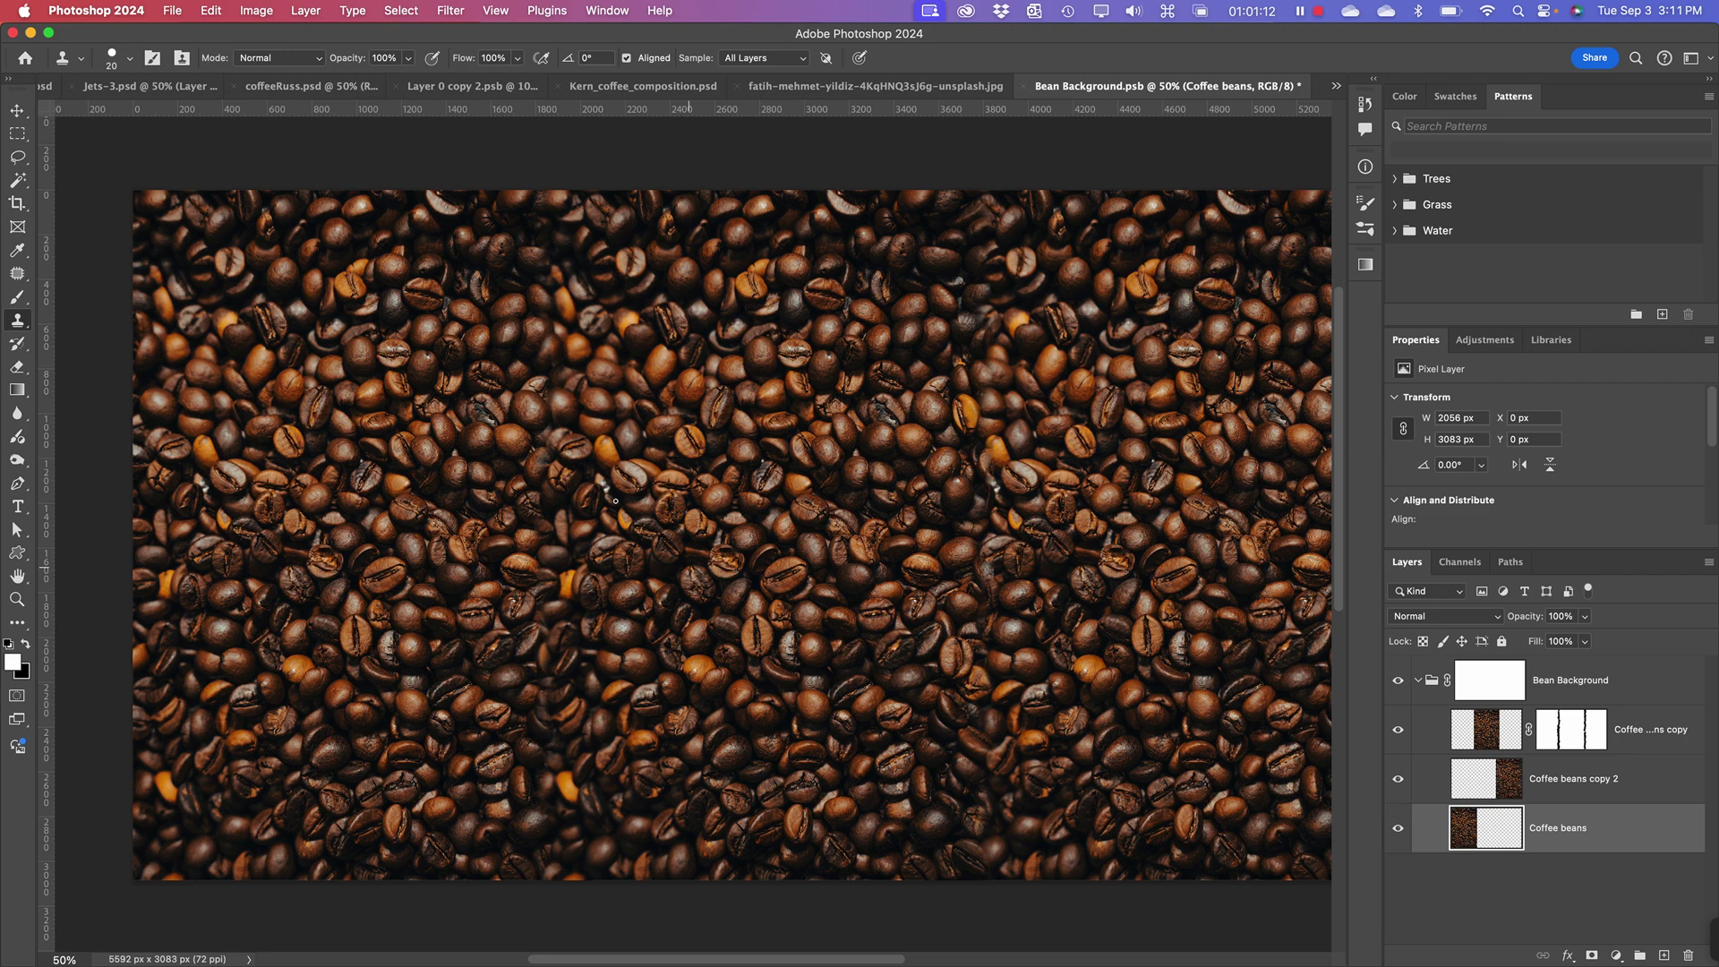
{"action": "right_click", "coordinate": [404, 296]}
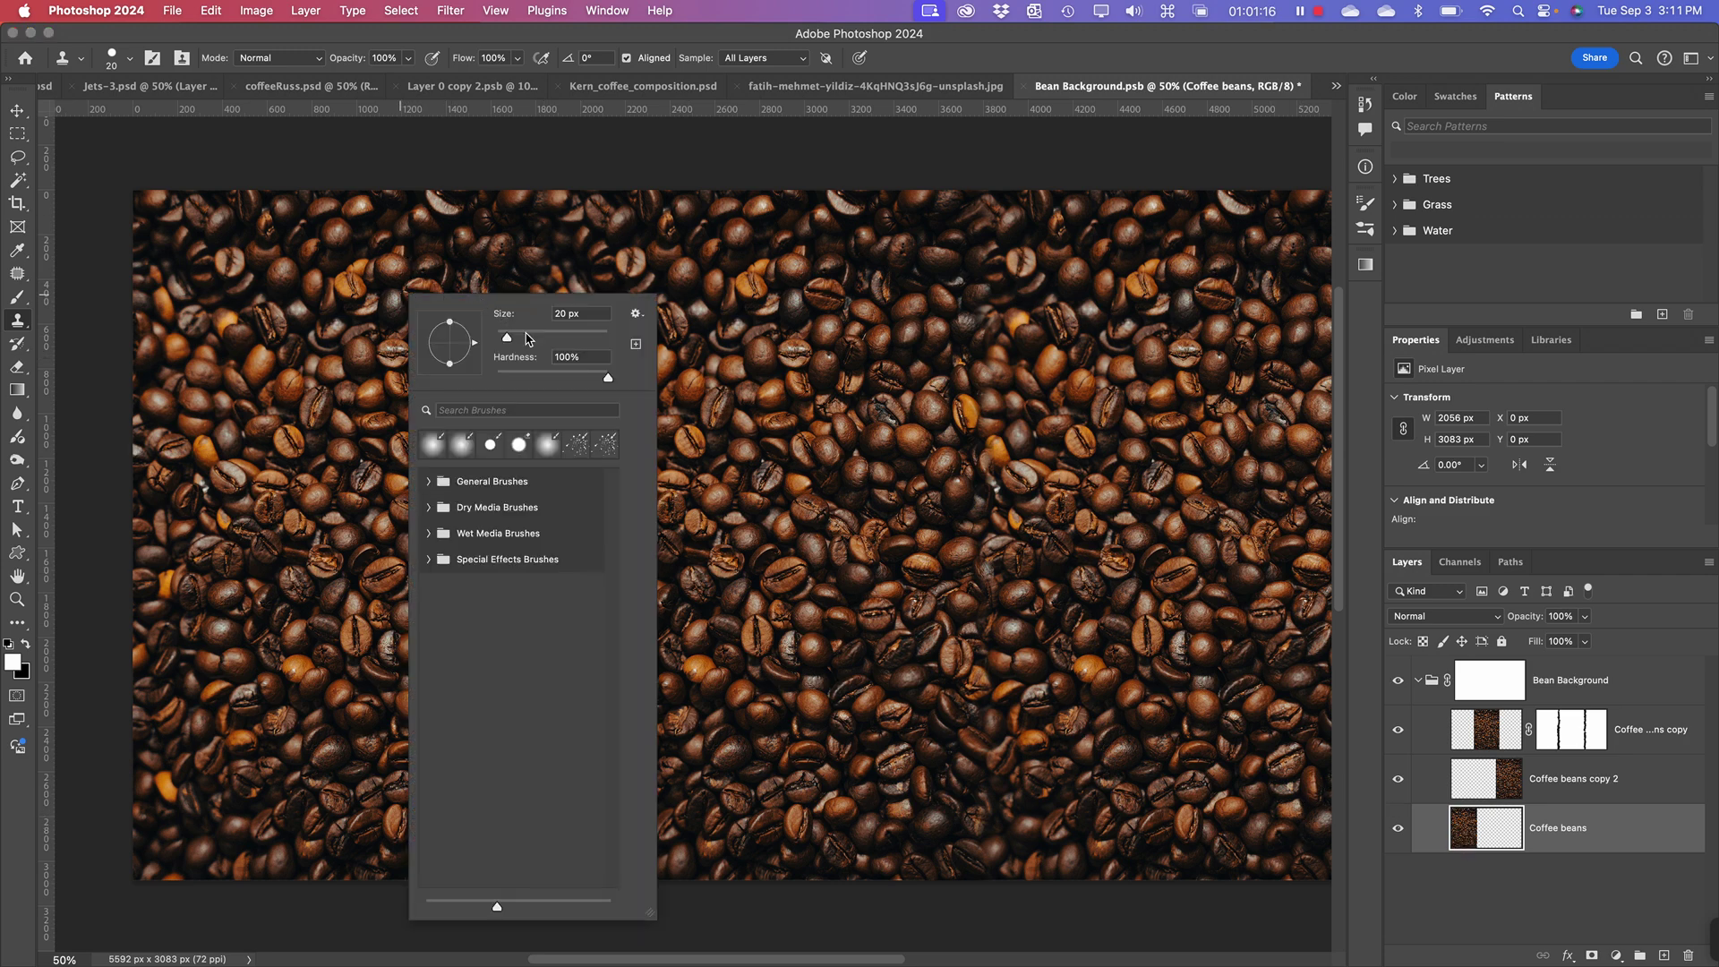
{"action": "mouse_move", "coordinate": [530, 340]}
{"action": "left_mouse_down"}
{"action": "mouse_move", "coordinate": [587, 345]}
{"action": "mouse_move", "coordinate": [589, 380]}
{"action": "mouse_move", "coordinate": [542, 382]}
{"action": "left_mouse_up"}
{"action": "left_click", "coordinate": [385, 151]}
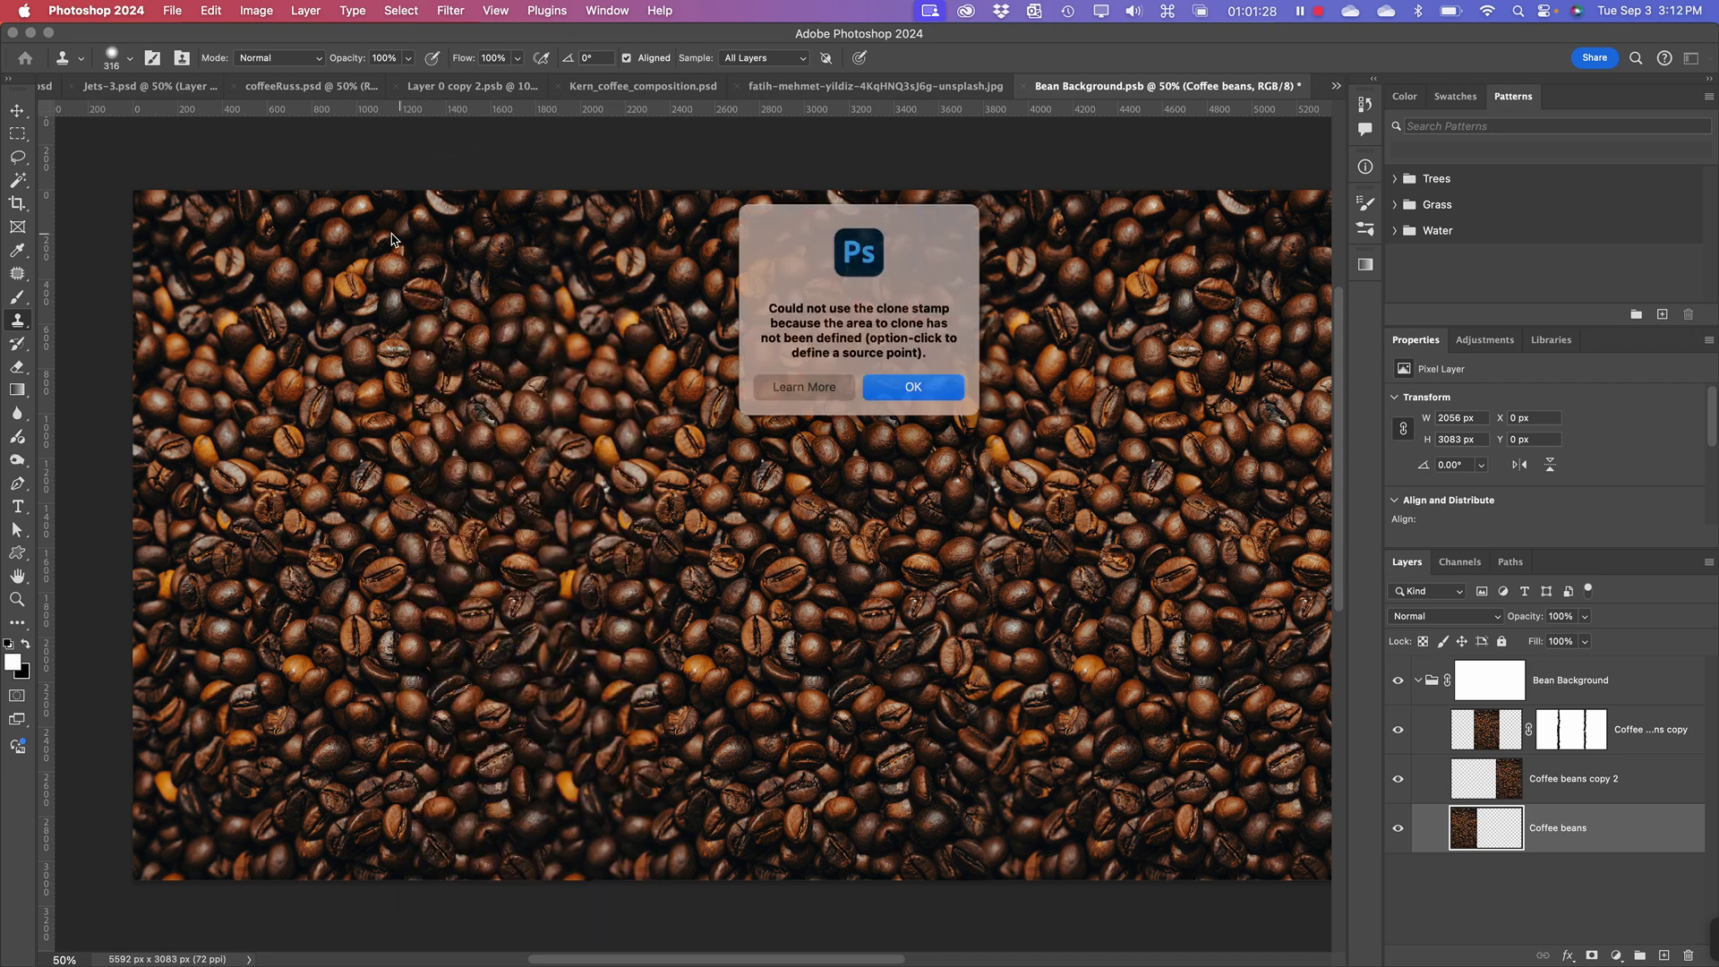
{"action": "left_click", "coordinate": [912, 383]}
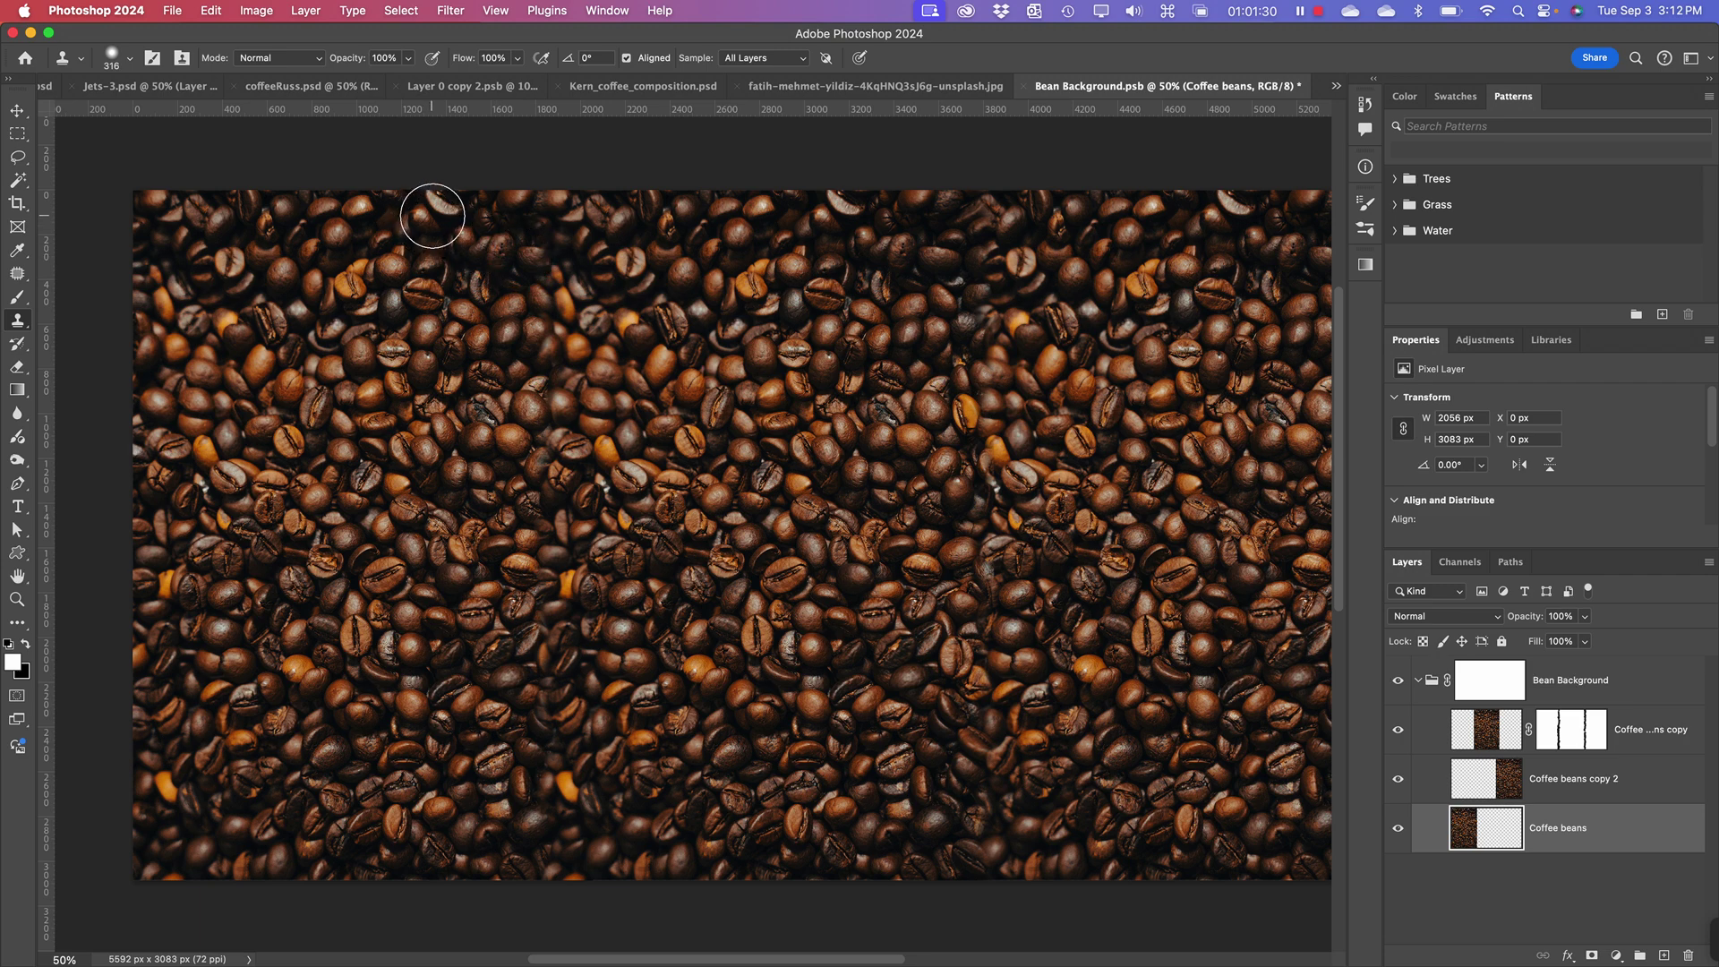
- Sample nearby darker beans on the Coffee beans layer and clone them over the pale bean at the image's upper edge
{"action": "key", "text": "alt"}
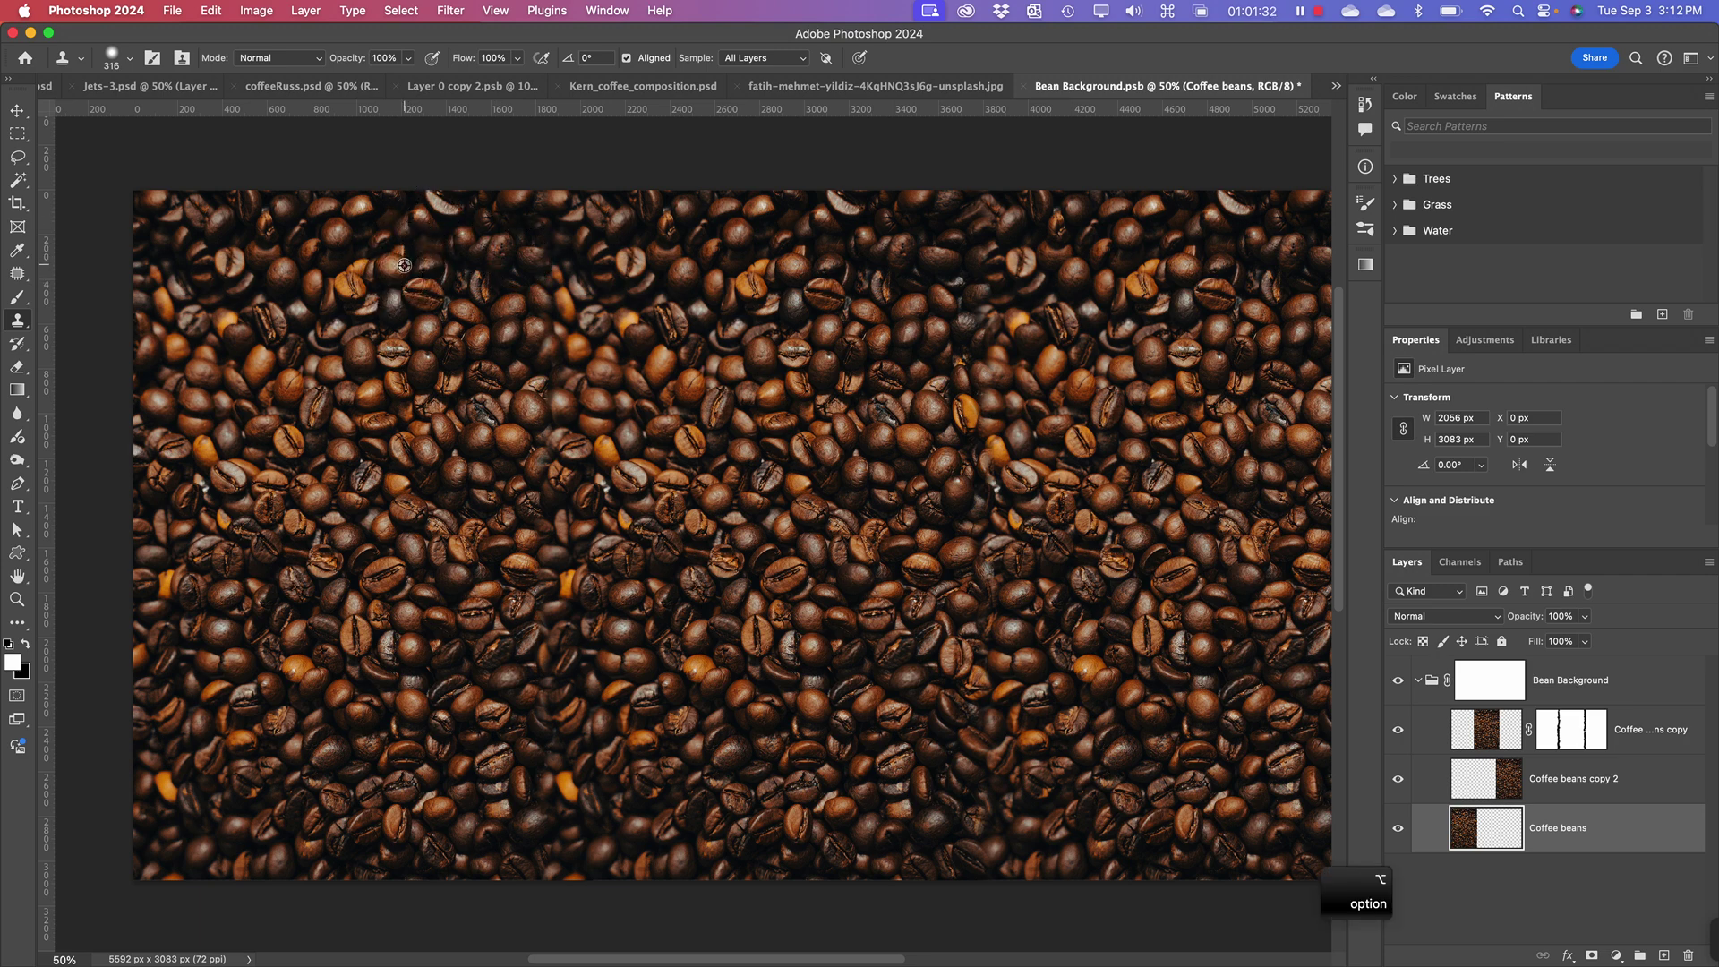
{"action": "key", "text": "alt"}
{"action": "left_click", "coordinate": [345, 337], "text": "alt"}
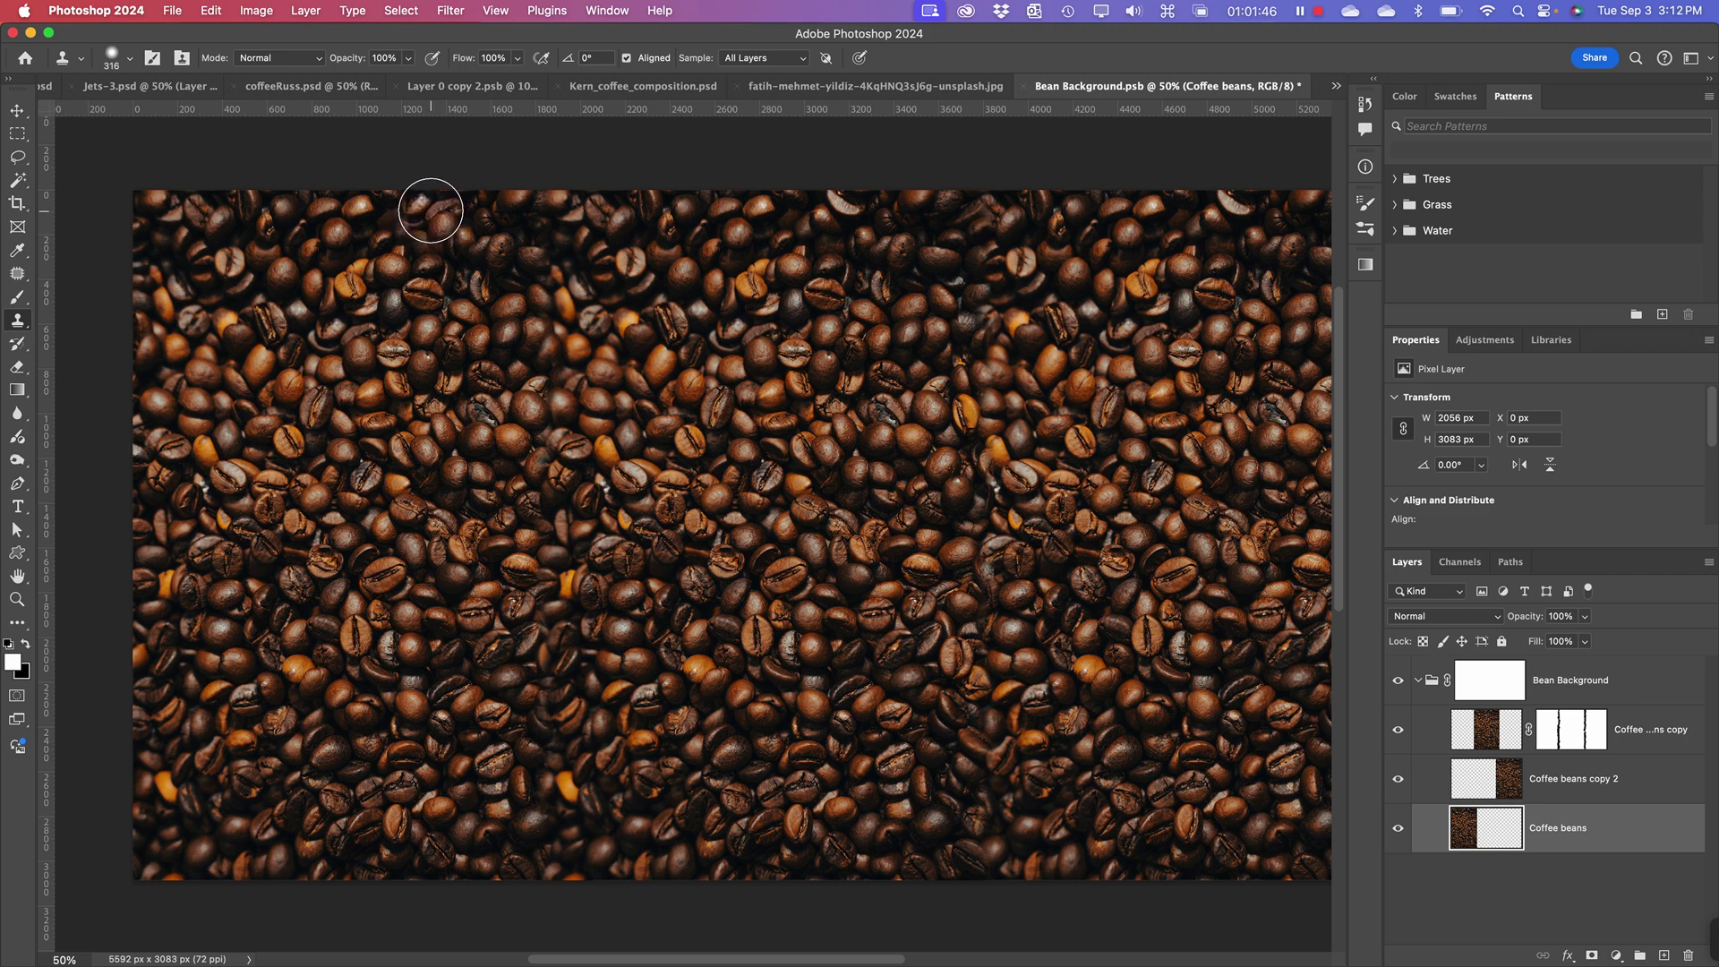
{"action": "left_click", "coordinate": [429, 202]}
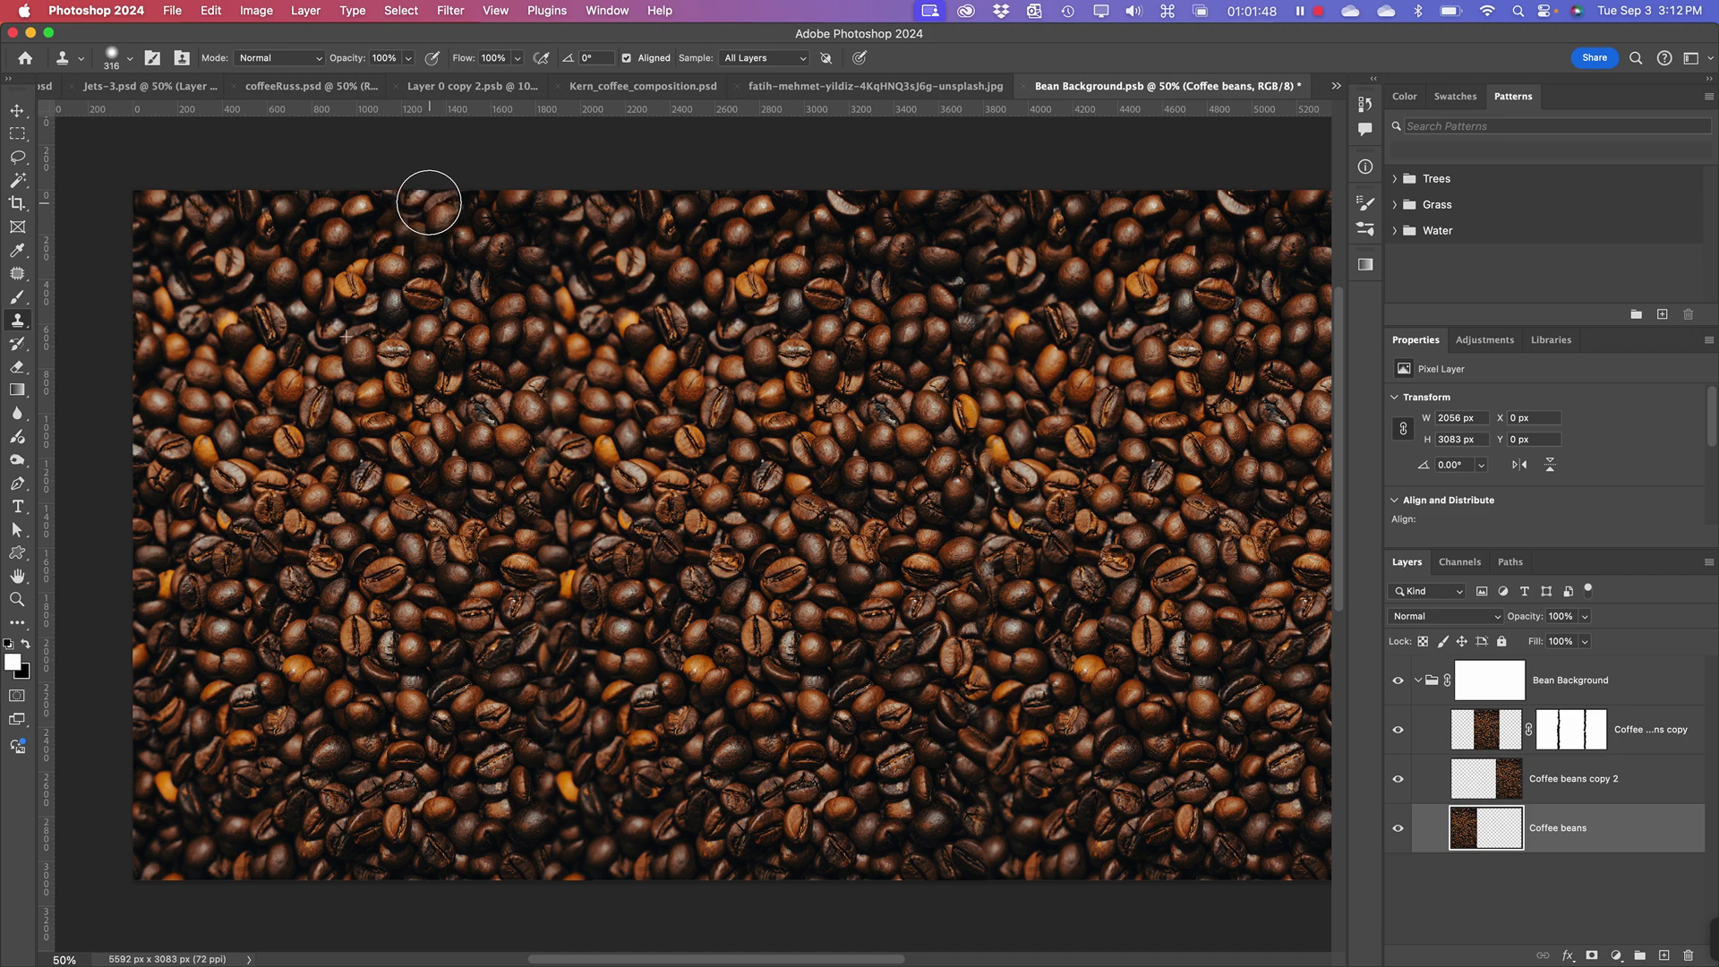
- Clone nearby beans over the repeating conspicuous beans in the upper parts of the Coffee beans and Coffee beans copy 2 layers
{"action": "mouse_move", "coordinate": [429, 202]}
{"action": "left_mouse_down"}
{"action": "mouse_move", "coordinate": [384, 359]}
{"action": "mouse_move", "coordinate": [409, 213]}
{"action": "mouse_move", "coordinate": [385, 243]}
{"action": "mouse_move", "coordinate": [315, 227]}
{"action": "mouse_move", "coordinate": [300, 299]}
{"action": "left_mouse_up"}
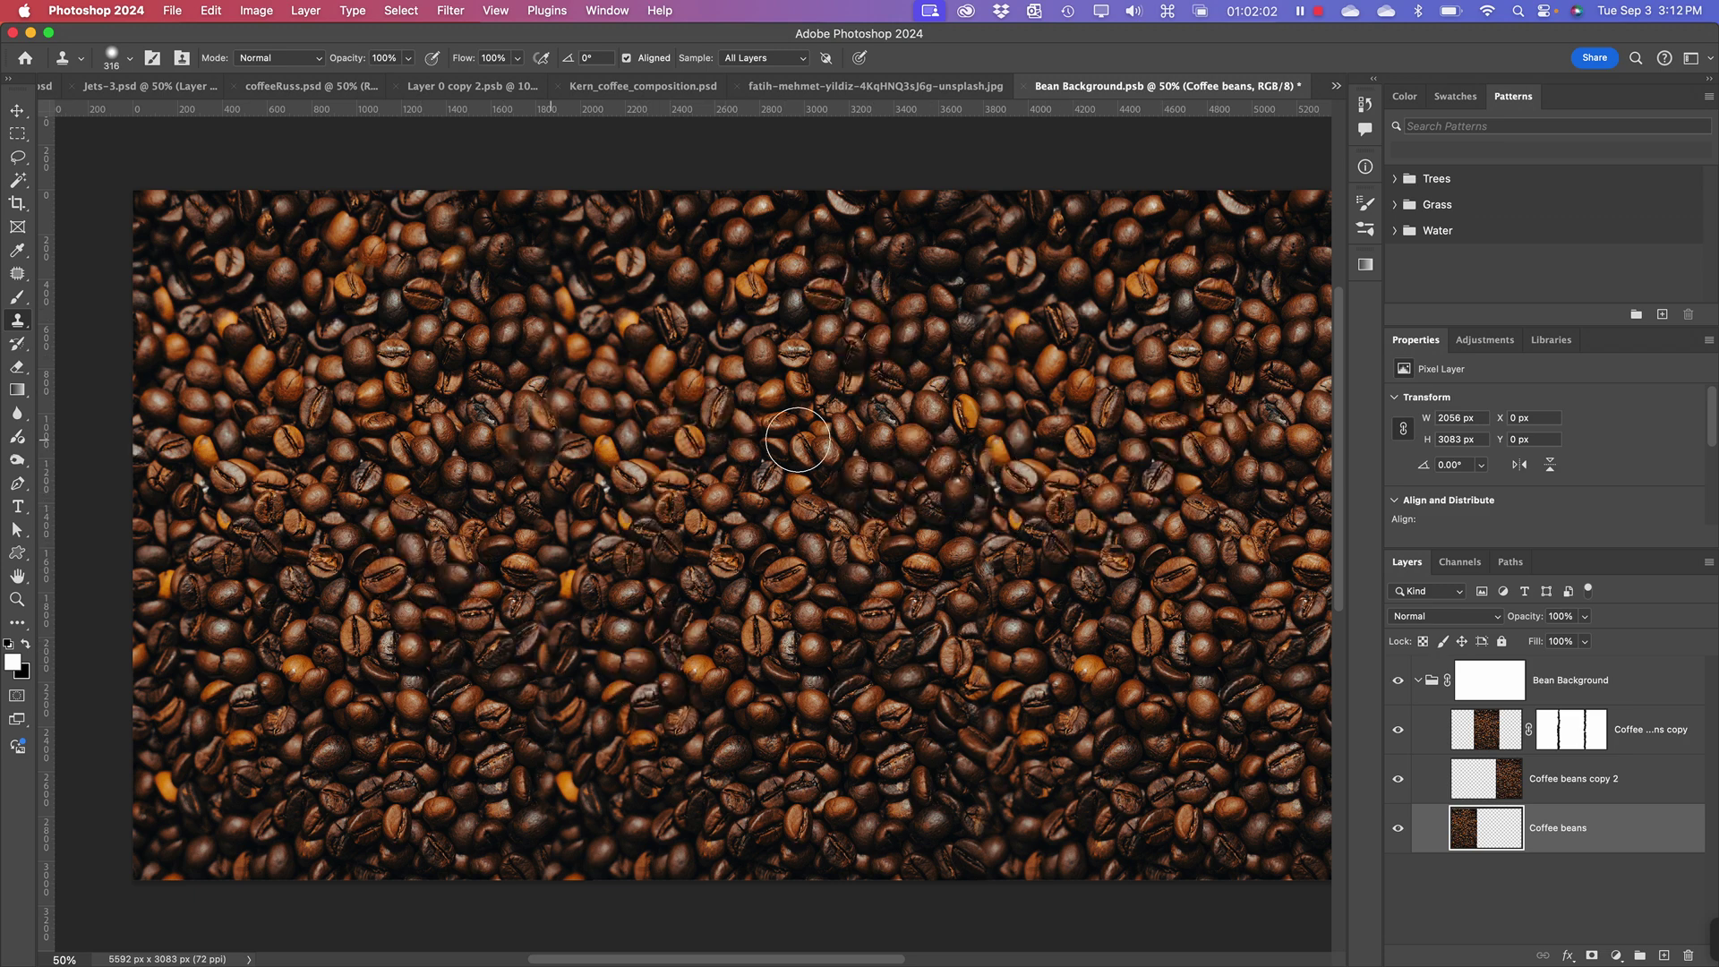
{"action": "scroll", "coordinate": [1052, 417], "scroll_direction": "right", "scroll_amount": 5}
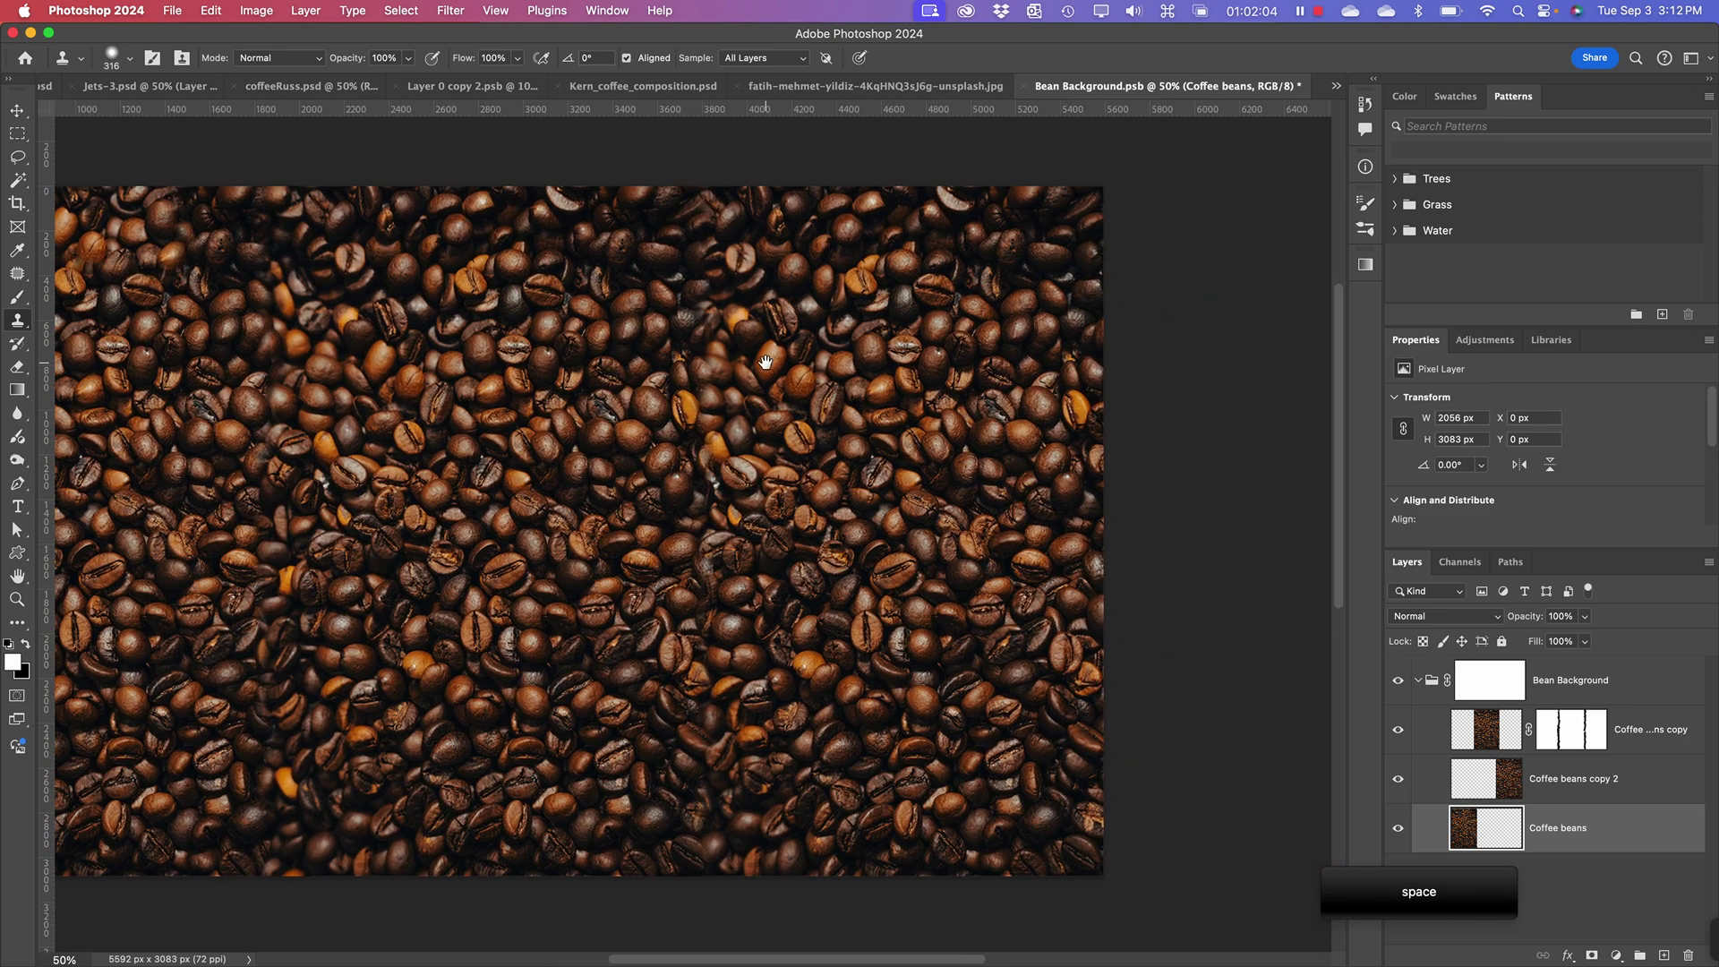
{"action": "left_click", "coordinate": [1515, 781]}
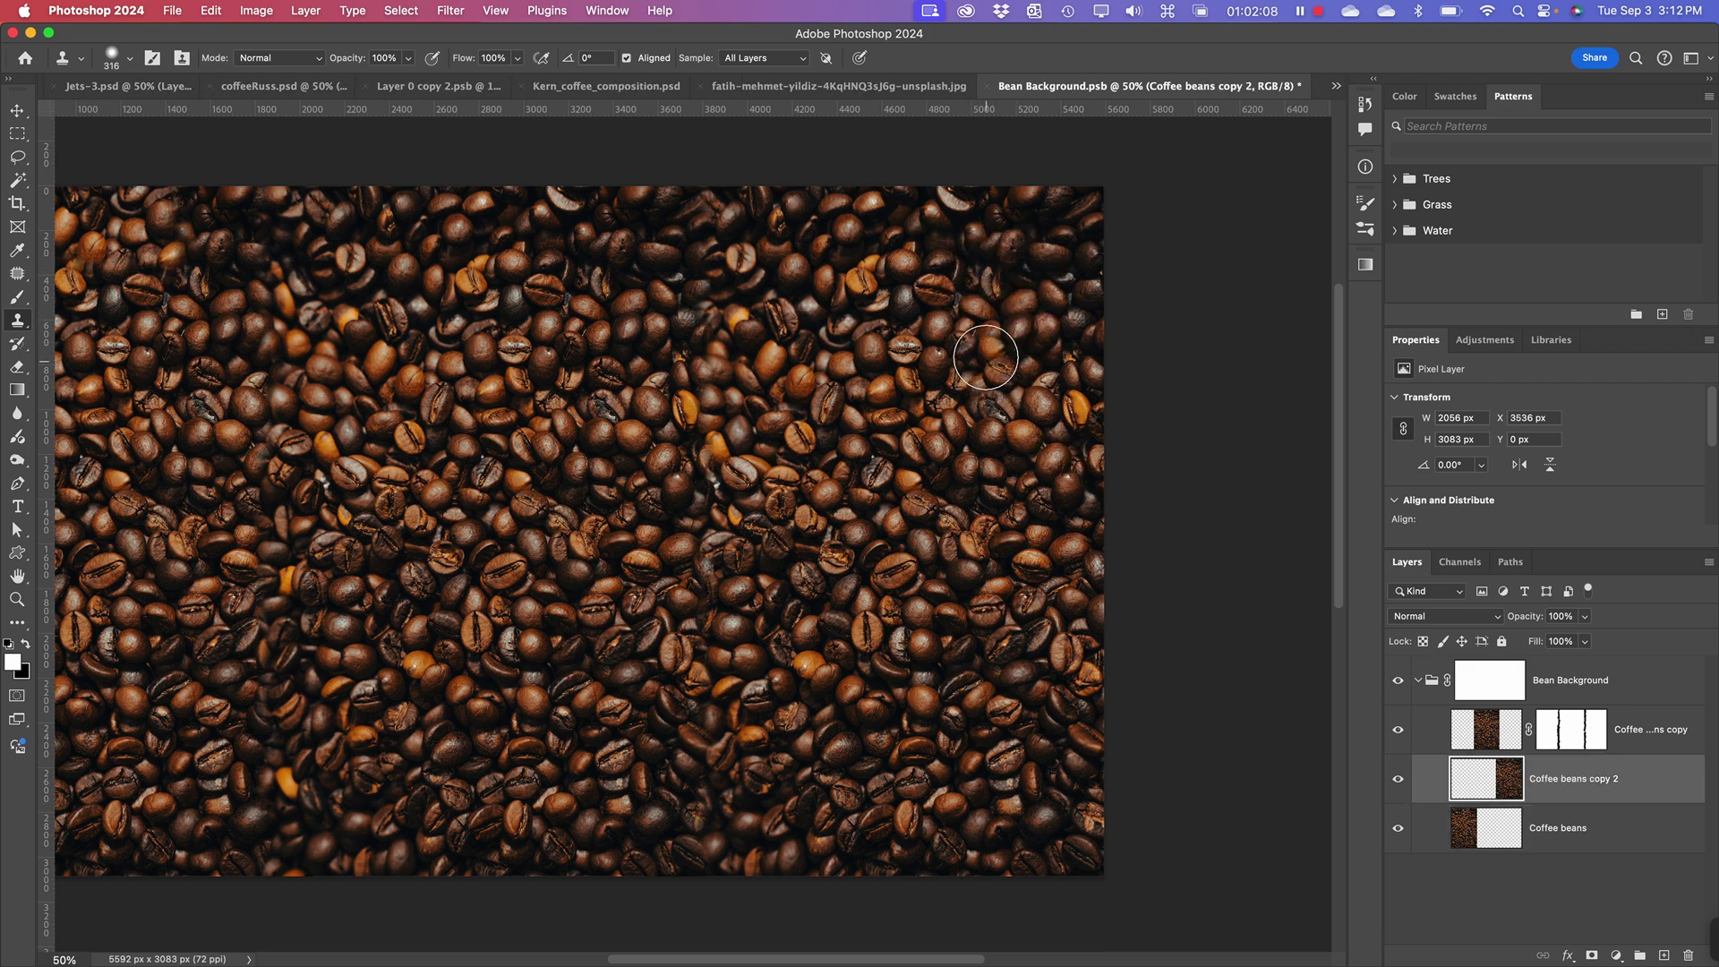
{"action": "key", "text": "alt"}
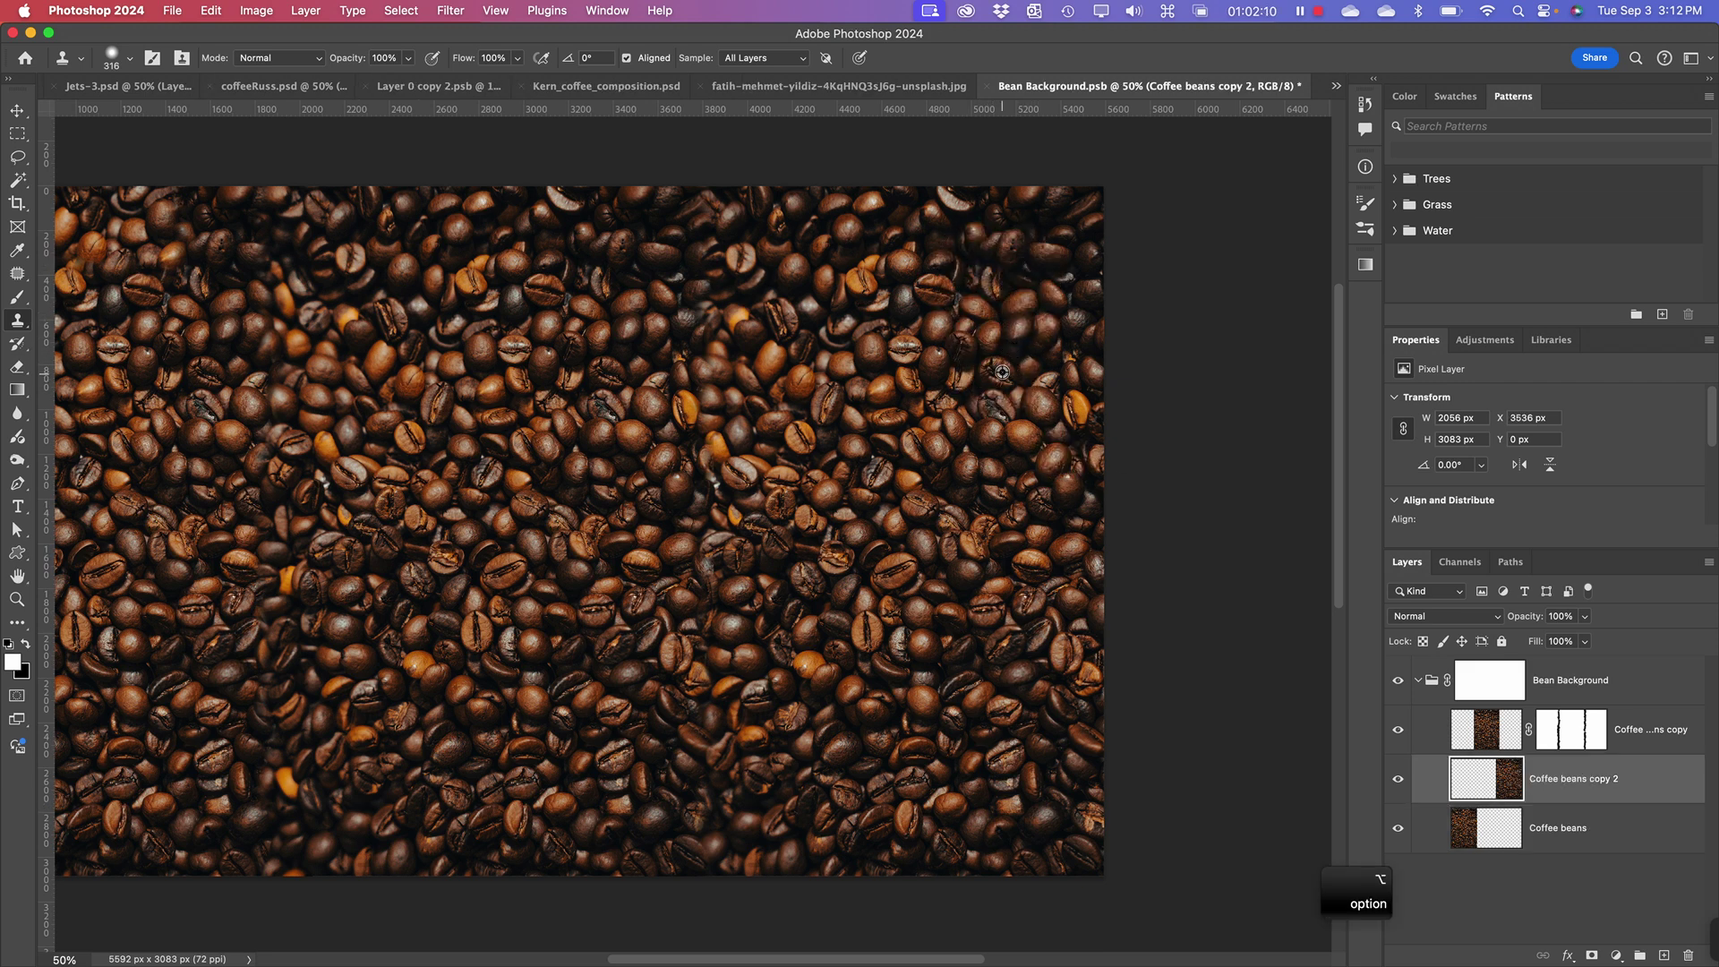
{"action": "left_click", "coordinate": [1002, 372], "text": "alt"}
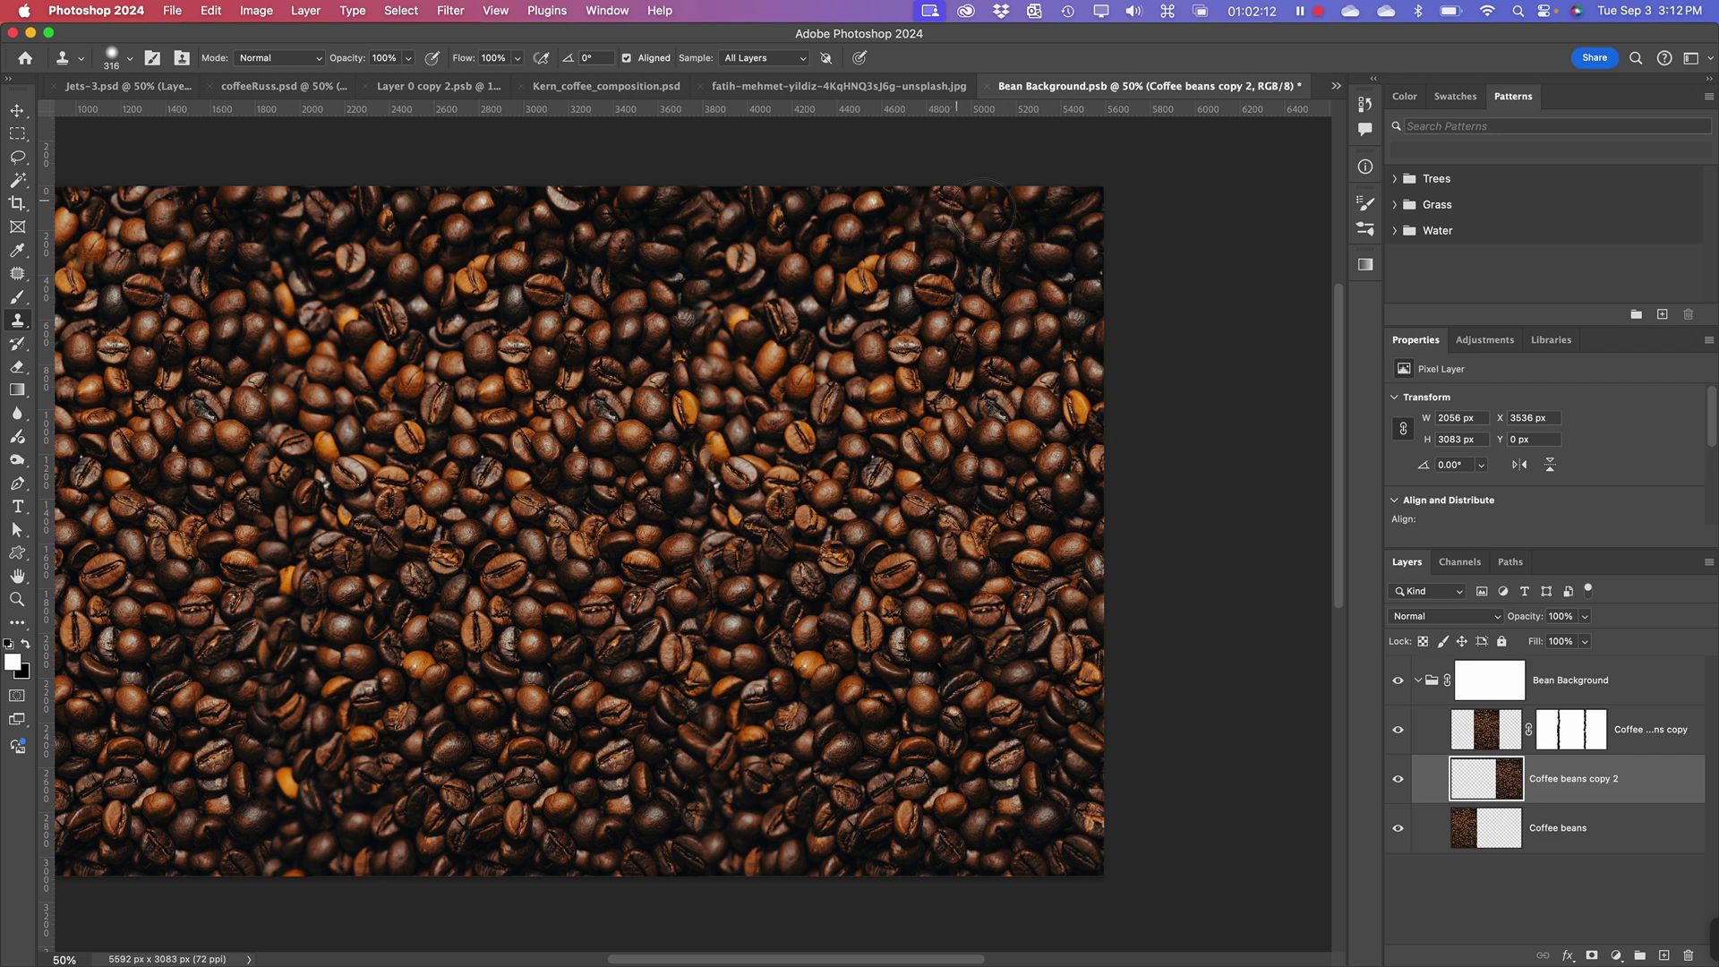
{"action": "key", "text": "alt"}
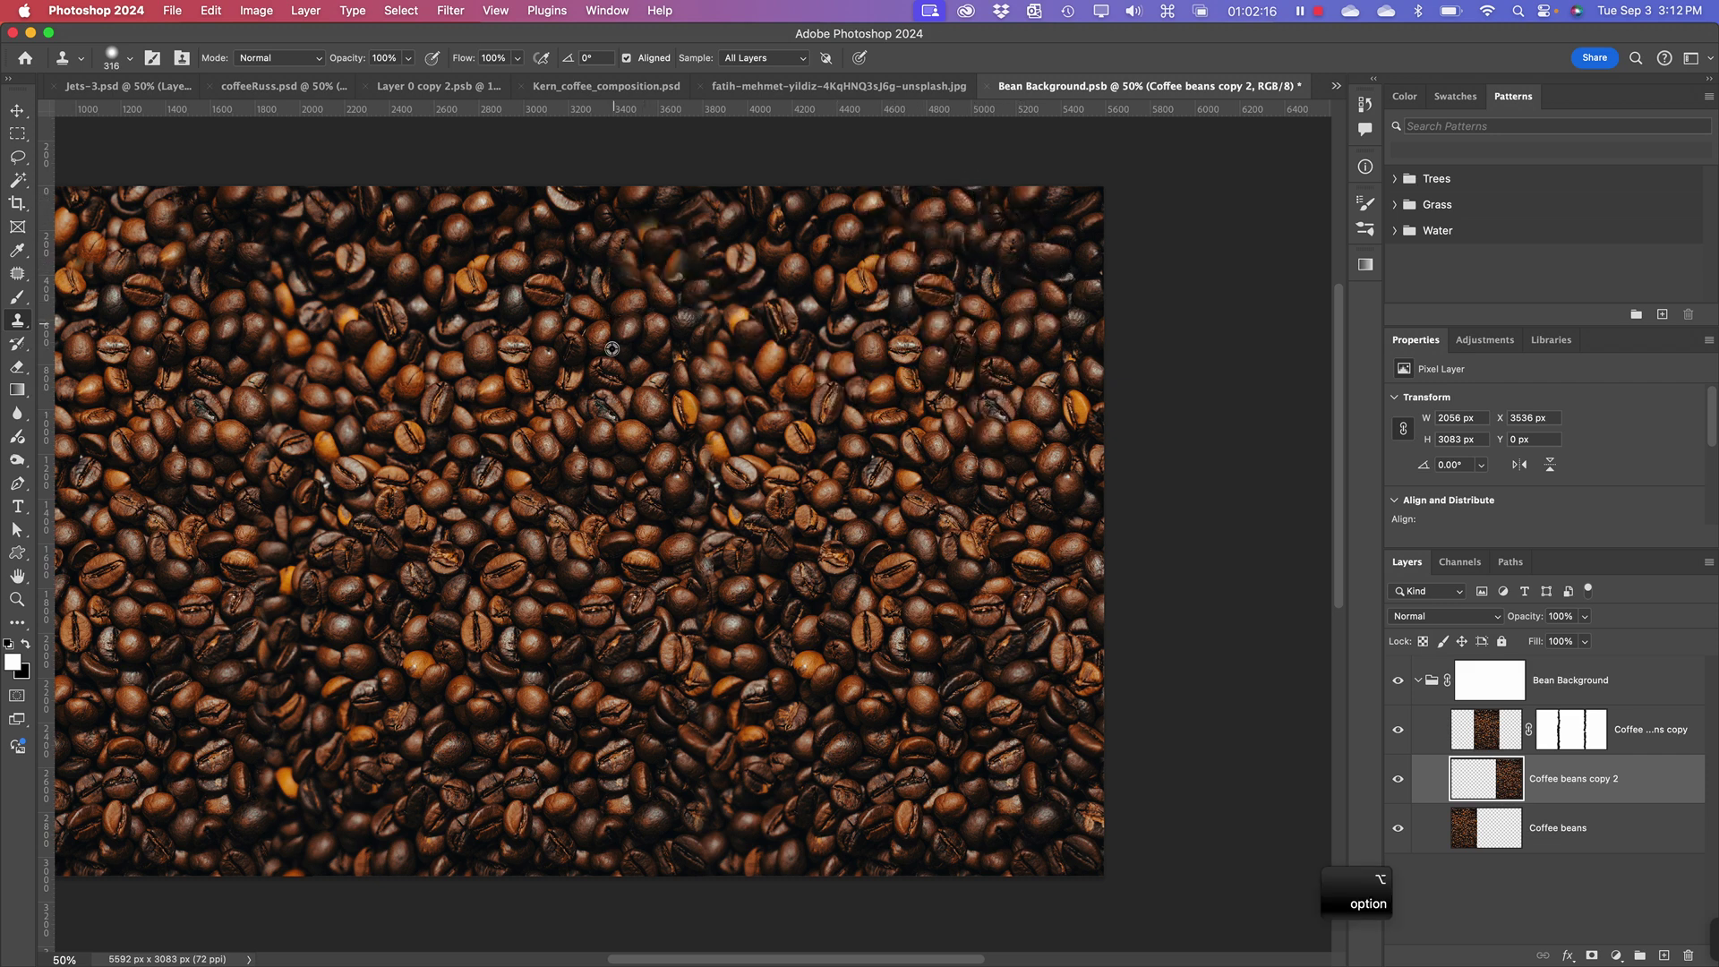
{"action": "key", "text": "super+minus"}
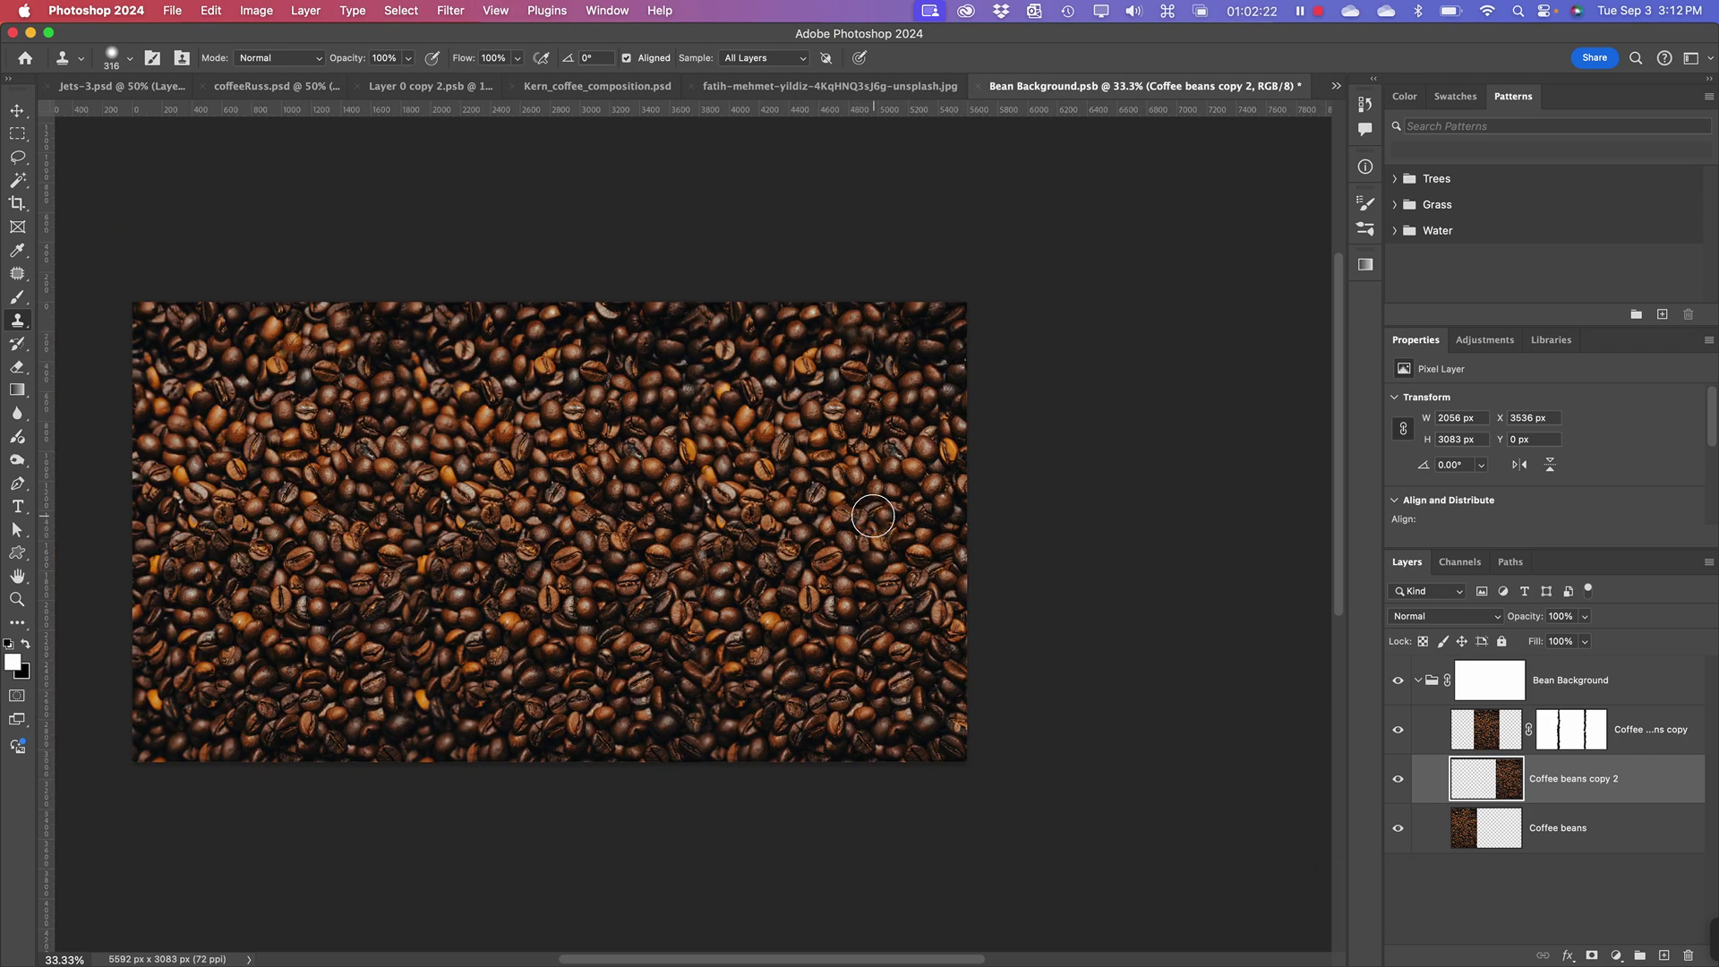
- Activate the Move tool and deselect every layer in the Bean Background document
{"action": "left_click", "coordinate": [18, 112]}
{"action": "left_click", "coordinate": [1138, 539]}
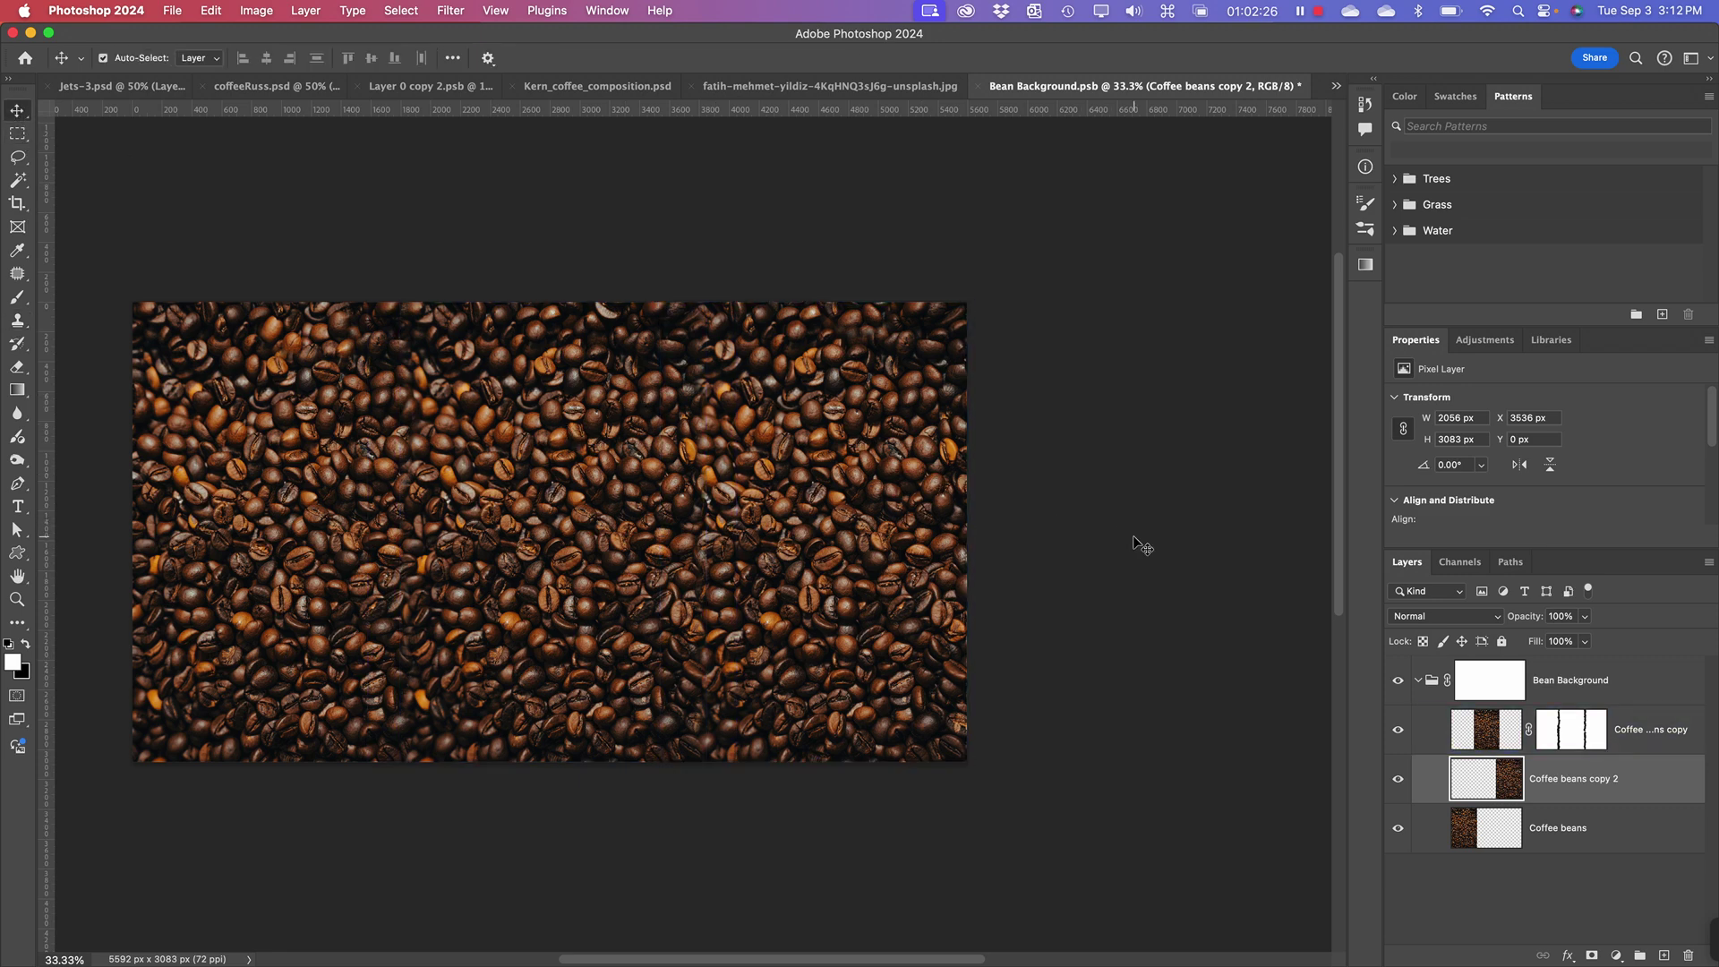
{"action": "left_click", "coordinate": [1540, 827]}
{"action": "left_click", "coordinate": [1576, 729]}
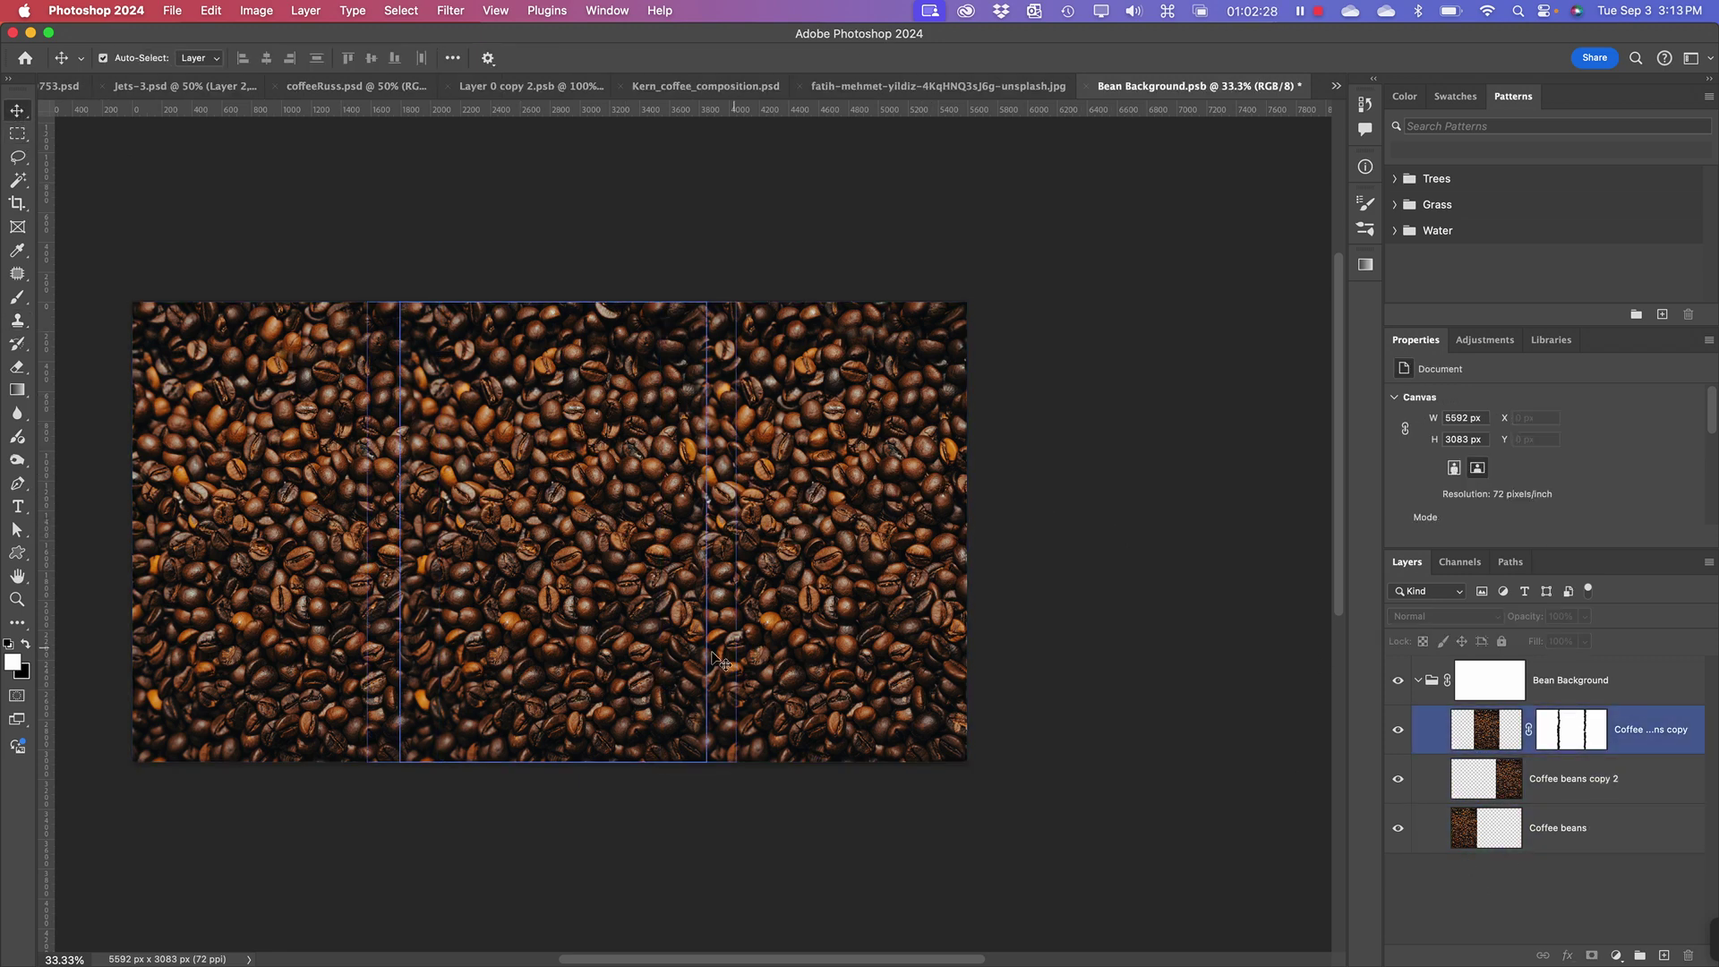
{"action": "left_click", "coordinate": [688, 648]}
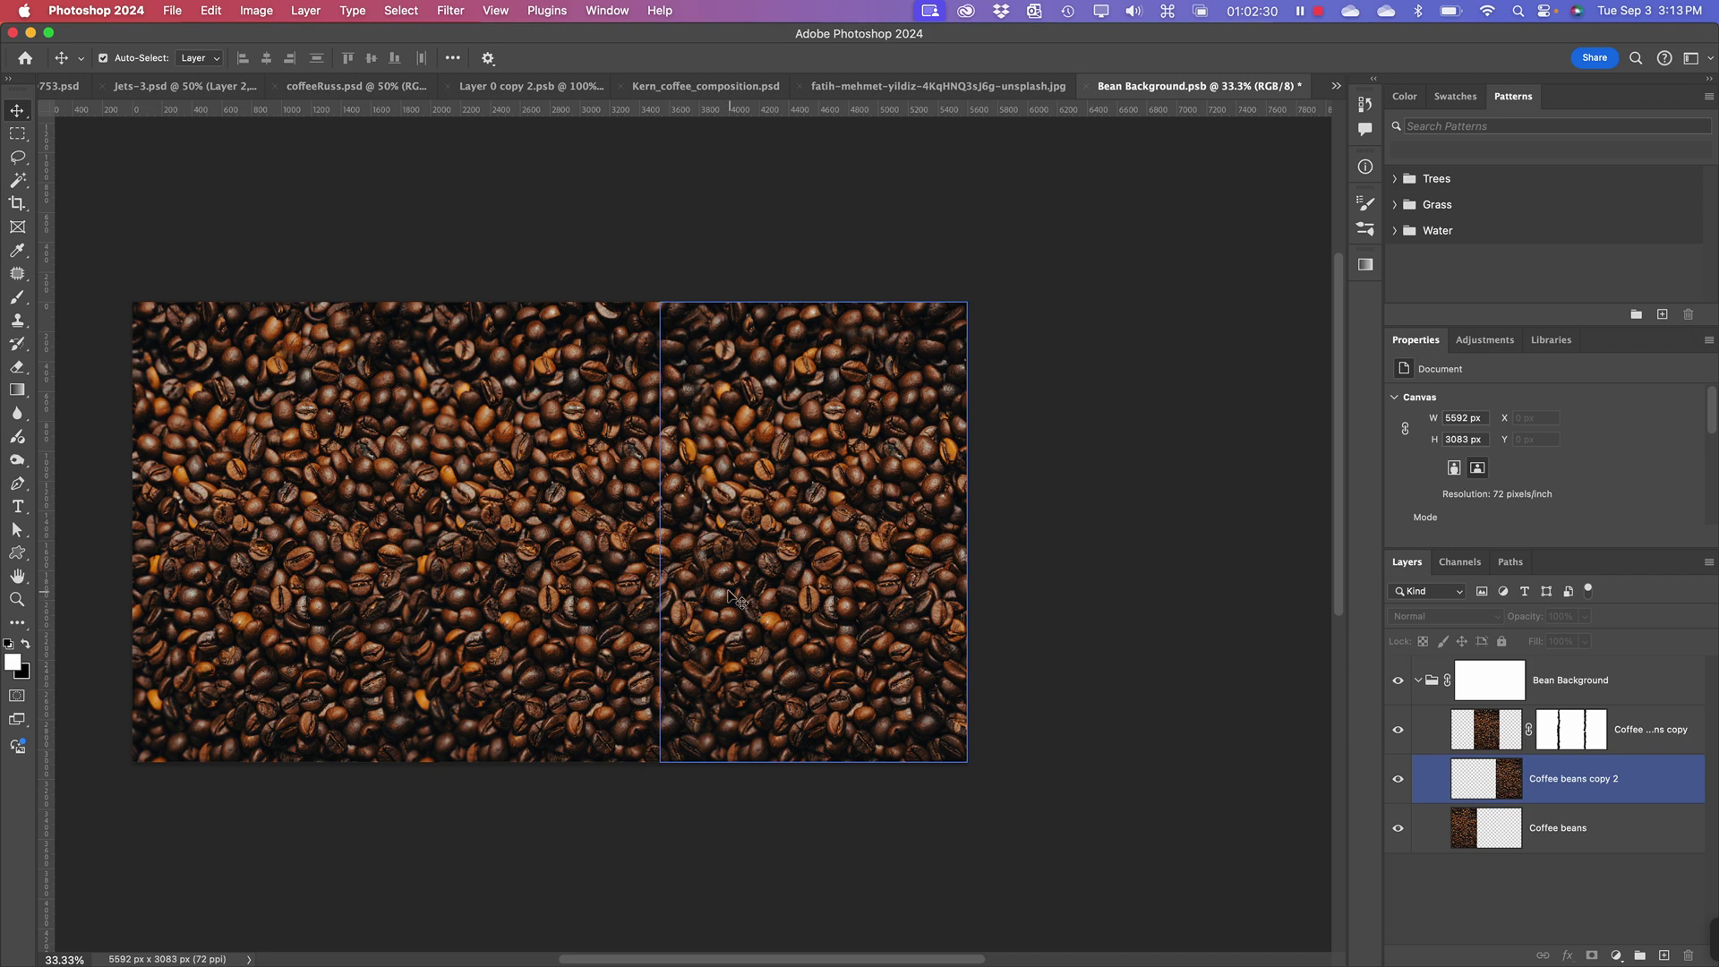
{"action": "left_click", "coordinate": [551, 491]}
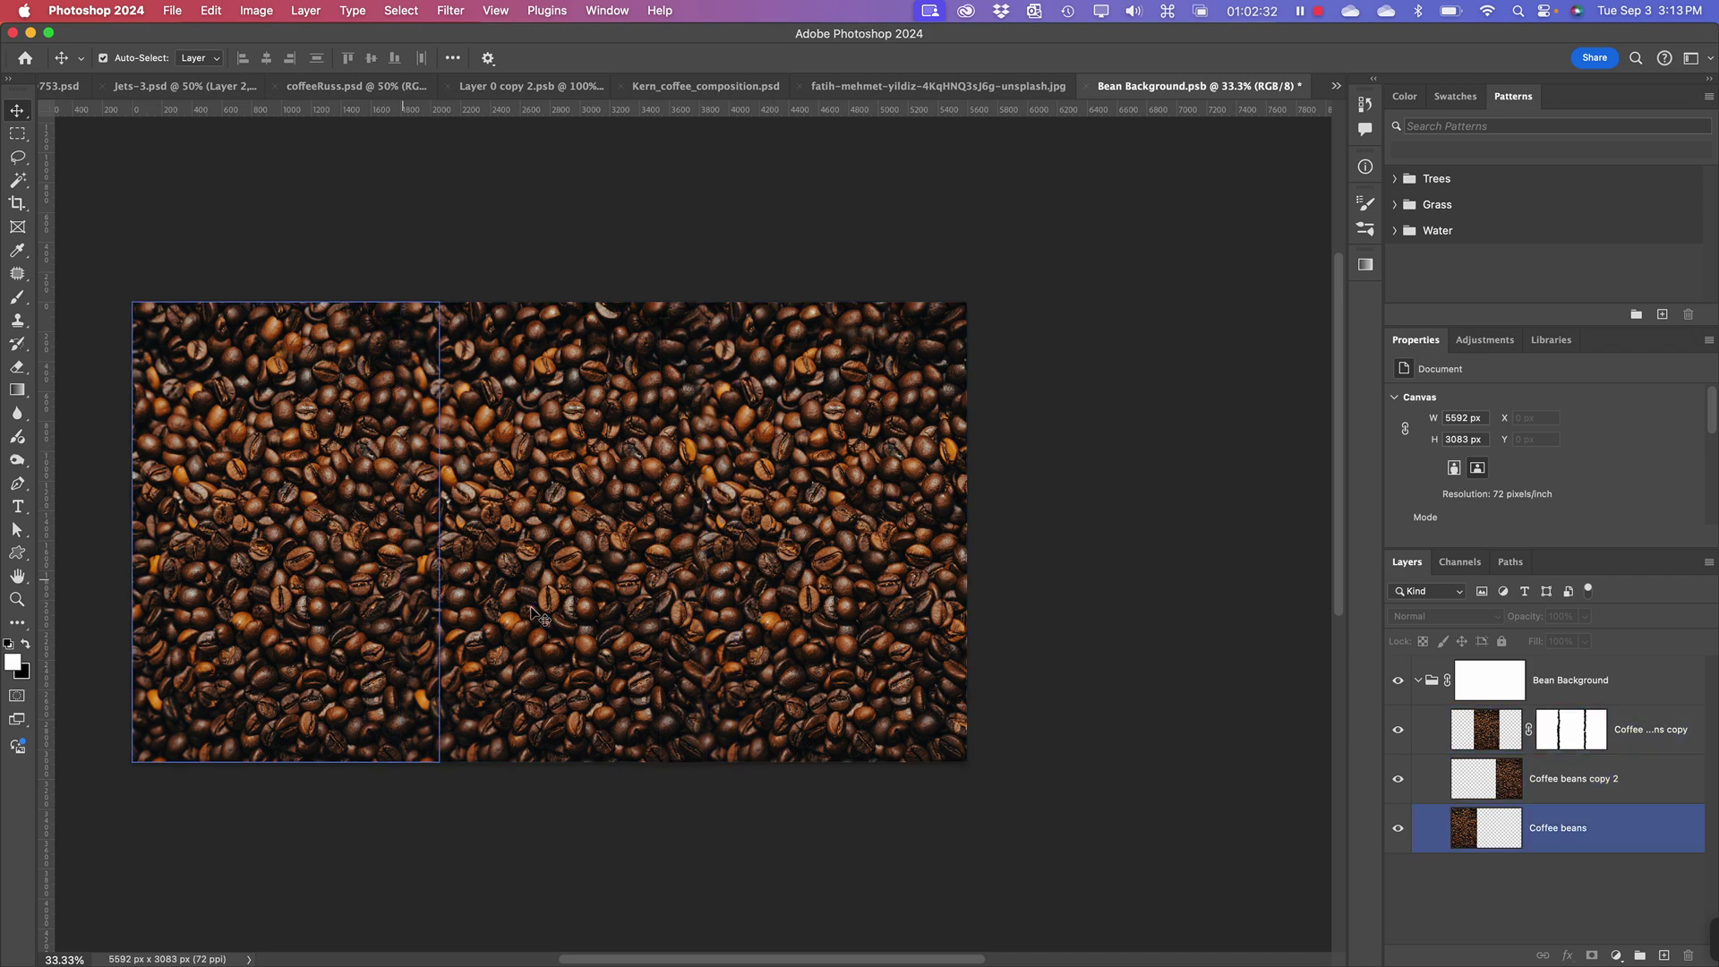
{"action": "left_click", "coordinate": [806, 537]}
{"action": "left_click", "coordinate": [1221, 452]}
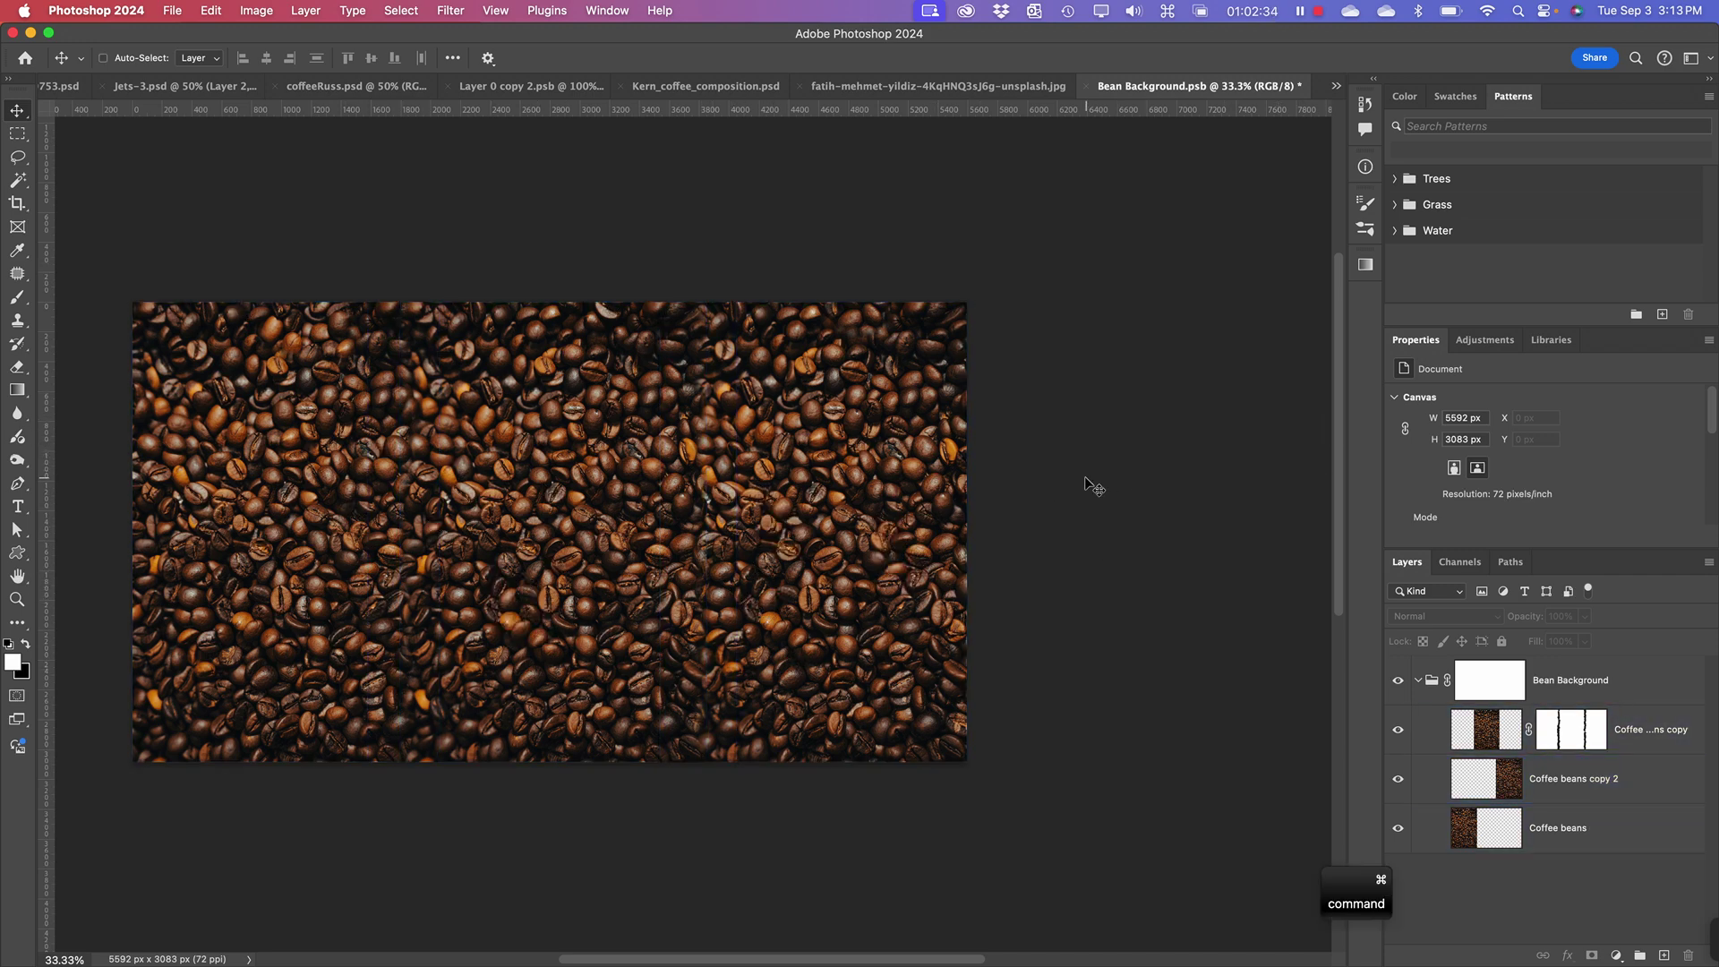
- Save the Bean Background smart object contents and return to the coffee composition to view the whole updated image
{"action": "key", "text": "super+s"}
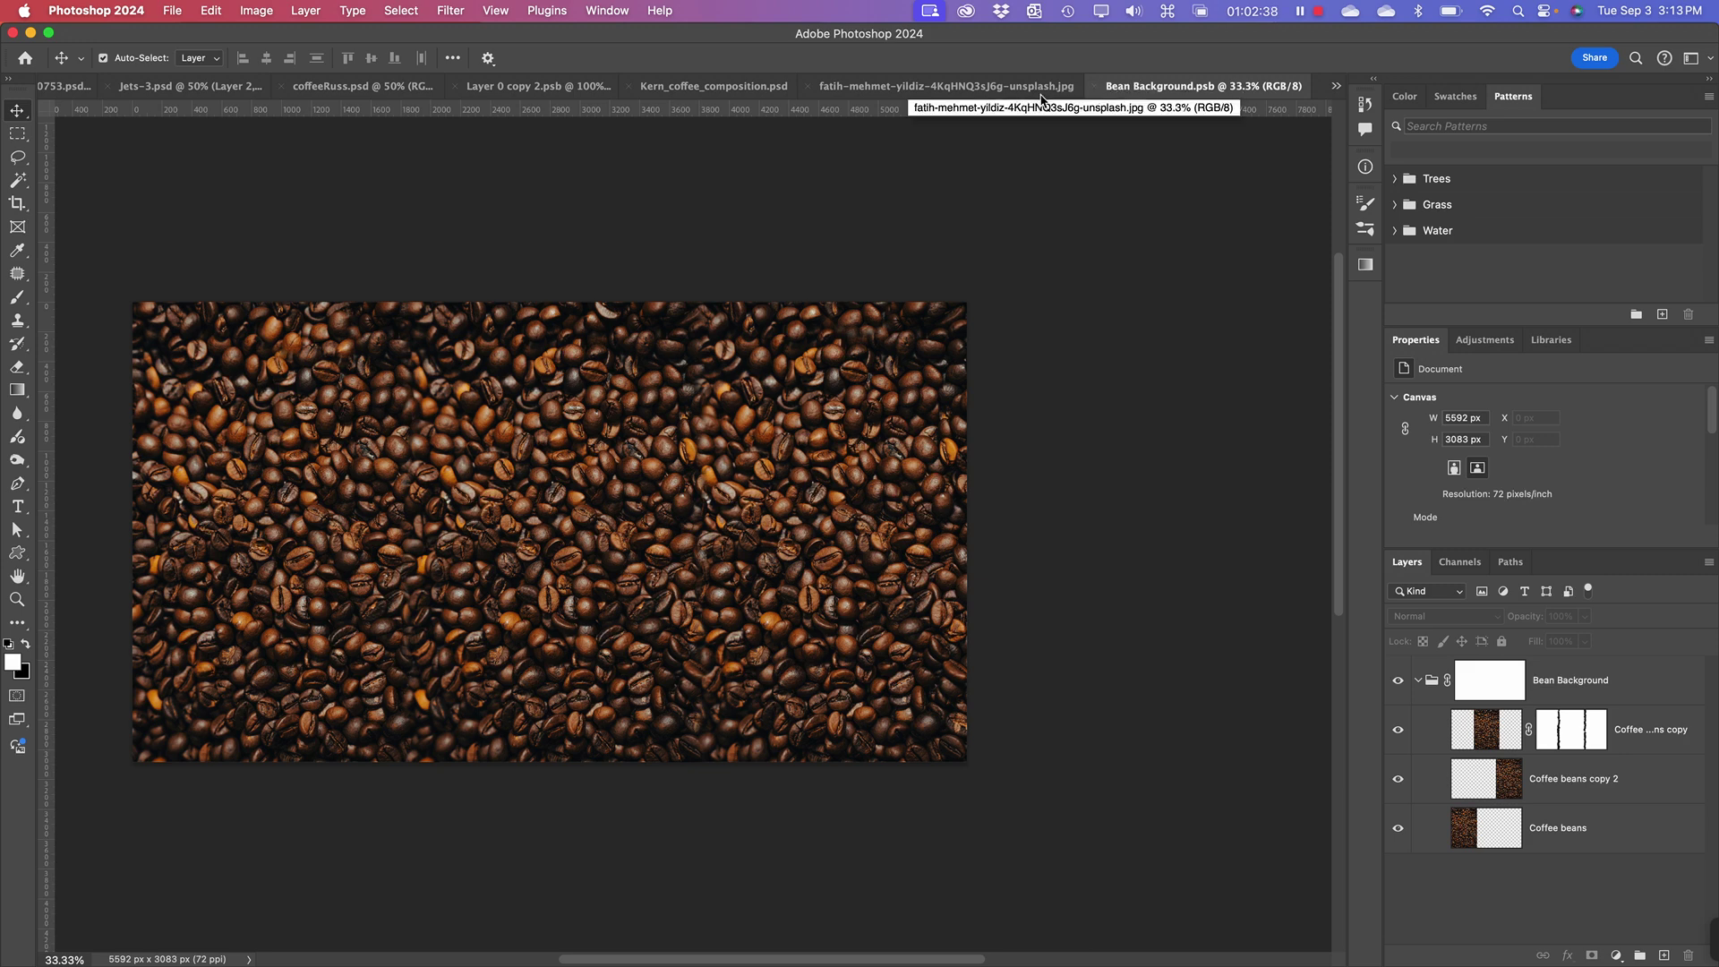
{"action": "left_click", "coordinate": [678, 89]}
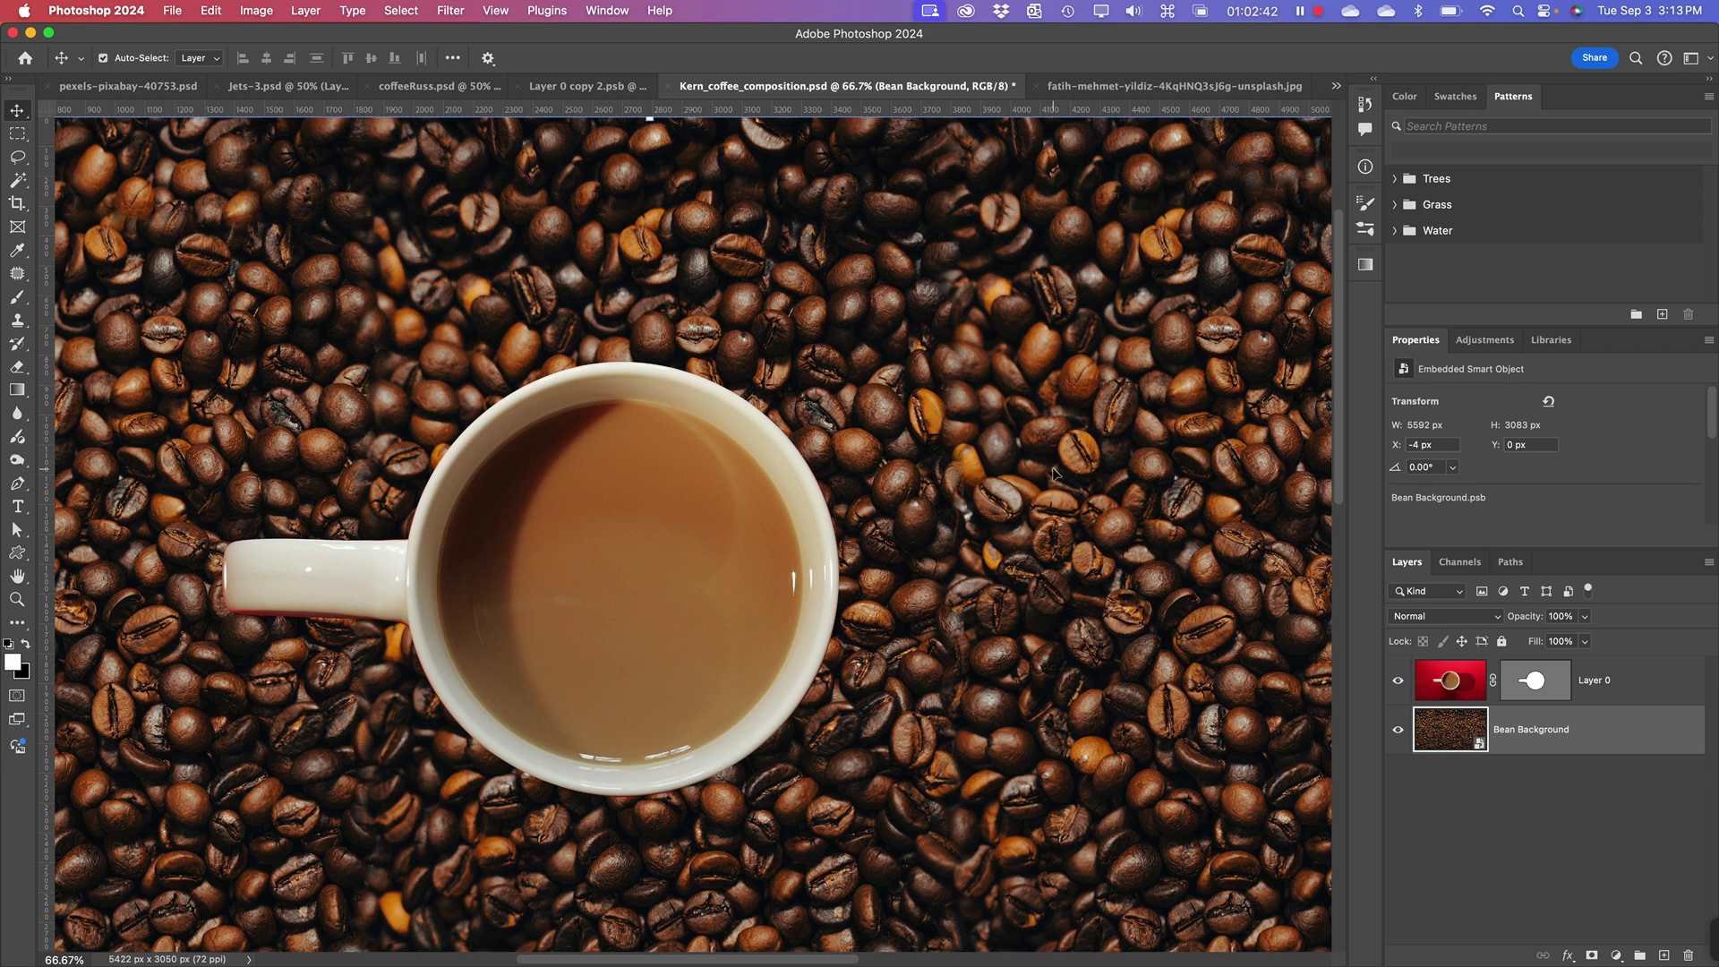
{"action": "key", "text": "super+minus"}
{"action": "key", "text": "super+minus"}
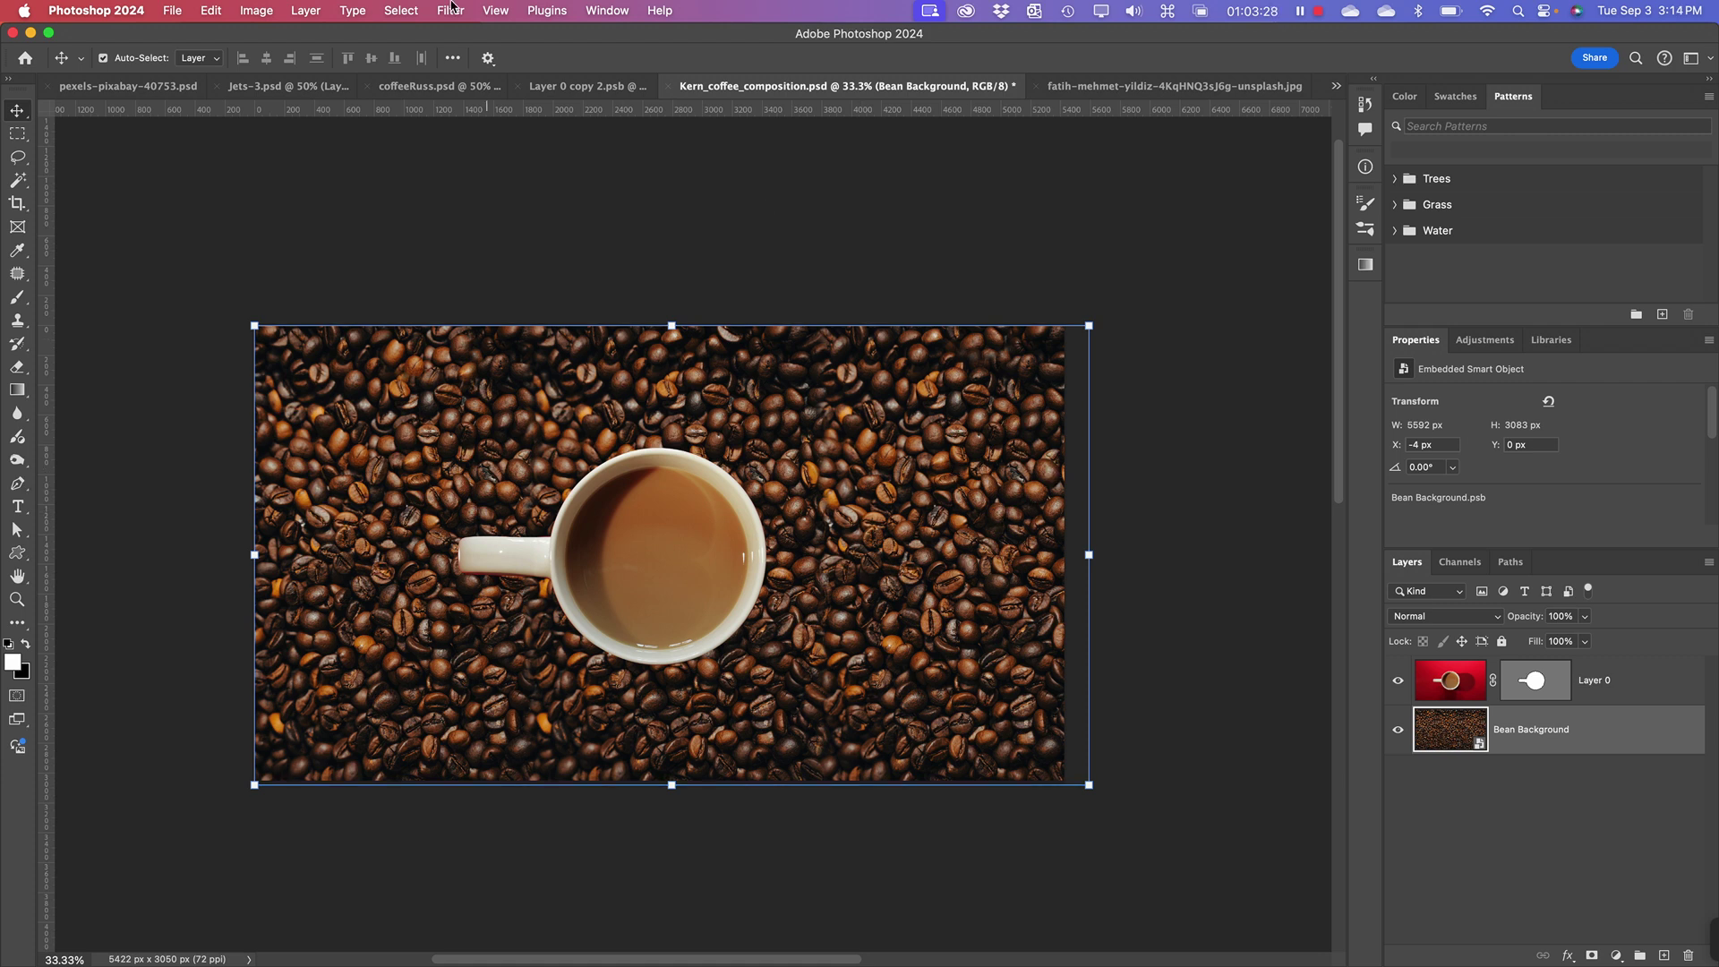
- Close Jets-3.psd without saving, then close Layer 0 copy 2.psb and the original coffee bean JPEG
{"action": "left_click", "coordinate": [300, 92]}
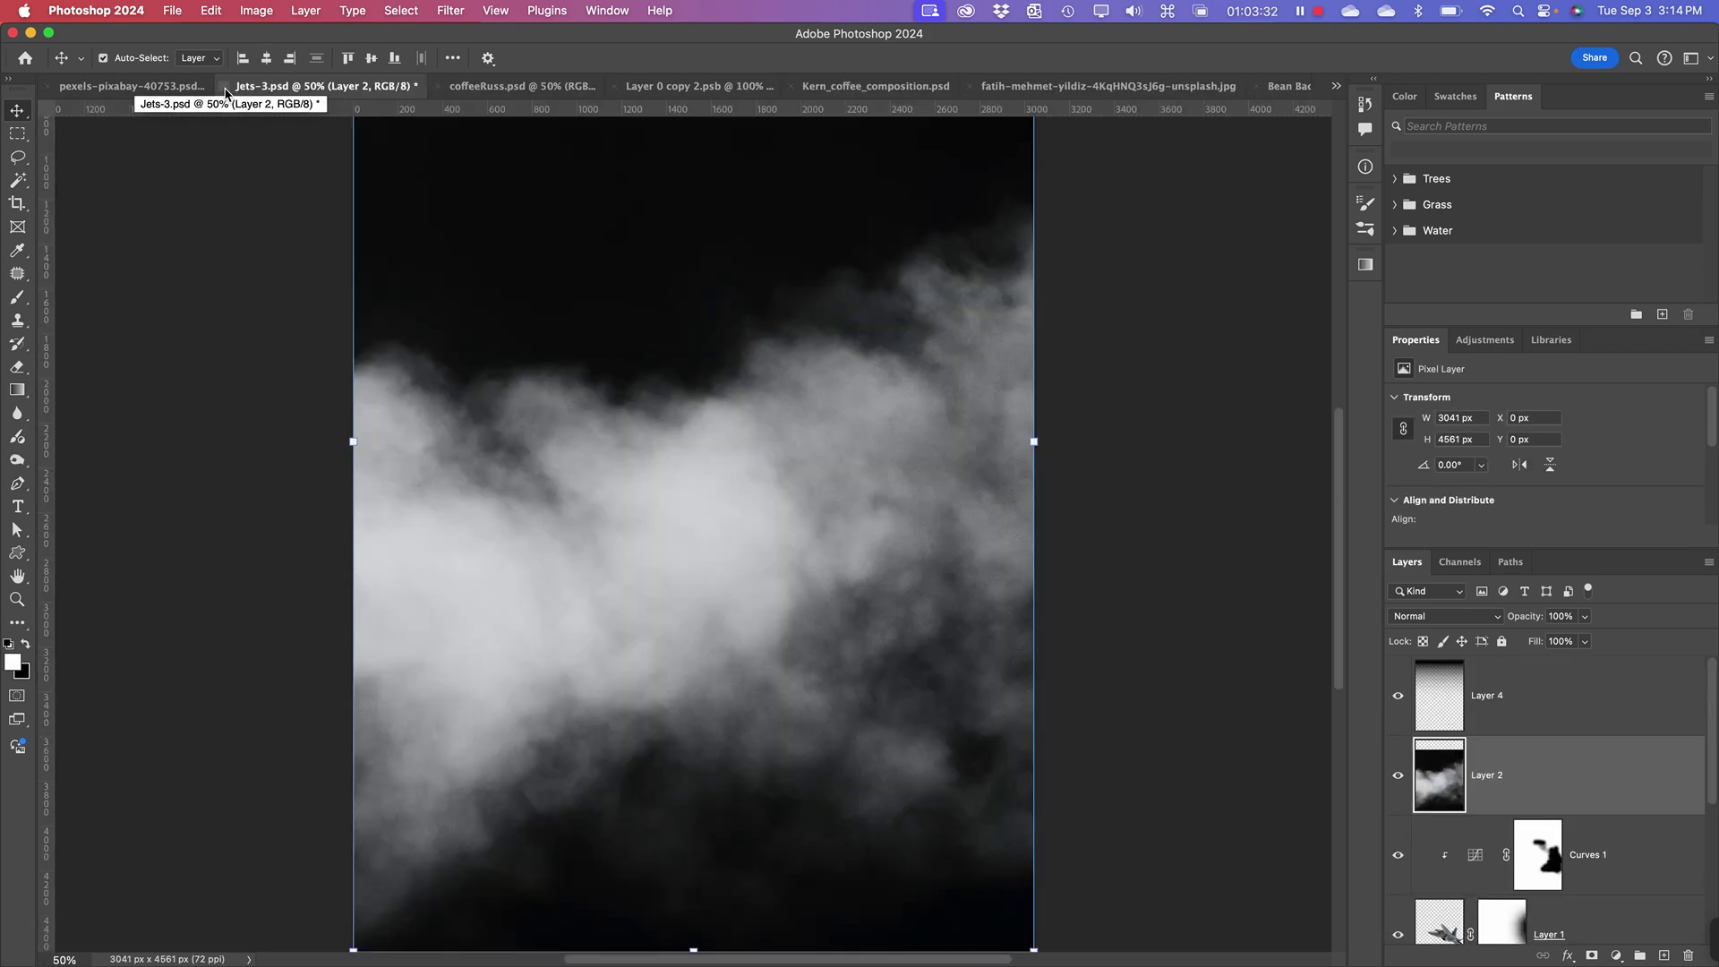
{"action": "left_click", "coordinate": [225, 87]}
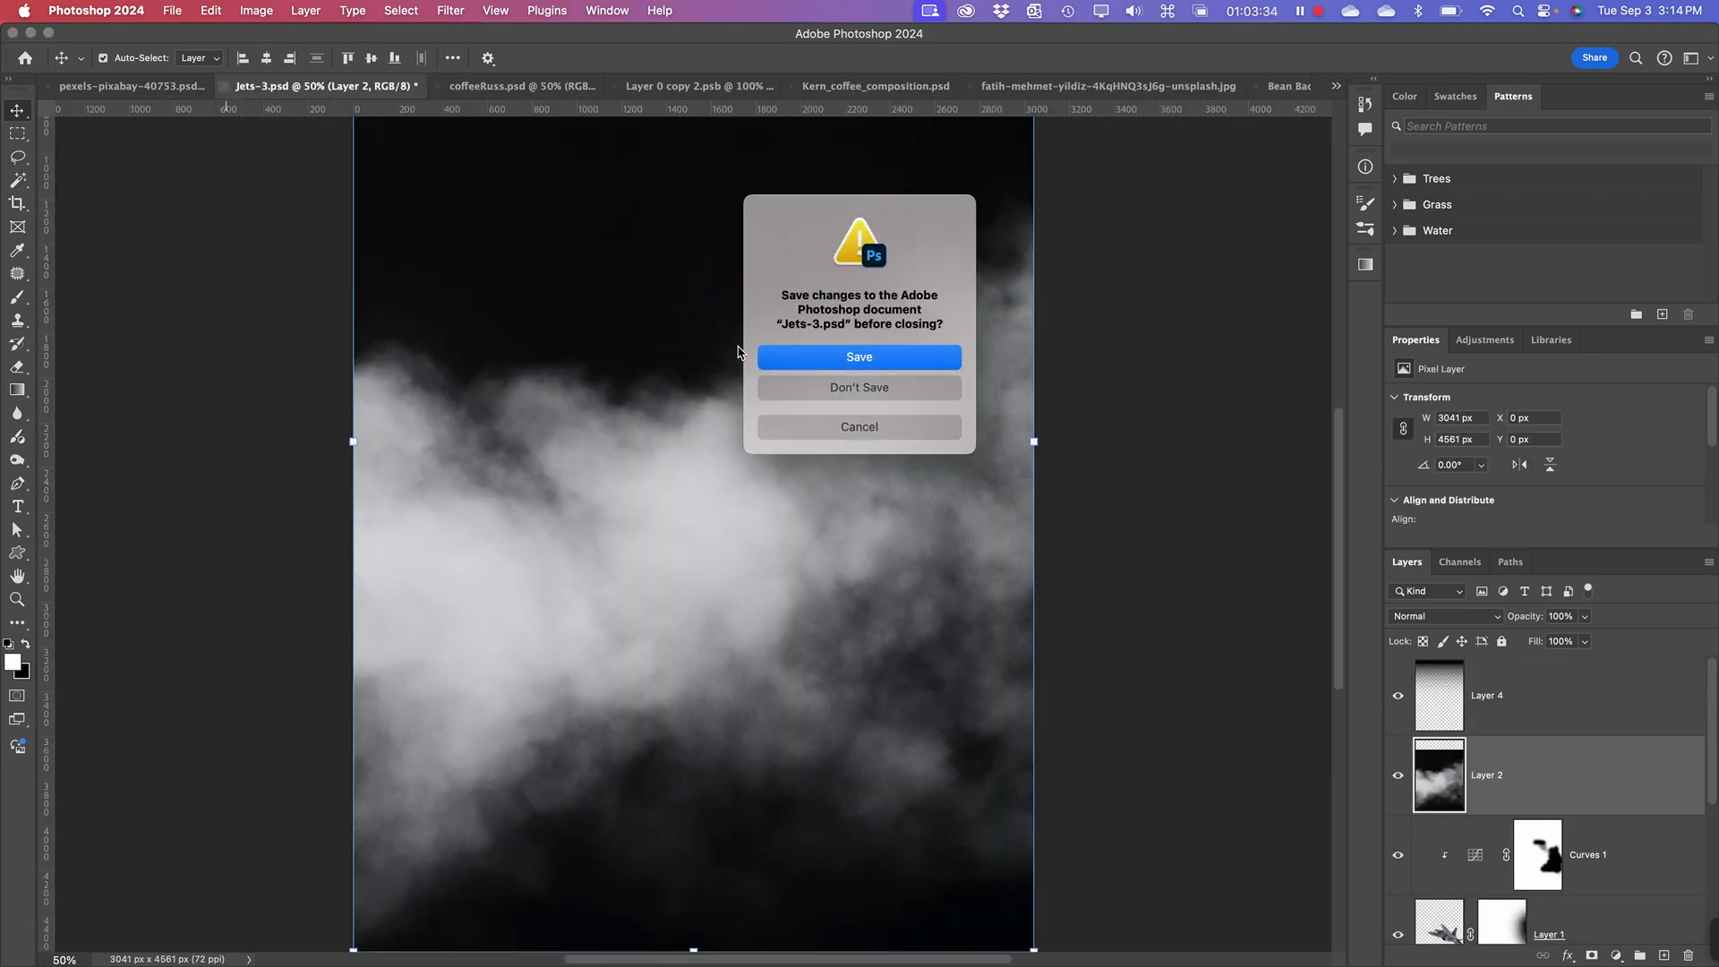
{"action": "left_click", "coordinate": [835, 391]}
{"action": "left_click", "coordinate": [454, 93]}
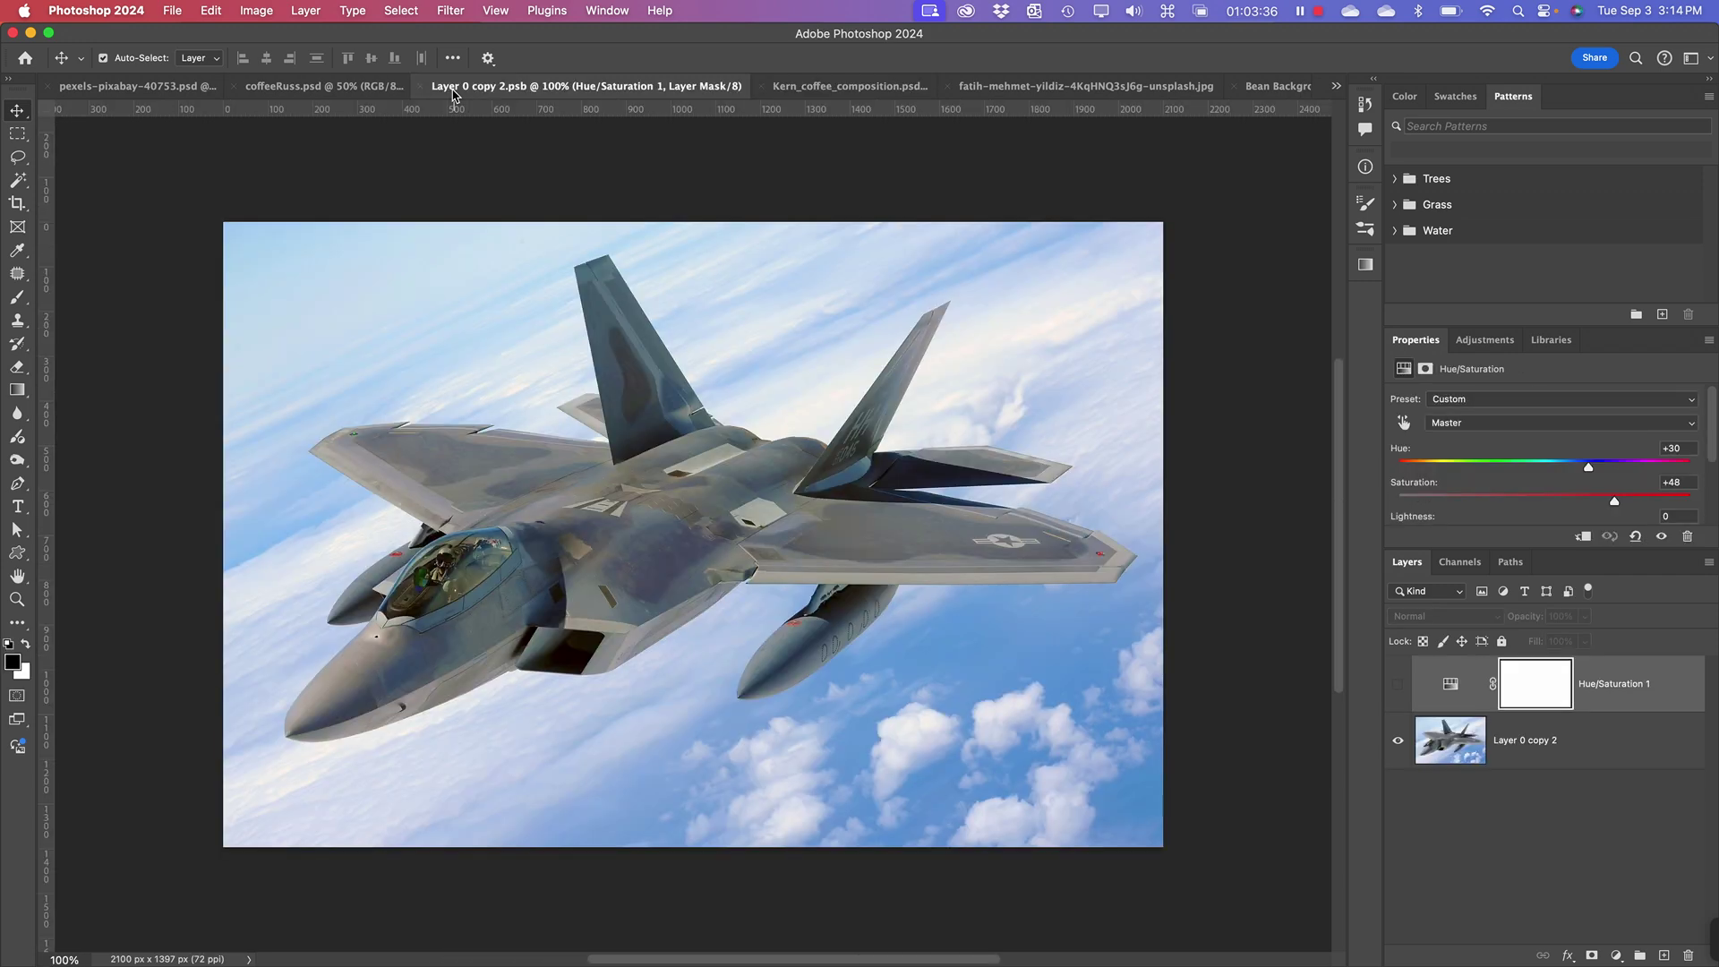
{"action": "left_click", "coordinate": [436, 87]}
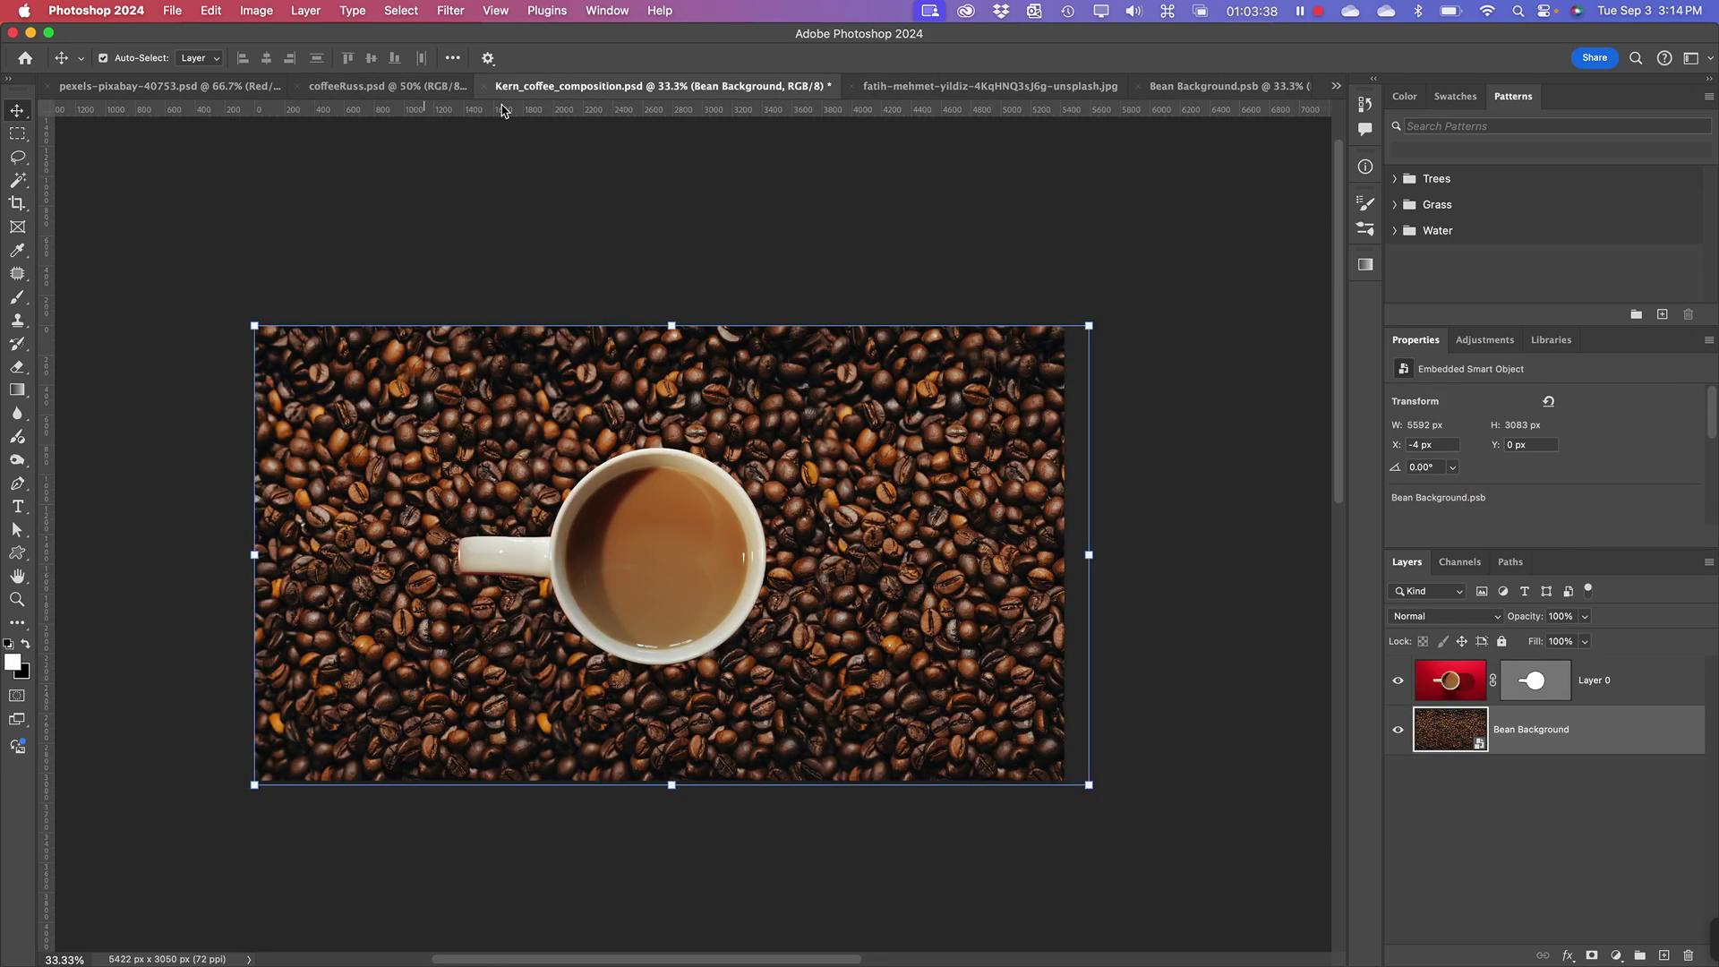
{"action": "left_click", "coordinate": [947, 90]}
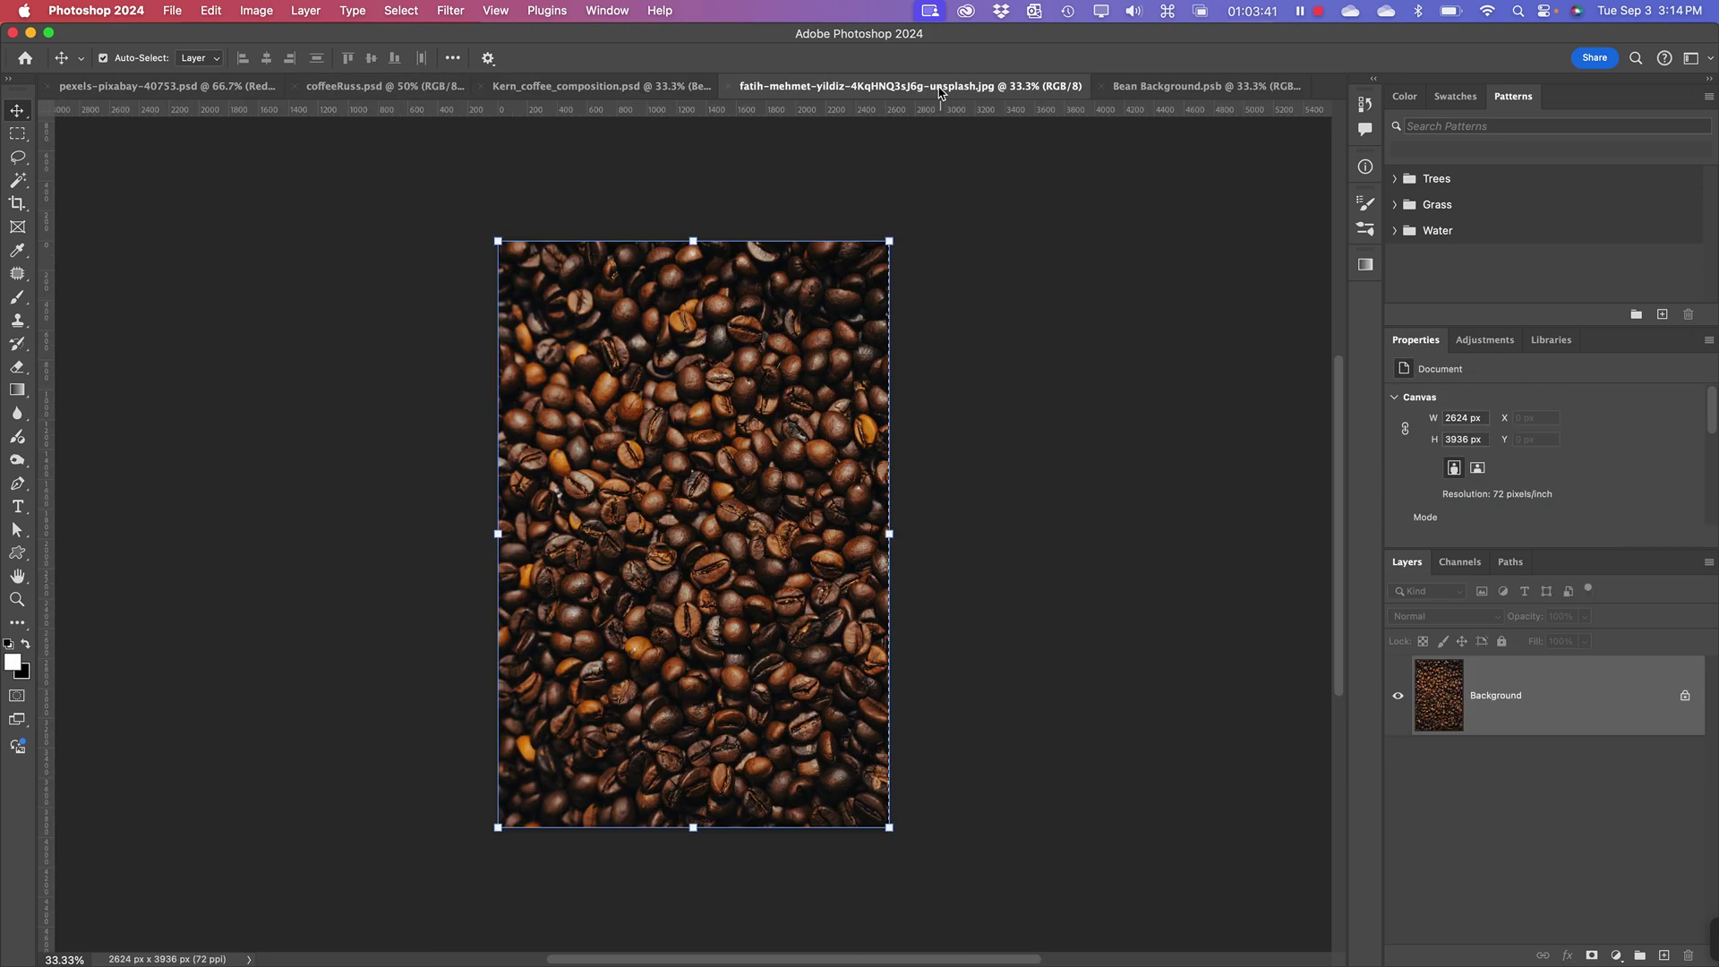
{"action": "left_click", "coordinate": [730, 86]}
{"action": "left_click", "coordinate": [963, 90]}
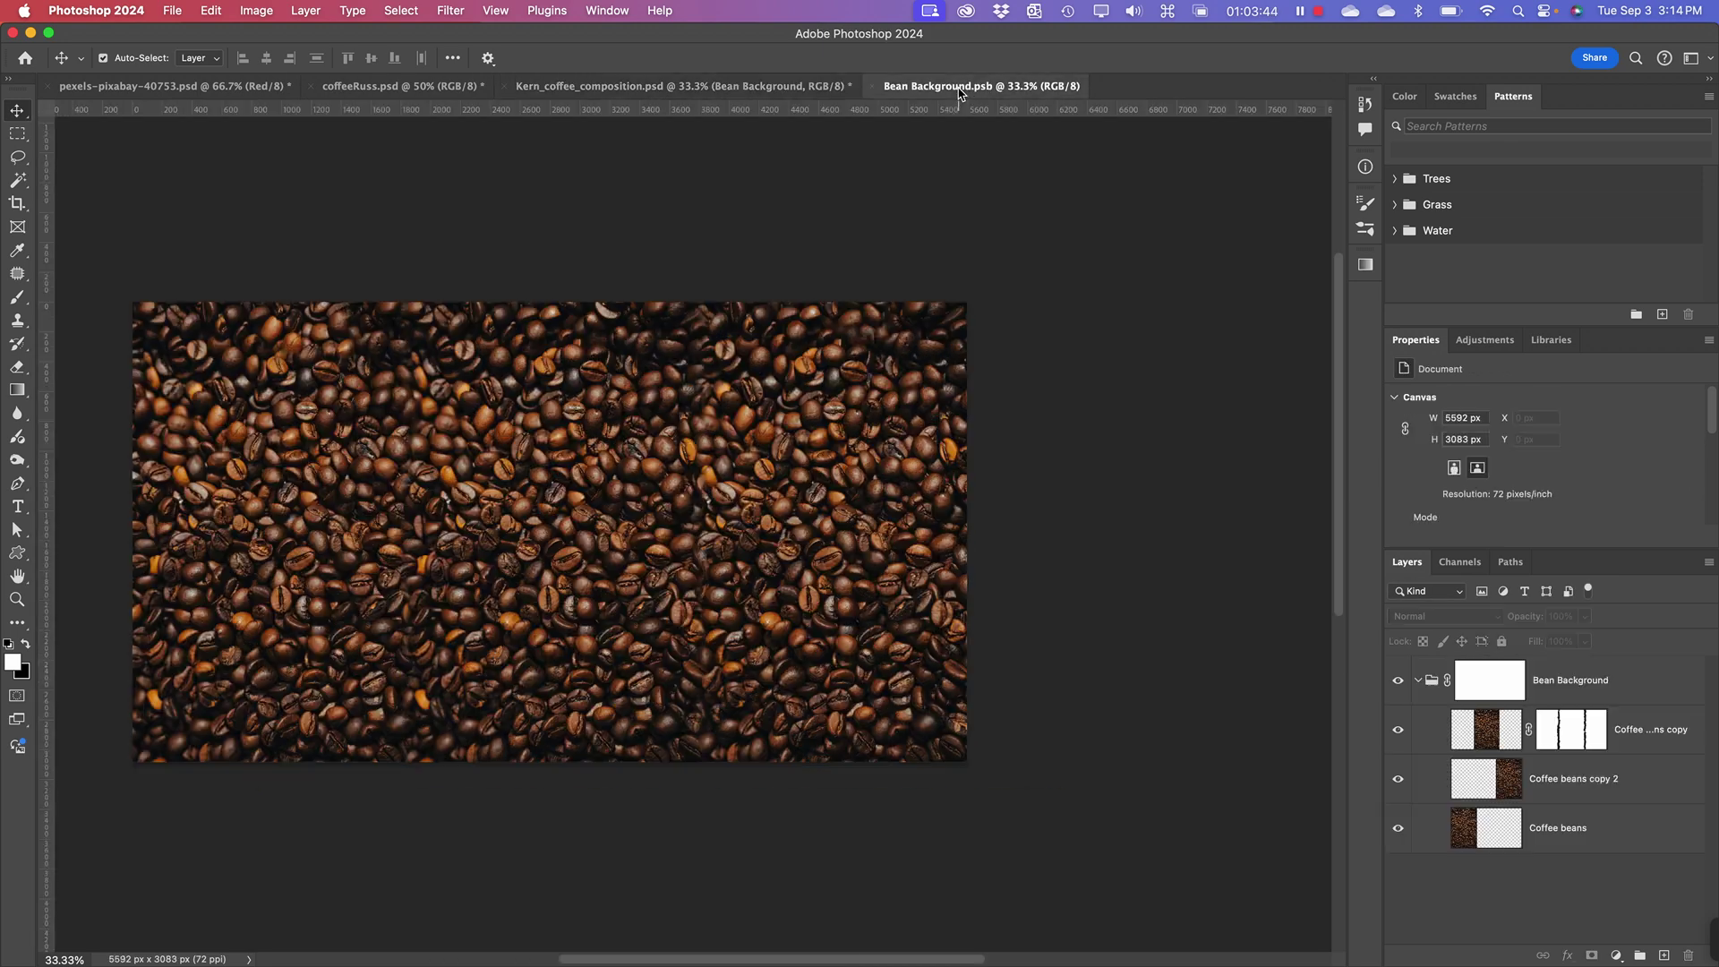
- Return to the coffee composition with the mug on the bean background and deselect all its layers
{"action": "left_click", "coordinate": [586, 89]}
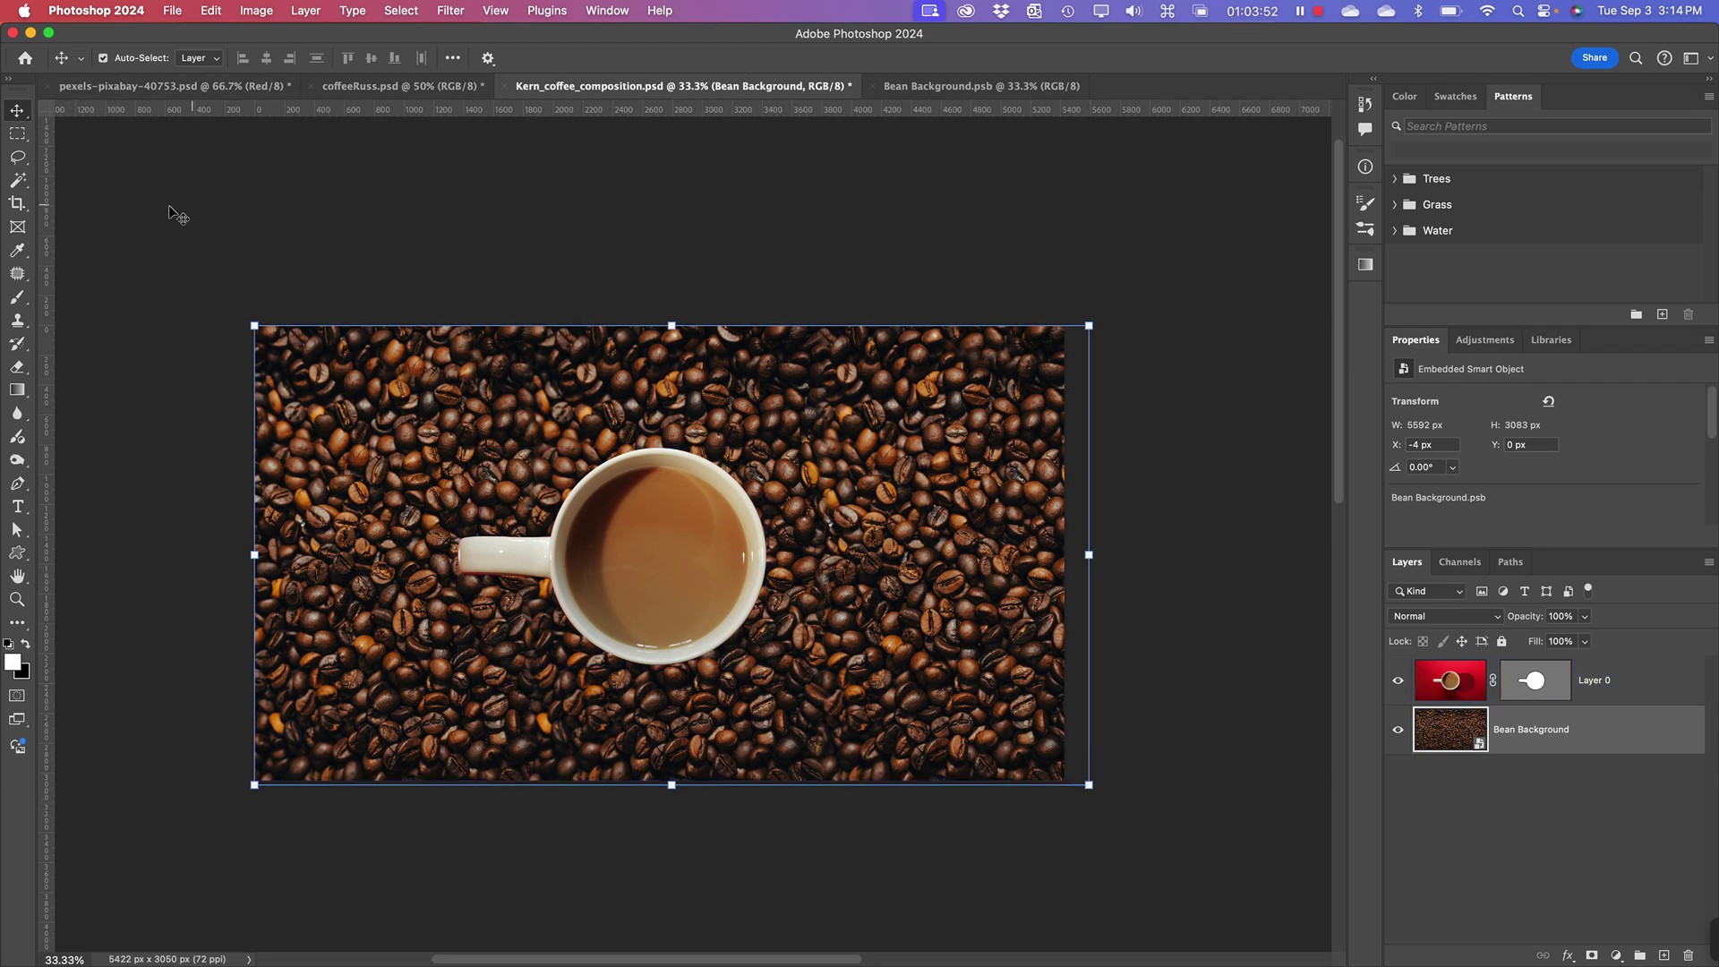
{"action": "left_click", "coordinate": [1496, 813]}
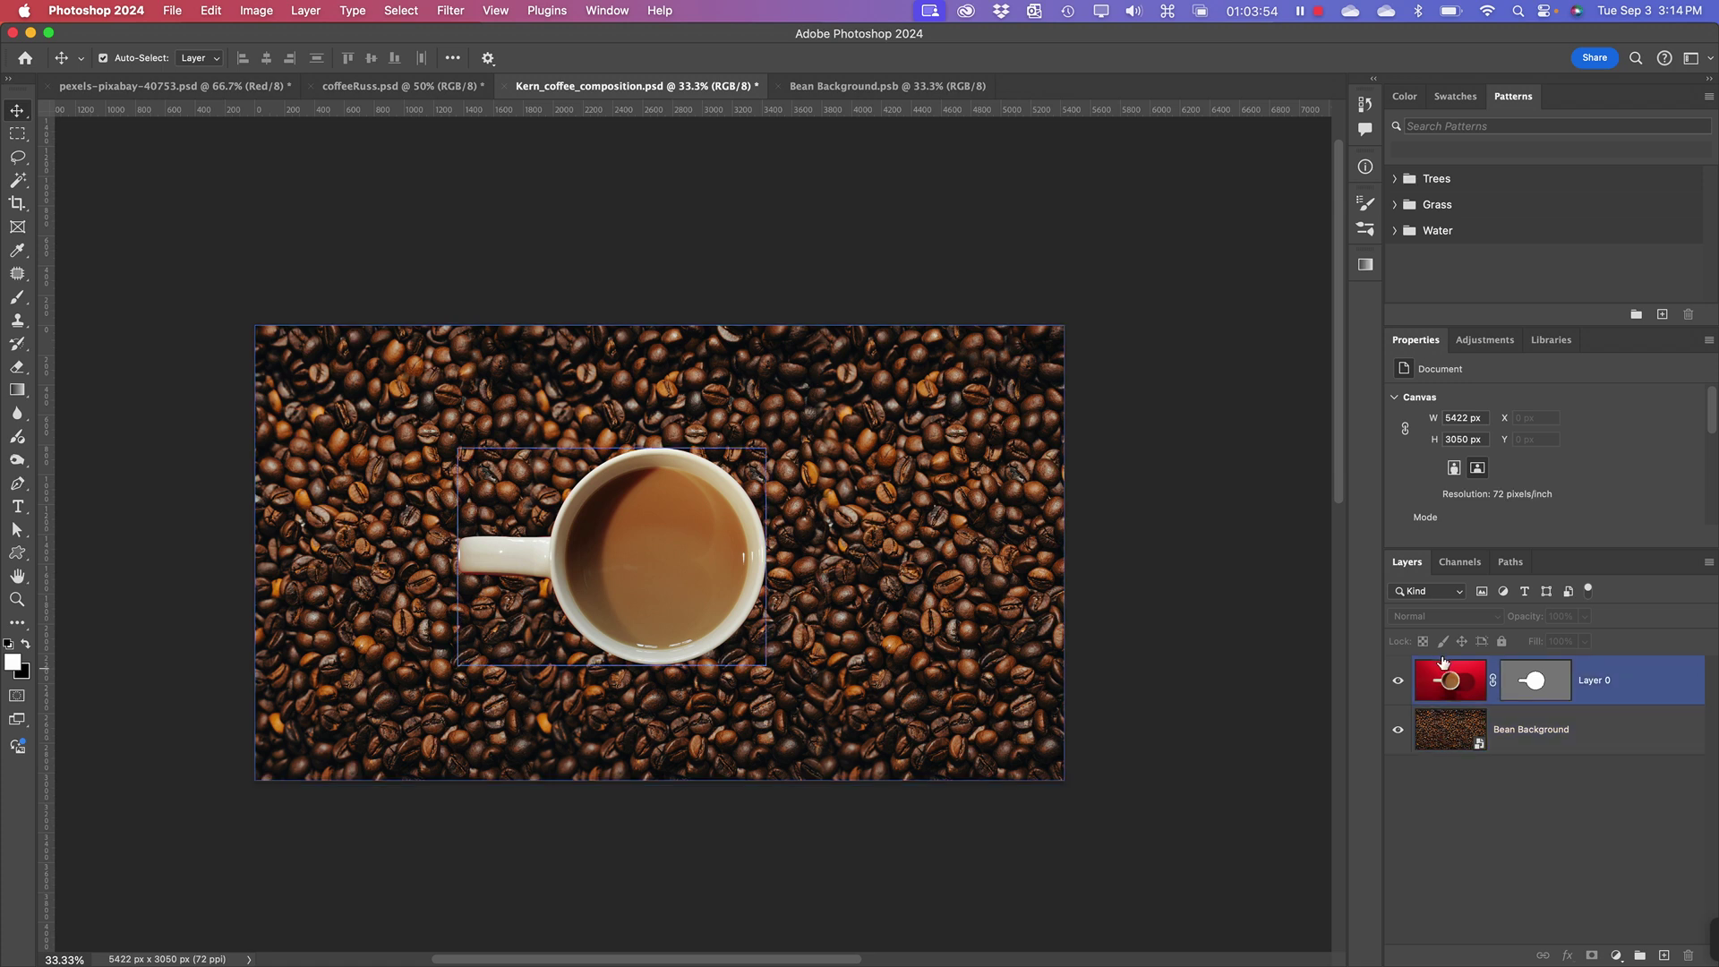
{"action": "left_click", "coordinate": [1451, 739]}
{"action": "left_click", "coordinate": [1499, 809]}
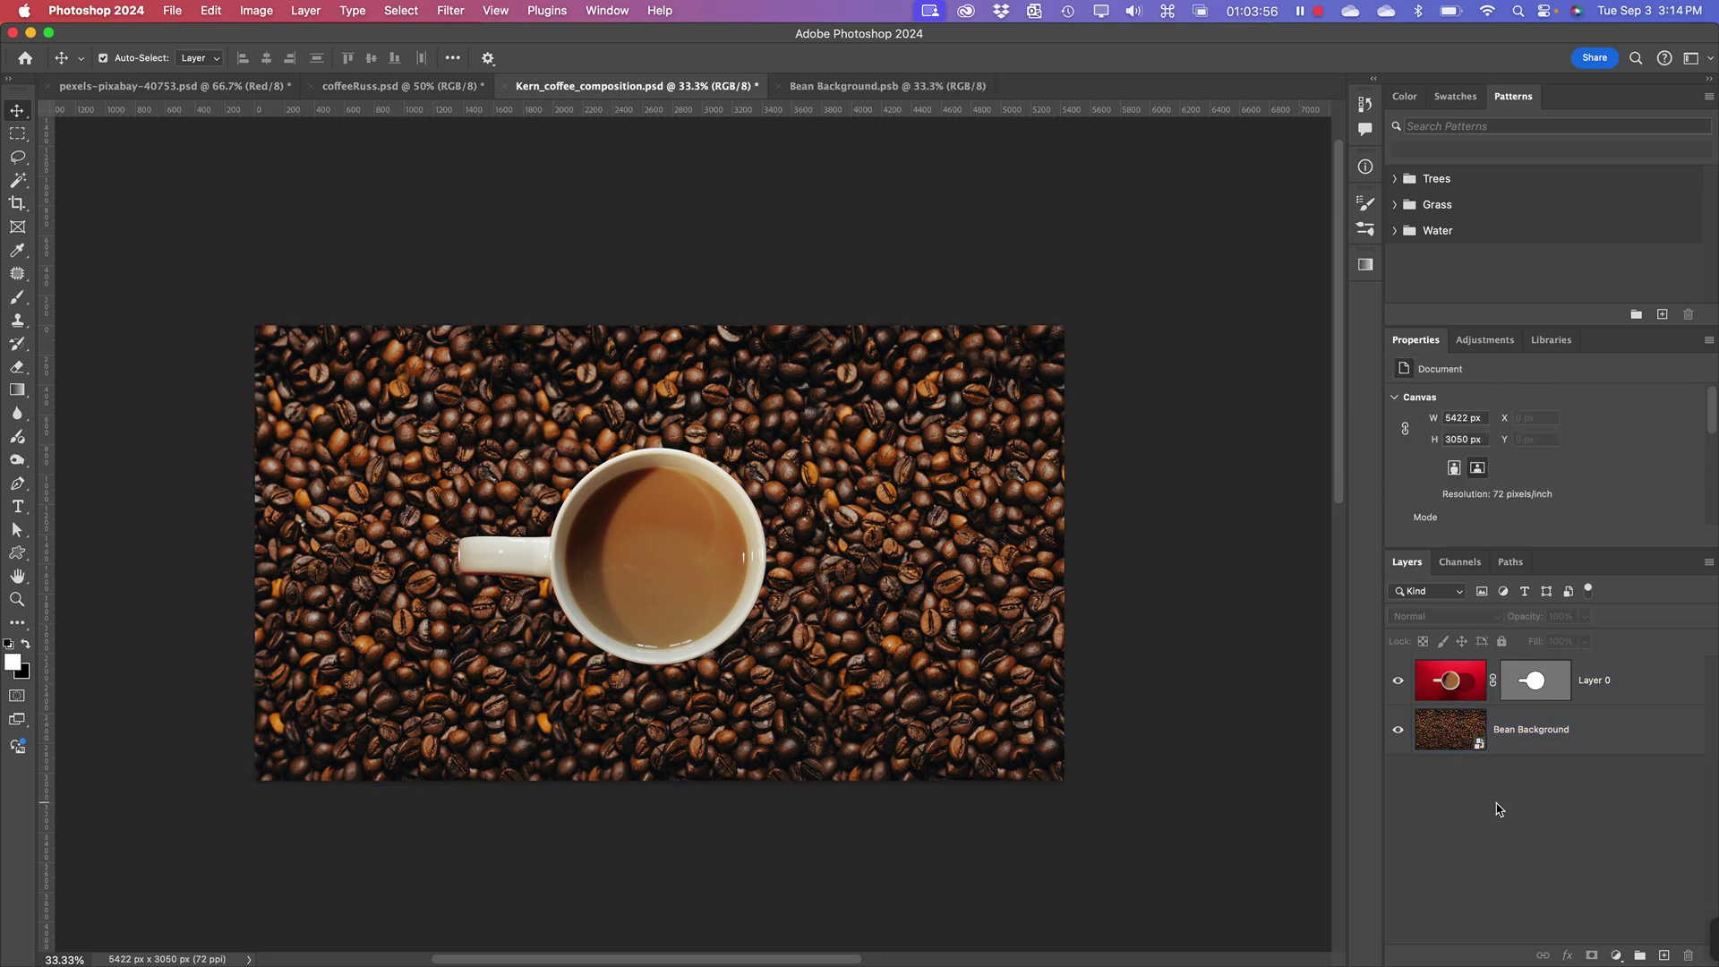
{"action": "left_click", "coordinate": [922, 468]}
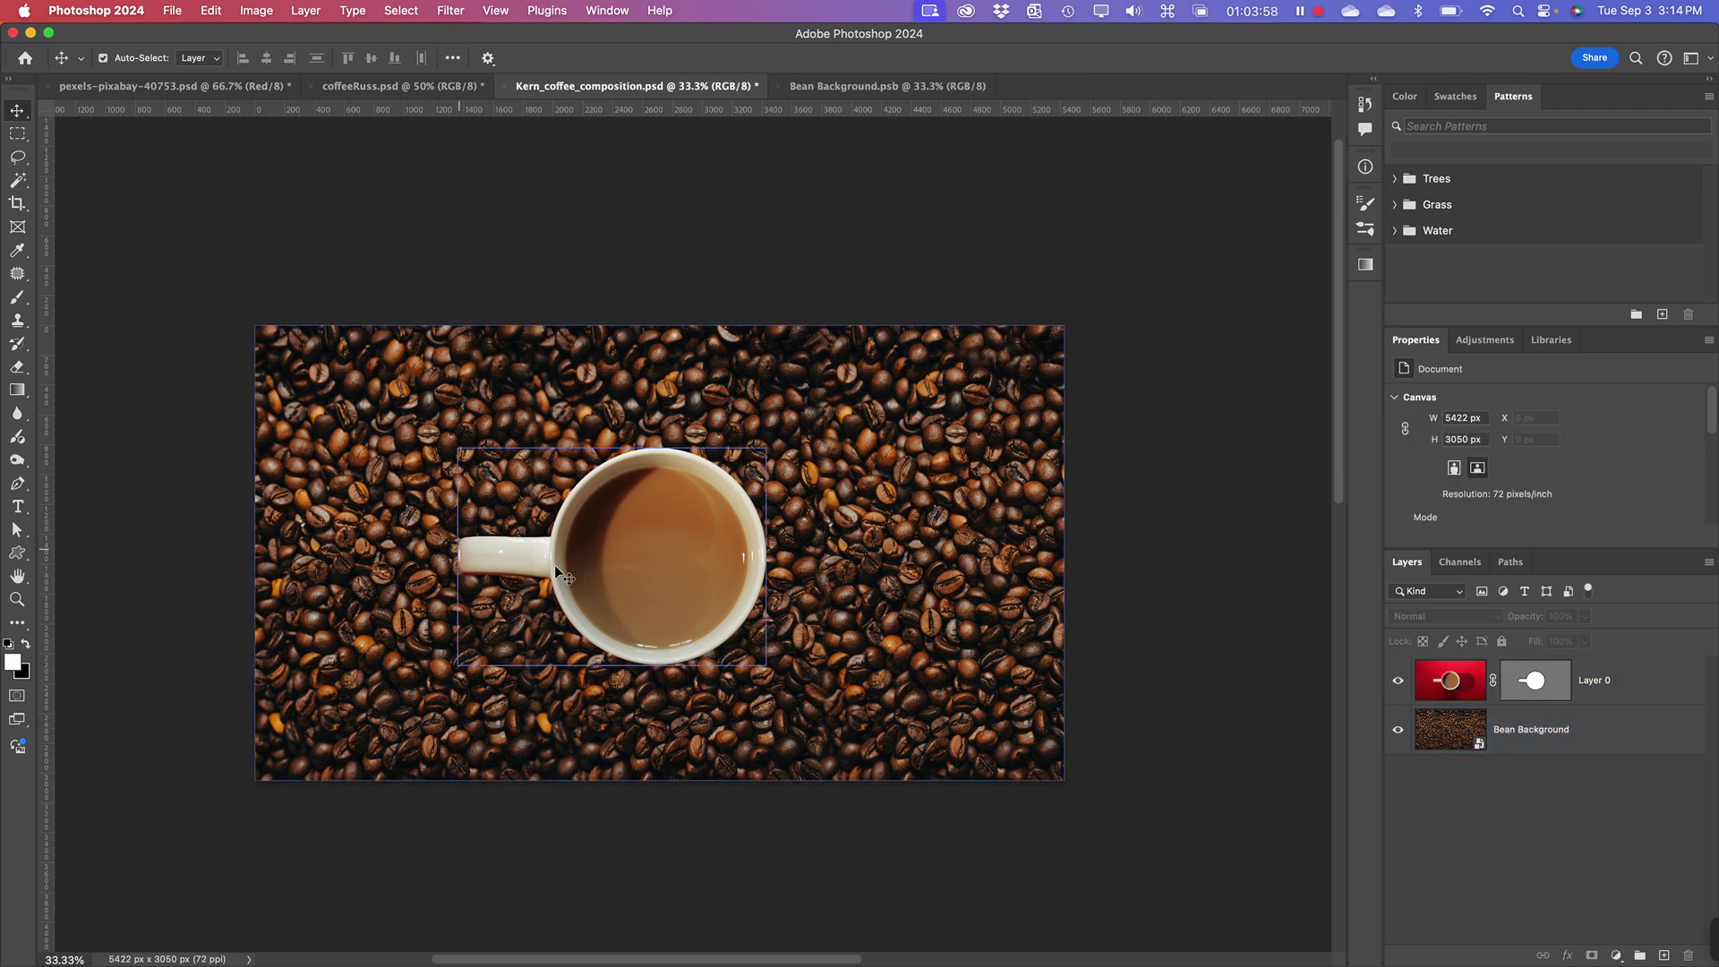
{"action": "left_click", "coordinate": [609, 562]}
{"action": "left_click", "coordinate": [792, 606]}
{"action": "left_click", "coordinate": [591, 251]}
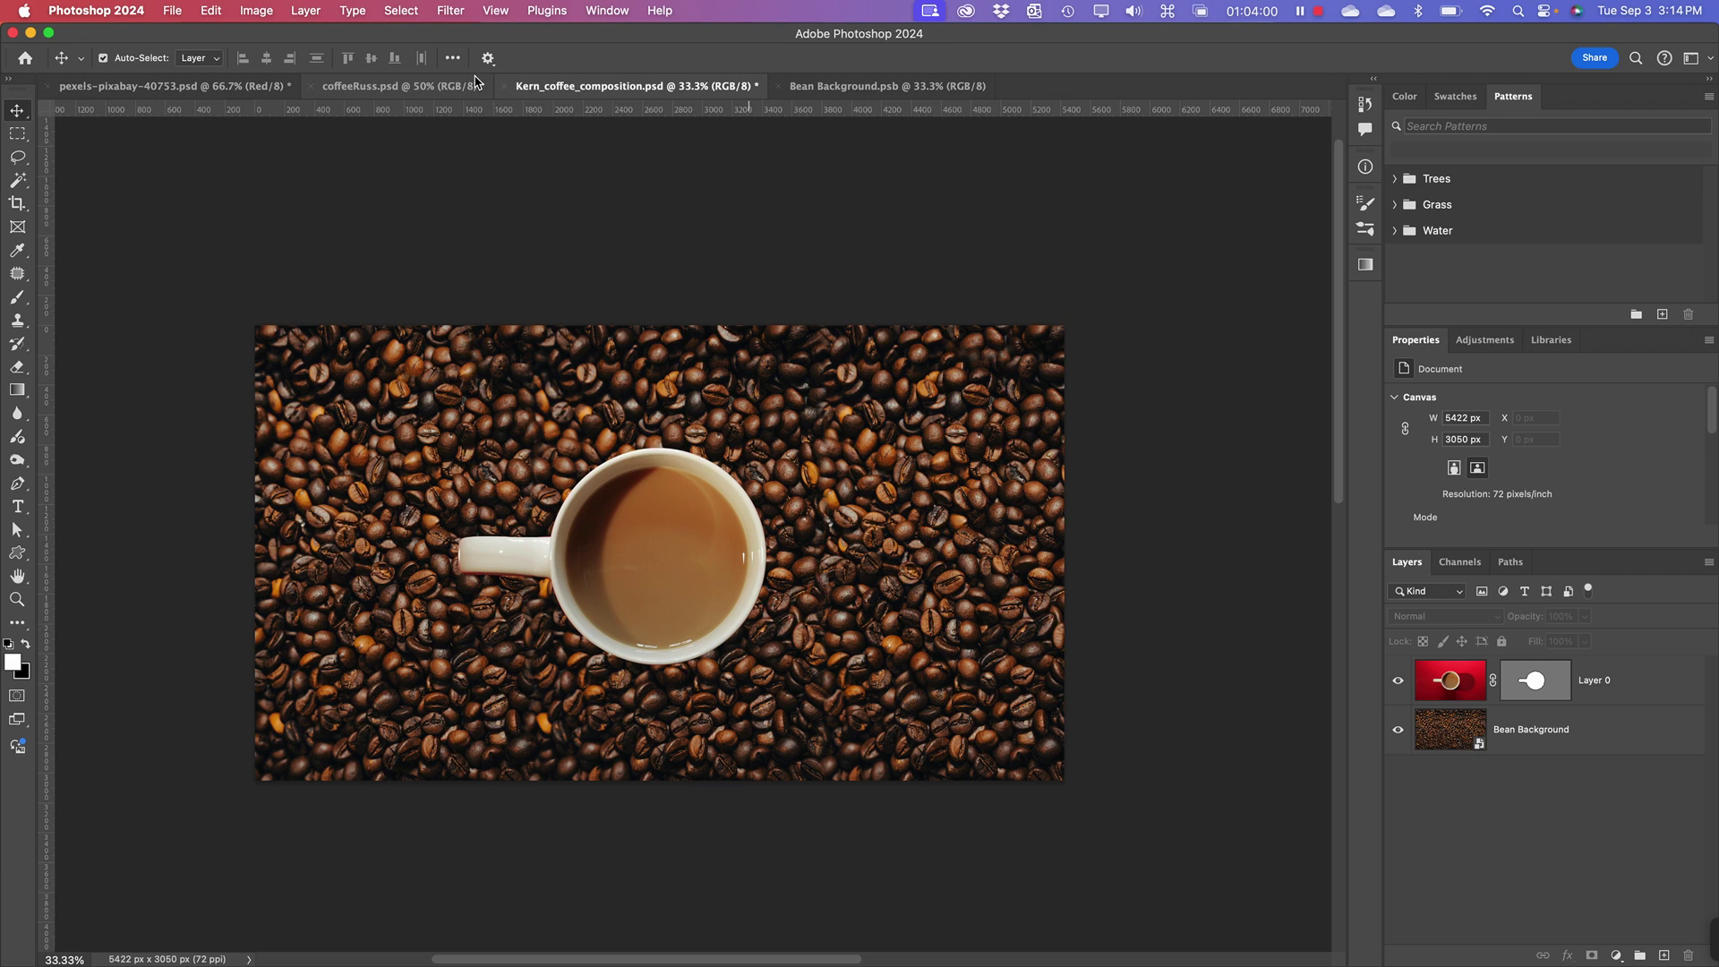
- Open the finished coffee reference document and examine its foam lettering and steam layers
{"action": "left_click", "coordinate": [375, 89]}
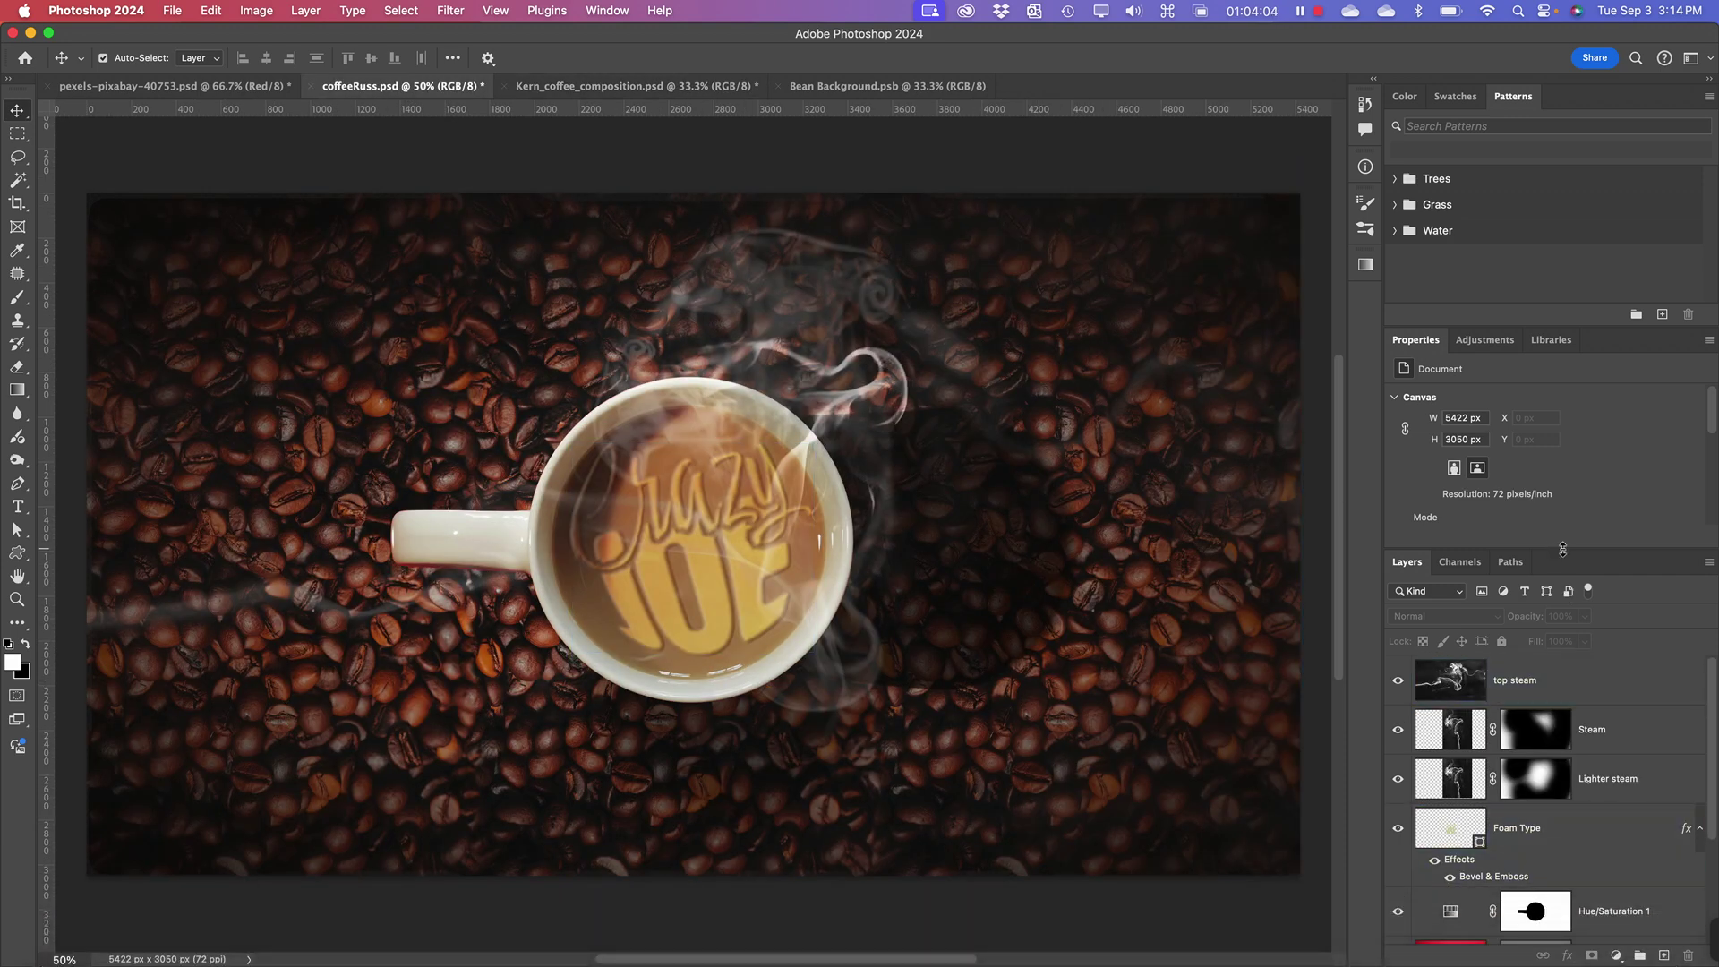
{"action": "left_click", "coordinate": [1619, 868]}
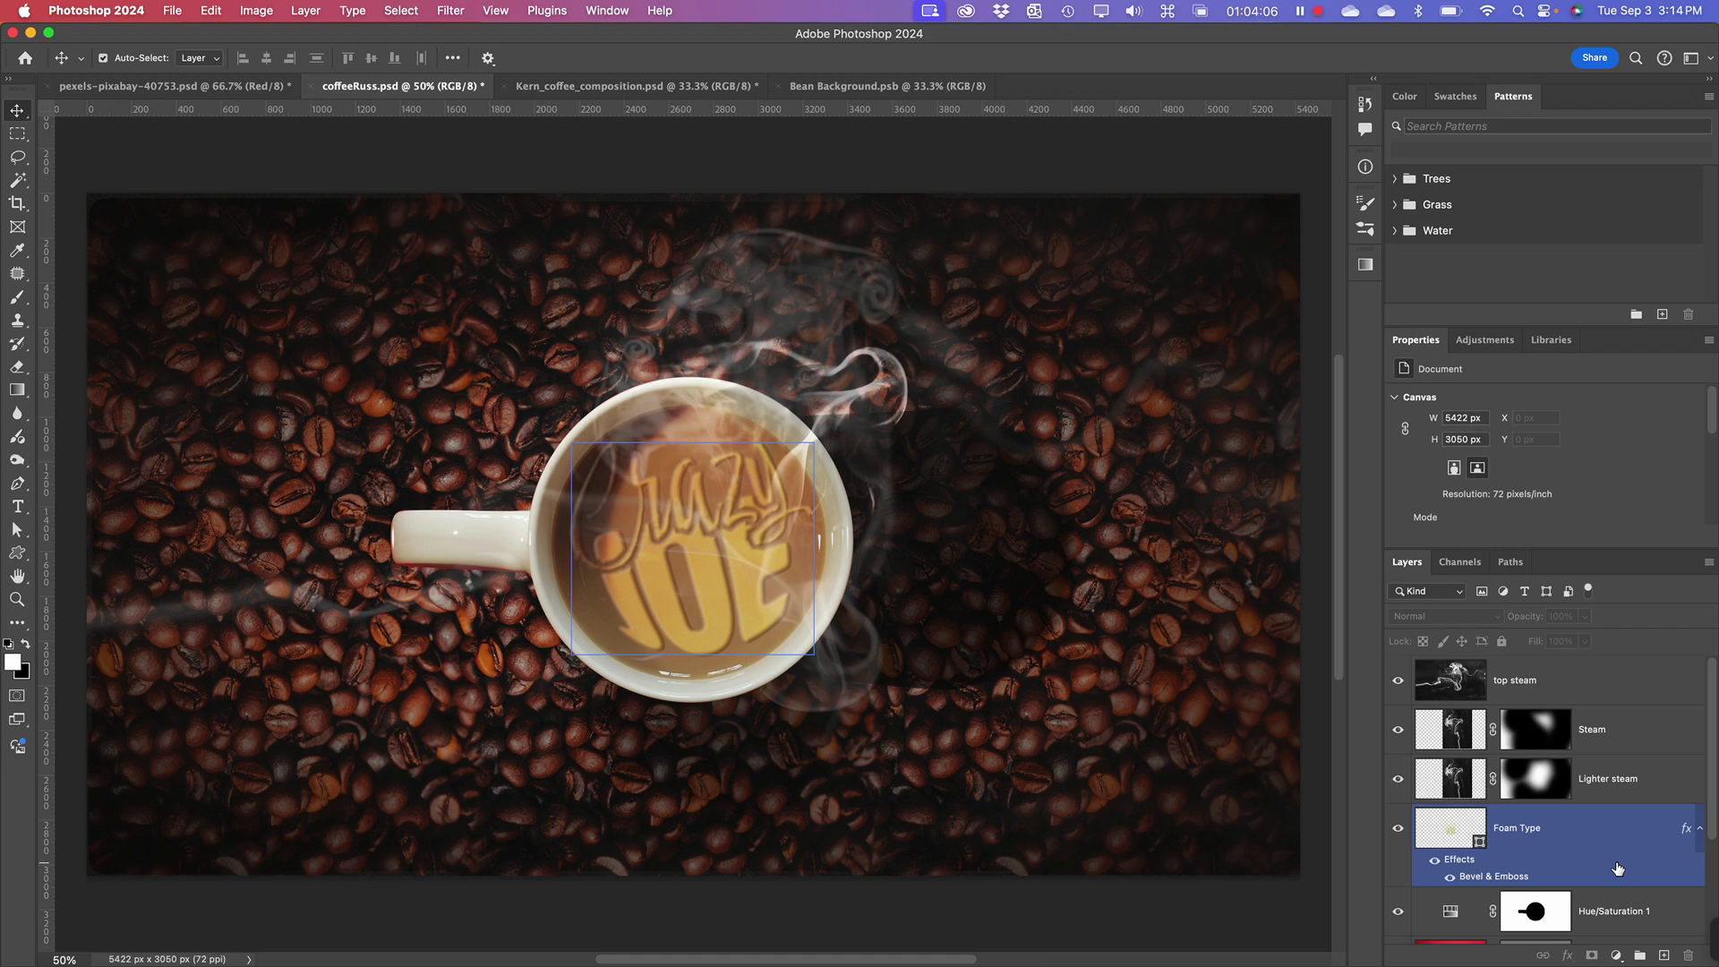
{"action": "key", "text": "alt+period"}
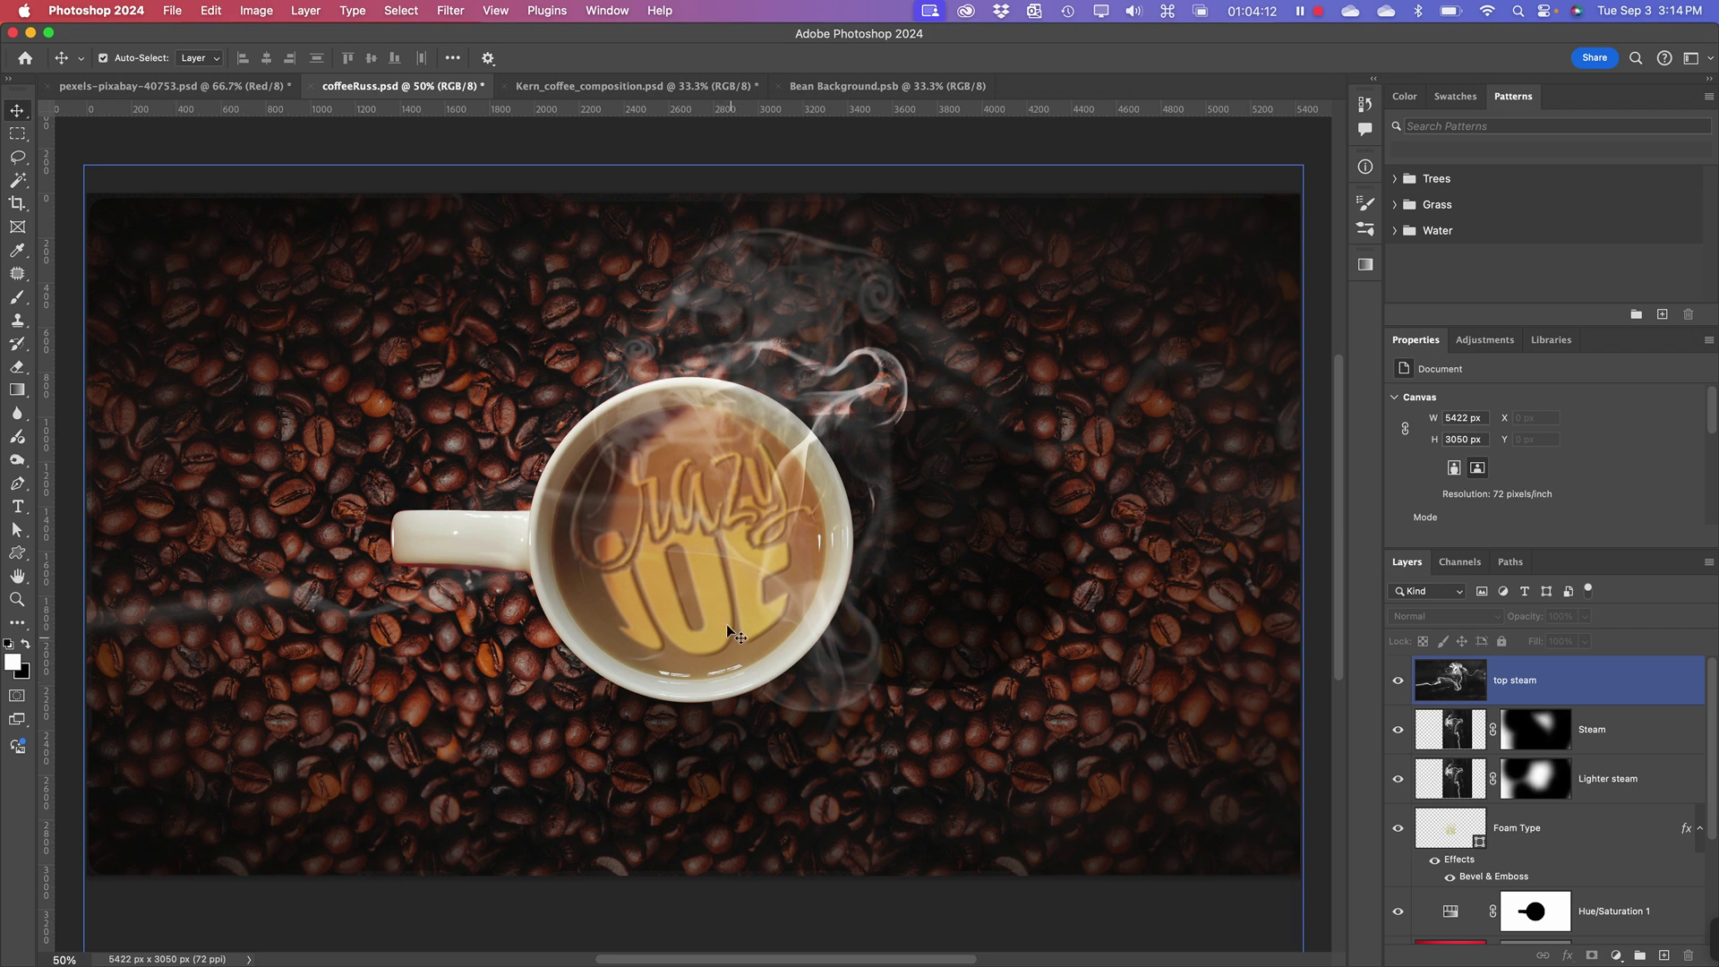
- Switch to Finder and open CrazyJoe.ai from the PS-Coffee folder in Illustrator
{"action": "key", "text": "super+Tab"}
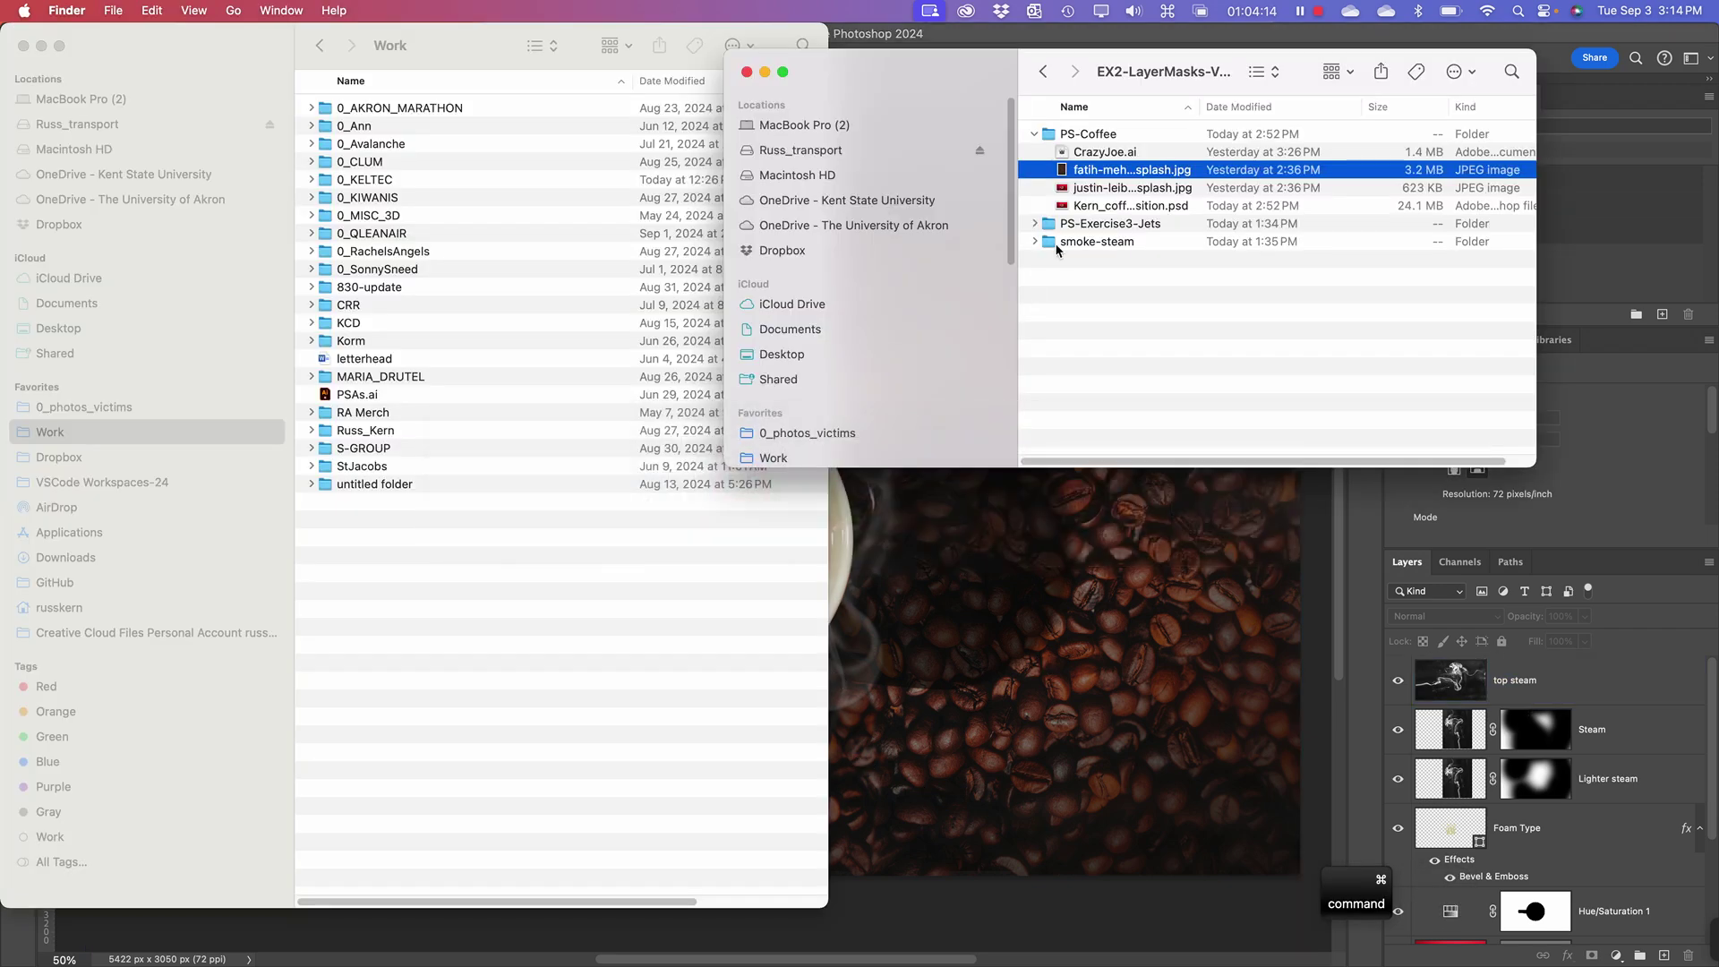
{"action": "left_click", "coordinate": [1090, 156]}
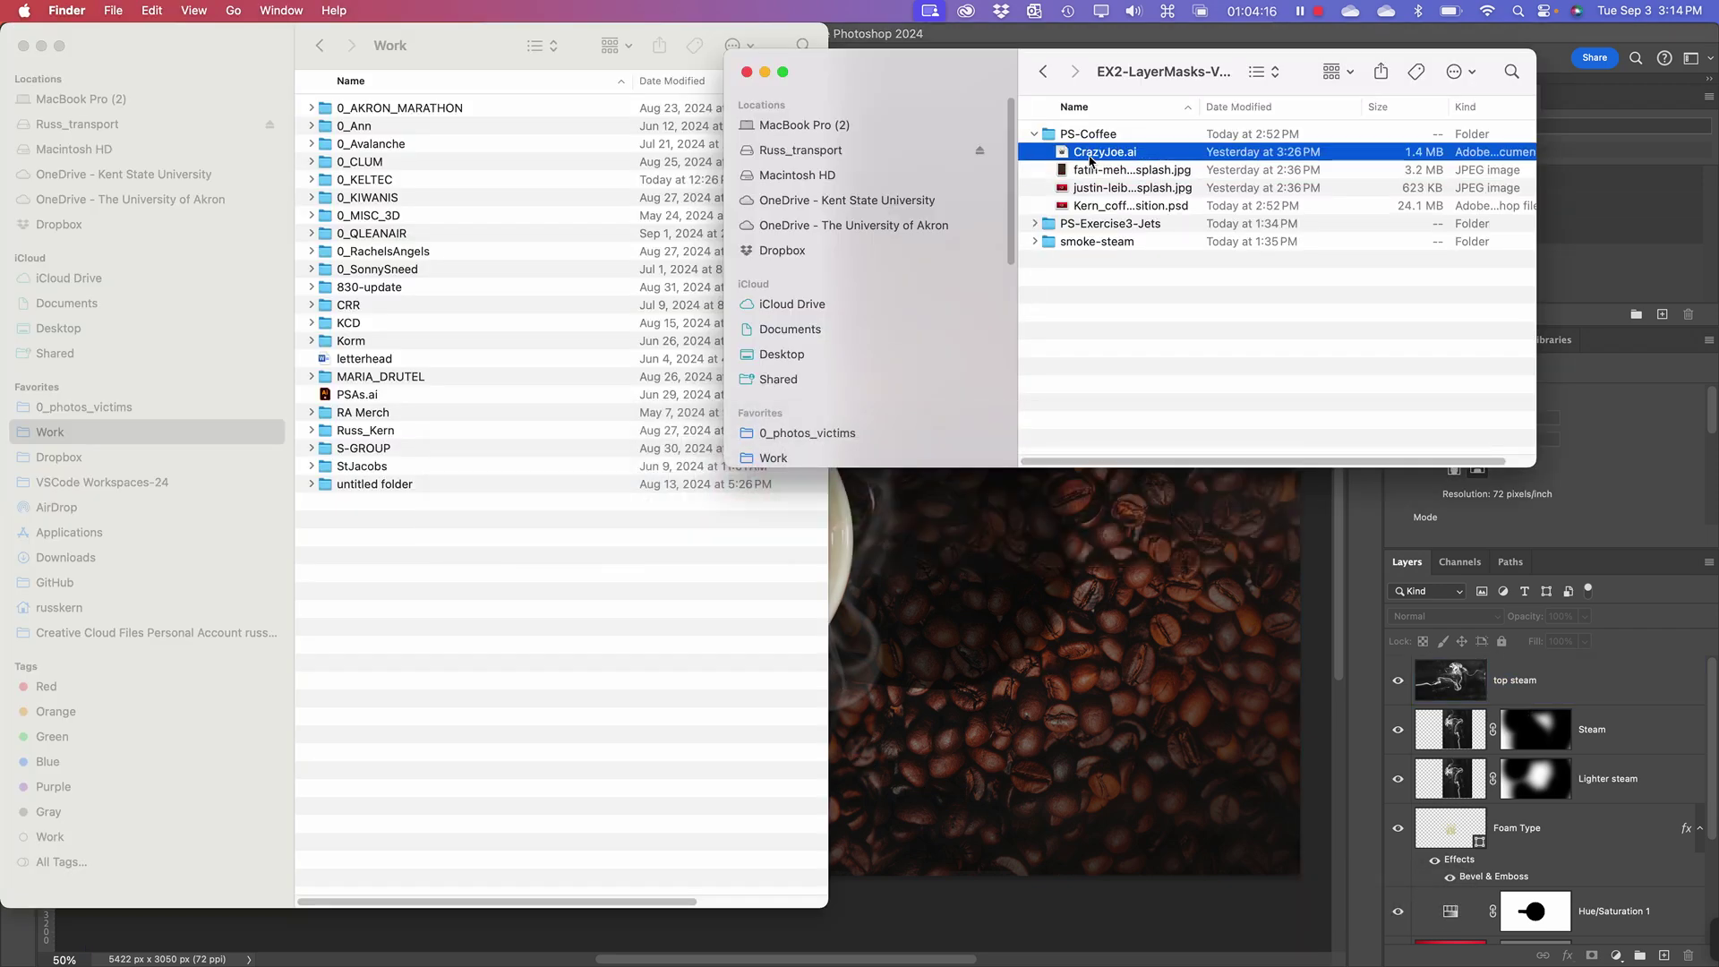
{"action": "double_click", "coordinate": [1060, 154]}
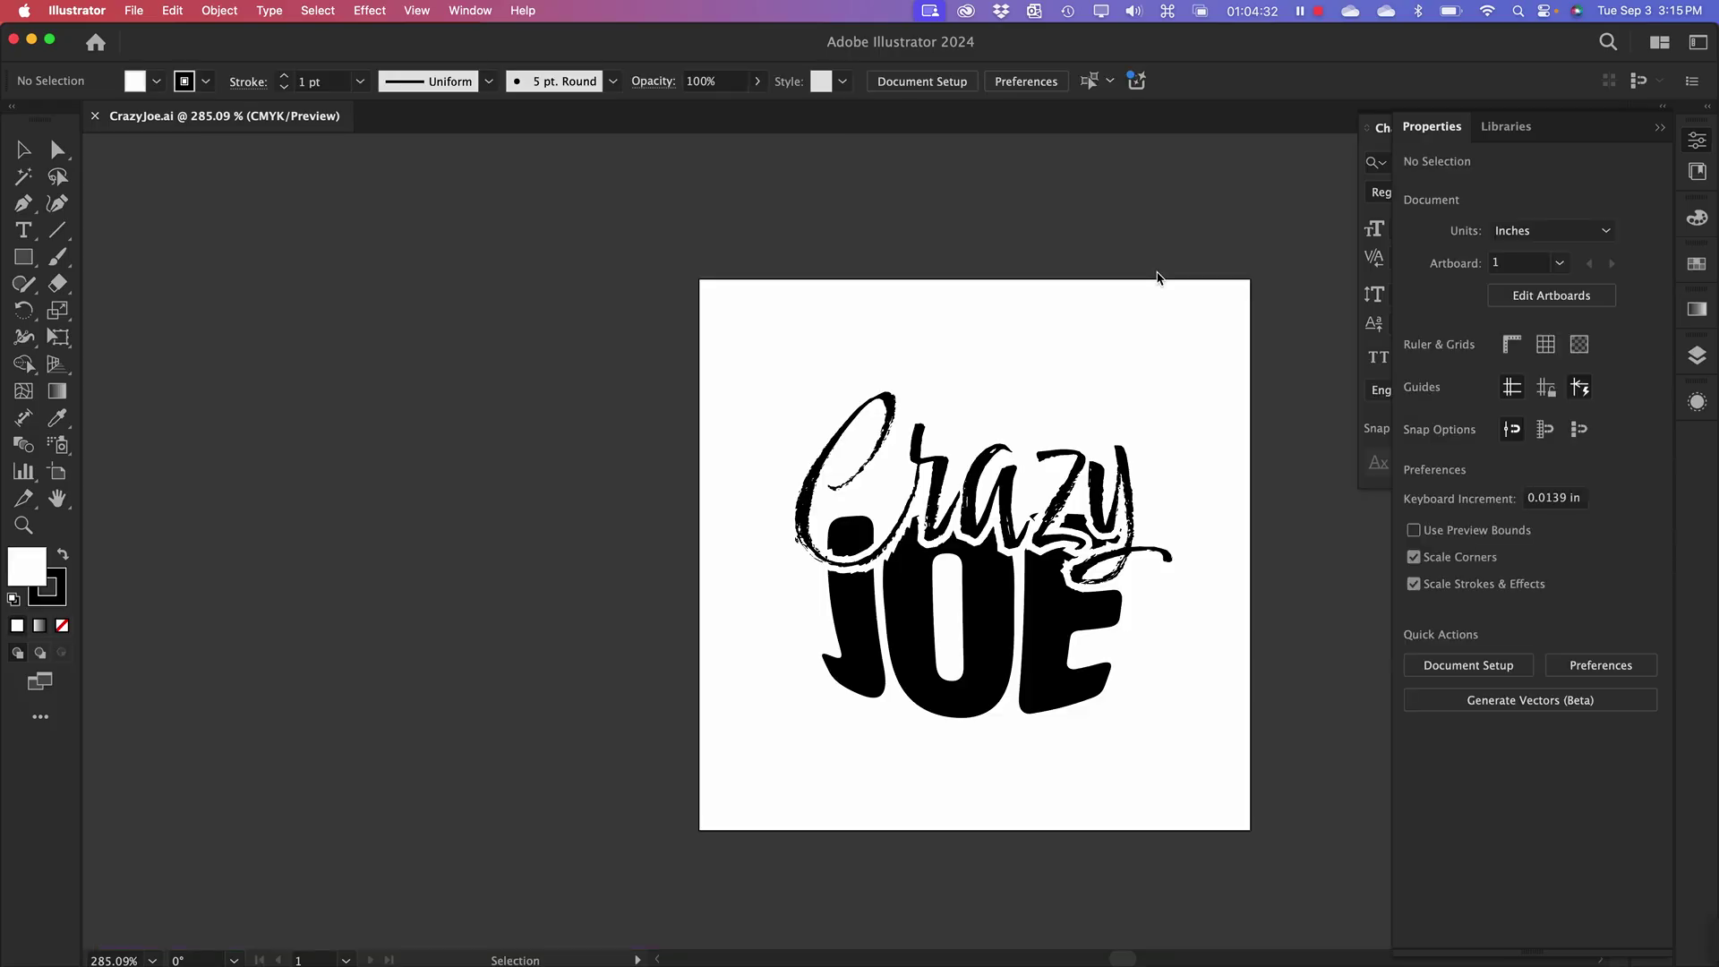
- Select the entire Crazy Joe lettering group on the artboard and copy it
{"action": "key", "text": "space"}
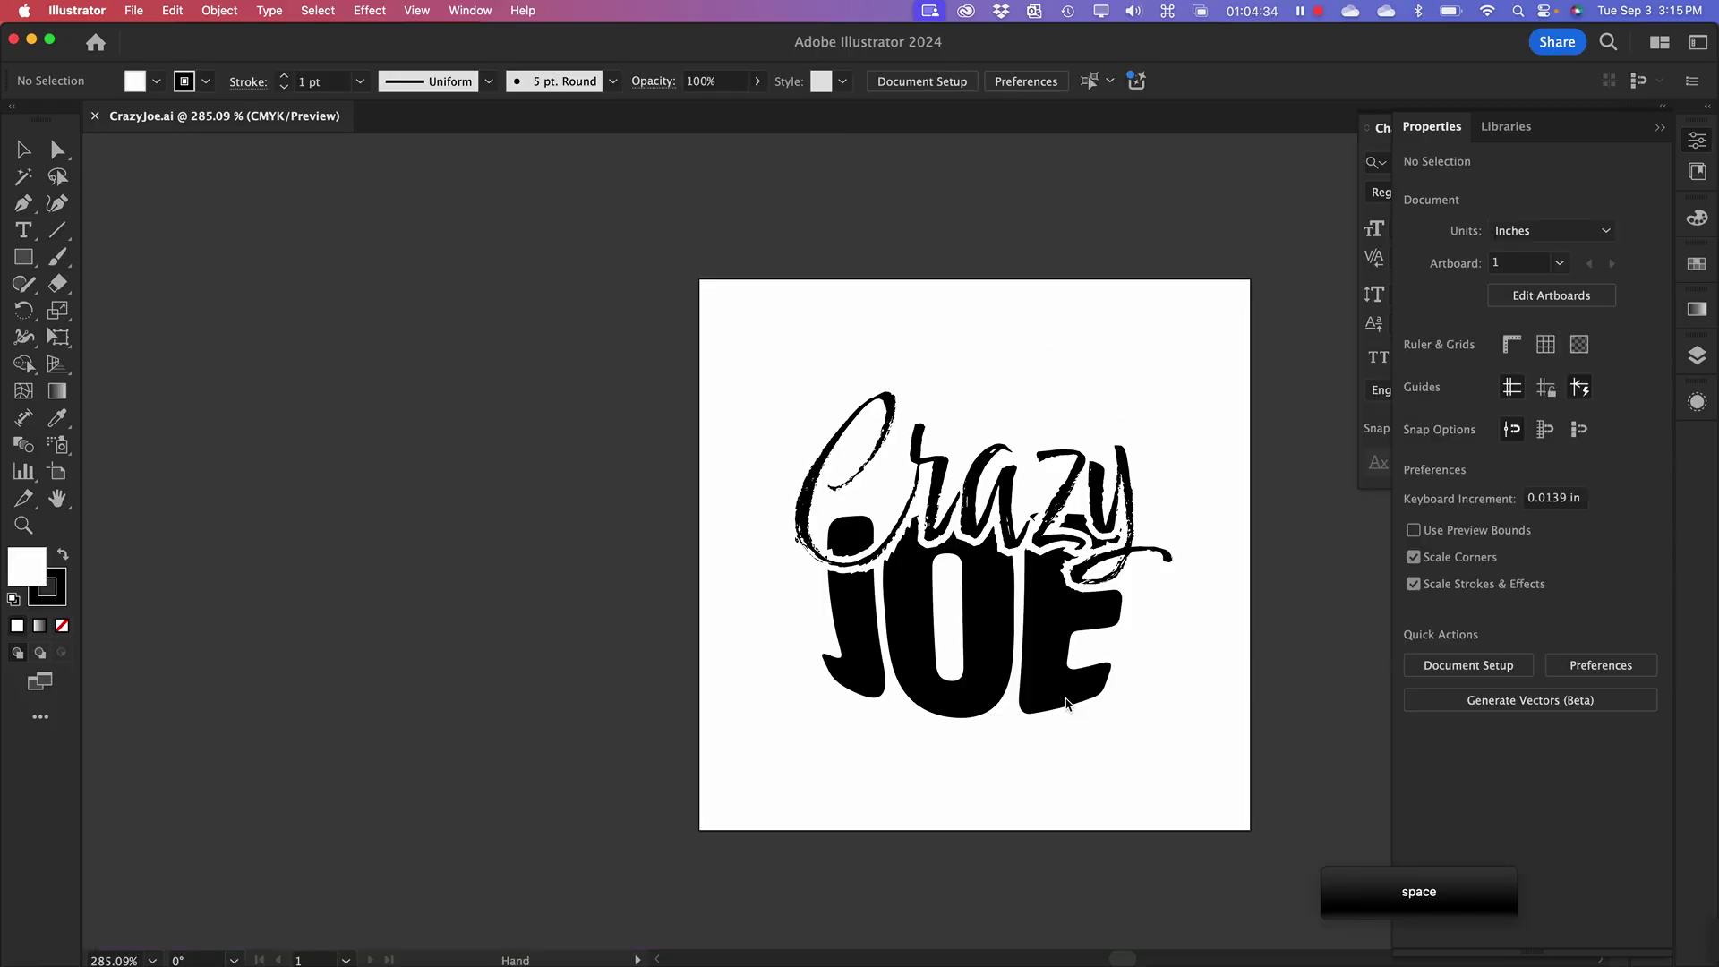
{"action": "left_click_drag", "start_coordinate": [1133, 502], "coordinate": [945, 374]}
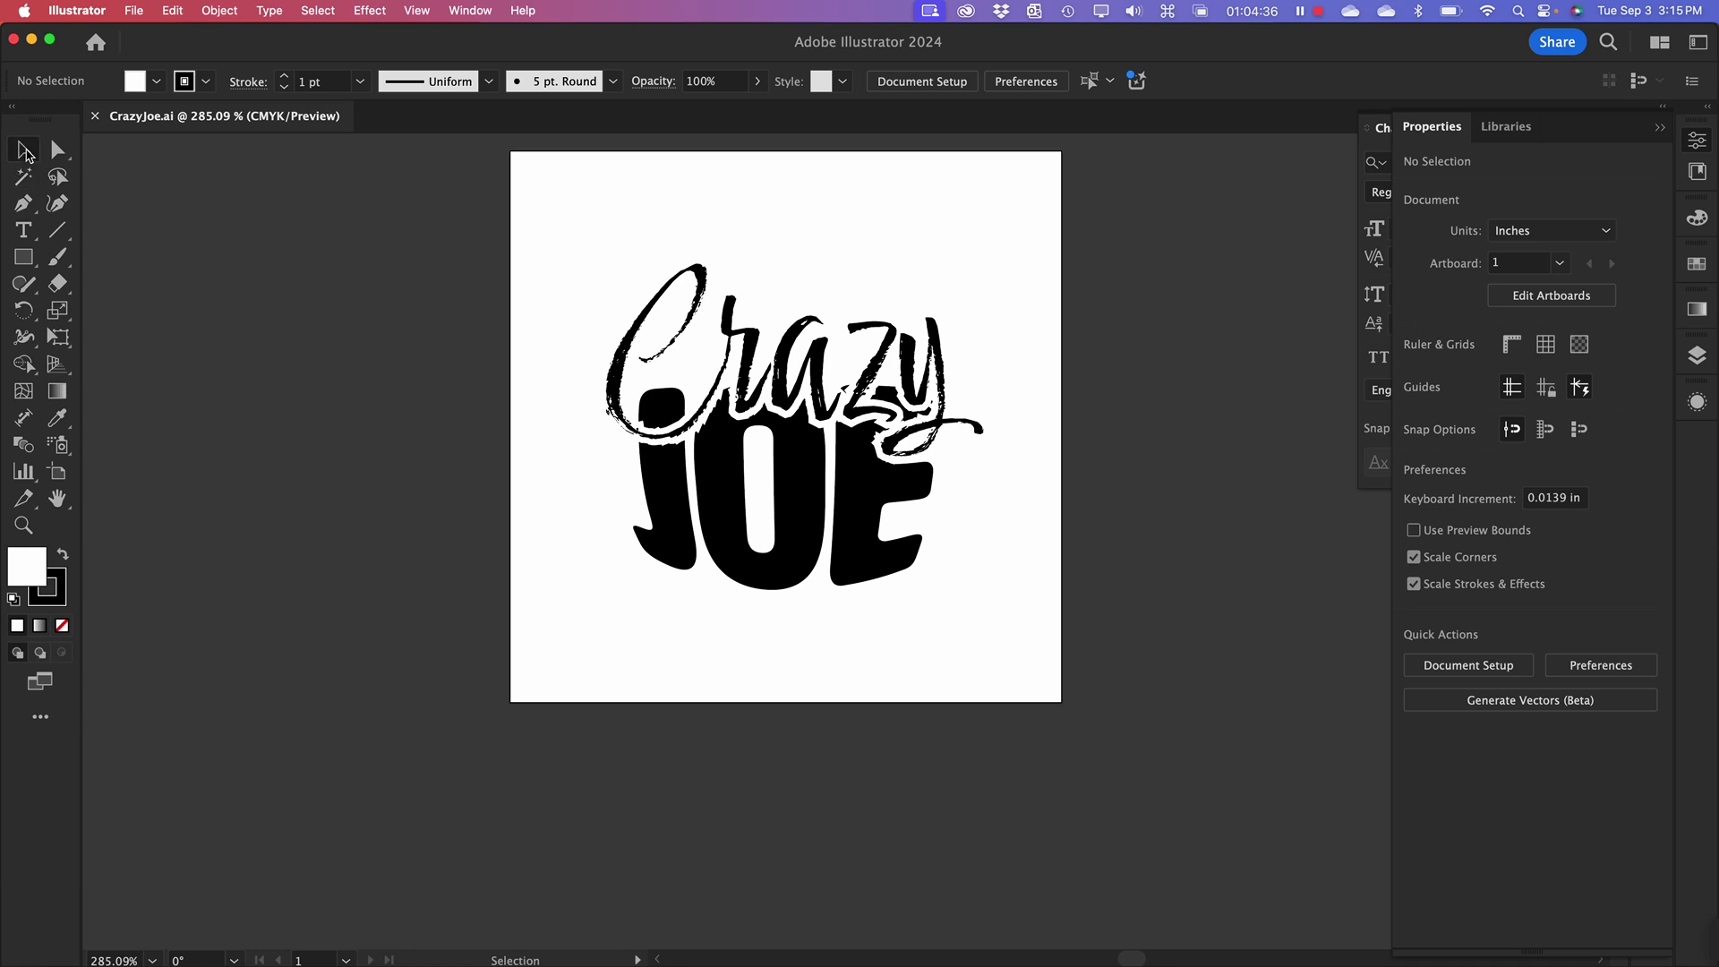
{"action": "left_click_drag", "start_coordinate": [553, 193], "coordinate": [1195, 712]}
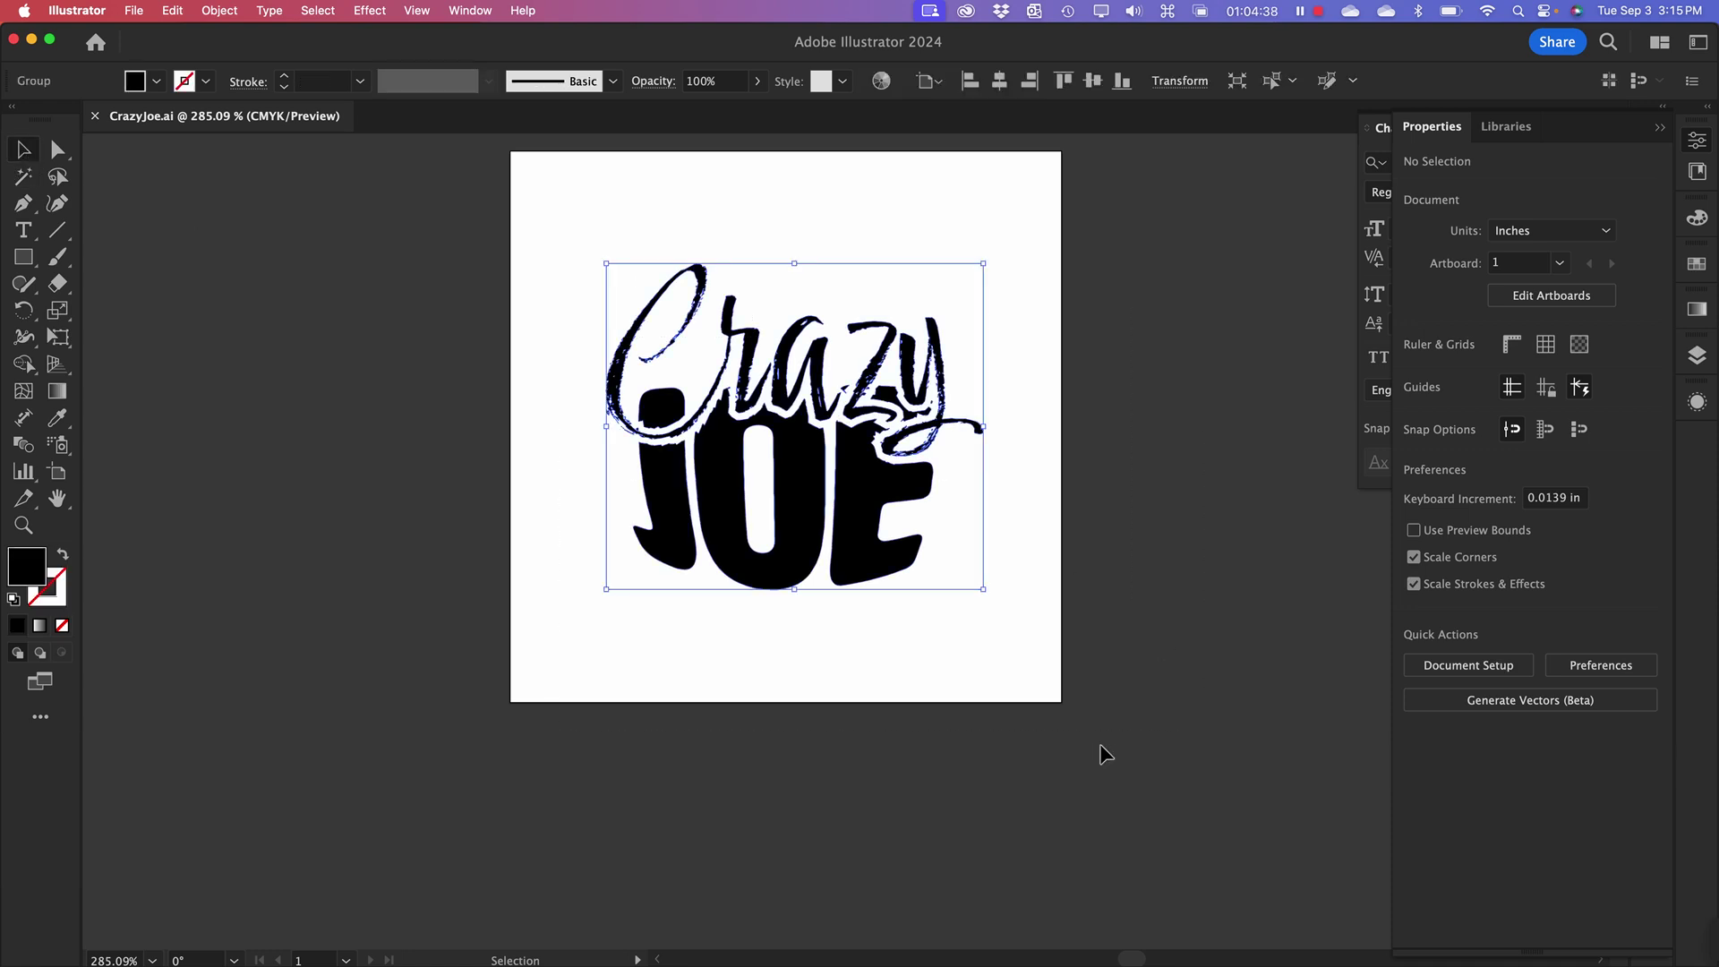
{"action": "key", "text": "super+c"}
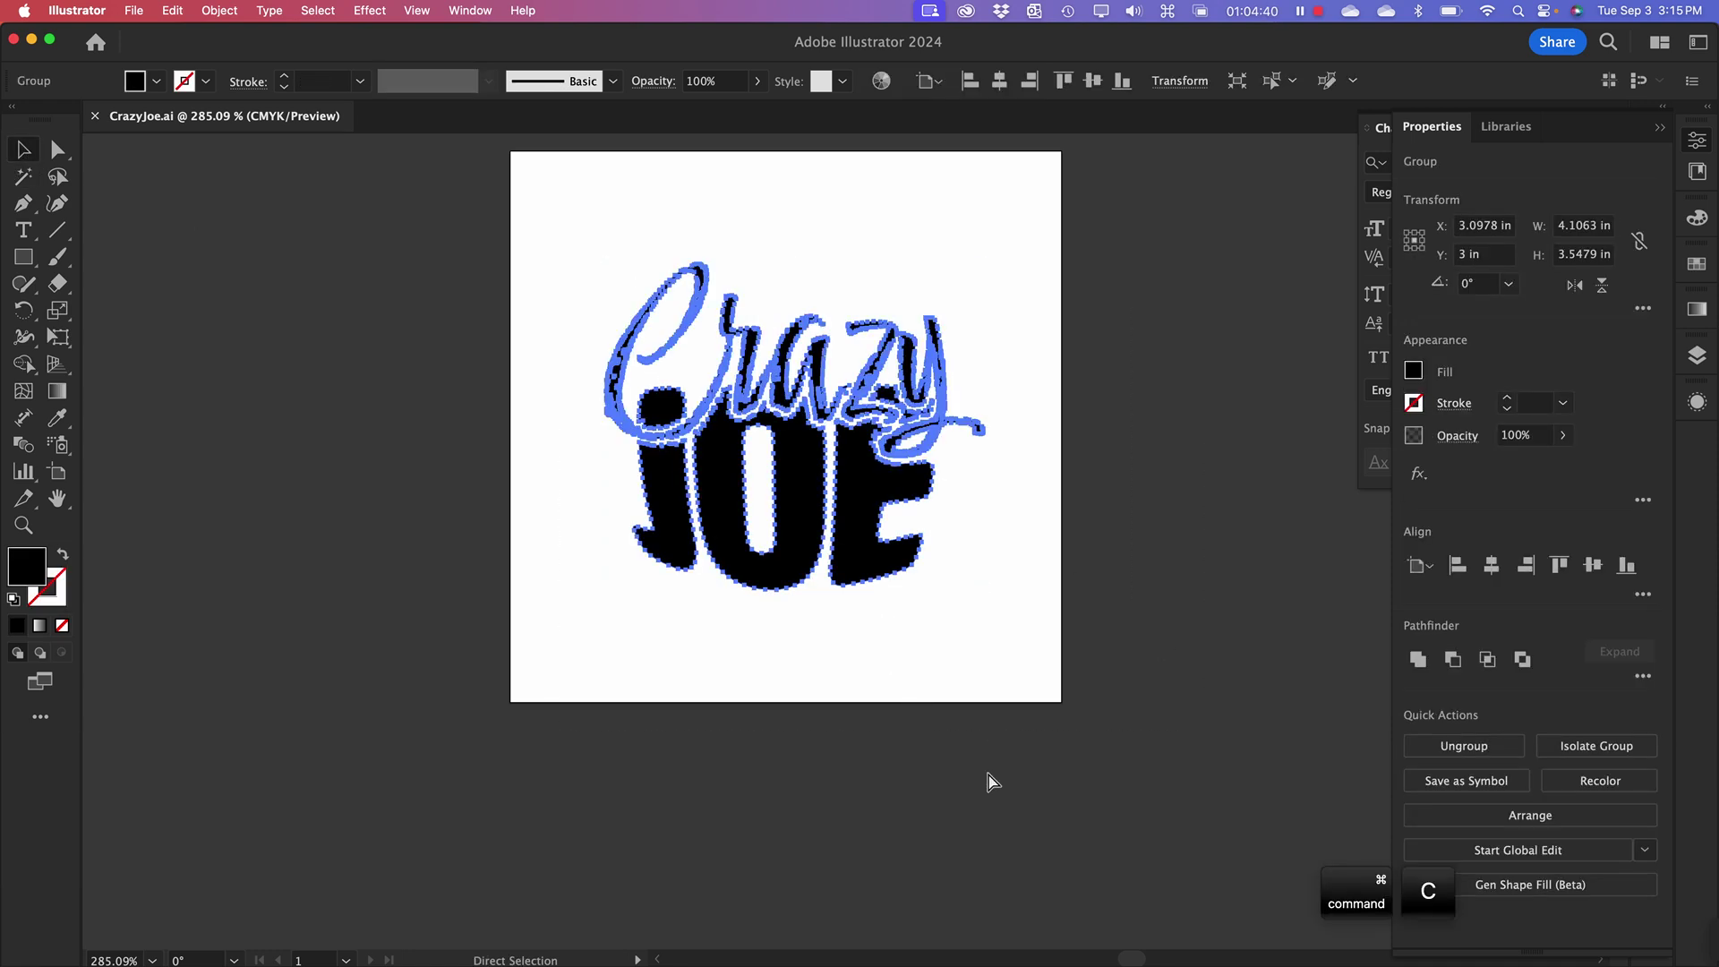
- Switch to Photoshop and bring up the coffee composition with the mug on the bean background
{"action": "key", "text": "super+Tab"}
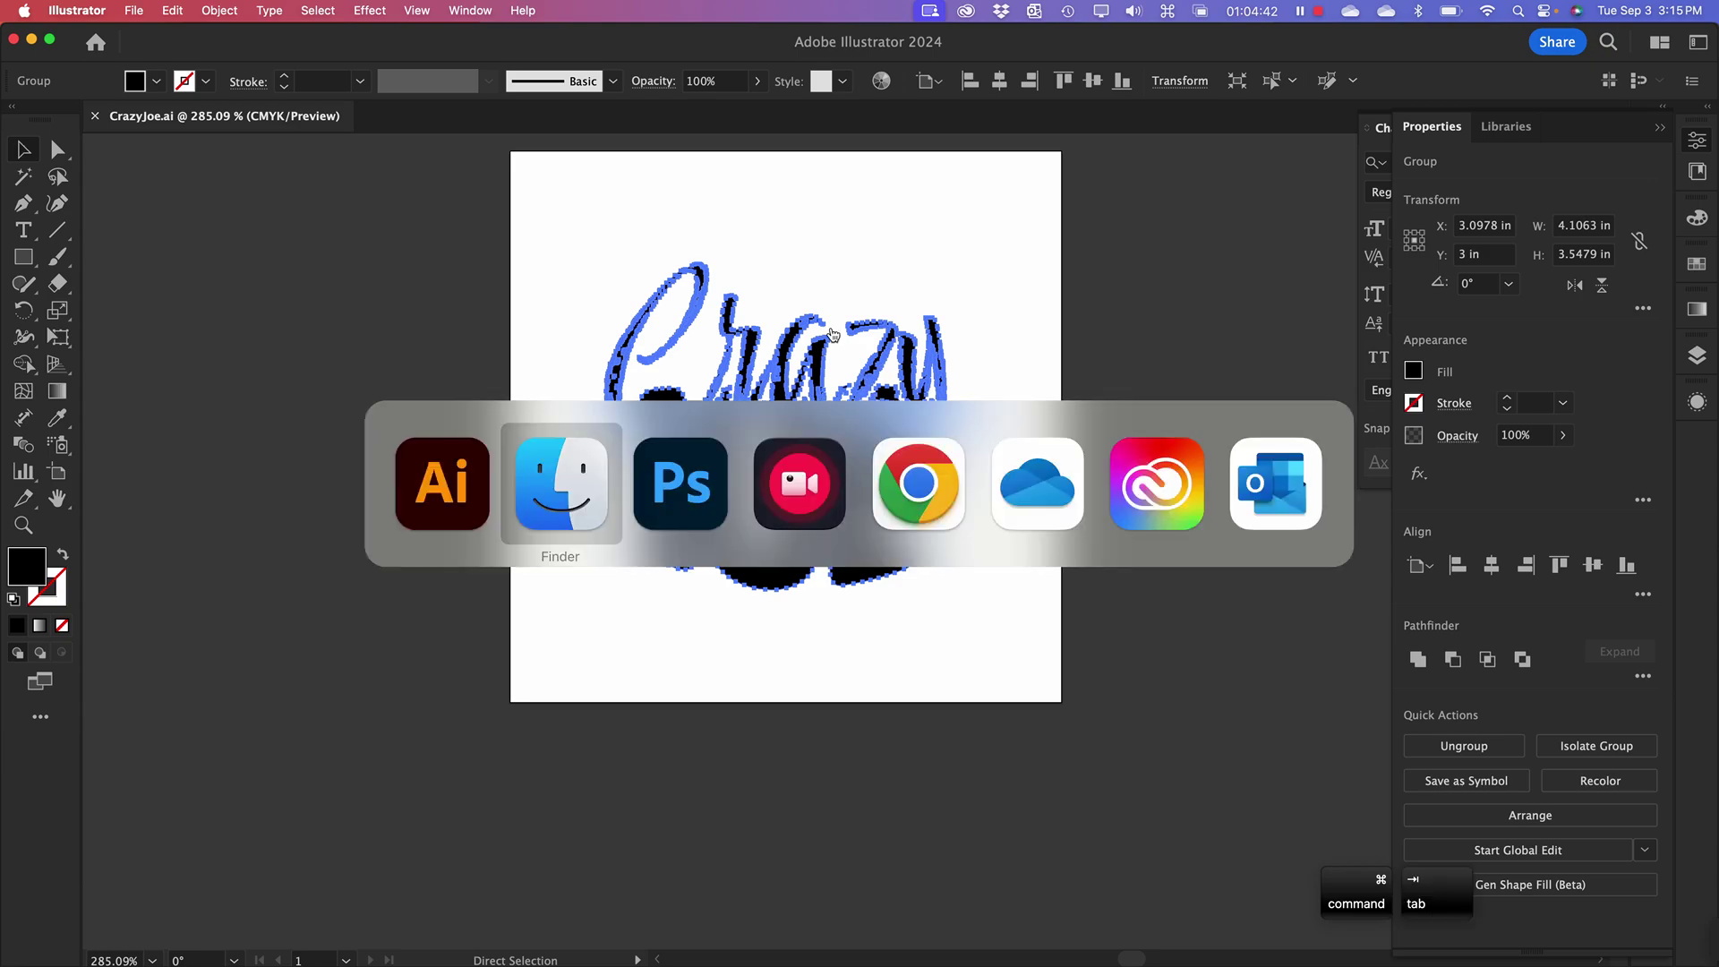
{"action": "left_click", "coordinate": [729, 461]}
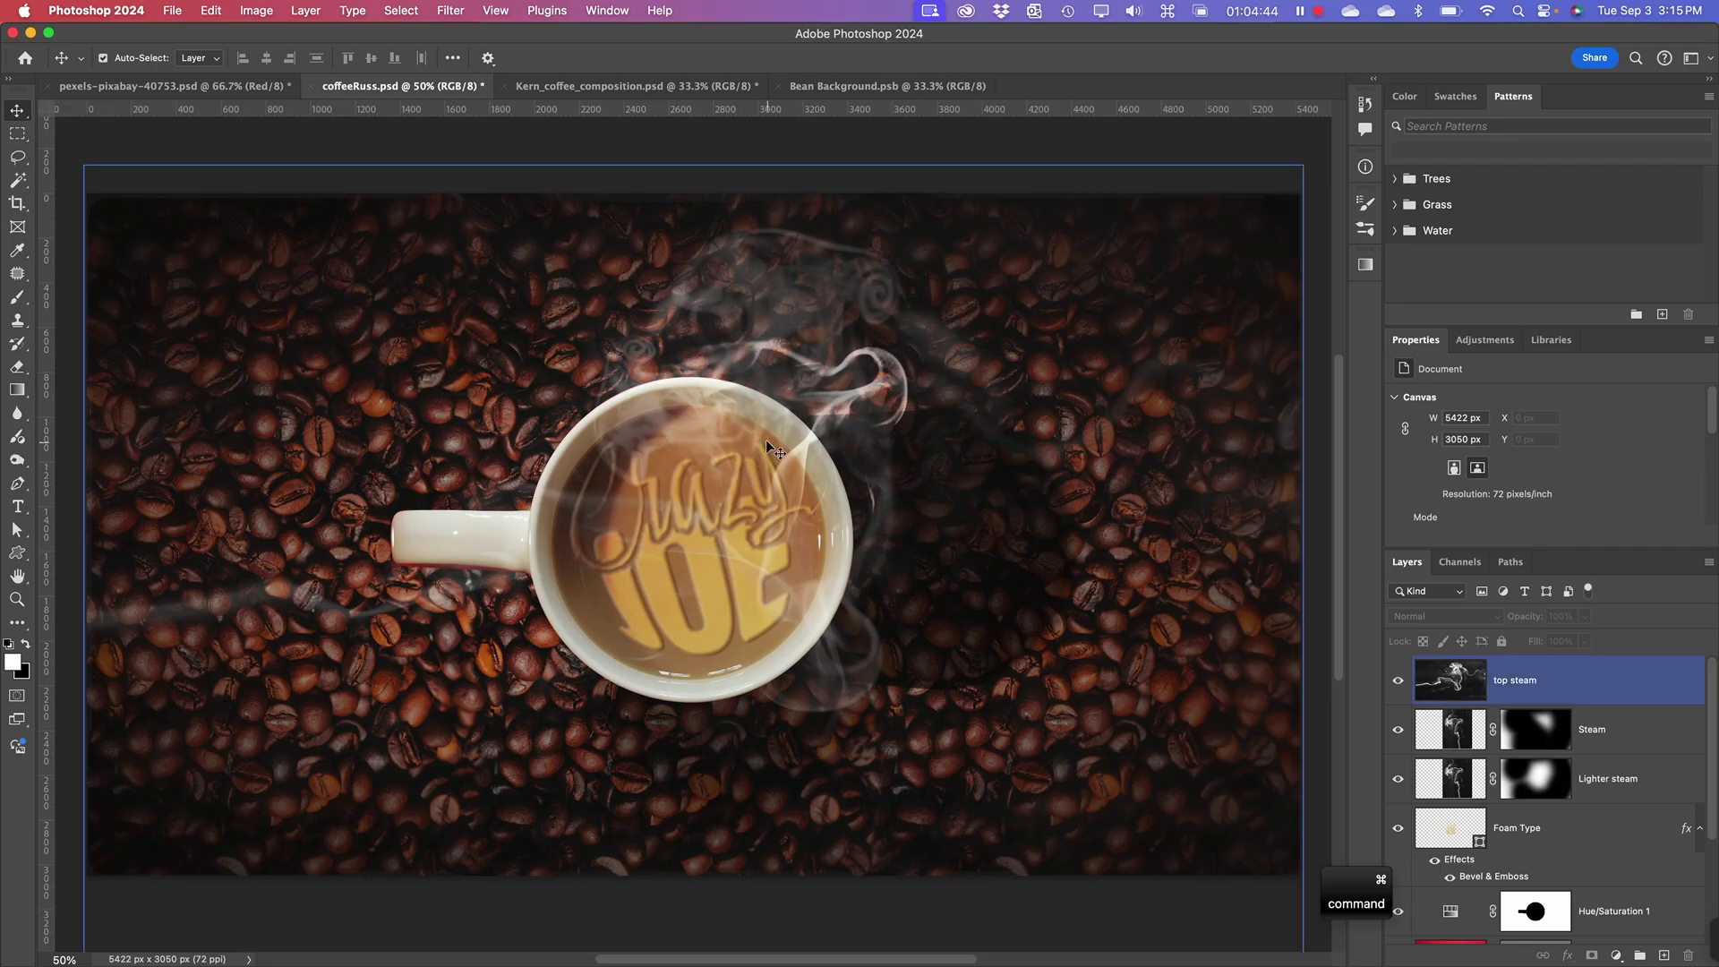
{"action": "left_click", "coordinate": [613, 87]}
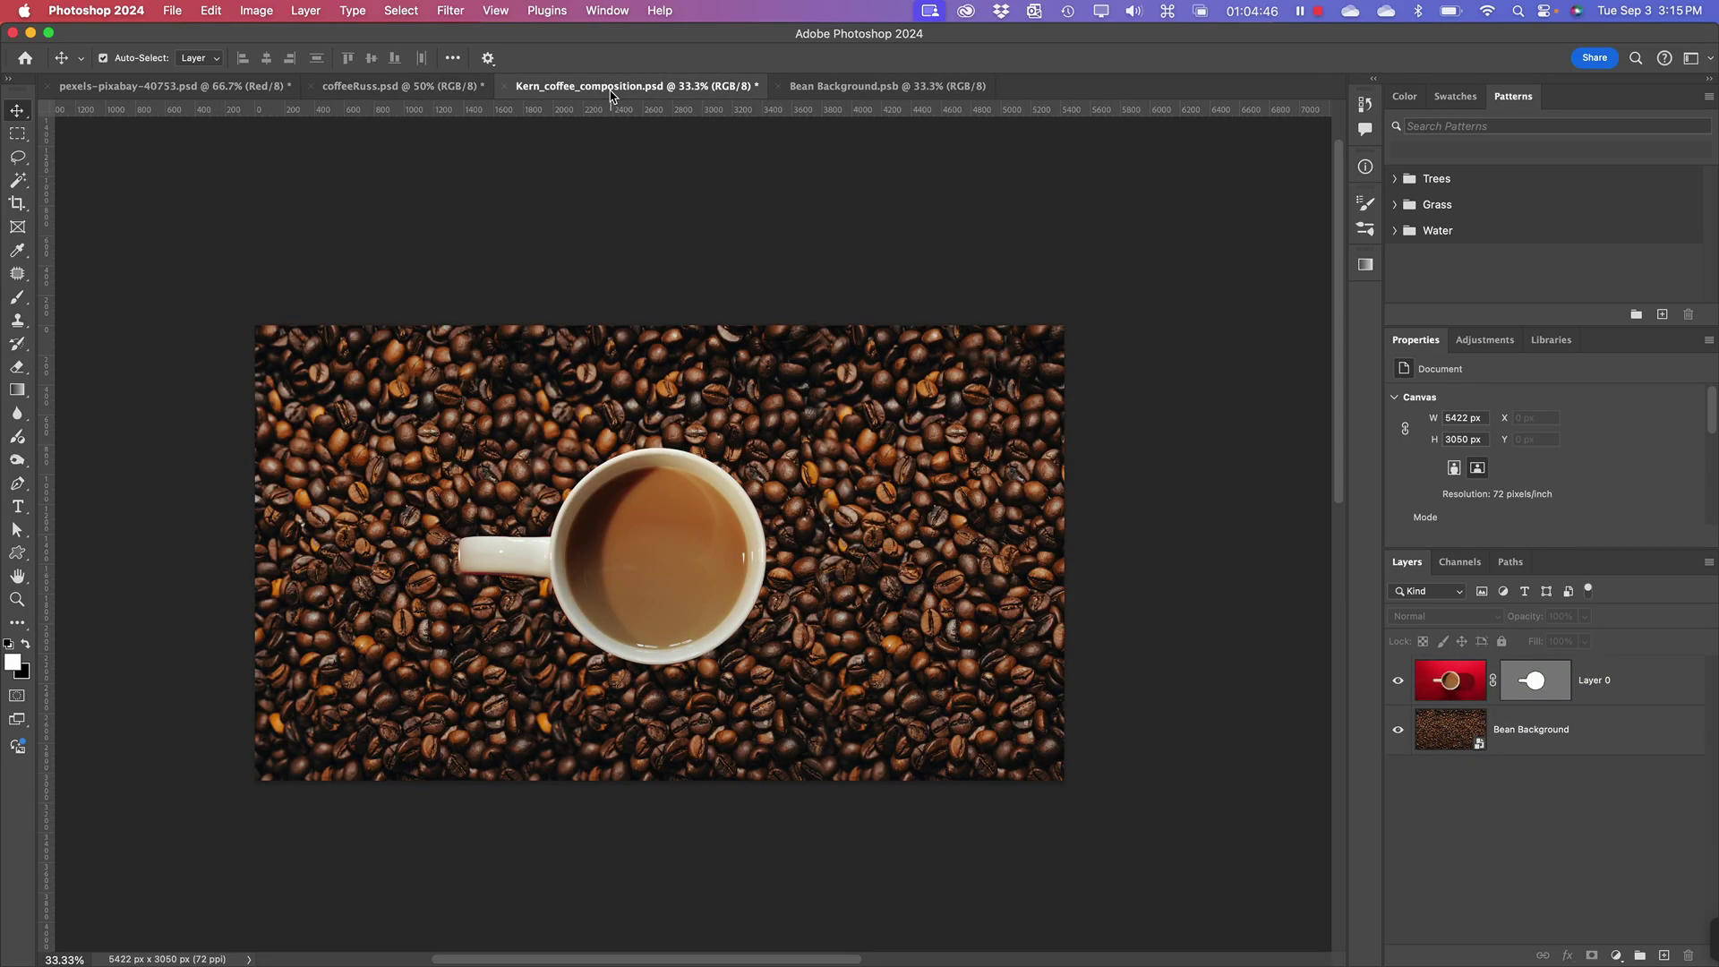
- Try to paste the copied lettering as a path while Layer 0 is selected
{"action": "left_click", "coordinate": [1465, 693]}
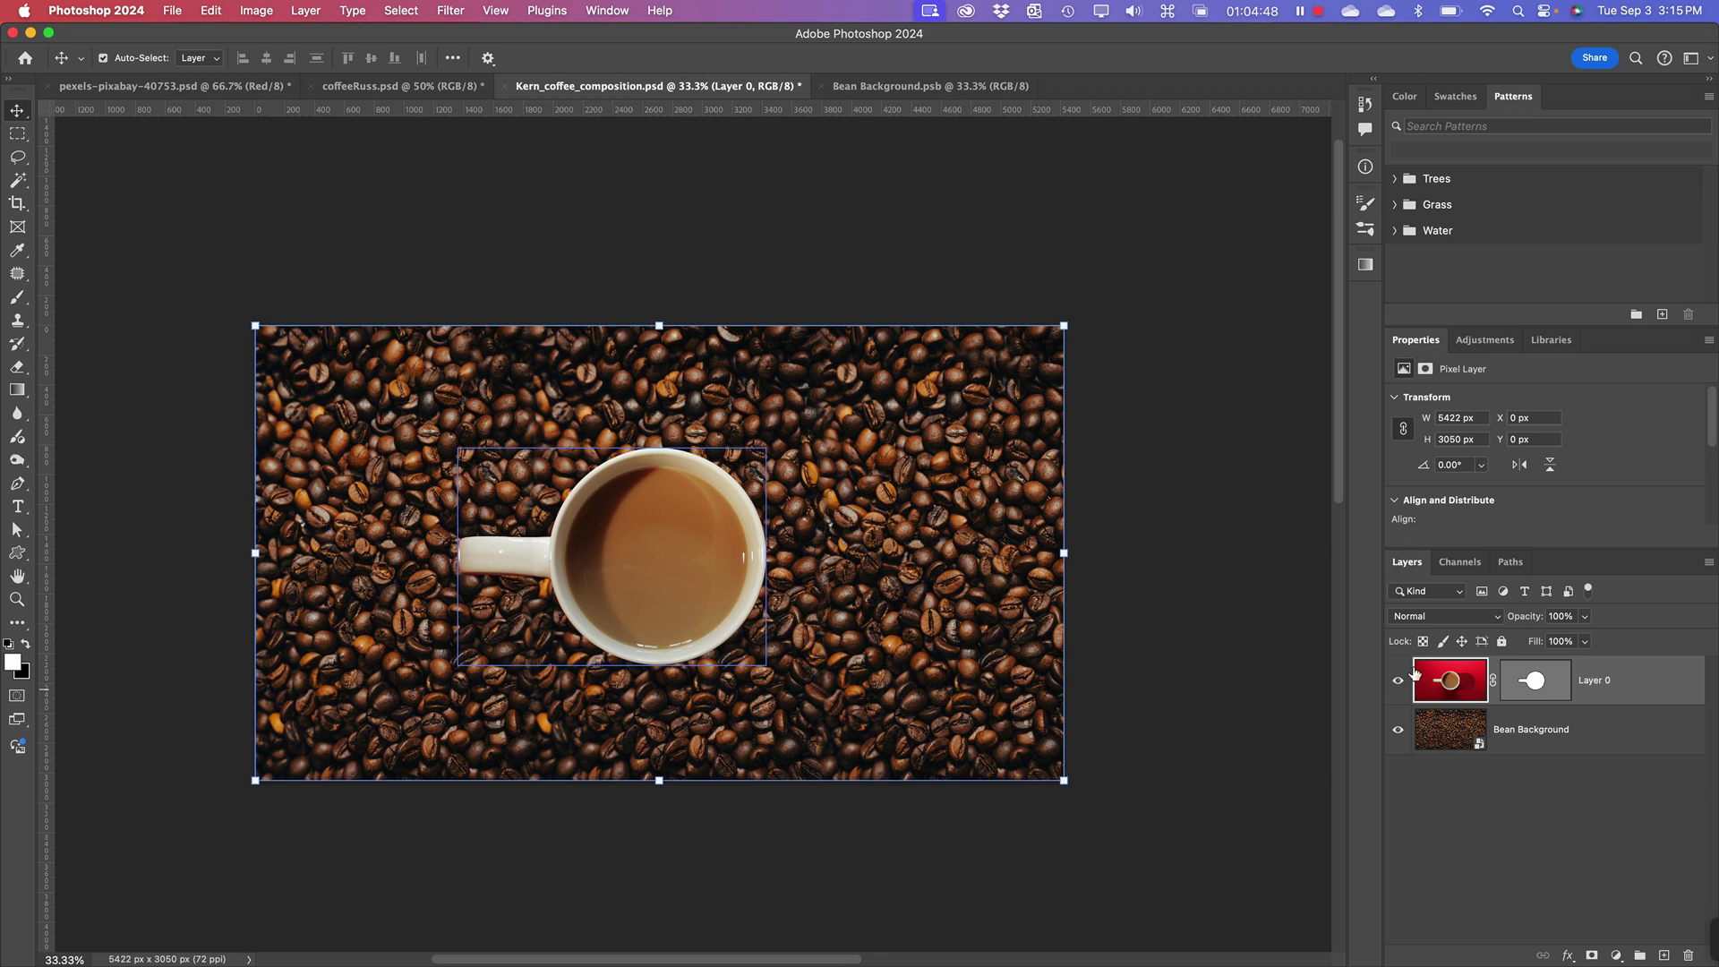
{"action": "key", "text": "super+equal"}
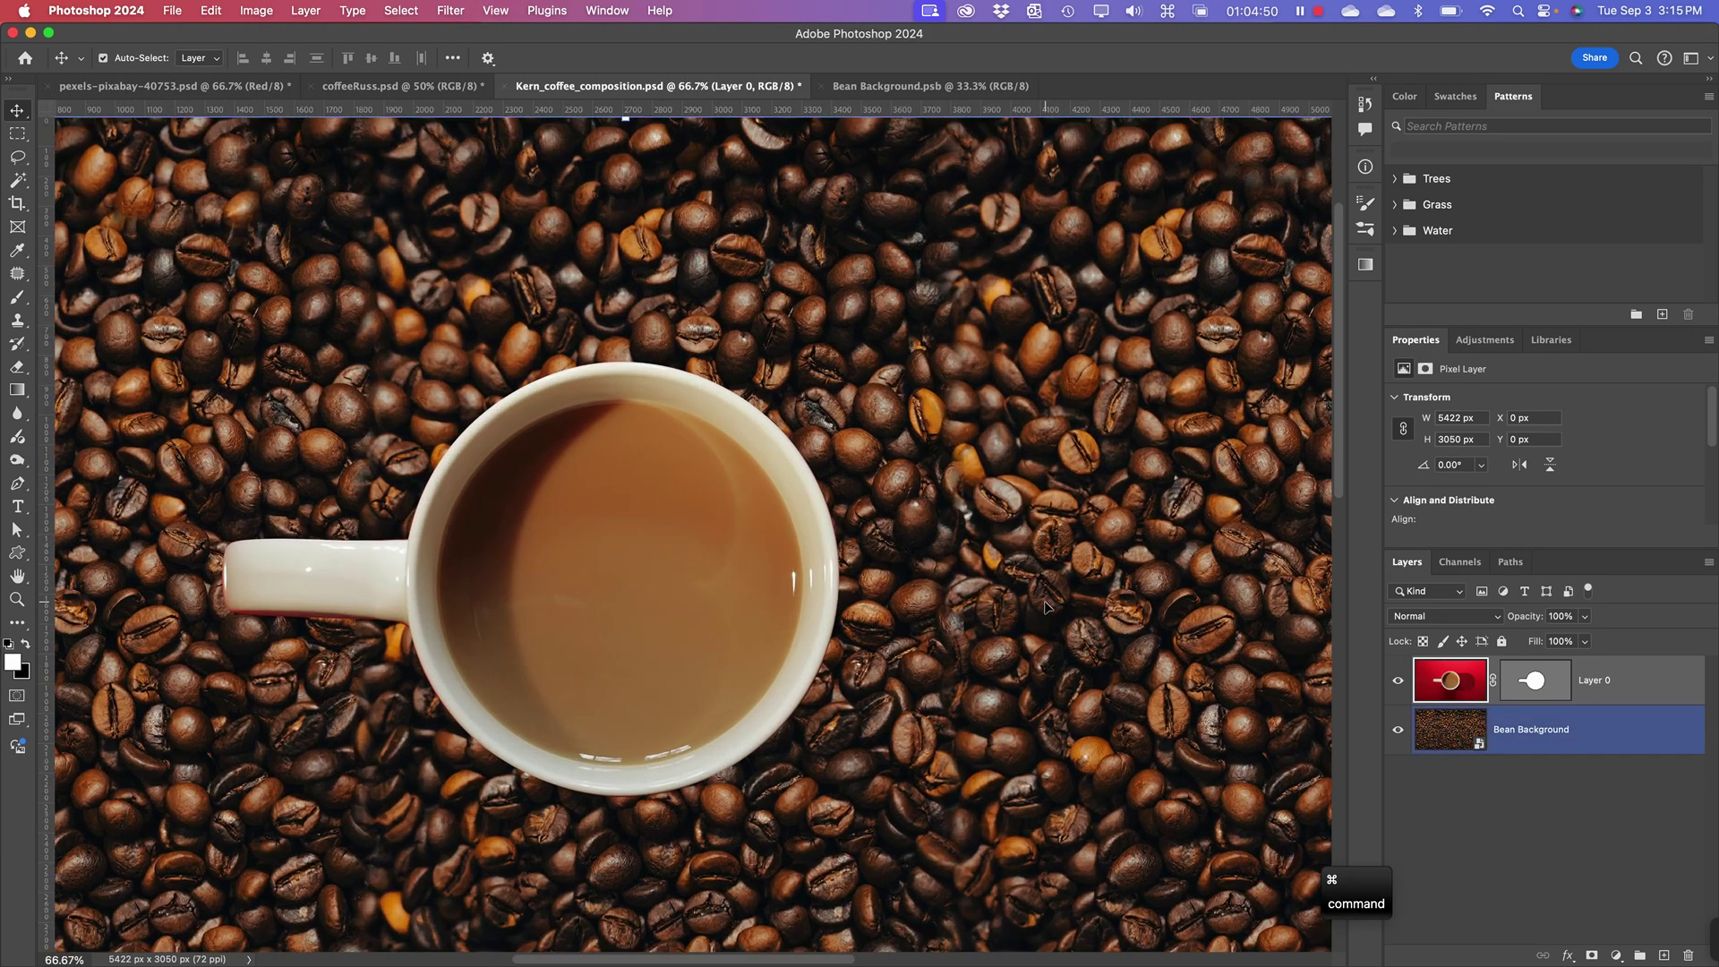
{"action": "key", "text": "super+v"}
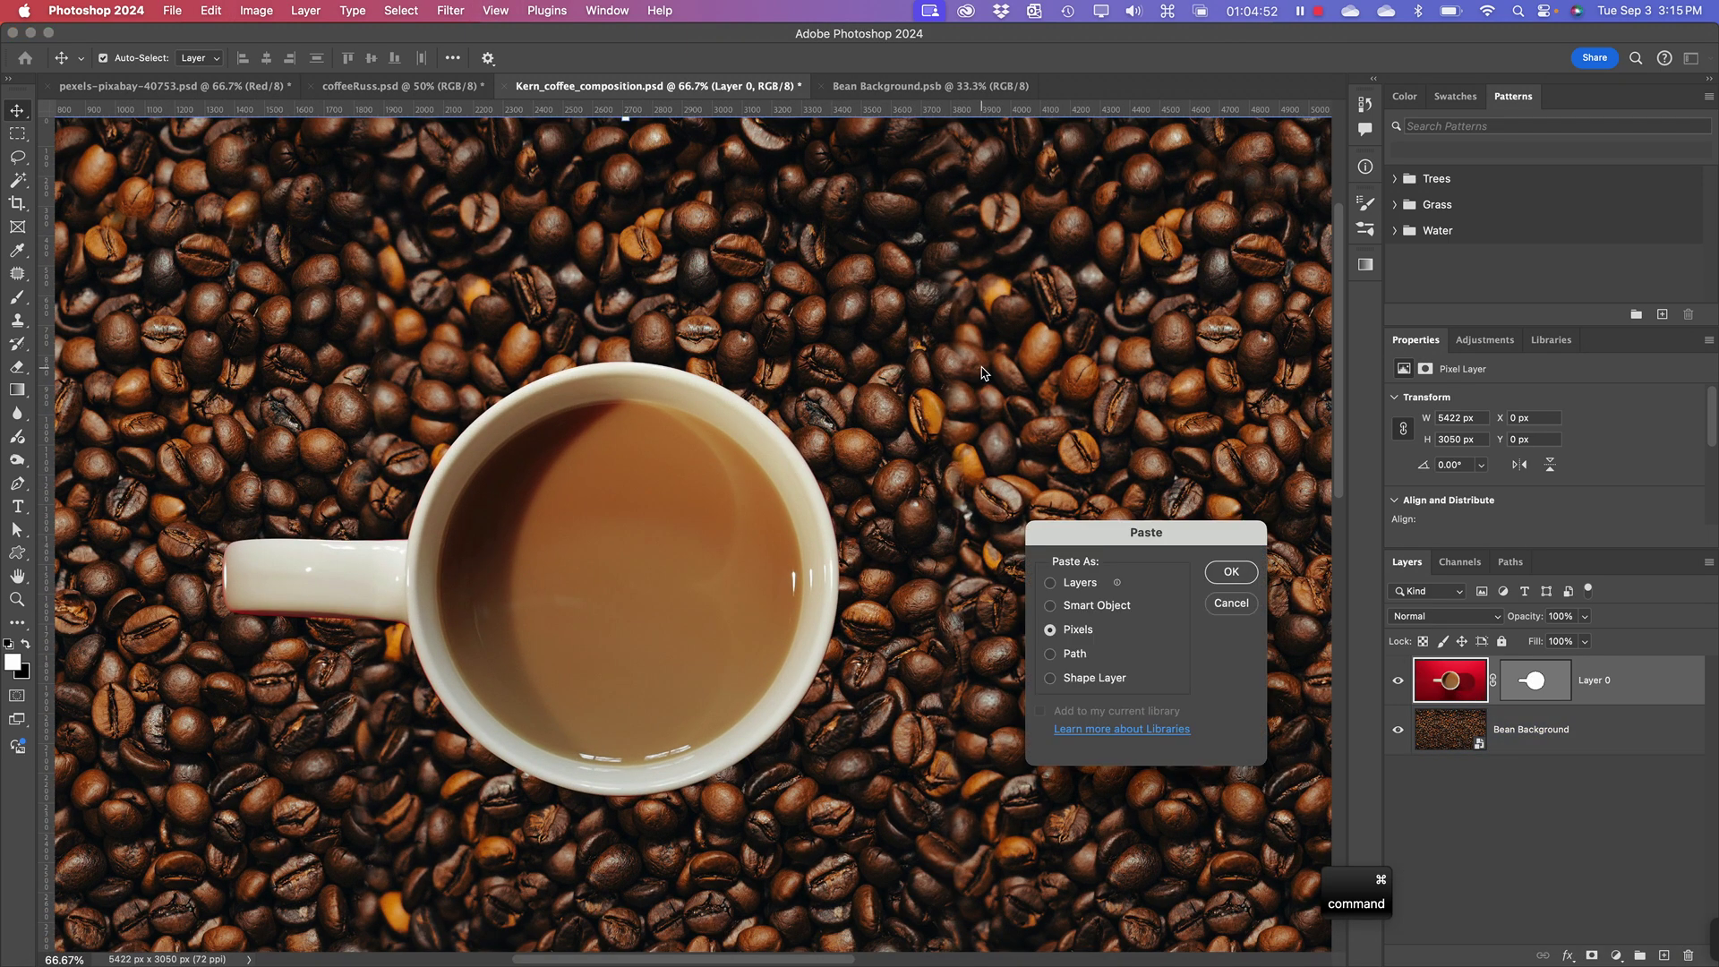
{"action": "left_click_drag", "start_coordinate": [1152, 530], "coordinate": [1020, 188]}
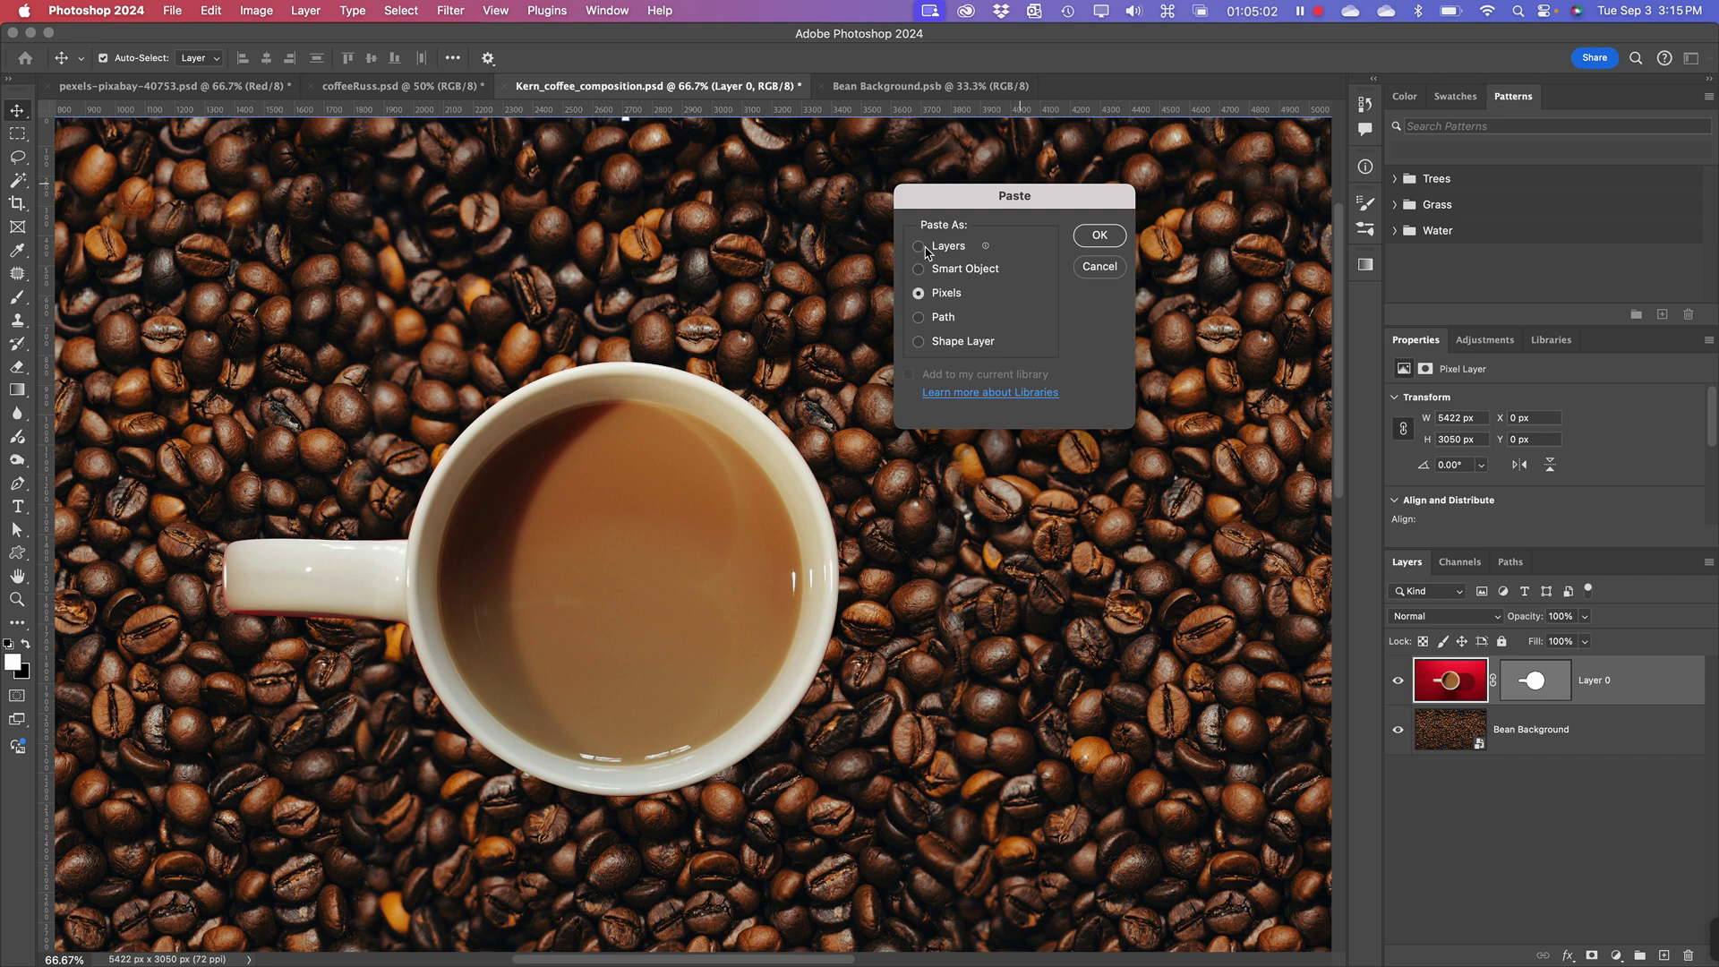
{"action": "left_click", "coordinate": [921, 319]}
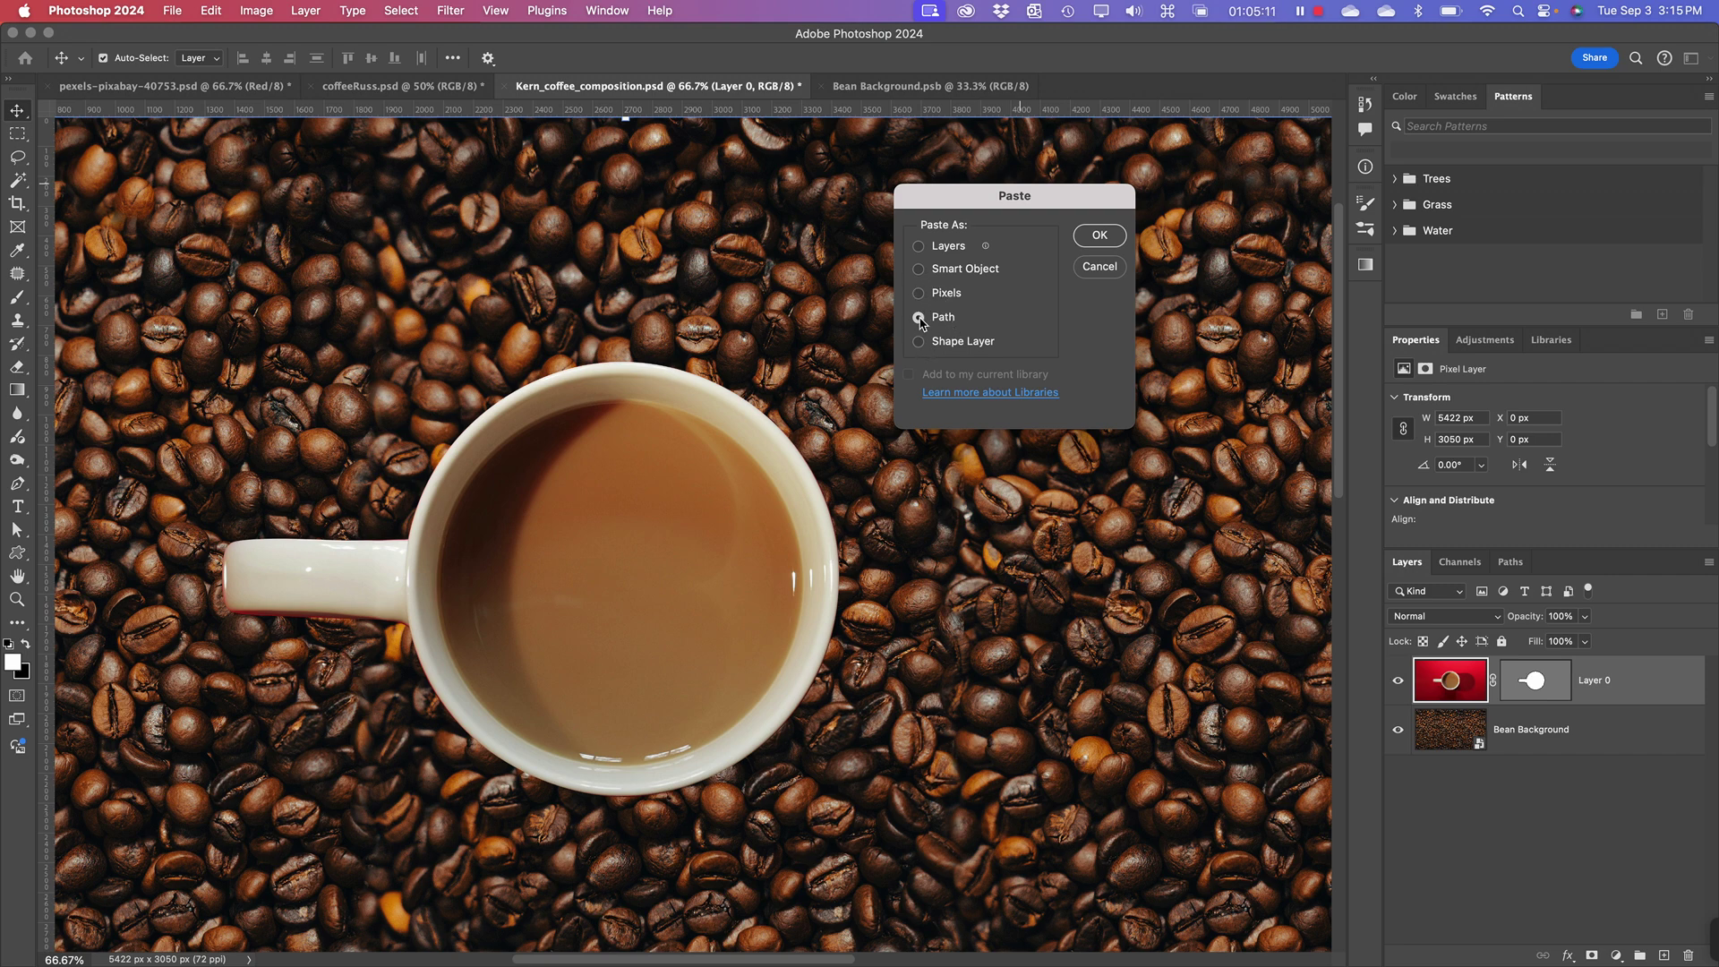
{"action": "left_click", "coordinate": [1105, 242]}
{"action": "left_click", "coordinate": [963, 783]}
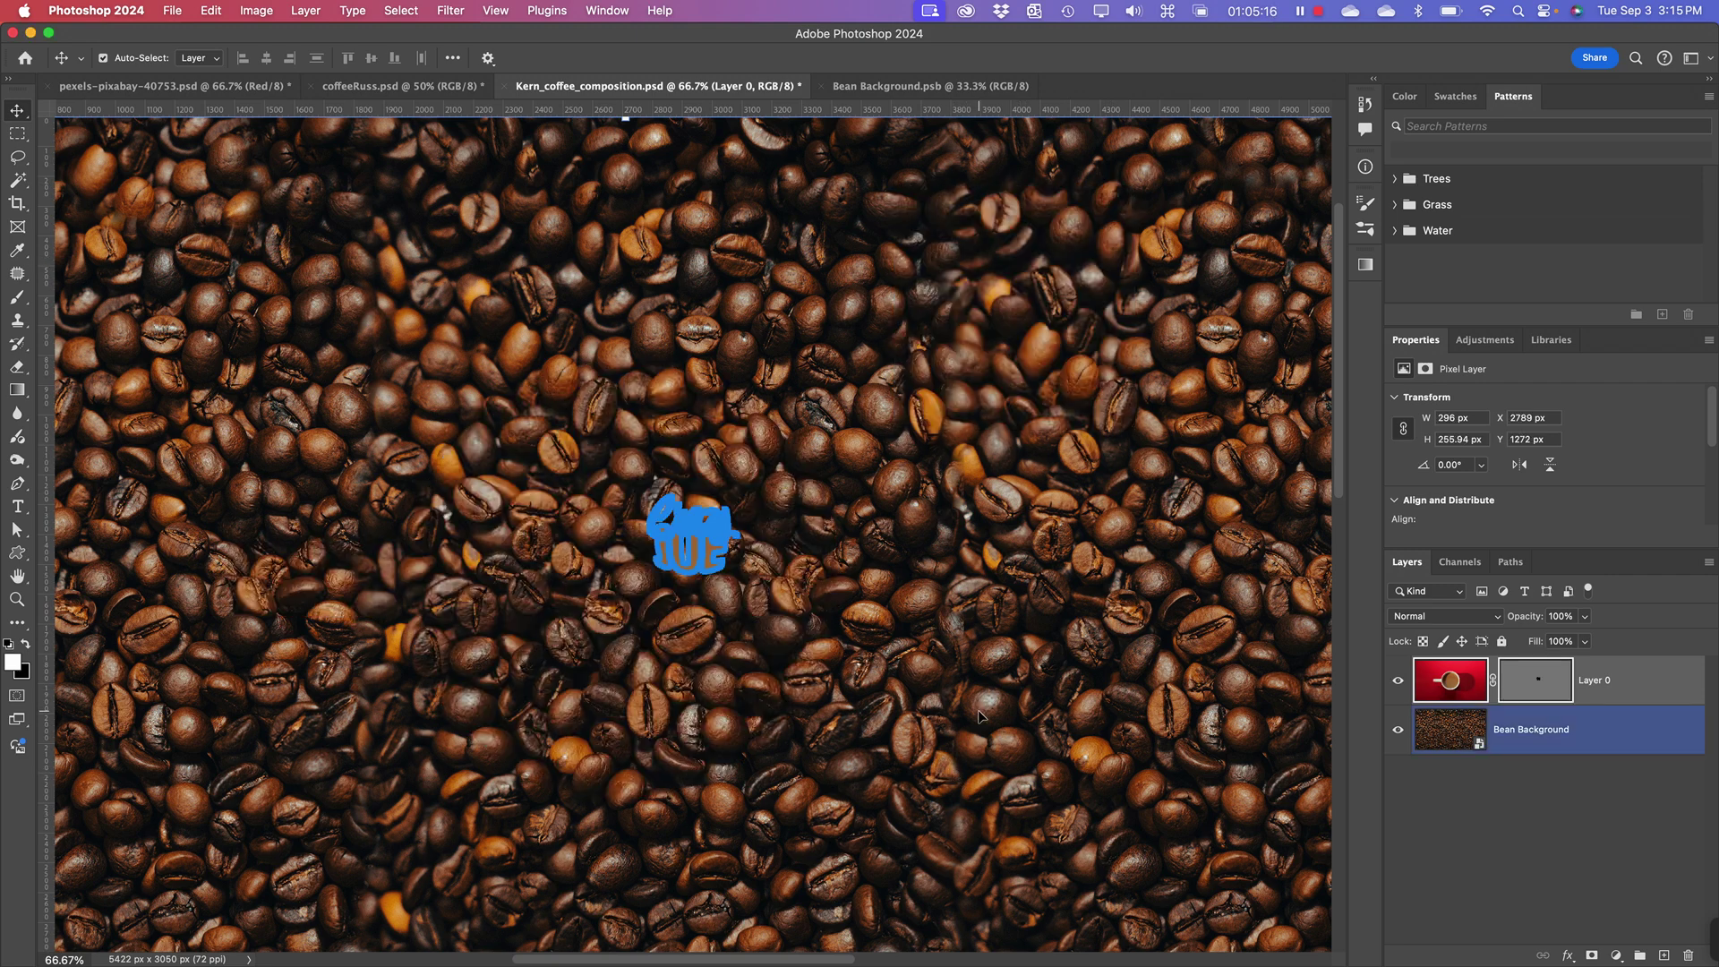
{"action": "left_click", "coordinate": [1092, 596], "text": "super"}
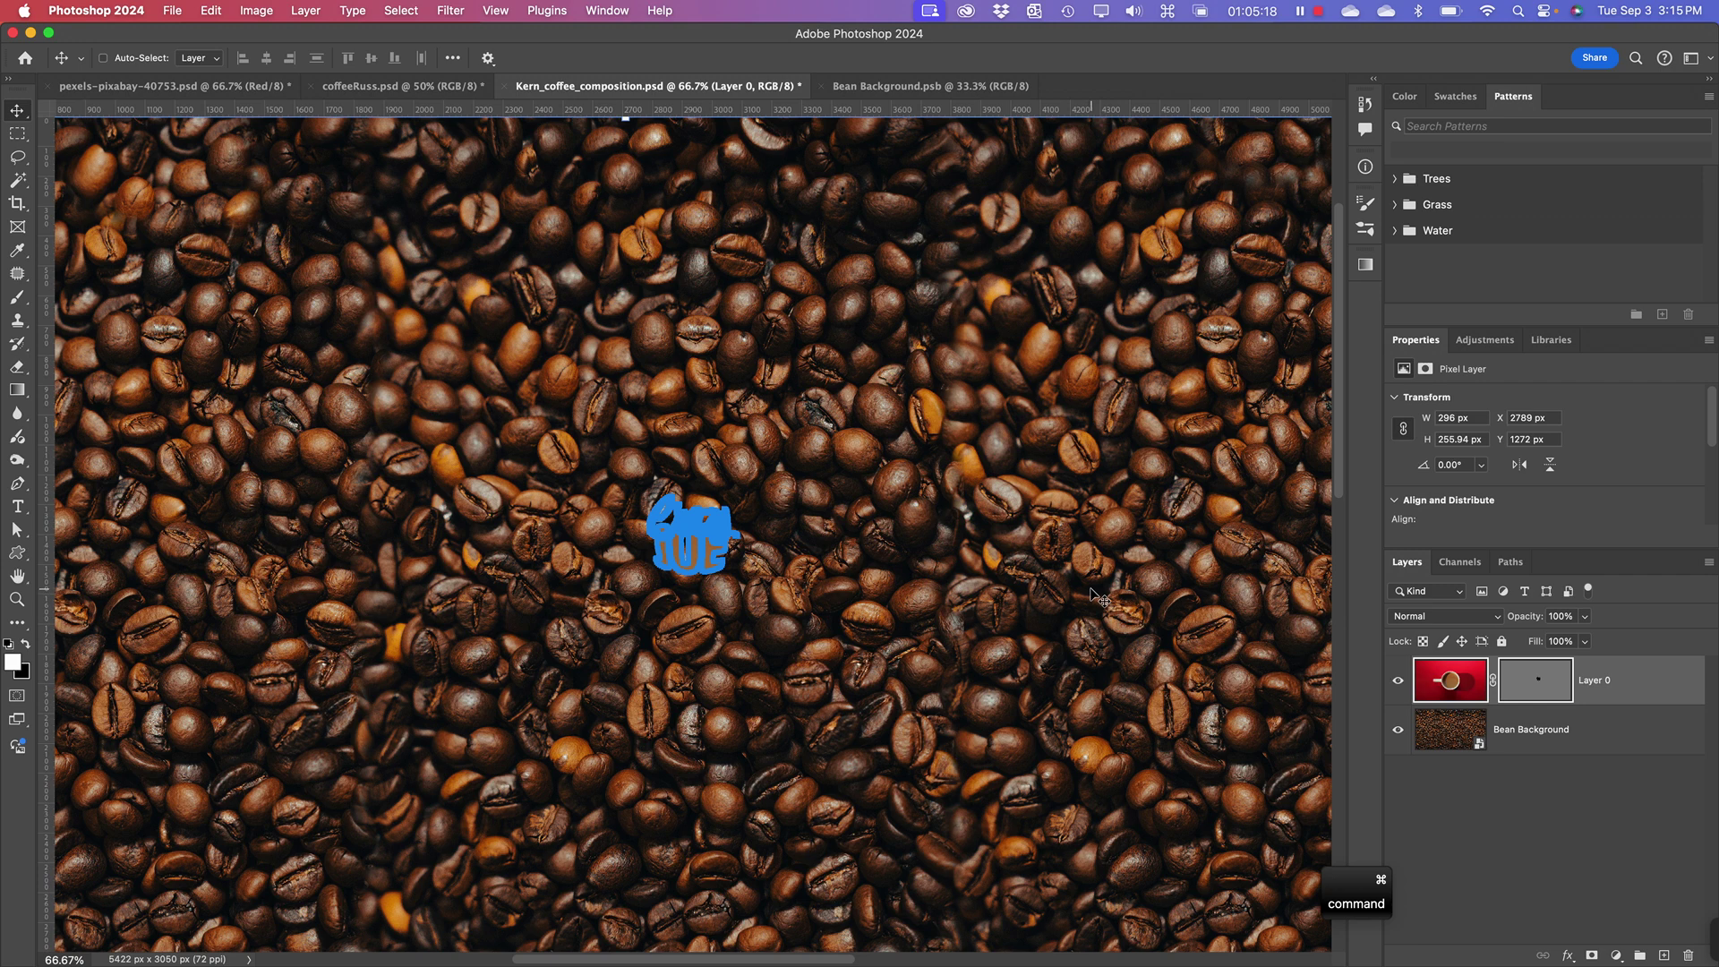
{"action": "key", "text": "super+z"}
- Deselect all layers and paste the copied Crazy Joe lettering as a path
{"action": "left_click", "coordinate": [1530, 843]}
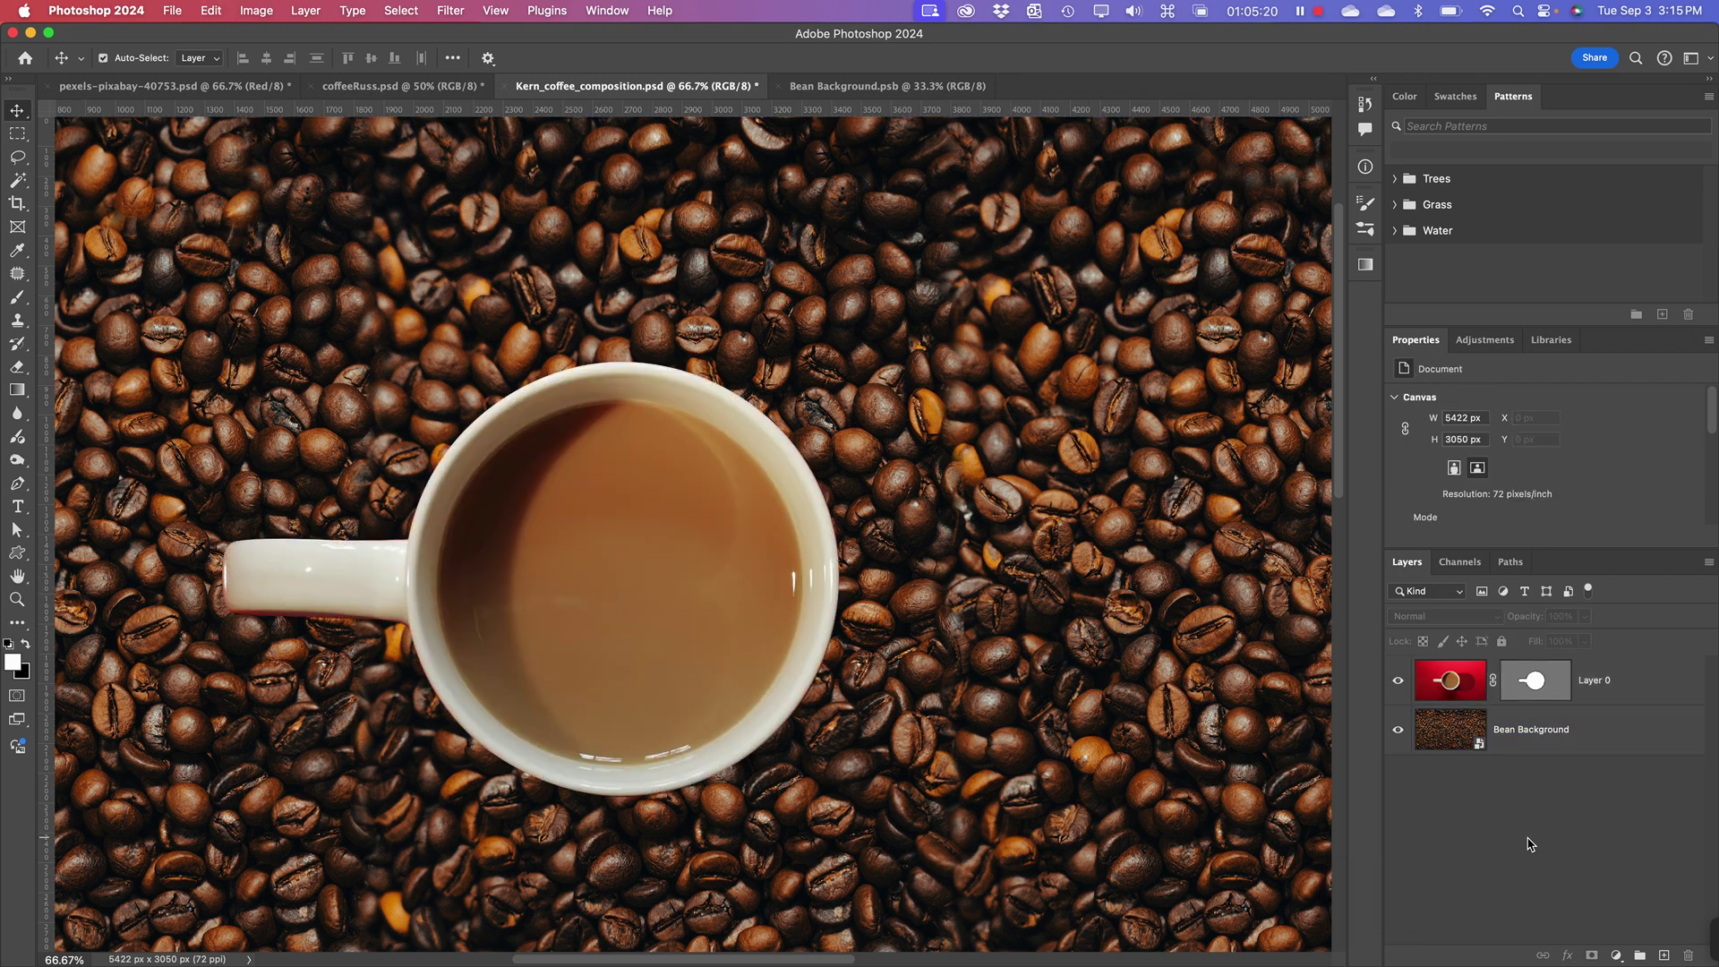
{"action": "left_click", "coordinate": [955, 634]}
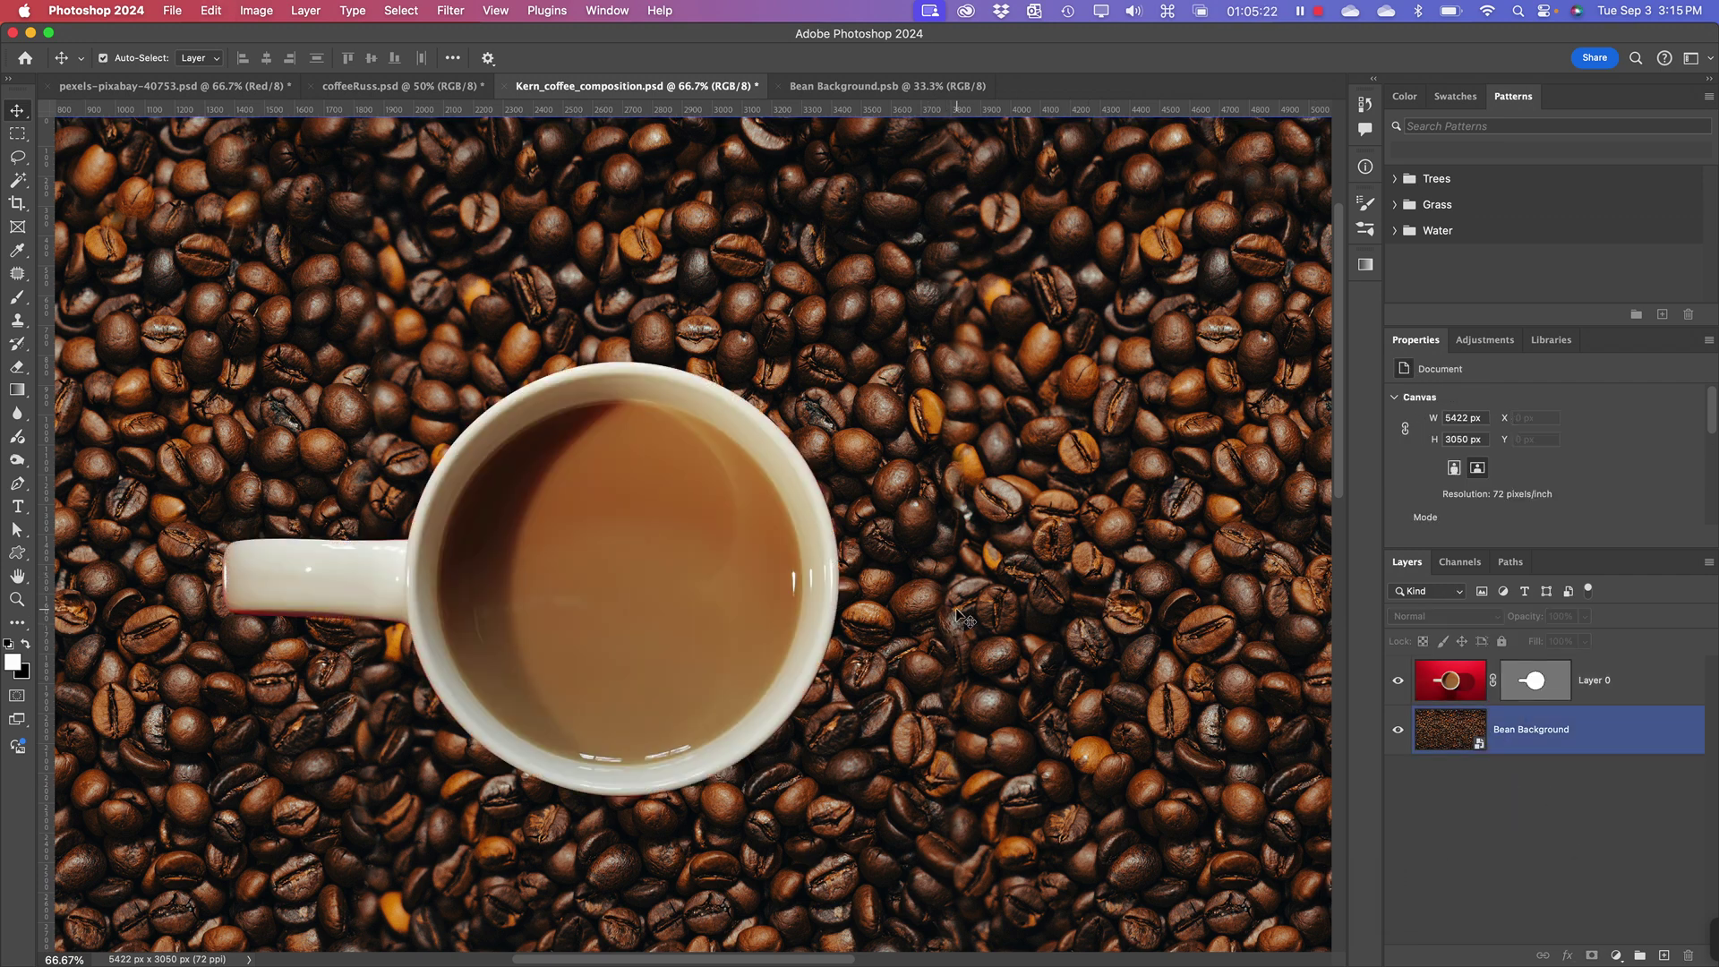
{"action": "left_click", "coordinate": [1459, 692]}
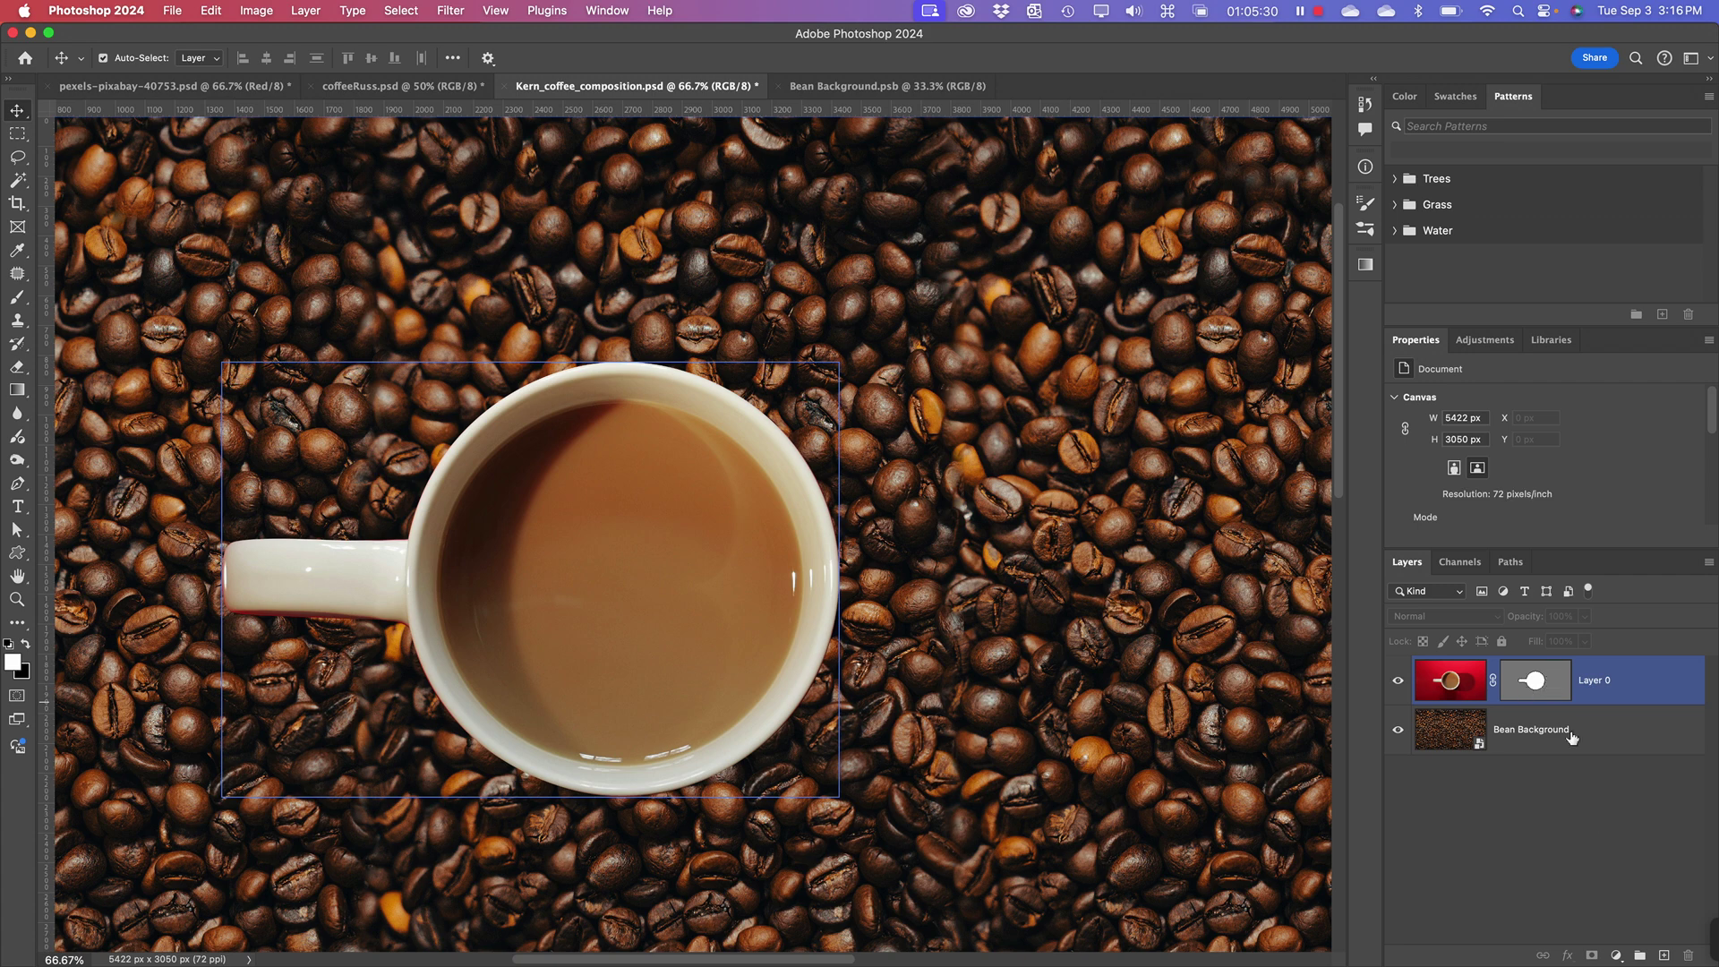
{"action": "left_click", "coordinate": [1569, 837]}
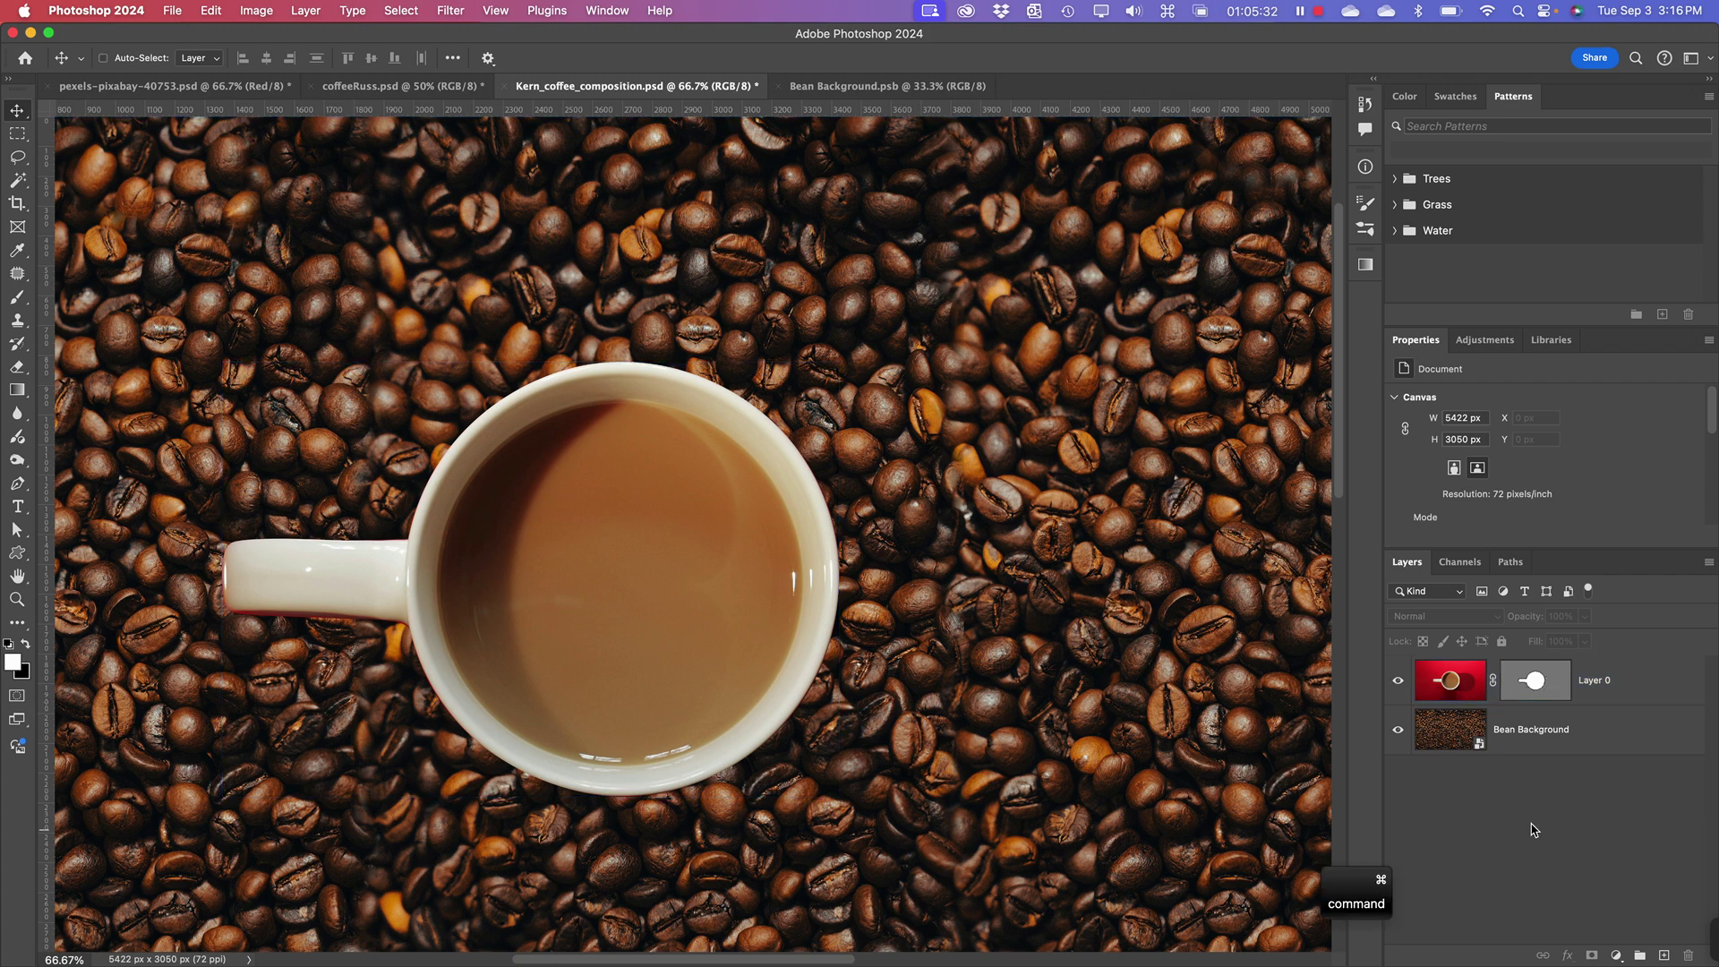
{"action": "key", "text": "super+v"}
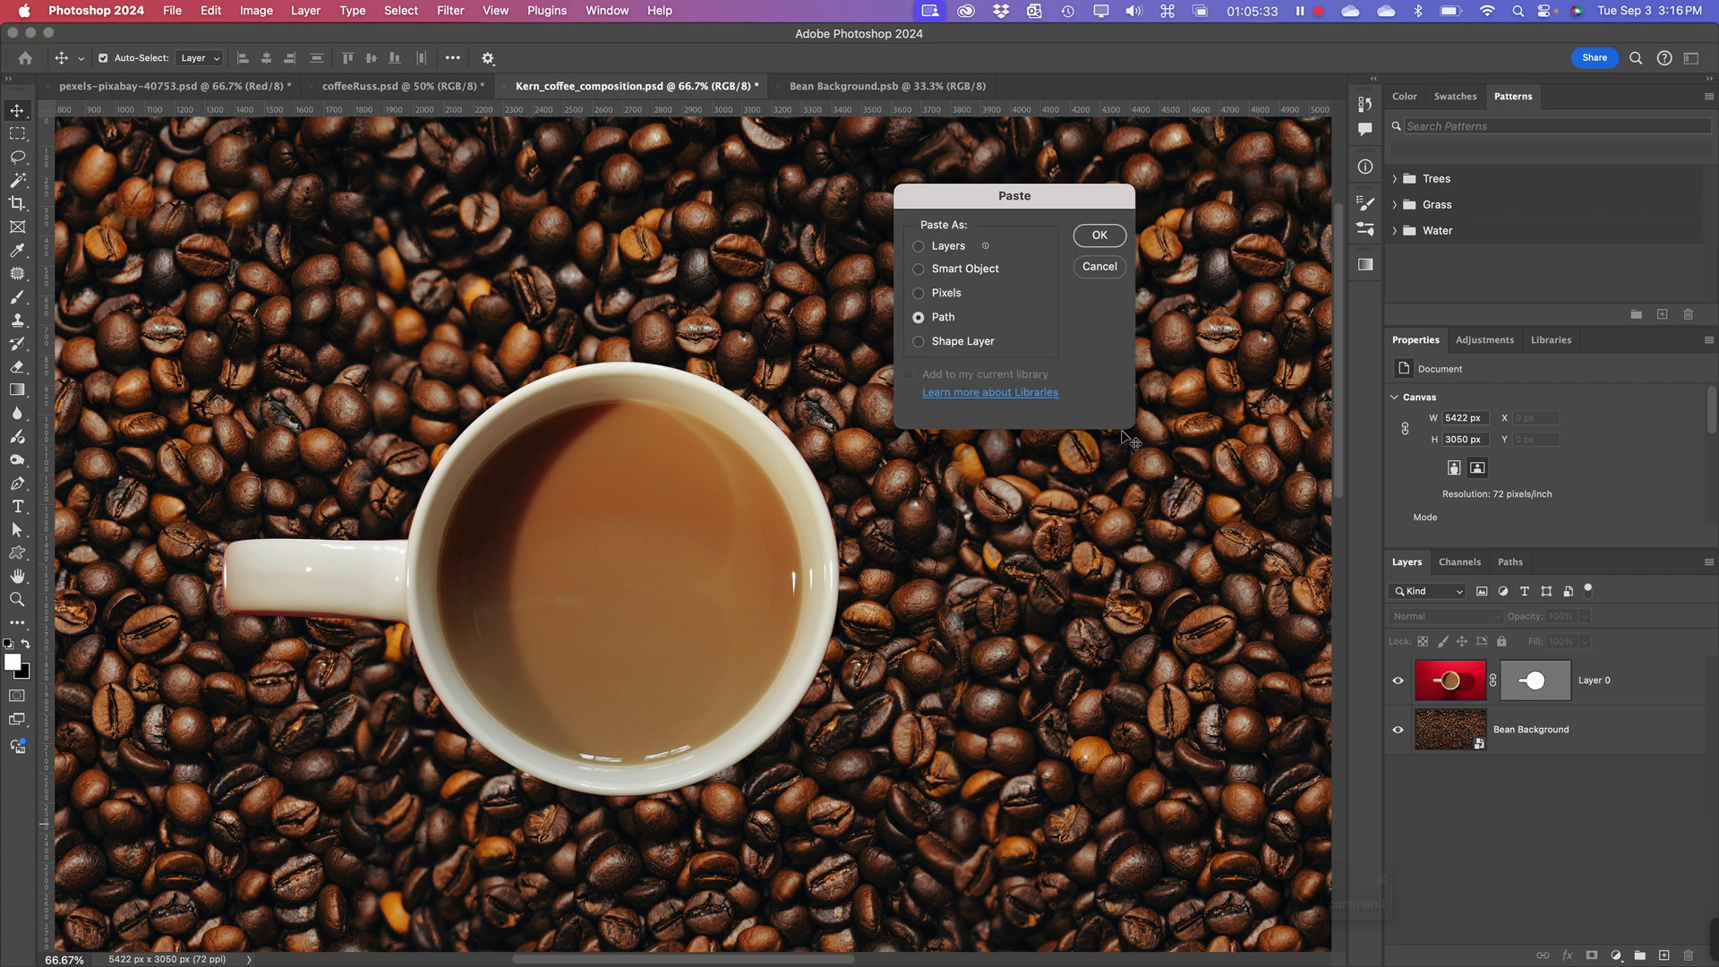
{"action": "left_click", "coordinate": [1099, 235]}
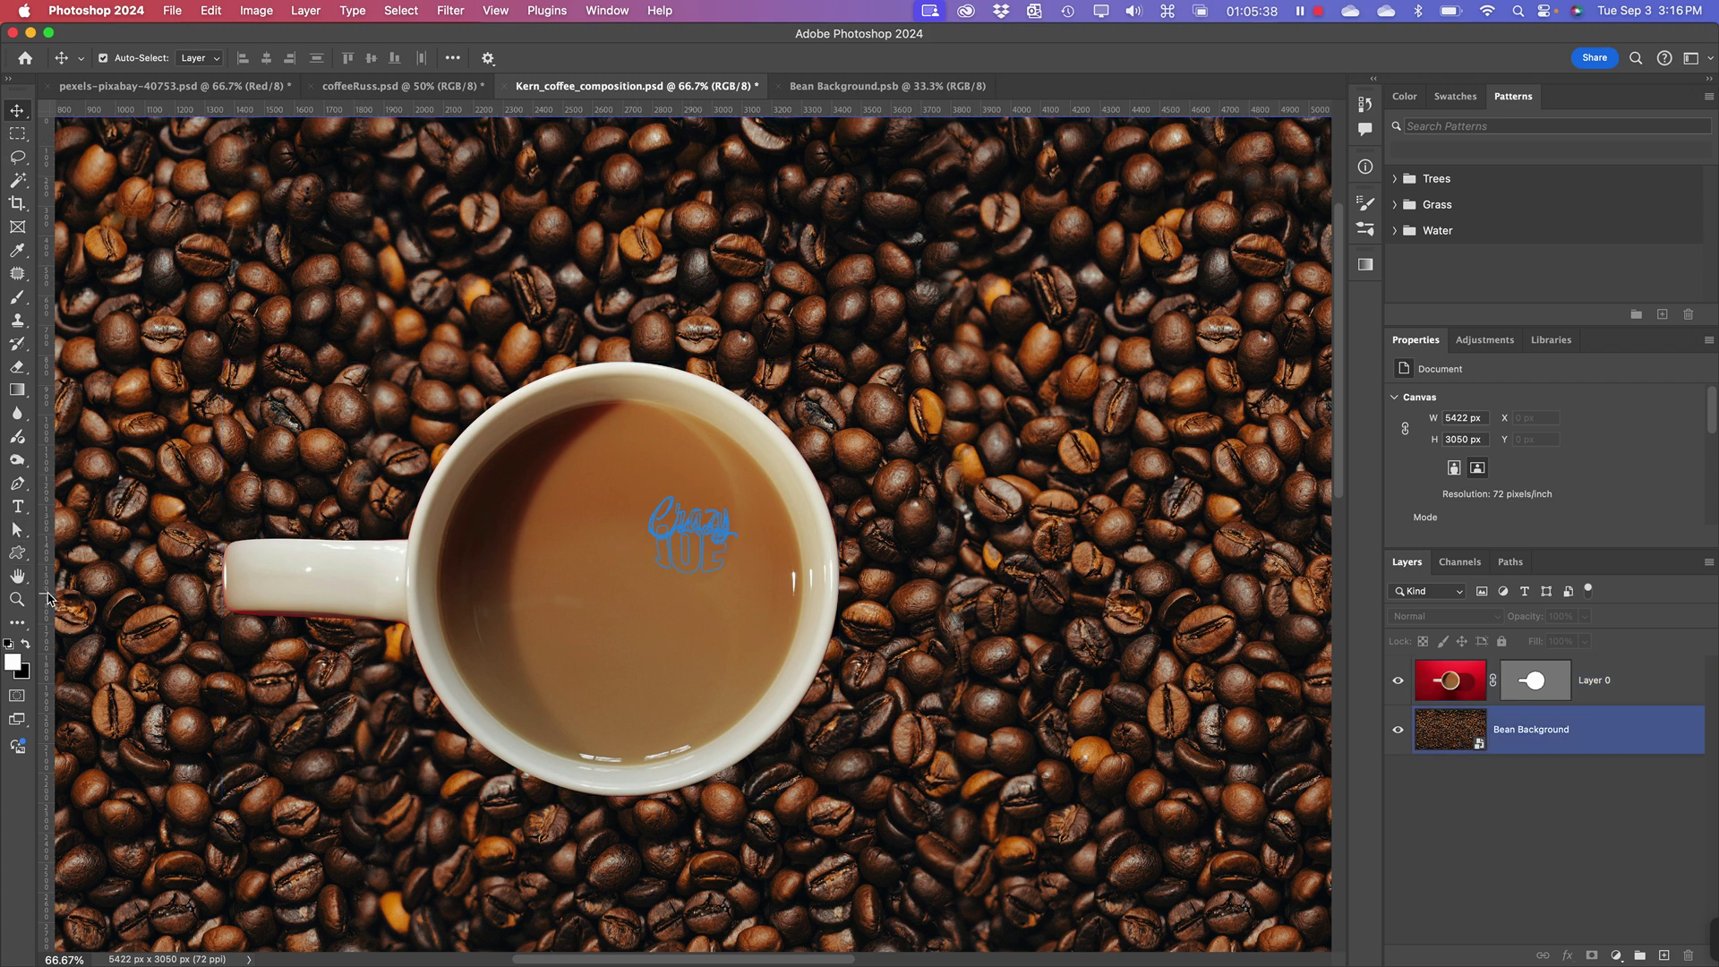
{"action": "left_click", "coordinate": [652, 614]}
{"action": "left_click", "coordinate": [1622, 766]}
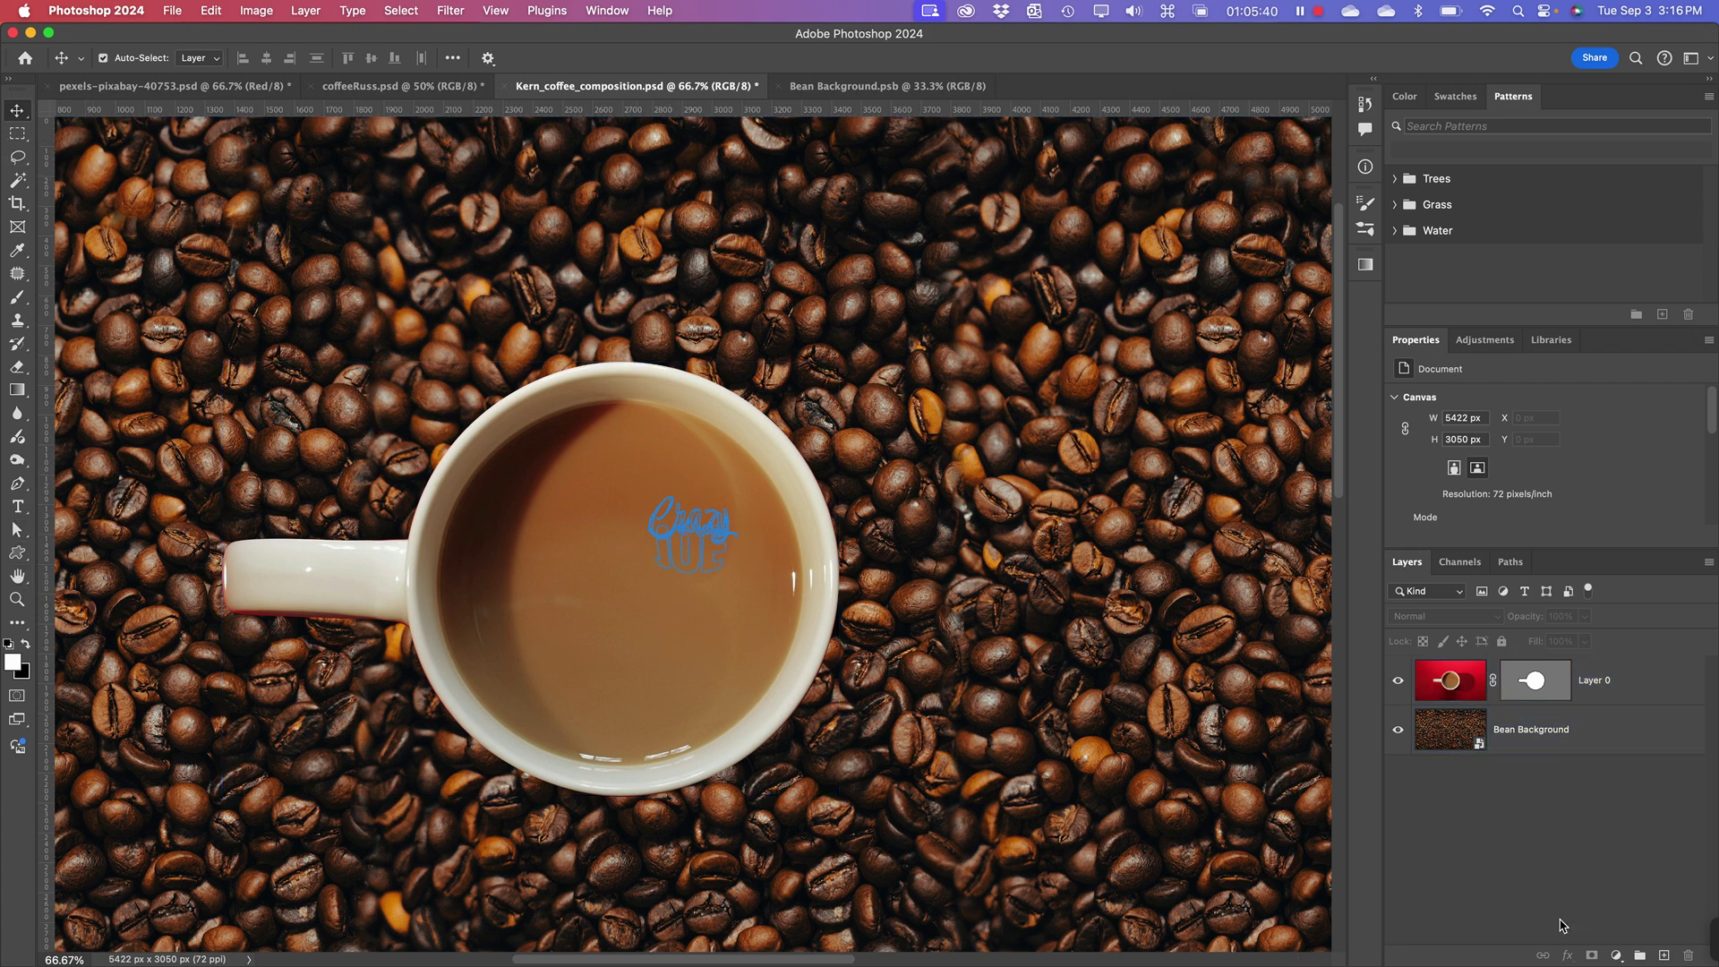
- Save the pasted work path under the name Crazy Joe Type
{"action": "left_click", "coordinate": [1511, 562]}
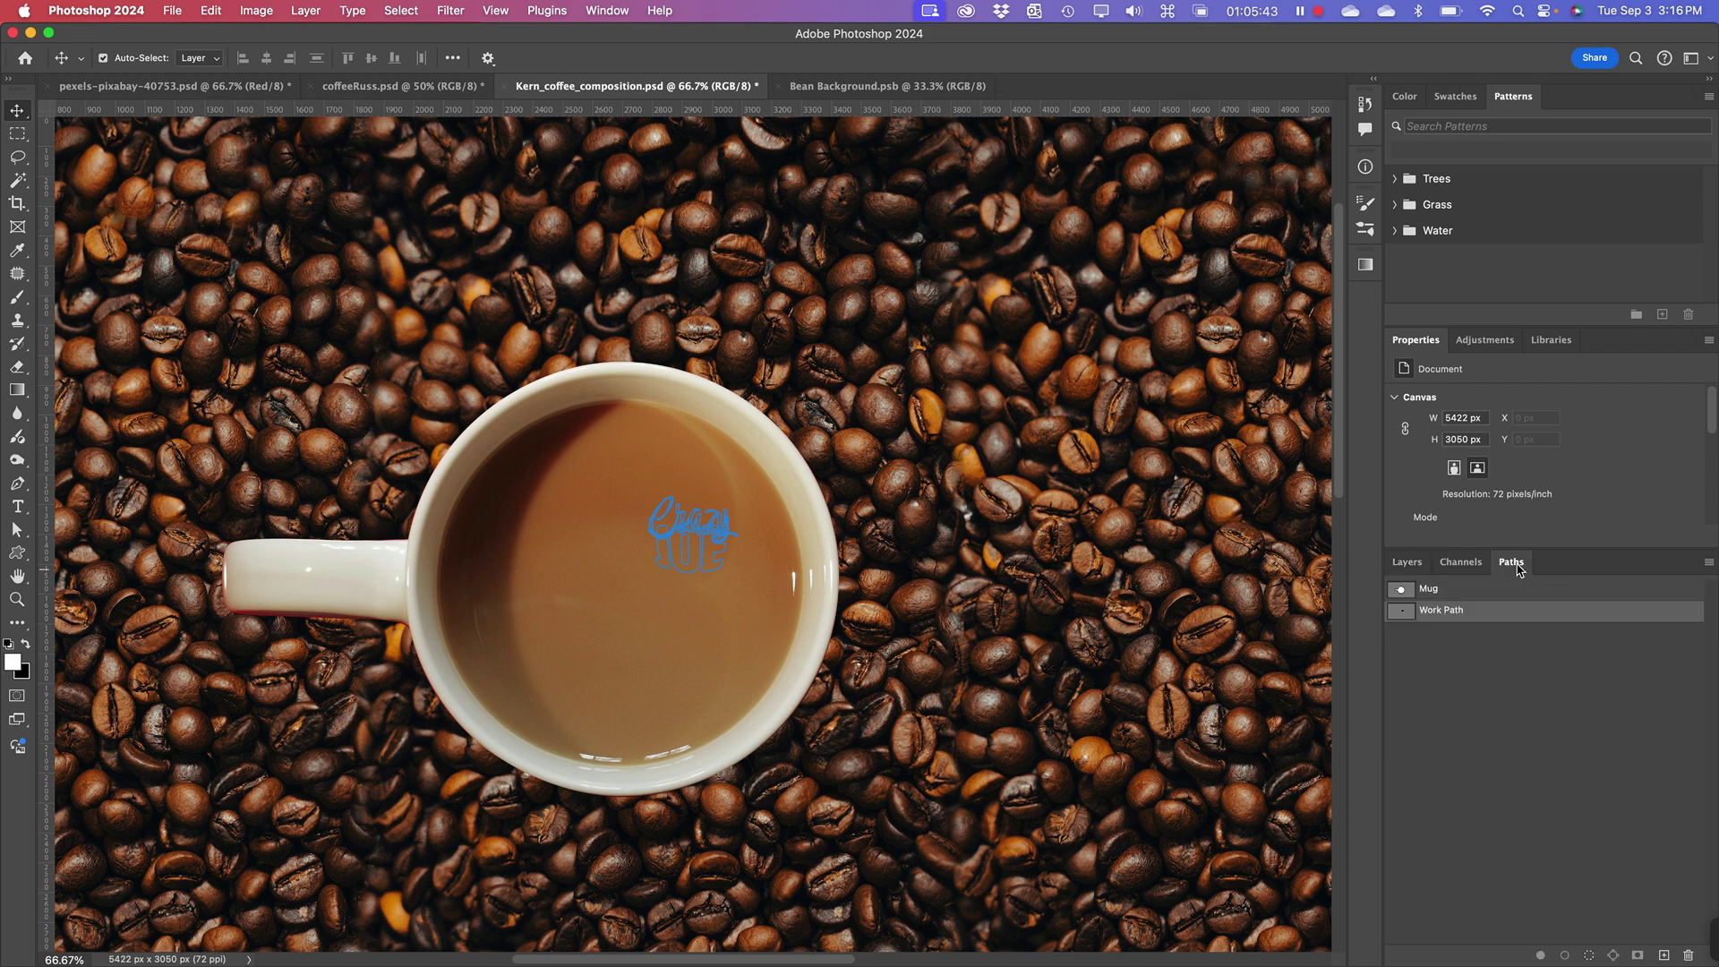
{"action": "double_click", "coordinate": [1447, 612]}
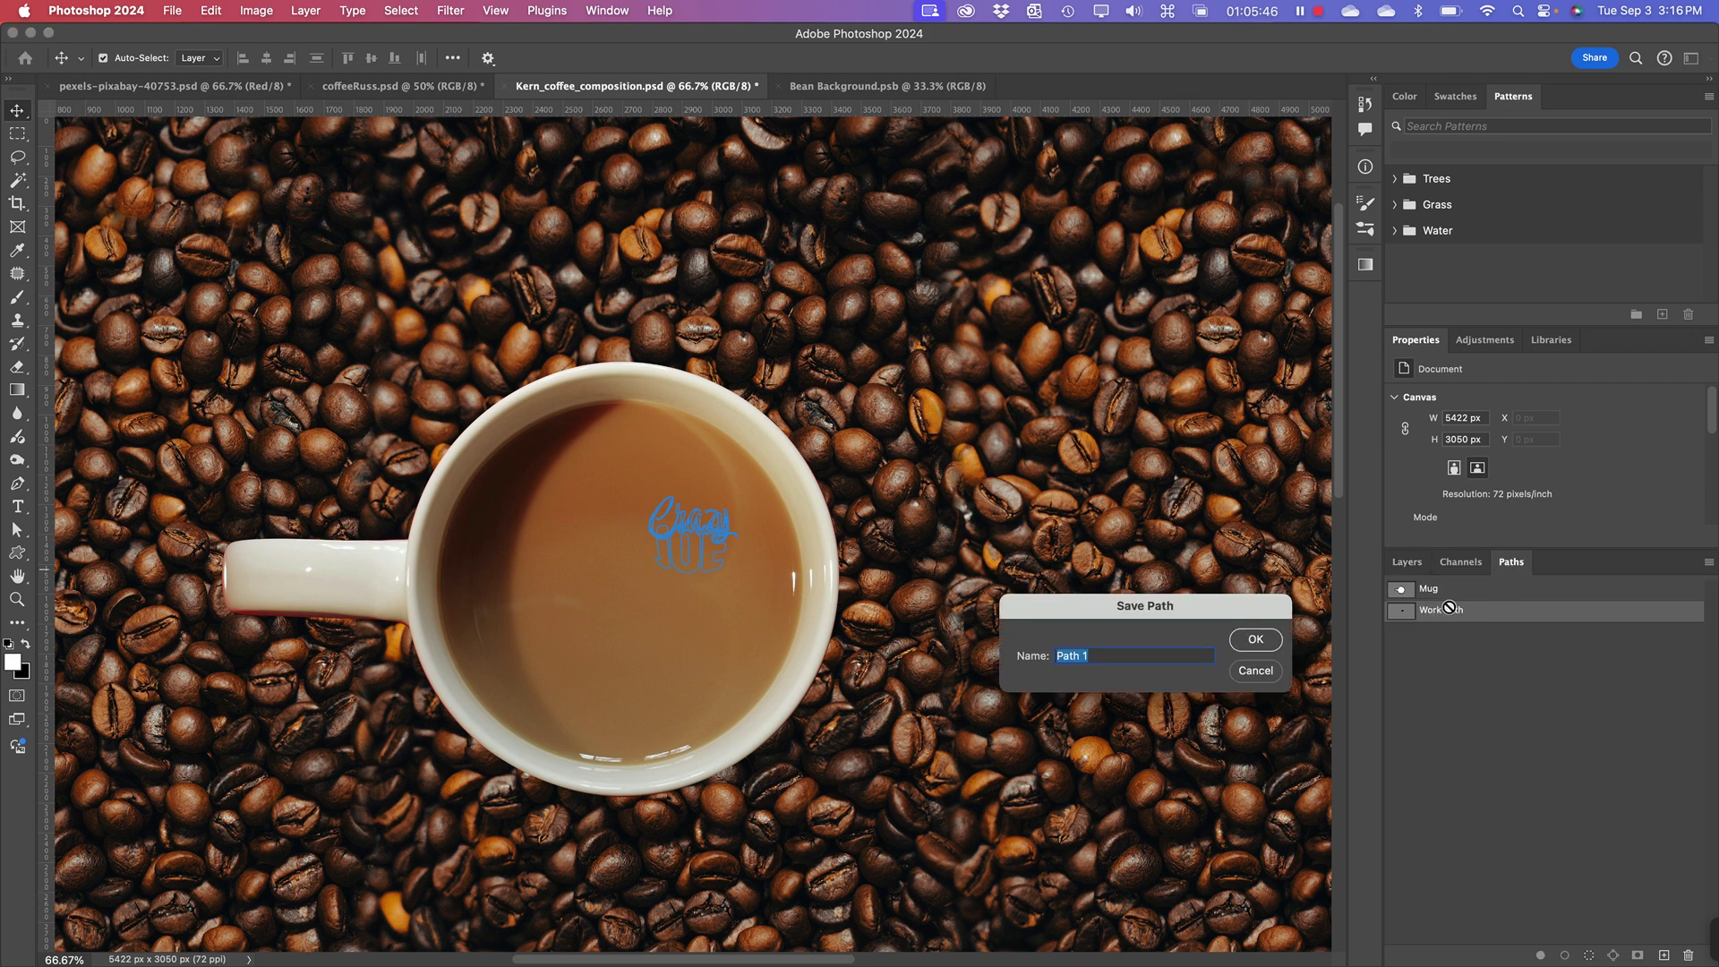
{"action": "type", "text": "Cr"}
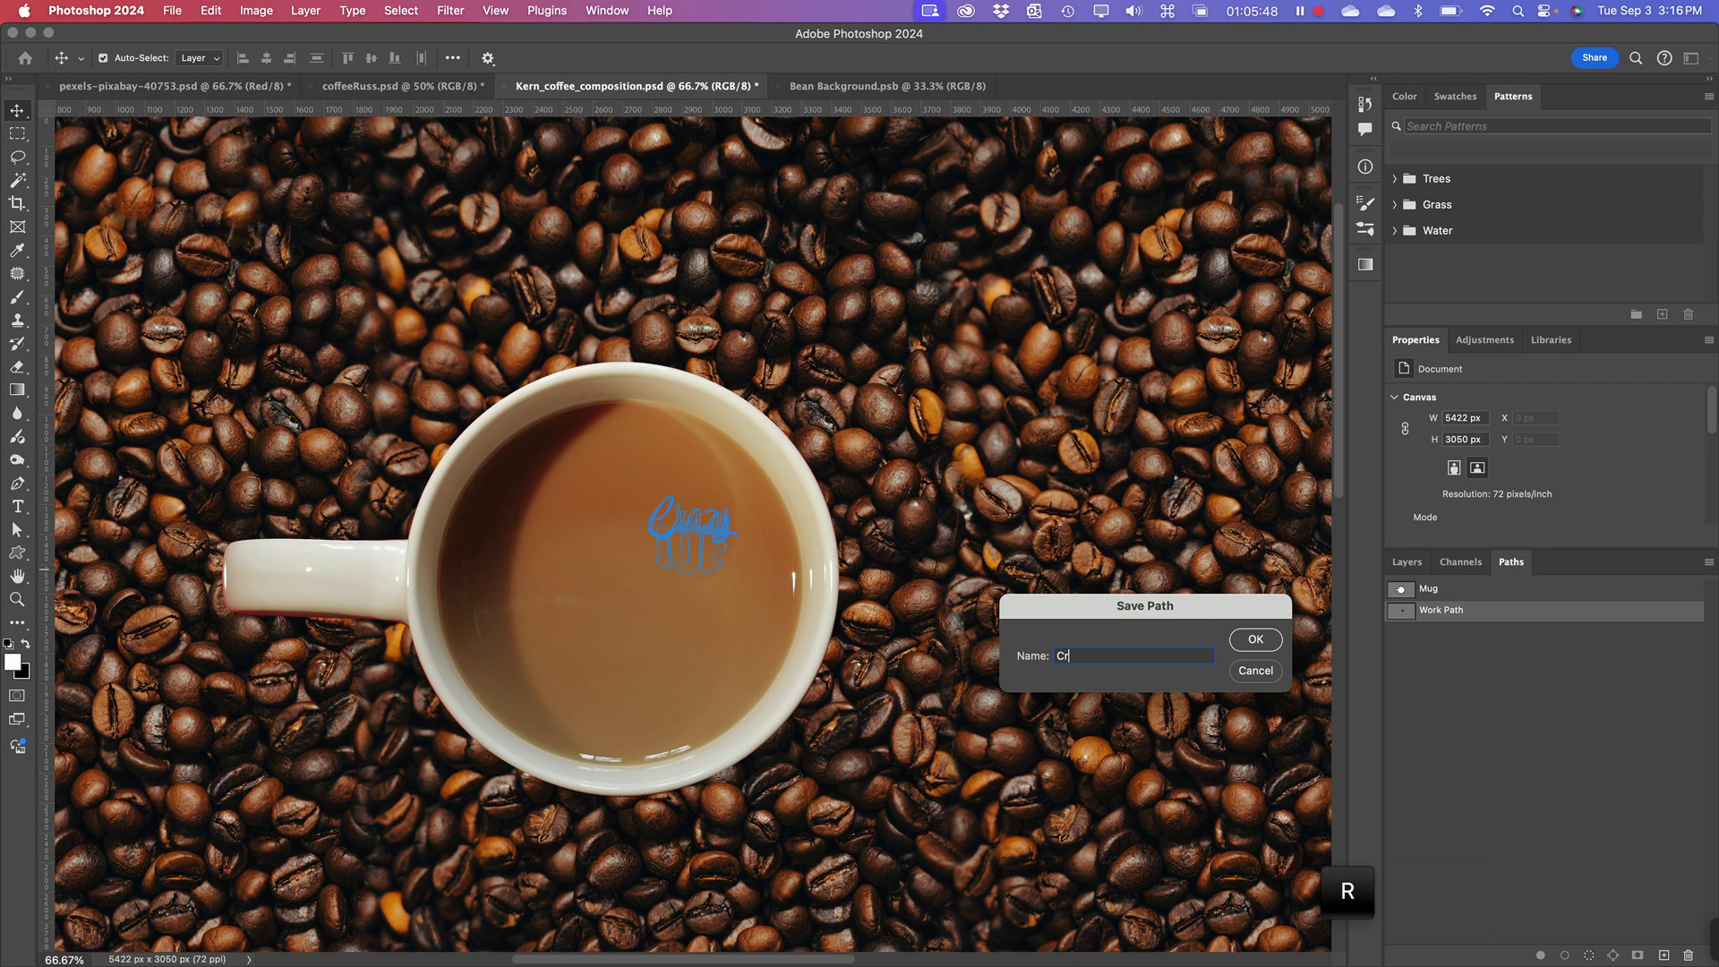
{"action": "type", "text": "azy Joe Type"}
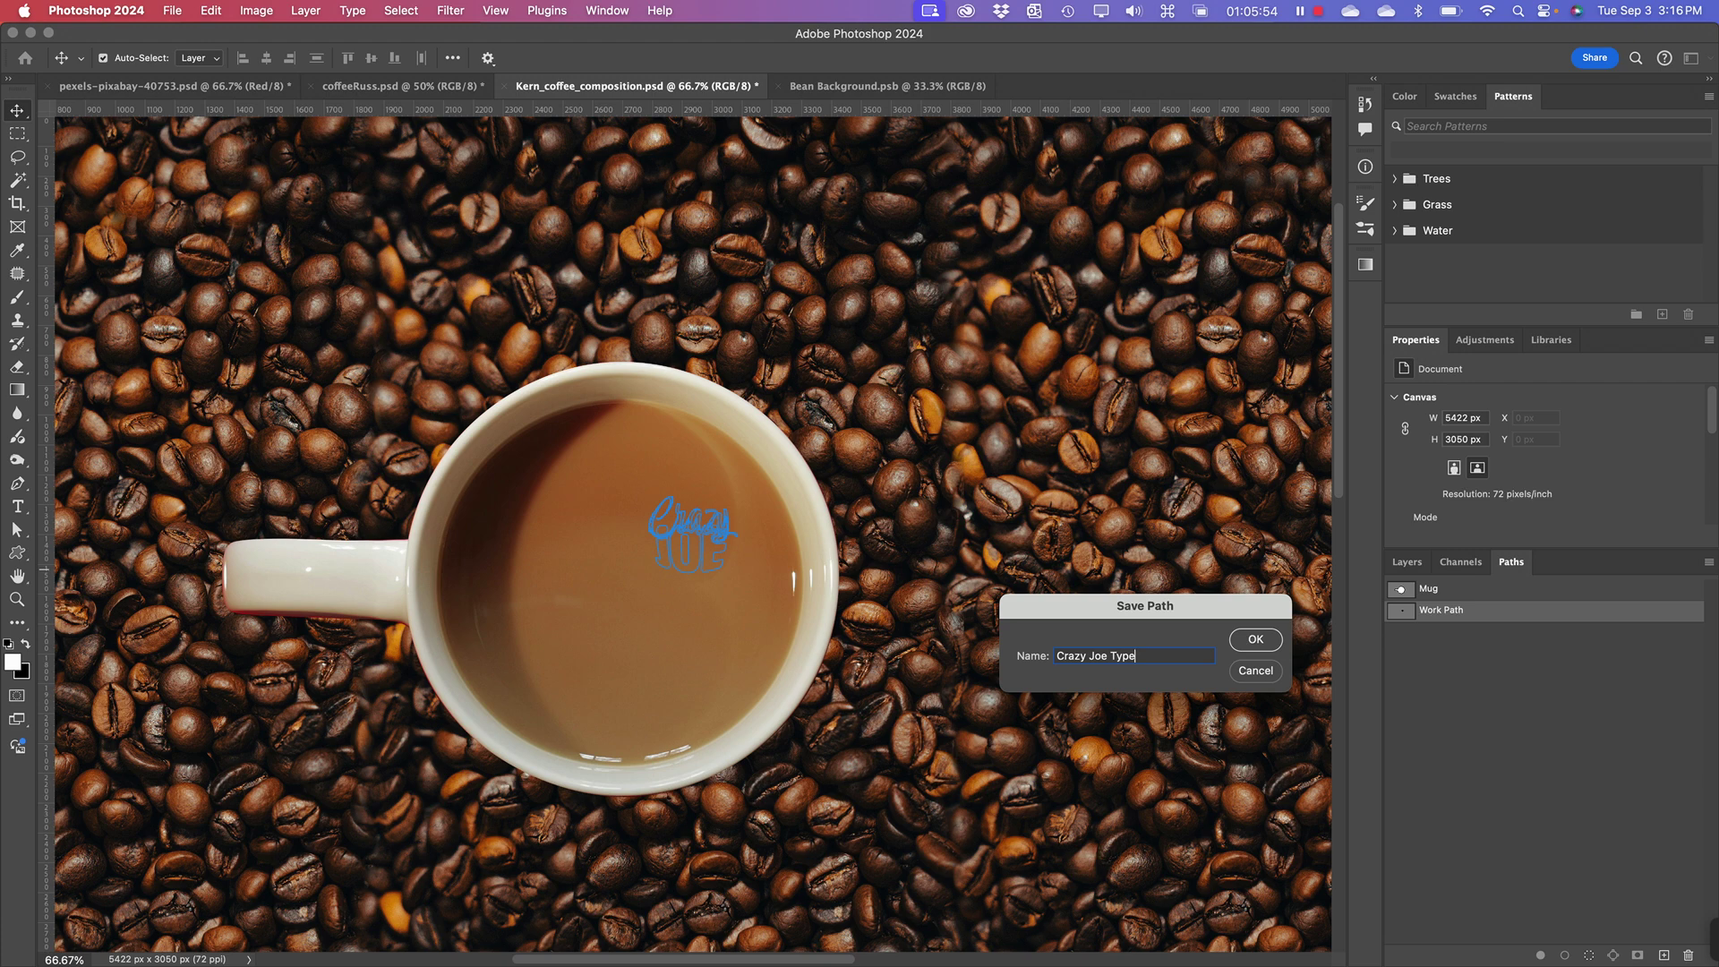
{"action": "key", "text": "Return"}
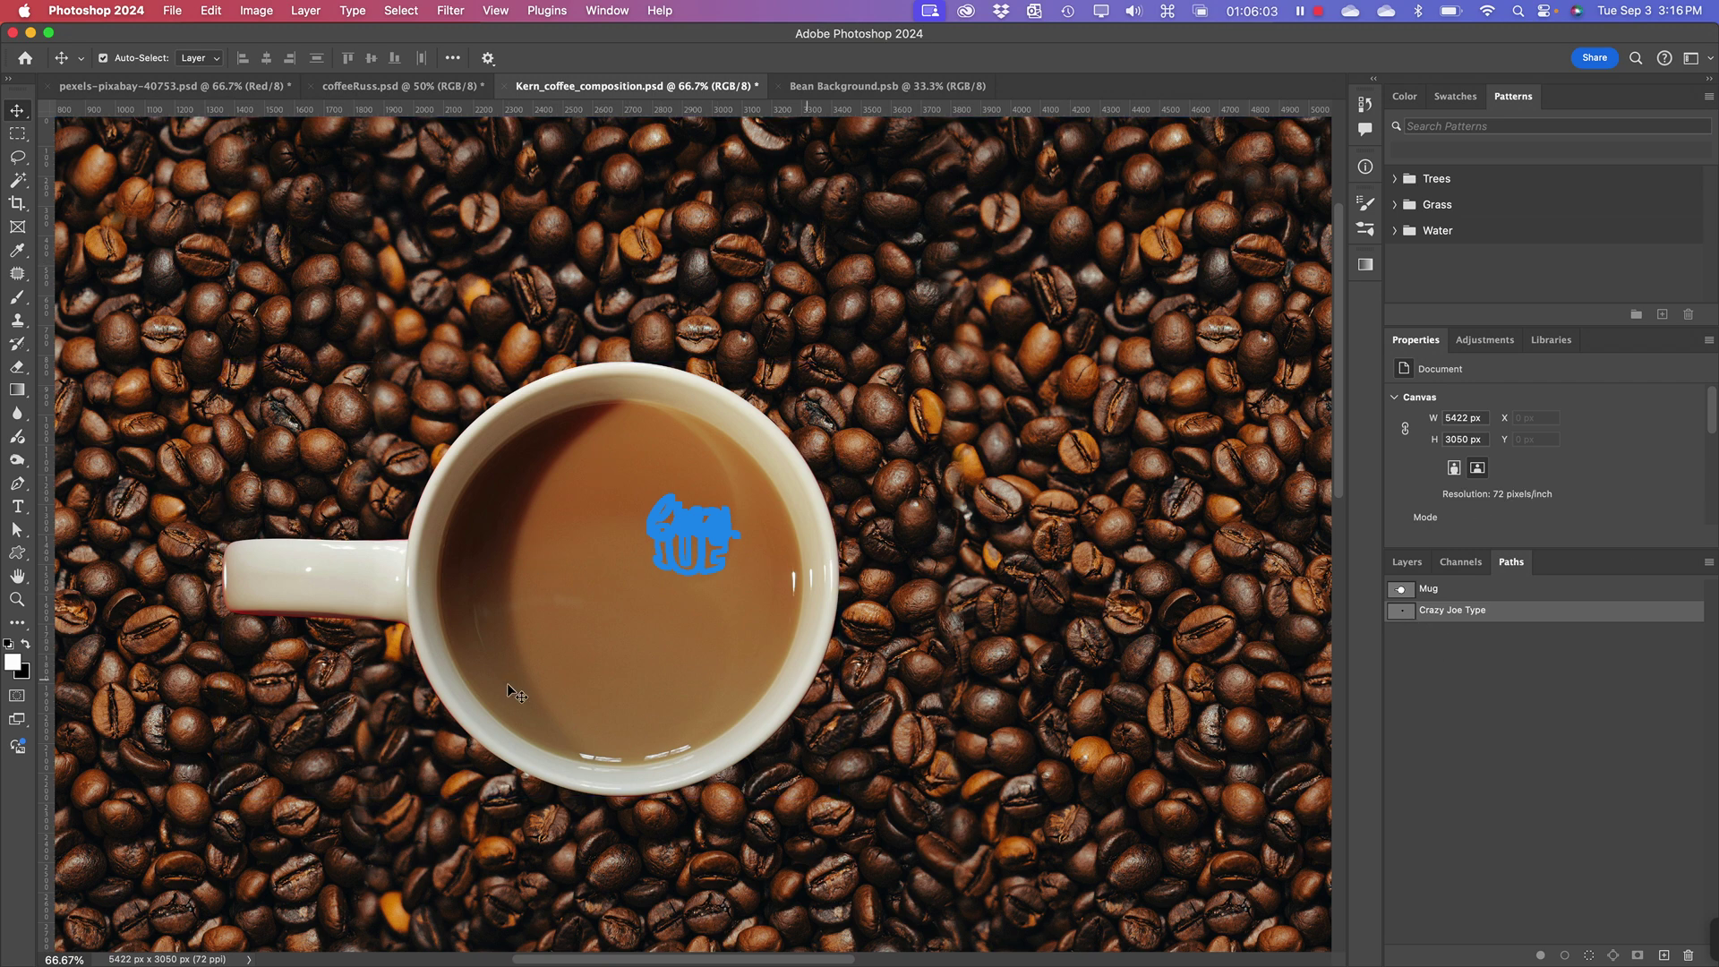
- Scale the Crazy Joe Type path proportionally to about 340%, position it centrally over the coffee inside the mug, and deselect the path
{"action": "left_click", "coordinate": [16, 530]}
{"action": "left_click", "coordinate": [16, 531]}
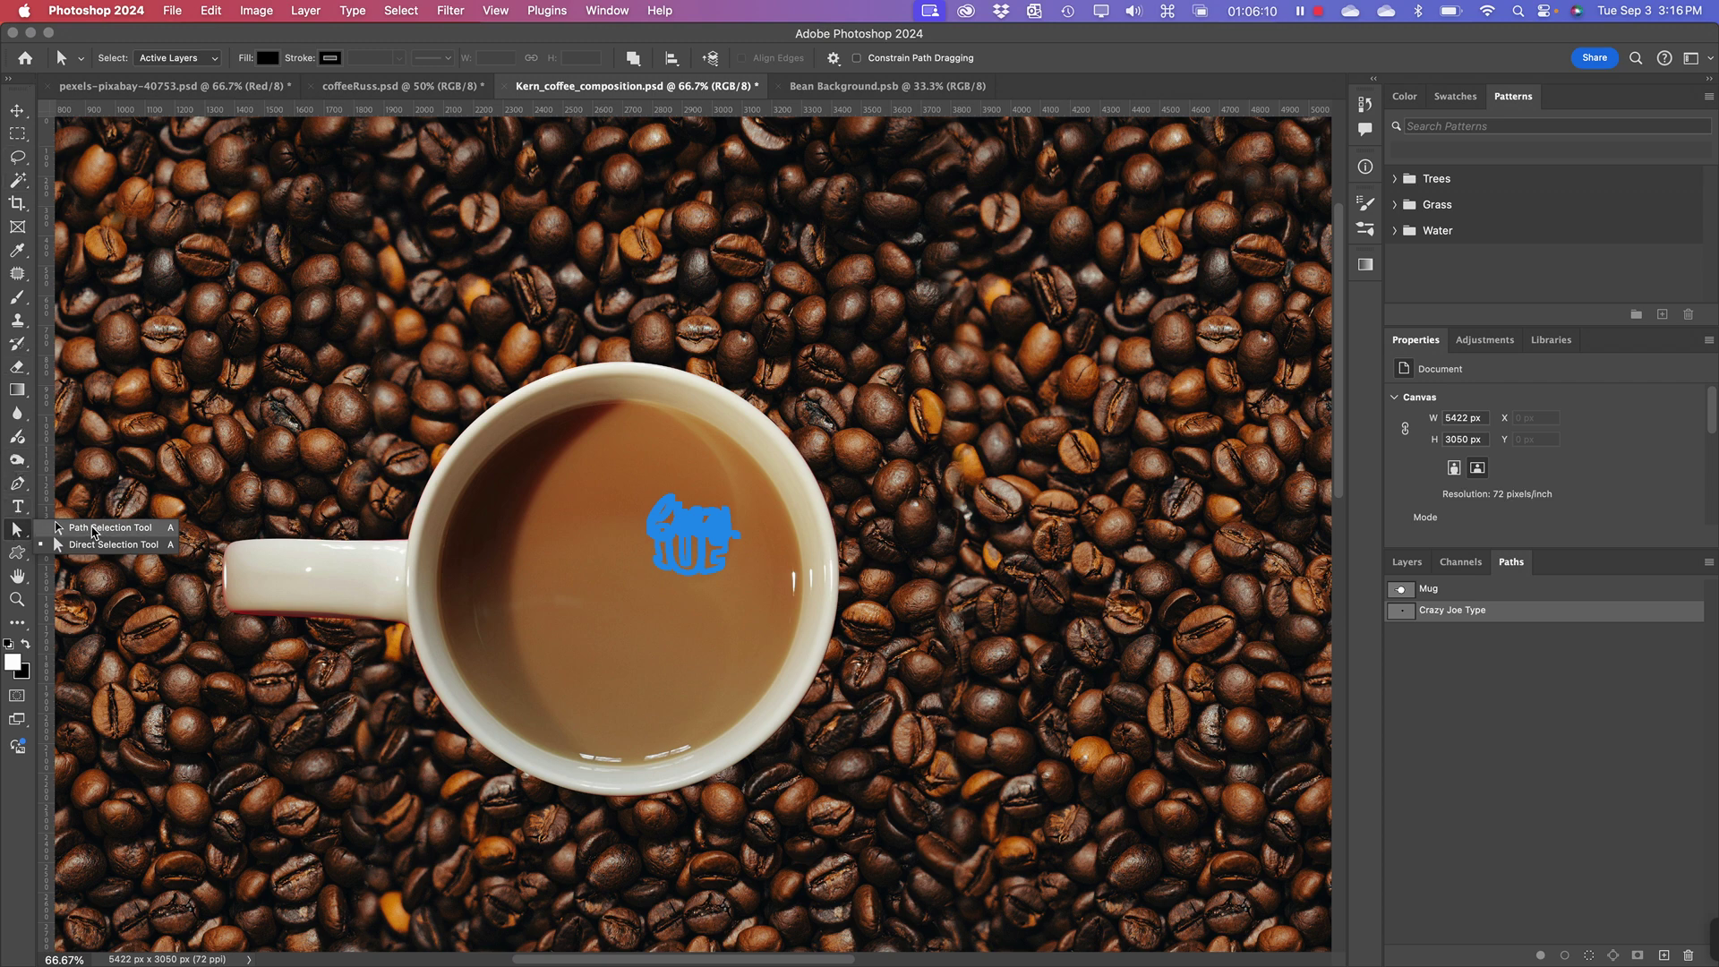
{"action": "left_click", "coordinate": [92, 529]}
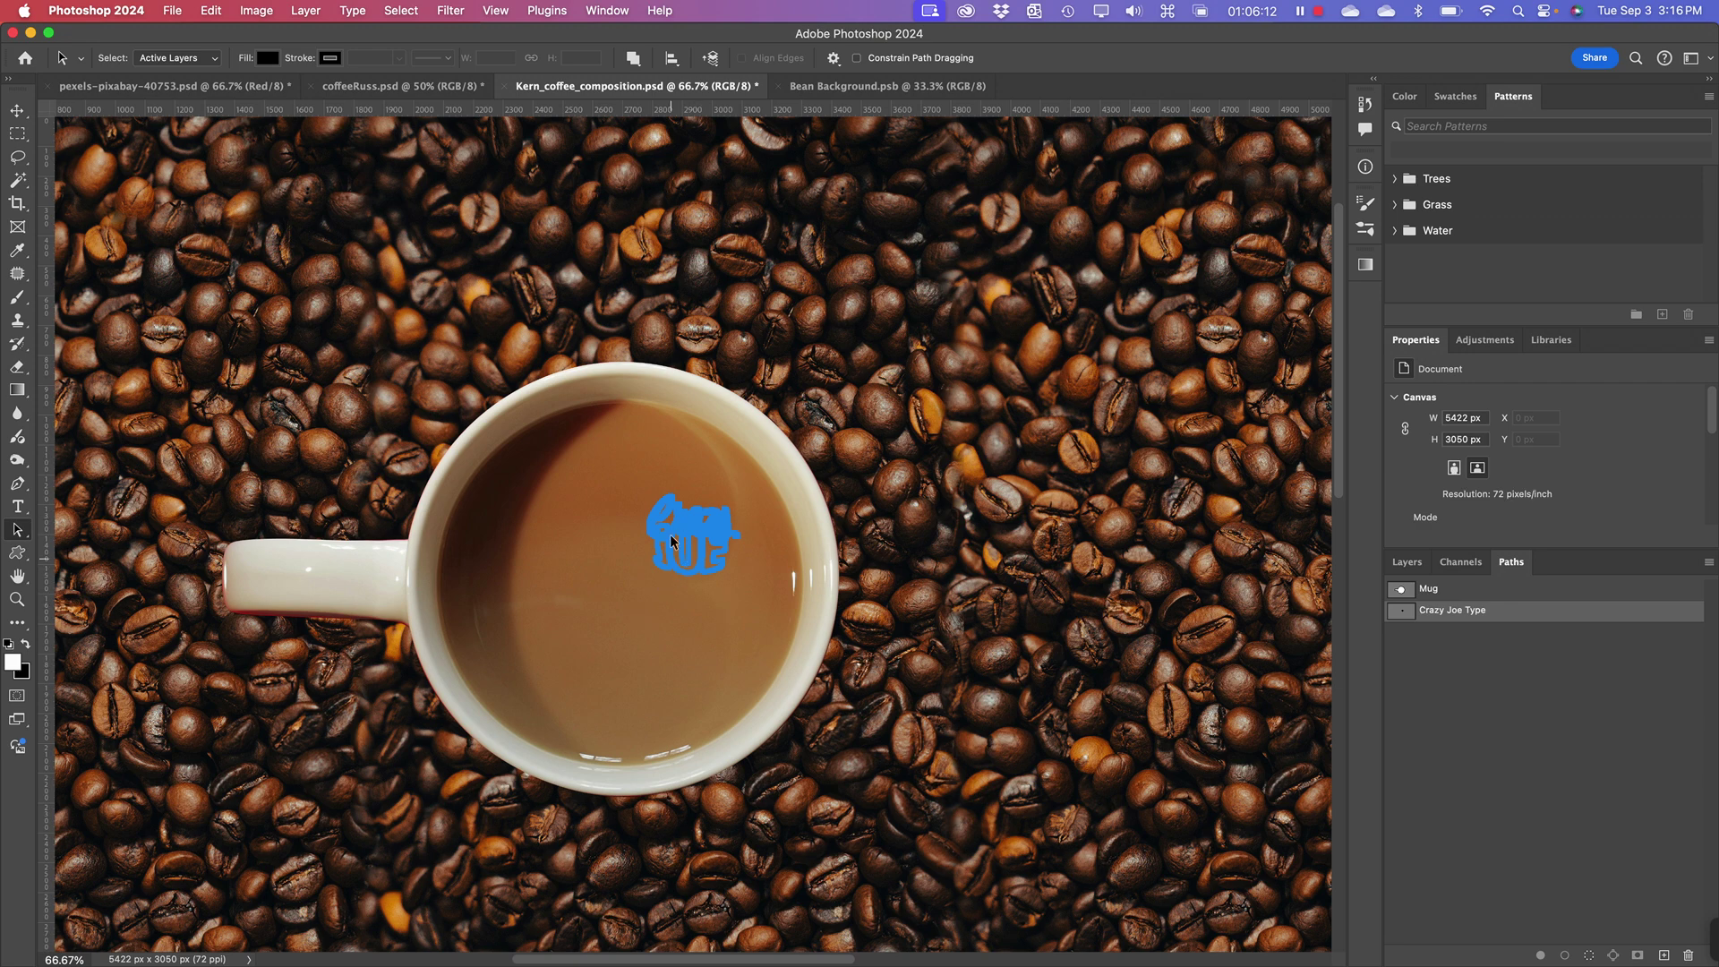
{"action": "left_click_drag", "start_coordinate": [775, 598], "coordinate": [716, 602]}
{"action": "key", "text": "super"}
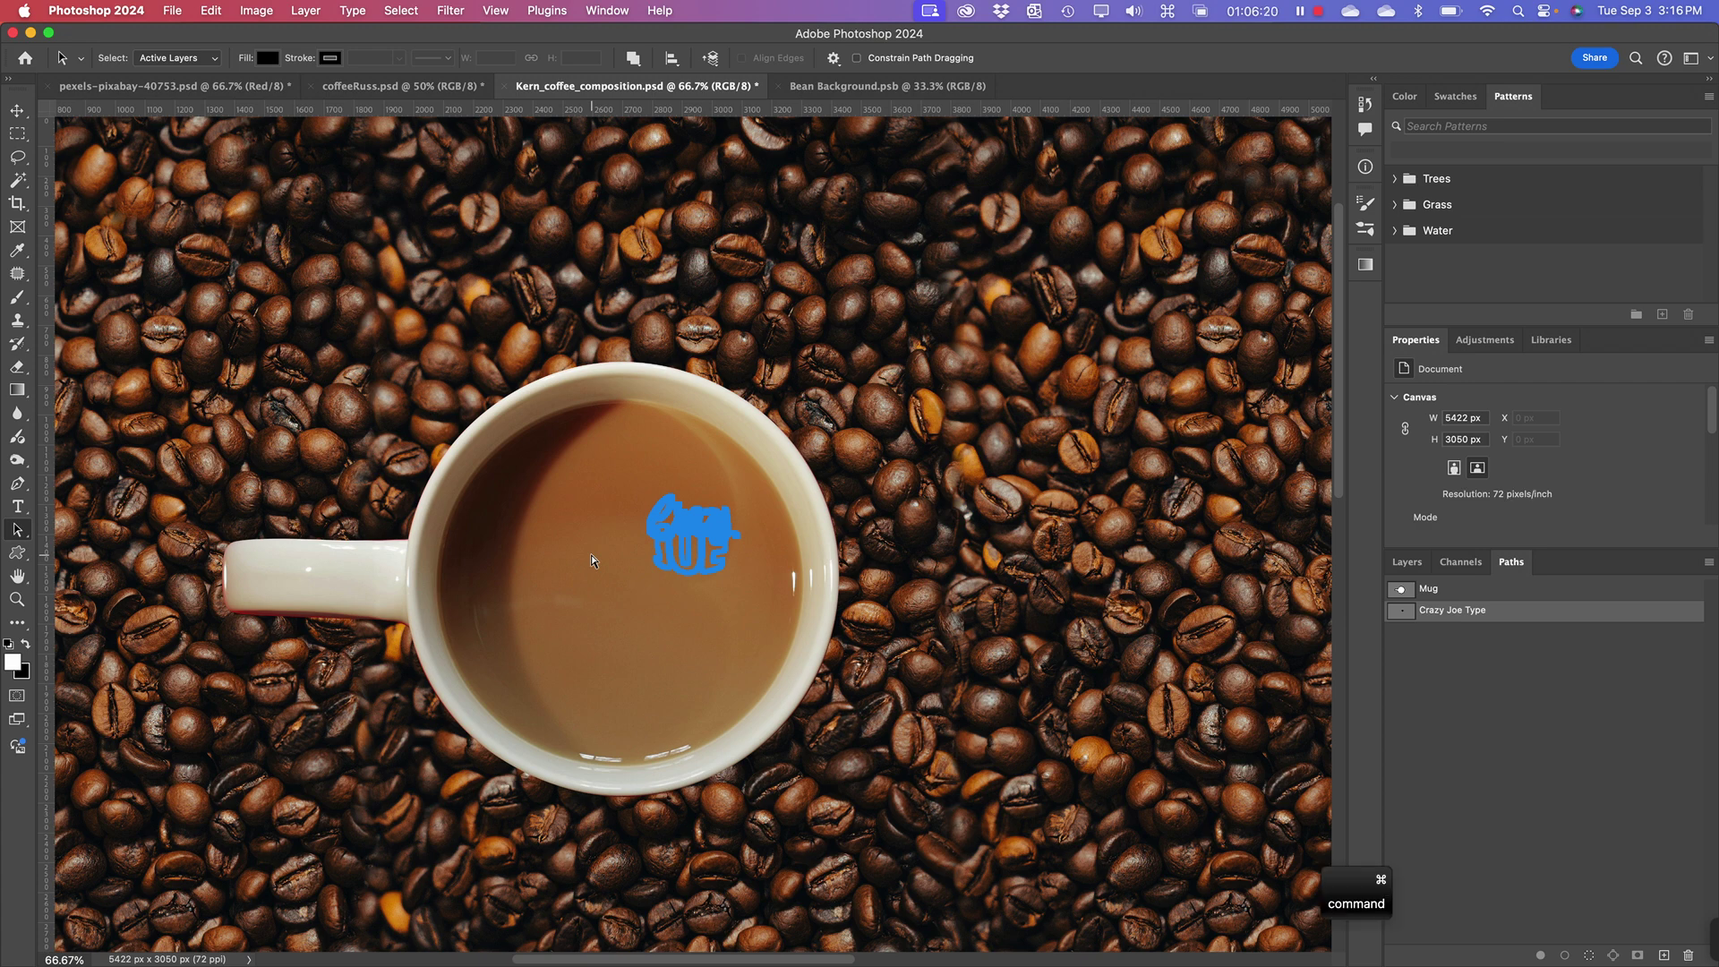
{"action": "key", "text": "super+t"}
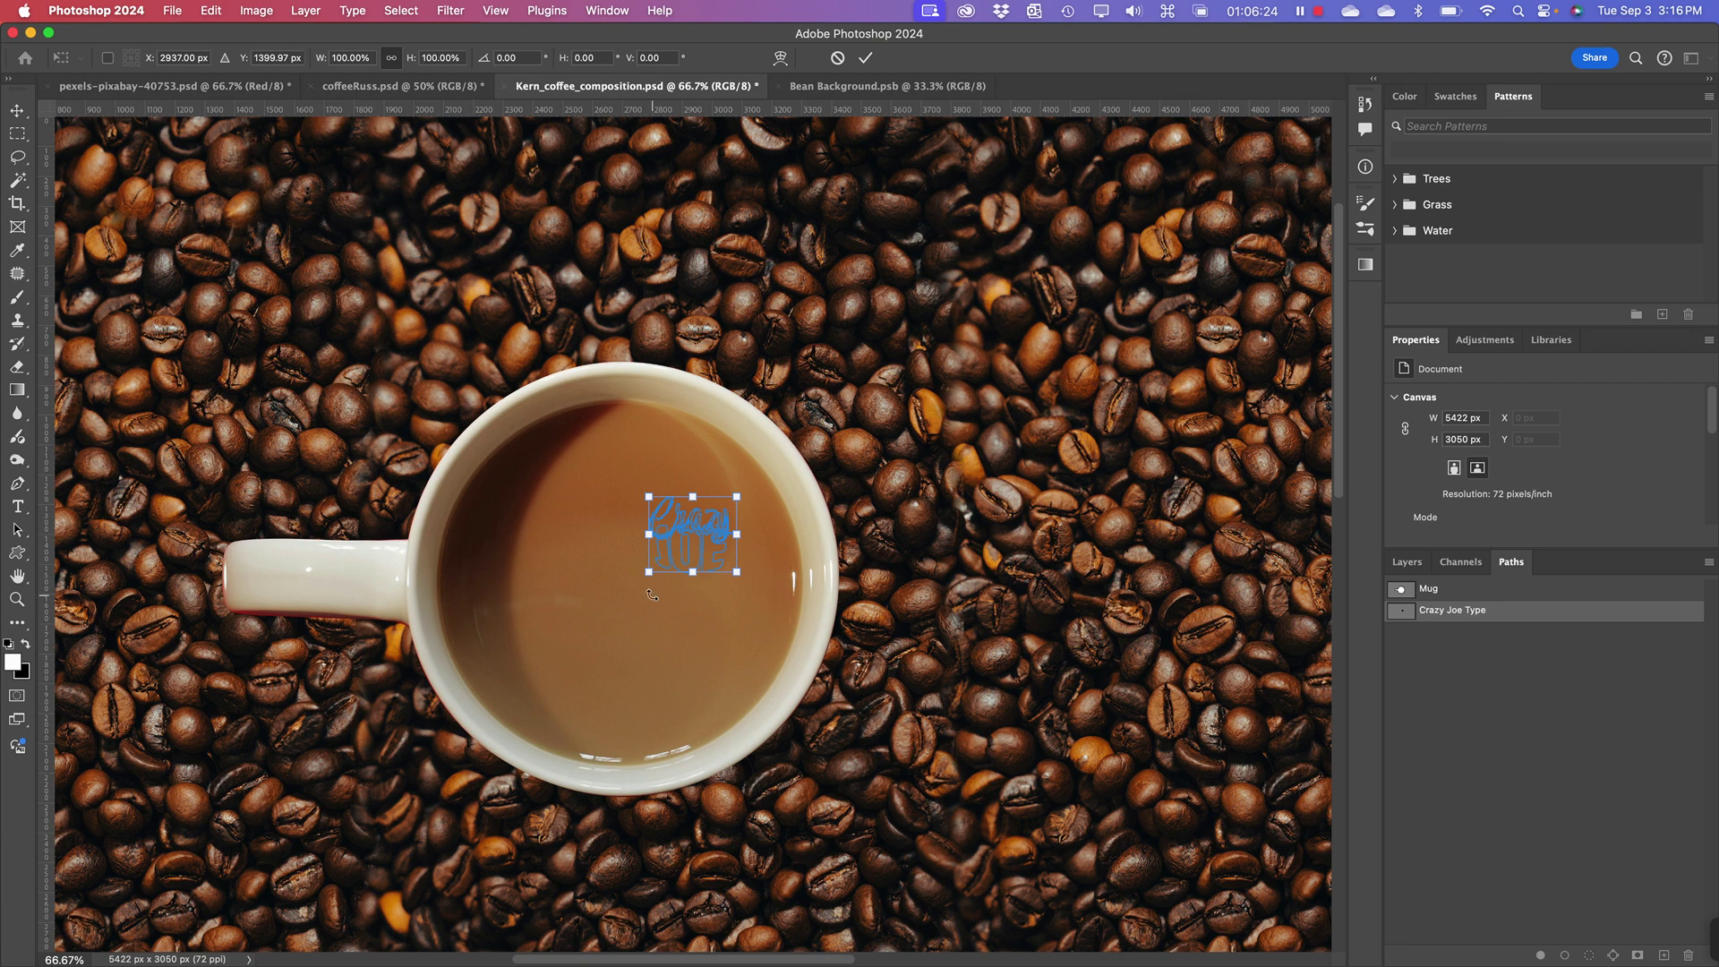
{"action": "left_click_drag", "start_coordinate": [648, 572], "coordinate": [469, 781]}
{"action": "left_click_drag", "start_coordinate": [658, 609], "coordinate": [691, 588]}
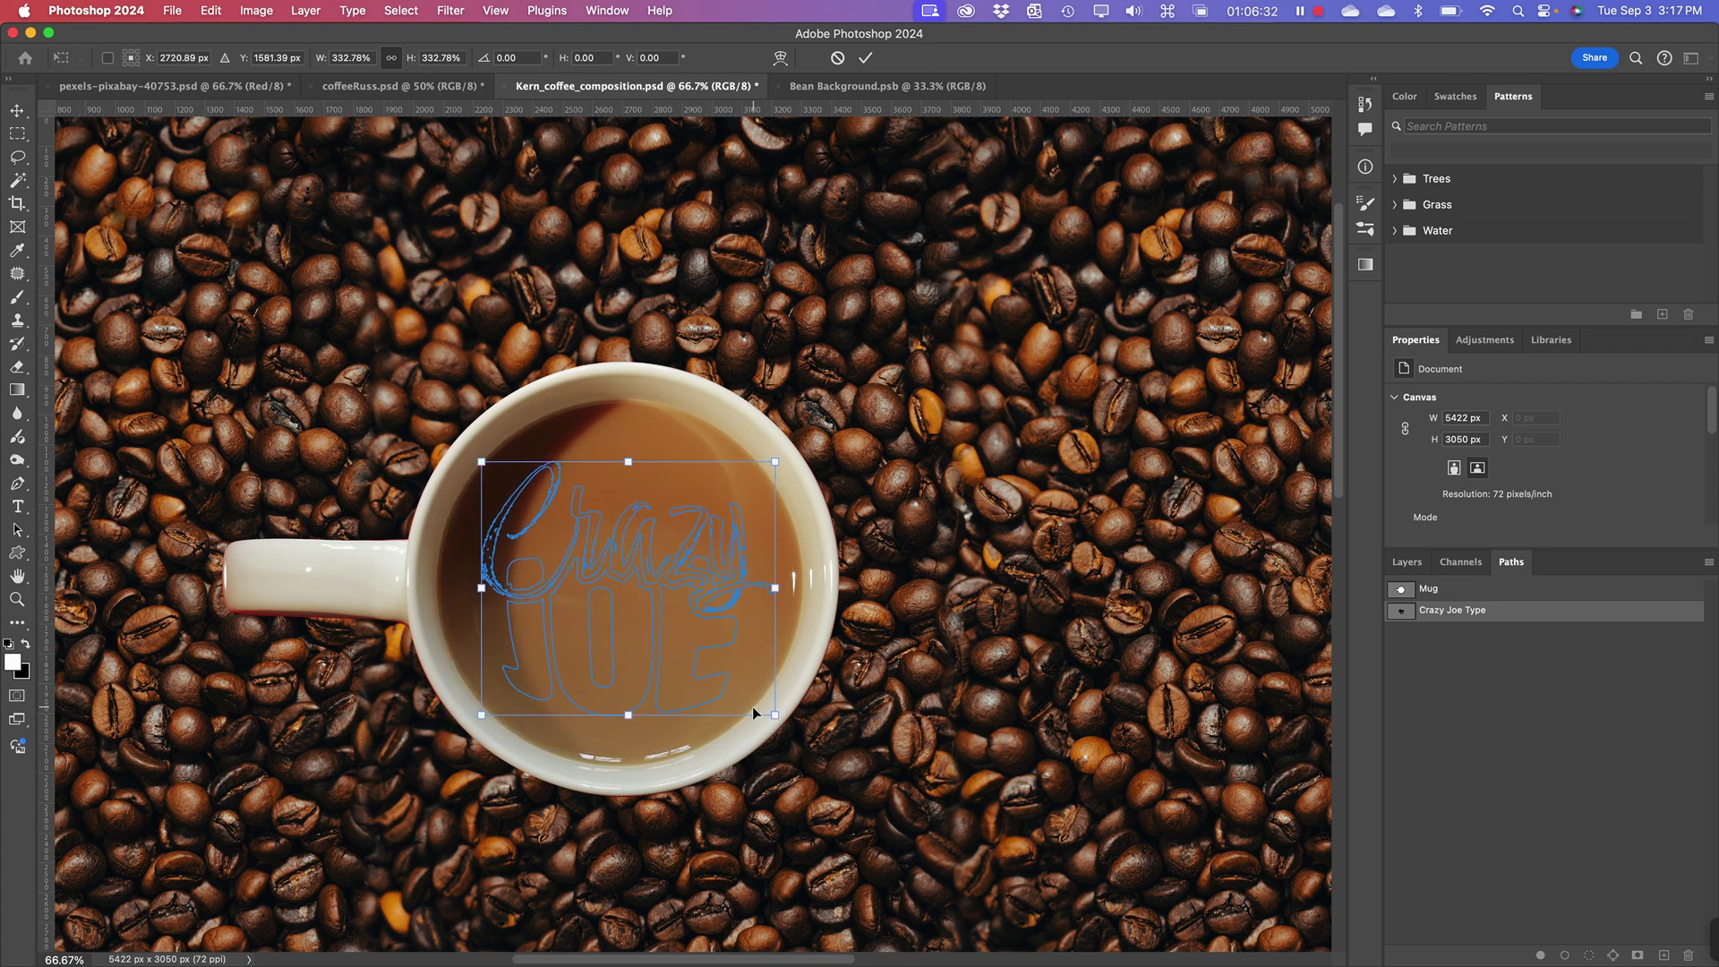
{"action": "left_click_drag", "start_coordinate": [775, 716], "coordinate": [783, 721]}
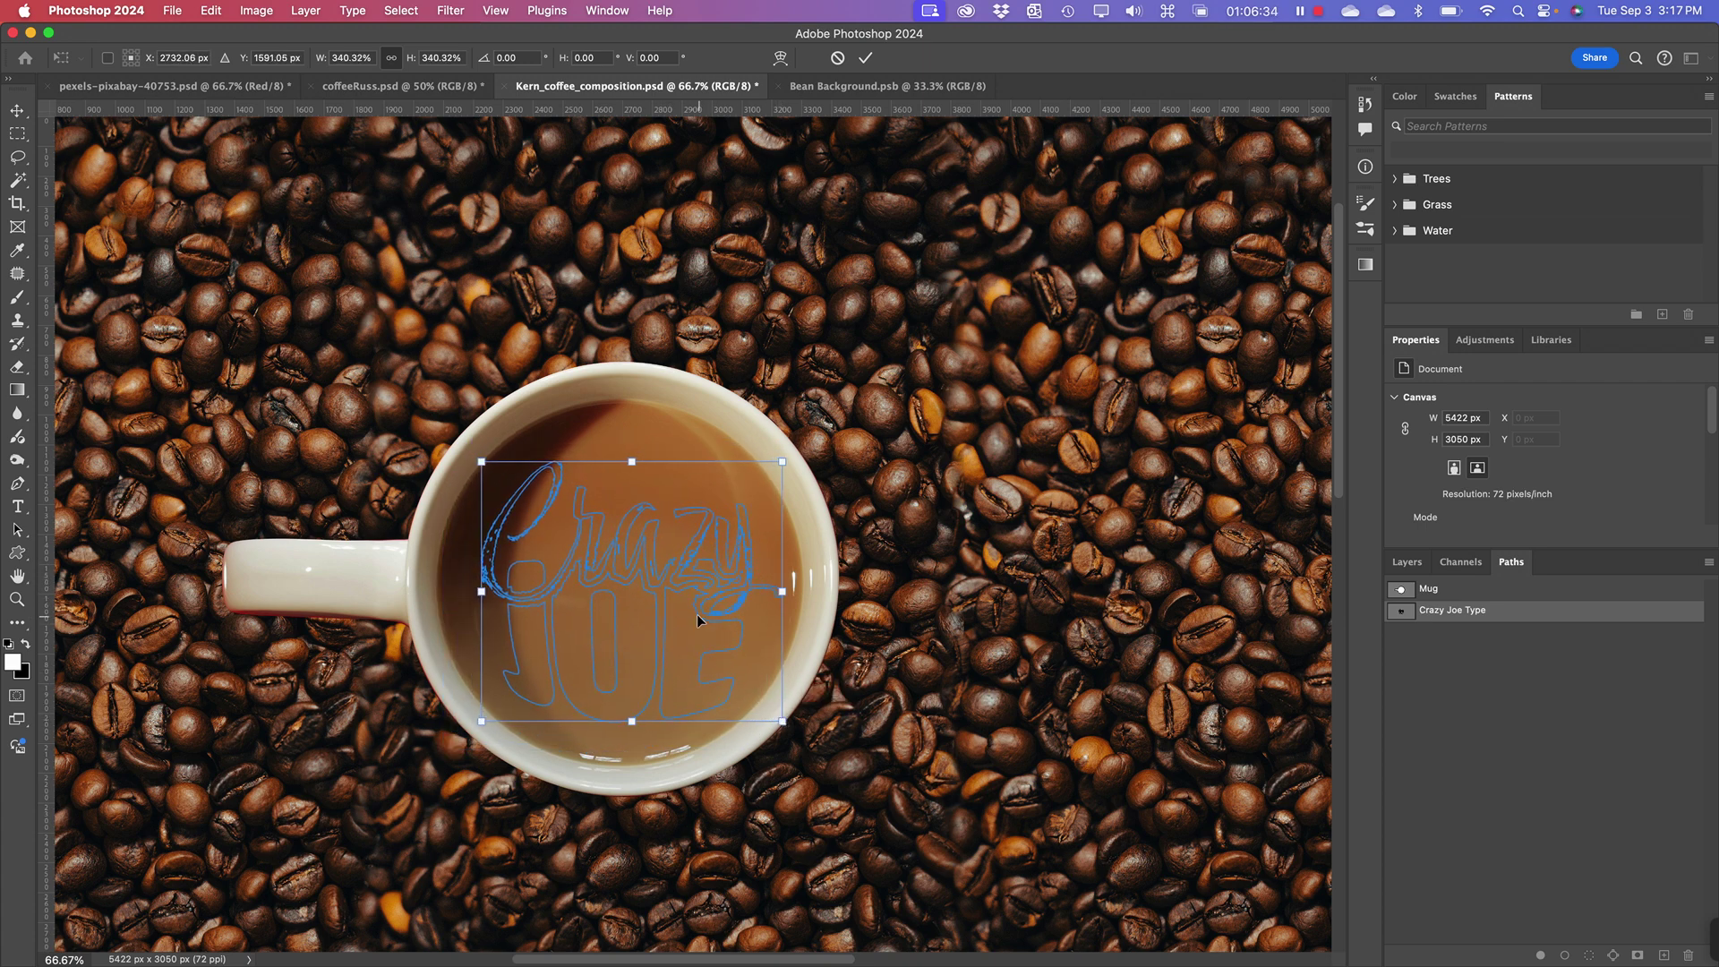
{"action": "left_click_drag", "start_coordinate": [702, 599], "coordinate": [702, 596]}
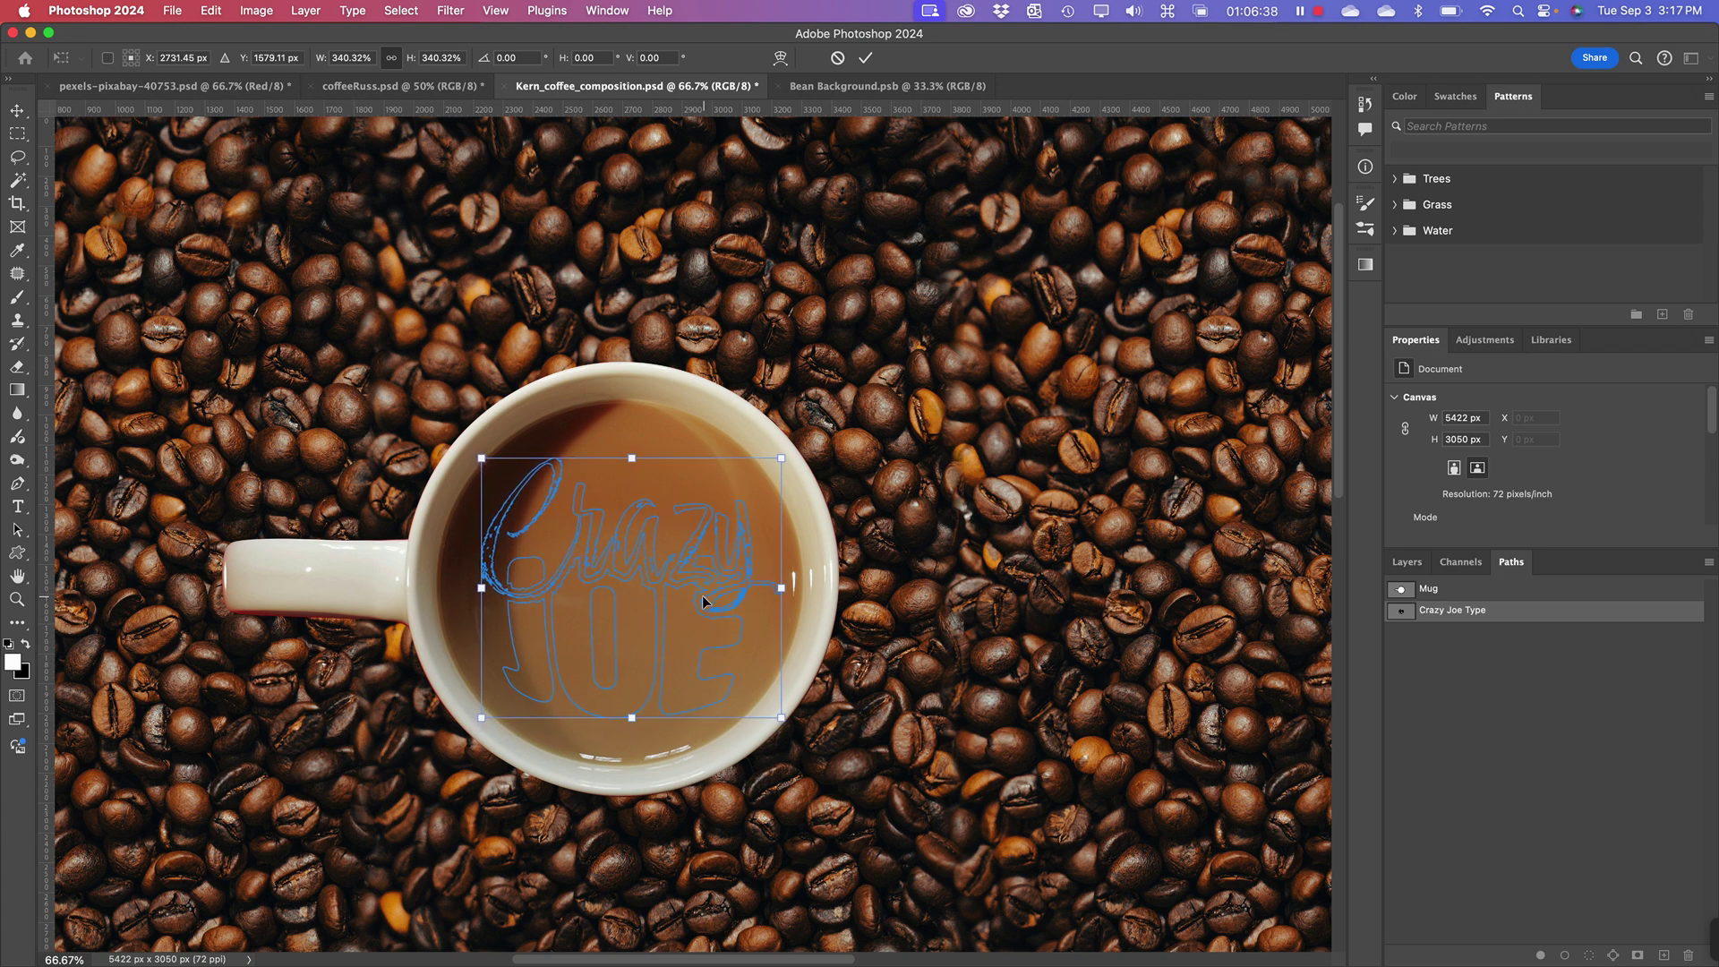
{"action": "key", "text": "Return"}
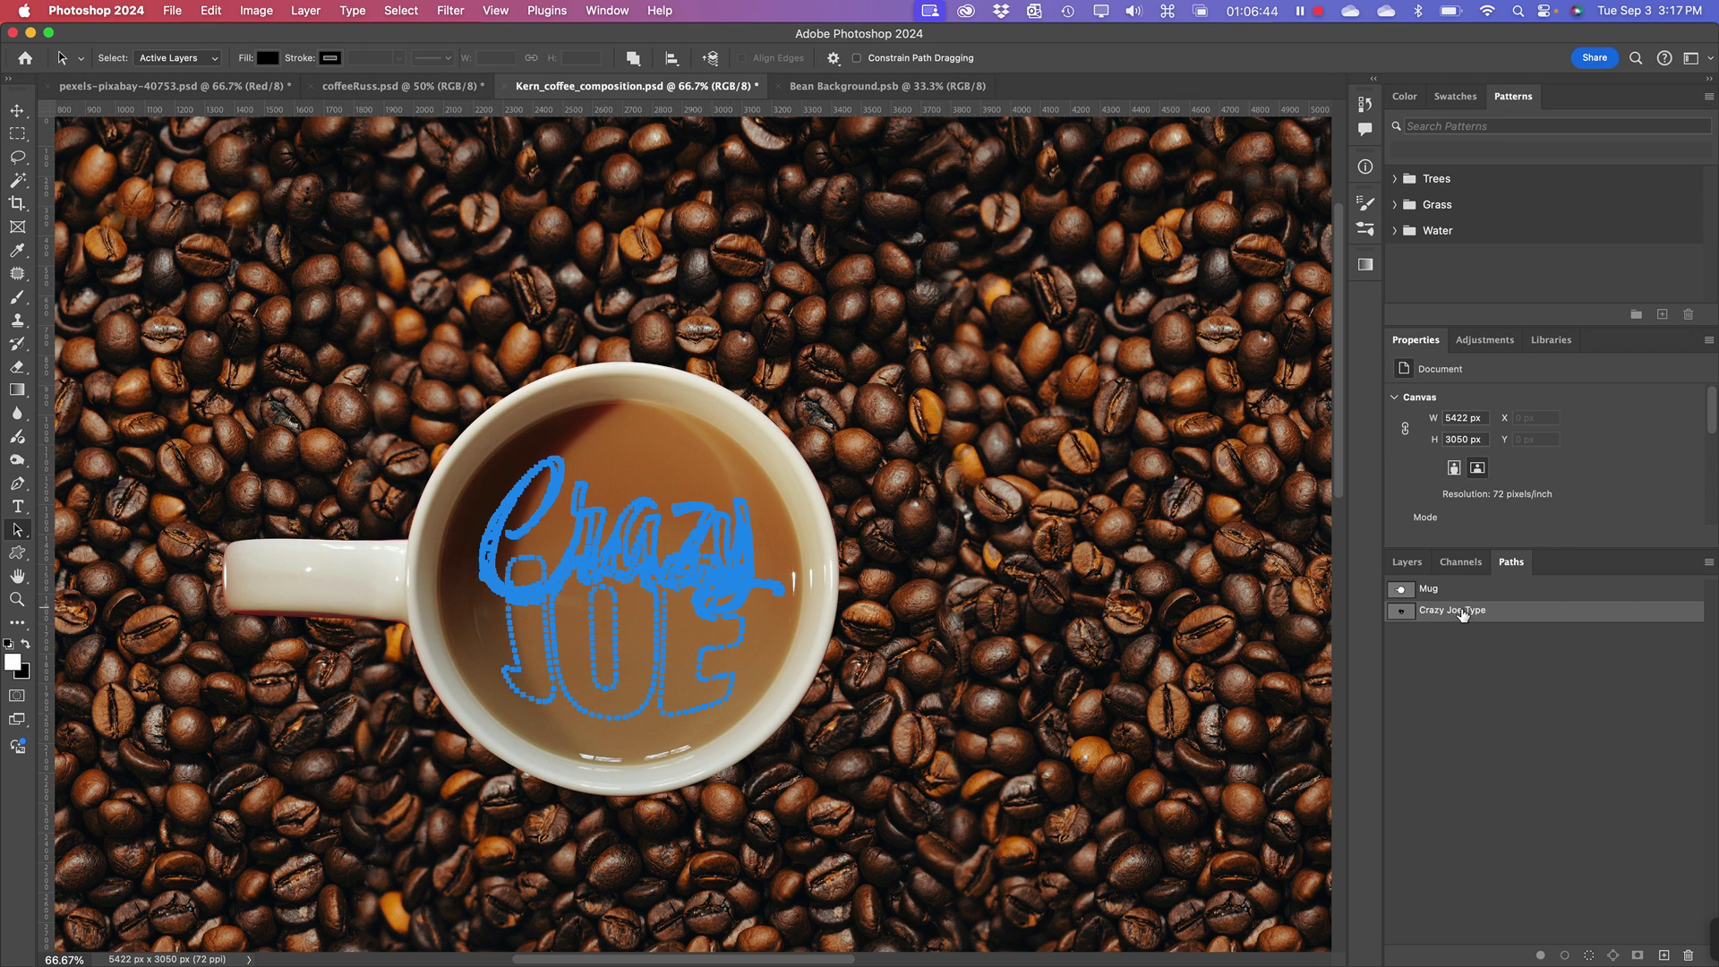
{"action": "left_click", "coordinate": [1448, 646]}
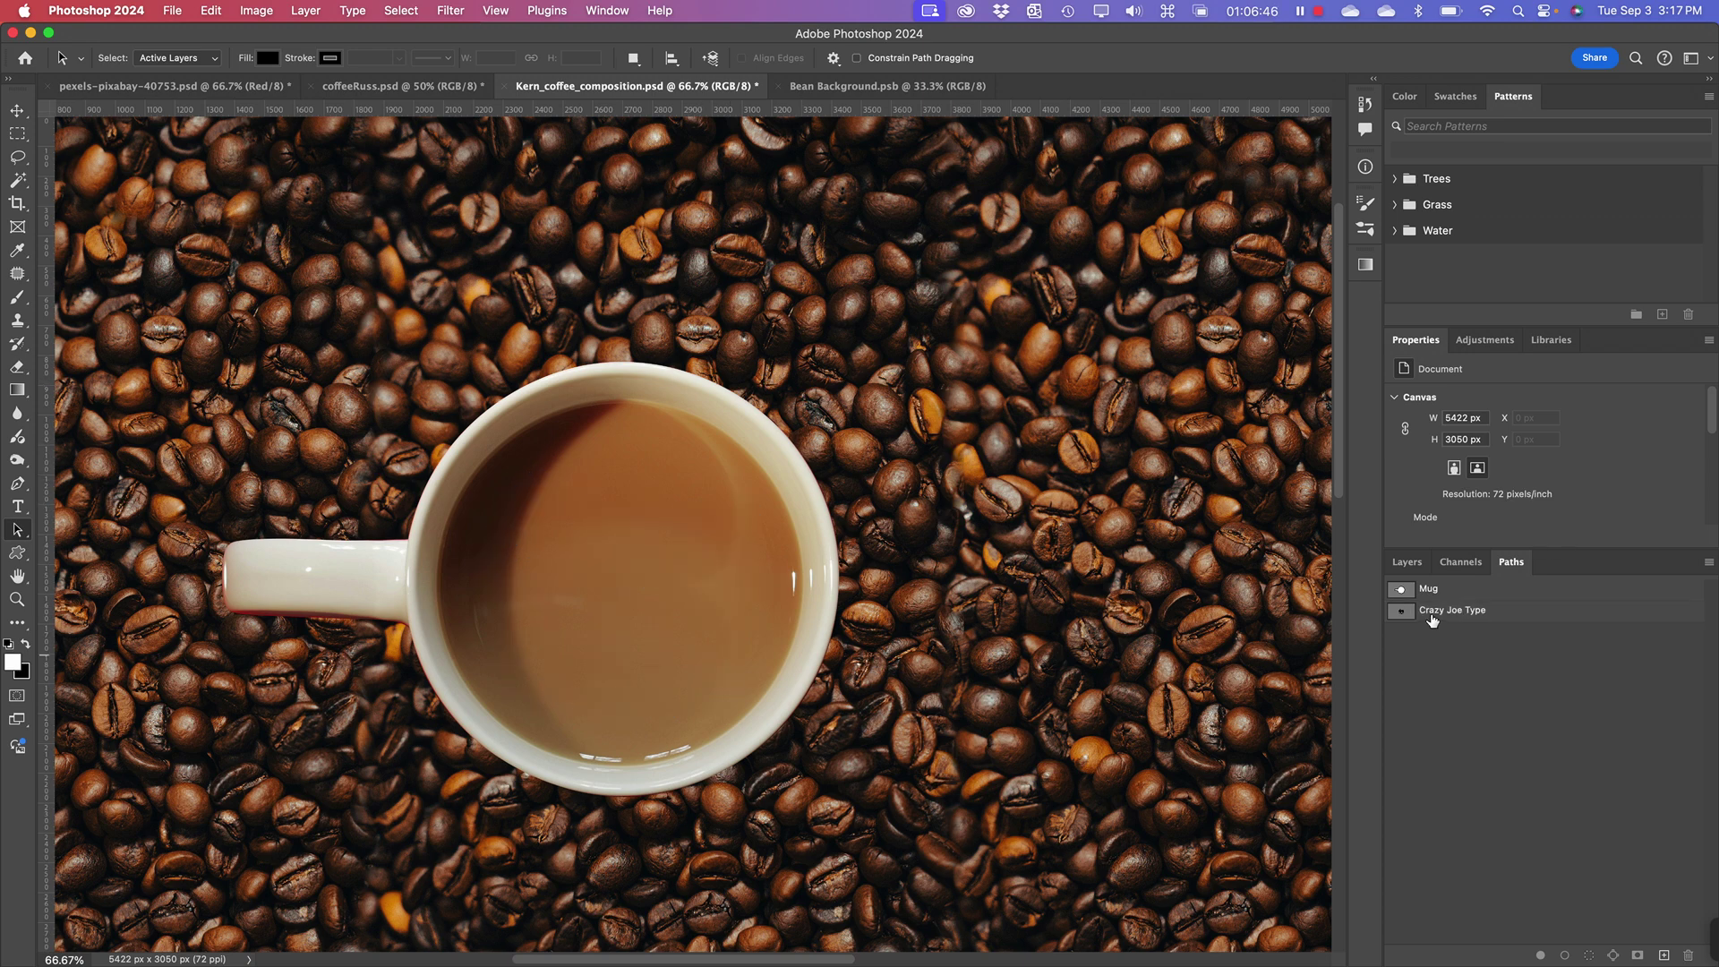
- Load the Crazy Joe Type path as a selection and add a new empty layer above Layer 0
{"action": "left_click", "coordinate": [1432, 616]}
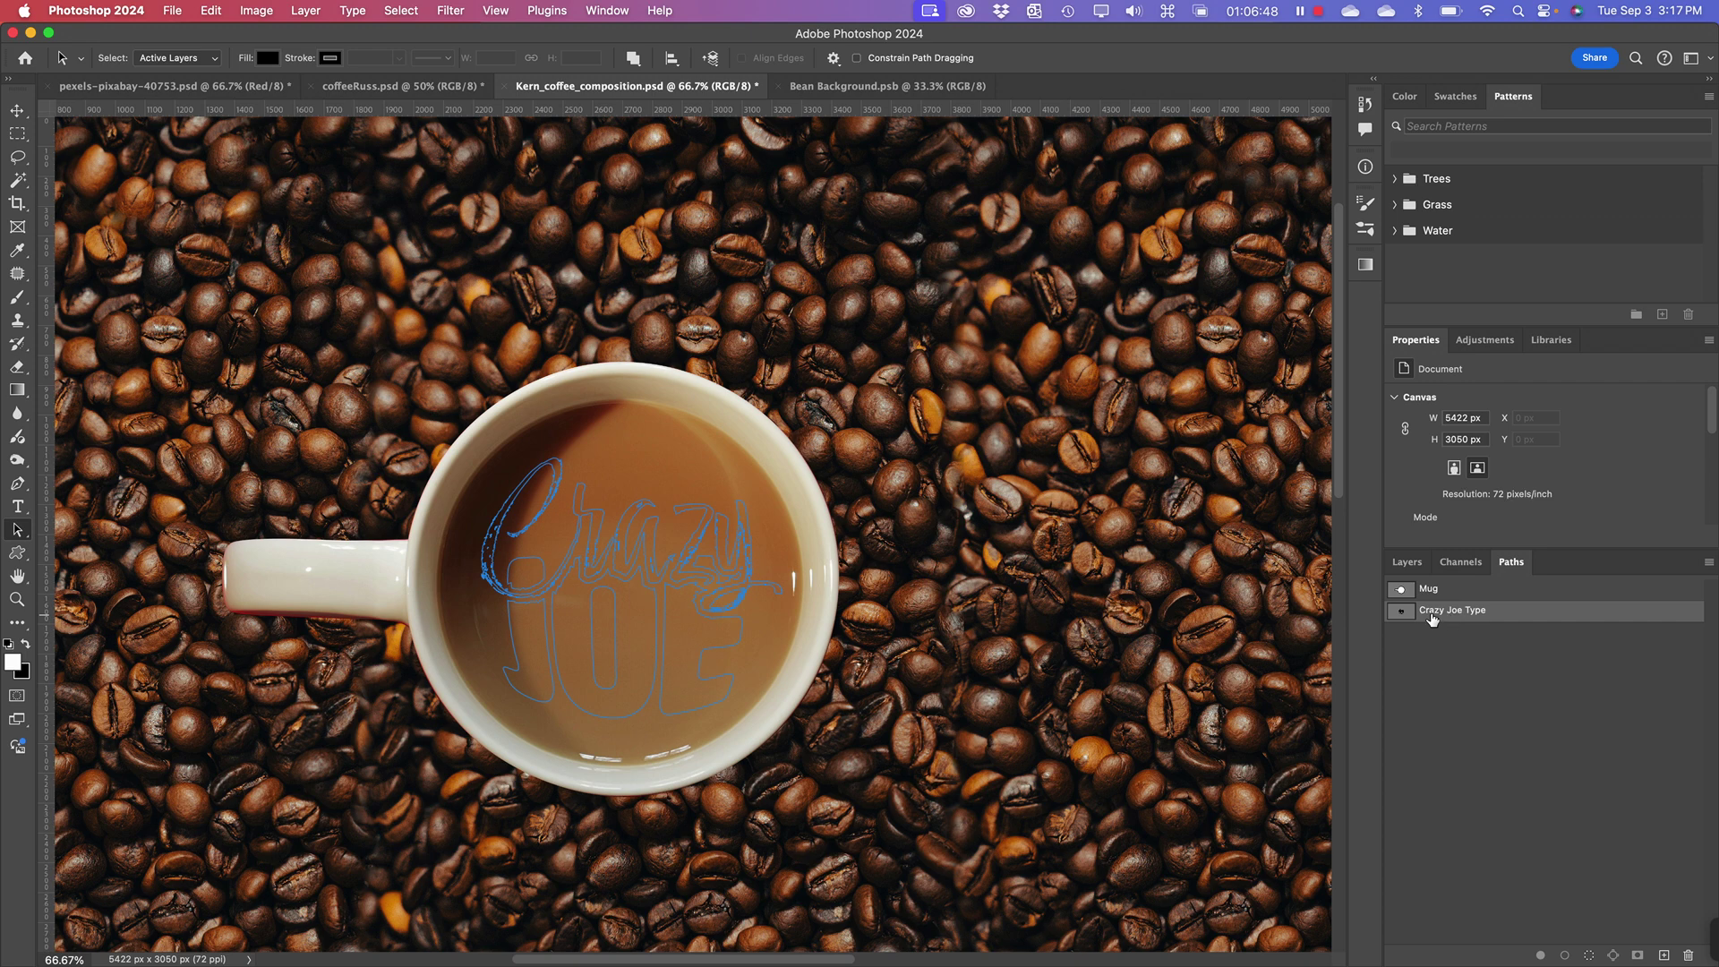
{"action": "left_click", "coordinate": [1589, 957]}
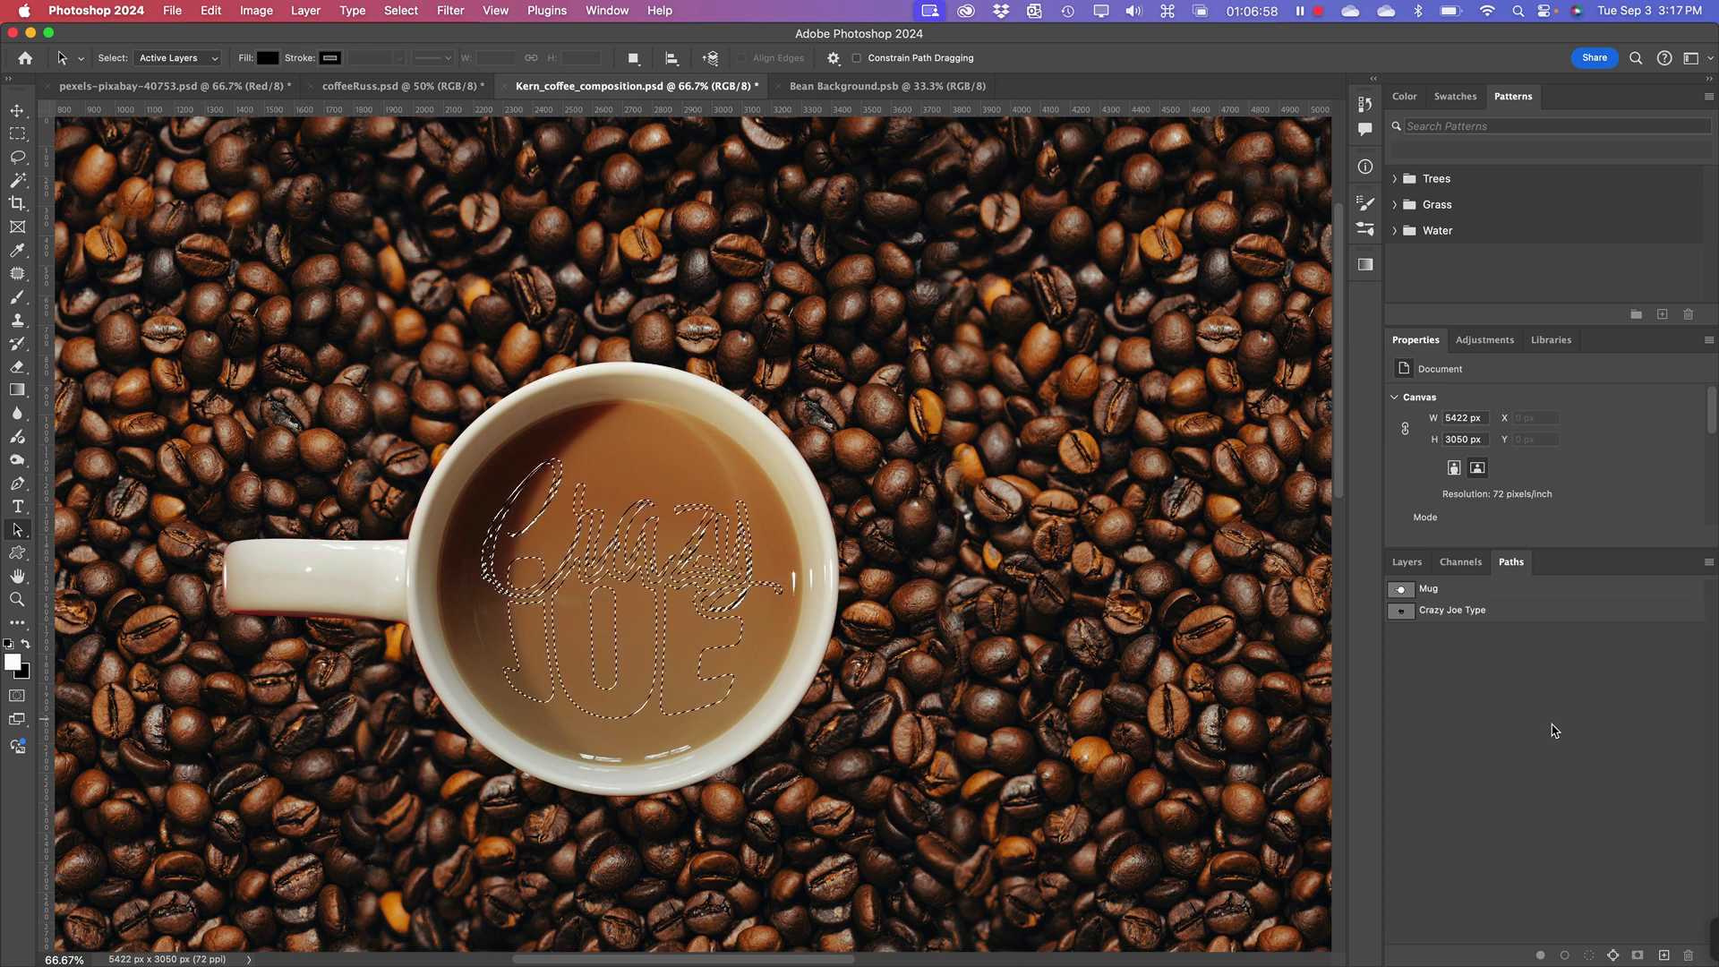
{"action": "left_click", "coordinate": [1406, 561]}
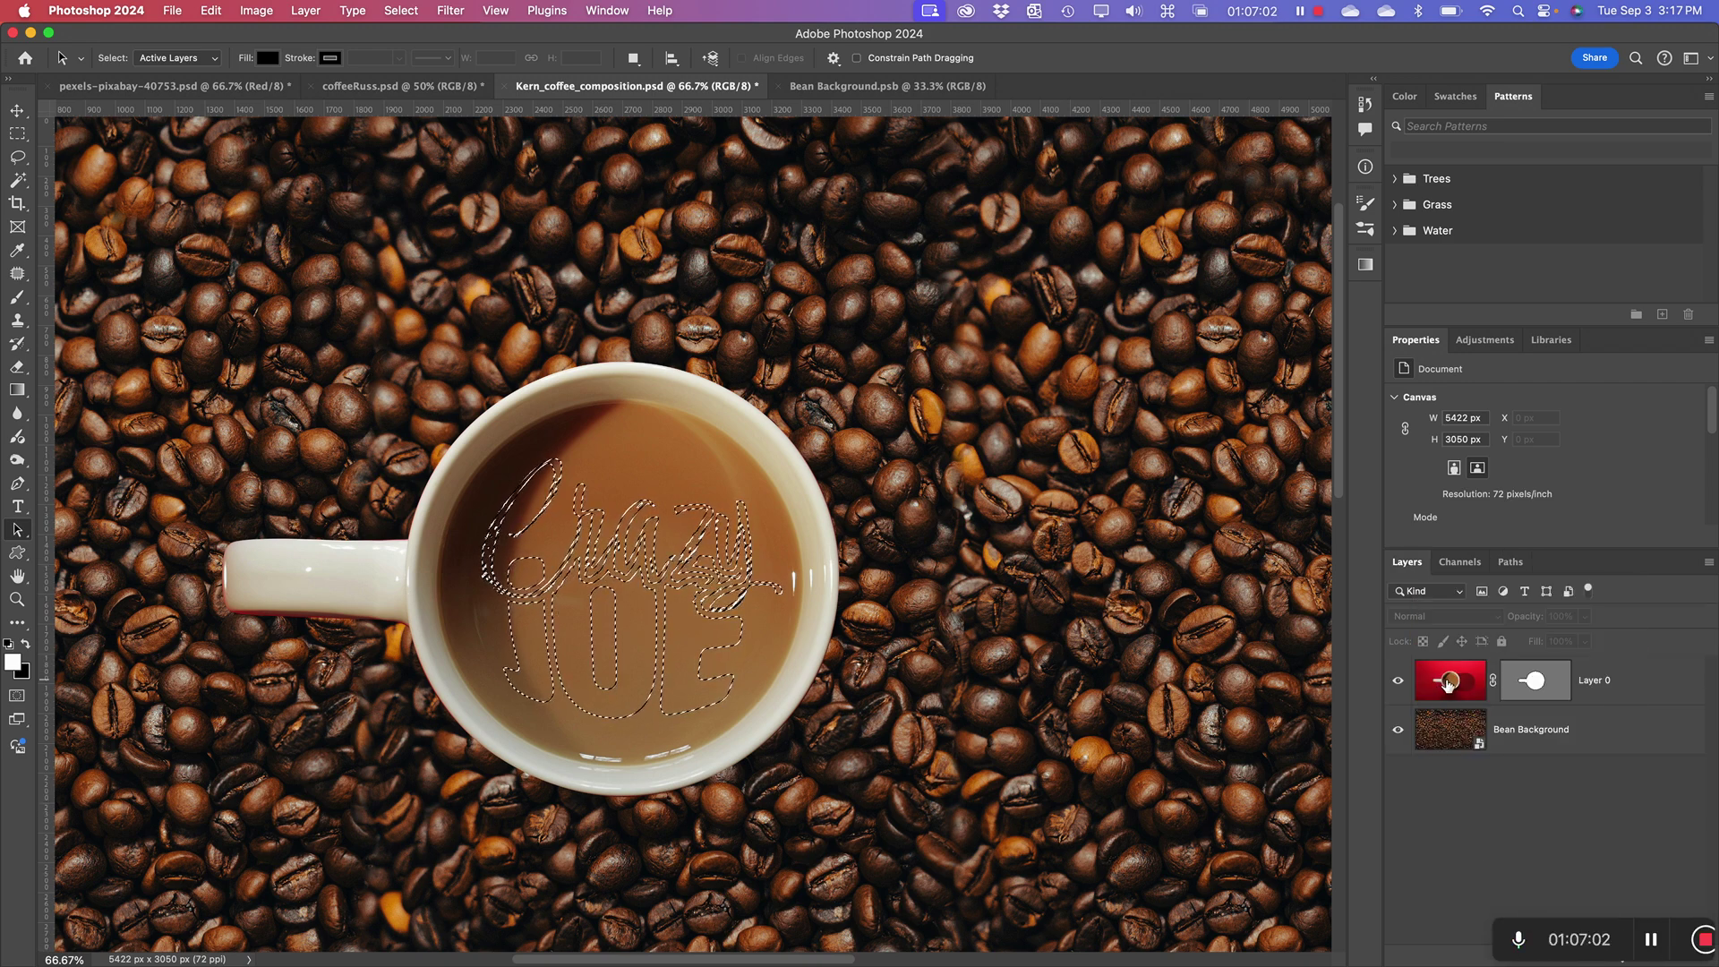
{"action": "left_click", "coordinate": [1474, 683]}
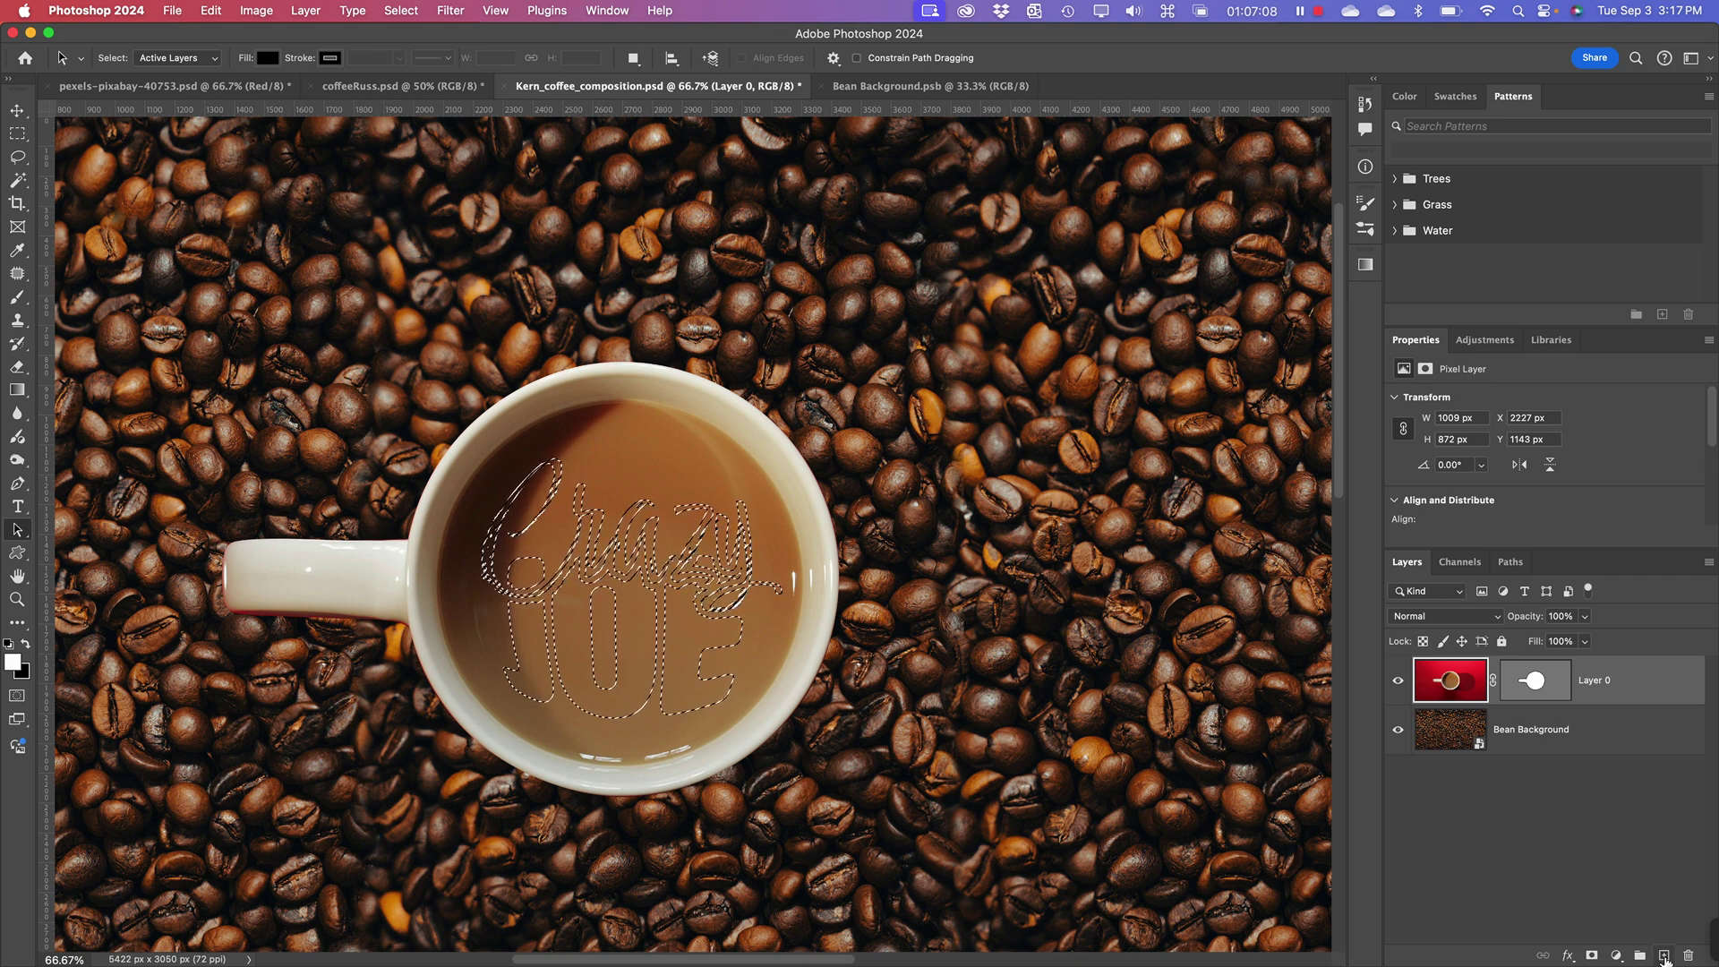
{"action": "left_click", "coordinate": [1664, 956]}
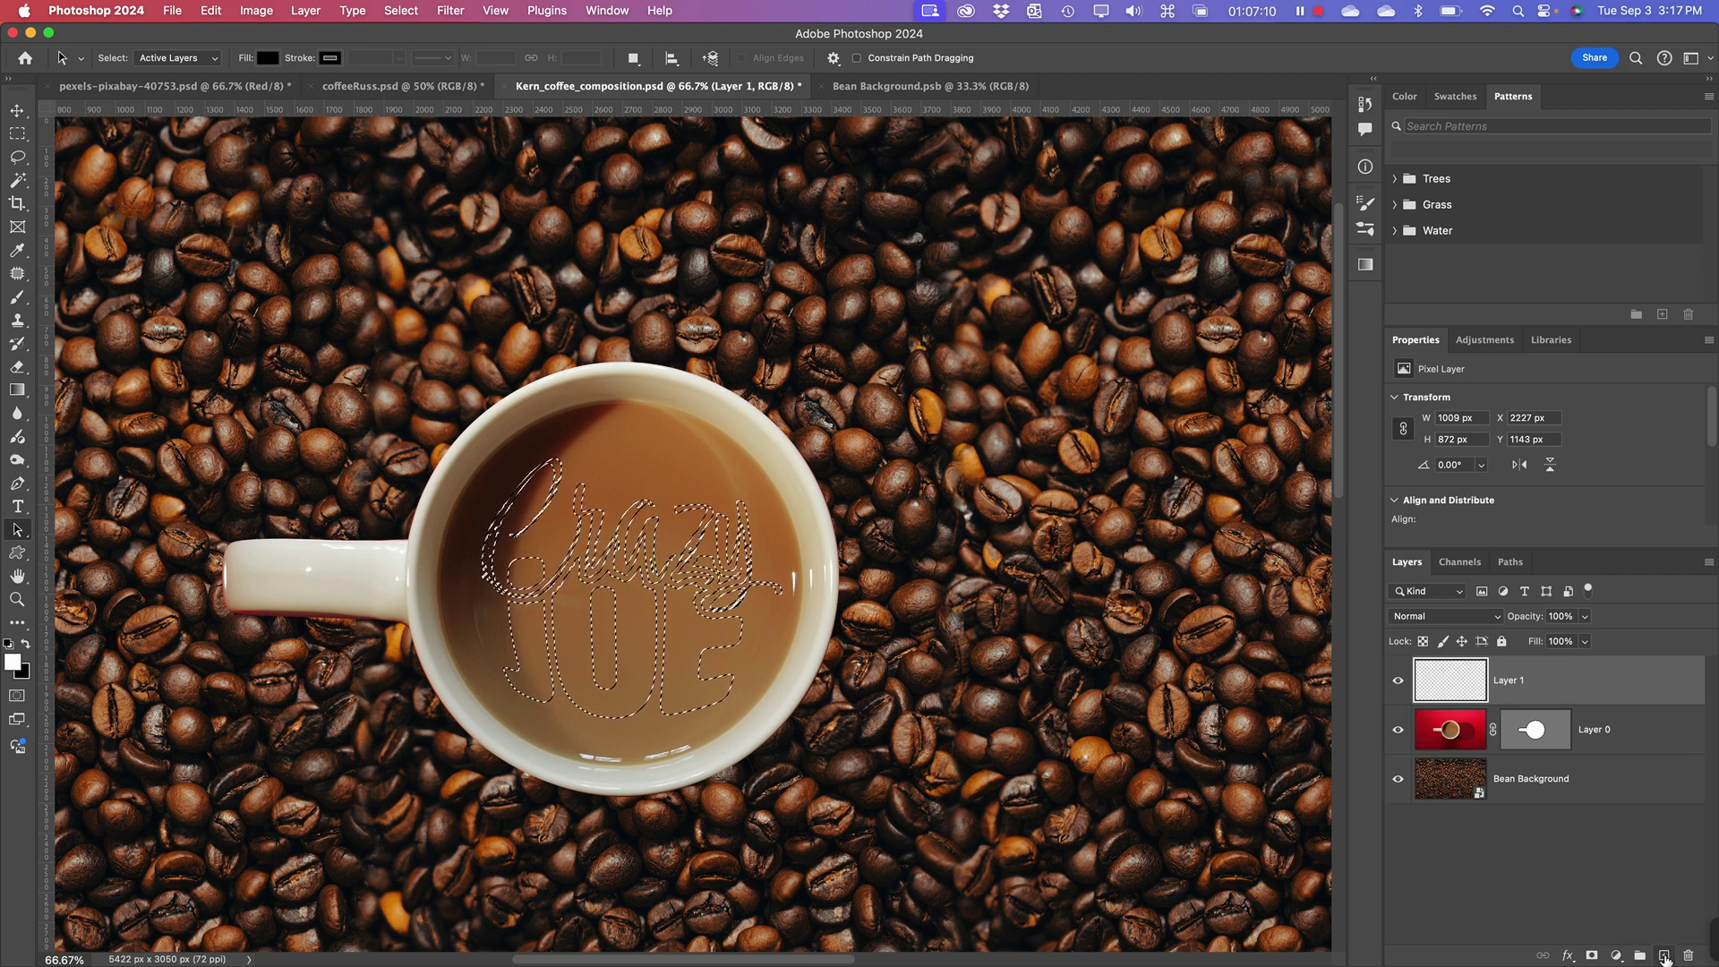
- Set the foreground color to the light foam tan d8a666
{"action": "left_click", "coordinate": [14, 664]}
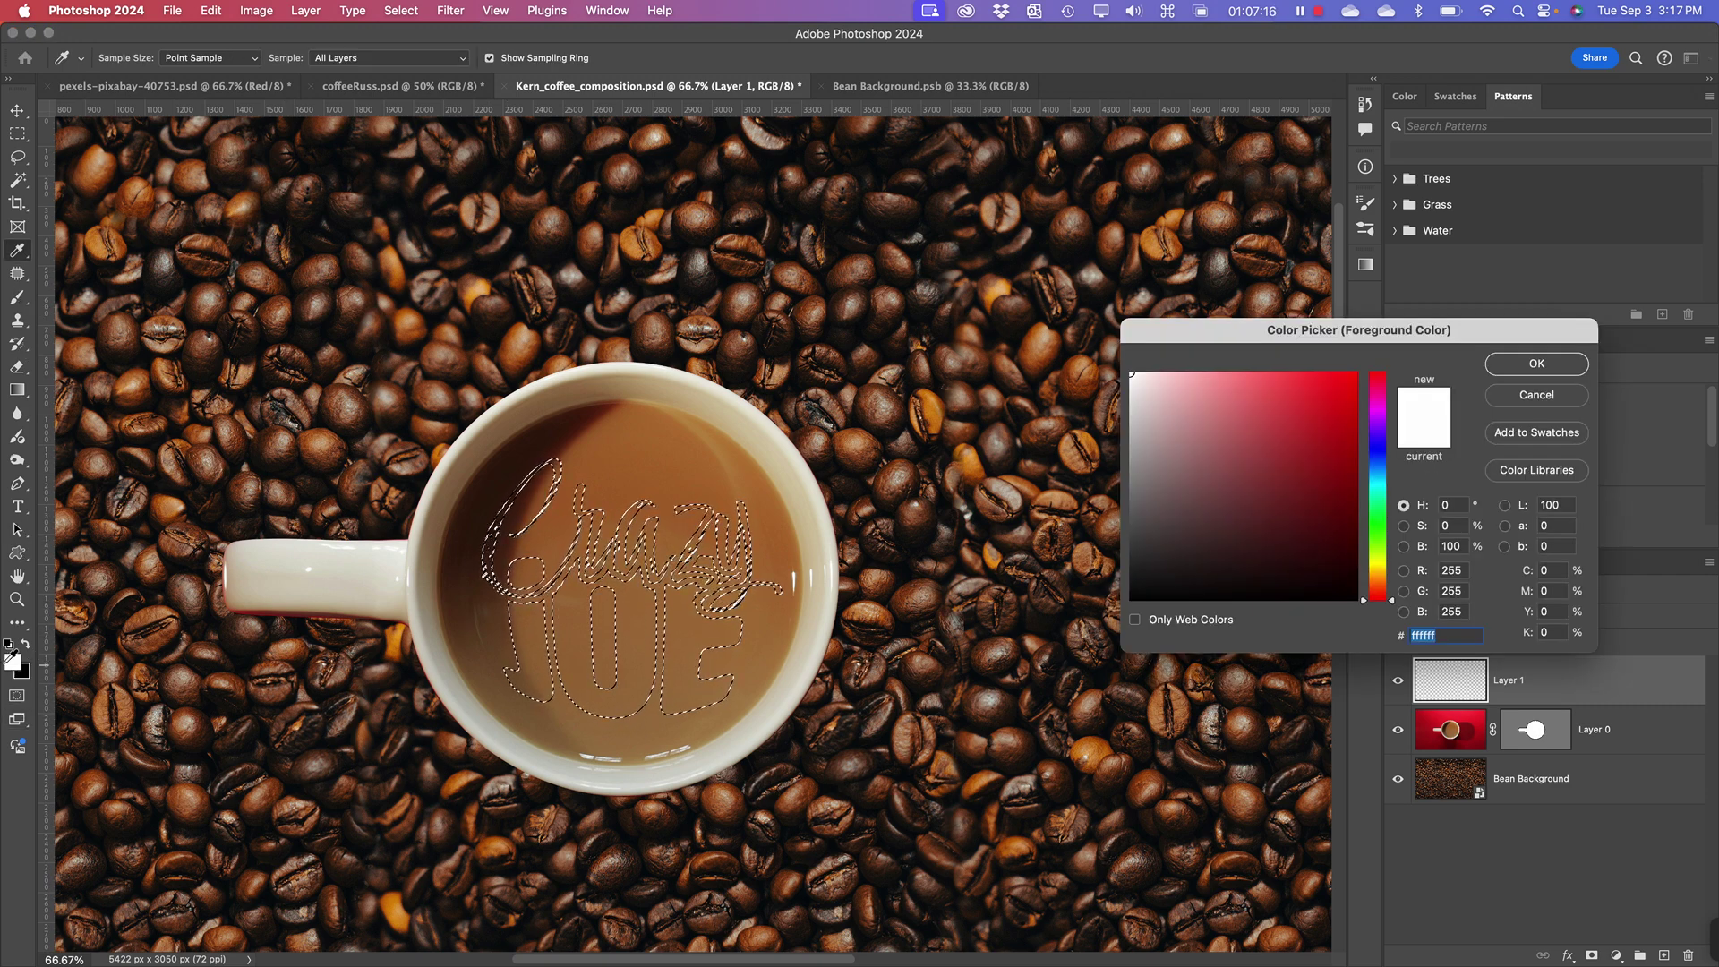
{"action": "left_click_drag", "start_coordinate": [1379, 579], "coordinate": [1379, 565]}
{"action": "left_click", "coordinate": [1294, 490]}
{"action": "left_click_drag", "start_coordinate": [1294, 490], "coordinate": [1299, 451]}
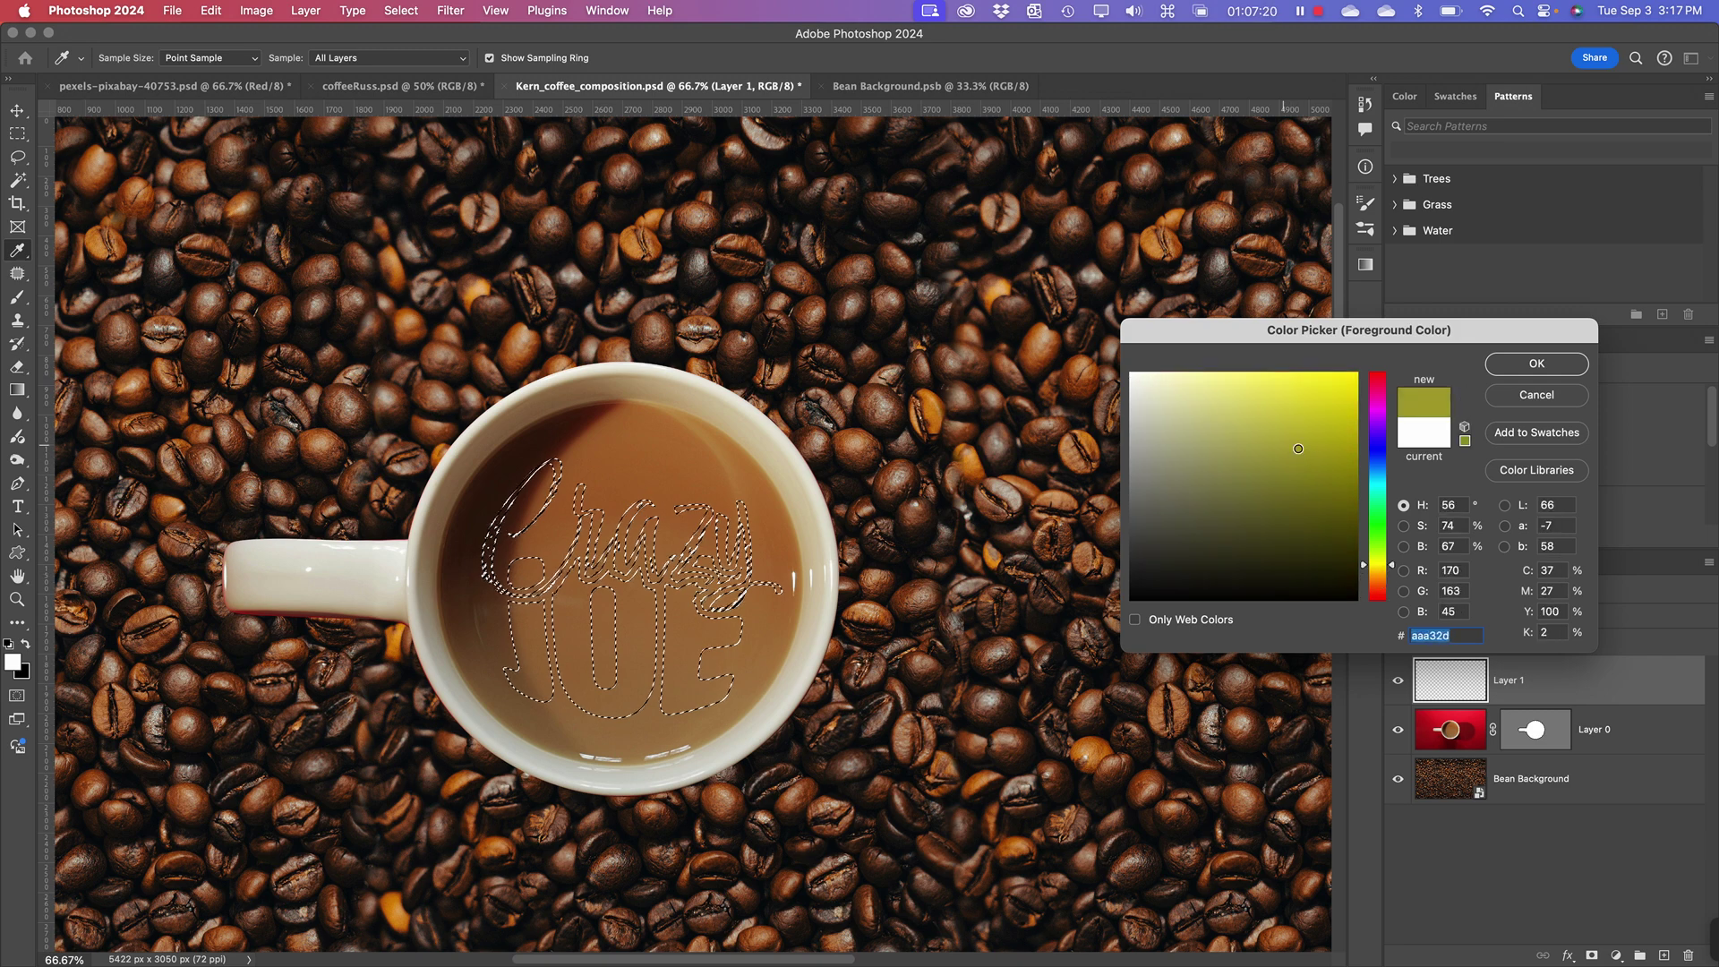
{"action": "left_click_drag", "start_coordinate": [1394, 568], "coordinate": [1395, 576]}
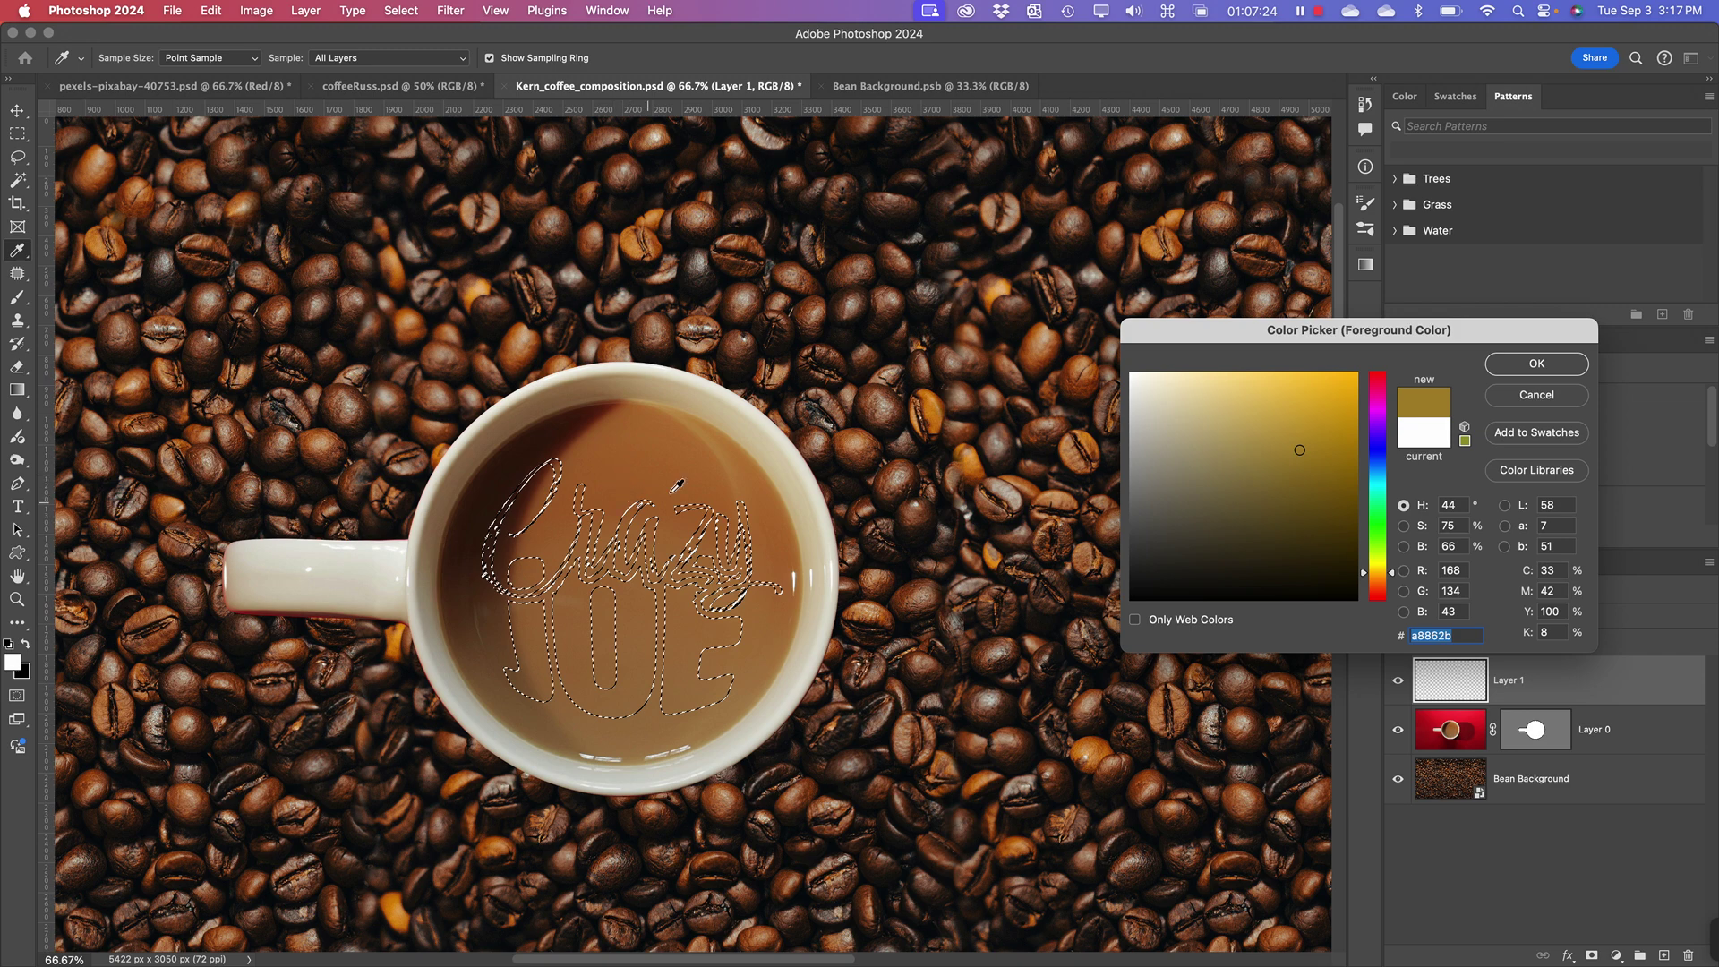
{"action": "left_click", "coordinate": [730, 460]}
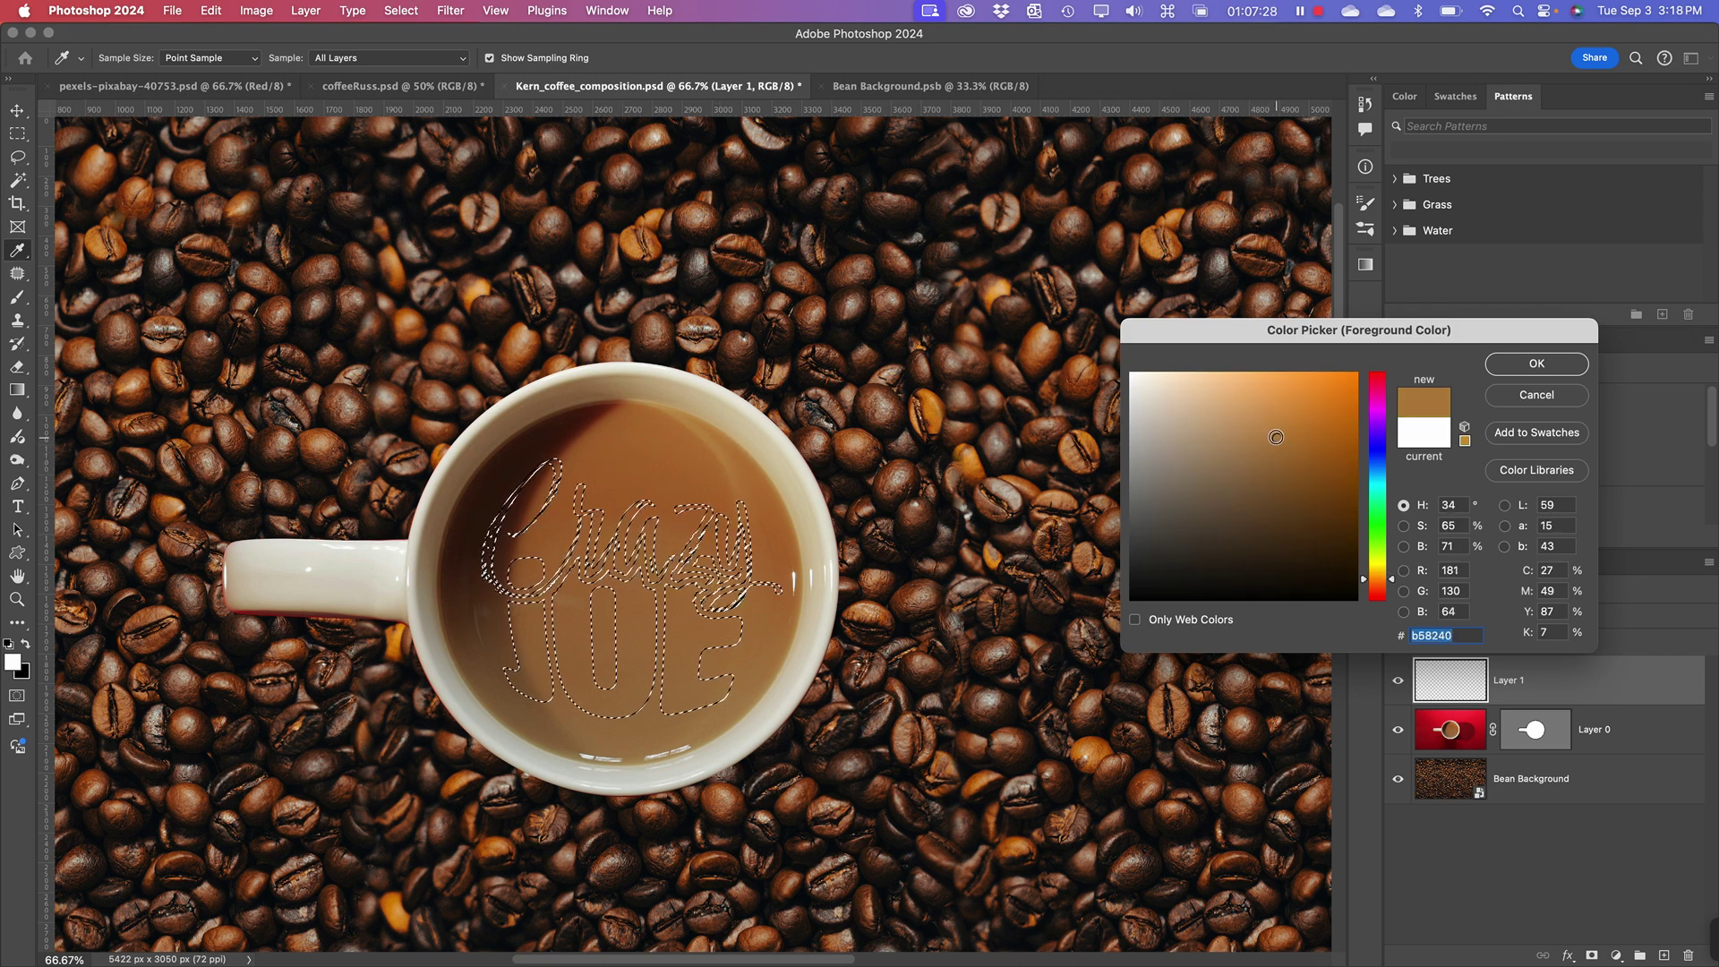
{"action": "left_click_drag", "start_coordinate": [1276, 437], "coordinate": [1251, 407]}
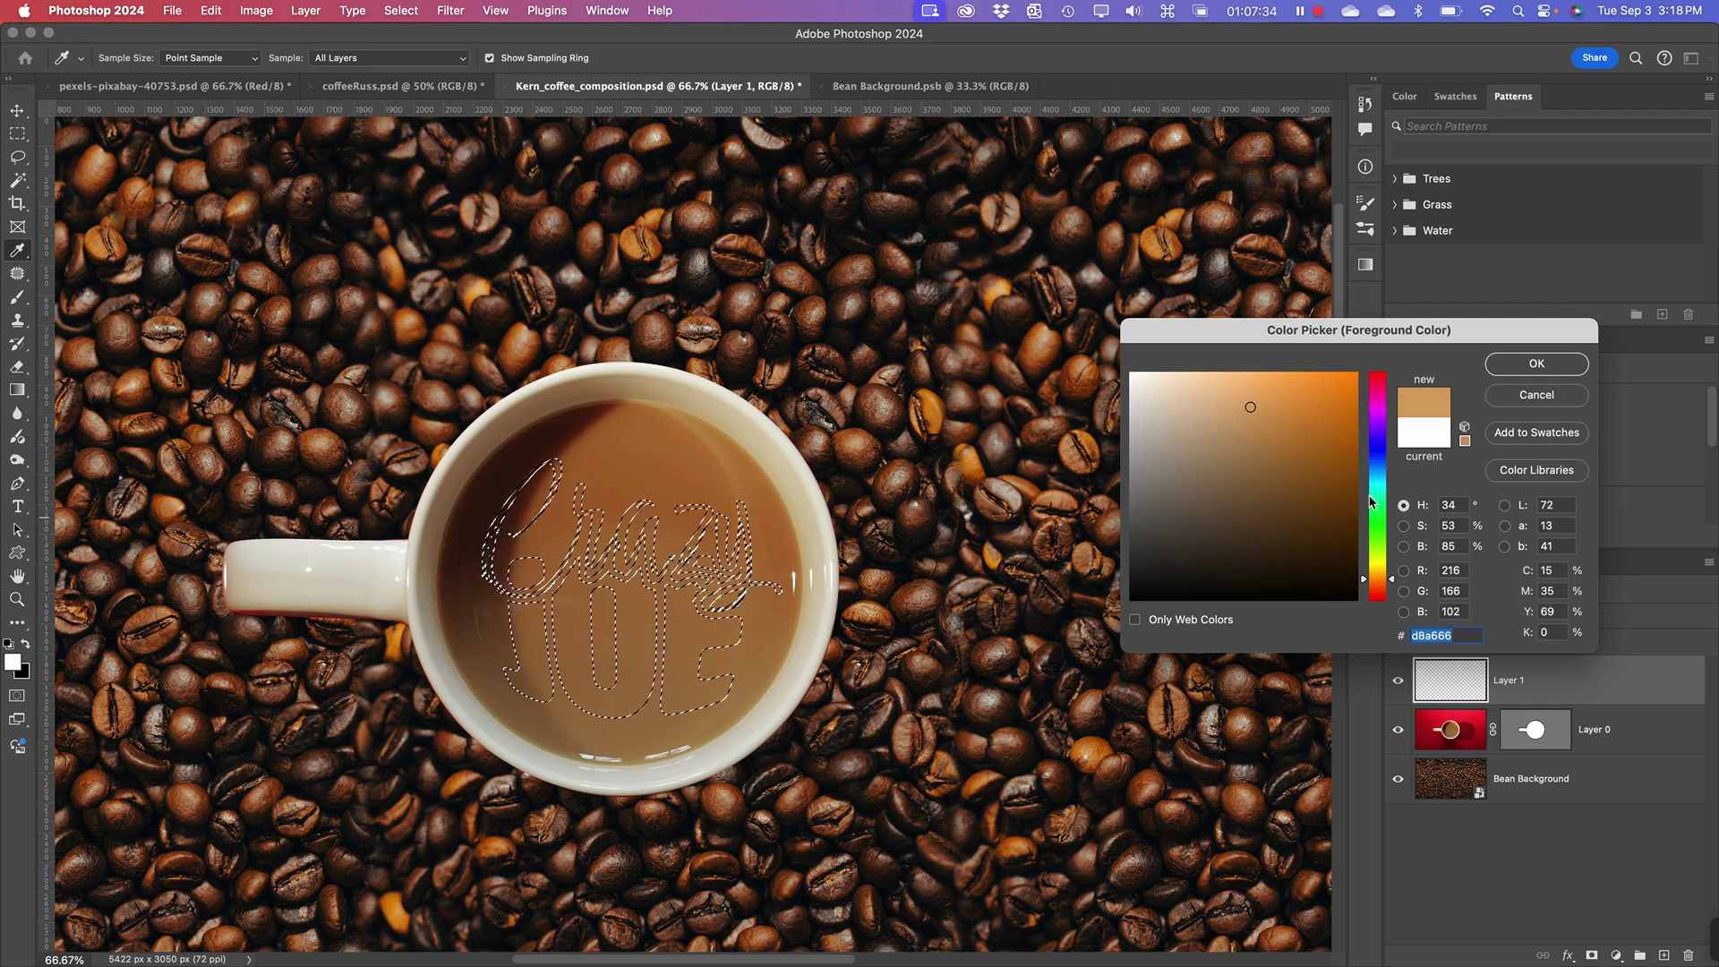
{"action": "left_click", "coordinate": [1536, 364]}
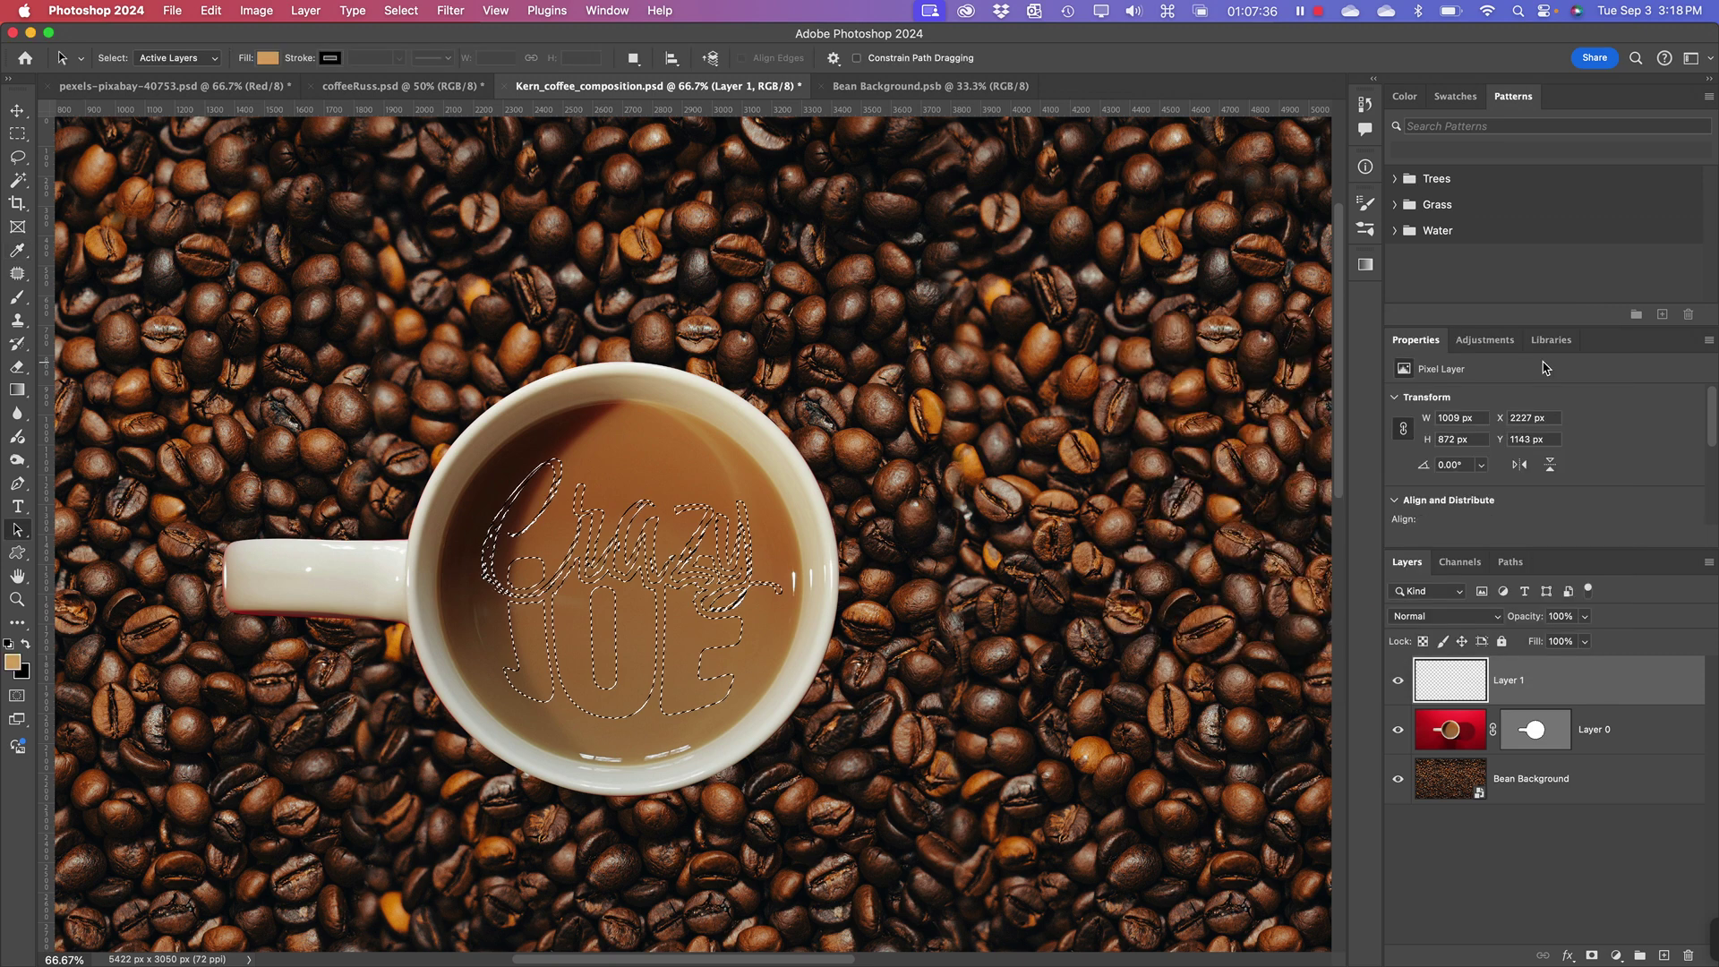
- Fill the lettering selection on Layer 1 with the foreground color in Normal mode at 100% opacity, and deselect
{"action": "key", "text": "a"}
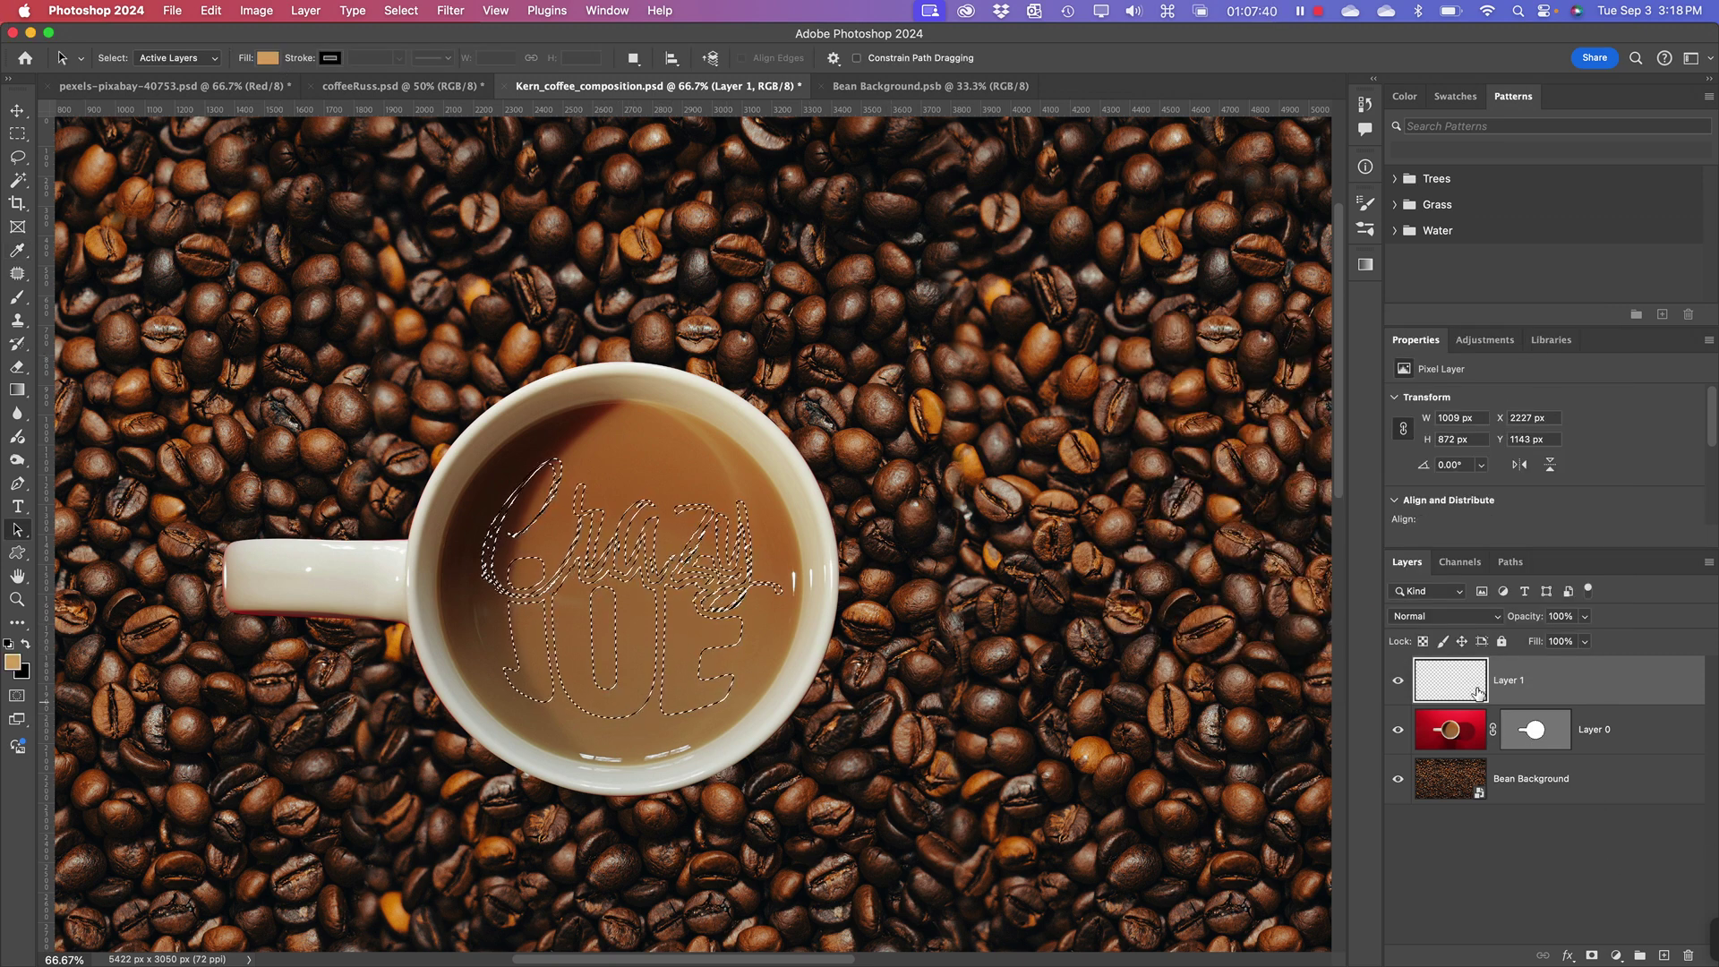
{"action": "left_click", "coordinate": [211, 9]}
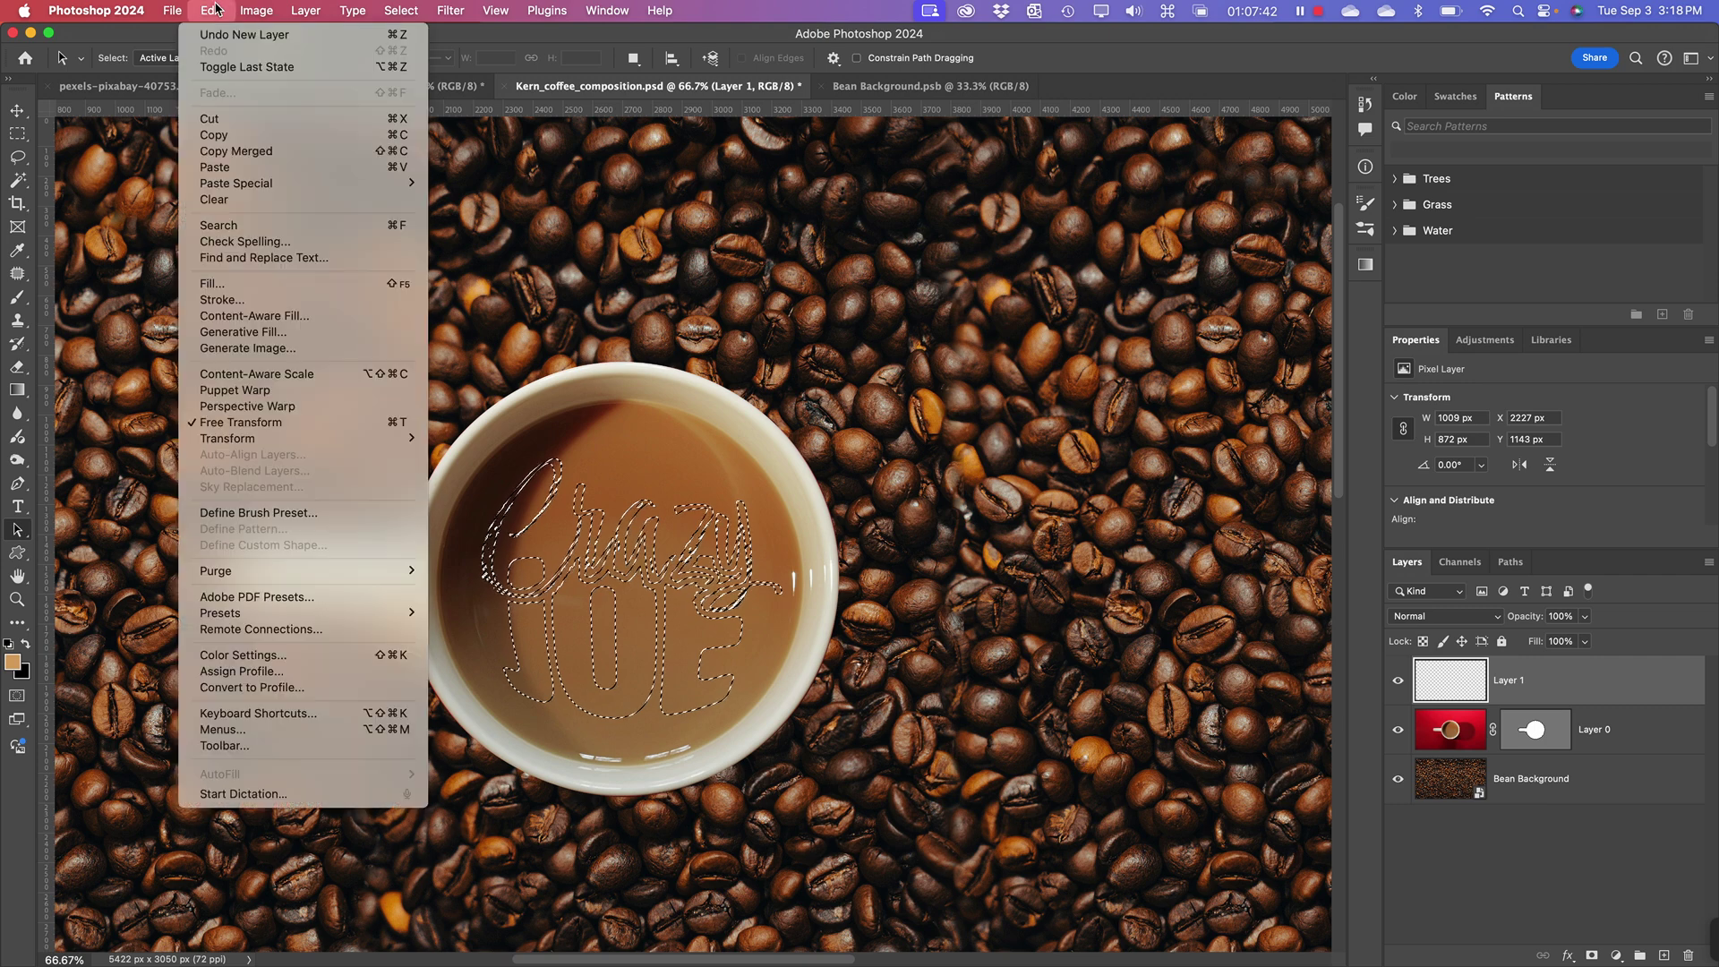
{"action": "left_click", "coordinate": [248, 285]}
{"action": "left_click", "coordinate": [803, 419]}
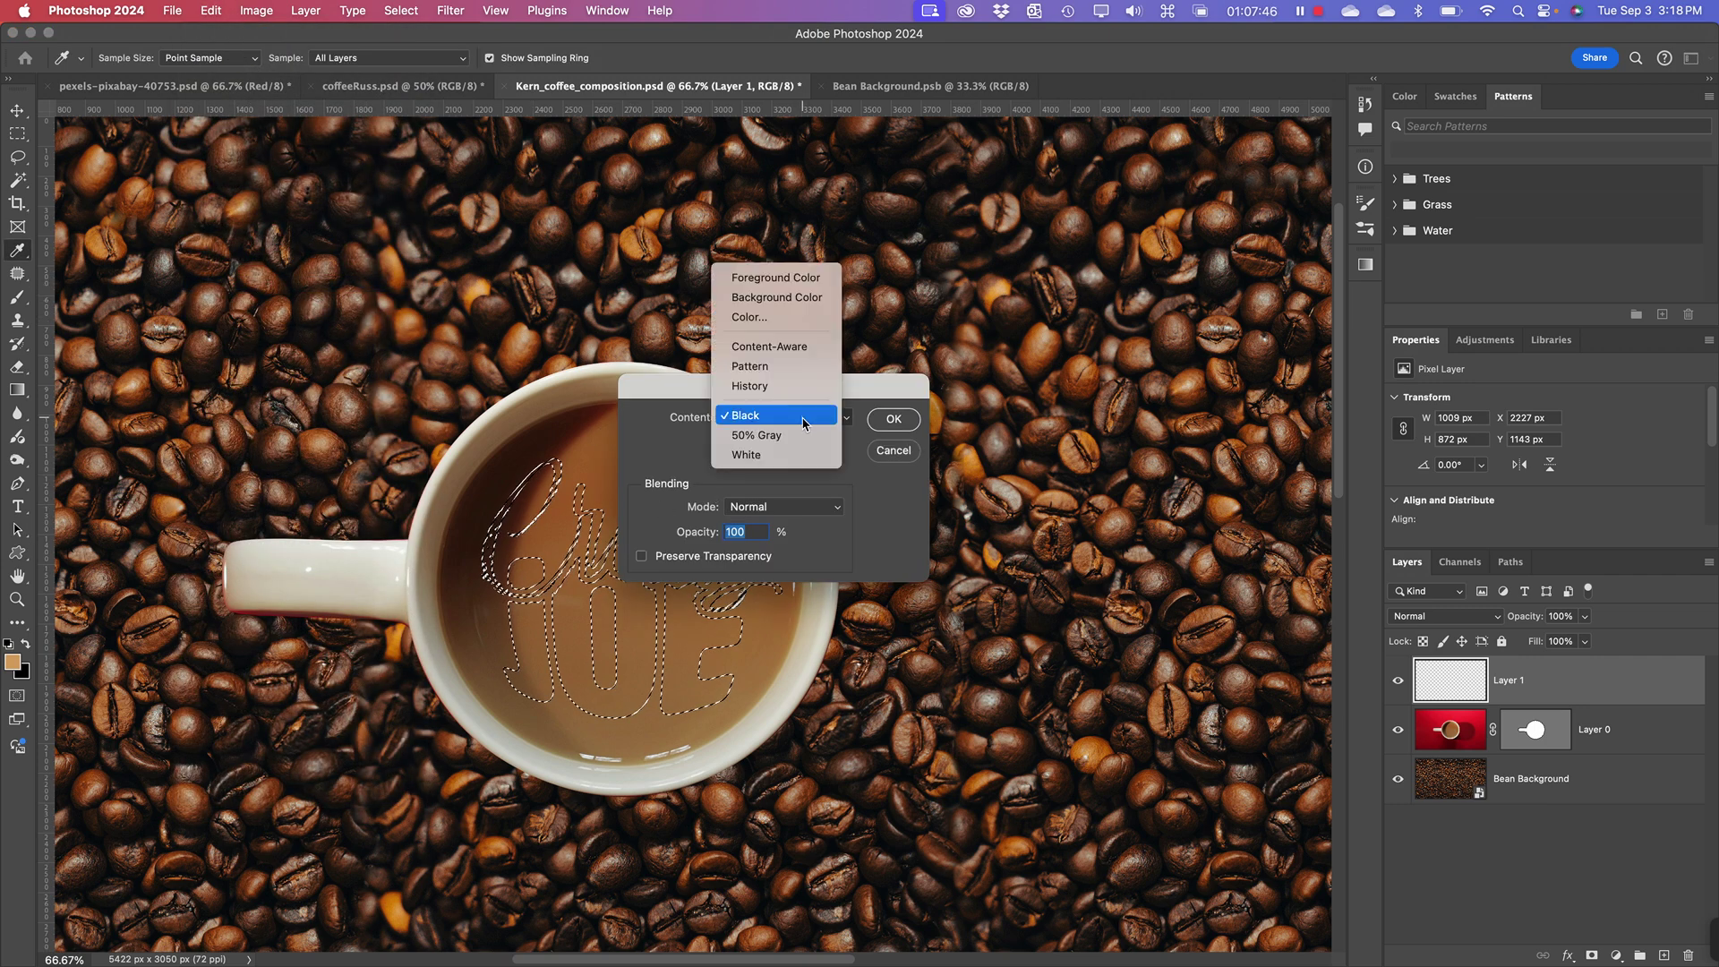
{"action": "left_click", "coordinate": [773, 279]}
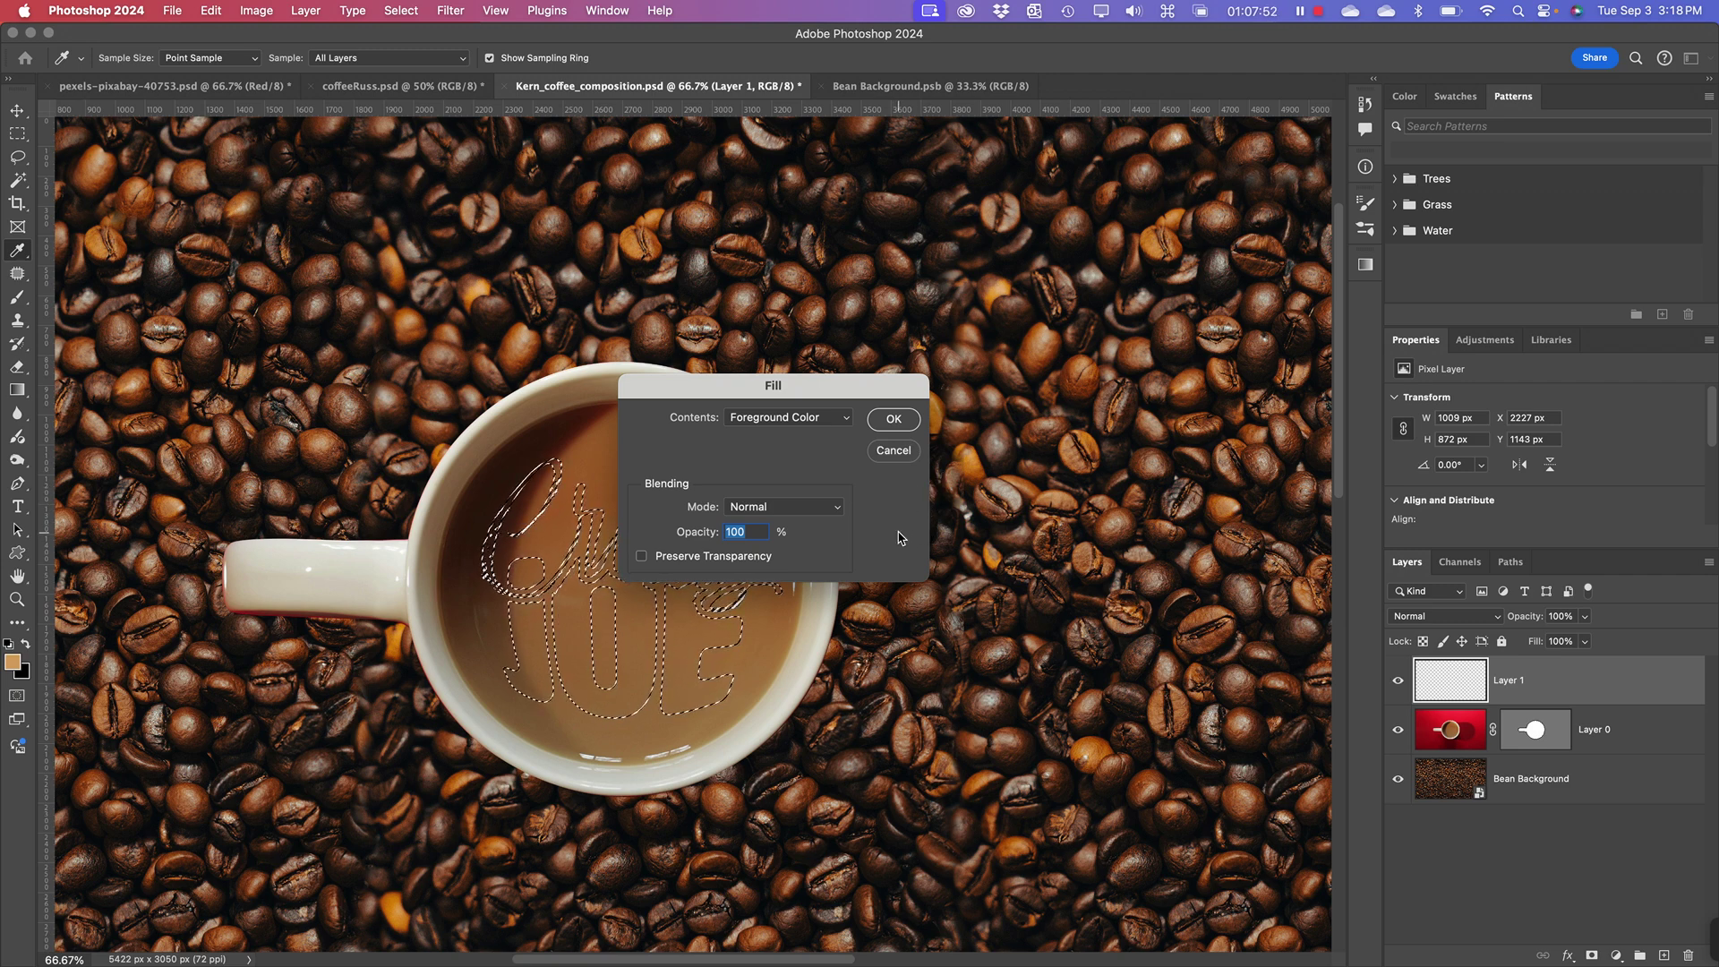
{"action": "left_click", "coordinate": [892, 420]}
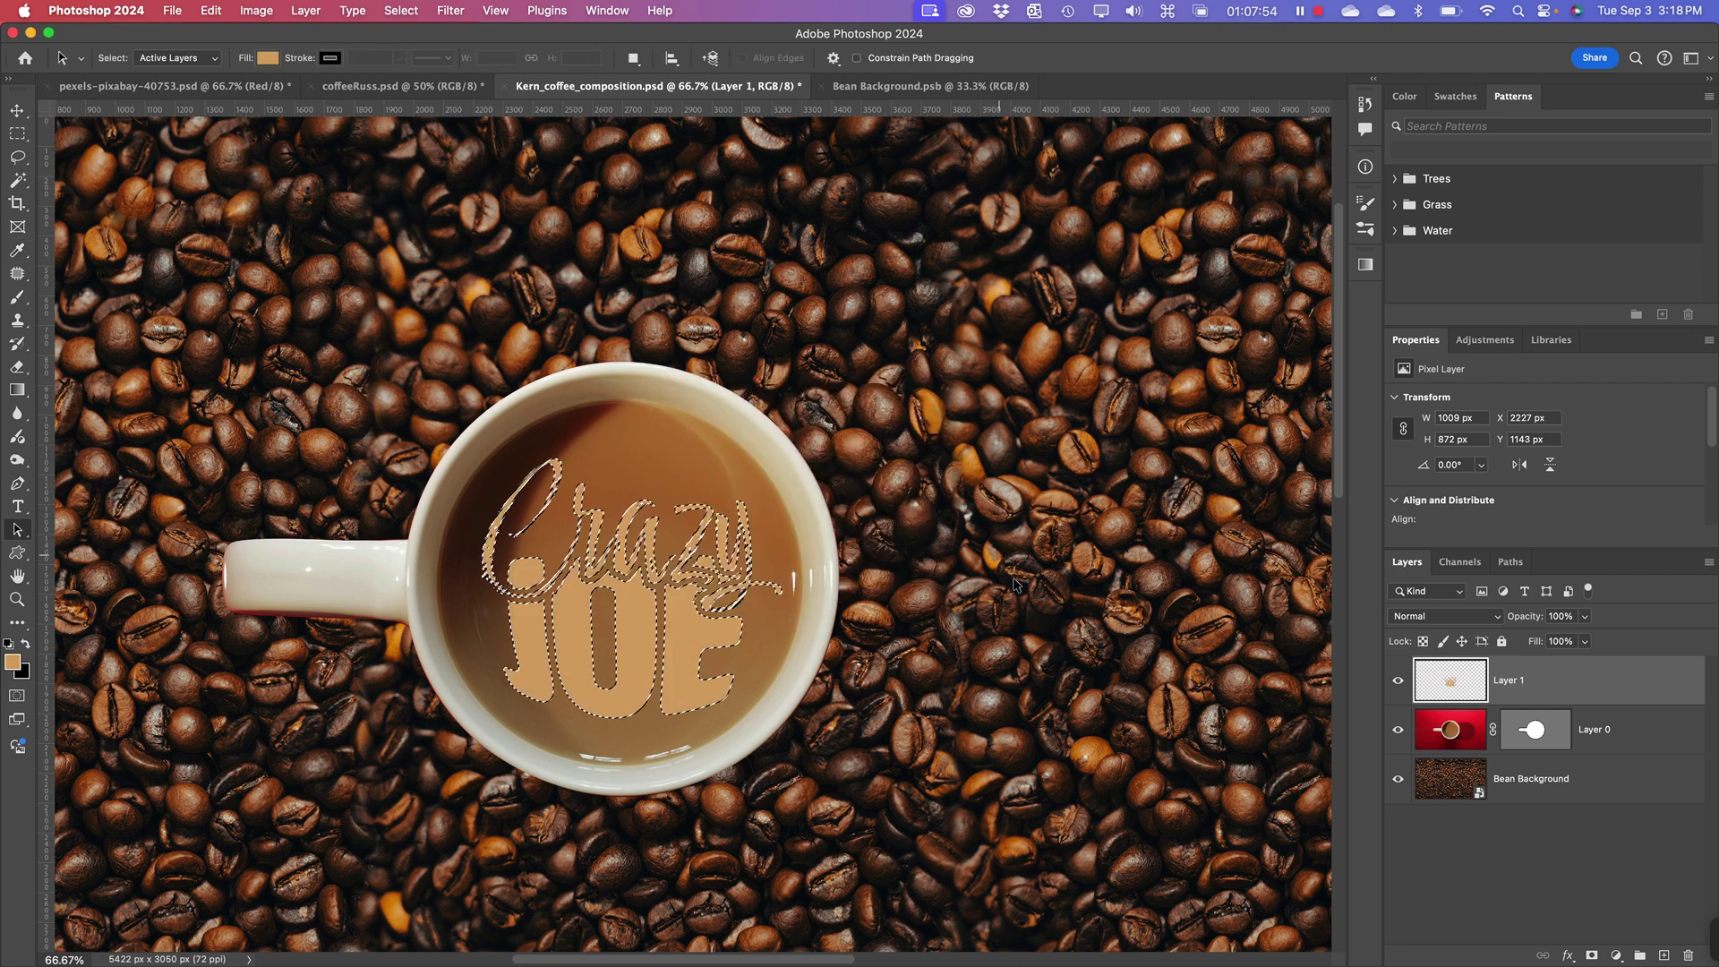
{"action": "key", "text": "super+d"}
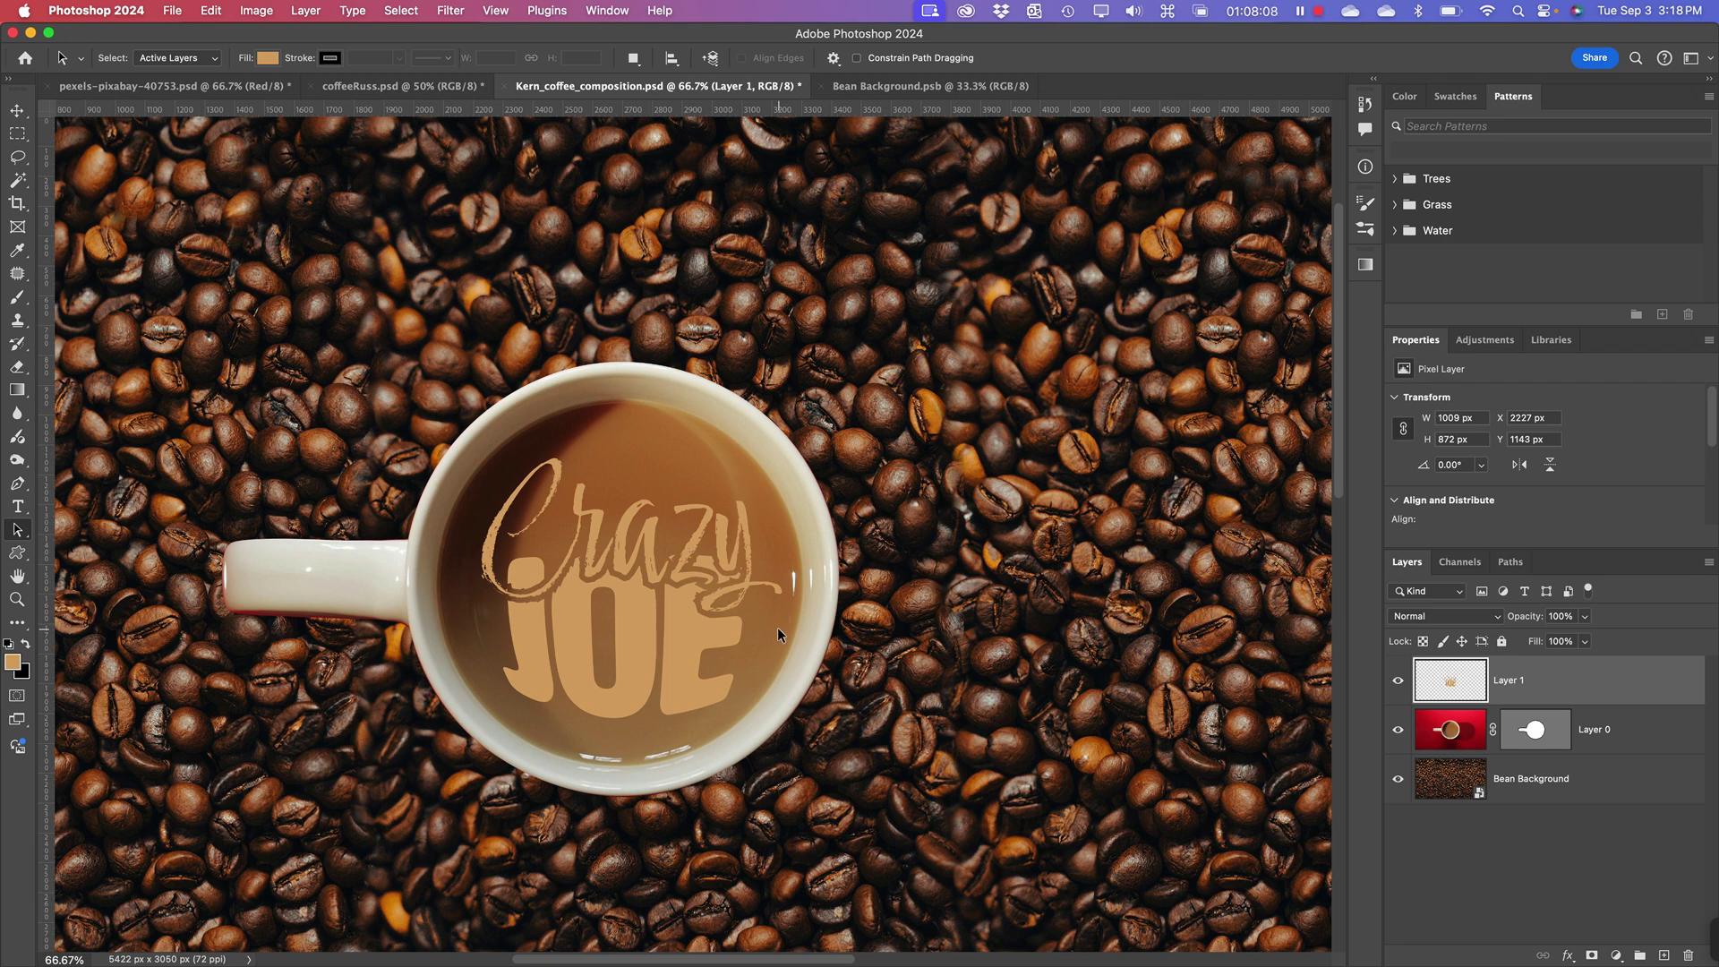
- Examine the lettering in the mug and compare it with the finished foam type in coffeeRuss.psd
{"action": "key", "text": "super+minus"}
{"action": "key", "text": "super+minus"}
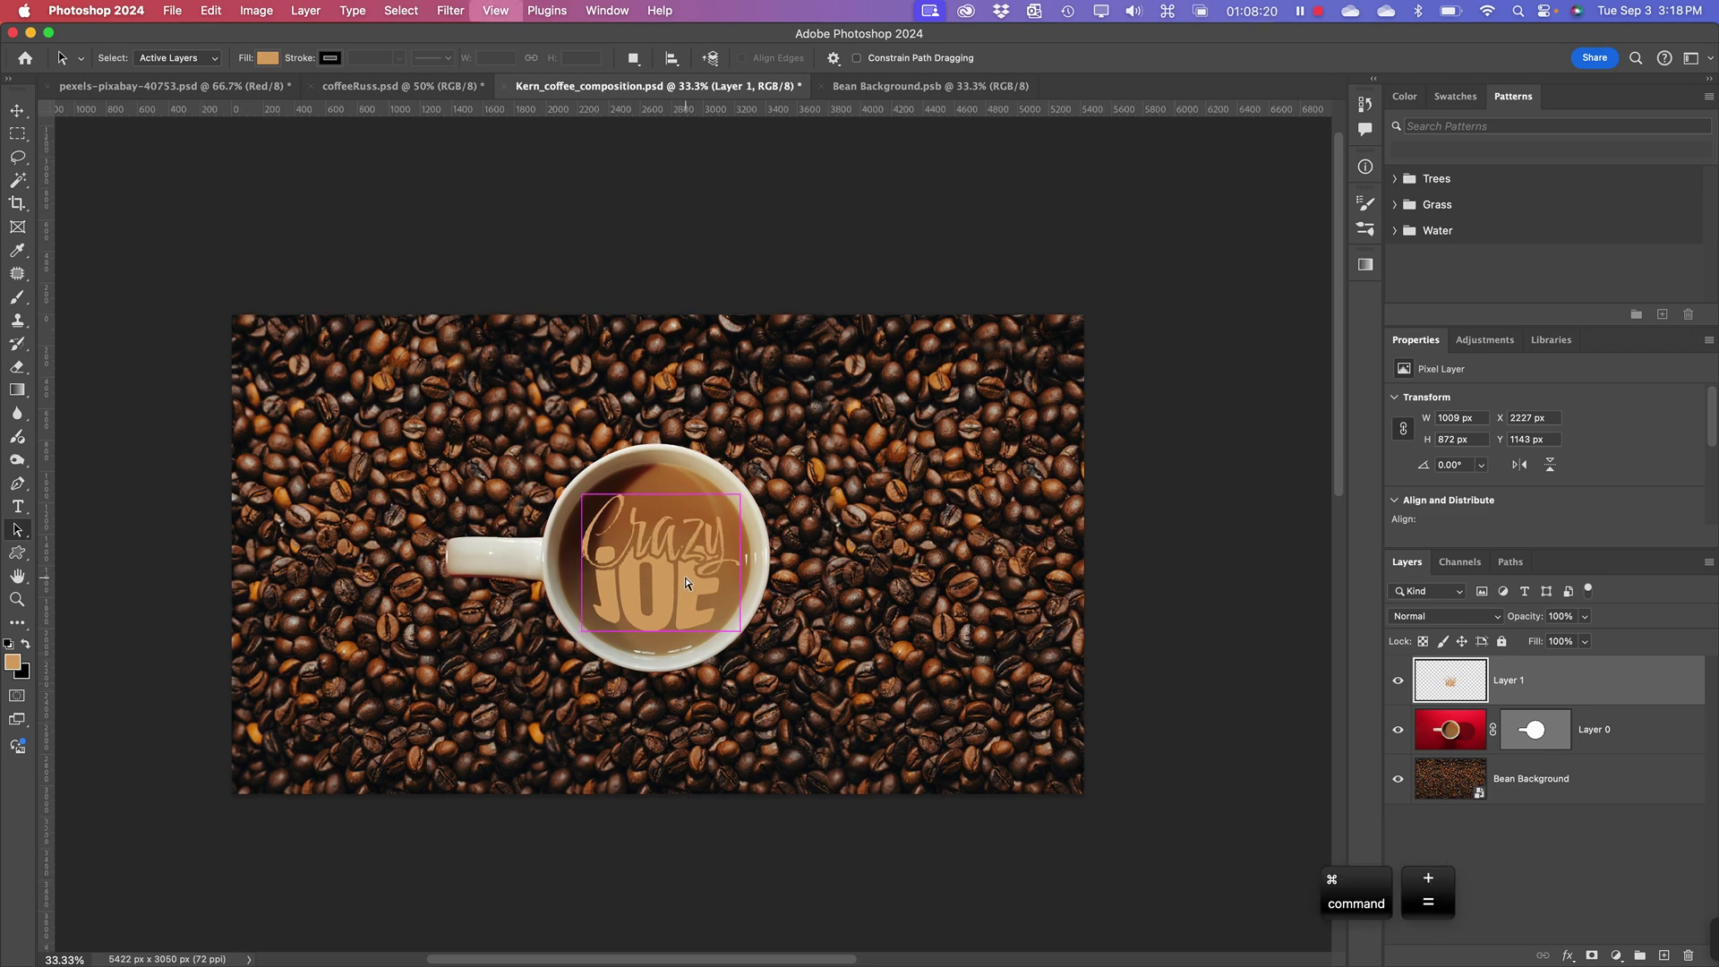
{"action": "key", "text": "super+equal"}
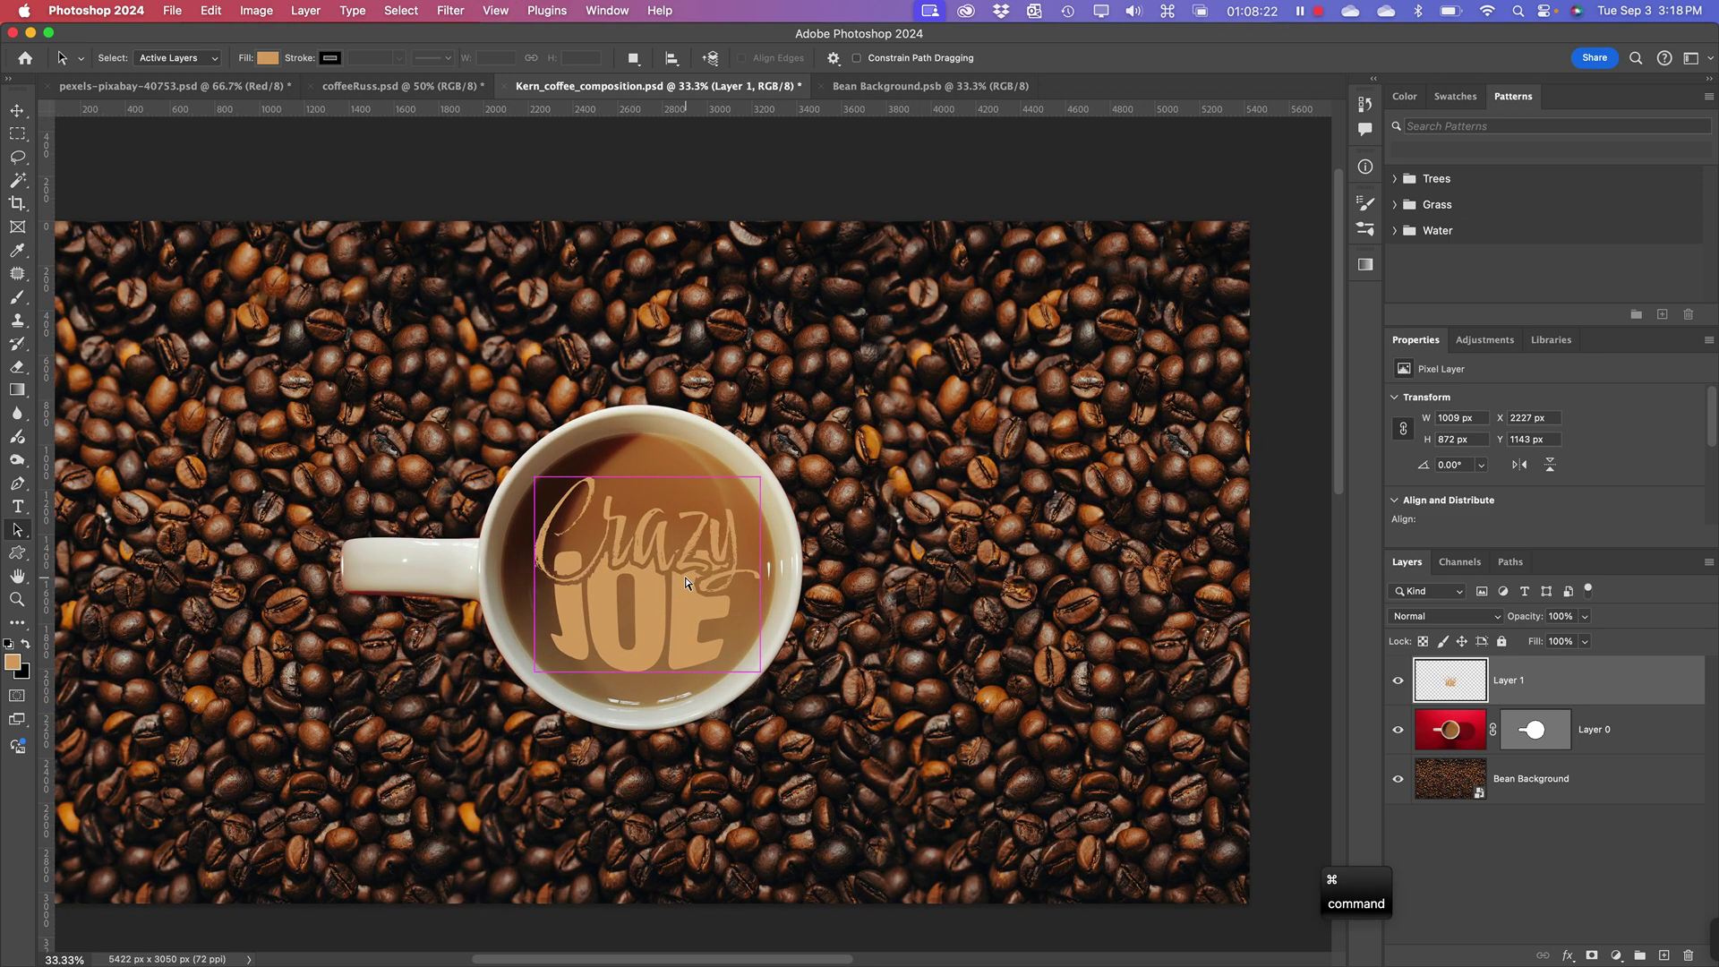
{"action": "key", "text": "super+equal"}
{"action": "key", "text": "super+minus"}
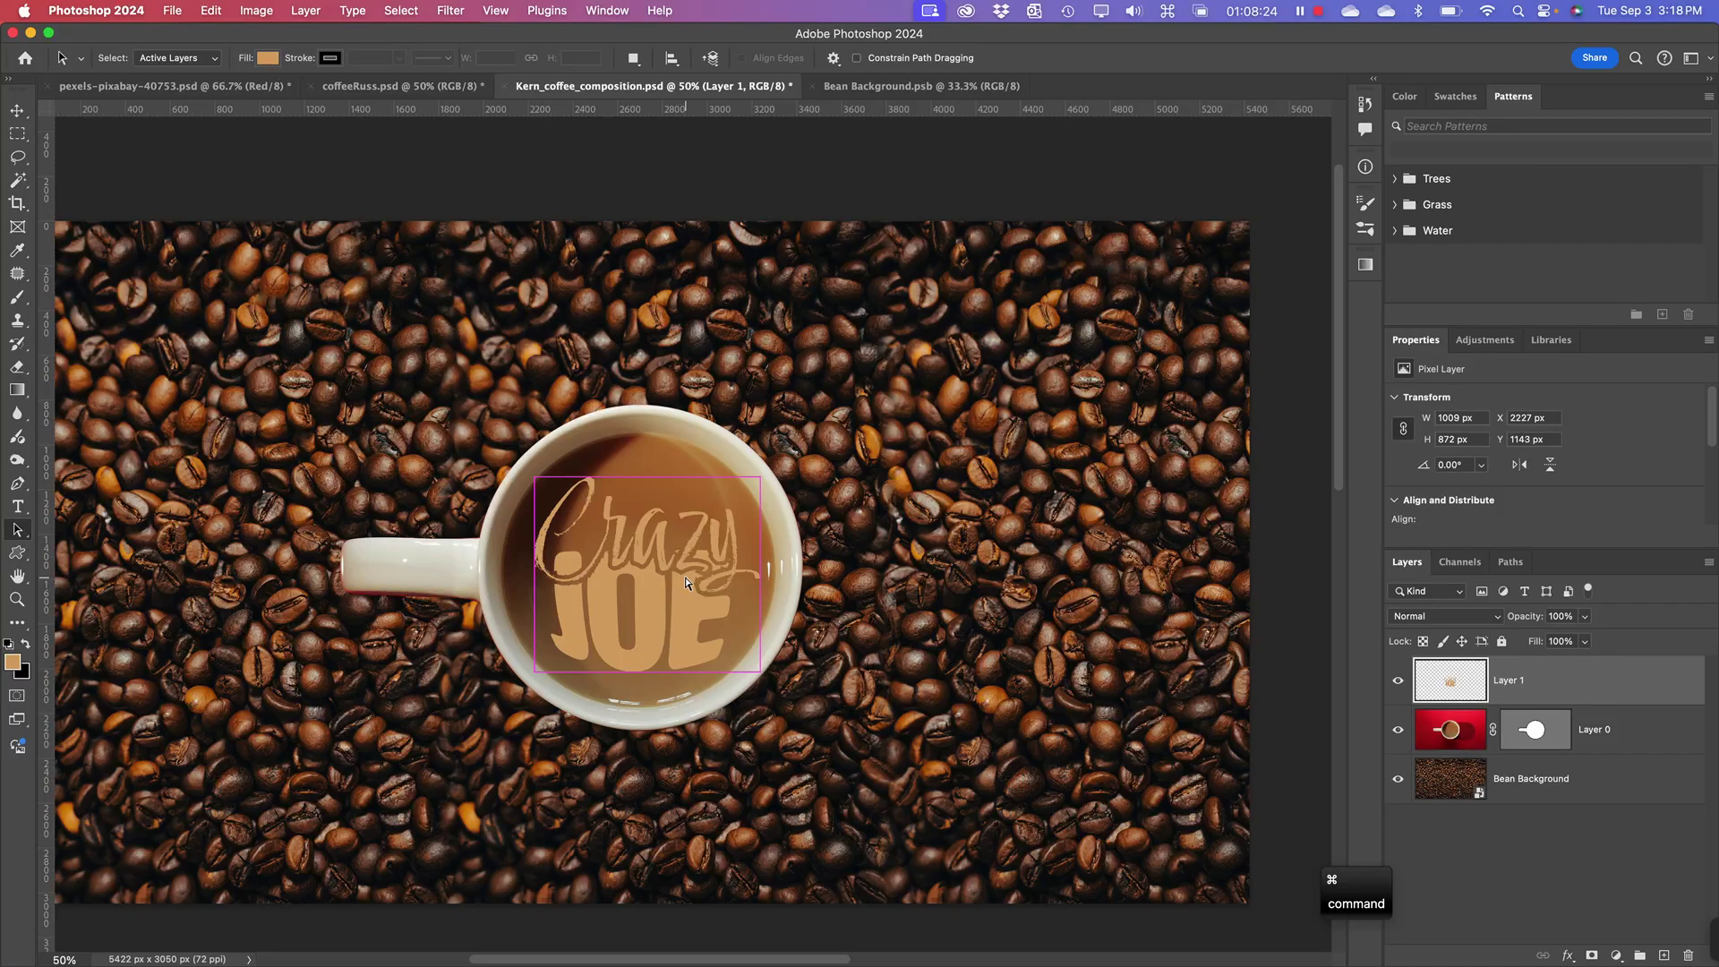
{"action": "left_click", "coordinate": [370, 87]}
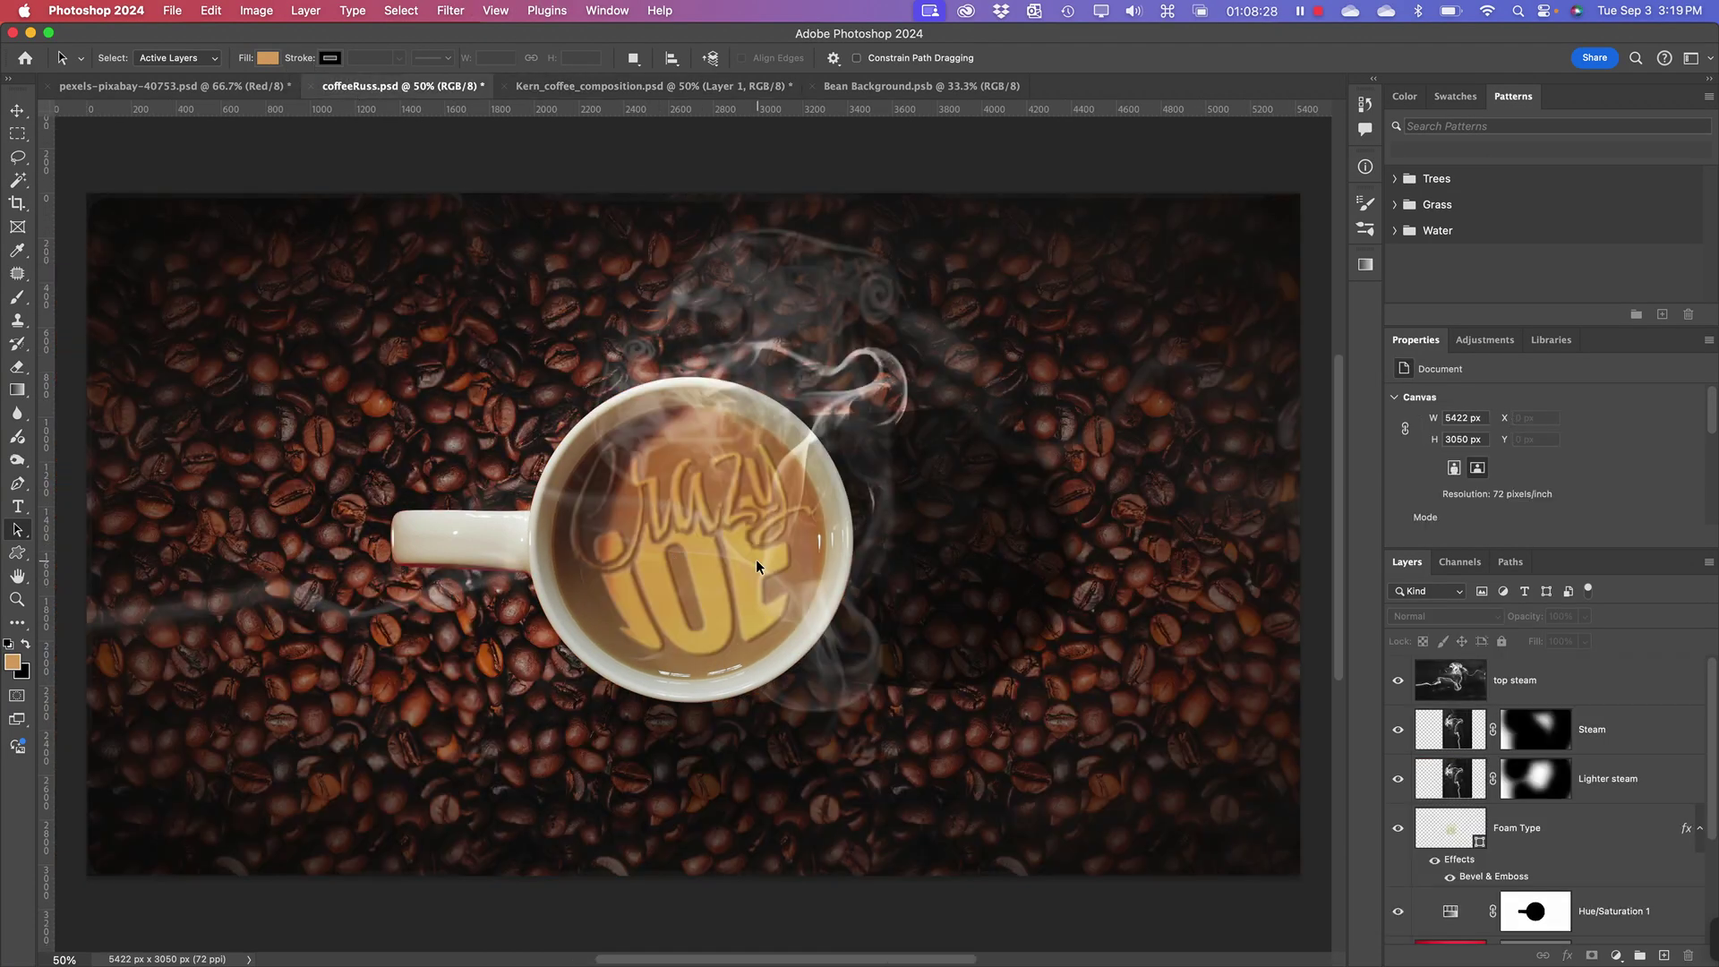
{"action": "key", "text": "super+equal"}
{"action": "key", "text": "super+equal"}
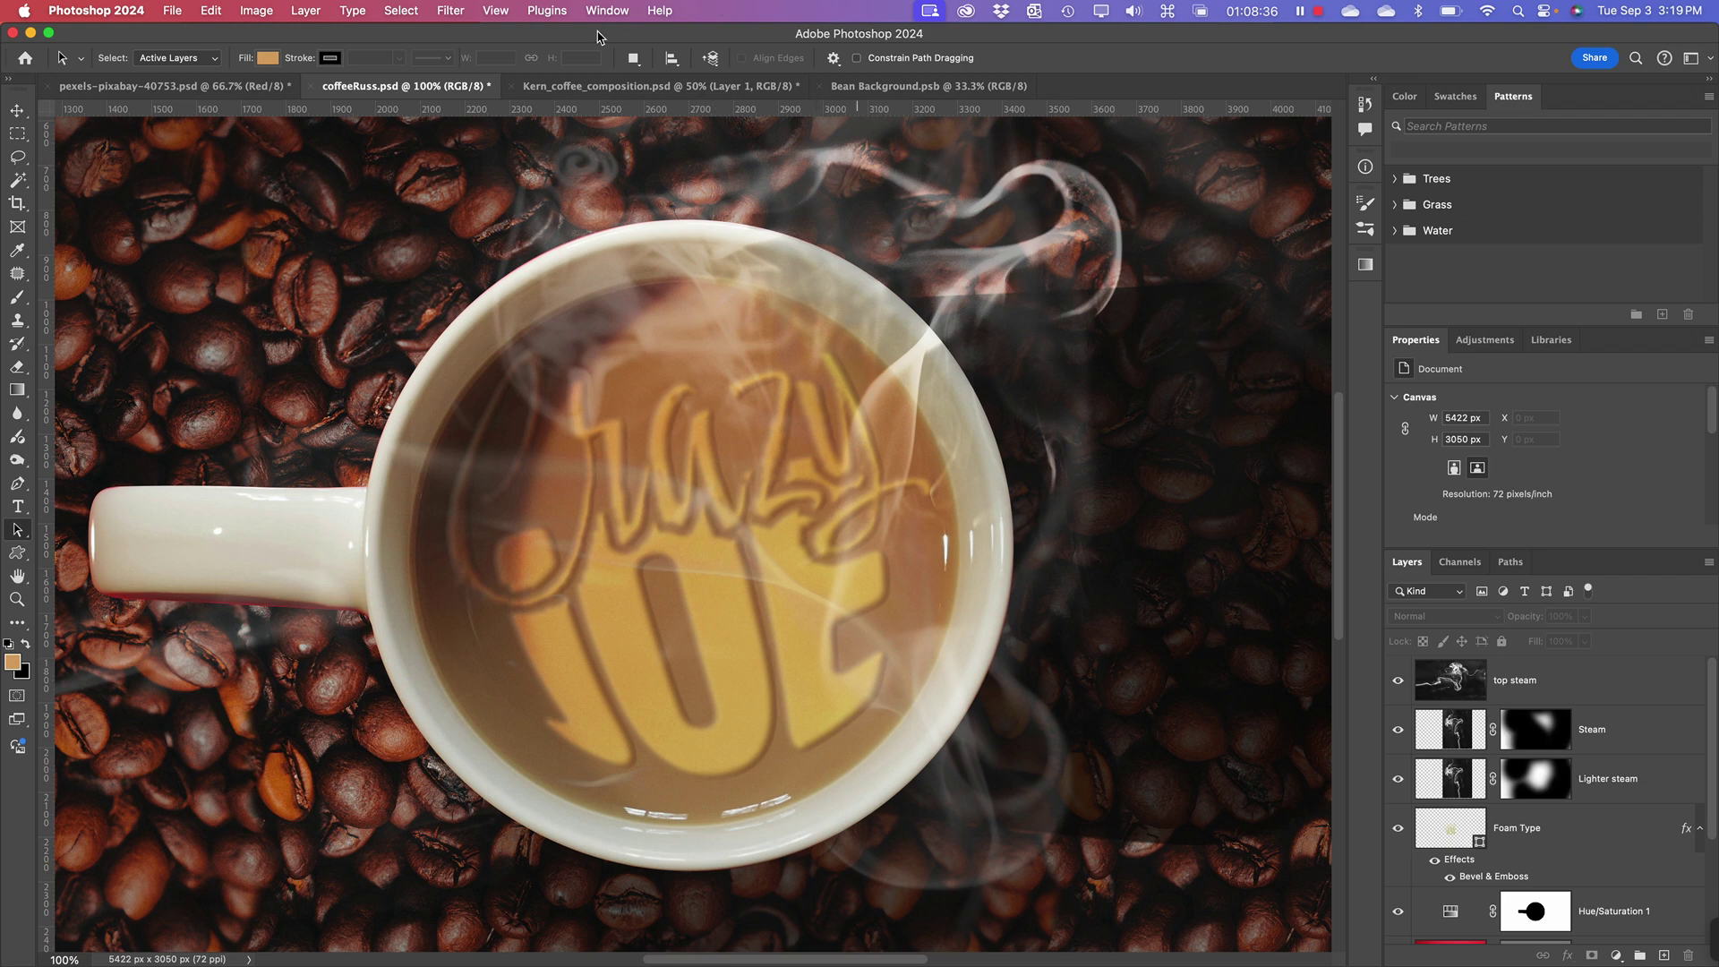
{"action": "left_click", "coordinate": [886, 87]}
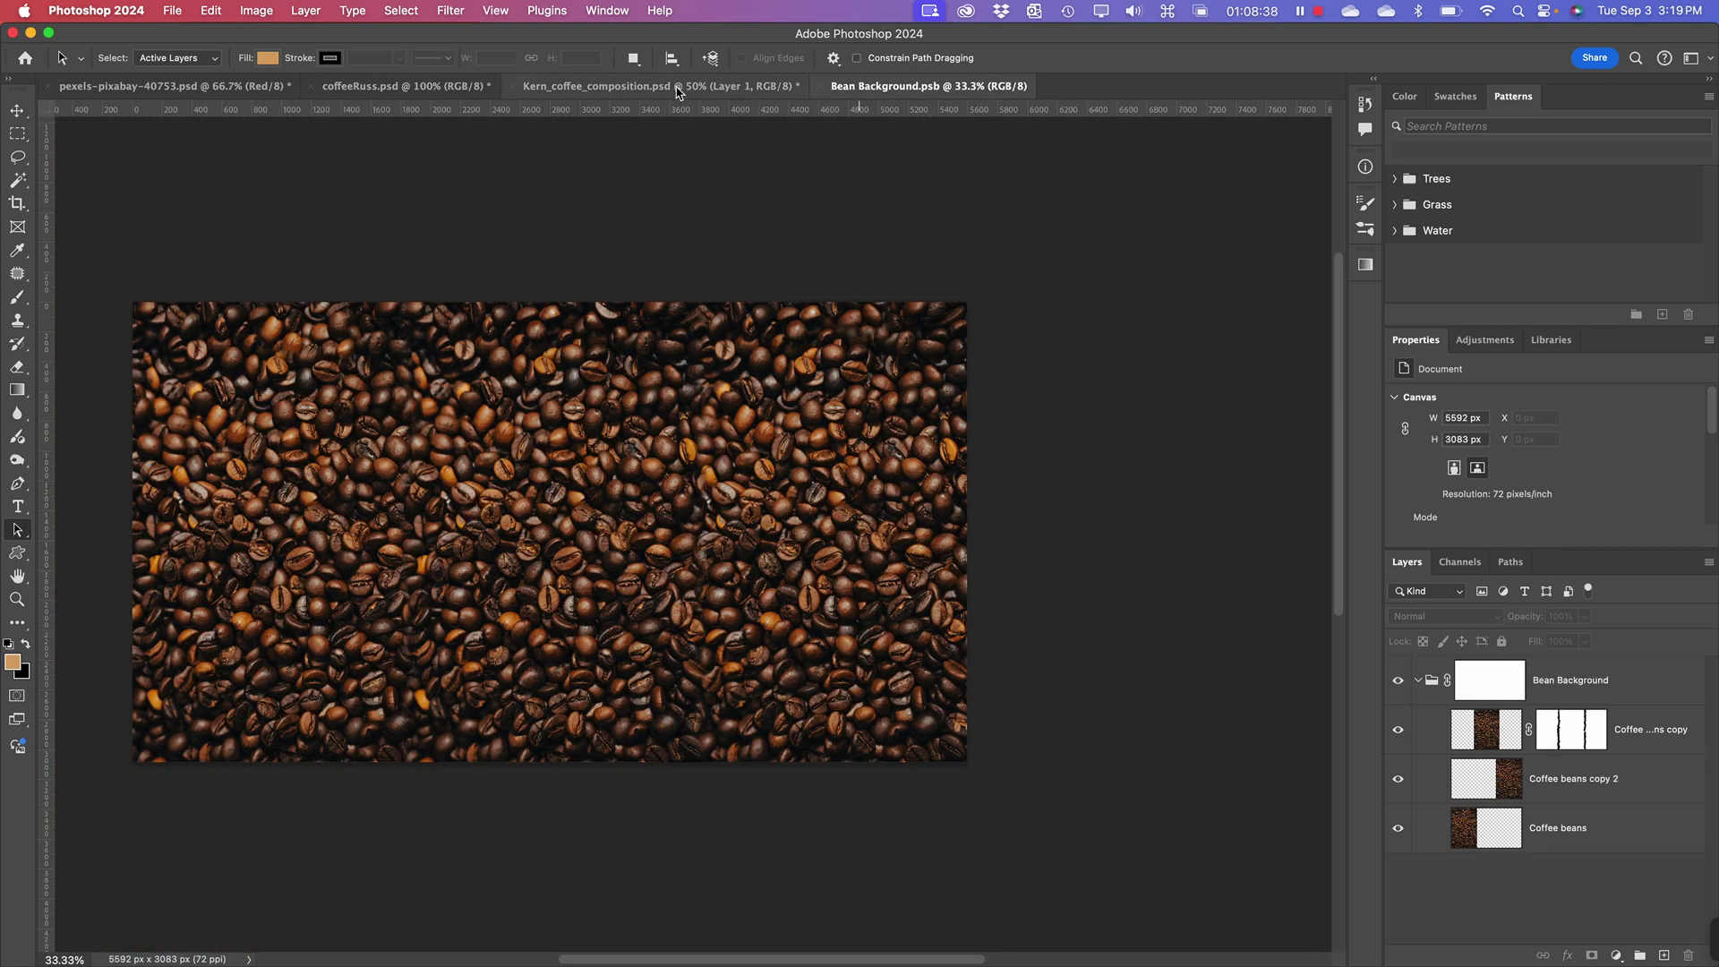
- Return to Kern_coffee_composition.psd and rename Layer 1 to Coffee Foam
{"action": "left_click", "coordinate": [631, 86]}
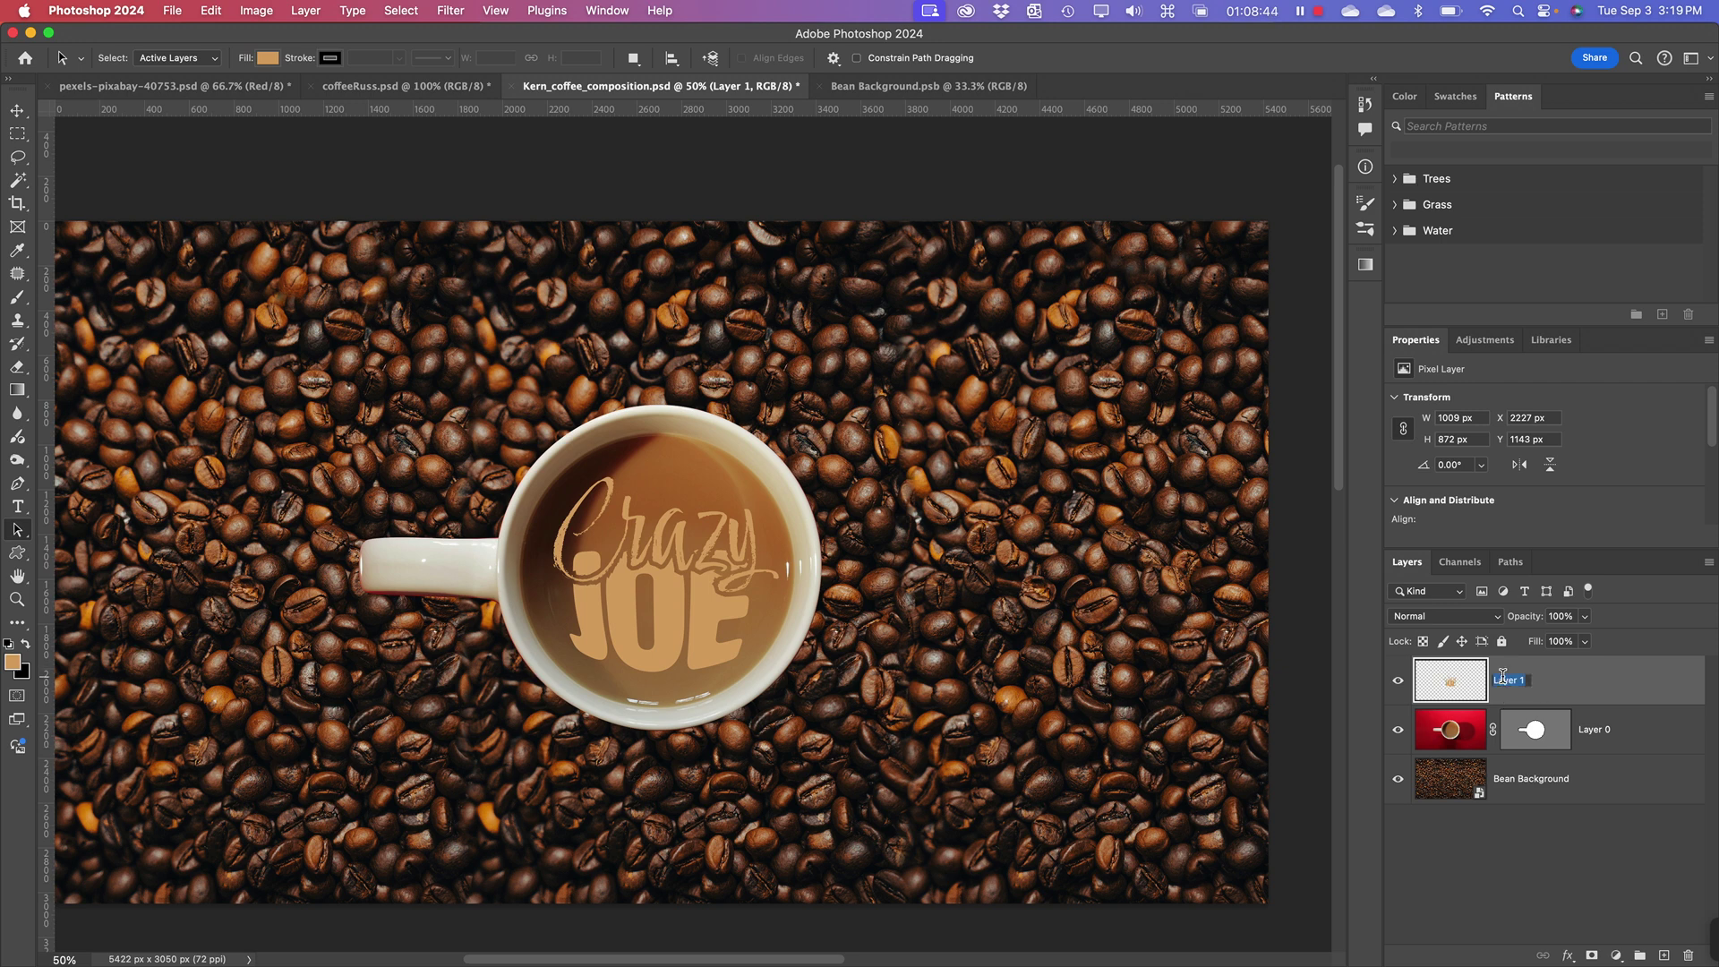
{"action": "type", "text": "Cof"}
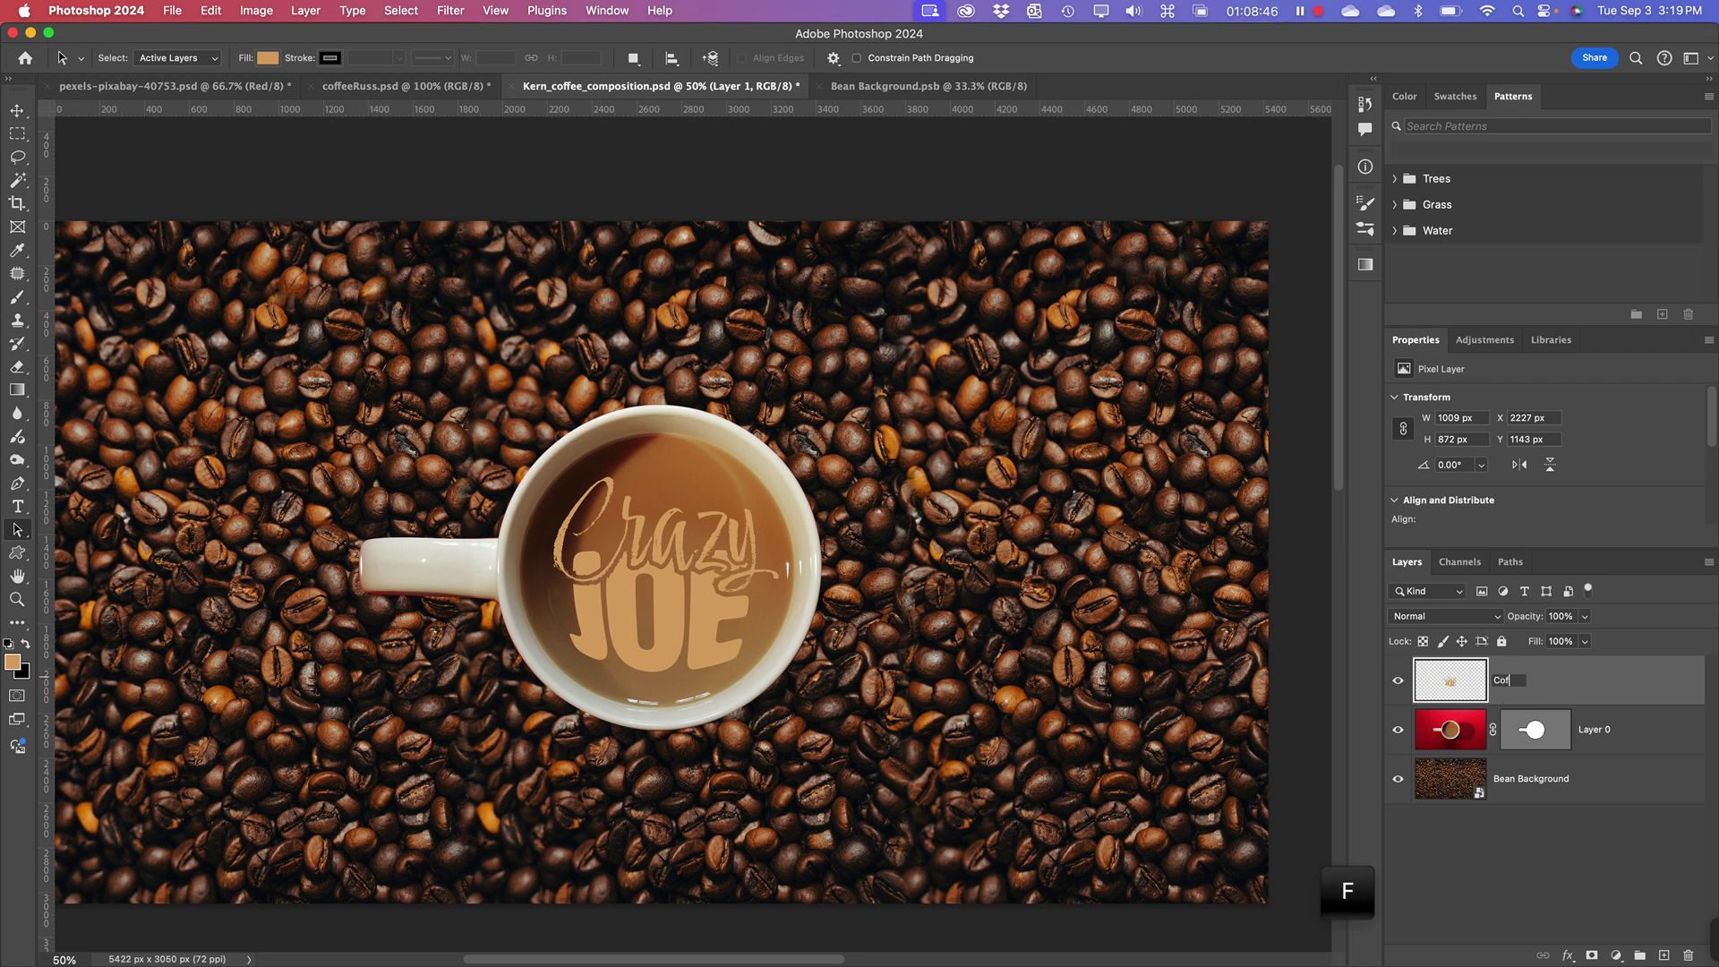
{"action": "type", "text": "fee Foam"}
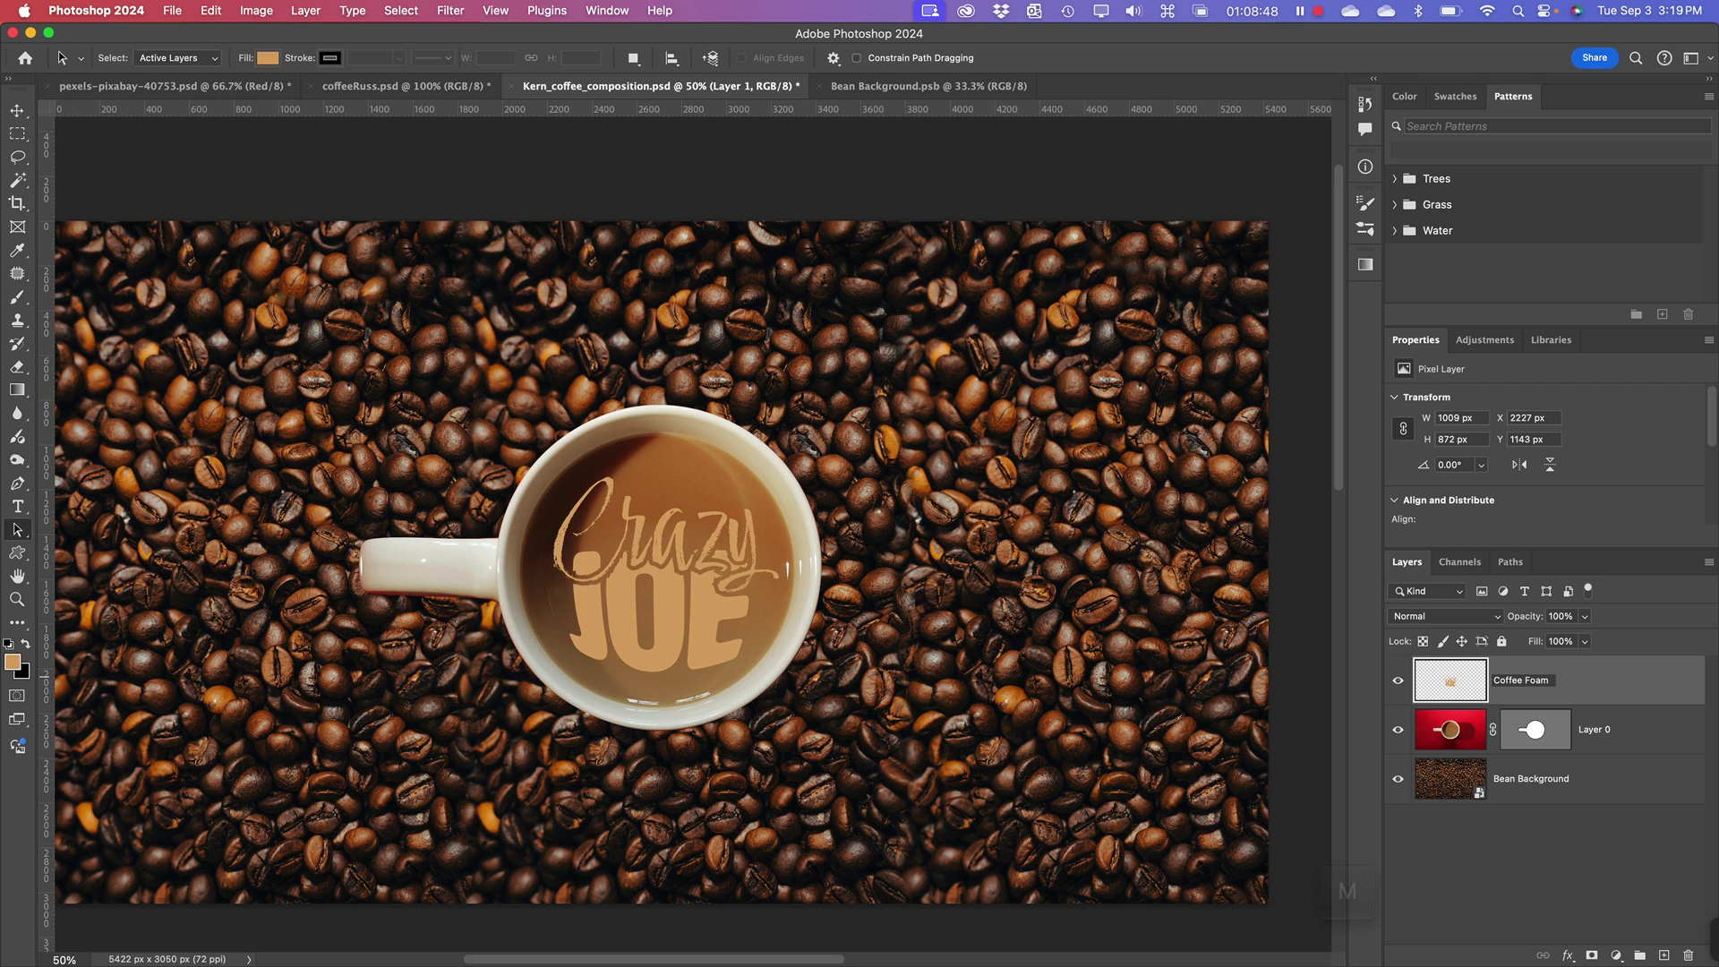
{"action": "key", "text": "Return"}
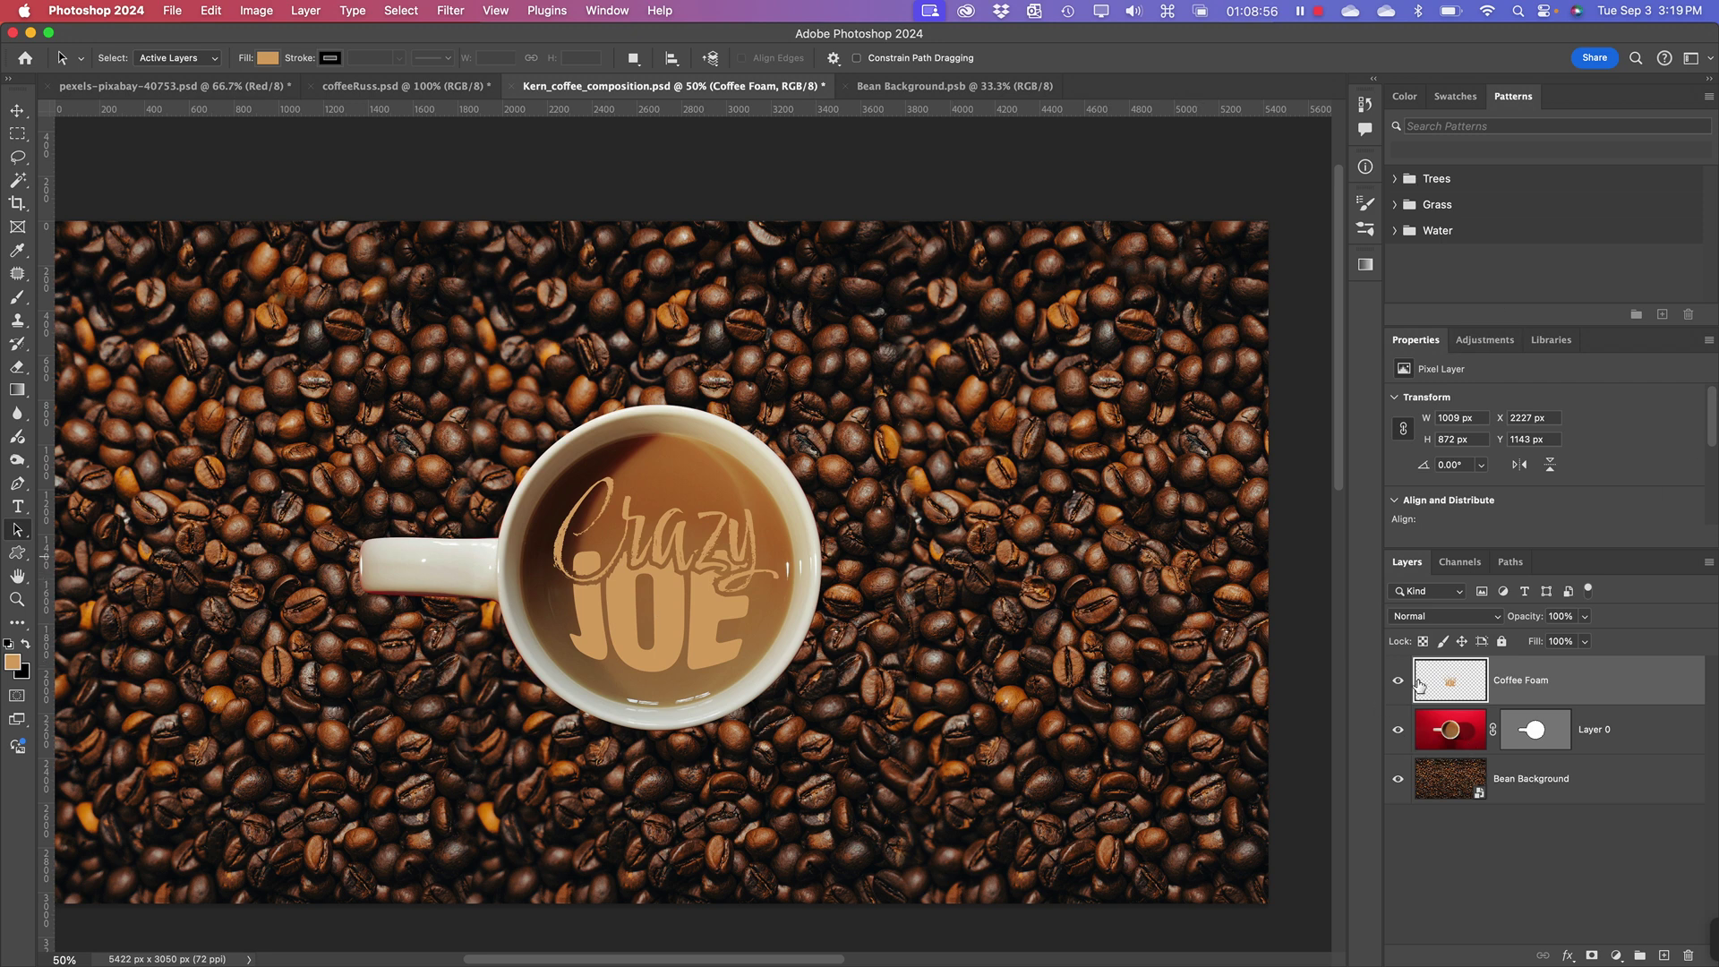
{"action": "left_click", "coordinate": [1444, 617]}
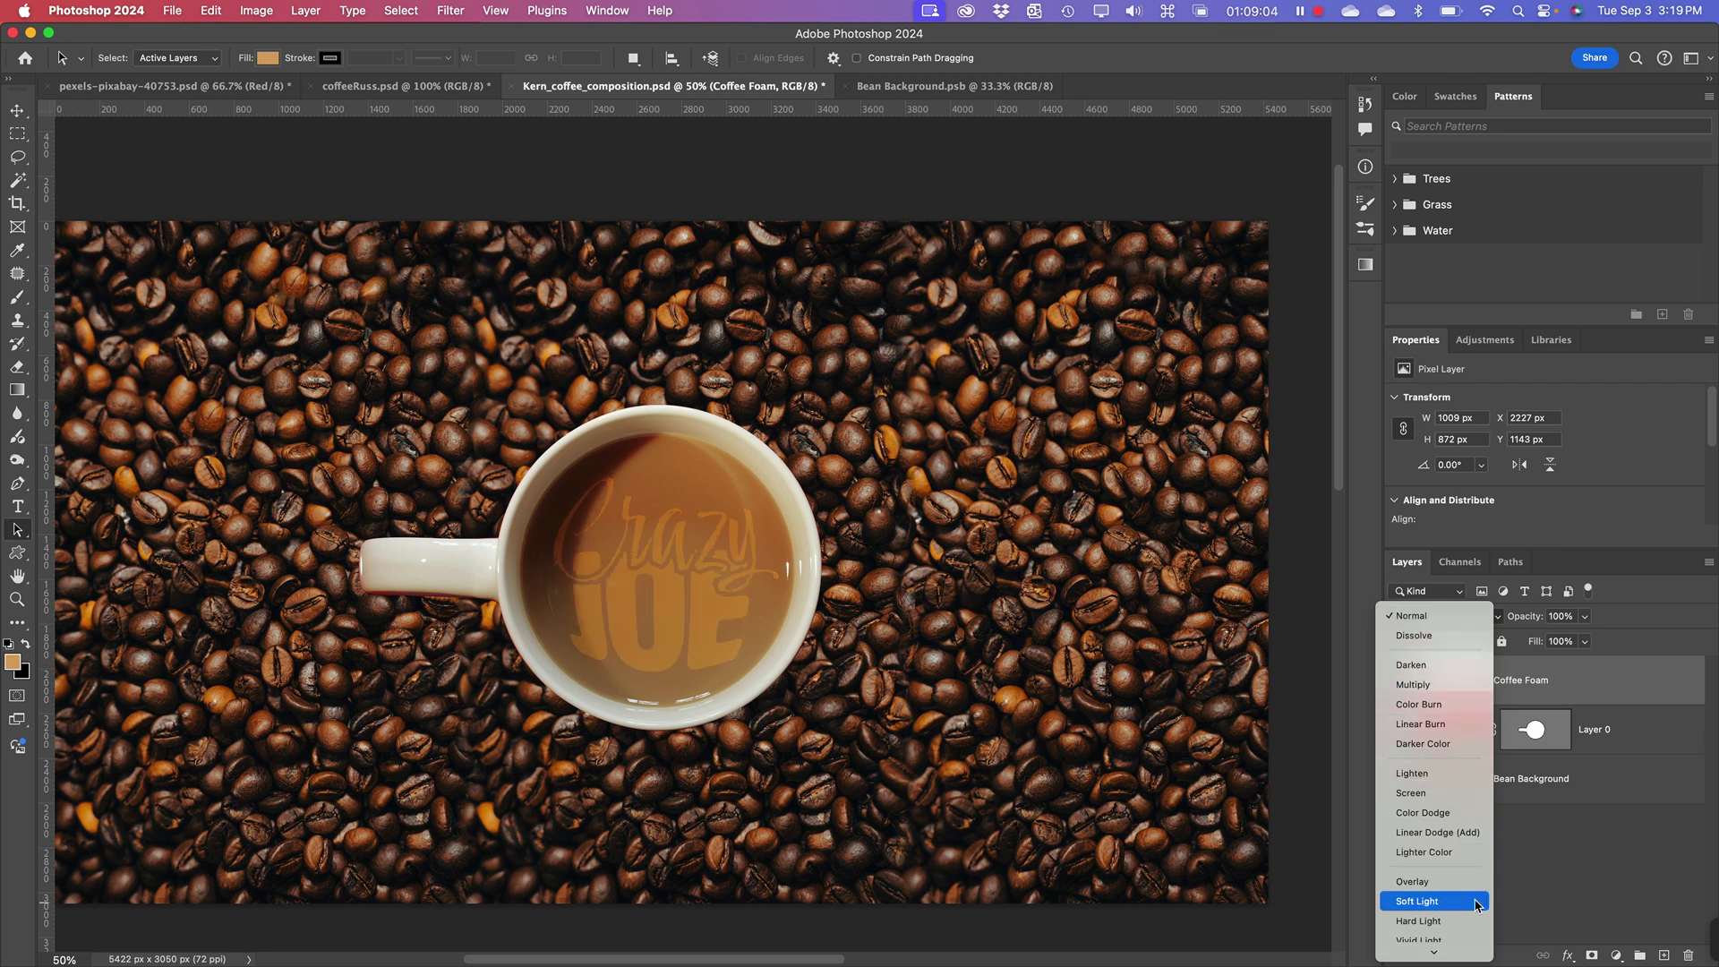
{"action": "left_click", "coordinate": [1463, 620]}
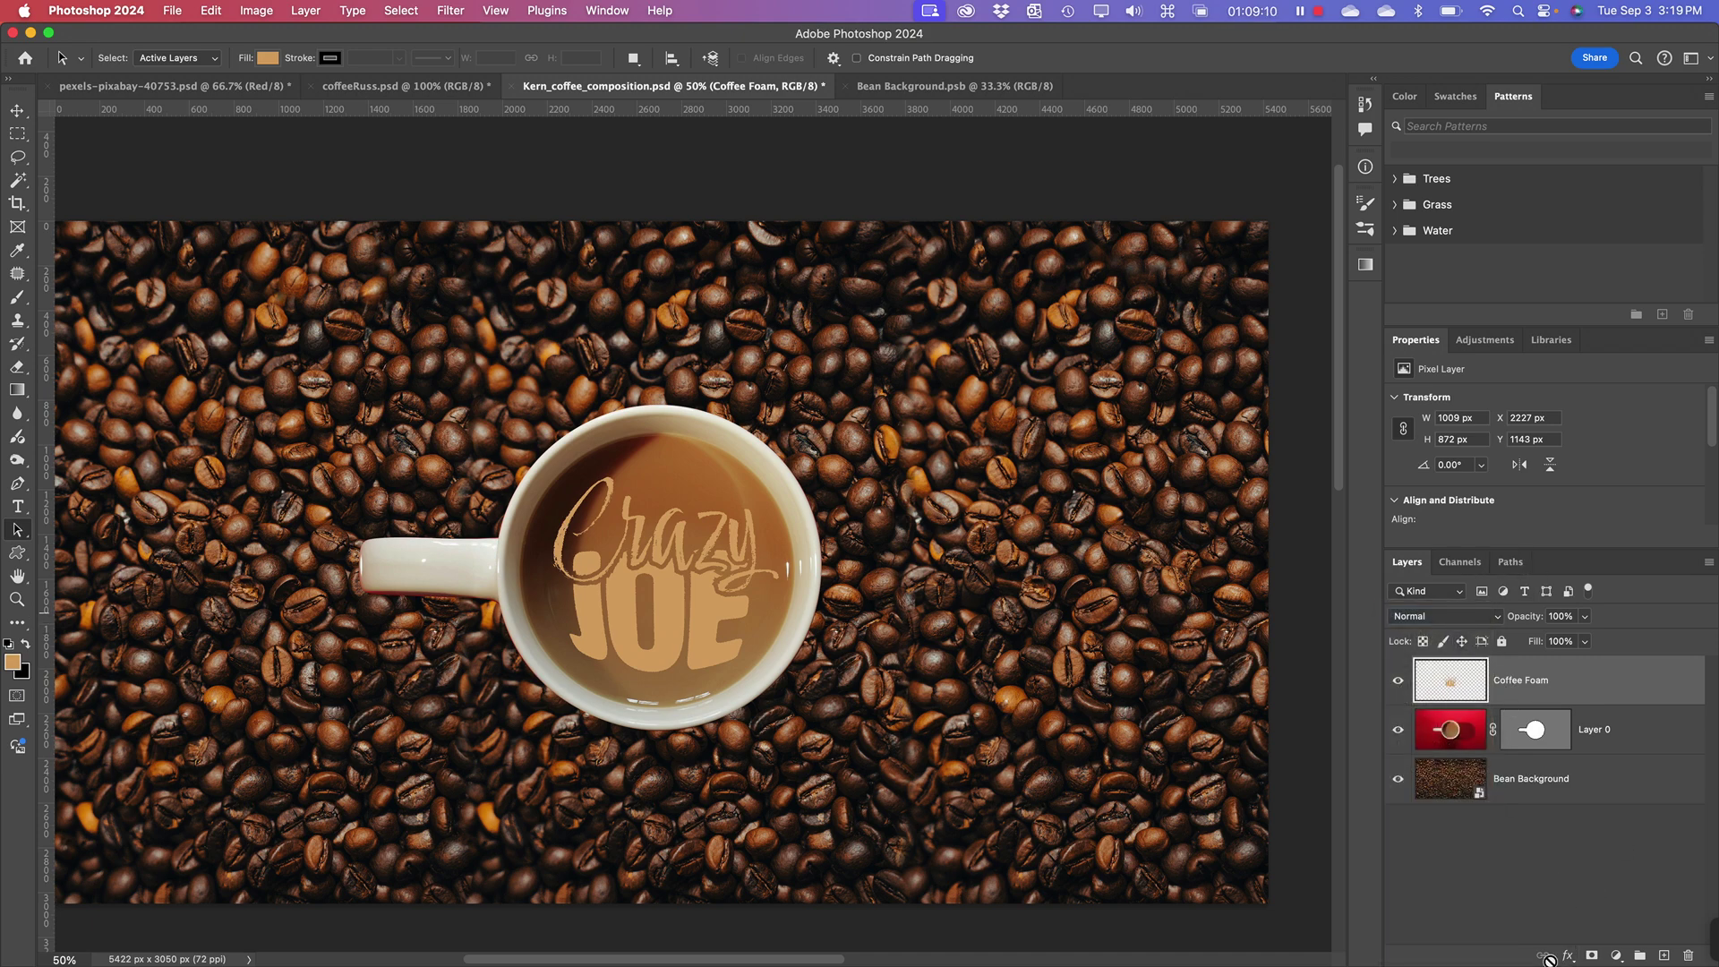
{"action": "mouse_move", "coordinate": [1695, 940]}
{"action": "left_click", "coordinate": [1477, 872]}
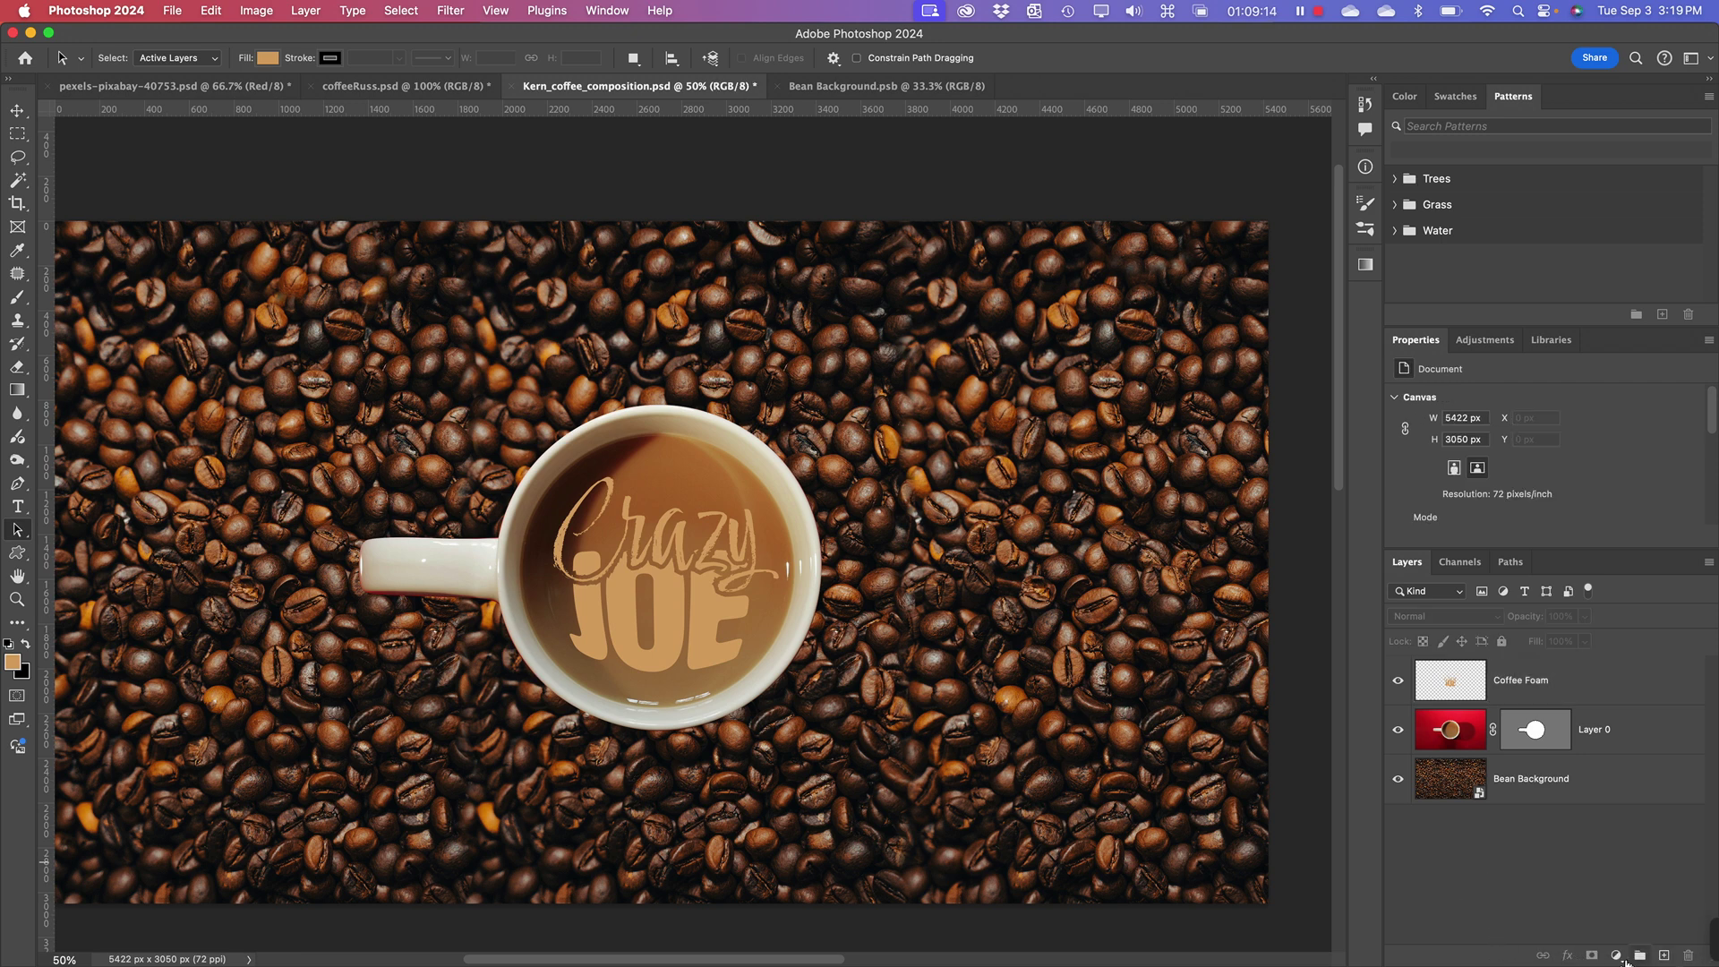
- Add a Bevel & Emboss effect to the Coffee Foam layer
{"action": "left_click", "coordinate": [1486, 684]}
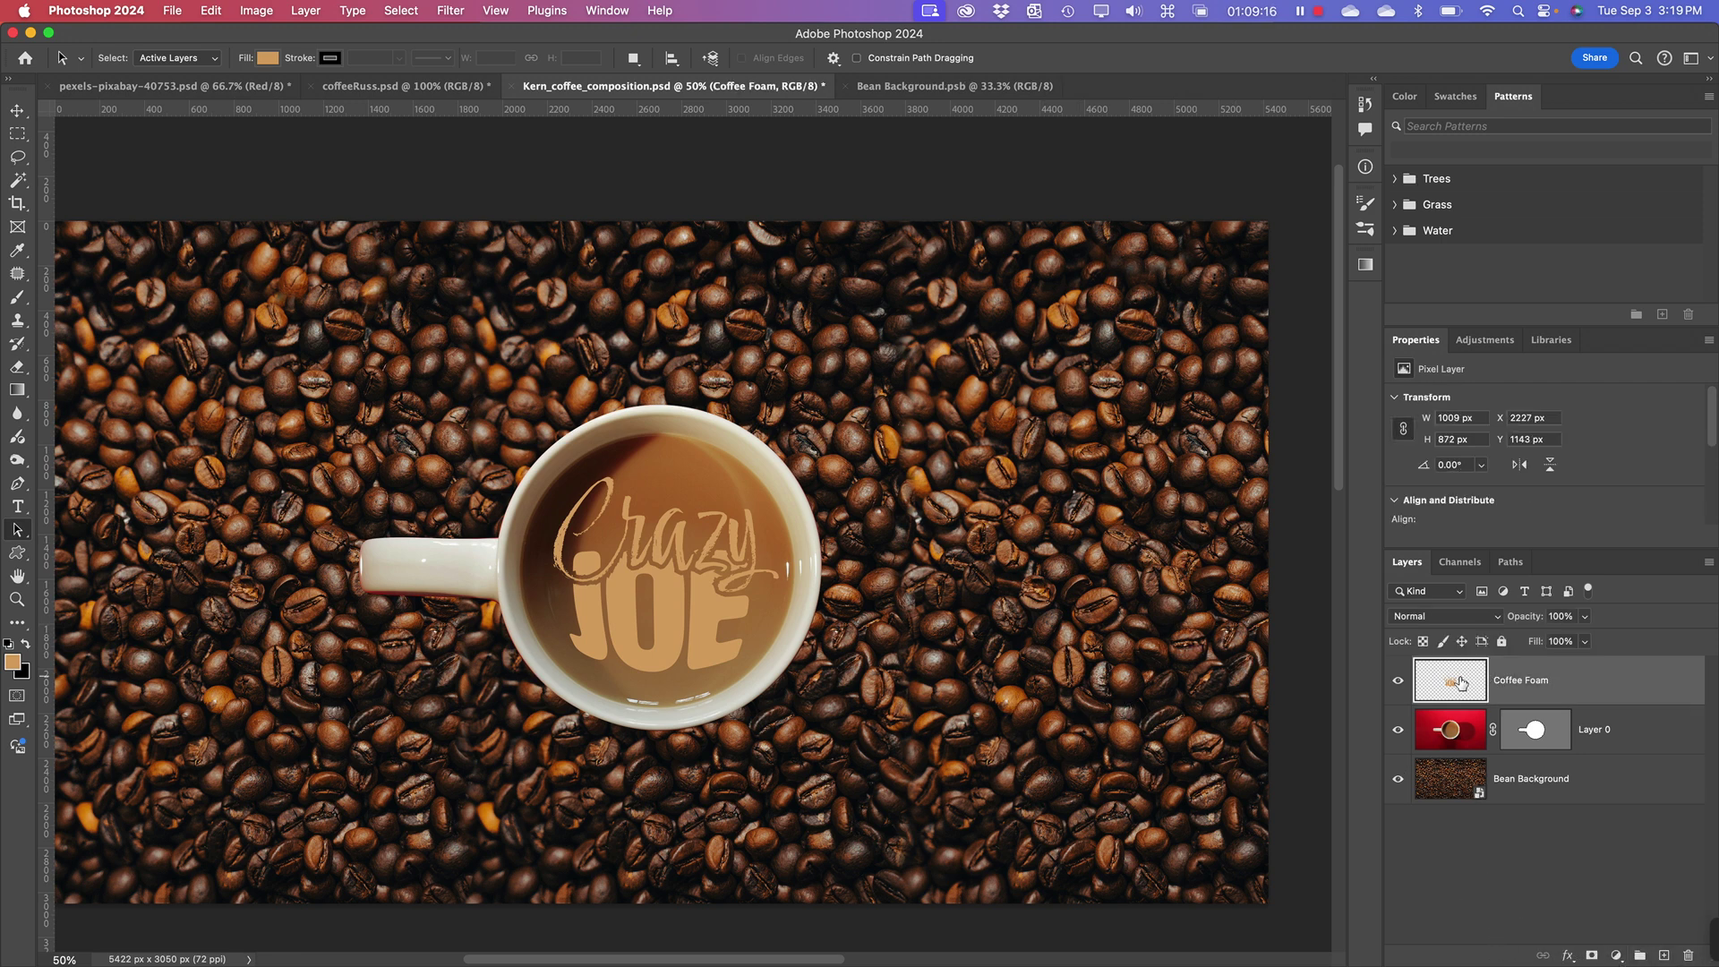
{"action": "left_click", "coordinate": [1567, 958]}
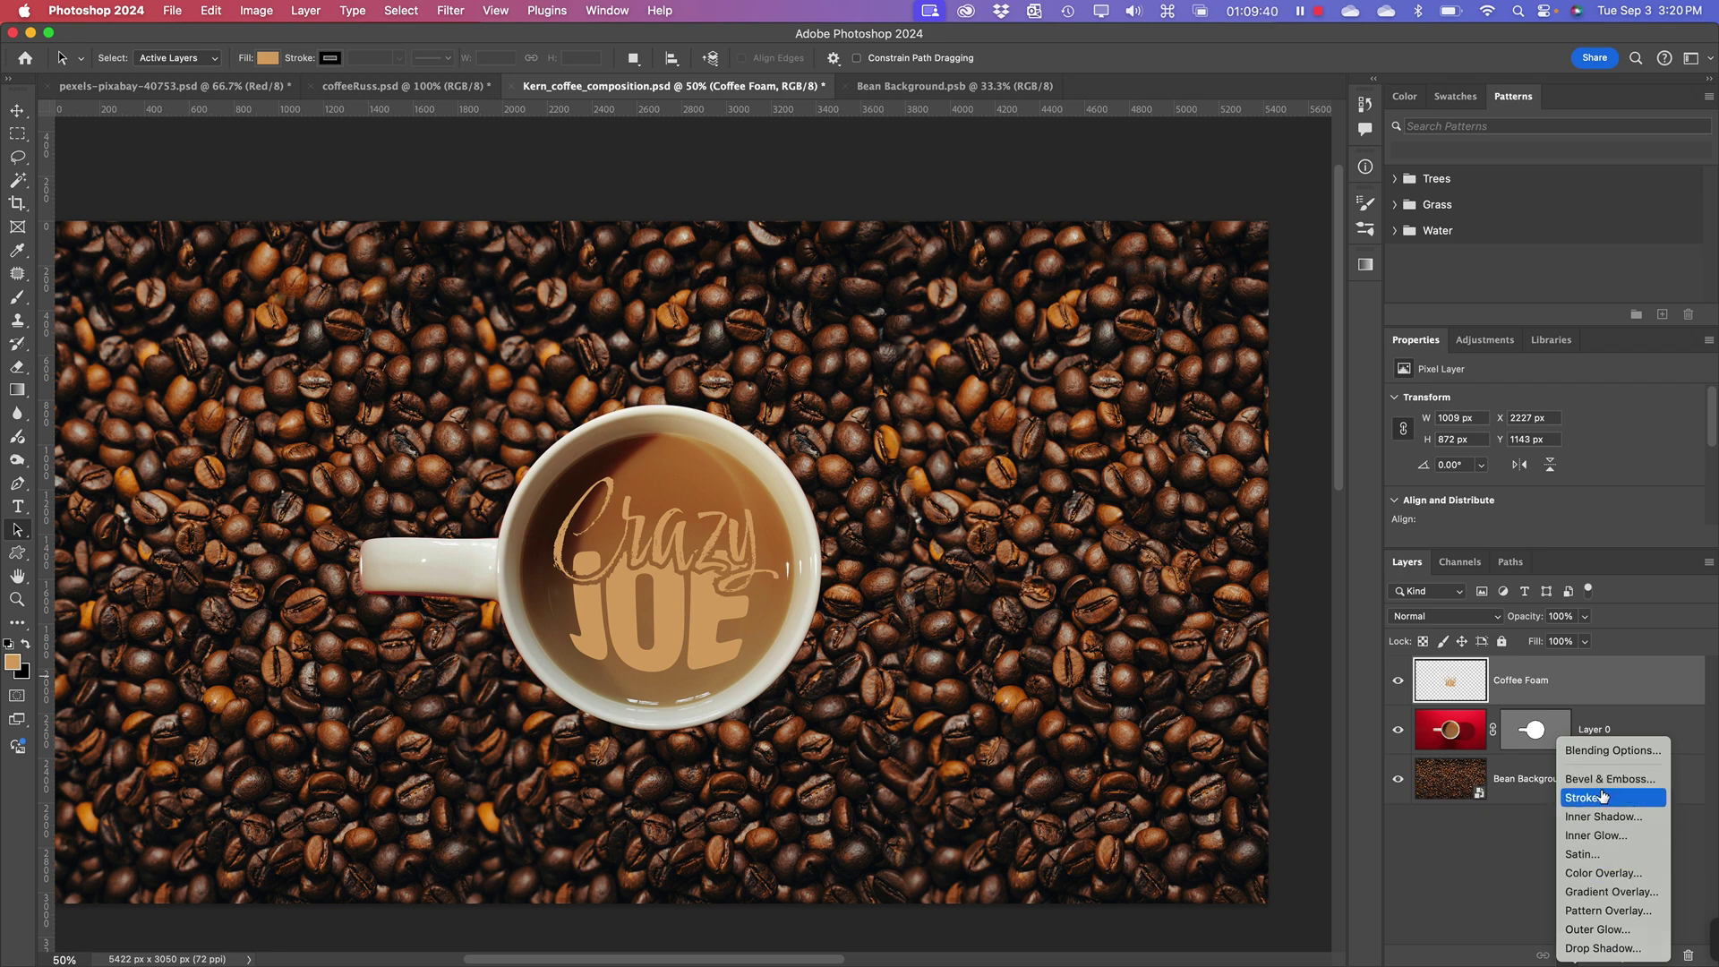
{"action": "left_click", "coordinate": [1607, 783]}
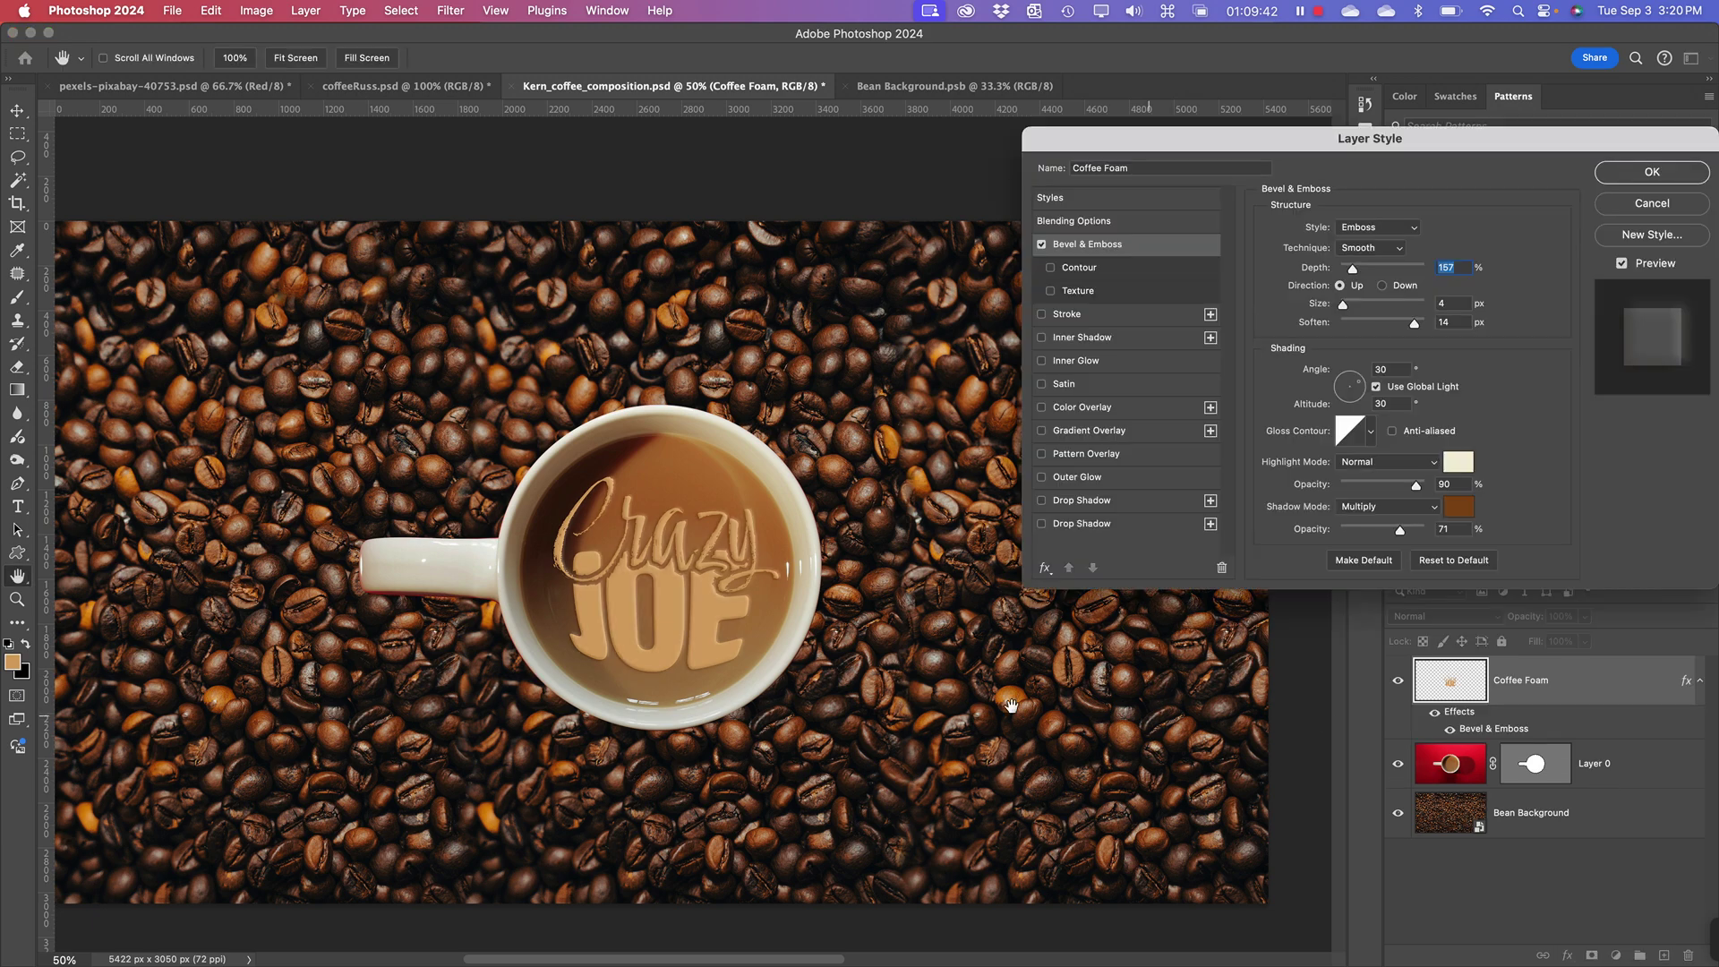
{"action": "left_click", "coordinate": [851, 634], "text": "super"}
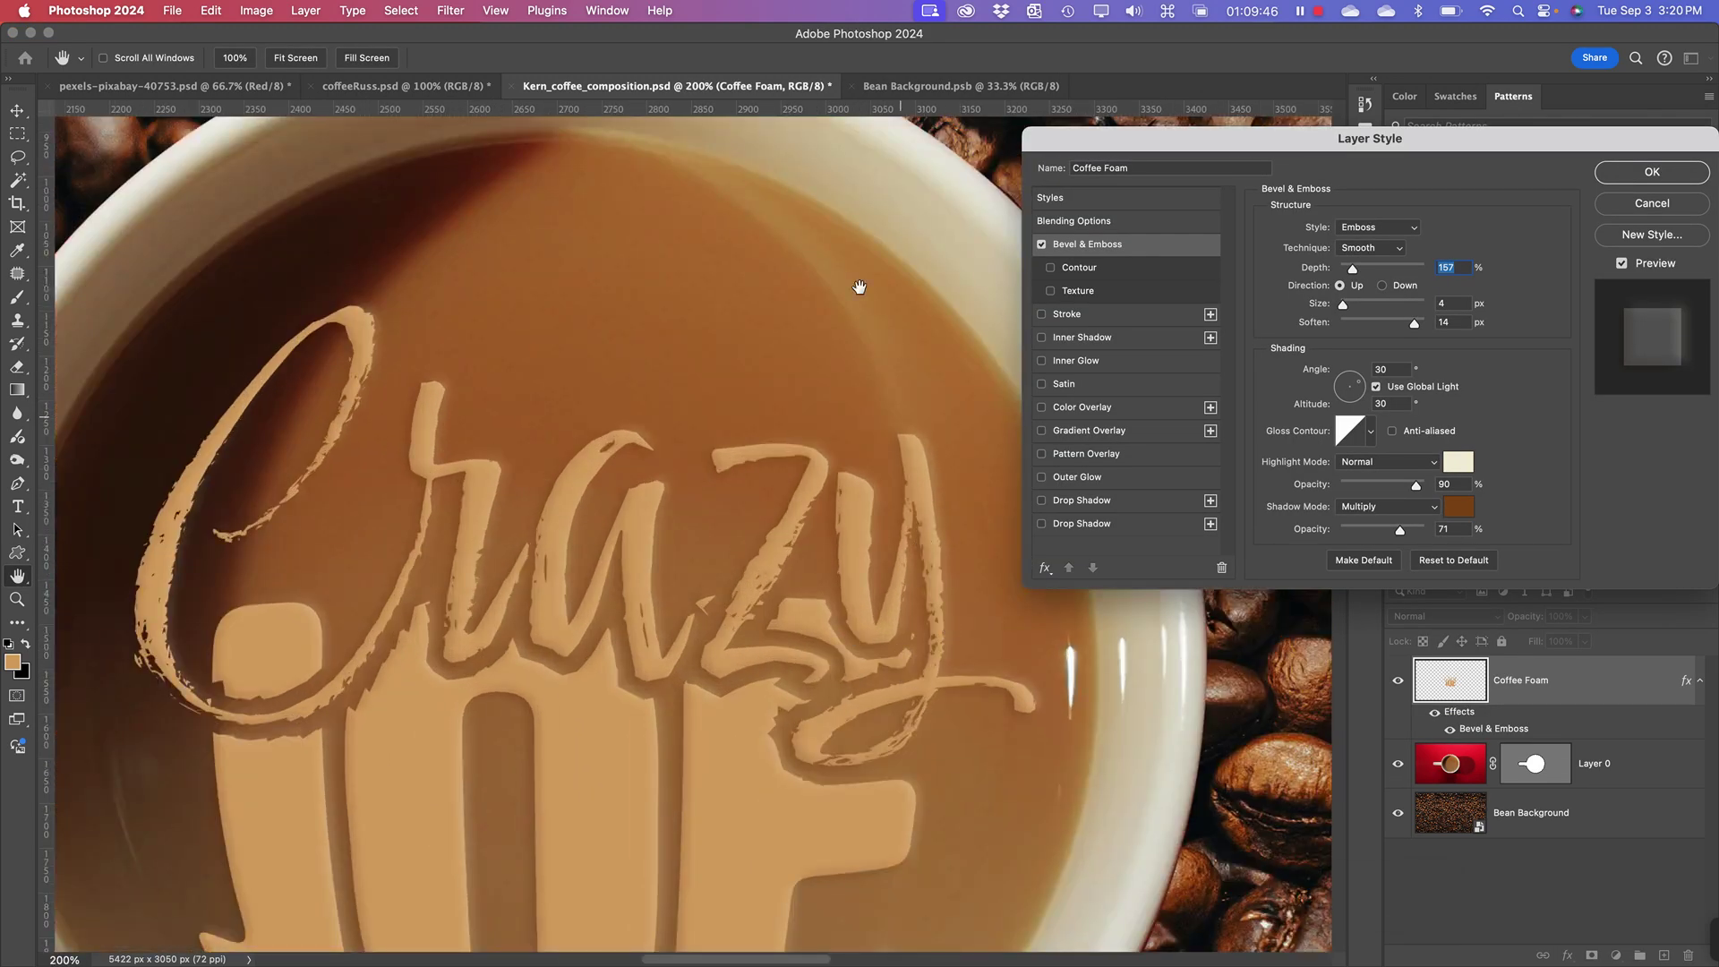
{"action": "left_click_drag", "start_coordinate": [438, 639], "coordinate": [521, 436]}
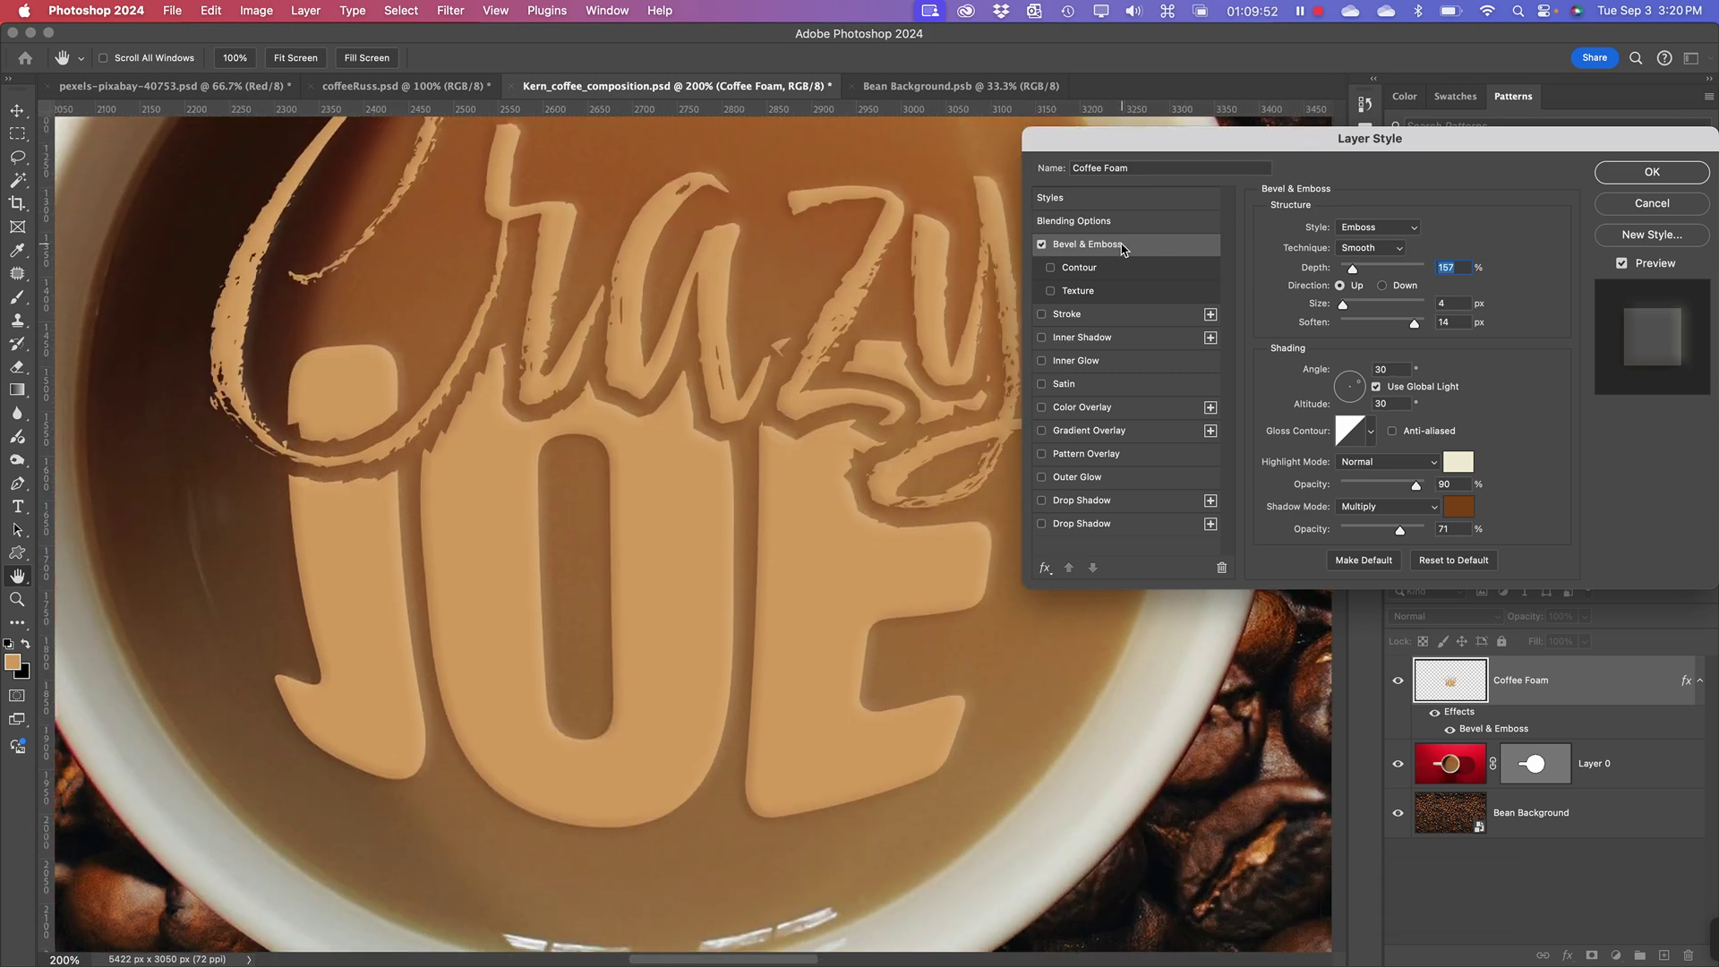
- Keep the bevel's Emboss style and Smooth technique, and set its depth to 303%
{"action": "left_click", "coordinate": [1379, 231]}
{"action": "left_click", "coordinate": [1378, 229]}
{"action": "left_click", "coordinate": [1388, 248]}
{"action": "left_click", "coordinate": [1383, 248]}
{"action": "mouse_move", "coordinate": [1355, 272]}
{"action": "left_mouse_down"}
{"action": "mouse_move", "coordinate": [1383, 272]}
{"action": "mouse_move", "coordinate": [1364, 272]}
{"action": "left_mouse_up"}
- Light the emboss from a 126° angle at 26° altitude, reduce Soften to 7 px, and apply the layer style
{"action": "left_click", "coordinate": [1361, 388]}
{"action": "left_click_drag", "start_coordinate": [1360, 386], "coordinate": [1341, 381]}
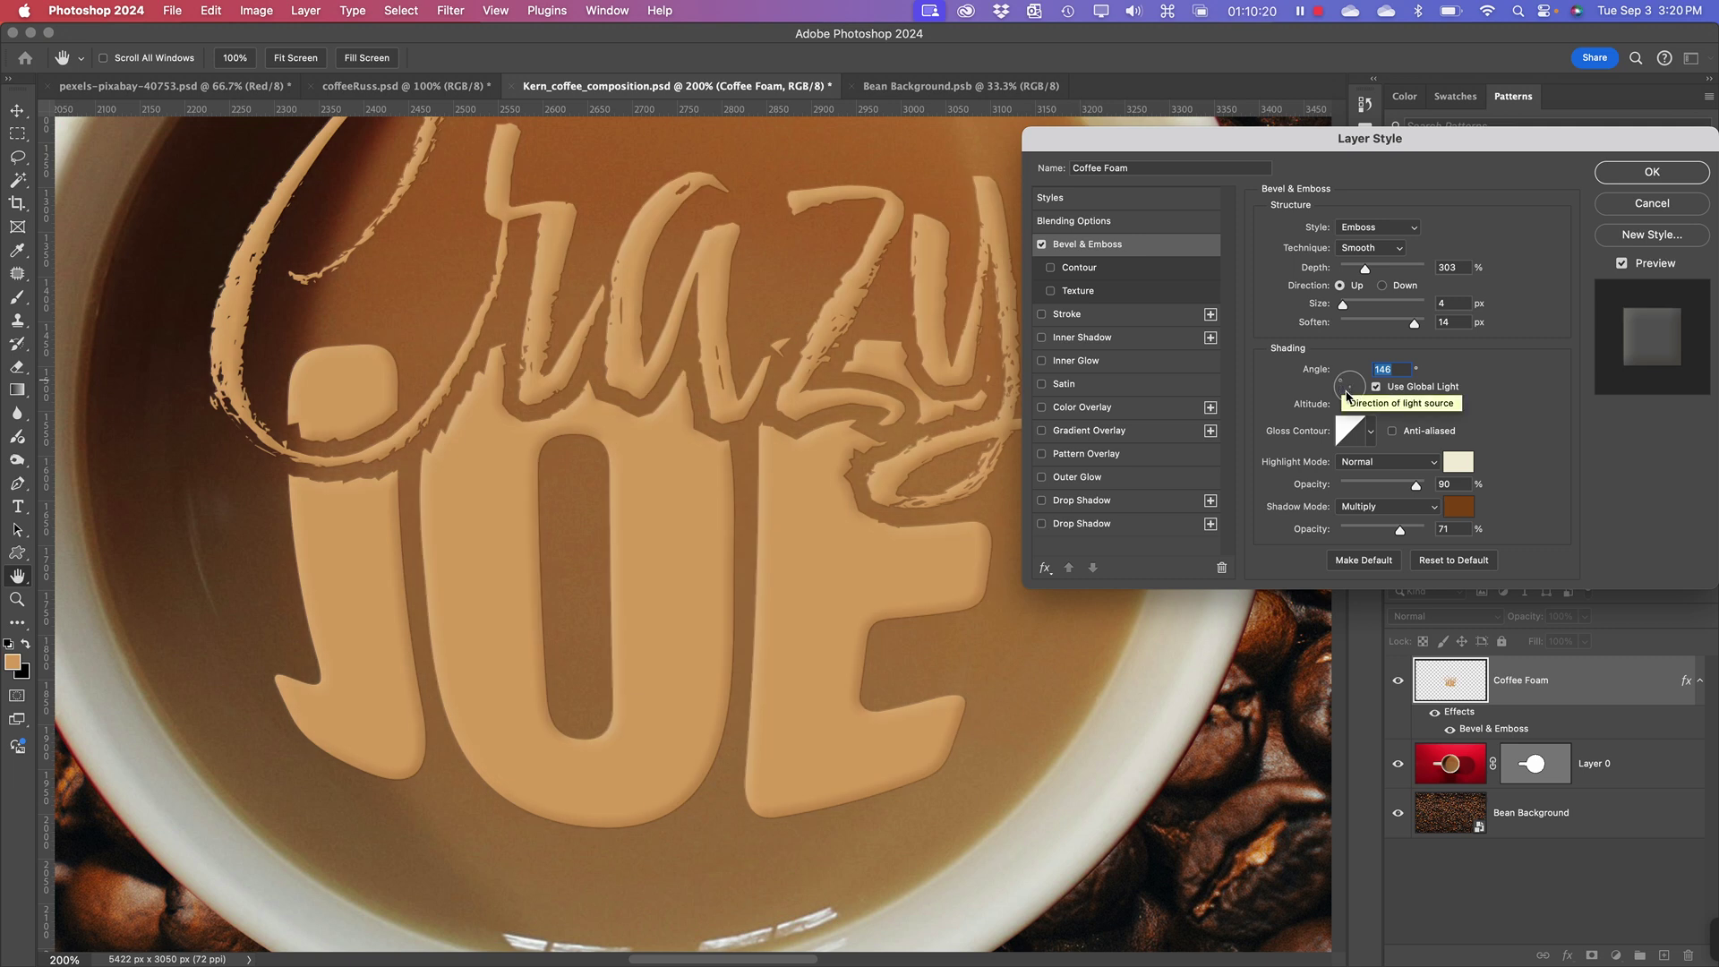
{"action": "left_click_drag", "start_coordinate": [1347, 394], "coordinate": [1344, 383]}
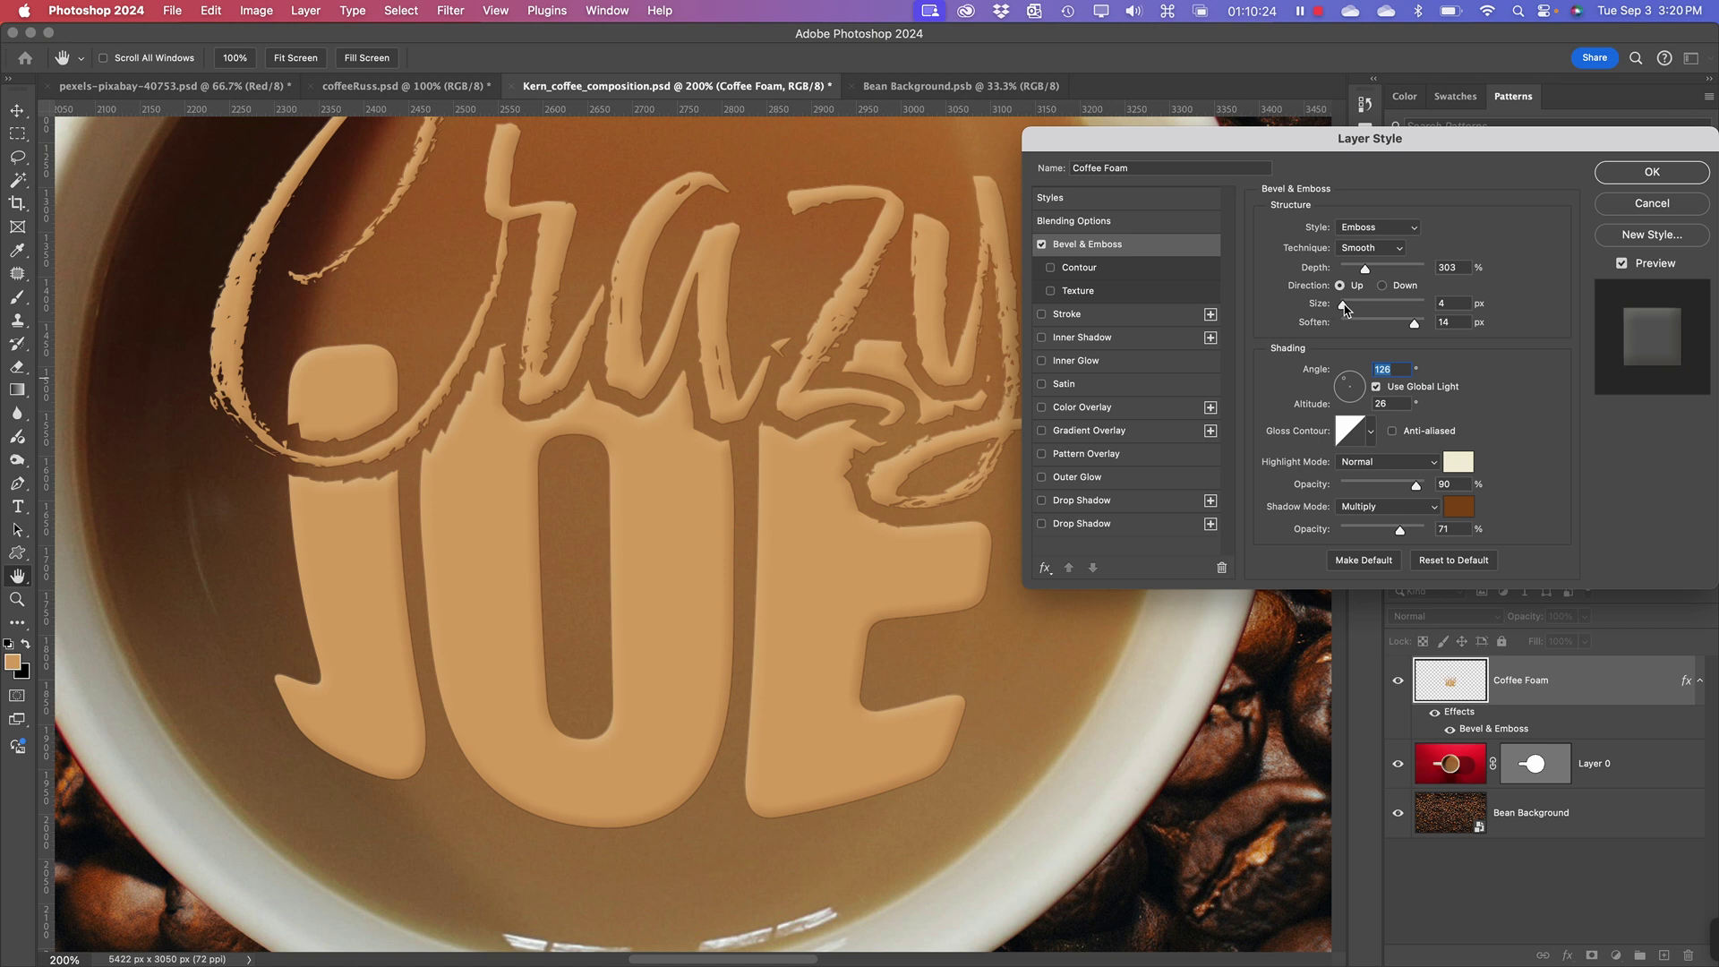
{"action": "left_click_drag", "start_coordinate": [1414, 324], "coordinate": [1378, 327]}
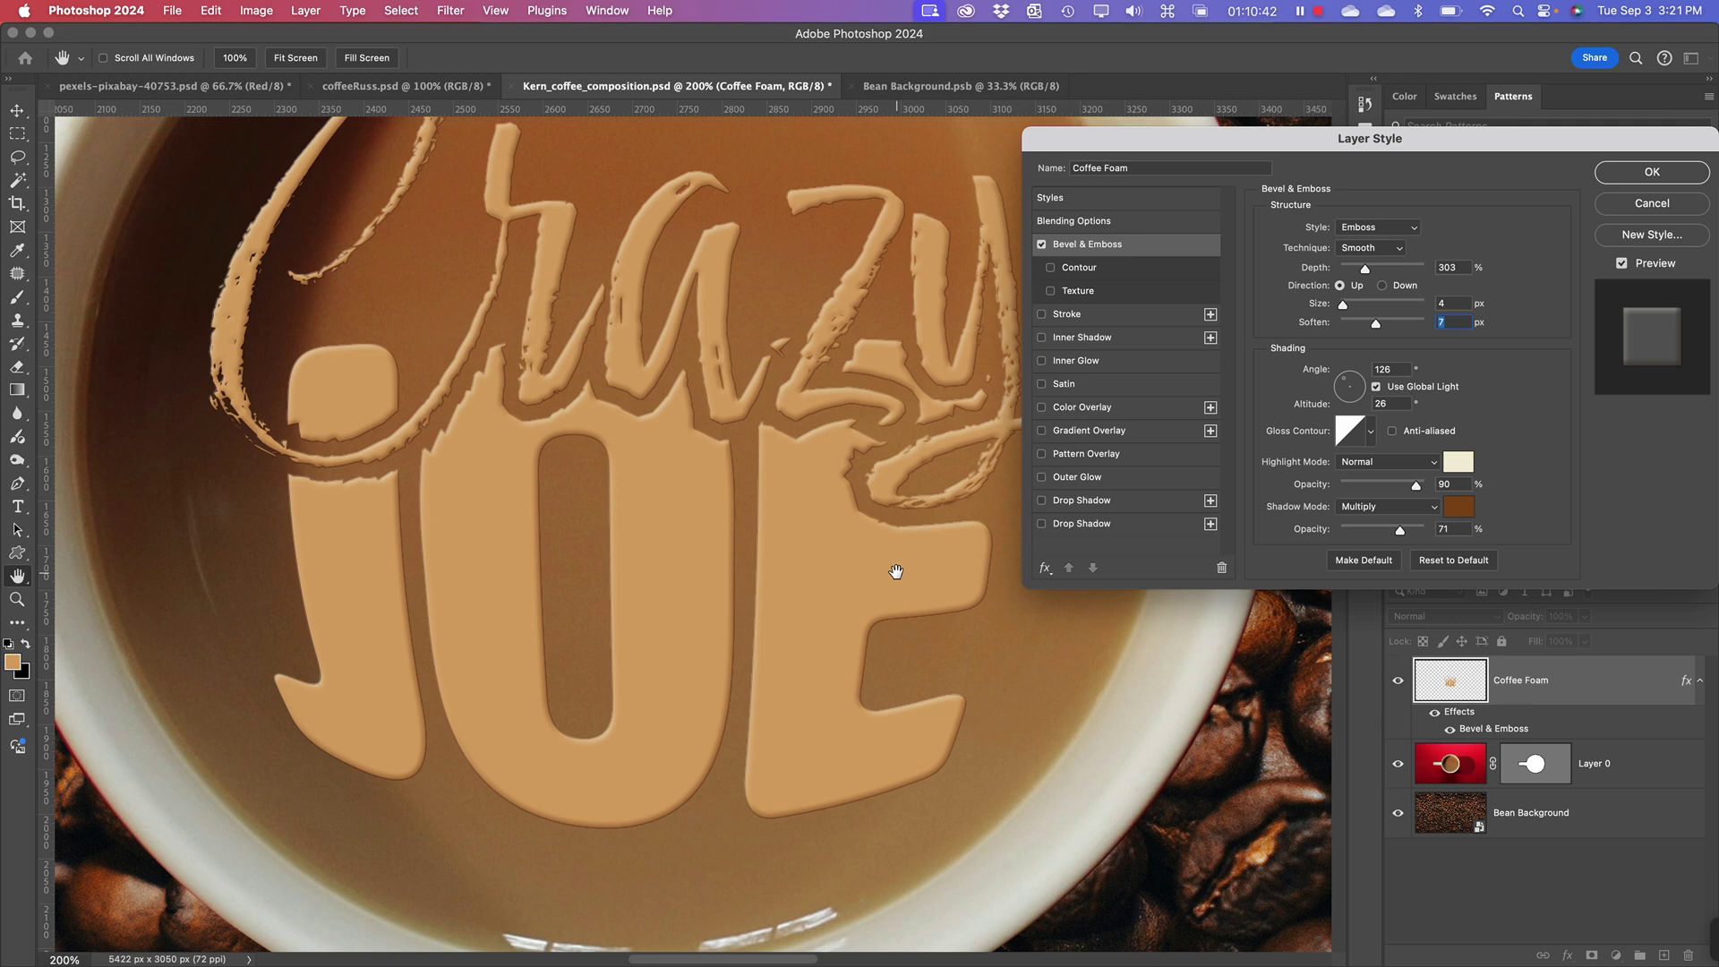
{"action": "key", "text": "super+minus"}
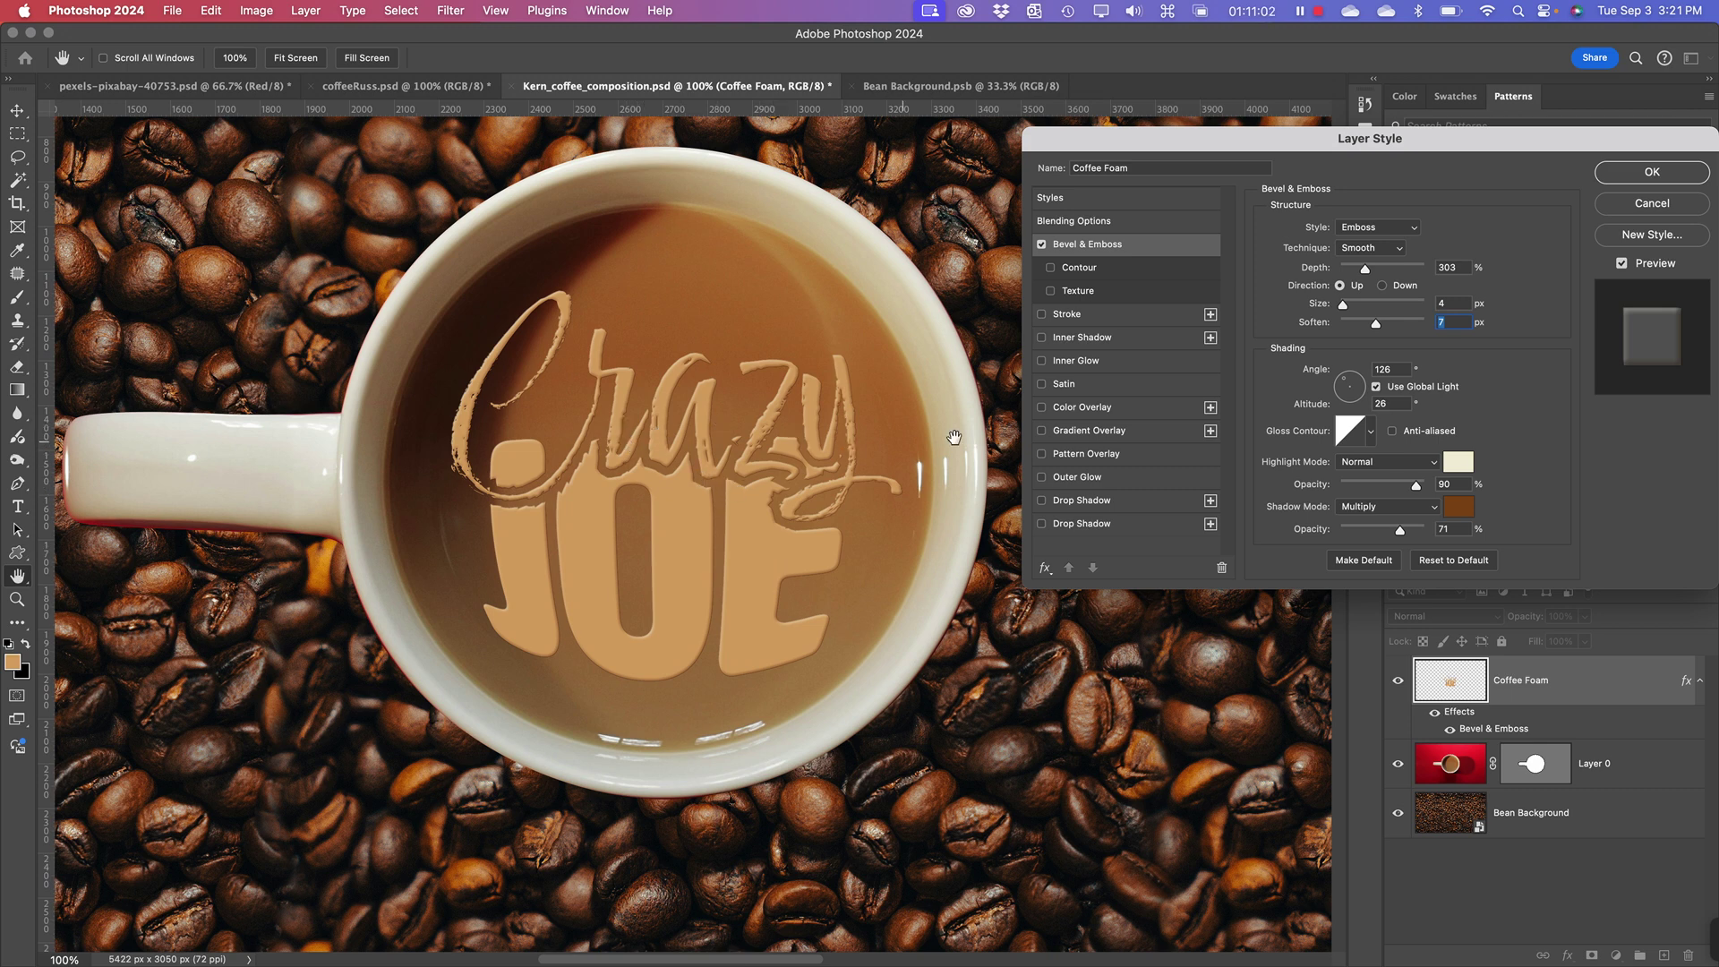
{"action": "left_click", "coordinate": [1651, 173]}
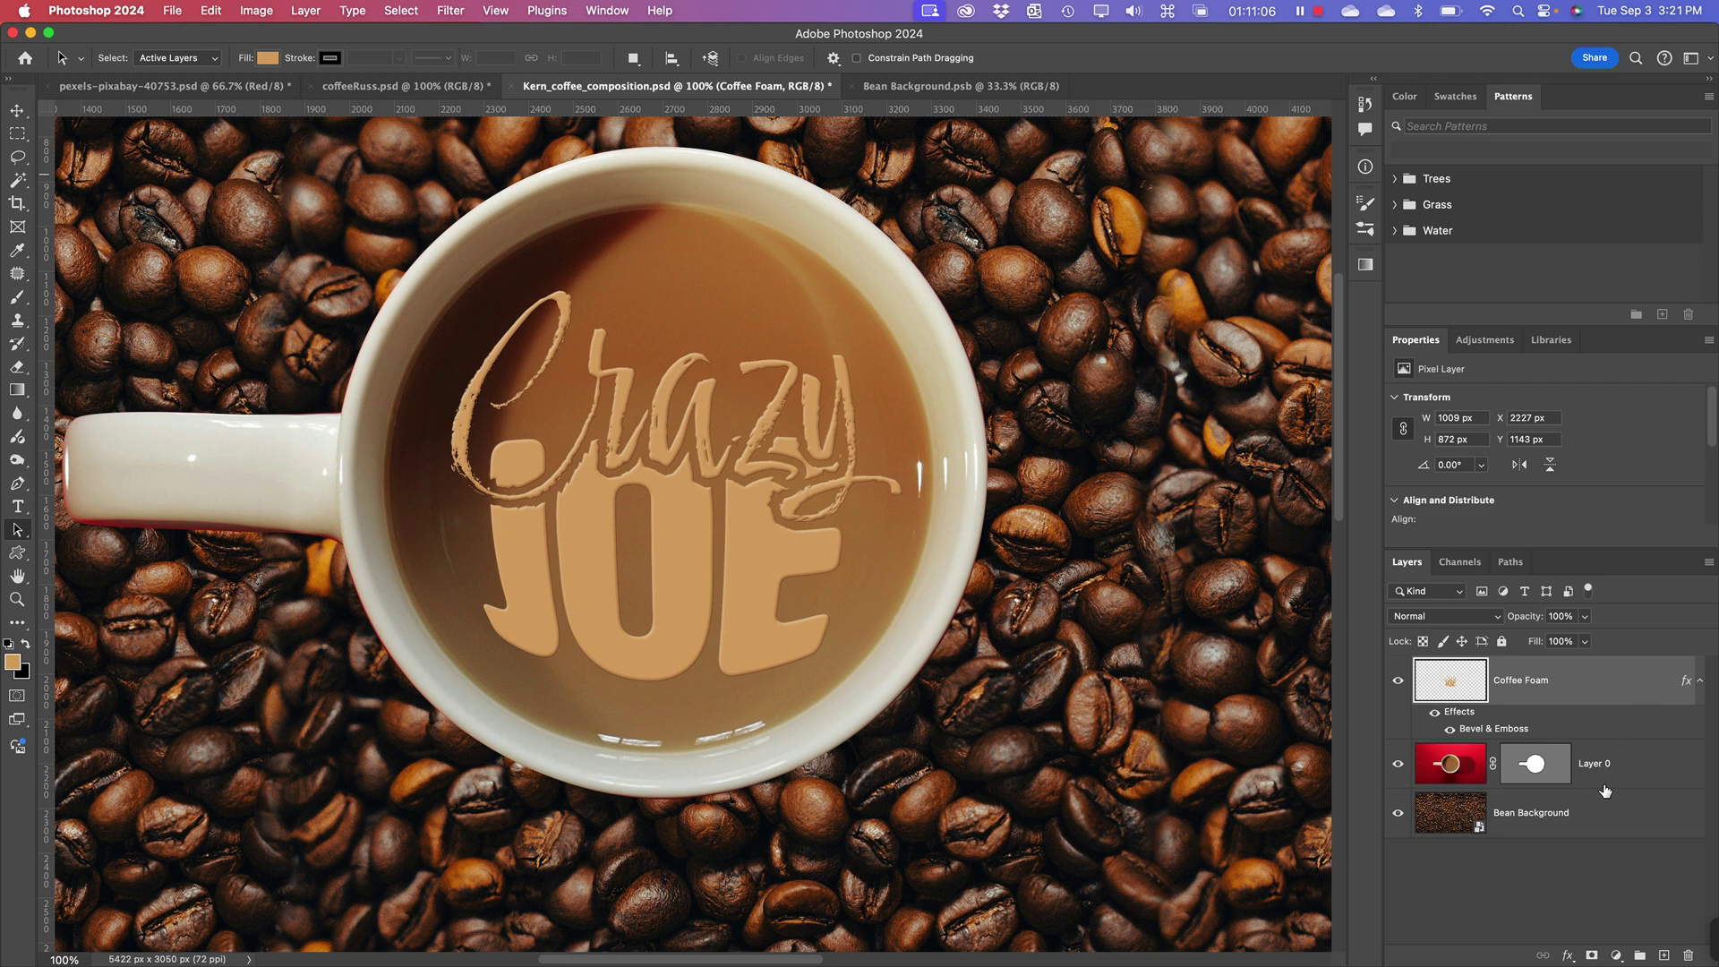
- Review the Coffee Foam layer's Bevel & Emboss settings, blend mode choices and opacity control
{"action": "double_click", "coordinate": [1489, 728]}
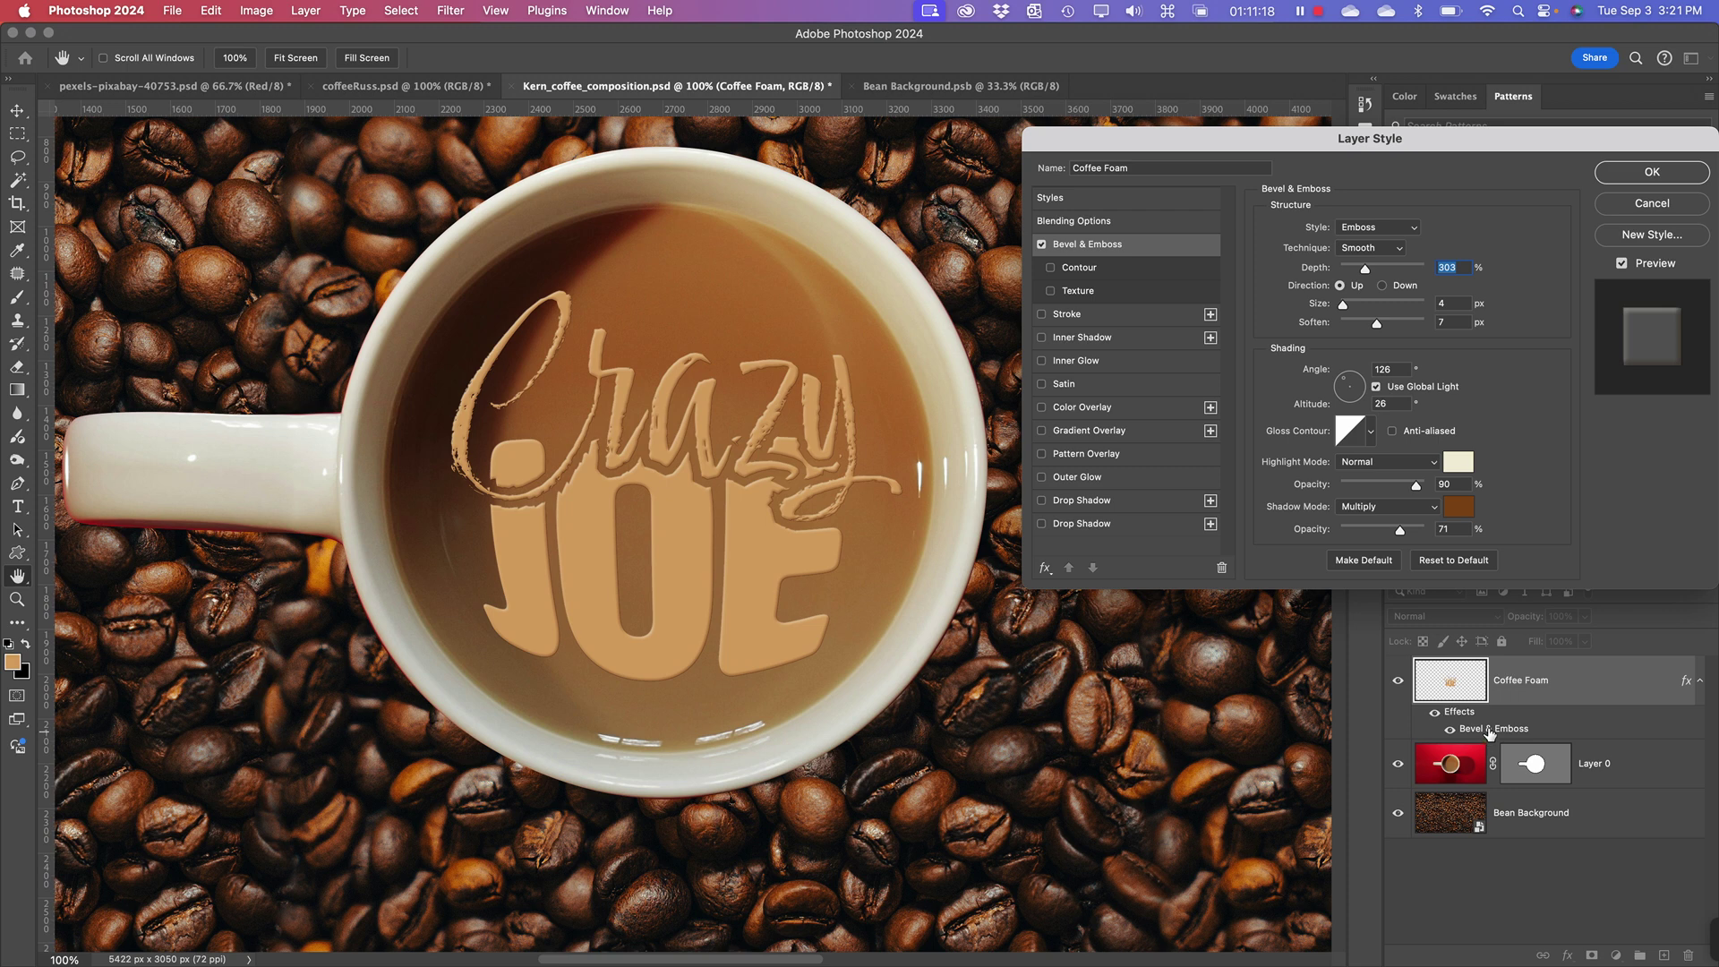
{"action": "left_click", "coordinate": [1652, 171]}
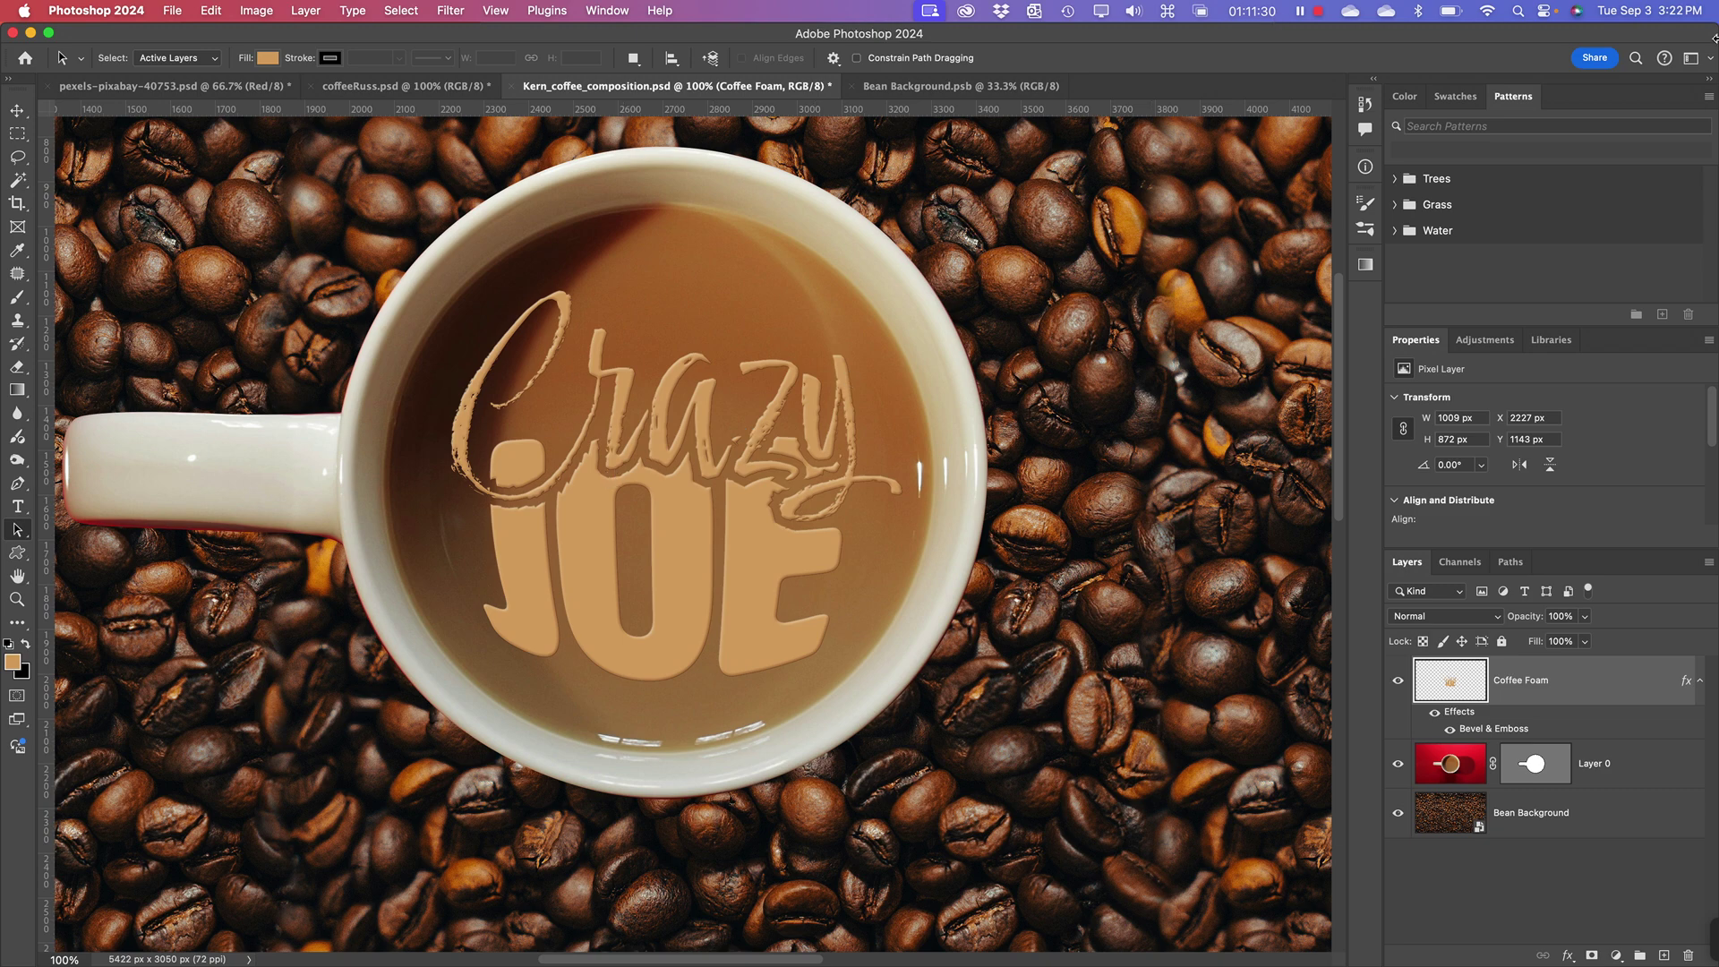
{"action": "left_click", "coordinate": [1425, 621]}
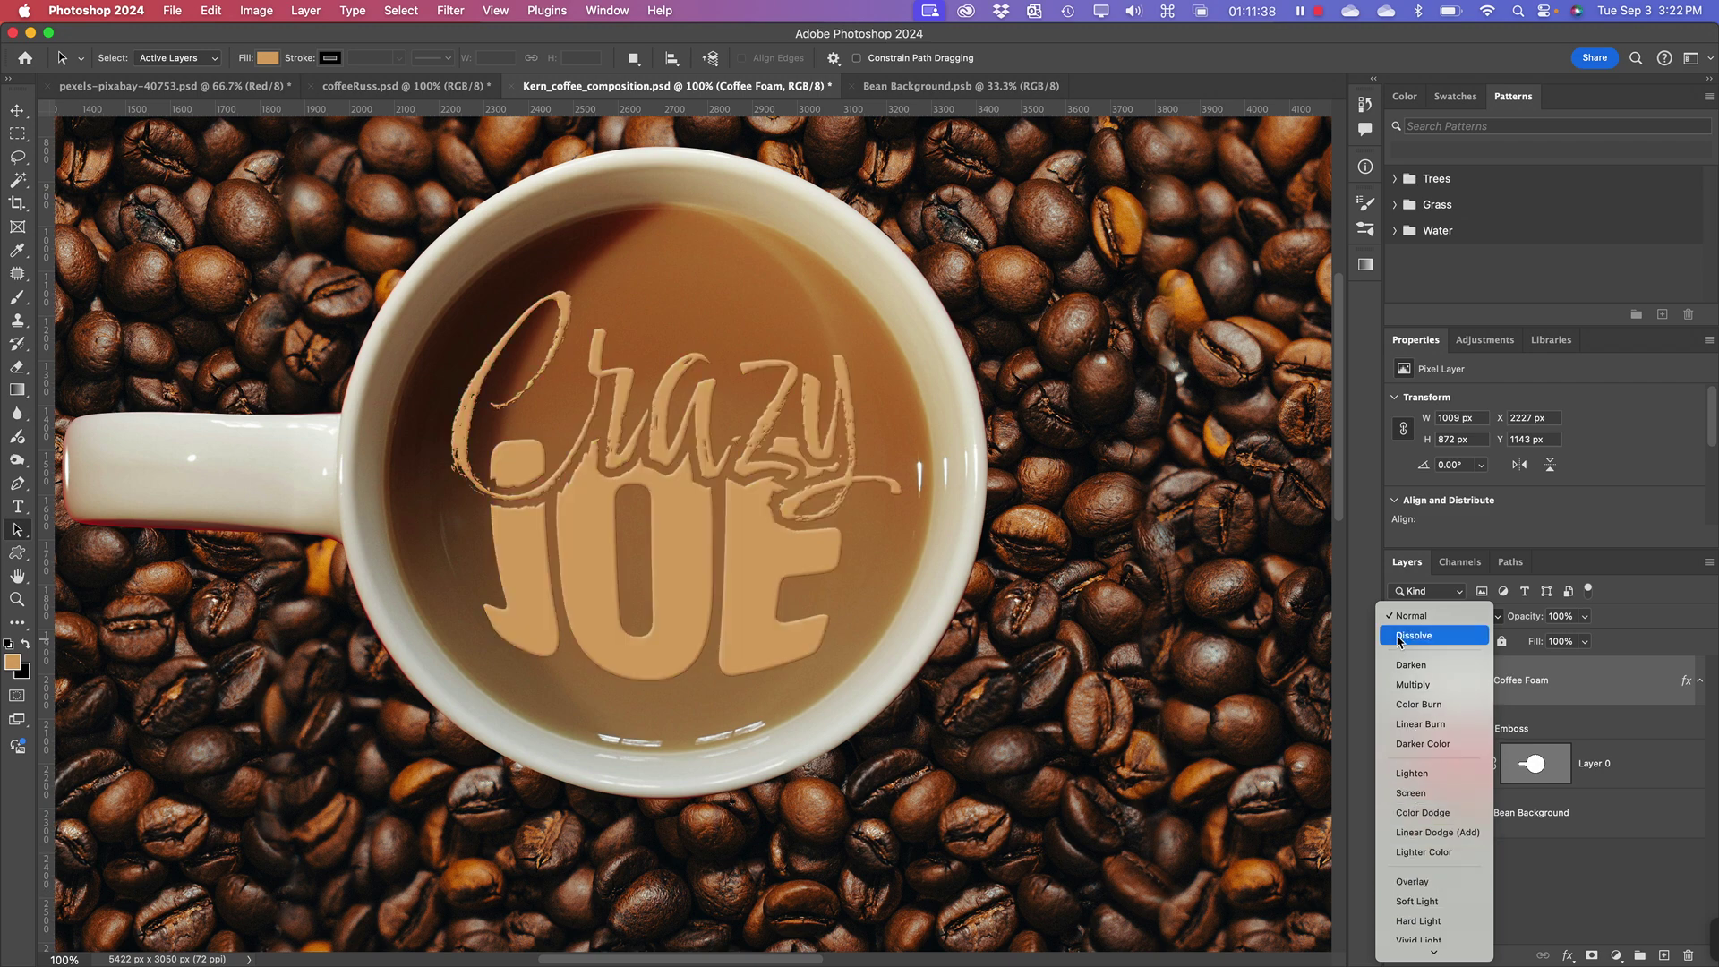
{"action": "key", "text": "Escape"}
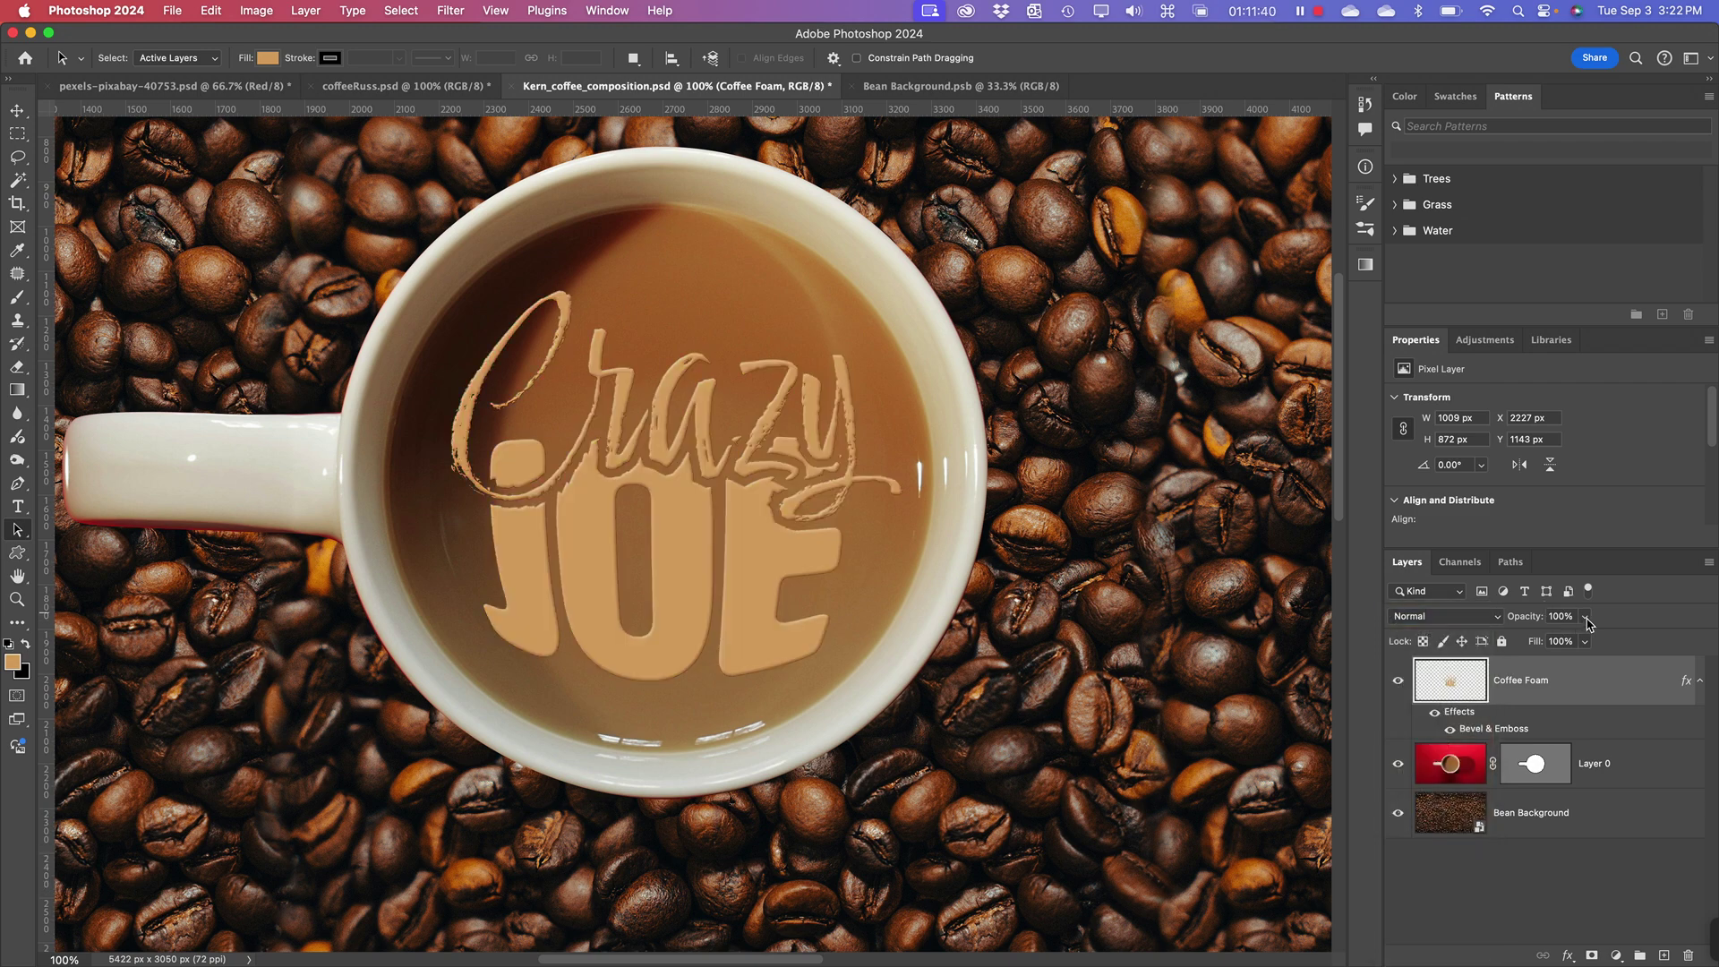
{"action": "left_click", "coordinate": [1585, 617]}
{"action": "mouse_move", "coordinate": [1585, 641]}
{"action": "left_mouse_down"}
{"action": "mouse_move", "coordinate": [1559, 641]}
{"action": "mouse_move", "coordinate": [1598, 641]}
{"action": "left_mouse_up"}
- Deselect the Coffee Foam layer and compare the whole composition with the finished artwork in coffeeRuss.psd
{"action": "key", "text": "super+minus"}
{"action": "key", "text": "super+minus"}
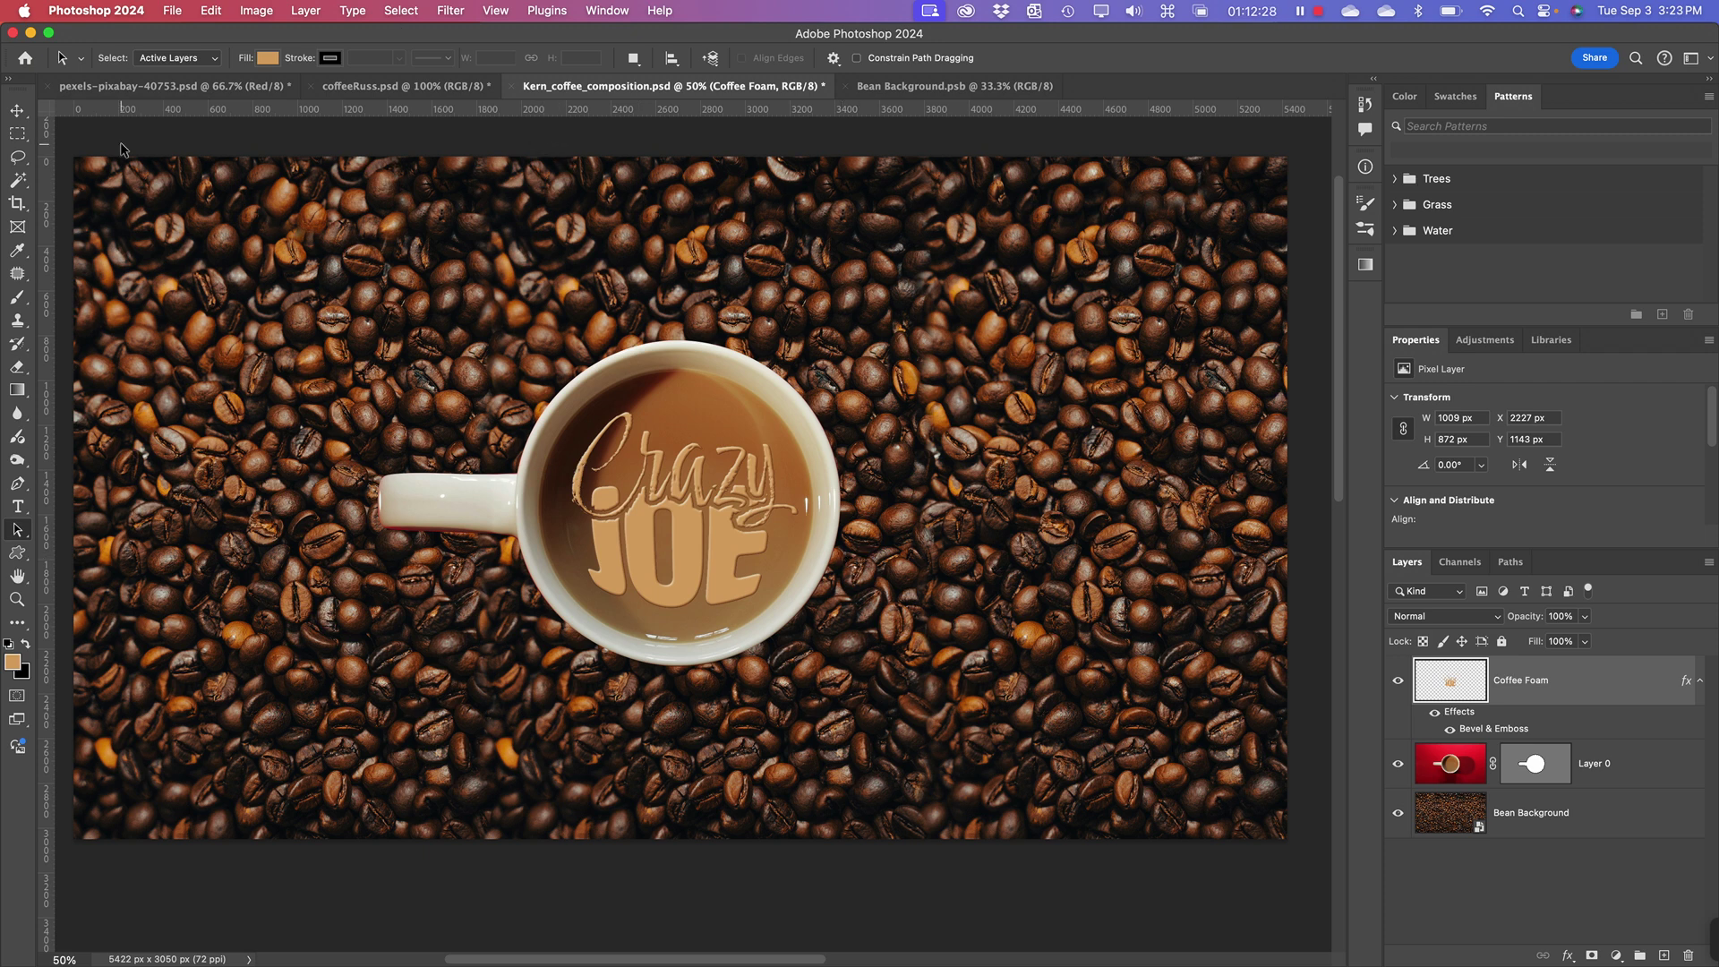
{"action": "left_click", "coordinate": [1510, 868]}
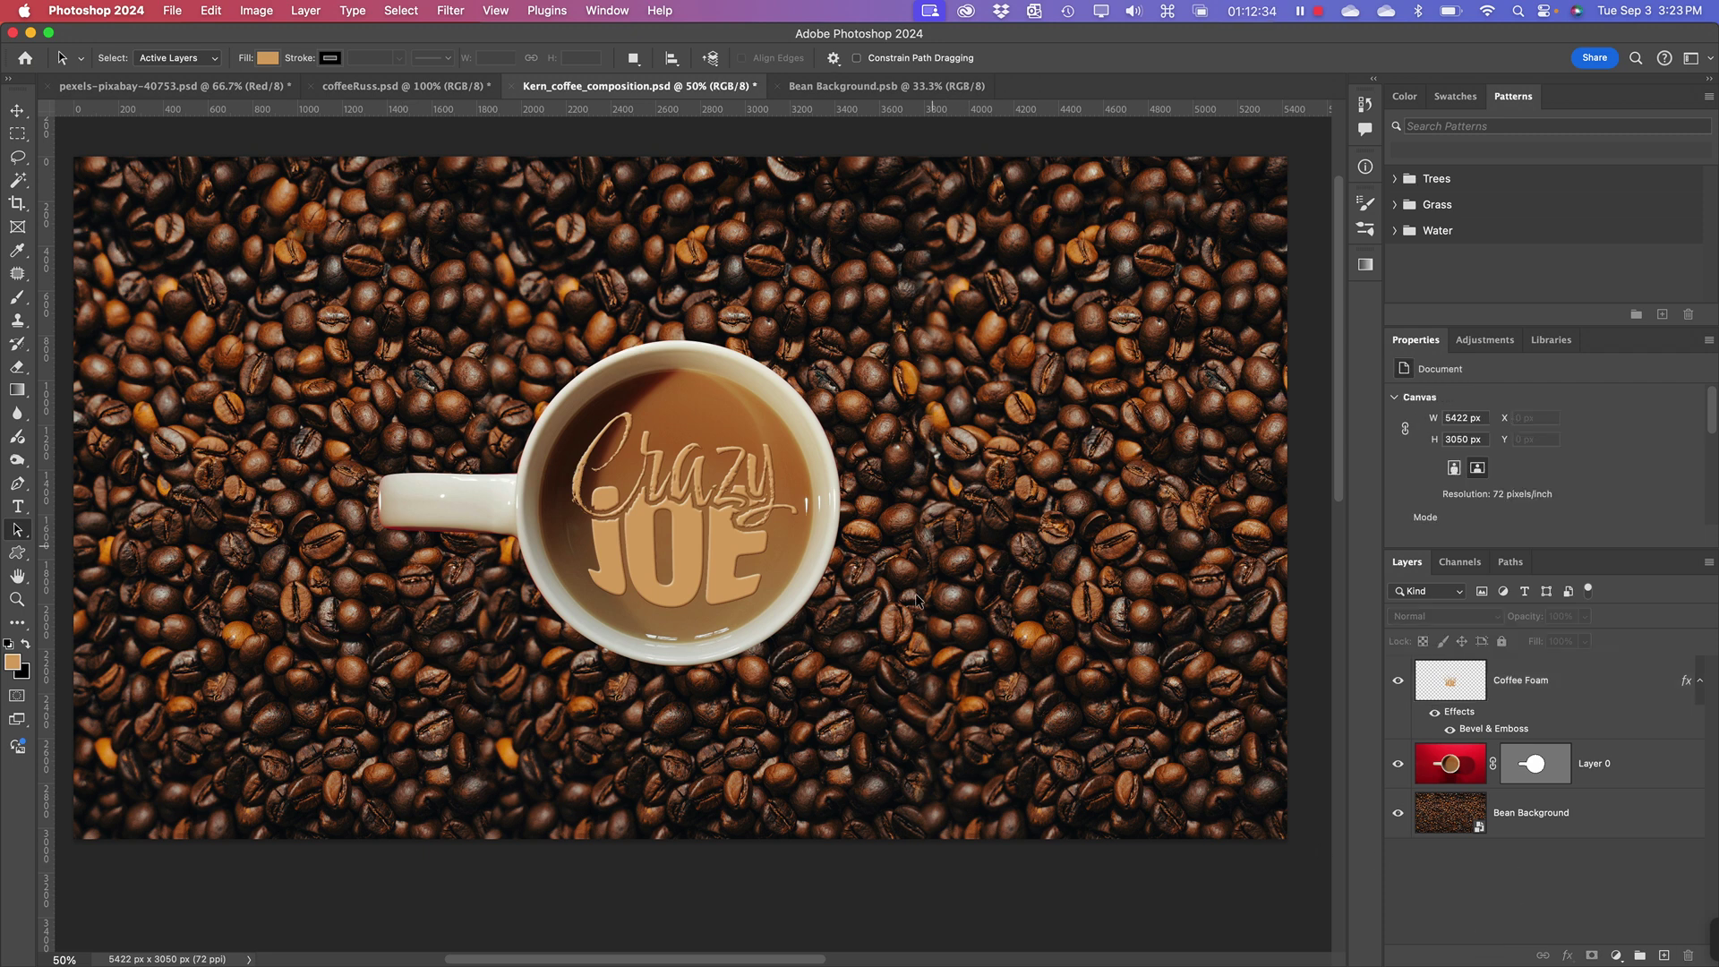
{"action": "left_click_drag", "start_coordinate": [823, 721], "coordinate": [856, 672]}
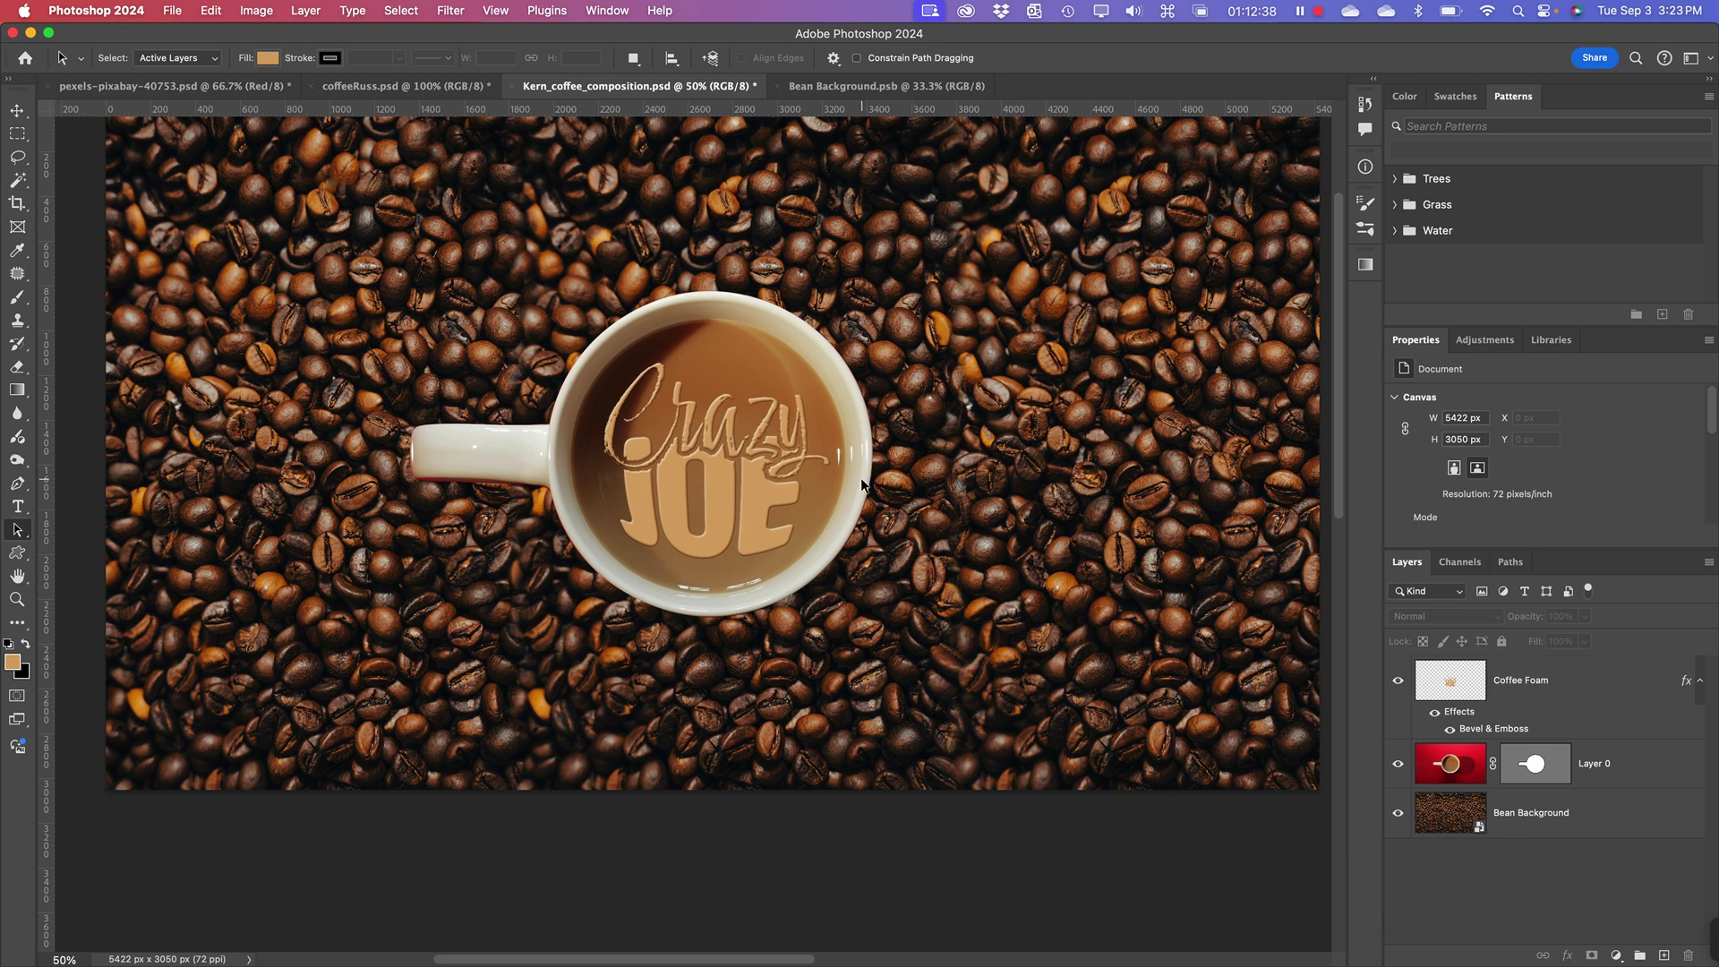
{"action": "left_click_drag", "start_coordinate": [926, 370], "coordinate": [1009, 493]}
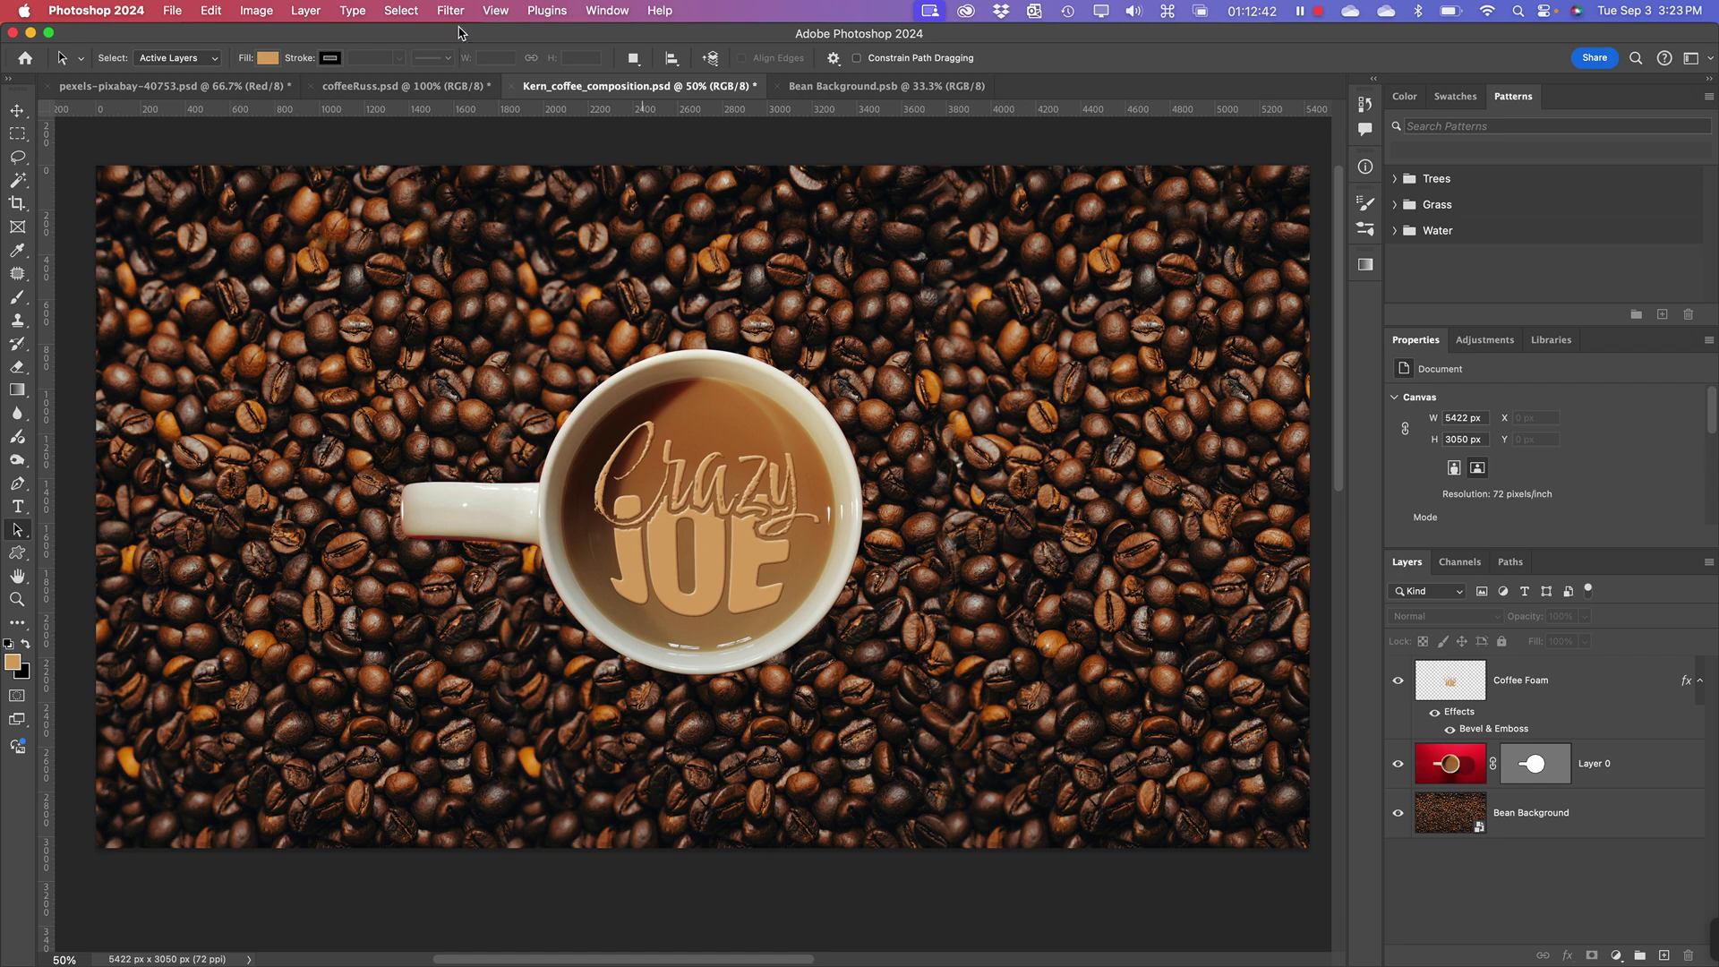
{"action": "left_click", "coordinate": [394, 89]}
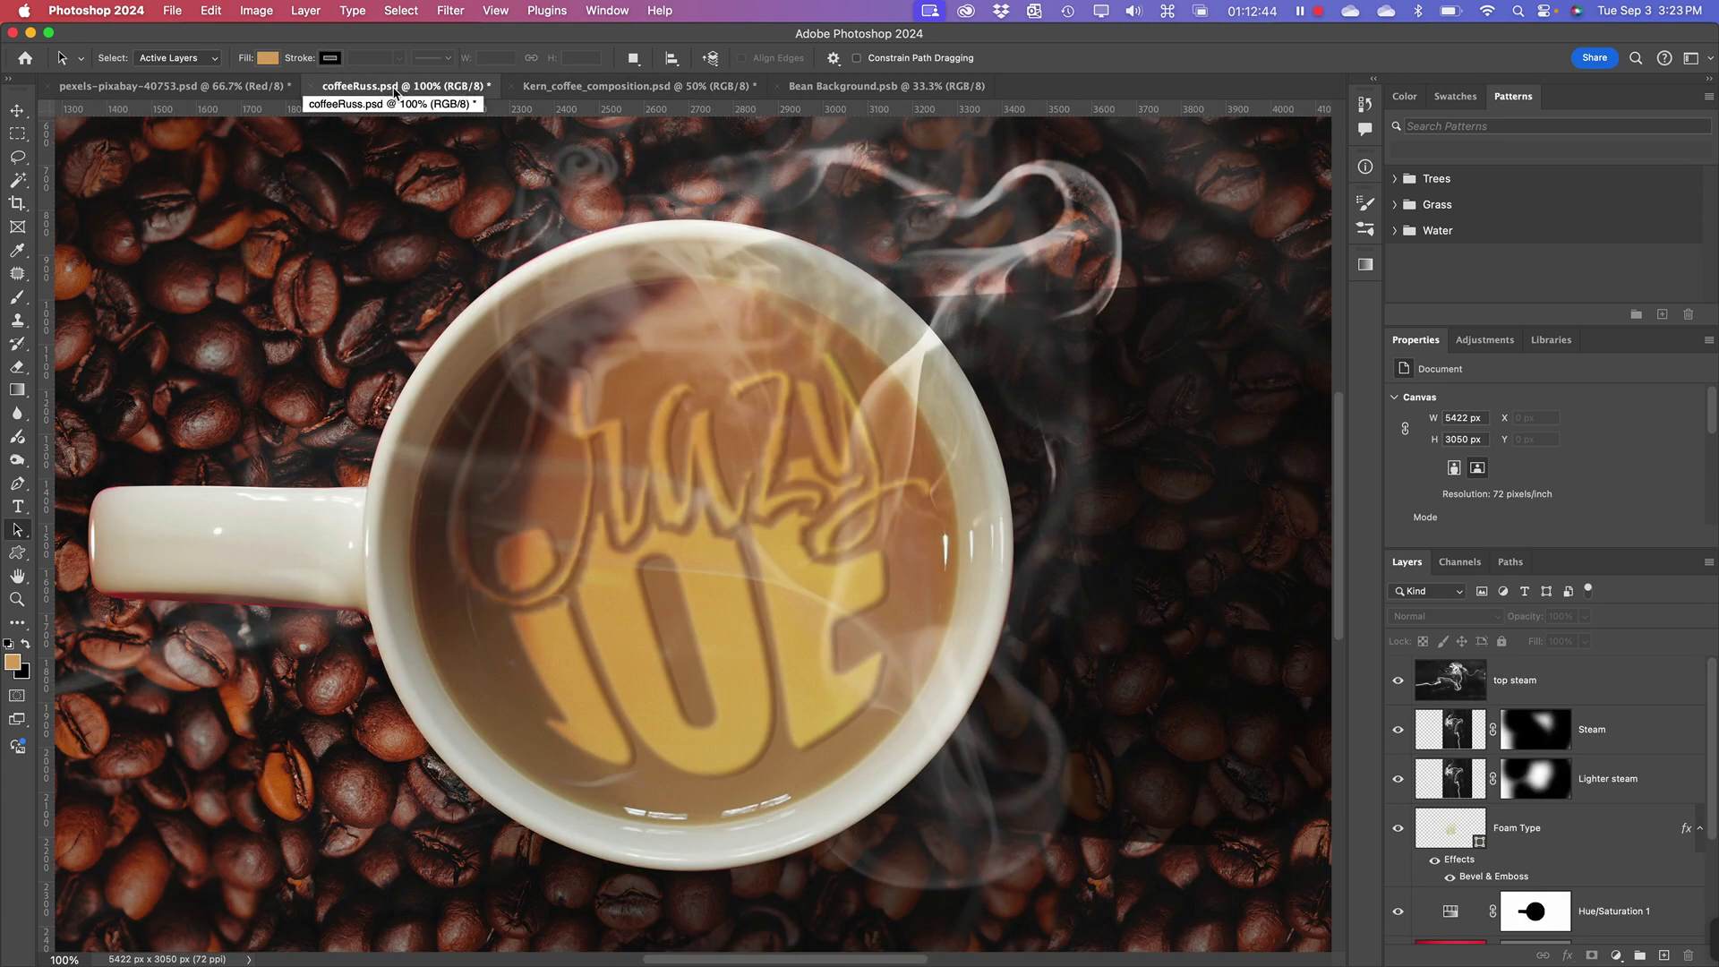
{"action": "key", "text": "super+minus"}
{"action": "key", "text": "super+minus"}
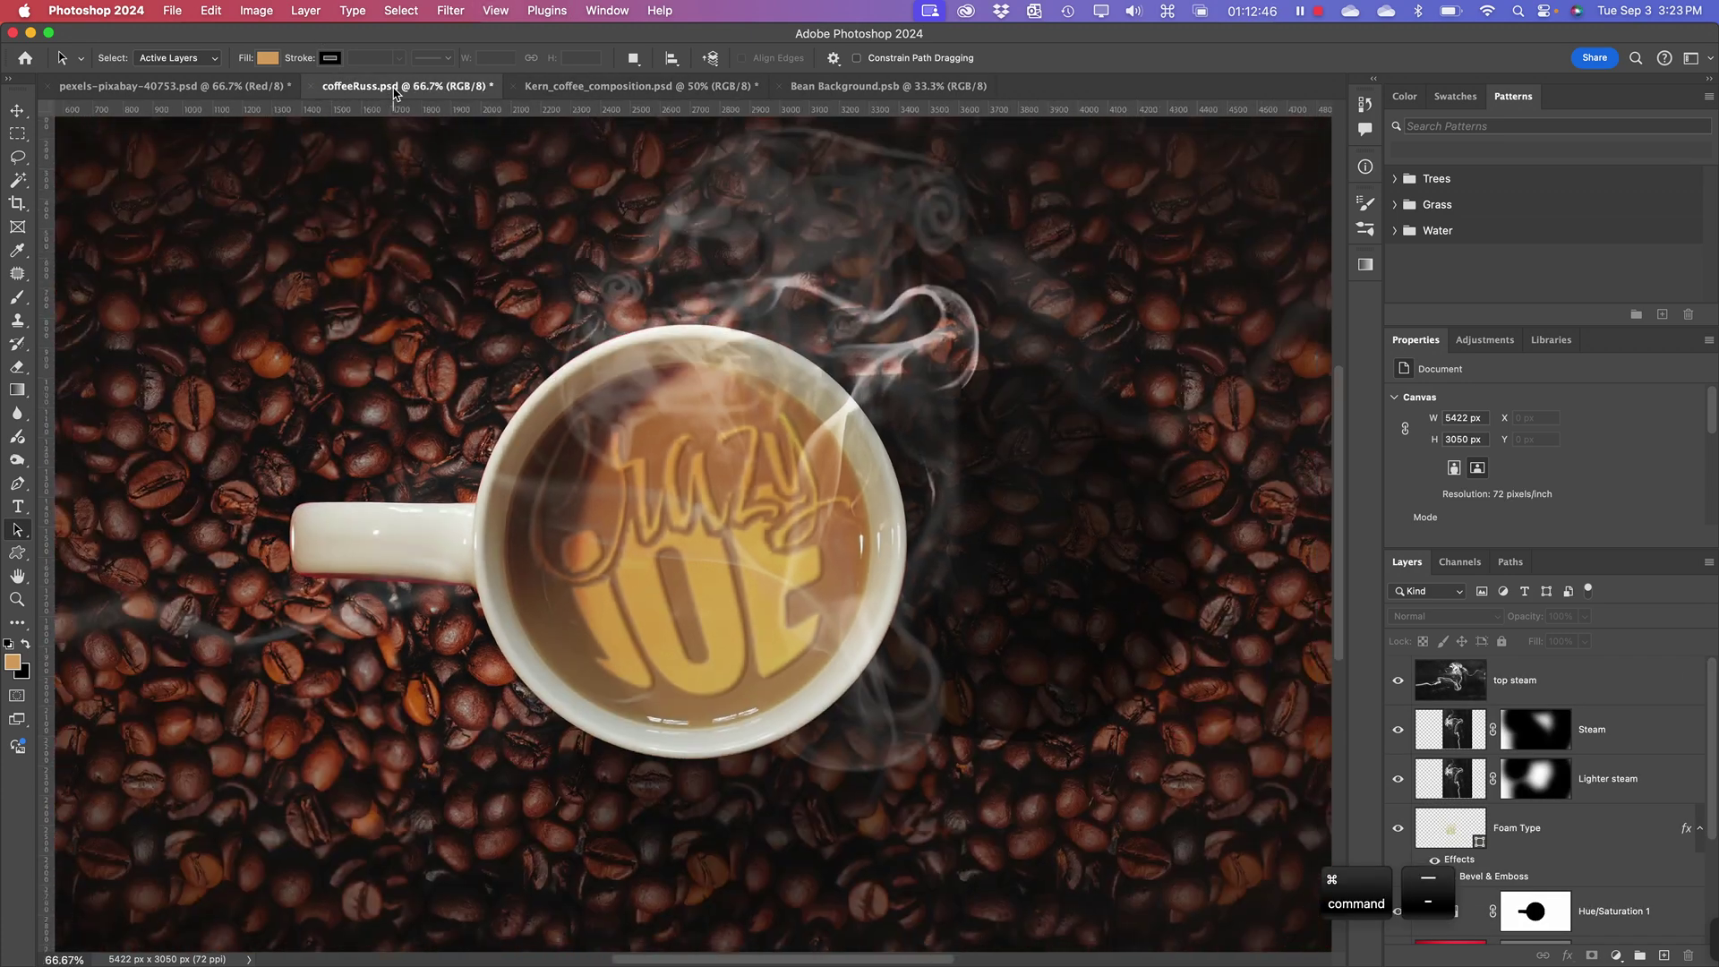
{"action": "key", "text": "super+minus"}
{"action": "key", "text": "super+equal"}
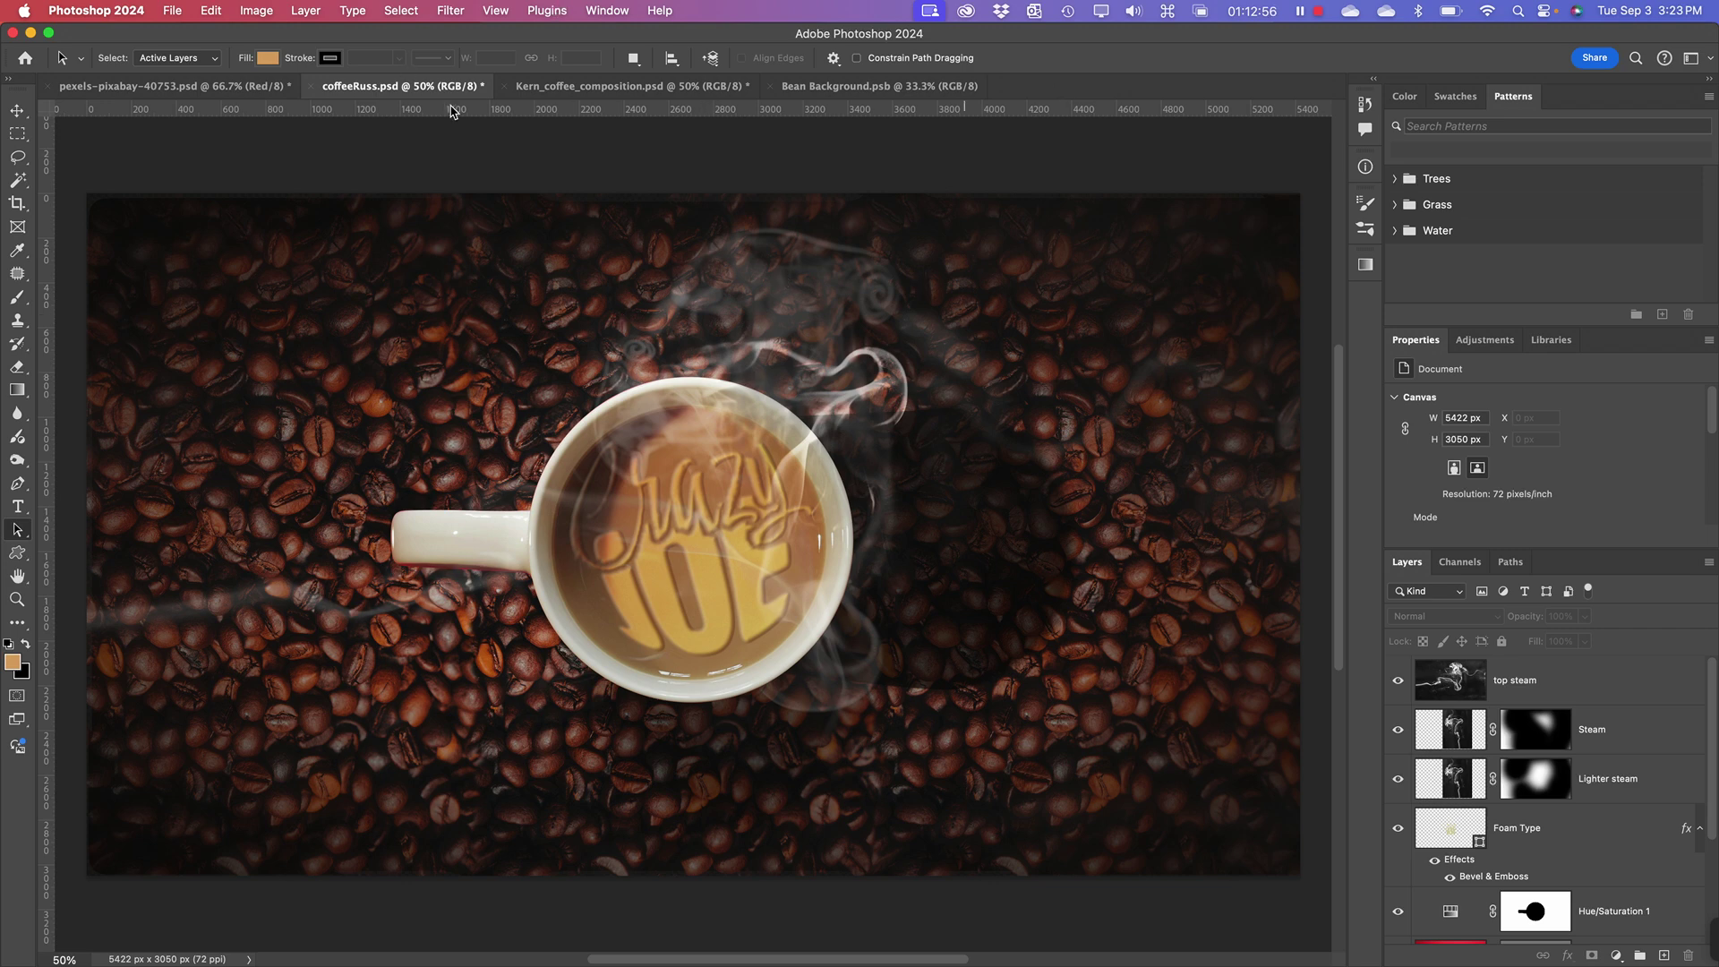
- Switch to Finder and open the smoke-steam folder
{"action": "key", "text": "super+Tab"}
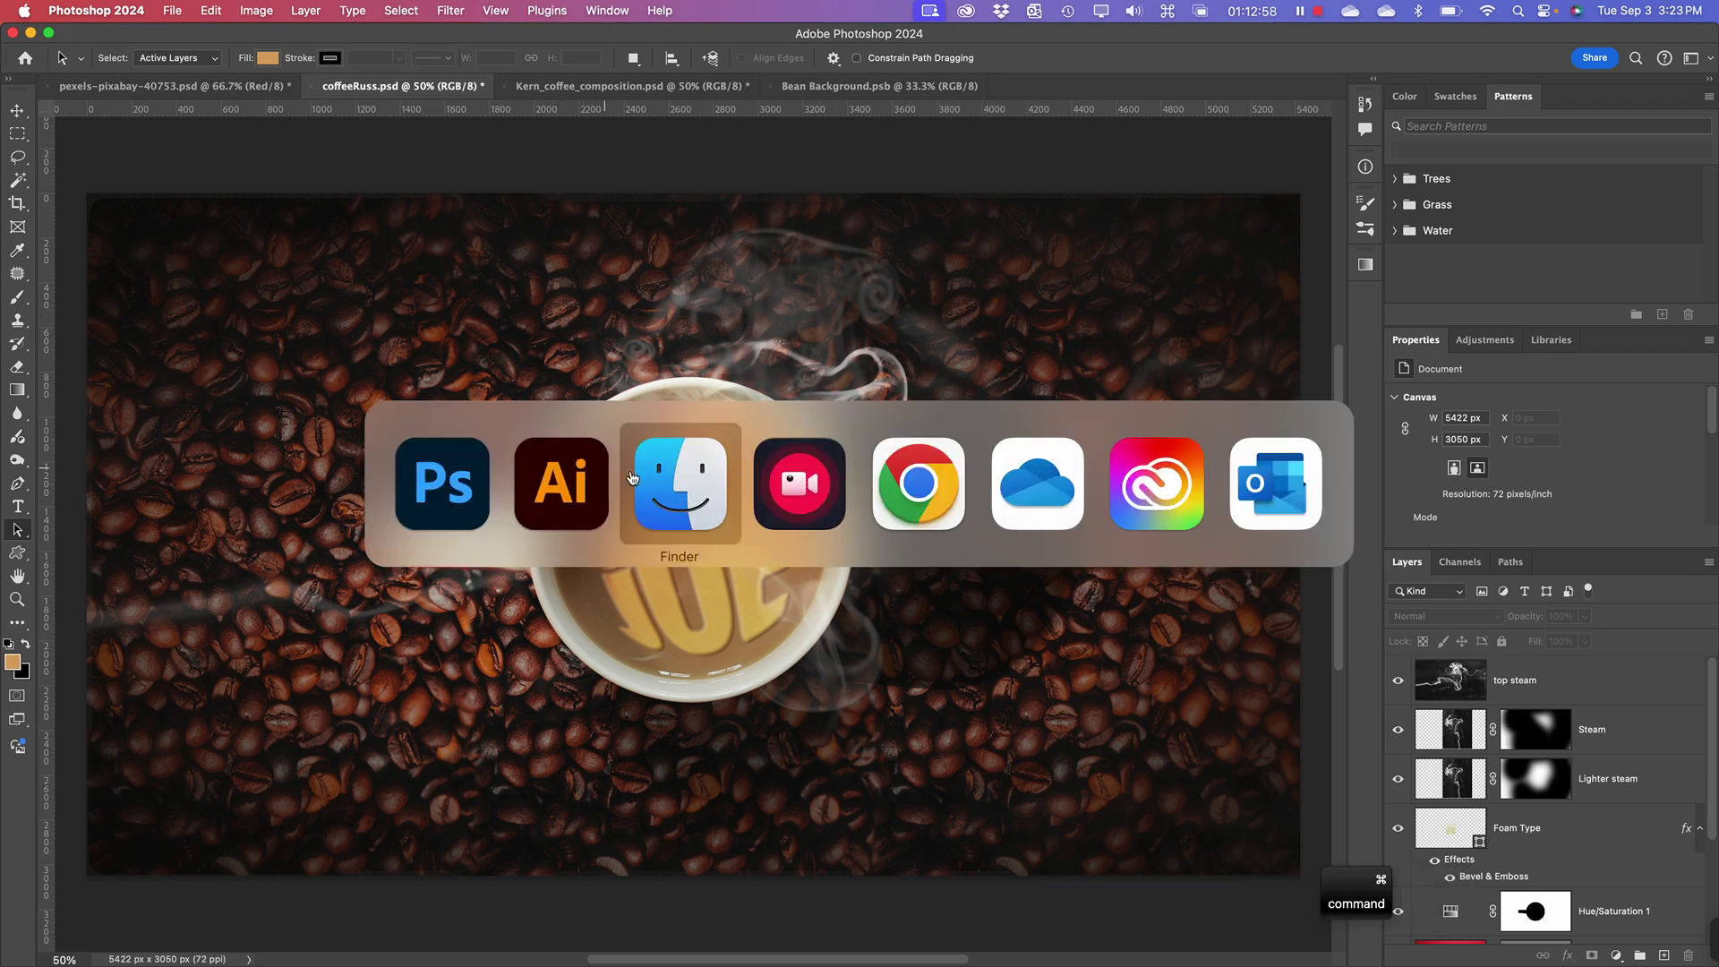
{"action": "left_click", "coordinate": [694, 479]}
{"action": "left_click", "coordinate": [1147, 269]}
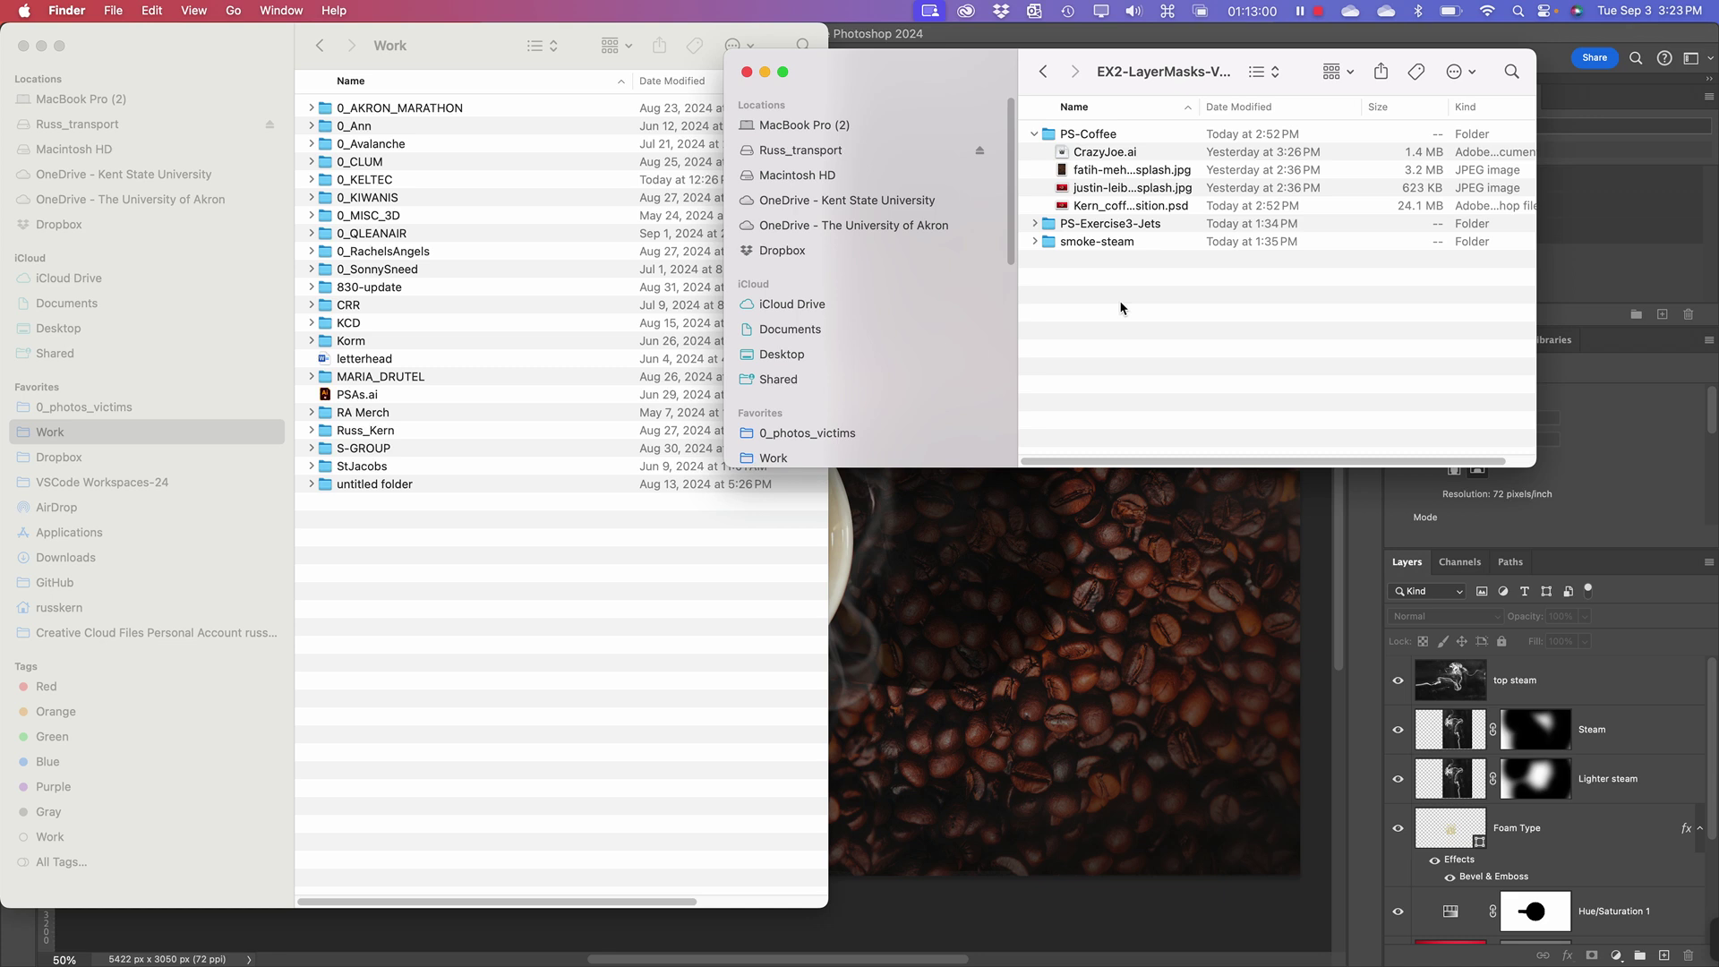
{"action": "left_click", "coordinate": [1036, 242]}
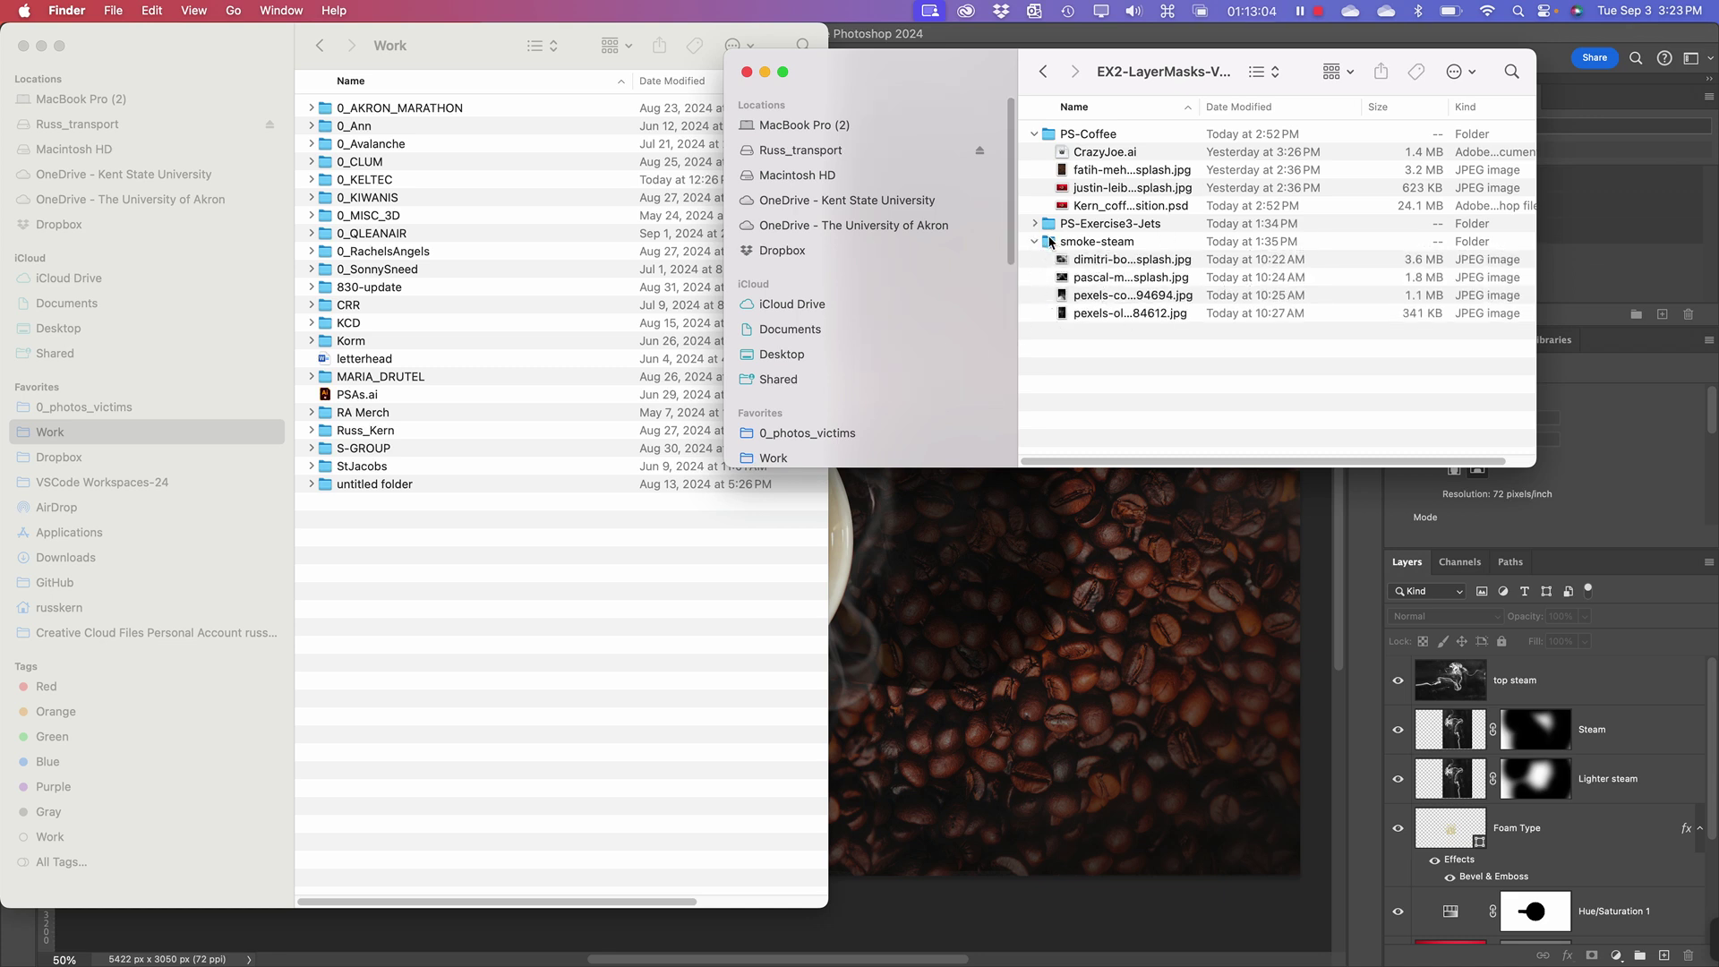
{"action": "double_click", "coordinate": [1050, 241]}
- Display the smoke-steam folder as a gallery and enlarge its window
{"action": "left_click", "coordinate": [1334, 71]}
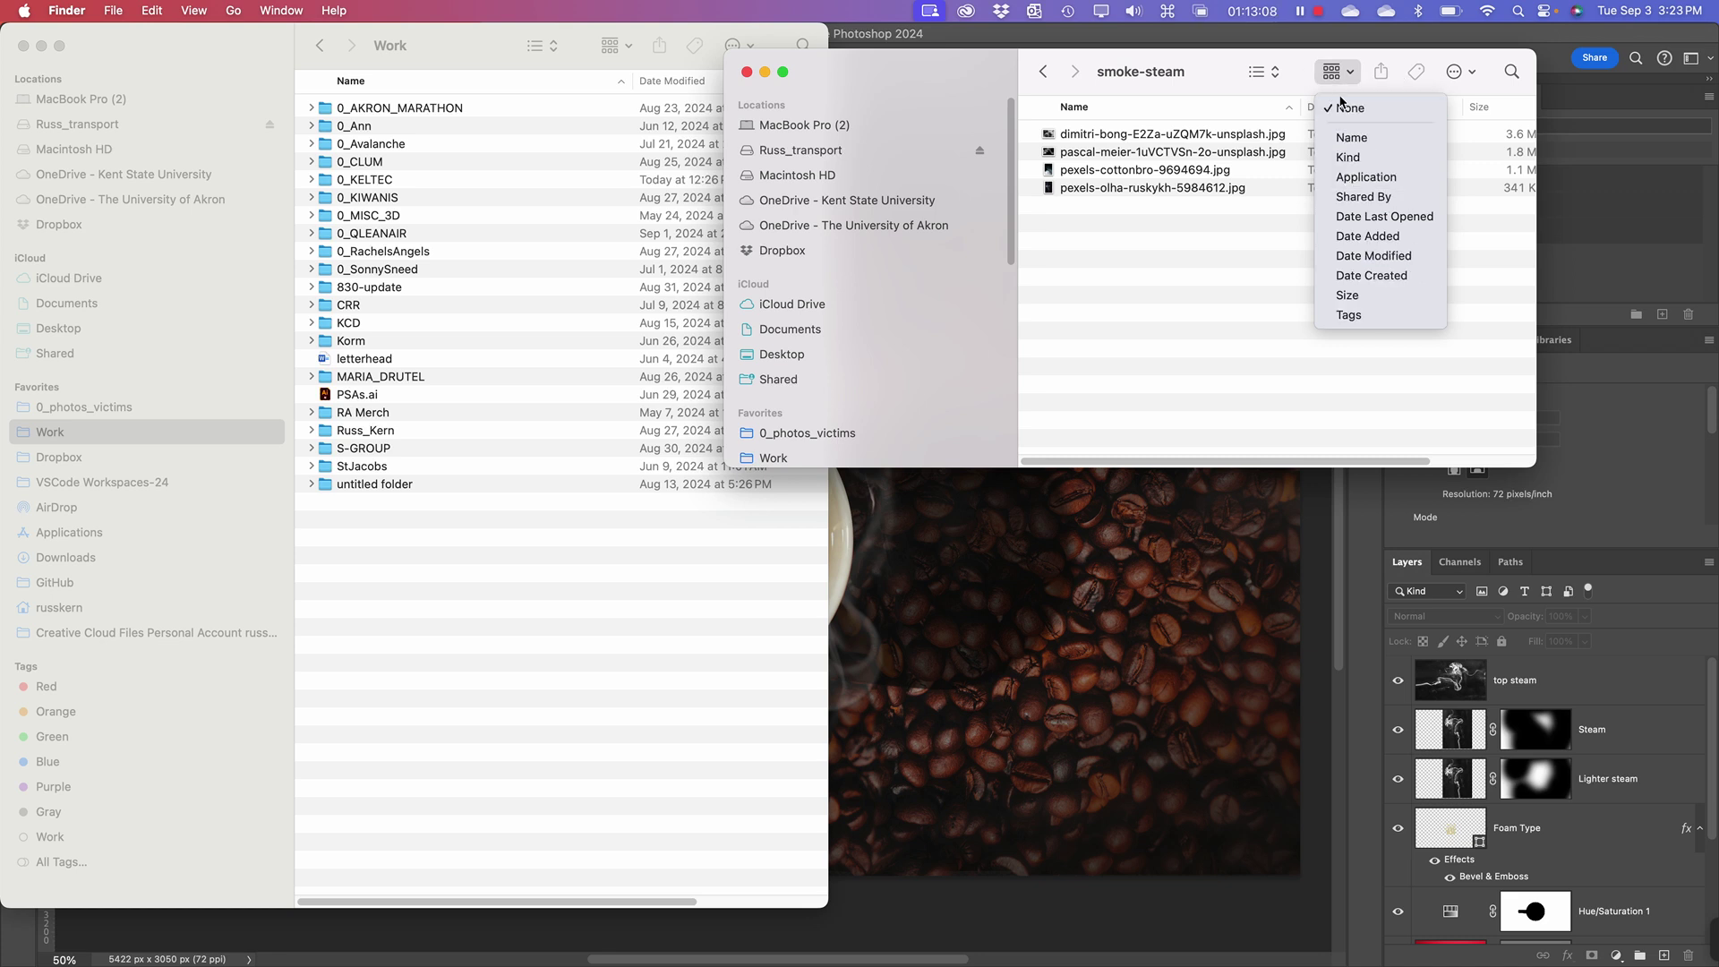
{"action": "left_click", "coordinate": [1269, 75]}
{"action": "left_click", "coordinate": [1270, 76]}
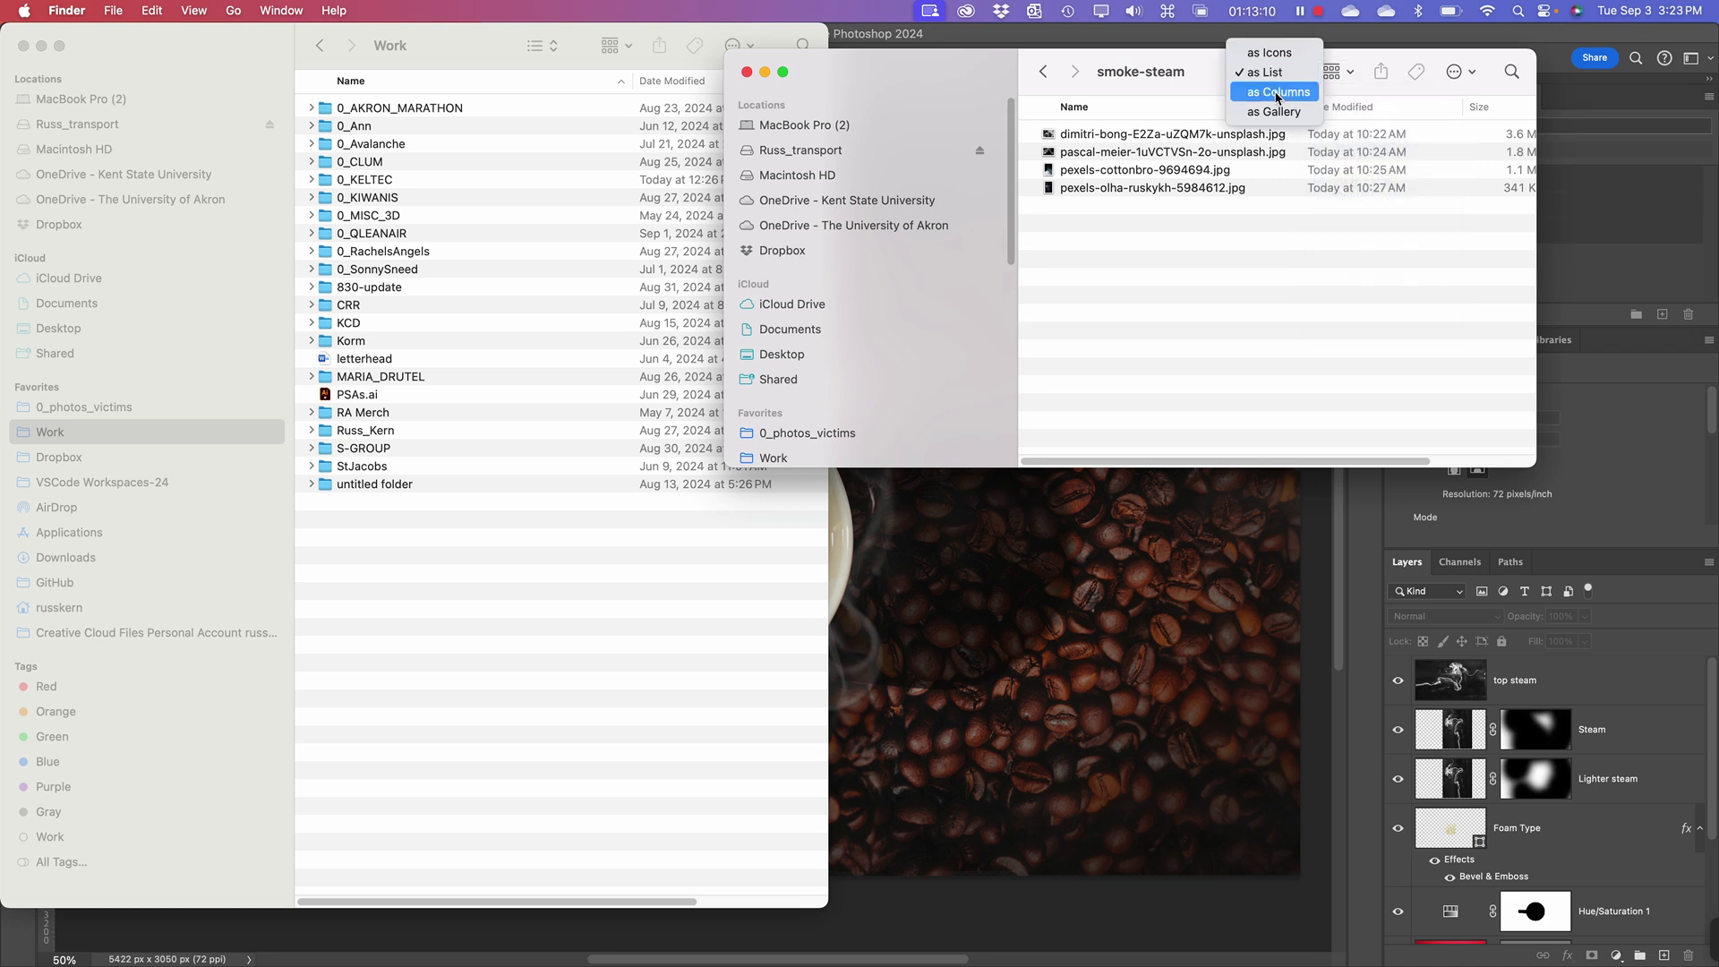
{"action": "left_click", "coordinate": [1274, 111]}
{"action": "left_click_drag", "start_coordinate": [917, 56], "coordinate": [539, 56]}
{"action": "left_click_drag", "start_coordinate": [1149, 458], "coordinate": [1575, 639]}
- Preview the smoke images and open pexels-olha-ruskykh-5984612.jpg in Photoshop
{"action": "left_click", "coordinate": [707, 622]}
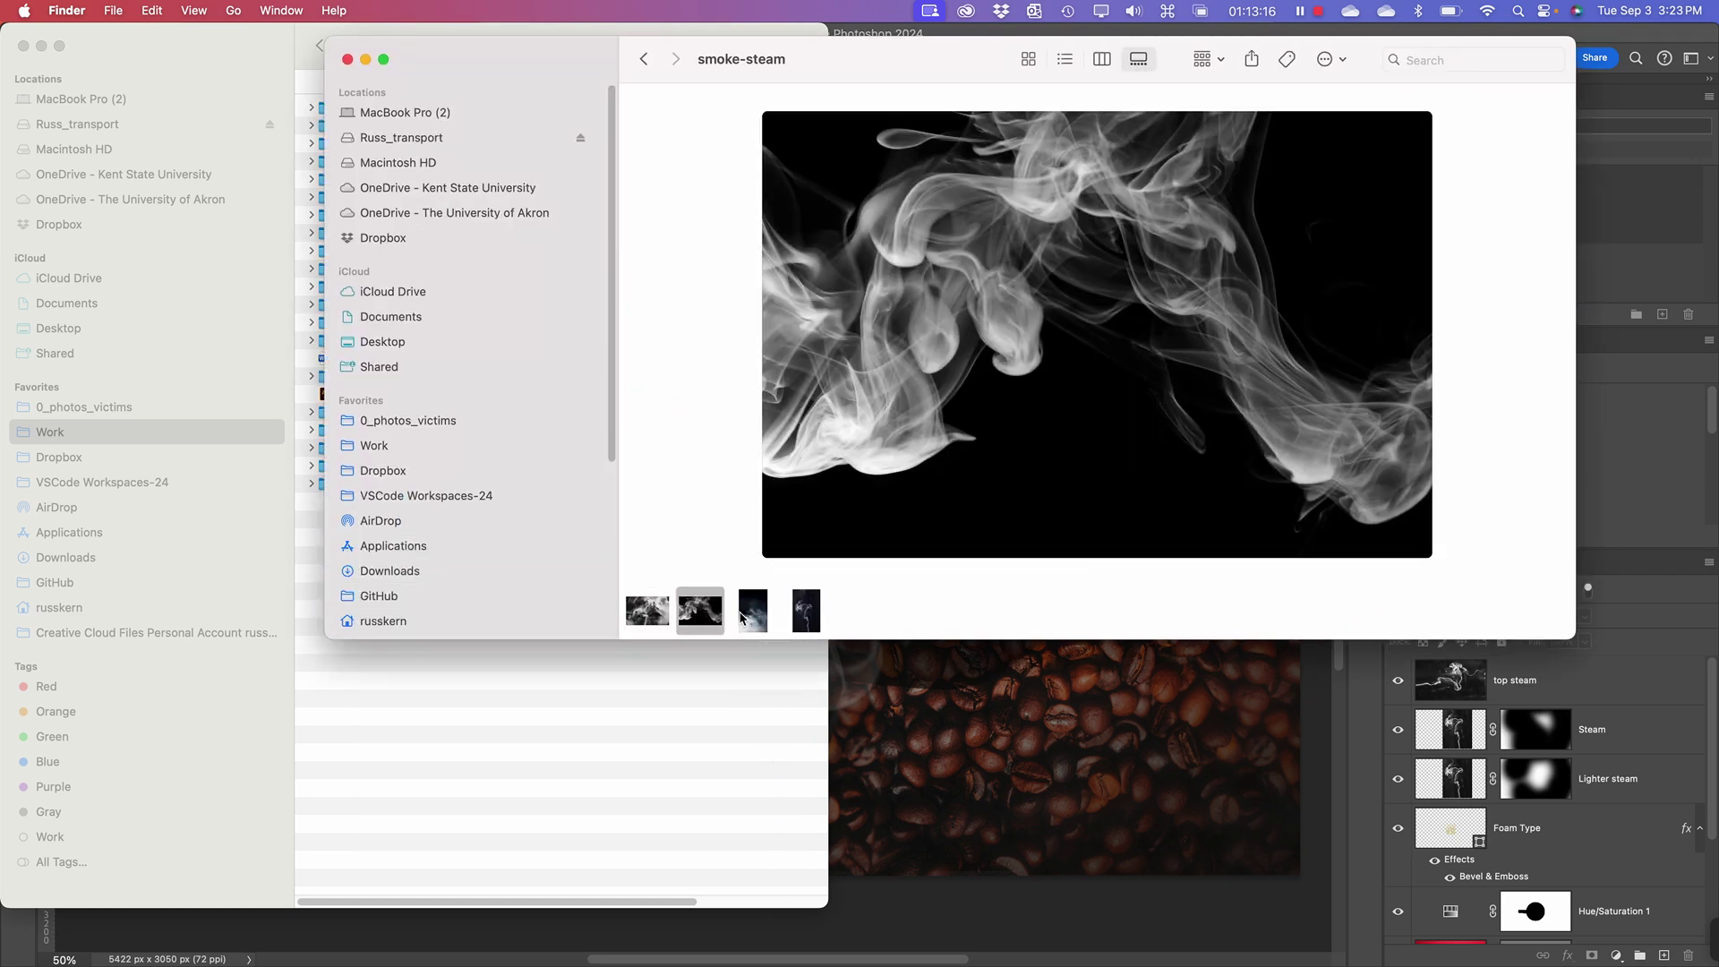
{"action": "left_click", "coordinate": [742, 616]}
{"action": "left_click", "coordinate": [804, 624]}
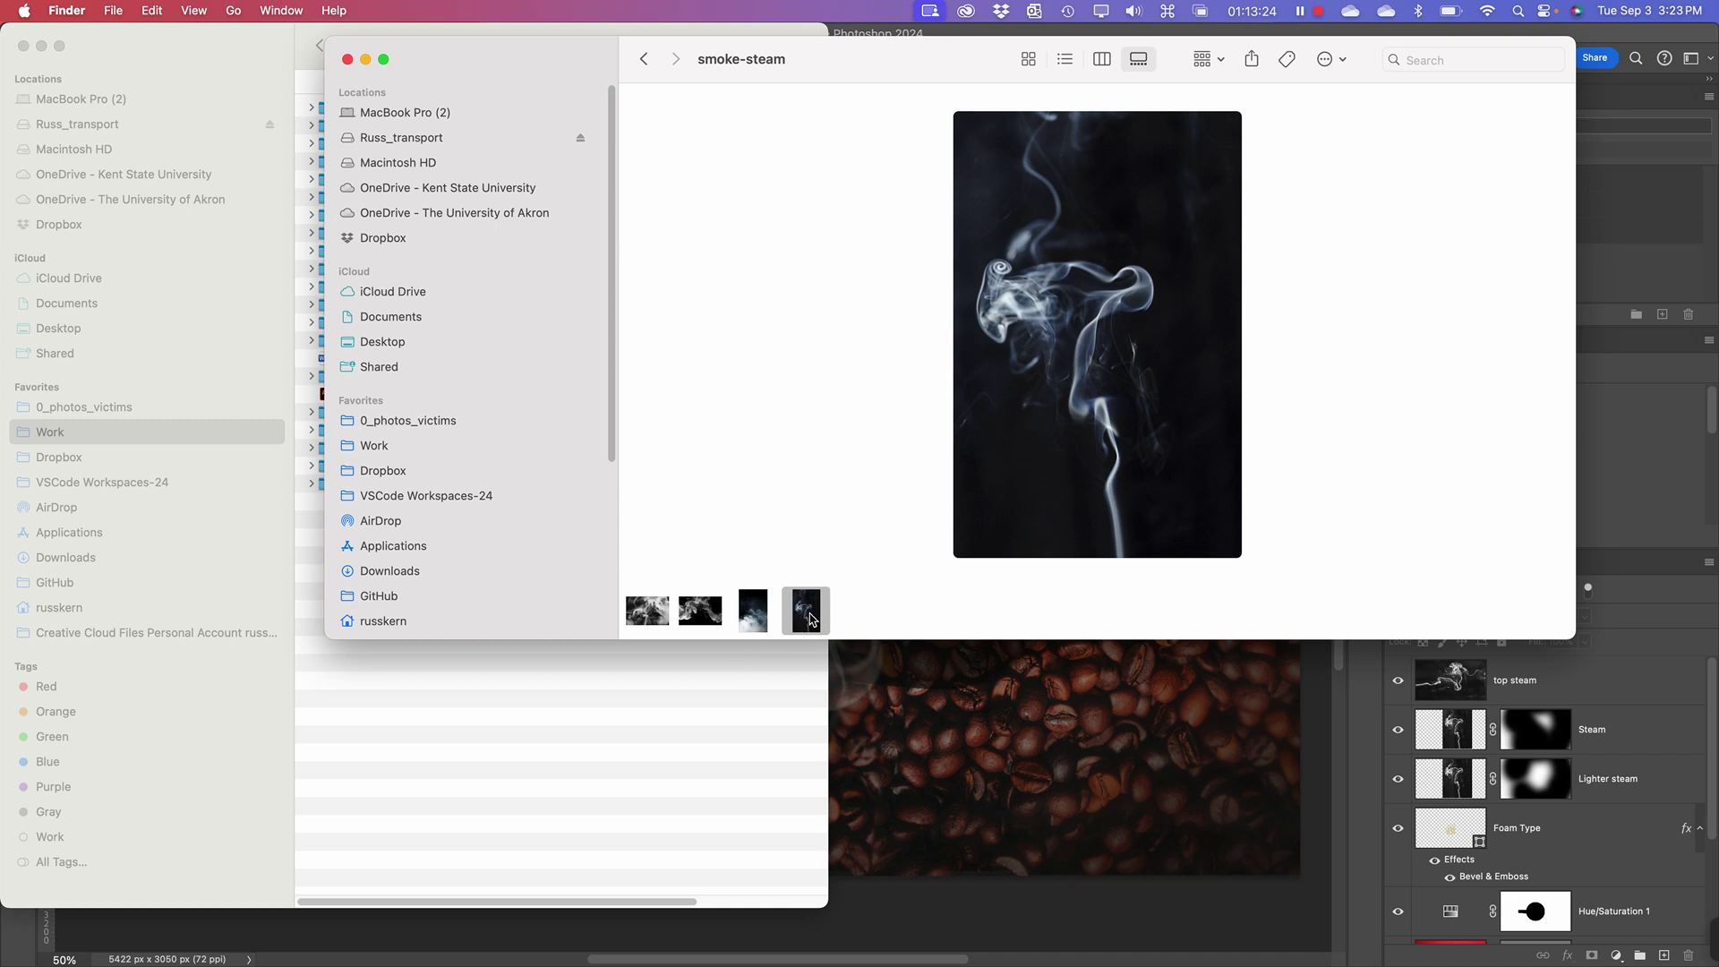
{"action": "left_click_drag", "start_coordinate": [806, 617], "coordinate": [1118, 947]}
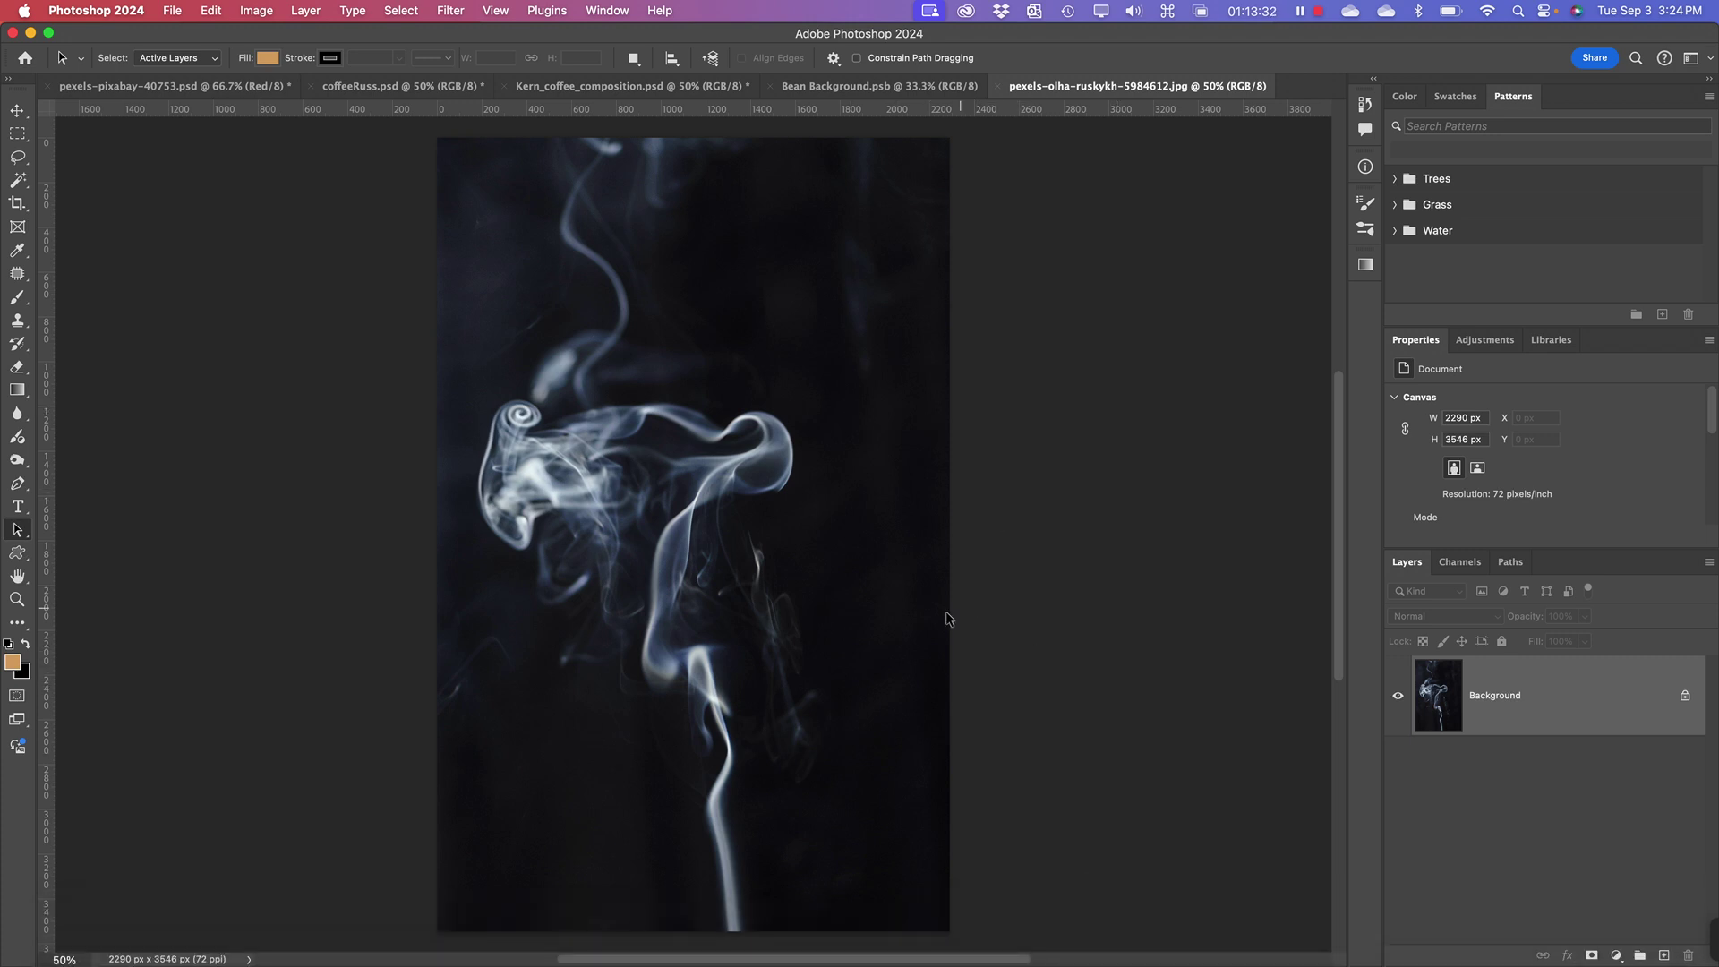
{"action": "key", "text": "space"}
{"action": "left_click_drag", "start_coordinate": [732, 572], "coordinate": [912, 545]}
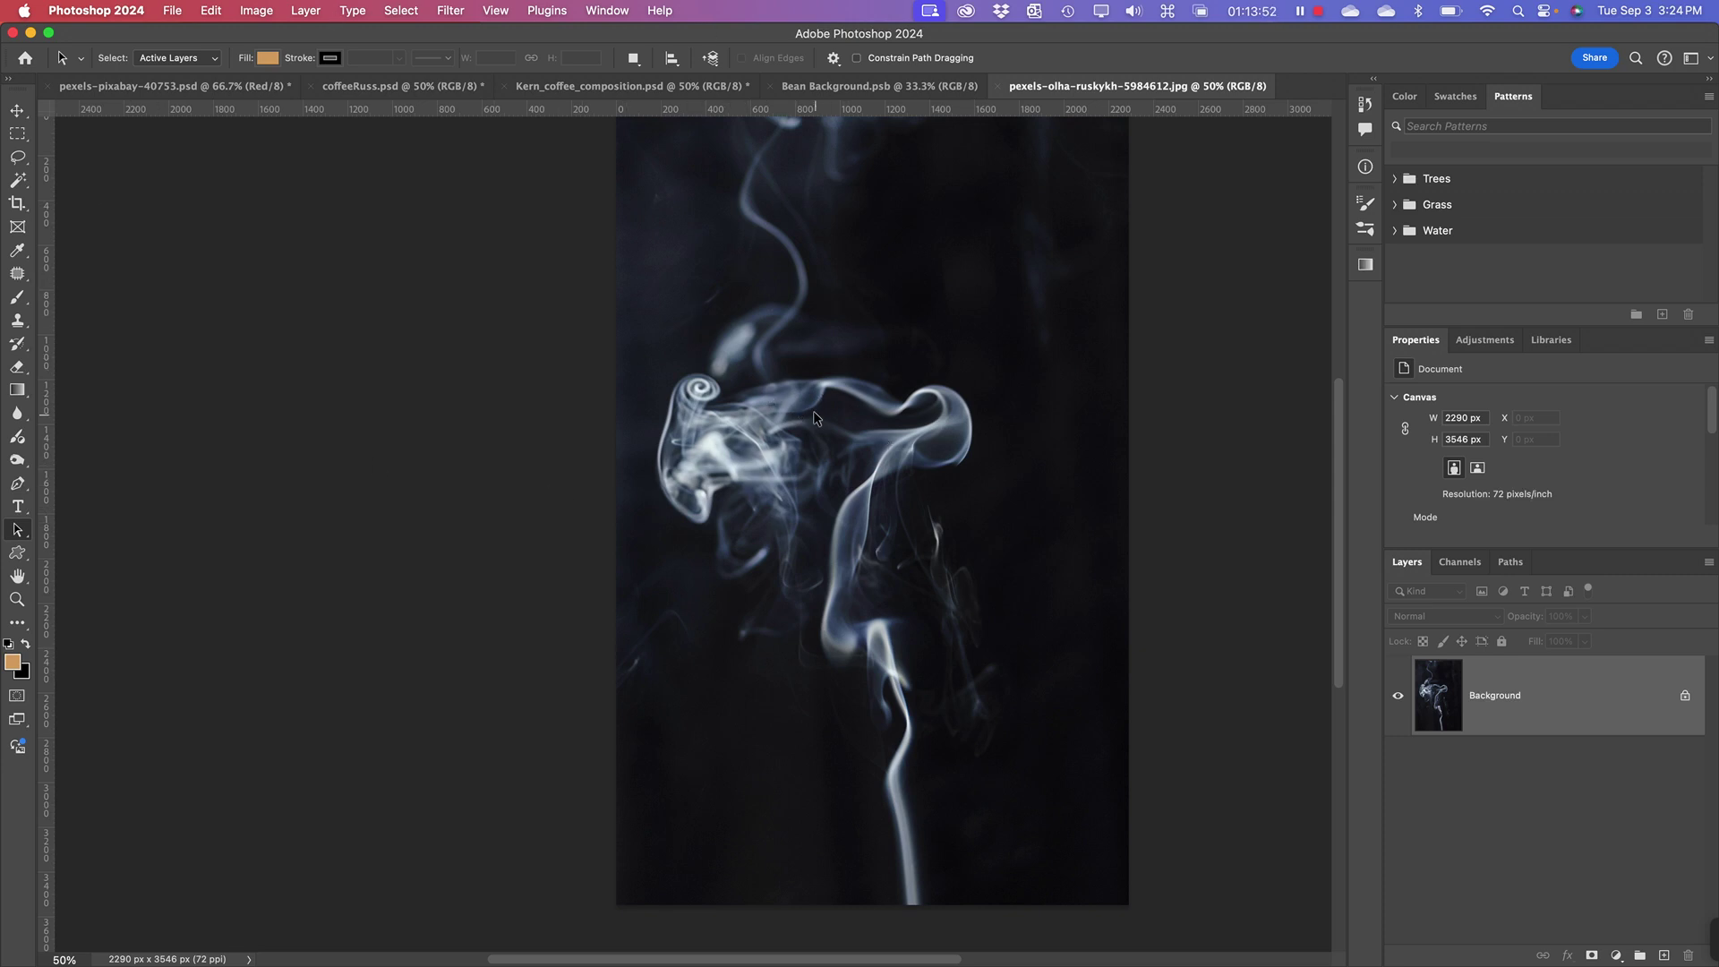
- In coffeeRuss.psd, compare the blend modes and opacities of the Steam and Lighter steam layers
{"action": "left_click", "coordinate": [398, 91]}
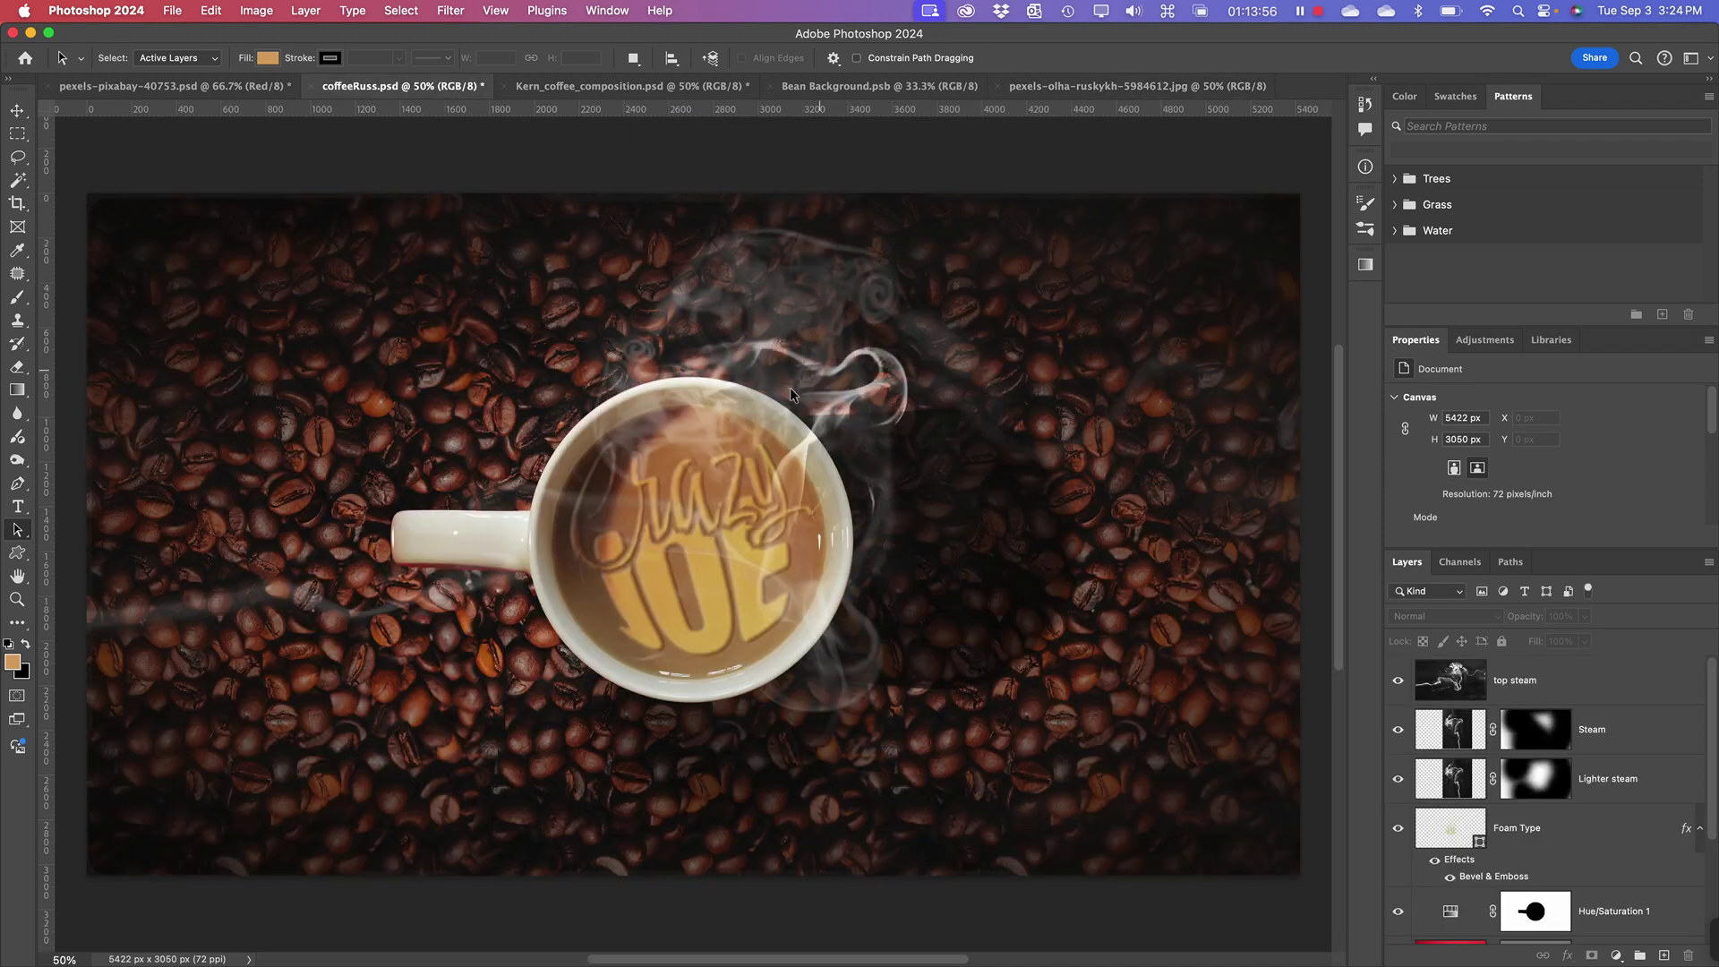
{"action": "left_click", "coordinate": [1464, 736]}
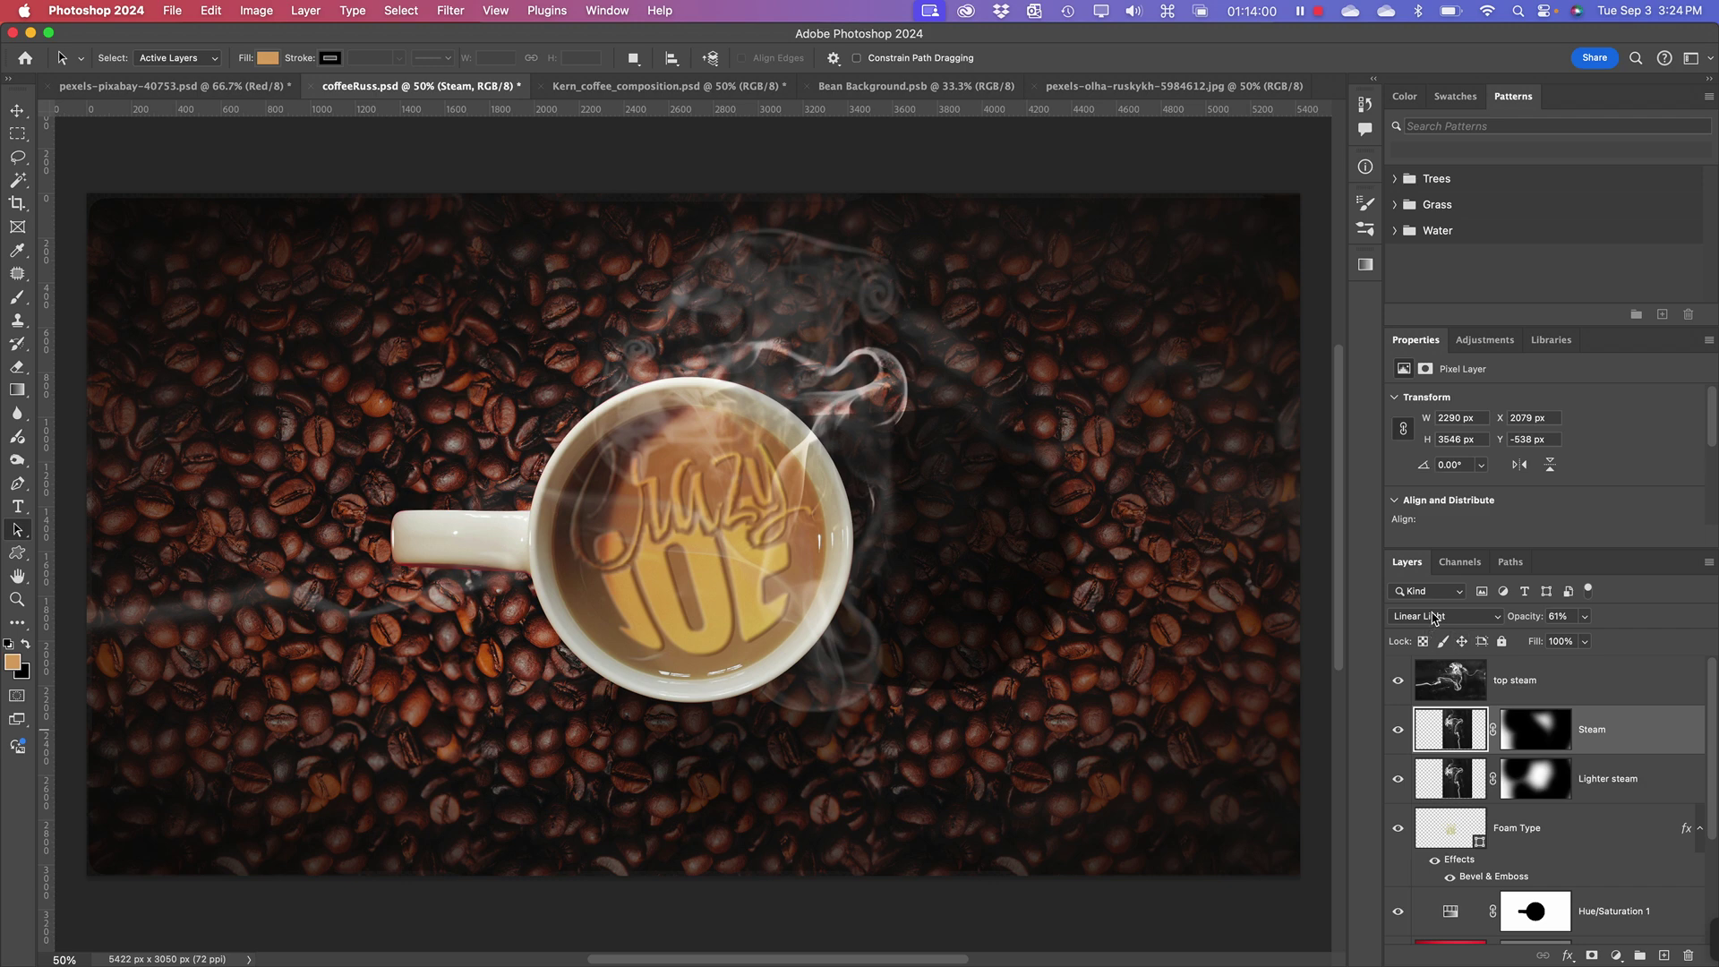
{"action": "left_click", "coordinate": [1456, 774]}
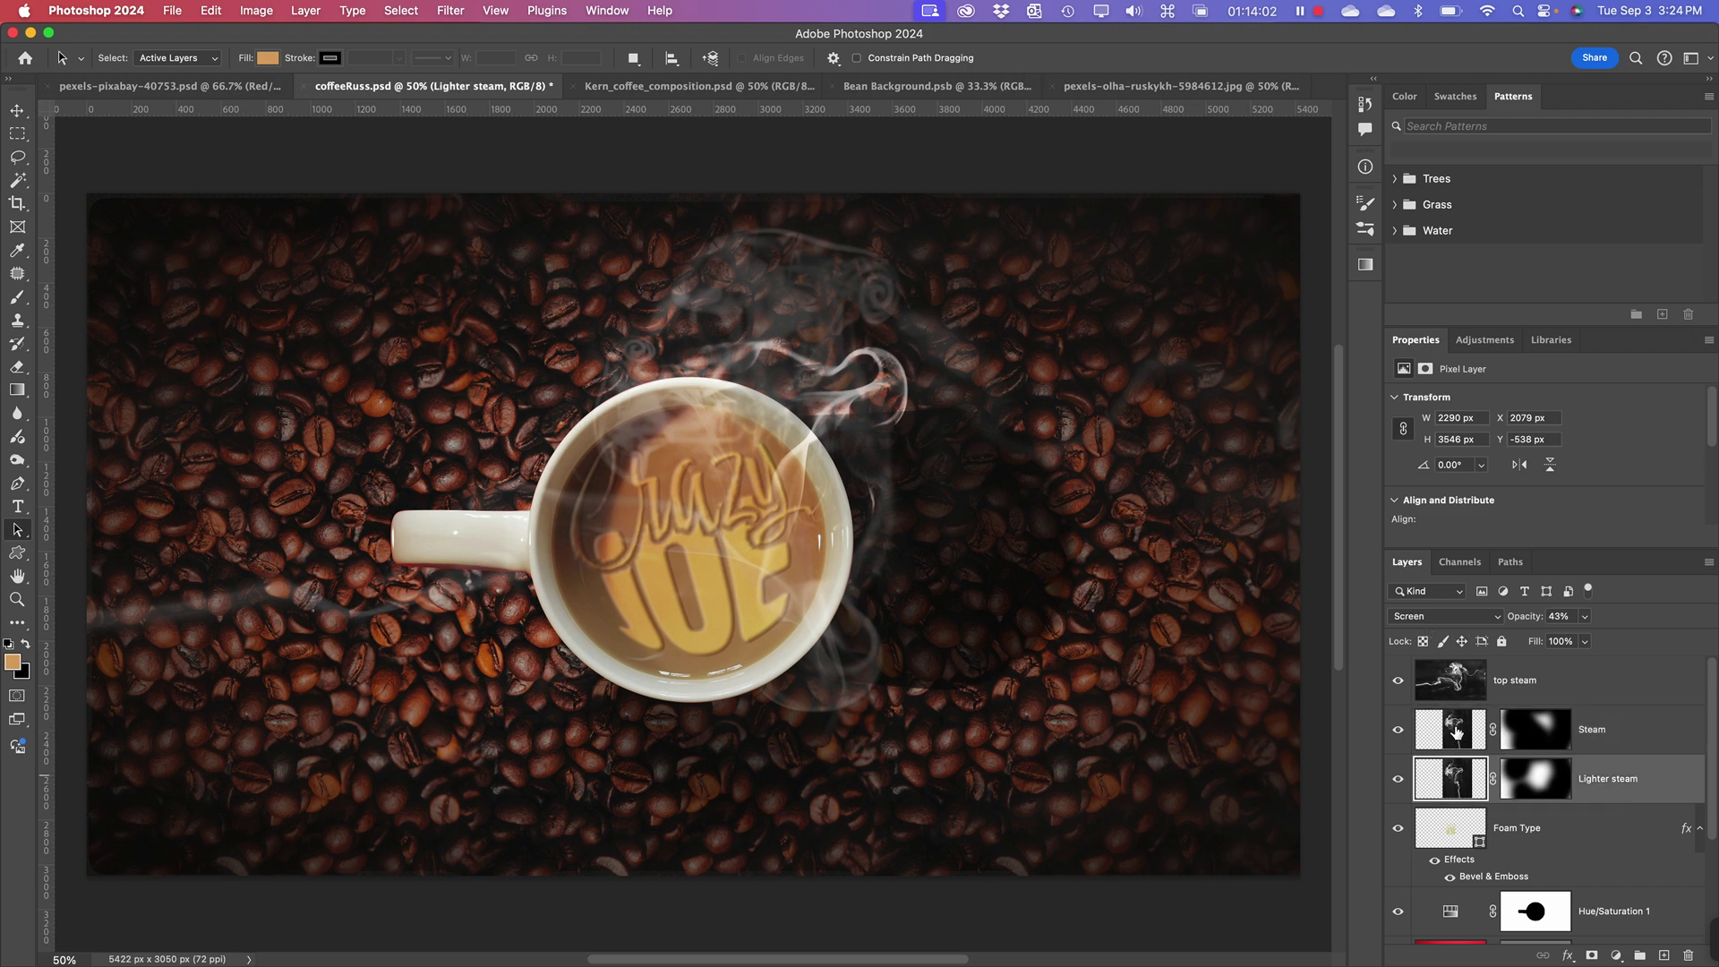
{"action": "left_click", "coordinate": [1457, 729]}
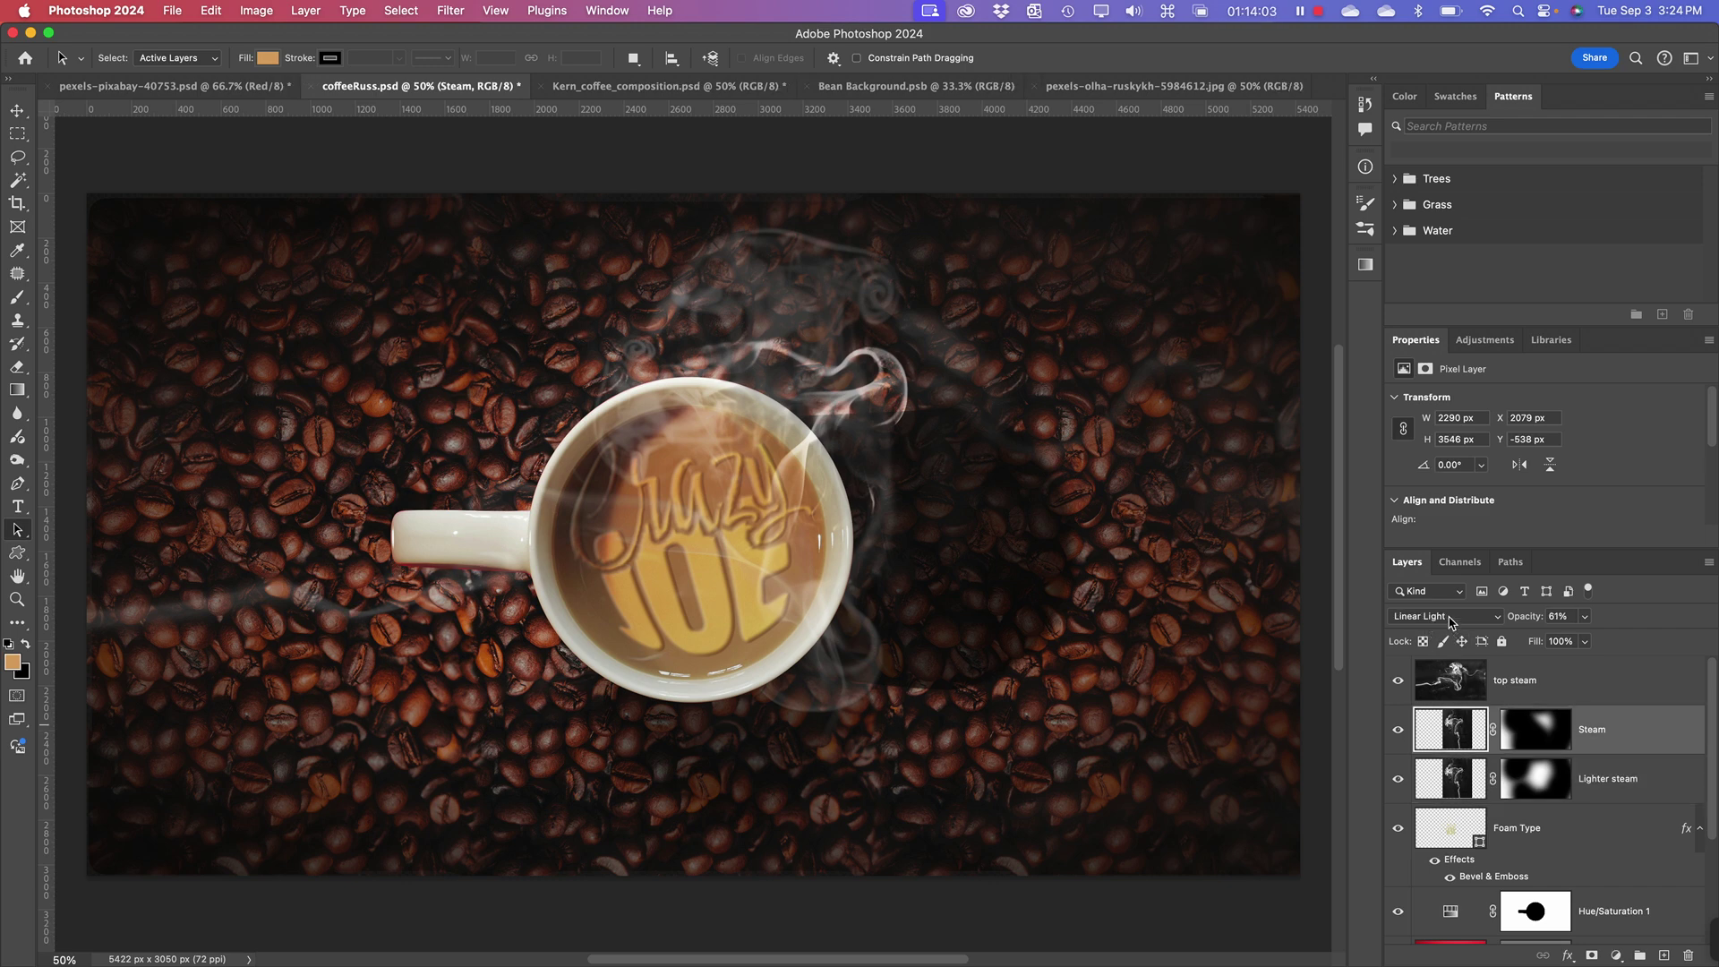
{"action": "left_click", "coordinate": [1464, 791]}
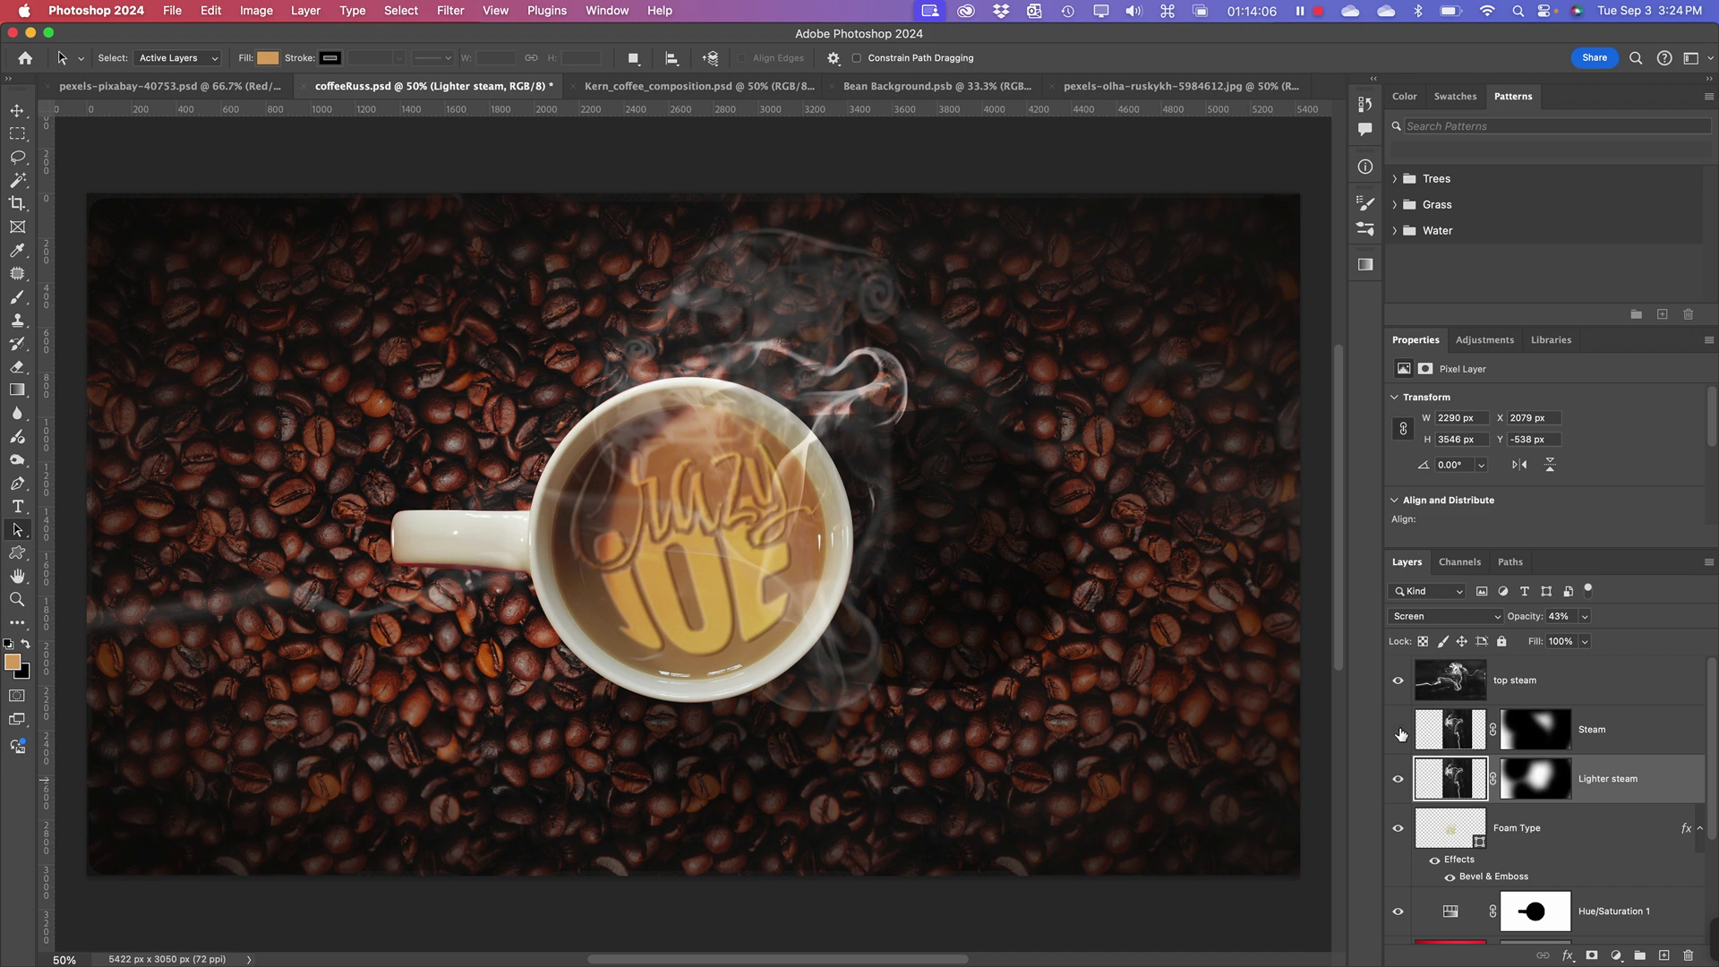
- Copy the entire smoke photo pexels-olha-ruskykh-5984612.jpg and paste it above the Coffee Foam layer in Kern_coffee_composition.psd
{"action": "left_click", "coordinate": [1399, 731]}
{"action": "left_click", "coordinate": [1400, 732]}
{"action": "left_click", "coordinate": [1107, 91]}
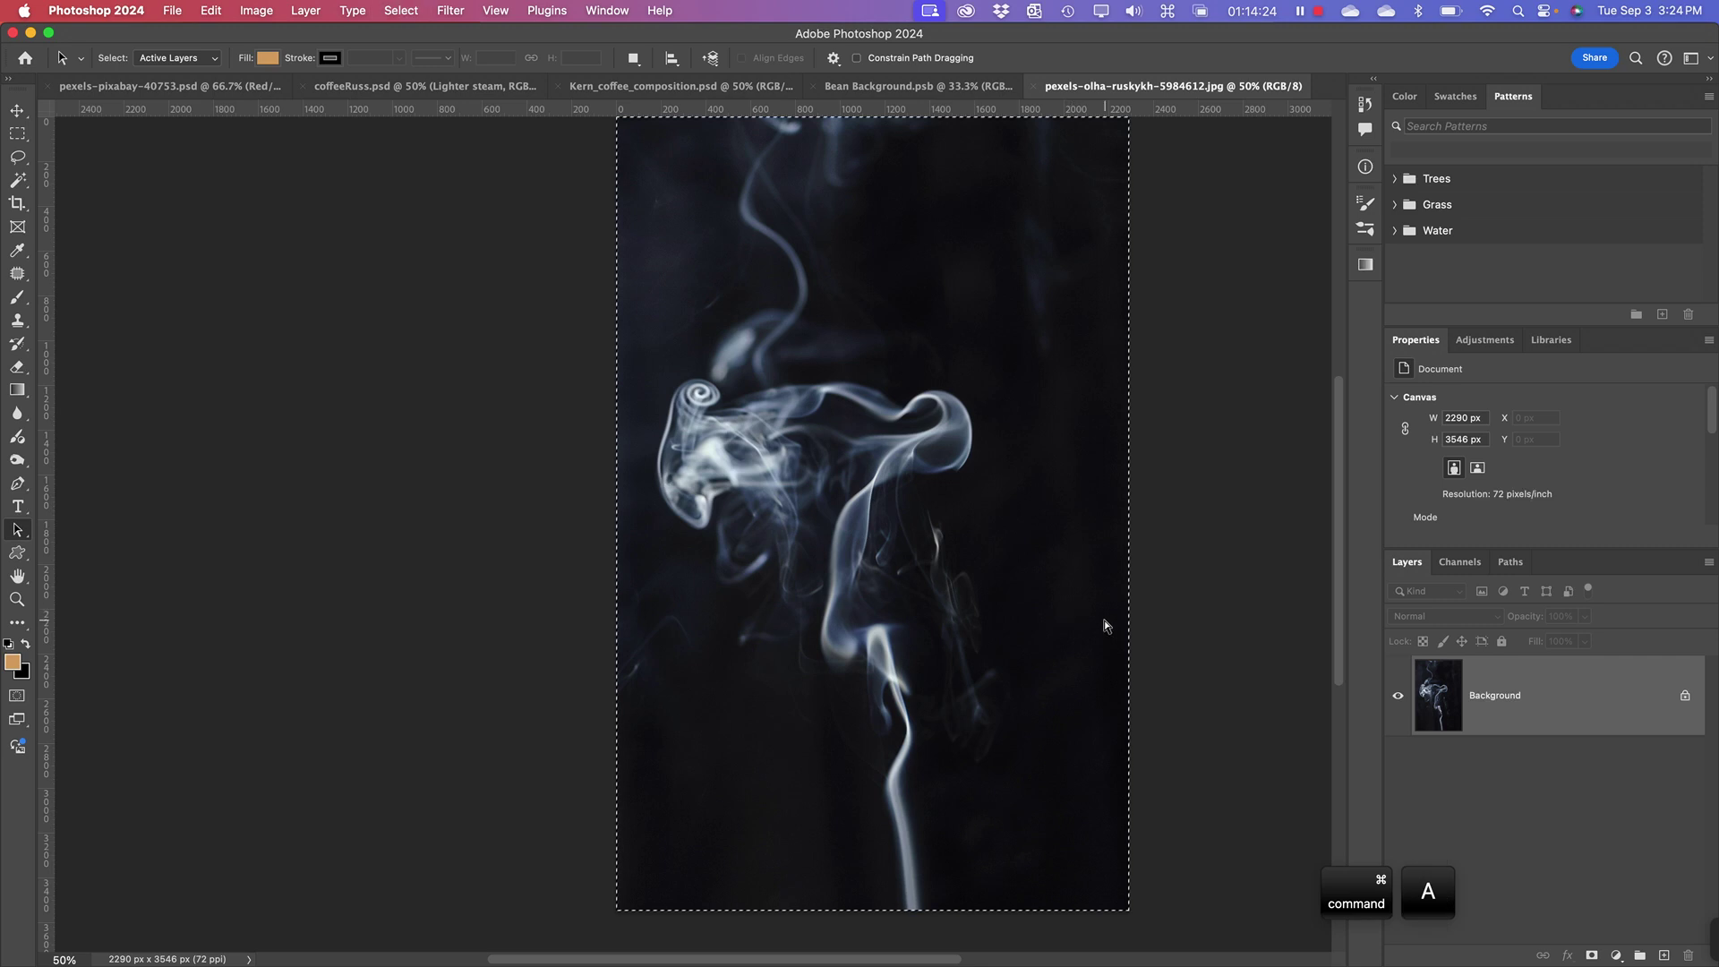
{"action": "key", "text": "super+a"}
{"action": "key", "text": "super+c"}
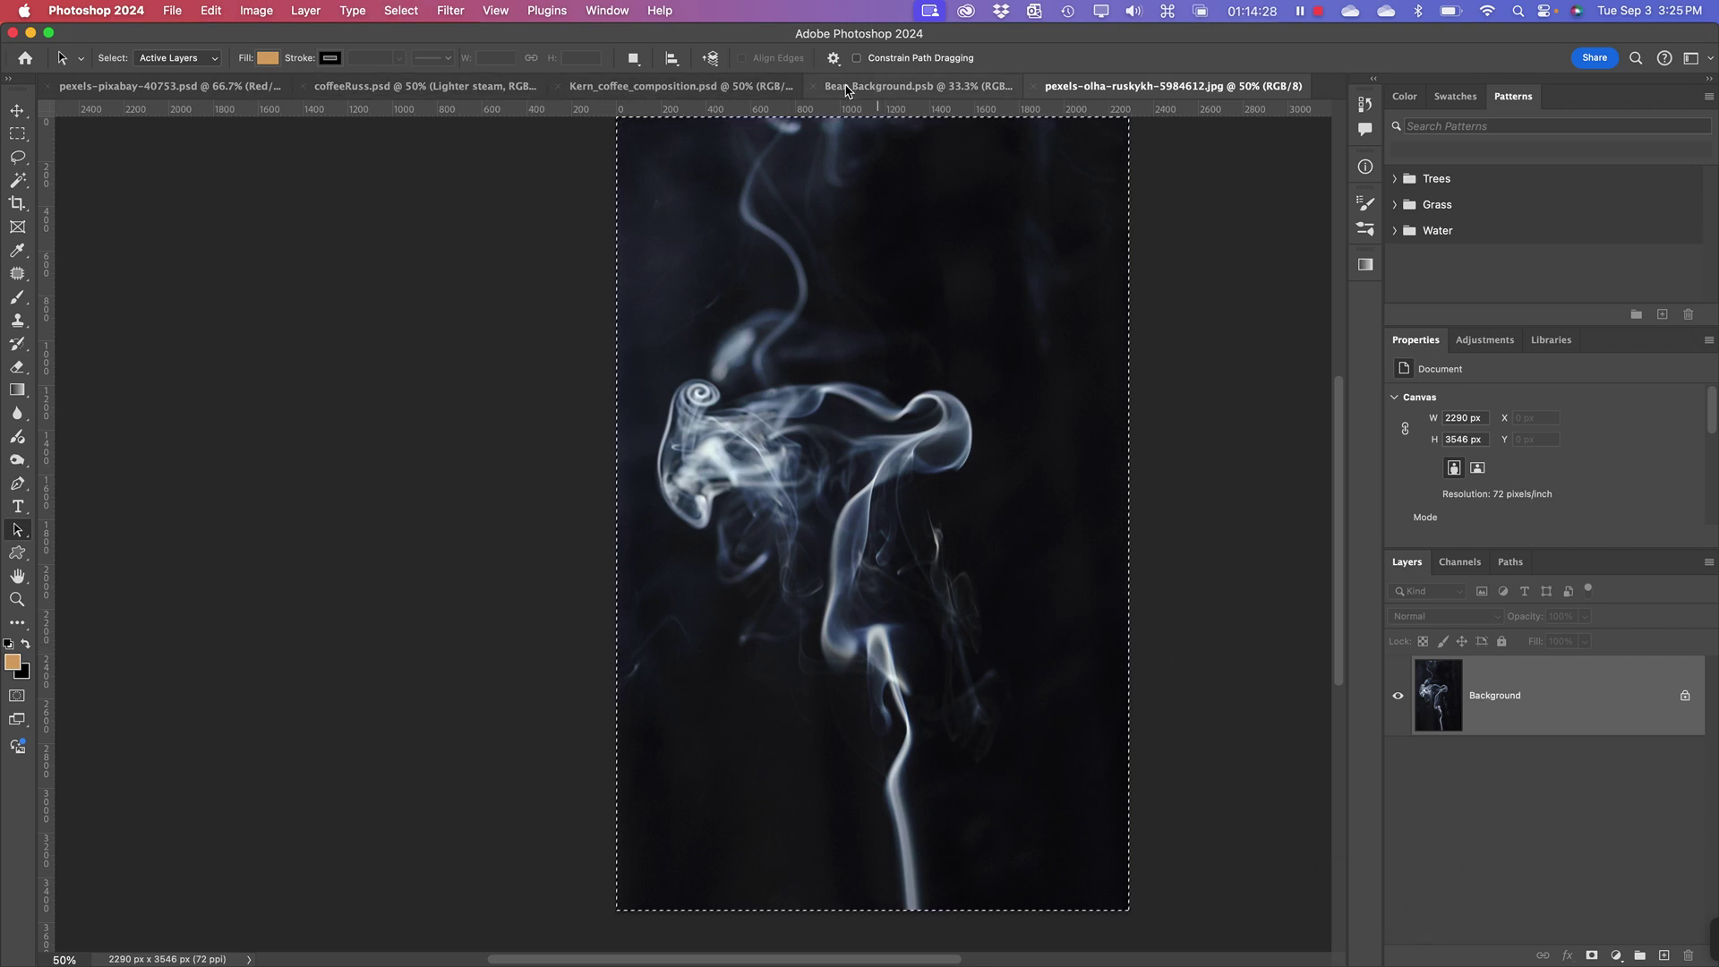
{"action": "left_click", "coordinate": [694, 87]}
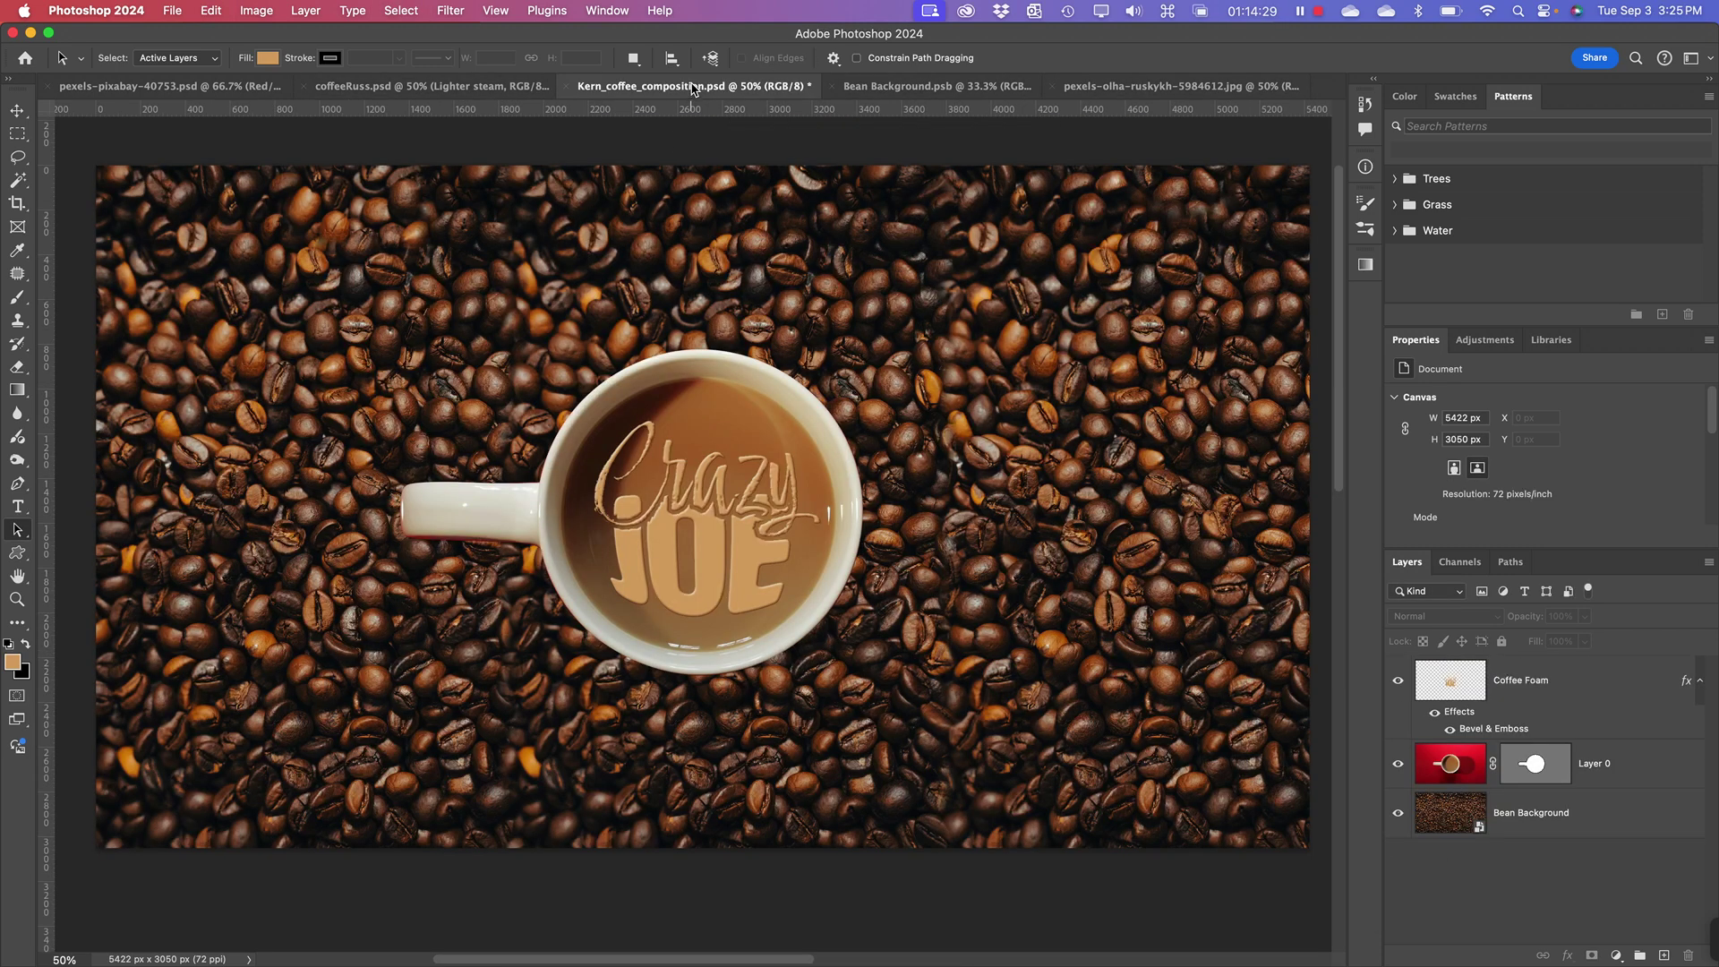
{"action": "left_click", "coordinate": [1443, 680]}
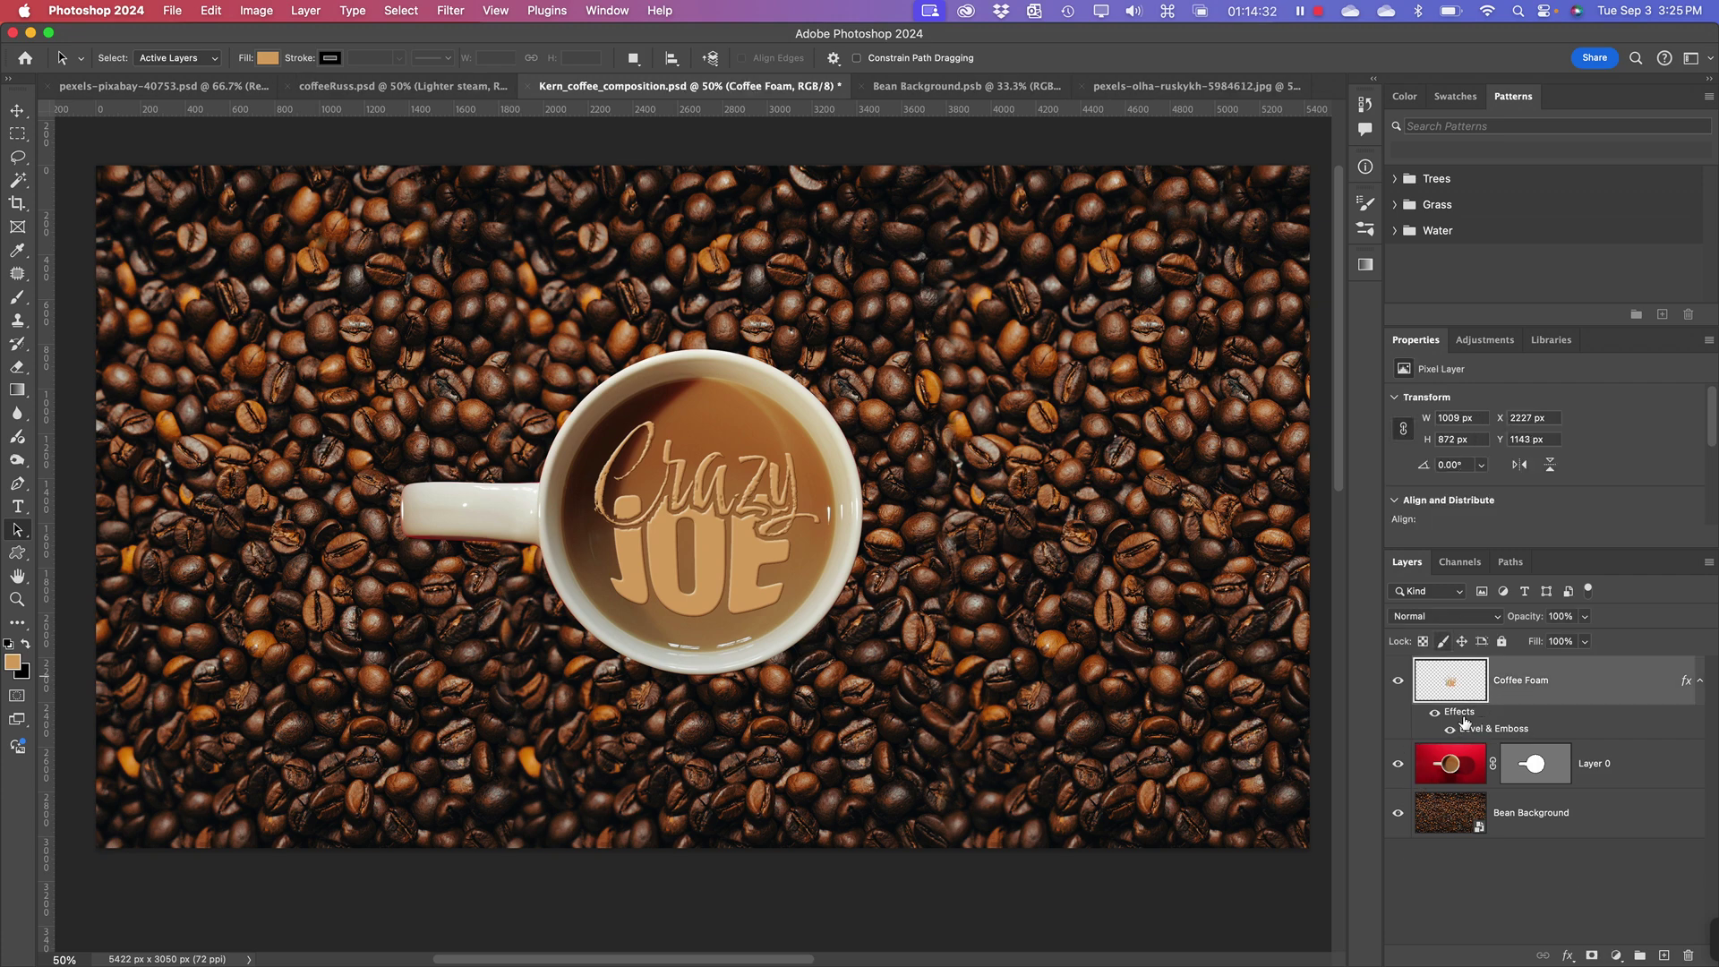
{"action": "key", "text": "ctrl+v"}
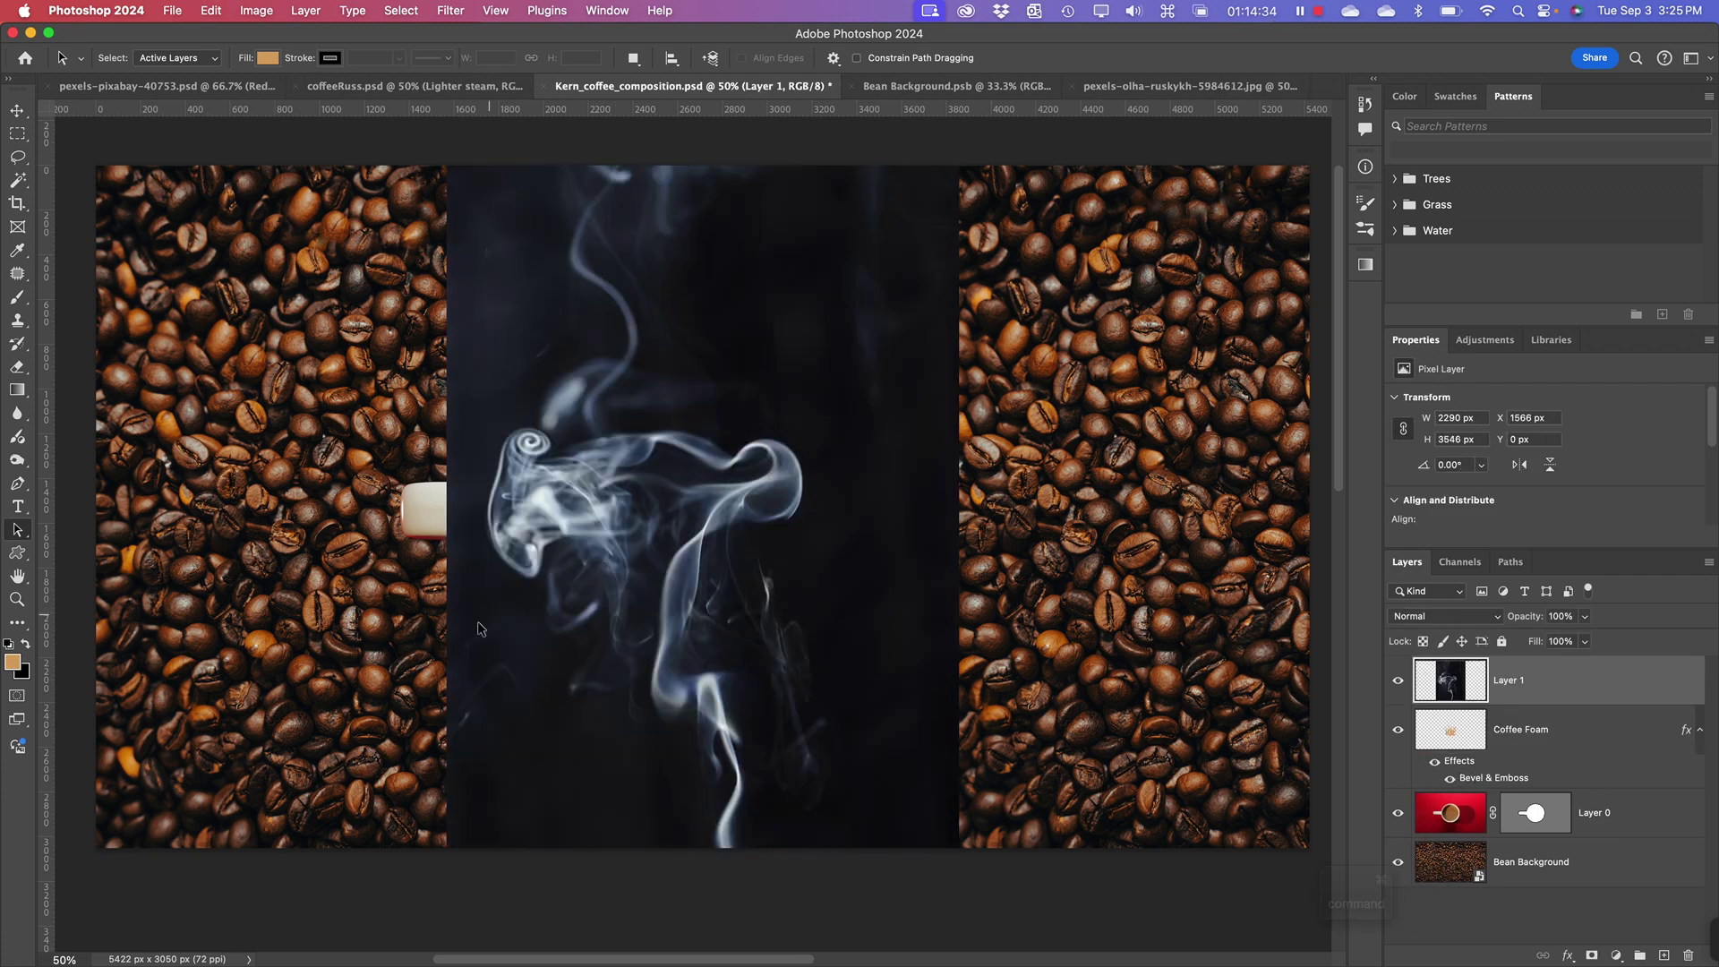
- Set the pasted smoke layer's blend mode to Screen and position the smoke over the upper part of the cup
{"action": "left_click", "coordinate": [17, 110]}
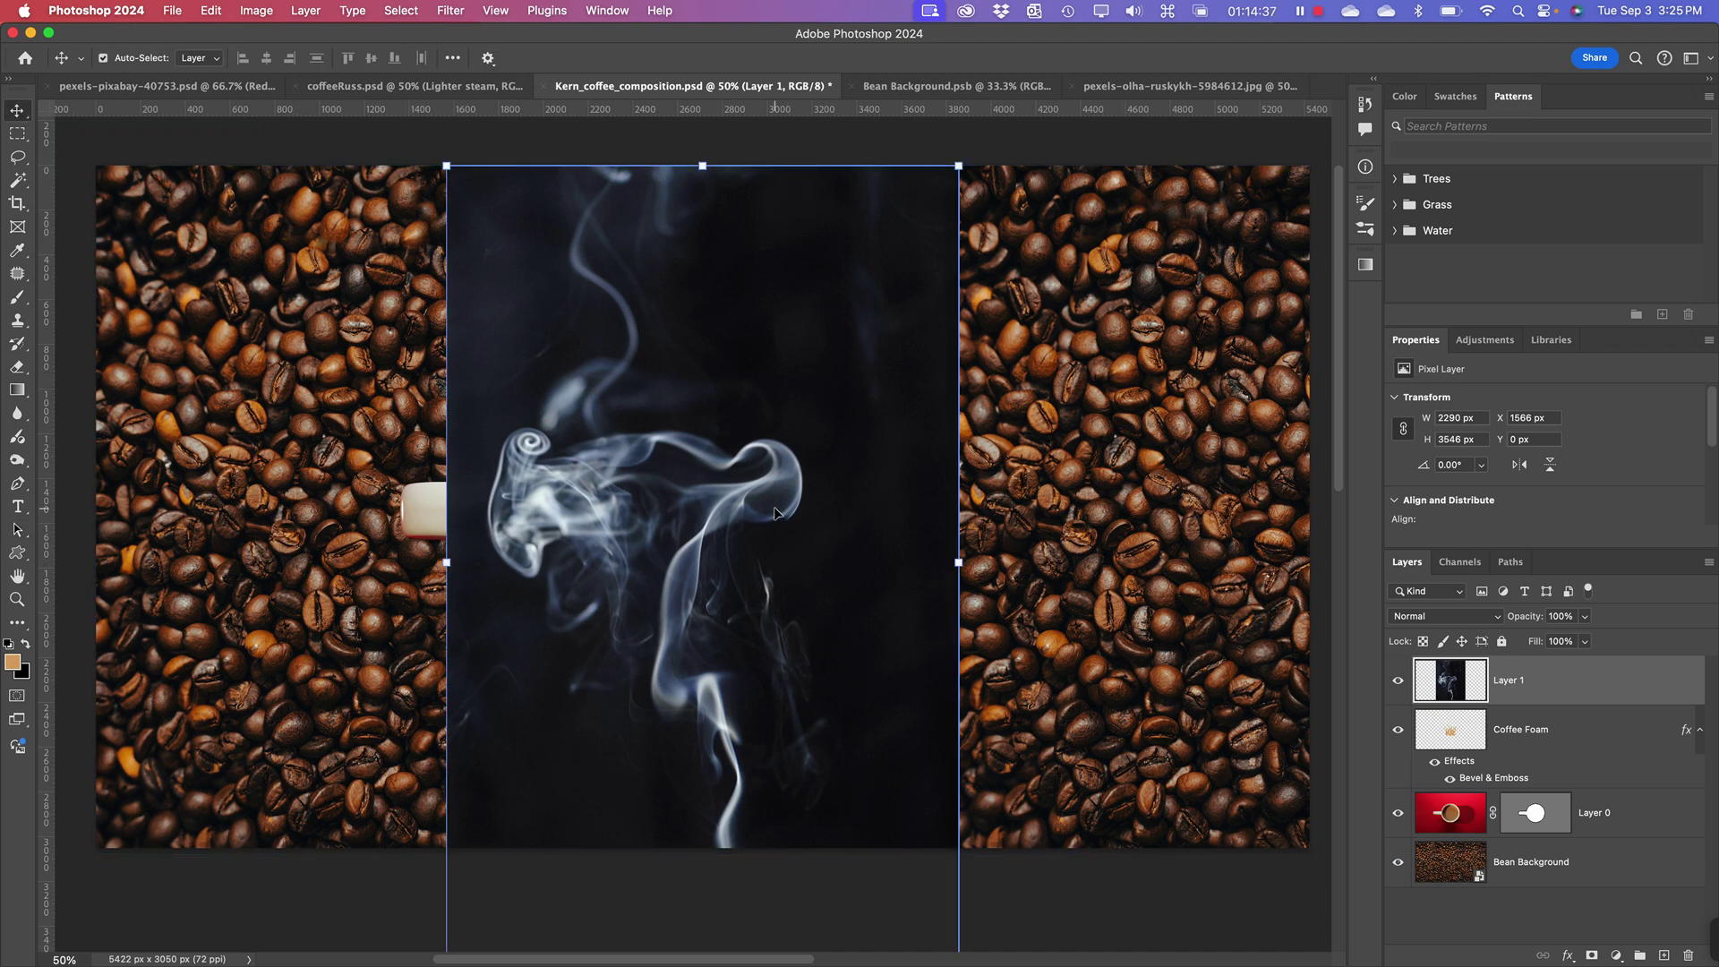
{"action": "left_click", "coordinate": [1425, 618]}
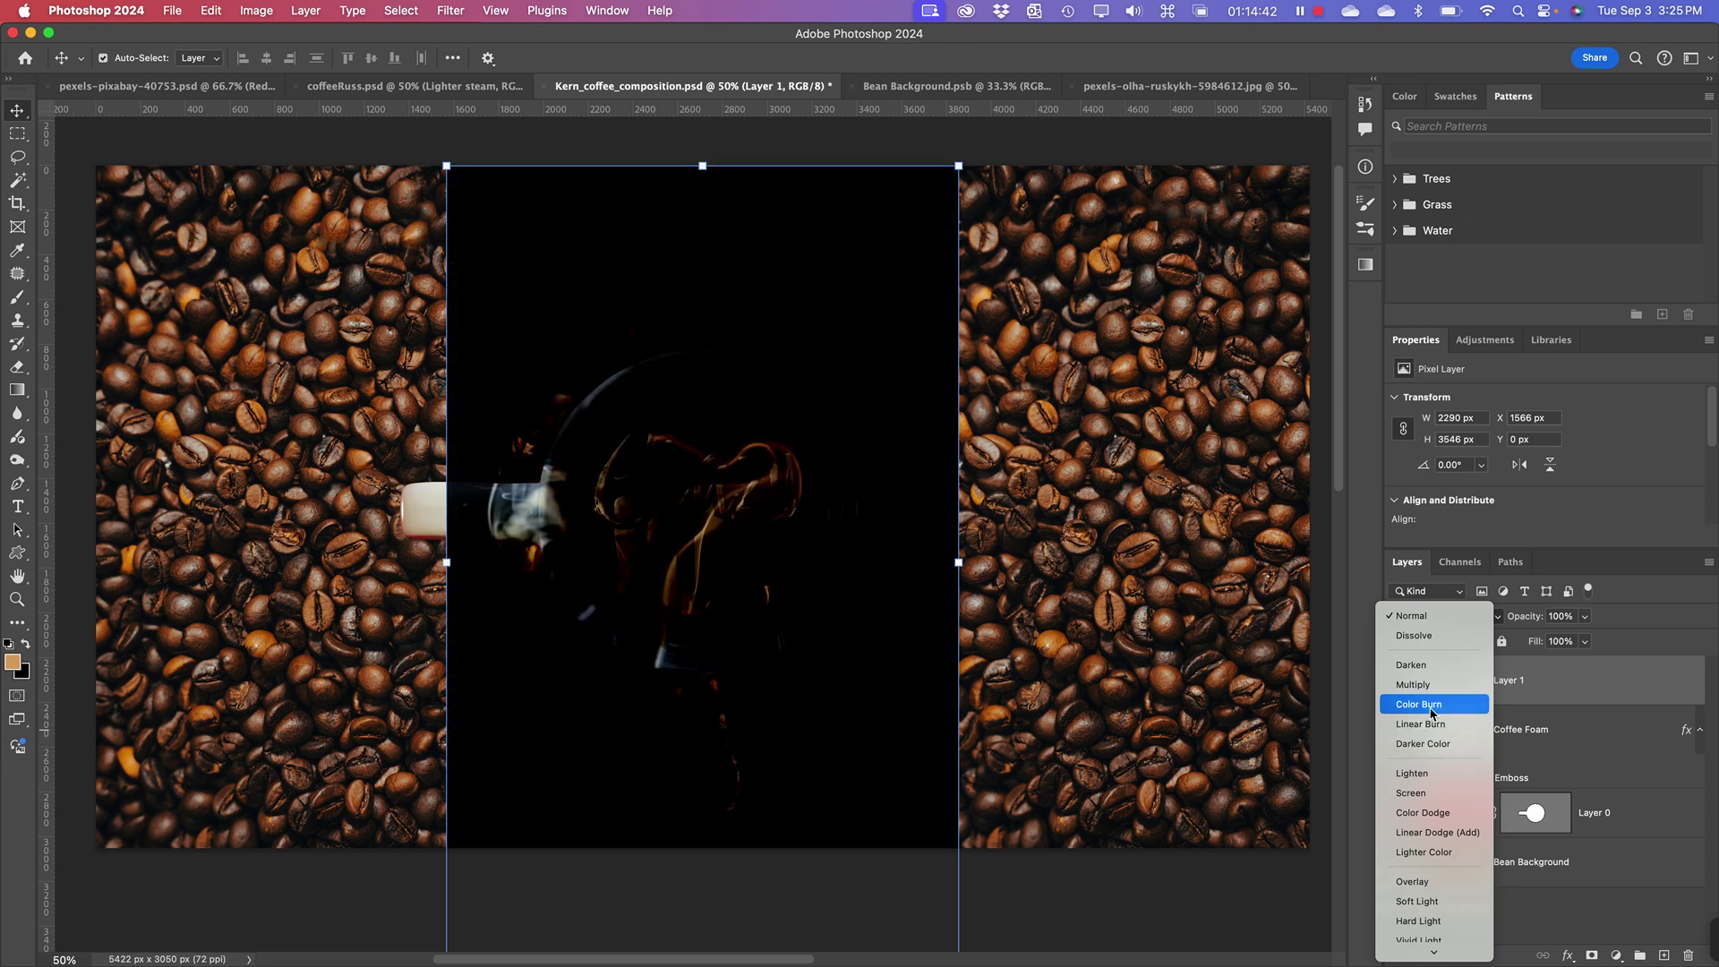
{"action": "left_click", "coordinate": [1448, 799]}
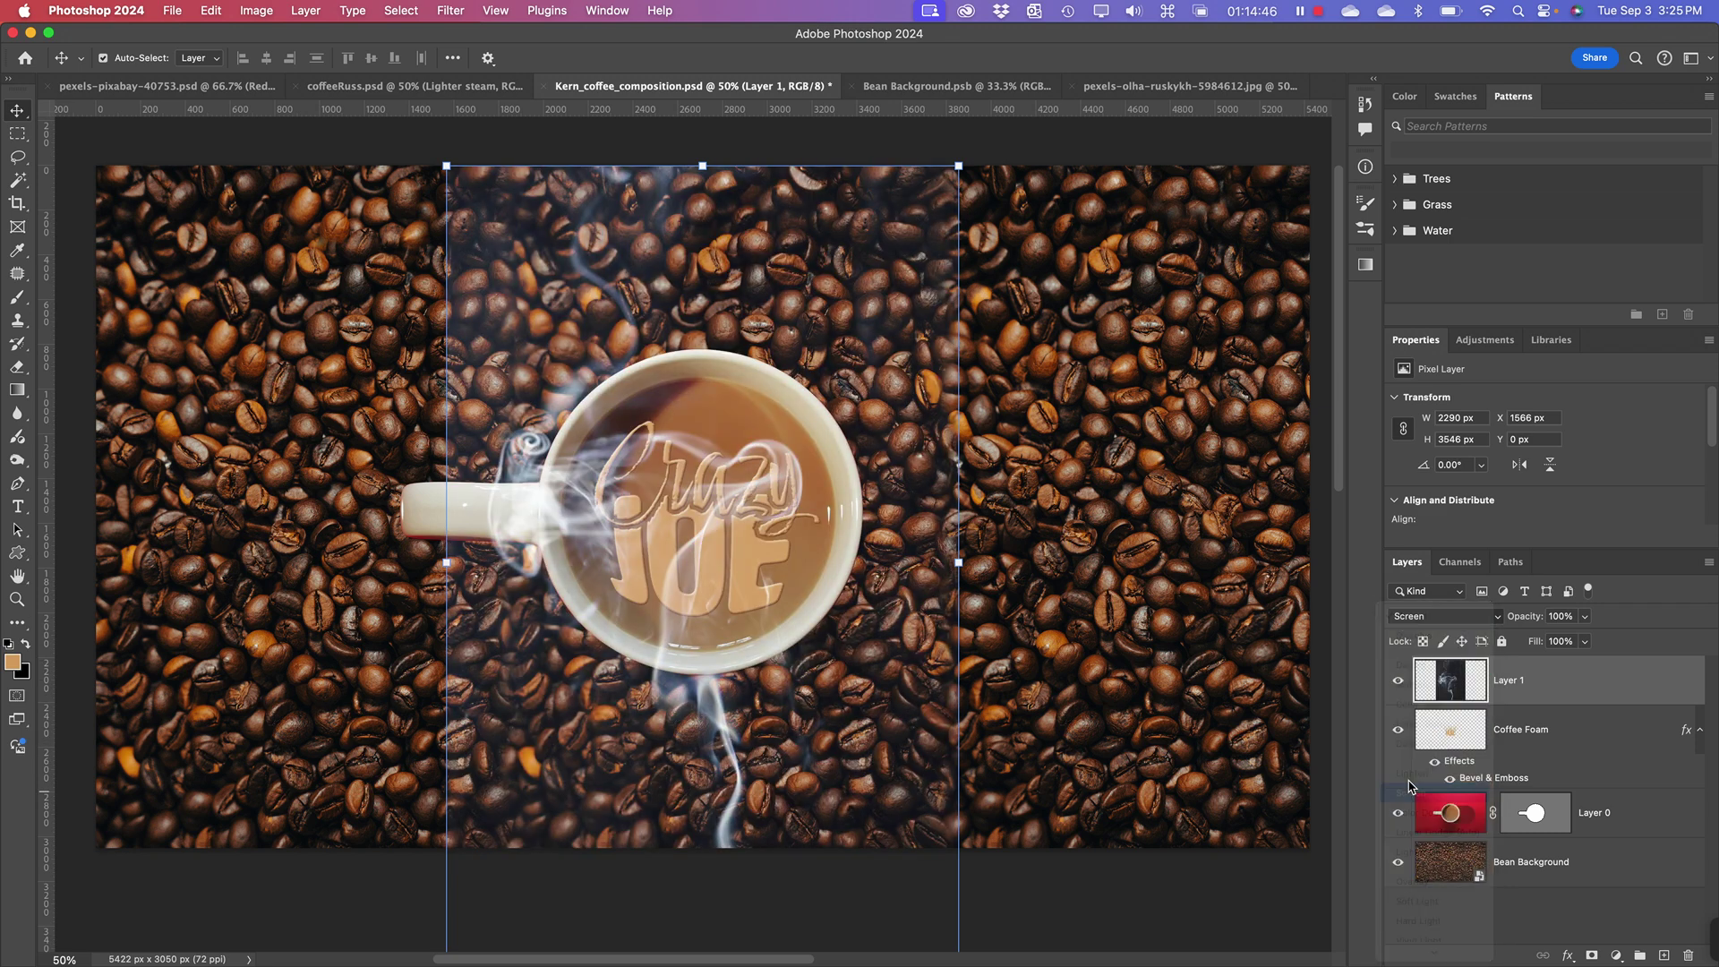
{"action": "left_click_drag", "start_coordinate": [603, 514], "coordinate": [687, 414]}
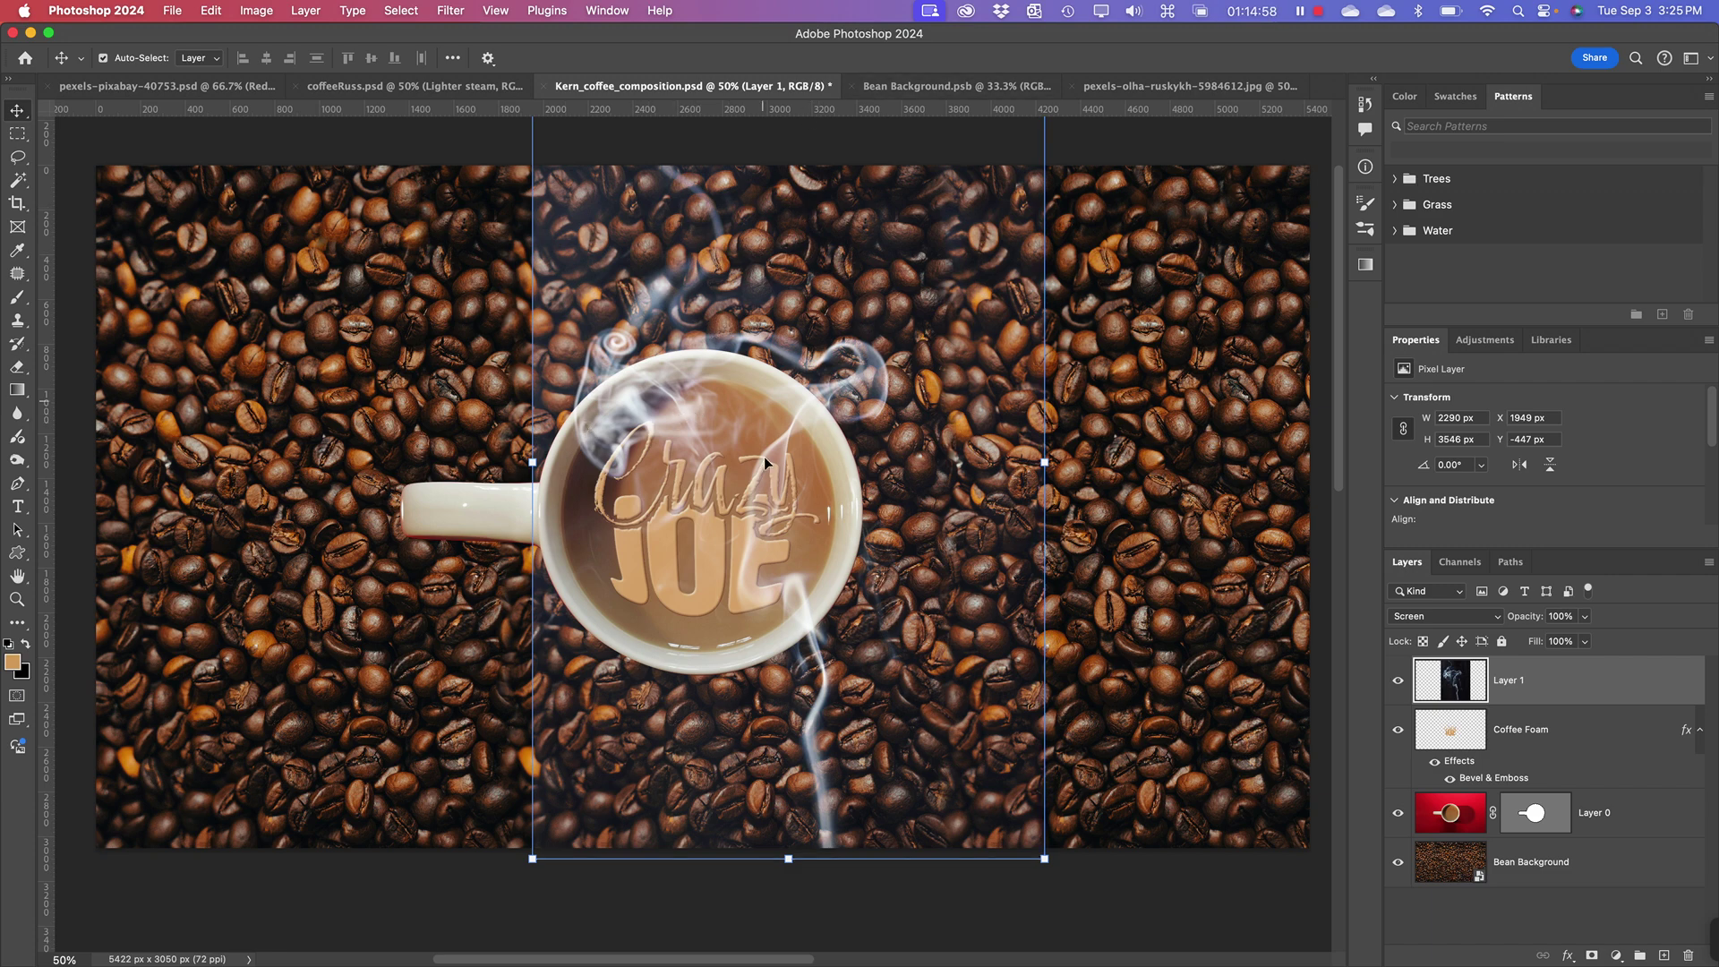
{"action": "mouse_move", "coordinate": [843, 434]}
{"action": "left_mouse_down"}
{"action": "mouse_move", "coordinate": [835, 405]}
{"action": "mouse_move", "coordinate": [861, 397]}
{"action": "mouse_move", "coordinate": [831, 389]}
{"action": "mouse_move", "coordinate": [843, 416]}
{"action": "left_mouse_up"}
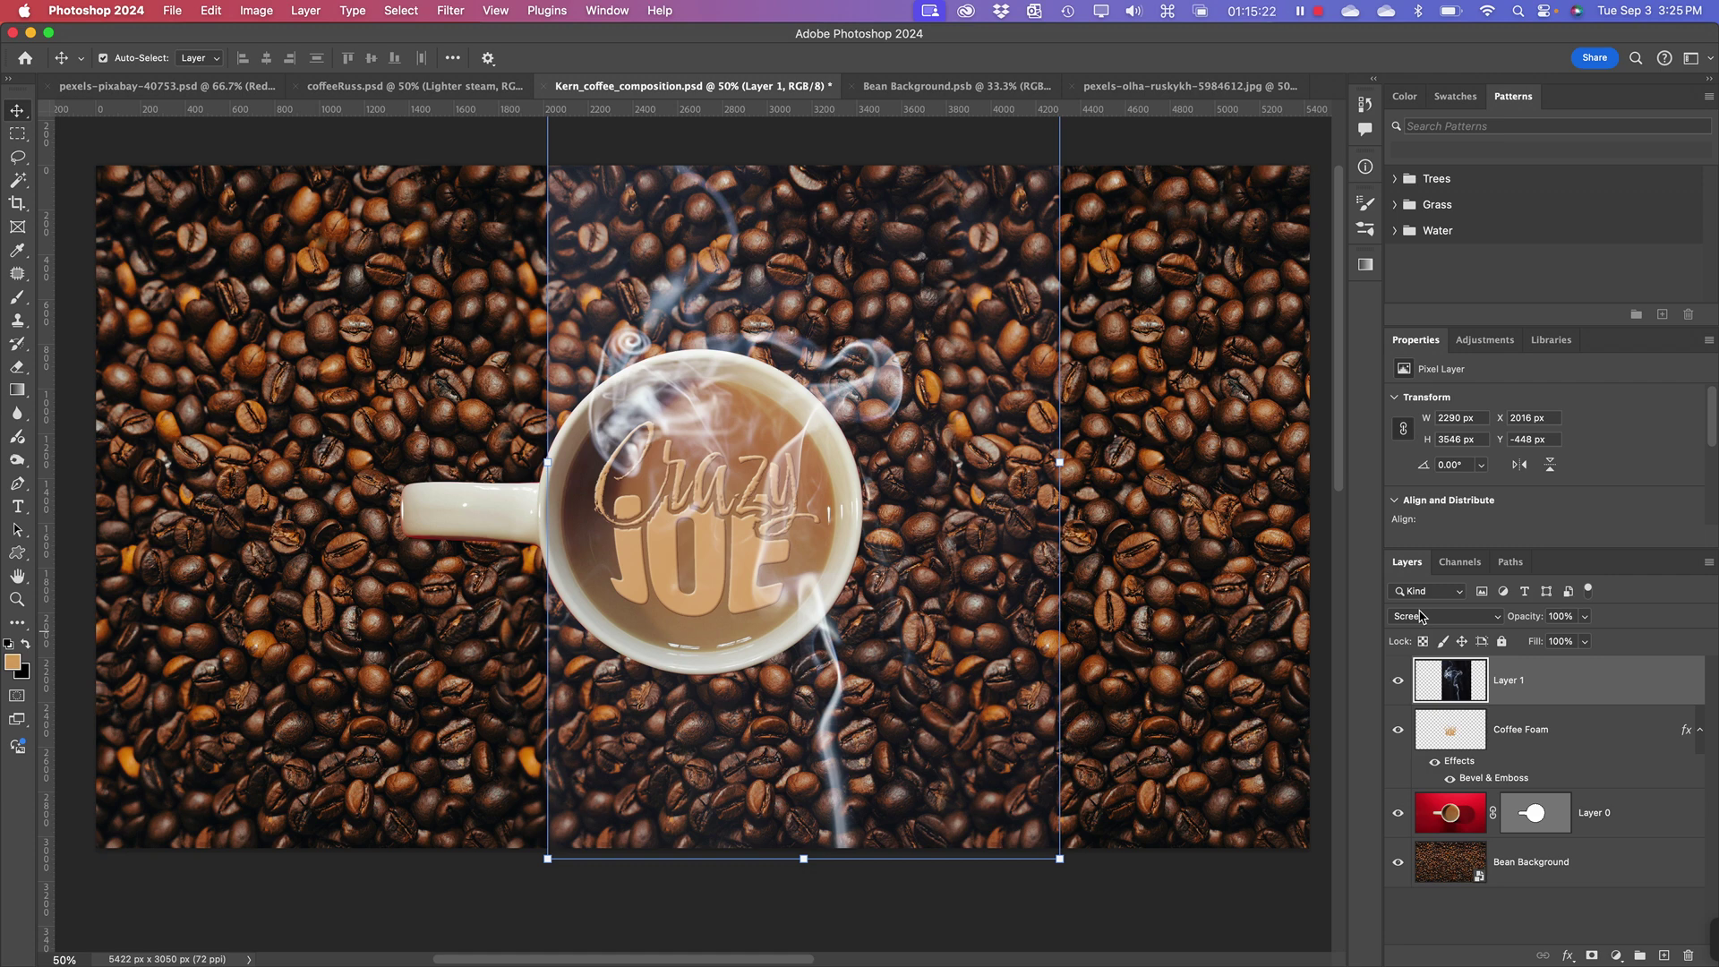
- Preview alternative blend modes on the smoke layer while keeping it on Screen
{"action": "left_click", "coordinate": [1415, 624]}
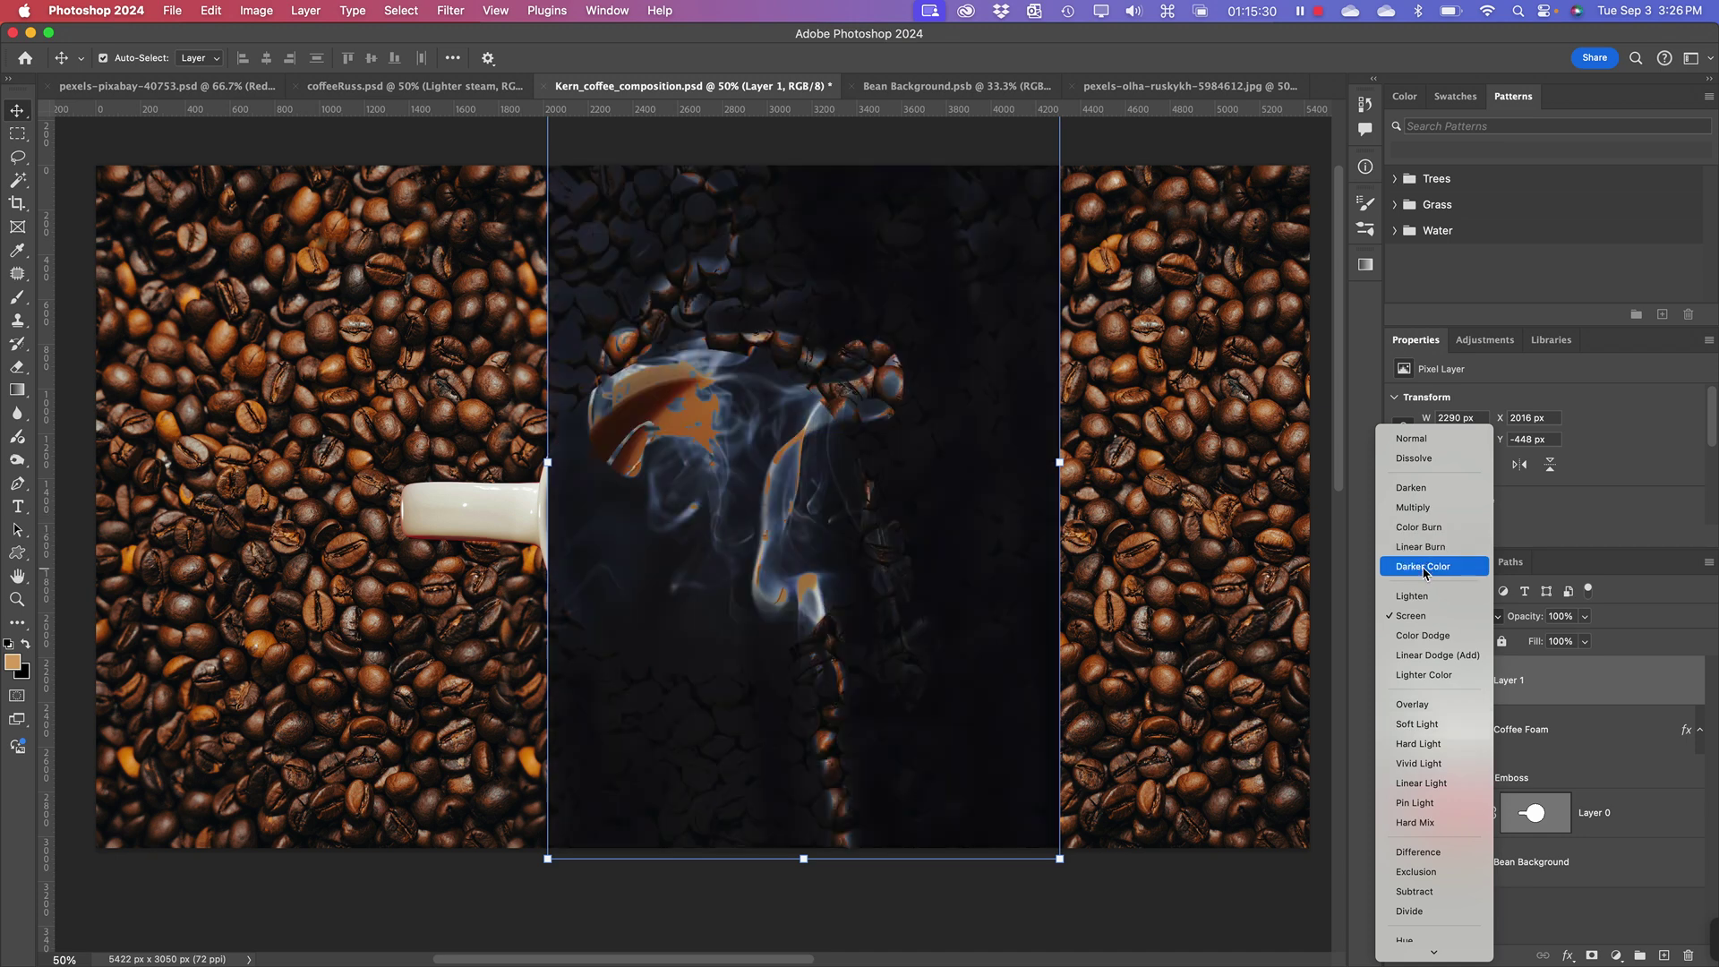
{"action": "left_click", "coordinate": [1422, 615]}
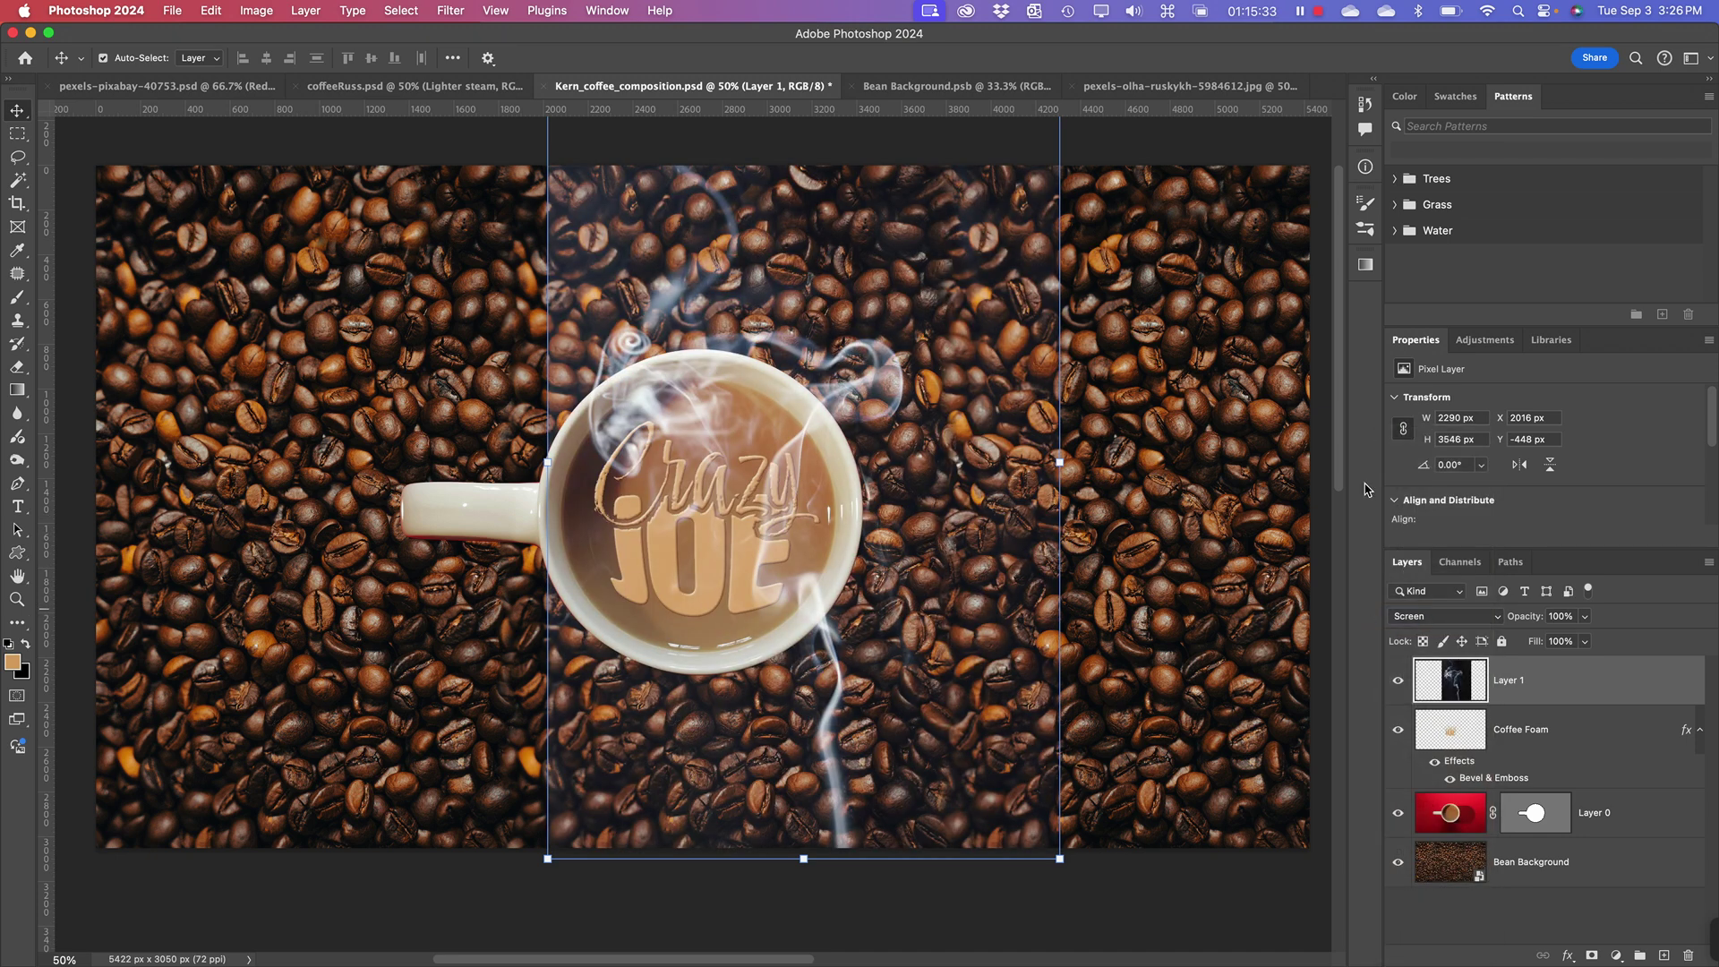
{"action": "left_click", "coordinate": [1438, 618]}
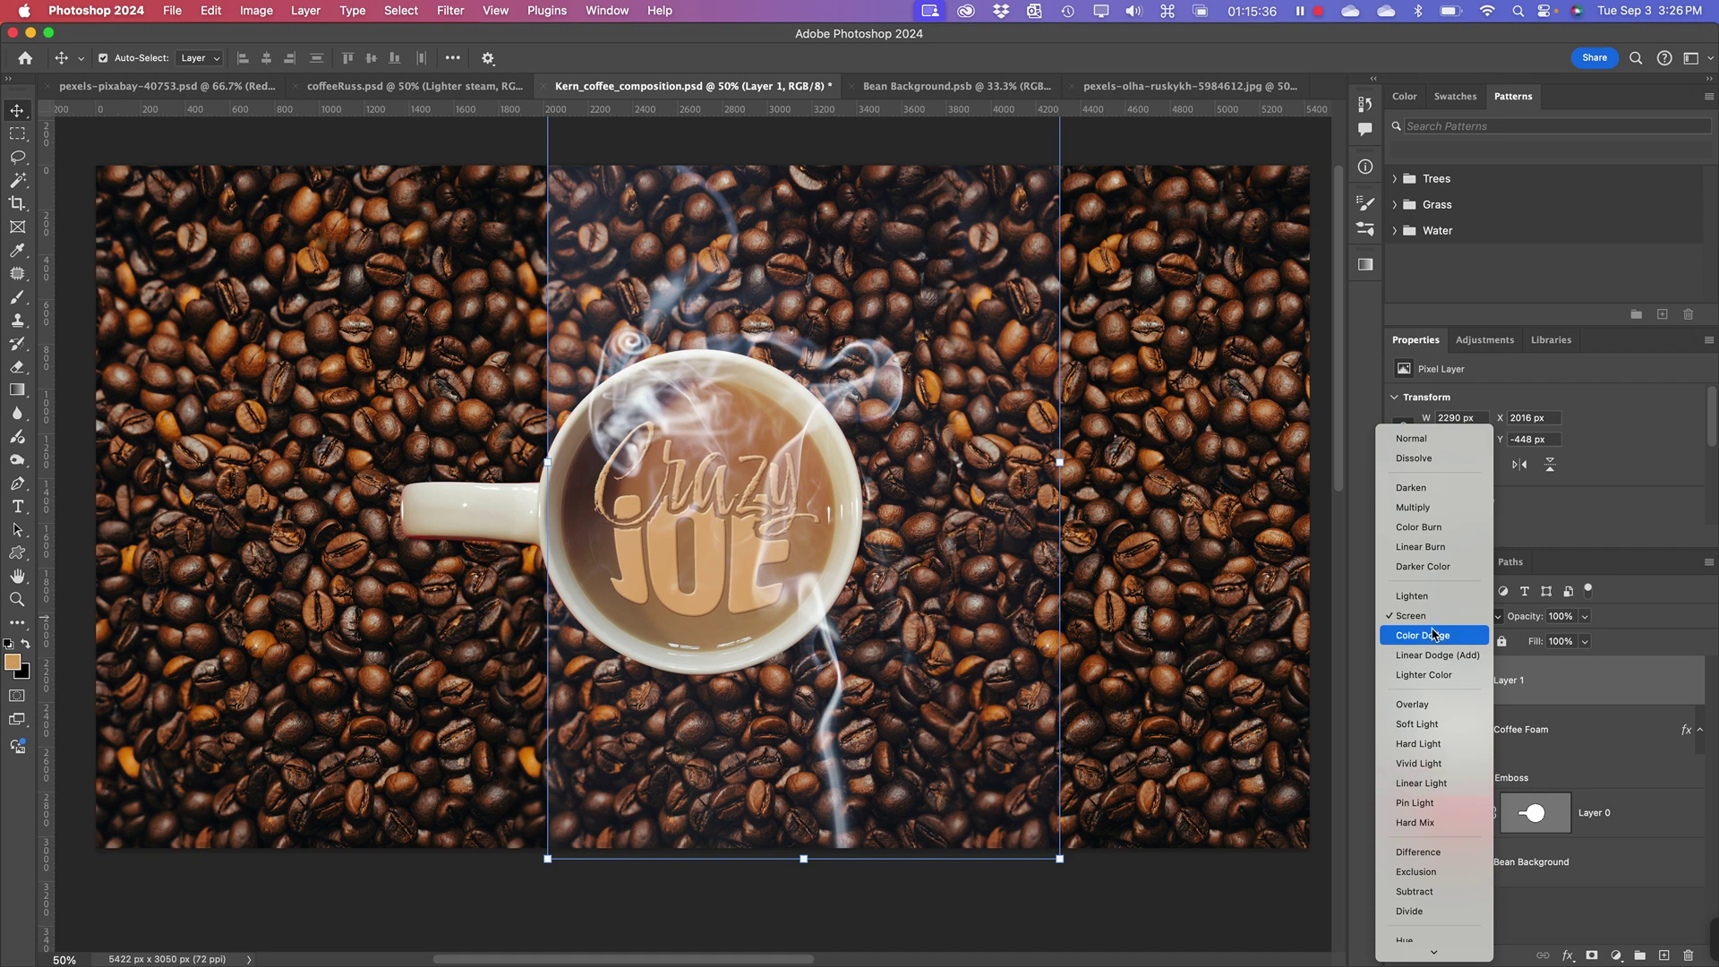
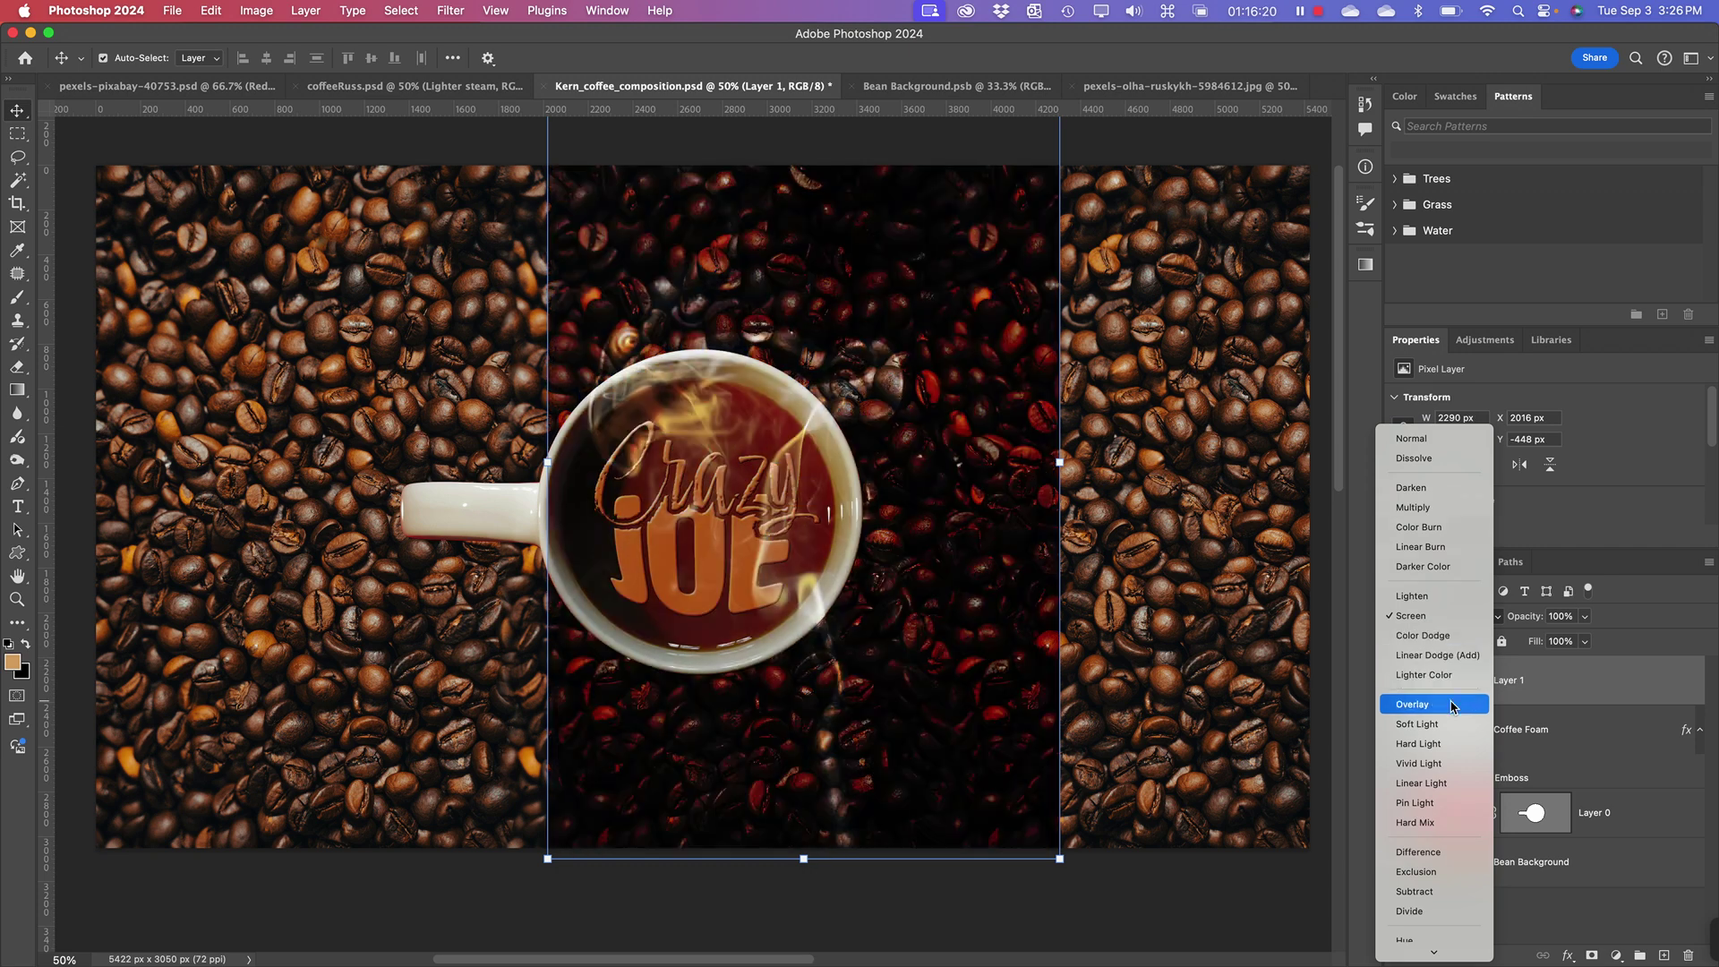
{"action": "left_click", "coordinate": [1428, 616]}
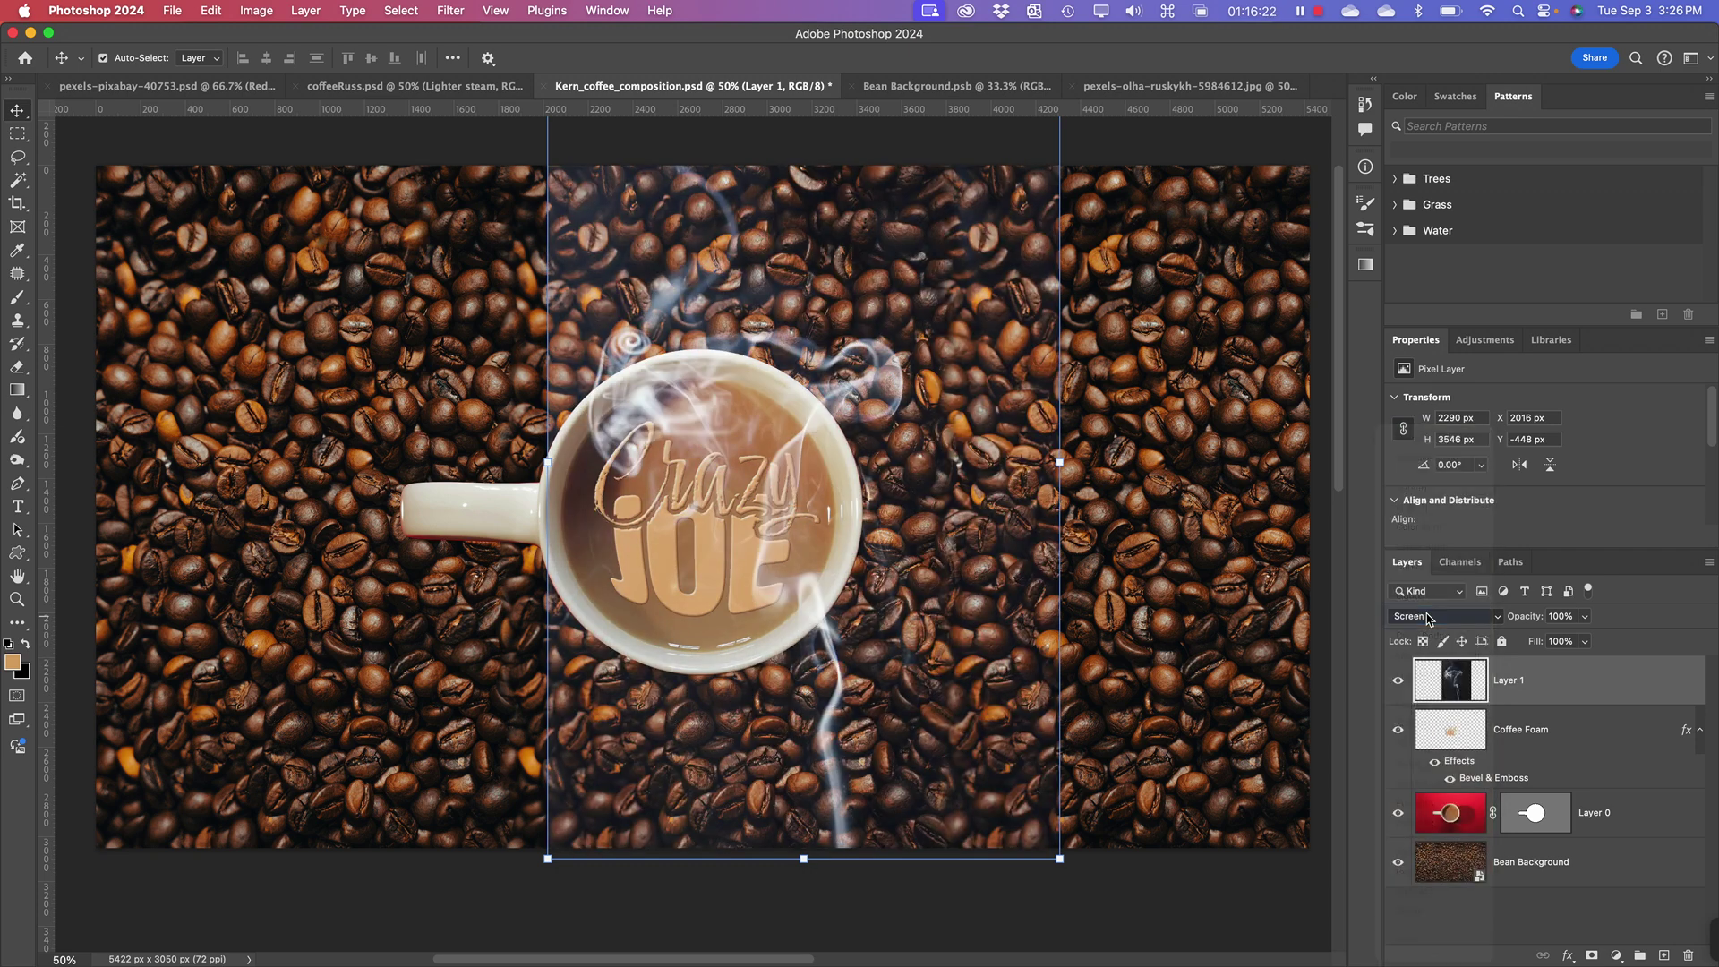
{"action": "left_click", "coordinate": [1215, 306]}
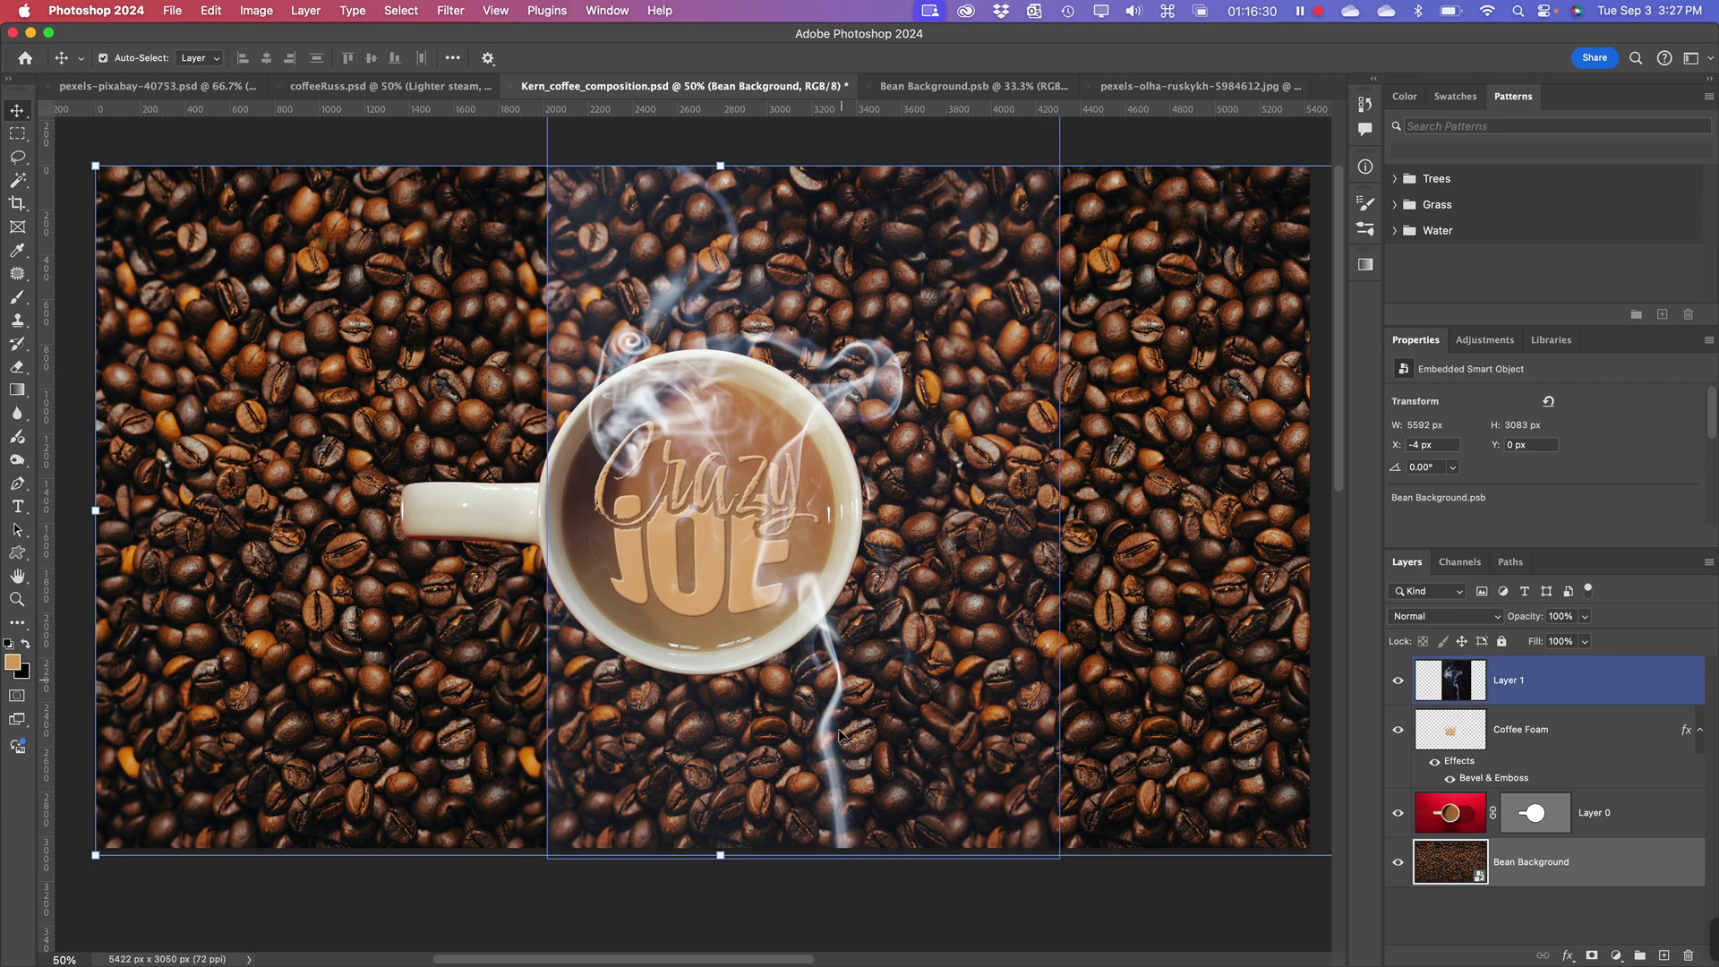
{"action": "left_click", "coordinate": [1465, 689]}
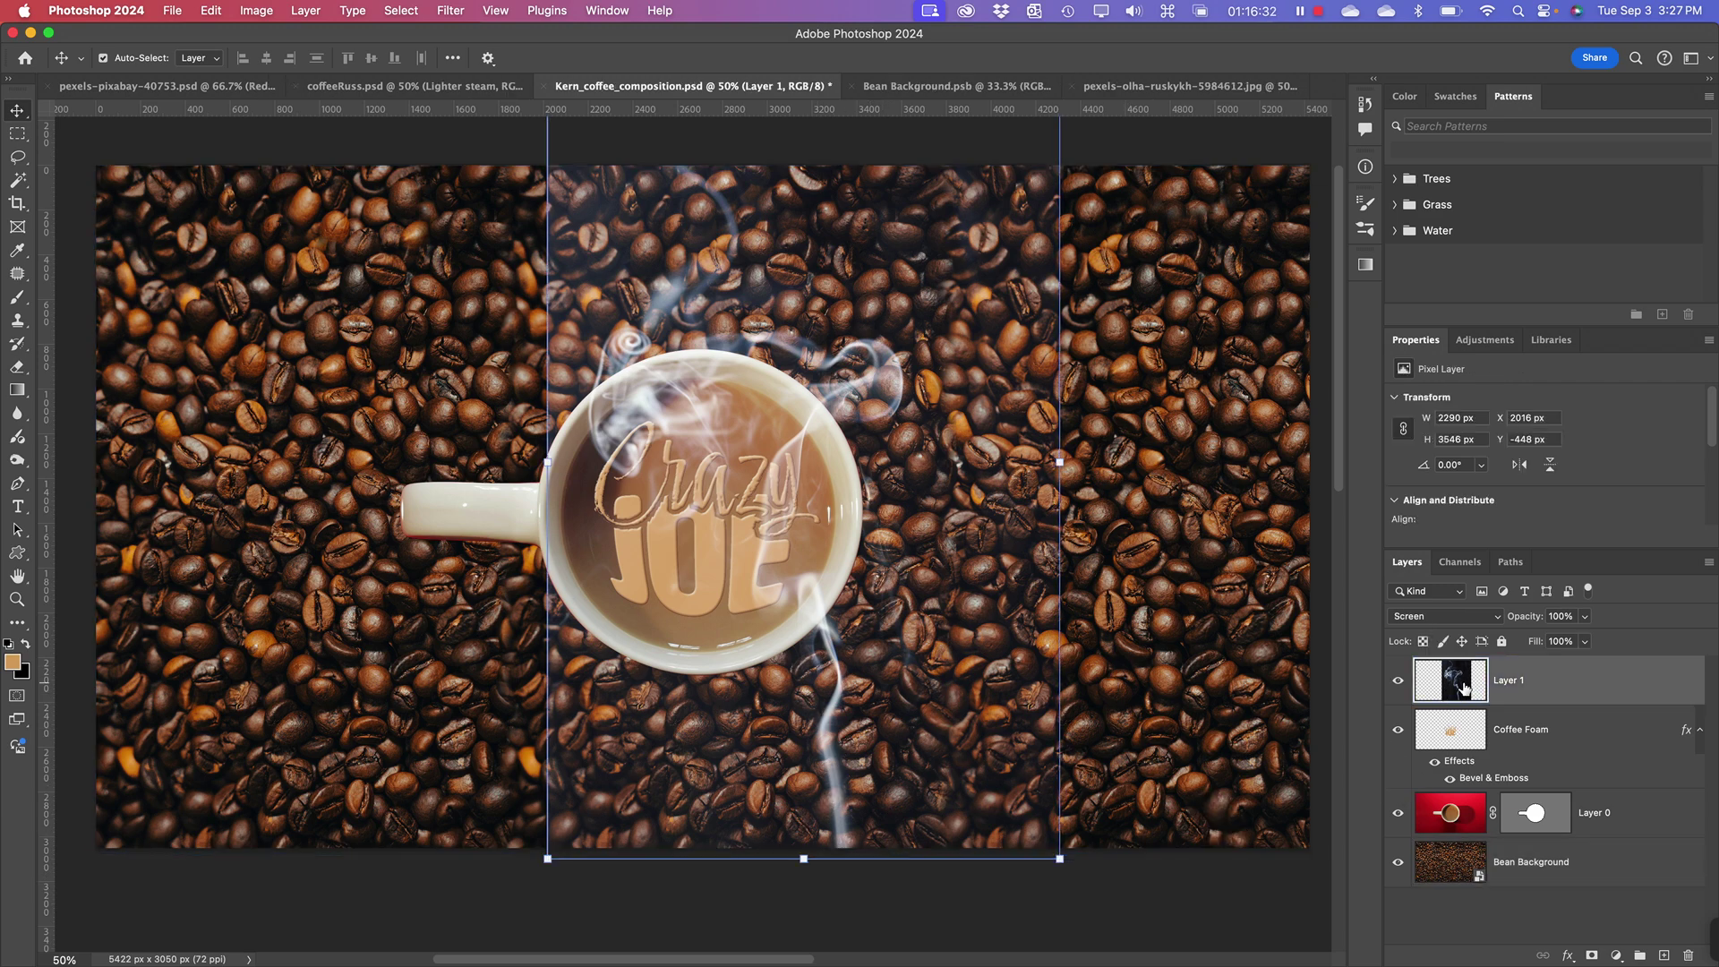
{"action": "left_click_drag", "start_coordinate": [1464, 688], "coordinate": [1667, 962]}
{"action": "left_click", "coordinate": [1665, 957]}
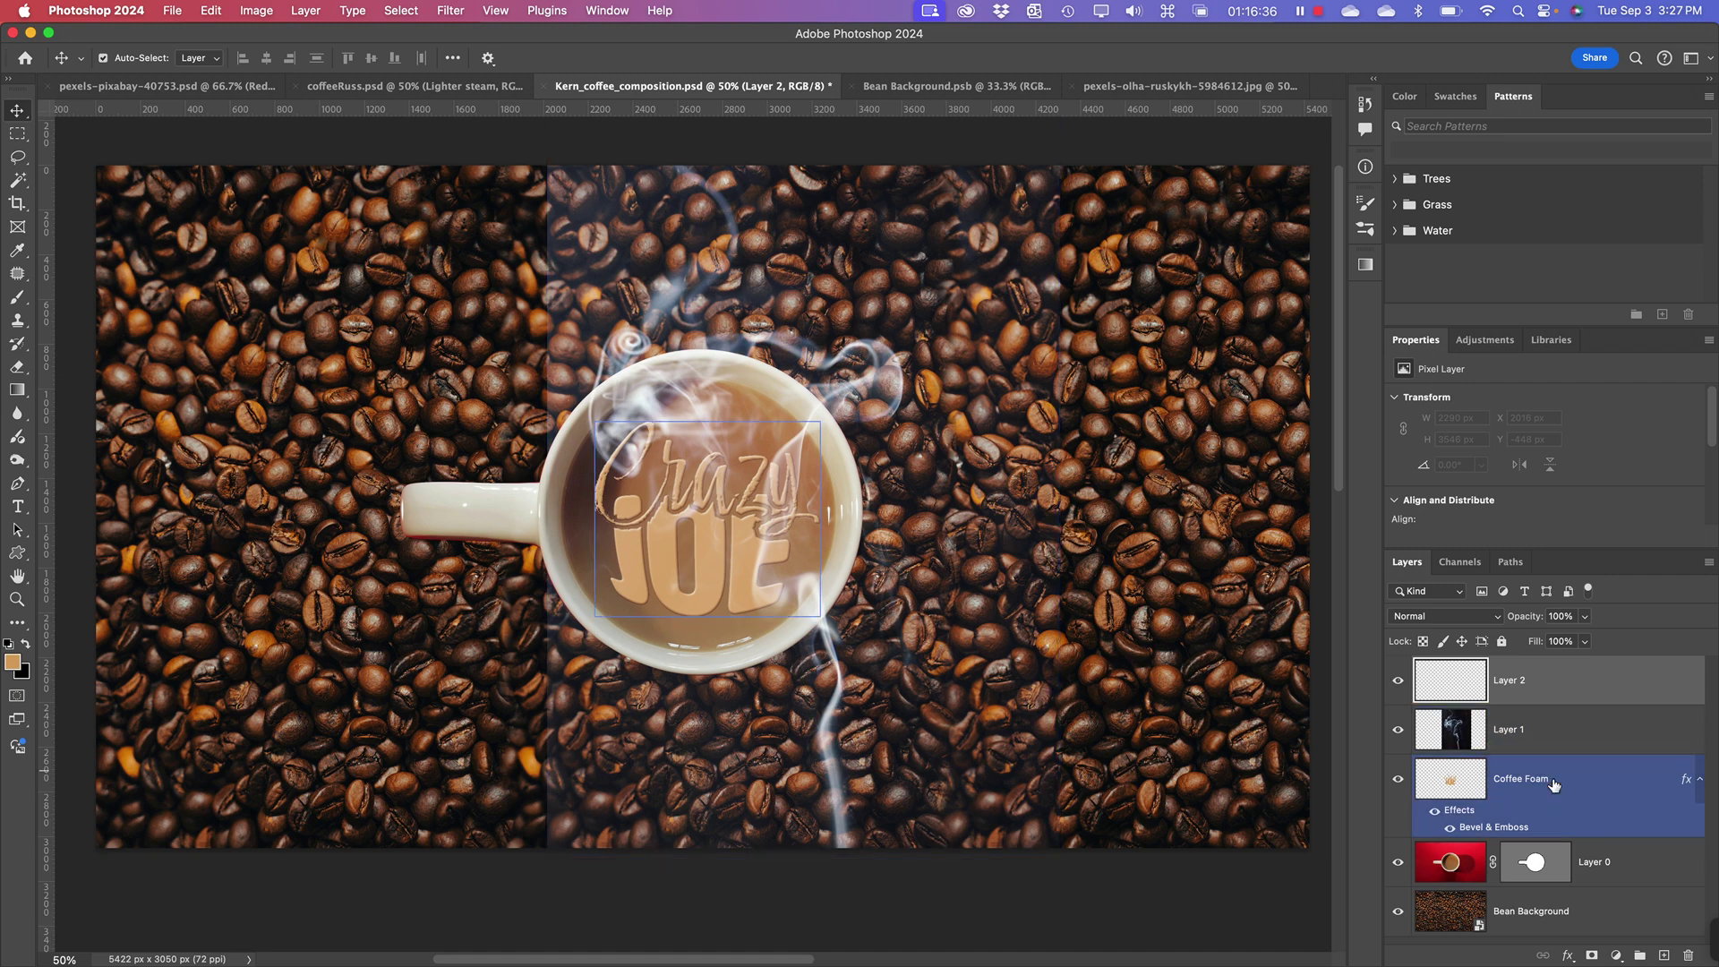
{"action": "key", "text": "super+z"}
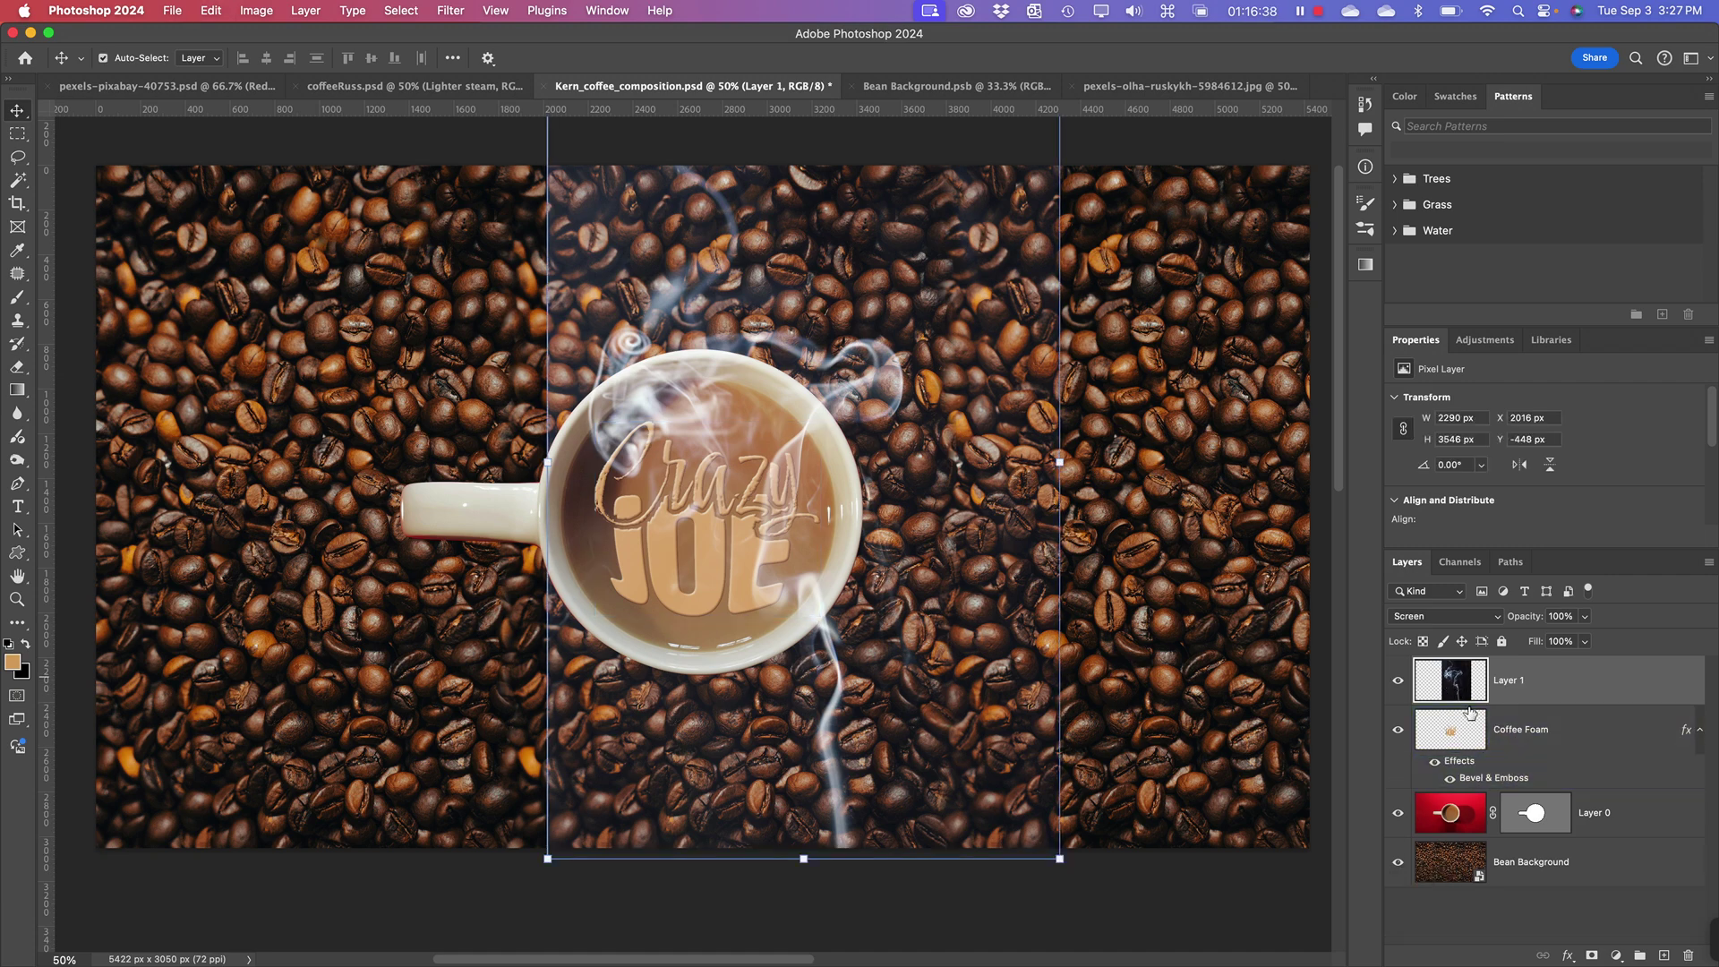
- Add a layer mask to the smoke layer and paint around the cup with a soft black 1040 px brush to hide the photo's edges
{"action": "left_click", "coordinate": [1591, 956]}
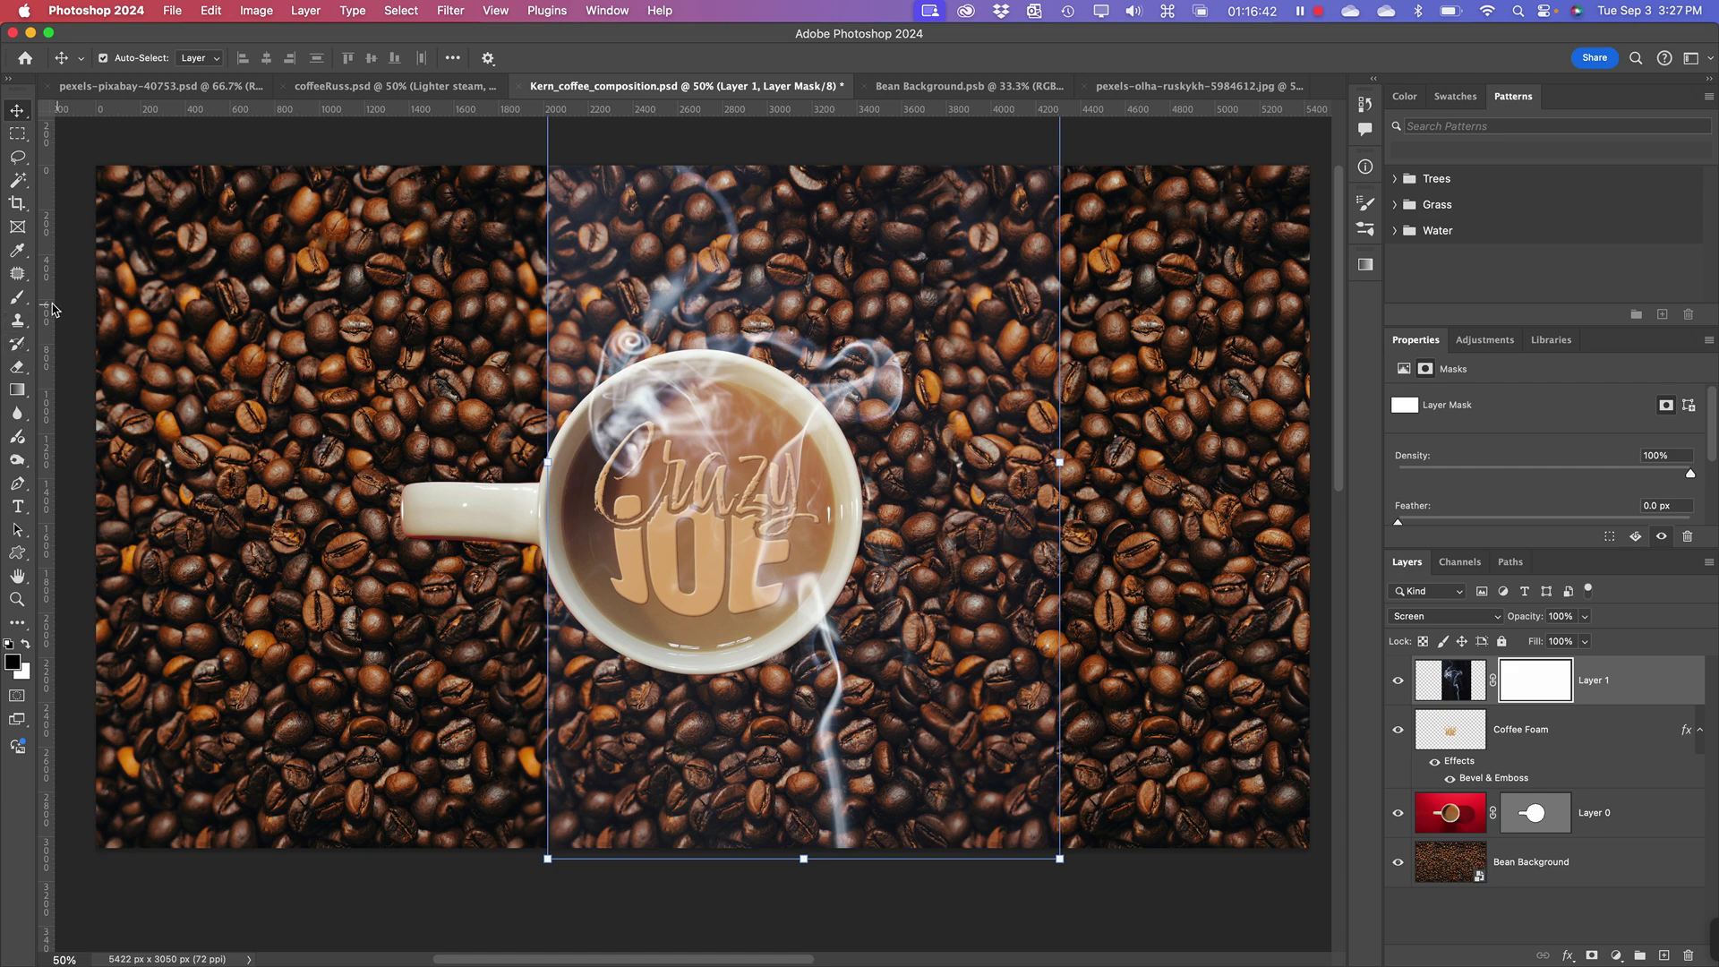
{"action": "left_click", "coordinate": [17, 297]}
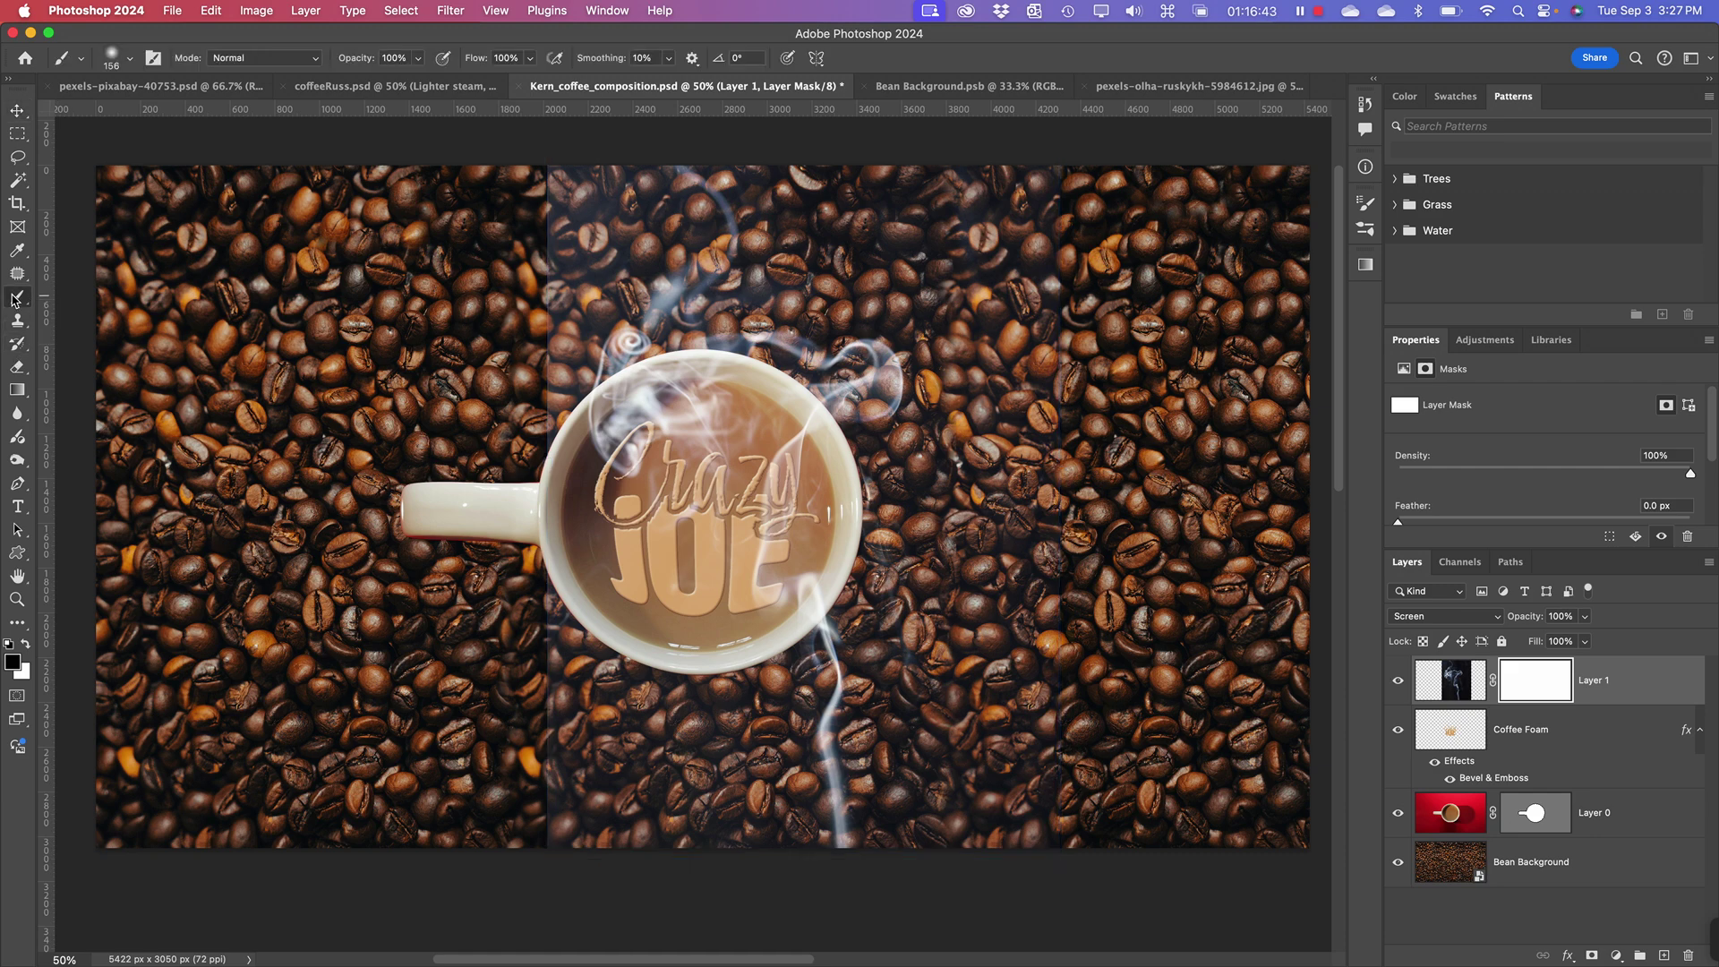
{"action": "right_click", "coordinate": [593, 276]}
{"action": "left_click_drag", "start_coordinate": [771, 322], "coordinate": [800, 328]}
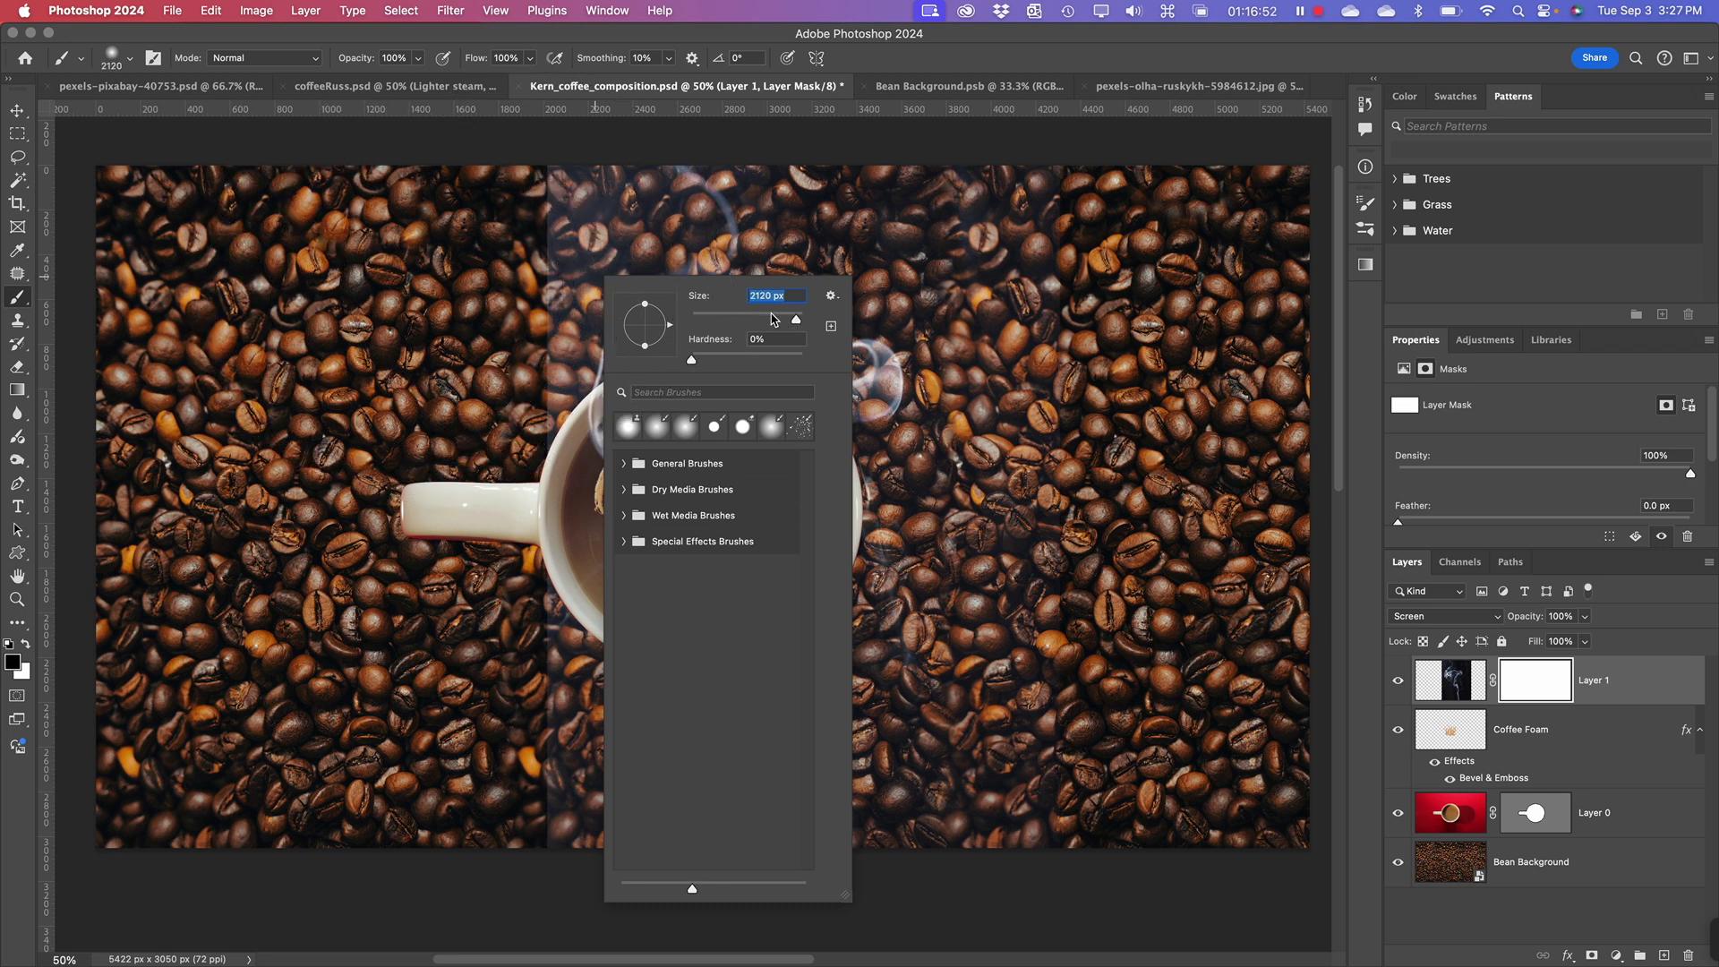
{"action": "left_click_drag", "start_coordinate": [799, 320], "coordinate": [794, 318]}
{"action": "left_click", "coordinate": [400, 229]}
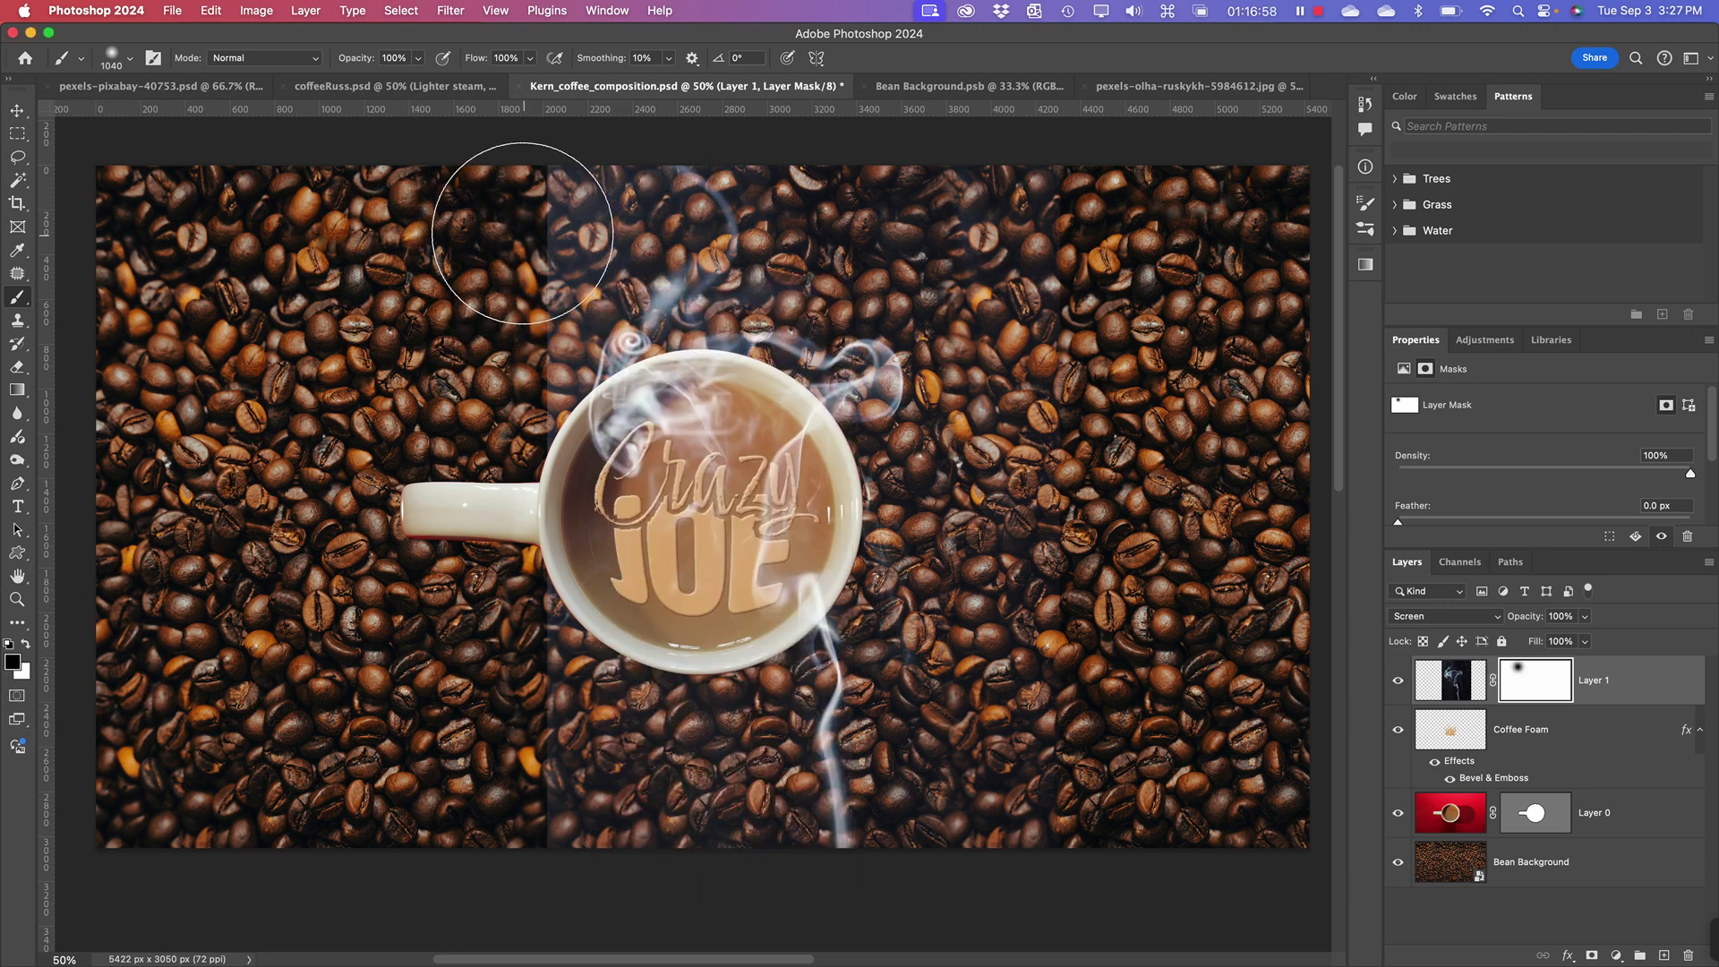
{"action": "mouse_move", "coordinate": [517, 273]}
{"action": "left_mouse_down"}
{"action": "mouse_move", "coordinate": [570, 251]}
{"action": "mouse_move", "coordinate": [478, 382]}
{"action": "mouse_move", "coordinate": [488, 516]}
{"action": "mouse_move", "coordinate": [542, 684]}
{"action": "mouse_move", "coordinate": [501, 688]}
{"action": "mouse_move", "coordinate": [729, 852]}
{"action": "mouse_move", "coordinate": [973, 745]}
{"action": "mouse_move", "coordinate": [878, 761]}
{"action": "mouse_move", "coordinate": [868, 690]}
{"action": "mouse_move", "coordinate": [1107, 364]}
{"action": "mouse_move", "coordinate": [976, 182]}
{"action": "mouse_move", "coordinate": [988, 242]}
{"action": "mouse_move", "coordinate": [834, 167]}
{"action": "mouse_move", "coordinate": [687, 154]}
{"action": "mouse_move", "coordinate": [574, 188]}
{"action": "mouse_move", "coordinate": [1032, 169]}
{"action": "mouse_move", "coordinate": [1097, 274]}
{"action": "mouse_move", "coordinate": [1082, 382]}
{"action": "mouse_move", "coordinate": [1056, 508]}
{"action": "mouse_move", "coordinate": [912, 761]}
{"action": "mouse_move", "coordinate": [1084, 799]}
{"action": "mouse_move", "coordinate": [1107, 627]}
{"action": "left_mouse_up"}
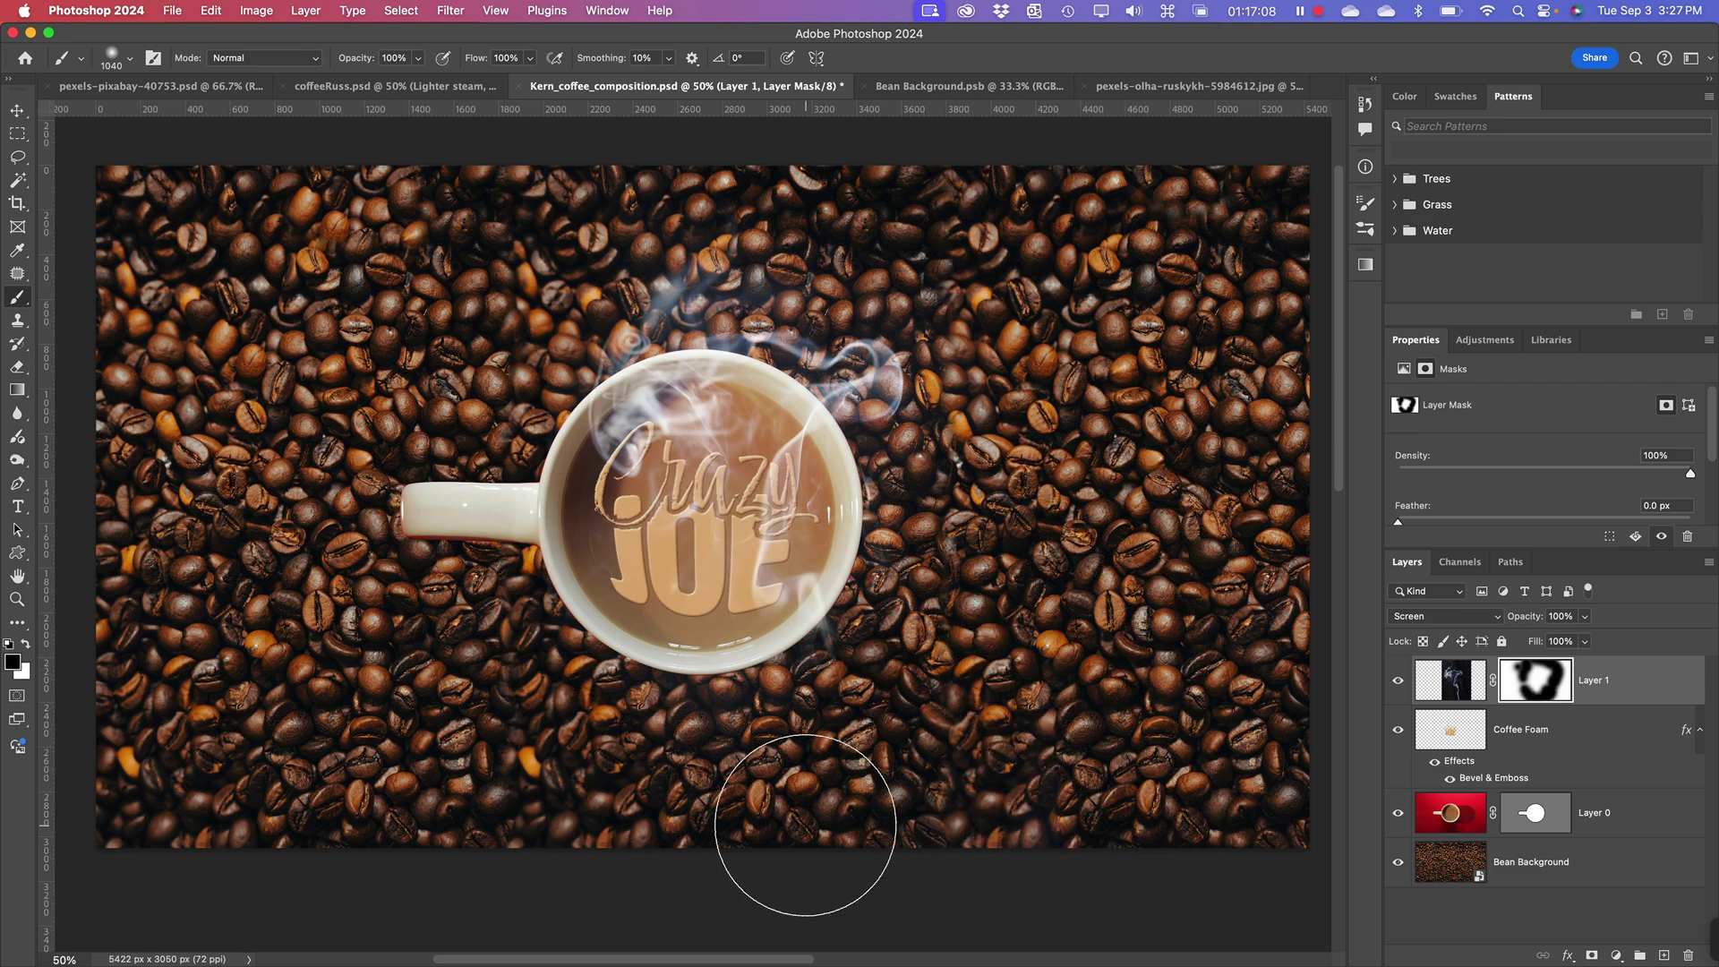
{"action": "mouse_move", "coordinate": [553, 772]}
{"action": "left_mouse_down"}
{"action": "mouse_move", "coordinate": [432, 624]}
{"action": "mouse_move", "coordinate": [291, 698]}
{"action": "left_mouse_up"}
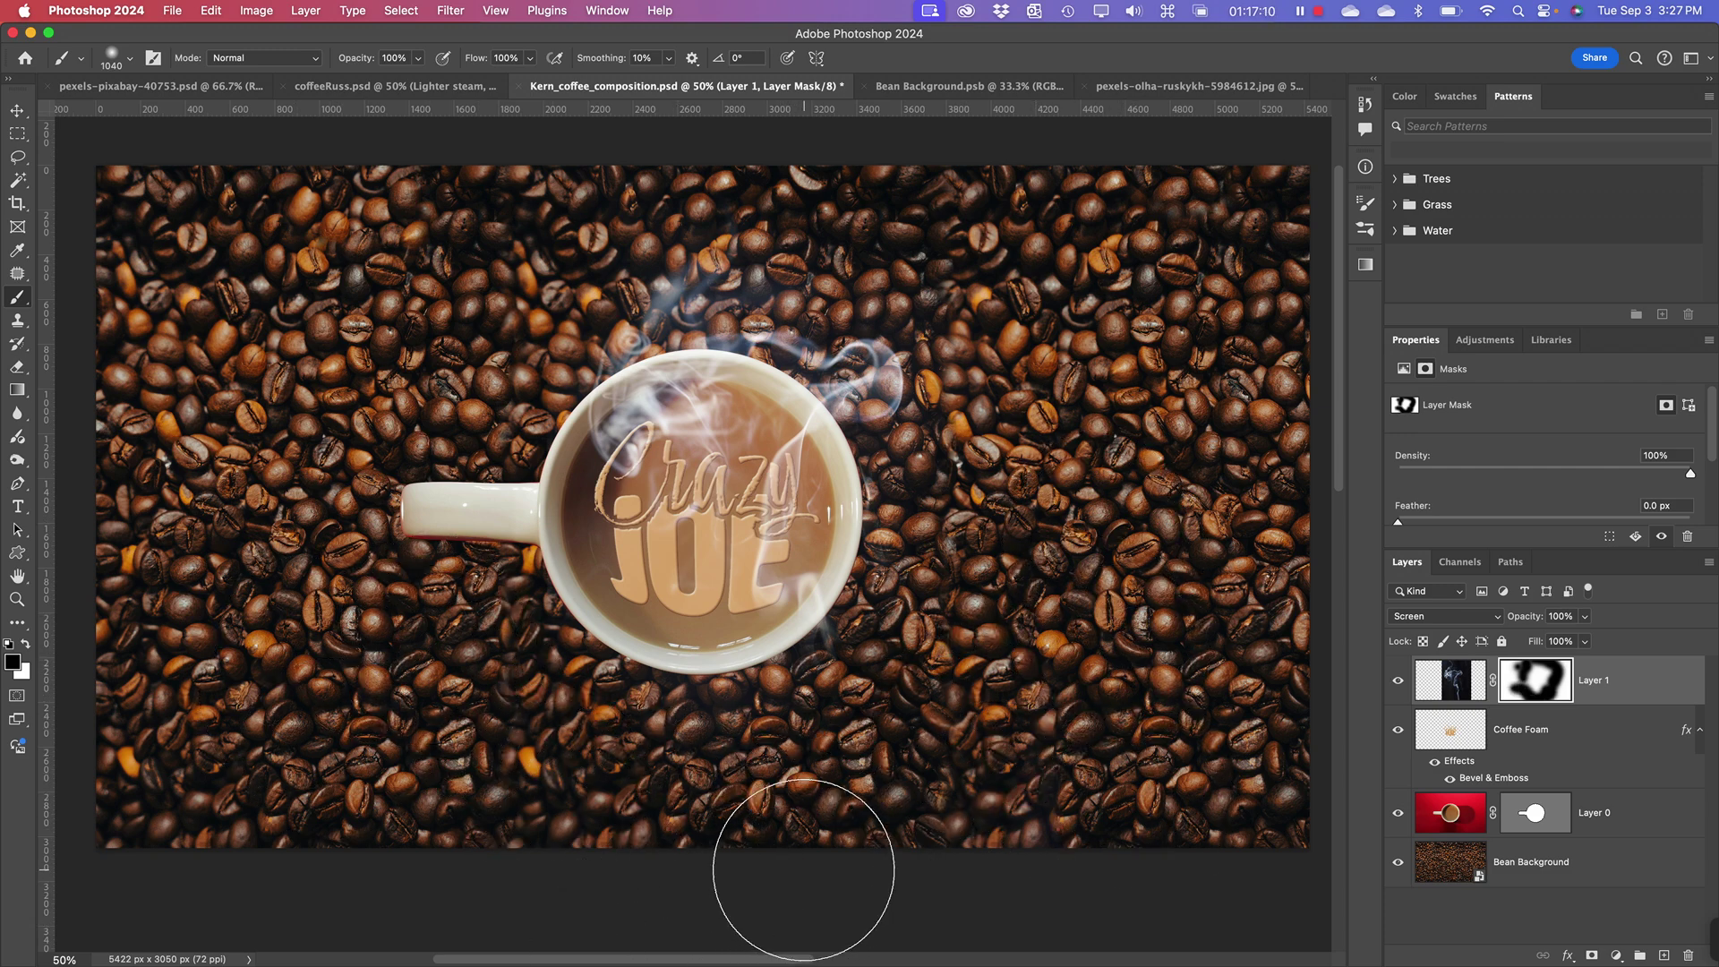
{"action": "left_click", "coordinate": [1587, 624]}
{"action": "mouse_move", "coordinate": [1590, 638]}
{"action": "left_mouse_down"}
{"action": "mouse_move", "coordinate": [1547, 645]}
{"action": "mouse_move", "coordinate": [1603, 653]}
{"action": "left_mouse_up"}
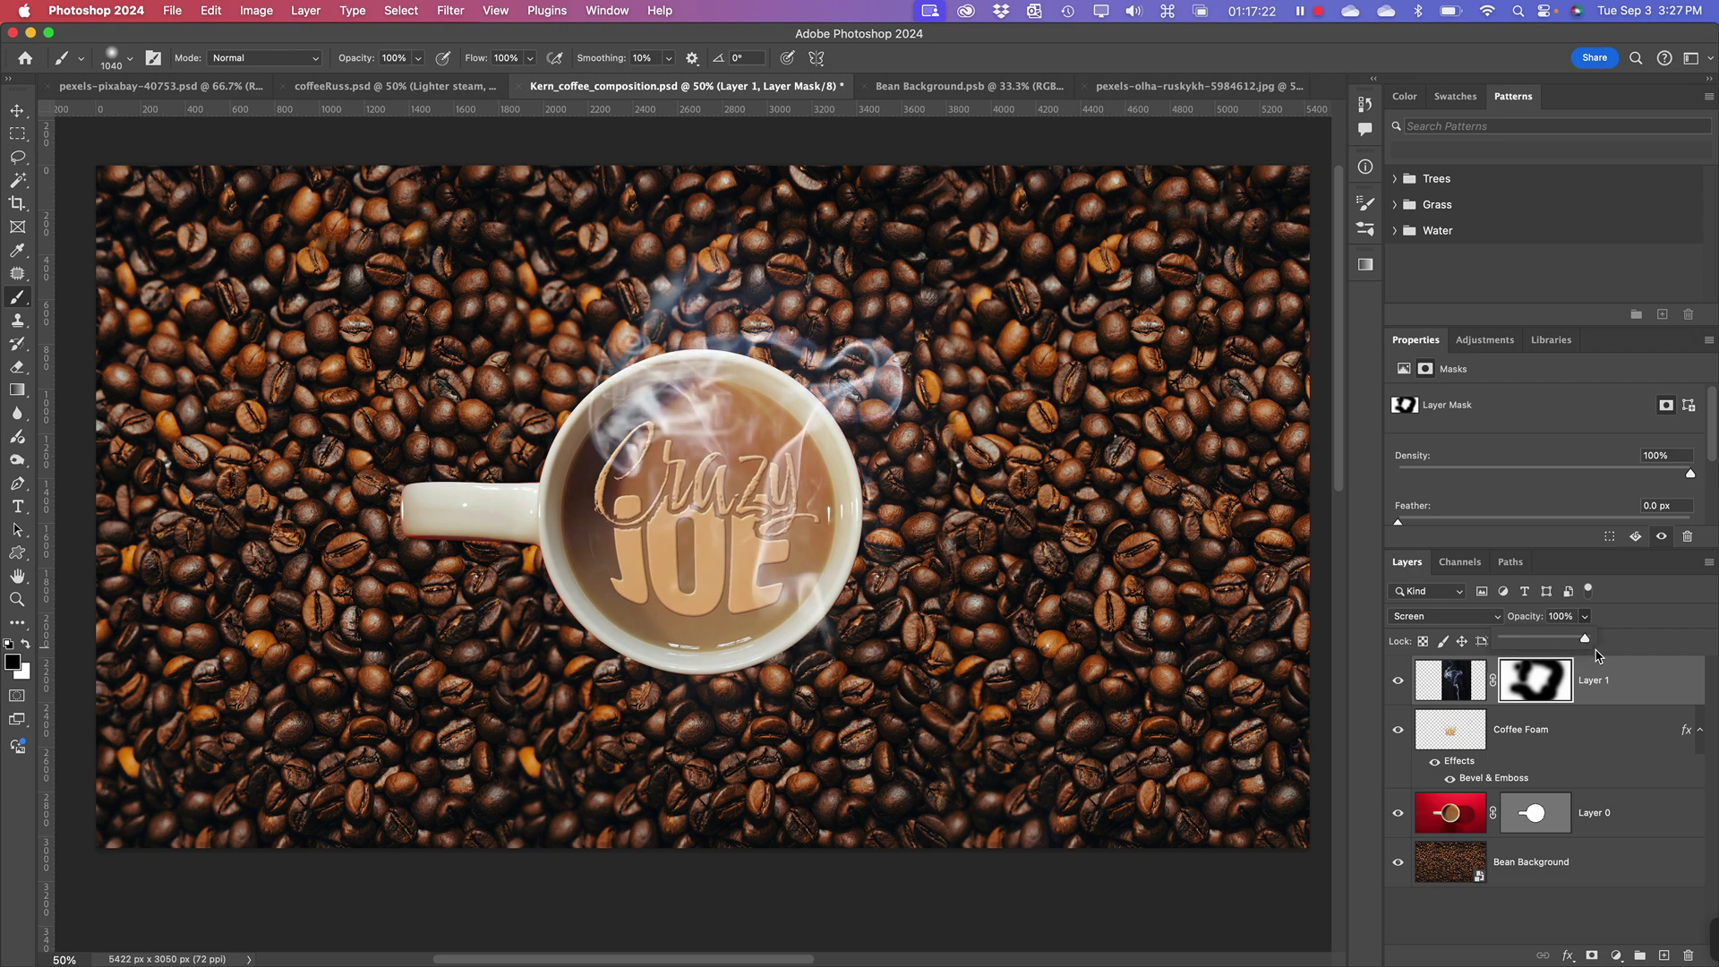
{"action": "mouse_move", "coordinate": [1585, 641]}
{"action": "left_mouse_down"}
{"action": "mouse_move", "coordinate": [1565, 643]}
{"action": "mouse_move", "coordinate": [1616, 644]}
{"action": "left_mouse_up"}
- Examine the effect of the Steam layer in coffeeRuss.psd by hiding and showing it
{"action": "key", "text": "super+plus"}
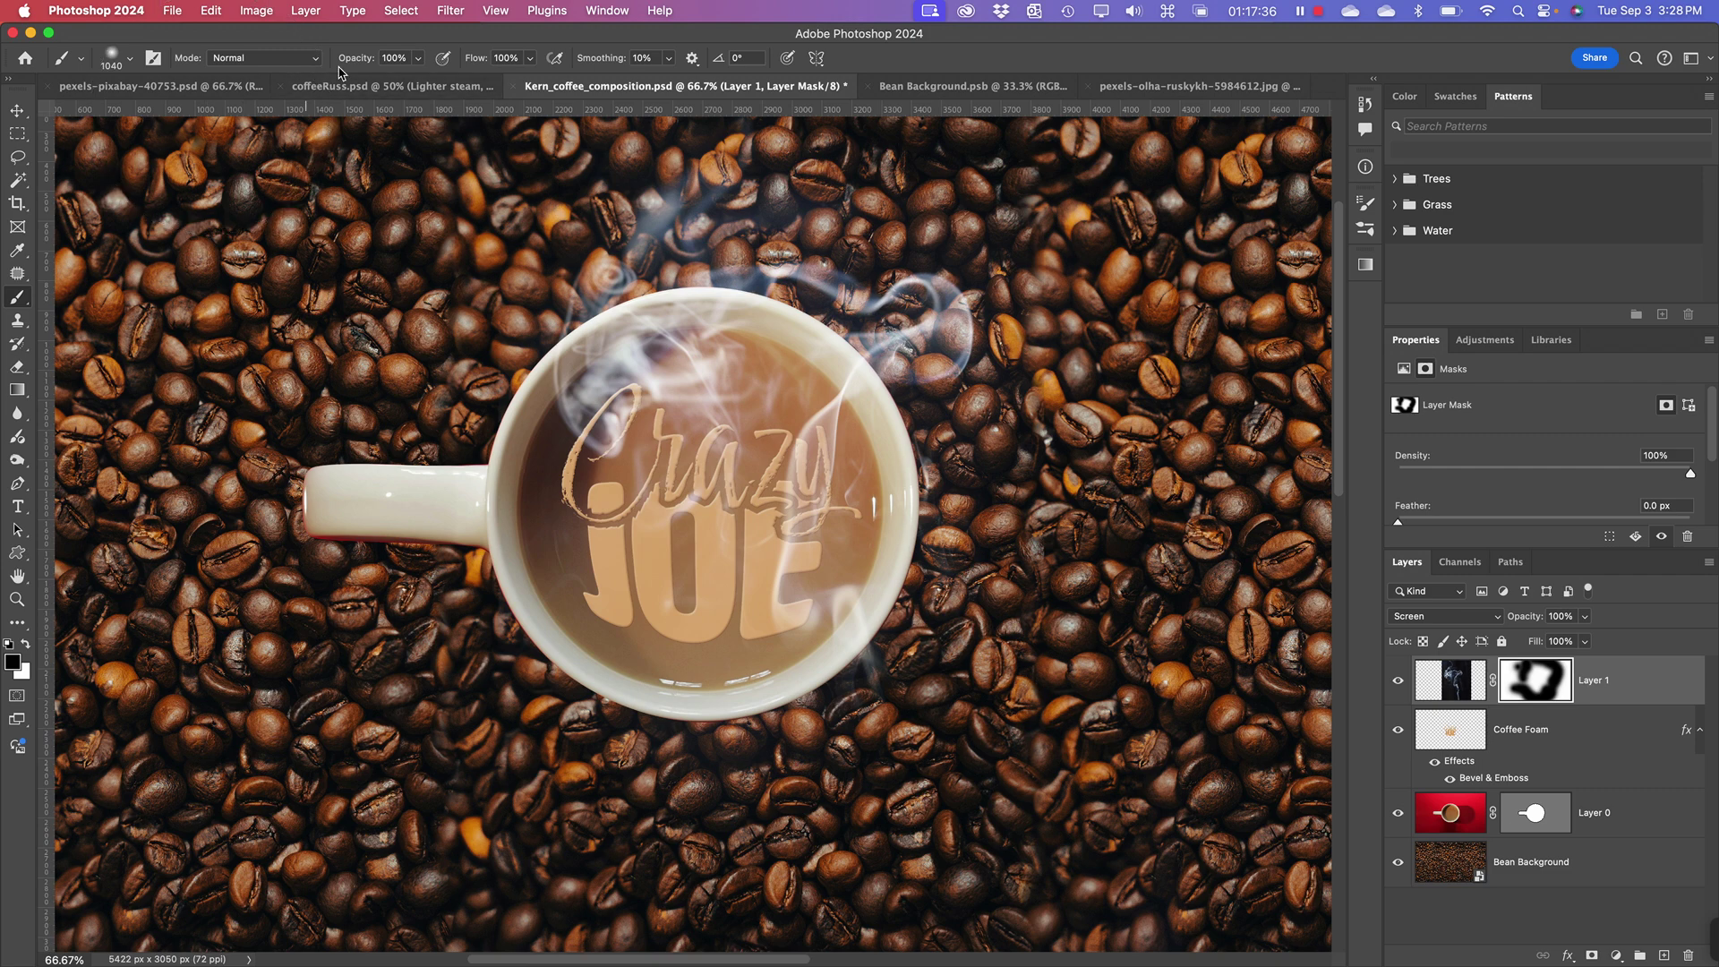
{"action": "left_click", "coordinate": [367, 87]}
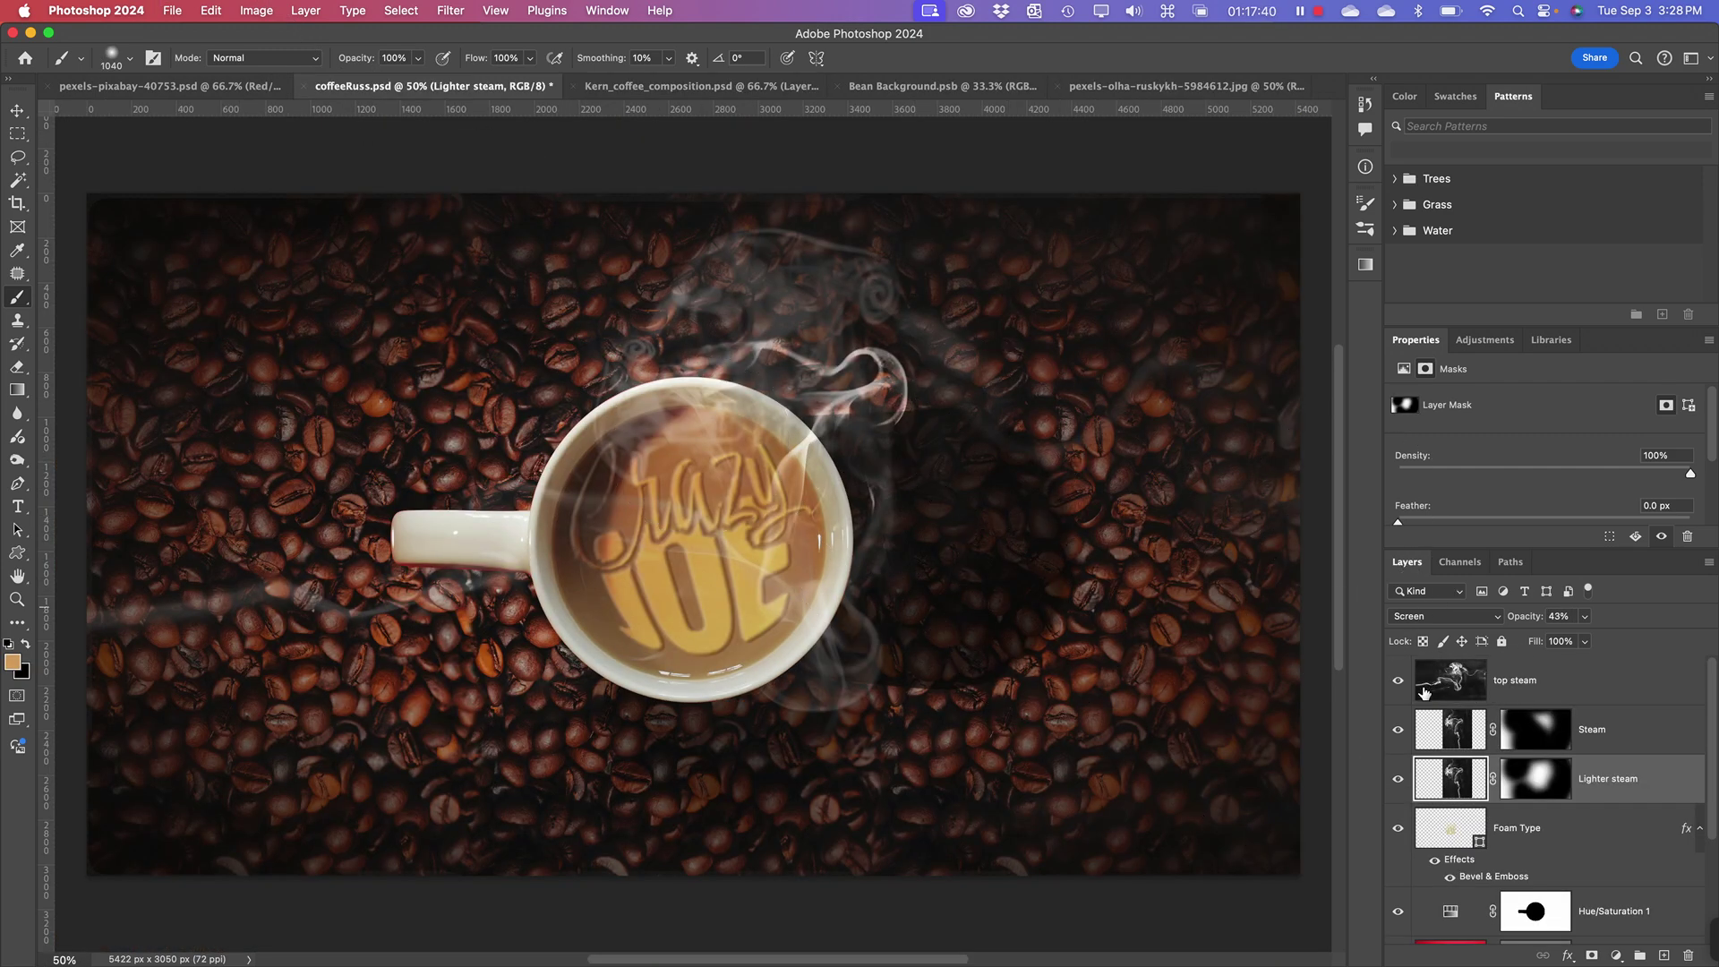
{"action": "left_click", "coordinate": [1399, 732]}
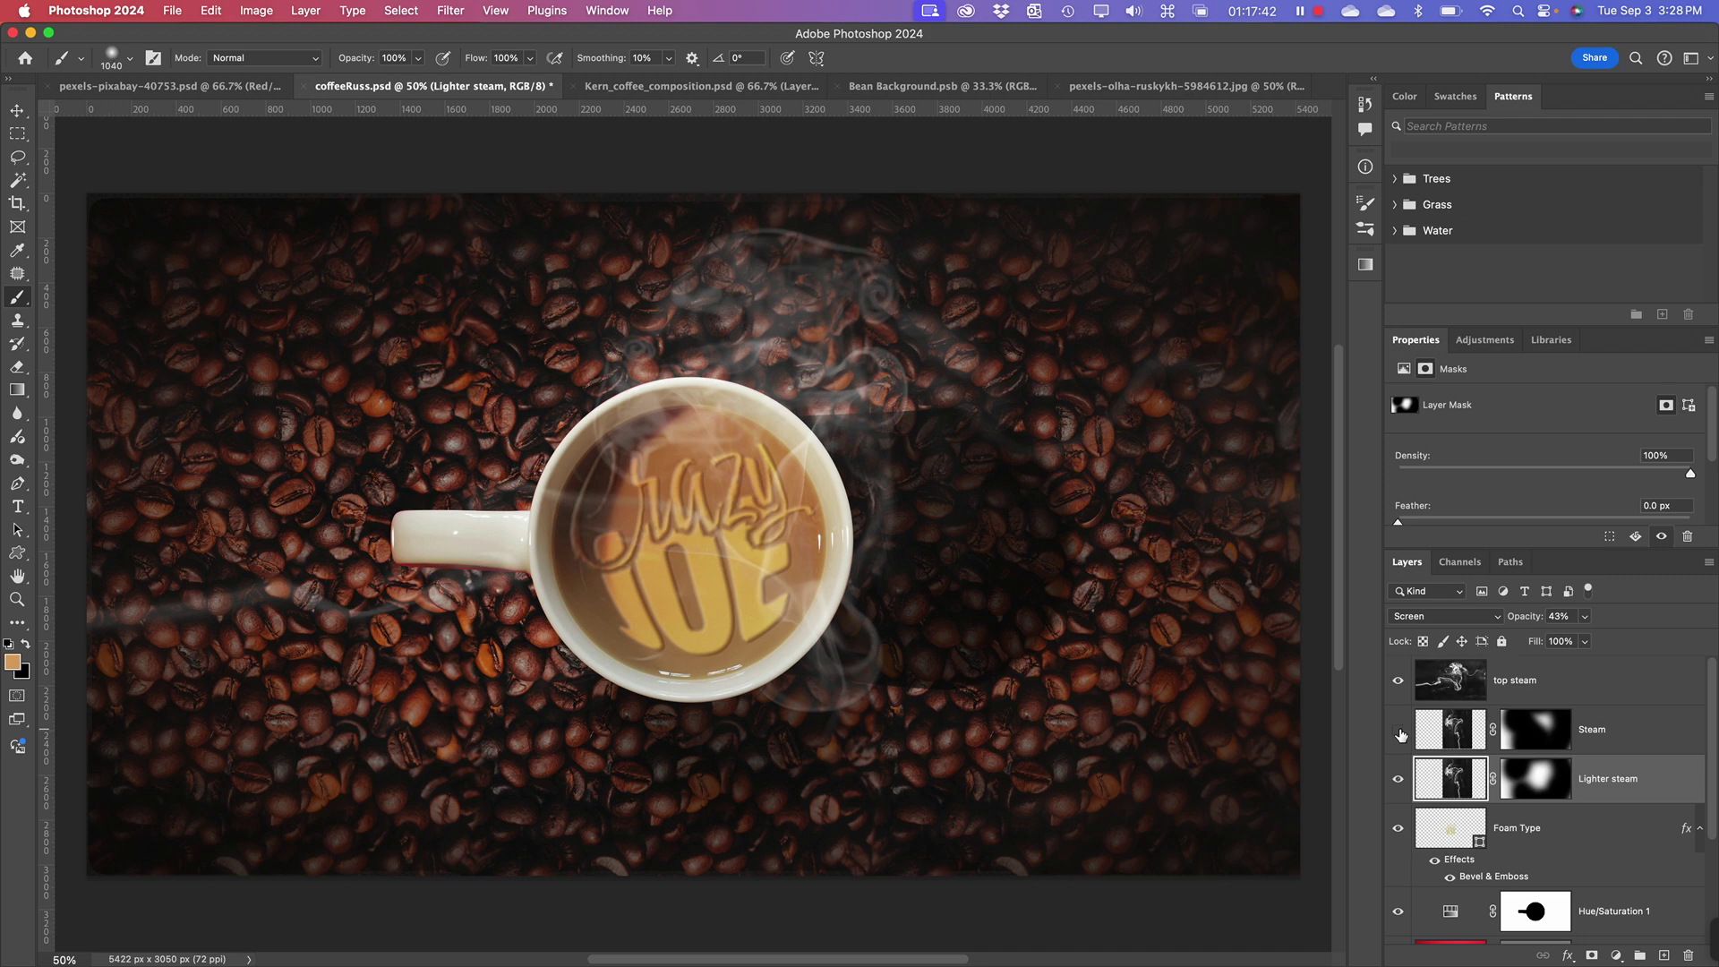
{"action": "left_click", "coordinate": [1399, 732]}
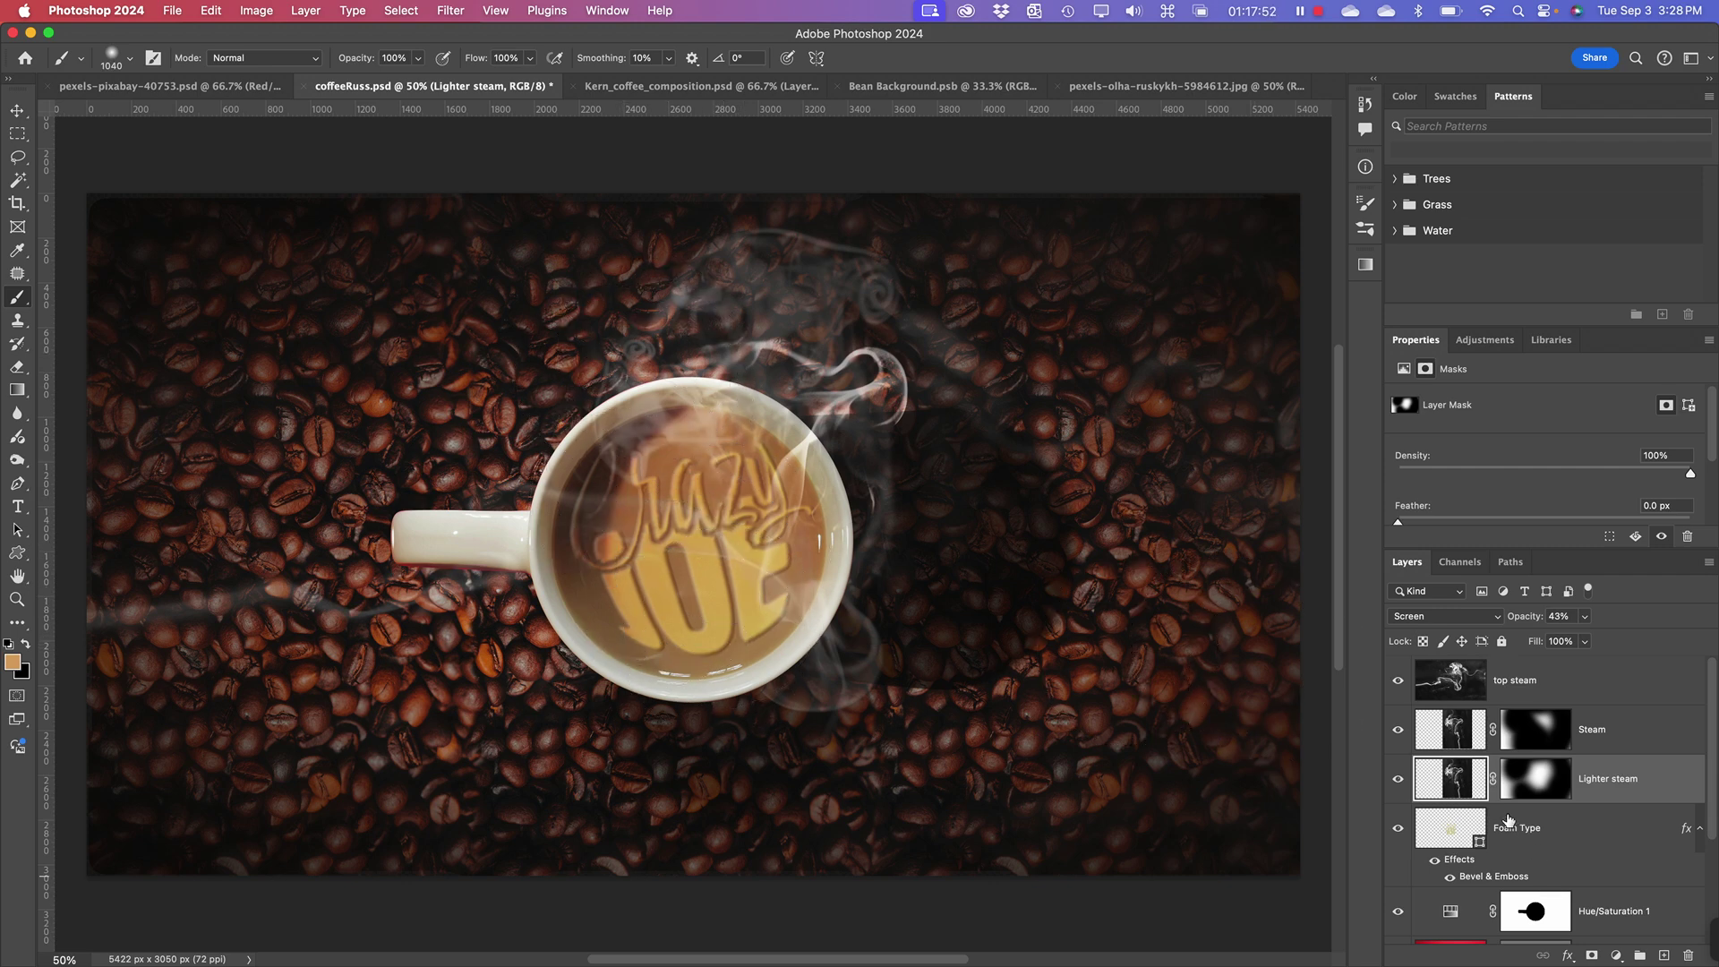
- Set the opacity of the masked smoke layer in Kern_coffee_composition.psd to 62%
{"action": "left_click", "coordinate": [685, 89]}
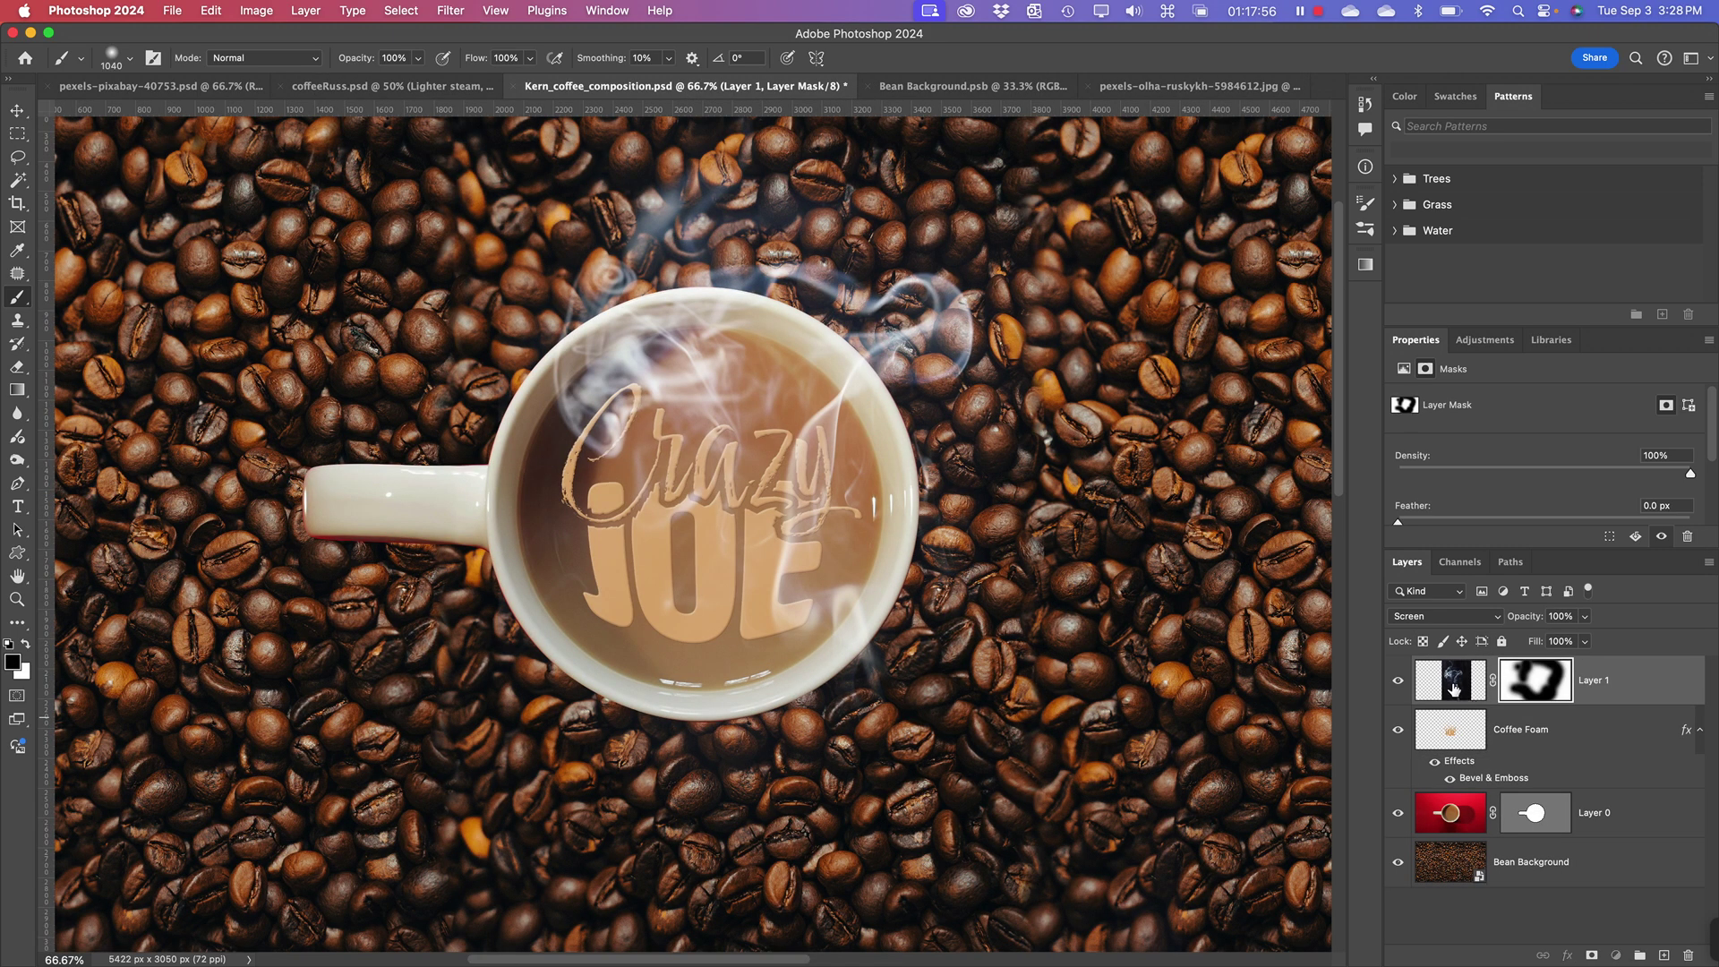
{"action": "left_click", "coordinate": [1452, 687]}
{"action": "left_click", "coordinate": [1583, 617]}
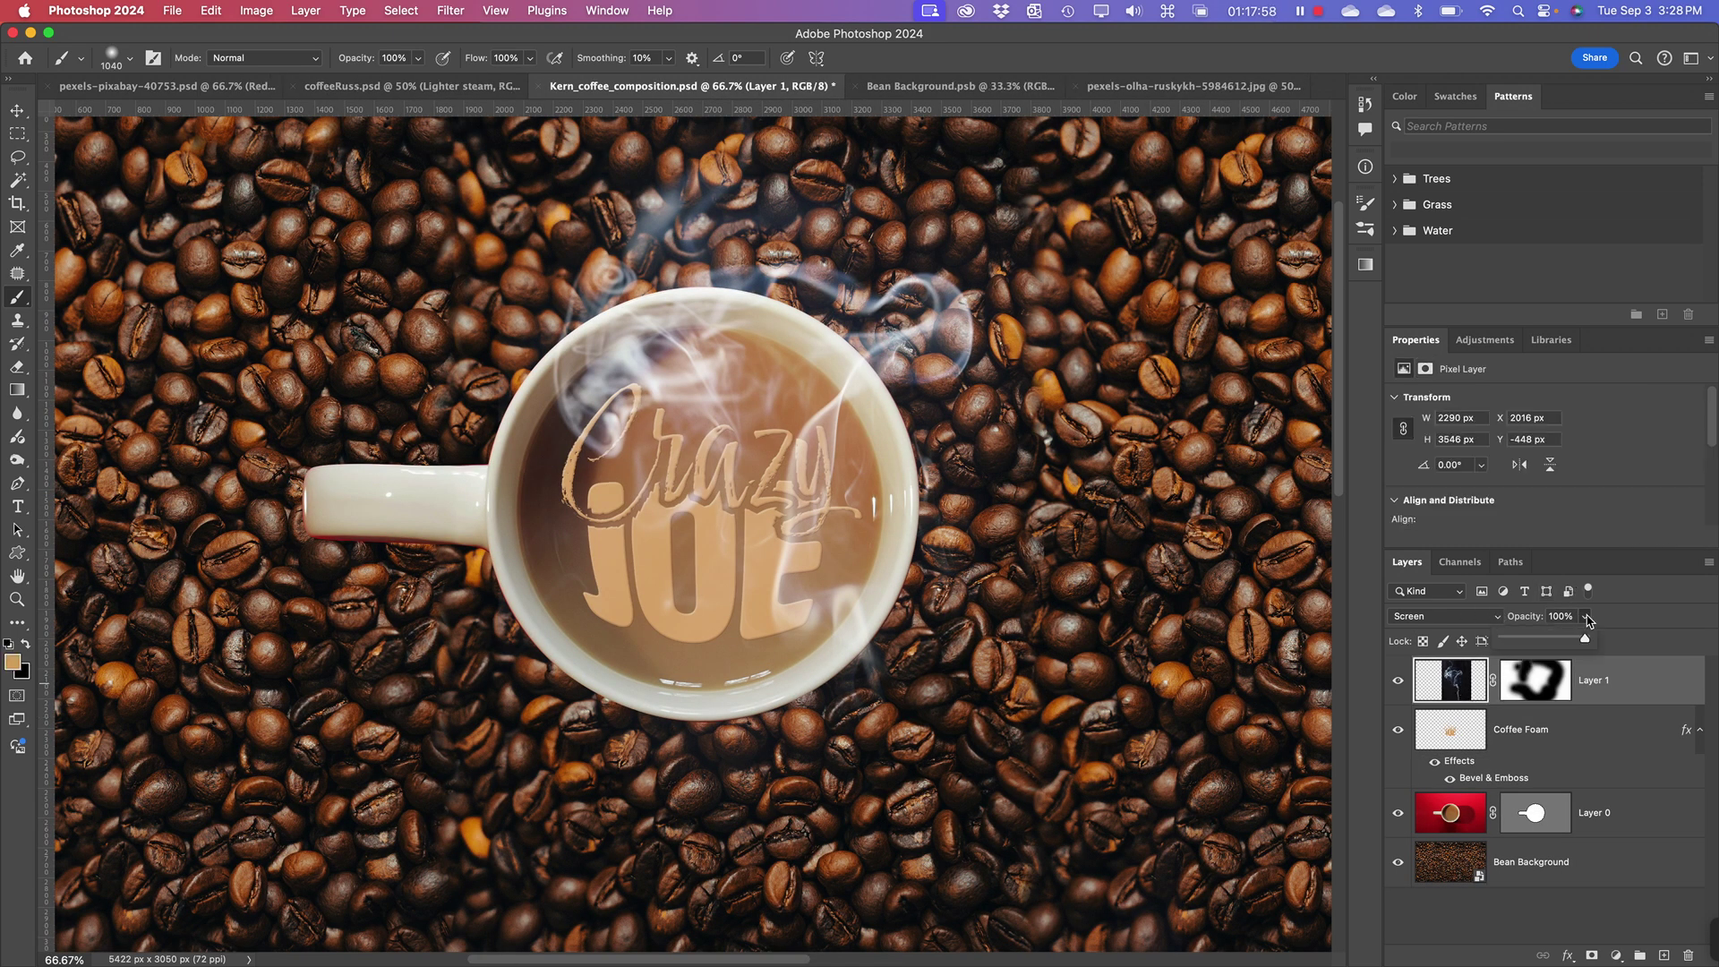
{"action": "left_click_drag", "start_coordinate": [1586, 644], "coordinate": [1554, 640]}
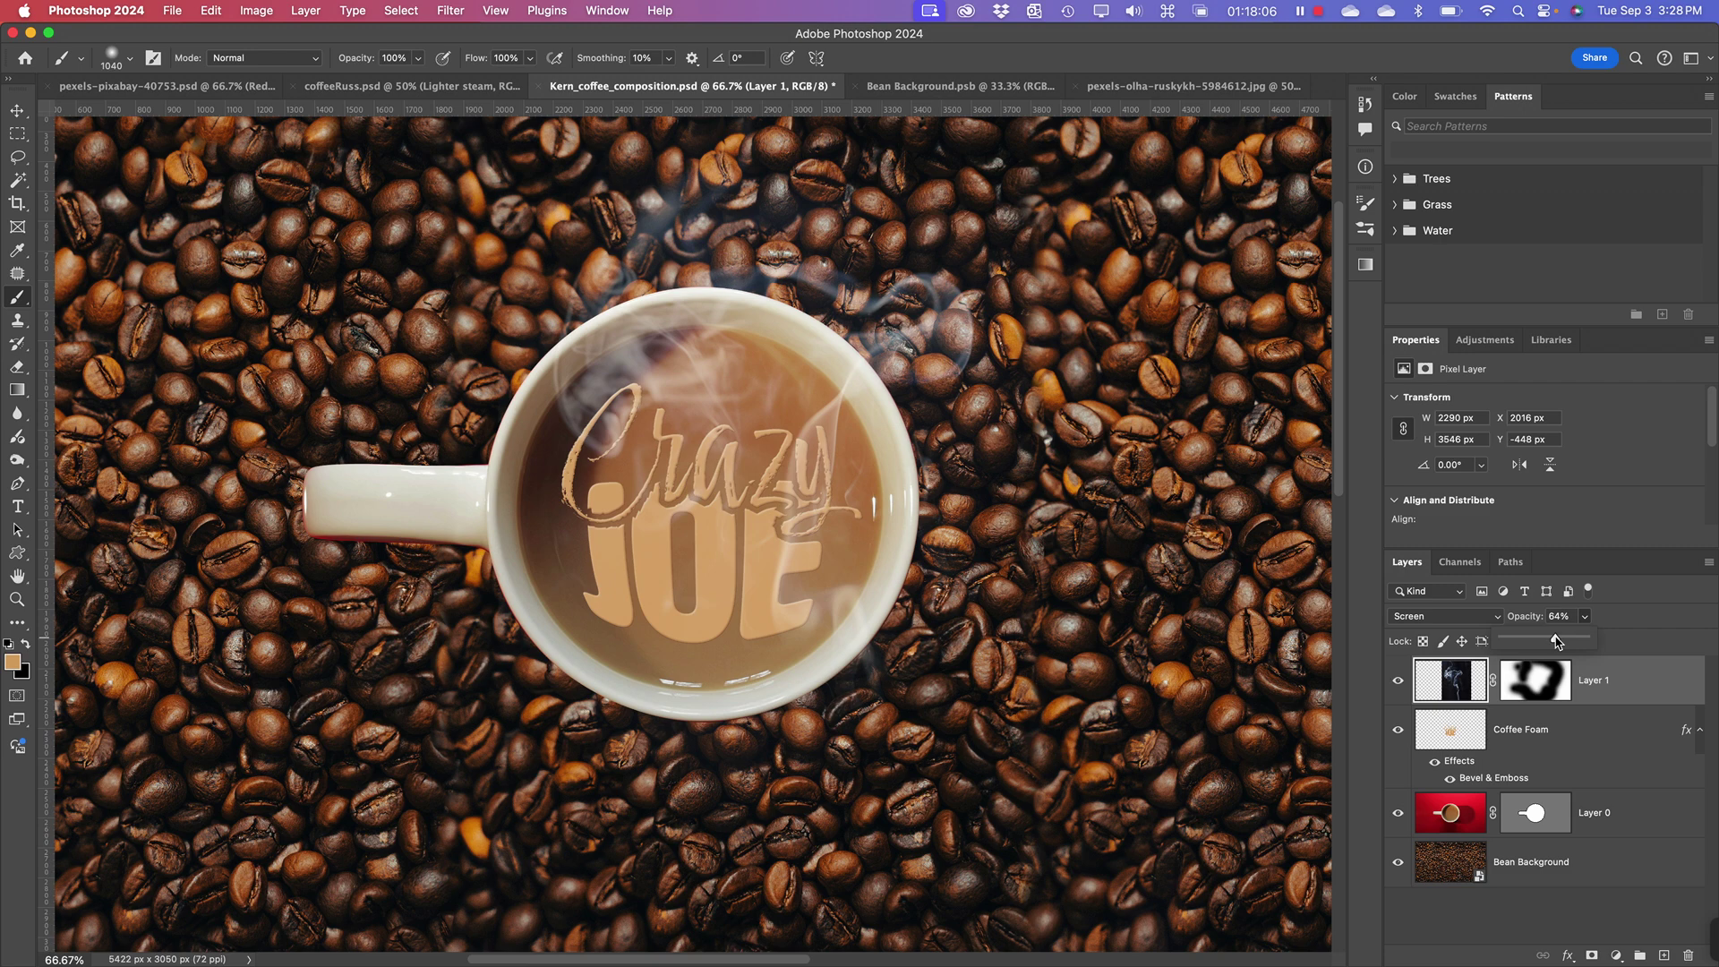
{"action": "left_click_drag", "start_coordinate": [1556, 642], "coordinate": [1552, 641]}
- Duplicate the masked smoke layer within Kern_coffee_composition.psd and set the copy's blend mode to Overlay
{"action": "left_click", "coordinate": [1477, 679]}
{"action": "left_click", "coordinate": [1709, 560]}
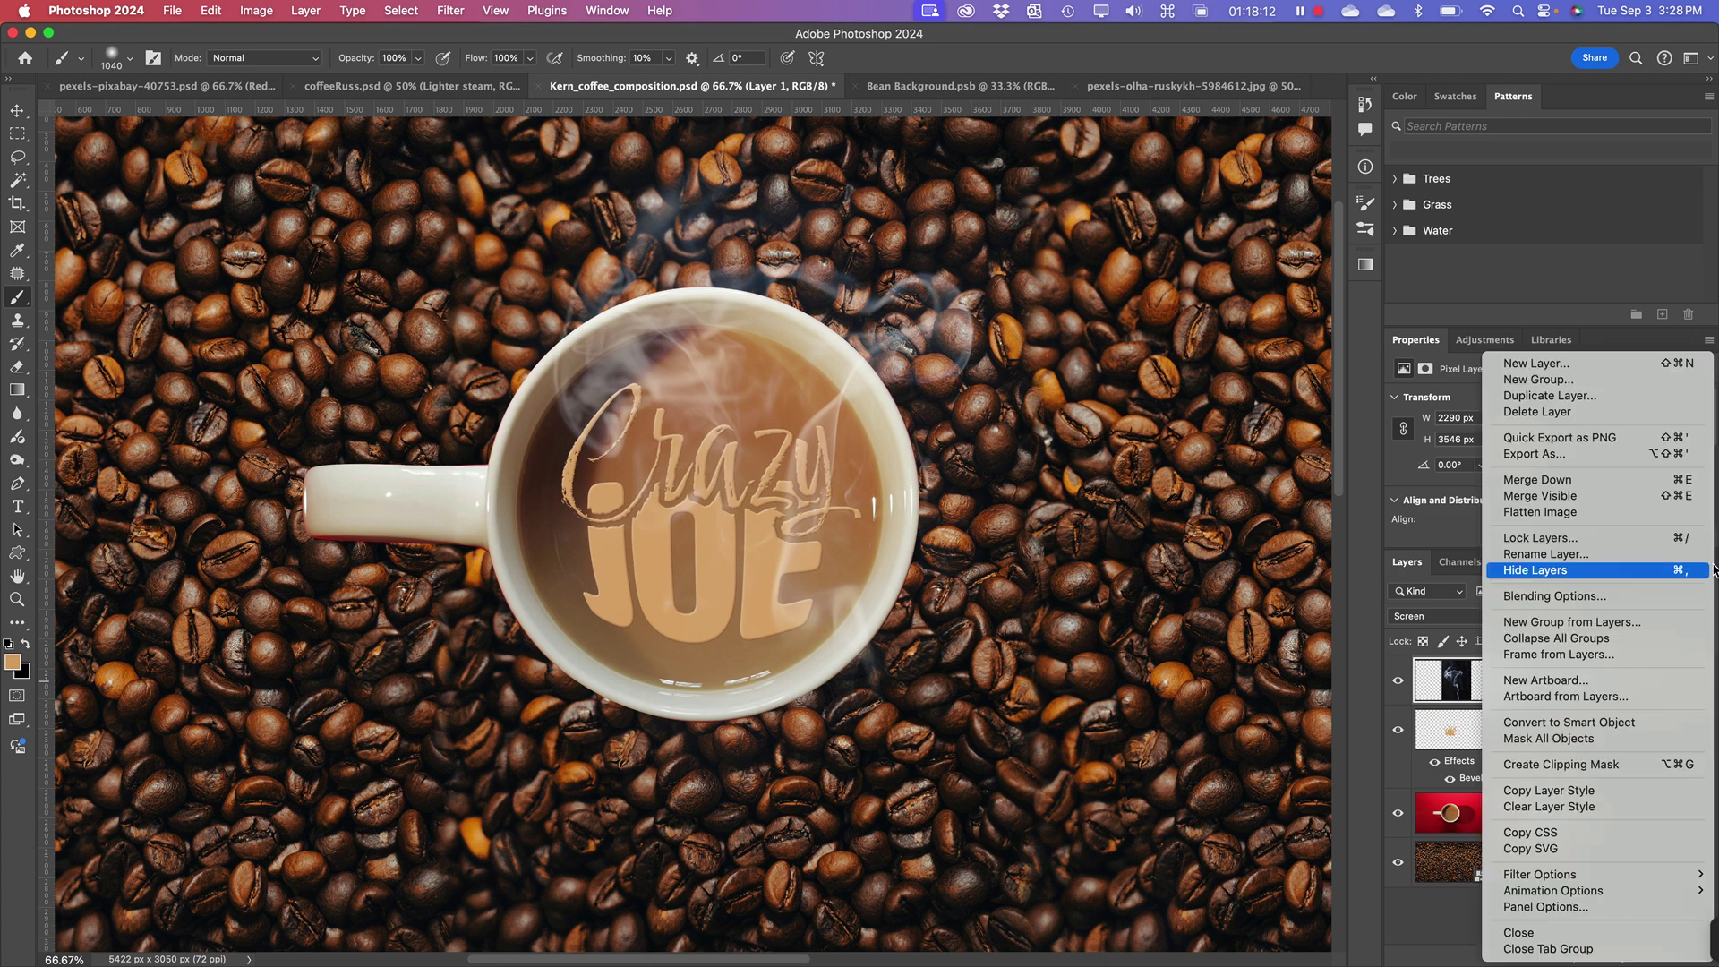
{"action": "left_click", "coordinate": [1616, 398]}
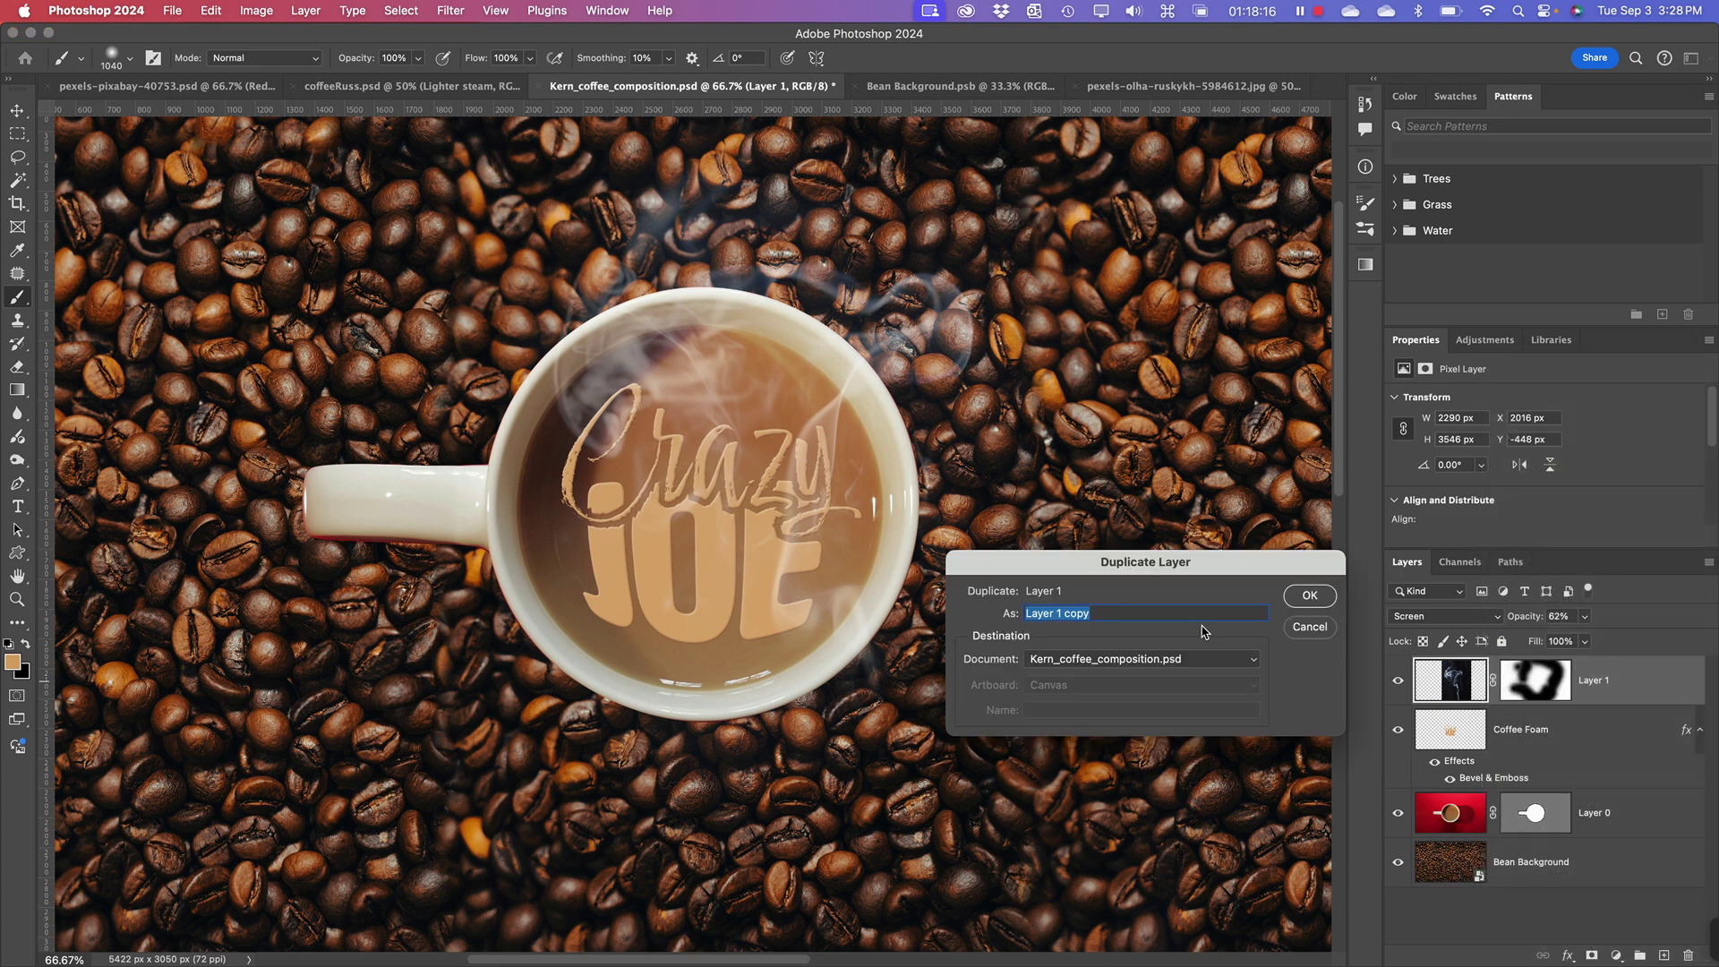
{"action": "left_click", "coordinate": [1308, 595]}
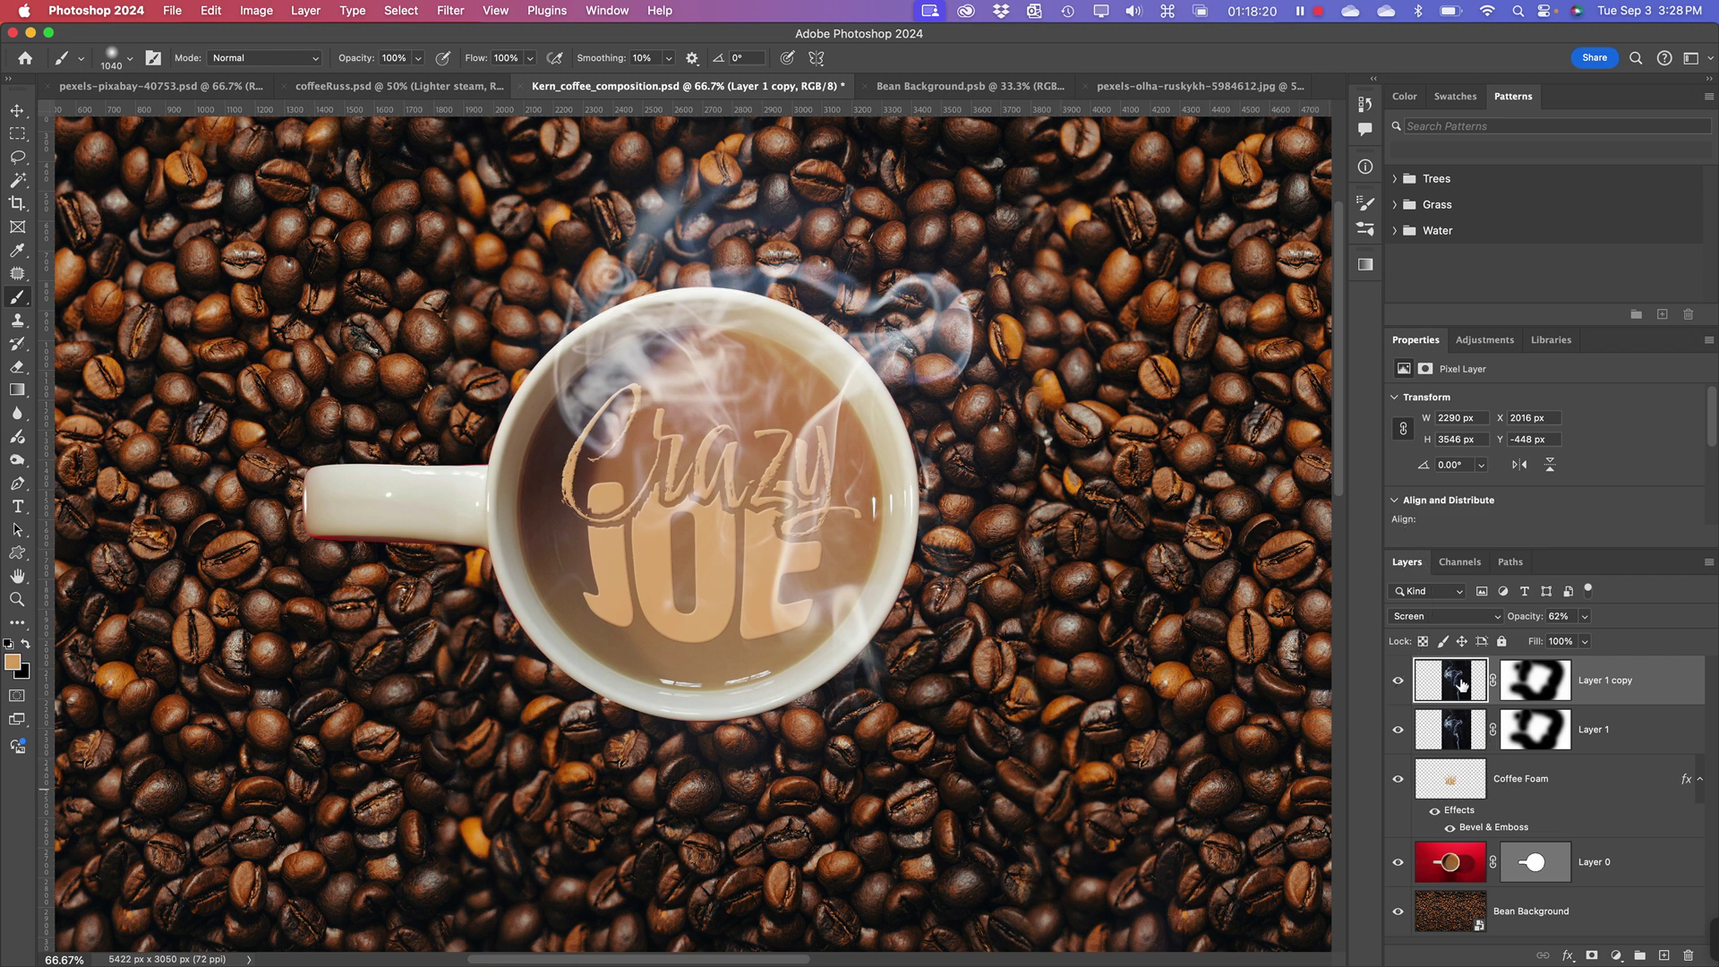
{"action": "left_click", "coordinate": [1415, 617]}
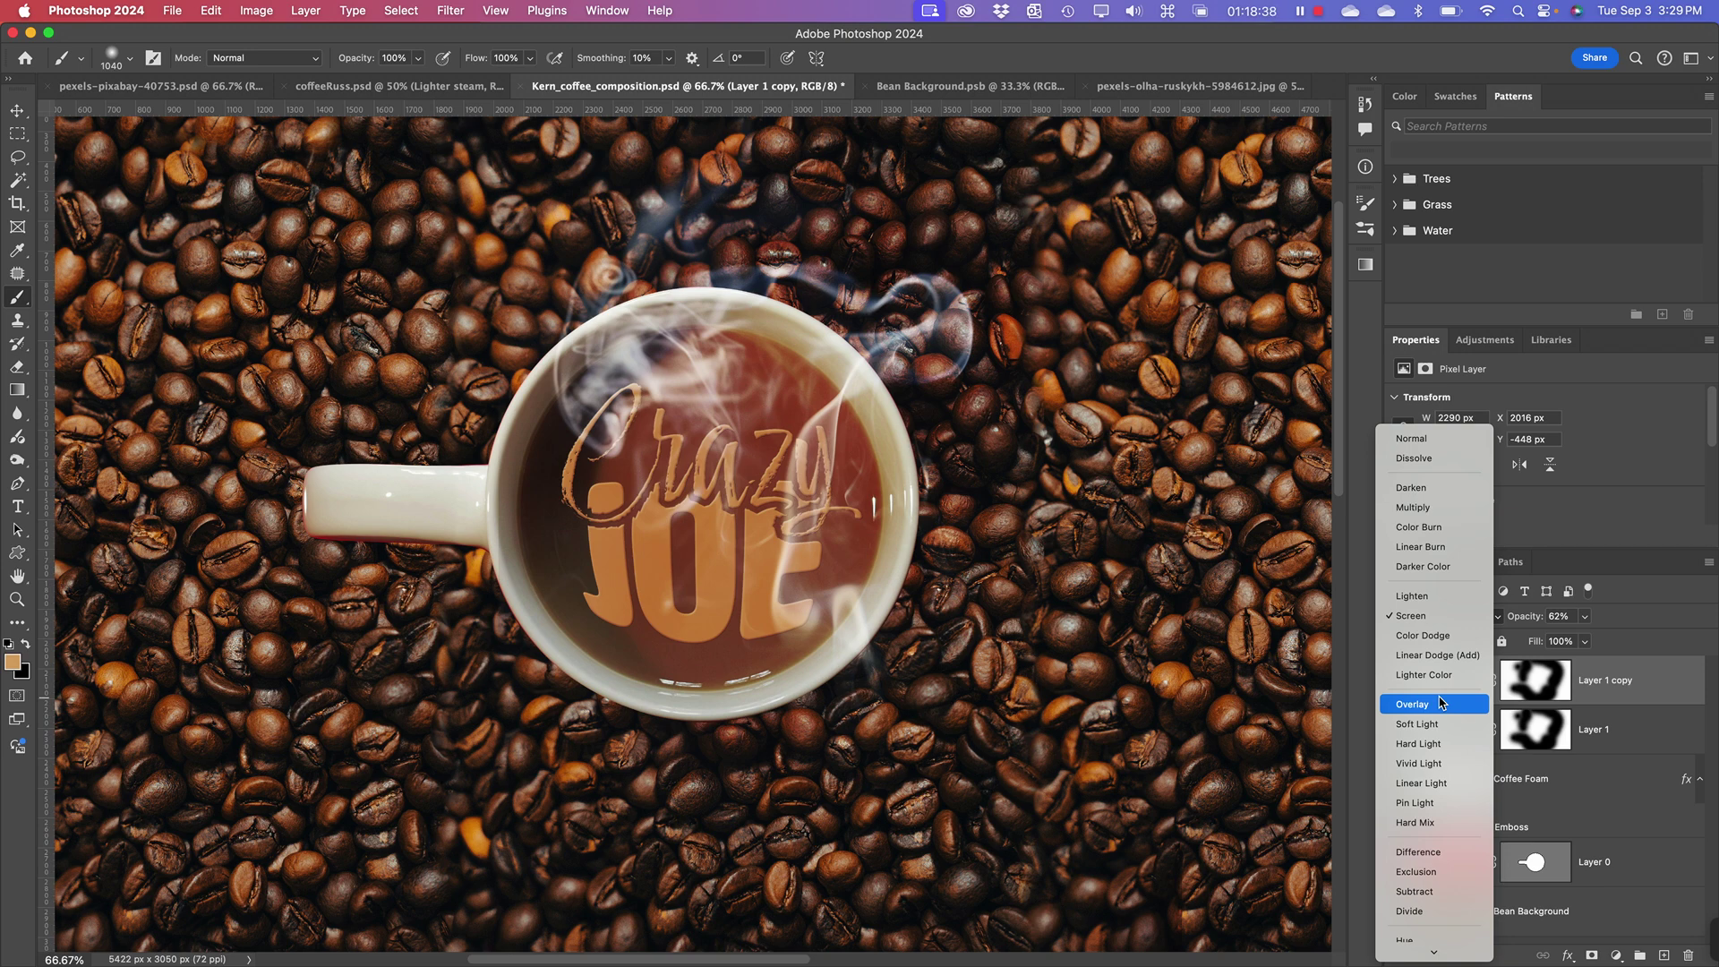
{"action": "left_click", "coordinate": [1441, 704]}
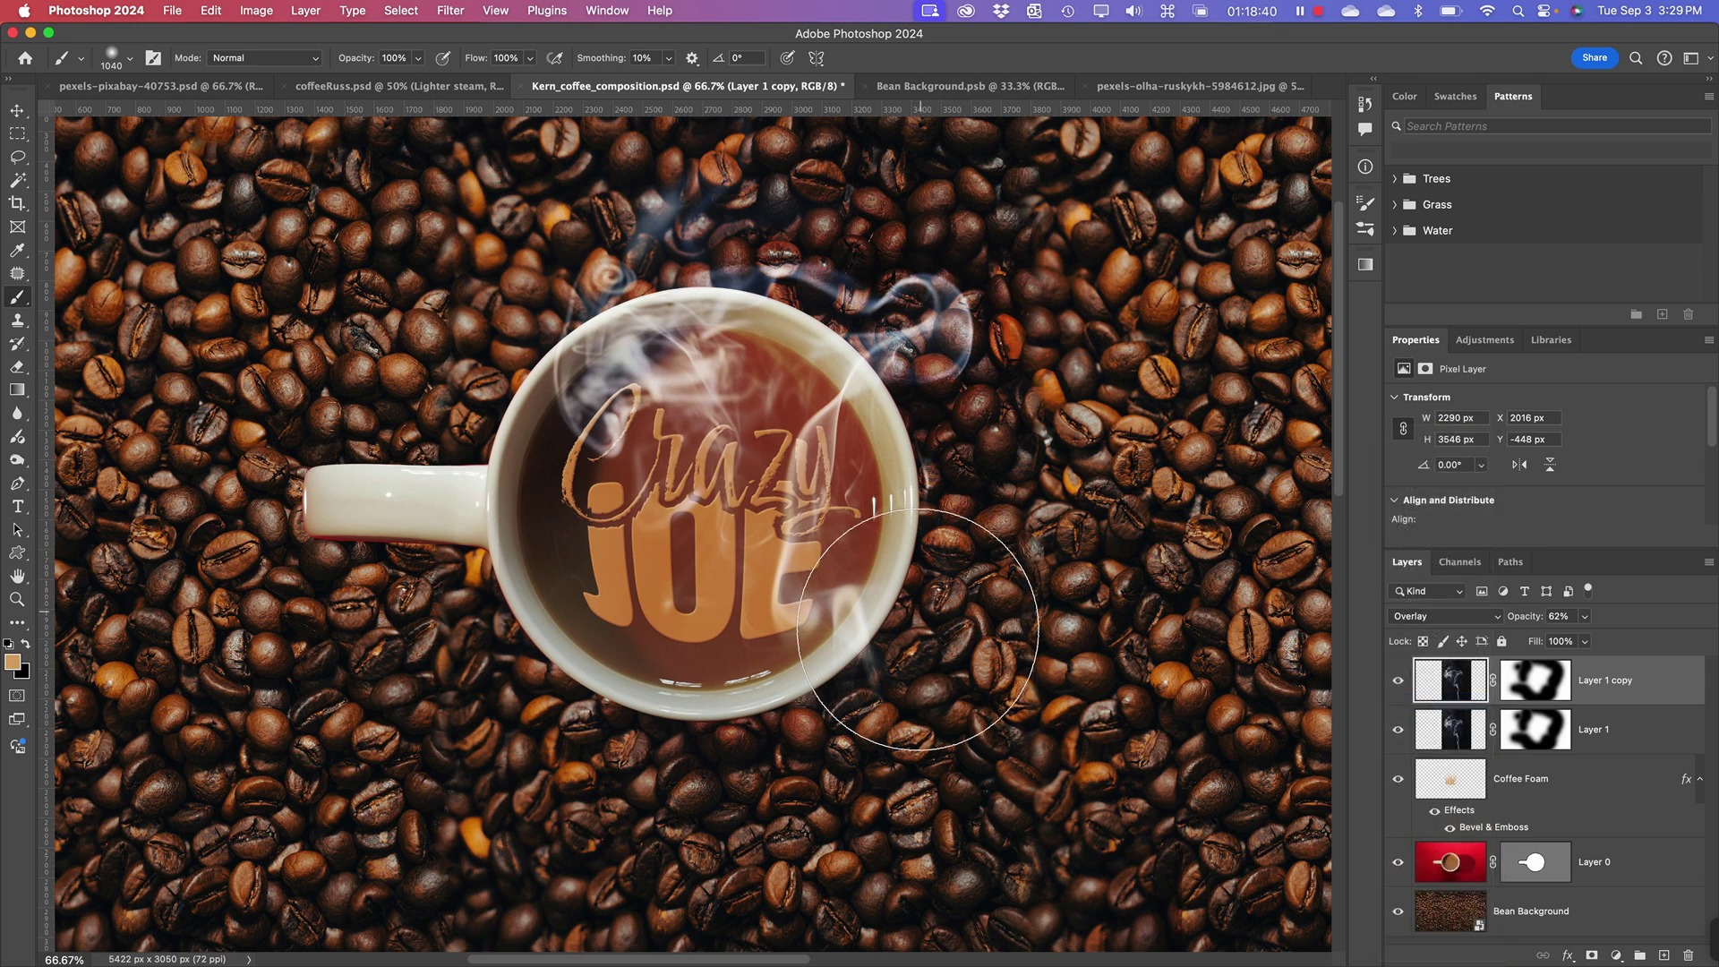
- Paint black on the Overlay smoke copy's layer mask to hide part of its steam around the cup's upper rim
{"action": "left_click", "coordinate": [1535, 680]}
{"action": "key", "text": "d"}
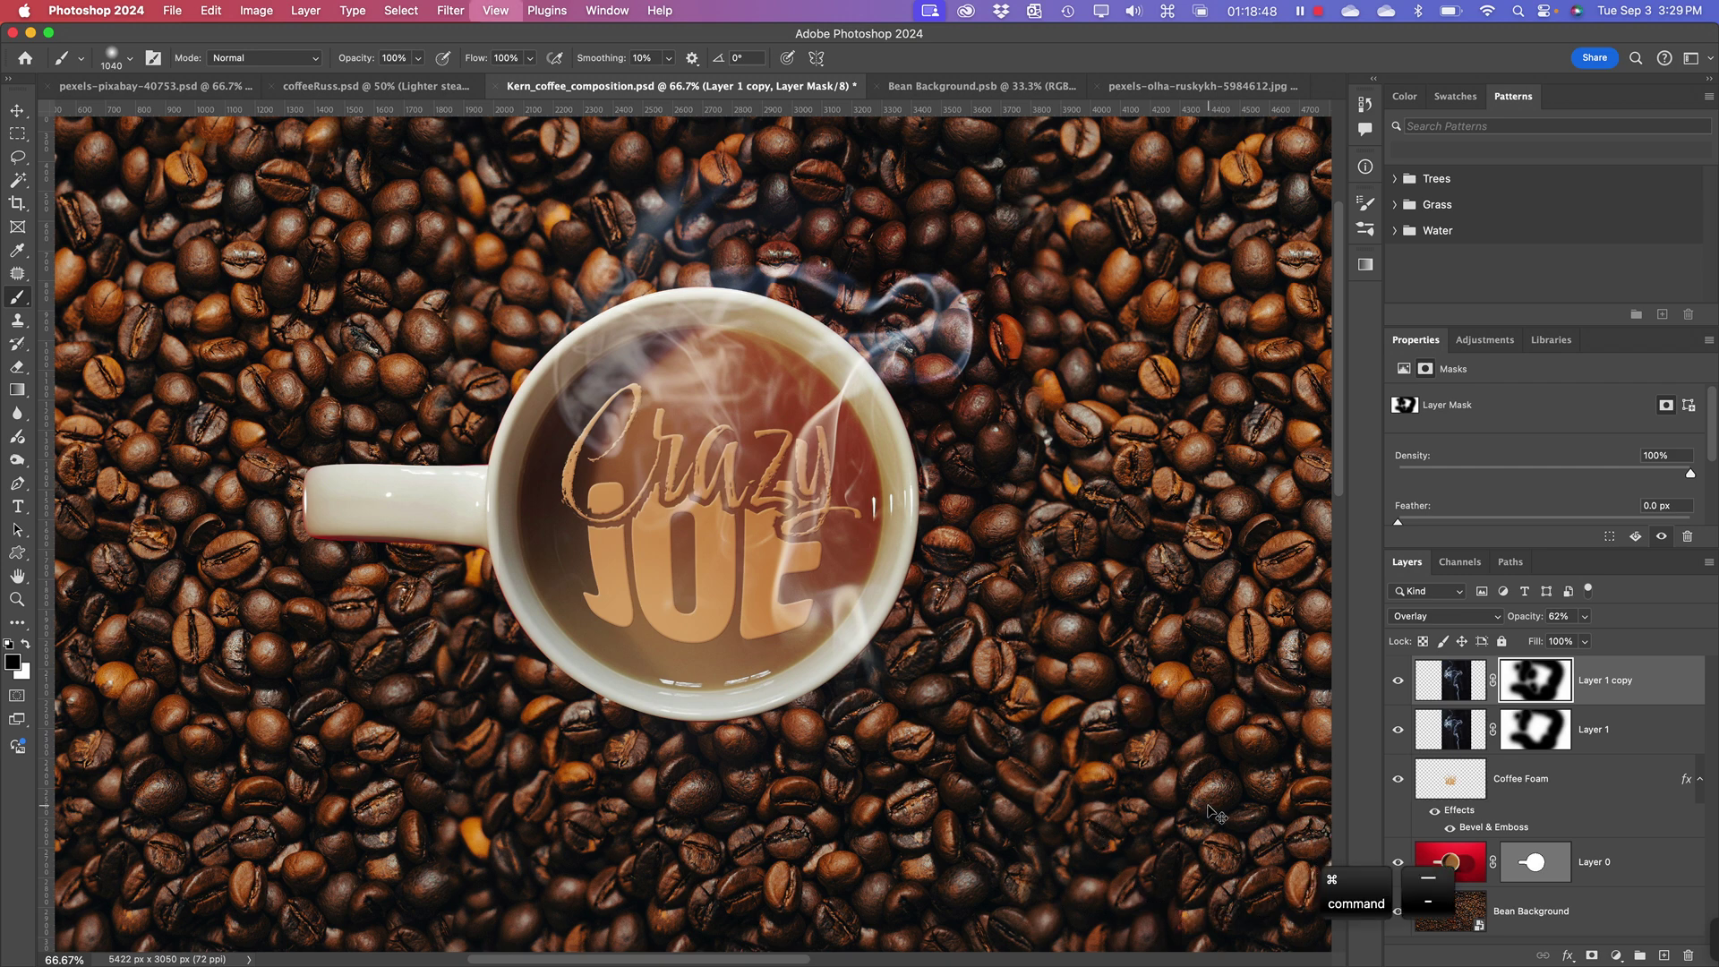
{"action": "key", "text": "super+minus"}
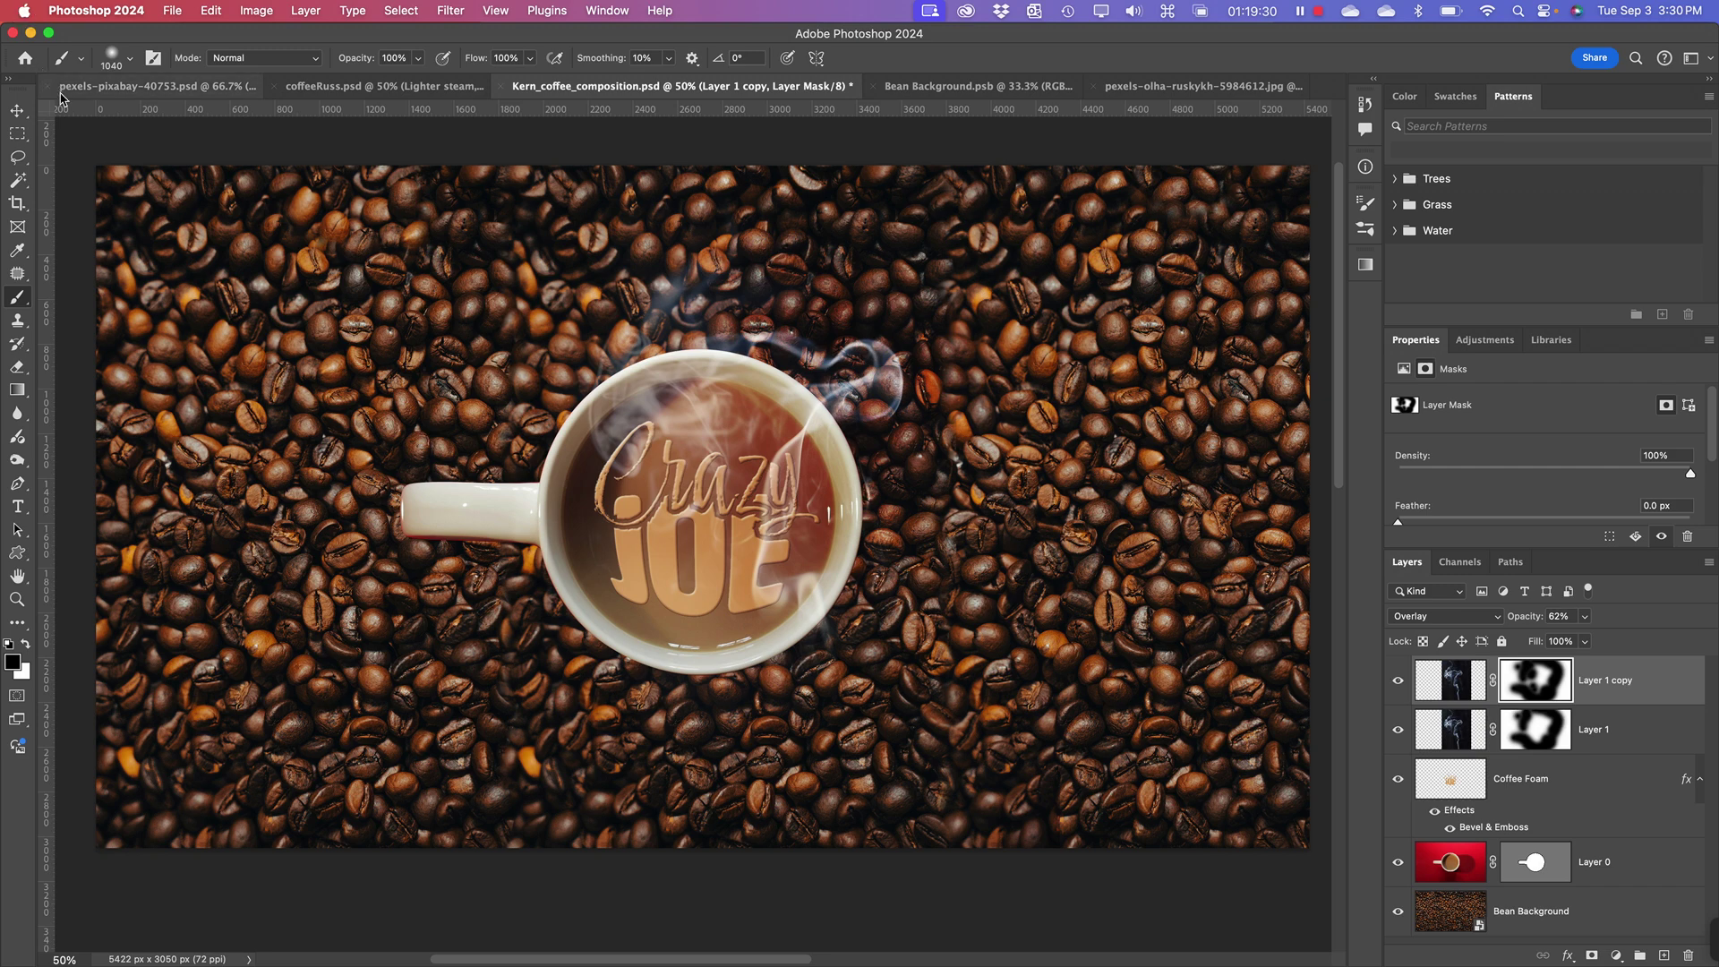
- Scale both smoke layers together to about 118% and shift them slightly down over the cup
{"action": "left_click", "coordinate": [23, 113]}
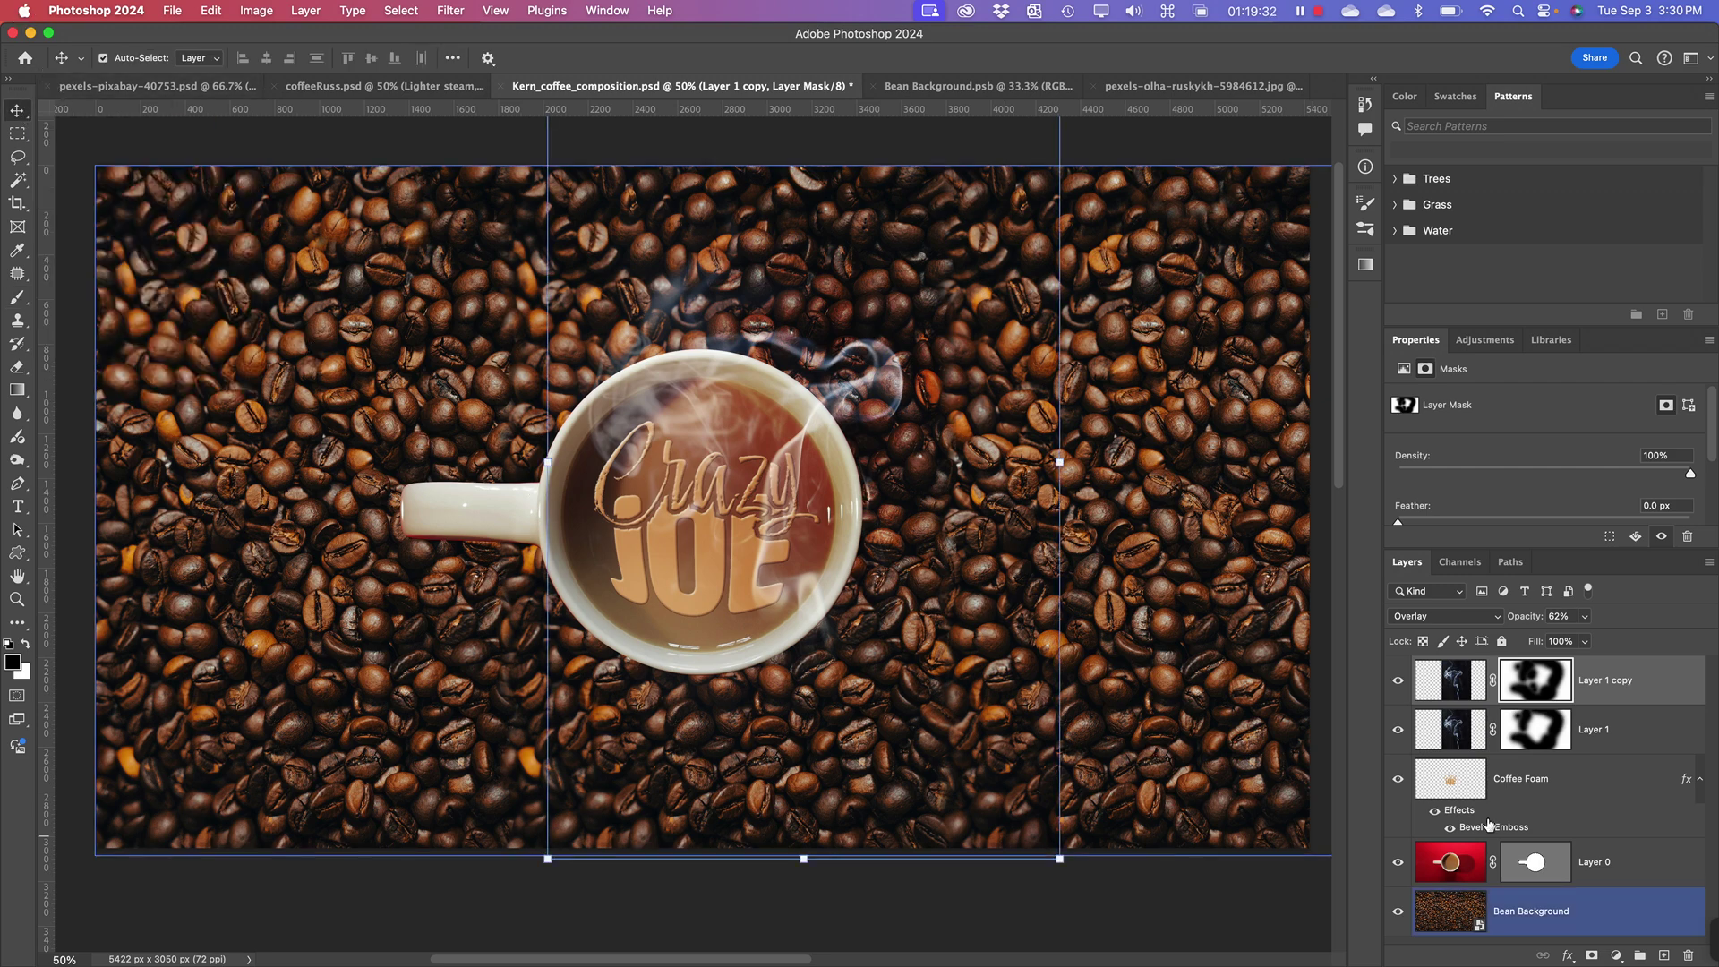
{"action": "left_click", "coordinate": [1468, 696]}
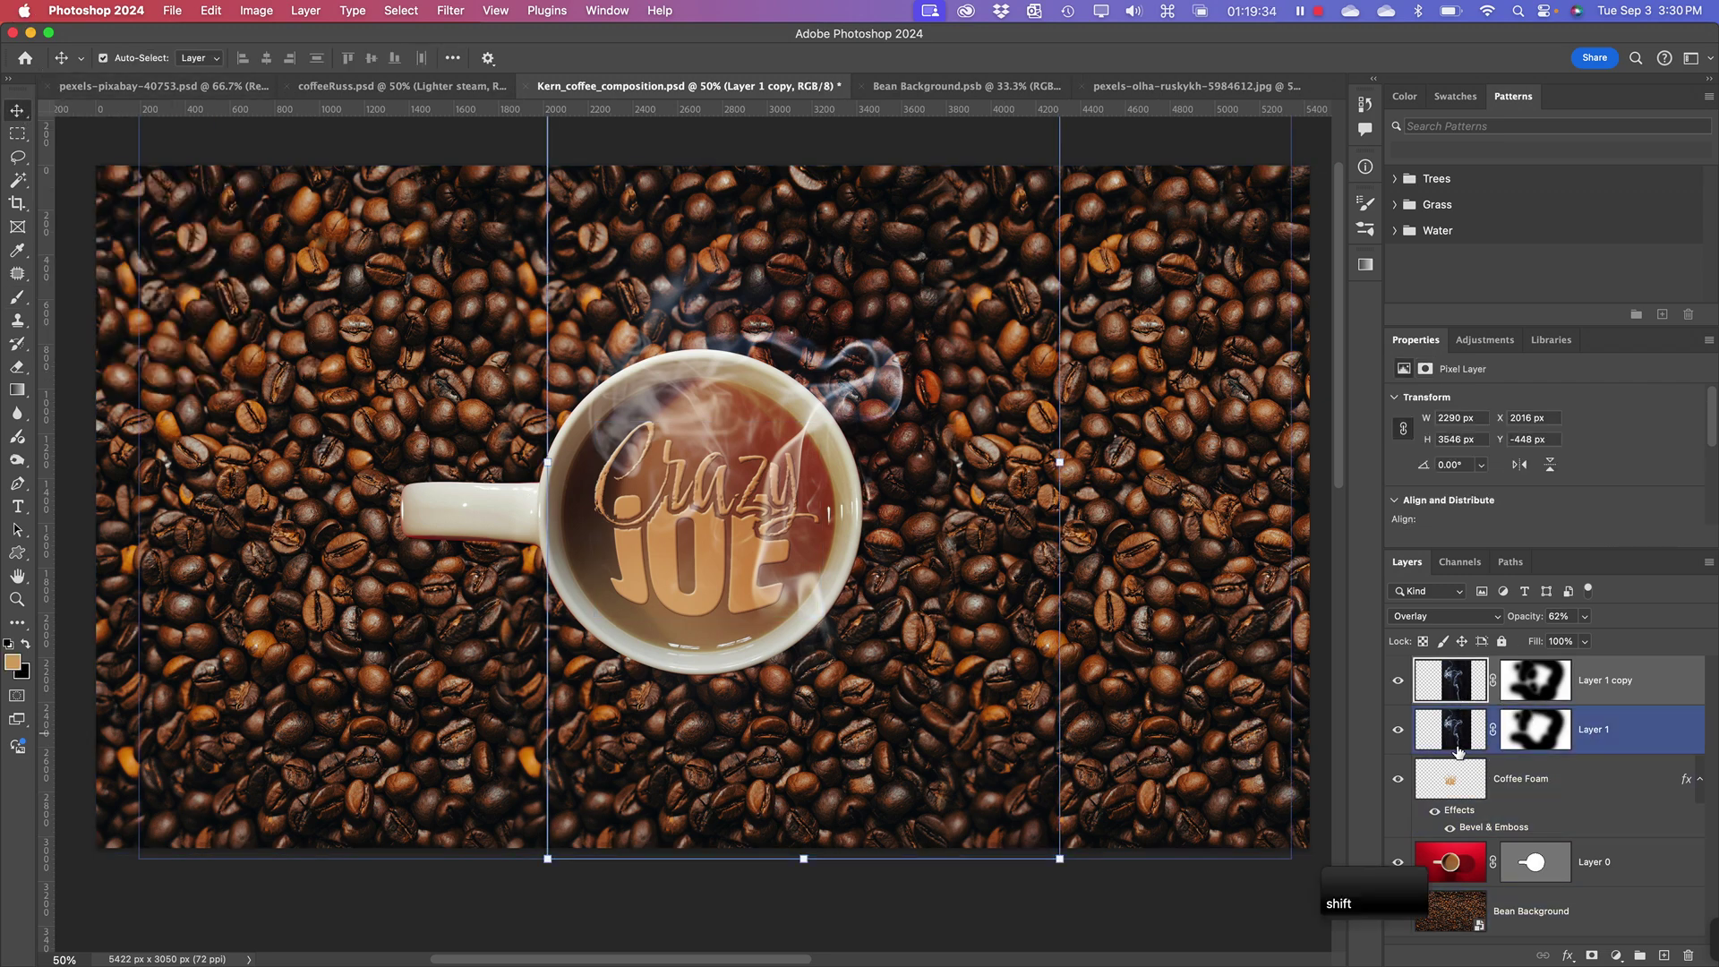
{"action": "left_click", "coordinate": [1459, 745], "text": "shift"}
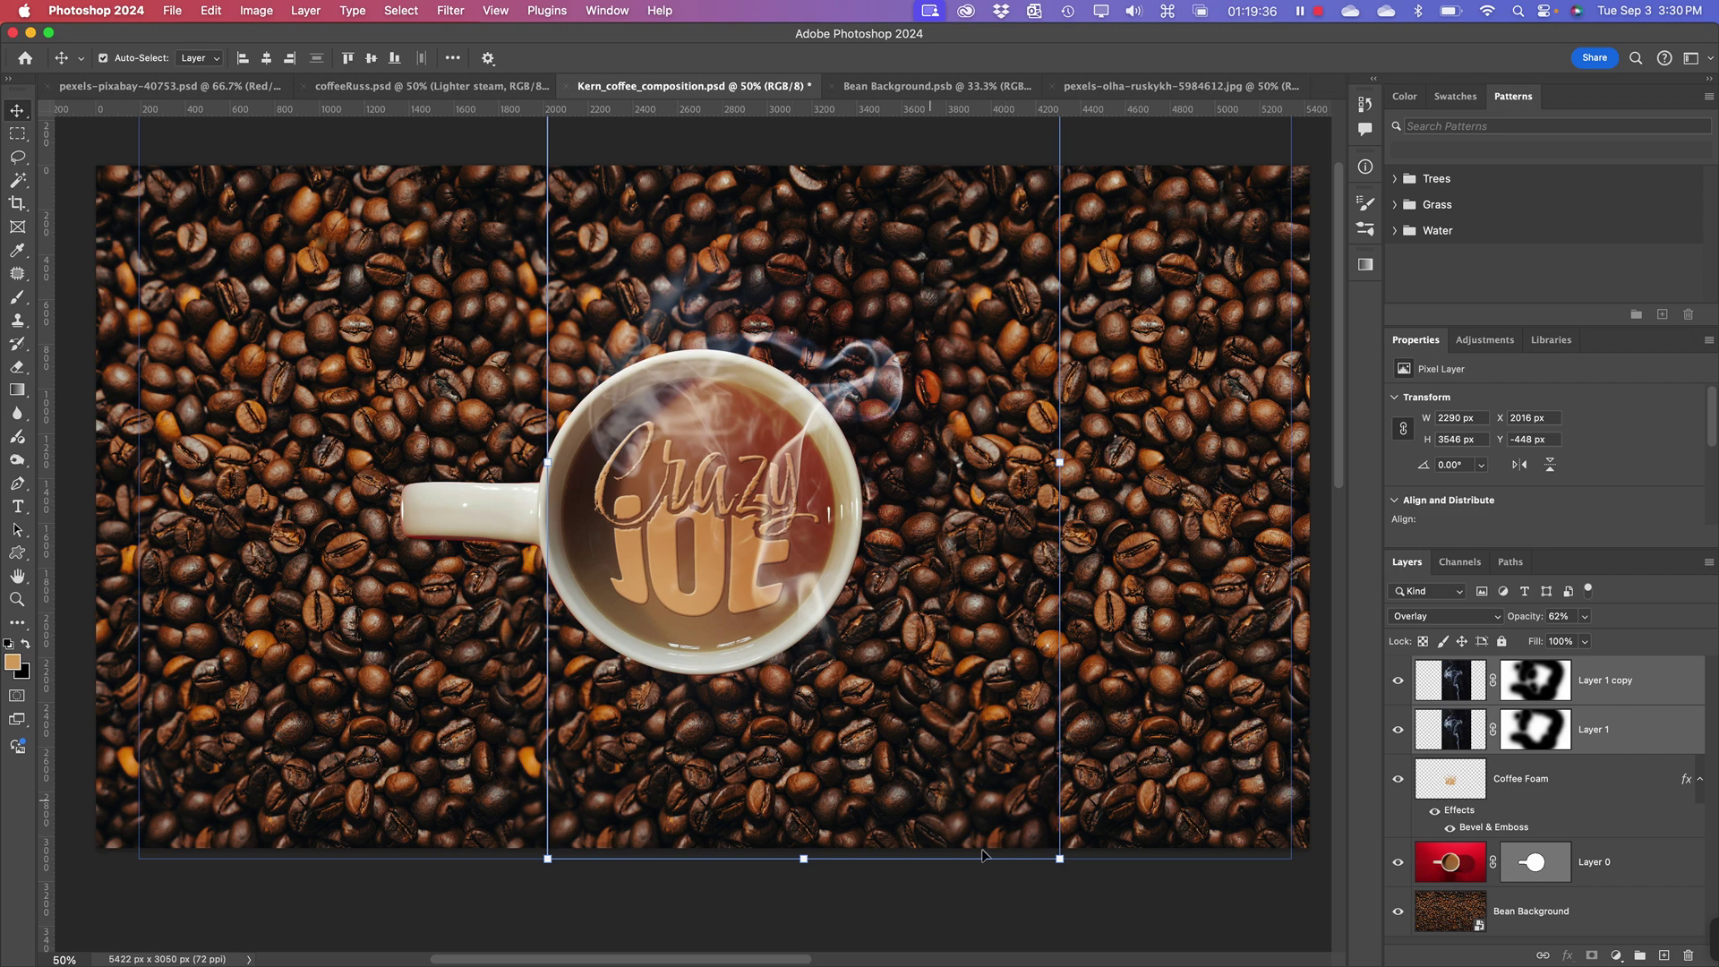
{"action": "left_click_drag", "start_coordinate": [1060, 855], "coordinate": [1139, 920]}
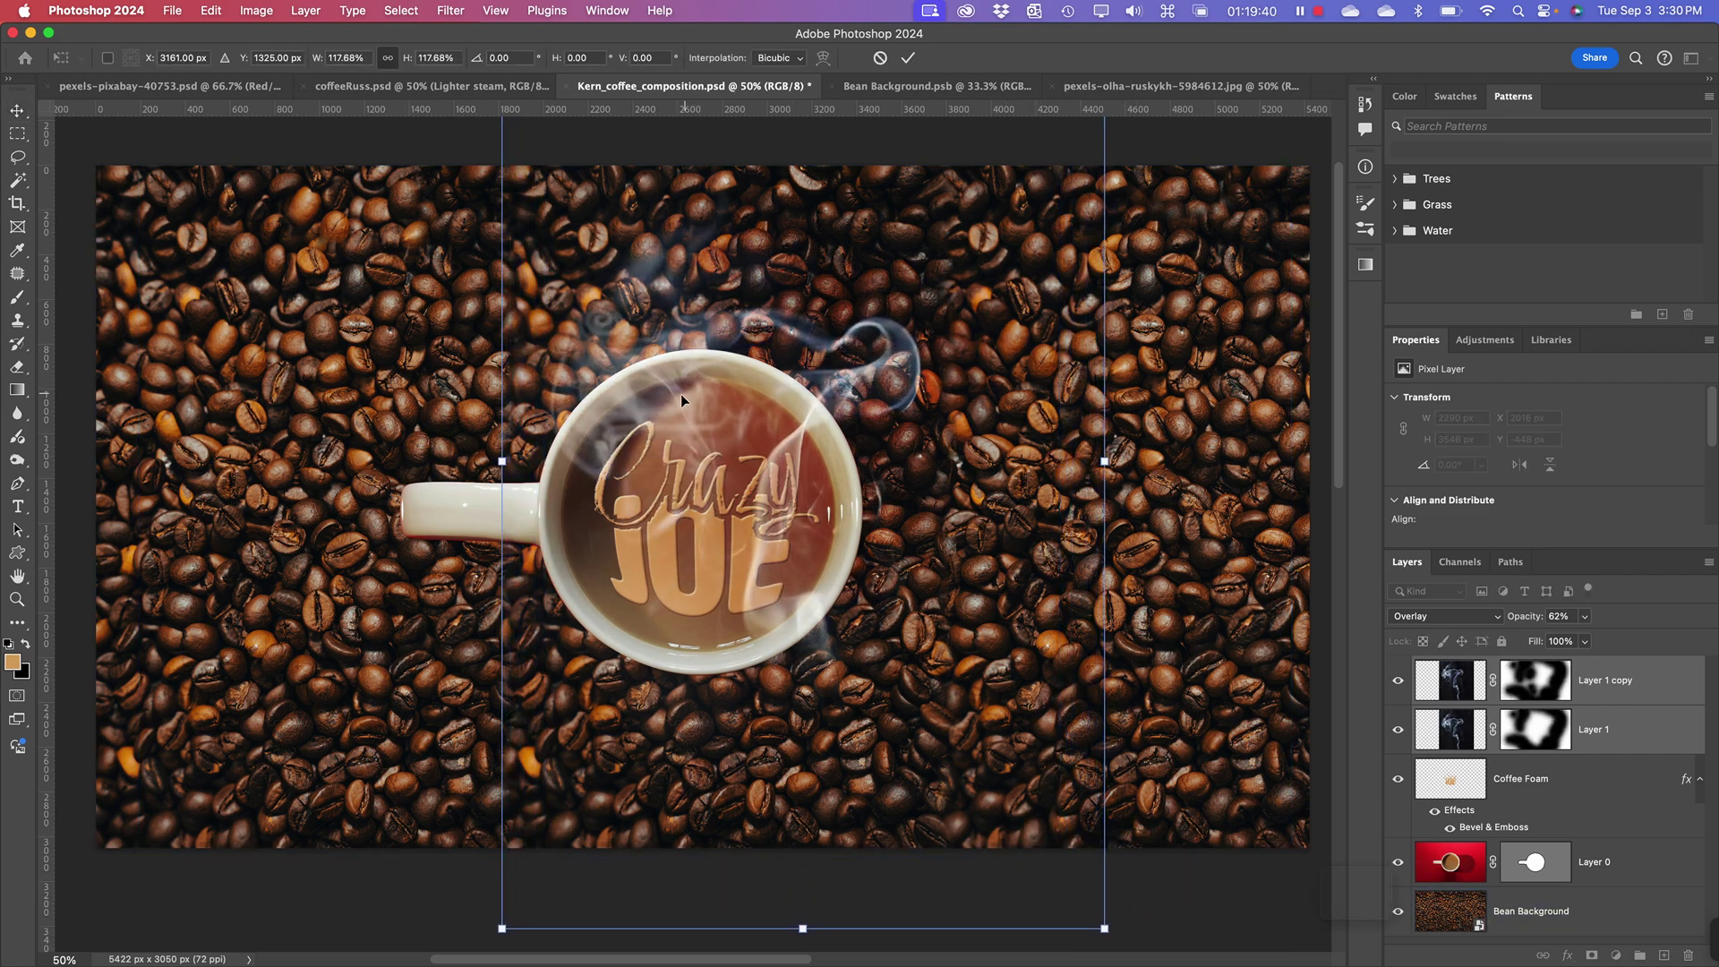
{"action": "left_click_drag", "start_coordinate": [680, 394], "coordinate": [687, 424]}
- Paint white with a soft 198 px brush on the smoke copy's mask to bring back steam along the cup's upper rim
{"action": "left_click", "coordinate": [1536, 688]}
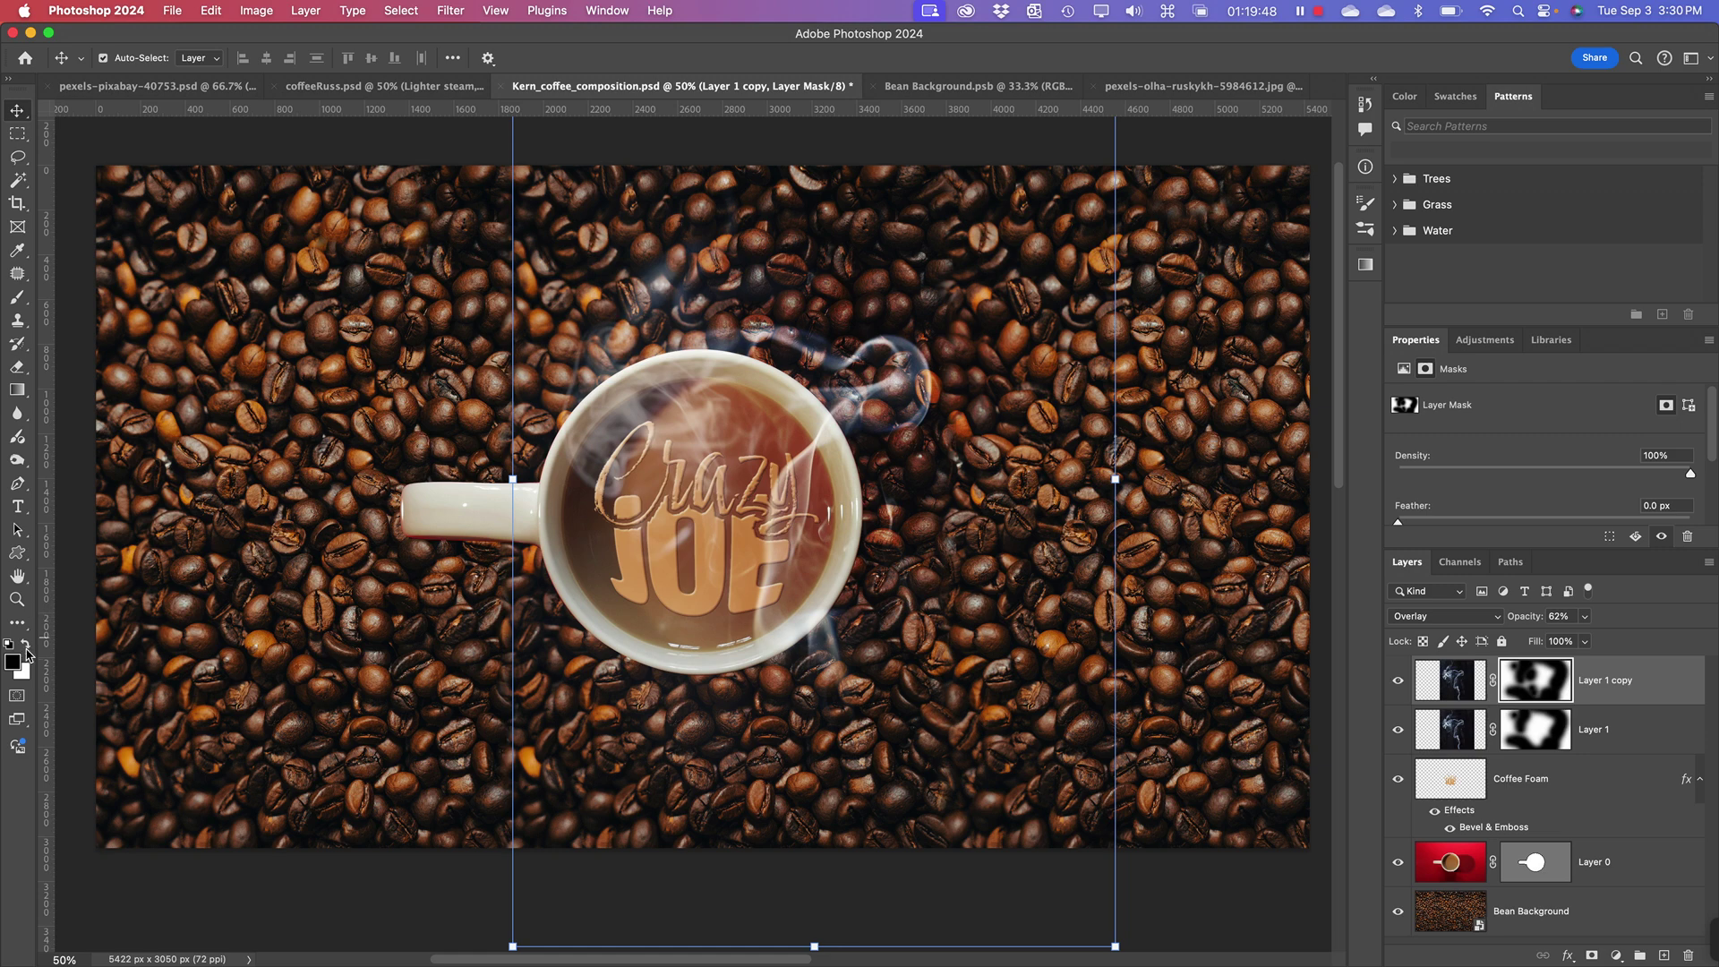
{"action": "left_click", "coordinate": [26, 646]}
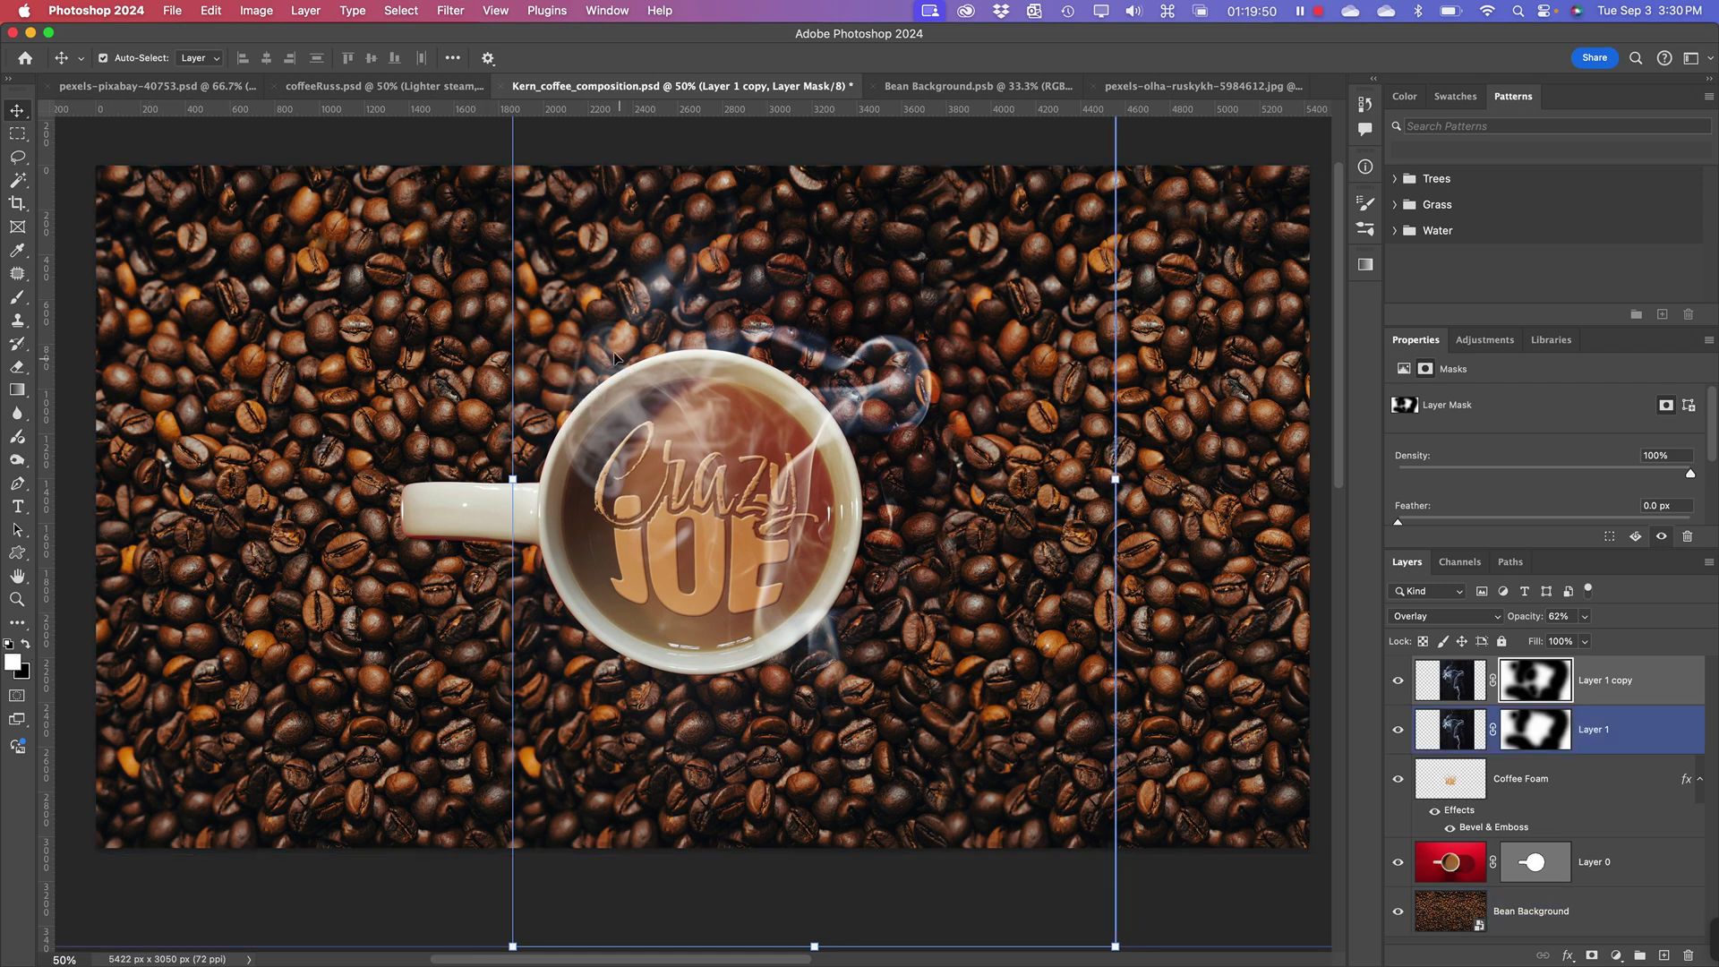
{"action": "left_click", "coordinate": [17, 298]}
{"action": "right_click", "coordinate": [629, 394]}
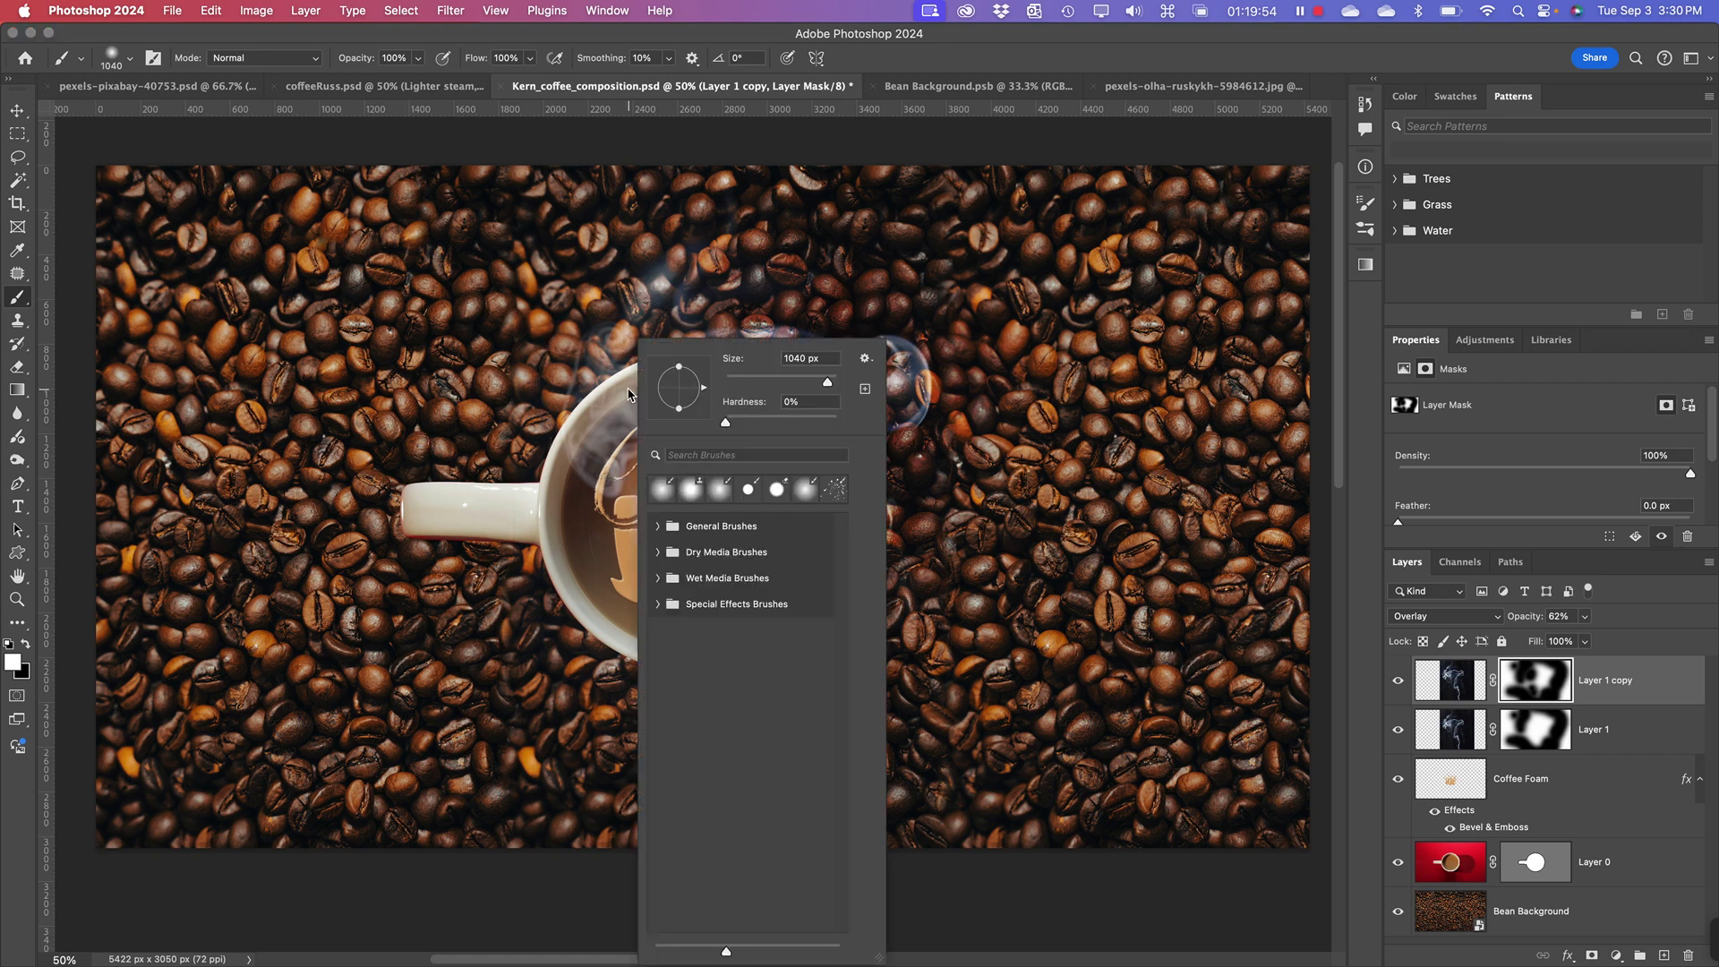
{"action": "left_click_drag", "start_coordinate": [806, 386], "coordinate": [782, 381]}
{"action": "left_click", "coordinate": [545, 319]}
{"action": "mouse_move", "coordinate": [596, 344]}
{"action": "left_mouse_down"}
{"action": "mouse_move", "coordinate": [553, 380]}
{"action": "mouse_move", "coordinate": [597, 393]}
{"action": "mouse_move", "coordinate": [612, 359]}
{"action": "mouse_move", "coordinate": [634, 406]}
{"action": "mouse_move", "coordinate": [604, 328]}
{"action": "mouse_move", "coordinate": [642, 304]}
{"action": "mouse_move", "coordinate": [619, 327]}
{"action": "mouse_move", "coordinate": [640, 311]}
{"action": "mouse_move", "coordinate": [772, 382]}
{"action": "left_mouse_up"}
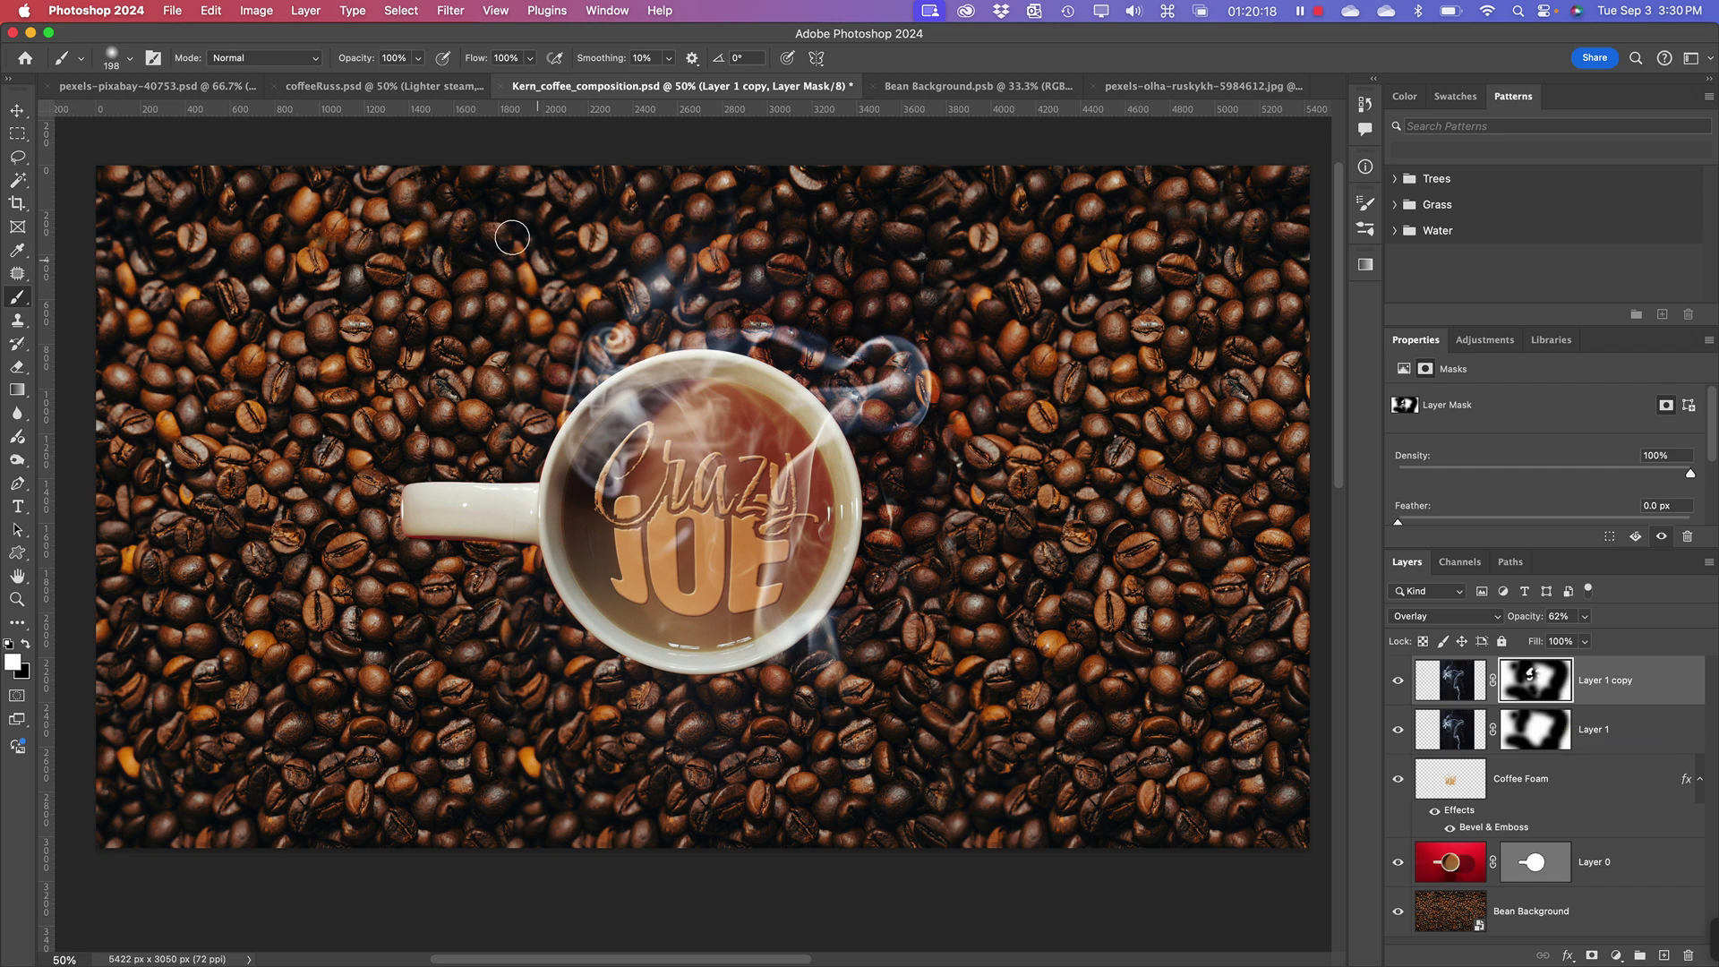
- Switch to coffeeRuss.psd and examine its steam, darkened bean edges and mug shadow, both close up and as a whole
{"action": "left_click", "coordinate": [17, 110]}
{"action": "left_click", "coordinate": [1198, 518]}
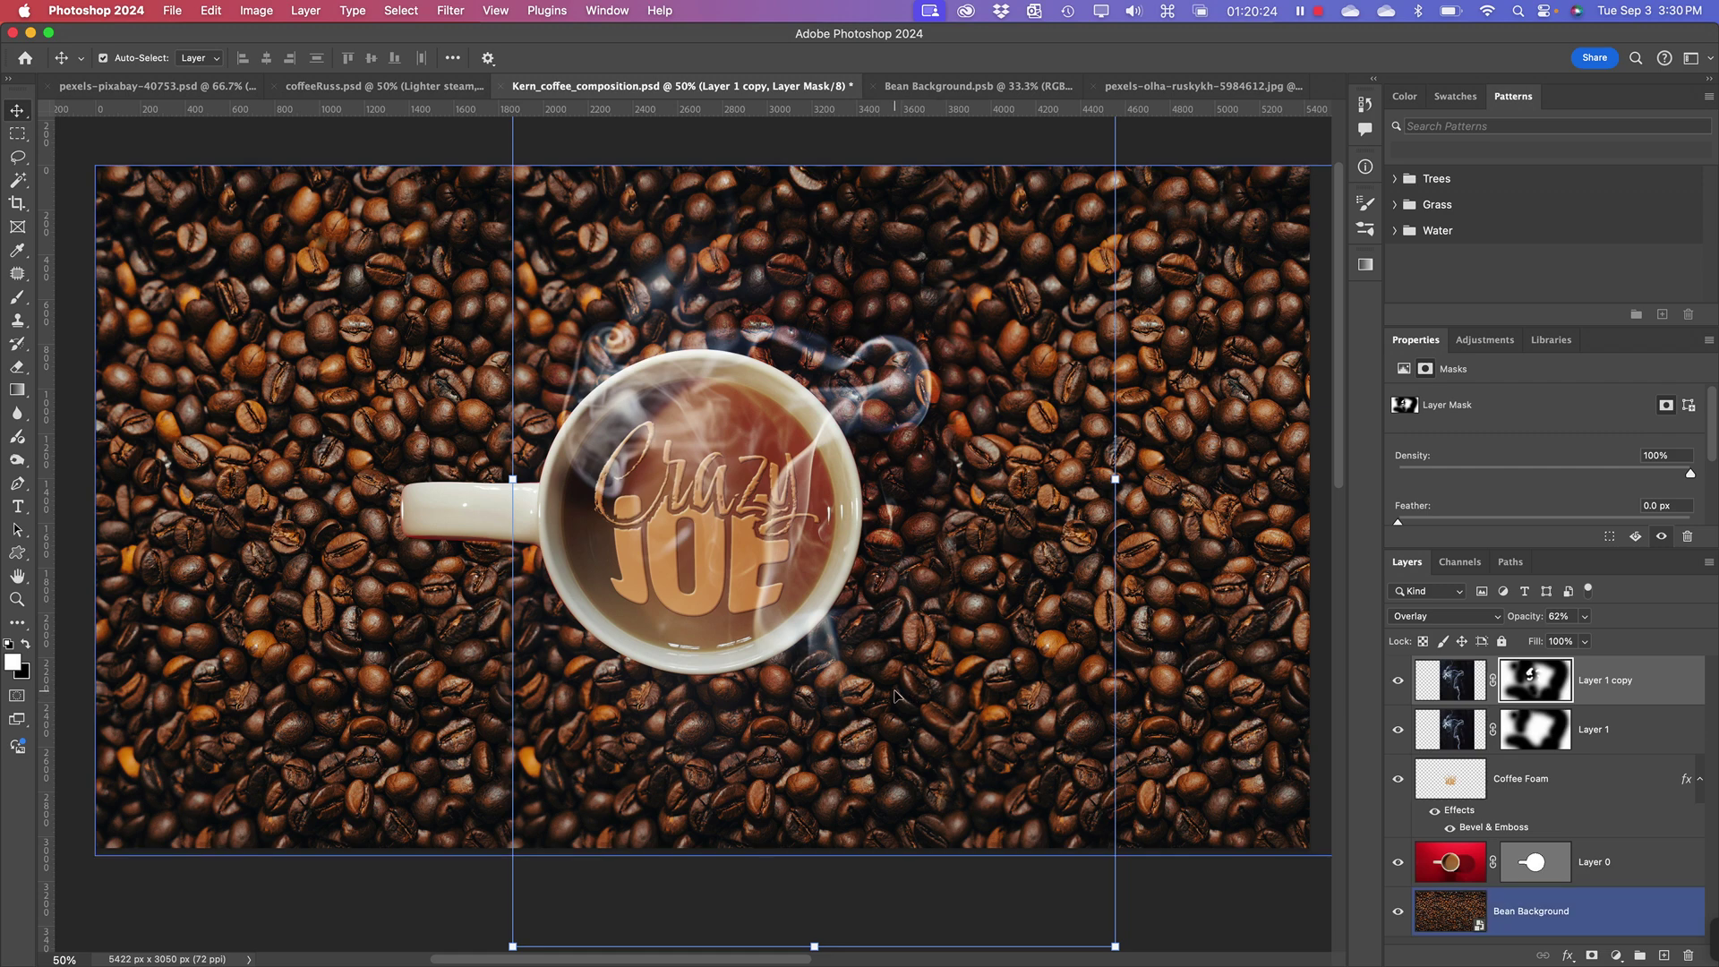
{"action": "key", "text": "super+minus"}
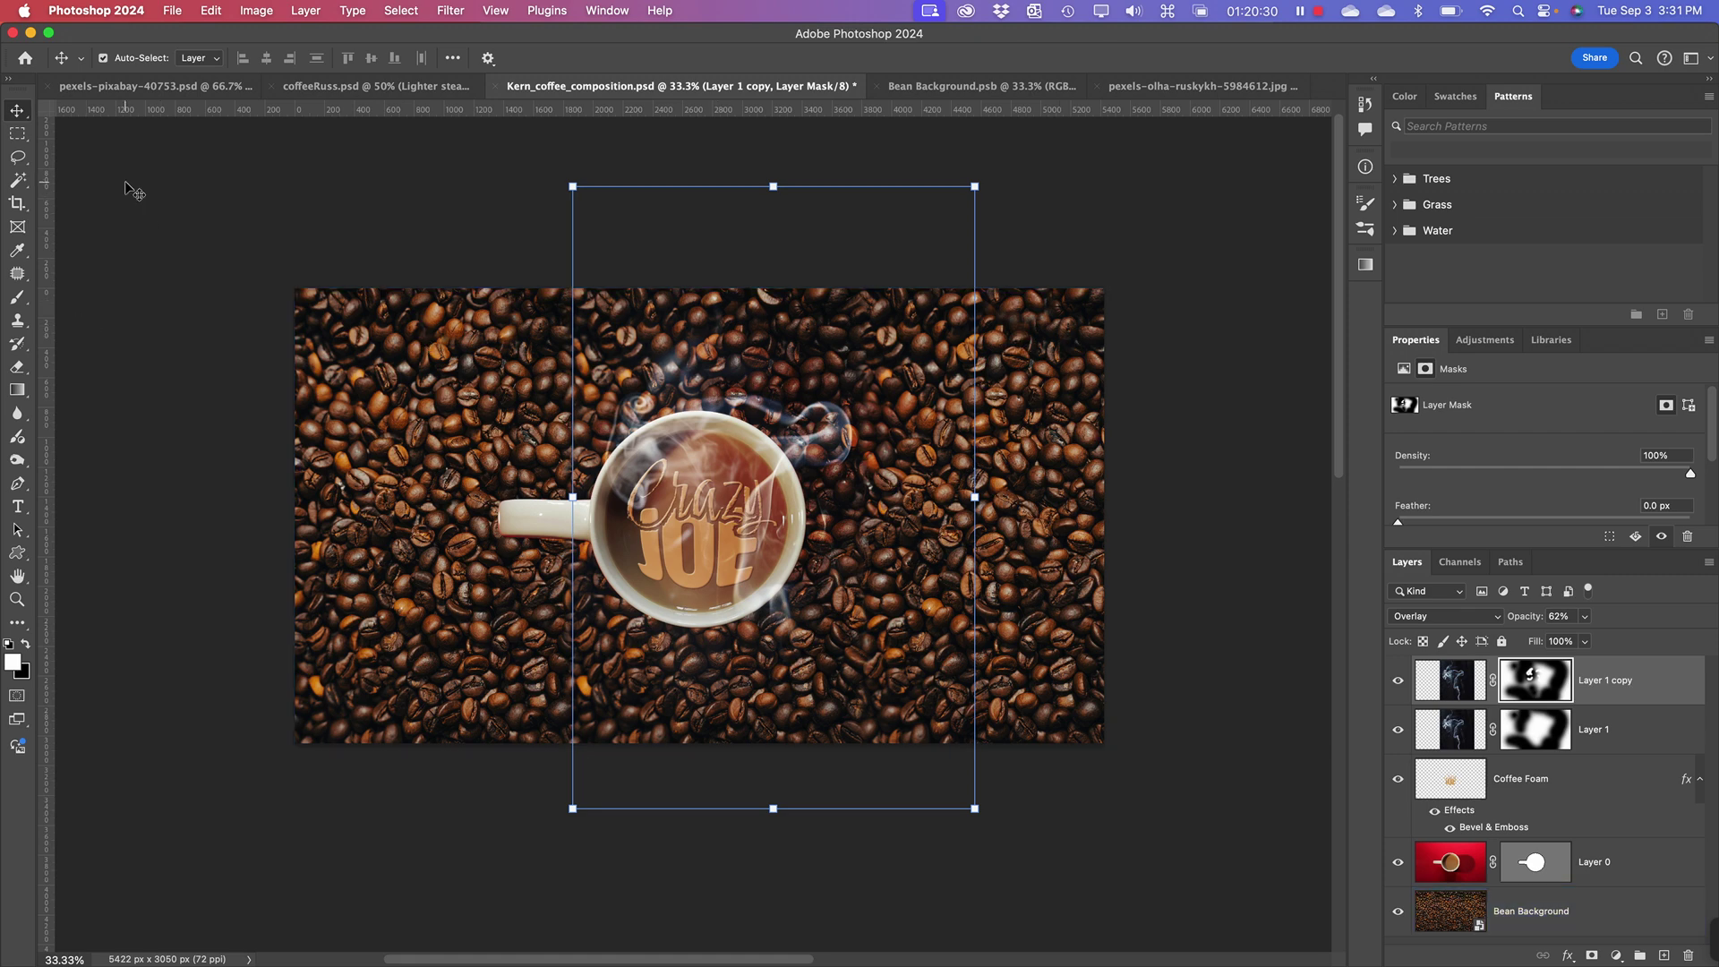
{"action": "left_click", "coordinate": [381, 87]}
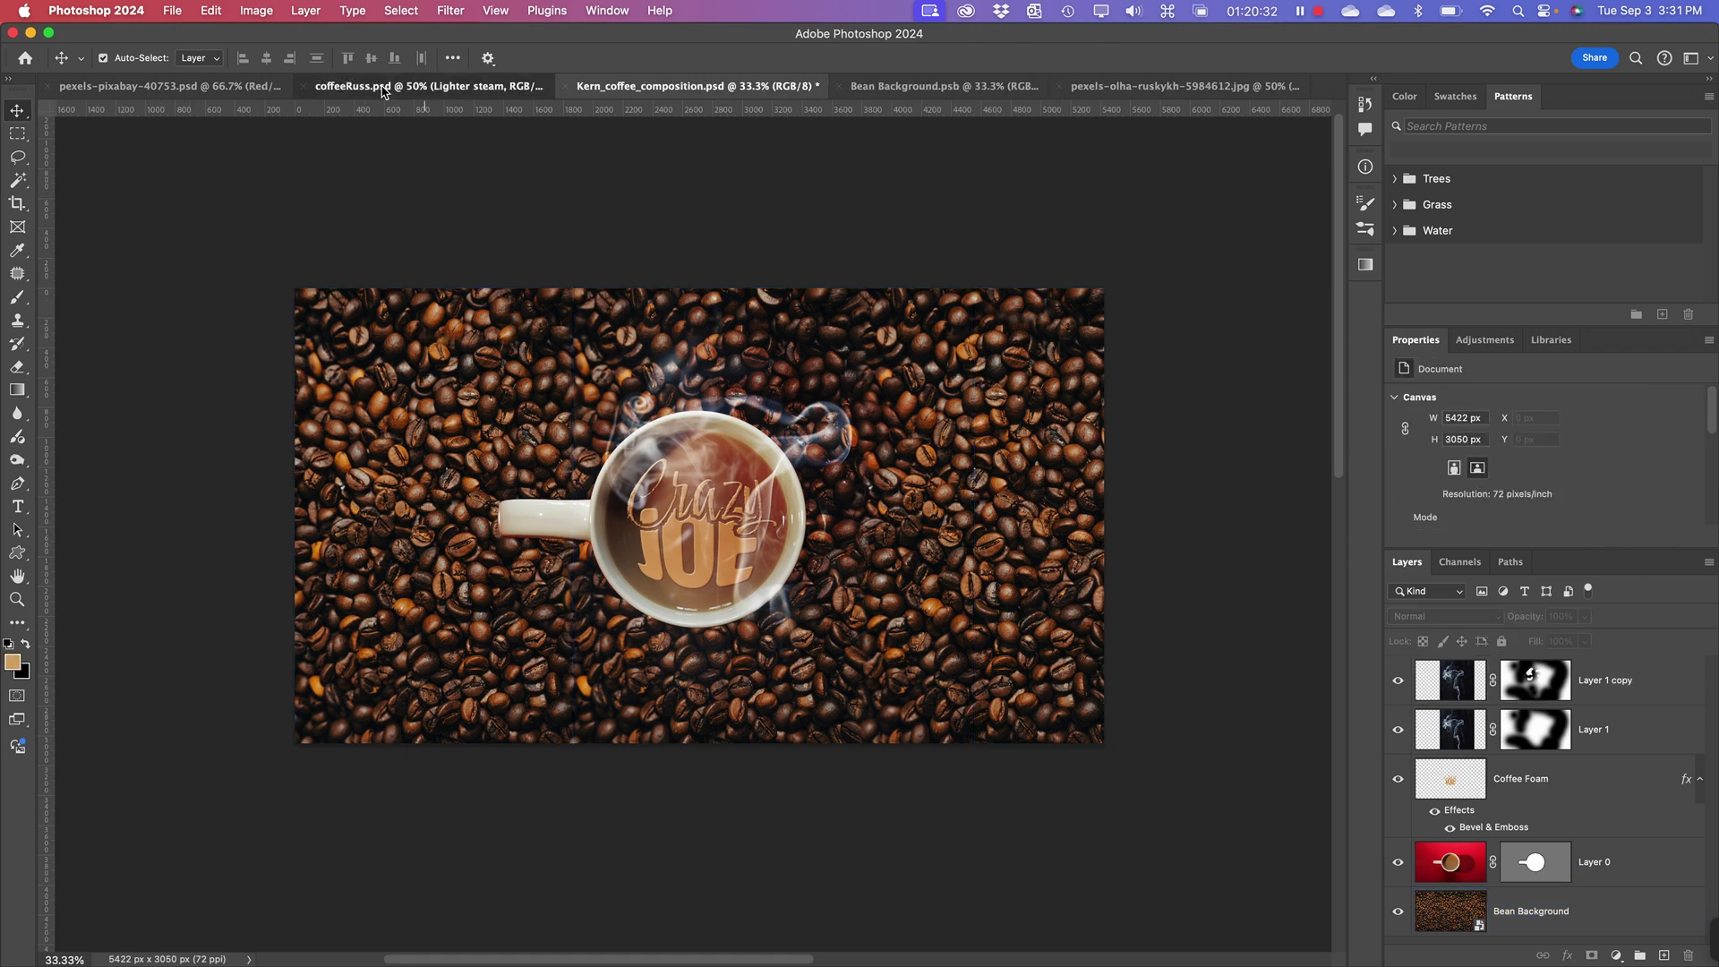
{"action": "left_click", "coordinate": [931, 530]}
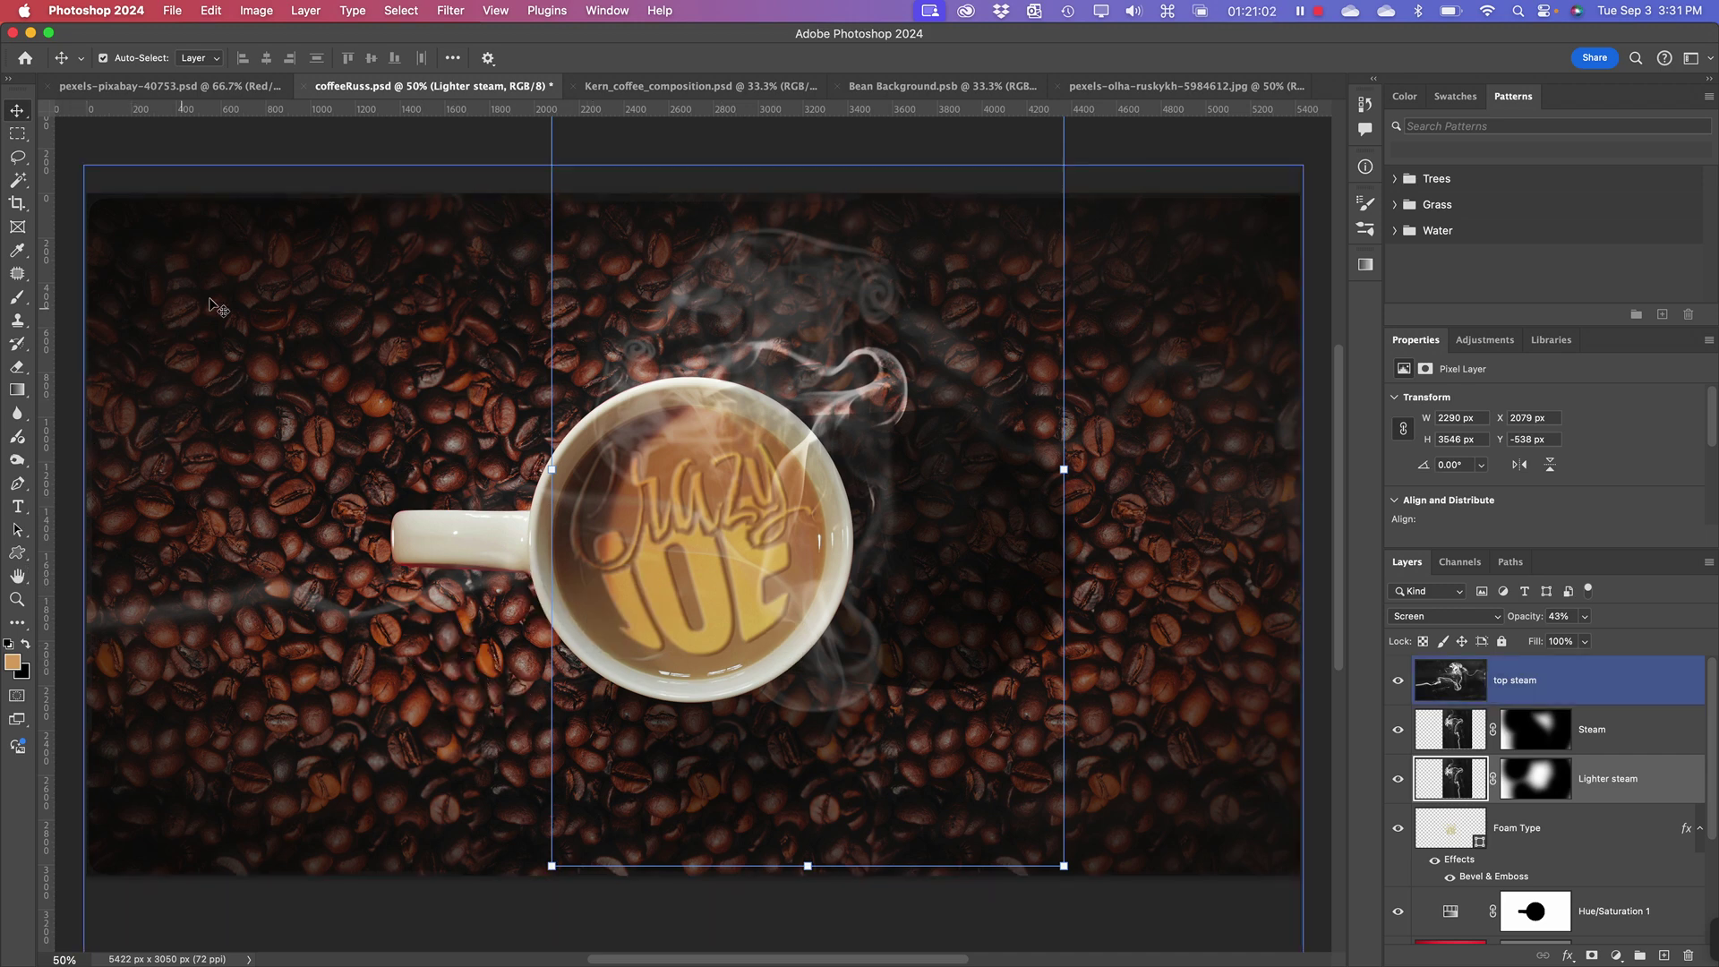
{"action": "key", "text": "super+equal"}
{"action": "key", "text": "super+equal"}
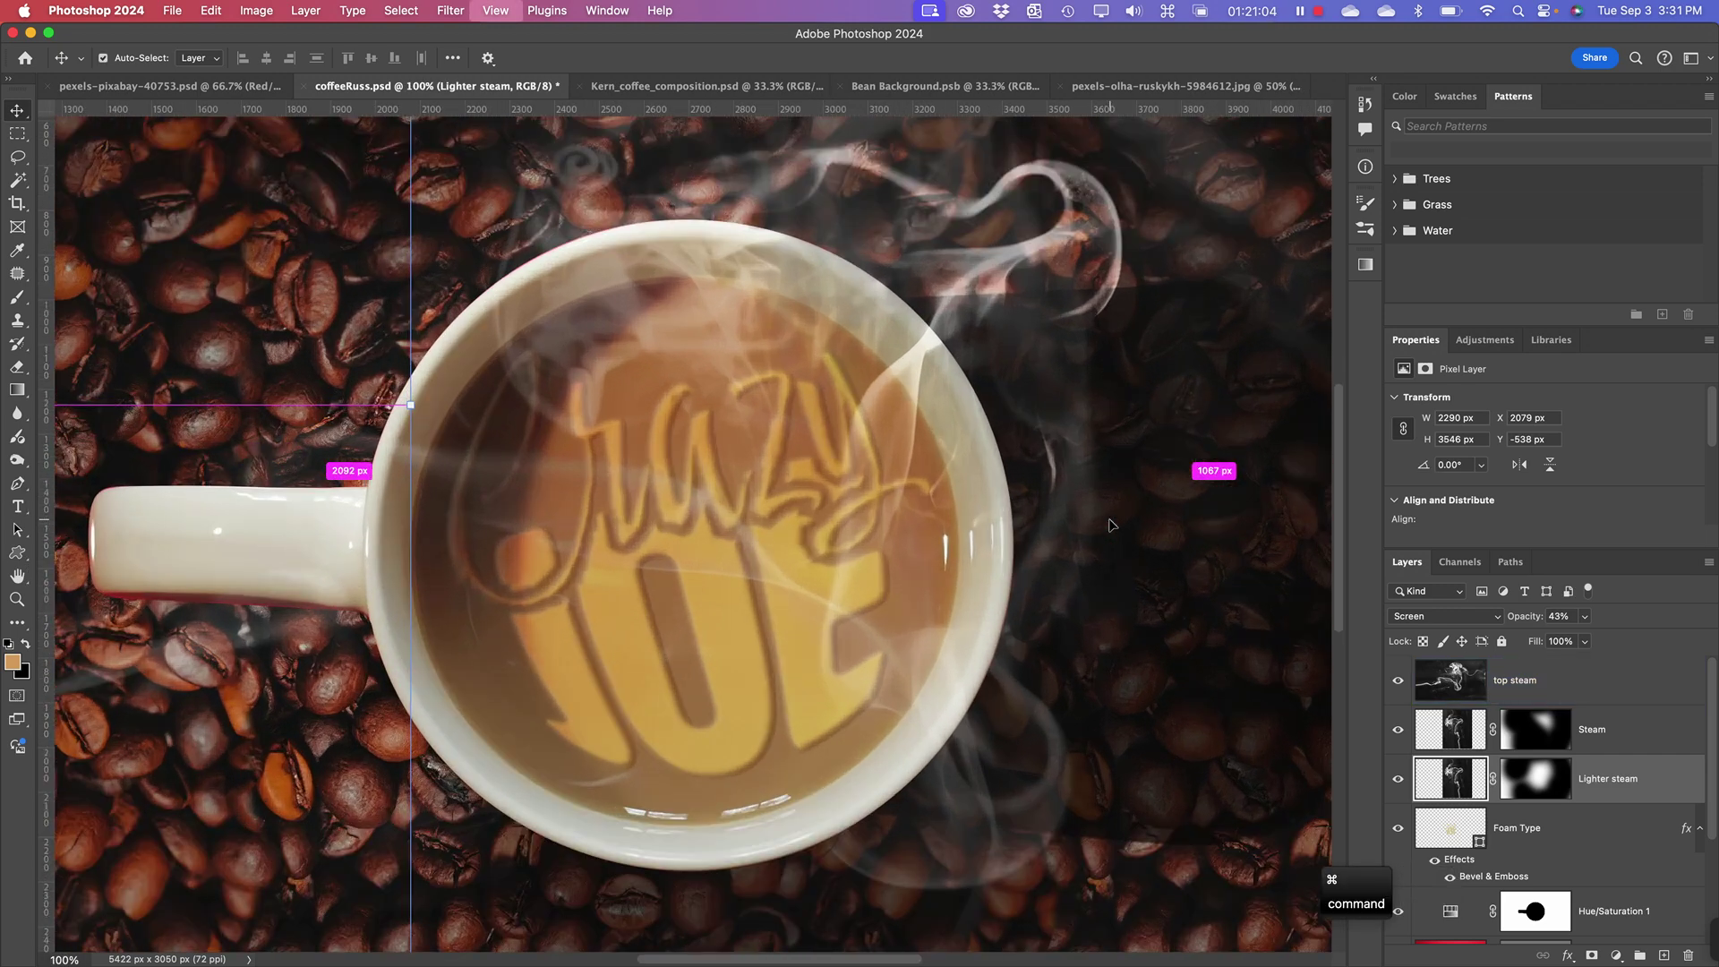
{"action": "key", "text": "space"}
{"action": "left_click_drag", "start_coordinate": [467, 342], "coordinate": [1083, 676]}
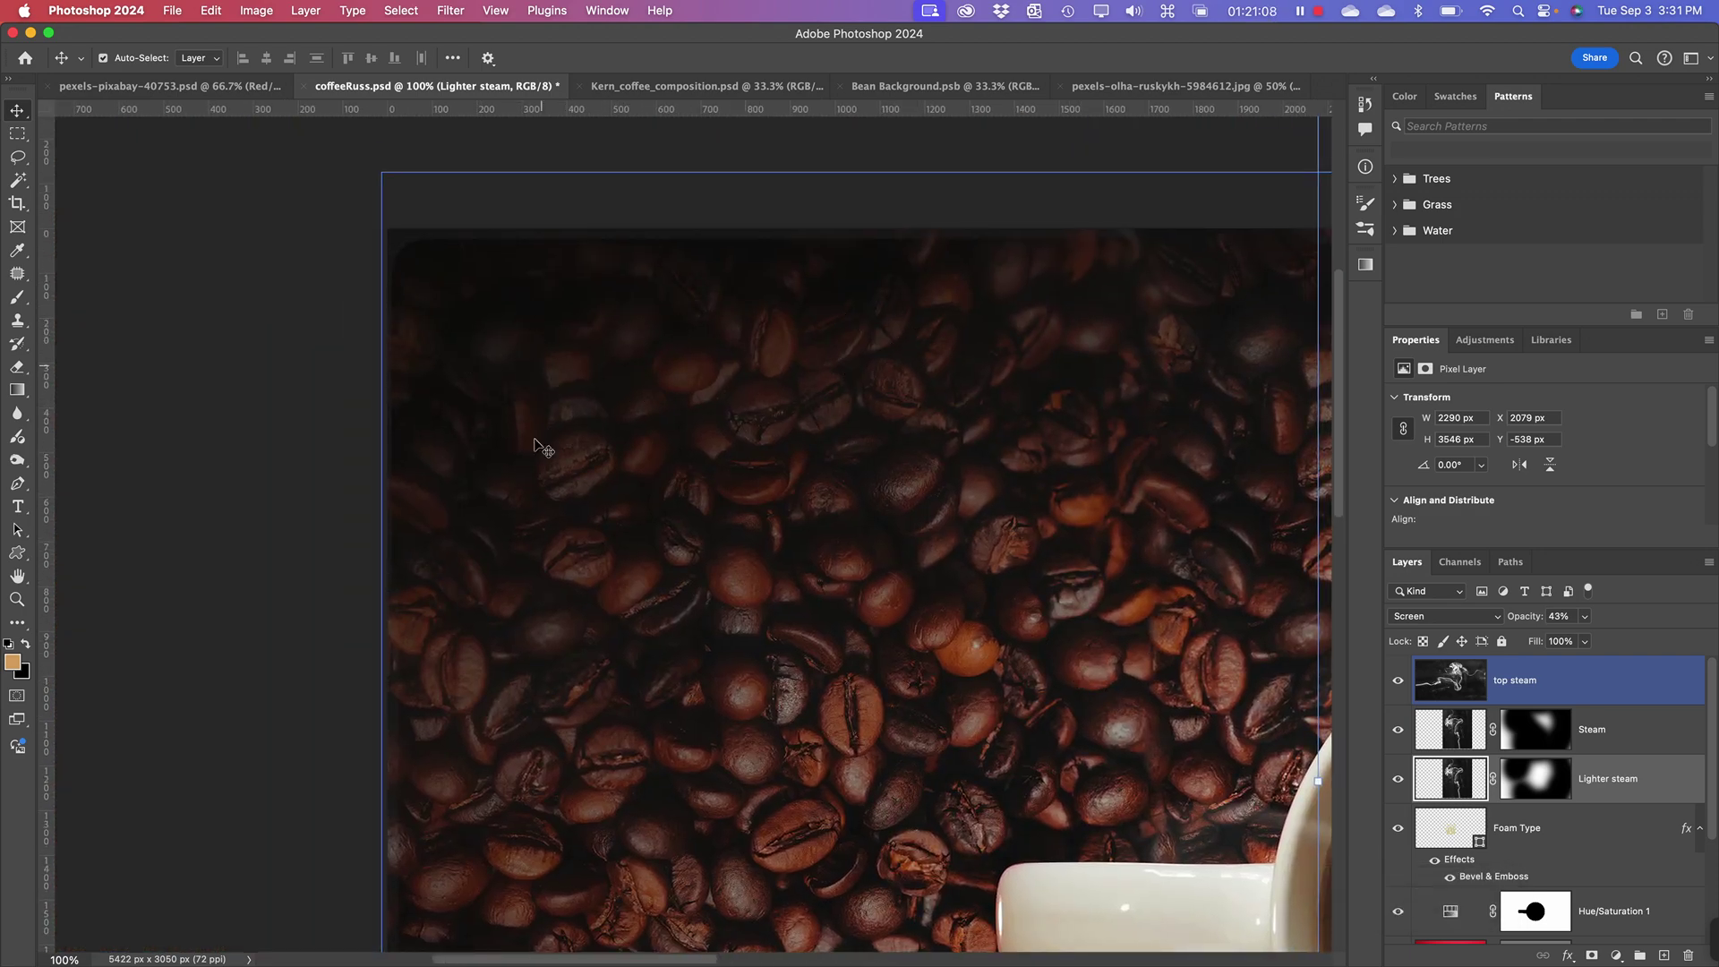
{"action": "key", "text": "super+minus"}
{"action": "key", "text": "super+minus"}
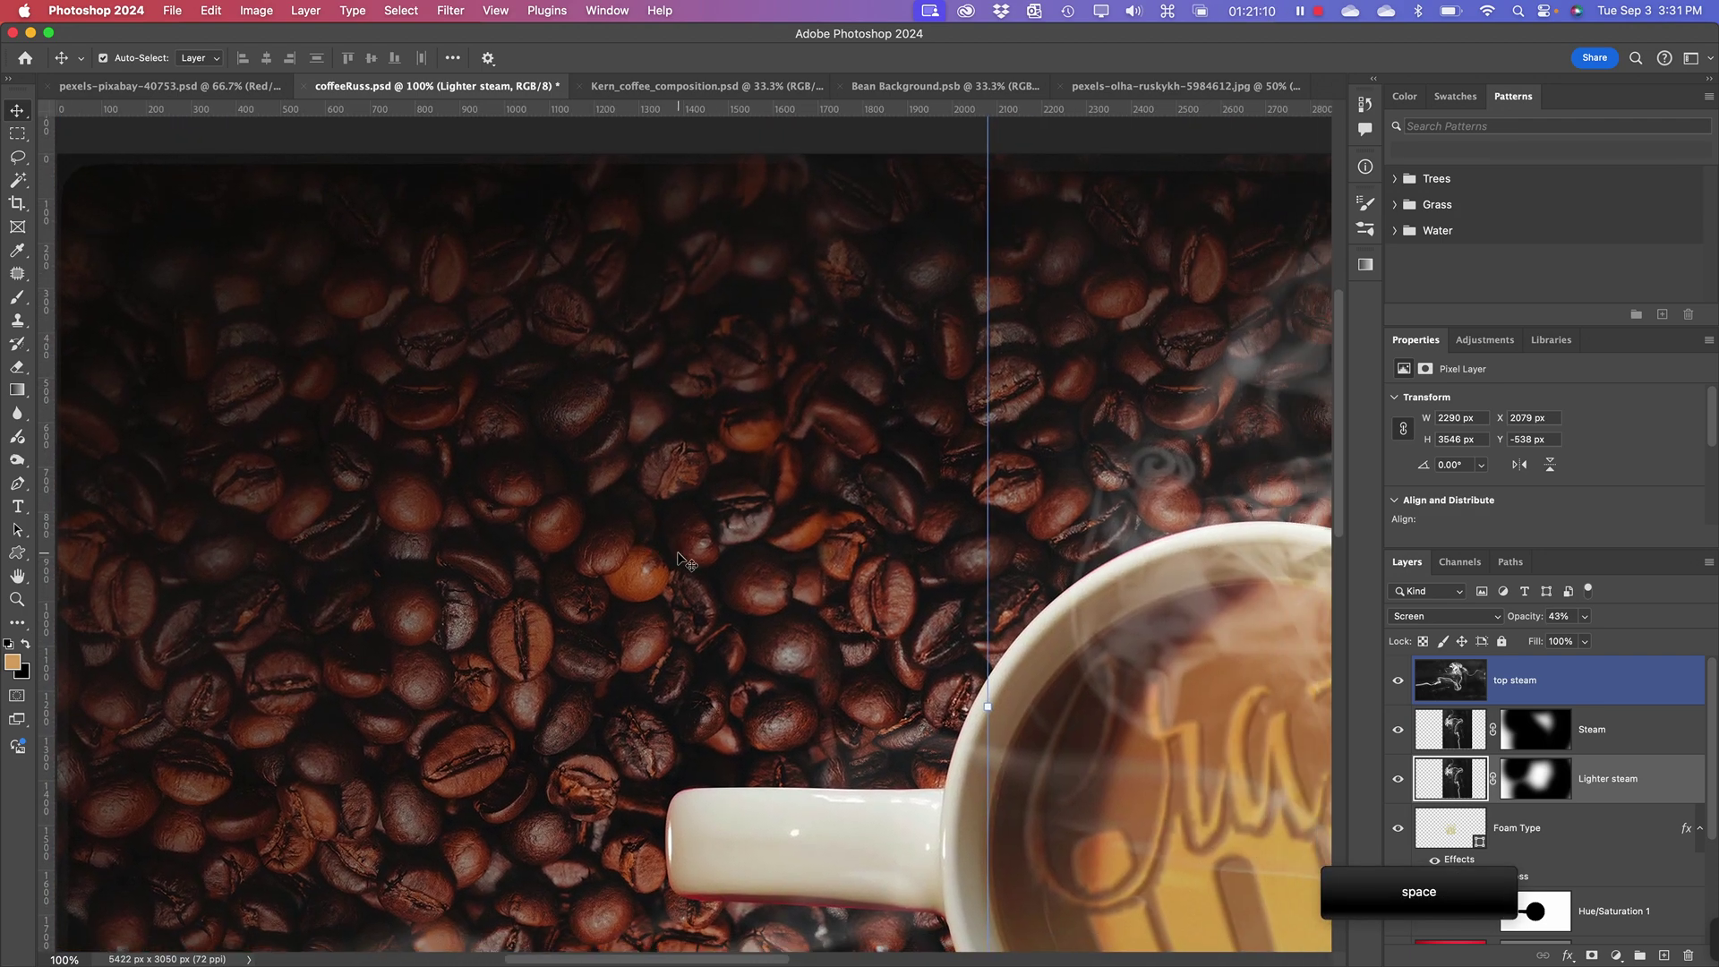
{"action": "key", "text": "super+minus"}
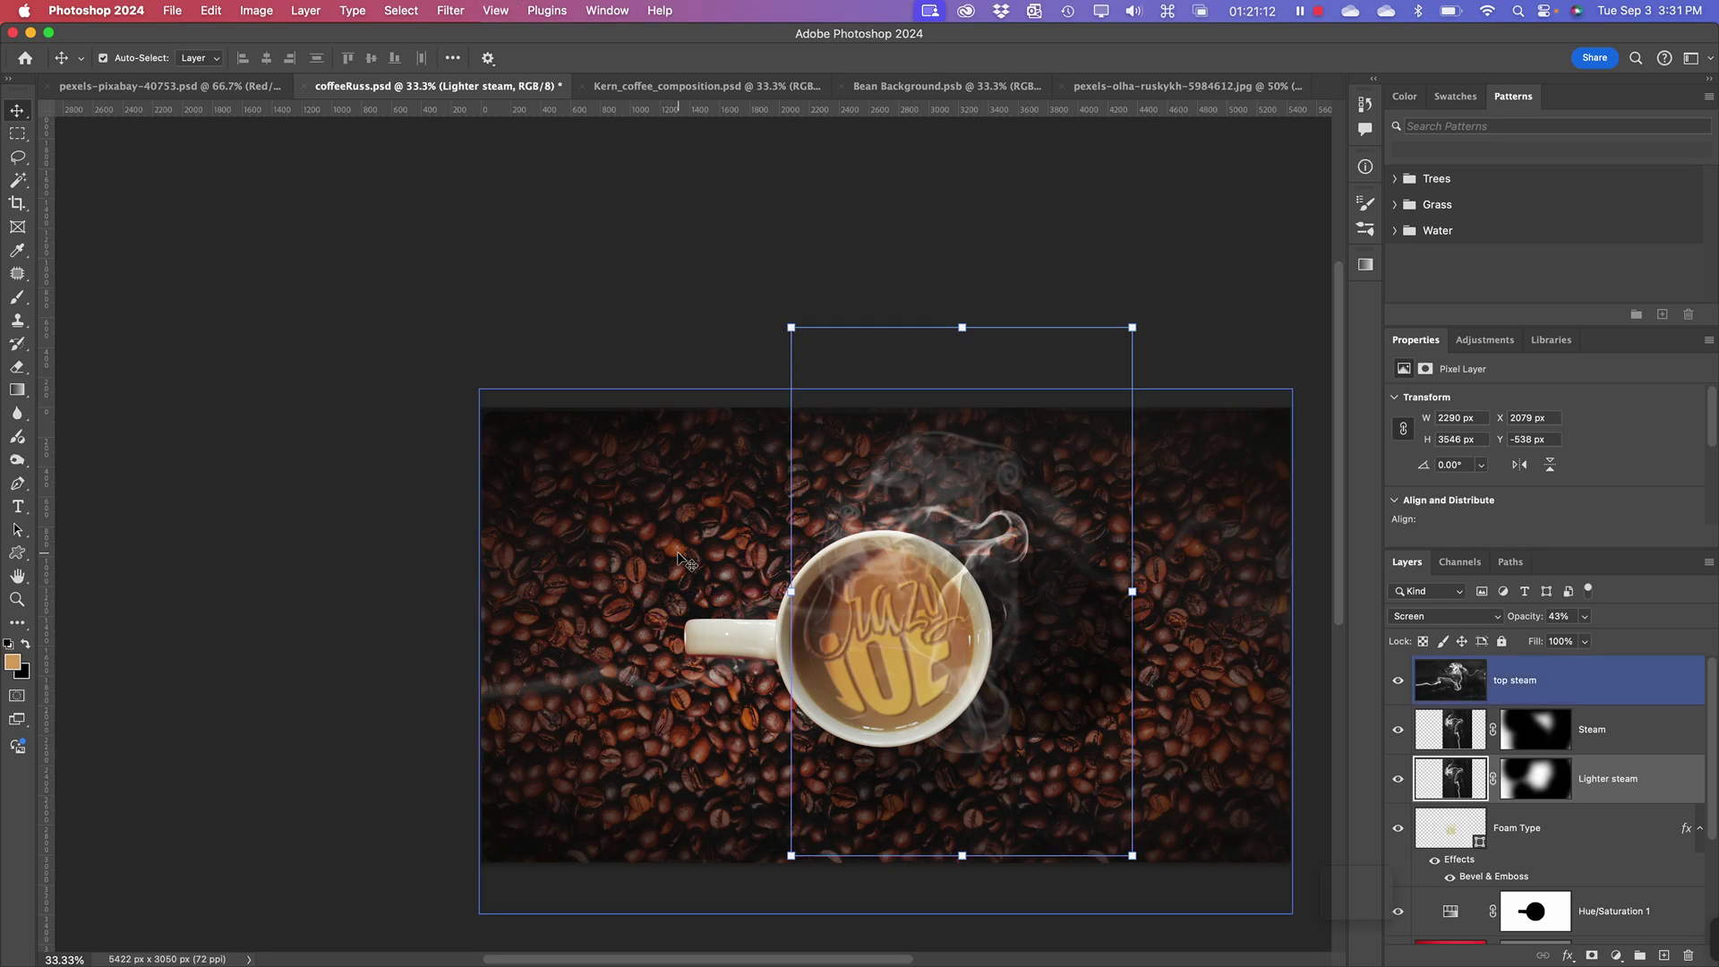
{"action": "left_click", "coordinate": [362, 584]}
{"action": "left_click", "coordinate": [823, 683]}
{"action": "left_click_drag", "start_coordinate": [822, 682], "coordinate": [641, 529]}
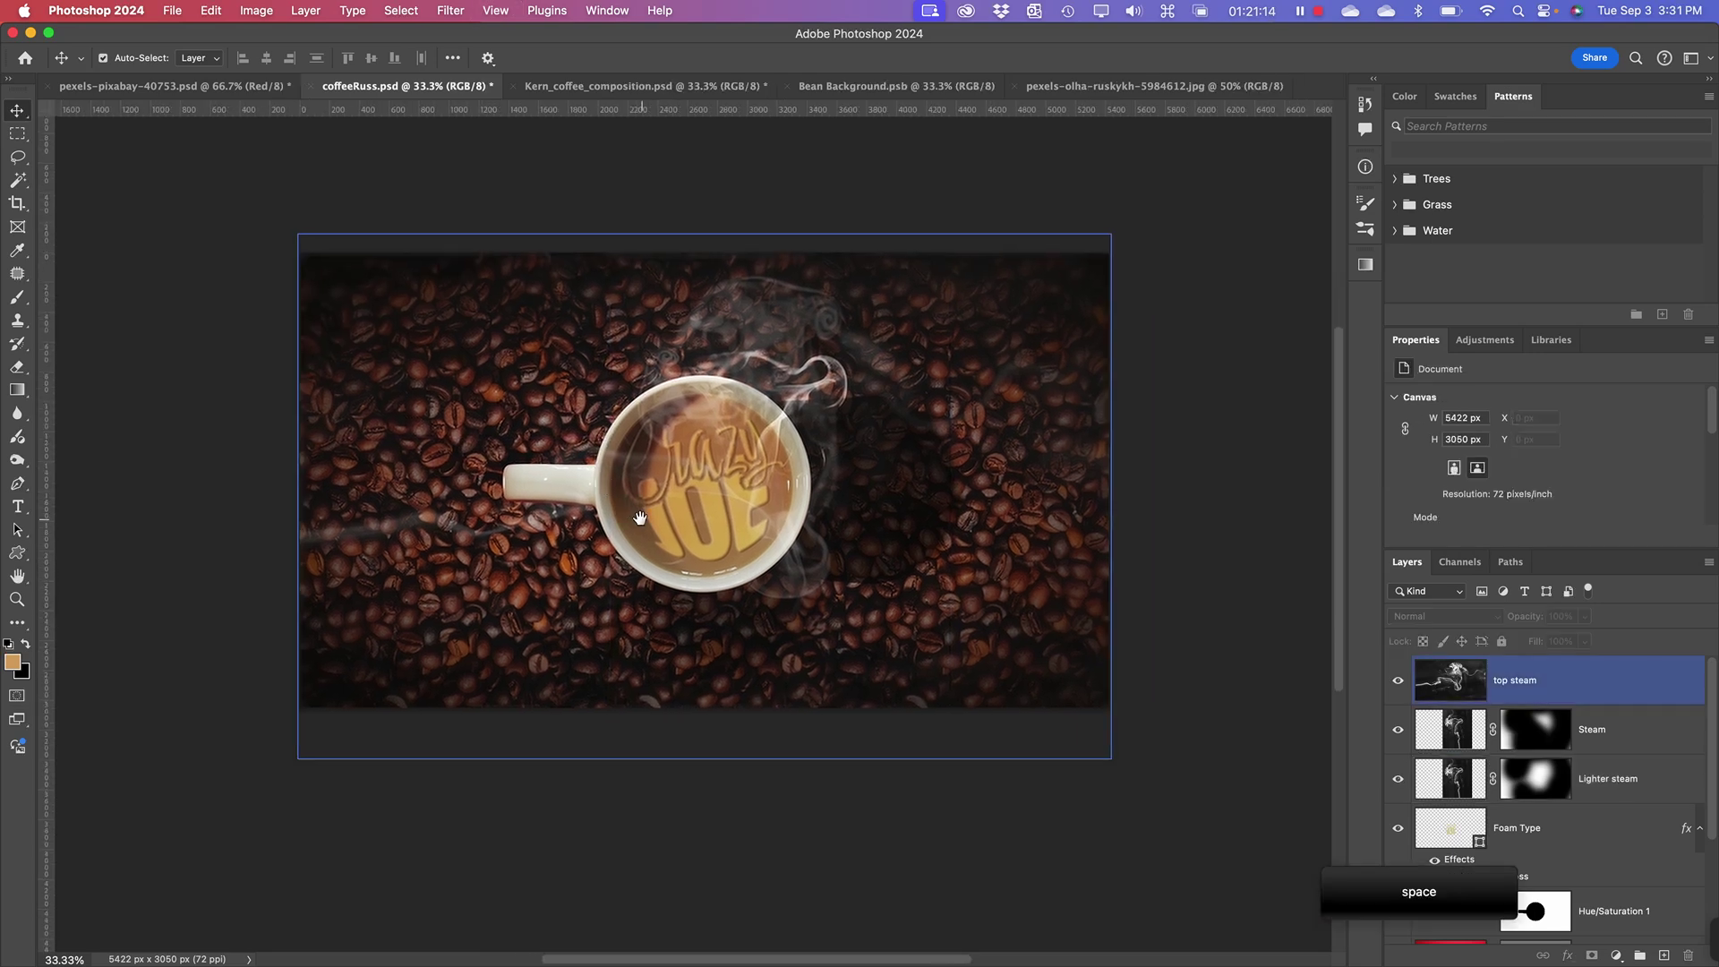
{"action": "left_click", "coordinate": [797, 197]}
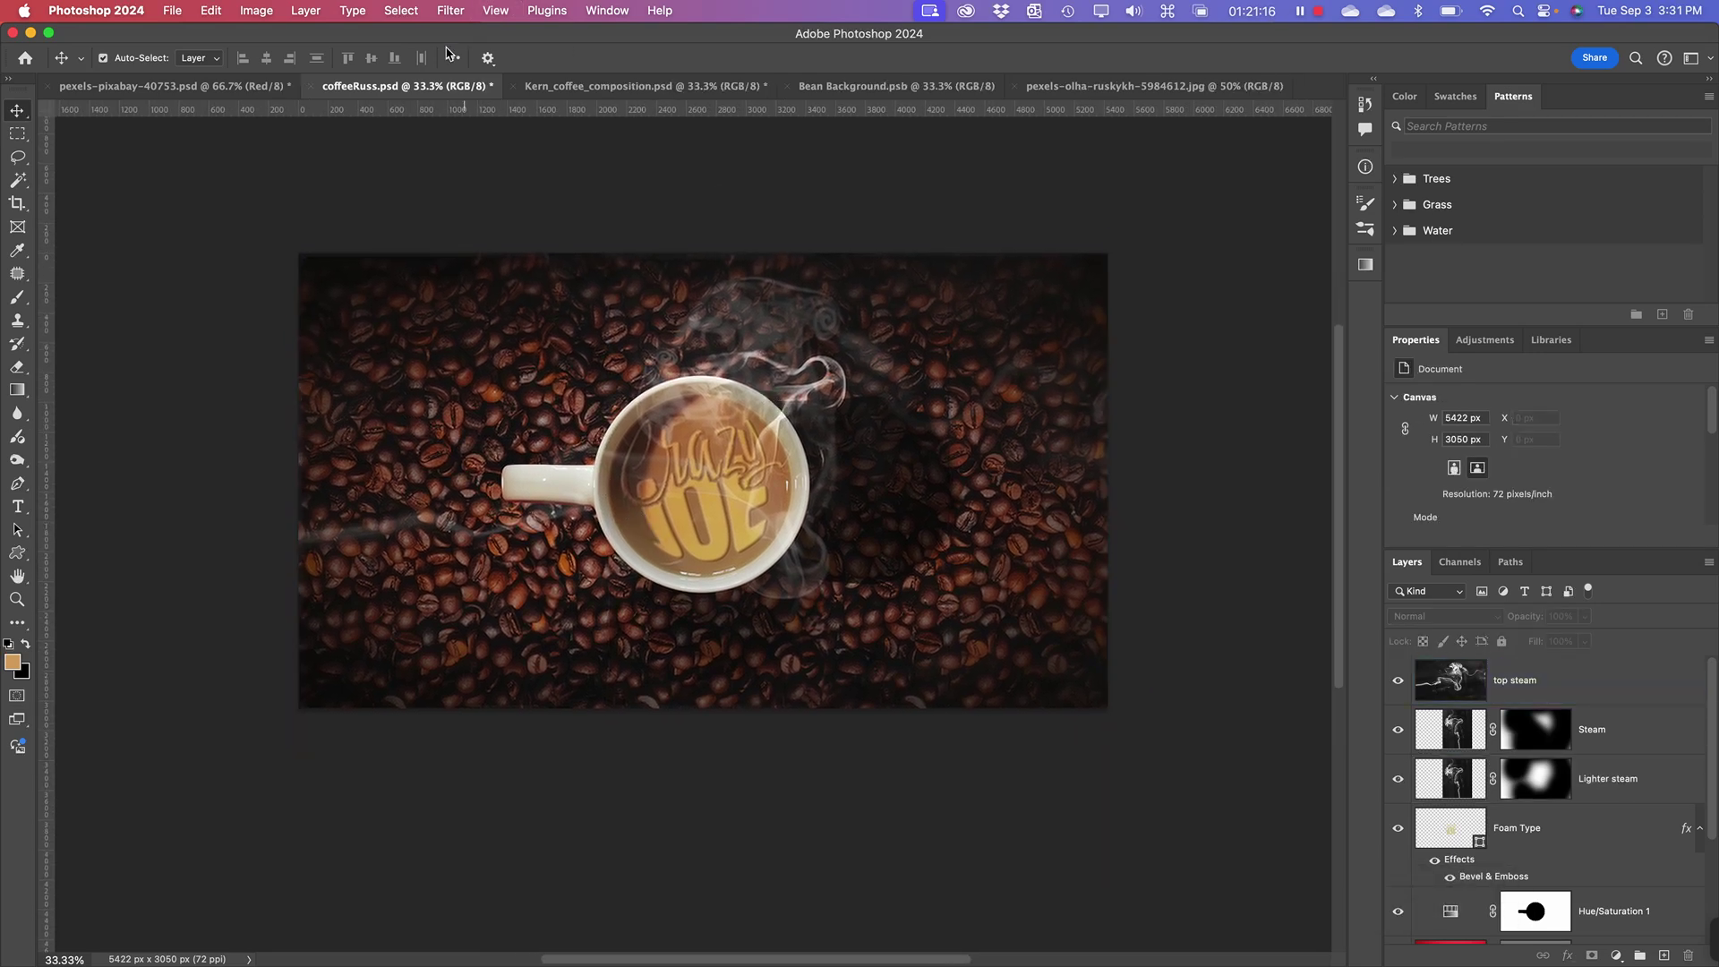
- Return to Kern_coffee_composition.psd and close the Bean Background.psb document
{"action": "left_click", "coordinate": [842, 92]}
{"action": "left_click", "coordinate": [761, 89]}
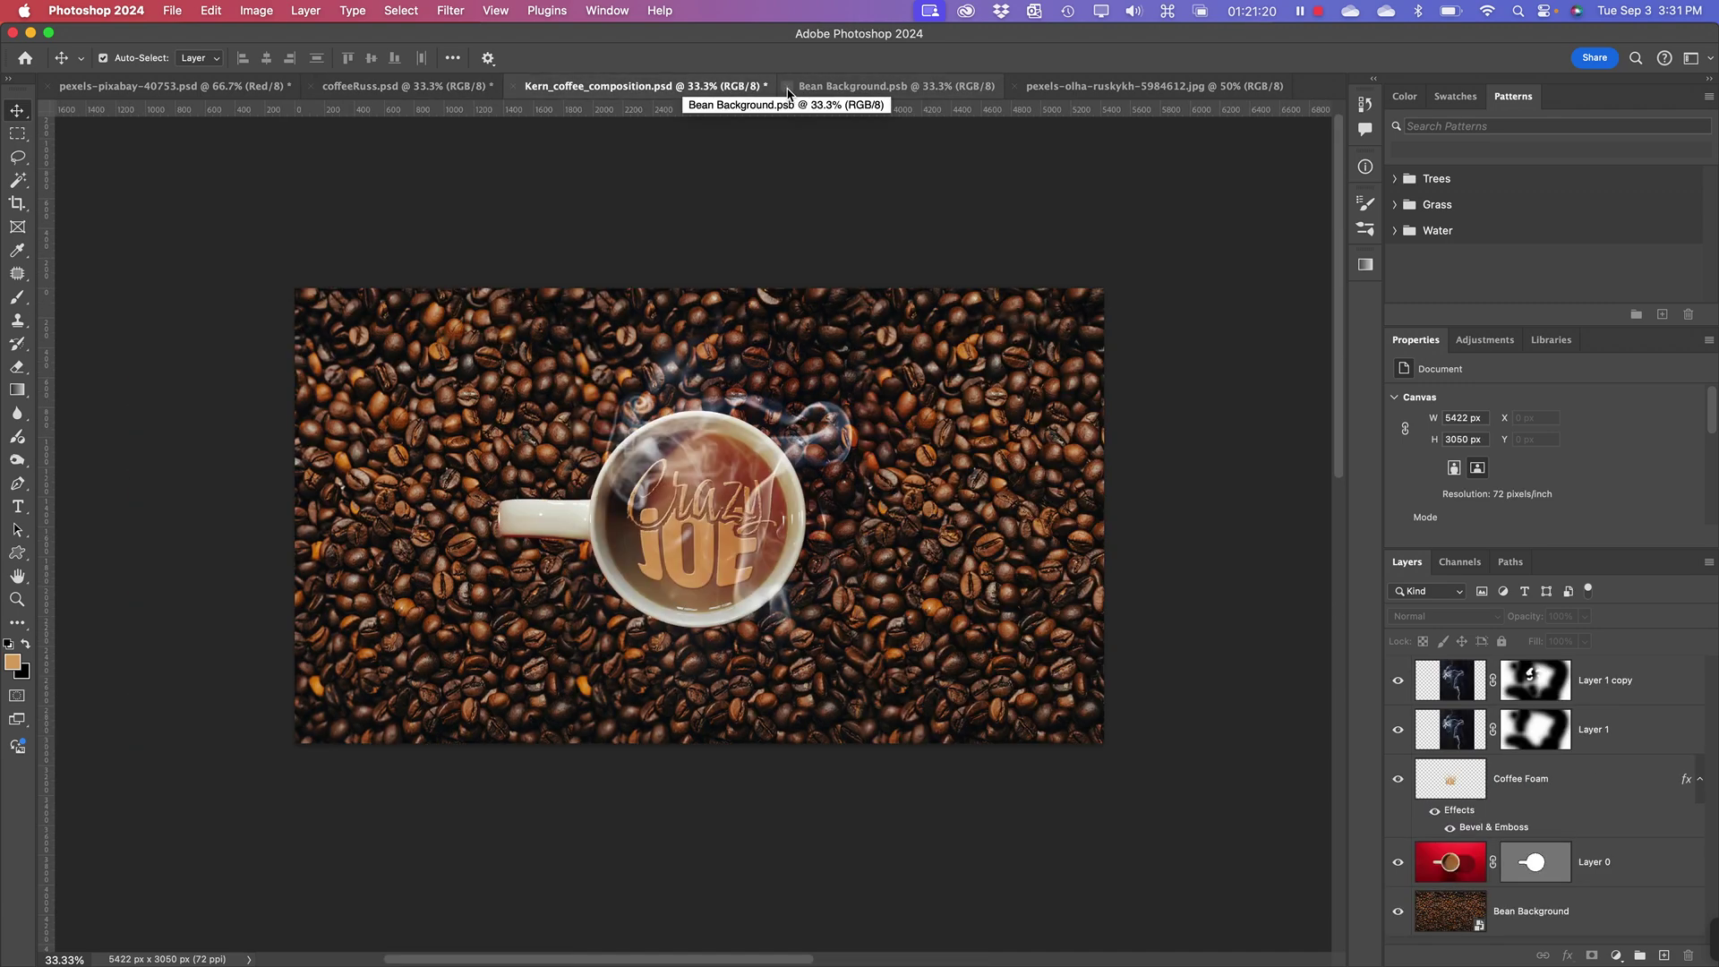
{"action": "left_click", "coordinate": [788, 87]}
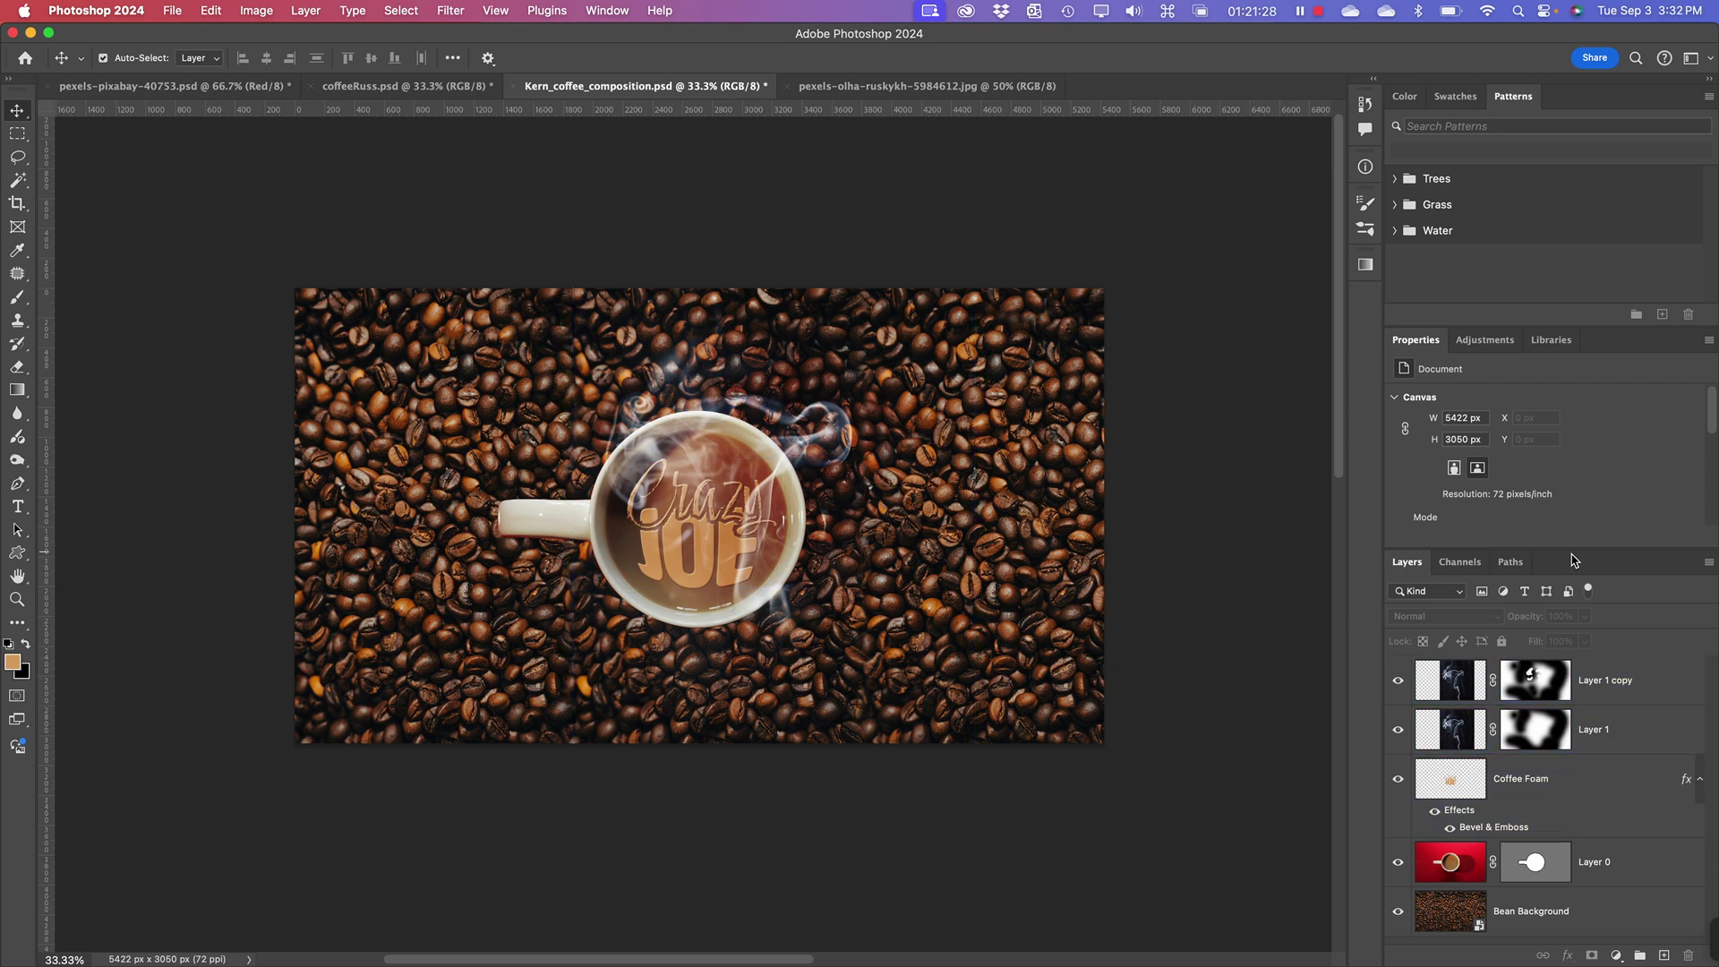
- Disable the vector mask on the mug's Layer 0 to reveal the red photo and the mug's original shadow
{"action": "left_click", "coordinate": [1553, 786]}
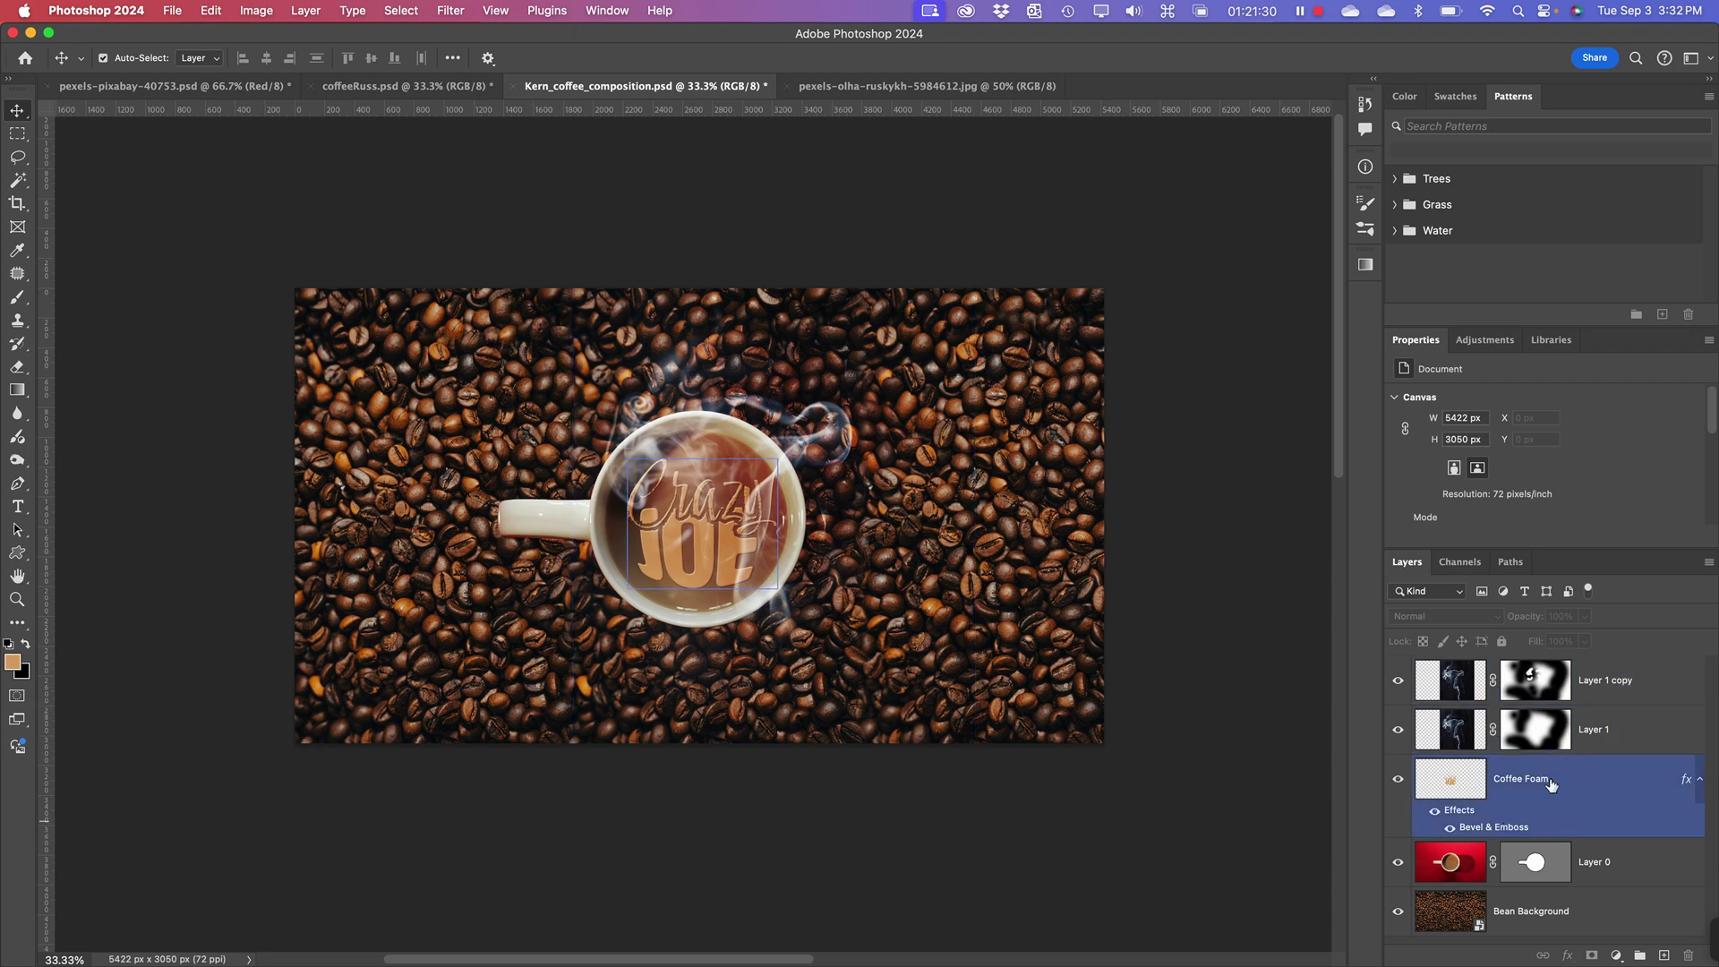
{"action": "key", "text": "super+alt+a"}
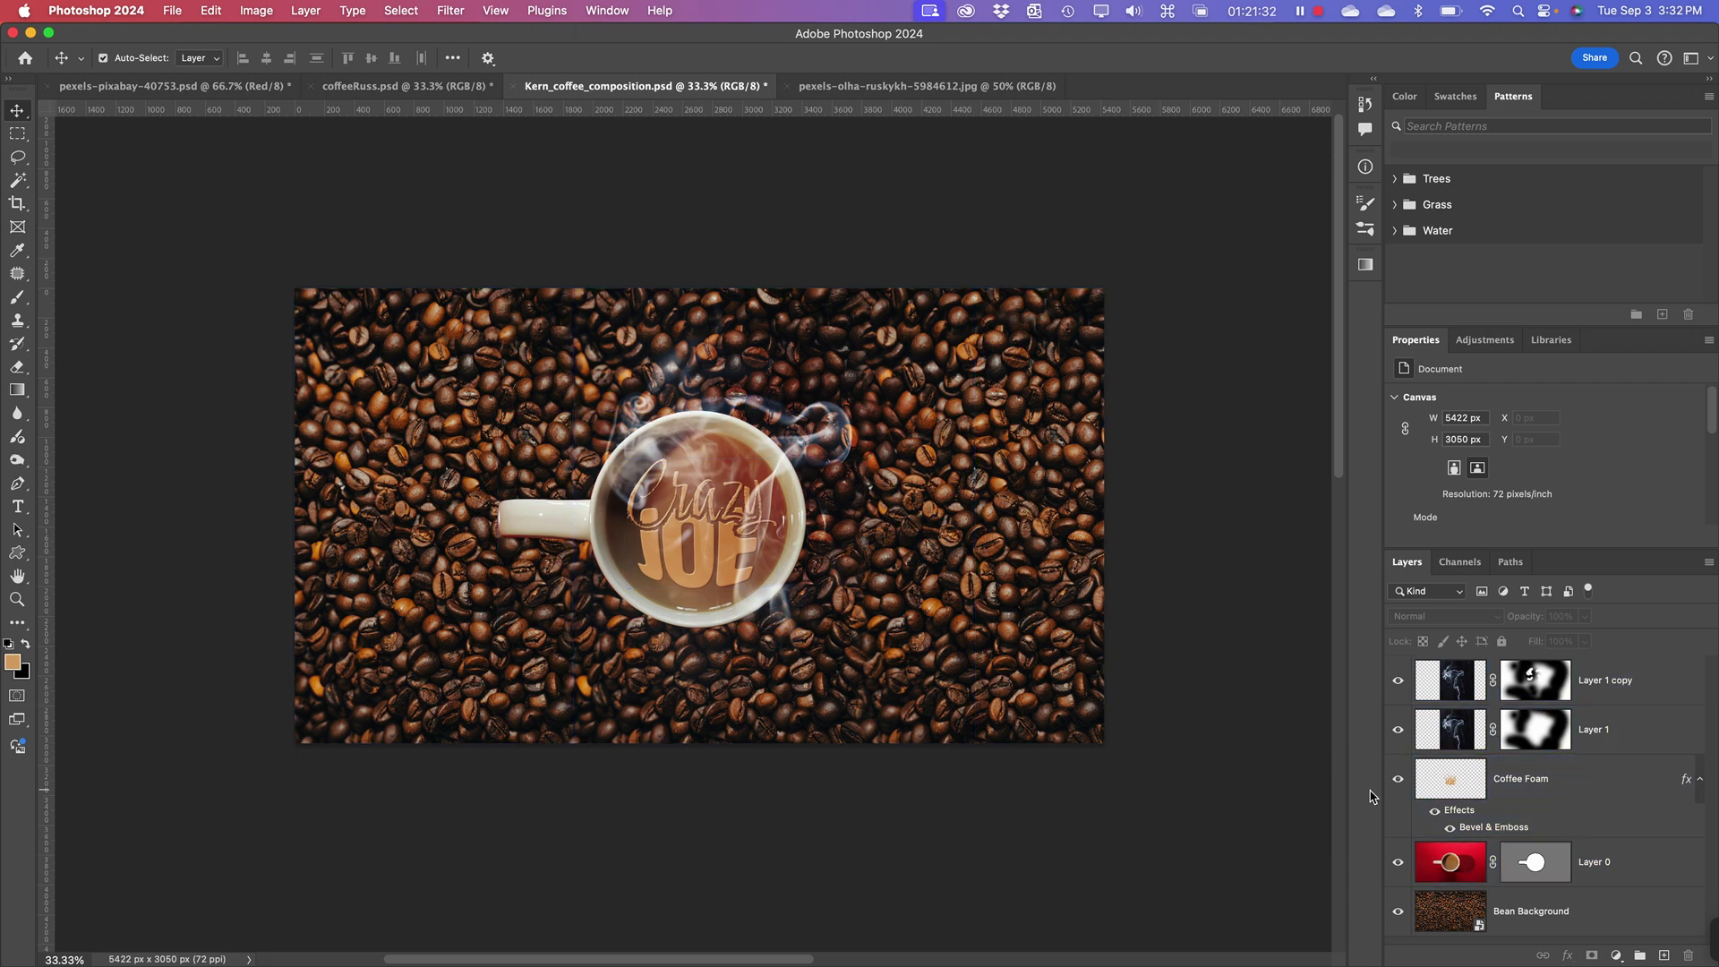
{"action": "left_click", "coordinate": [1544, 869]}
{"action": "right_click", "coordinate": [1536, 867]}
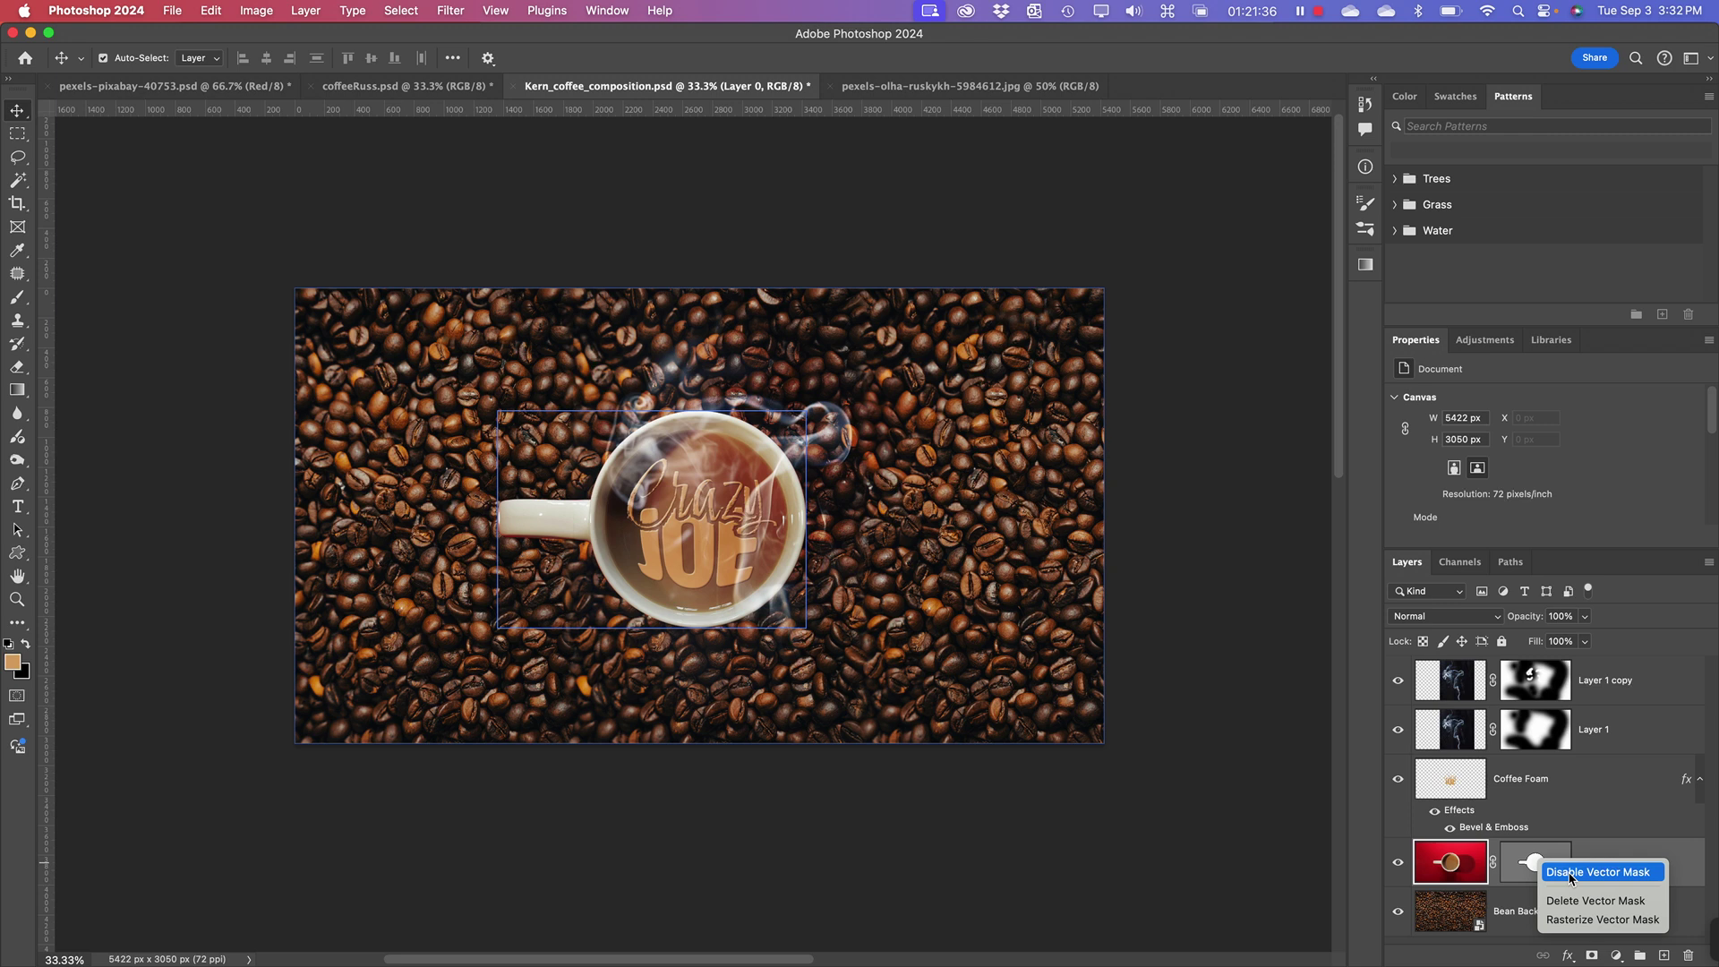
{"action": "left_click", "coordinate": [1597, 861]}
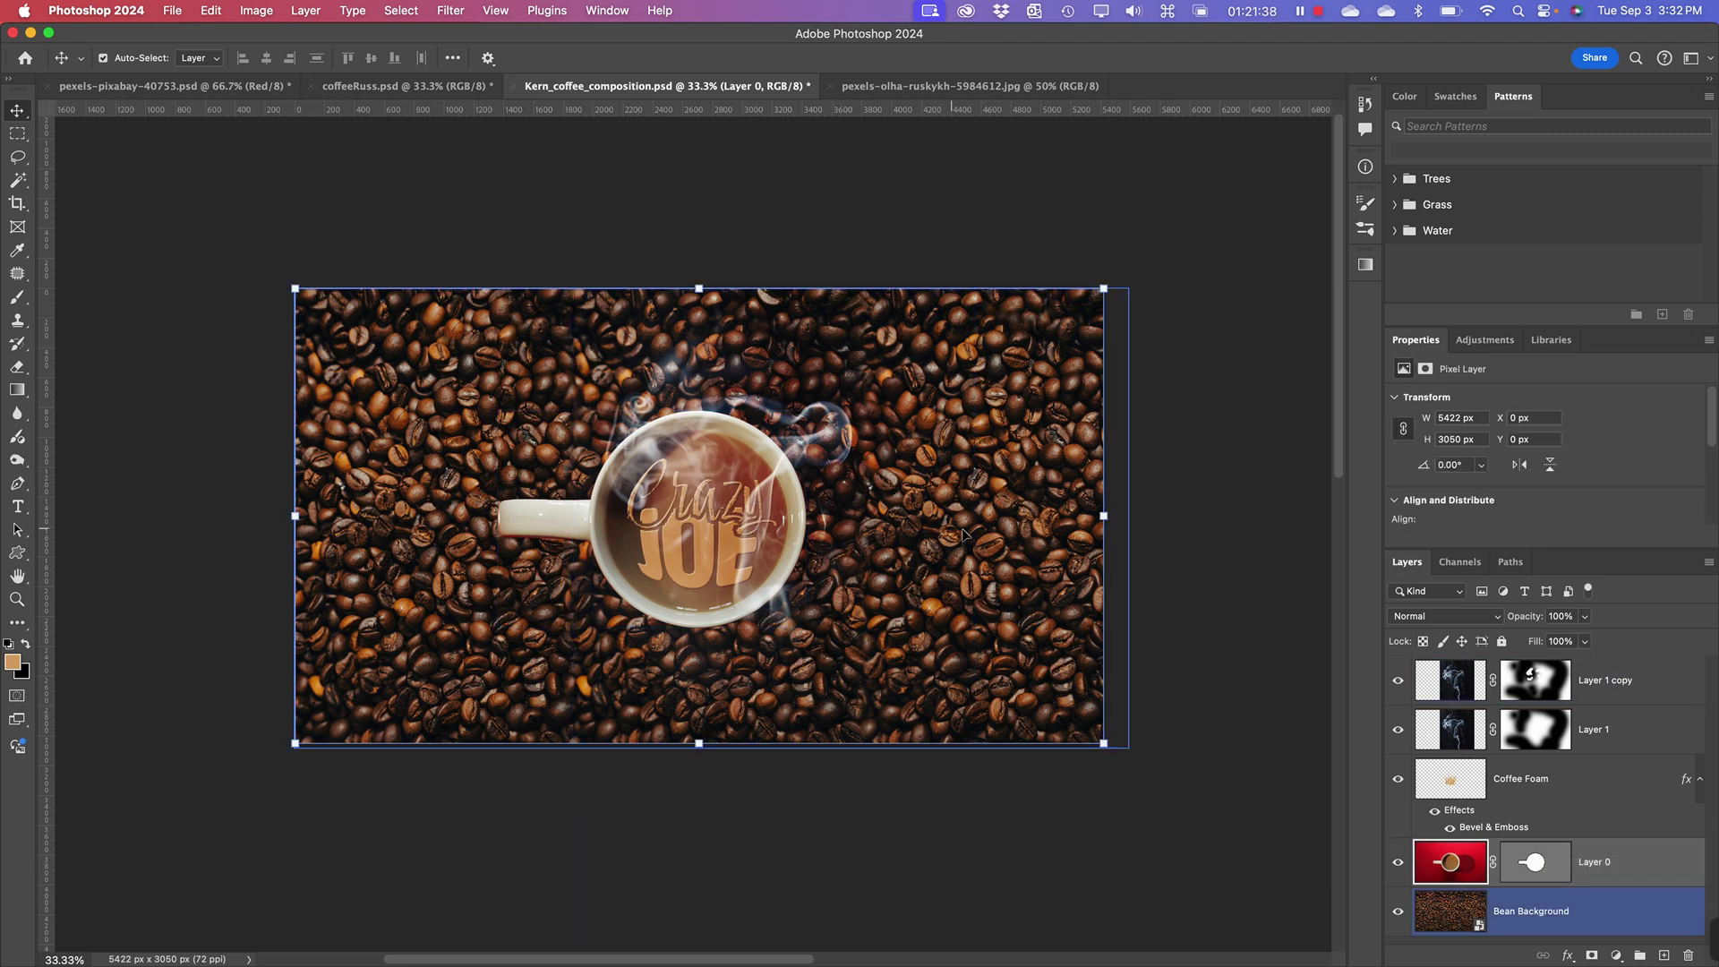
{"action": "right_click", "coordinate": [1535, 862]}
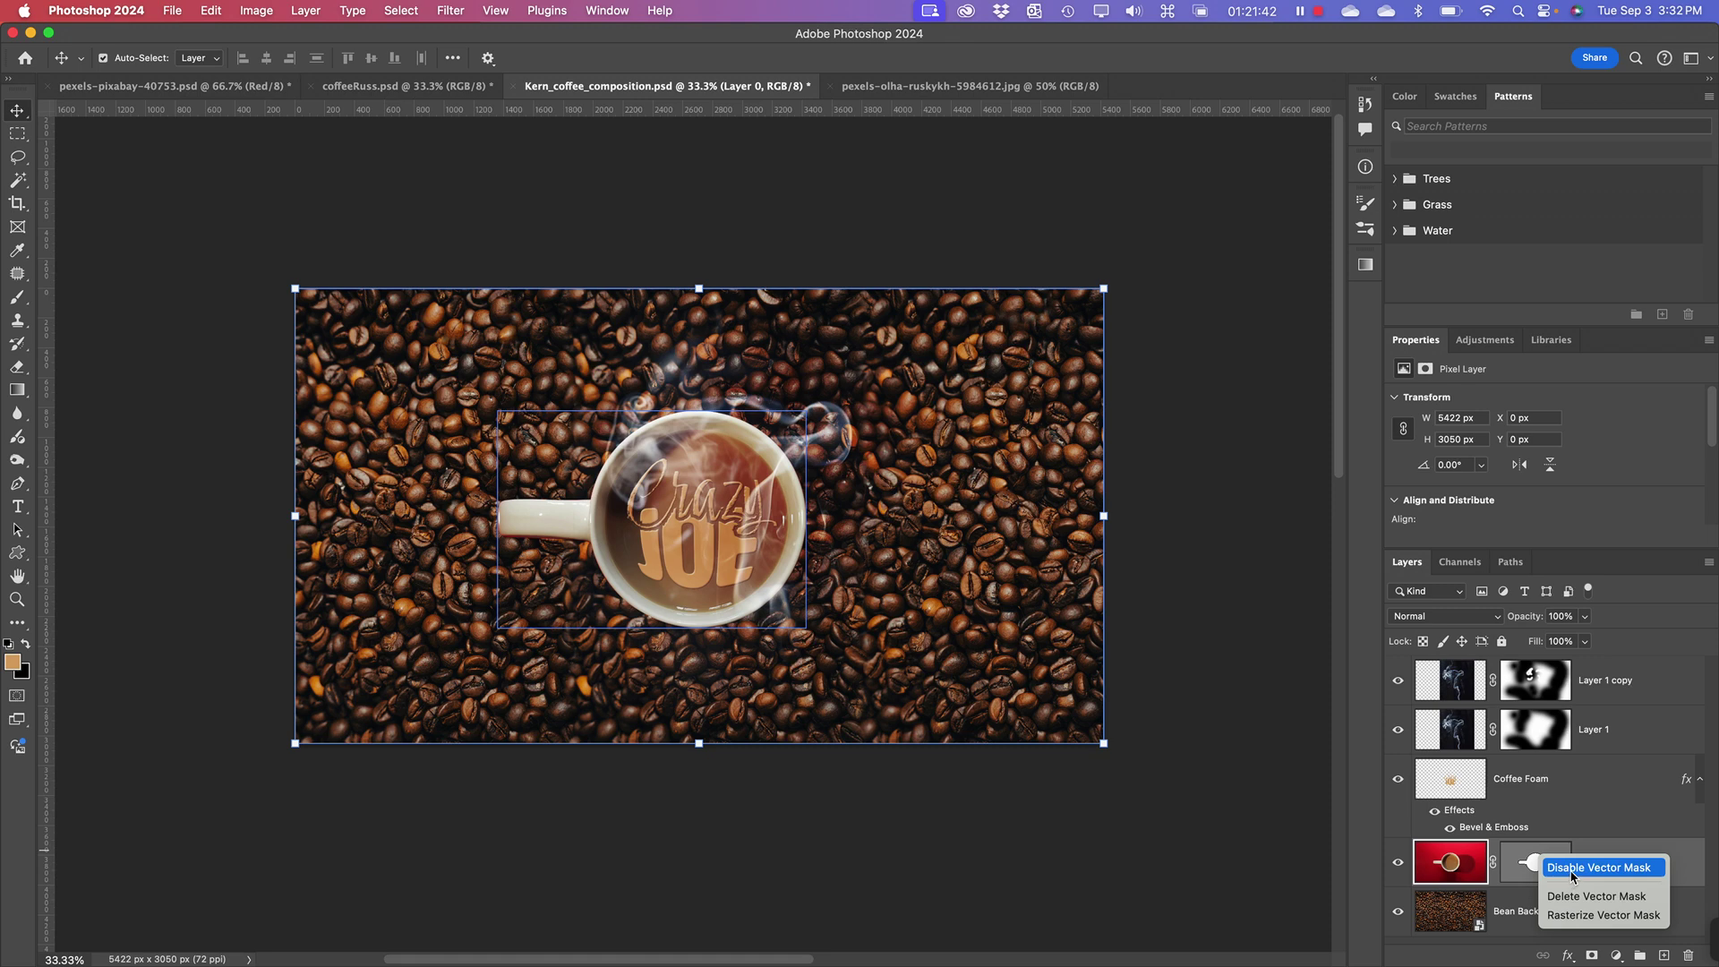
{"action": "left_click", "coordinate": [1571, 869]}
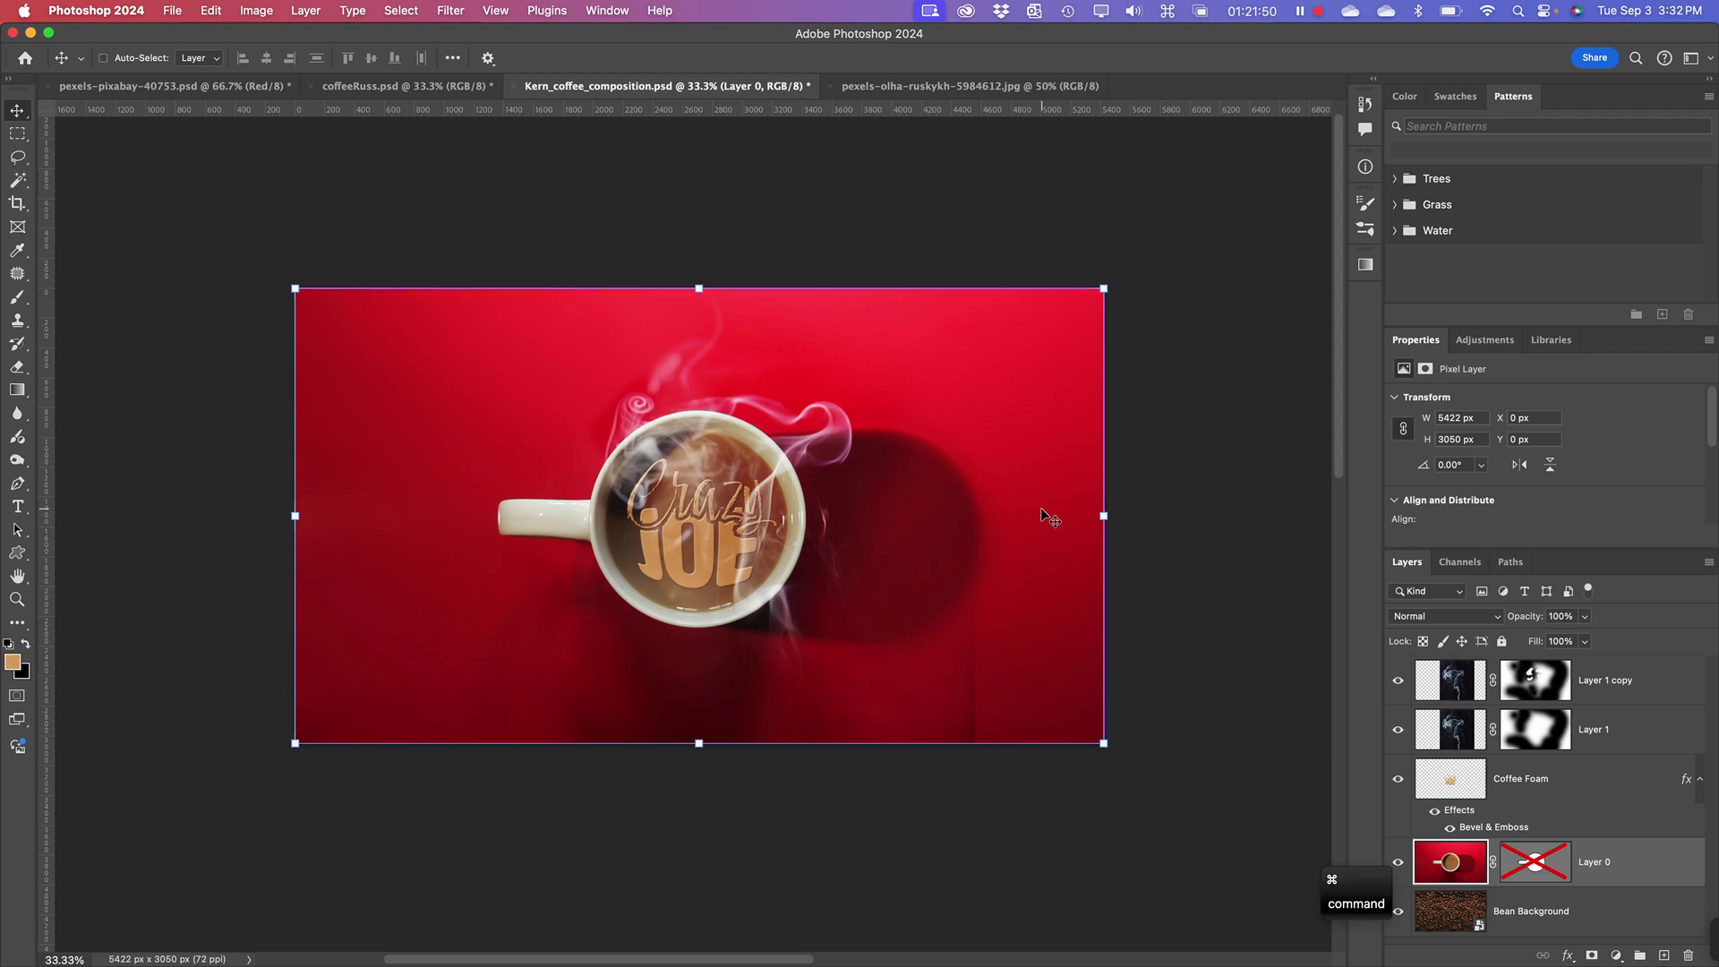
{"action": "key", "text": "super+equal"}
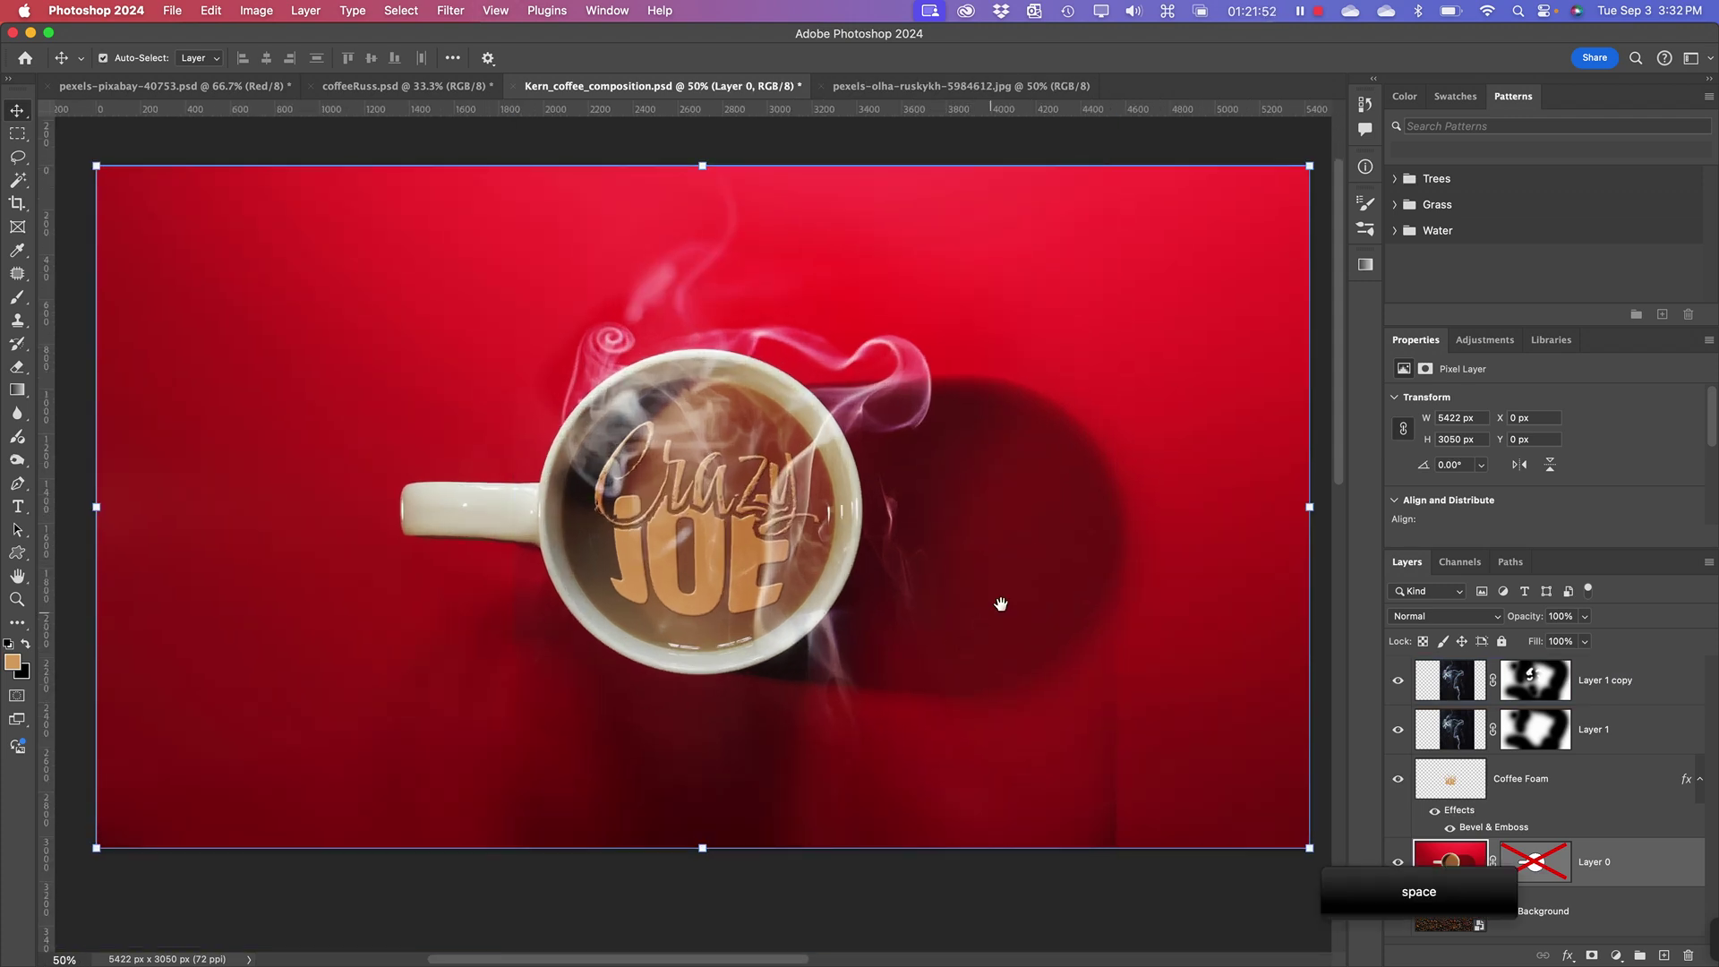
{"action": "left_click_drag", "start_coordinate": [997, 603], "coordinate": [802, 533]}
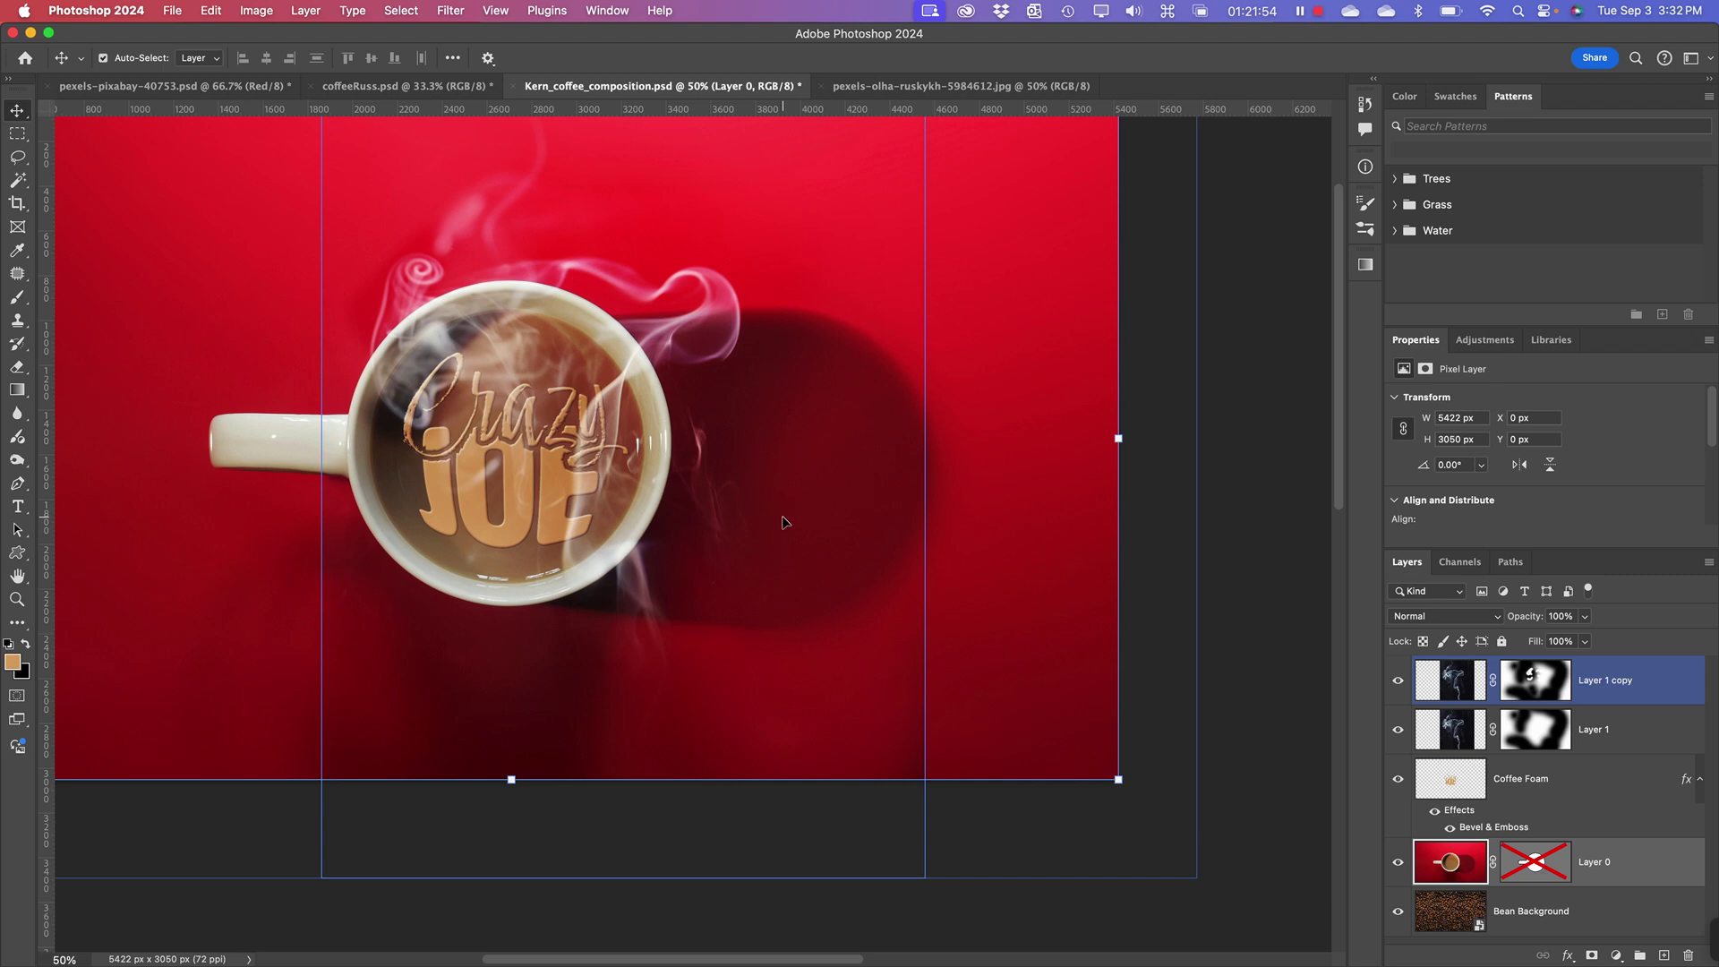
- Draw a closed Pen path around the mug's original round shadow, tucking its inner end beneath the cup
{"action": "left_click", "coordinate": [1510, 562]}
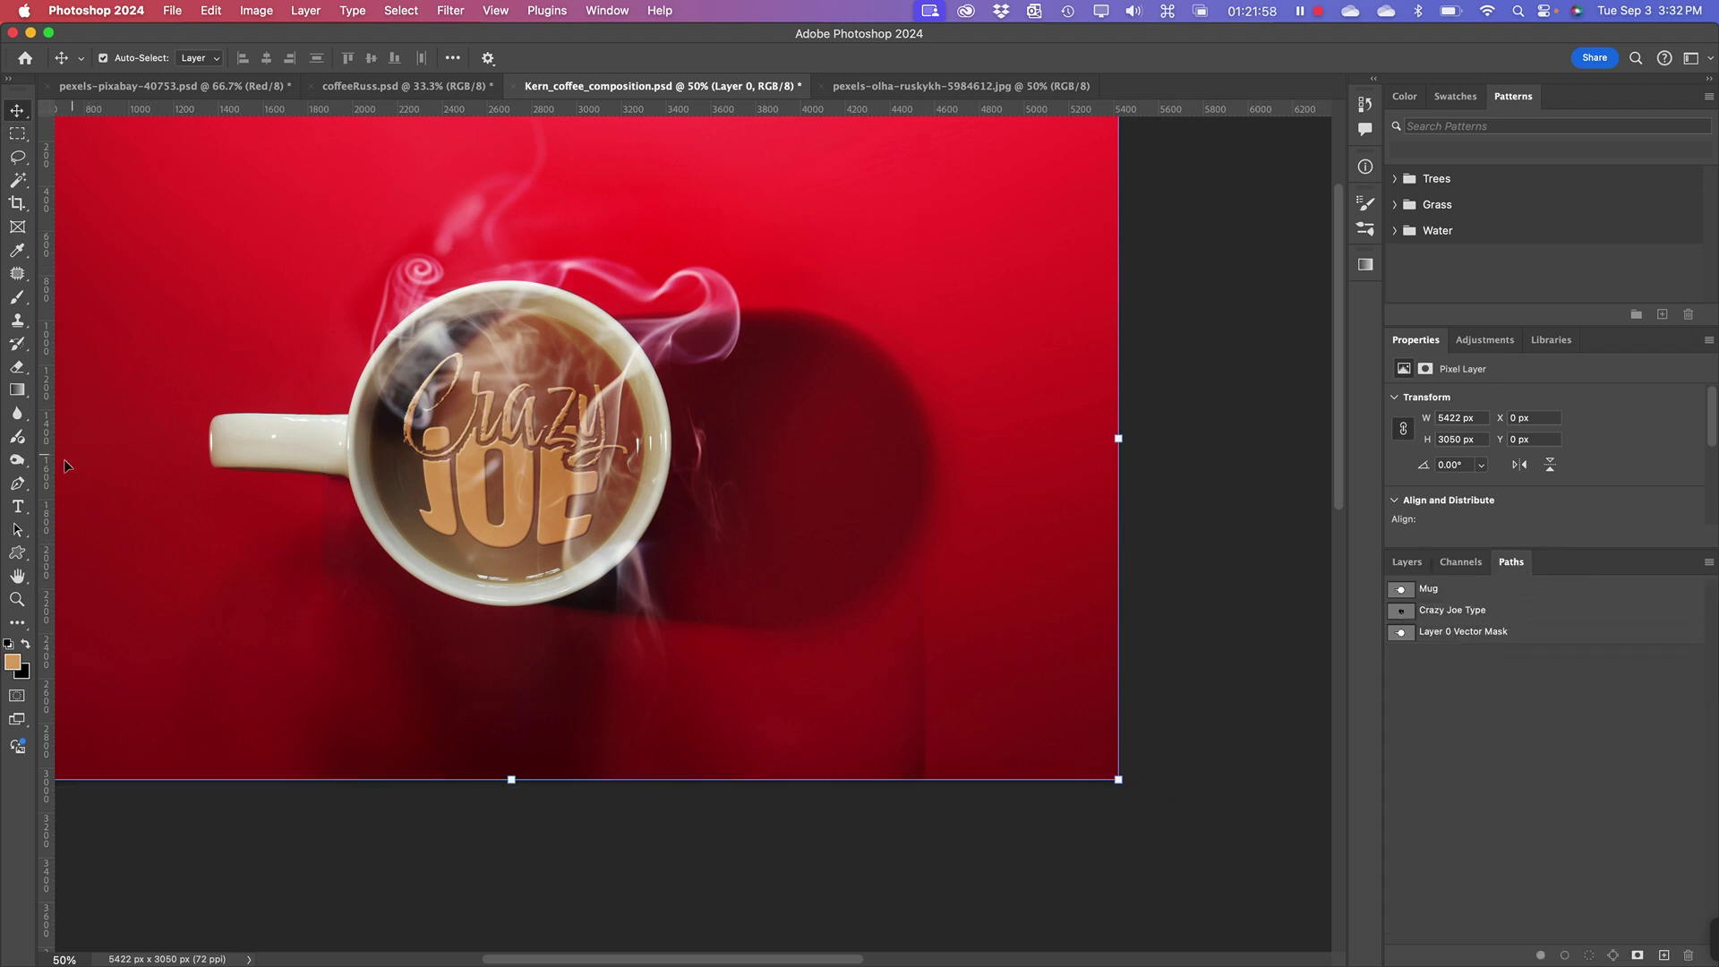
{"action": "left_click", "coordinate": [17, 483]}
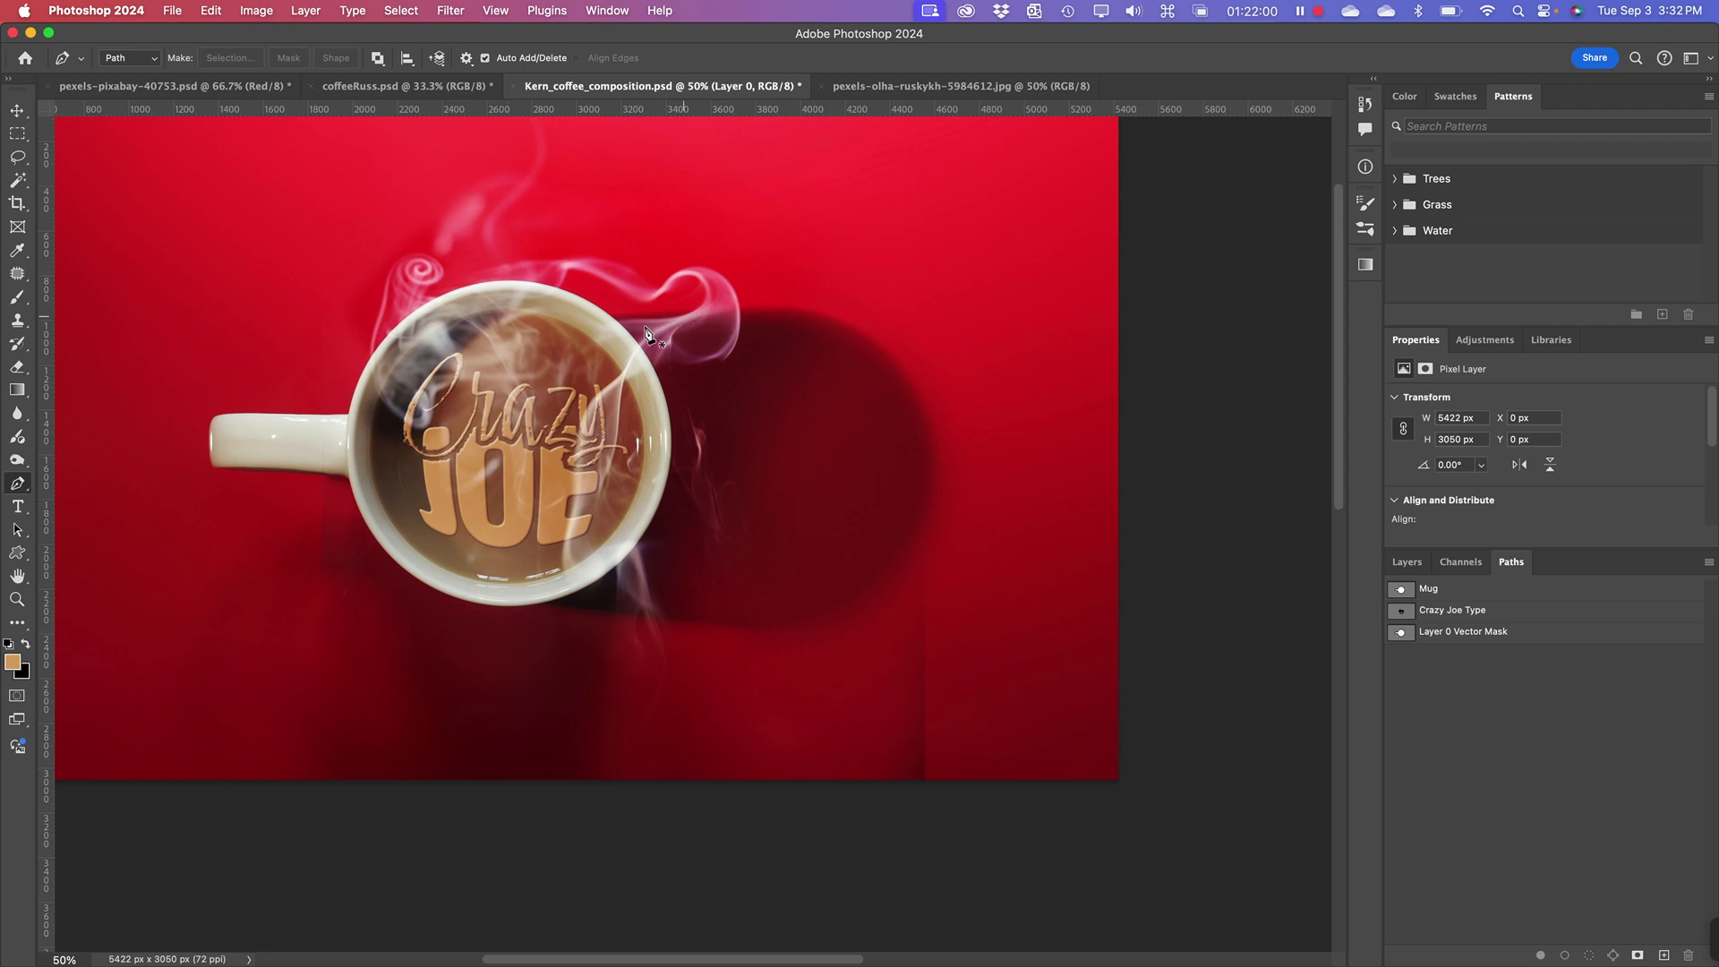
{"action": "left_click", "coordinate": [536, 318]}
{"action": "left_click", "coordinate": [762, 312]}
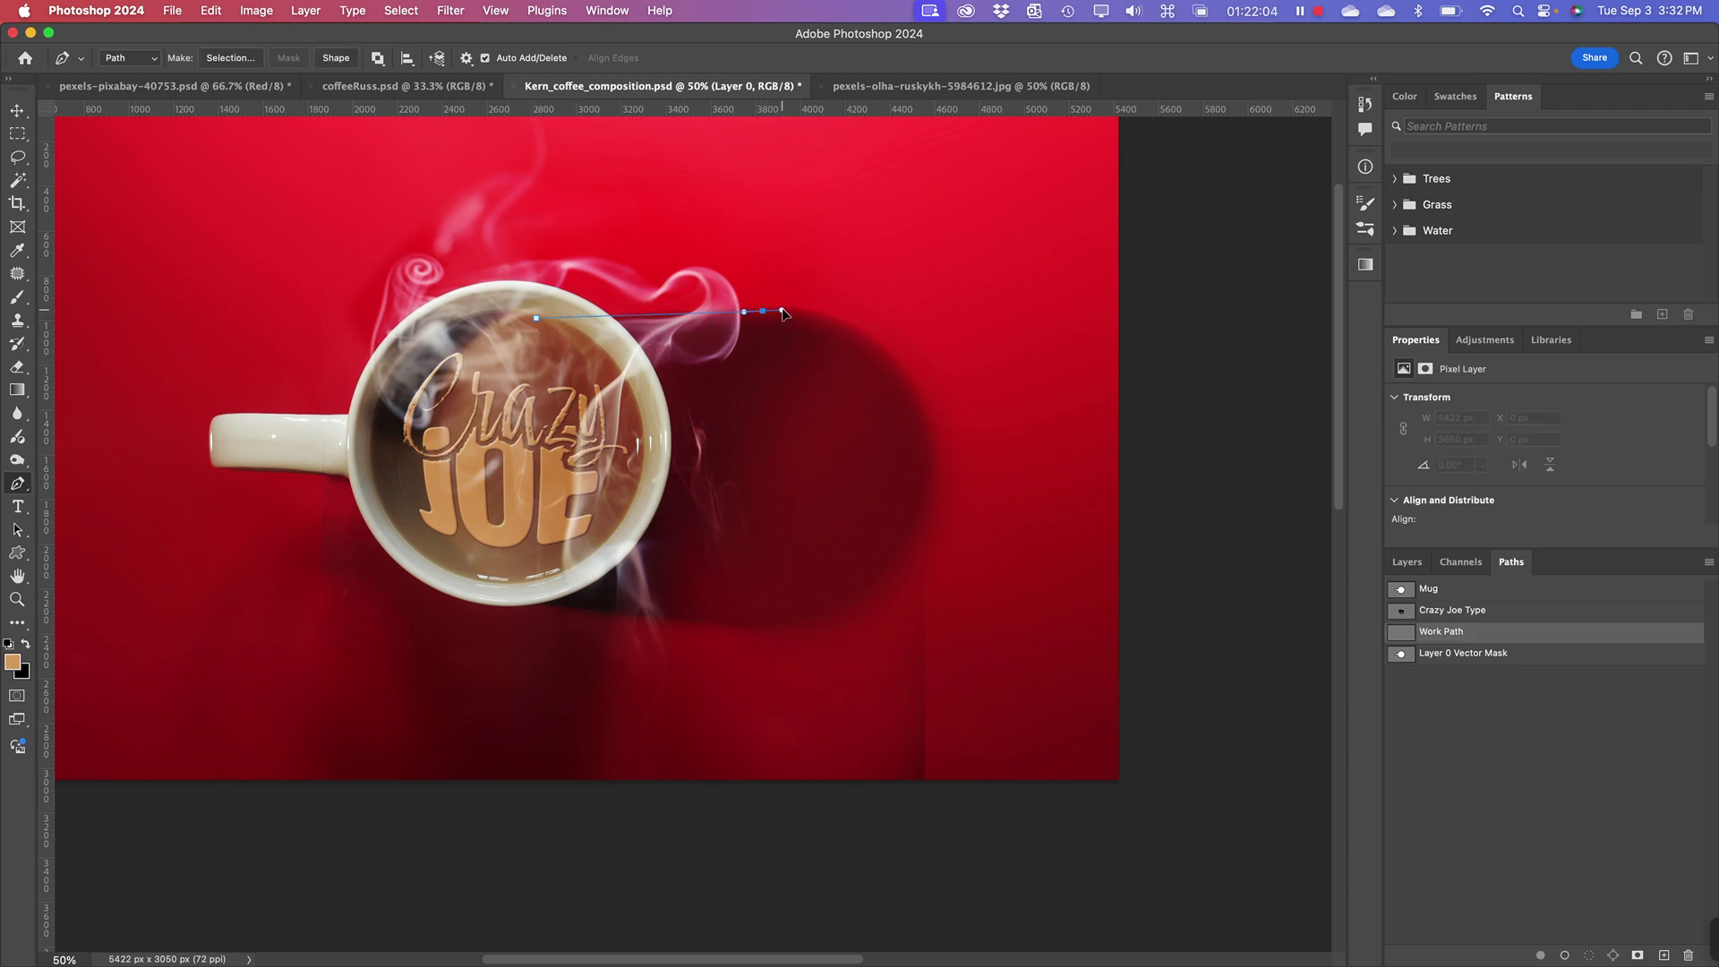
{"action": "left_click_drag", "start_coordinate": [782, 312], "coordinate": [818, 307]}
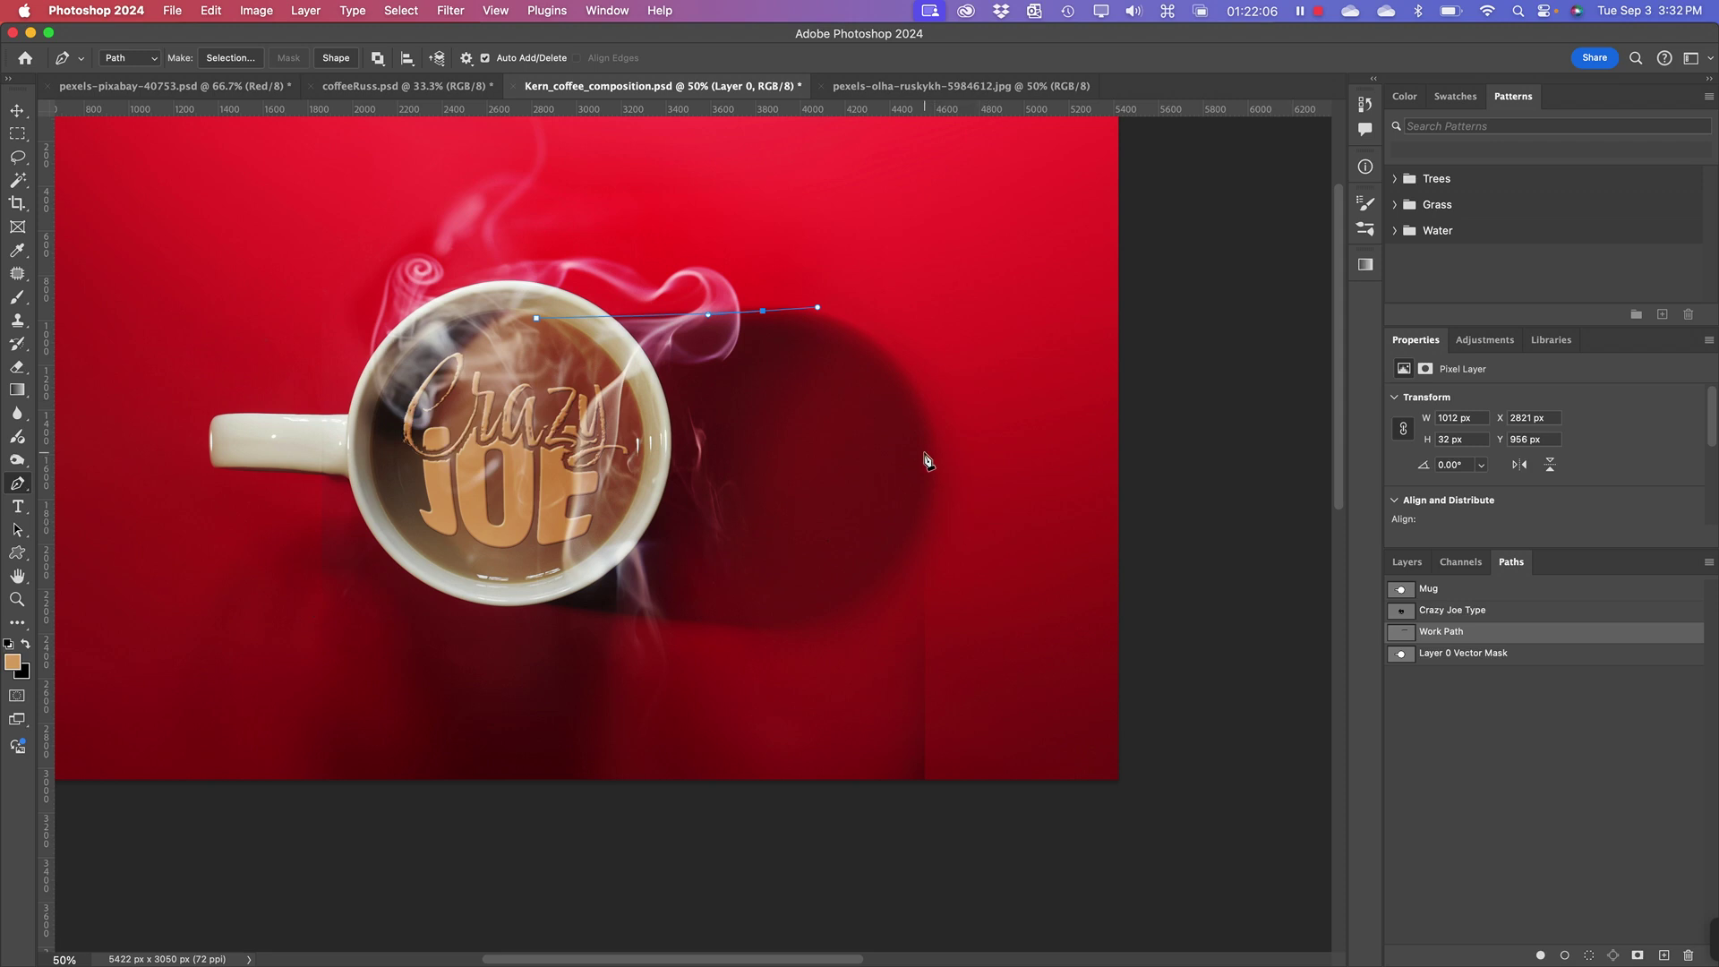
{"action": "left_click_drag", "start_coordinate": [935, 473], "coordinate": [945, 615]}
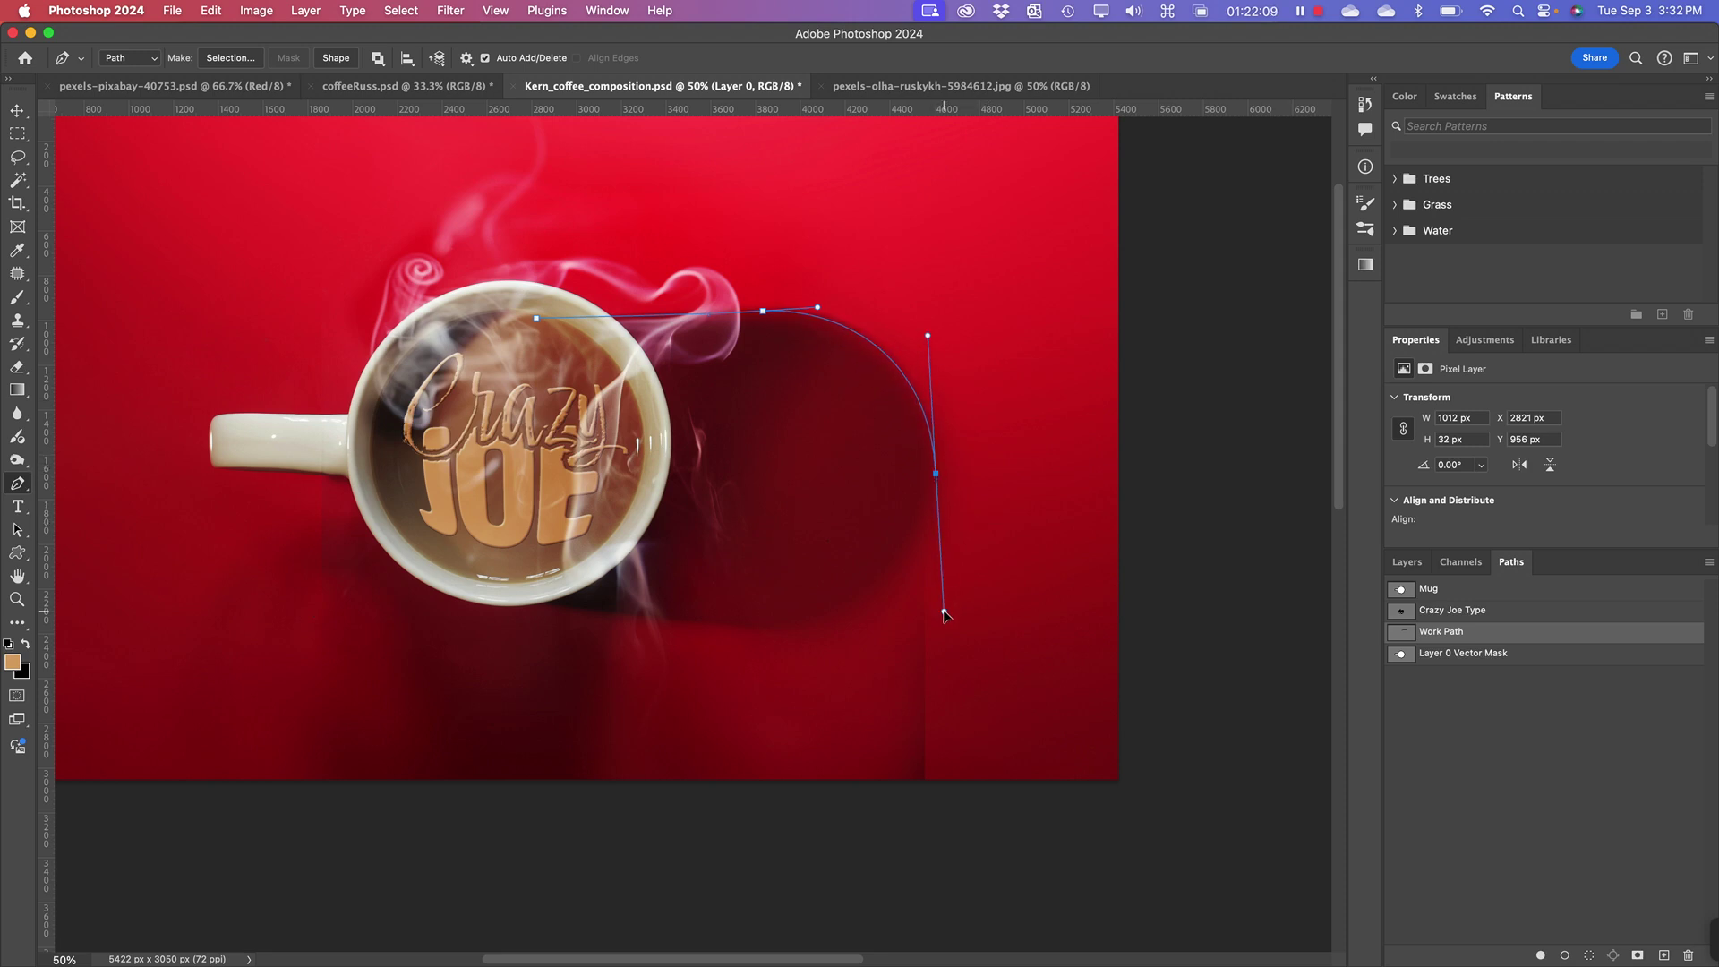
{"action": "left_click", "coordinate": [768, 631]}
{"action": "left_click_drag", "start_coordinate": [769, 634], "coordinate": [731, 633]}
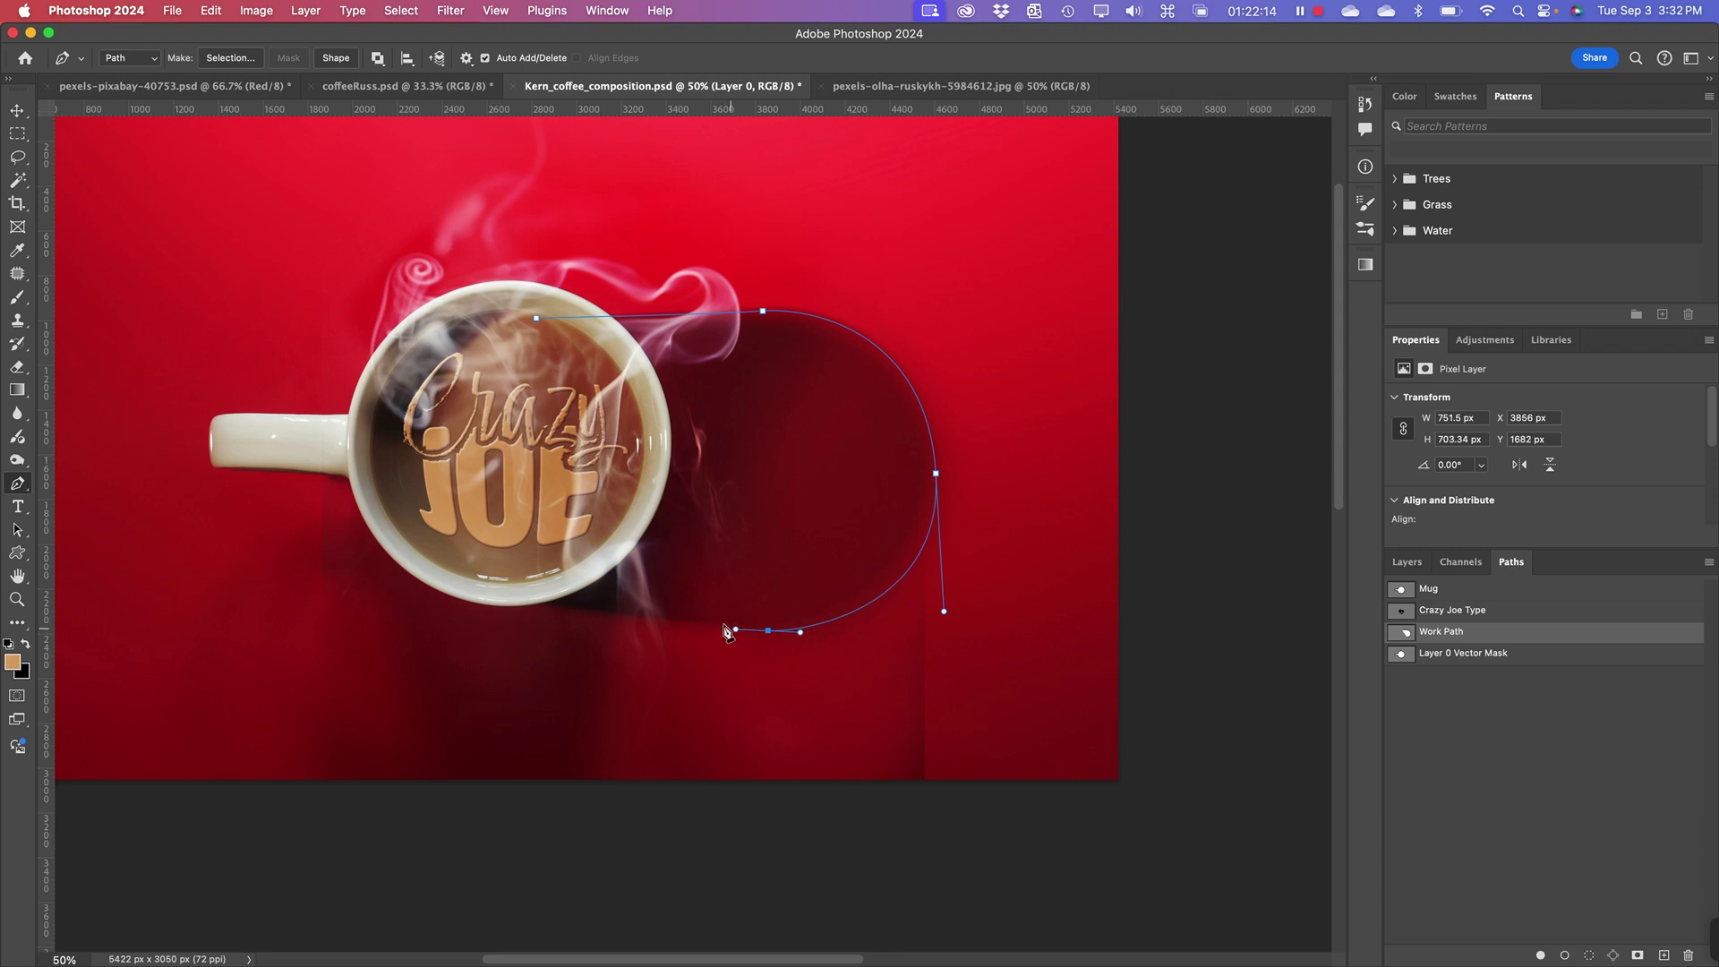
{"action": "left_click", "coordinate": [493, 589]}
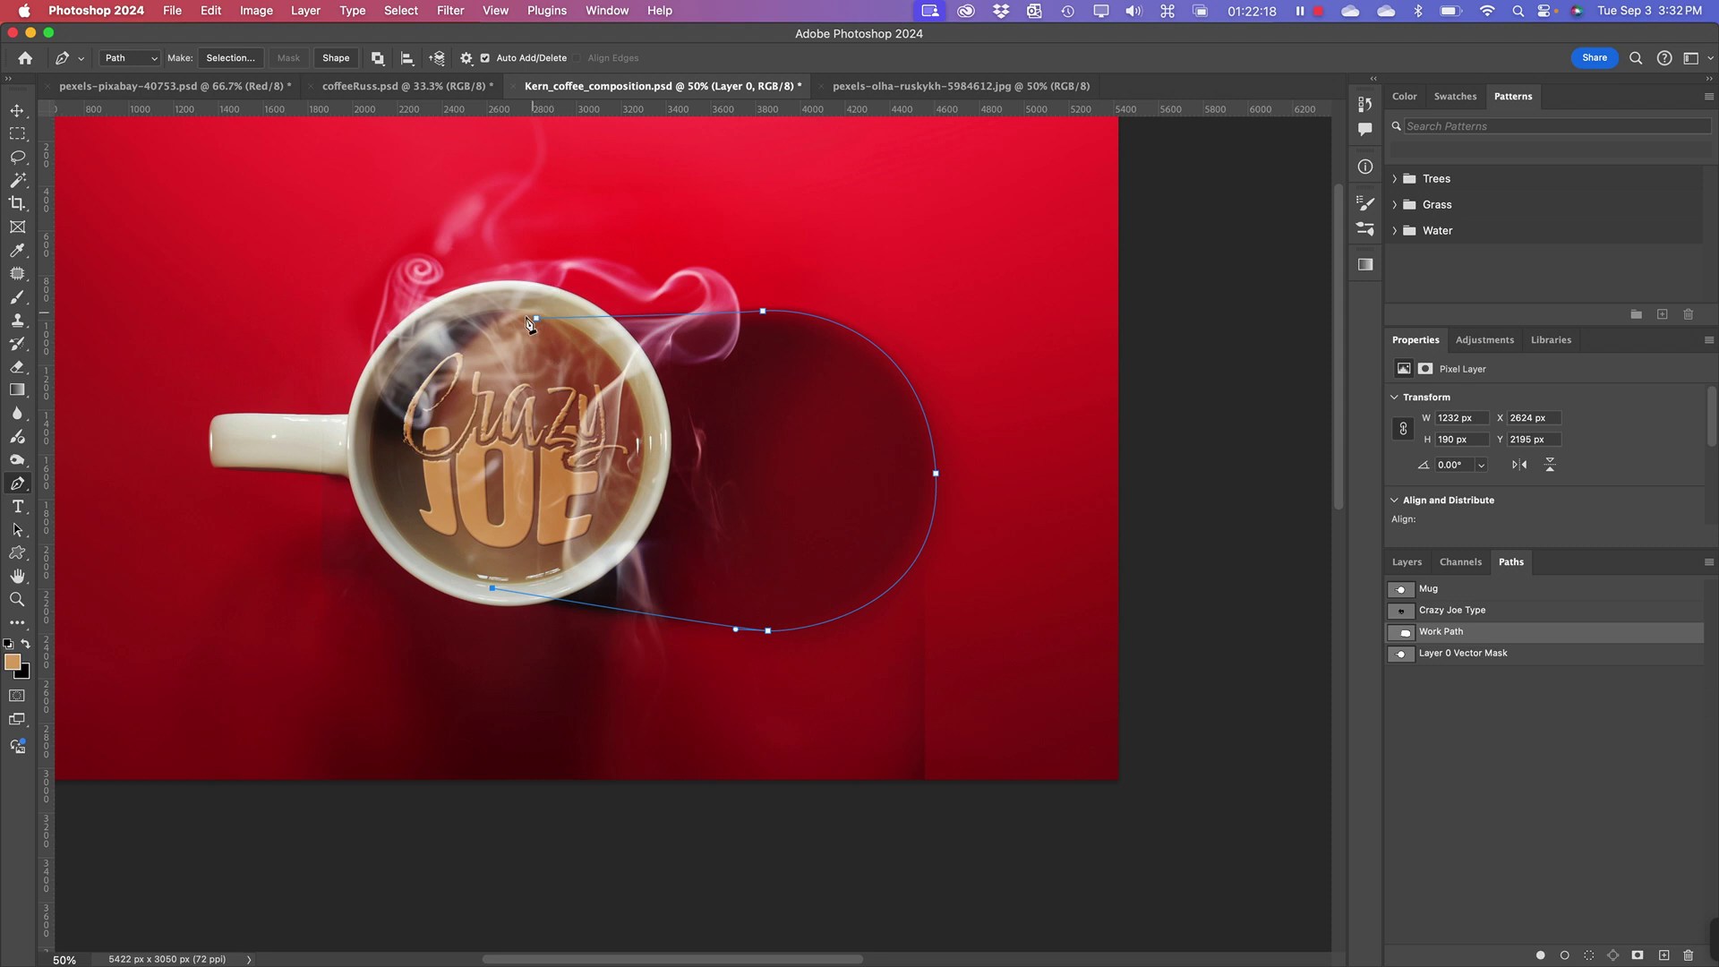
{"action": "left_click", "coordinate": [536, 320]}
- Adjust the curve handle at the shadow path's far outer anchor so it runs nearly vertical
{"action": "left_click", "coordinate": [19, 532]}
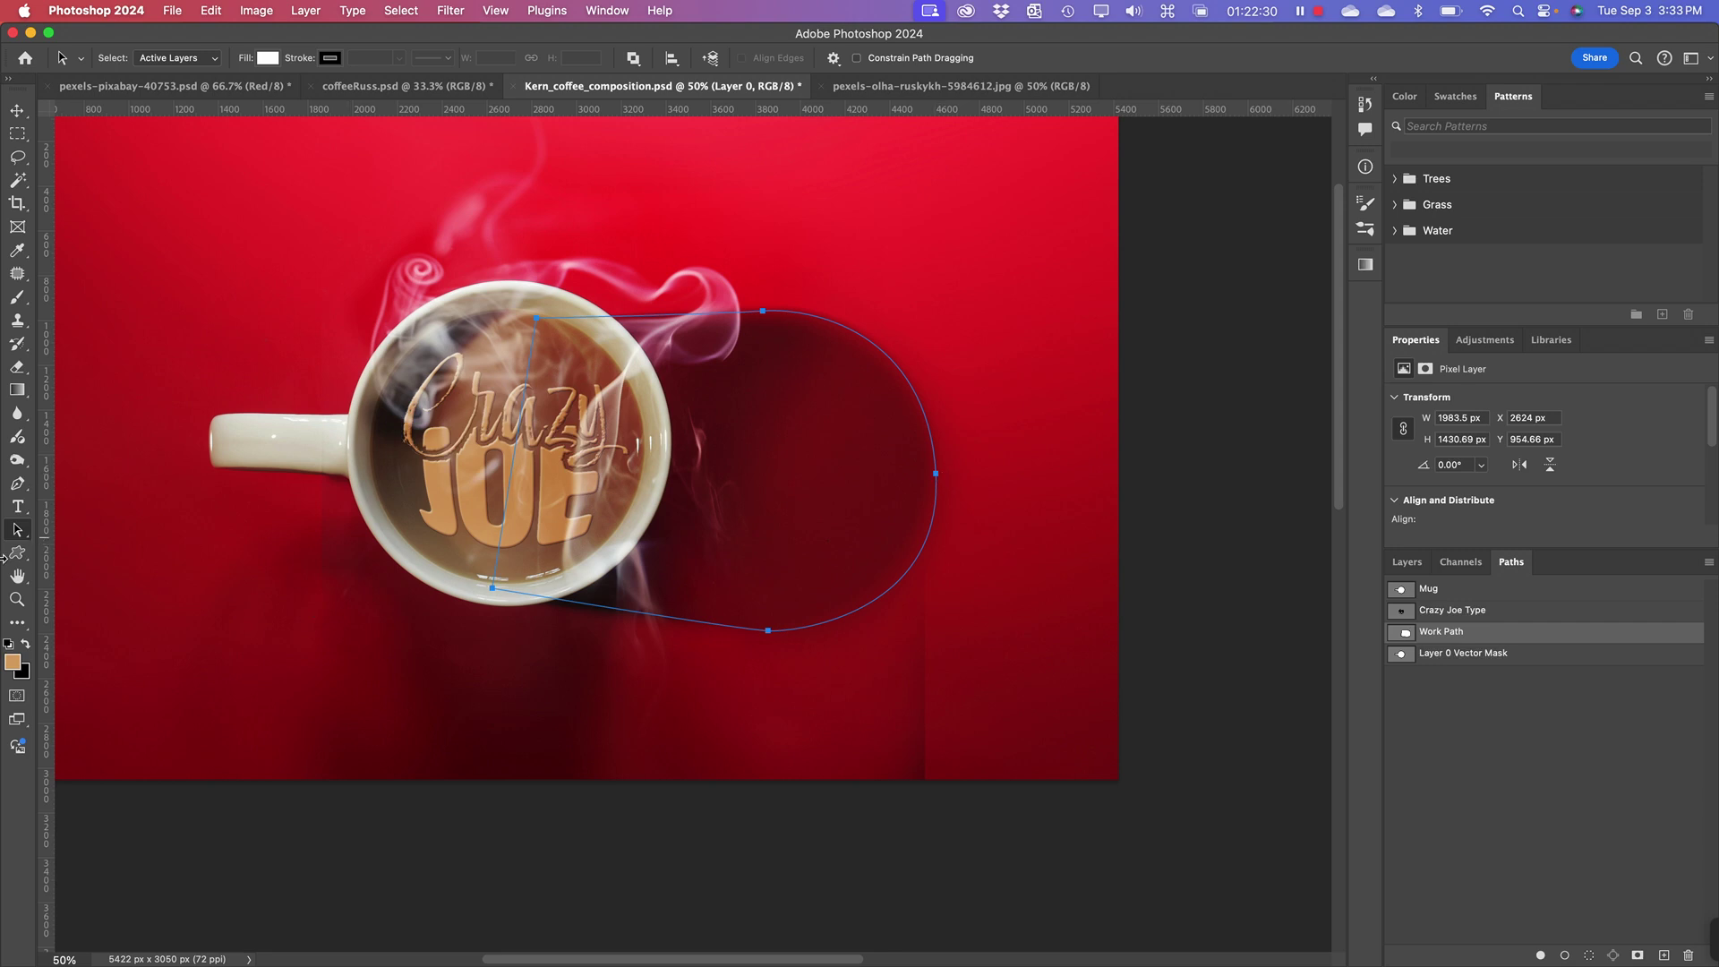
{"action": "left_click_drag", "start_coordinate": [30, 531], "coordinate": [52, 535]}
{"action": "left_click", "coordinate": [934, 479]}
{"action": "left_click_drag", "start_coordinate": [947, 616], "coordinate": [939, 608]}
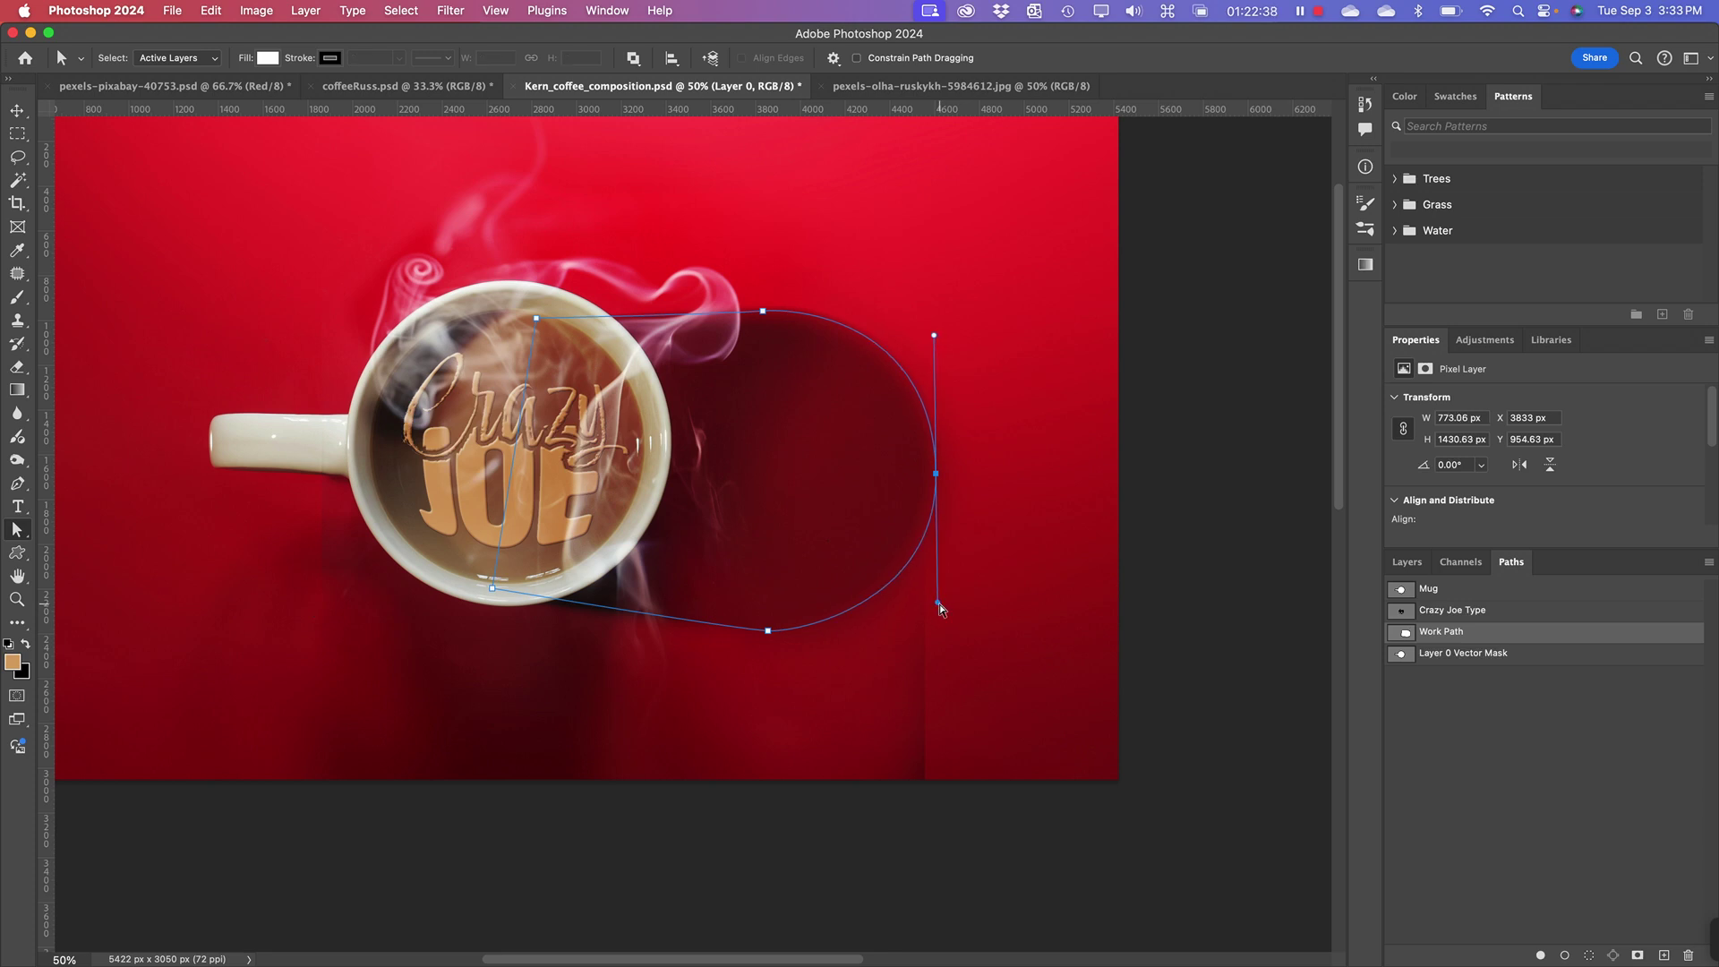
- Save the work path under the name Shadow and load it as a selection
{"action": "left_click", "coordinate": [17, 110]}
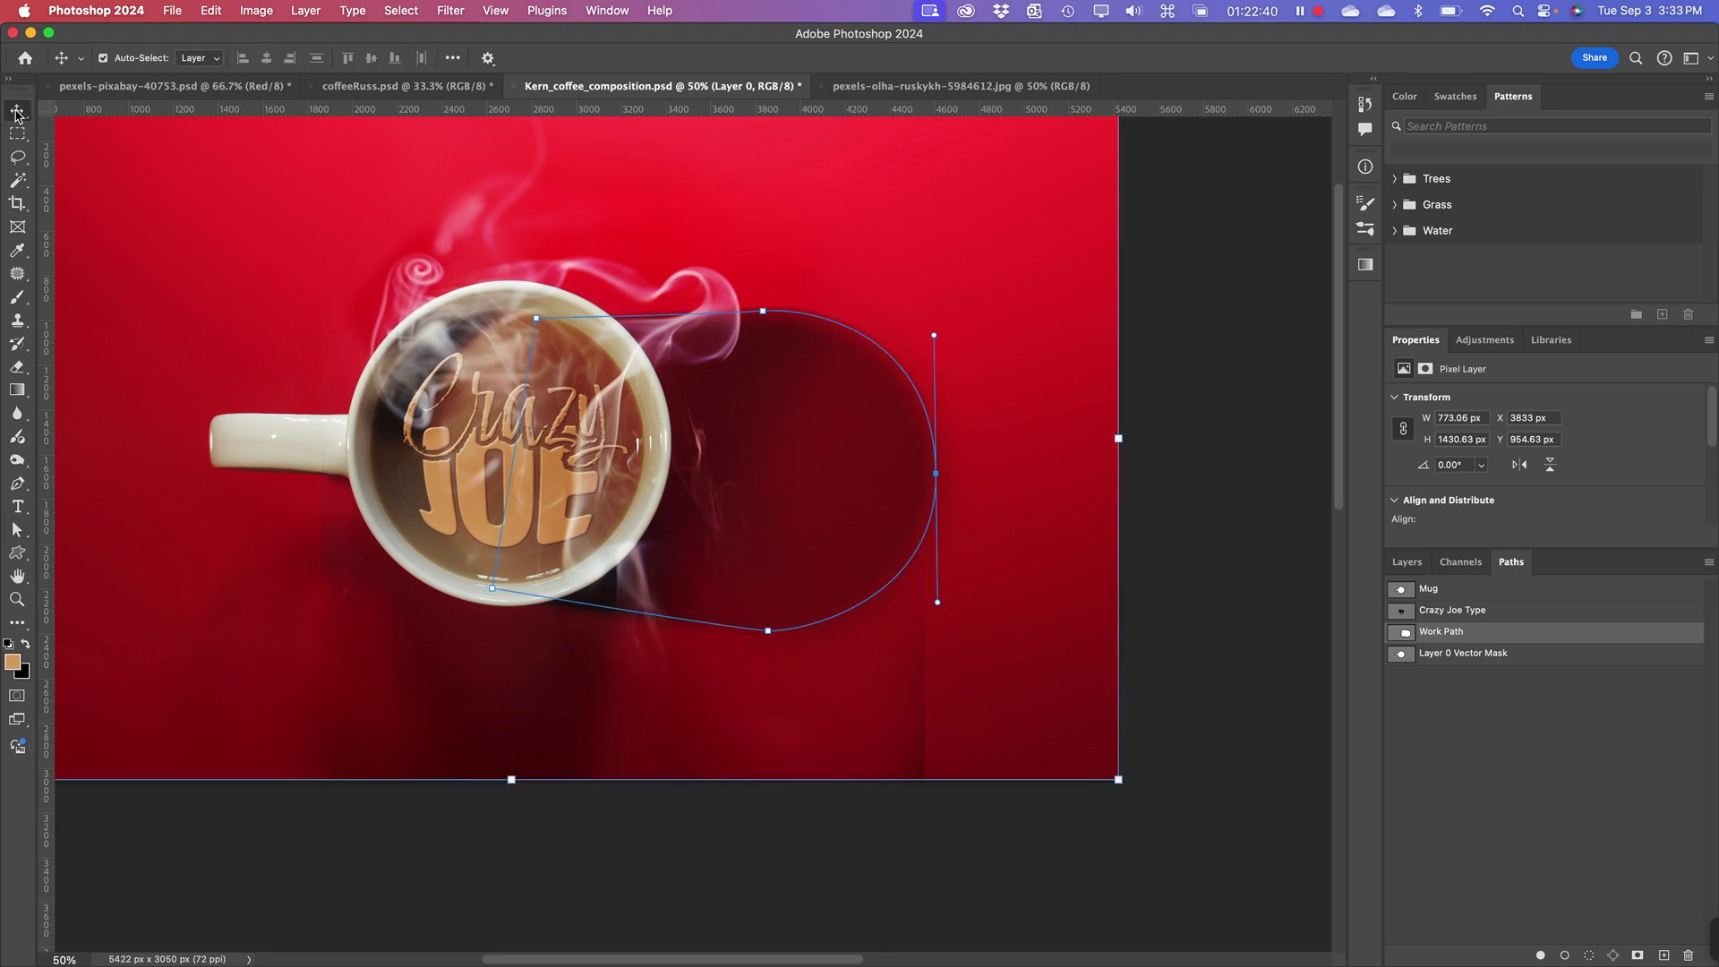
{"action": "left_click", "coordinate": [1510, 673]}
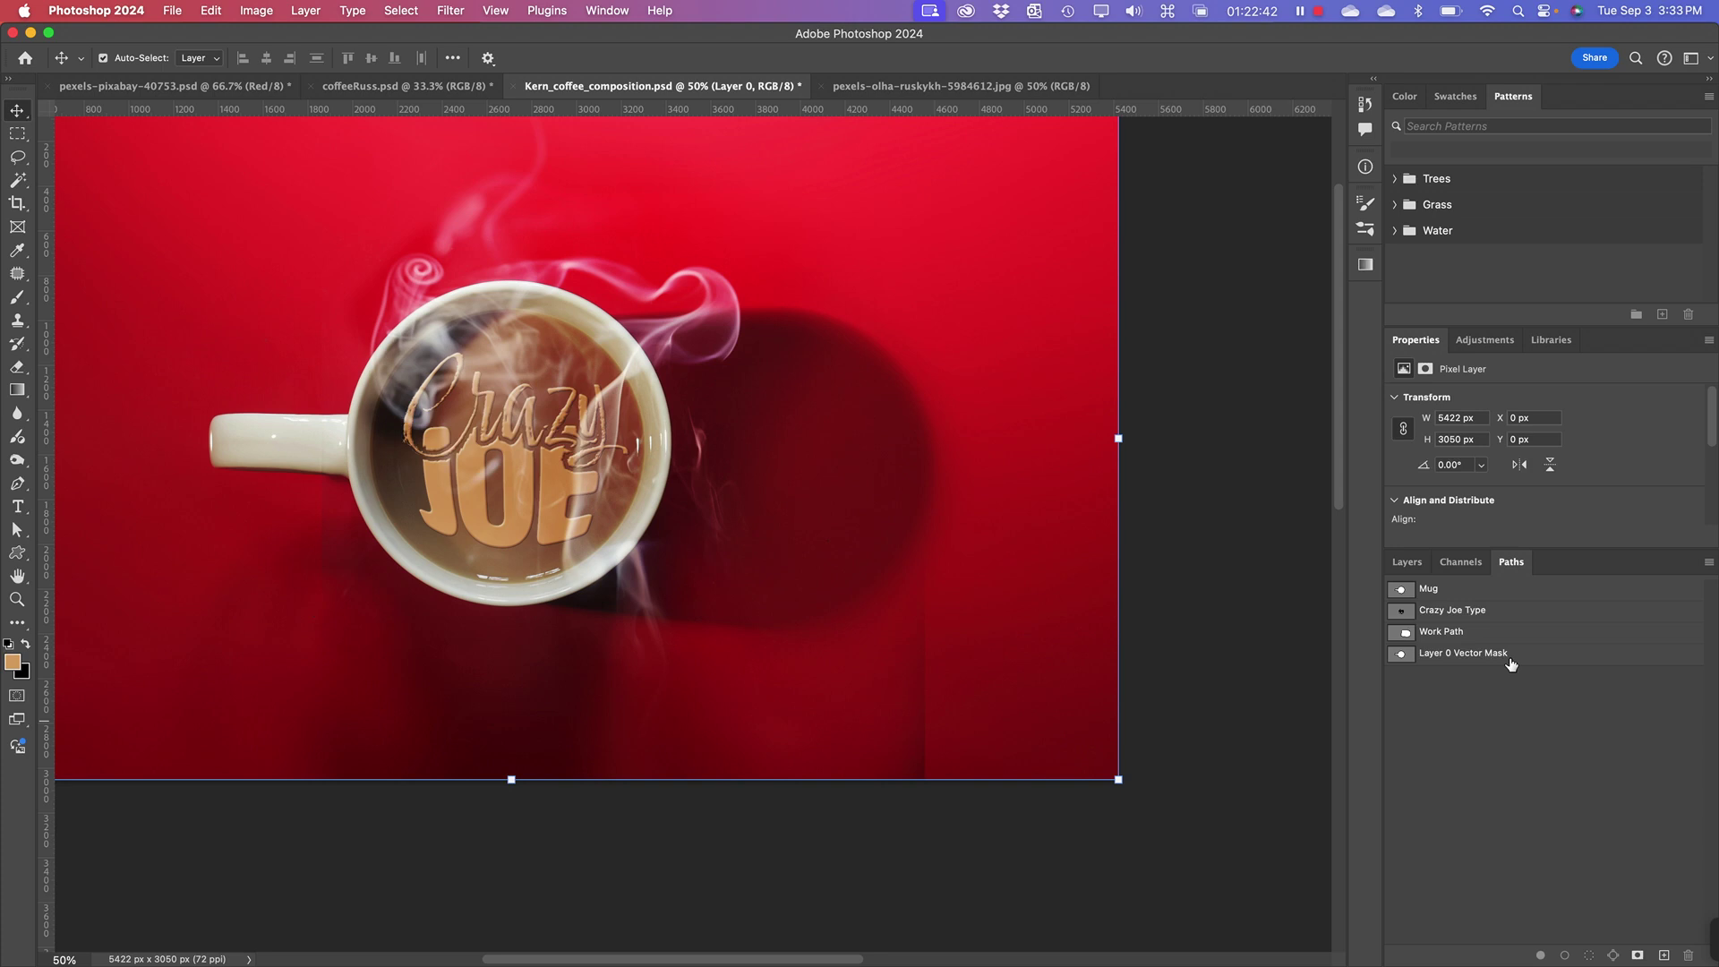
{"action": "double_click", "coordinate": [1440, 632]}
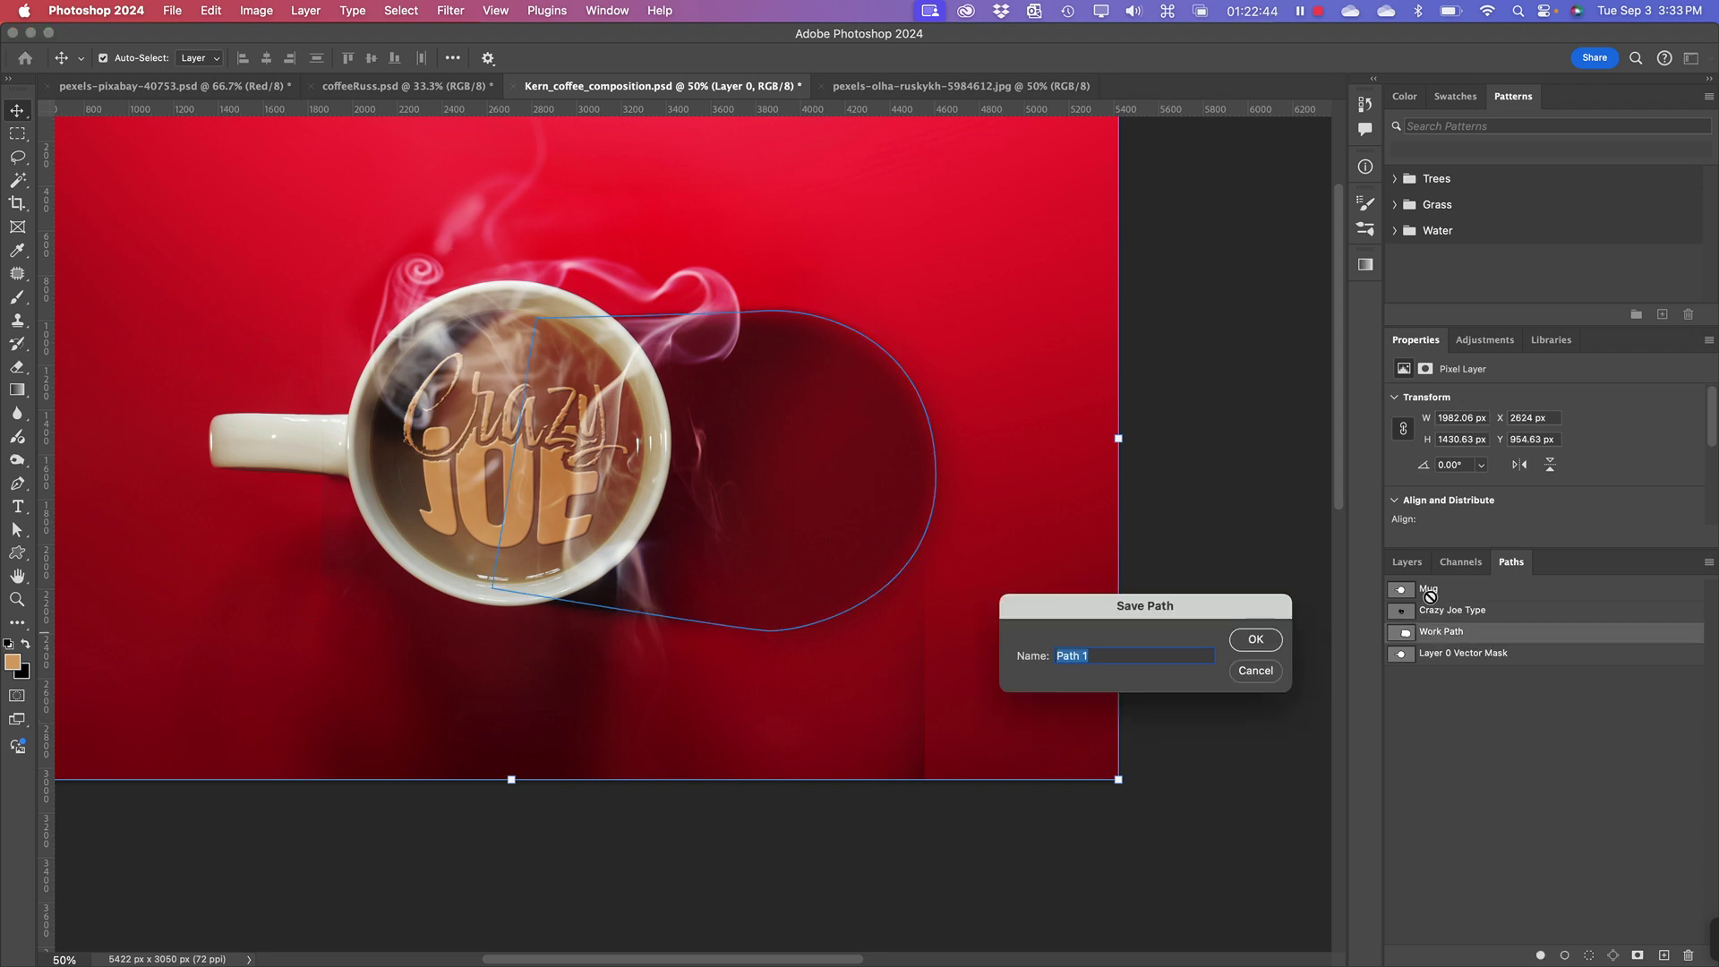
{"action": "type", "text": "Shadow"}
{"action": "key", "text": "Return"}
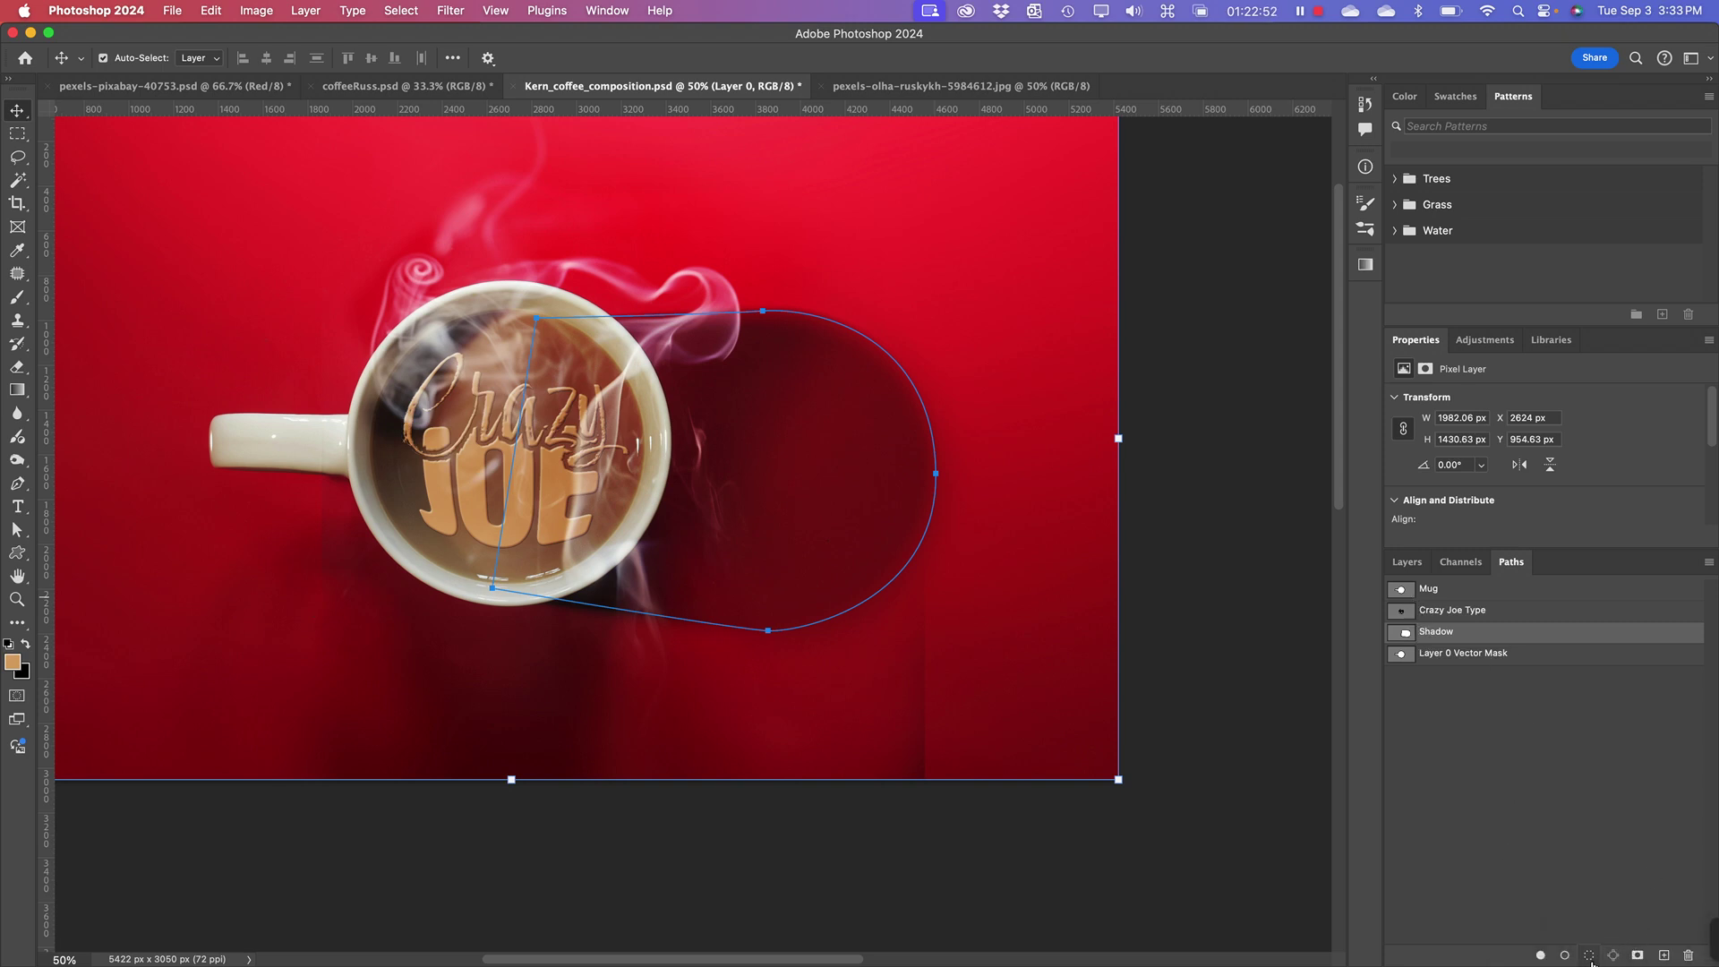
{"action": "left_click", "coordinate": [1590, 956]}
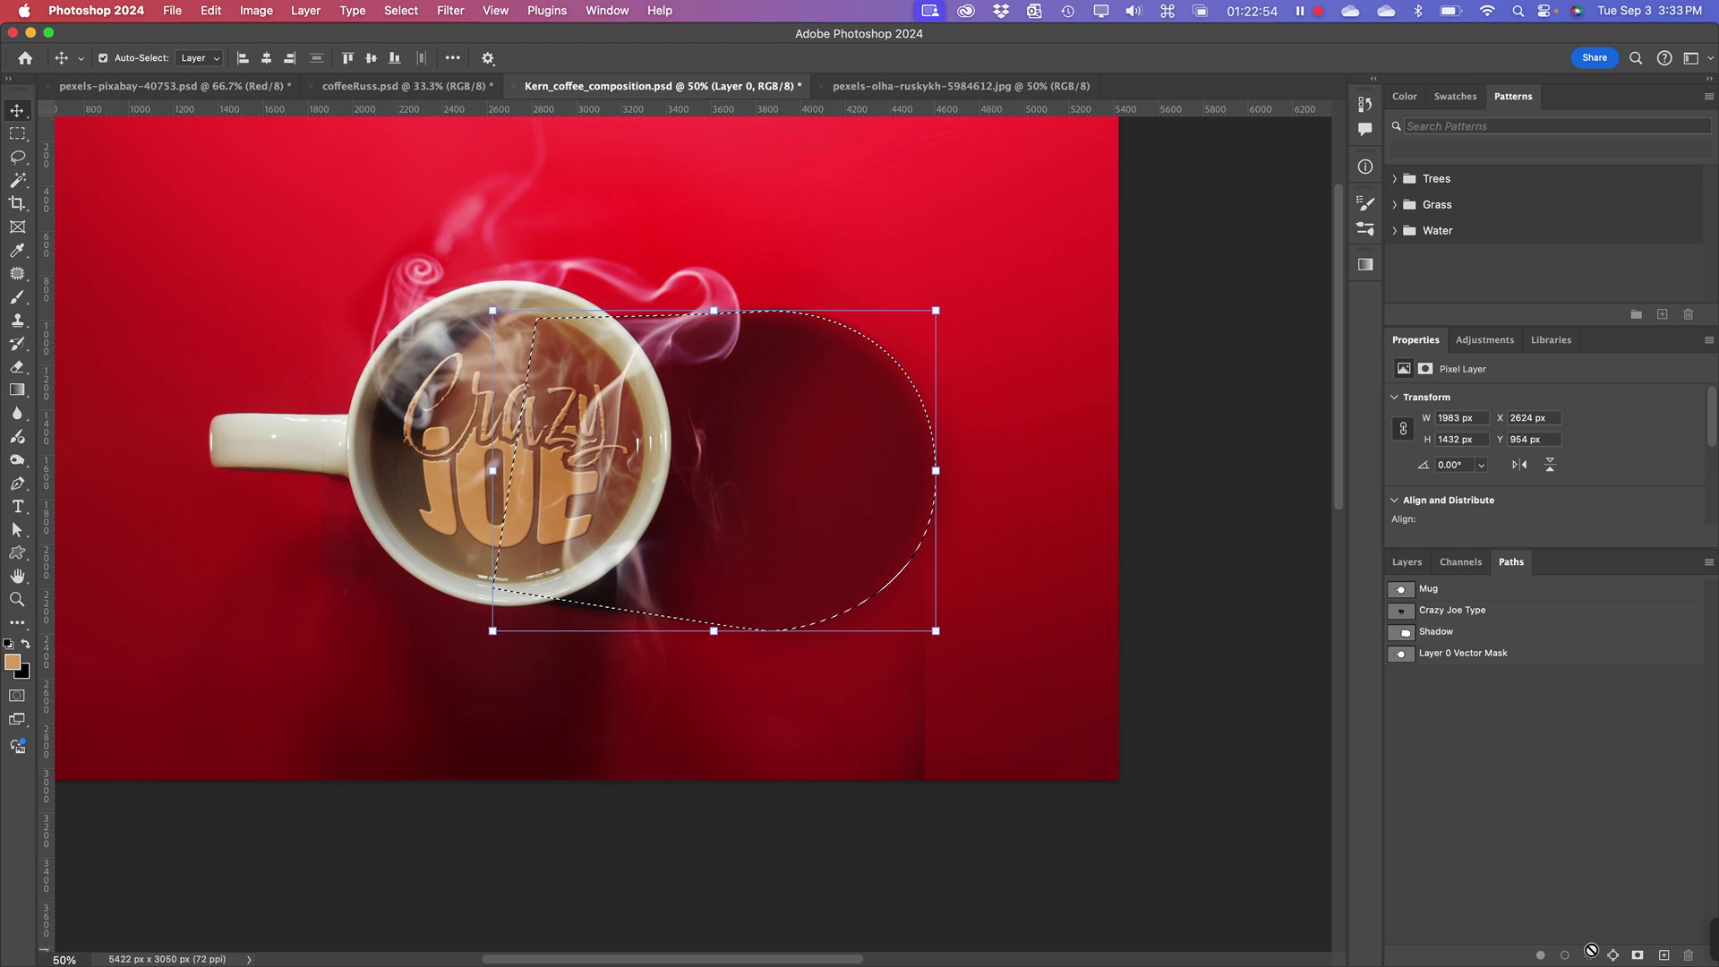
- Re-enable Layer 0's vector mask and add an empty layer directly above Bean Background
{"action": "left_click", "coordinate": [1406, 561]}
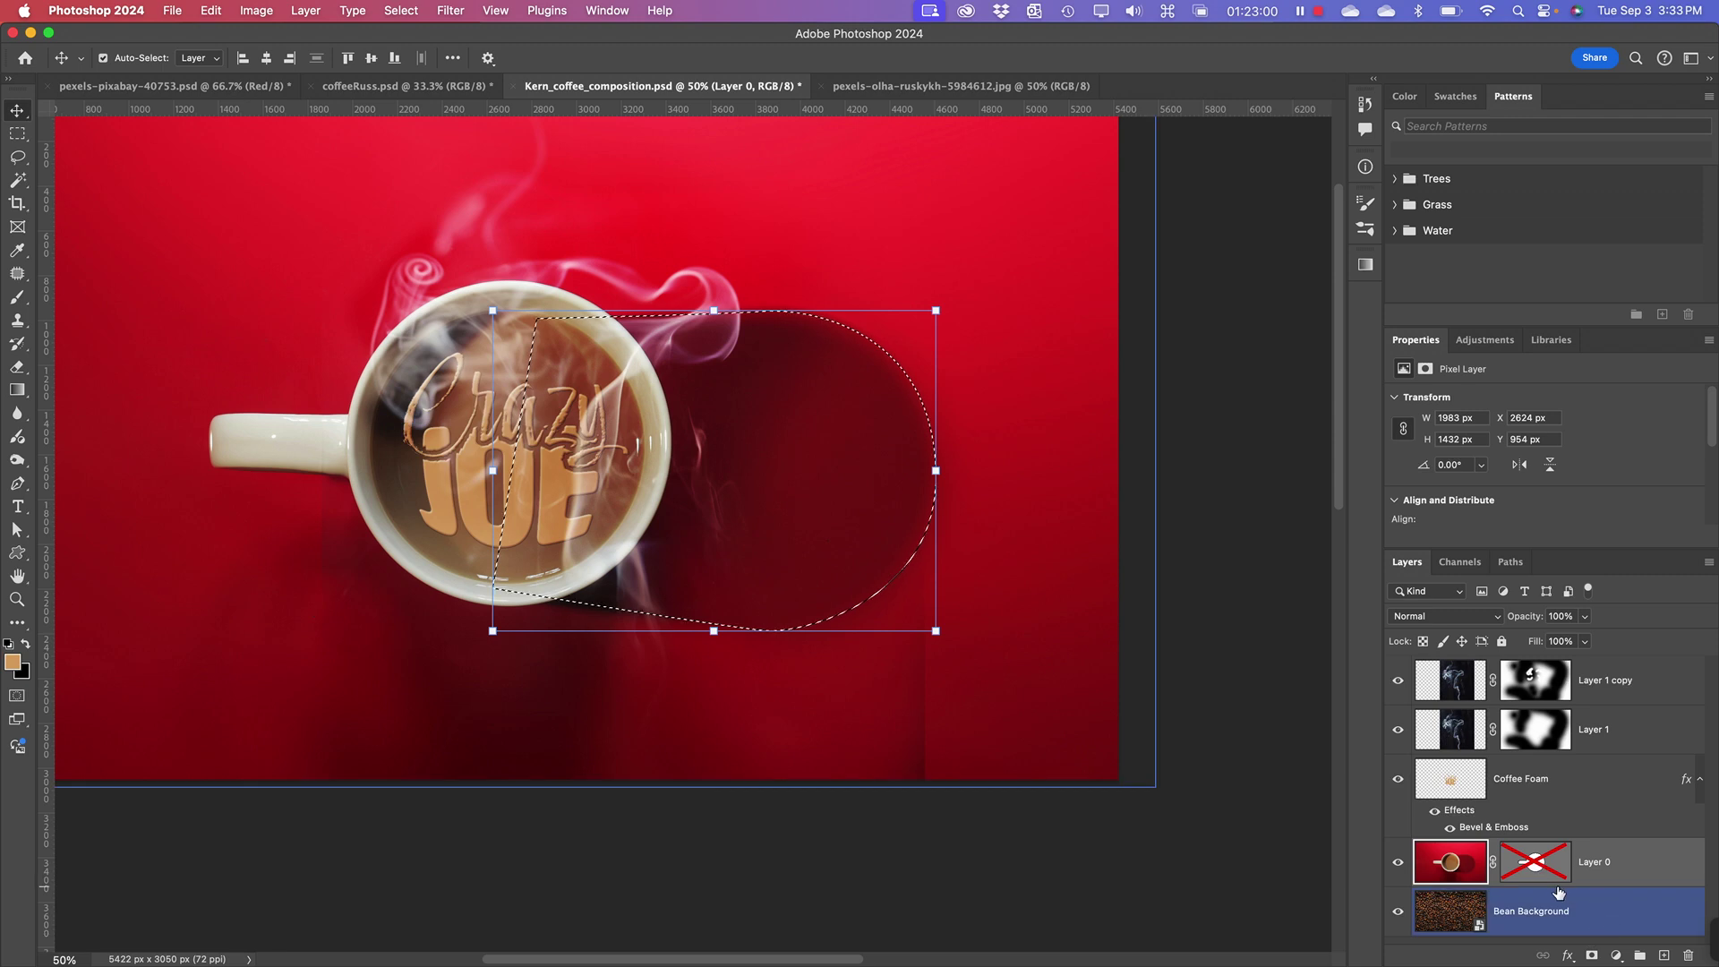
{"action": "right_click", "coordinate": [1544, 857]}
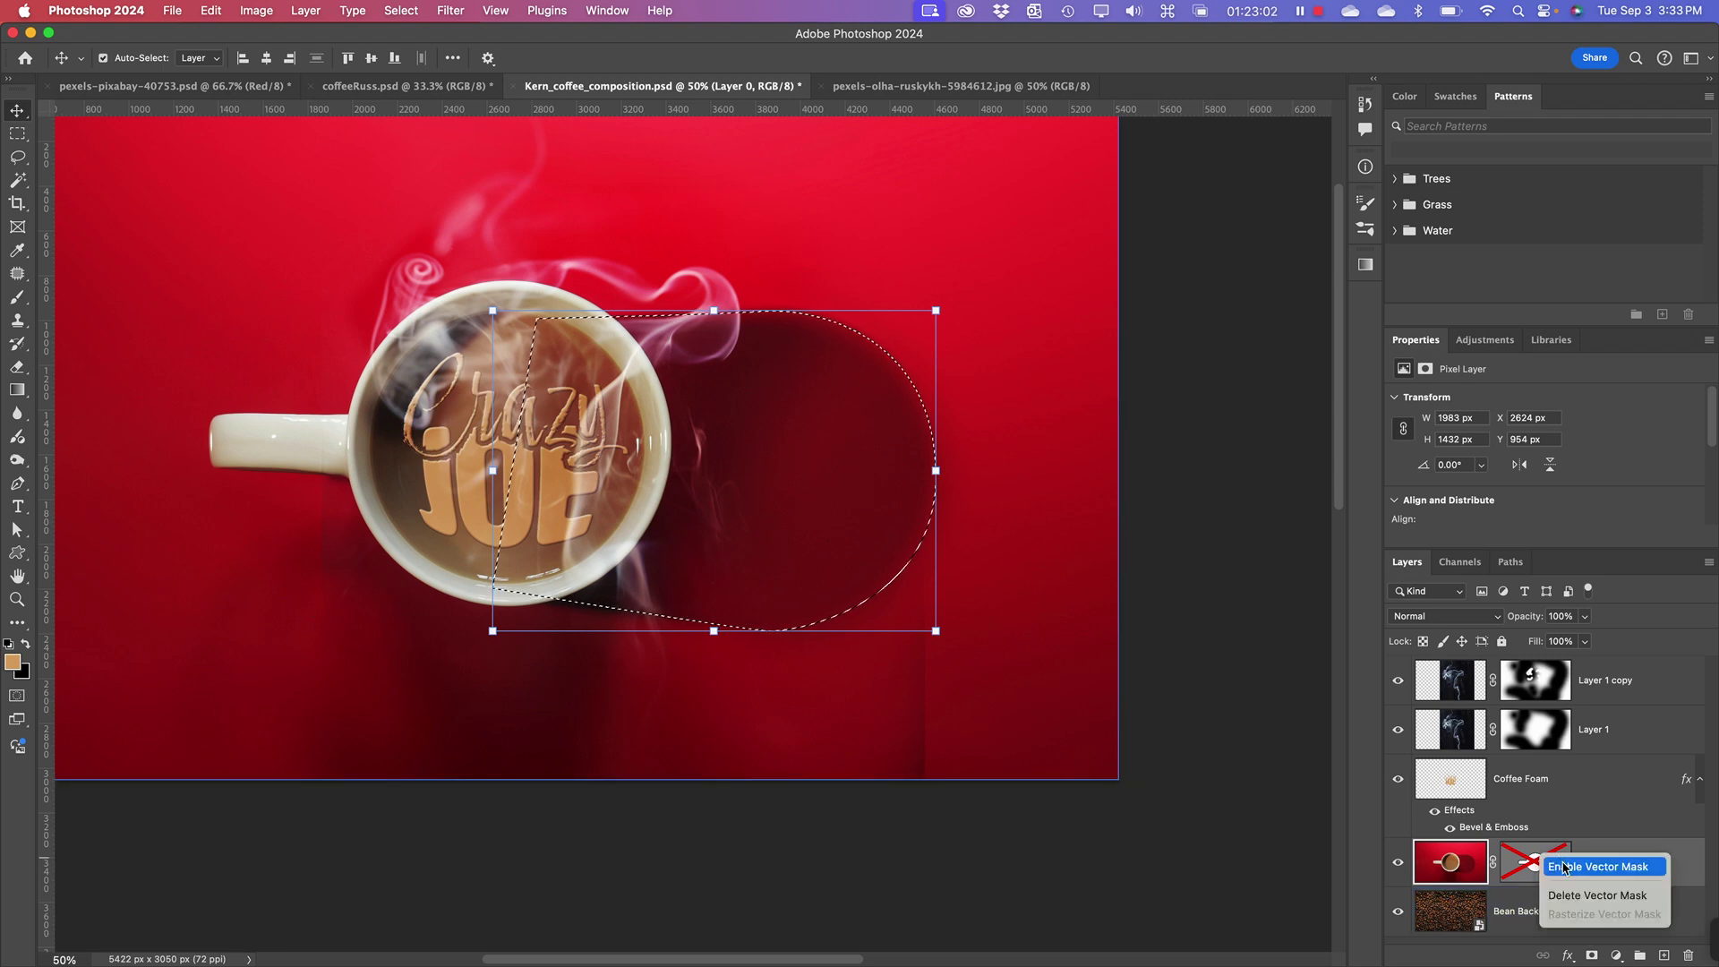
{"action": "left_click", "coordinate": [1562, 866]}
{"action": "left_click", "coordinate": [1464, 913]}
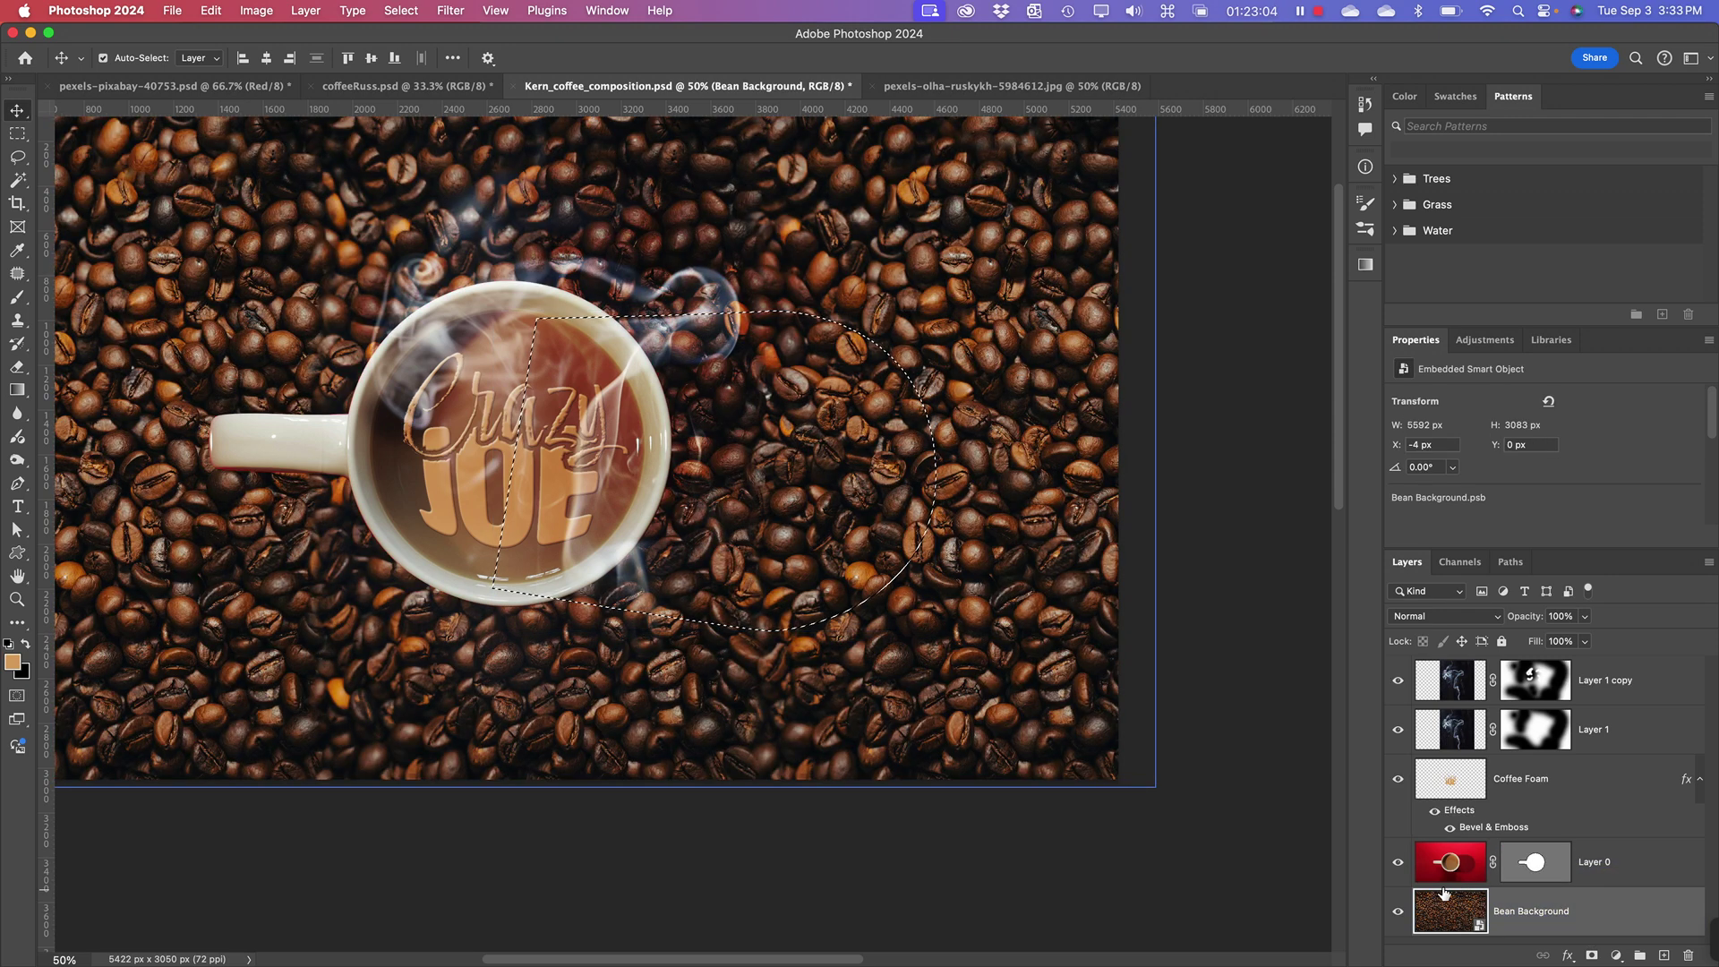
{"action": "left_click", "coordinate": [1662, 956]}
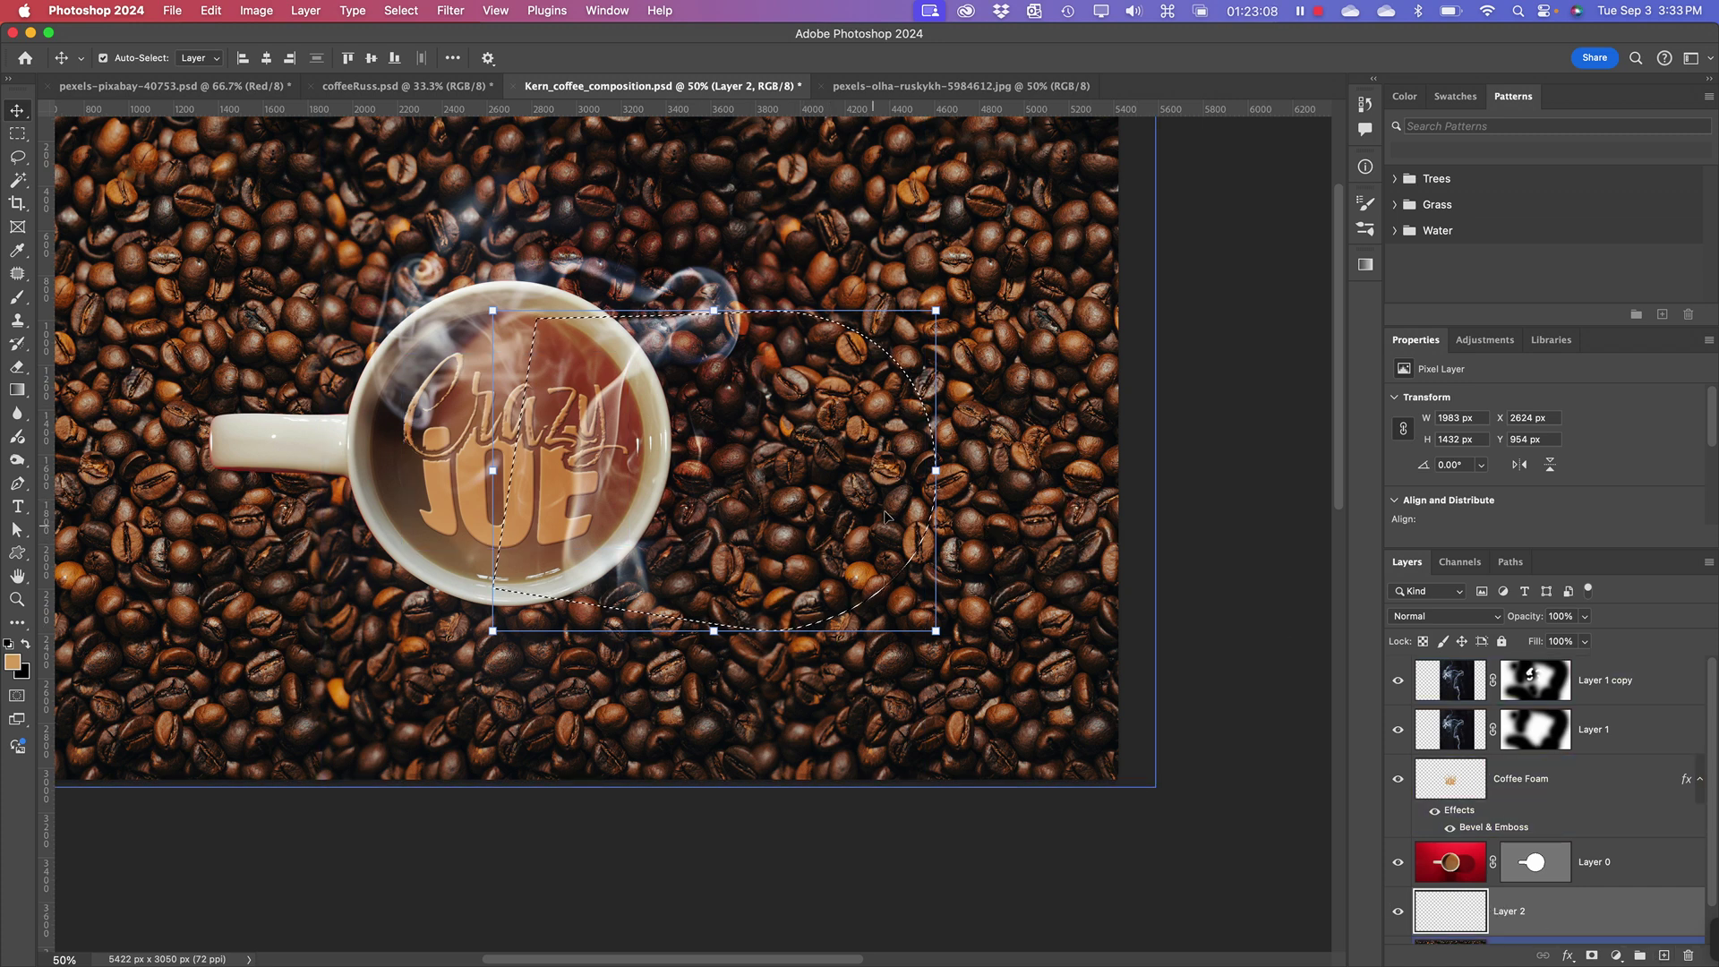
- Fill the shadow selection on the new layer with Black at 100% opacity in Normal mode, and deselect
{"action": "left_click", "coordinate": [226, 12]}
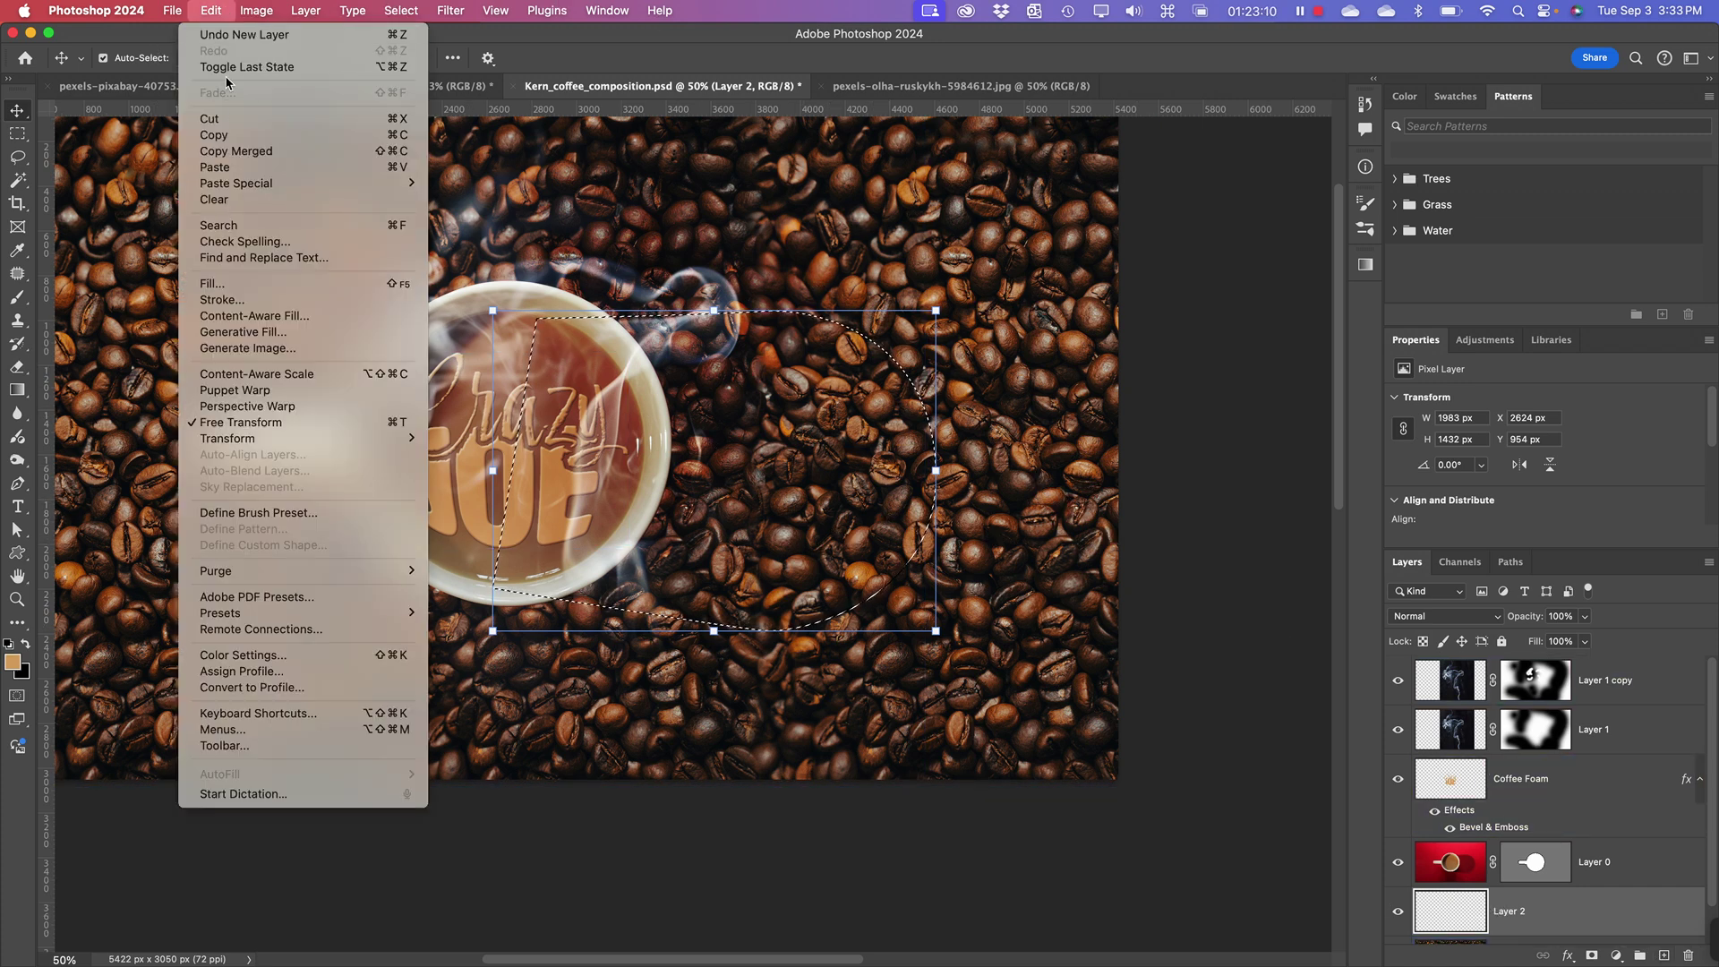
{"action": "left_click", "coordinate": [243, 285]}
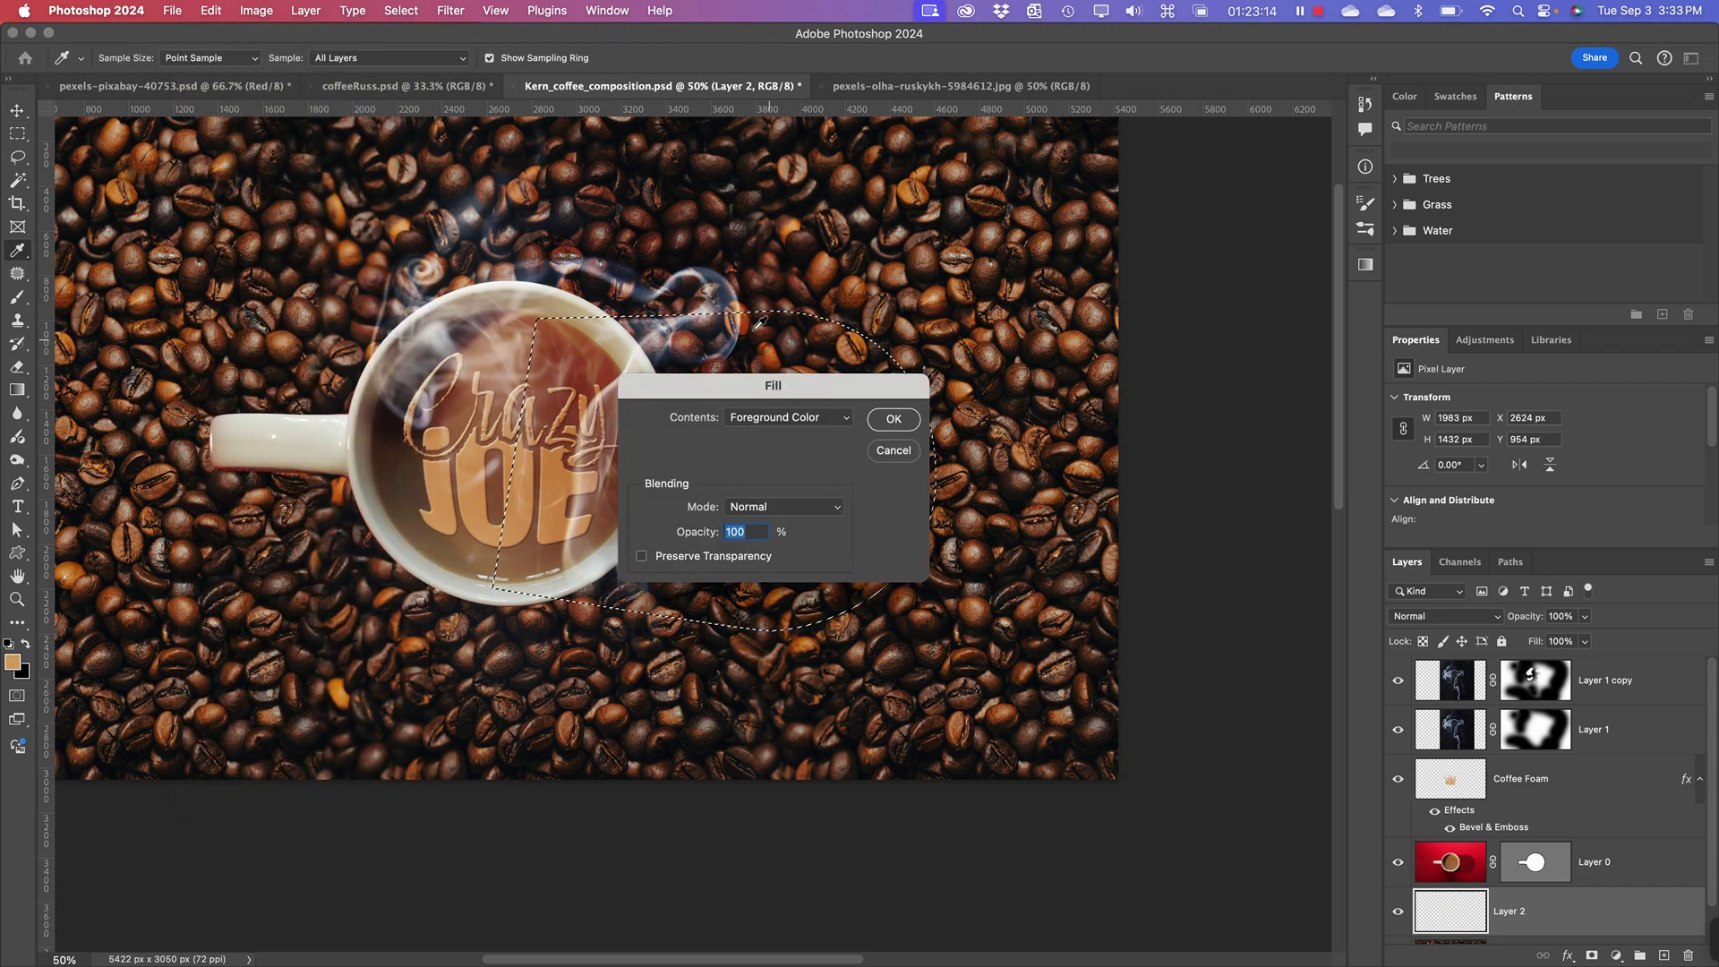
{"action": "left_click", "coordinate": [731, 417]}
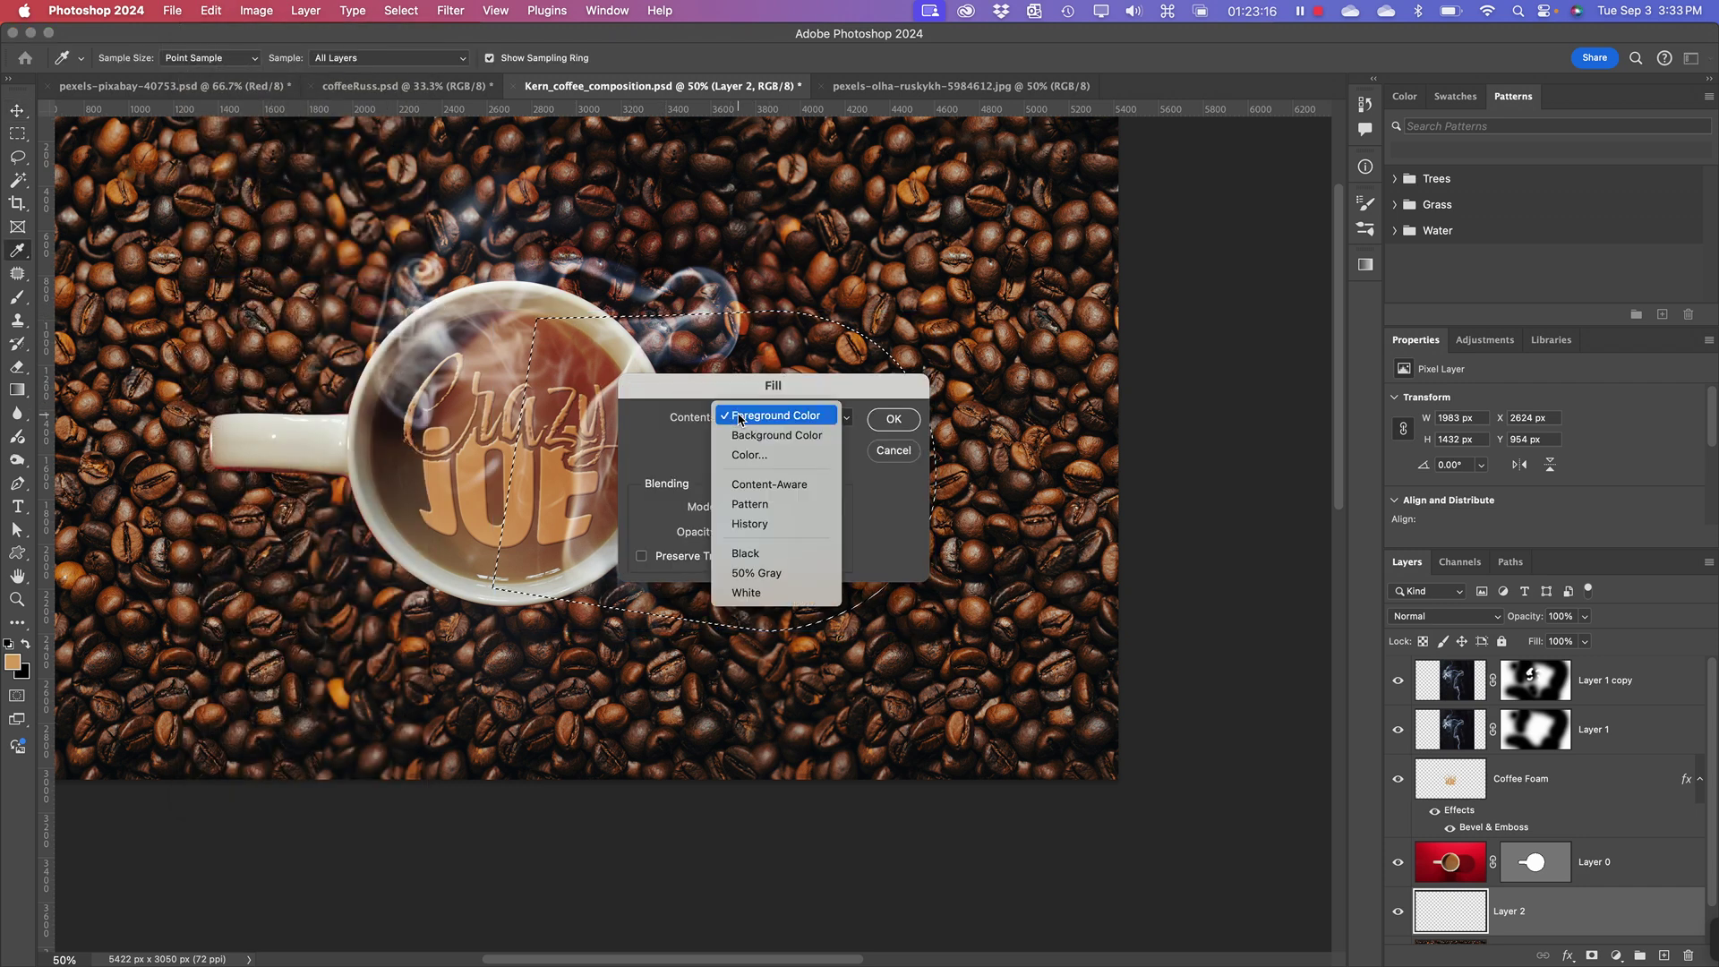
{"action": "left_click", "coordinate": [761, 555]}
{"action": "left_click", "coordinate": [896, 418]}
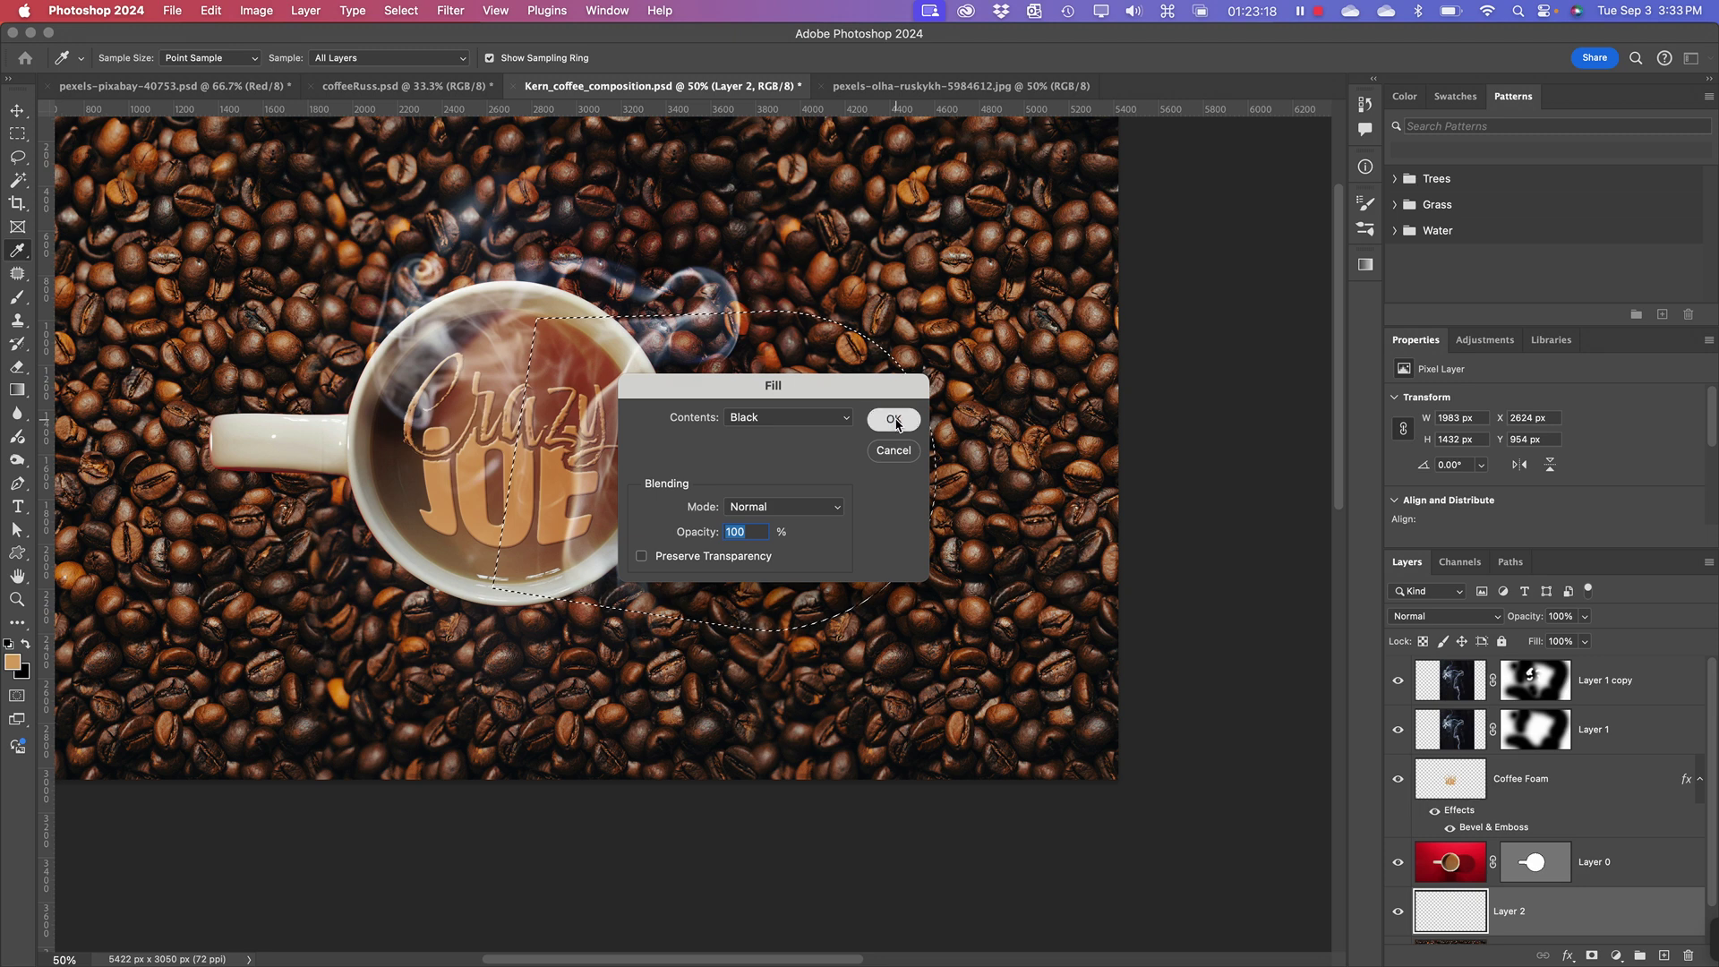
{"action": "key", "text": "v"}
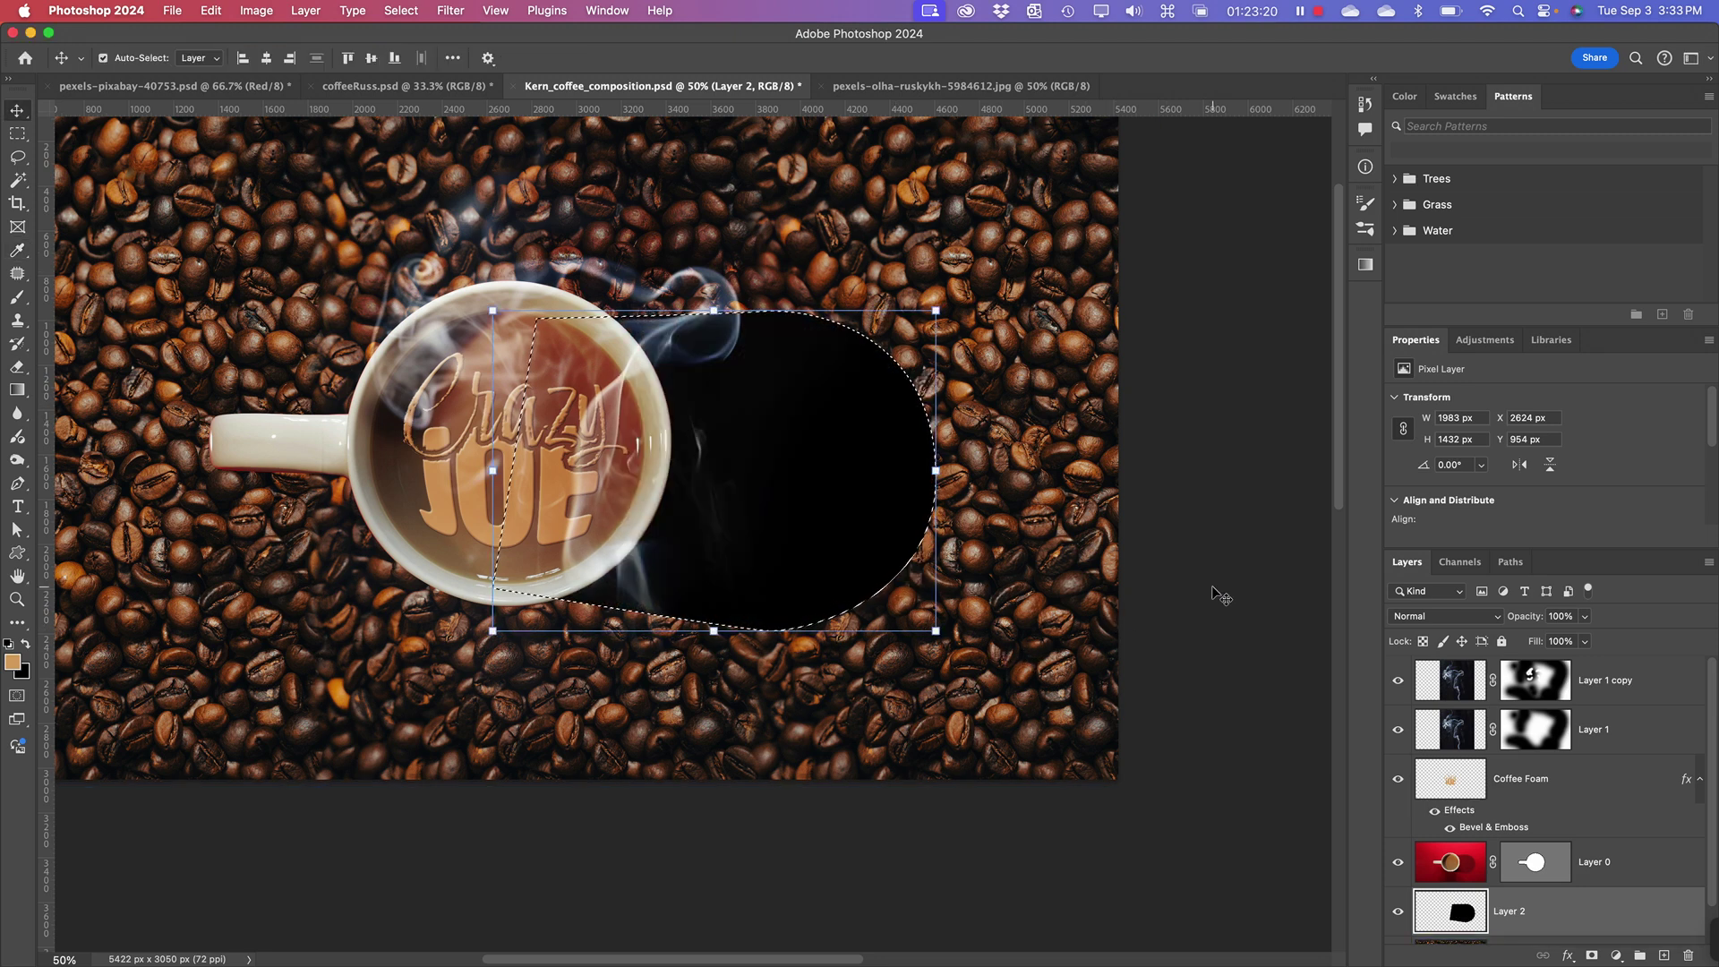
{"action": "key", "text": "super+d"}
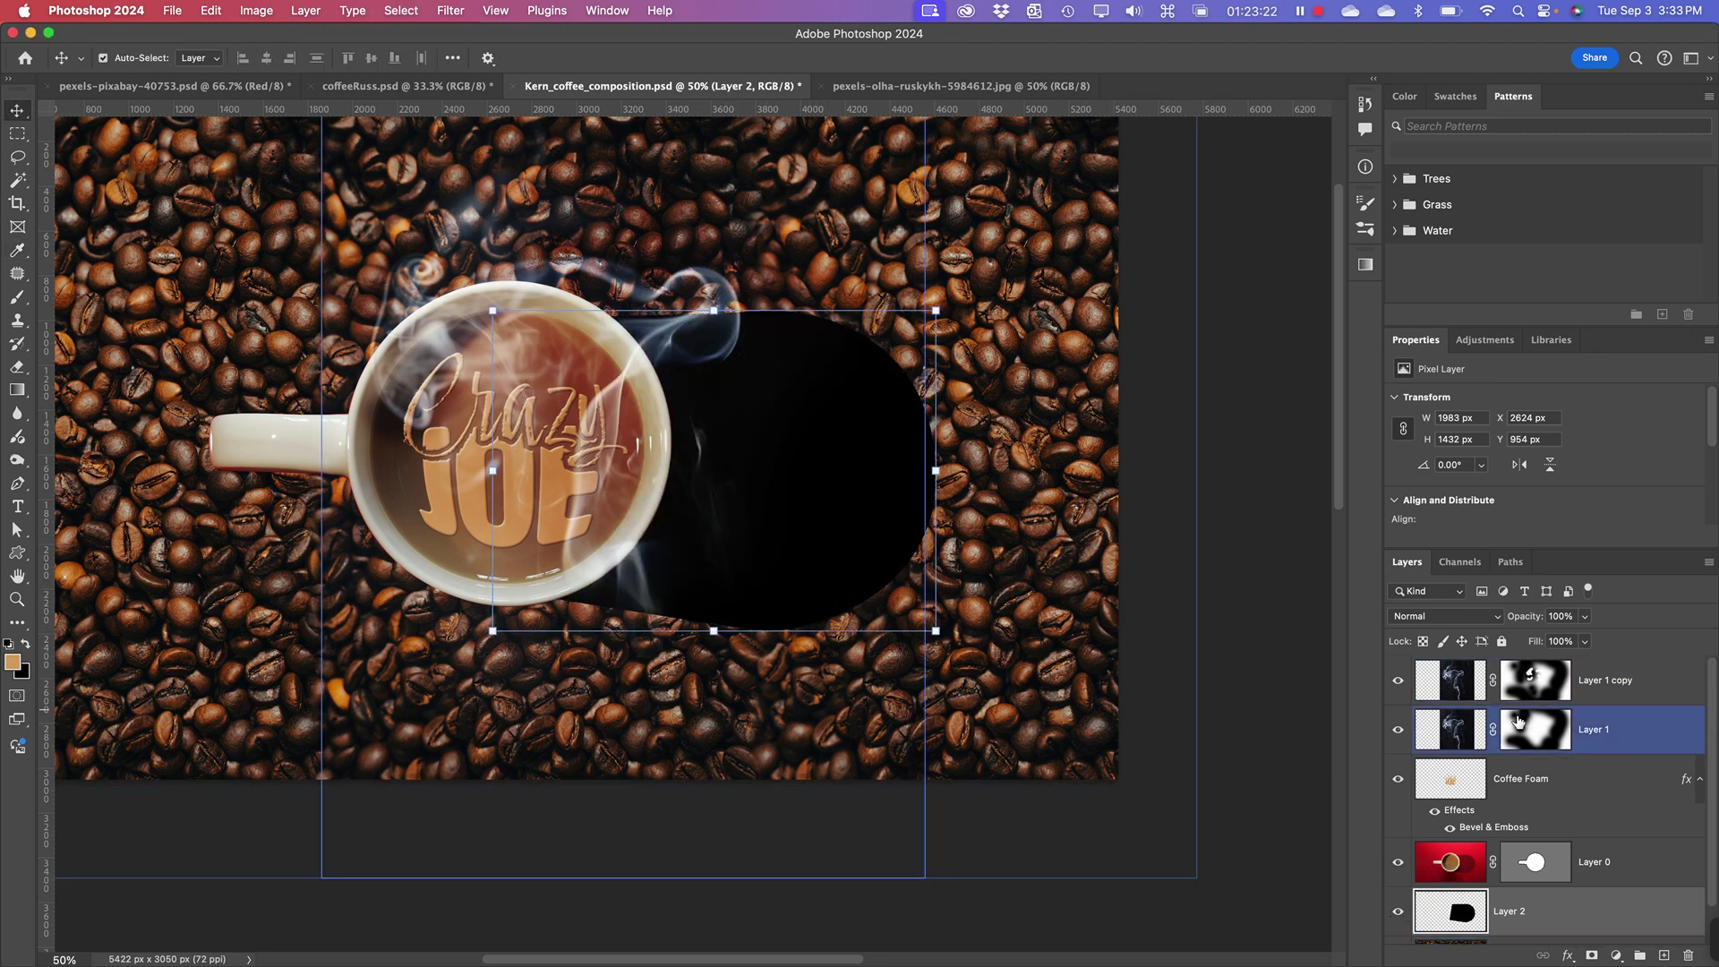
- Rename the black-filled layer as Mug shadow
{"action": "double_click", "coordinate": [1509, 913]}
{"action": "type", "text": "M"}
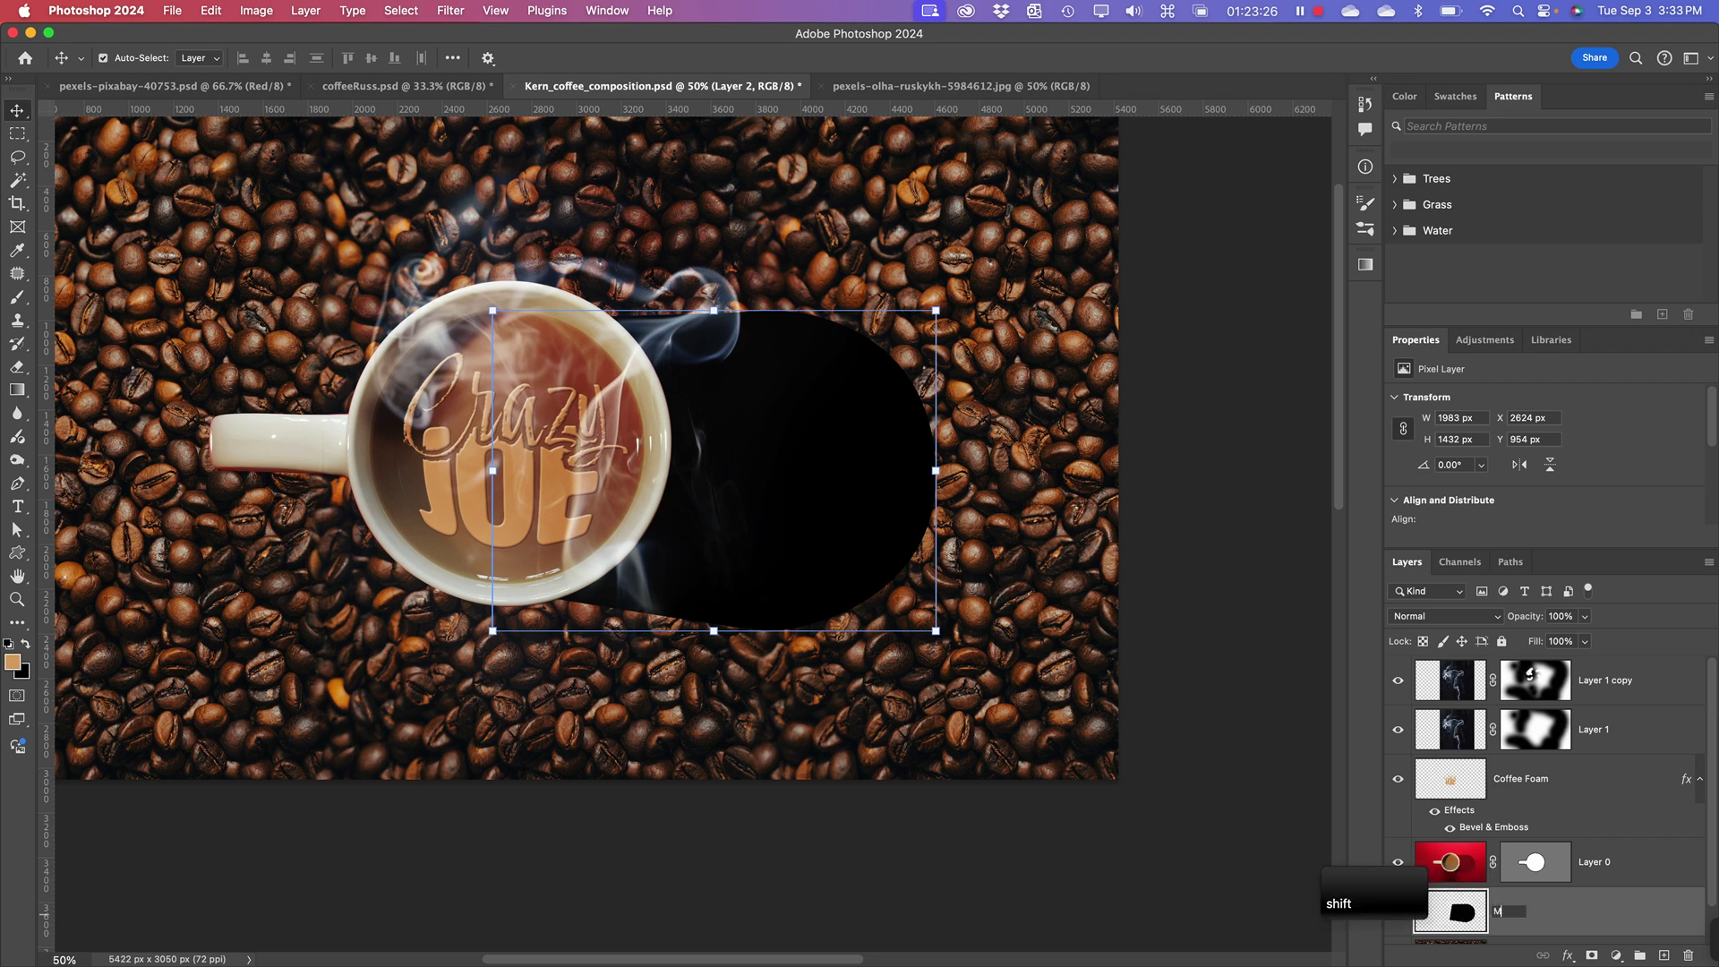
{"action": "type", "text": "ug shado"}
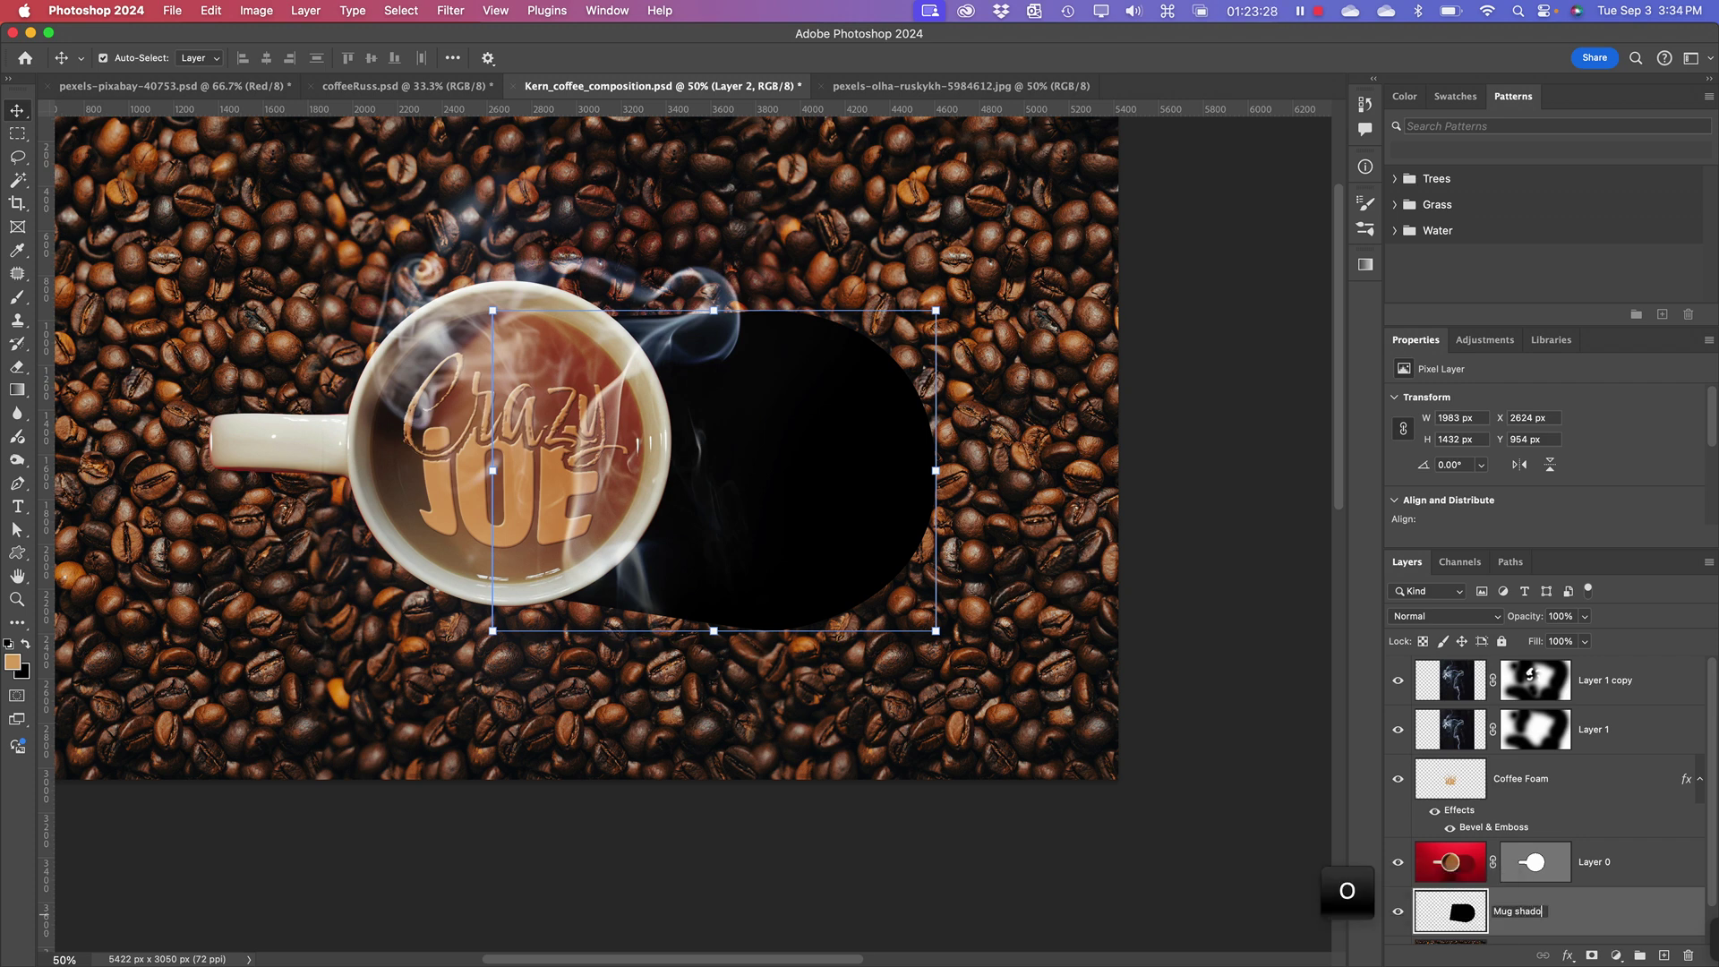
{"action": "type", "text": "w"}
{"action": "key", "text": "Return"}
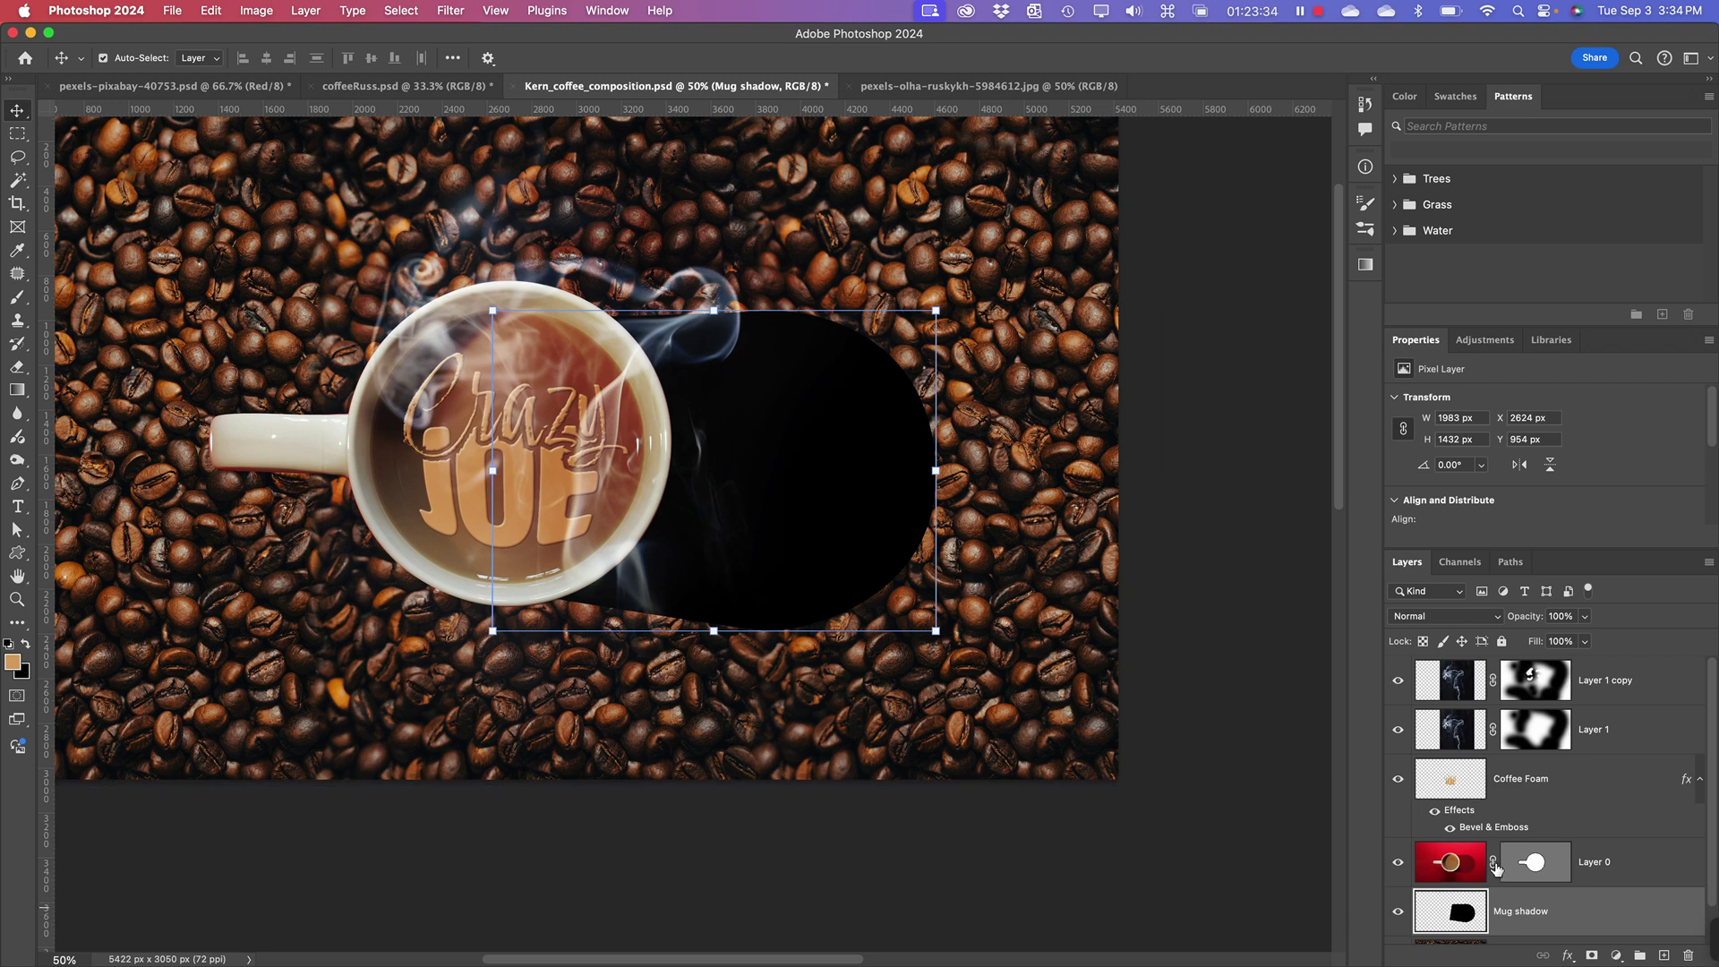
- Set the Mug shadow layer's blend mode to Multiply and its opacity to 67%
{"action": "left_click", "coordinate": [1417, 620]}
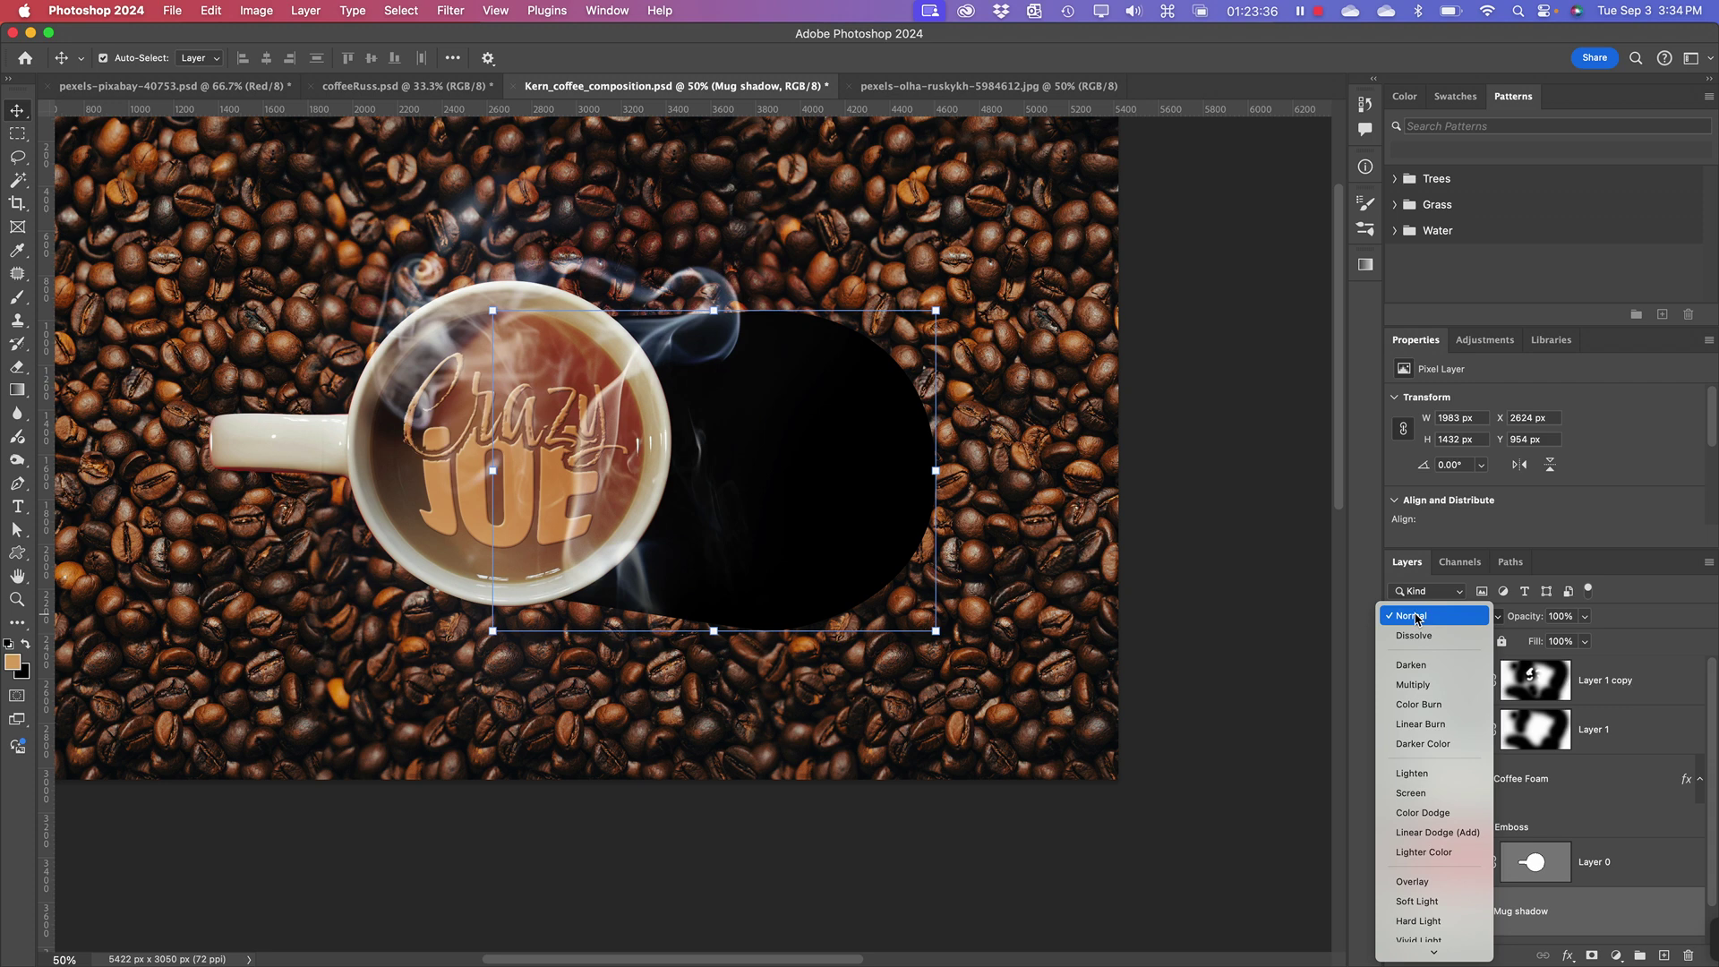
{"action": "left_click", "coordinate": [1428, 688]}
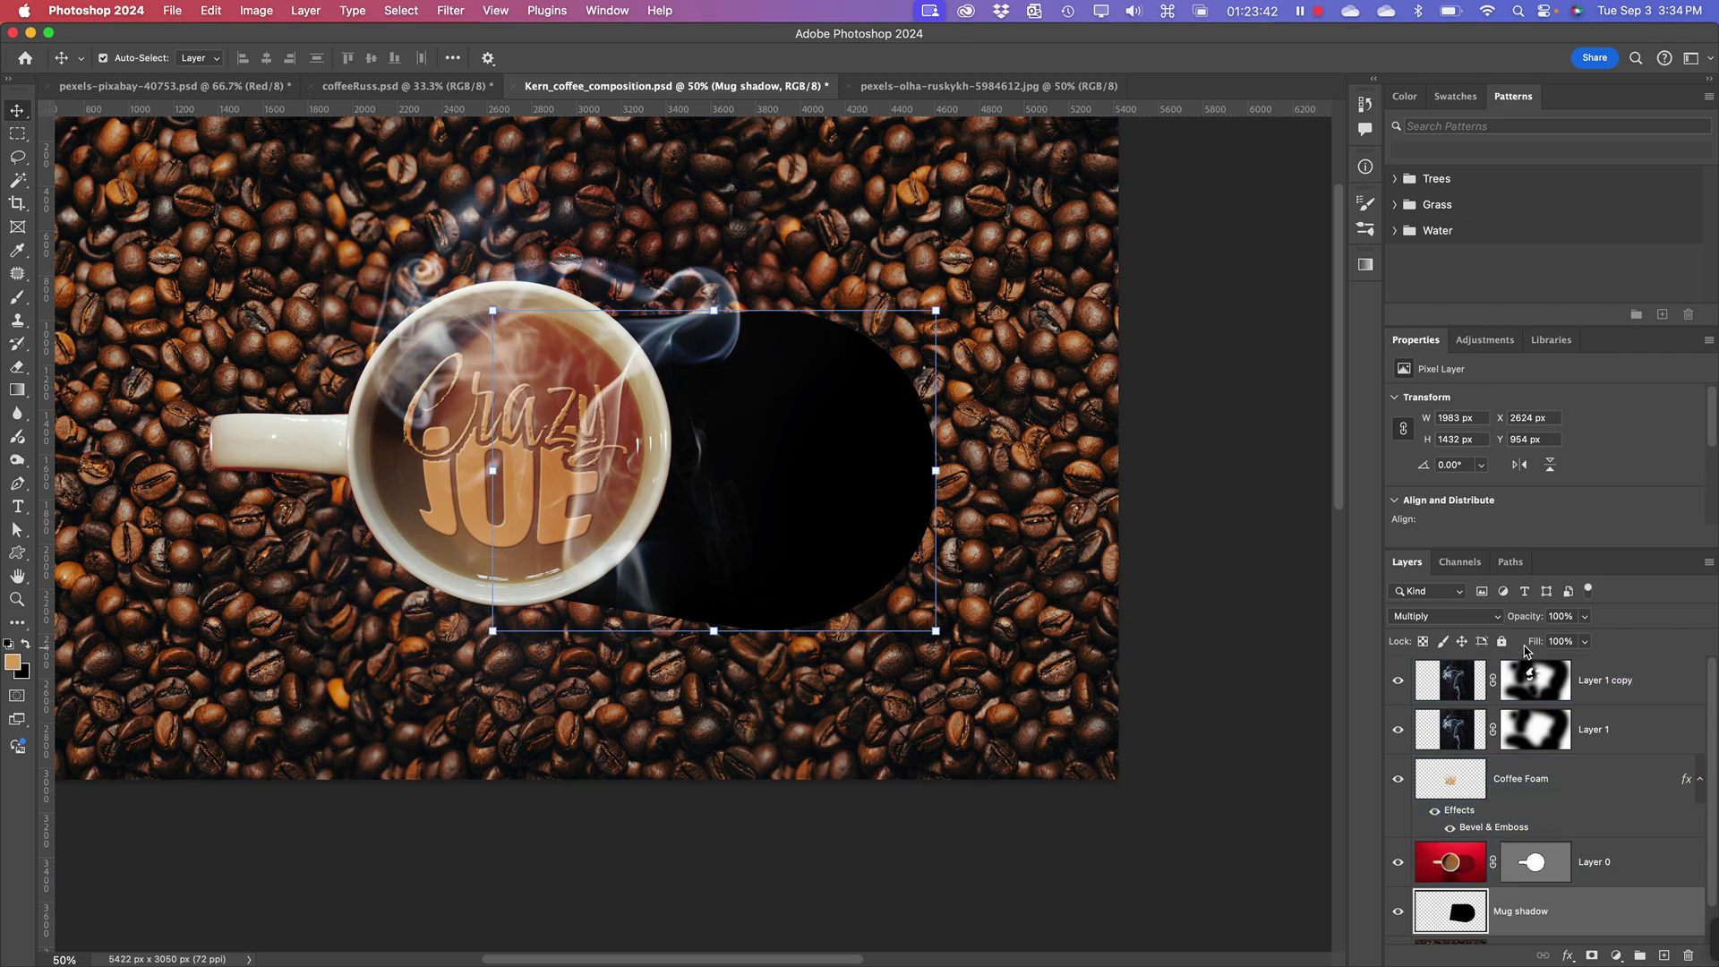
{"action": "left_click", "coordinate": [1586, 621]}
{"action": "left_click_drag", "start_coordinate": [1588, 638], "coordinate": [1555, 645]}
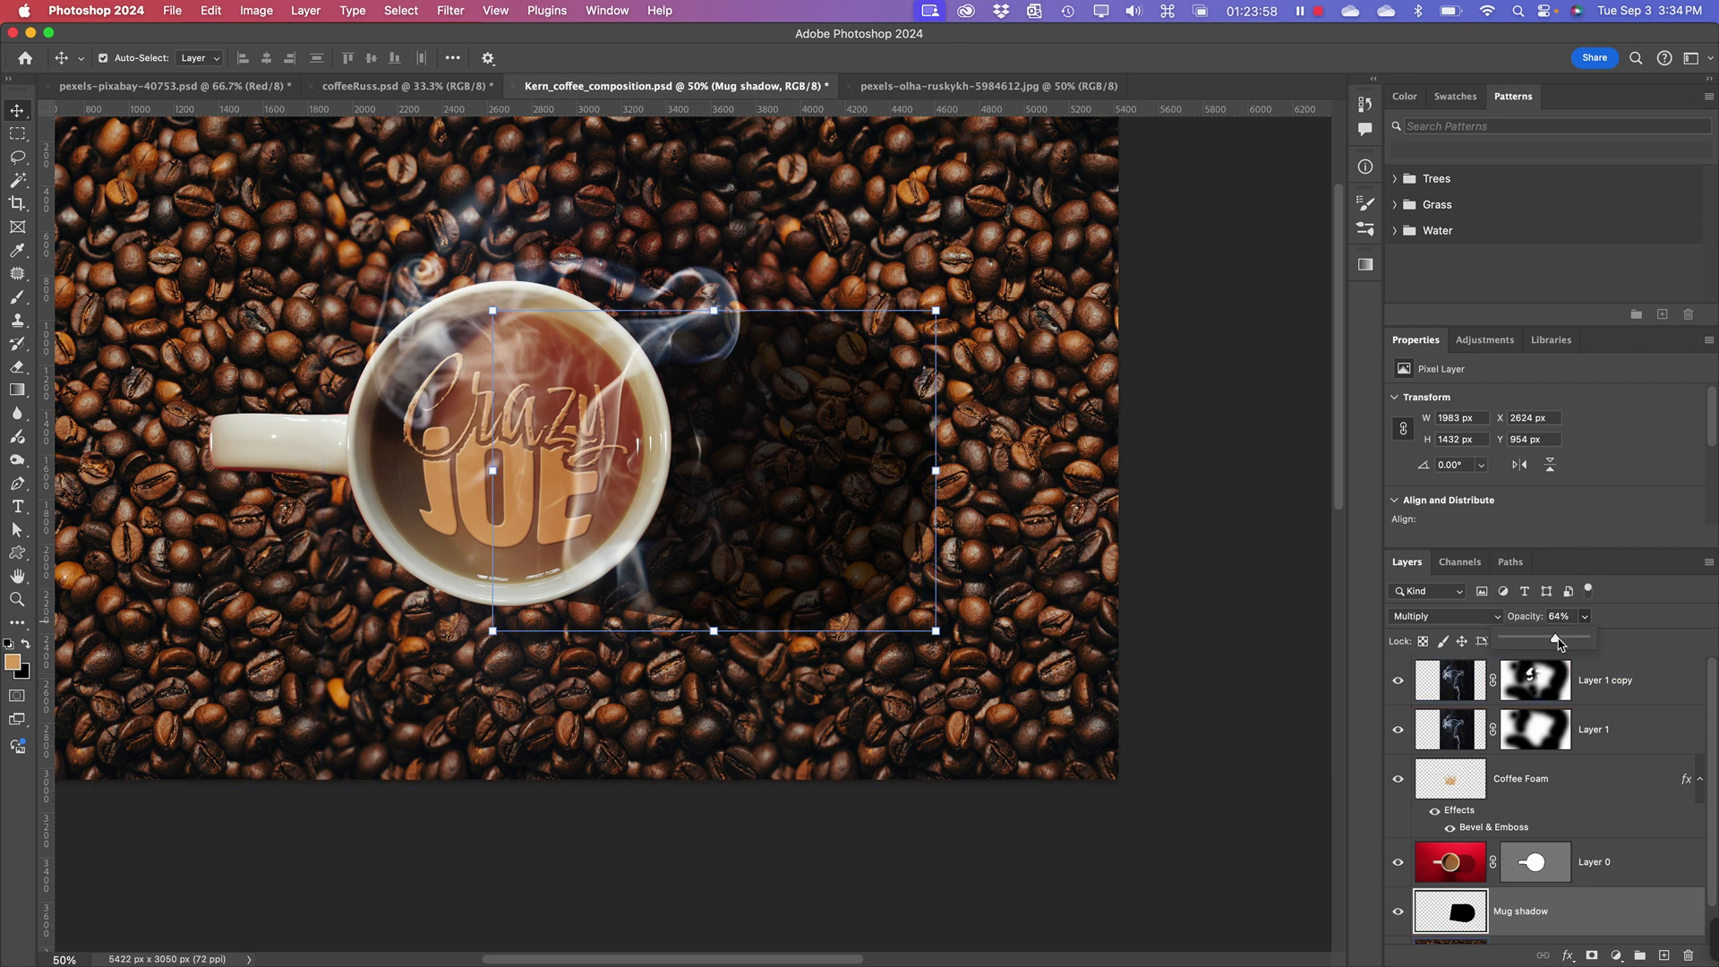
{"action": "left_click_drag", "start_coordinate": [1558, 643], "coordinate": [1598, 644]}
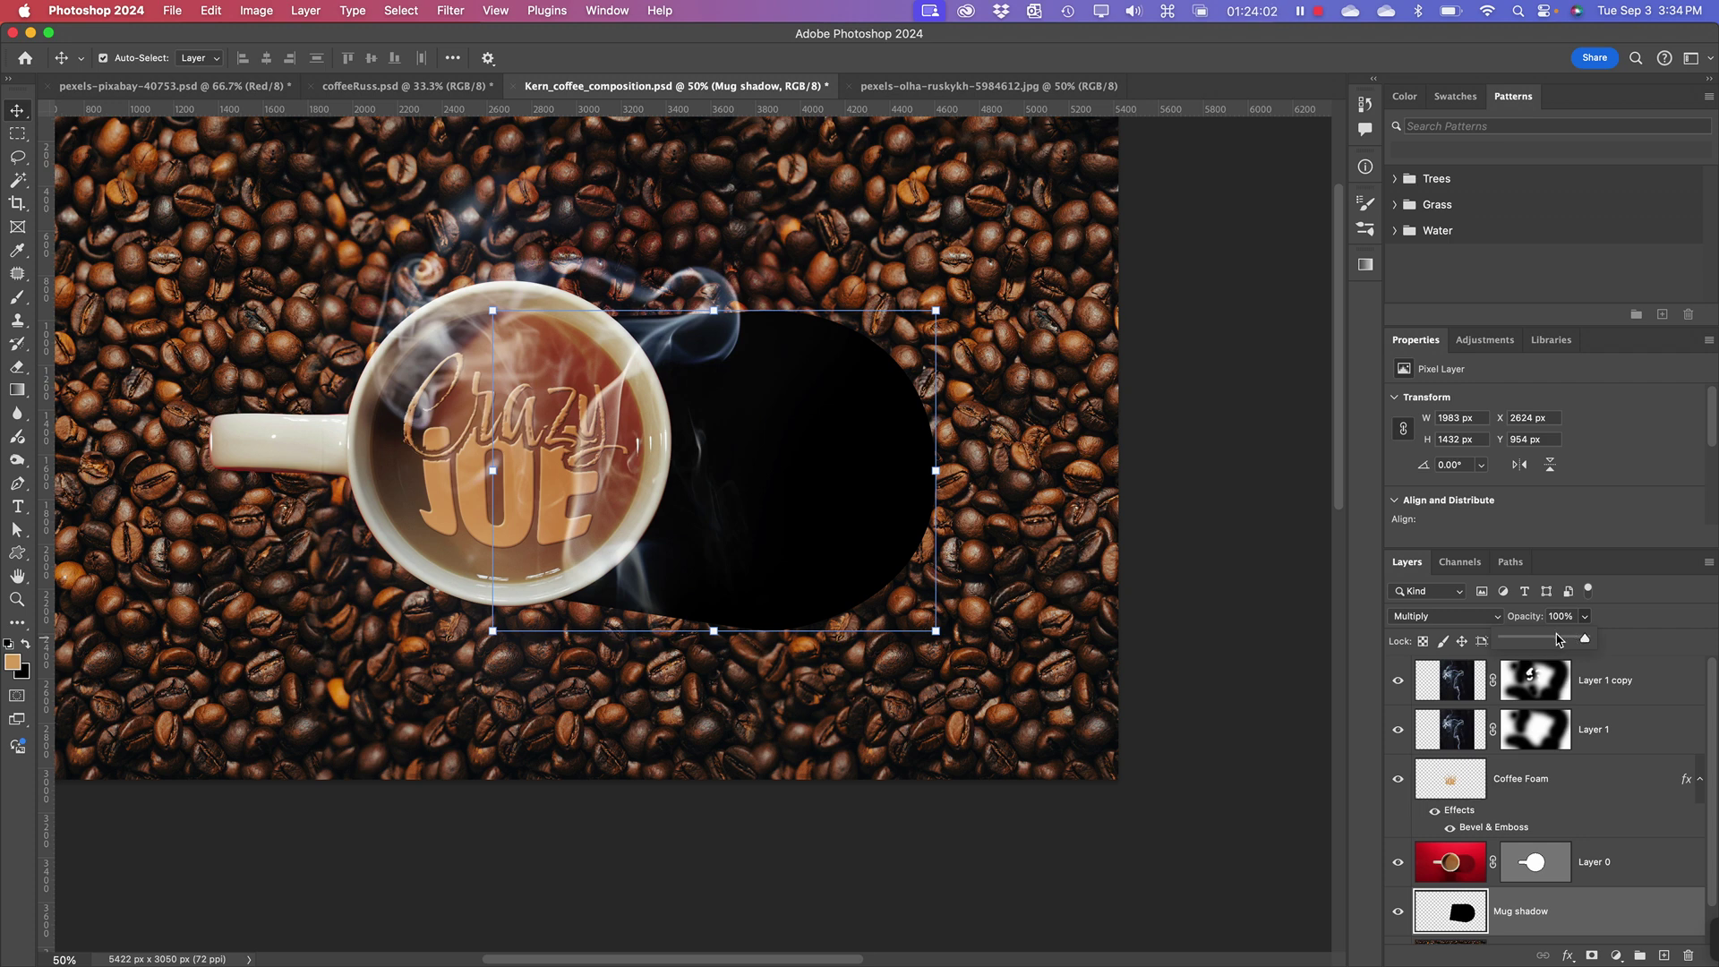
{"action": "left_click_drag", "start_coordinate": [1588, 640], "coordinate": [1559, 646]}
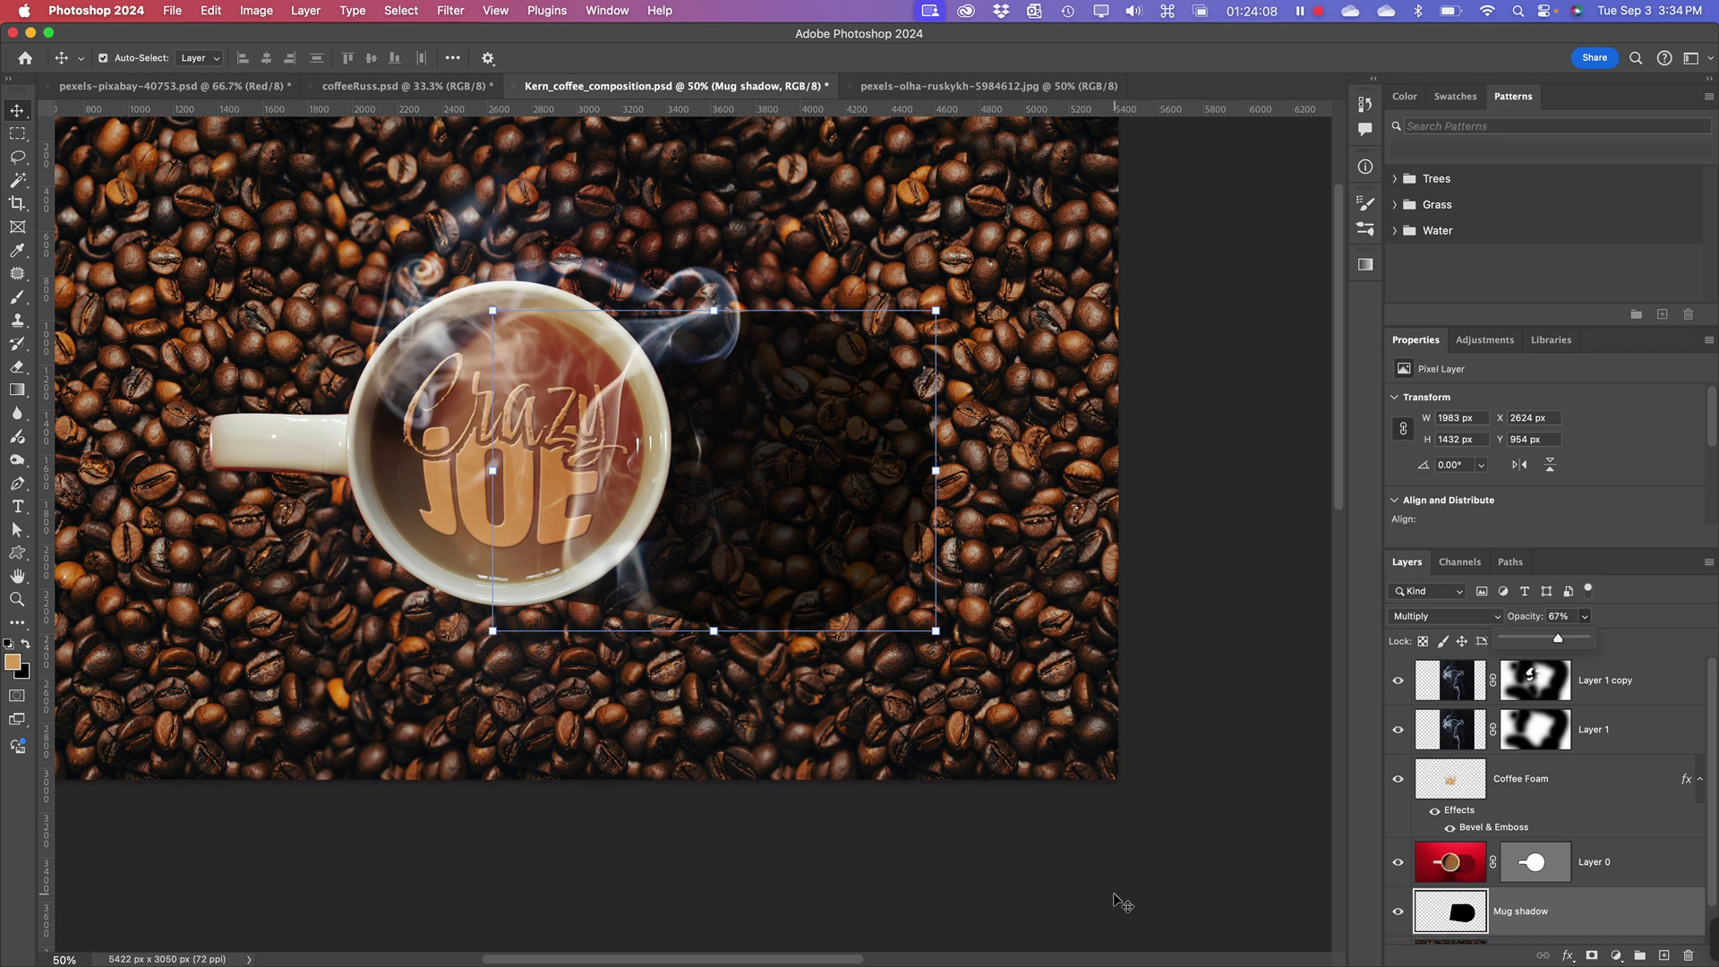
{"action": "left_click", "coordinate": [1222, 704]}
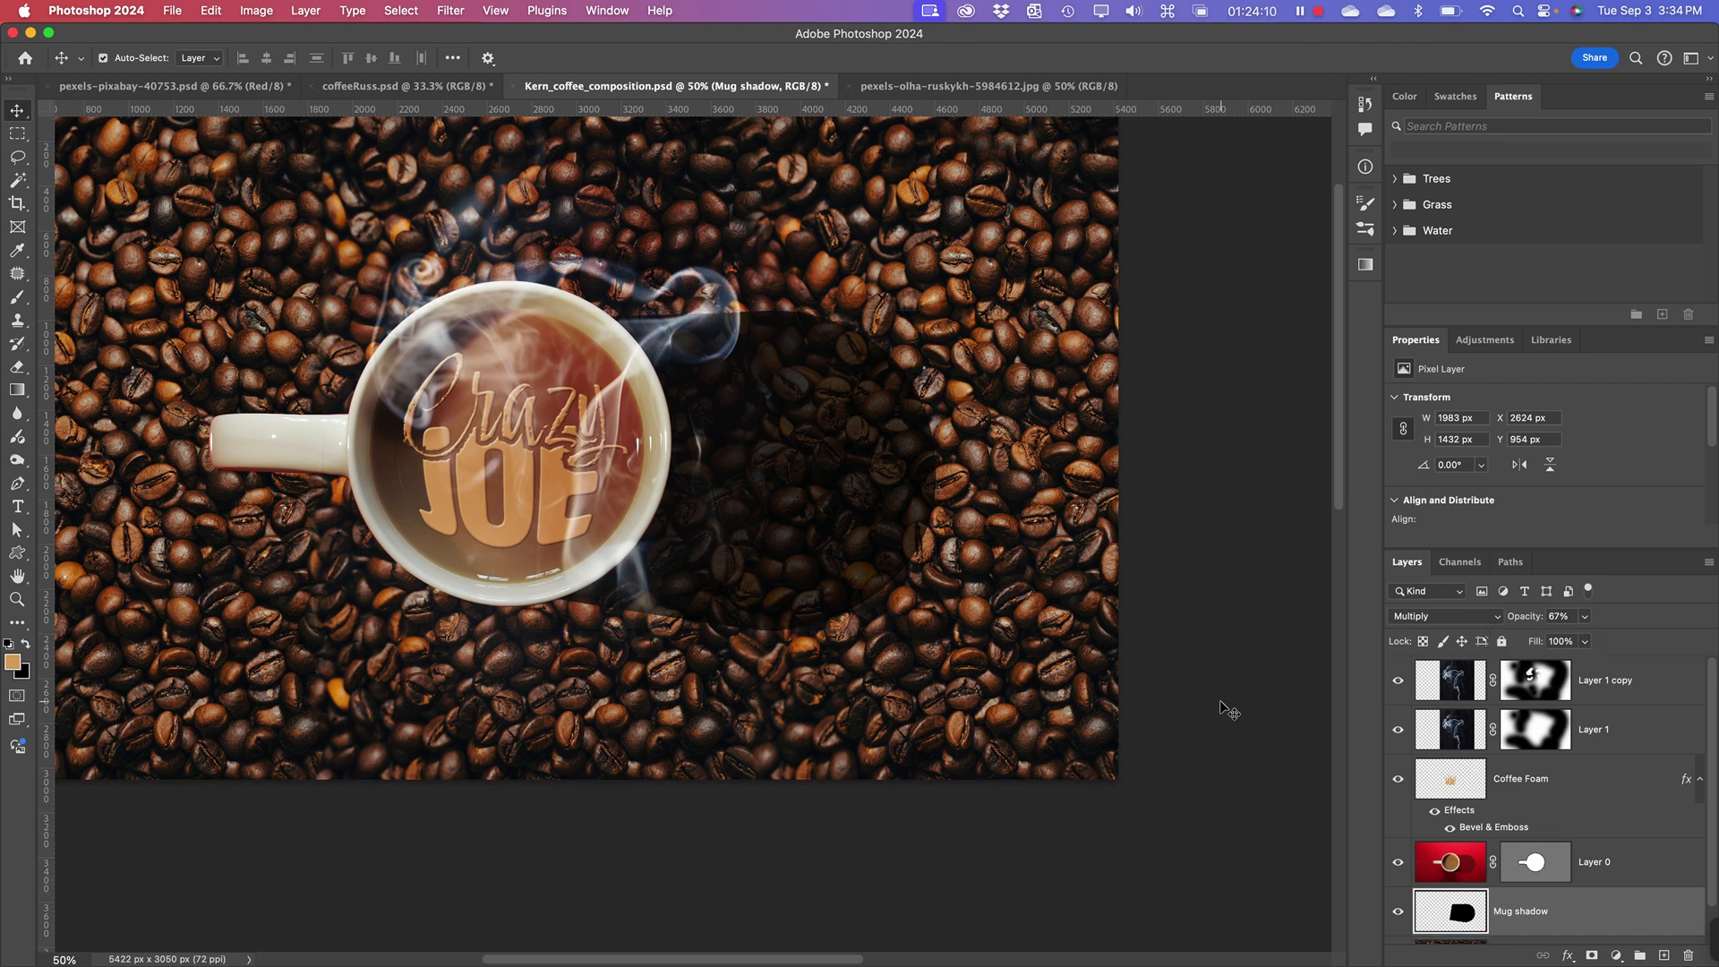
{"action": "left_click", "coordinate": [1228, 710]}
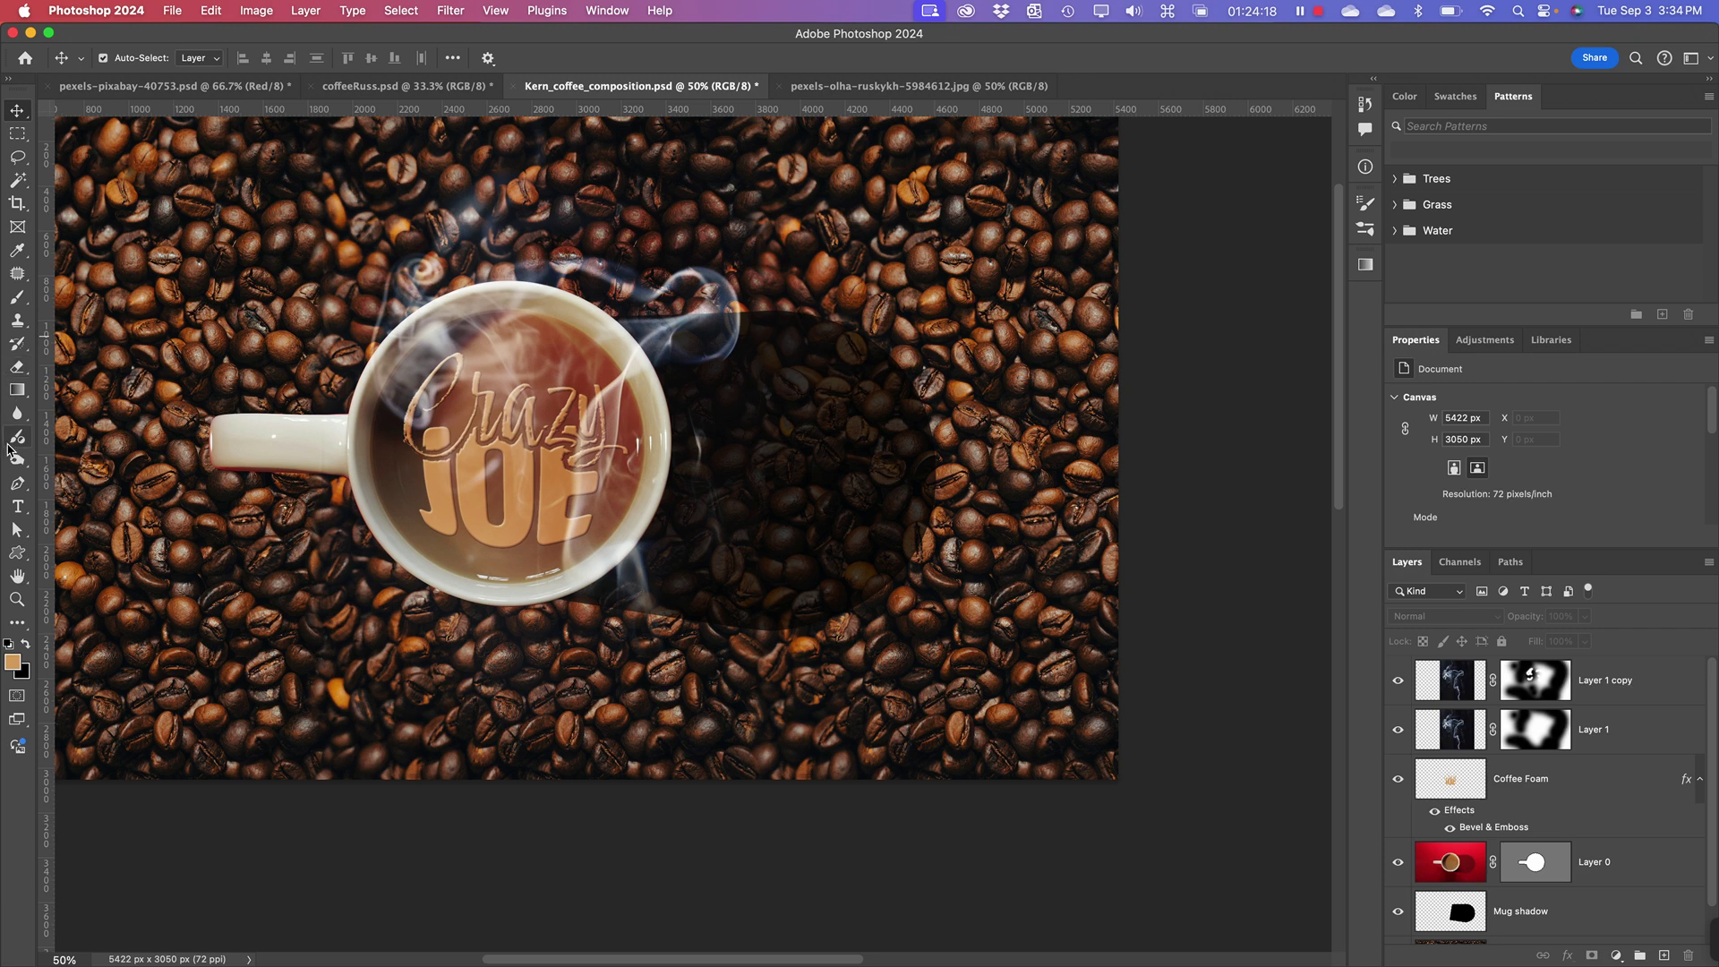
{"action": "left_click", "coordinate": [18, 414]}
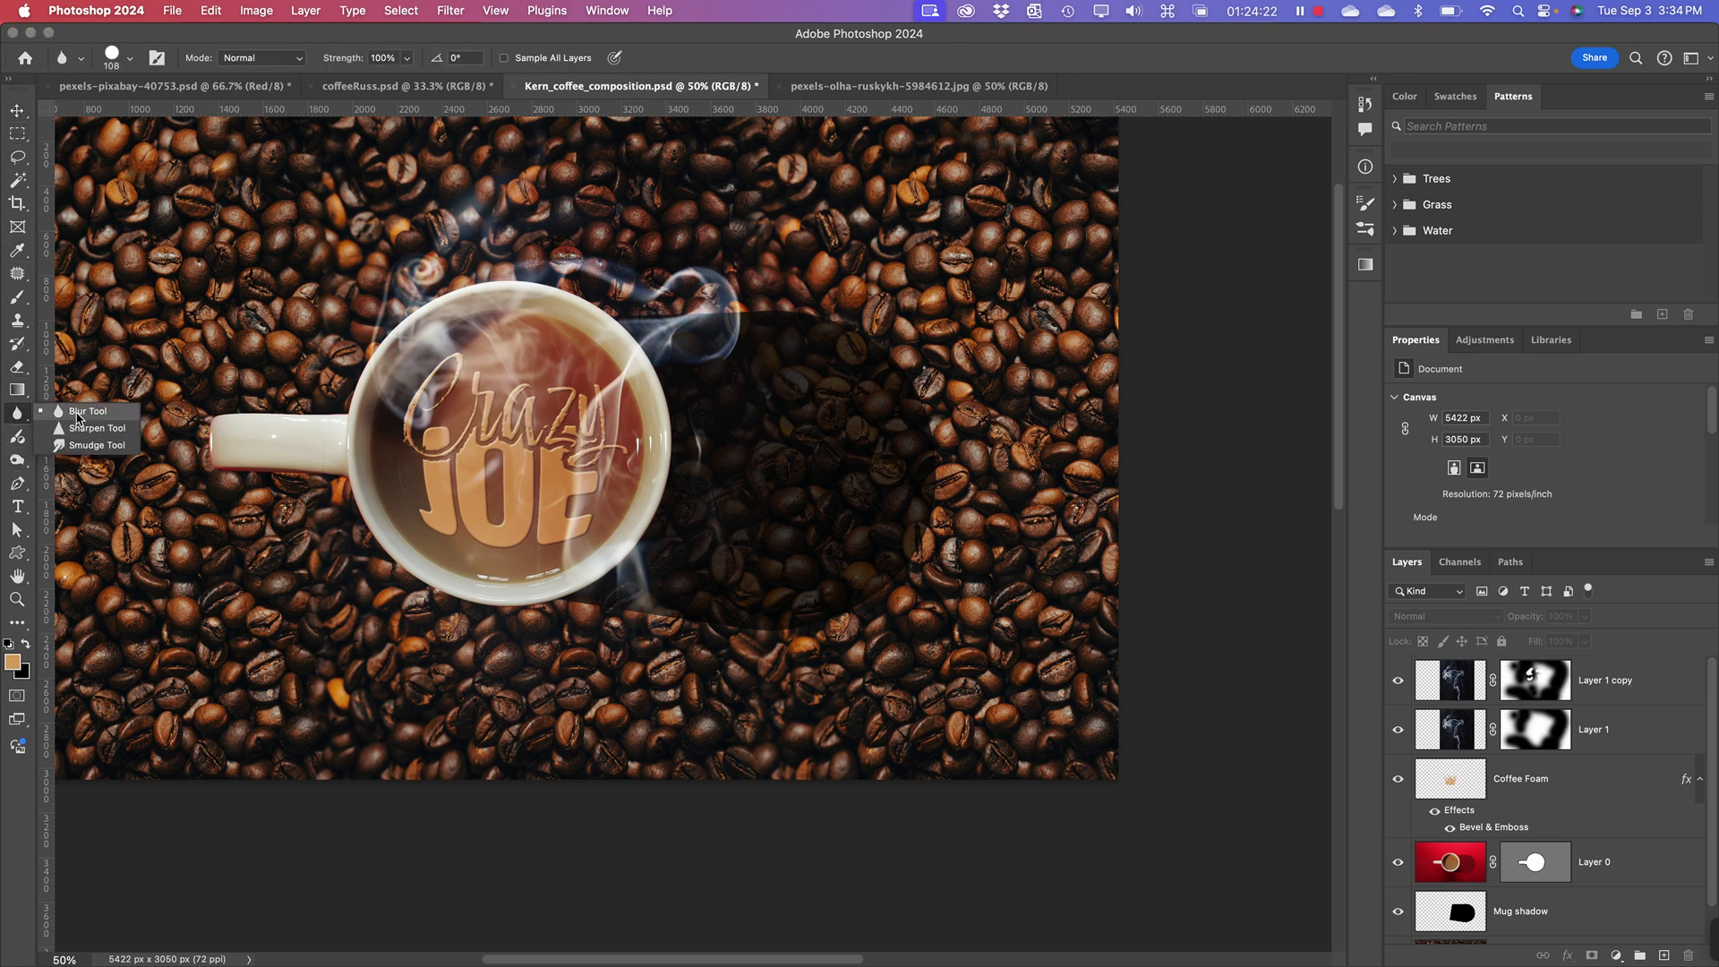
{"action": "left_click", "coordinate": [20, 422]}
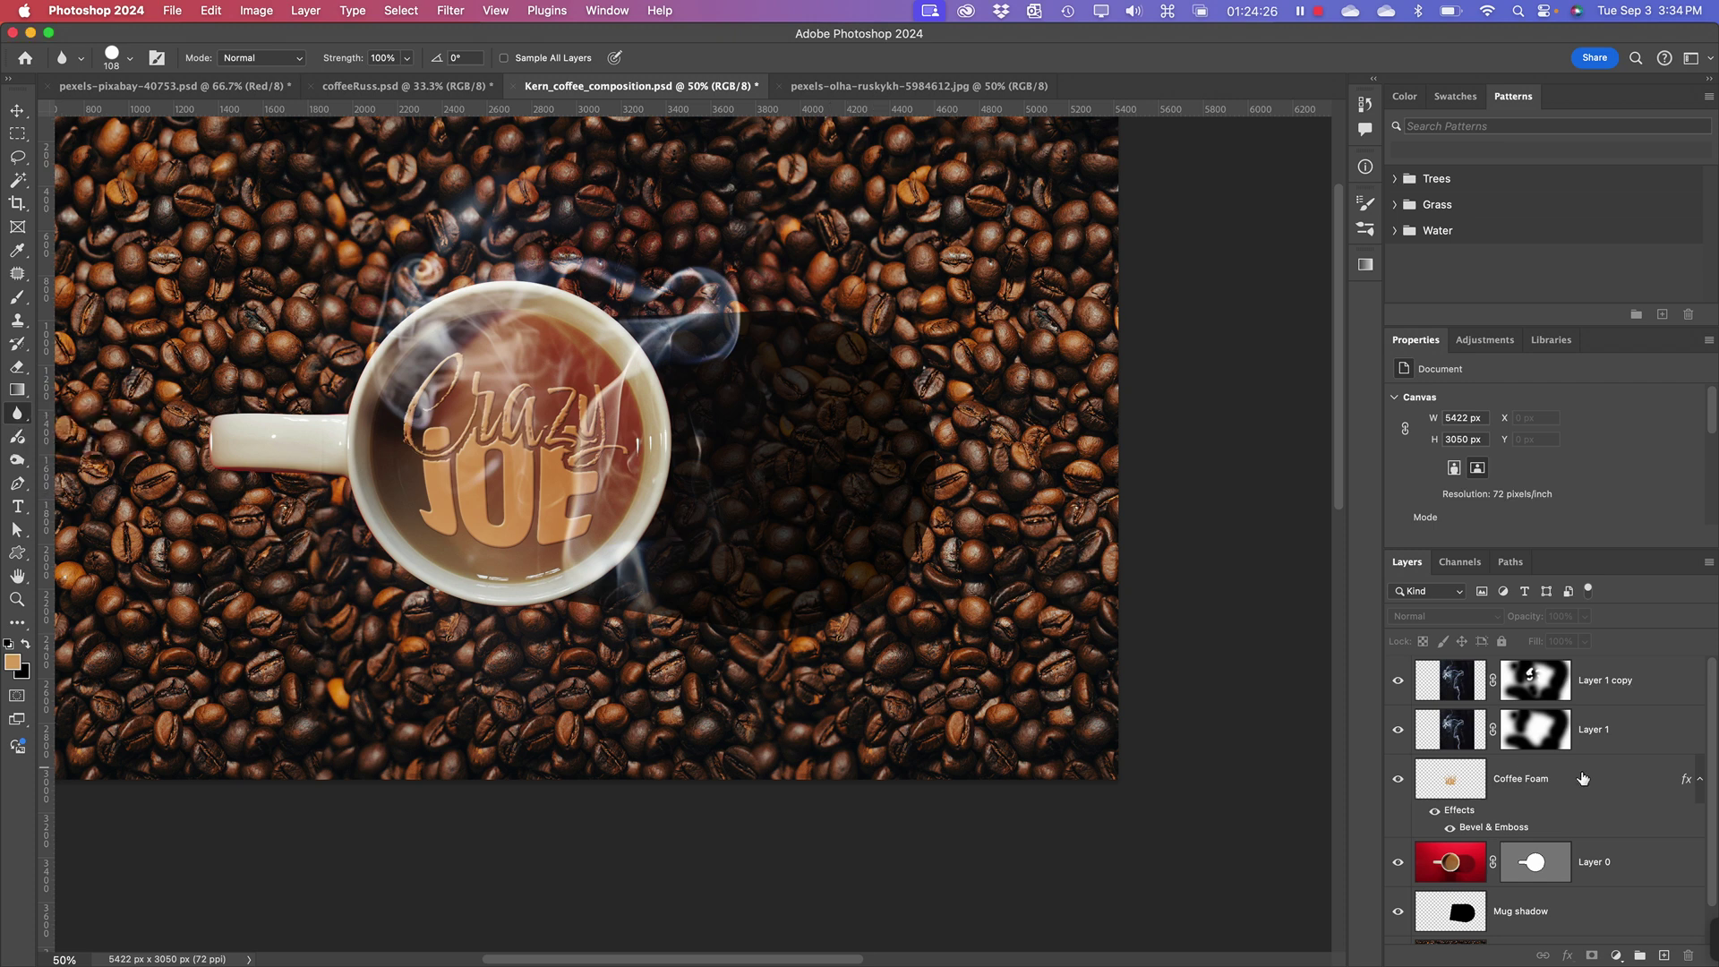
- Apply a Motion Blur filter to the Mug shadow layer with an angle of -19° and a distance of 172 pixels
{"action": "left_click", "coordinate": [1496, 915]}
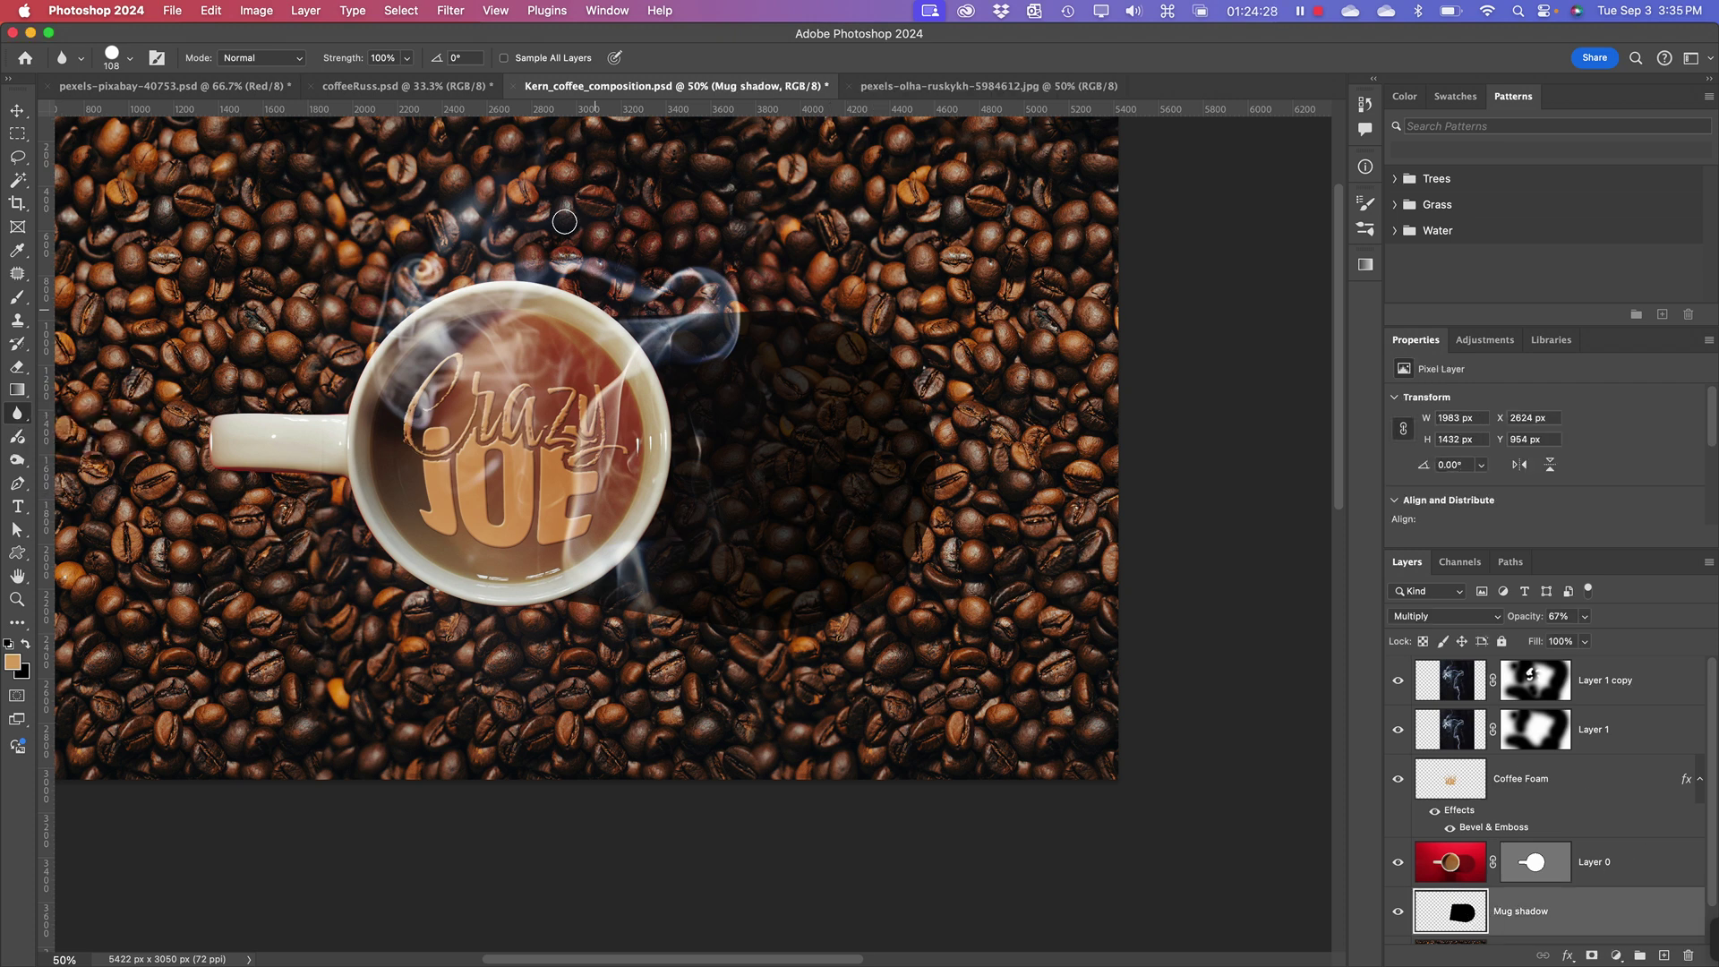
{"action": "left_click", "coordinate": [448, 10]}
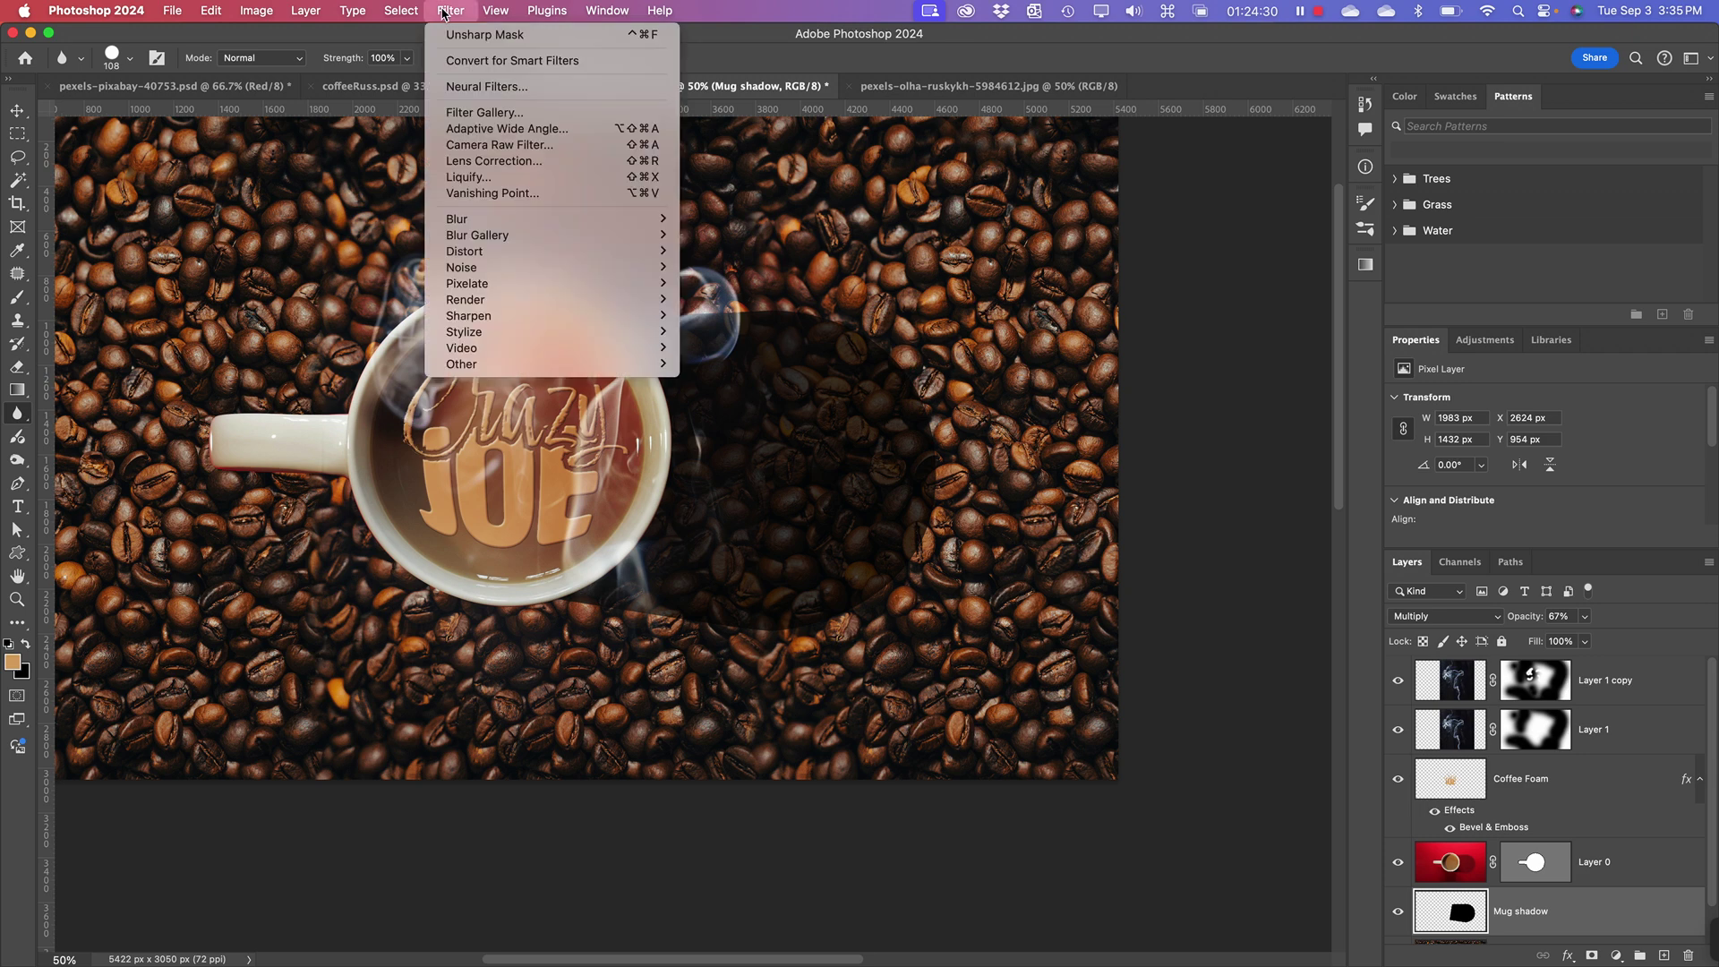
{"action": "mouse_move", "coordinate": [484, 224]}
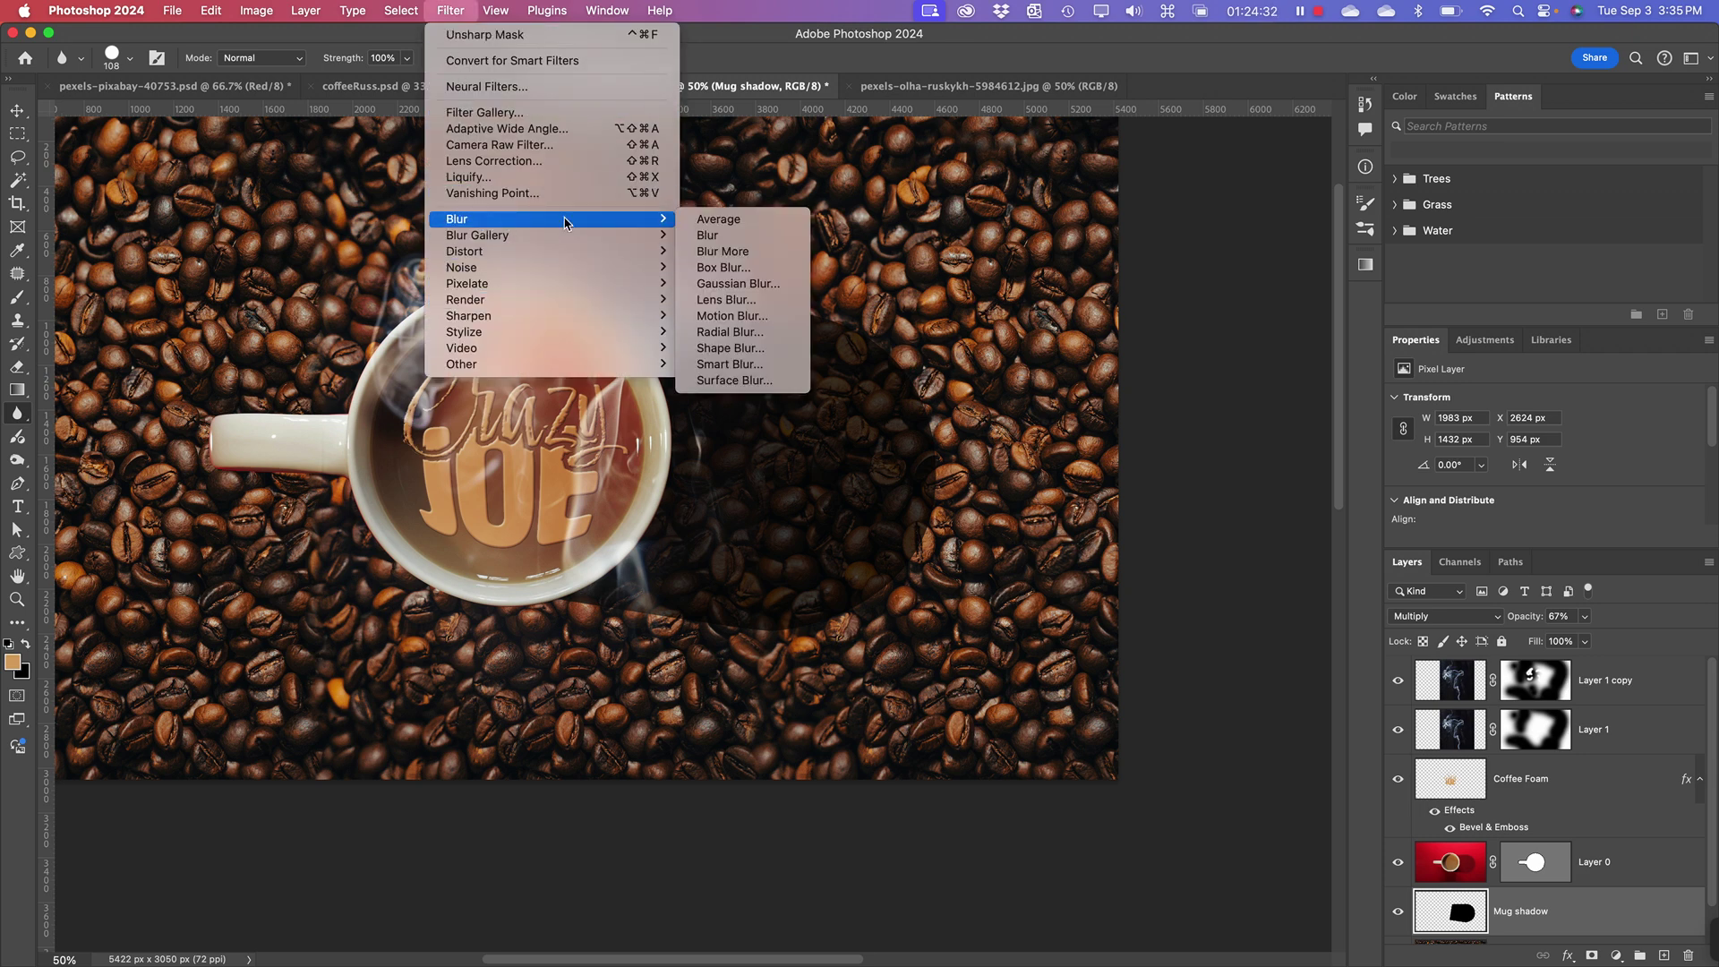
{"action": "left_click", "coordinate": [730, 316]}
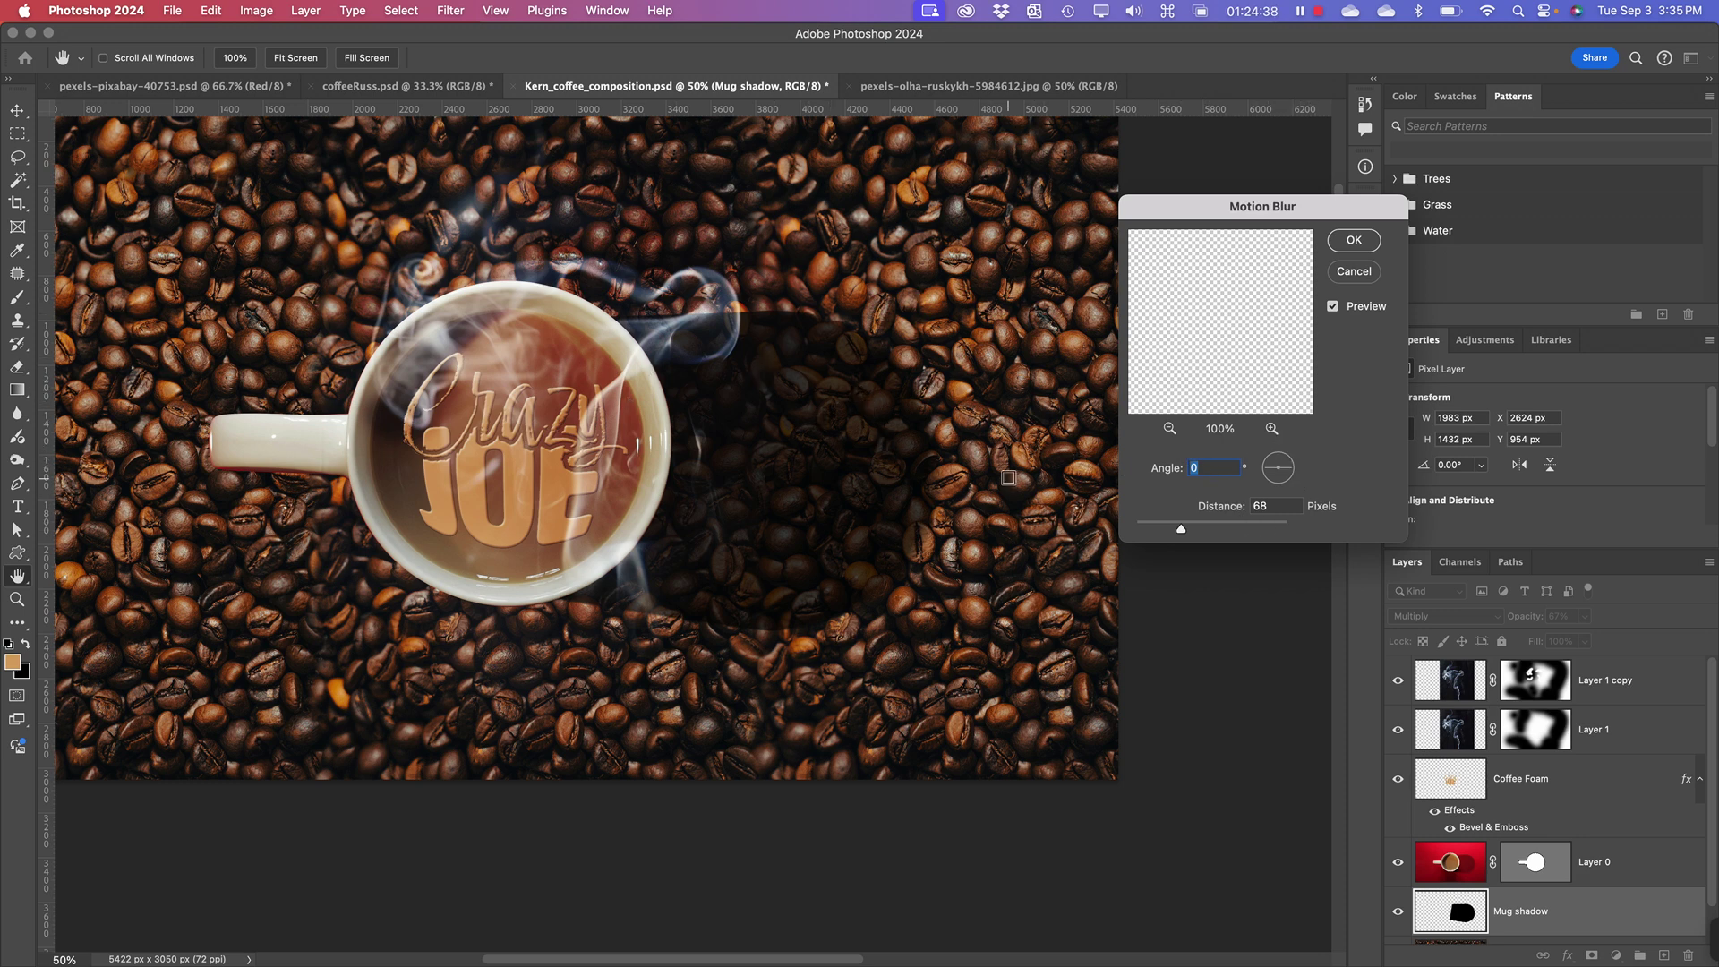
{"action": "left_click", "coordinate": [1291, 471]}
{"action": "left_click_drag", "start_coordinate": [1291, 477], "coordinate": [1295, 480]}
{"action": "left_click_drag", "start_coordinate": [1183, 535], "coordinate": [1210, 533]}
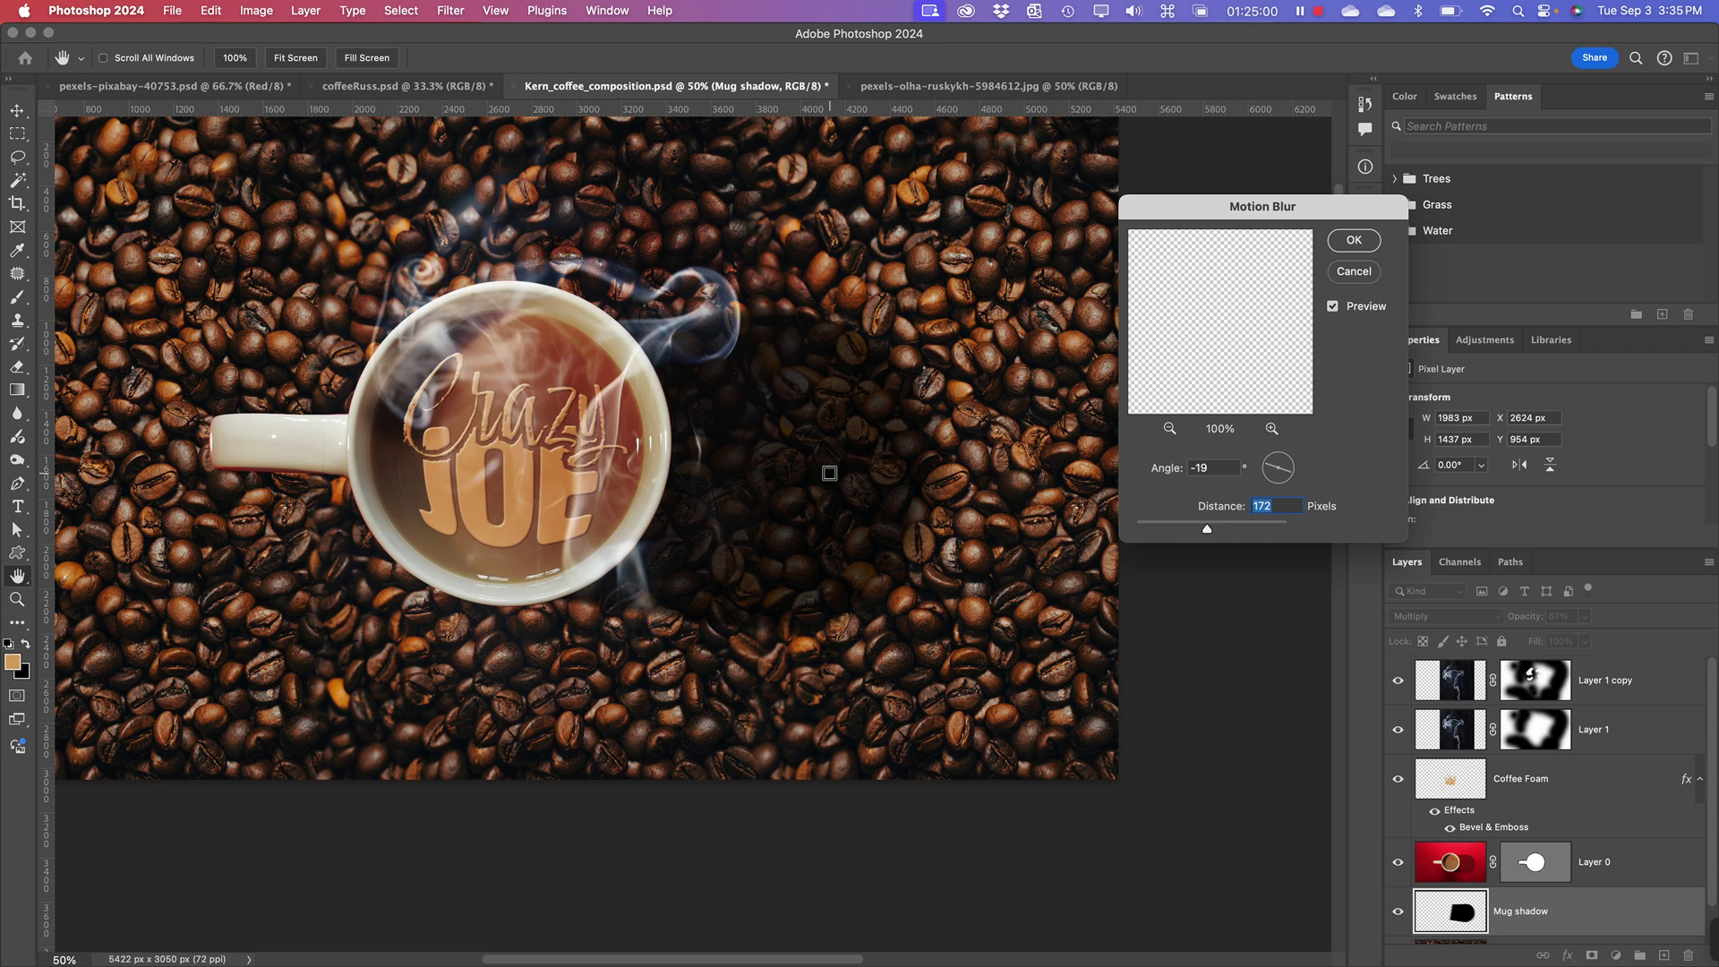
{"action": "left_click", "coordinate": [1356, 242]}
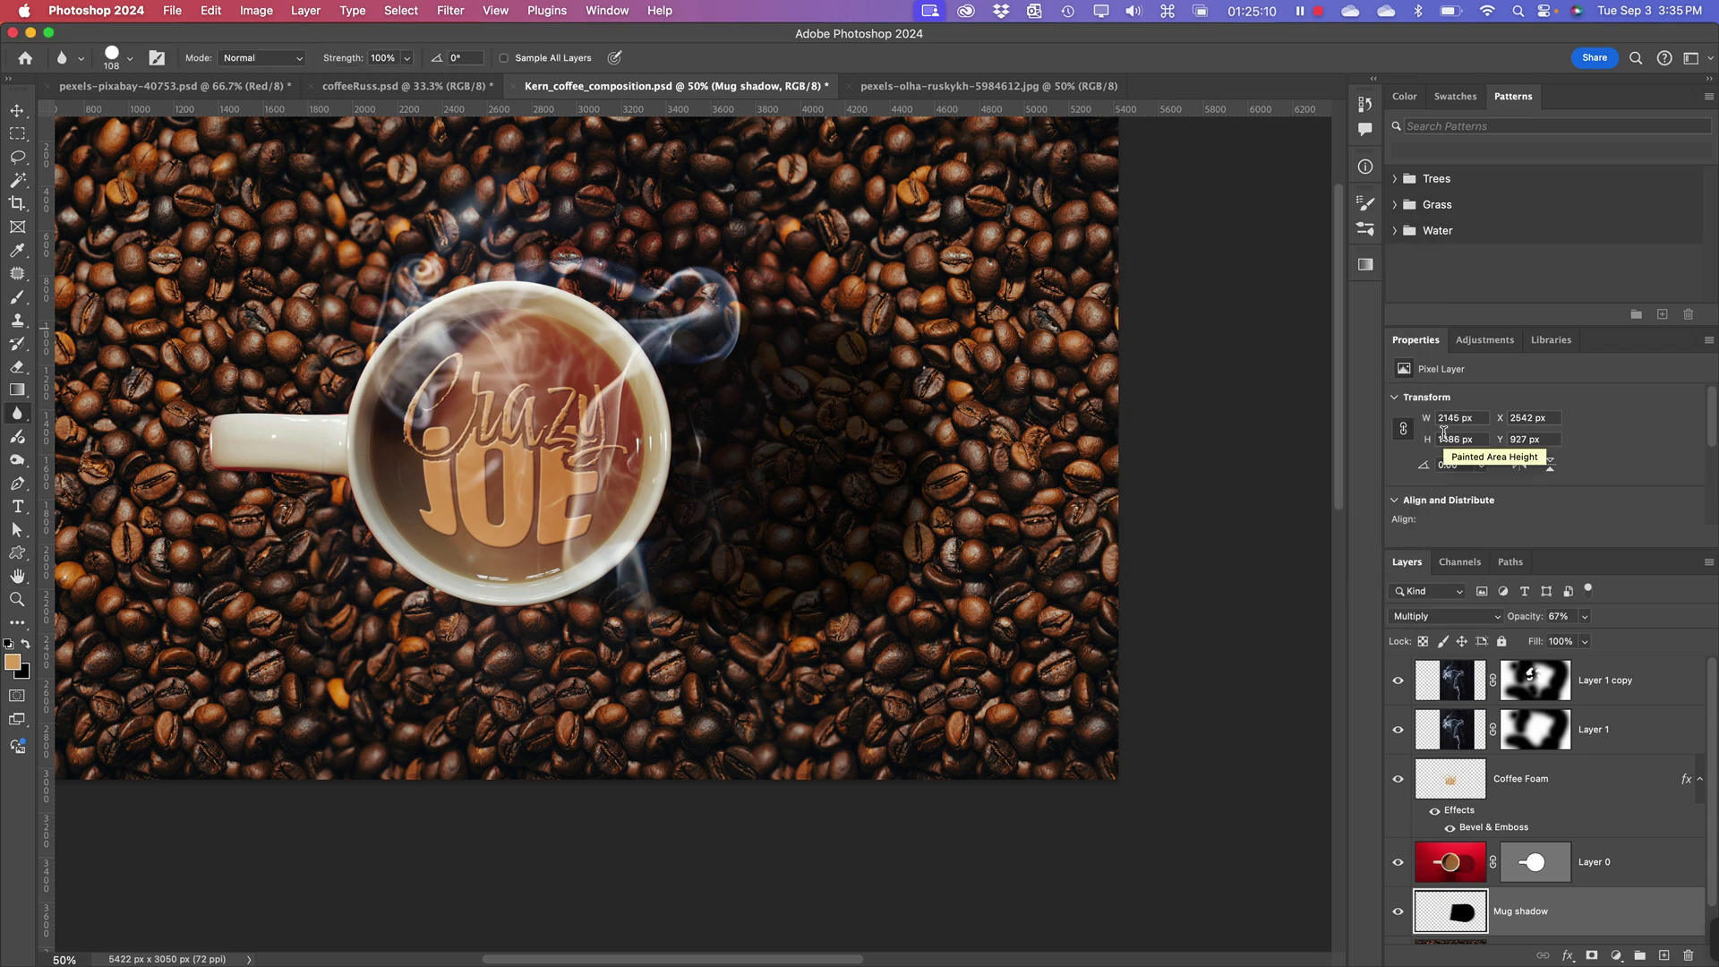
- Add an empty layer directly above the Mug shadow layer and get the Brush tool ready
{"action": "left_click", "coordinate": [22, 110]}
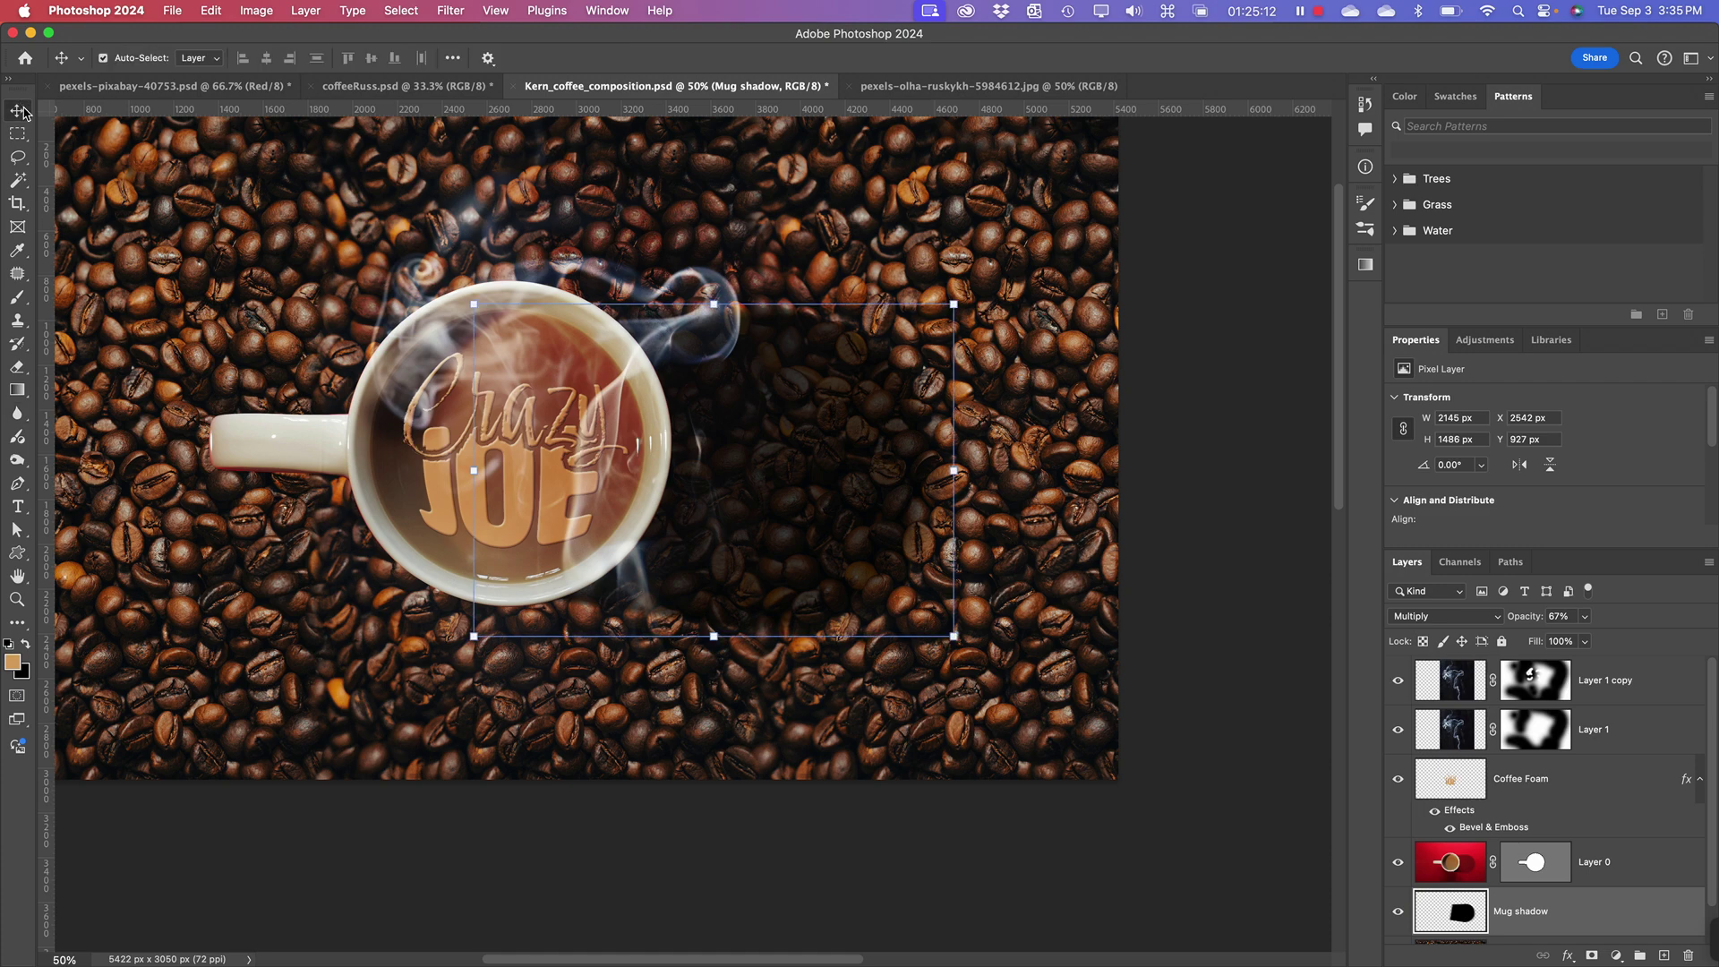
{"action": "key", "text": "space"}
{"action": "left_click_drag", "start_coordinate": [341, 508], "coordinate": [533, 561]}
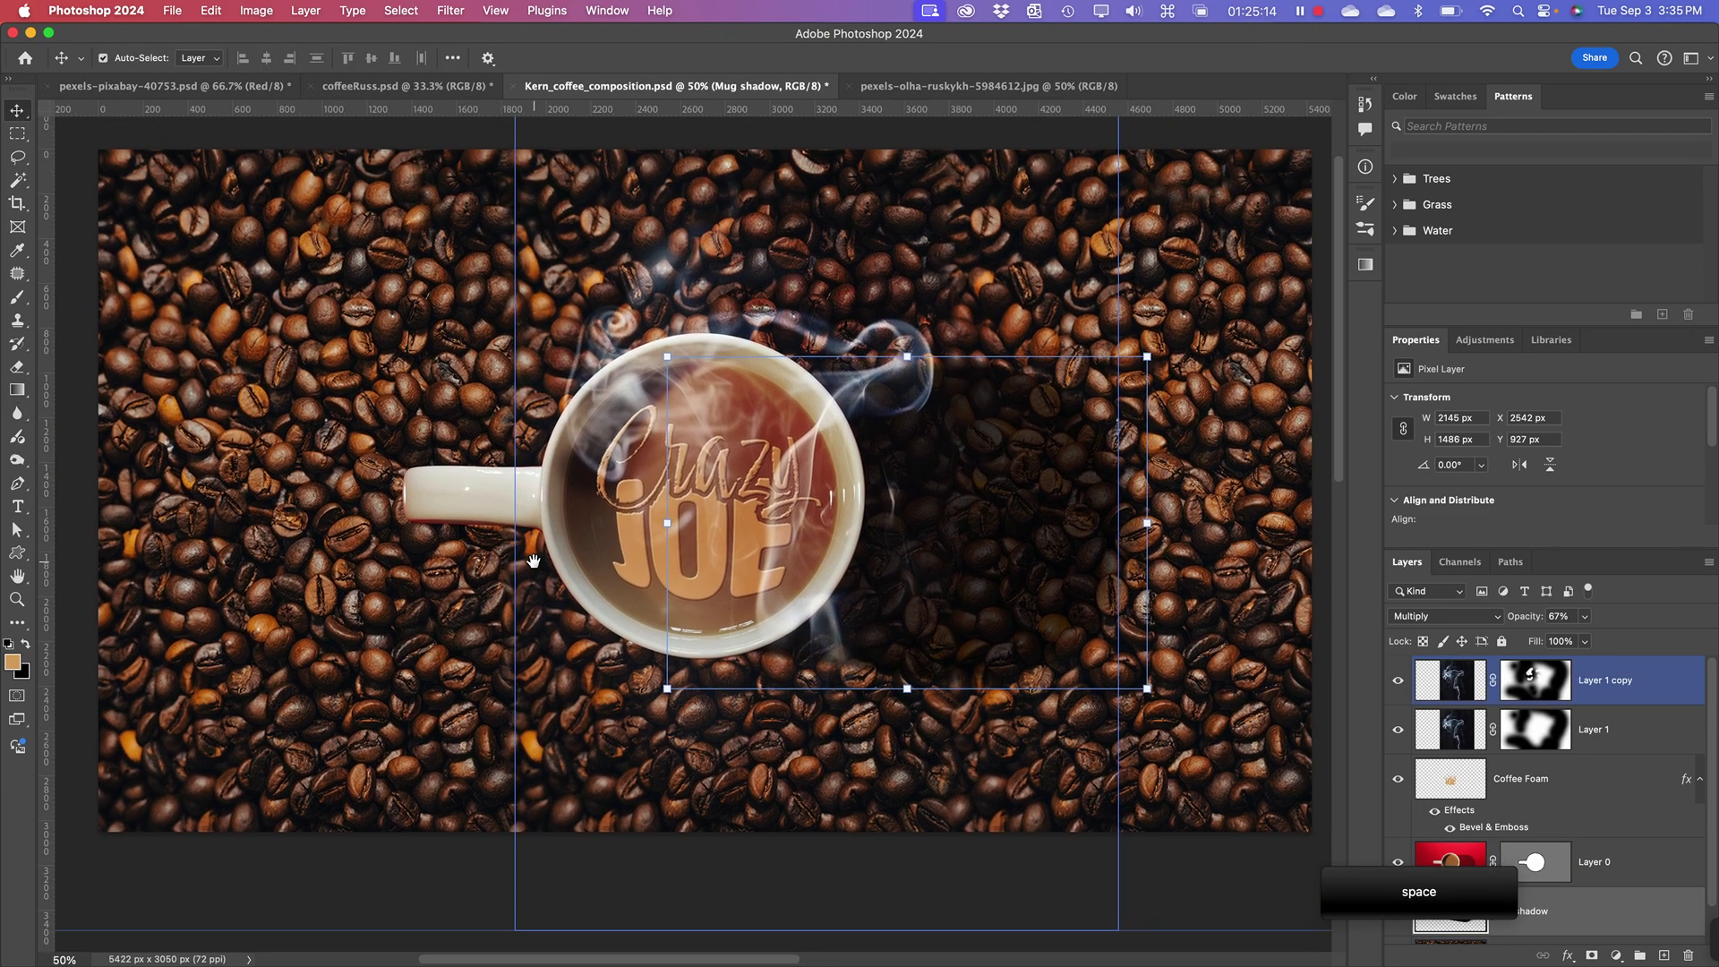
{"action": "key", "text": "super+minus"}
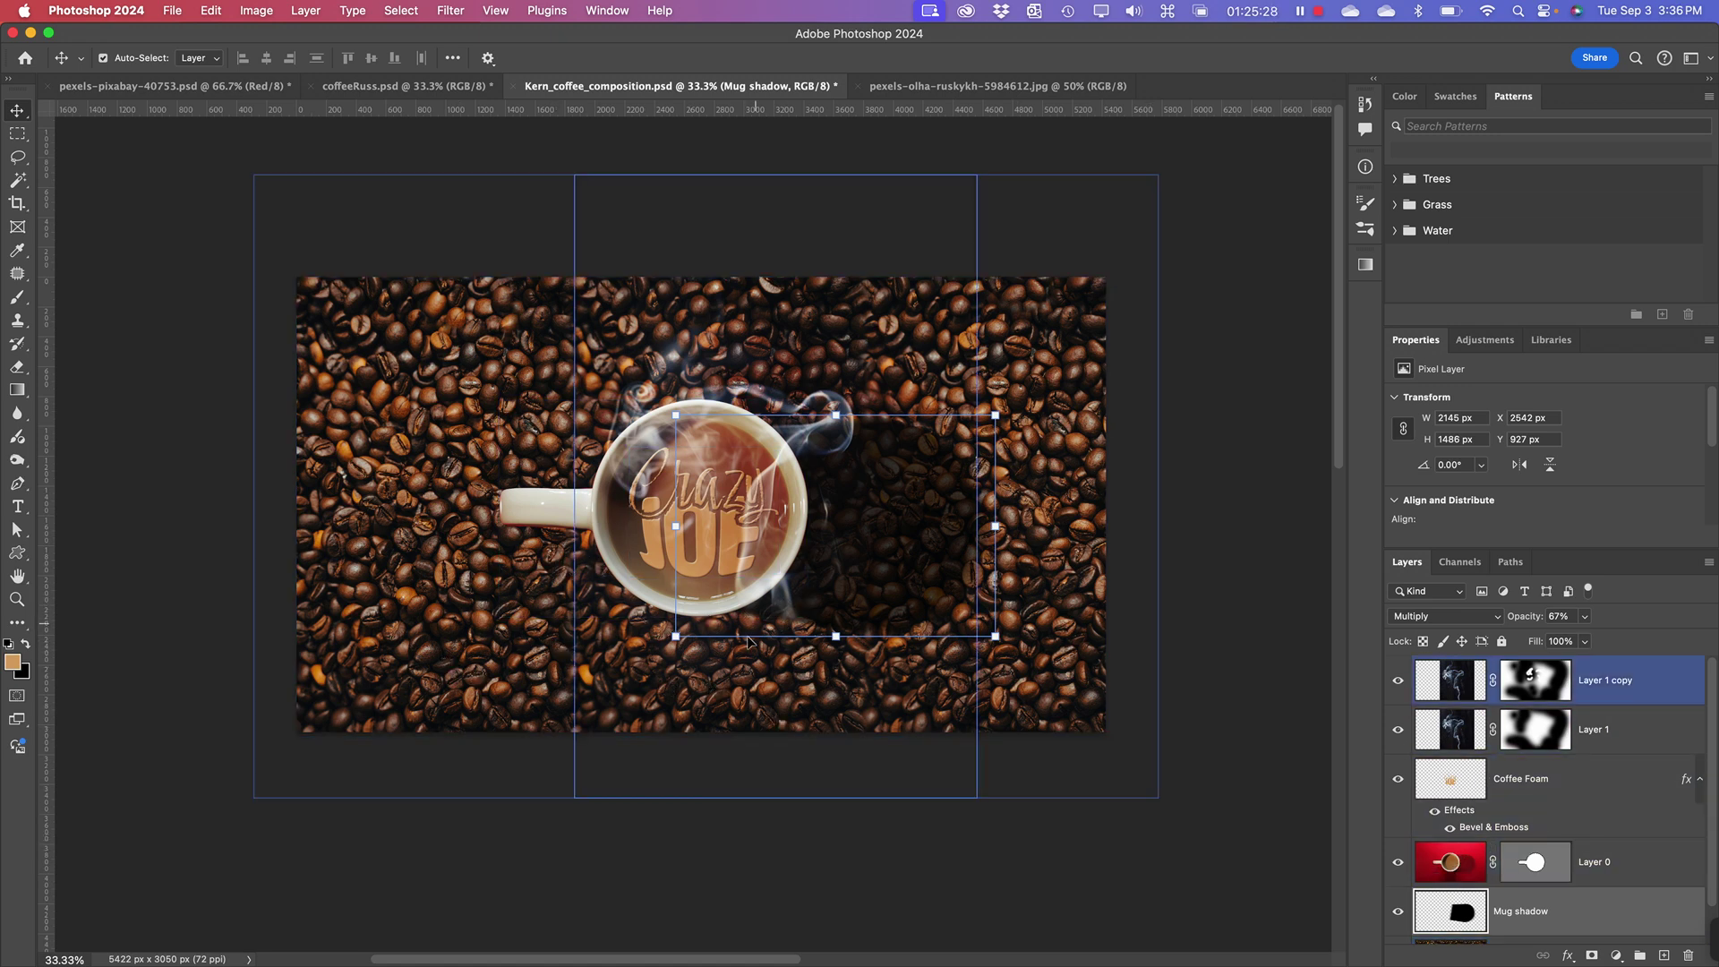
{"action": "left_click", "coordinate": [134, 260]}
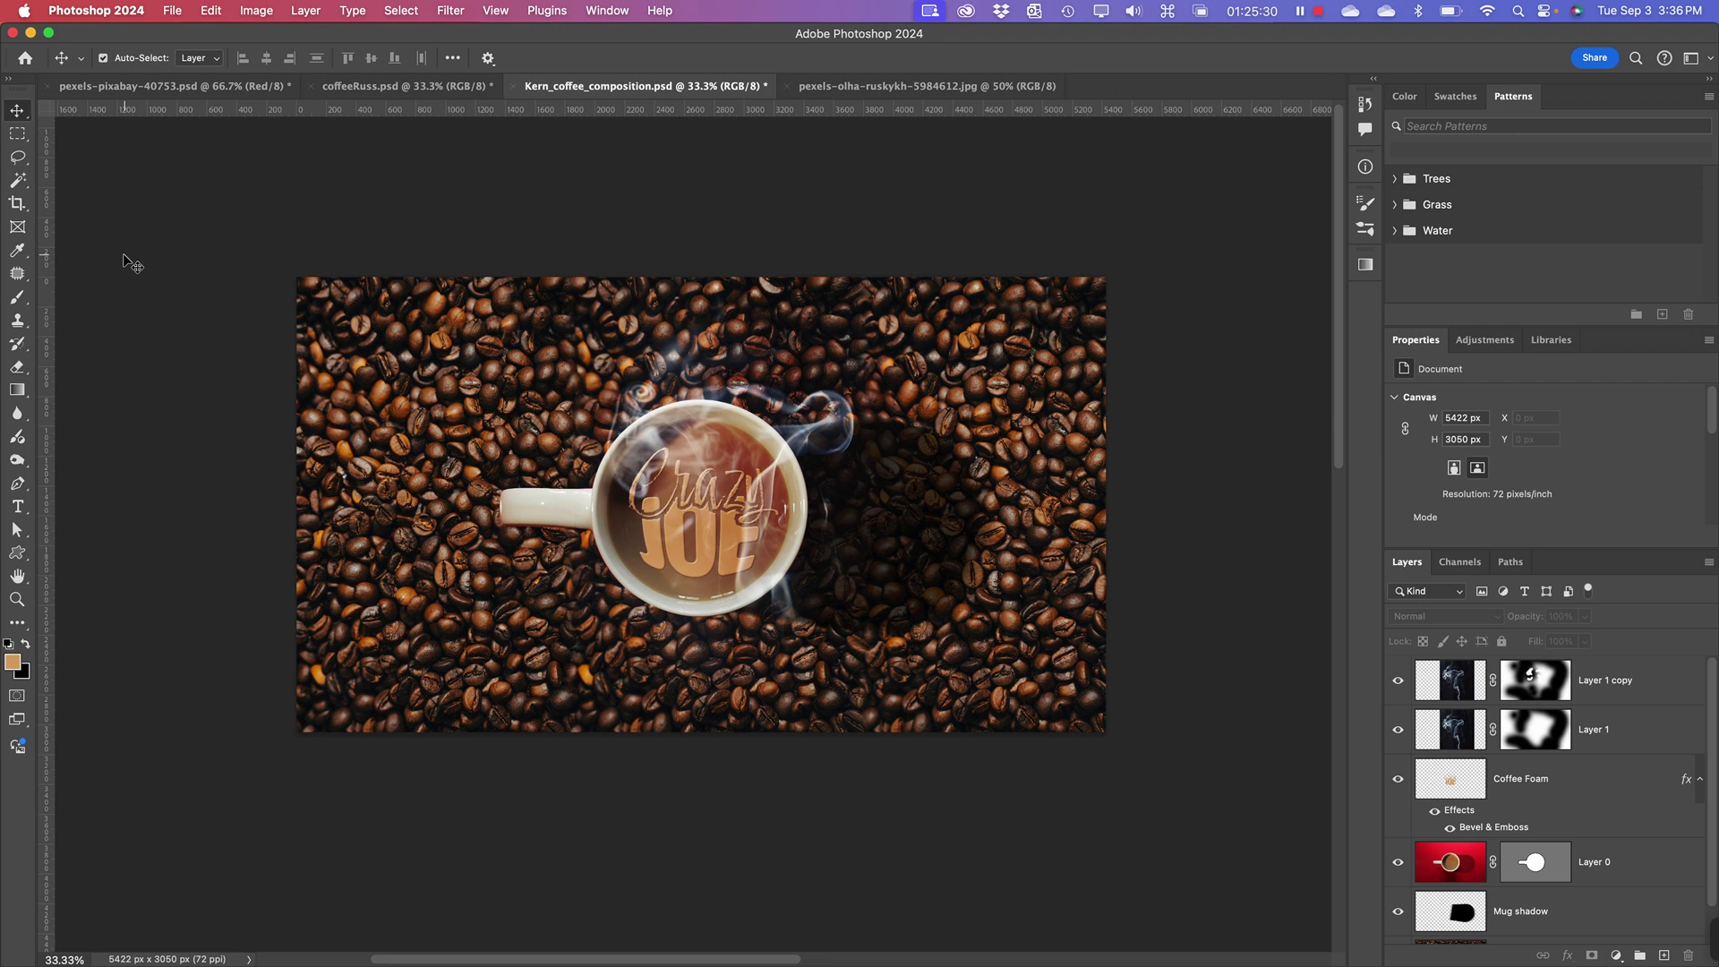
{"action": "left_click", "coordinate": [17, 296]}
{"action": "left_click", "coordinate": [1601, 915]}
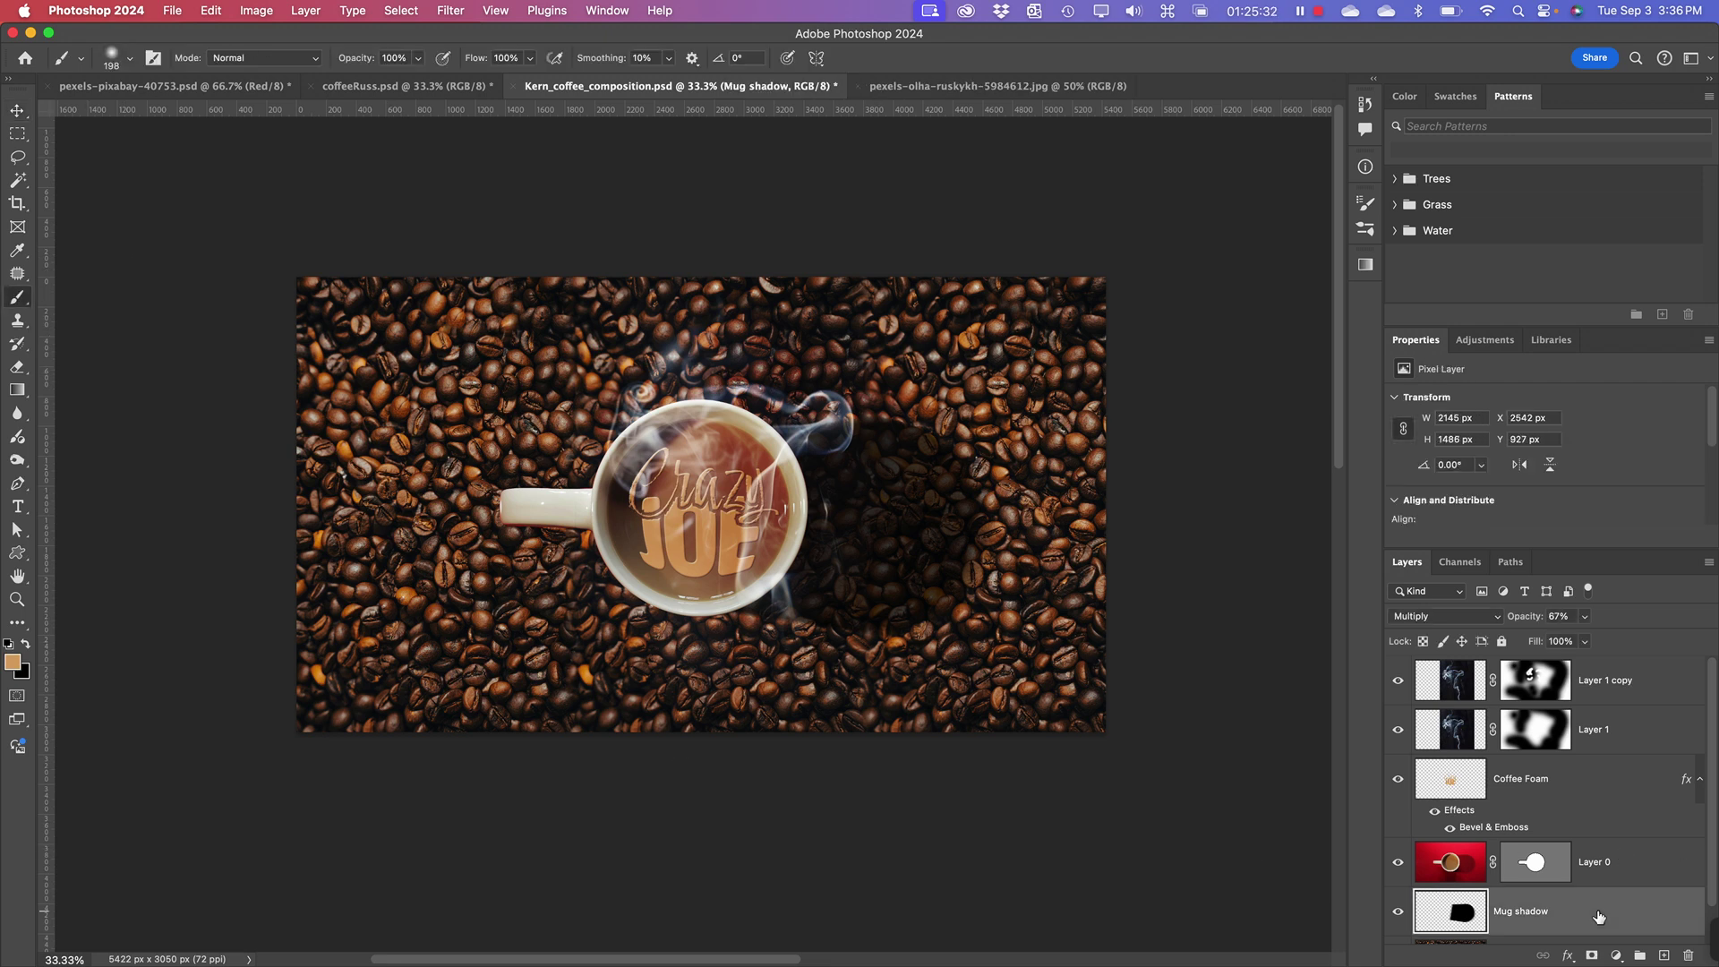
{"action": "left_click", "coordinate": [1662, 956]}
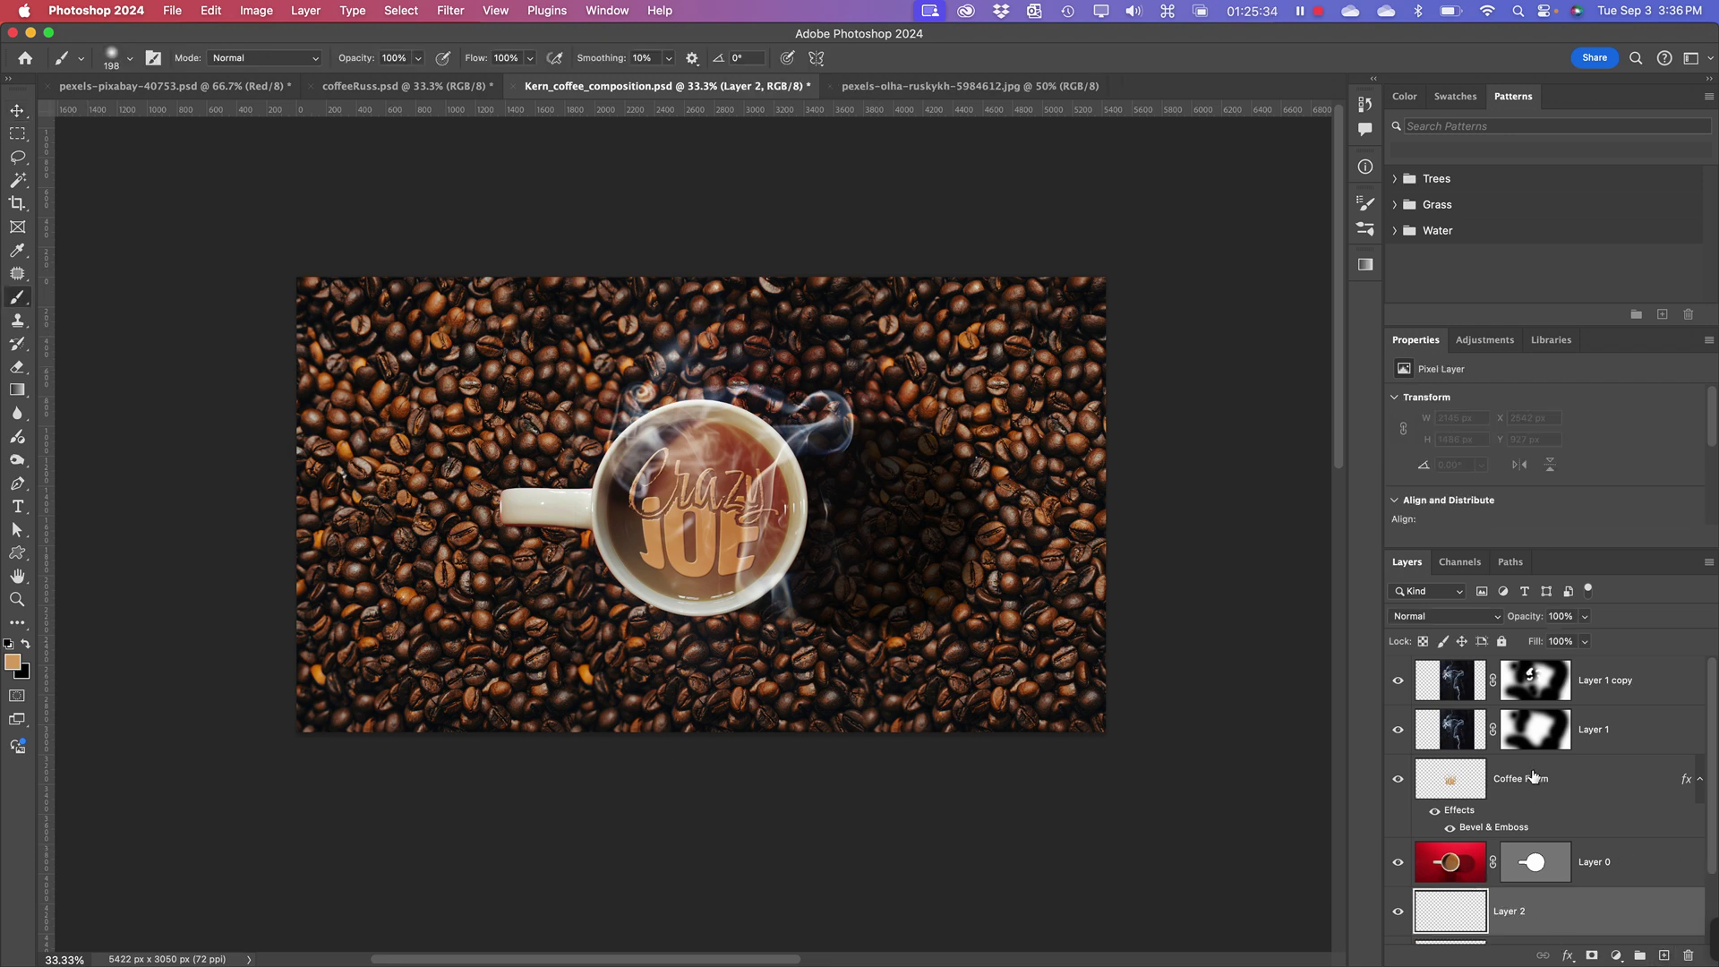
{"action": "scroll", "coordinate": [1531, 779], "scroll_direction": "down", "scroll_amount": 2}
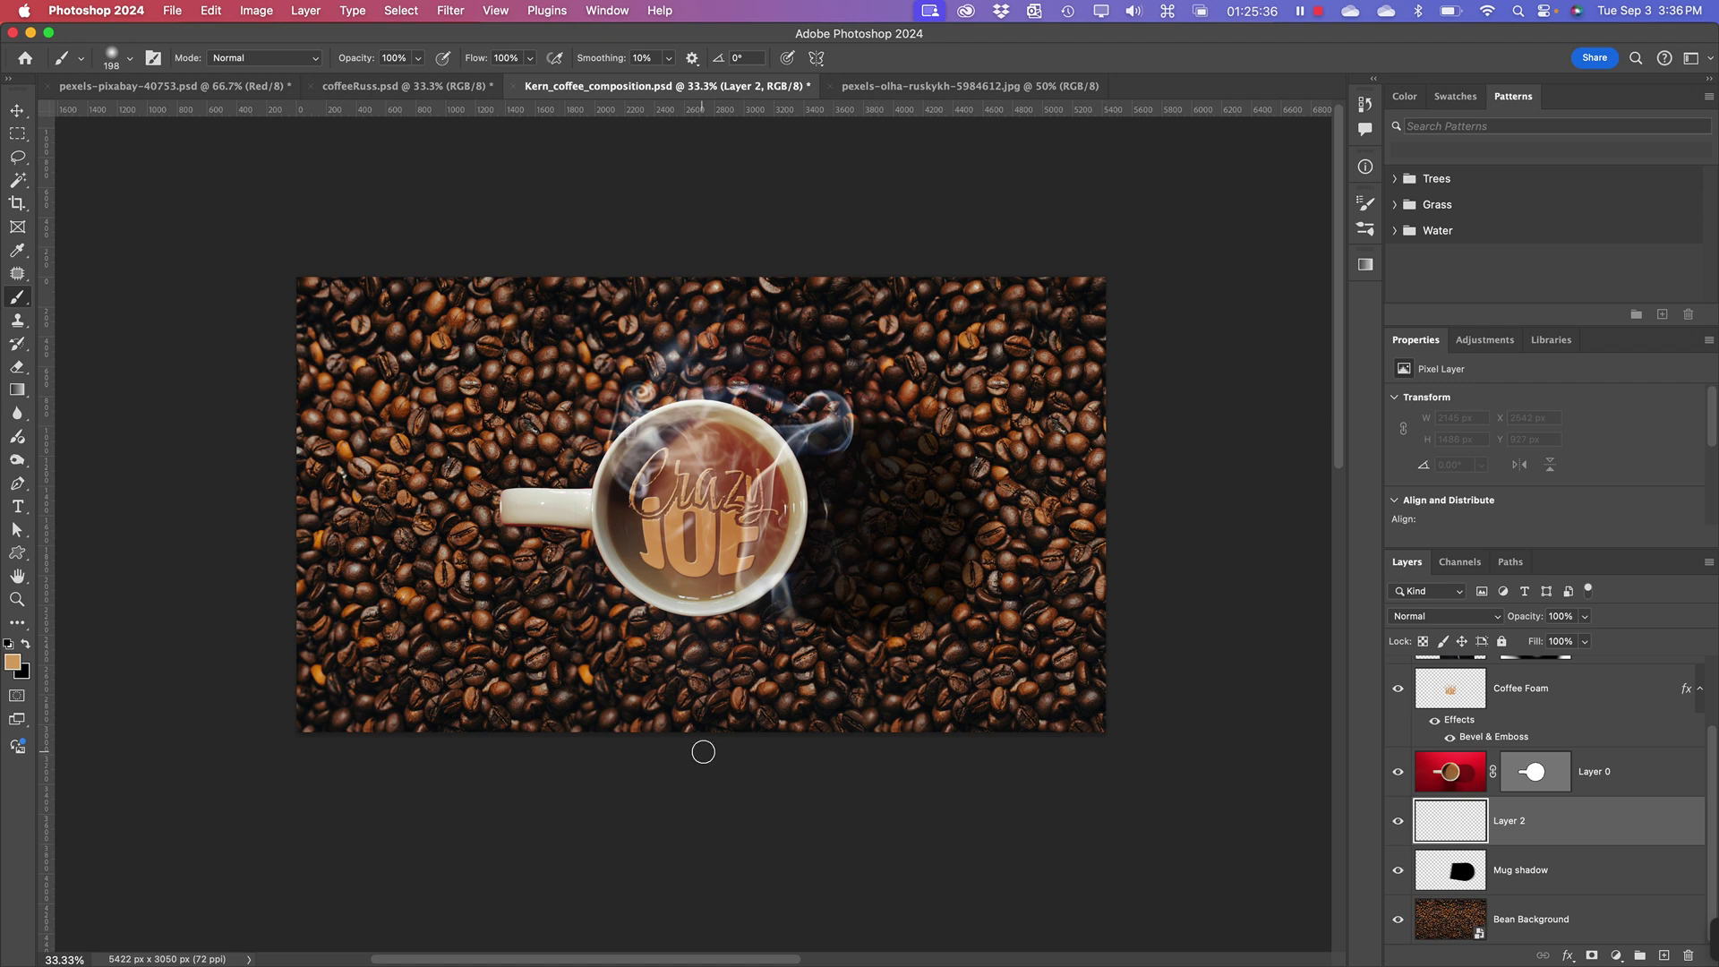
{"action": "right_click", "coordinate": [733, 640]}
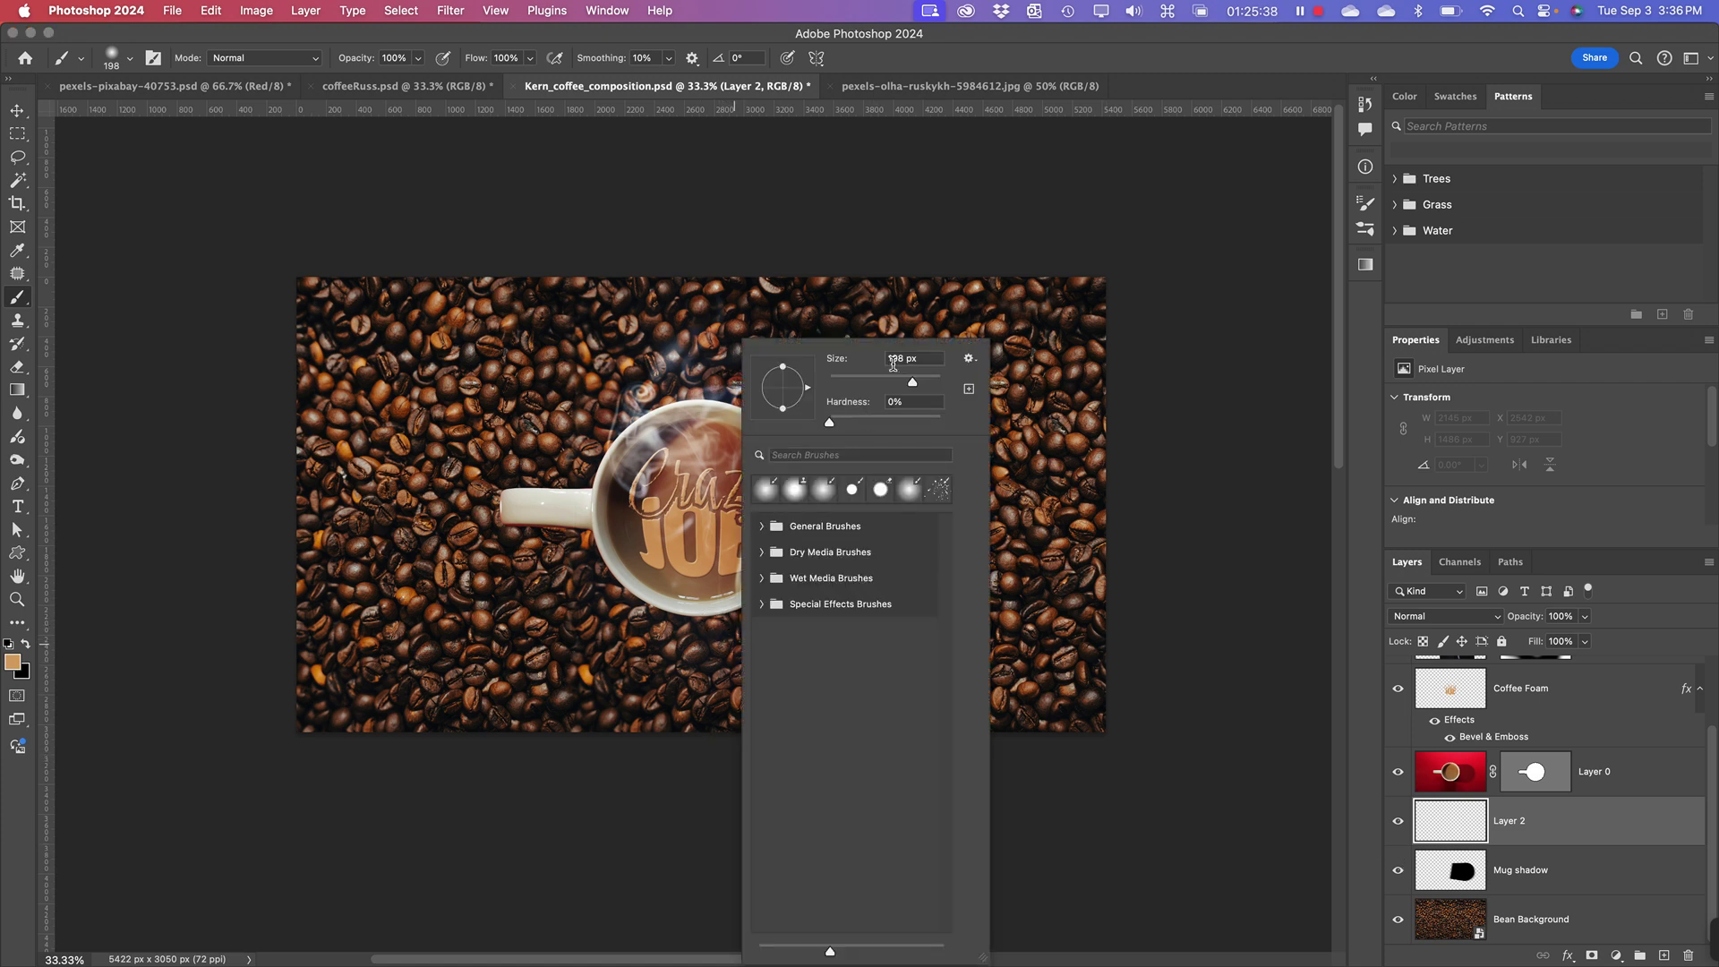
{"action": "left_click_drag", "start_coordinate": [919, 385], "coordinate": [926, 383]}
{"action": "left_click", "coordinate": [700, 618]}
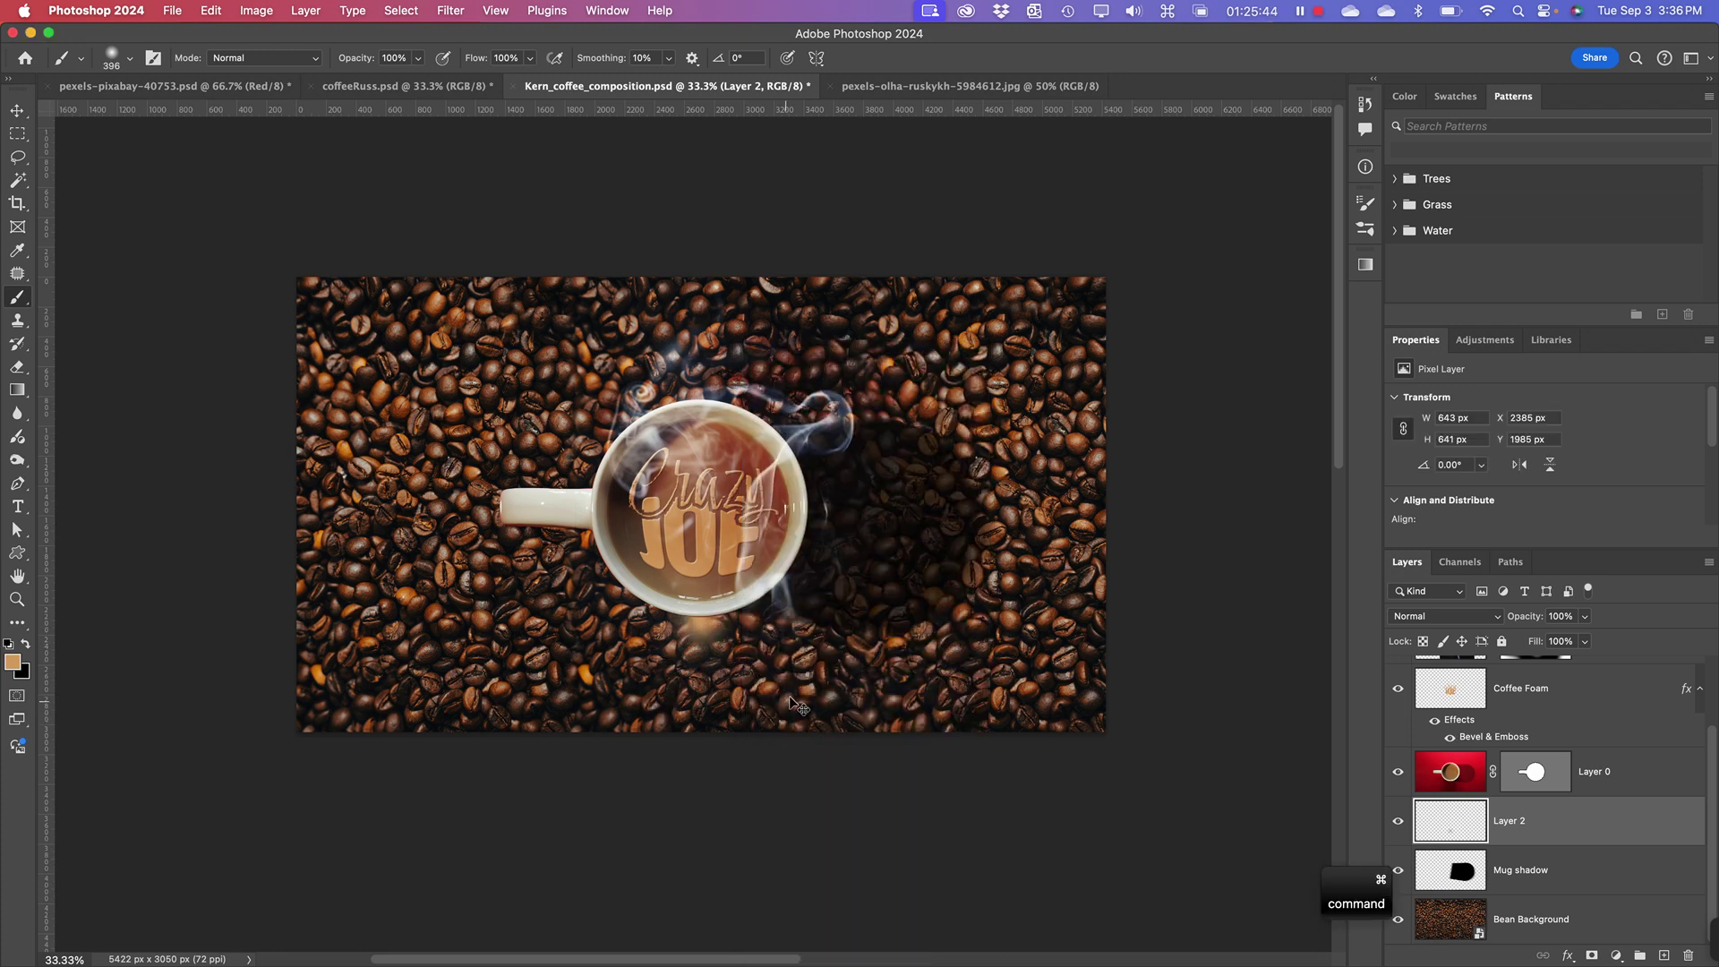
- Paint a soft black shadow under the mug's lower rim on Layer 2, using a 1600 px brush with black as foreground colour
{"action": "left_click", "coordinate": [25, 643]}
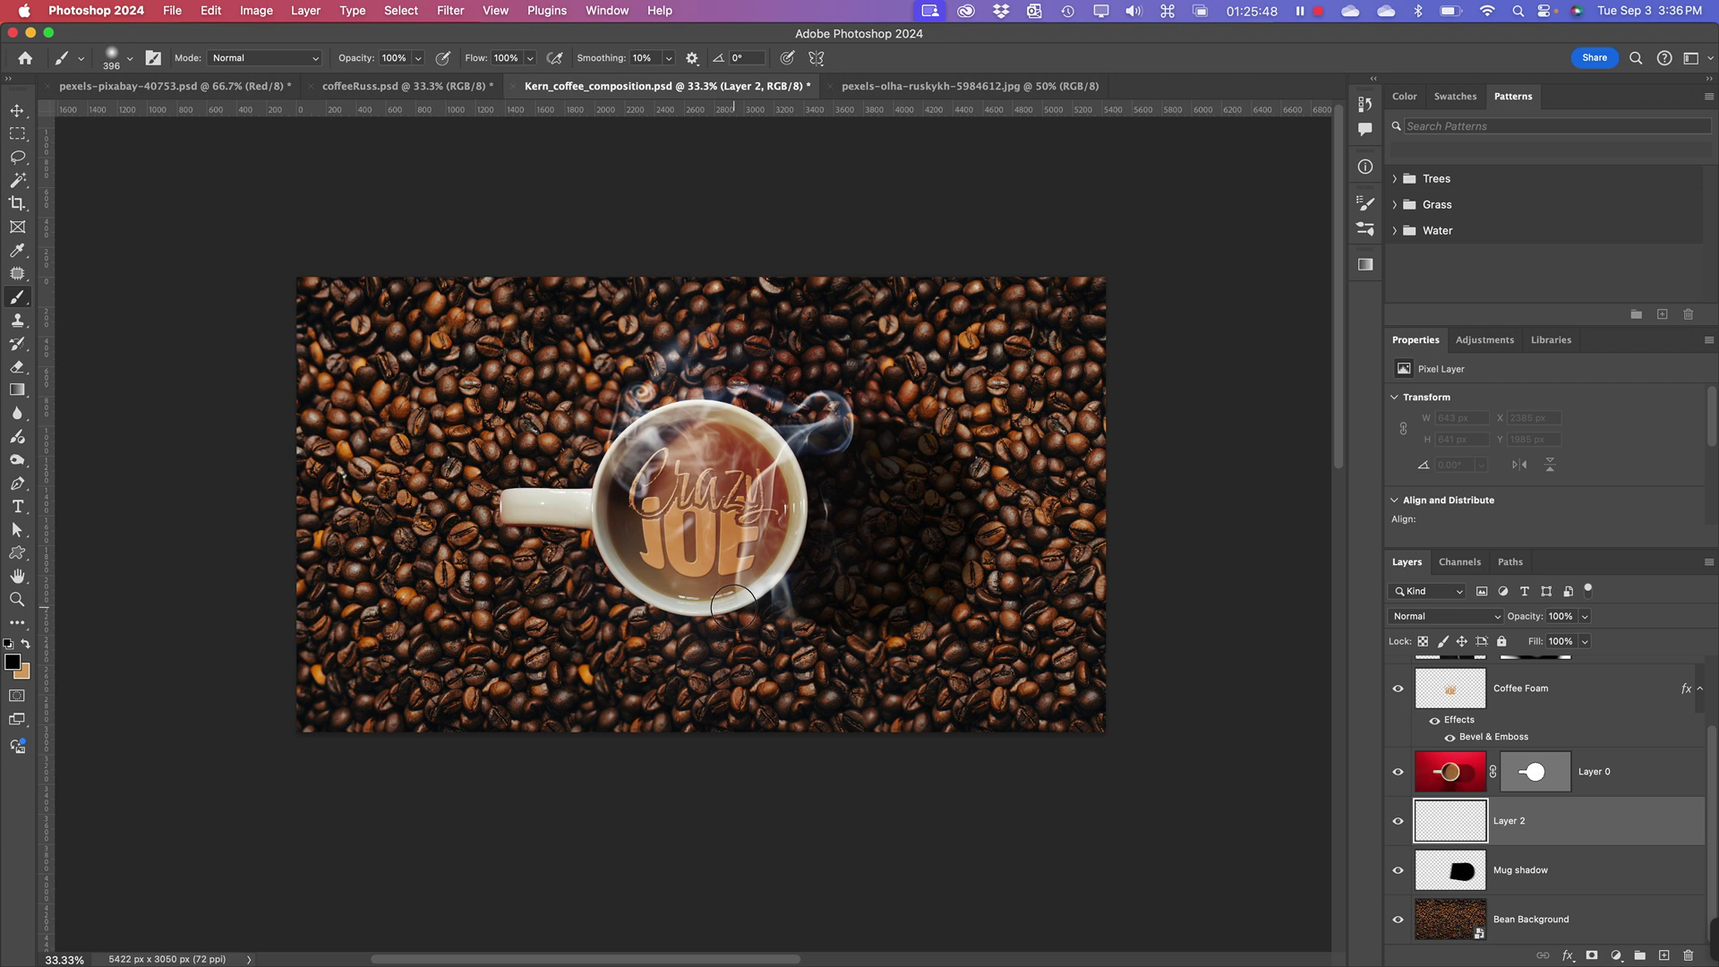
{"action": "key", "text": "bracketright"}
{"action": "key", "text": "bracketright"}
{"action": "key", "text": "bracketright"}
{"action": "key", "text": "bracketright"}
{"action": "key", "text": "bracketright"}
{"action": "key", "text": "bracketright"}
{"action": "key", "text": "bracketright"}
{"action": "key", "text": "bracketright"}
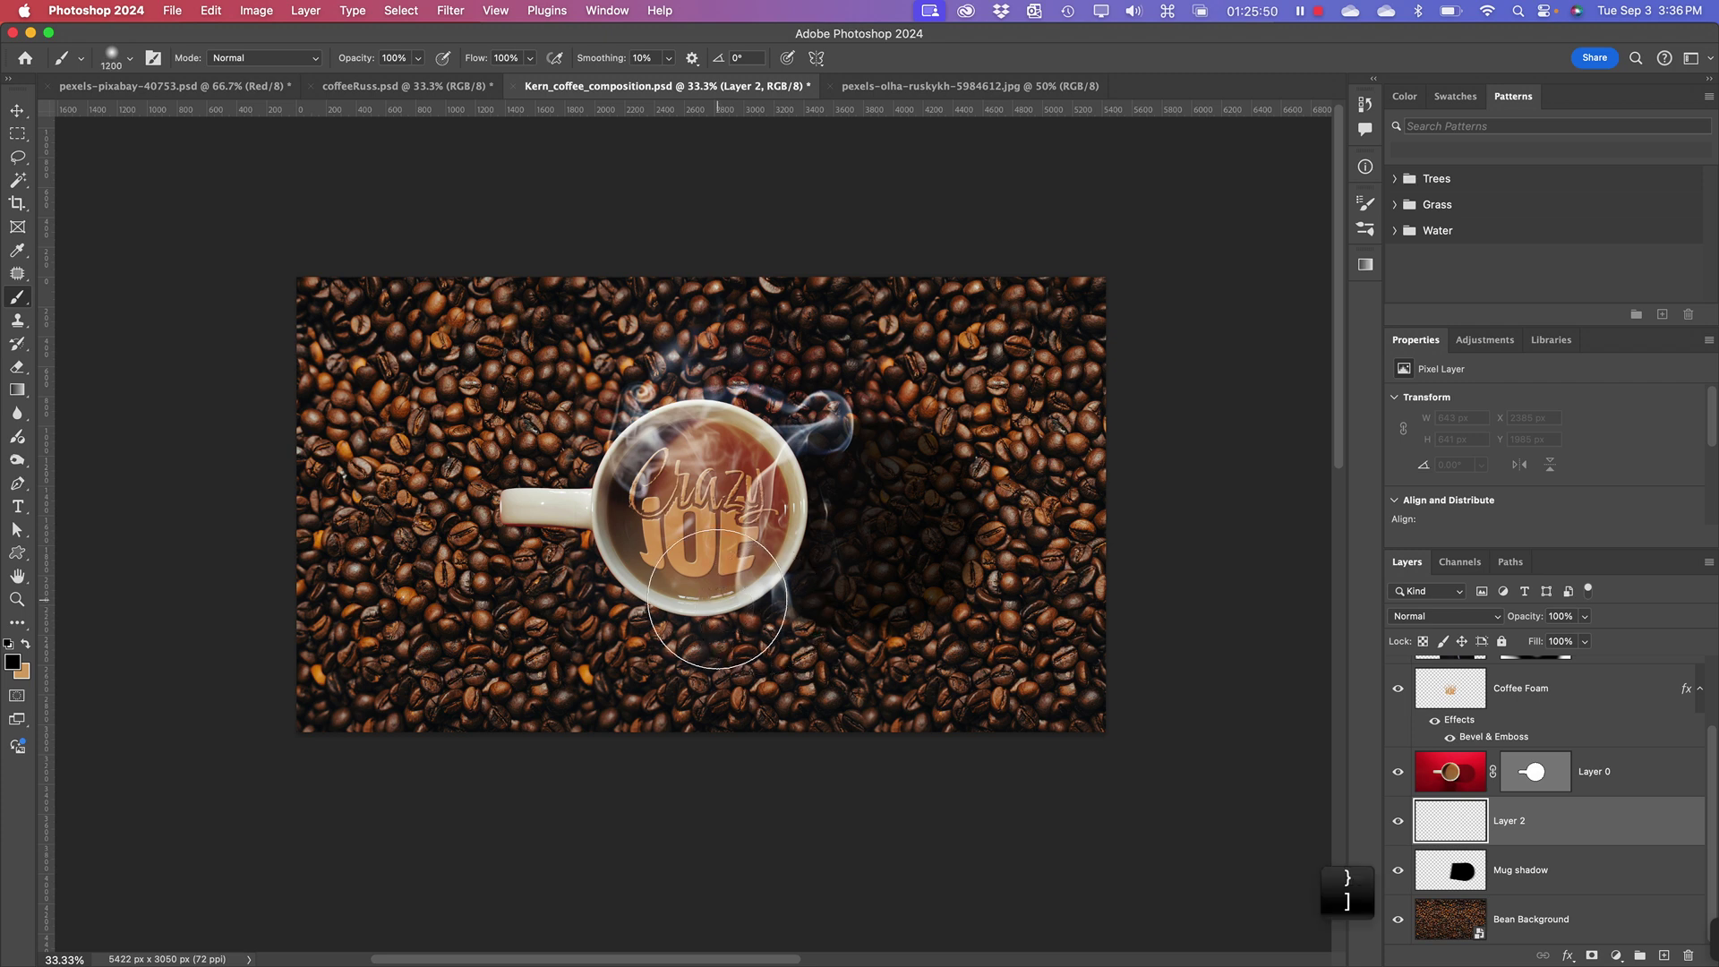
{"action": "key", "text": "bracketright"}
{"action": "key", "text": "bracketright"}
{"action": "key", "text": "bracketright"}
{"action": "key", "text": "bracketright"}
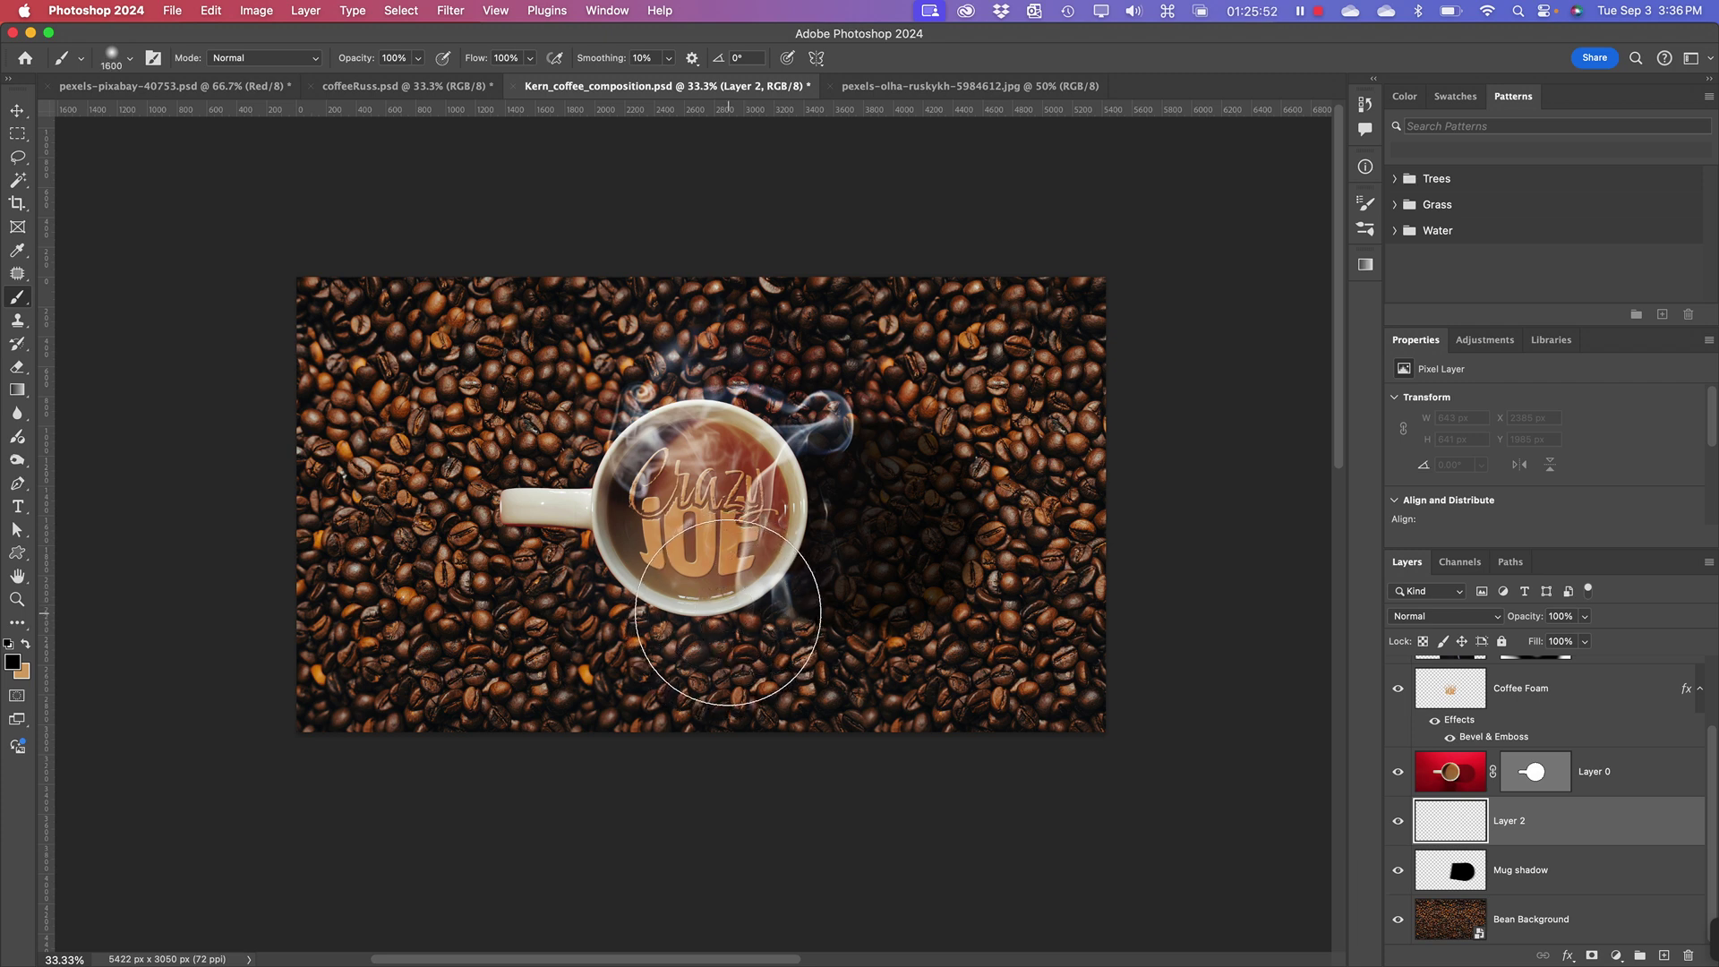
{"action": "left_click", "coordinate": [728, 613]}
{"action": "left_click", "coordinate": [729, 609]}
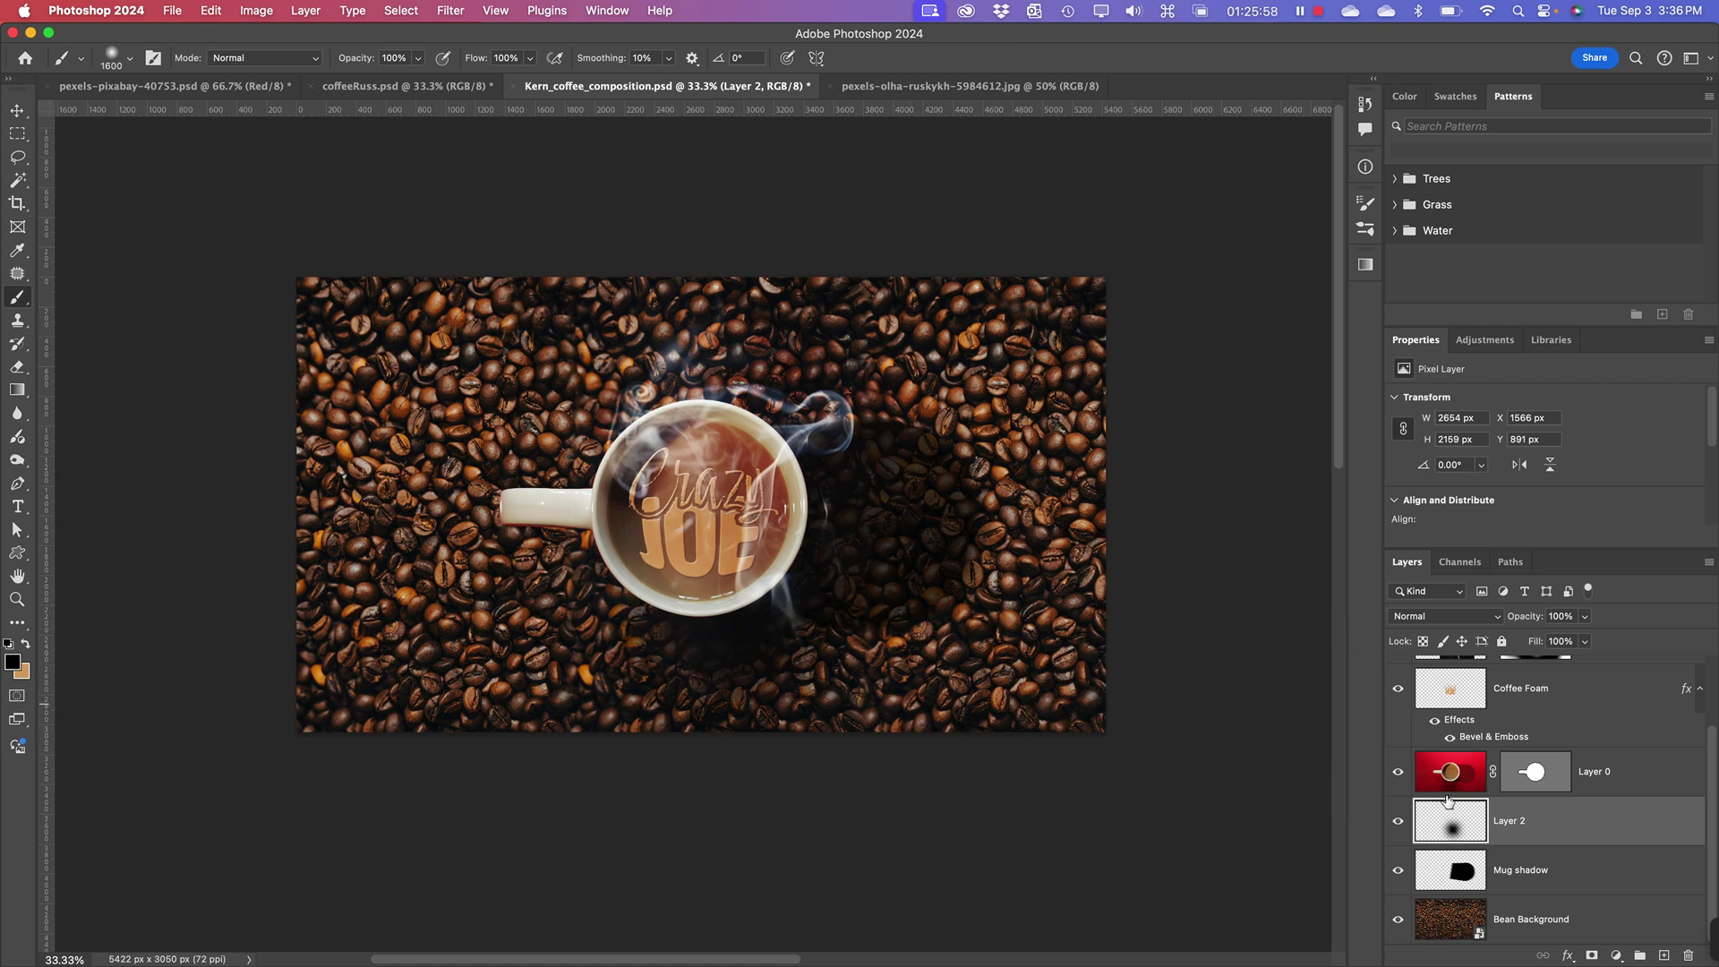
- Set Layer 2's blend mode to Darken and its opacity to 71%
{"action": "left_click", "coordinate": [1423, 621]}
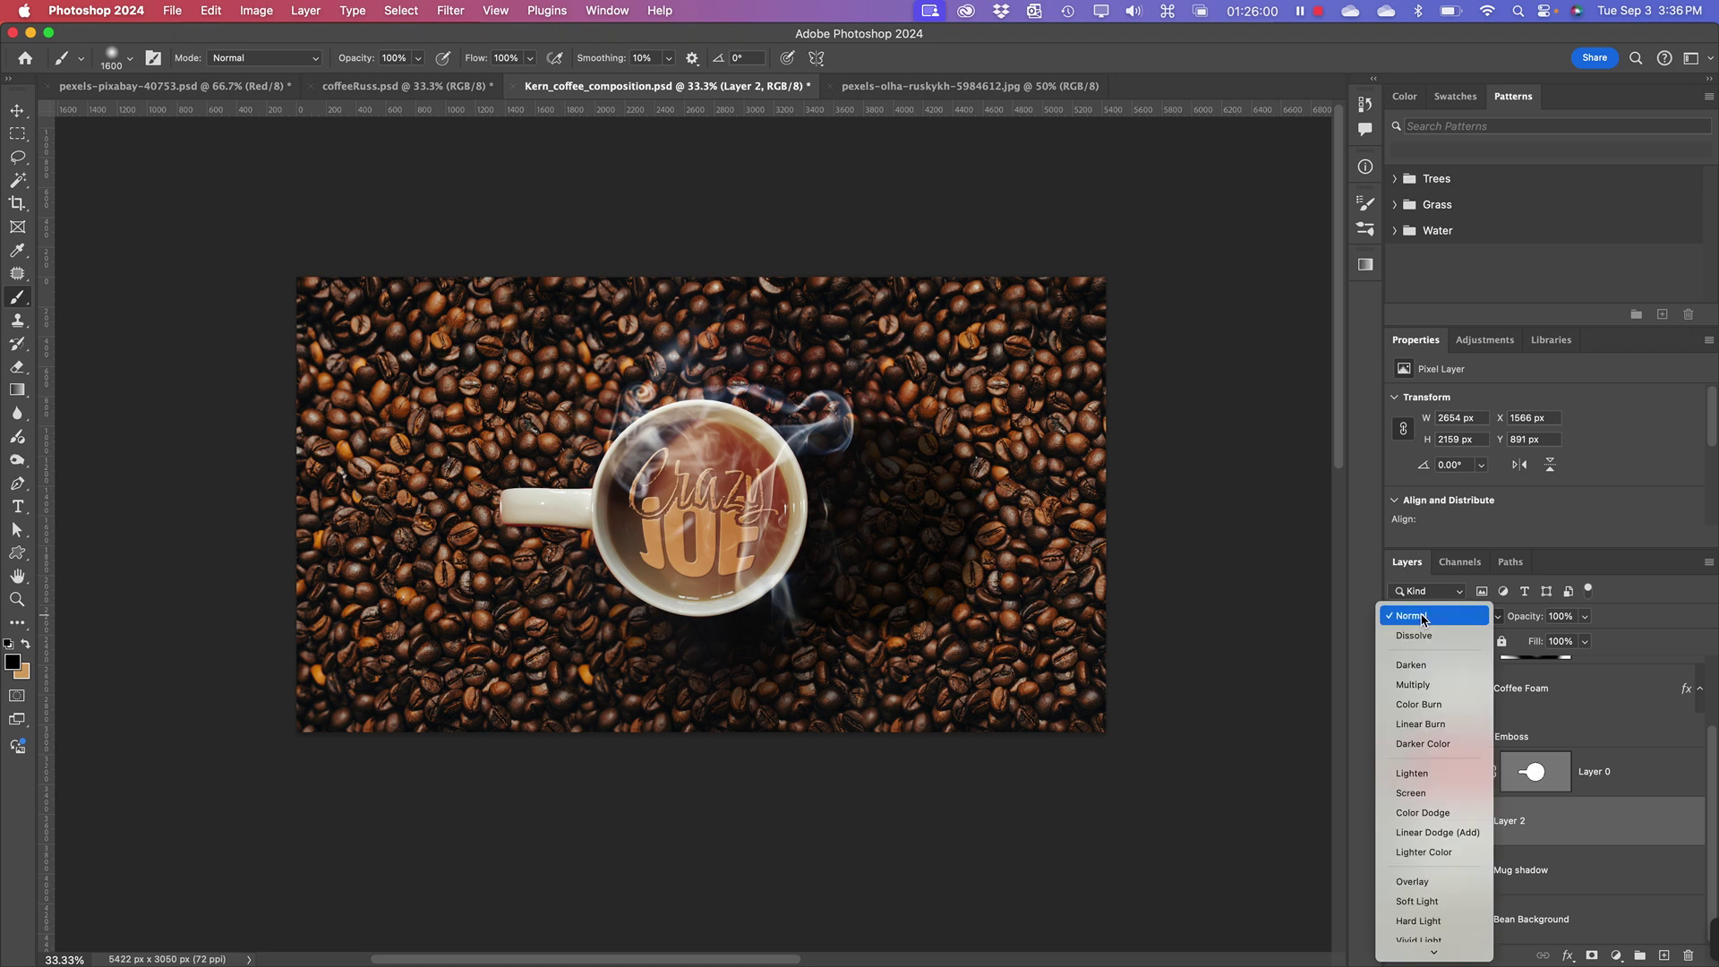
{"action": "left_click", "coordinate": [1432, 672]}
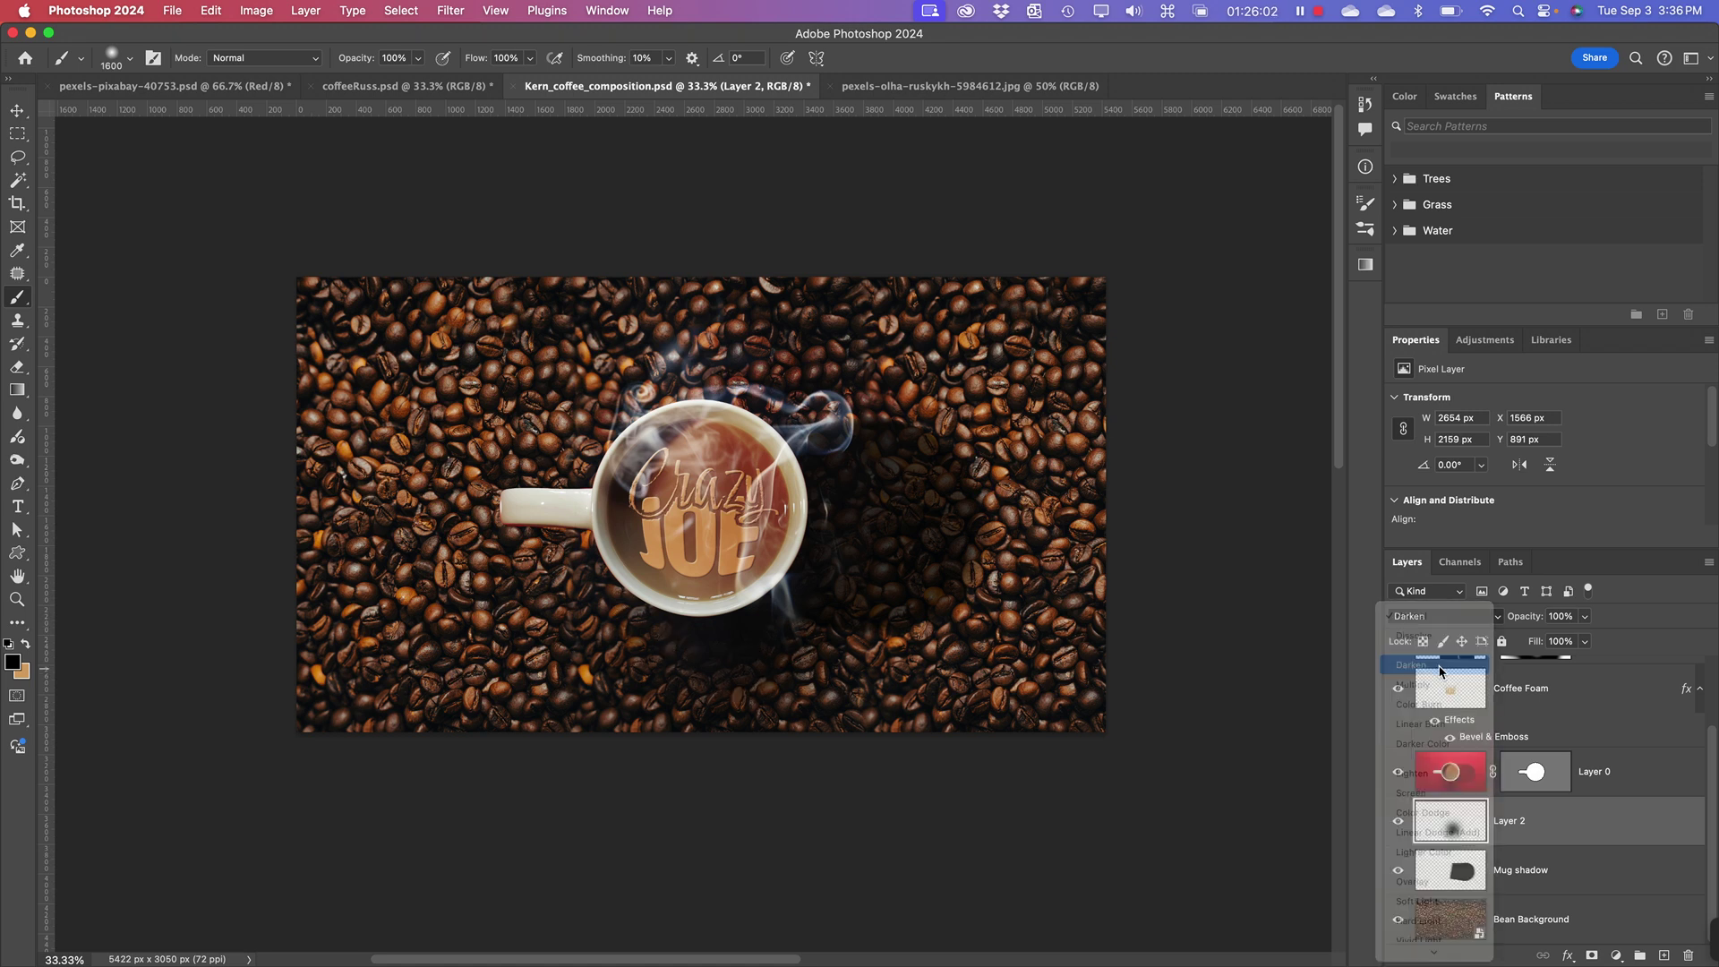
{"action": "left_click", "coordinate": [1583, 615]}
{"action": "left_click_drag", "start_coordinate": [1588, 637], "coordinate": [1560, 637]}
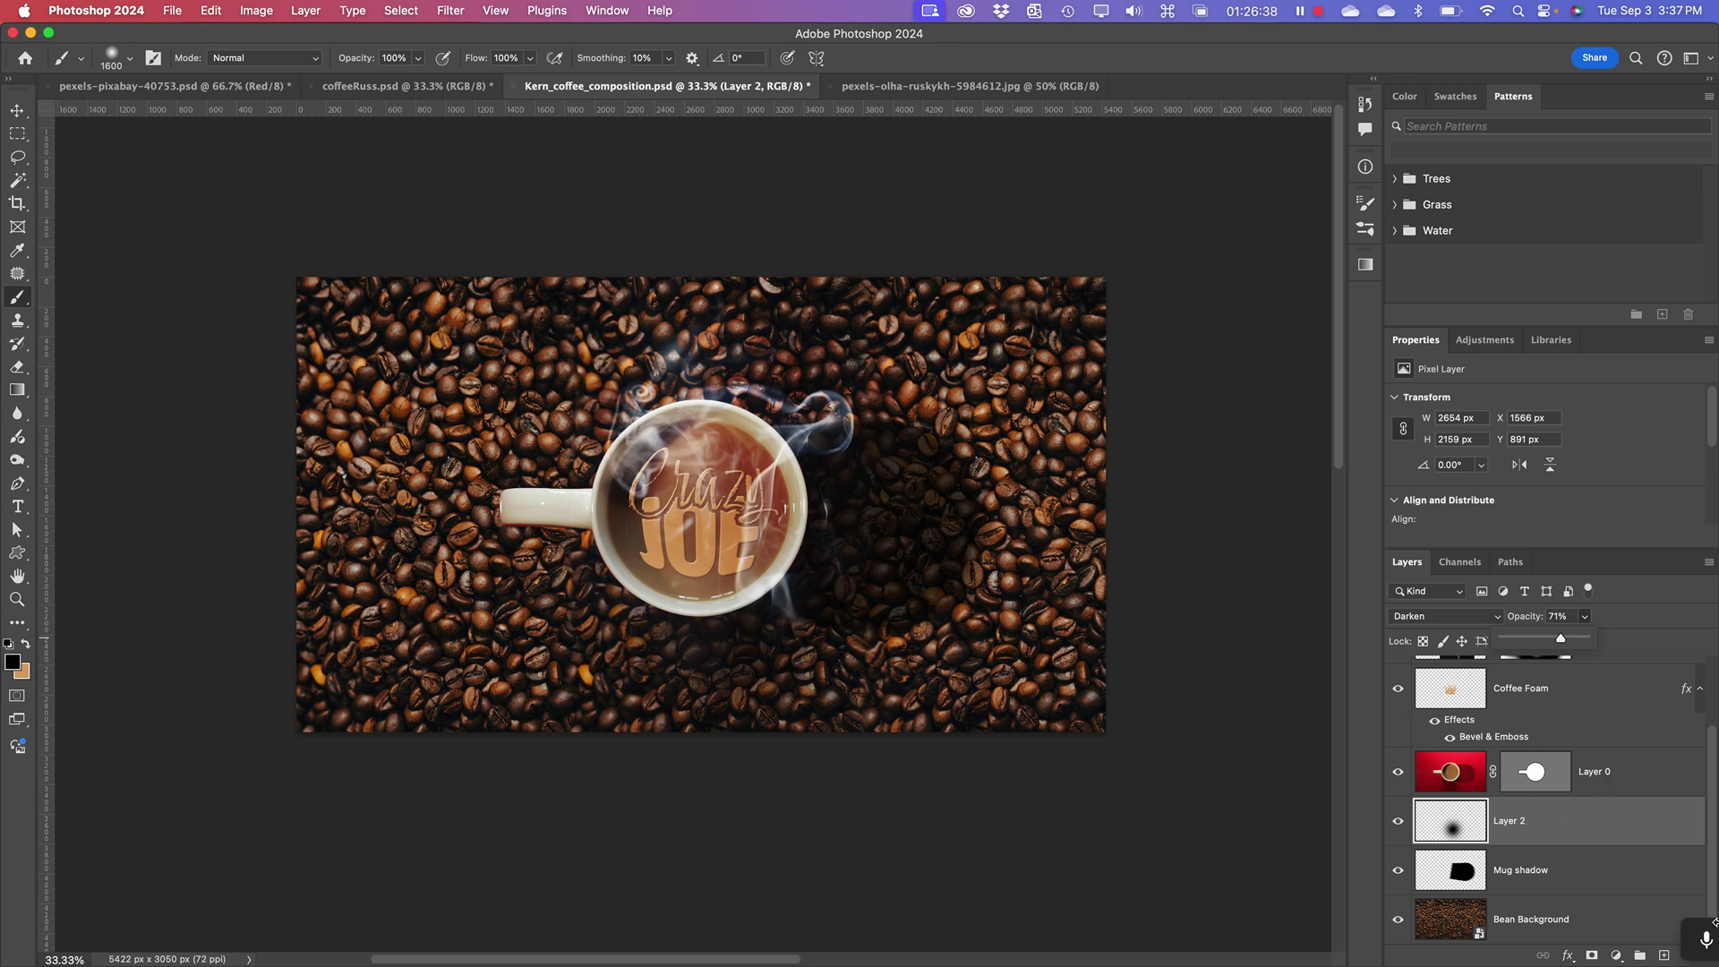
- Group Layer 2 and the Mug shadow layer into a new Pass Through group named Mug shadow
{"action": "left_click", "coordinate": [1572, 866]}
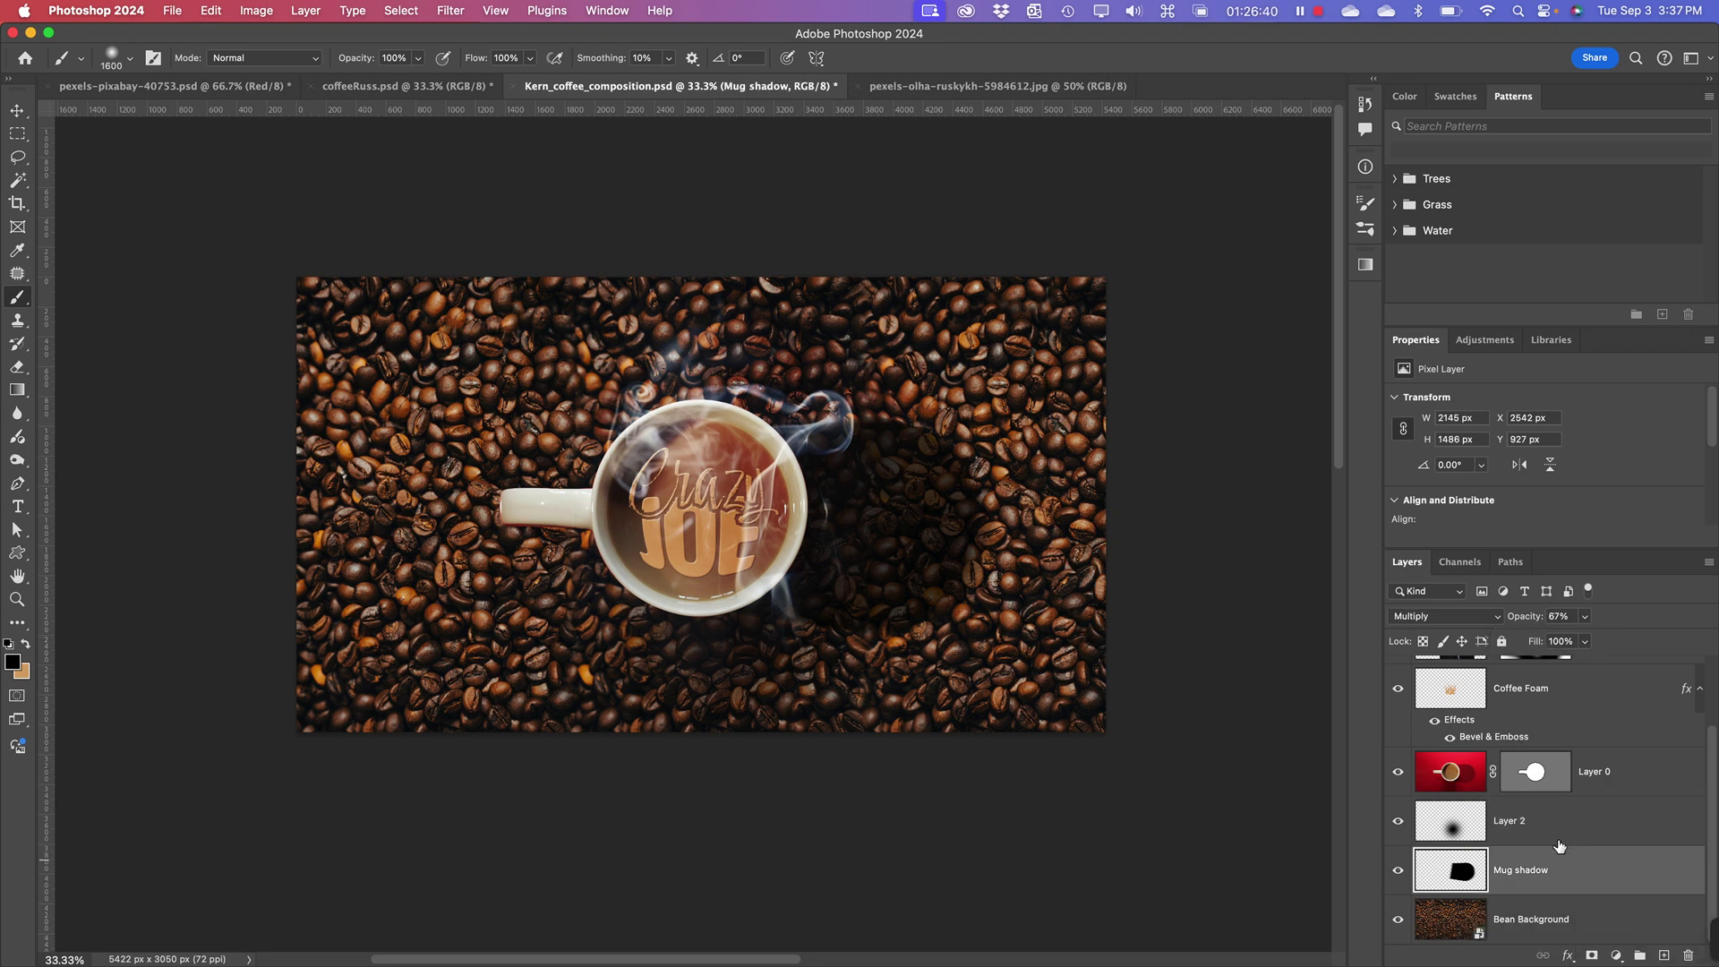
{"action": "left_click", "coordinate": [1559, 840], "text": "shift"}
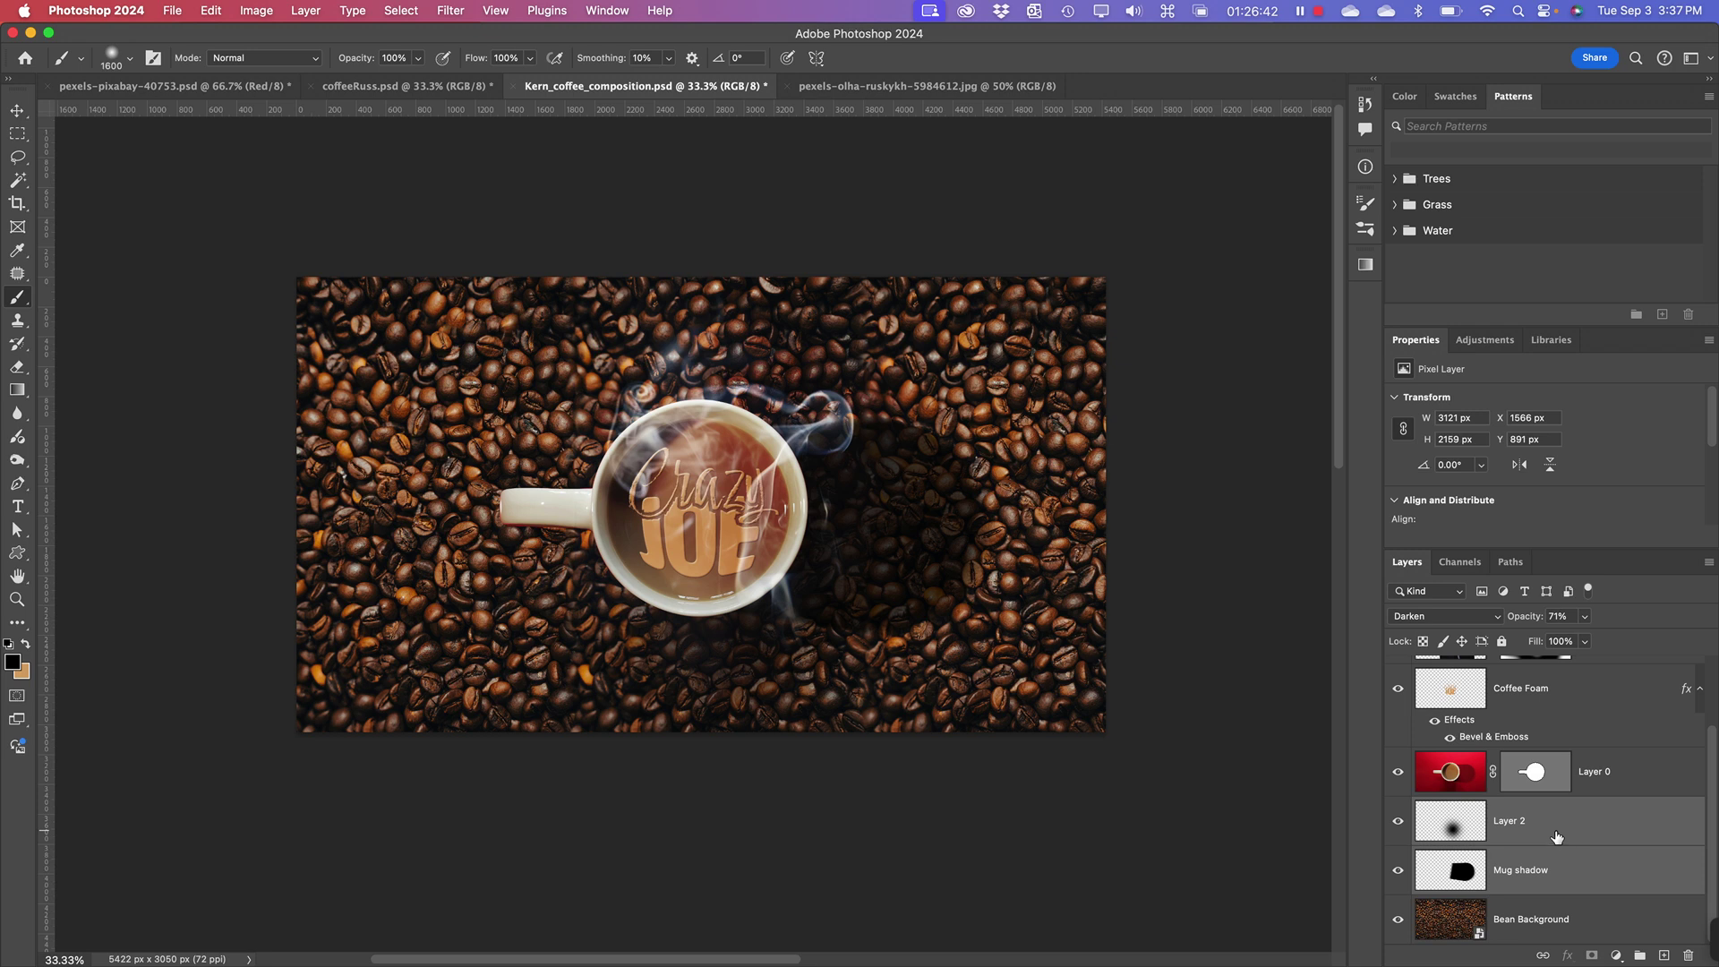
{"action": "right_click", "coordinate": [1558, 837]}
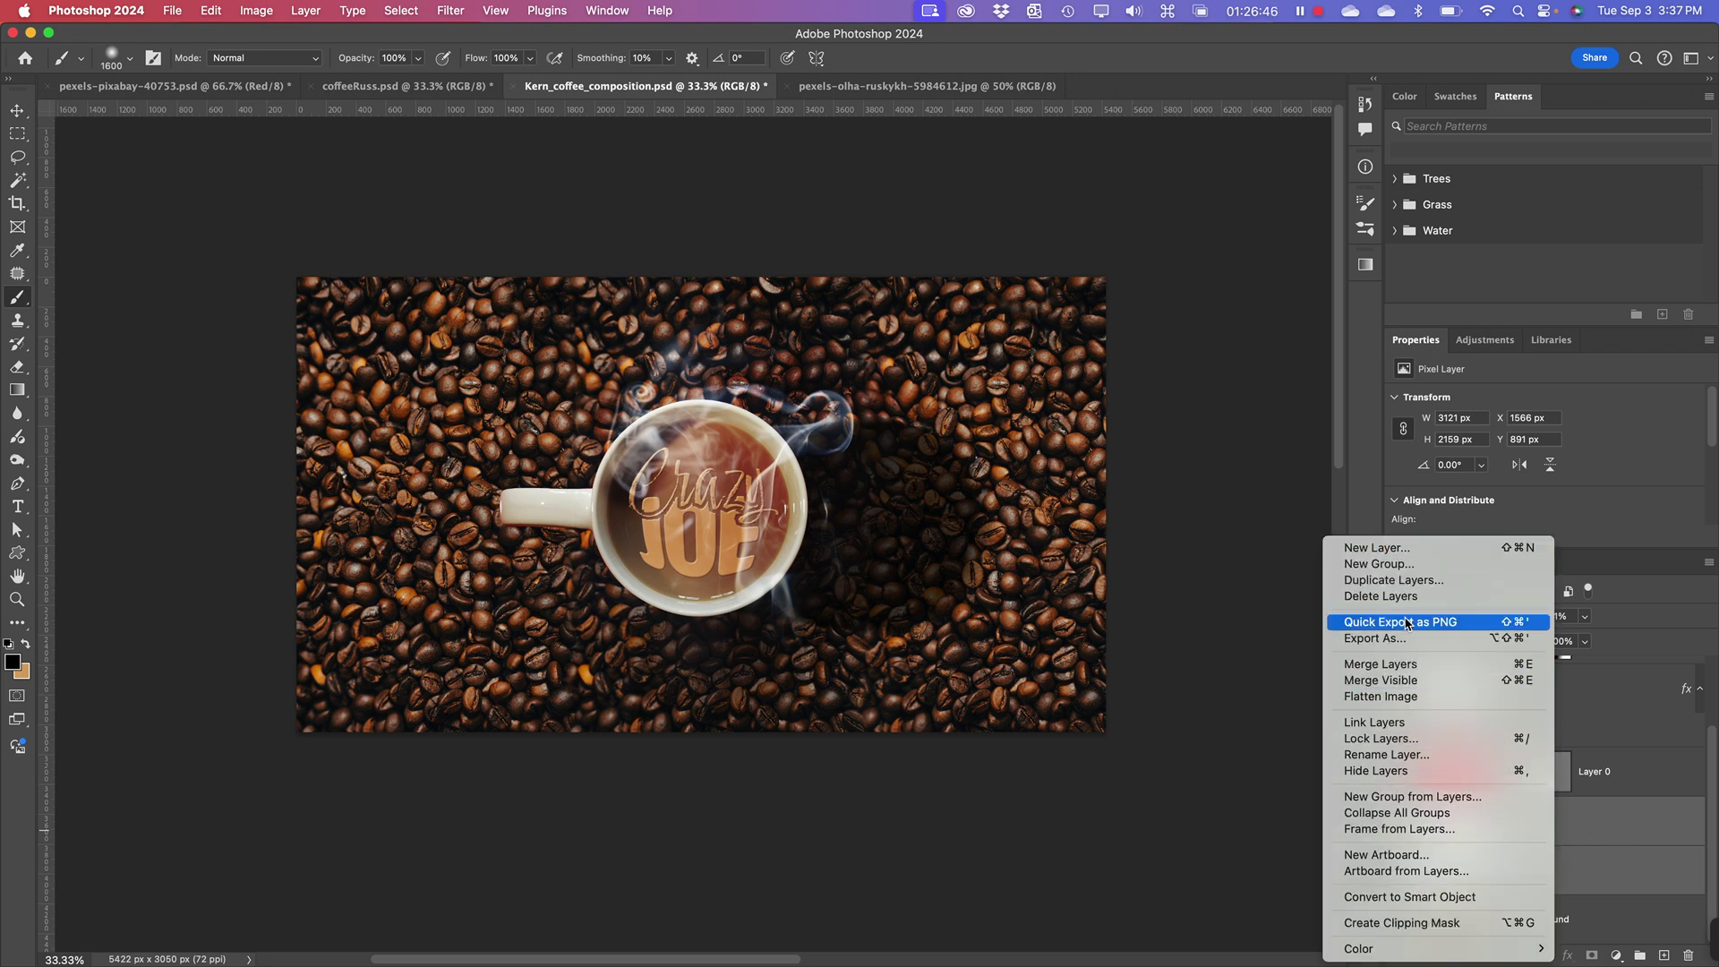
{"action": "left_click", "coordinate": [1414, 797]}
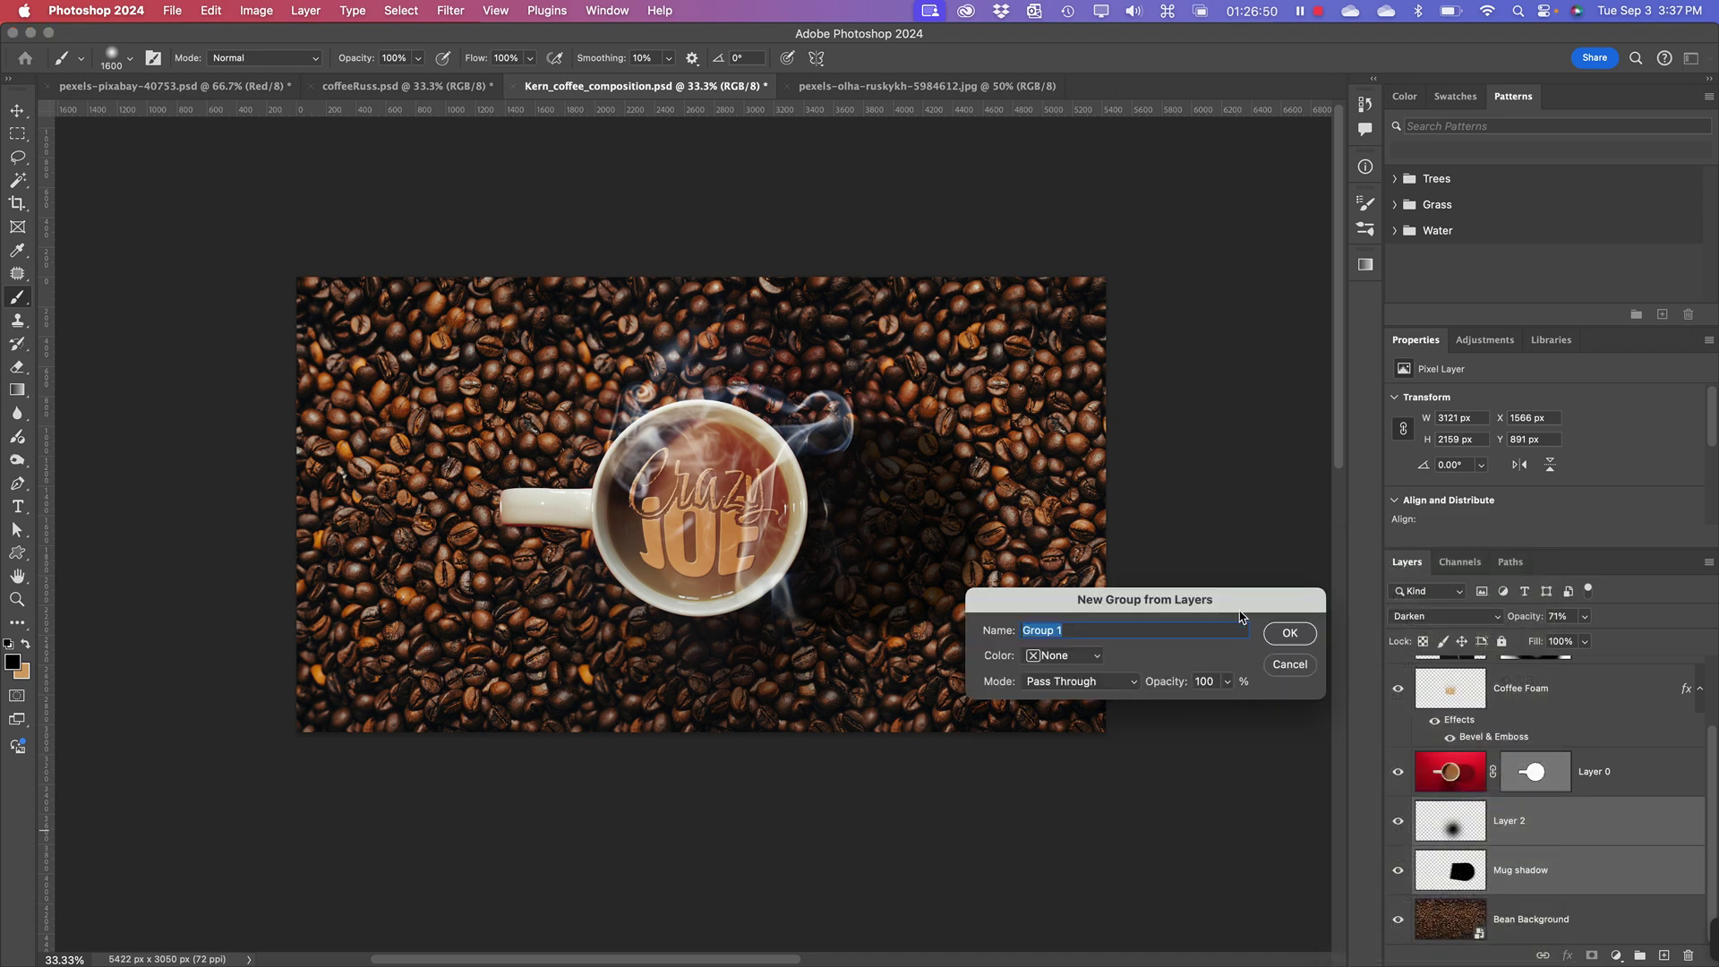
{"action": "type", "text": "M"}
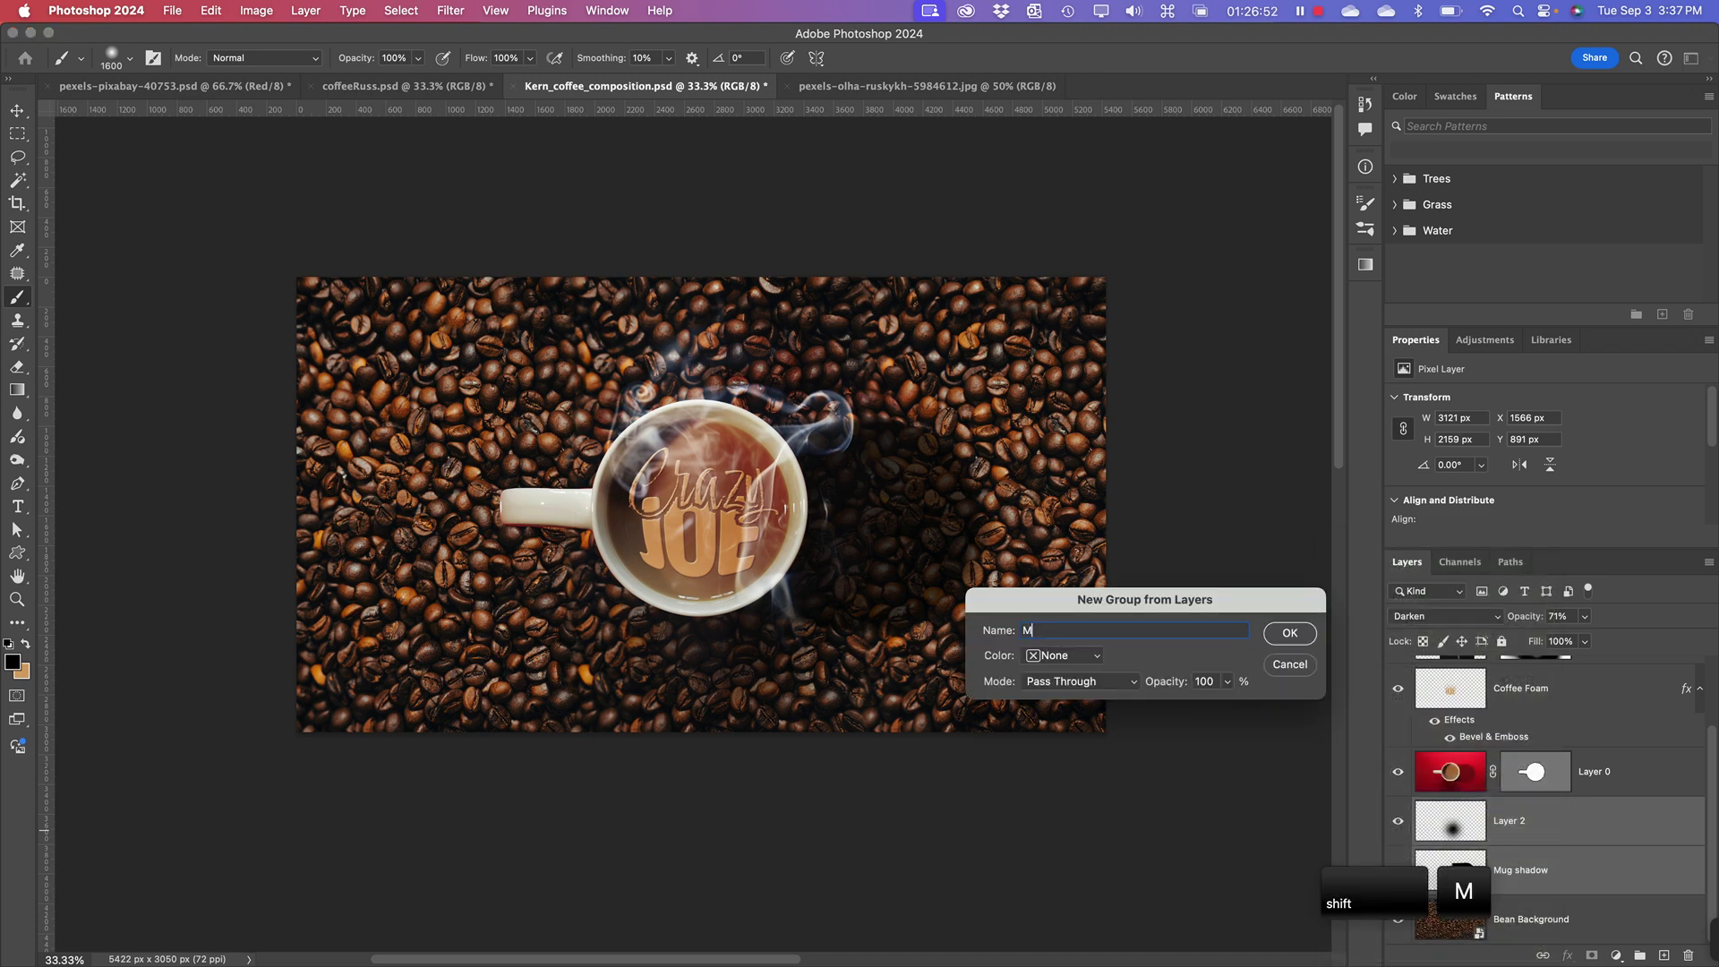
{"action": "type", "text": "ug shadow"}
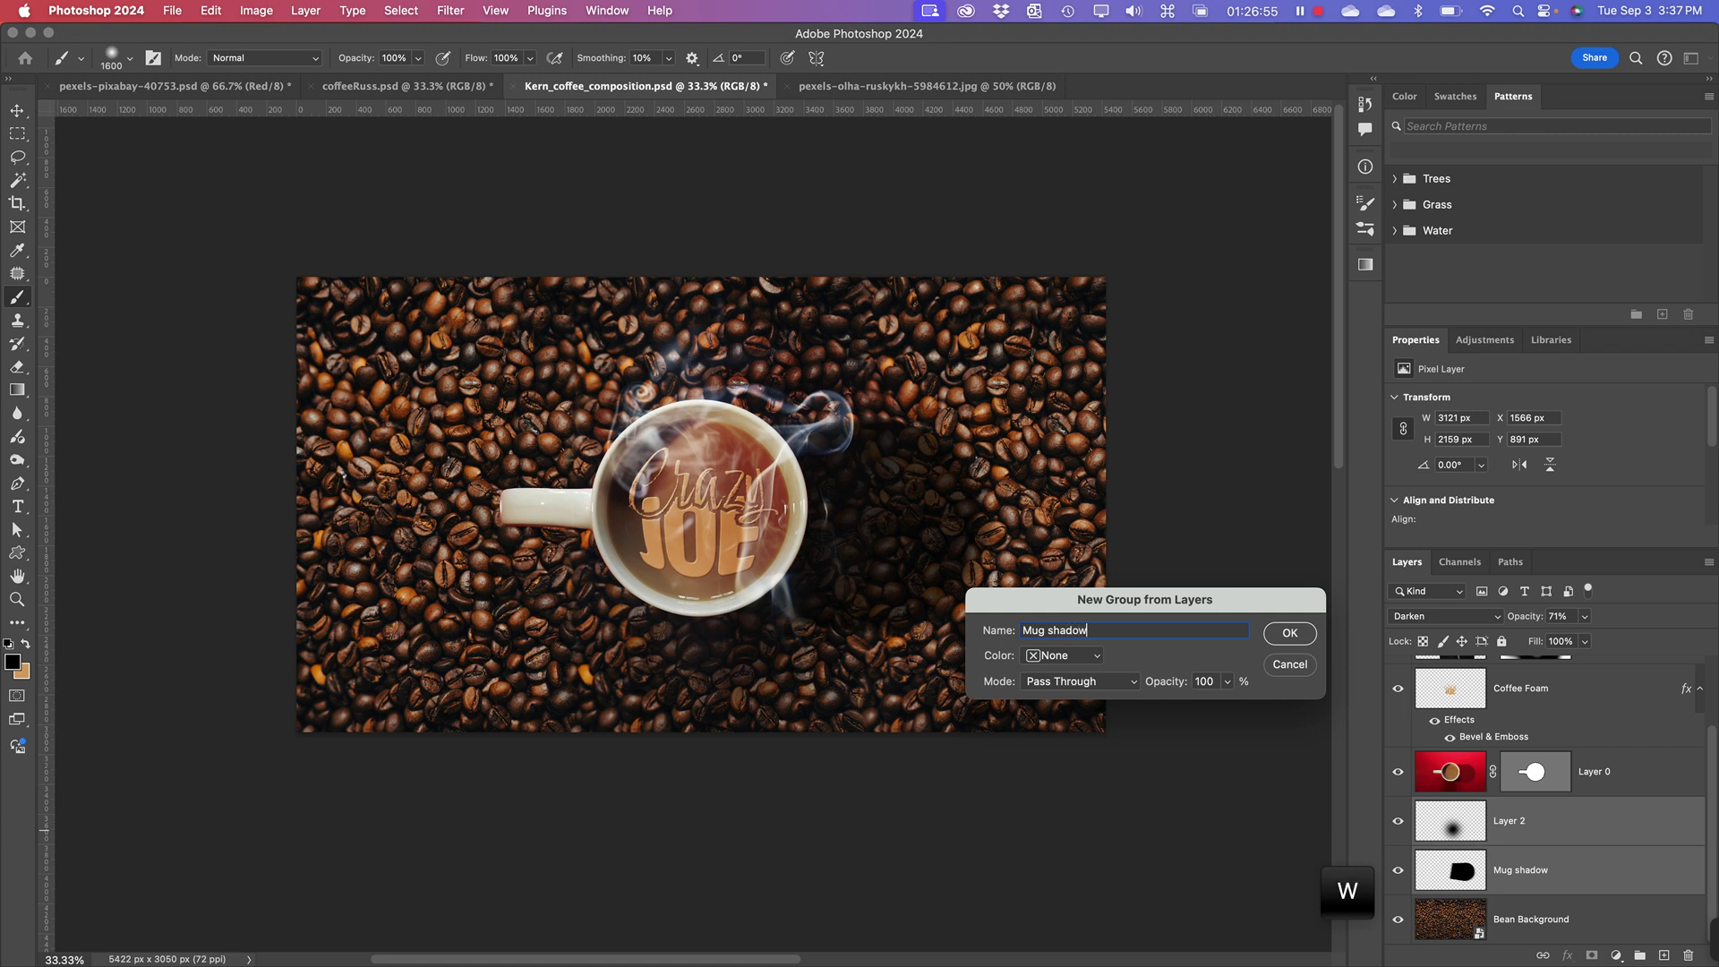
{"action": "key", "text": "Return"}
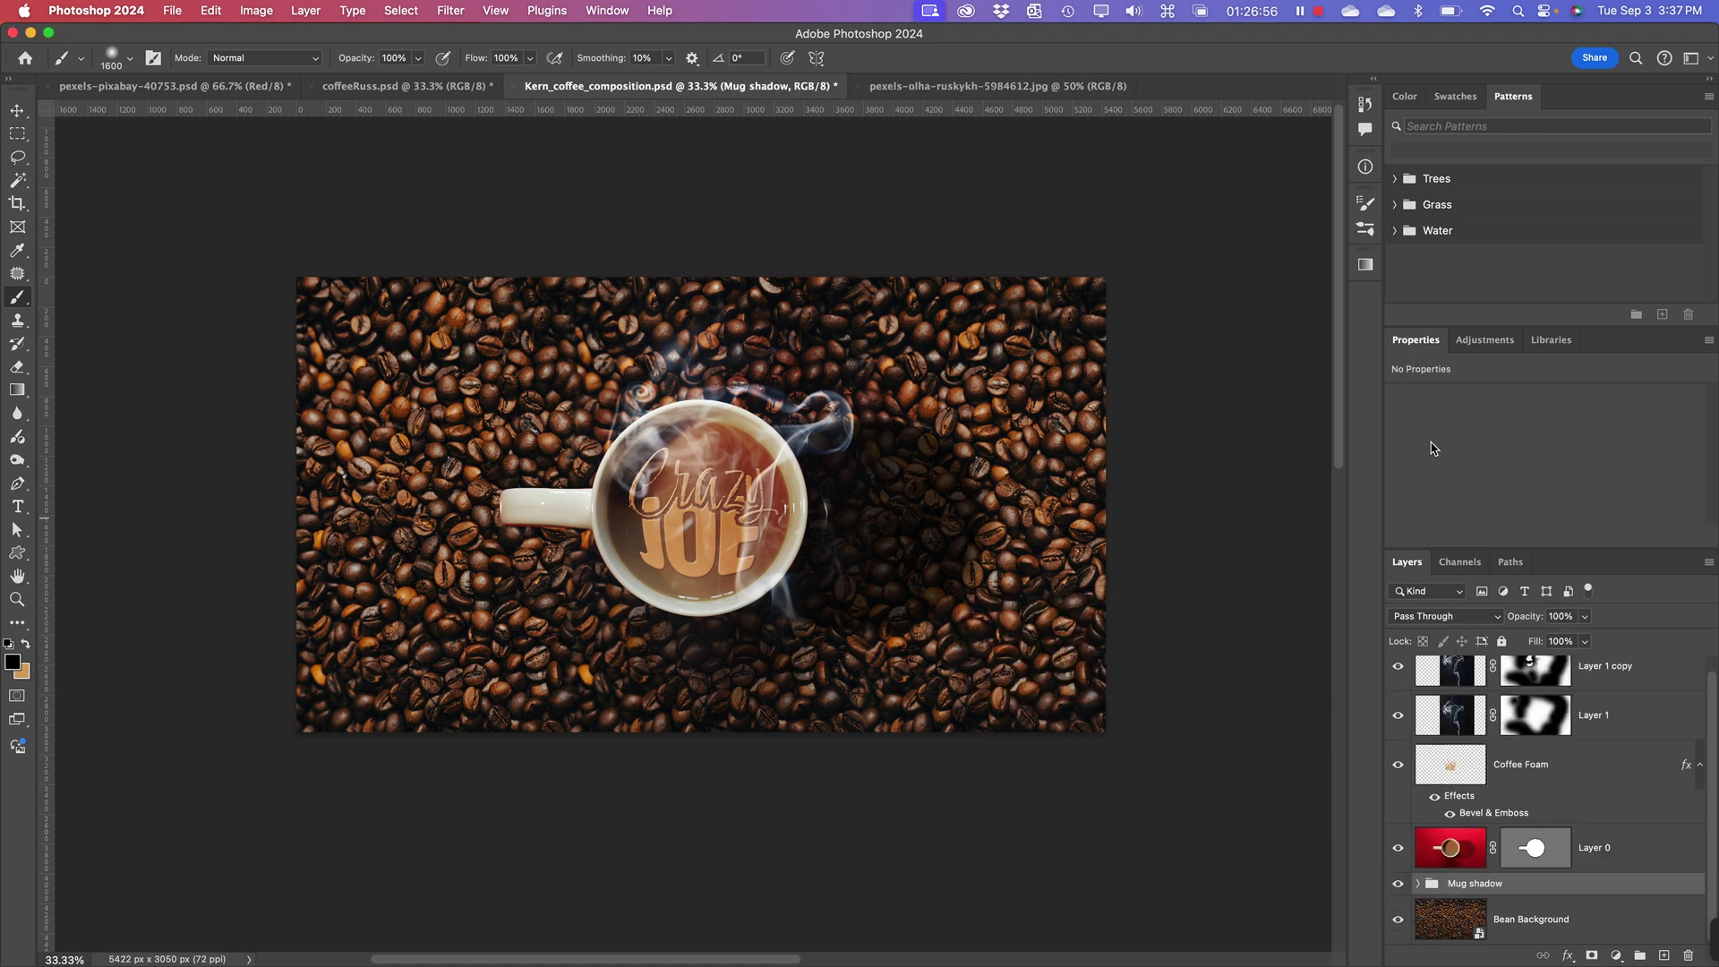
- Group the Layer 1 and Layer 1 copy steam layers into a new Pass Through group named Steam
{"action": "scroll", "coordinate": [1481, 752], "scroll_direction": "up", "scroll_amount": 1}
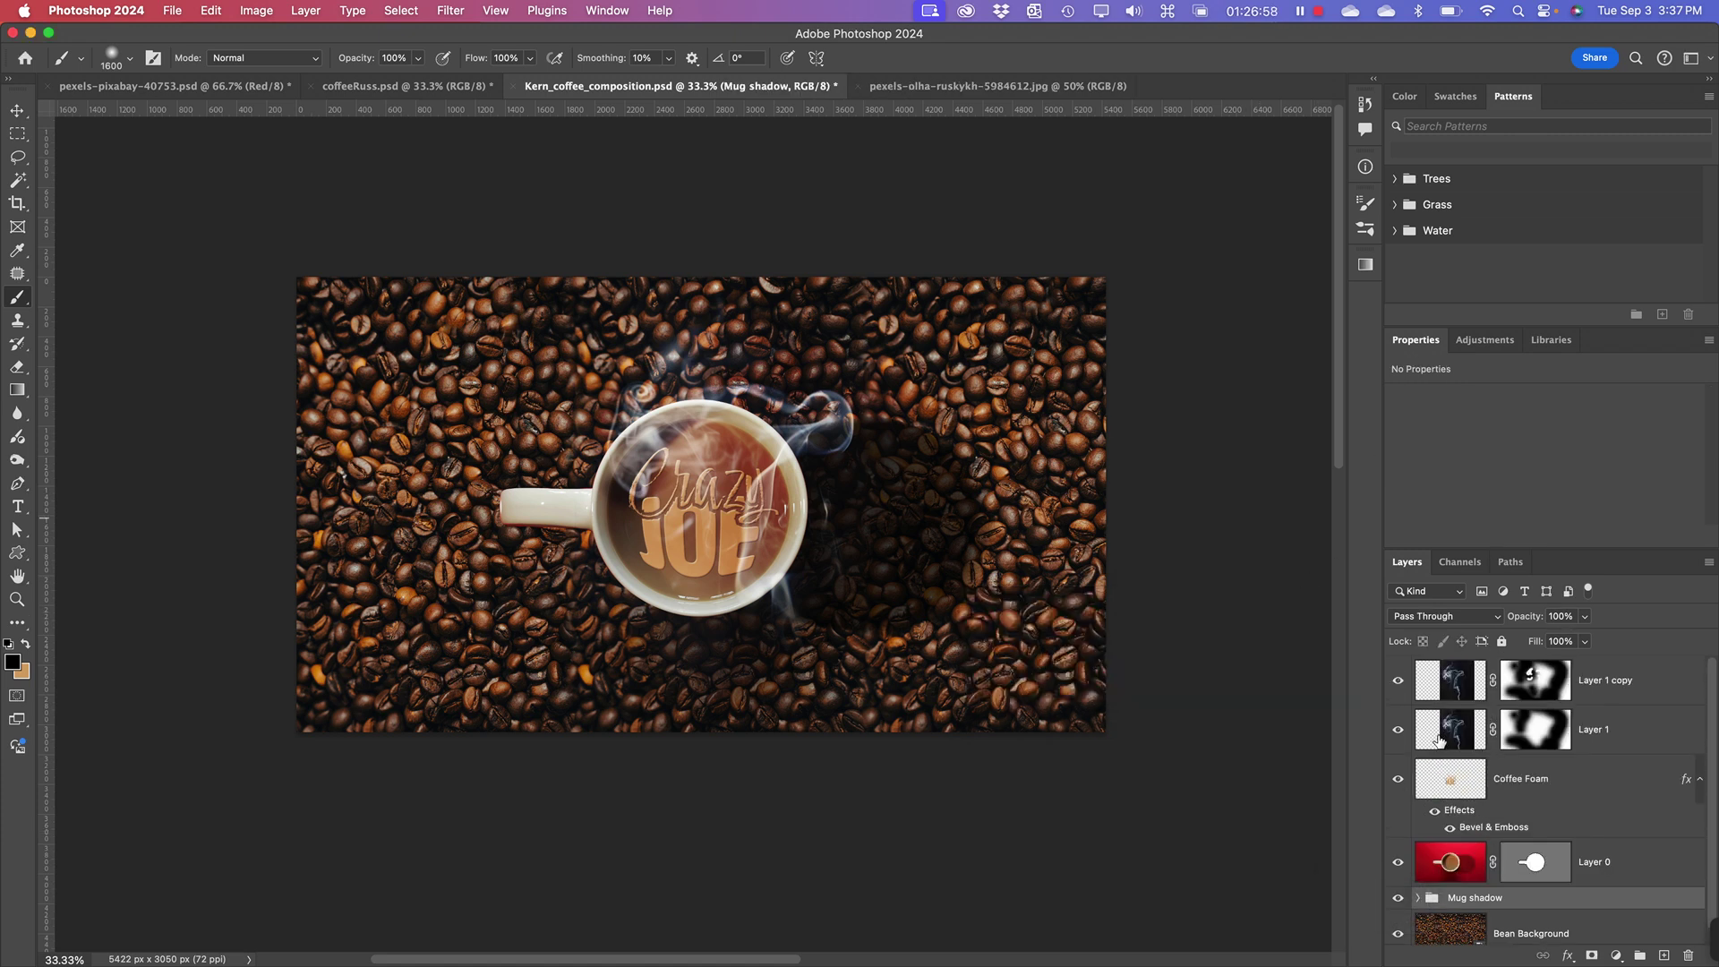
{"action": "left_click", "coordinate": [1446, 736]}
{"action": "left_click", "coordinate": [1477, 682], "text": "shift"}
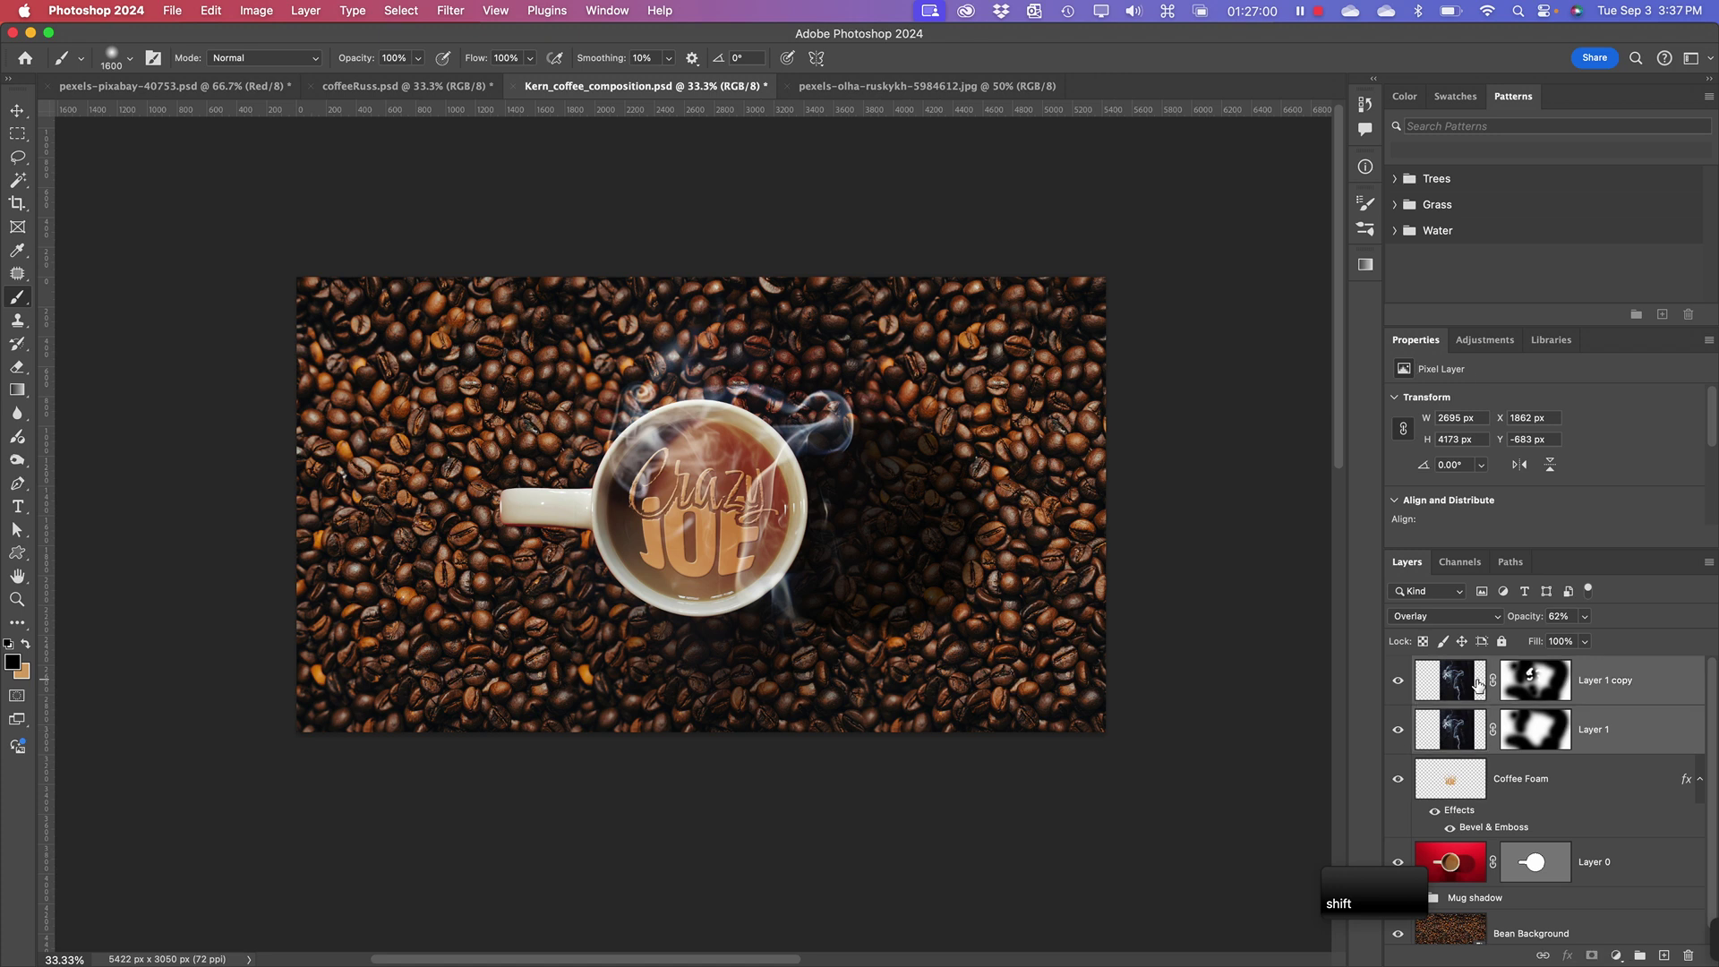
{"action": "left_click", "coordinate": [1710, 561]}
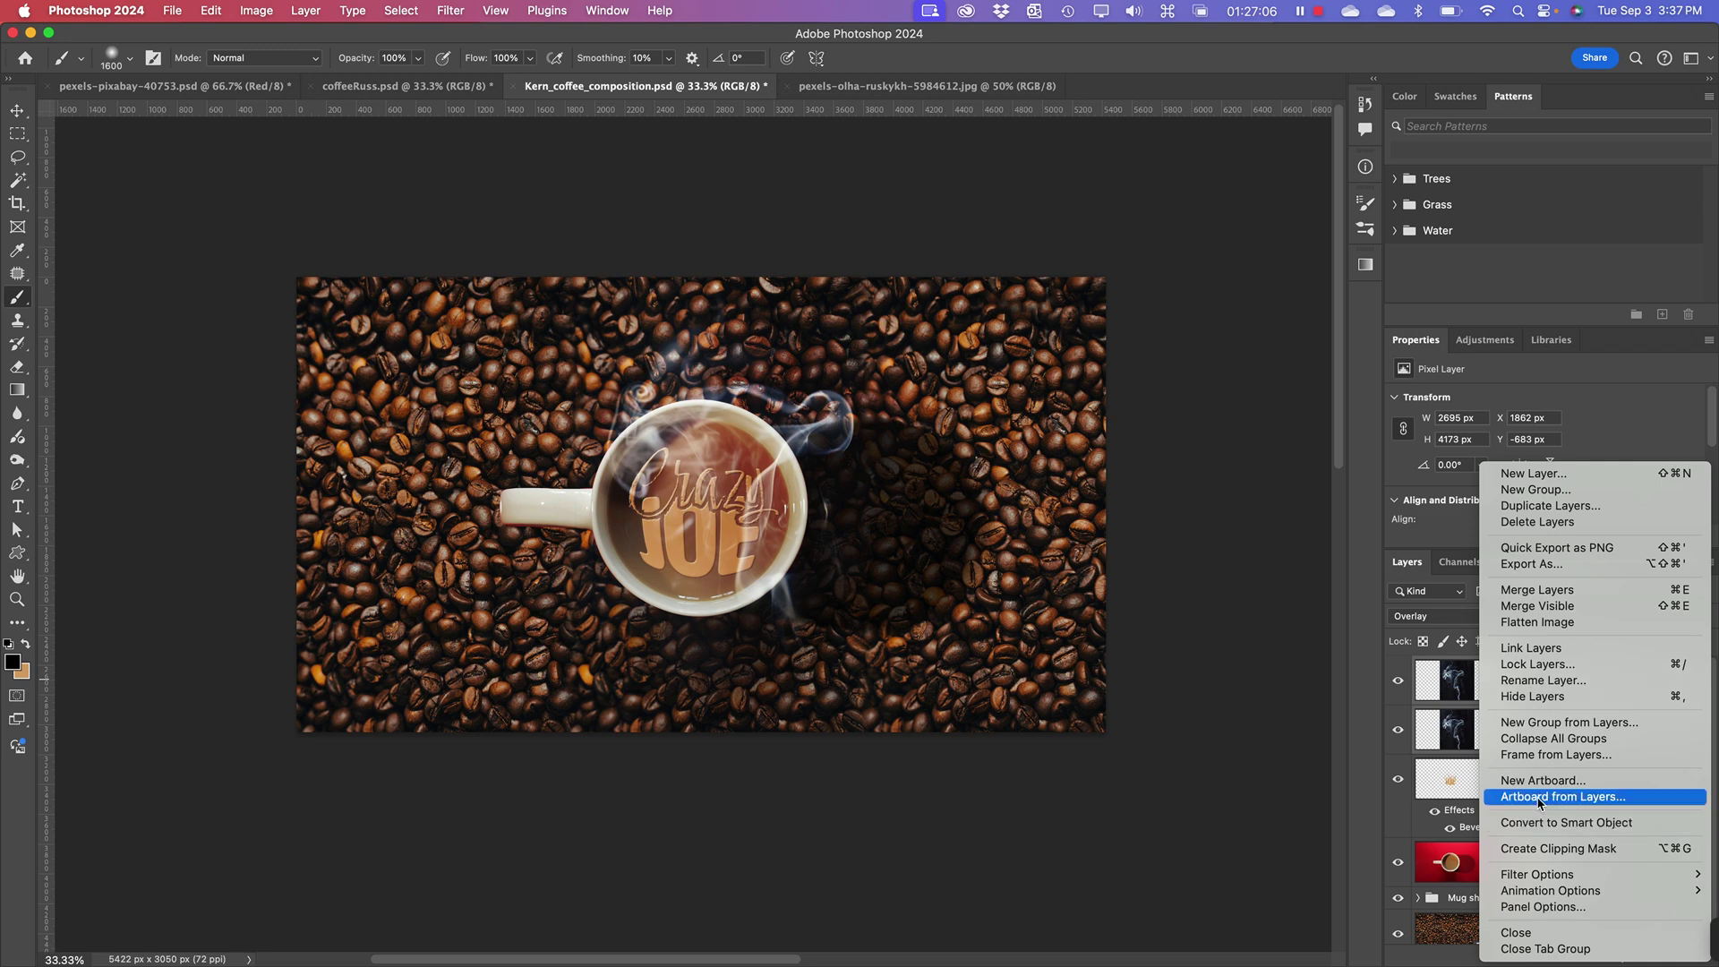
{"action": "left_click", "coordinate": [1534, 722]}
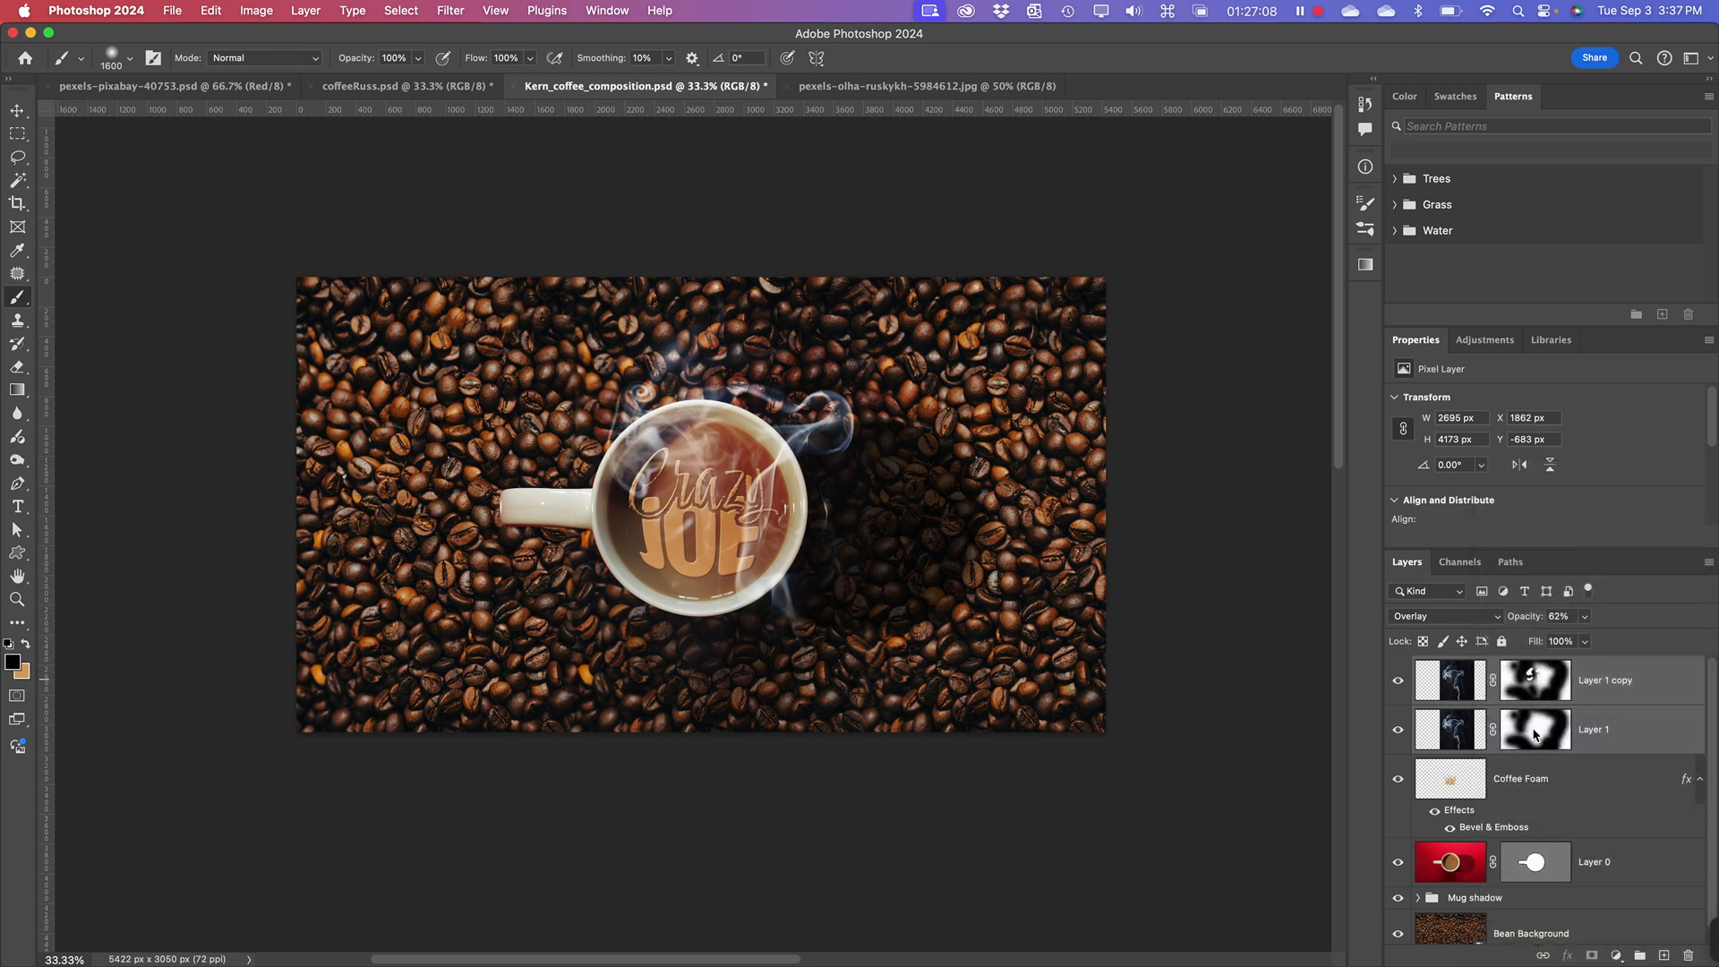
{"action": "type", "text": "Steam"}
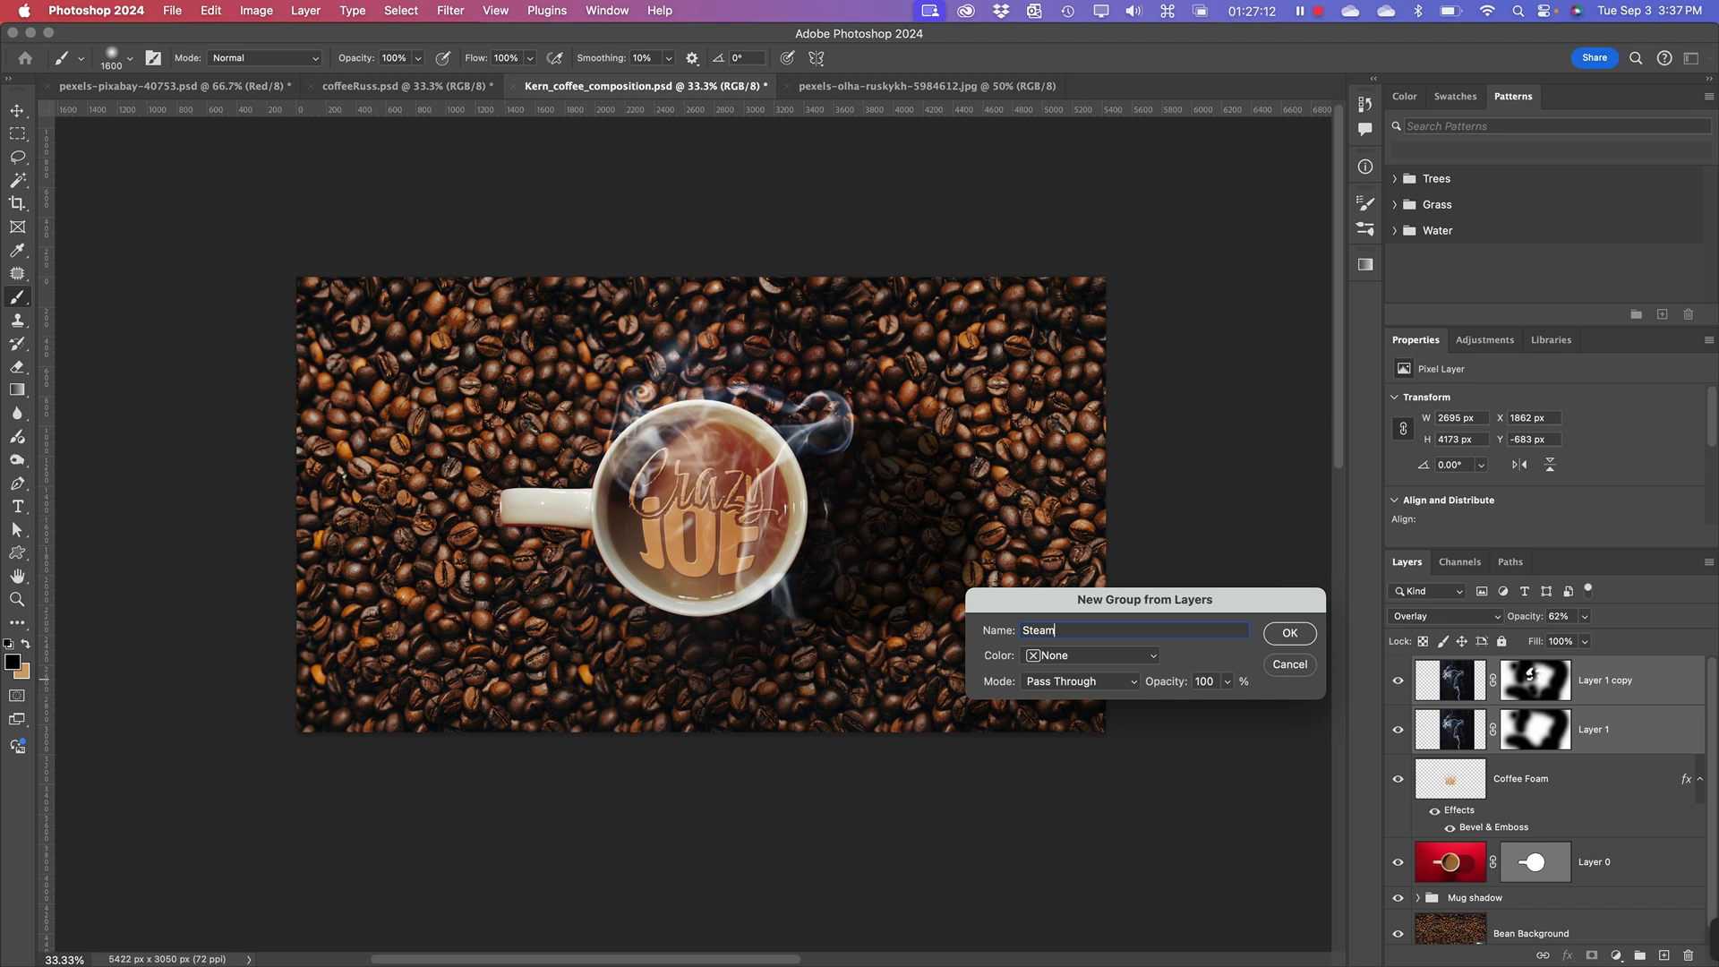
{"action": "key", "text": "Return"}
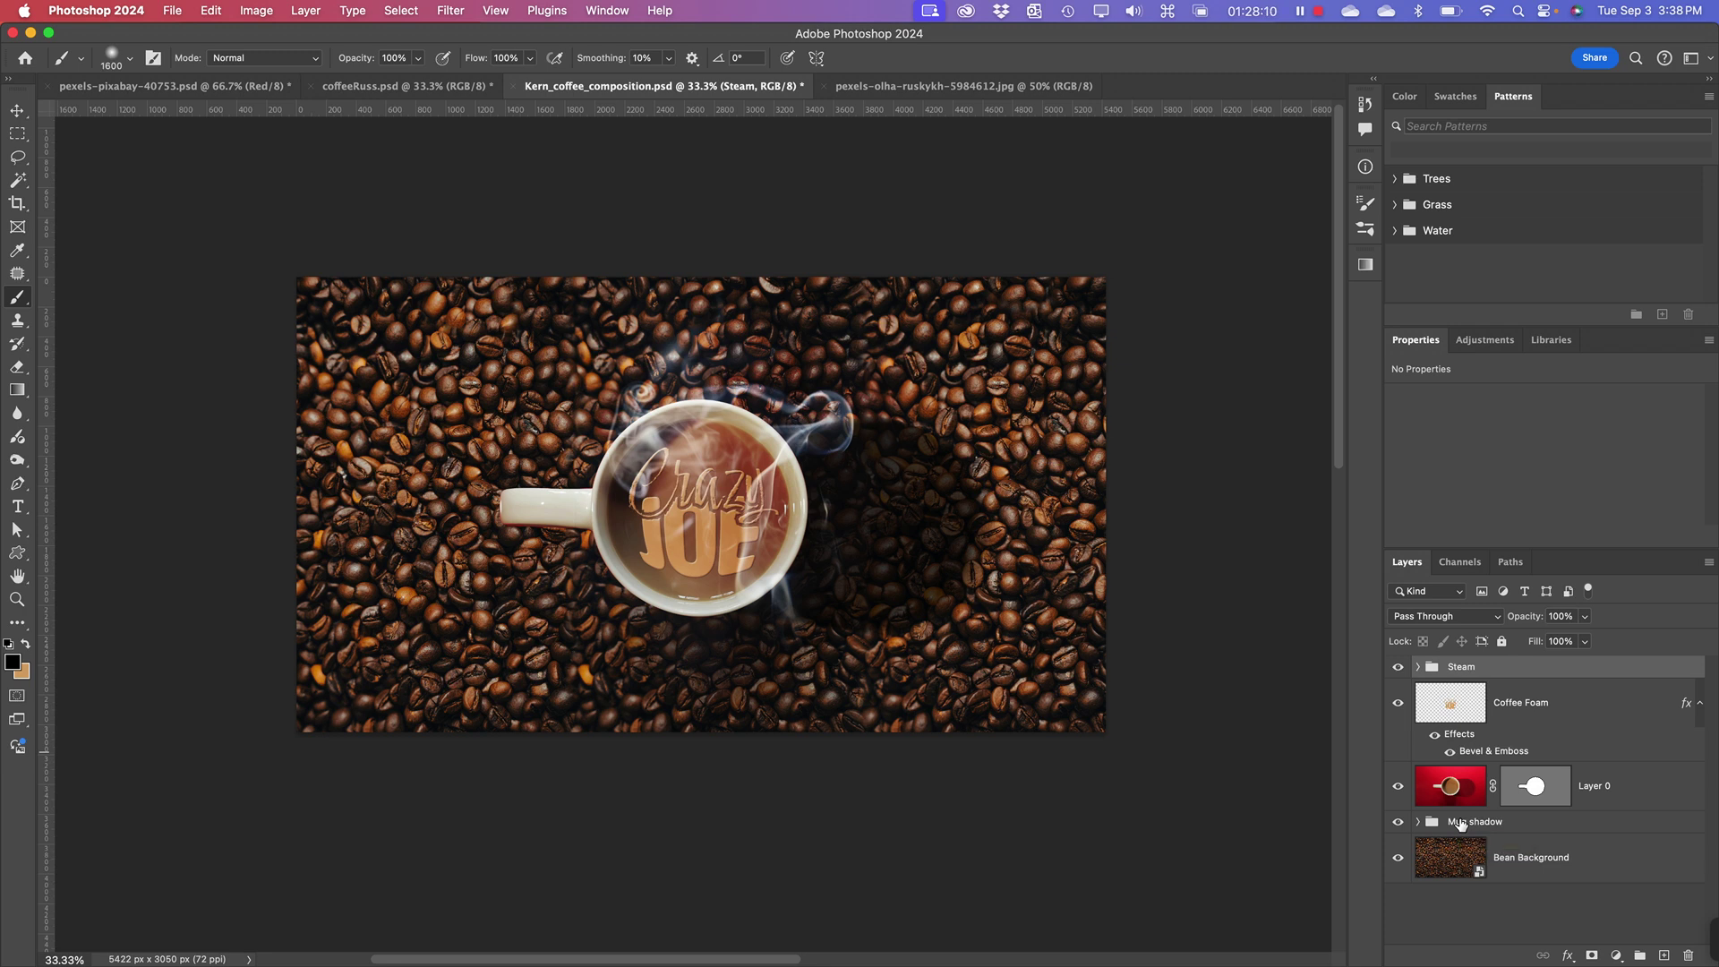
- Examine the Crazy Joe Type and Shadow paths on the image, load the Shadow path as a selection and deselect it
{"action": "left_click", "coordinate": [1510, 564]}
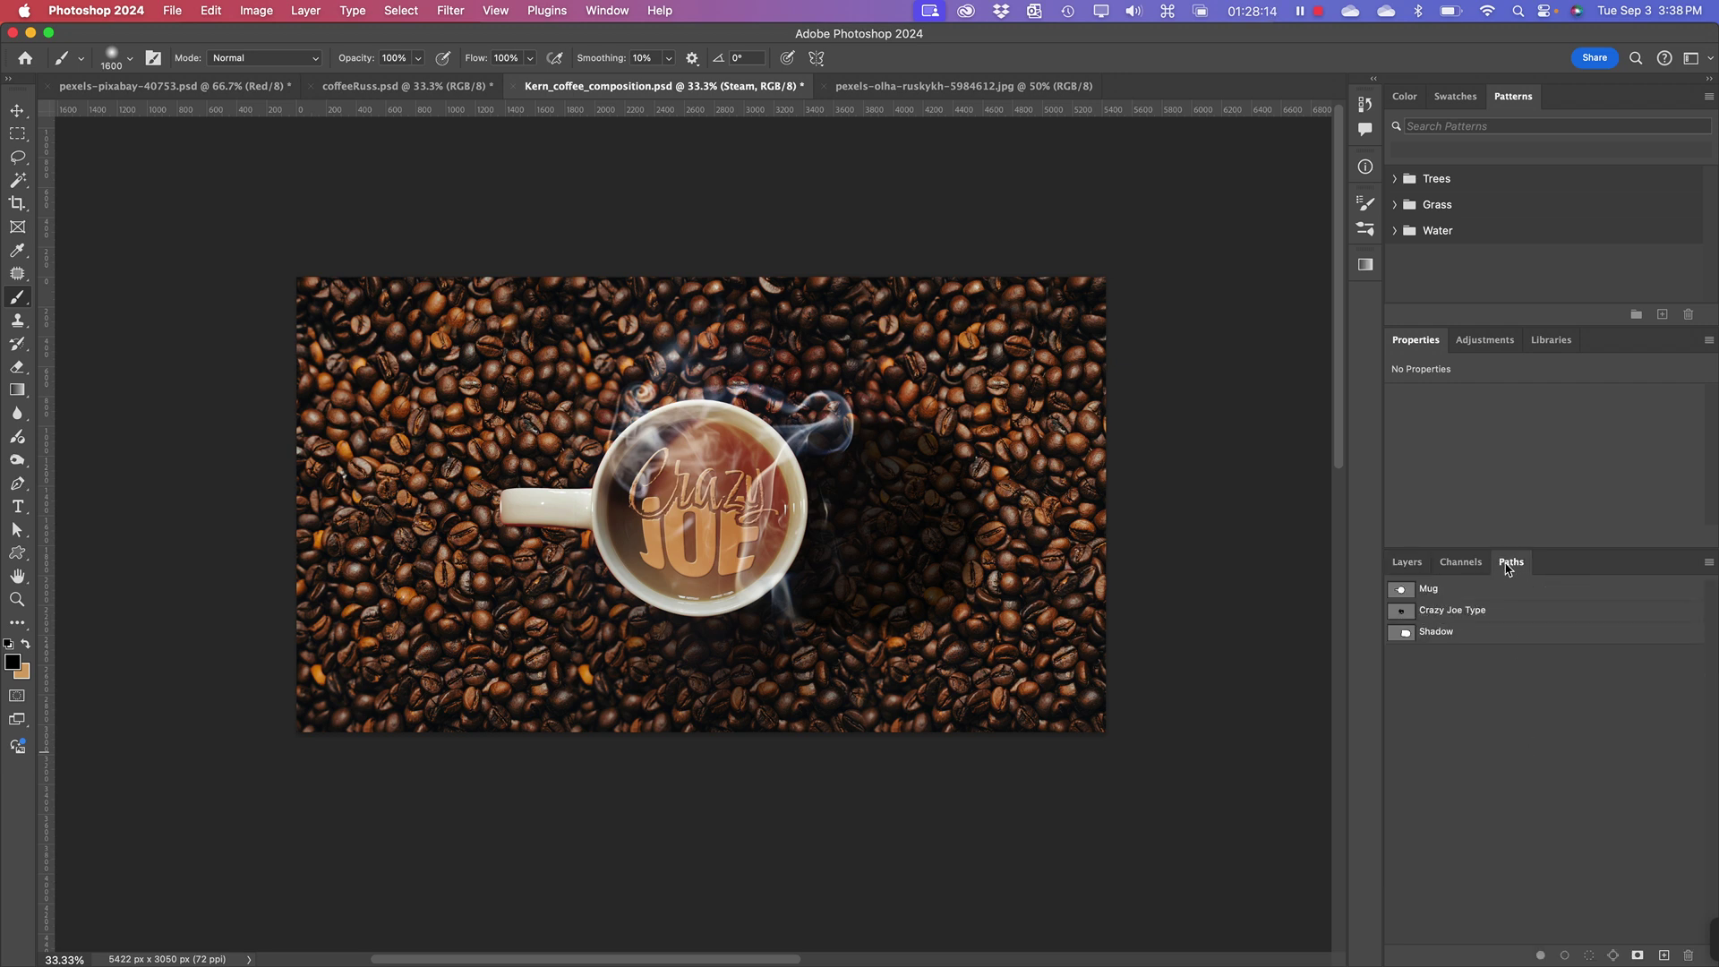
{"action": "left_click", "coordinate": [1434, 616]}
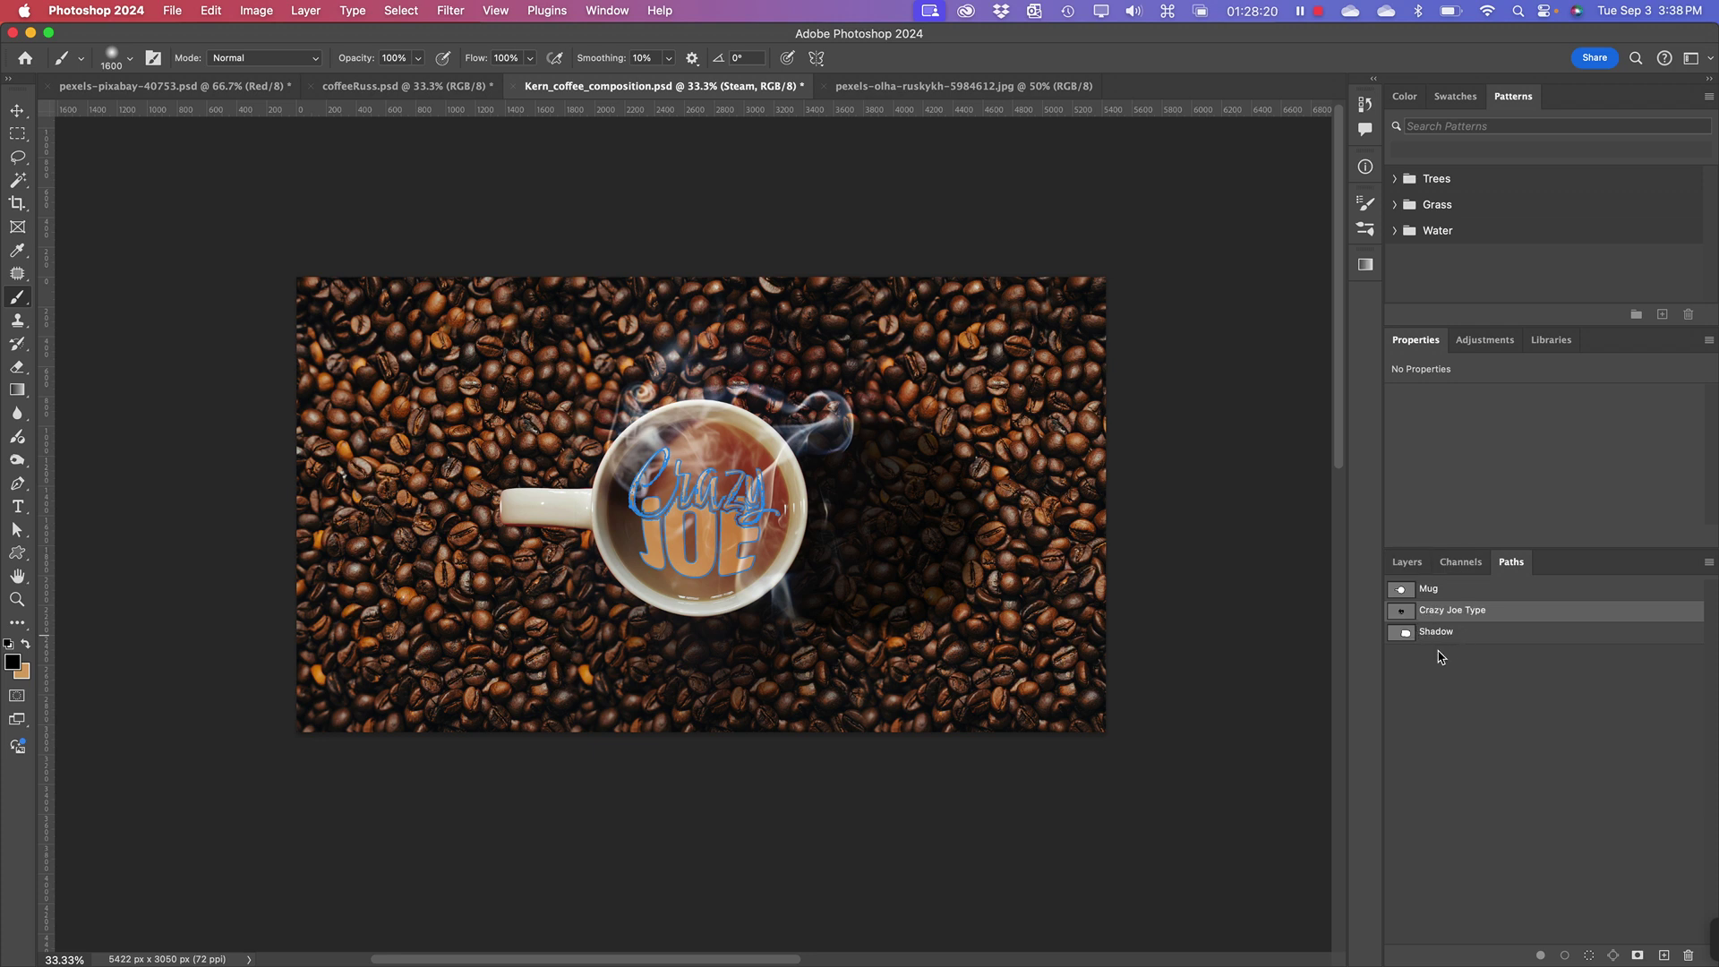
{"action": "left_click", "coordinate": [1413, 636]}
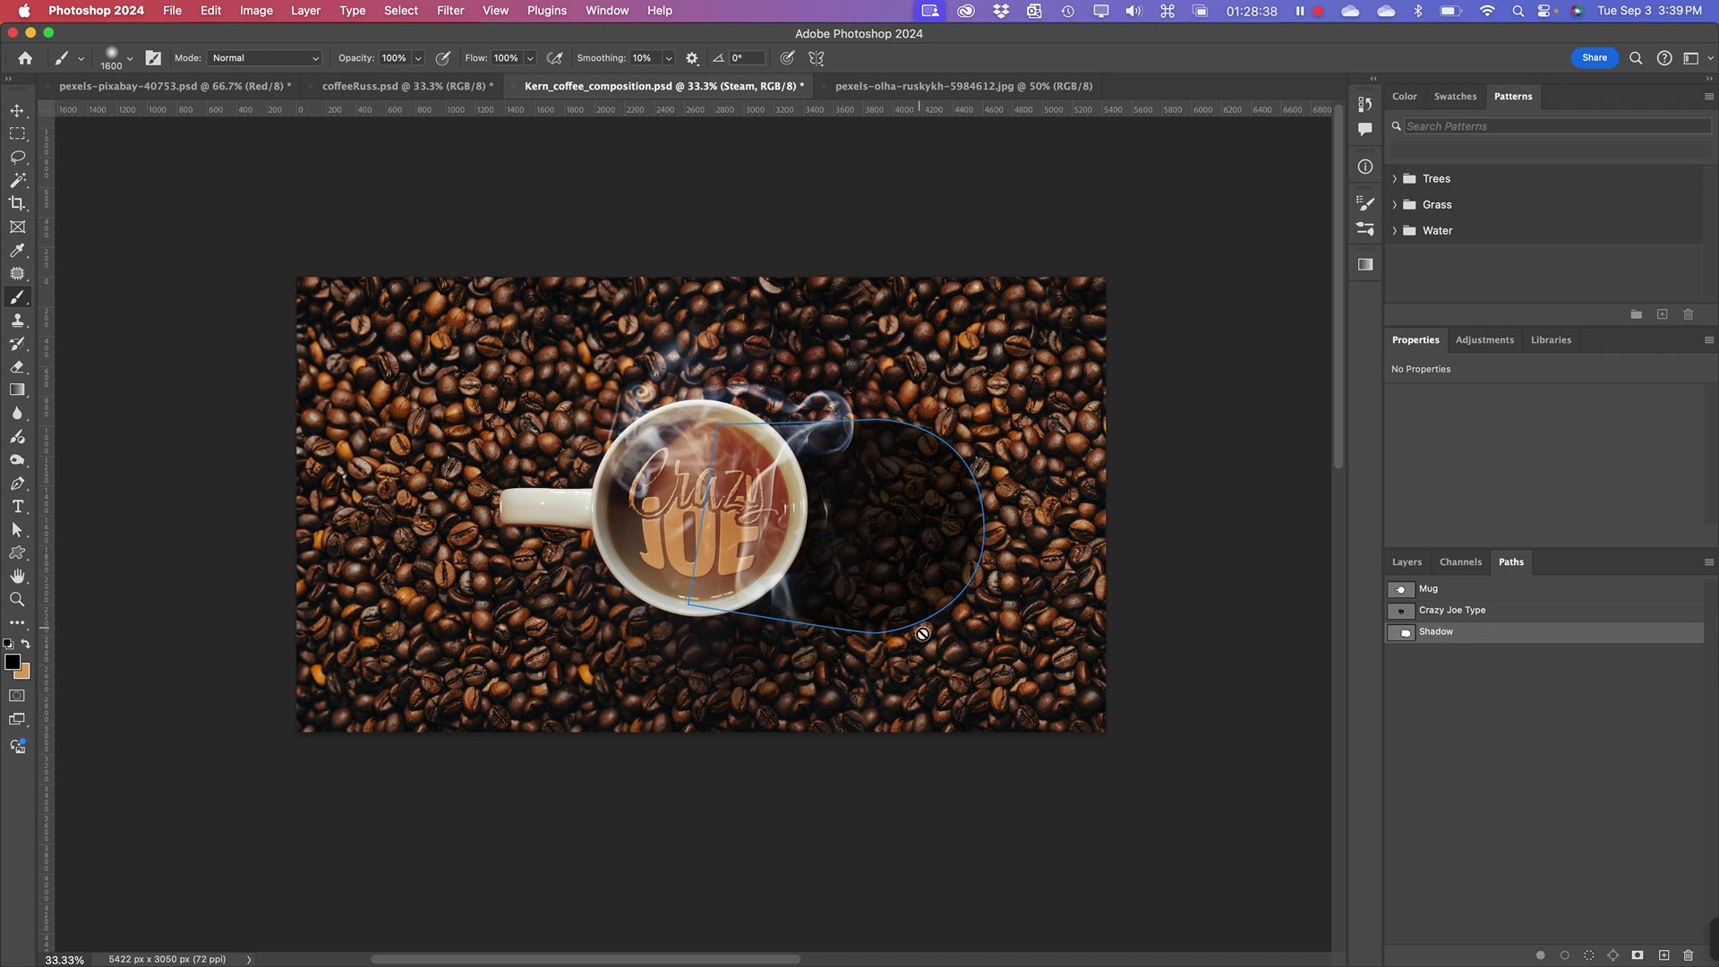
{"action": "left_click", "coordinate": [1588, 956]}
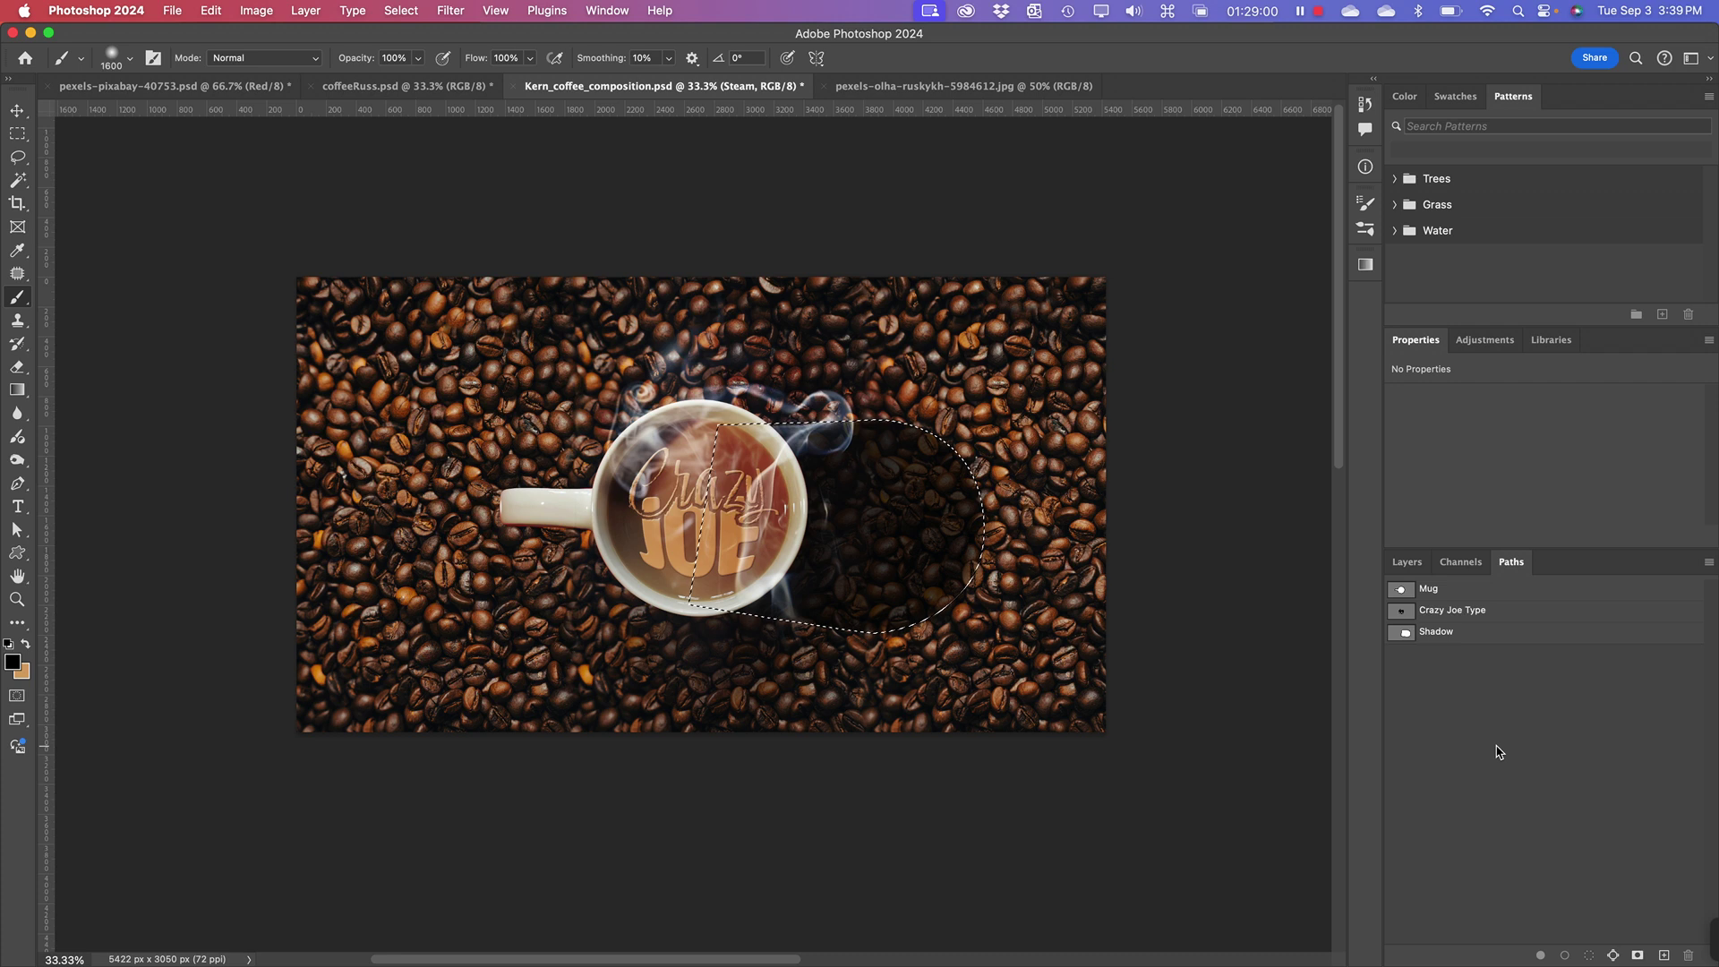
{"action": "key", "text": "super"}
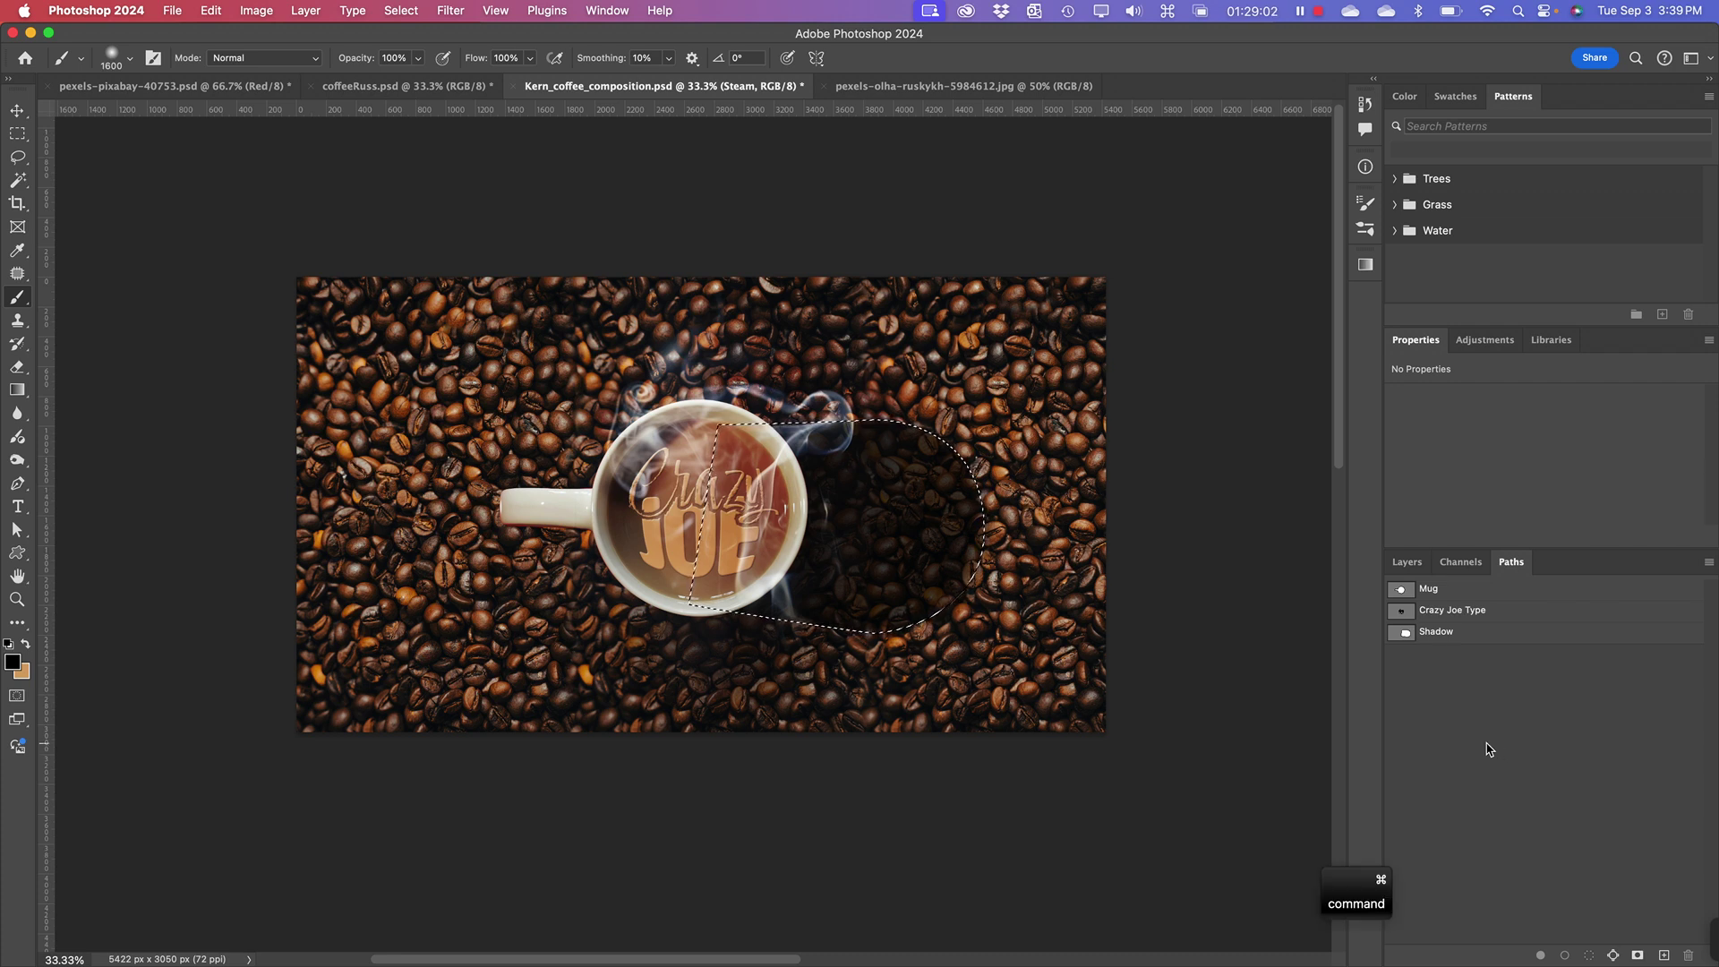
{"action": "key", "text": "super+d"}
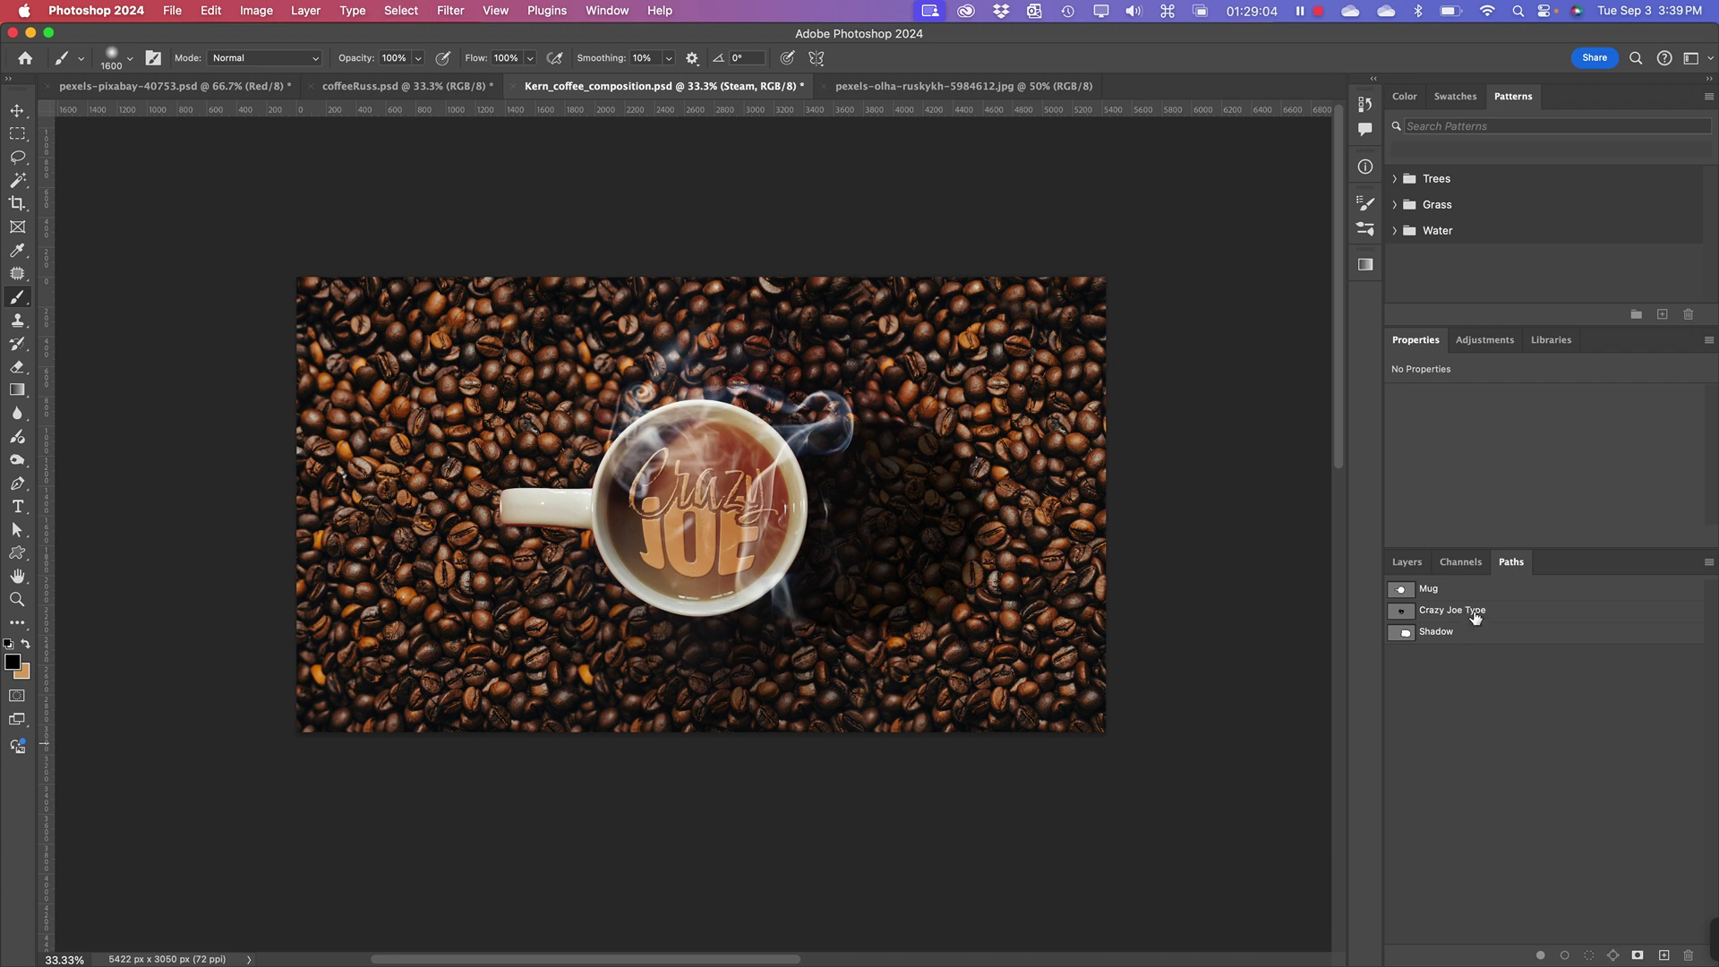
- Look at the document's colour channels and return to the layer stack with no layer selected
{"action": "left_click", "coordinate": [1460, 561]}
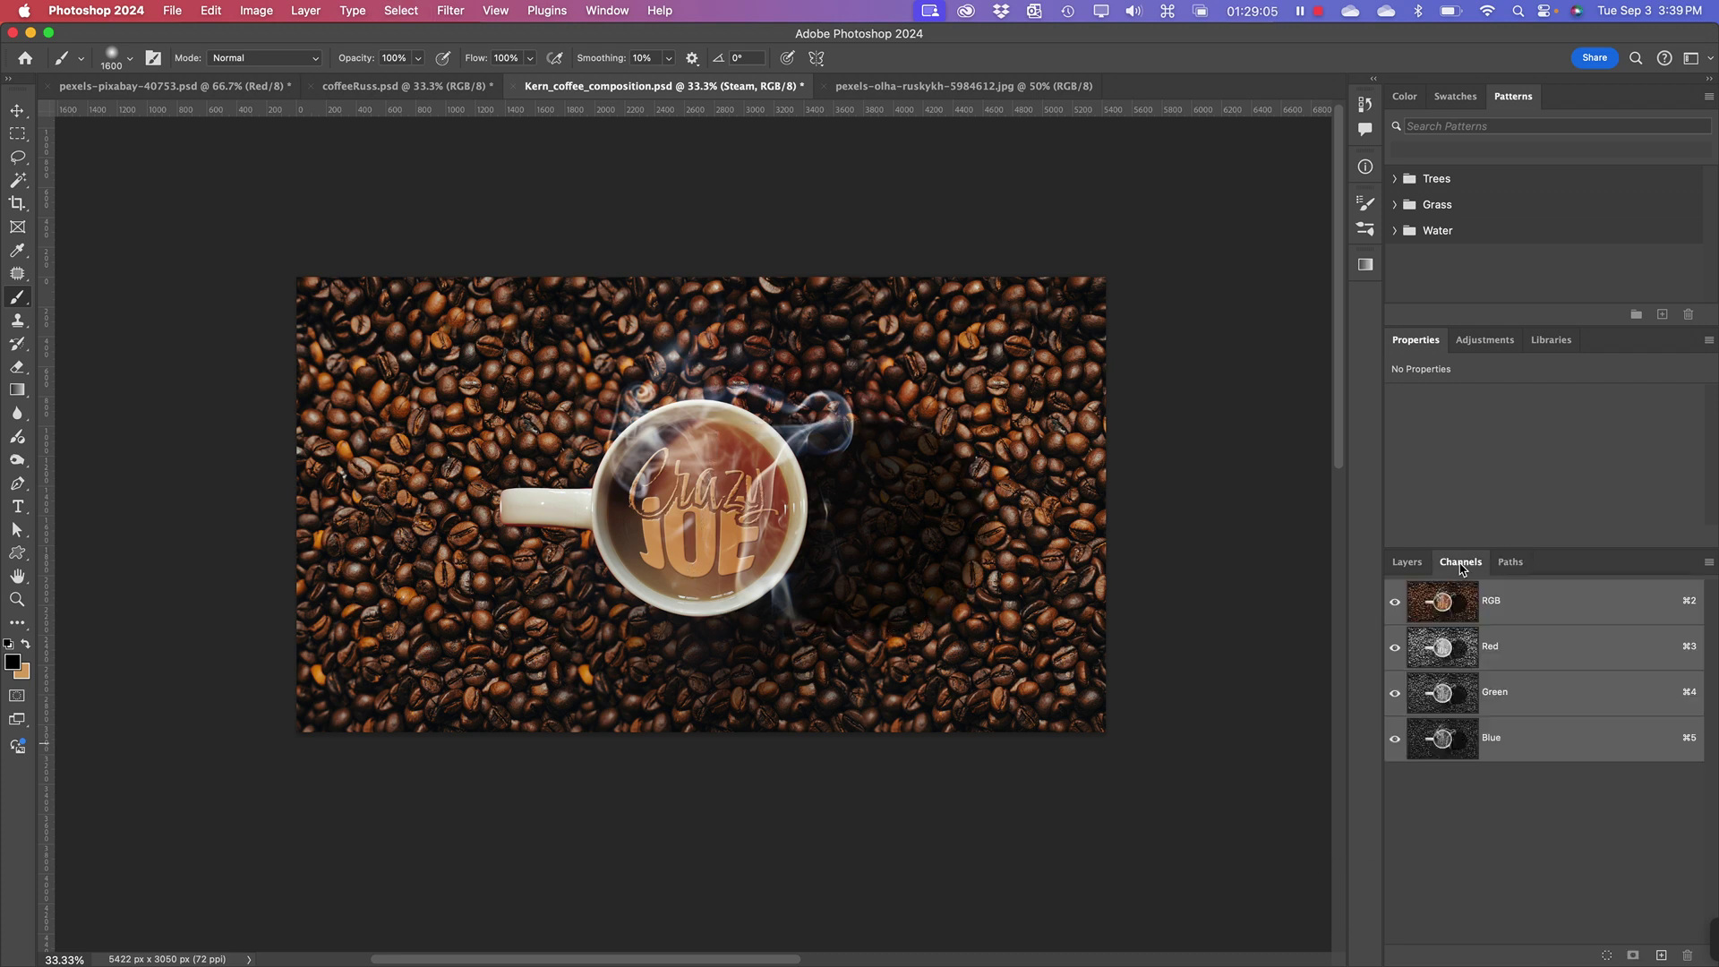
{"action": "left_click", "coordinate": [1408, 564]}
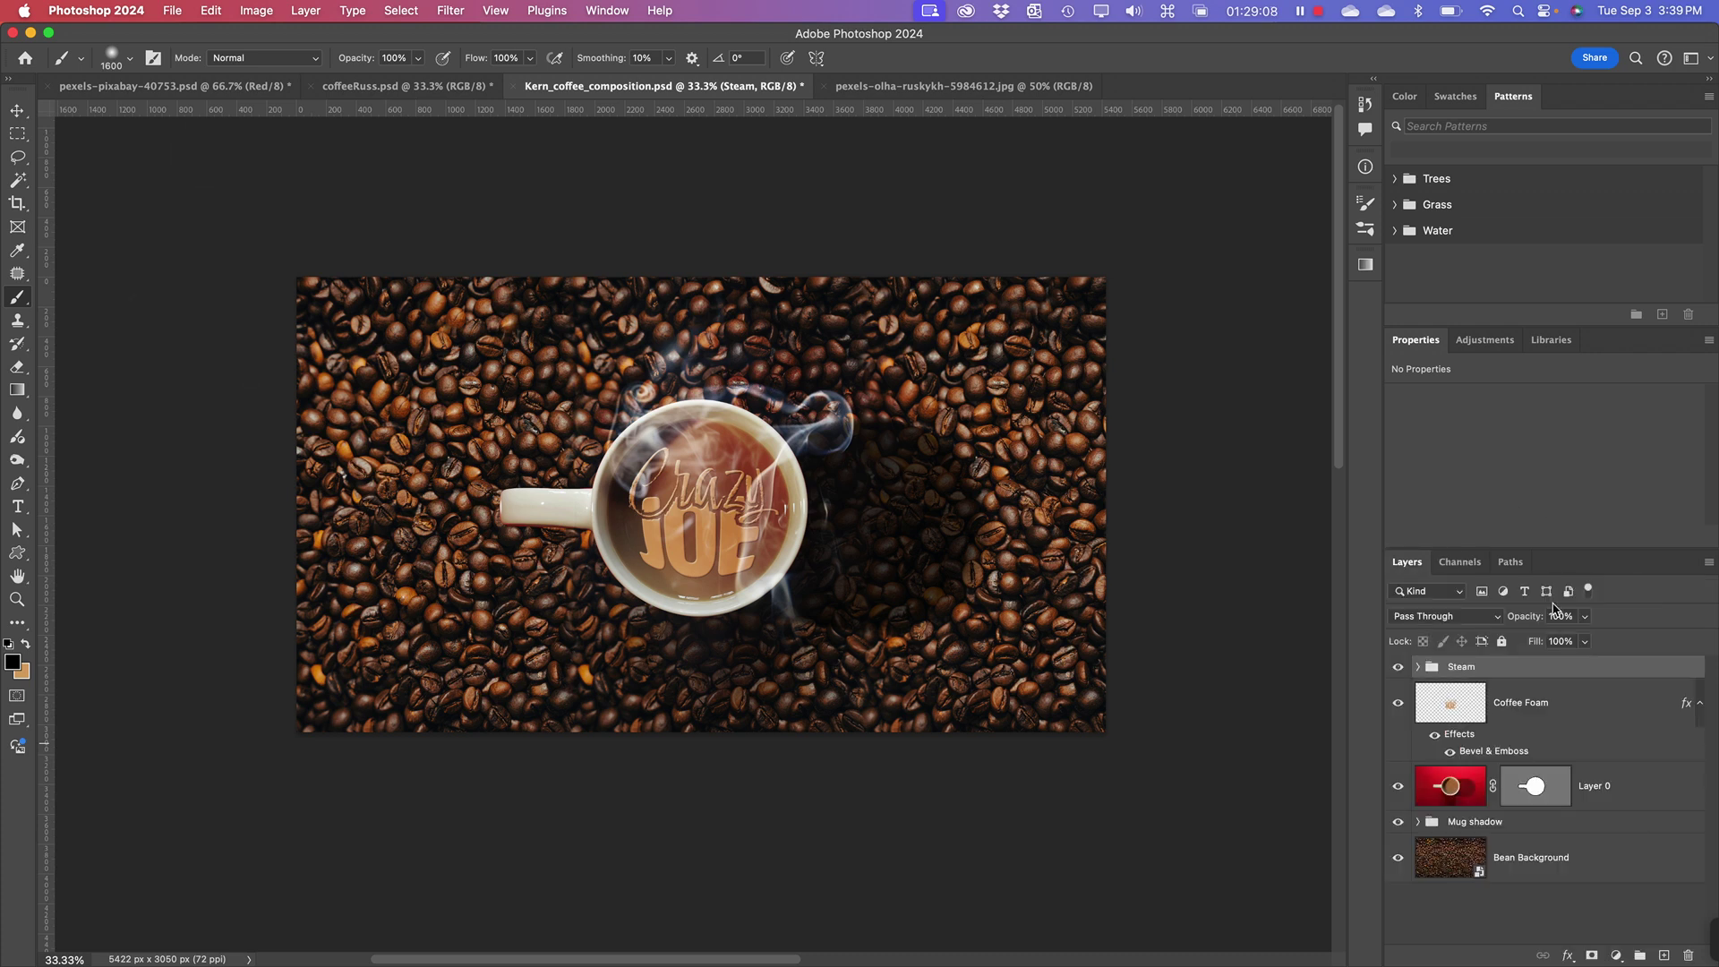
{"action": "left_click", "coordinate": [1588, 912]}
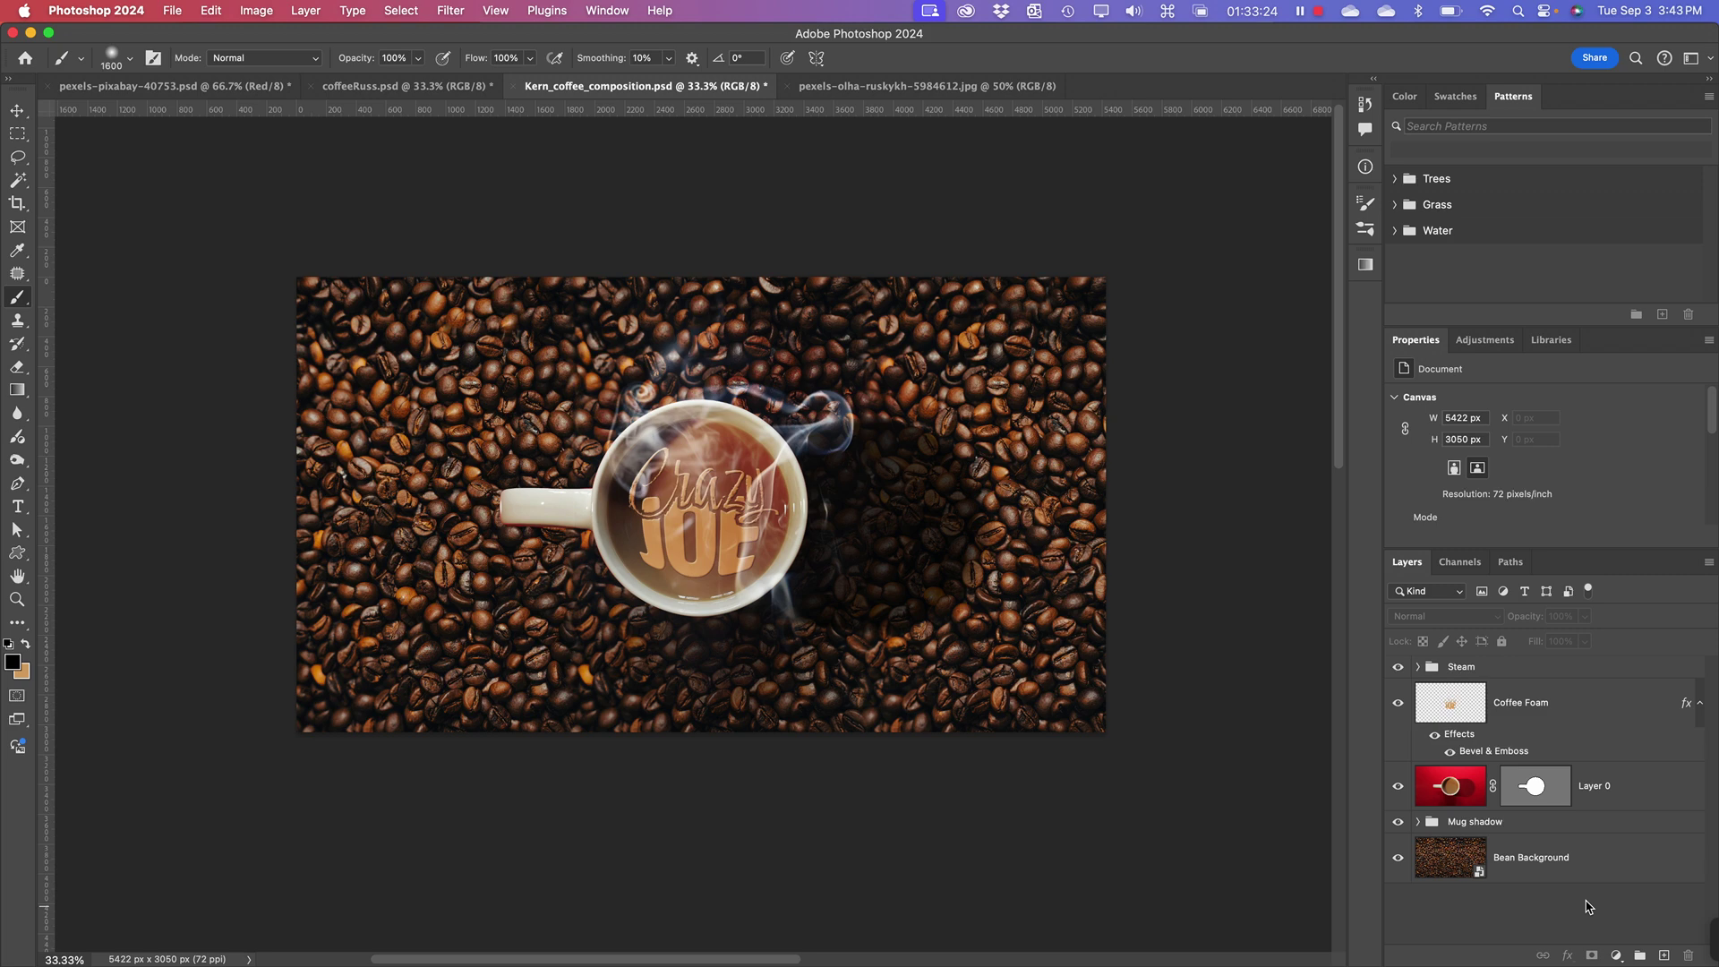
- Examine the coffeeRuss.psd document enlarged in full screen mode with the menu bar, hiding all panels
{"action": "left_click", "coordinate": [367, 89]}
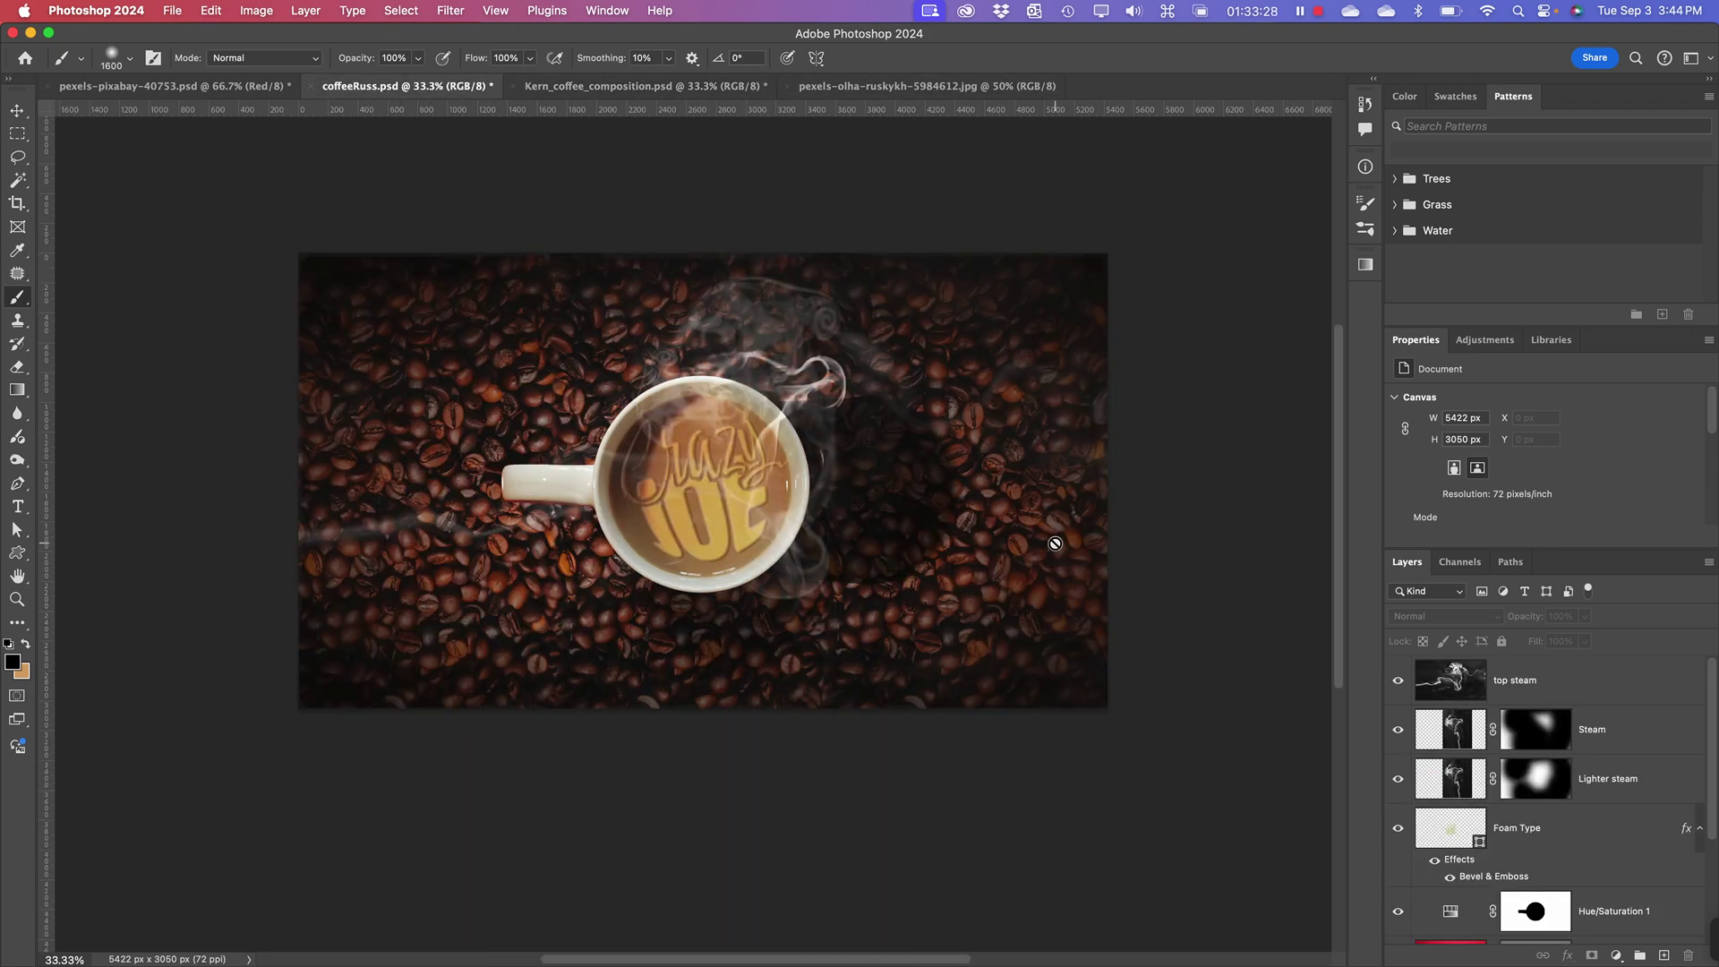
{"action": "left_click", "coordinate": [494, 10]}
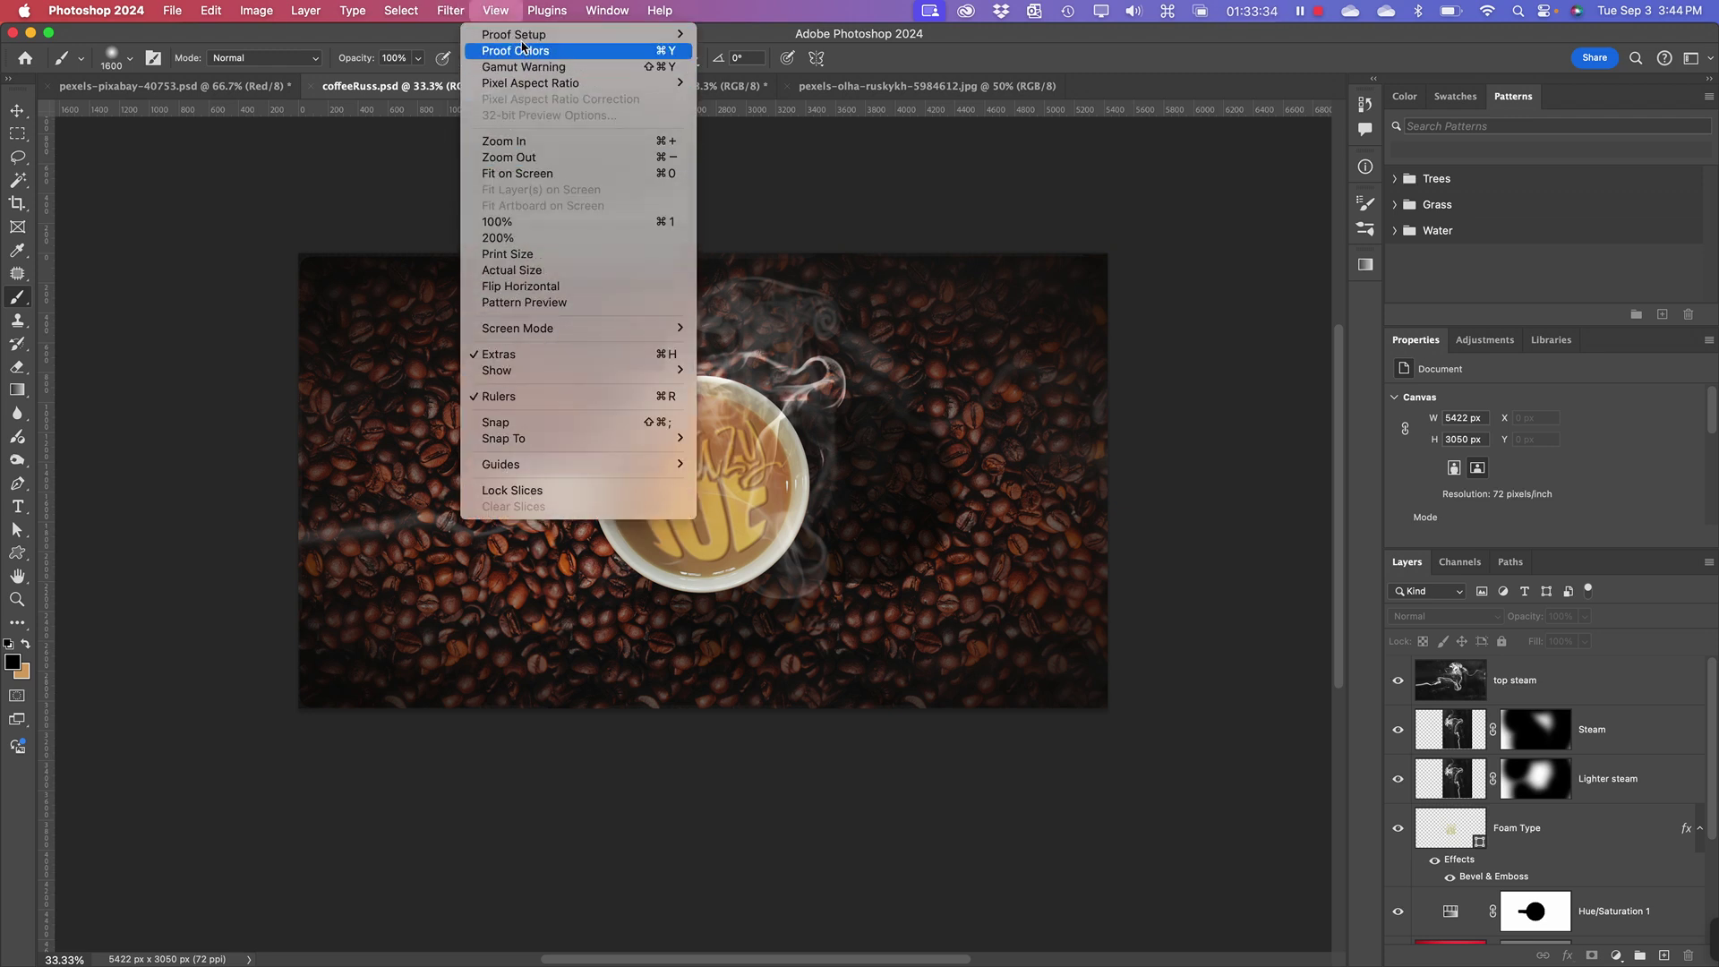
{"action": "left_click", "coordinate": [492, 9]}
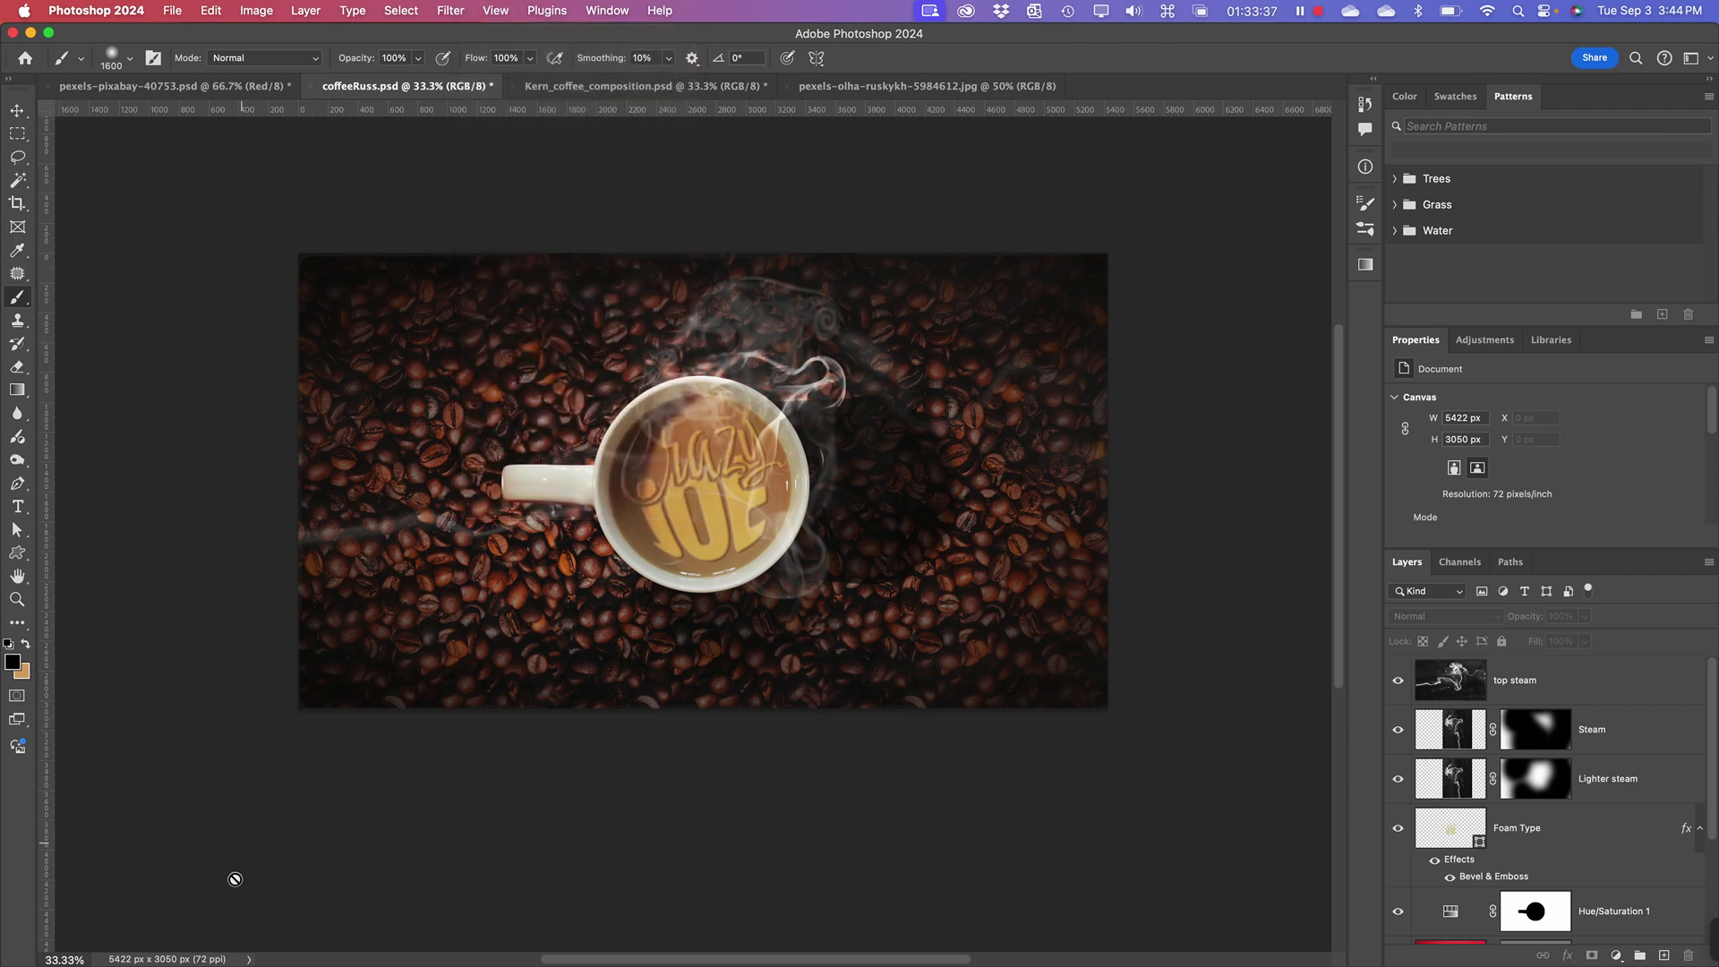
{"action": "left_click", "coordinate": [20, 721]}
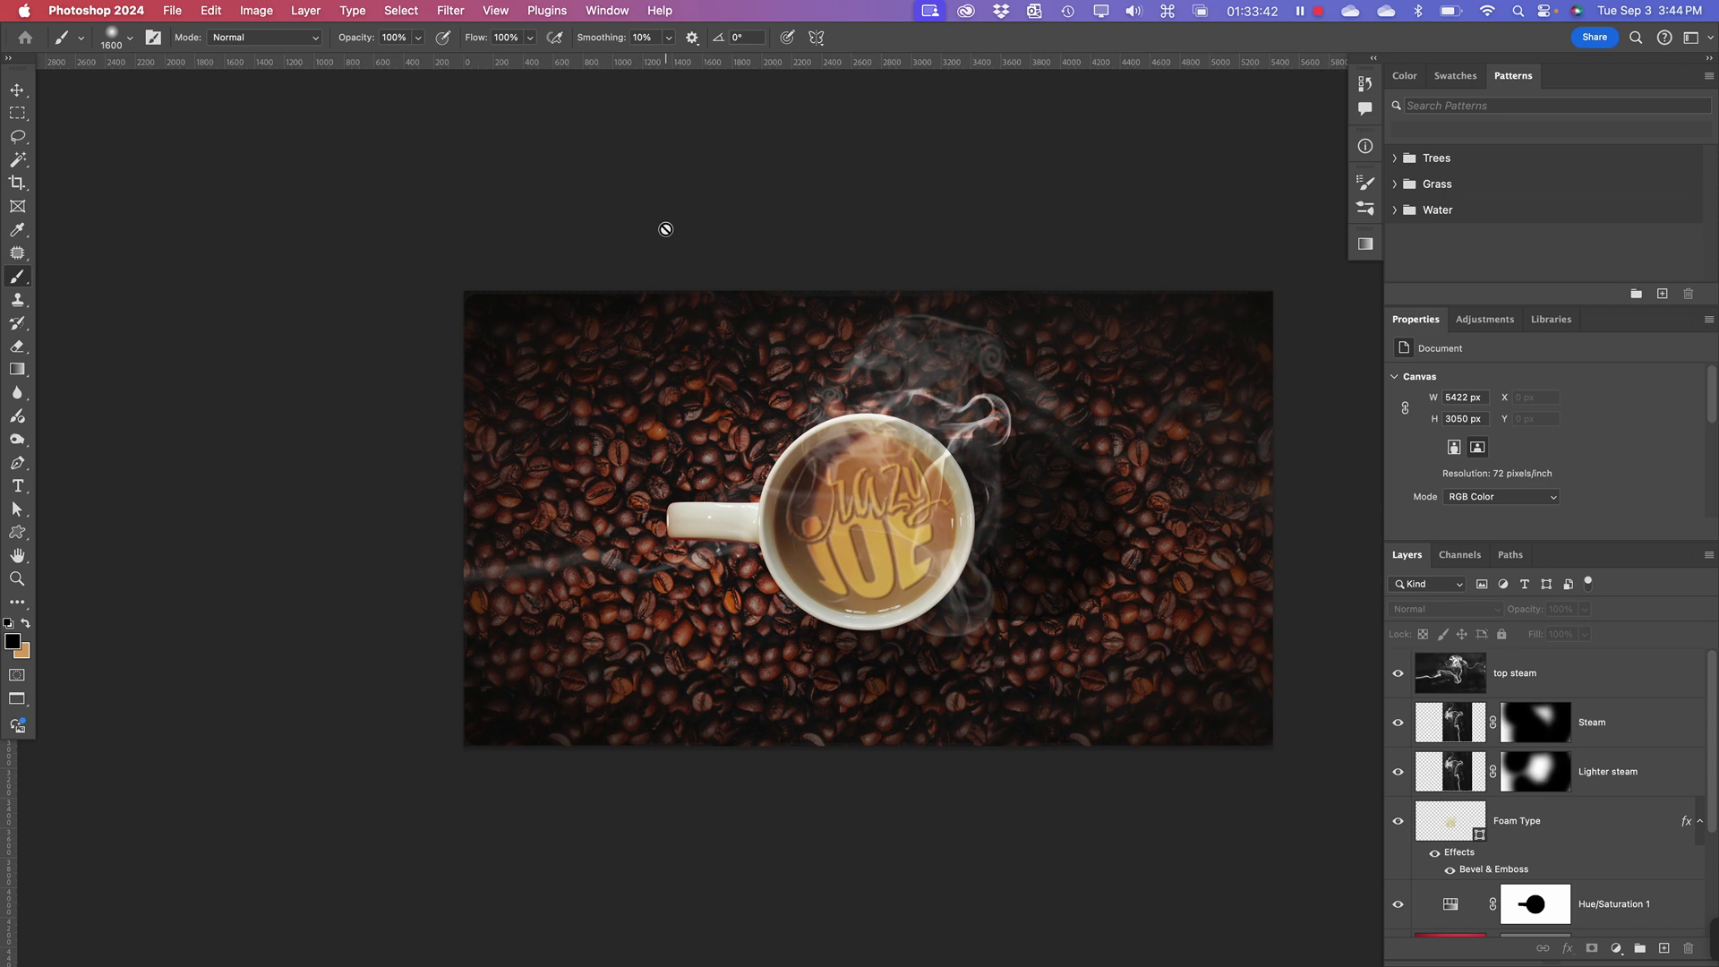
{"action": "key", "text": "Tab"}
{"action": "key", "text": "super+equal"}
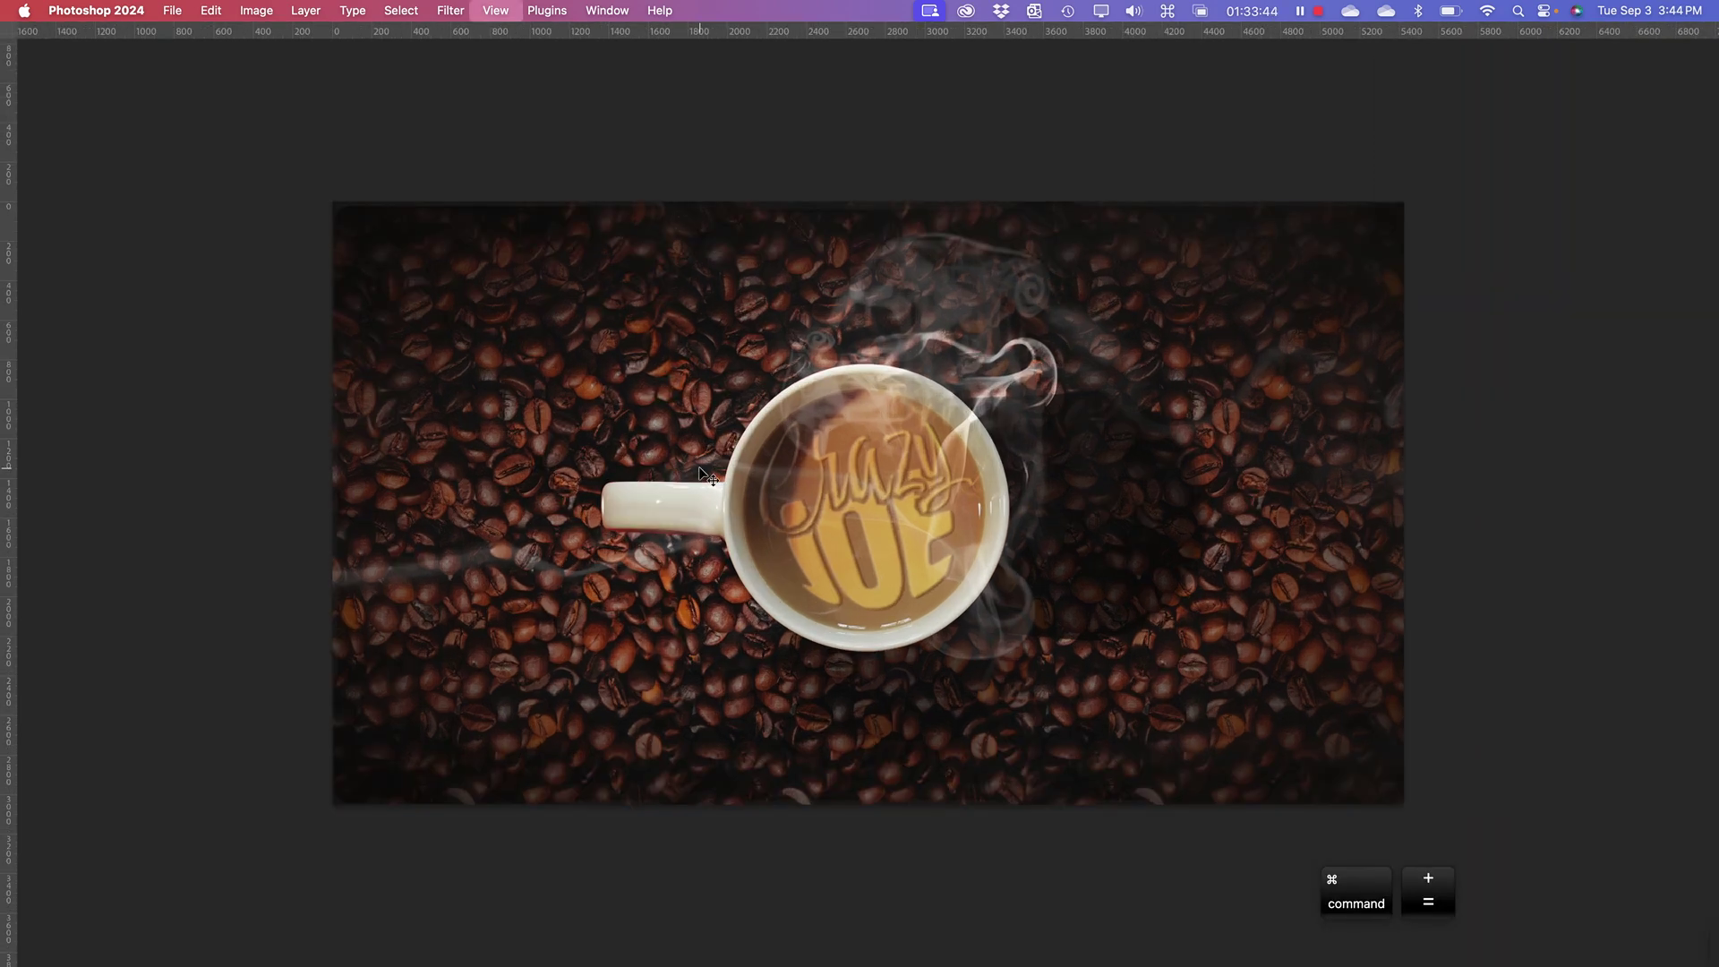
{"action": "key", "text": "super+equal"}
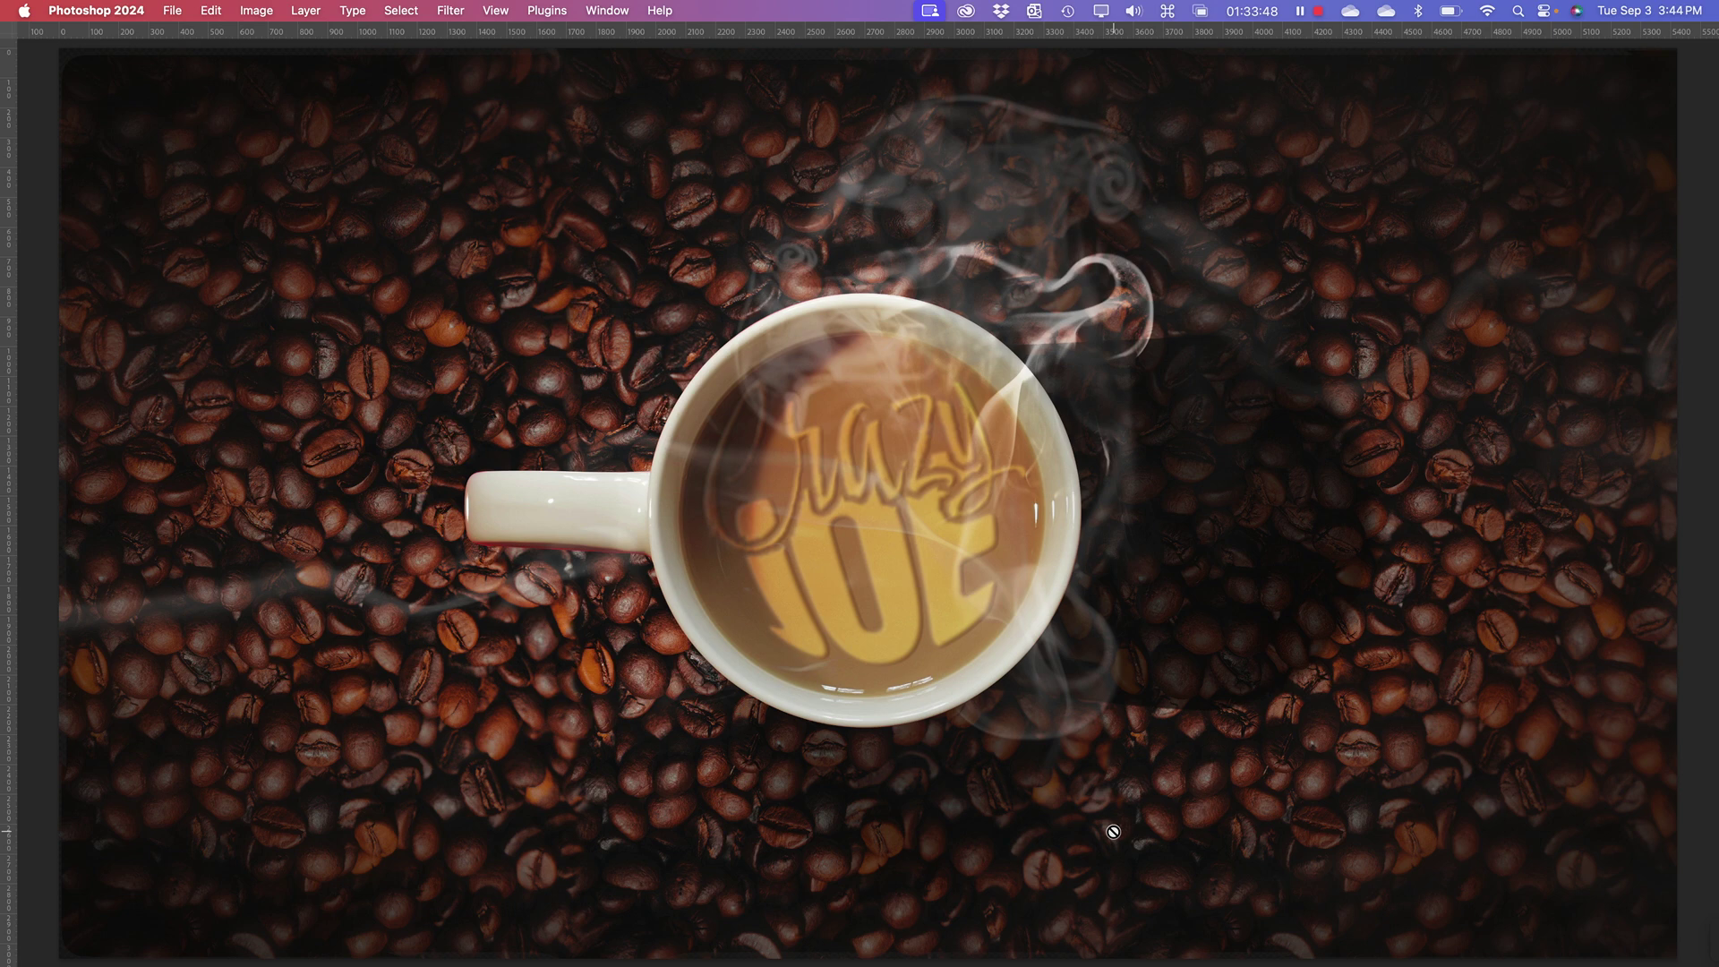
{"action": "key", "text": "super+minus"}
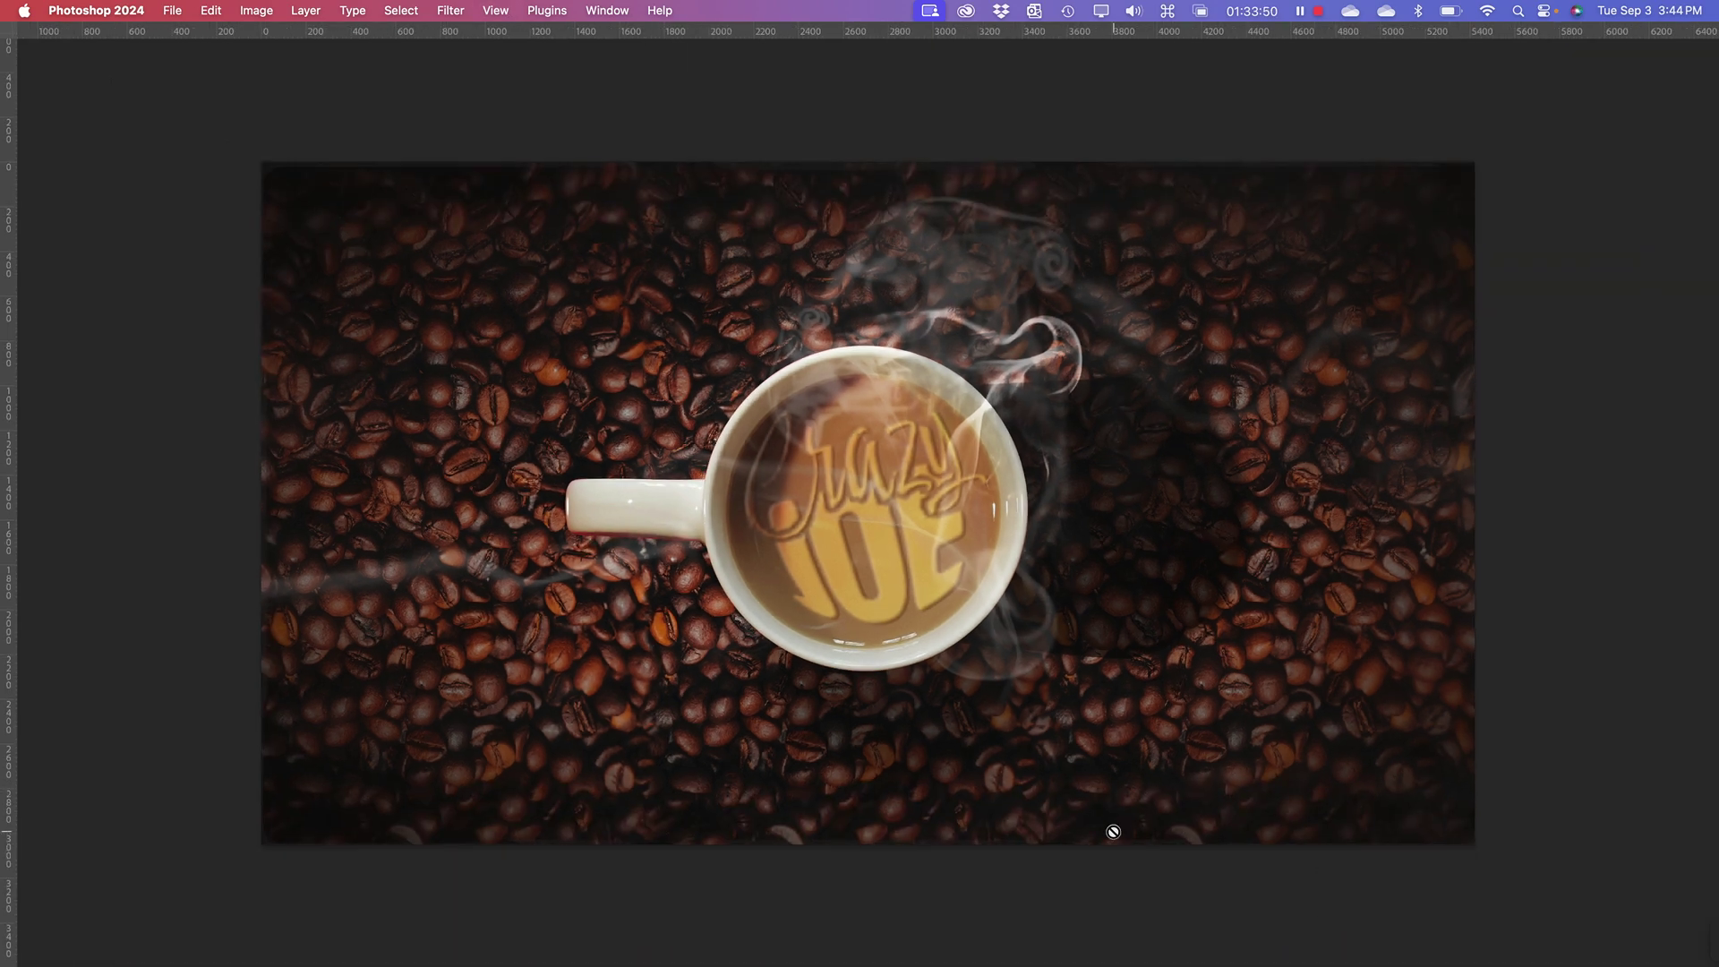